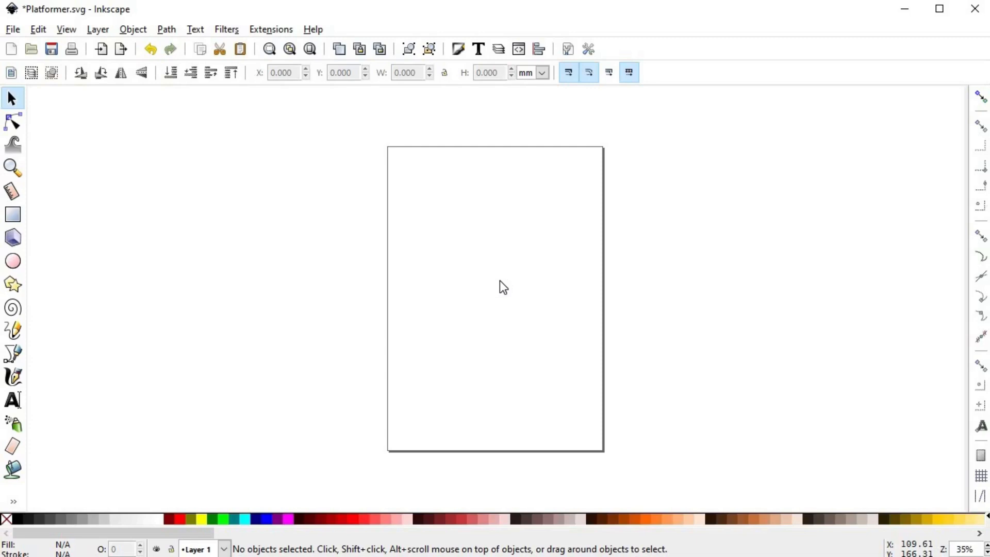
- Open the document properties and show the grid settings
left_click(20, 33)
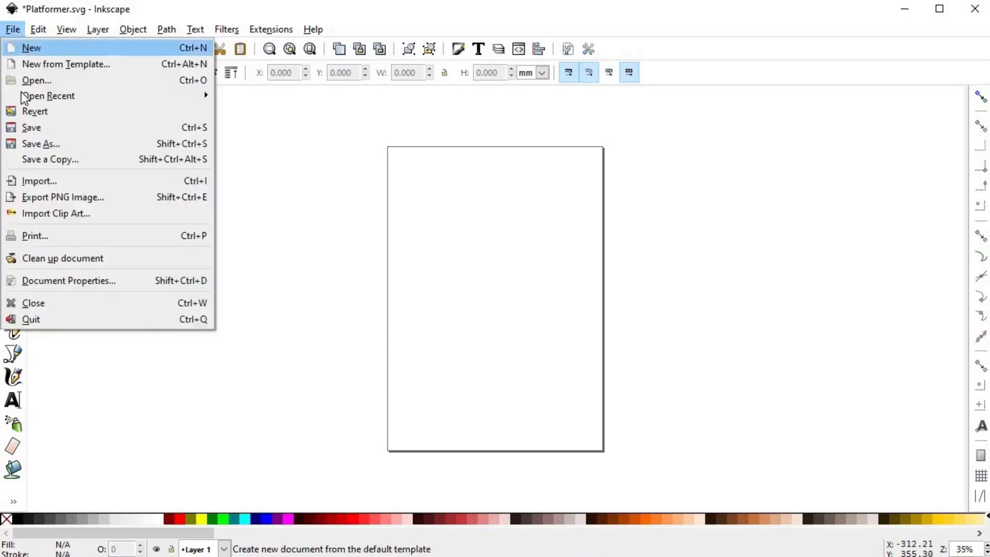
left_click(66, 279)
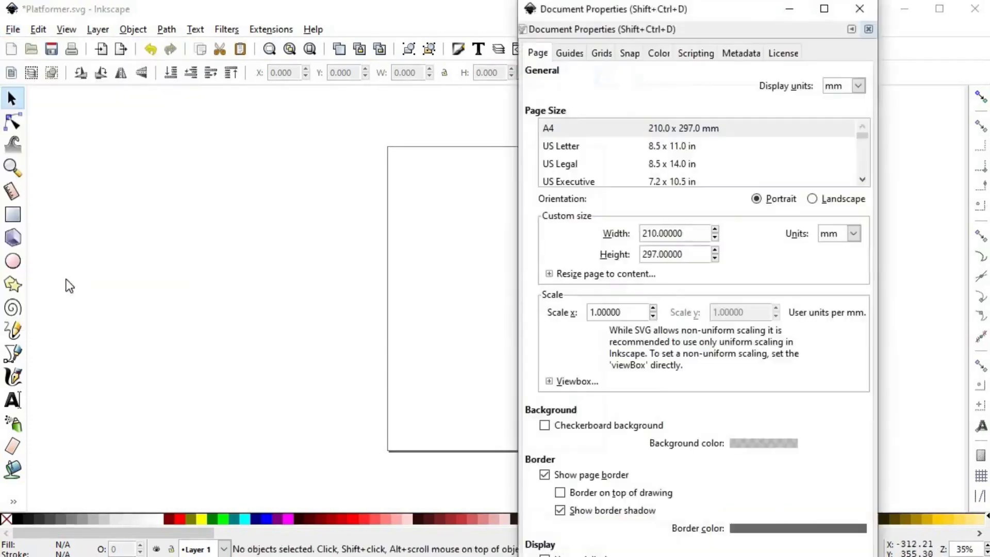
left_click_drag(622, 16, 441, 19)
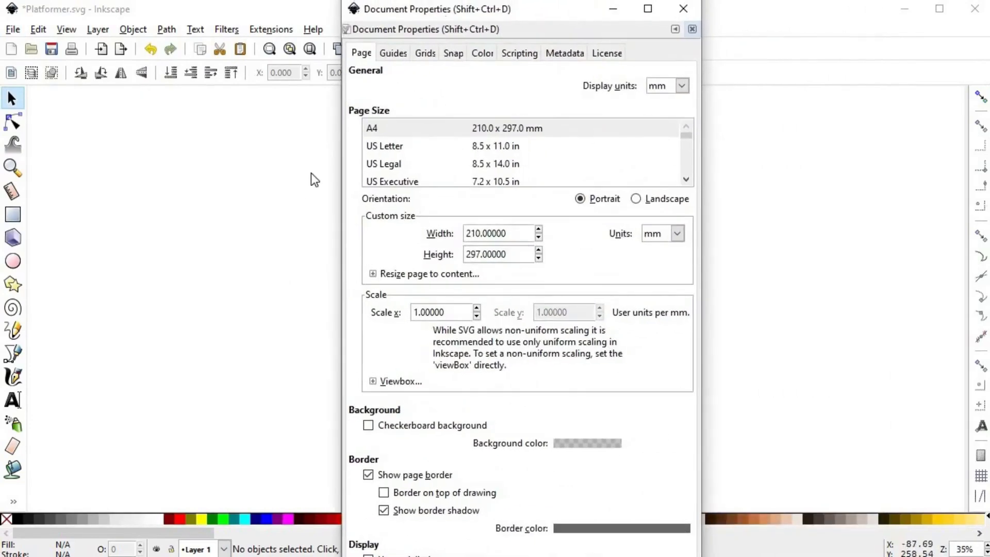
left_click(431, 55)
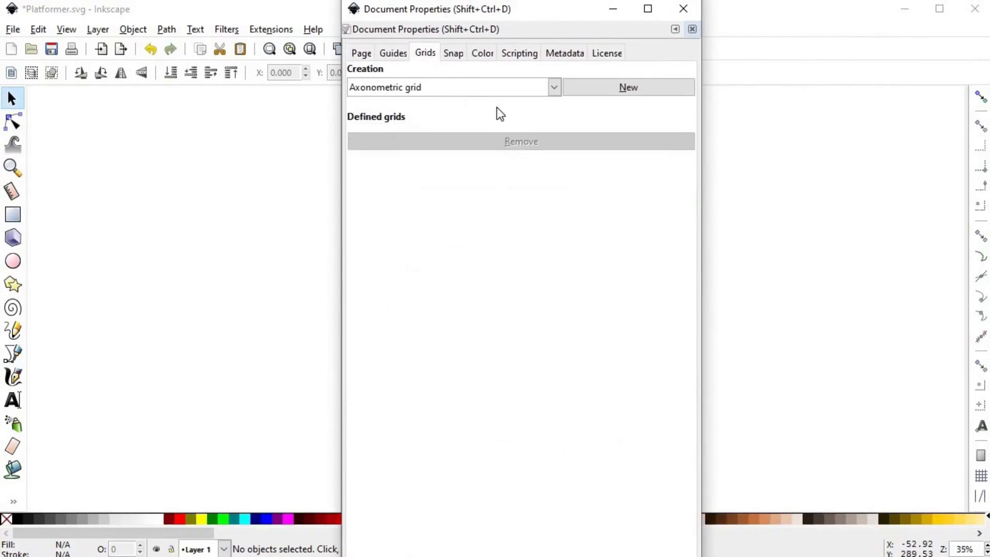
- Add a rectangular grid and an axonometric grid to the document
left_click(554, 89)
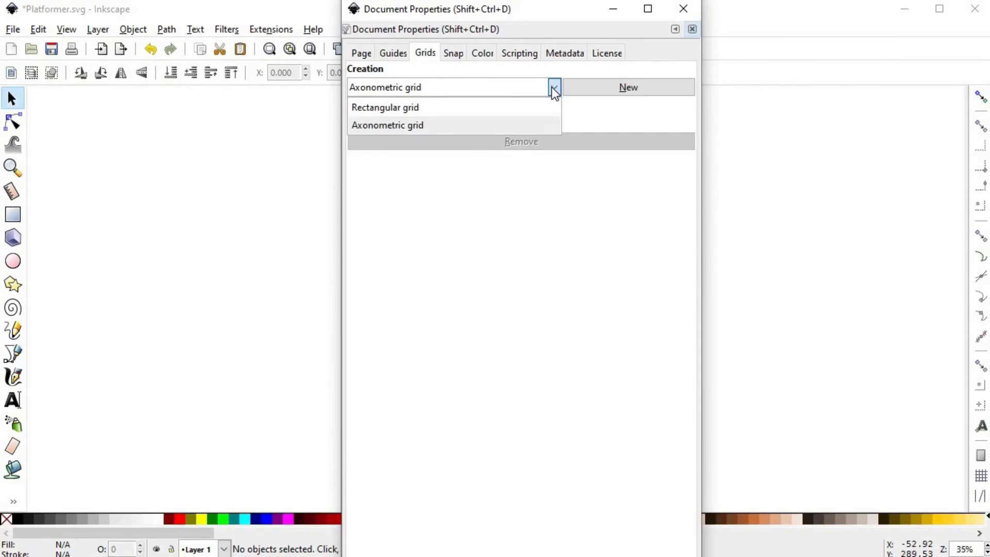
left_click(535, 108)
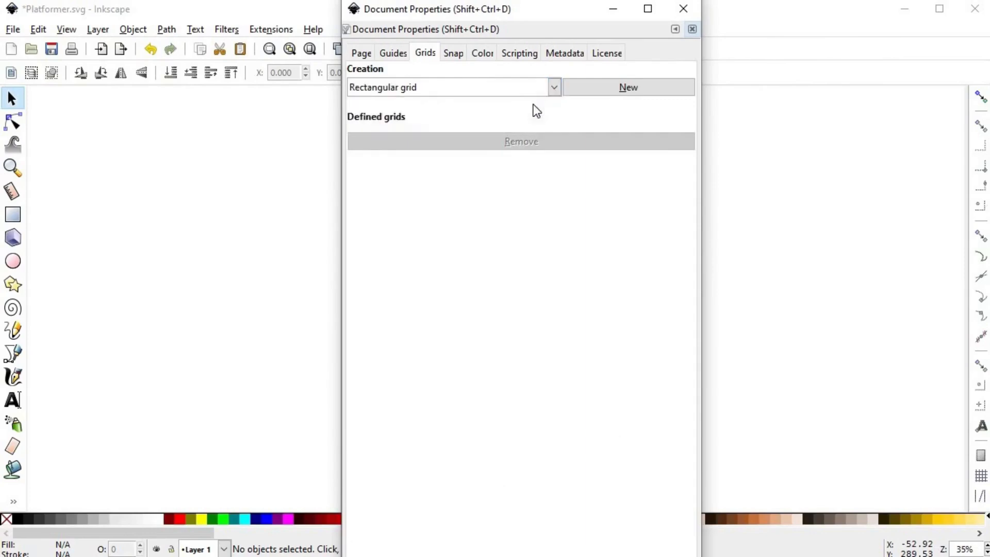
left_click(574, 91)
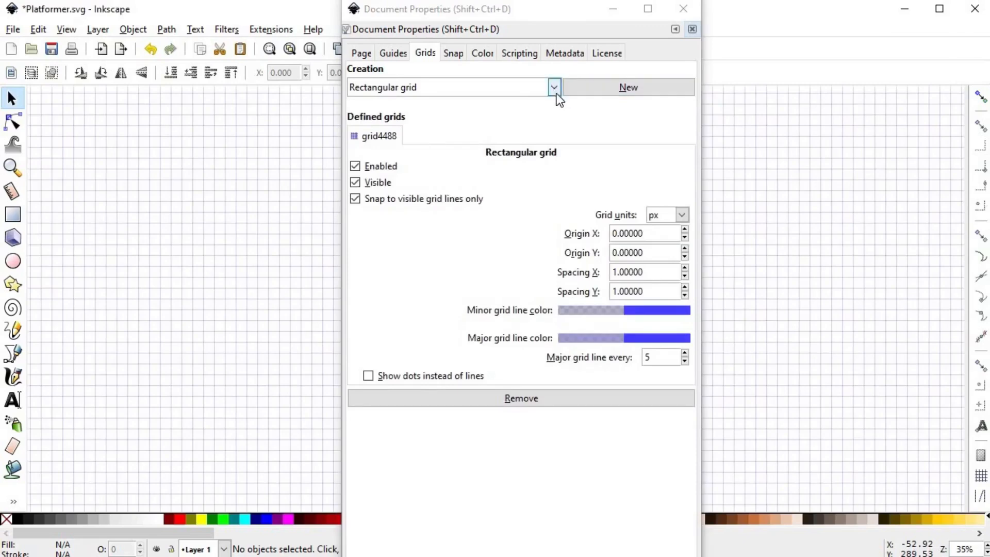
left_click(555, 92)
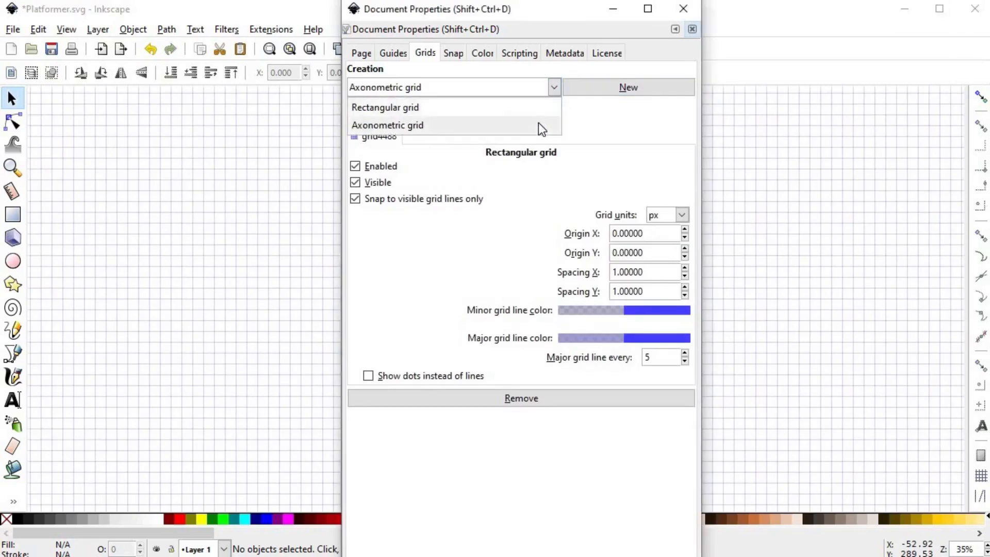
left_click(538, 123)
left_click(593, 91)
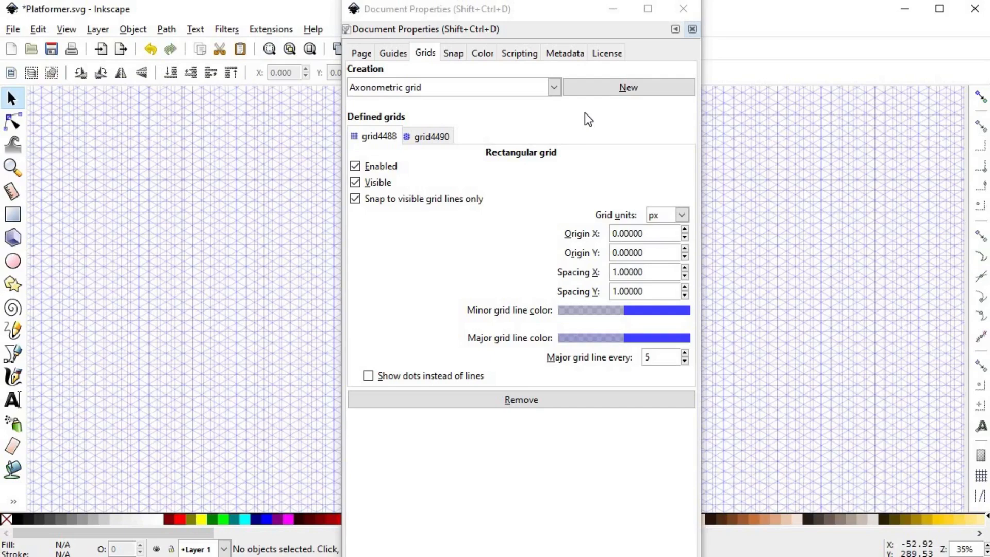
- Remove both the rectangular and the axonometric grid from the document
left_click(514, 400)
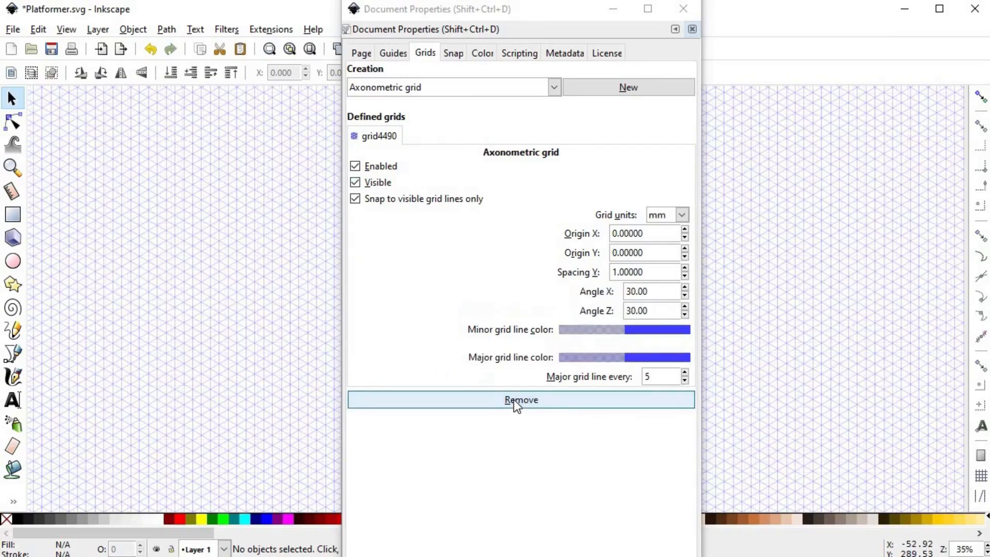
left_click(513, 400)
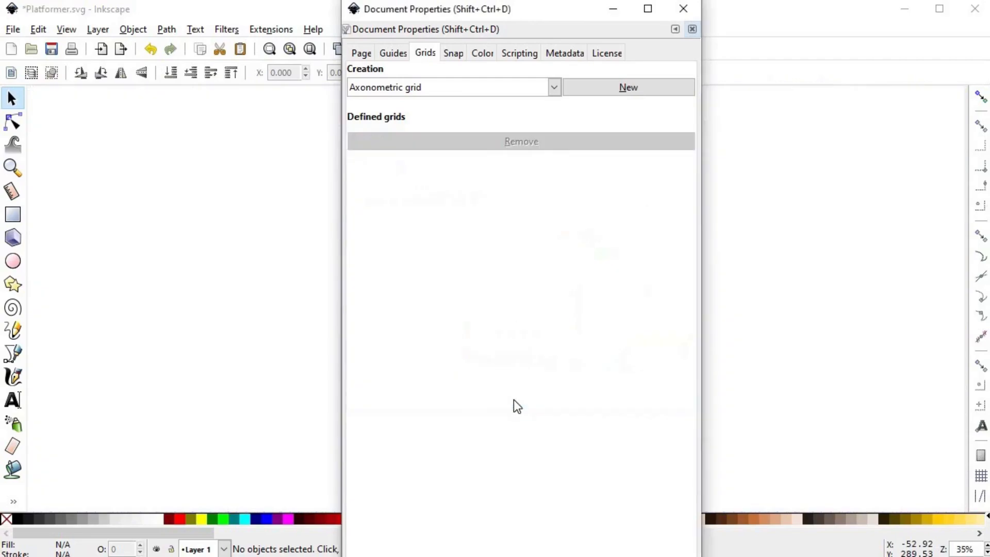
- Create a rectangular grid and use px as its grid units
left_click(554, 88)
left_click(554, 106)
left_click(628, 87)
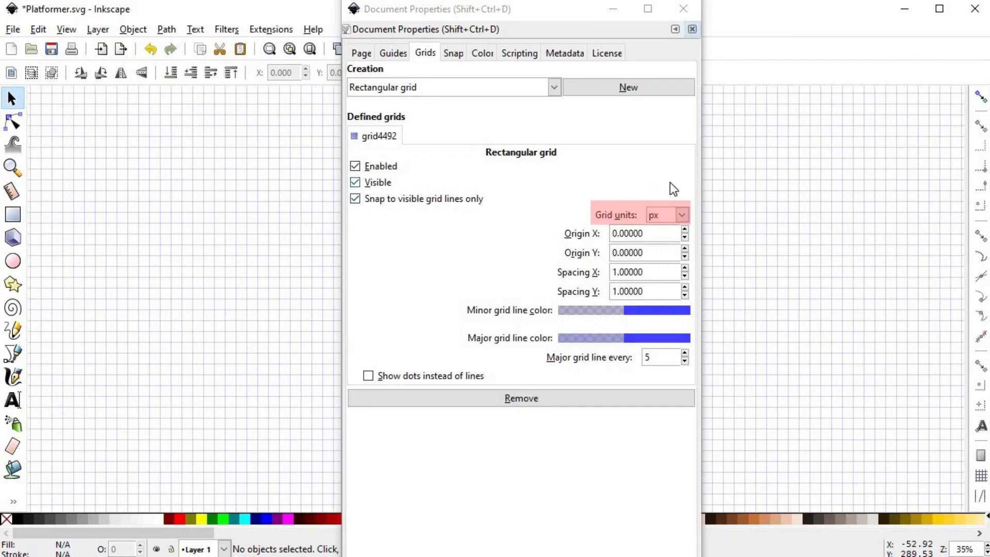
left_click(681, 214)
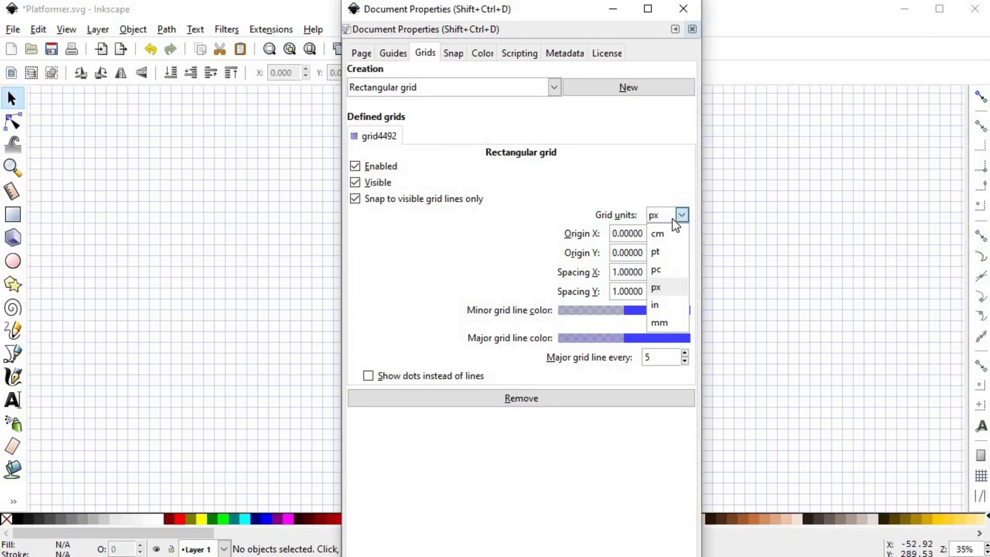
left_click(668, 287)
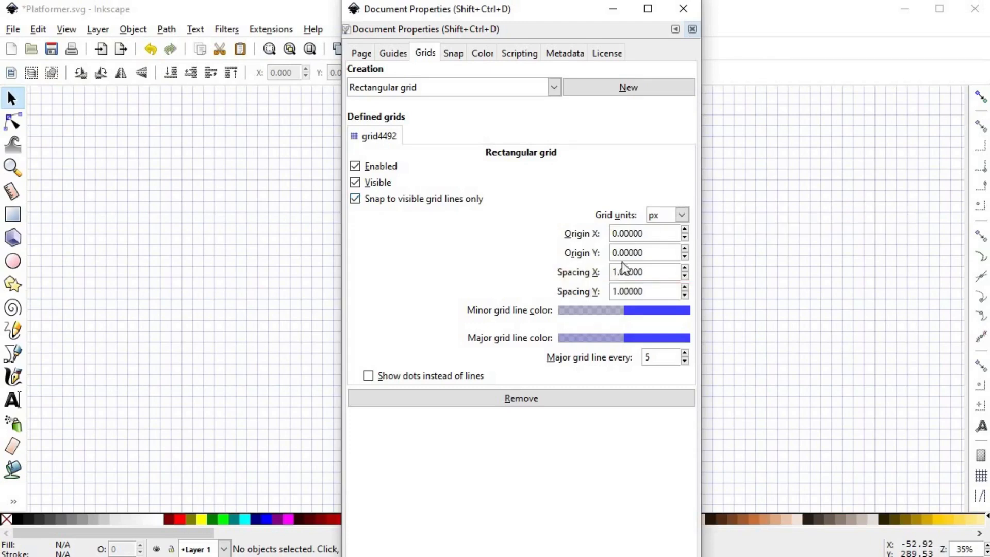
- Set the rectangular grid's X and Y spacing to 30 px each
left_click_drag(614, 271, 603, 276)
type("30")
left_click(626, 284)
left_click_drag(616, 291, 610, 290)
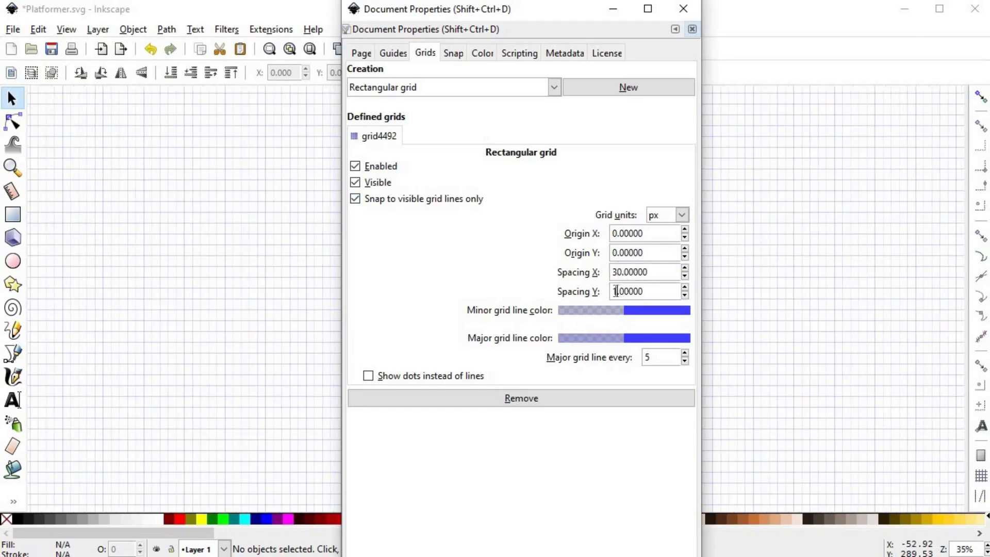
type("30")
key("Return")
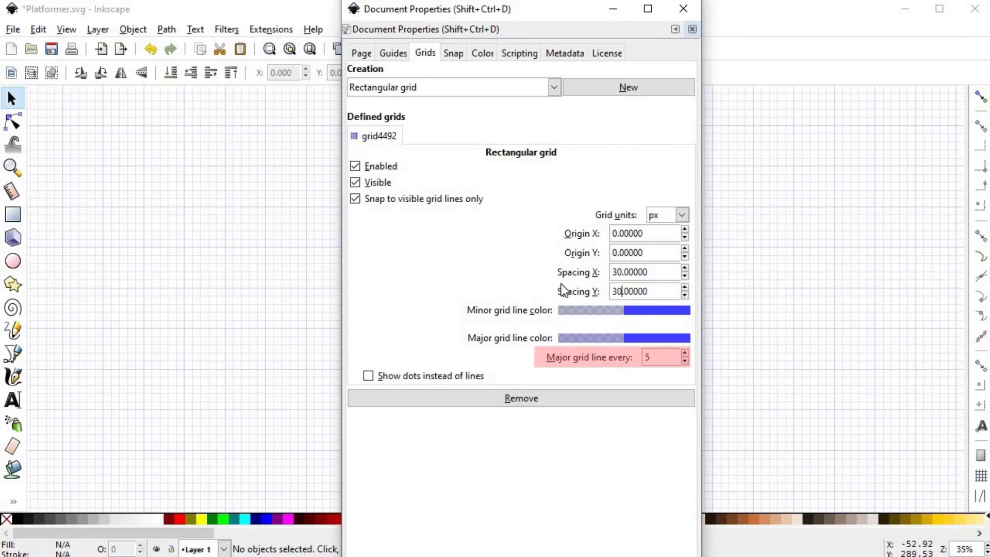
- Set the grid to show a major grid line every 2 lines
left_click(683, 360)
left_click(683, 361)
left_click(684, 361)
left_click(683, 361)
left_click(685, 351)
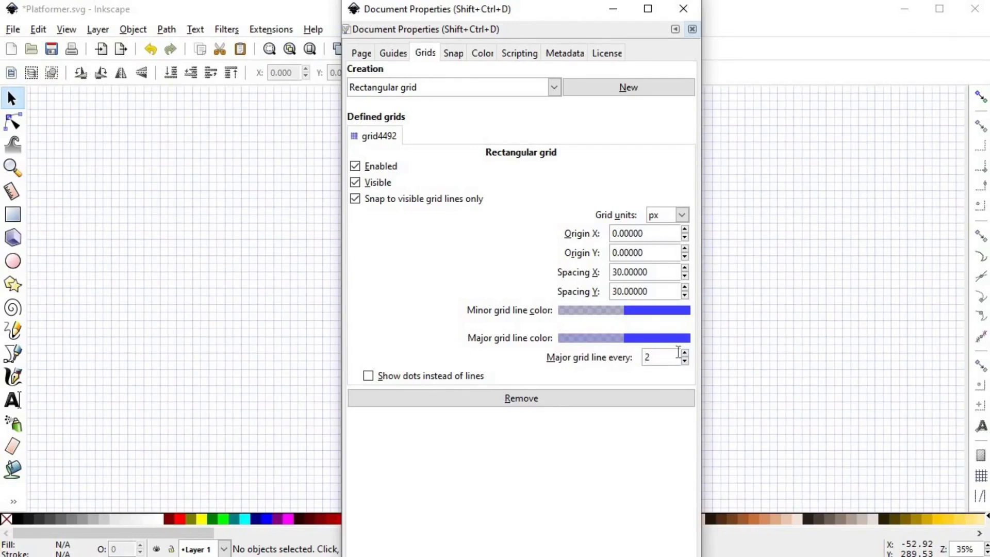
- Change the major grid line color to the more opaque blue 4b68ff83, with hue 163, saturation 255, lightness 165 and alpha 131
left_click(625, 338)
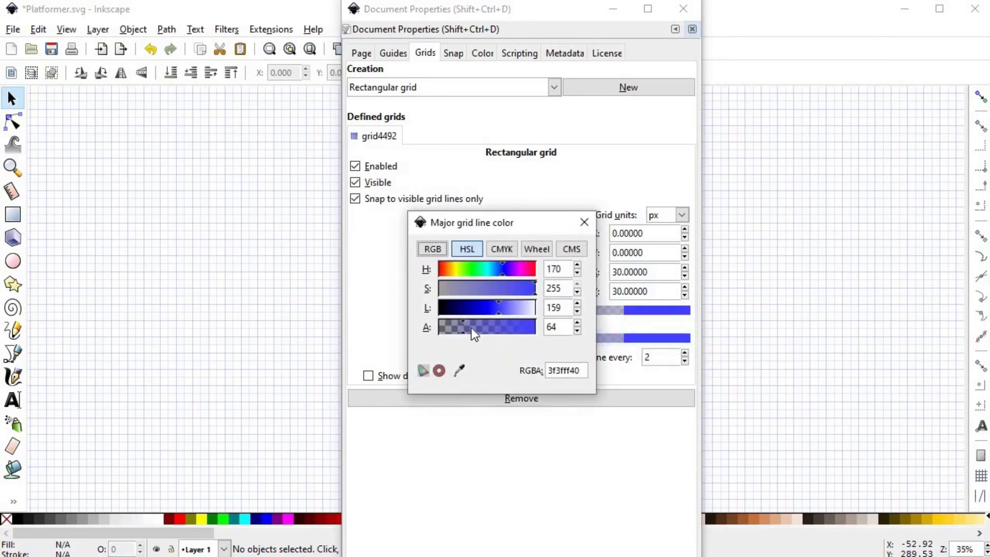
left_click_drag(468, 327, 483, 327)
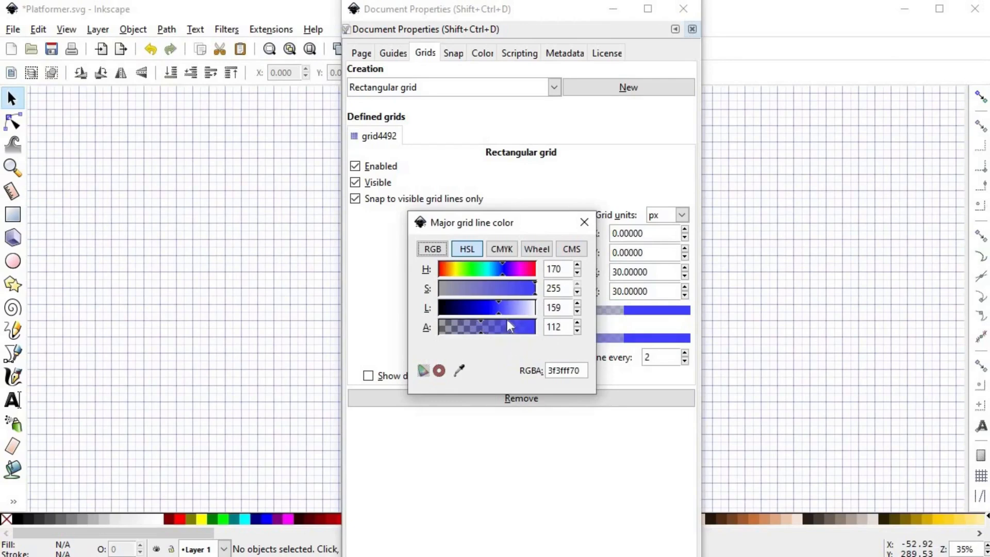
left_click_drag(498, 313, 500, 313)
left_click_drag(498, 270, 501, 270)
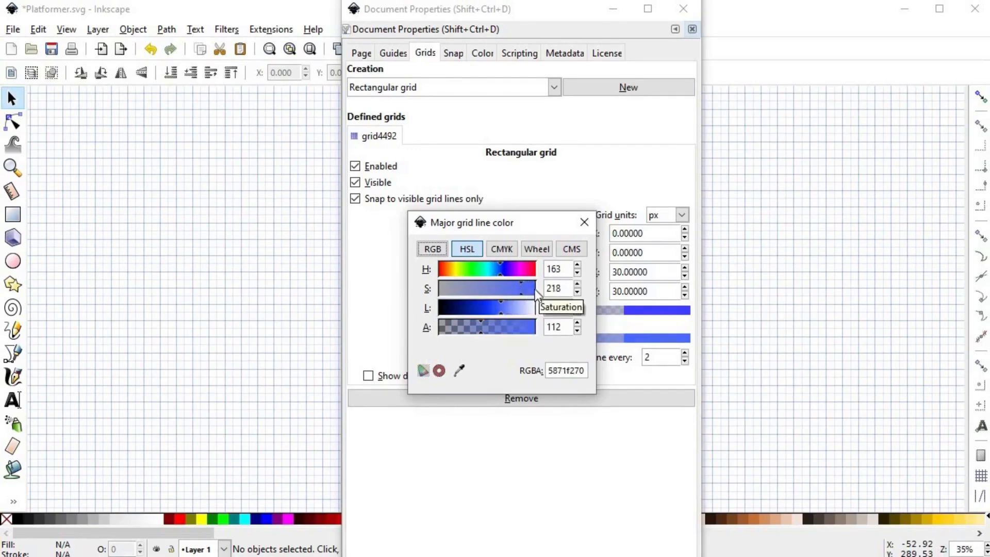
left_click_drag(484, 334, 490, 333)
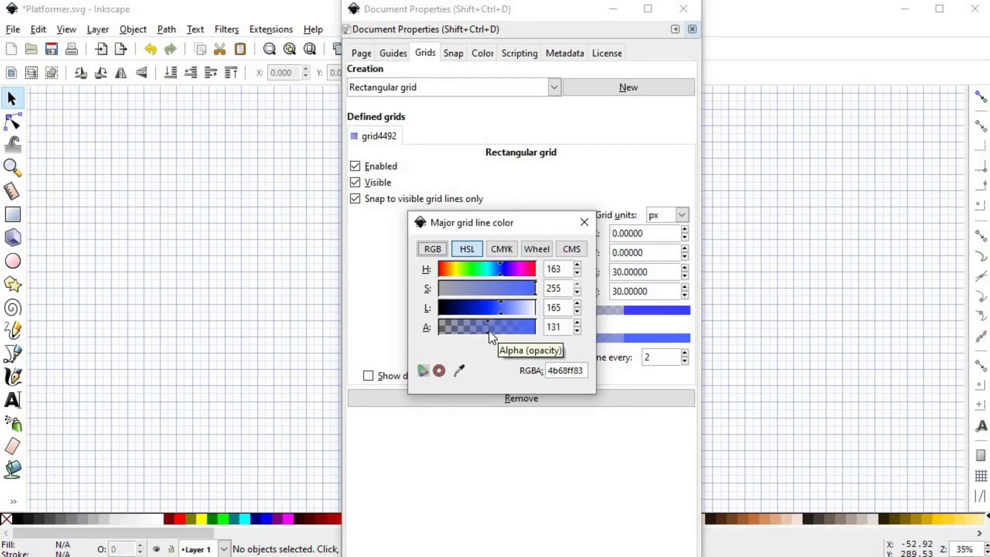
left_click(583, 224)
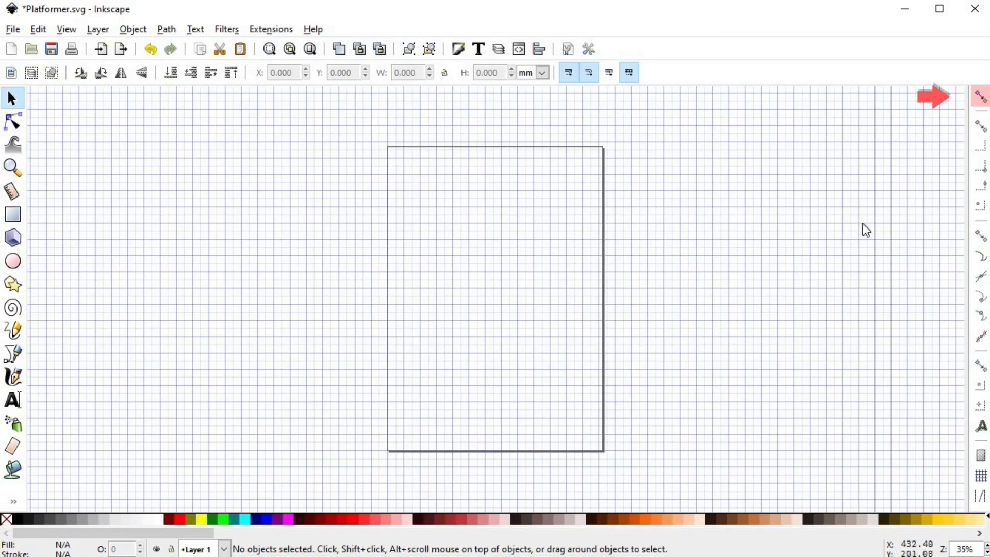
- Toggle snapping off and back on
left_click(979, 101)
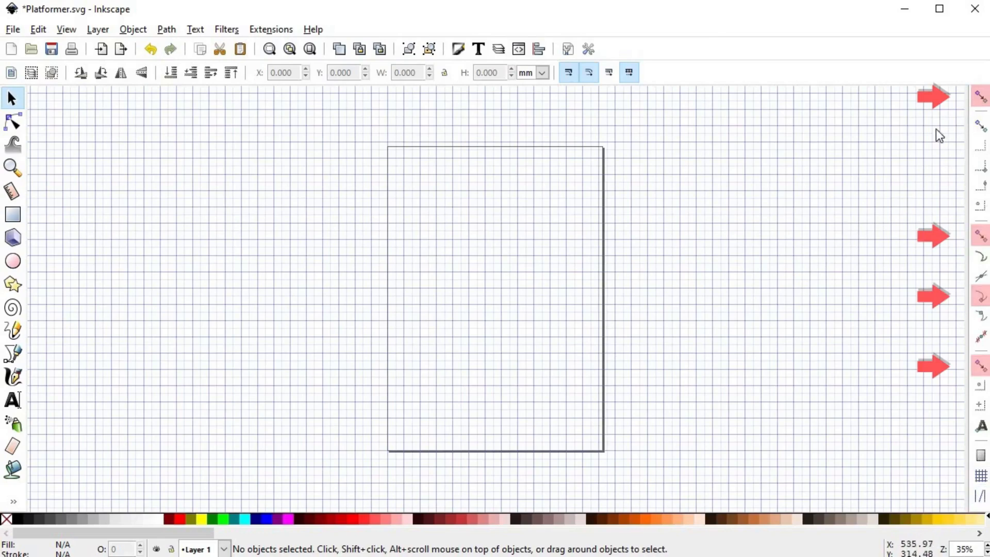
left_click(979, 100)
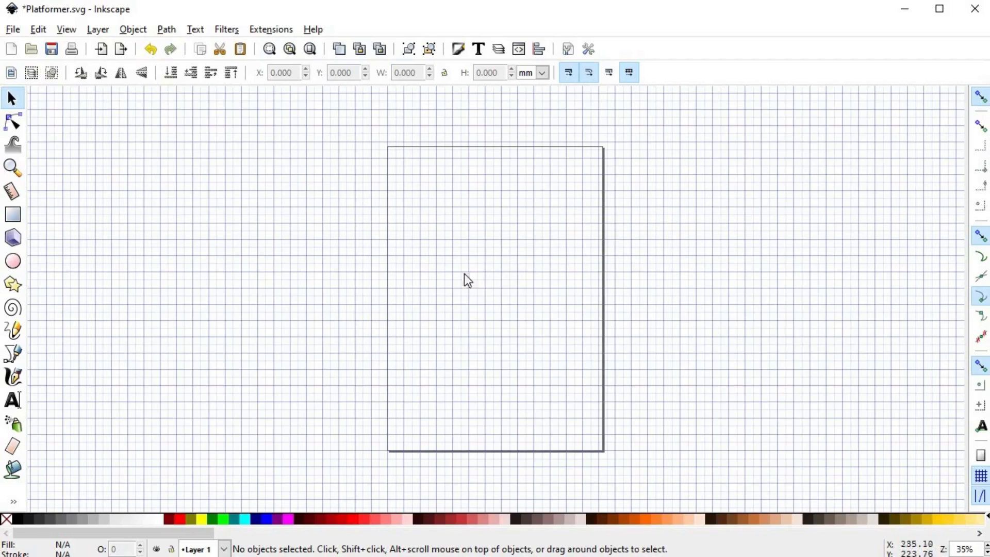
- Draw a closed five-node house-shaped path about 103 × 135 mm on the page with the Bezier tool, placing its nodes on grid intersections
left_click(13, 354)
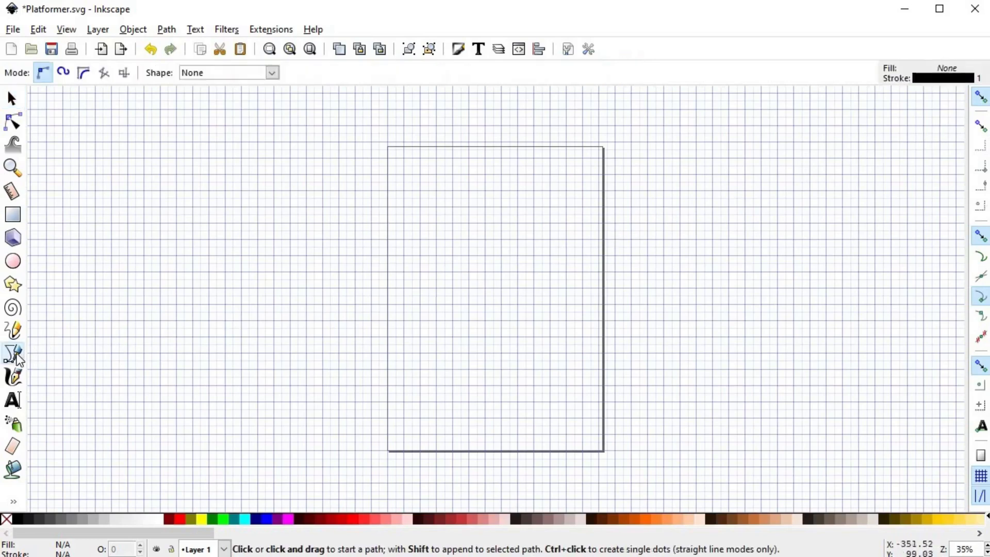
left_click(428, 296)
left_click(476, 223)
left_click(532, 294)
left_click(532, 359)
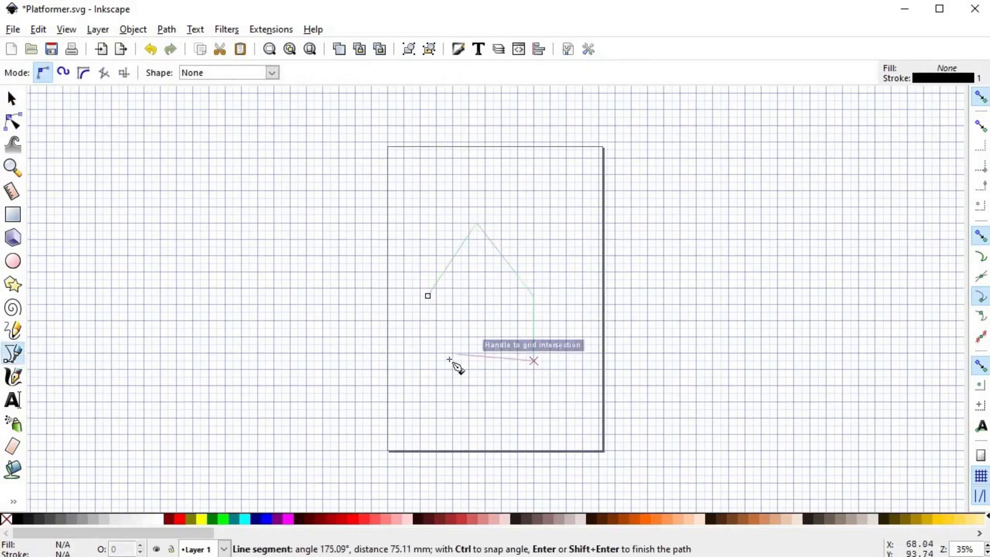
left_click(429, 353)
left_click(427, 296)
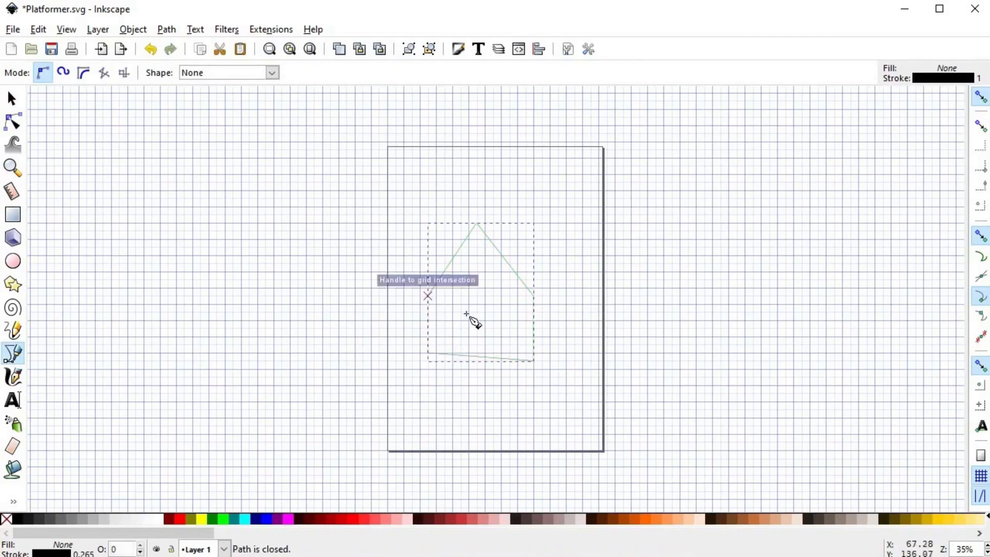
- Select the house-shaped path and move it around the page by its edges and corners, snapping its nodes to grid intersections
key("s")
scroll(473, 301, "up", 2, "ctrl")
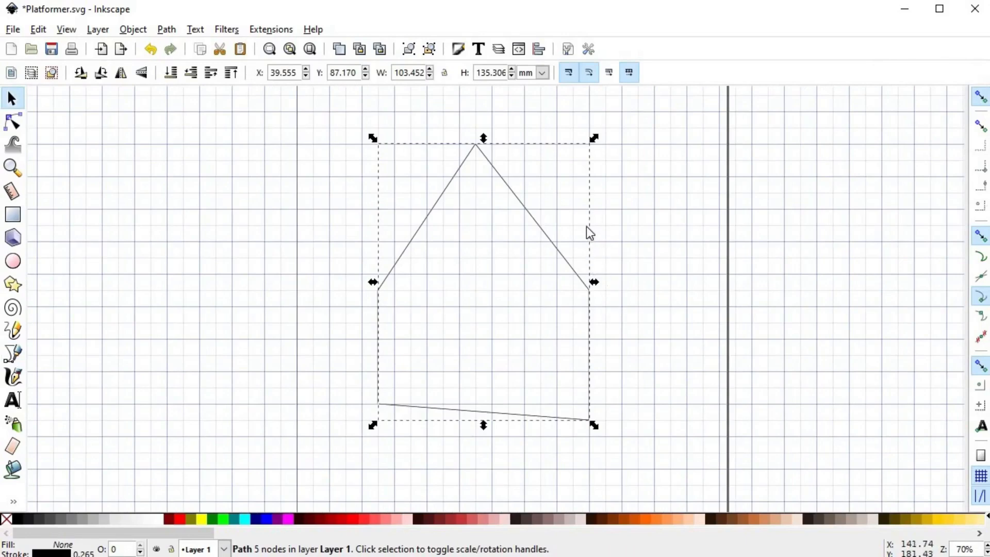
left_click_drag(591, 250, 626, 249)
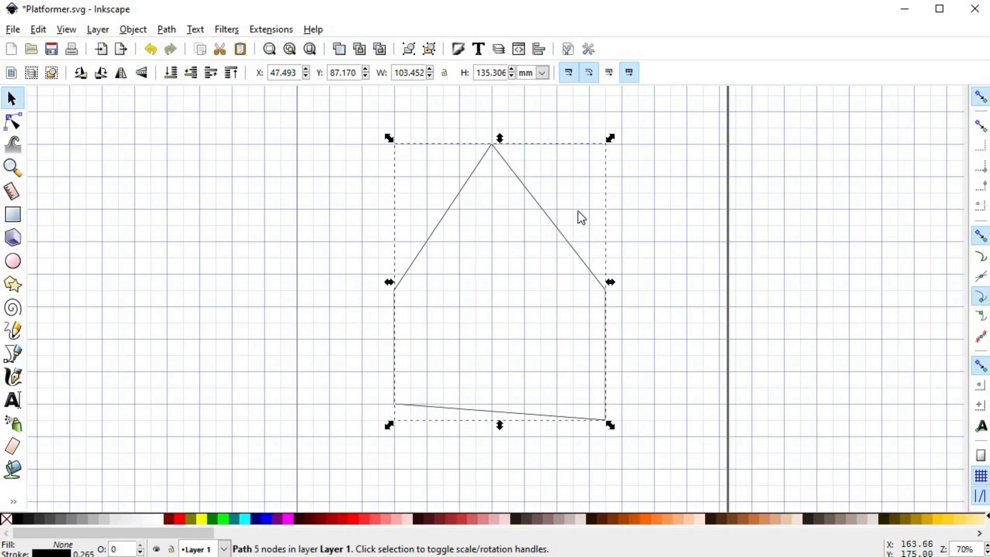
left_click_drag(498, 155, 553, 142)
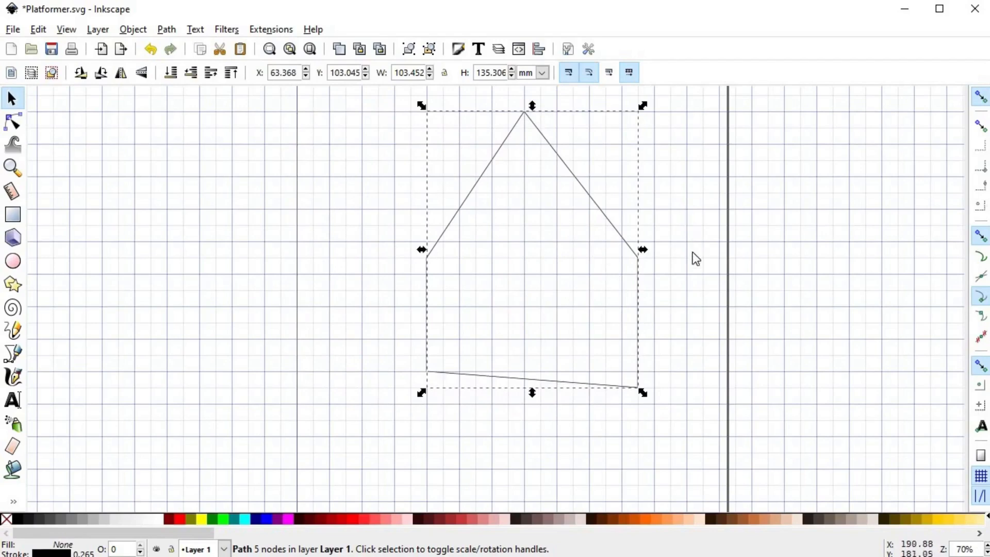
left_click_drag(621, 379, 645, 403)
left_click_drag(638, 408, 584, 383)
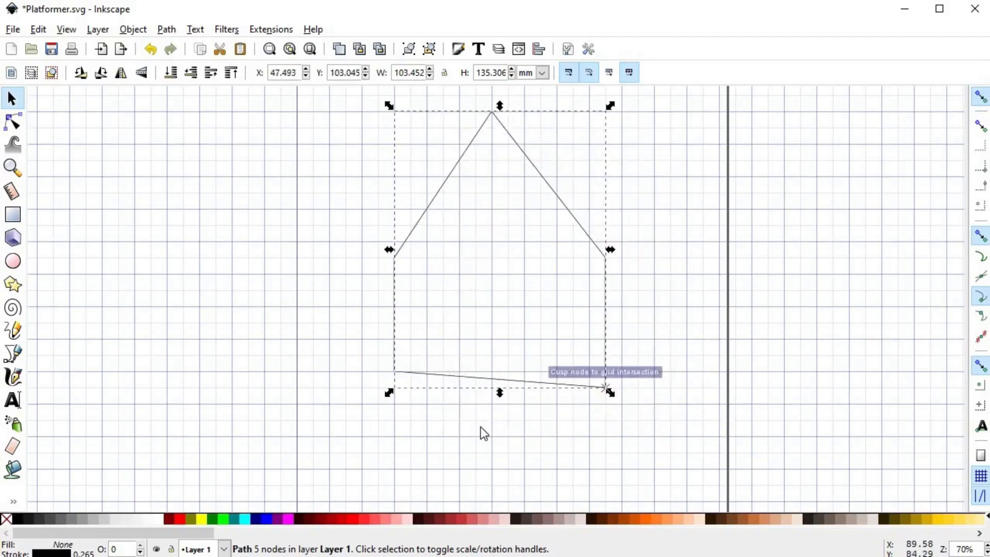
left_click_drag(408, 372, 431, 425)
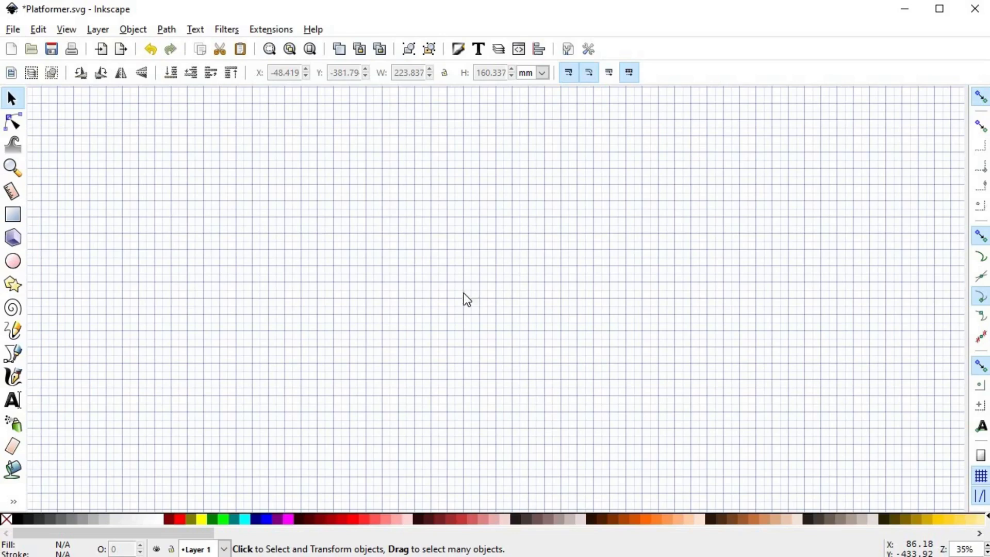
- Draw a 900 × 540 px rectangle snapped to the grid in the empty canvas area, with px as its size units
left_click(14, 216)
left_click_drag(358, 192, 602, 339)
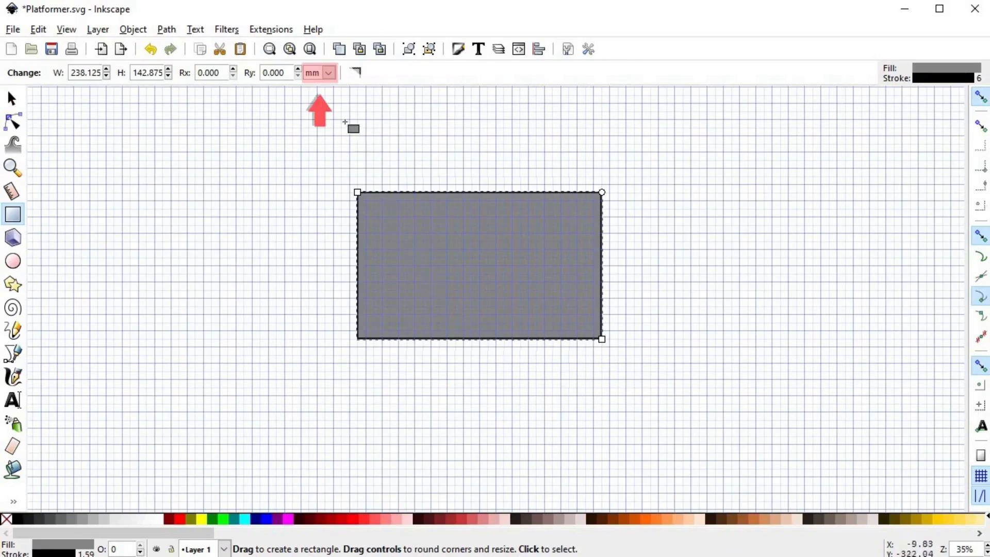
left_click(330, 73)
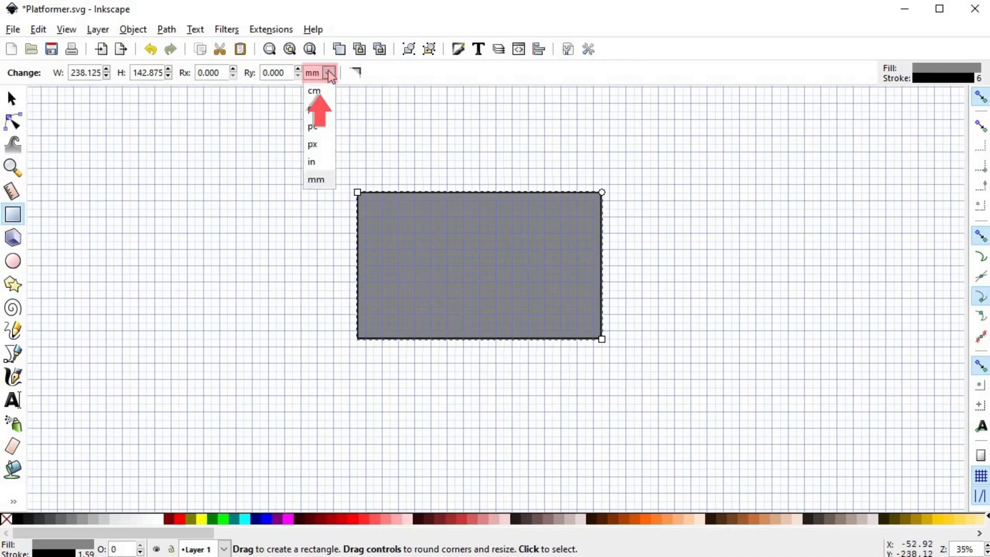
left_click(321, 145)
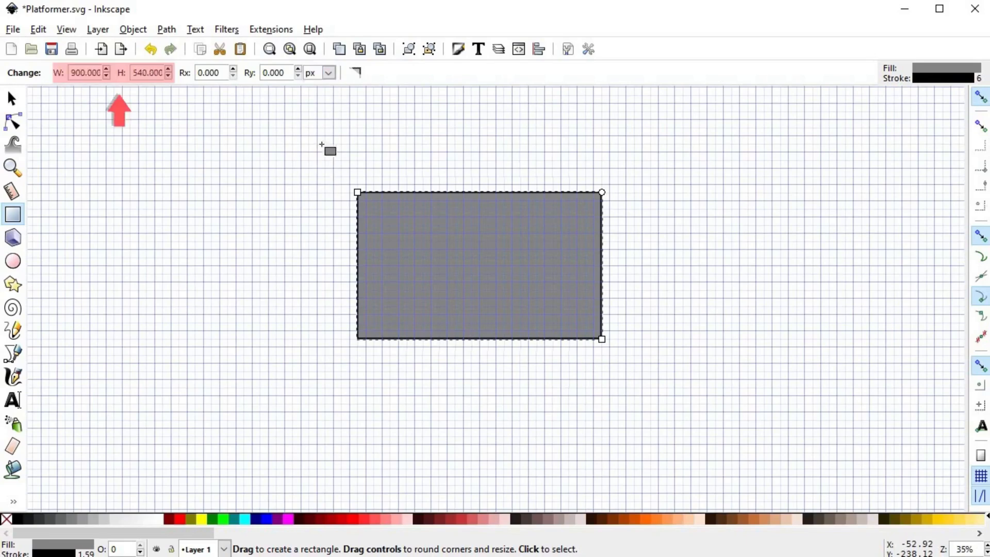
- Resize the rectangle to 1280 px wide and 720 px high
double_click(84, 72)
type("1280")
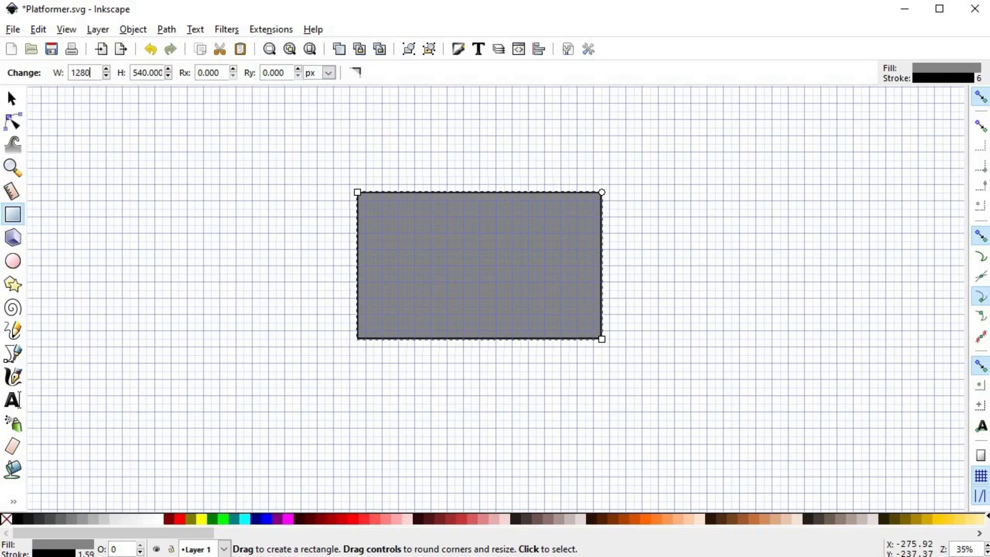
key("Return")
double_click(146, 72)
type("72")
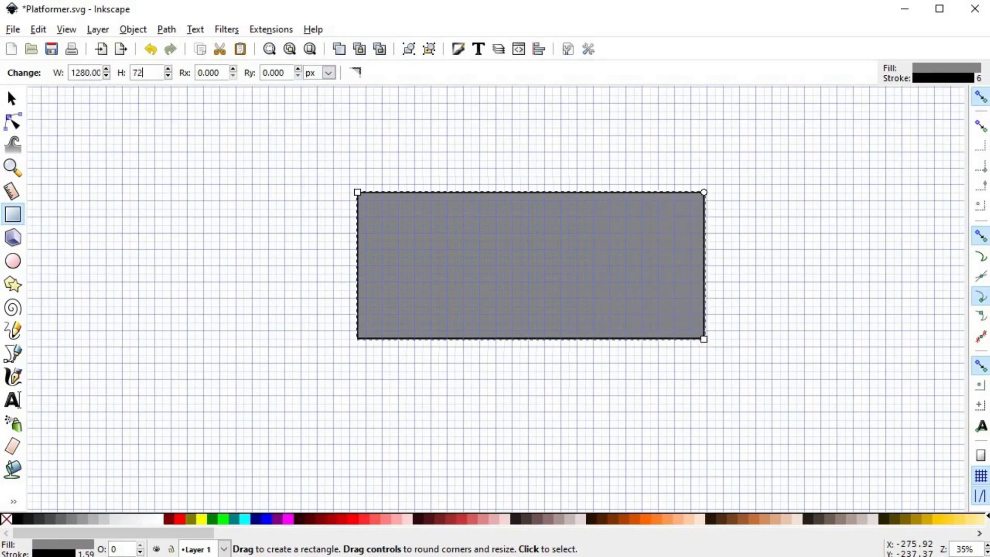
type("0")
key("Return")
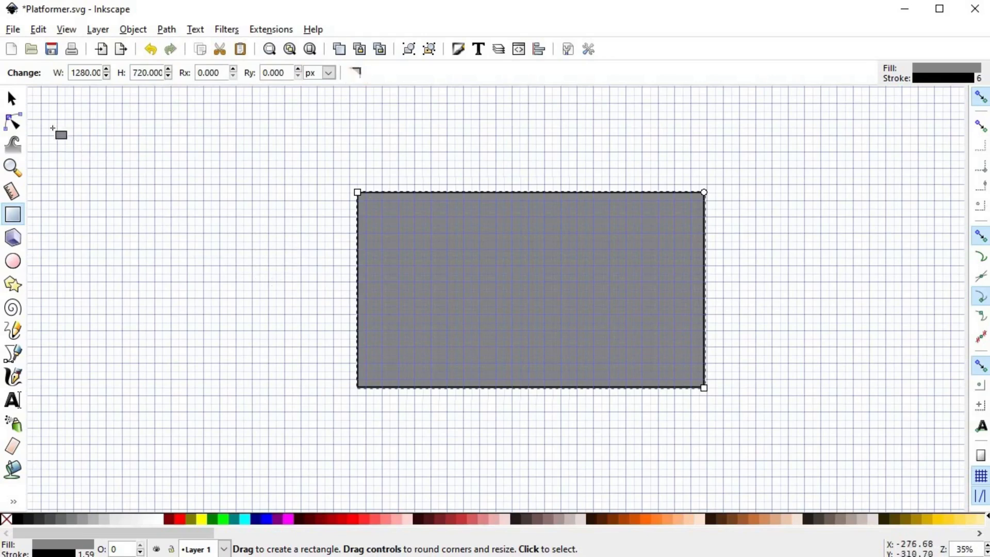
- Remove the rectangle's fill, keeping its outline, and move it one grid cell right and down, snapping its upper-left corner to a grid intersection
left_click(12, 99)
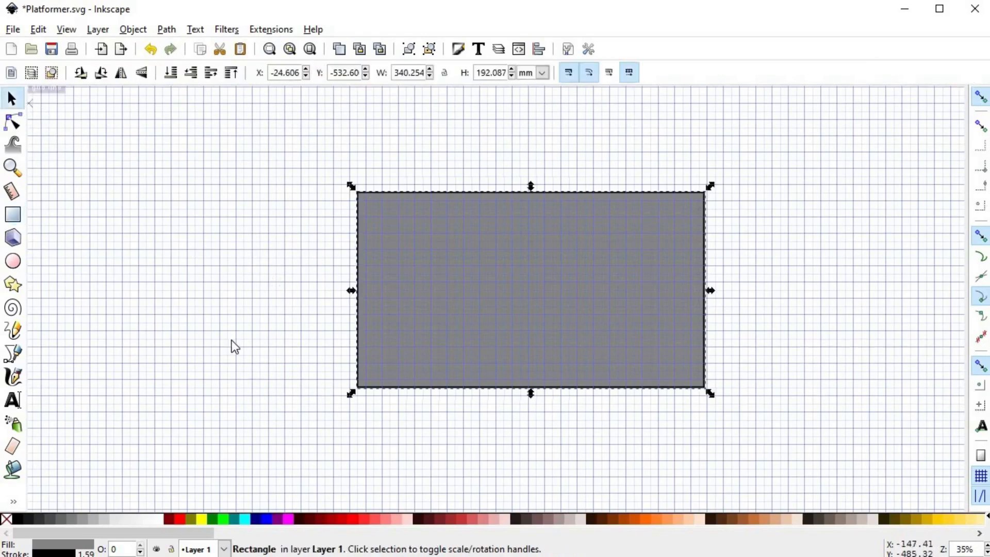
left_click(6, 518)
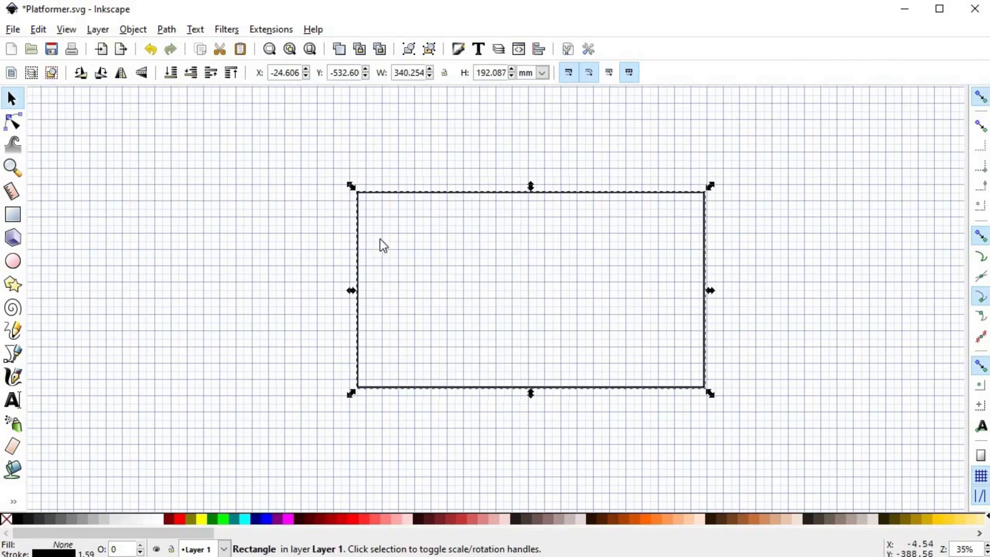
left_click_drag(372, 196, 377, 207)
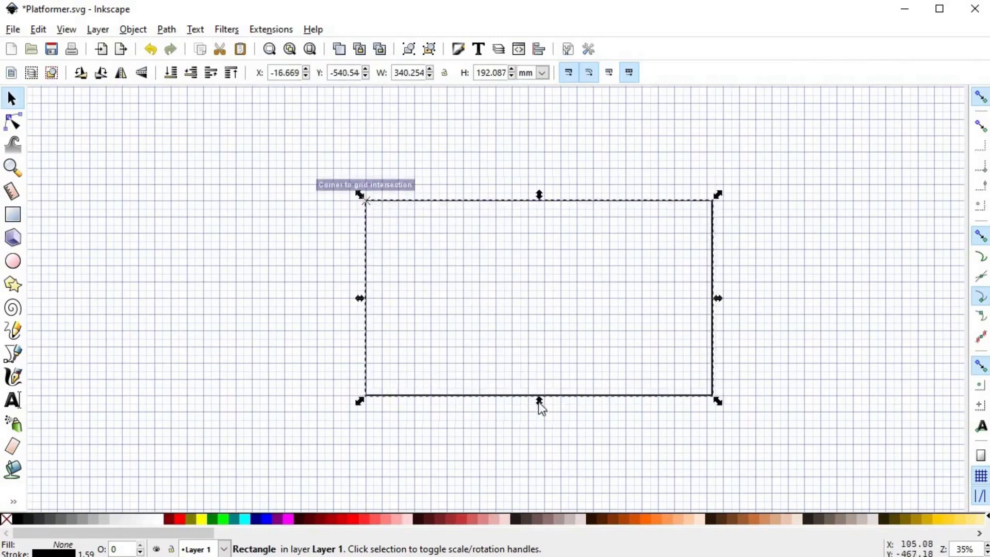
left_click(546, 429)
scroll(546, 429, "up", 1, "ctrl")
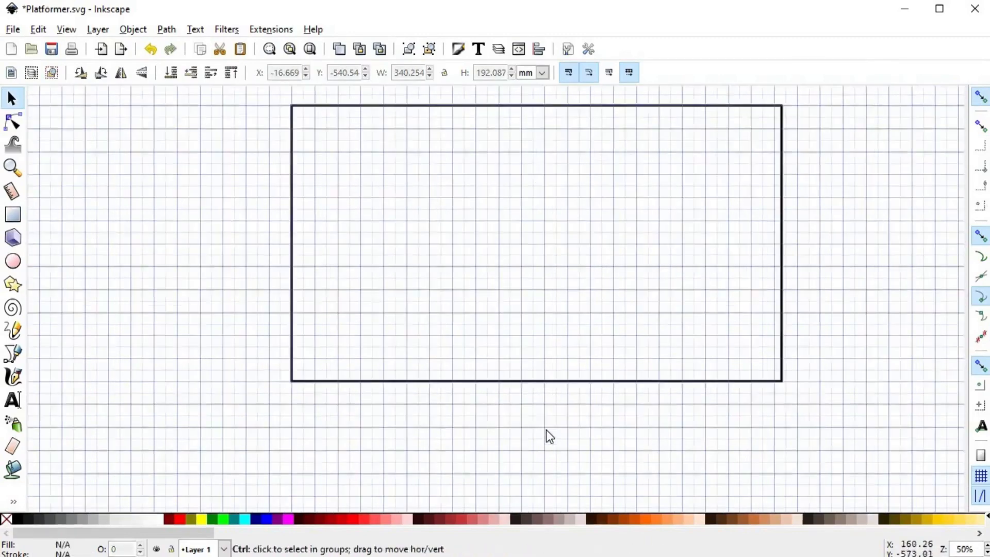
scroll(544, 420, "up", 1)
key("space")
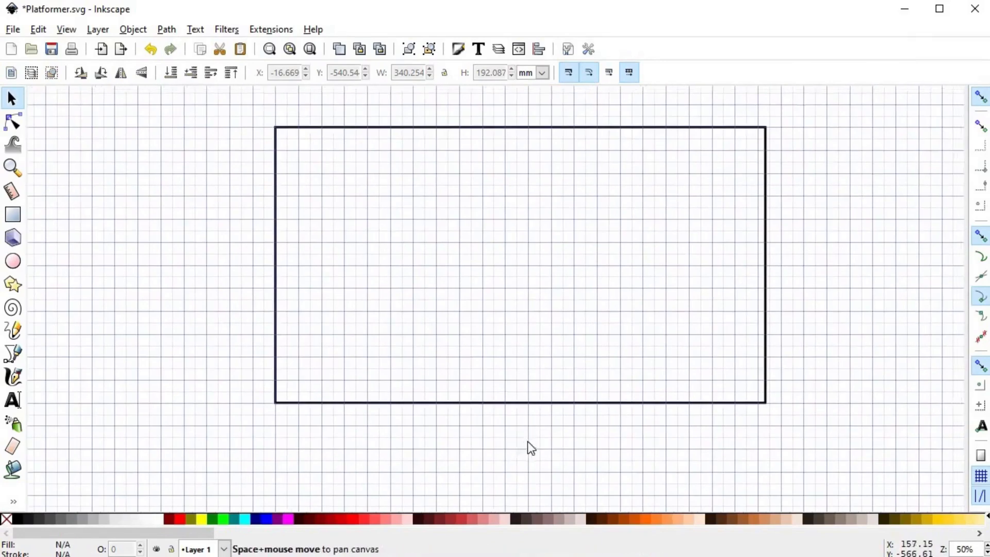
key("space")
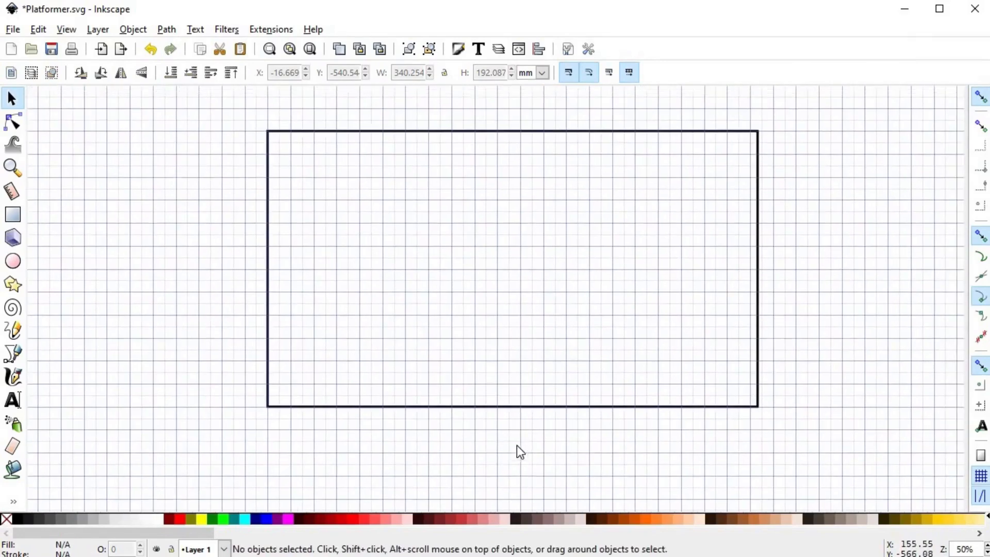
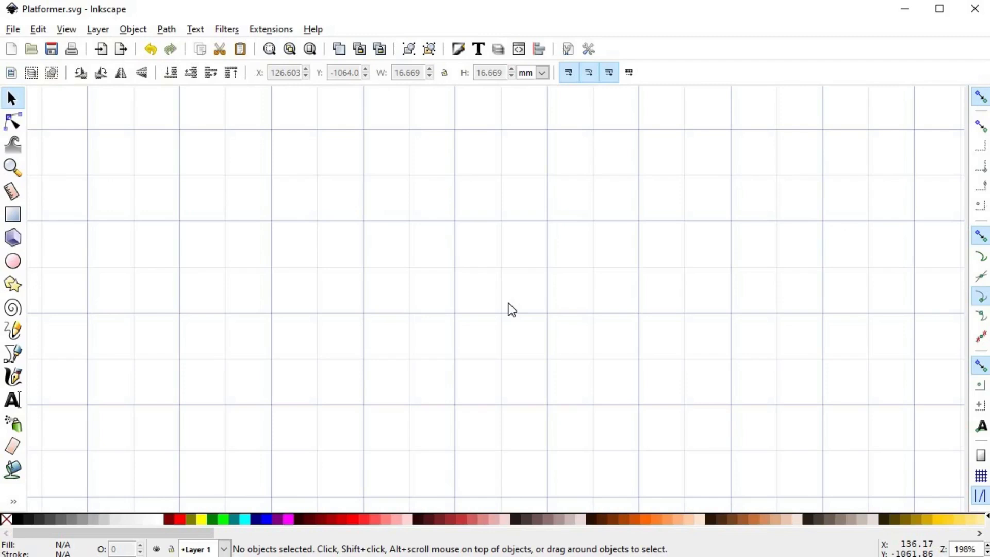
- Examine the Context commands in the Keyboard Shortcuts section of the Interface preferences
left_click(48, 32)
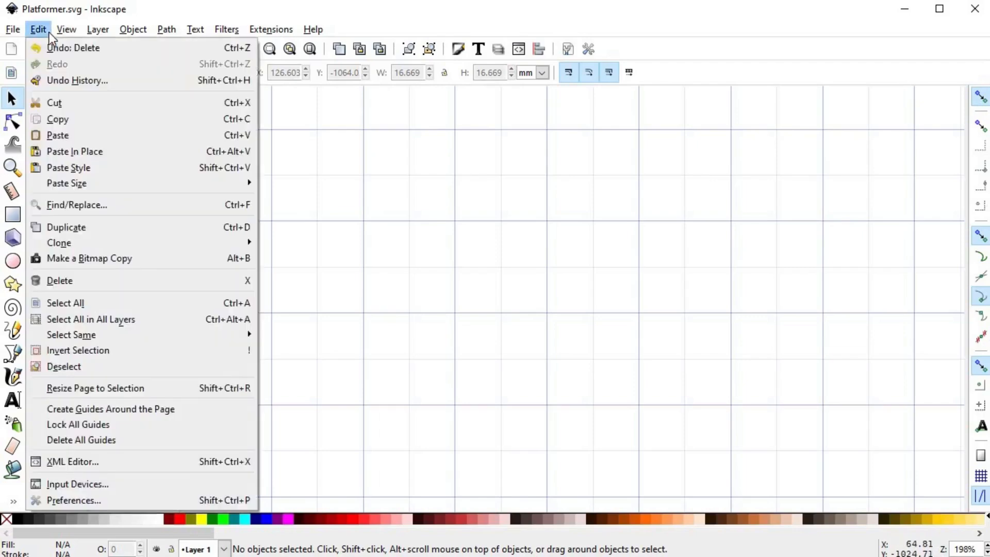
left_click(159, 500)
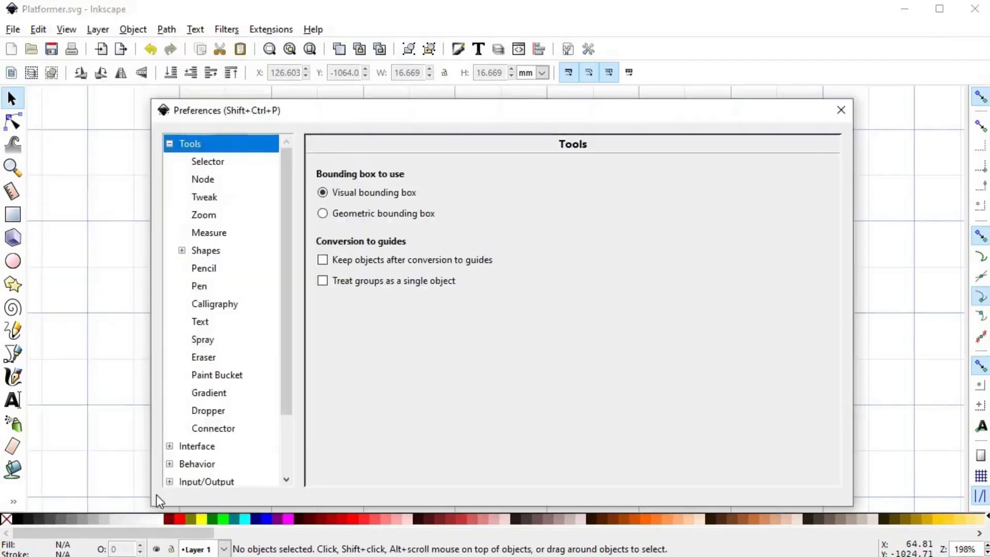
left_click(170, 144)
left_click(174, 161)
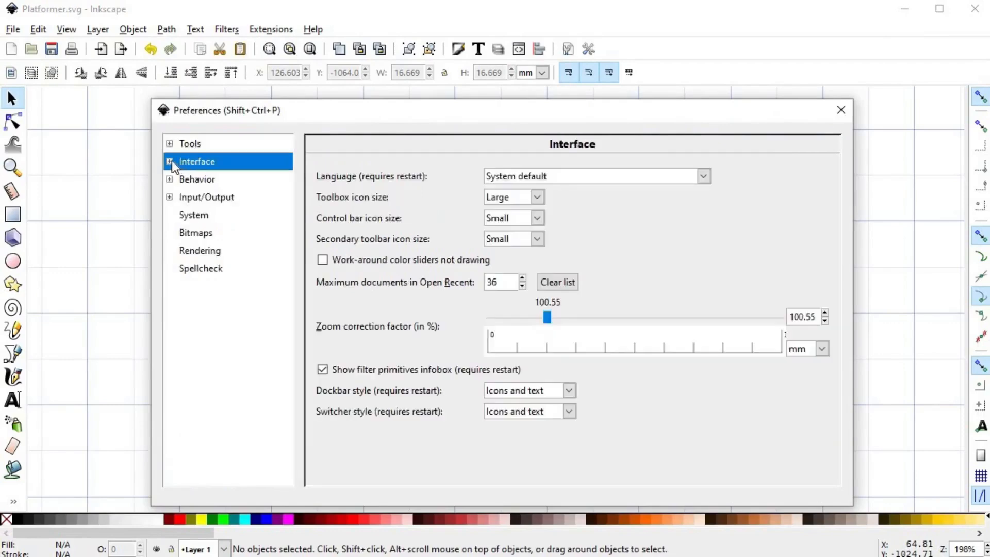
left_click(170, 161)
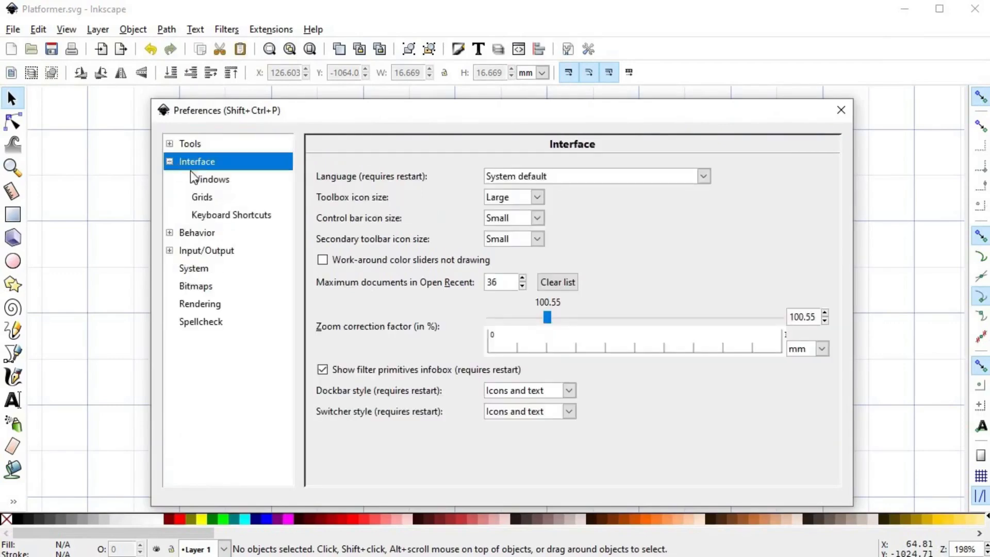
left_click(249, 214)
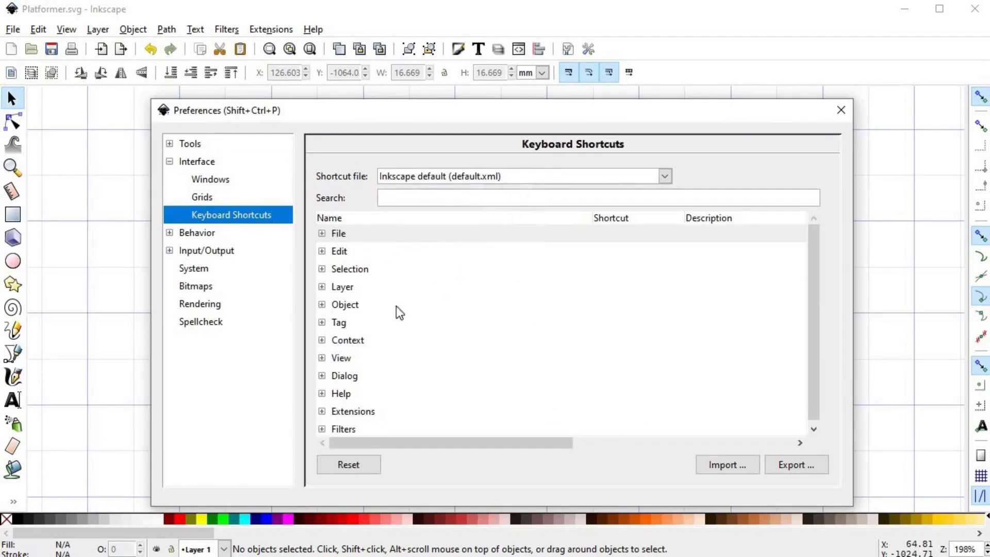
left_click(343, 342)
left_click(322, 341)
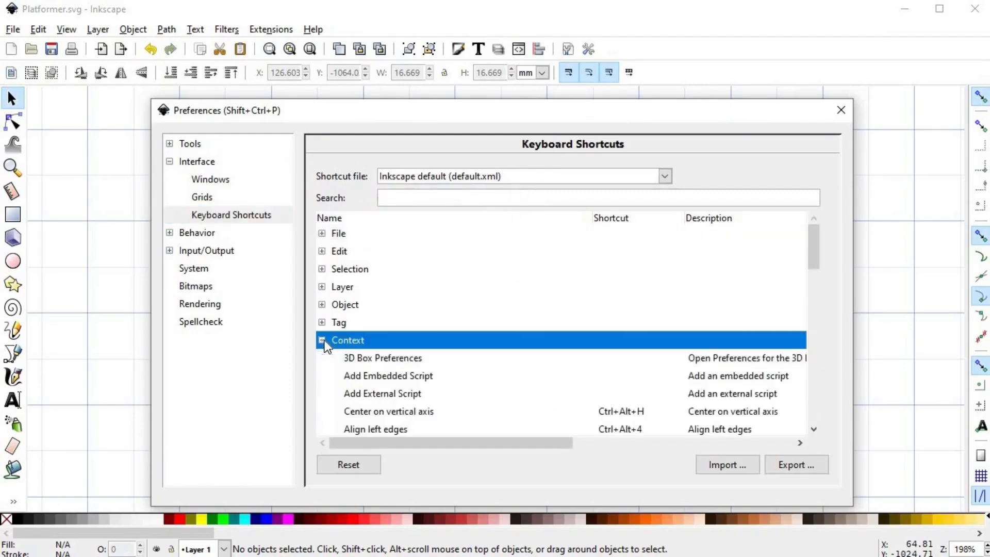
scroll(516, 311, "down", 10)
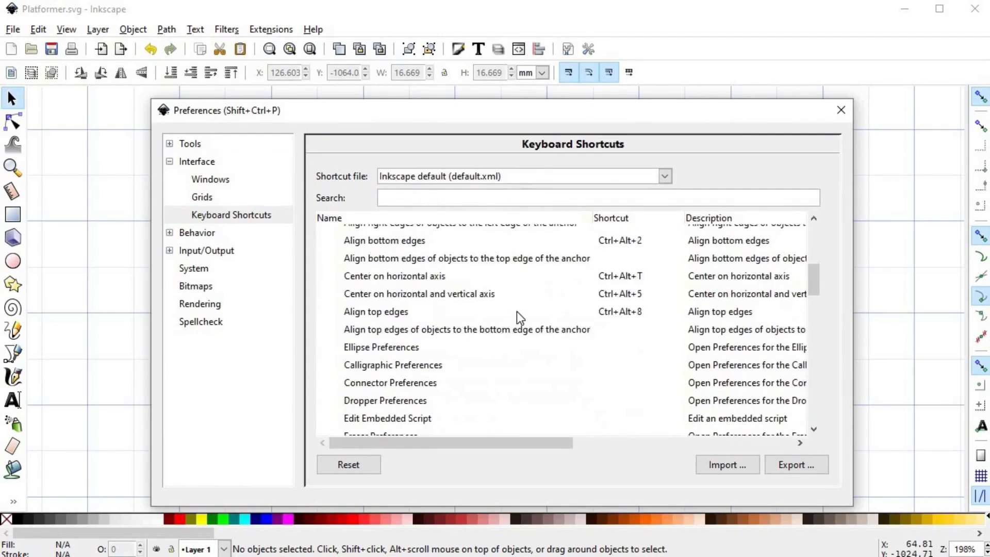
scroll(516, 311, "down", 10)
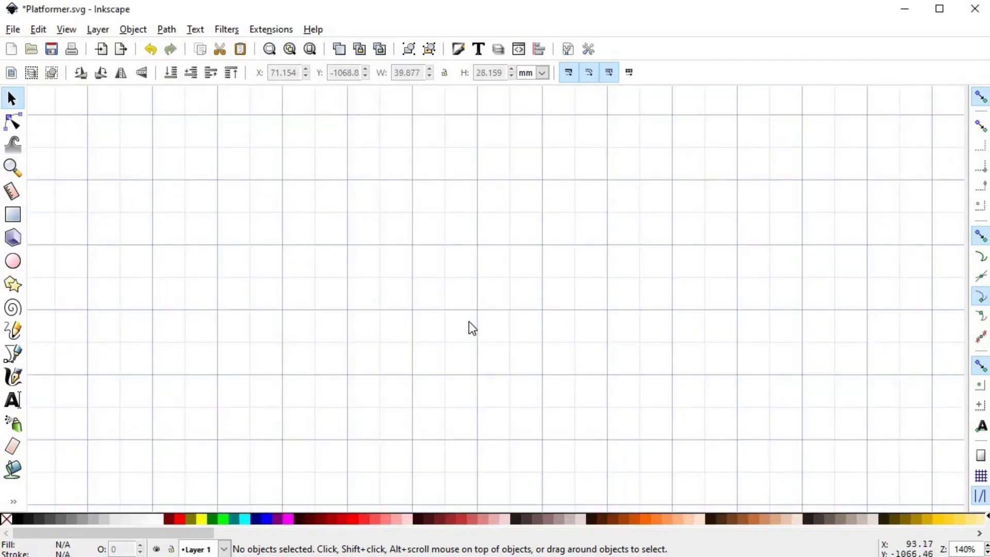
- With grid snapping on, draw a 15.875 mm square filling one major grid cell and remove its stroke
left_click(18, 212)
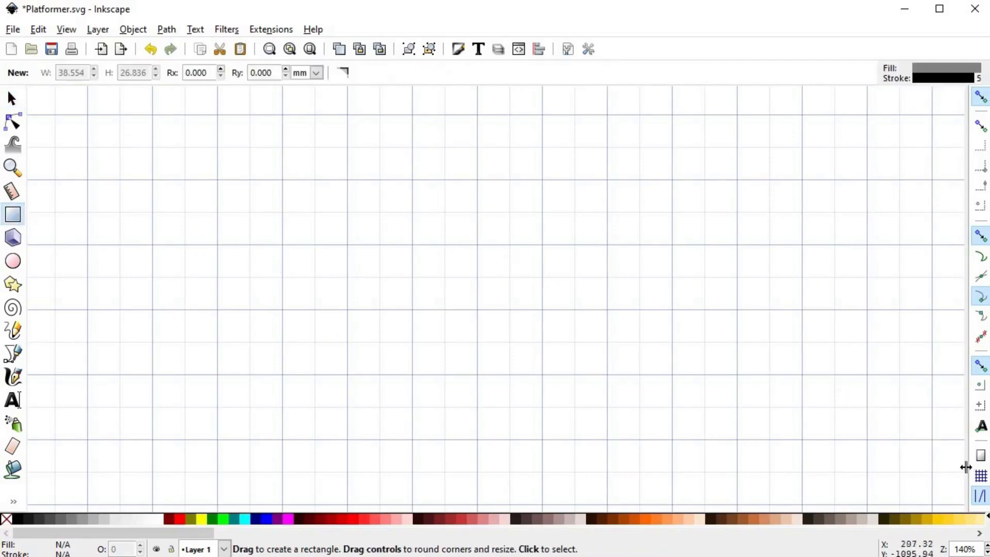
left_click(980, 476)
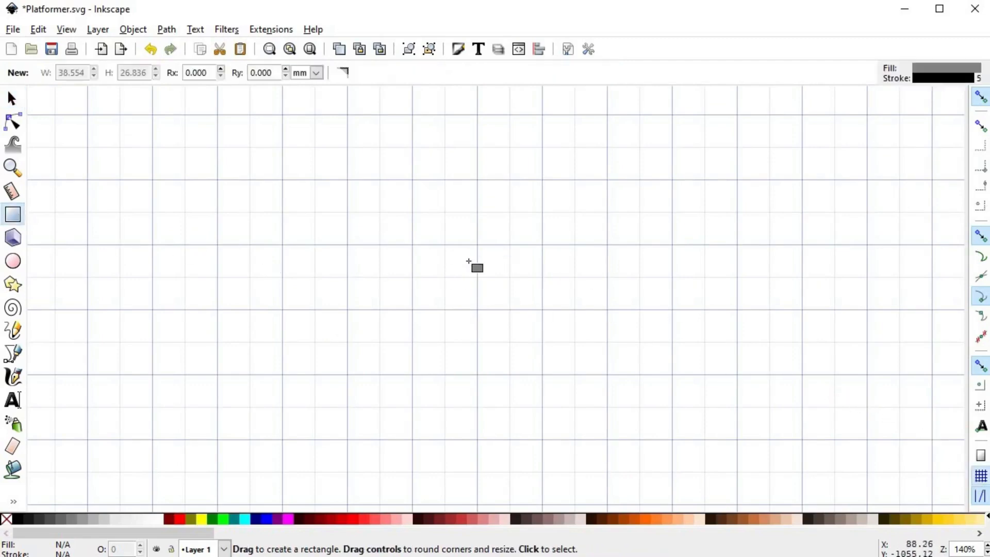
left_click_drag(474, 246, 541, 308)
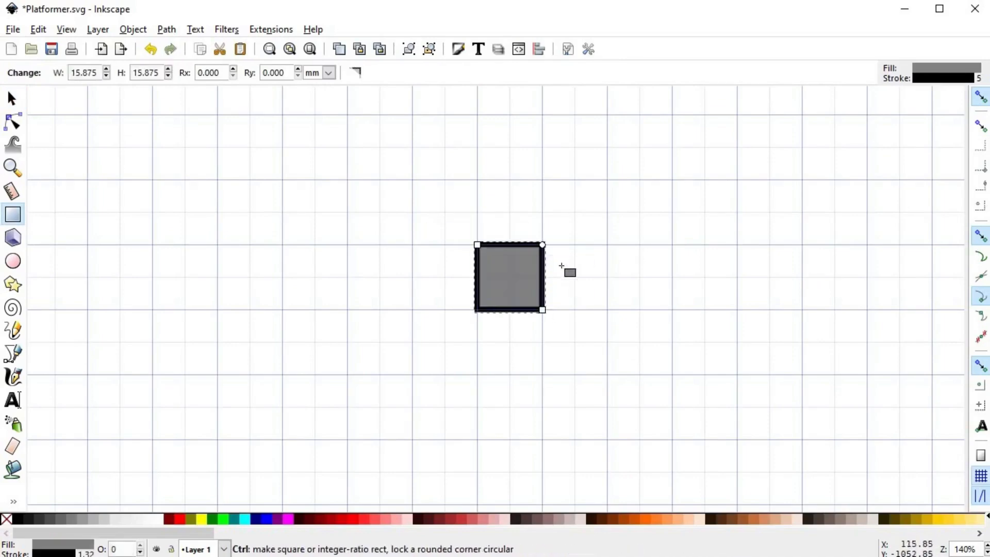
scroll(561, 266, "up", 2, "ctrl")
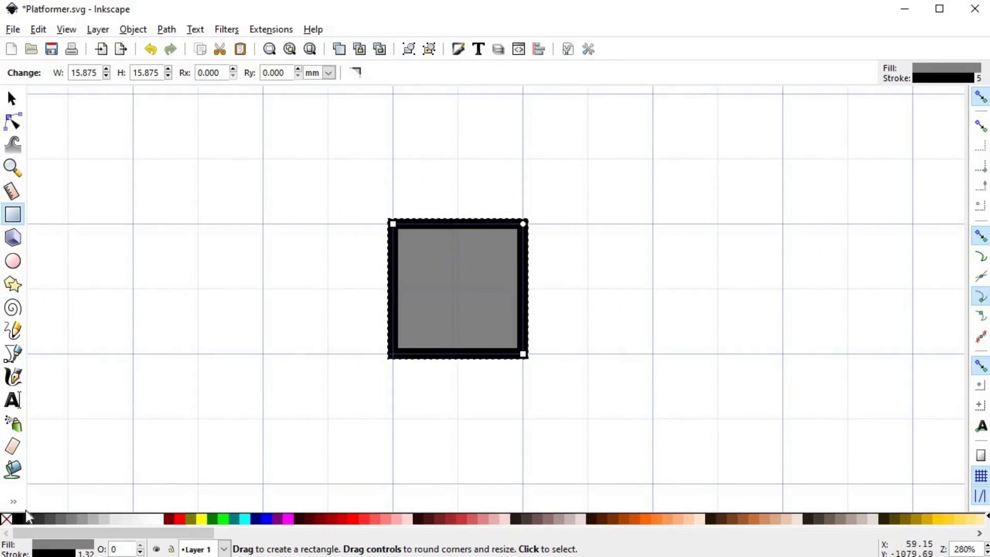
left_click(7, 520, "shift")
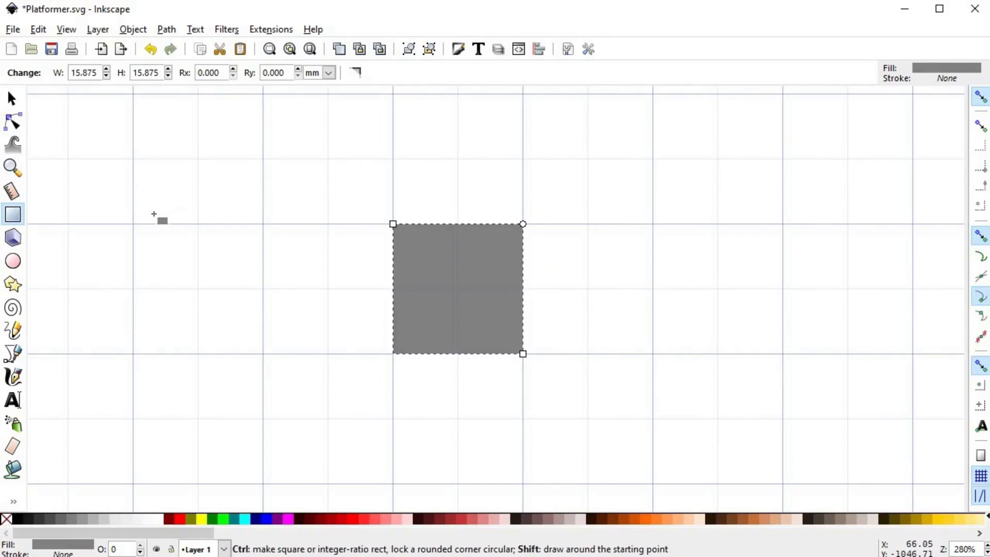
- Set the square's flat fill to golden yellow, HSL 31, 222, 162 (f3c751ff)
key("ctrl+shift+f")
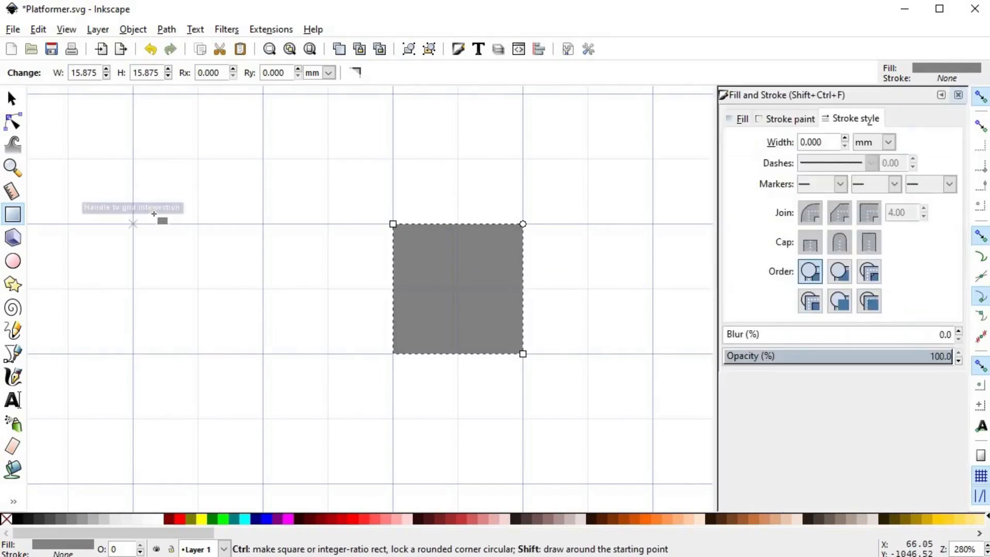
left_click(730, 122)
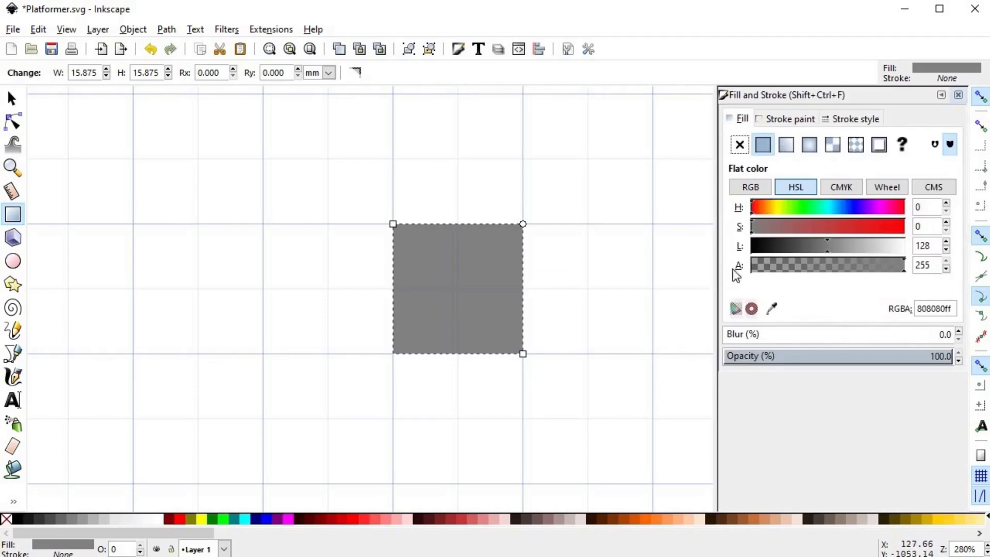
left_click(765, 208)
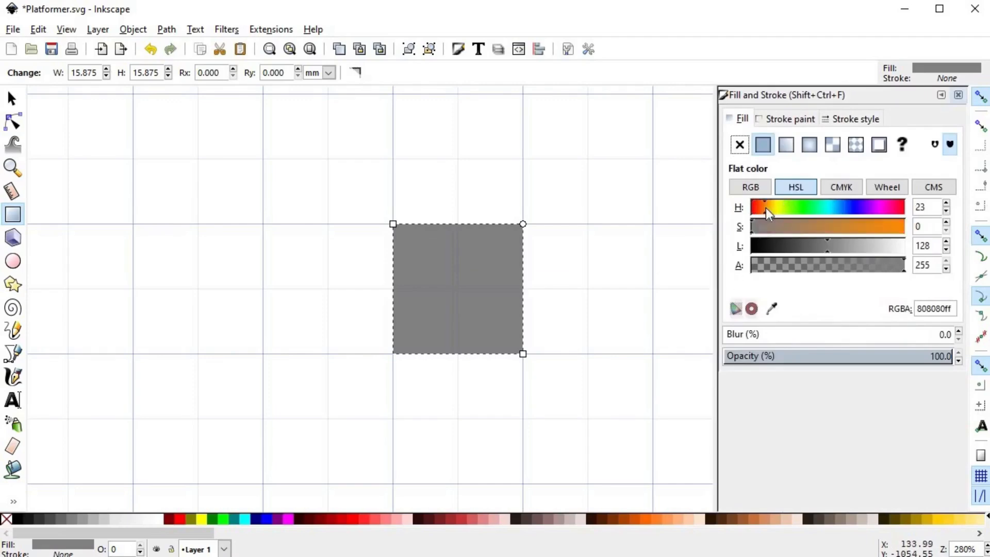
left_click(768, 209)
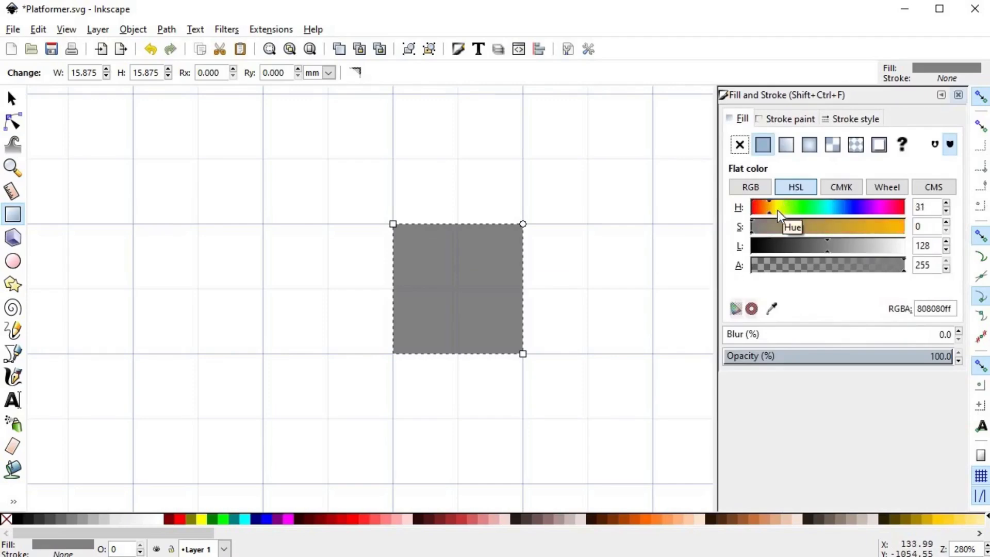
left_click(865, 230)
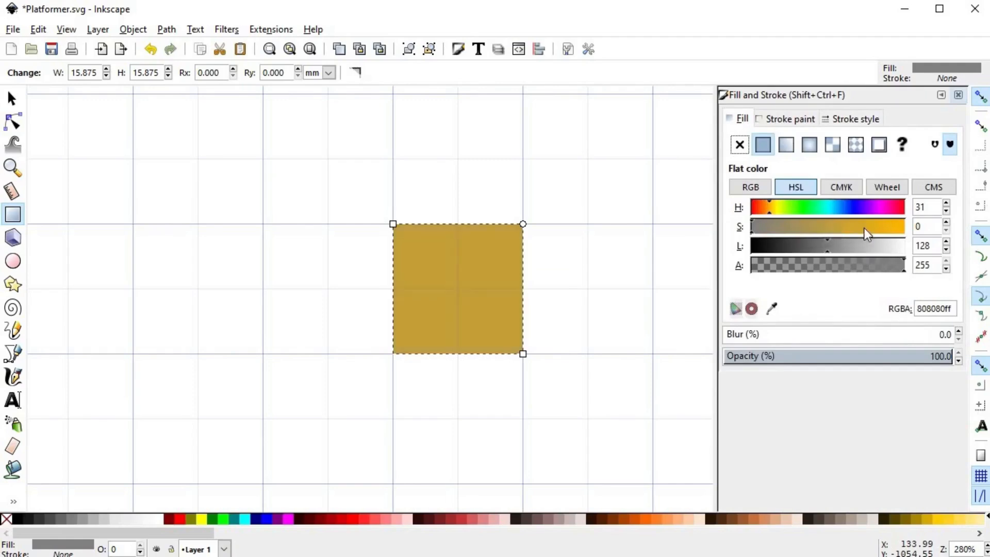
left_click_drag(864, 228, 878, 228)
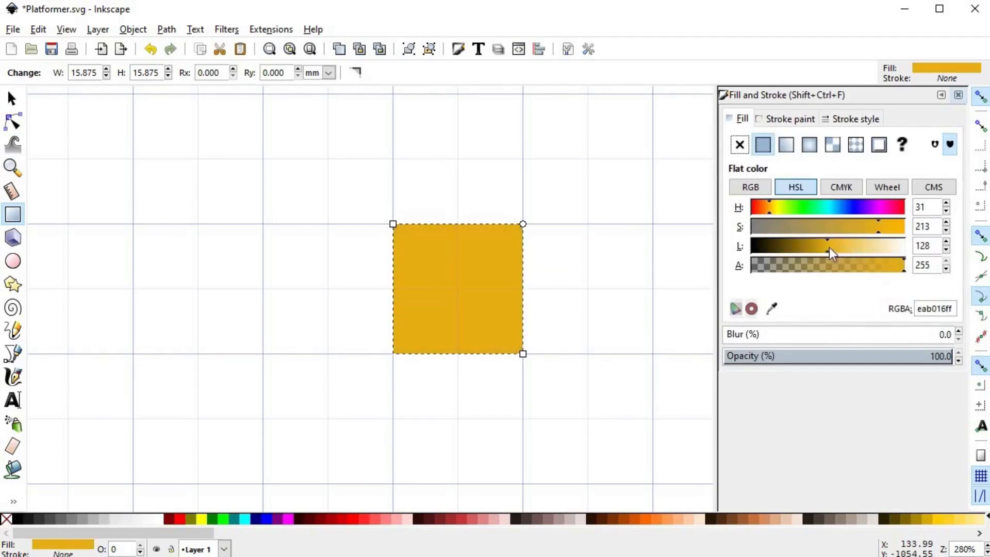
left_click(837, 246)
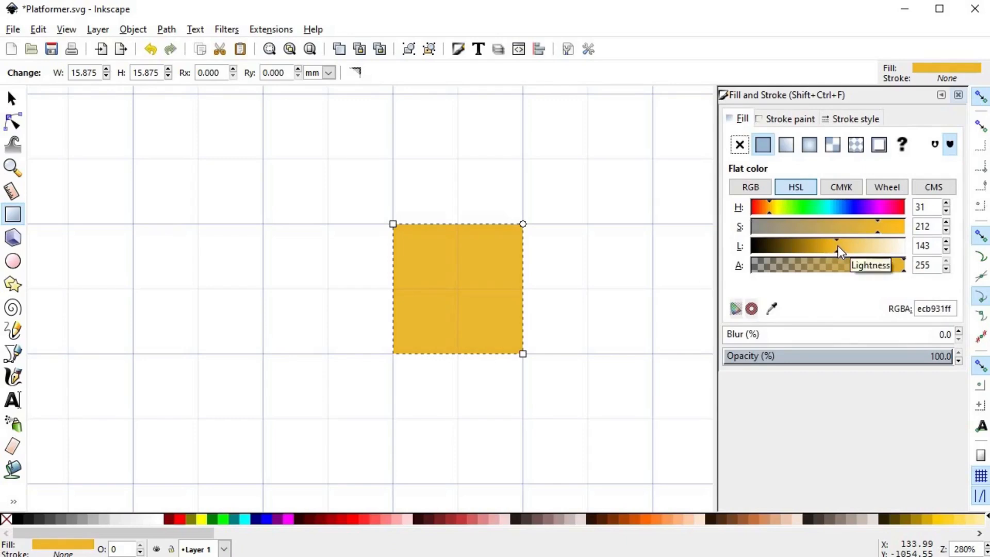
left_click(849, 246)
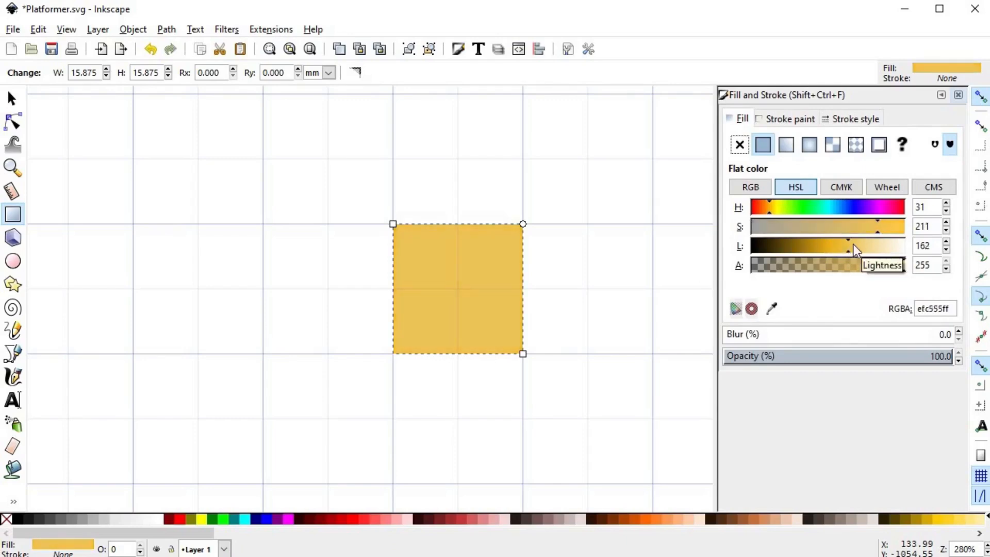
left_click(883, 229)
left_click(885, 228)
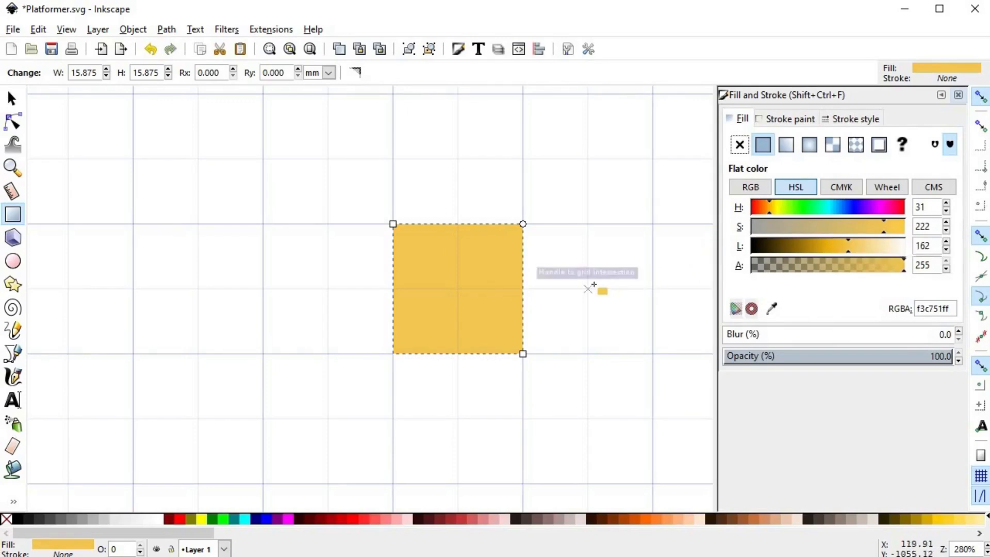
- Turn off snapping and round the yellow square's corners to a radius of about 3.5 mm
left_click(980, 98)
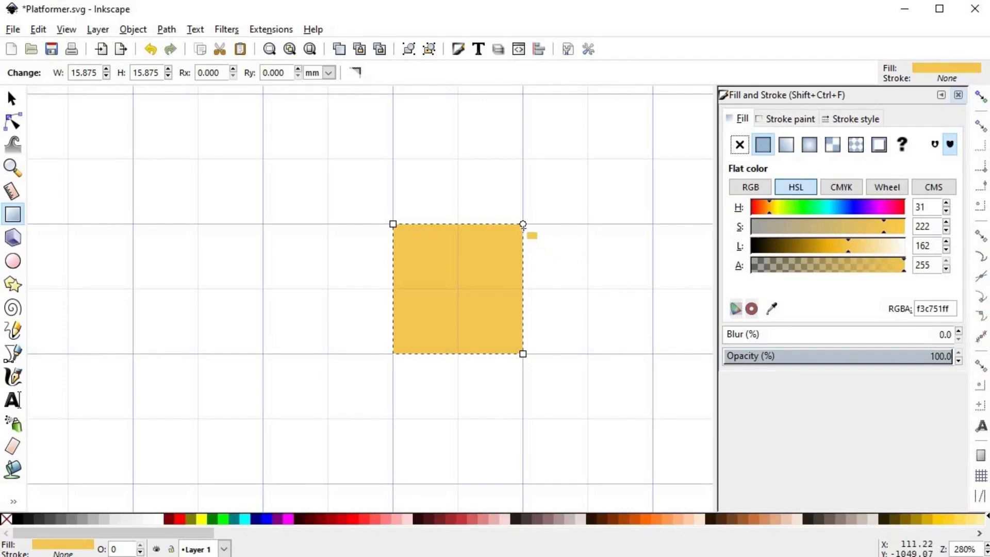
left_click_drag(525, 224, 541, 254)
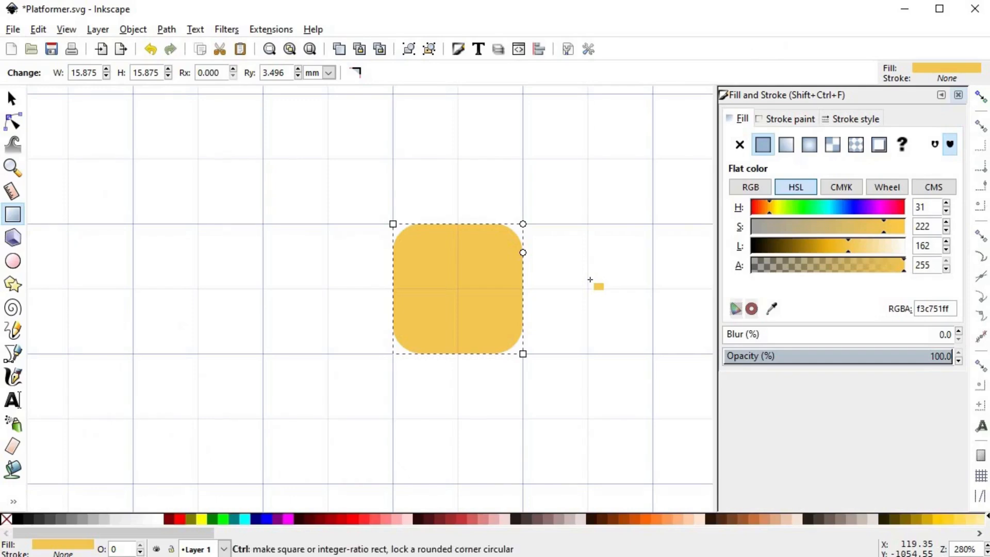
- Draw a closed eight-node Bezier path around the square's upper edge, with its inner line just below the edge and its outer nodes beyond the shape
scroll(590, 279, "up", 1)
key("b")
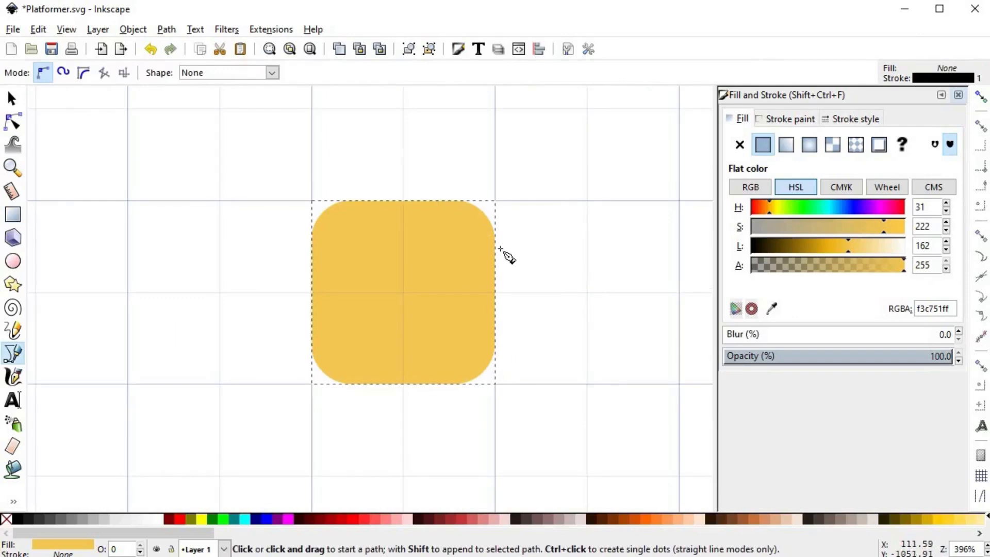
left_click(494, 236)
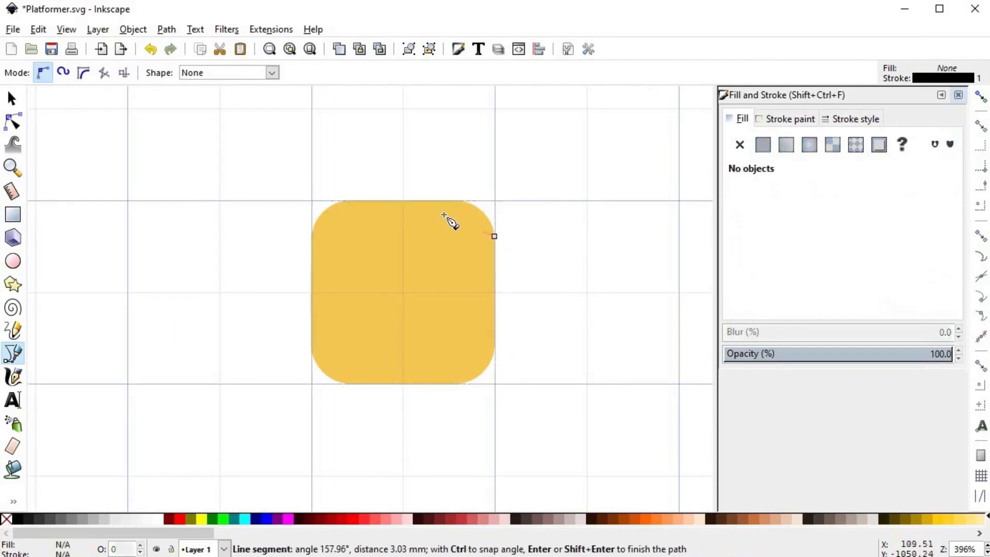
left_click(456, 212)
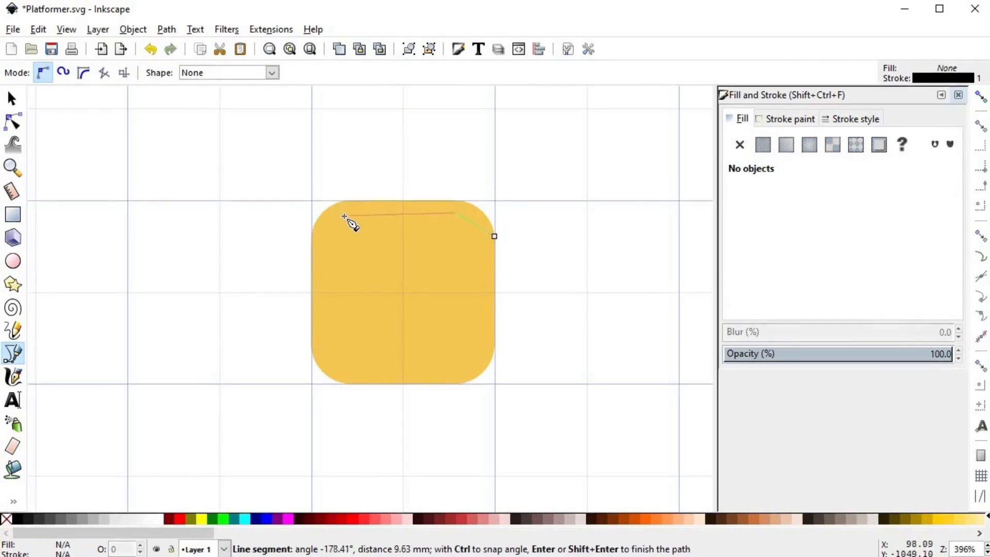
left_click(346, 213)
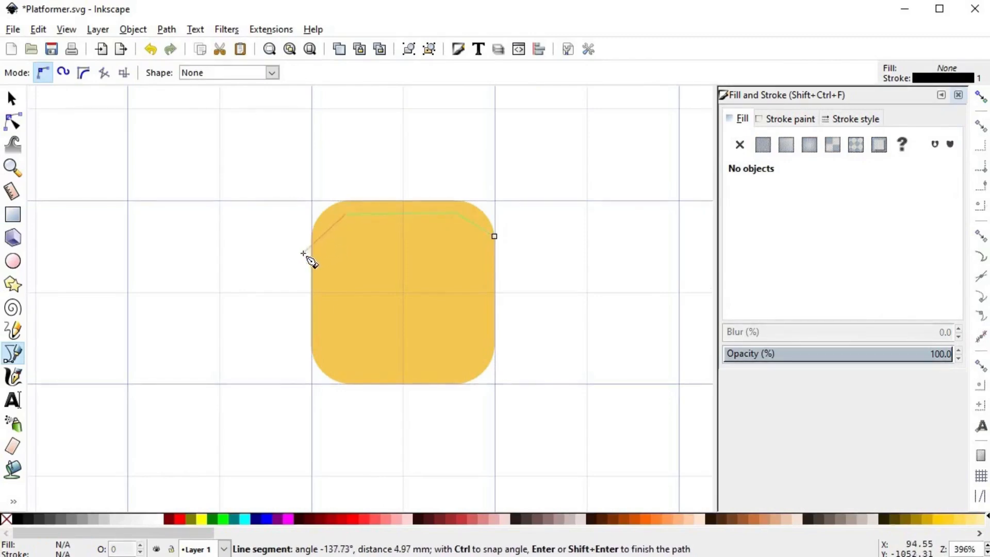
left_click(303, 253)
left_click(303, 188)
left_click(410, 162)
left_click(518, 181)
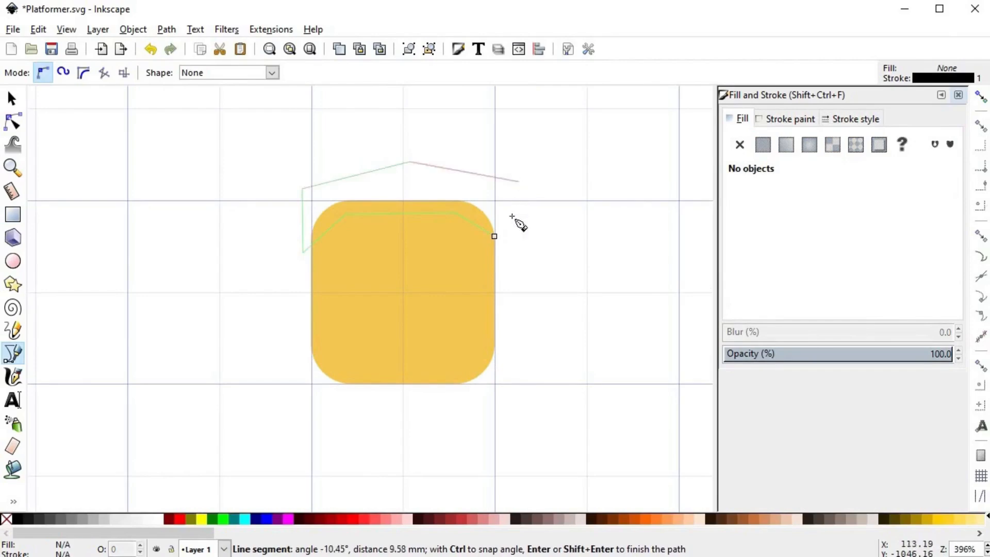
left_click(512, 234)
left_click(494, 236)
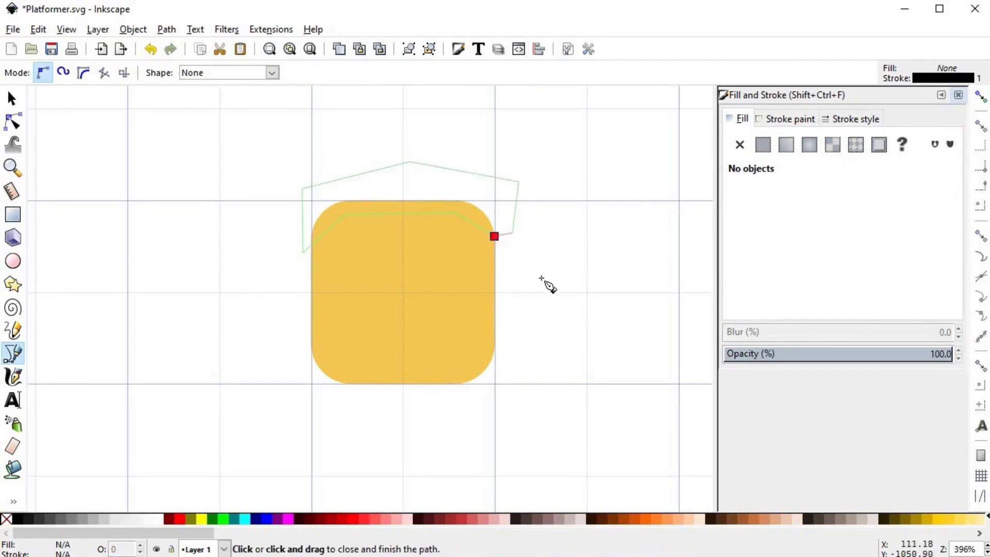
- Duplicate the rounded yellow square and intersect the copy with the outlined path to get a strip along its upper edge
key("s")
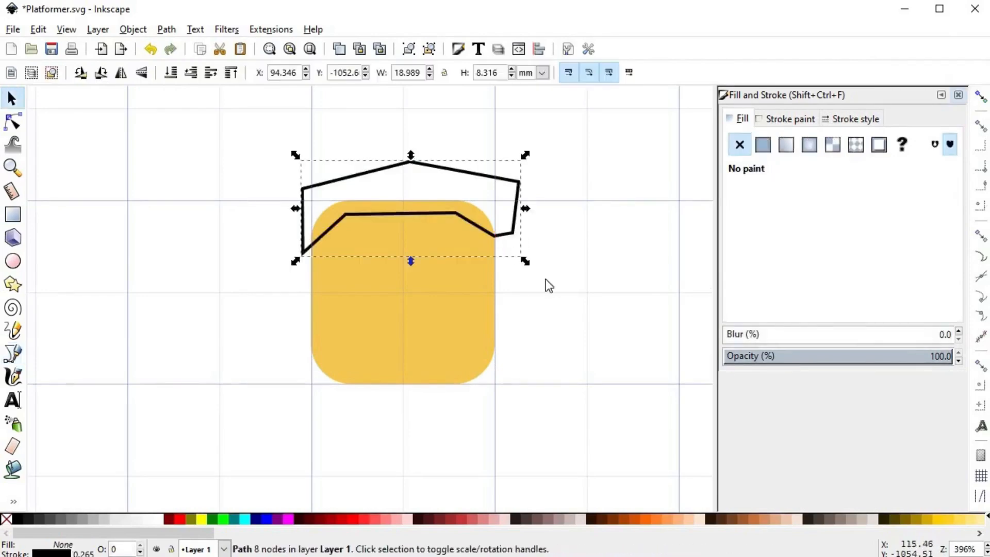
left_click(444, 284)
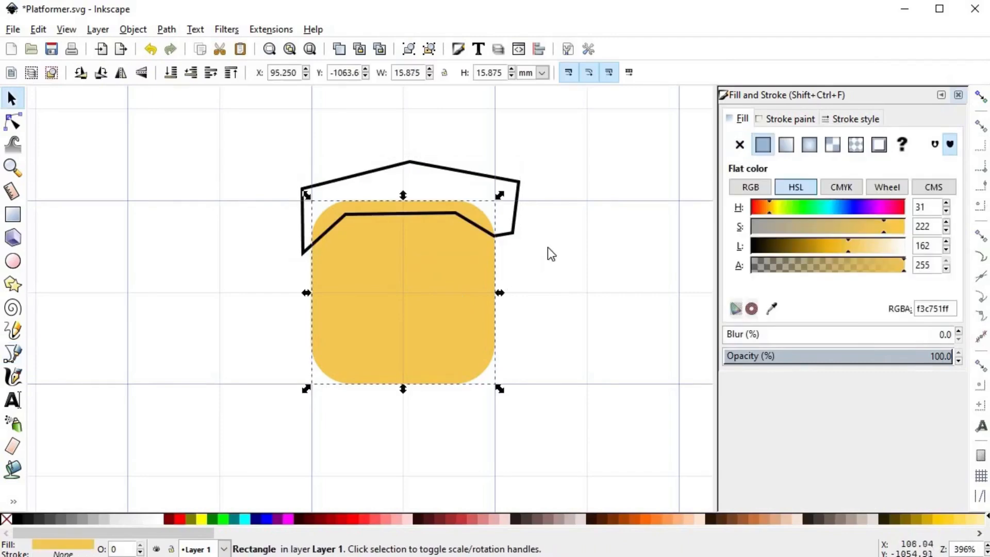
left_click(518, 195, "shift")
key("ctrl+asterisk")
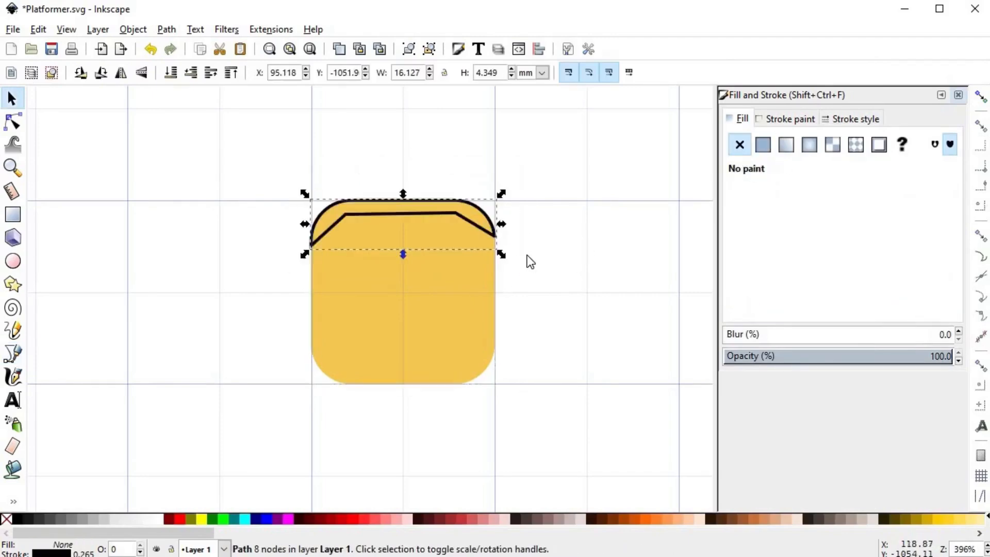
- Bend the strip's two slanted inner segments outward into curves that follow the square's rounded upper corners
scroll(439, 238, "up", 2)
key("n")
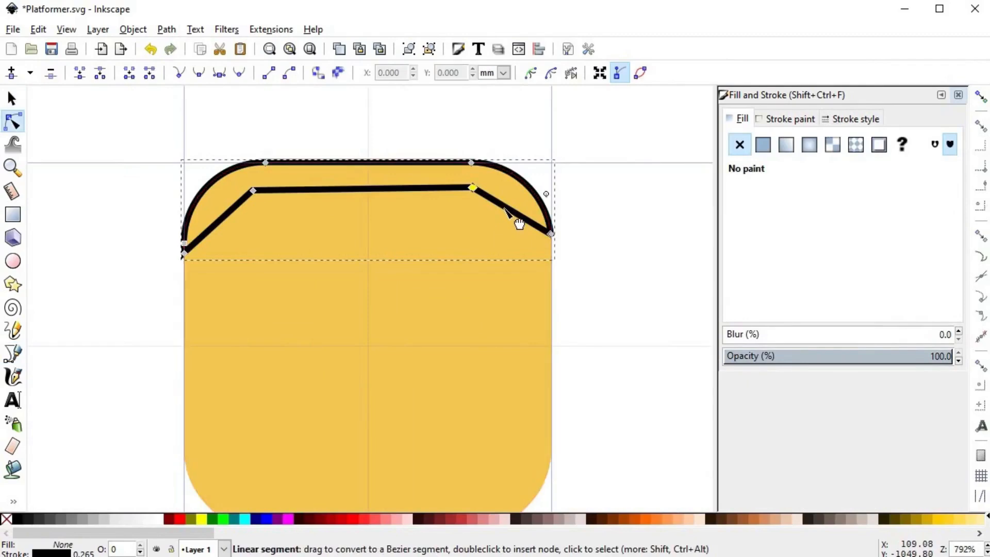
left_click_drag(519, 224, 541, 215)
left_click_drag(232, 232, 228, 227)
key("s")
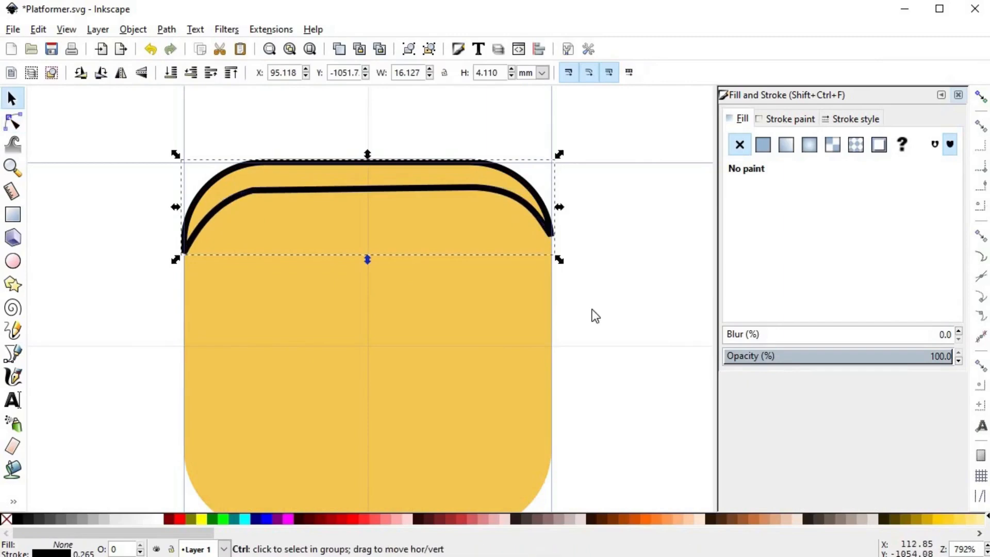
- Draw a closed nine-node Bezier path around the square's lower edge, its inner line rising towards the right side and its outer nodes beyond the shape
scroll(592, 311, "down", 1, "ctrl")
left_click_drag(566, 279, 546, 217)
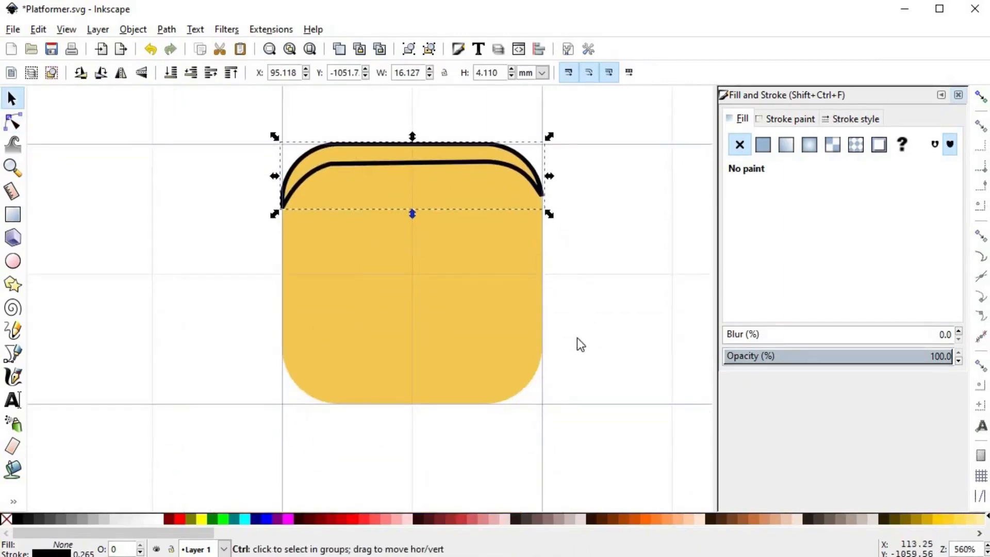
scroll(577, 338, "up", 1, "ctrl")
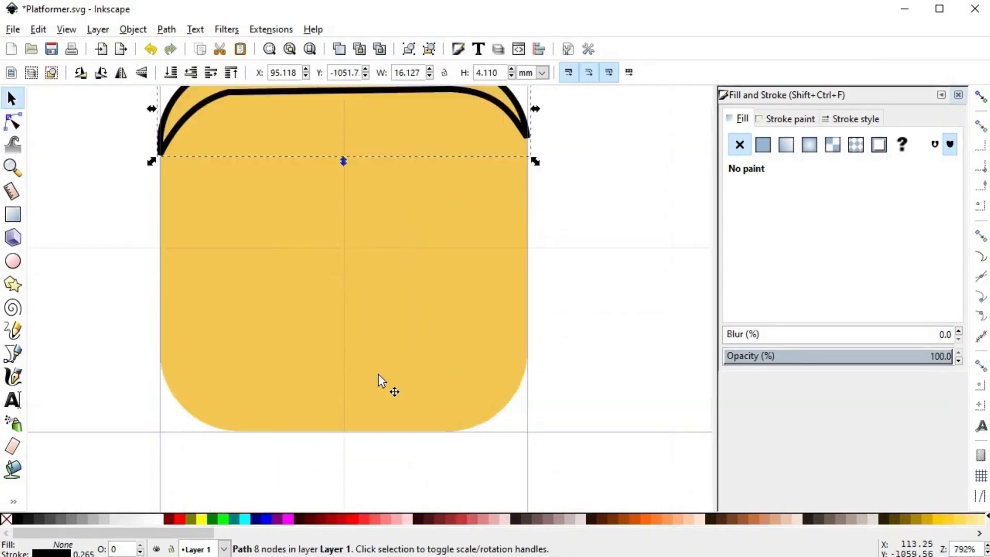
key("b")
left_click(160, 371)
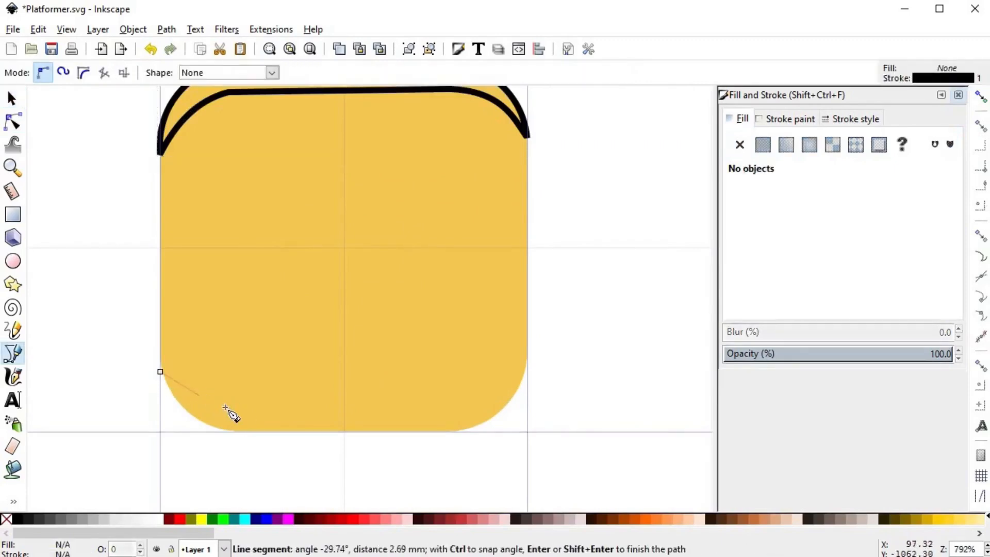
left_click(237, 401)
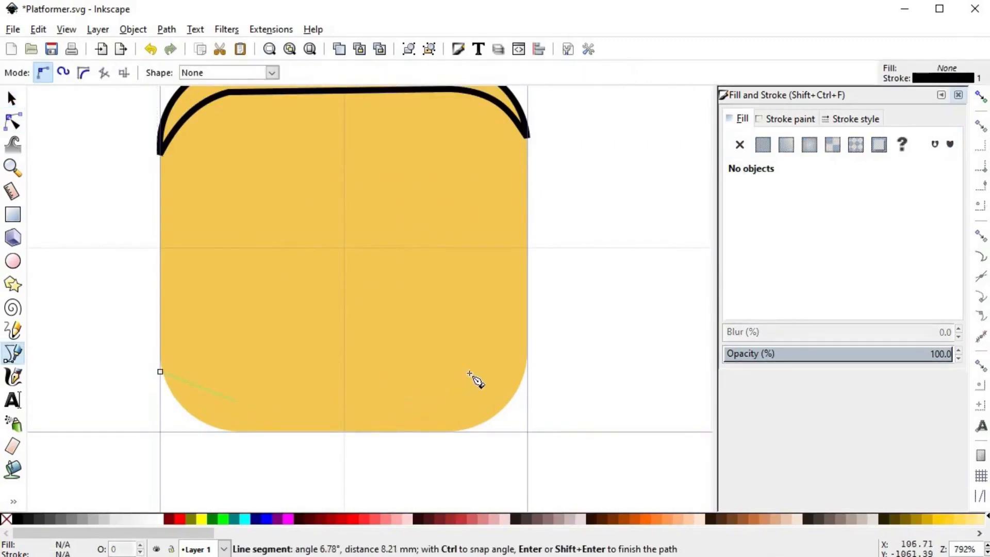
left_click(493, 369)
left_click(529, 279)
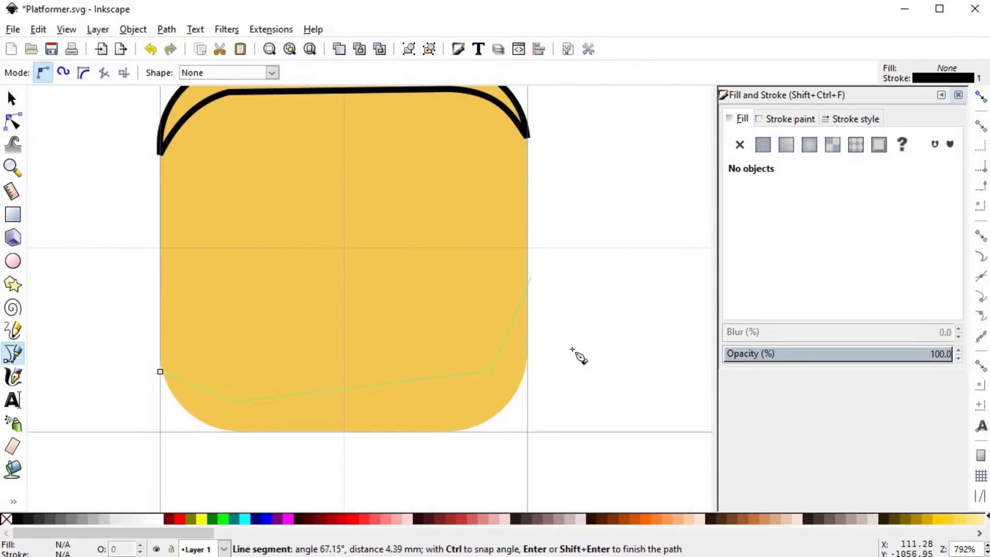
left_click(571, 349)
left_click(542, 433)
left_click(325, 466)
left_click(168, 457)
left_click(139, 398)
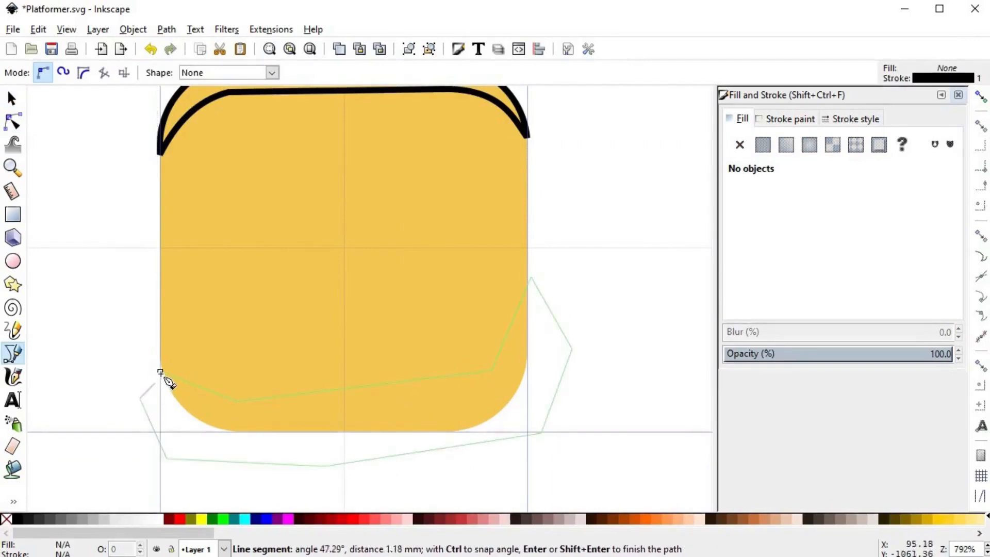
left_click(160, 371)
- Duplicate the rounded yellow square and intersect the copy with the new outlined path to get a strip along its lower edge
key("s")
left_click(511, 226)
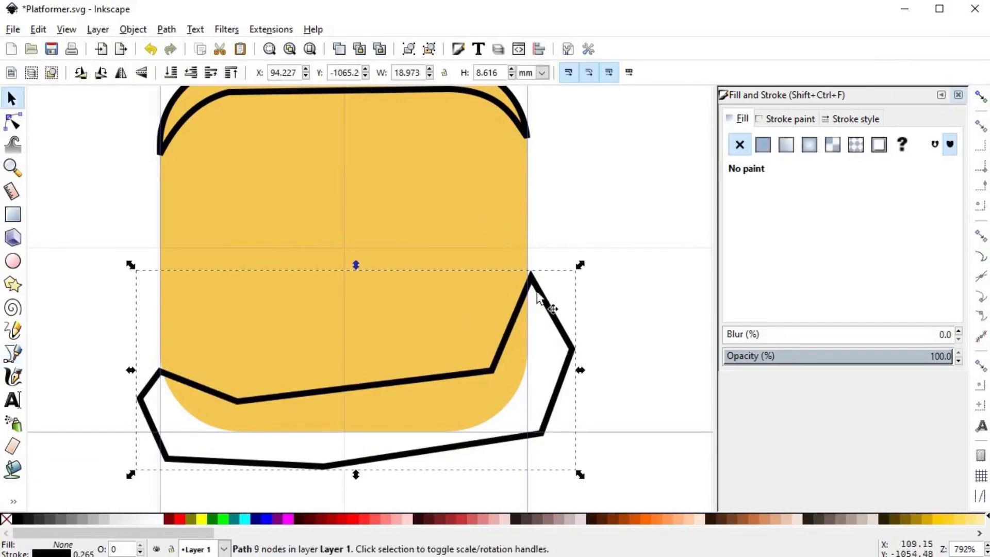
key("ctrl+d")
key("ctrl+asterisk")
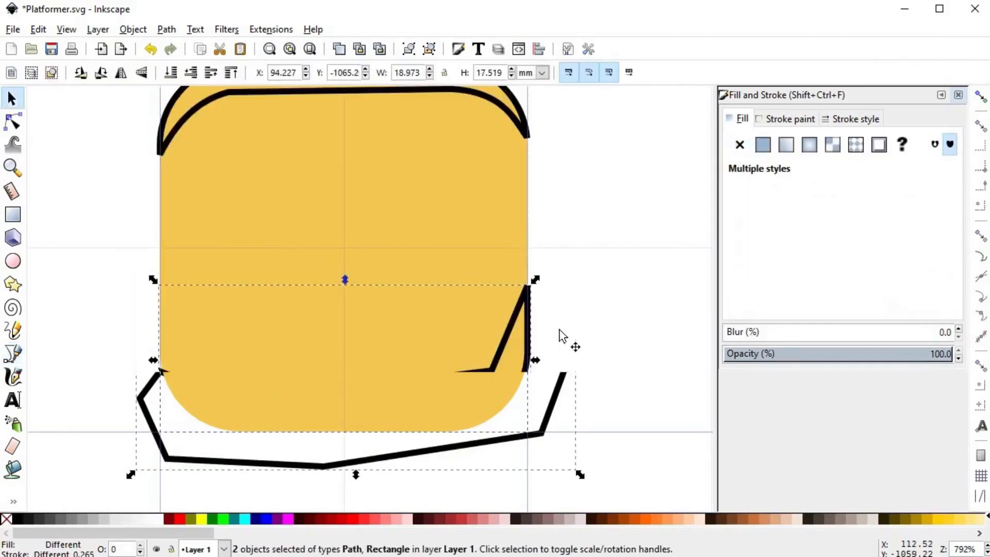
- Bend the lower strip's slanted inner segments outward to follow the square's rounded lower corners, and curve its long inner segment slightly
scroll(569, 317, "down", 4)
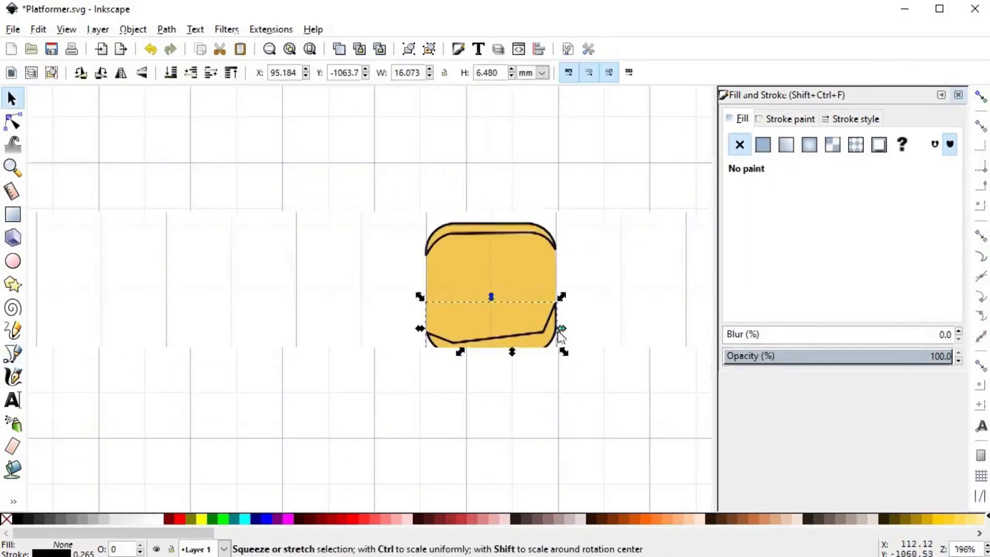
scroll(567, 317, "up", 5)
key("n")
left_click_drag(537, 297, 546, 308)
left_click_drag(368, 366, 371, 365)
left_click_drag(117, 375, 98, 374)
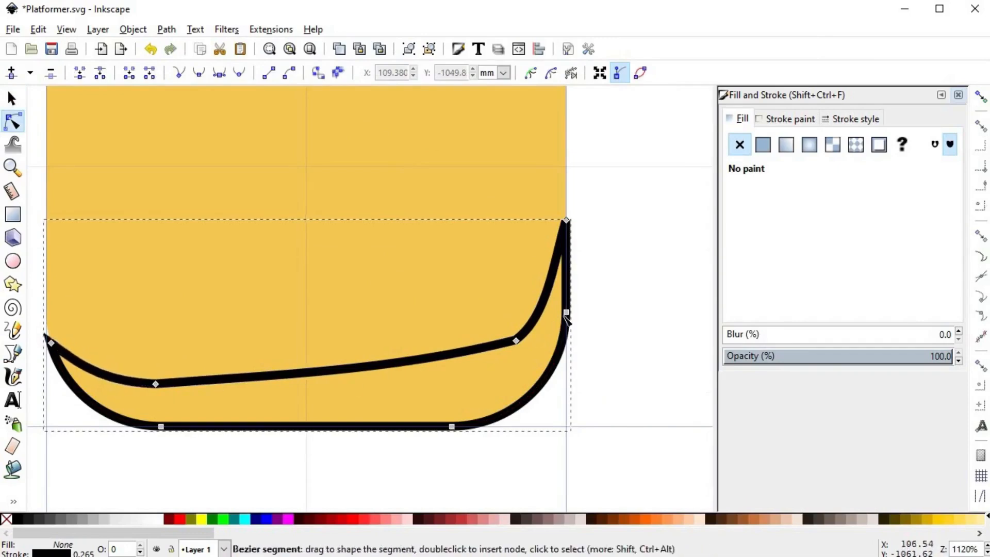
left_click_drag(559, 266, 562, 272)
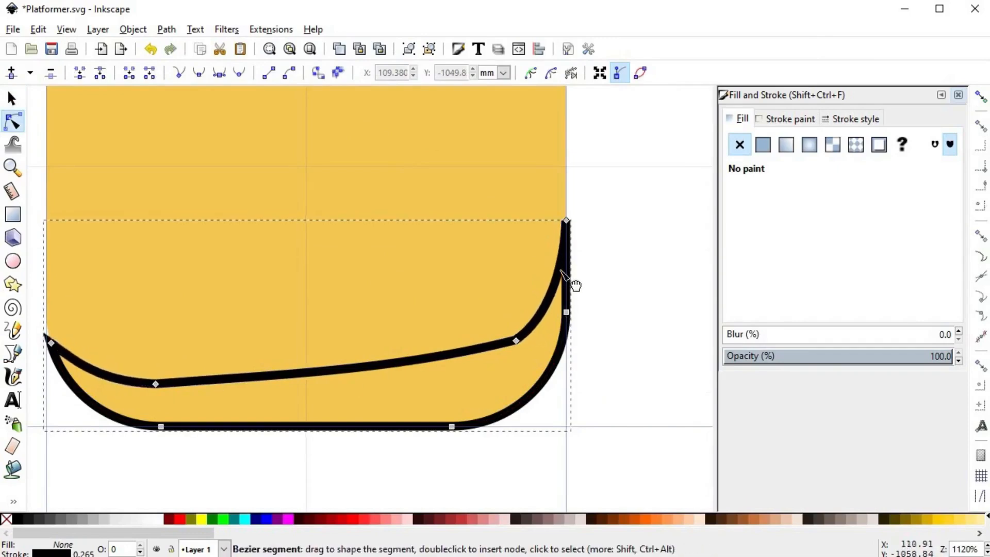
key("s")
left_click(593, 296)
scroll(597, 303, "down", 3, "ctrl")
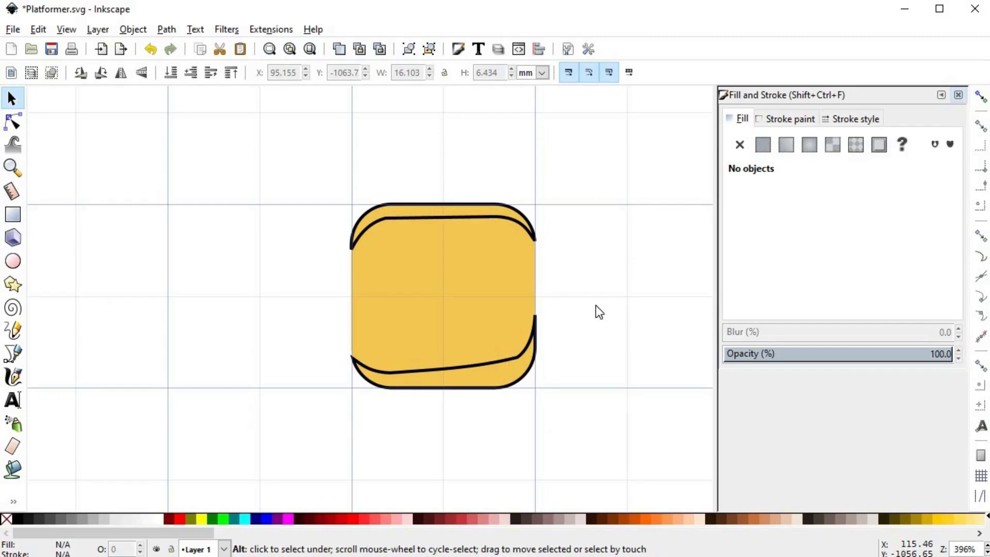
- Fill the upper strip with a lighter tint of the block's yellow, f9df9c, and remove its outline
left_click(501, 233)
key("d")
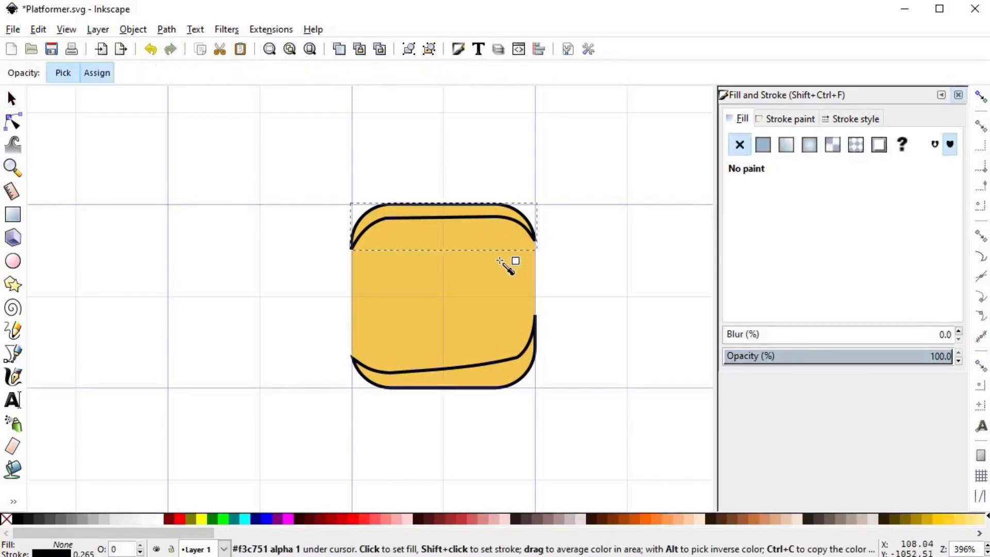
left_click(499, 260)
left_click(6, 518, "shift")
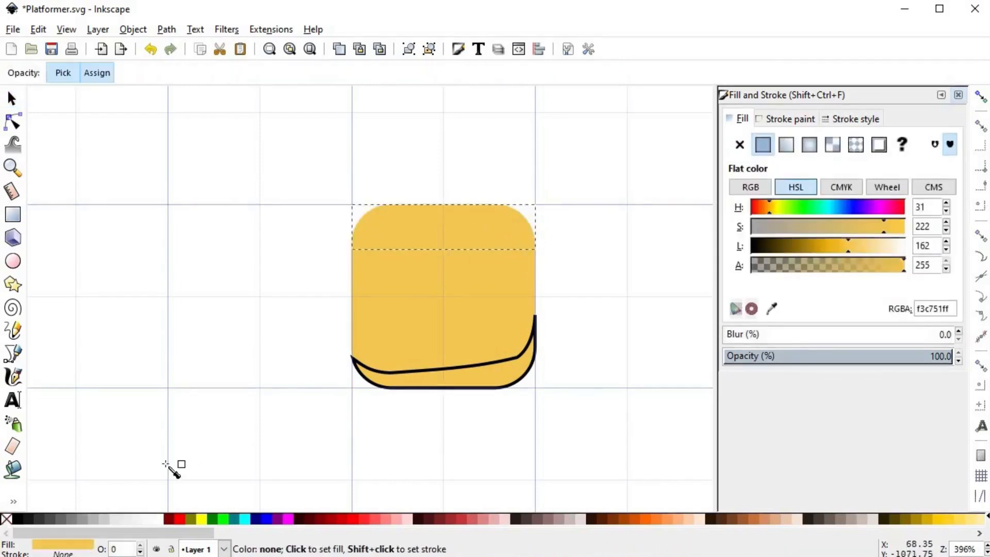
left_click(886, 227)
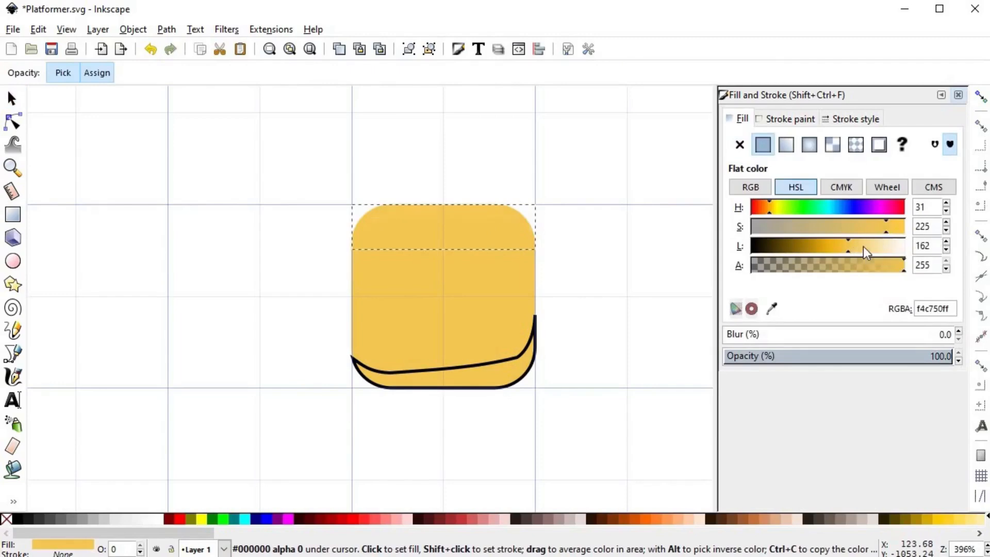
left_click(863, 247)
left_click(871, 246)
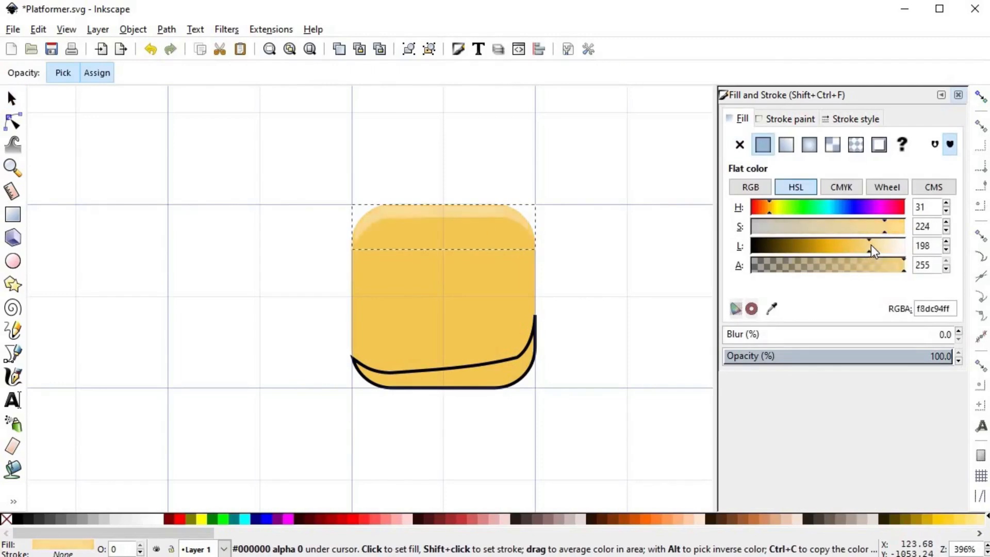
left_click(874, 246)
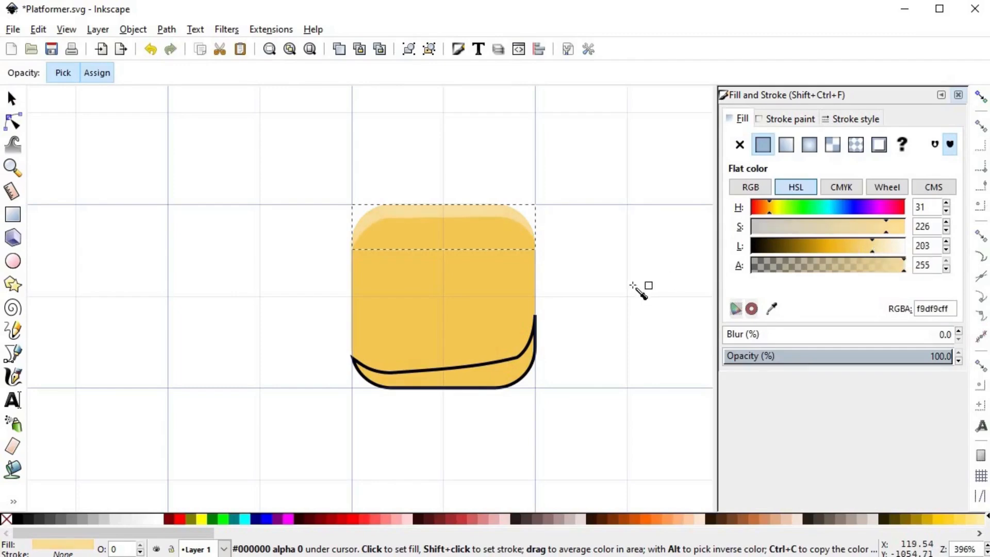
- Remove the lower strip's outline and fill it with a darker shade of the block's yellow as a shadow
key("s")
left_click(531, 348)
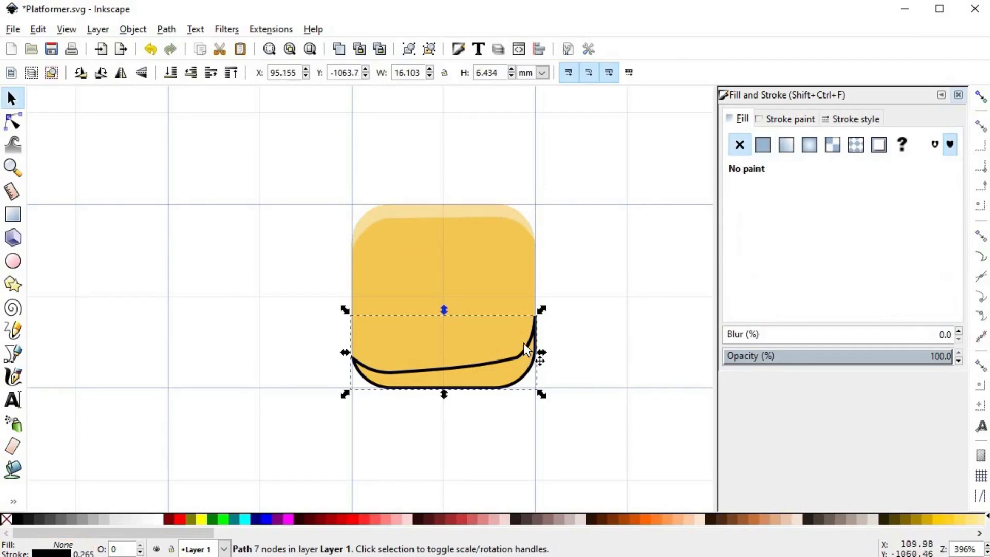
left_click(6, 519, "shift")
key("d")
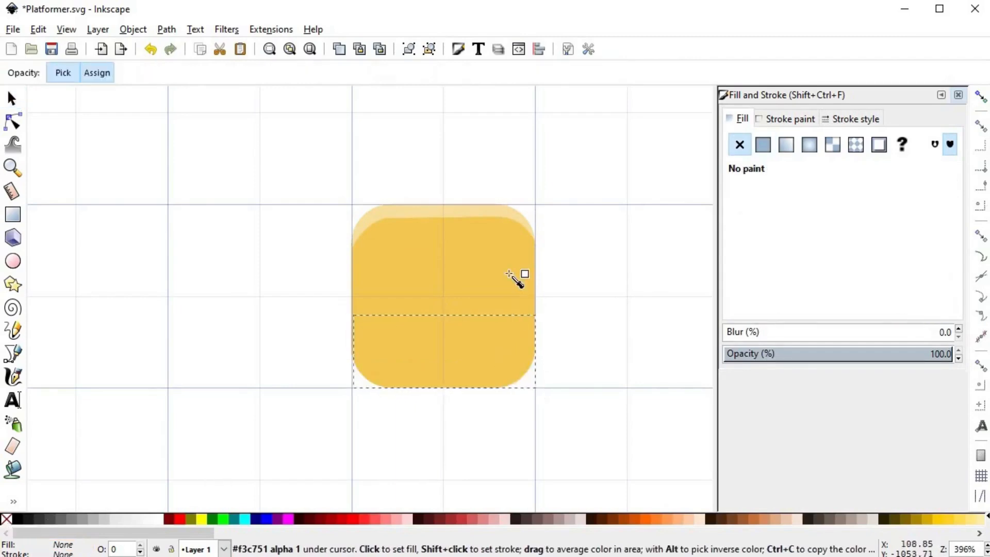
left_click(537, 279)
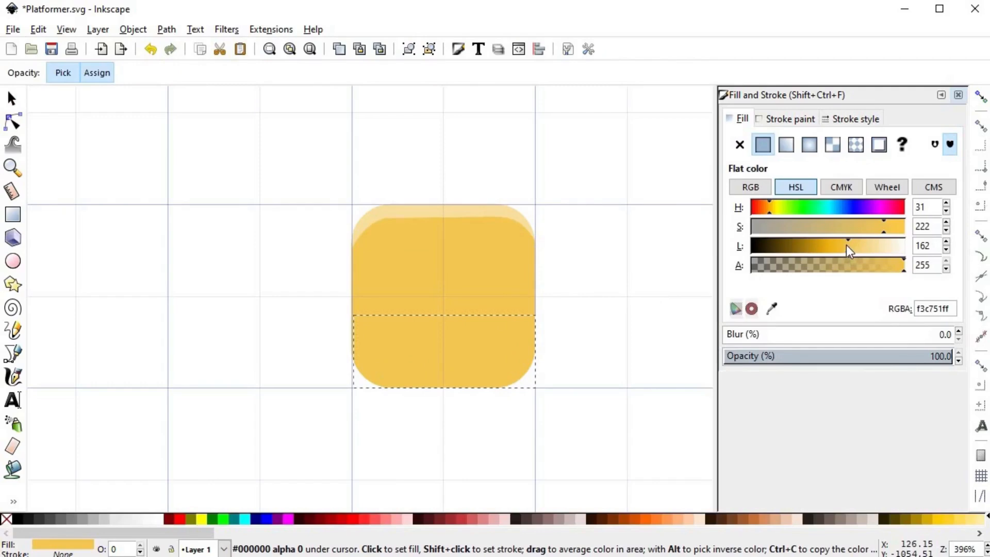
left_click_drag(846, 246, 878, 228)
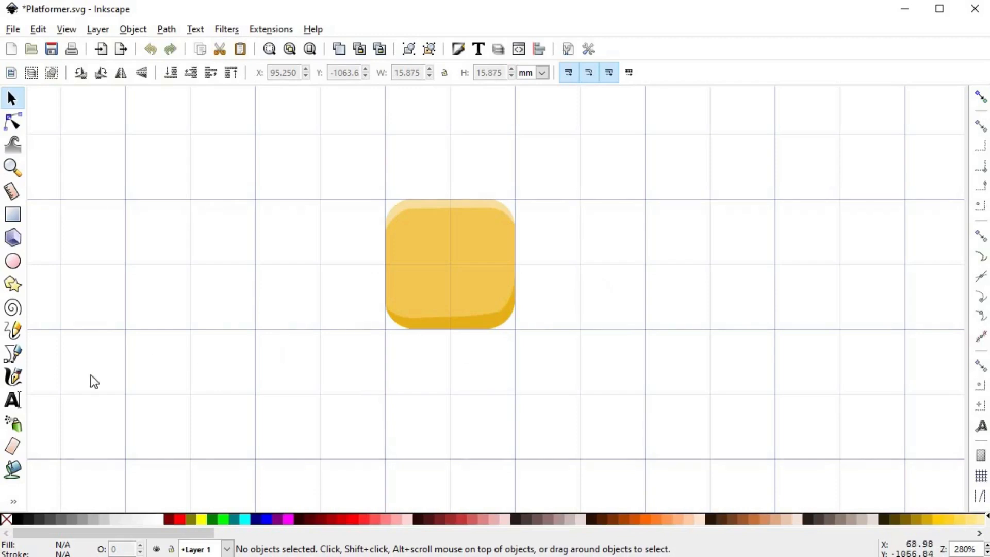
- Add a "?" text in Arial and place it on the yellow block at about 6.9 by 10.8 mm
left_click(15, 400)
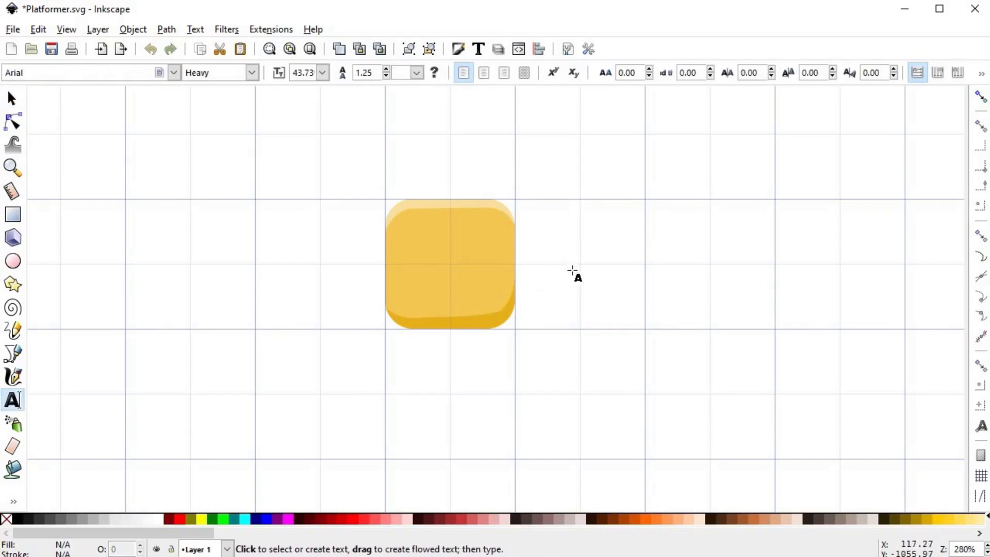
left_click(572, 268)
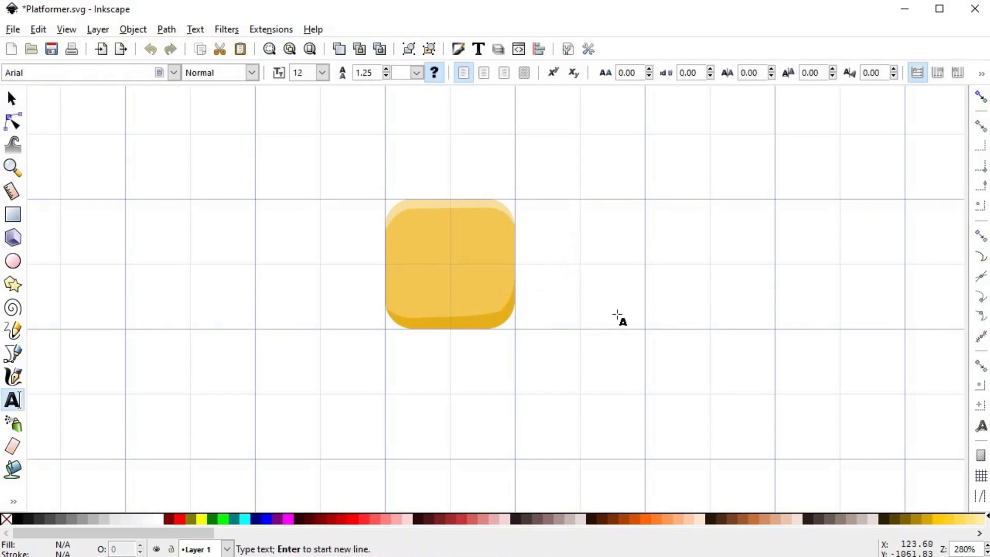
type("?")
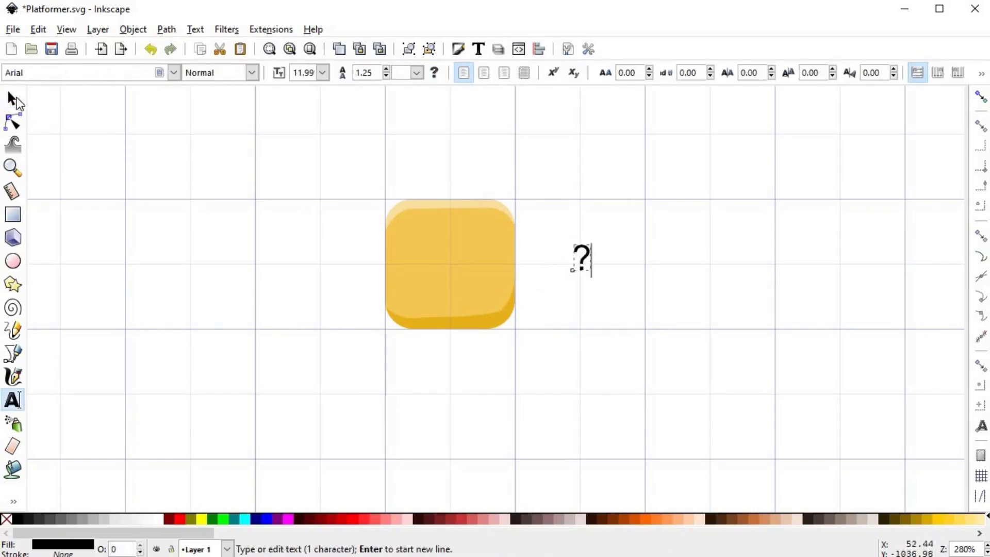
left_click(12, 98)
left_click_drag(593, 268, 486, 310)
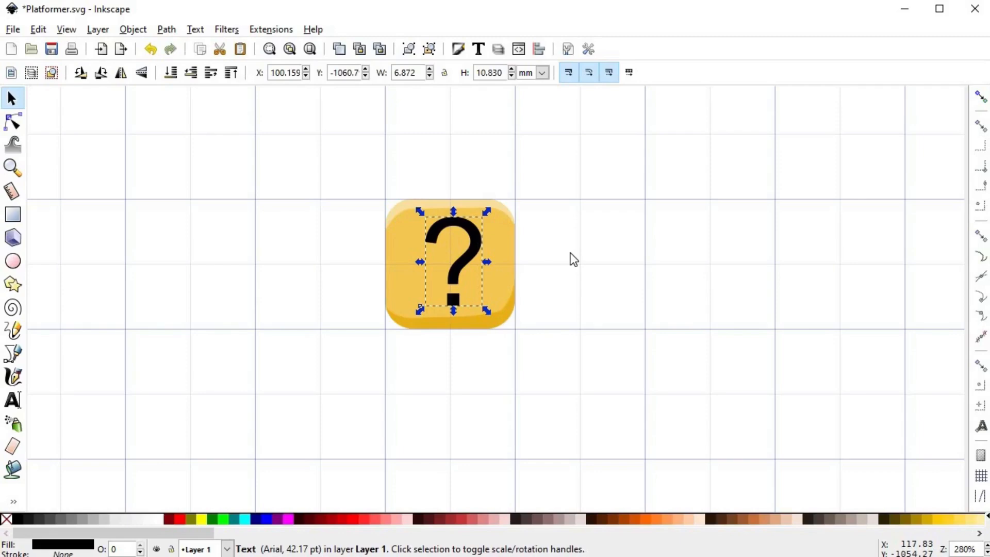
- Centre the question mark on the yellow block horizontally and vertically, aligning relative to the last selected object
left_click(141, 30)
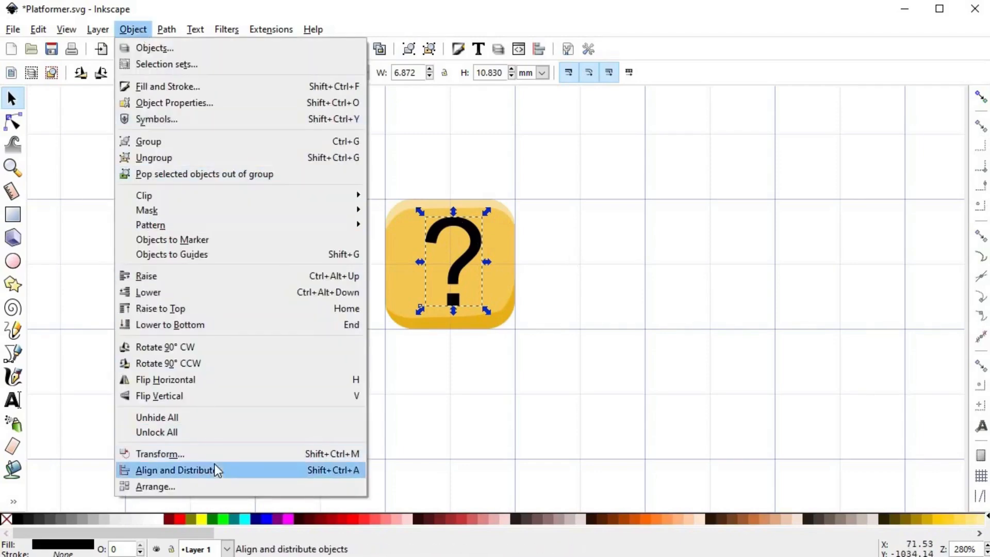
left_click(215, 466)
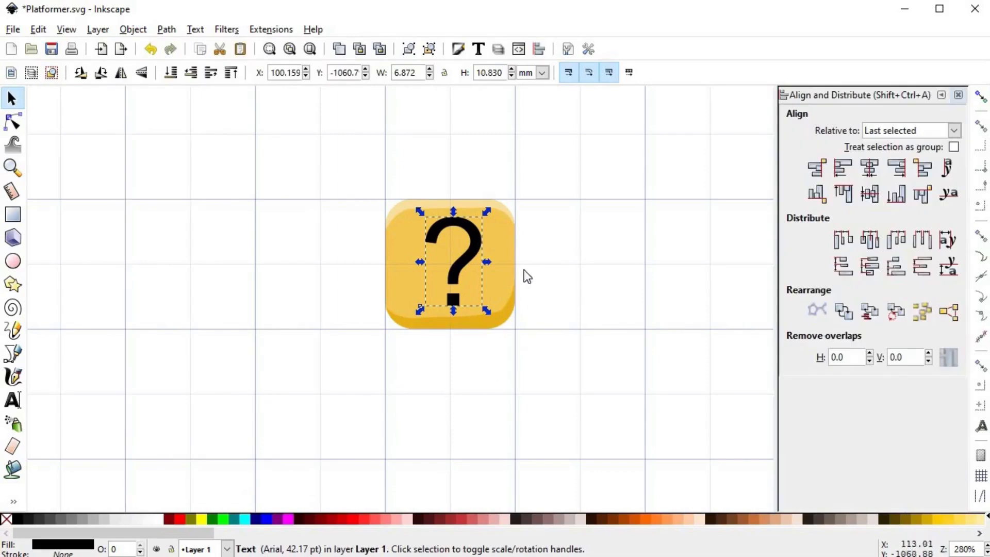
left_click(513, 258, "shift")
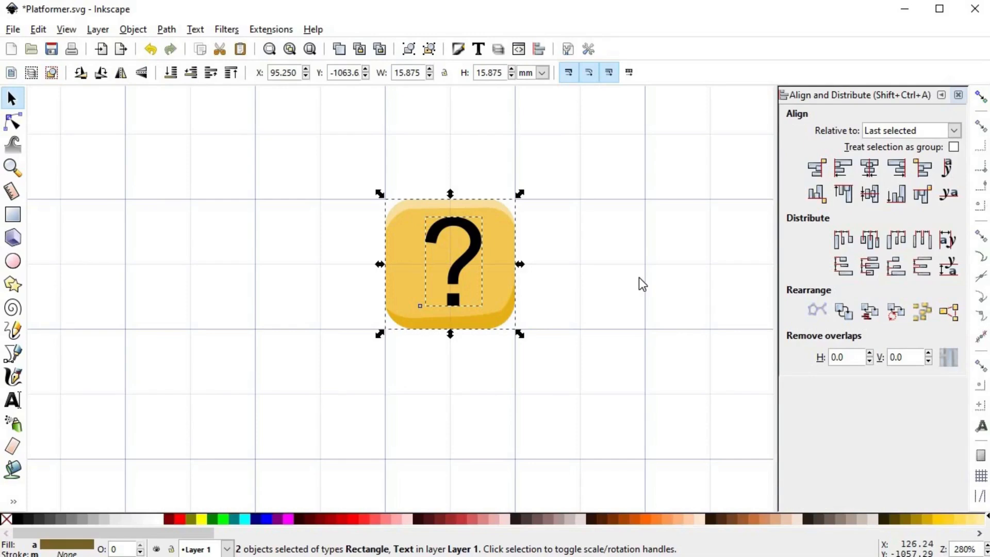
left_click(870, 168)
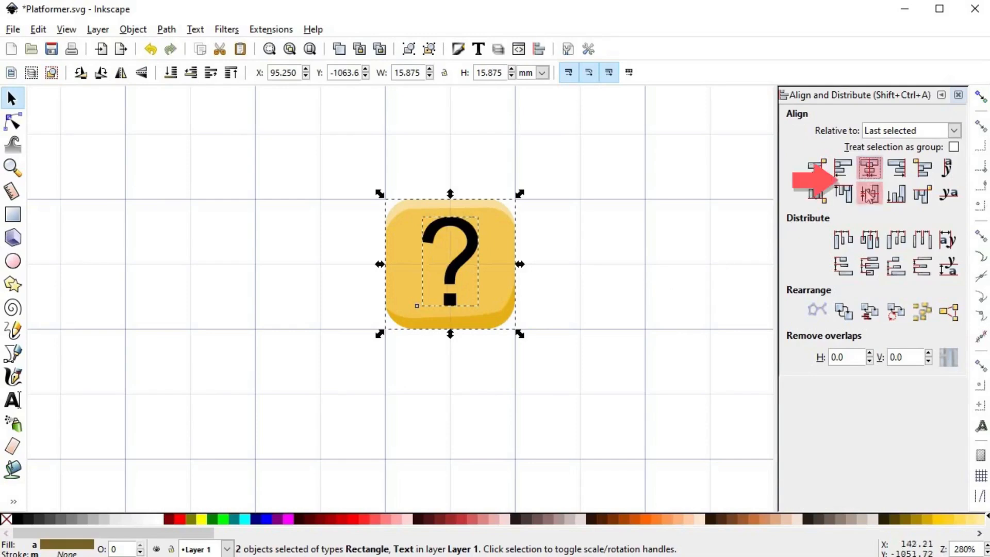
left_click(870, 195)
left_click(564, 283)
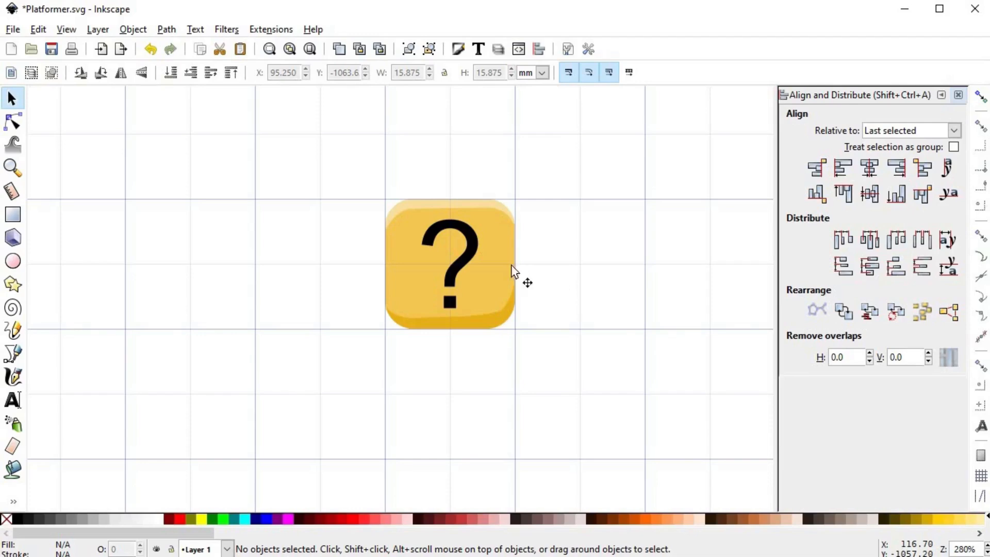
- Change the question mark's font style to Heavy
left_click(472, 244)
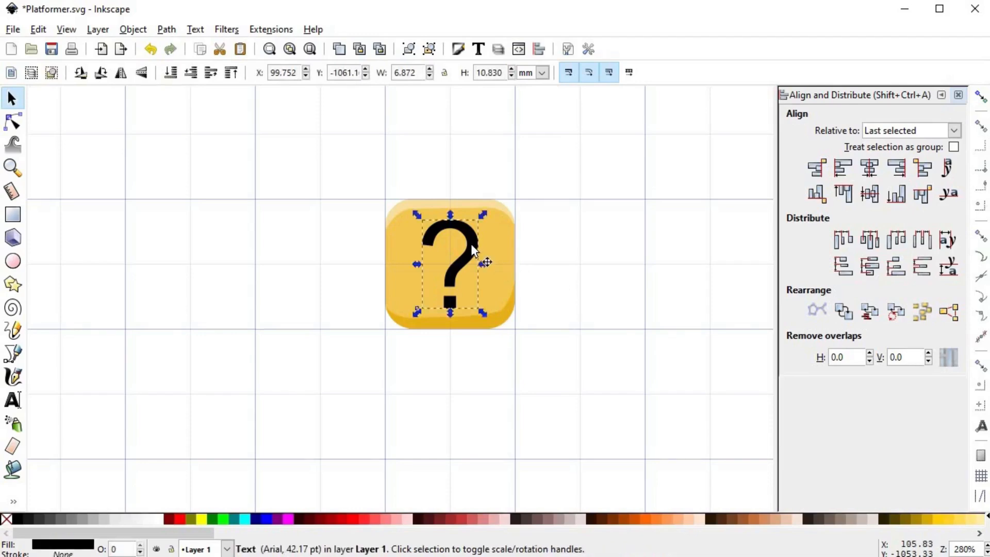
left_click(13, 399)
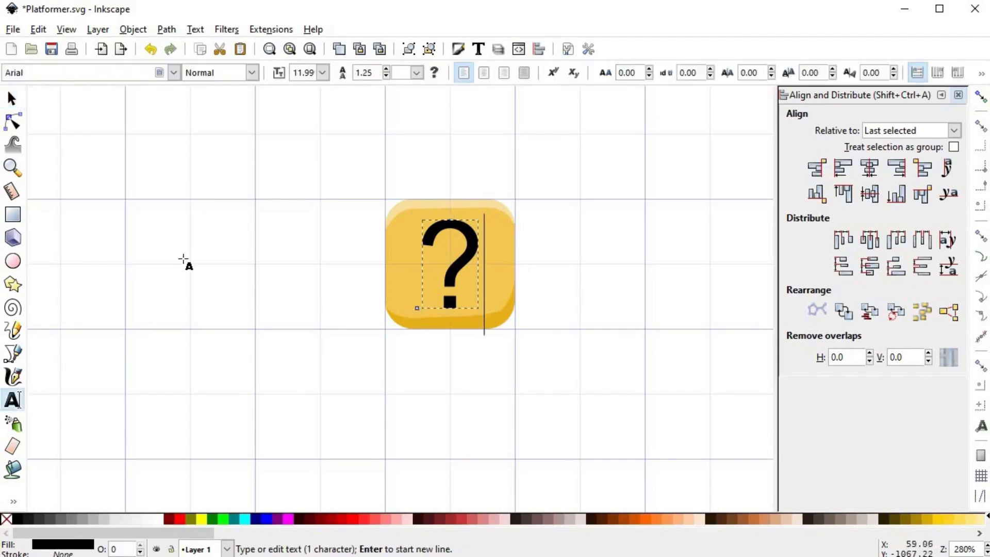
left_click(253, 73)
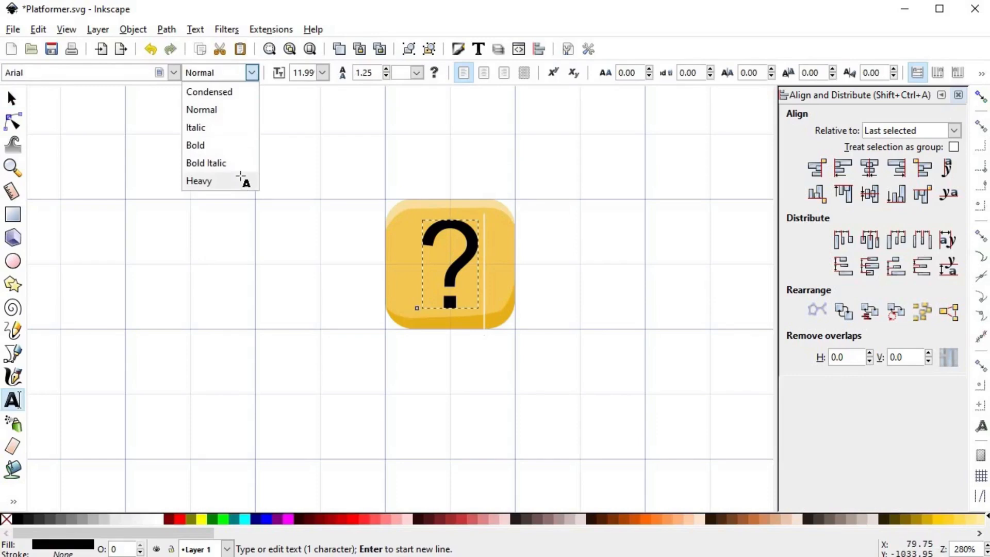
left_click(240, 178)
left_click(16, 102)
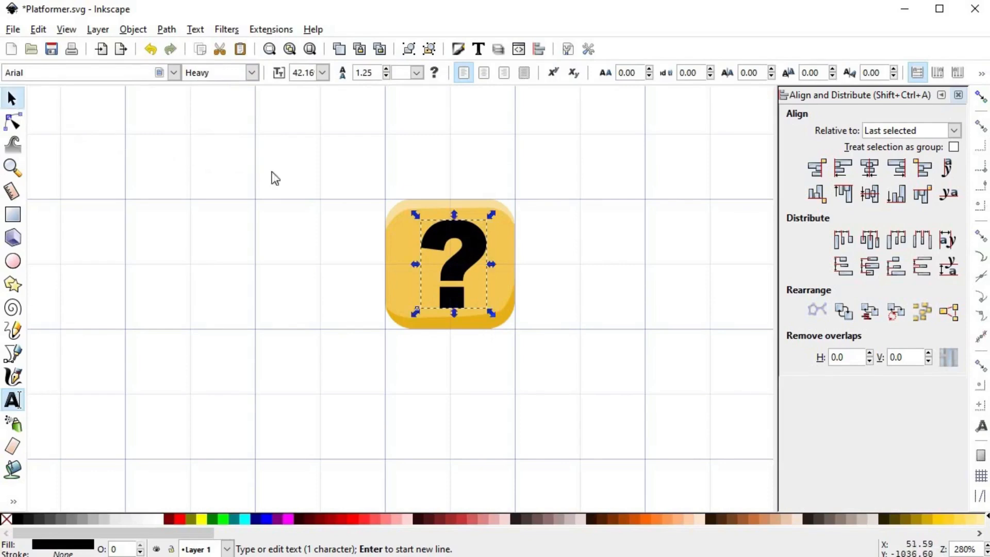
- Recentre the heavy question mark on the yellow block both horizontally and vertically, relative to the last selected object
left_click(501, 244, "shift")
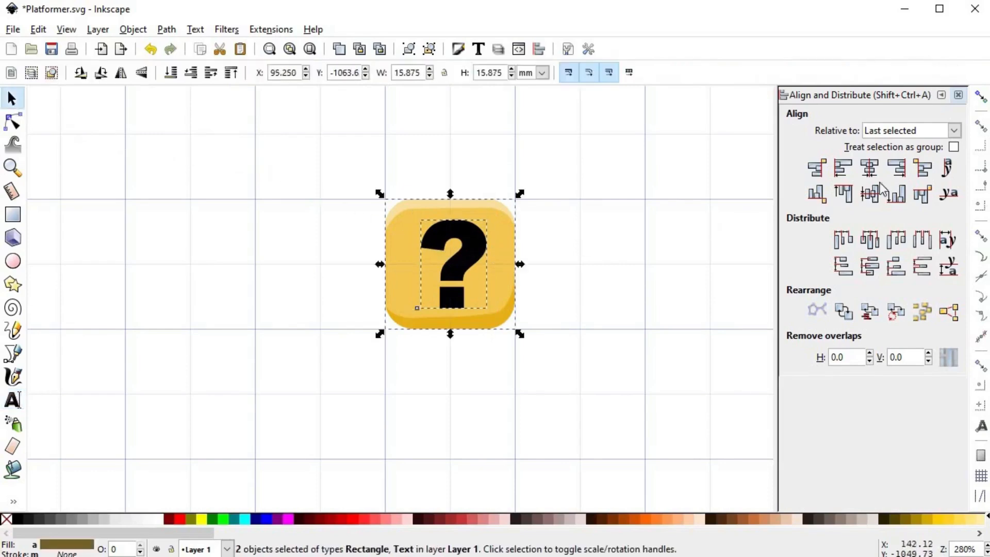
left_click(869, 168)
left_click(869, 194)
left_click(604, 273)
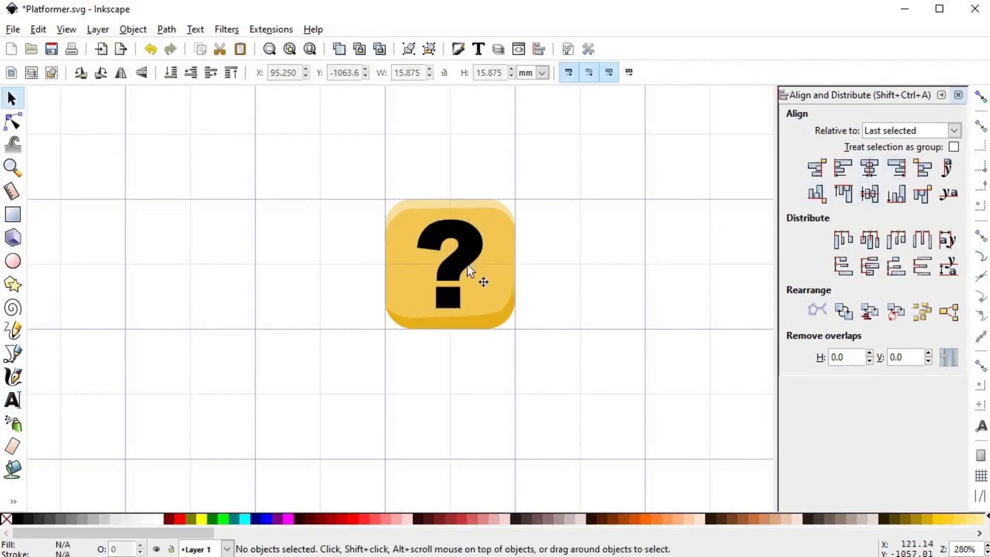
- Move the question mark slightly upward on the yellow block, keeping it horizontally centred
scroll(450, 261, "up", 1)
left_click(489, 248)
left_click_drag(501, 265, 466, 234)
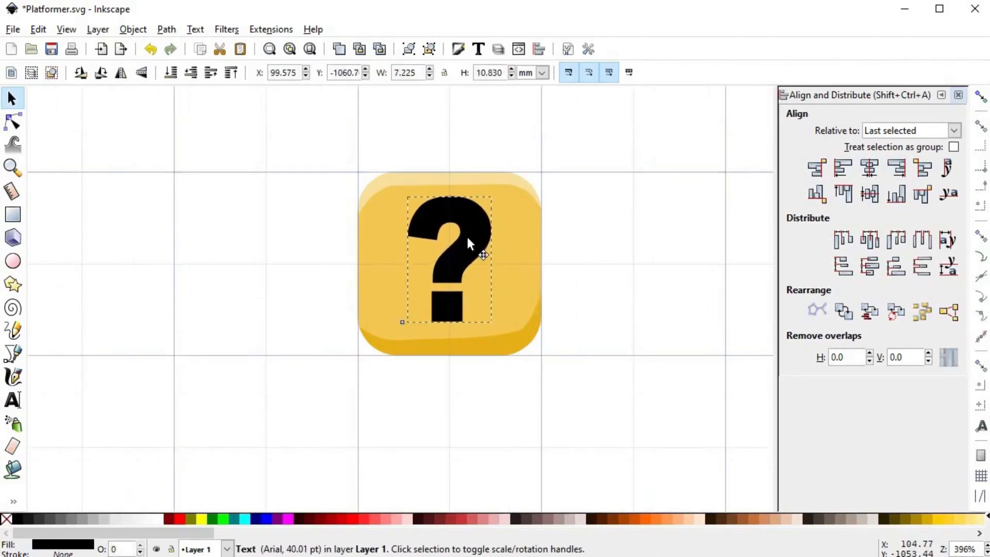
left_click(466, 234)
left_click(623, 297)
scroll(621, 297, "down", 4)
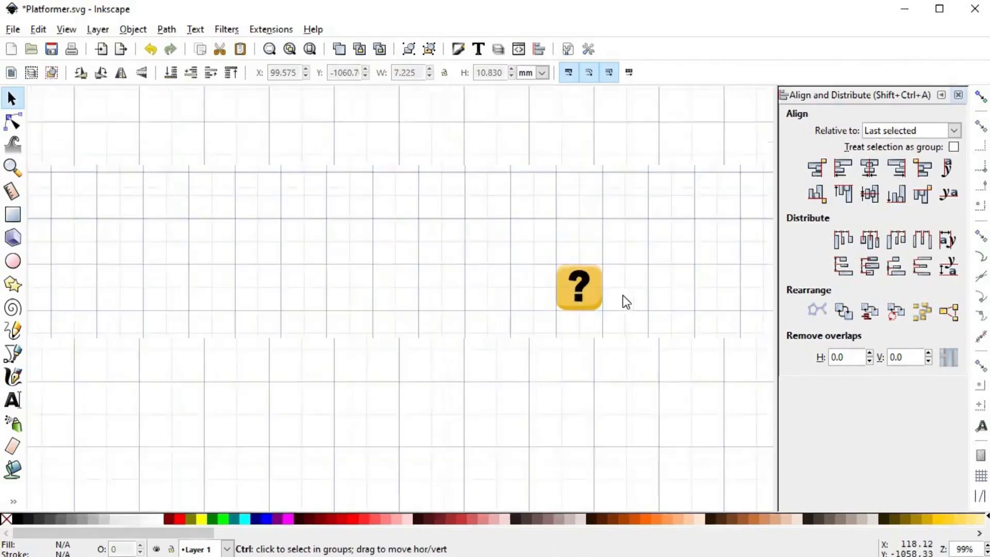
scroll(611, 293, "up", 4)
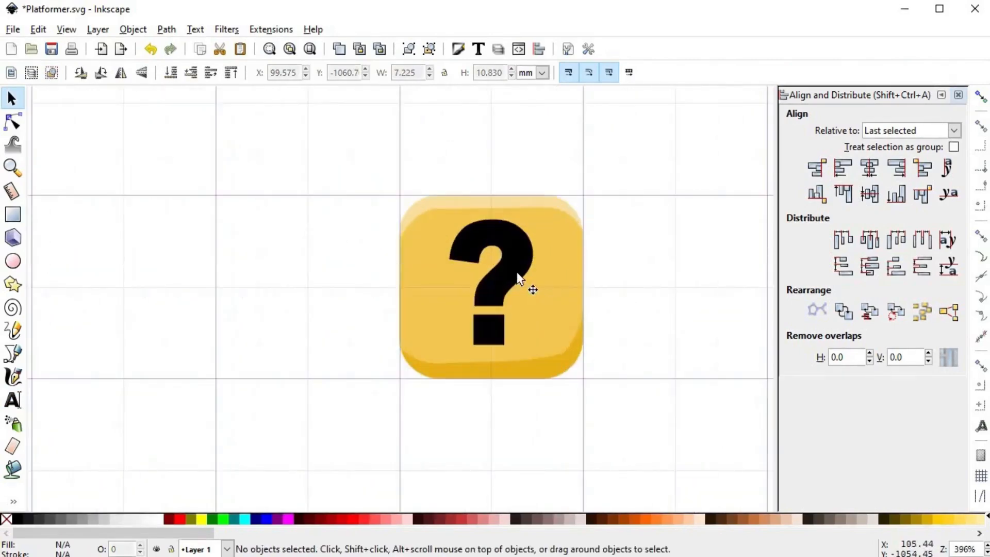
- Fill the question mark with a dark golden yellow, HSL 29, 200, 116 (ce9519ff)
left_click(521, 270)
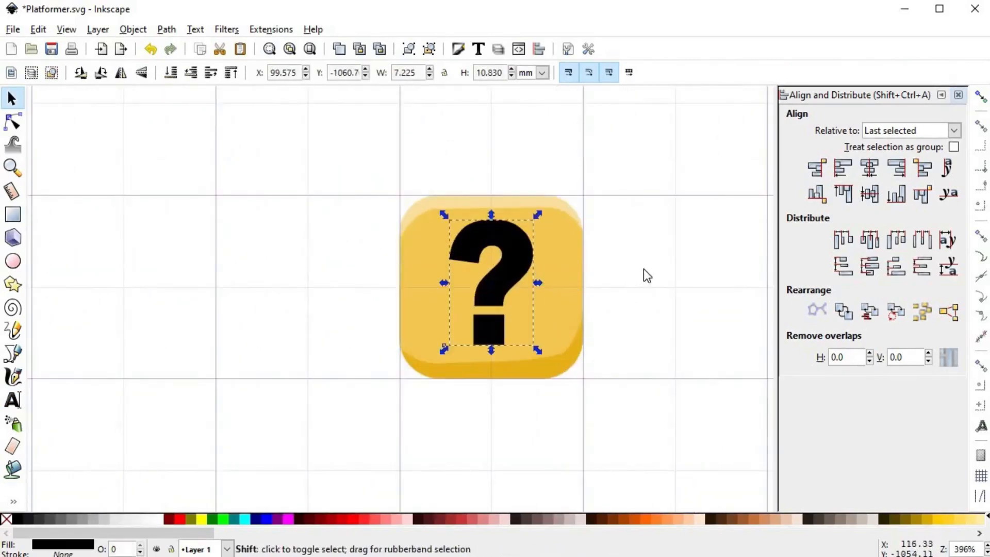
key("ctrl+shift+f")
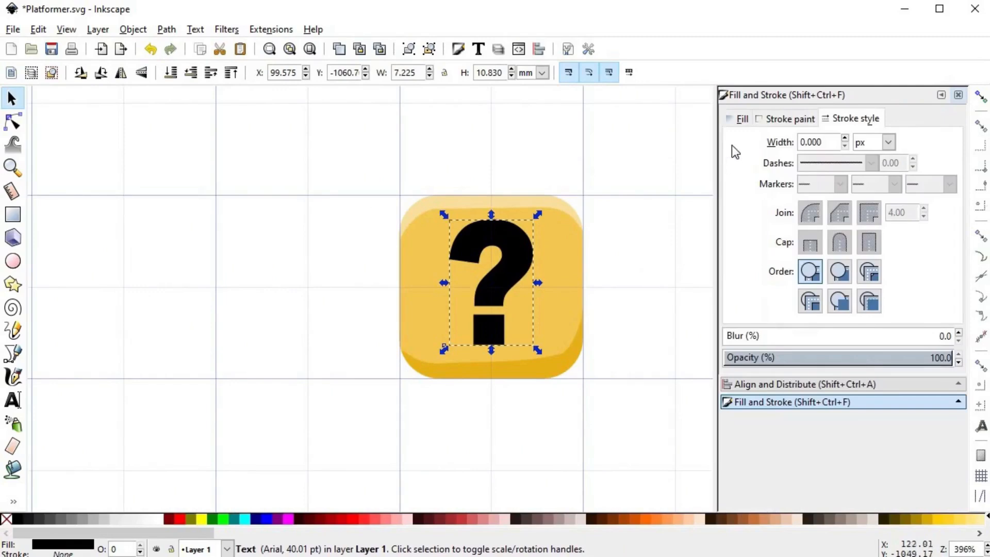
left_click(741, 119)
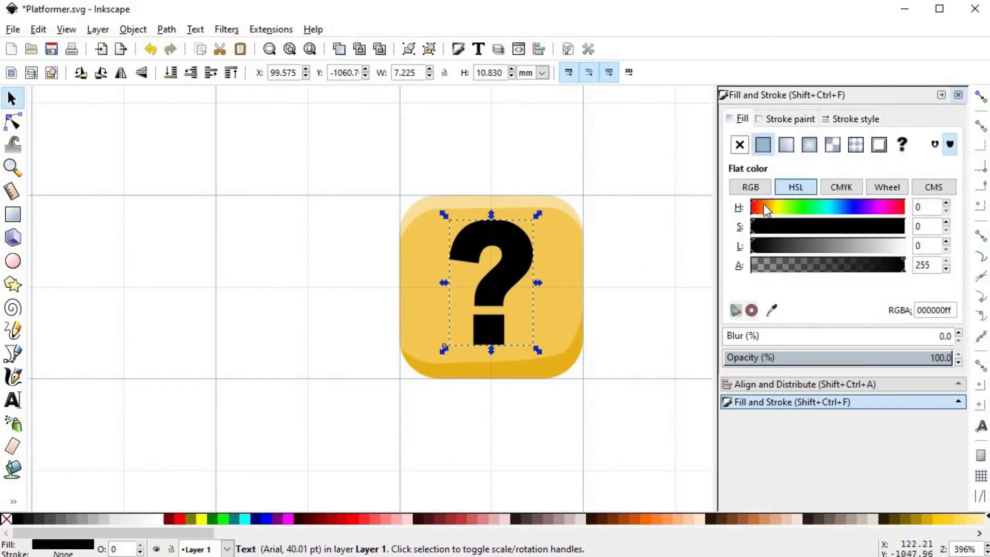
left_click(827, 229)
left_click(827, 248)
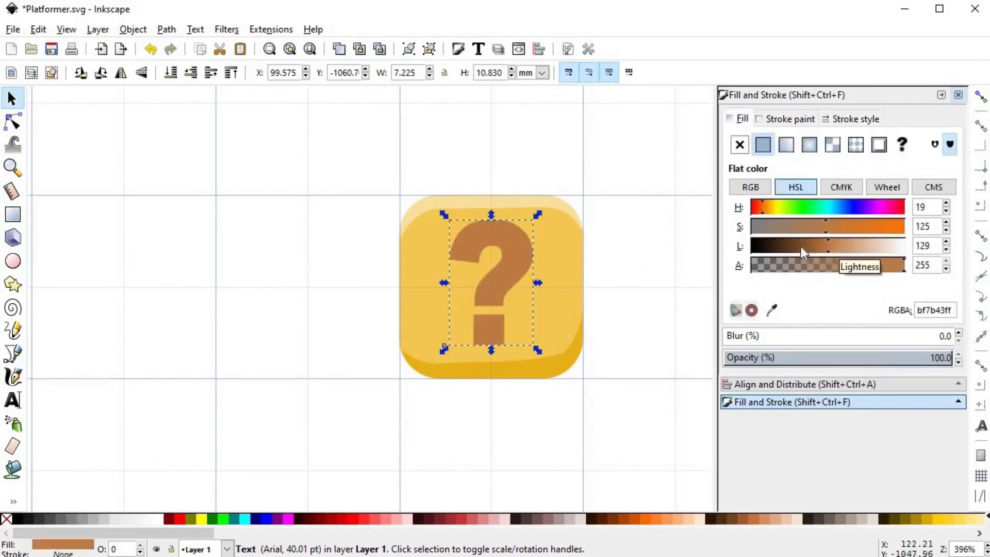
left_click(770, 210)
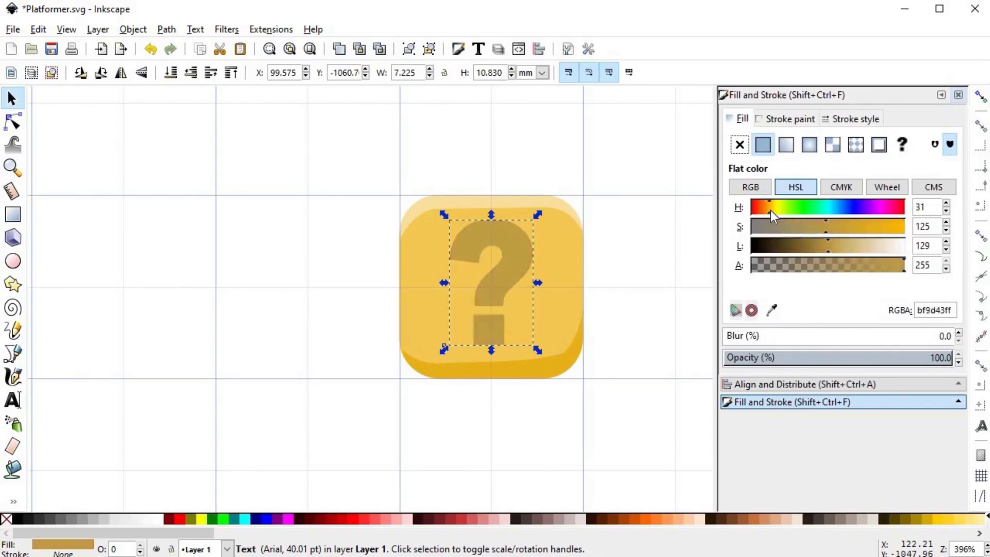
left_click(819, 244)
left_click_drag(819, 243, 826, 245)
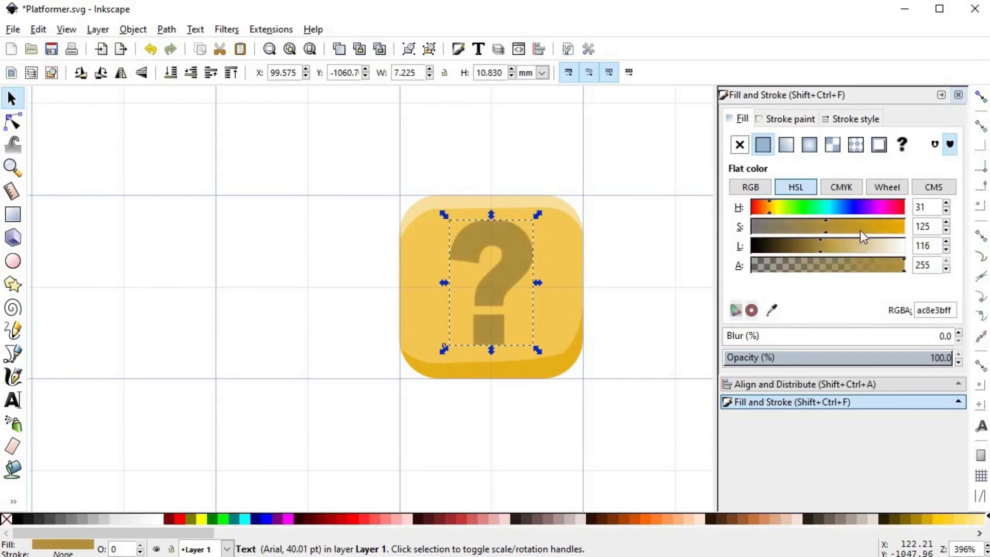
left_click(884, 226)
left_click_drag(875, 226, 870, 228)
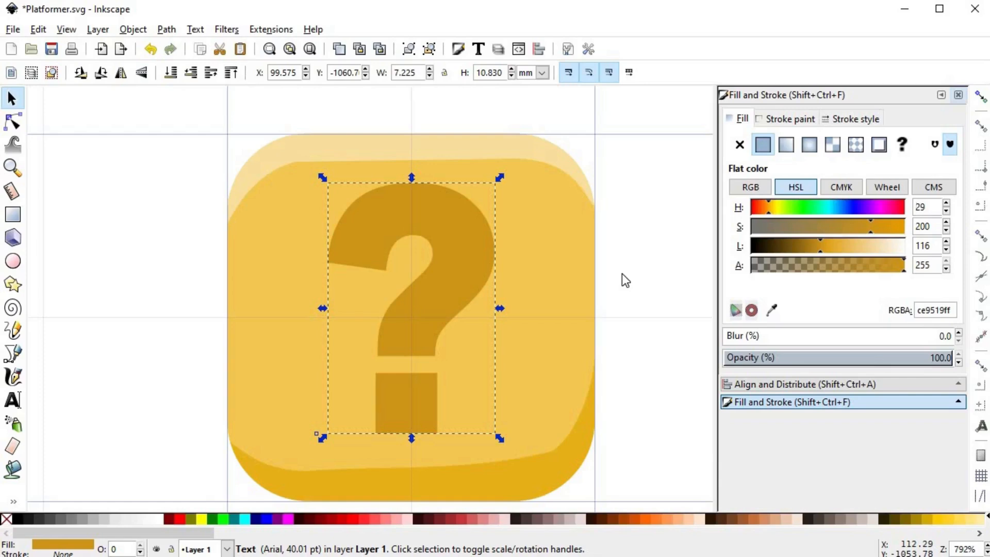
- Duplicate the question mark twice, darken the top copy to lightness 44 and shift it about 0.8 mm straight down
left_click(622, 273)
left_click(468, 262, "ctrl")
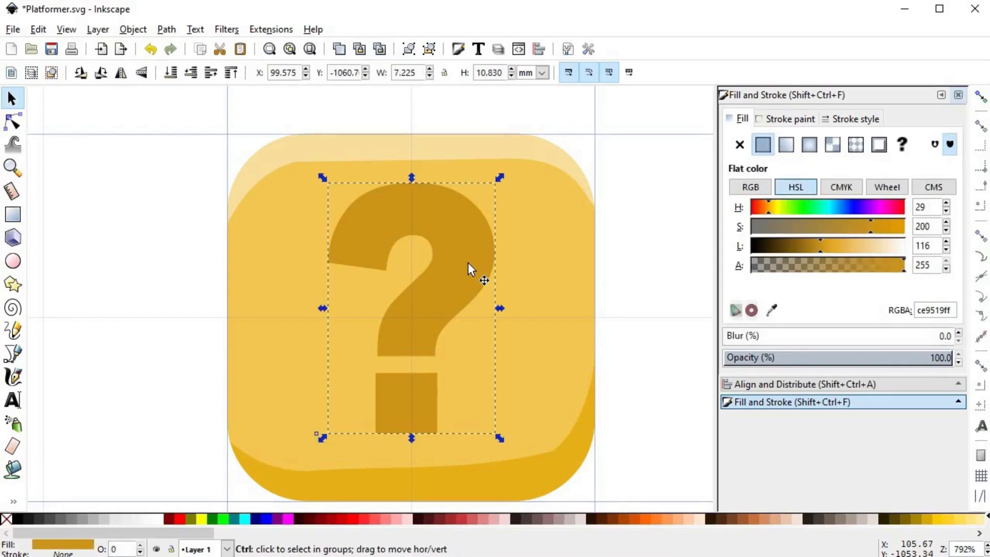
left_click(776, 246)
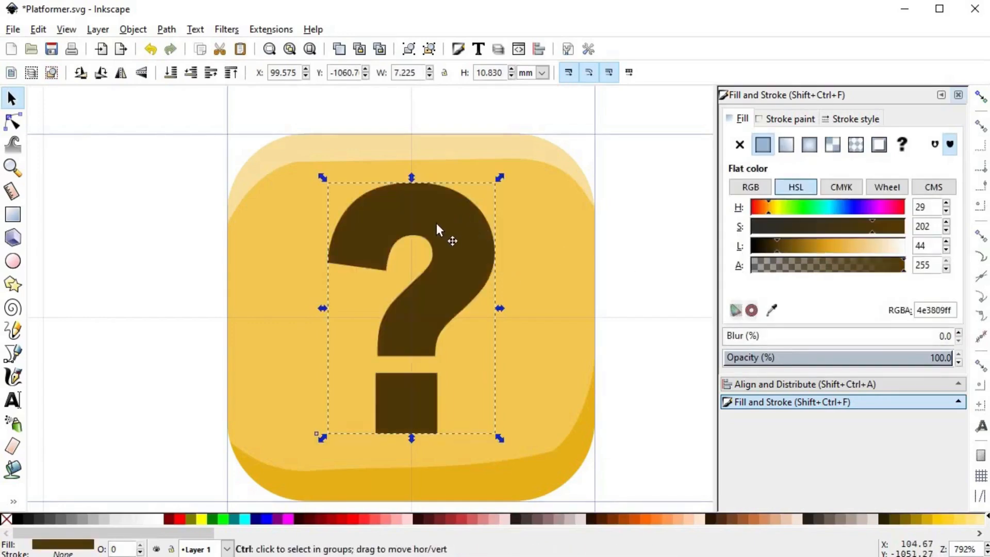
left_click_drag(436, 225, 439, 237)
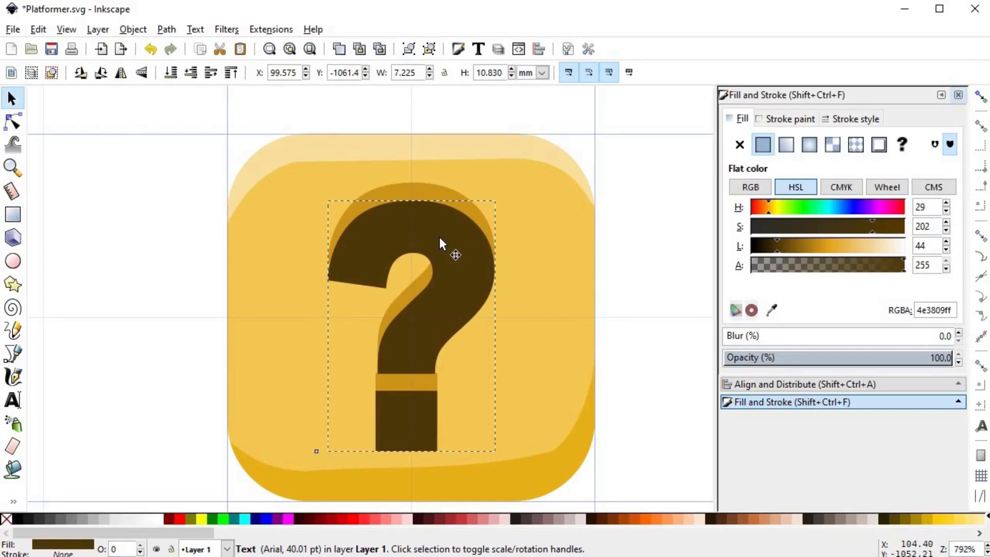
- Subtract the dark shifted copy from the copy beneath it and darken the remaining inner-shadow path to lightness 80
left_click(434, 190, "shift")
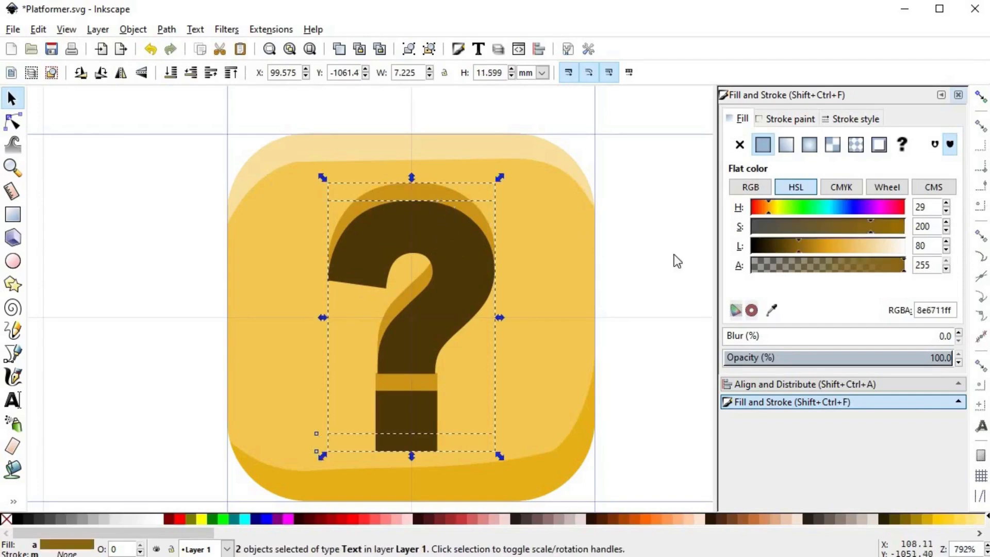
key("ctrl+minus")
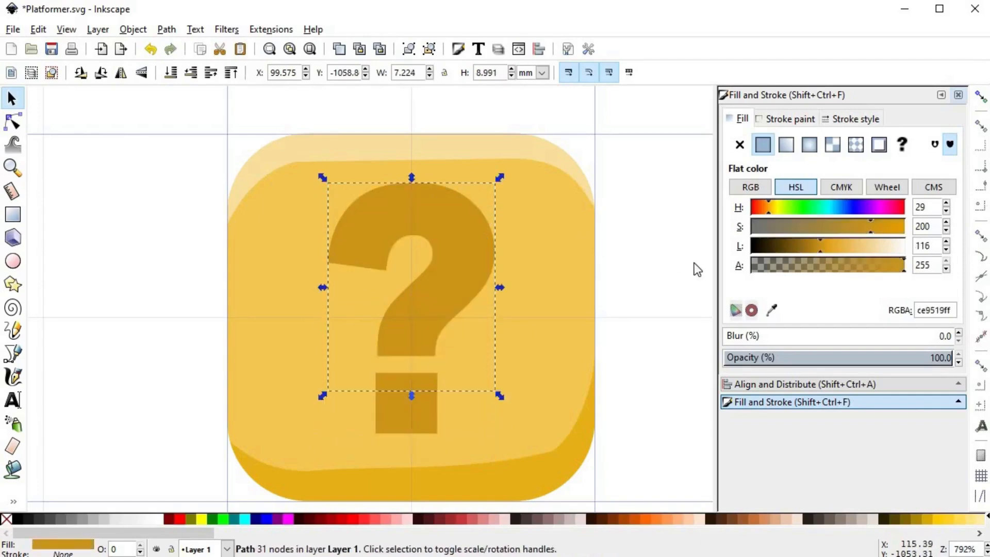
left_click(799, 246)
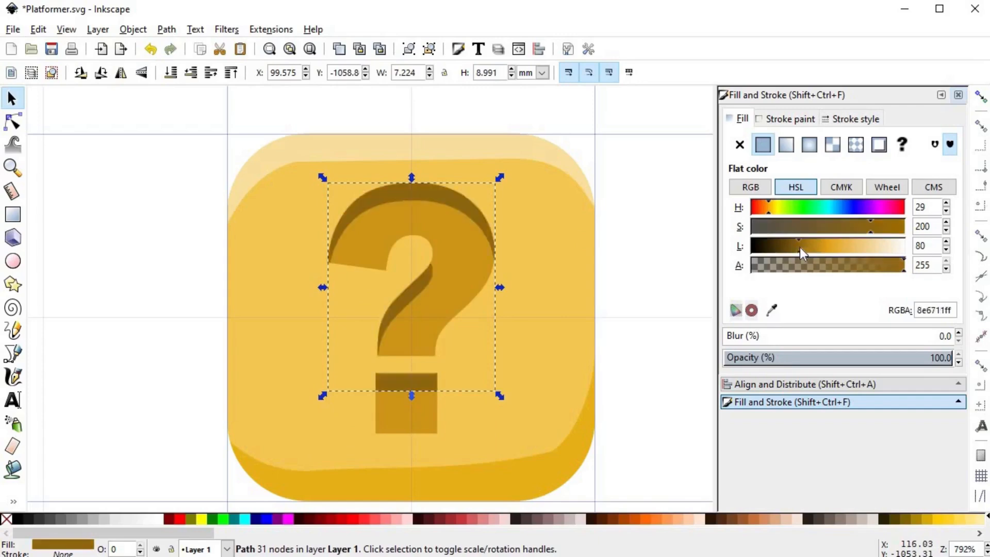
scroll(510, 286, "down", 6)
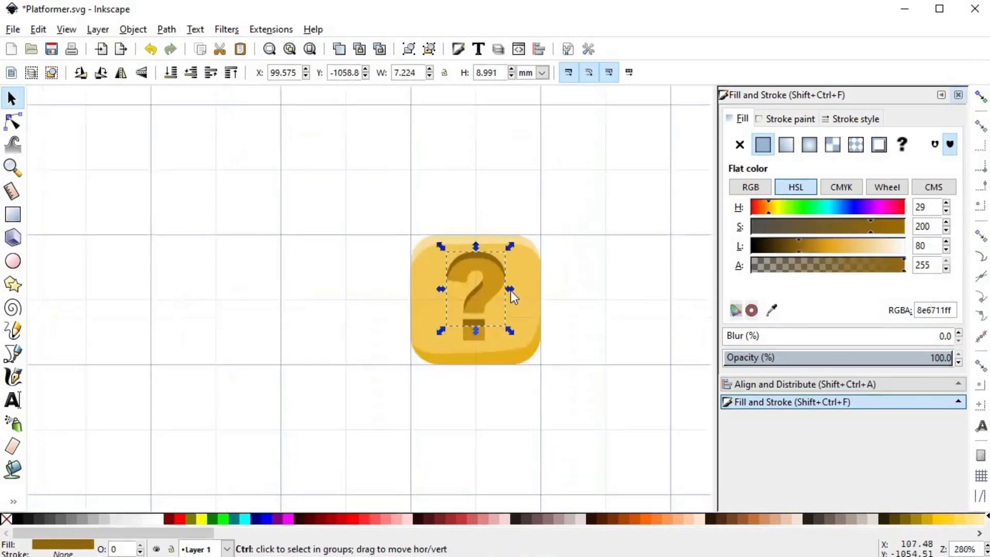
left_click(552, 330)
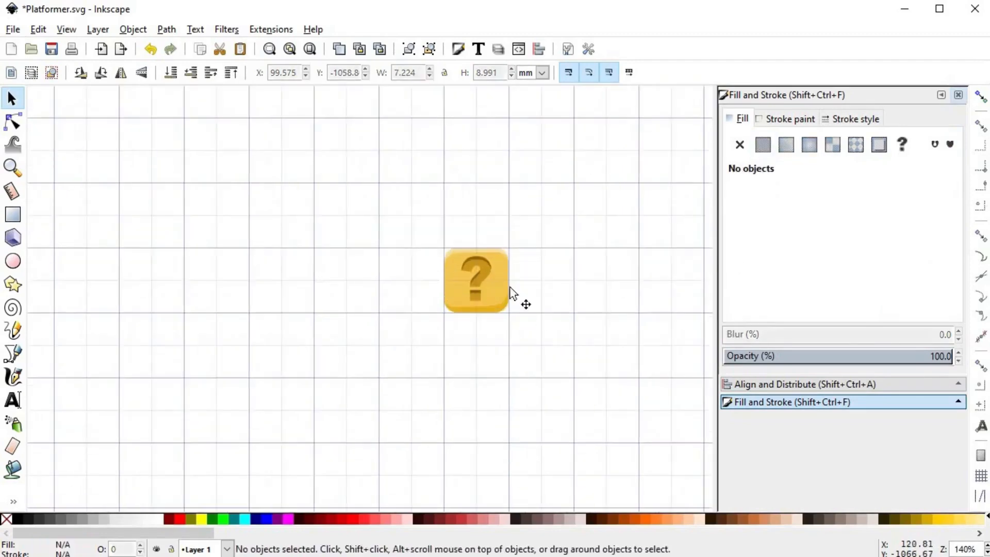
- Duplicate the golden question mark twice more, darken the top copy to lightness 17 and shift it about 0.4 mm straight up
scroll(511, 287, "up", 5)
left_click(444, 235)
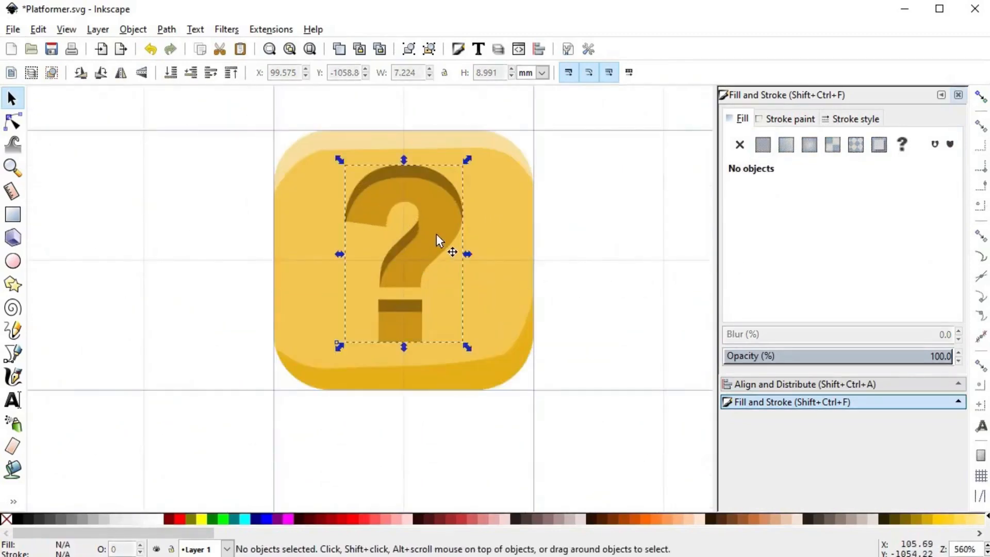
key("ctrl+z")
left_click(761, 243)
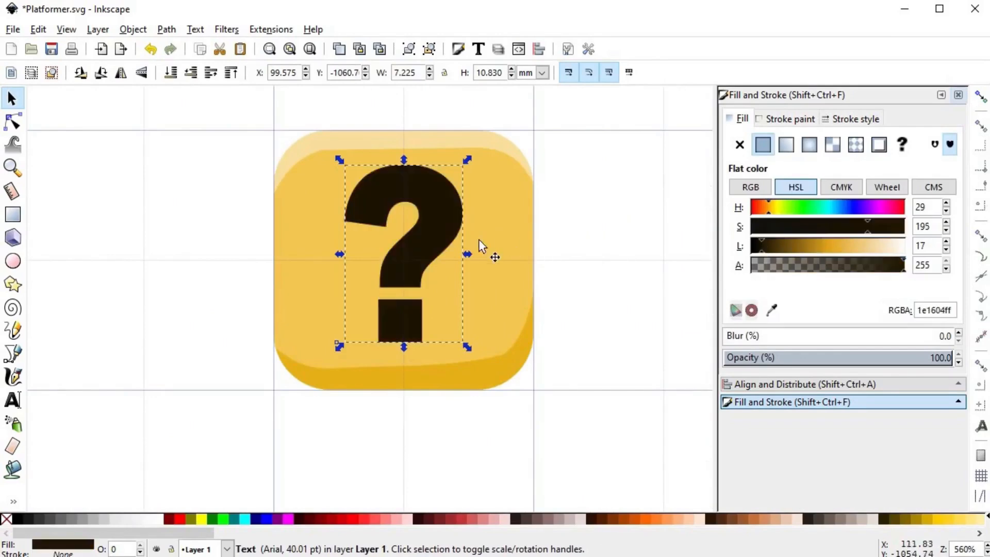
left_click_drag(422, 237, 380, 223)
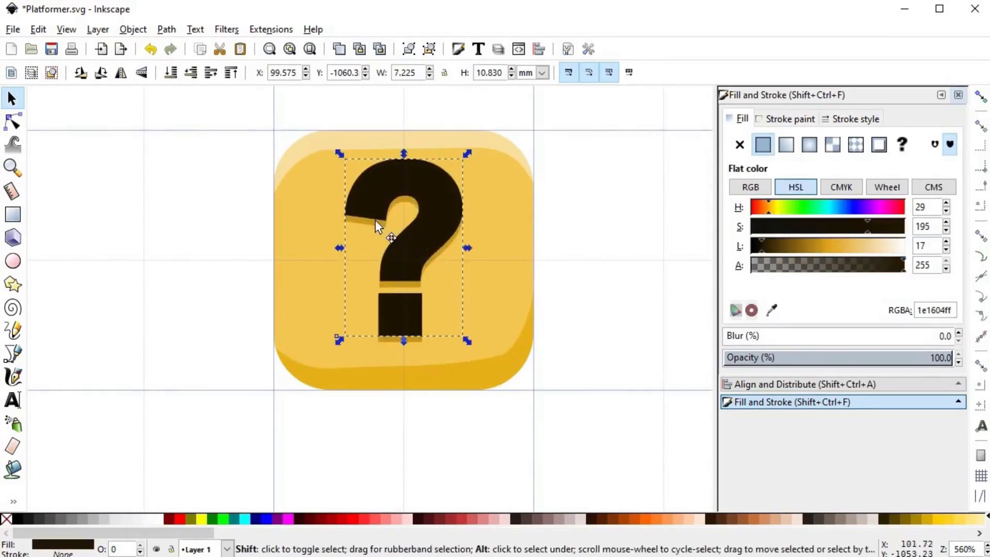
- Subtract the near-black copy from the copy beneath it and lighten the remaining lower-edge path to lightness 178 as a highlight
left_click(380, 223, "shift")
key("ctrl+minus")
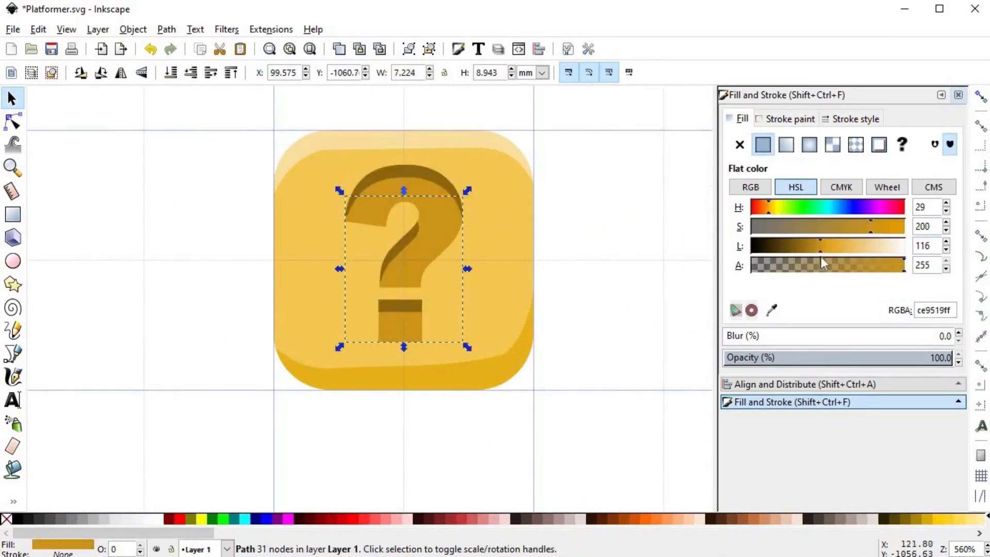
left_click(844, 250)
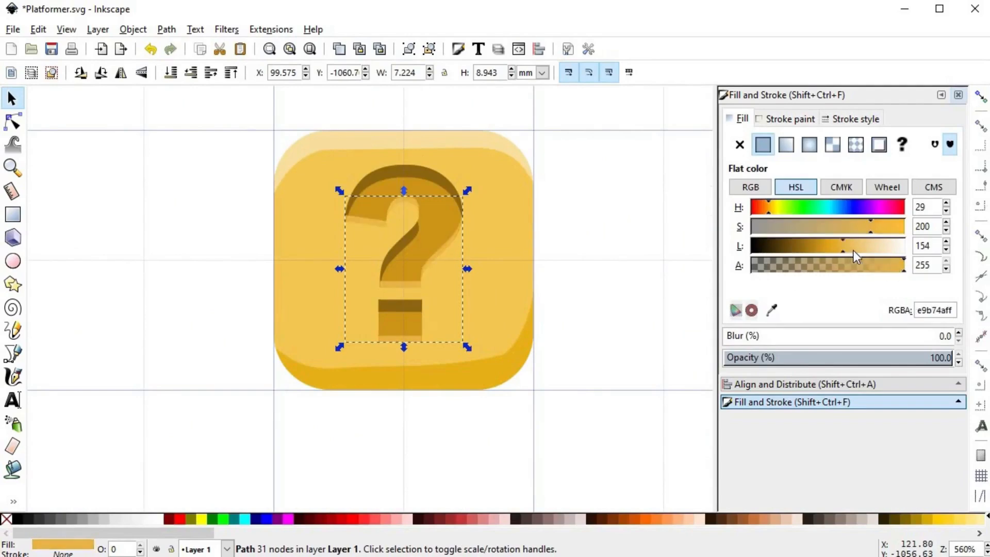
left_click(852, 251)
left_click(858, 250)
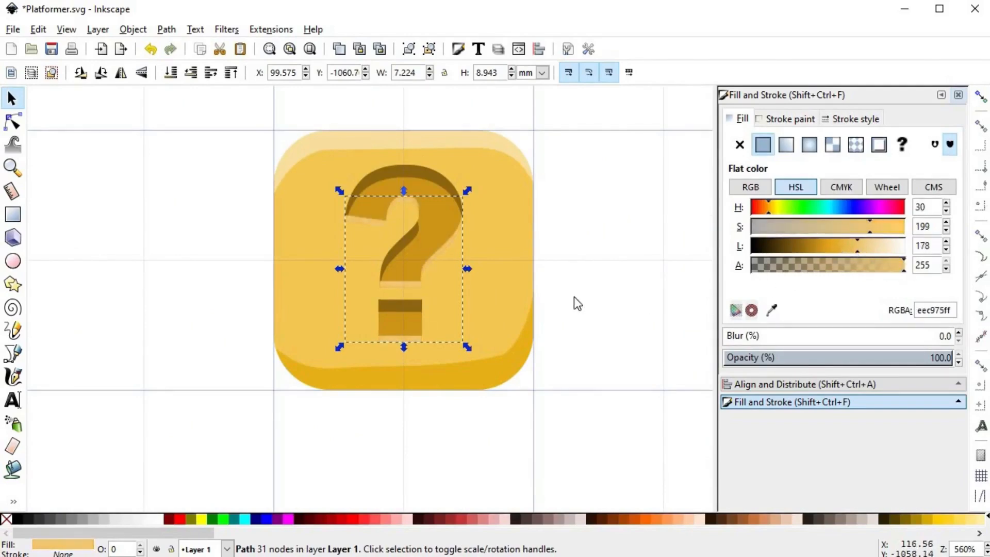
left_click(574, 295)
scroll(524, 288, "down", 3)
scroll(513, 299, "down", 1)
- Stretch the question mark together with its shadow and highlight vertically at both ends to about 11.7 mm high
scroll(493, 290, "up", 2)
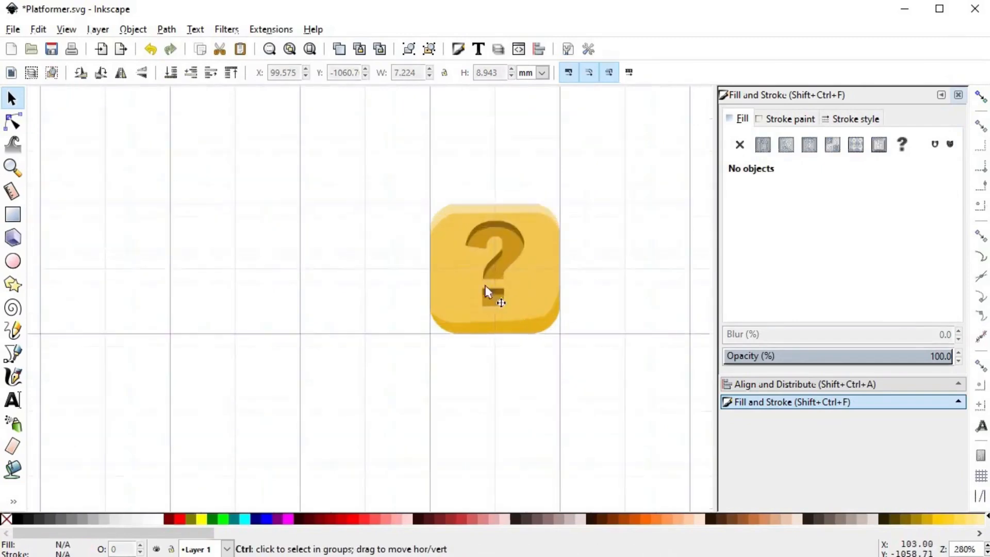
left_click_drag(459, 180, 543, 353)
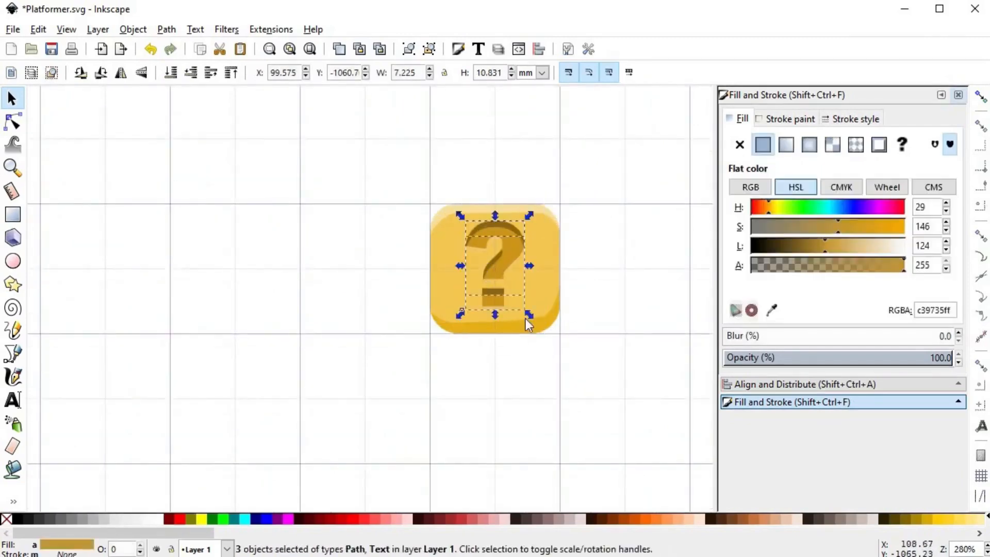
scroll(526, 317, "up", 2)
left_click_drag(465, 310, 470, 321)
scroll(470, 321, "up", 2)
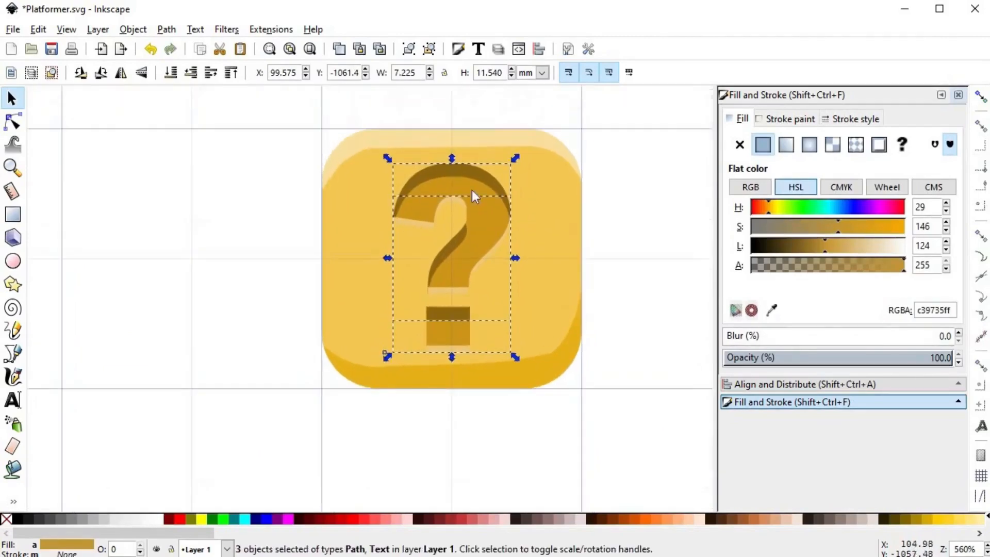
left_click_drag(448, 162, 452, 158)
left_click(644, 270)
scroll(607, 345, "down", 5)
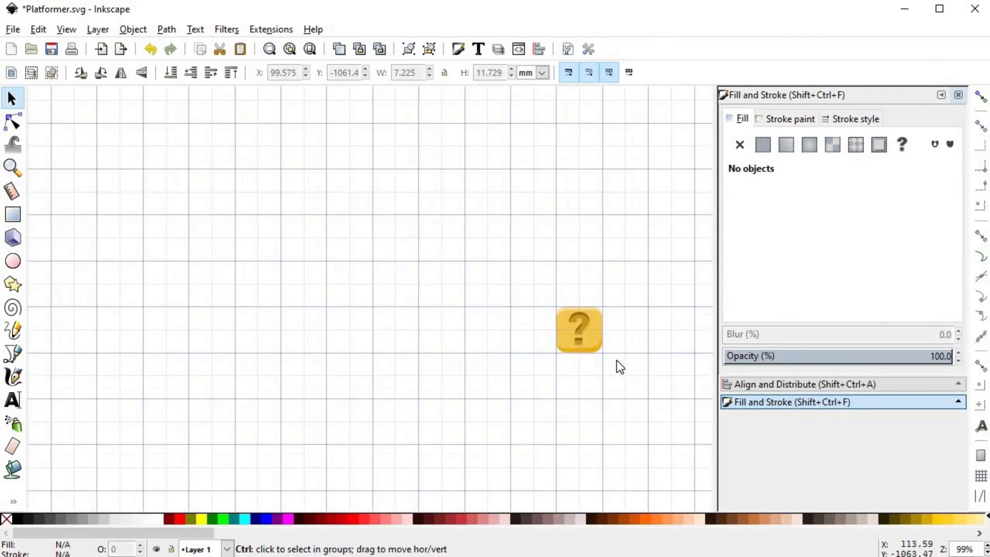
scroll(587, 364, "right", 2)
scroll(580, 364, "up", 3)
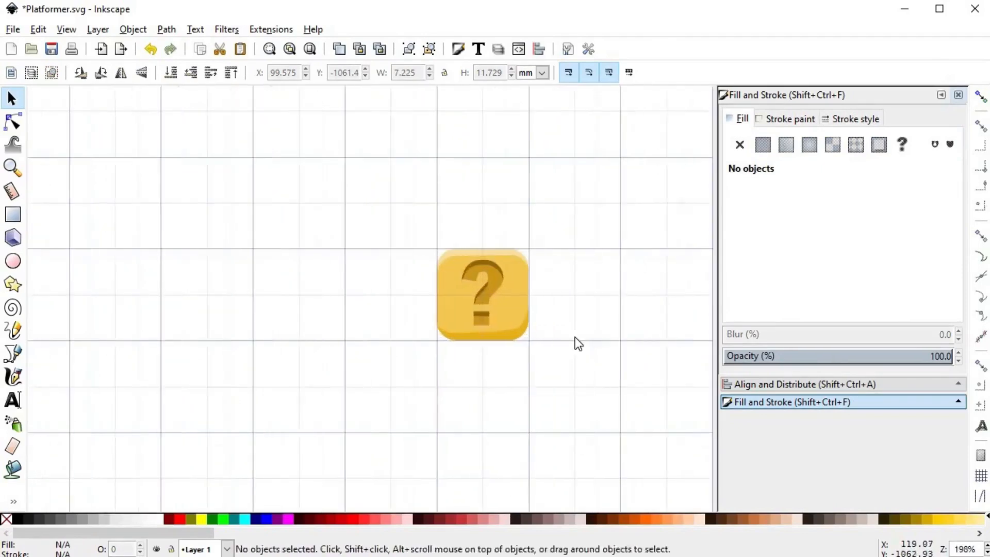
scroll(577, 314, "right", 1)
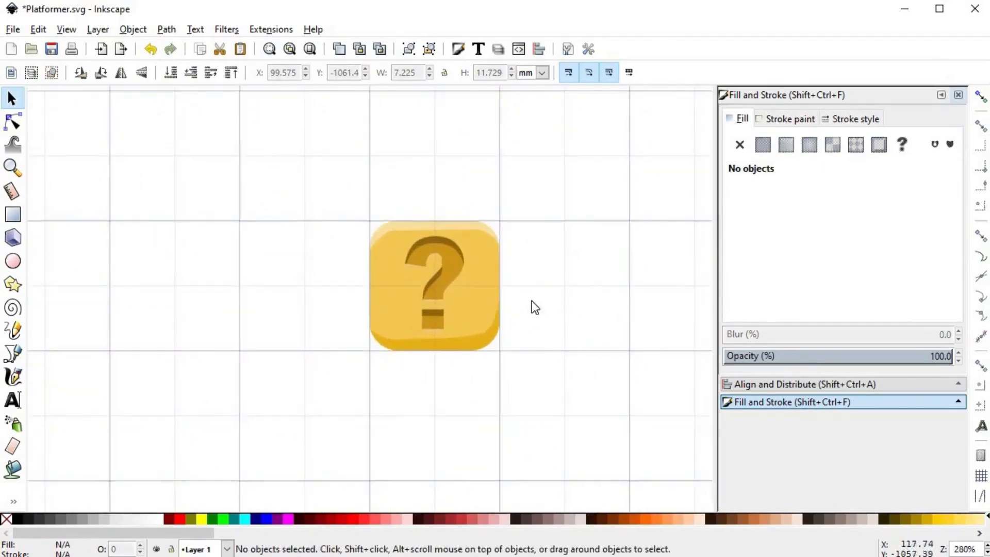
scroll(530, 301, "up", 1)
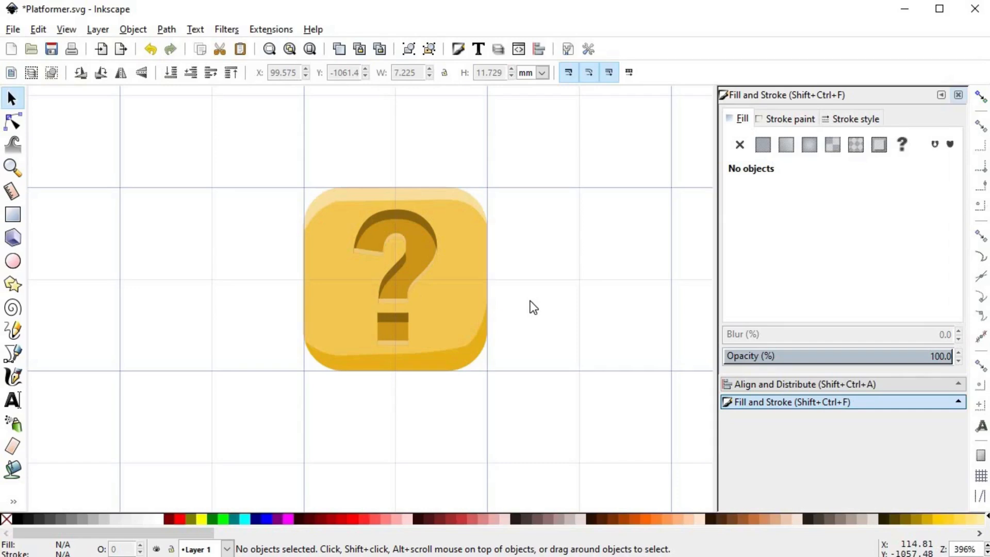
- Duplicate the yellow rounded base square, raise the copy above all other objects and remove its fill
key("alt")
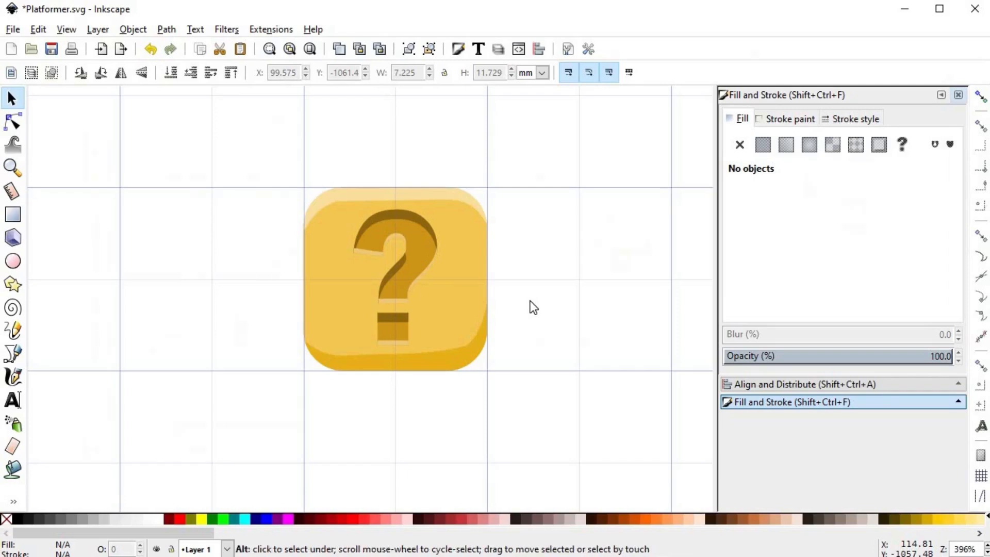
left_click(475, 279, "alt")
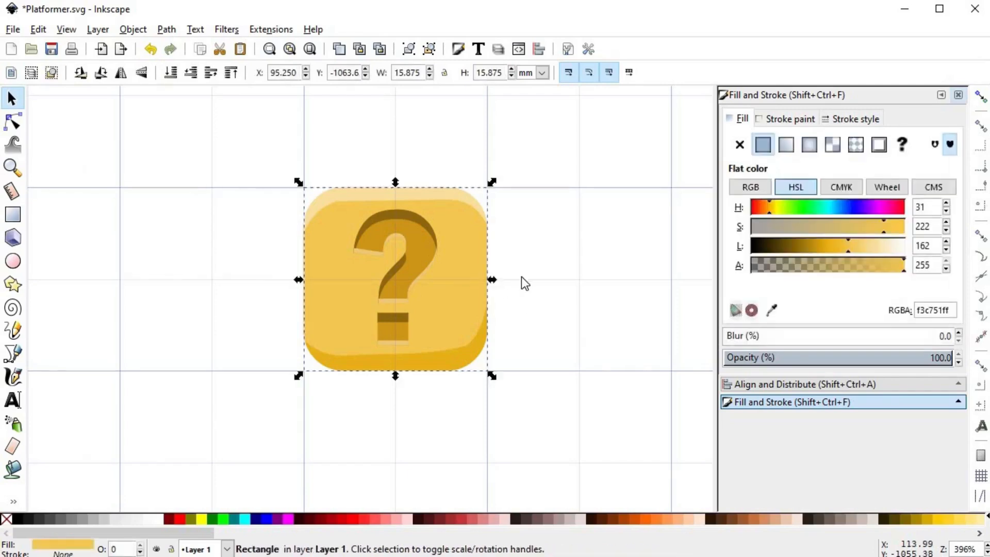
key("Home")
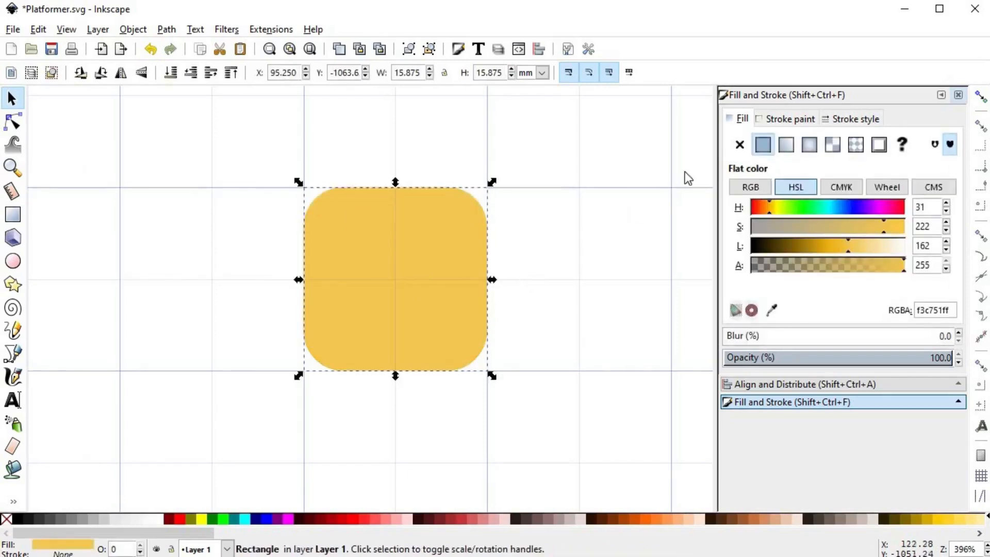
left_click(740, 144)
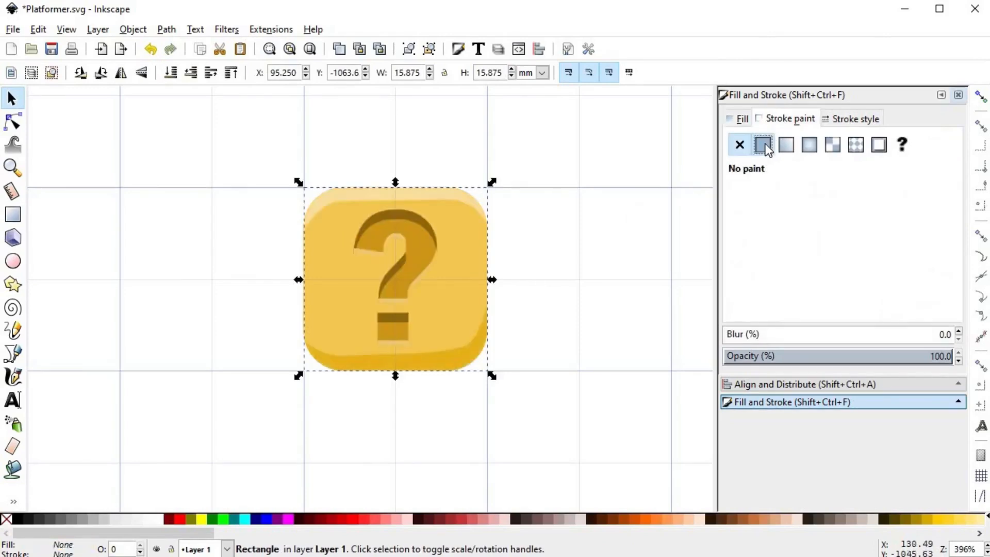
- Give the unfilled rounded square a flat brown stroke with hue 29, saturation 202 and lightness 86
left_click(763, 145)
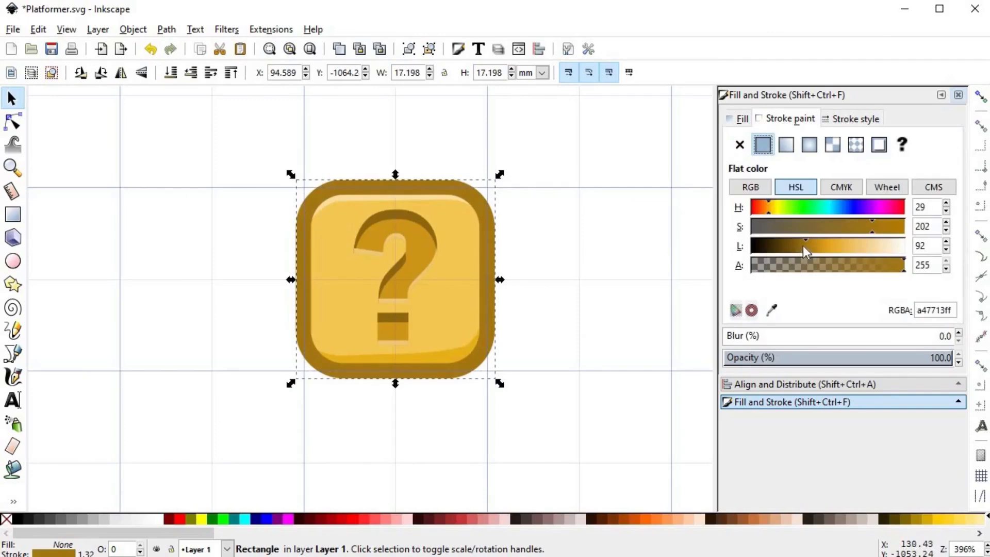
left_click_drag(806, 249, 803, 249)
left_click(493, 242)
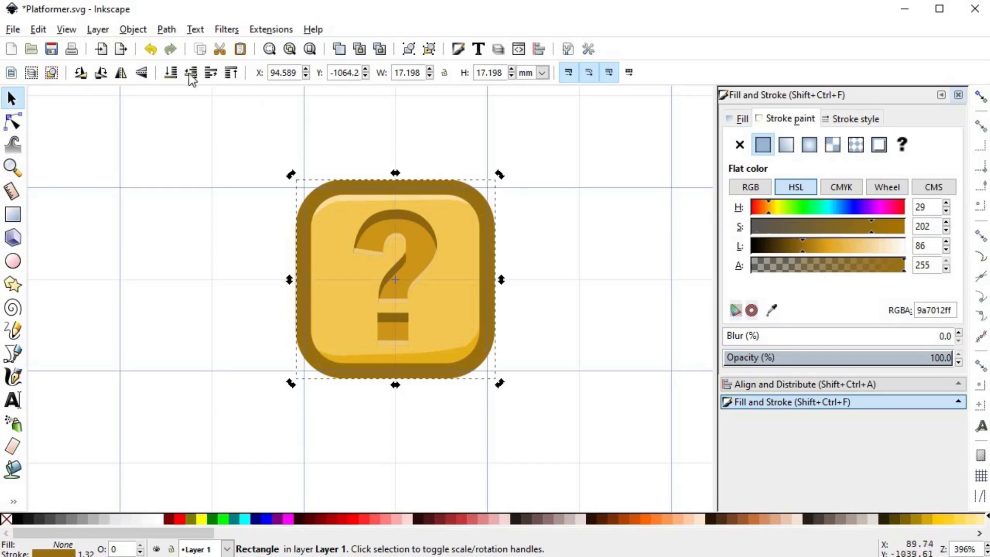
- Lower the brown outline behind all other objects and set its stroke width to 6 px
left_click(171, 72)
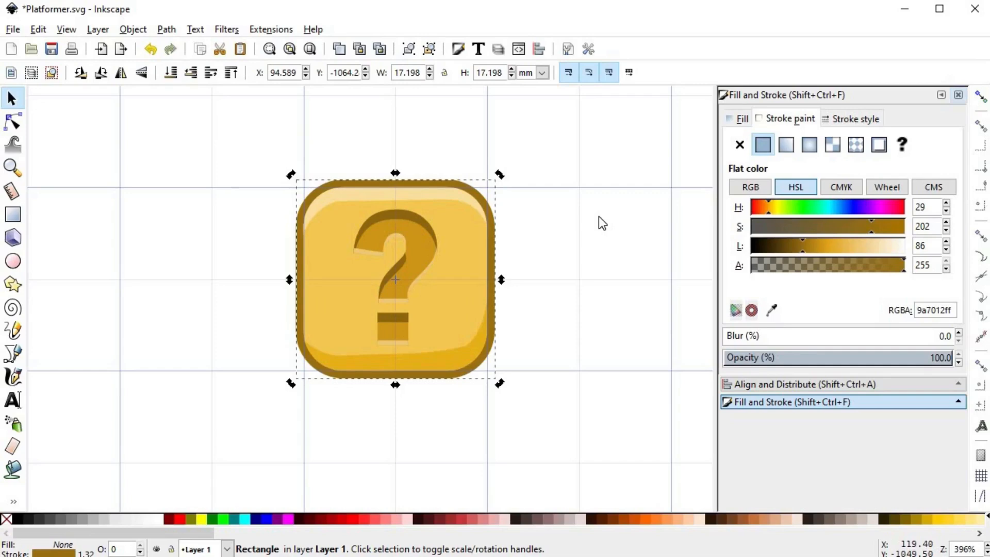
left_click(845, 119)
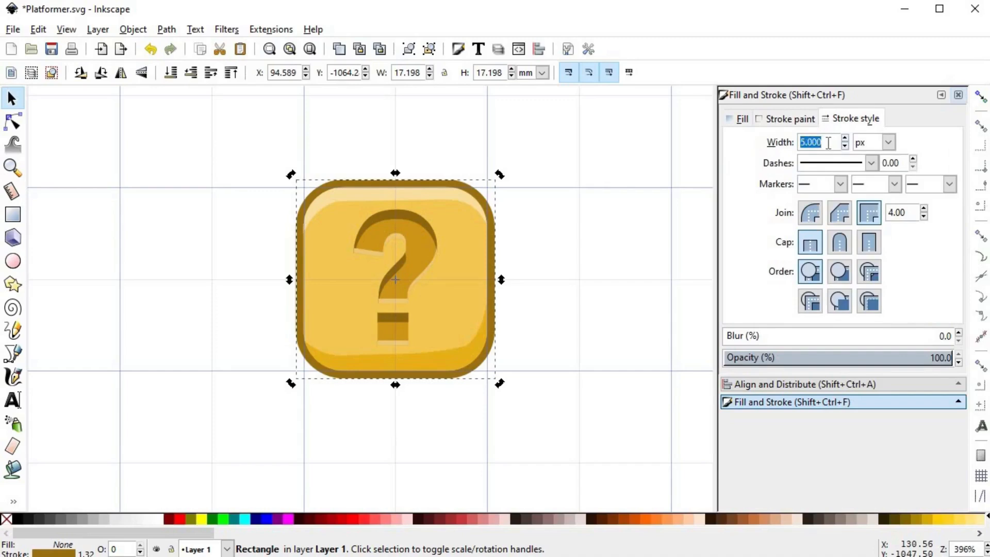
type("6")
key("Return")
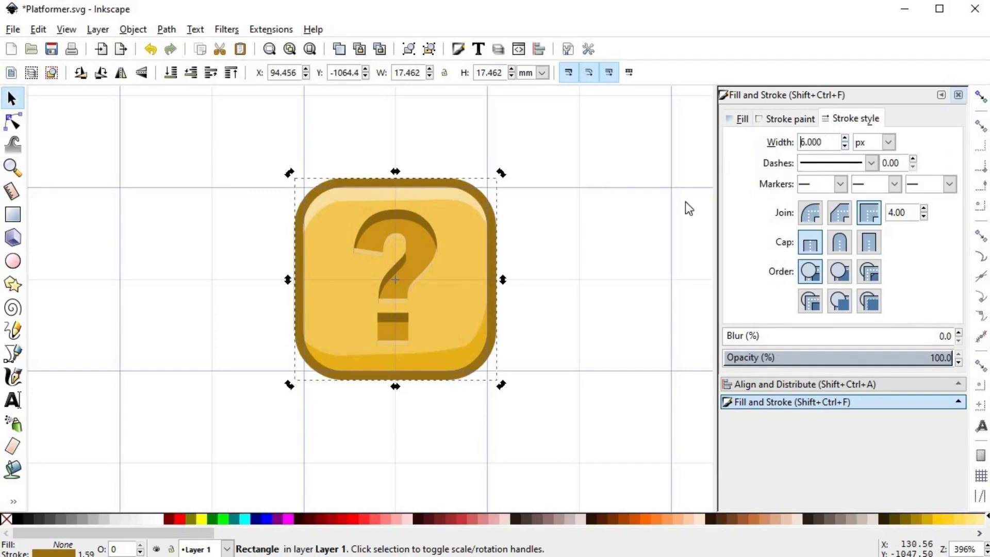
left_click(568, 268)
- Group the brown outline, yellow square, its highlight and shadow, and all question mark parts into one block
scroll(562, 272, "down", 4, "ctrl")
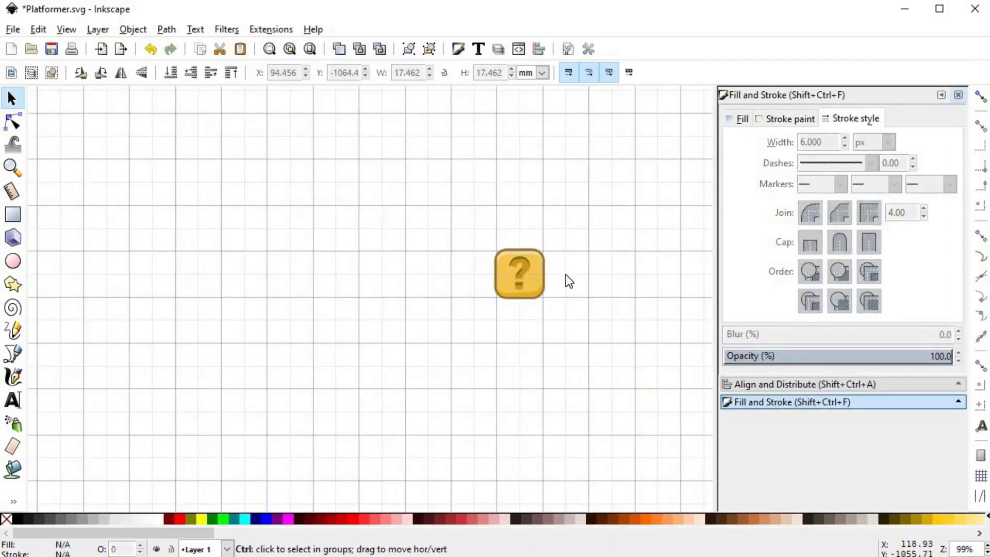
scroll(555, 270, "up", 4, "ctrl")
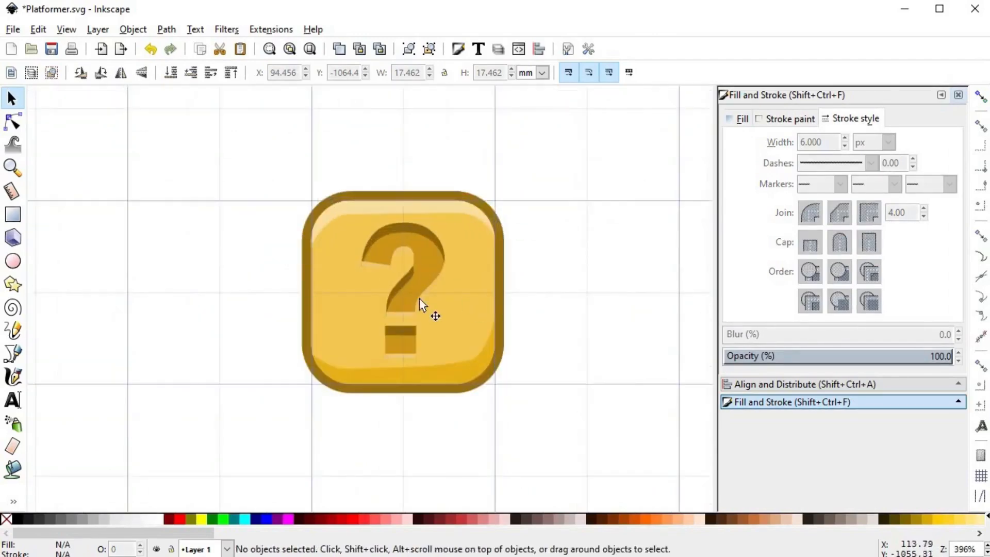
left_click_drag(221, 122, 541, 406)
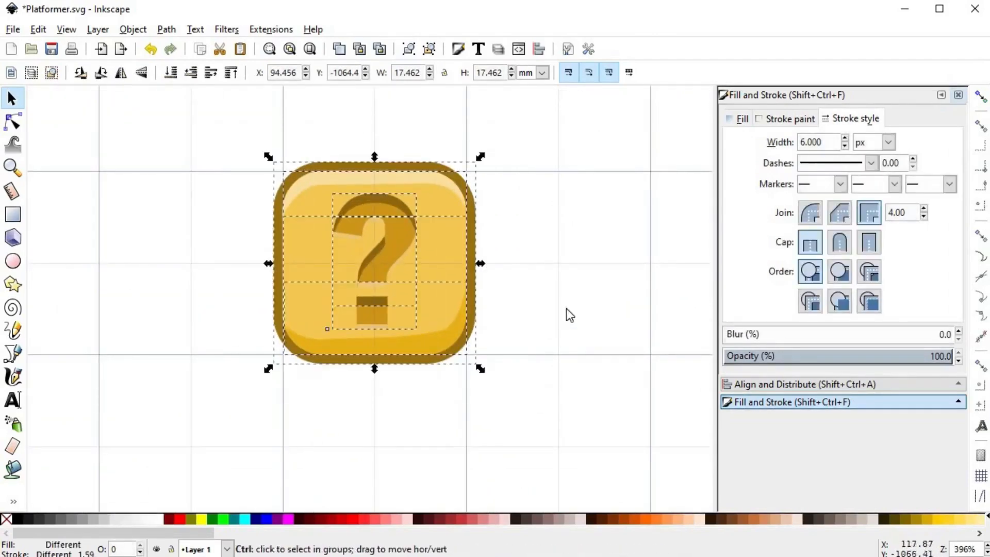
key("ctrl+g")
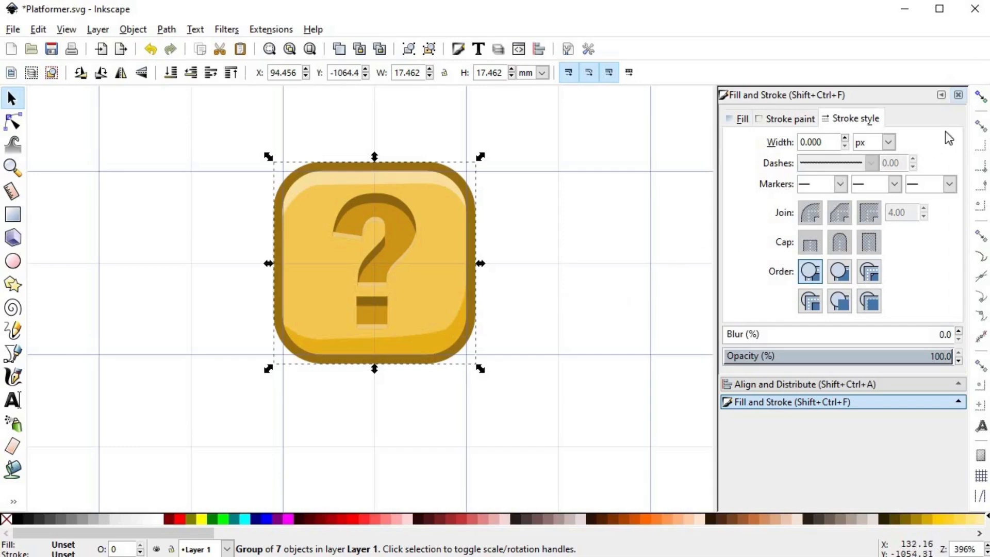
- Enable snapping, align the grouped block's upper-left corner with the grid intersection and scale it to one grid cell, 15.875 mm square
left_click(979, 97)
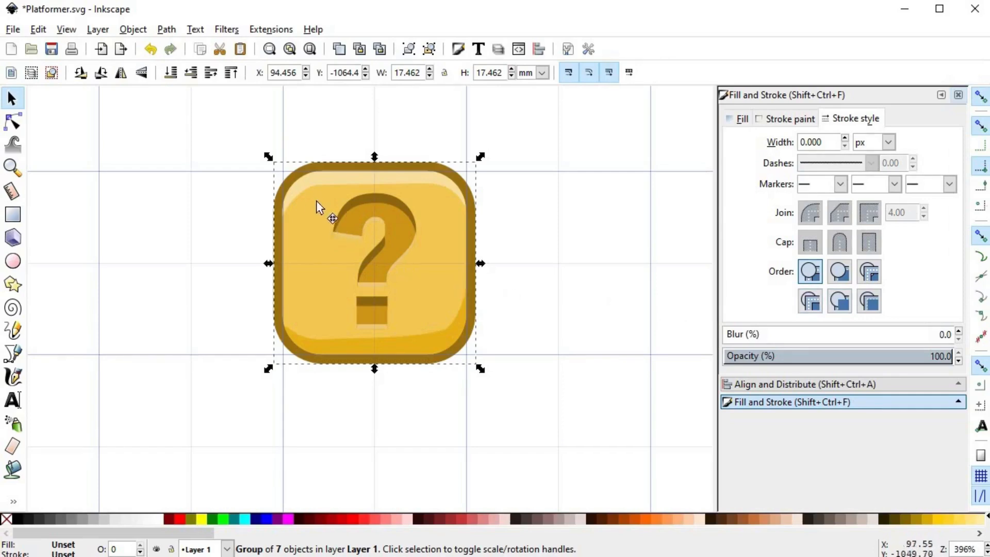
left_click_drag(316, 200, 321, 203)
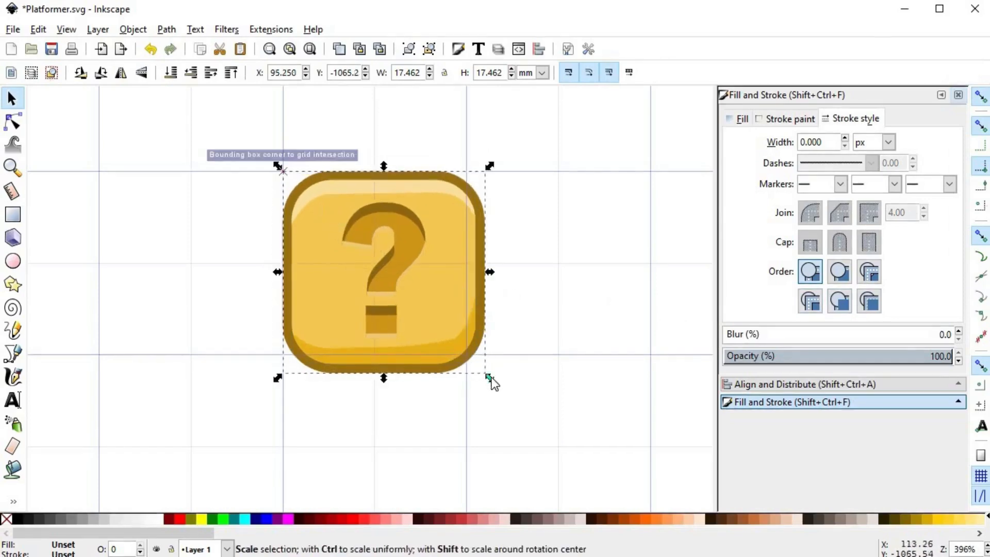
left_click_drag(491, 379, 470, 358)
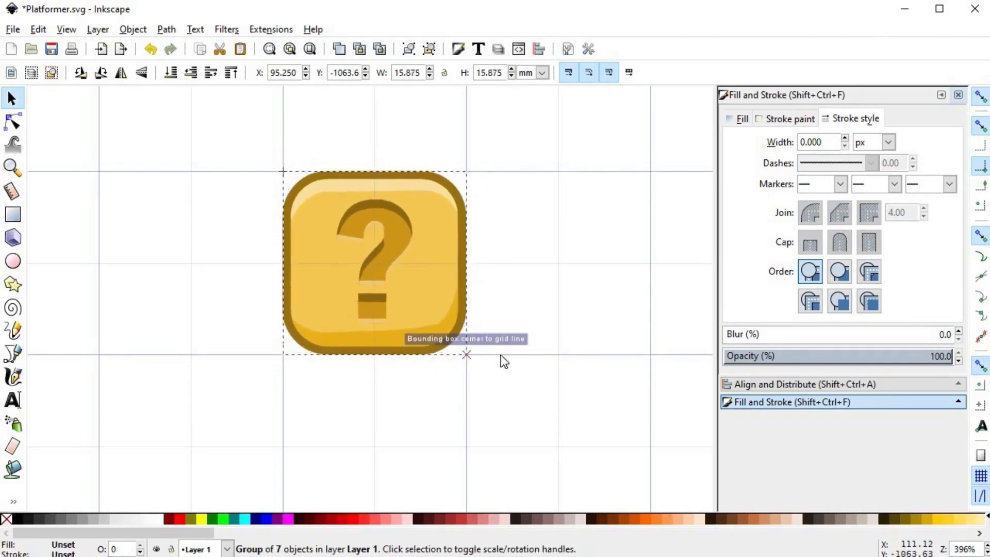
left_click(599, 273)
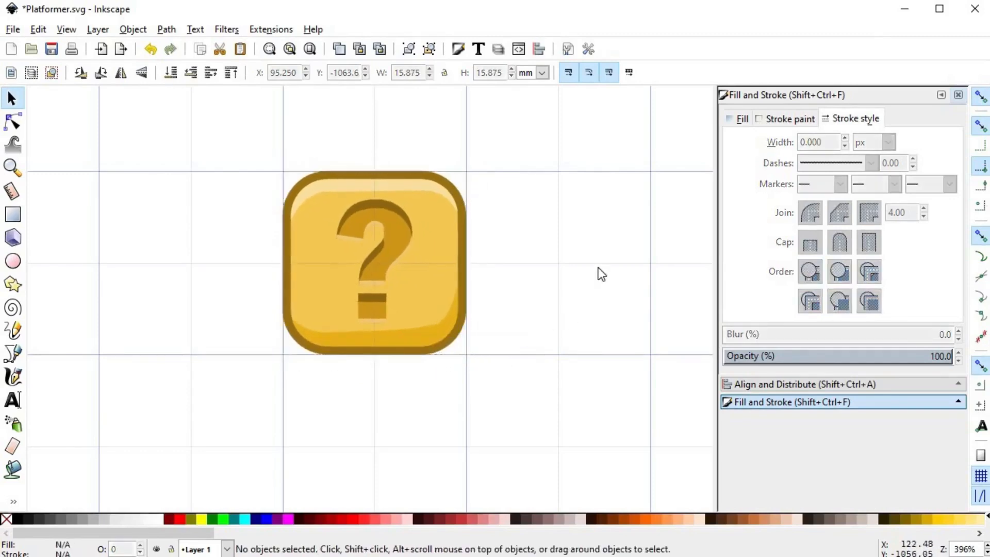
scroll(573, 273, "down", 2)
key("space")
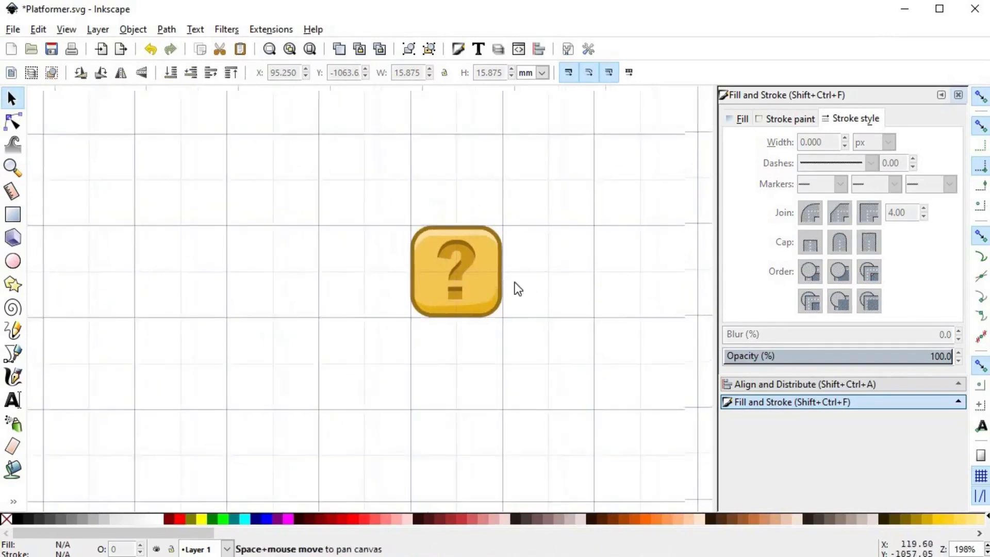
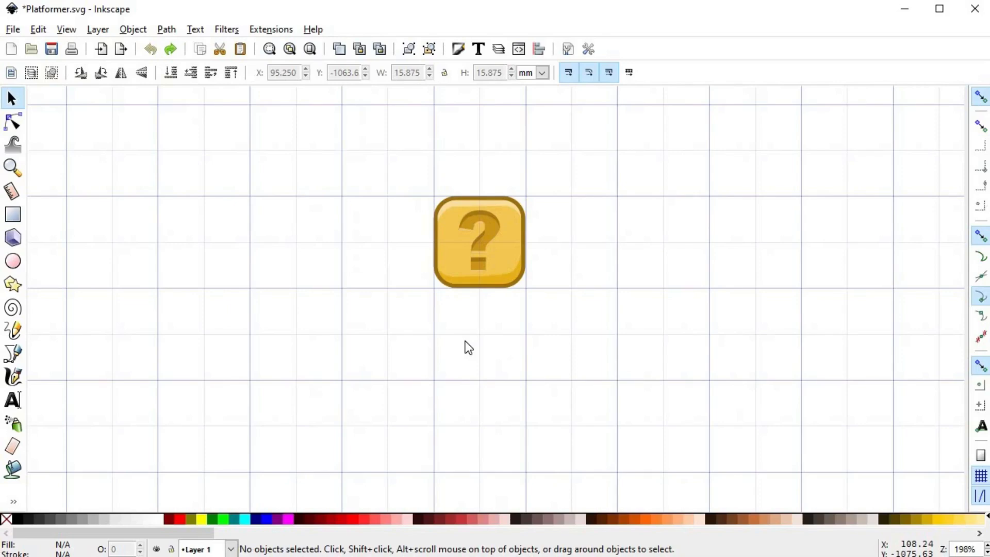
- Copy the yellow rounded square from inside the question-mark block's group, then leave the group
key("space")
left_click_drag(498, 343, 225, 379)
double_click(305, 264)
left_click(308, 264)
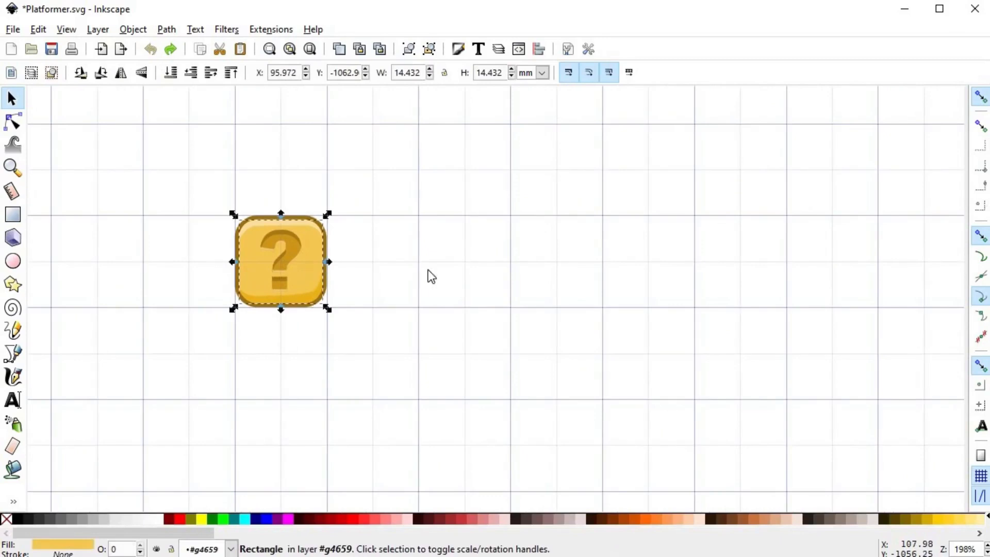
double_click(441, 268)
key("Escape")
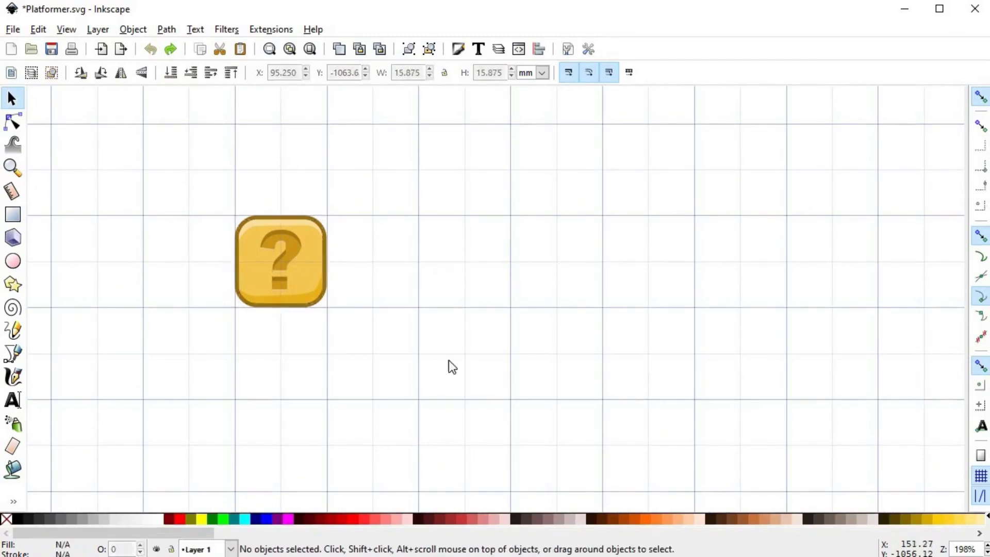
- Paste the yellow rounded square in an empty grid area and scale it to fill one grid cell, 15.875 mm square
key("space")
left_click_drag(494, 298, 459, 264)
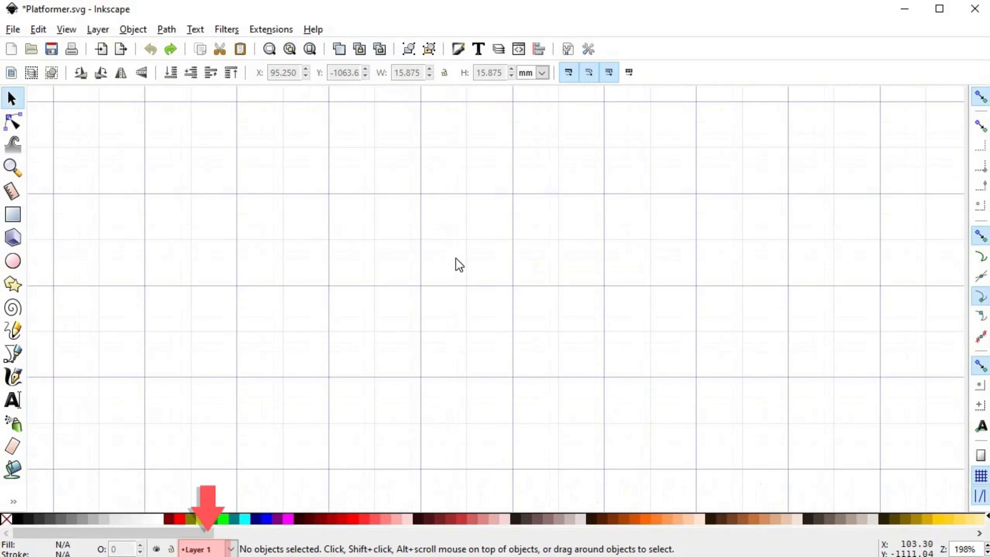
key("space")
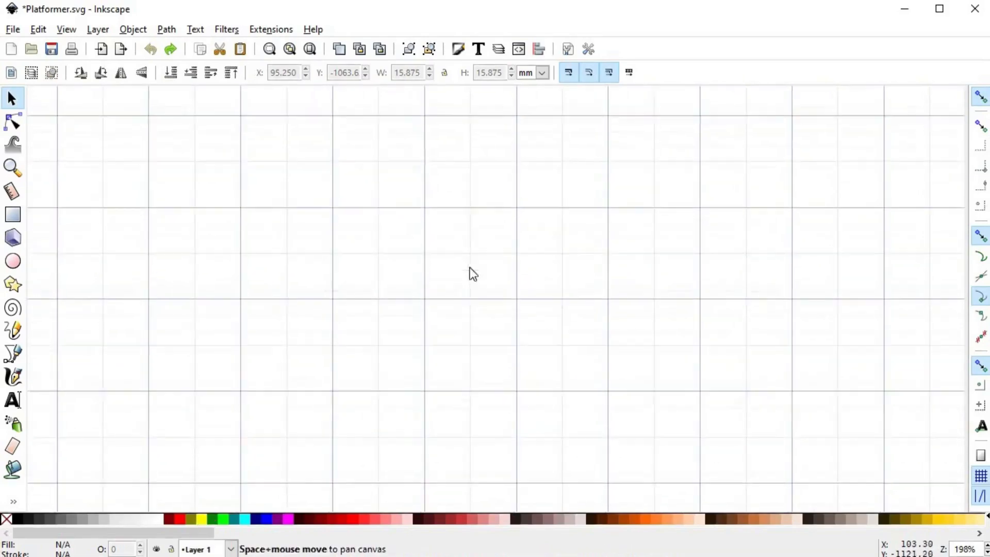
key("ctrl+v")
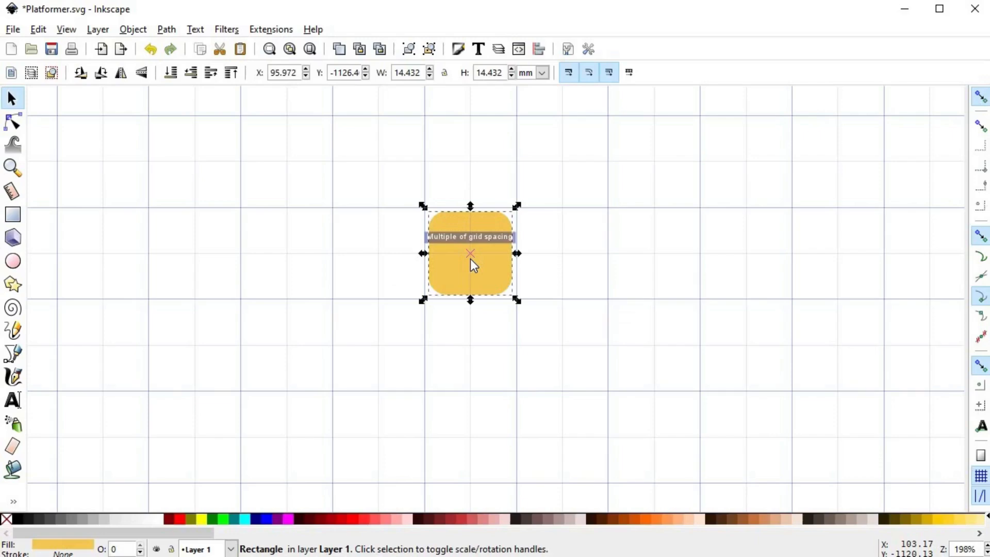
scroll(452, 230, "up", 2)
left_click_drag(402, 193, 398, 188)
mouse_move(577, 366)
left_mouse_down()
mouse_move(596, 382)
mouse_move(586, 372)
left_mouse_up()
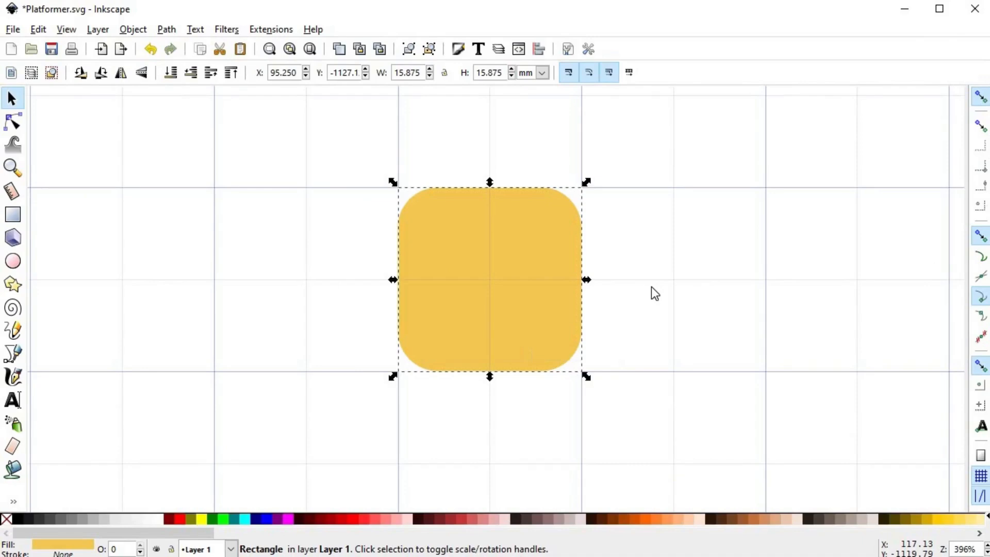
key("Escape")
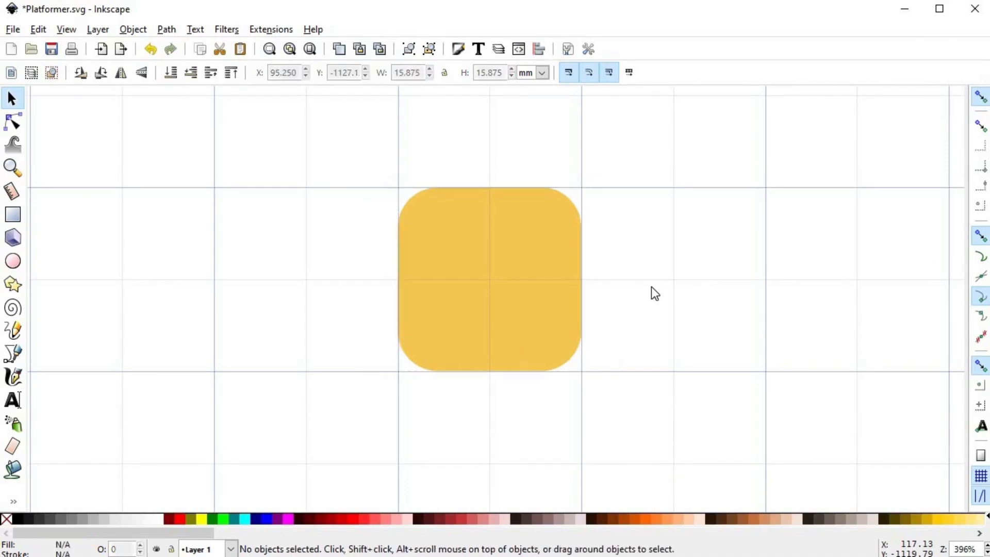
- Change the pasted square's flat fill from yellow to the brick orange d95e29
key("ctrl+shift+f")
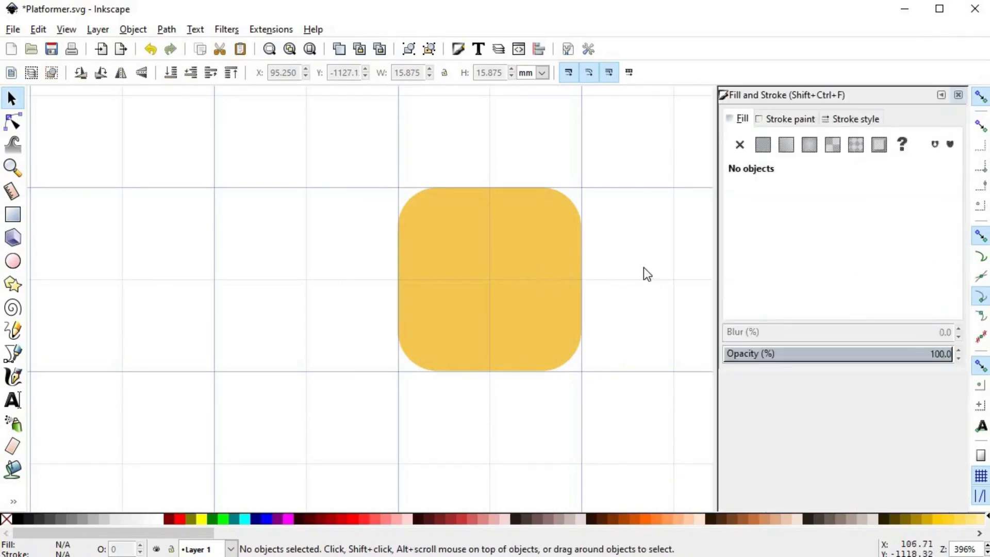
key("ctrl+a")
left_click_drag(766, 209, 759, 209)
left_click_drag(842, 249, 829, 249)
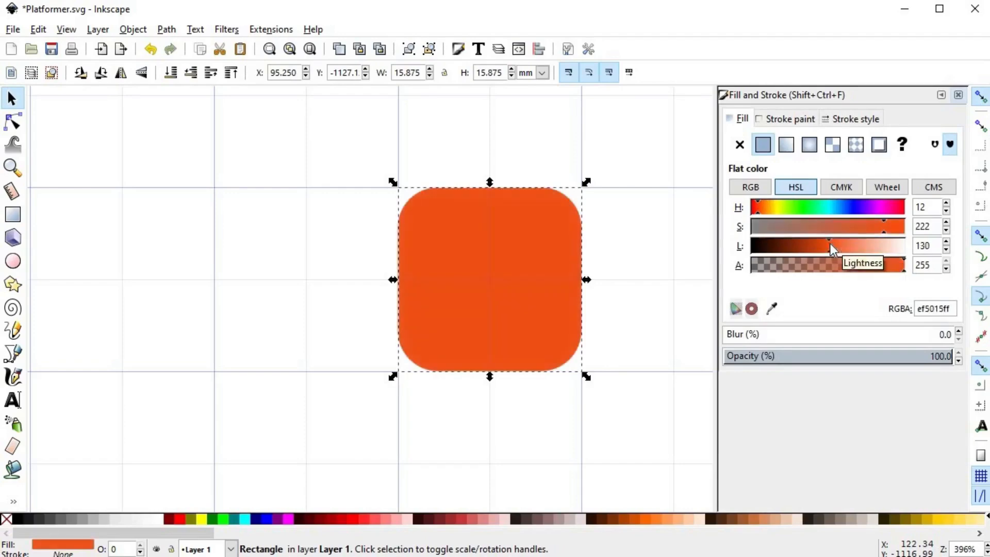
left_click_drag(879, 226, 858, 226)
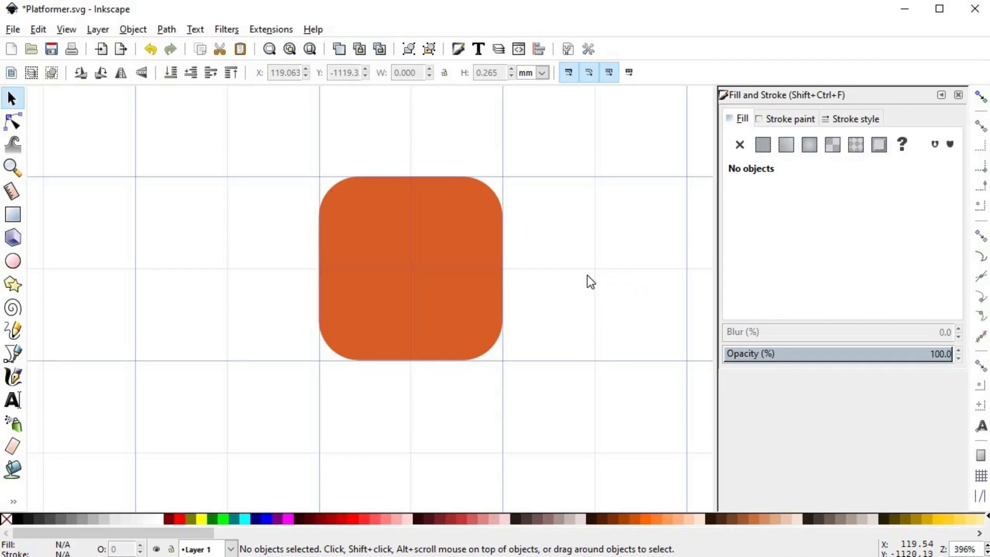
- Draw two slightly slanted straight lines across the orange square, about 20 mm long in its upper part and 21 mm in its lower part
key("b")
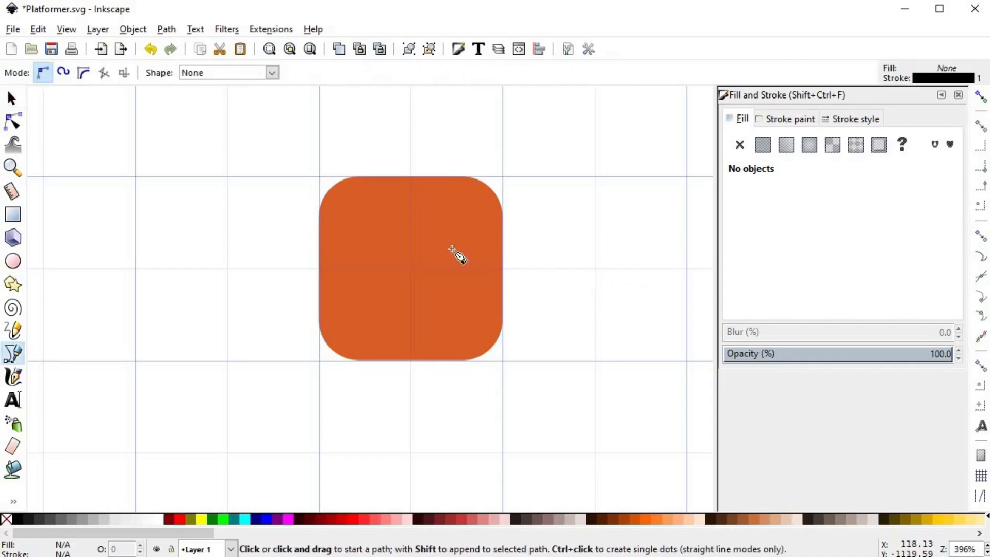
left_click(310, 217)
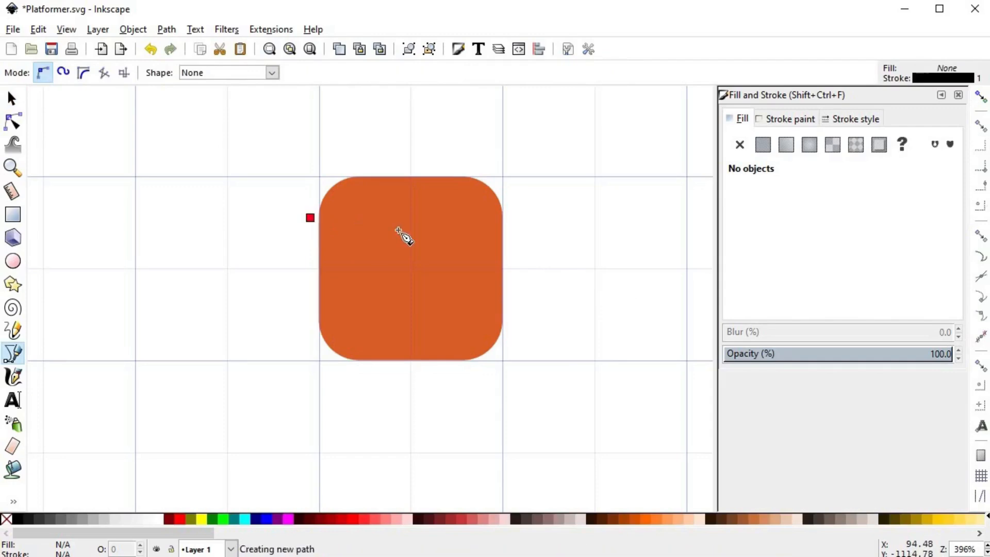
left_click(541, 224)
key("Return")
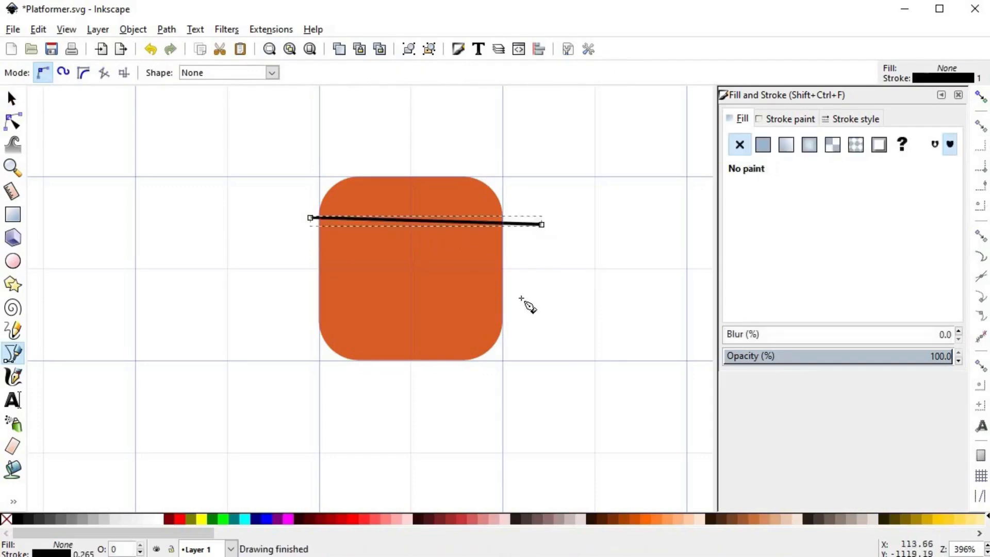
left_click(515, 309)
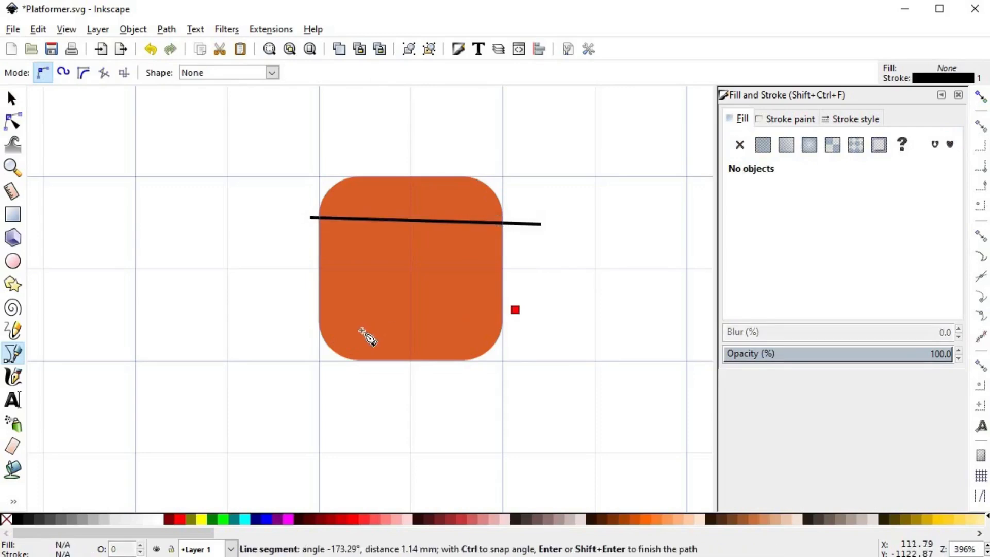
left_click(274, 327)
key("Return")
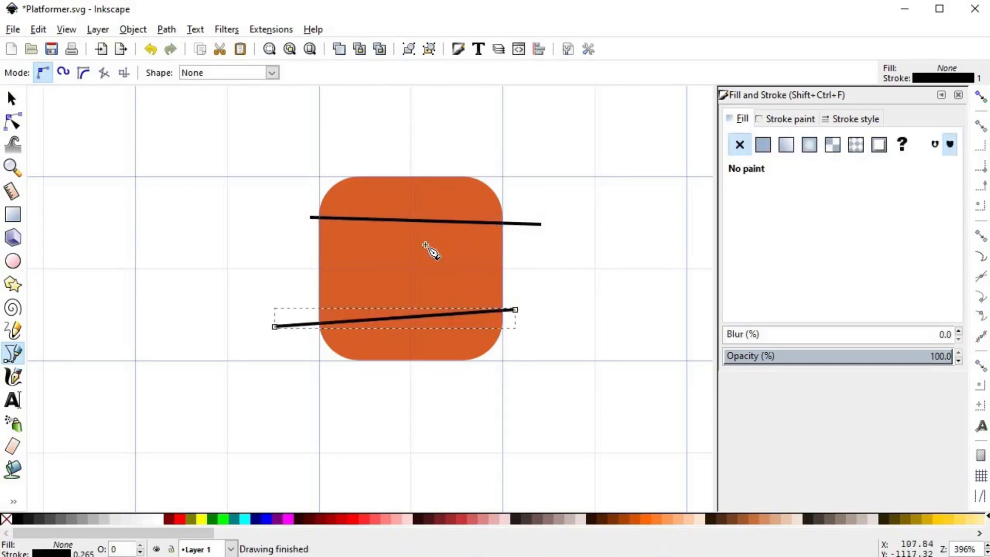
- Draw three upright lines as brick joints: one linking both long lines, one above the upper line and one below the lower line
left_click(364, 220)
left_click(356, 320)
key("Return")
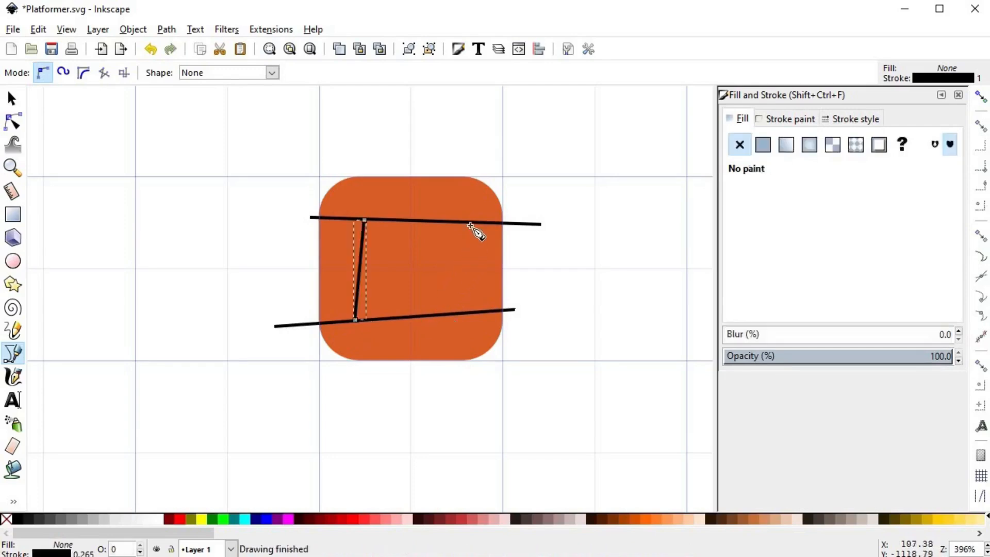
left_click(414, 169)
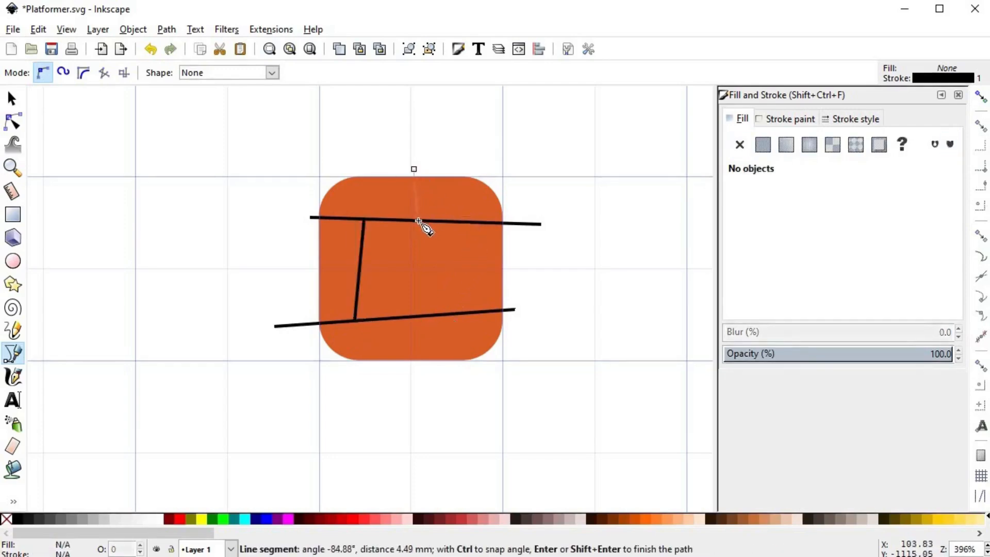
left_click(417, 222)
key("Return")
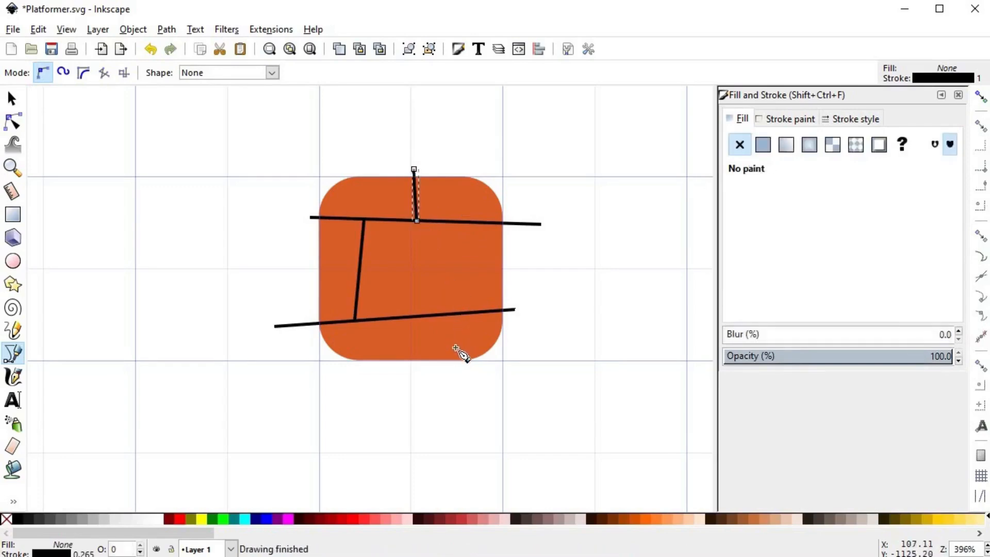
left_click(455, 314)
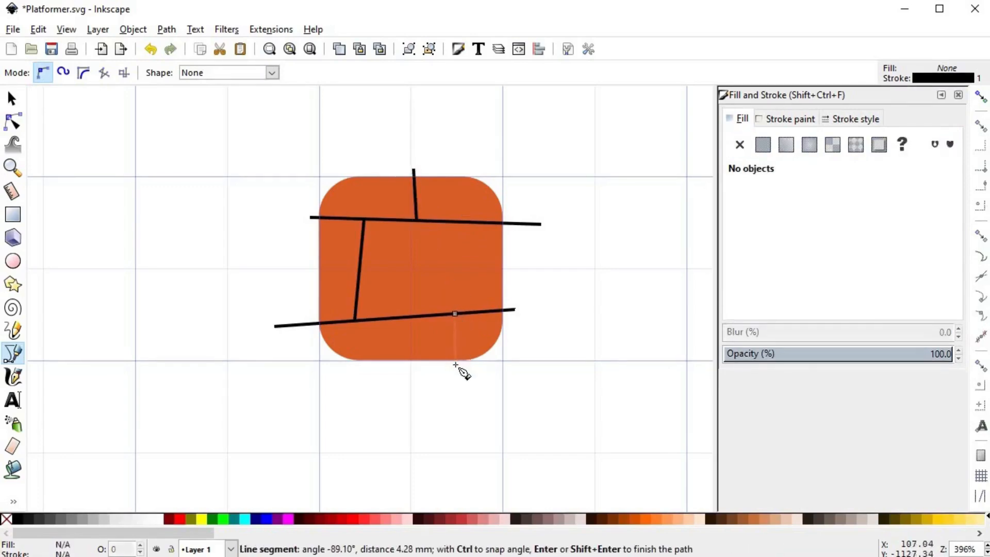
left_click(454, 362)
key("Return")
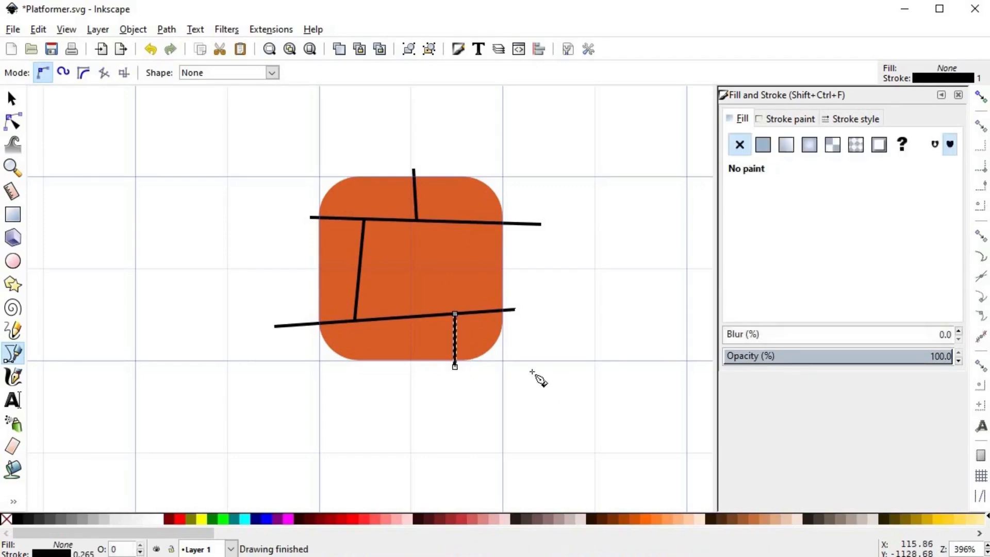
- Adjust the end nodes of the middle joint line to make it more upright and raise the upper long line's left end slightly
key("space")
left_click(539, 344)
left_click_drag(539, 344, 535, 363)
key("n")
left_click(352, 337)
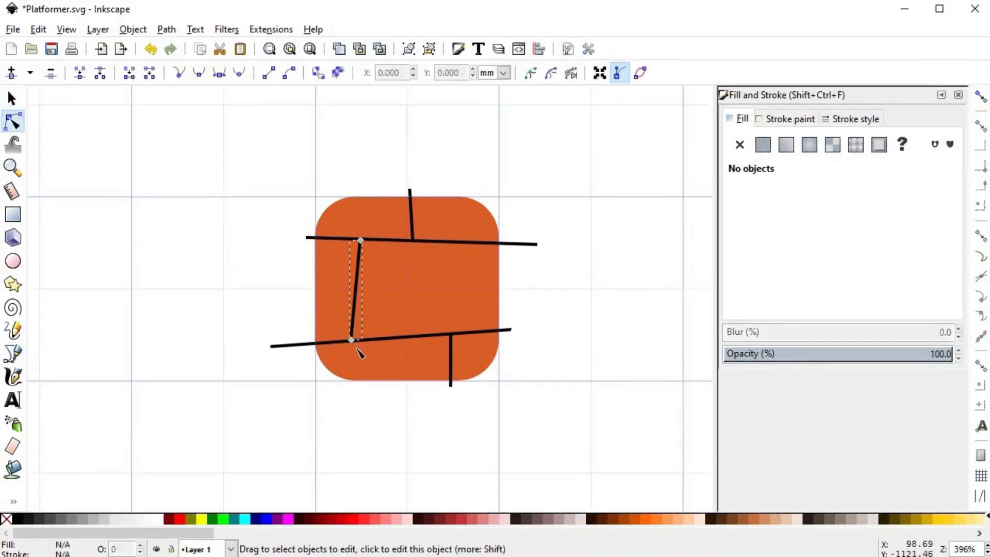
left_click_drag(351, 341, 354, 341)
mouse_move(360, 240)
left_mouse_down()
mouse_move(308, 234)
mouse_move(355, 237)
left_mouse_up()
left_click(316, 238)
left_click(357, 252)
double_click(565, 289)
key("s")
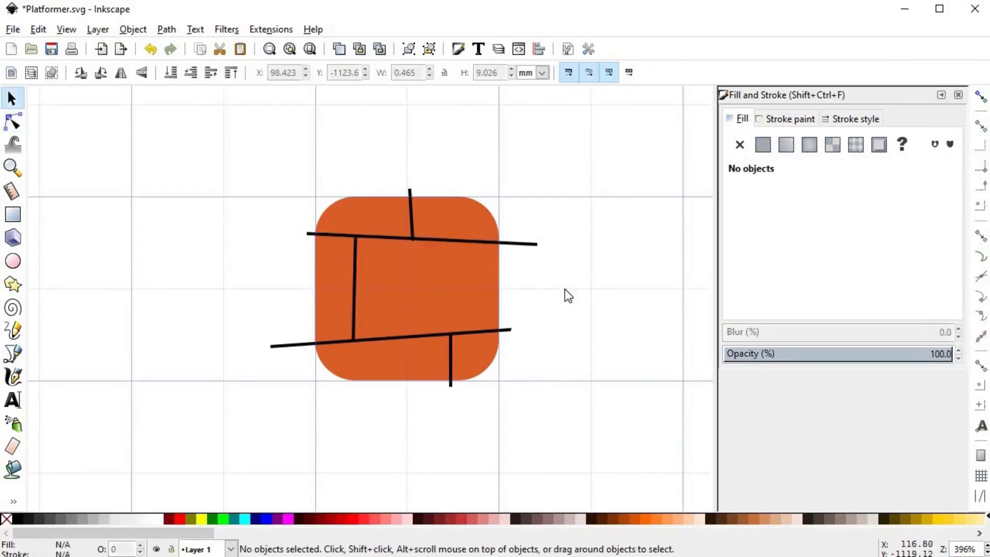
- Set the stroke width of all five brick lines to 3 px
left_click(442, 240)
left_click(410, 193, "shift")
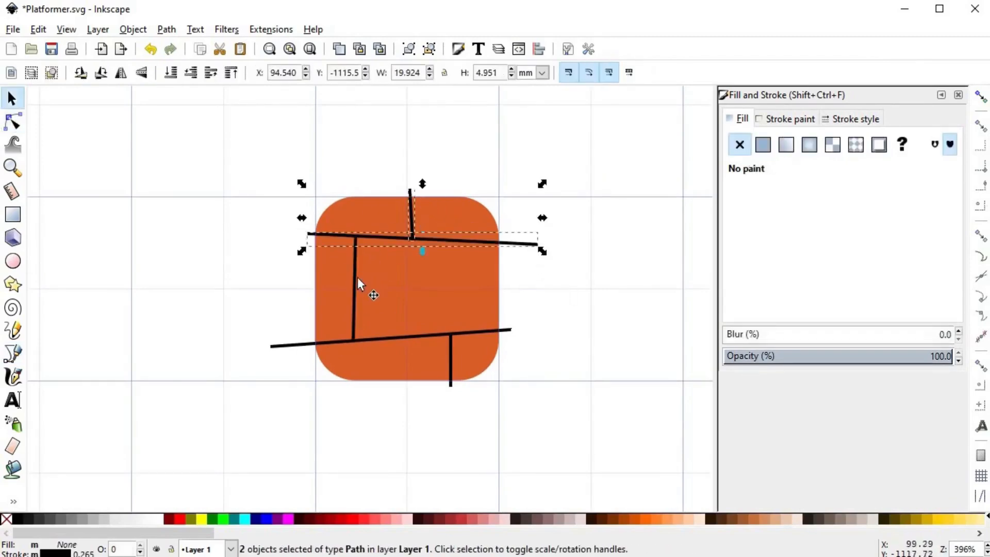
left_click(356, 278, "shift")
left_click(445, 335, "shift")
left_click(451, 377, "shift")
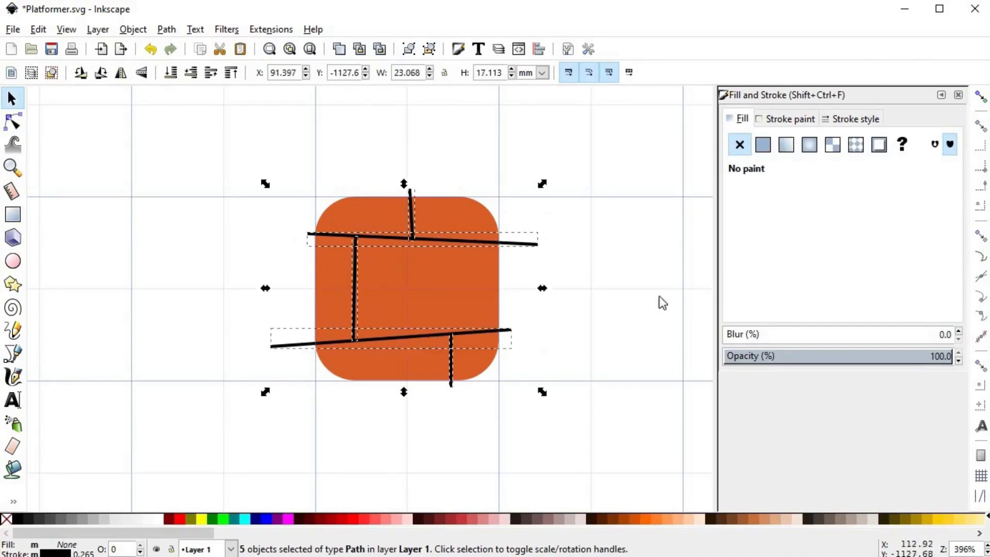
left_click(857, 119)
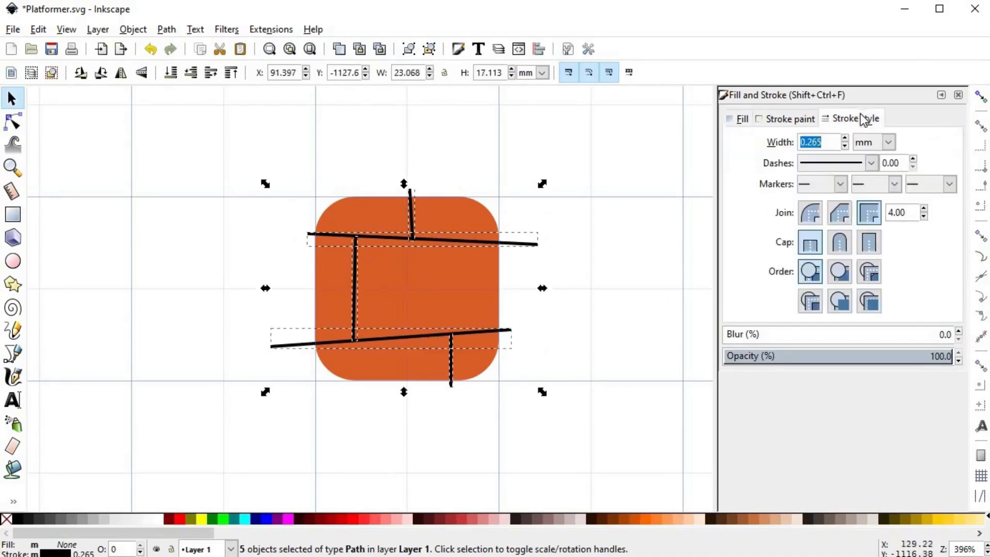
left_click(876, 143)
left_click(872, 178)
left_click_drag(828, 144, 608, 224)
type("3")
key("Return")
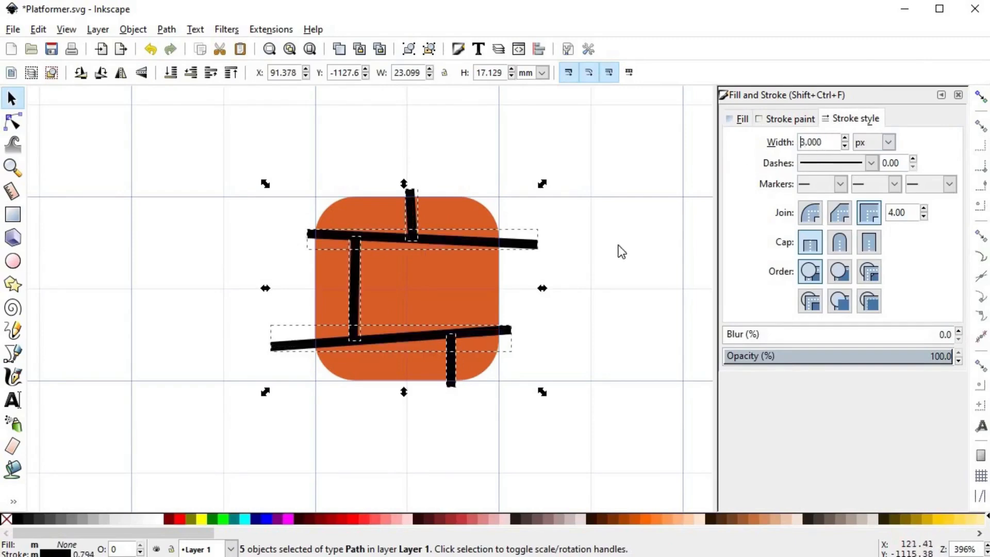
- Sample the orange square's colour for the strokes of all five brick lines and darken it to lightness 68
left_click(568, 259)
left_click(504, 240, "shift")
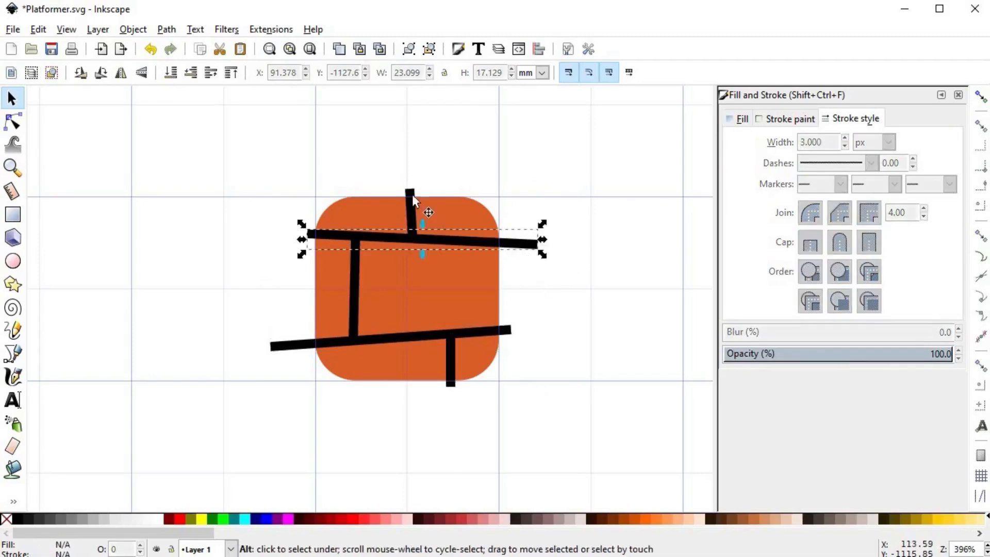
left_click(412, 196, "shift")
left_click(356, 260, "shift")
left_click(396, 336, "shift")
left_click(450, 359, "shift")
key("d")
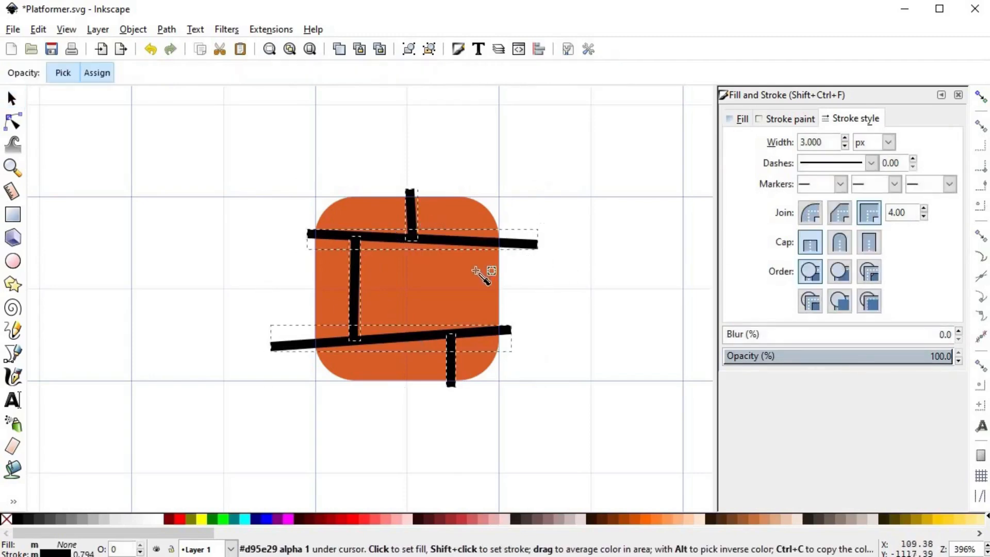
left_click(473, 282, "shift")
left_click(781, 122)
left_click_drag(830, 246, 790, 243)
key("s")
left_click(609, 292)
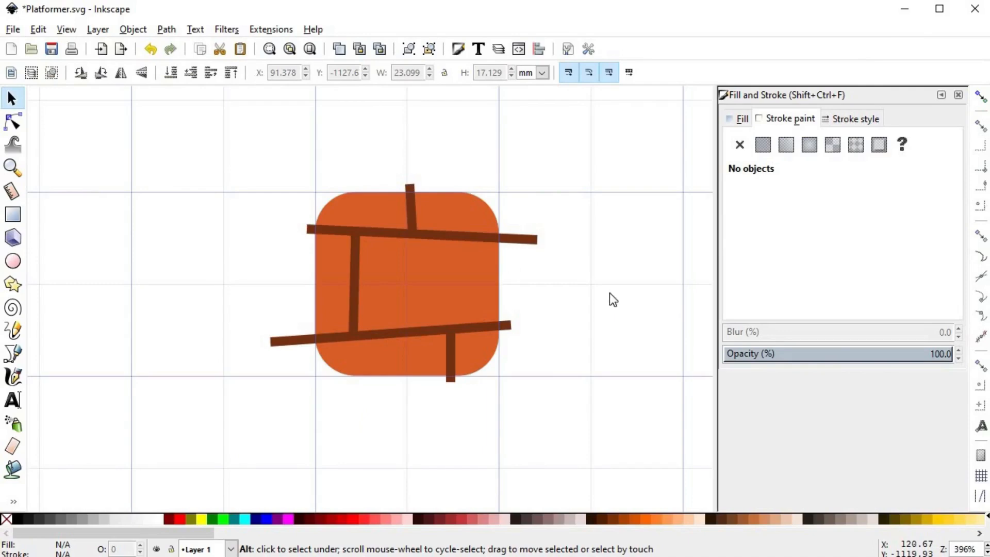
- Convert the strokes of all five brick lines to paths and combine them into a single path
left_click(414, 193)
left_click(509, 238, "shift")
left_click(356, 281, "shift")
left_click(403, 330, "shift")
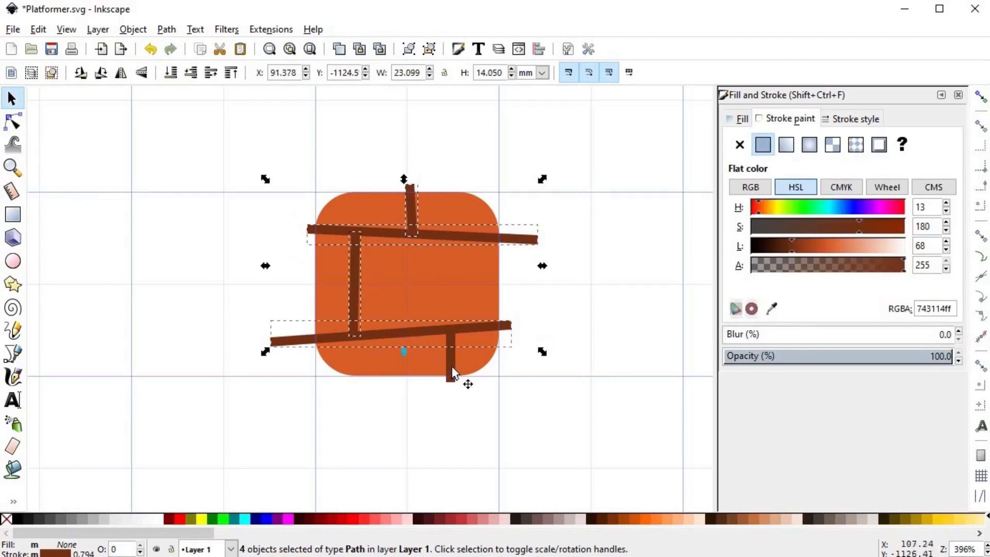
left_click(451, 367, "shift")
left_click(167, 29)
left_click(196, 64)
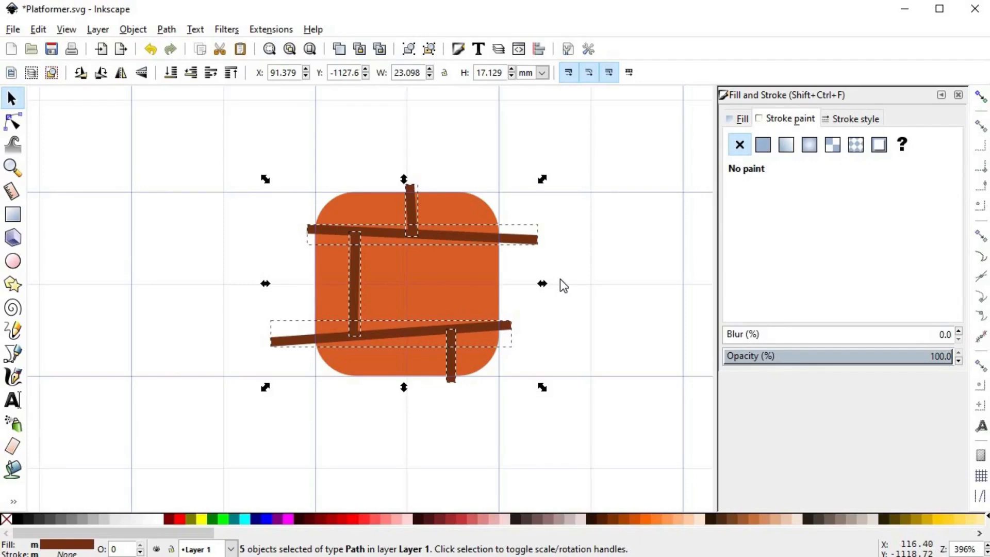
key("ctrl+k")
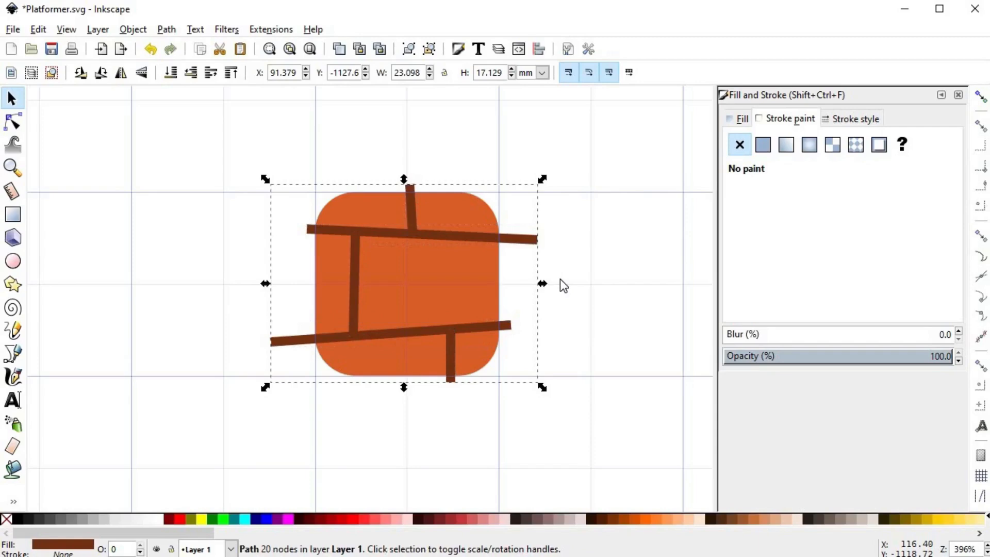
- Add a node to the lower edge of the upper long joint line near its right end and shift it to taper the line
key("n")
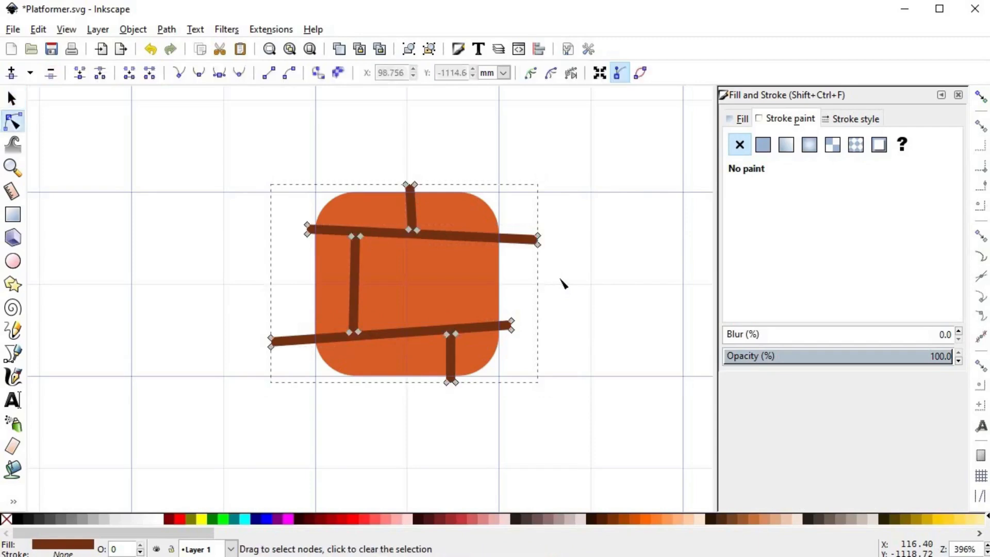
key("3")
scroll(419, 187, "up", 1)
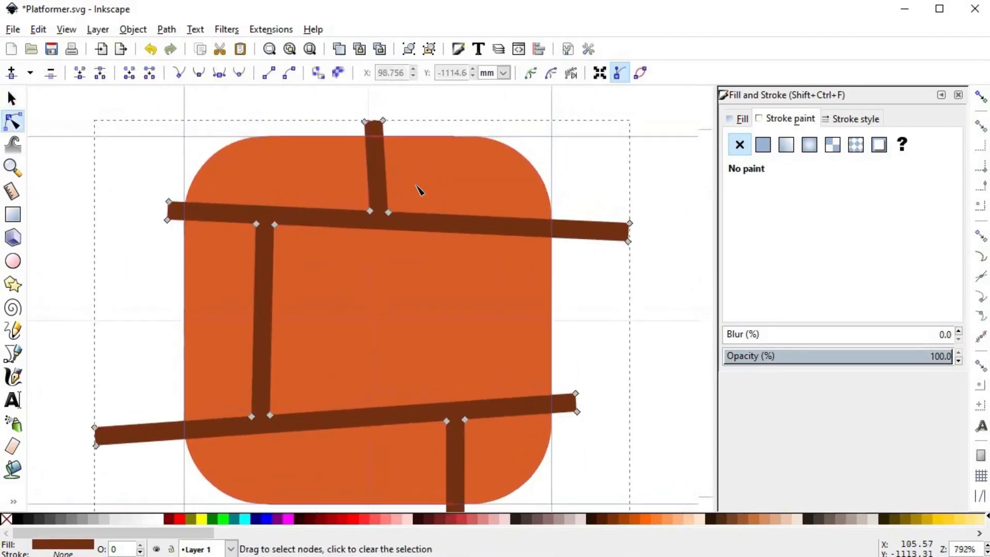
scroll(387, 157, "up", 1, "ctrl")
key("space")
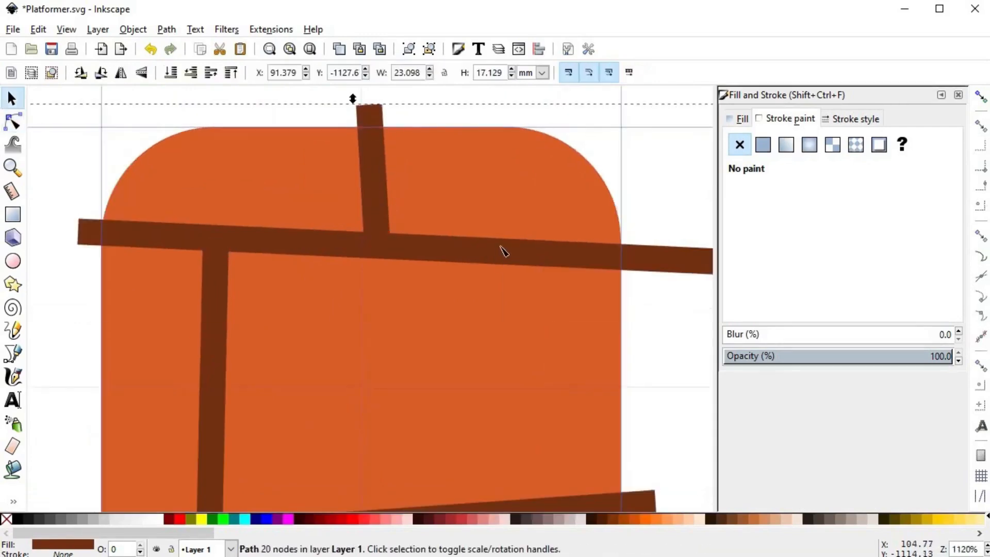
double_click(542, 267)
left_click_drag(542, 267, 581, 262)
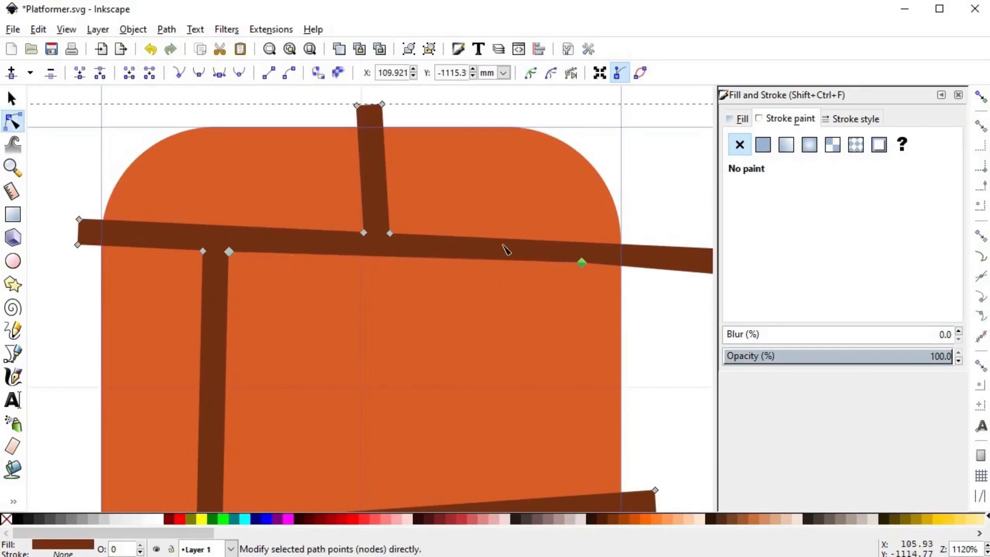
- Add and move nodes on the upper long line's top edge and the top vertical joint to flare their junction and taper the left end
double_click(484, 241)
left_click_drag(485, 241, 422, 252)
left_click(390, 224)
double_click(389, 213)
left_click_drag(390, 233, 348, 232)
double_click(363, 213)
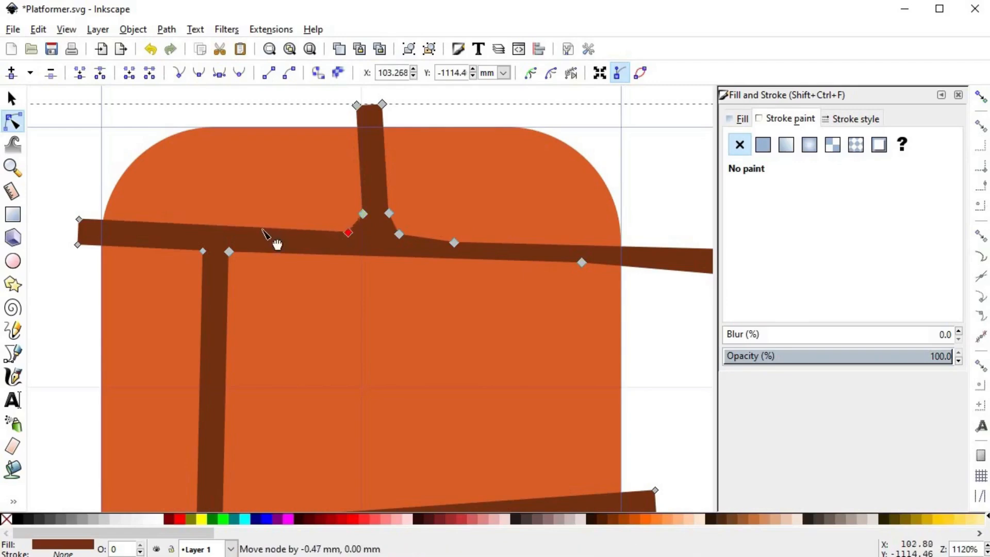
double_click(160, 224)
left_click_drag(160, 224, 136, 233)
- Add and move nodes along the middle vertical joint to give it an uneven width with a flared upper end
scroll(294, 263, "down", 1)
double_click(247, 303)
left_click_drag(246, 303, 241, 290)
double_click(227, 395)
left_click_drag(227, 395, 229, 401)
left_click_drag(232, 355, 227, 300)
- Add and move nodes to flare the lower vertical joint's junction and make the lower long line's edges uneven
double_click(407, 396)
double_click(434, 406)
left_click_drag(415, 395, 488, 378)
double_click(425, 375)
double_click(480, 376)
double_click(179, 411)
left_click_drag(179, 411, 174, 408)
key("s")
left_click(563, 287)
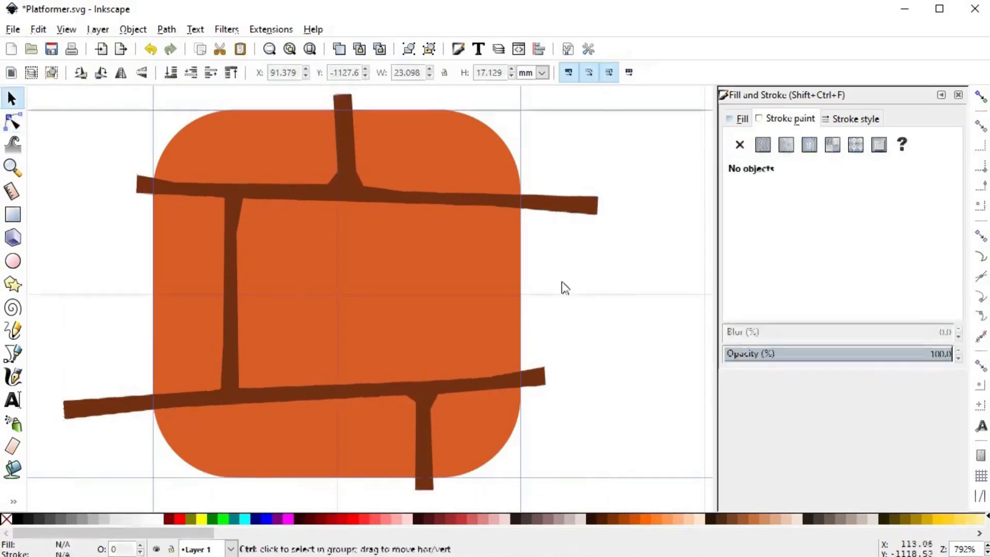
- Clip the dark joint lines to the block outline by intersecting them with a duplicate of the orange square
scroll(563, 287, "down", 2)
left_click_drag(563, 286, 533, 301)
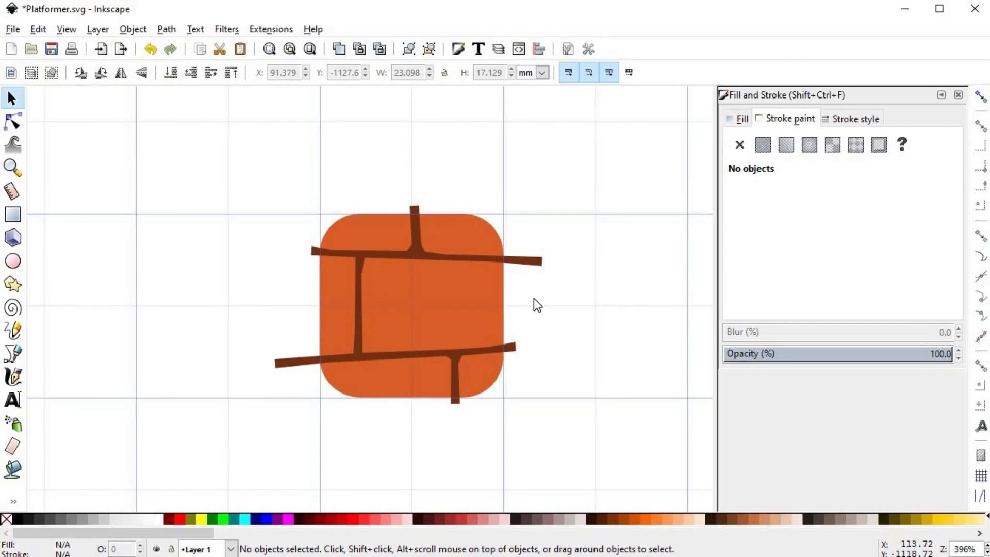
left_click(496, 245)
key("ctrl+d")
left_click(529, 261, "shift")
left_click(531, 264, "shift")
key("ctrl+asterisk")
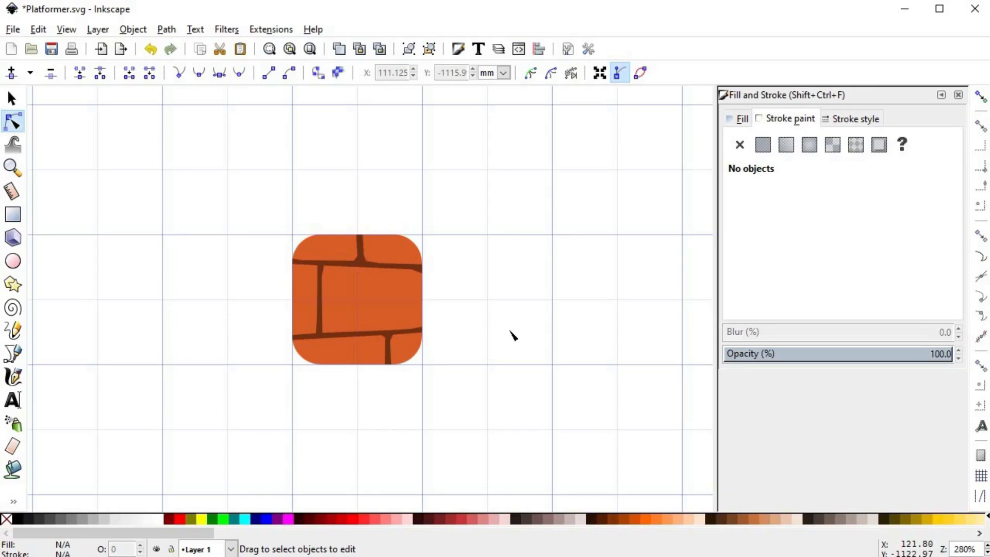
- Draw a closed five-sided notch outline around the top end of the upper vertical joint with the Bezier pen
scroll(357, 211, "up", 4)
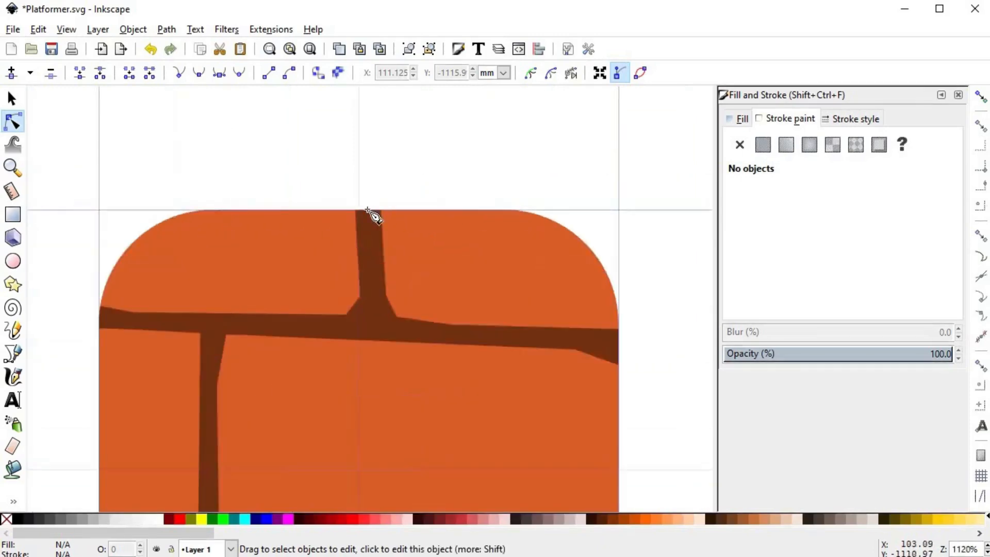
key("b")
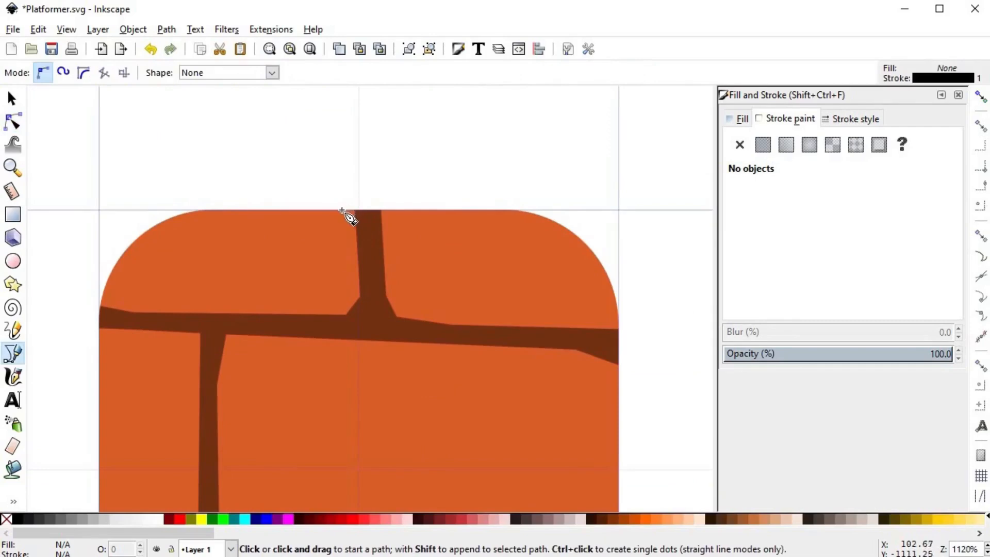
left_click(338, 210)
left_click(358, 234)
left_click(383, 235)
left_click(400, 211)
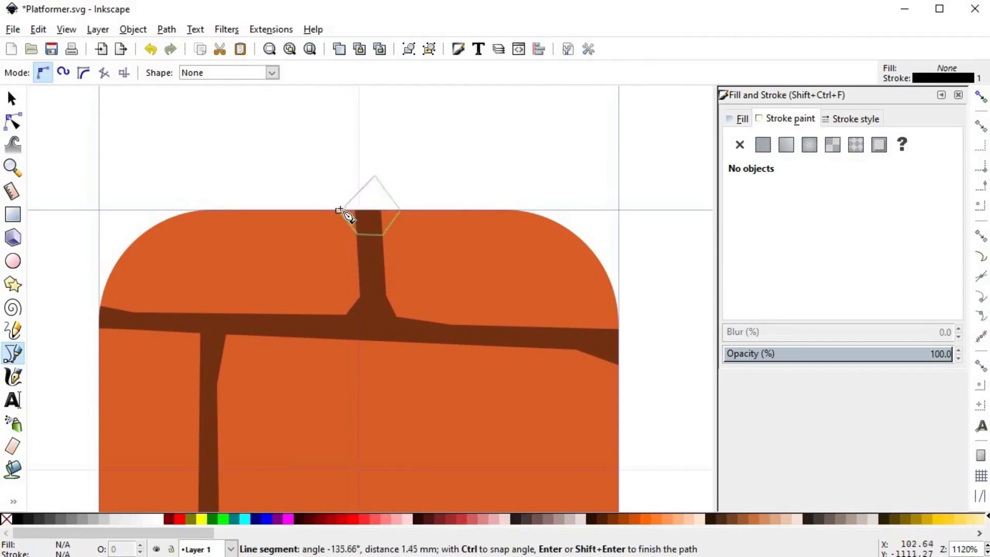
left_click(338, 211)
- Draw a closed four-sided notch outline around the right end of the upper long joint line
left_click(593, 327)
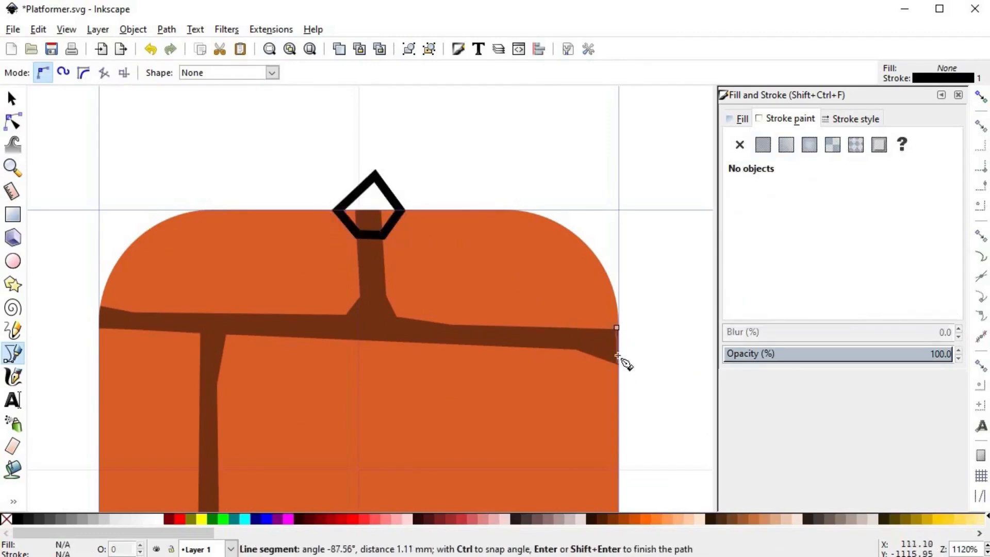
left_click(597, 361)
left_click(626, 385)
left_click(627, 314)
left_click(593, 327)
- Draw a closed four-sided notch outline around the left end of the upper long joint line
scroll(592, 328, "down", 1)
scroll(242, 328, "up", 2)
left_click(242, 276)
left_click(283, 303)
left_click(281, 328)
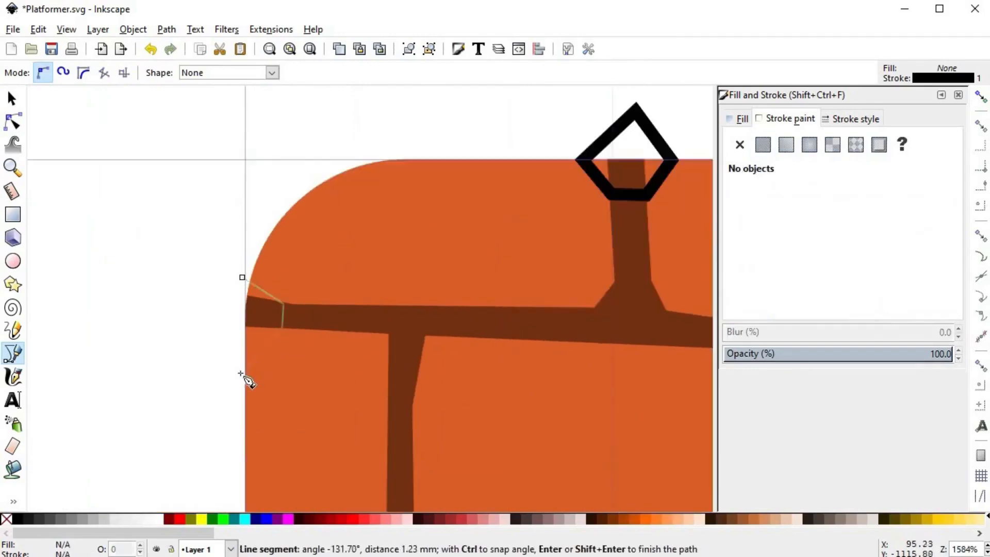
left_click(246, 375)
left_click(243, 277)
- Draw a closed notch outline around the left end of the lower long joint line
scroll(447, 369, "down", 3)
scroll(388, 342, "up", 3)
left_click(348, 318)
left_click(320, 336)
- Draw a closed notch outline around the bottom end of the lower vertical joint
scroll(320, 336, "down", 3)
scroll(485, 378, "up", 4)
left_click(315, 323)
left_click(343, 275)
left_click(395, 274)
left_click(444, 338)
left_click(373, 361)
- Draw a closed triangular notch outline around the right end of the lower long joint line
scroll(559, 263, "up", 2)
left_click(544, 185)
left_click(475, 252)
left_click(564, 363)
left_click(544, 183)
scroll(580, 234, "down", 4)
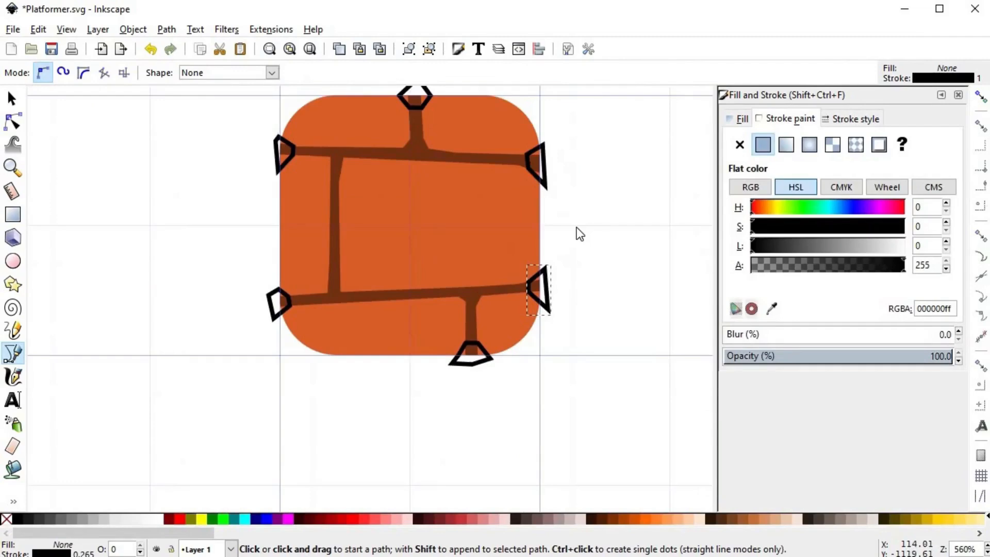
- Combine all six notch outlines around the block's edge into a single path
key("s")
left_click(540, 178)
left_click(541, 293, "shift")
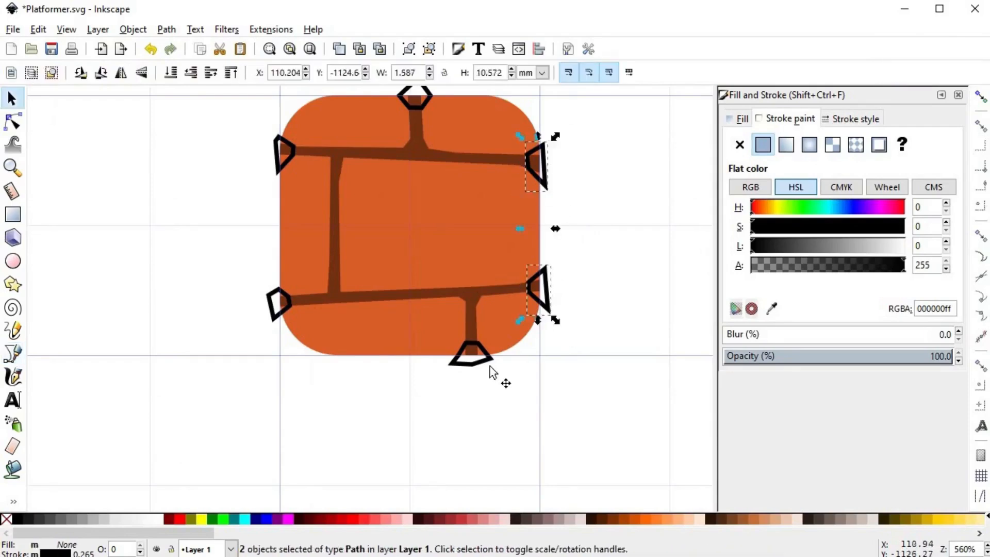
left_click(472, 365, "shift")
left_click(268, 311, "shift")
left_click(276, 153, "shift")
left_click(415, 99, "shift")
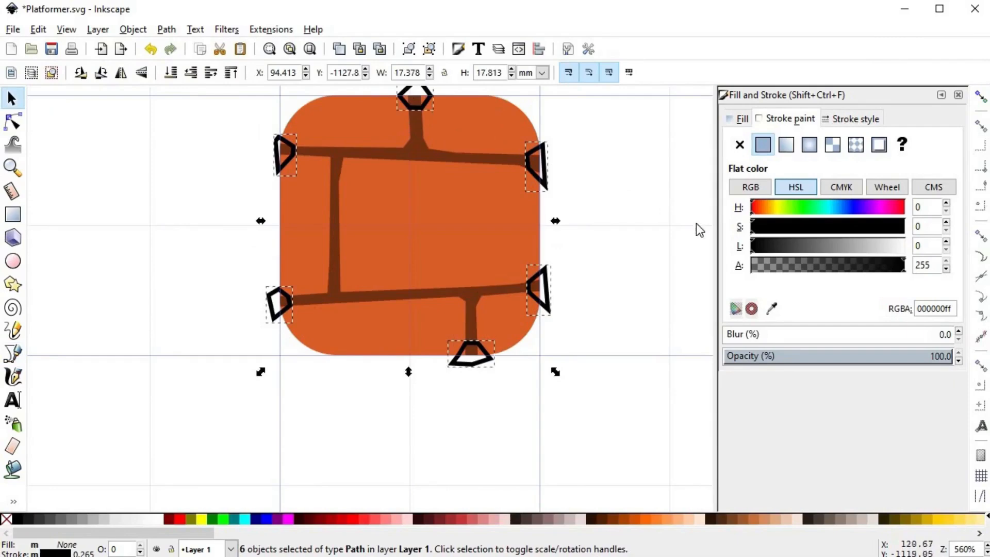
key("ctrl+k")
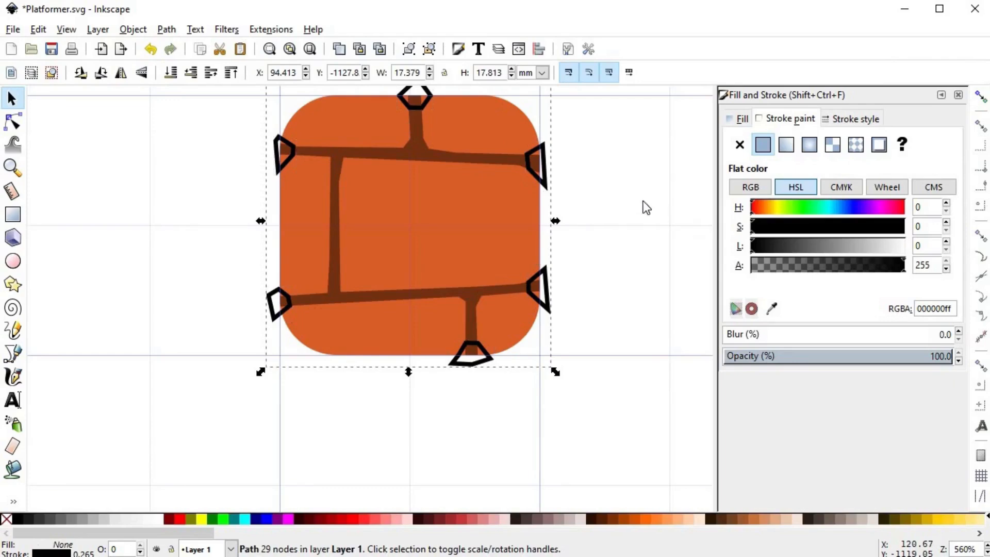
- Subtract the combined notch outlines from the orange rounded square with Difference
left_click(509, 132, "shift")
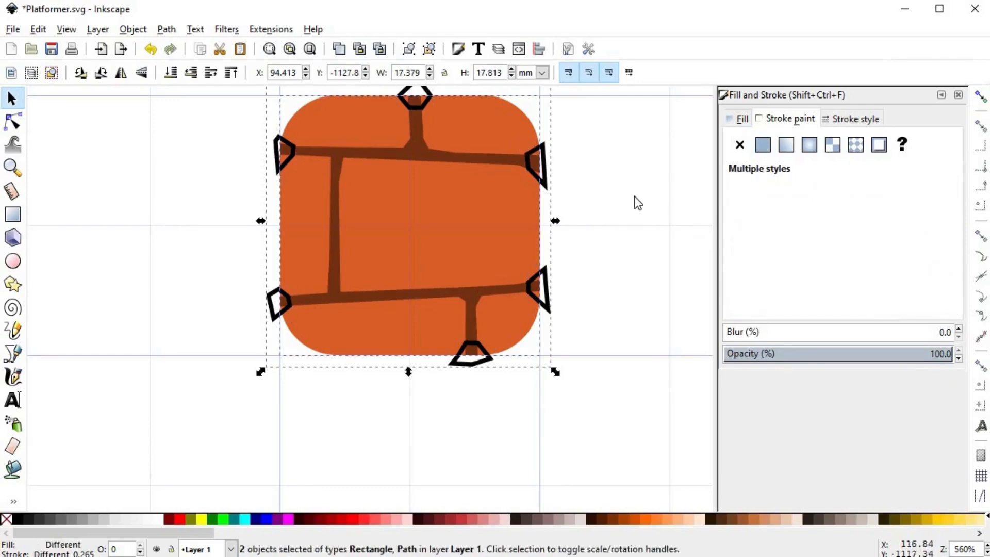
key("ctrl+minus")
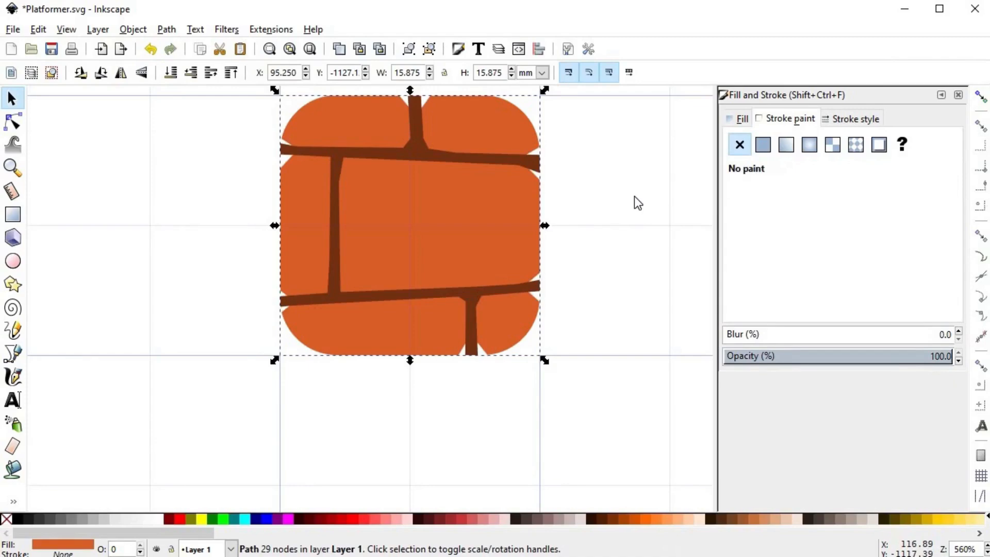
key("space")
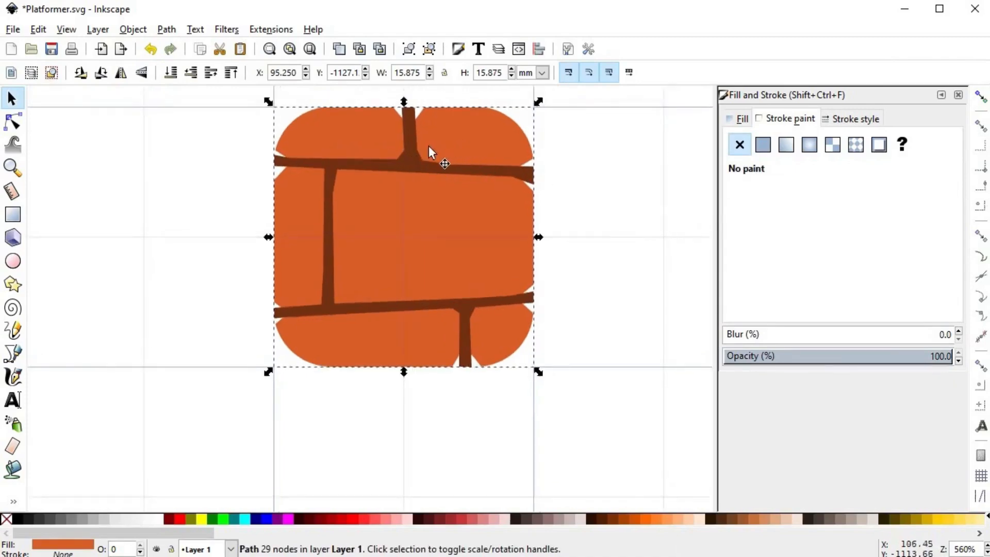
- Trim the dark joint lines to the notched block by intersecting them with a duplicate of the orange shape
key("ctrl+d")
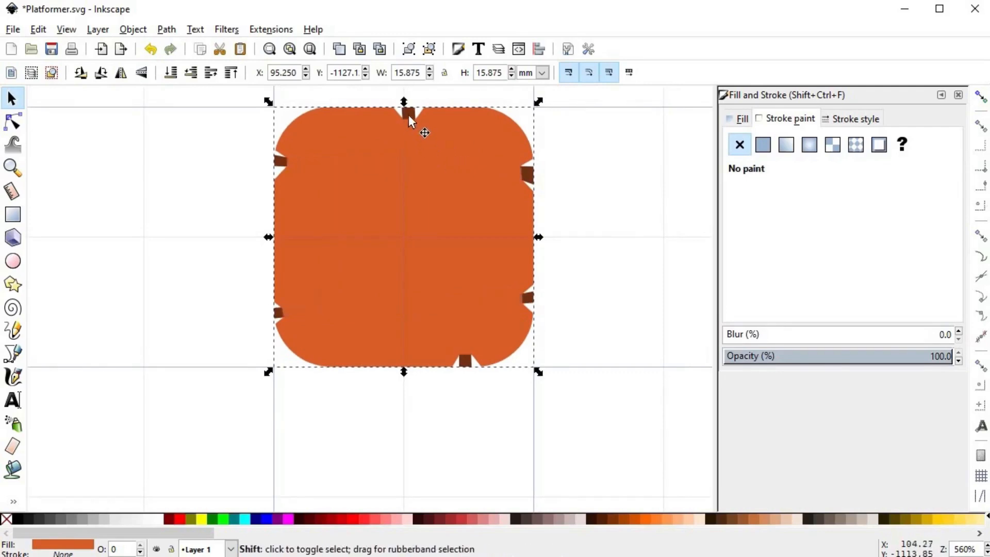
left_click(407, 113, "shift")
left_click(532, 176, "shift")
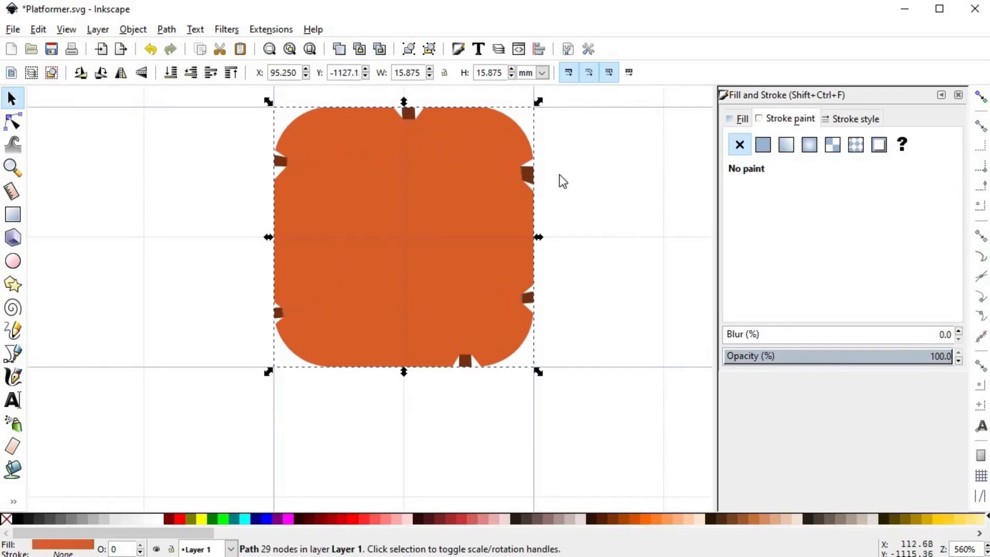
left_click(560, 175)
scroll(535, 172, "up", 1)
scroll(535, 171, "up", 2)
left_click(466, 116)
left_click(487, 154, "shift")
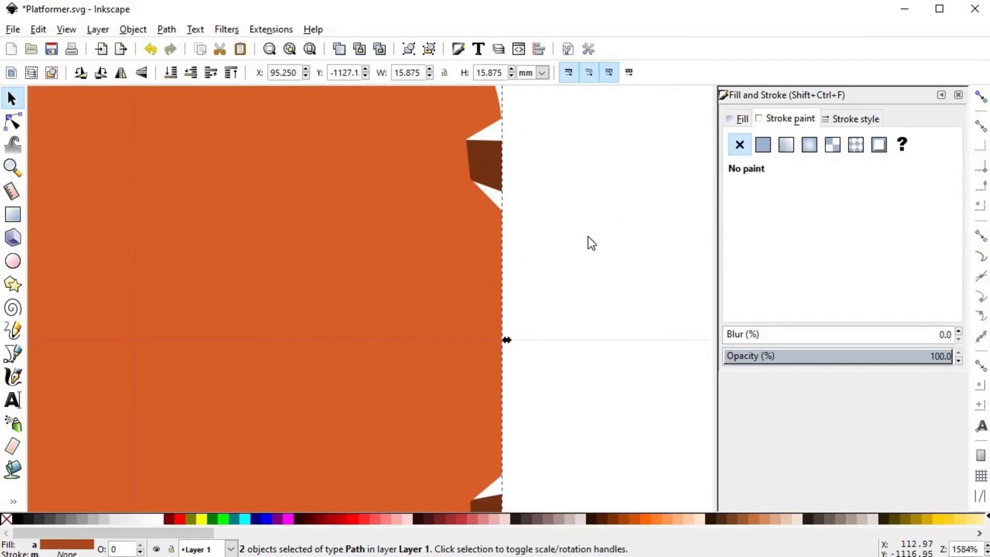
scroll(588, 236, "down", 1)
key("End")
scroll(588, 236, "down", 2)
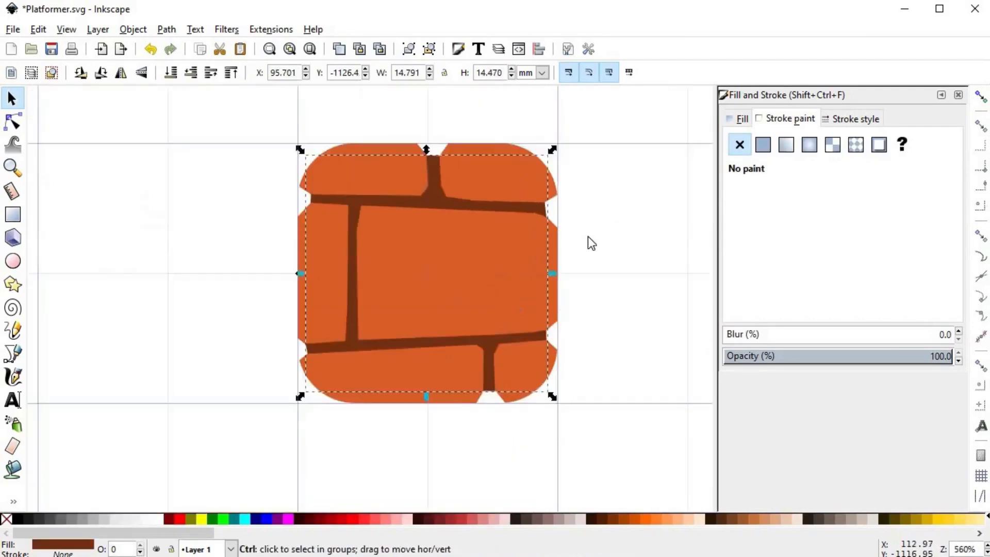
key("Escape")
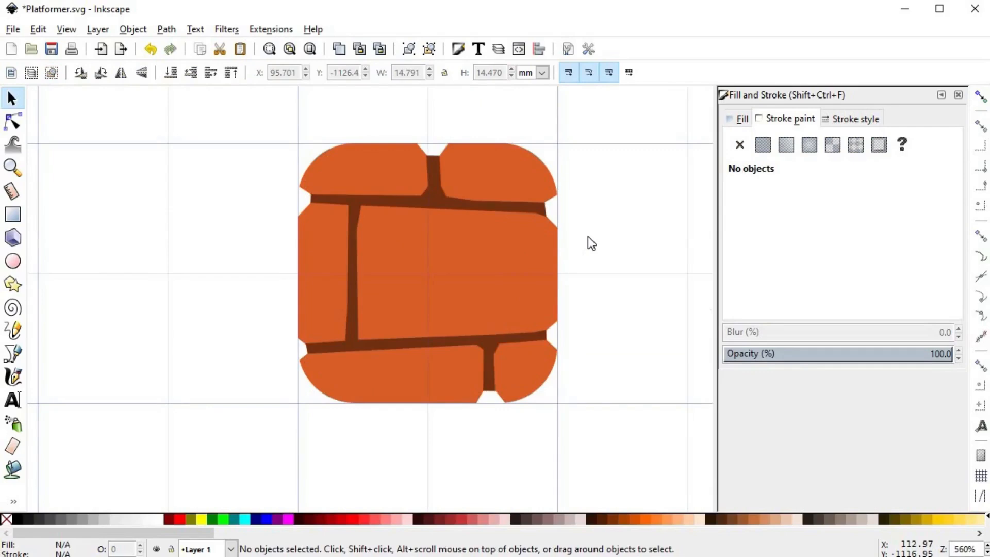
- Draw a closed outline with the Bezier pen that crosses the upper row of bricks and encloses the block's top edge
scroll(588, 237, "down", 3)
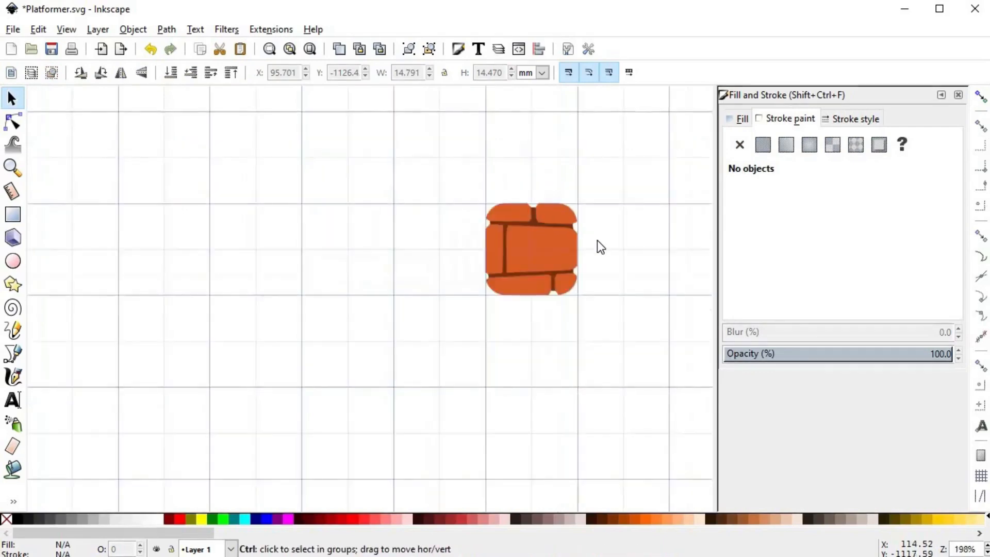
scroll(603, 237, "down", 1)
scroll(603, 237, "up", 3)
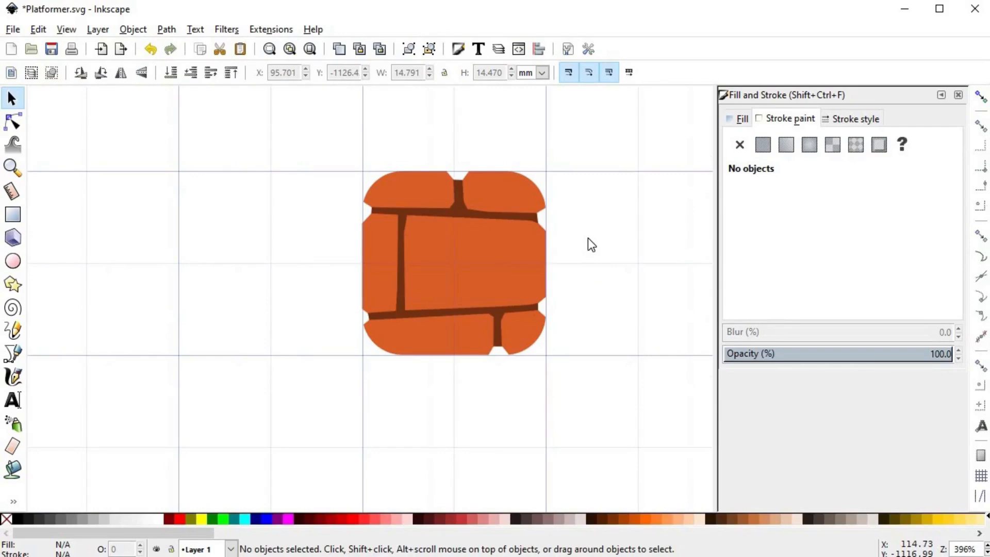
scroll(577, 204, "up", 2)
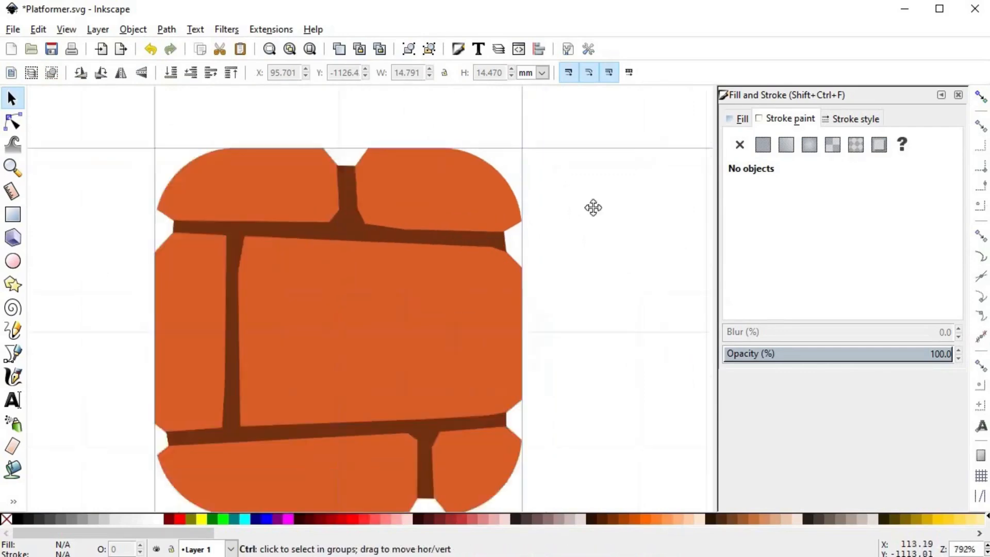
key("b")
left_click(550, 247)
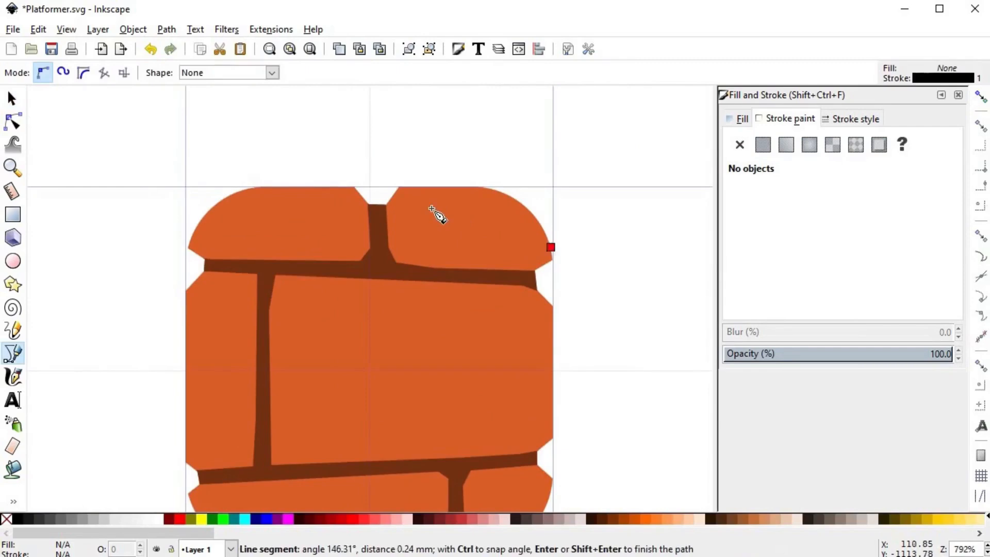
left_click_drag(390, 224, 308, 243)
key("Return")
left_click(390, 222)
left_click(239, 217)
left_click(201, 267)
left_click(136, 264)
left_click(138, 195)
left_click(268, 131)
left_click(492, 138)
left_click(603, 170)
left_click(597, 268)
left_click(551, 248)
- Lower the left inner corner node of the upper outline slightly to level its edge across the top bricks
key("n")
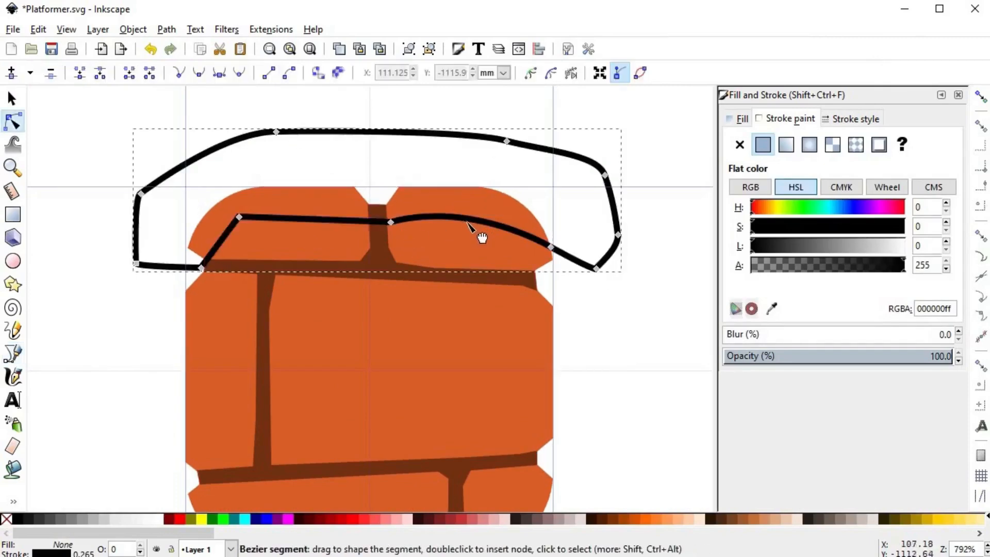
left_click_drag(240, 217, 235, 223)
key("s")
key("n")
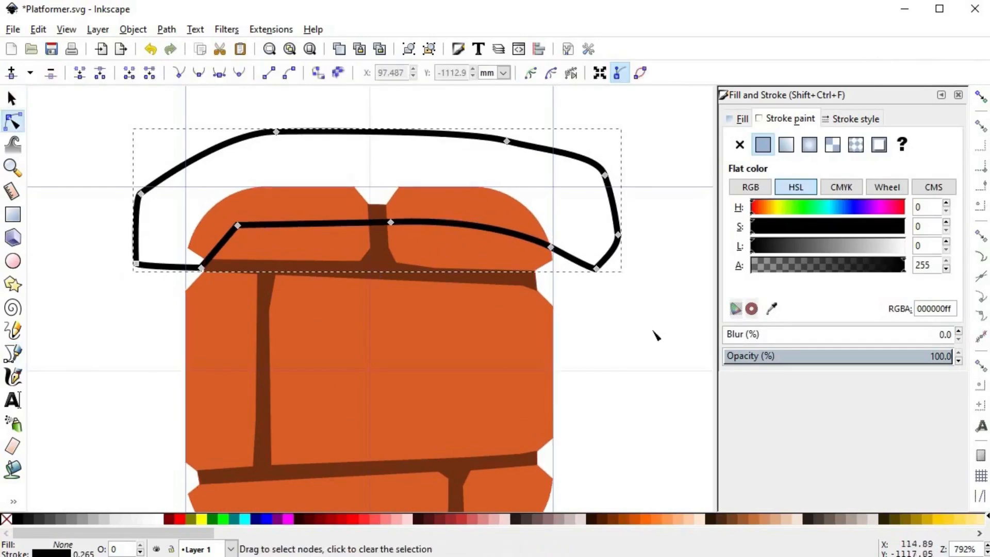
scroll(619, 298, "down", 2)
key("s")
- Draw a closed outline with the Bezier pen that curves across the bottom row of bricks and encloses the block's bottom edge
scroll(574, 377, "down", 2)
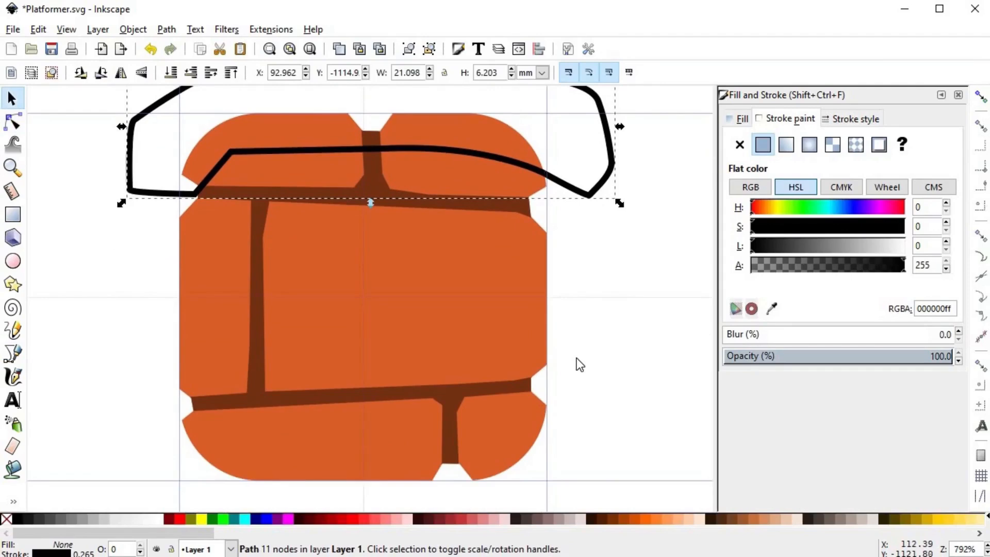
key("b")
left_click(546, 407)
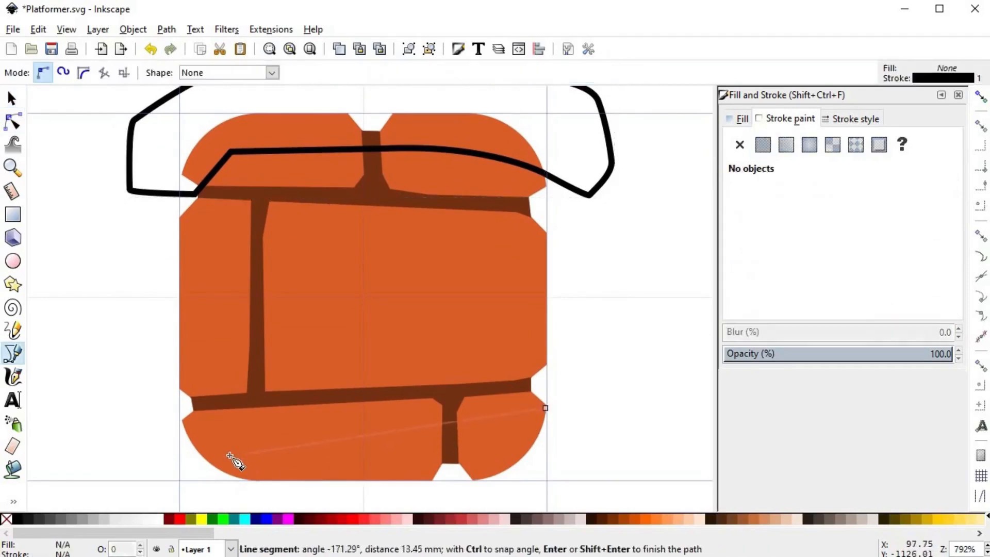
left_click_drag(198, 448, 27, 432)
left_click(156, 487)
left_click(408, 497)
left_click(574, 486)
left_click(580, 438)
left_click(566, 406)
left_click(558, 397)
left_click(546, 407)
- Reshape the lower outline's inner edge into a smooth curve by adjusting the handles of its right and left nodes
key("n")
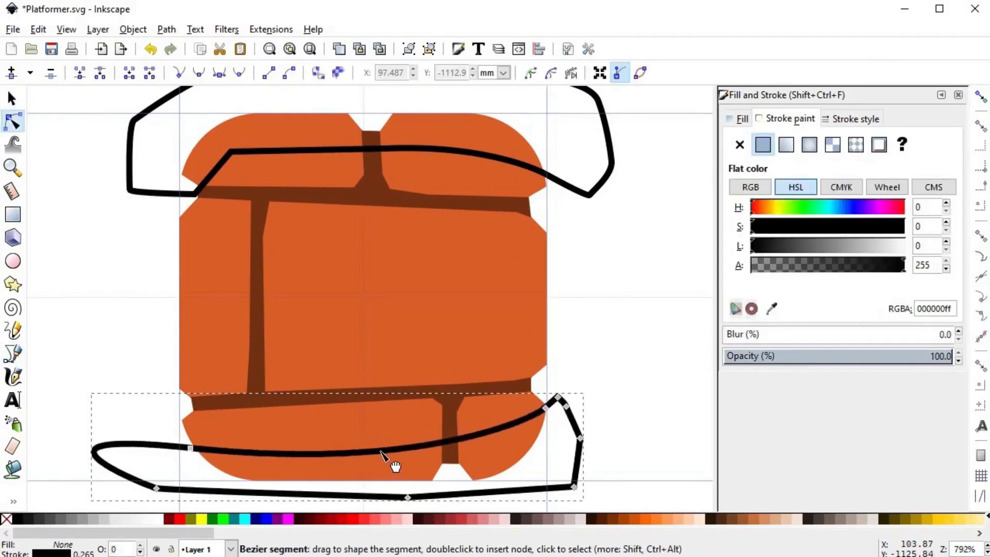
left_click(546, 407)
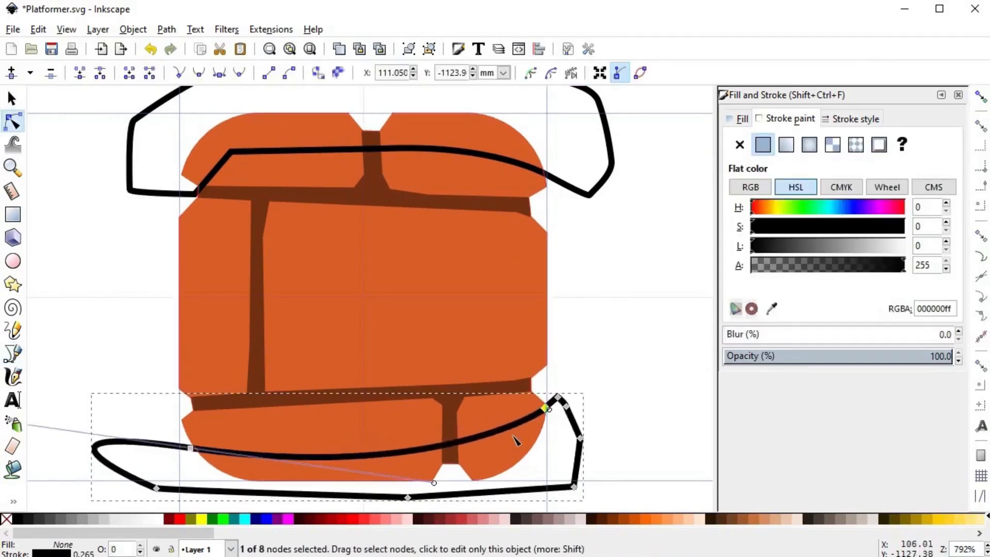
left_click_drag(546, 407, 261, 458)
left_click(545, 427)
left_click(545, 407)
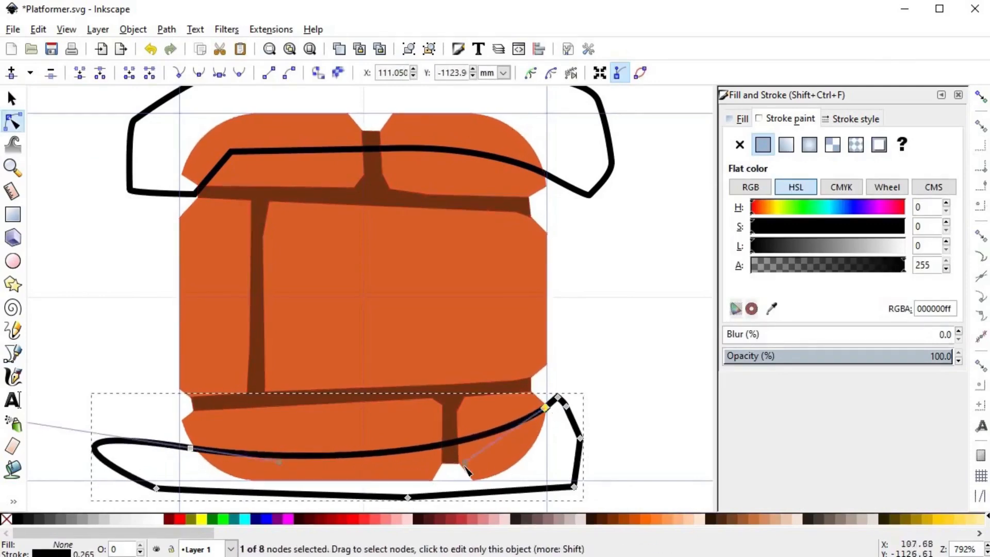
left_click_drag(473, 476, 484, 471)
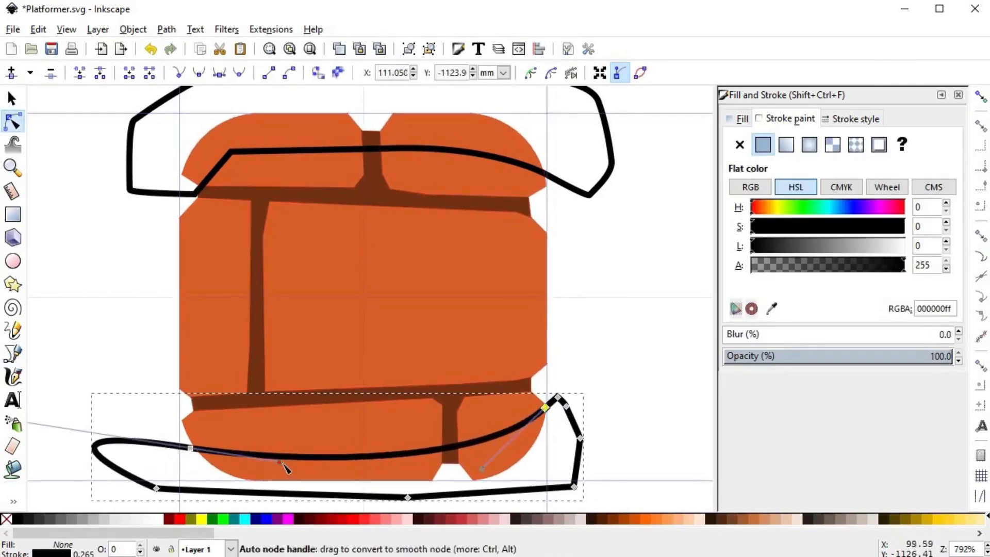
left_click_drag(278, 463, 268, 457)
- Trim the upper and lower outlines to the block by intersecting each with a duplicate of the orange shape
key("s")
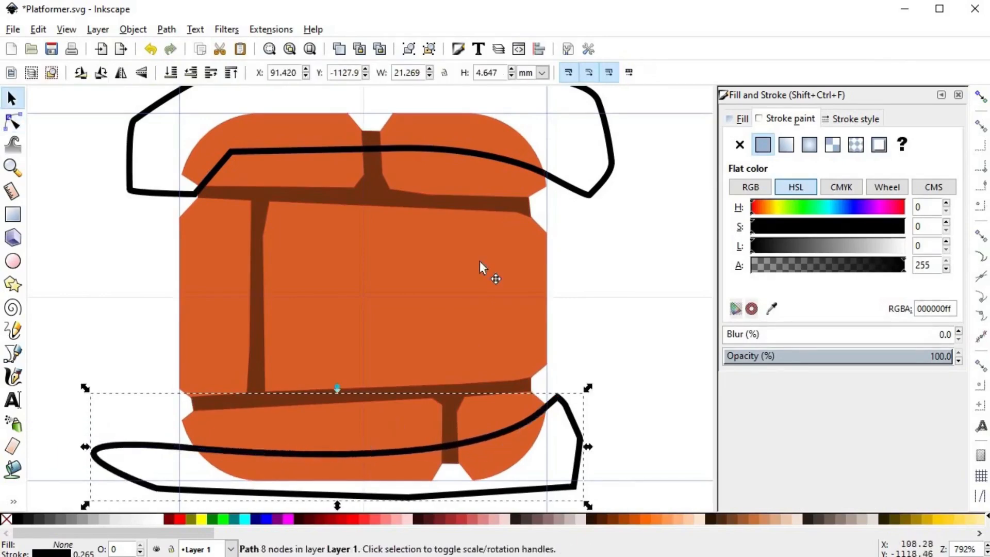
left_click(479, 261)
key("ctrl+d")
left_click(601, 191, "shift")
key("ctrl+asterisk")
left_click(474, 331, "ctrl")
key("ctrl+d")
left_click(582, 448, "shift")
key("ctrl+asterisk")
- Bend the slanted left segment of the upper outline outward into a curve that follows the block's rounded corner
scroll(326, 257, "up", 3)
scroll(326, 258, "up", 2)
key("n")
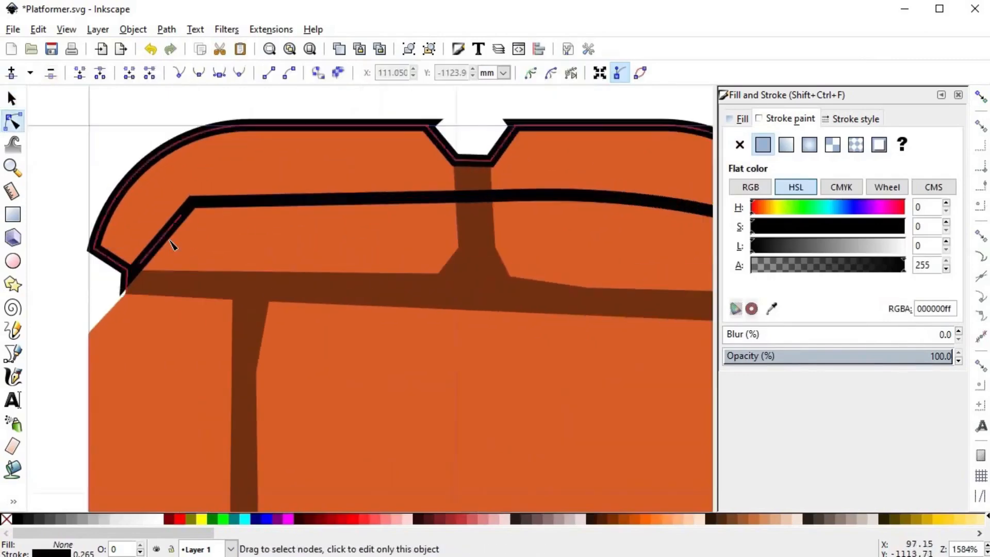
left_click(156, 237)
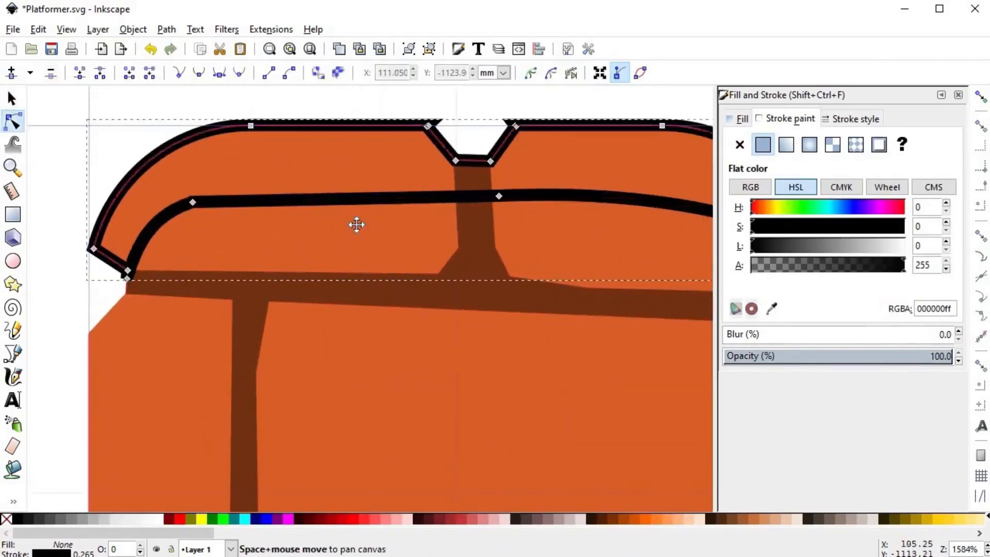
- Draw a closed shading outline along the joint side and underside of the upper right brick, extending past the block's right edge
scroll(357, 227, "down", 1)
left_click_drag(371, 231, 438, 211)
key("b")
left_click(377, 198)
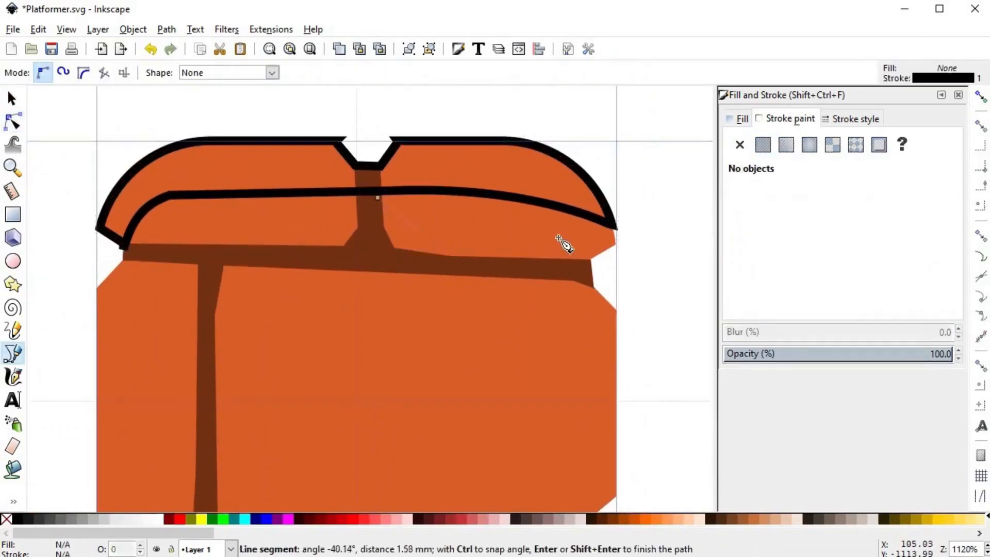
left_click(623, 240)
left_click(613, 269)
left_click(421, 264)
left_click(375, 258)
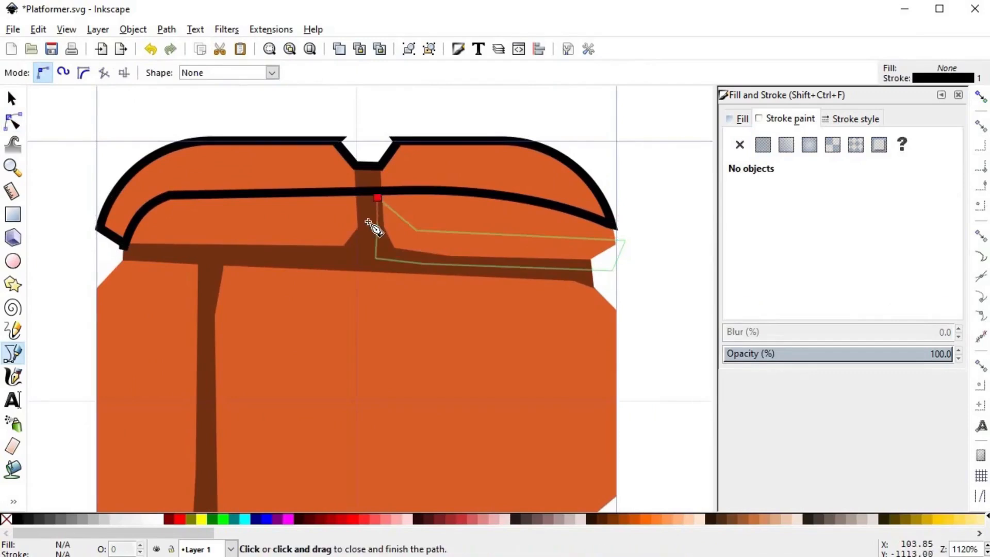
left_click(369, 223)
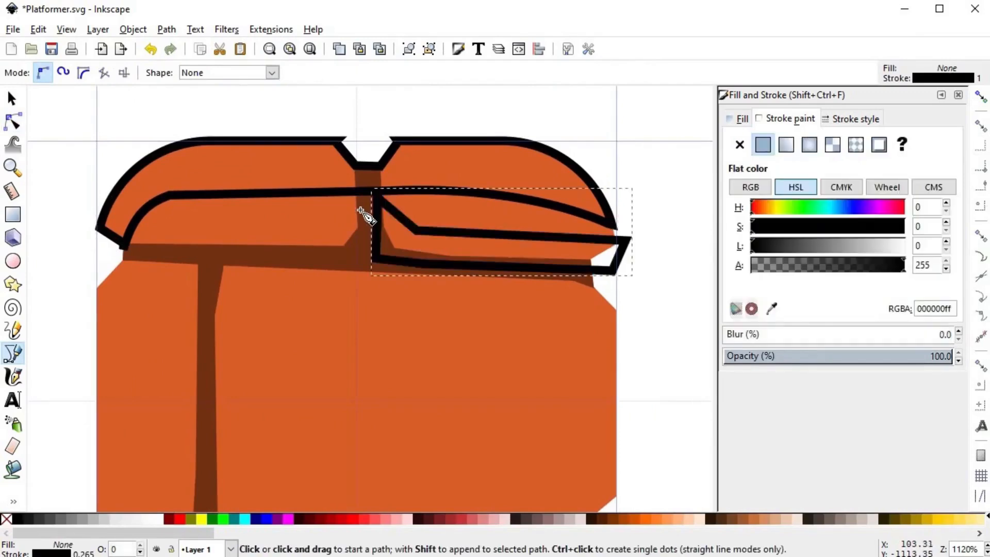
- Draw a matching closed shading outline along the underside and joint side of the upper left brick
left_click(363, 204)
left_click(334, 224)
left_click(139, 234)
left_click(131, 250)
left_click(342, 262)
left_click(358, 250)
left_click(363, 204)
- Draw a thin closed outline along the top edge of the bottom bricks, extending past both sides of the block
left_click_drag(533, 248, 494, 191)
left_click_drag(498, 260, 509, 251)
scroll(505, 263, "down", 5)
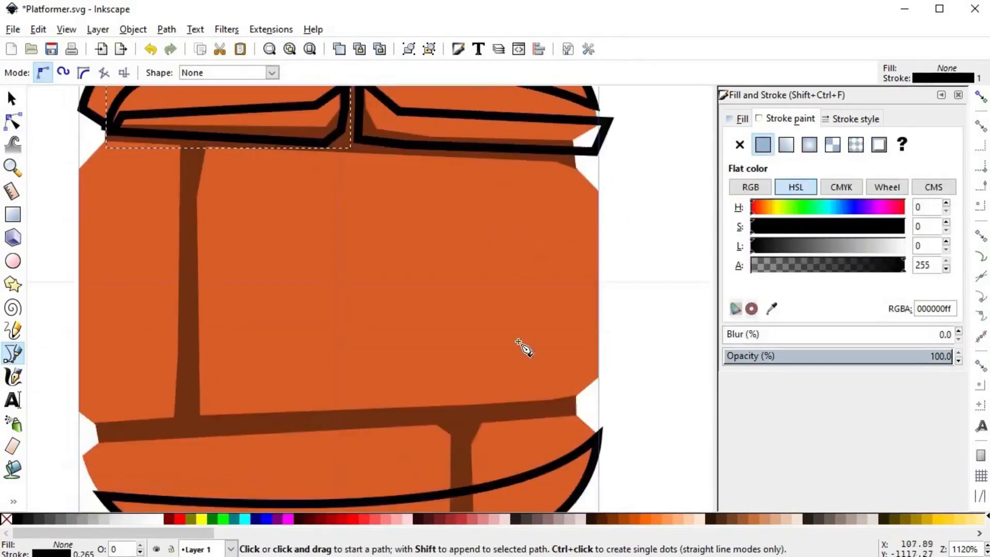
scroll(485, 404, "down", 1)
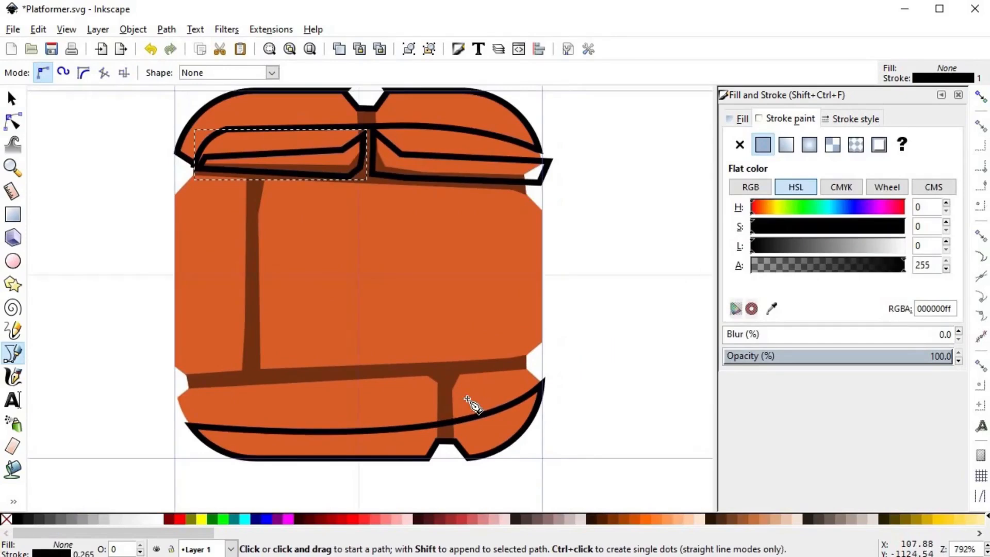
scroll(515, 387, "down", 1)
scroll(516, 387, "left", 1)
left_click(572, 367)
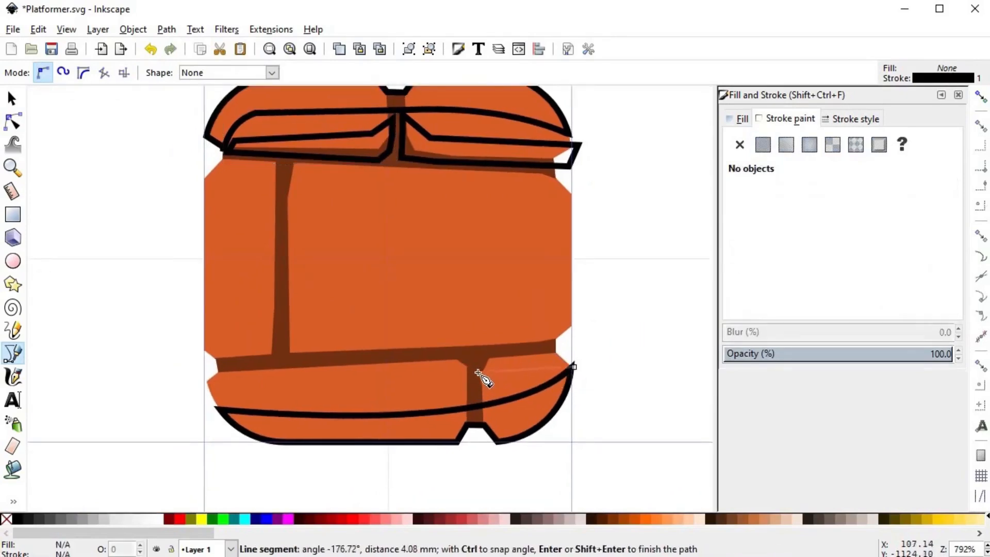
left_click(186, 382)
left_click(194, 371)
left_click(353, 364)
left_click(469, 350)
left_click(585, 345)
left_click(587, 365)
left_click(572, 366)
- Trim the upper right shading outline and the thin lower band by intersecting each with a duplicate of the orange block
key("s")
left_click(524, 211)
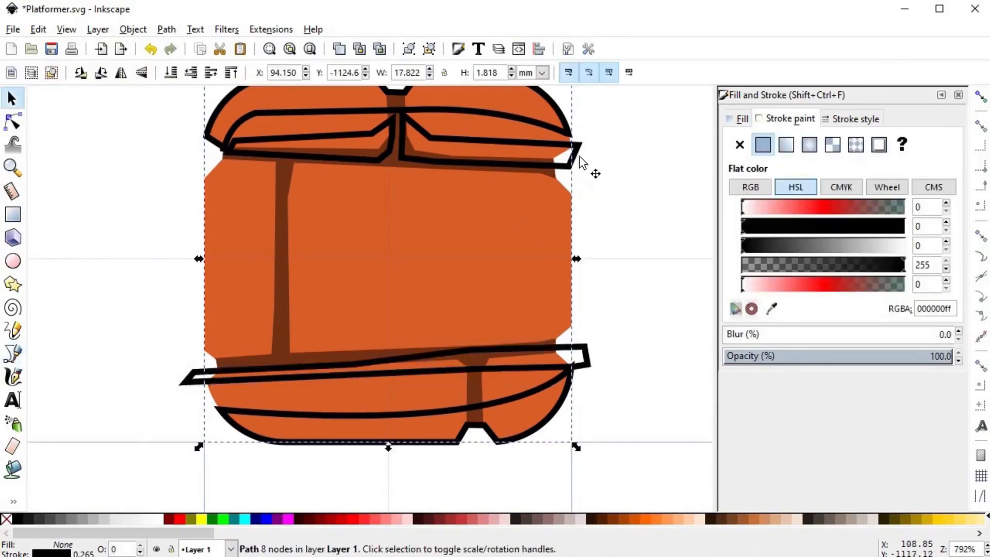
key("ctrl+d")
left_click(576, 157, "shift")
key("ctrl+asterisk")
key("ctrl+alt+v")
left_click(589, 356, "shift")
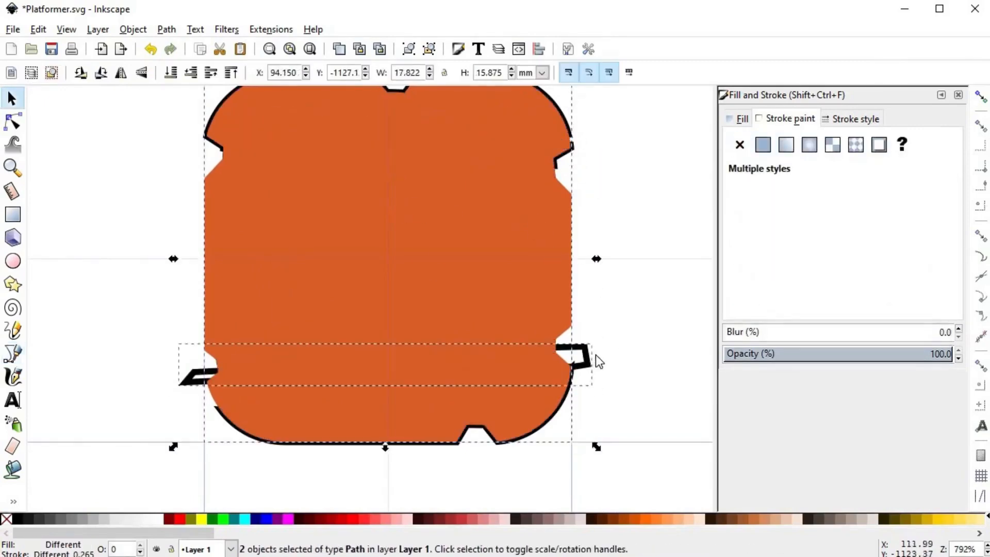
key("ctrl+asterisk")
key("Escape")
left_click_drag(552, 296, 553, 354)
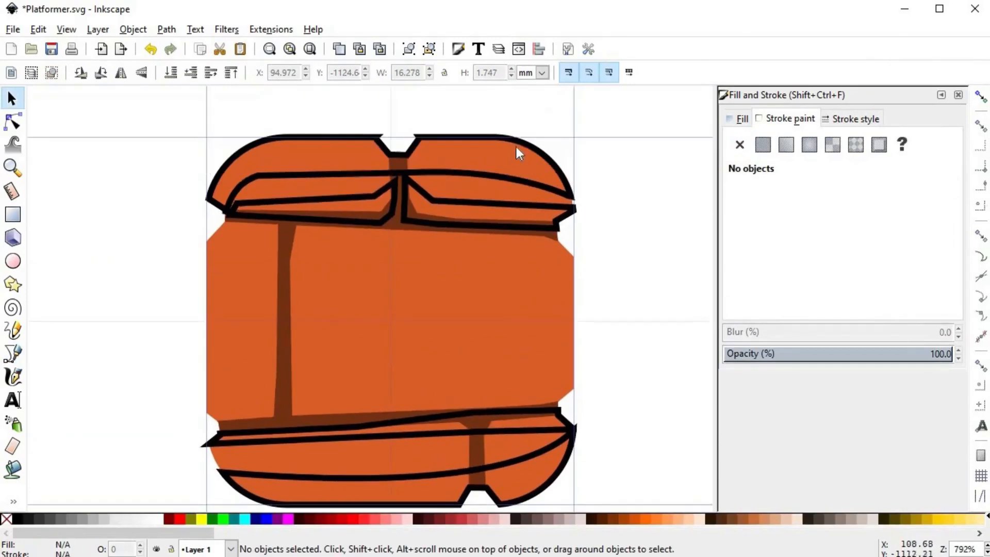
- Fill the upper outline with the orange picked from the block and remove its stroke
left_click(519, 142)
left_click(665, 226)
left_click(538, 149)
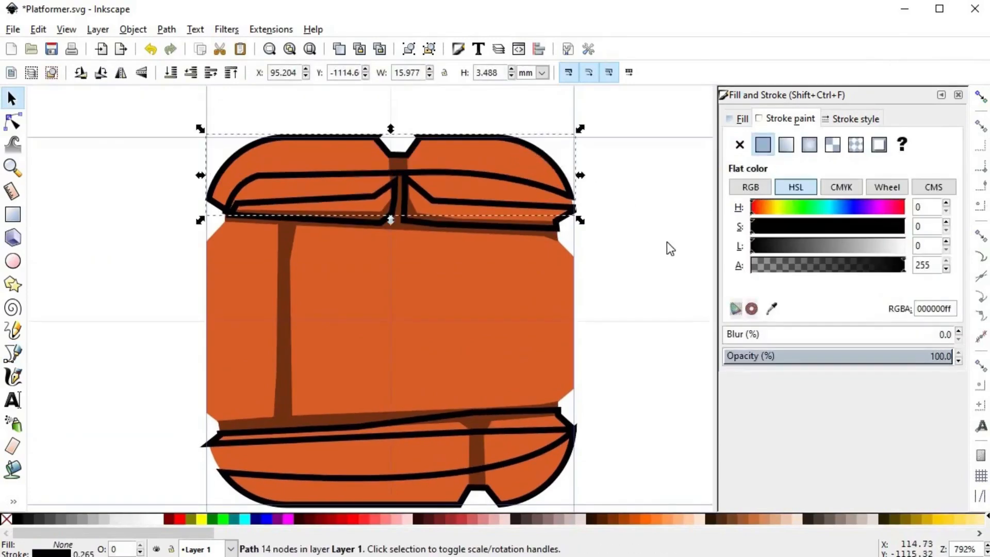
key("d")
left_click(565, 297)
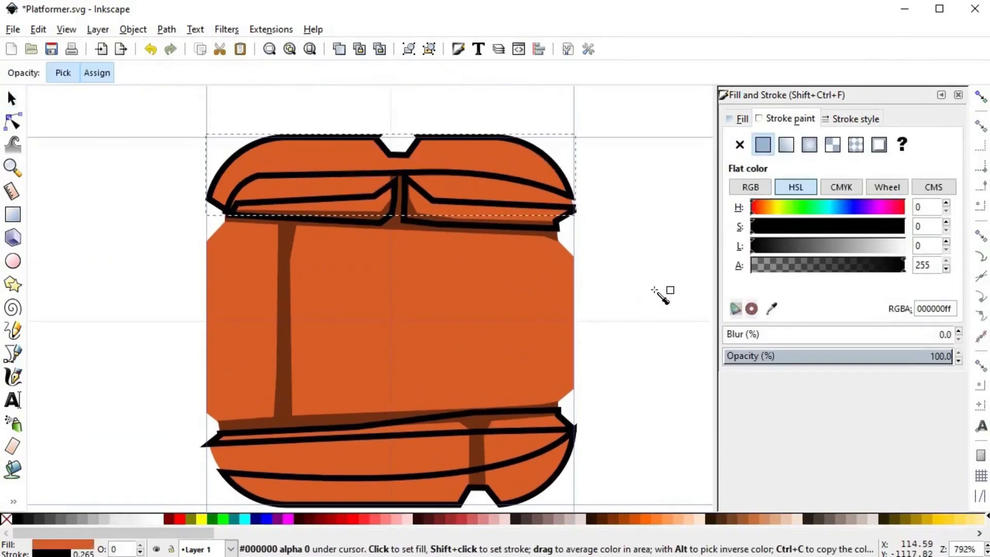
left_click(7, 520, "shift")
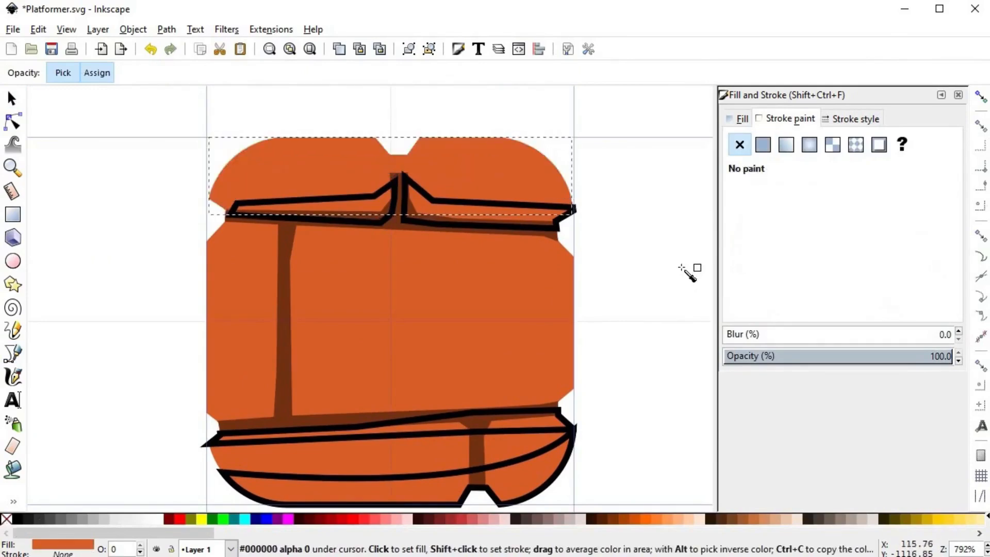
- Lighten the top highlight's orange fill to a lightness of 166 and lower the shape beneath the dark joints
key("space")
left_click(522, 151)
key("d")
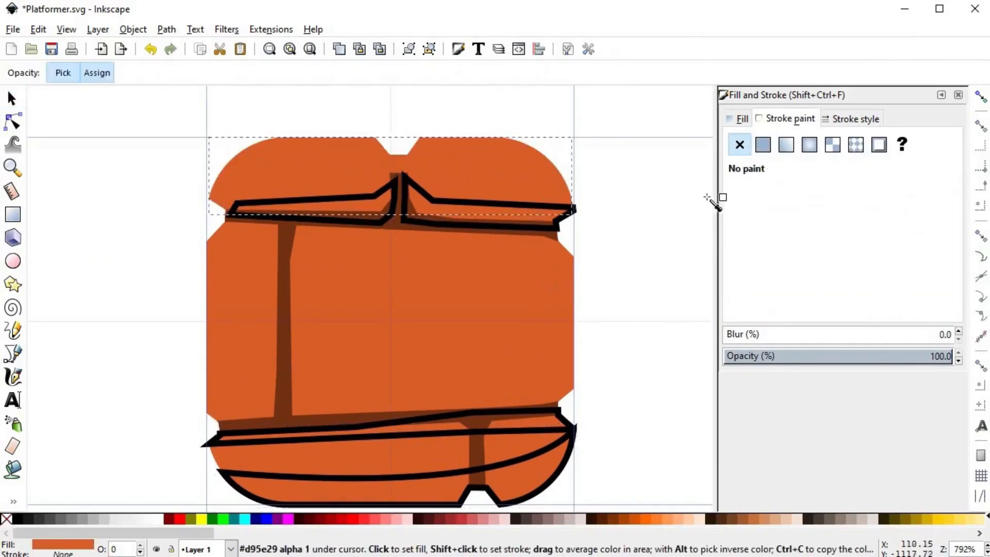
left_click(739, 119)
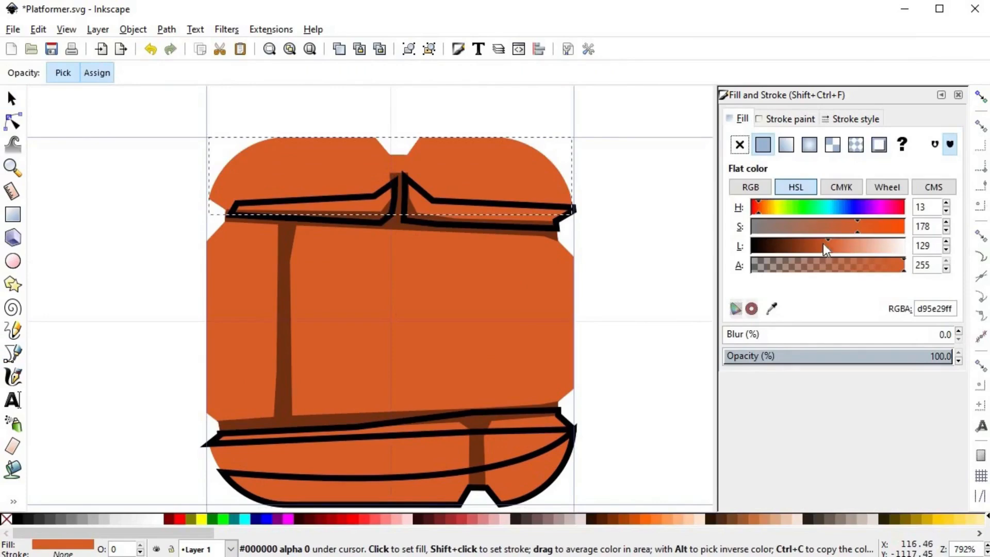
key("space")
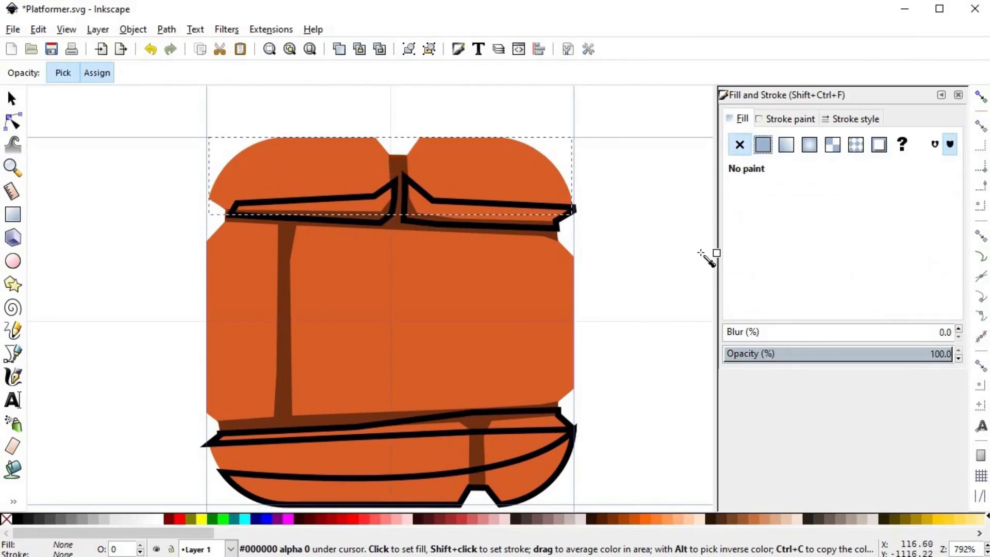
key("ctrl+z")
key("n")
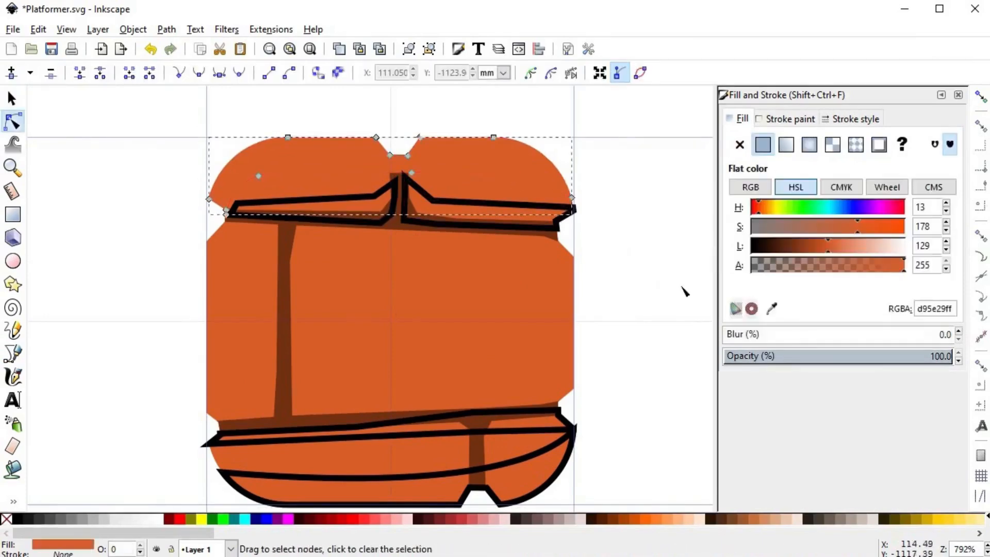
left_click_drag(846, 248, 850, 247)
key("s")
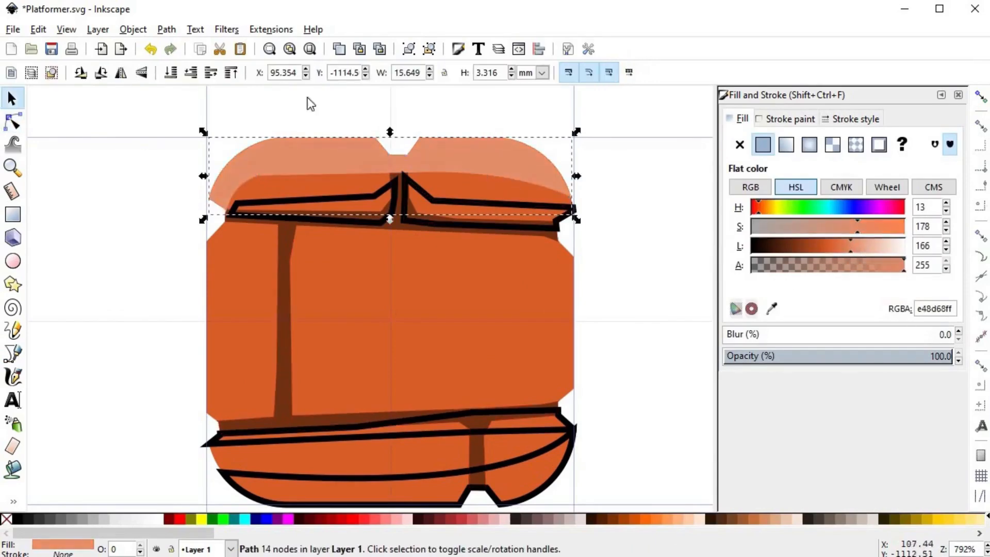
left_click(191, 75)
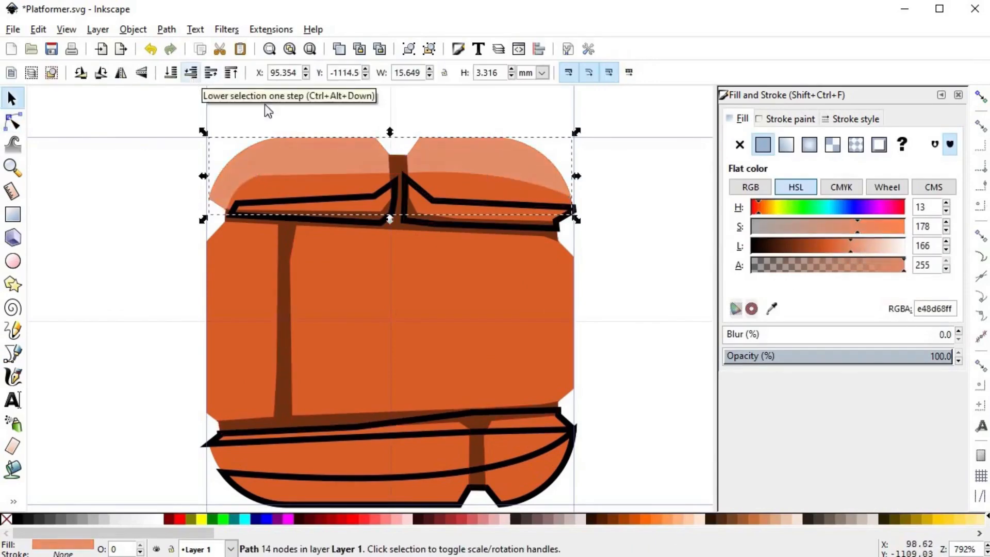
- Fill the upper right shading outline with the block's orange darkened to a lightness of 101 and remove its stroke
left_click(430, 197)
key("d")
left_click(482, 291)
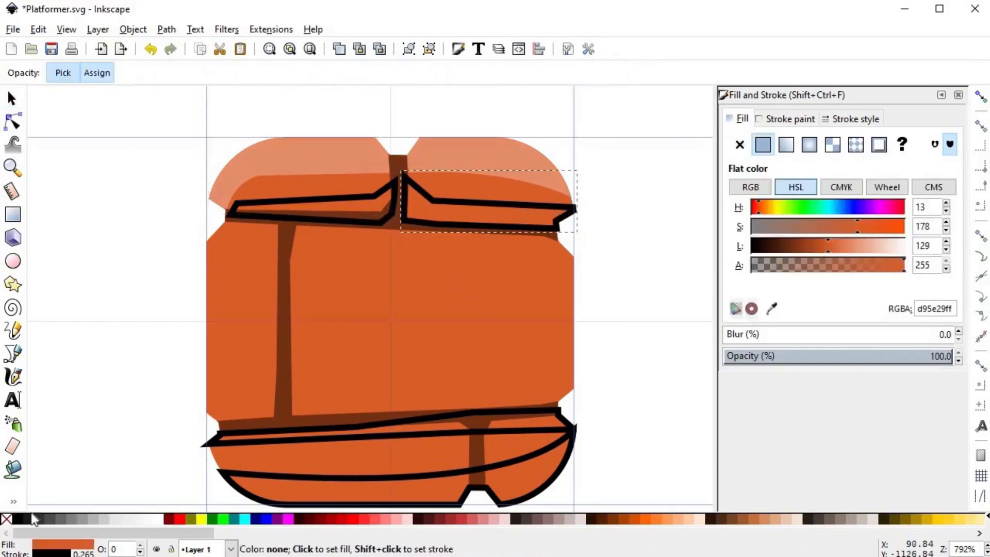
left_click(12, 518, "shift")
left_click(807, 245)
left_click(812, 249)
key("s")
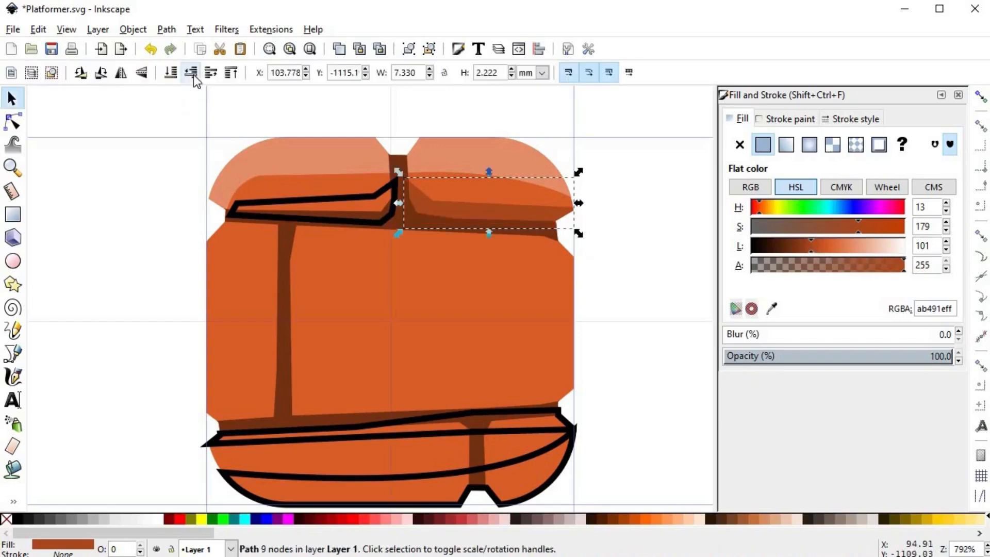
- Paste the dark orange style onto the upper left shading outline and the bottom outline, keeping the shading beneath the joints
left_click(378, 194)
key("ctrl+shift+v")
left_click(190, 73)
left_click(467, 493)
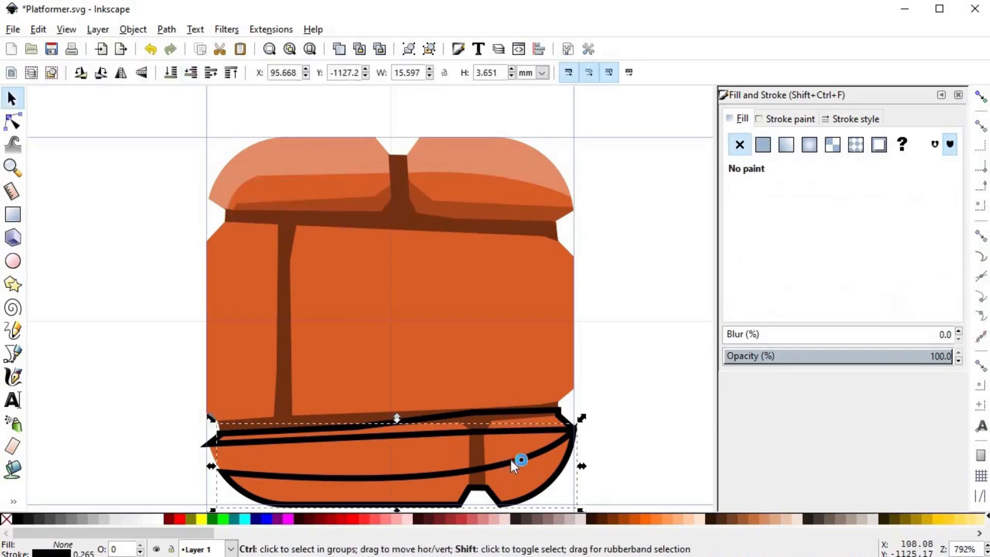
key("ctrl+shift+v")
- Copy the top highlight's light orange style to the thin band on the bottom bricks and lower it beneath the joints
left_click(504, 181)
key("ctrl+c")
left_click(541, 416)
key("ctrl+shift+v")
left_click(194, 75)
left_click(591, 380)
scroll(591, 379, "down", 5)
- Raise the lower edge of the top highlight by moving its inner nodes up and adjusting the right brick's curve handle
scroll(590, 377, "up", 5)
double_click(433, 218)
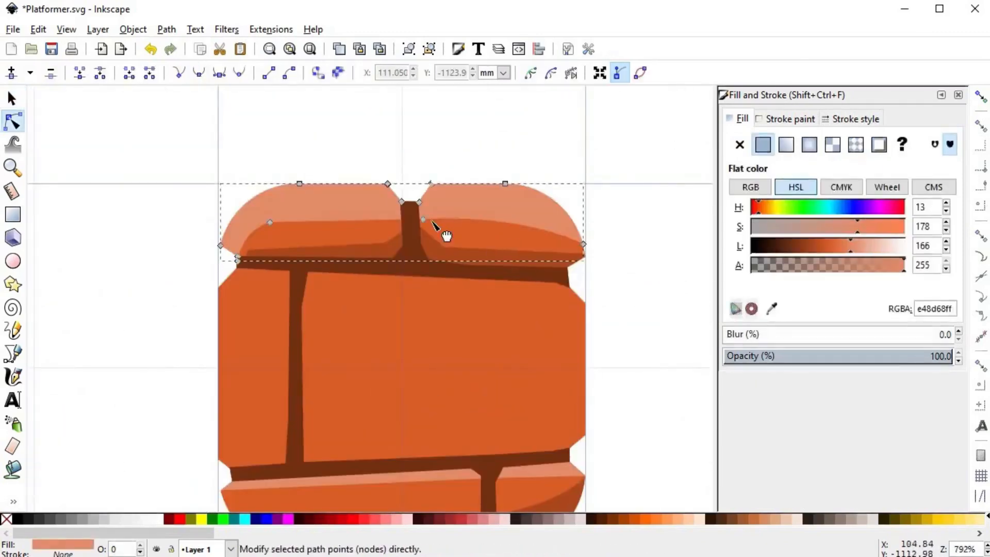
left_click_drag(421, 218, 420, 210)
left_click_drag(524, 206, 541, 193)
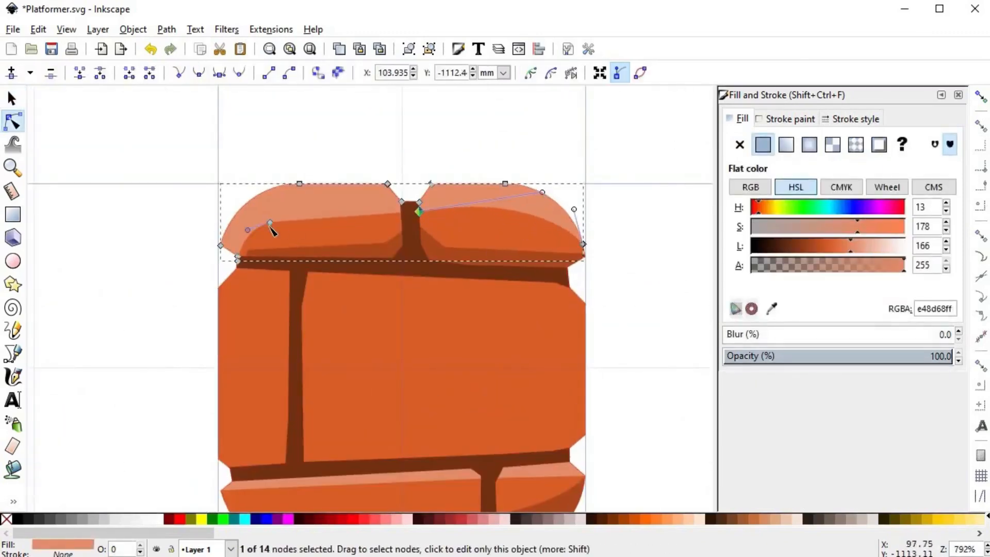
left_click_drag(270, 224, 269, 215)
left_click_drag(419, 211, 413, 208)
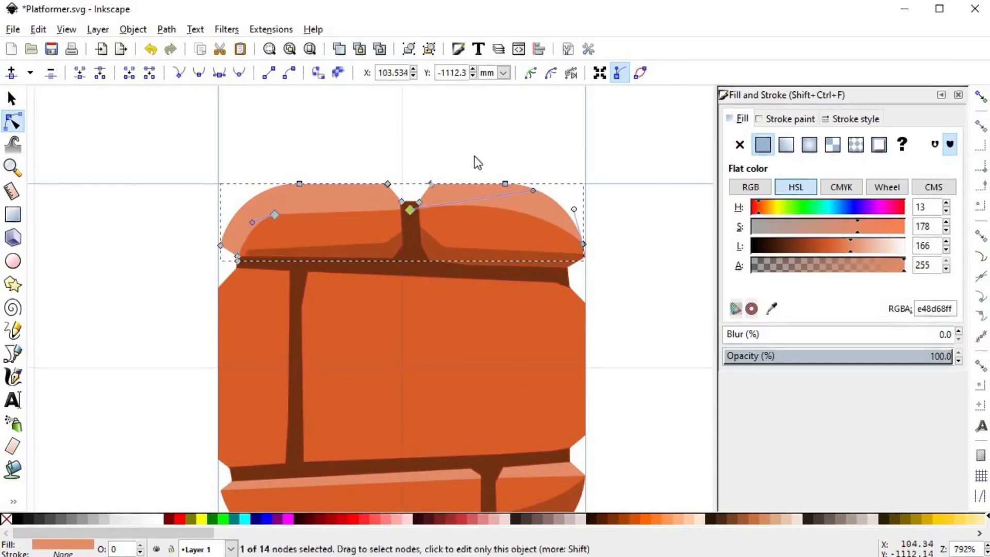
key("s")
left_click(475, 157)
- Add a node at the upper joint and curve the top highlight's lower edge separately over the left and right bricks
scroll(558, 292, "down", 4)
left_click_drag(571, 336, 520, 308)
scroll(443, 248, "up", 5)
double_click(489, 217)
left_click_drag(547, 223, 566, 214)
left_click_drag(709, 232, 627, 218)
left_click_drag(607, 172, 648, 183)
left_click_drag(230, 213, 218, 219)
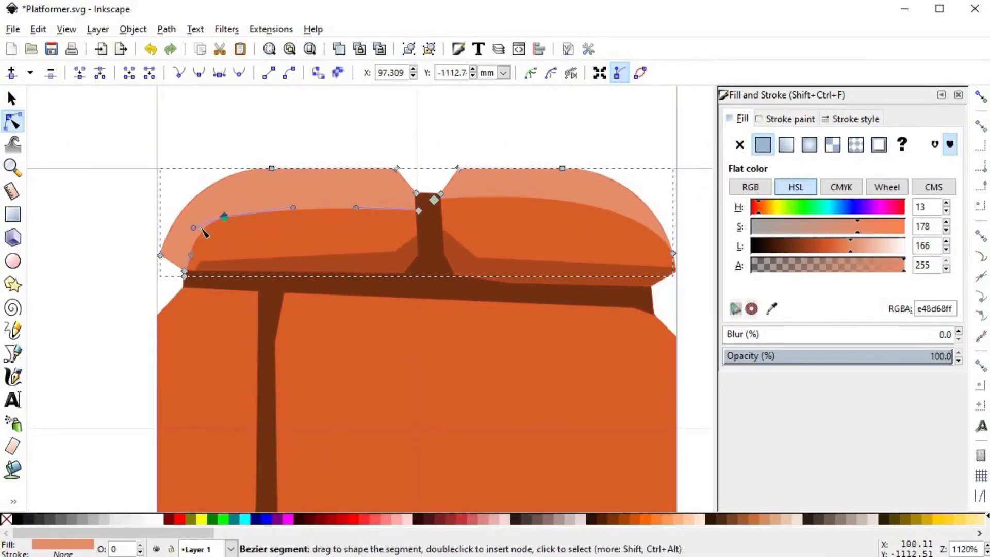
key("s")
scroll(521, 192, "down", 3)
left_click(582, 267)
left_click_drag(582, 267, 512, 267)
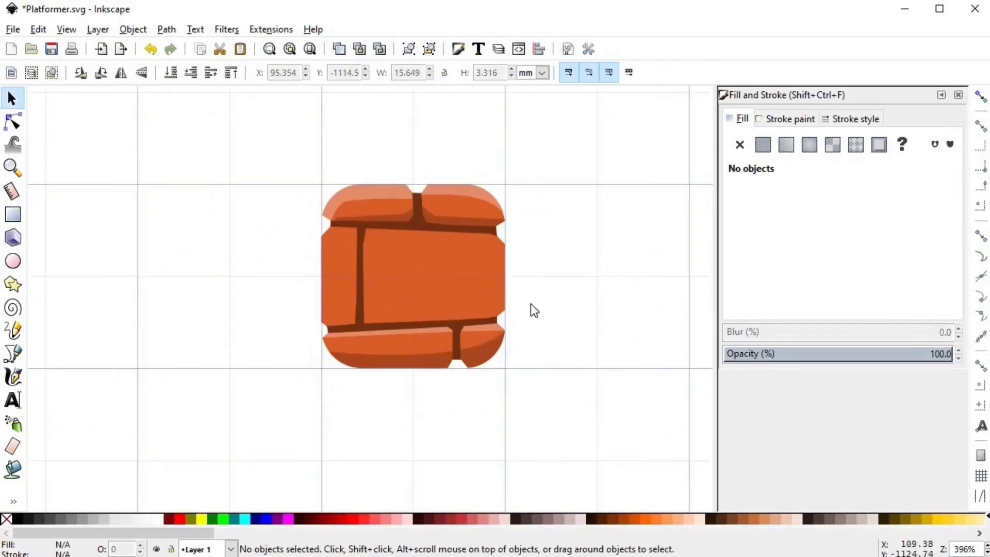
- Draw a closed straight-sided outline for a highlight along the upper edge and upper left corner of the large middle brick
scroll(501, 239, "up", 1)
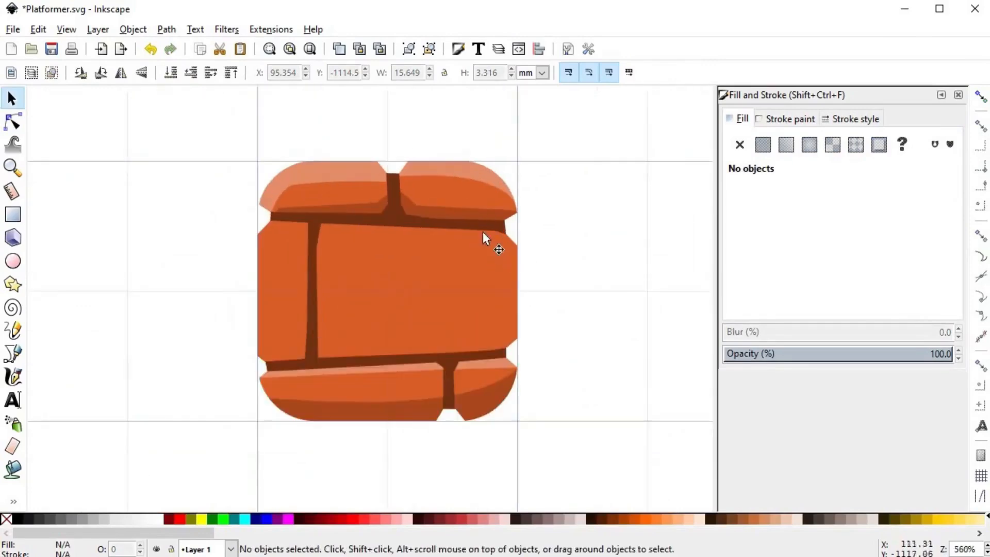
scroll(482, 231, "up", 2)
key("b")
left_click(556, 261)
left_click(433, 240)
left_click(184, 233)
left_click(145, 317)
left_click(144, 206)
left_click(321, 202)
left_click(579, 228)
left_click(558, 262)
key("space")
- Draw a closed four-sided outline along the upper edge of the left middle brick
left_click(211, 219)
left_click(76, 232)
left_click(111, 186)
left_click(204, 194)
left_click(210, 219)
key("space")
- Copy the top highlight's light orange style to both new middle-brick outlines and lower them beneath the joints
left_click(261, 115)
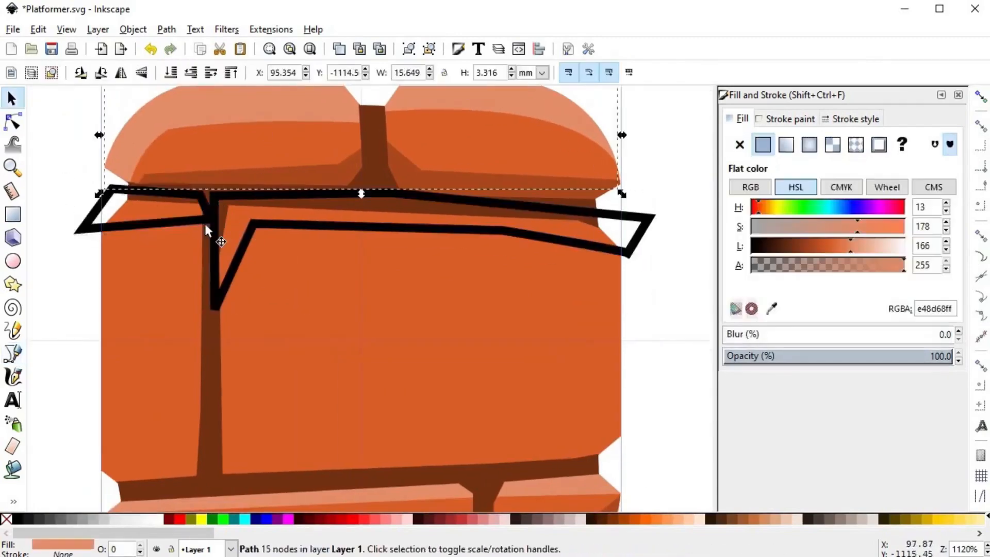
left_click(205, 224)
key("ctrl+shift+v")
left_click(215, 207)
key("ctrl+shift+v")
- Trim the left middle brick's highlight to the block by intersecting it with a duplicate of the block, keeping it beneath the joints
left_click(103, 231)
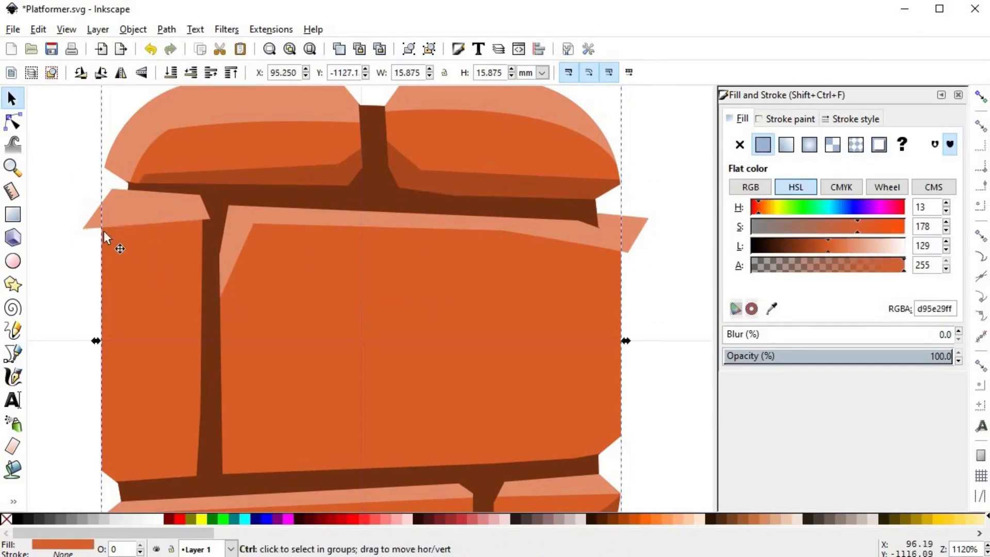
left_click(98, 225)
left_click(190, 73)
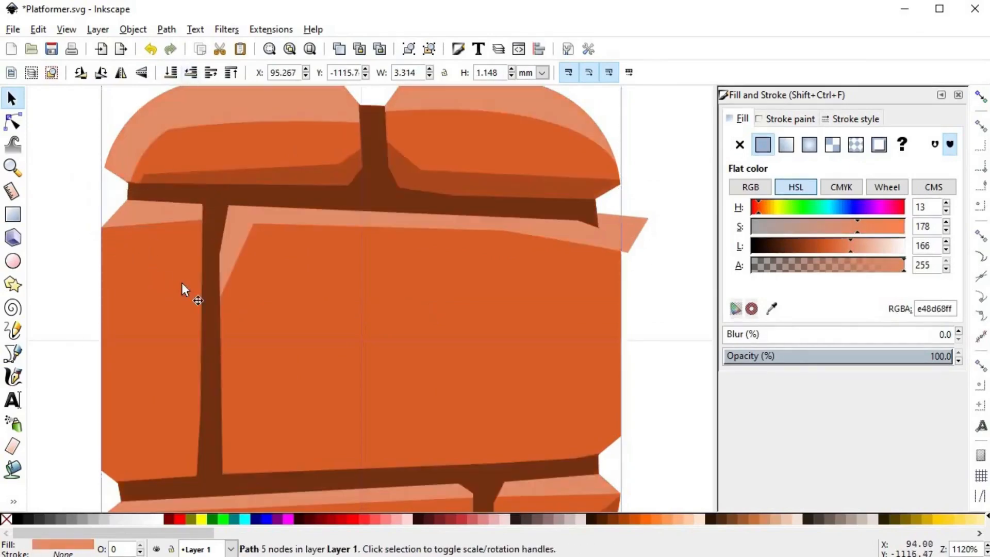
key("Escape")
- Trim the large middle brick's highlight to the block shape by intersecting it with a duplicate of the block
left_click_drag(172, 265, 168, 254)
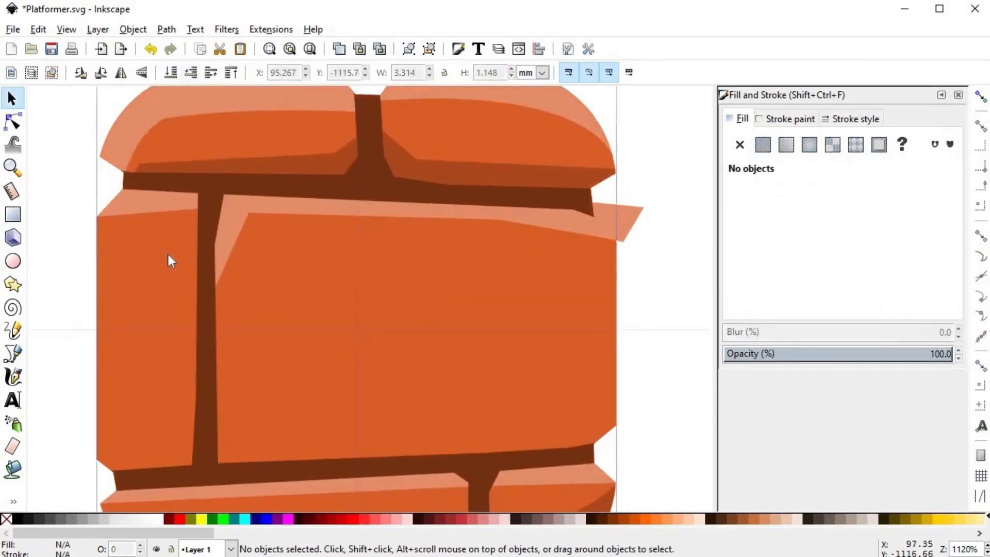
left_click(475, 301)
key("ctrl+d")
left_click(628, 217, "shift")
key("ctrl+asterisk")
key("Escape")
- Draw a closed outline for a shadow along the lower edges of both middle bricks, with peaks at the vertical joint and right edge
scroll(633, 227, "down", 2)
key("space")
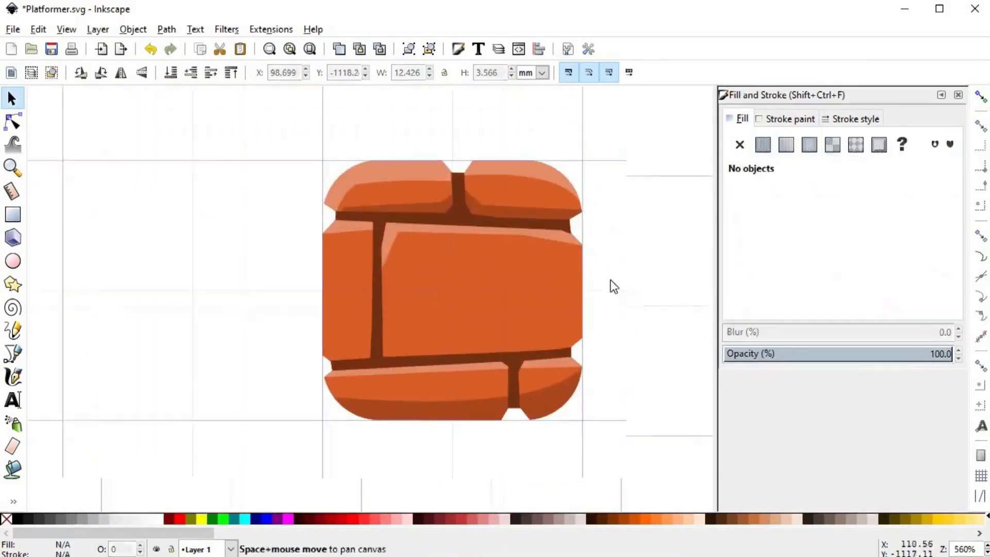
key("b")
scroll(531, 323, "up", 1)
left_click(523, 297)
left_click(510, 327)
left_click(255, 340)
left_click(232, 300)
left_click(222, 327)
left_click(128, 347)
left_click(141, 373)
left_click(534, 348)
left_click(523, 297)
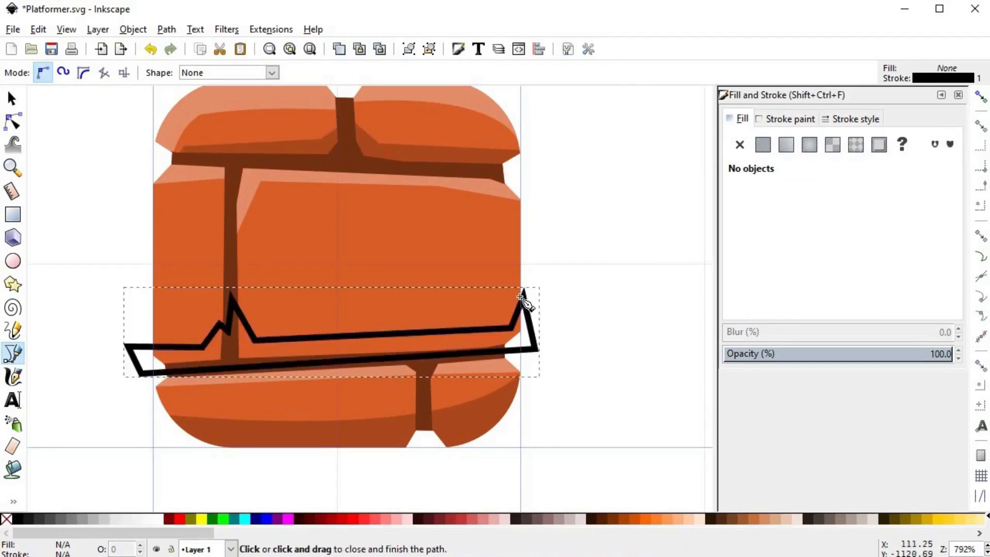
- Trim the middle bricks' shadow outline to the block by intersecting it with a duplicate of the block
key("s")
left_click(510, 302)
key("ctrl+d")
left_click(534, 337, "shift")
- Copy the bottom shading's dark orange style to the middle bricks' shadow outline and lower it beneath the joints
left_click(486, 410)
key("ctrl+c")
left_click(520, 320)
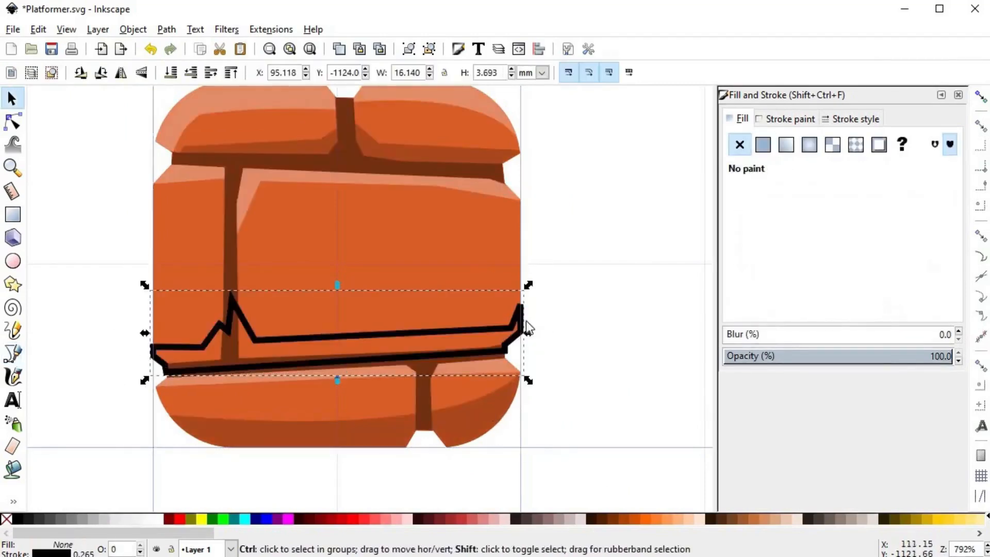
key("ctrl+shift+v")
left_click(191, 73)
- Move the upper right node of the middle bricks' shadow up along the block's right edge
left_click(571, 292)
double_click(517, 322)
mouse_move(532, 293)
left_mouse_down()
mouse_move(492, 330)
mouse_move(520, 290)
left_mouse_up()
left_click(582, 317)
left_click(582, 316)
- Draw a narrow closed outline for a shadow along the right side of the left middle brick
key("b")
left_click(213, 179)
left_click(217, 349)
left_click(230, 349)
left_click(234, 173)
left_click(213, 179)
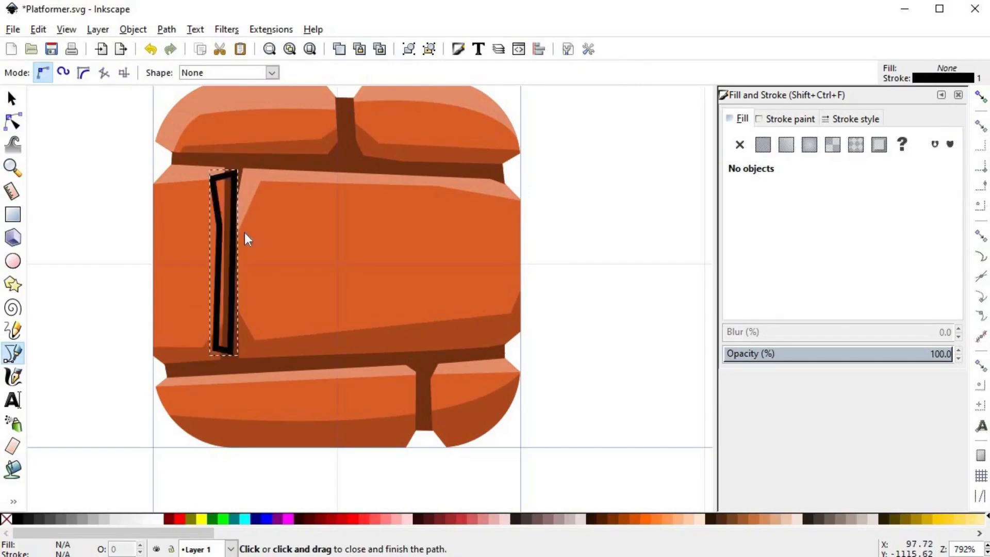
- Paste the dark orange style onto the narrow vertical outline and lower it beneath the joints
key("s")
key("ctrl+shift+v")
left_click(190, 72)
left_click(127, 218)
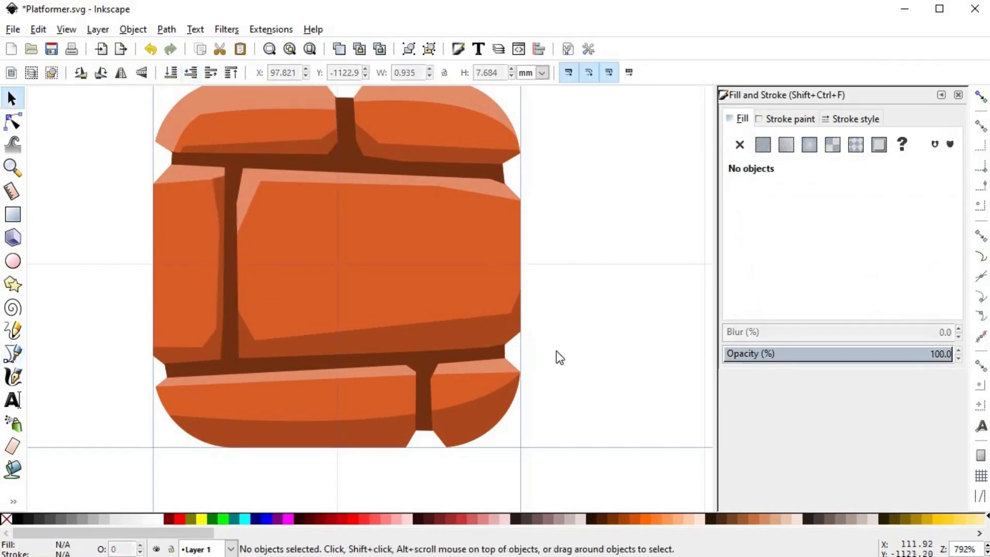
scroll(563, 291, "down", 3, "ctrl")
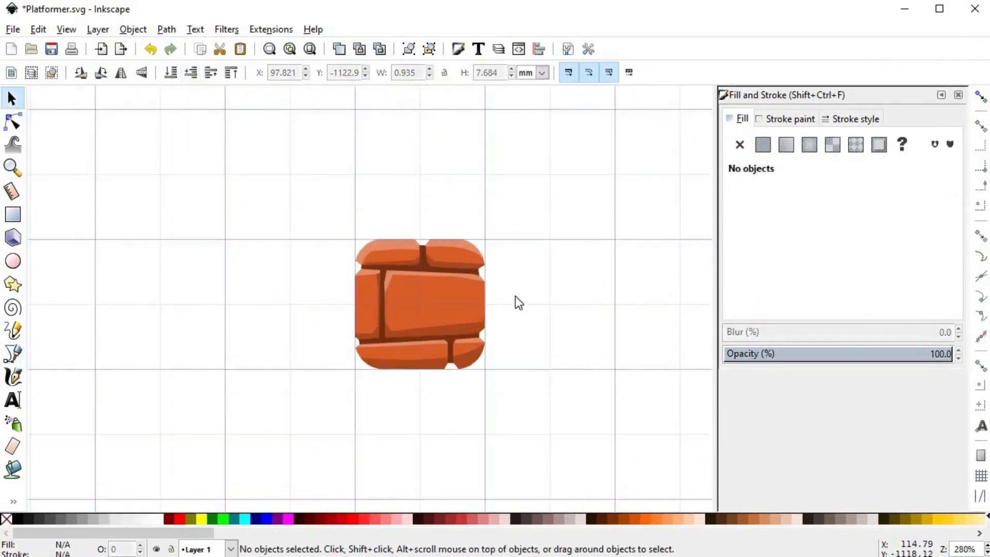
scroll(523, 299, "down", 2, "ctrl")
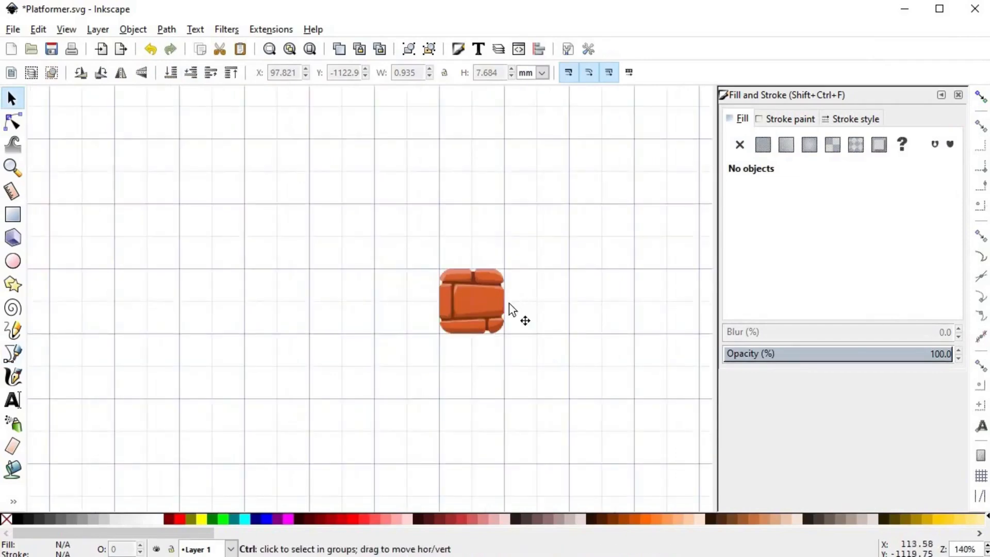
- Curve the lower edge of the large middle brick's light highlight toward the right side by editing its nodes
scroll(509, 304, "up", 5, "ctrl")
key("n")
left_click(409, 217)
left_click_drag(416, 212, 423, 217)
left_click(499, 228)
double_click(515, 253)
- Reshape the inner edge of the large middle brick's dark shadow near its lower right corner
left_click(471, 346)
double_click(455, 343)
left_click_drag(455, 343, 450, 356)
key("s")
- Add a node at the lower joint and curve the bottom shading's upper edge separately over the left and right bricks
left_click(503, 431)
left_click(459, 452)
key("n")
scroll(425, 439, "up", 2, "ctrl")
left_click(311, 452)
double_click(346, 449)
double_click(409, 439)
left_click_drag(409, 439, 357, 452)
scroll(465, 435, "down", 2, "ctrl")
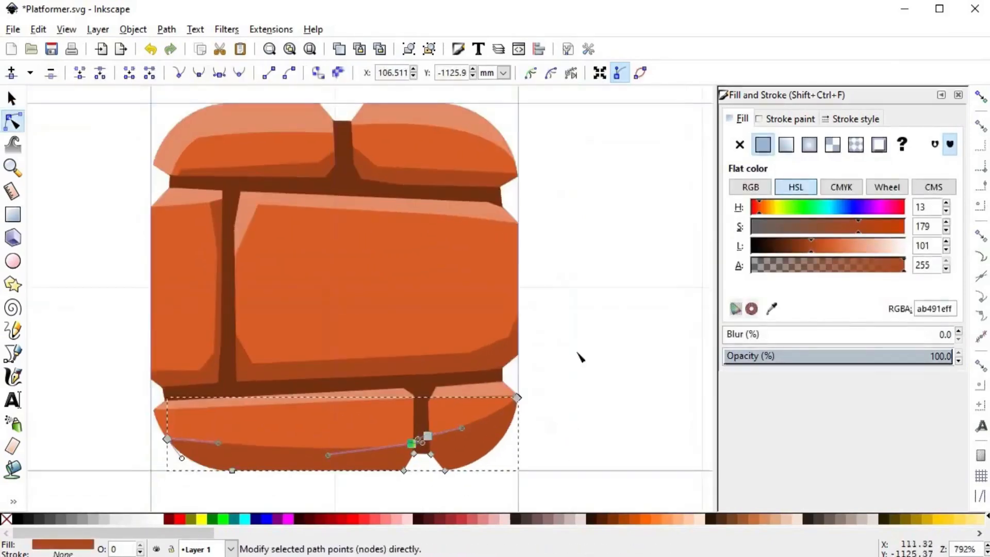
- Round off the large middle brick's shadow at the lower right corner by adjusting its curve handle
left_click(578, 354)
left_click(468, 367)
scroll(468, 367, "up", 2, "ctrl")
left_click_drag(497, 361, 504, 368)
key("s")
left_click(616, 273)
scroll(616, 273, "down", 2, "ctrl")
key("d")
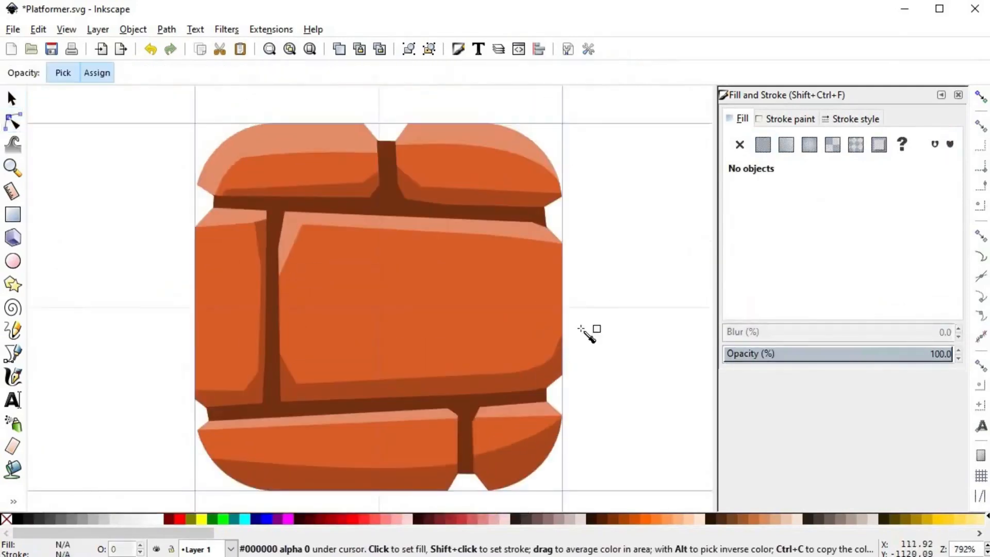
scroll(588, 334, "down", 2, "ctrl")
key("s")
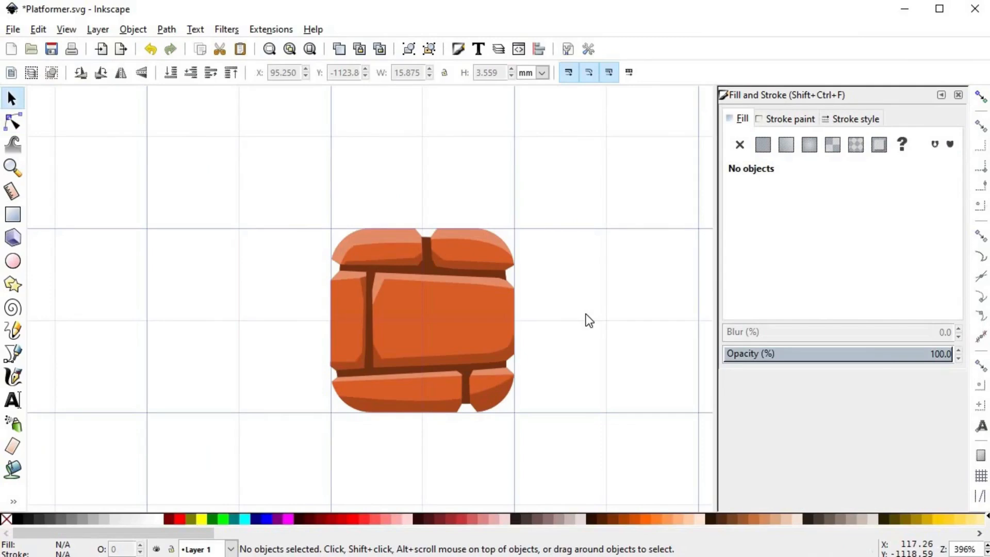
key("alt")
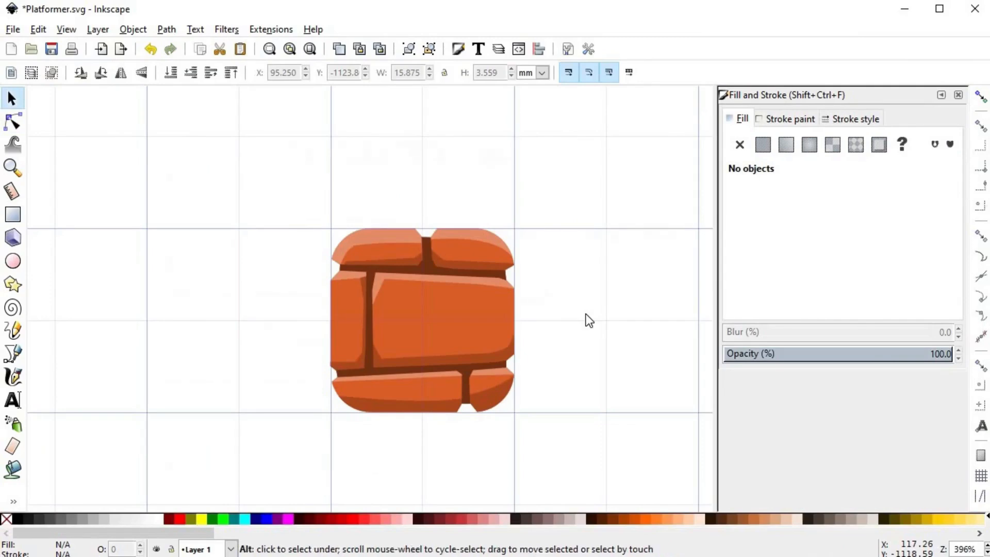
- Draw dark orange ellipses on the large middle brick's right side, its upper part (about 0.84 by 0.57 mm) and the bottom left brick
left_click(21, 264)
scroll(477, 320, "up", 2, "ctrl")
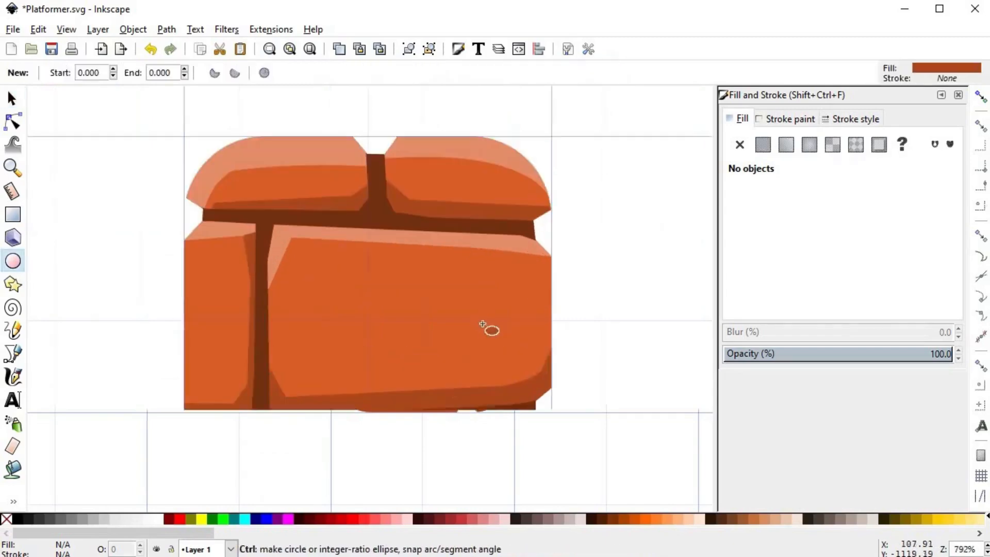
left_click_drag(471, 320, 491, 328)
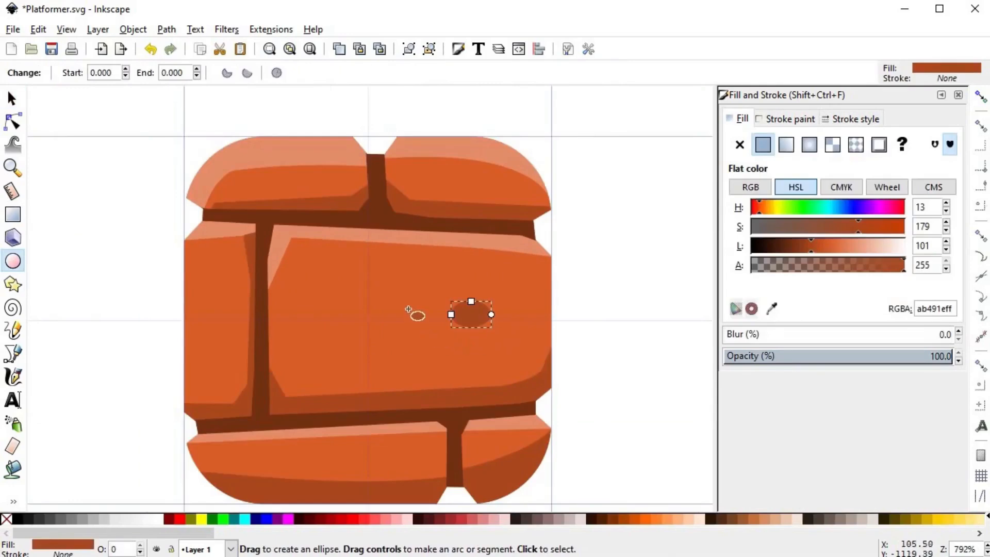
left_click_drag(364, 262, 382, 274)
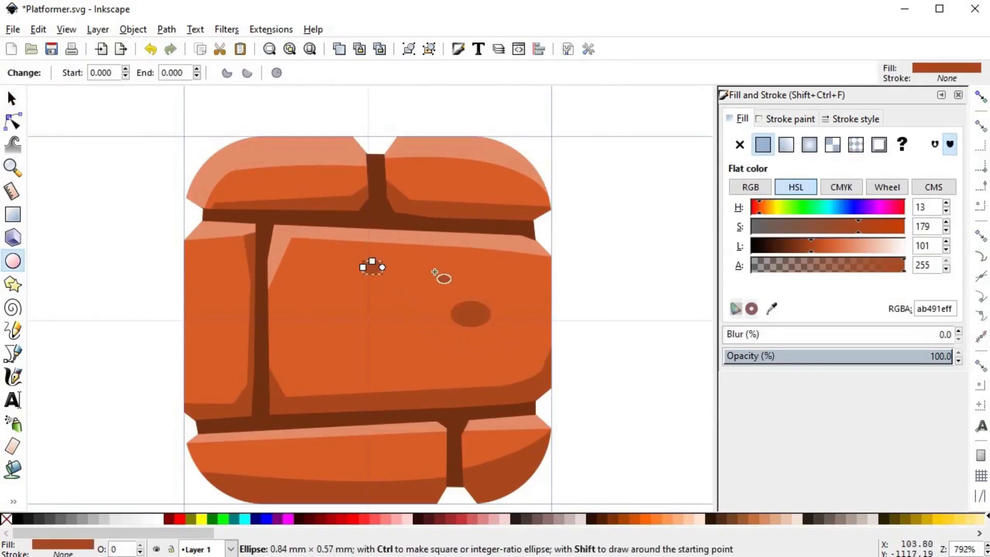
left_click_drag(403, 453, 416, 466)
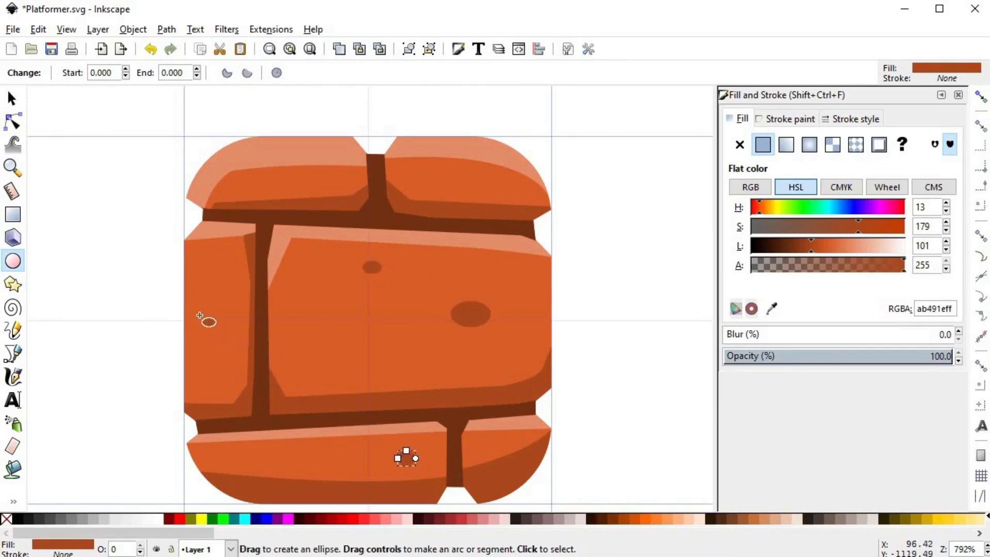
- Draw a dark orange spot low on the left middle brick and tiny spots near the large middle brick's lower left corner
left_click_drag(215, 376, 234, 394)
left_click_drag(334, 374, 370, 382)
scroll(343, 383, "up", 3)
scroll(370, 382, "down", 4)
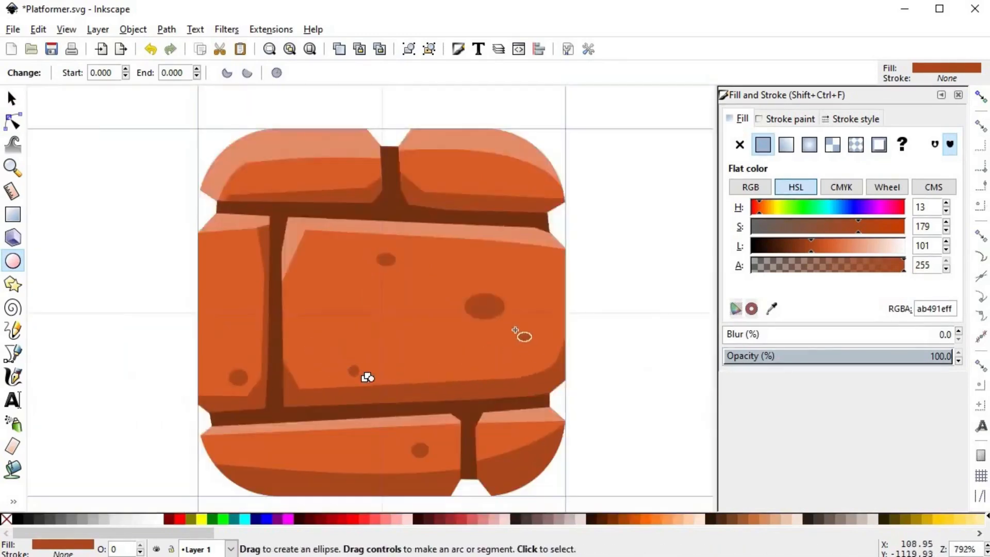
- Draw a second dark orange ellipse overlapping the lower right of the largest spot on the middle brick
scroll(515, 327, "up", 2)
left_click_drag(461, 297, 490, 319)
key("s")
left_click(470, 285, "shift")
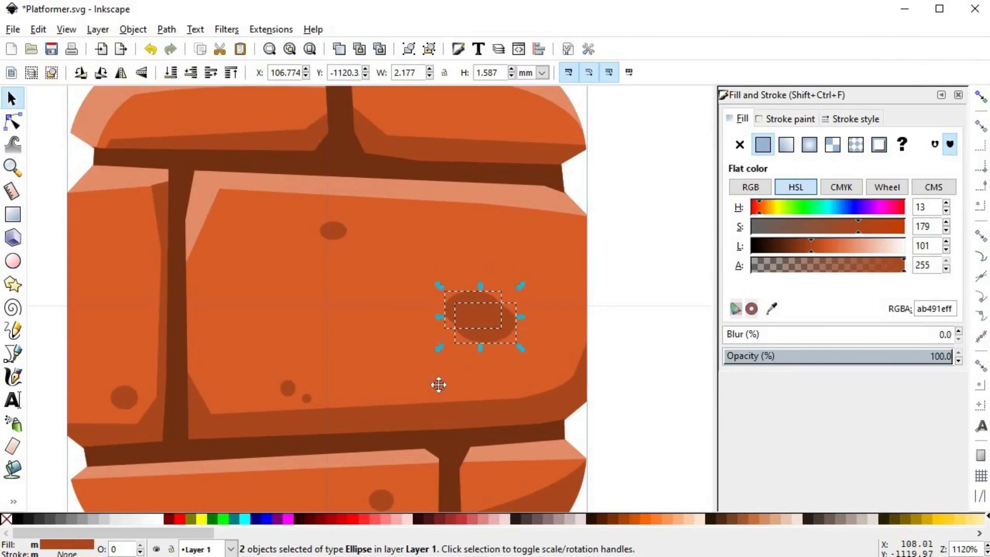
left_click_drag(402, 419, 413, 333)
- Draw a tiny ellipse on the bottom right brick and another about 0.54 by 0.50 mm beside the largest spot
left_click(14, 263)
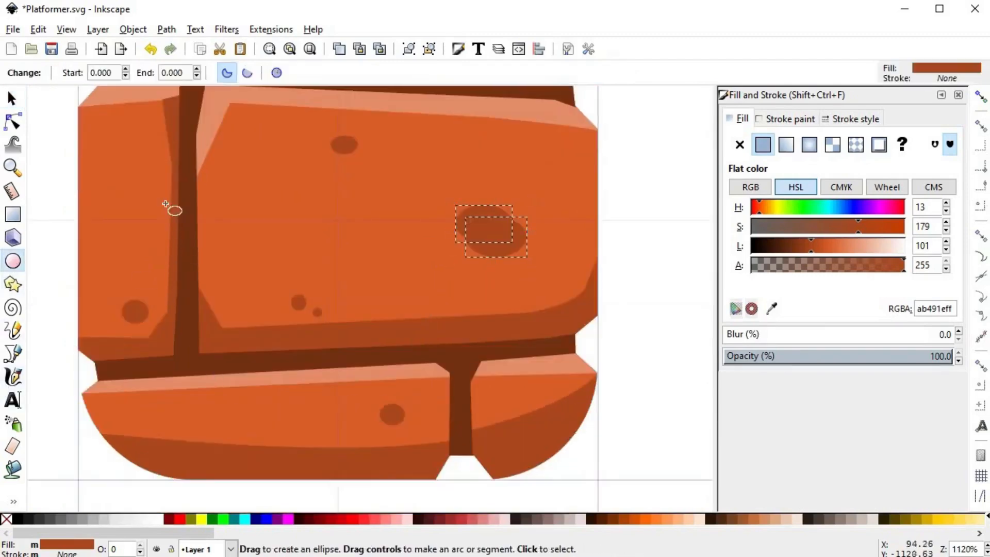
left_click_drag(484, 394, 494, 401)
mouse_move(554, 212)
left_mouse_down()
mouse_move(547, 258)
mouse_move(535, 262)
left_mouse_up()
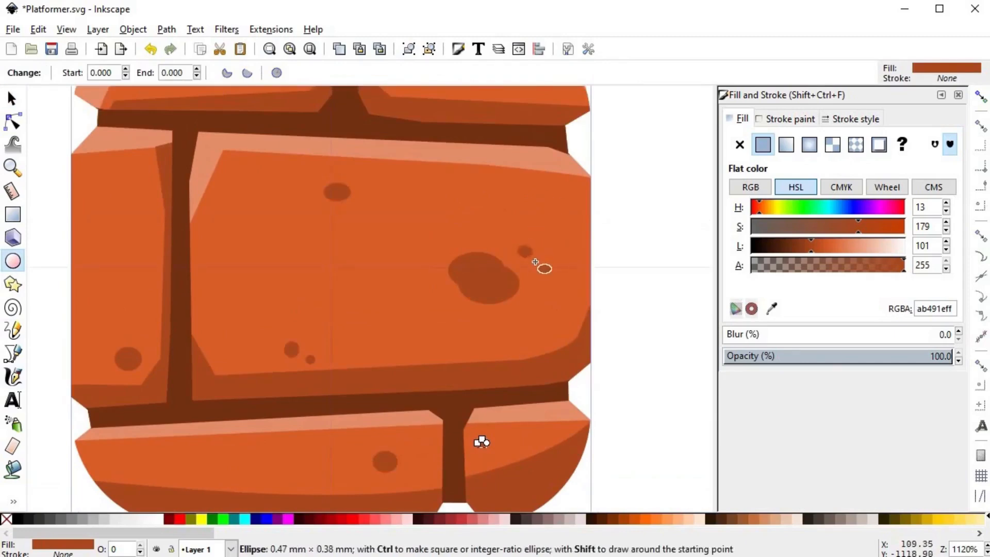
key("s")
left_click(629, 283)
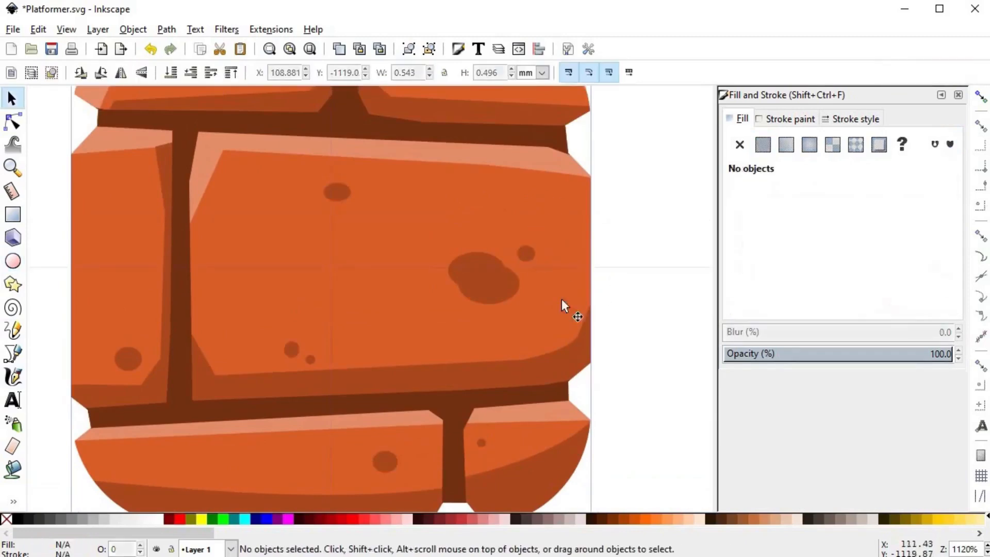
- Unite the two overlapping ellipses on the large middle brick into a single shape
scroll(532, 304, "up", 2)
left_click(433, 226)
left_click(468, 276, "shift")
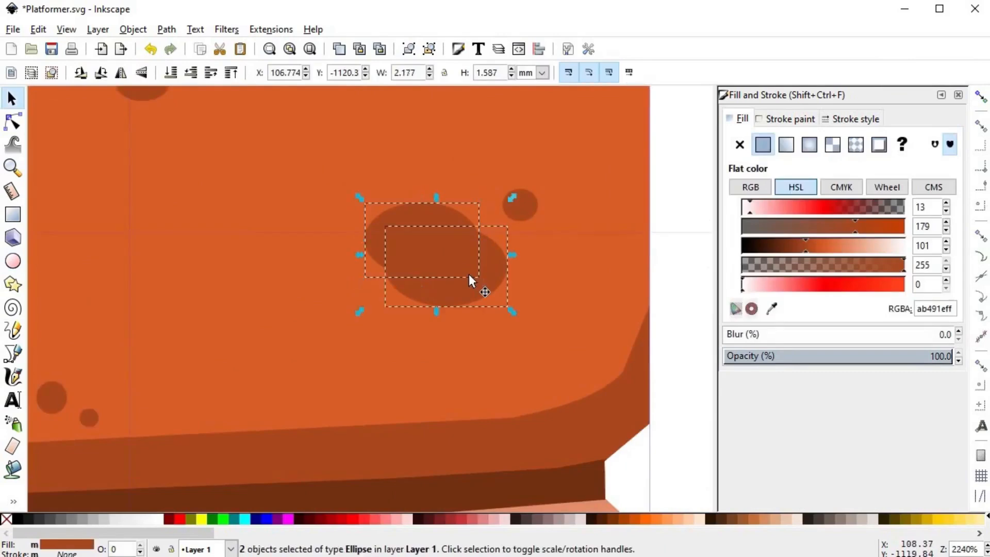
key("ctrl+plus")
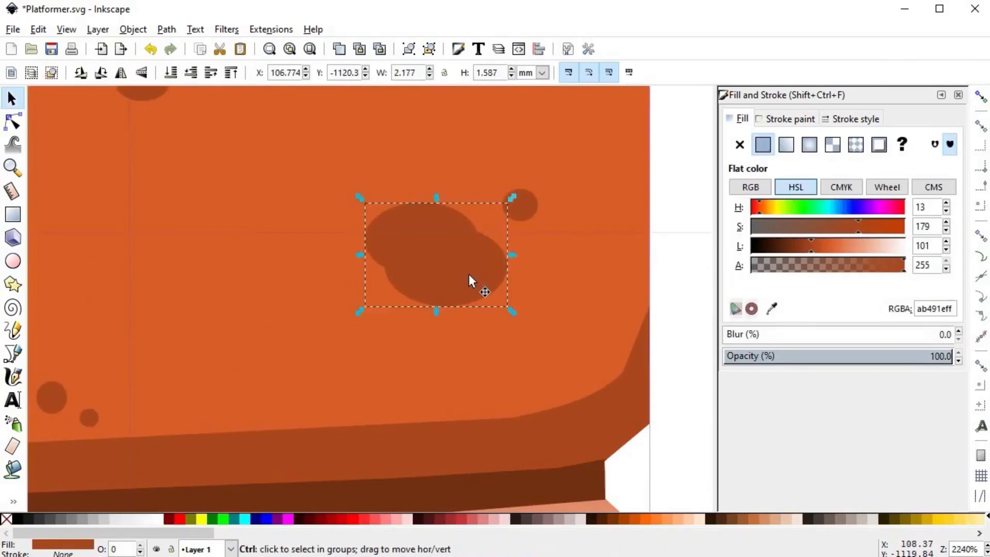
- Make a darkened copy of the united spot, shift it upward, and subtract it from another copy to leave a lower crescent
left_click(766, 248)
key("Up")
key("Up")
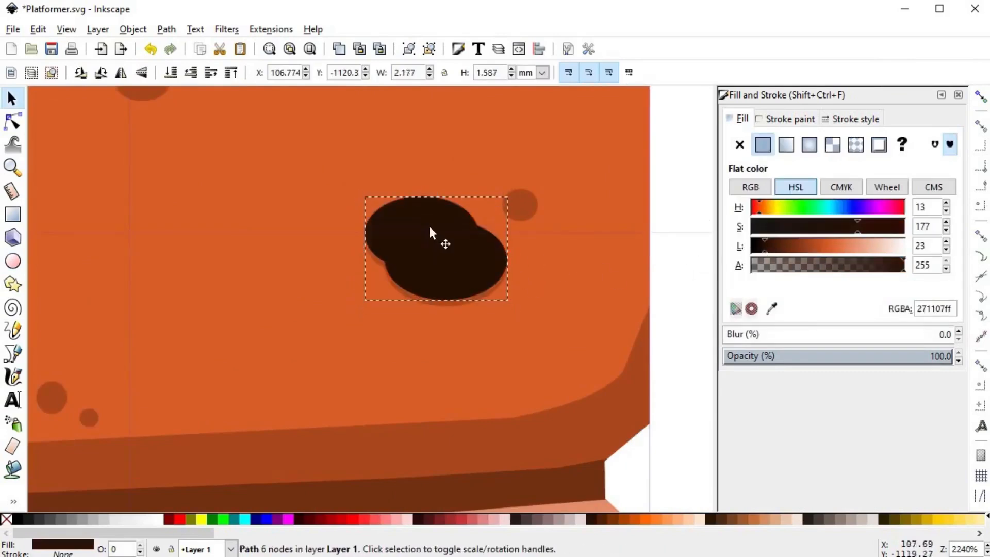
left_click(443, 279, "alt+shift")
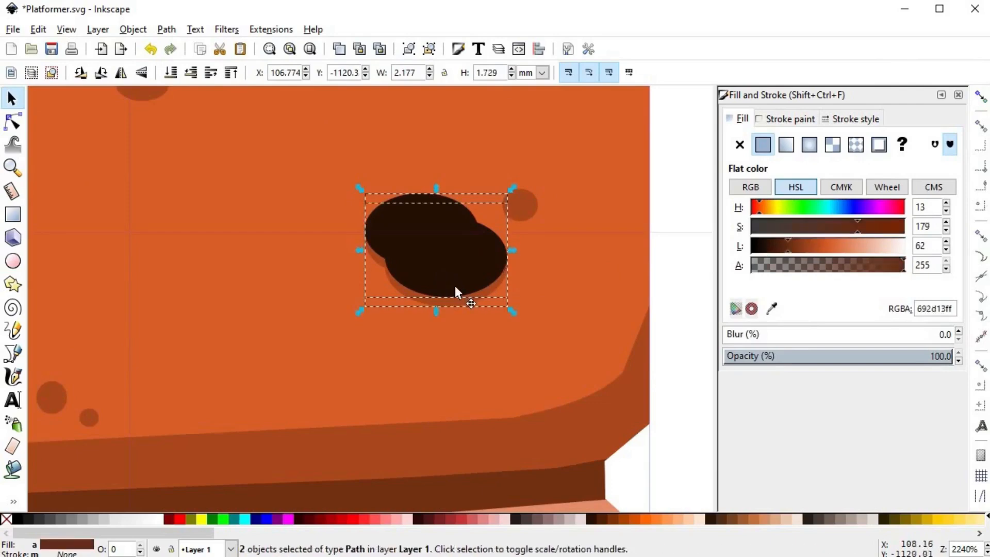
key("ctrl+minus")
- Fill the crescent under the large spot with the light orange picked from the highlight
scroll(472, 274, "down", 2)
key("d")
left_click(477, 148)
key("s")
left_click(607, 286)
scroll(593, 314, "down", 5)
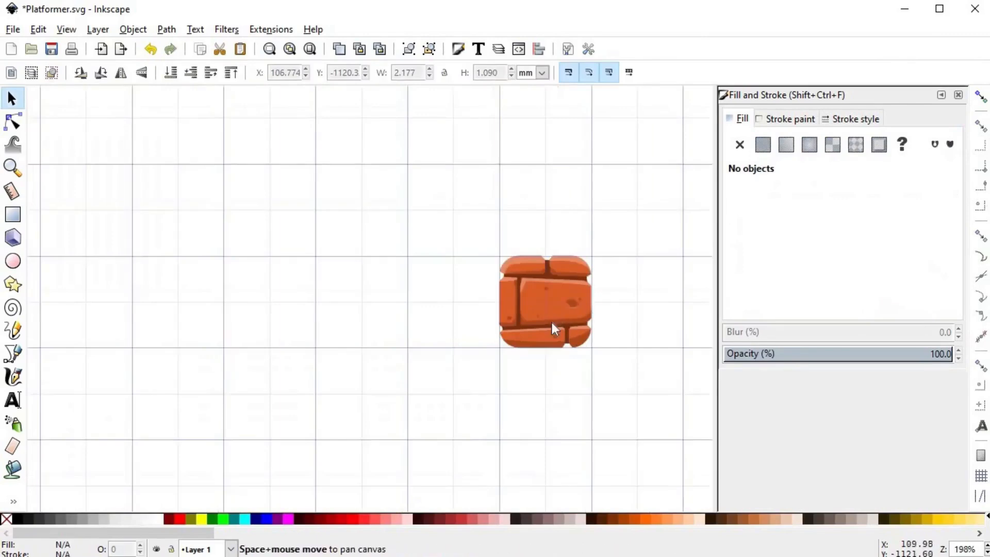
- Draw an ellipse about 0.50 by 0.33 mm on the top left brick and fill it with the dark orange of the existing spots
scroll(547, 322, "up", 1)
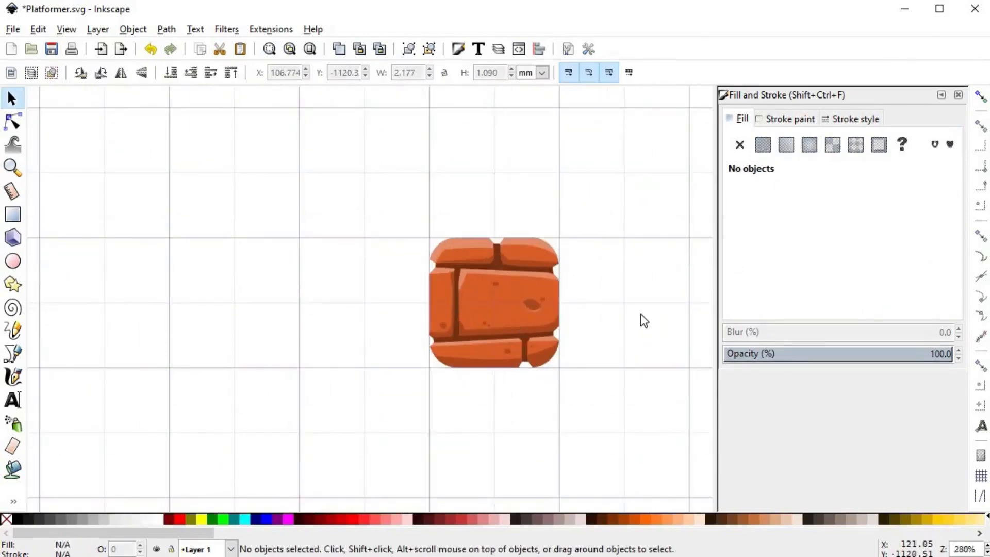
scroll(600, 321, "up", 2)
scroll(559, 340, "up", 1)
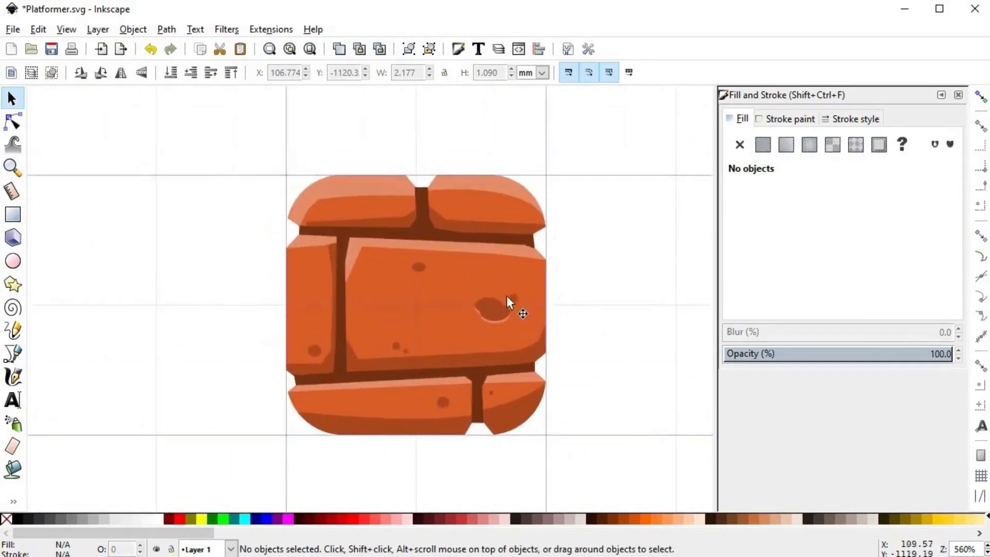
scroll(428, 212, "up", 2)
key("e")
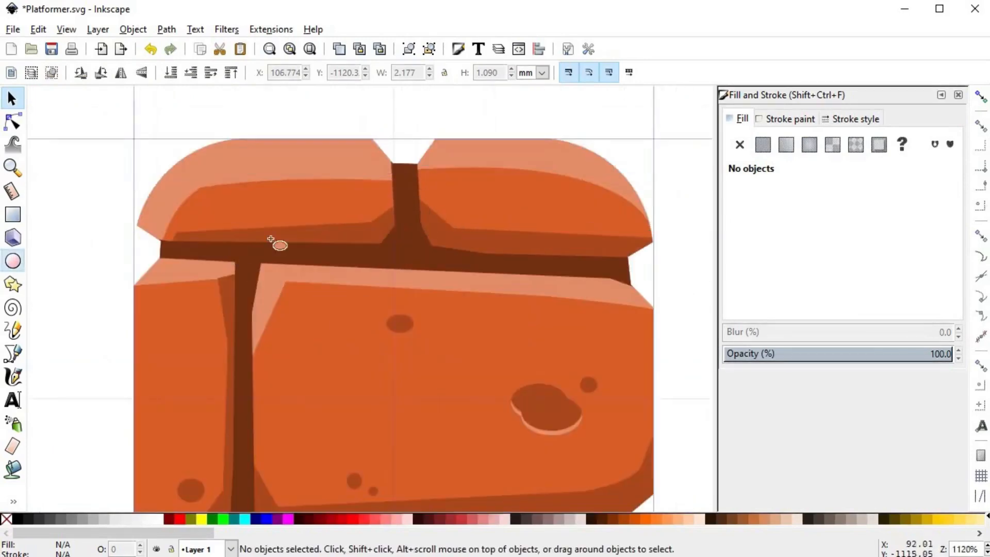
left_click_drag(340, 201, 356, 212)
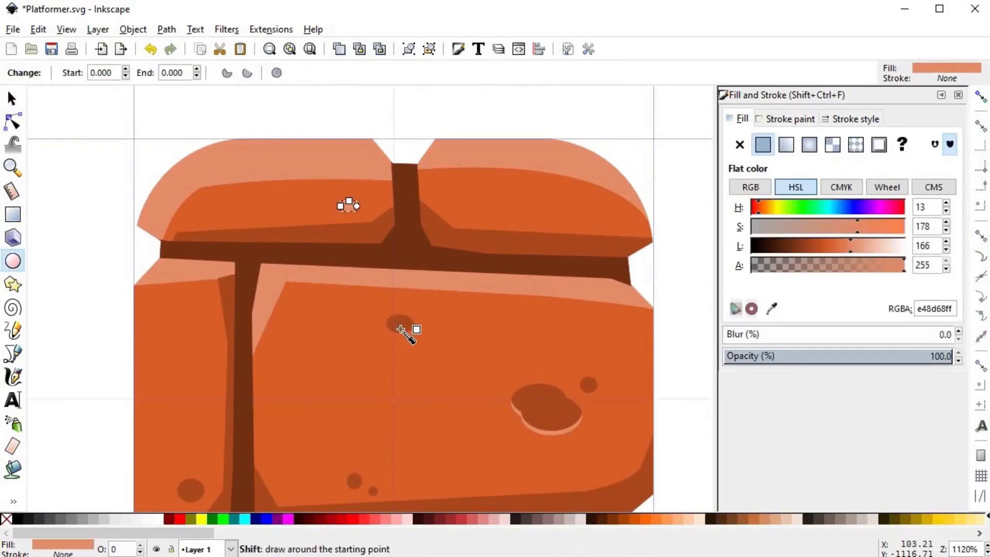
key("d")
left_click(400, 324)
key("s")
left_click(70, 308)
scroll(129, 314, "down", 3)
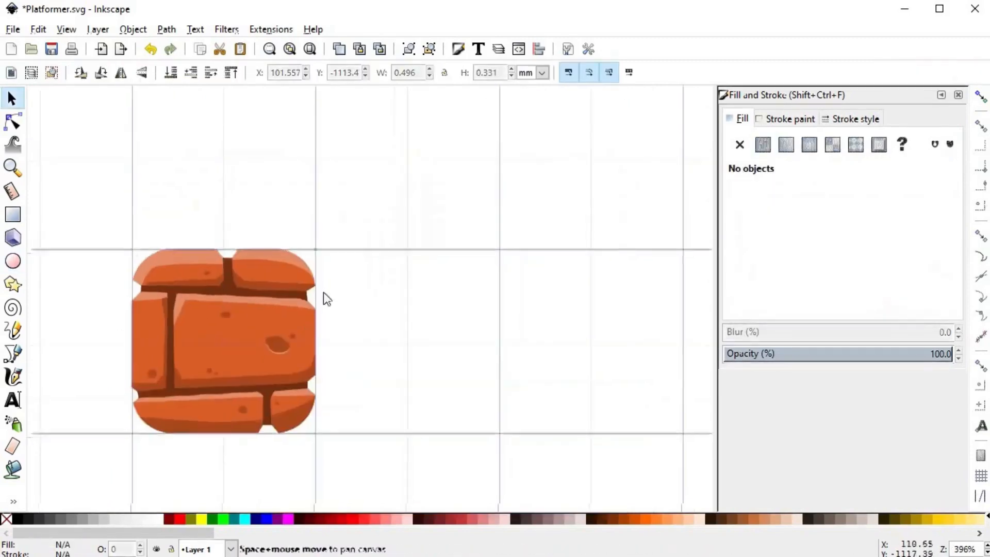
scroll(330, 310, "left", 3)
scroll(447, 324, "down", 2)
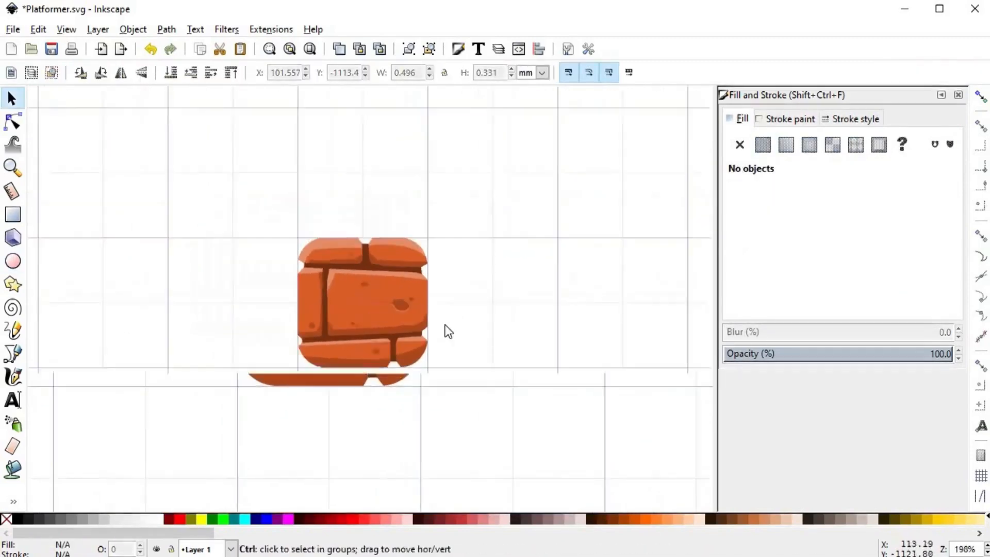
scroll(453, 323, "up", 1)
scroll(453, 324, "up", 1)
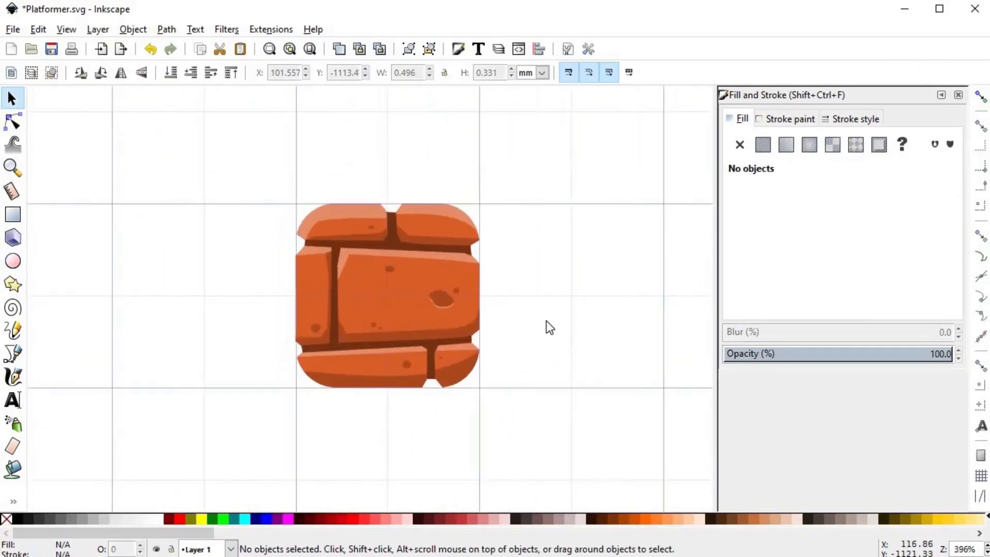
key("alt")
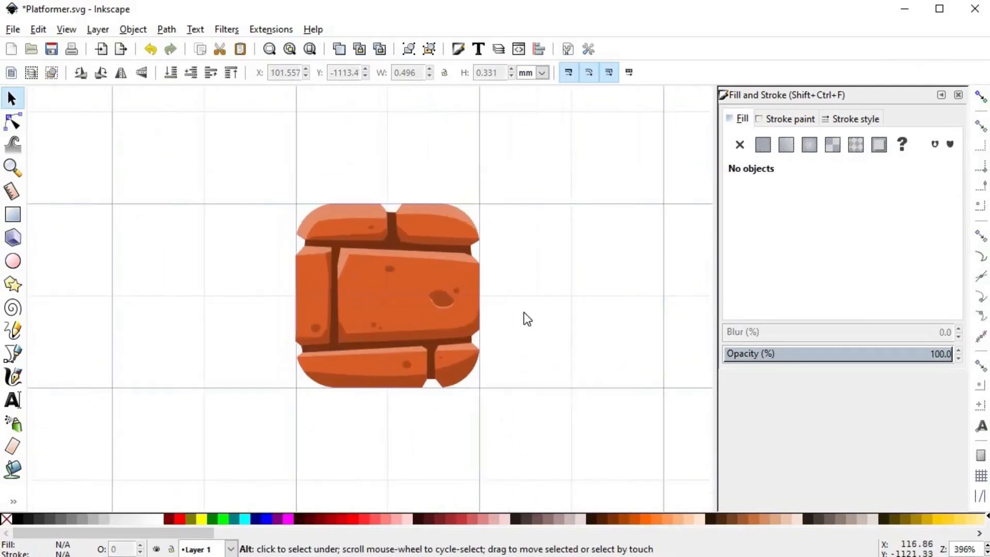
- Draw a four-point chip about 2.83 by 1.12 mm over the large middle brick's lower edge and unite it with the dark mortar shape
scroll(515, 317, "up", 3)
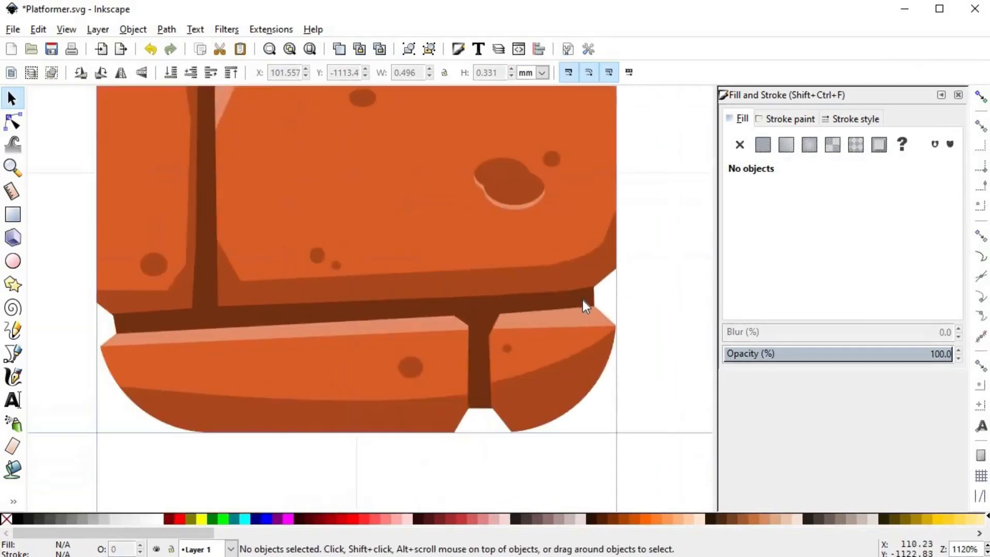
left_click_drag(469, 299, 463, 304)
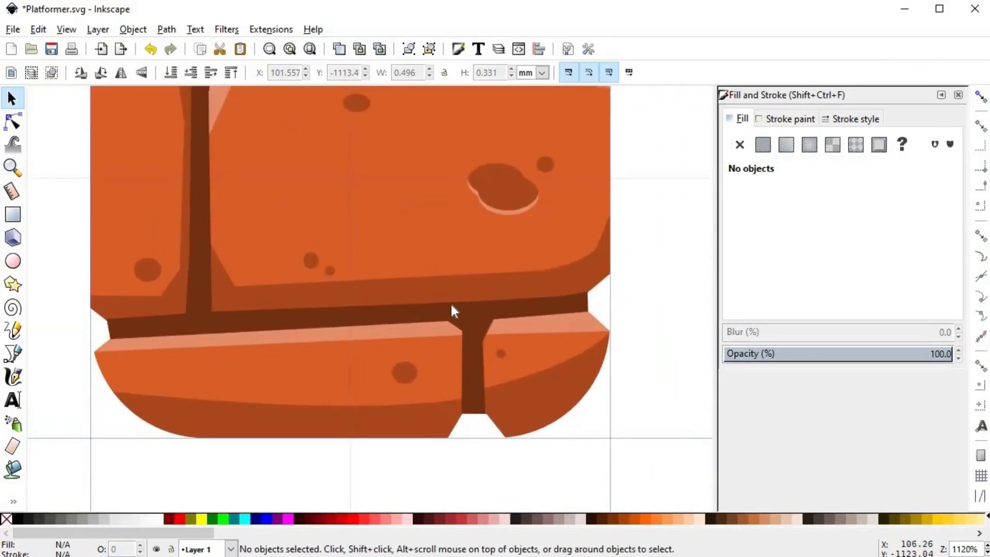
key("b")
left_click(391, 313)
left_click(412, 287)
left_click(459, 284)
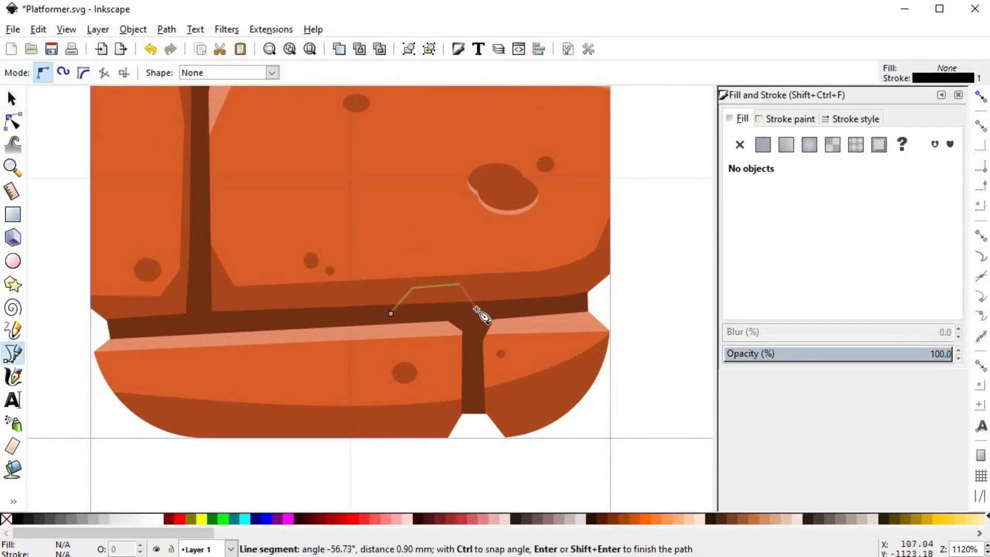
double_click(475, 309)
key("s")
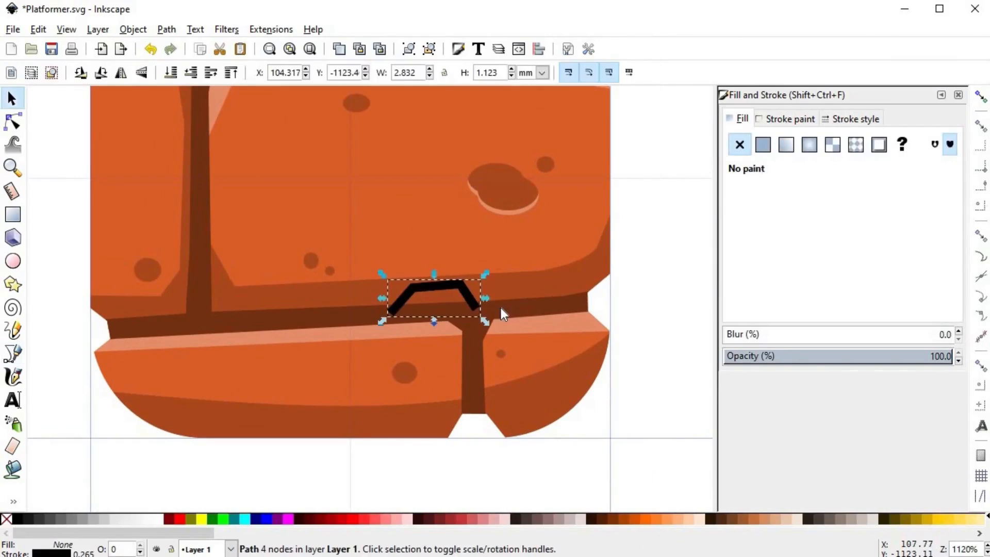
left_click(501, 308, "shift")
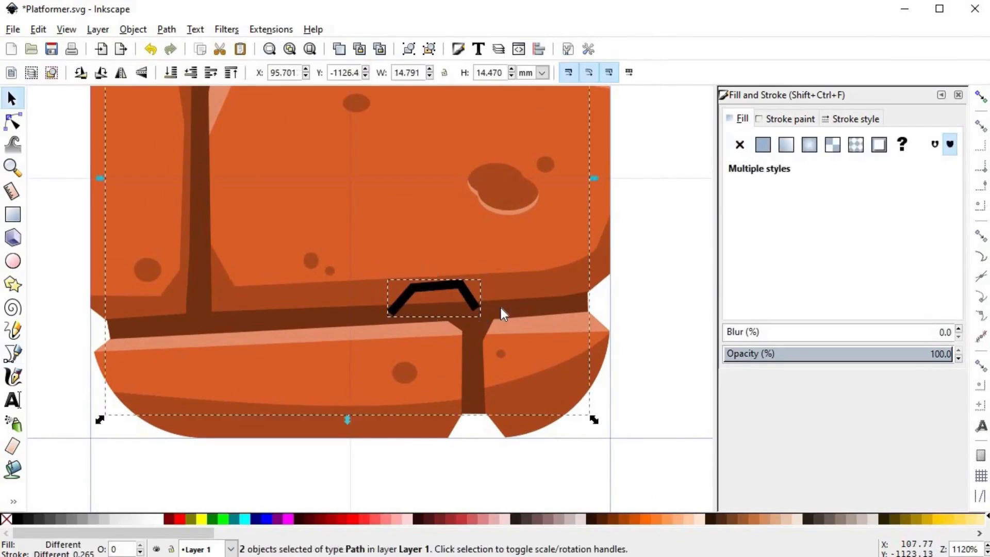
key("ctrl+plus")
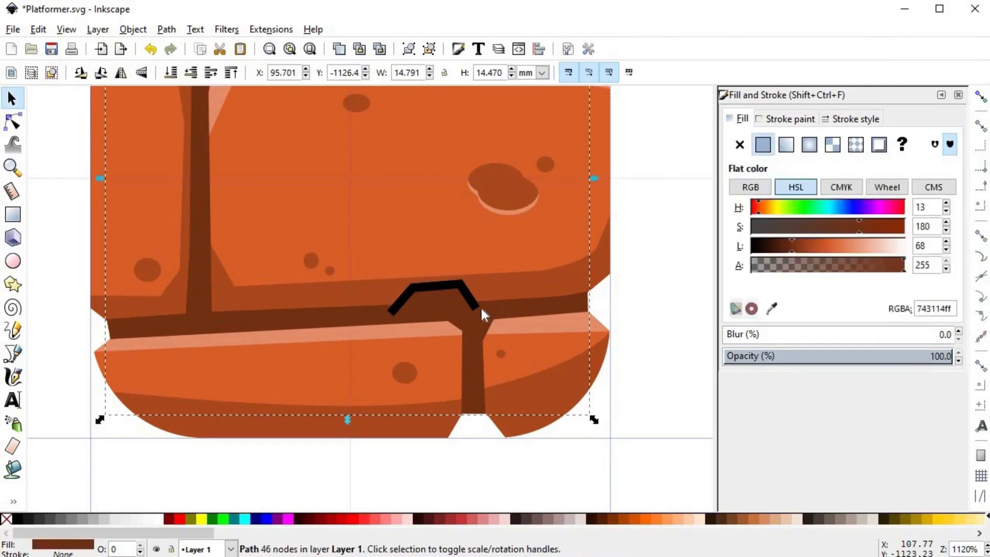
key("Escape")
- Draw a shallow four-point chip over the large middle brick's upper edge and unite it with the dark mortar shape
left_click_drag(217, 245, 244, 332)
scroll(225, 260, "up", 2)
scroll(248, 281, "down", 3)
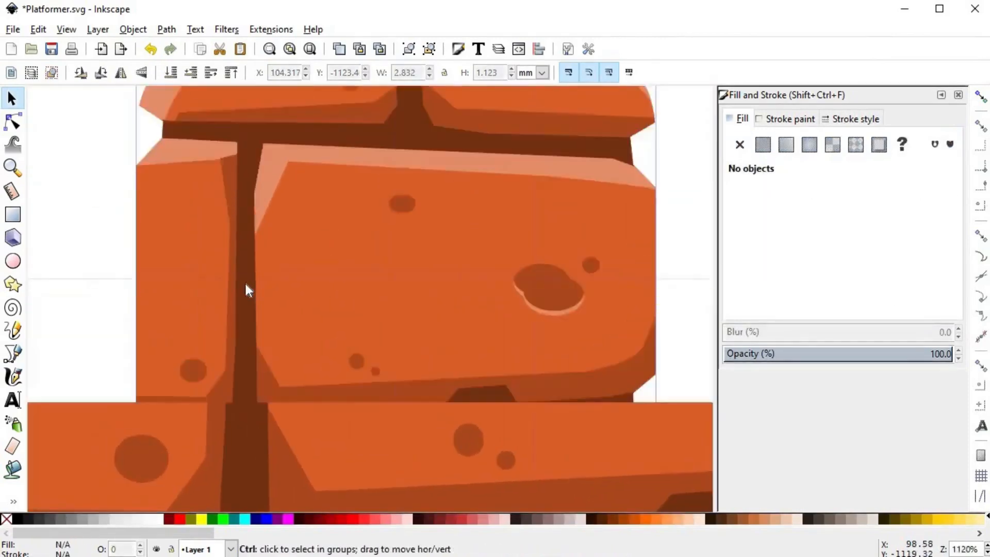
left_click_drag(342, 317, 368, 352)
scroll(455, 266, "down", 1)
scroll(438, 253, "up", 2)
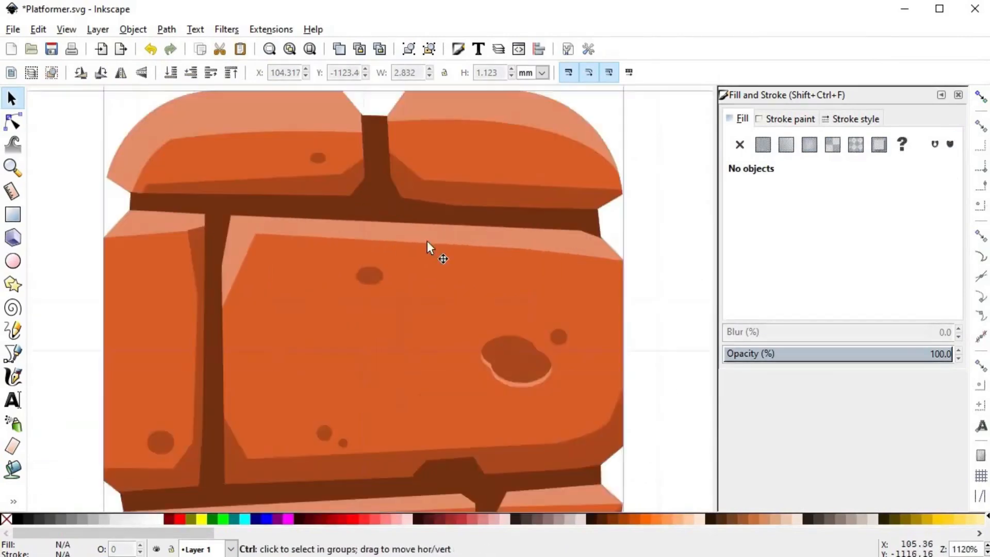
scroll(454, 221, "up", 1)
key("b")
left_click(456, 217)
left_click(491, 234)
left_click(550, 237)
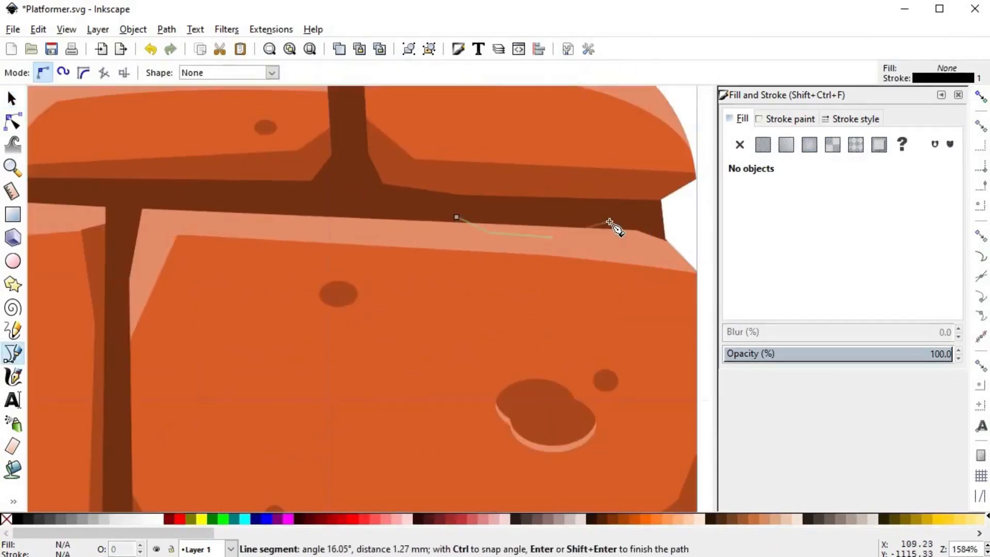
double_click(611, 220)
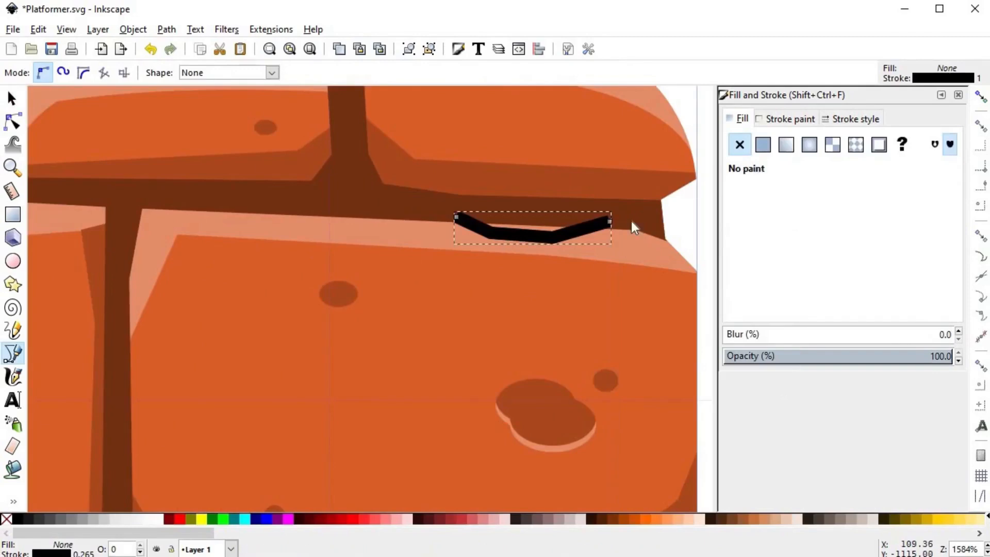
key("s")
key("ctrl+plus")
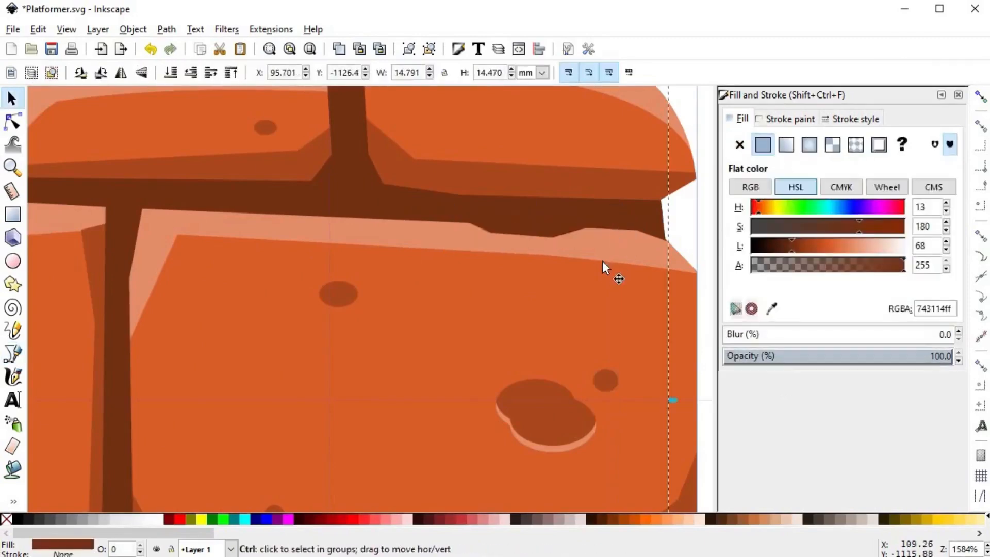
- Draw a pointed three-node path about 1.46 by 0.76 mm from the vertical mortar line into the middle row's left brick
scroll(602, 269, "down", 5)
scroll(502, 297, "up", 3)
scroll(502, 297, "up", 1)
key("b")
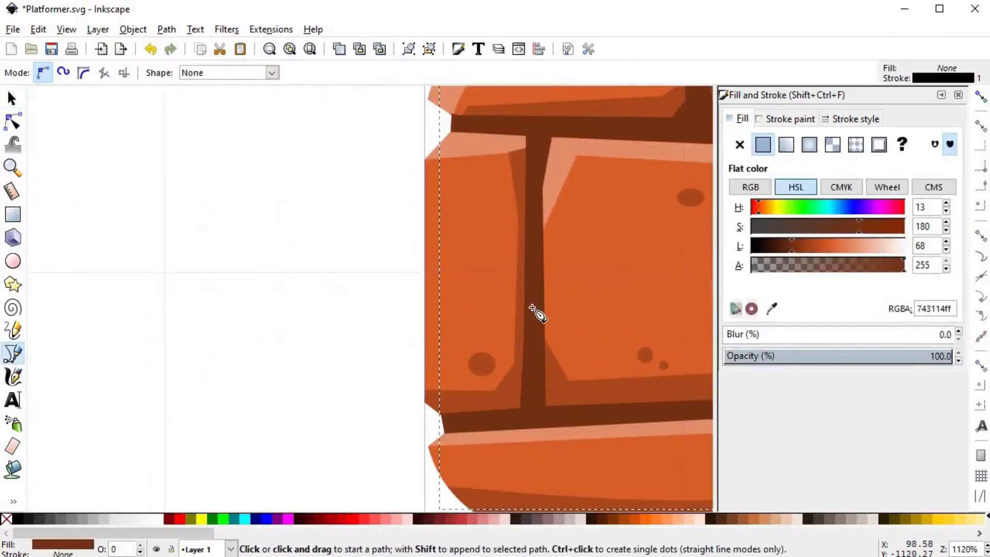
left_click(487, 288)
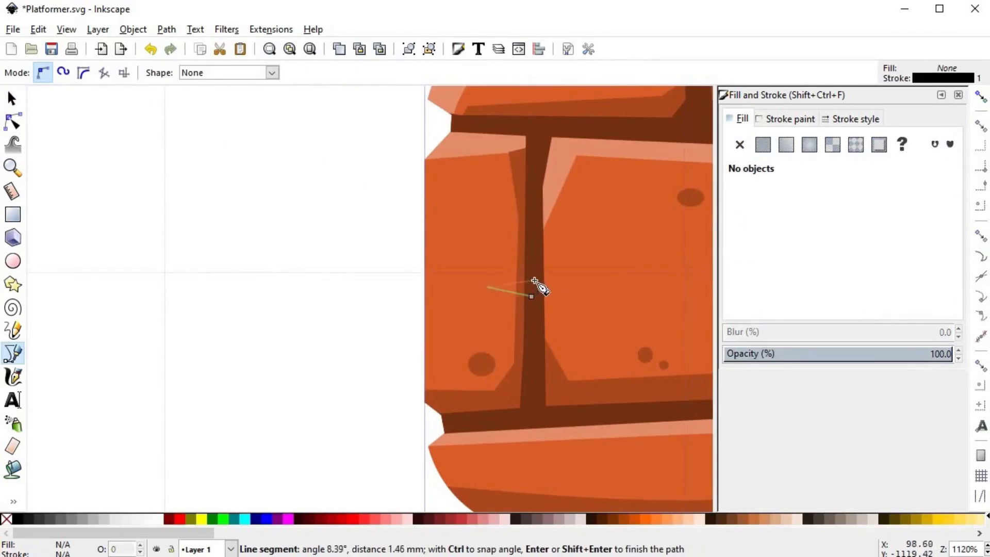
left_click(533, 281)
key("Return")
key("s")
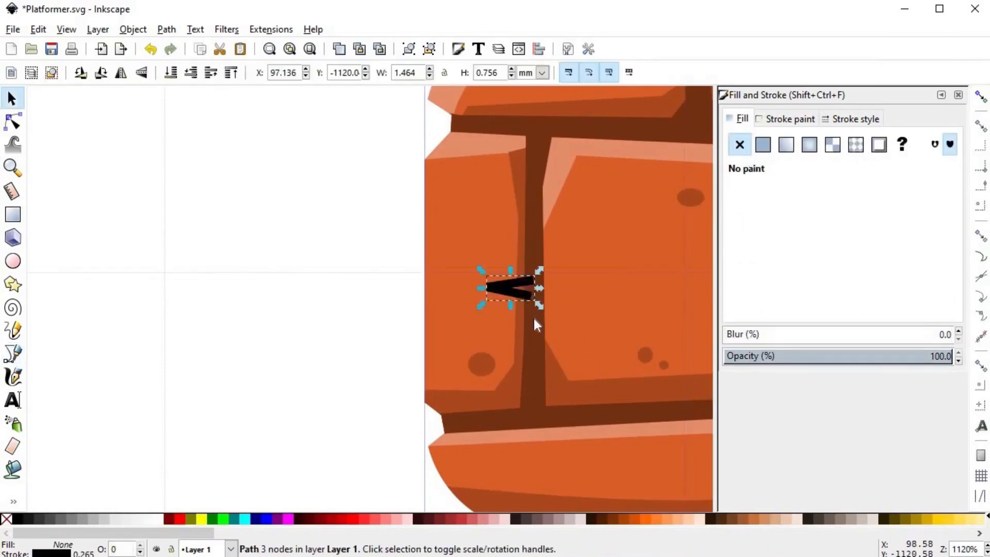
- Unite the pointed path with the dark mortar shape to form a crack in the left brick
left_click(540, 327, "shift")
key("Escape")
left_click(511, 282)
left_click(530, 316, "shift")
left_click(531, 318, "shift")
key("ctrl+plus")
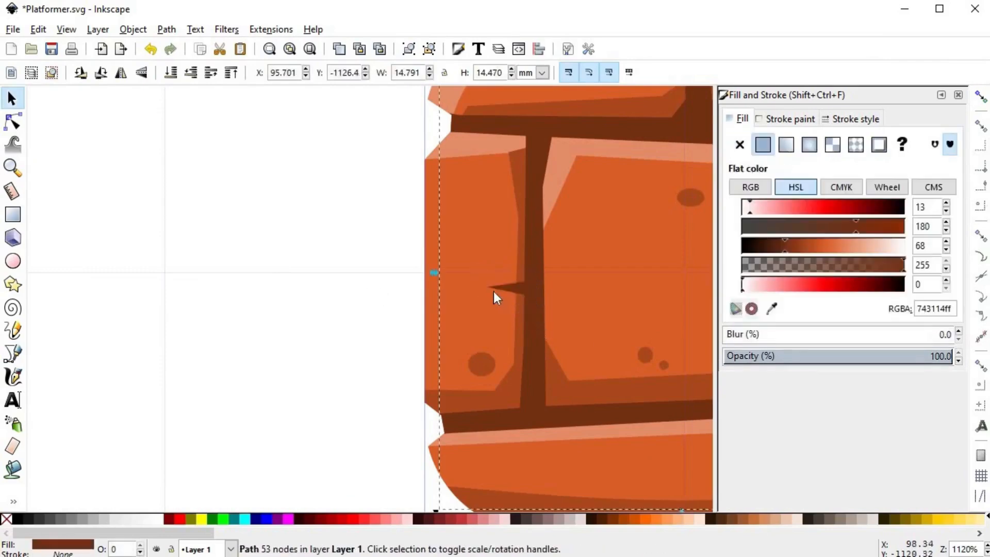
- Try to shift the tip node of the crack in the middle row's left brick
scroll(494, 291, "up", 2)
key("n")
left_click_drag(480, 284, 469, 282)
key("ctrl+z")
left_click(522, 342)
left_click(294, 316)
- Draw a closed narrow strip about 1.30 by 0.35 mm along the lower edge of the crack in the left brick
scroll(296, 315, "down", 5)
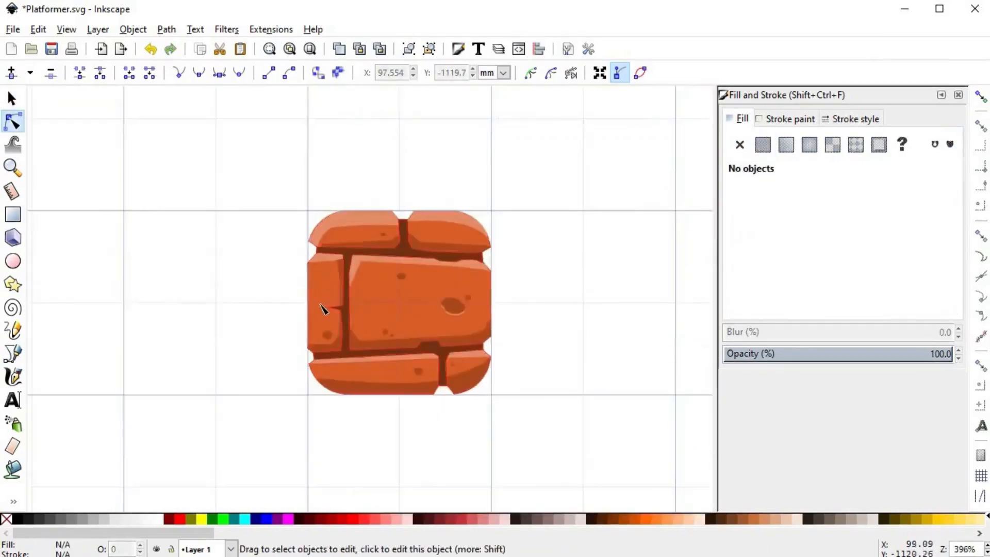
scroll(325, 310, "up", 5)
key("b")
scroll(331, 273, "up", 3)
left_click(269, 238)
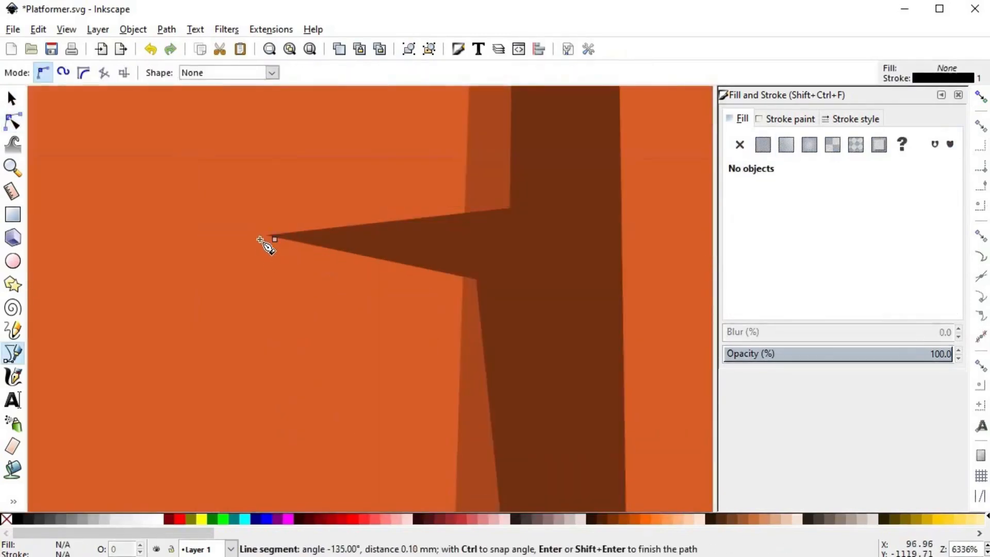
left_click(488, 302)
left_click(490, 266)
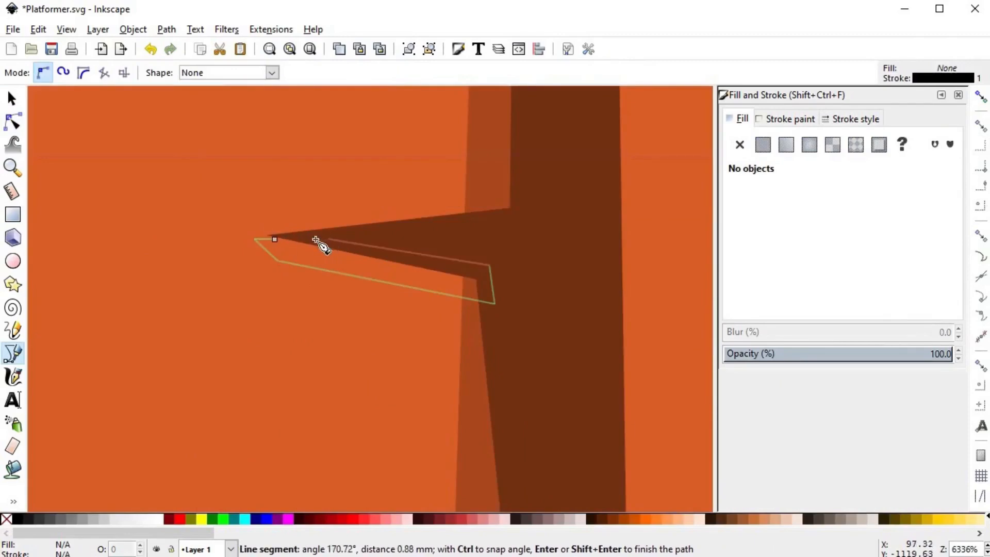
left_click(274, 239)
- Fill the strip under the crack with the light orange picked from a brick highlight and remove its stroke
key("s")
scroll(490, 252, "down", 6)
key("d")
left_click(511, 173)
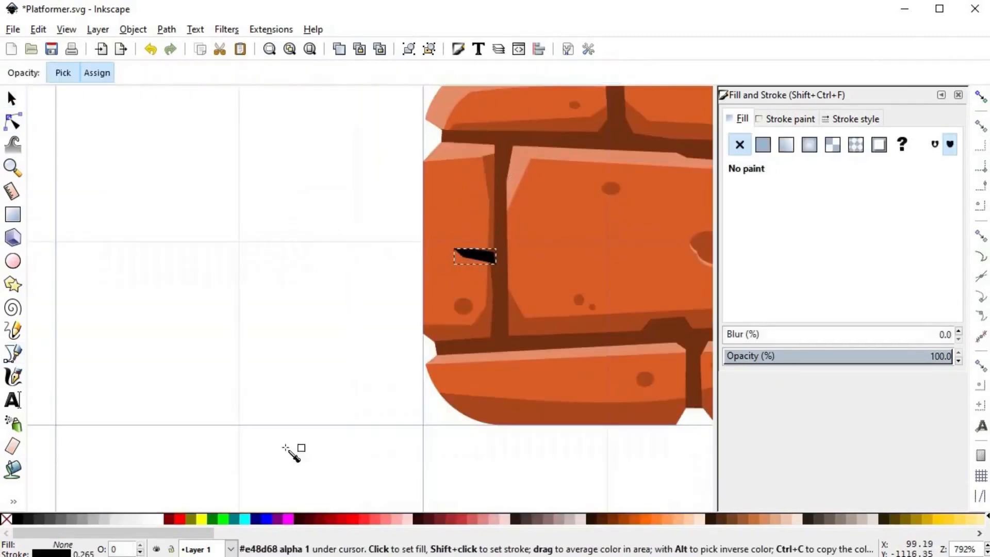
left_click(5, 519, "shift")
key("s")
left_click(354, 340)
- Draw a notch shape over the upper edge of the bottom left brick's shadow and subtract it from the shadow
scroll(358, 340, "down", 4)
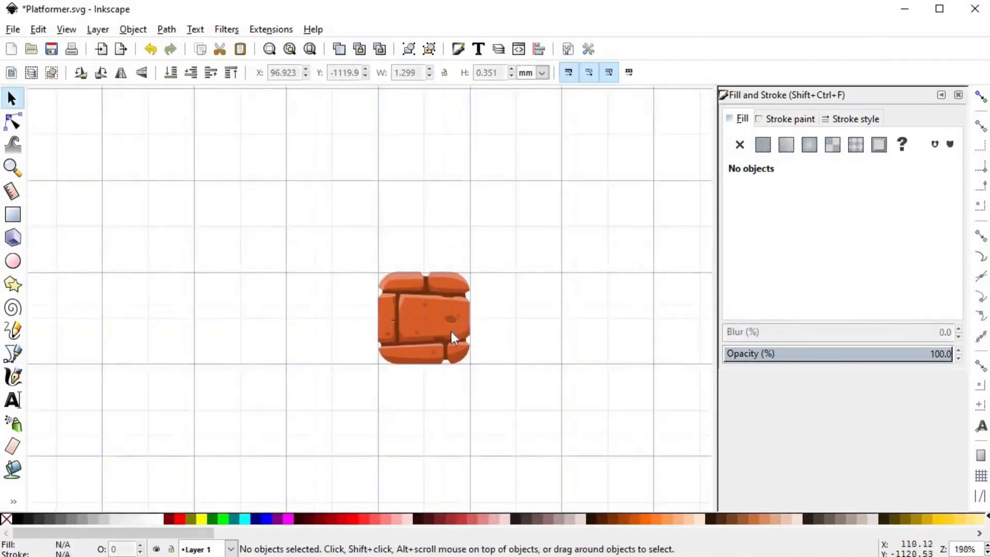
scroll(468, 335, "up", 2)
scroll(318, 411, "up", 4)
key("b")
left_click(291, 369)
left_click(328, 373)
left_click(349, 400)
left_click(401, 398)
key("Return")
key("s")
left_click(444, 403, "shift")
key("ctrl+minus")
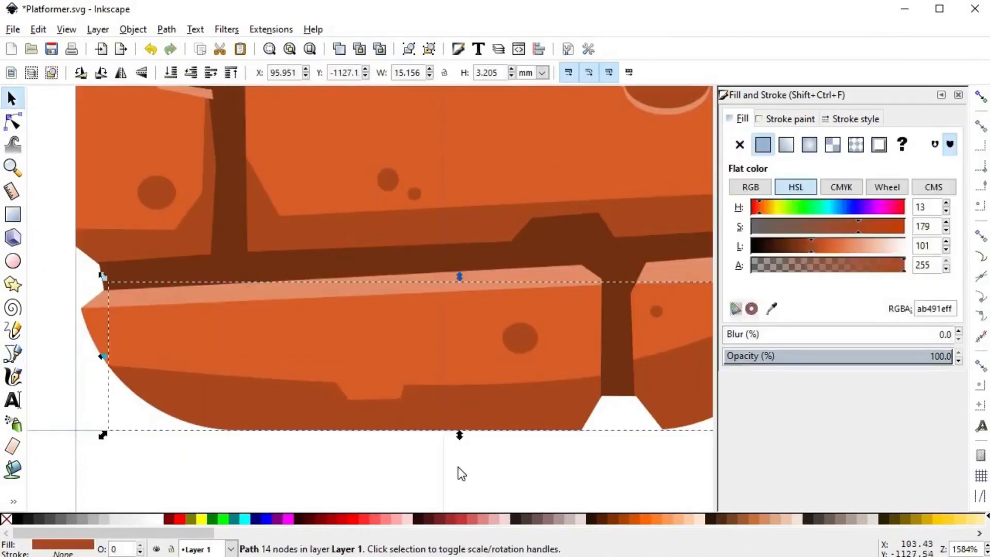
left_click(458, 466)
- Draw a small downward-pointing triangle at the bottom left brick's highlight and unite it with the highlight
scroll(448, 462, "down", 5)
scroll(429, 436, "up", 5)
key("b")
left_click(435, 392)
left_click(424, 420)
left_click(419, 389)
key("s")
left_click(478, 389, "shift")
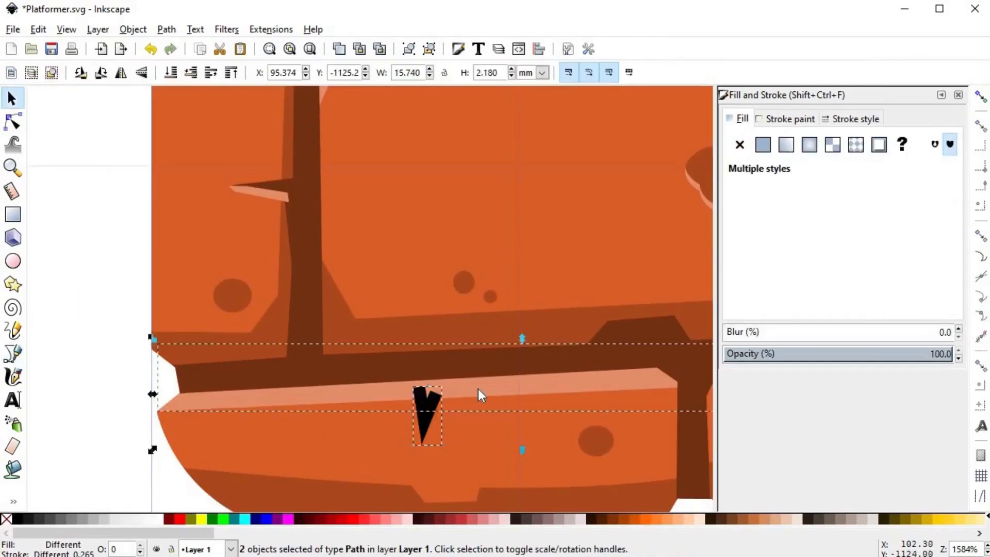
key("ctrl+minus")
key("Escape")
- Try to move the block's orange base shape to the side
scroll(274, 336, "down", 5)
scroll(502, 319, "up", 1)
key("space")
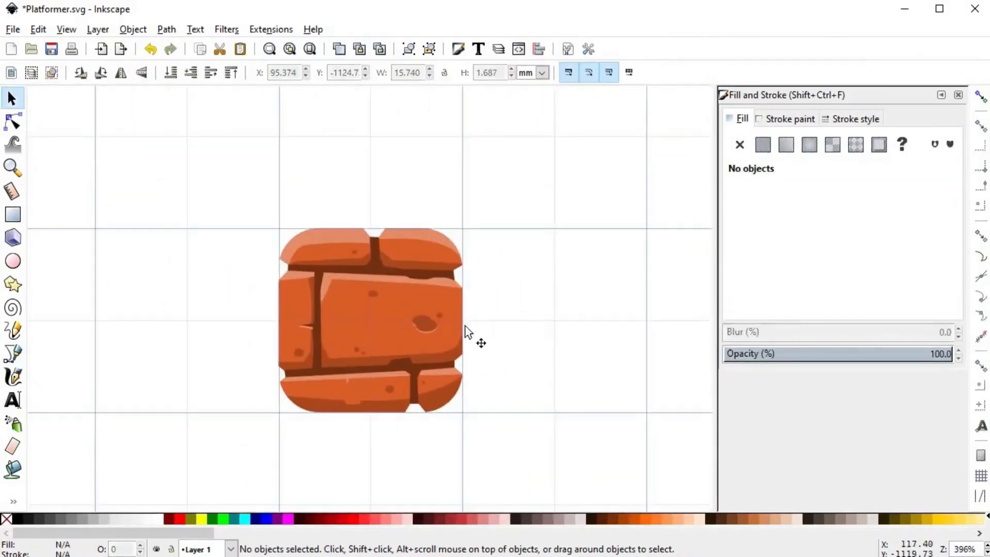
left_click(387, 319)
left_click_drag(404, 320, 531, 311)
key("ctrl+z")
- Turn a copy of the block's orange base shape into an unfilled black outline 6 px wide, placed behind all other shapes
key("Home")
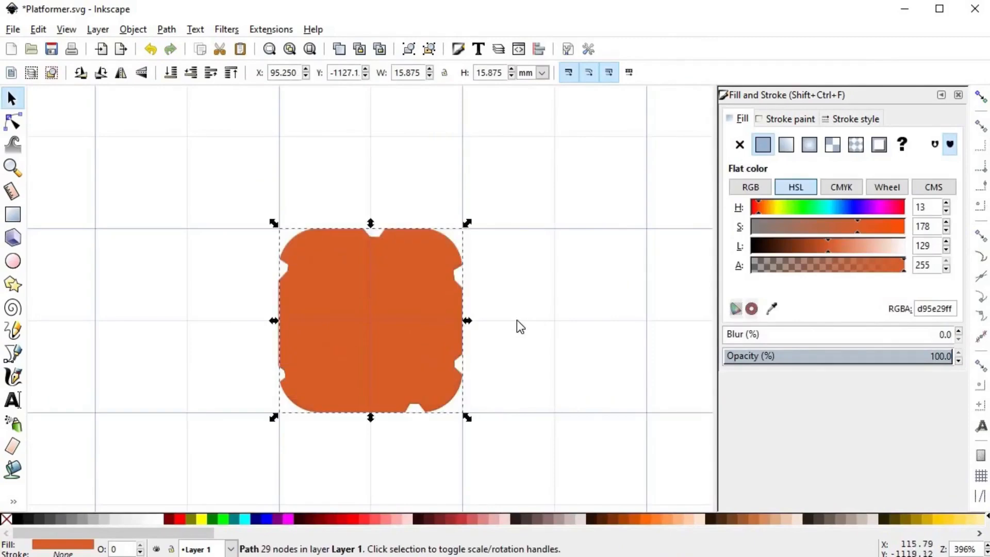
left_click(739, 145)
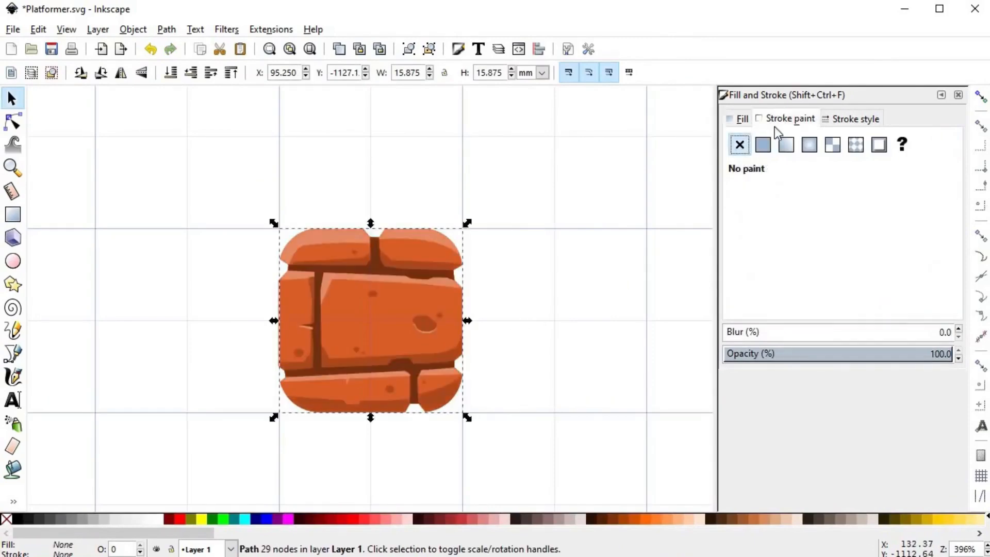
key("ctrl+z")
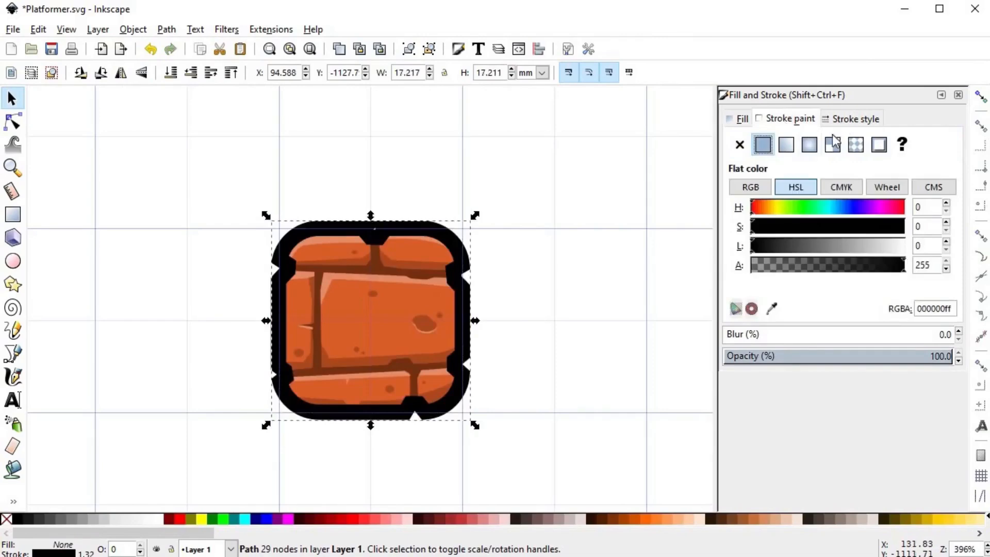
left_click(852, 119)
type("6")
key("Return")
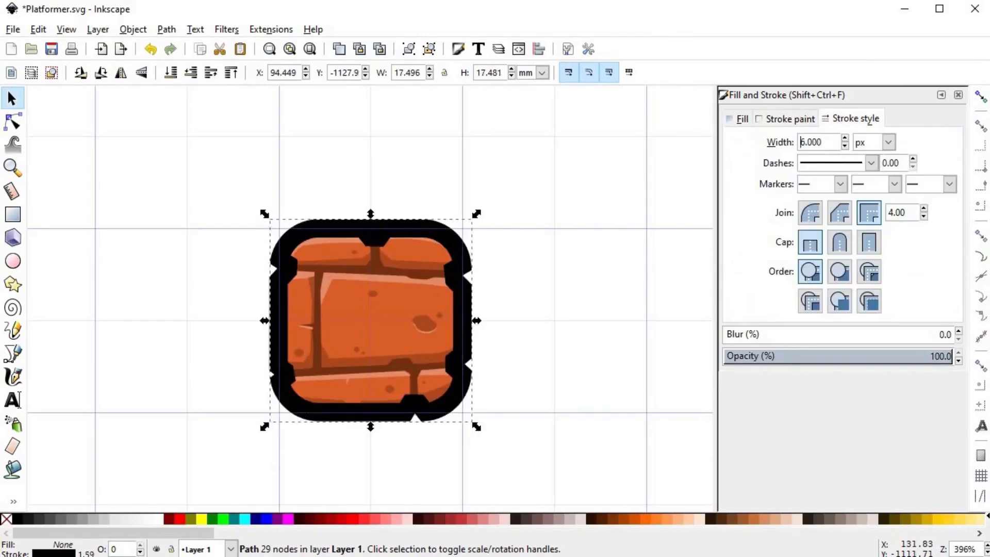
left_click(170, 73)
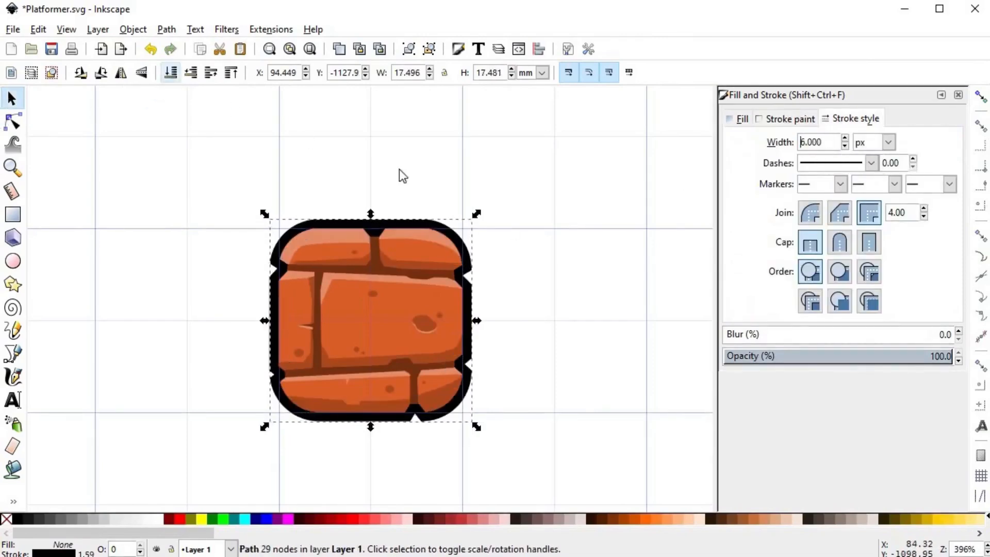
type("d")
left_click(477, 214)
key("ctrl+z")
- Colour the outline's stroke with the dark brown picked from the mortar and adjust it to hue 16 and lightness 51
key("d")
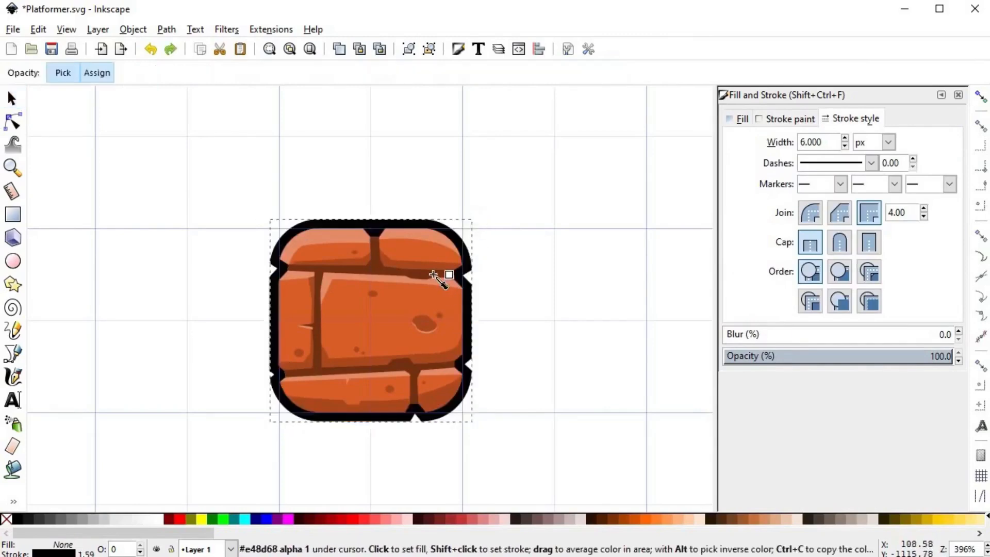
left_click(423, 275, "shift")
key("s")
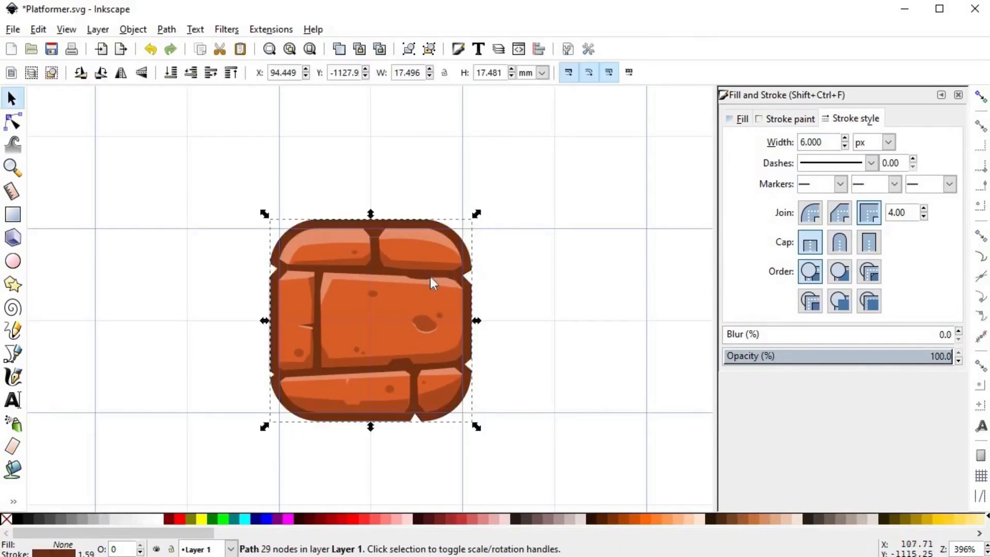
left_click(775, 119)
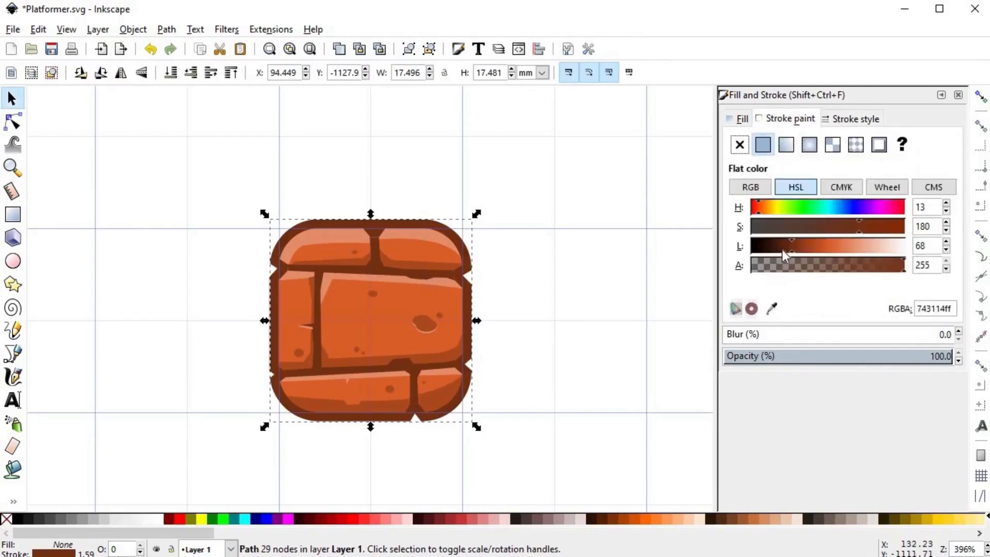
left_click(782, 249)
left_click(759, 210)
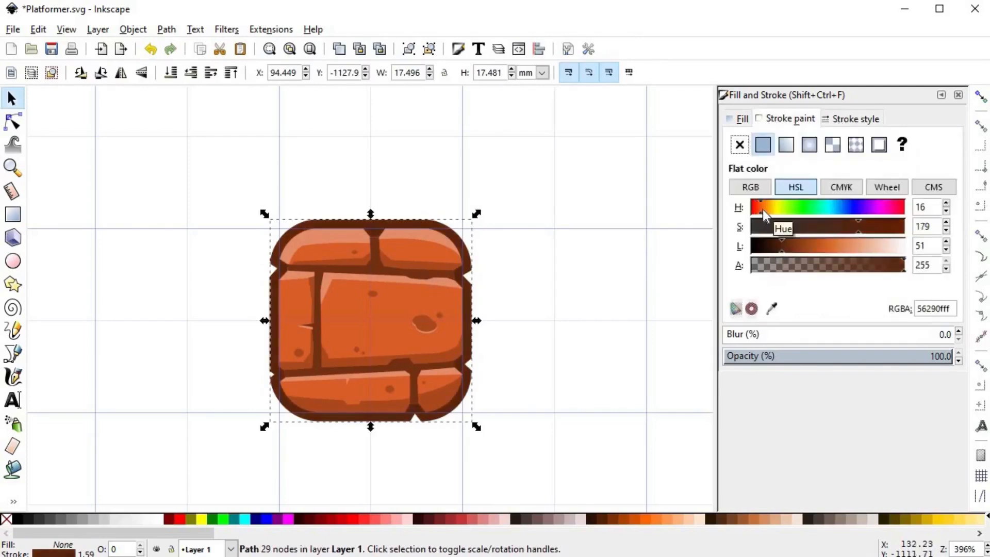
- Fine-tune the lightness of the outline's dark brown stroke and group all of the brick block's shapes
left_click(784, 246)
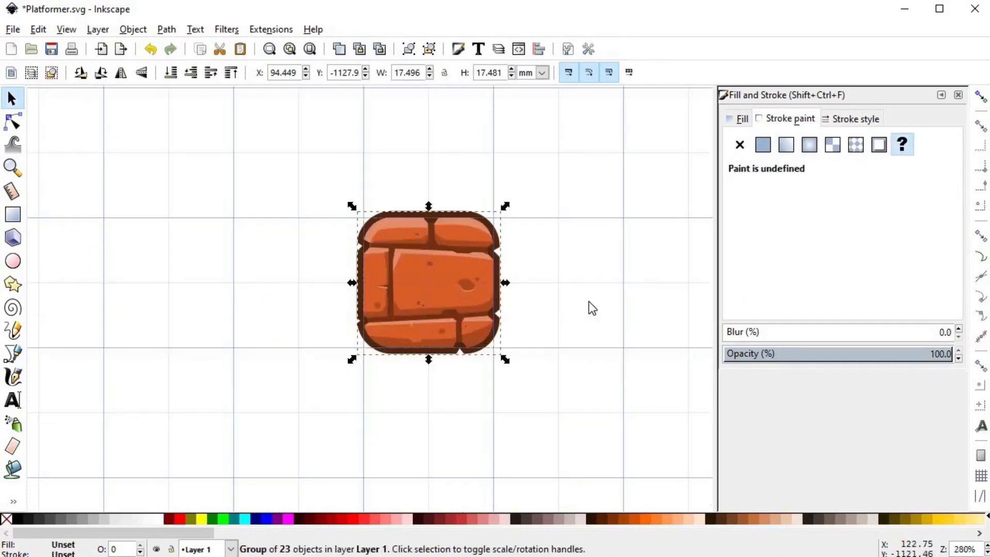
- Snap the block group's top-left corner to the grid intersection and scale it proportionally to fill one grid cell, 15.875 mm wide
left_click(981, 98)
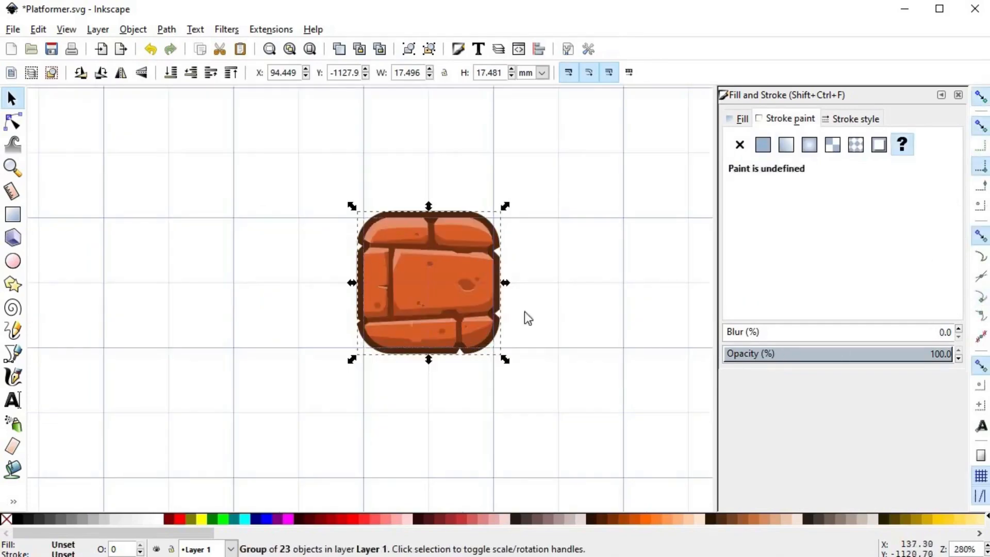
left_click_drag(417, 273, 437, 305)
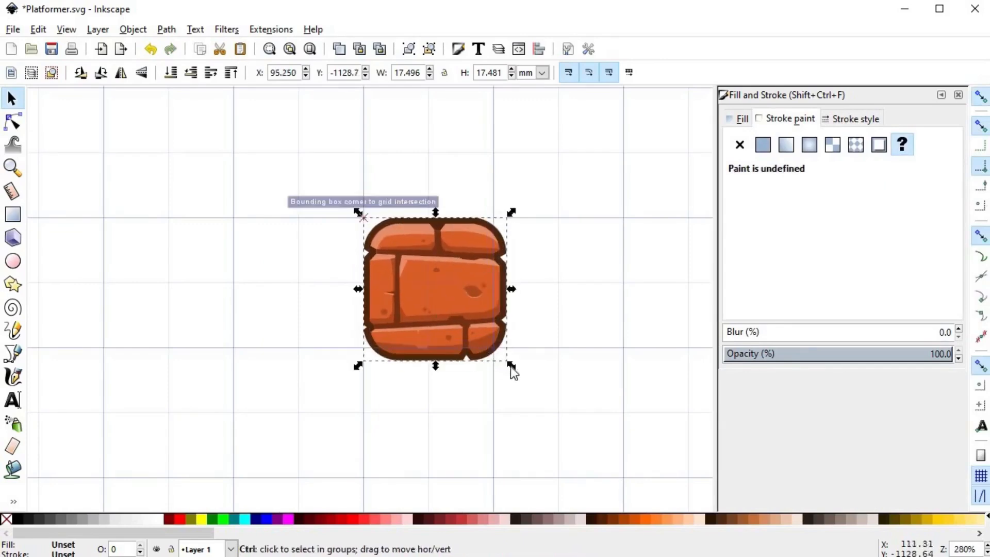
left_click_drag(507, 360, 495, 349)
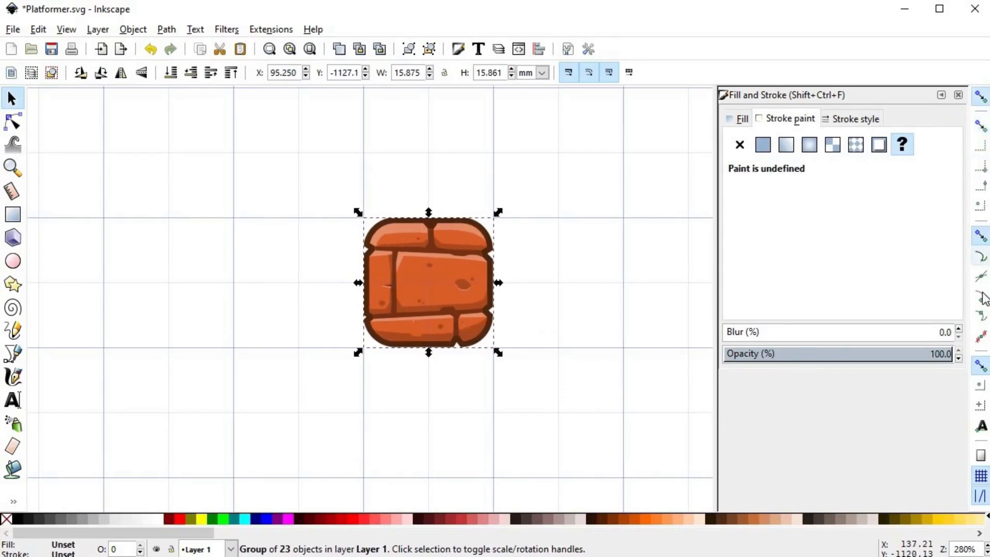
left_click(981, 97)
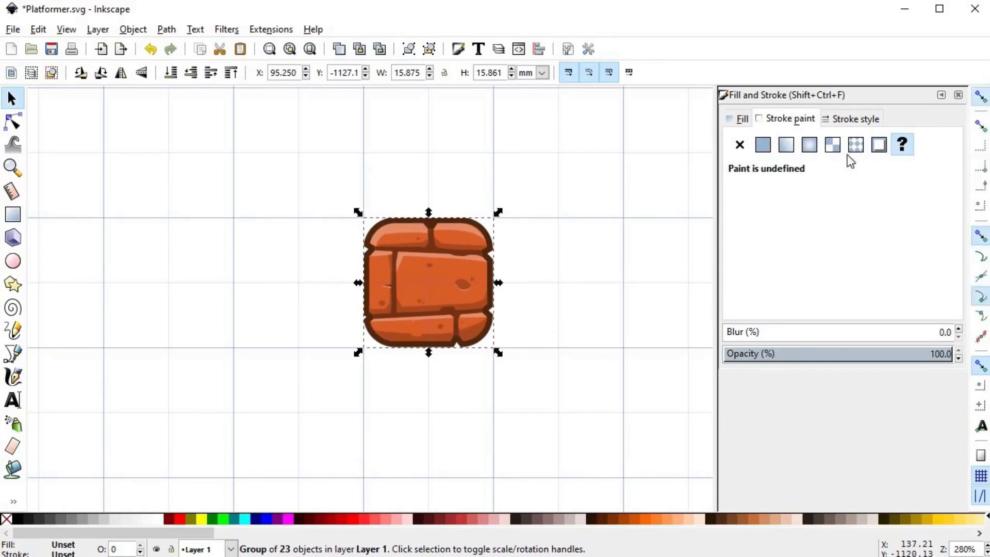
left_click(523, 274)
scroll(461, 286, "down", 1)
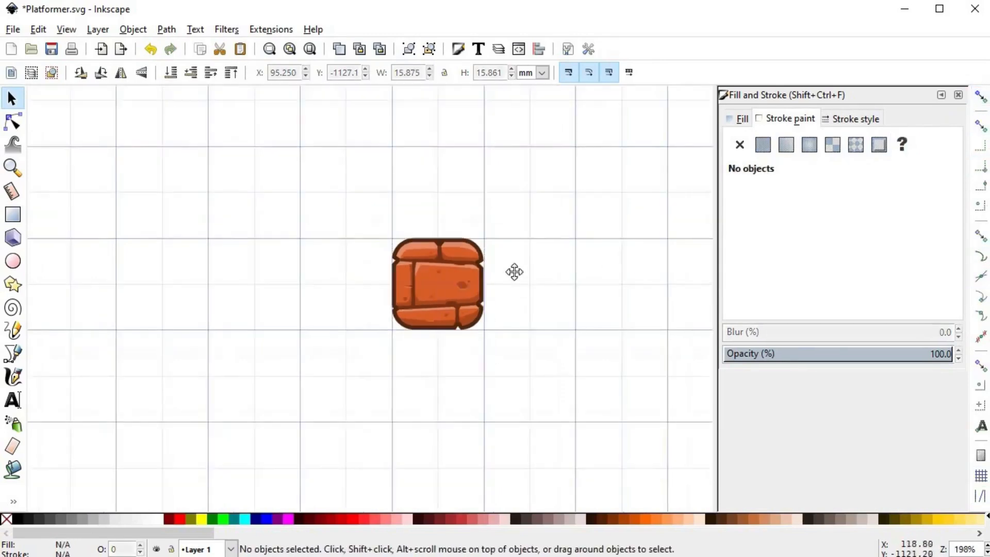
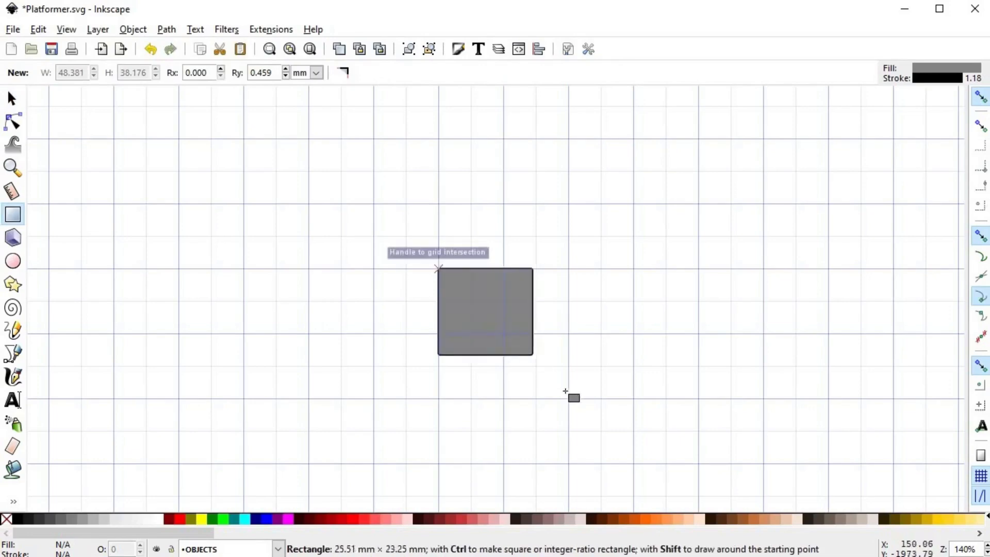
- Fill the new two-by-two-cell square with green at hue 75, saturation 183 and lightness 120, and remove its stroke
key("s")
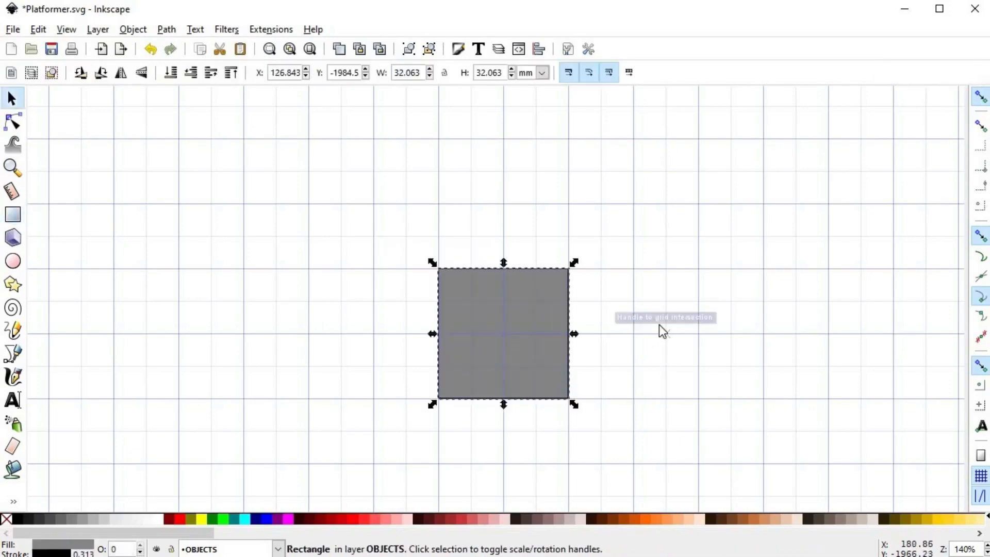
key("shift+ctrl+f")
left_click(798, 206)
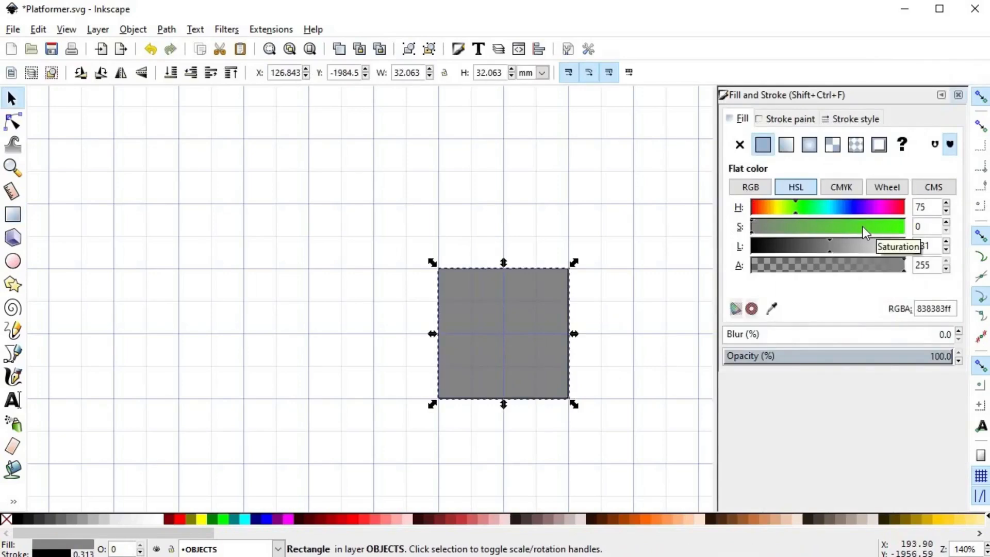
left_click(887, 227)
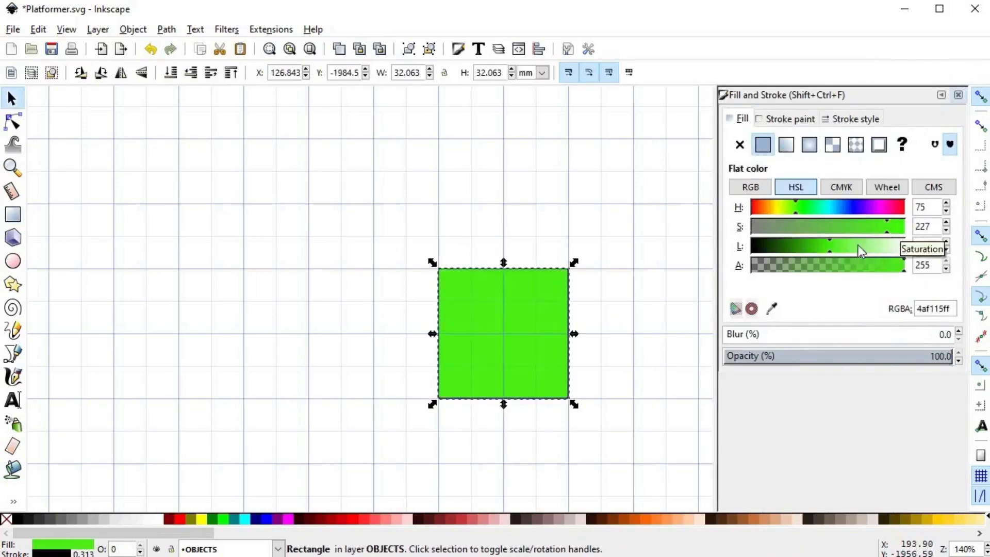
left_click(825, 245)
mouse_move(873, 231)
left_mouse_down()
mouse_move(836, 228)
mouse_move(861, 224)
left_mouse_up()
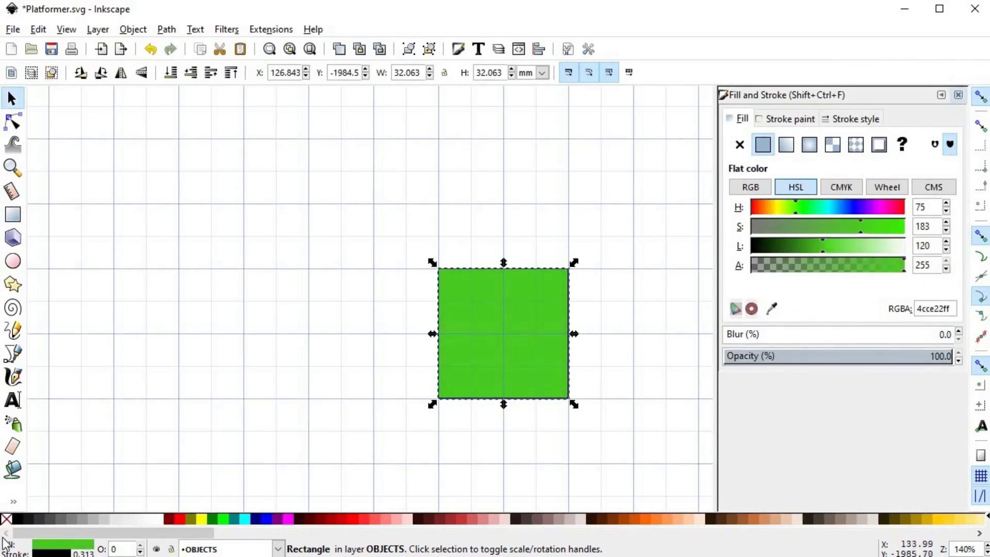
left_click(6, 518, "shift")
left_click(634, 320)
key("space")
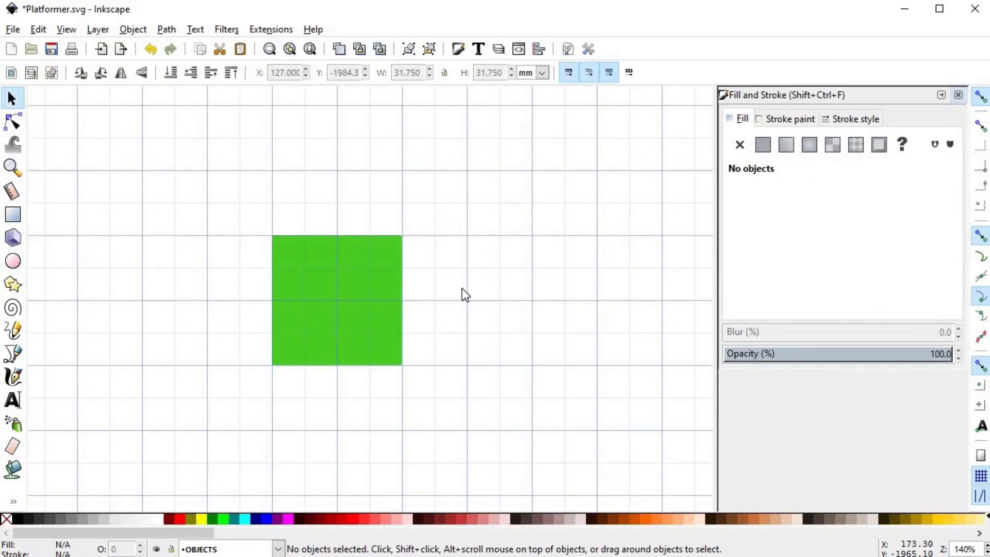
- Duplicate the green square, move the copy up one grid cell and switch off snapping
left_click(365, 283)
key("ctrl+d")
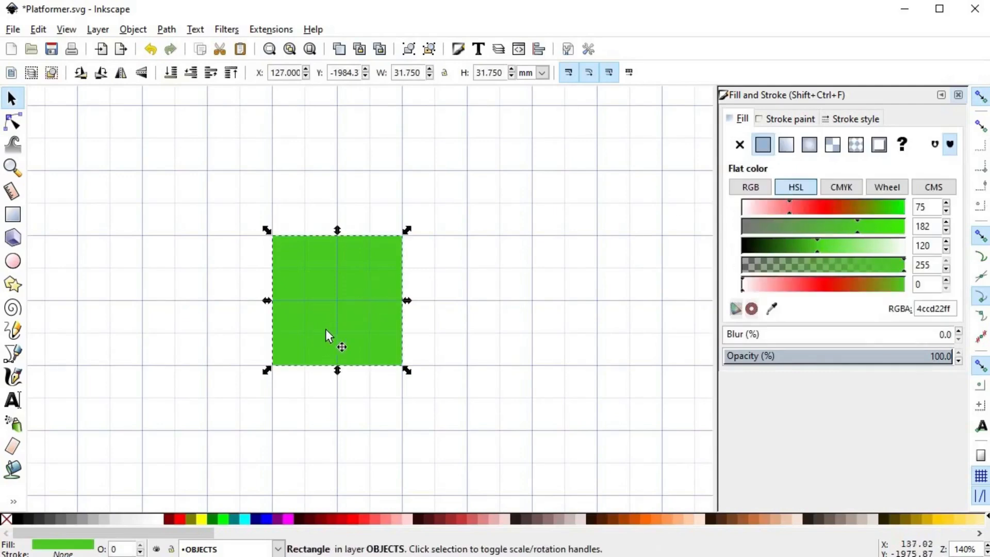
left_click_drag(326, 329, 343, 252)
left_click(981, 95)
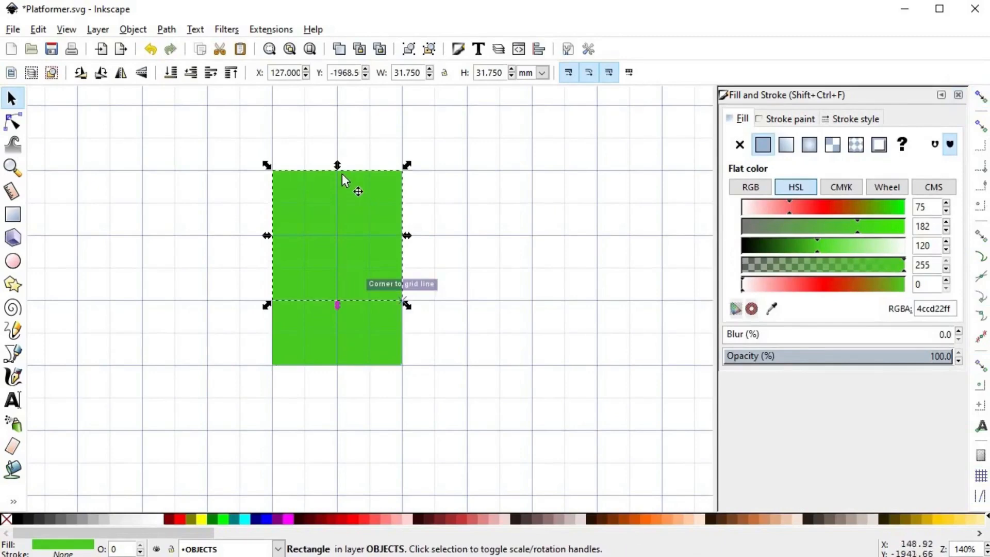
- Shape the copy into a pipe cap about 13.8 mm high and 37 mm wide, centred on the body's top edge
left_click_drag(338, 166, 344, 199)
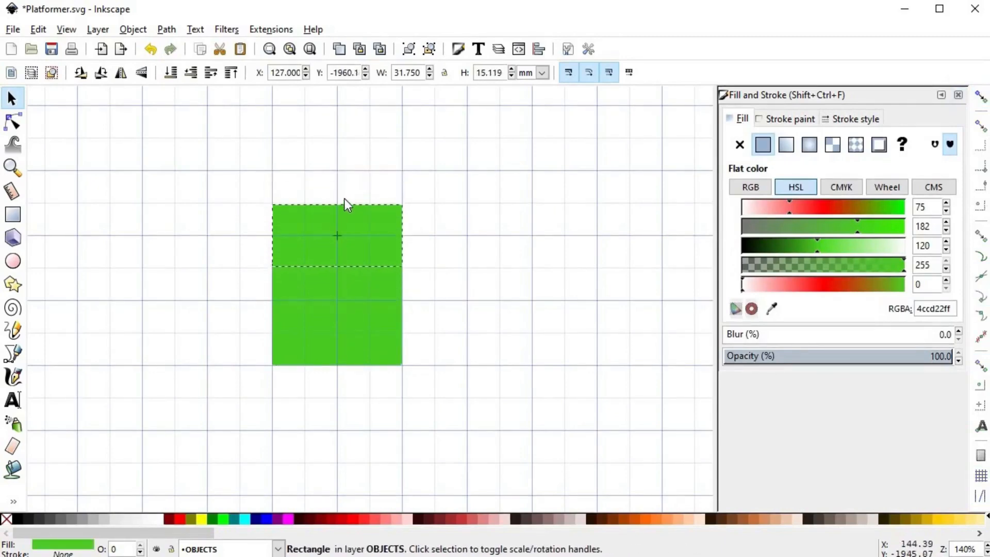
left_click_drag(347, 236, 339, 178)
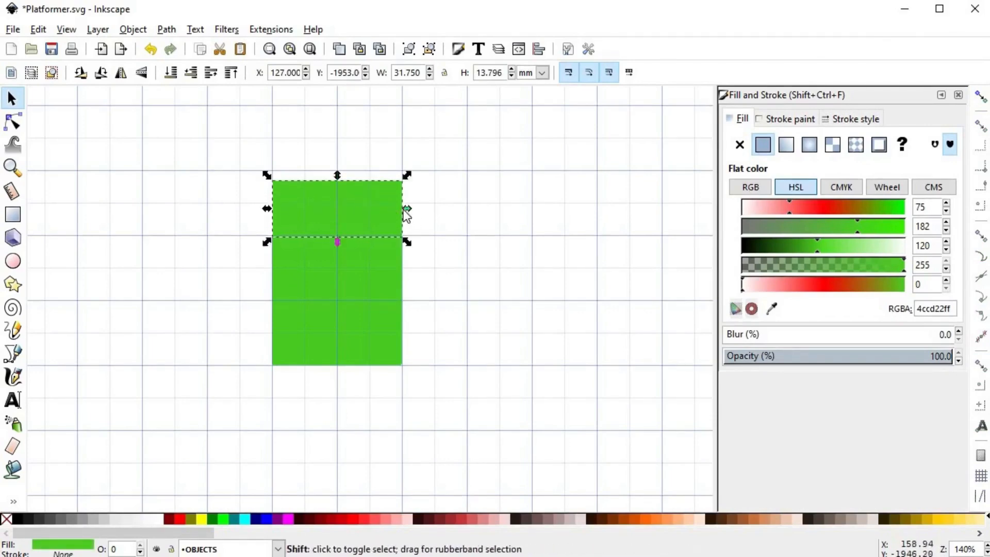
left_click_drag(403, 210, 414, 209)
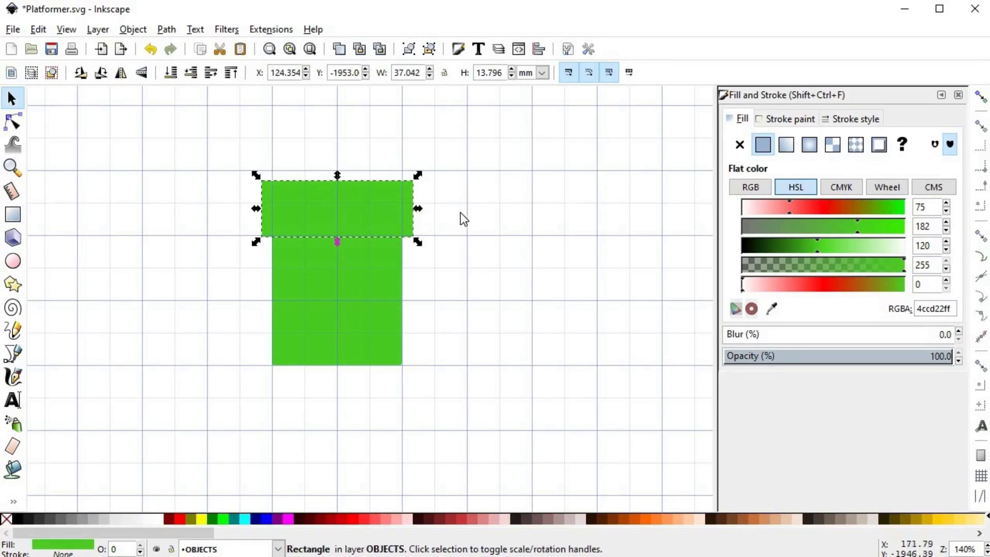
left_click(509, 262)
- Draw a closed thin rectangle about 3.4 mm high with the Pen tool directly beneath the cap, extending past both sides of the body
key("space")
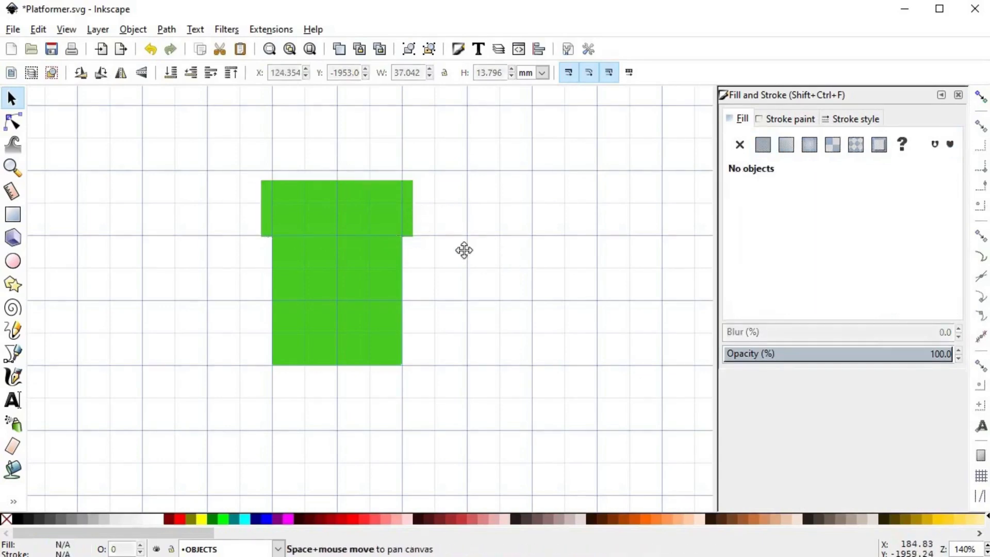
left_click_drag(399, 243, 356, 240)
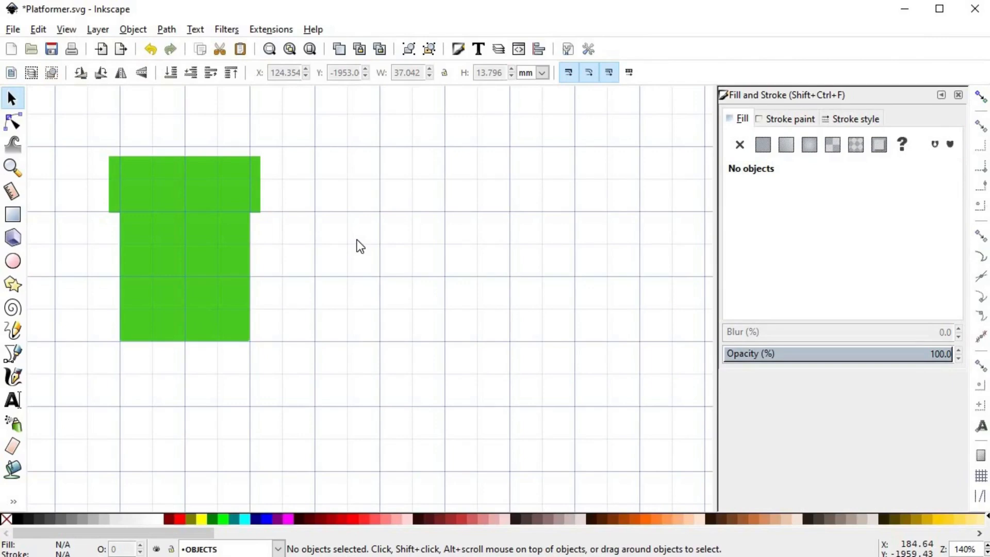
left_click_drag(360, 247, 570, 272)
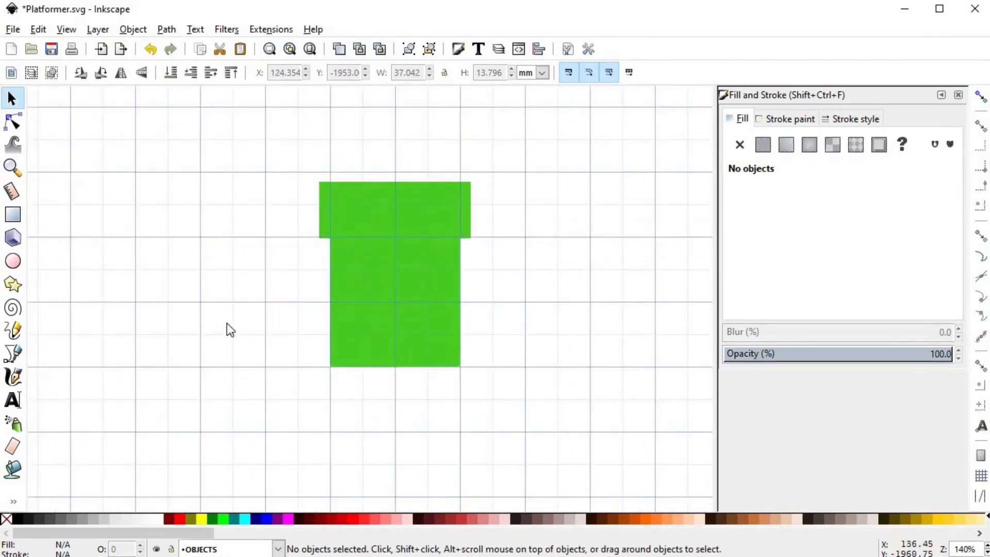
left_click(14, 355)
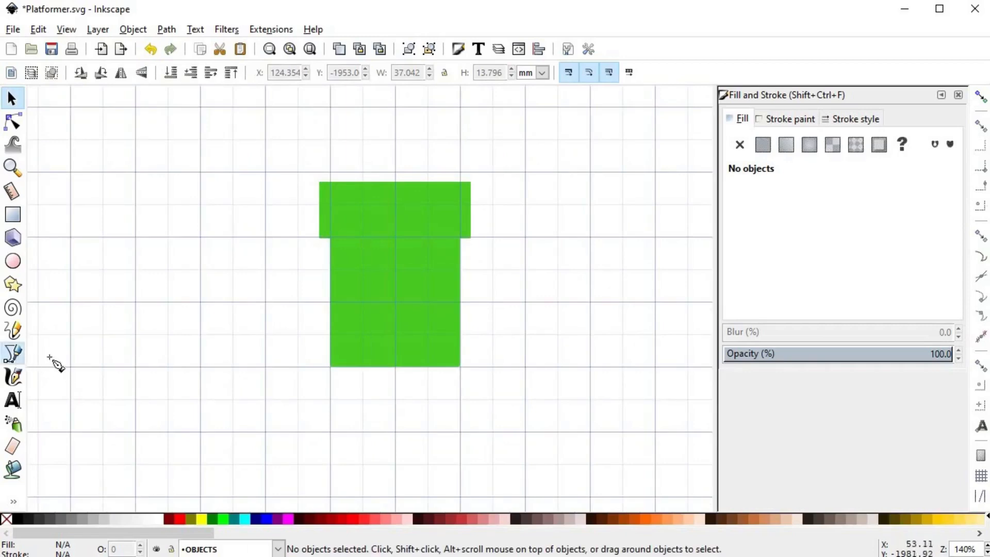
left_click(305, 237)
left_click(486, 239)
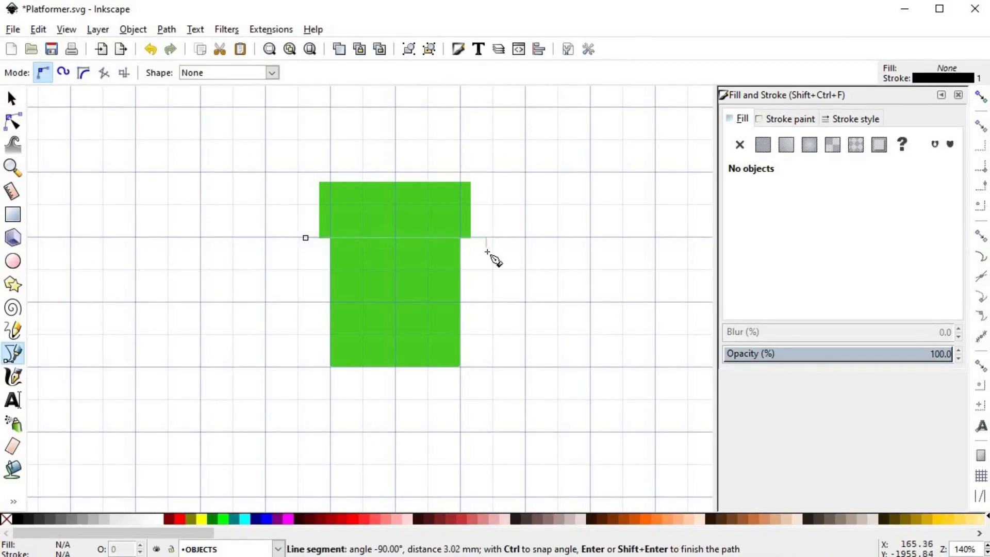
left_click(486, 251)
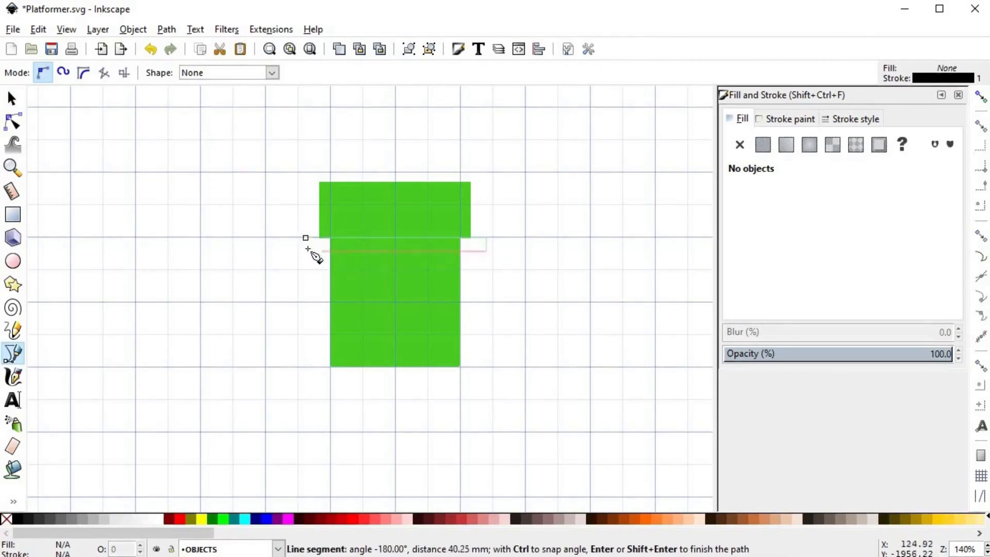
left_click(304, 251)
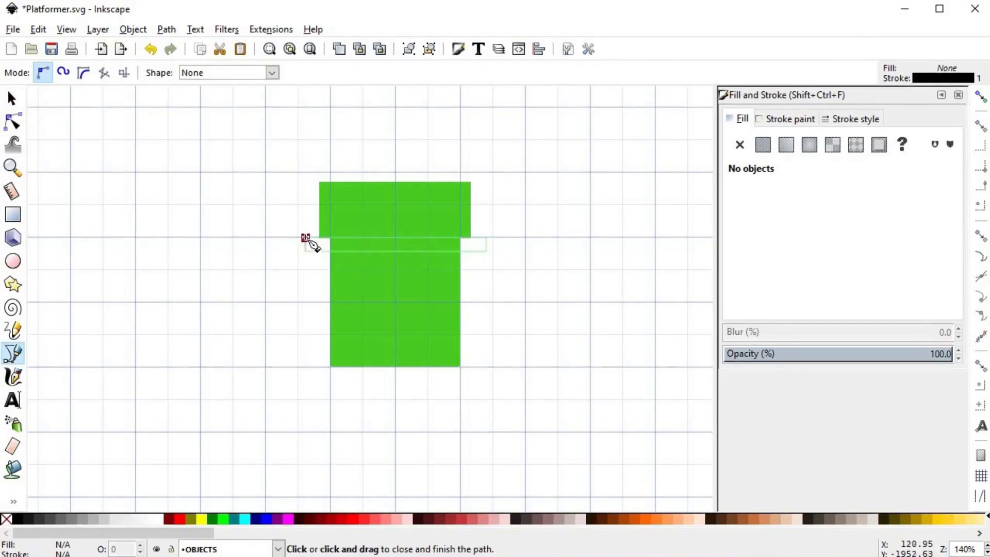
left_click(306, 238)
- Intersect the thin rectangle with a copy of the pipe body so the strip matches the body's width
key("s")
left_click(437, 289)
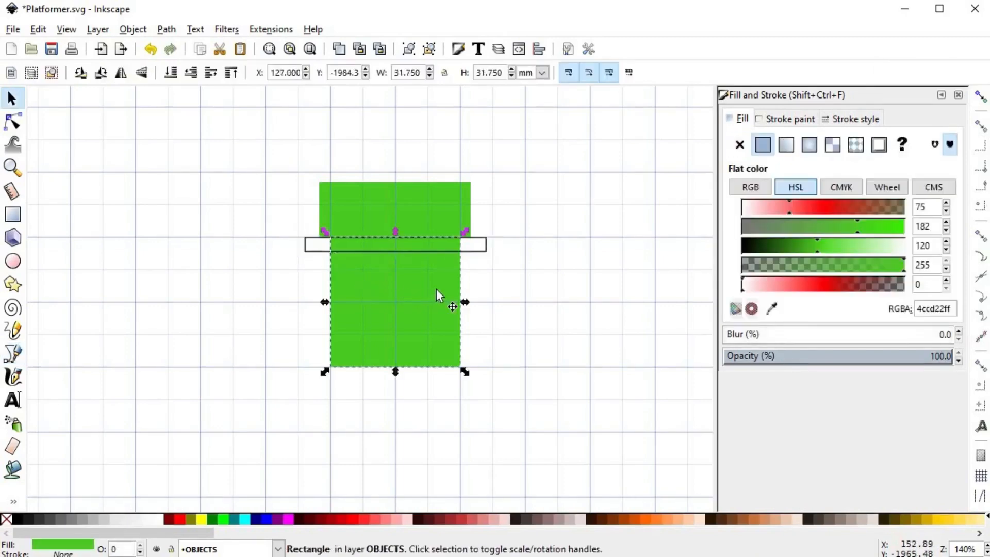
left_click(482, 250, "shift")
key("ctrl+asterisk")
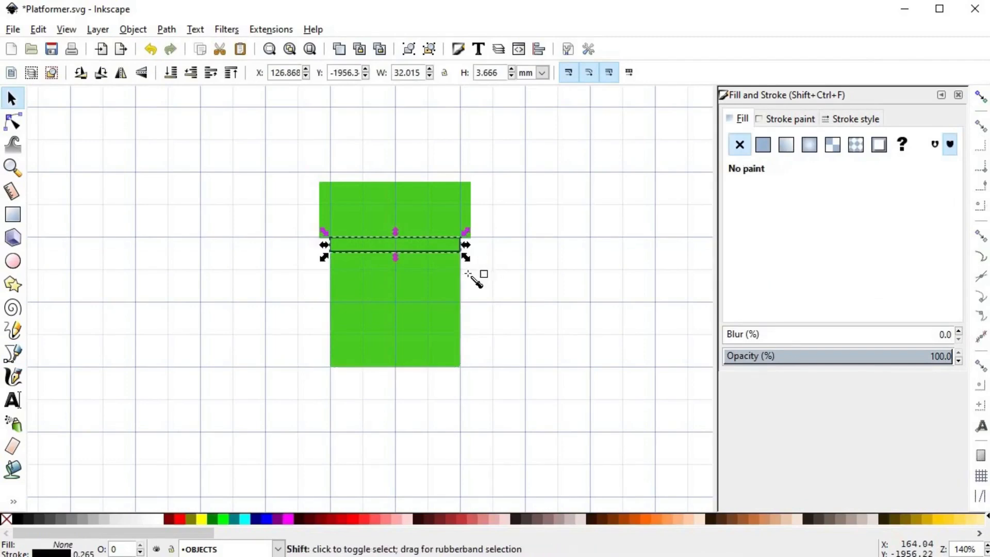
- Fill the strip with the green picked from the pipe body, darken it to lightness 79 and remove its stroke
key("d")
left_click(449, 283)
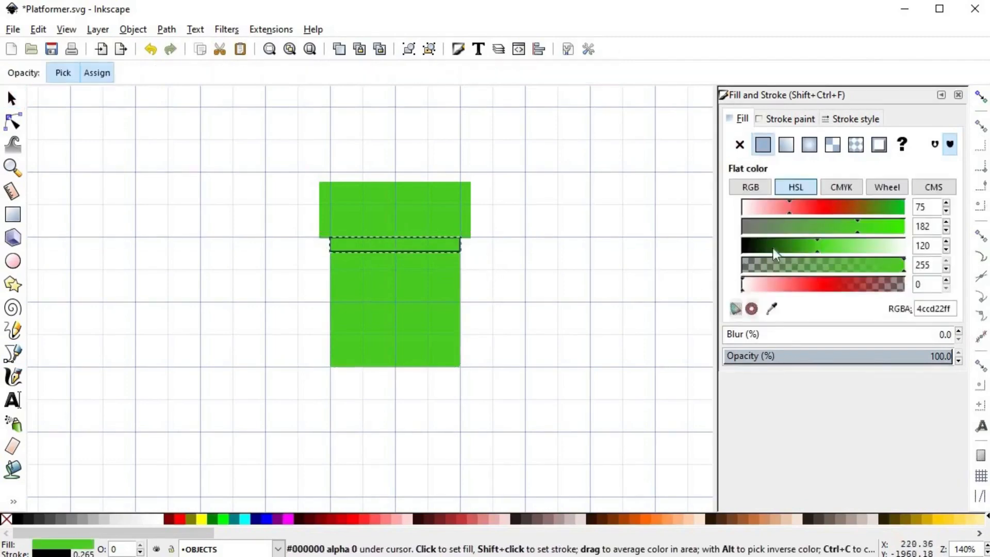
left_click(800, 246)
left_click_drag(800, 248, 793, 249)
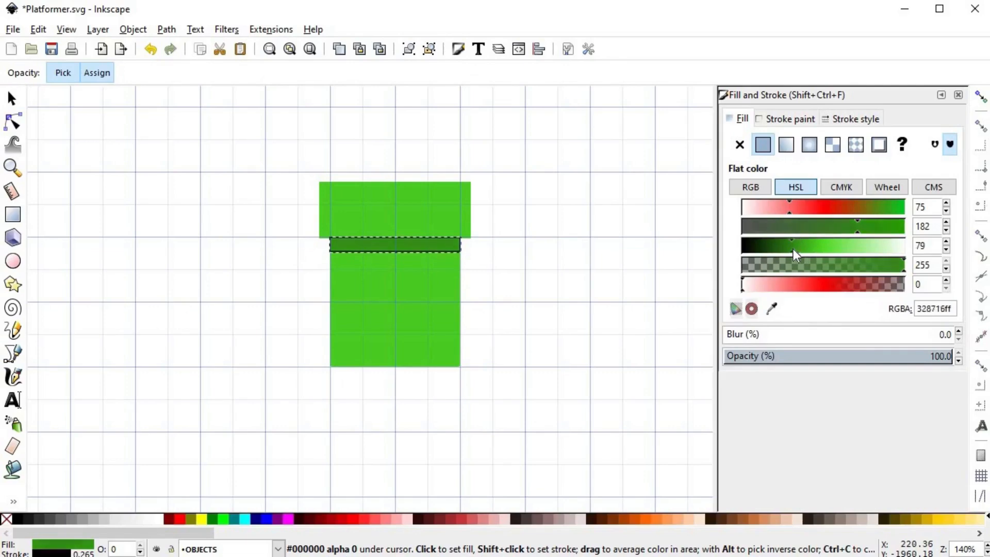
left_click(8, 518, "shift")
key("s")
left_click(513, 293)
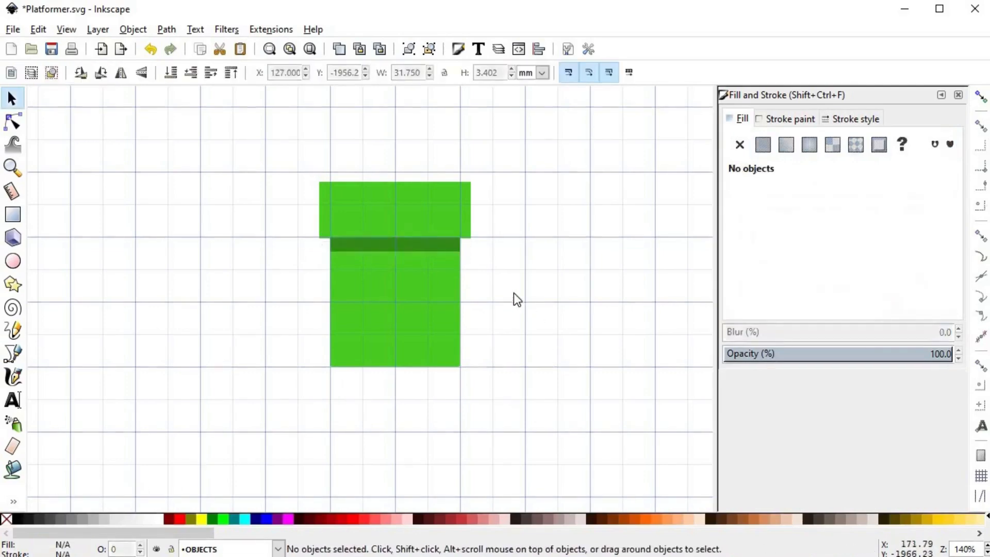
- Draw a tall, narrow four-sided path with the Pen tool over the body's right edge, from beneath the cap to below the body
key("b")
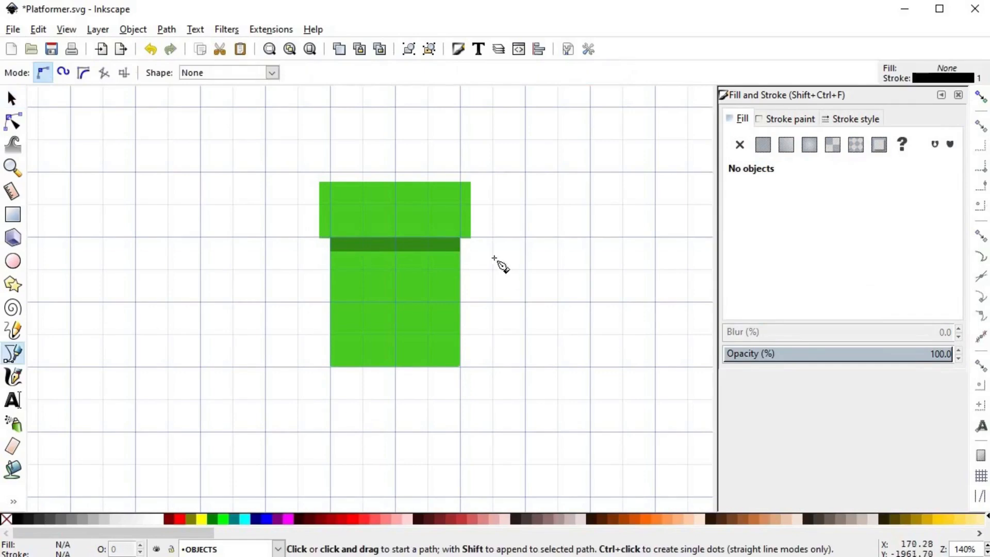
left_click(451, 379)
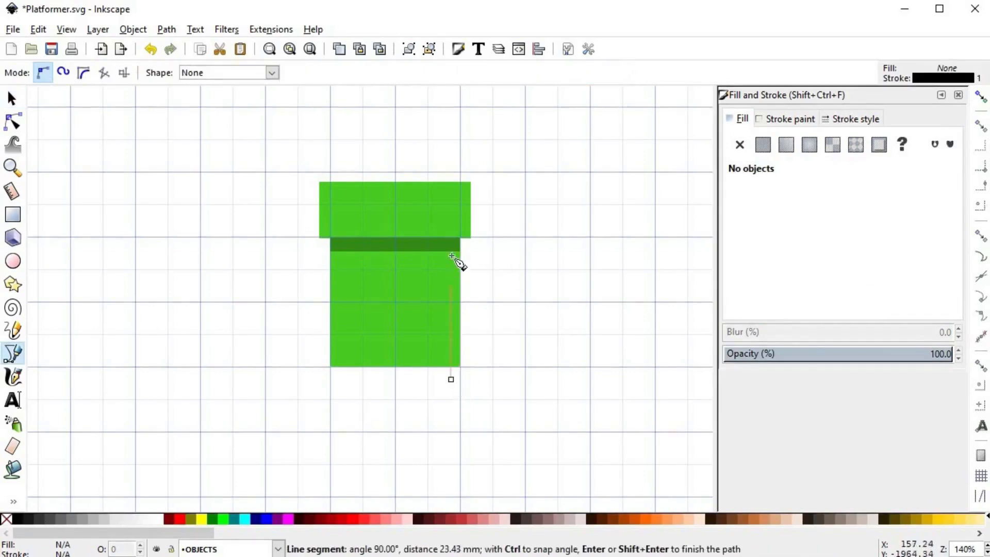
left_click(460, 242)
left_click(473, 247)
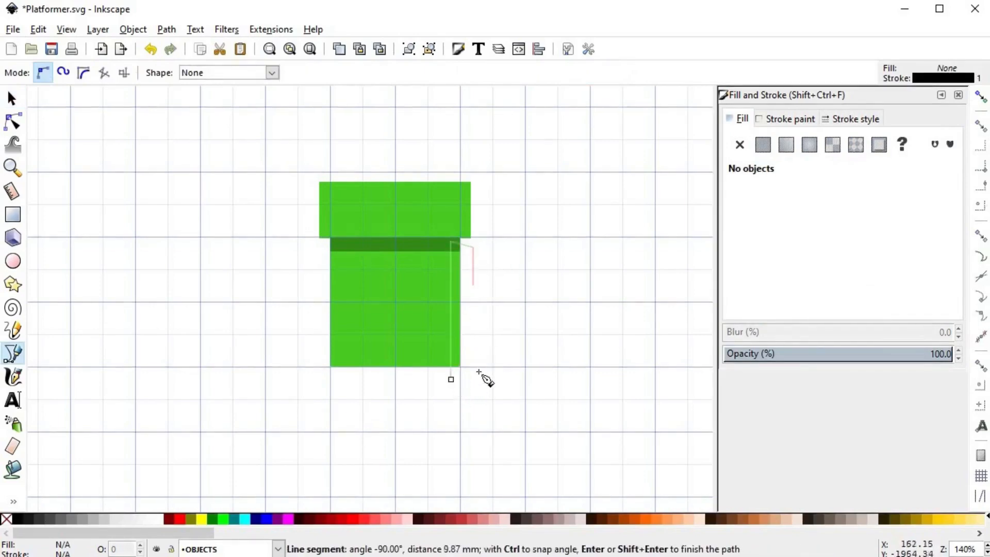
left_click(473, 380)
left_click(451, 379)
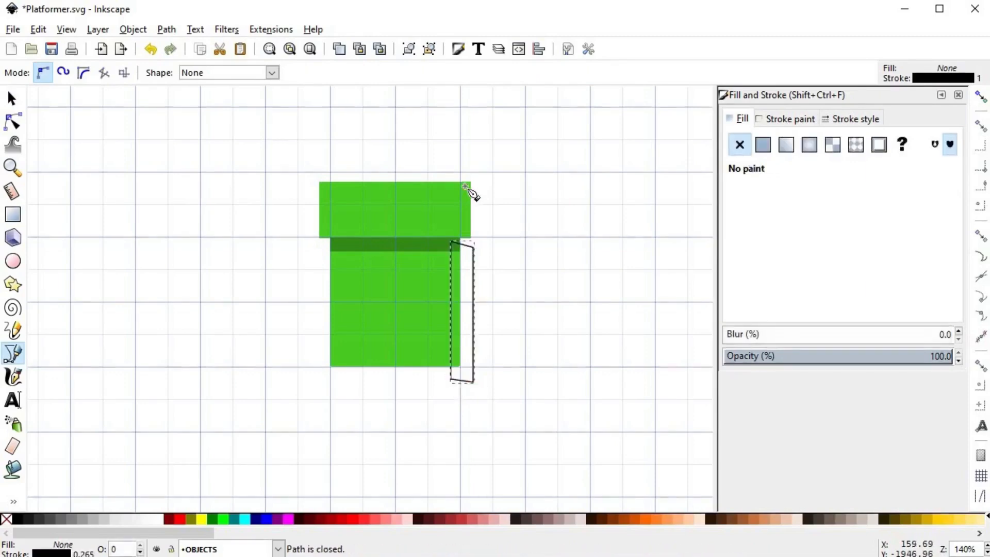
- Draw a closed four-sided path with the Pen tool over the cap's right end, extending beyond its top, side and lower edges
left_click(462, 175)
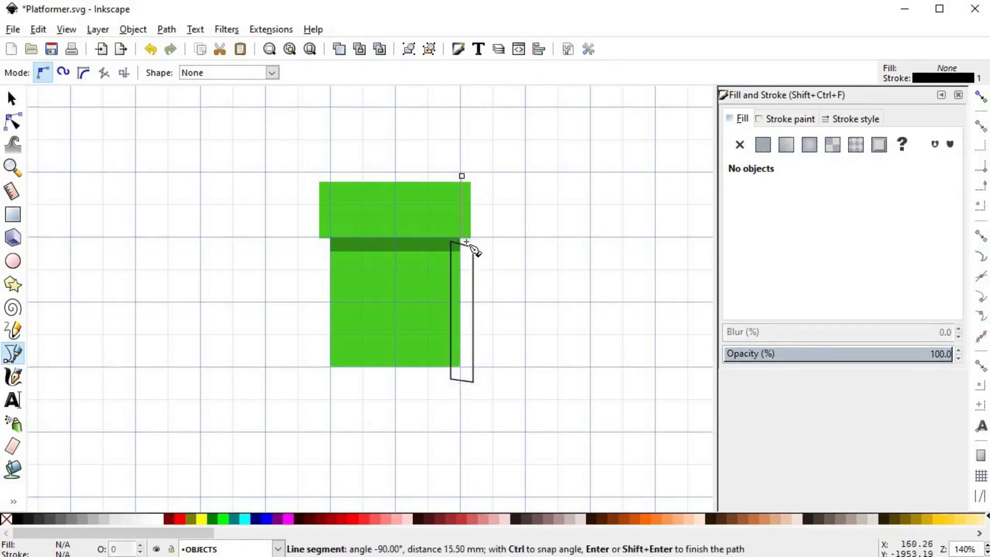
left_click(486, 240)
left_click(486, 172)
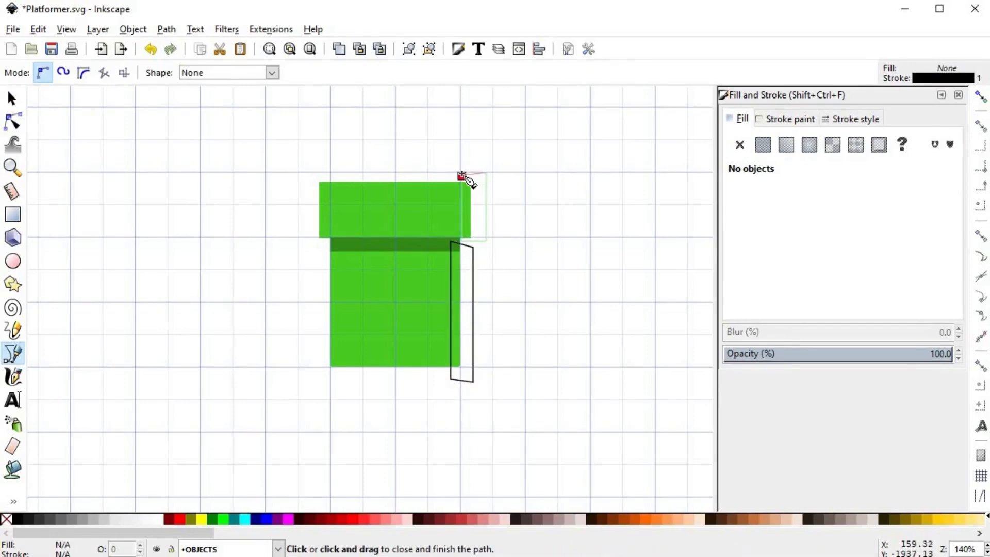
left_click(462, 176)
- Intersect the tall side path with a copy of the pipe body to trim it to the body's right edge
scroll(452, 247, "up", 1)
key("n")
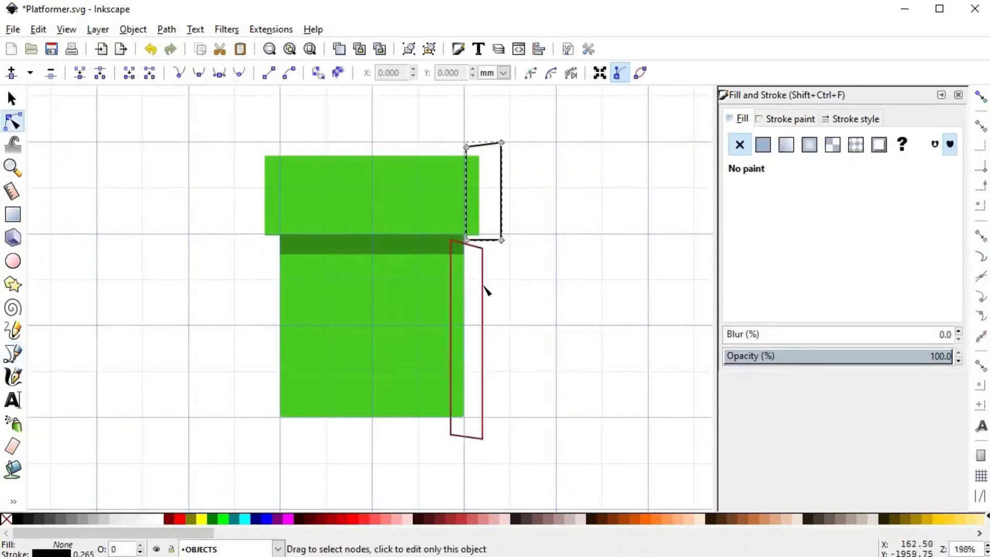
left_click(483, 293)
key("s")
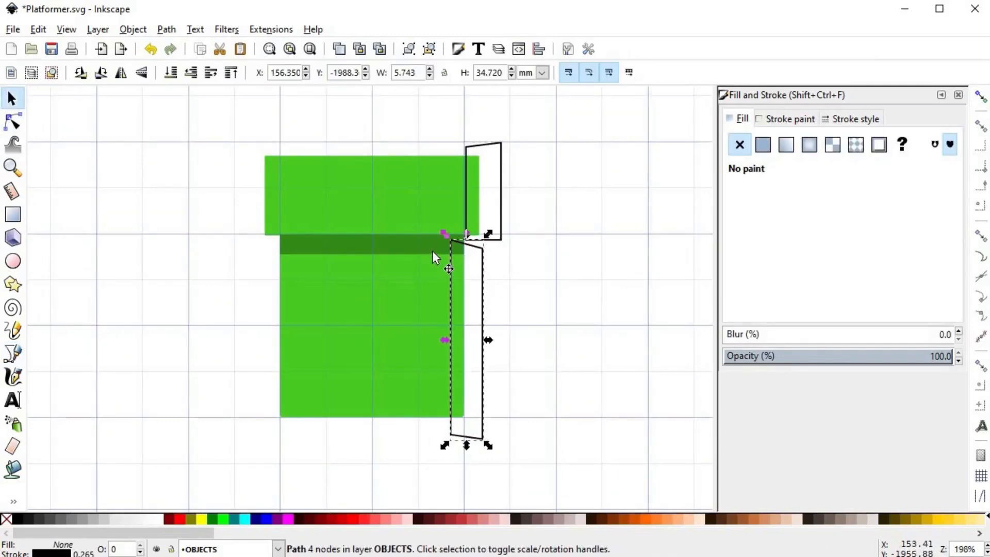
left_click(461, 307)
left_click(480, 296, "shift")
key("ctrl+asterisk")
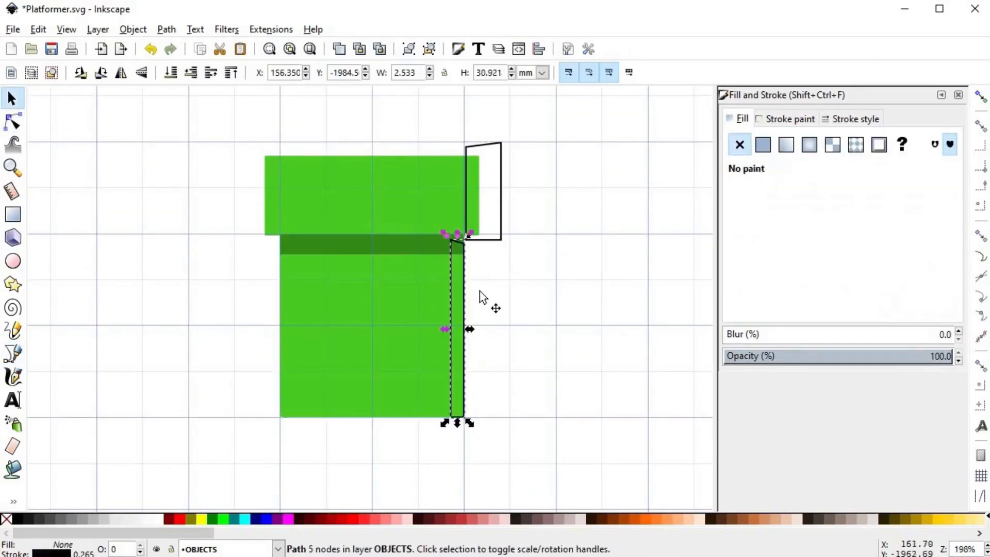
- Intersect the path at the cap's right end with a copy of the cap to trim it to the cap's edges
left_click(447, 215)
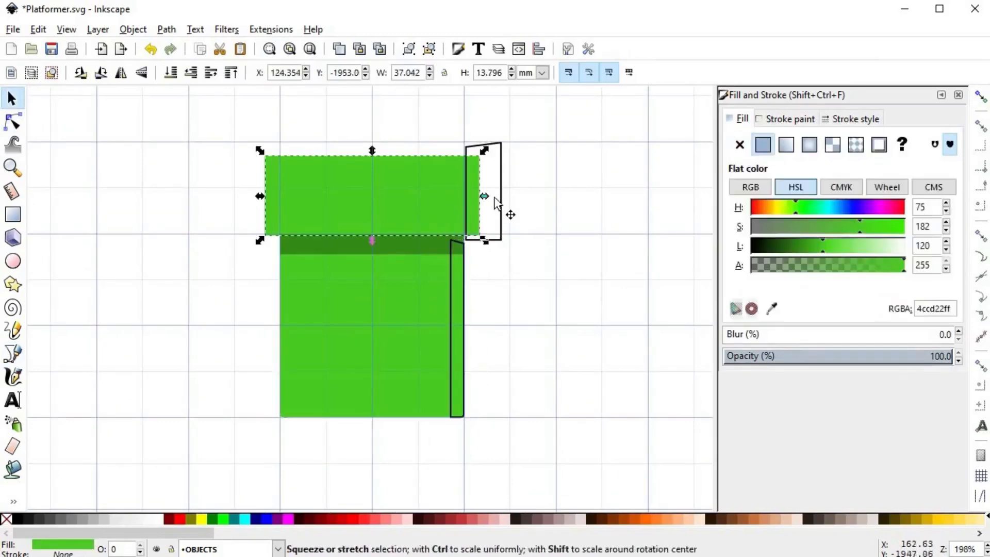
left_click(503, 202, "shift")
key("ctrl+asterisk")
left_click(526, 253)
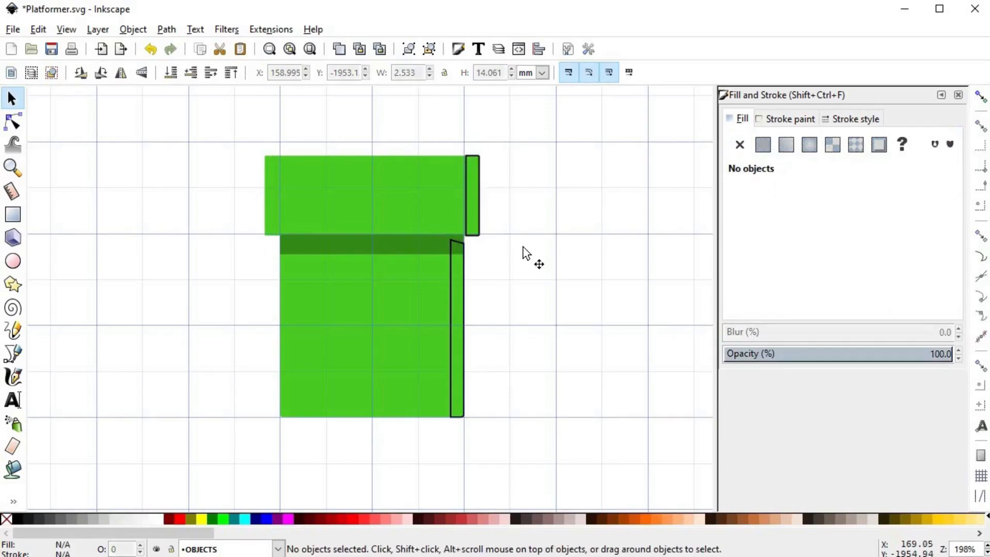
- Apply the dark green shadow strip's style to the outlined paths at the cap's right end and the body's right edge
left_click(408, 245)
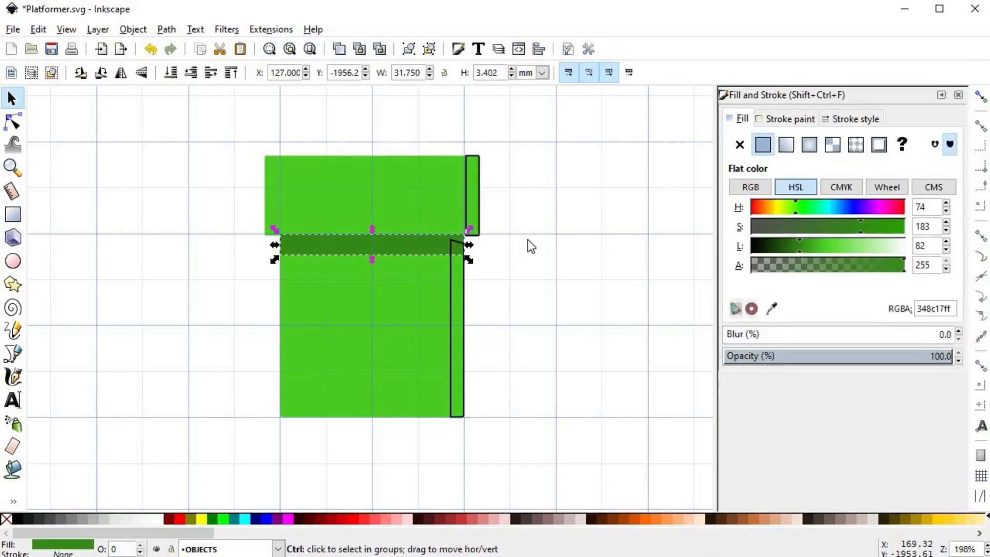
left_click(473, 187)
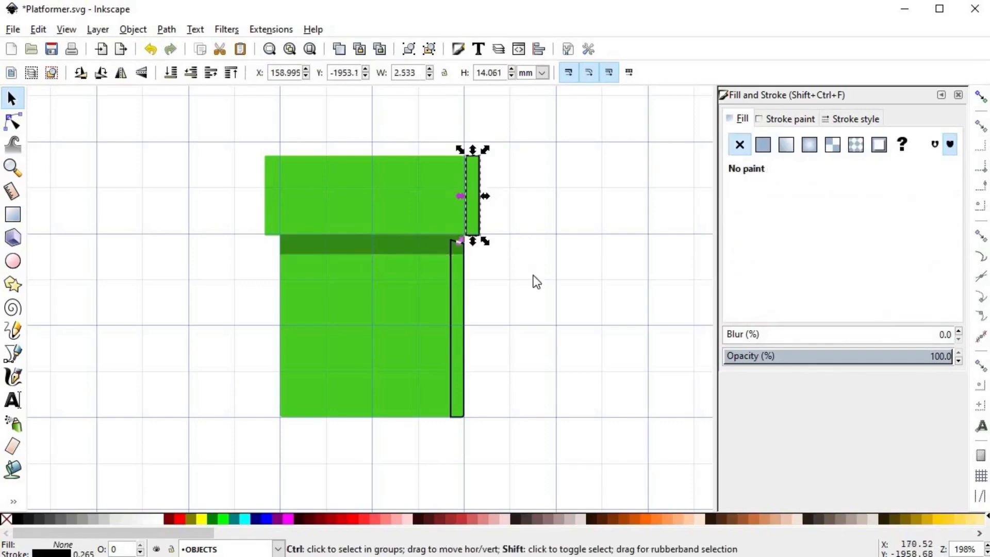
key("ctrl+shift+v")
left_click(460, 279)
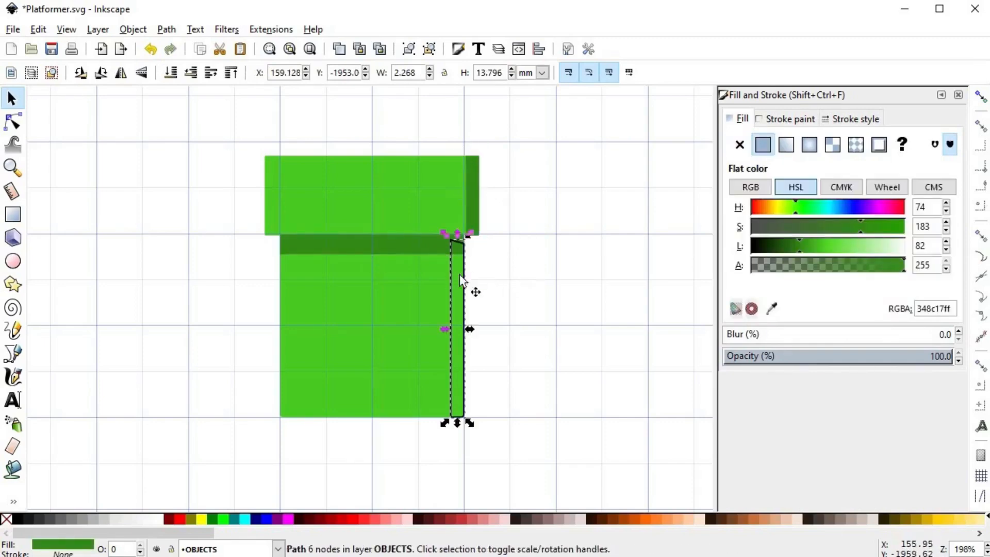
left_click(460, 279, "alt")
key("ctrl+shift+v")
left_click(515, 283)
scroll(514, 304, "down", 1)
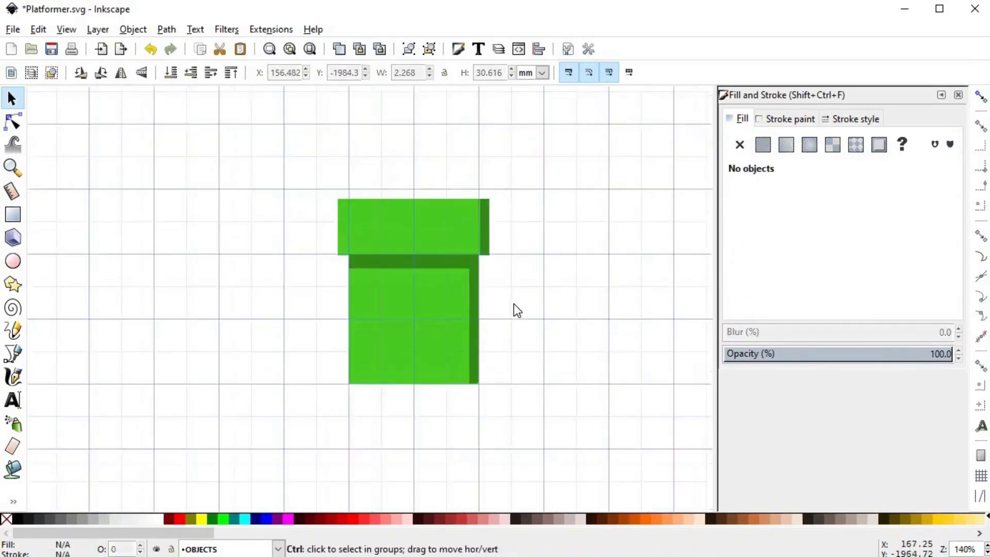
scroll(513, 304, "down", 1)
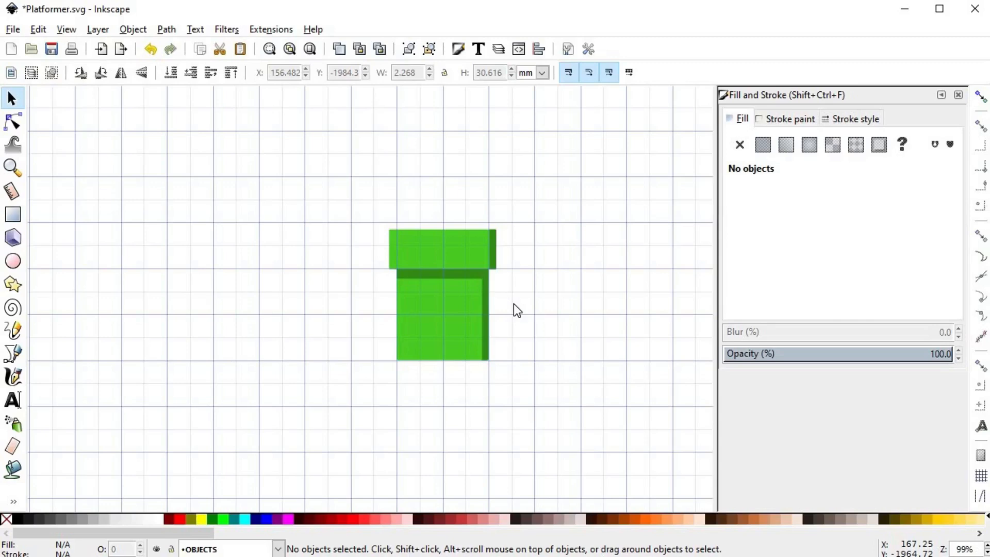
- Draw a closed four-sided path with the Pen tool over the cap's top edge, extending beyond both ends and above it
key("b")
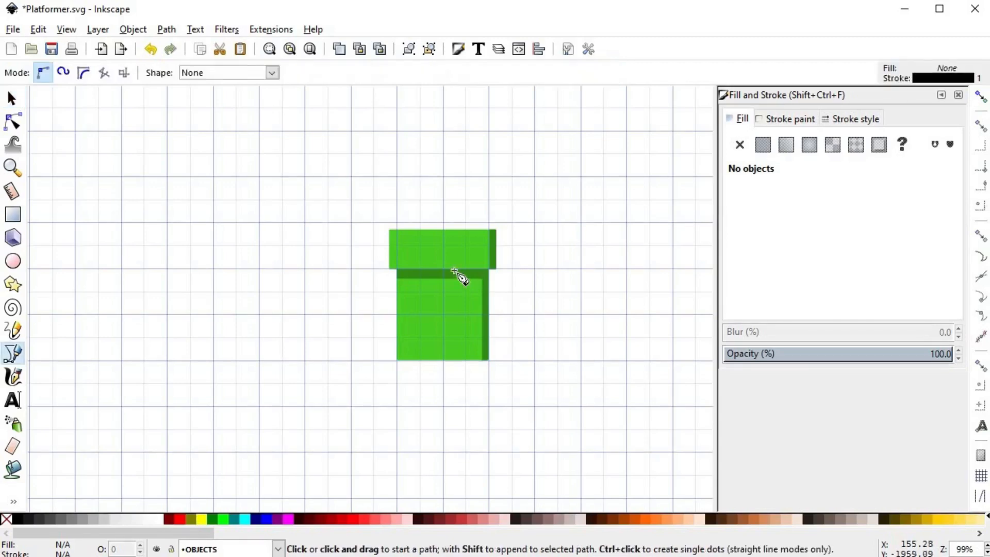
scroll(456, 272, "up", 2)
left_click(317, 197)
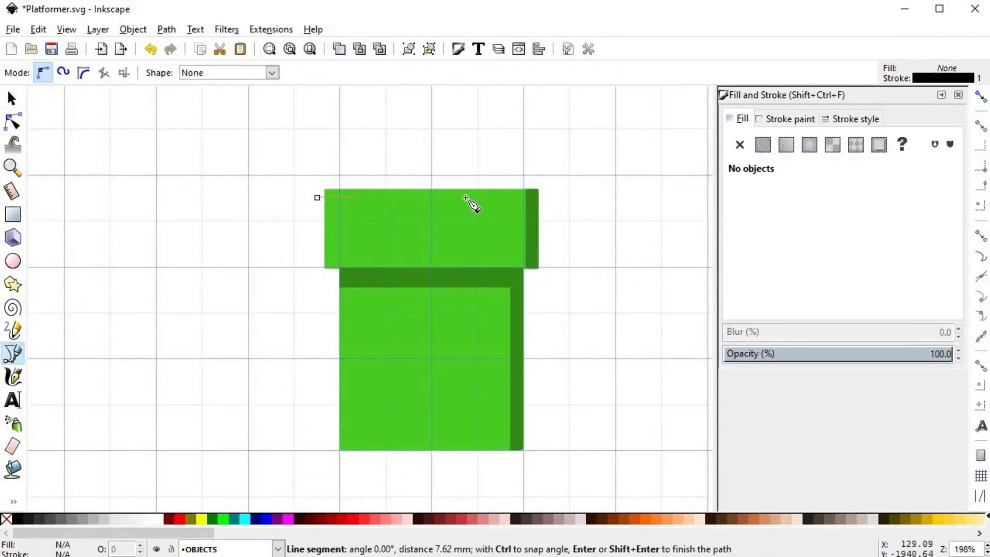
left_click(554, 197)
left_click(546, 164)
left_click(293, 164)
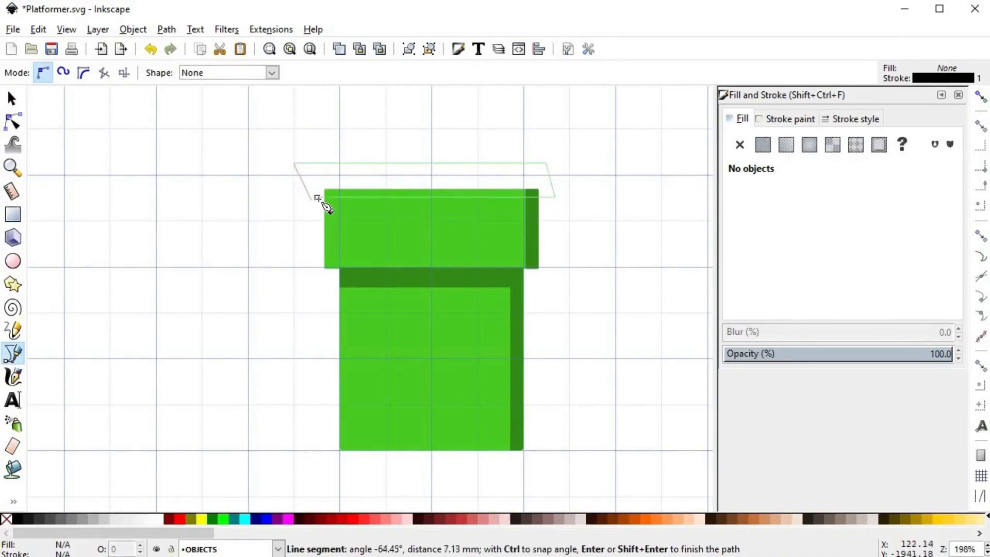
left_click(317, 198)
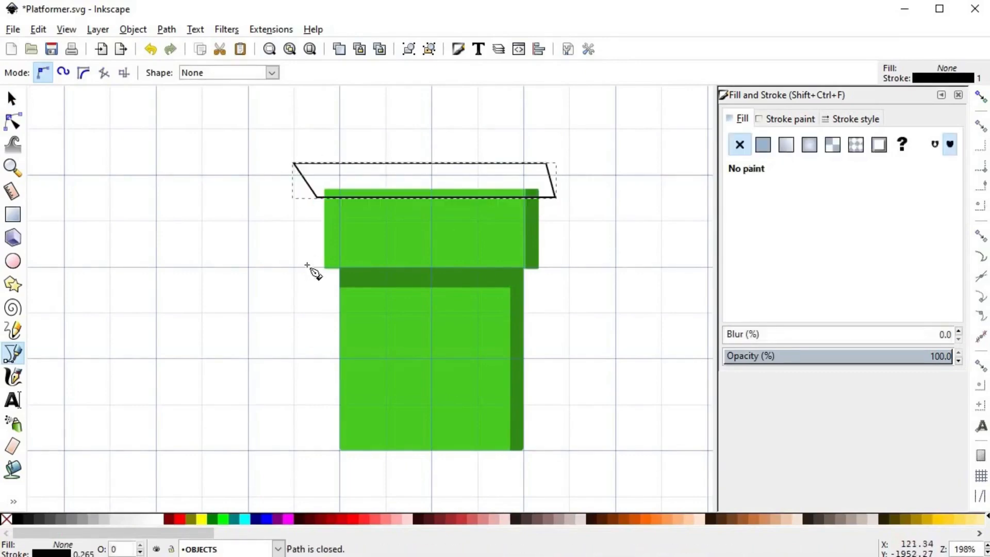
- Intersect the path over the cap's top edge with a copy of the cap to trim it to a thin strip
key("s")
left_click(498, 210)
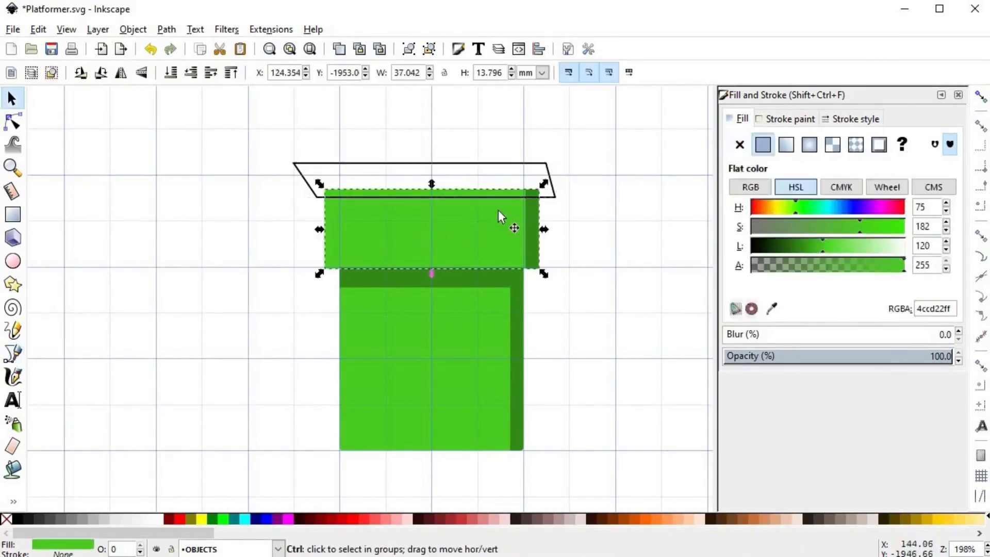
left_click(521, 169, "shift")
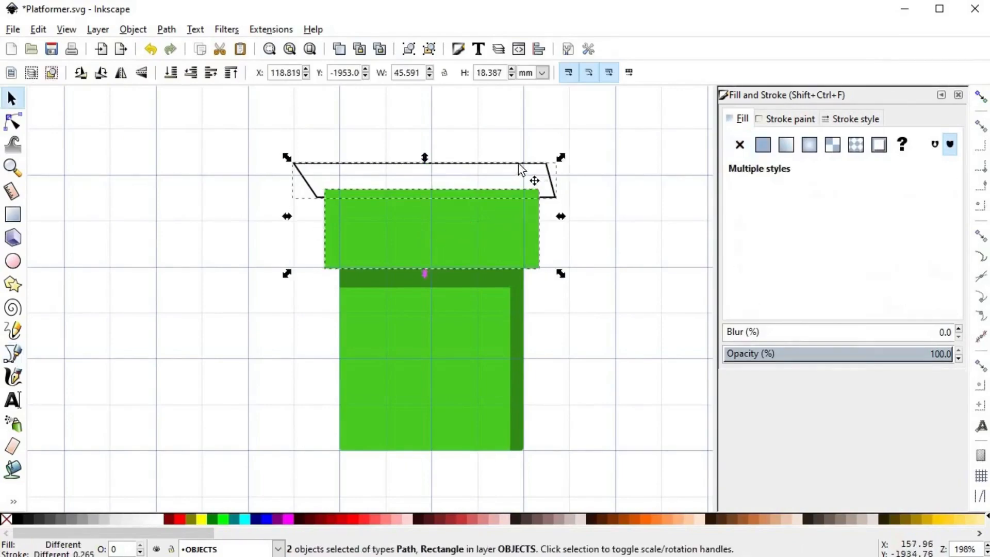
- Fill the cap's top strip with the cap's green lightened to a lightness of 184, and remove its outline
key("d")
left_click(488, 233)
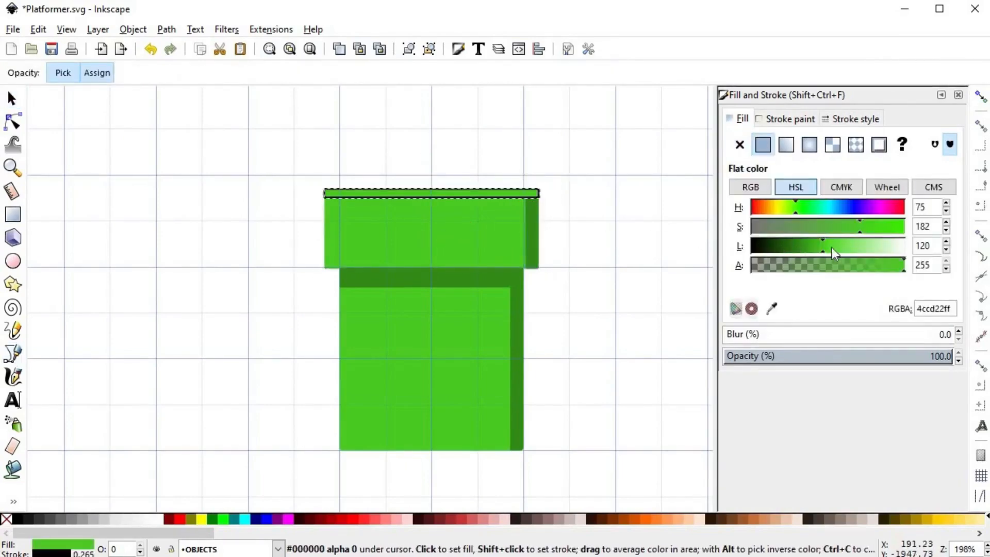
left_click_drag(851, 242, 864, 246)
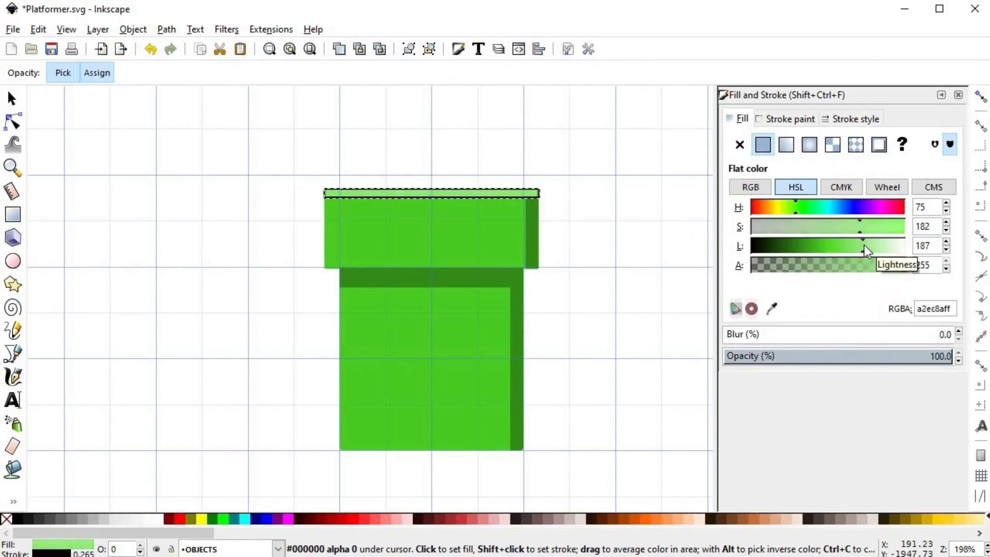
key("Escape")
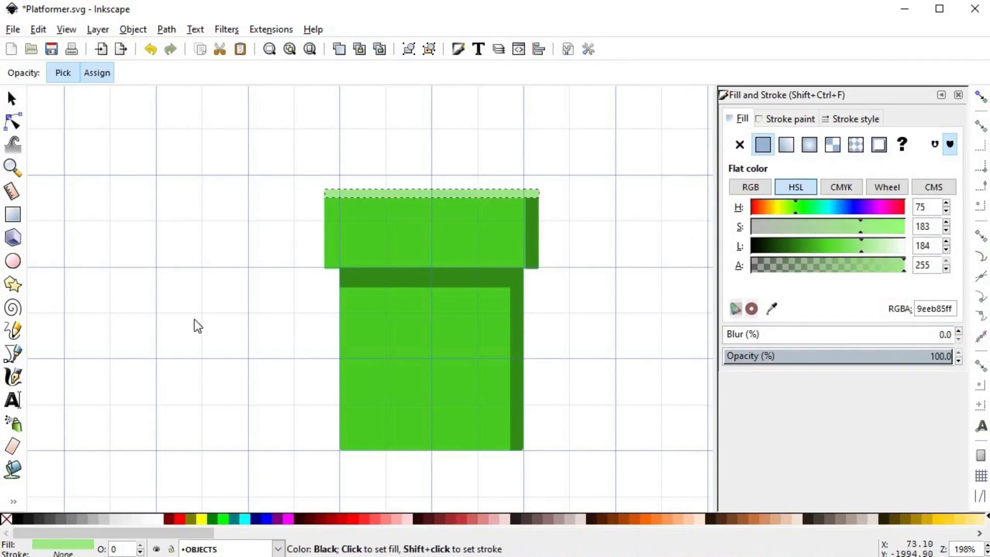
key("s")
scroll(469, 251, "down", 3)
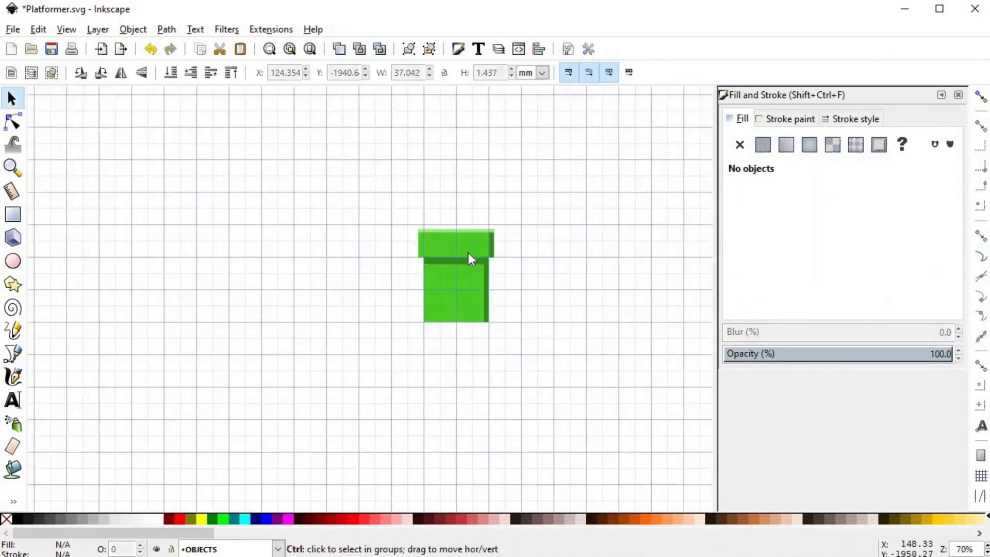
scroll(525, 264, "up", 3)
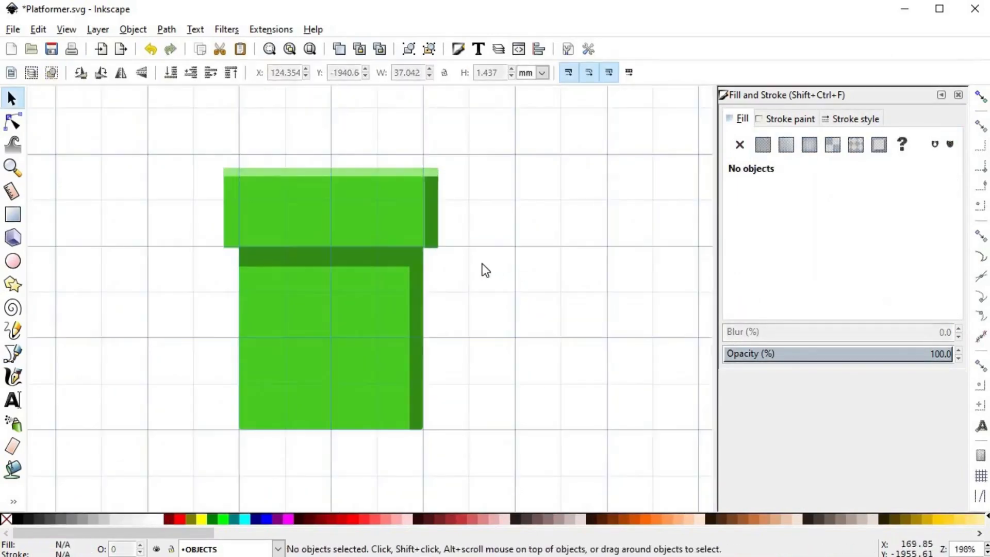
key("space")
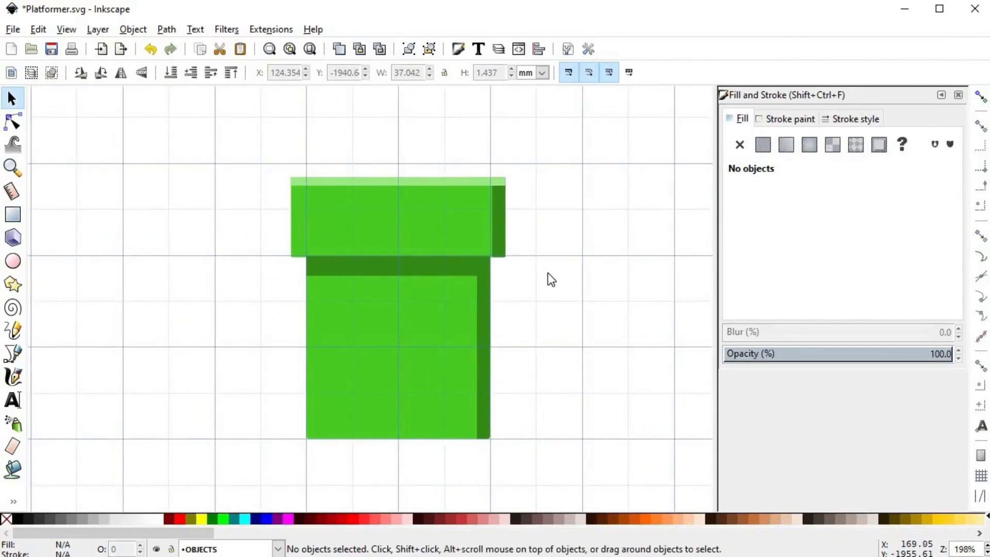
- Draw a tall four-sided path about 5 mm wide with the Pen tool on the body's left half, reaching below the body
key("b")
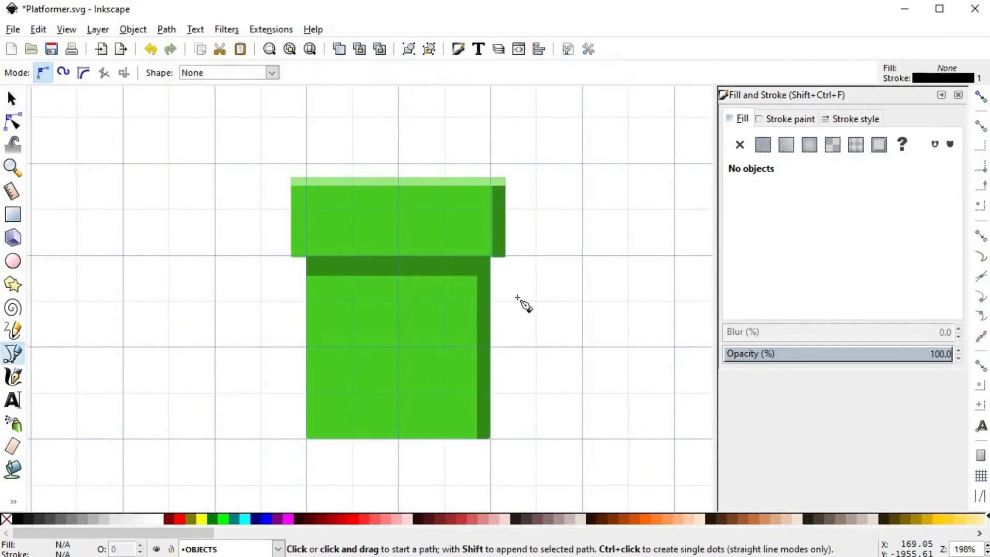
left_click(376, 448)
left_click(376, 262)
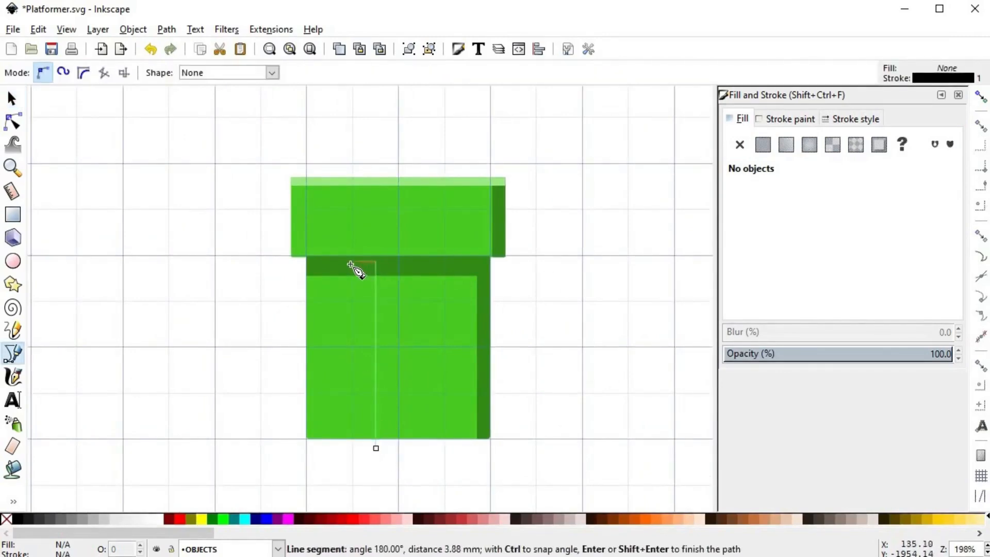
left_click(348, 262)
left_click(349, 451)
left_click(376, 448)
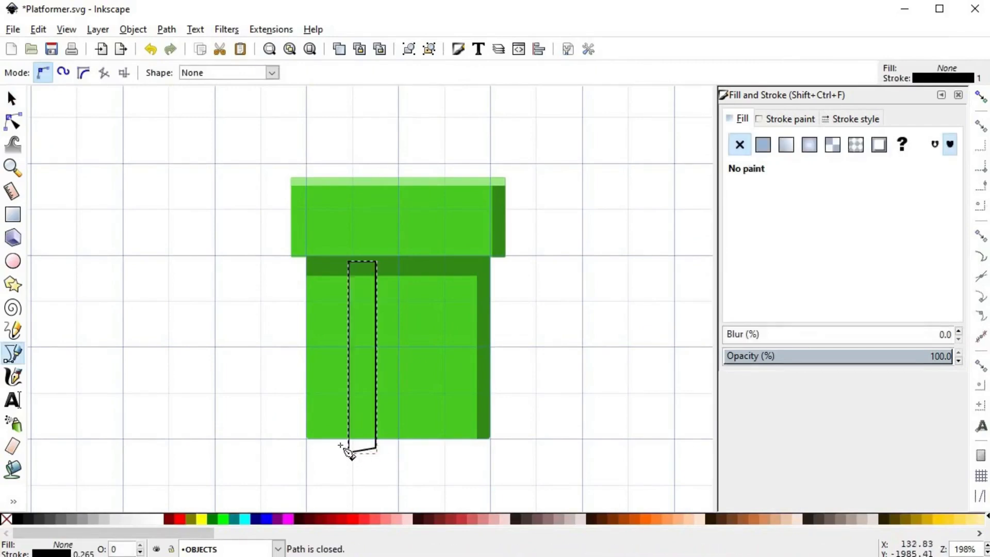
- Draw a narrower tall four-sided path about 2 mm wide with the Pen tool just left of the wider one
left_click(340, 445)
left_click(333, 266)
left_click(331, 455)
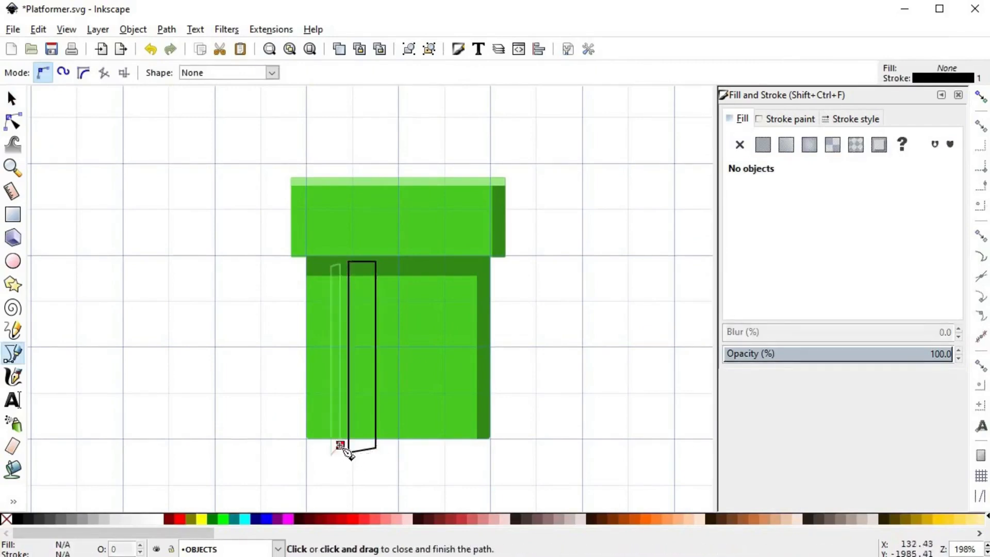
left_click(341, 444)
- Raise the top nodes of both tall paths so that they reach into the cap
key("s")
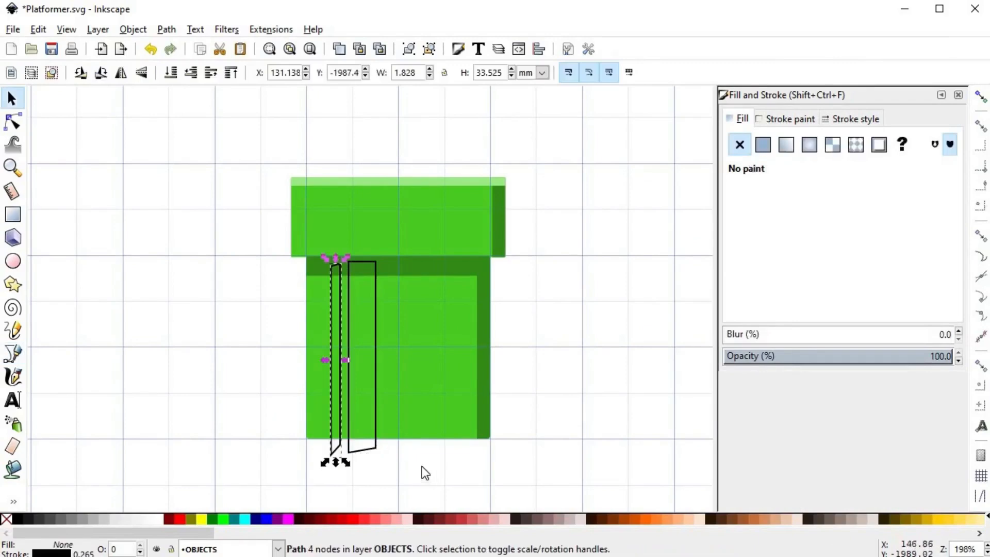
key("n")
left_click_drag(301, 243, 377, 242)
key("s")
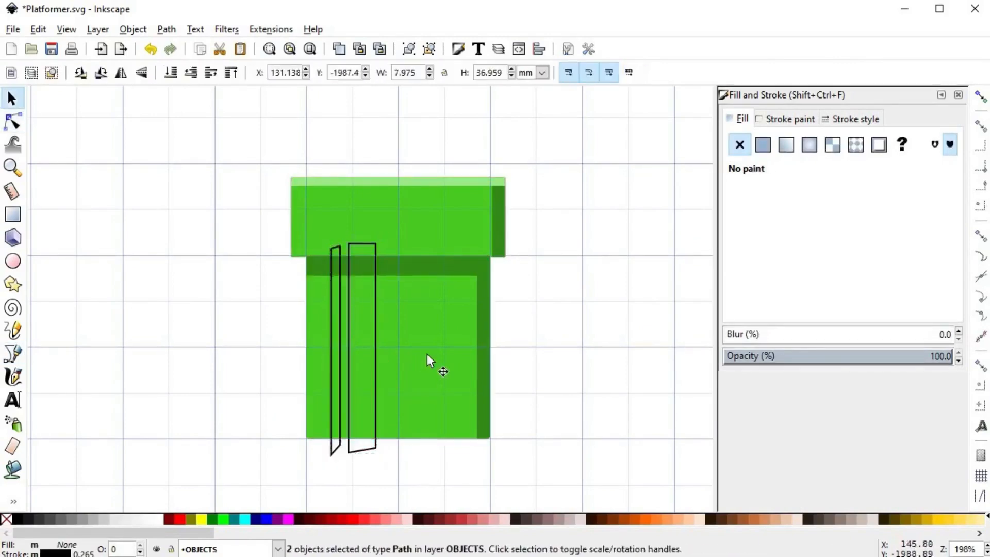
key("Escape")
left_click(401, 325)
key("ctrl+d")
left_click(358, 243, "shift")
key("ctrl+asterisk")
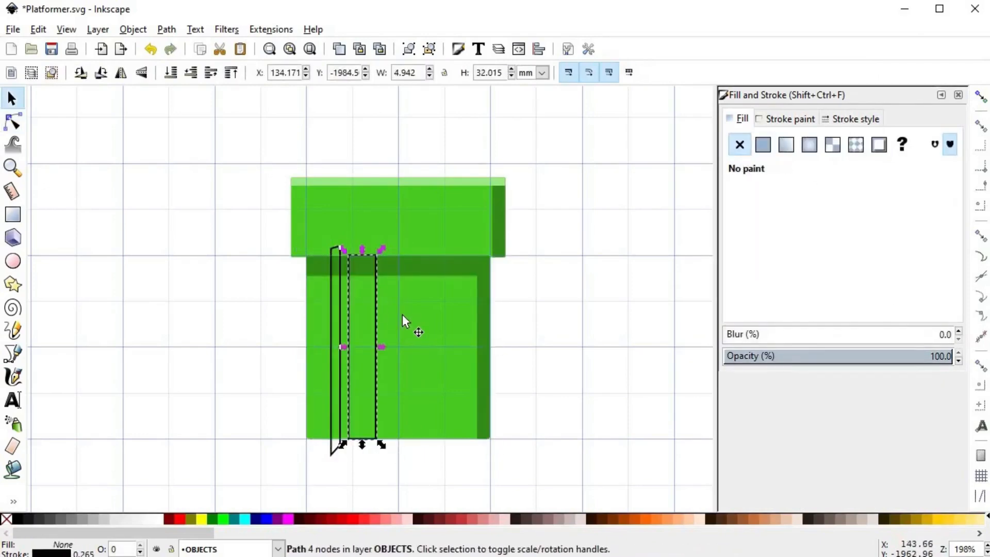
key("ctrl+z")
key("ctrl+z")
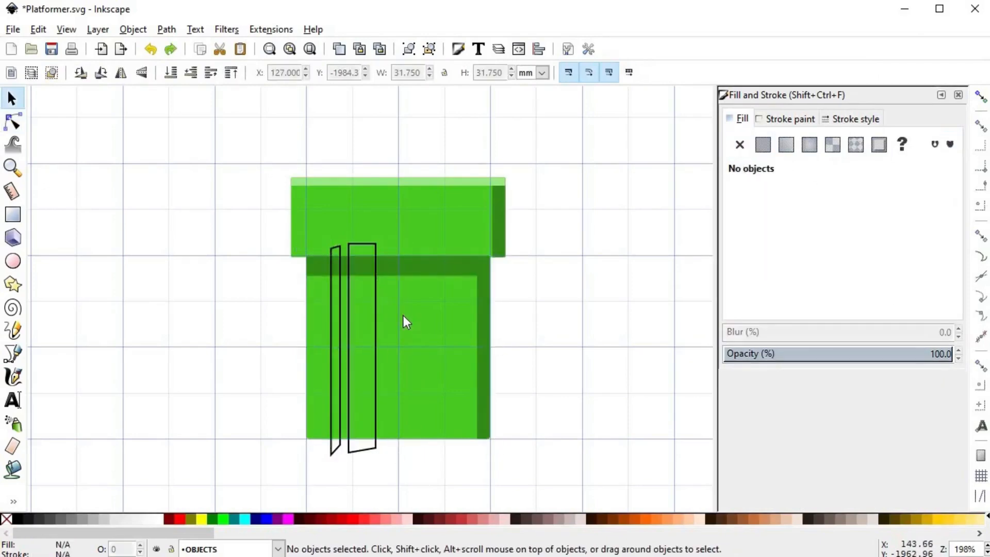
- Apply the cap's light green top strip style to both tall paths on the body
left_click(405, 183)
key("ctrl+c")
left_click(374, 302)
key("ctrl+shift+v")
left_click(337, 318)
key("ctrl+shift+v")
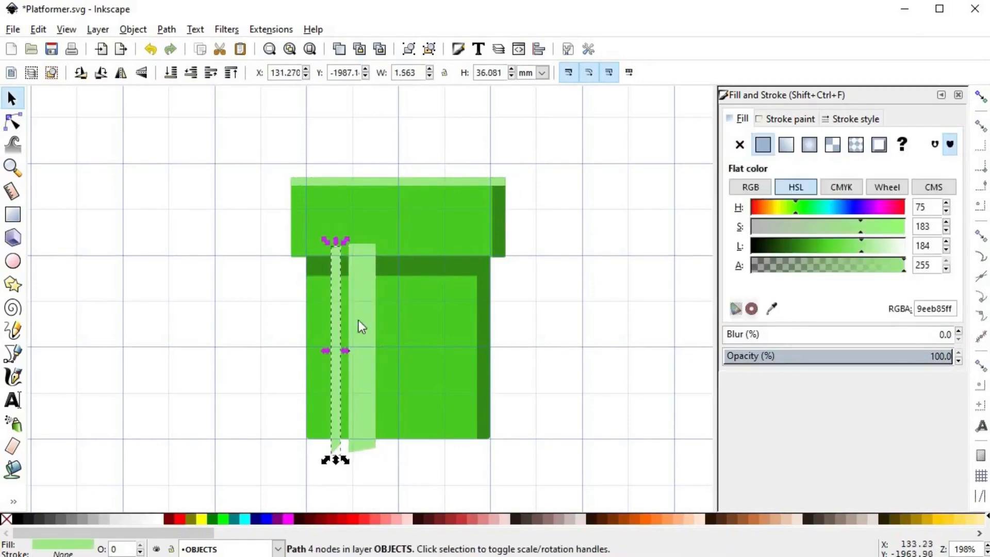
key("Escape")
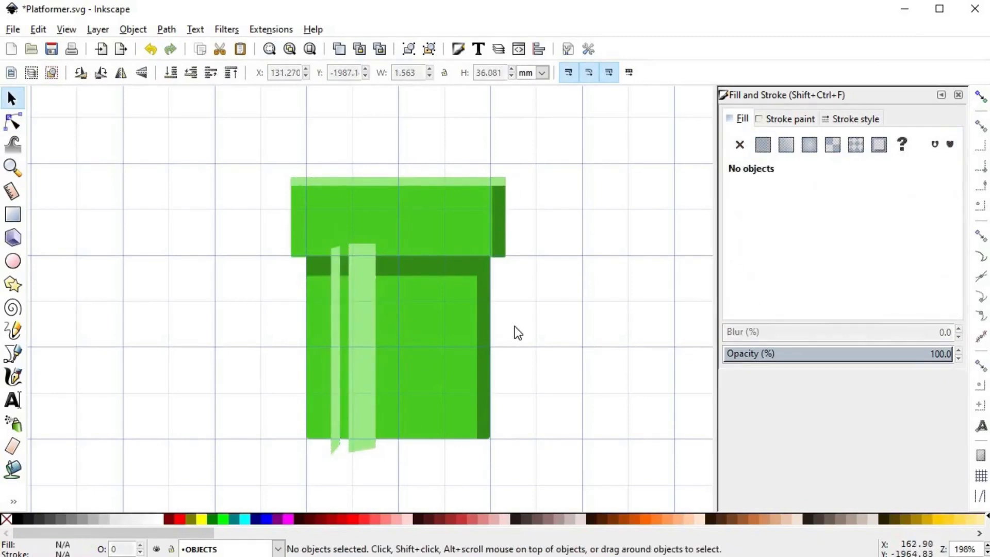
- Duplicate both light green strips and place the copies over the cap, shifted slightly left and extending above its top edge
left_click(363, 312)
left_click(338, 306, "shift")
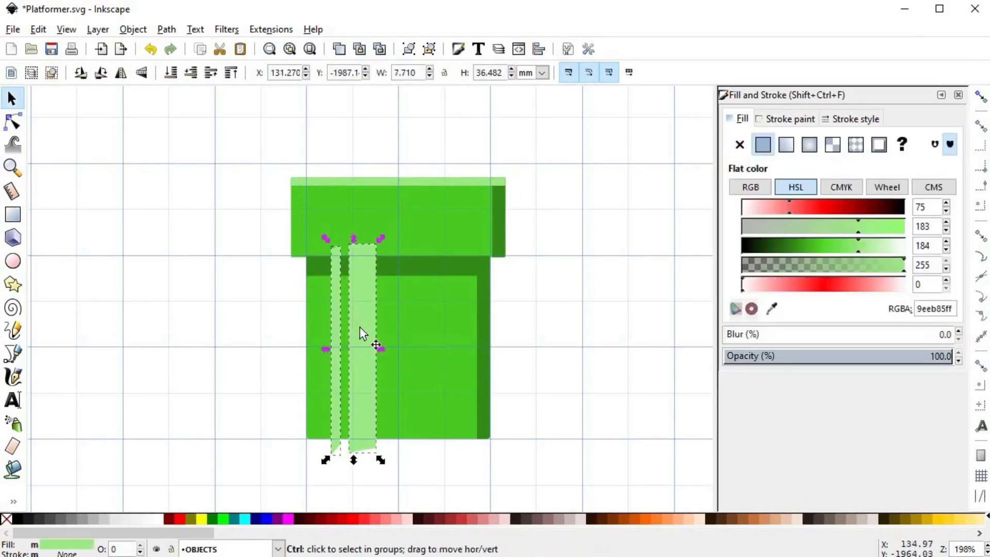
left_click_drag(368, 334, 352, 233)
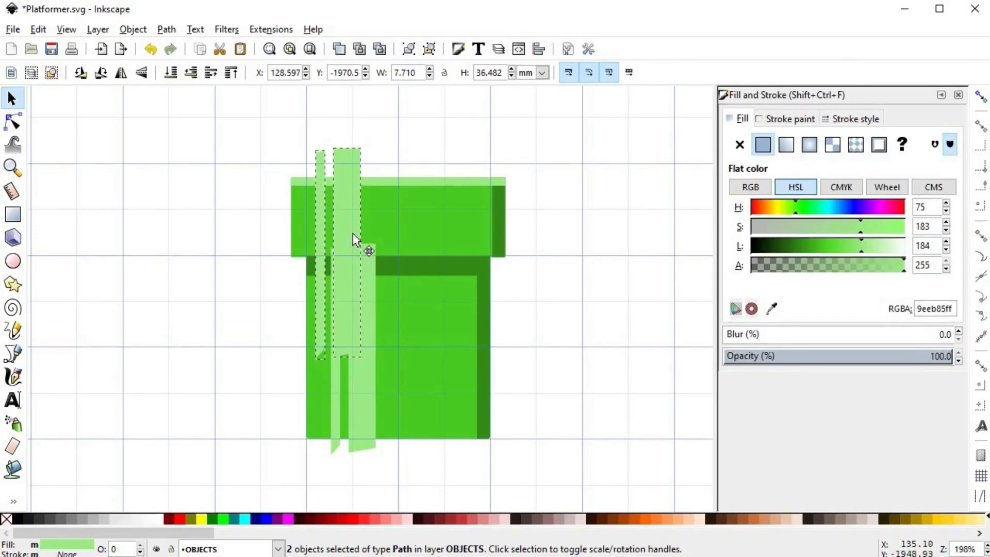
left_click_drag(353, 233, 352, 233)
- Intersect the wide and narrow lower light strips with copies of the pipe body to trim them to its edges
left_click(418, 327)
key("Home")
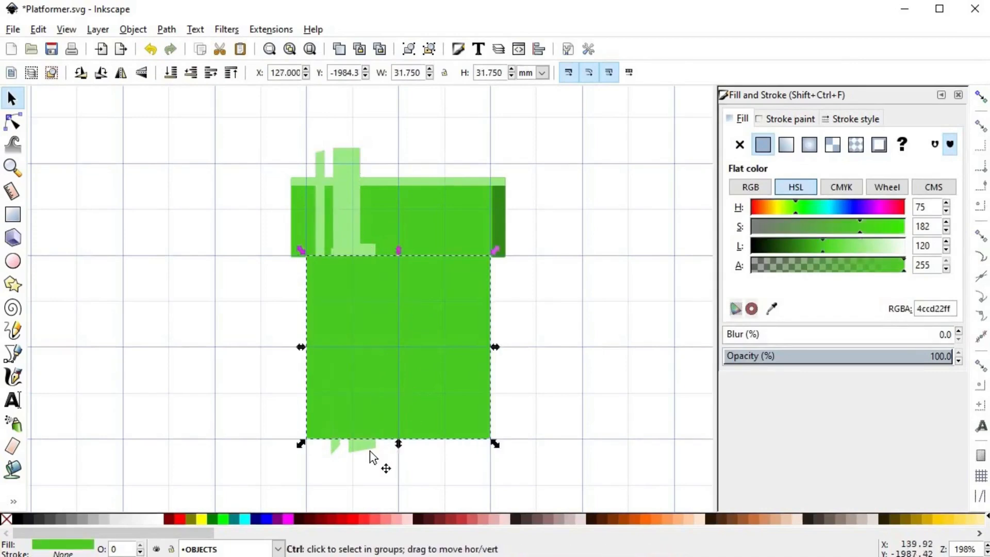
left_click(367, 451, "shift")
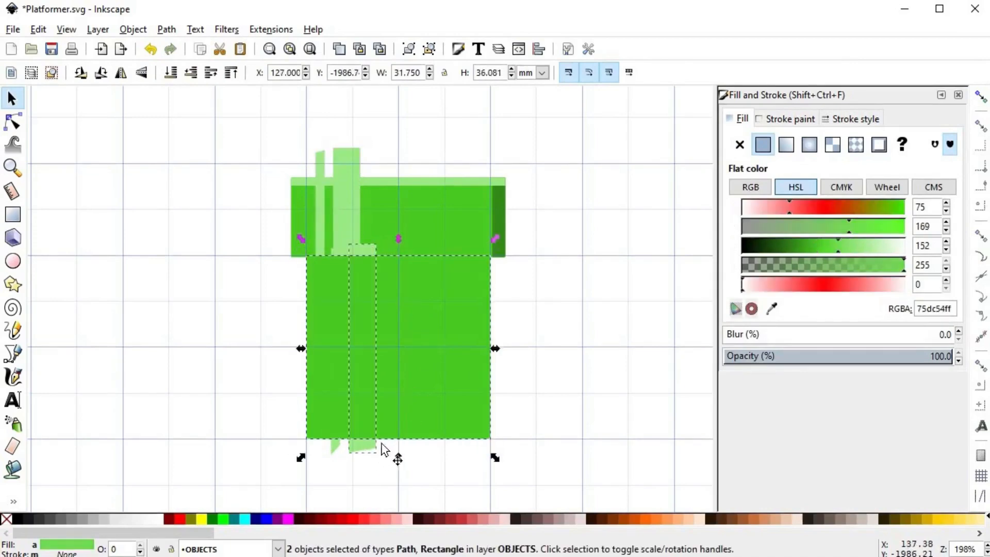
key("ctrl+asterisk")
left_click(413, 411)
key("ctrl+d")
left_click(335, 450, "shift")
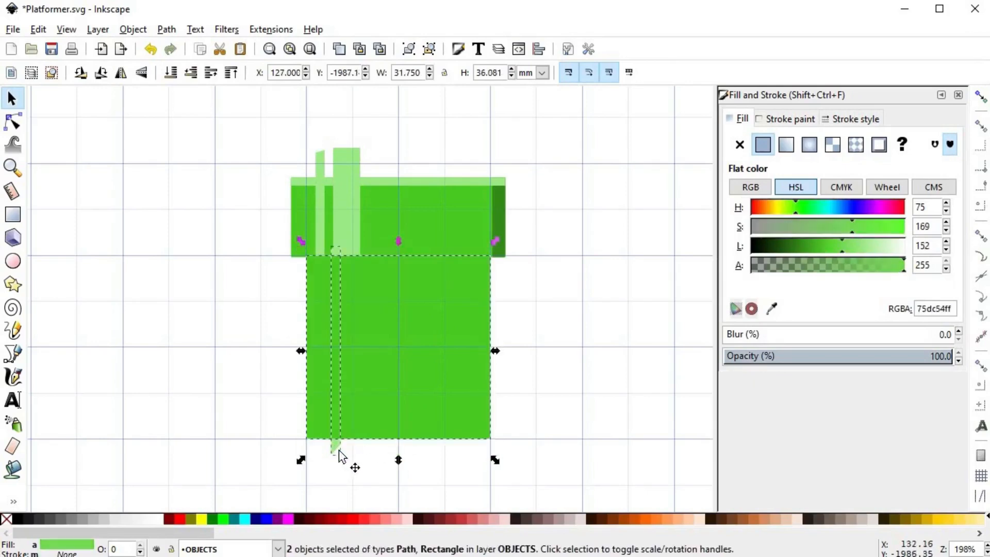
key("ctrl+asterisk")
- Intersect the wide and narrow upper light strips with copies of the cap to trim them to its edges
left_click(407, 200)
key("ctrl+d")
left_click(351, 158, "shift")
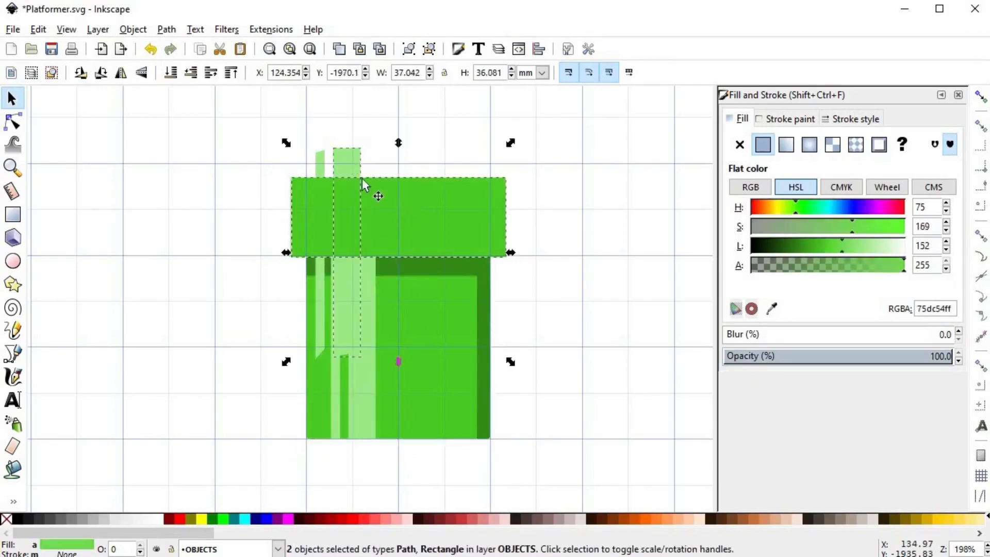
key("ctrl+asterisk")
left_click(385, 200)
key("ctrl+d")
left_click(324, 164, "shift")
key("ctrl+z")
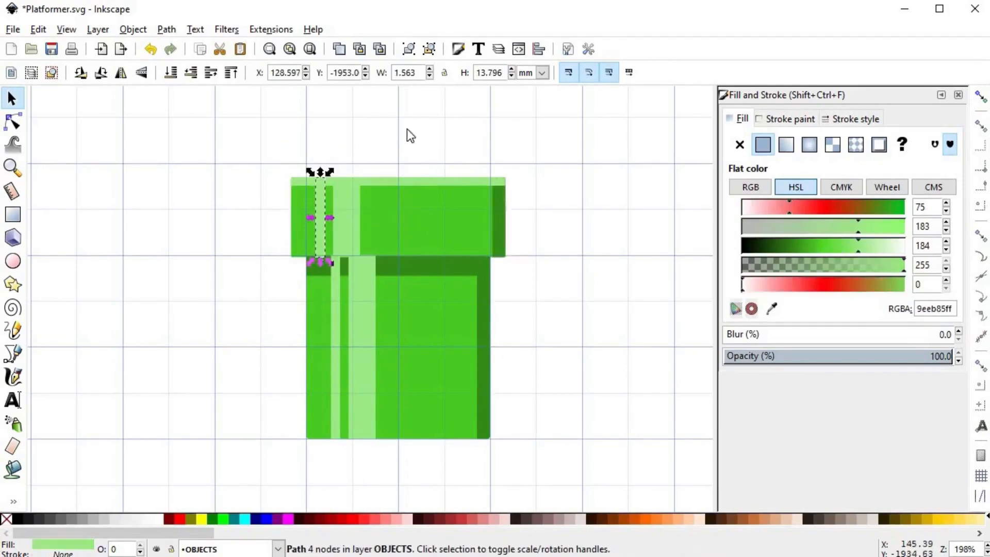
left_click(406, 133)
- Lower the wide and narrow light strips on the pipe body beneath the dark green shading
left_click(371, 304)
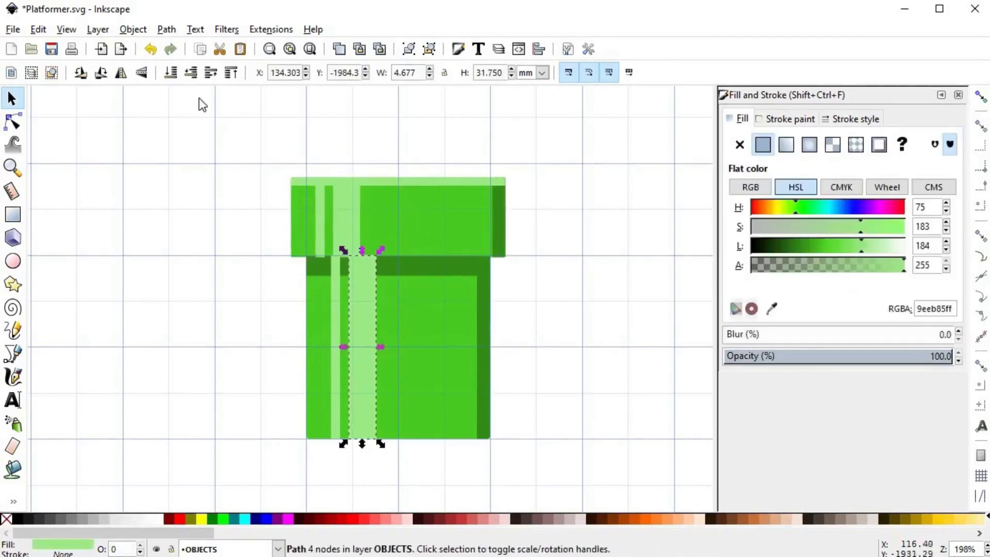
left_click(192, 75)
left_click(333, 309)
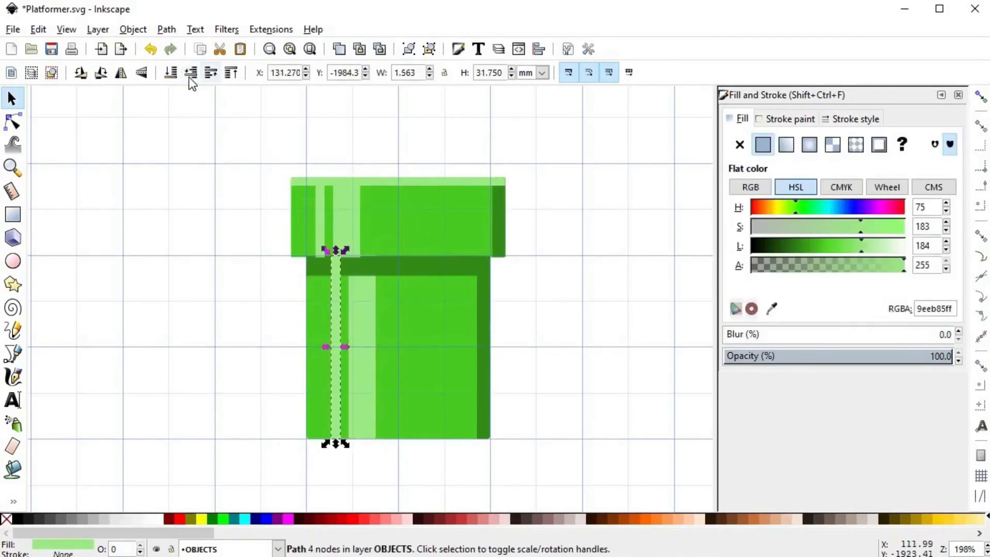
left_click(233, 286)
- Duplicate all parts of the pipe and unite the copies into a single silhouette in place
scroll(512, 304, "down", 2, "ctrl")
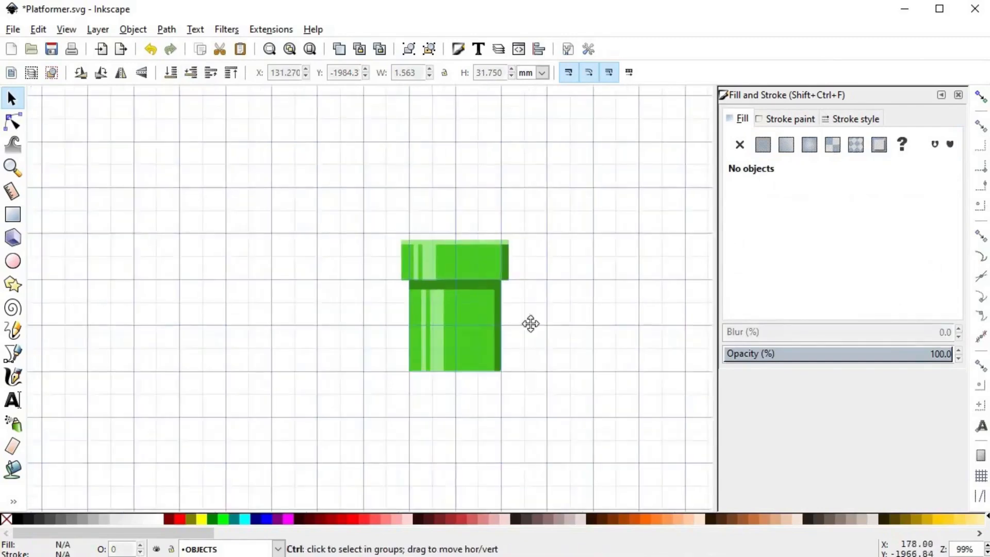
scroll(479, 335, "right", 2)
scroll(480, 336, "up", 1, "ctrl")
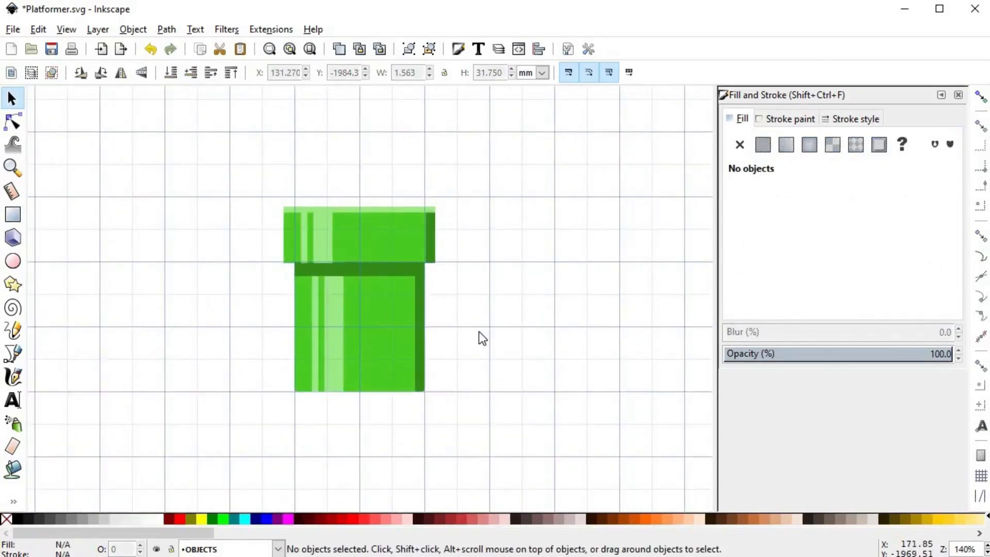
left_click_drag(246, 159, 536, 379)
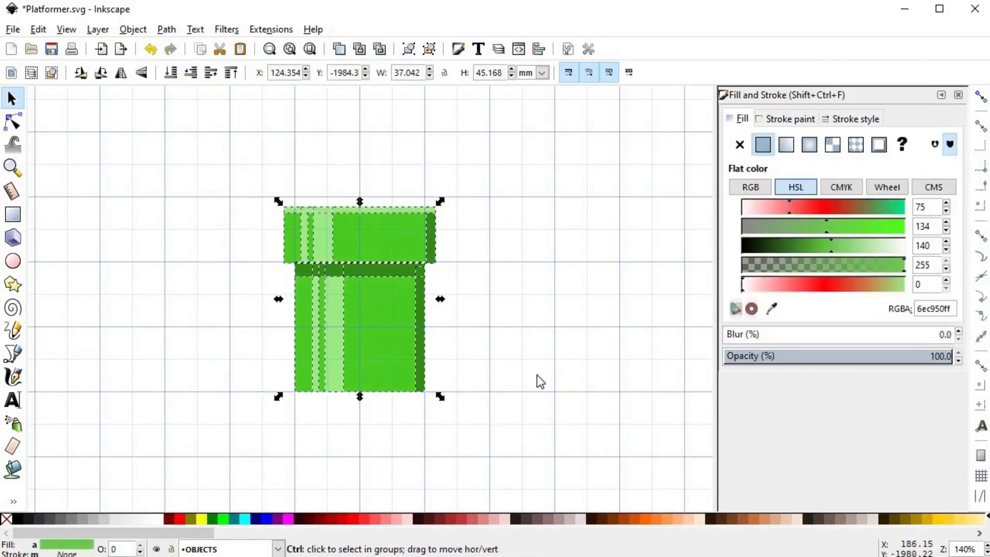
key("ctrl+d")
left_click_drag(381, 352, 549, 354)
key("ctrl+z")
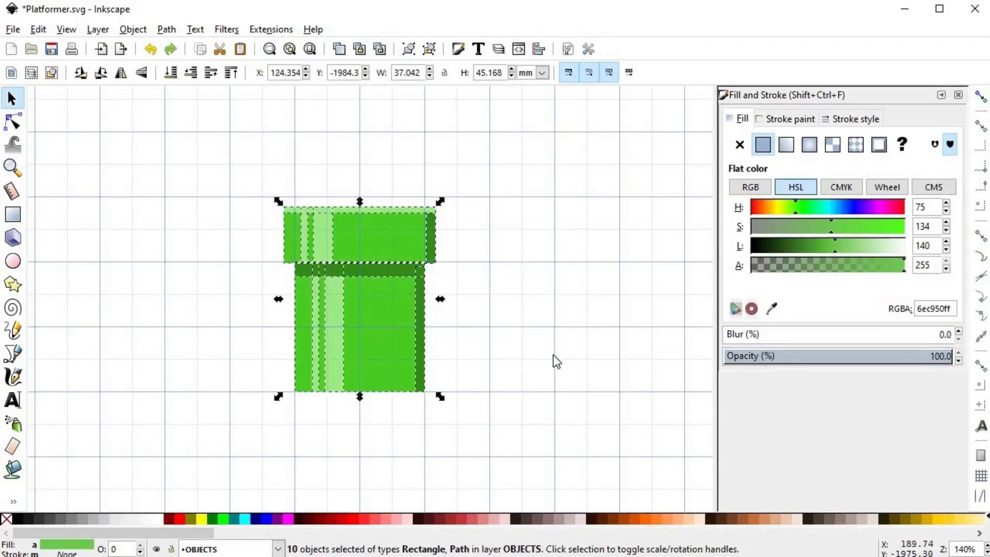
key("ctrl+plus")
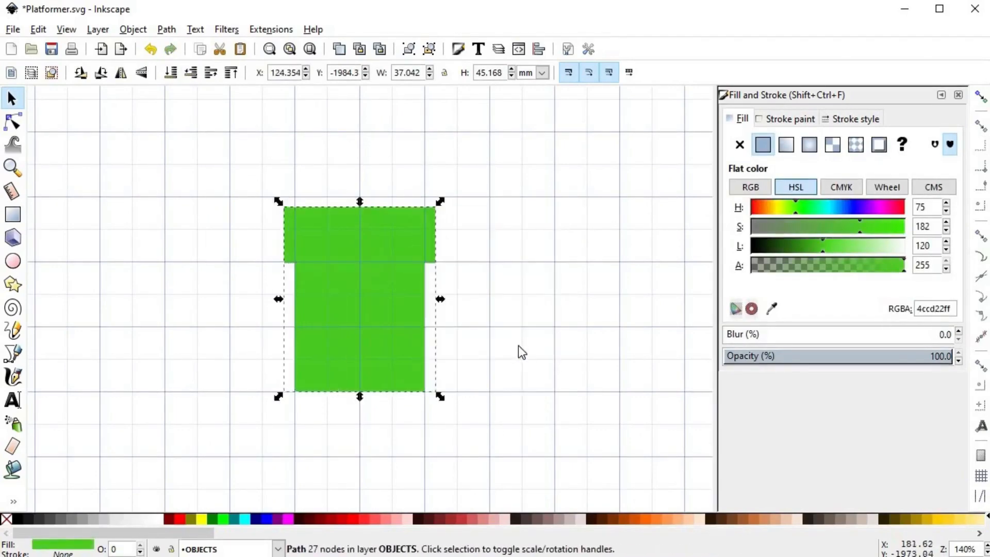
- Give the silhouette a flat stroke using the pipe's green, darkened to lightness 68
left_click(776, 118)
left_click(762, 145)
key("d")
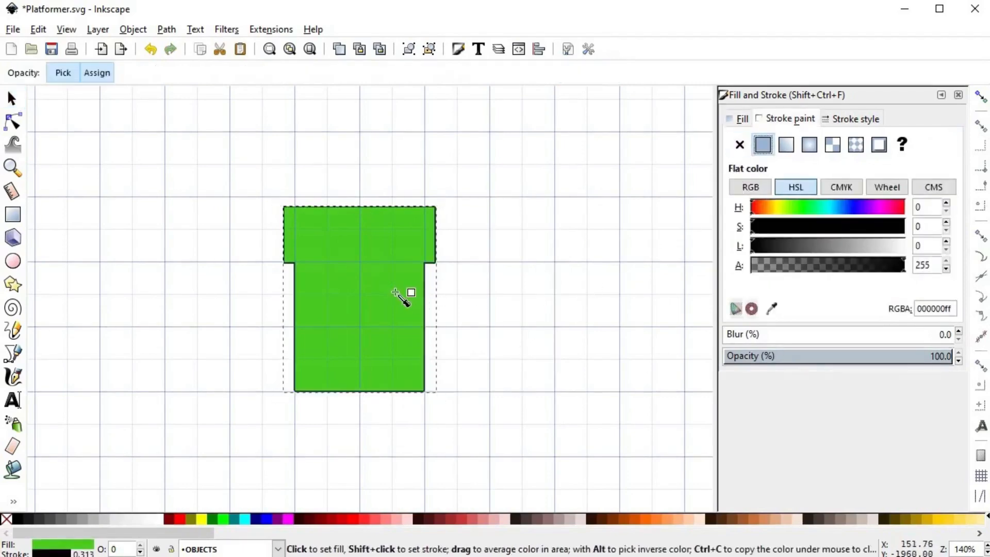
left_click(393, 292, "shift")
left_click(799, 246)
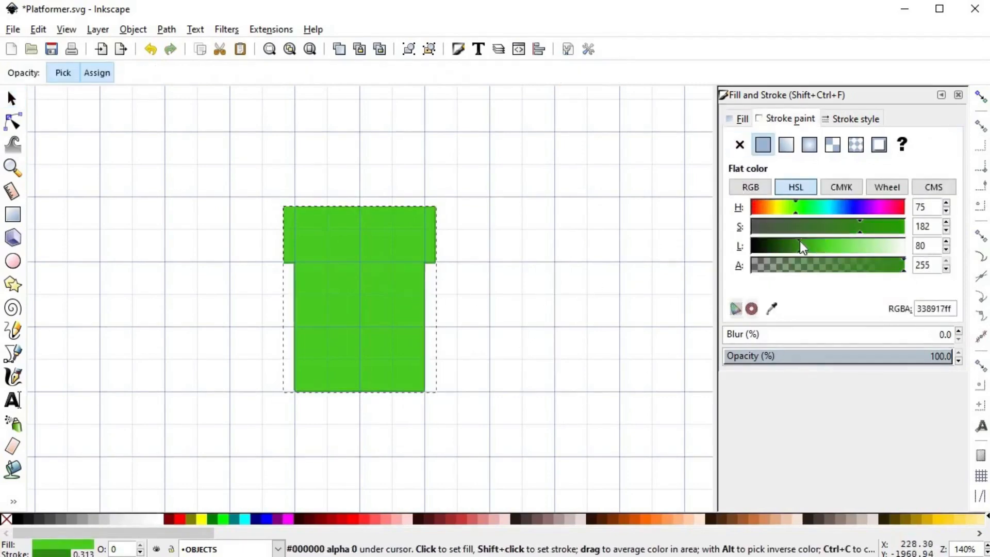
left_click(792, 244)
- Set the silhouette's stroke width to 6 px
left_click(853, 119)
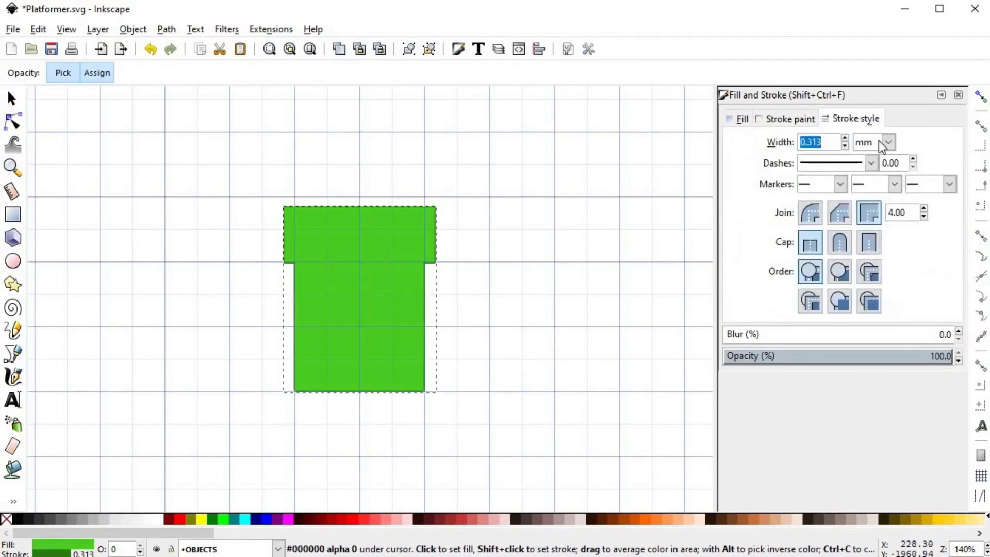
left_click(884, 140)
left_click(874, 213)
left_click_drag(831, 144, 750, 137)
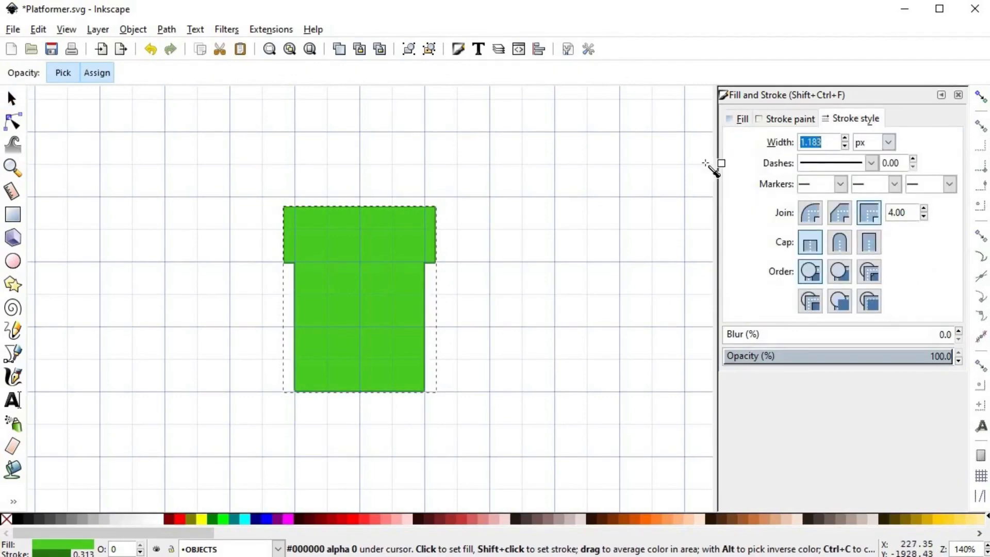
type("6")
key("Return")
- Send the stroked silhouette to the bottom so it outlines the pipe from behind
key("s")
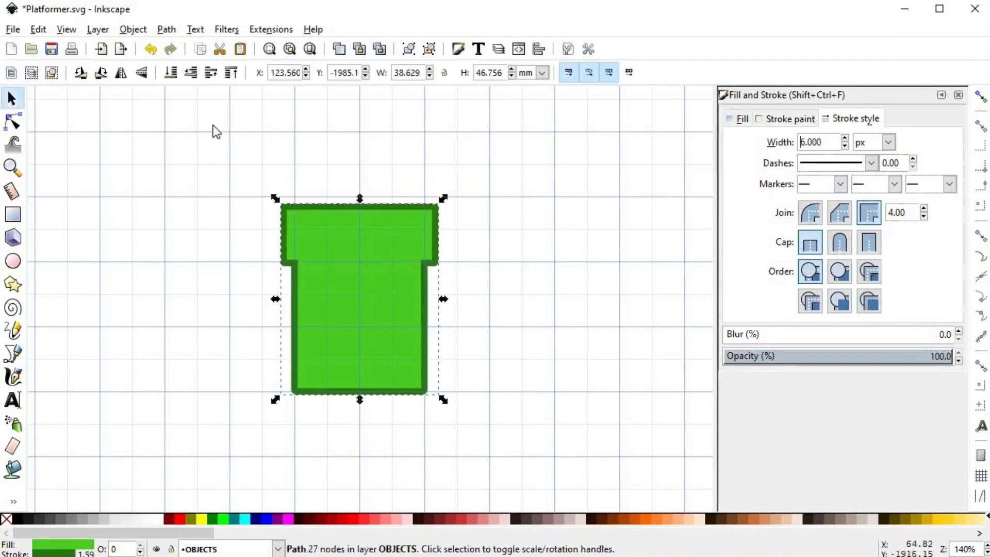
left_click(172, 73)
scroll(459, 266, "up", 1)
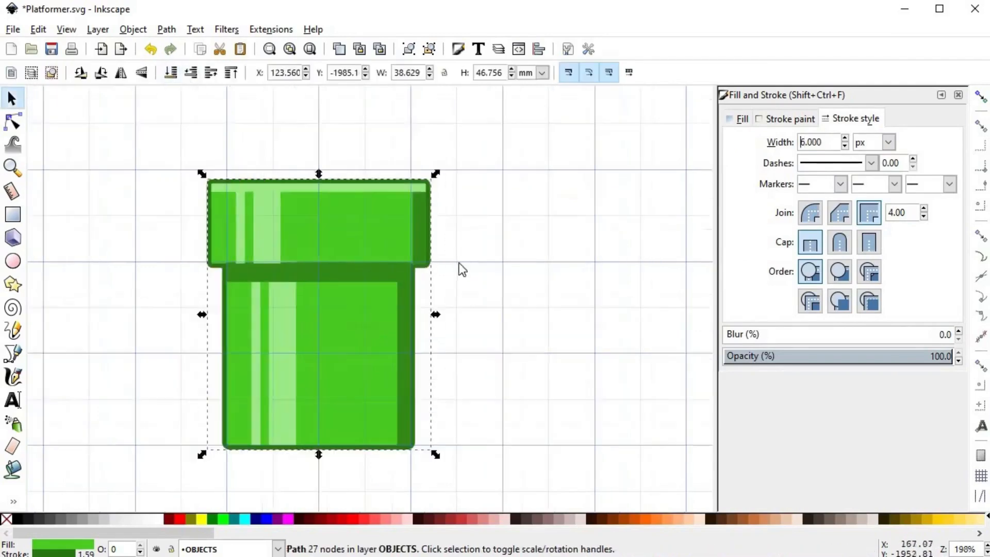
- Darken the pipe outline's stroke colour to lightness 43
left_click(788, 119)
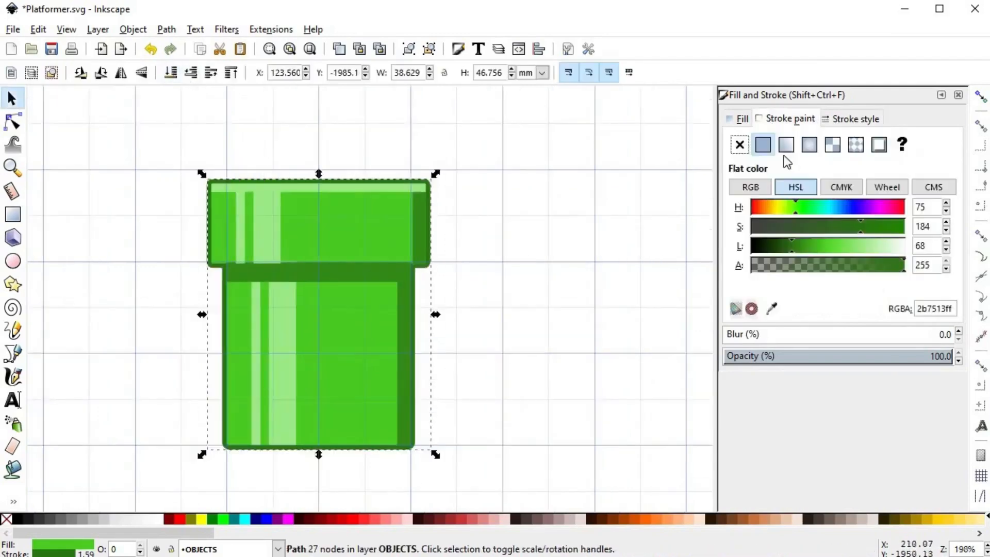
left_click(776, 247)
left_click(778, 246)
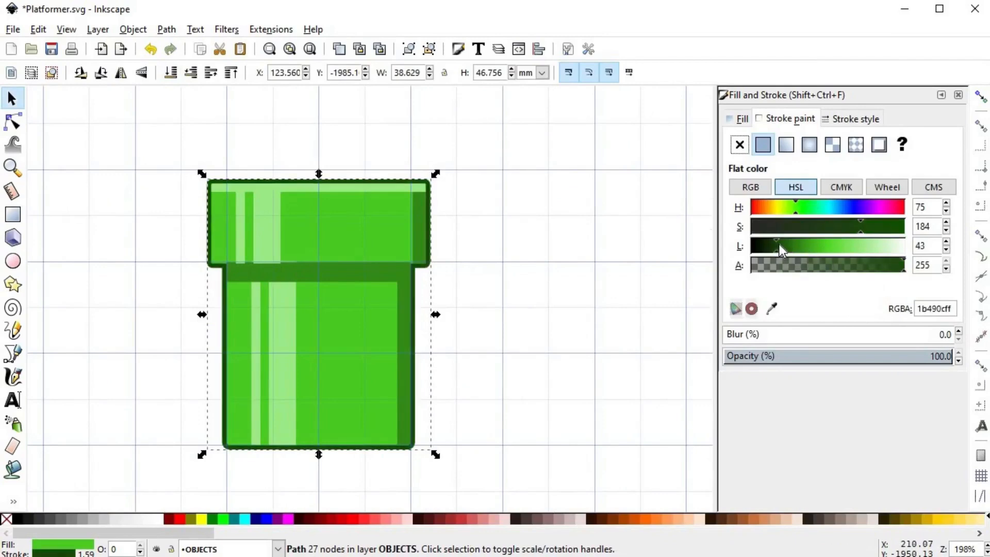
scroll(779, 244, "up", 5)
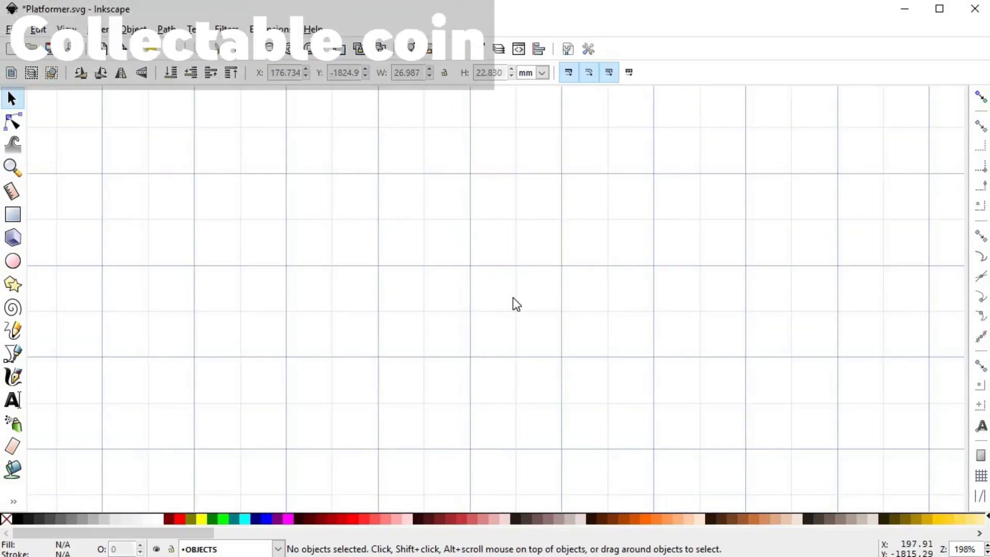
- Draw an upright ellipse about 12.4 mm wide and 15.2 mm high in an empty area, starting at a grid intersection
left_click(13, 261)
key("space")
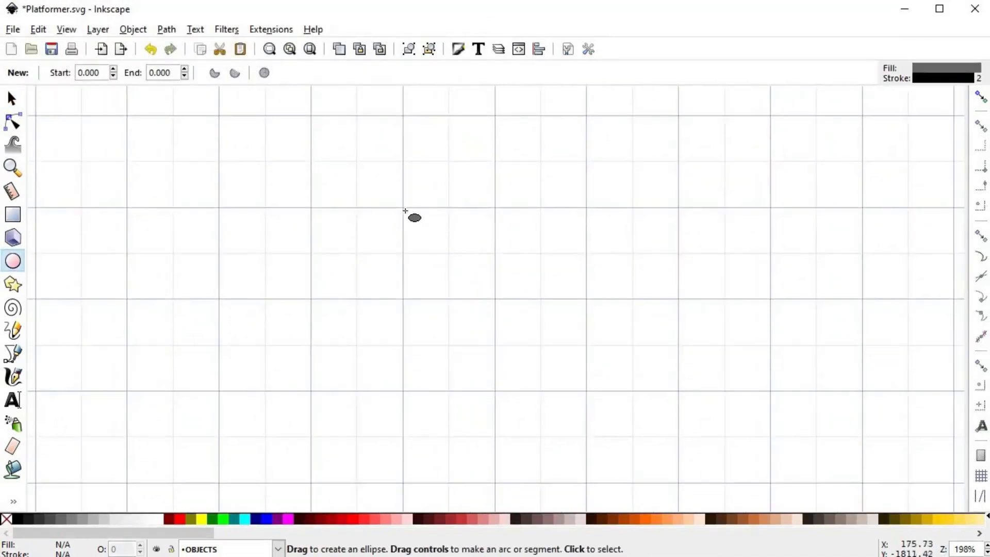
left_click_drag(403, 209, 475, 299)
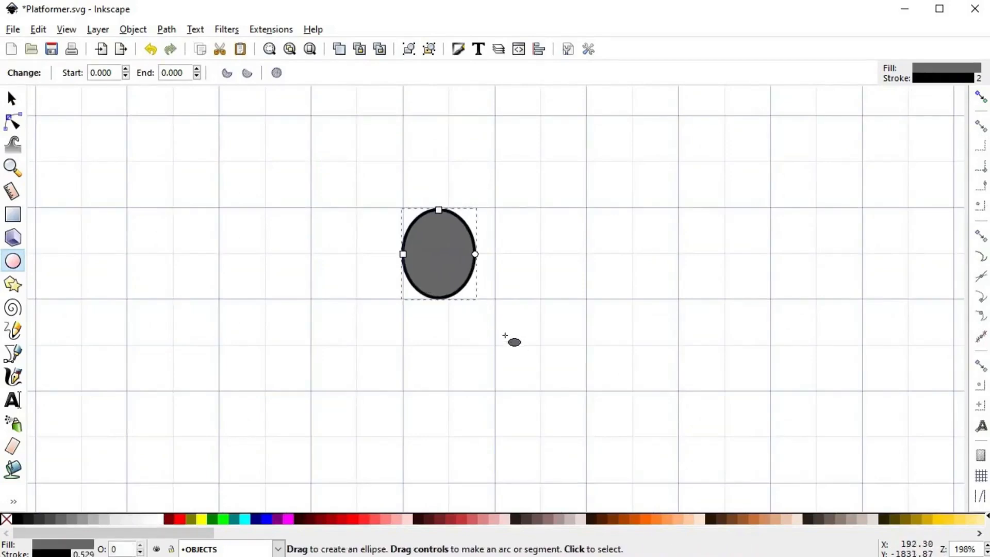
- Fill the ellipse yellow with hue 40, saturation 246 and lightness 140, and remove its stroke
key("shift+ctrl+f")
left_click(740, 119)
left_click(777, 209)
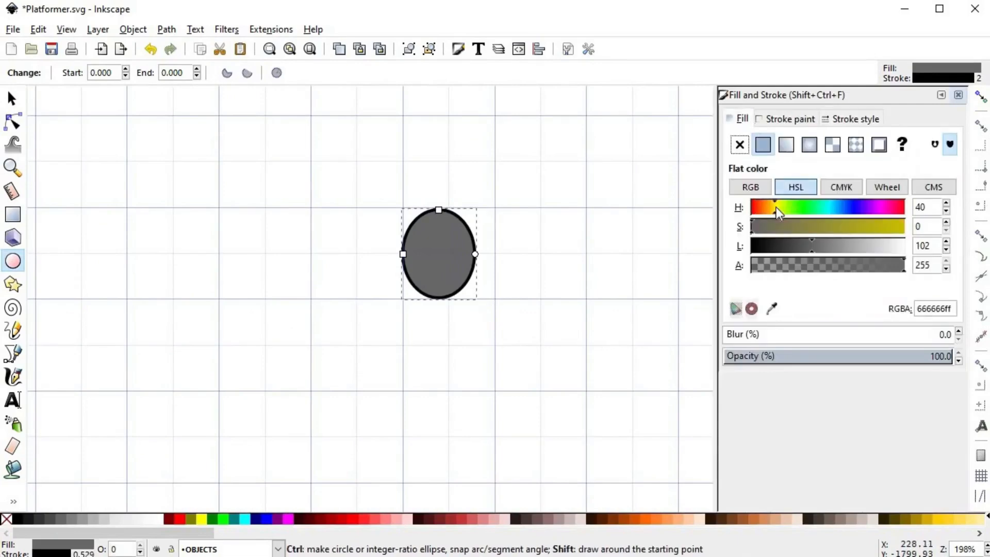
left_click(868, 227)
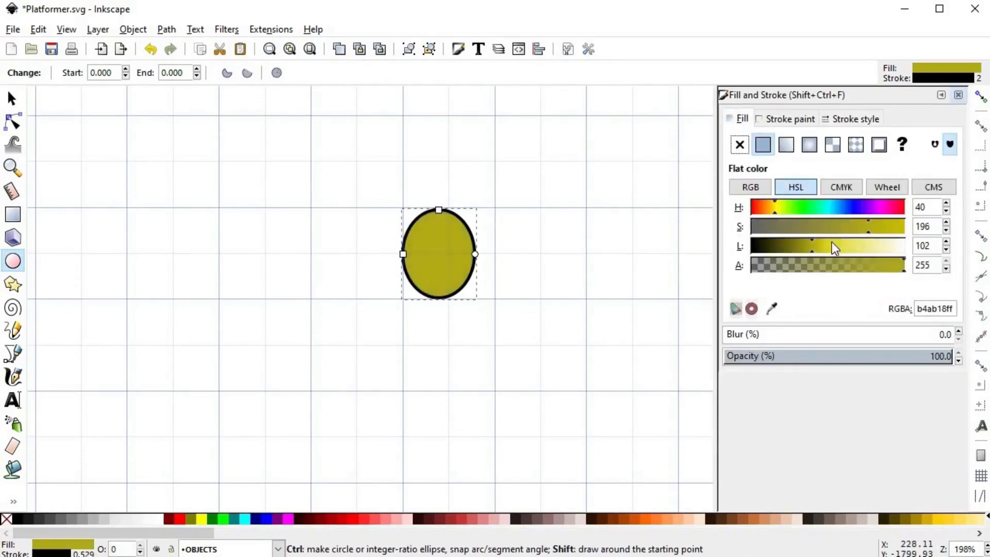
left_click(830, 246)
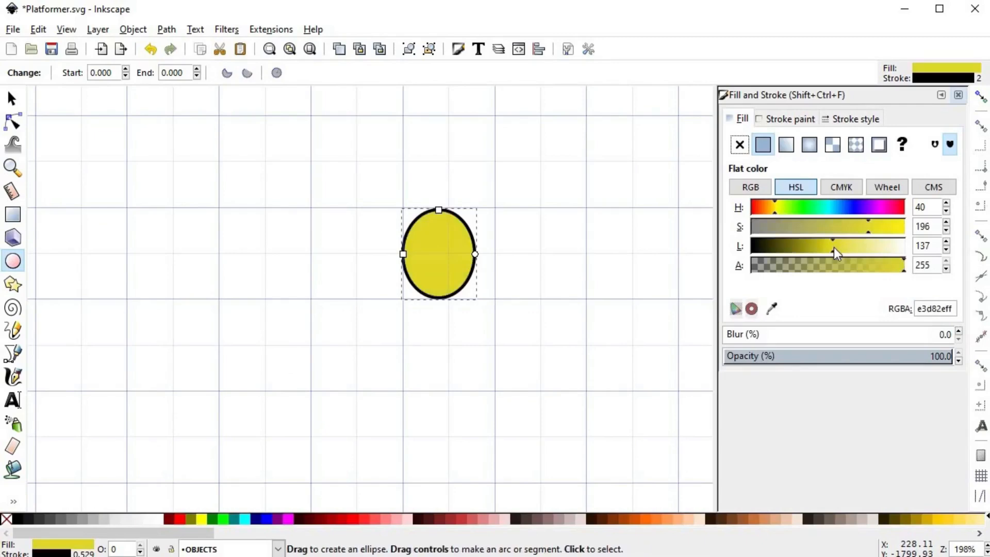
left_click(882, 227)
left_click_drag(895, 229, 900, 233)
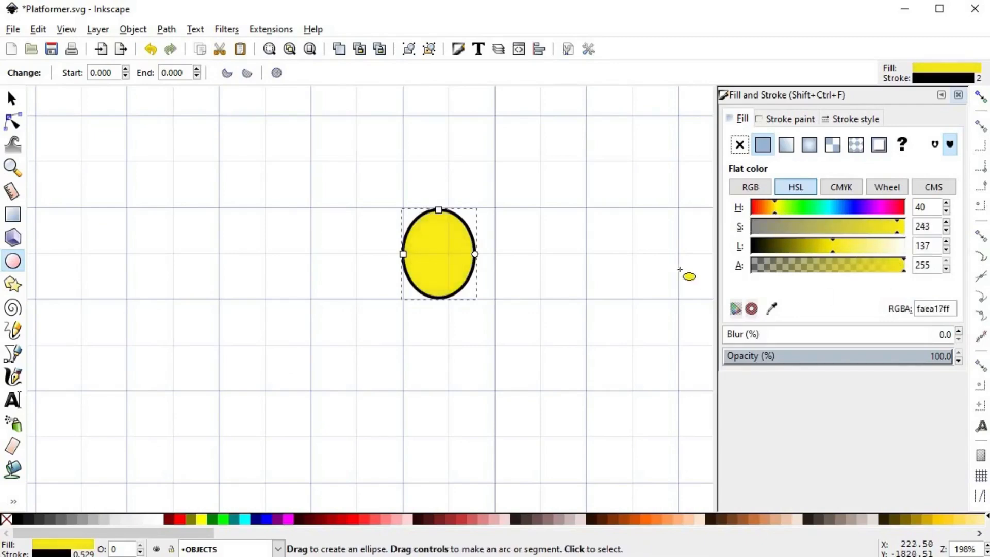
double_click(947, 241)
double_click(947, 221)
left_click(946, 242)
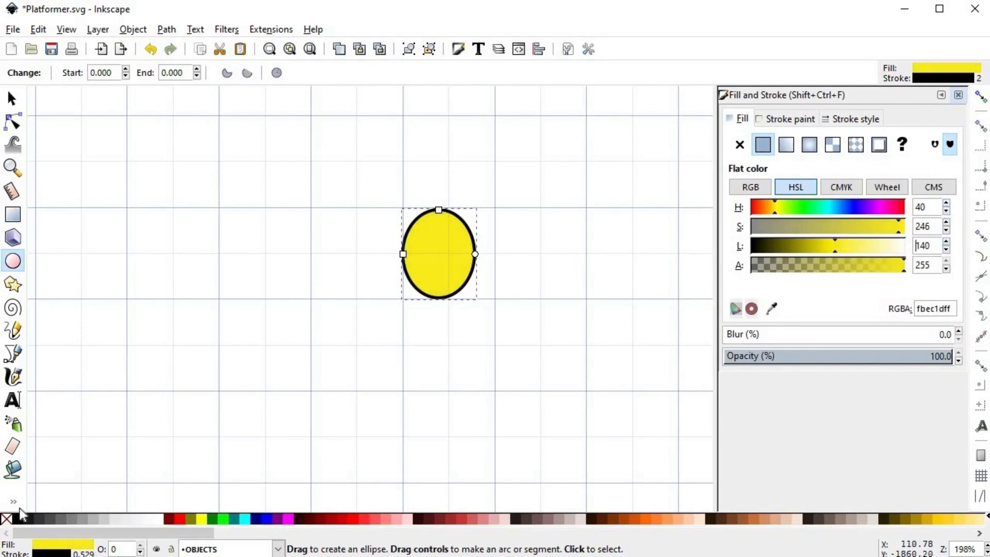
left_click(6, 519, "shift")
key("s")
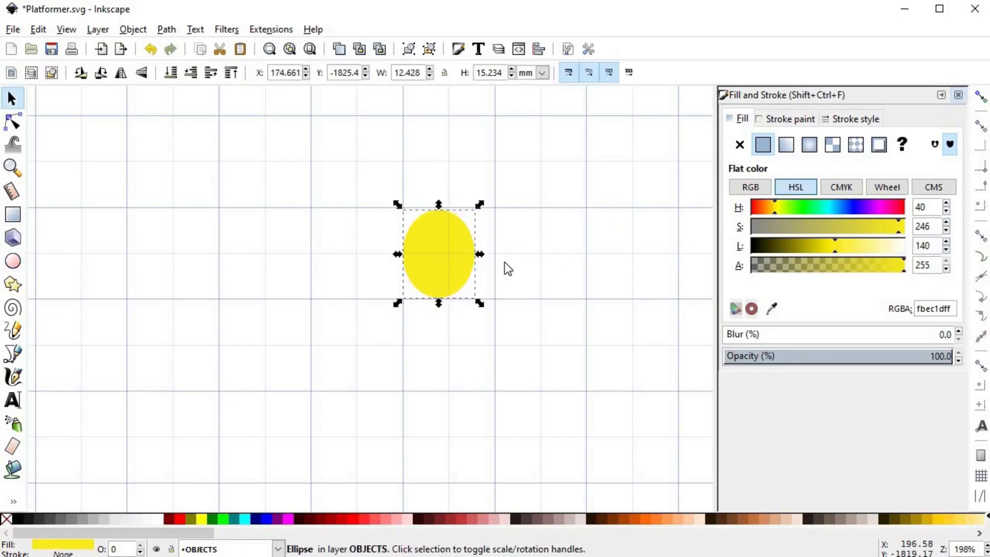
- Place a brown duplicate of the ellipse behind the yellow one, shifted about 3 mm to the right
left_click_drag(439, 254, 457, 254)
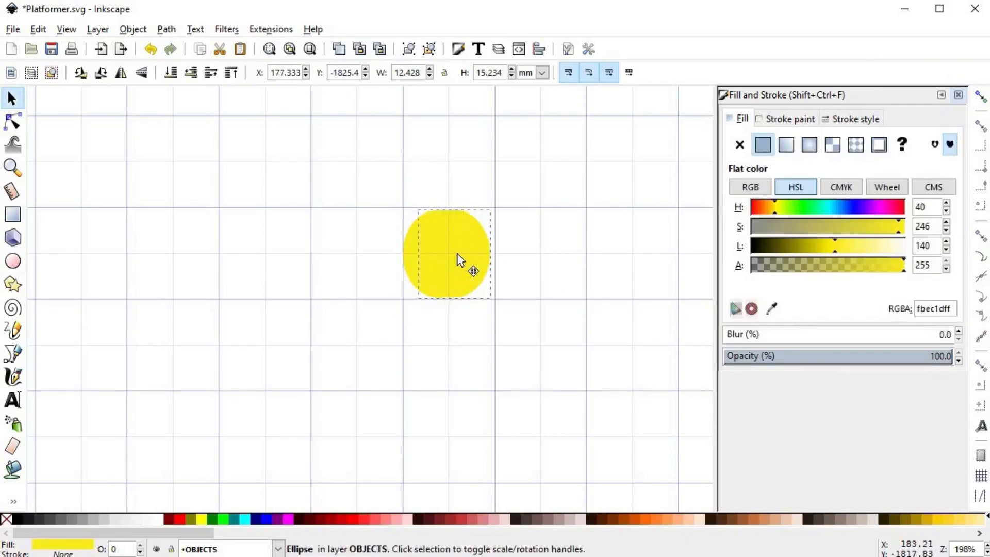
left_click(538, 518)
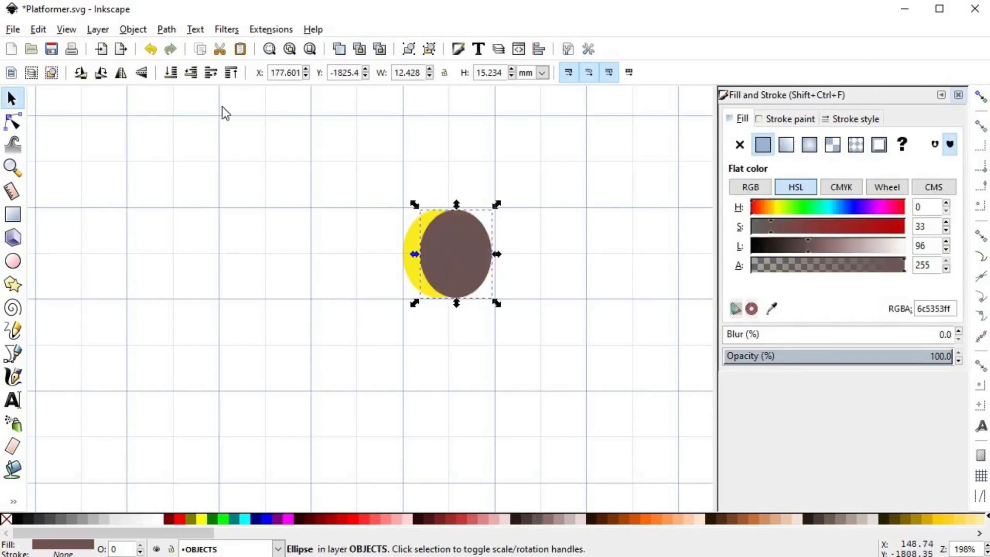
left_click(191, 72)
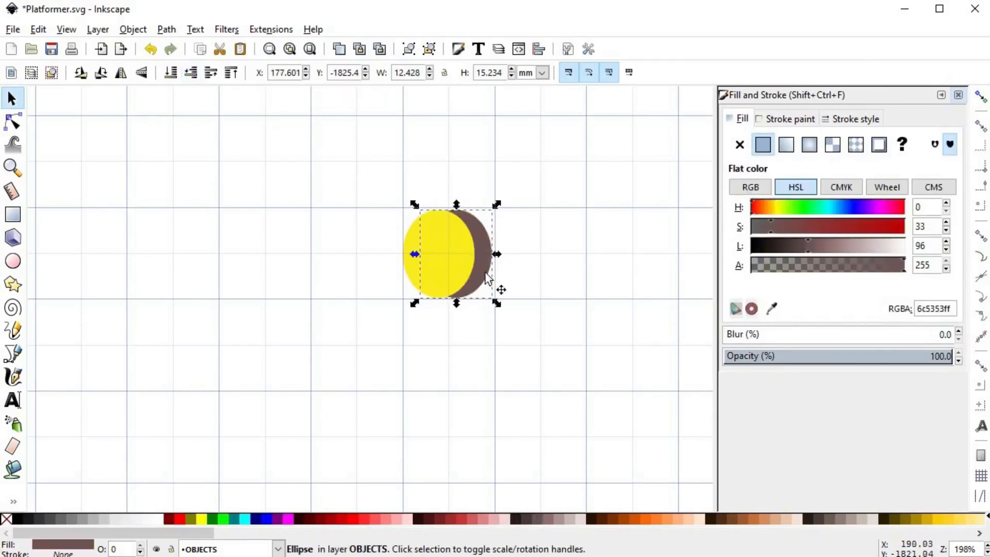
- Recolour the rear ellipse from the front's yellow to a dark orange with hue 27, saturation 196 and lightness 122
key("d")
left_click(463, 253)
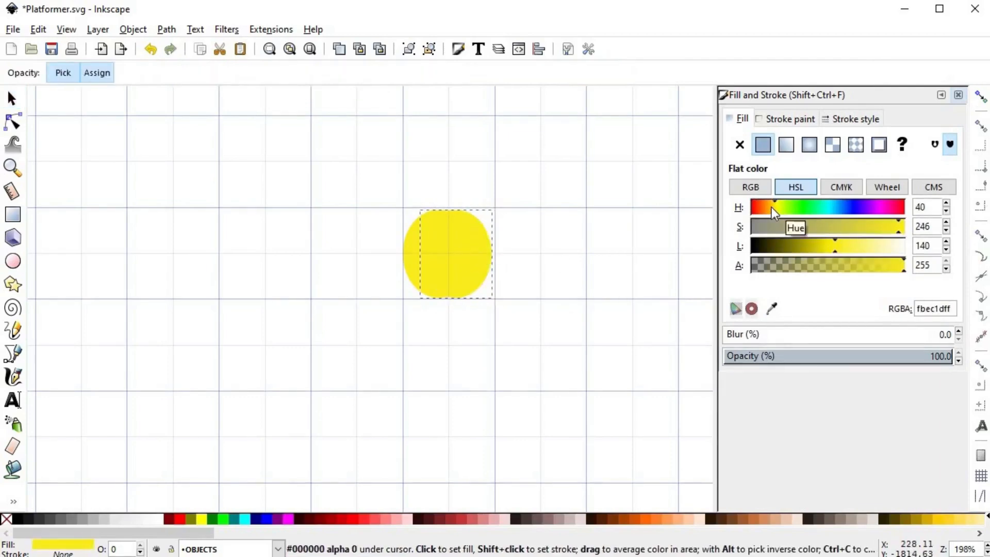
left_click_drag(771, 206, 768, 206)
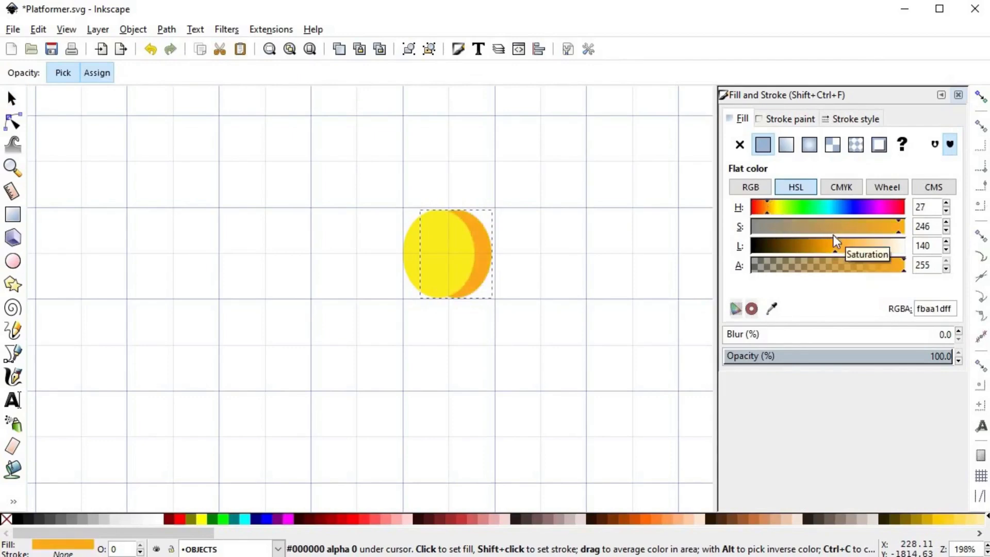
left_click_drag(840, 246, 824, 249)
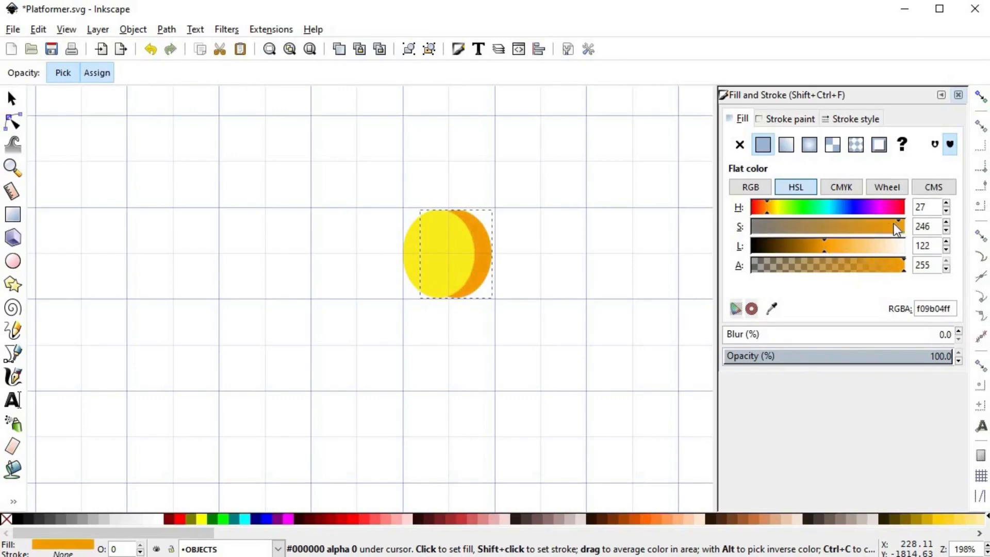
left_click_drag(894, 225, 867, 225)
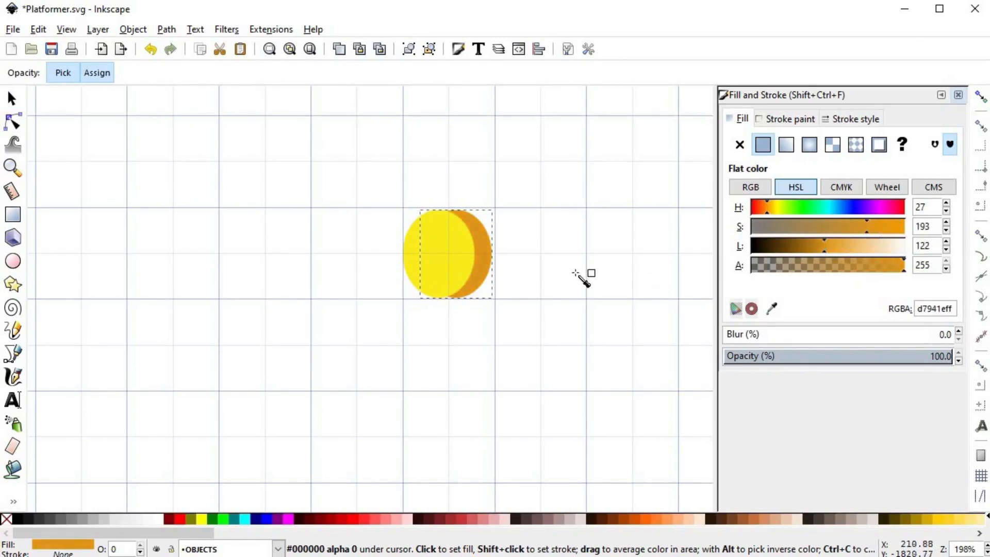
key("space")
left_click(532, 273)
key("space")
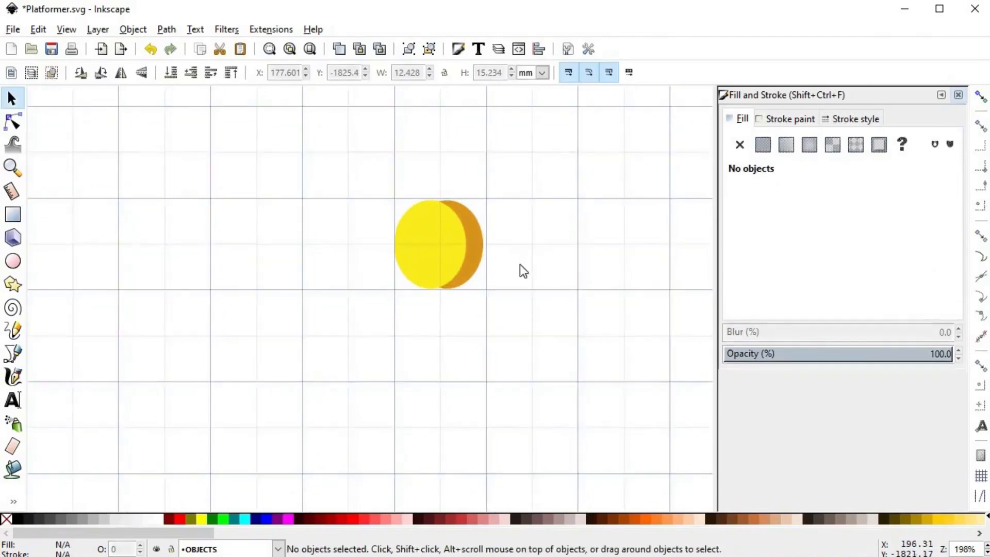
- Shift the dark orange rear ellipse about 0.2 mm left to thin the coin's edge
scroll(485, 252, "up", 1)
left_click(472, 249)
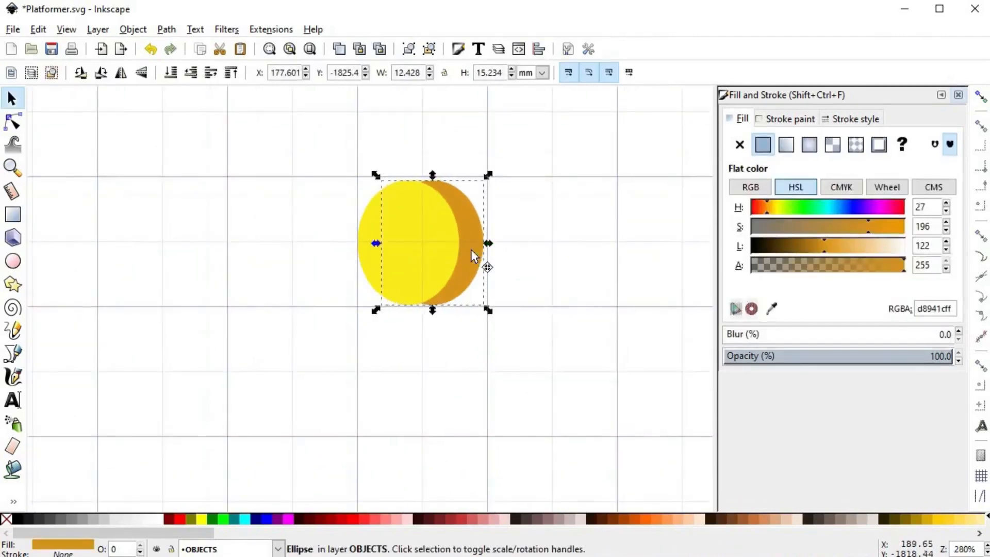
left_click_drag(478, 249, 512, 304)
left_click(509, 277)
- Place a centred smaller duplicate of the yellow ellipse on the coin's face, about 6.9 by 9.1 mm, and darken its lightness to 59
scroll(509, 277, "down", 1)
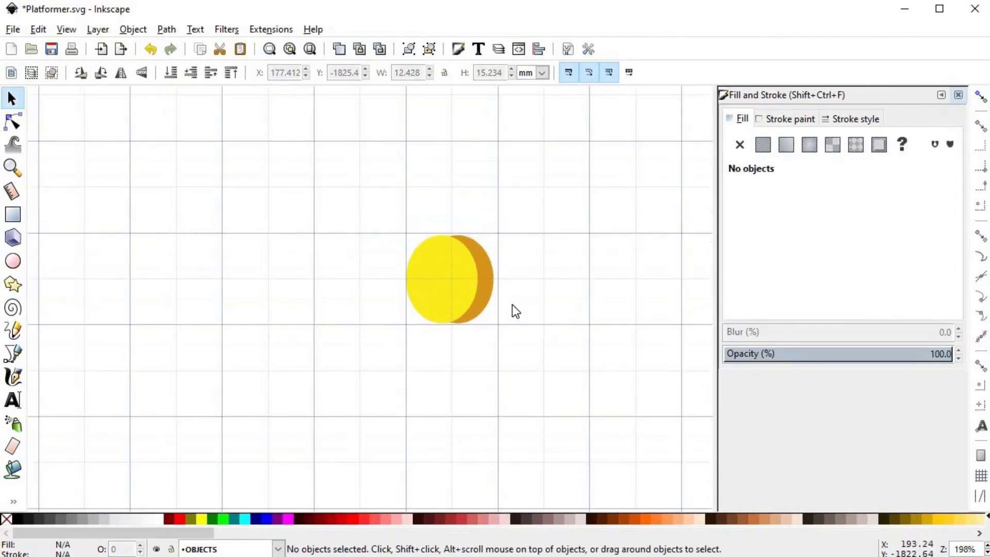
left_click(455, 277)
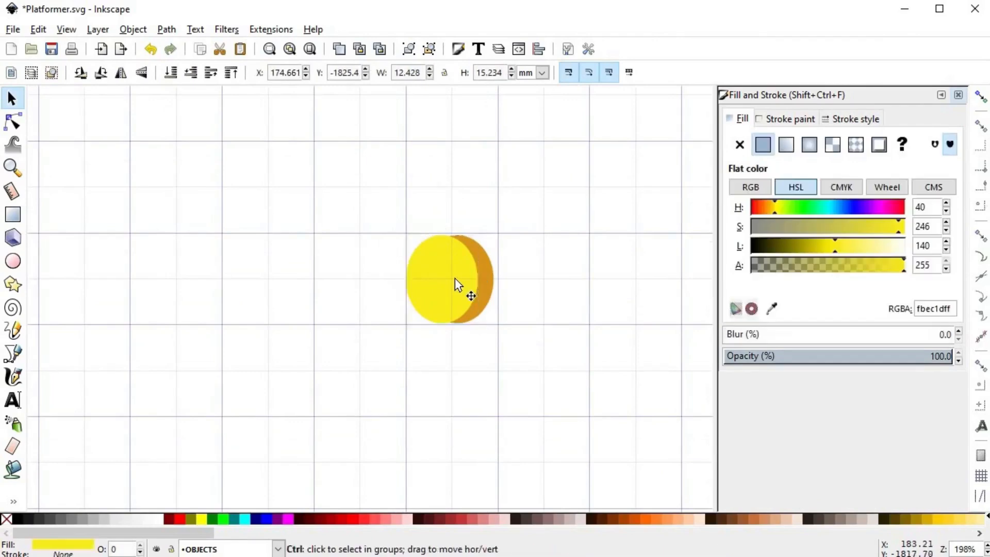
left_click_drag(481, 230, 474, 263)
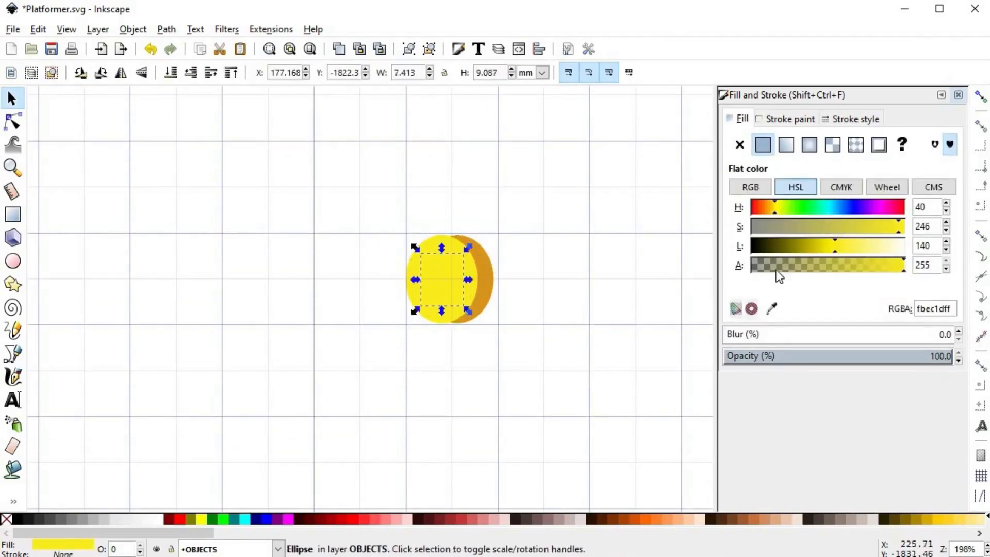
left_click(786, 246)
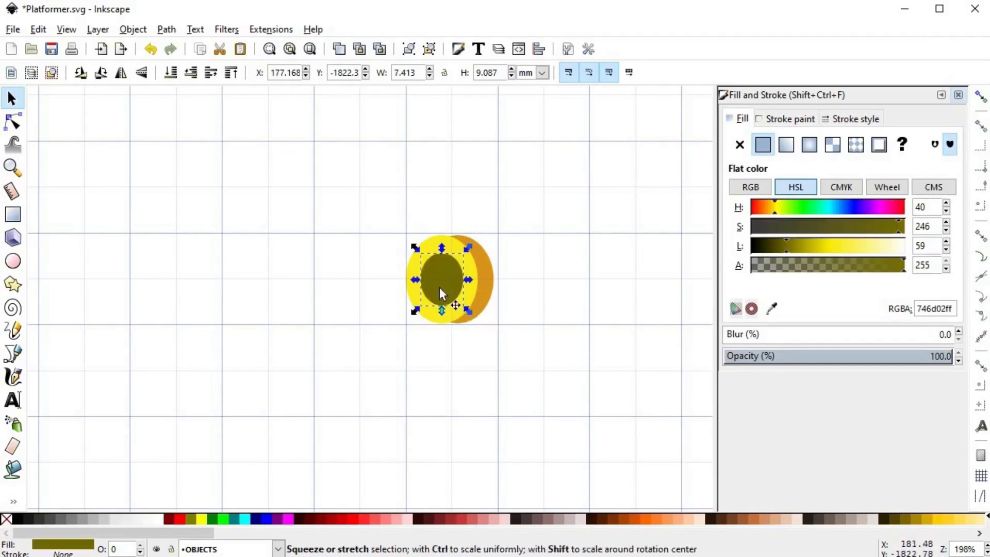
scroll(440, 284, "up", 2)
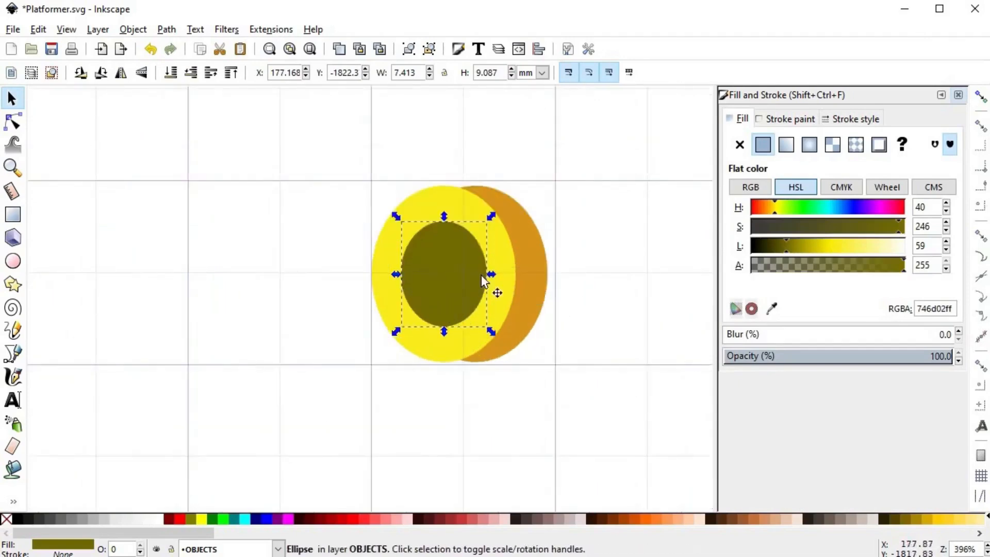
left_click_drag(490, 275, 439, 277)
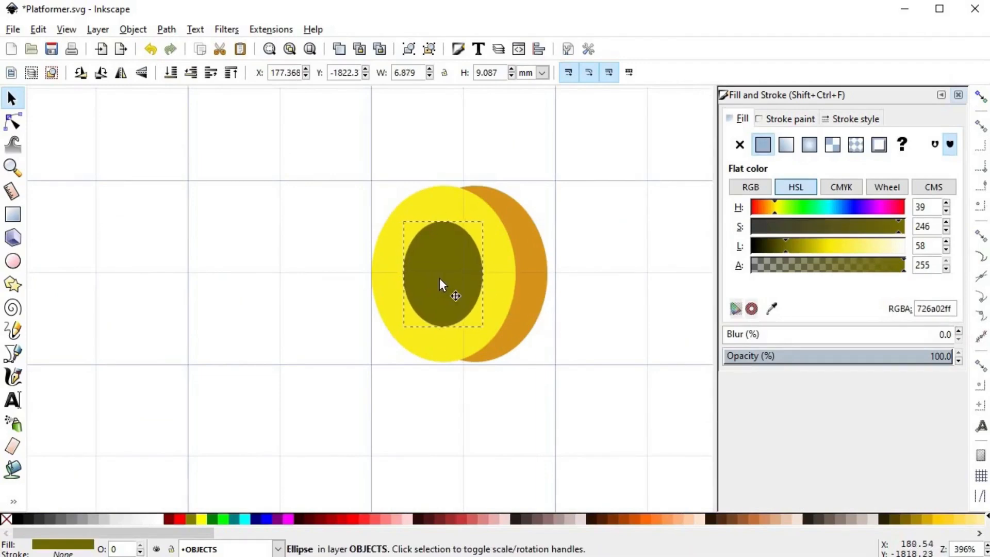
- Recolour the inner ellipse golden with hue 33, saturation 251 and lightness 117
left_click(495, 409)
scroll(498, 327, "down", 1)
left_click(473, 295)
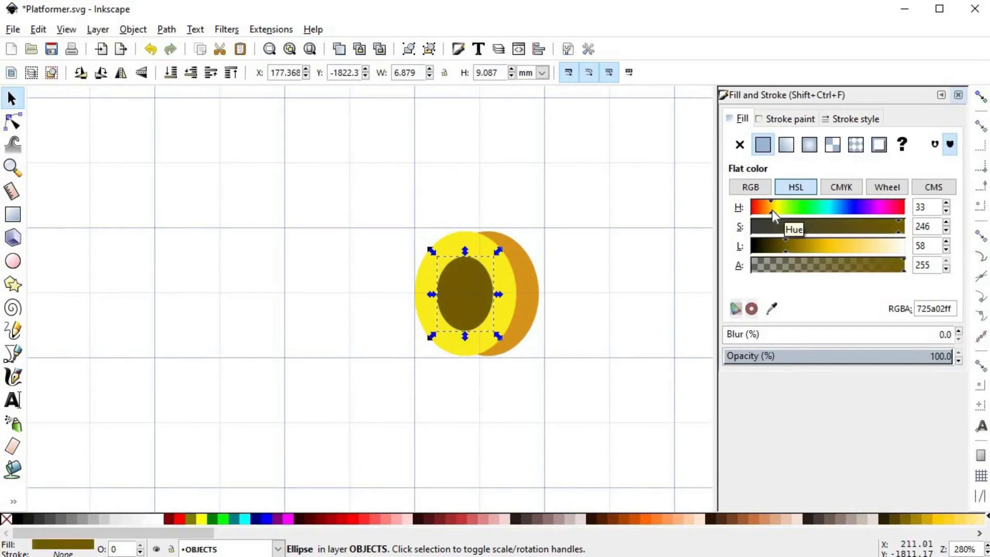
left_click(821, 248)
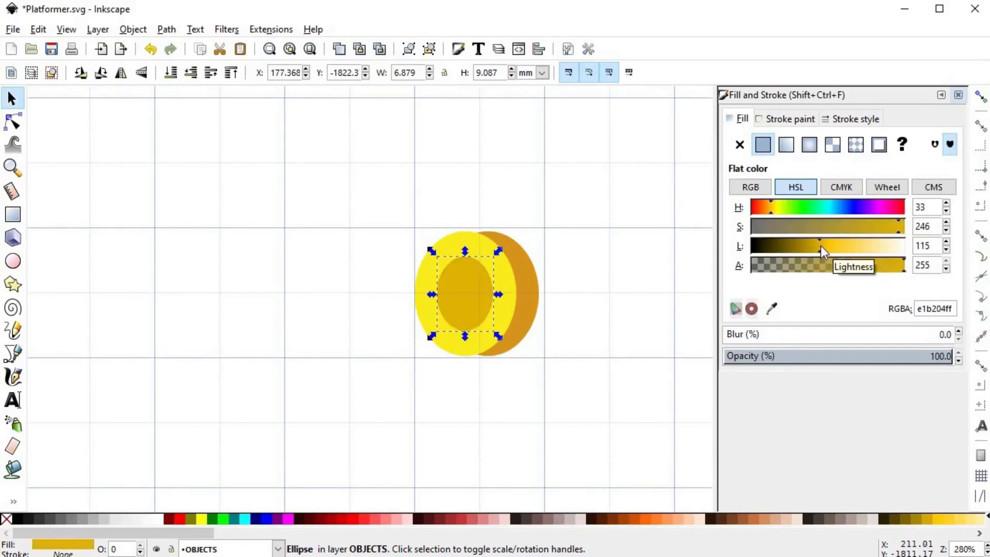
left_click_drag(820, 246, 822, 245)
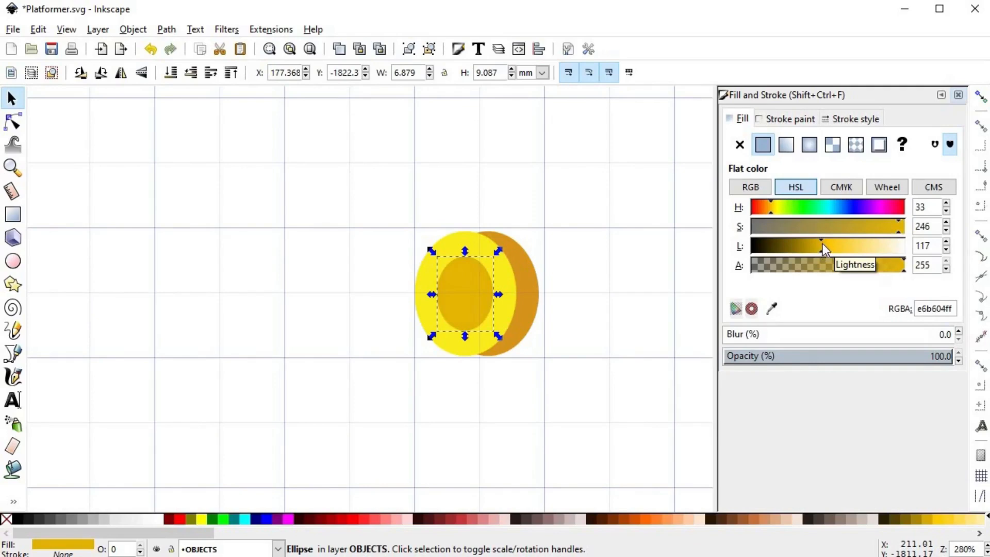
left_click(900, 228)
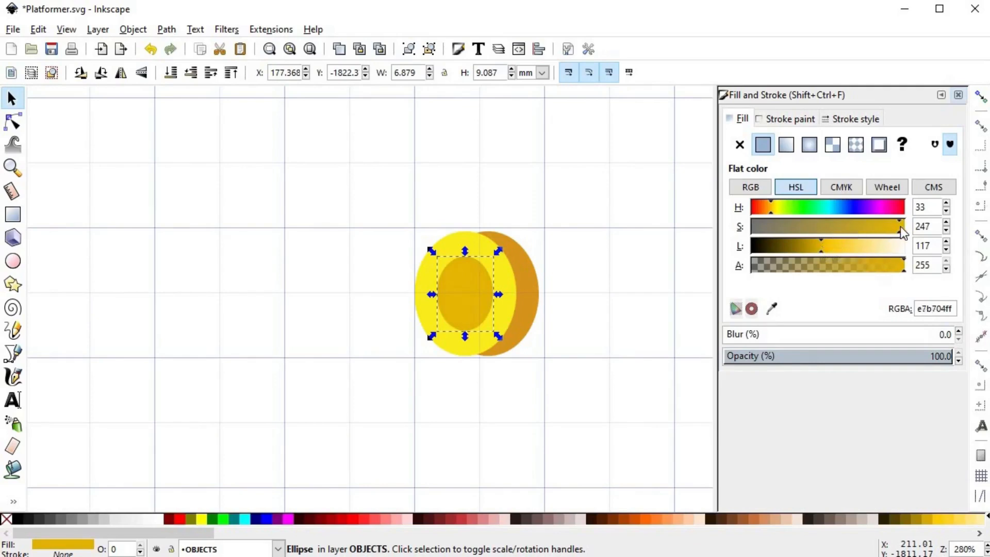
left_click_drag(900, 227, 902, 226)
left_click(555, 295)
- Cut a left-side crescent from a duplicate of the inner ellipse, using a dark orange copy shifted about 1.7 mm right
left_click(466, 302)
left_click(629, 518)
left_click_drag(460, 297, 478, 293)
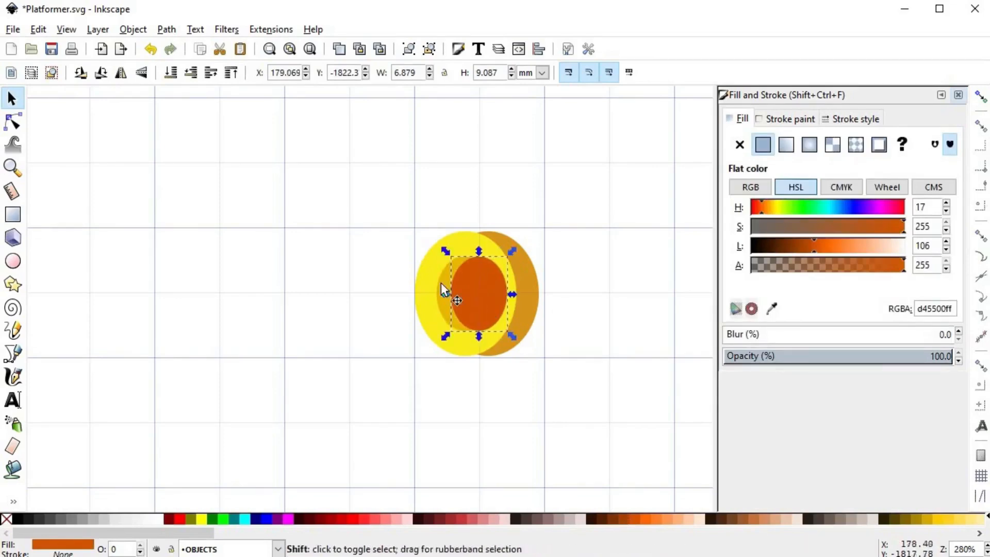
left_click(441, 282, "shift")
key("ctrl+minus")
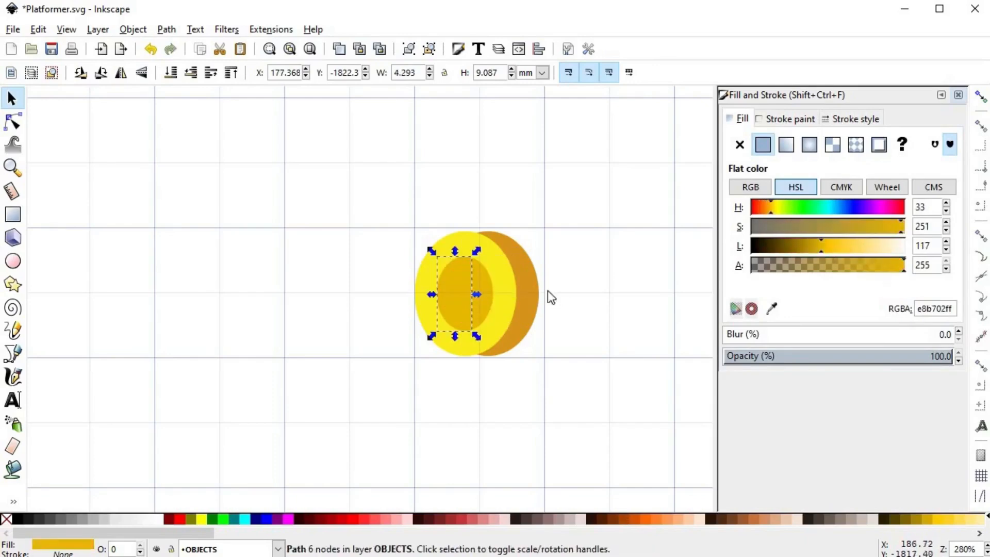
- Recolour the left inner crescent orange with hue 22, saturation 205 and lightness 122
left_click(774, 247)
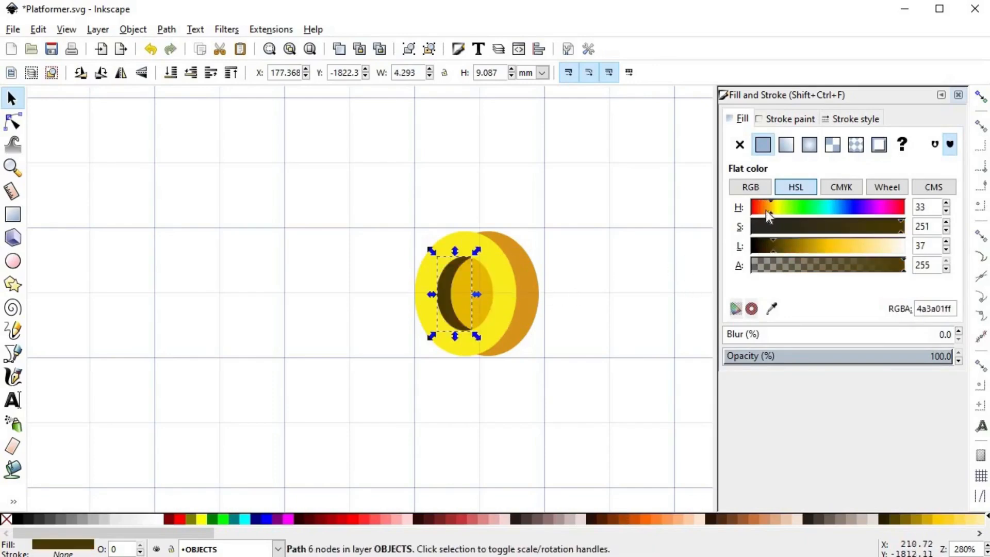
left_click_drag(766, 210, 764, 211)
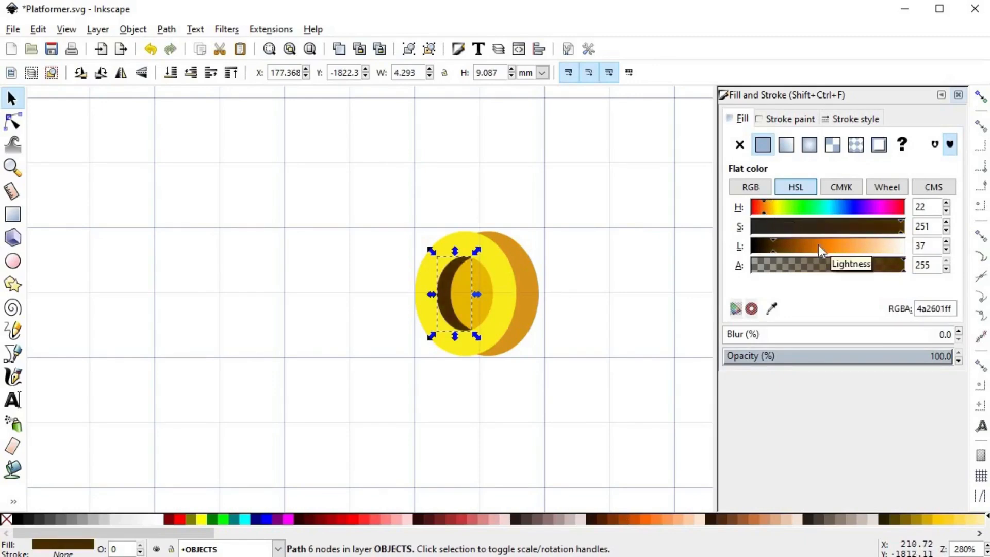
left_click_drag(818, 246, 825, 246)
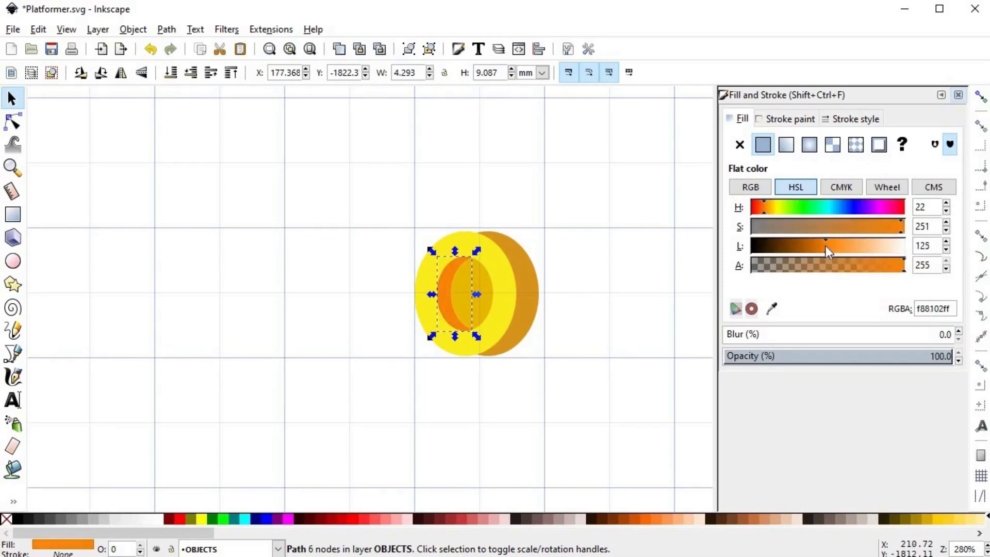
left_click(874, 227)
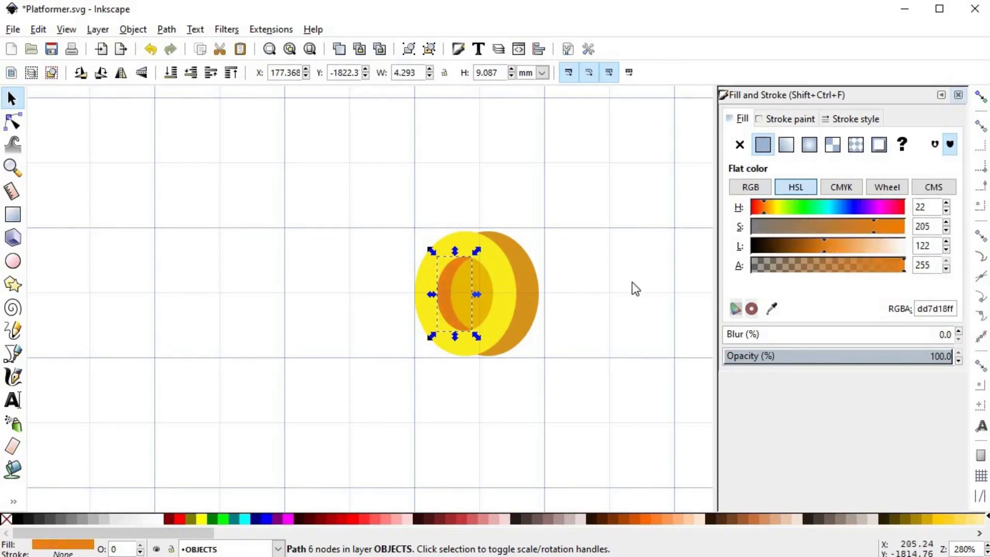
left_click(580, 304)
key("space")
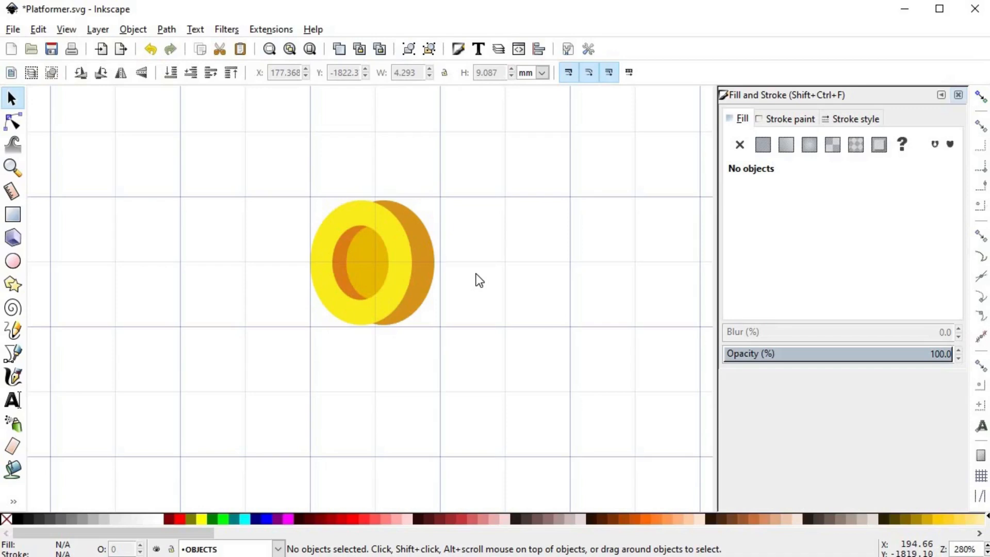
- Make a right-side crescent from a brown duplicate of the inner ellipse, shifted about 0.9 mm right and lowered, by subtracting the inner ellipse's shape
left_click(371, 257)
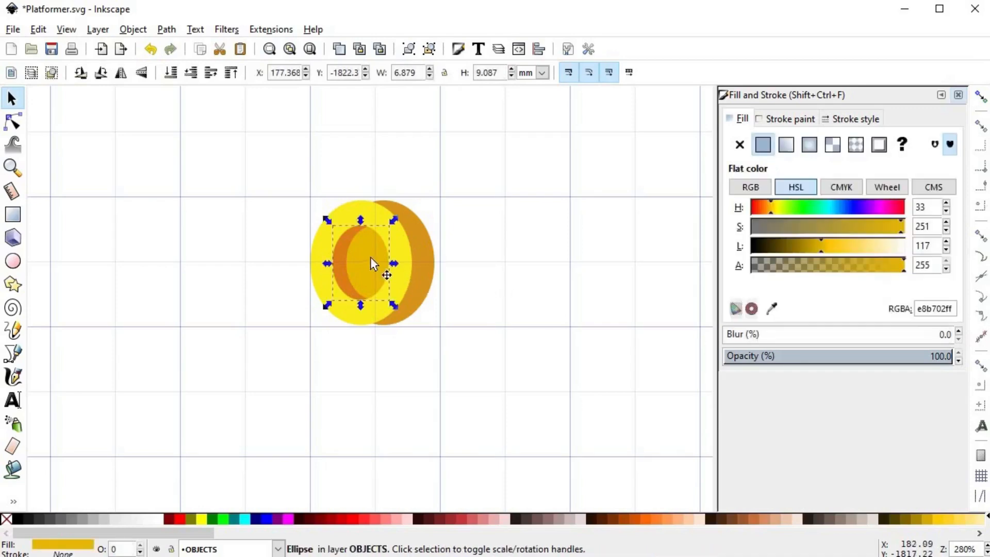
key("ctrl+d")
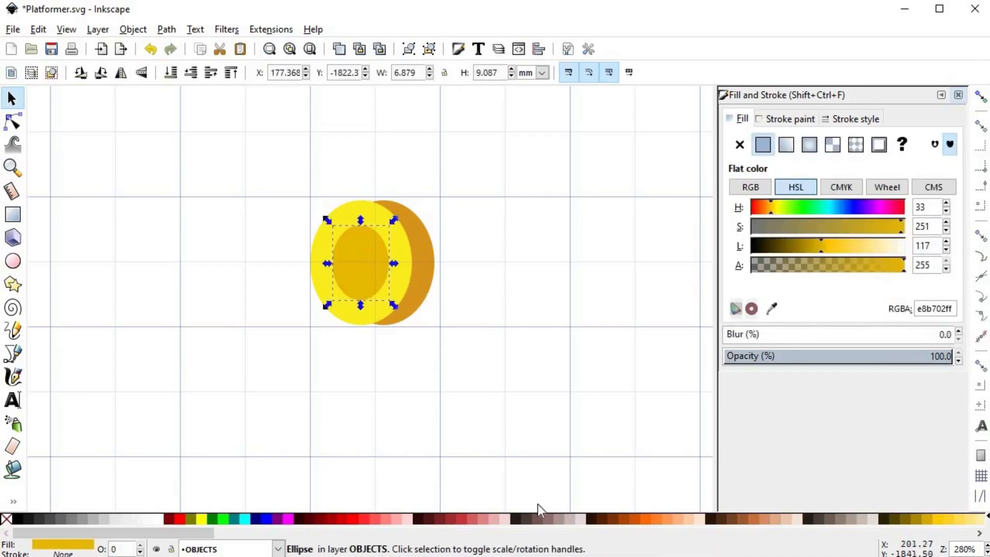
left_click(542, 519)
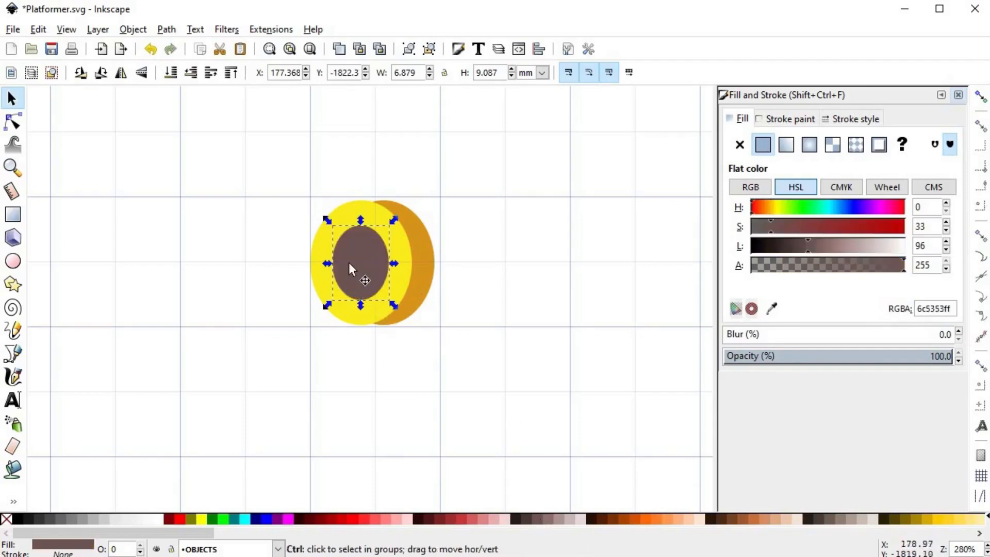
left_click_drag(344, 262, 351, 264)
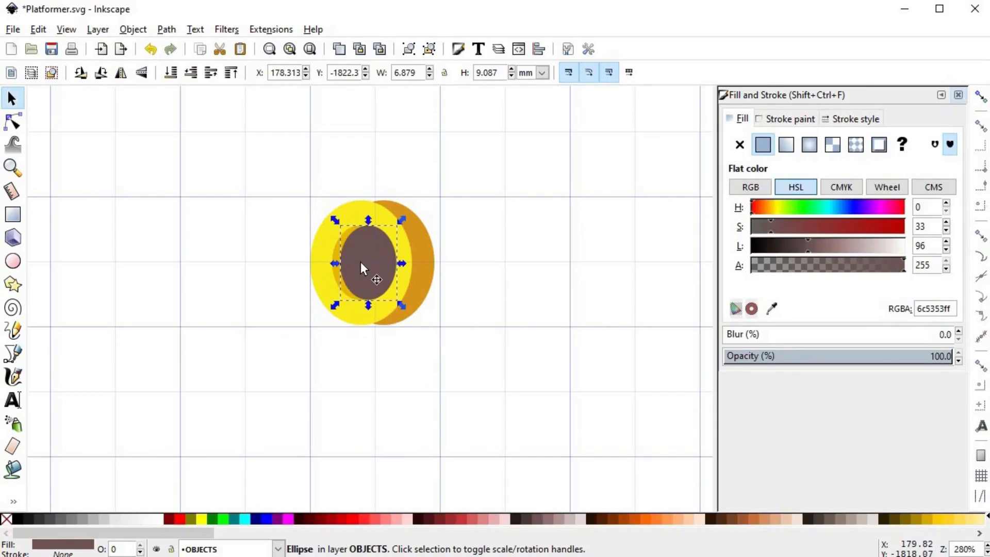
left_click(191, 76)
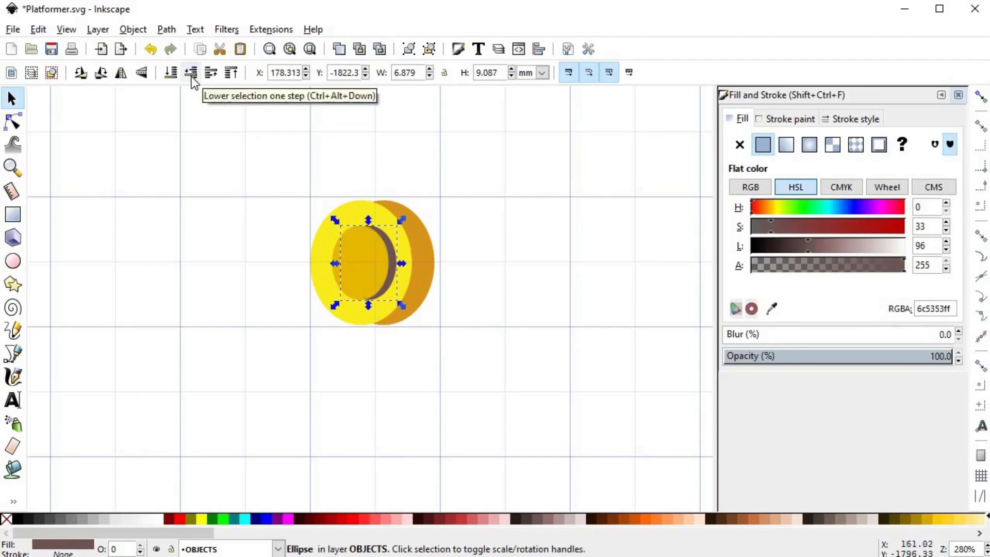
left_click(366, 266, "shift")
key("ctrl+minus")
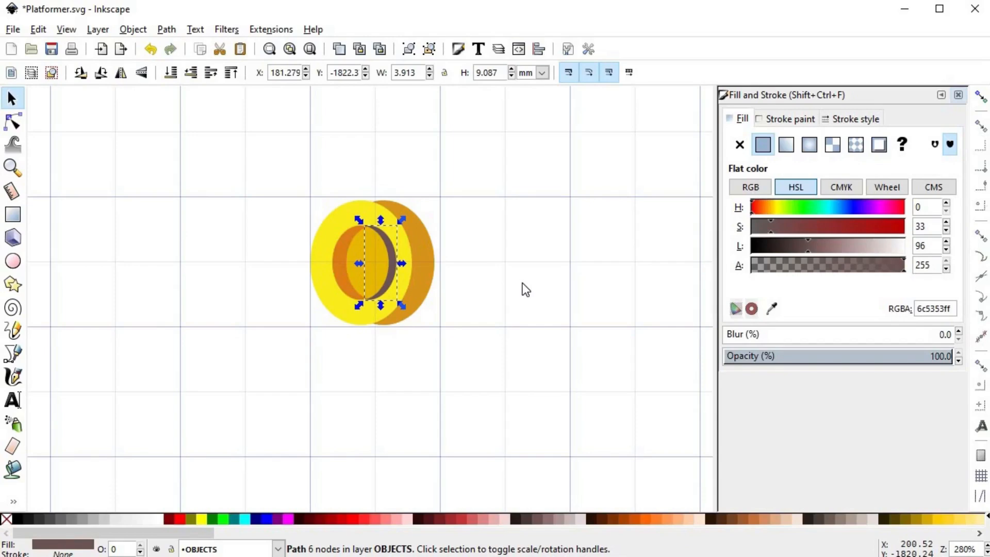
- Colour the right inner crescent pale yellow, sampling the coin's face yellow and adjusting it to saturation 237 and lightness 206
key("d")
left_click(413, 247)
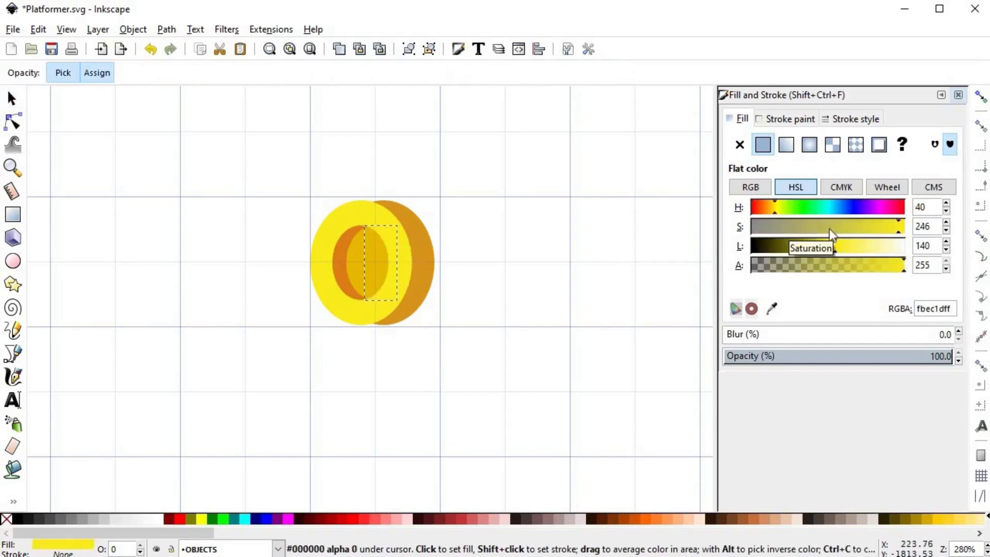
left_click_drag(834, 244, 878, 251)
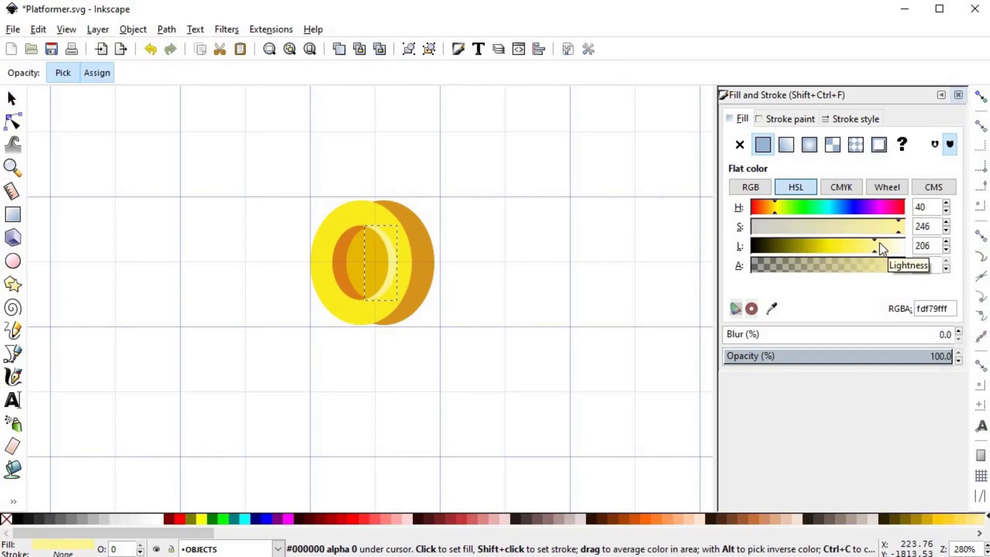
left_click(893, 231)
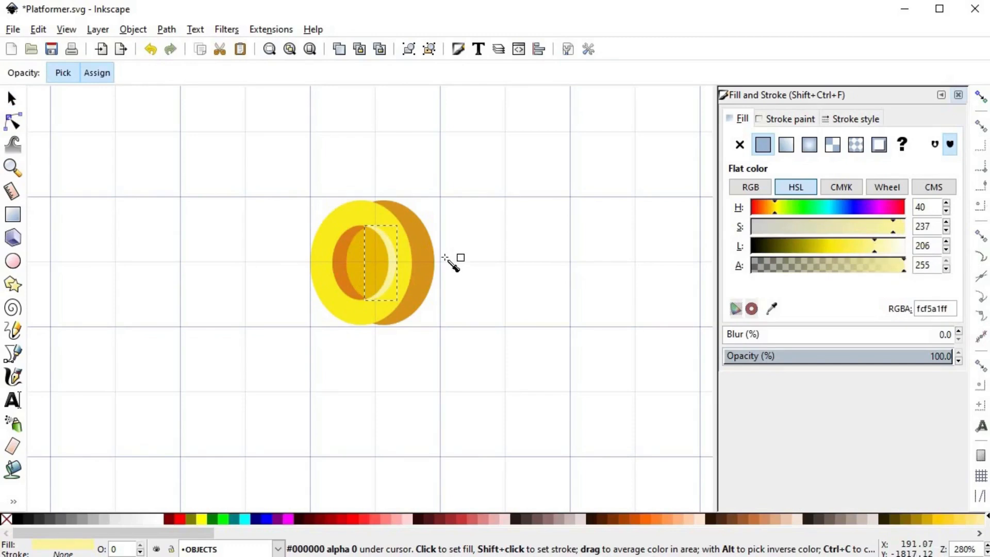
key("s")
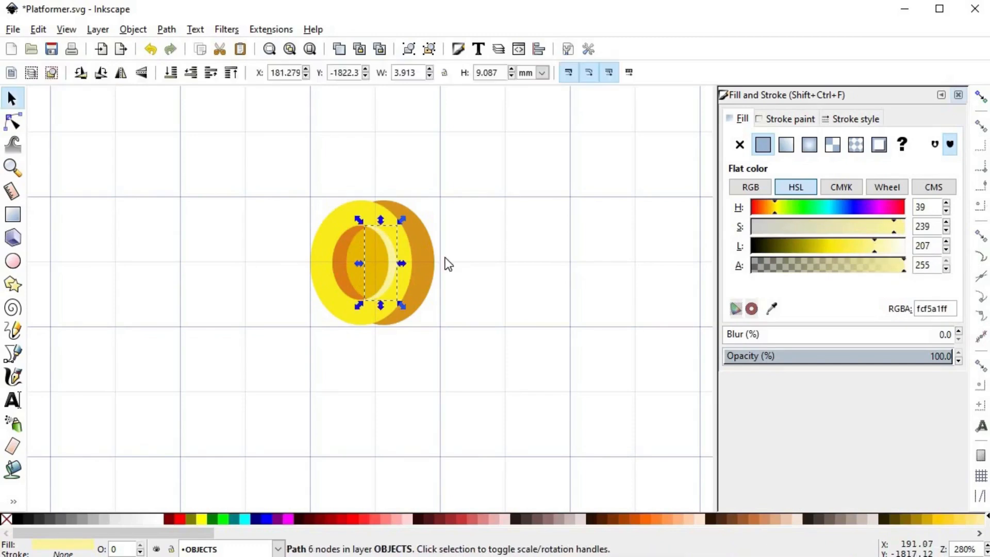
- Draw a closed four-sided diagonal band across the coin with straight segments, from beyond its upper left to beyond its lower right
key("b")
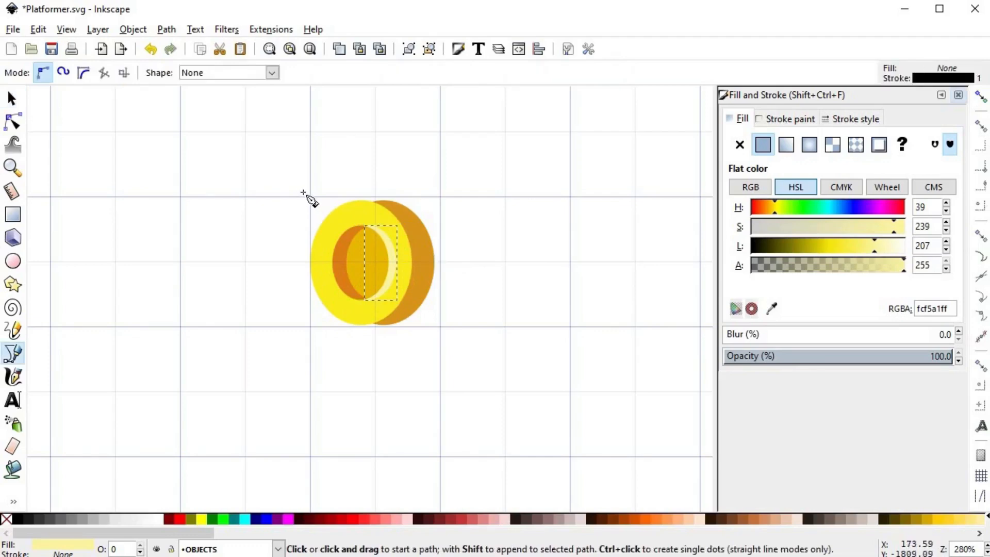
left_click(302, 195)
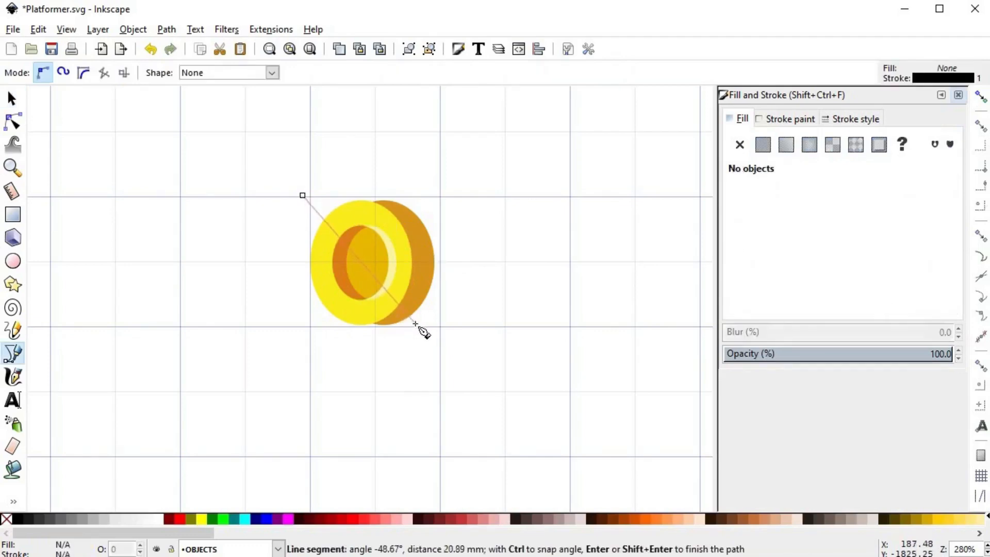
left_click(415, 323)
left_click(386, 344)
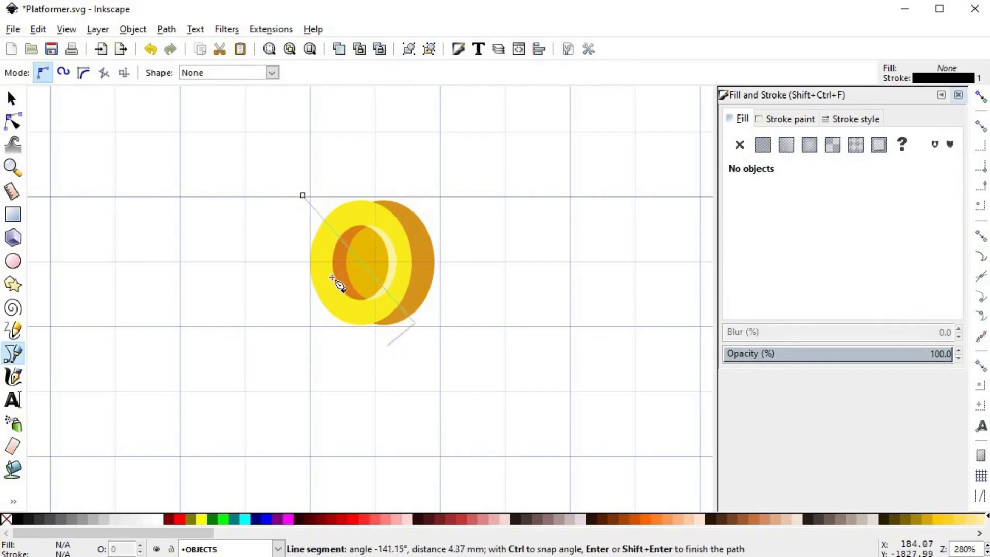
left_click(274, 201)
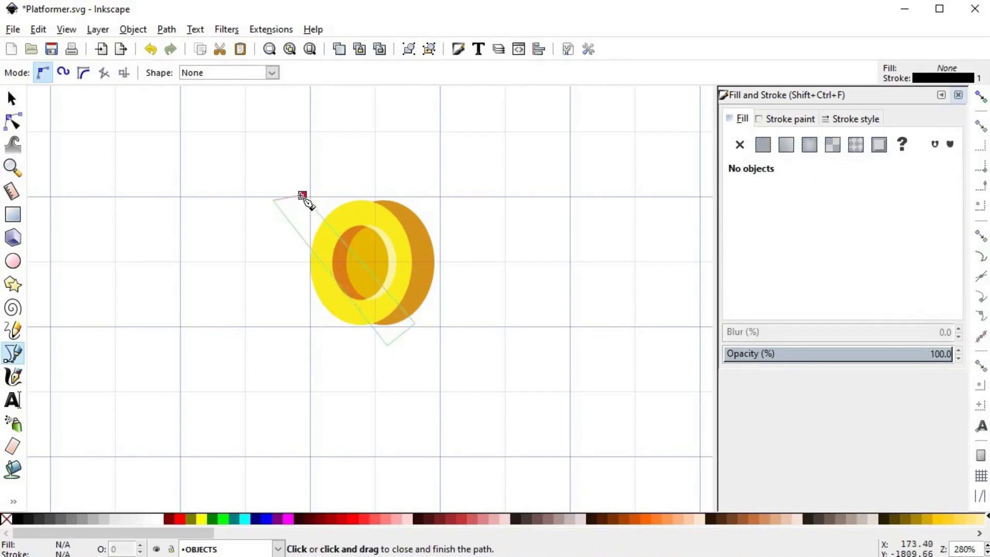
left_click(303, 197)
- Move two corner nodes of the band to widen its upper-left end and narrow its lower-right end
key("n")
left_click_drag(304, 197, 313, 194)
left_click_drag(387, 344, 395, 339)
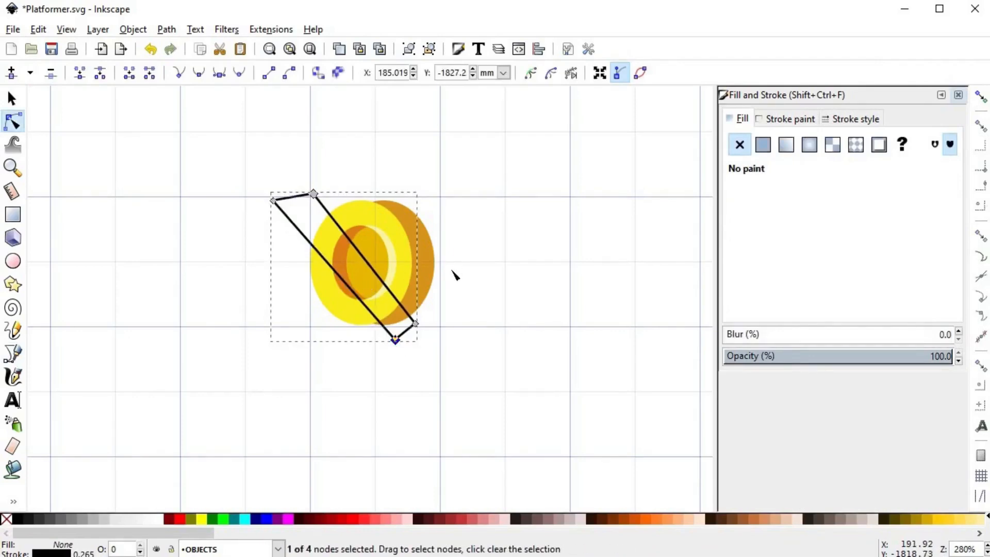
- Trim the diagonal band to the coin's face by intersecting it with a duplicate of the yellow front ellipse raised to the top
left_click(397, 232)
key("s")
key("Home")
left_click(316, 194, "shift")
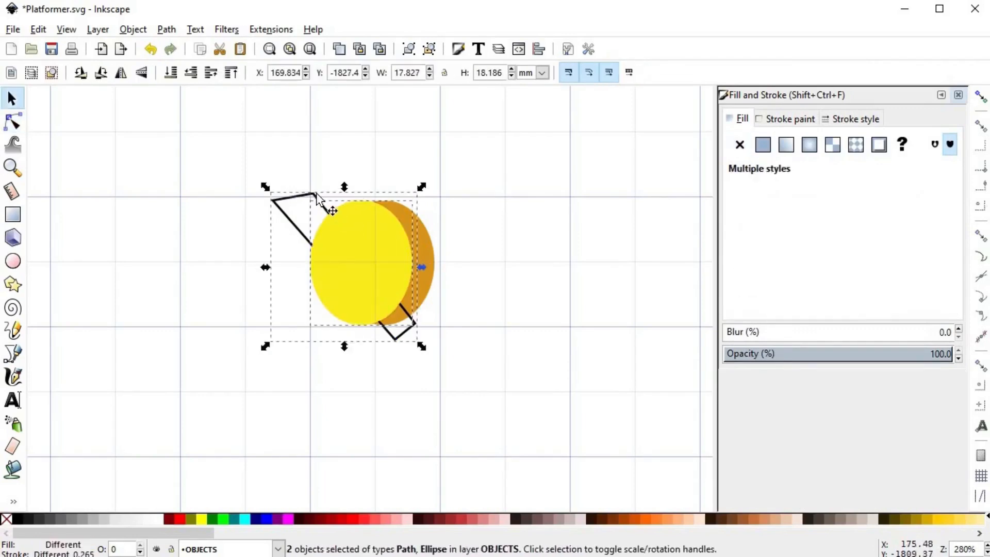
key("ctrl+asterisk")
- Fill the trimmed band with the pale yellow sampled from the right inner crescent and remove its stroke
key("d")
left_click(392, 250)
left_click(7, 518, "shift")
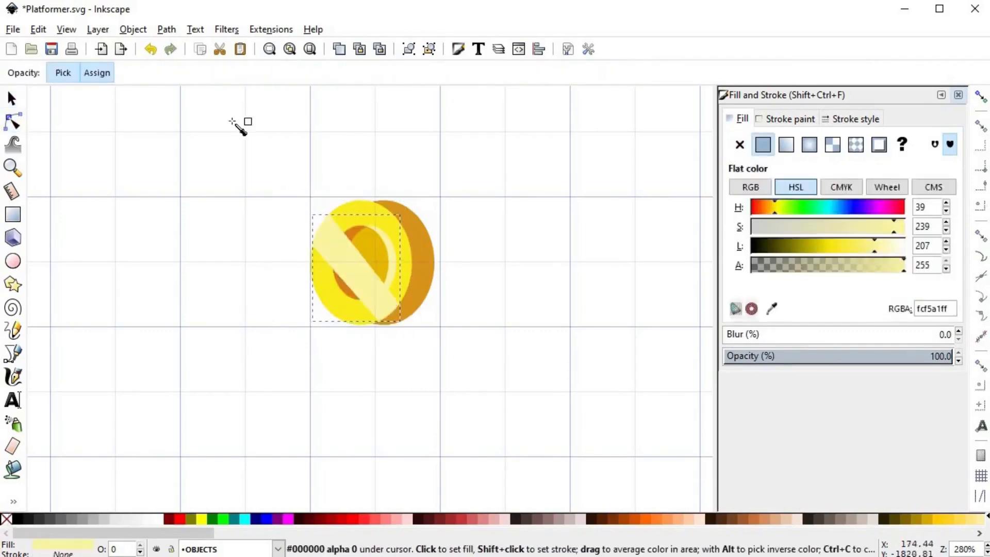
- Lower the pale yellow band two levels so it sits behind the coin's inset centre
key("s")
left_click(192, 74)
left_click(192, 74)
left_click(299, 186)
left_click_drag(301, 186, 337, 224)
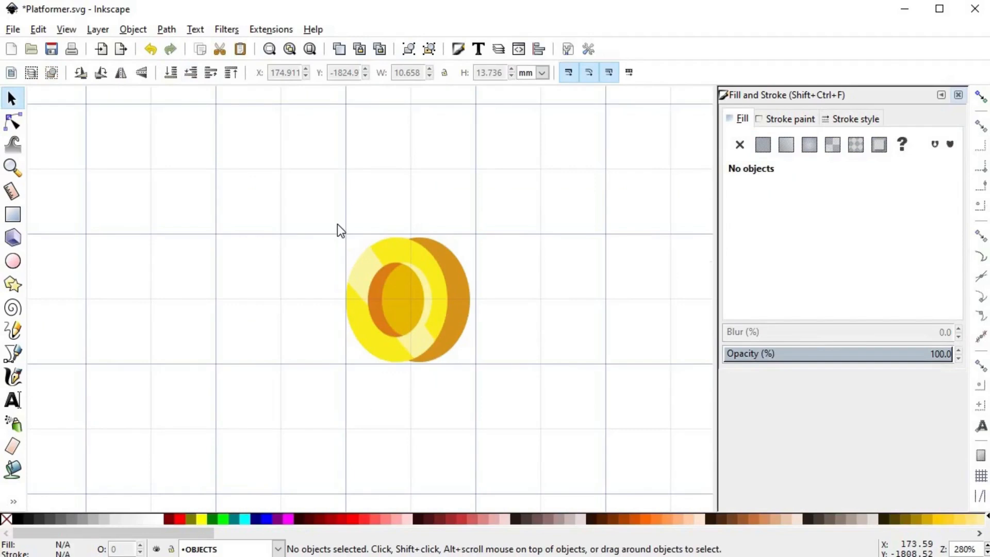
- Draw a closed straight-segment cutter path with two thin slivers along the pale band, joined beyond the coin's upper-left edge
key("b")
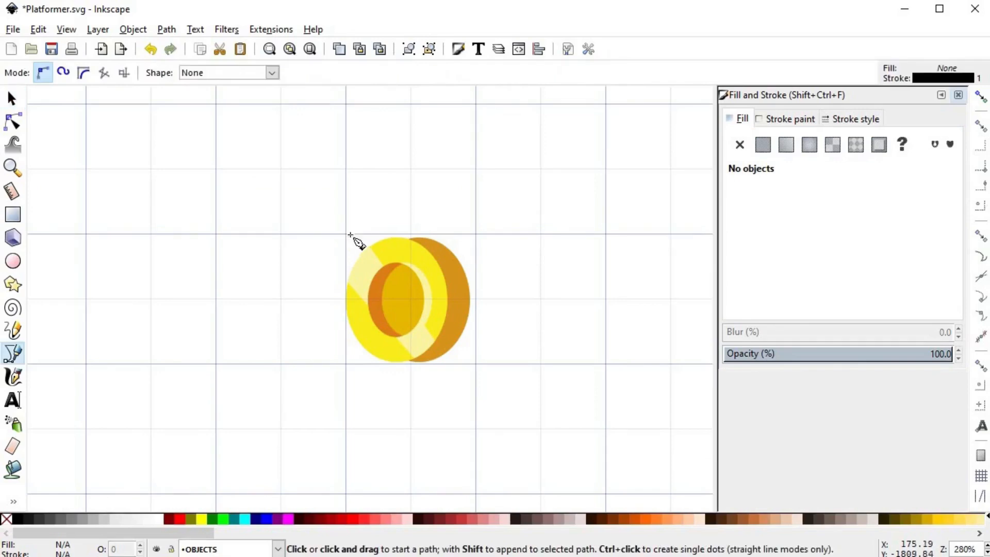
left_click(350, 235)
left_click(434, 360)
left_click(334, 228)
left_click(330, 243)
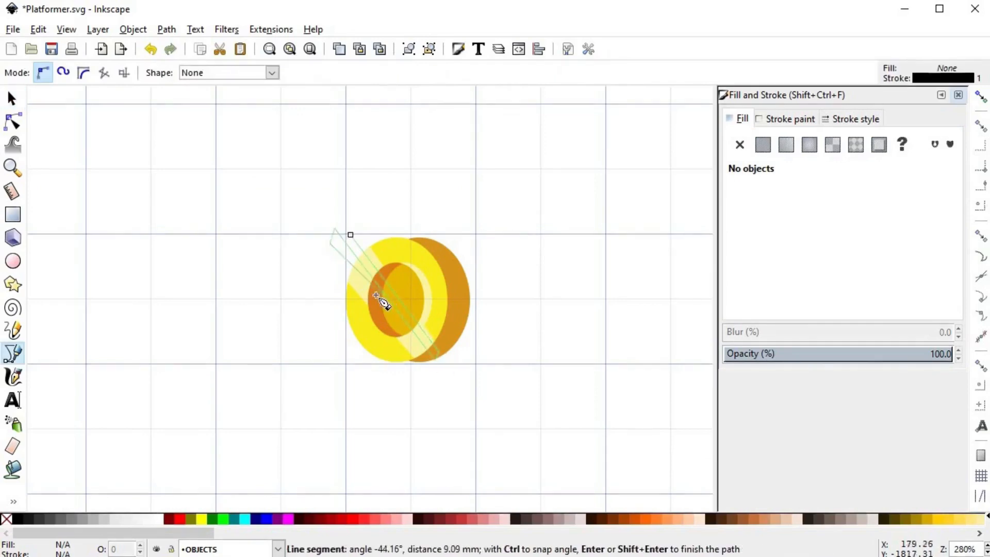
left_click(384, 295)
left_click(377, 295)
left_click(319, 249)
left_click(308, 221)
left_click(322, 212)
- Adjust the cutter path's nodes at its lower-right tip, its short sliver's end and its outer corners
key("n")
left_click_drag(436, 359, 437, 359)
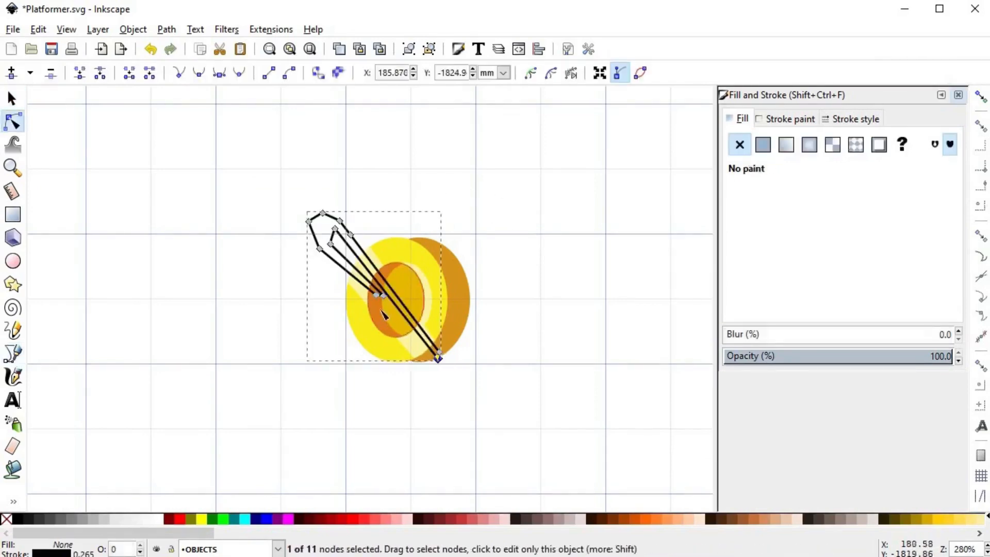
scroll(360, 304, "up", 2)
left_click_drag(391, 284, 385, 290)
left_click_drag(406, 286, 393, 287)
left_click_drag(300, 183, 292, 195)
left_click_drag(340, 164, 341, 161)
- Subtract the cutter path from the pale yellow band to split it into separate shine stripes
key("s")
left_click(389, 215, "shift")
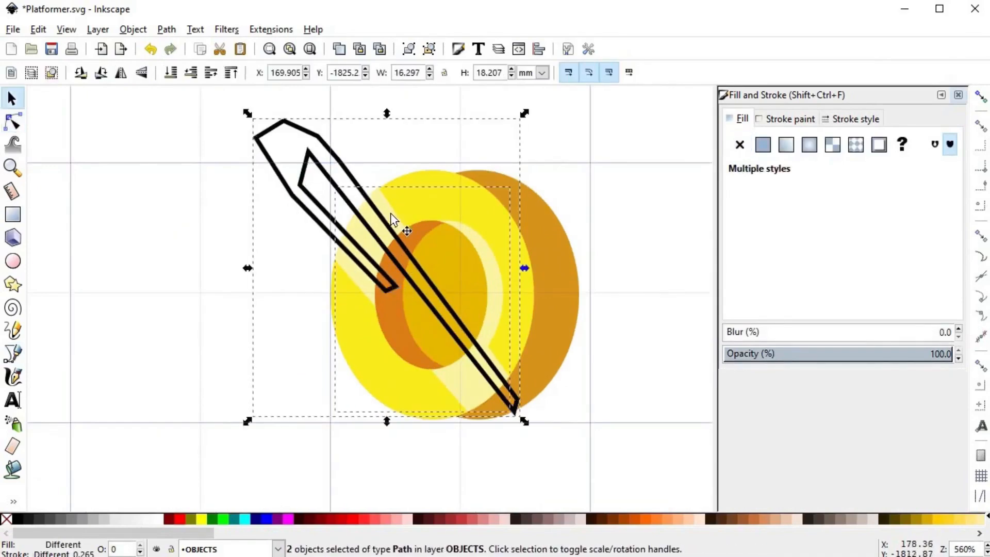
key("ctrl+minus")
left_click(274, 205)
scroll(308, 234, "down", 5)
scroll(309, 265, "down", 1, "ctrl")
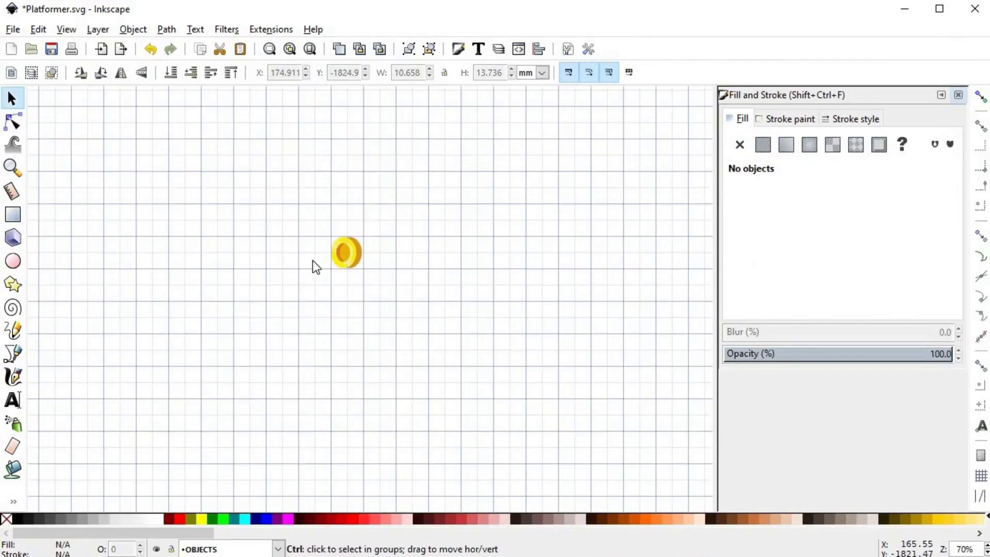
scroll(312, 261, "up", 2, "ctrl")
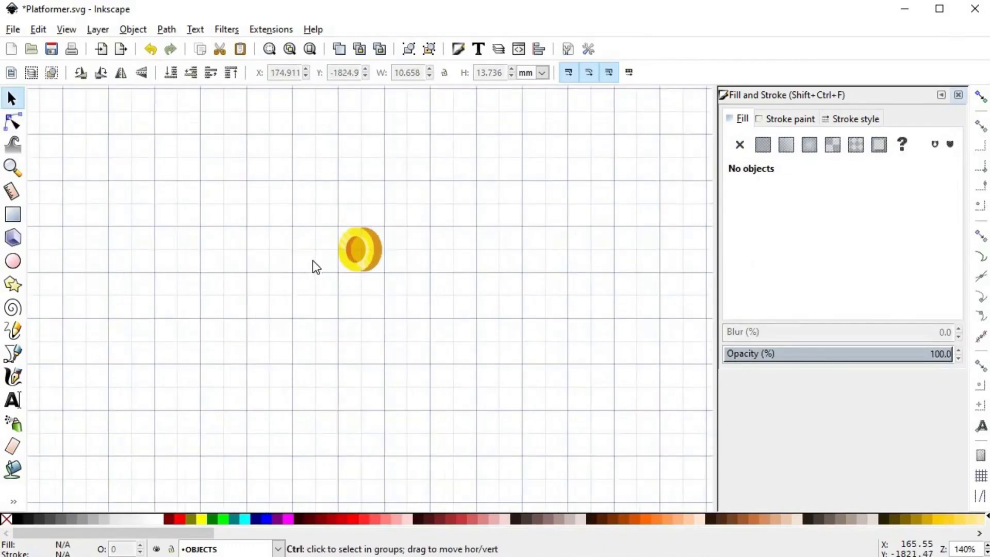
- Unite a duplicate of all the coin's shapes into one silhouette path
left_click_drag(135, 122, 589, 448)
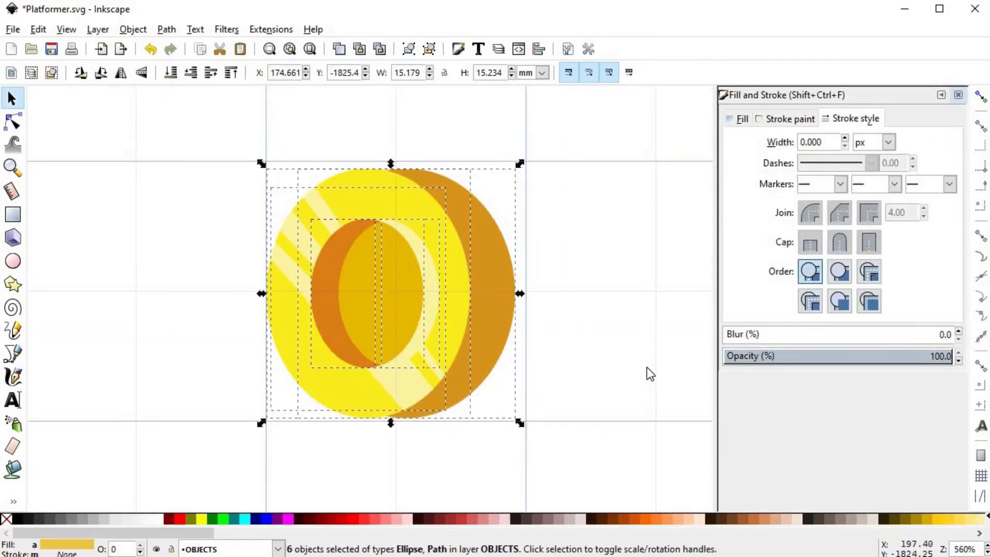
key("ctrl+plus")
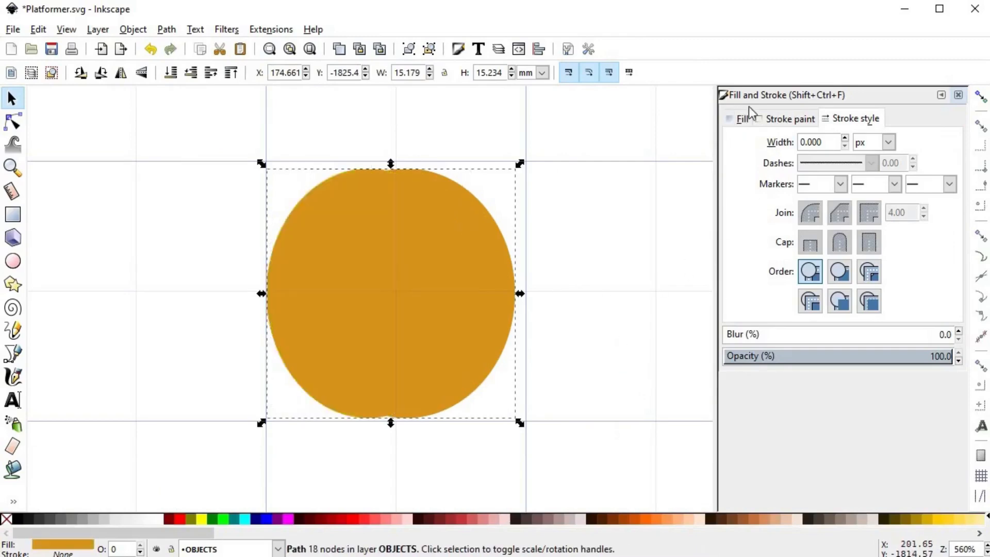
- Give the silhouette a flat 7e710dff stroke 6 px wide and lower it to the bottom behind the coin
left_click(773, 119)
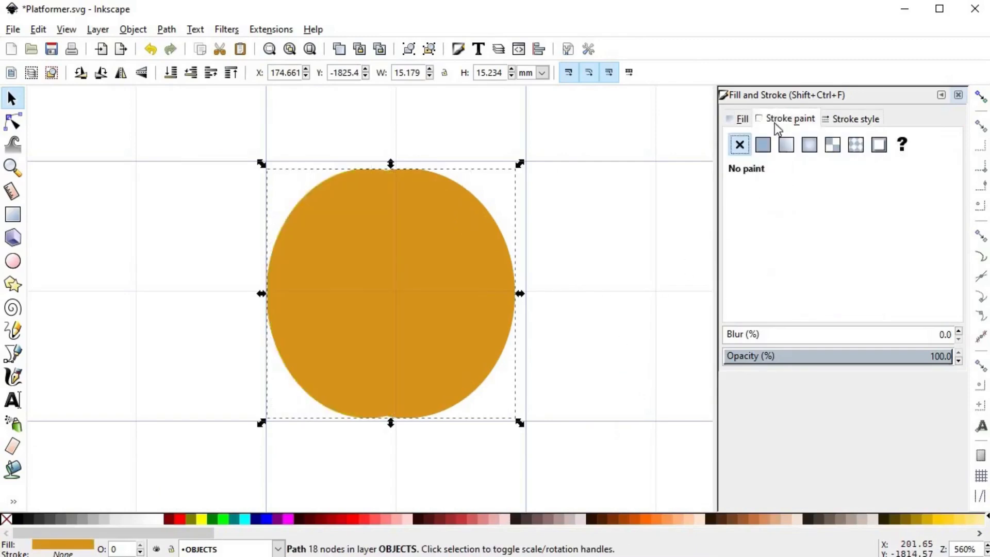
left_click(763, 145)
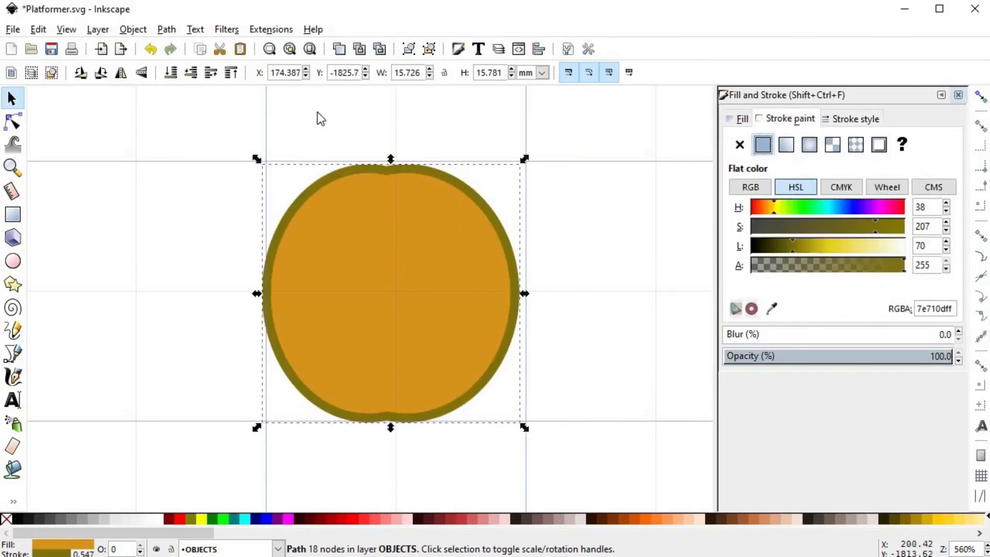
left_click(170, 72)
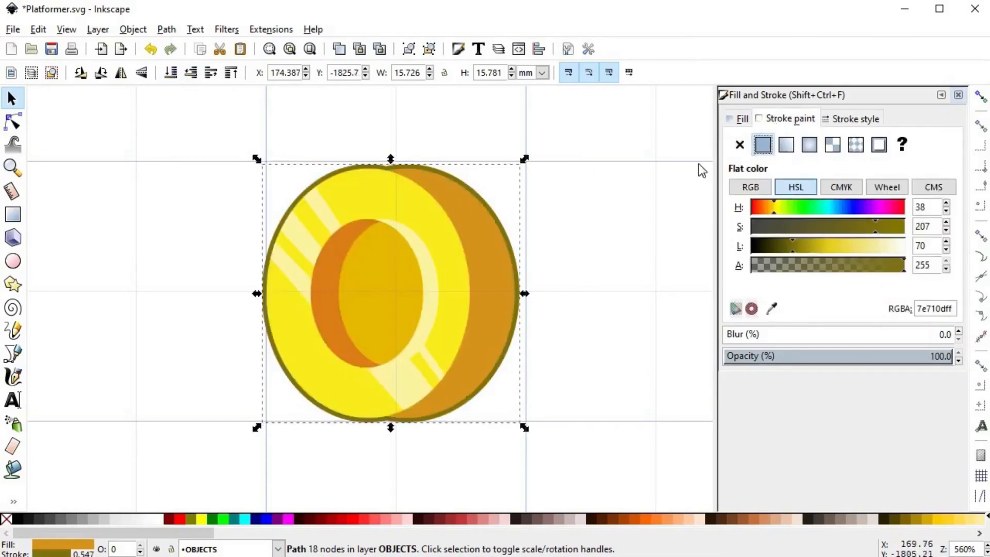
left_click(828, 128)
type("67")
key("Return")
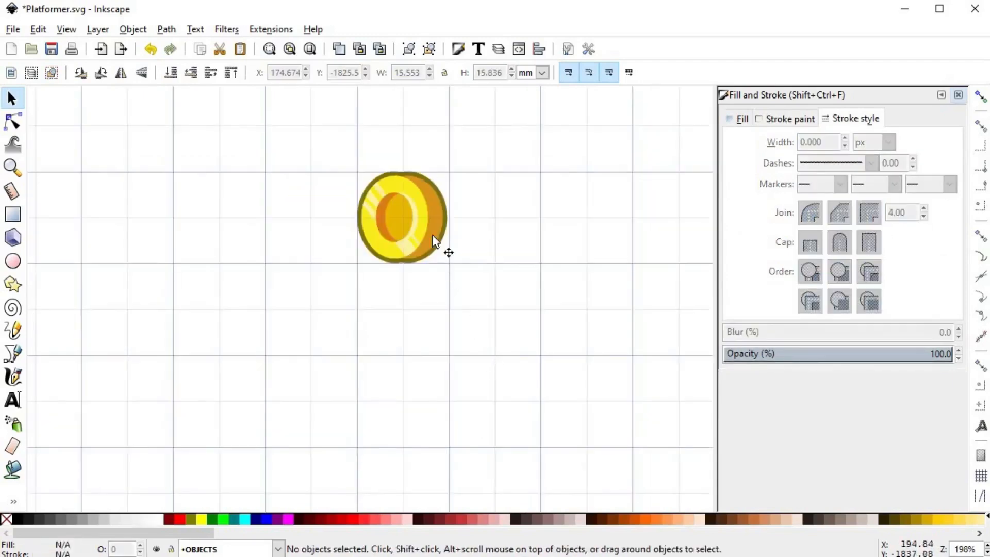
- Squeeze the grouped coin to about 13.7 mm wide and centre it in its grid cell
left_click_drag(322, 116, 483, 309)
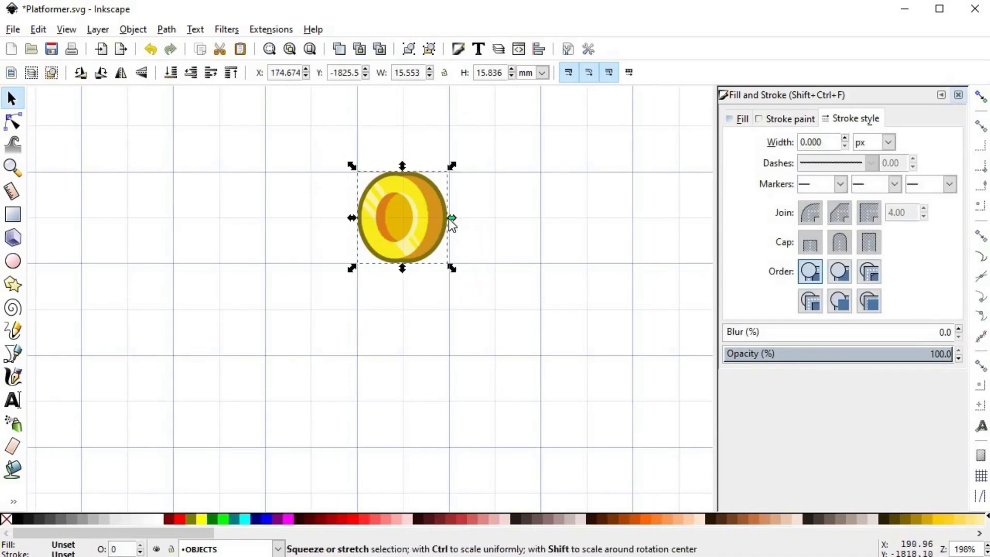
left_click_drag(450, 219, 441, 219)
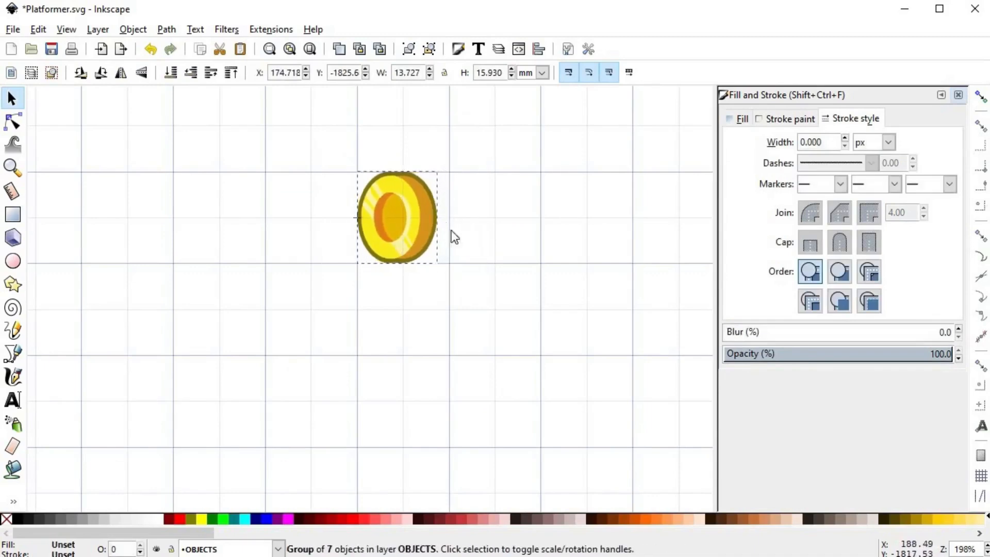
left_click(495, 330)
left_click_drag(310, 117, 501, 343)
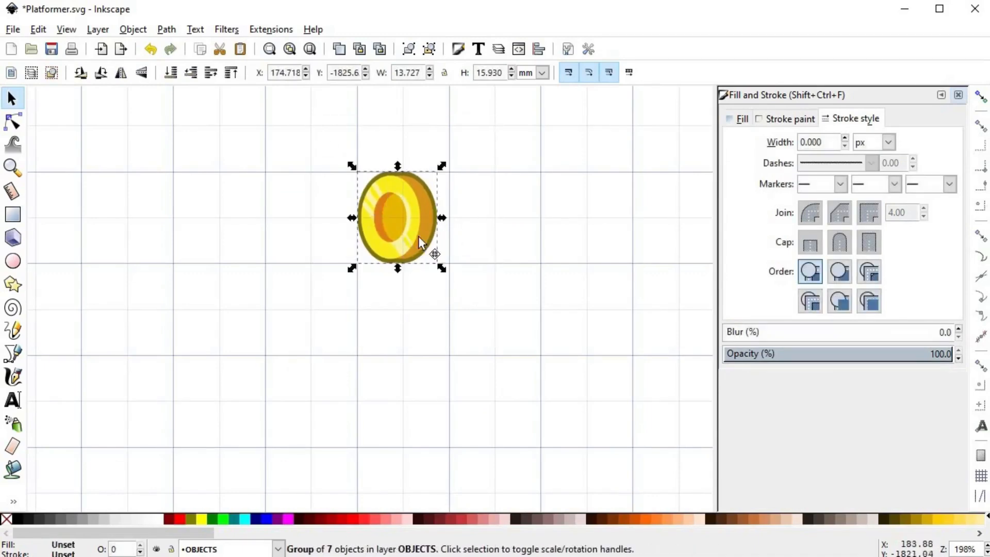
left_click_drag(419, 237, 424, 237)
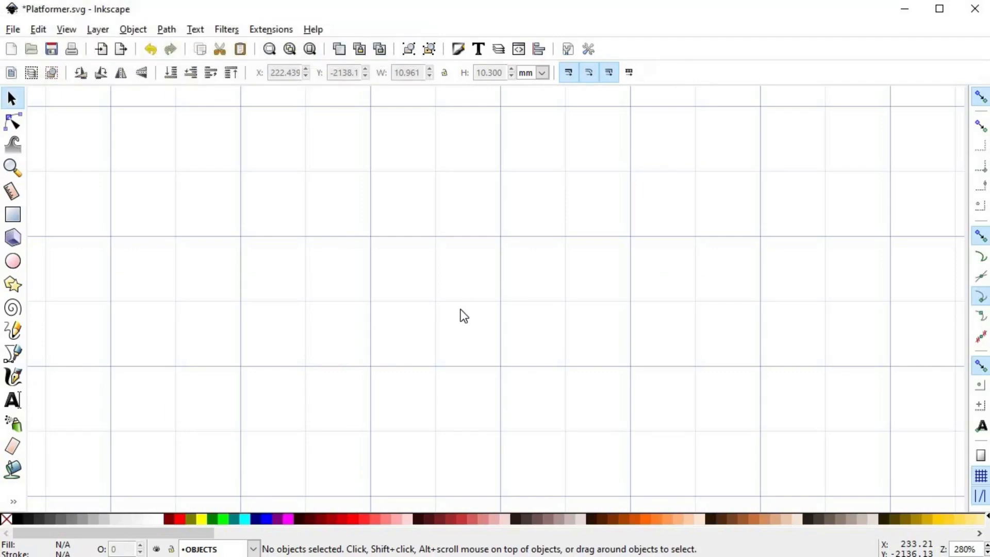
- Draw a 15.875 mm square snapped to one empty grid cell and slightly round its corners with snapping turned off
left_click(13, 214)
left_click_drag(370, 236, 500, 366)
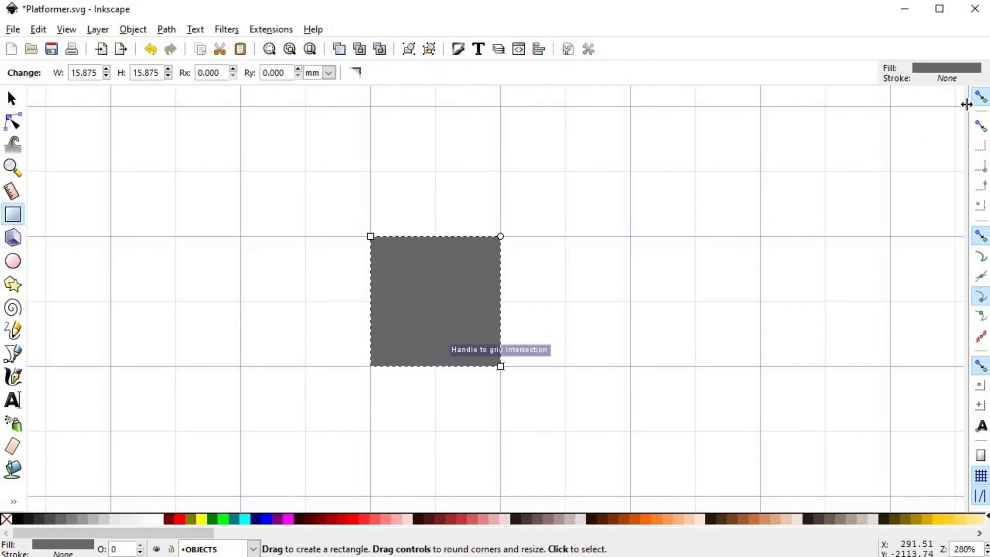
left_click(986, 101)
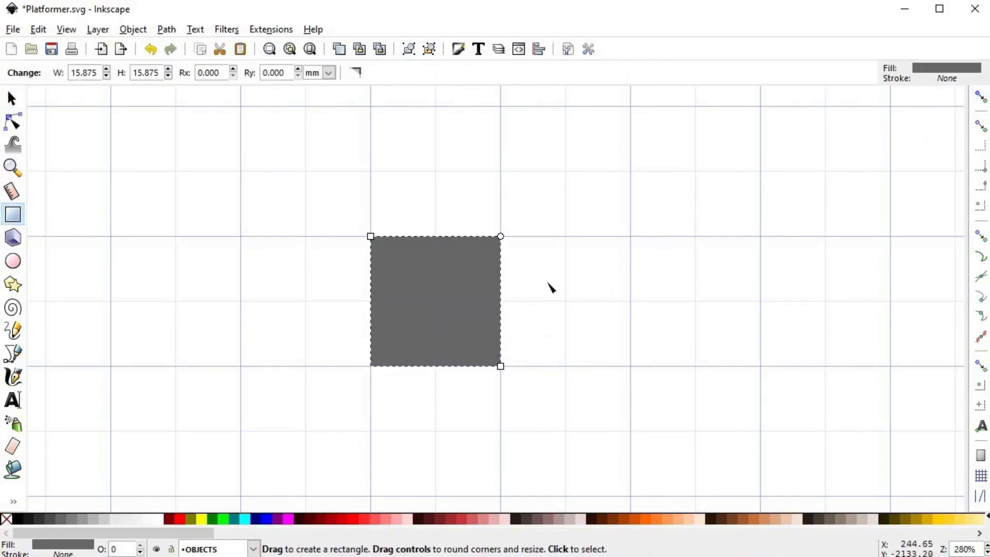
key("n")
left_click_drag(499, 237, 501, 250)
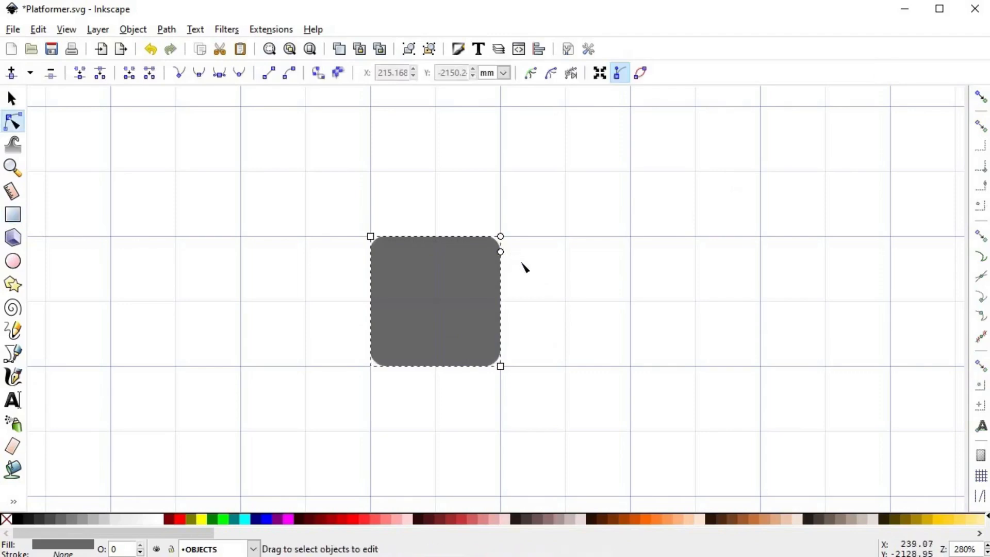
- Fill the rounded square with brown, using hue 26, saturation 156 and lightness 113
key("s")
key("ctrl+shift+f")
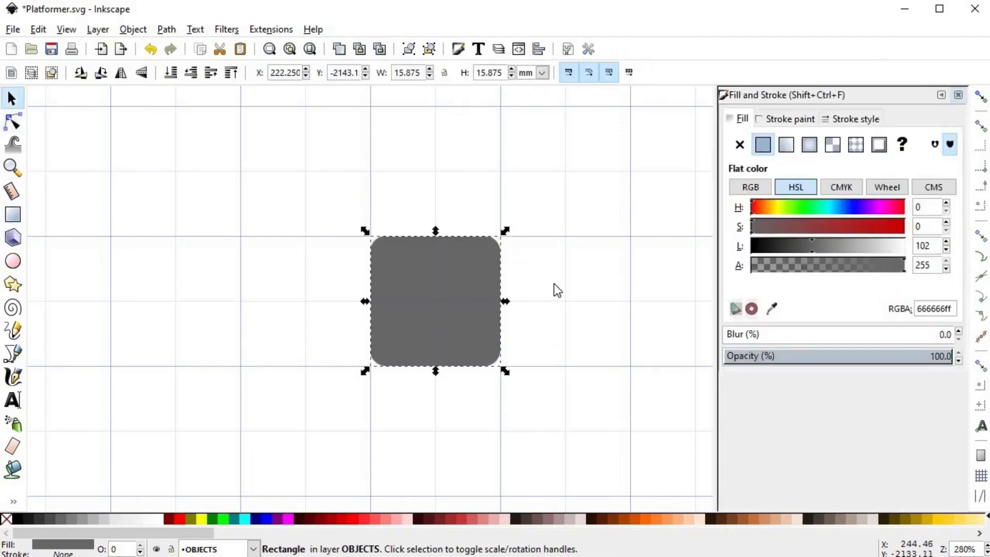
left_click(767, 207)
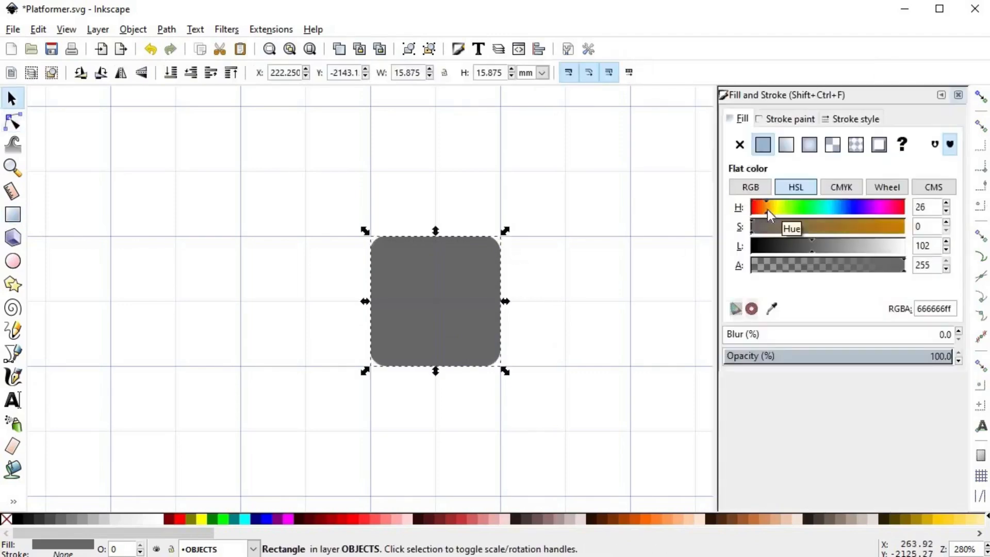
left_click(834, 232)
left_click(820, 244)
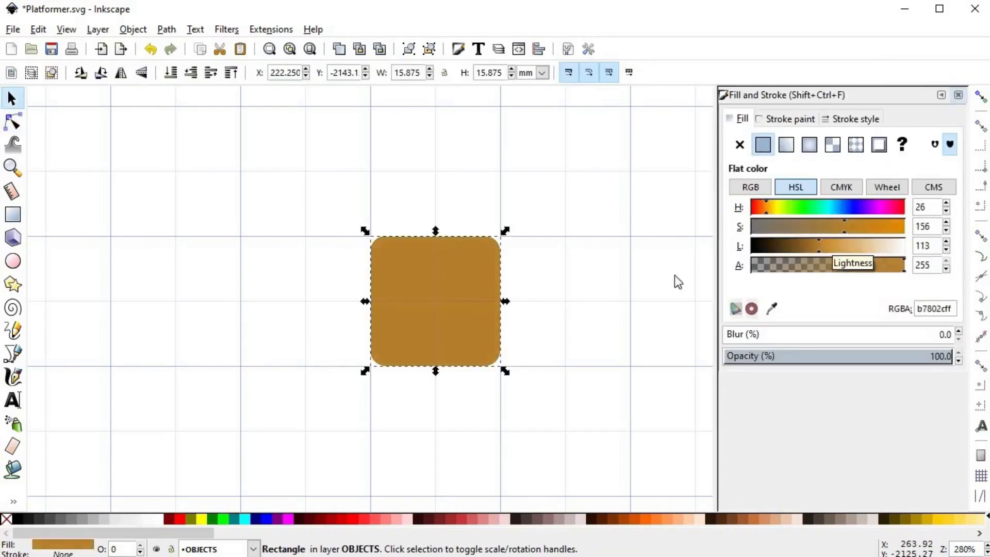
left_click(560, 312)
key("space")
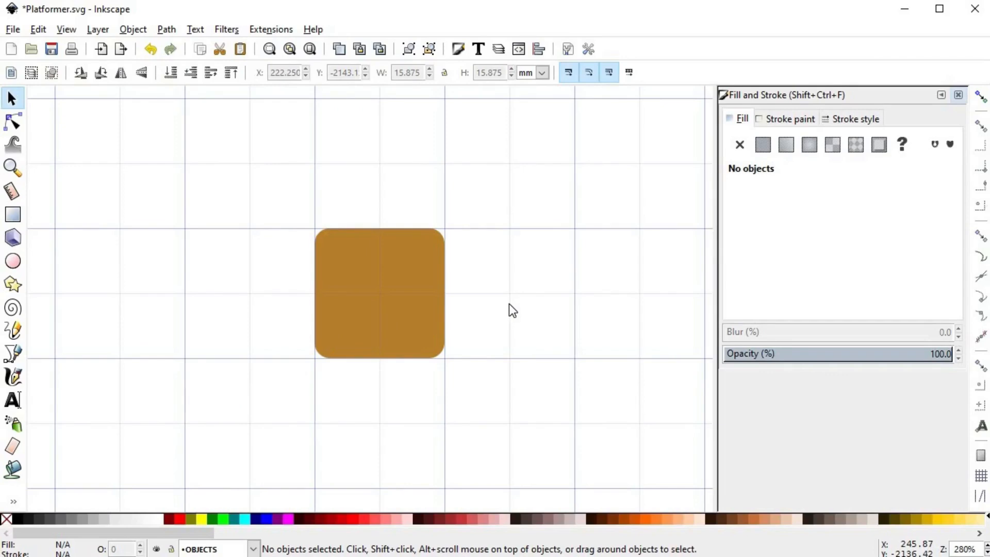
- Draw a closed four-sided strip across the brown square's upper edge, extending beyond both of its sides
key("b")
left_click(298, 255)
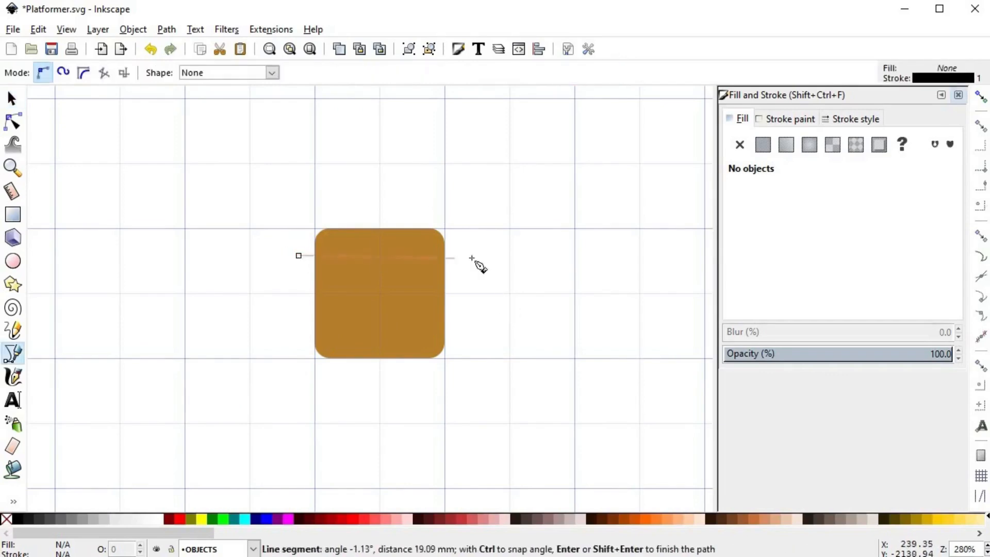
left_click(480, 254)
left_click(478, 212)
left_click(274, 217)
left_click(299, 255)
- Draw a closed four-sided strip across the brown square's lower edge, extending beyond both of its sides
left_click(299, 331)
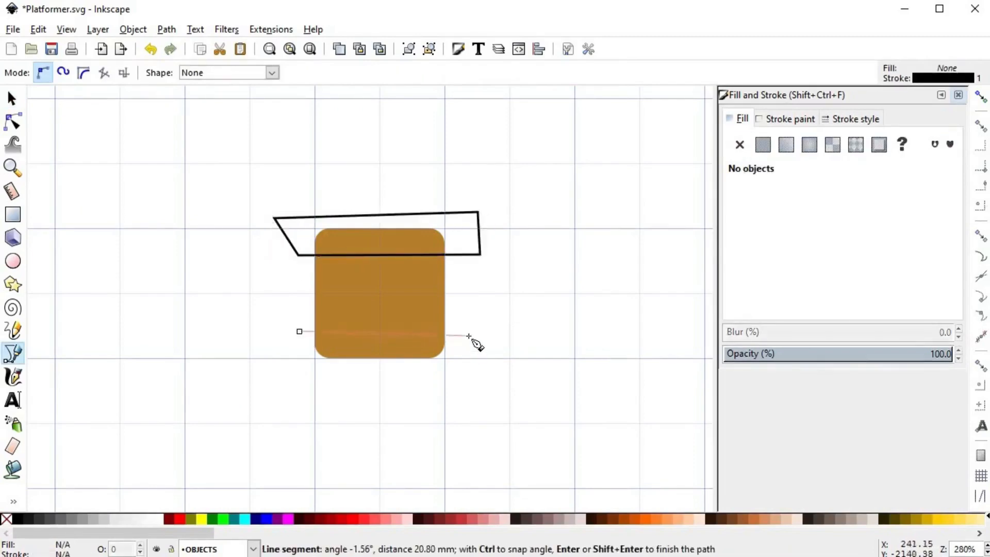
left_click(470, 337)
left_click(454, 378)
left_click(297, 373)
left_click(299, 331)
- Draw a closed vertical strip over the brown square's left edge and shift its upper inner corner slightly outward from that edge
left_click(337, 209)
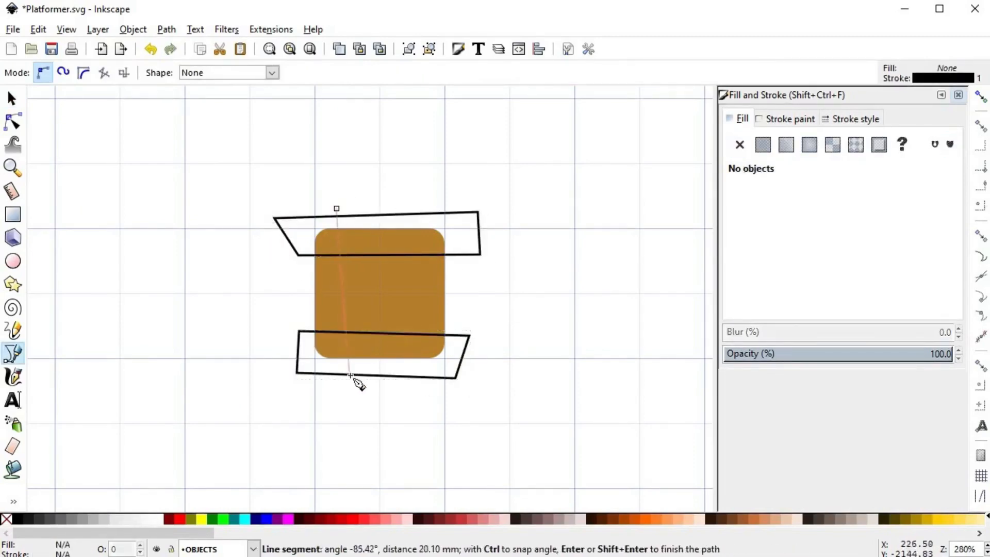
left_click(351, 379)
left_click(281, 378)
left_click(306, 208)
left_click(336, 208)
key("n")
left_click_drag(338, 209, 342, 209)
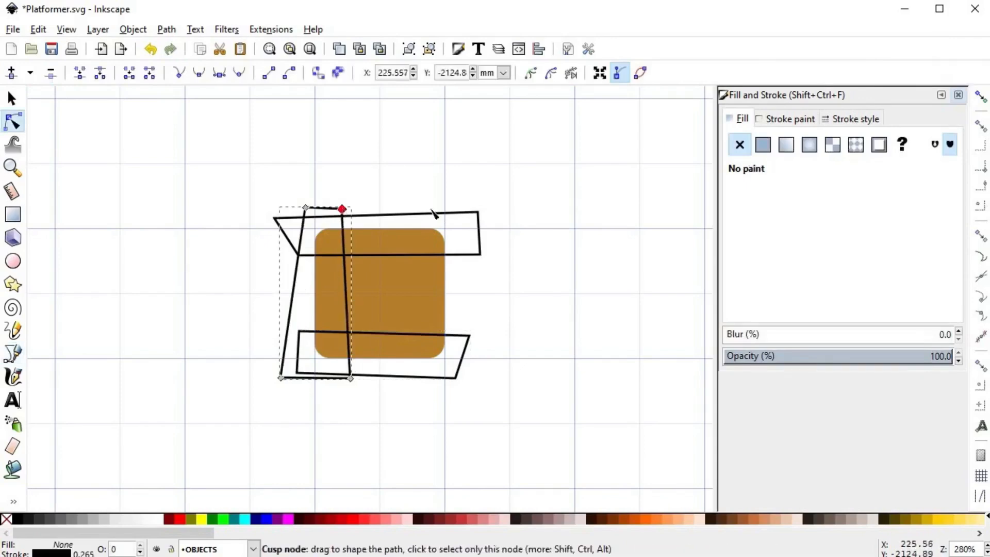
- Draw a closed vertical strip over the brown square's right edge and adjust the two corner nodes of its inner side
key("b")
left_click(418, 213)
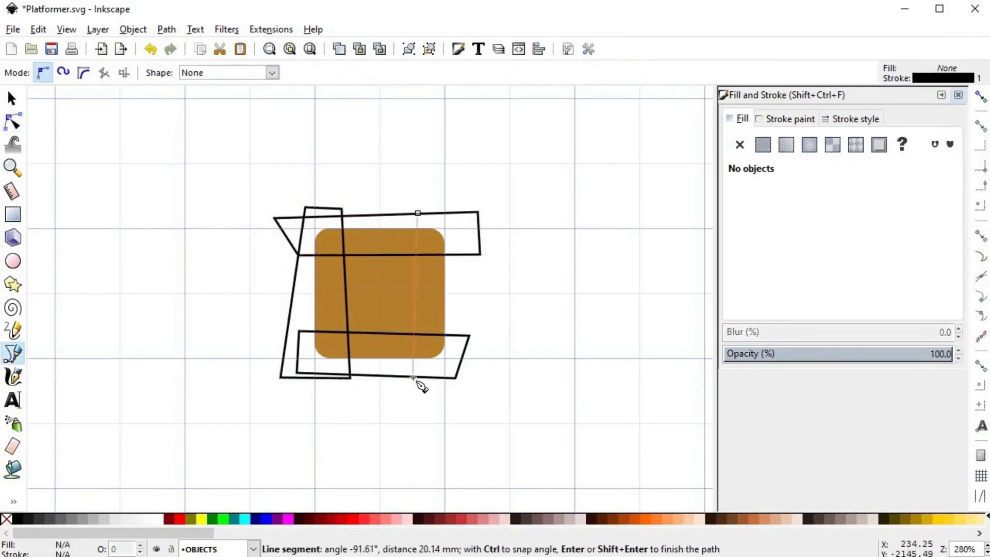
left_click(413, 378)
left_click(475, 380)
left_click(454, 216)
left_click(418, 213)
key("n")
left_click_drag(418, 213, 411, 212)
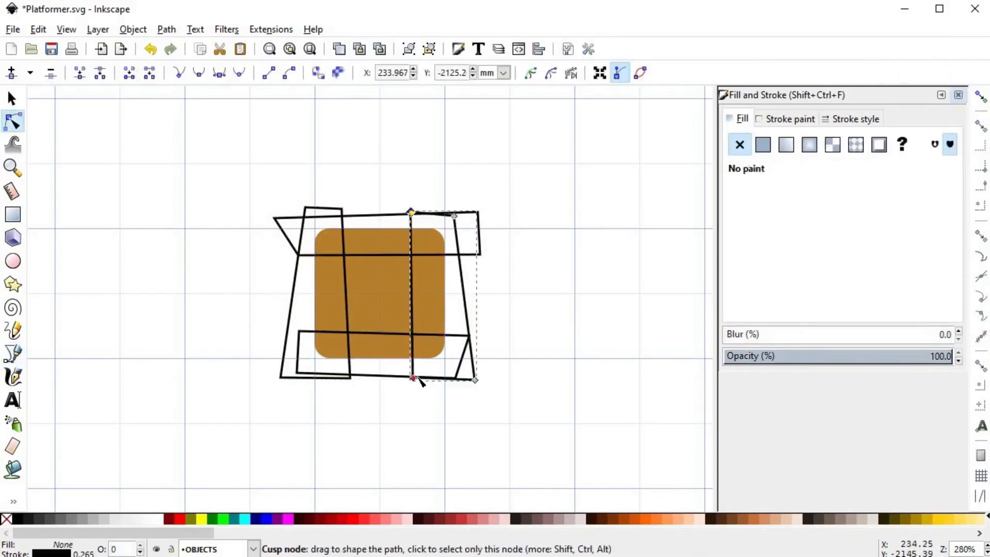
left_click_drag(413, 378, 417, 377)
left_click_drag(411, 212, 414, 212)
- Draw a closed four-sided diagonal strip from the brown square's lower-left corner to beyond its upper-right corner
scroll(383, 273, "up", 1)
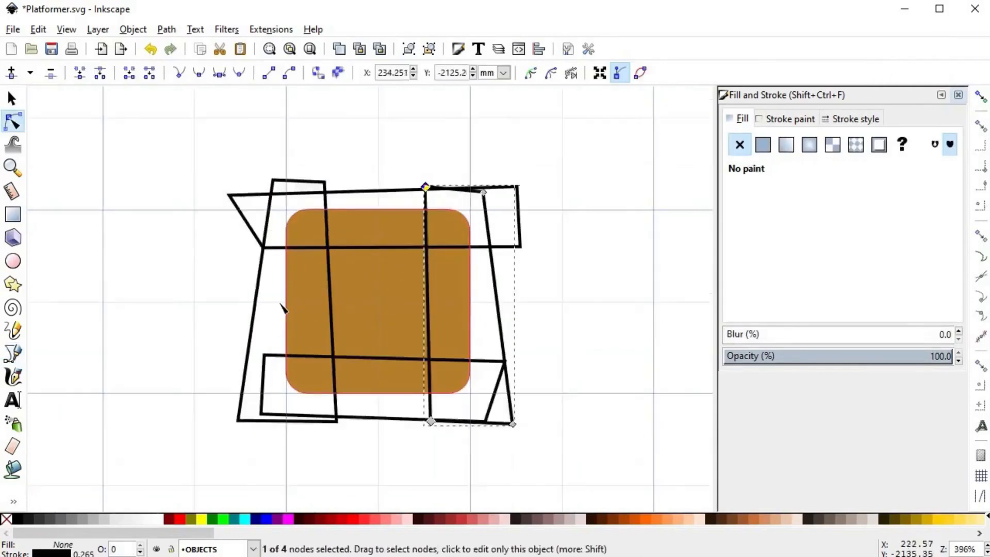
key("plus")
key("b")
left_click(154, 412)
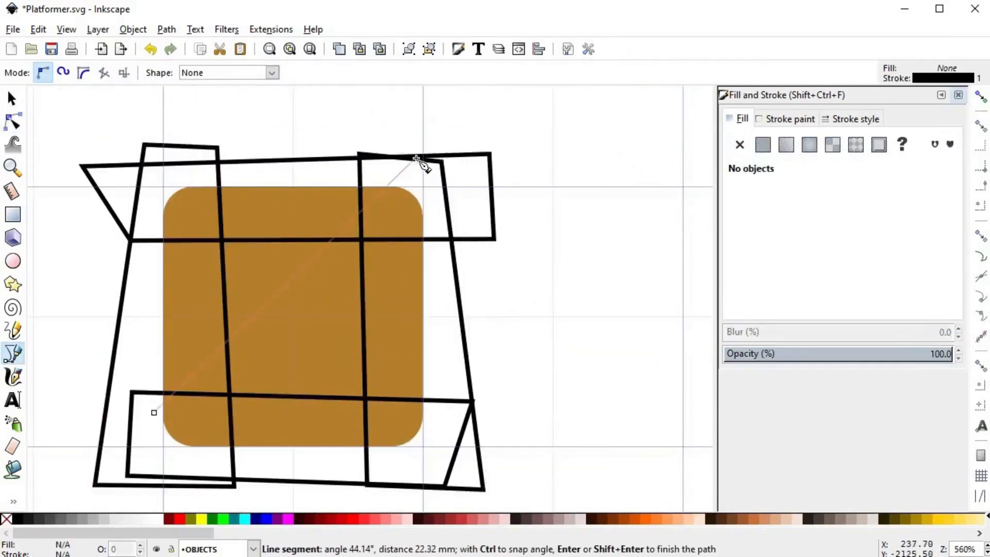
left_click(416, 158)
left_click(455, 202)
left_click(178, 473)
left_click(154, 412)
key("s")
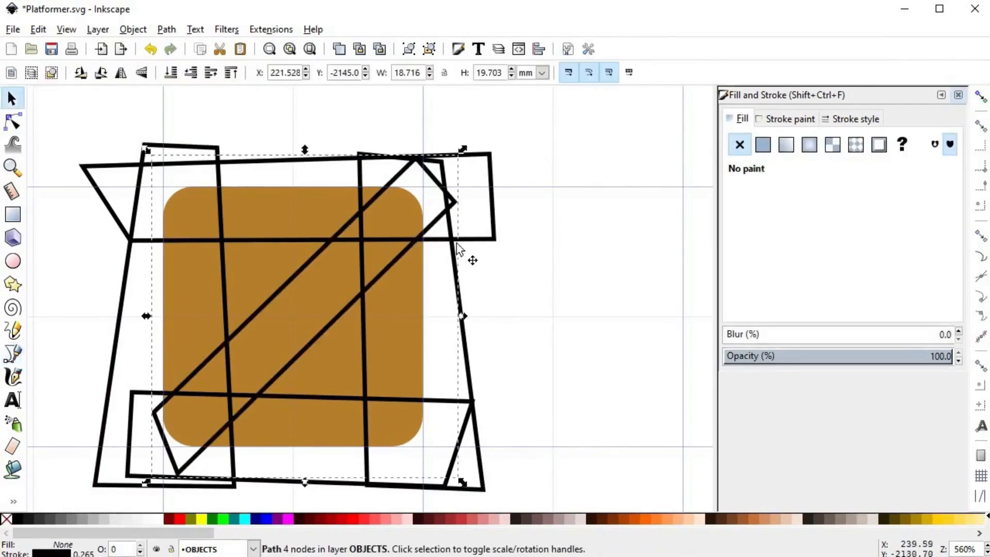
- Trim the upper, lower and right strips to the brown square by intersecting each with a duplicate of the square raised to the top
left_click(303, 201)
key("Home")
left_click(489, 183, "shift")
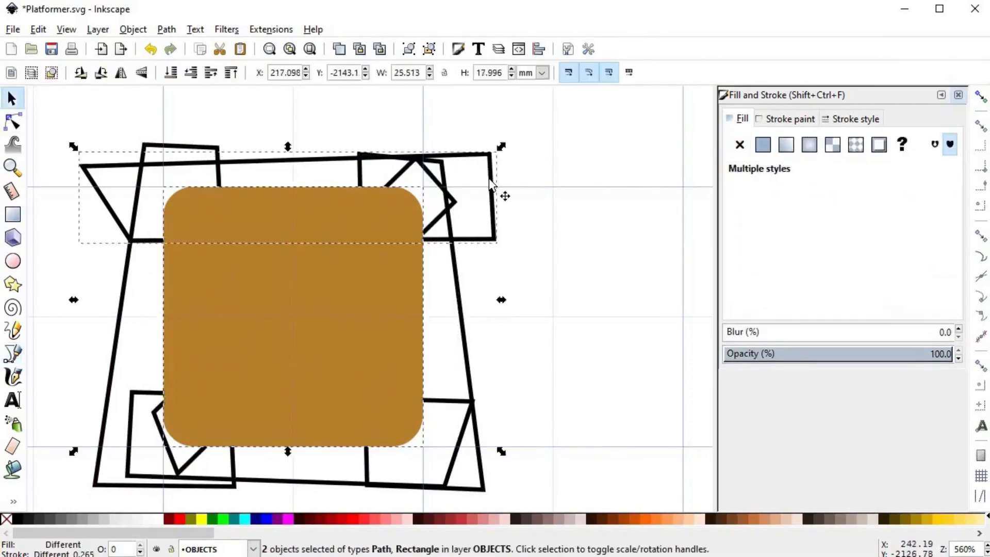
key("ctrl+asterisk")
left_click(392, 304)
key("ctrl+d")
left_click(332, 482, "shift")
key("ctrl+asterisk")
left_click(361, 381)
key("ctrl+d")
left_click(461, 314, "shift")
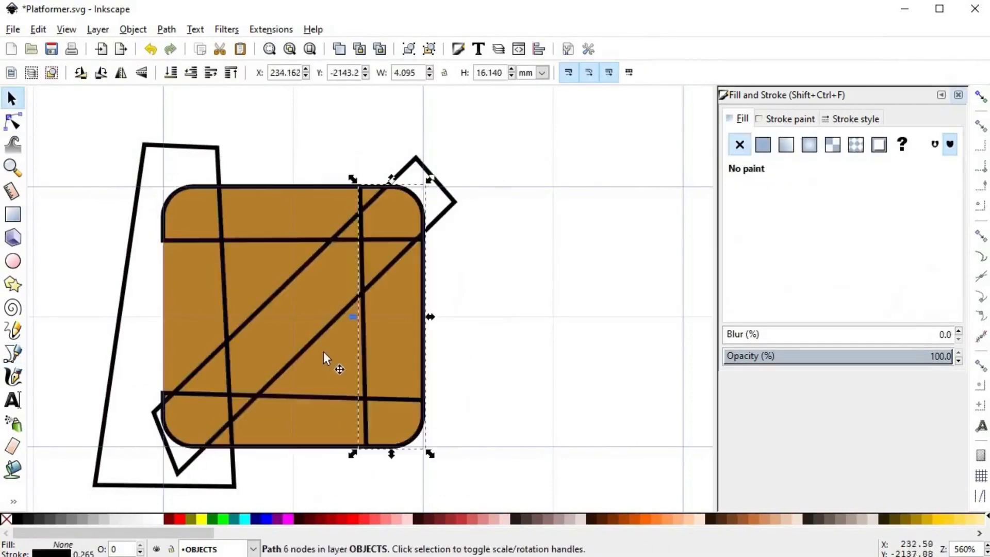
- Trim the diagonal and left strips to the brown square by intersecting each with a duplicate of the square
left_click(323, 352)
key("ctrl+d")
left_click(450, 207, "shift")
key("ctrl+asterisk")
left_click(330, 217)
key("ctrl+d")
left_click(218, 159, "shift")
key("ctrl+asterisk")
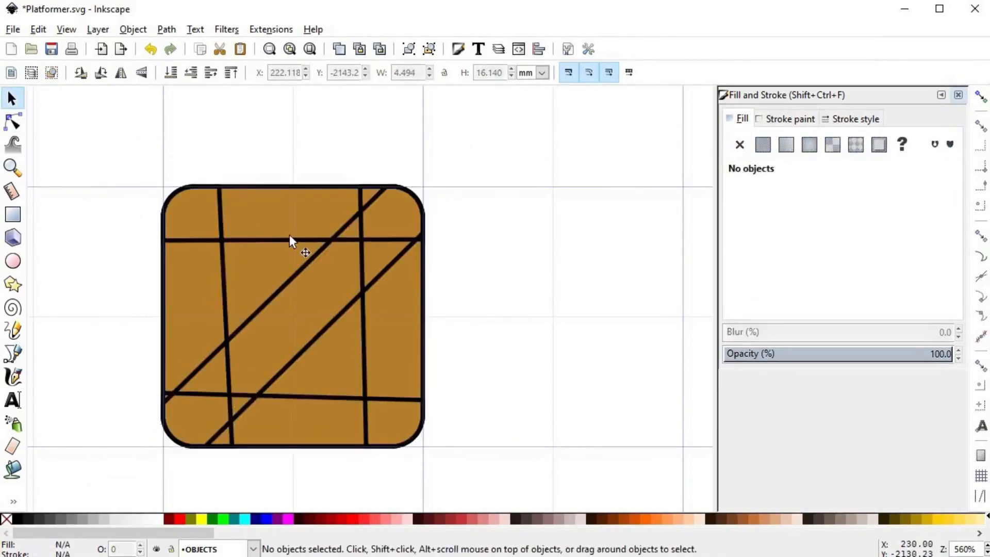
- Fill the upper frame strip with a flat light tan at hue 31, saturation 152 and lightness 155
left_click(290, 238)
left_click(762, 145)
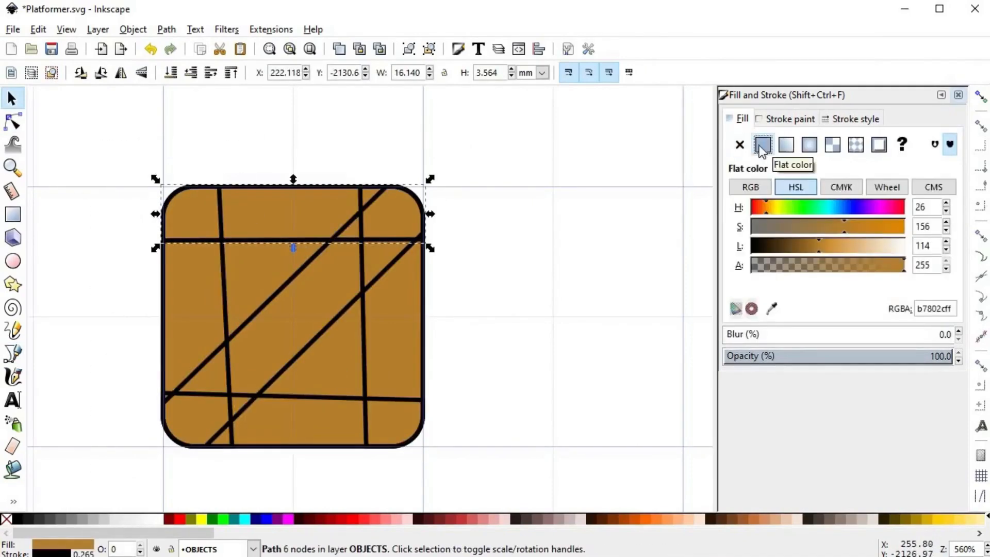
left_click(770, 215)
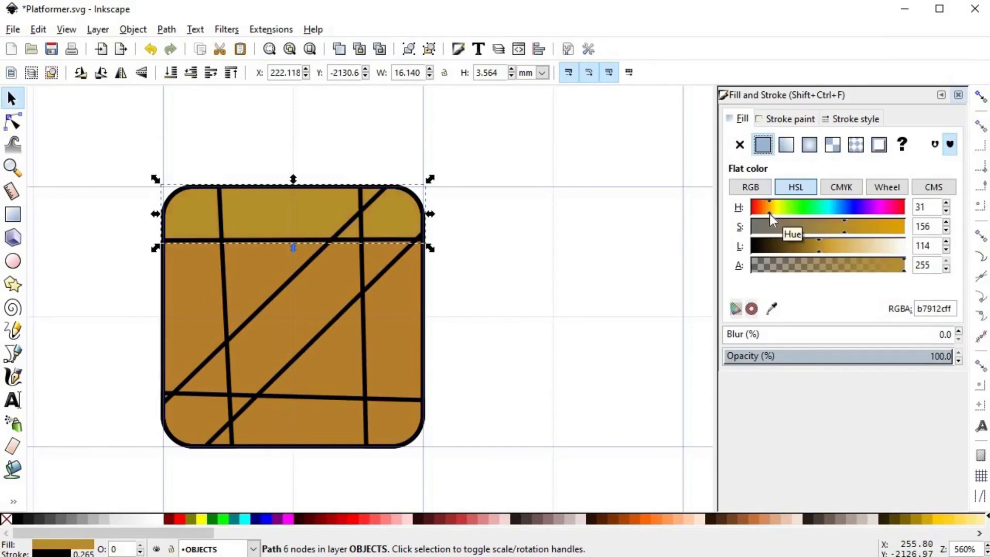
left_click(848, 244)
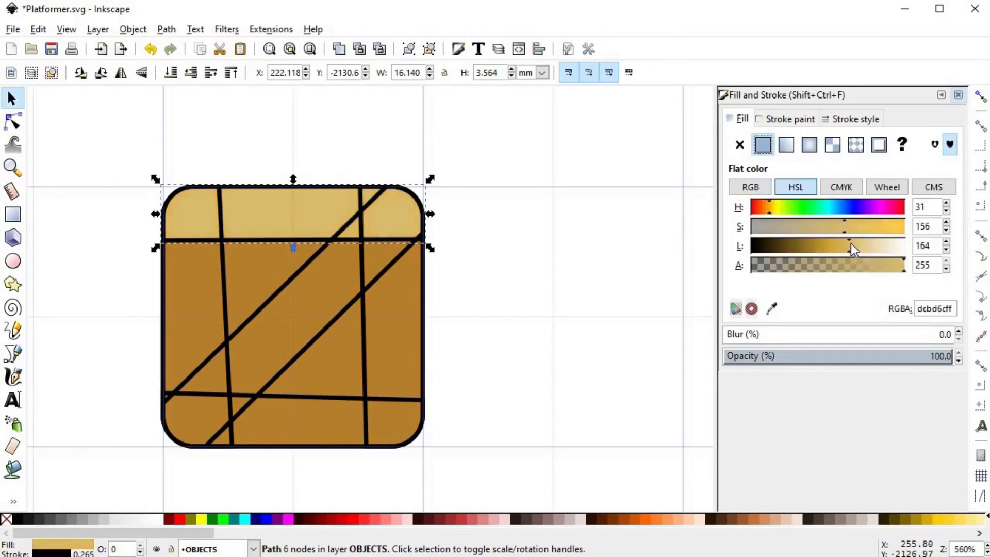
left_click_drag(850, 244, 843, 228)
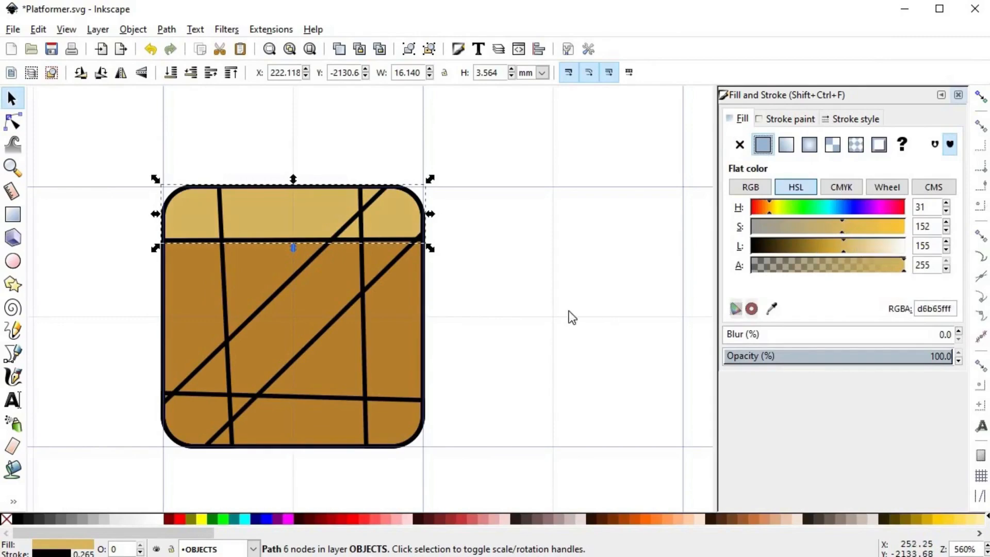
- Copy the upper strip's tan style onto the lower, right, diagonal and left strips
left_click(289, 216)
left_click(305, 395)
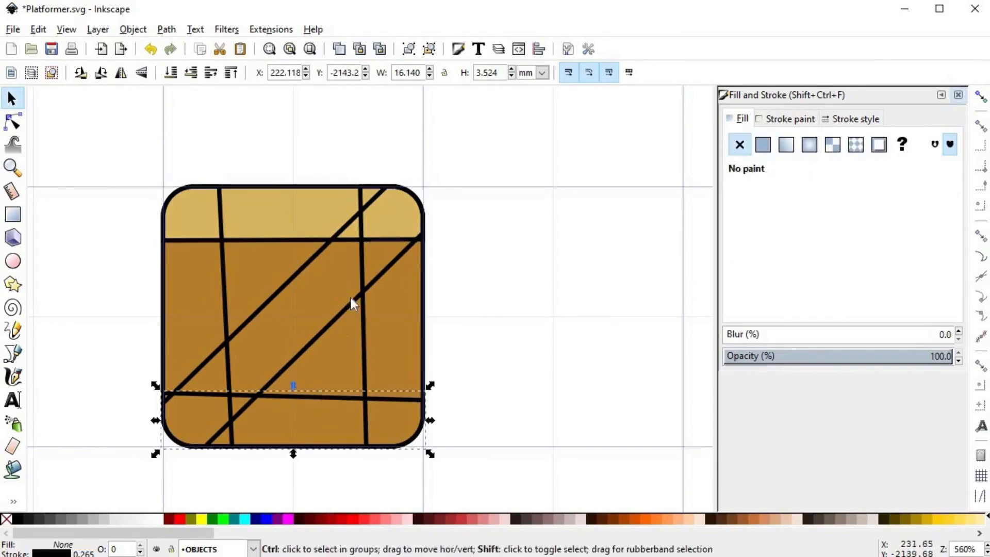
key("ctrl+shift+v")
left_click(362, 300)
key("ctrl+shift+v")
left_click(336, 317)
key("ctrl+shift+v")
left_click(225, 275)
key("ctrl+shift+v")
- Stack the diagonal plank just above the brown square, and bring the lower and upper boards to the top
left_click(294, 294)
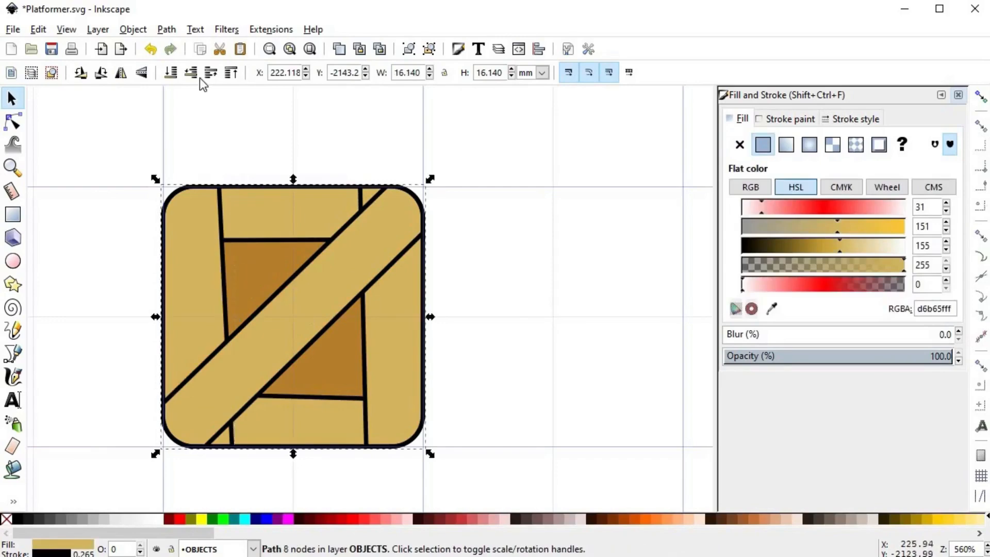
left_click(171, 73)
left_click(210, 74)
left_click(297, 411)
left_click(231, 72)
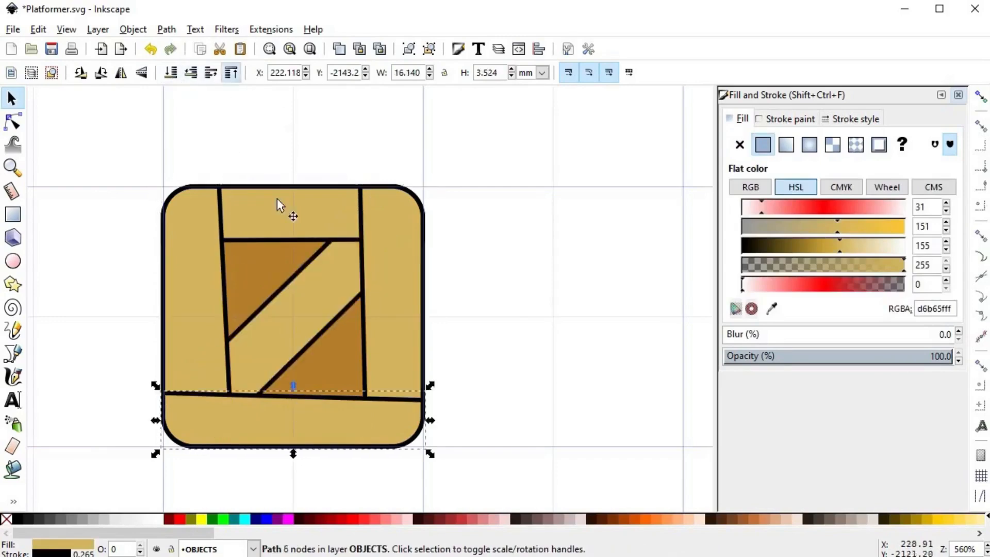
left_click(321, 238)
left_click(231, 72)
- Deselect everything and save the document
left_click(458, 338)
left_click_drag(458, 338, 481, 332)
scroll(506, 324, "down", 1, "ctrl")
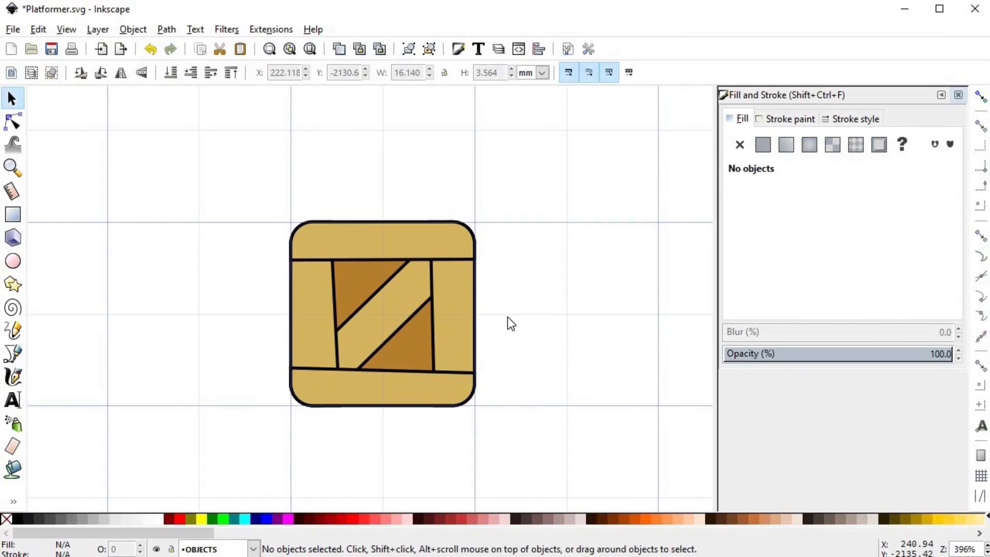
key("ctrl")
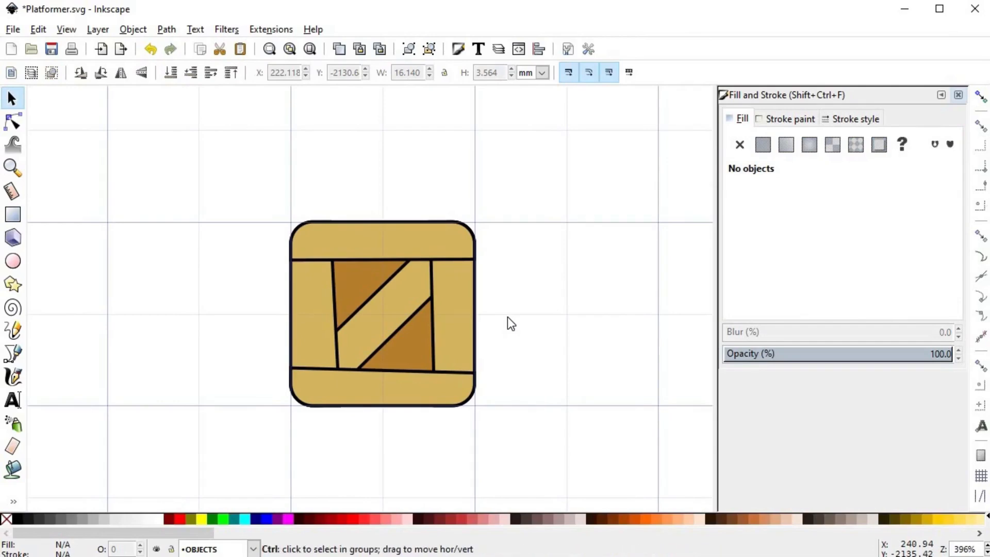
key("ctrl+s")
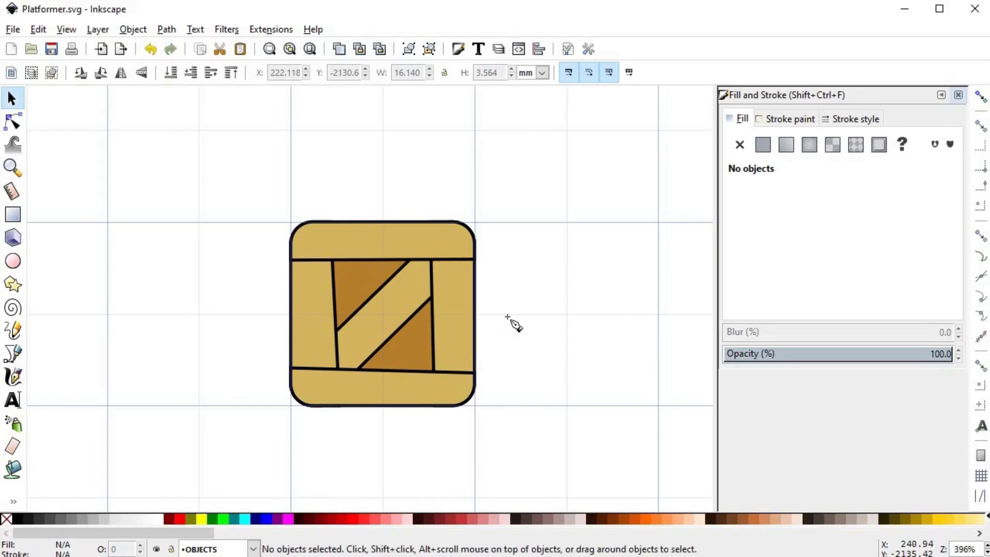
- Draw a closed shadow outline around the crate's upper board, its lower edge stepping just beneath the board across the side boards, recess and plank
key("b")
scroll(507, 316, "up", 2)
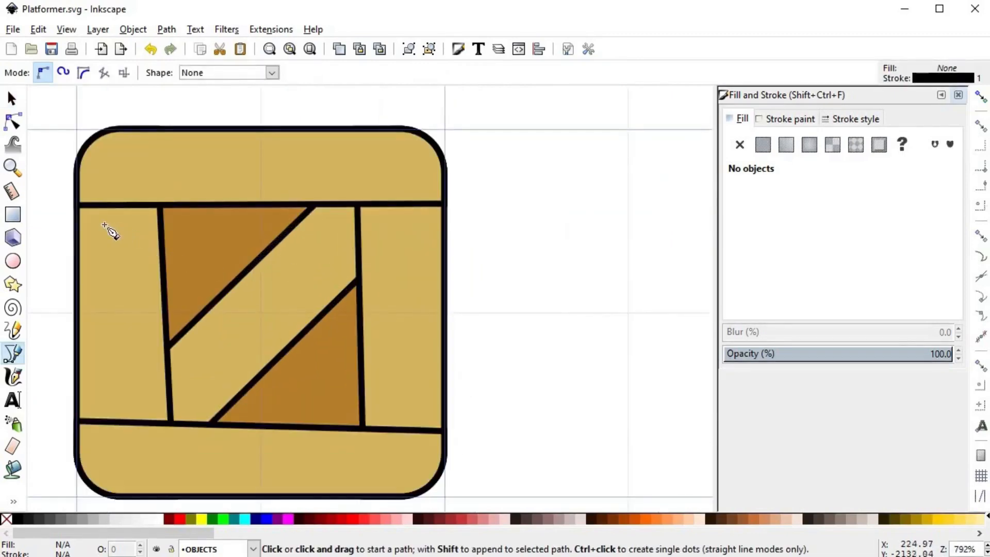
left_click(77, 220)
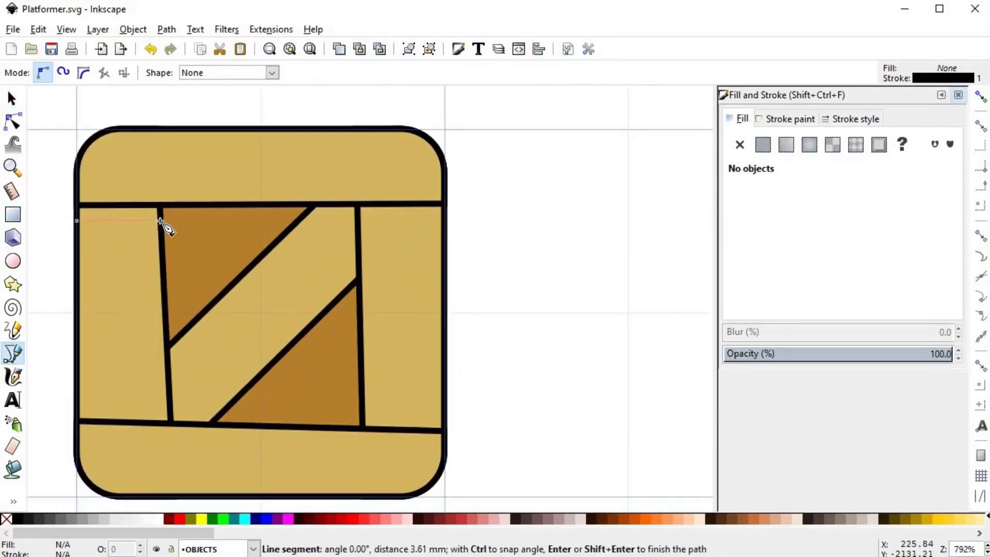
left_click(160, 220)
left_click(161, 234)
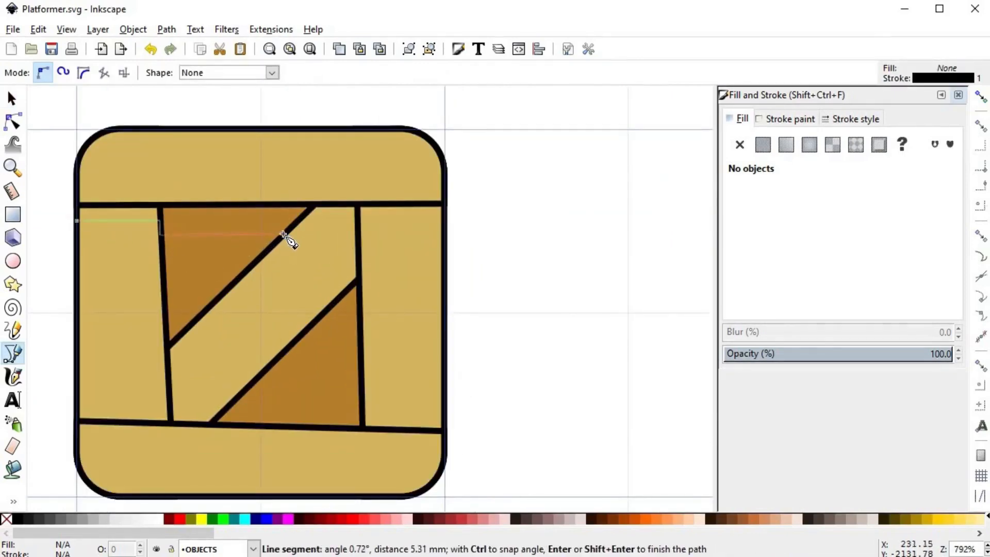
left_click(283, 235)
left_click(298, 223)
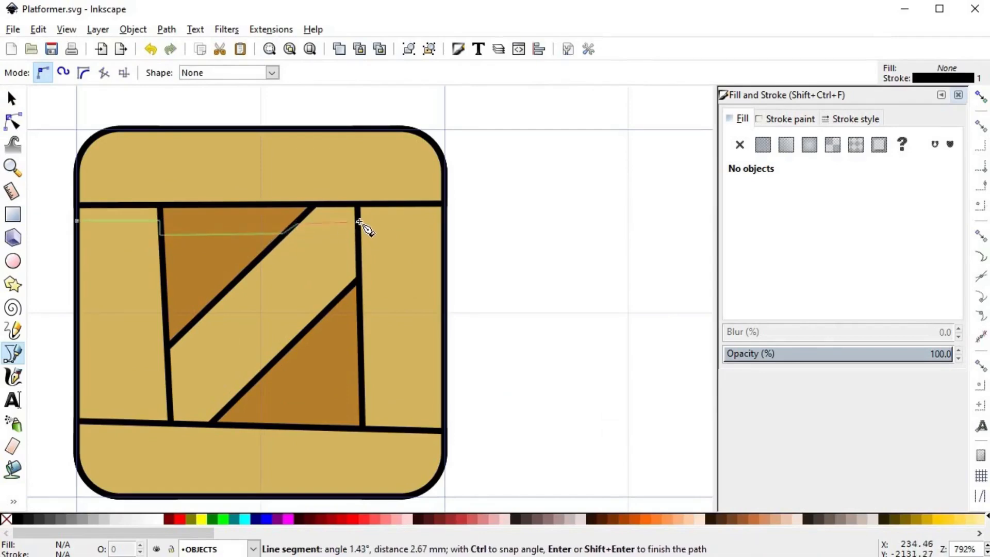
left_click(359, 221)
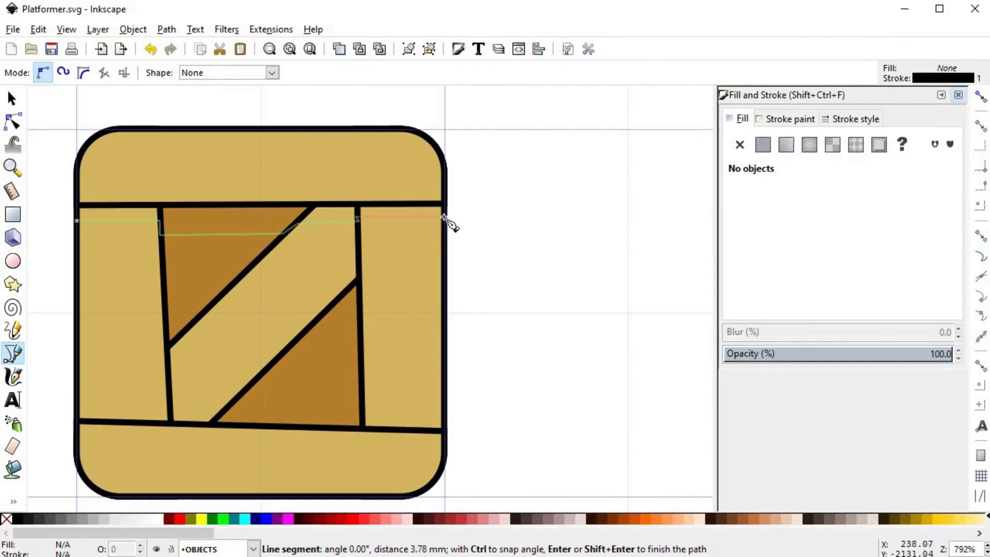
left_click(445, 217)
left_click(480, 225)
left_click(470, 111)
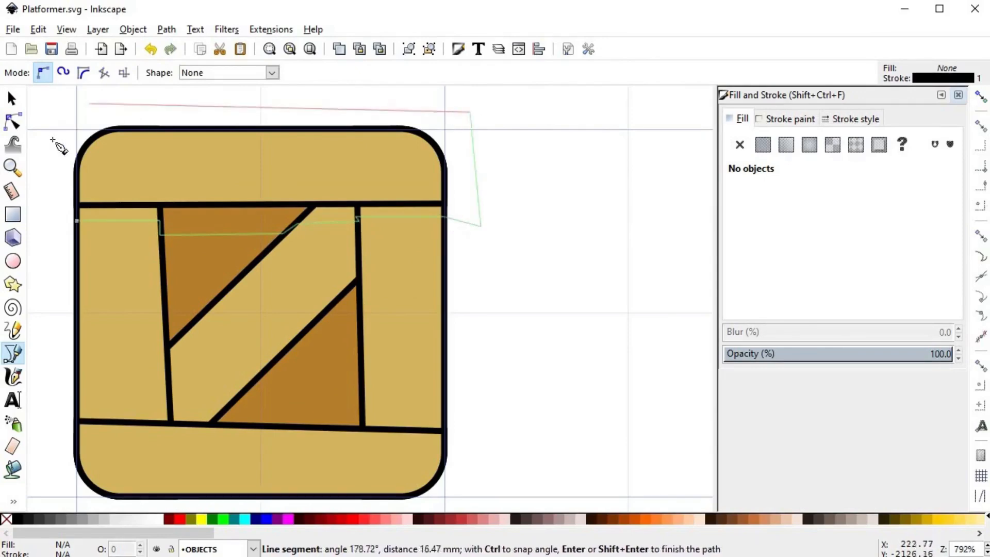
left_click(89, 103)
left_click(52, 138)
left_click(44, 216)
left_click(76, 221)
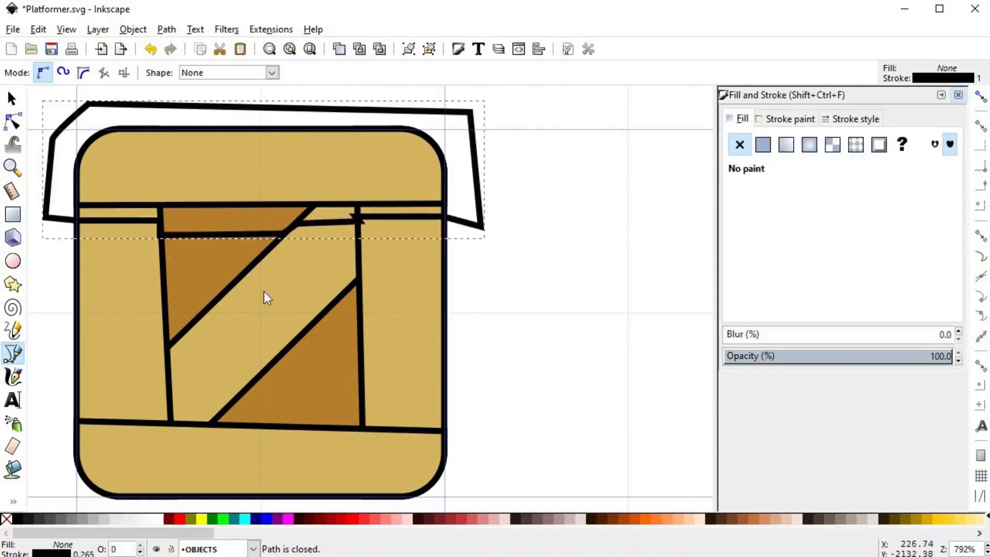
- Trim the shadow outline to the crate by intersecting it with a duplicate of the brown square
key("s")
left_click(311, 369)
key("ctrl+d")
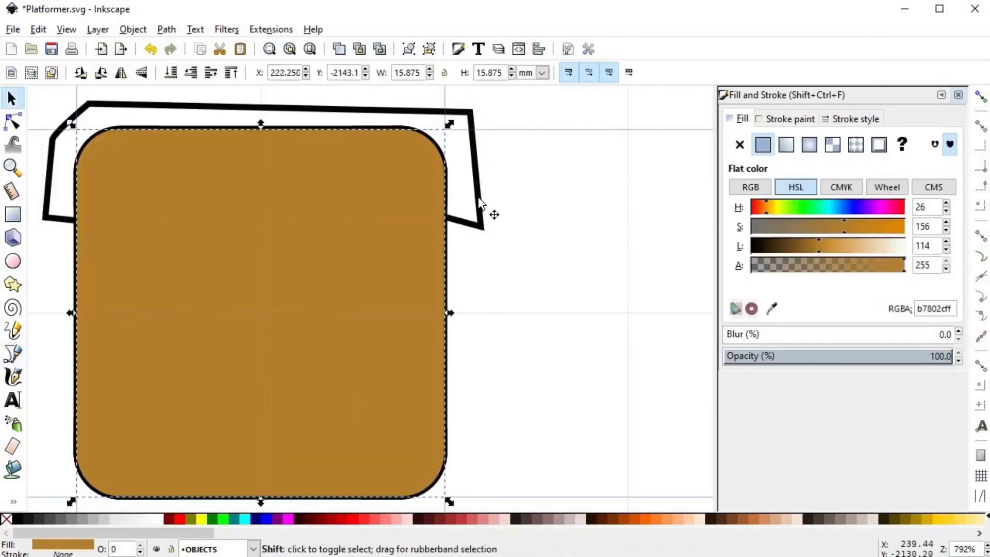
left_click(480, 201, "shift")
key("ctrl+asterisk")
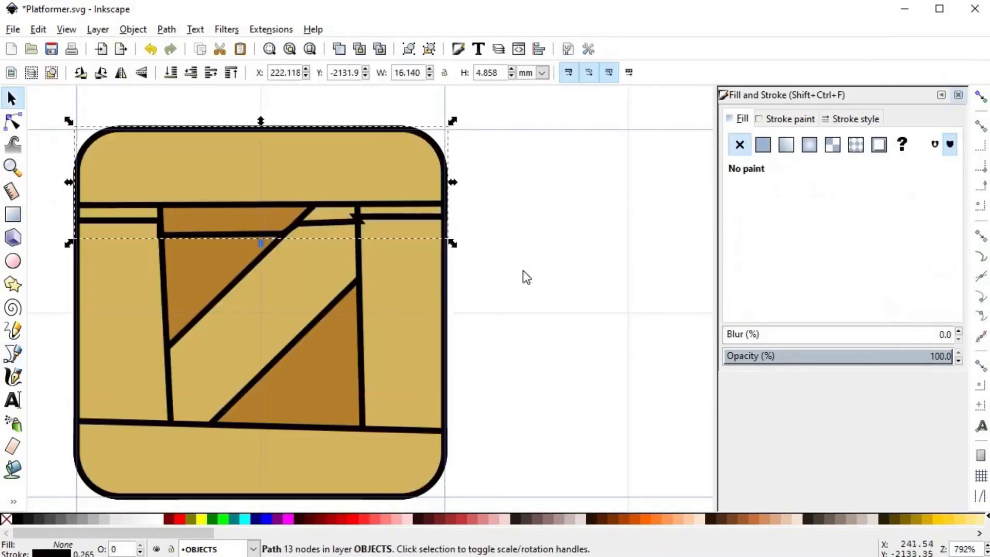
- Fill the trimmed shape with black at alpha 64 without a stroke, and stack it above the side boards but beneath the upper board
left_click(20, 519)
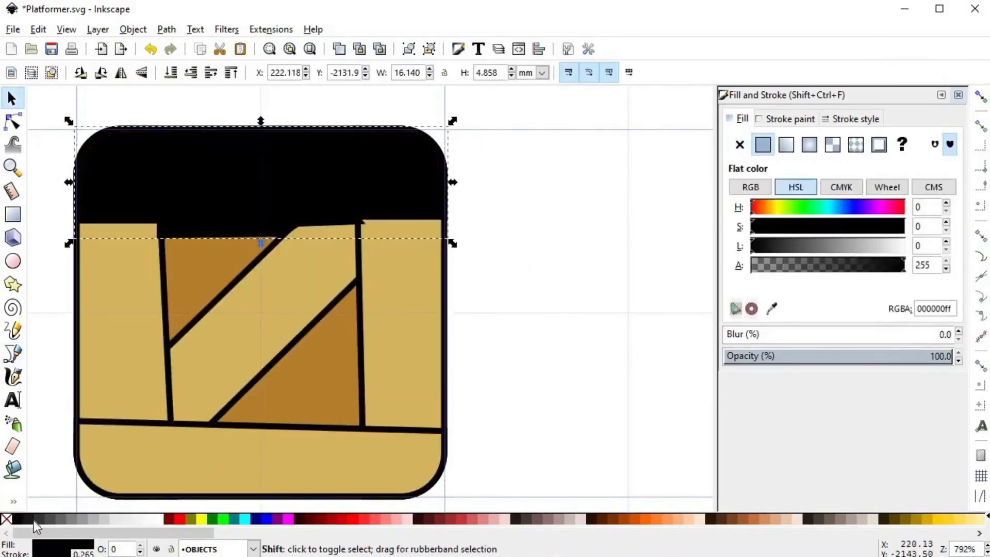
left_click(790, 262)
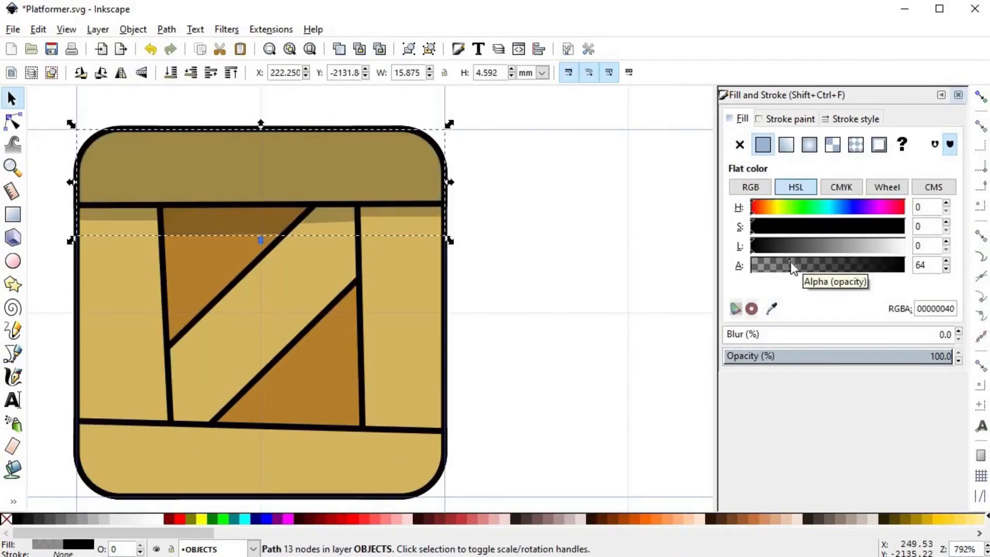
left_click(211, 73)
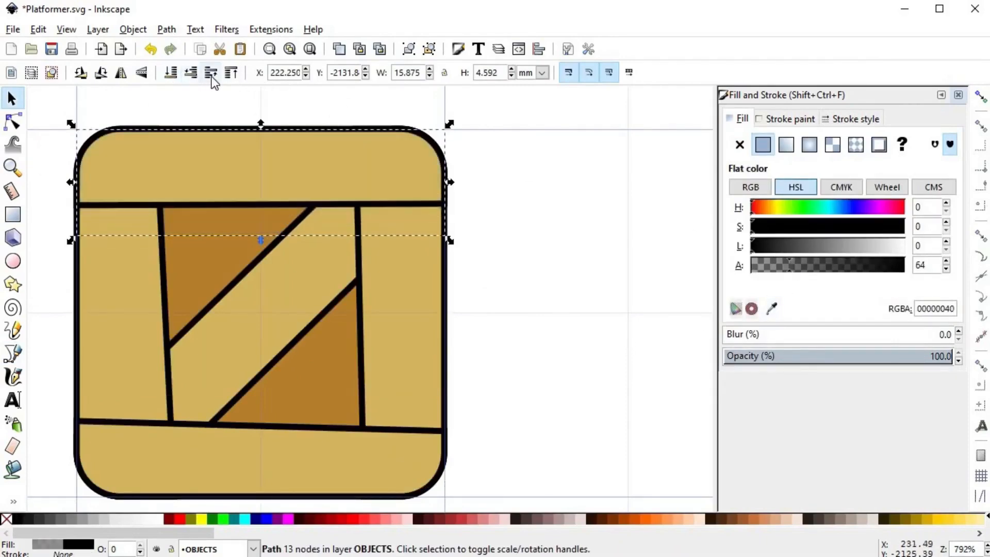
left_click(212, 75)
left_click(211, 74)
left_click(211, 75)
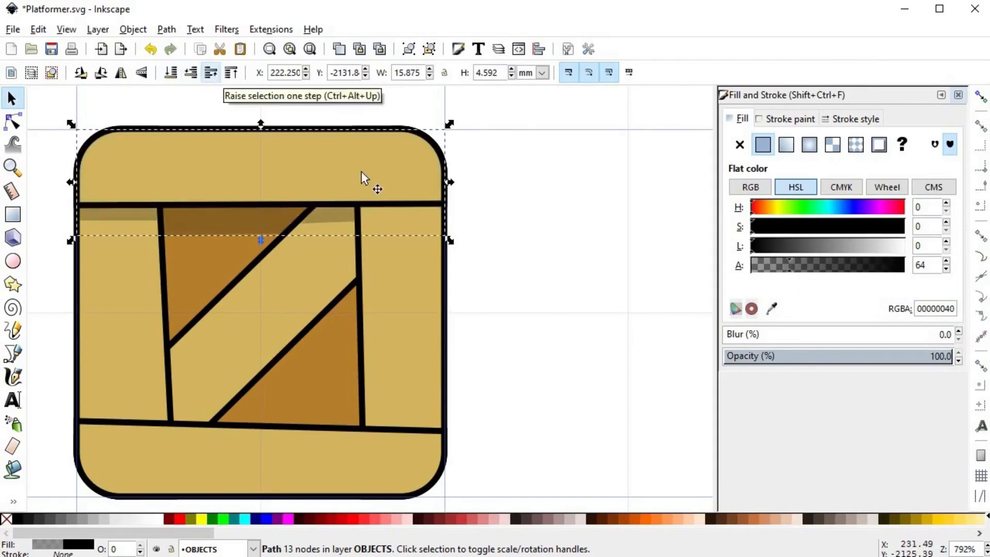
left_click(213, 74)
left_click(513, 248)
left_click_drag(517, 251, 571, 236)
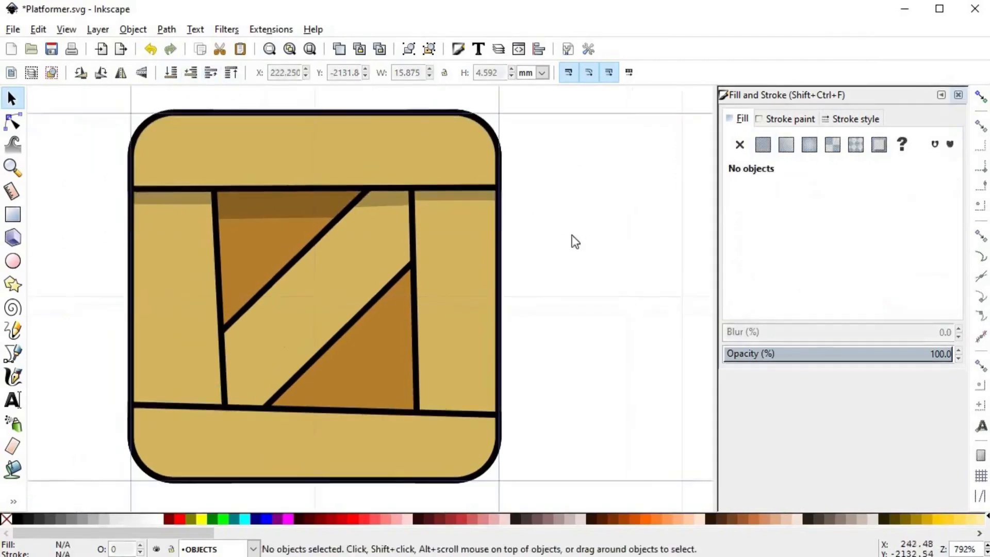
- Draw a closed narrow shadow strip along the left board's inner edge, stepping inward where it crosses the diagonal plank
scroll(366, 269, "down", 1, "ctrl")
scroll(341, 270, "up", 2, "ctrl")
key("b")
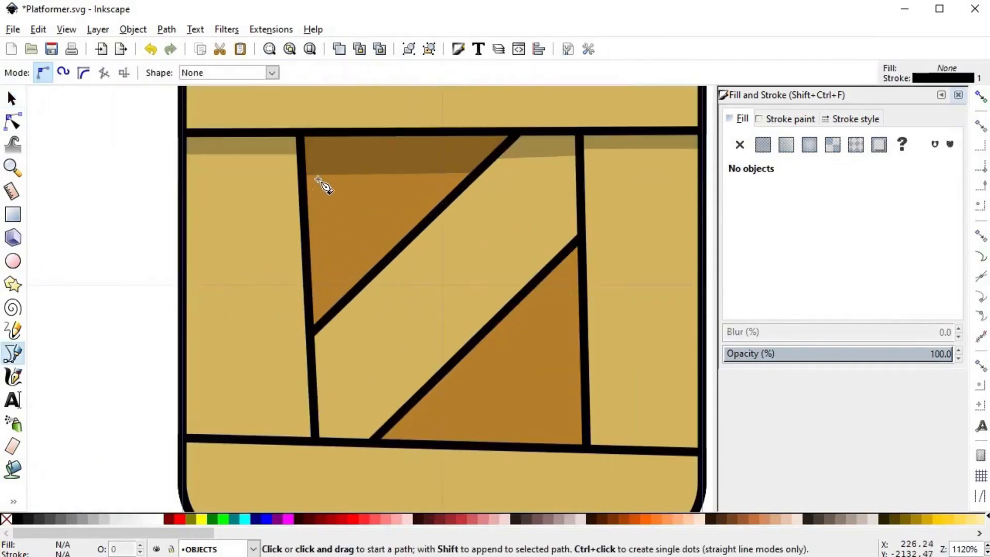
left_click(333, 173)
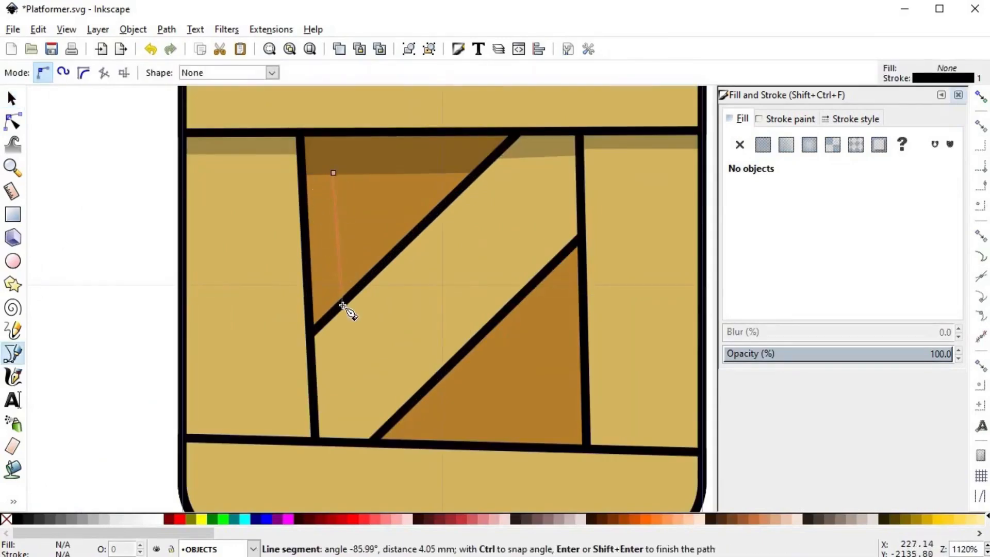
left_click(342, 305)
left_click(328, 319)
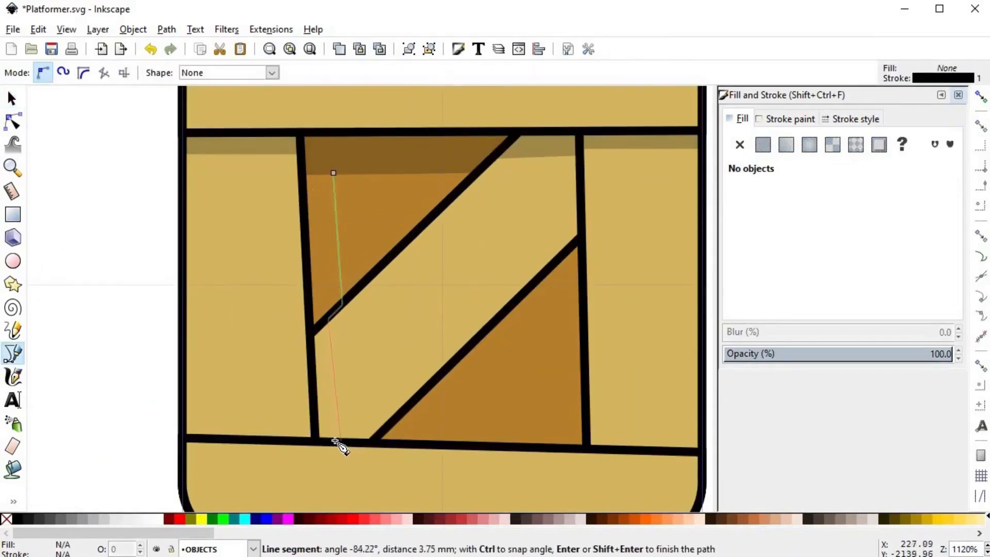
left_click(340, 441)
left_click(317, 440)
left_click(303, 161)
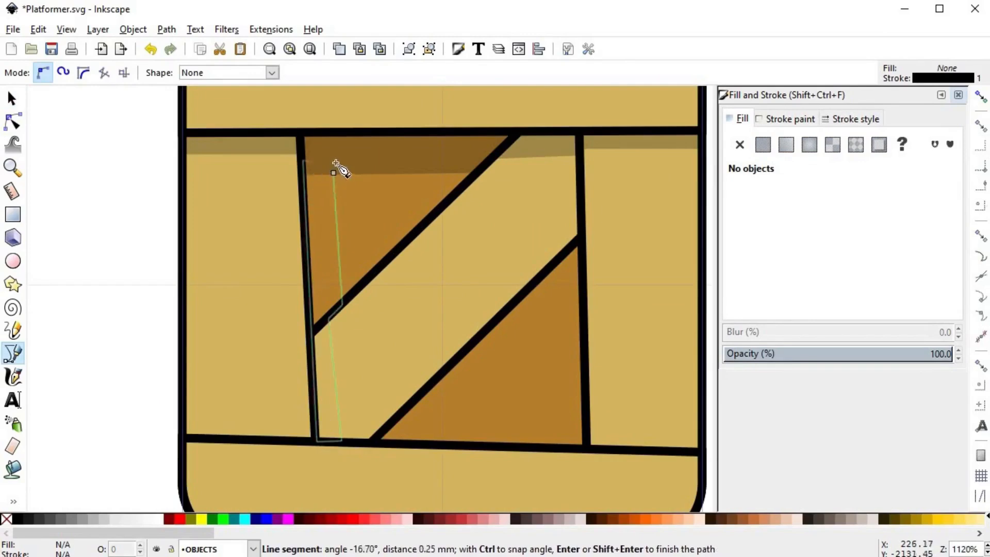
left_click(333, 173)
- Unite the narrow strip with the semi-transparent shadow under the upper board
key("s")
left_click(384, 158, "shift")
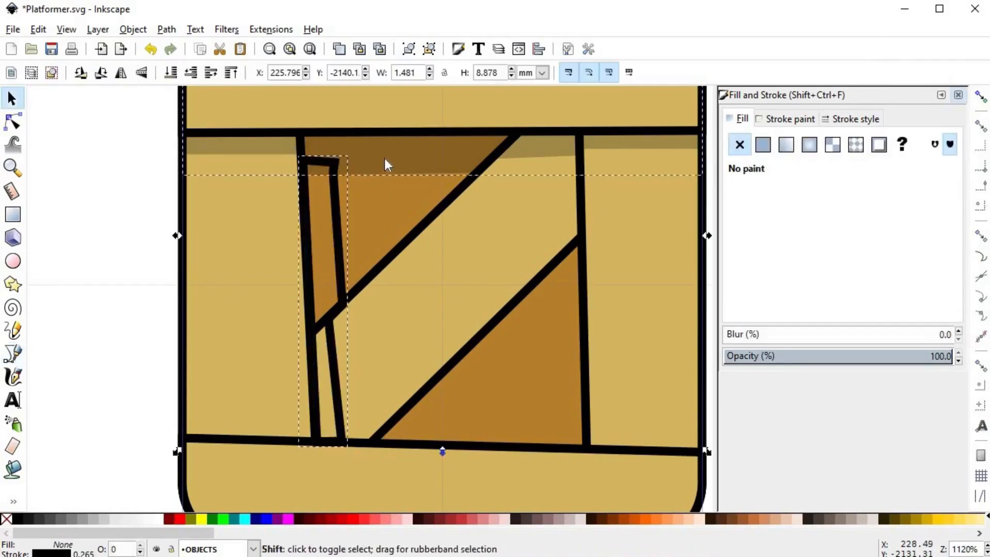
key("ctrl+plus")
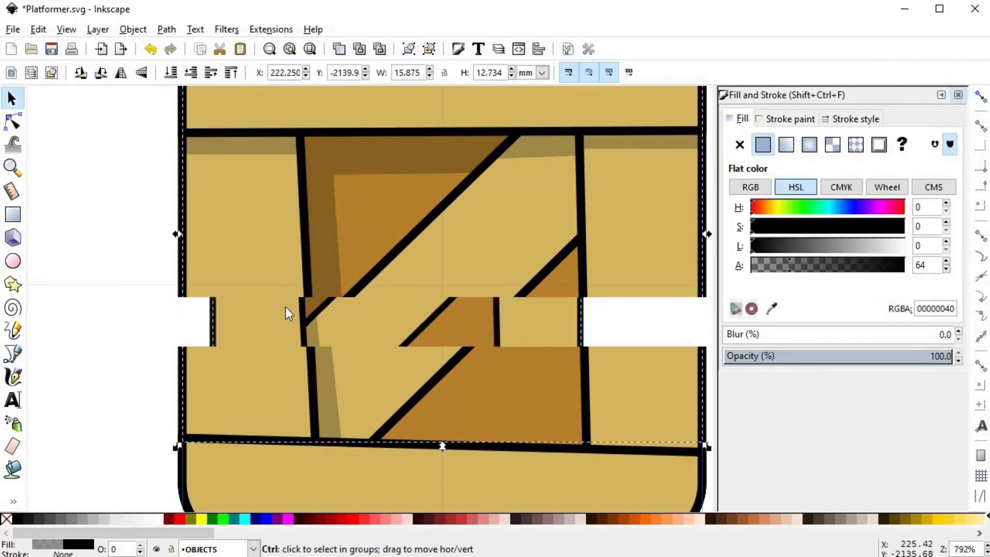
scroll(286, 307, "down", 2)
left_click(503, 312)
left_click_drag(463, 308, 434, 307)
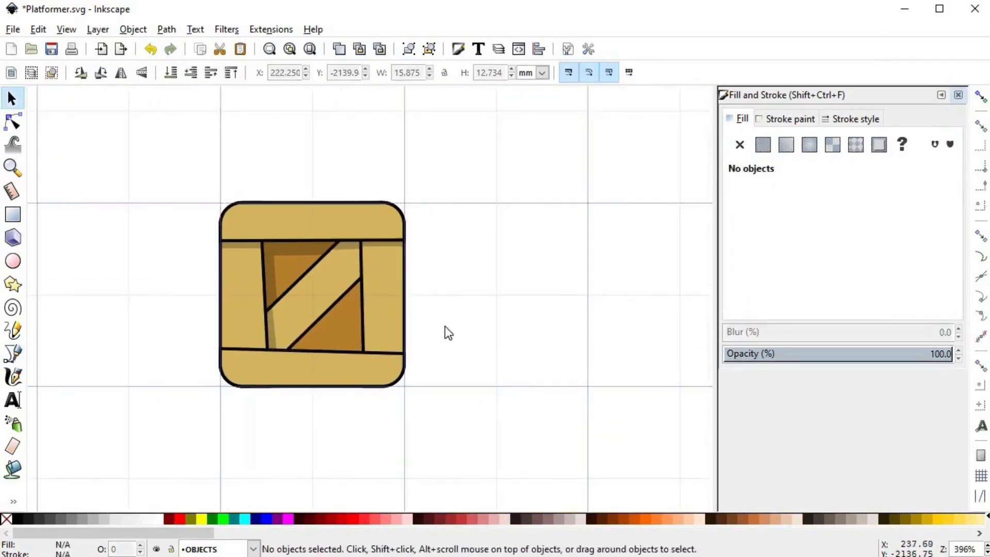
- Draw a closed, straight-sided shadow strip along the diagonal plank's lower edge, running from the right board down to the lower board
scroll(444, 326, "up", 1)
scroll(495, 283, "left", 1)
scroll(495, 283, "up", 1)
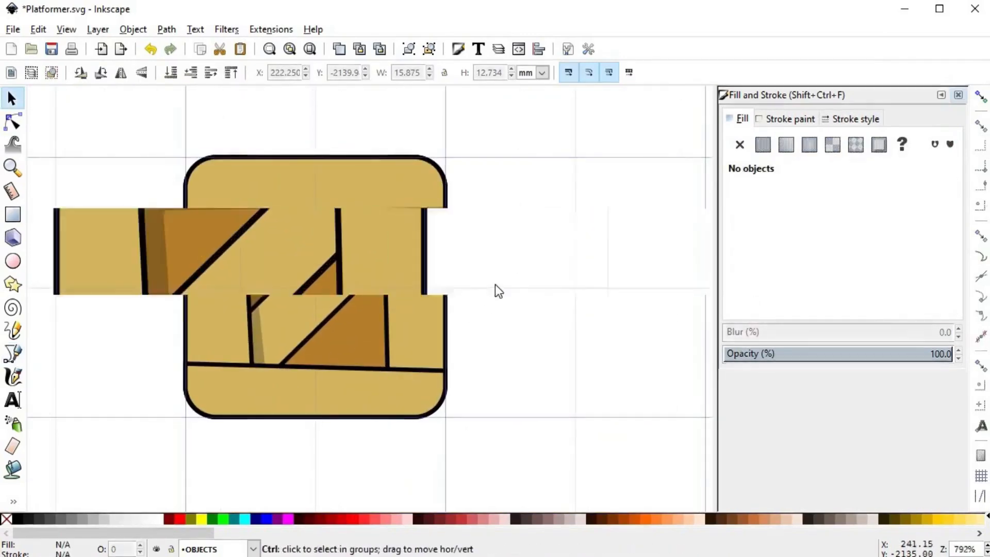
scroll(338, 283, "left", 1)
scroll(361, 258, "up", 1)
key("b")
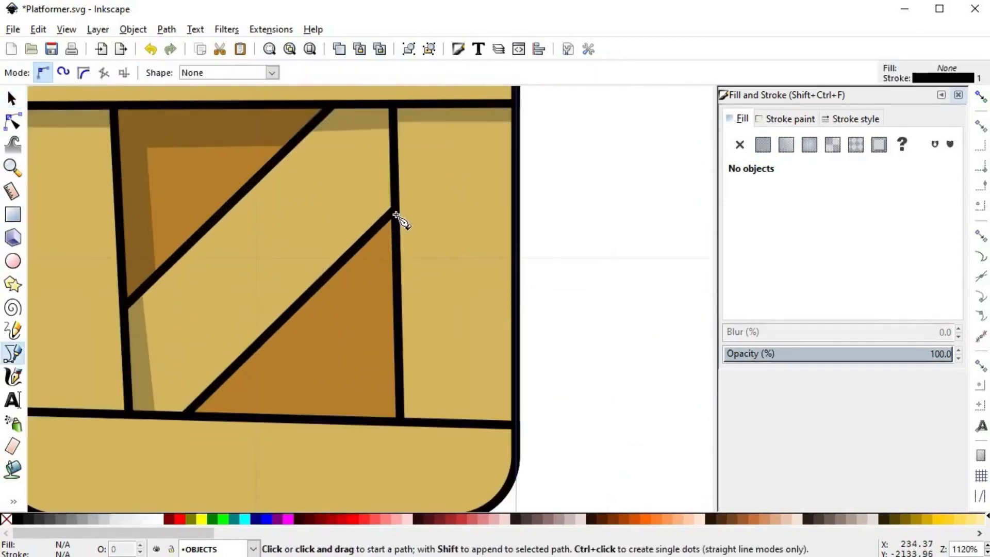
left_click(396, 213)
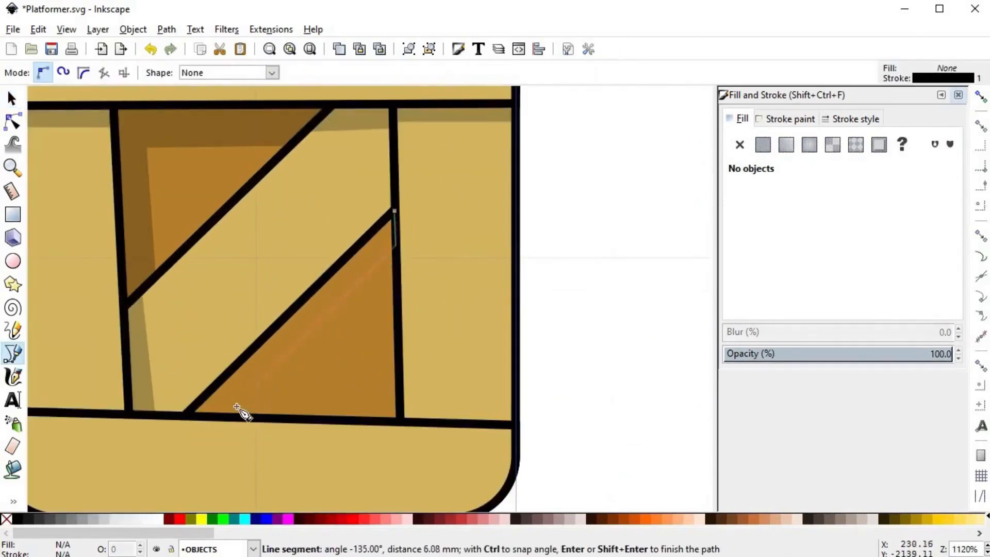
left_click(227, 414)
left_click(181, 413)
left_click(394, 178)
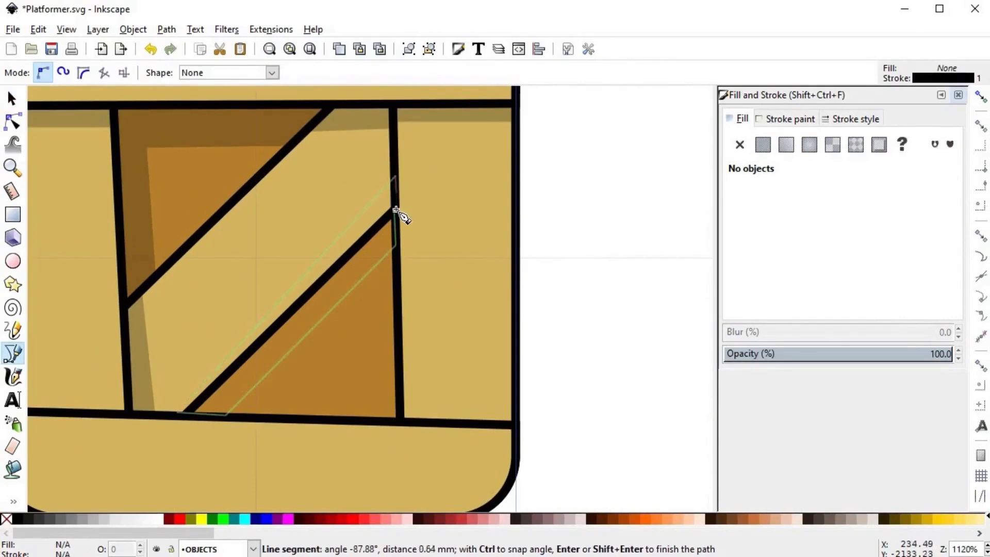
left_click(395, 211)
- Apply the existing shadow's style to the new strip: black fill at alpha 64 with no stroke
key("s")
key("ctrl+shift+v")
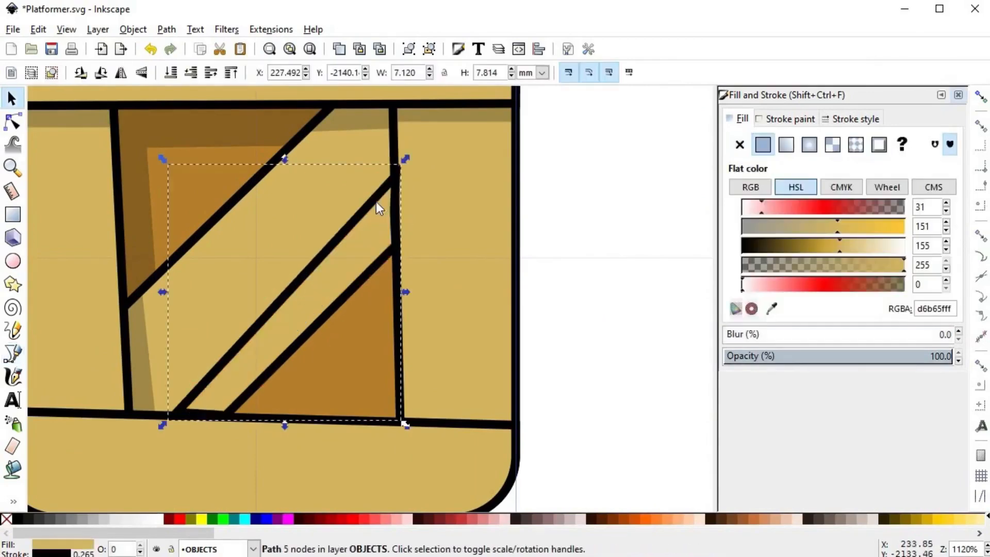
key("ctrl+z")
left_click(243, 129)
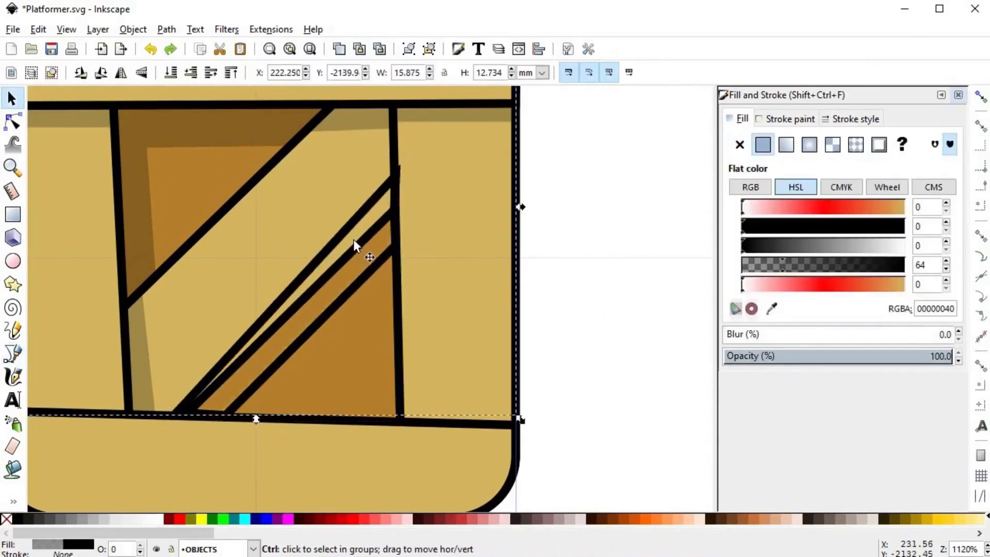
left_click(366, 274)
left_click(255, 135)
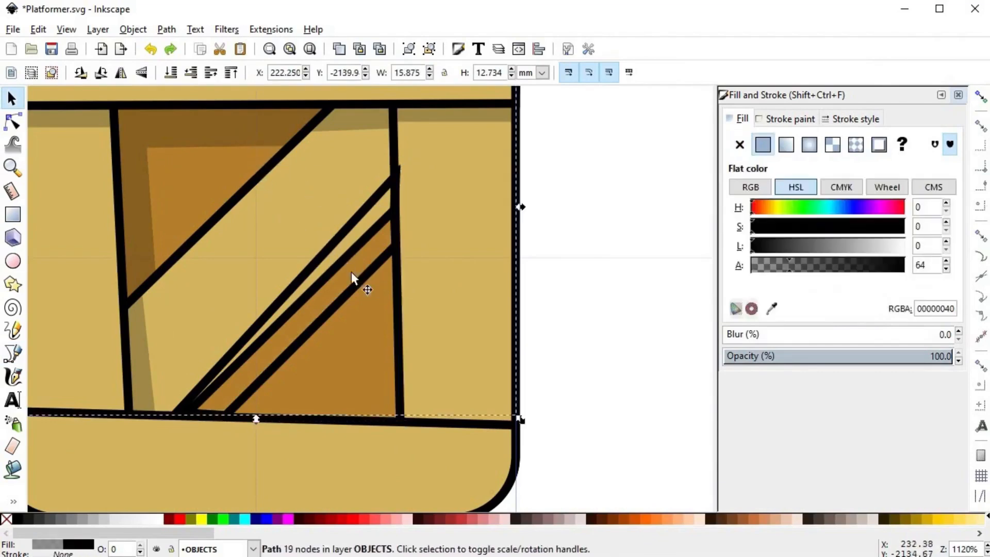
left_click(364, 281, "ctrl")
key("ctrl+shift+v")
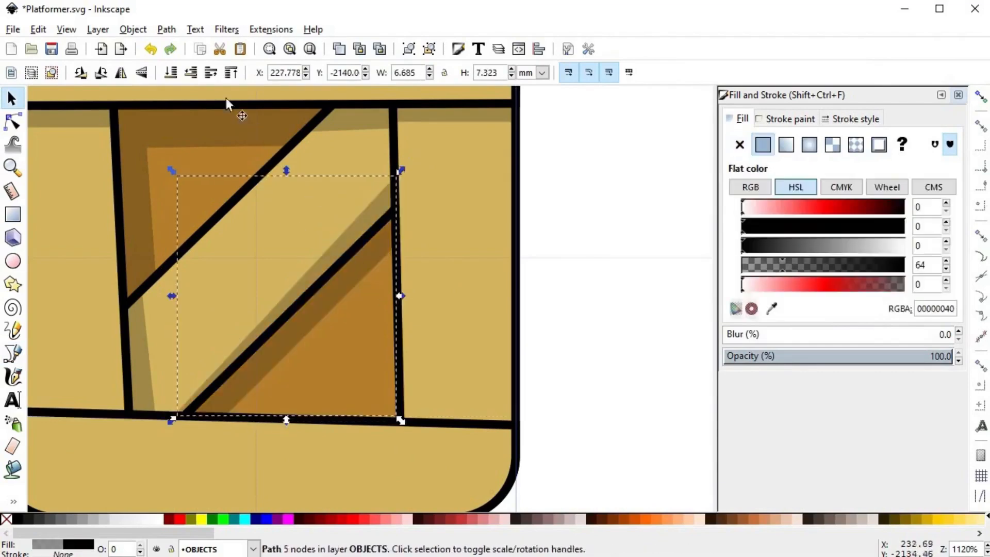
- Stack the new shadow strip beneath the diagonal plank but above the brown square
left_click(196, 73)
left_click(196, 73)
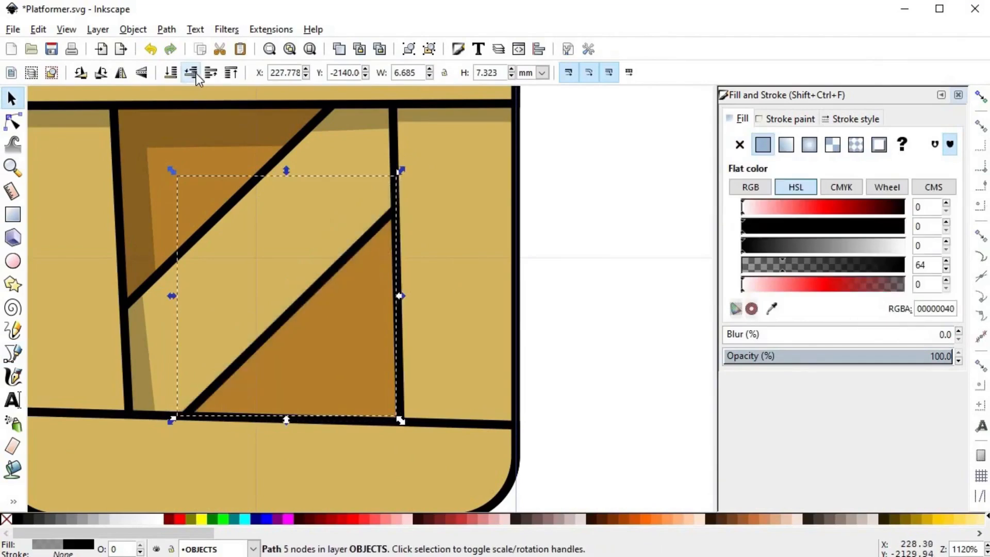
left_click(211, 72)
left_click(543, 234)
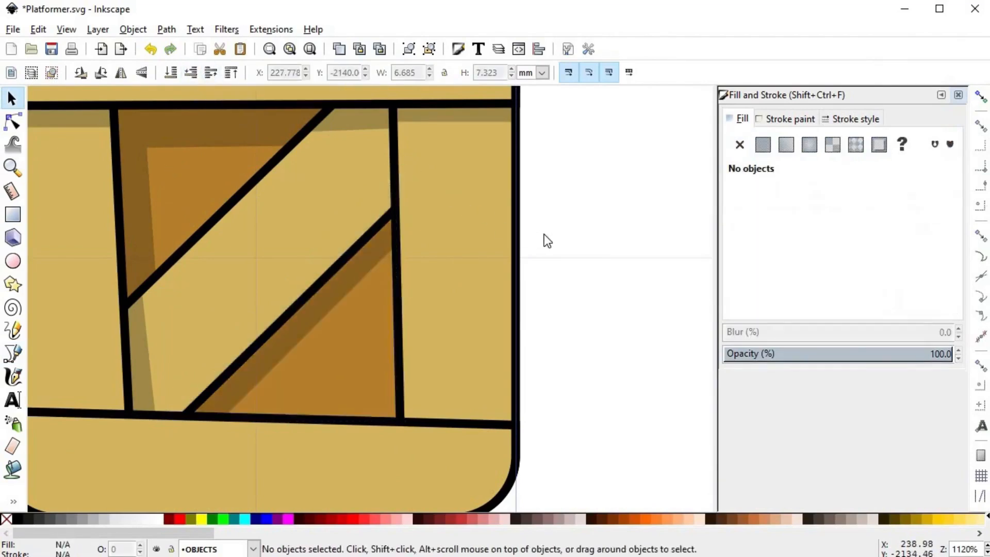
- Save the document
scroll(543, 234, "down", 2)
key("space")
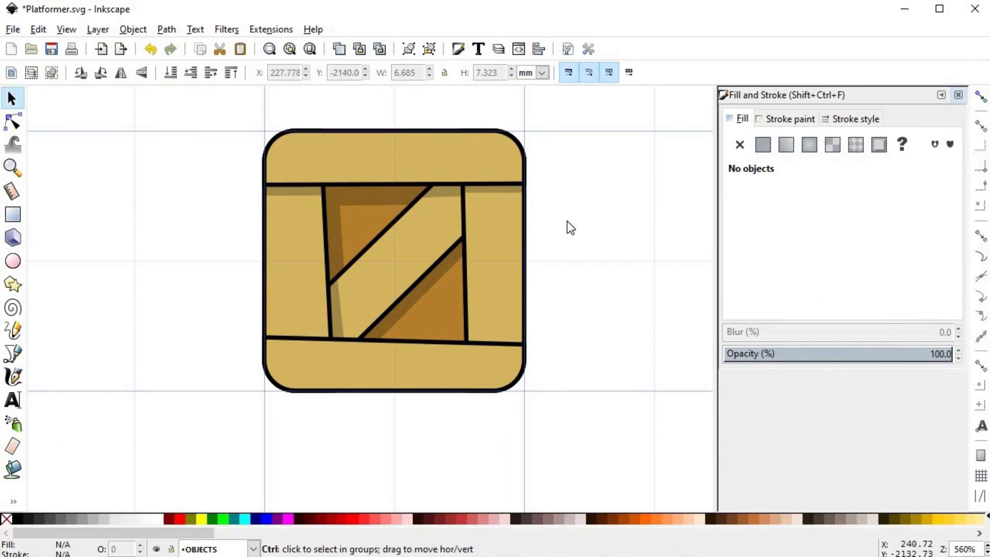
key("ctrl+s")
key("space")
- Draw a straight horizontal line about 16 mm long above the crate, spanning the crate's full width
left_click_drag(583, 224, 534, 325)
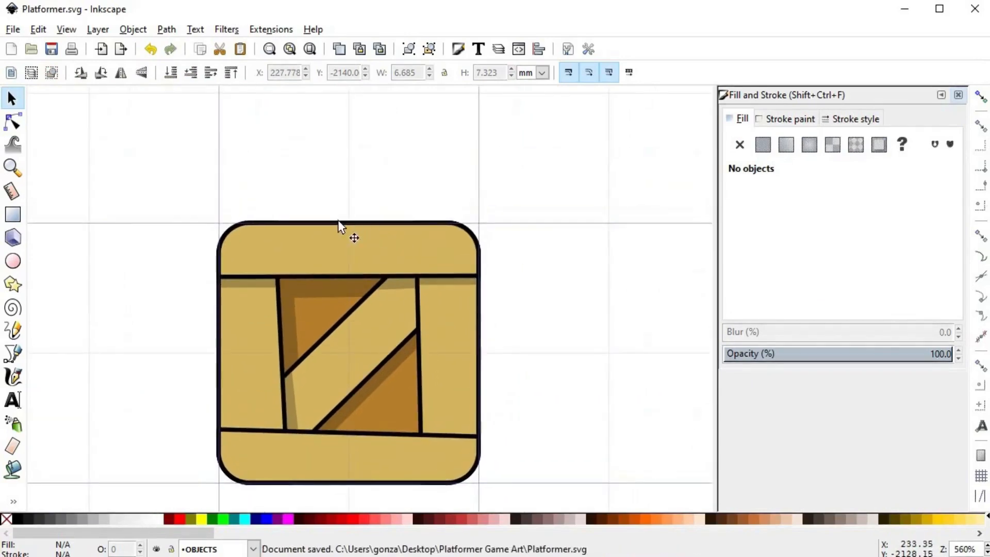
key("b")
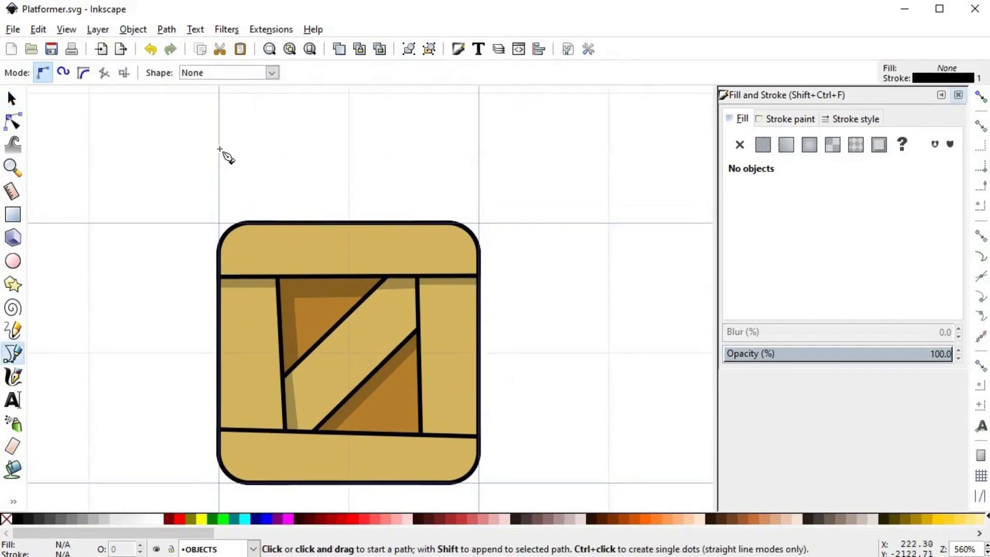
left_click(219, 148)
double_click(481, 149)
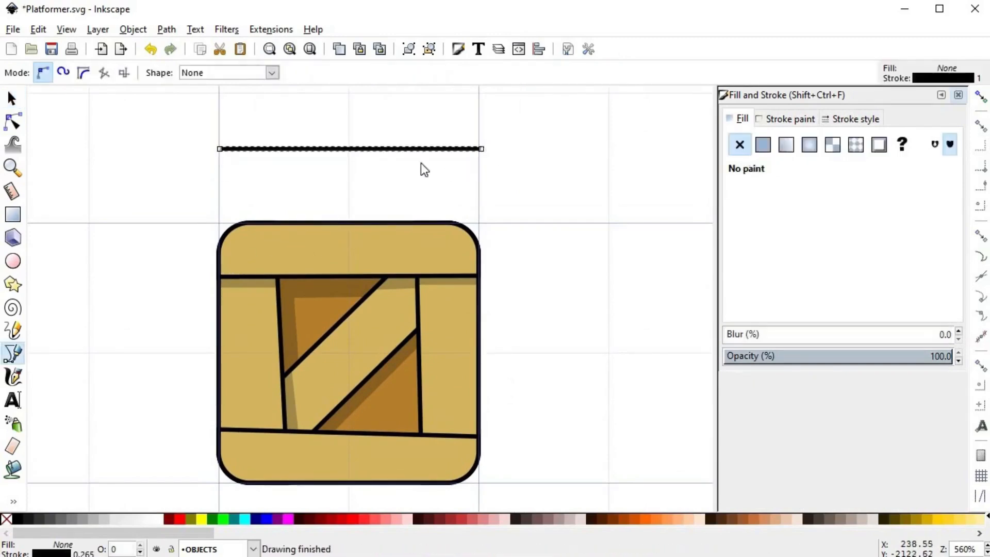
key("s")
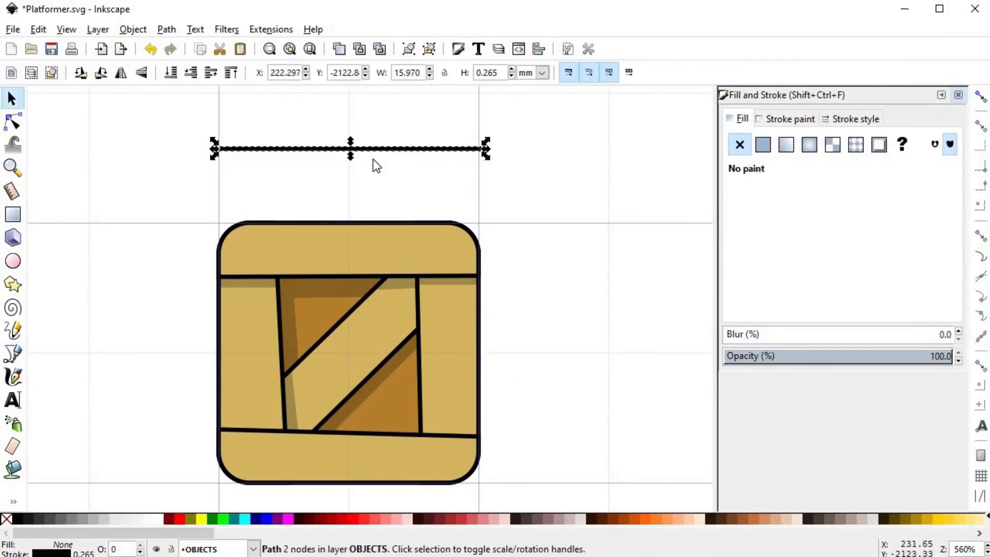
- Give the line a stroke sampled from the upper board's tan and darken it to lightness 128
key("d")
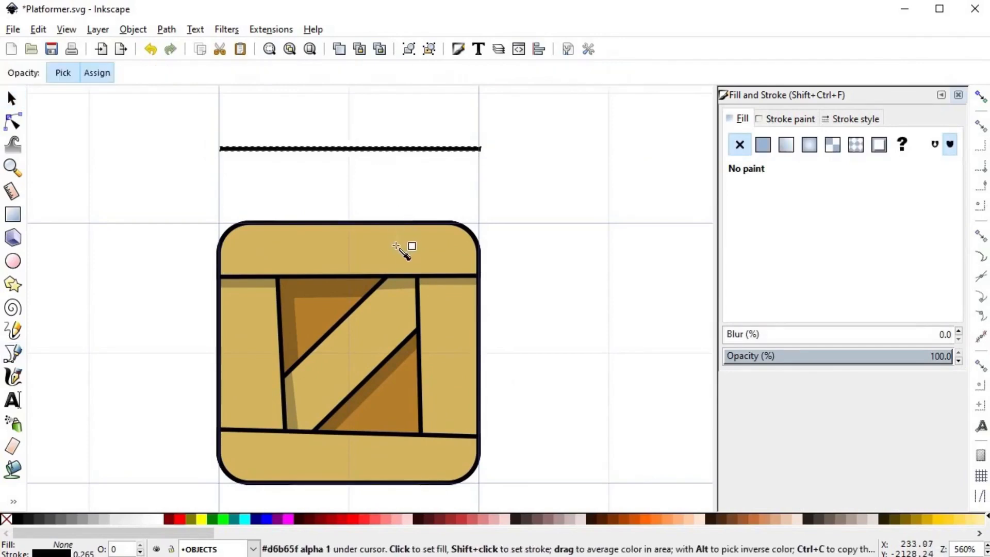
left_click(395, 248, "shift")
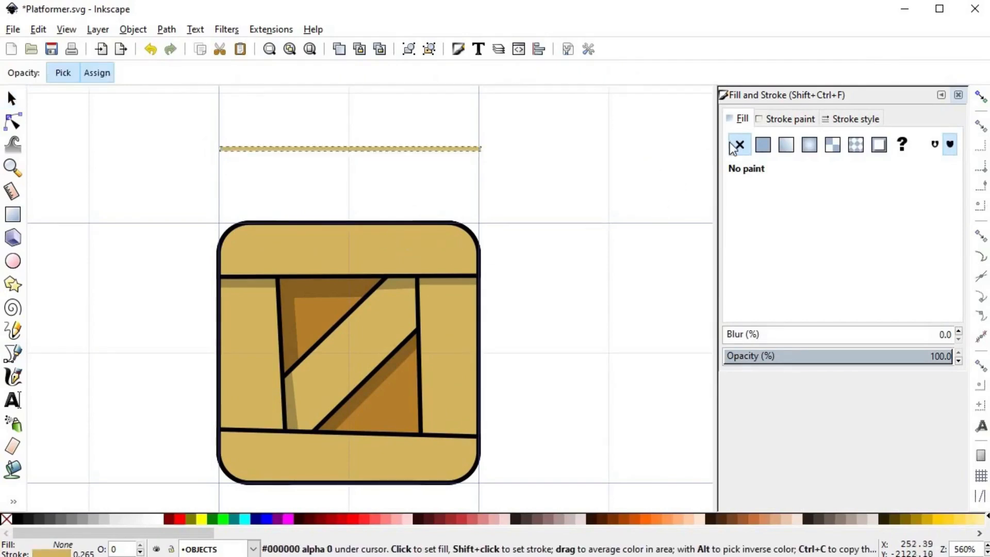
left_click(771, 122)
left_click_drag(830, 246, 824, 249)
key("s")
- Duplicate the dark tan line and place the copy directly beneath the original, edge to edge
scroll(376, 165, "up", 3)
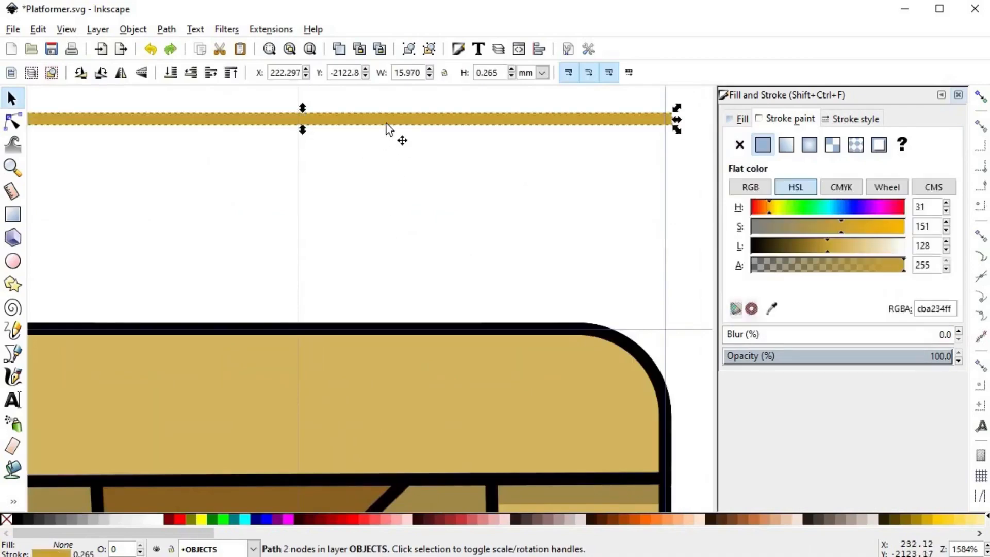
key("ctrl+d")
left_click_drag(389, 121, 390, 134)
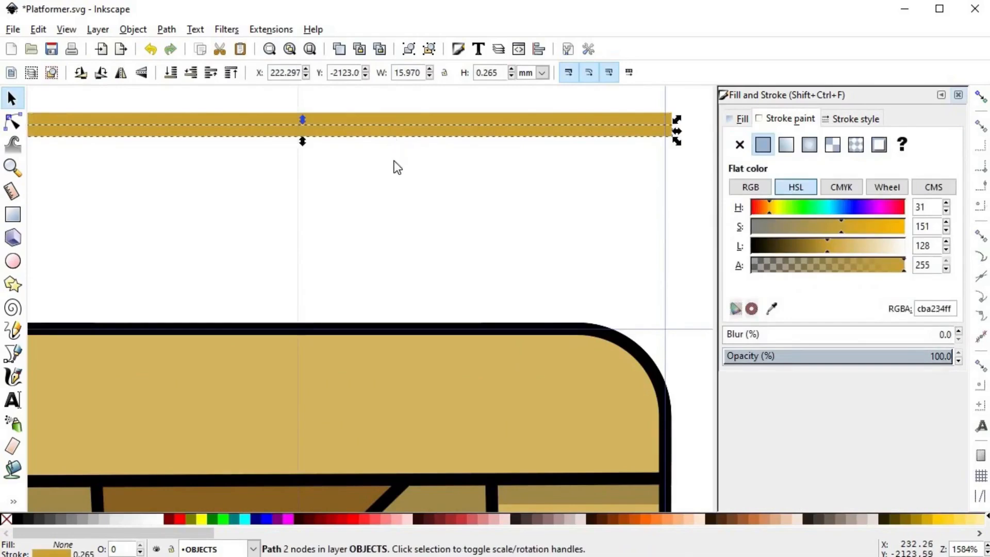
- Recolor the lower line's stroke with the board's tan and lighten it to act as a highlight
left_click(394, 161)
left_click(393, 135)
key("d")
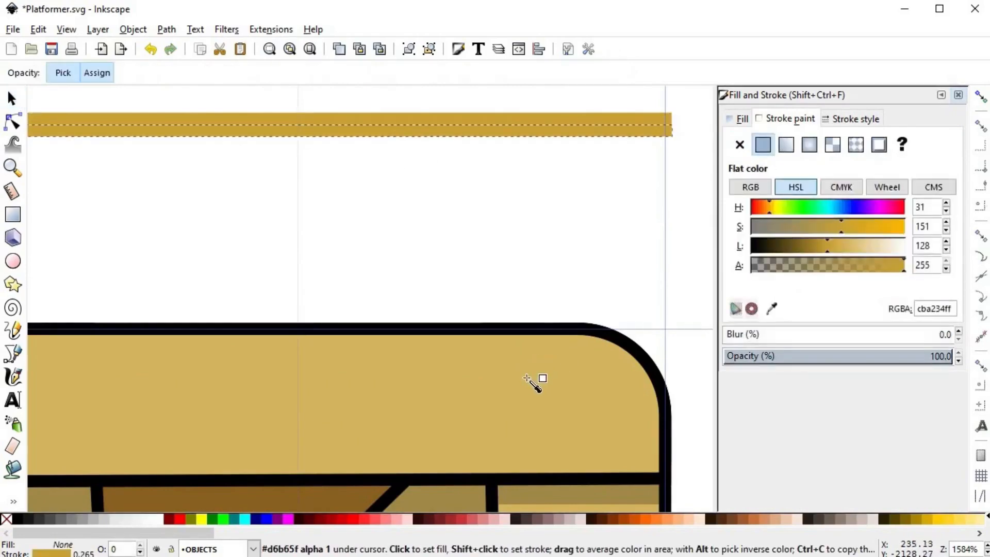
left_click(535, 385)
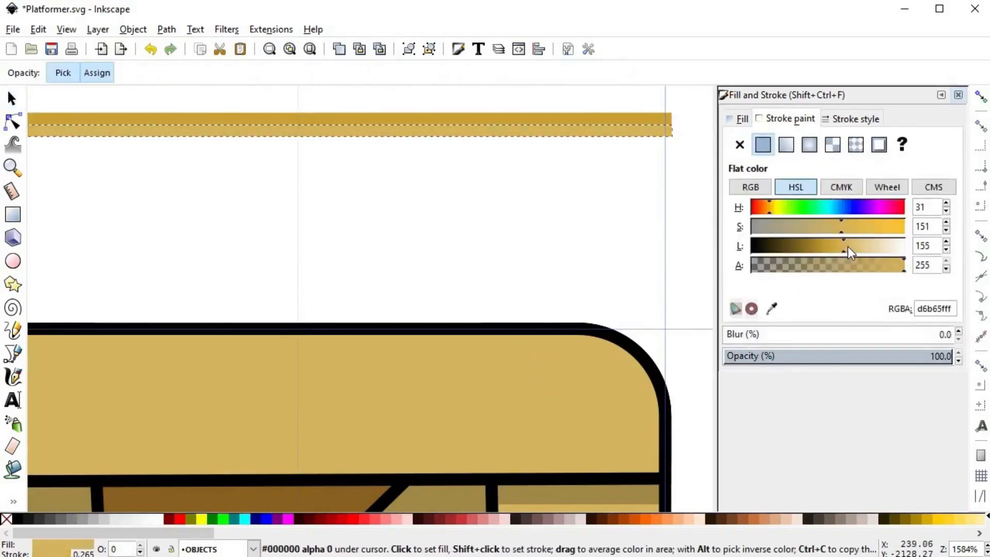
left_click_drag(848, 247, 861, 246)
key("s")
left_click(558, 232)
- Group the dark and light lines, stretch the group to about 17.5 mm wide, and lay it across the upper board
scroll(558, 232, "down", 2)
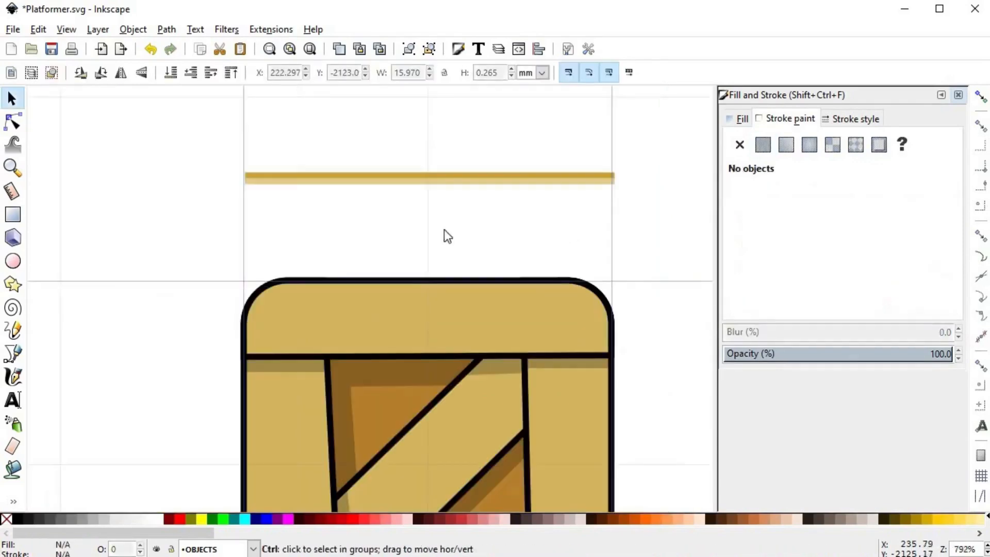
mouse_move(207, 131)
left_mouse_down()
mouse_move(561, 205)
mouse_move(647, 209)
left_mouse_up()
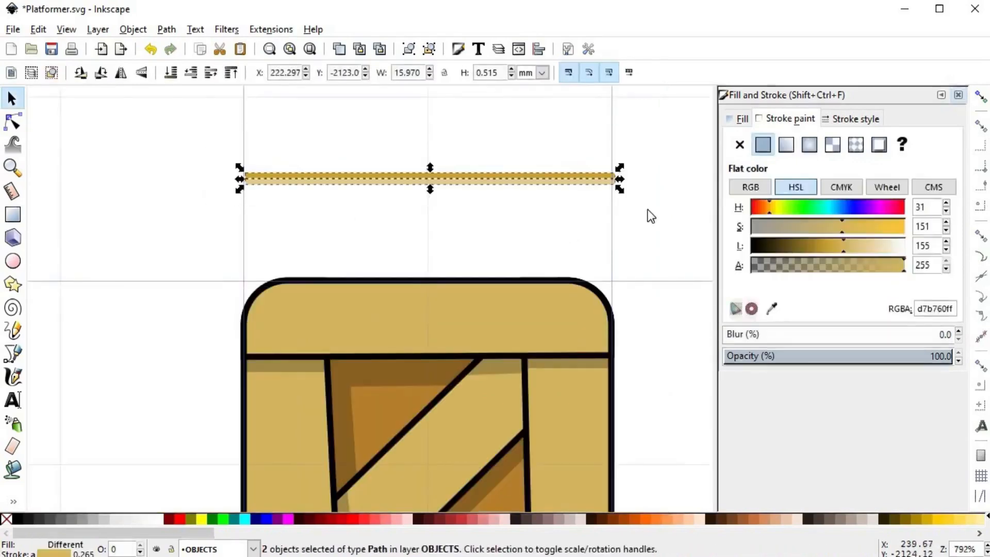
key("ctrl+g")
left_click_drag(619, 178, 638, 179)
left_click_drag(571, 181, 495, 296)
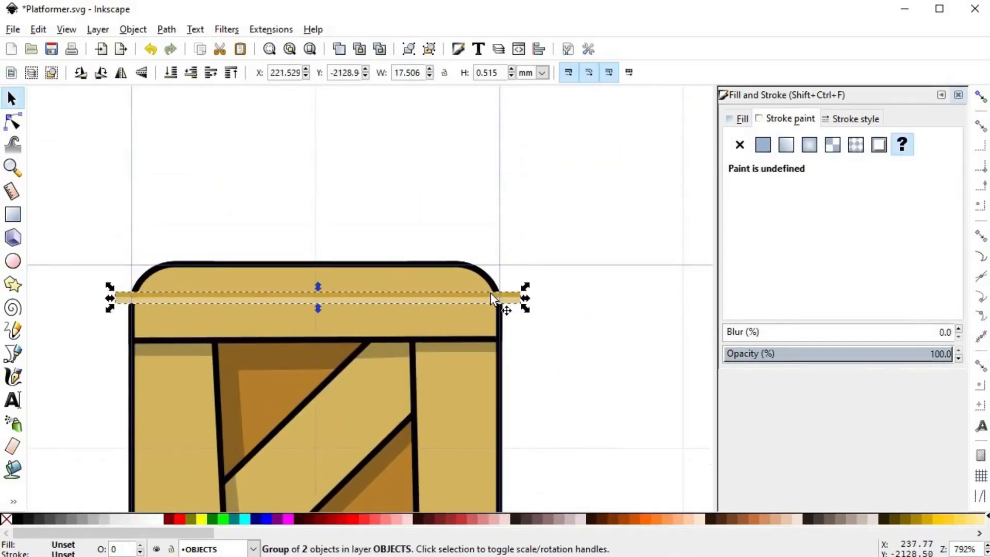
scroll(516, 320, "down", 3)
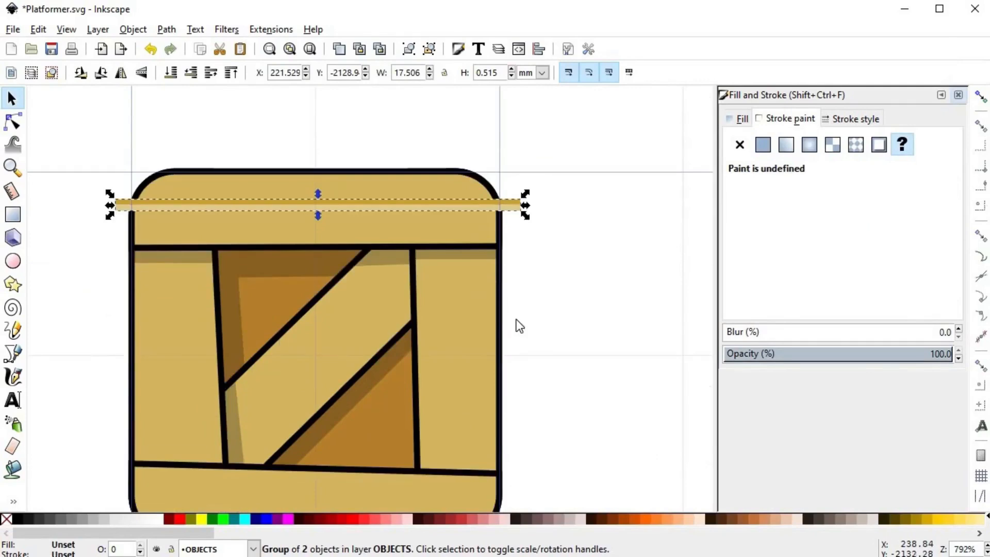
left_click(535, 315)
- Duplicate the grain line group onto the lower board and tilt it slightly to follow that board's slope
scroll(510, 258, "down", 1)
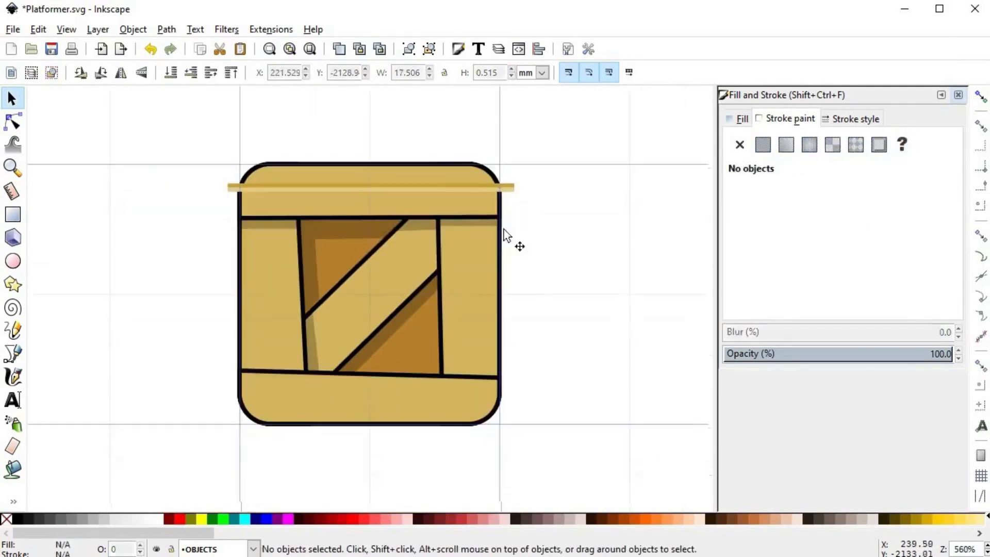
left_click(435, 181)
key("ctrl+d")
left_click_drag(435, 181, 524, 378)
left_click(472, 397)
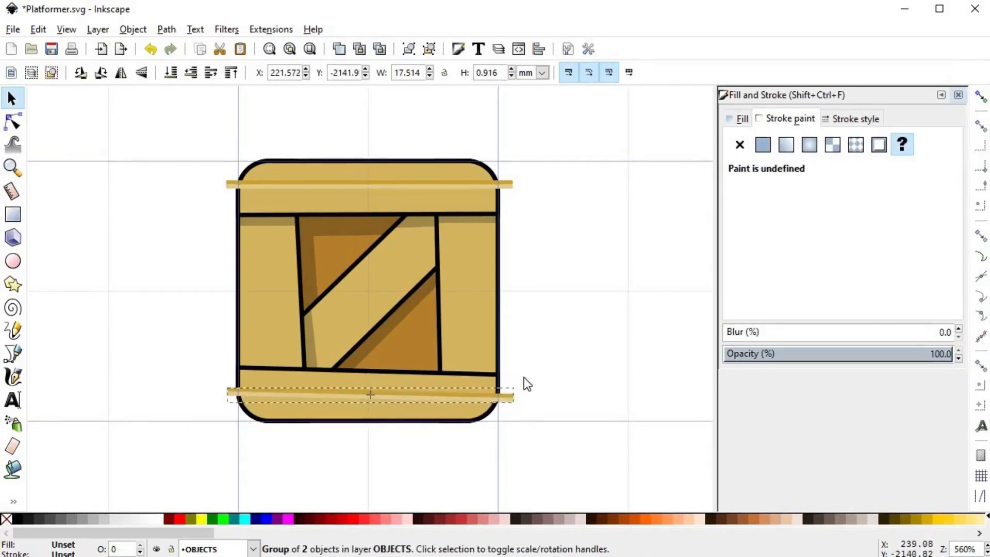
- Duplicate the upper board's grain line group, rotate it nearly vertical, and position it along the right board
left_click(479, 183)
key("ctrl+d")
left_click_drag(478, 183, 419, 121)
scroll(397, 315, "up", 5)
scroll(397, 314, "down", 6)
scroll(404, 264, "up", 3)
left_click_drag(419, 238, 465, 247)
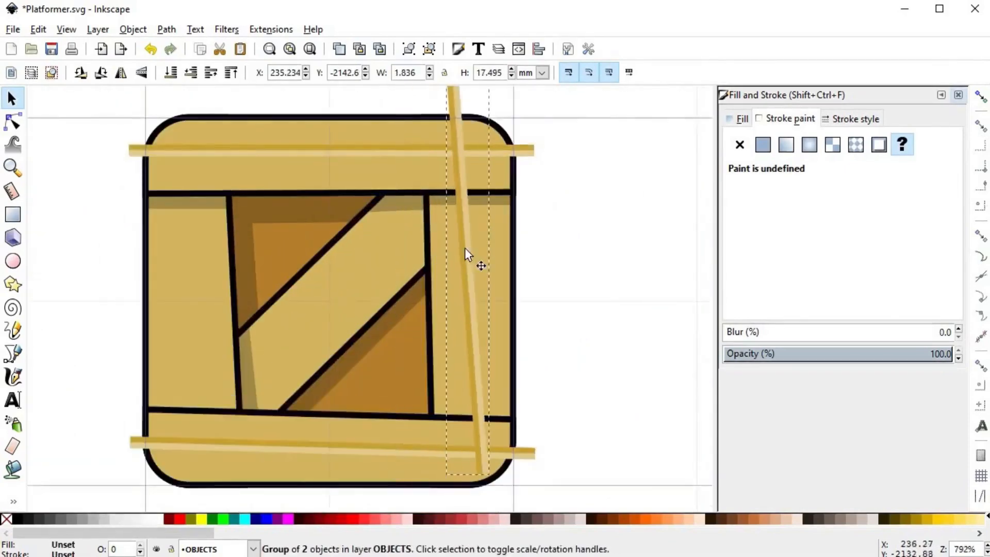
scroll(464, 248, "down", 2)
scroll(462, 173, "up", 1)
left_click_drag(477, 151, 485, 152)
- Duplicate the right board's grain line onto the left board and adjust its tilt to match the board
key("ctrl+d")
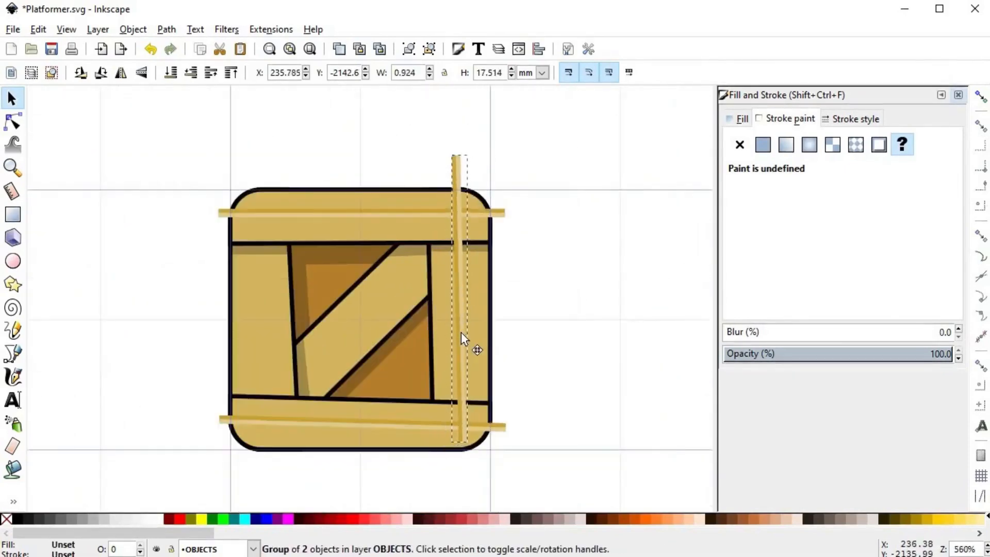
left_click_drag(461, 332, 258, 343)
left_click_drag(272, 458, 274, 458)
- Duplicate the left board's grain line, rotate it to the diagonal plank's angle, and center it along that plank
key("ctrl+d")
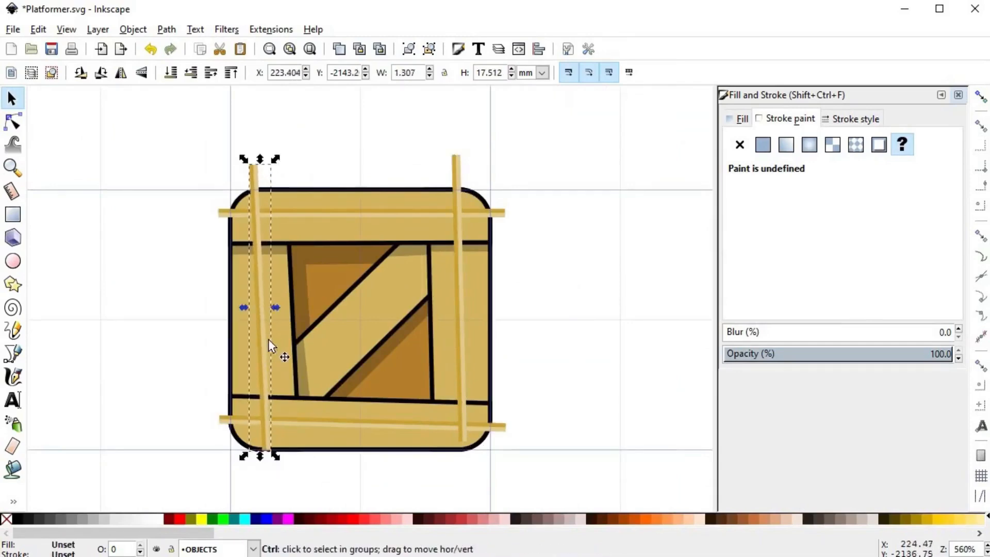
left_click_drag(268, 338, 336, 339)
left_click_drag(363, 150, 469, 203)
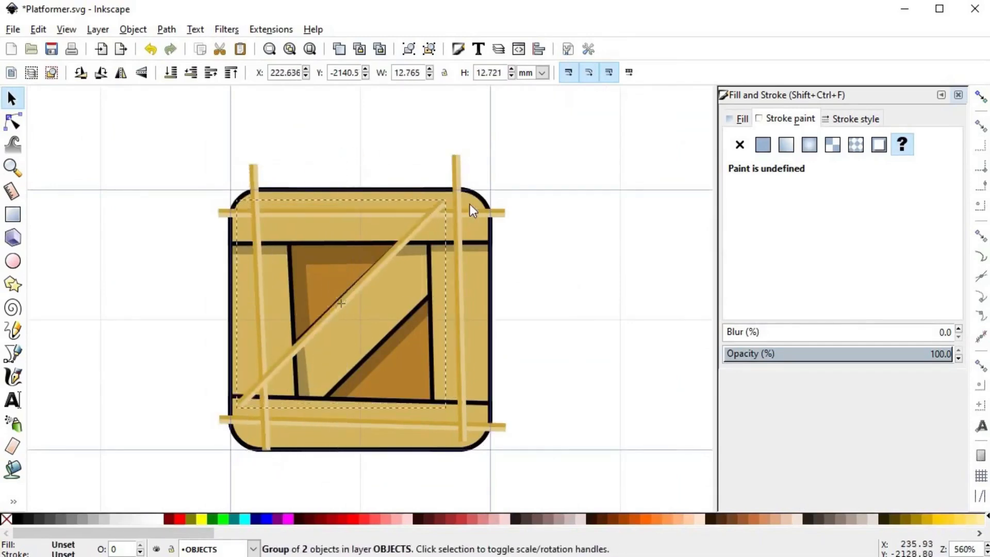
left_click_drag(410, 234, 431, 250)
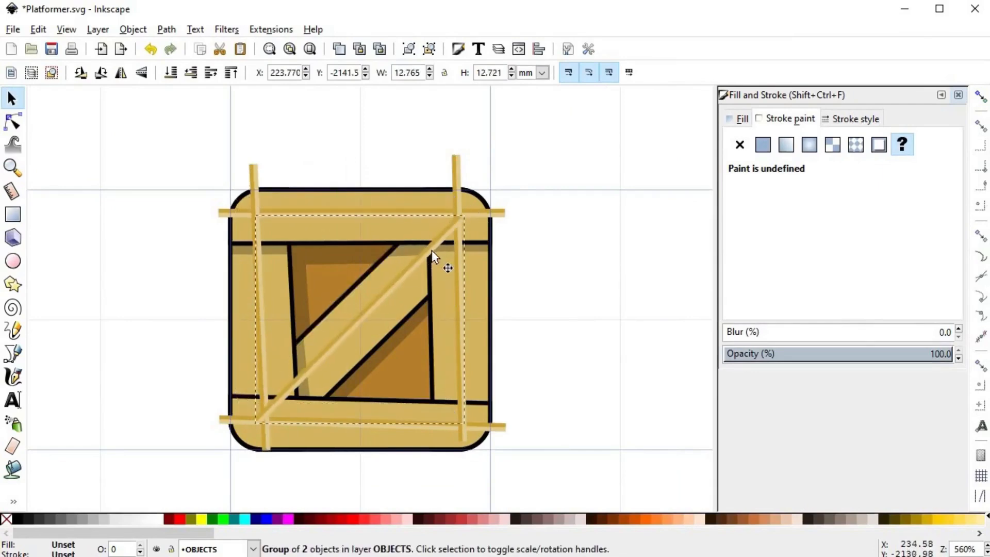
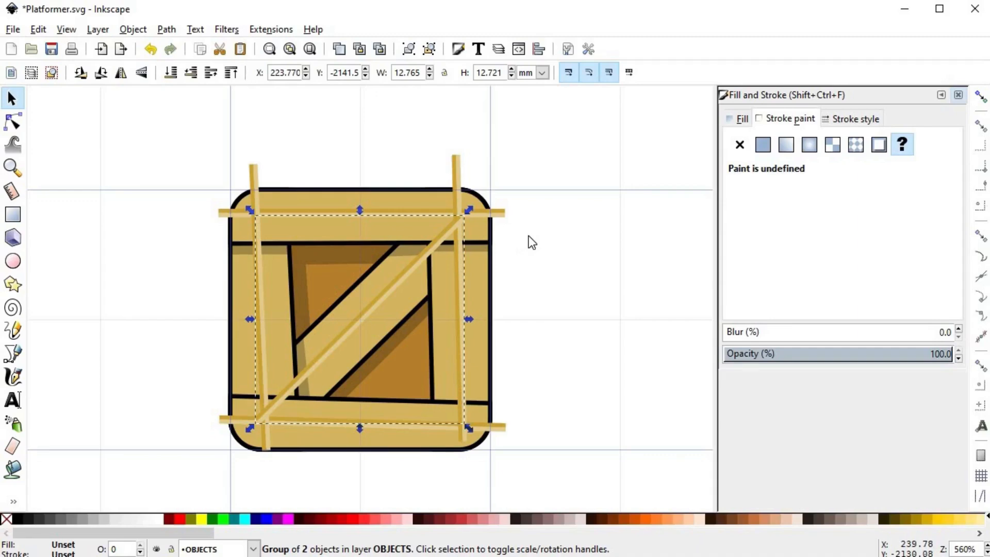
- Clip the upper board's grain lines with a duplicate of the upper board's shape
left_click(527, 236)
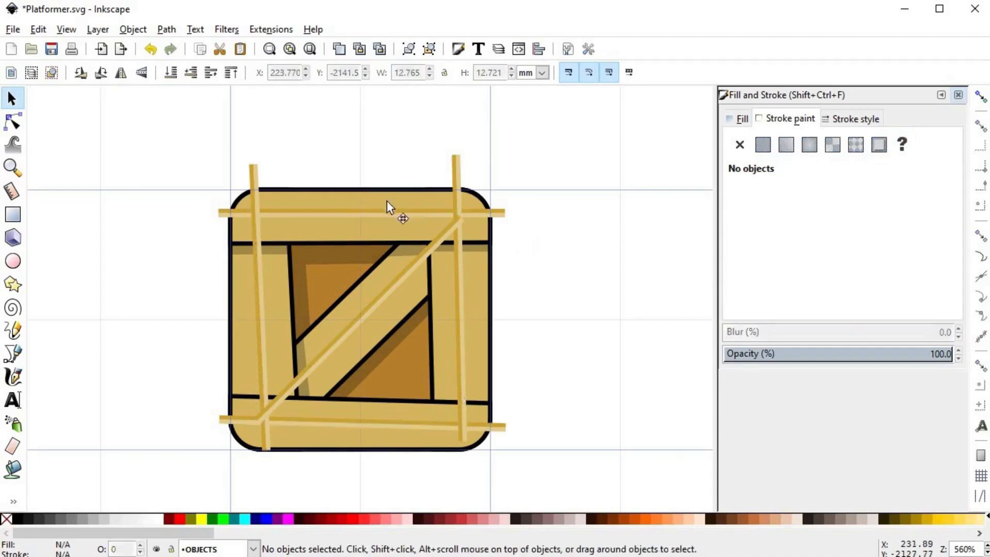
left_click(387, 201)
key("ctrl+d")
left_click(502, 213, "shift")
right_click(464, 233)
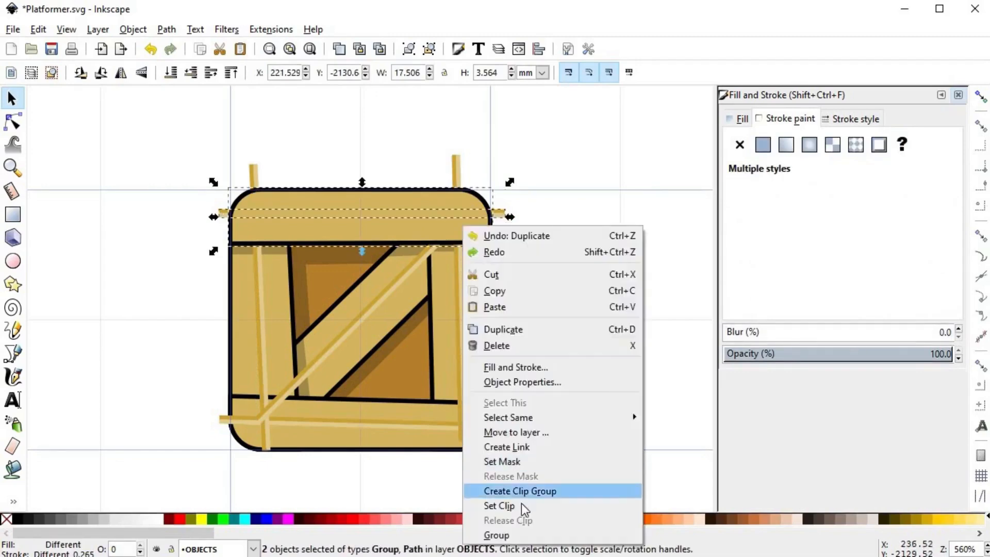
left_click(518, 491)
- Clip the right board's grain lines with a duplicate of the right board's shape
left_click(482, 240)
left_click(458, 166, "shift")
right_click(458, 166)
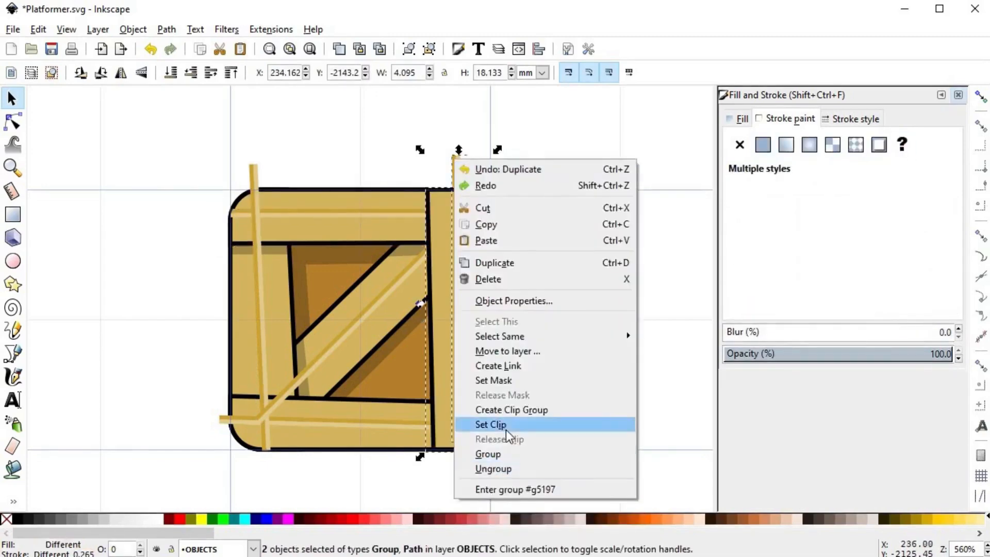
left_click(486, 423)
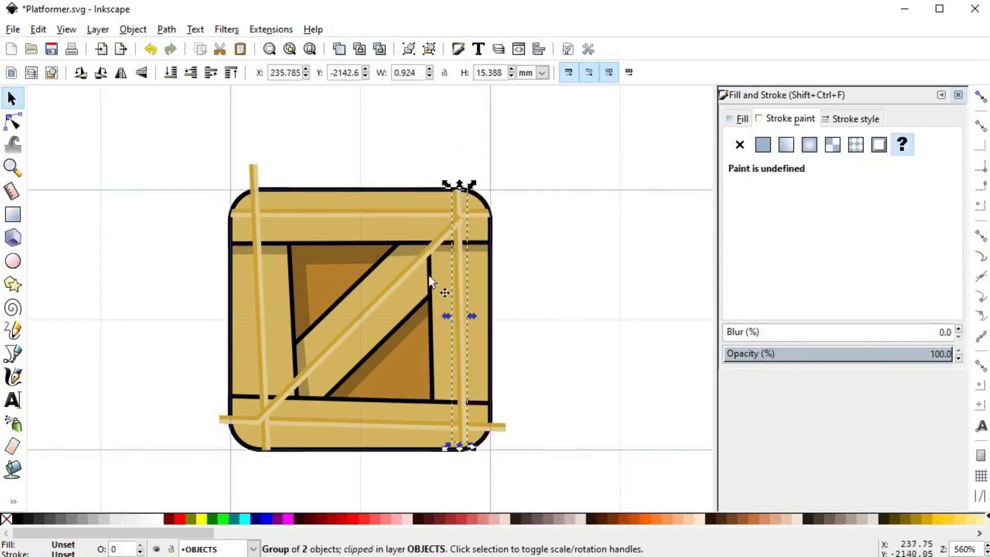
- Clip the lower board's grain lines with a duplicate of the lower board's shape
left_click(338, 438)
left_click(501, 426, "shift")
right_click(494, 424)
left_click(546, 367)
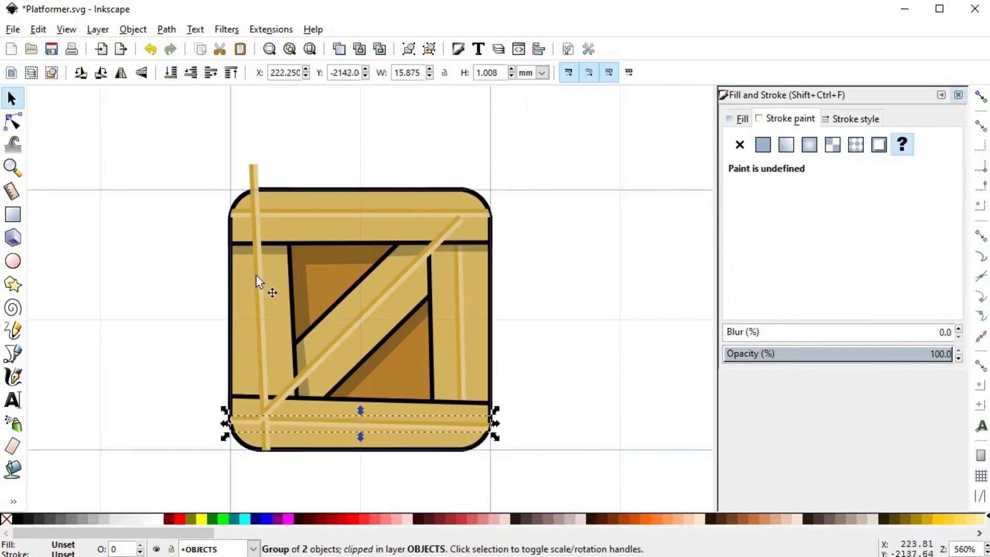
- Clip the left board's grain lines with a duplicate of the left board's shape
left_click(261, 287)
left_click(254, 172, "shift")
right_click(253, 168)
left_click(319, 435)
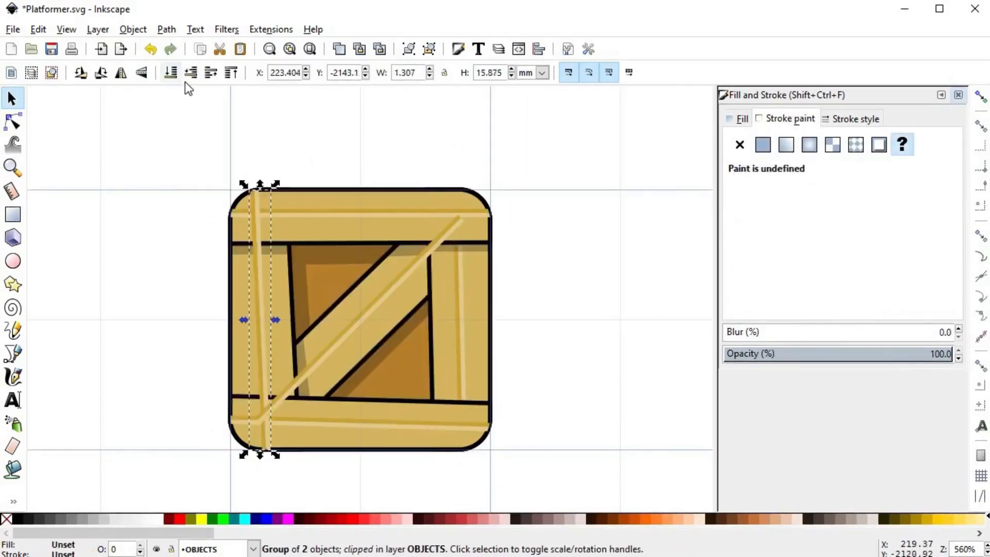
- Clip the diagonal plank's grain lines with a duplicate of the plank and lower them behind the outer boards
left_click(388, 330)
key("ctrl+d")
left_click(384, 298, "shift")
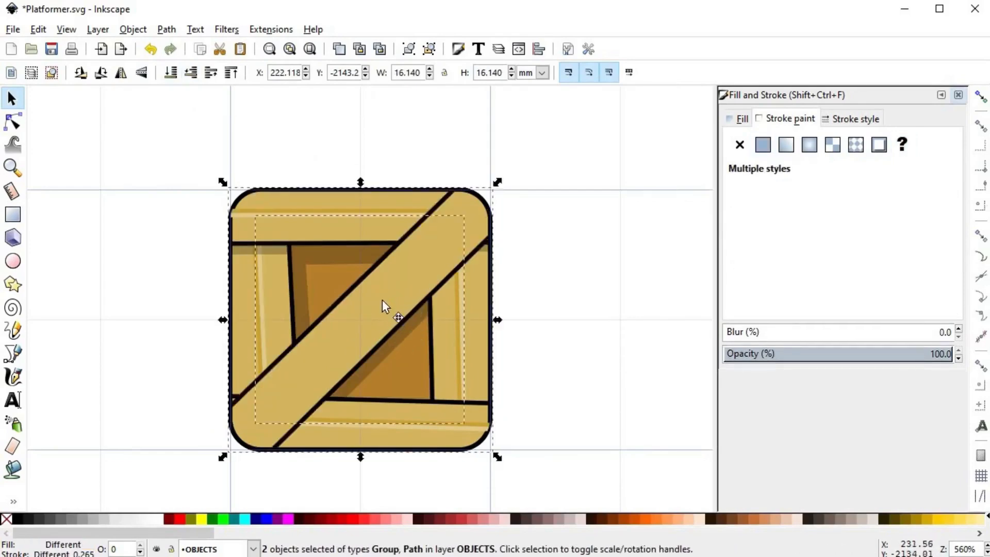
right_click(382, 299)
left_click(457, 194)
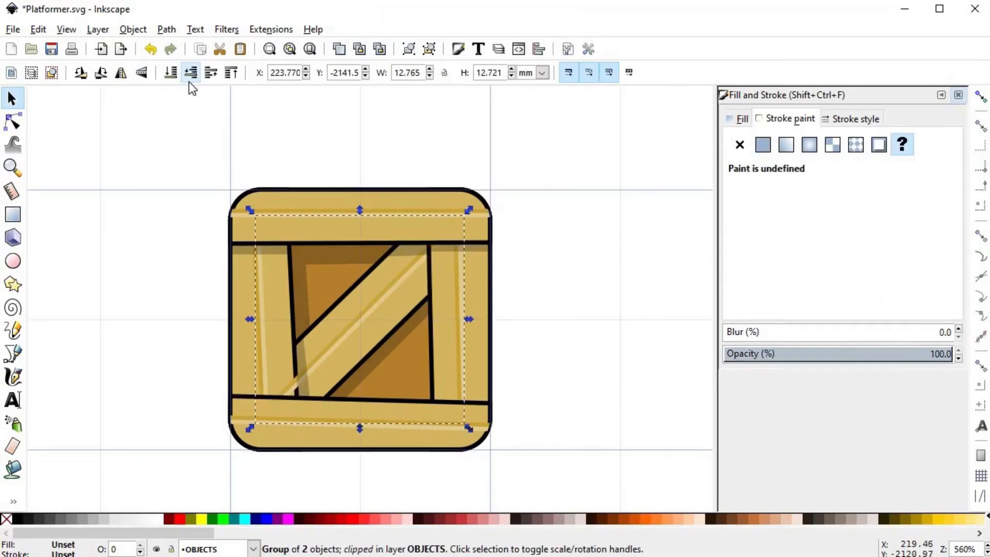
scroll(530, 306, "down", 2)
left_click(533, 333)
scroll(469, 304, "up", 2)
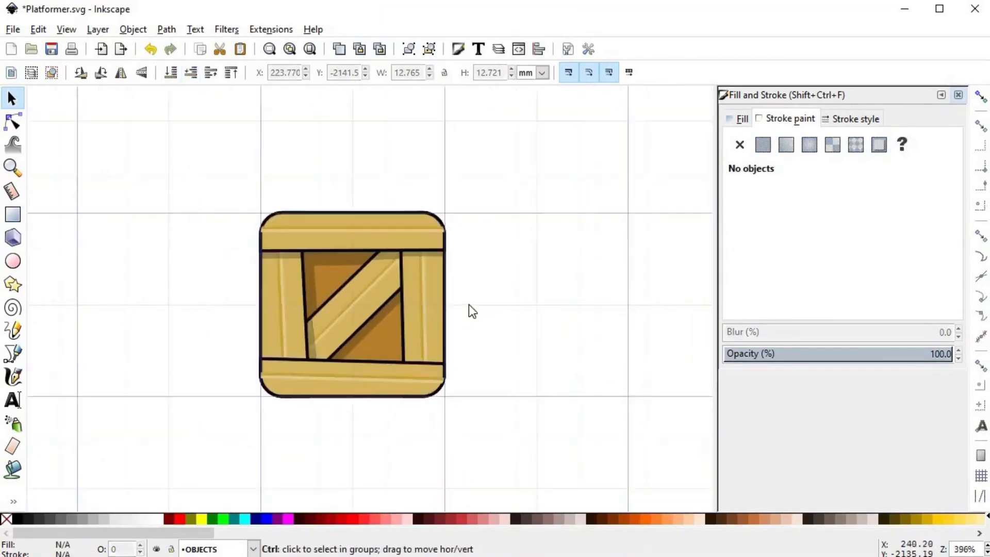
scroll(320, 306, "up", 2)
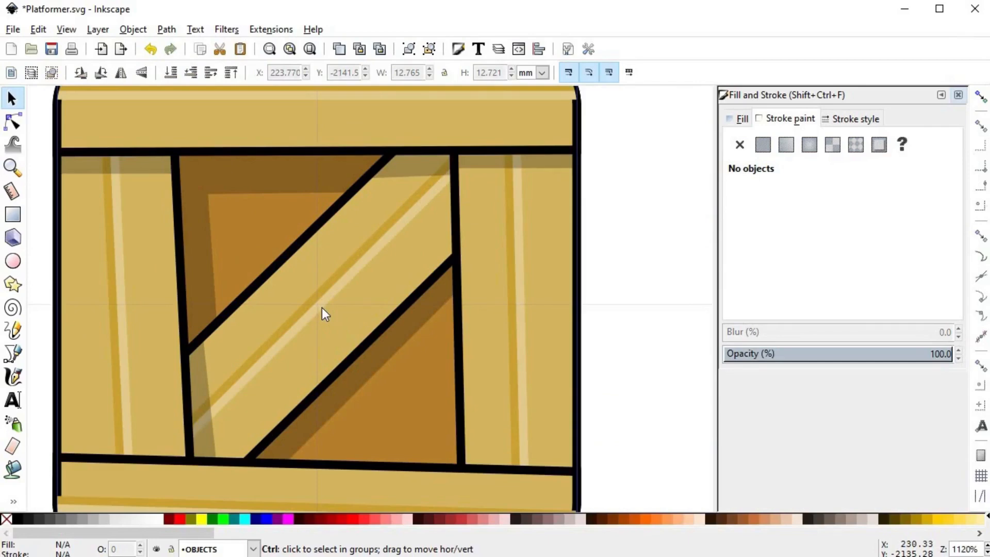
- Duplicate the right board's grain line group and place the copy over the crate's upper-left recessed opening
scroll(322, 307, "down", 2)
left_click(421, 283)
left_click_drag(420, 282, 290, 308)
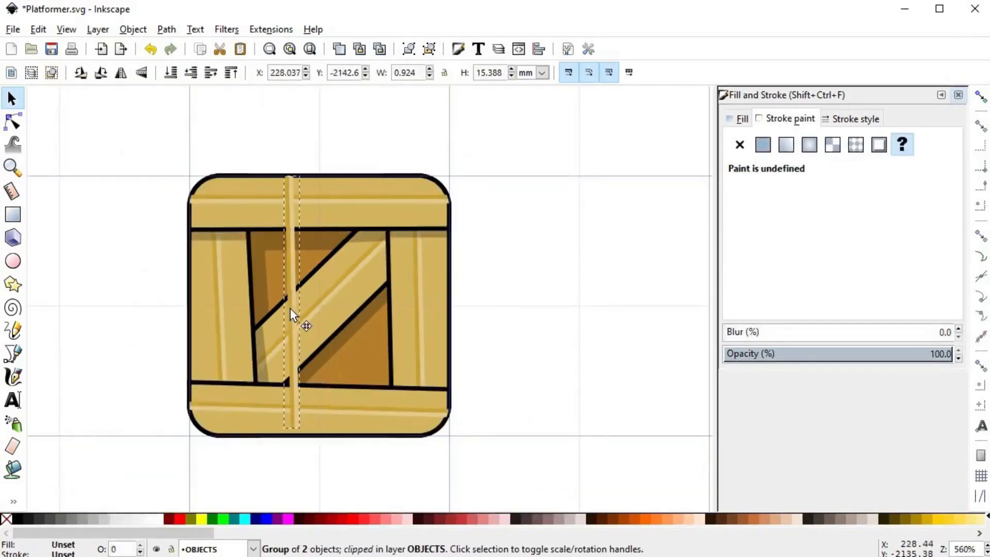
- Recolour the copied grain lines from the back panel's brown, making one stroke darker and the other lighter at d0943bff
scroll(293, 262, "up", 4)
double_click(274, 272)
key("d")
left_click(346, 262, "shift")
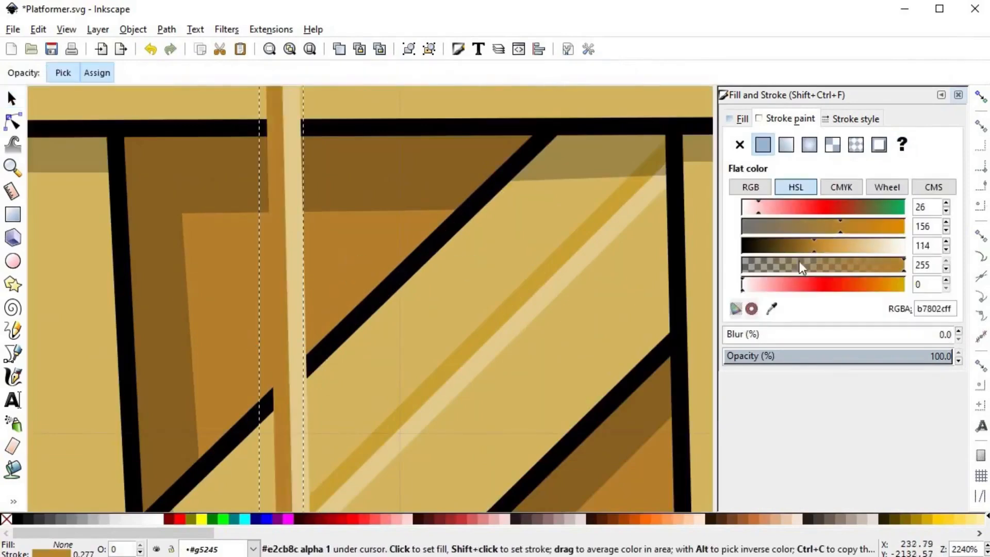
left_click(802, 249)
key("s")
left_click(298, 284)
key("d")
left_click(343, 273, "shift")
left_click_drag(815, 246, 828, 247)
key("s")
scroll(327, 276, "down", 3)
double_click(389, 123)
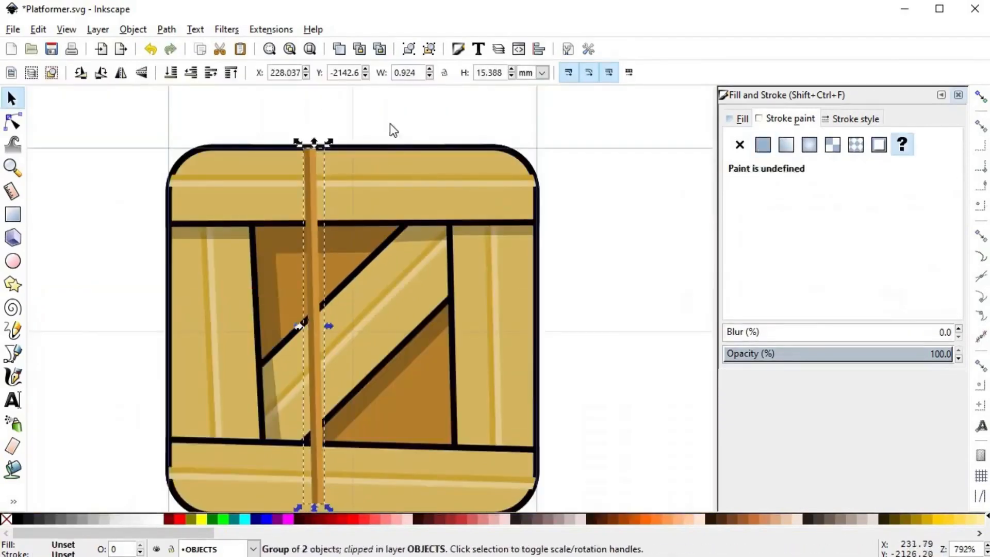
- Lower the brown grain line group in the stacking order so it sits behind the boards but above the back panel
scroll(390, 123, "down", 2)
left_click(191, 74)
left_click(192, 74)
left_click(192, 73)
left_click(194, 73)
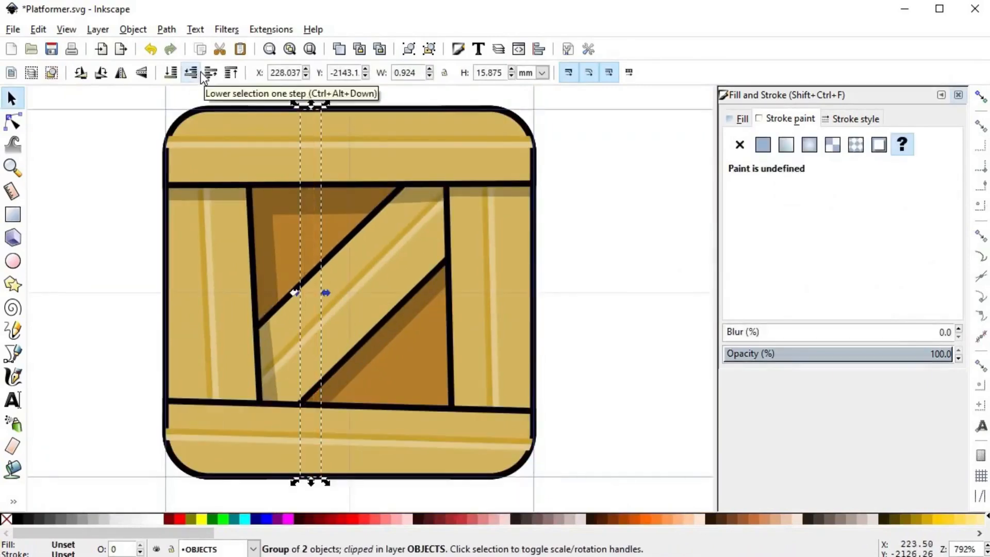
left_click(206, 73)
- Duplicate the brown grain lines, move the copy over the lower-right opening, and lower it behind the boards
key("ctrl+d")
left_click_drag(314, 244, 407, 264)
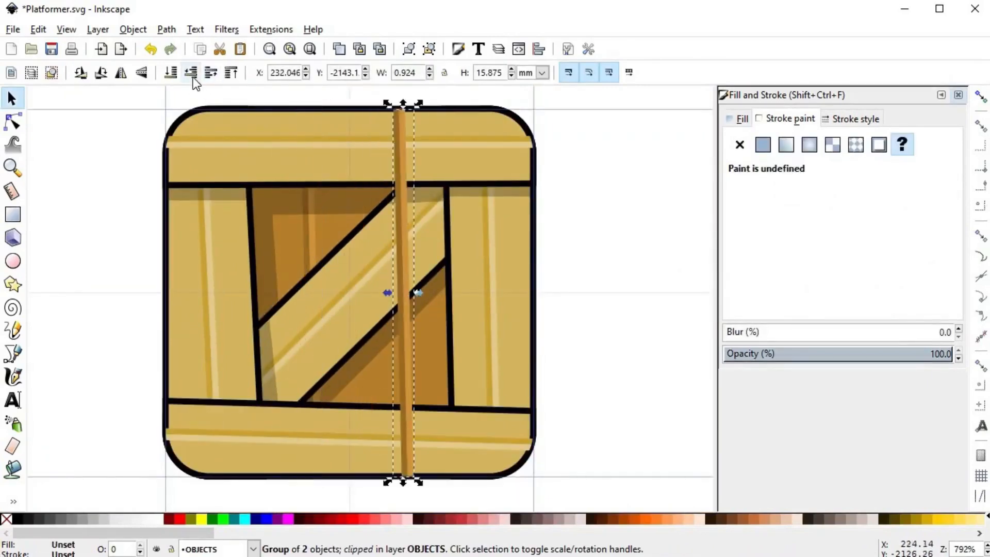
left_click(192, 73)
left_click(193, 73)
left_click(192, 73)
left_click(547, 232)
- Look over the crate's clipped grain lines, shadows and recessed openings
scroll(563, 284, "down", 3)
left_click(563, 285)
left_click_drag(484, 304, 388, 296)
scroll(388, 296, "up", 2)
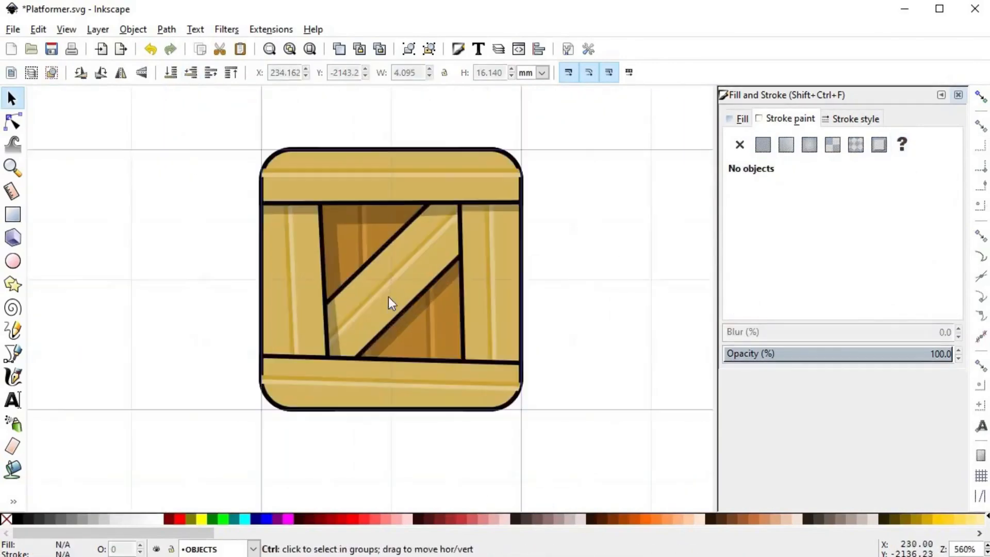
left_click_drag(595, 294, 533, 327)
scroll(490, 259, "down", 1)
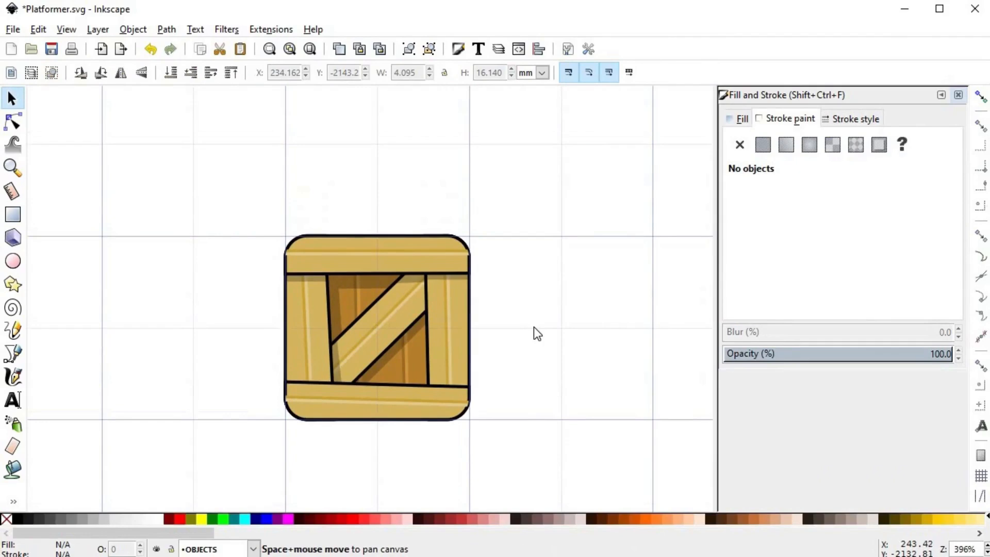
left_click_drag(529, 303, 532, 320)
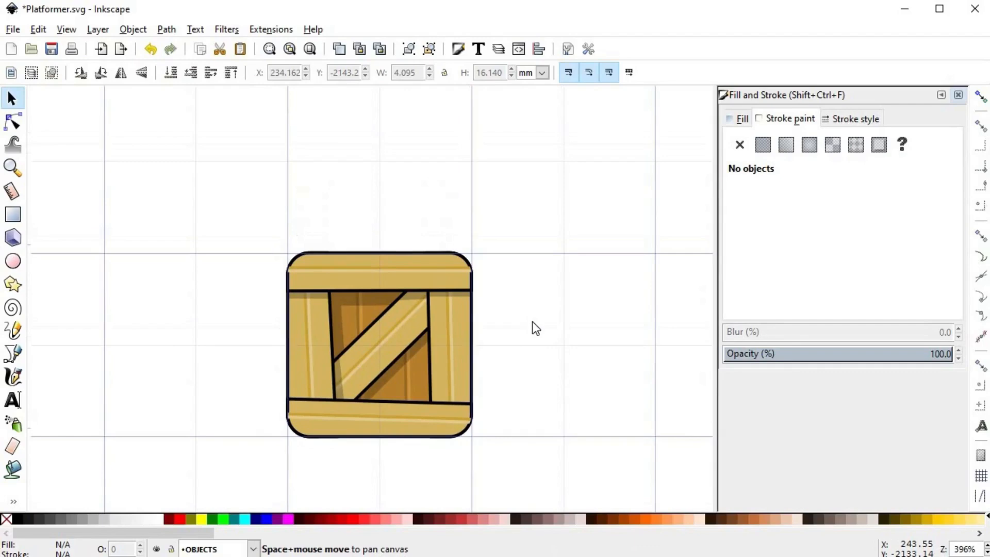
scroll(532, 322, "up", 1)
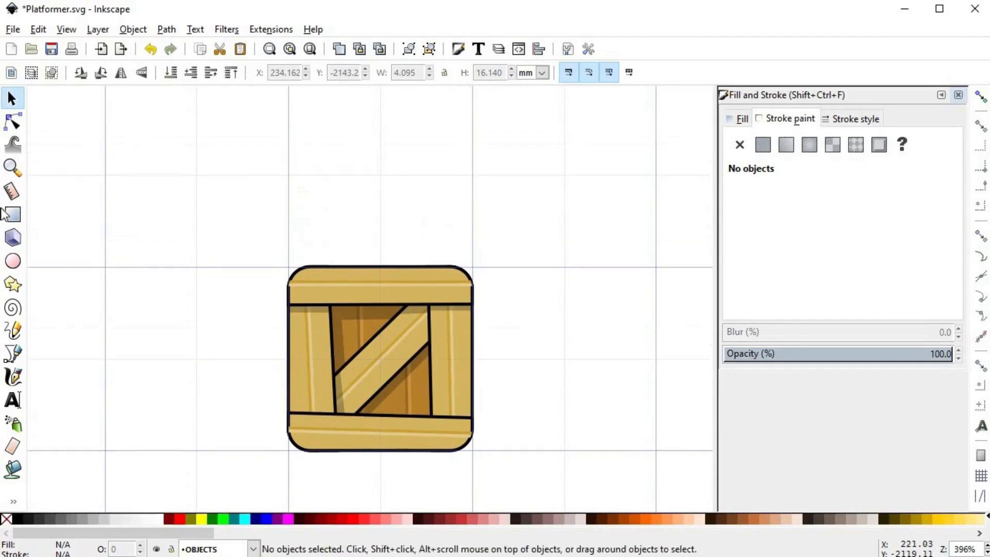
- Draw a circle about 2.34 mm wide above the crate's left edge, with a dark grey fill and no stroke
left_click(13, 261)
left_click_drag(288, 178, 316, 206)
left_click(46, 520)
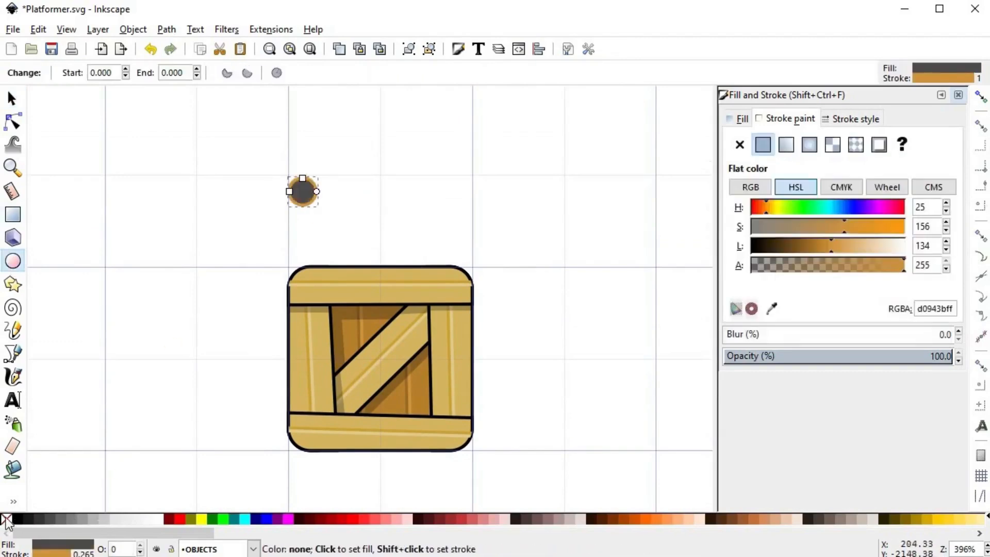
left_click(6, 518, "shift")
scroll(278, 160, "up", 3)
scroll(361, 245, "up", 1)
left_click_drag(344, 166, 320, 140)
key("s")
left_click(401, 272)
left_click_drag(406, 224, 421, 252)
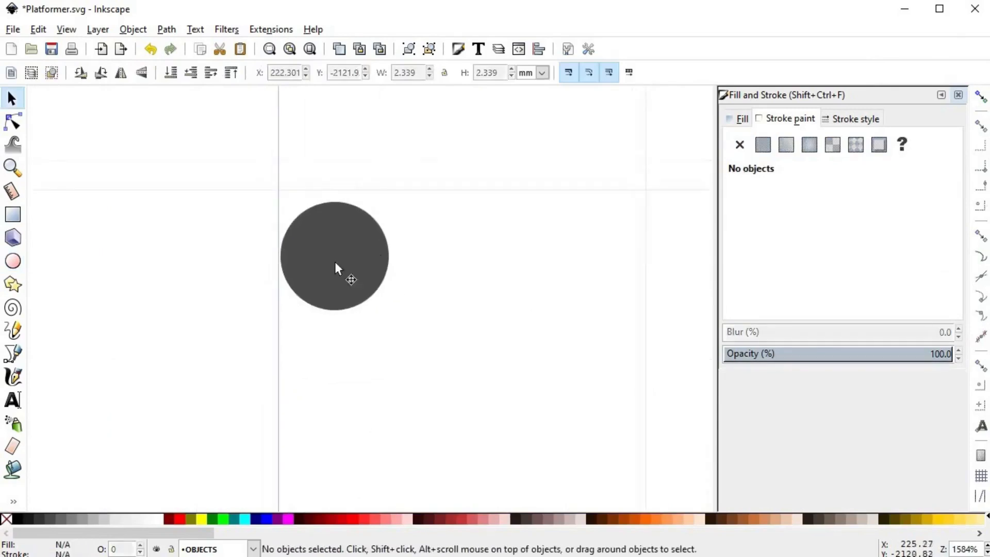
scroll(336, 268, "up", 1)
- Draw a four-point highlight shape on the circle's left side, filled light grey e6e6e6ff without a stroke
key("b")
left_click(316, 203)
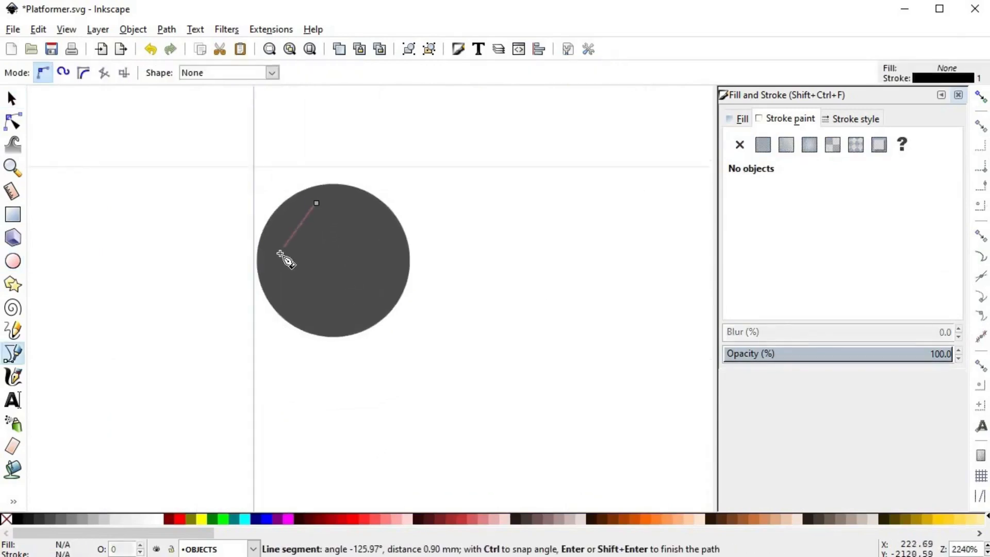
left_click(278, 256)
left_click(313, 325)
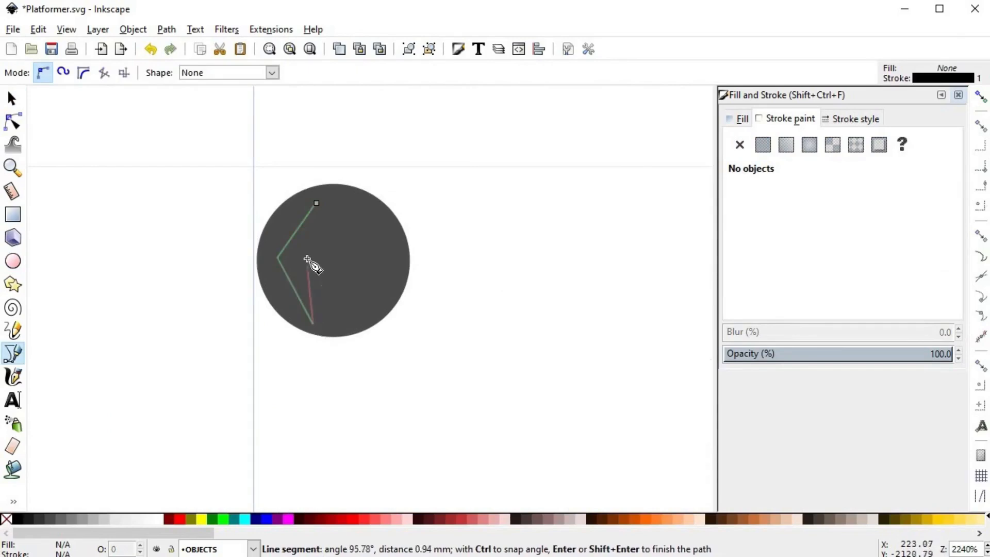
left_click(307, 258)
left_click(316, 203)
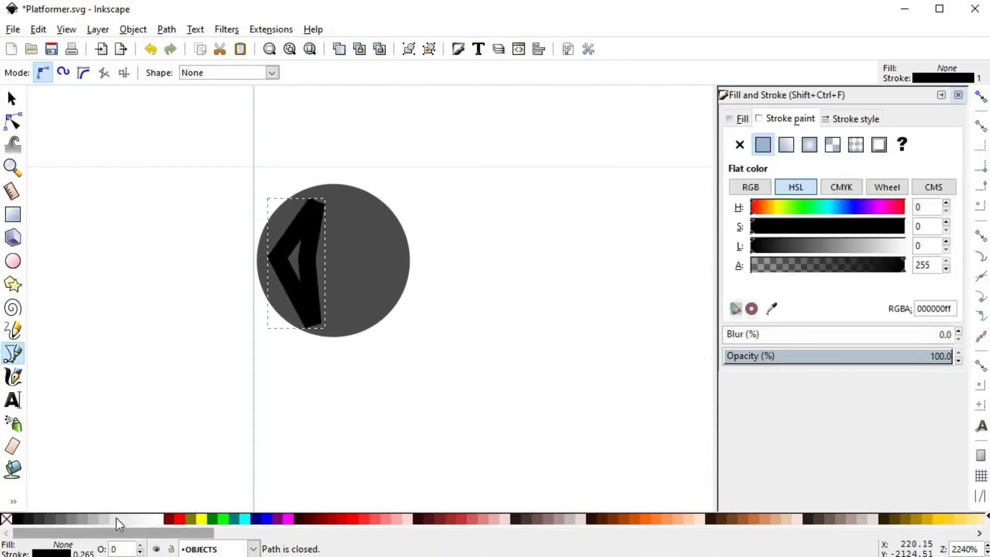
left_click(116, 521)
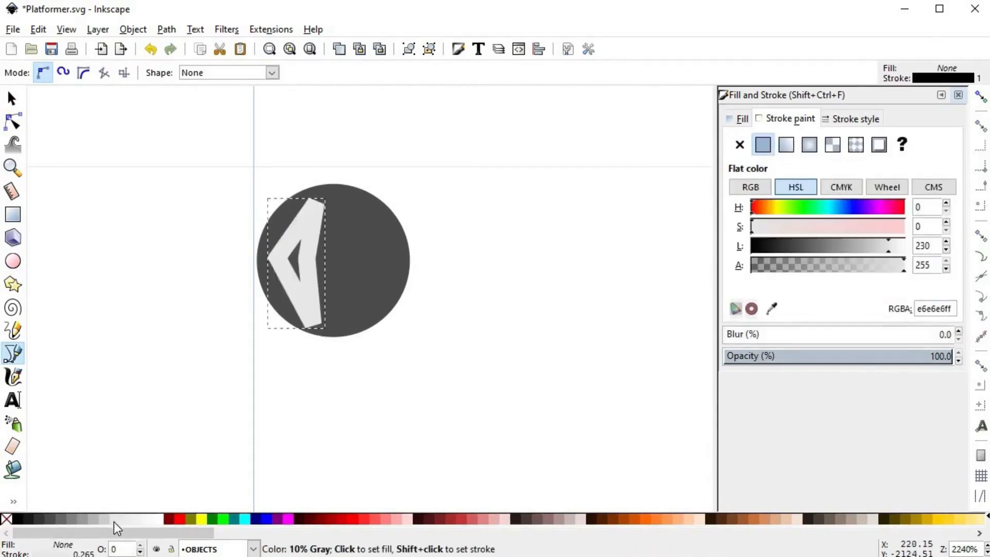
left_click(6, 518, "shift")
- Make the highlight's two middle nodes smooth so the shape becomes a curved crescent
key("n")
left_click_drag(261, 247, 325, 273)
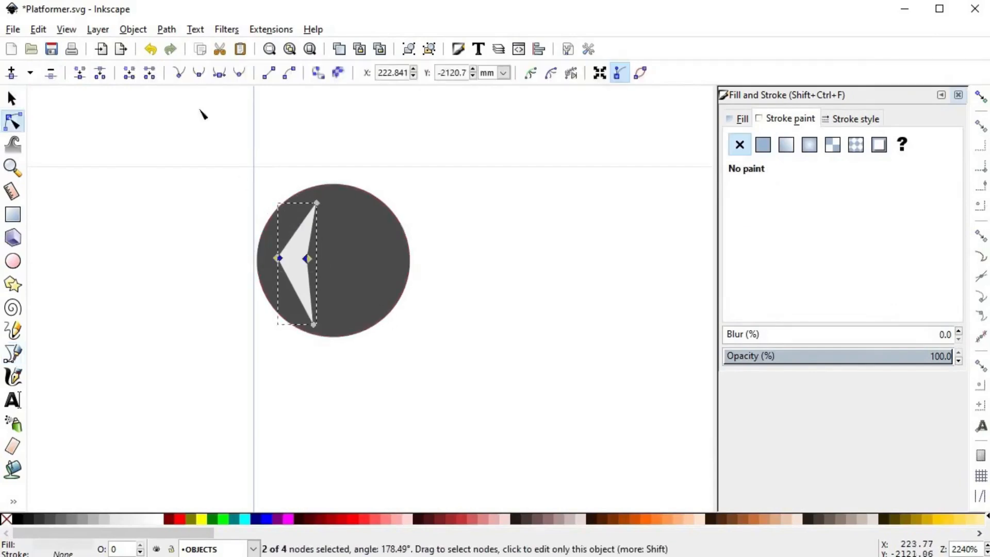
left_click(198, 73)
left_click(433, 302)
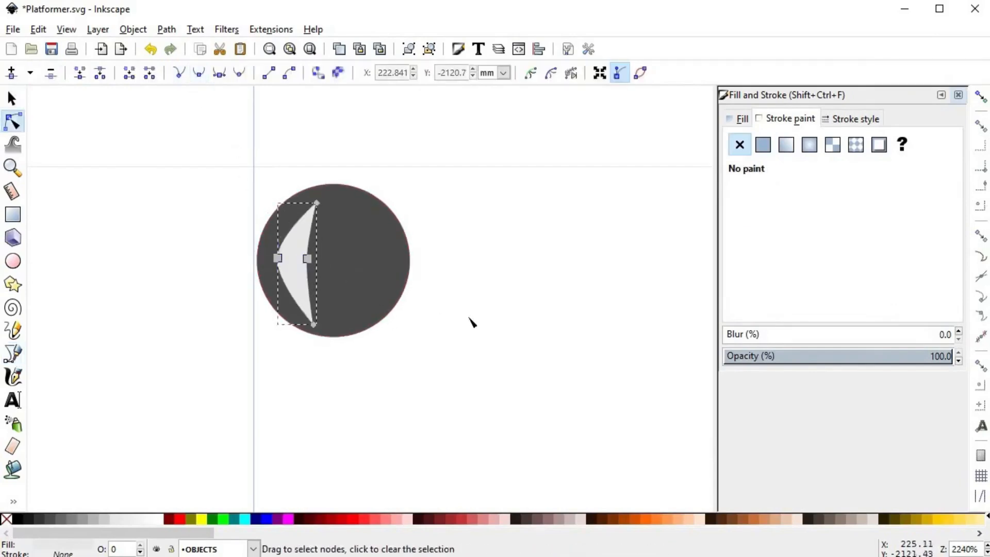
left_click(468, 316)
key("s")
- Duplicate the dark grey circle, shift the copy downward, lower it behind the original, and fill it black
scroll(444, 307, "down", 1)
left_click_drag(416, 276, 291, 222)
left_click(317, 193)
key("ctrl+d")
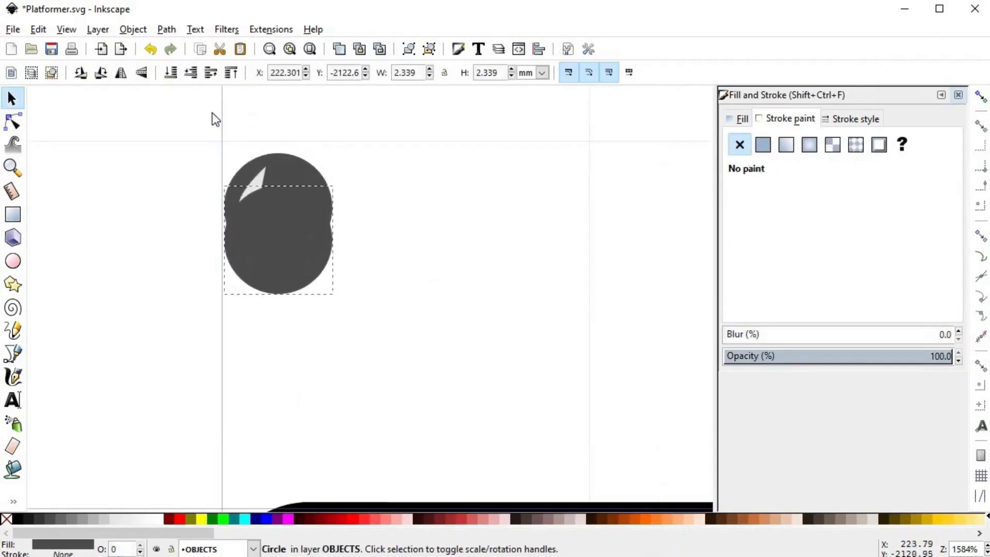
left_click(191, 73)
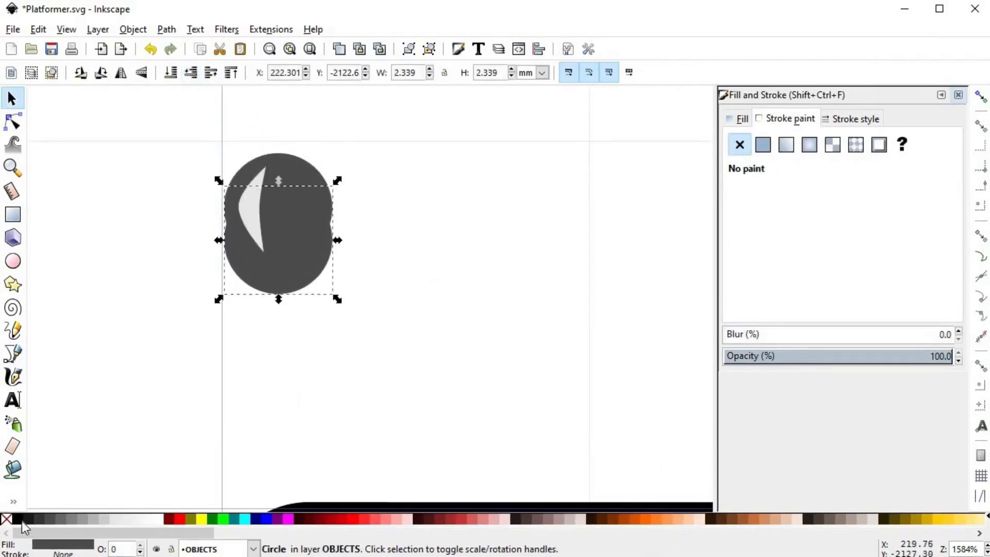
left_click(21, 519)
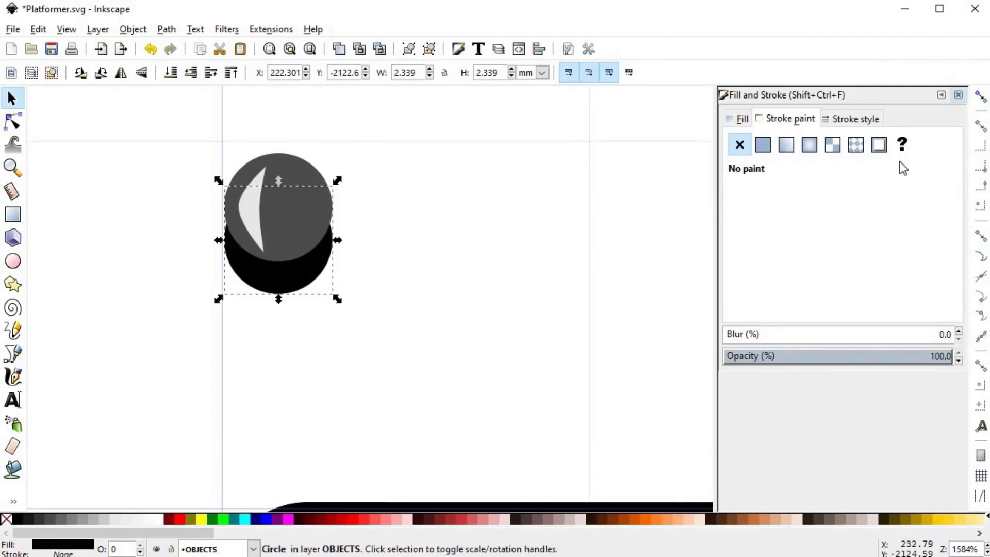
- Set the shadow circle's fill alpha to 95 and move it slightly up toward the bolt
left_click(740, 119)
left_click_drag(812, 260, 807, 263)
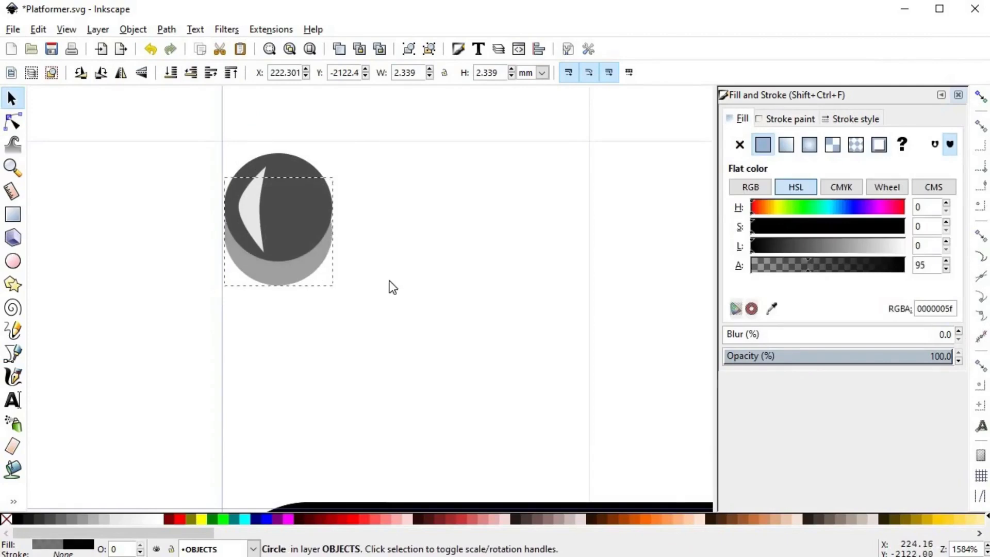
left_click(219, 137)
- Group the bolt's circle, highlight and shadow into a single object
scroll(144, 215, "down", 5, "ctrl")
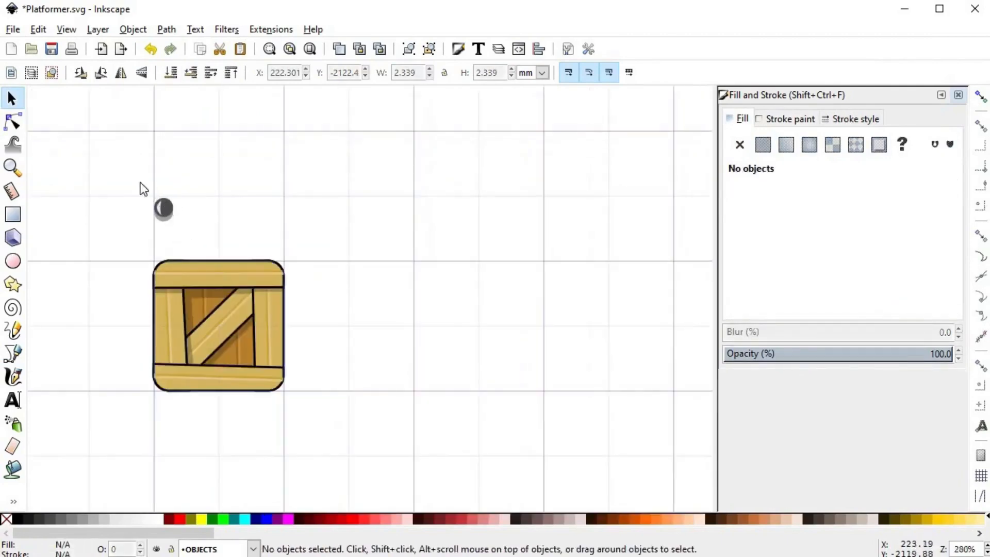
left_click_drag(140, 184, 201, 234)
key("ctrl+f")
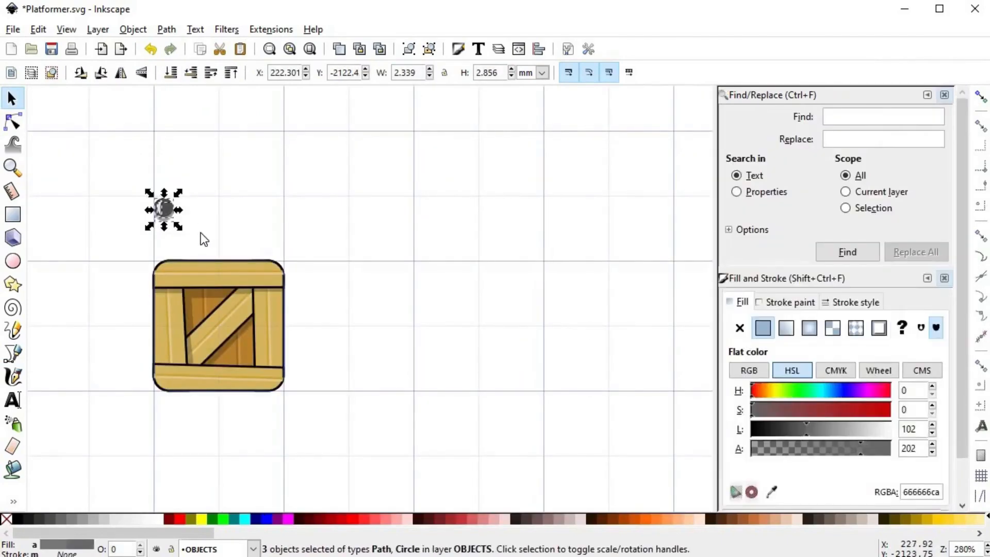
key("ctrl+g")
left_click(944, 95)
- Move the grouped bolt onto the left end of the crate's upper board
left_click(197, 203)
left_click_drag(139, 176, 225, 252)
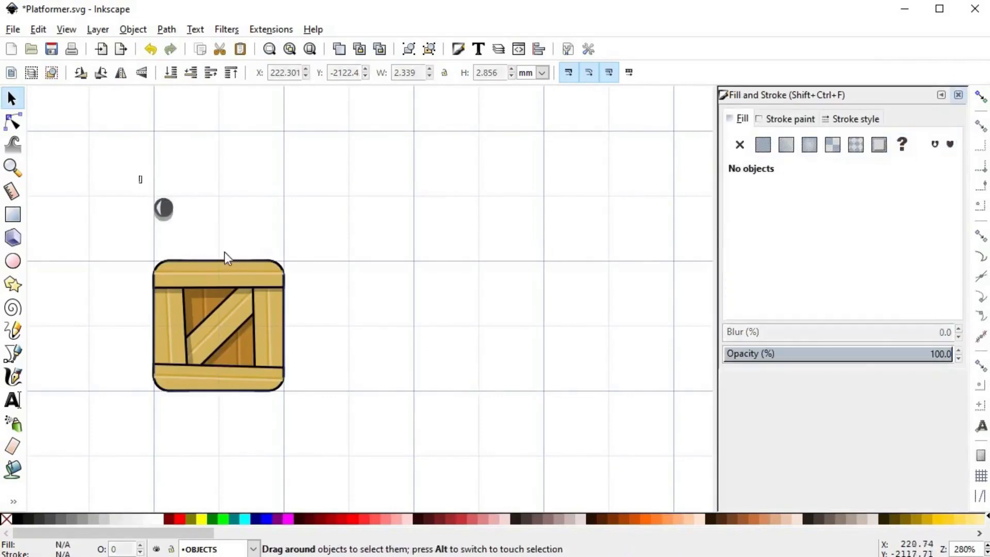
left_click_drag(164, 212, 174, 291)
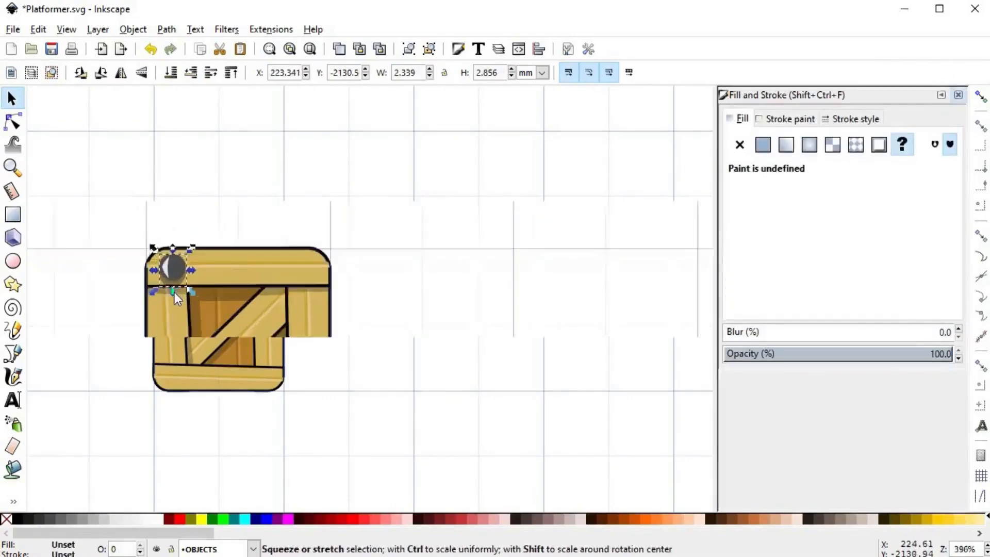
- Shrink the grouped bolt to about 0.79 by 0.96 mm and place it on the left end of the upper board
scroll(174, 292, "up", 5)
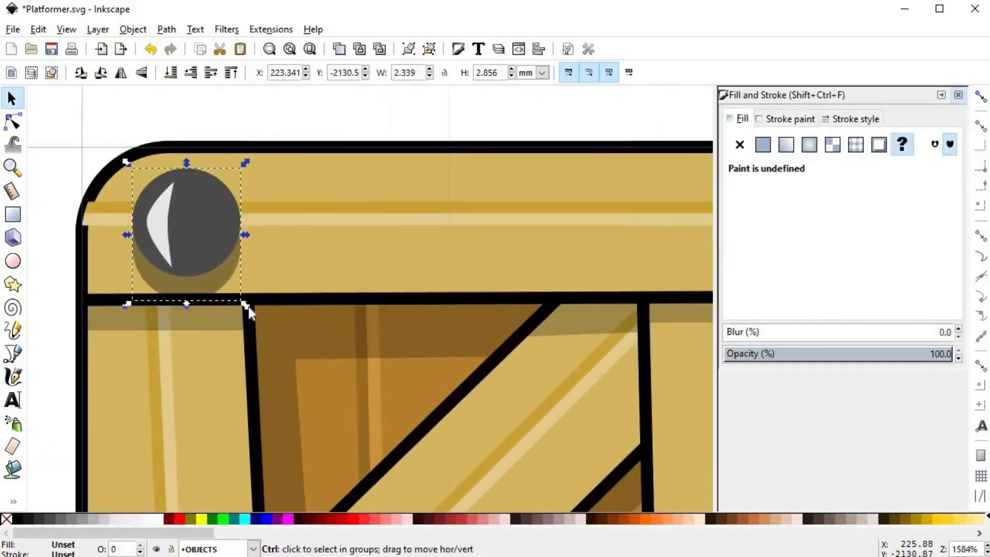
left_click_drag(246, 305, 188, 246)
left_click_drag(161, 185, 160, 208)
scroll(198, 262, "down", 3)
scroll(227, 280, "down", 1)
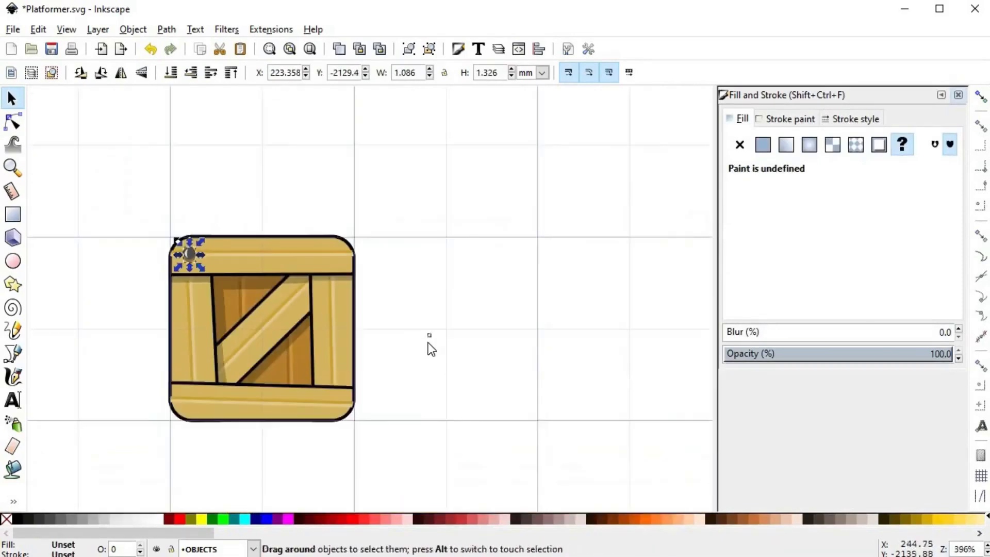
left_click(413, 325)
scroll(260, 316, "up", 1)
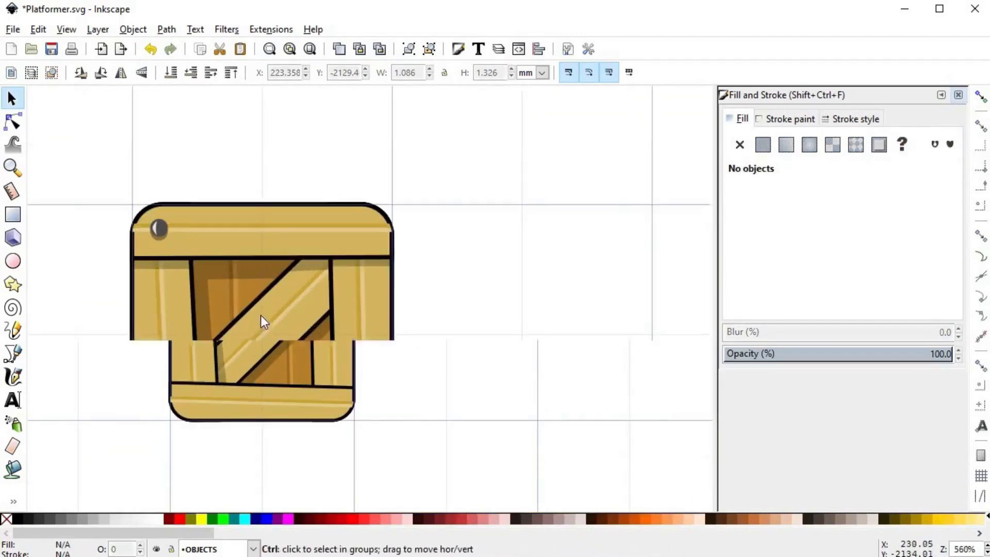
left_click(157, 225)
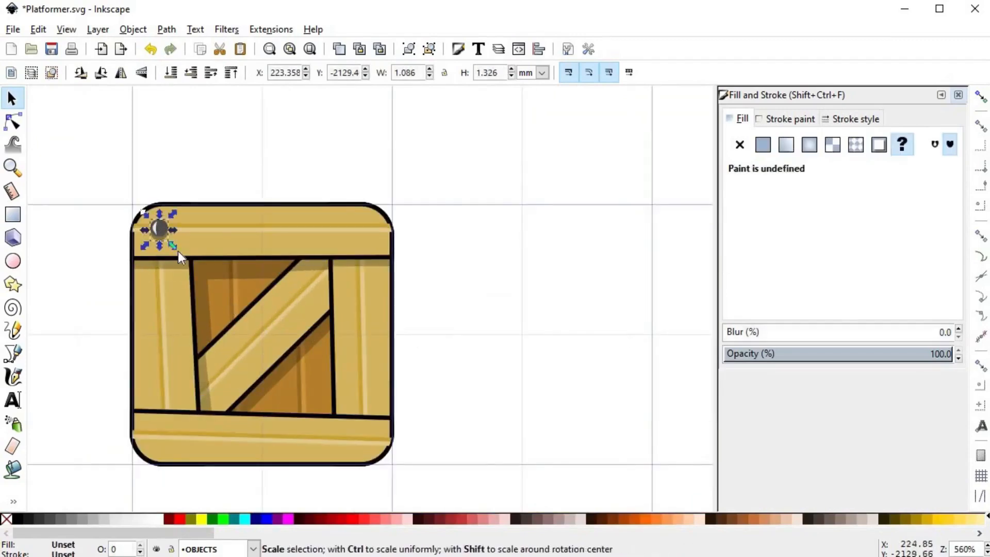
scroll(177, 251, "up", 3)
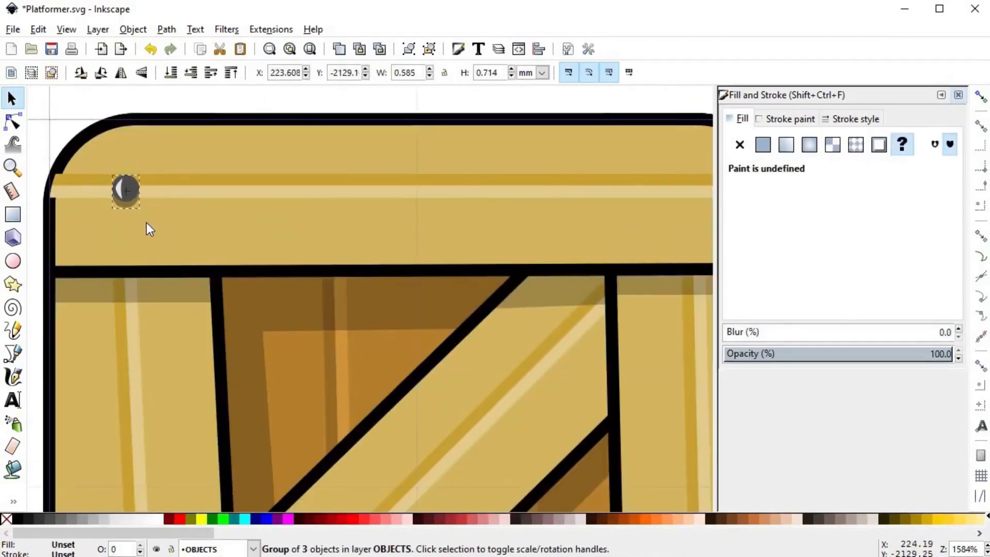
left_click(147, 224)
scroll(147, 223, "down", 3)
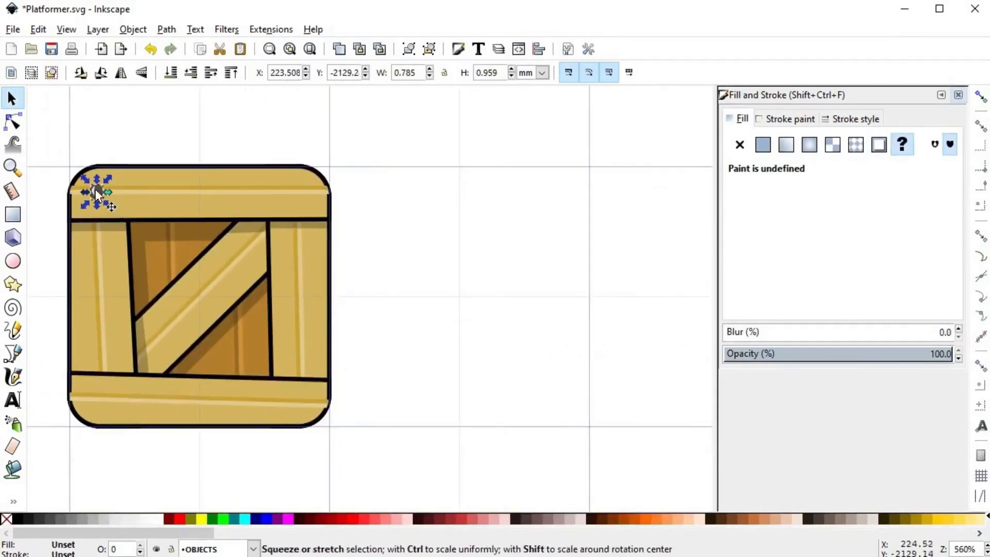
- Duplicate the bolt onto the crate's other three corners and save the file
key("ctrl+d")
left_click_drag(98, 189, 155, 402)
key("ctrl+d")
key("ctrl+d")
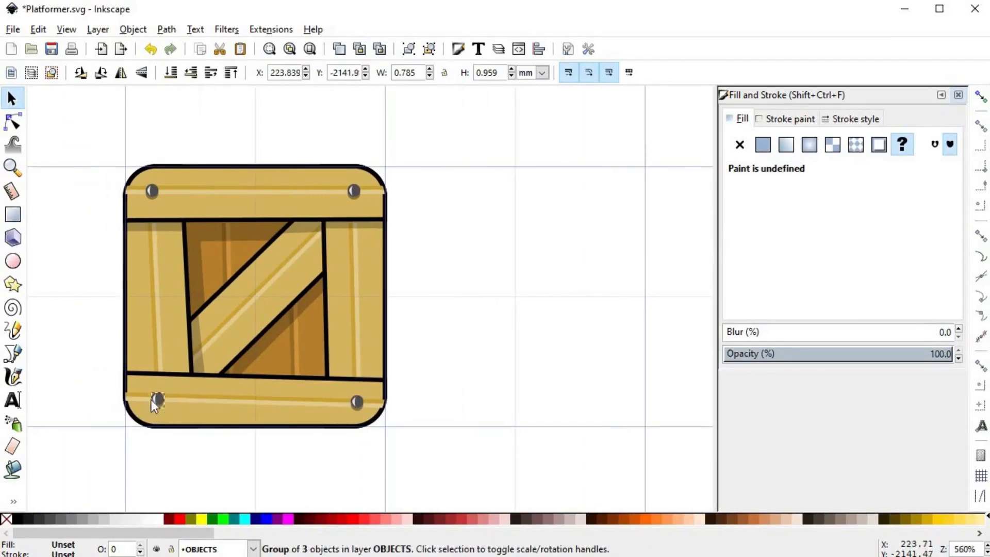
left_click(429, 334)
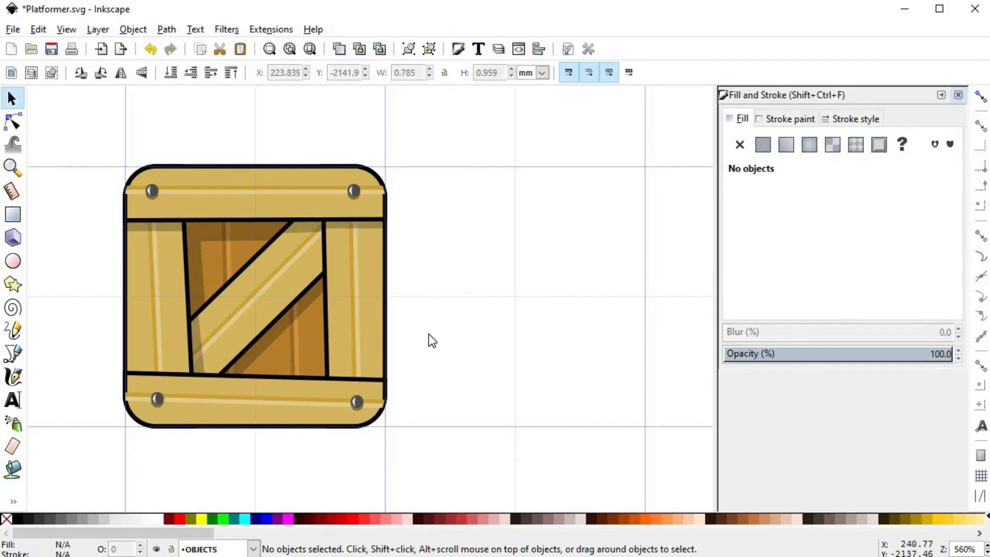
key("ctrl+s")
- Draw a closed Bezier outline around the crate's upper edge, its inner side following the rounded corners just above the bolts
key("space")
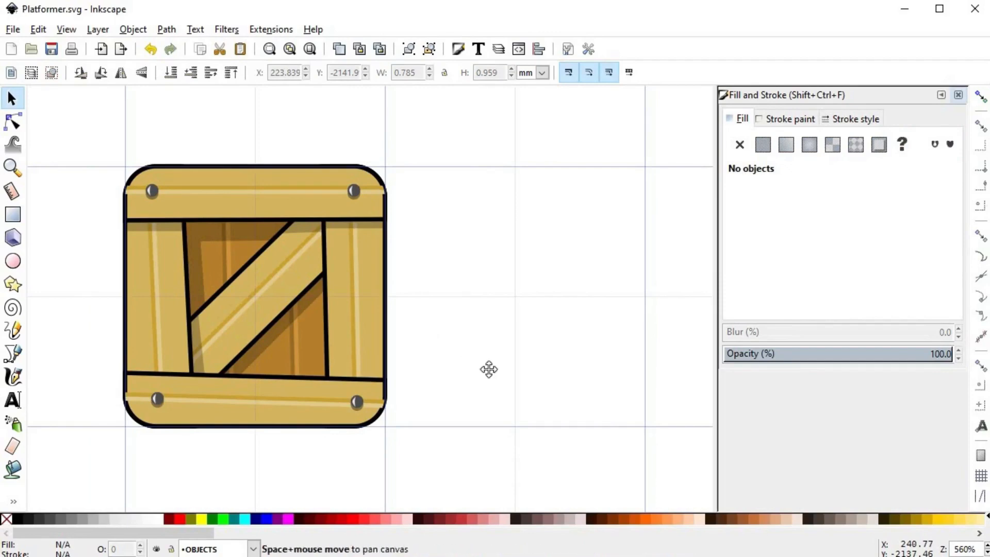
scroll(307, 249, "up", 1)
key("b")
key("b")
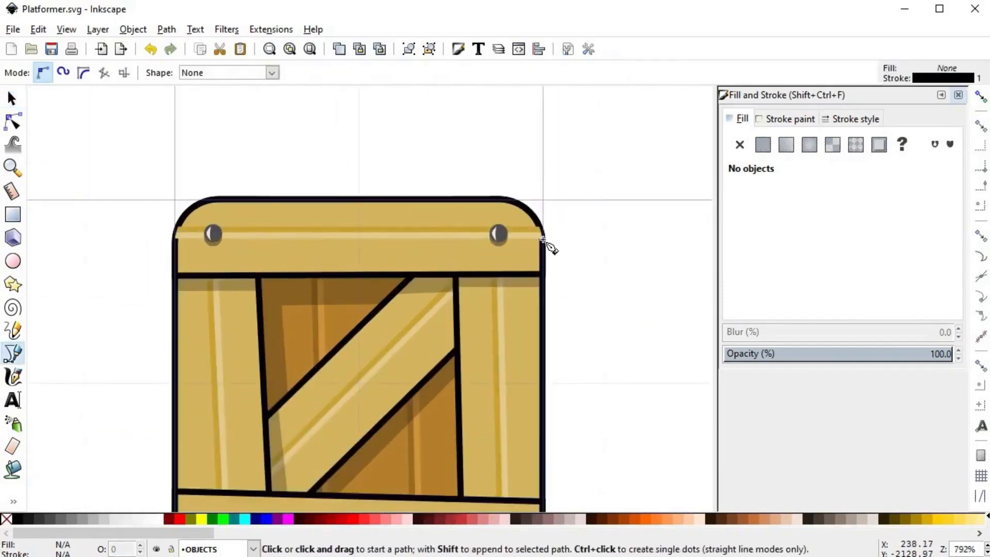
left_click(541, 239)
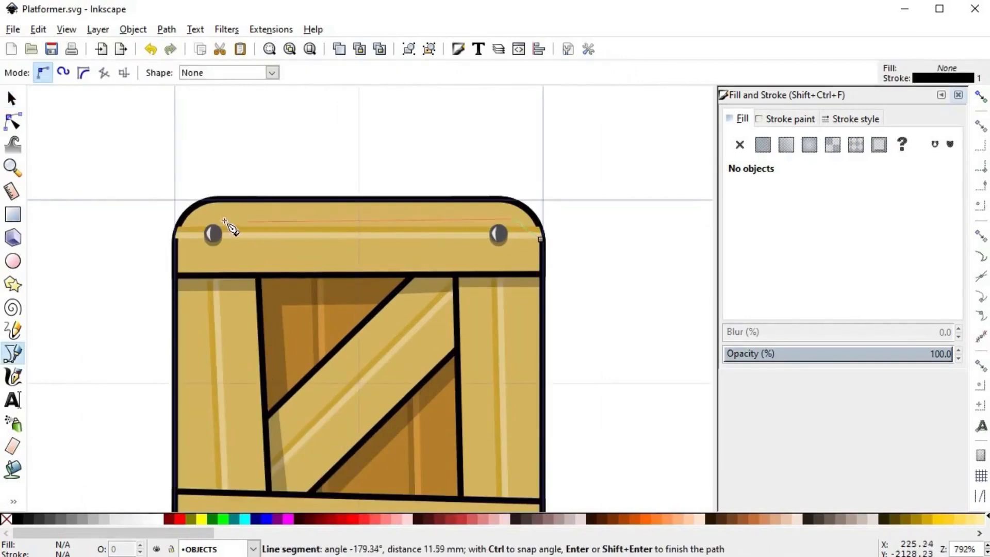
left_click(205, 218)
left_click(154, 255)
left_click_drag(574, 212, 567, 256)
left_click(541, 240)
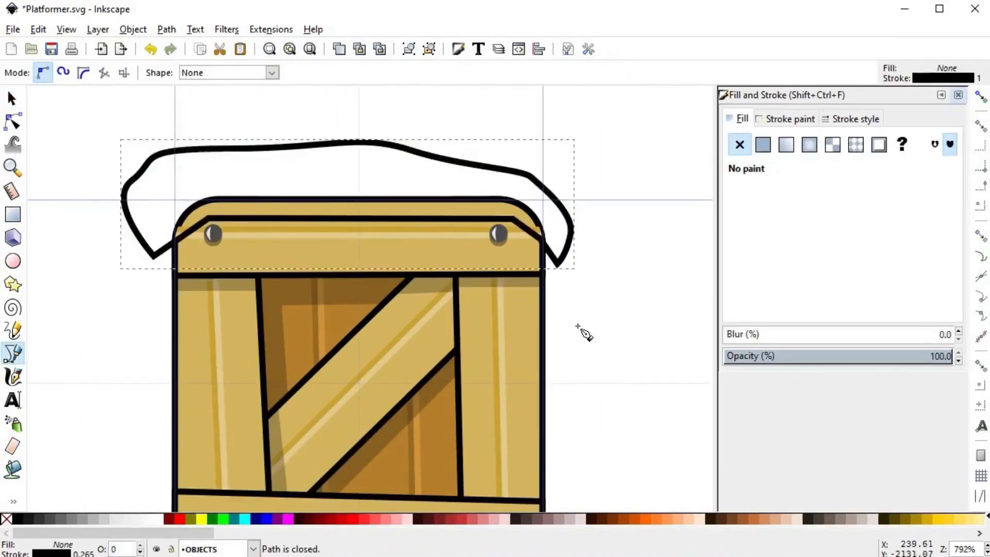
- Draw a thin closed outline about 21.8 by 2.2 mm along the upper edge of the lower board
scroll(360, 347, "down", 6)
left_click(139, 344)
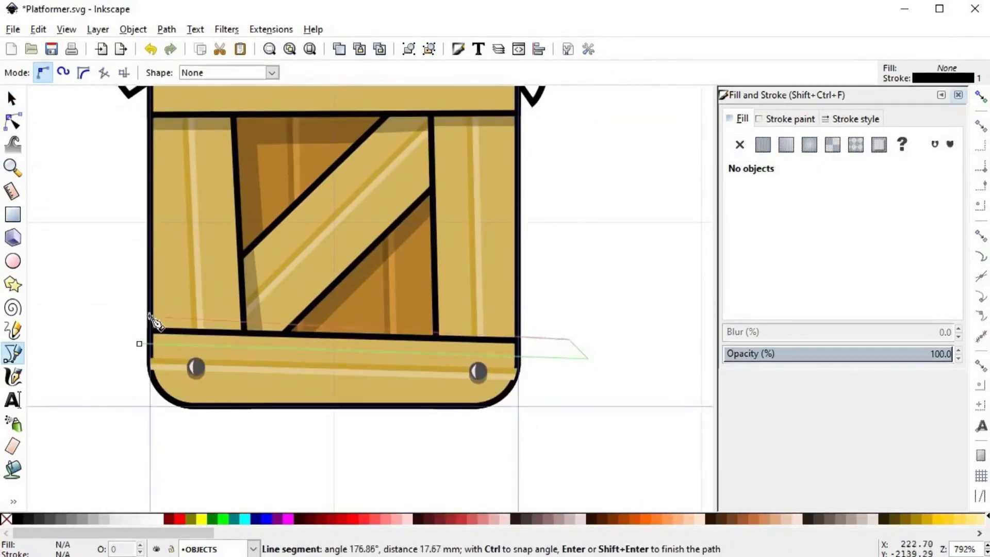
left_click(93, 312)
left_click(139, 344)
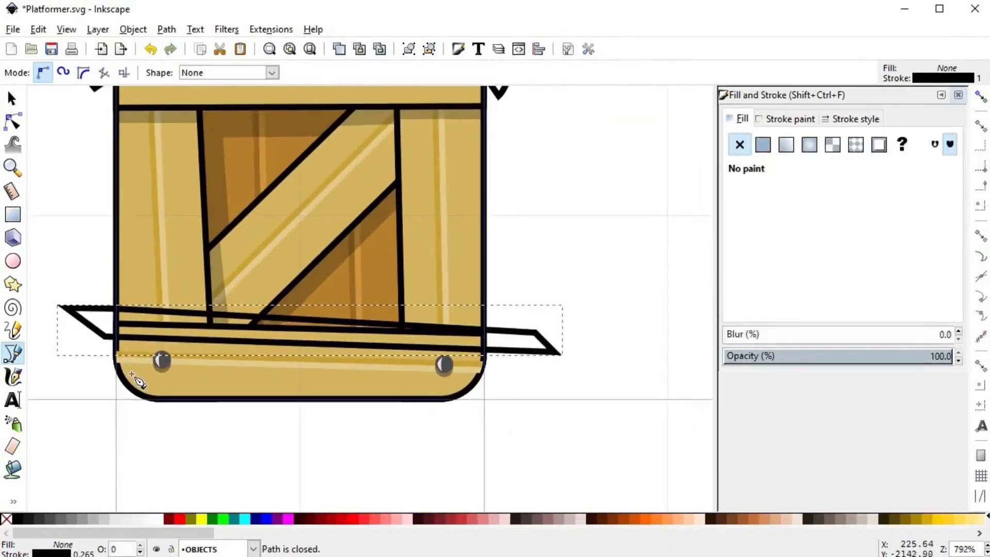
- Draw a closed outline about 21.7 by 4 mm around the crate's lower edge, with its inner side passing below the bolts
left_click(110, 356)
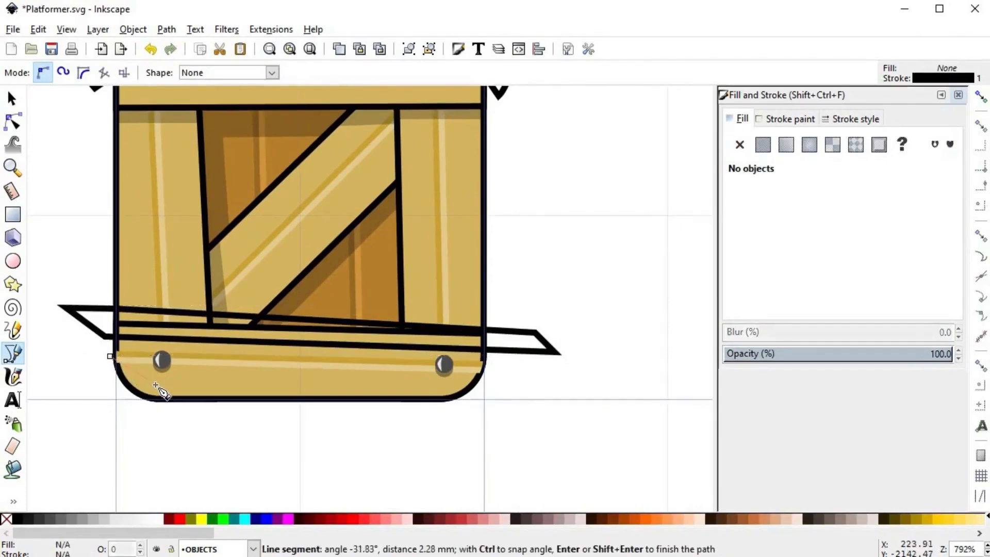
left_click(453, 385)
left_click(499, 355)
left_click_drag(537, 410, 534, 419)
left_click(441, 442)
left_click_drag(90, 425, 80, 424)
left_click(45, 412)
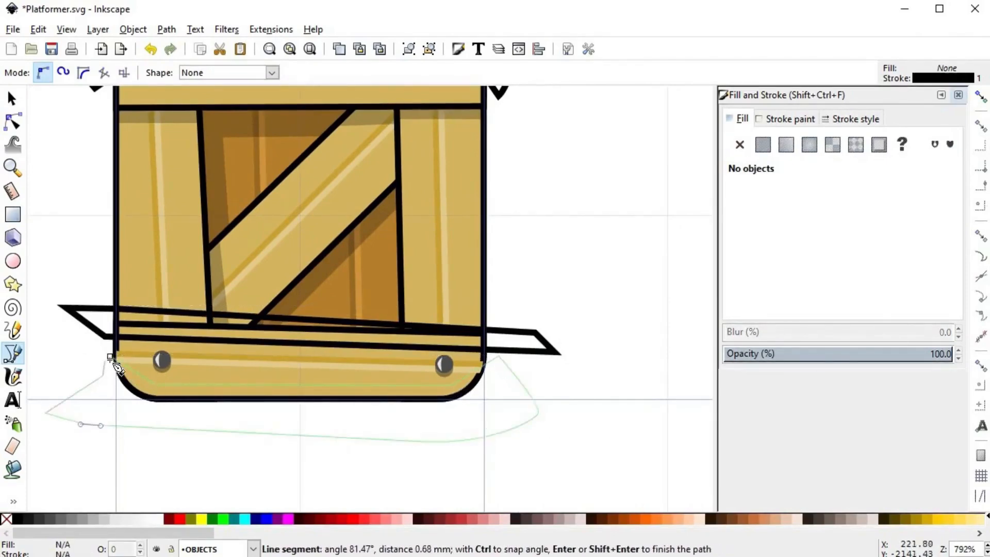
left_click(110, 356)
- Intersect the outline at the crate's upper edge with a duplicate of the upper board
key("s")
scroll(376, 208, "up", 5)
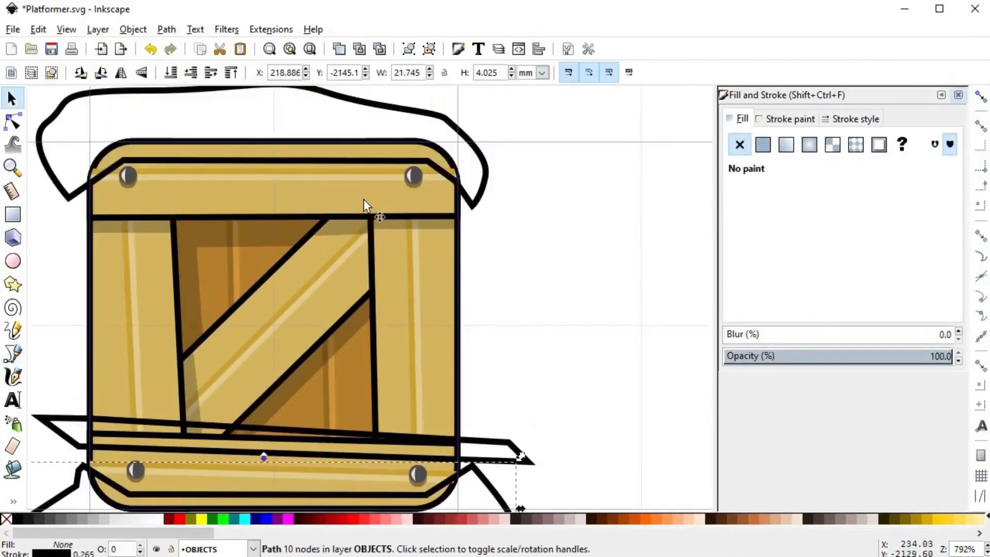
left_click(363, 199)
key("ctrl+d")
left_click(485, 171, "shift")
key("ctrl+asterisk")
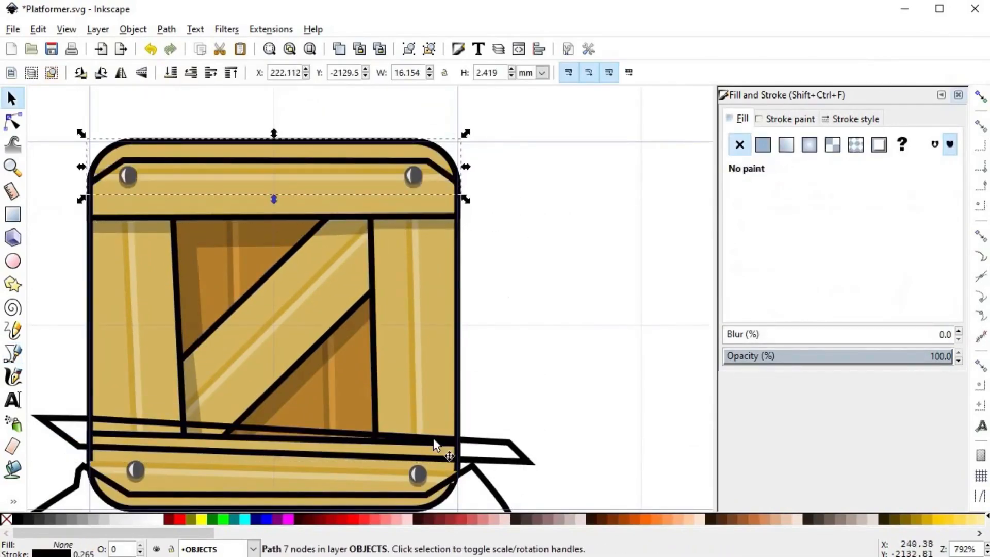
- Intersect the thin outline along the lower board's upper edge with a duplicate of that board
left_click(179, 459)
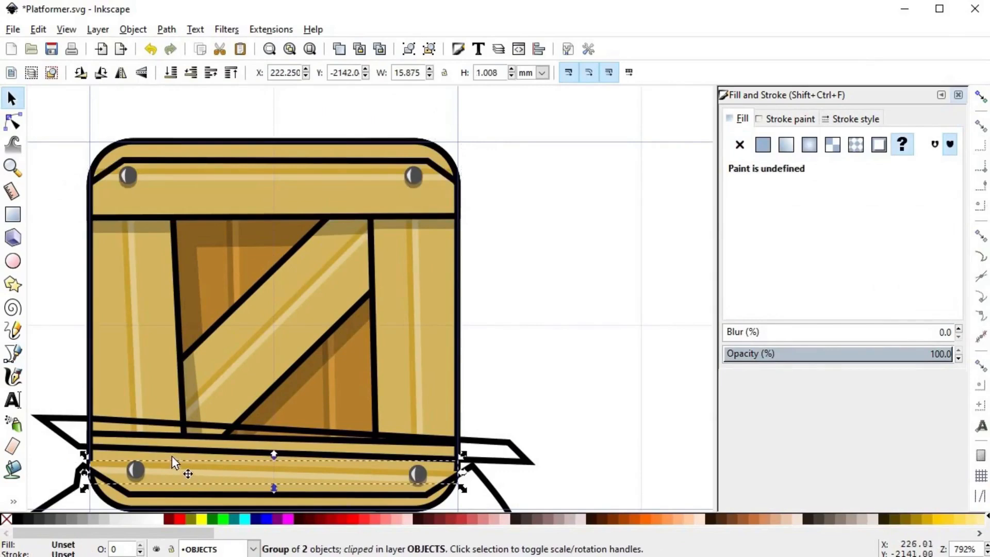
left_click(130, 466)
left_click(112, 455)
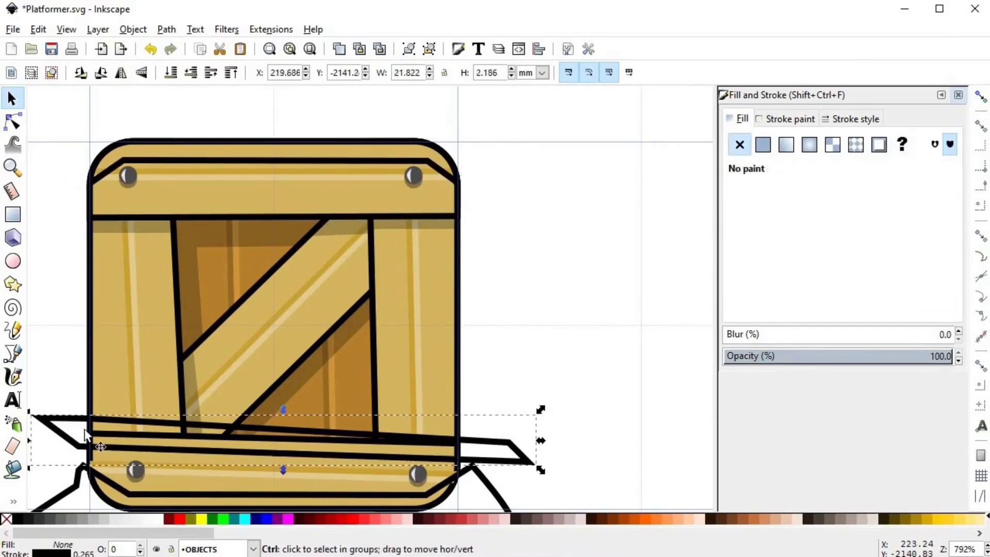
key("ctrl+d")
left_click_drag(109, 453, 353, 396)
scroll(345, 403, "up", 1)
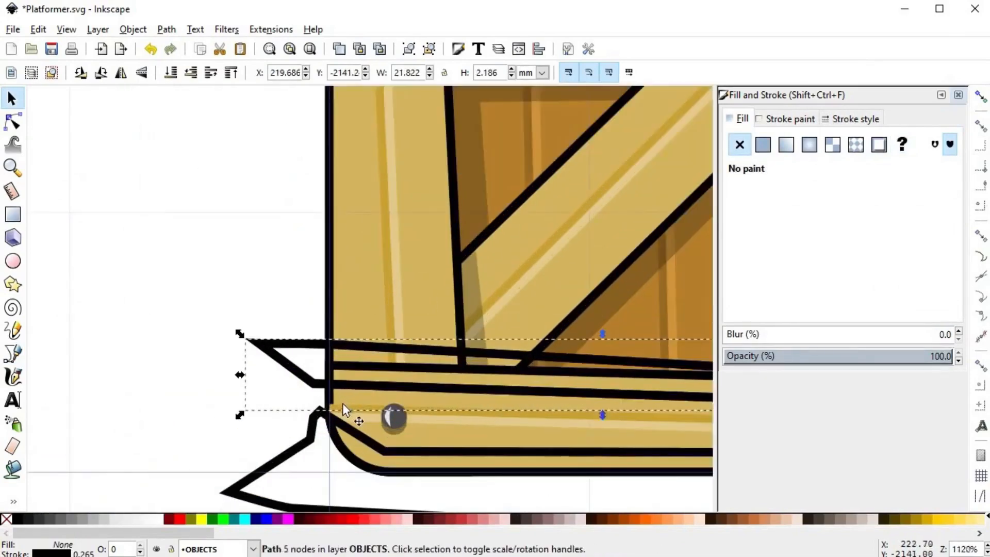
key("Delete")
left_click(365, 397)
key("ctrl+d")
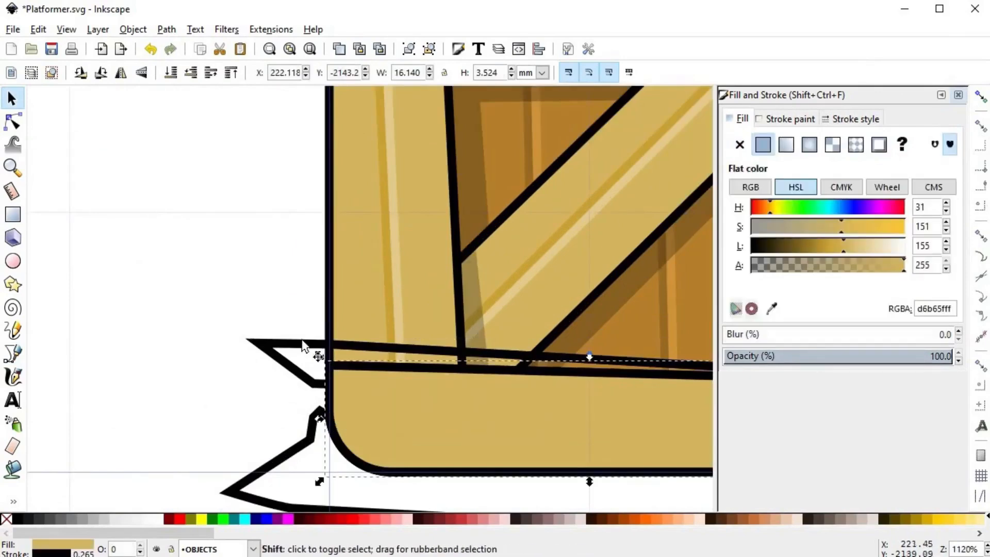
left_click(303, 346, "shift")
key("ctrl+asterisk")
- Intersect the outline at the crate's lower edge with another copy of the lower board
left_click(364, 397)
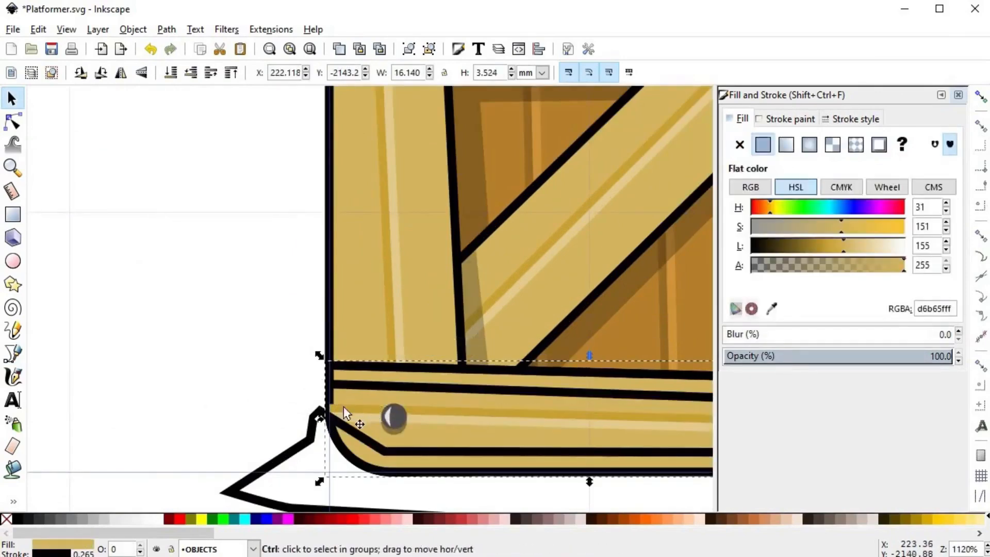
key("Home")
left_click(308, 437, "shift")
key("ctrl+asterisk")
left_click(250, 364)
scroll(244, 365, "down", 3)
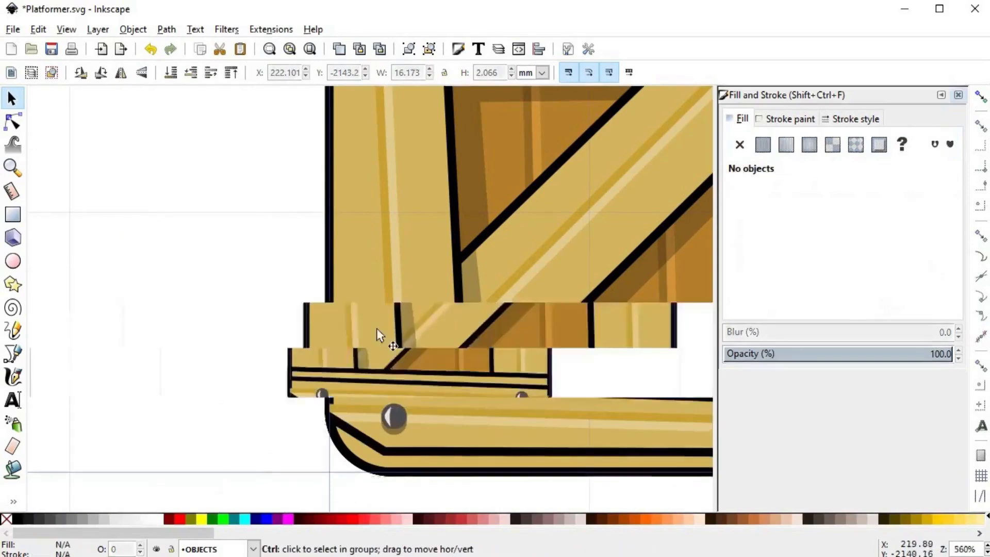
- Bend both slanted corner segments of the upper edge shape outward into curves that follow the crate's rounded corners
left_click_drag(377, 328, 358, 374)
scroll(381, 296, "up", 3)
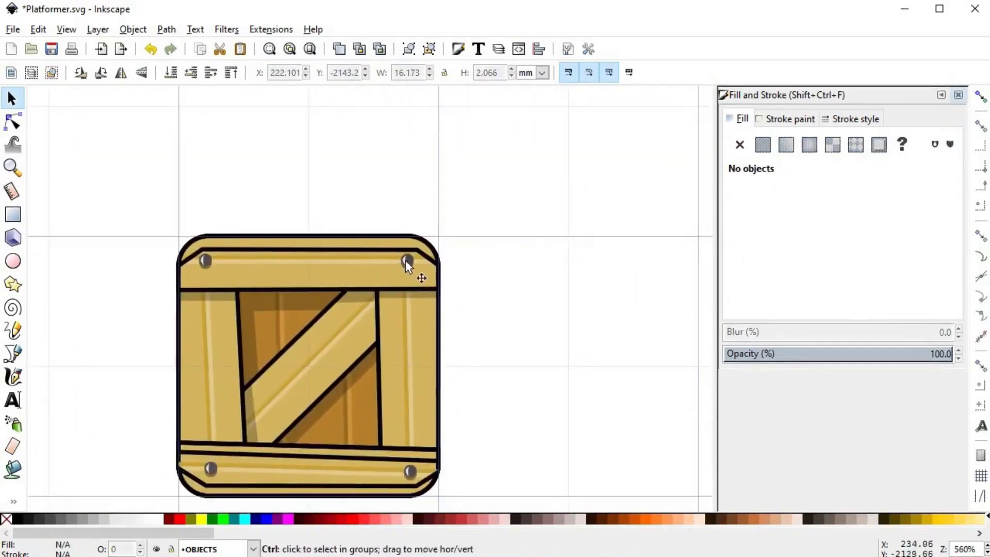
double_click(454, 249)
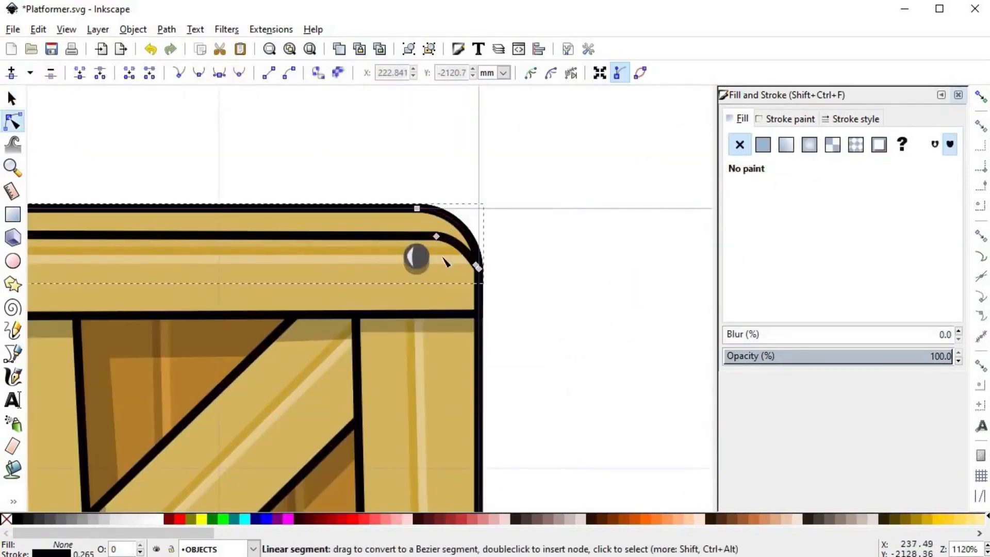
left_click_drag(179, 265, 813, 320)
left_click(622, 311)
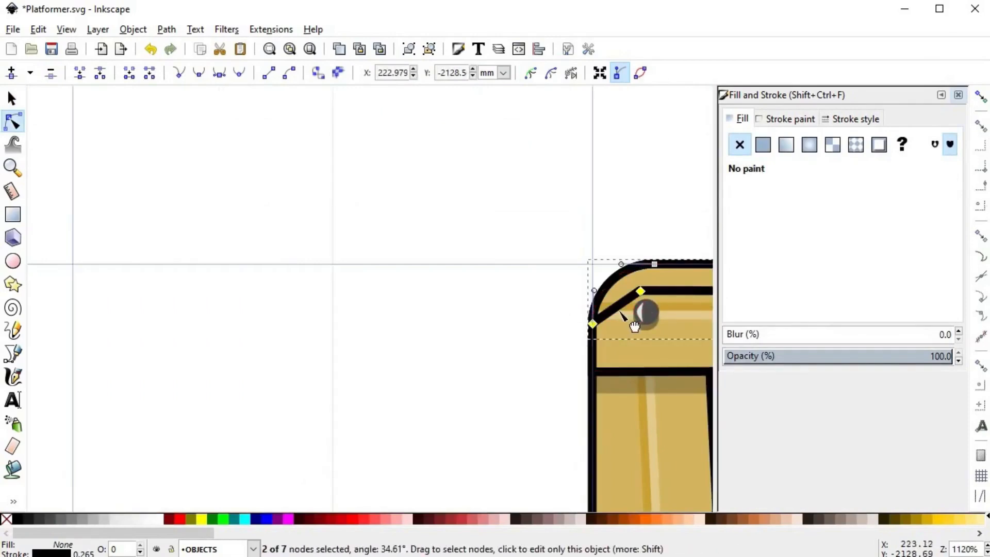
left_click_drag(621, 311, 620, 306)
left_click(512, 313)
scroll(545, 353, "down", 2)
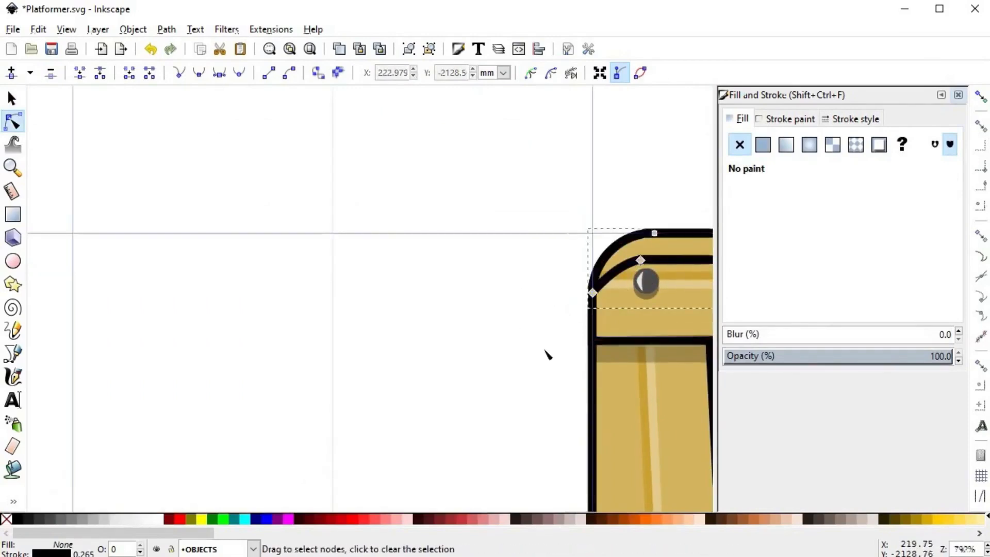
- Fill the upper edge shape with light tan e2cb8c at lightness 183 and remove its stroke
left_click_drag(557, 351, 166, 286)
left_click_drag(474, 280, 389, 243)
key("s")
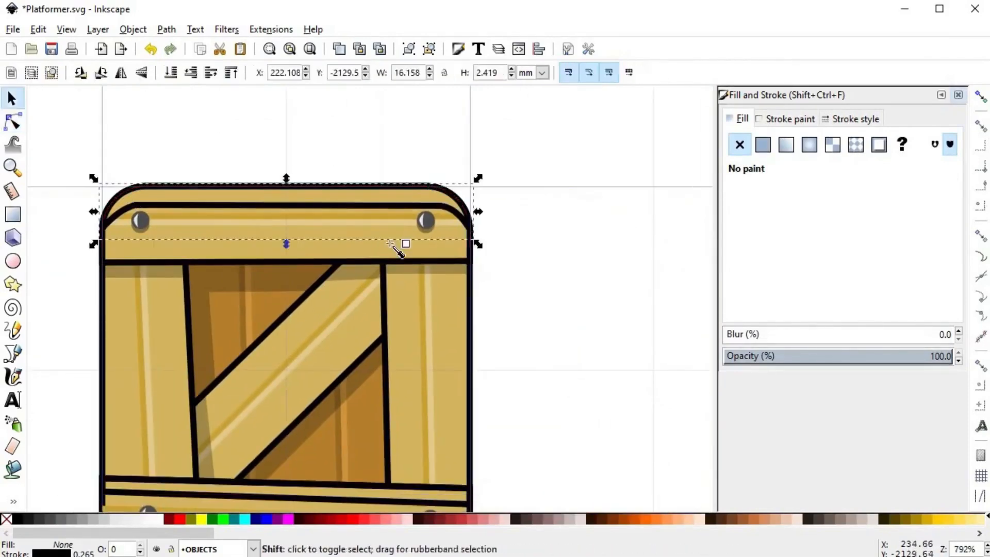
key("d")
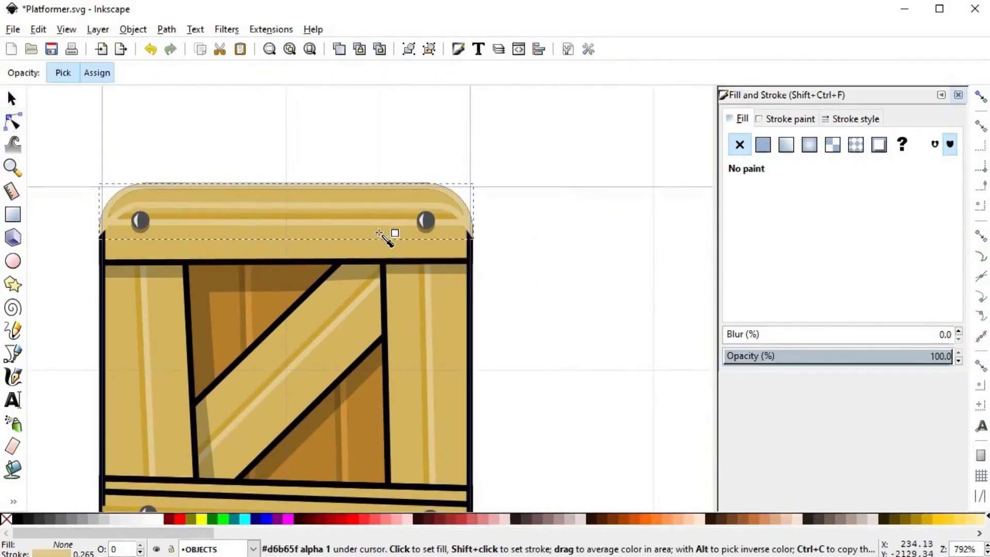
left_click(397, 230)
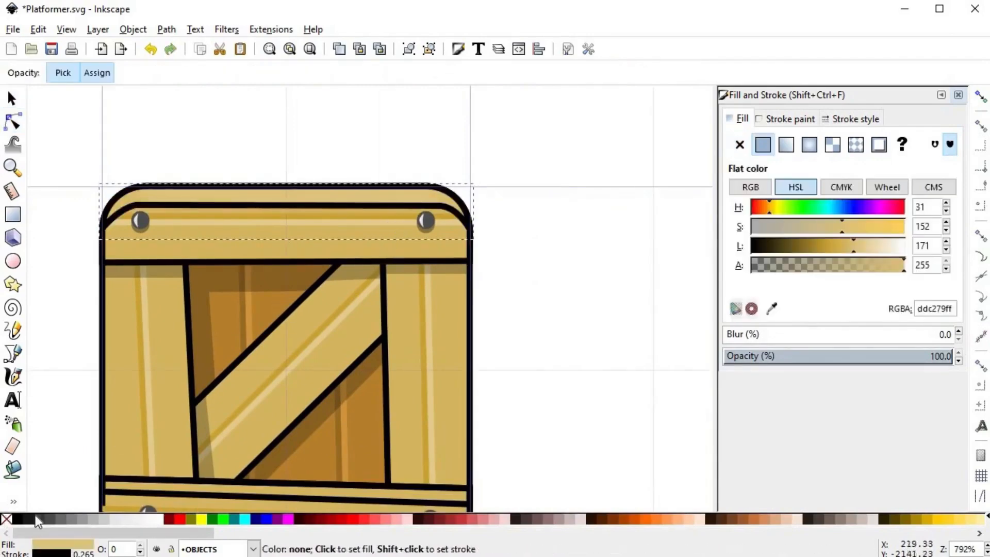
left_click(6, 518, "shift")
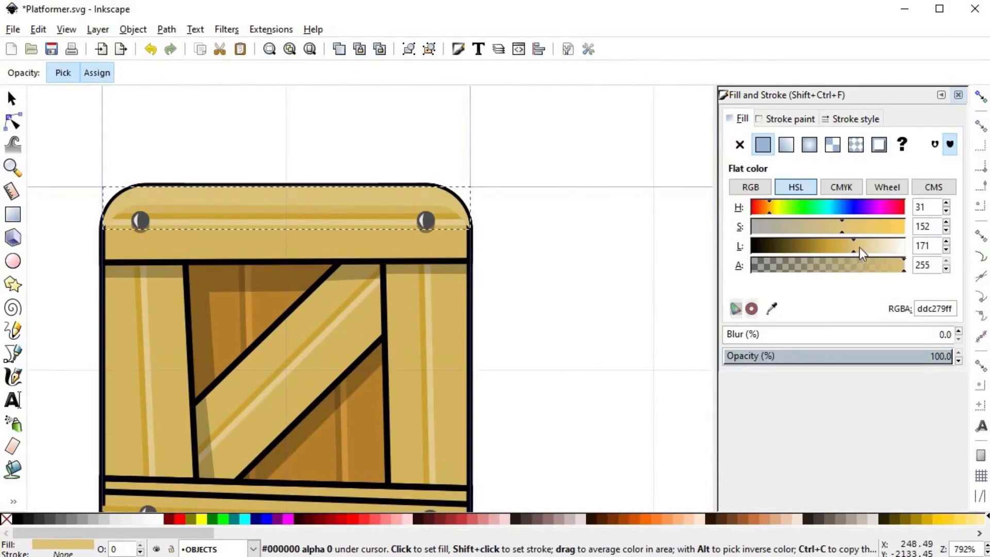
left_click_drag(859, 247, 862, 246)
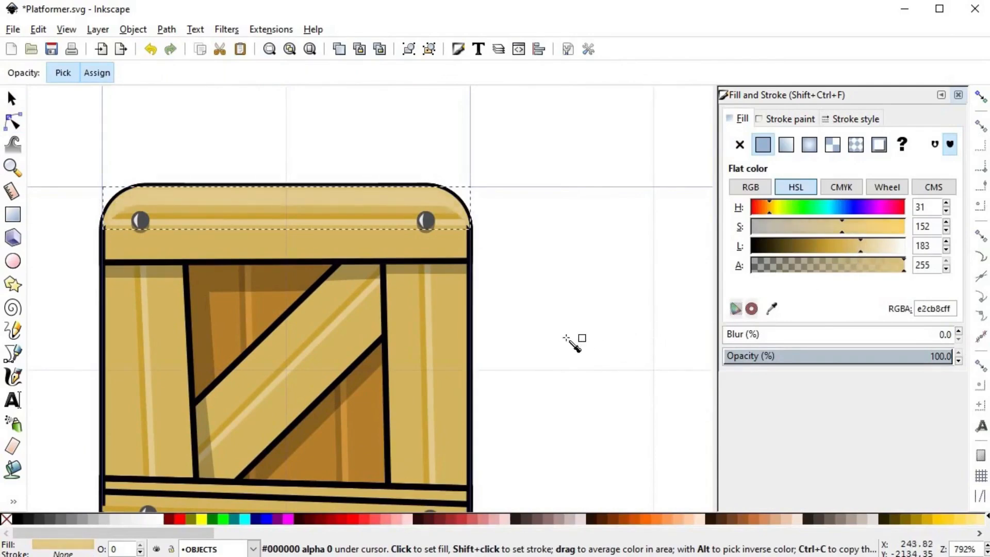
key("s")
key("Escape")
scroll(510, 340, "down", 2)
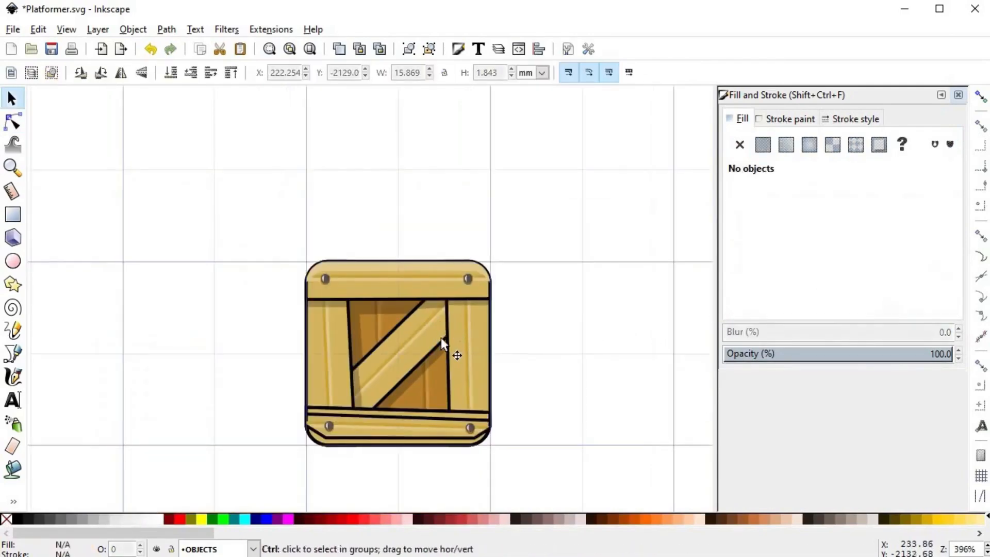
scroll(440, 292, "down", 1)
scroll(422, 335, "up", 2, "ctrl")
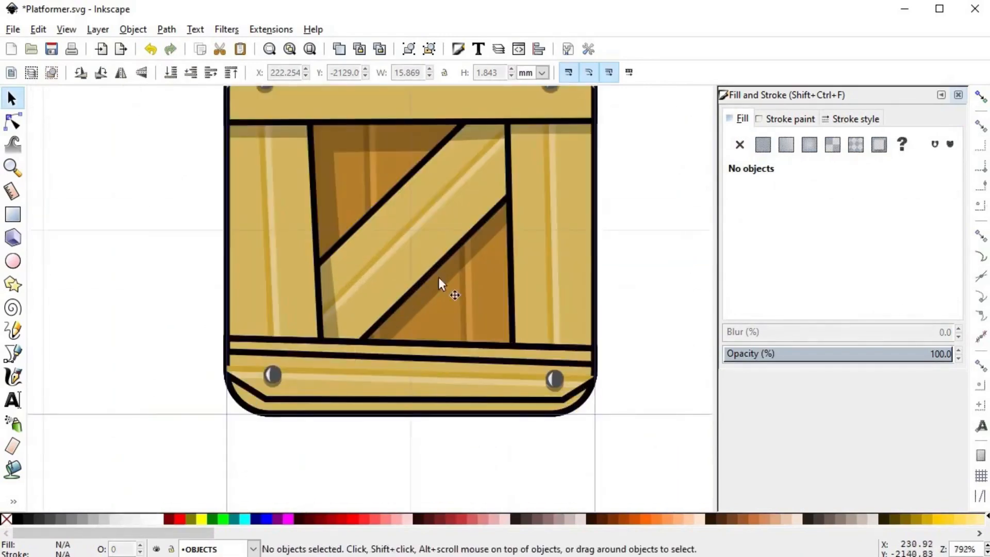
scroll(435, 206, "down", 1, "ctrl")
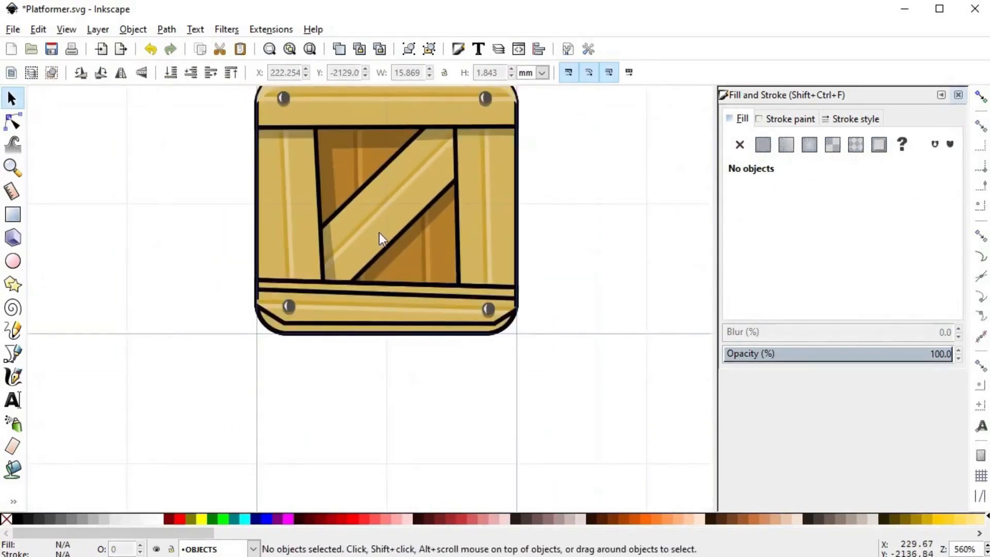
- Fill the strip along the lower board's upper edge with light tan e2cb8c and remove its stroke
scroll(383, 271, "up", 2)
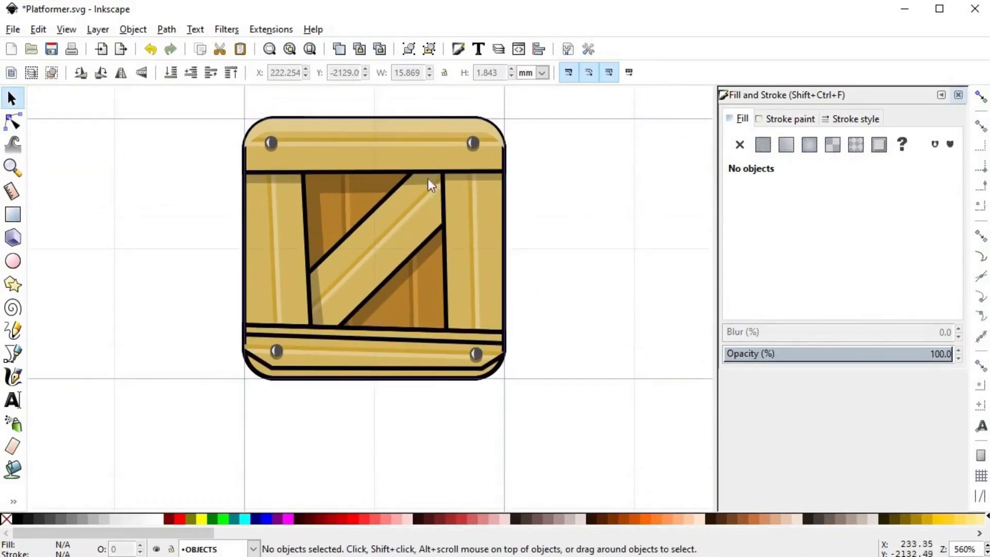
left_click(413, 121)
left_click(407, 334)
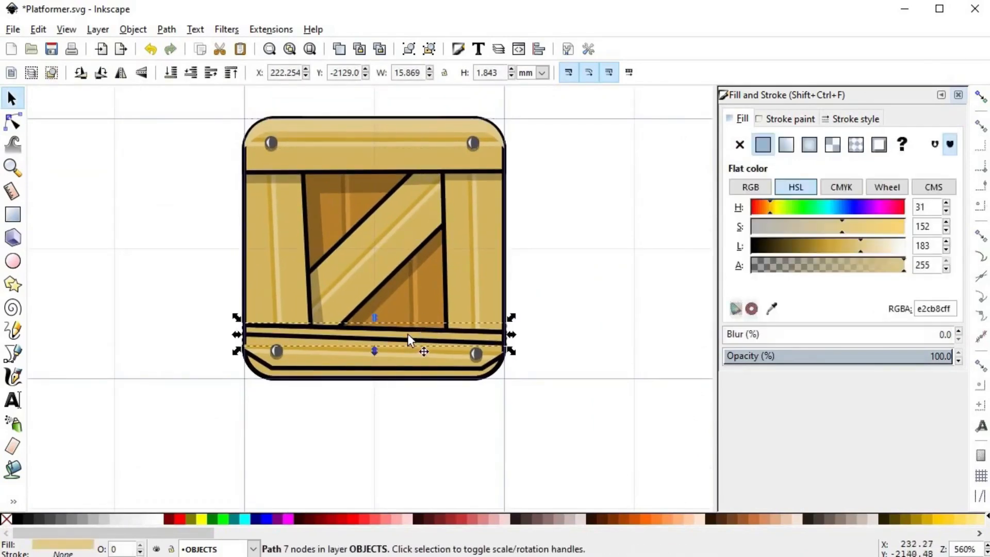
left_click(408, 333)
scroll(403, 380, "up", 2)
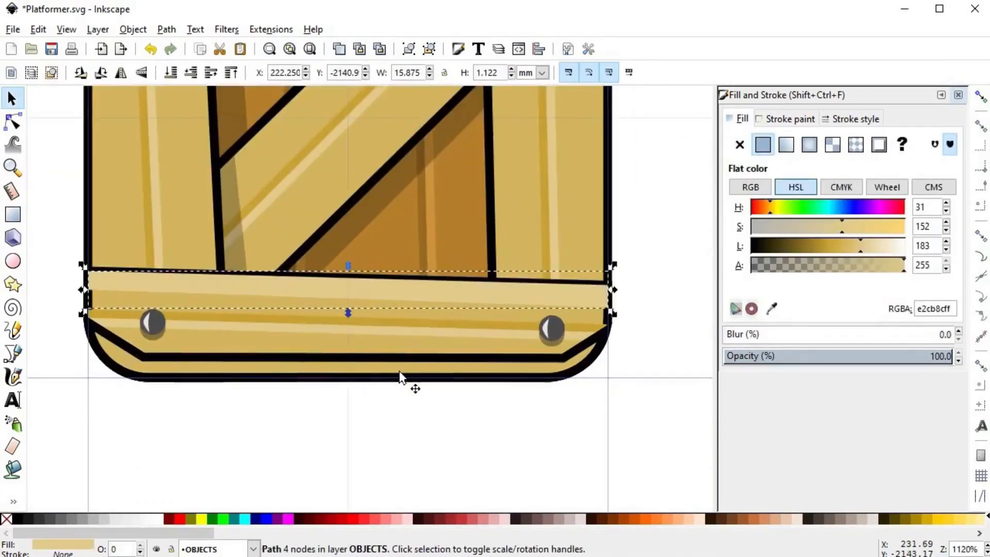
- Fill the shape at the crate's lower edge with the board colour darkened to lightness 135 and remove its stroke
left_click(400, 364)
key("d")
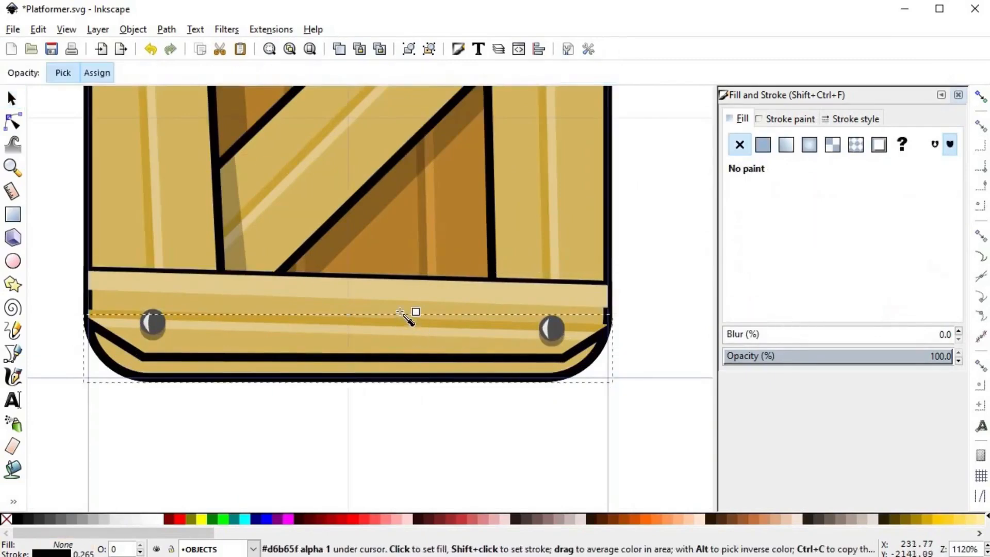
left_click(401, 311)
left_click(400, 310, "shift")
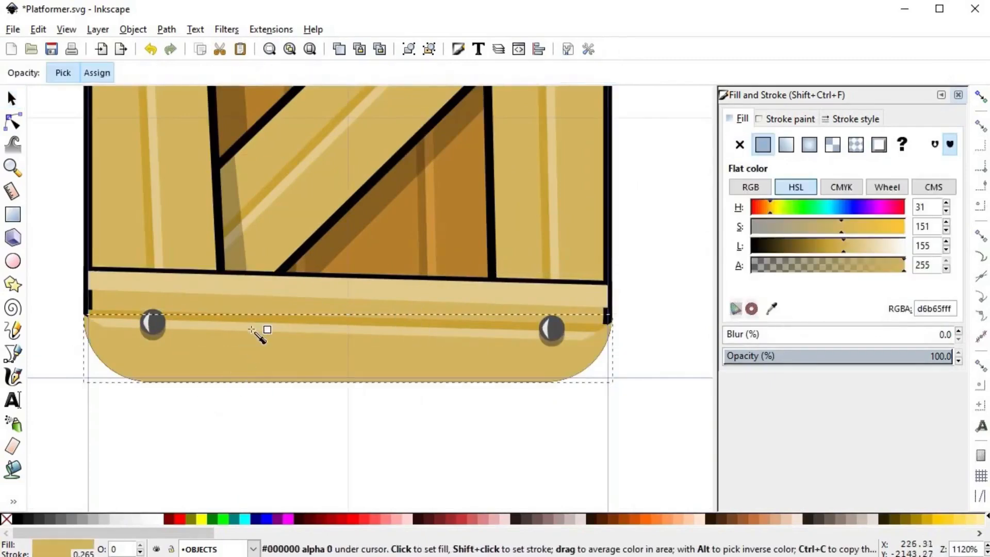
key("ctrl+z")
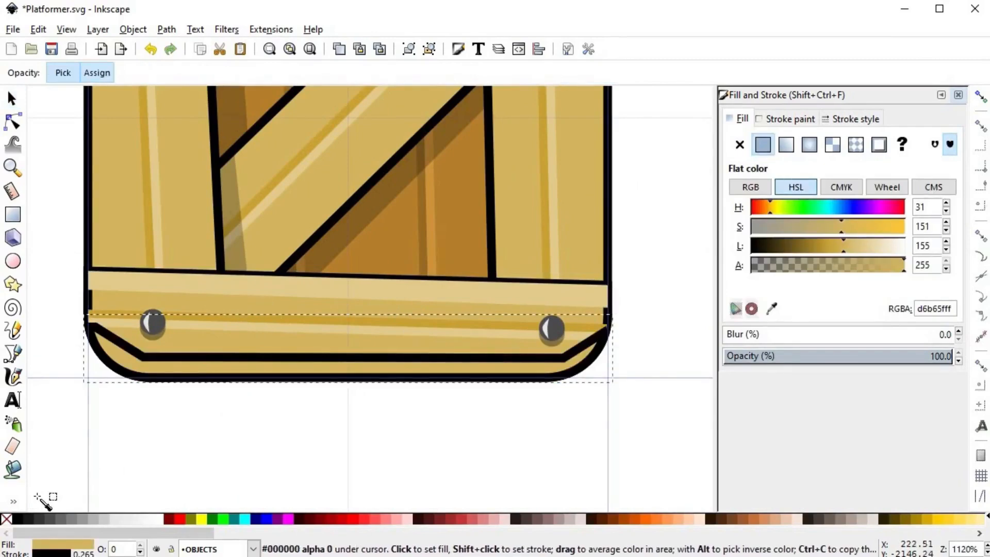
left_click(6, 519, "shift")
key("Tab")
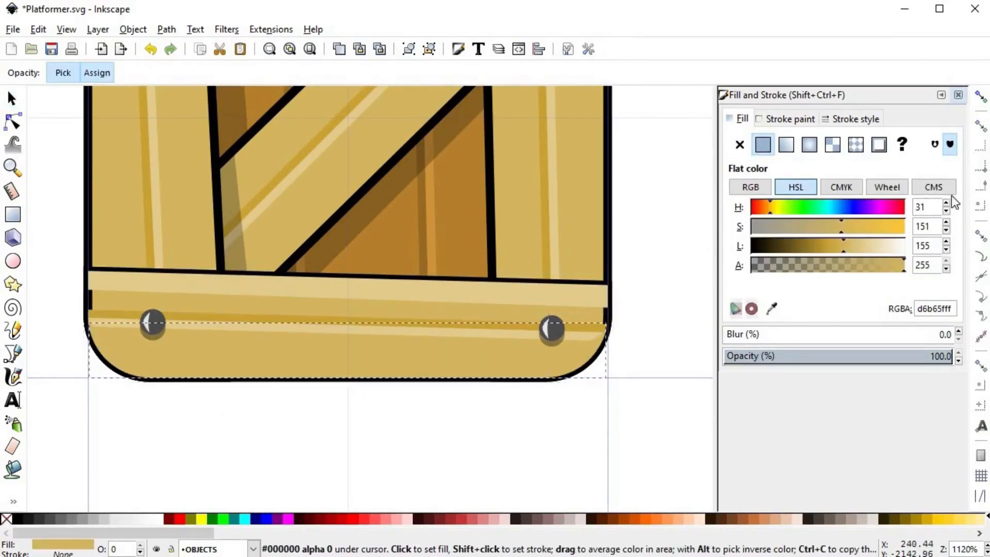
left_click(834, 247)
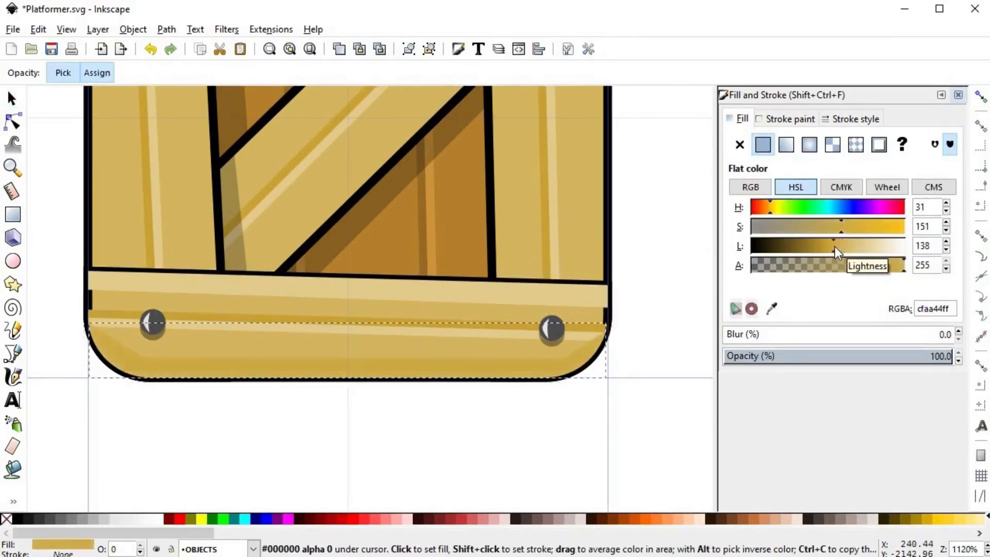
left_click_drag(834, 247, 831, 246)
- Bend the slanted corner segments of the lower edge shape into curves that follow the crate's rounded corners
key("s")
key("n")
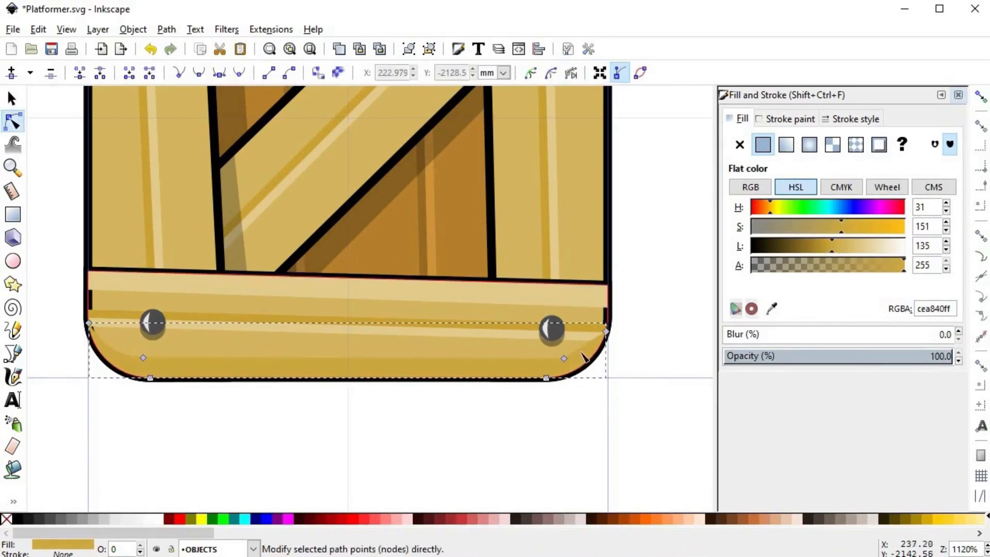
key("s")
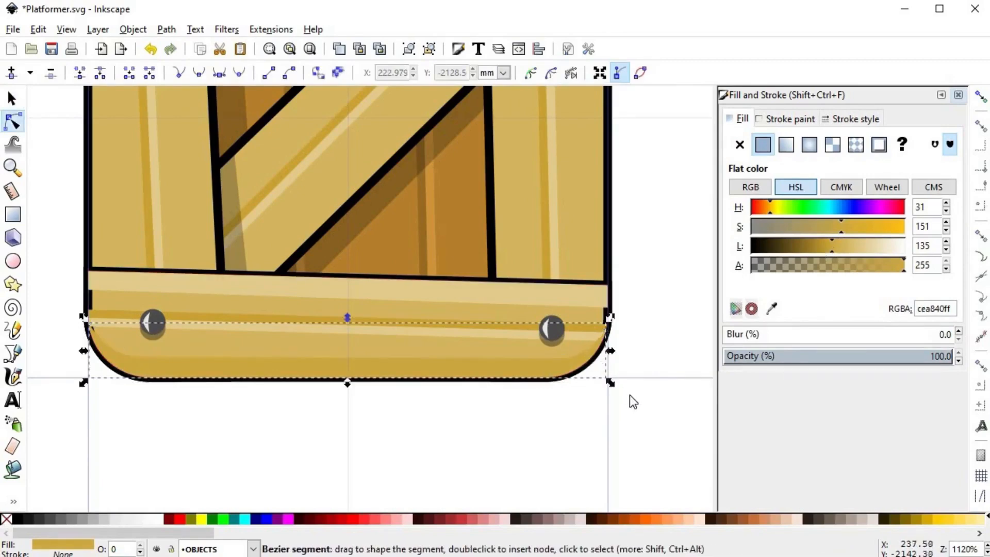
left_click(626, 403)
- Draw a small upward-pointing three-node notch across the top board's lower edge, near the inner upper-left corner
scroll(626, 404, "down", 4)
key("space")
scroll(499, 408, "up", 1)
key("space")
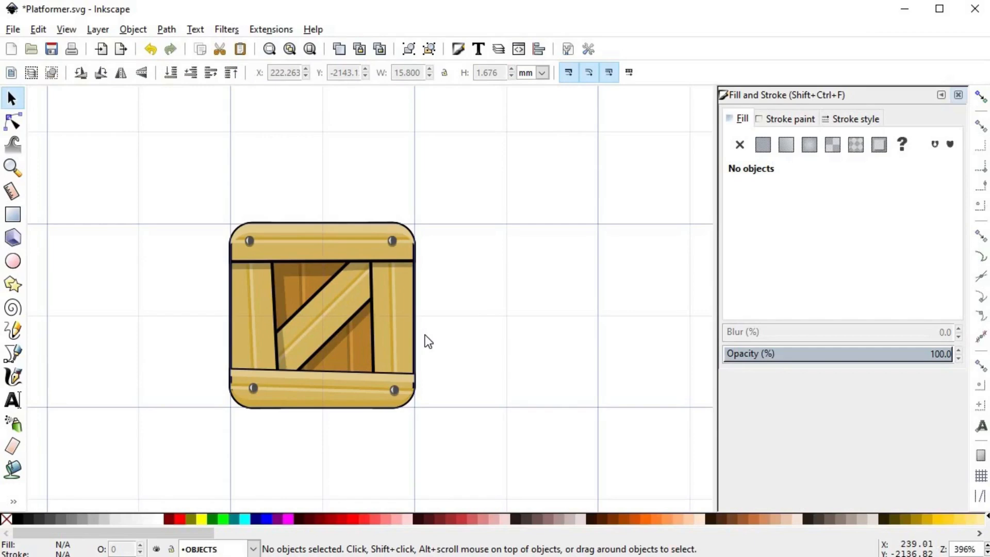
scroll(433, 292, "up", 1)
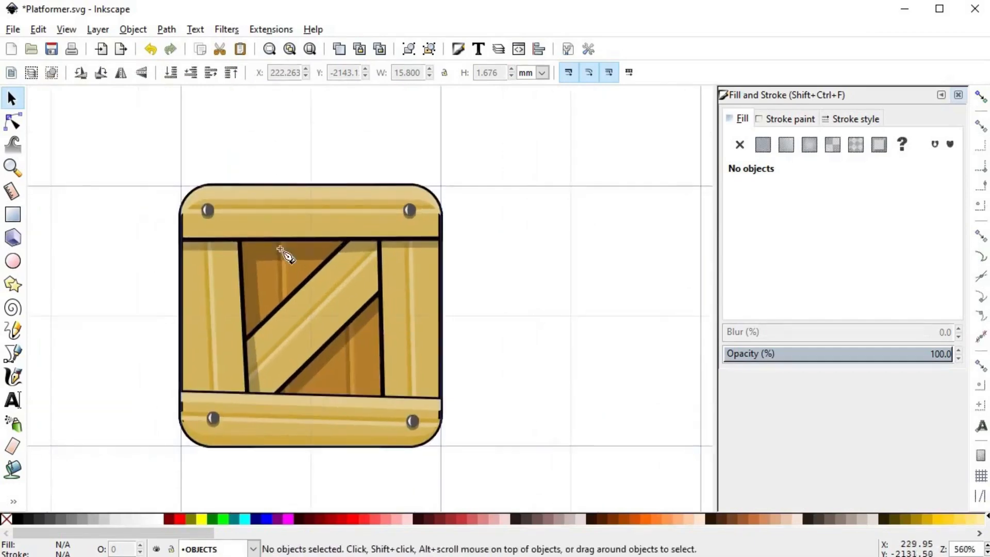
key("b")
left_click(265, 245)
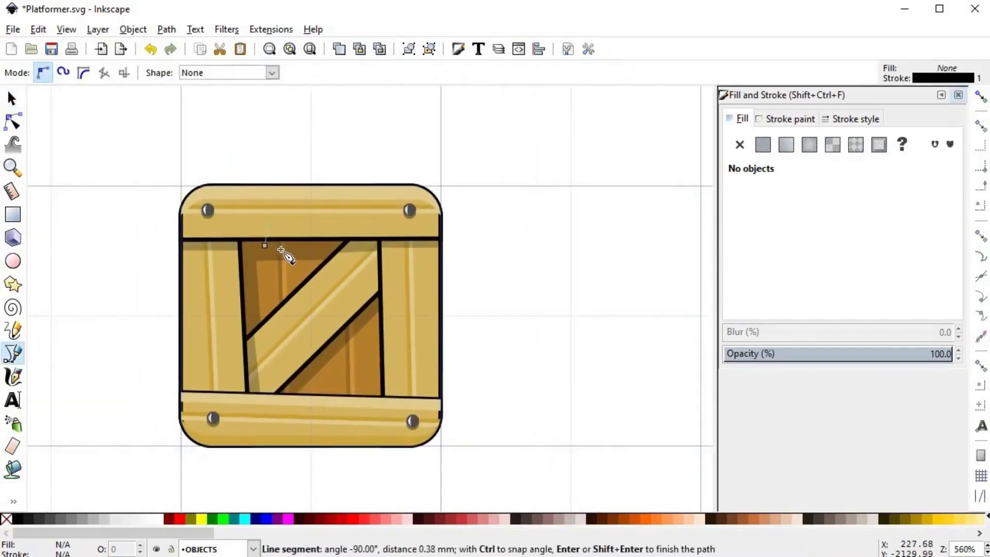
left_click(281, 247)
key("Return")
- Draw a second three-node notch, about 1.9 by 1.6 mm, across the lower edge of the diagonal plank
scroll(337, 366, "up", 2)
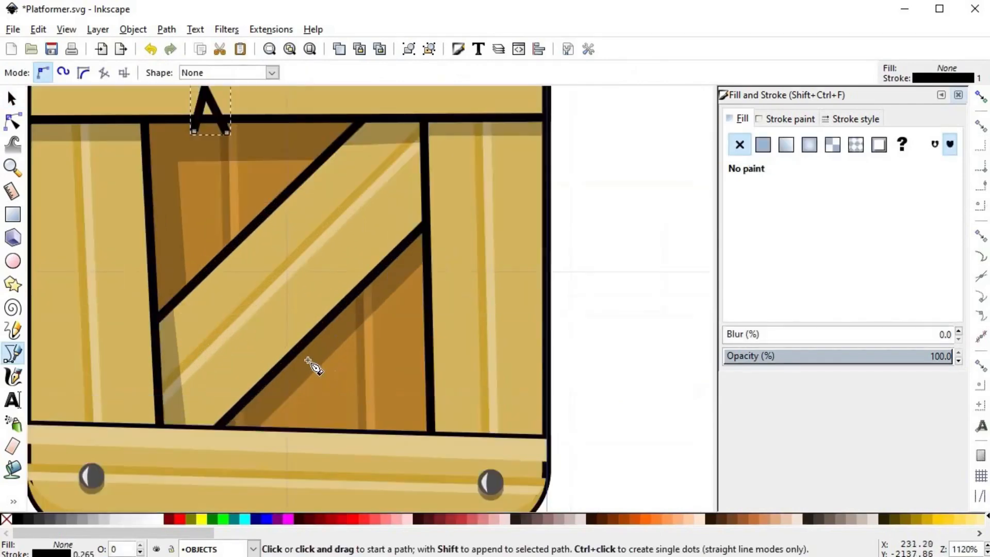
left_click(306, 362)
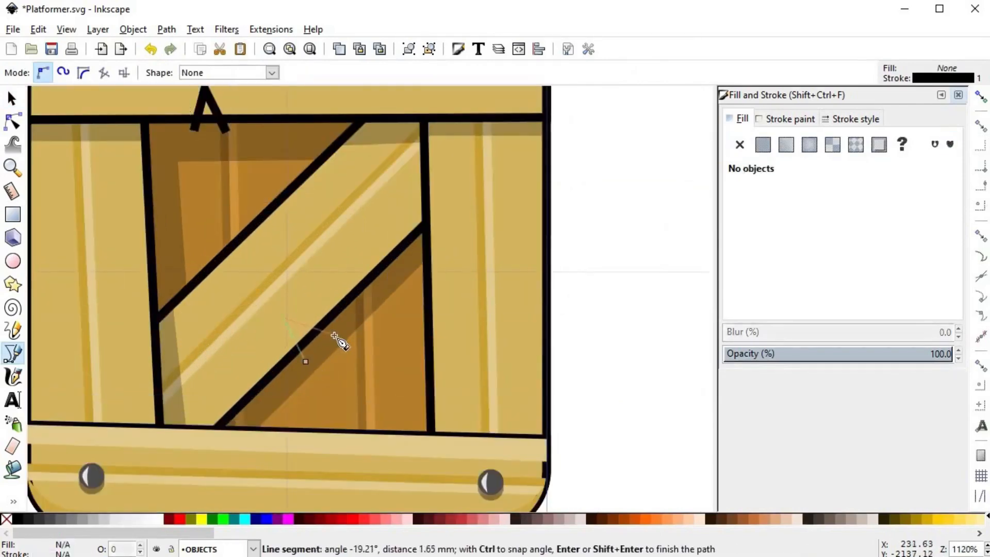
left_click(335, 340)
key("Return")
scroll(336, 342, "down", 2)
key("s")
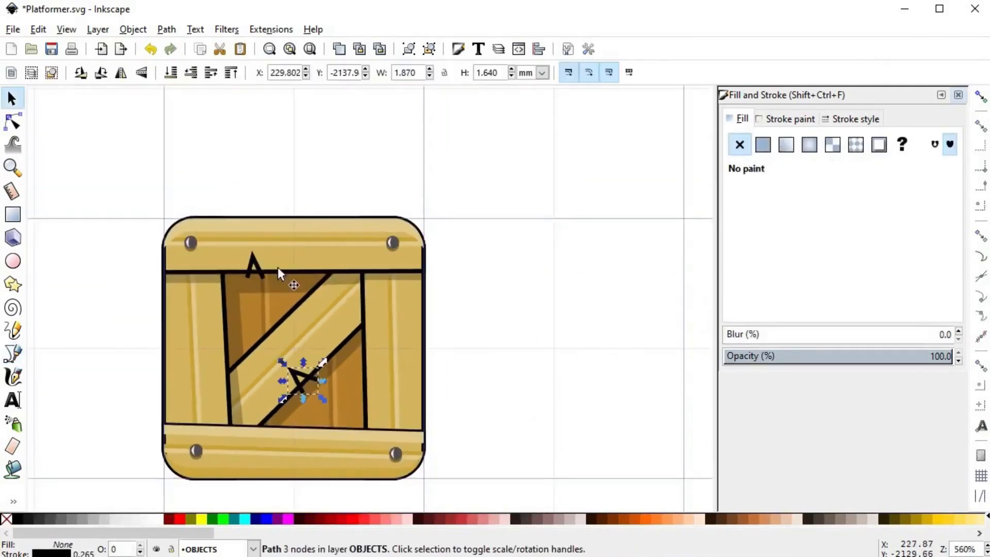
- Cut the two drawn notch shapes out of the top board and the diagonal plank
left_click(261, 267)
left_click(296, 264, "shift")
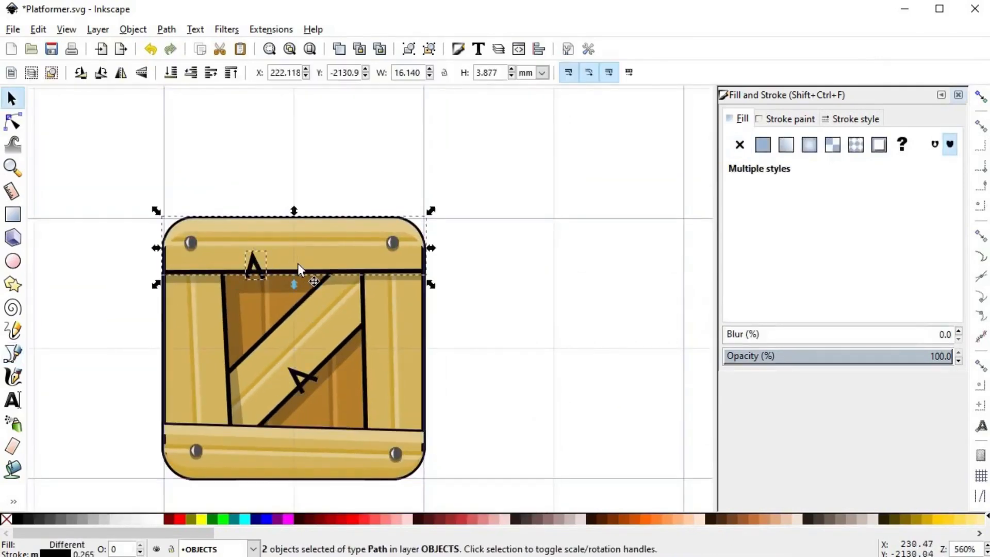
left_click(298, 263)
left_click(303, 374)
left_click(321, 343, "shift")
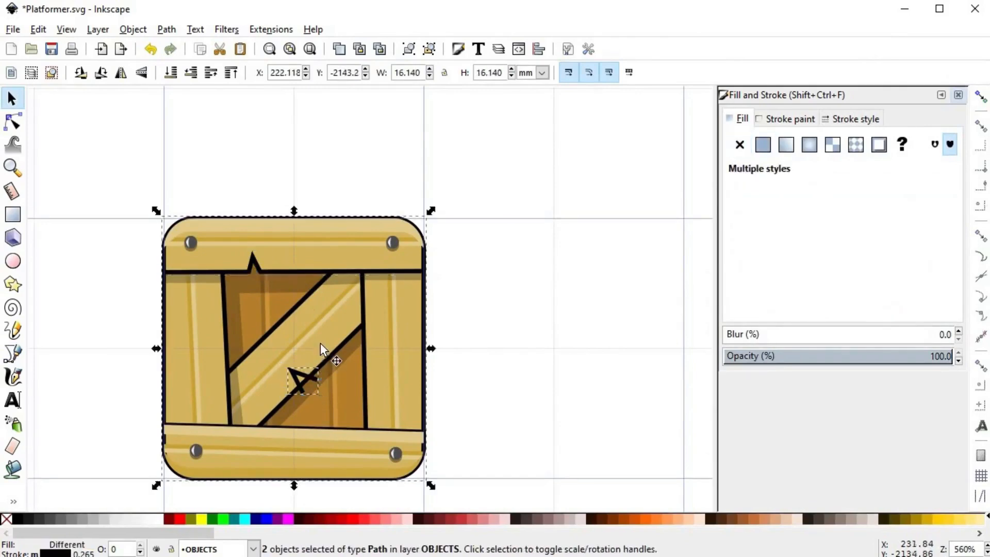
key("ctrl+plus")
left_click(493, 347)
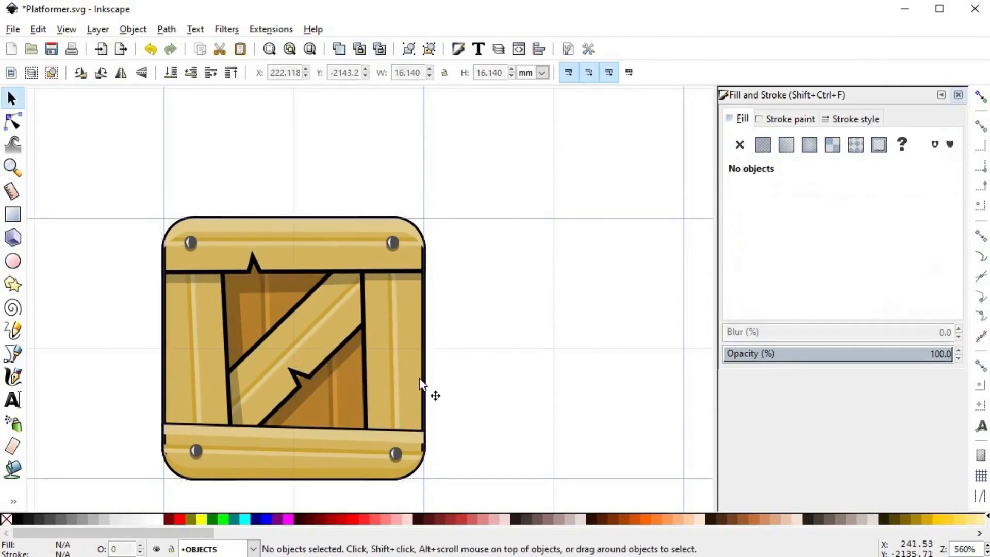
- Draw a narrow V-shaped path about 1 mm wide and 2 mm high over the top board's light highlight, near the left bolt
left_click_drag(427, 373, 464, 353)
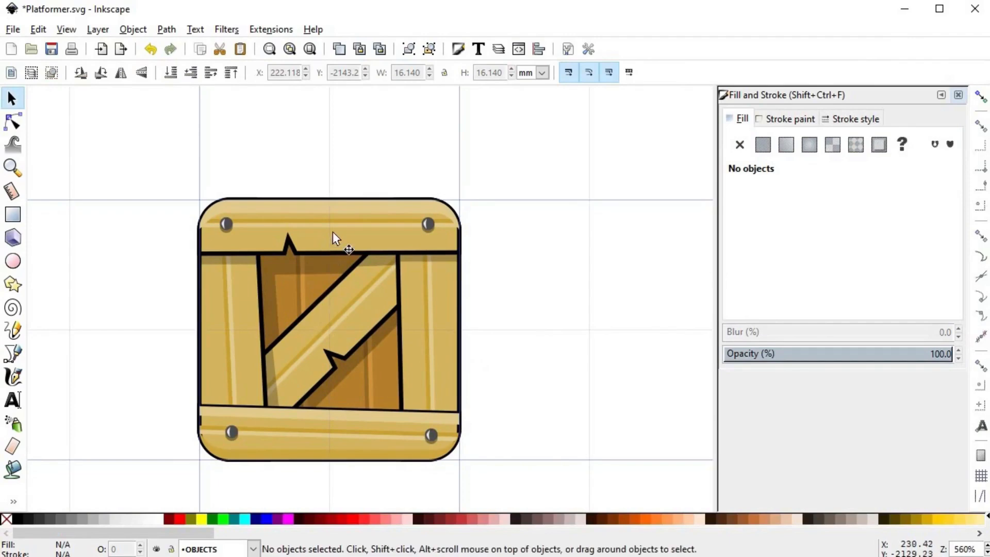
key("b")
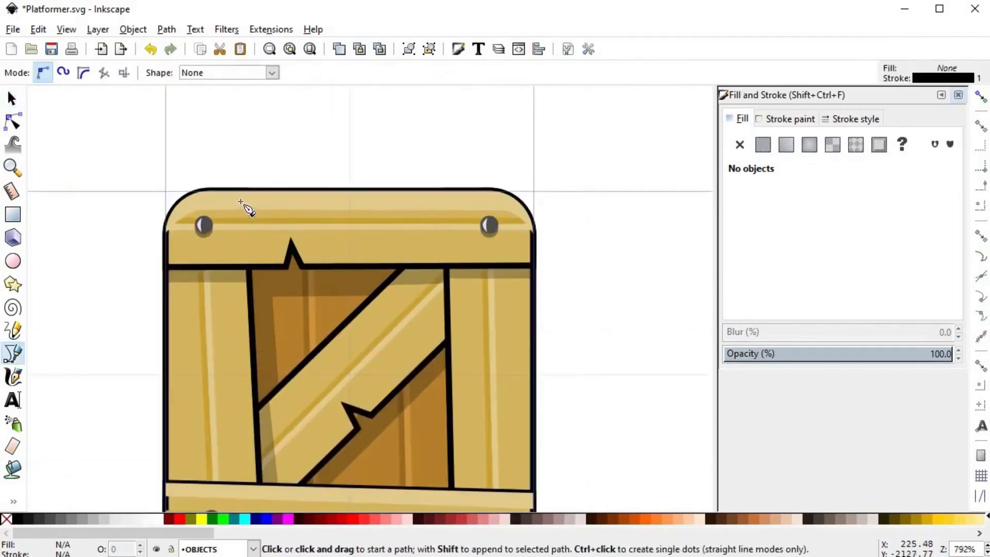
left_click(240, 201)
left_click(259, 198)
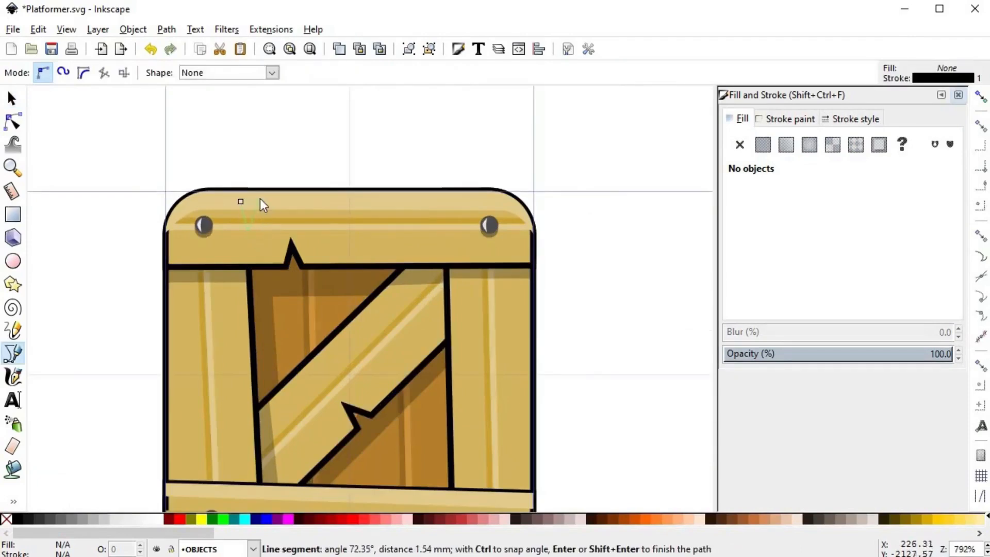
right_click(259, 198)
left_click(496, 290)
- Draw a five-node W-shaped zigzag over the light strip of the lower board, just right of the left bolt
scroll(347, 340, "down", 10)
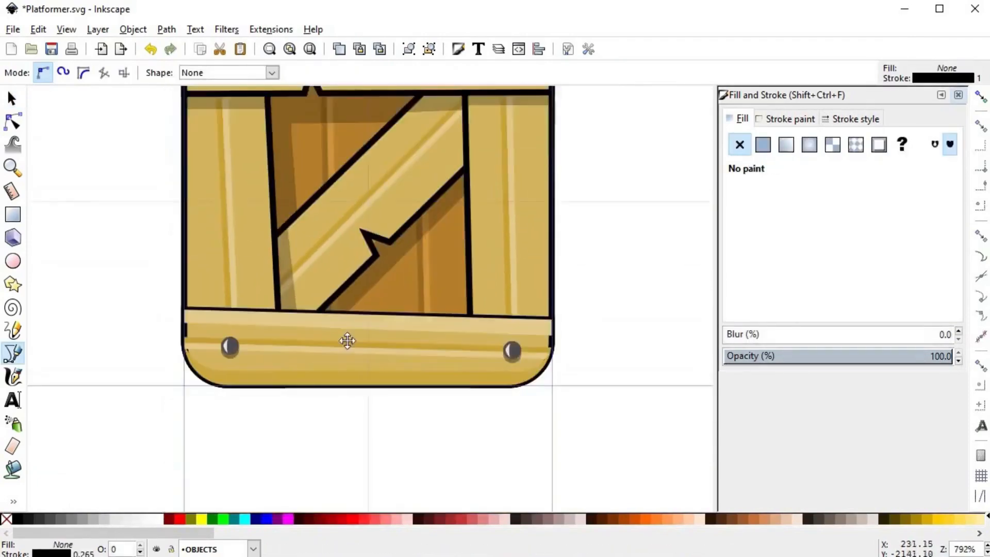
scroll(292, 285, "up", 1)
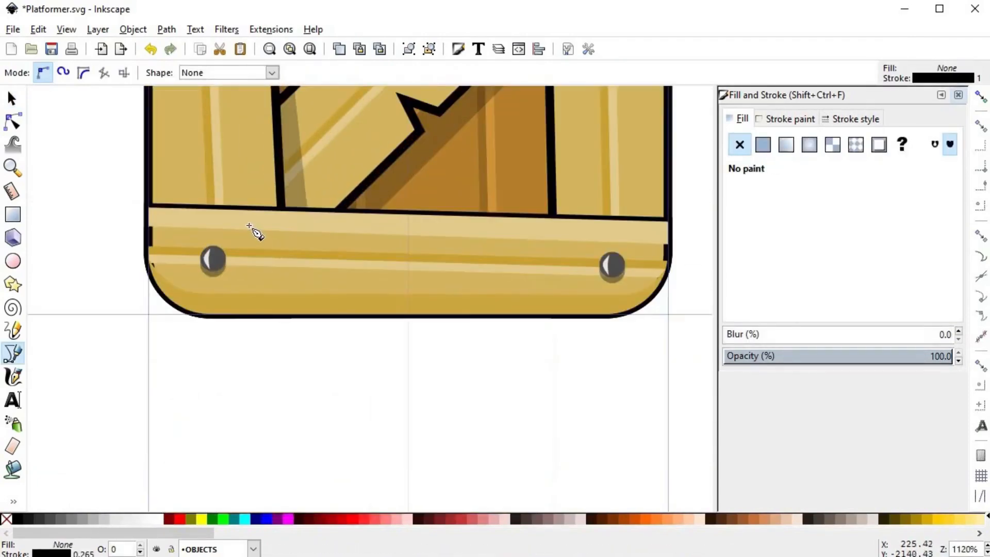
left_click(340, 225)
left_click(330, 252)
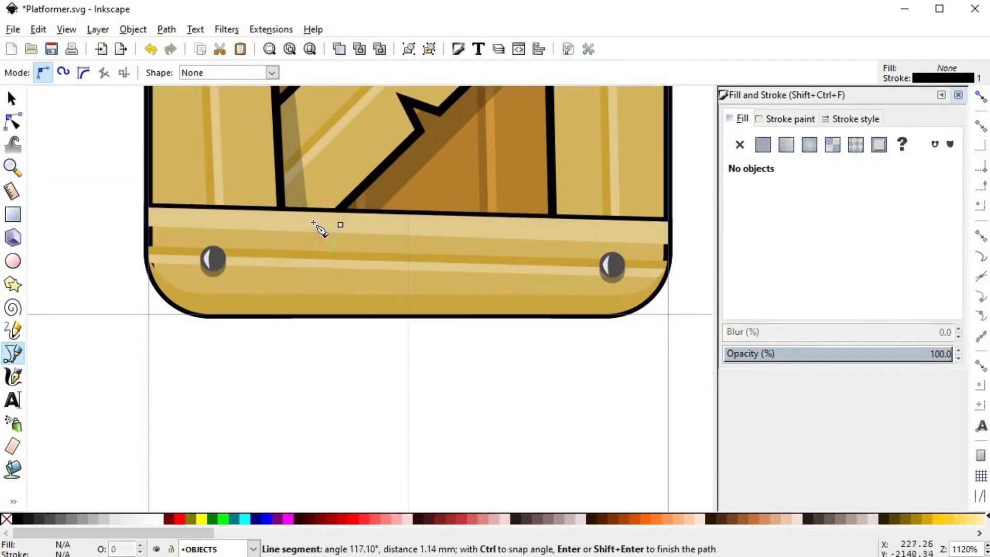
left_click(311, 220)
left_click(300, 247)
left_click(278, 216)
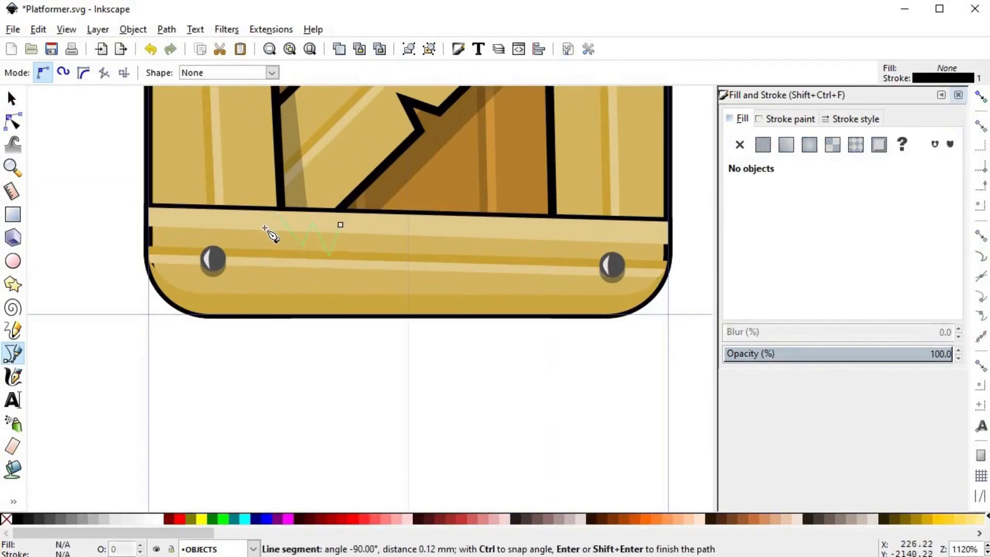
key("Return")
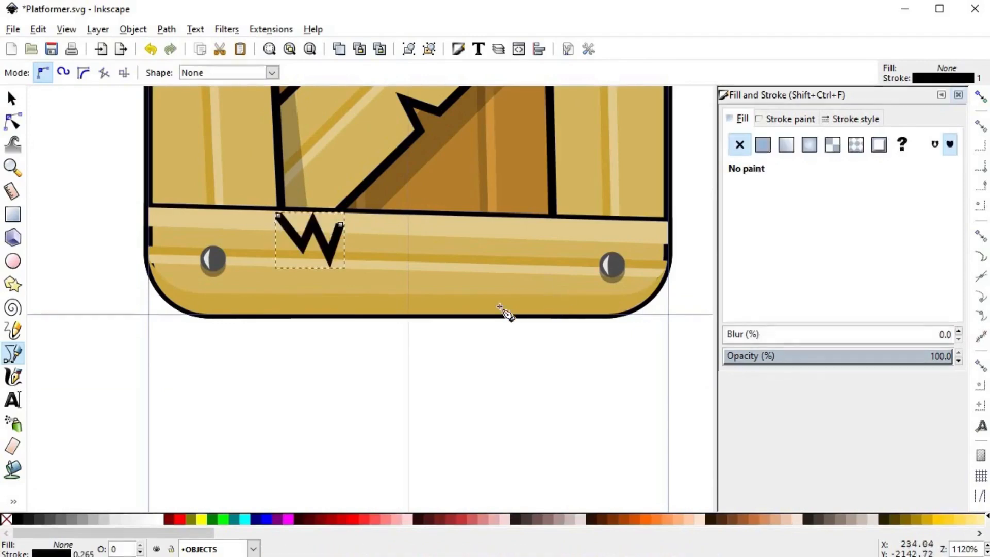
- Draw an upward-pointing three-node spike on the crate's darker lower edge shape and unite it with that shape
left_click(473, 308)
left_click(479, 264)
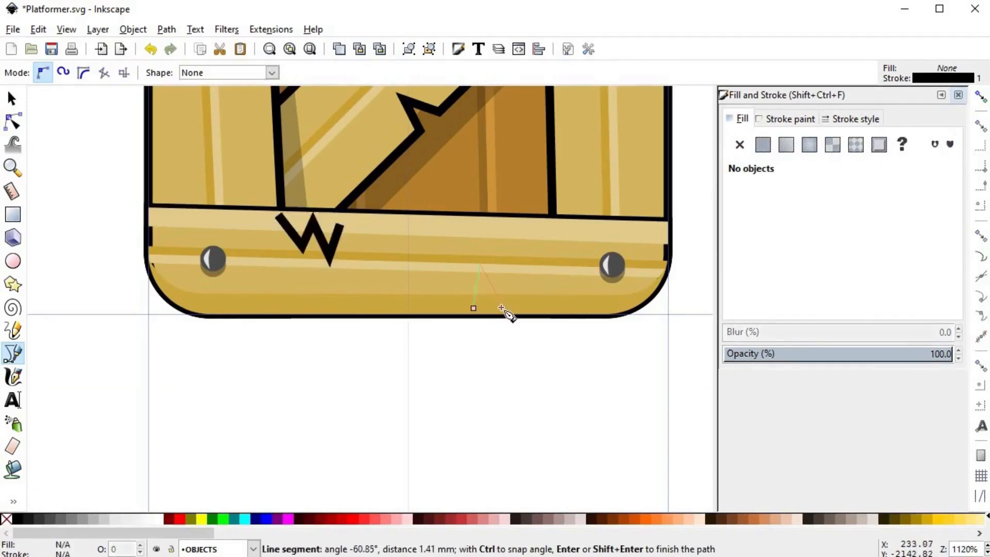
left_click(502, 308)
key("Return")
key("s")
left_click(525, 308, "shift")
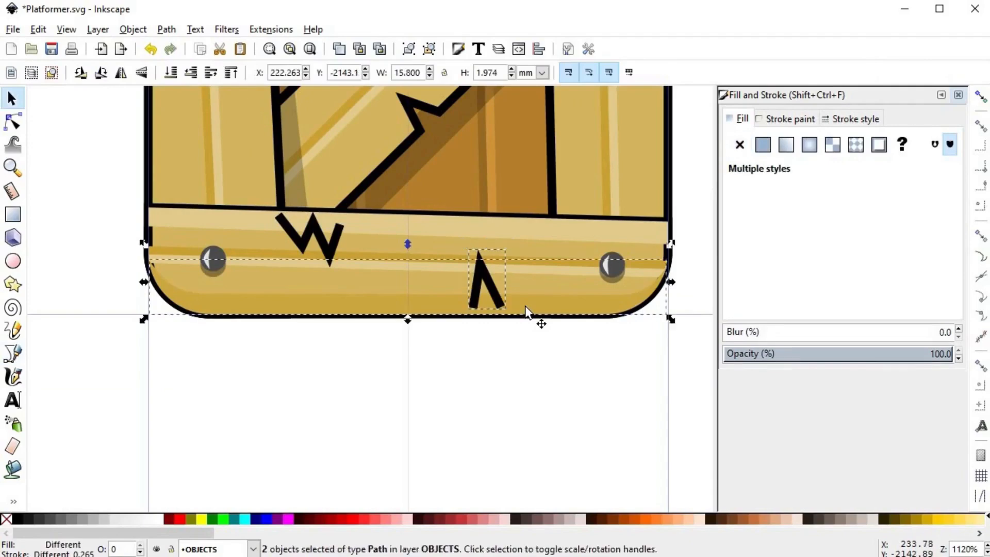
key("ctrl+plus")
- Unite the W-shaped zigzag with the light strip along the lower board's upper edge
left_click(386, 239)
left_click(338, 236, "alt")
left_click(339, 238)
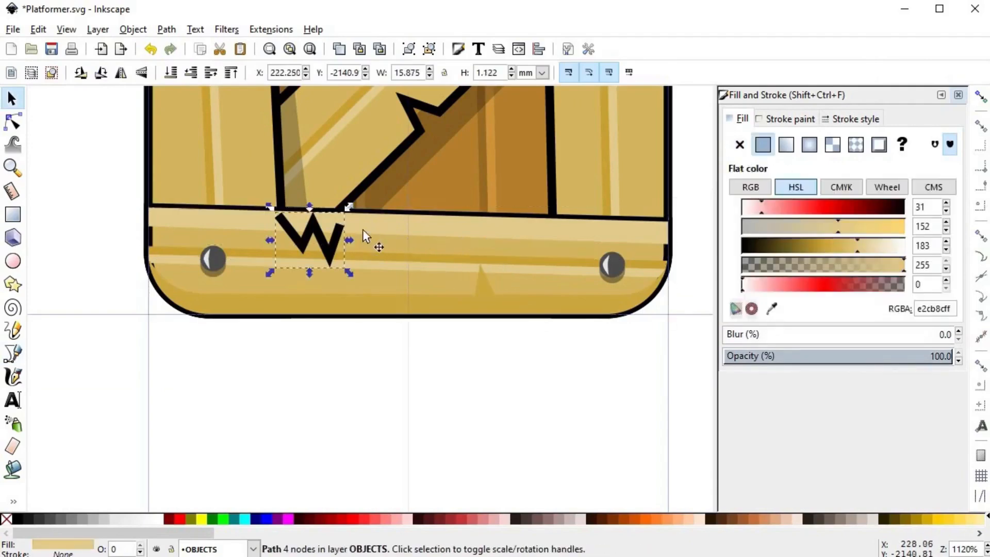
left_click(373, 230, "shift")
left_click(374, 229)
- Unite the V-shaped path with the light highlight along the top board's upper edge
scroll(376, 230, "up", 5)
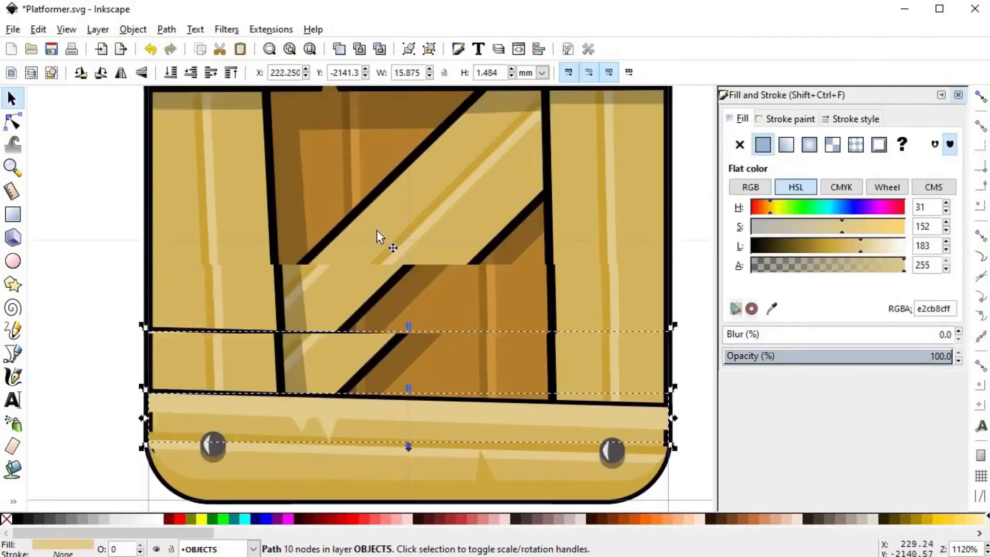
scroll(373, 236, "down", 1, "ctrl")
left_click(306, 122)
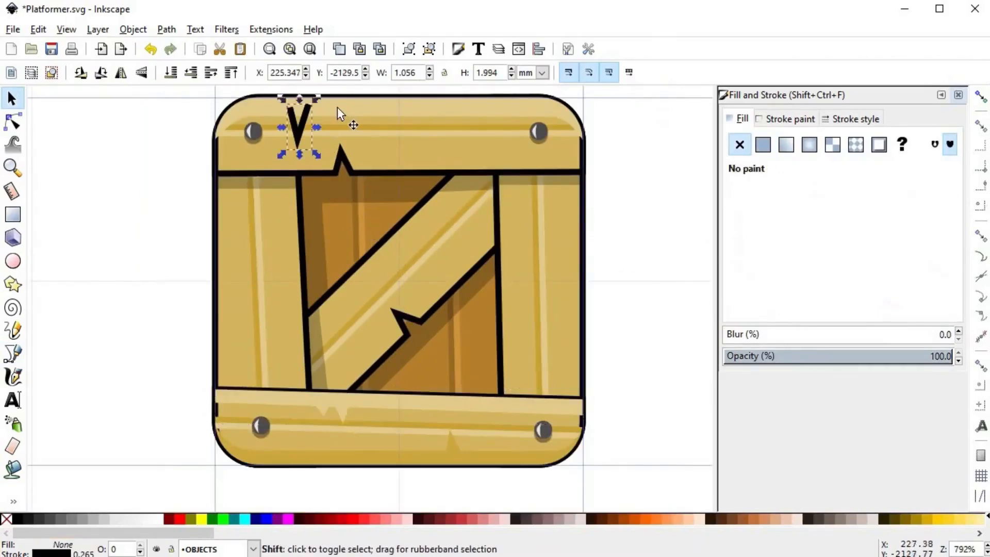
left_click(337, 107, "shift")
key("ctrl+plus")
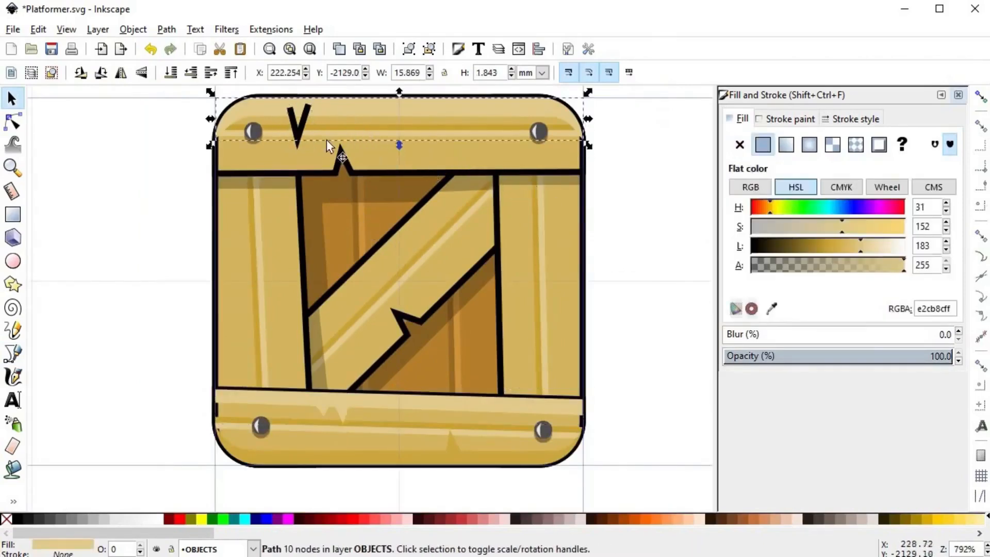
key("Escape")
left_click(298, 124)
key("Delete")
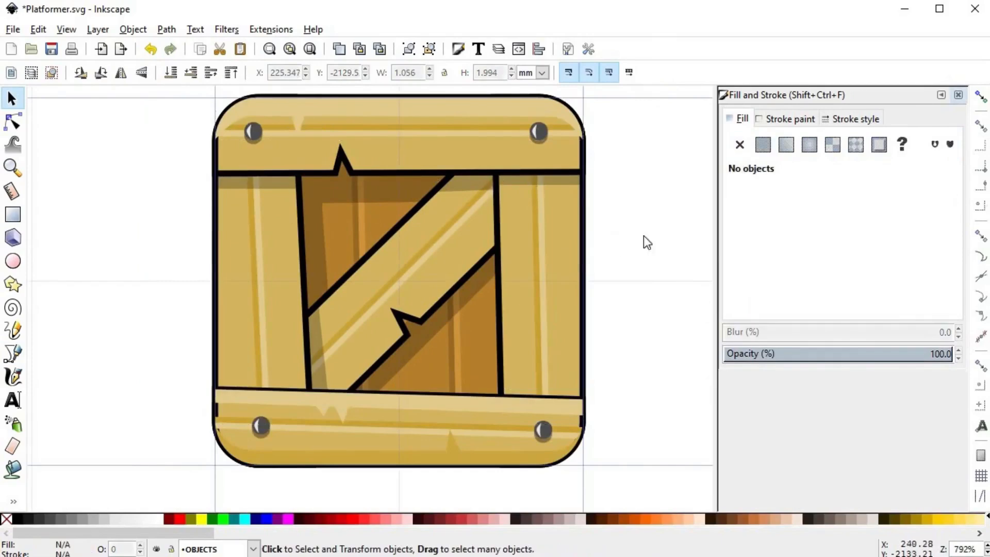
scroll(567, 278, "down", 2, "ctrl")
scroll(537, 320, "up", 1, "ctrl")
key("space")
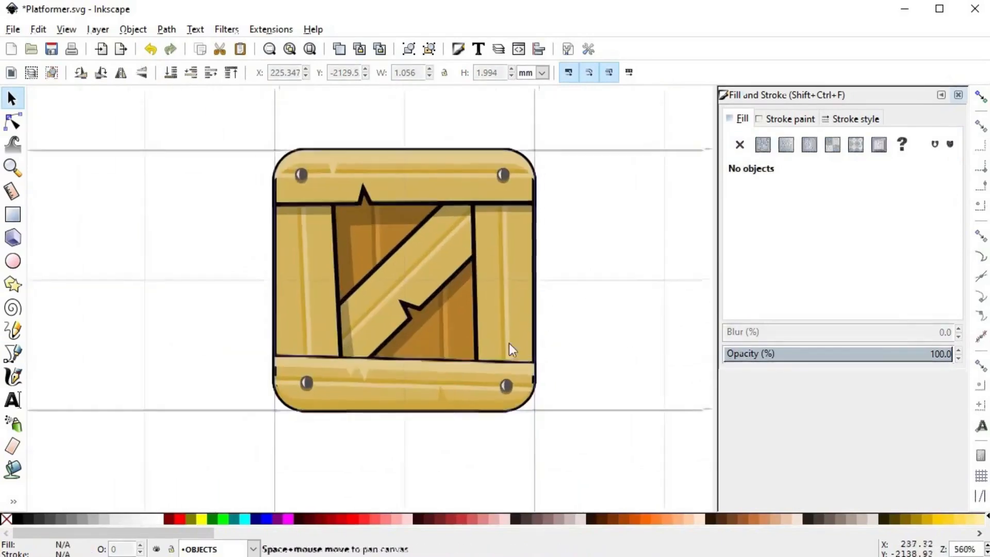
- Save the file and make an unfilled duplicate of the crate's top board
scroll(540, 367, "right", 1)
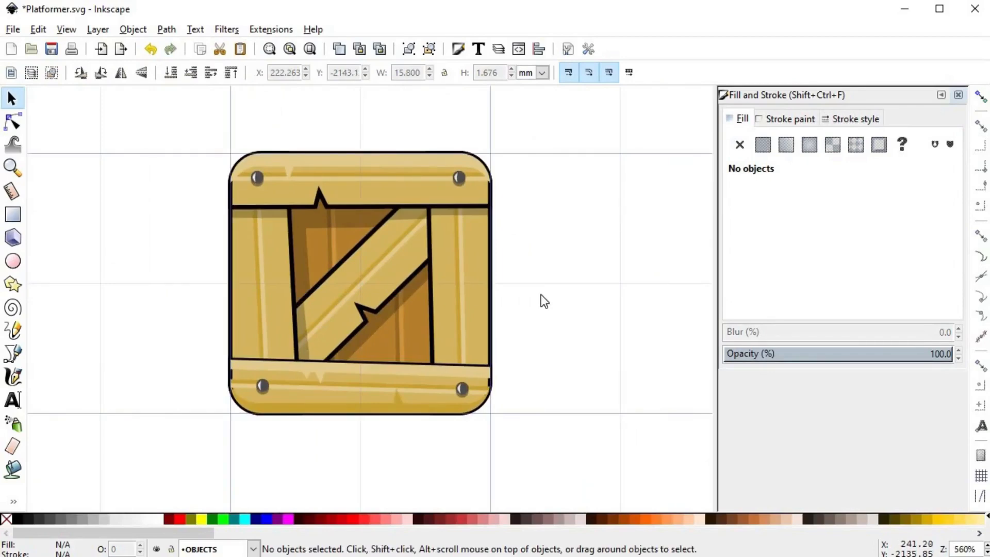
key("ctrl+s")
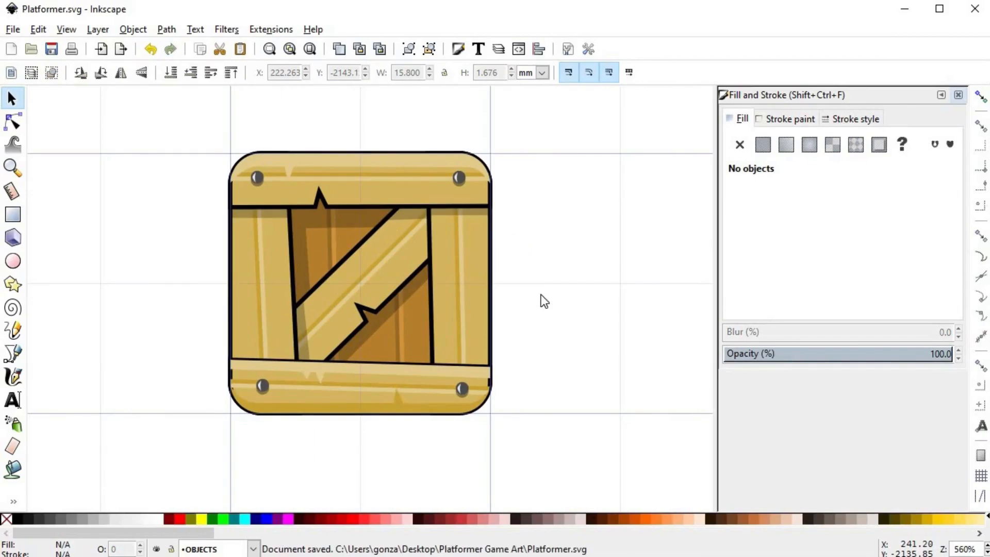
left_click(371, 201)
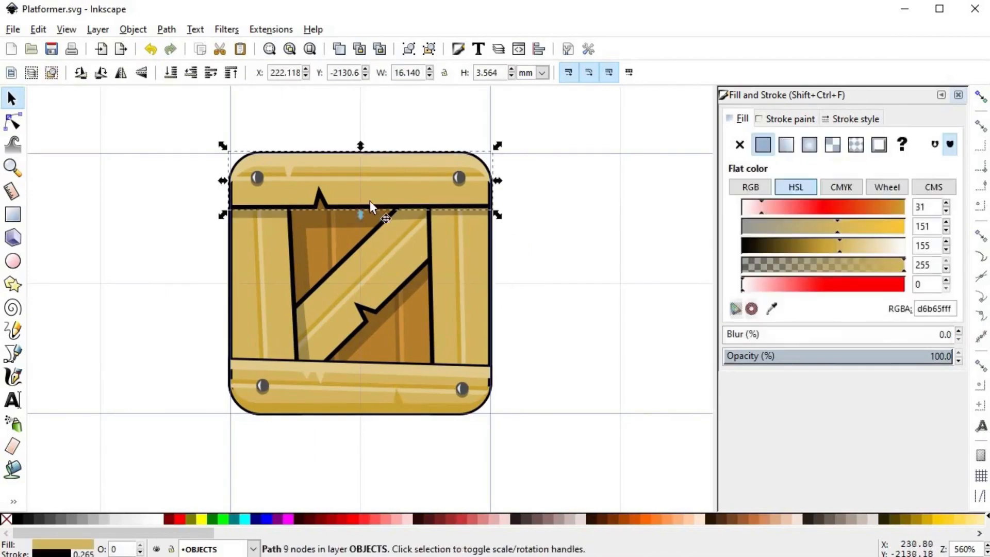
key("ctrl+d")
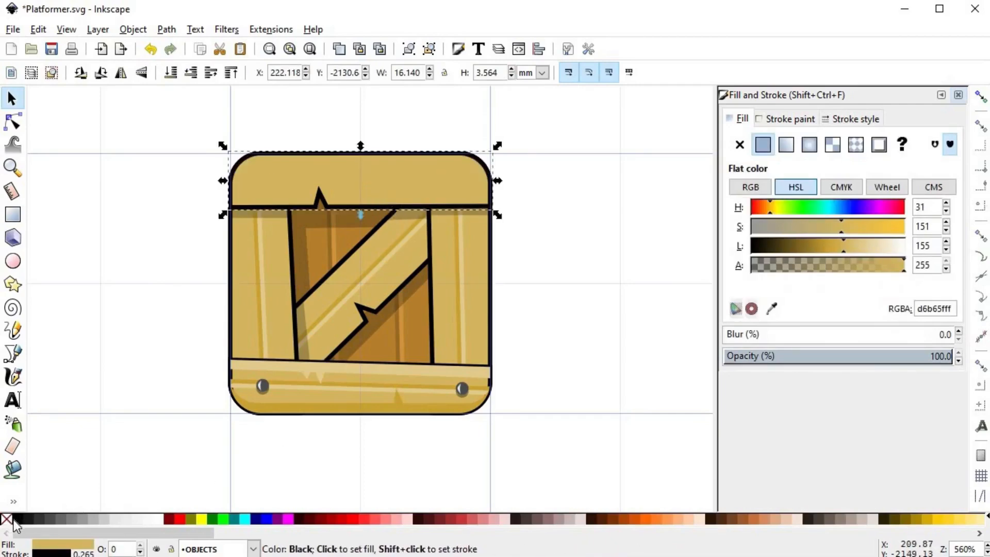
left_click(7, 519)
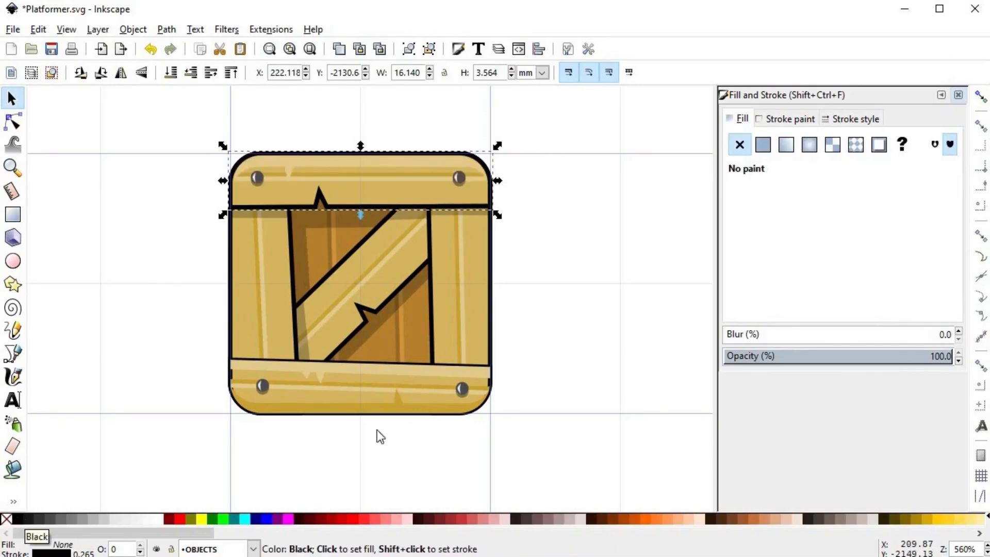
- Sample the board's tan as the duplicate's stroke colour and make it darker and more saturated
key("d")
left_click(405, 196)
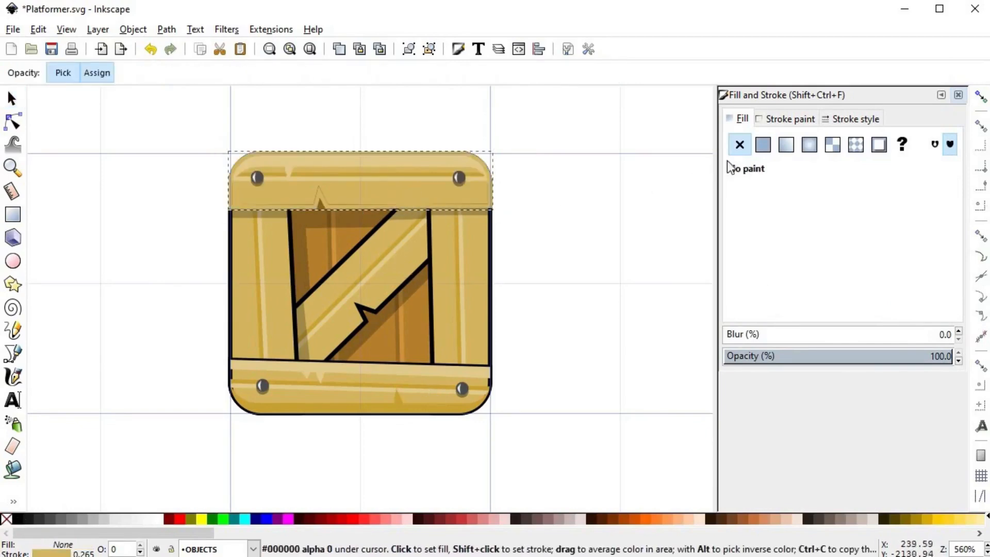
left_click(791, 119)
left_click(824, 247)
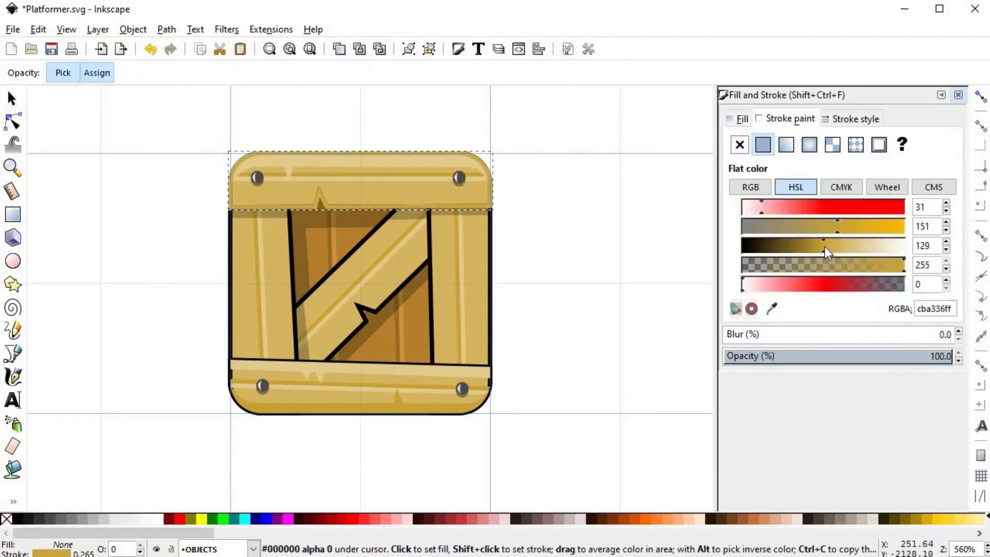
left_click(814, 246)
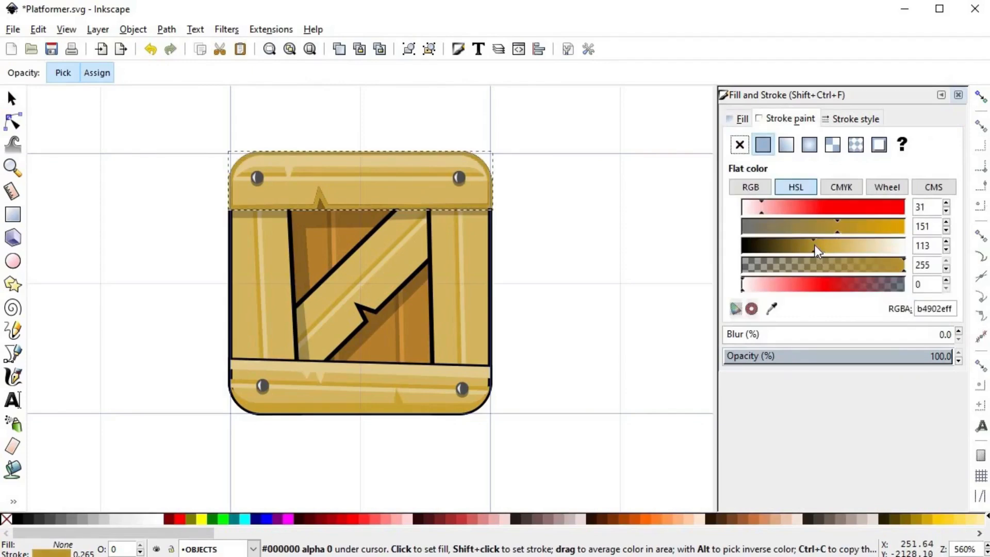
left_click(859, 228)
left_click(811, 245)
left_click(810, 246)
- Darken the top board outline's stroke to a deep brown and set its width to 0.6 px
key("s")
key("Escape")
scroll(416, 236, "down", 1, "ctrl")
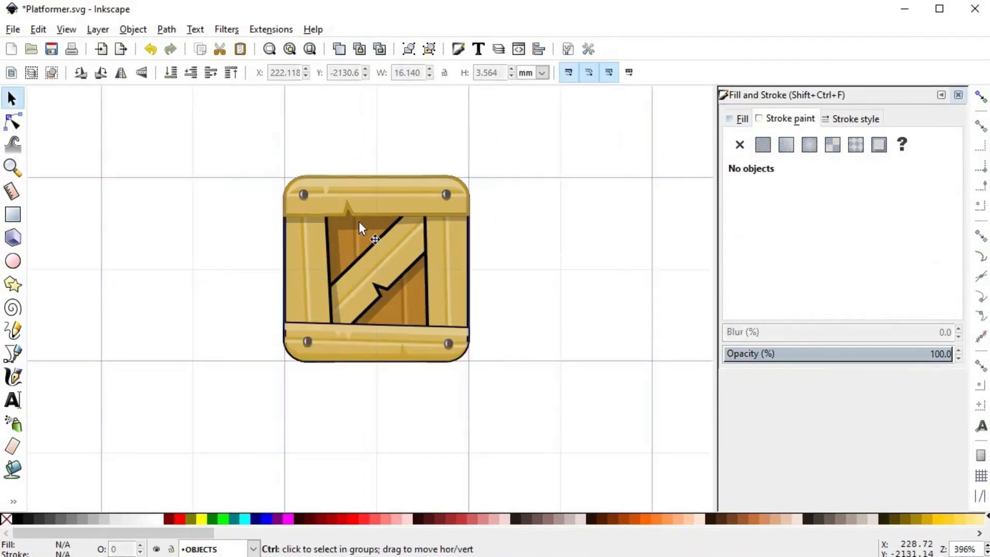
scroll(361, 299, "up", 3, "ctrl")
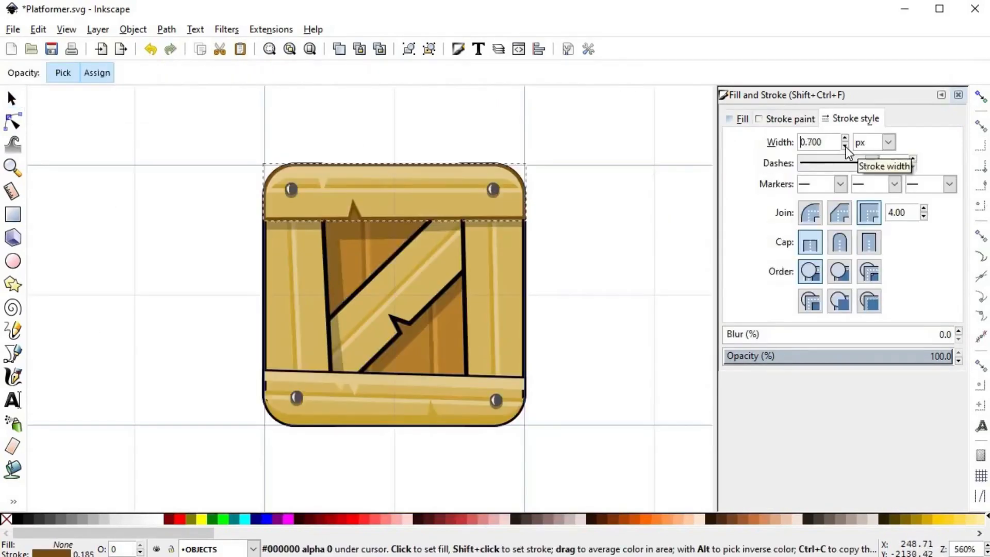
left_click(845, 146)
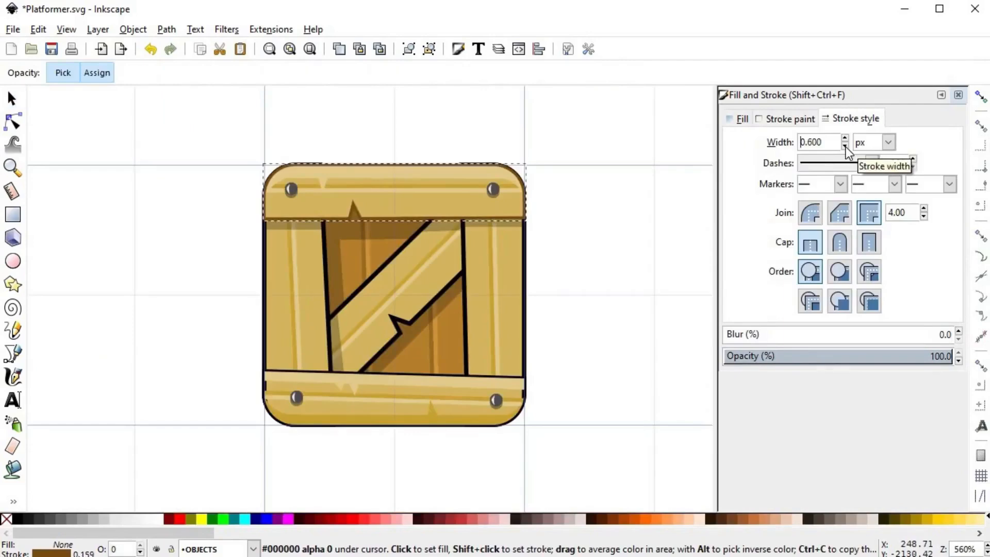
key("s")
- Remove the black strokes from the right, left, diagonal and bottom boards and duplicate the four boards
left_click(475, 265)
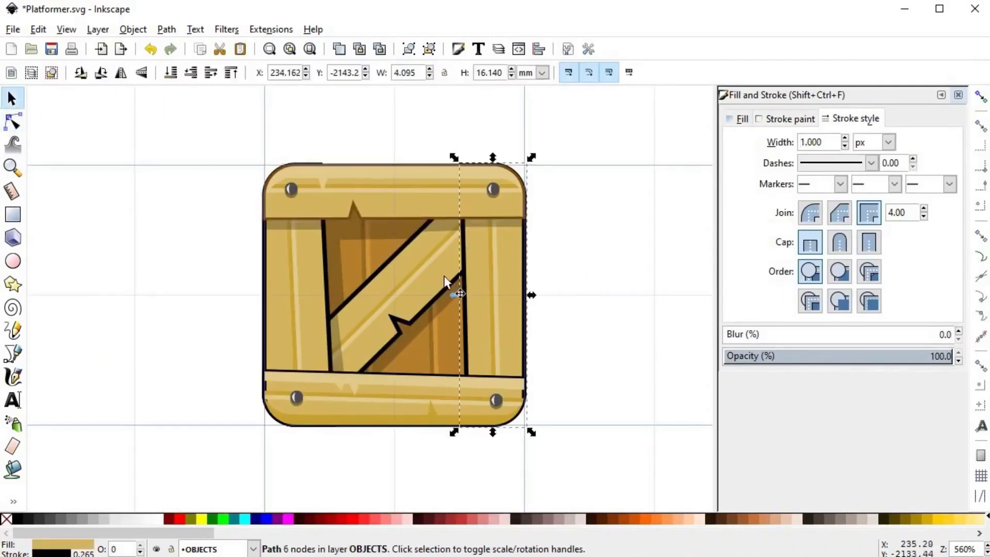
left_click(301, 274, "shift")
left_click(315, 299, "shift")
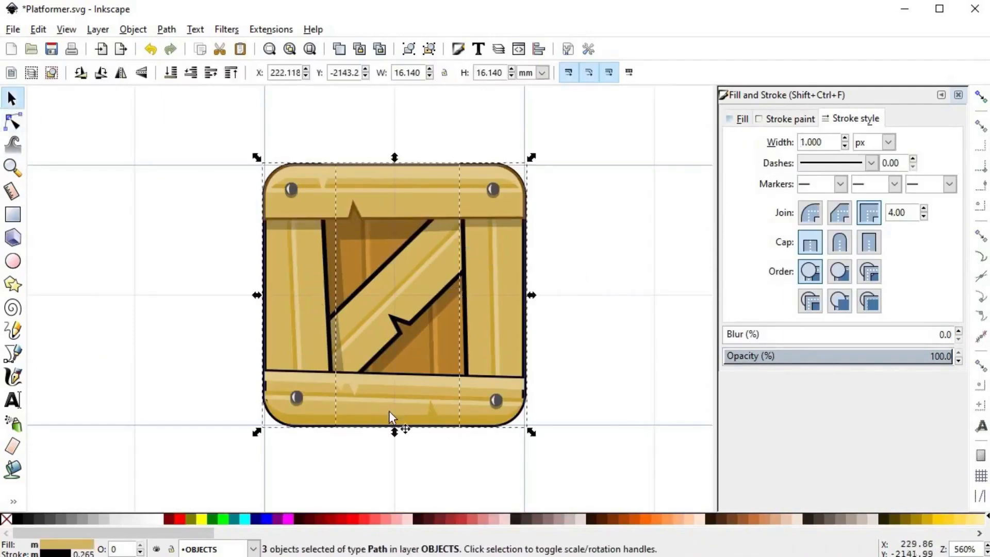
scroll(389, 411, "up", 3, "ctrl")
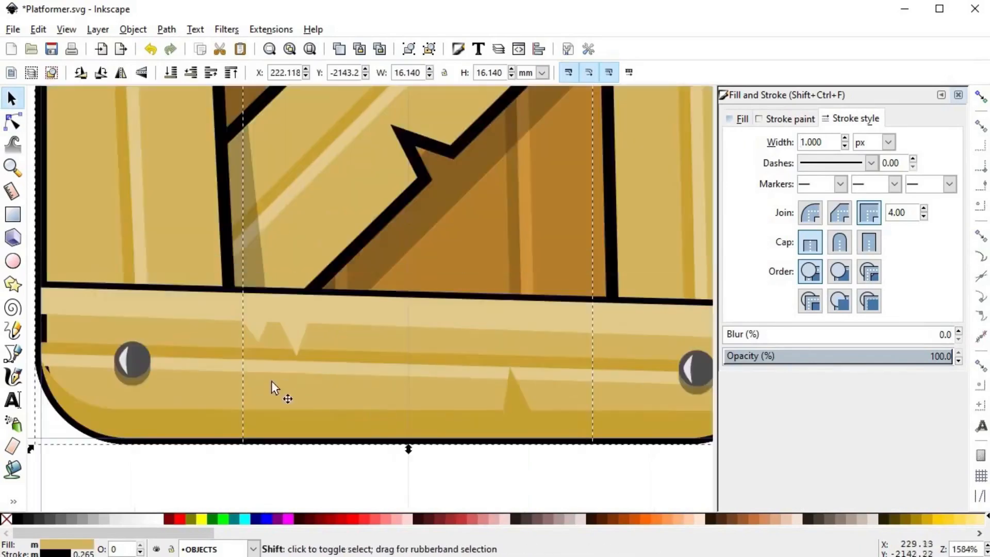
left_click(7, 519, "shift")
scroll(291, 416, "down", 3, "ctrl")
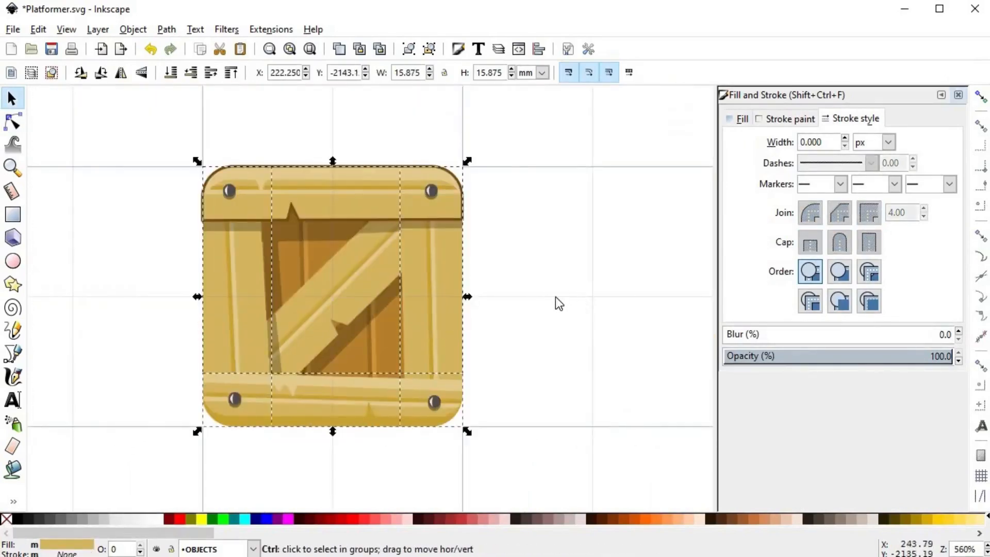
key("ctrl+d")
key("ctrl+shift+v")
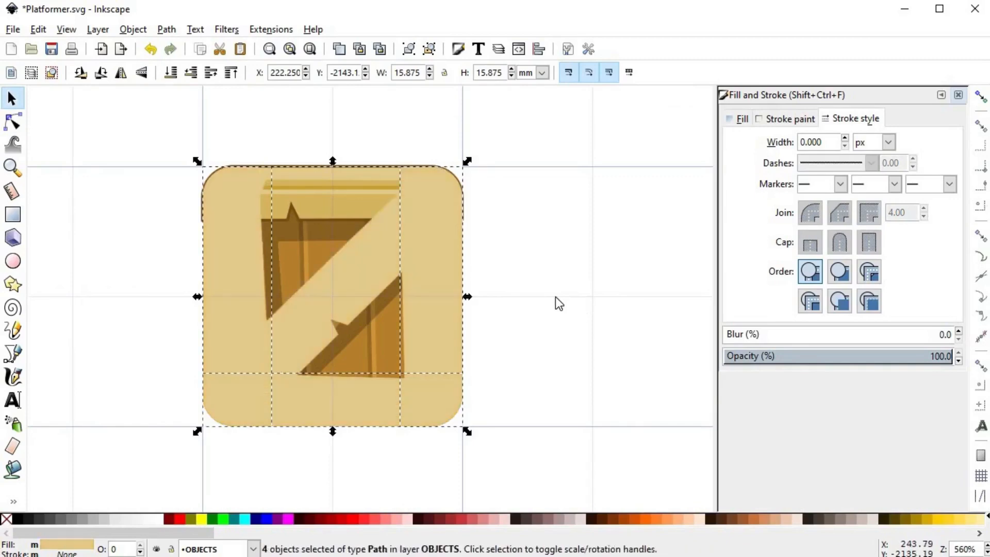
key("ctrl+z")
key("ctrl+shift+z")
key("ctrl+z")
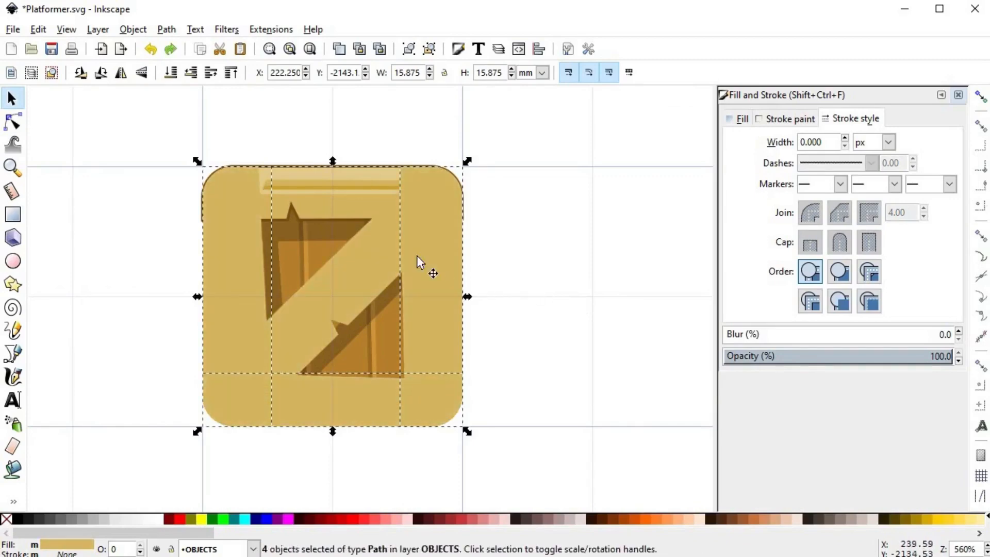
- Copy the top board outline's style onto the duplicated right, diagonal, left and bottom boards as thin unfilled brown outlines
left_click(304, 218)
key("ctrl+c")
left_click(438, 271)
key("ctrl+shift+v")
left_click(390, 270, "shift")
key("ctrl+shift+v")
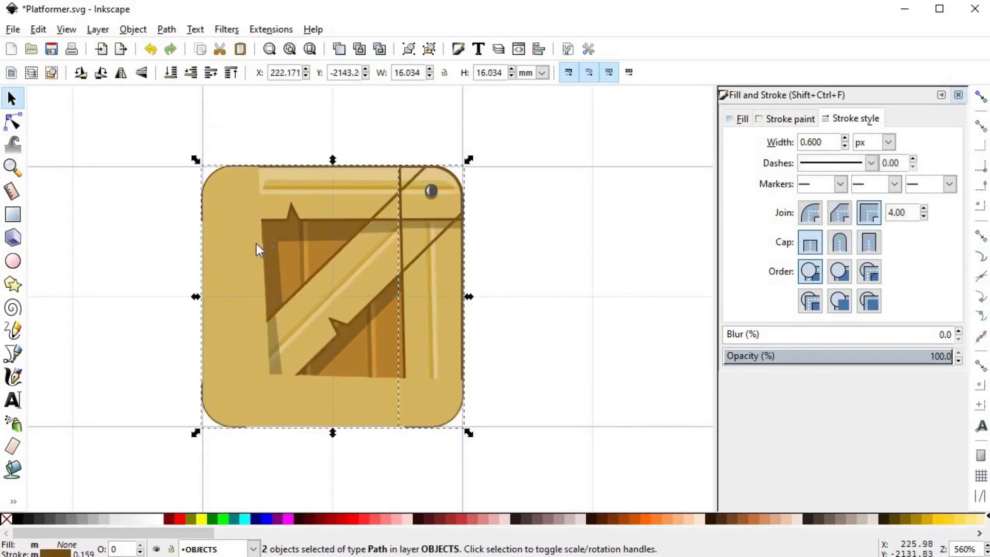
left_click(255, 243, "shift")
key("ctrl+shift+v")
left_click(336, 397, "shift")
key("ctrl+shift+v")
left_click(313, 258)
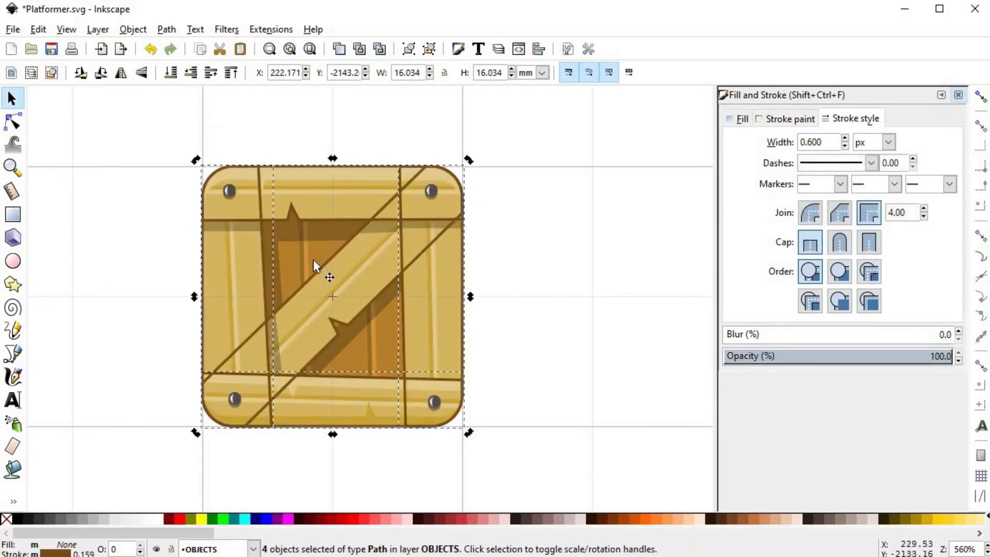
left_click(244, 100)
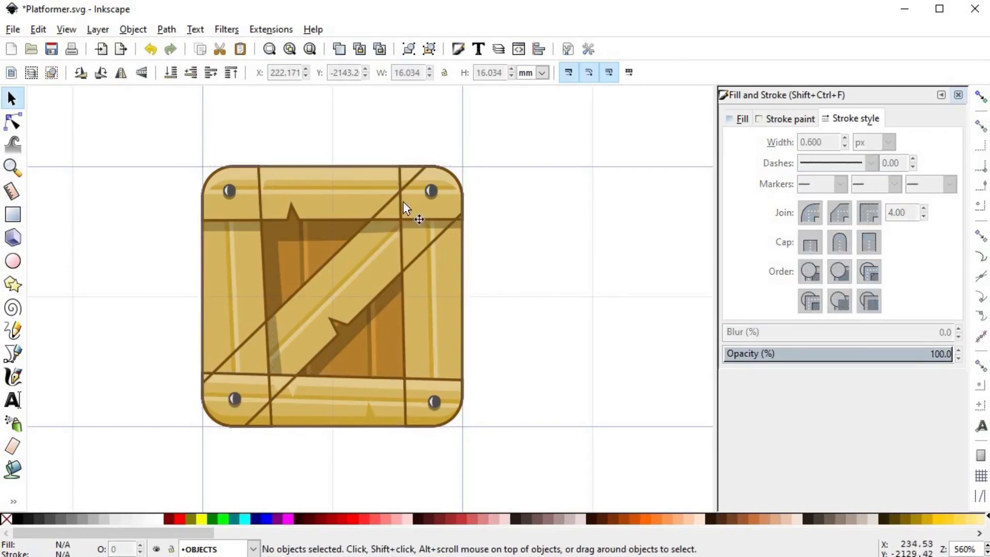
- Lower the right board's brown outline in the stacking order until it sits beneath the top and bottom boards
left_click(403, 203)
left_click(188, 73)
left_click(189, 73)
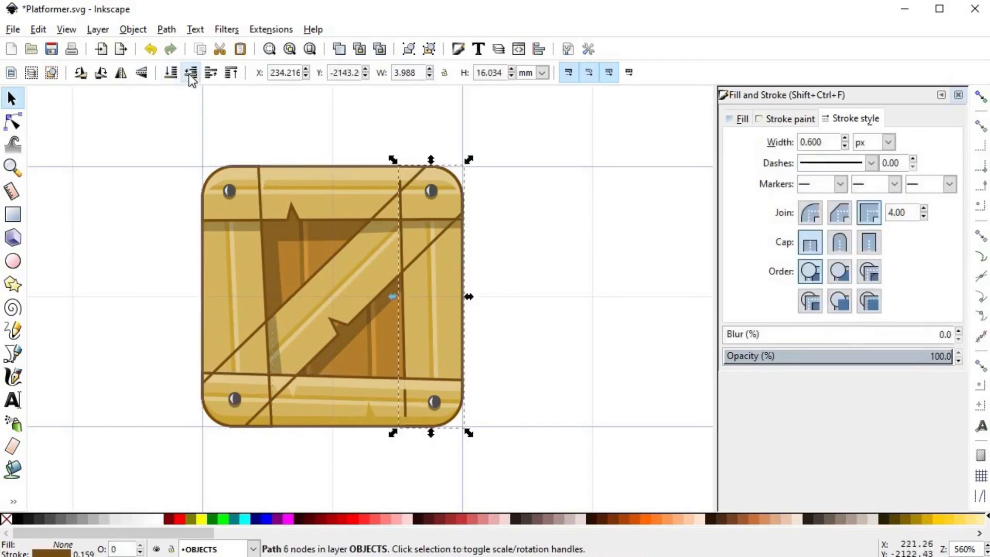
left_click(189, 73)
left_click(189, 73)
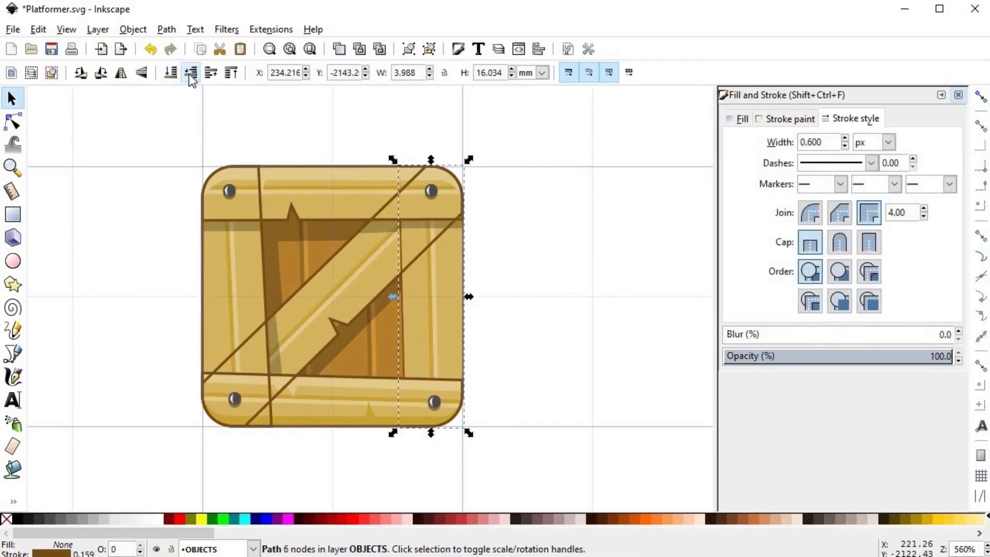
left_click(227, 77)
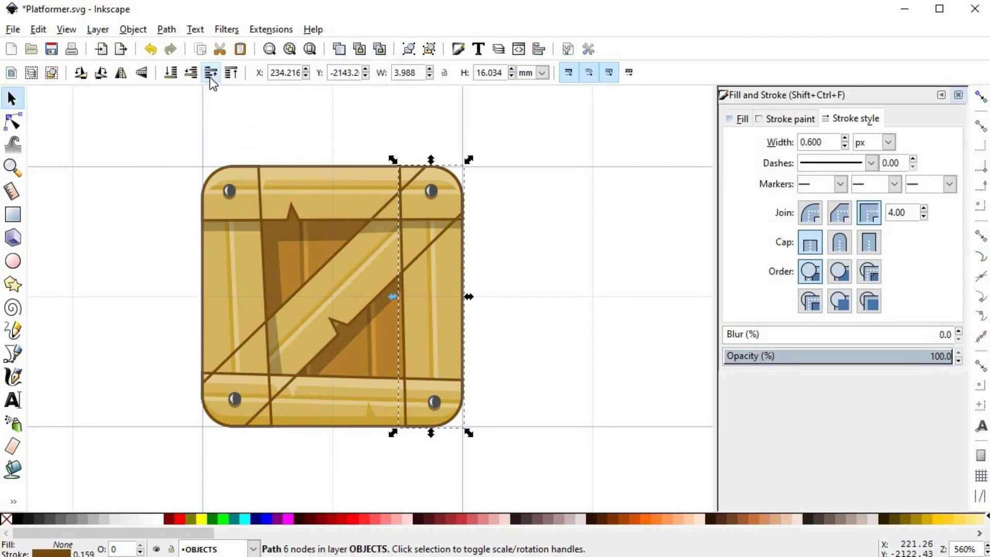
left_click(189, 81)
left_click(188, 81)
left_click(189, 81)
left_click(188, 81)
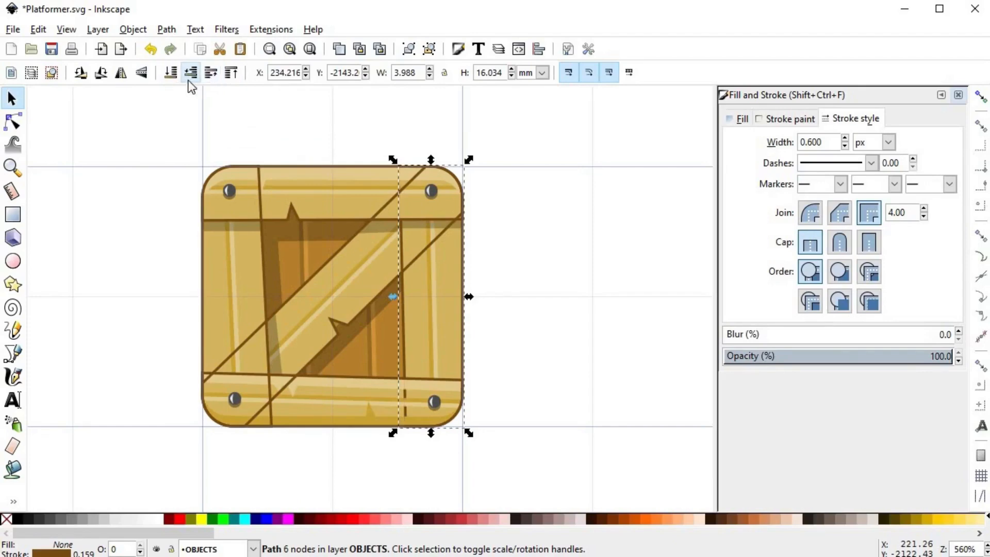
- Lower the diagonal board's brown outline in the stacking order until it sits beneath the surrounding frame boards
left_click(335, 242)
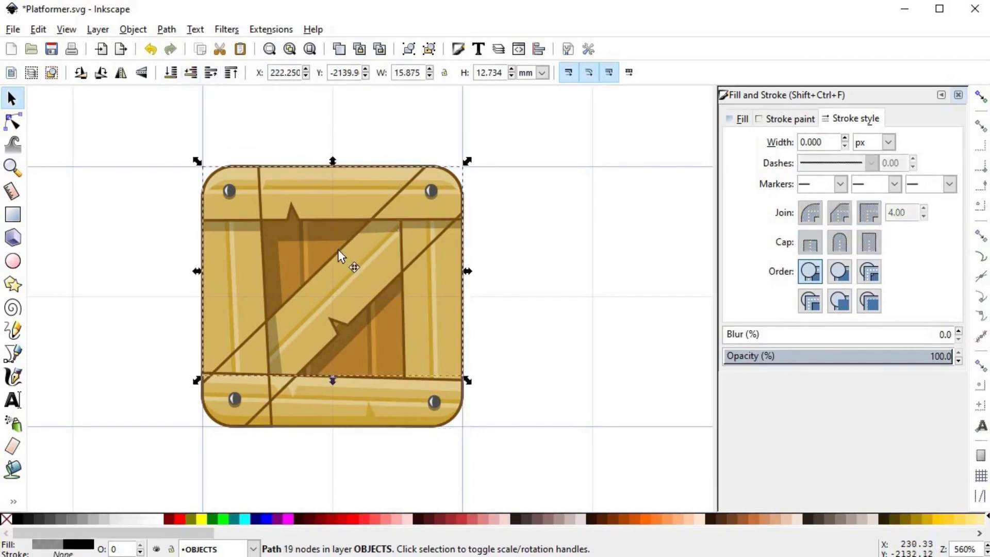
left_click(192, 78)
left_click(191, 78)
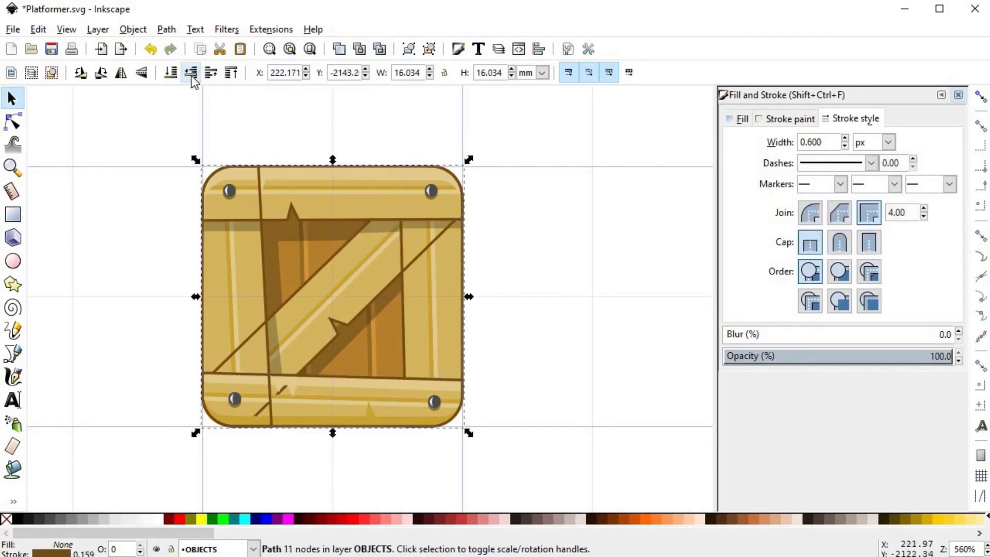
left_click(191, 77)
left_click(191, 77)
left_click(191, 77)
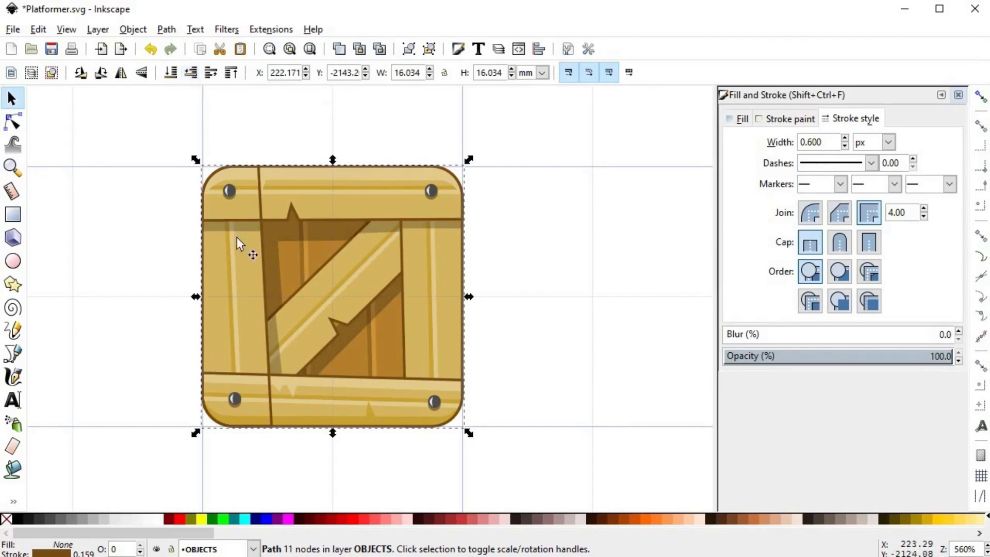
- Lower the left board's brown outline in the stacking order until the top and bottom boards cover its ends
left_click(261, 253)
left_click(192, 77)
left_click(193, 73)
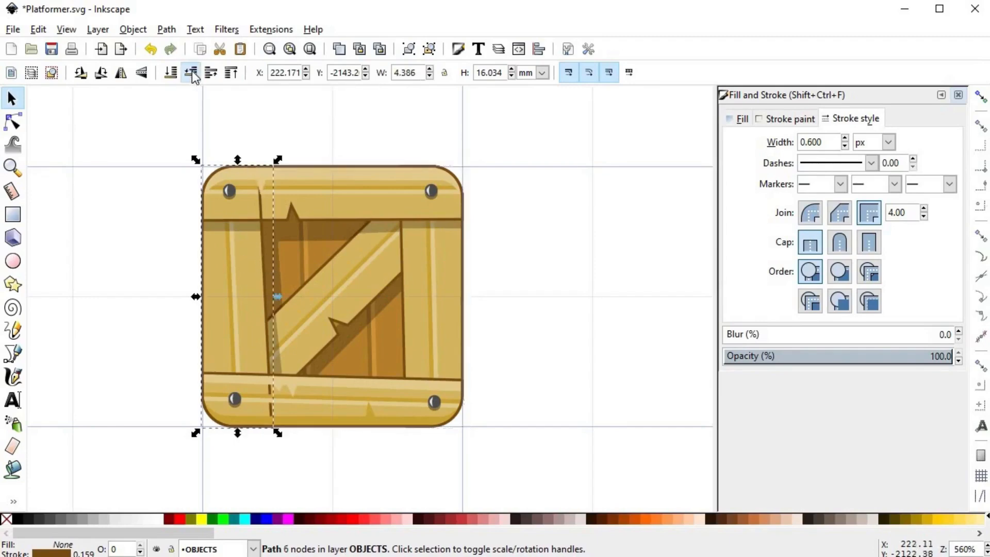
left_click(192, 73)
left_click(551, 267)
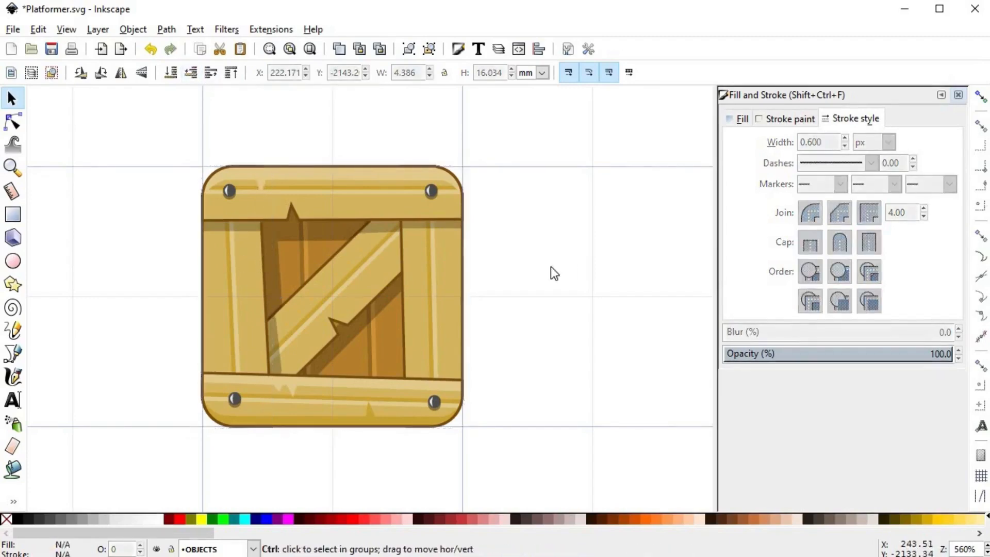
- Duplicate the crate's brown rounded background rectangle and bring the copy in front of all boards
scroll(551, 267, "down", 2)
left_click_drag(551, 267, 484, 282)
scroll(536, 266, "up", 1)
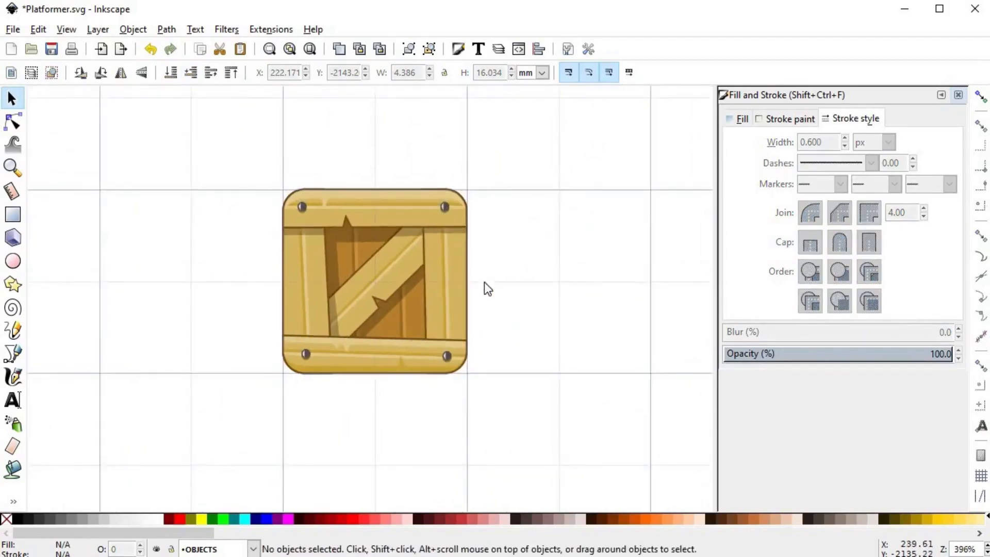
left_click_drag(242, 144, 592, 436)
left_click(538, 335)
key("space")
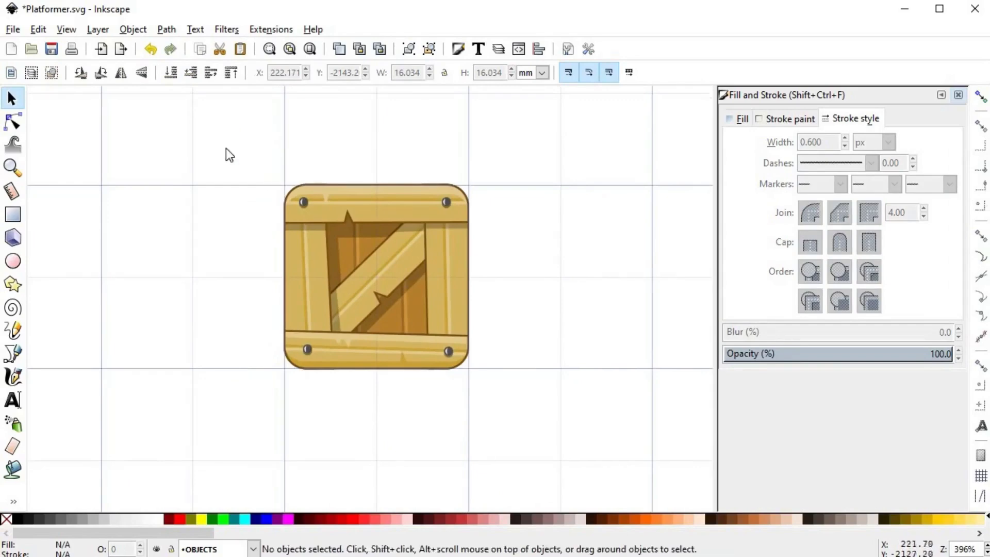
left_click_drag(225, 148, 581, 413)
key("ctrl+plus")
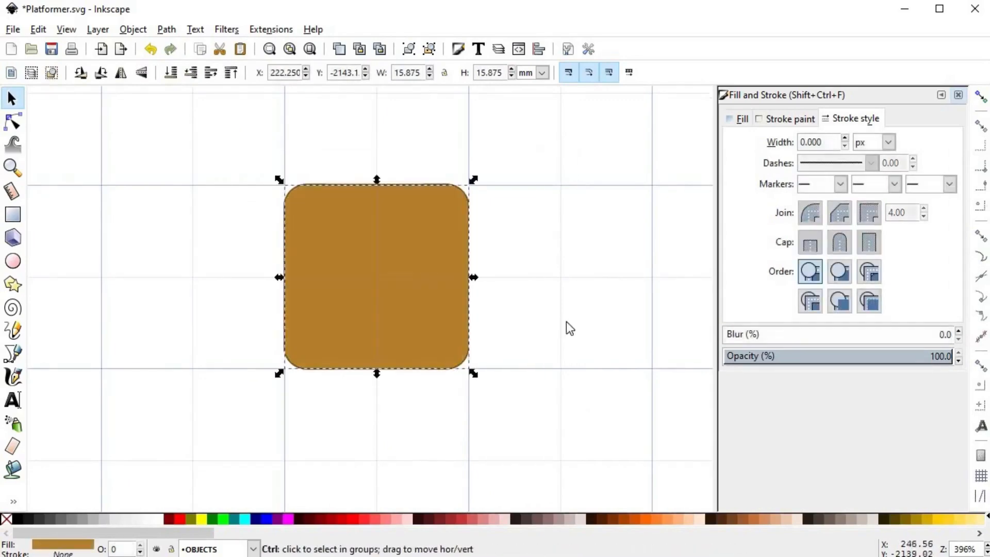
- Give the rectangle copy a stroke in the boards' dark brown outline colour and remove its fill
scroll(472, 209, "up", 5)
key("d")
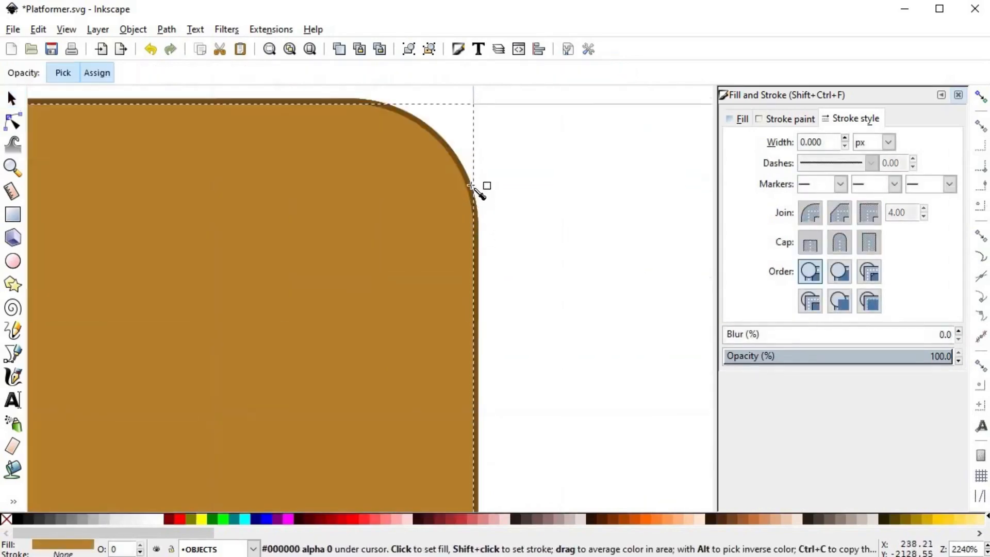
left_click(473, 185, "shift")
left_click(6, 519)
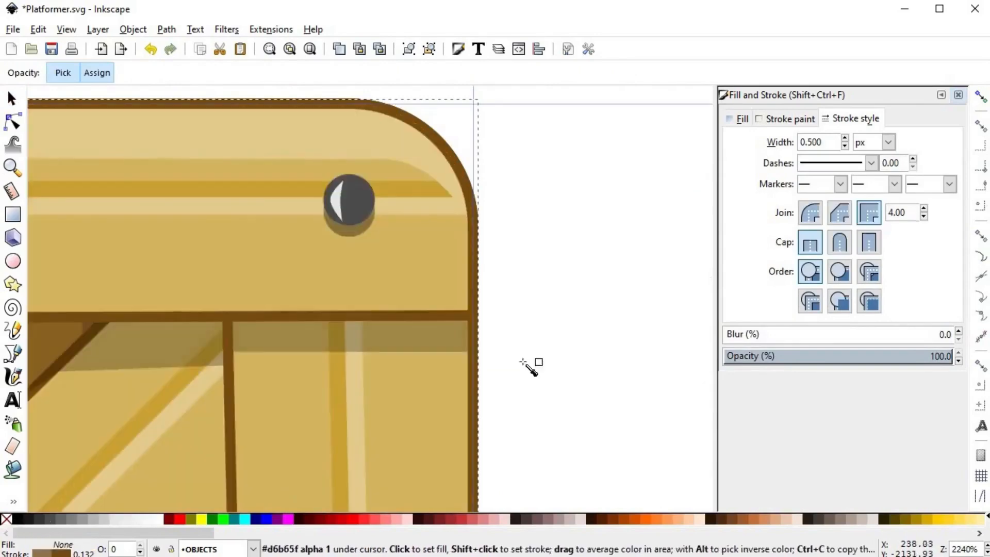
- Set the stroke width of the crate's surrounding rectangle outline to 4 px
scroll(523, 363, "down", 2)
key("s")
double_click(828, 148)
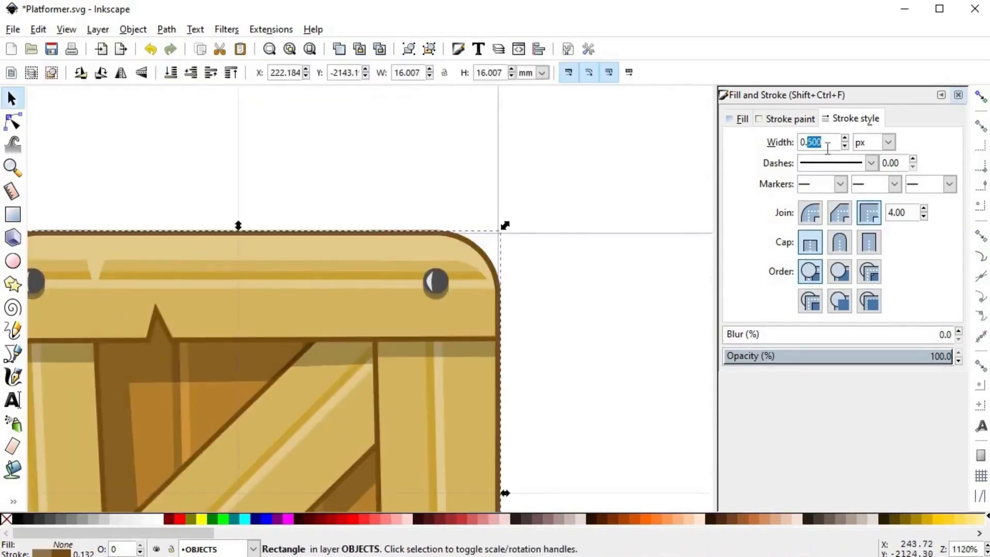
key("ctrl+a")
type("4")
key("Return")
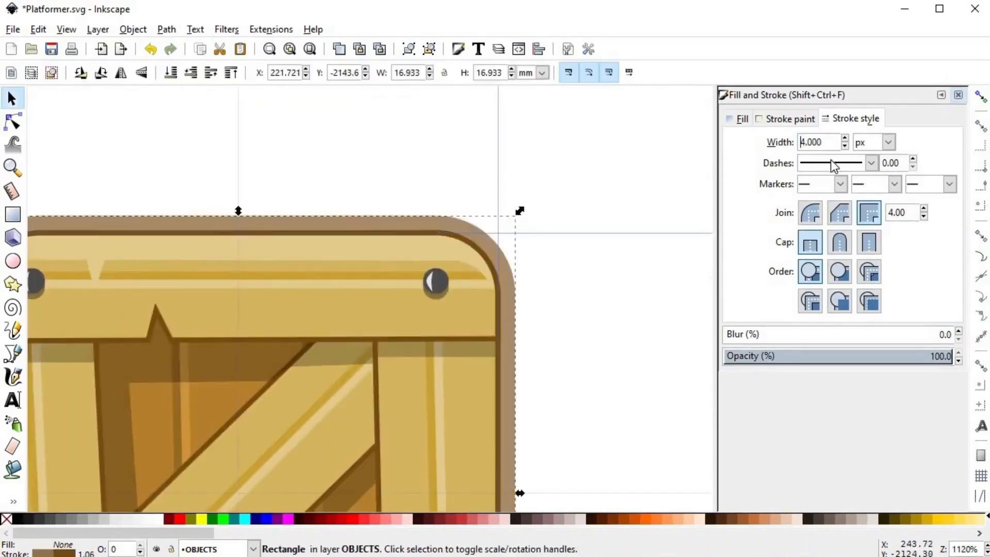
- Make the crate's surrounding outline fully opaque by setting its stroke colour's alpha to 255
left_click(742, 122)
left_click(764, 122)
left_click_drag(870, 267, 908, 266)
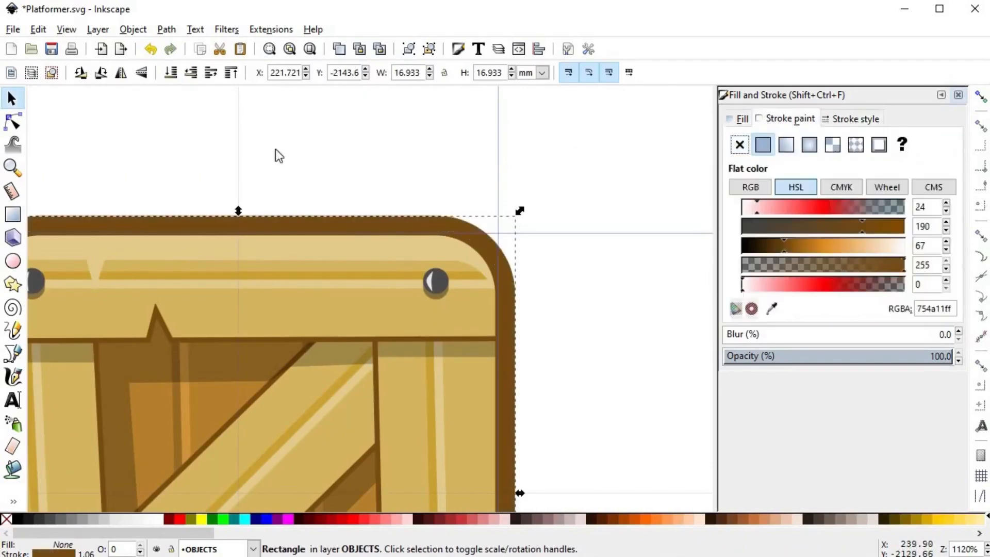
left_click(554, 278)
scroll(567, 330, "down", 4)
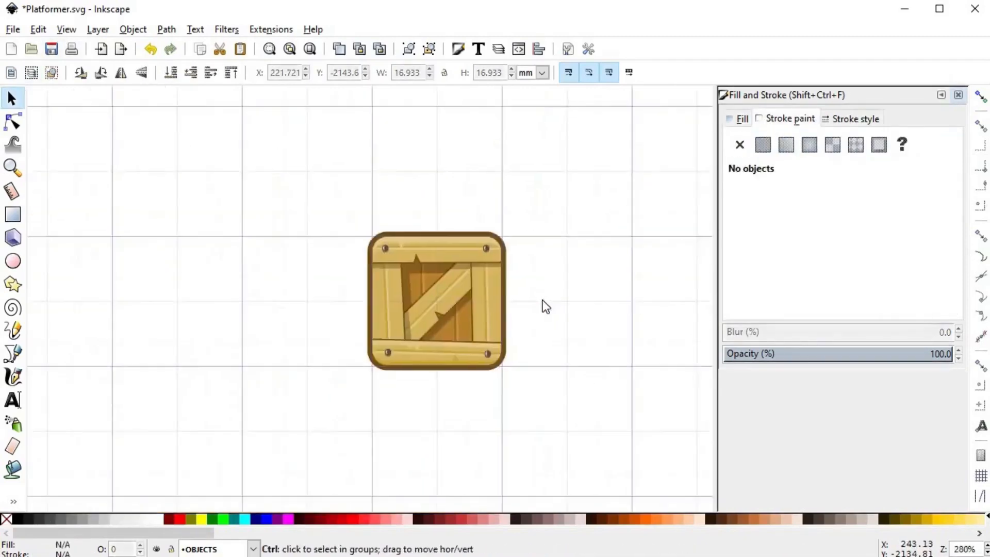
scroll(545, 306, "up", 2)
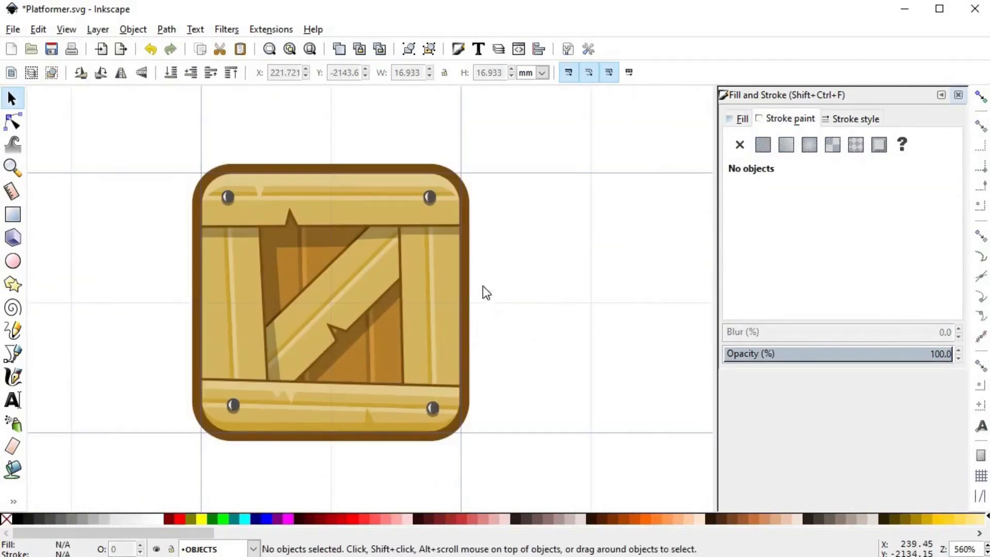
scroll(503, 328, "down", 3)
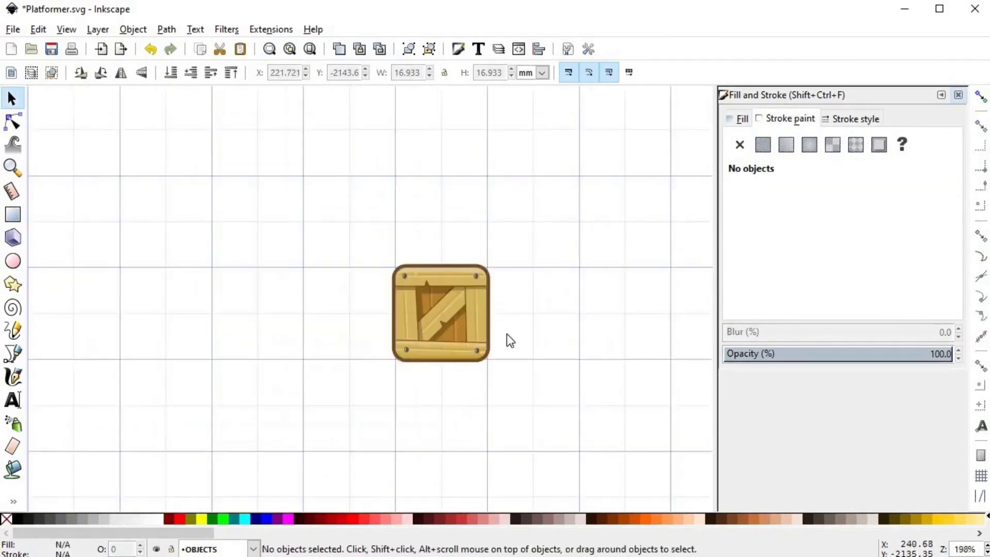
- Reduce the stroke width of the crate's surrounding outline to 3 px
scroll(504, 338, "up", 2)
left_click_drag(487, 328, 565, 328)
key("ctrl+z")
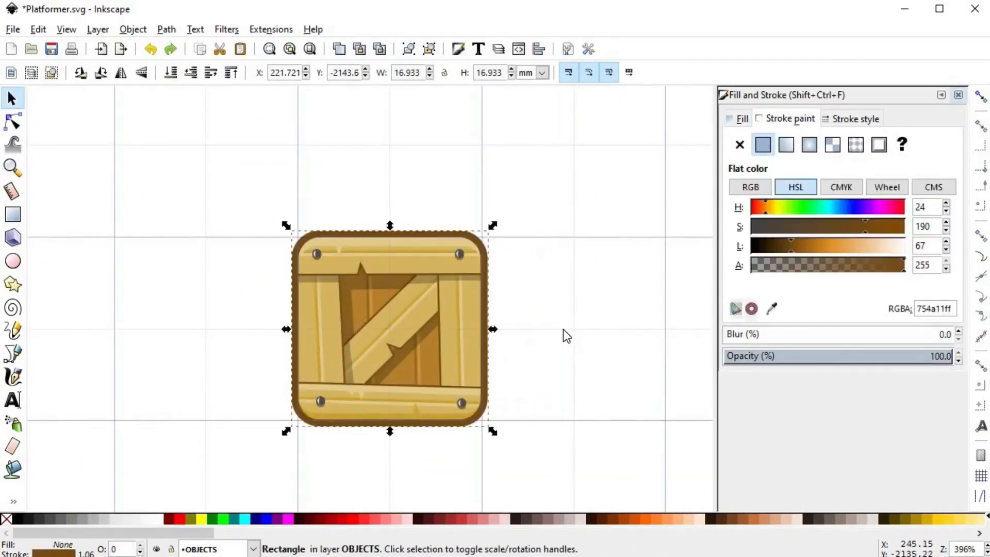
left_click(835, 127)
double_click(833, 143)
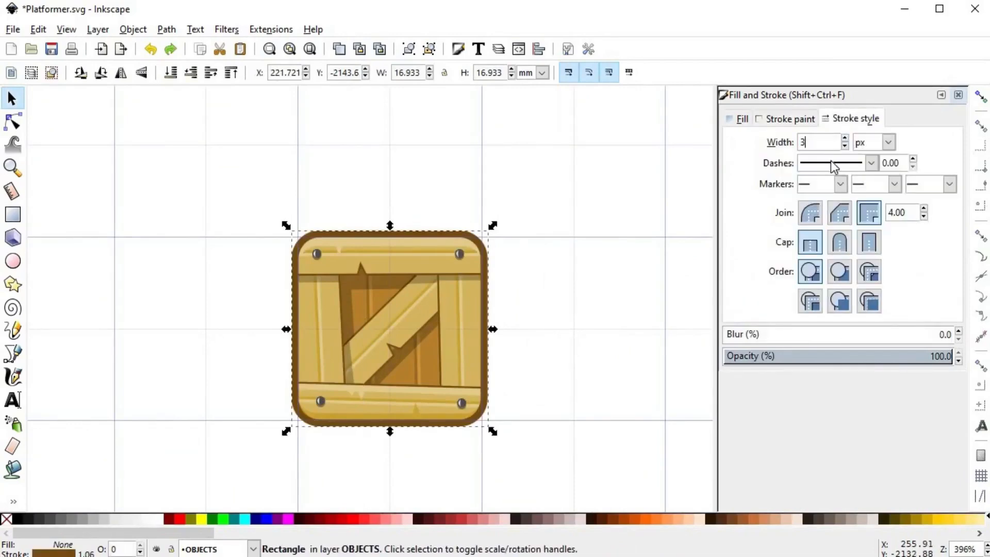
type("3")
key("Return")
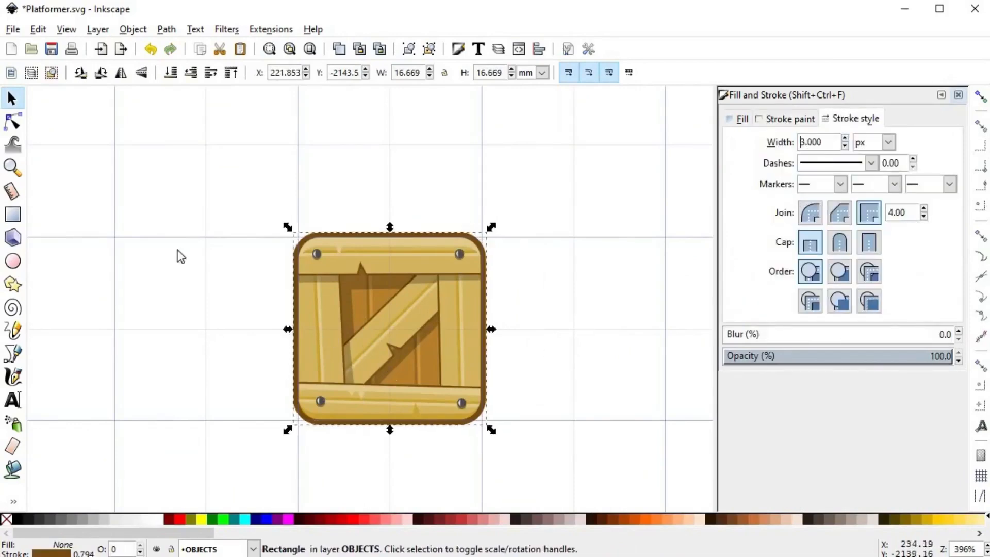
- Select all the crate's pieces together with the outline and group them
left_click(232, 187)
left_click_drag(232, 184, 595, 452)
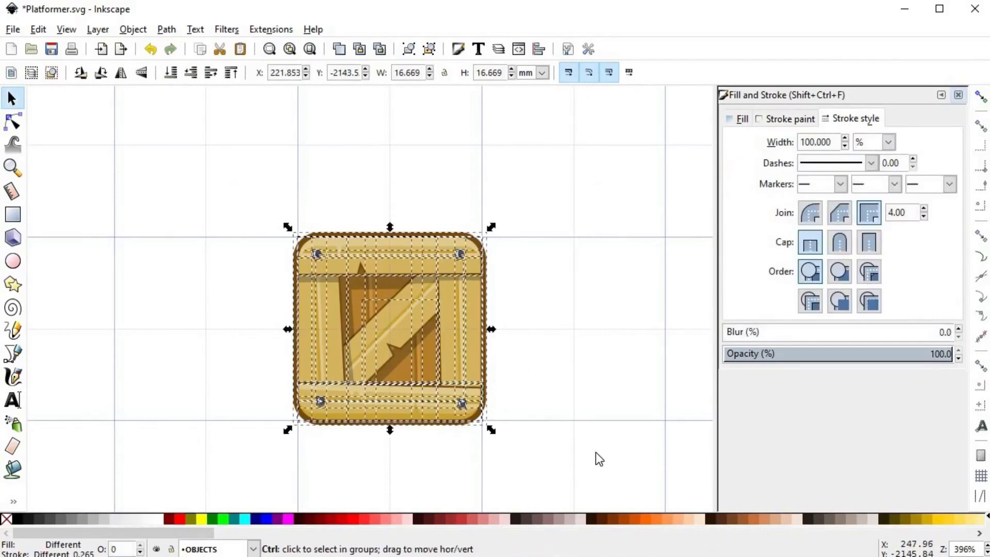
key("ctrl+g")
- With bounding box corner snapping on, align the crate group to a grid intersection and scale it to one 15.875 mm grid square
left_click(981, 97)
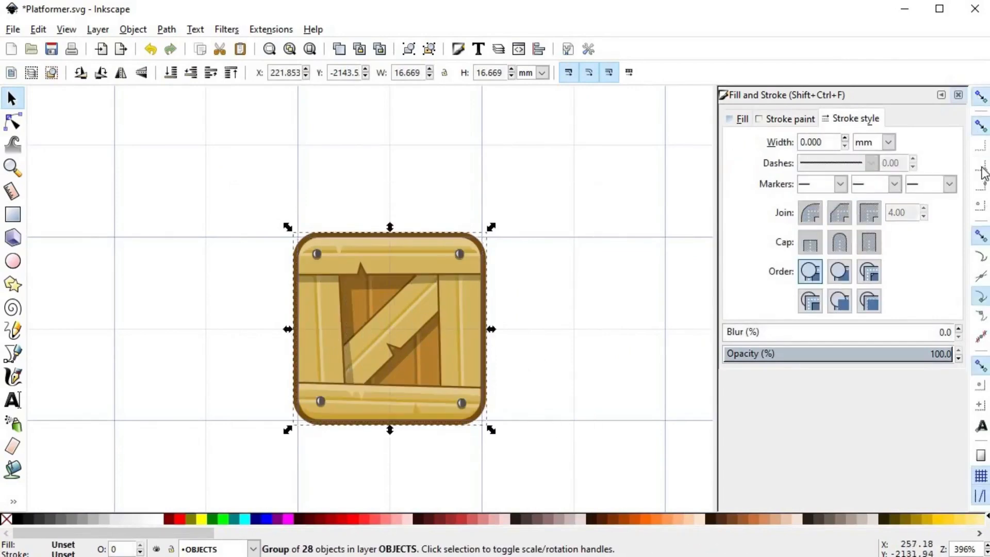
left_click(284, 264)
left_click_drag(327, 271, 331, 261)
left_click(981, 166)
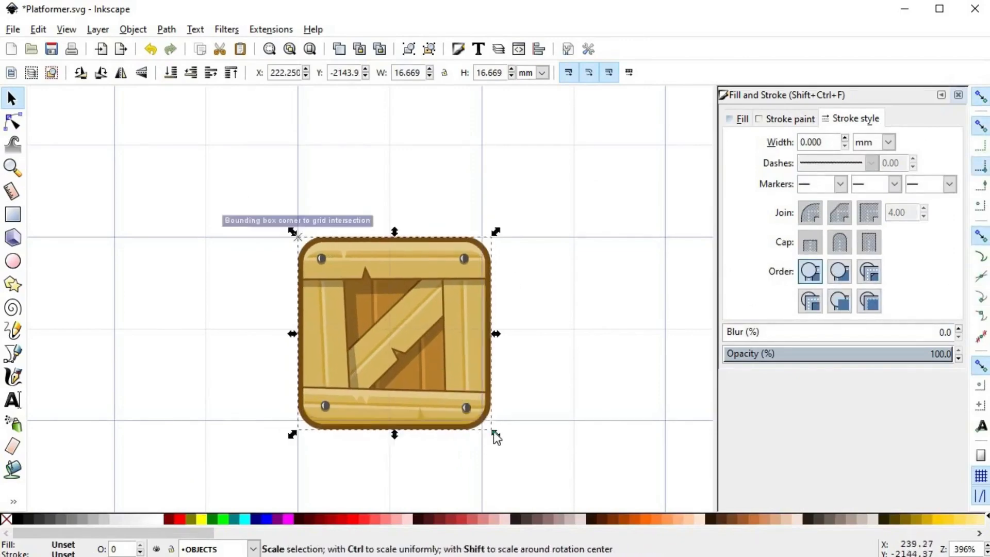
left_click_drag(496, 437, 484, 422)
left_click(559, 370)
scroll(507, 335, "down", 3, "ctrl")
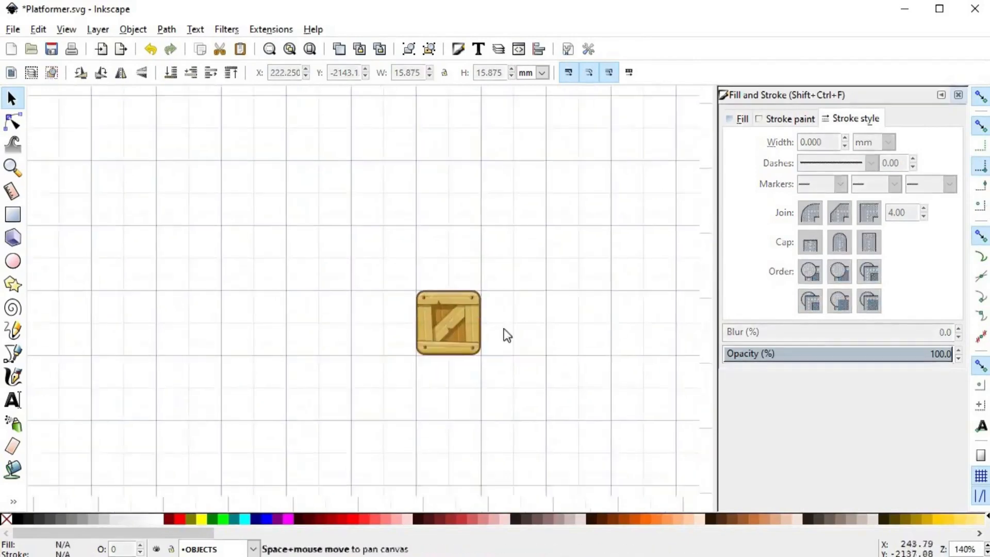
scroll(549, 358, "up", 1, "ctrl")
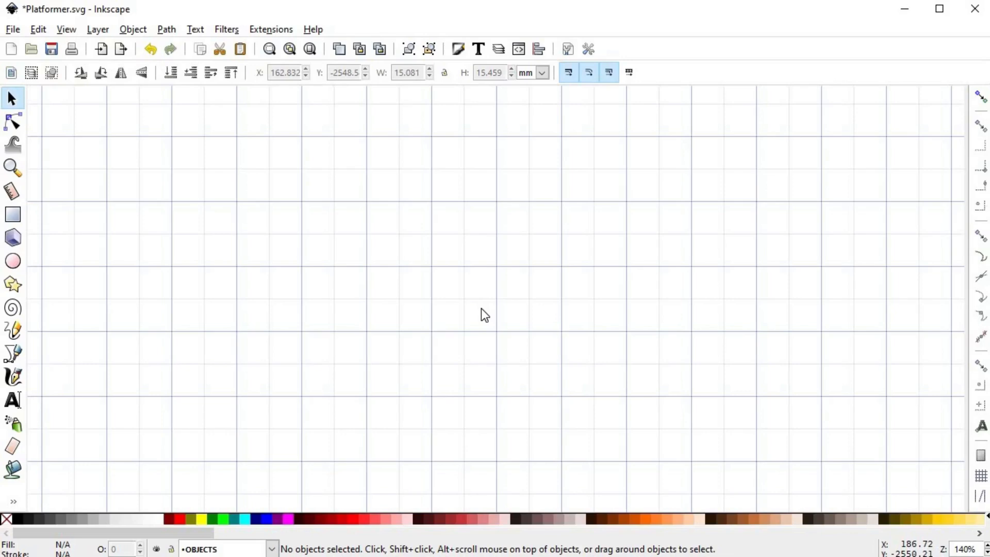
- Draw a small rectangle about 7.6 by 6.5 mm for the mushroom stem in an empty grid area and round its corners
left_click(14, 215)
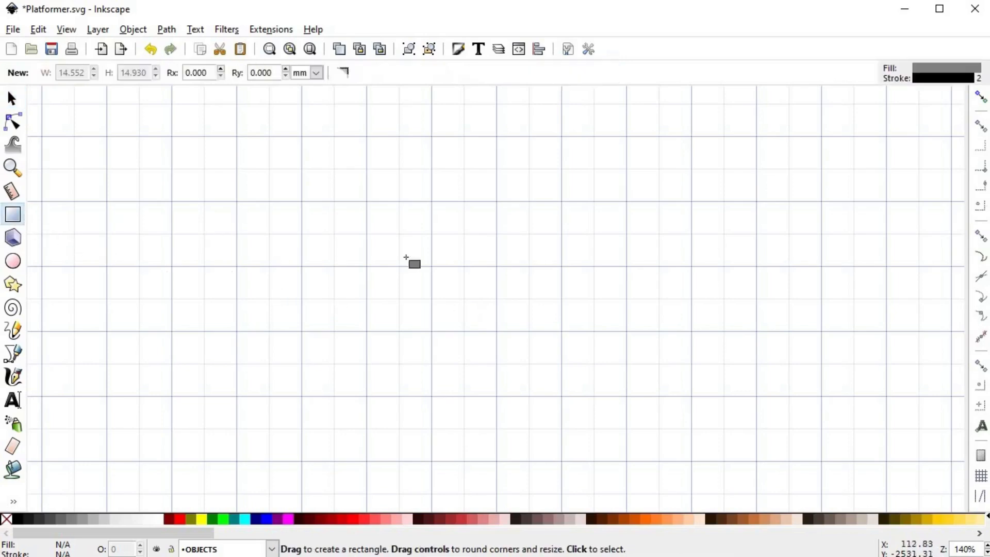
scroll(453, 250, "up", 2, "ctrl")
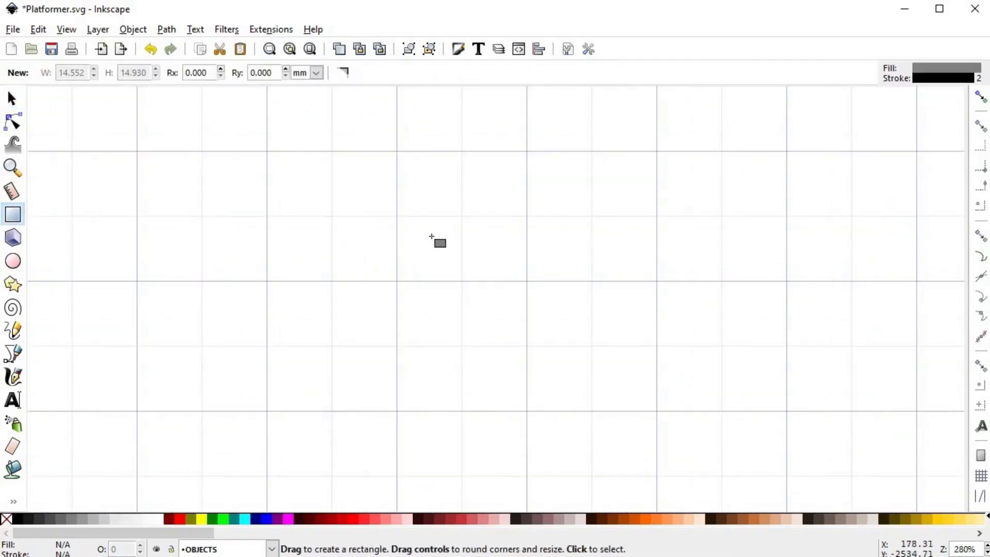
mouse_move(431, 236)
left_mouse_down()
mouse_move(461, 273)
mouse_move(487, 281)
mouse_move(472, 264)
left_mouse_up()
key("space")
key("n")
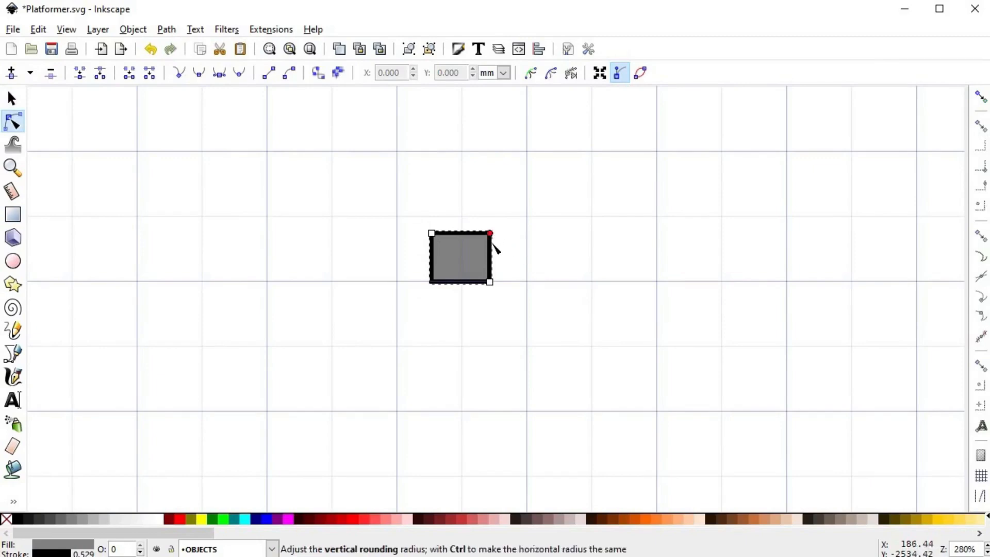
left_click_drag(490, 234, 526, 283)
key("s")
key("Escape")
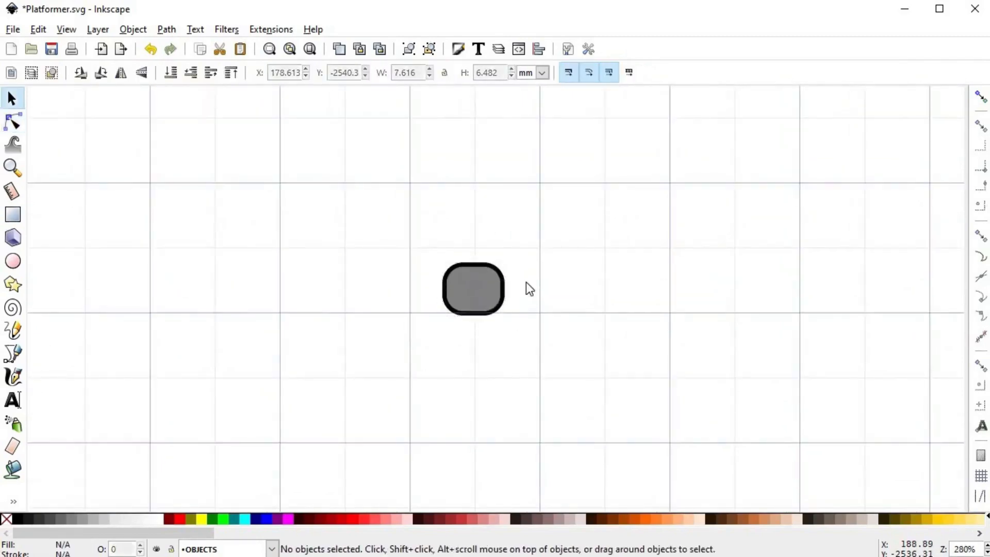
- Draw an ellipse one grid cell wide over the stem's upper part and convert it to a path
left_click(17, 263)
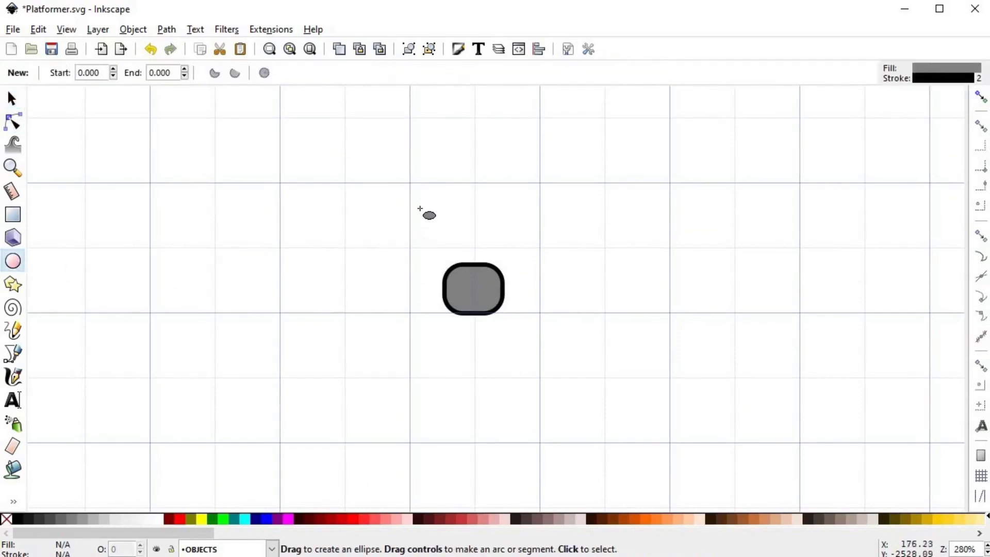
left_click_drag(412, 199, 539, 290)
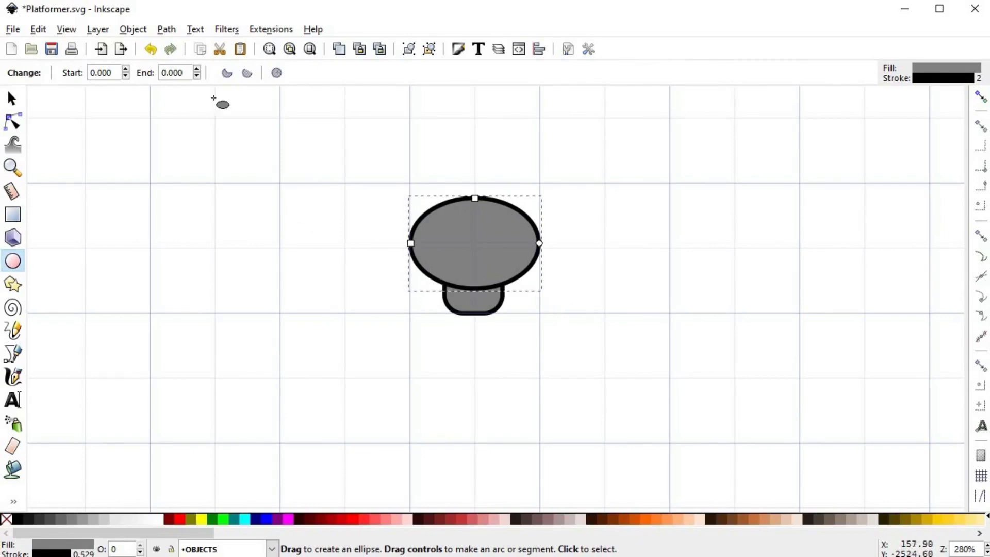
left_click(166, 29)
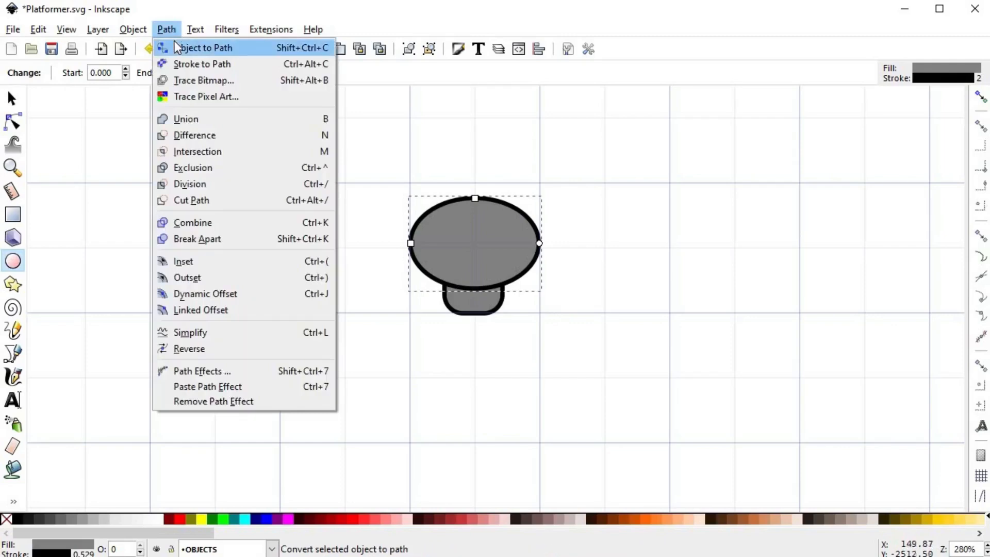
left_click(176, 47)
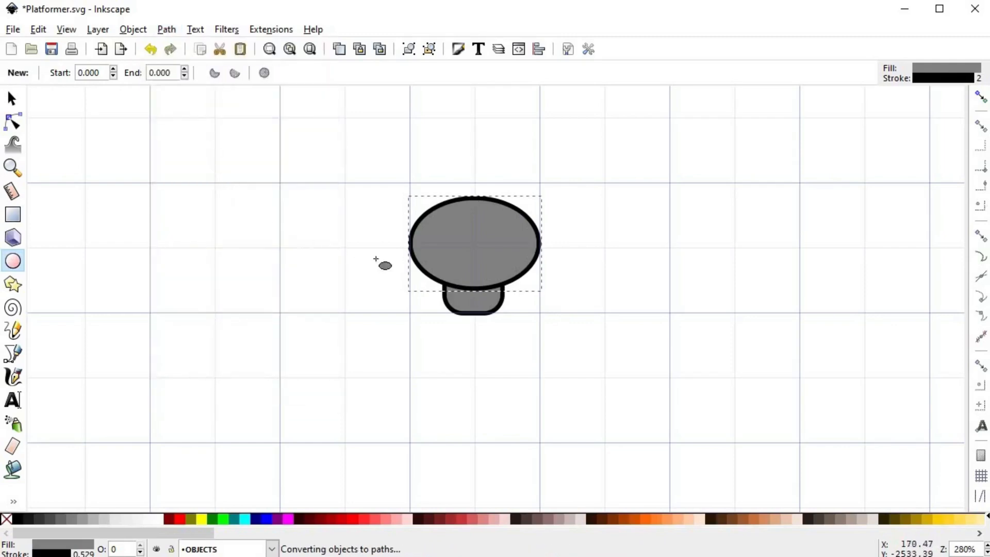
- Shape the ellipse into a mushroom cap by lowering both side nodes and raising the bottom centre node slightly
key("s")
key("n")
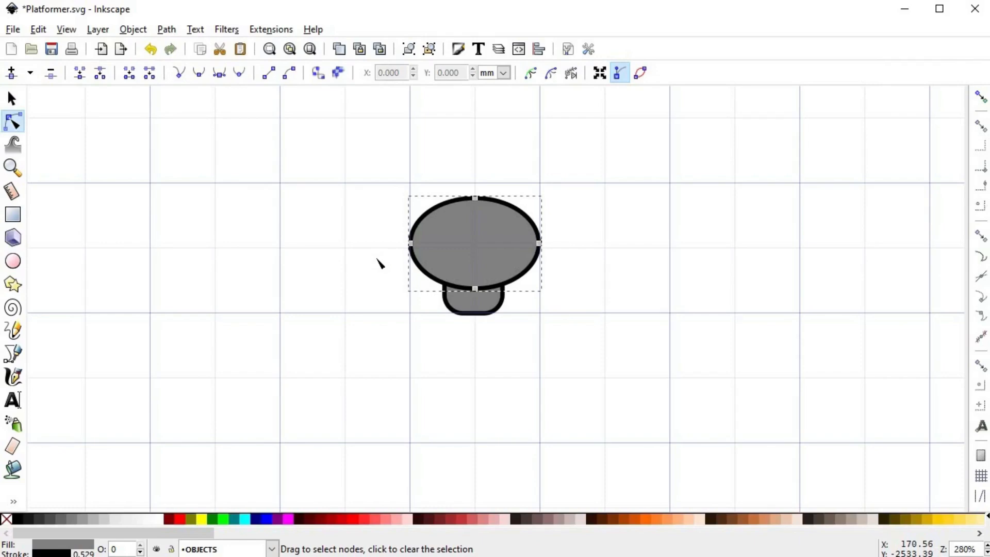
left_click_drag(371, 228, 540, 264)
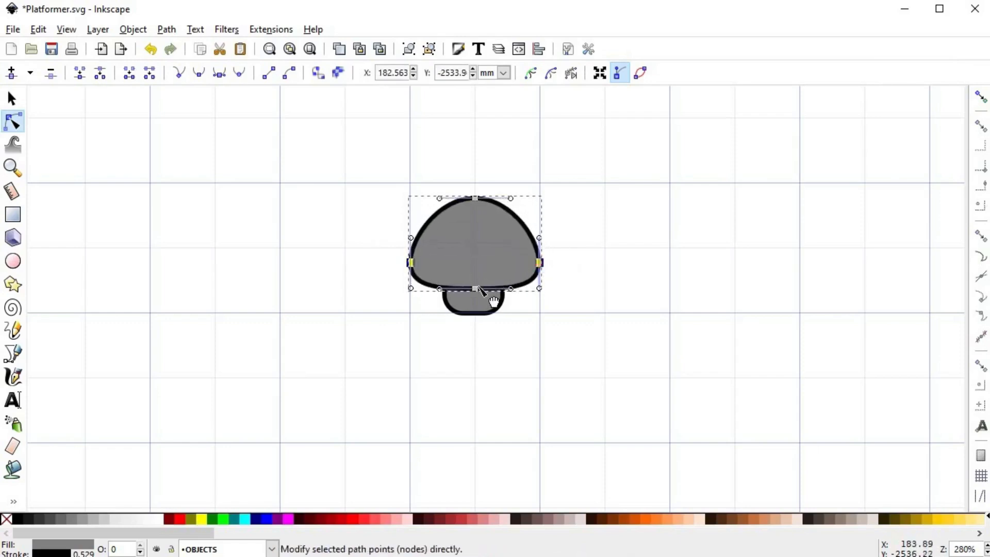
mouse_move(475, 288)
left_mouse_down()
mouse_move(478, 270)
mouse_move(478, 279)
left_mouse_up()
scroll(489, 241, "up", 1)
- Lengthen the handles around the cap's dome and slightly shorten the lower side handles to make the cap fuller
left_click(468, 181)
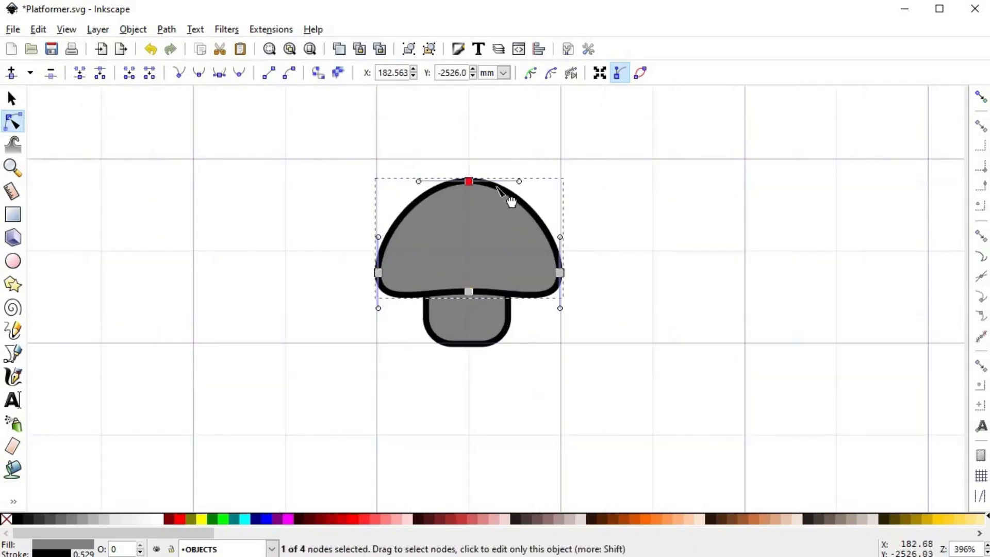
left_click_drag(519, 181, 533, 181)
left_click_drag(419, 181, 409, 181)
left_click_drag(378, 237, 378, 224)
left_click_drag(560, 237, 559, 227)
left_click_drag(560, 308, 559, 302)
left_click_drag(378, 308, 379, 304)
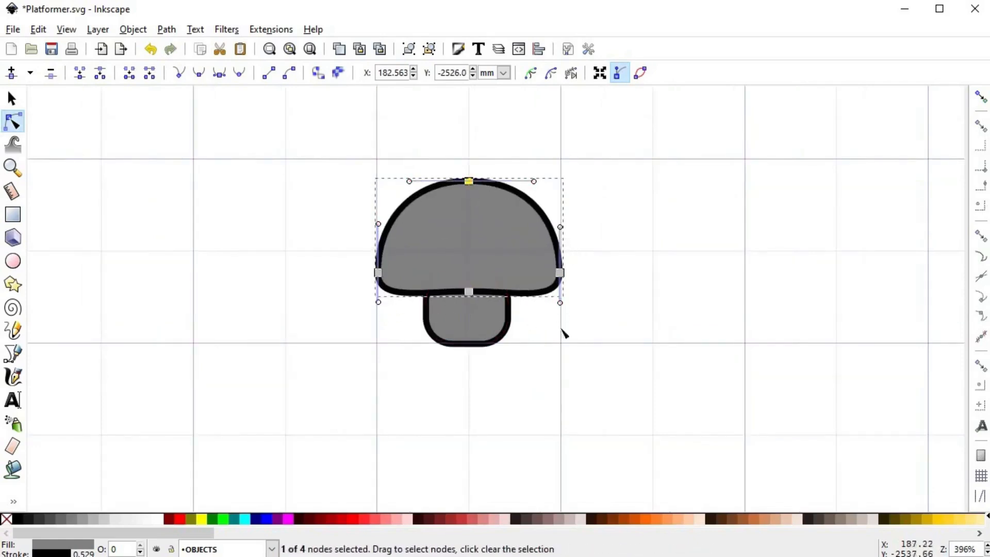
- Lower the cap's bottom centre node slightly and shorten both its handles to give the cap a gently curved underside
left_click_drag(468, 292, 472, 305)
left_click_drag(519, 299, 510, 299)
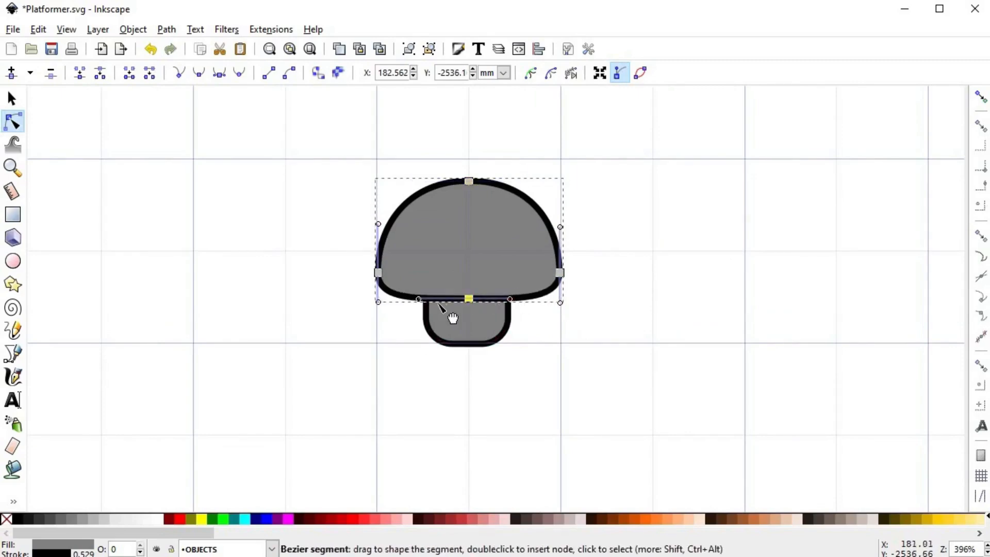
left_click_drag(418, 299, 447, 305)
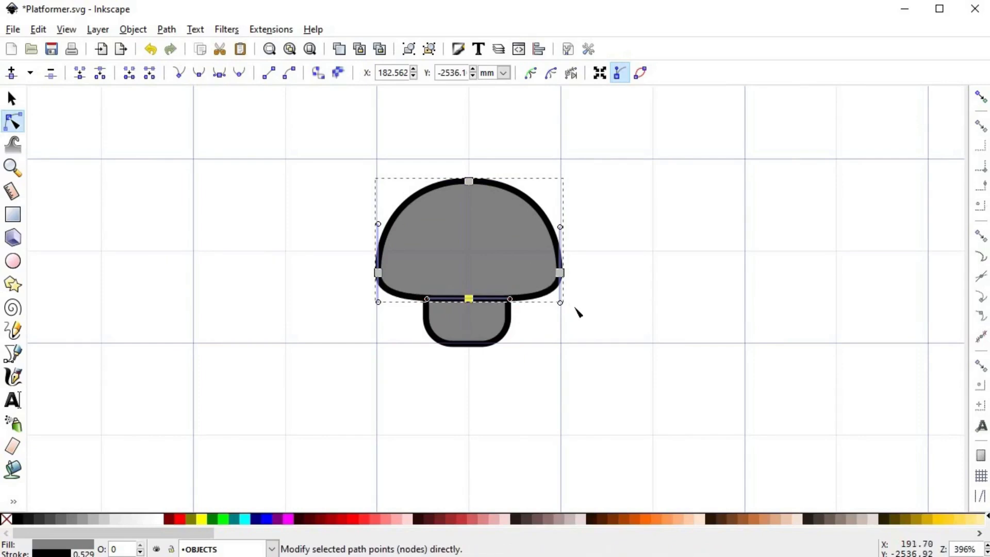
- Extend the upper handles of the cap's side nodes and adjust the top node and its handles for a taller, rounder dome
left_click_drag(562, 227, 560, 210)
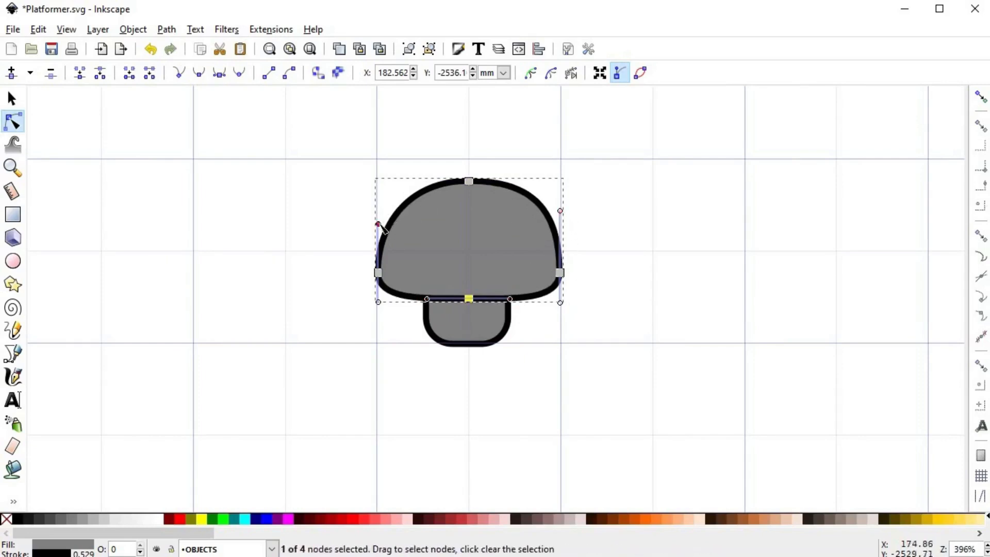
left_click_drag(379, 225, 378, 210)
left_click(469, 182)
left_click_drag(528, 182, 514, 182)
left_click_drag(410, 182, 470, 180)
left_click(582, 309)
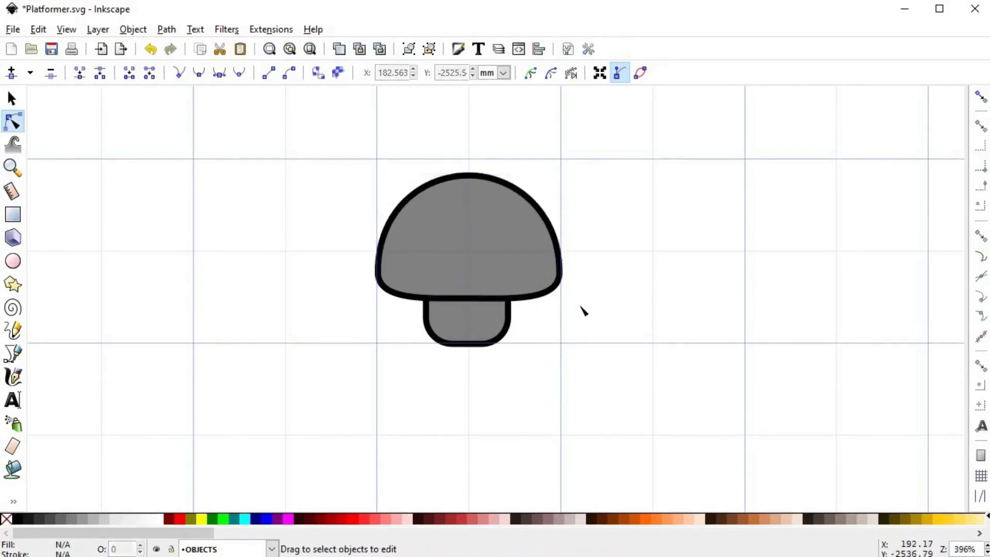
- Fill the mushroom cap with a bright, highly saturated orange-red at hue 10 and remove its stroke
left_click(545, 251)
key("ctrl+shift+f")
left_click(741, 119)
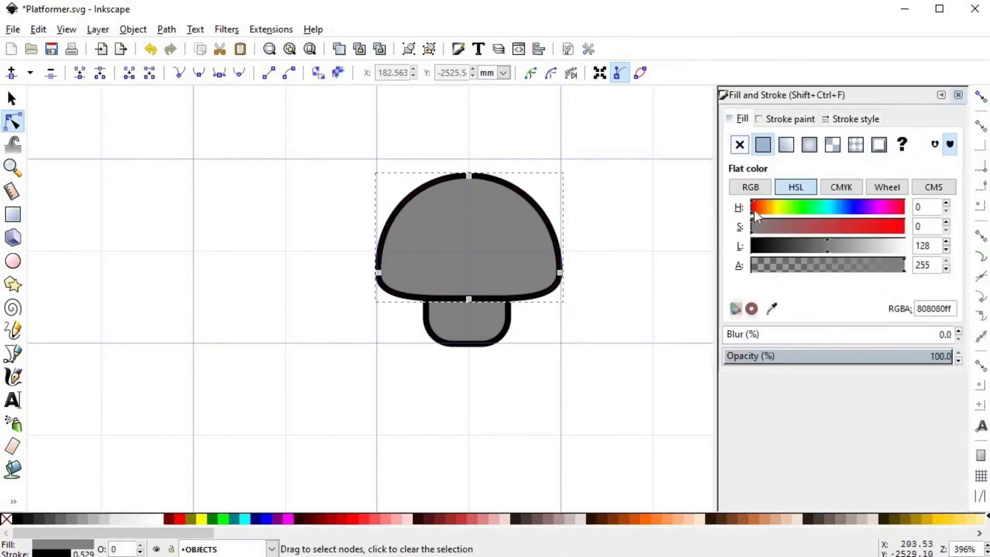
left_click(755, 207)
left_click(845, 226)
left_click(833, 250)
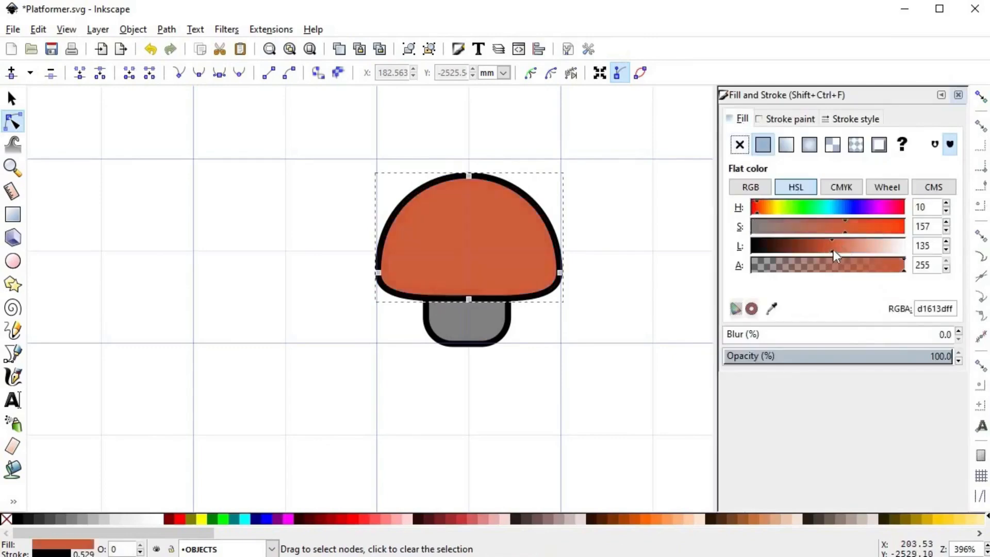
left_click(883, 227)
left_click(888, 226)
left_click(893, 227)
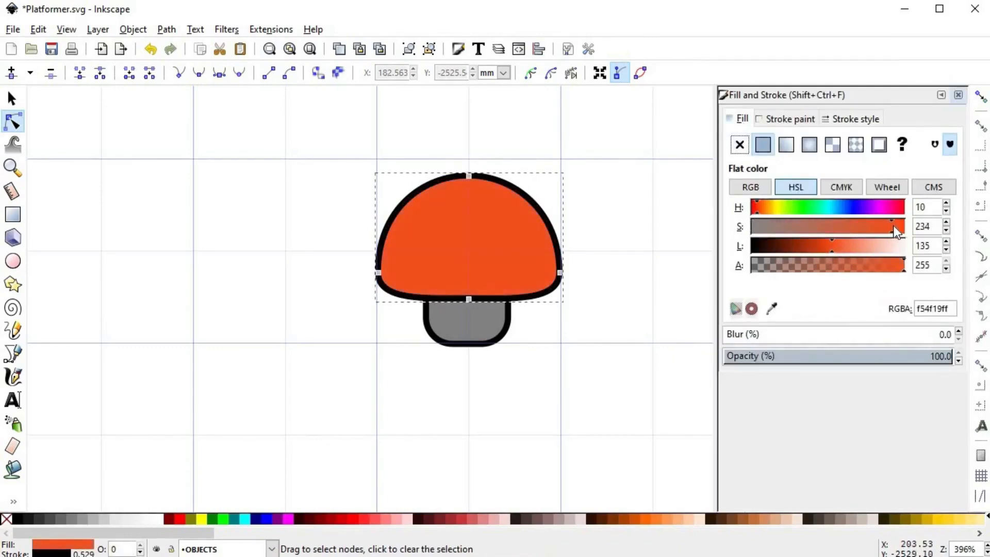
left_click(6, 518, "shift")
- Fill the mushroom stem with pale beige edd7b9 and remove its black stroke
left_click(498, 325)
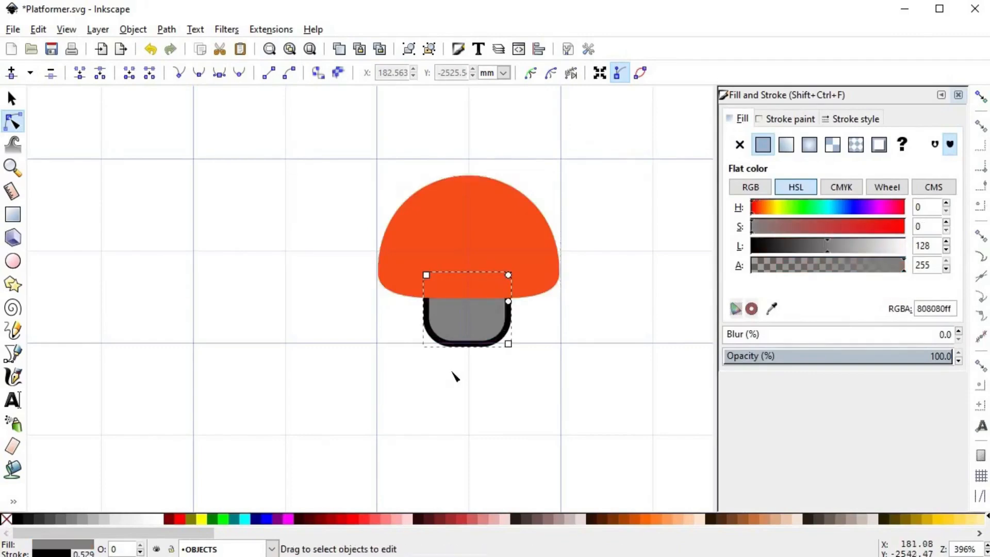
left_click(842, 227)
left_click(841, 246)
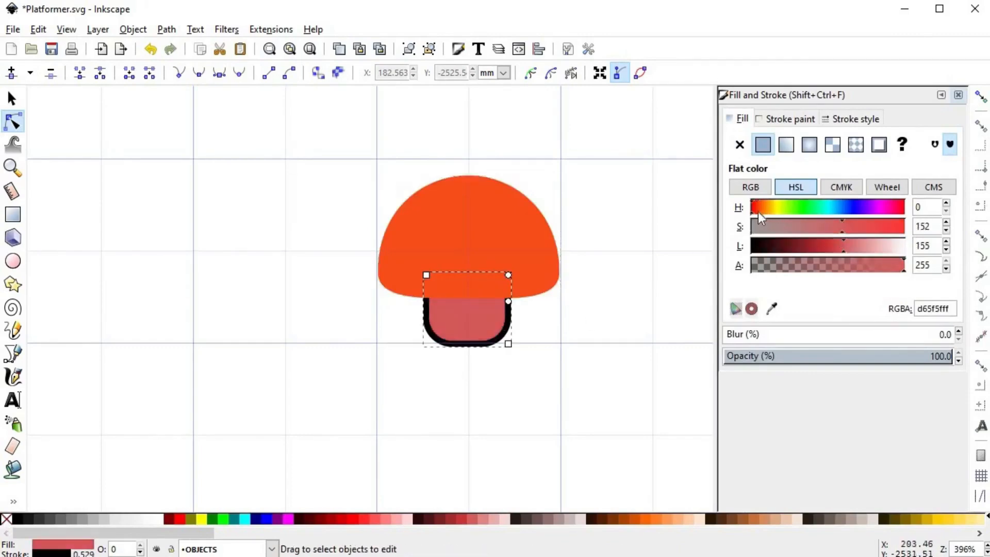
left_click_drag(757, 211, 765, 212)
left_click(857, 244)
left_click(861, 244)
left_click_drag(862, 242, 877, 240)
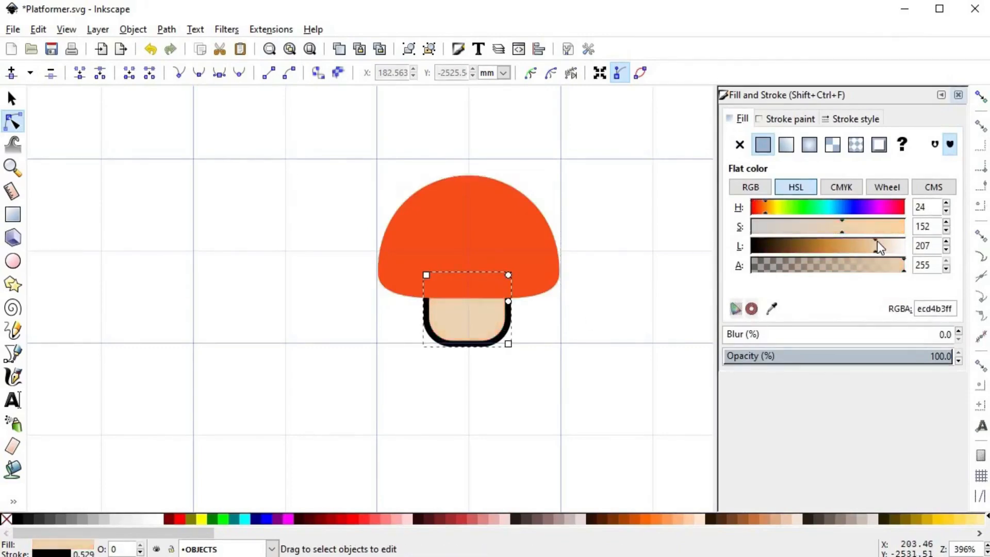
left_click(6, 518, "shift")
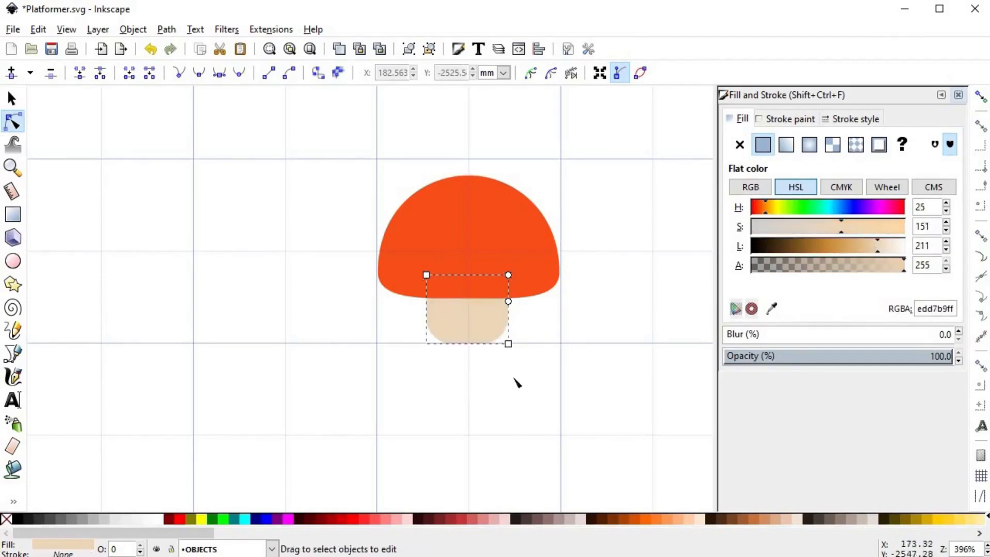
key("s")
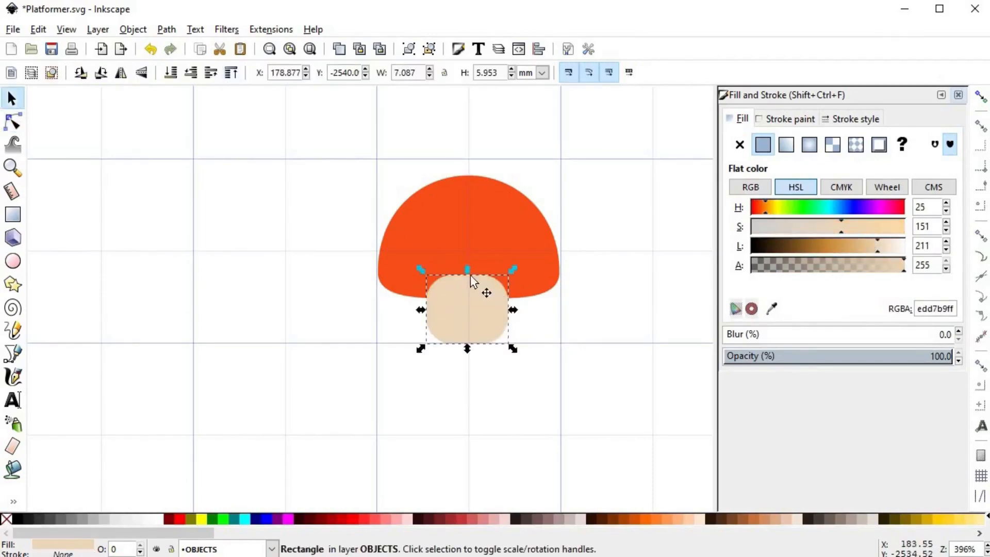
- Stretch the mushroom stem upward to about 6.8 mm tall and convert it to a path
left_click_drag(468, 269, 462, 259)
key("alt")
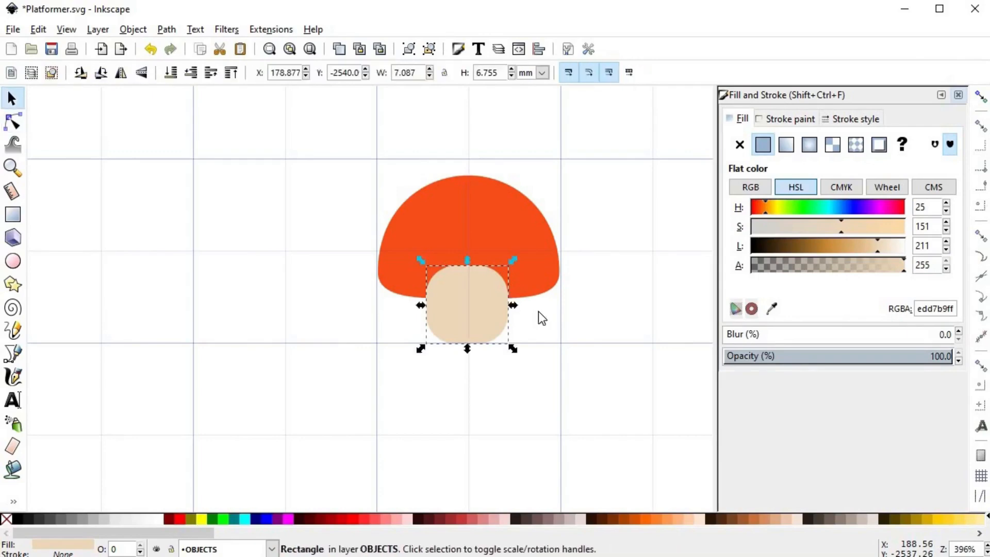
key("n")
left_click(166, 28)
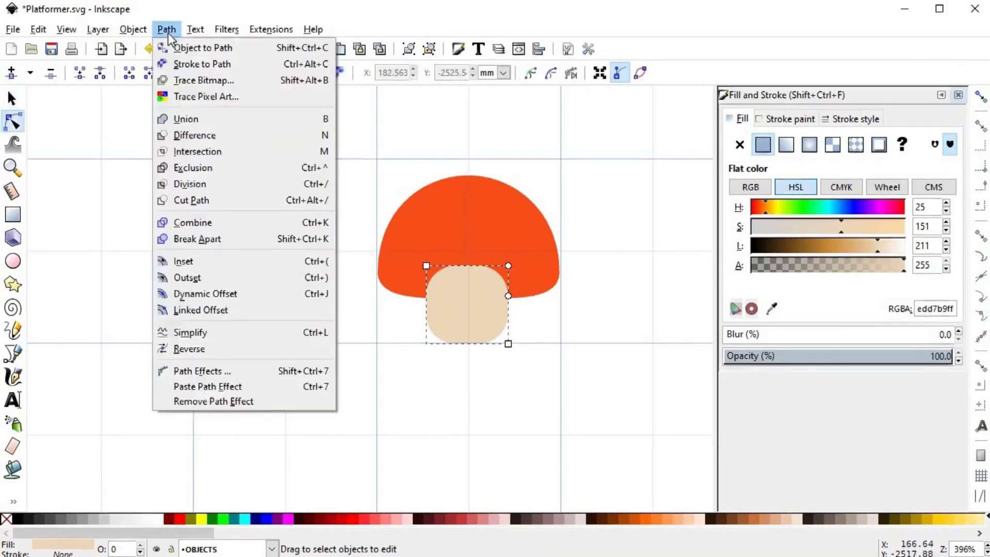
left_click(191, 46)
- Delete the stem's two top nodes and flatten the curve joining its upper side nodes
left_click_drag(364, 223, 541, 282)
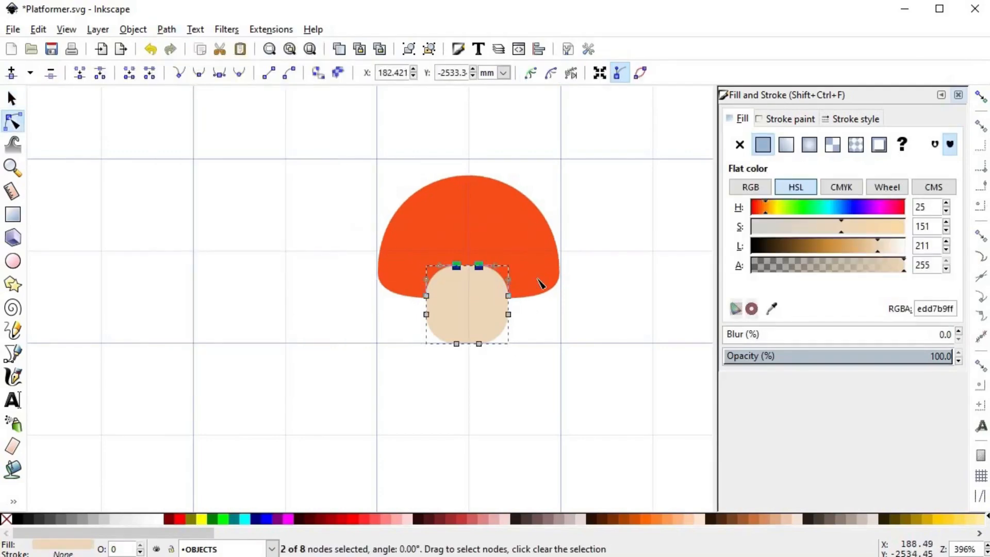
left_click(51, 72)
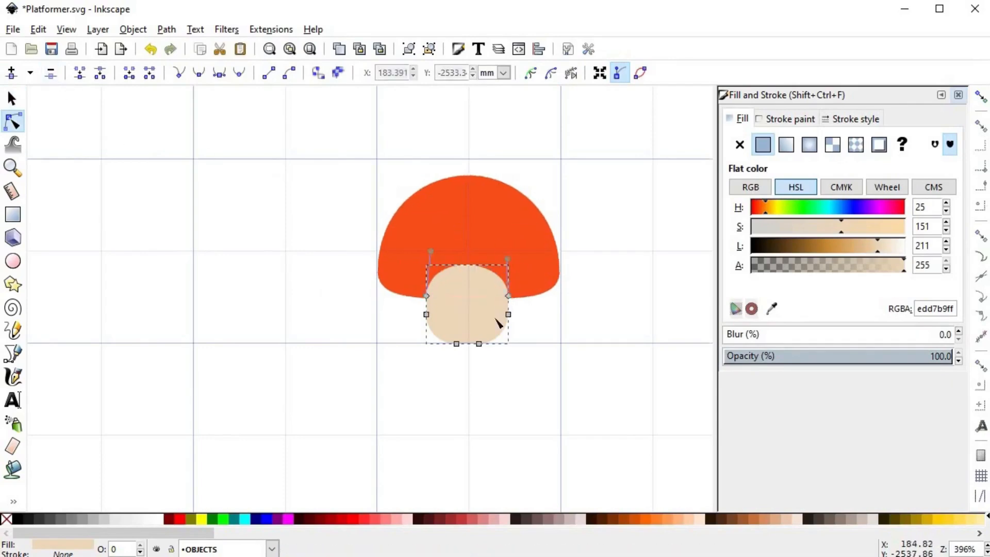
scroll(492, 320, "up", 1)
left_click_drag(382, 260, 514, 269)
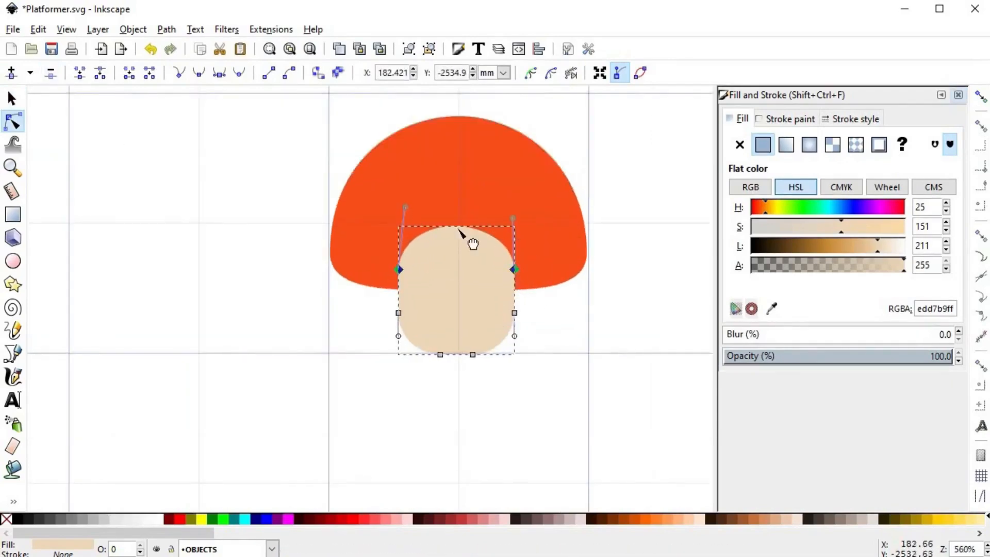
left_click_drag(460, 228, 520, 266)
- Spread the stem's upper side nodes slightly outward and lower them a little so the stem tapers toward its base
left_click_drag(402, 267, 392, 265)
left_click(520, 264, "shift")
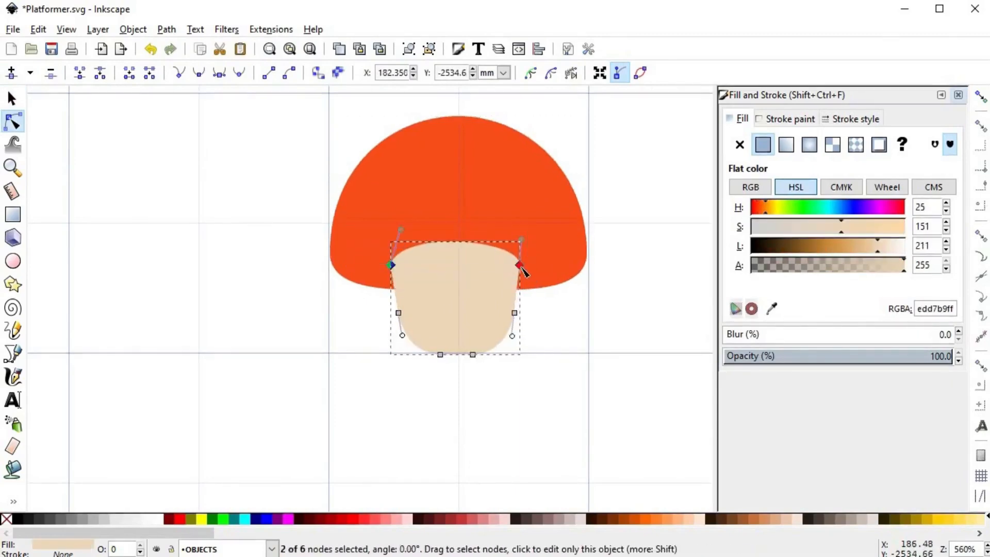
left_click_drag(519, 265, 519, 269)
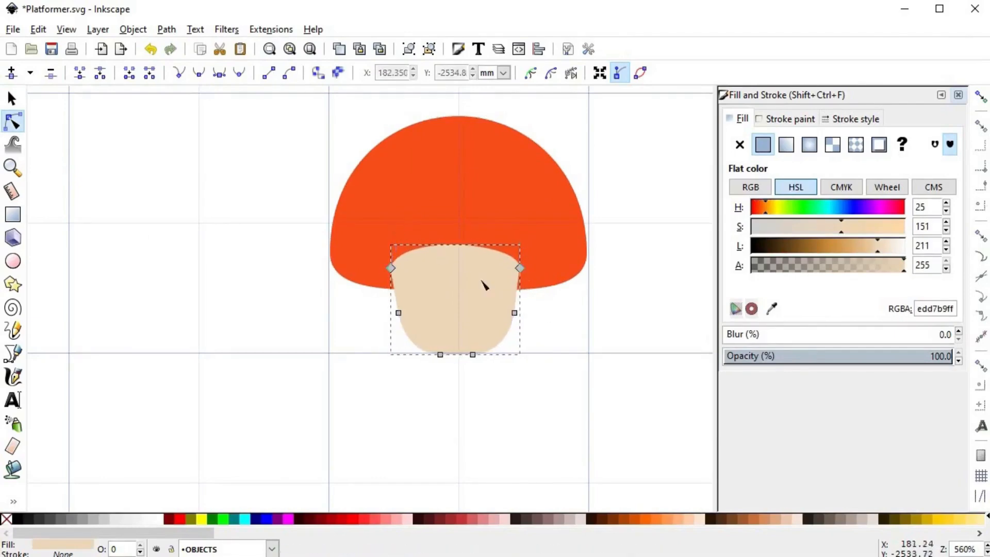
left_click(565, 345)
left_click(468, 270)
scroll(468, 267, "up", 2)
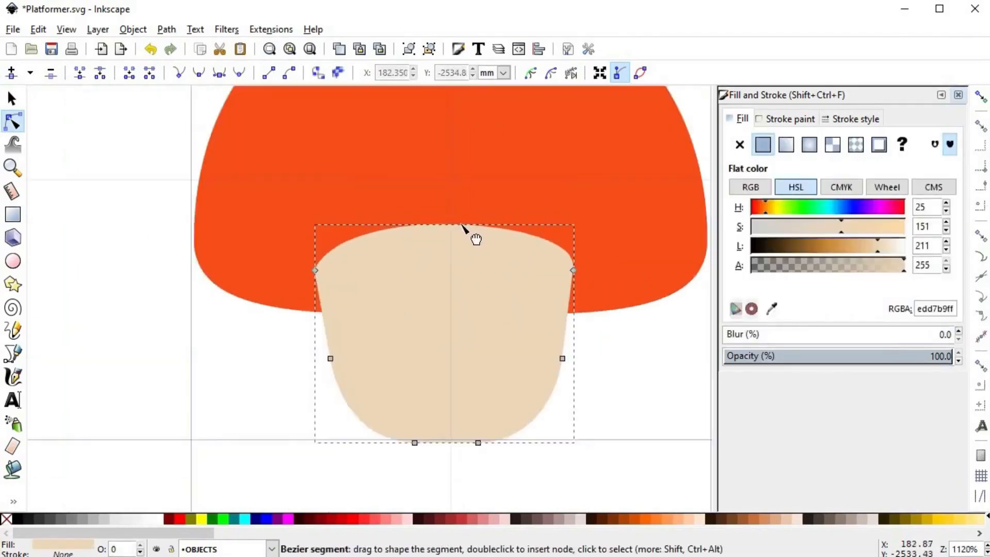
scroll(555, 335, "down", 2)
- Move the cap's side nodes inward to narrow it to about 14.8 mm and lower its bottom centre node slightly
left_click(597, 348)
left_click(610, 308)
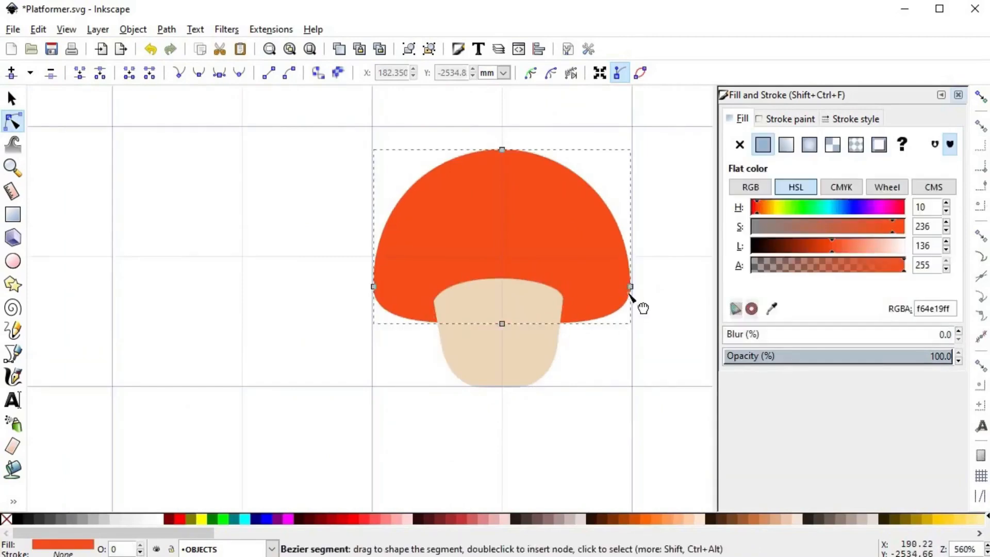
left_click_drag(660, 258, 566, 292)
left_click_drag(630, 286, 622, 286)
left_click_drag(379, 287, 386, 287)
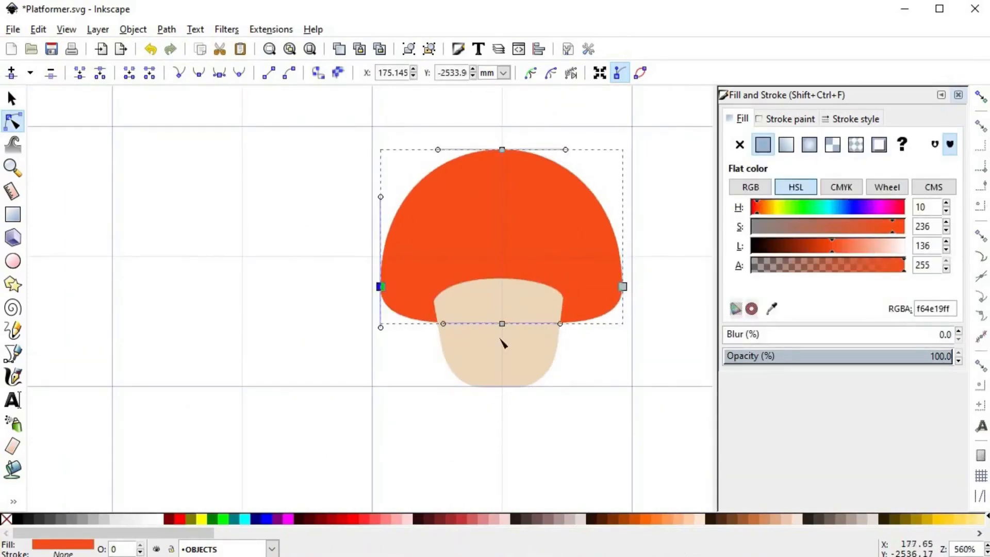
left_click_drag(501, 323, 466, 372)
left_click(544, 363)
scroll(526, 402, "up", 2)
scroll(544, 388, "down", 2)
left_click(545, 387)
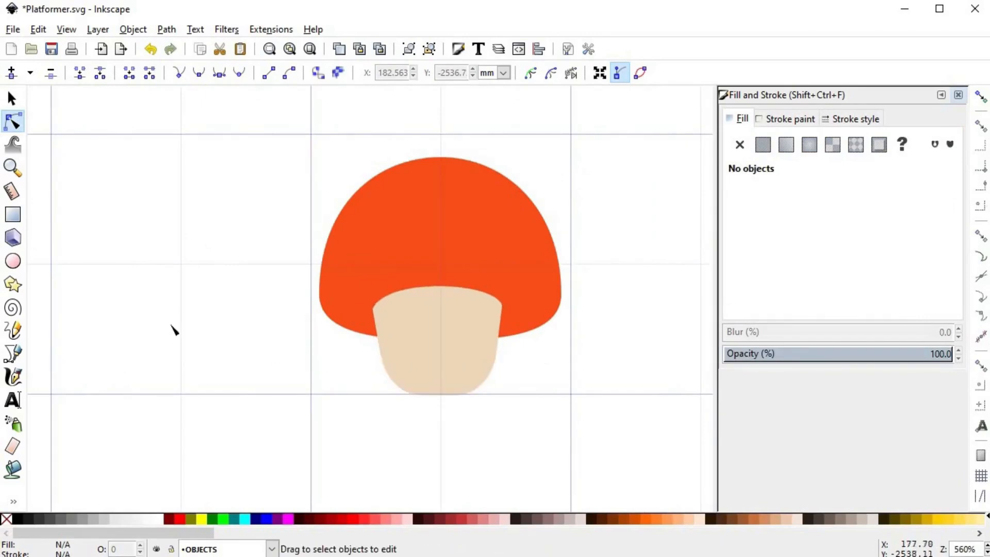
- Draw four beige ellipses as cap spots: a wide one over the top, one in the centre and one overlapping each side edge
left_click(12, 261)
left_click_drag(402, 150, 519, 188)
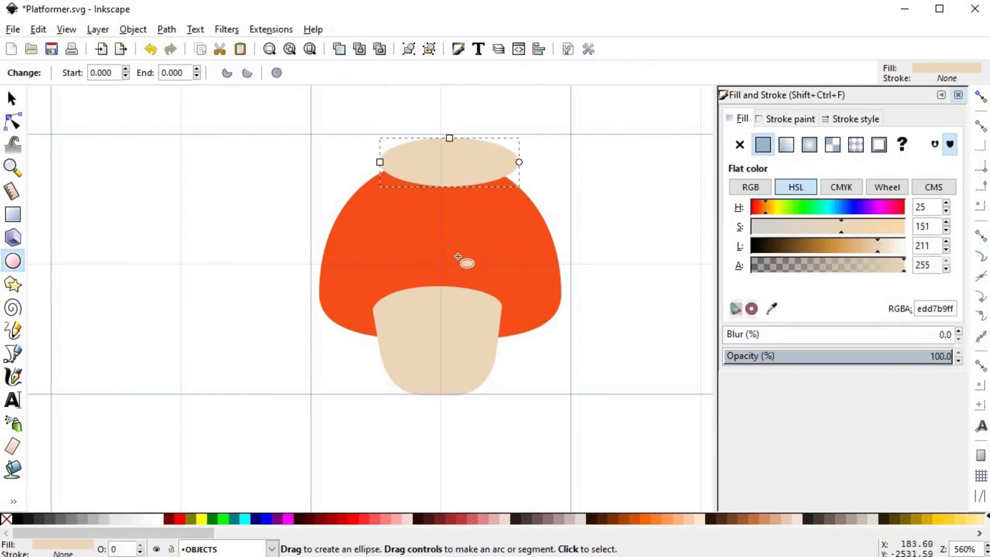
left_click_drag(401, 214, 486, 264)
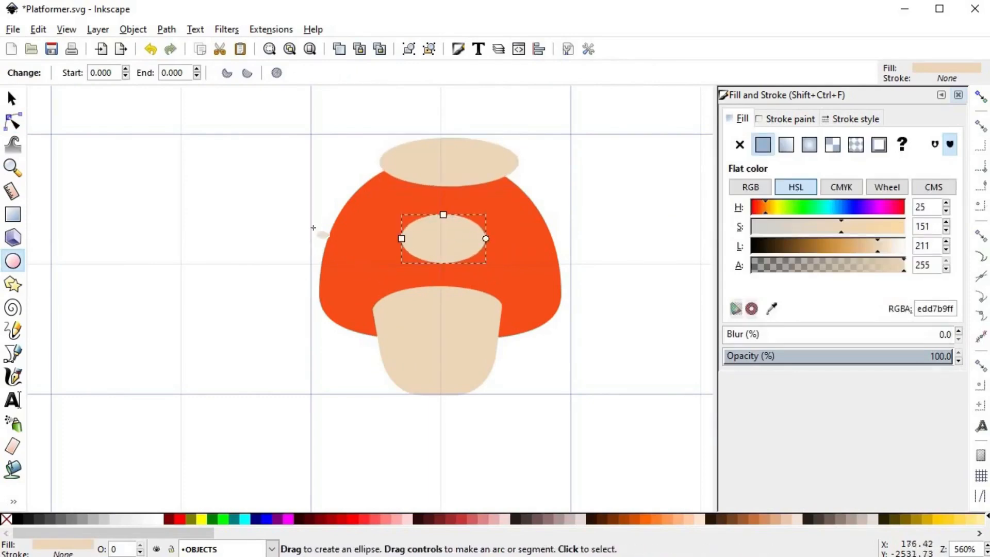
left_click_drag(310, 228, 366, 297)
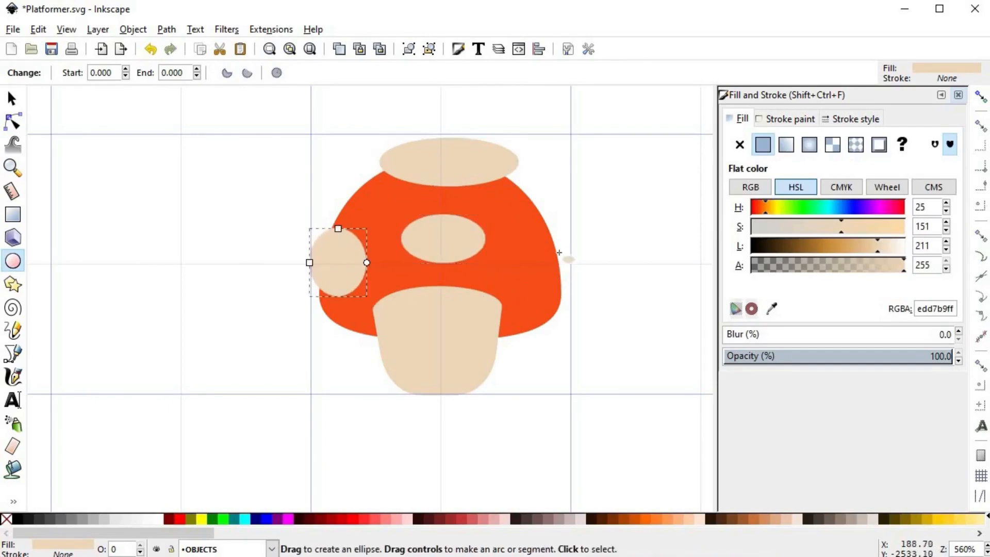
left_click_drag(524, 251, 574, 303)
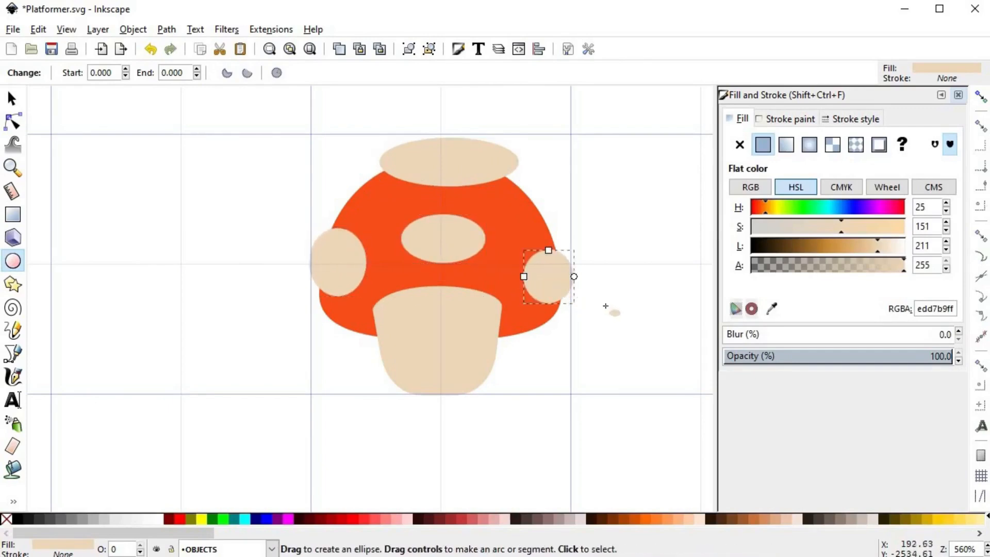
- Convert the four spot ellipses to paths
left_click(440, 246, "shift")
left_click(342, 258, "shift")
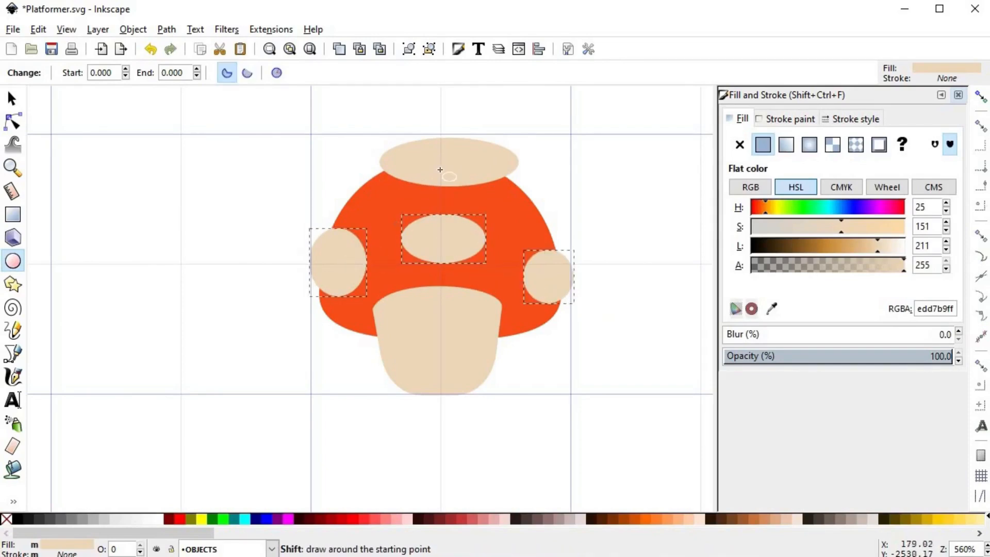
left_click(172, 29)
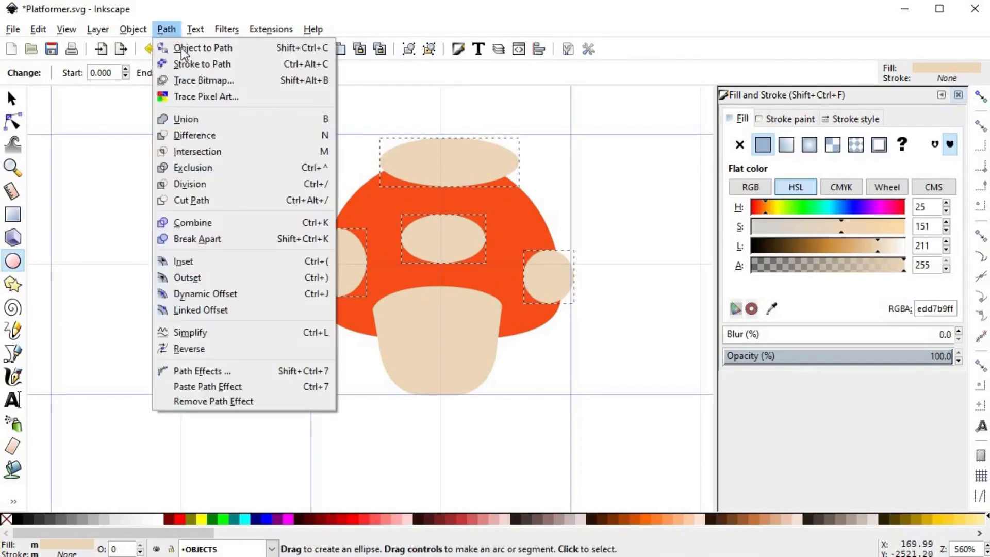
left_click(181, 48)
key("s")
left_click(542, 181)
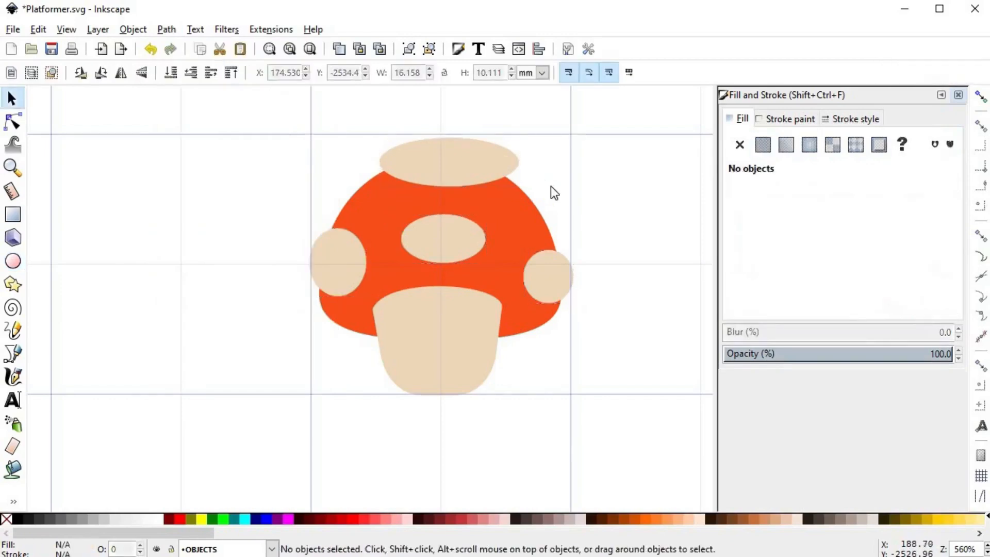
- Flatten the centre spot by moving its top and bottom nodes slightly inward
key("space")
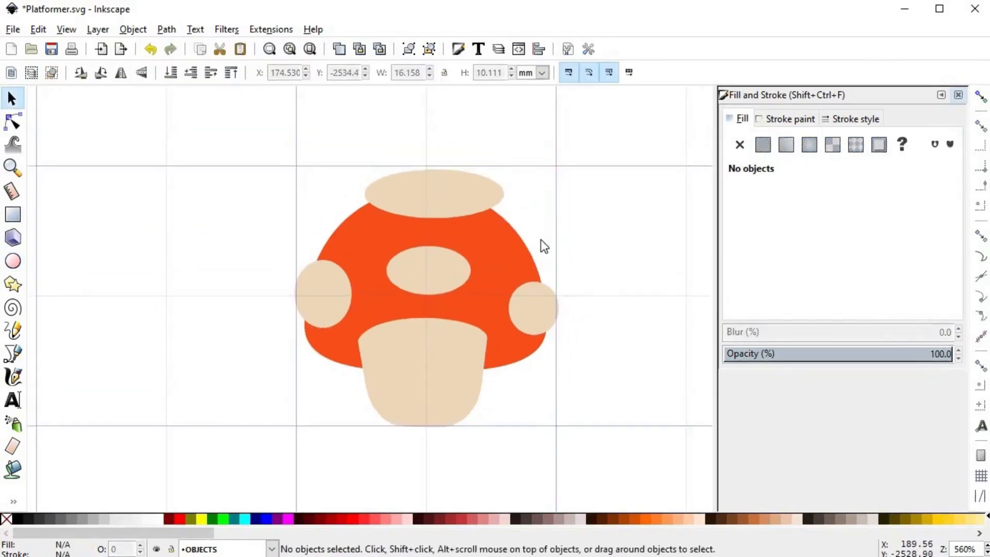
double_click(432, 201)
left_click(431, 269)
scroll(434, 267, "up", 1)
left_click_drag(424, 306, 425, 297)
left_click_drag(425, 237, 424, 244)
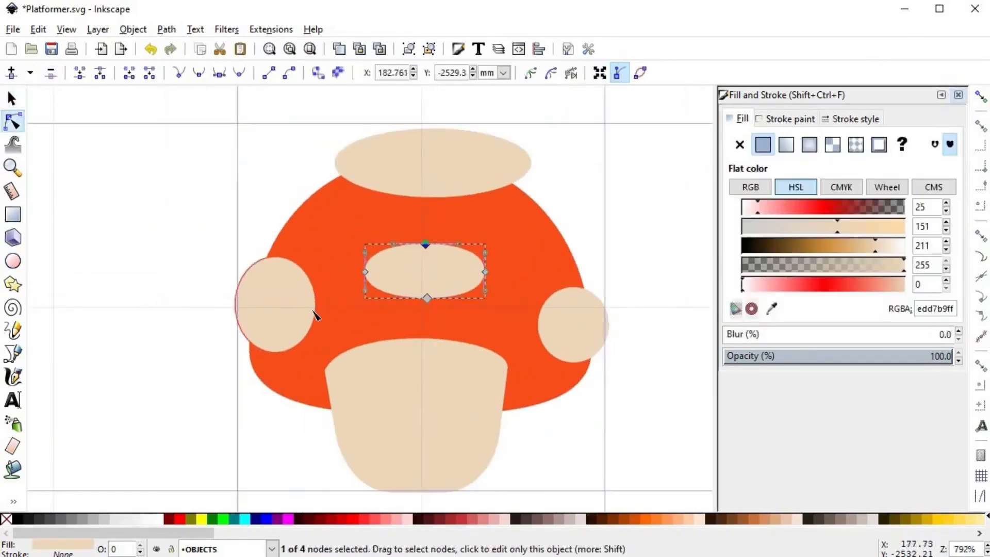
- Pull in the left spot's inner node and stretch the right spot taller by moving its top and bottom nodes apart
left_click(313, 313)
left_click_drag(316, 305, 307, 305)
left_click(571, 294)
left_click_drag(574, 288, 565, 273)
left_click_drag(538, 325, 540, 322)
left_click_drag(574, 364, 576, 369)
- Clip the top spot to the cap's outline by intersecting it with a duplicate of the cap
key("s")
left_click(480, 228)
key("ctrl+d")
left_click(503, 146, "shift")
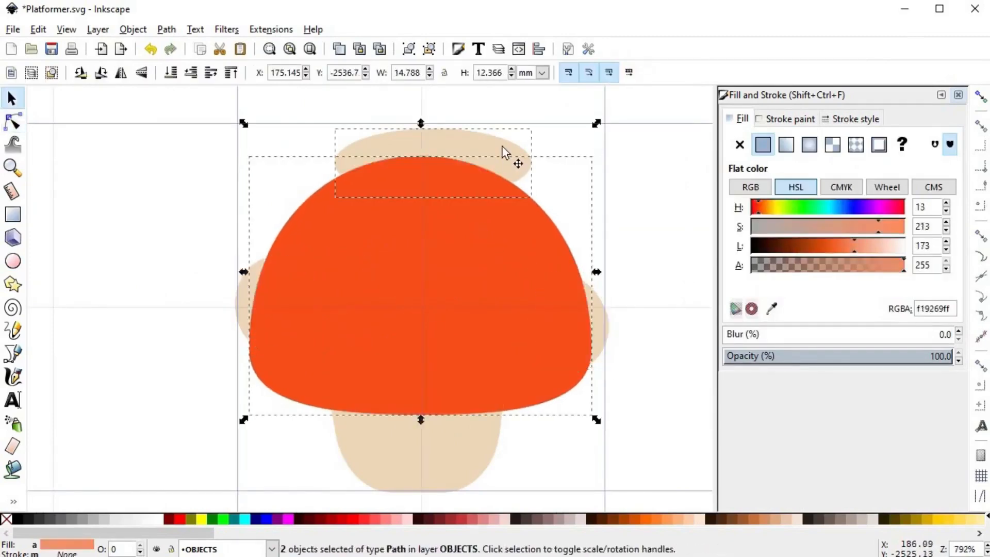
key("ctrl+asterisk")
- Trim the right and left spots to the cap's outline by intersecting each with its own duplicate of the cap
left_click(522, 249)
key("ctrl+d")
left_click(605, 311, "shift")
key("ctrl+asterisk")
key("ctrl+alt+v")
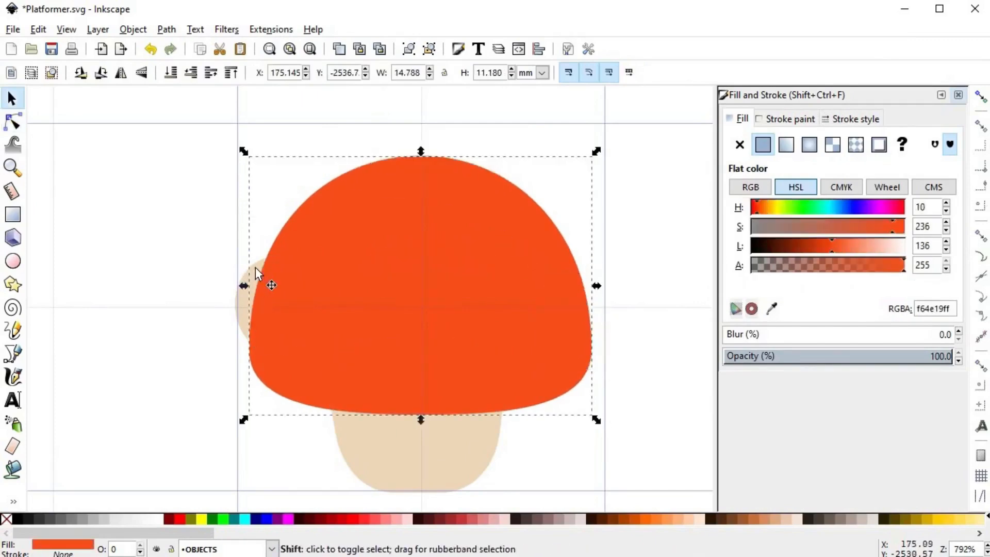
left_click(255, 267, "shift")
key("ctrl+asterisk")
- Lighten the fill of all four cap spots to a lightness of 228, giving pale cream f4e6d4
left_click(479, 284, "shift")
left_click(436, 192, "shift")
left_click(558, 295, "shift")
left_click_drag(879, 250, 888, 250)
left_click(636, 308)
- Narrow the centre spot and raise its top node, making it about 4.8 mm wide and 2.7 mm tall
scroll(635, 309, "down", 1)
left_click_drag(635, 309, 509, 237)
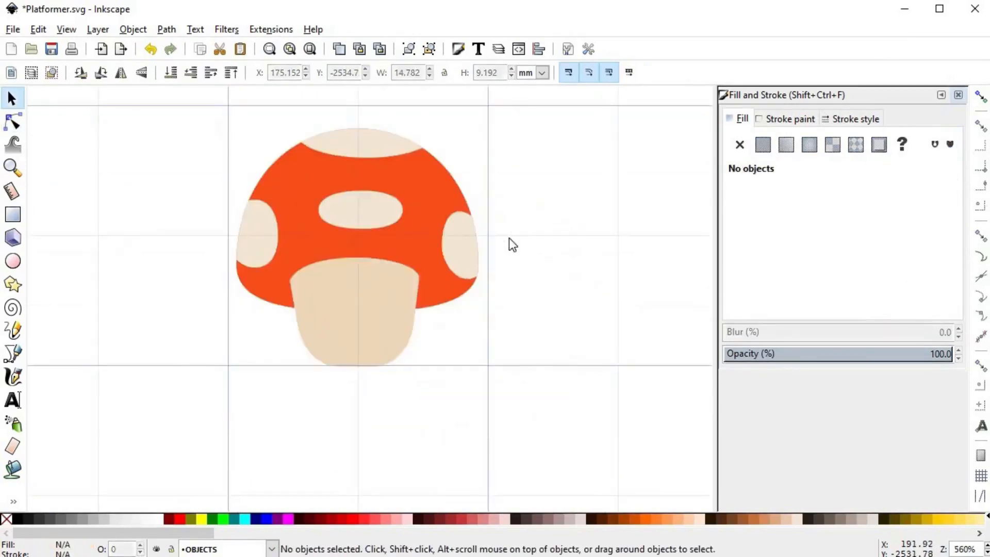
left_click(387, 217)
key("n")
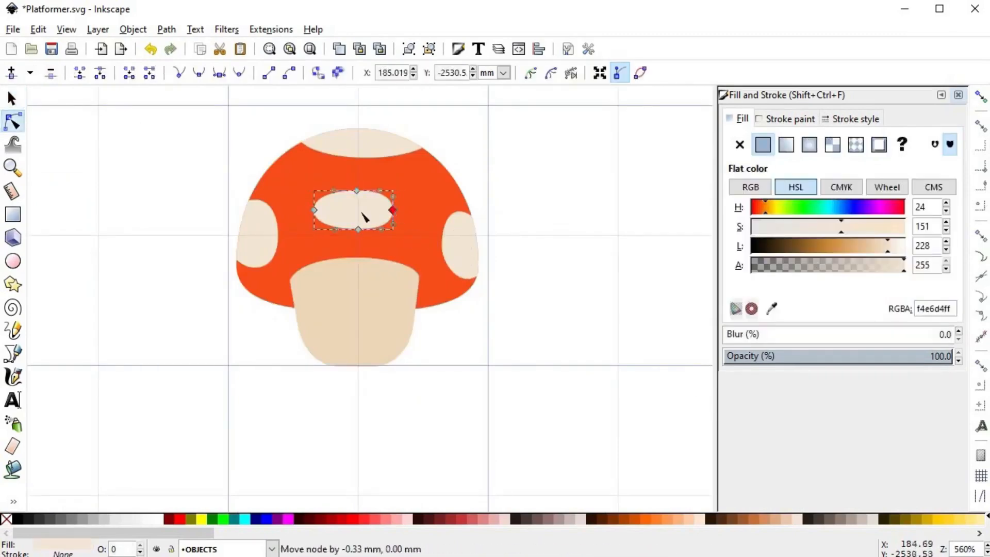
left_click_drag(356, 191, 356, 184)
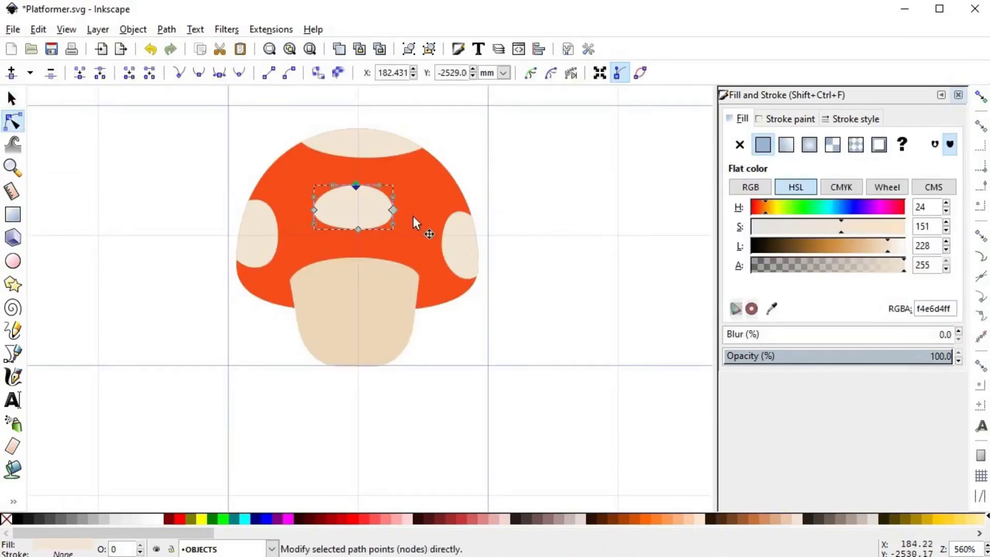
key("s")
left_click(499, 233)
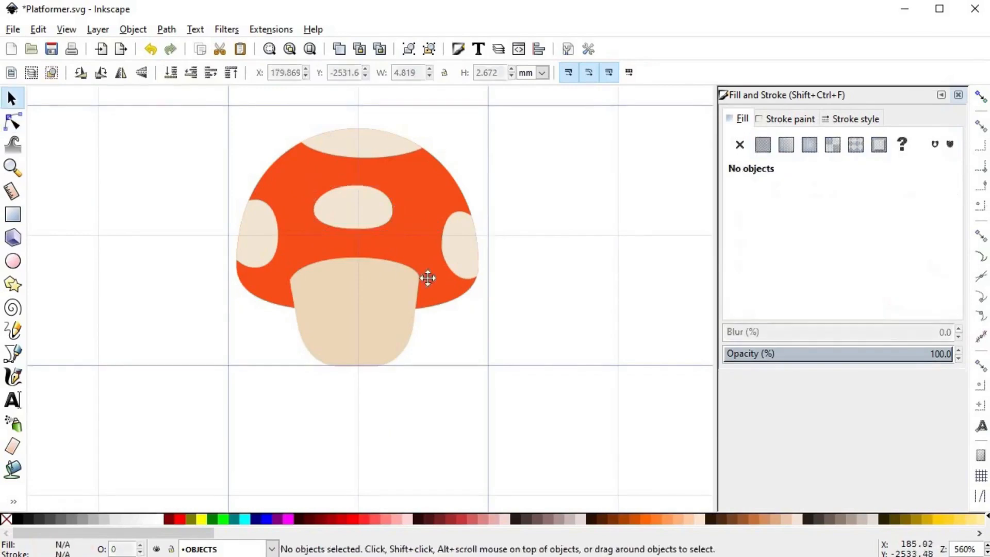
- Draw an upright oval eye about 0.9 by 1.6 mm near the middle of the stem and fill it with 90% Gray
key("space")
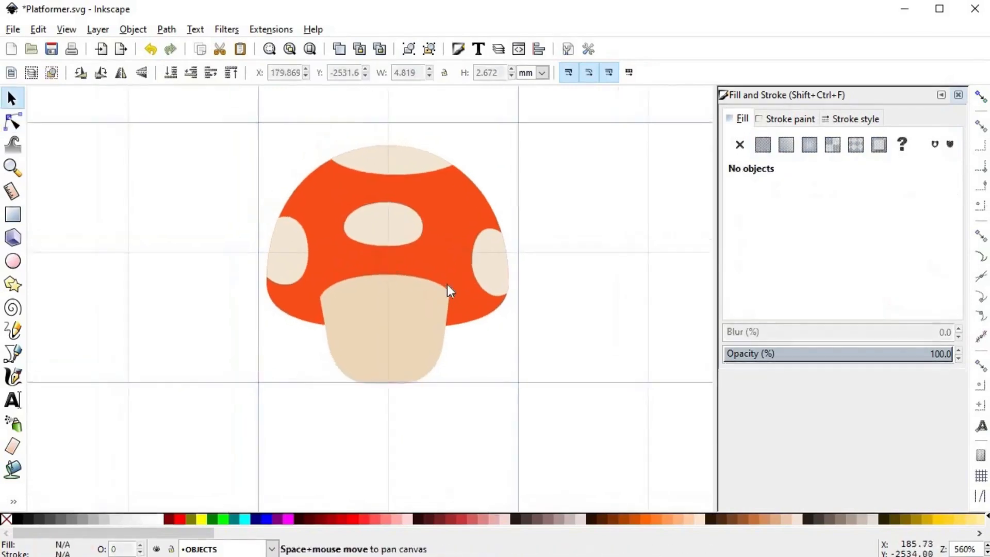
left_click(13, 261)
scroll(384, 329, "up", 1, "ctrl")
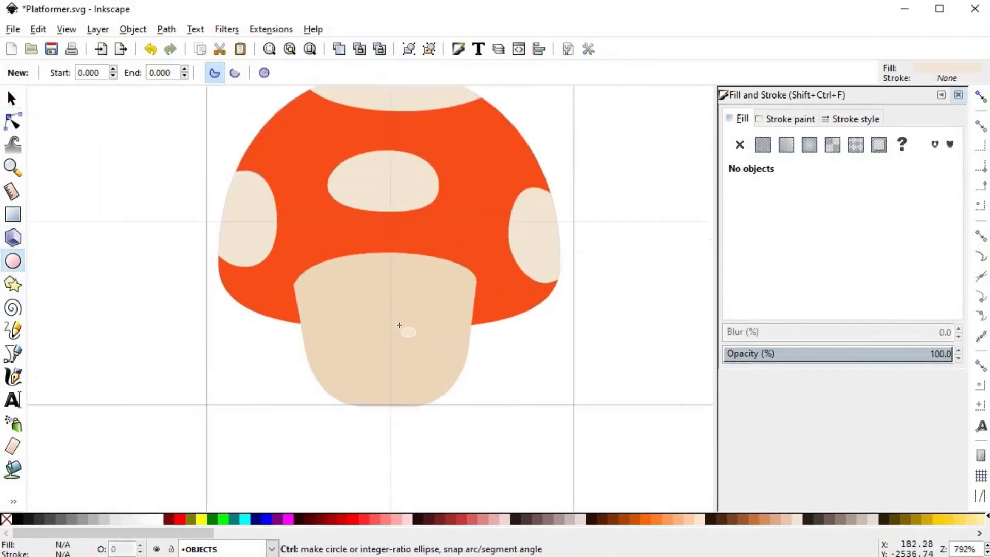
scroll(392, 330, "up", 1, "ctrl")
left_click_drag(385, 302, 414, 353)
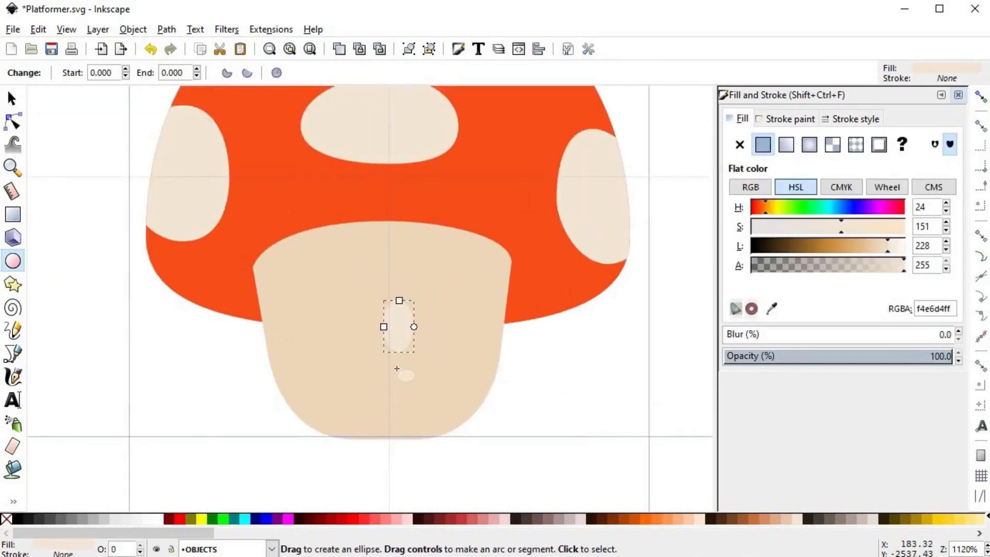
left_click(30, 517)
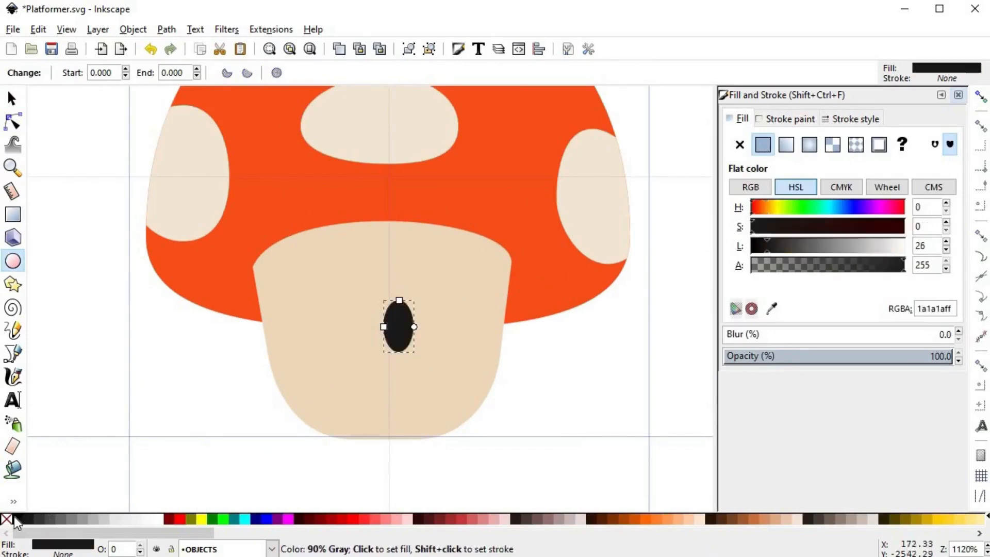
key("s")
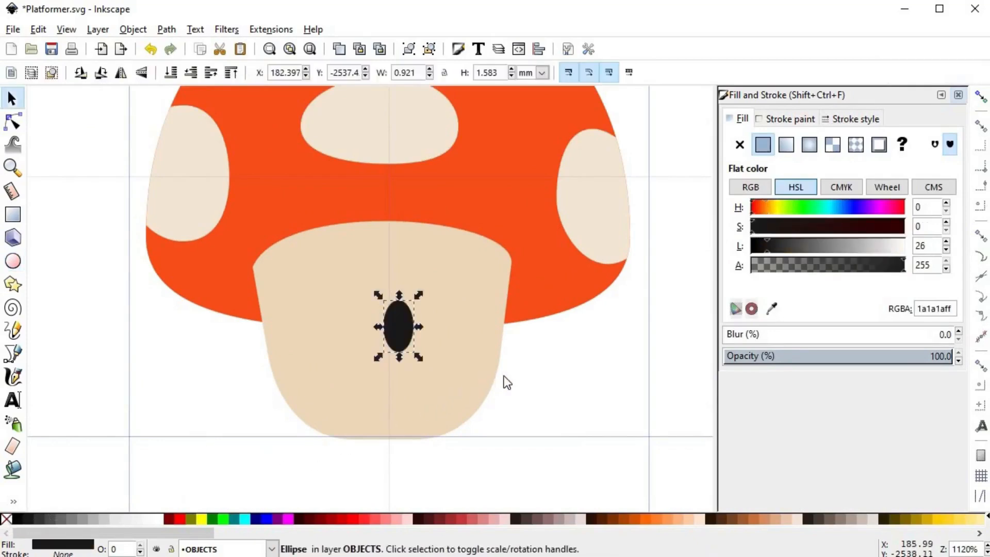
- Add a highlight ellipse about 0.5 mm across at the eye's upper left and fill it with the cap spots' cream f4e6d4
left_click(12, 261)
scroll(335, 320, "up", 2)
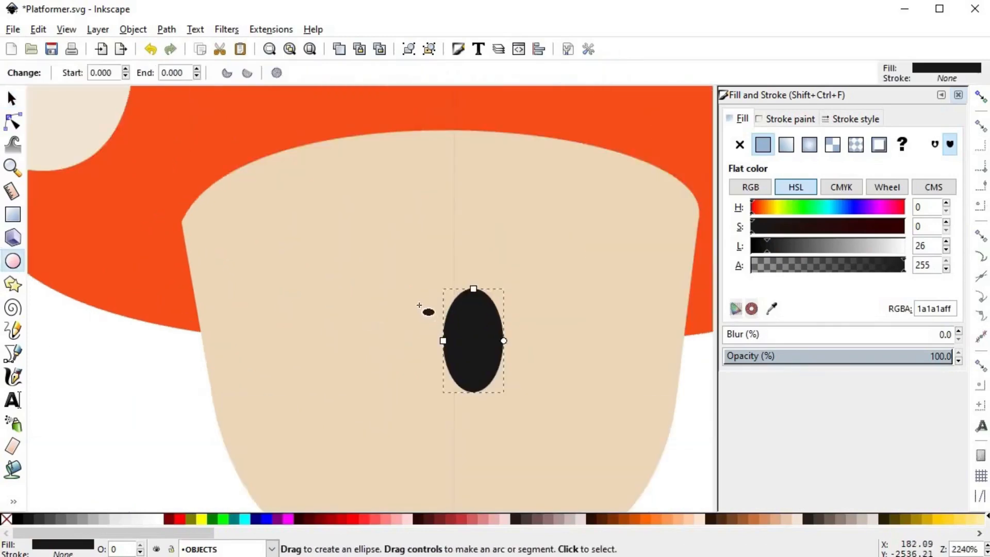
left_click_drag(420, 305, 462, 318)
key("s")
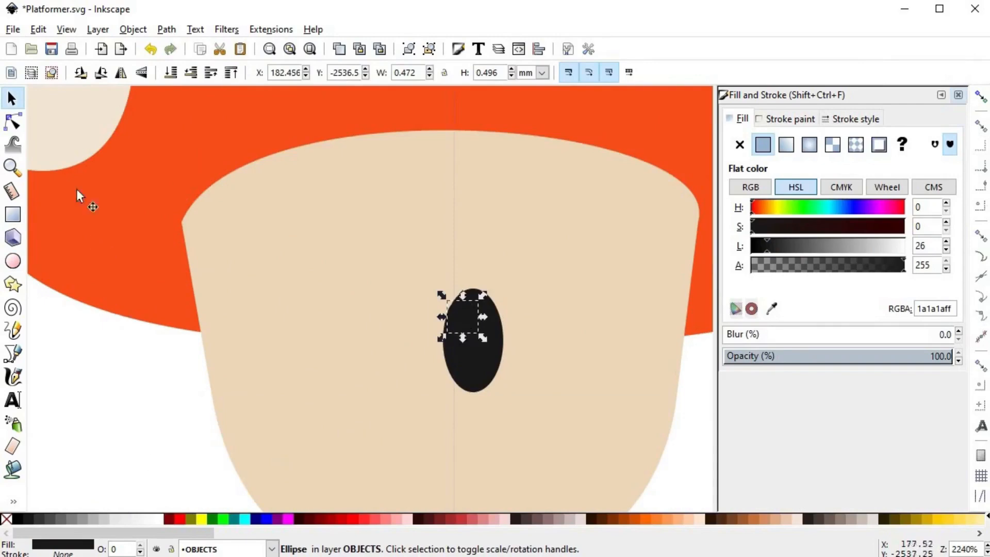
key("d")
left_click(75, 132)
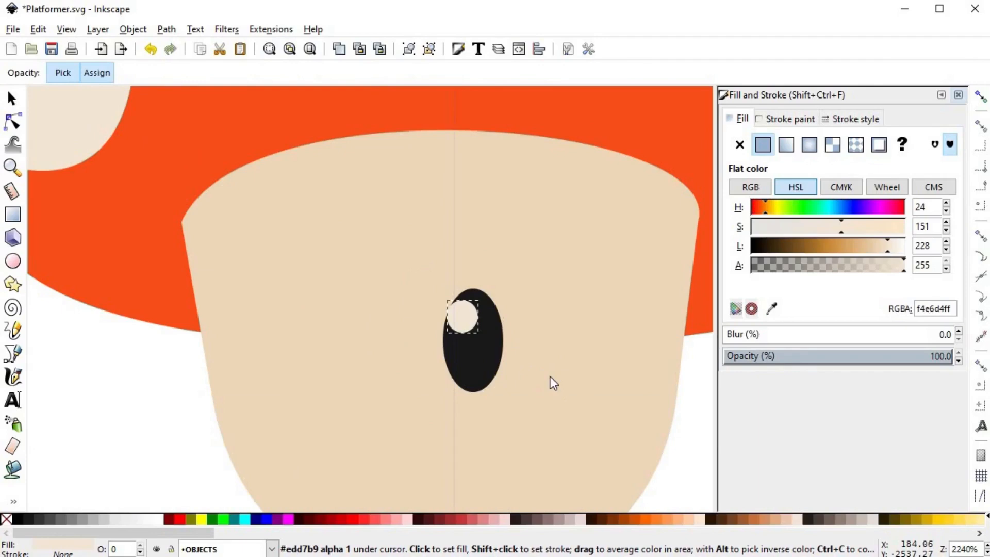
key("s")
key("Escape")
scroll(670, 424, "down", 2)
key("space")
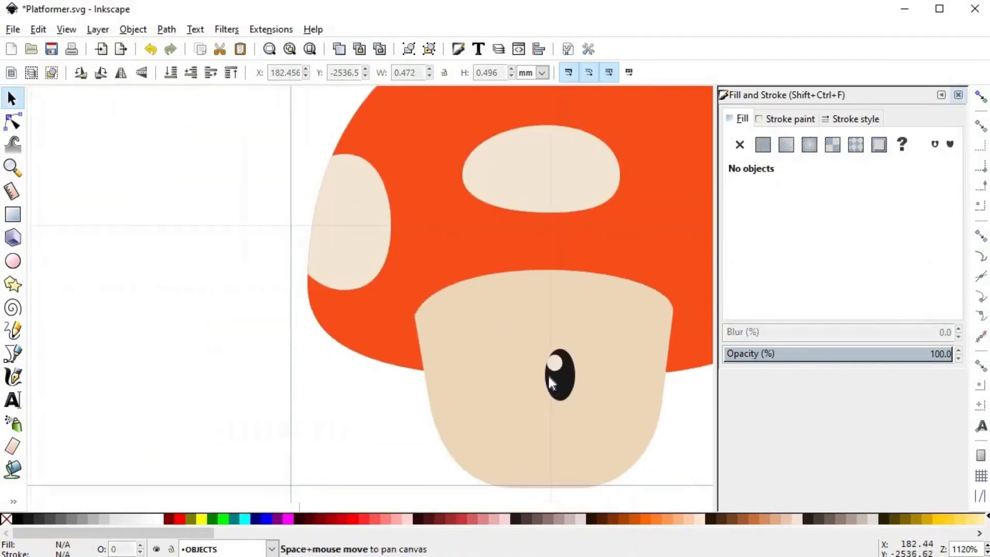
- Duplicate the eye with its highlight, place the copy to its left and shrink it to about 0.8 by 1.4 mm
scroll(551, 373, "up", 1)
left_click(559, 367)
key("ctrl+d")
left_click_drag(559, 367, 468, 367)
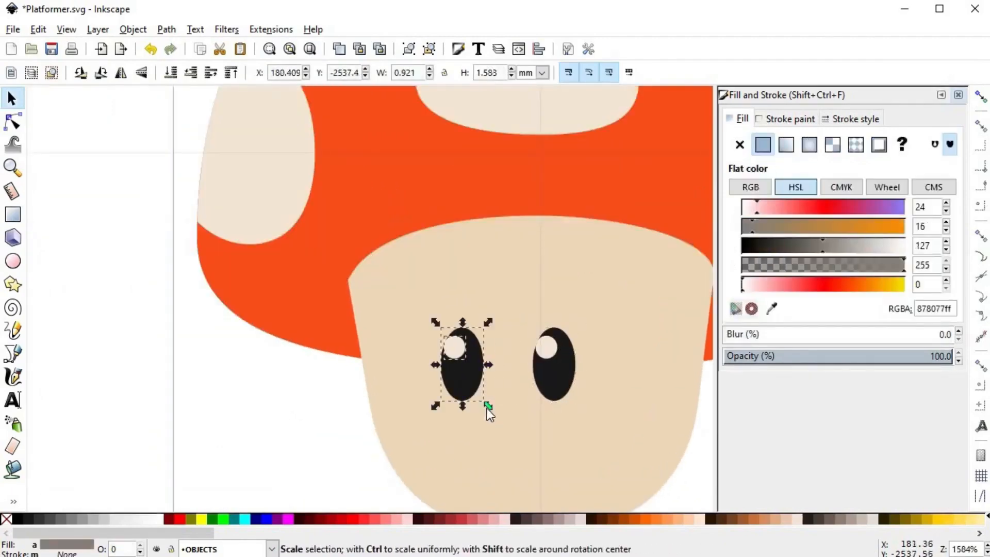
left_click_drag(487, 407, 470, 386)
left_click(470, 386)
left_click(259, 434)
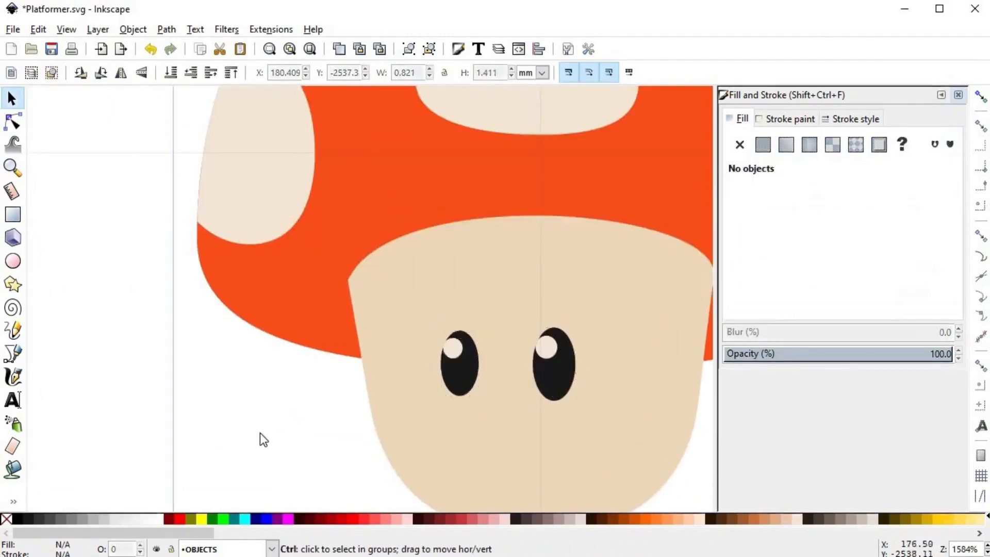
- Pull the stem's two upper corner nodes slightly inward, making the stem about 7.6 mm wide
scroll(260, 433, "down", 4)
scroll(279, 427, "up", 1)
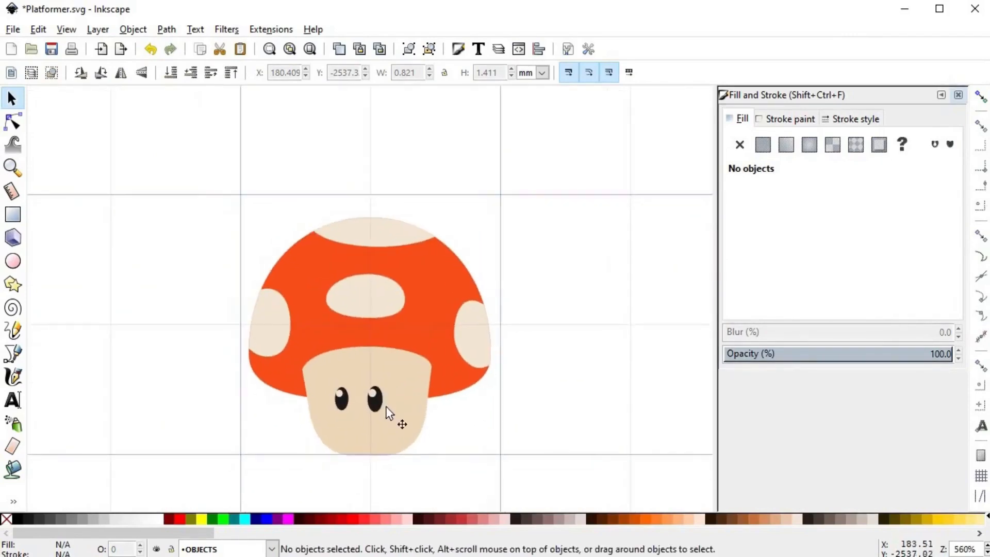
scroll(397, 412, "up", 1)
double_click(407, 382)
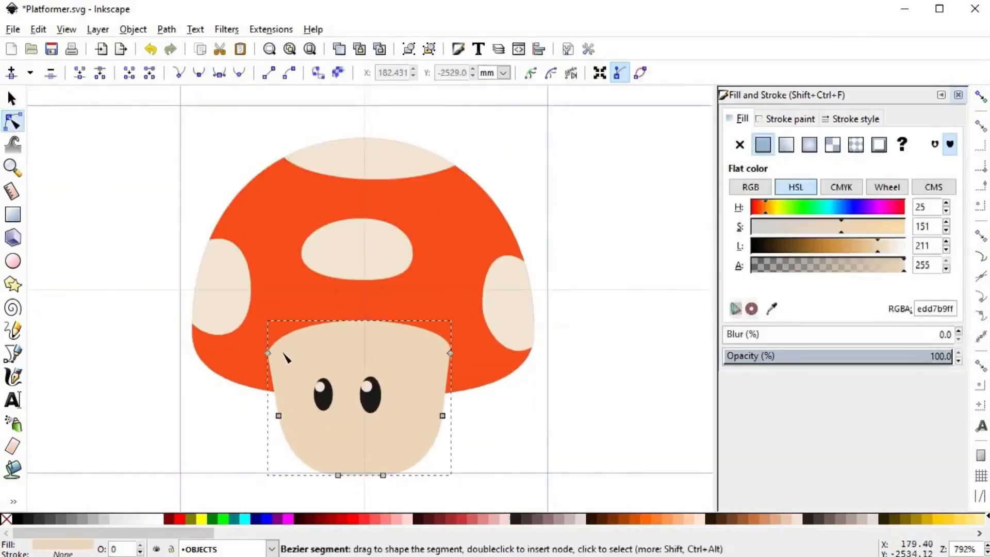
scroll(289, 354, "up", 1)
left_click(263, 353)
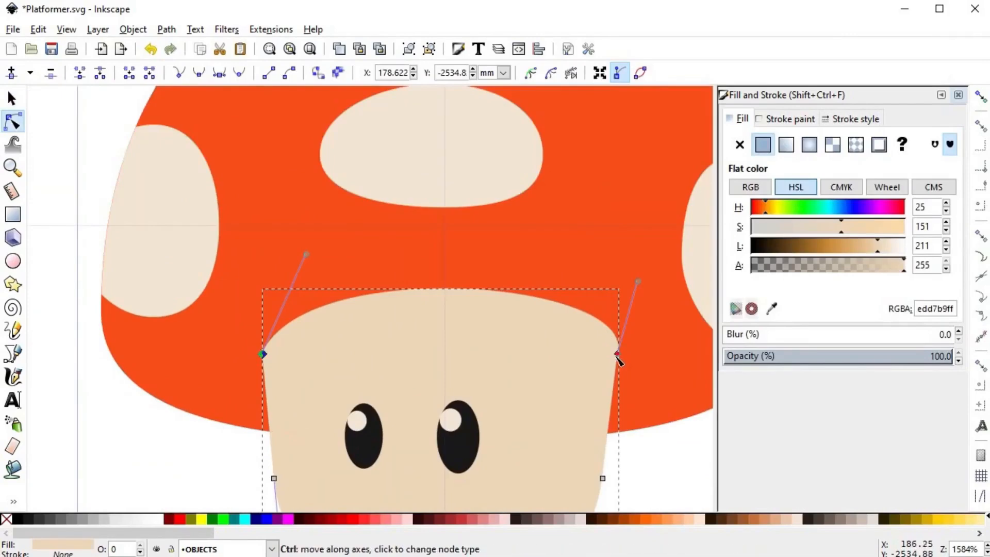
left_click_drag(618, 355, 613, 355)
key("s")
left_click(626, 456)
scroll(565, 314, "down", 3)
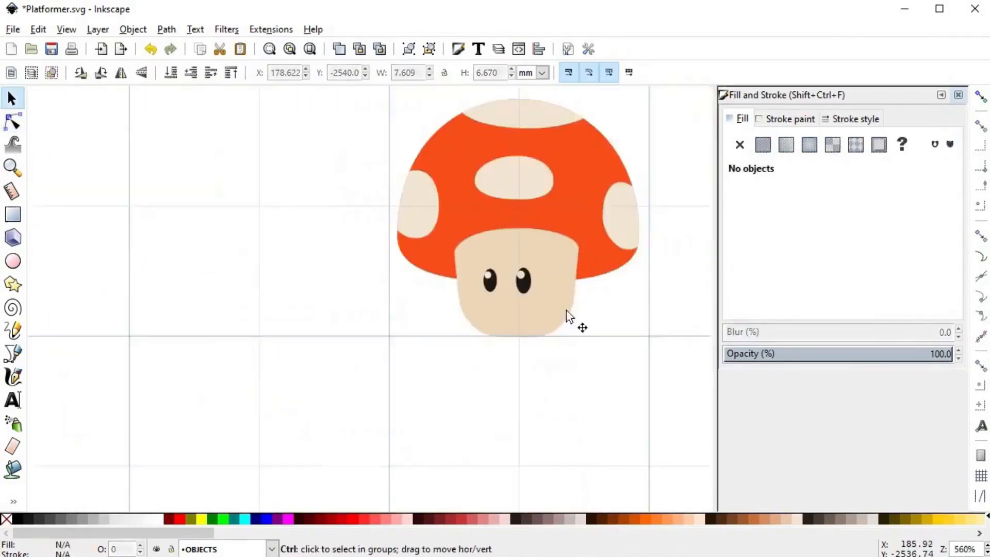
- Move both eyes and their highlights together slightly up and to the left on the stem
left_click_drag(548, 325, 477, 415)
scroll(452, 398, "up", 1)
left_click_drag(515, 485, 376, 326)
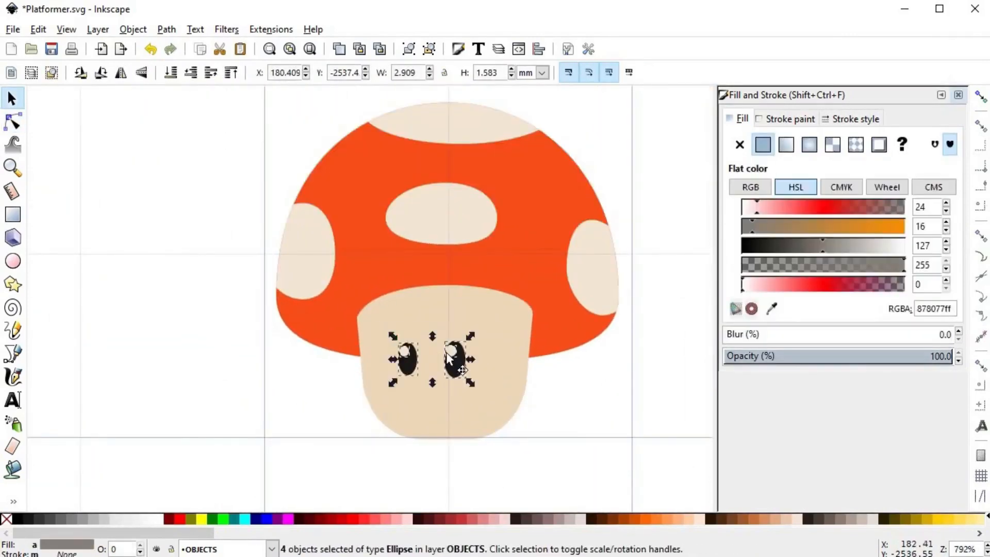
left_click_drag(445, 354, 444, 349)
left_click(418, 474)
scroll(461, 459, "down", 1)
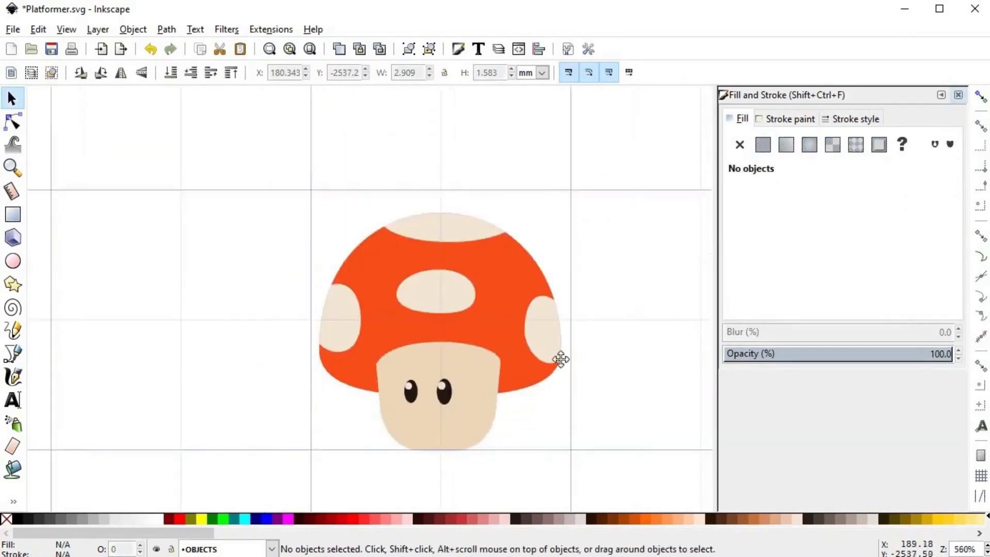
- Enlarge both eyes with their highlights to about 3.5 by 1.9 mm overall and reposition them on the stem
left_click_drag(559, 360, 565, 325)
left_click_drag(526, 425, 383, 331)
left_click_drag(462, 373, 473, 379)
left_click_drag(458, 362, 460, 365)
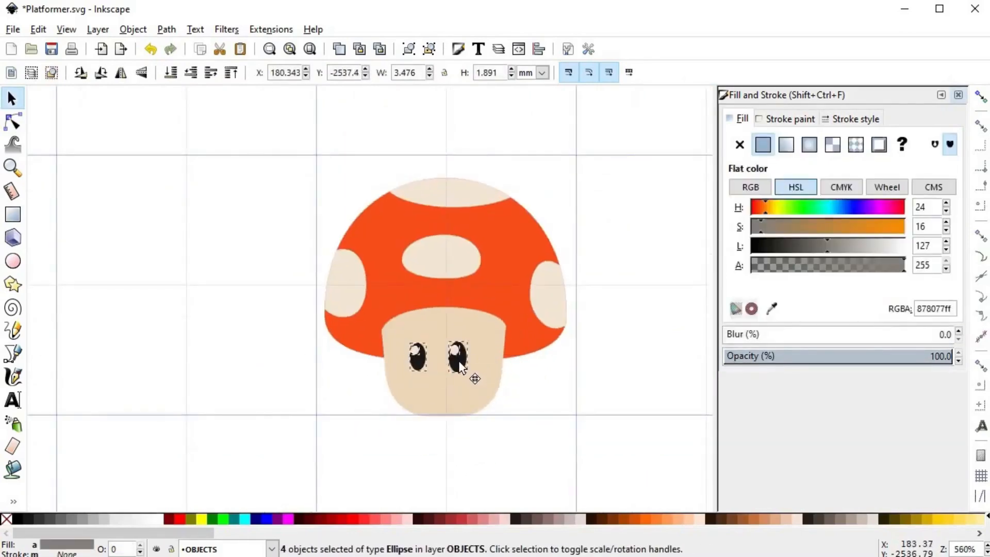
left_click_drag(458, 360, 459, 359)
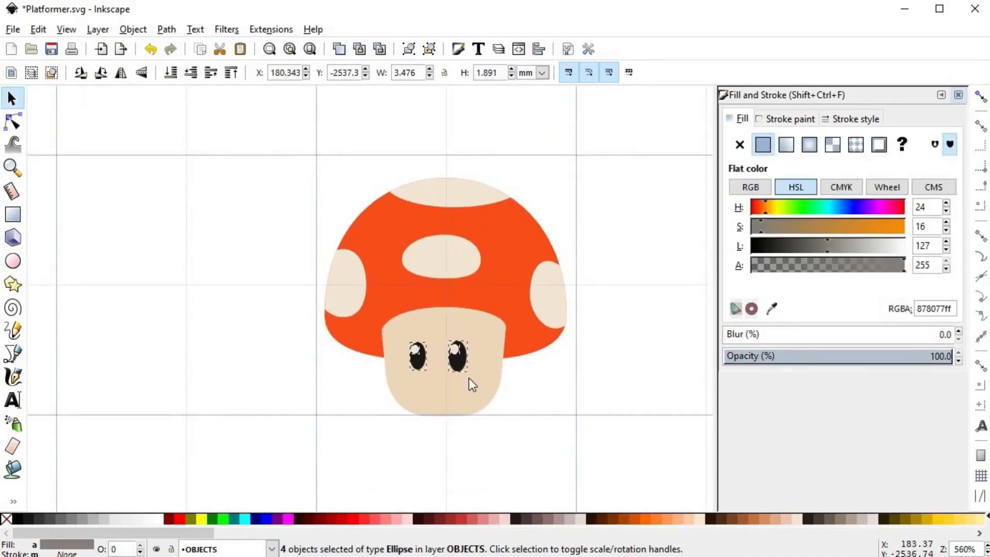
left_click(358, 382)
- Draw a closed Bezier outline around the cap's underside and the stem, with an arched upper edge across the cap
key("b")
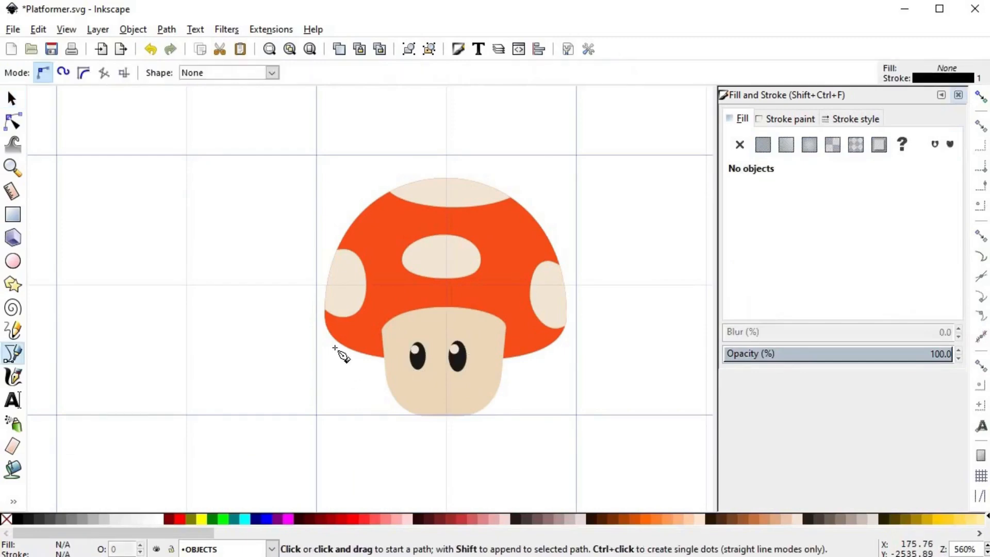
left_click(335, 350)
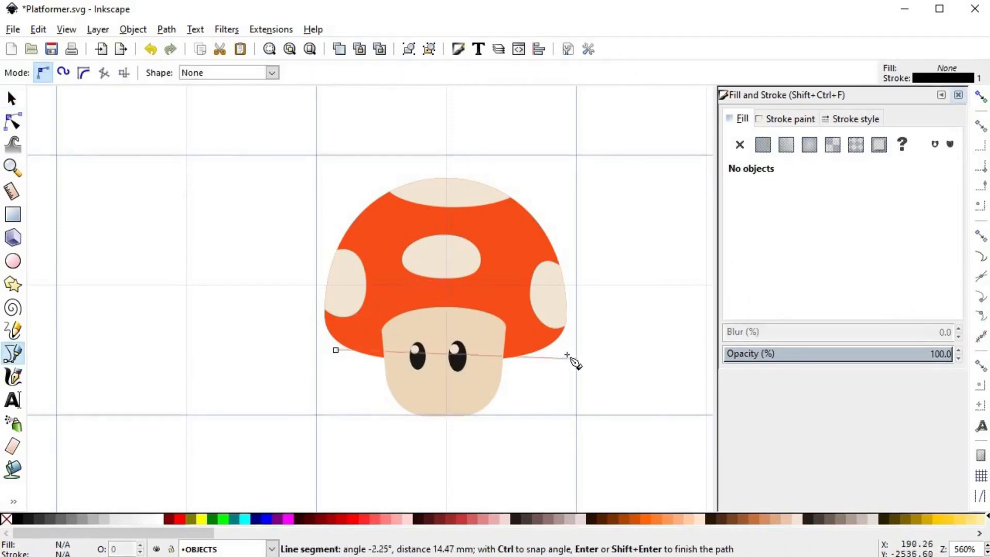
left_click_drag(566, 355, 640, 452)
left_click(424, 441)
left_click(322, 384)
left_click(335, 350)
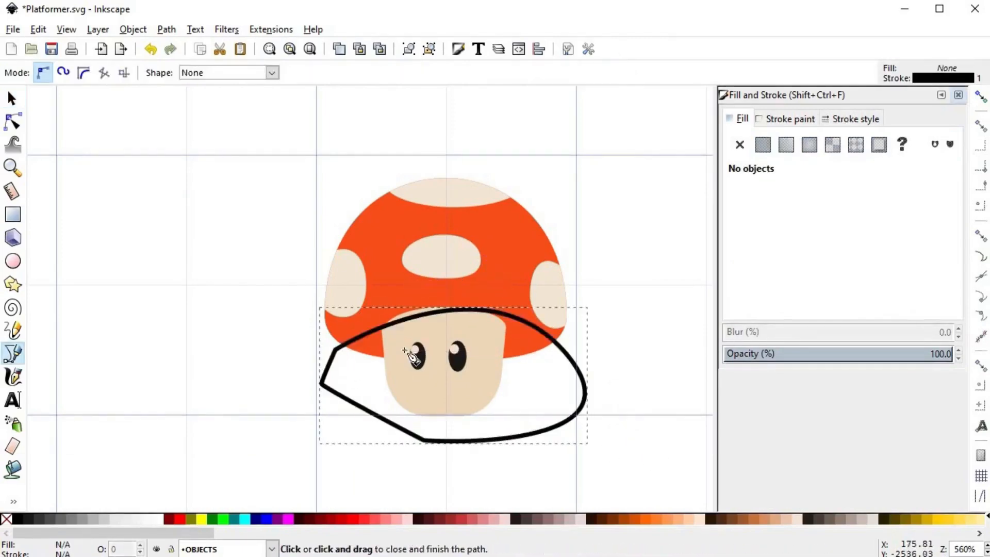
- Raise and round the outline's upper edge with an added middle node, and pull its side nodes inward near the cap's lower rim
key("n")
left_click_drag(446, 309, 433, 273)
mouse_move(517, 293)
left_mouse_down()
mouse_move(537, 301)
mouse_move(527, 298)
left_mouse_up()
double_click(457, 280)
left_click_drag(457, 280, 433, 278)
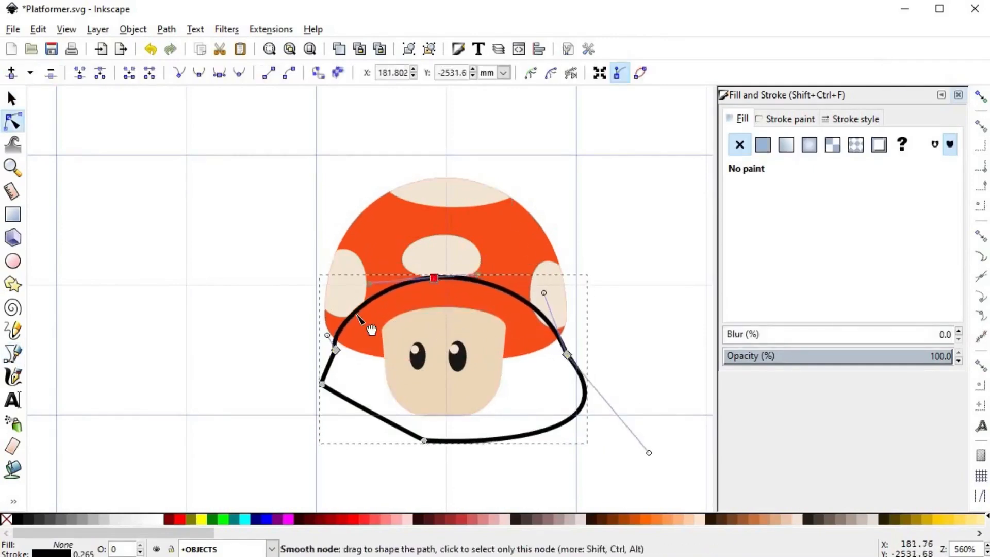
left_click_drag(566, 355, 557, 347)
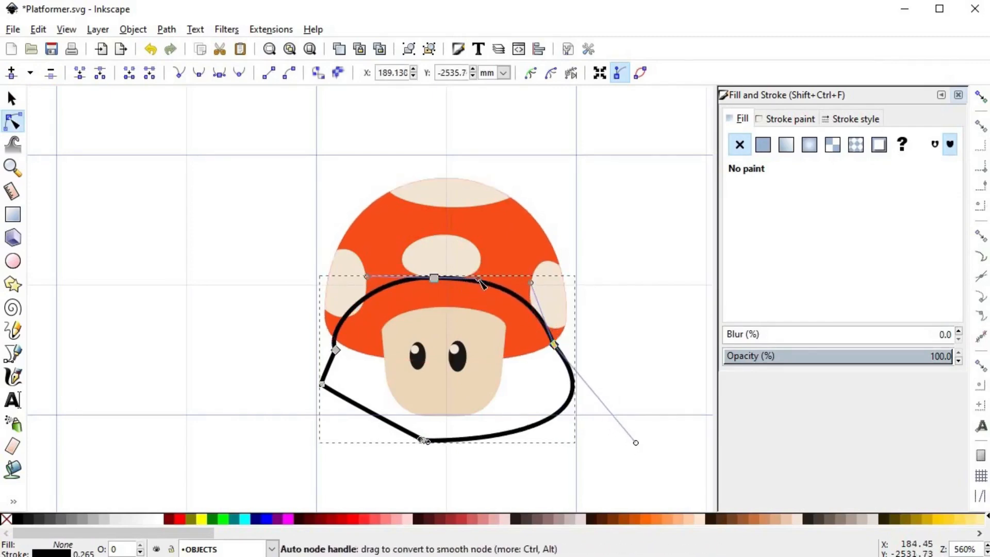
left_click_drag(490, 271, 502, 280)
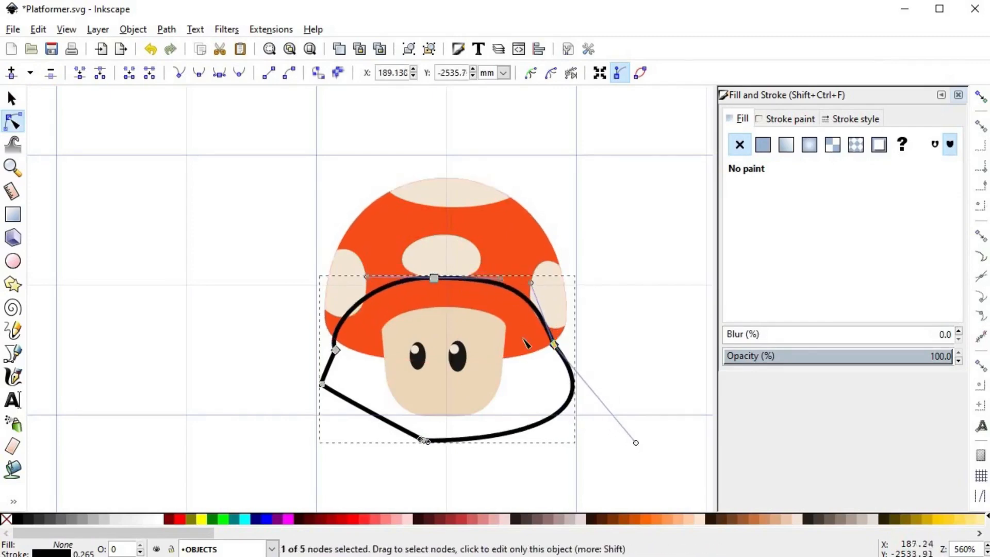
left_click_drag(339, 352, 351, 353)
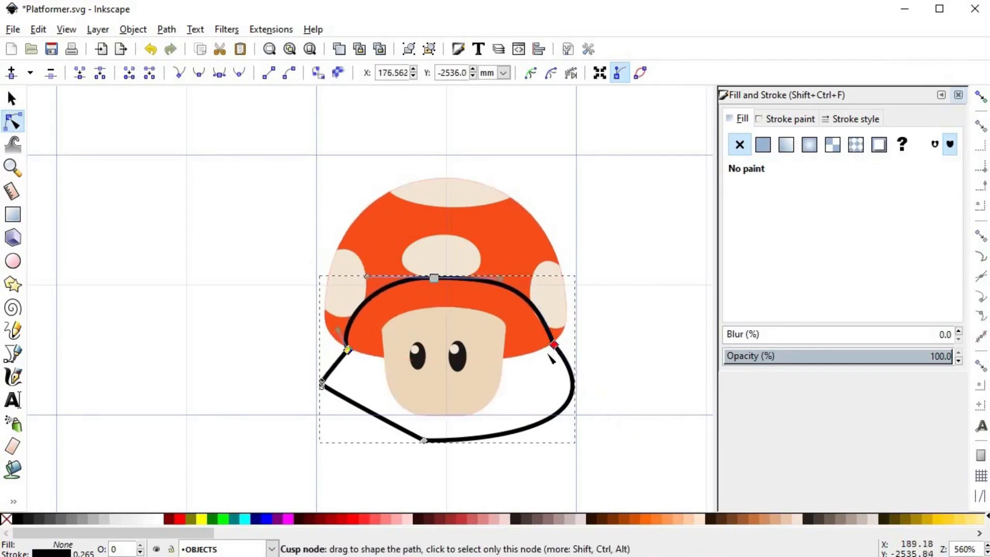
left_click_drag(553, 344, 546, 304)
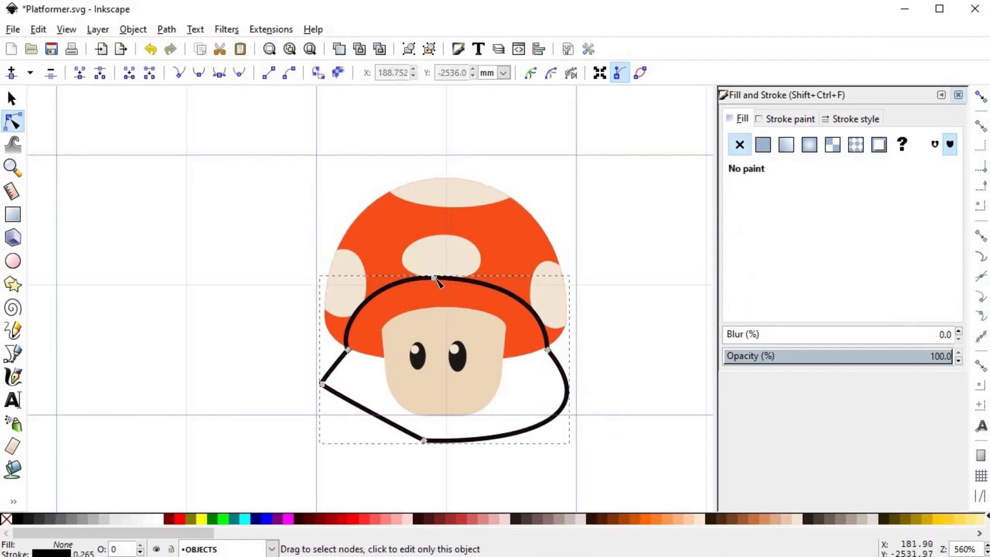
left_click(434, 278)
left_click_drag(502, 280, 508, 277)
left_click(596, 269)
- Draw a second closed Bezier outline about 6.7 by 14.2 mm over the cap's right side, from the top spot past the lower rim
key("b")
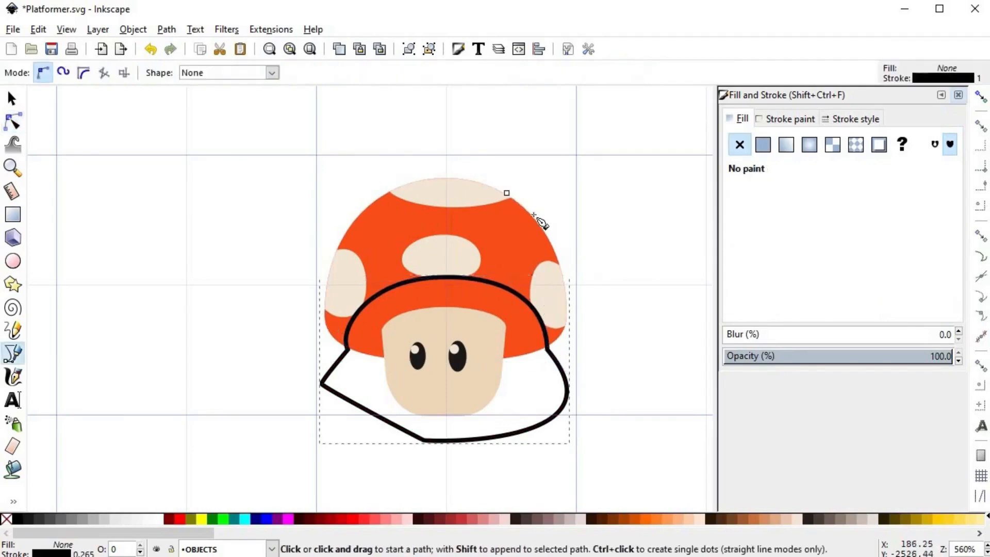
left_click(507, 193)
left_click_drag(525, 335, 490, 397)
left_click(591, 381)
left_click_drag(611, 267, 608, 249)
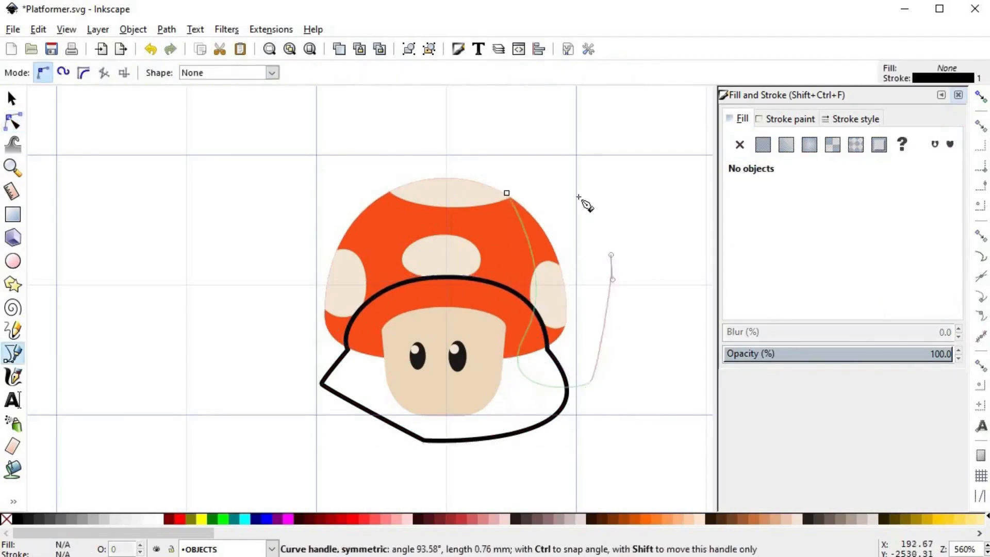
left_click(578, 196)
left_click(526, 160)
left_click(513, 178)
left_click(567, 219)
key("s")
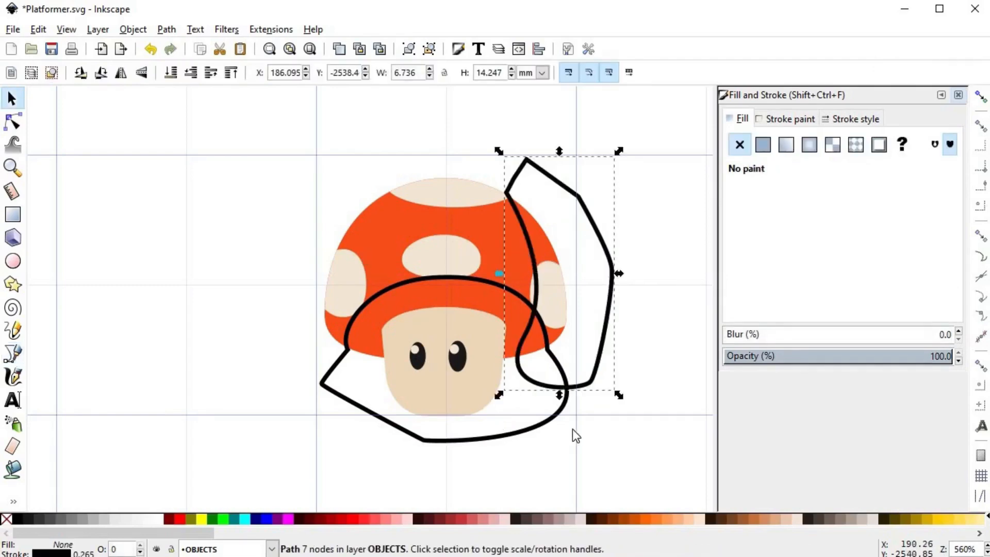
- Intersect each of the two outlines with a duplicate of the cap so that they are trimmed to its shape
left_click(485, 241)
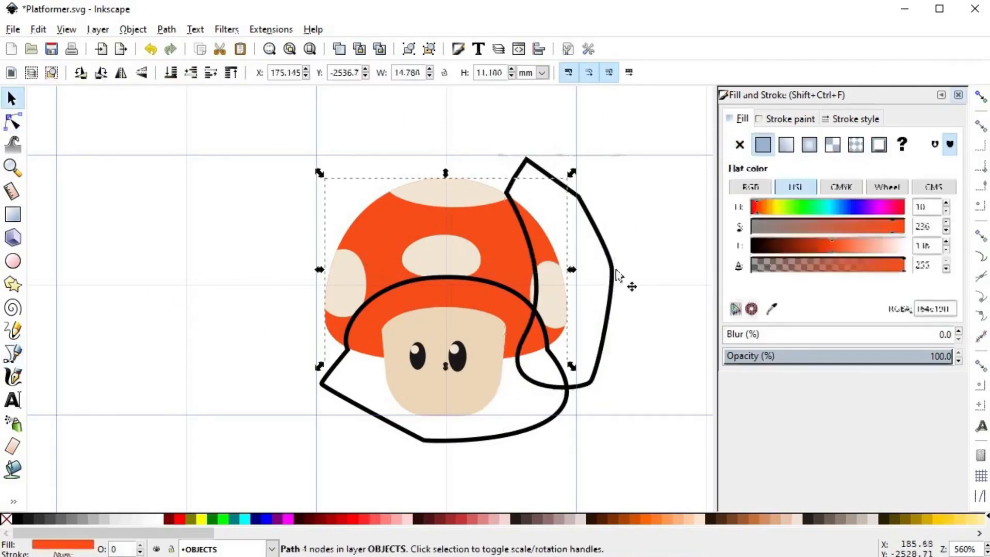
key("ctrl+d")
left_click(613, 274, "shift")
key("ctrl+*")
left_click(453, 291)
key("ctrl+d")
left_click(566, 394, "shift")
key("ctrl+*")
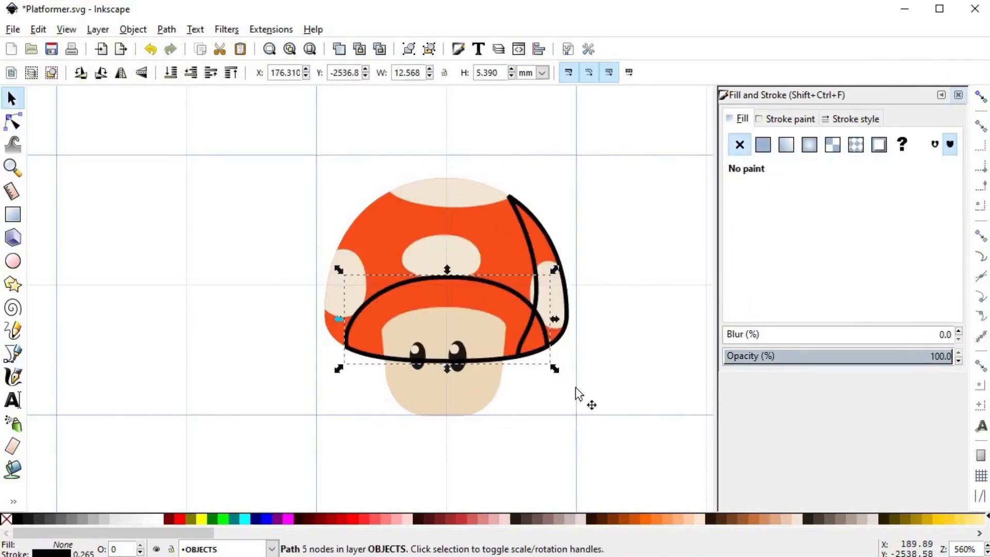
- Unite the two trimmed outlines, remove the stroke and fill the shape with black at an alpha of 63
left_click(534, 254, "shift")
key("ctrl+plus")
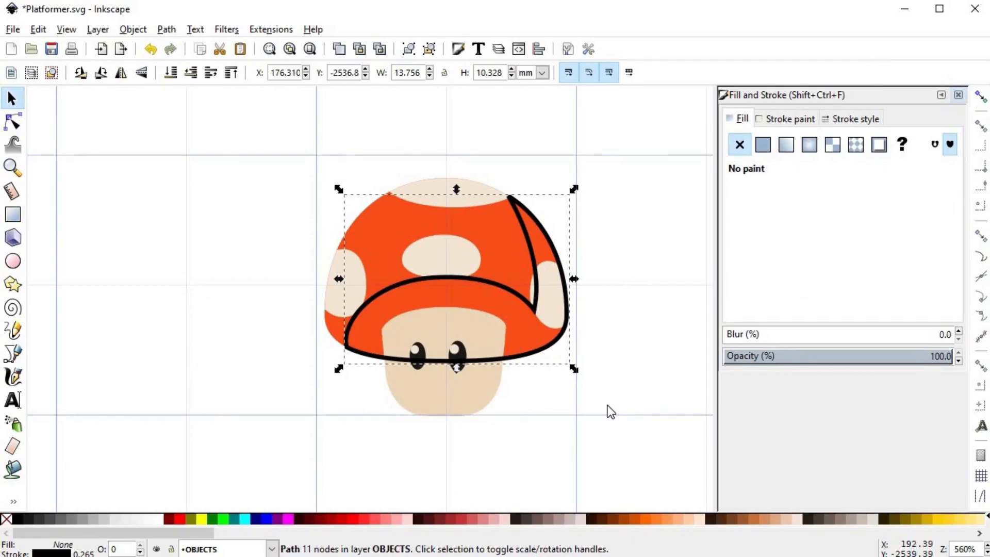
left_click(20, 518)
left_click(6, 519, "shift")
left_click_drag(791, 261, 782, 270)
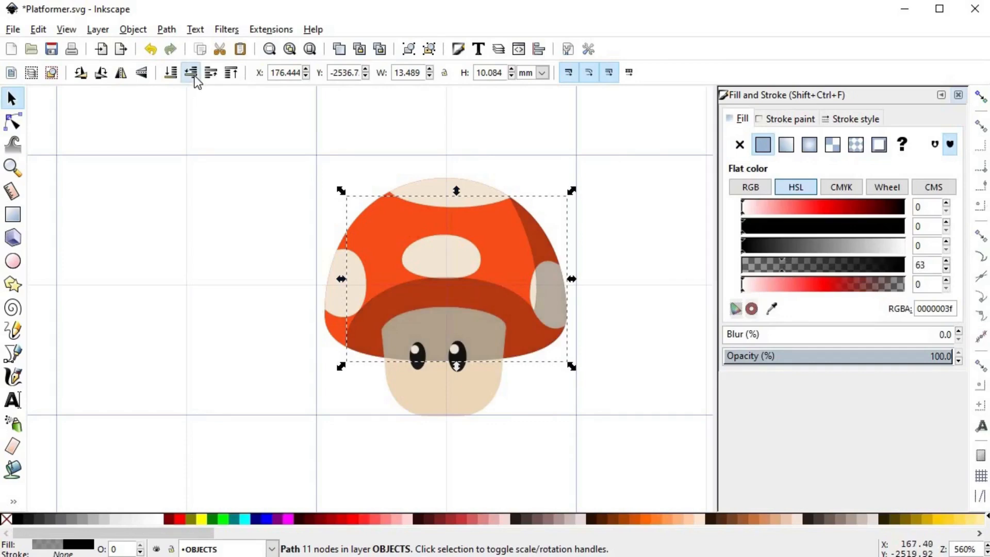
- Bring the cap shadow to the top of the stacking order, and place the stem and eyes above it
left_click(194, 76)
left_click(192, 73)
left_click(212, 73)
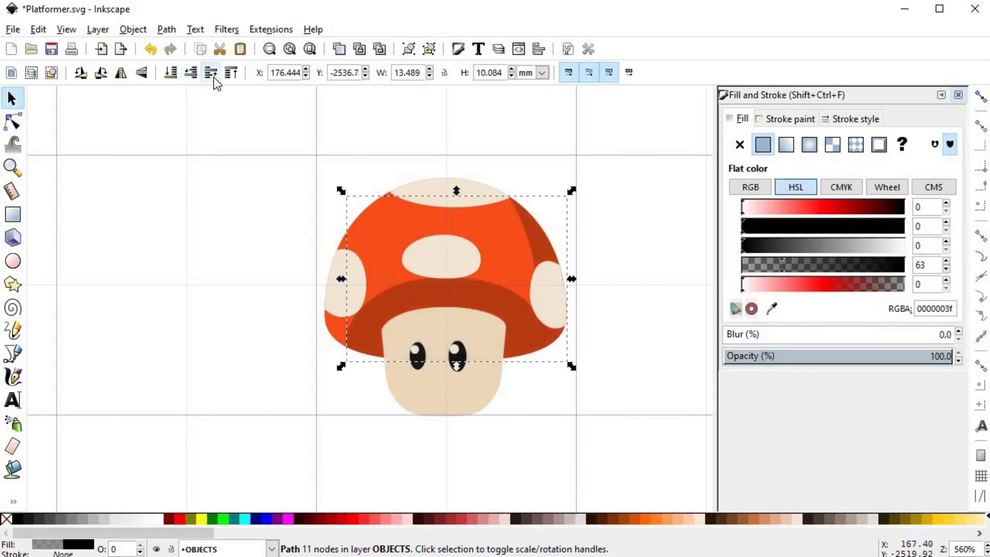
left_click(230, 72)
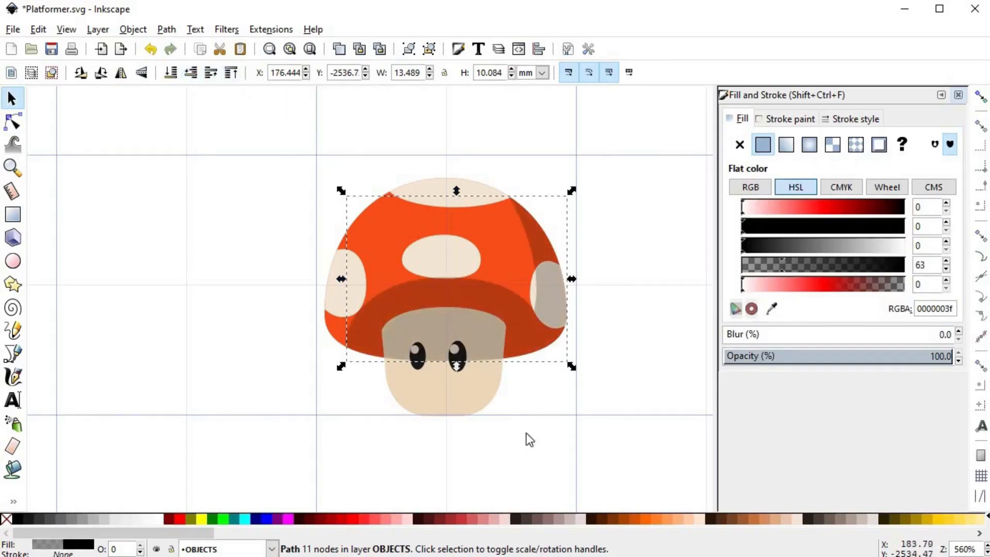
left_click_drag(531, 441, 367, 305)
left_click(232, 73)
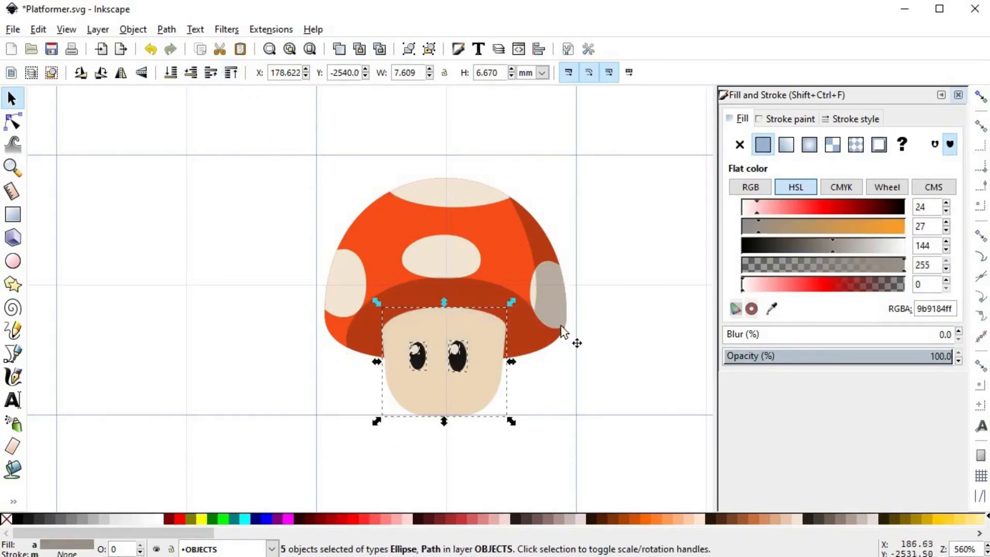
left_click(569, 378)
scroll(569, 378, "down", 2, "ctrl")
scroll(481, 305, "up", 2, "ctrl")
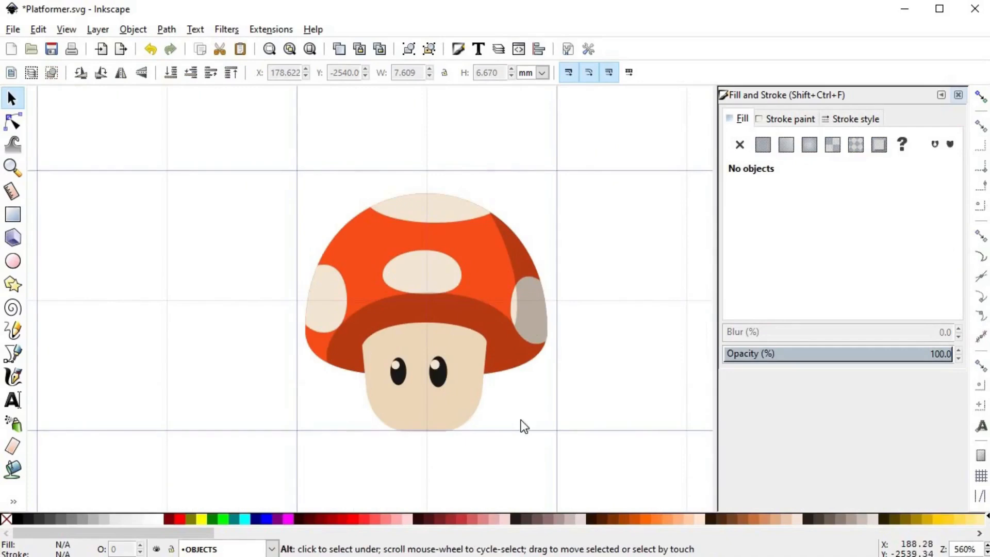
- Draw a closed Bezier outline enclosing the stem's upper part, with a curved edge crossing the stem near the eyes
key("b")
left_click(352, 377)
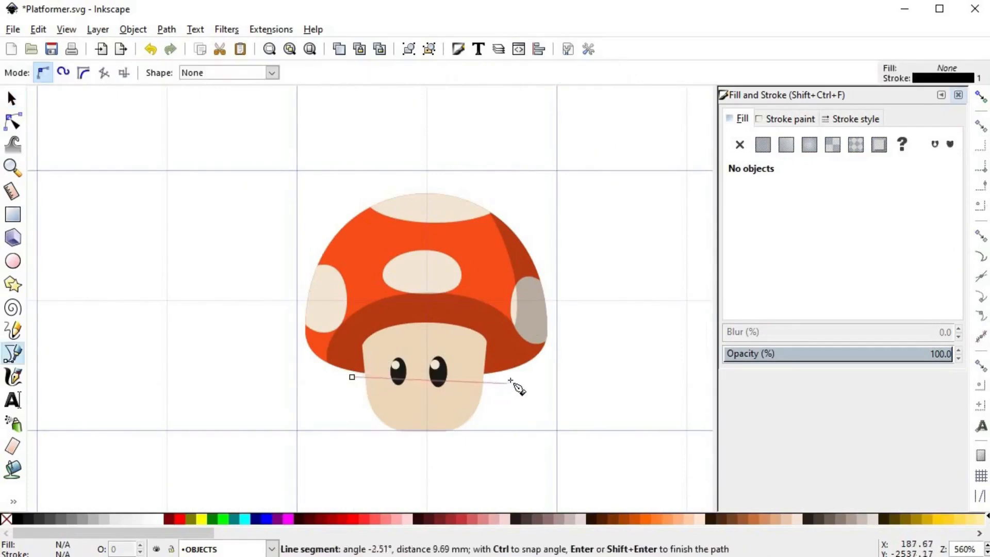
left_click_drag(510, 379, 607, 444)
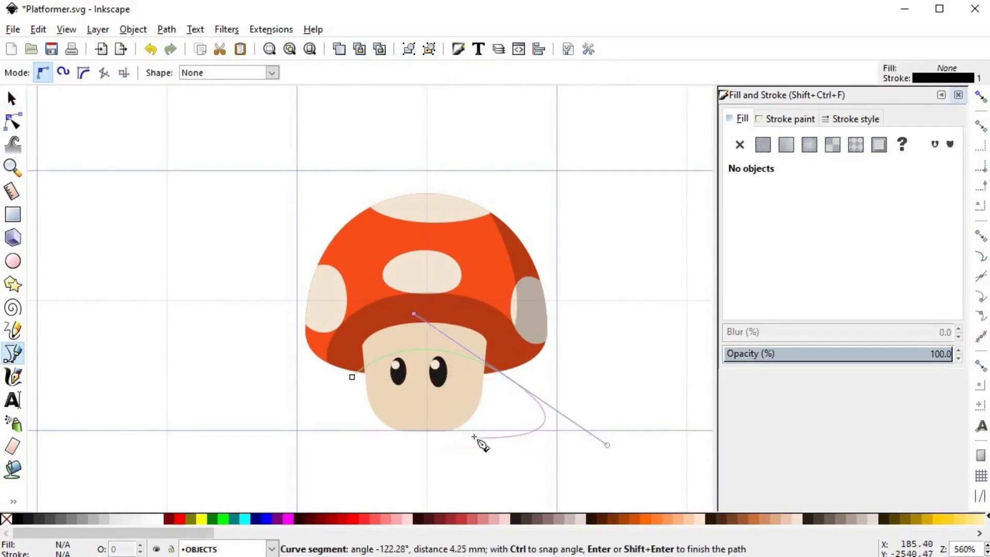
left_click(384, 455)
left_click_drag(344, 426, 346, 419)
left_click(347, 384)
left_click_drag(453, 479, 606, 399)
left_click(352, 376)
- Add a node where the curve meets the stem's right edge and raise the curve's left end slightly
key("n")
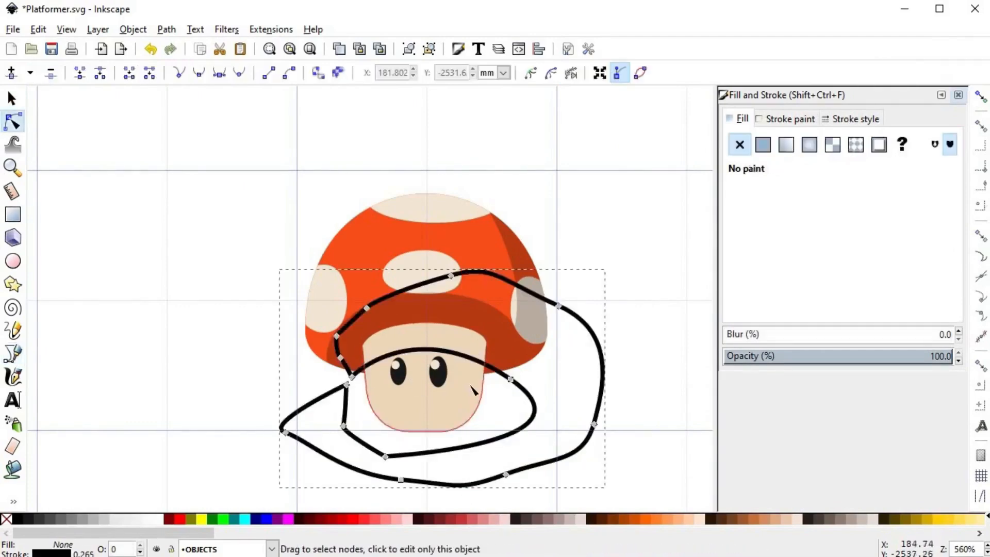
scroll(471, 385, "up", 2)
double_click(510, 348)
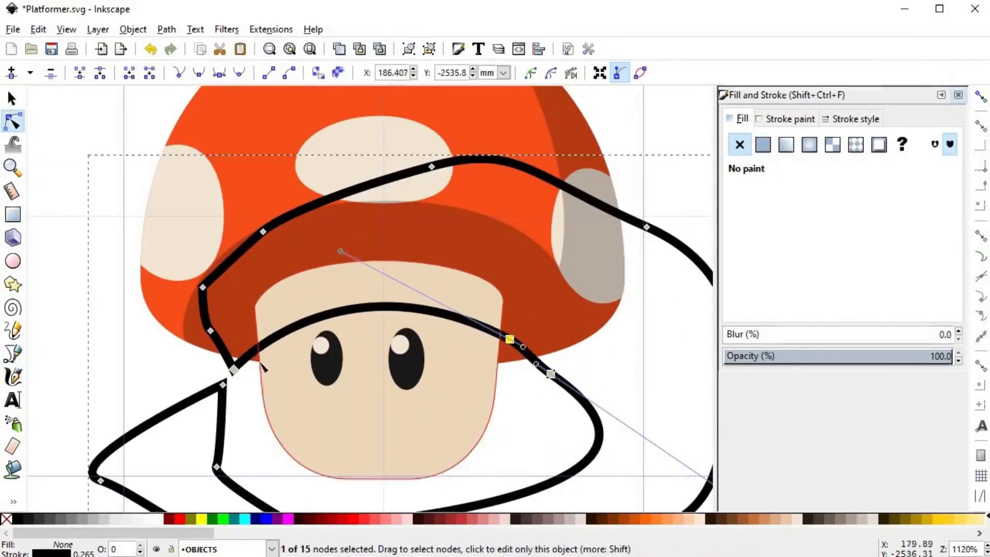
left_click_drag(234, 369, 237, 363)
- Intersect the outline with a duplicate of the stem to get a curved shadow band above the eyes
key("s")
left_click(432, 415, "ctrl")
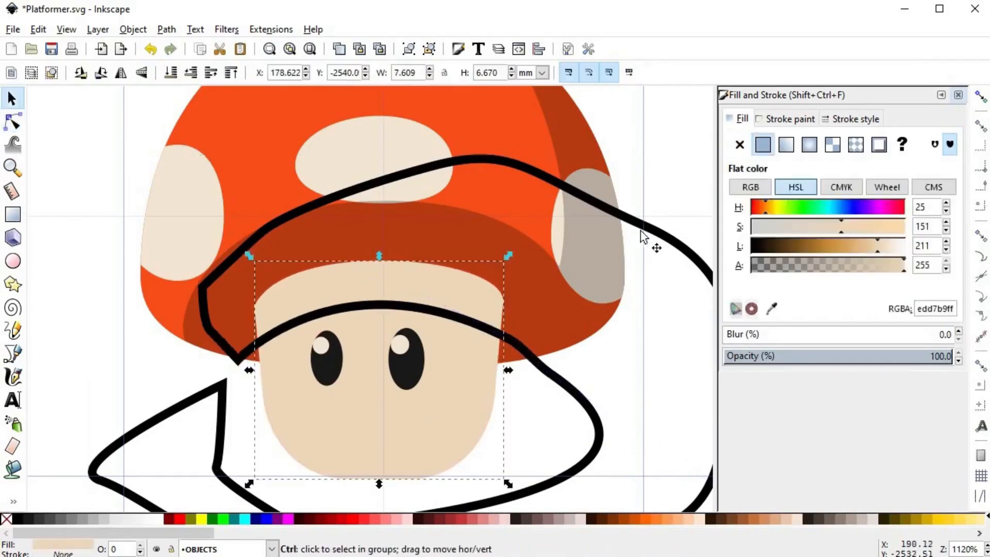
left_click(656, 237, "shift")
key("ctrl+asterisk")
key("b")
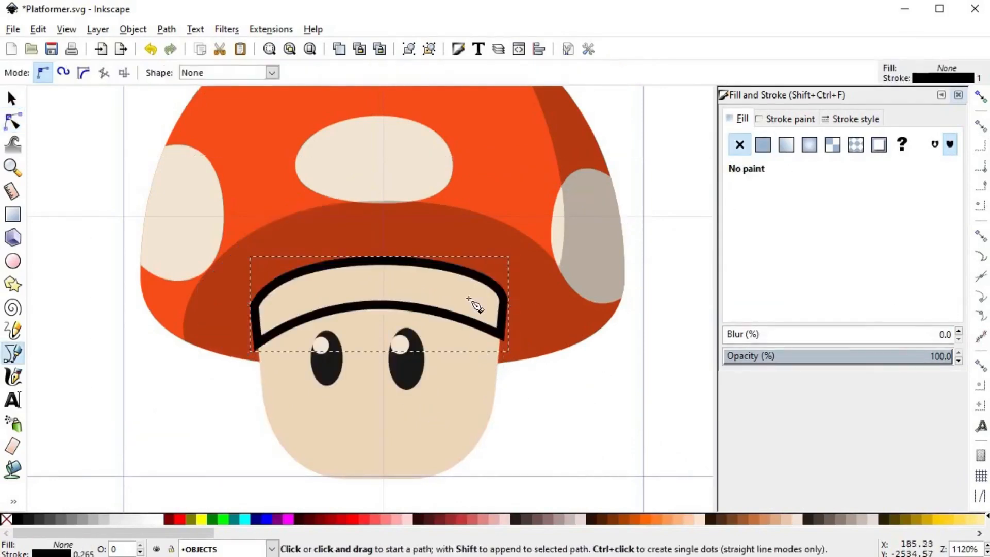
- Draw a closed Bezier outline over the stem's right side, curving from the shadow band down past the stem's base
left_click(468, 298)
left_click_drag(425, 465, 370, 510)
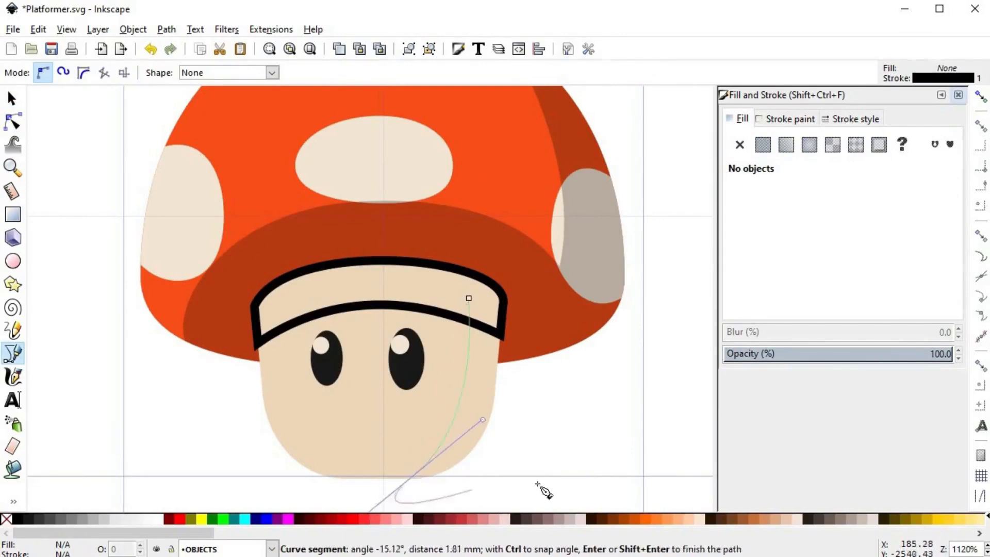
left_click(488, 497)
left_click_drag(586, 423, 587, 408)
left_click_drag(509, 244, 459, 271)
left_click(468, 298)
- Union the side outline with the shadow band and intersect the result with a duplicate of the stem
key("s")
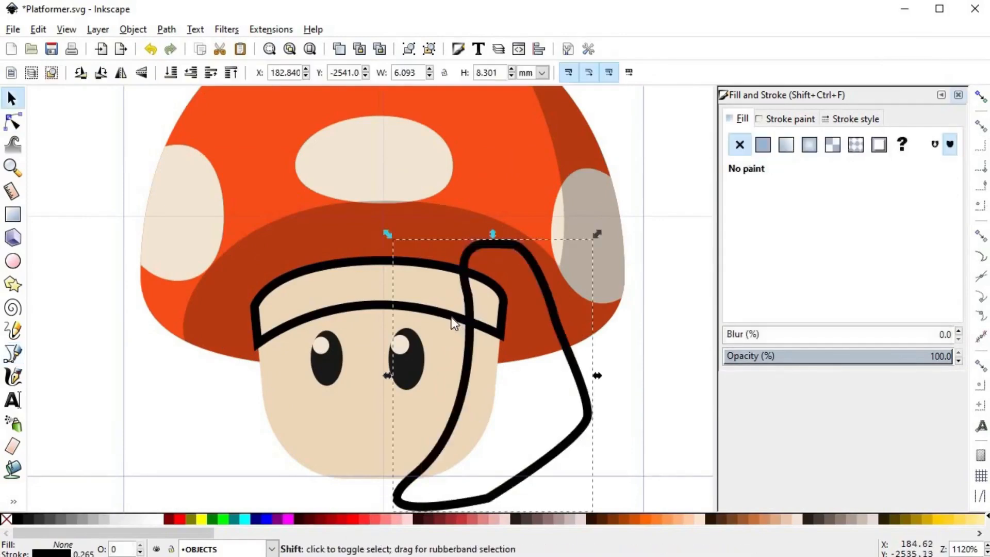
left_click(452, 322, "shift")
key("ctrl+plus")
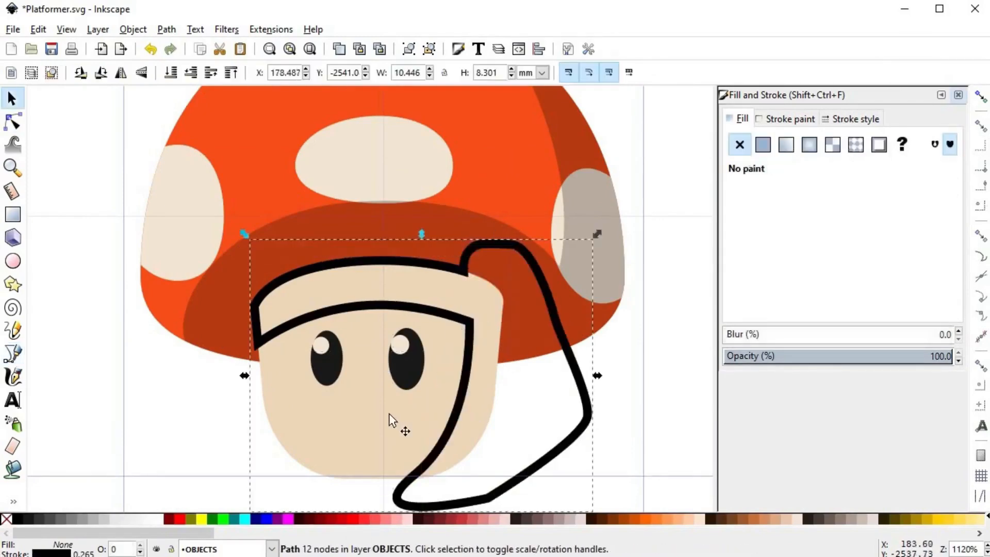
left_click(472, 419)
left_click(568, 456, "shift")
key("ctrl+asterisk")
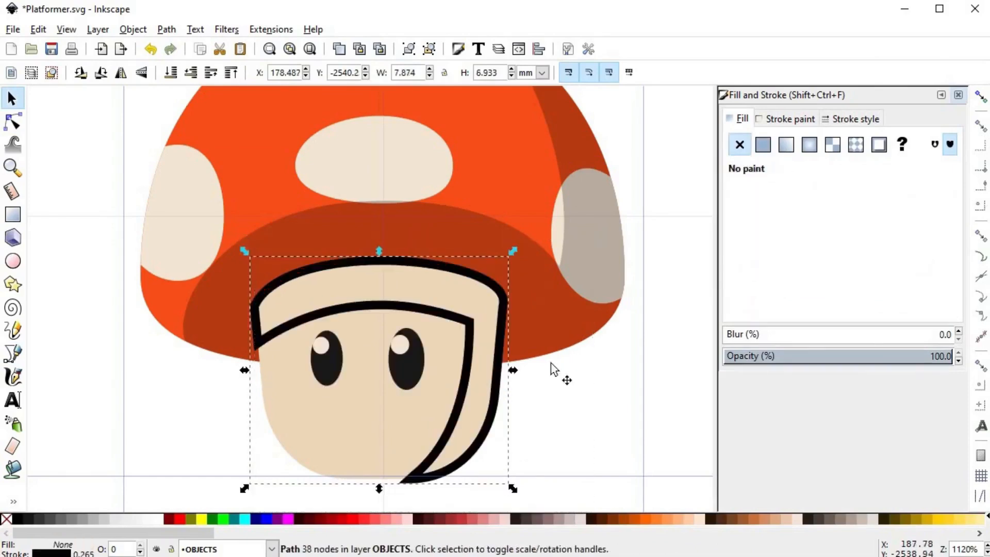
- Apply the cap shadow's semi-transparent black style to the combined stem shadow shape
left_click(546, 313)
key("ctrl+c")
left_click(471, 336)
key("ctrl+shift+v")
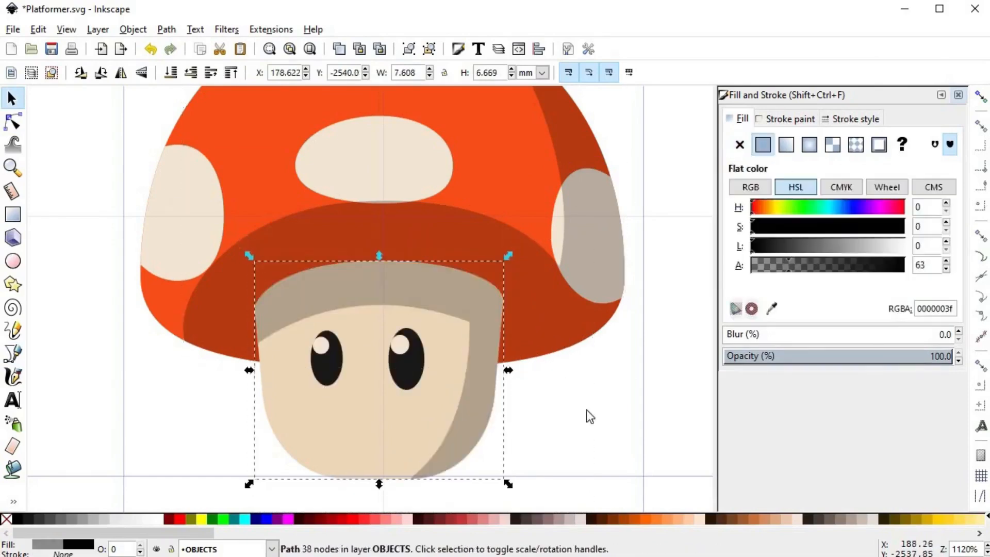
left_click(586, 409)
scroll(586, 409, "down", 5, "ctrl")
scroll(586, 410, "up", 4, "ctrl")
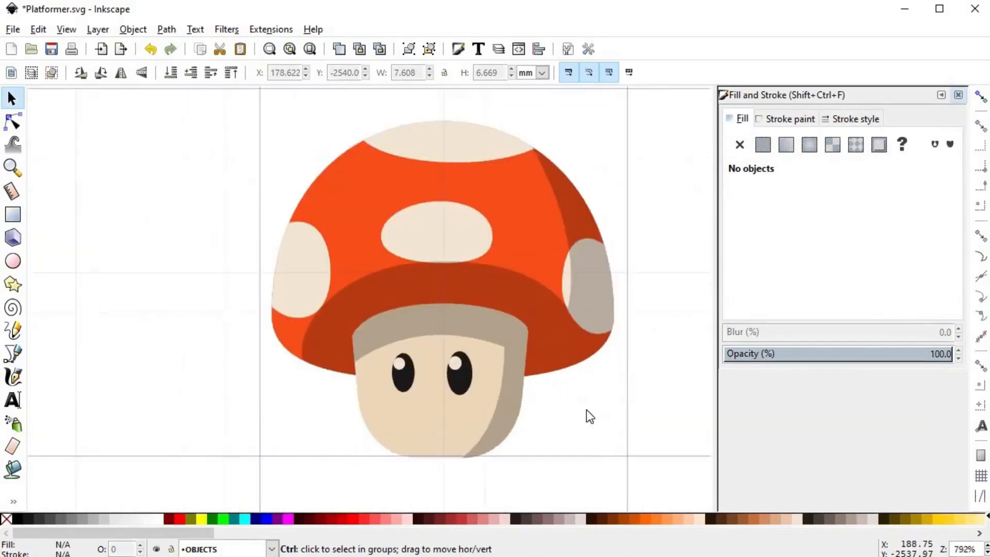
scroll(524, 415, "down", 3, "ctrl")
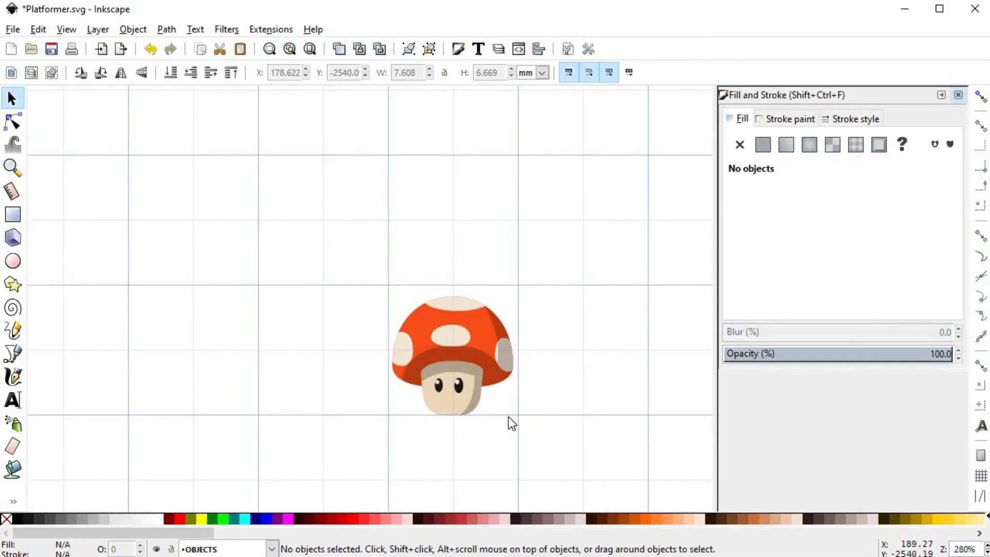
- Duplicate the red cap, bring the copy to the front, and replace its fill with a flat black stroke
scroll(508, 417, "up", 2, "ctrl")
left_click(452, 252)
key("Home")
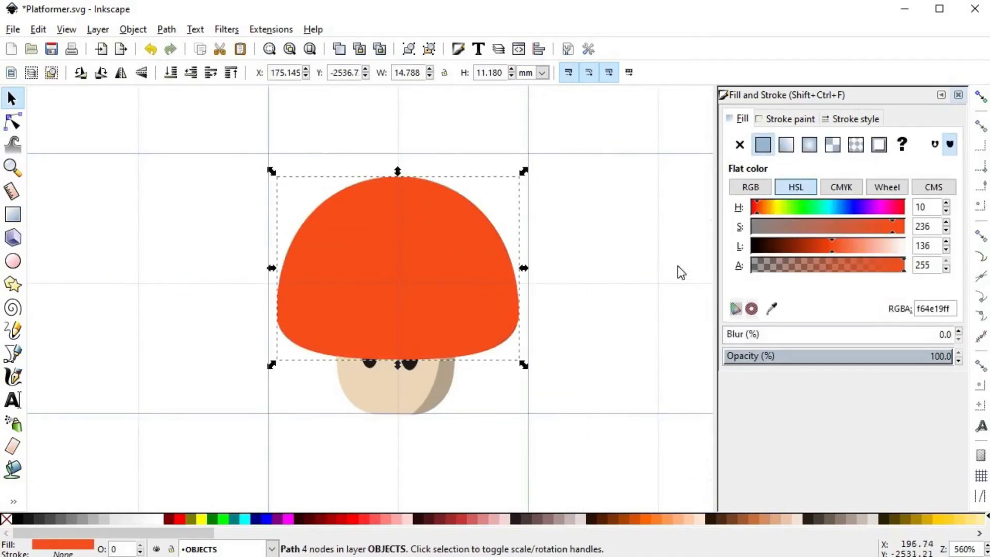
left_click(739, 144)
left_click(789, 118)
left_click(762, 144)
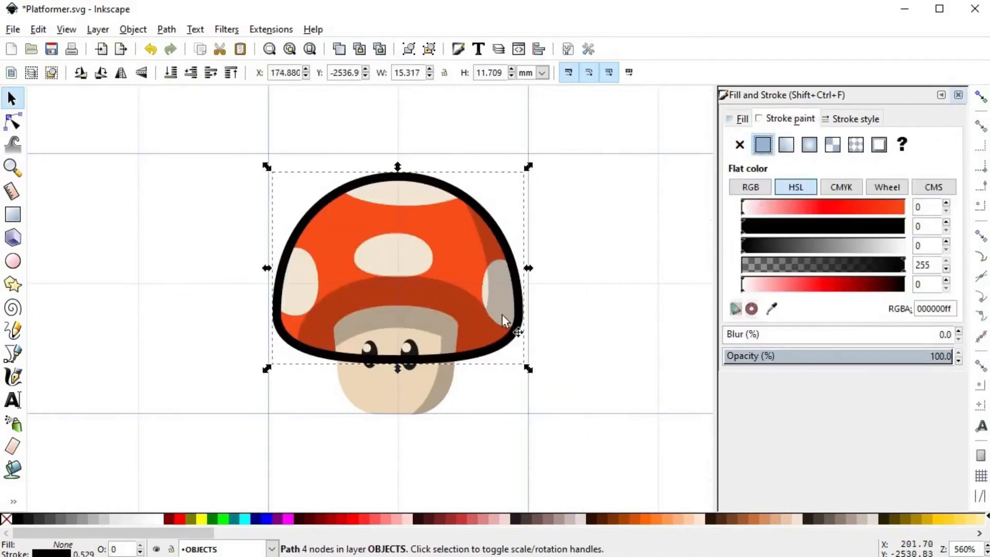
- Pick the cap's shaded red for the outline stroke and darken it to 86260eff
key("d")
left_click(459, 256, "shift")
left_click(459, 302, "shift")
left_click(791, 246)
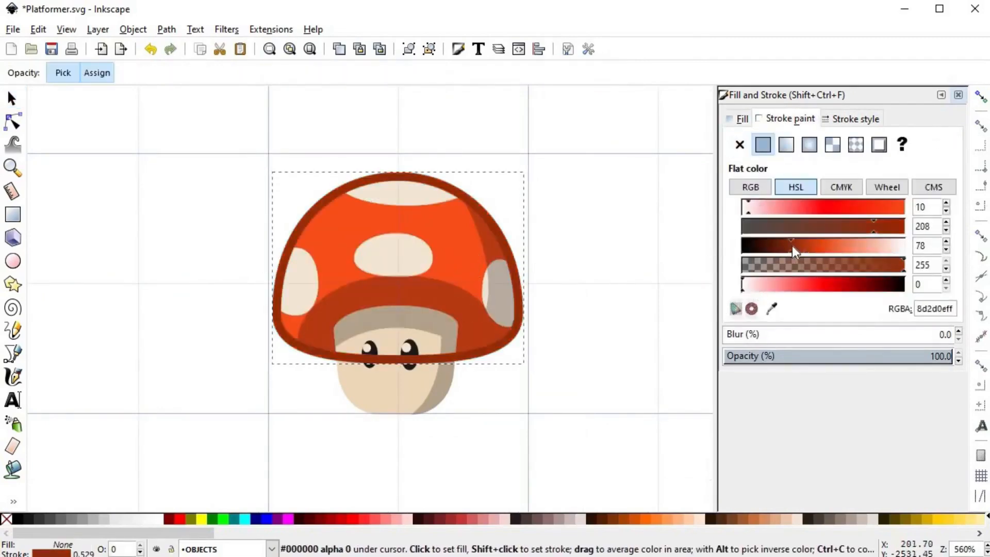
left_click(790, 245)
left_click(750, 211)
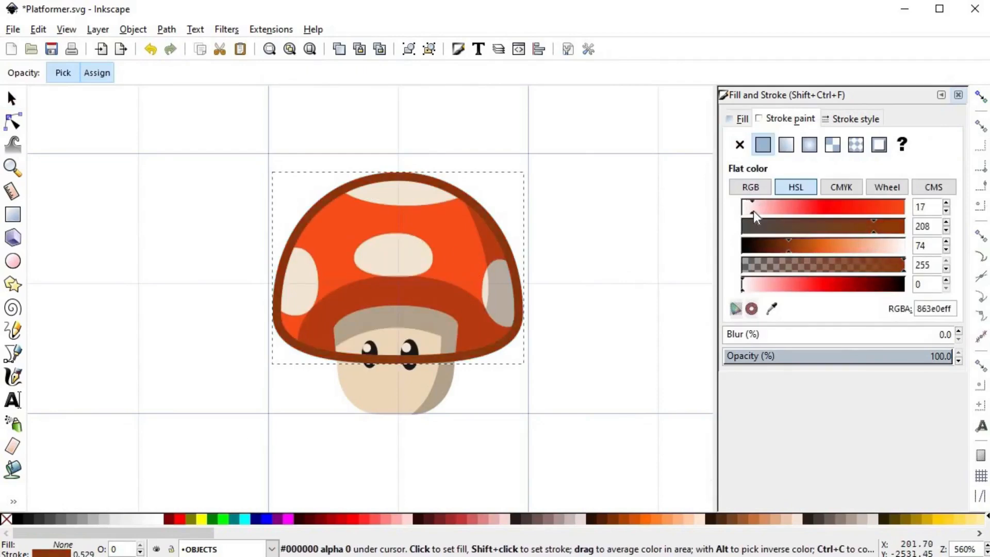
left_click_drag(753, 211, 745, 212)
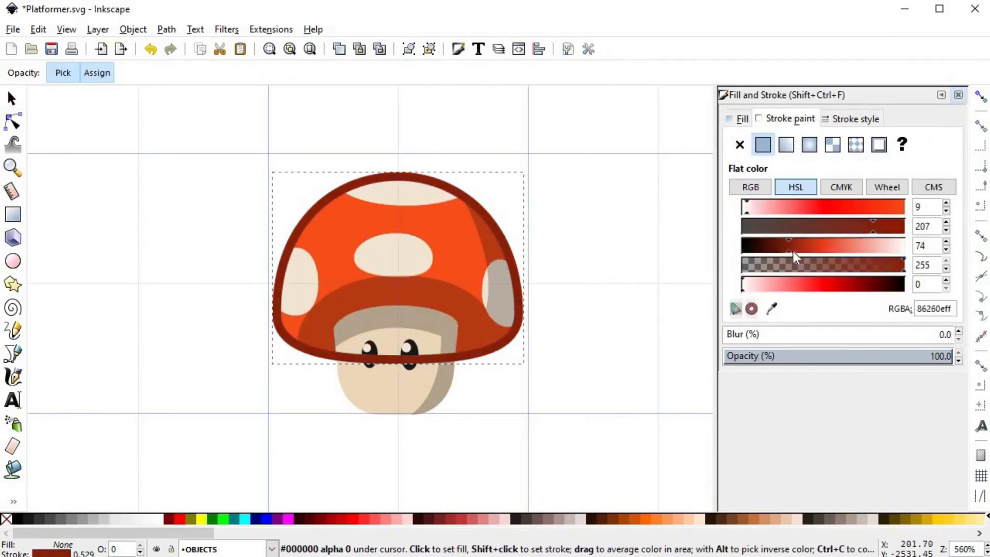
left_click_drag(793, 249, 788, 247)
- Send the cap outline to the bottom of the stacking order and set its stroke width to 5 px
left_click(12, 98)
left_click(170, 72)
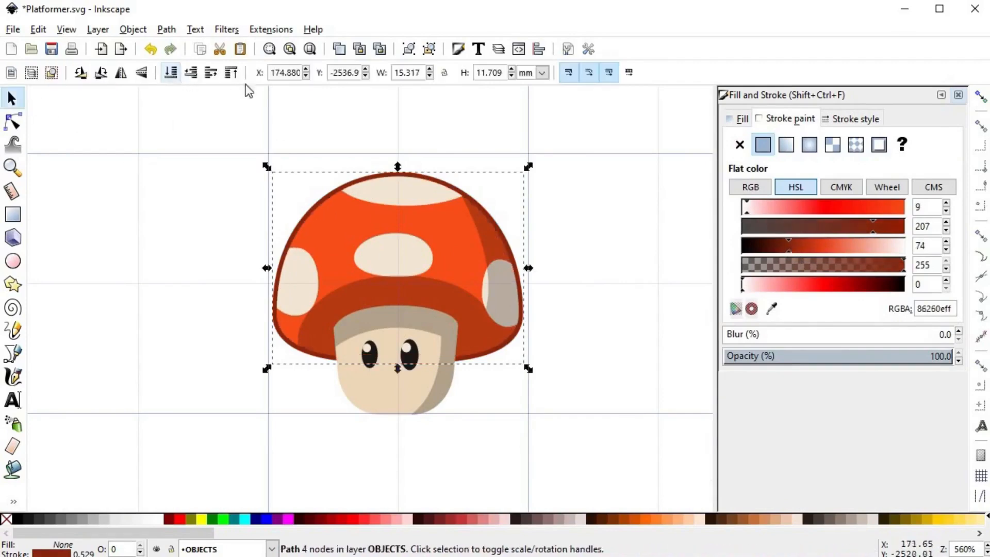
left_click(833, 128)
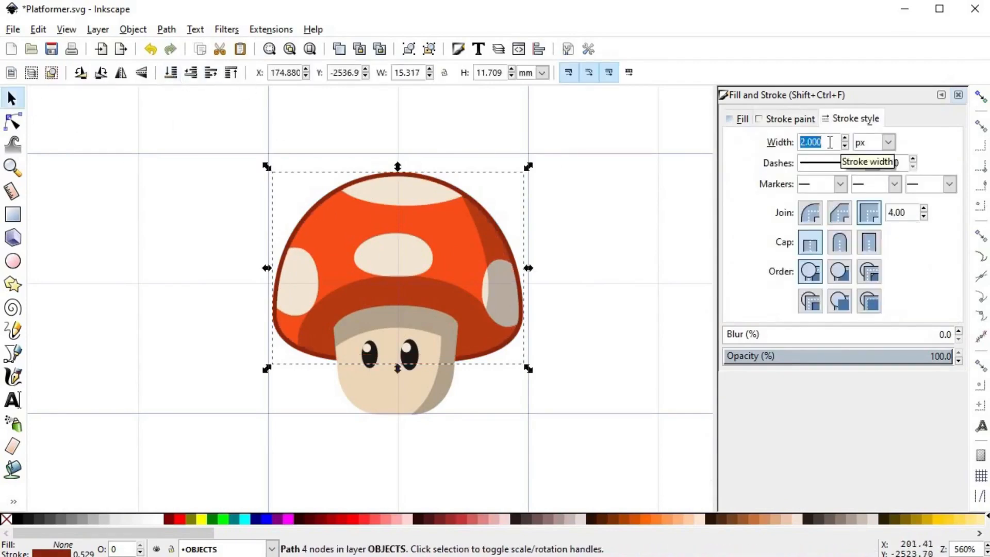
type("5")
key("Return")
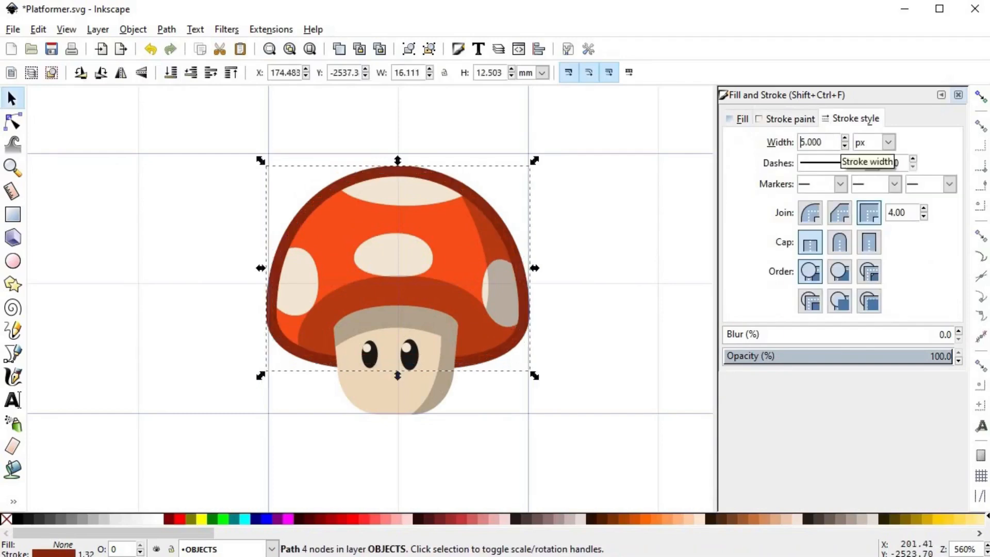
- Duplicate the stem and give the copy a black stroke with no fill
left_click(478, 415)
left_click(384, 394, "ctrl")
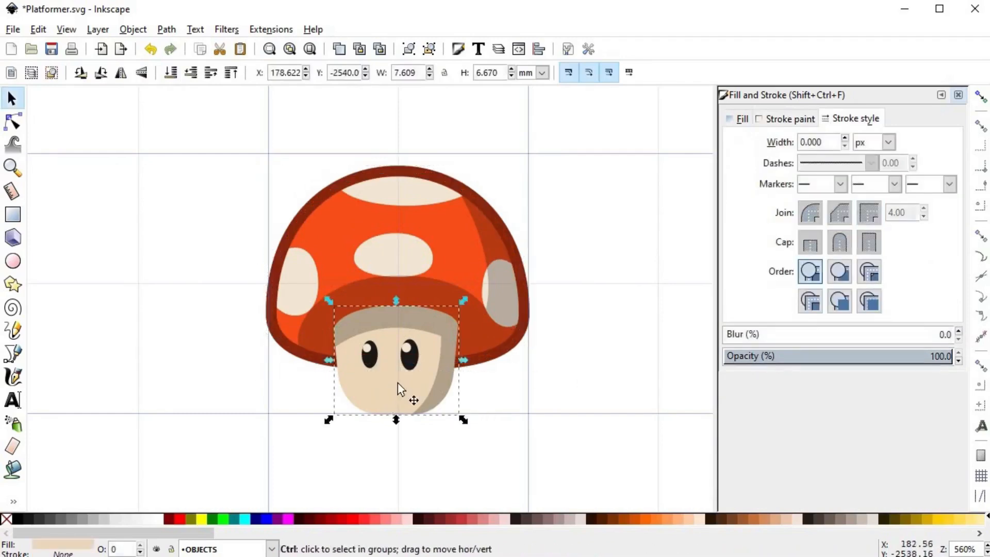
left_click(18, 518, "shift")
left_click(6, 518)
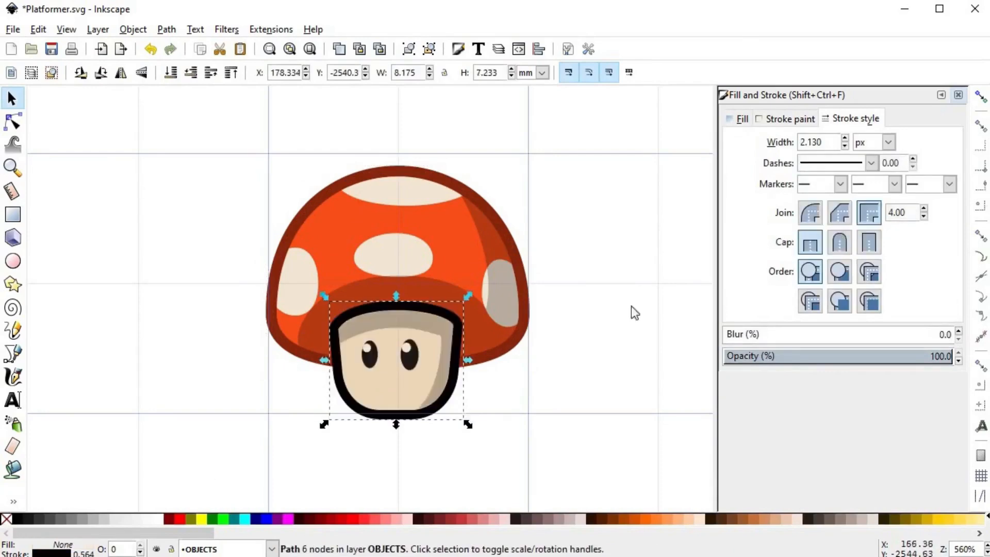
- Pick the stem's beige for the stem outline stroke and adjust it to the darker brown a57733ff
key("d")
left_click(430, 377, "shift")
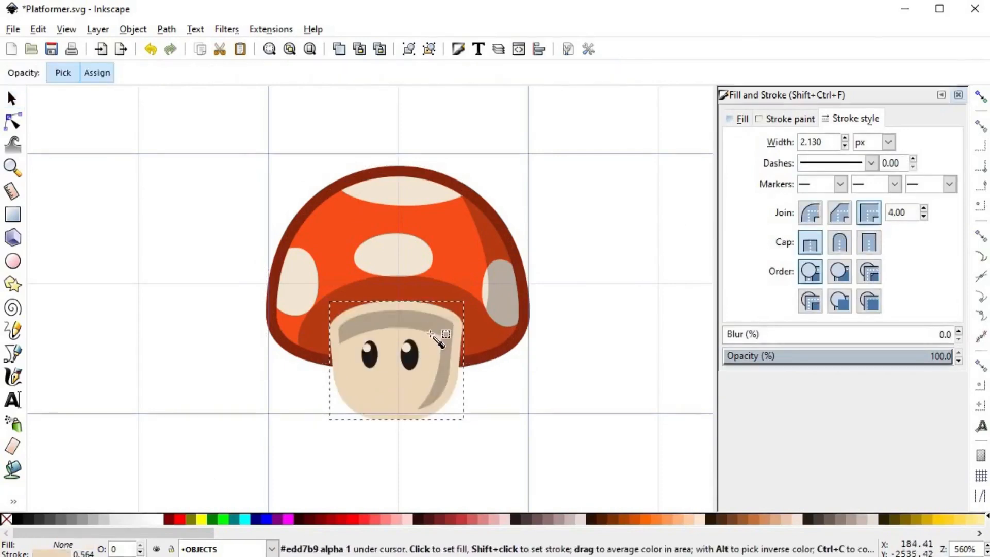
left_click(790, 118)
mouse_move(827, 247)
left_mouse_down()
mouse_move(815, 223)
mouse_move(803, 252)
left_mouse_up()
left_click(828, 227)
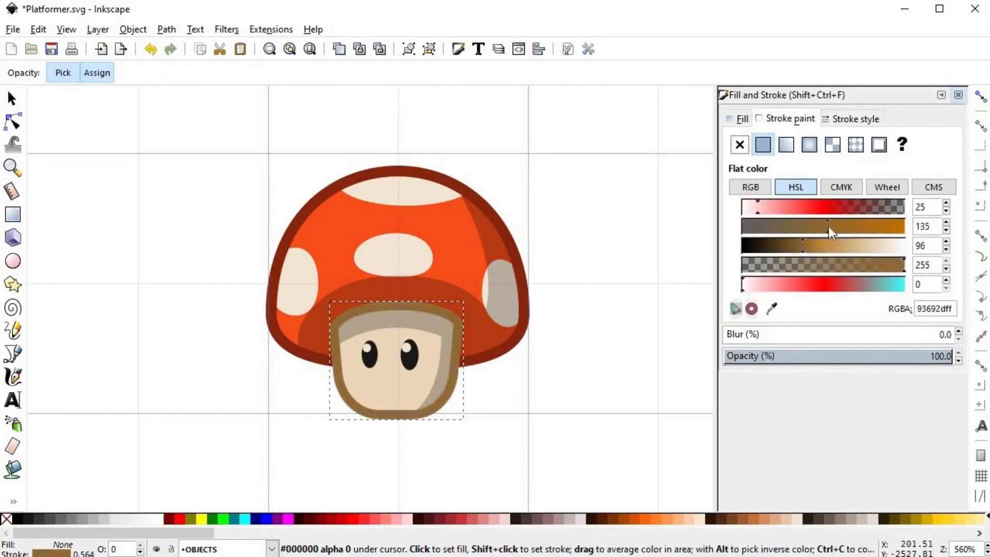
left_click(811, 243)
- Lower the stem outline behind the stem and set its stroke width to 4 px
key("s")
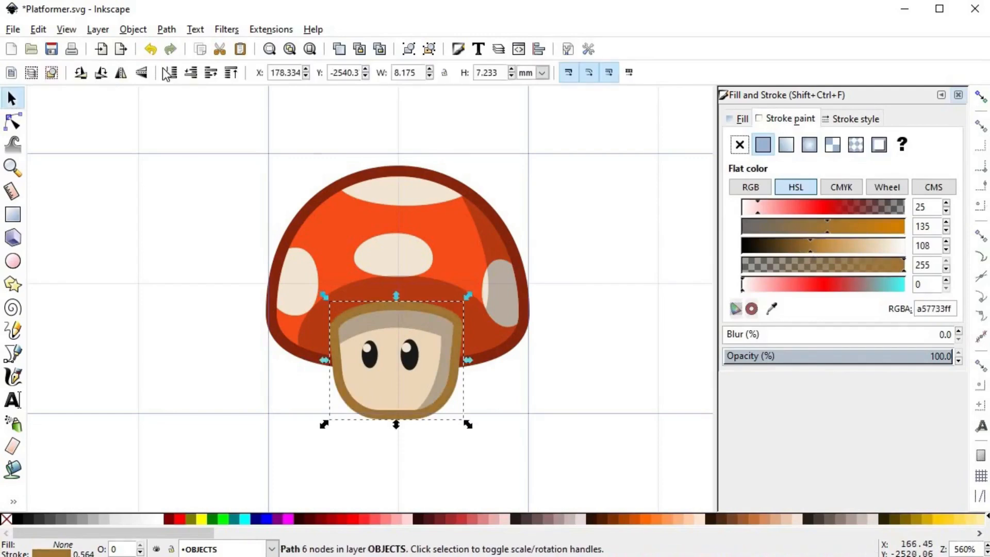
left_click(219, 78)
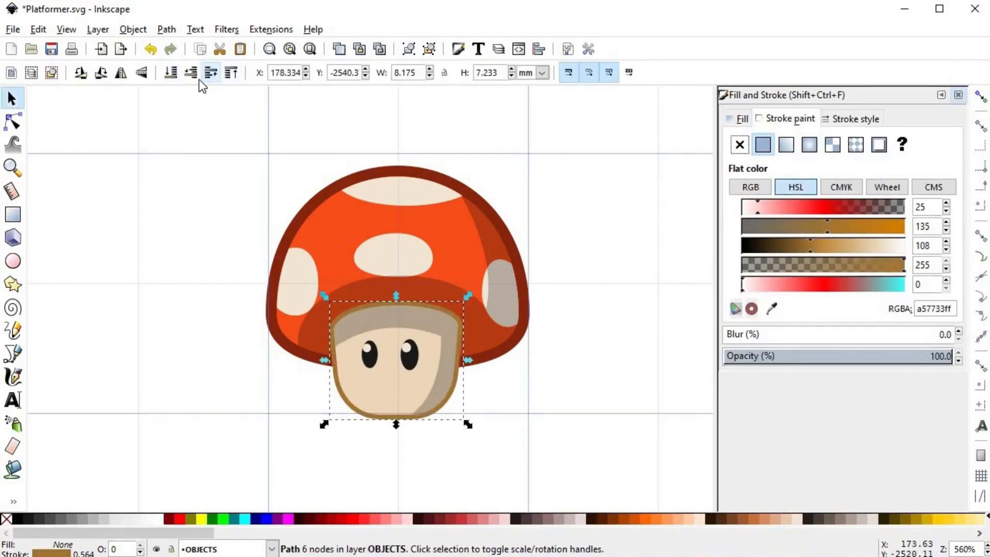
left_click(198, 79)
left_click(841, 120)
key("Return")
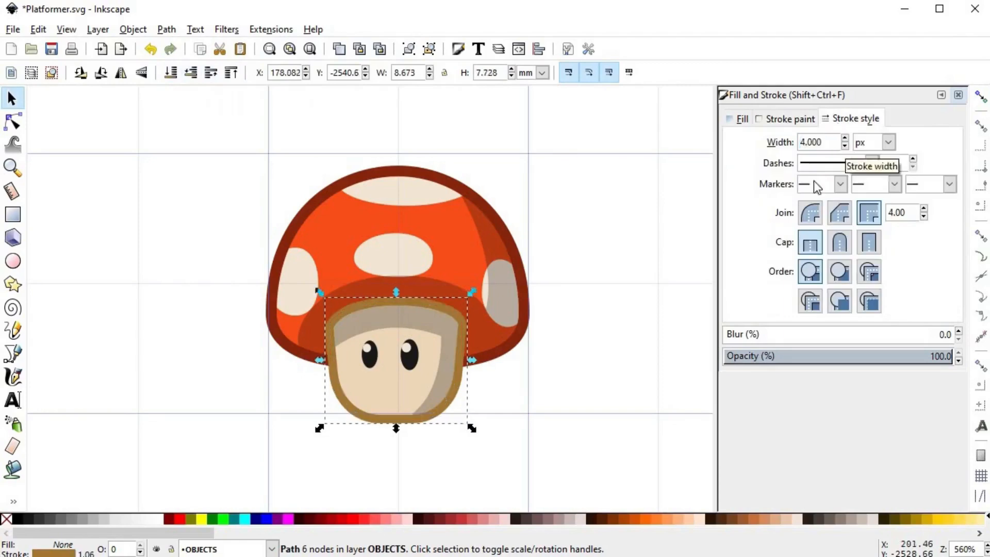
- Select all parts of the outlined mushroom and group them
left_click(563, 356)
scroll(563, 357, "down", 2)
scroll(602, 364, "down", 1)
key("space")
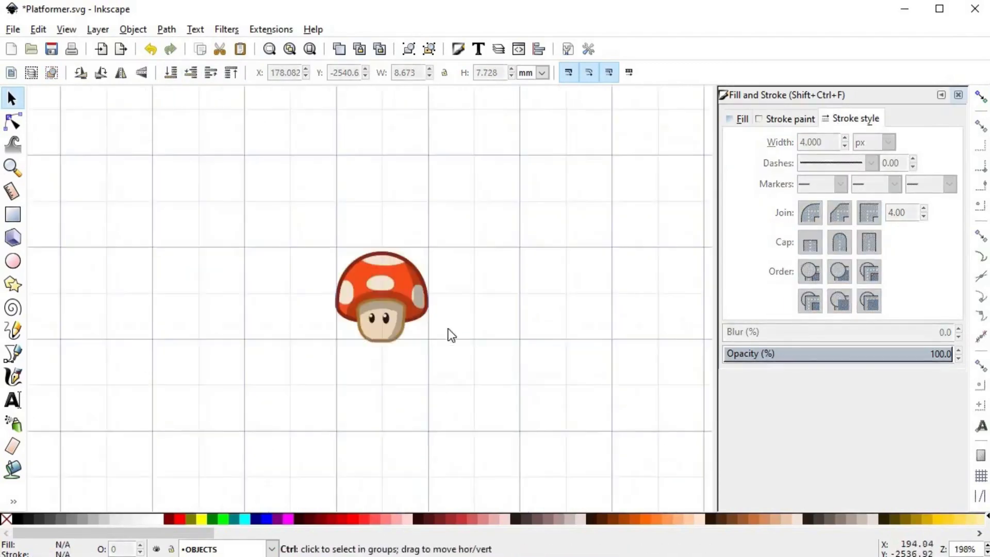
scroll(448, 329, "up", 1)
key("space")
left_click_drag(279, 167, 478, 373)
key("ctrl+g")
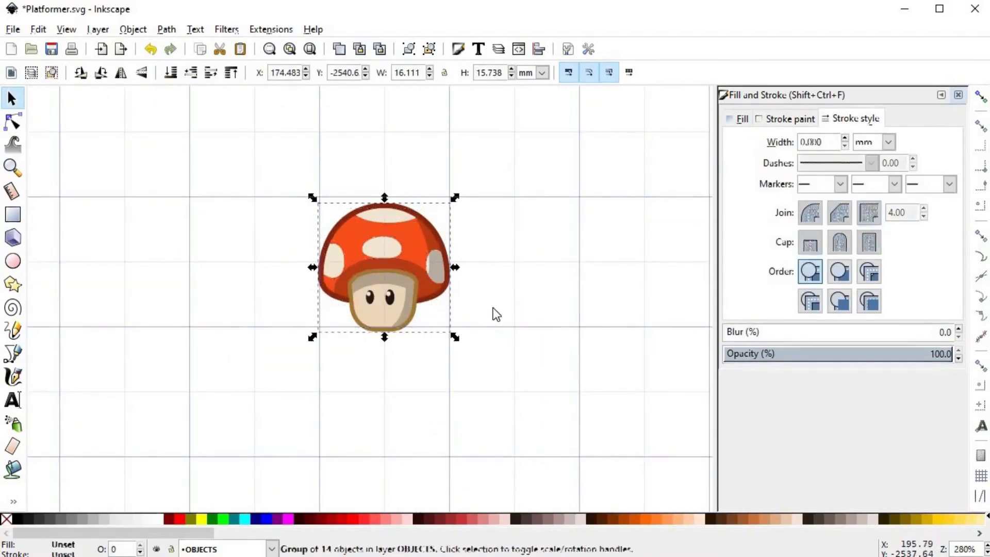
- Enable snapping and move the mushroom group so its lower-left bounding box corner meets the grid intersection
left_click(391, 253)
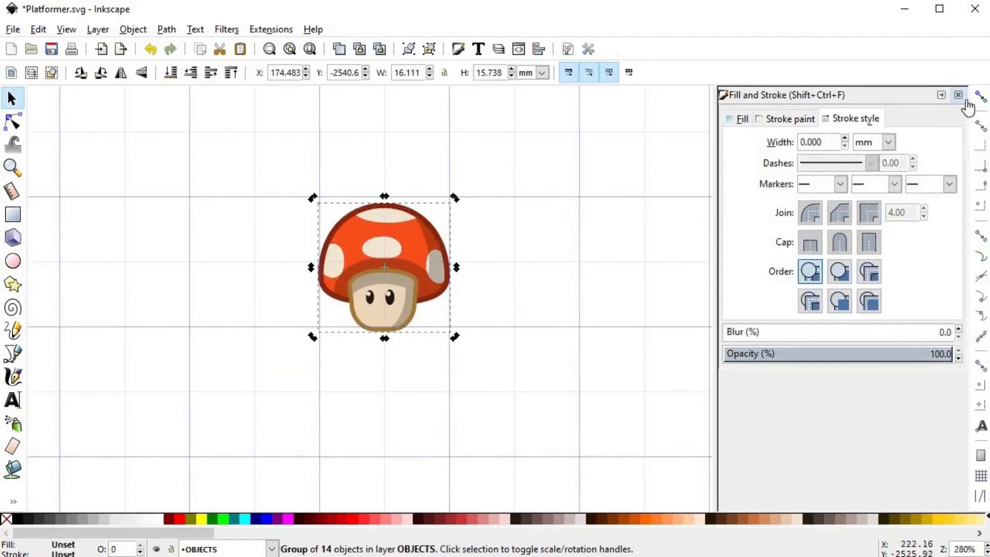
left_click(979, 102)
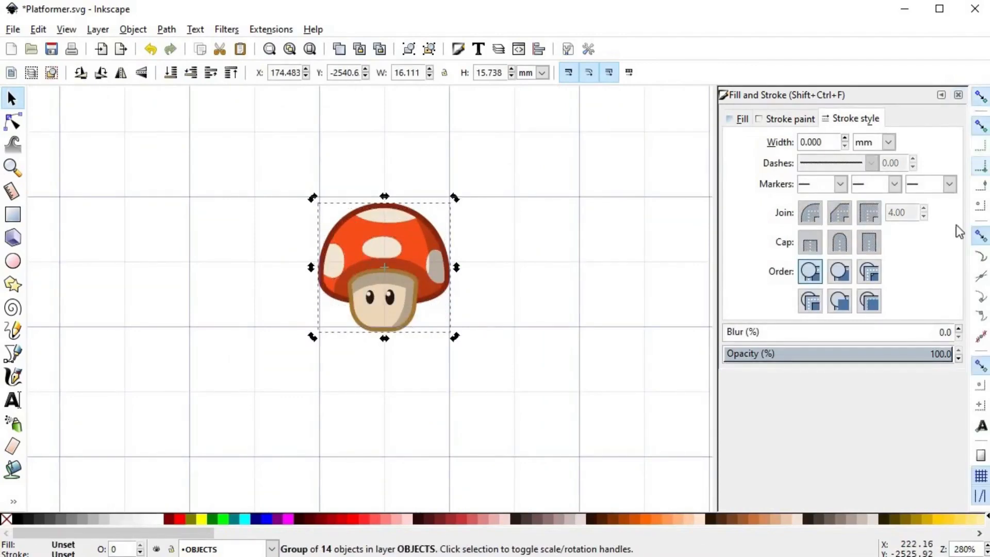
left_click_drag(351, 273, 356, 264)
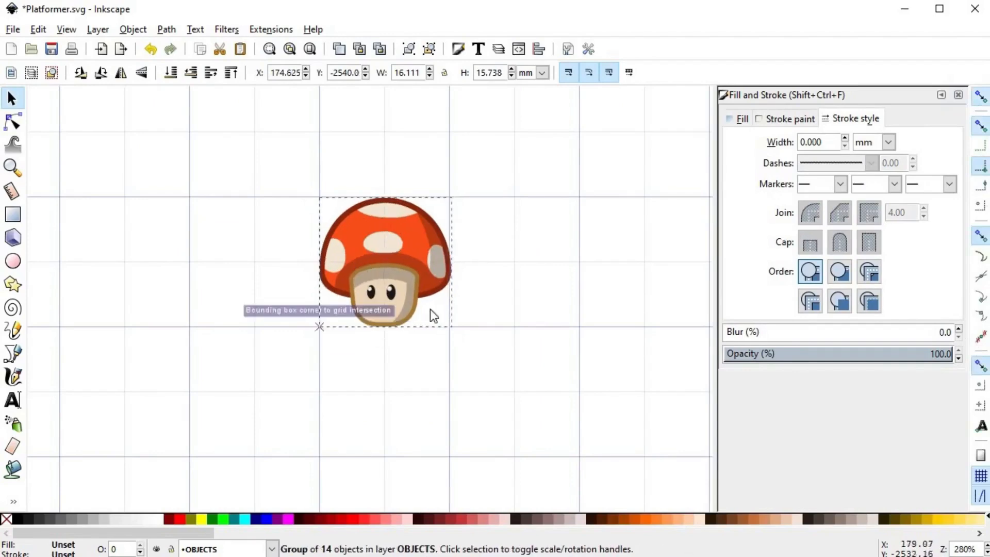
- Resize the mushroom group to about 15.87 × 15.75 mm to fit one grid cell
scroll(455, 308, "up", 3, "ctrl")
left_click_drag(455, 309, 450, 316)
left_click(510, 238)
scroll(510, 237, "down", 2, "ctrl")
scroll(520, 268, "up", 3)
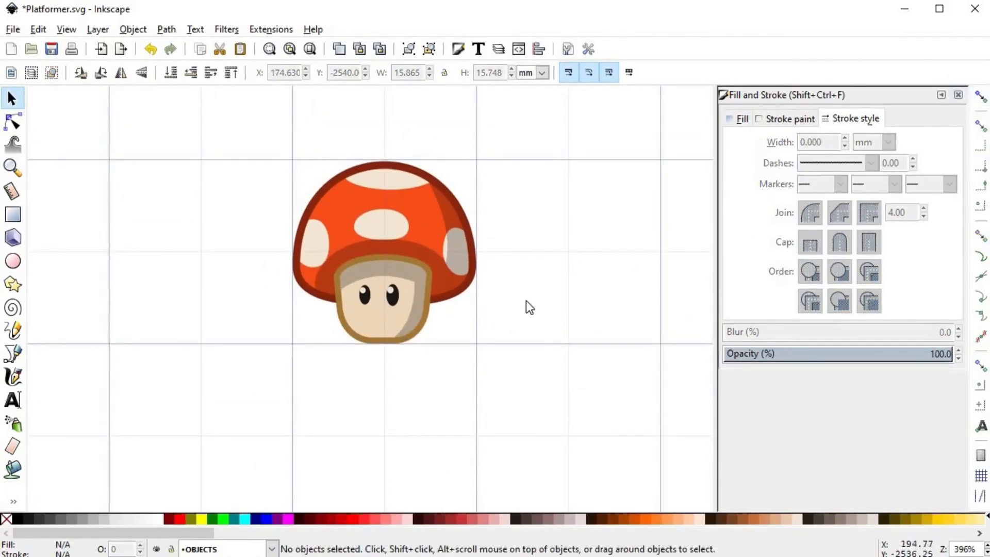
scroll(526, 301, "down", 1, "ctrl")
scroll(510, 296, "down", 1, "ctrl")
scroll(504, 298, "up", 2, "ctrl")
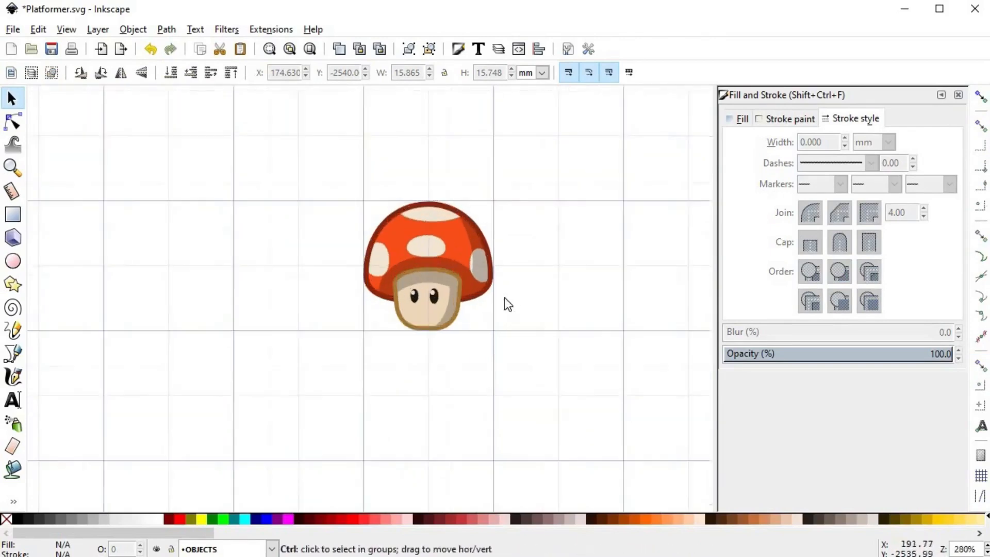
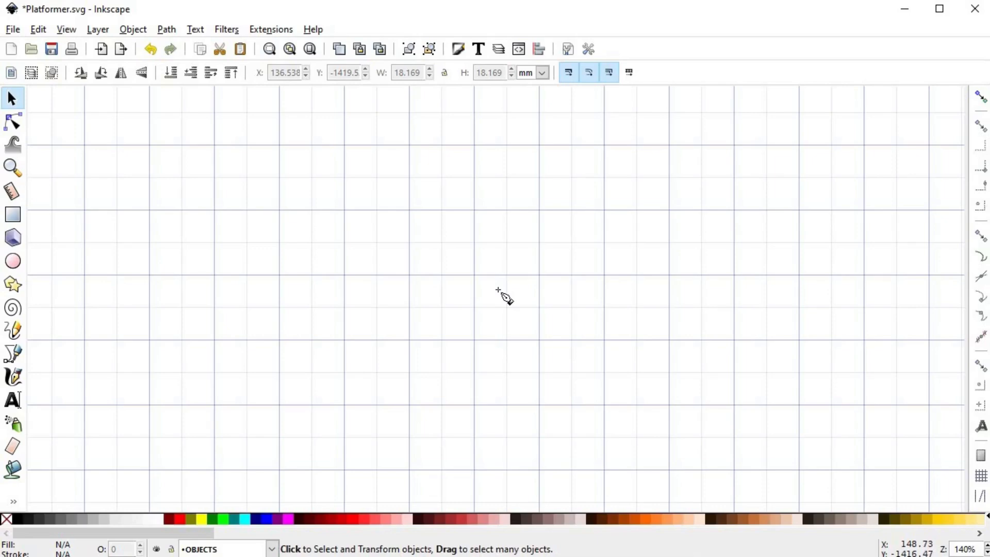
- Draw an open straight-segment half-heart path with the Bezier tool, placing four points in the left half of one large grid square
key("b")
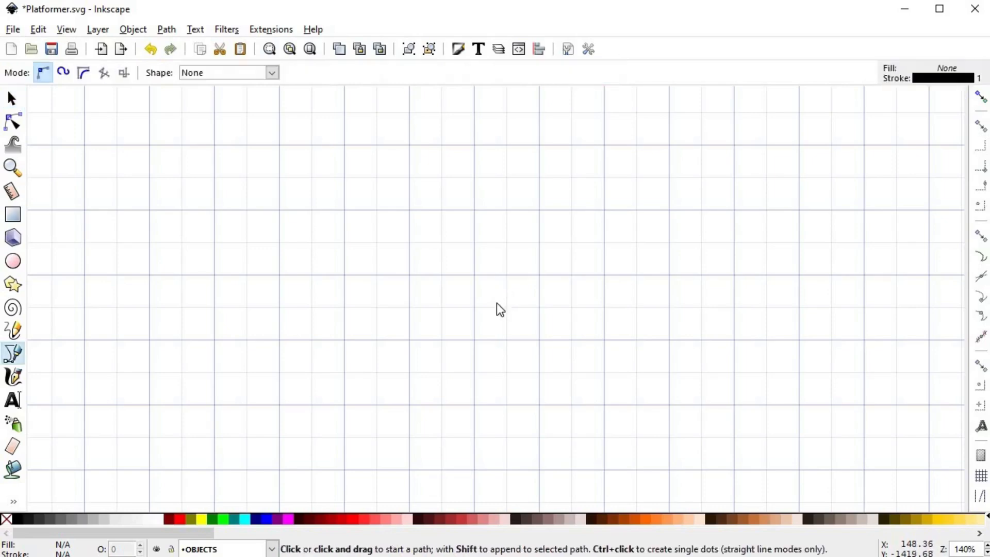
key("s")
key("b")
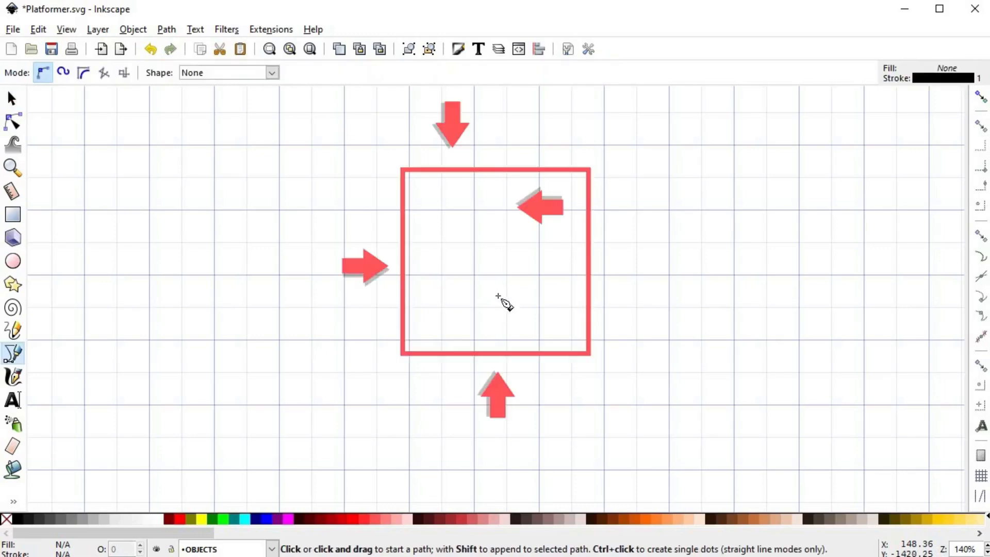
scroll(510, 232, "up", 3)
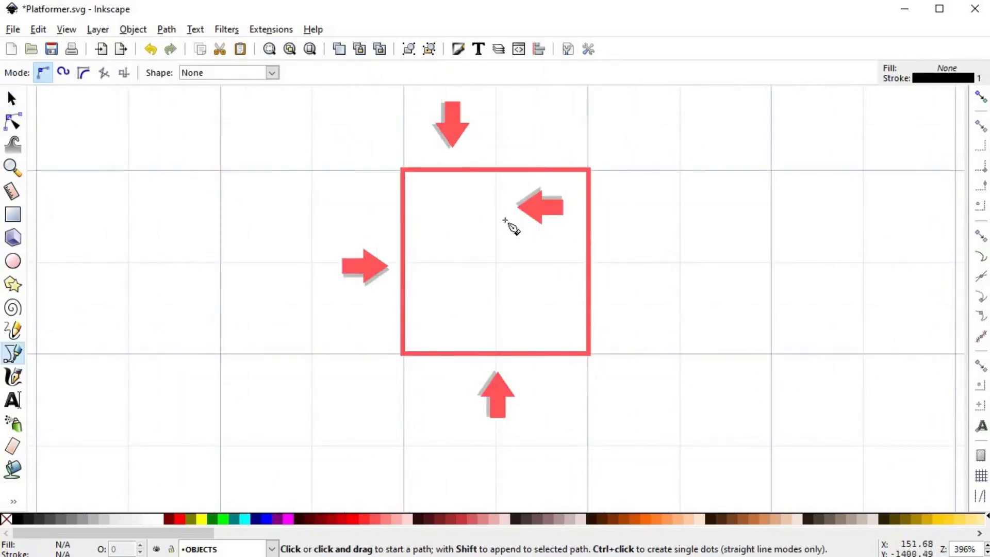
left_click(496, 205)
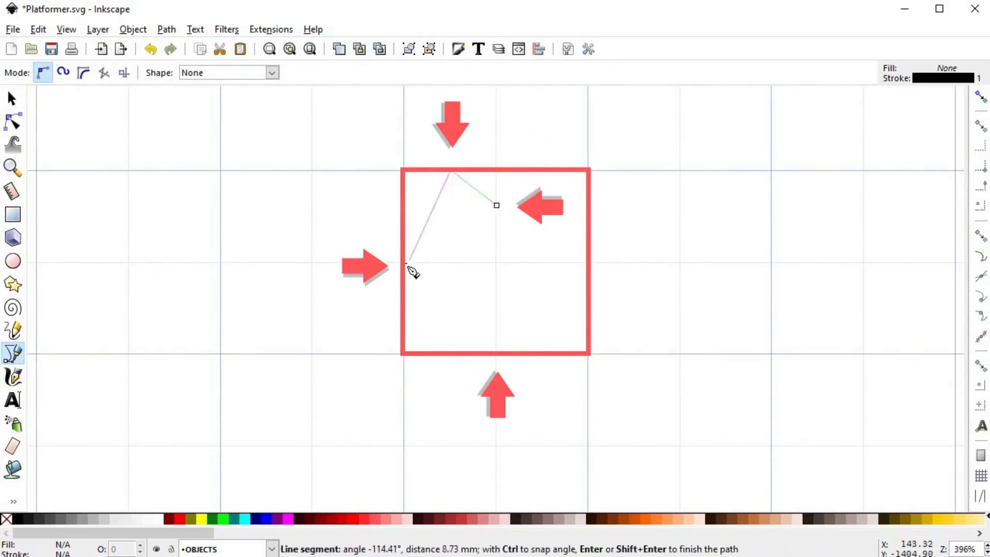
left_click(405, 265)
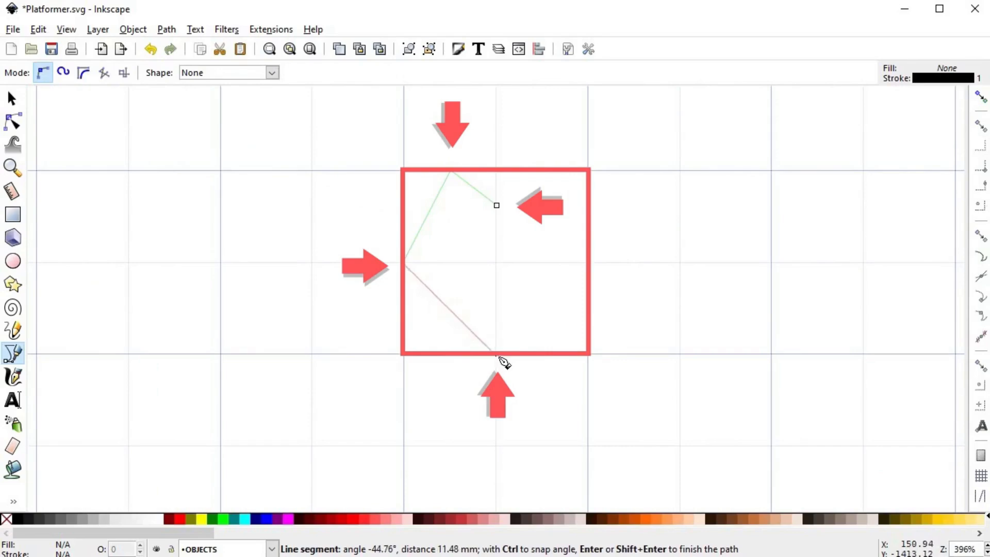
double_click(496, 354)
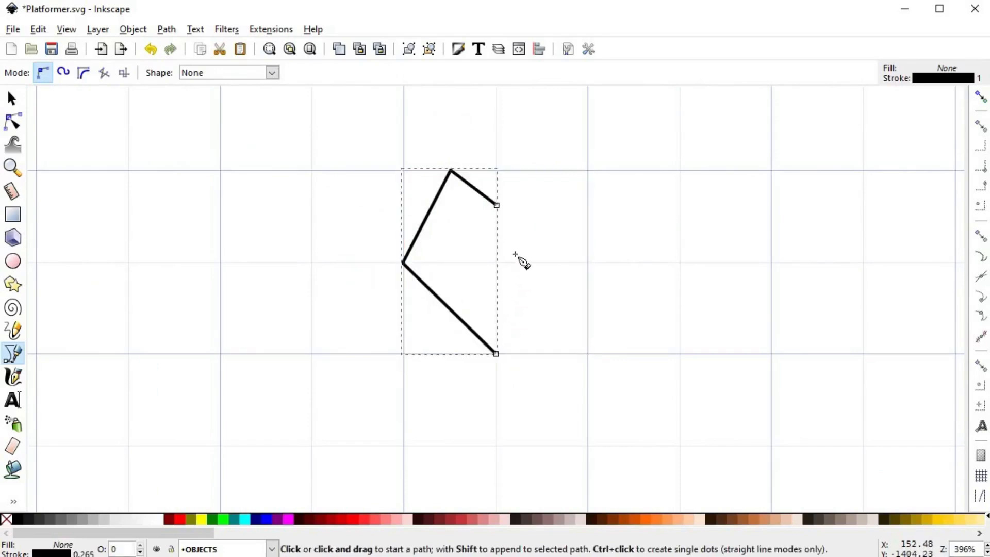
- Make the two middle nodes of the half-heart path smooth
key("n")
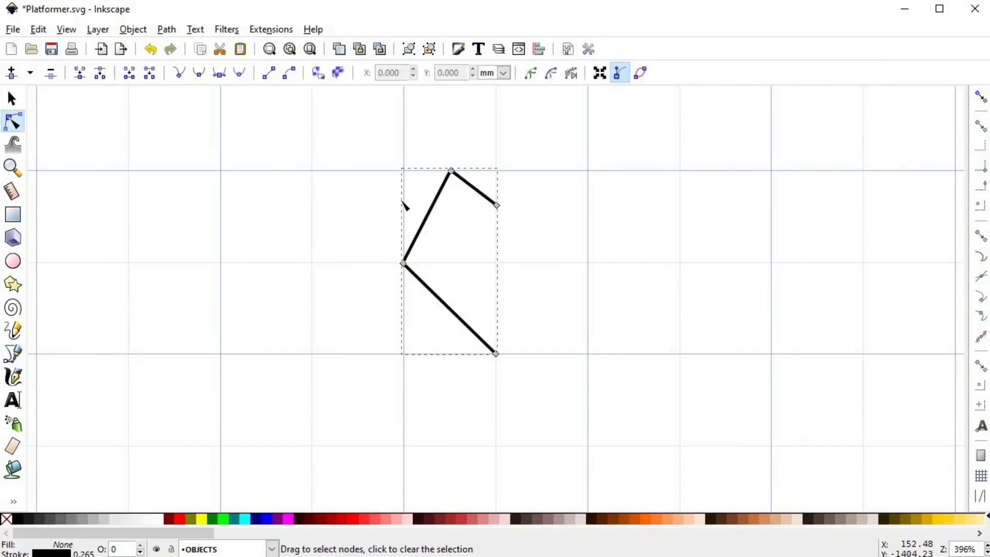
left_click_drag(367, 136, 461, 320)
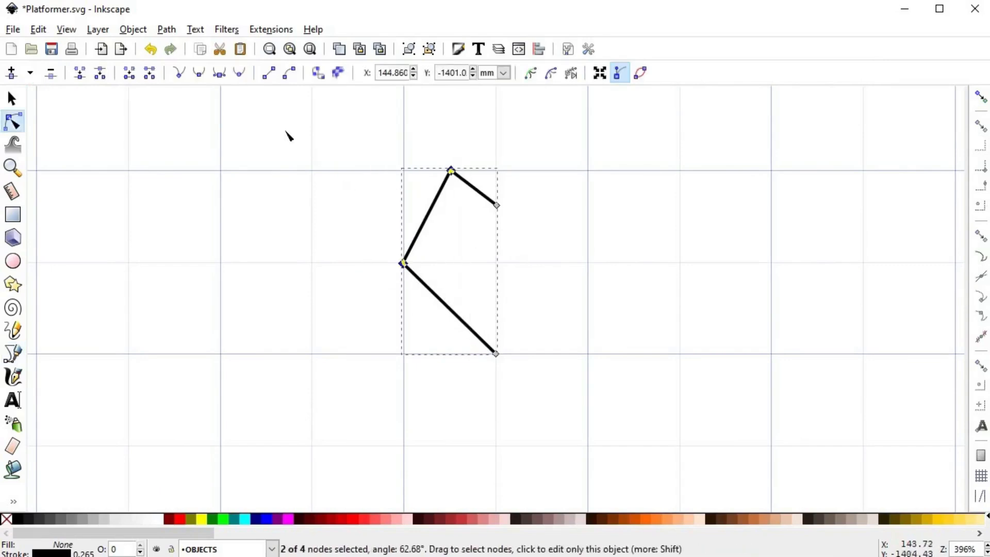
left_click(199, 73)
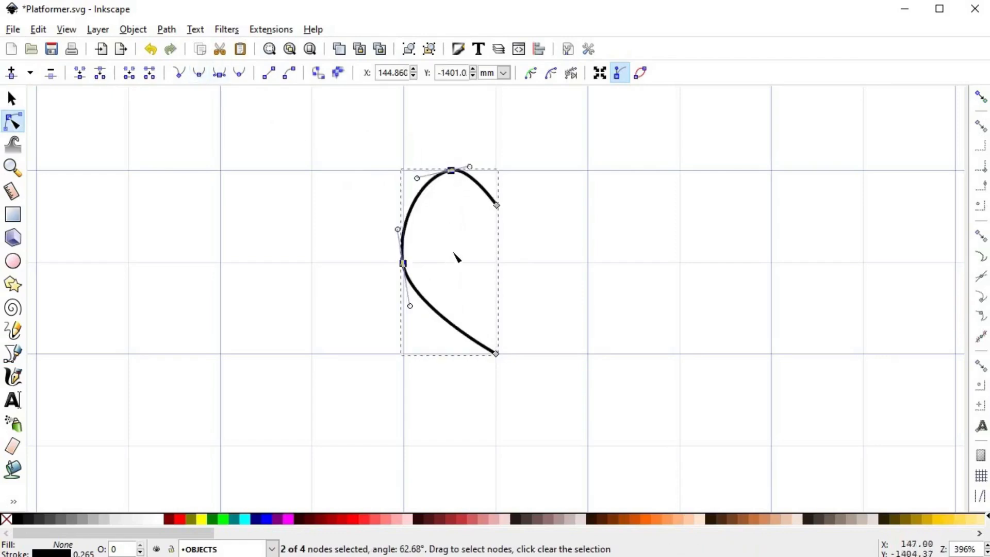
left_click(455, 251)
- Bend the path's two upper segments outward to round the top and side of the half heart
left_click_drag(486, 196, 492, 196)
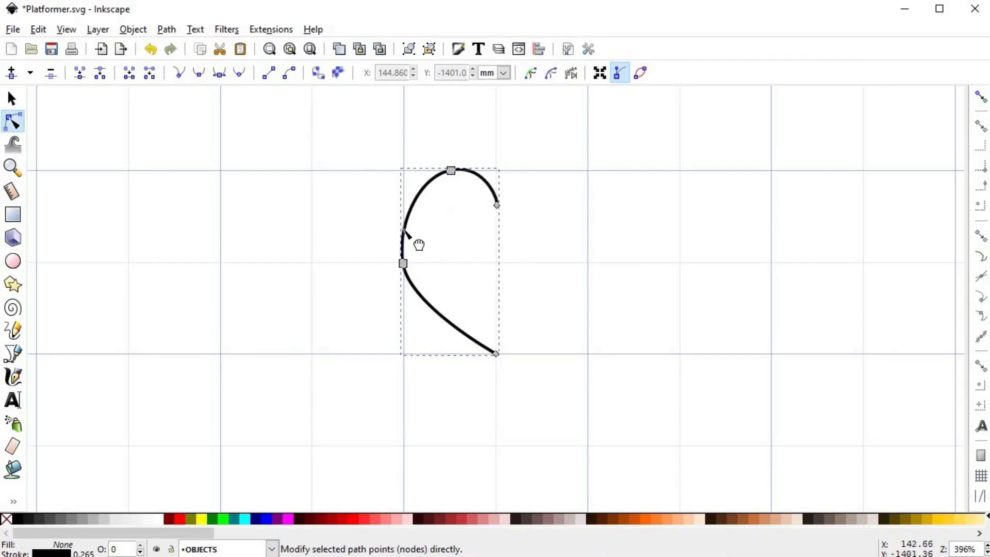
left_click_drag(404, 230, 406, 207)
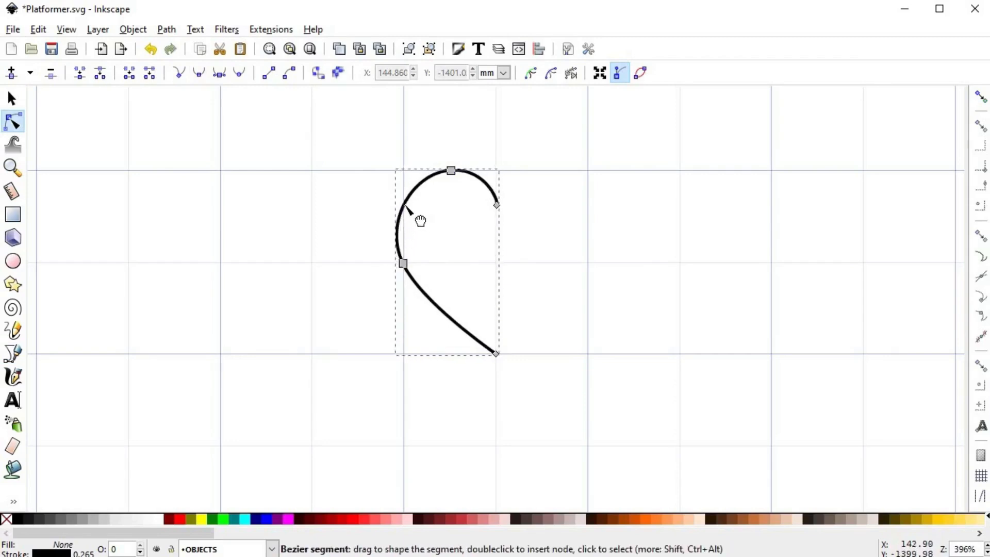
left_click(548, 287)
- Duplicate the half heart, flip the copy horizontally and place it against the open side of the original
key("s")
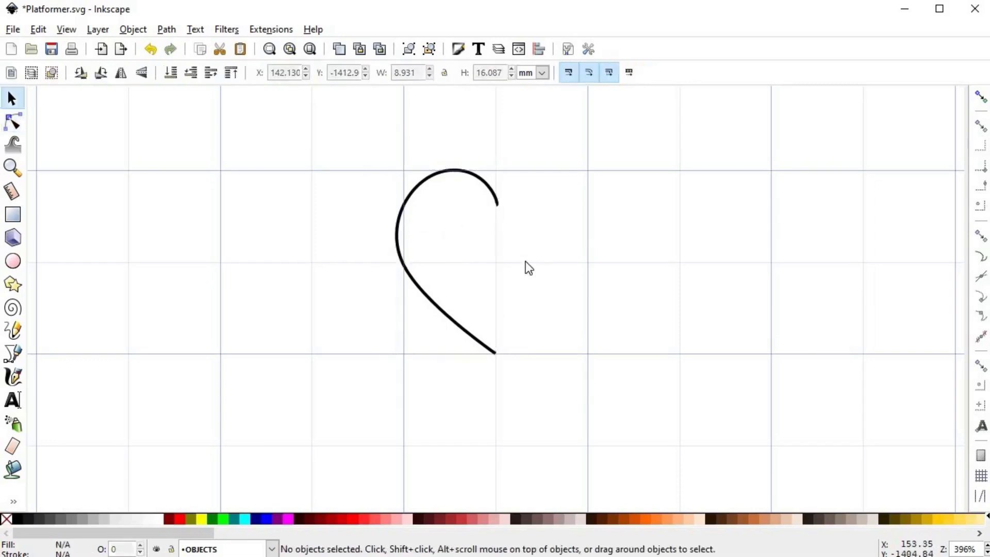
left_click(406, 203)
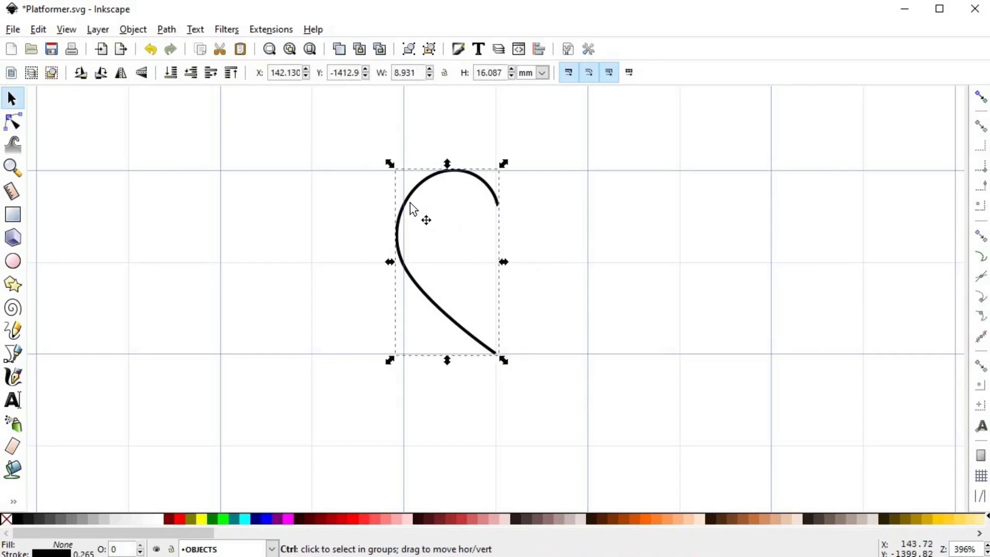
key("ctrl+d")
left_click_drag(411, 209, 540, 227)
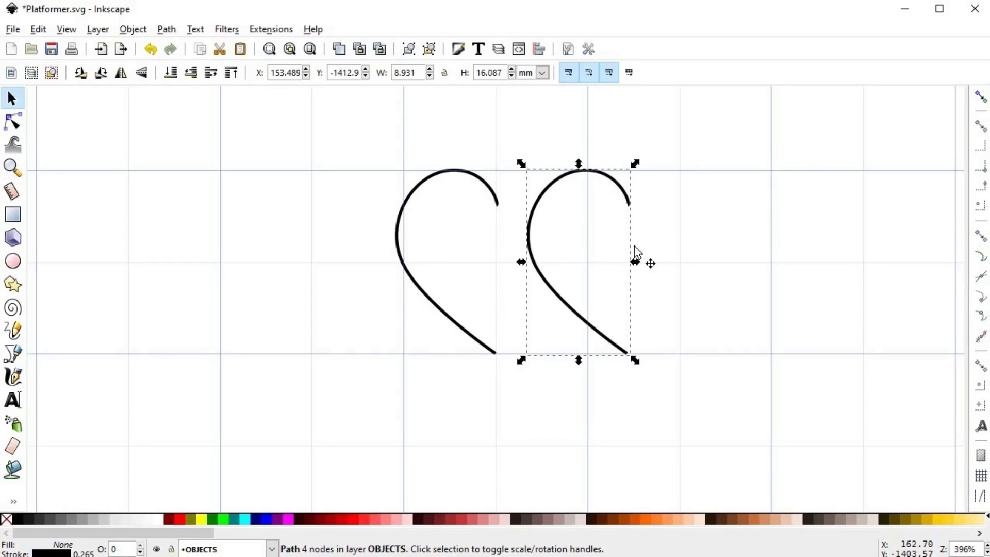
key("h")
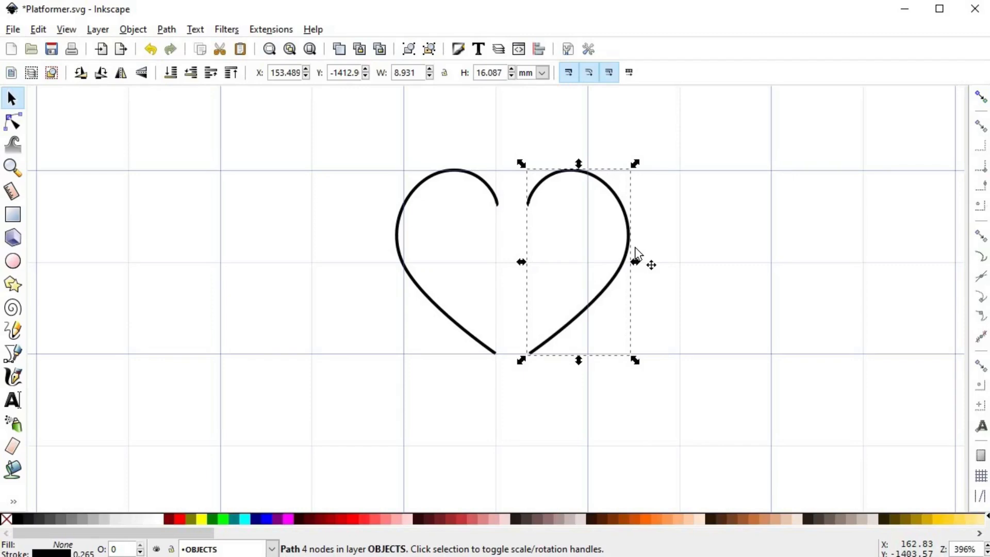
left_click_drag(630, 237, 600, 240)
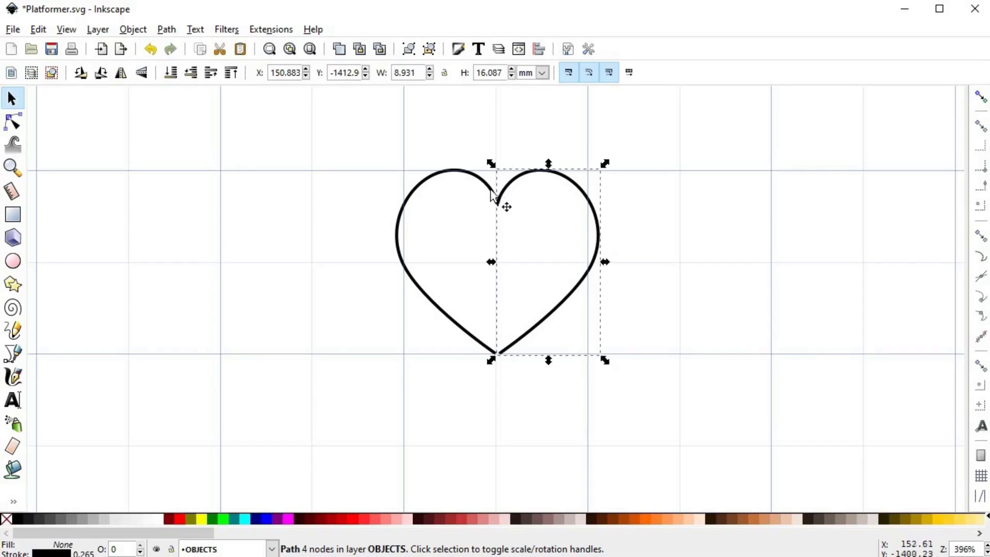
- Join the end nodes of the two halves at the heart's upper notch and at its lower tip
left_click(477, 181, "shift")
key("n")
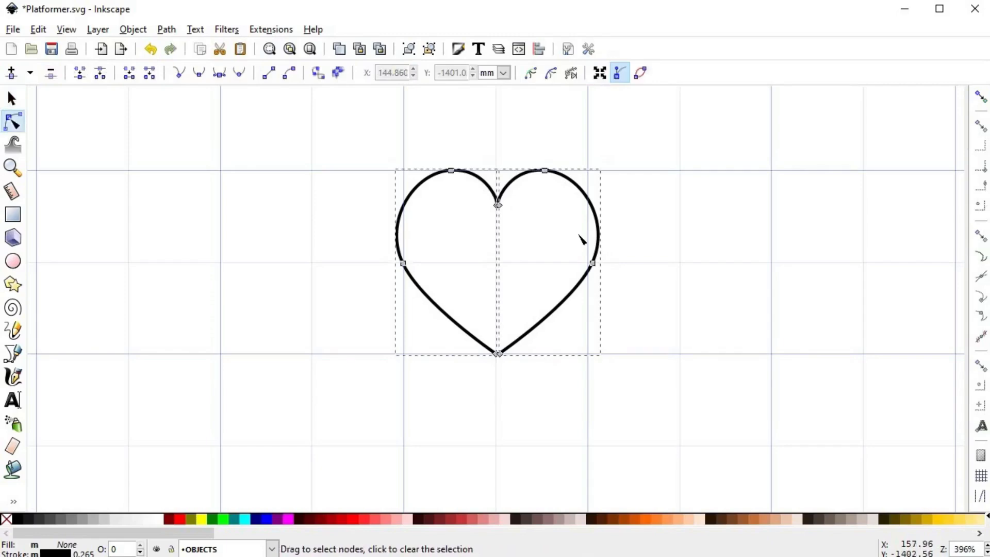
scroll(528, 239, "up", 2)
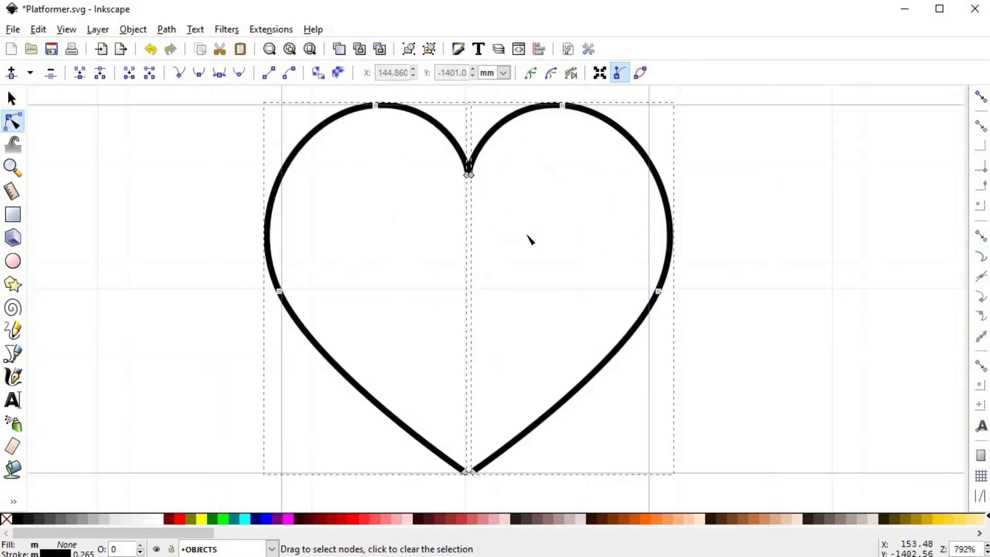
left_click_drag(534, 252, 428, 164)
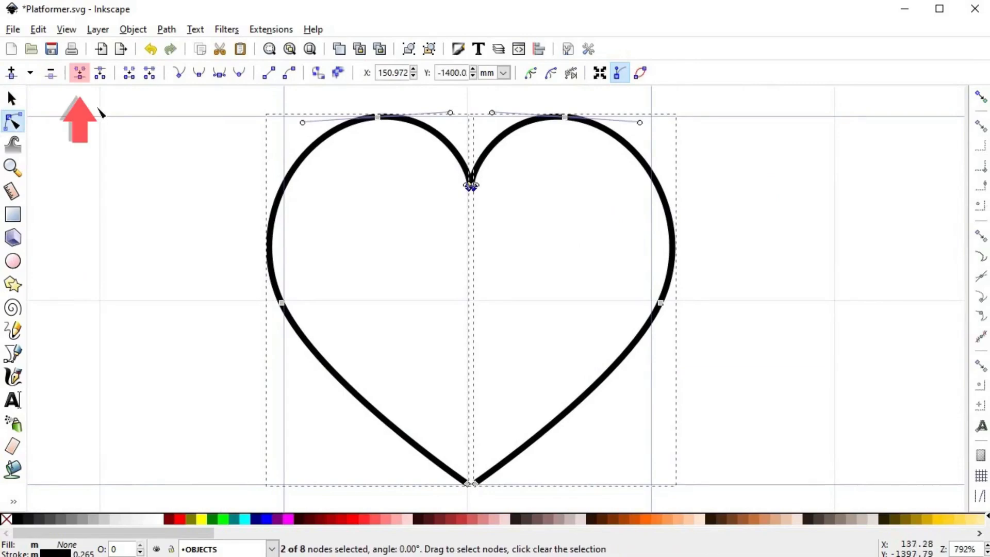
left_click(78, 76)
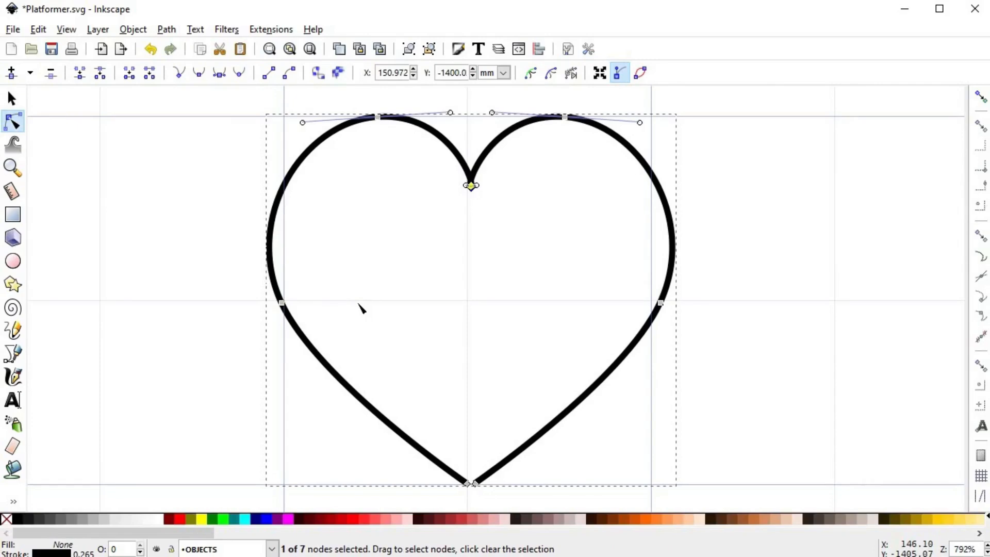
left_click_drag(398, 321, 525, 506)
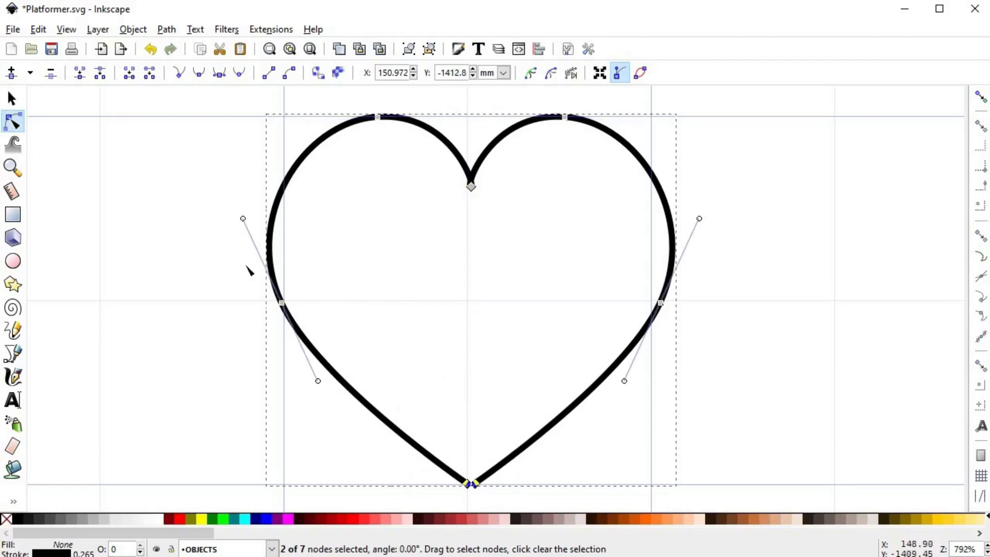
left_click(80, 75)
left_click(504, 265)
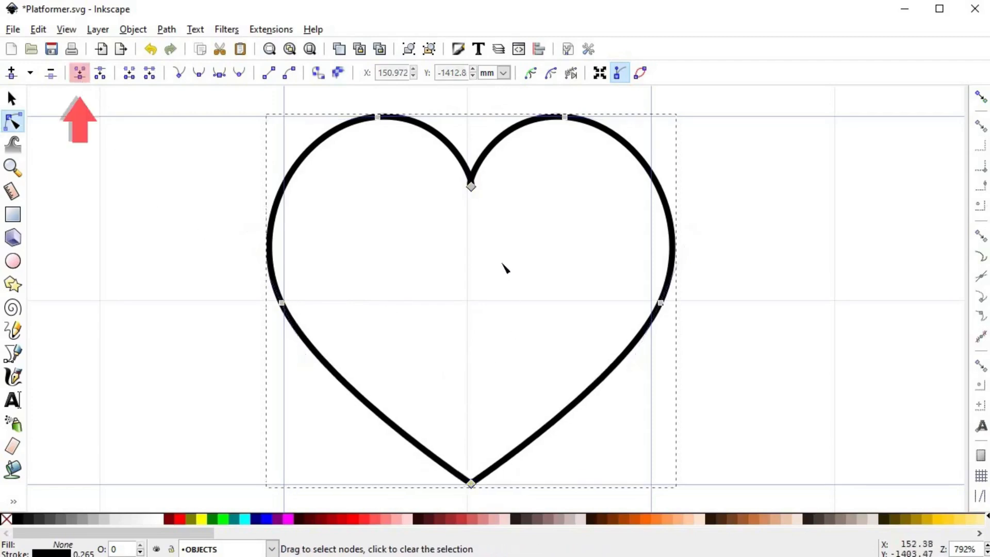
- Fill the heart with flat red fb0505ff and remove its outline
scroll(504, 265, "down", 1)
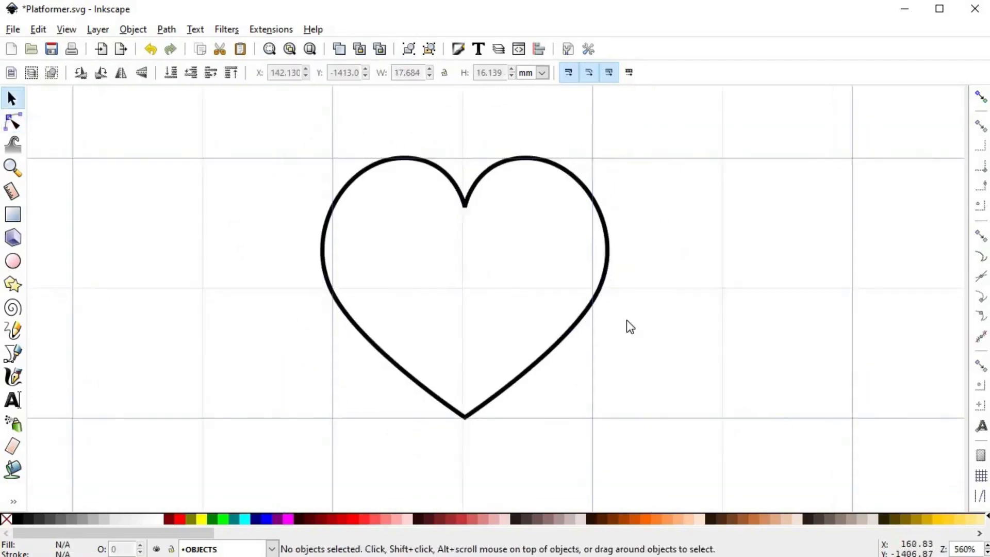
left_click(608, 267)
key("shift+ctrl+f")
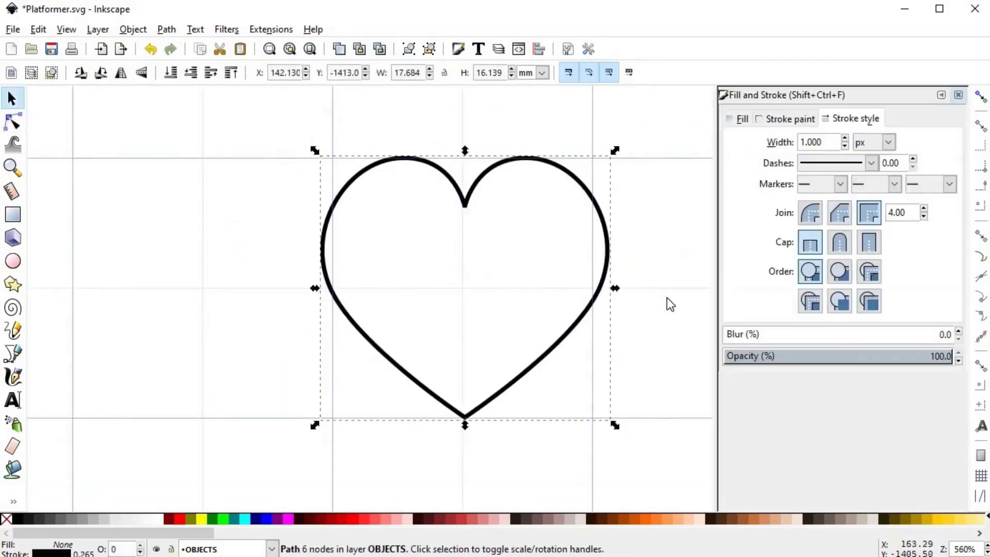
scroll(666, 298, "down", 2)
left_click_drag(415, 294, 201, 253)
left_click(738, 118)
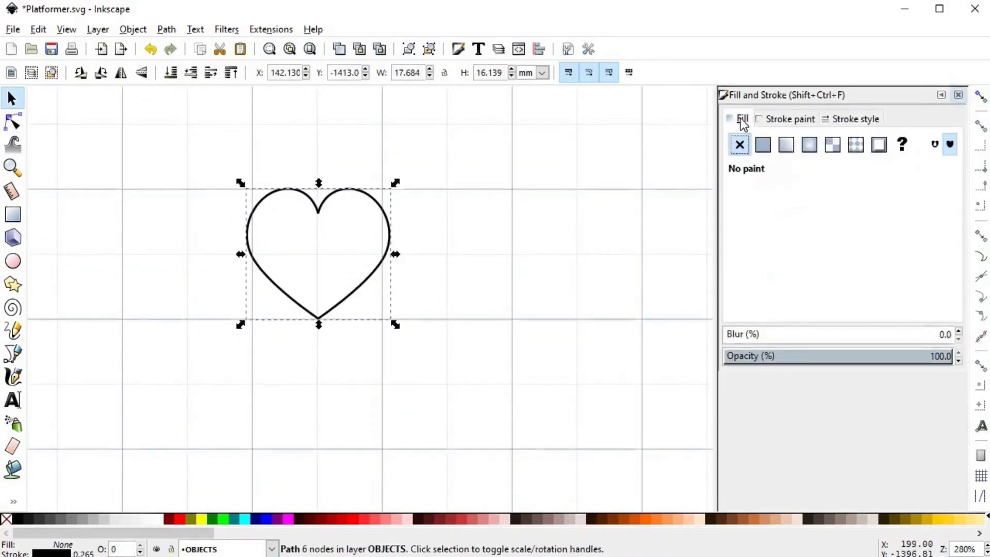
left_click(763, 144)
left_click_drag(840, 227, 898, 233)
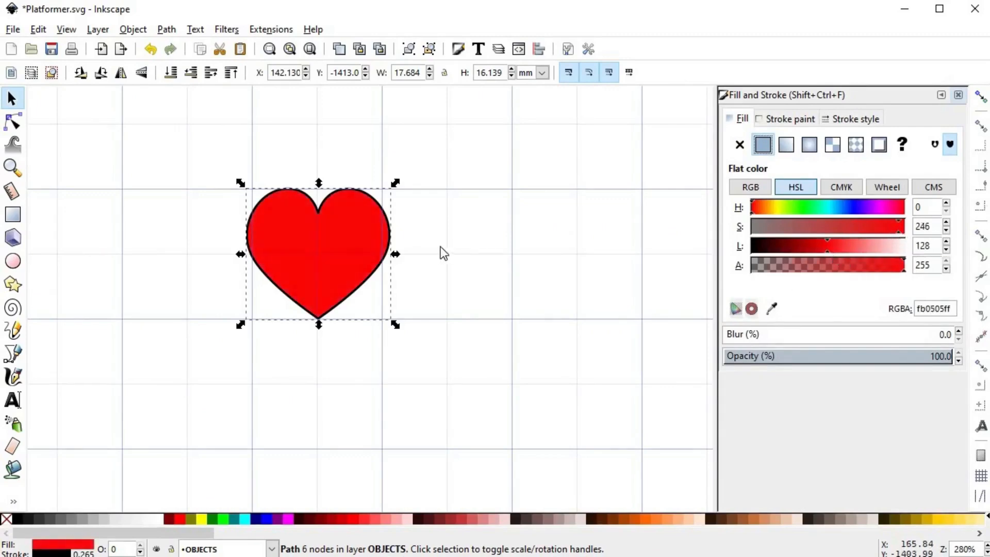
left_click(7, 519, "shift")
- Scale the heart down to about 15.8 by 15.1 mm so it fits inside one large grid square
left_click(421, 249)
left_click_drag(459, 251, 498, 257)
left_click(392, 265)
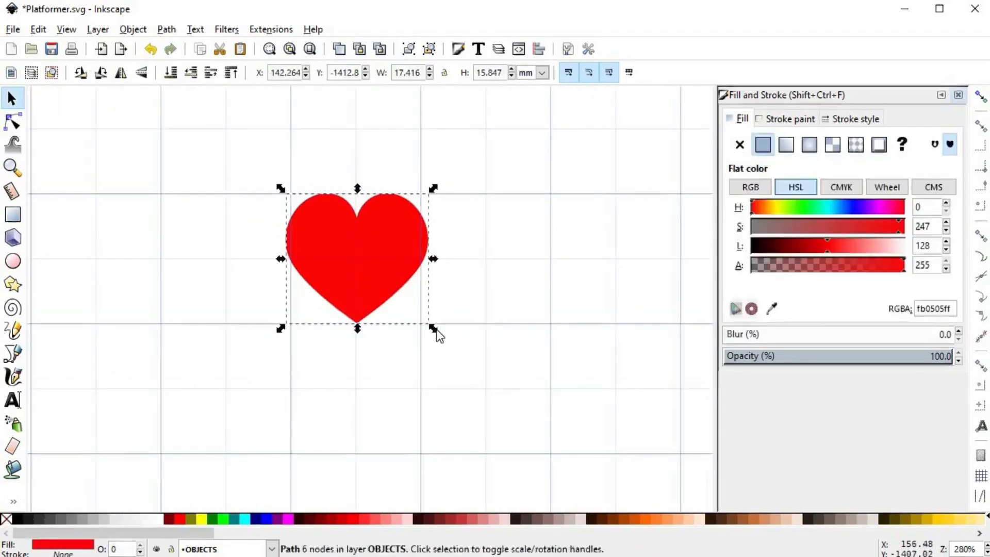
left_click_drag(435, 329, 431, 320)
left_click_drag(379, 253, 425, 256)
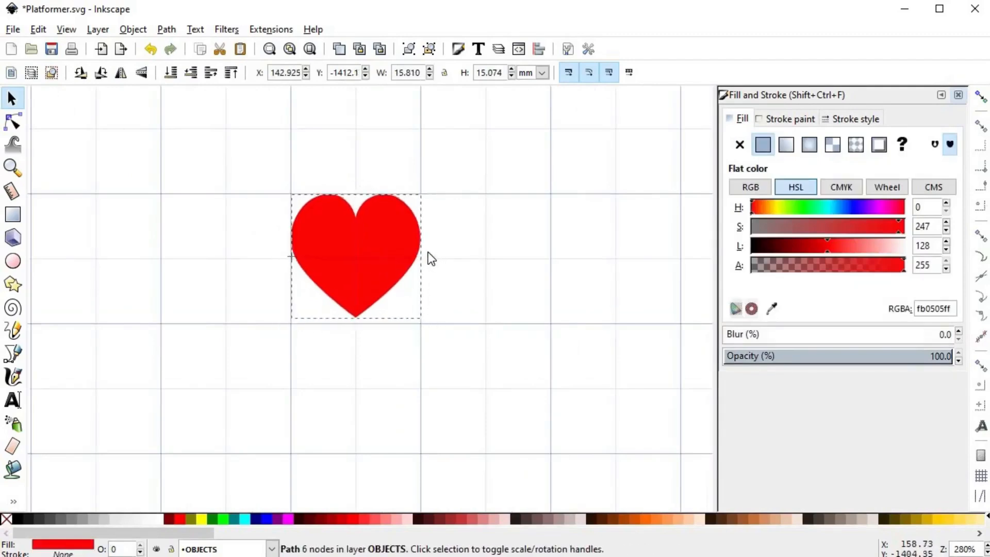
left_click(443, 264)
key("space")
- Draw a closed shading shape with a curved inner edge that extends past the heart's right side and lower tip
scroll(448, 271, "up", 1)
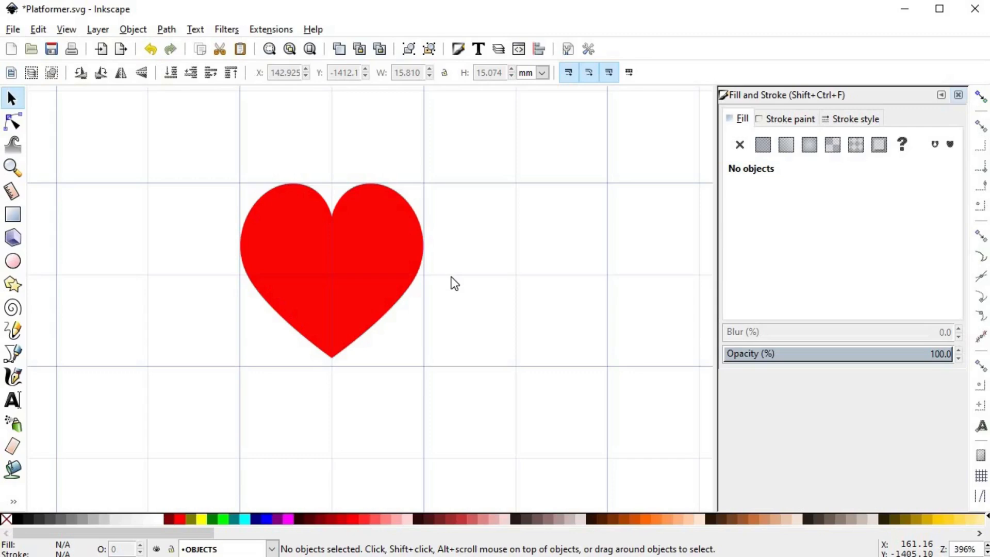
key("b")
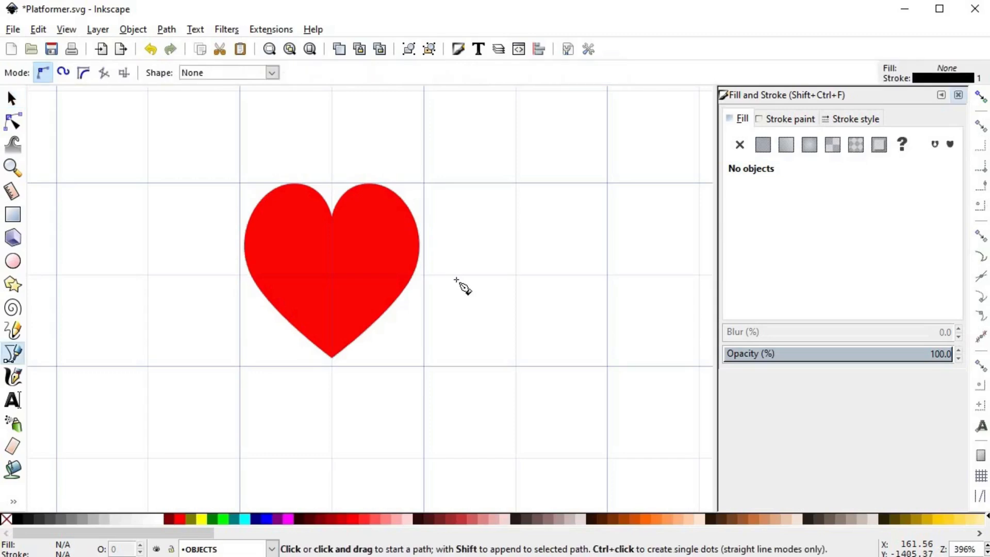
left_click(399, 195)
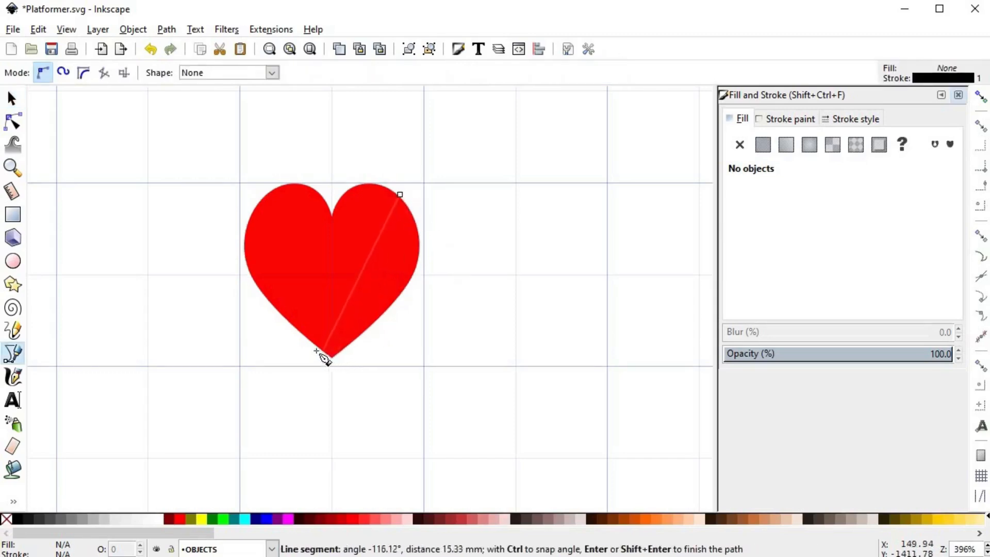
left_click_drag(317, 350, 243, 407)
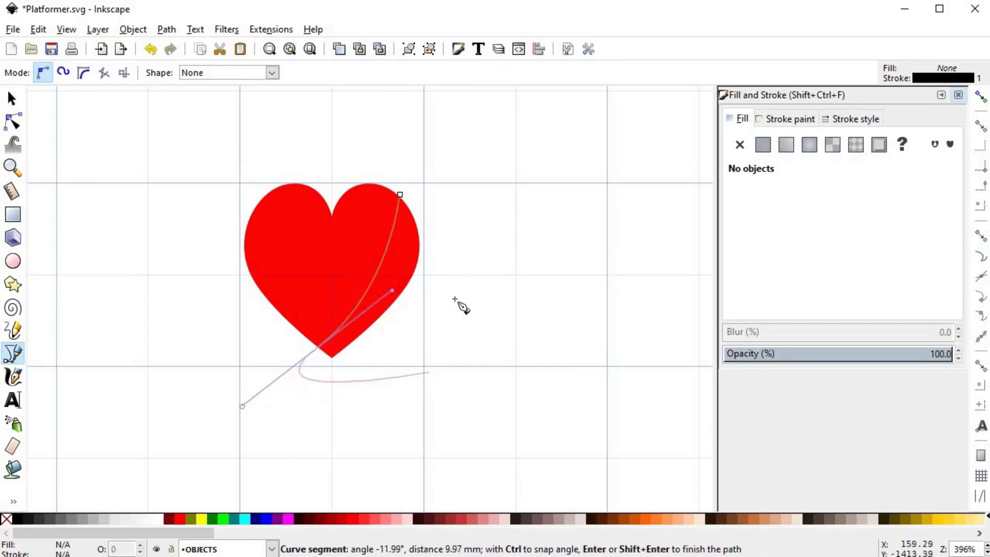
left_click(429, 371)
left_click(457, 249)
left_click(419, 174)
left_click(400, 194)
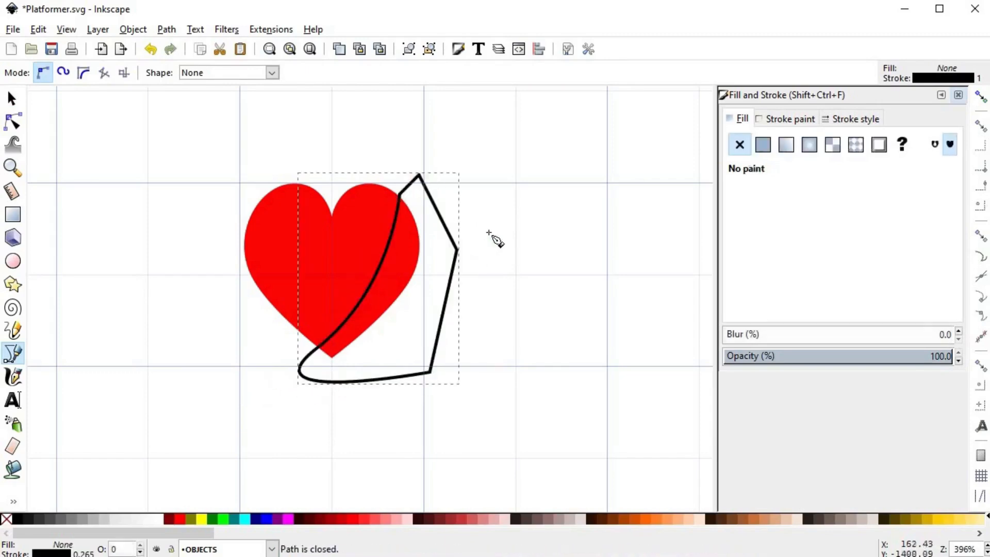
- Duplicate the red heart and intersect the copy with the drawn shading shape
key("s")
left_click(371, 218)
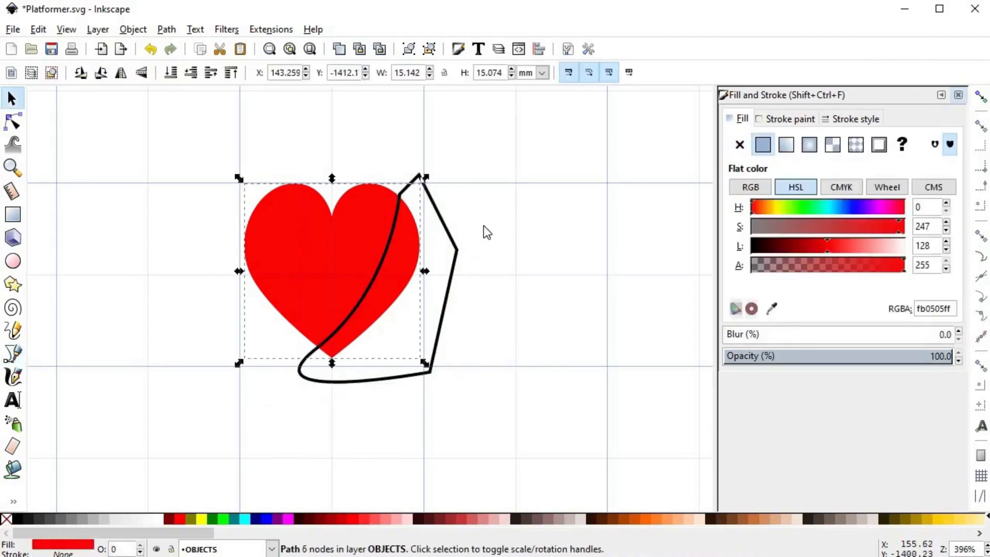
left_click(457, 253, "shift")
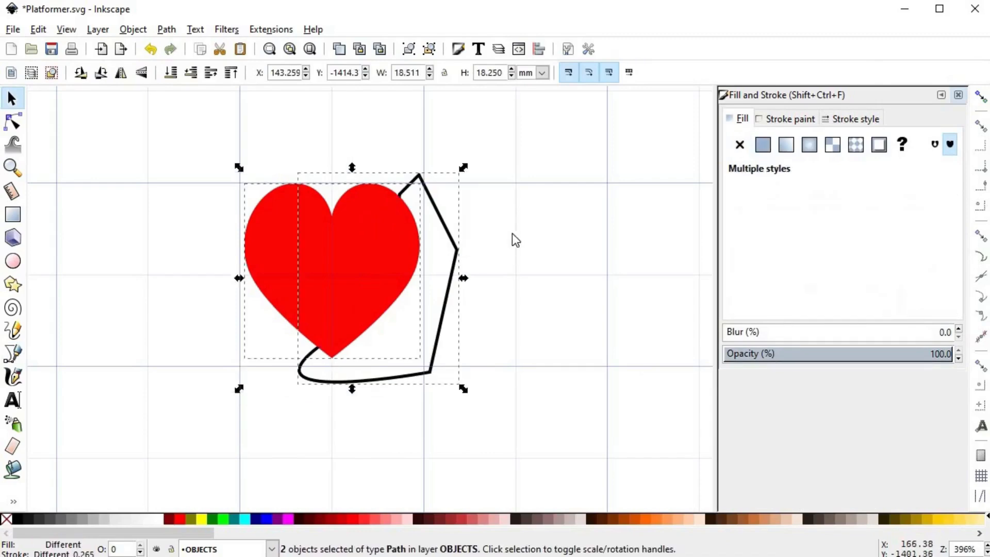
key("ctrl+asterisk")
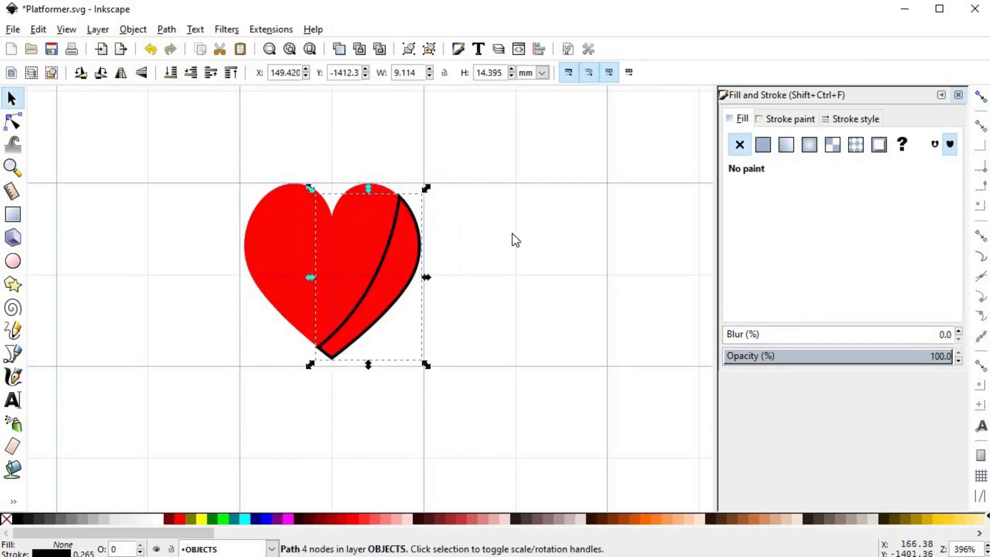
- Fill the intersected shading piece with a darker red of about lightness 88 and remove its black outline
key("d")
left_click(367, 235)
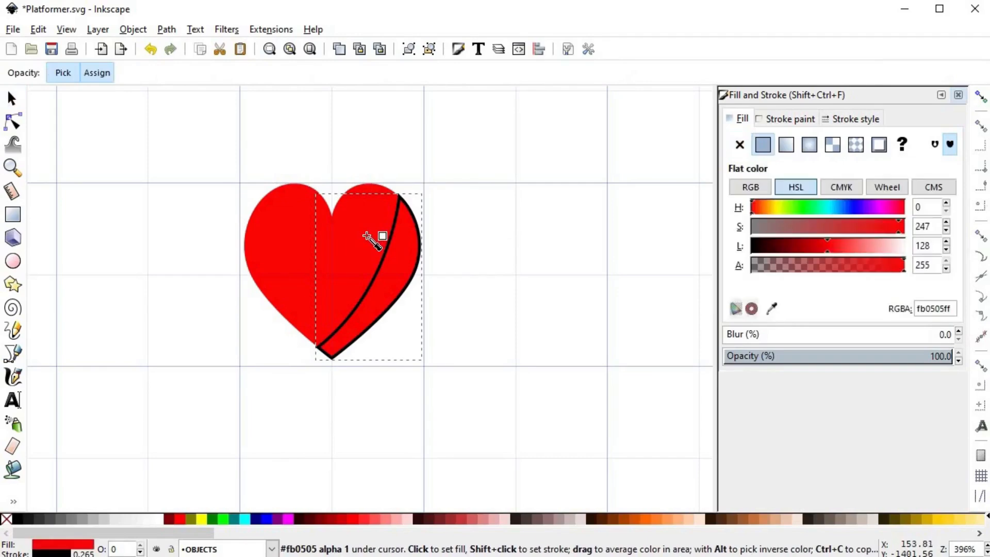
left_click_drag(815, 252, 803, 255)
left_click(5, 517, "shift")
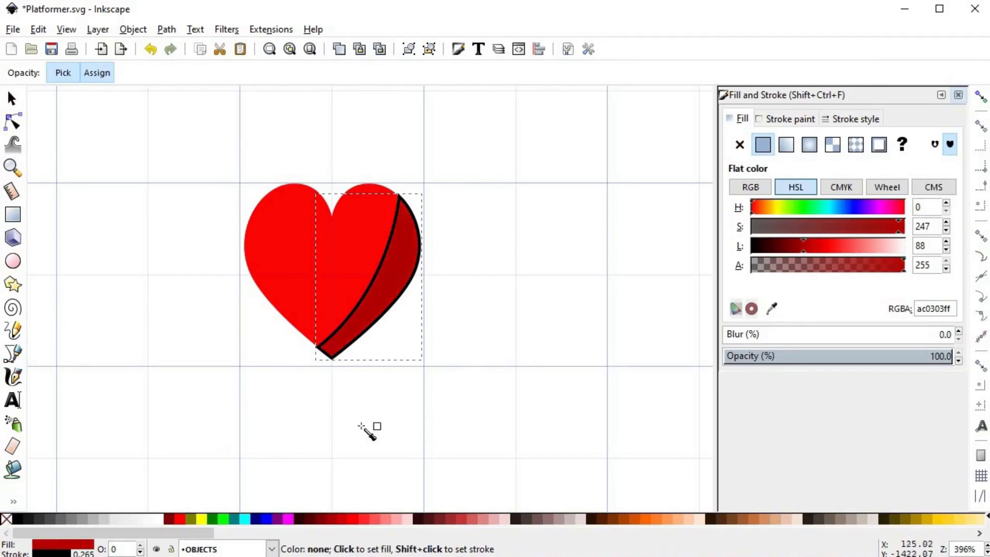
key("s")
key("Escape")
scroll(474, 276, "down", 1)
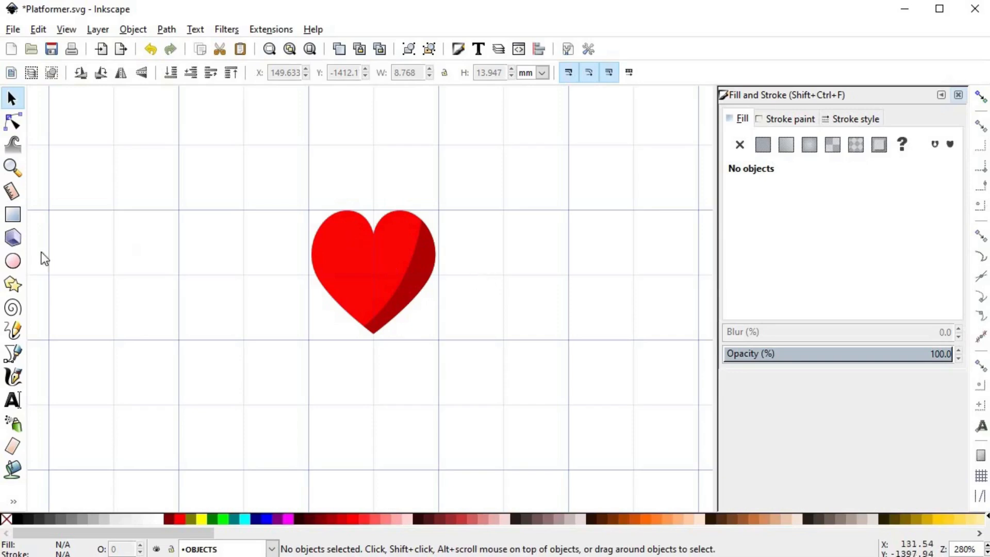
- Draw two ellipses on the heart's upper-left lobe, one about 2.1 mm wide and a smaller one about 1.1 mm wide below it
left_click(13, 260)
scroll(330, 236, "up", 3)
left_click_drag(337, 194, 387, 240)
left_click_drag(316, 234, 342, 258)
left_click(365, 217)
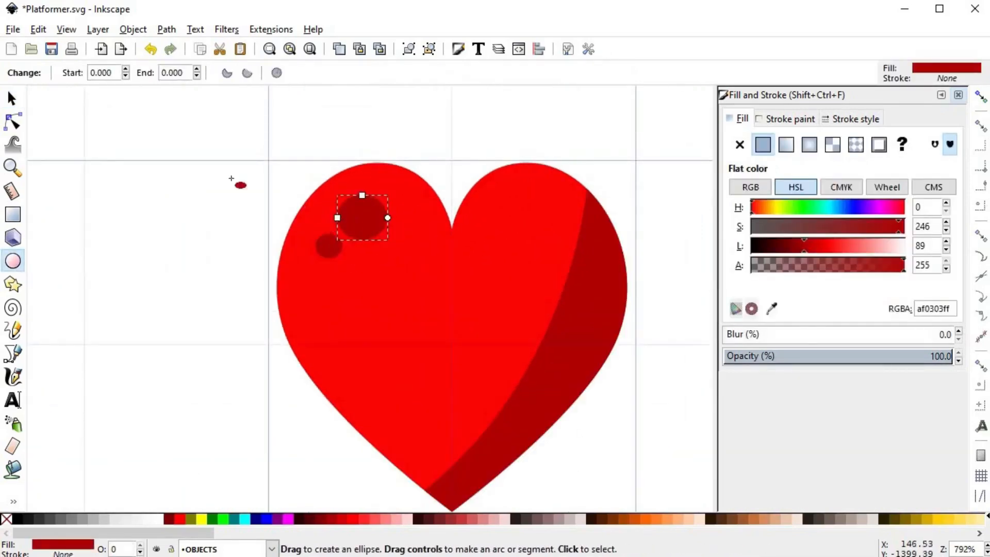
- Tilt the larger ellipse slightly, and tilt and shift the smaller ellipse so it sits just below and left of it
key("s")
left_click(382, 209)
left_click_drag(391, 190, 385, 162)
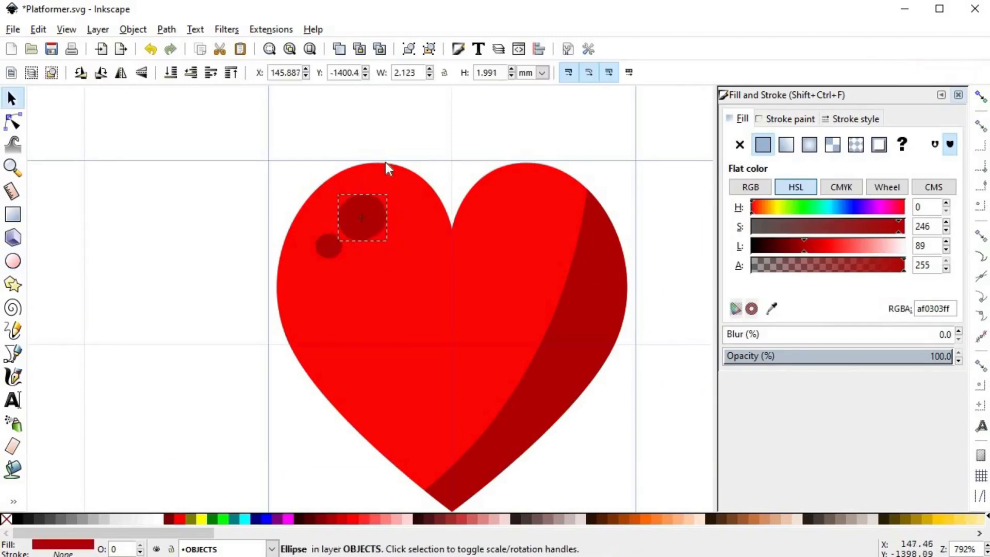
left_click(334, 251)
left_click(338, 252)
- Recolour the larger ellipse light pink febbbbff and apply the same pink to the smaller ellipse
key("n")
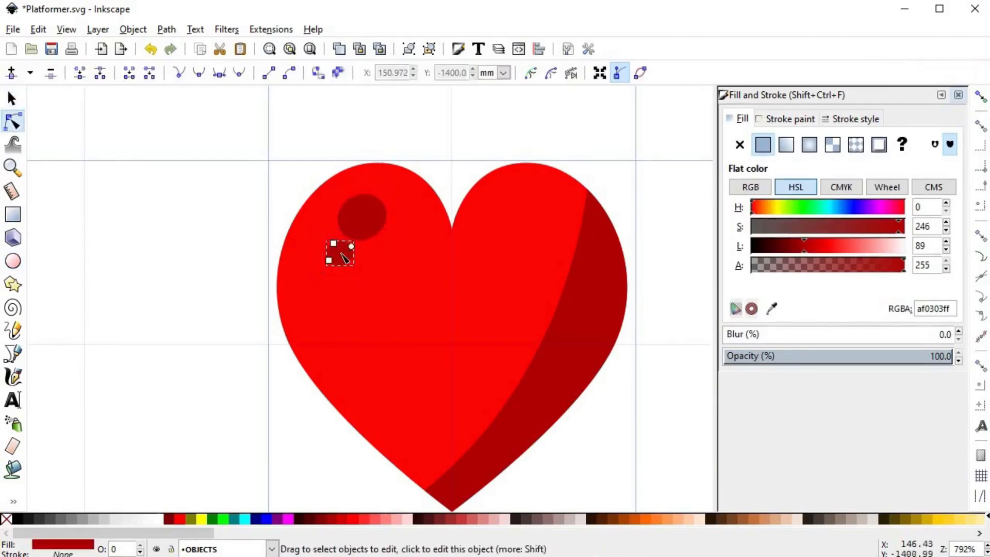
left_click(352, 203)
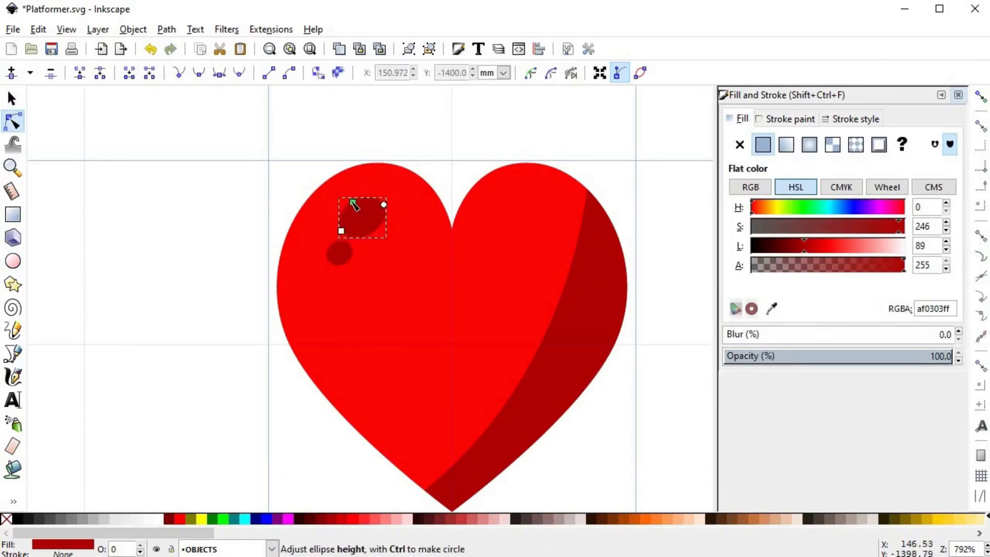
key("d")
left_click_drag(804, 246, 883, 251)
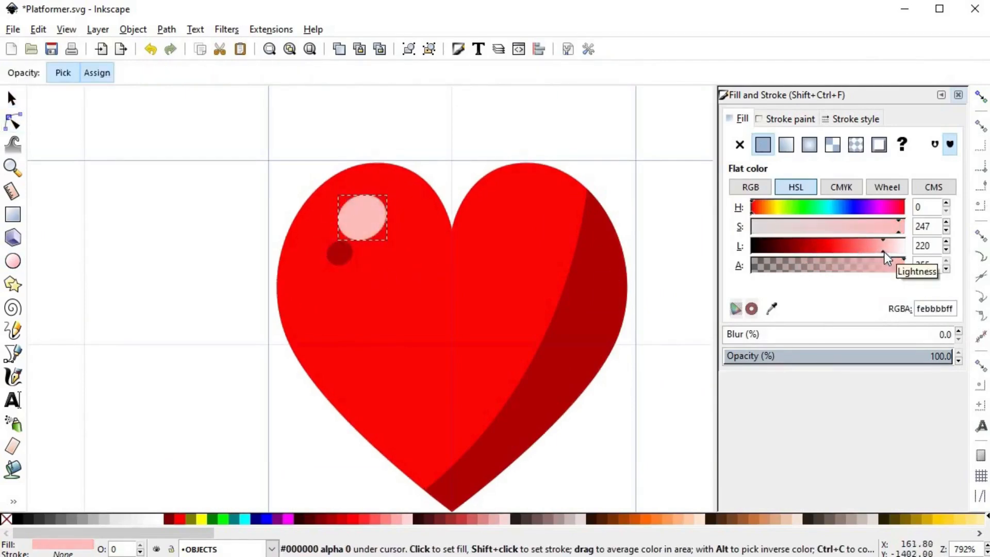
key("s")
left_click(341, 257)
key("d")
left_click(364, 218)
key("s")
left_click(220, 247)
scroll(220, 246, "down", 3)
scroll(329, 284, "down", 1)
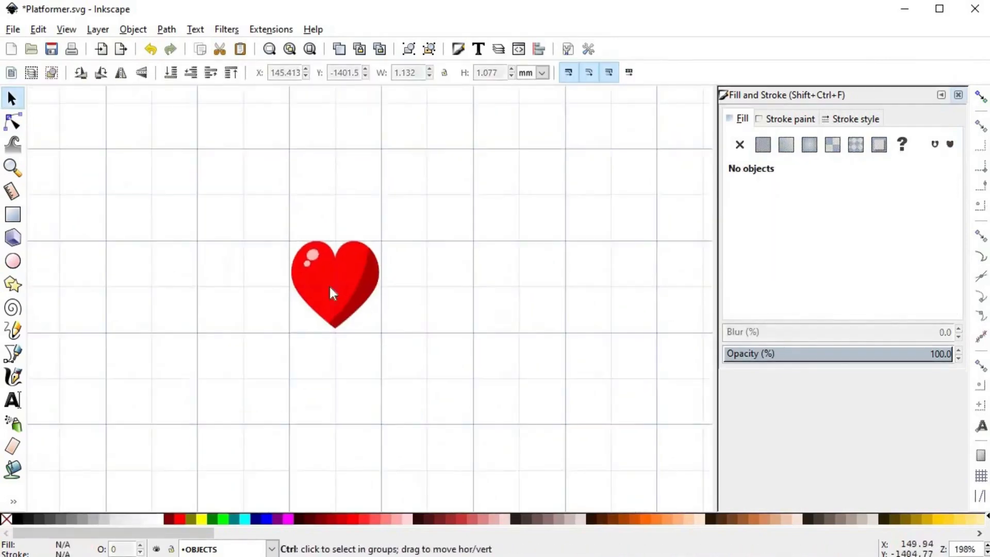
- Enlarge the two pink highlights together to about 3.1 by 3.7 mm on the heart's upper-left lobe
scroll(329, 283, "up", 2)
left_click_drag(230, 171, 308, 248)
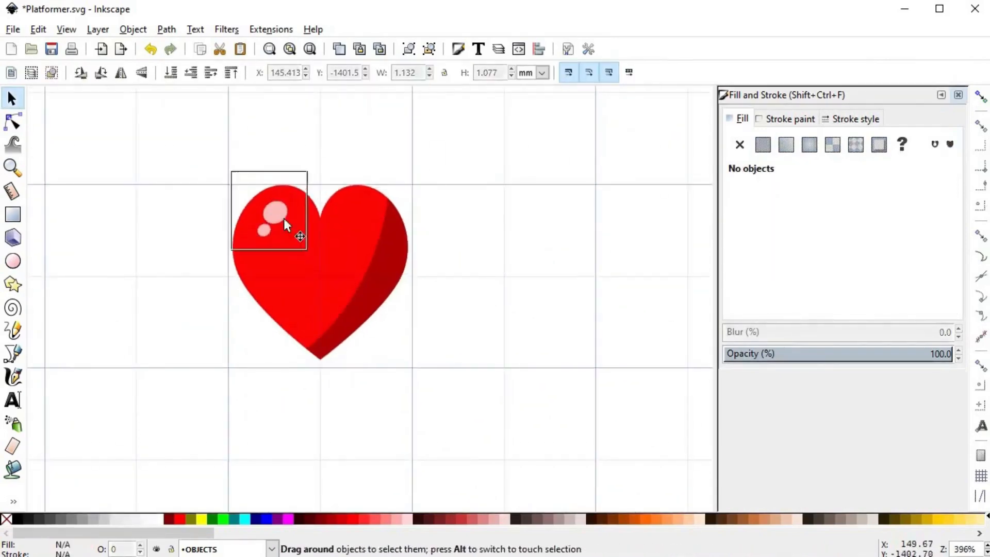
left_click_drag(278, 215, 294, 246)
left_click(479, 298)
left_click_drag(479, 299, 471, 296)
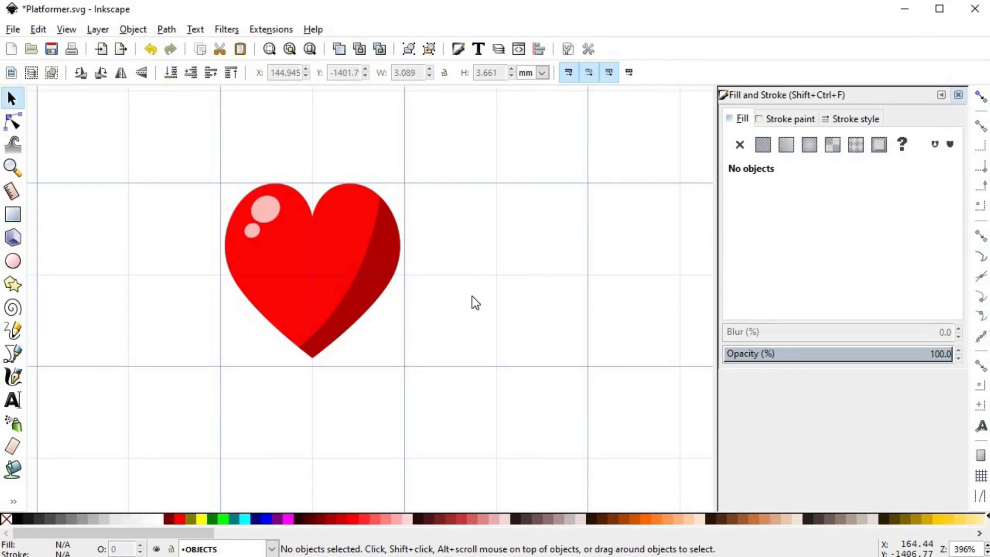
- Duplicate the red heart on top, remove the copy's fill and give it a flat white ffffffff outline
left_click(341, 239, "alt")
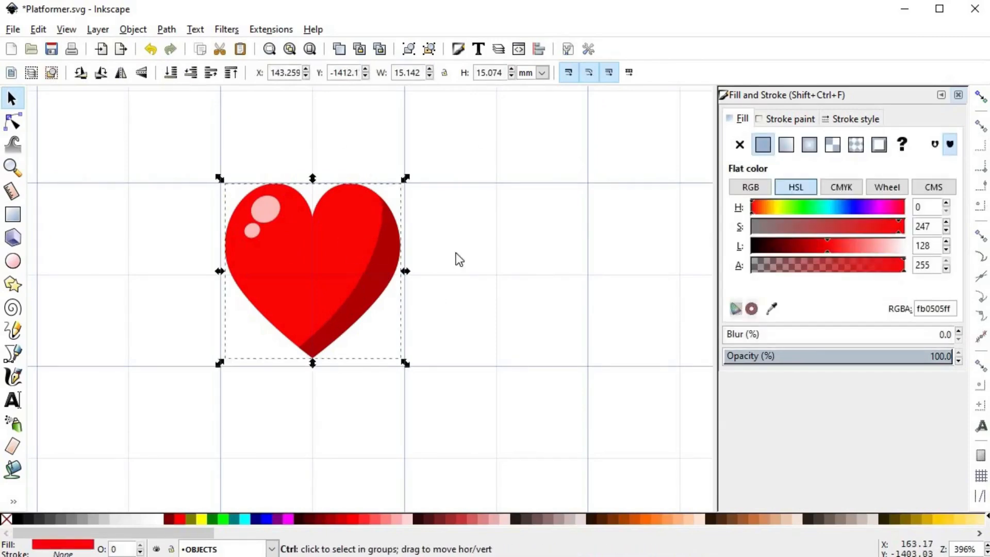
key("Home")
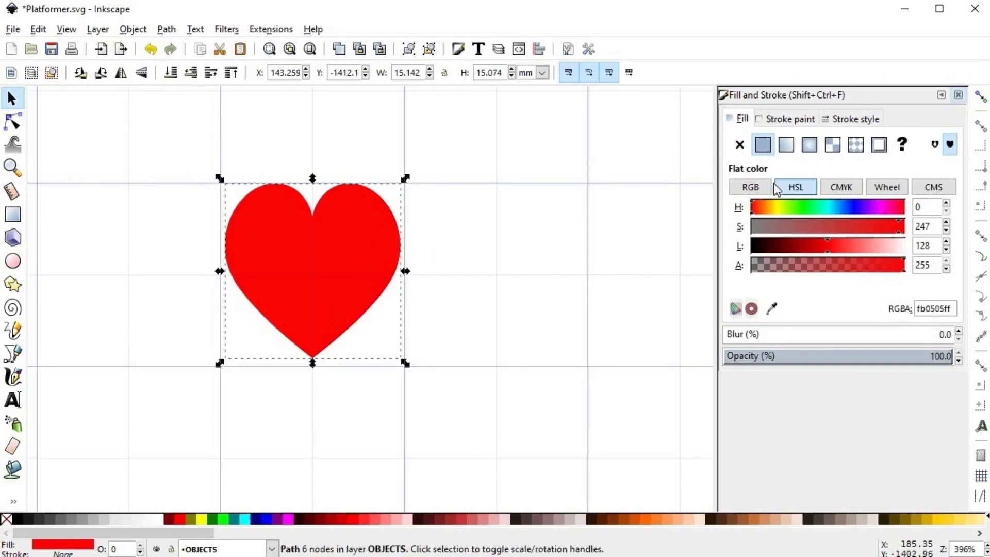
left_click(740, 144)
left_click(789, 119)
left_click(763, 144)
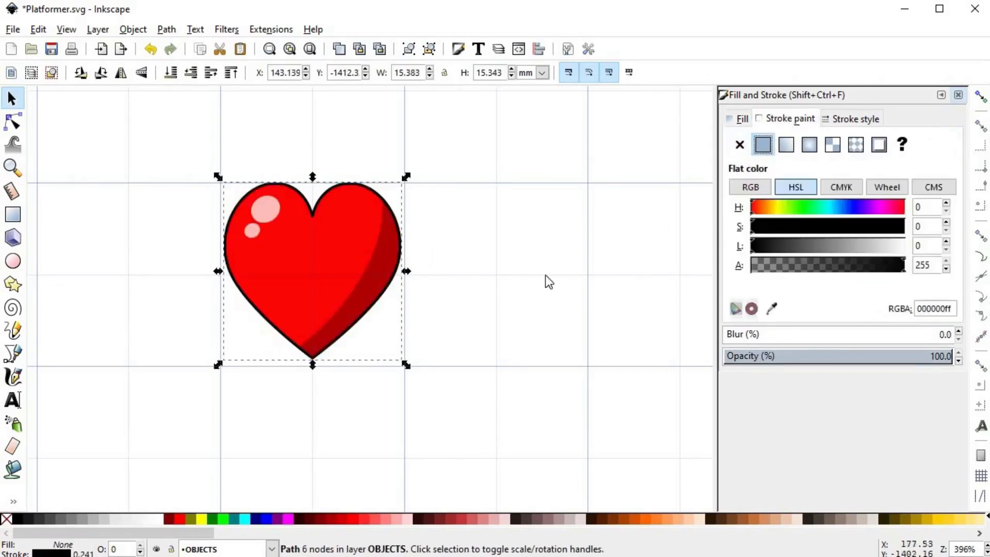
left_click_drag(886, 247, 922, 247)
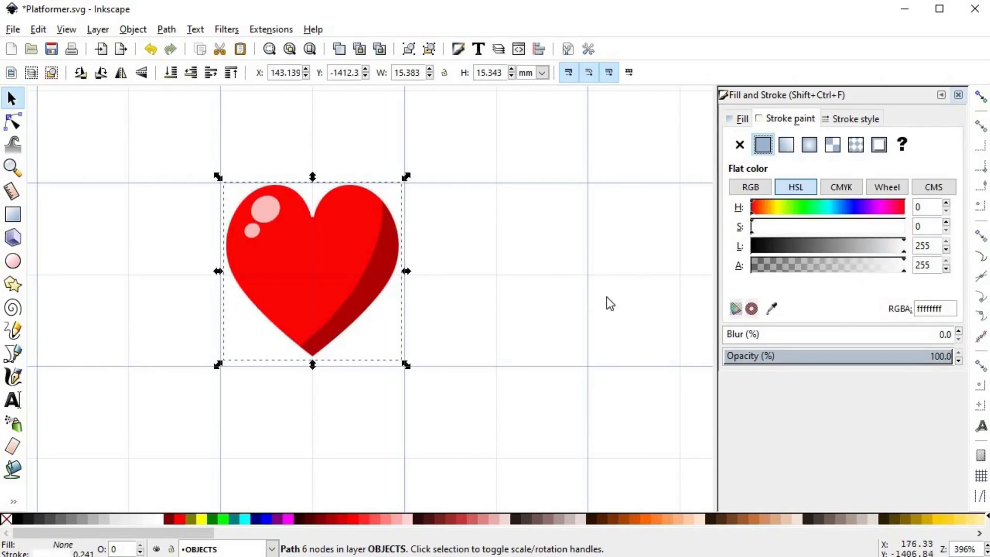
- Set the white outline's width to 2 px and lower it beneath all other heart shapes
left_click(838, 119)
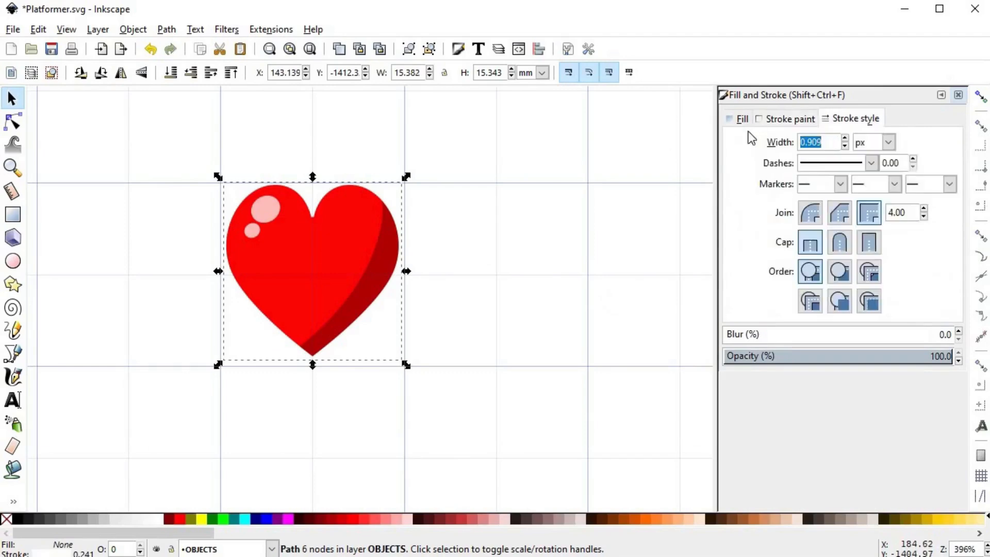
type("2")
key("Return")
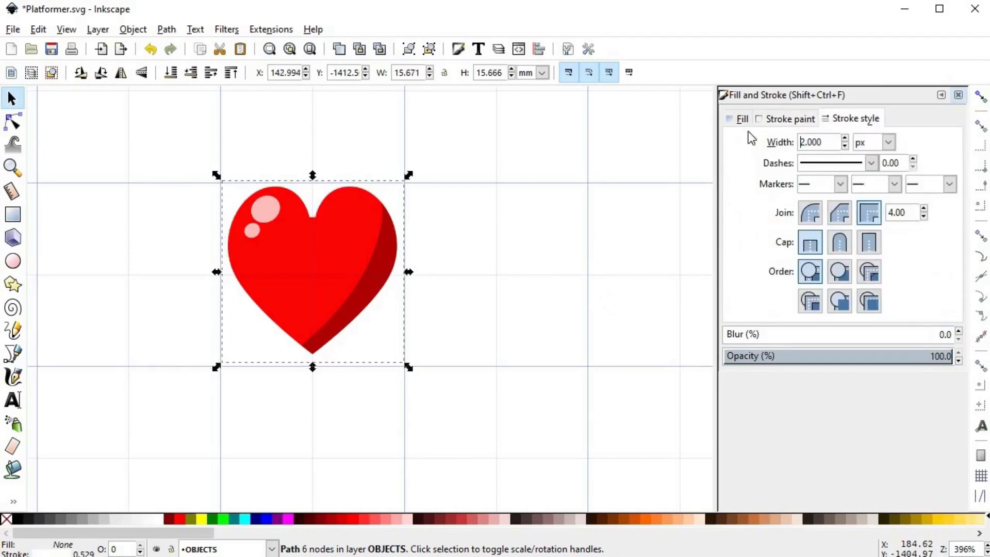
left_click(171, 72)
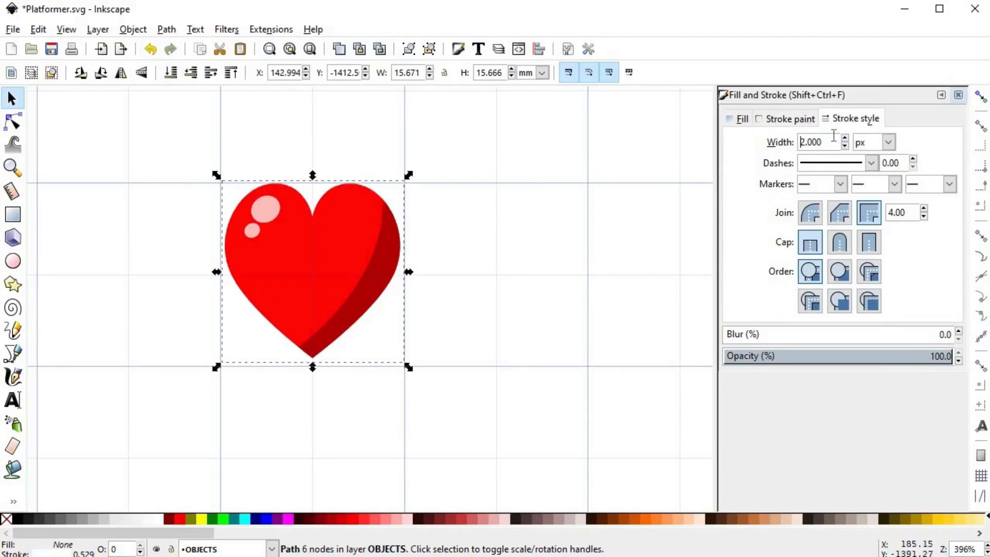
- Widen the white outline behind the heart to 3 px
left_click_drag(831, 130, 746, 128)
type("3")
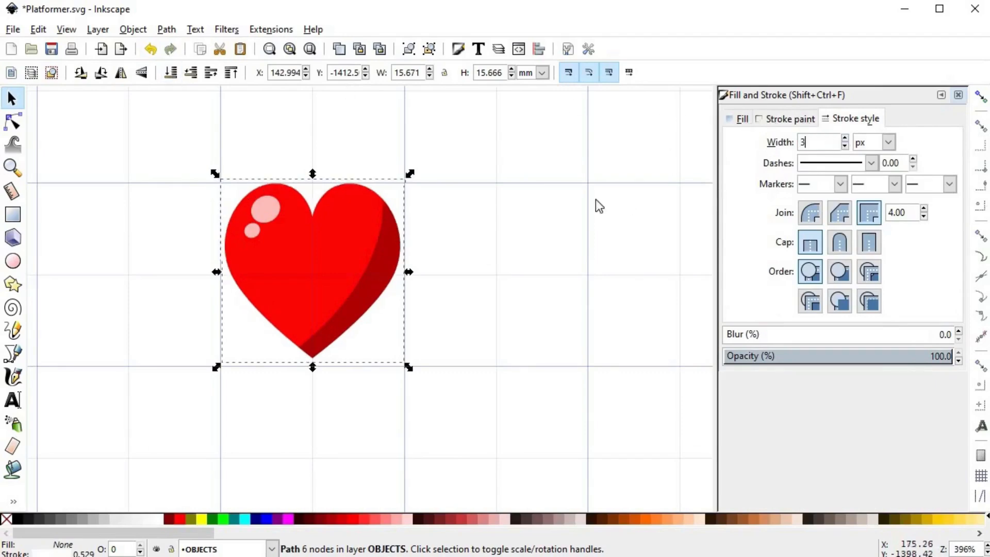
key("Return")
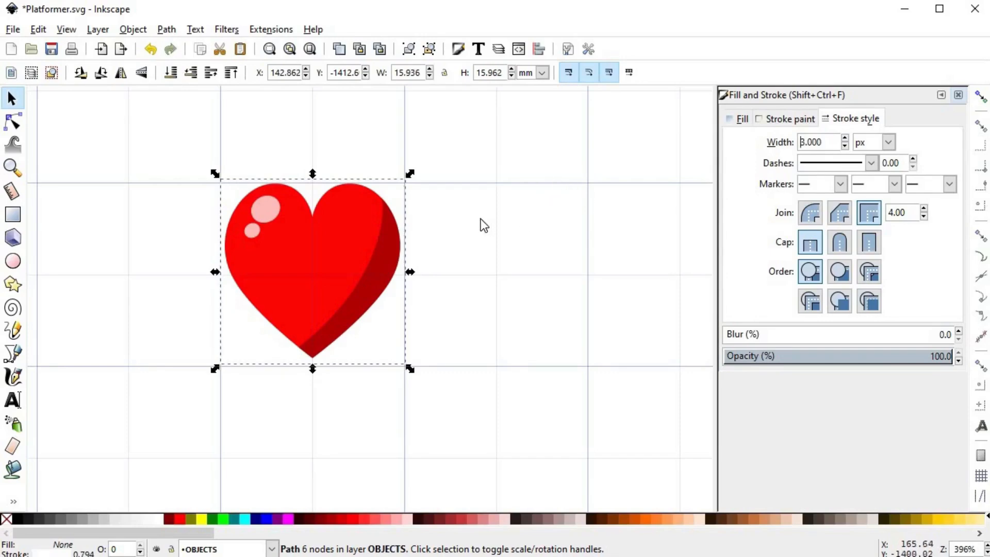
- Duplicate the red heart again, remove the copy's fill and give it a dark red 890202ff outline based on the shading colour
left_click(350, 237)
key("ctrl+d")
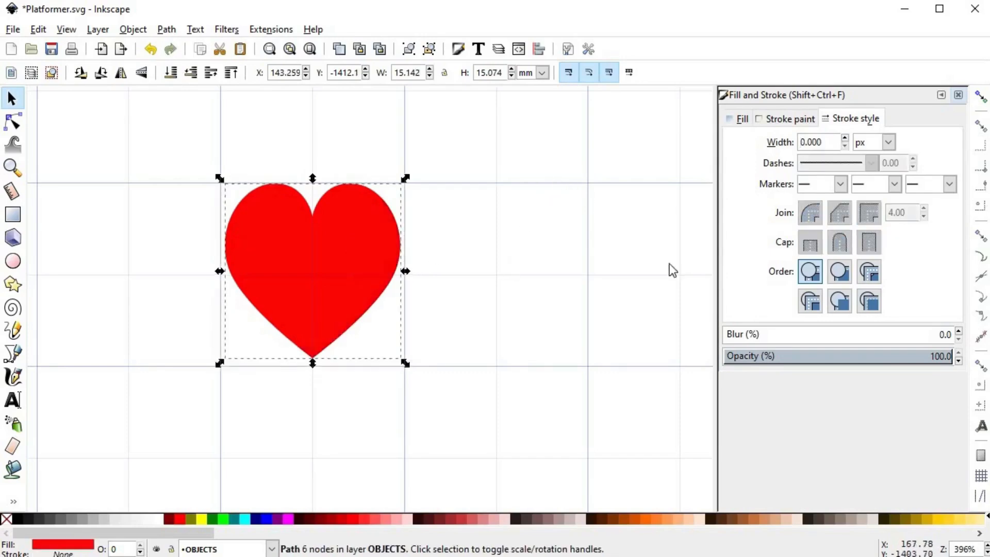
left_click(745, 120)
left_click(739, 145)
left_click(763, 145)
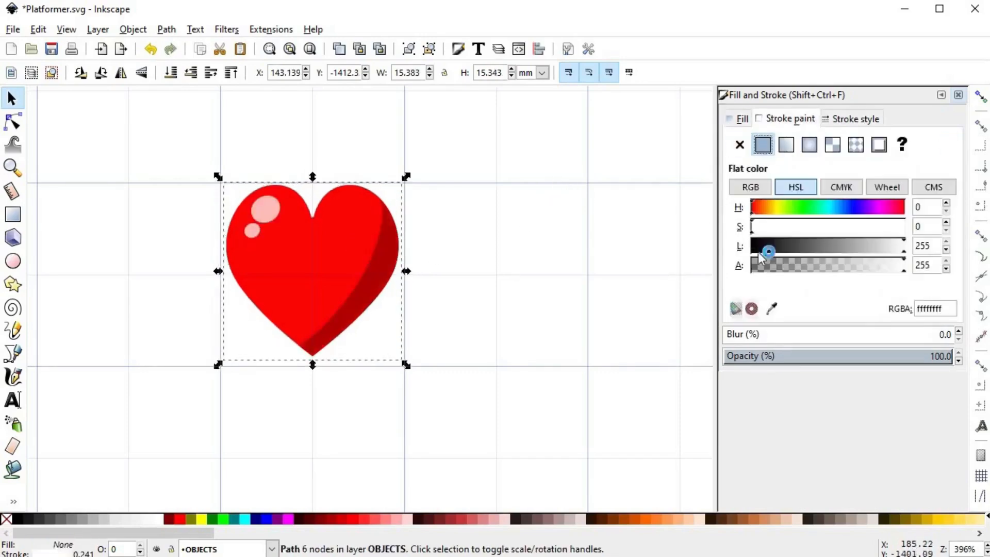
key("d")
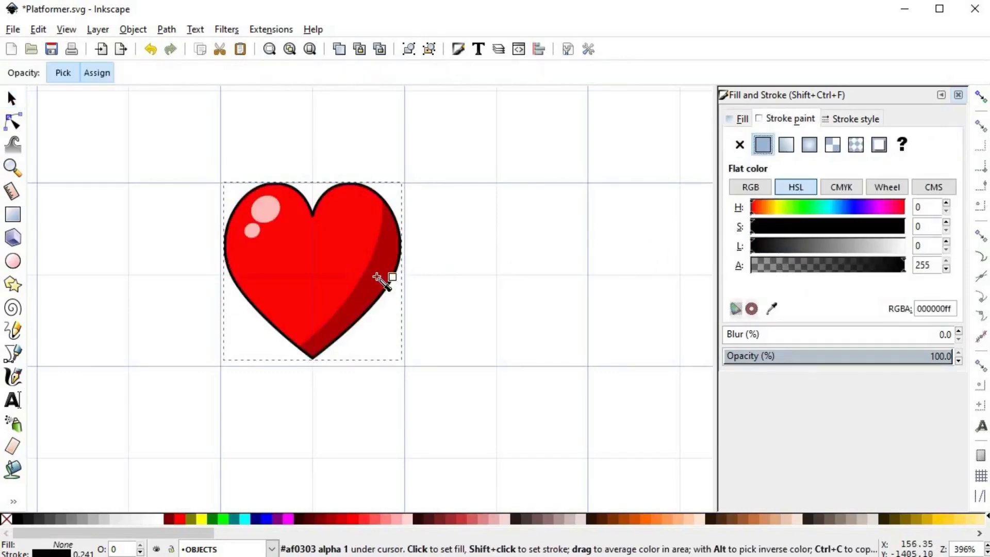
left_click(375, 273, "shift")
left_click(783, 250)
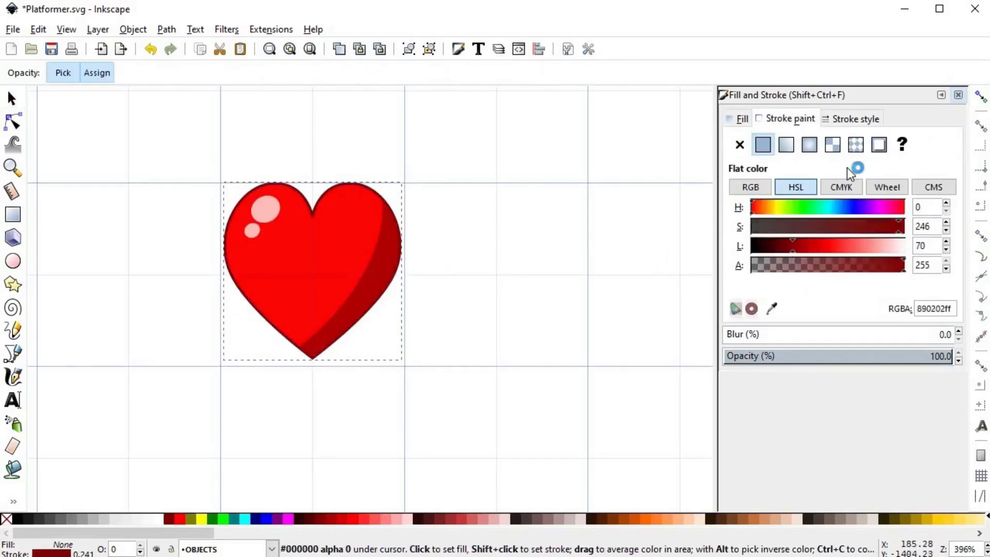
- Set the dark red outline's width to 6 px and lower it beneath the white outline
left_click(854, 119)
type("6")
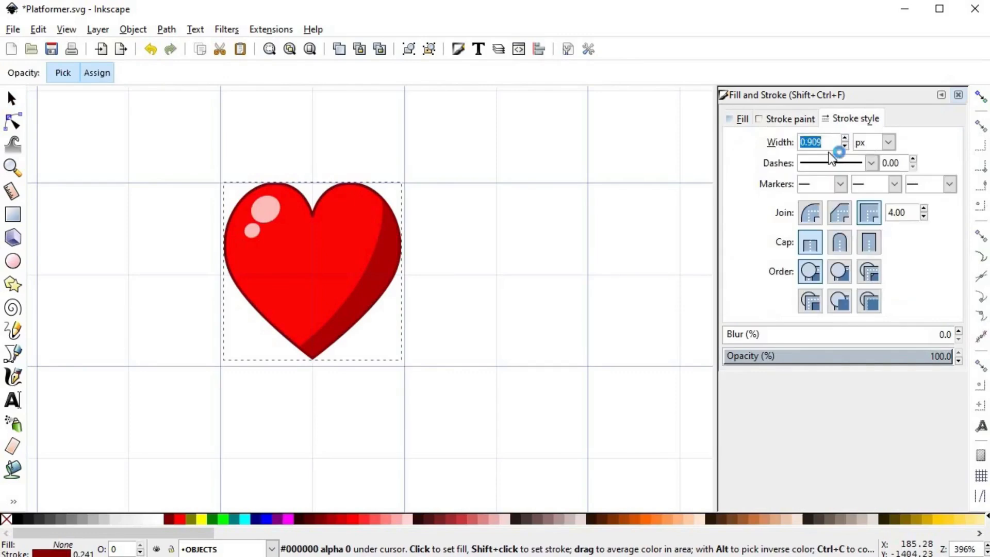
key("Return")
left_click(11, 98)
left_click(172, 73)
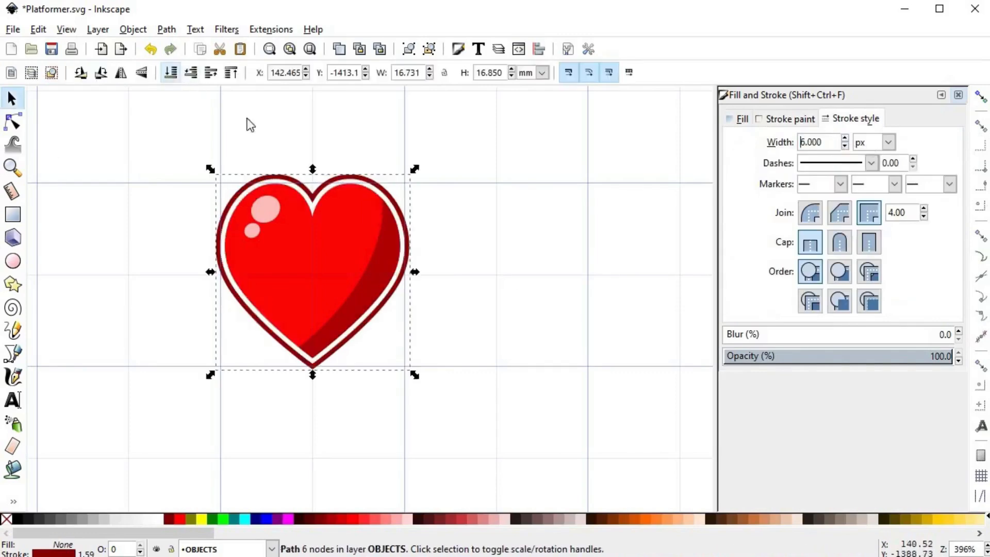
- Widen the dark red outline to 10 px
key("ctrl+a")
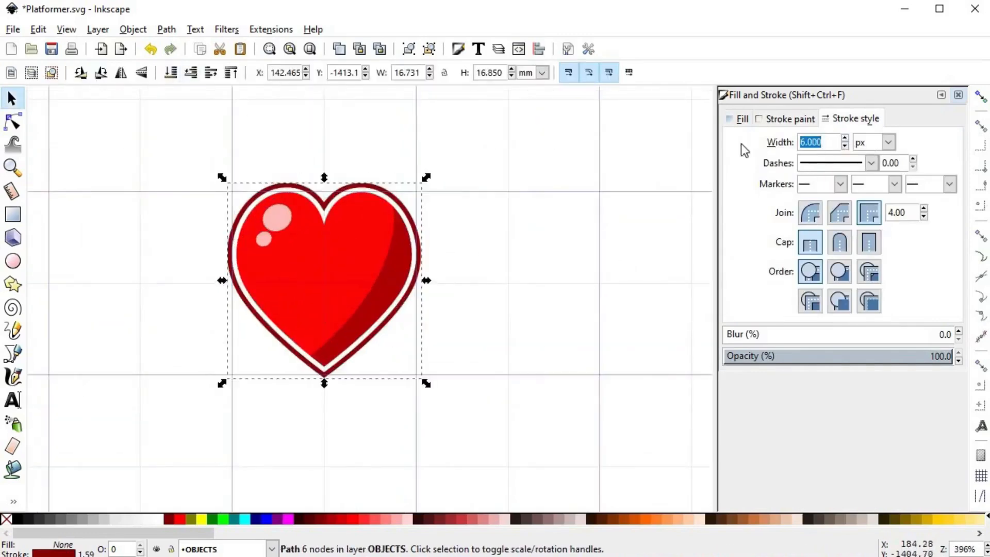
type("10")
key("Return")
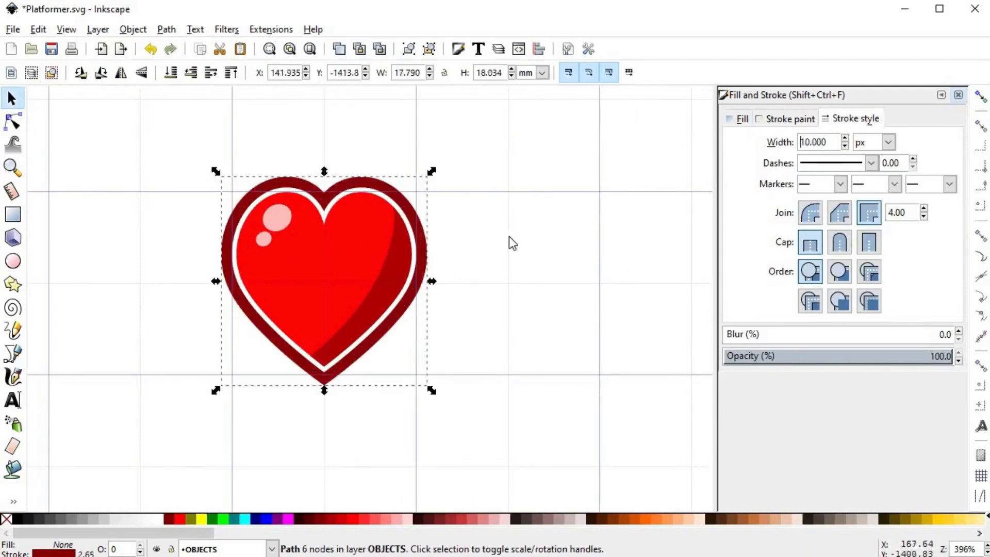
- Widen the dark red outline to 15 px and deselect it
scroll(453, 280, "down", 3, "ctrl")
key("ctrl+a")
type("15")
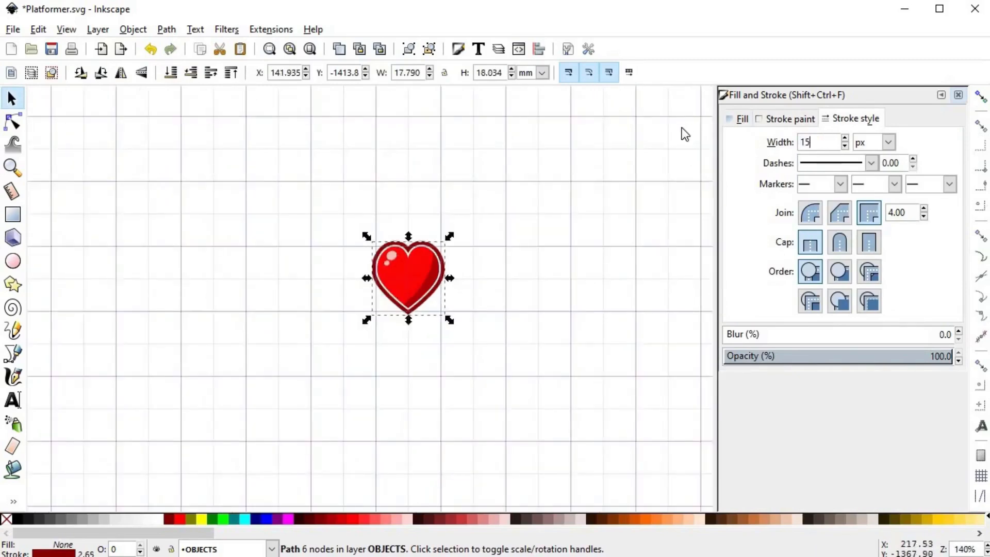
key("Return")
left_click(464, 312)
scroll(468, 308, "down", 2, "ctrl")
scroll(468, 309, "up", 4, "ctrl")
- Move all the heart's shapes to a grid square's top-left corner and scale them together to about 15.9 by 16.2 mm
left_click_drag(254, 132, 536, 365)
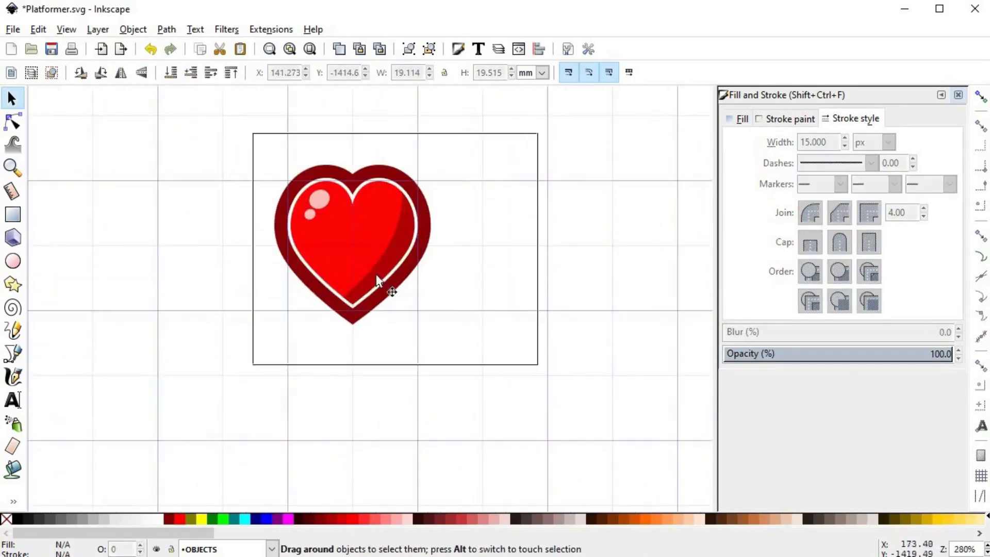
left_click_drag(355, 255, 369, 270)
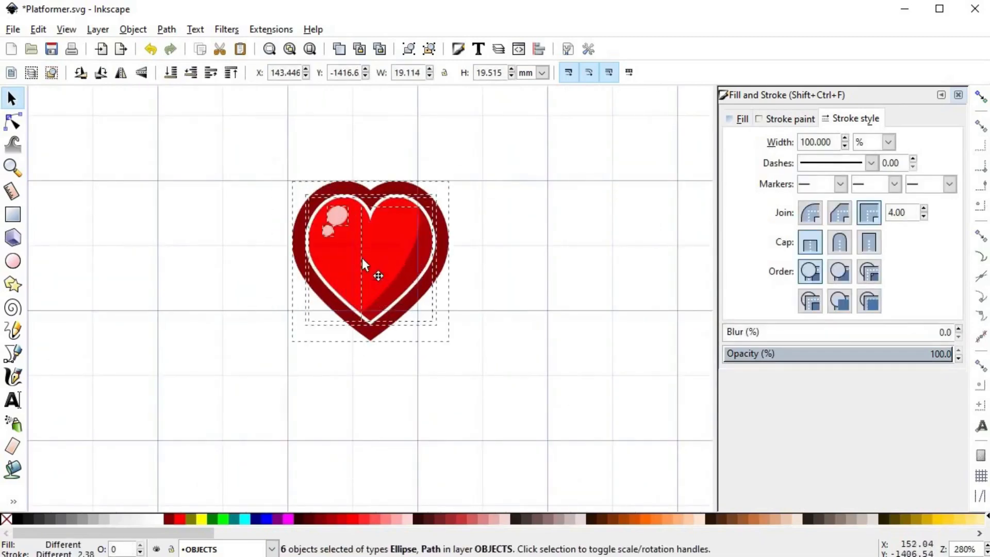
left_click_drag(440, 340, 424, 314)
left_click(447, 330)
scroll(464, 227, "down", 2, "ctrl")
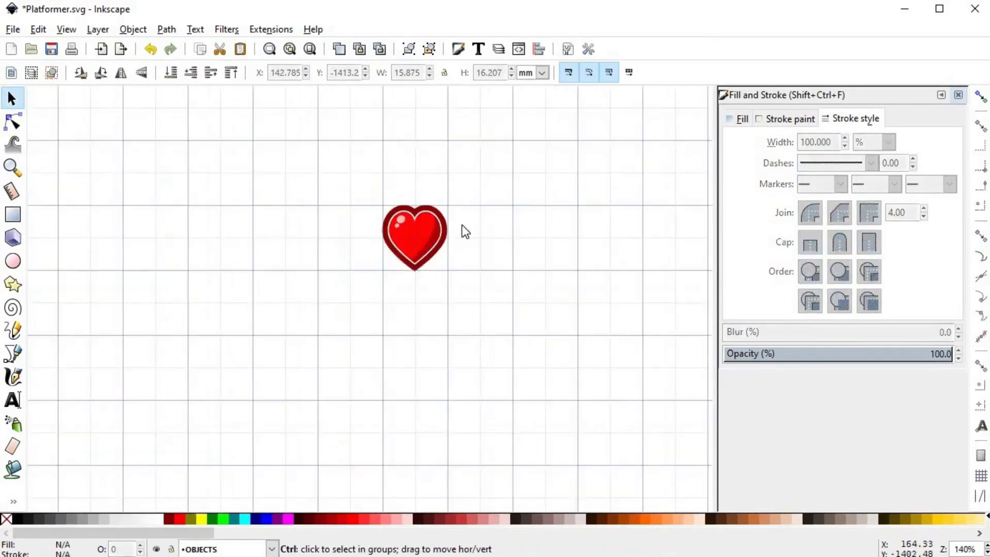
- Select the outer dark red outline and set its width to 10 px
scroll(448, 227, "up", 3, "ctrl")
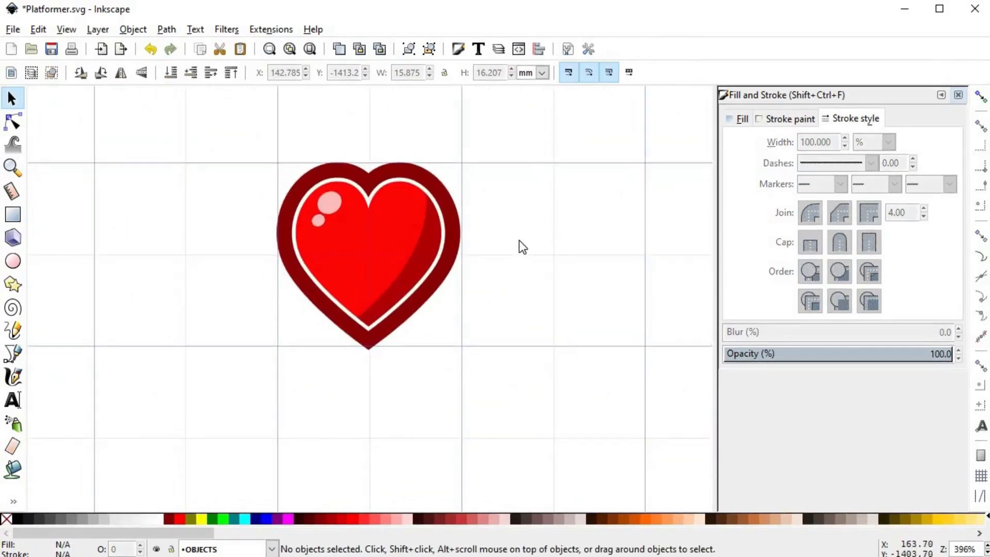
left_click(459, 206)
left_click(871, 142)
left_click(864, 215)
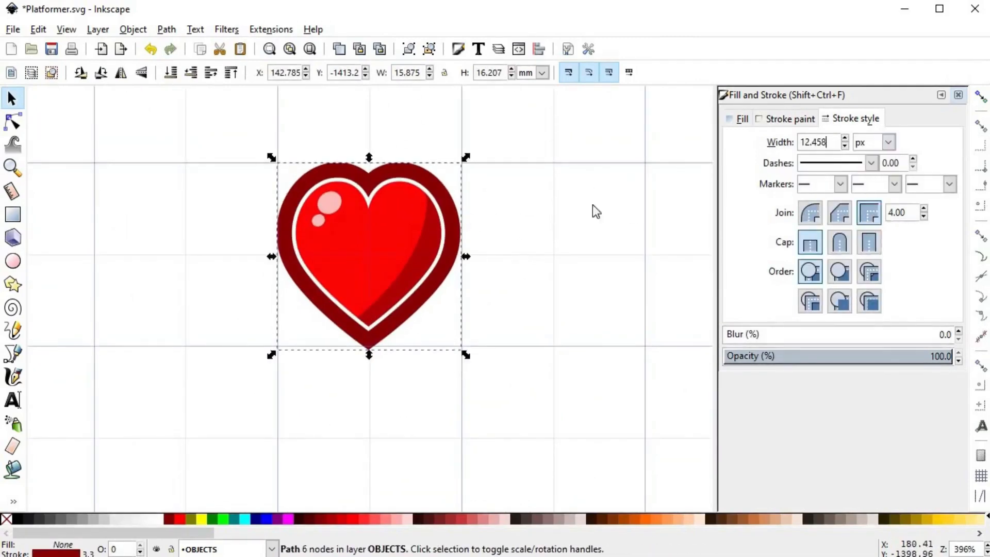
left_click_drag(826, 143, 768, 150)
type("10")
key("Return")
left_click(554, 256)
scroll(502, 219, "down", 1)
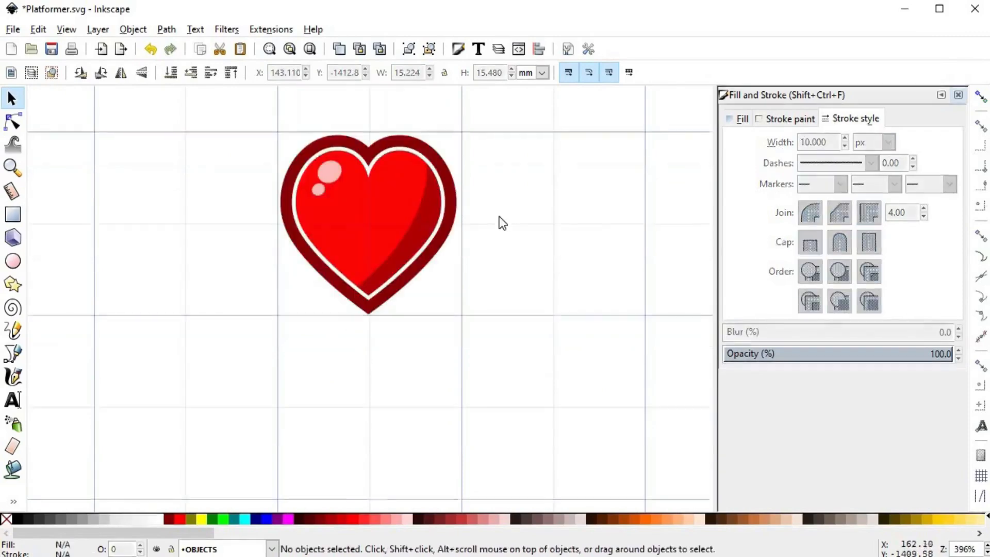
scroll(509, 210, "down", 1, "ctrl")
scroll(450, 238, "up", 2, "ctrl")
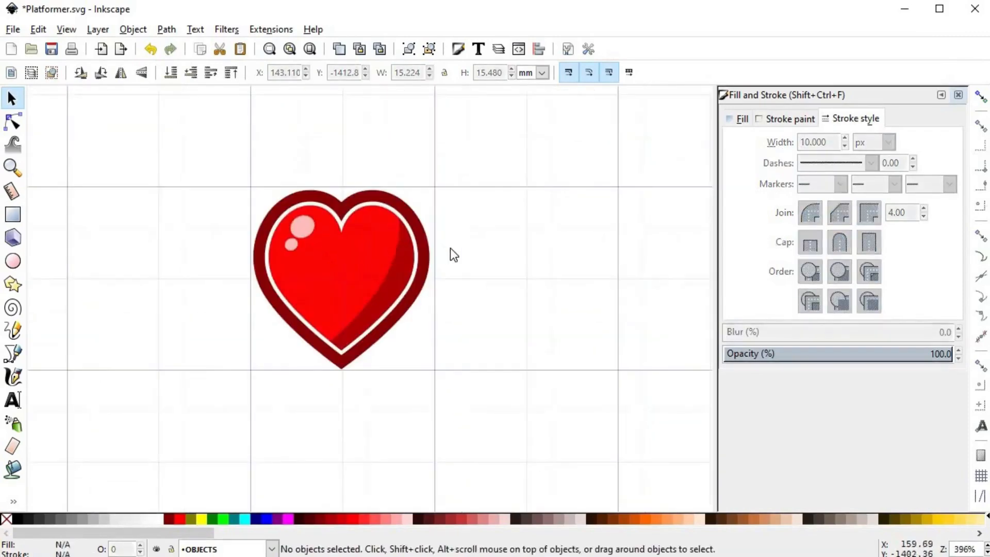
scroll(450, 248, "down", 1, "ctrl")
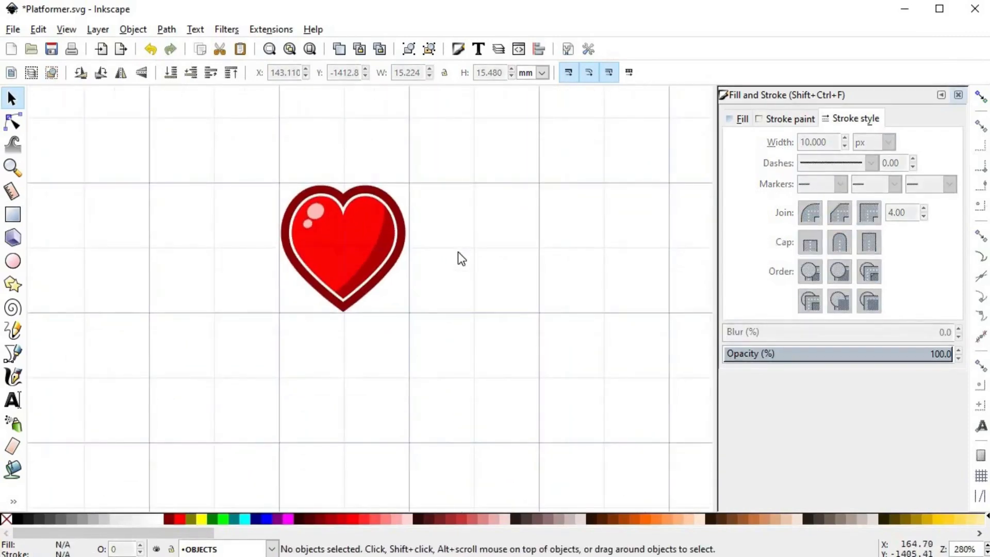
scroll(458, 252, "down", 3, "ctrl")
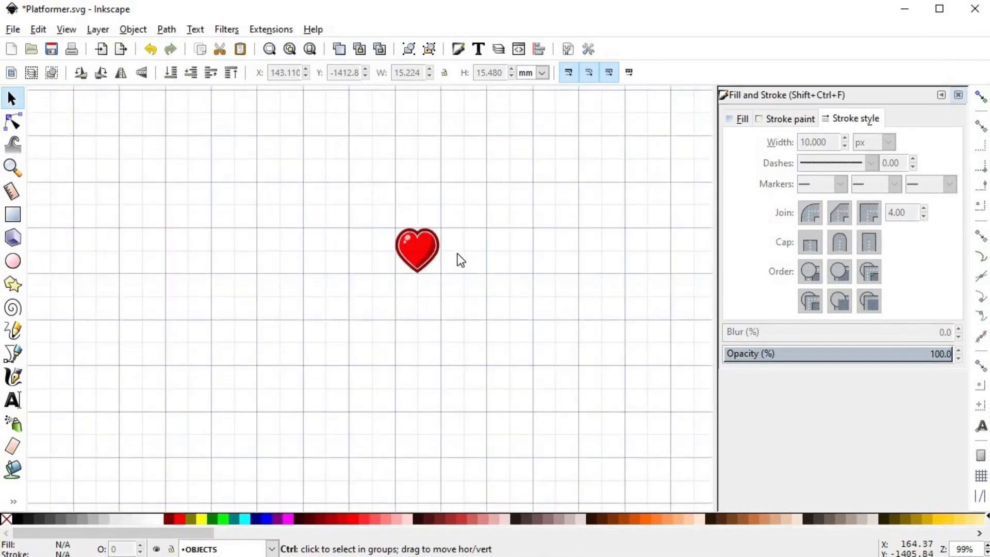
scroll(457, 253, "down", 1, "ctrl")
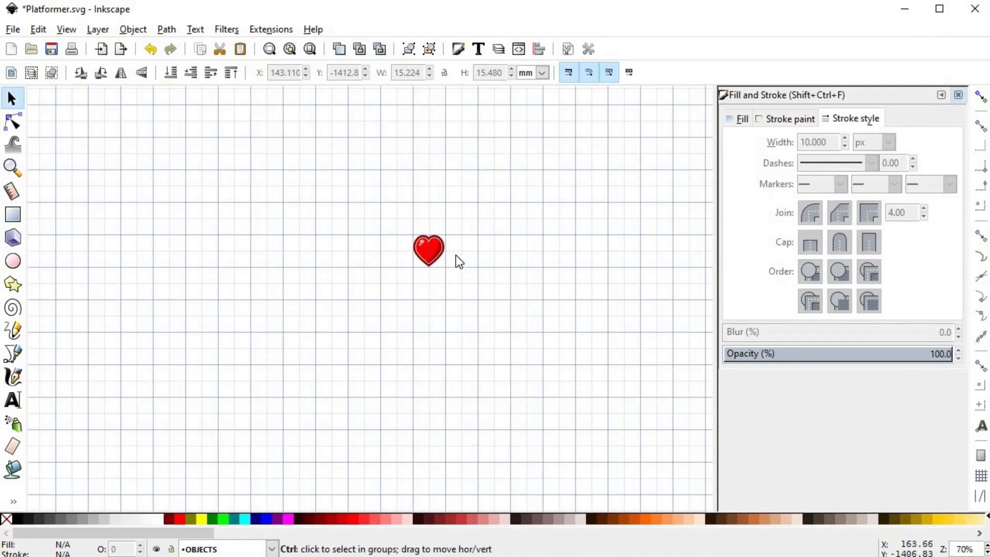
scroll(475, 261, "up", 4, "ctrl")
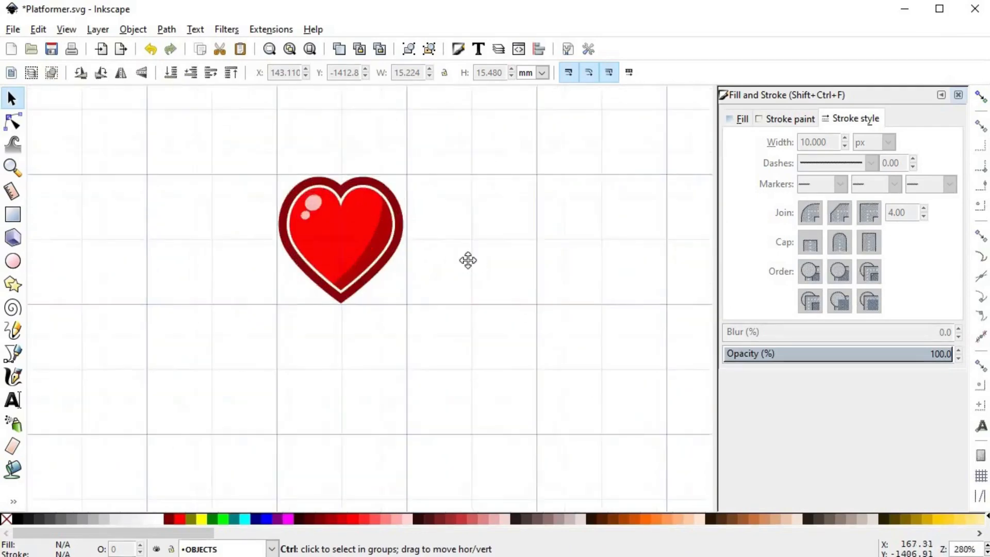
- Duplicate the whole red heart and place the copy in the adjacent grid square beside it
left_click_drag(466, 261, 333, 273)
left_click_drag(86, 155, 295, 333)
key("ctrl+d")
left_click_drag(182, 242, 313, 256)
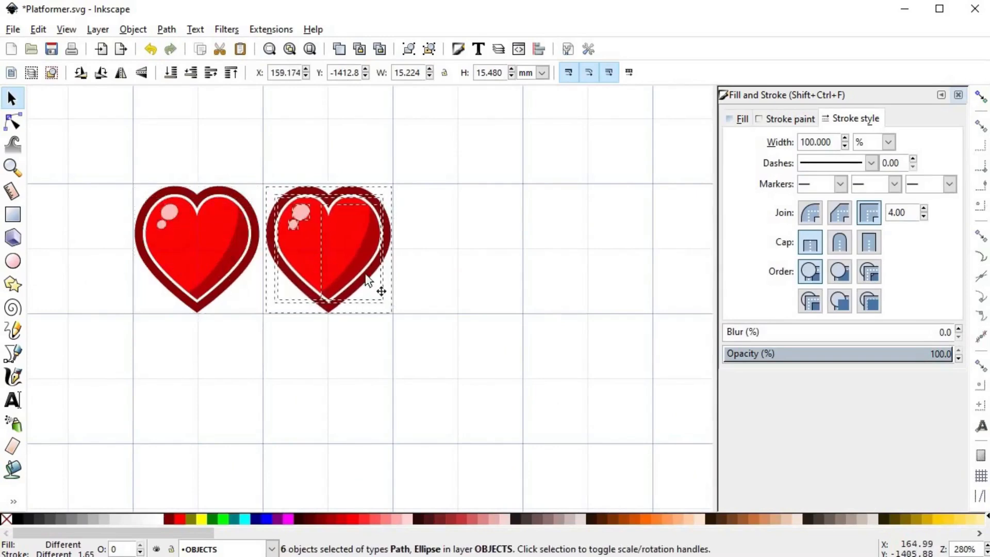
- Delete the red body, the dark red shading and both pink highlights from the second heart
left_click(418, 278)
left_click(347, 236)
key("Delete")
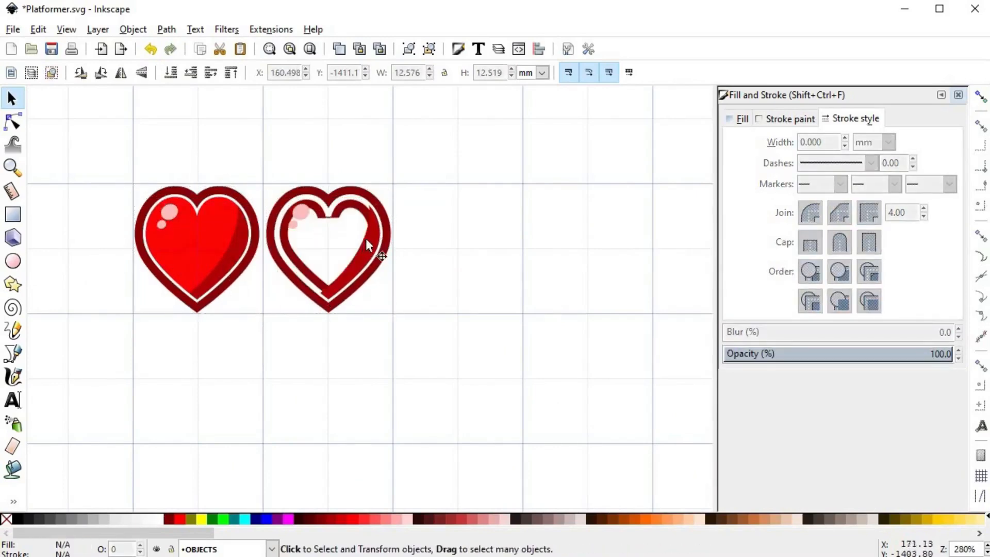
left_click(363, 237)
key("Delete")
left_click(306, 213)
key("Delete")
left_click(295, 224)
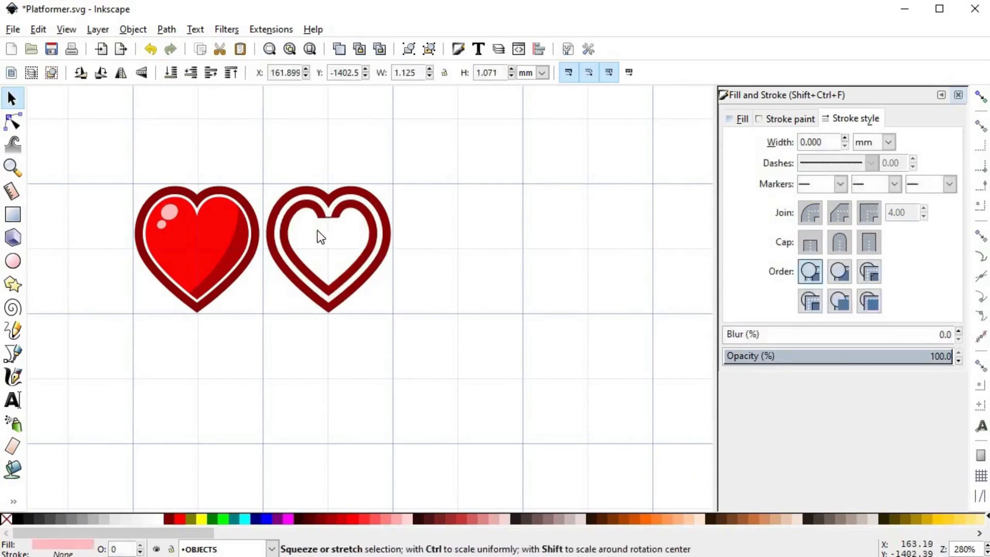
key("Delete")
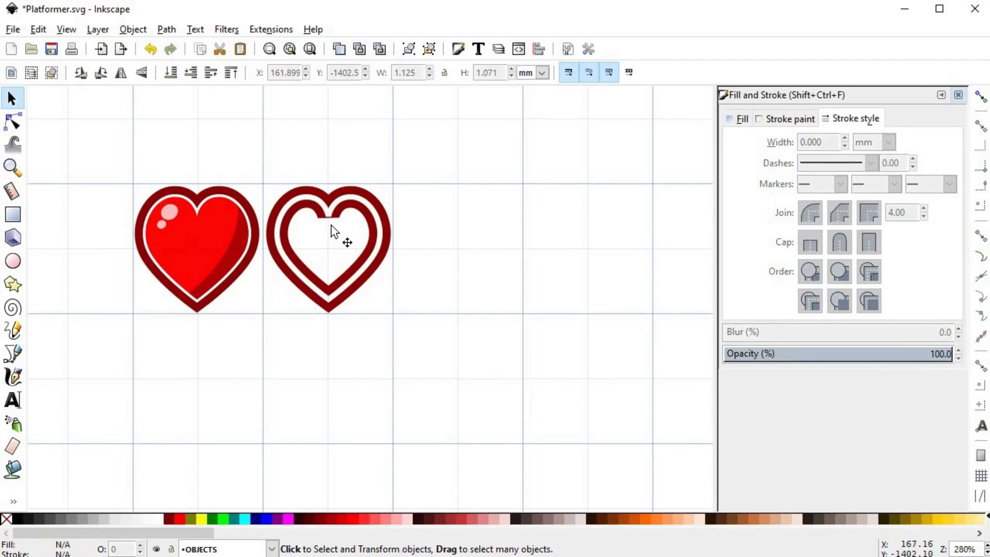
- Select the second heart's white outline and fill its interior with the dark red sampled from the outer outline
left_click(331, 224)
left_click_drag(376, 226, 496, 234)
key("ctrl+z")
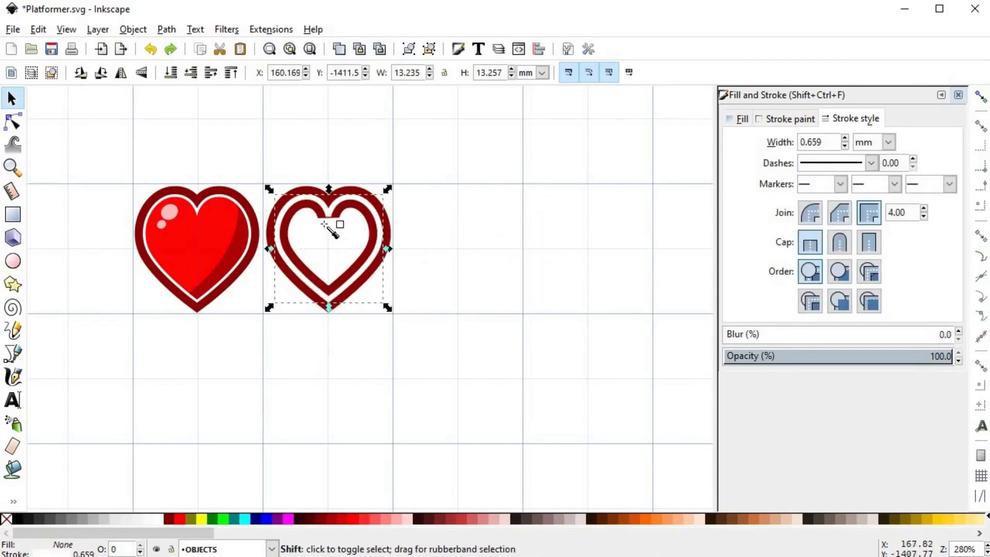
key("d")
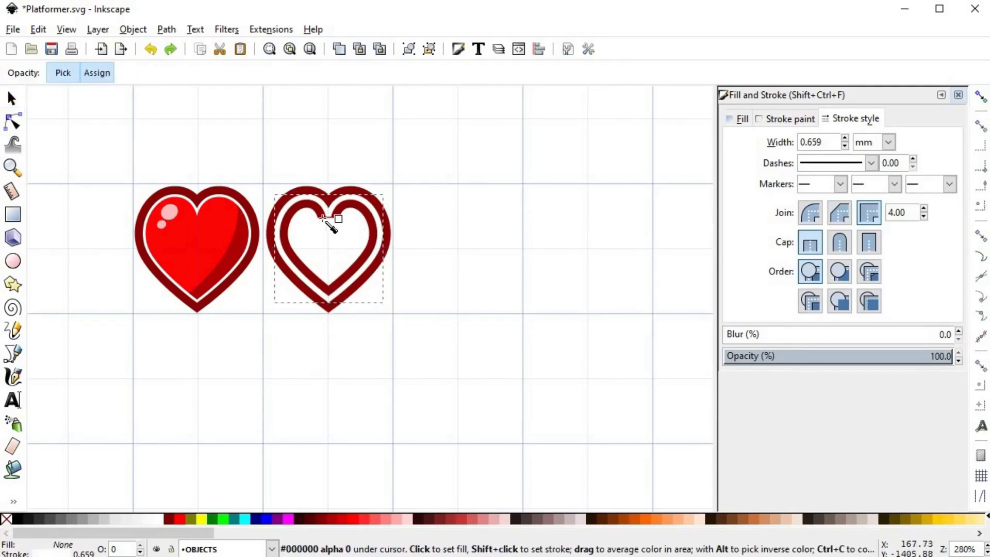
left_click(315, 194)
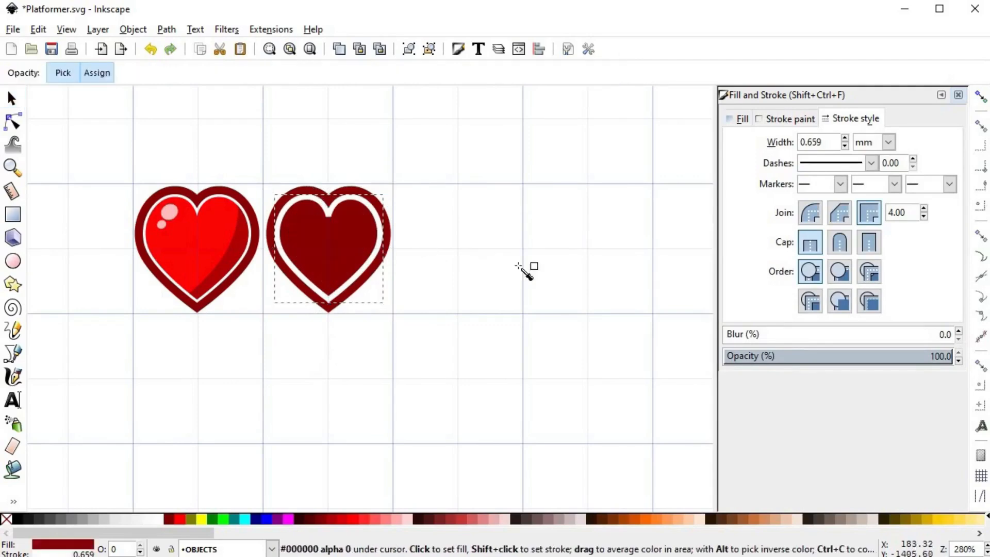
- Set the second heart's inner fill to saturation 133 and lightness 57, and give its white outline the same colour
left_click(741, 119)
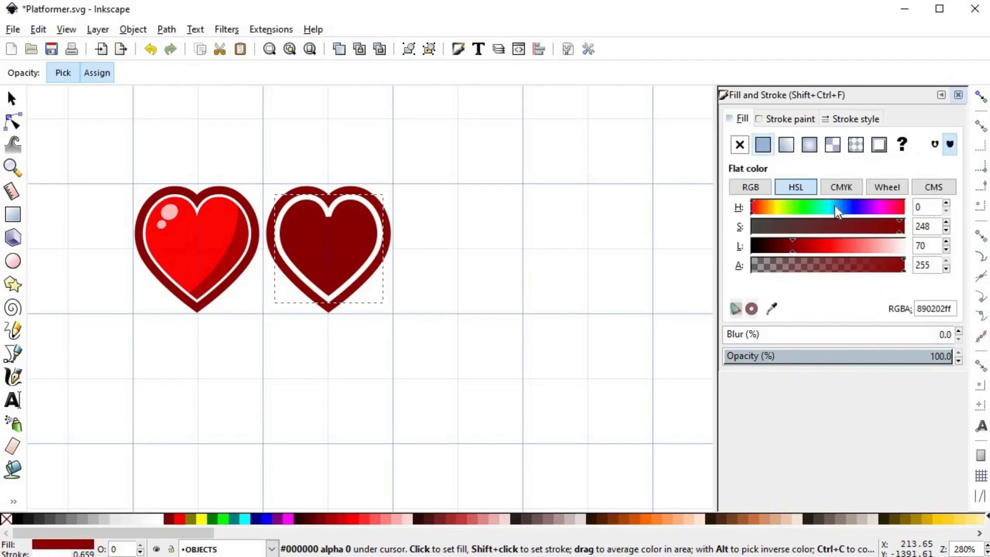
left_click_drag(858, 231, 857, 230)
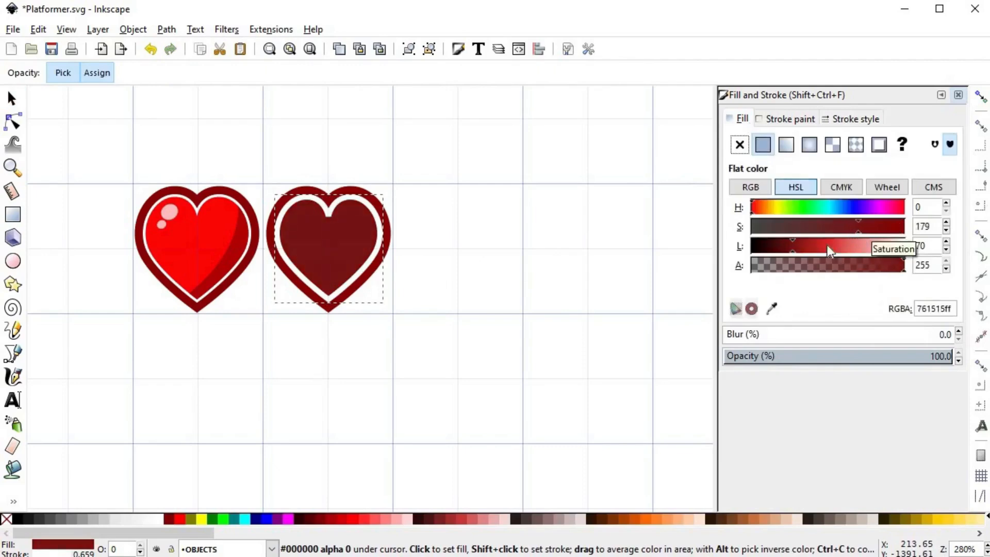
left_click(357, 228, "shift")
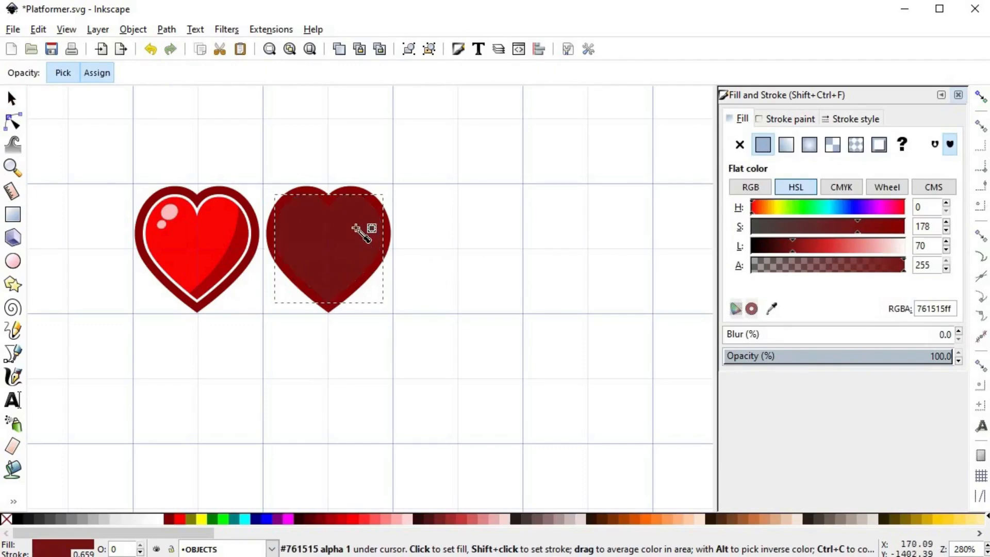
key("s")
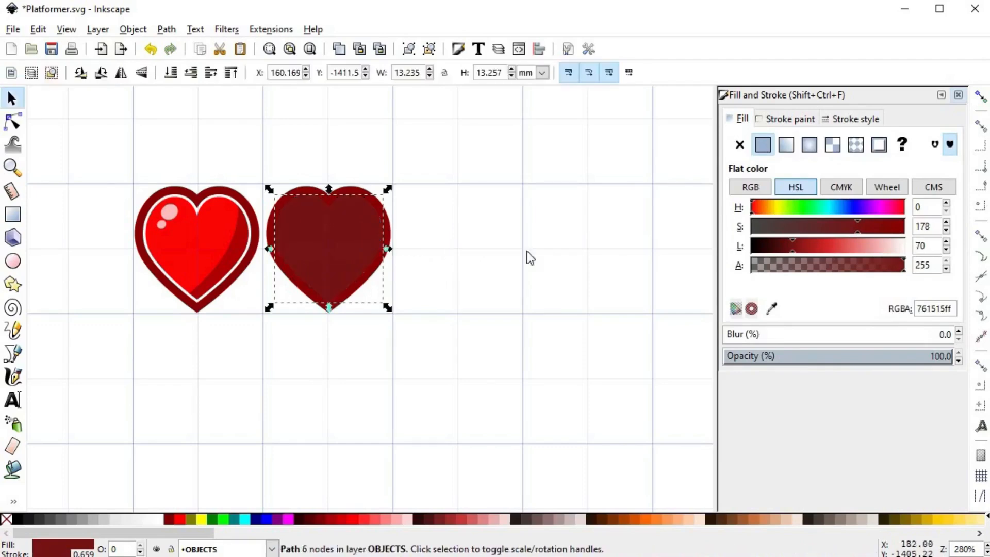
left_click(840, 224)
left_click(787, 246)
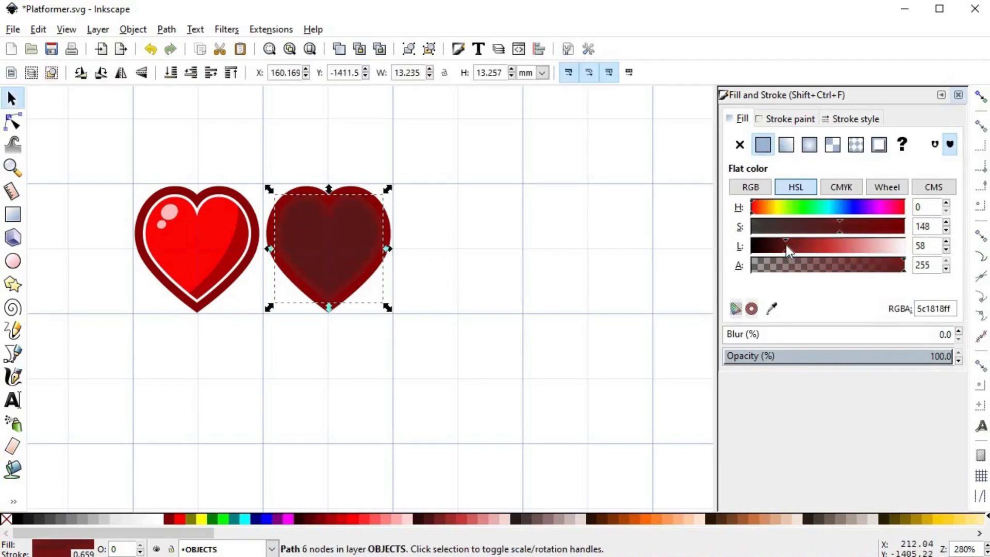
left_click(831, 226)
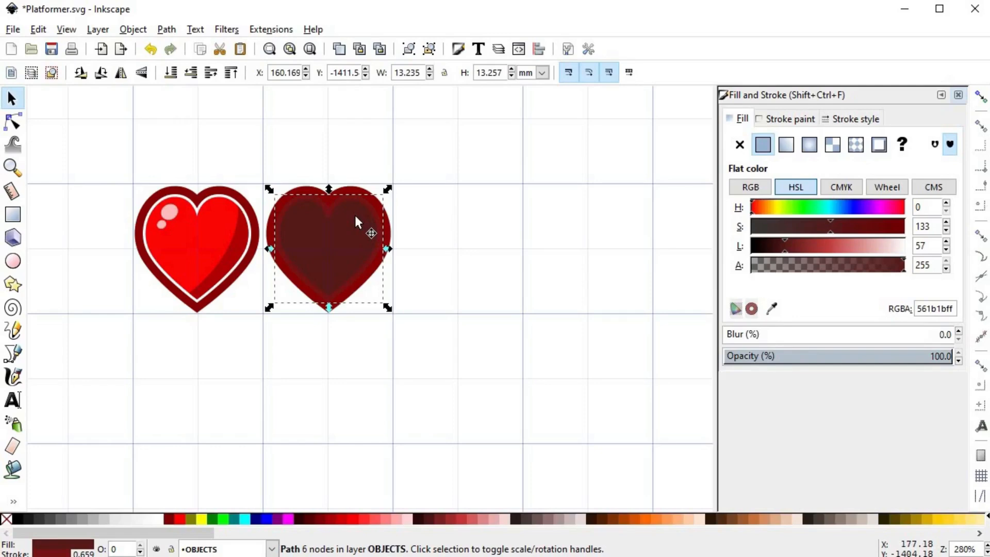
key("d")
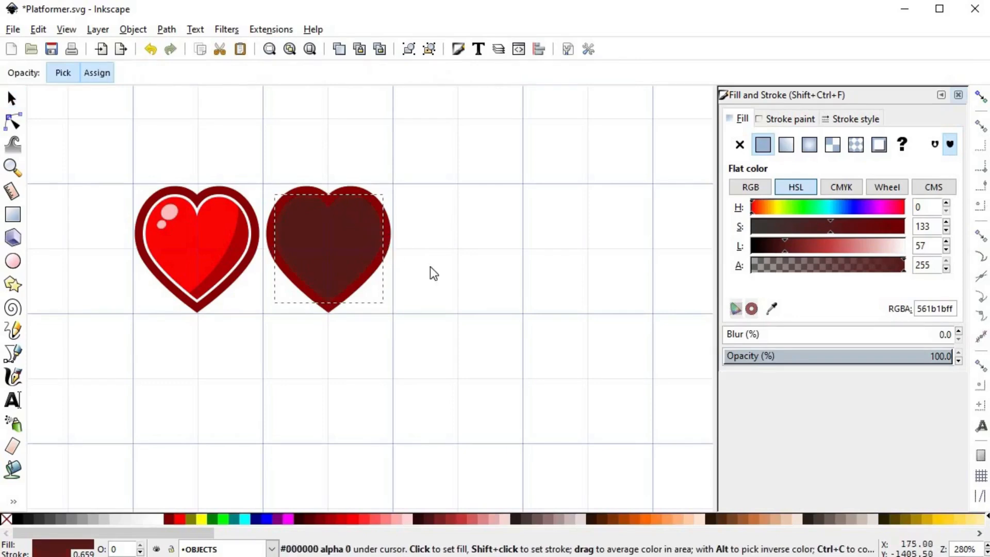
key("d")
left_click(417, 284)
scroll(387, 295, "down", 2)
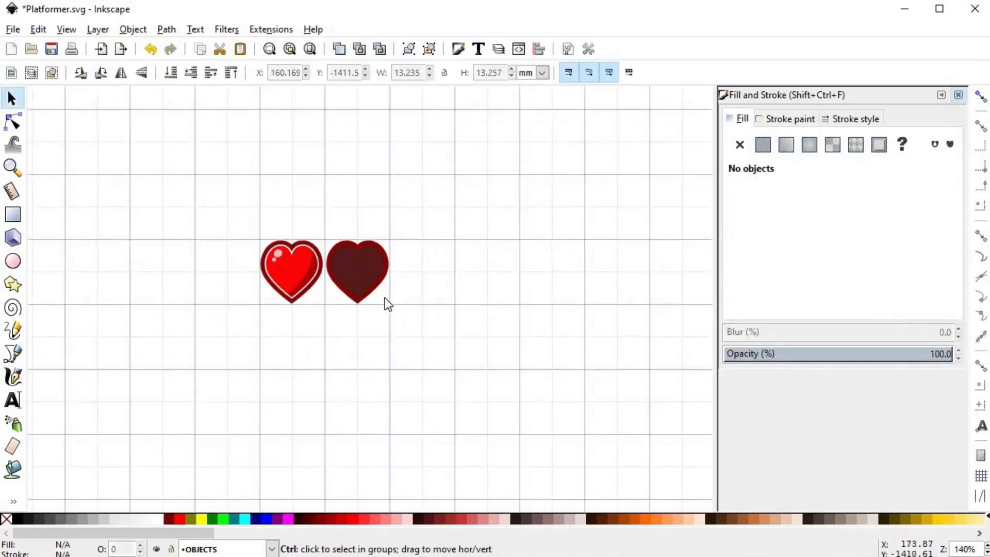
scroll(384, 298, "up", 2)
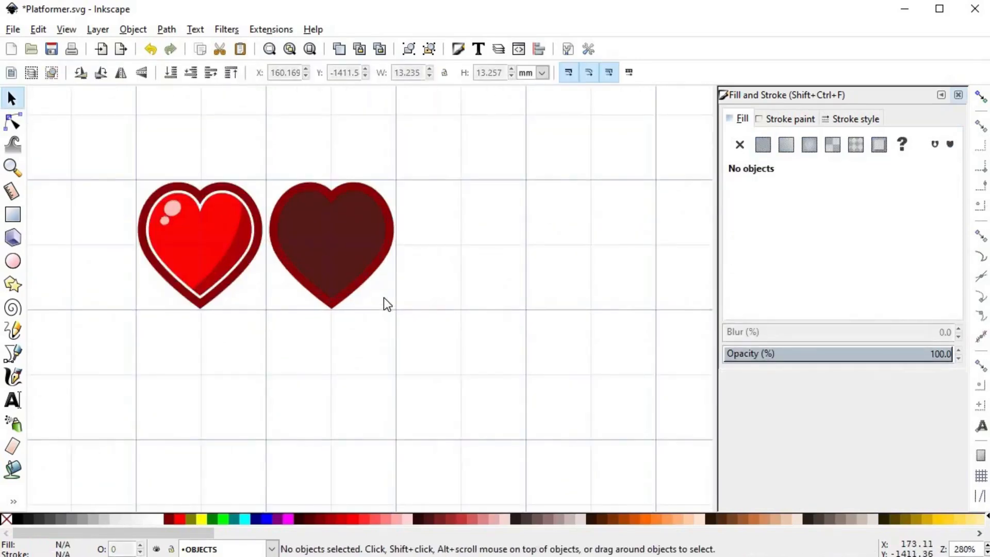
left_click_drag(450, 147, 264, 374)
key("ctrl+d")
left_click_drag(317, 239, 440, 244)
key("Delete")
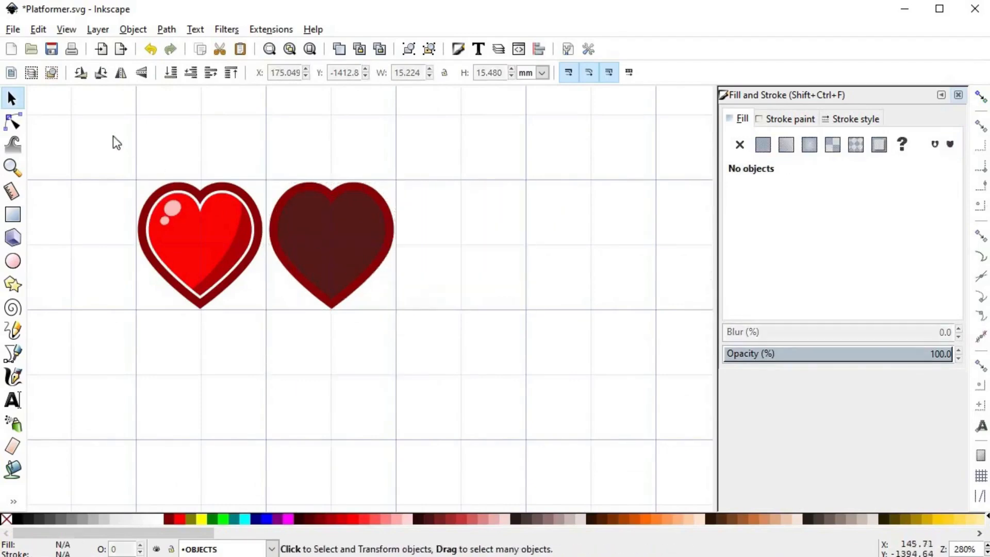
- Duplicate the red heart into the grid square beyond the dark heart and delete the copy's dark red shading
left_click_drag(113, 137, 272, 332)
key("ctrl+d")
left_click_drag(202, 245, 464, 250)
left_click(448, 339)
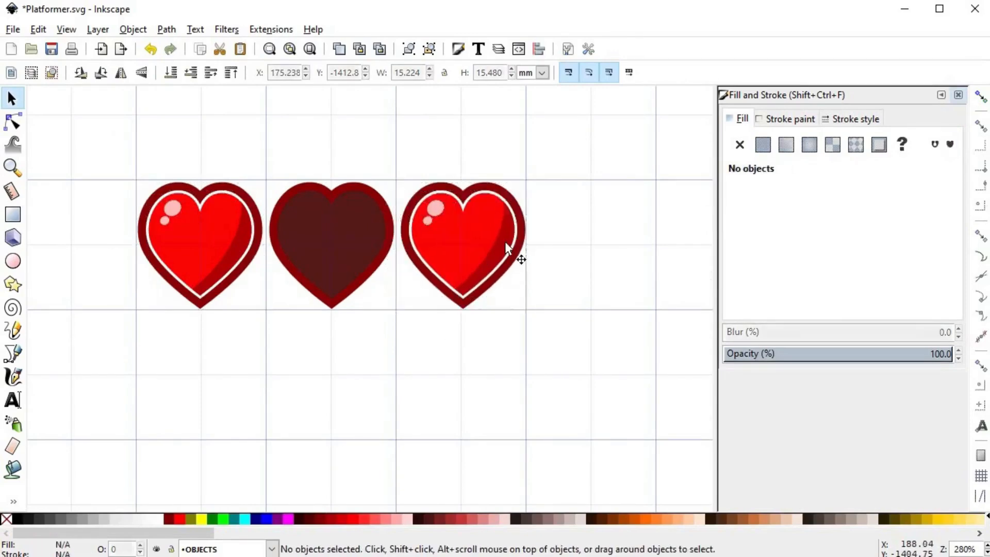
left_click(505, 241)
key("Delete")
- Draw a closed straight-sided path around the third heart's right half, with a vertical edge along its centre line
key("b")
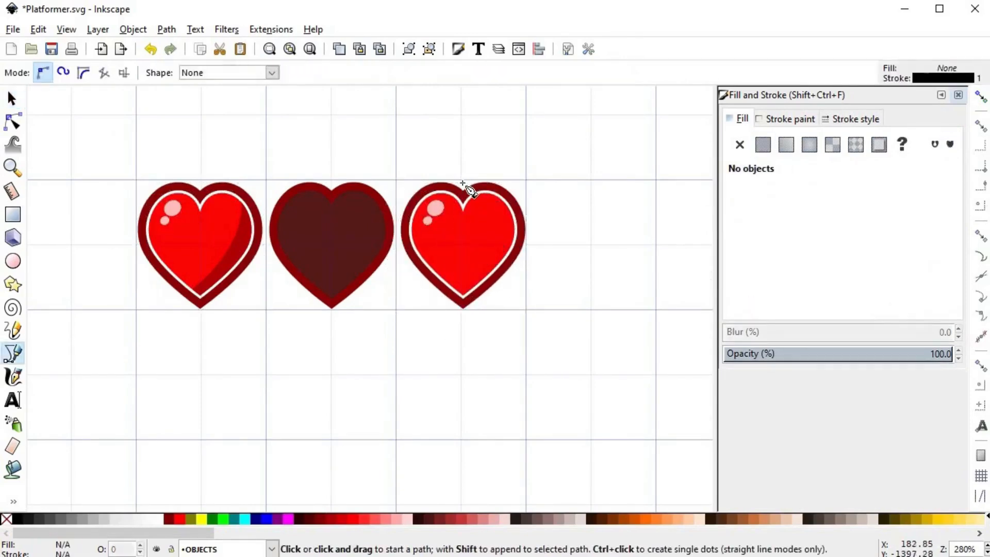
left_click(462, 184)
left_click(463, 338)
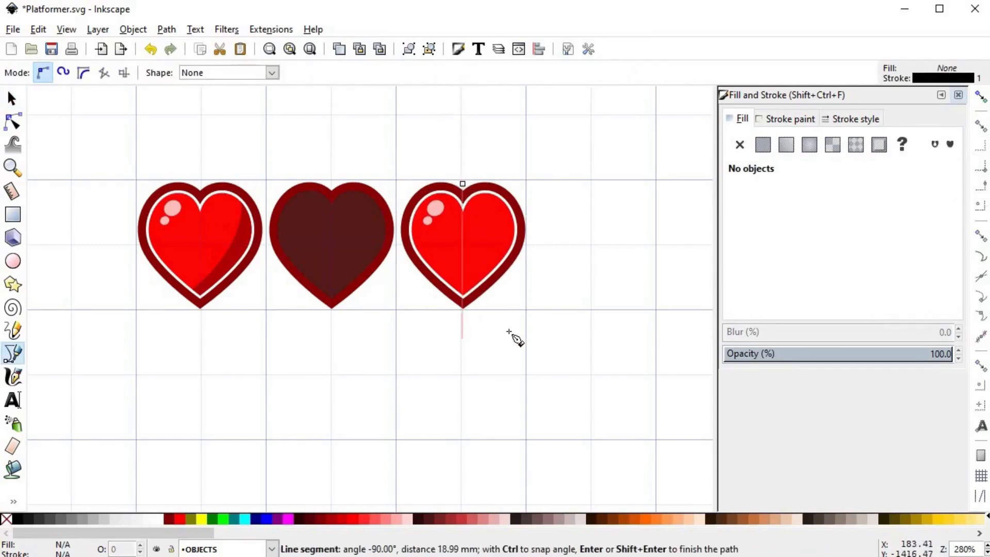
left_click(539, 309)
left_click(549, 194)
left_click(505, 149)
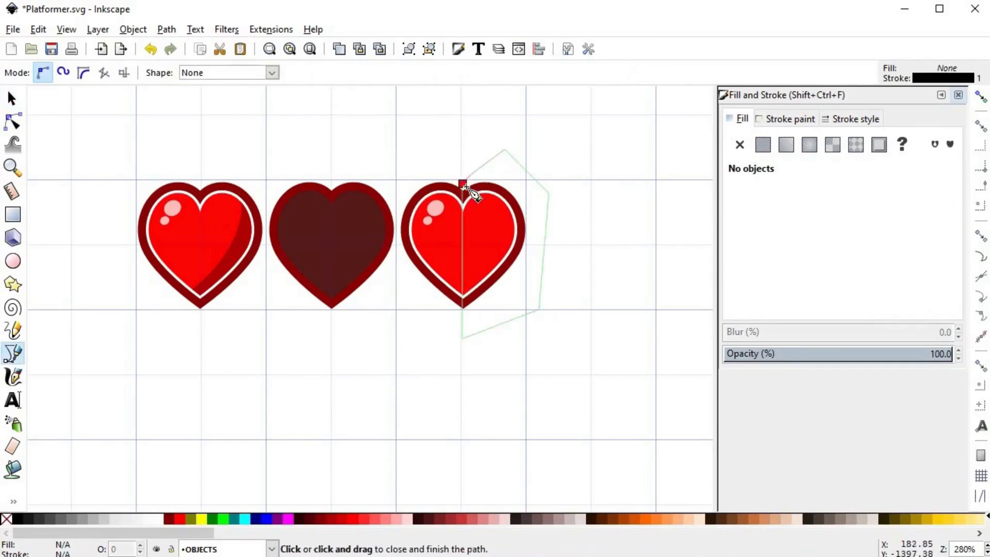
left_click(463, 184)
- Select both end nodes of the path's vertical edge and shift them slightly right onto the third heart's exact centre
scroll(467, 228, "up", 4)
scroll(459, 173, "down", 1)
key("n")
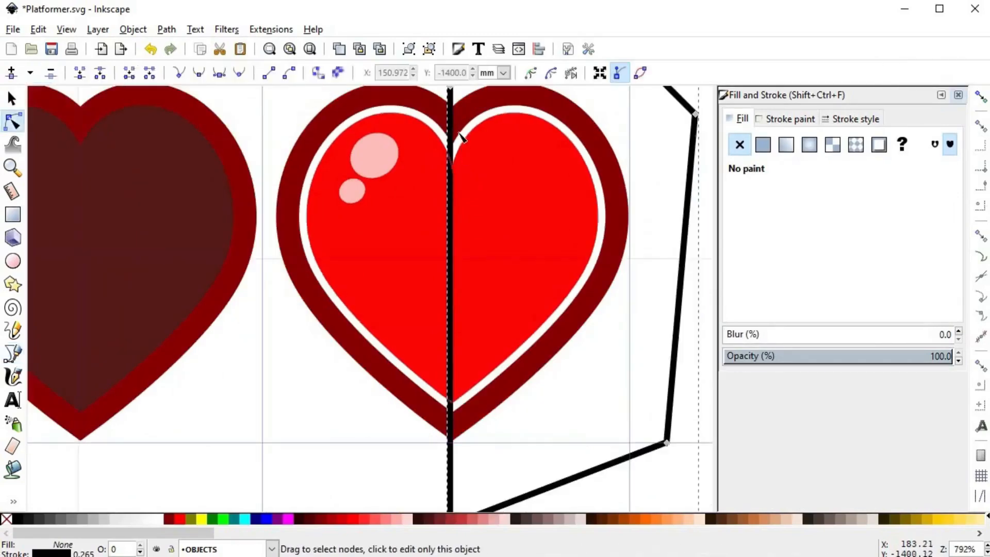
key("space")
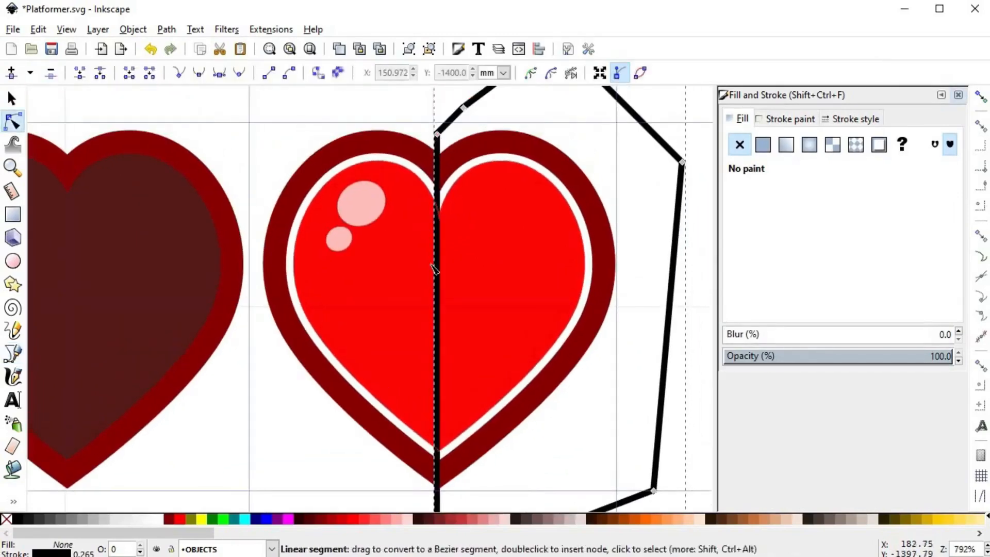
left_click(436, 137)
scroll(427, 380, "down", 5)
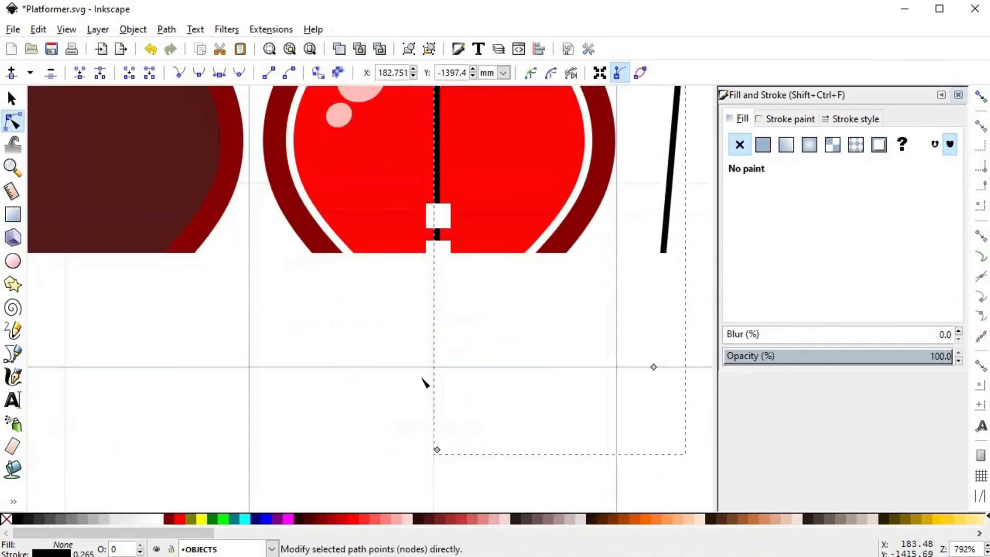
left_click(436, 450, "shift")
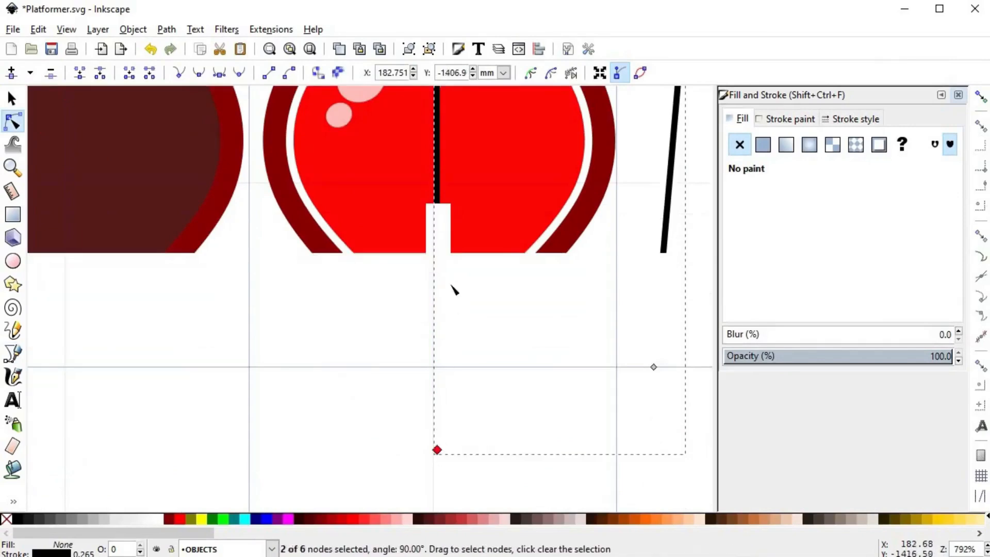
scroll(454, 289, "up", 4)
scroll(449, 273, "up", 5)
scroll(441, 261, "up", 2)
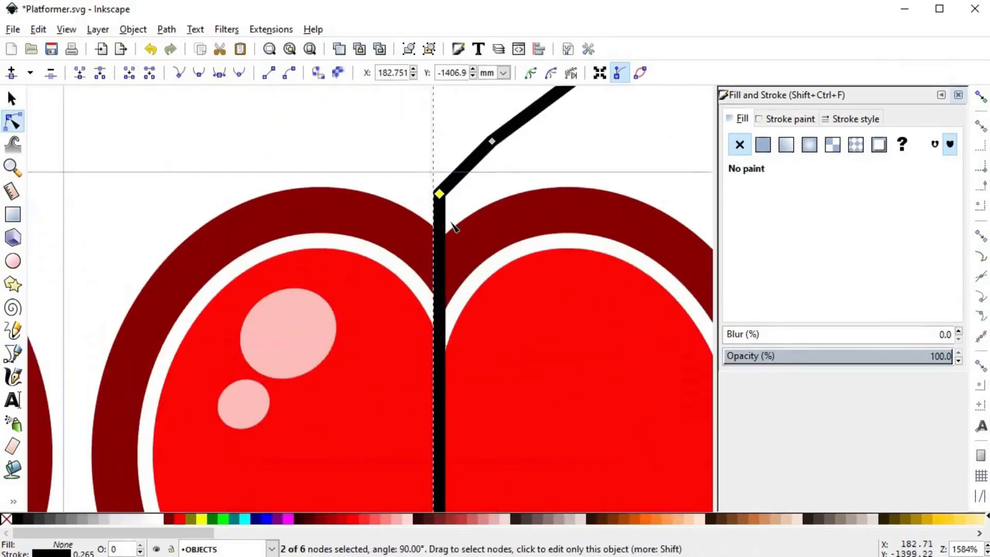
left_click_drag(442, 194, 445, 196)
scroll(496, 329, "down", 4)
left_click_drag(517, 333, 463, 263)
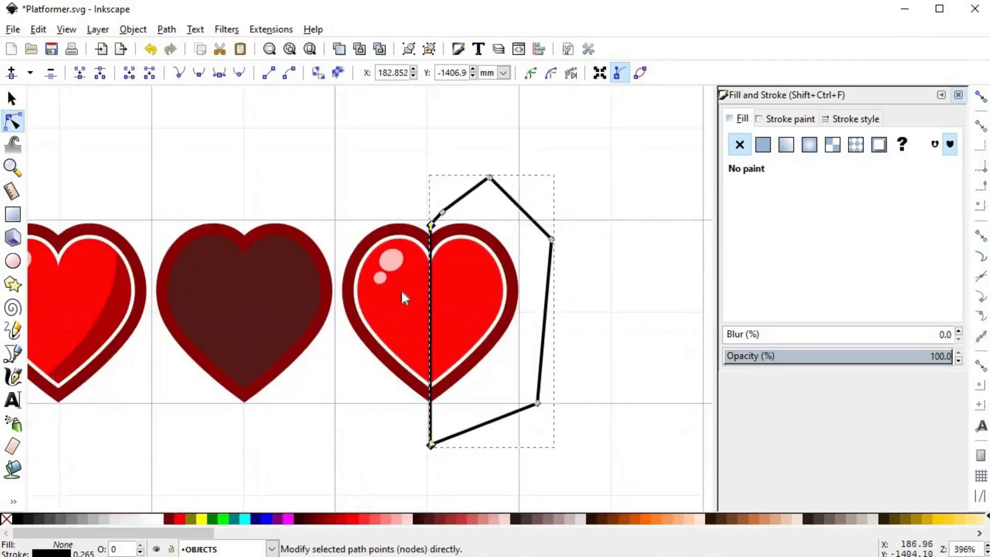
- Duplicate the third heart's red body and intersect the duplicate with the drawn path to form a right-half shape
key("s")
left_click(401, 292)
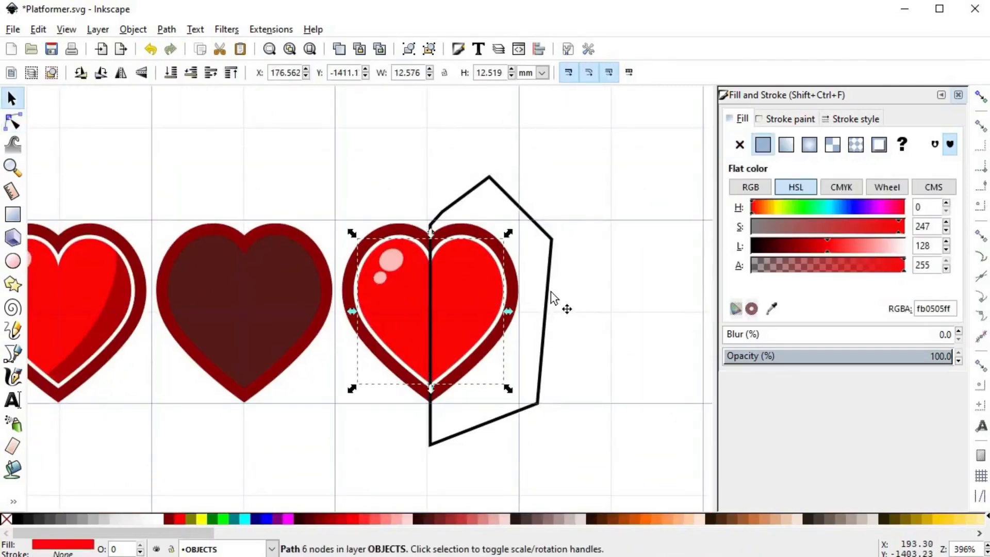
left_click(550, 299, "shift")
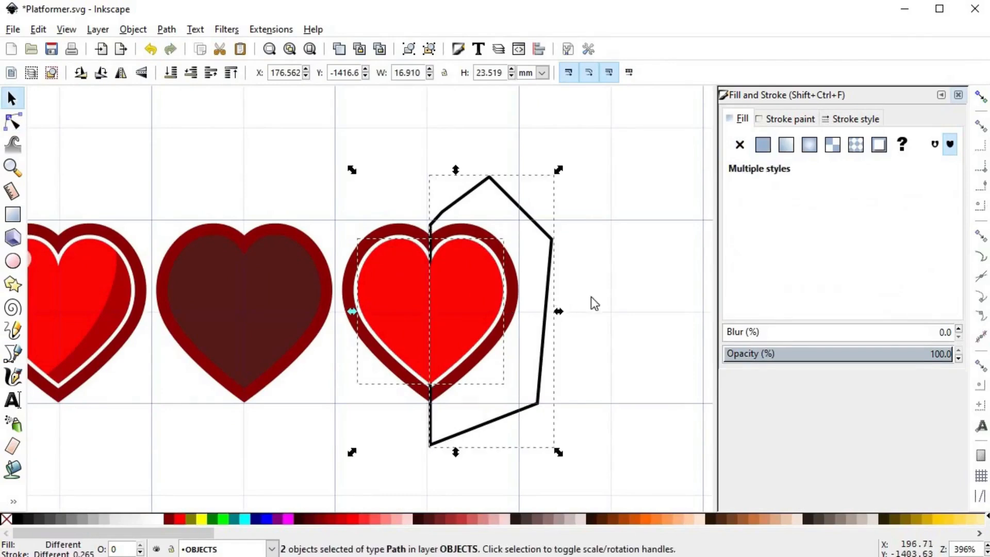
key("ctrl+asterisk")
- Fill the third heart's right-half shape with the empty heart's dark red-brown (561b1b) and remove its outline
key("d")
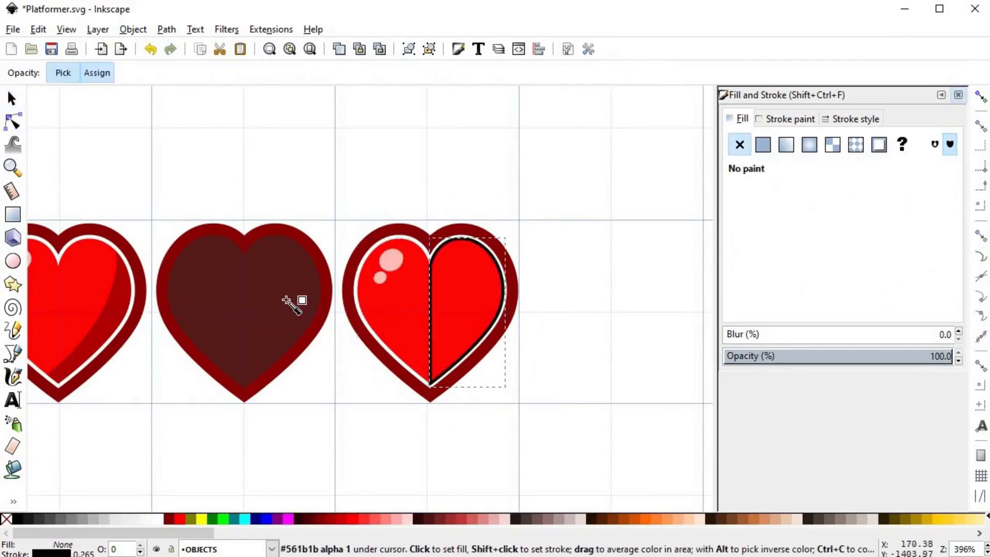
left_click(286, 299)
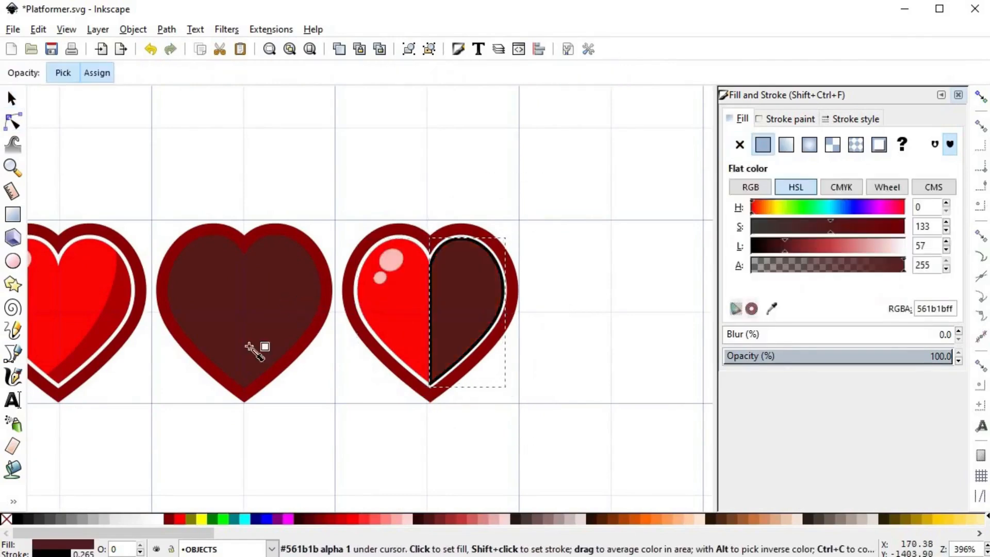
left_click(6, 519, "shift")
key("s")
left_click(559, 374)
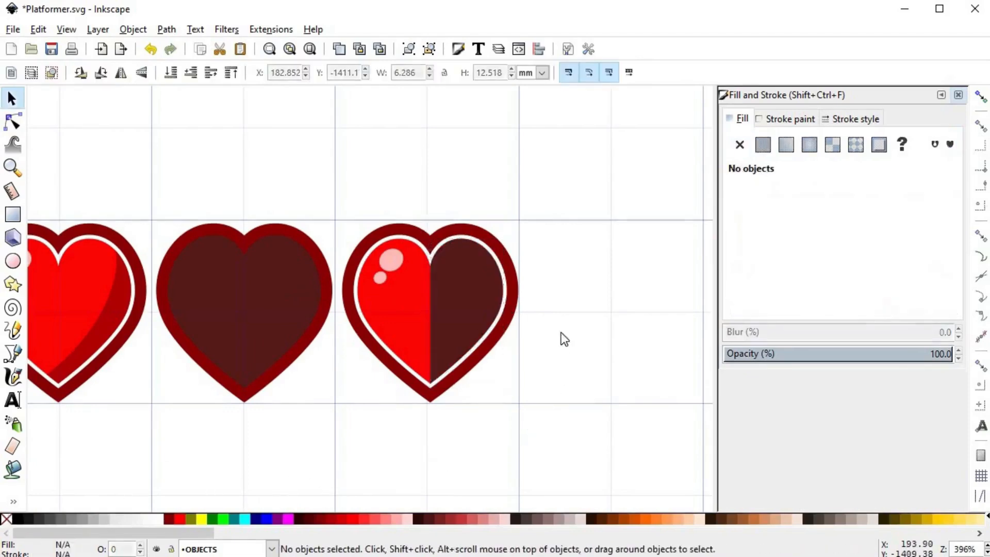
- Move the empty dark heart from the middle of the row to beyond the half-filled heart
scroll(541, 329, "down", 2, "ctrl")
left_click_drag(568, 347, 518, 304)
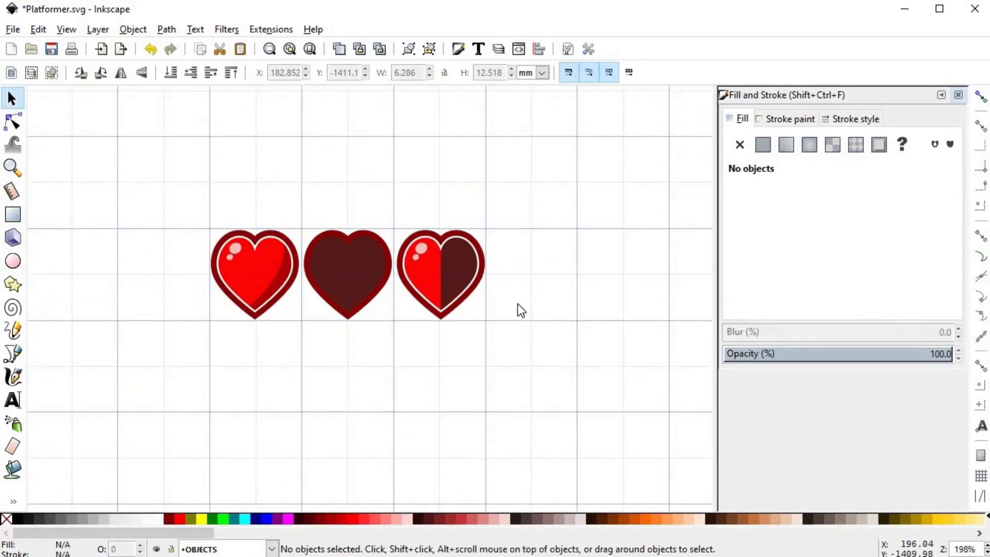
scroll(517, 304, "up", 4, "ctrl")
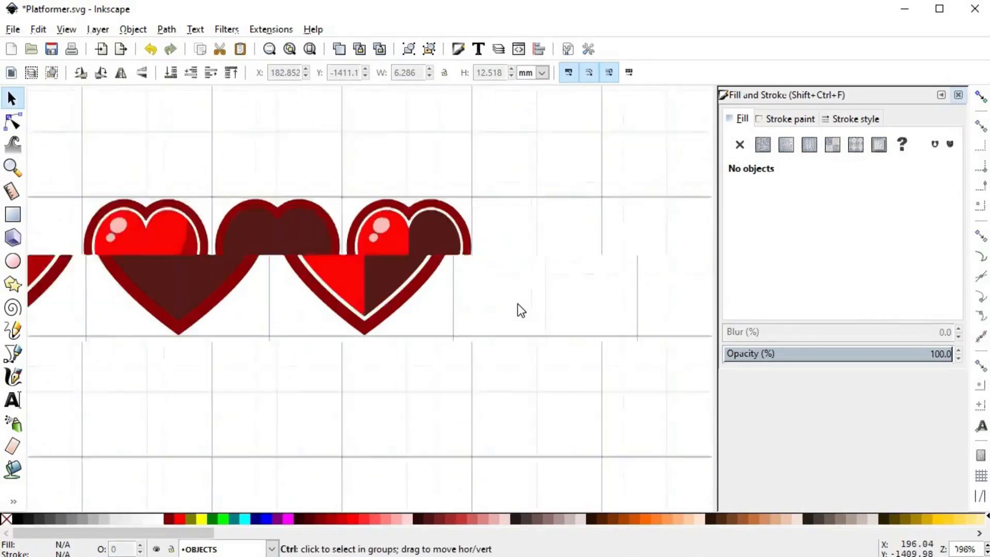
scroll(354, 213, "down", 3, "ctrl")
scroll(452, 271, "down", 4, "ctrl")
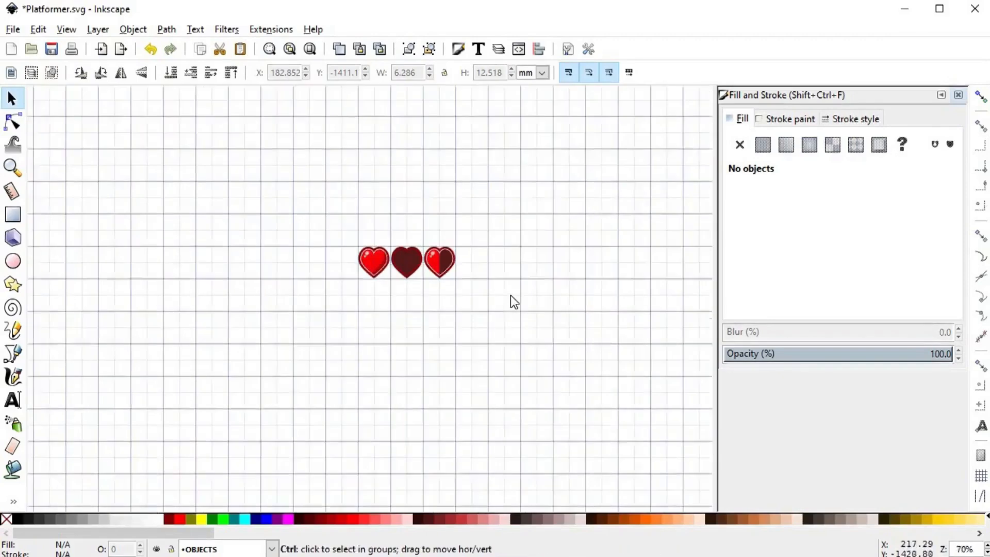
scroll(486, 267, "up", 3, "ctrl")
left_click_drag(208, 165, 314, 337)
left_click_drag(255, 261, 443, 277)
- Duplicate the full red heart and place the copy between the original and the half-filled heart
left_click_drag(114, 181, 259, 342)
left_click_drag(150, 283, 240, 283)
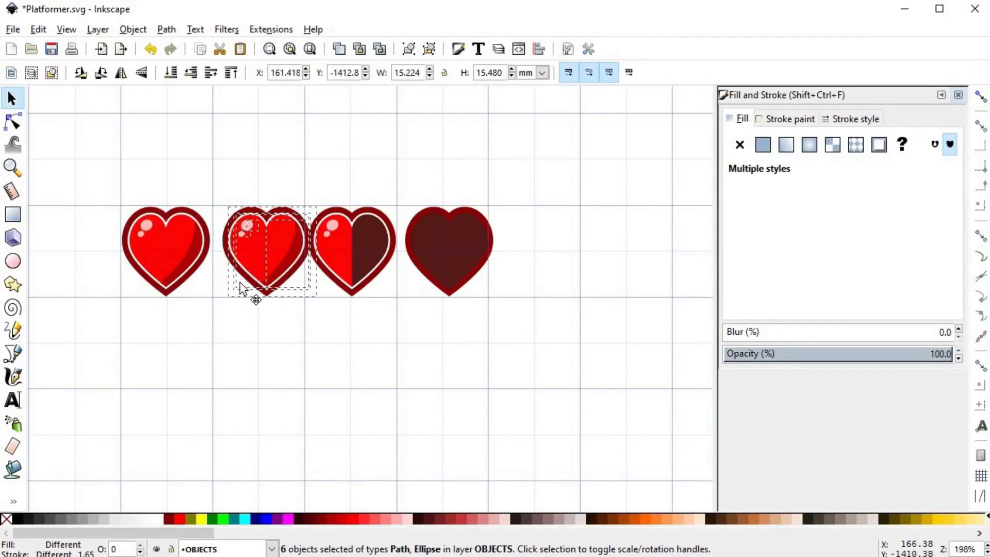
key("Left")
key("Left")
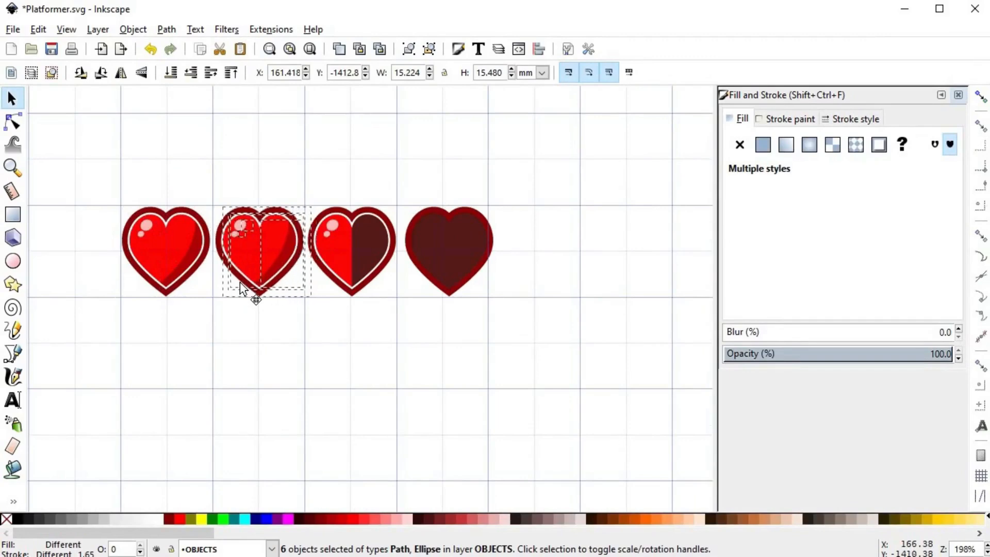
left_click(239, 282)
left_click(320, 345)
- Group the parts of each of the four hearts into its own separate group
left_click_drag(76, 147, 220, 323)
key("ctrl+g")
left_click_drag(212, 171, 310, 329)
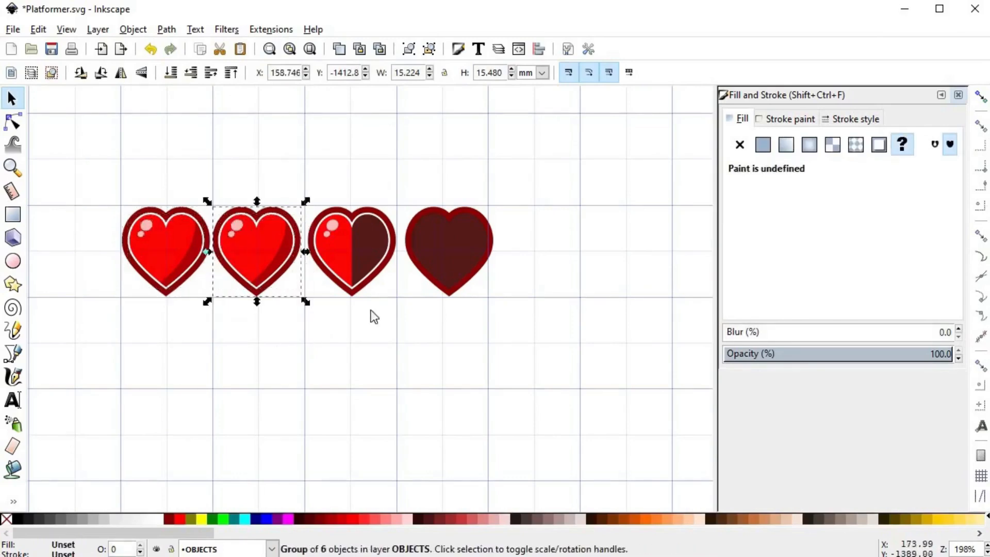
left_click_drag(298, 158, 399, 339)
key("ctrl+g")
left_click_drag(400, 155, 387, 263)
key("ctrl+g")
left_click(160, 252)
left_click(248, 247)
left_click(333, 242)
left_click(433, 253)
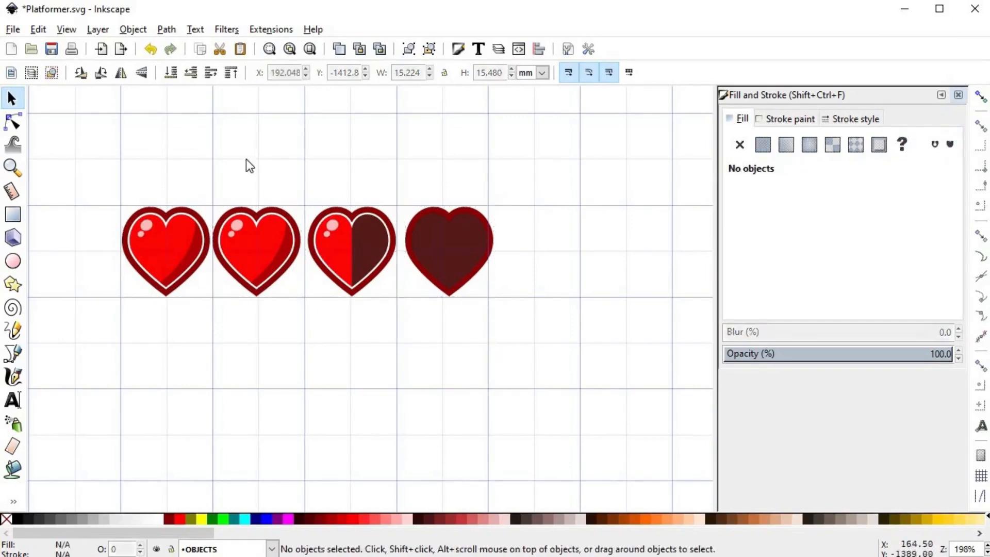
- Select all four heart groups and distribute their centres equidistantly in the horizontal direction
left_click(135, 31)
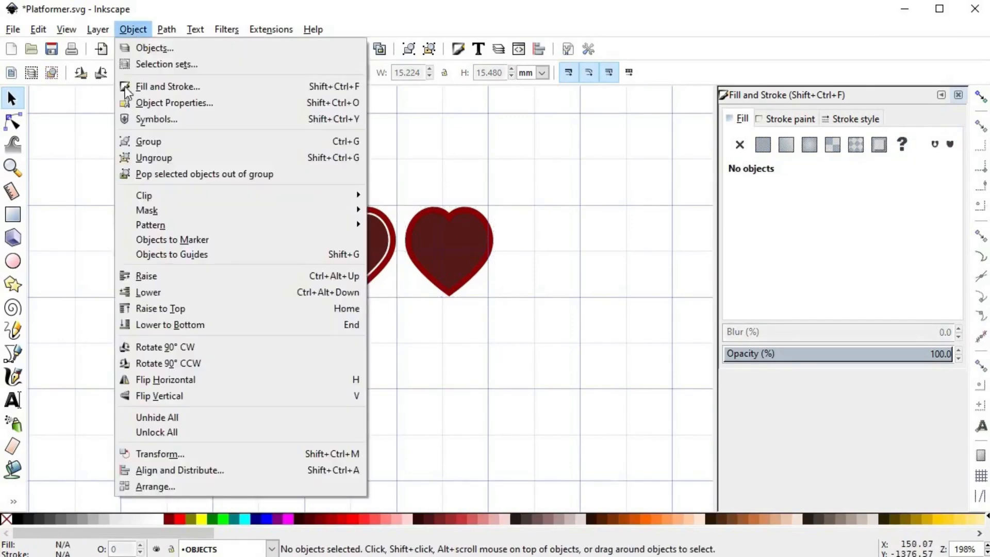
left_click(211, 470)
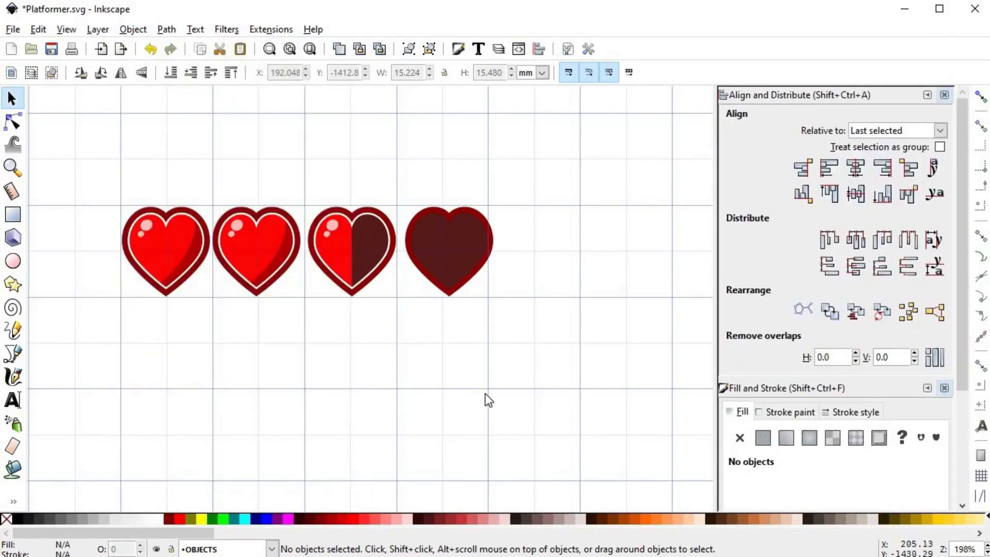
left_click_drag(81, 134, 579, 368)
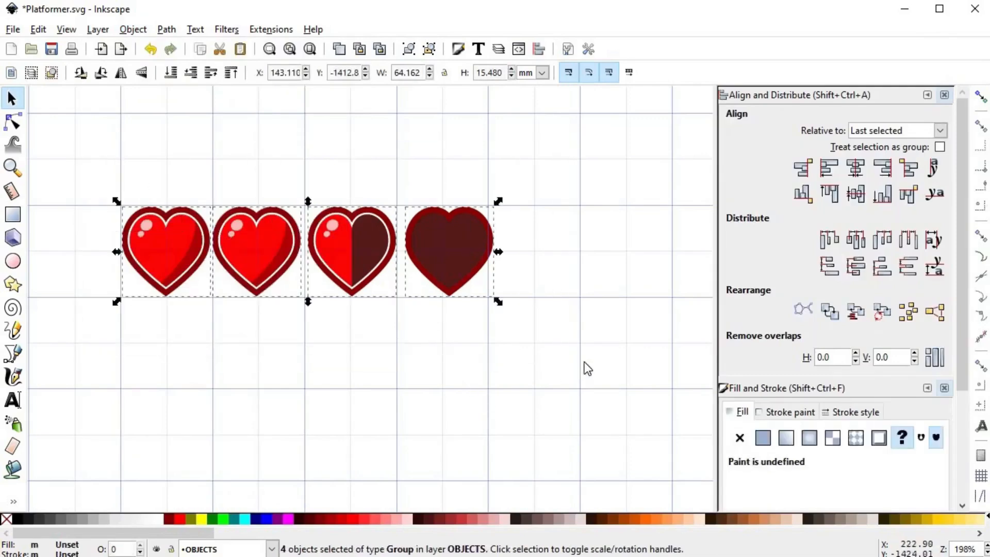
left_click(853, 247)
left_click(318, 352)
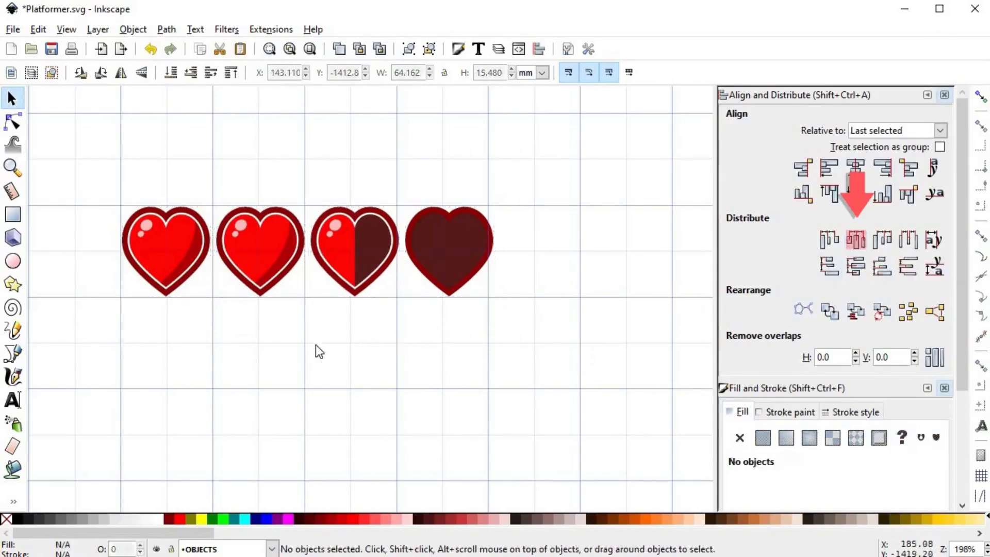
scroll(544, 304, "down", 3, "ctrl")
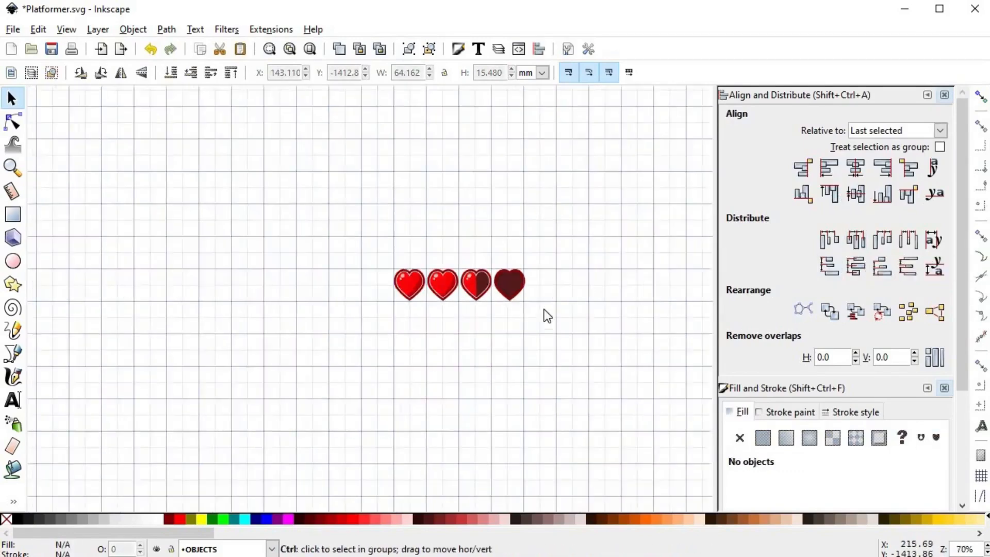
key("space")
mouse_move(541, 270)
left_mouse_down()
mouse_move(512, 214)
mouse_move(527, 273)
left_mouse_up()
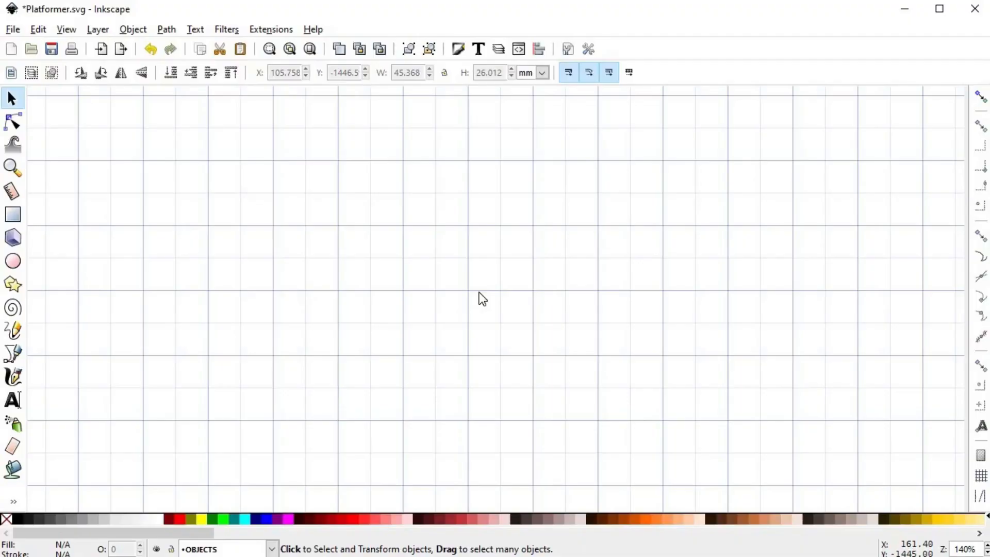
- Draw an open two-node curve bulging to the right as a flower stem, about 2 mm wide and 8.3 mm high
key("b")
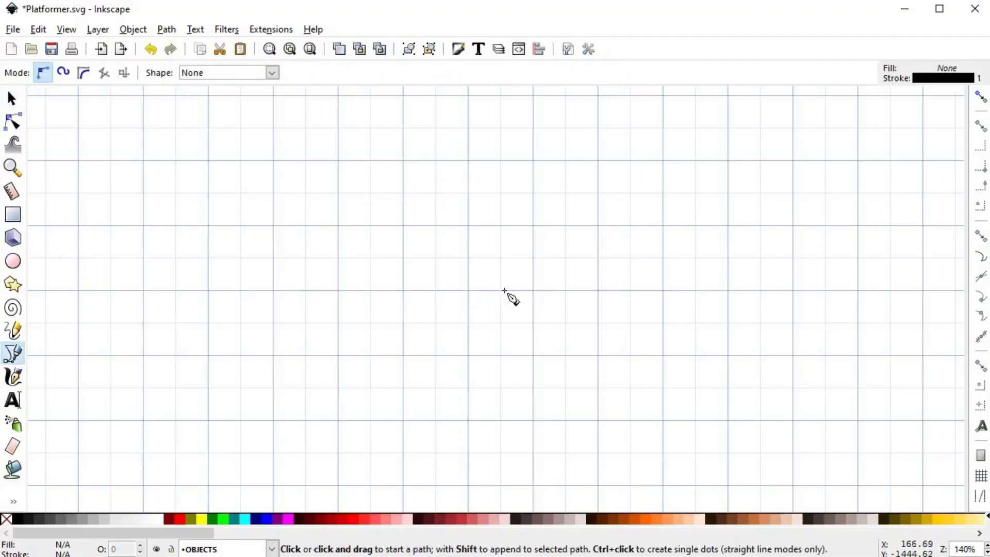
left_click(504, 291)
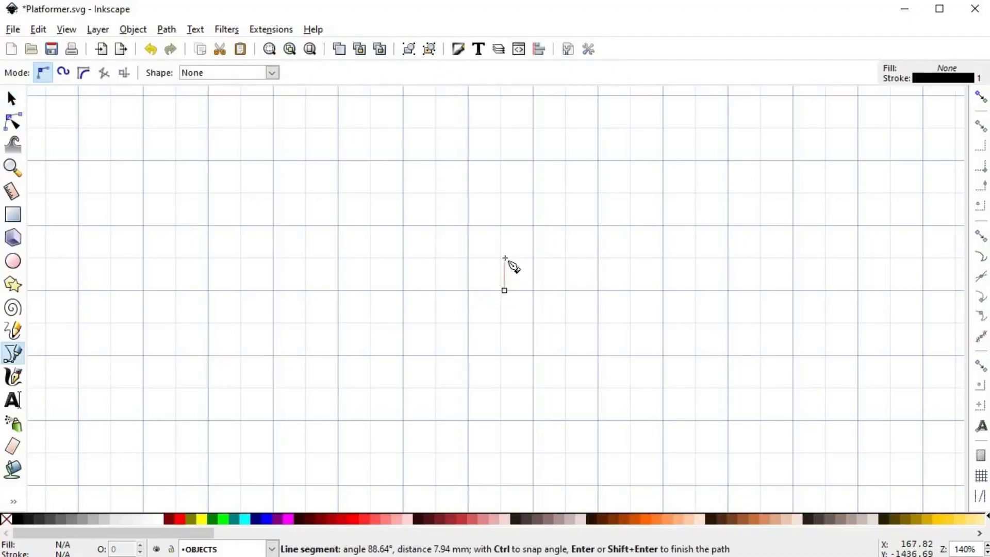
scroll(504, 258, "up", 3)
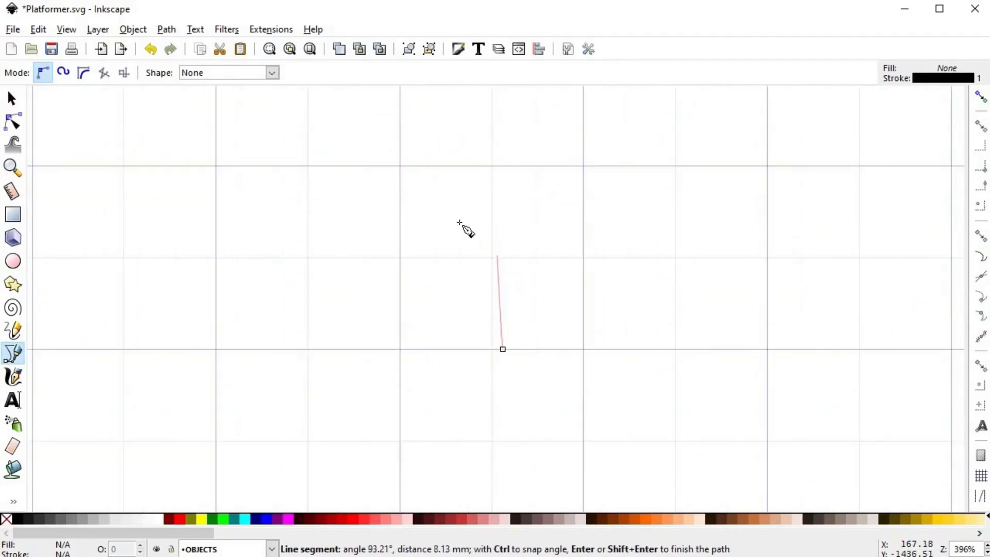
left_click_drag(497, 255, 453, 205)
key("Return")
key("s")
scroll(564, 312, "down", 2)
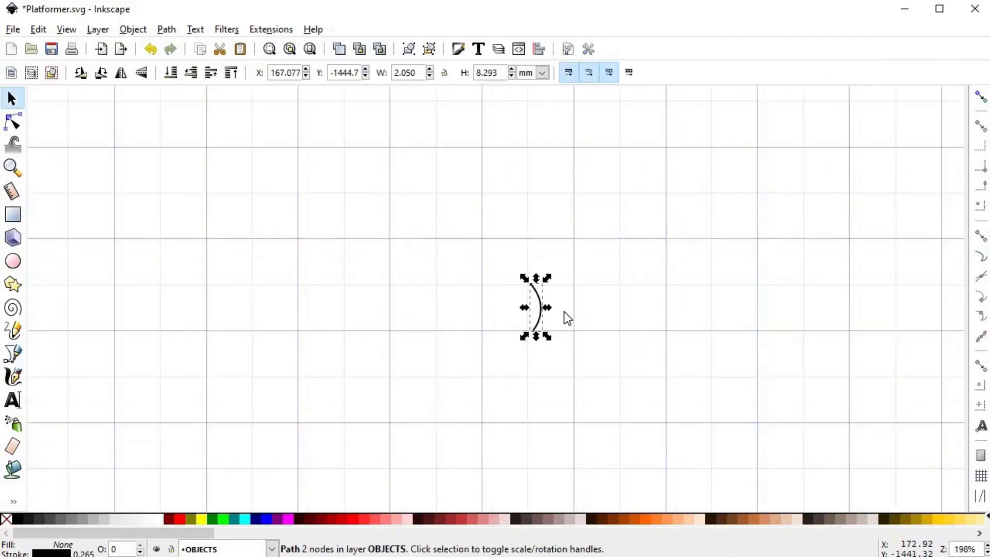
- Set the stem curve's stroke width to 5 px
key("ctrl+shift+f")
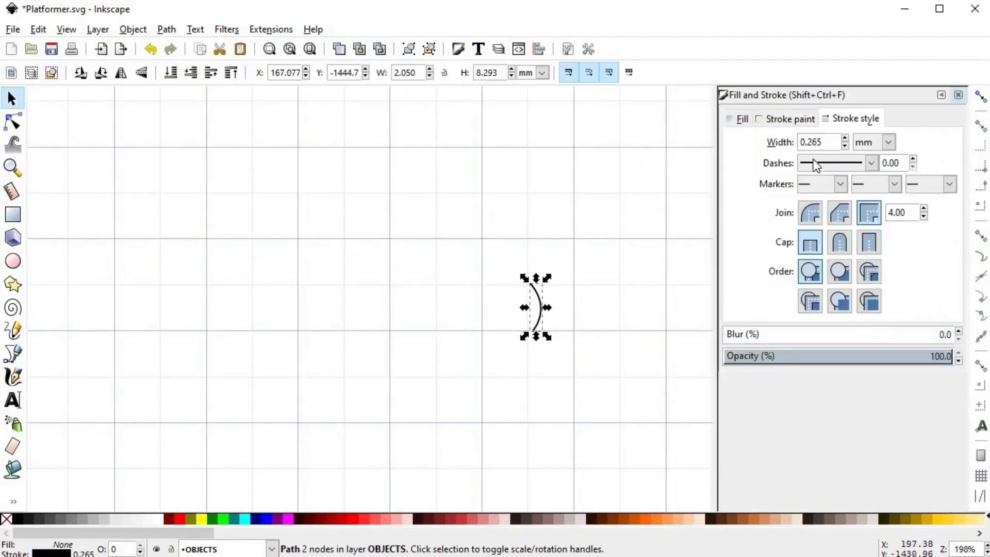
left_click(866, 141)
left_click(862, 215)
double_click(831, 142)
type("5")
key("Return")
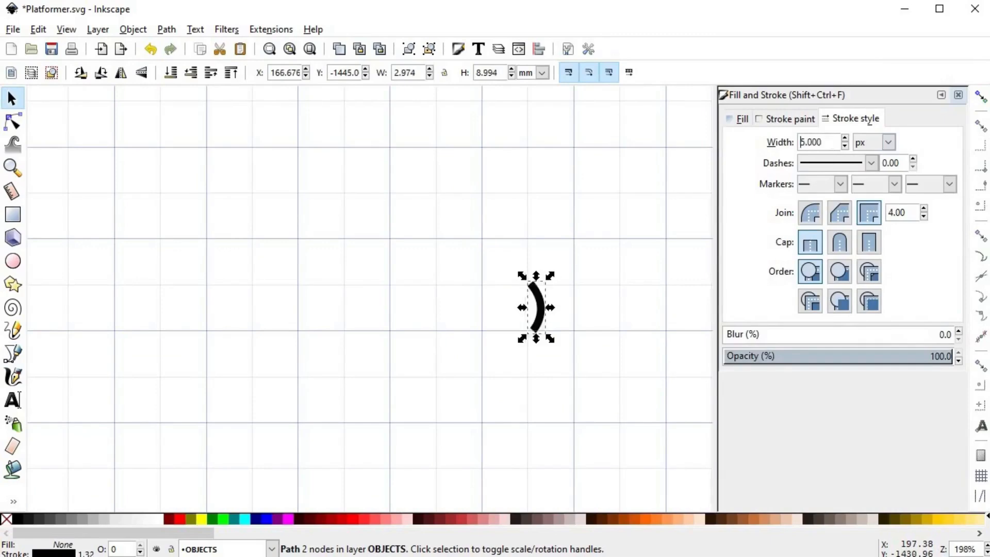
- Nudge both end nodes of the stem curve slightly left and raise the upper one a little
scroll(544, 329, "up", 5)
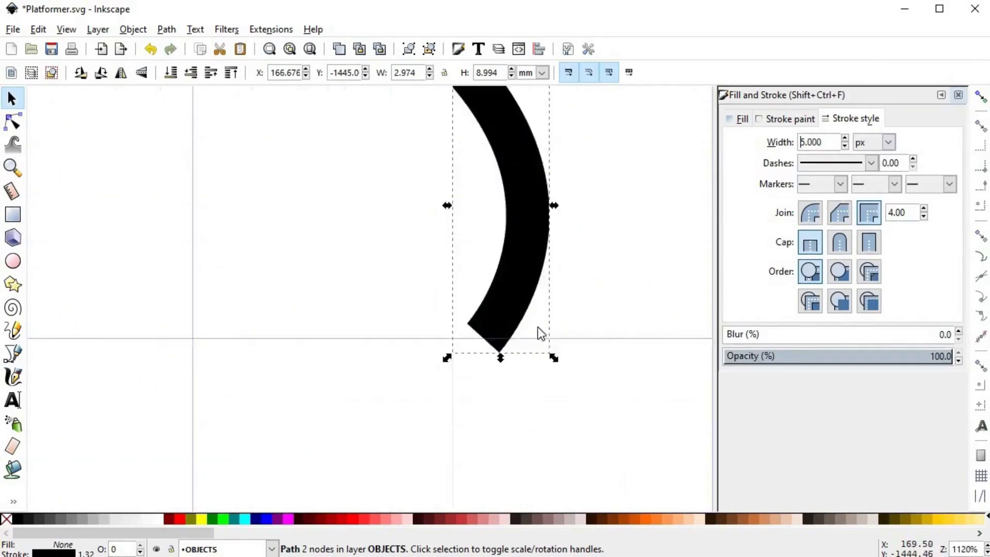
scroll(536, 331, "down", 3)
key("n")
left_click_drag(518, 331, 514, 329)
scroll(524, 260, "up", 2)
left_click_drag(502, 215, 496, 206)
scroll(502, 222, "down", 2)
left_click_drag(440, 335, 411, 371)
left_click(541, 286)
left_click(541, 287)
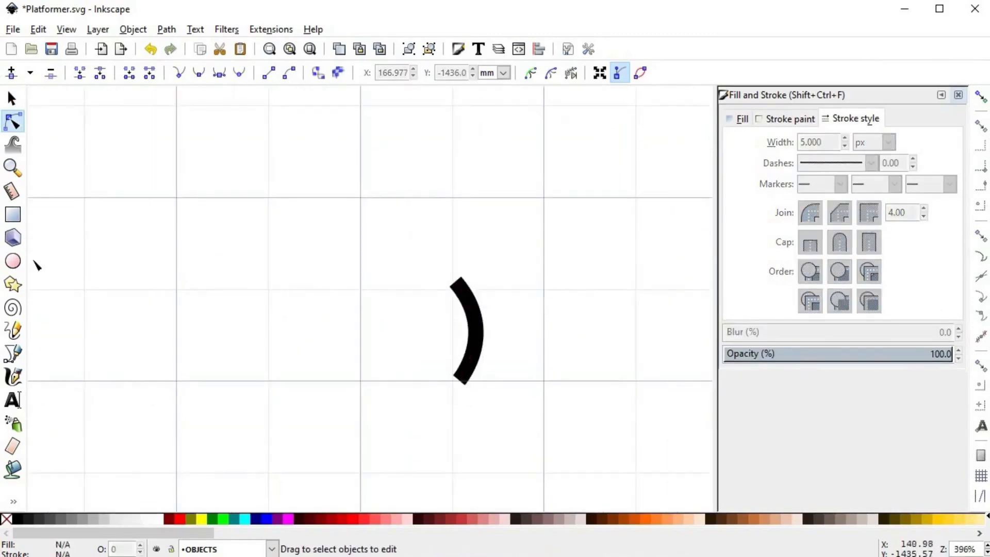
- Draw an ellipse about 13.8 by 11 mm over the stem's upper end and remove its fill
left_click(13, 260)
mouse_move(415, 228)
left_mouse_down()
mouse_move(398, 214)
mouse_move(504, 309)
left_mouse_up()
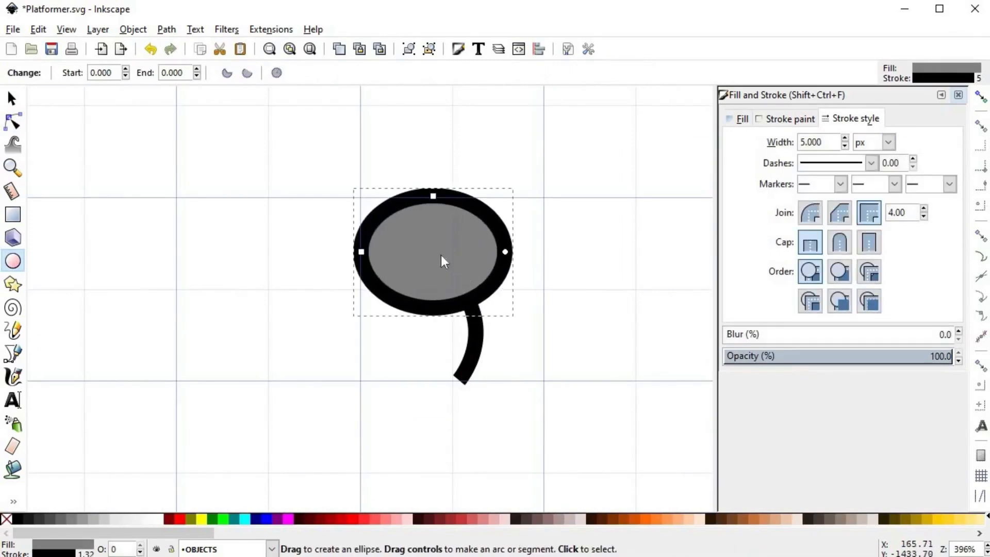
key("s")
left_click_drag(440, 256, 452, 271)
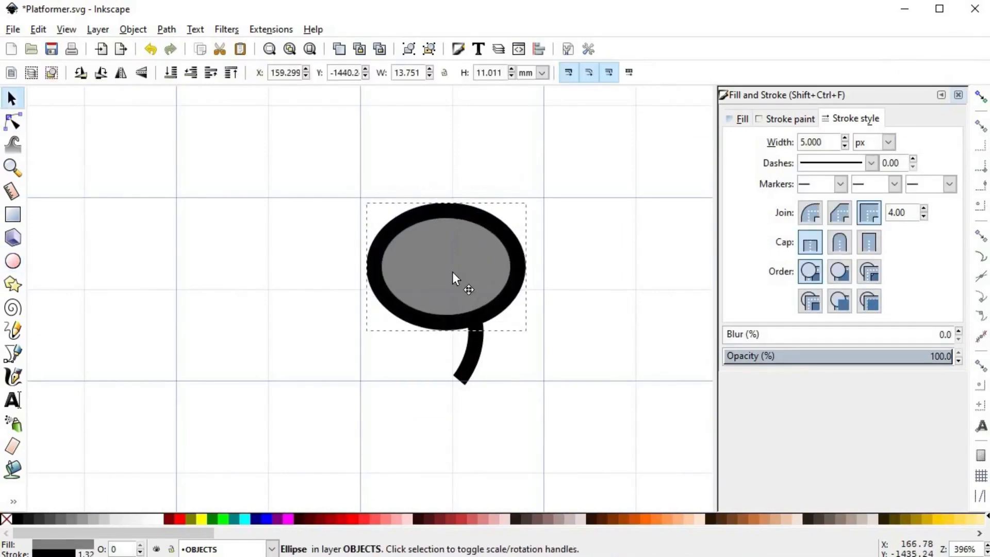
left_click(6, 519)
- Rotate the ellipse counterclockwise so its right side tilts upward, and reposition it over the stem's upper end
left_click_drag(520, 275, 514, 278)
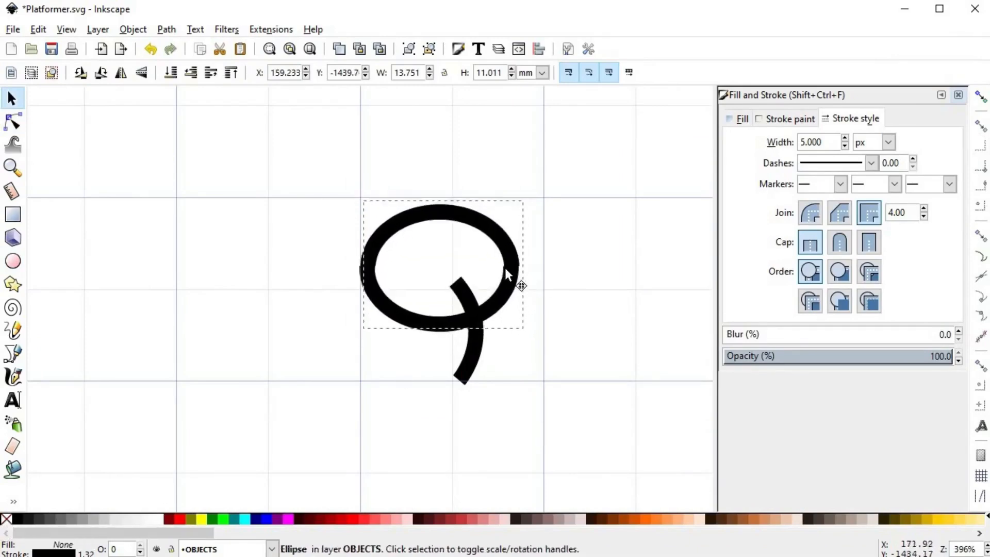
left_click(514, 278)
left_click_drag(525, 202, 497, 152)
left_click_drag(502, 291, 501, 286)
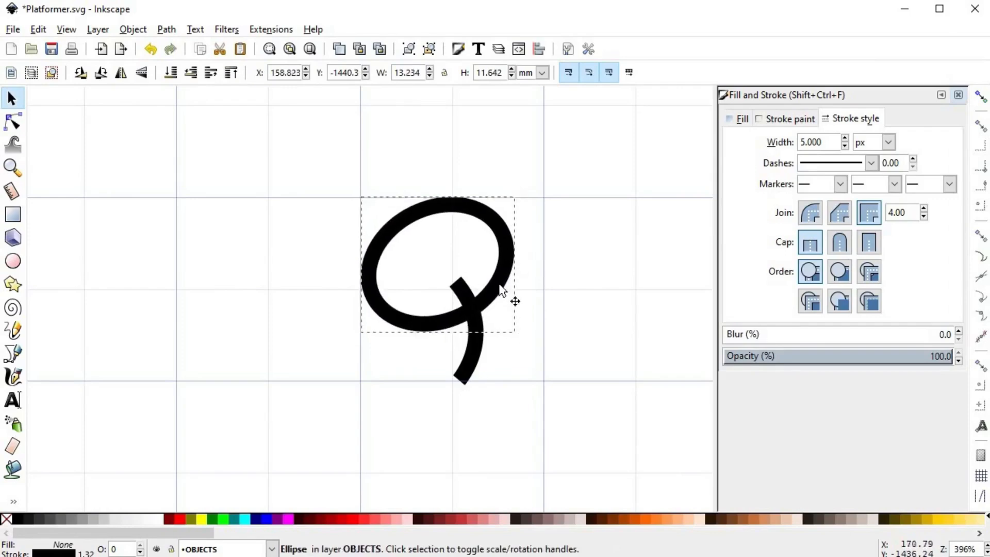
left_click(420, 335)
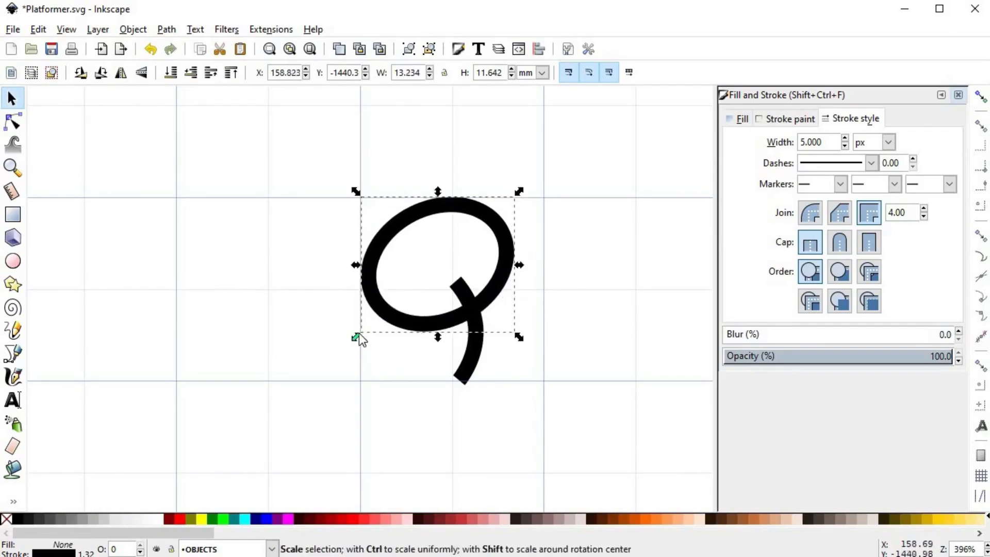
- Shrink the tilted ellipse to about 12.7 by 9.9 mm and adjust its position as the flower head
left_click_drag(357, 335, 363, 330)
left_click_drag(442, 330, 433, 320)
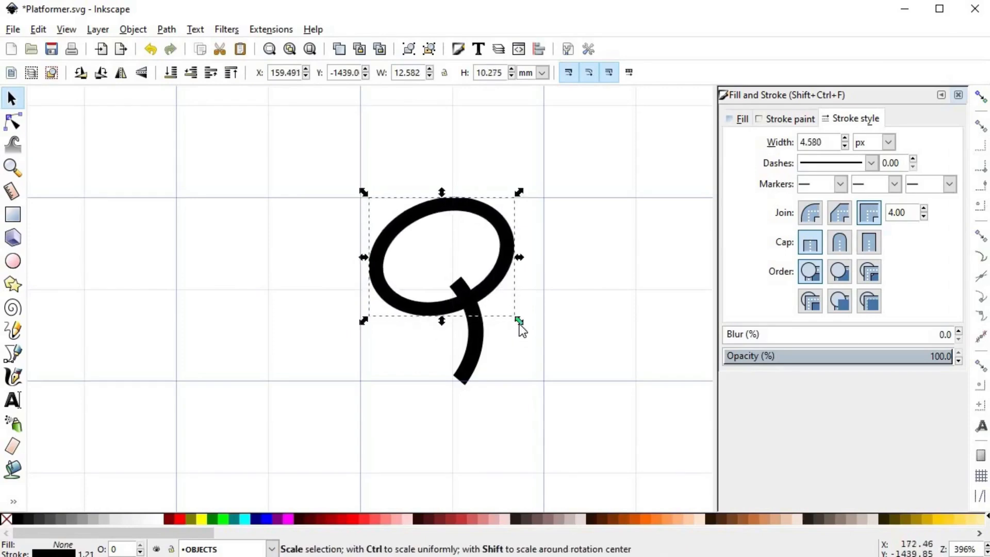
left_click_drag(518, 322, 512, 318)
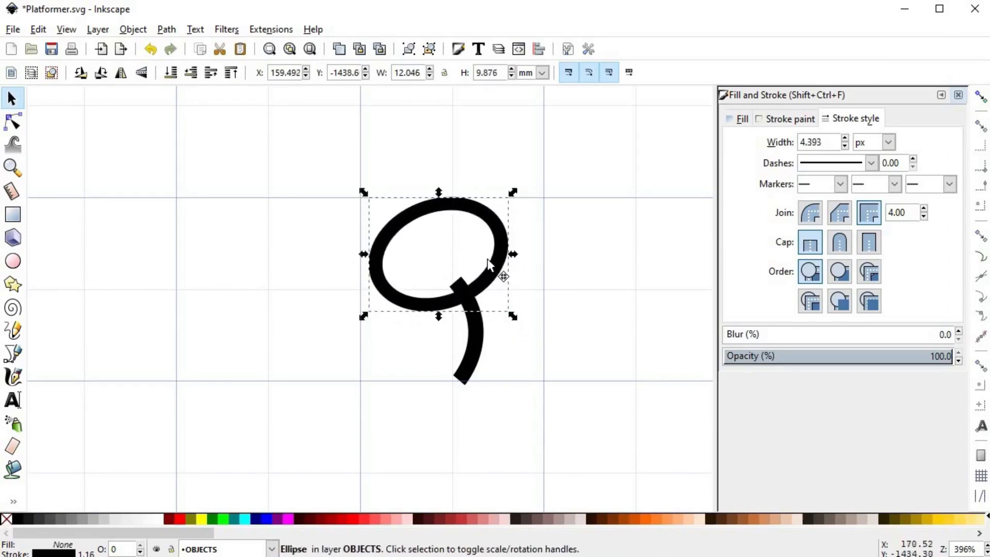
mouse_move(489, 260)
left_mouse_down()
mouse_move(480, 260)
mouse_move(514, 258)
left_mouse_up()
left_click(579, 344)
- Draw a smaller second ellipse overlapping the flower head's upper-left part and set its stroke width to 2 px
scroll(578, 344, "down", 1)
left_click_drag(582, 344, 561, 346)
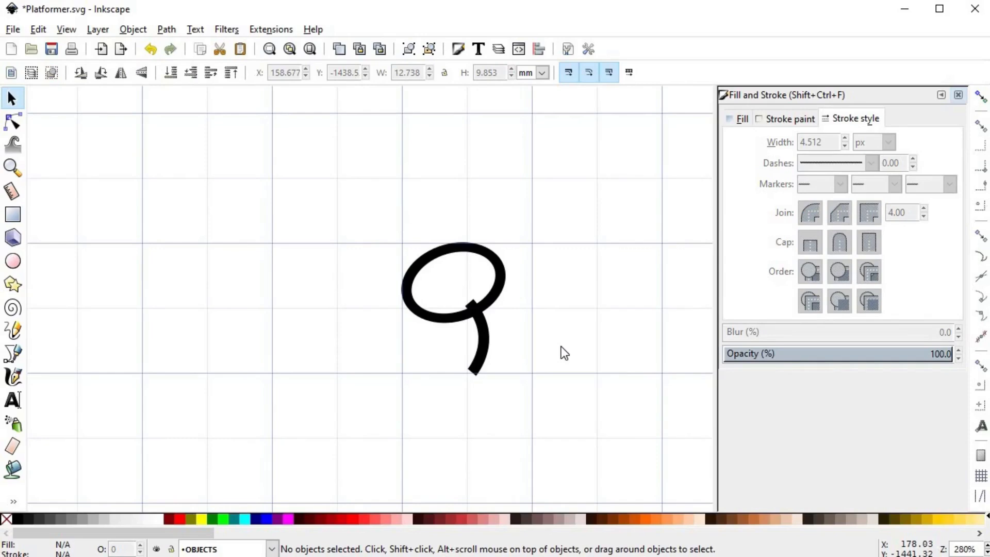
key("alt")
left_click(13, 260)
scroll(439, 261, "up", 1)
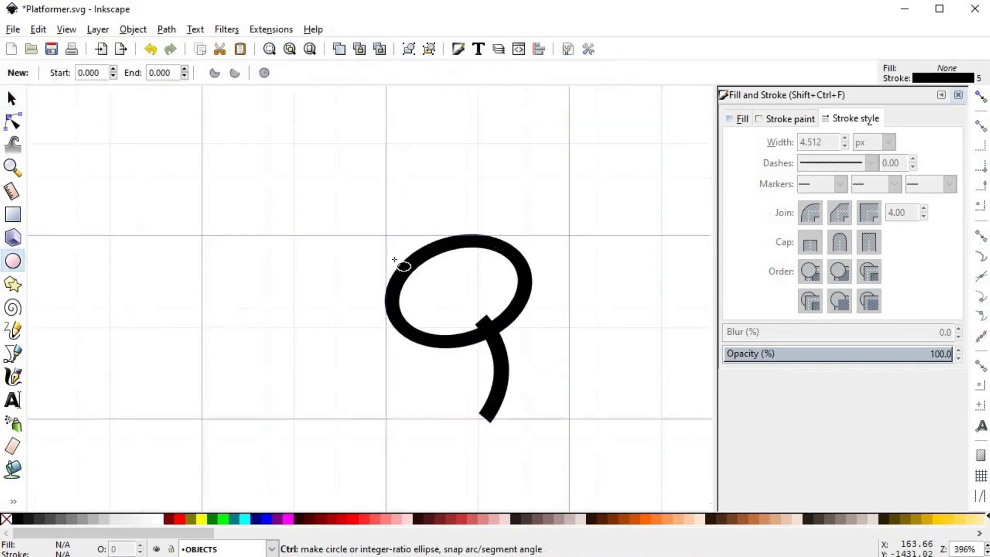
left_click_drag(371, 223, 490, 298)
double_click(812, 141)
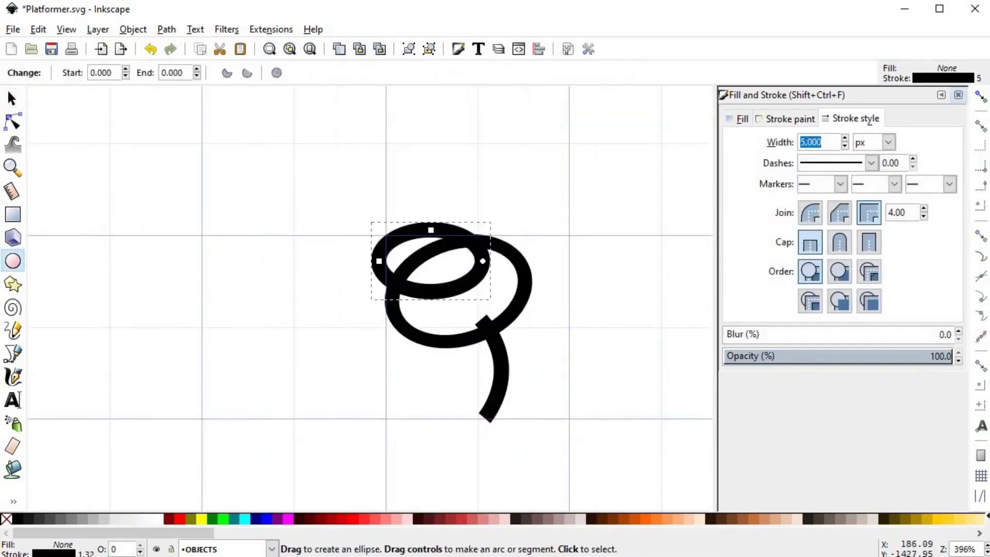
type("2")
key("Return")
- Tilt the small petal ellipse to match the flower head and place a duplicate along the head's lower edge
left_click(12, 98)
left_click(467, 293)
left_click_drag(490, 221, 497, 230)
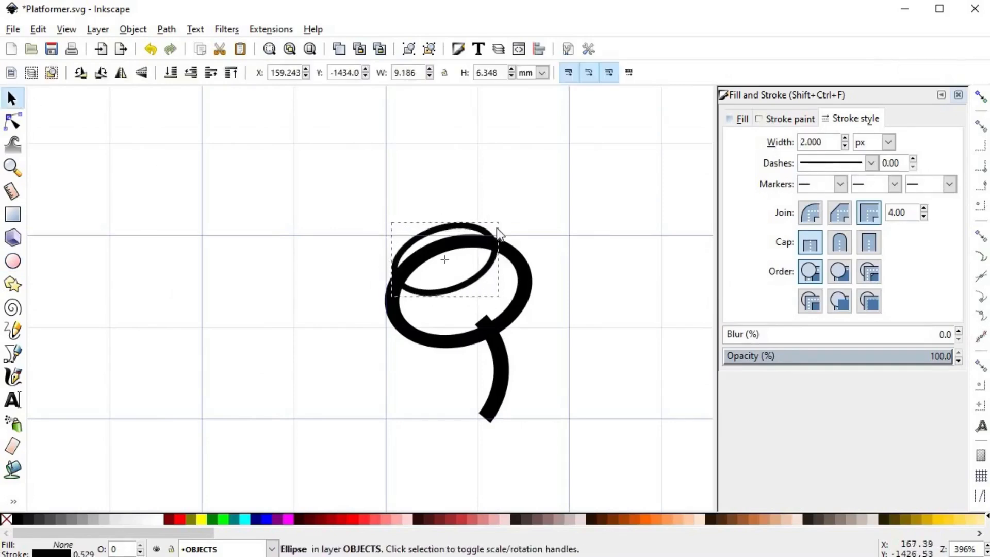
key("space")
left_click_drag(478, 279, 475, 190)
key("space")
- Place rotated copies of the petal ellipse over the right and left ends of the flower head
left_click(562, 255)
left_click_drag(533, 320, 527, 324)
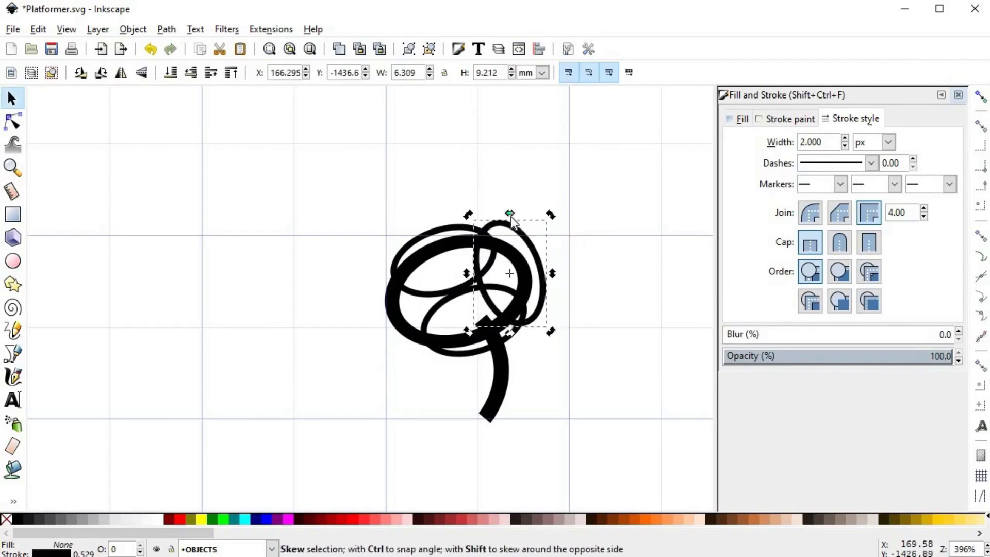
left_click_drag(548, 218, 435, 286)
left_click_drag(365, 254, 363, 256)
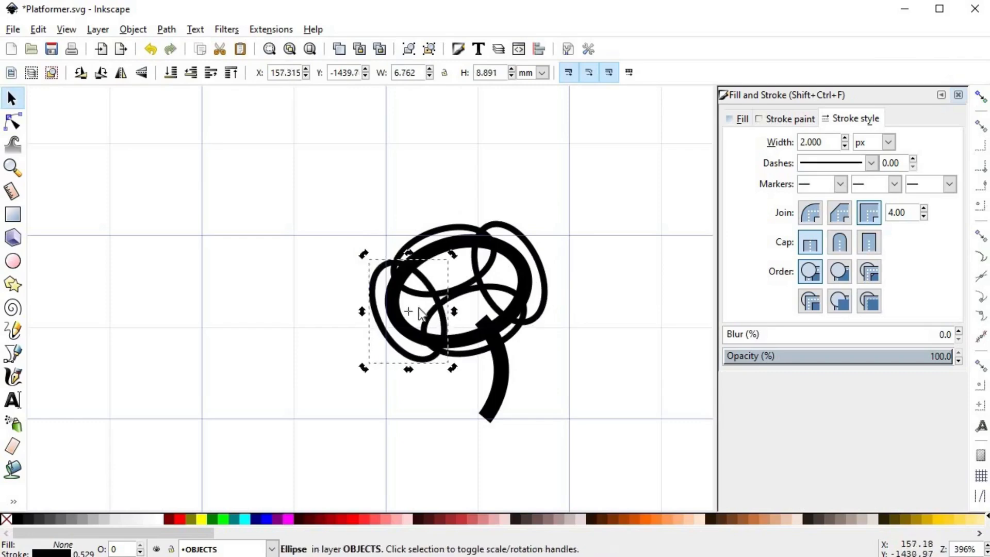
left_click_drag(430, 363, 432, 367)
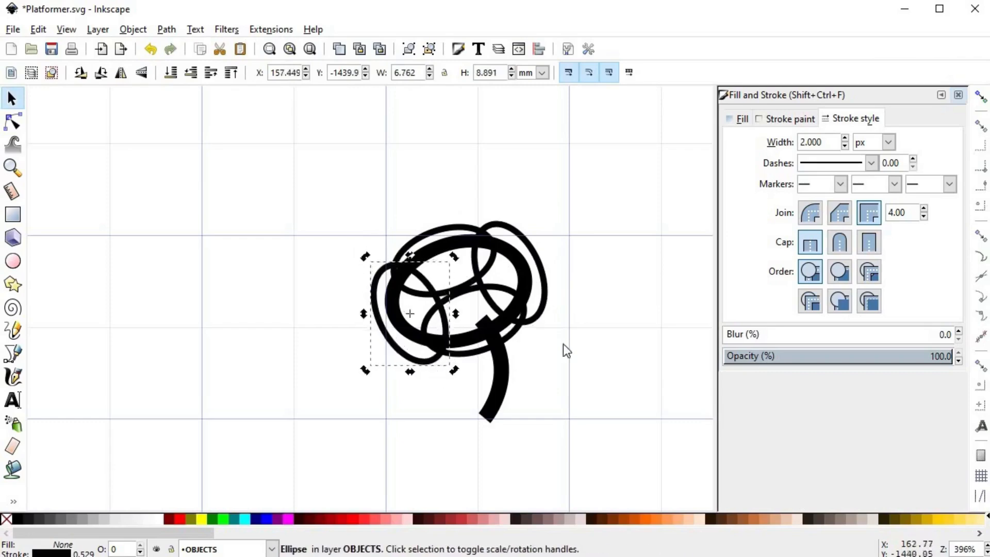
- Shrink the right petal ellipse to about 5.3 by 7.3 mm so it hugs the flower head
left_click(563, 344)
scroll(563, 344, "up", 1)
left_click(462, 278)
key("ctrl+z")
mouse_move(470, 309)
left_mouse_down()
mouse_move(448, 296)
mouse_move(460, 296)
left_mouse_up()
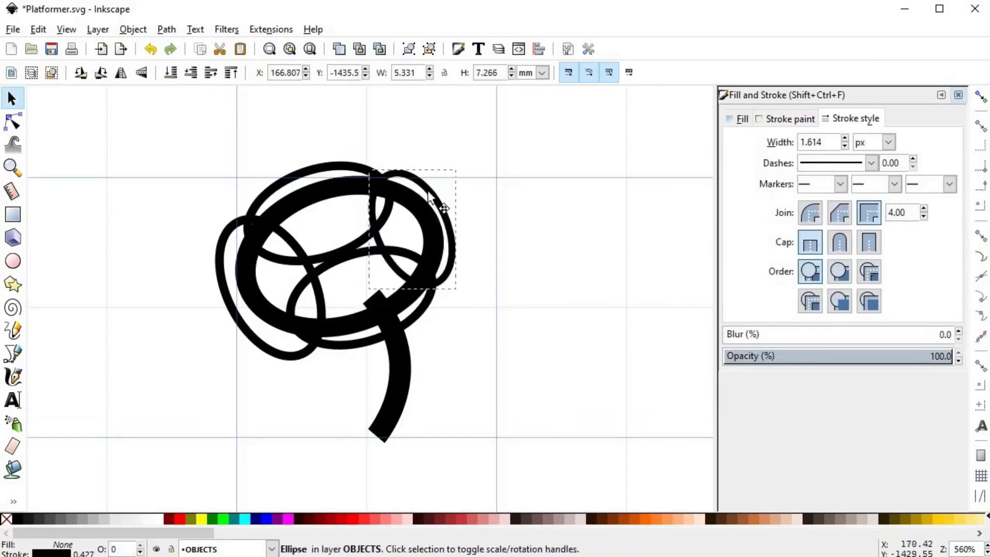
- Shrink the left petal ellipse, rotate it slightly counterclockwise and nudge it against the flower head
left_click_drag(210, 368, 231, 343)
left_click_drag(310, 259, 299, 272)
left_click(299, 272)
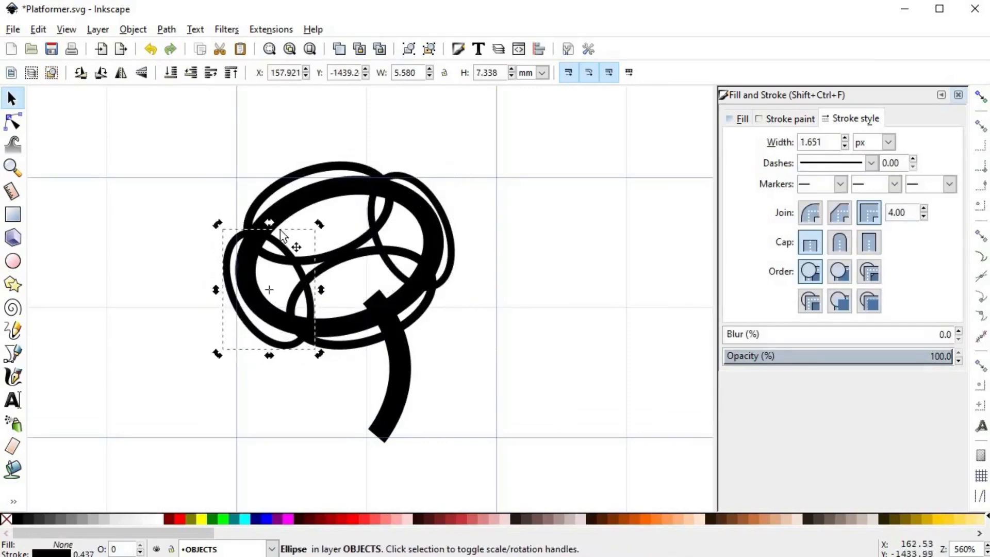
left_click_drag(219, 226, 206, 235)
left_click_drag(222, 273, 225, 269)
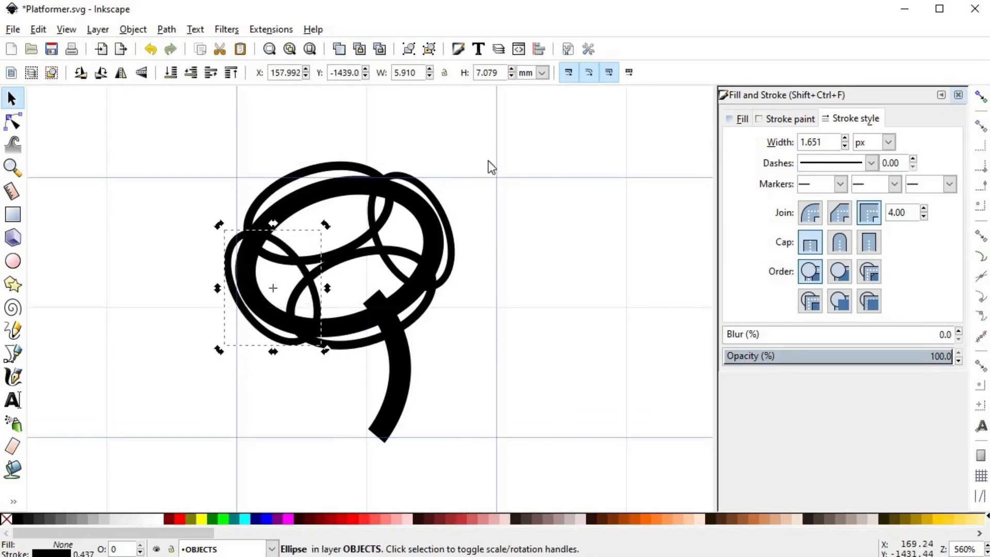
- Unite the flower head and its four petal ellipses into one outline with a 2 px stroke
left_click_drag(535, 111, 170, 375)
key("ctrl+plus")
left_click(888, 142)
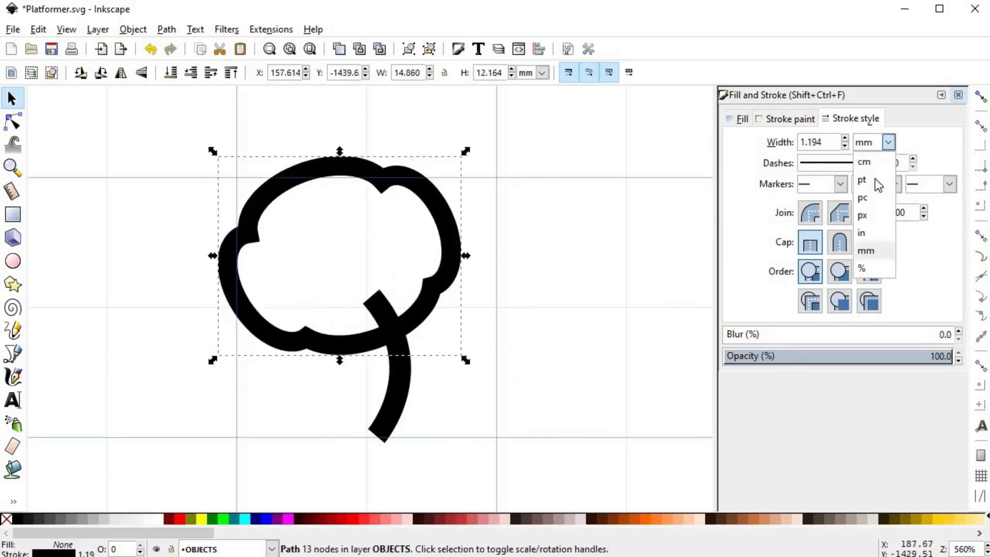
left_click(873, 185)
type("2")
key("Return")
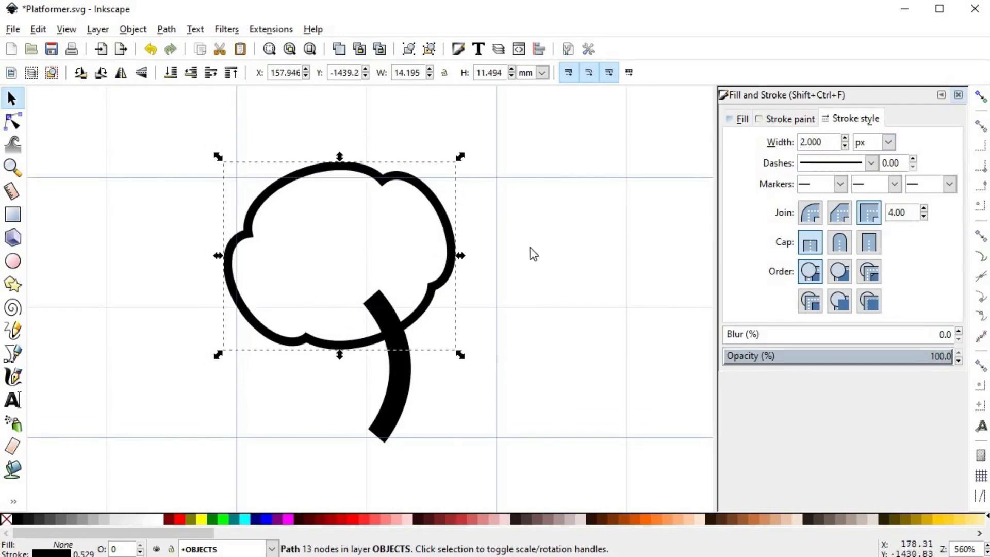
- Resize the united petal outline to about 13.6 by 11 mm over the stem
left_click(528, 254)
left_click(435, 286)
left_click_drag(218, 157, 230, 168)
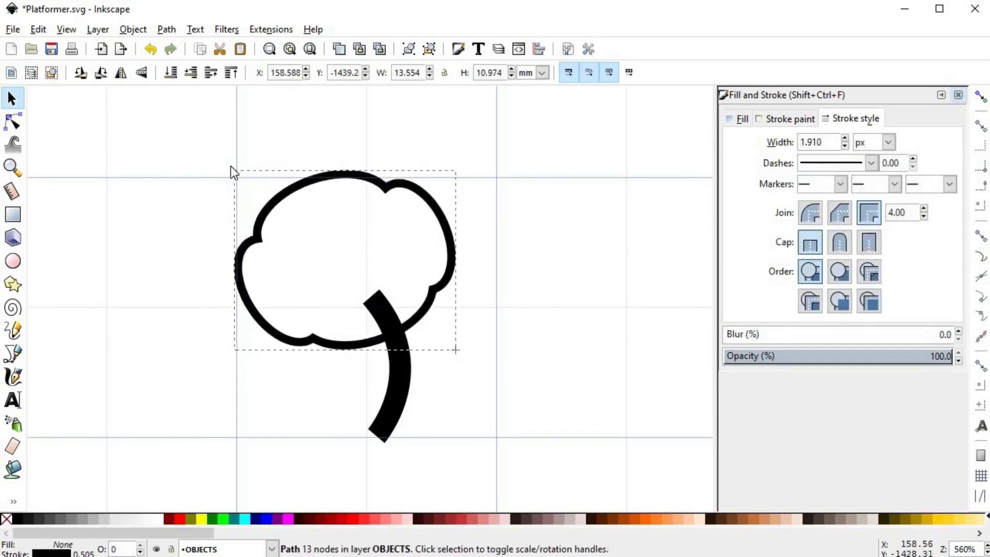
left_click_drag(443, 255, 442, 255)
left_click(484, 307)
scroll(496, 310, "down", 3)
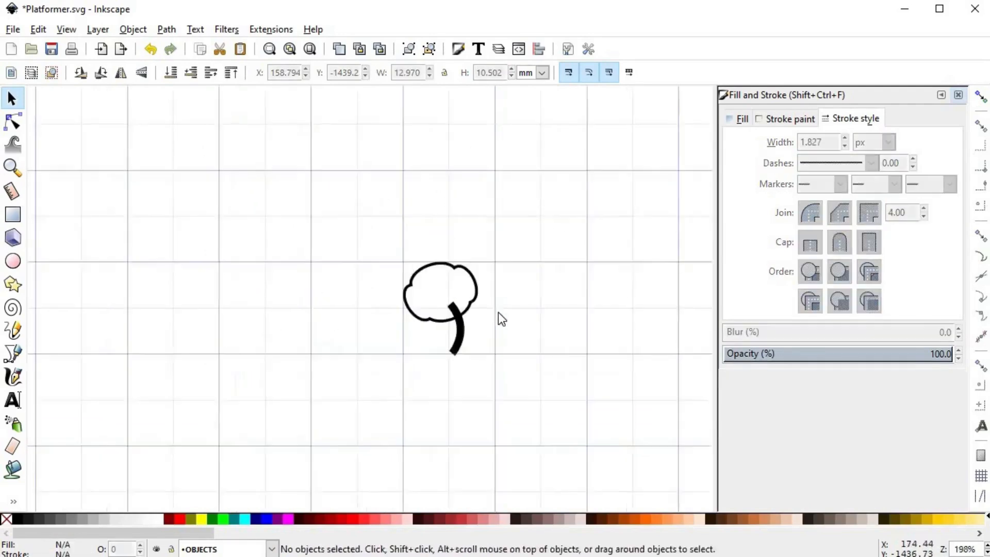
left_click_drag(497, 312, 467, 297)
scroll(516, 308, "up", 1)
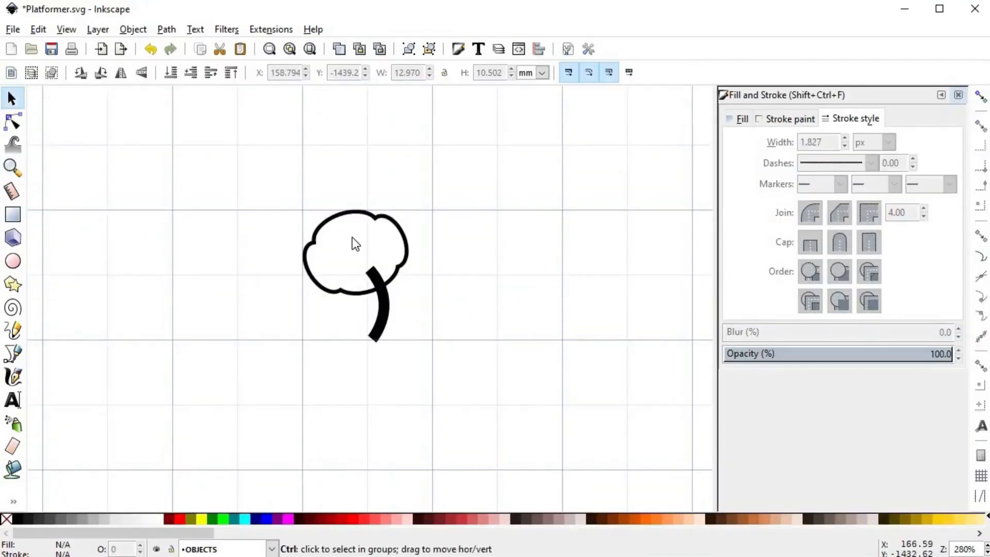
scroll(354, 238, "up", 1)
left_click(388, 211)
left_click_drag(436, 196, 441, 191)
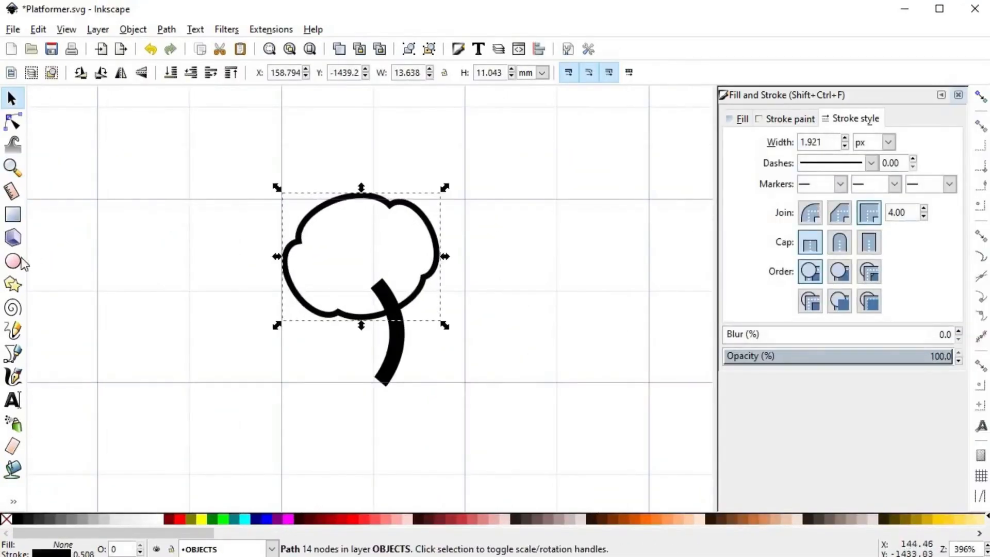
- Draw an ellipse about 7.4 by 4.1 mm inside the petal outline, tilt it counterclockwise and center it
key("e")
left_click_drag(311, 235, 393, 278)
key("s")
left_click(392, 256)
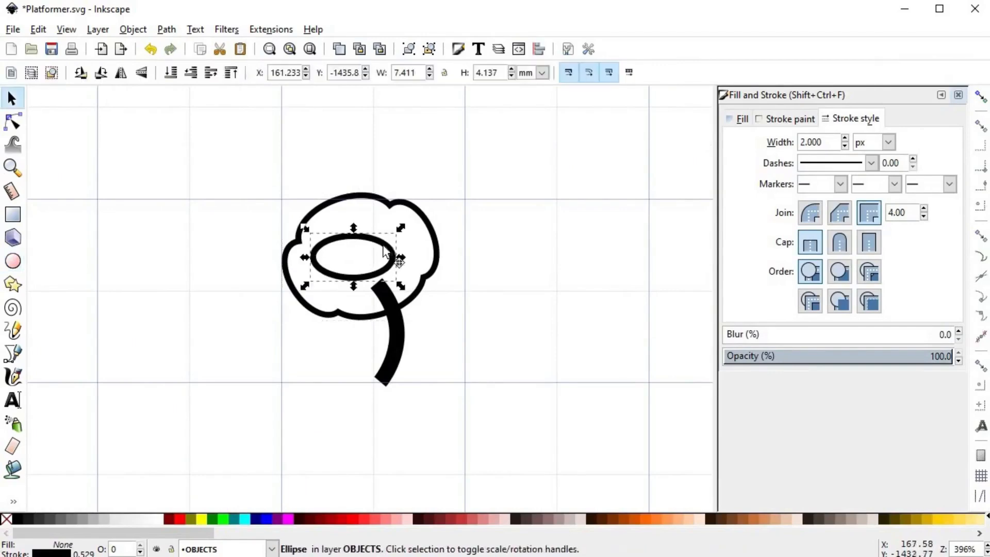
left_click_drag(402, 230, 391, 209)
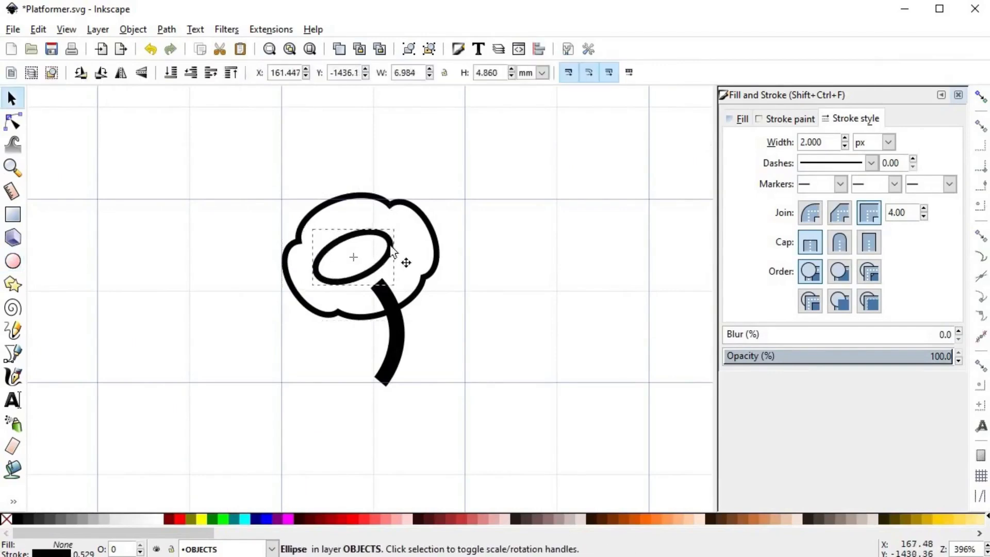
left_click_drag(387, 260, 395, 260)
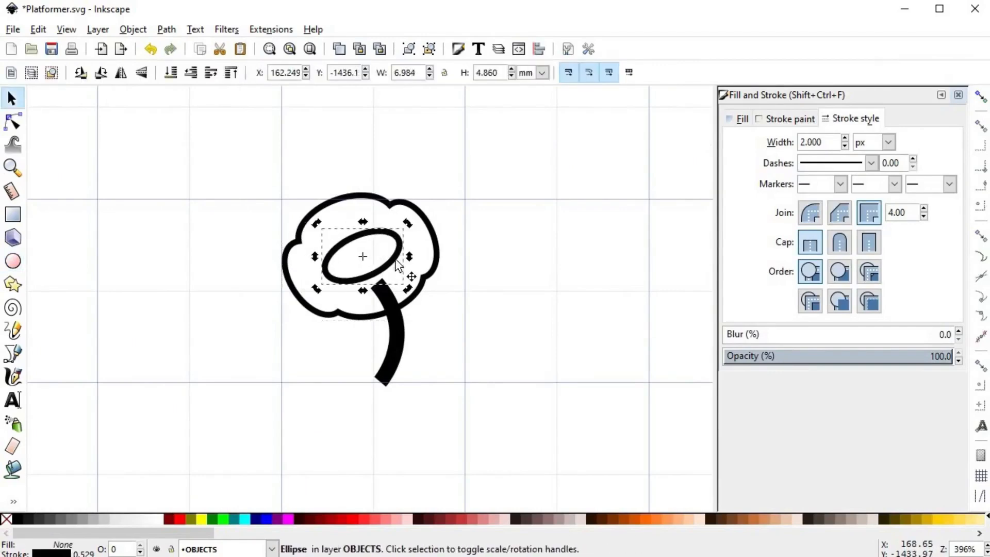
- Enlarge the center ellipse to about 7.3 by 5.1 mm and nest a duplicate about 4 by 2.8 mm inside it
left_click(393, 260)
left_click_drag(406, 287, 410, 290)
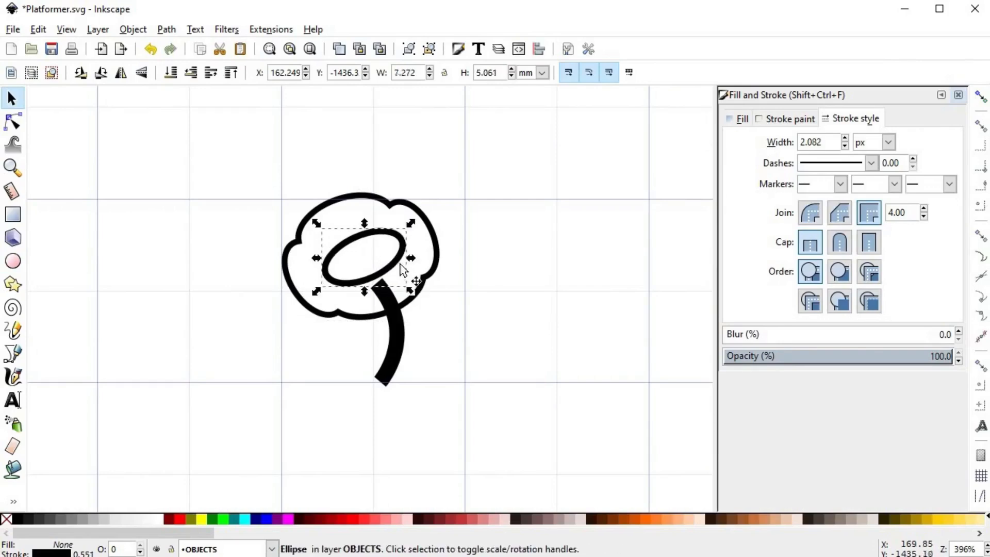
left_click_drag(411, 223, 365, 268)
scroll(382, 271, "up", 2, "ctrl")
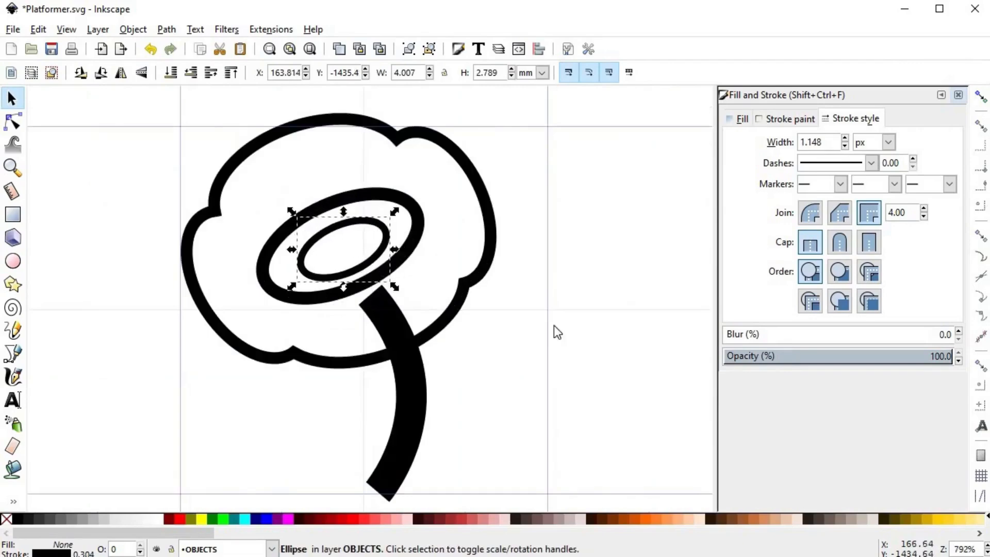
left_click(558, 329)
scroll(491, 298, "down", 3, "ctrl")
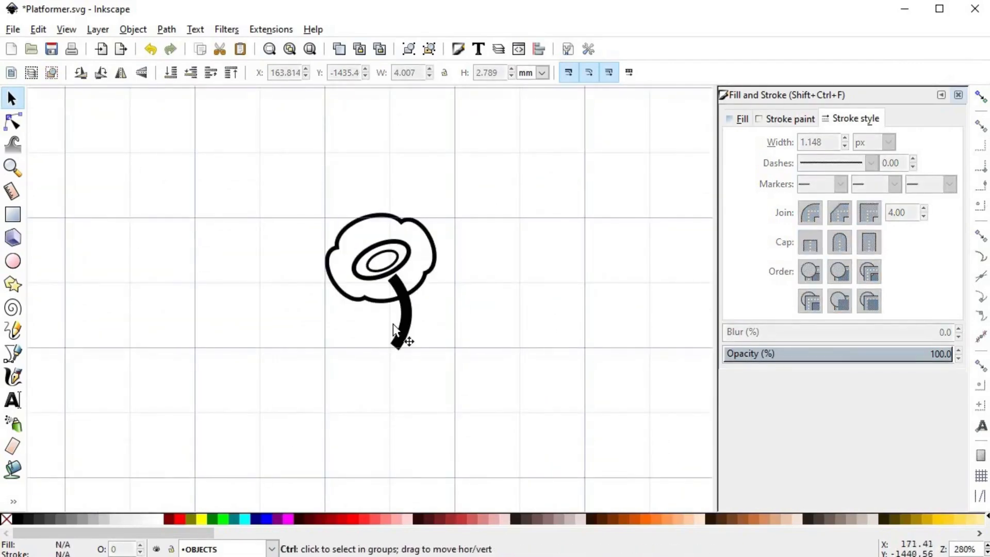
- Draw a curved, pointed leaf on the left side of the stem with the Bezier tool
scroll(397, 328, "up", 2, "ctrl")
key("b")
left_click(409, 325)
mouse_move(329, 303)
left_mouse_down()
mouse_move(283, 327)
mouse_move(259, 327)
mouse_move(278, 325)
left_mouse_up()
key("Return")
left_click(329, 303)
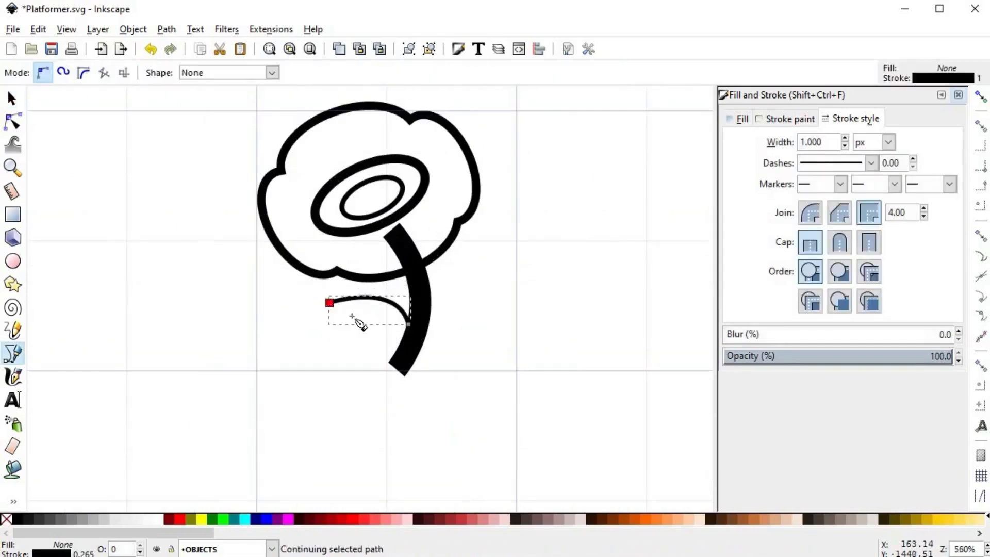
mouse_move(407, 338)
left_mouse_down()
mouse_move(473, 324)
mouse_move(464, 327)
left_mouse_up()
key("Return")
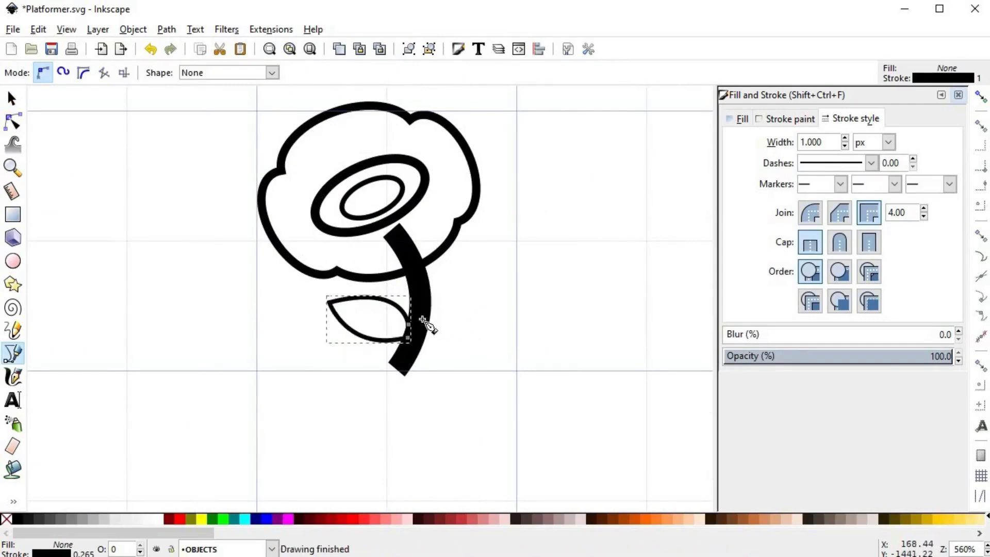
- Draw a second curved, pointed leaf on the right side of the stem, slightly higher than the first
scroll(391, 326, "up", 2)
scroll(391, 324, "down", 2)
left_click(385, 295)
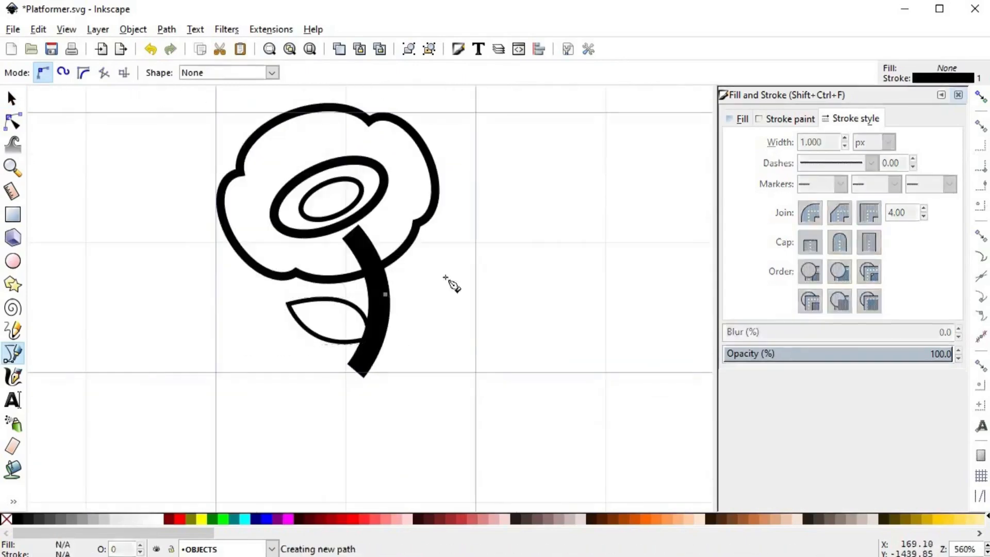
mouse_move(446, 278)
left_mouse_down()
mouse_move(501, 316)
mouse_move(489, 317)
left_mouse_up()
key("Return")
left_click(451, 280)
left_click_drag(386, 308, 333, 301)
key("Return")
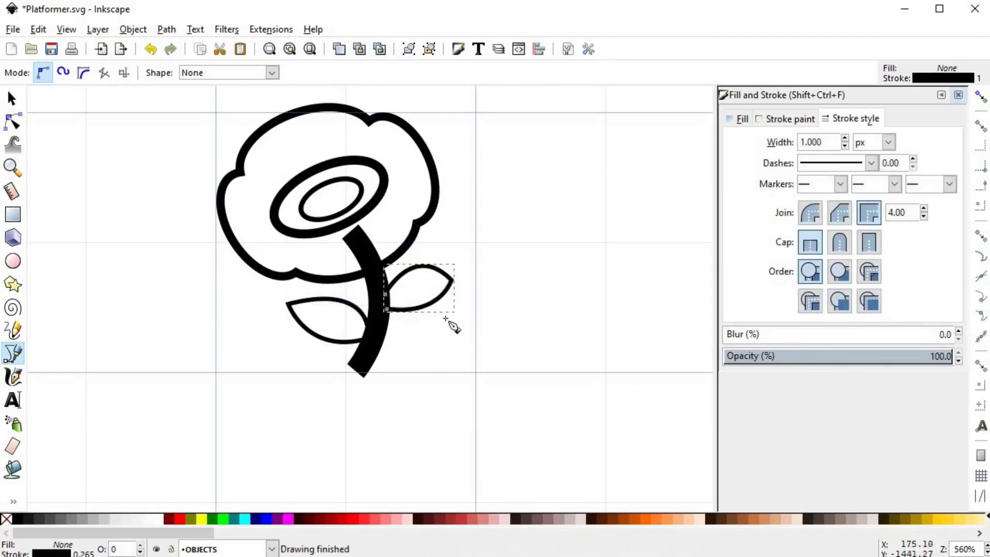
- Extend the right leaf's tip node outward and round out its lower and upper edges
key("n")
scroll(414, 272, "up", 2)
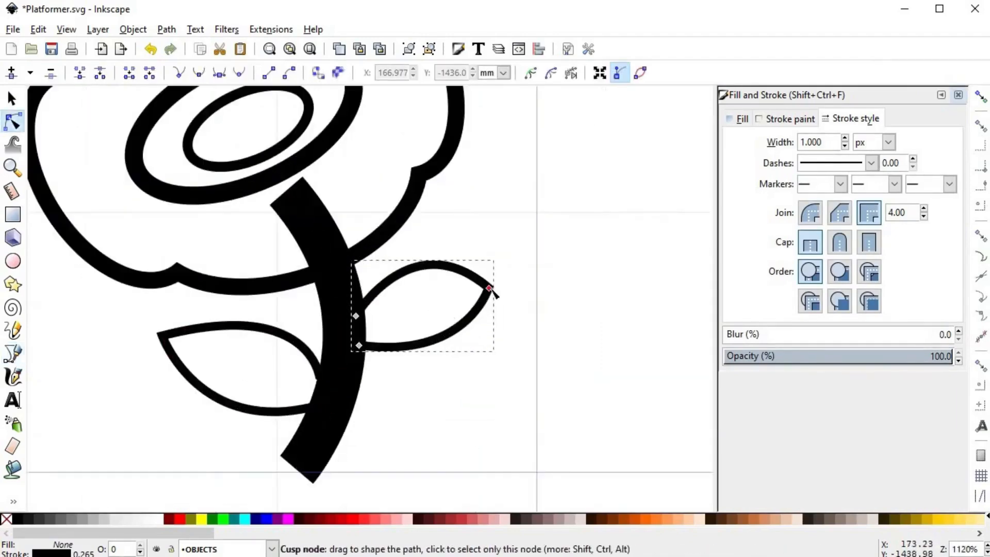
left_click_drag(490, 287, 505, 282)
left_click_drag(454, 333, 457, 334)
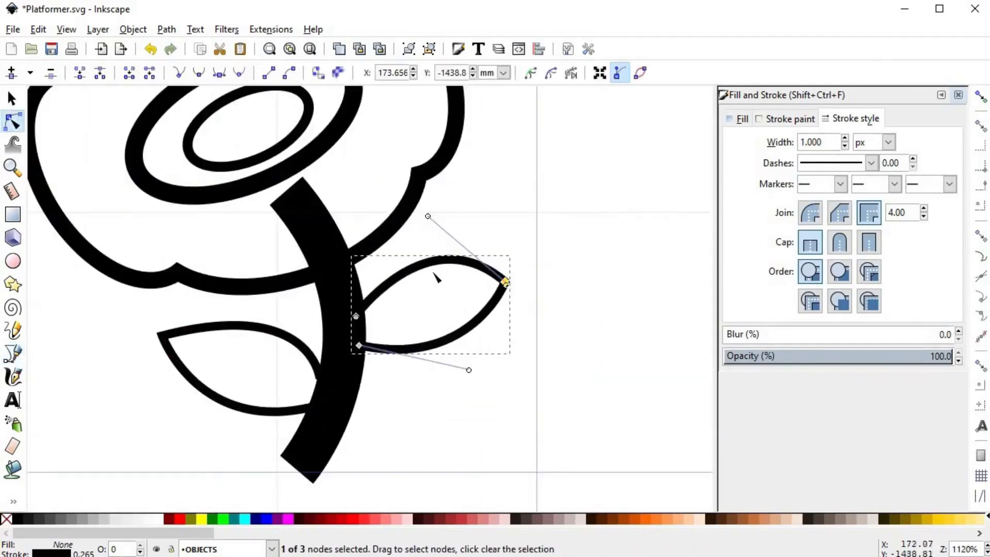
left_click_drag(415, 274, 412, 272)
- Draw a curved vein line inside each leaf, running between the stem and the leaf tip
key("b")
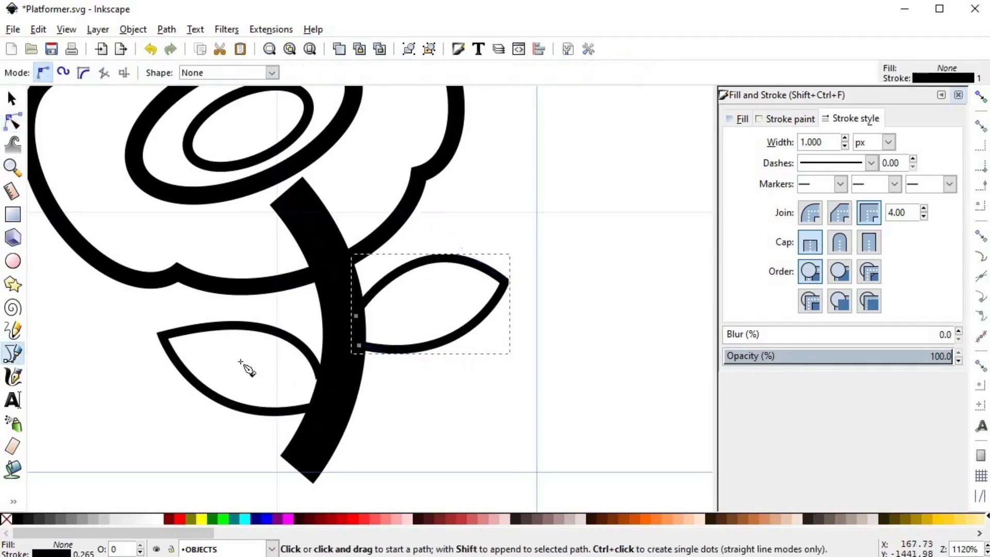
left_click(202, 345)
left_click_drag(318, 396, 389, 462)
key("Return")
left_click(363, 326)
left_click_drag(474, 288, 534, 300)
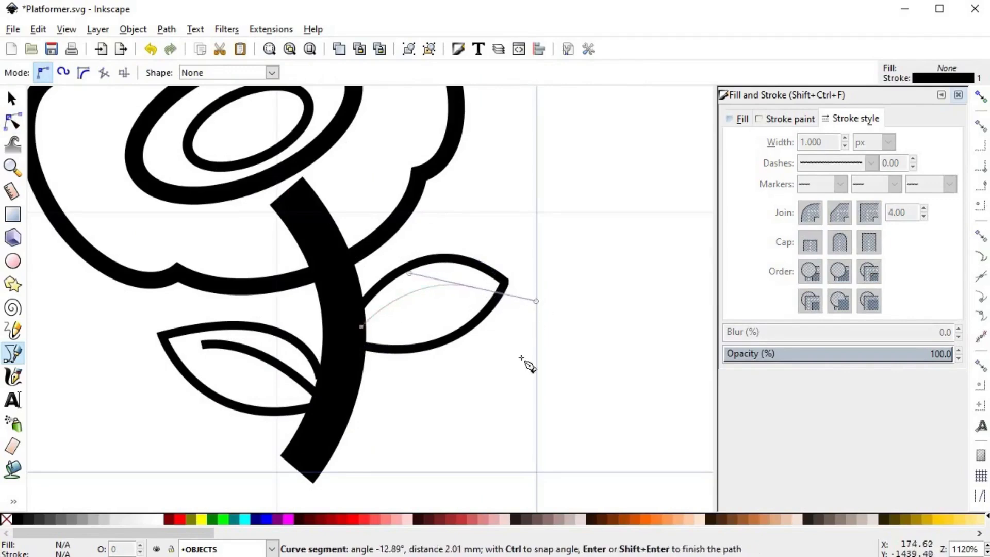
key("Return")
key("s")
left_click(426, 392)
- Shrink the petal outline to about 13 by 10.5 mm and reposition it around the center ellipses
scroll(426, 391, "down", 4)
scroll(393, 331, "up", 3)
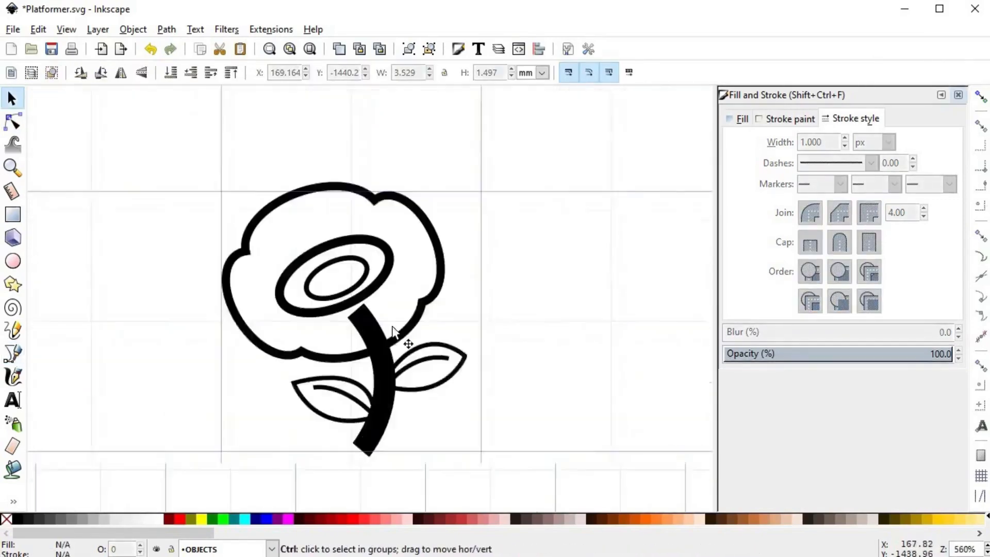
left_click(398, 334)
left_click_drag(155, 103, 170, 115)
left_click_drag(411, 313, 401, 303)
scroll(393, 282, "down", 4)
left_click(453, 330)
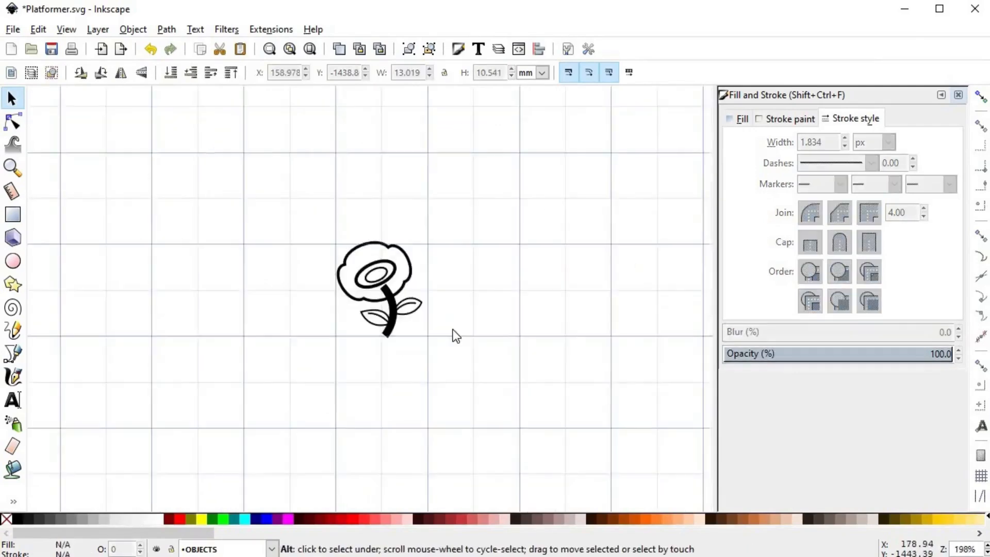
- Enlarge the left leaf together with its vein and adjust its position against the stem
scroll(380, 316, "up", 3)
mouse_move(306, 281)
left_mouse_down()
mouse_move(412, 350)
mouse_move(296, 281)
left_mouse_up()
left_click_drag(379, 314, 377, 314)
key("Escape")
- Resize the right leaf together with its vein to about 4.8 by 3.4 mm and adjust its position
scroll(500, 274, "down", 3)
scroll(498, 277, "up", 2)
mouse_move(511, 250)
left_mouse_down()
mouse_move(439, 309)
mouse_move(506, 255)
left_mouse_up()
left_click_drag(478, 266, 477, 264)
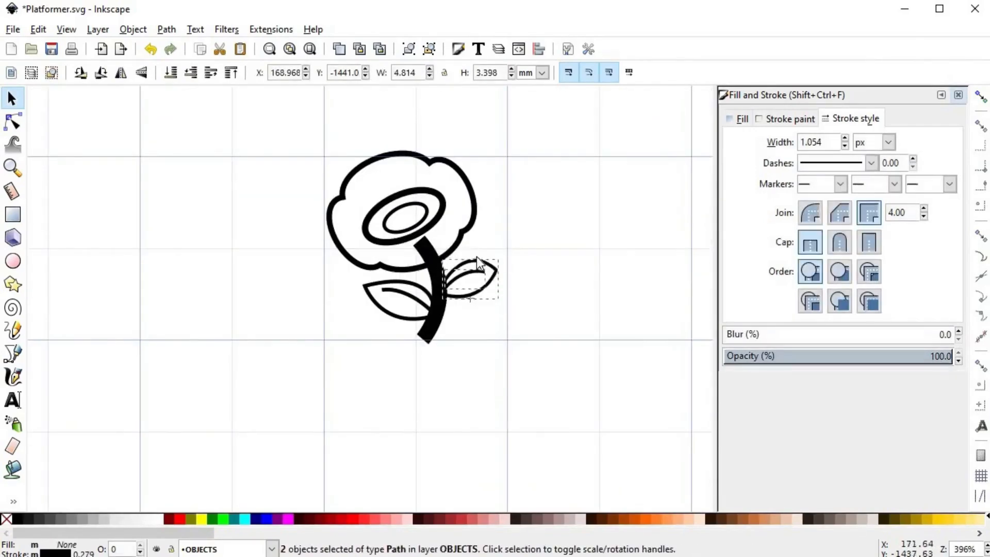
key("Escape")
- Shift the stem and both leaves slightly left beneath the flower head
scroll(477, 274, "down", 3)
scroll(515, 258, "up", 2)
left_click_drag(453, 362, 331, 268)
left_click_drag(390, 311, 405, 275)
left_click(379, 299)
key("ctrl+z")
left_click(445, 344)
key("space")
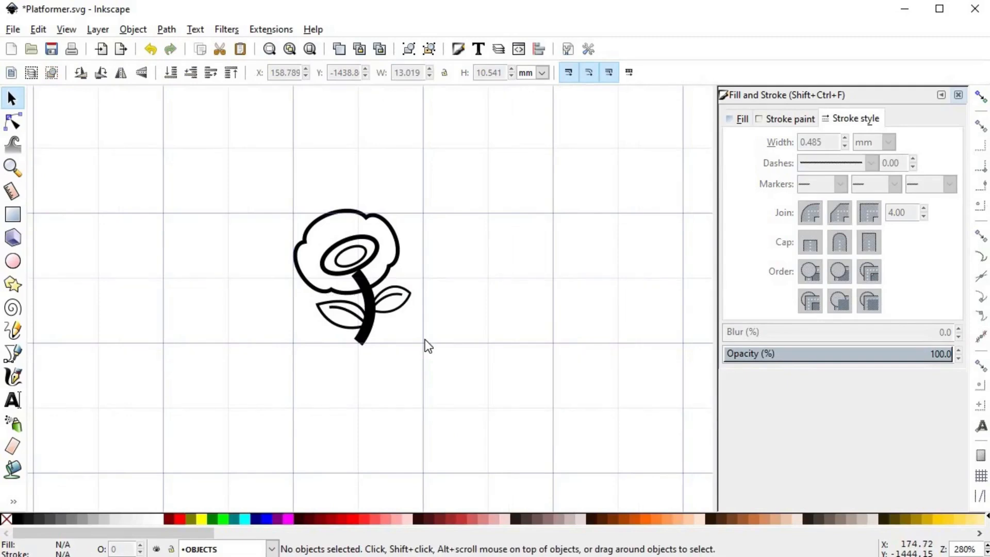
- Convert the stem's stroke to a filled path
left_click(363, 338)
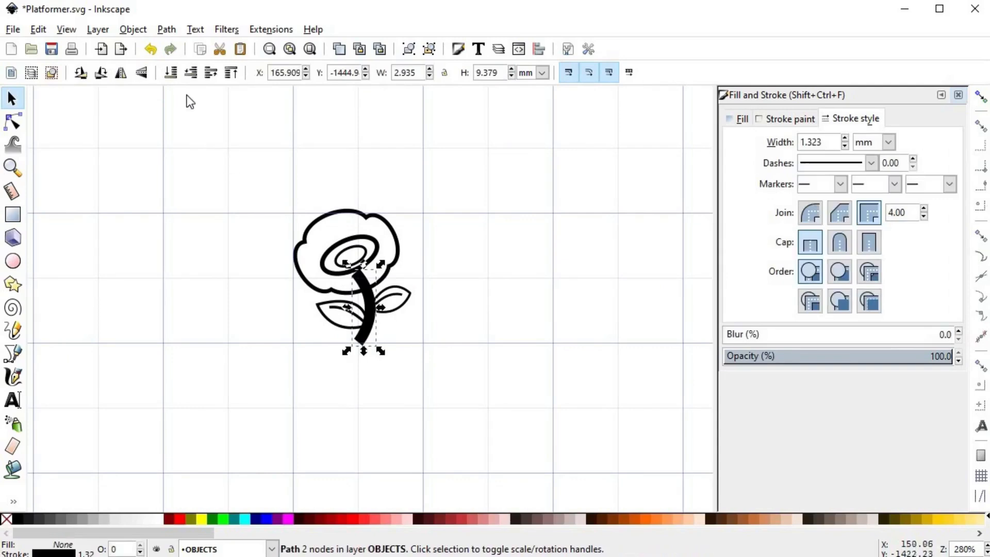
left_click(166, 29)
left_click(178, 64)
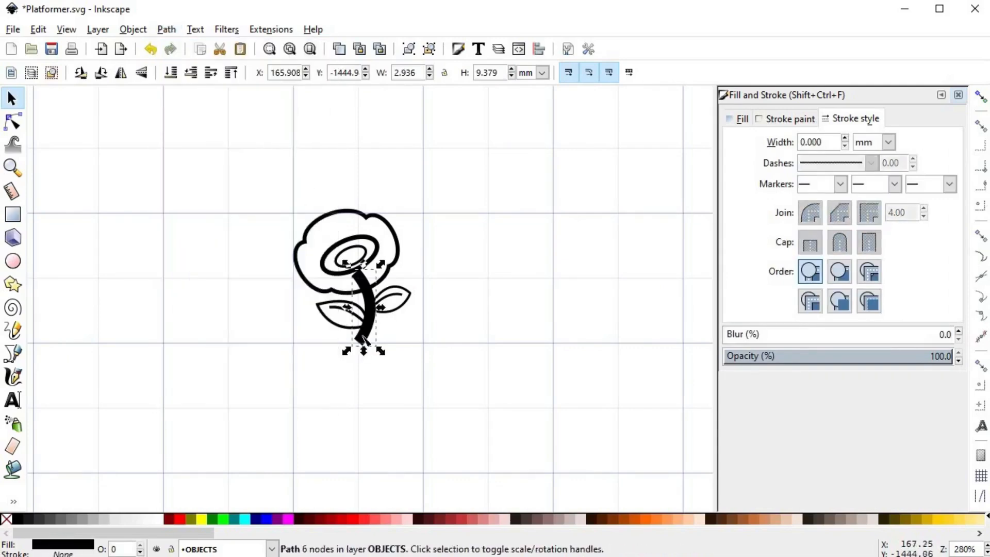
- Move the stem's two bottom nodes onto the grid line to give the stem a flat base
key("n")
scroll(364, 354, "up", 4, "ctrl")
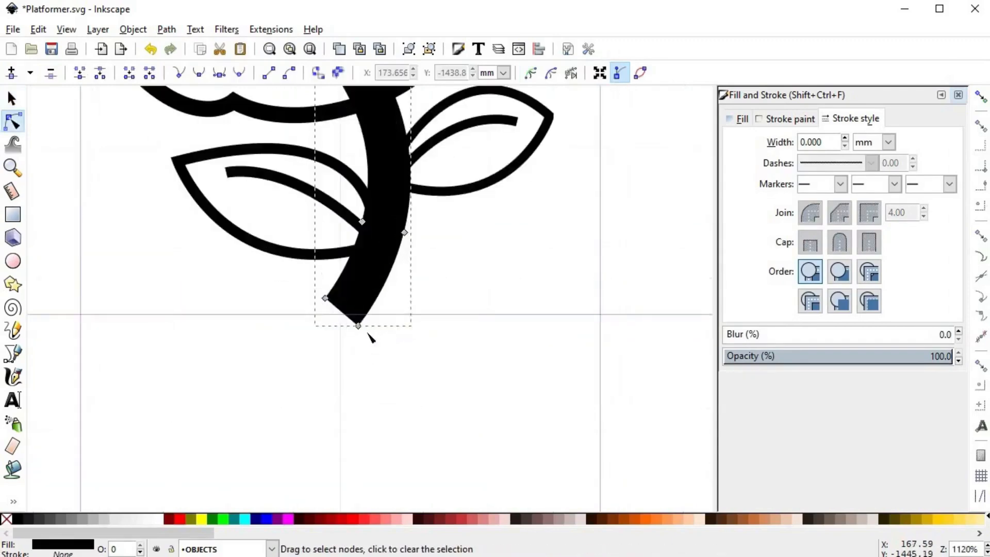
left_click_drag(359, 326, 318, 319)
left_click(325, 299)
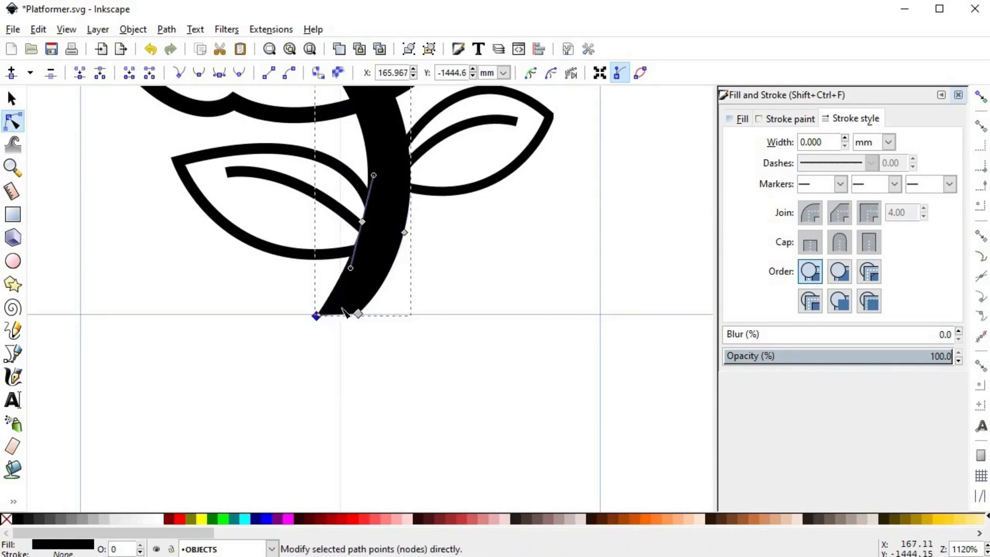
- Fill the flower head with flat red f02400 and remove its outline
left_click(422, 301)
key("s")
scroll(422, 302, "down", 4, "ctrl")
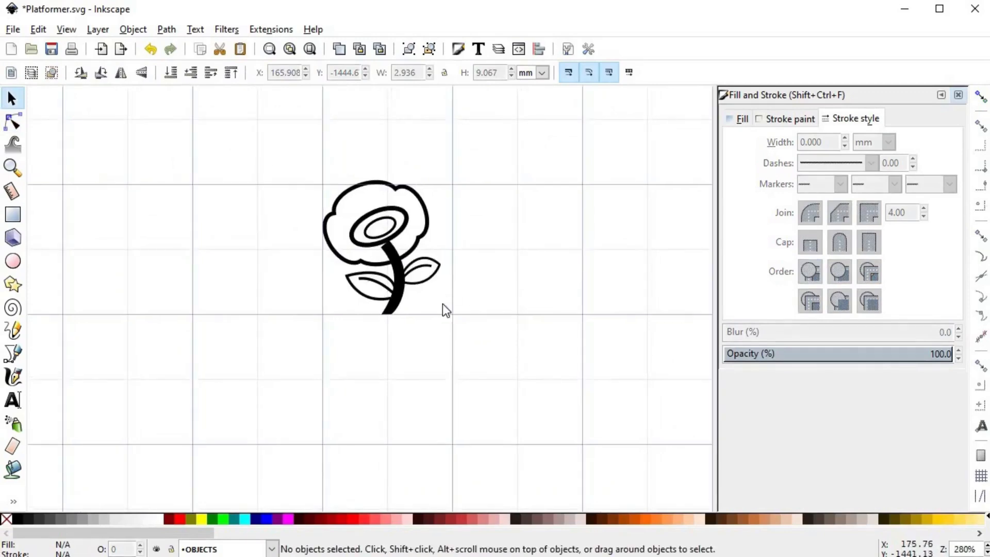
scroll(472, 286, "up", 1, "ctrl")
left_click_drag(476, 307, 500, 330)
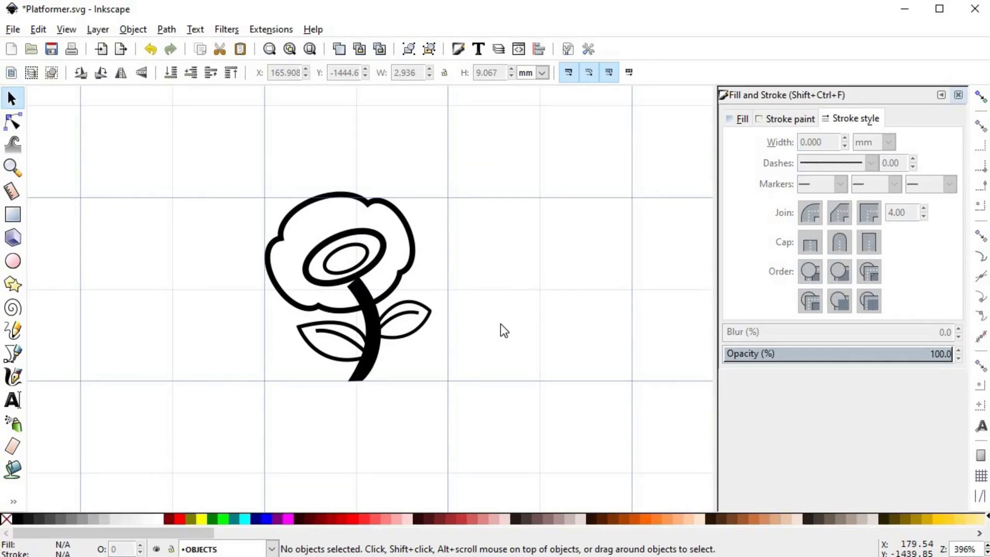
left_click(407, 220)
left_click(743, 119)
left_click(763, 145)
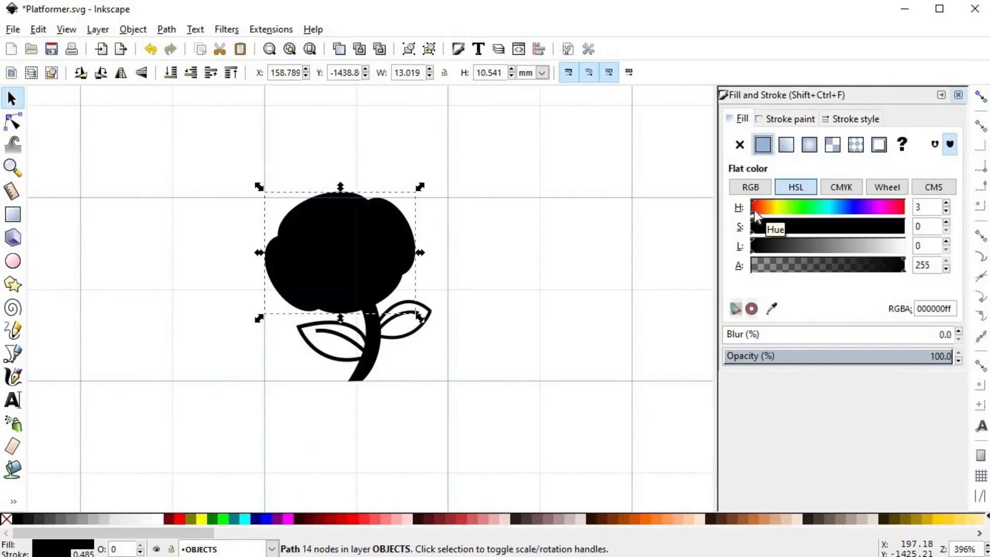
left_click_drag(753, 210, 937, 228)
left_click(831, 245)
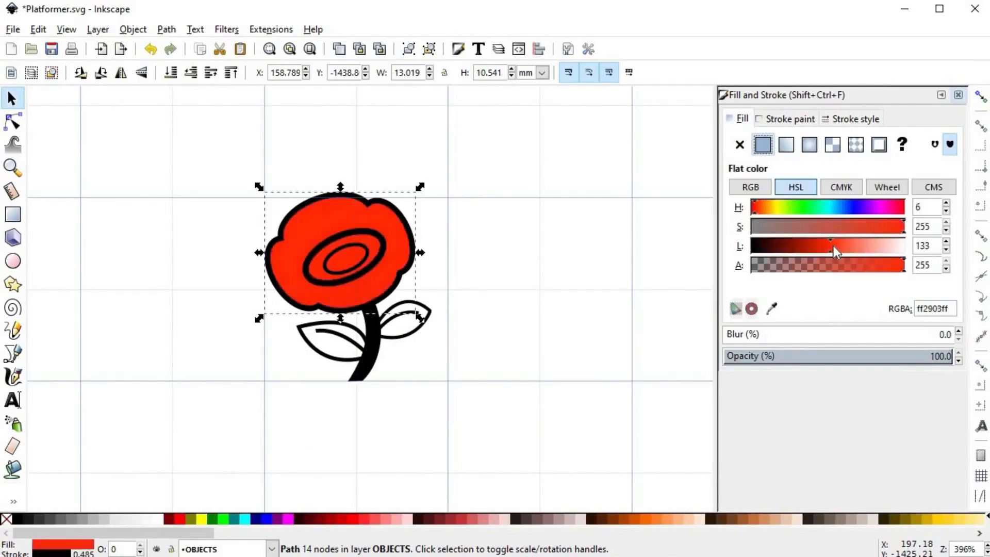
left_click(825, 246)
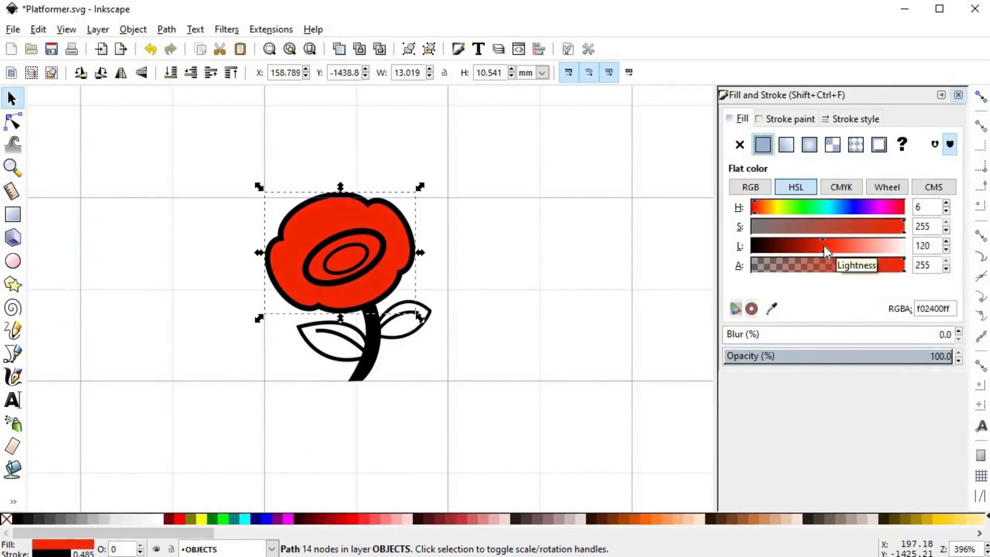
left_click(6, 519, "shift")
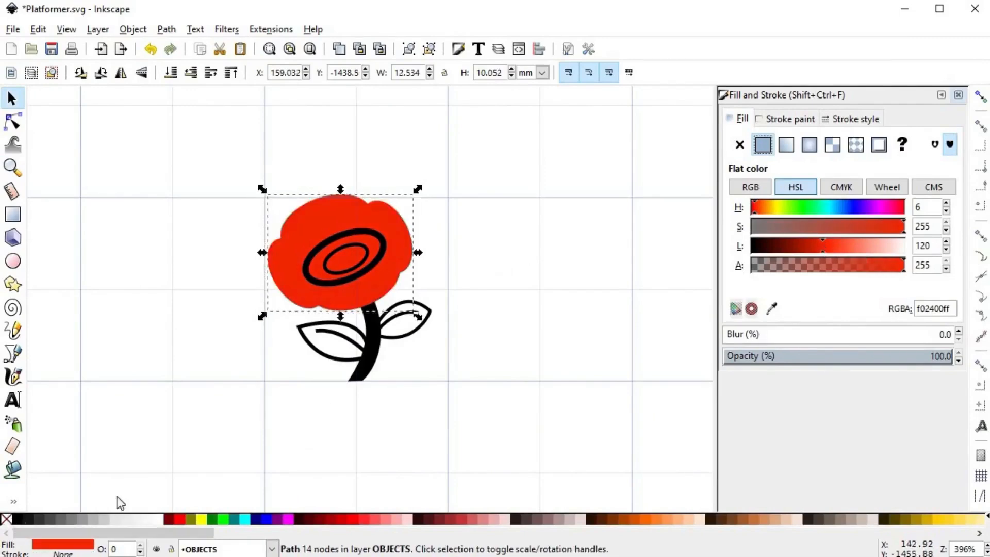
left_click(473, 282)
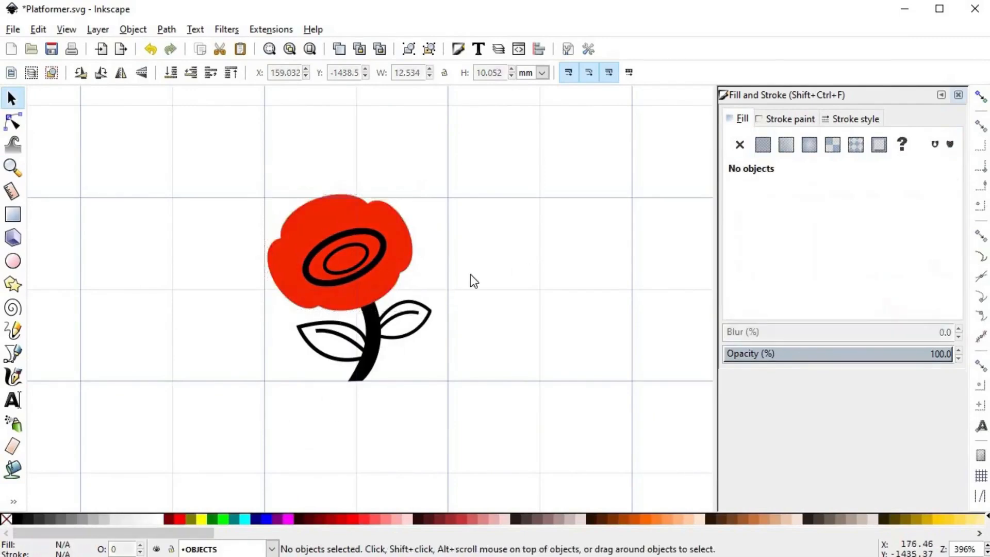
- Fill the outer center ellipse of the flower with light grey f0f0f0 and remove its outline
left_click(384, 248)
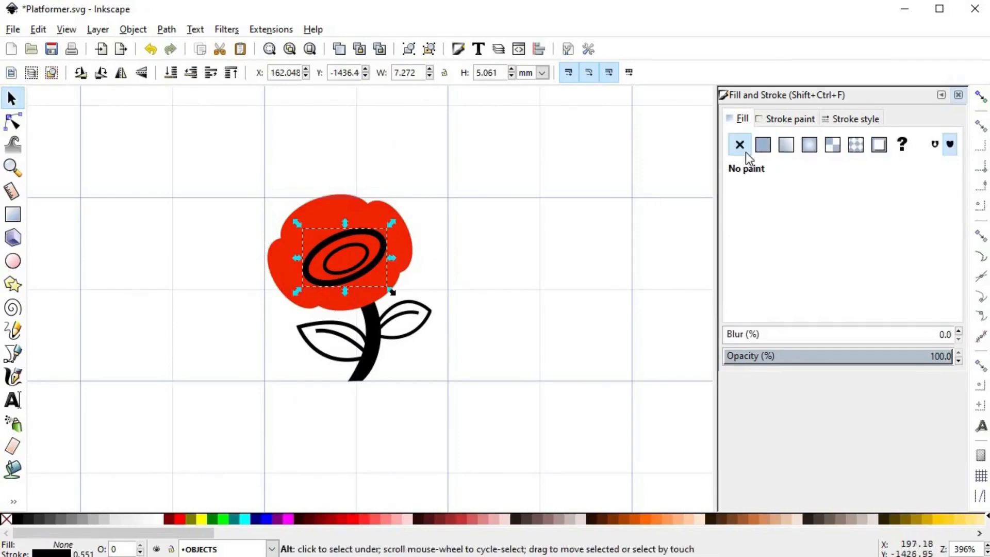
left_click(763, 144)
left_click_drag(824, 224, 751, 226)
left_click_drag(822, 248, 895, 249)
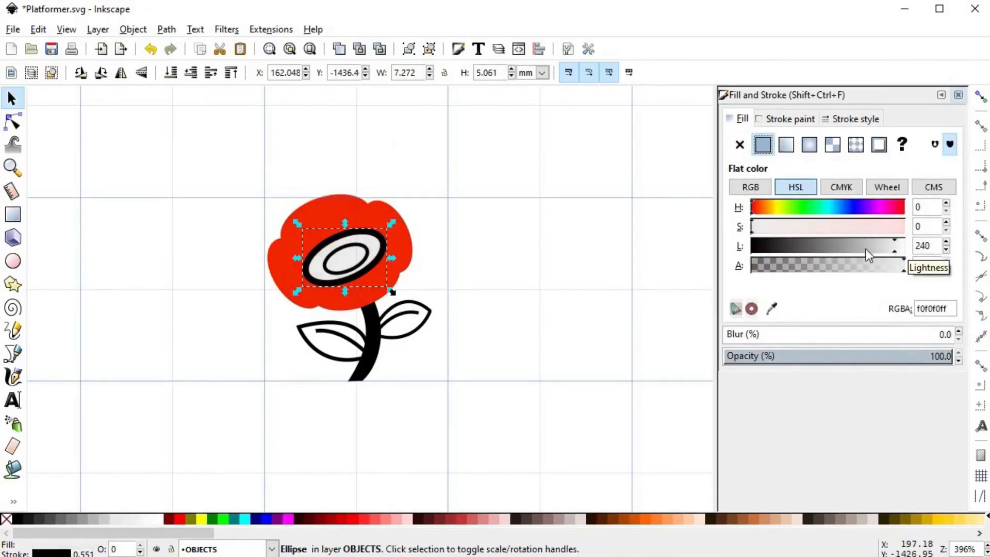
left_click(7, 519, "shift")
- Enlarge the light grey center ellipse slightly and adjust its position within the red petals
left_click(344, 248)
left_click(353, 232)
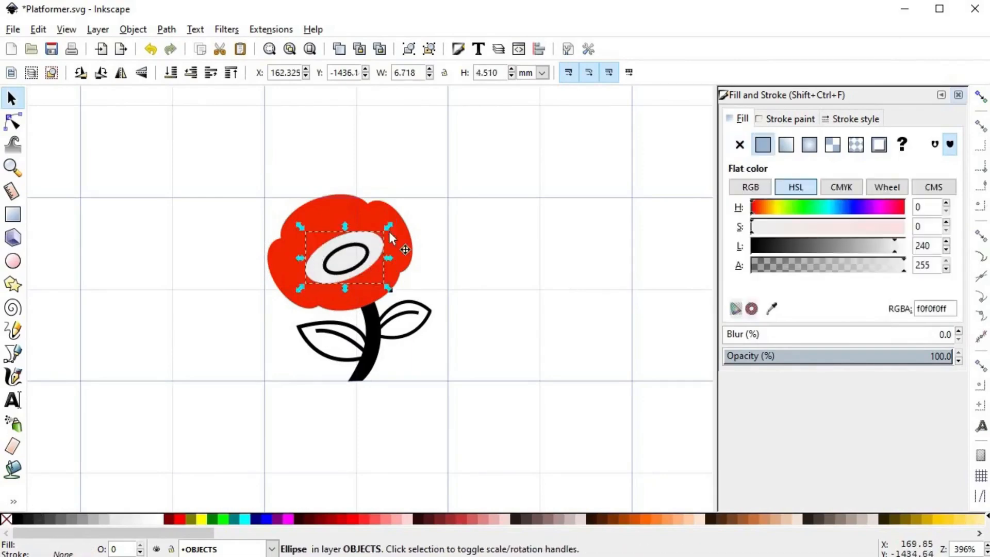
left_click_drag(389, 227, 393, 223)
left_click_drag(350, 230, 349, 227)
- Fill the inner center ellipse with orange ff5b12 and remove its outline
left_click(357, 247)
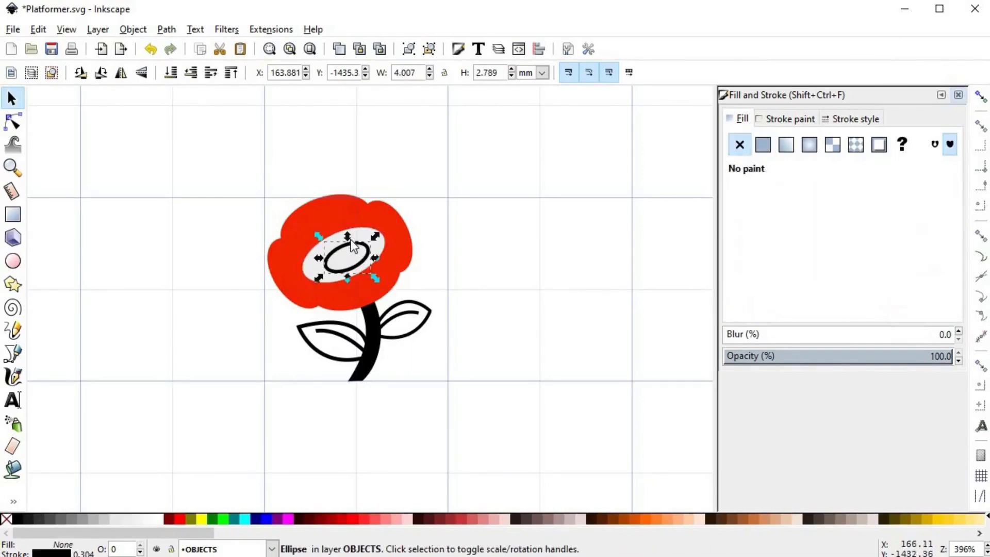
left_click(761, 154)
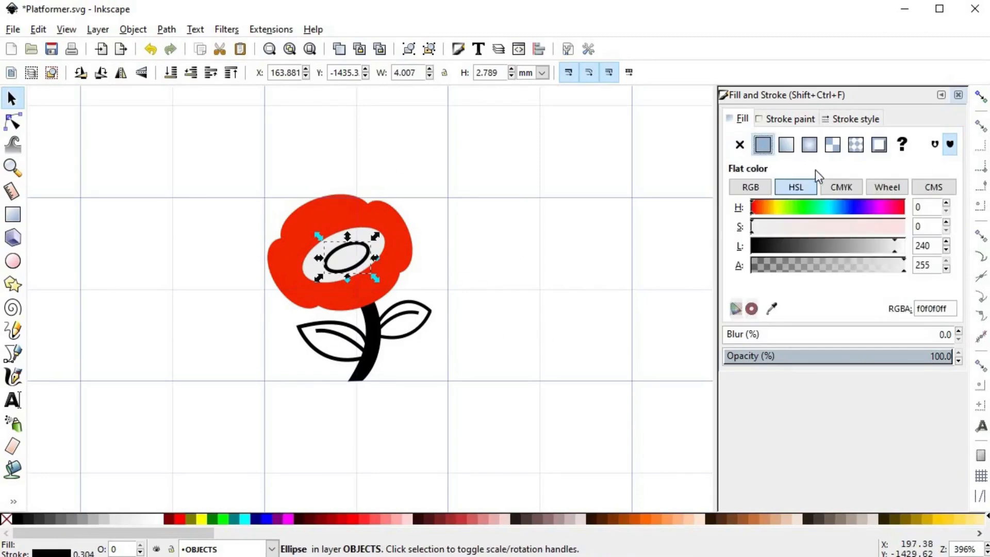
left_click(757, 207)
left_click_drag(805, 225, 974, 225)
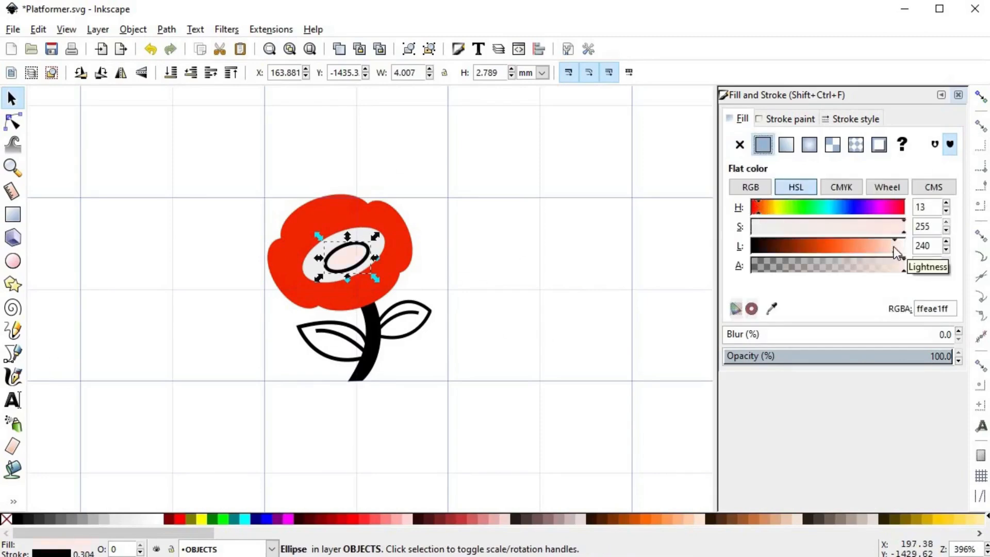
left_click_drag(893, 244, 832, 248)
left_click(6, 518, "shift")
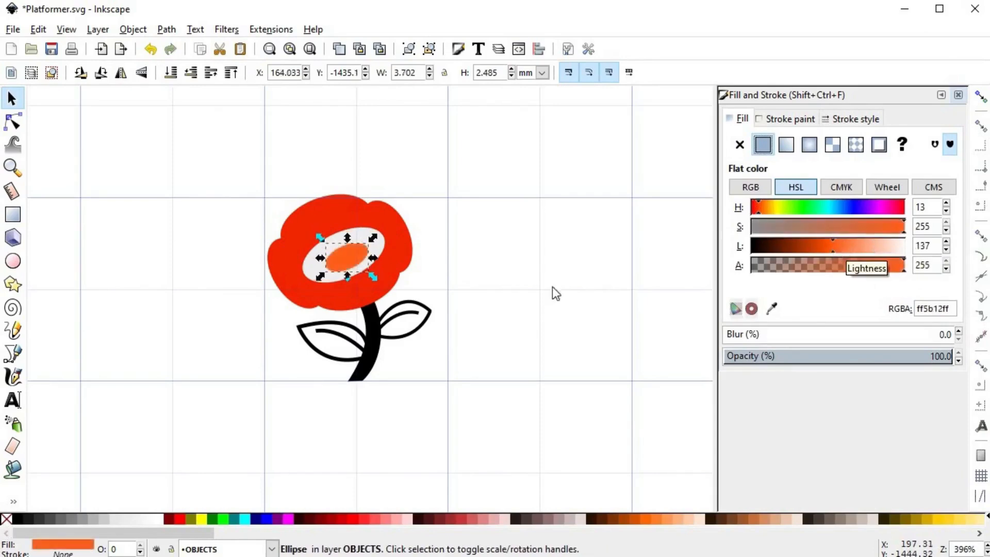
- Shift the orange ellipse slightly up and left to center it within the light grey ellipse
left_click(553, 287)
left_click_drag(350, 262, 346, 258)
left_click(366, 268, "shift")
key("Escape")
left_click(451, 298)
- Recolor the stem's black fill to a medium green, about 48a326
scroll(451, 298, "down", 2)
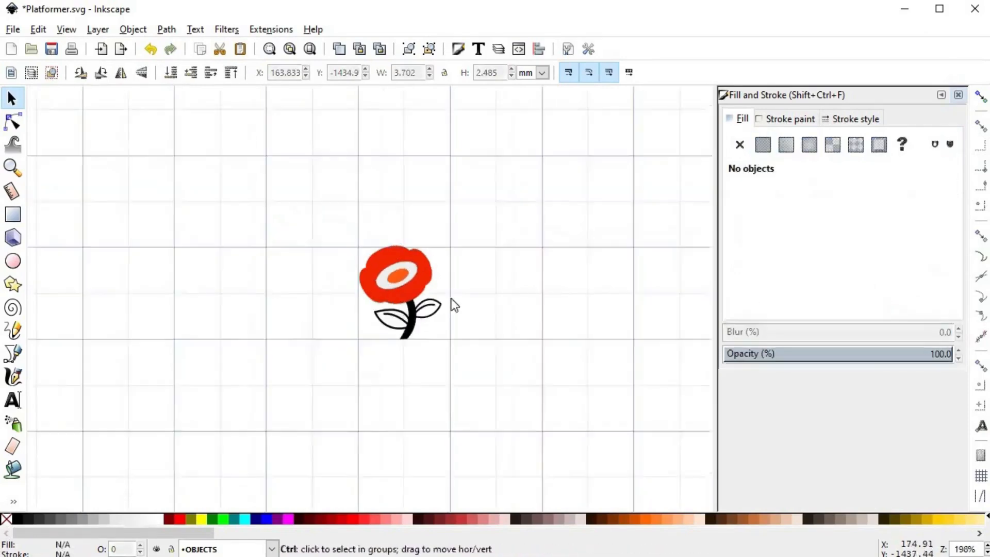
scroll(434, 330, "up", 3, "ctrl")
left_click(360, 335)
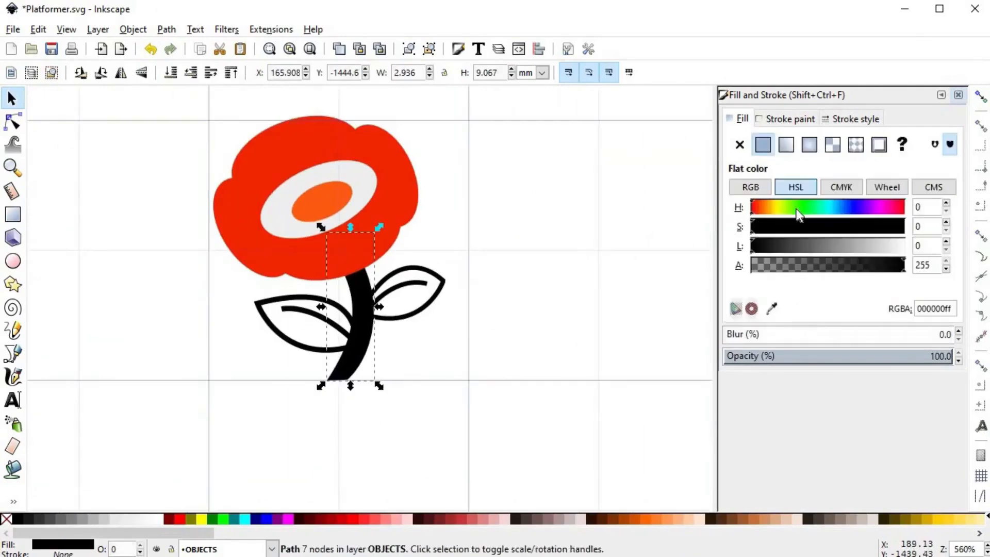
left_click(834, 249)
left_click_drag(819, 252, 810, 251)
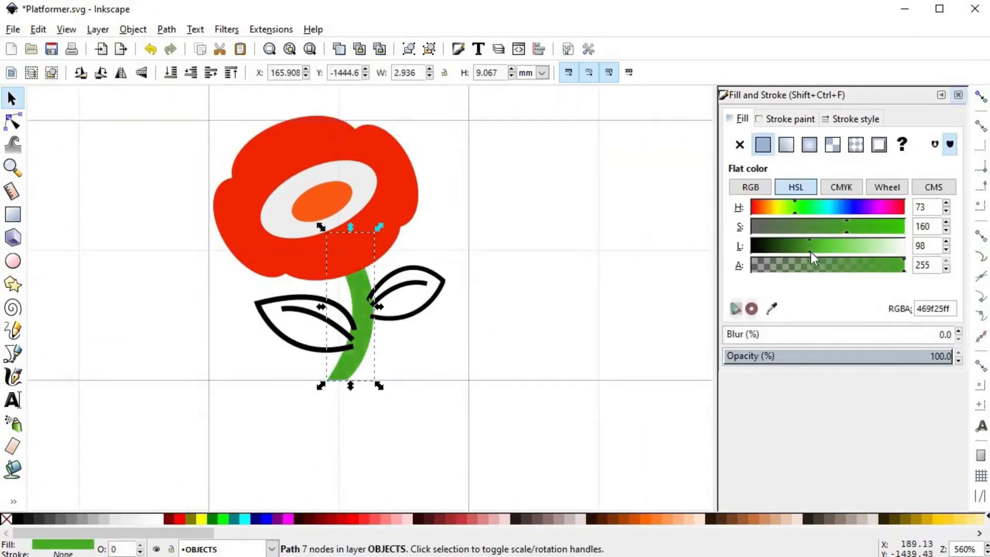
- Fill both leaves with the green sampled from the stem and remove their outlines
left_click(320, 305)
key("d")
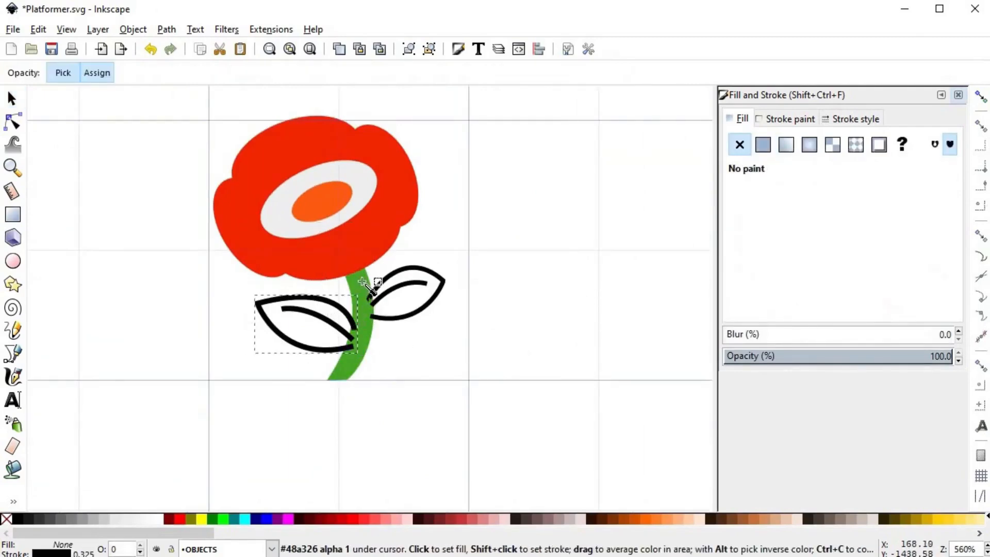
left_click(360, 315)
key("s")
left_click(373, 308)
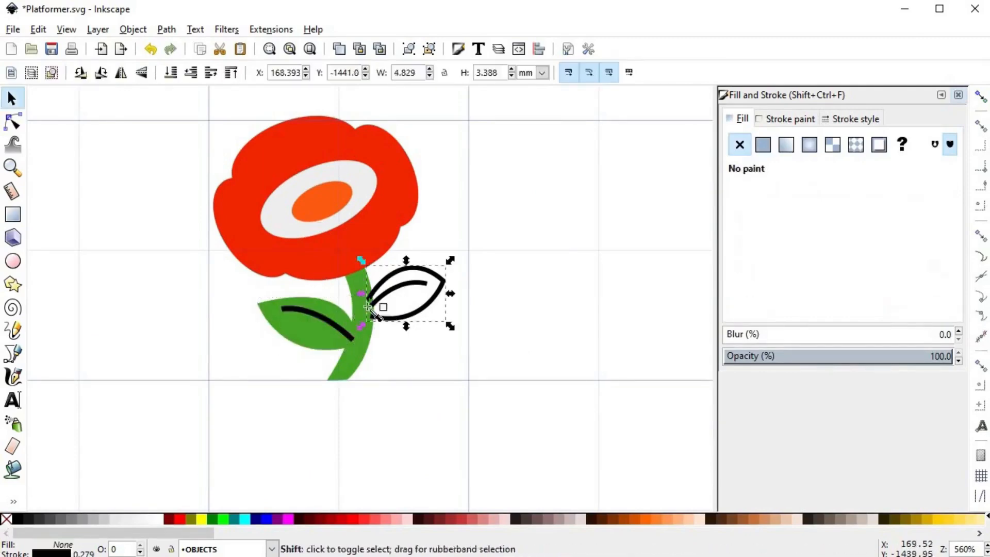
key("d")
left_click(363, 318)
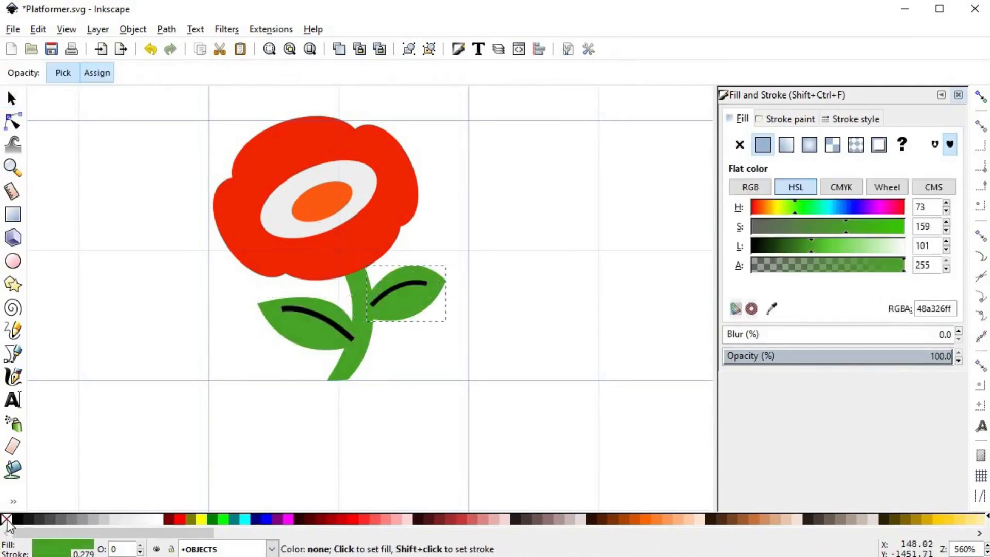
key("s")
- Give both leaf veins the stem's green as stroke color, darkened to 306c19
left_click(391, 289)
left_click(335, 324, "shift")
key("d")
left_click(361, 313, "shift")
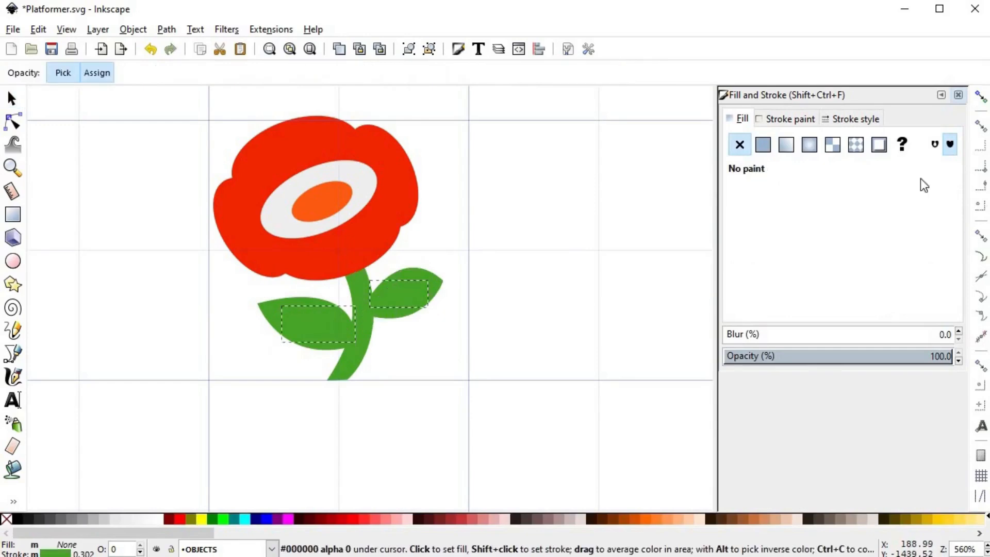
left_click(784, 243)
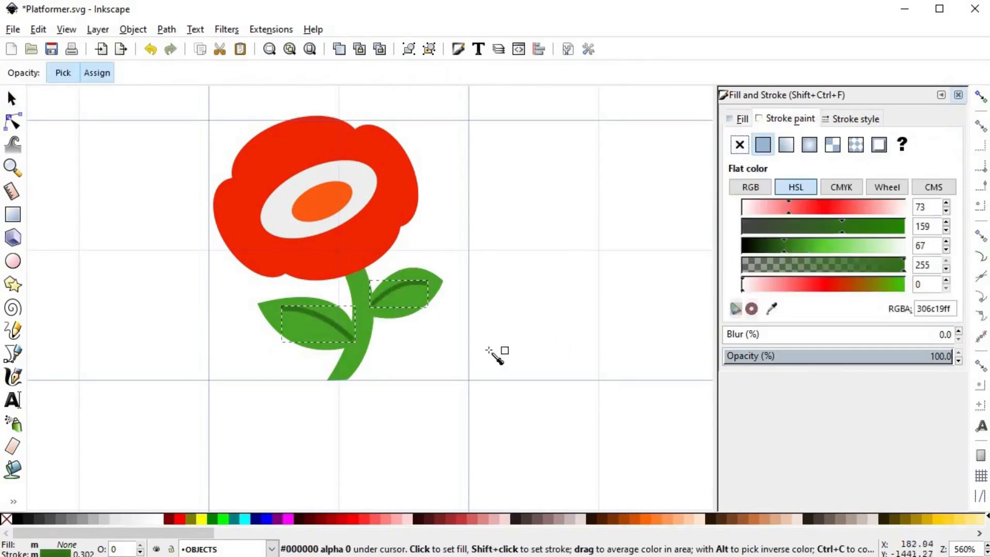
- Shorten both leaf veins by pulling their inner end nodes away from the stem
key("s")
key("n")
left_click(354, 342)
left_click_drag(354, 340, 376, 304)
left_click(379, 301)
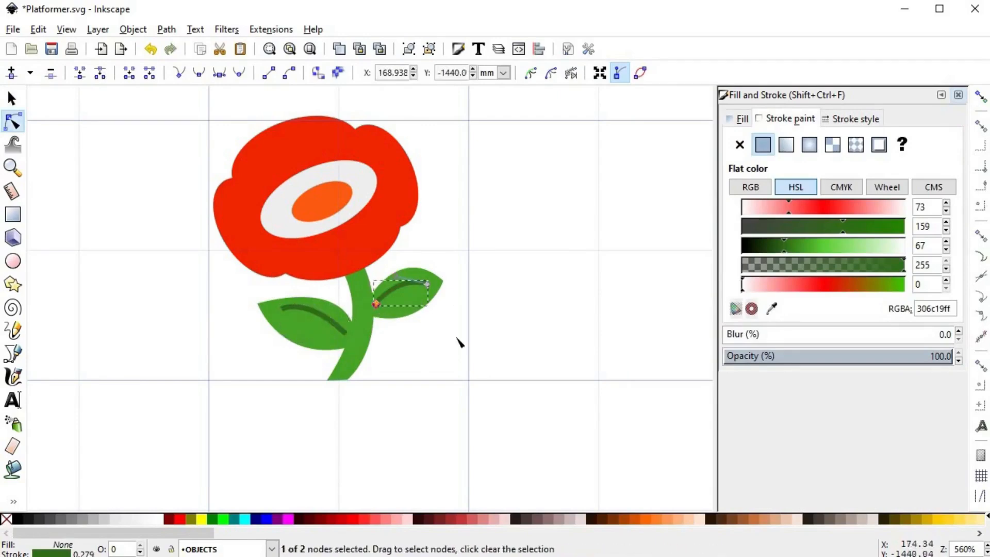
key("s")
left_click(422, 359)
scroll(453, 347, "down", 3)
scroll(453, 347, "up", 2)
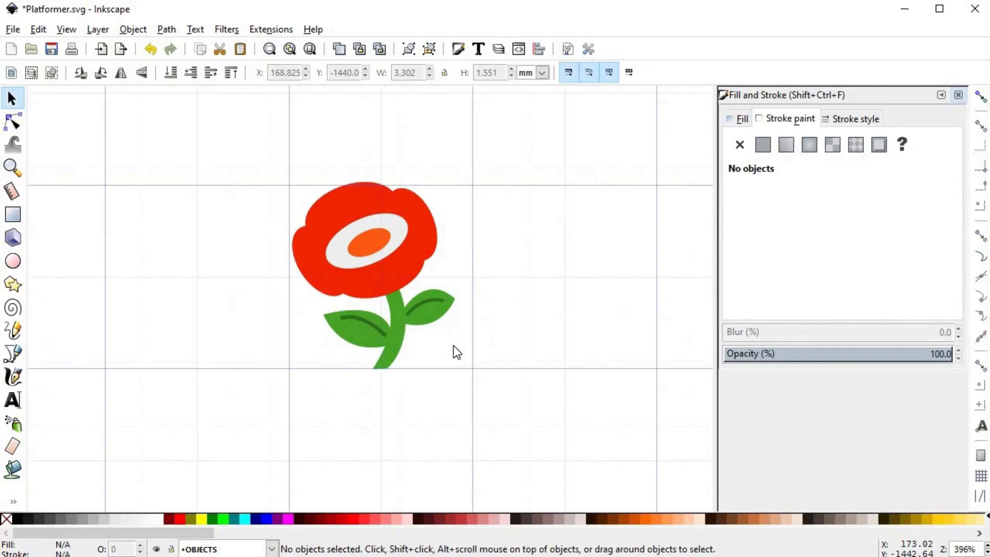
- Cut a crescent along the flower head's lower right edge by subtracting an offset copy from a duplicate of the petals
key("alt")
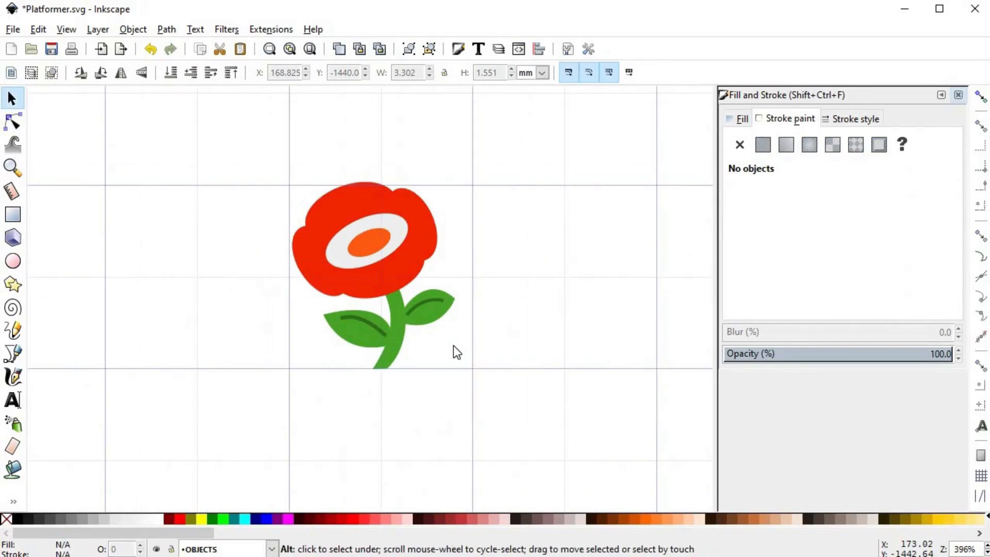
left_click(362, 191)
key("ctrl+d")
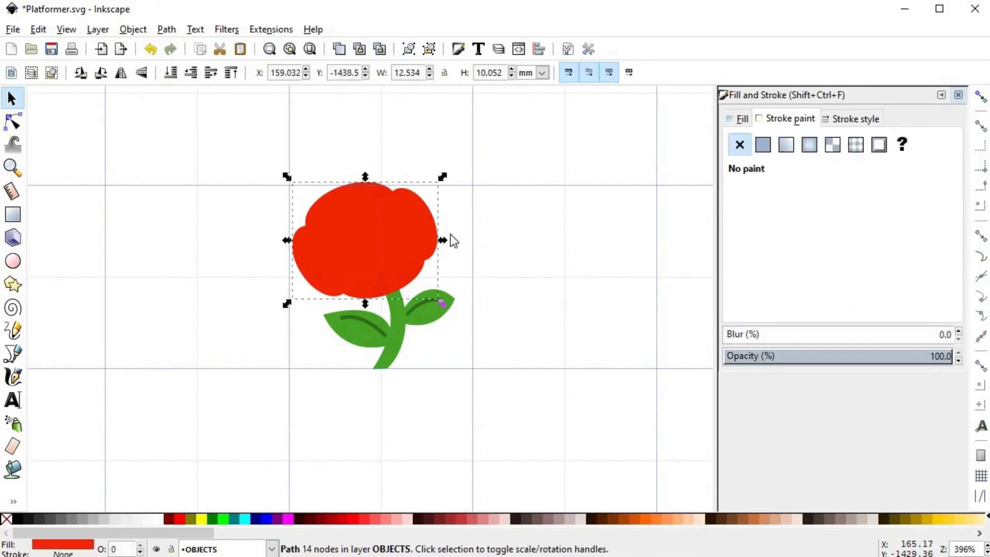
left_click(573, 517)
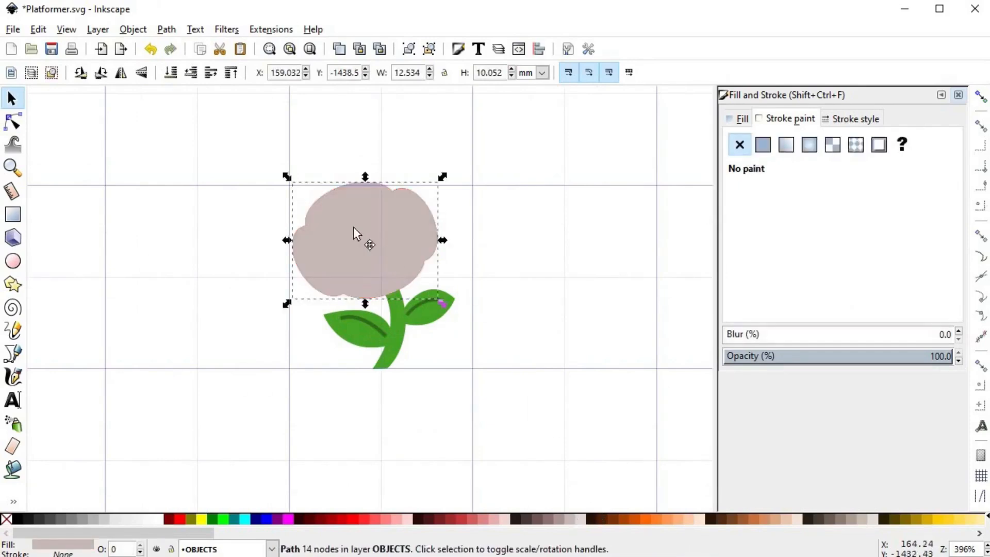
left_click_drag(353, 227, 349, 214)
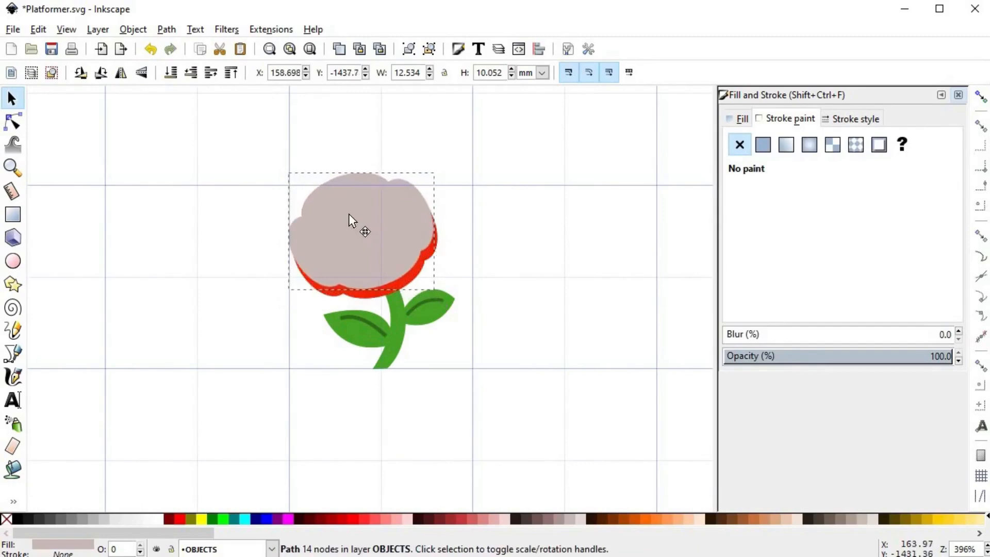
left_click(380, 295, "shift")
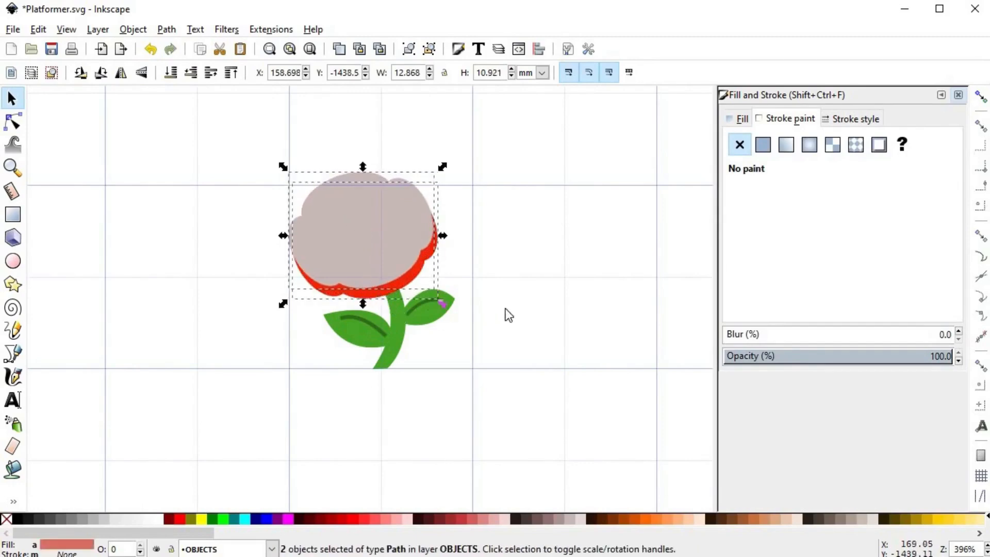
key("ctrl+plus")
- Darken the crescent's red fill to shade the lower edge of the petals
key("d")
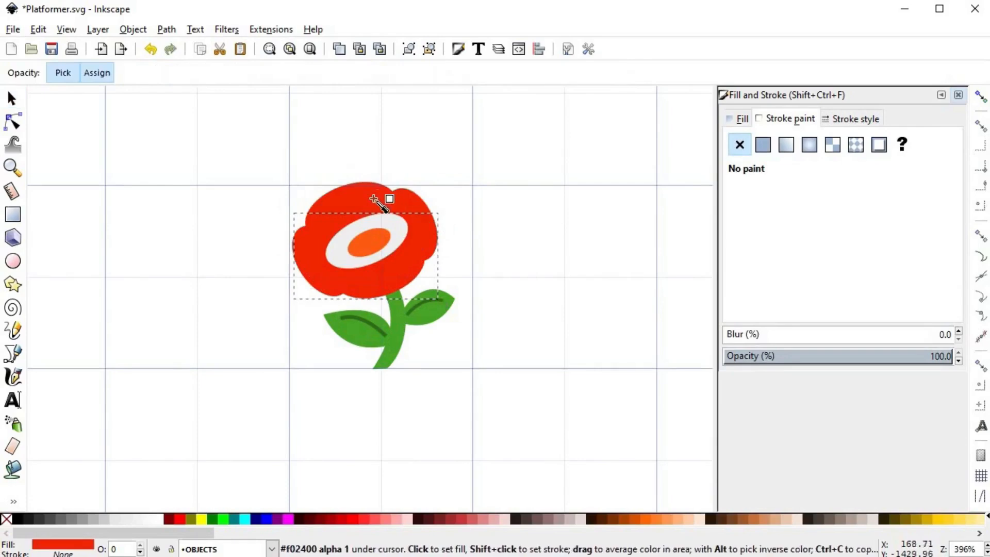
left_click(738, 120)
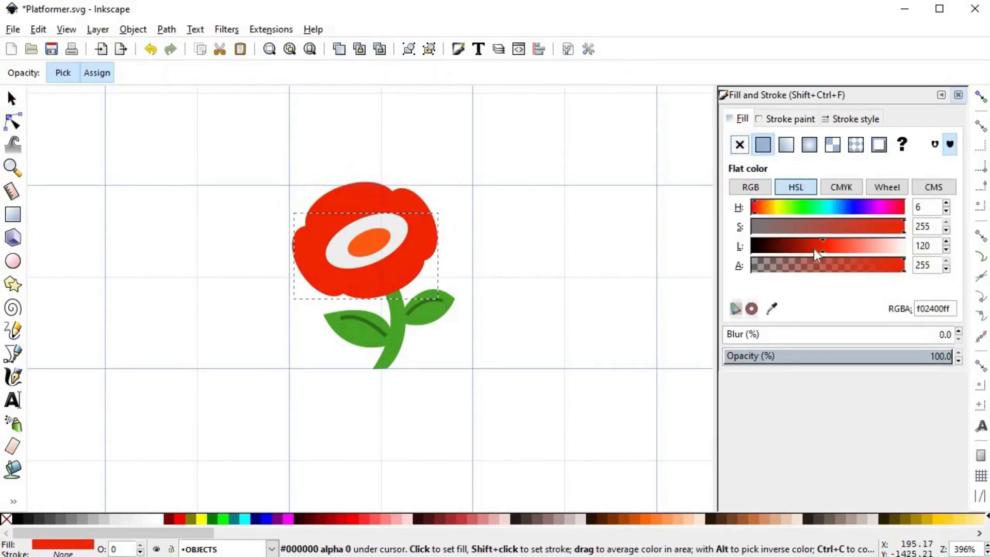
left_click(808, 248)
left_click(806, 247)
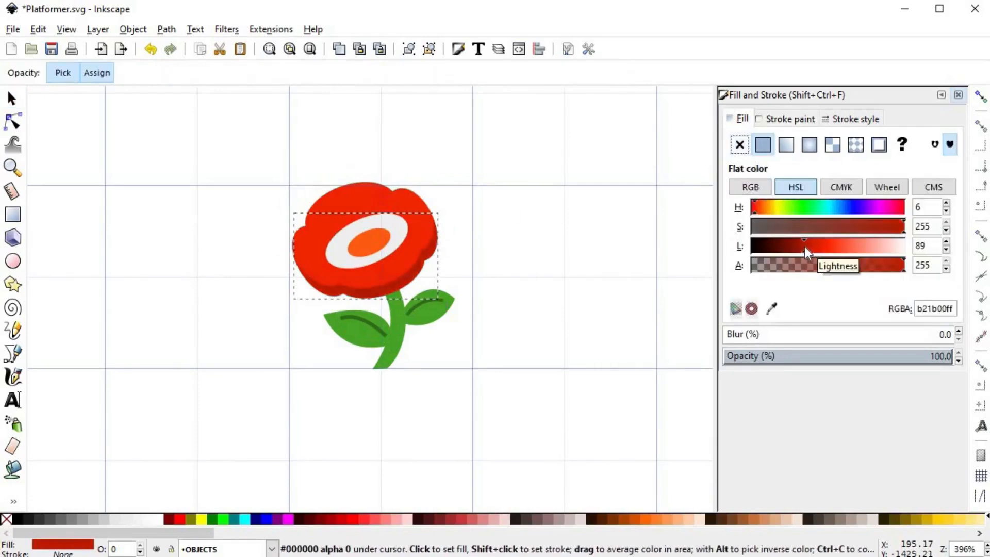
left_click(800, 246)
key("s")
left_click(464, 338)
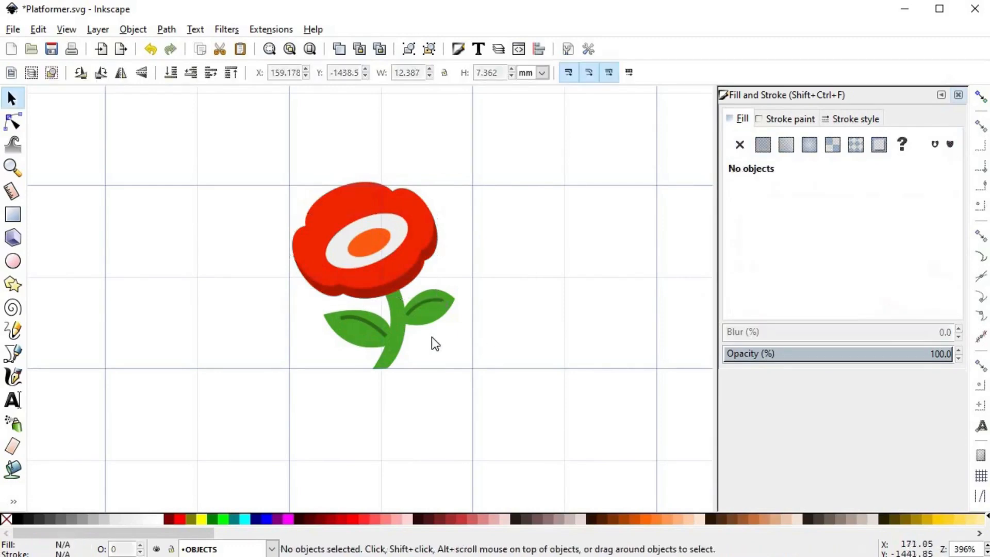
- Draw a closed outline across the stem just below the petals and bend its lower edge into a curve
scroll(411, 293, "up", 3, "ctrl")
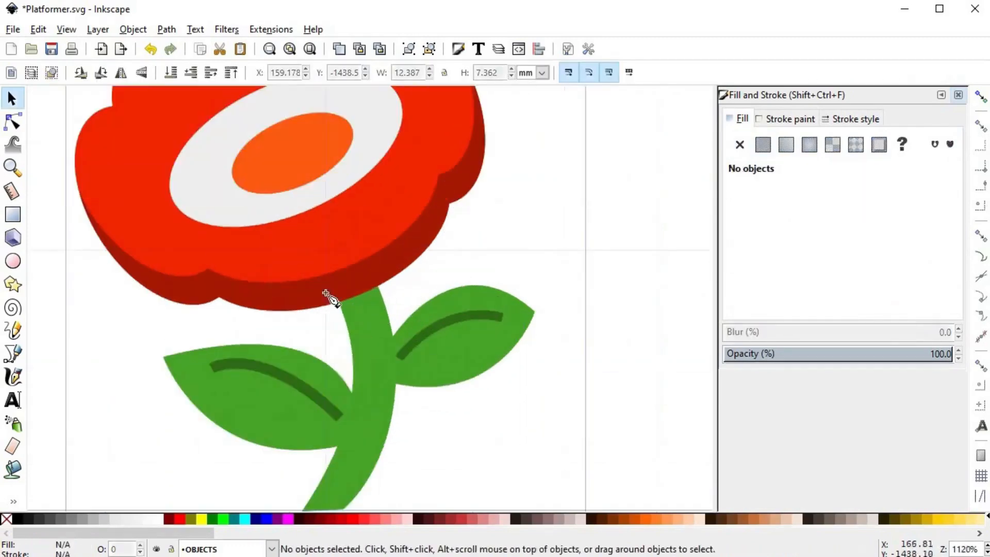
key("b")
left_click(298, 297)
left_click(328, 347)
left_click(407, 299)
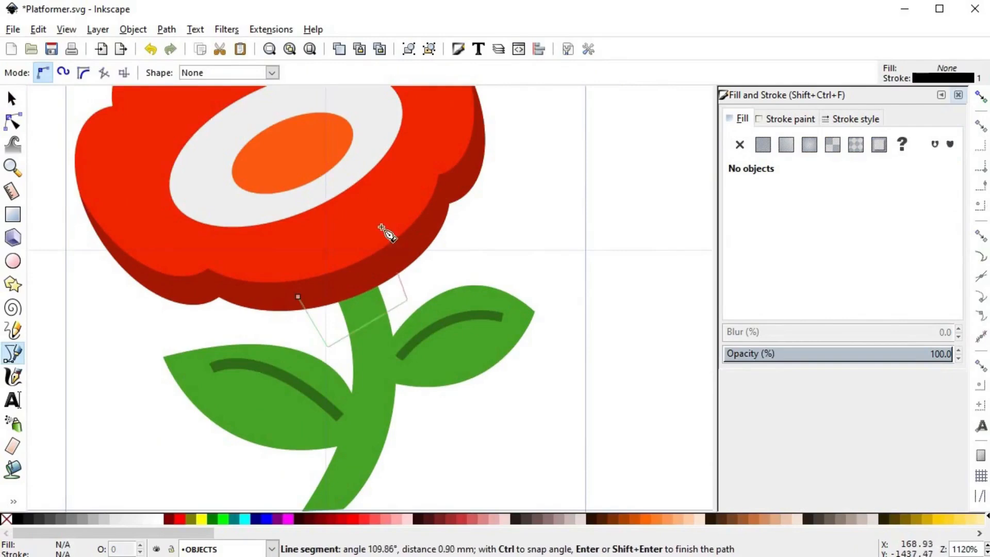
left_click(381, 227)
left_click(309, 270)
left_click(298, 297)
left_click(298, 296)
key("n")
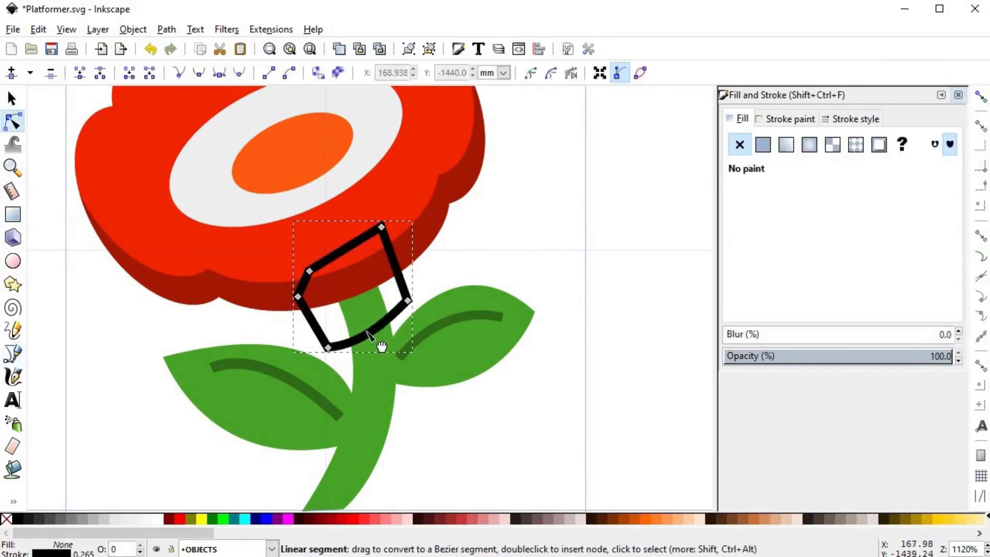
- Intersect the outline with a duplicate of the stem, then fill the piece with the stem's green darkened to 2e6818, without stroke
key("s")
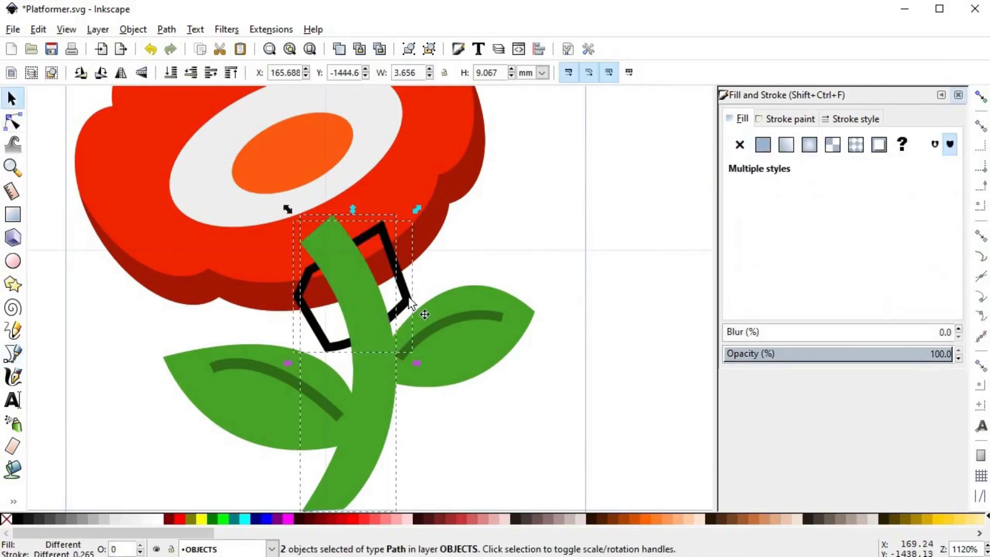
key("d")
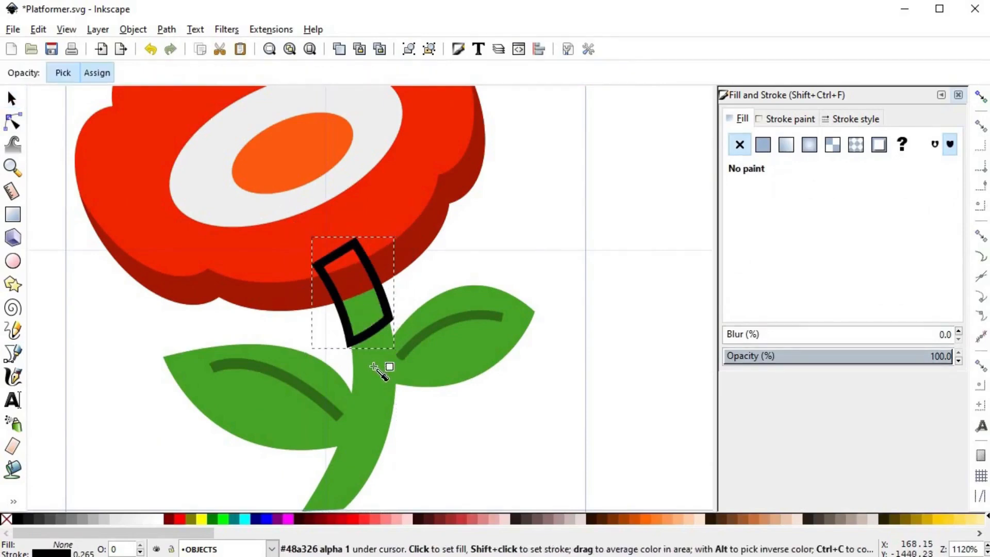
left_click(373, 367)
left_click(8, 518, "shift")
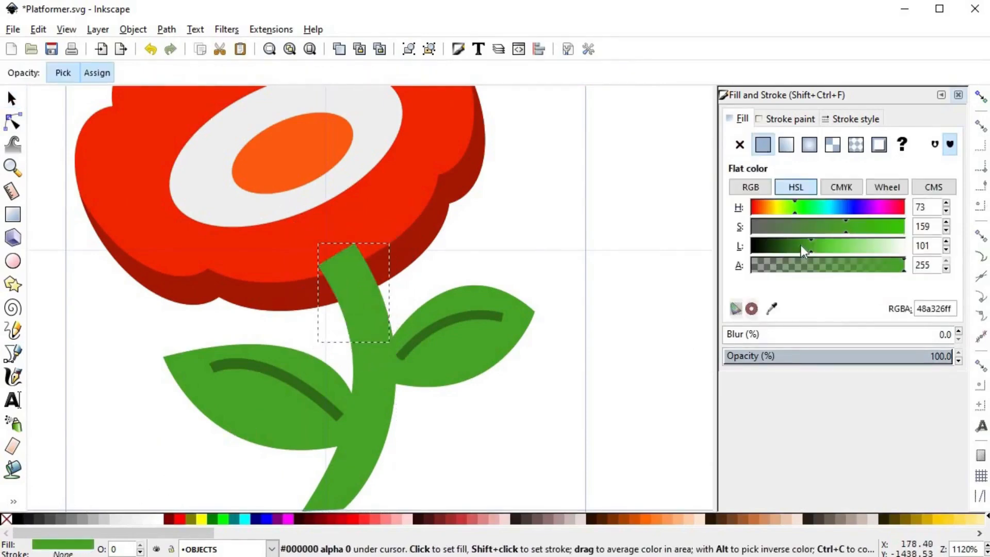
left_click_drag(800, 245, 795, 243)
left_click_drag(794, 250, 789, 250)
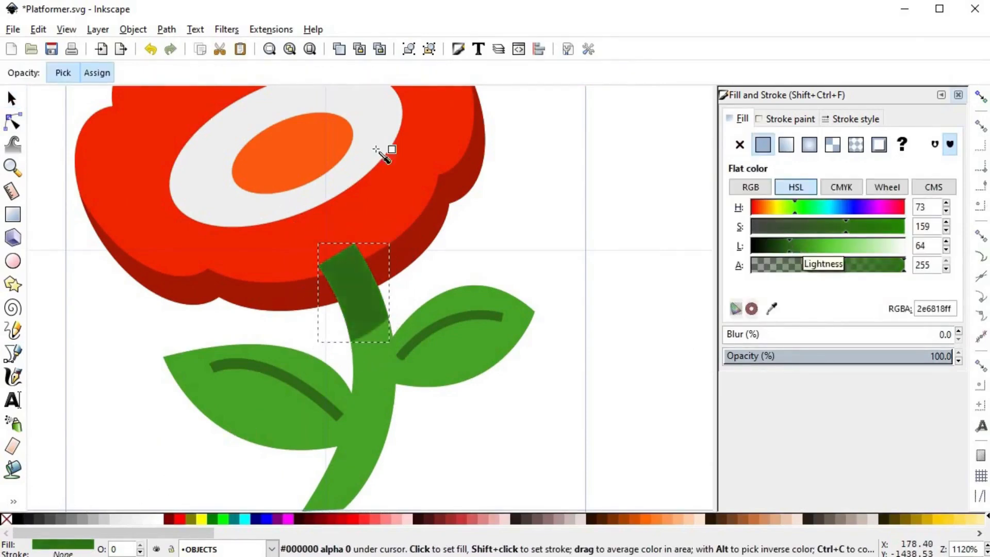
- Lower the dark green stem shadow in the stacking order so it sits behind the flower head
left_click(12, 98)
left_click(190, 72)
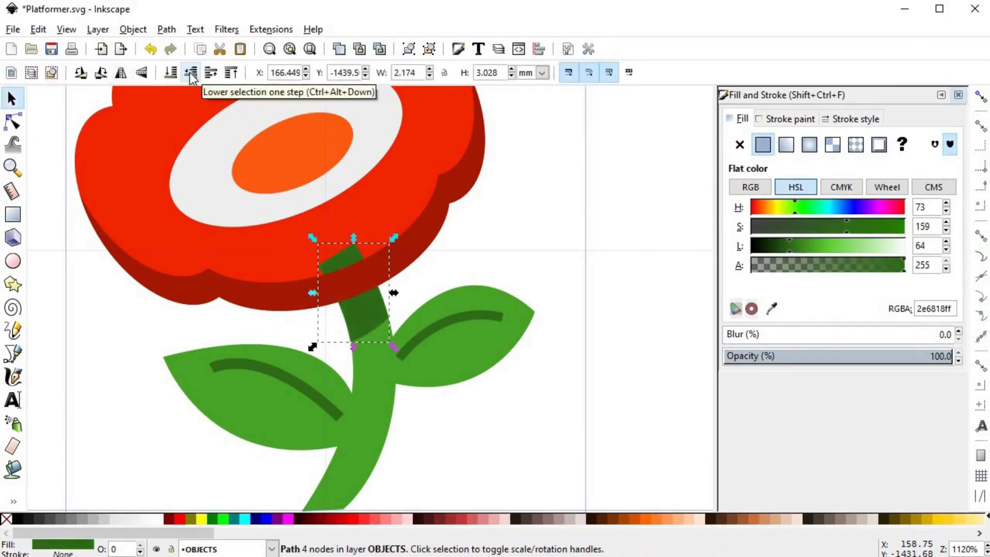
left_click(482, 410)
- Draw a closed outline around the left leaf's lower half, with its upper edge curving from the leaf tip to the stem
scroll(483, 410, "down", 4)
scroll(474, 420, "up", 4)
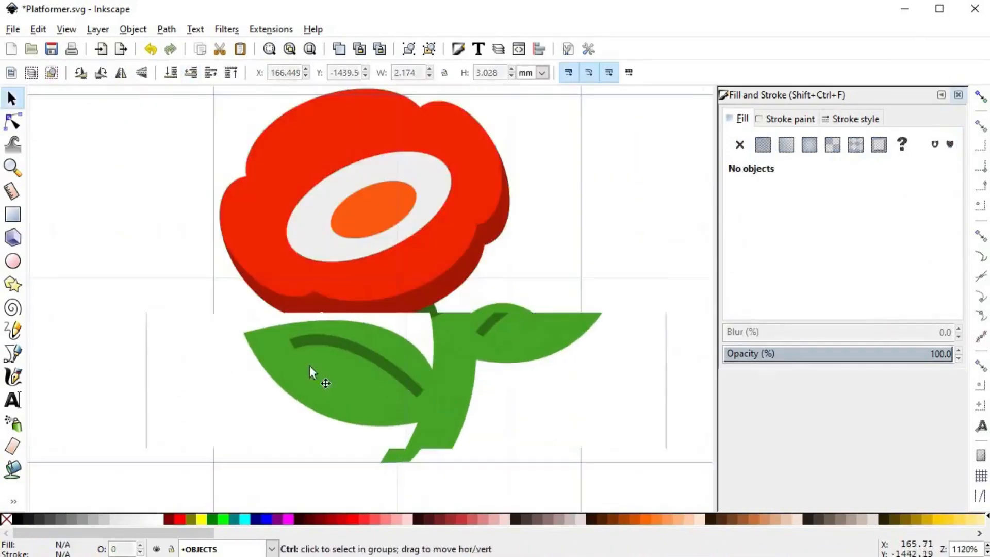
key("b")
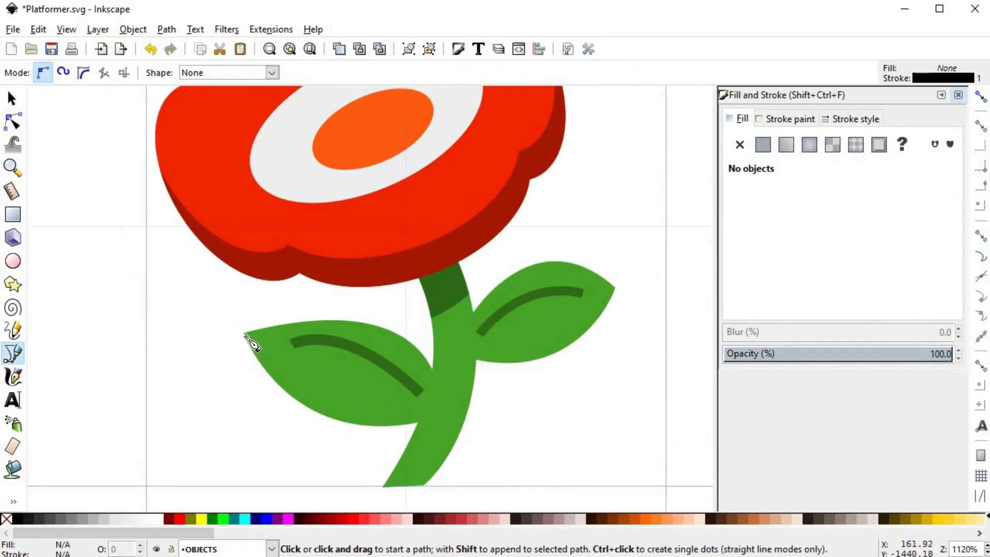
left_click(244, 336)
mouse_move(430, 402)
left_mouse_down()
mouse_move(517, 452)
mouse_move(466, 454)
mouse_move(474, 464)
left_mouse_up()
right_click(422, 442)
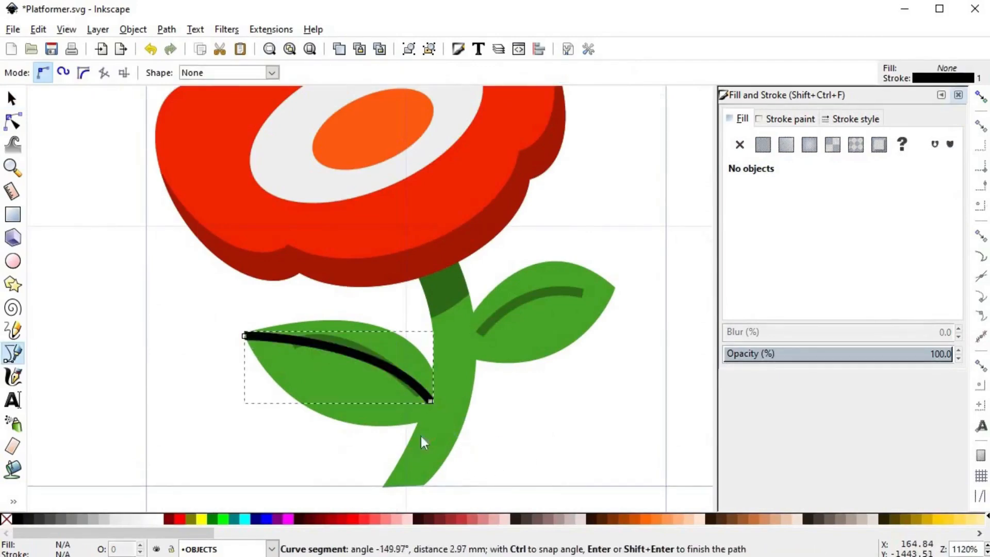
left_click(430, 403)
left_click(430, 401)
left_click(411, 438)
left_click(241, 440)
left_click_drag(202, 374, 204, 364)
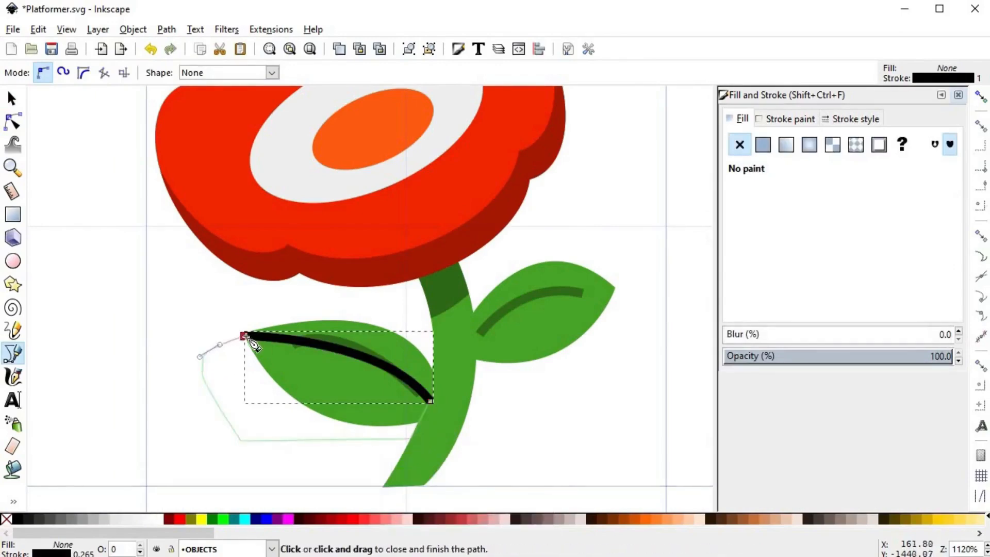
left_click(245, 336)
- Intersect the outline with a duplicate of the left leaf
key("s")
left_click(395, 348)
key("ctrl+d")
left_click(231, 345, "shift")
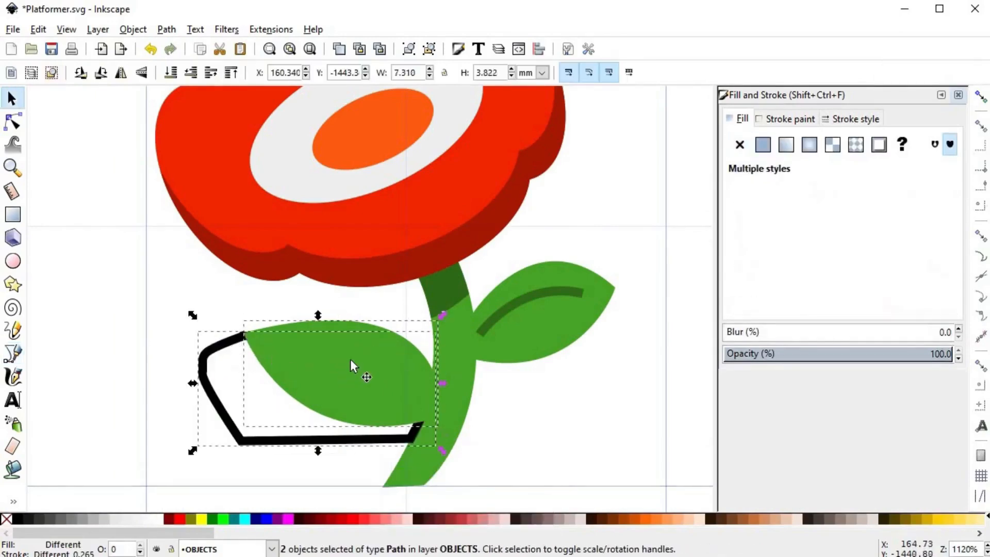
key("ctrl+asterisk")
- Fill the left leaf's lower half with the stem shadow's green 2e6818, remove its stroke and stack it beneath the vein
key("d")
left_click(442, 295)
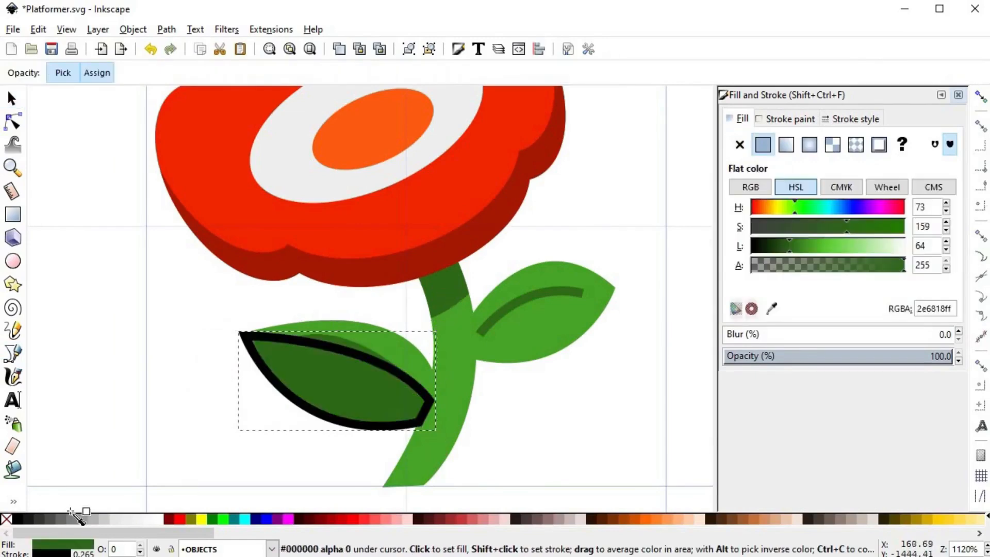
left_click(6, 518, "shift")
key("s")
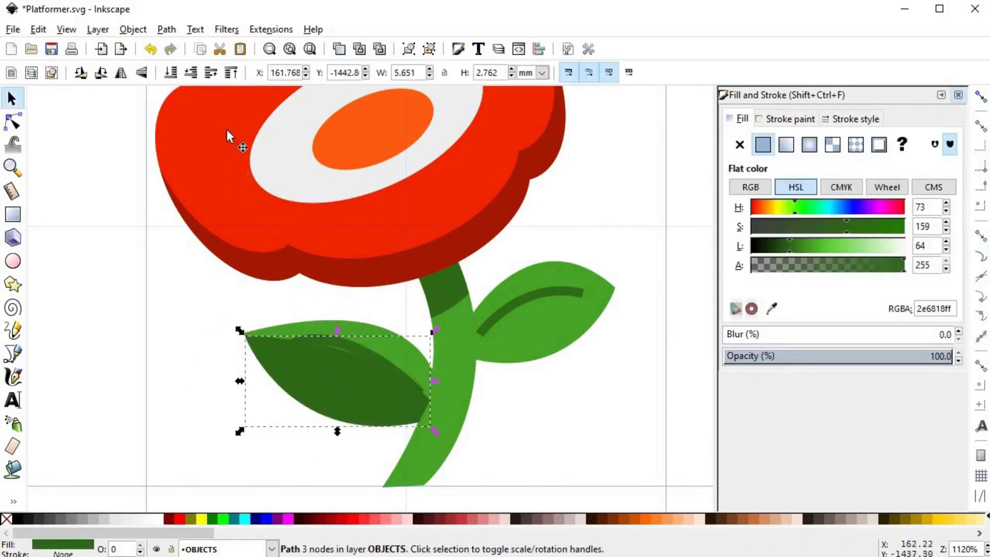
left_click(193, 75)
left_click(210, 73)
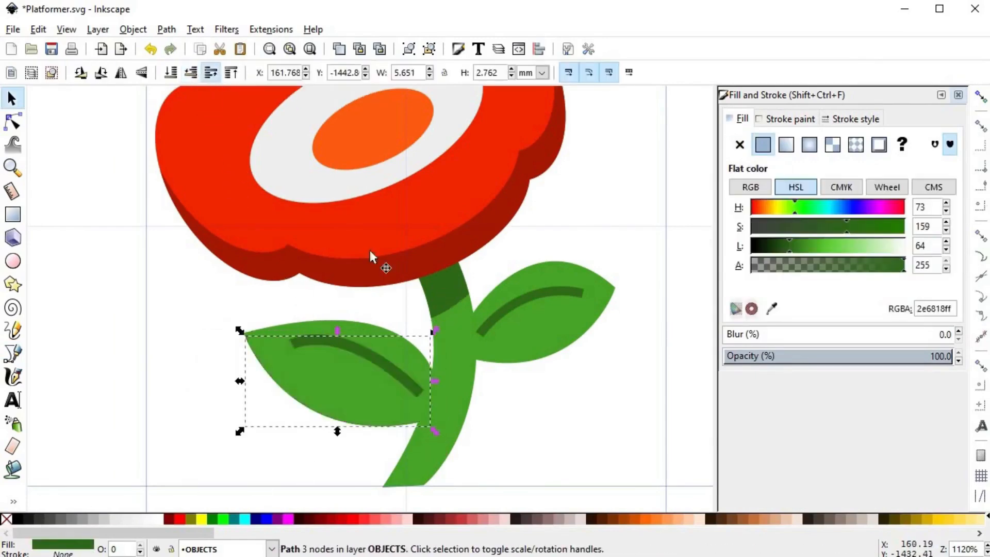
- Extend the left leaf vein's outer node toward the leaf tip and darken its stroke to 1f4510
left_click(320, 343)
double_click(321, 343)
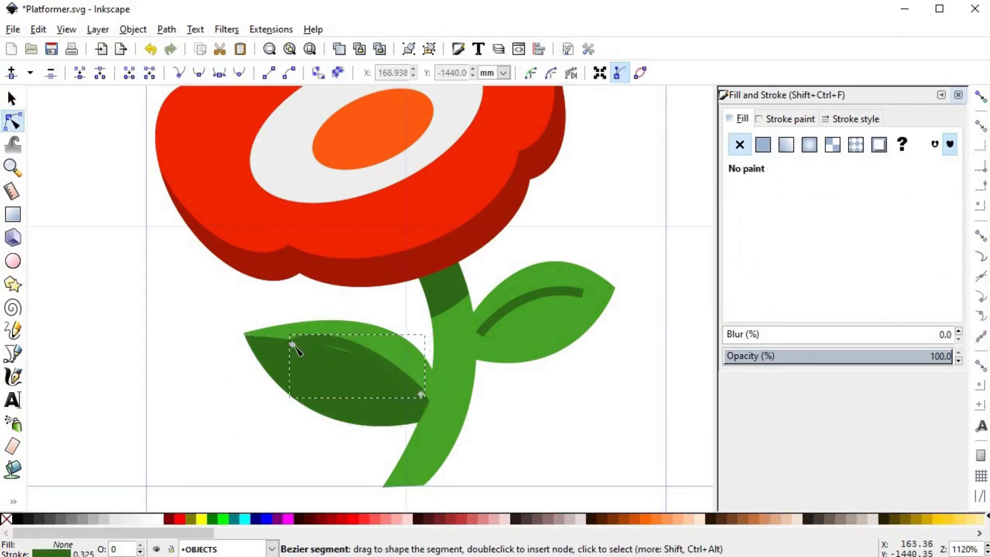
left_click_drag(292, 344, 285, 345)
left_click(790, 118)
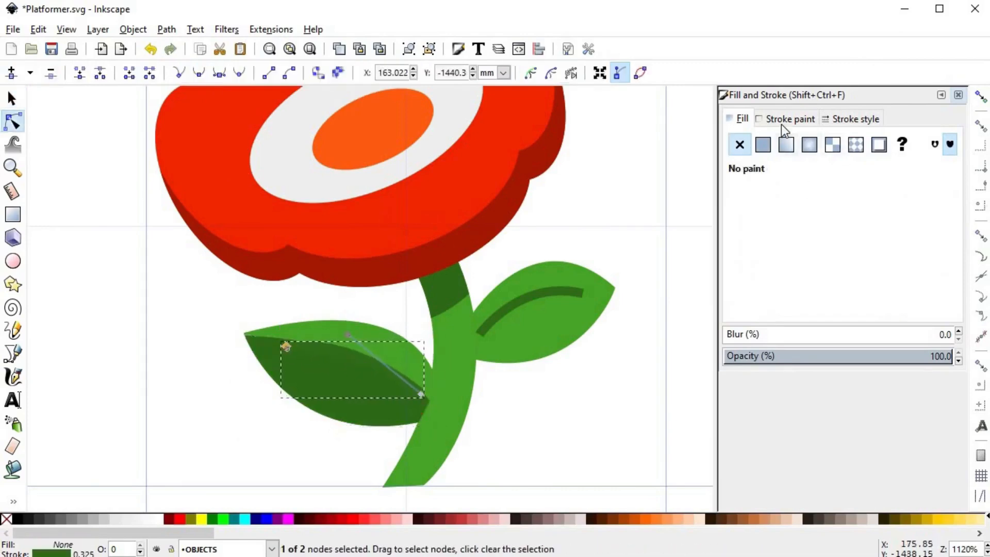
left_click(763, 144)
left_click_drag(769, 245, 776, 248)
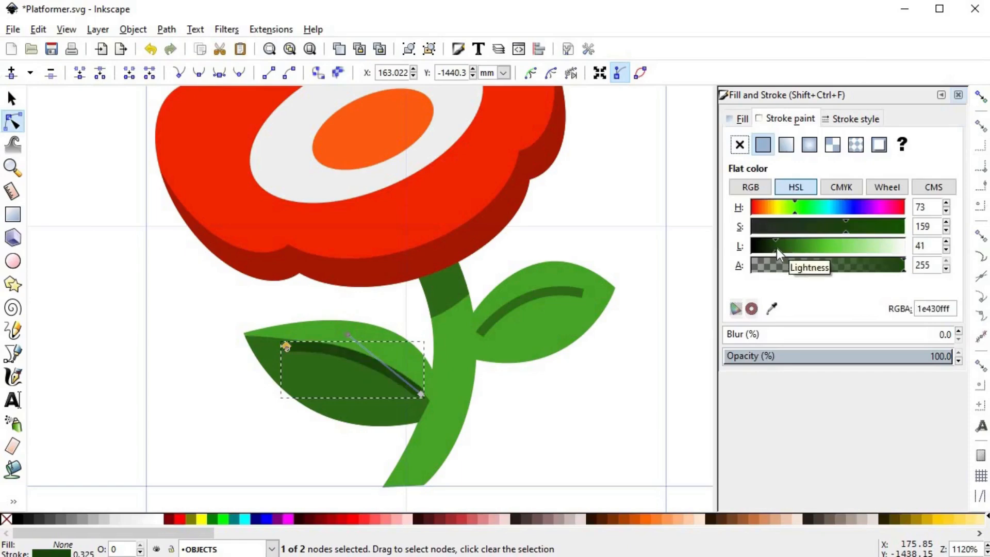
- Apply the left vein's dark green stroke color to the right leaf's vein
key("s")
left_click(490, 321)
key("d")
left_click(391, 371, "shift")
key("s")
left_click(581, 354)
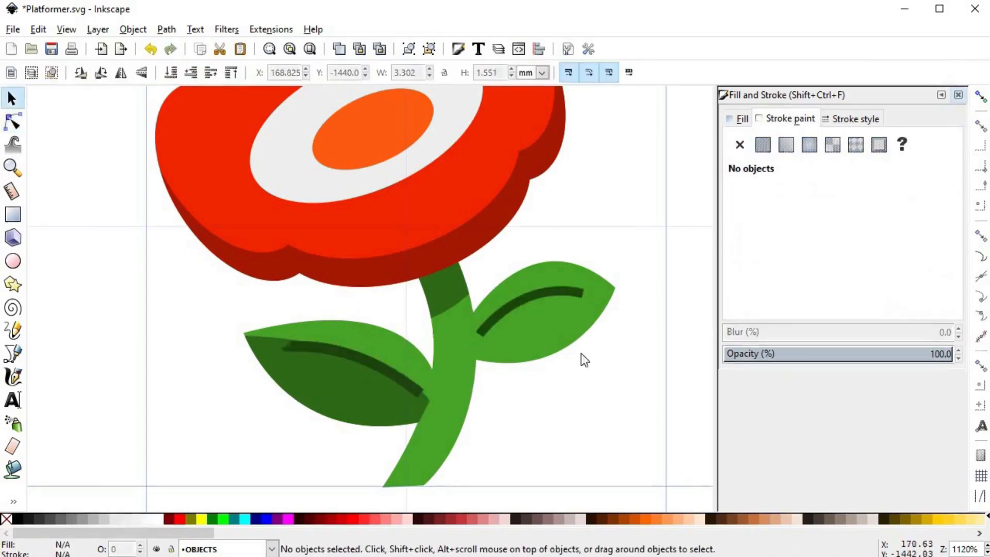
- Draw one closed outline covering the right leaf's lower half and the right side of the stem
key("b")
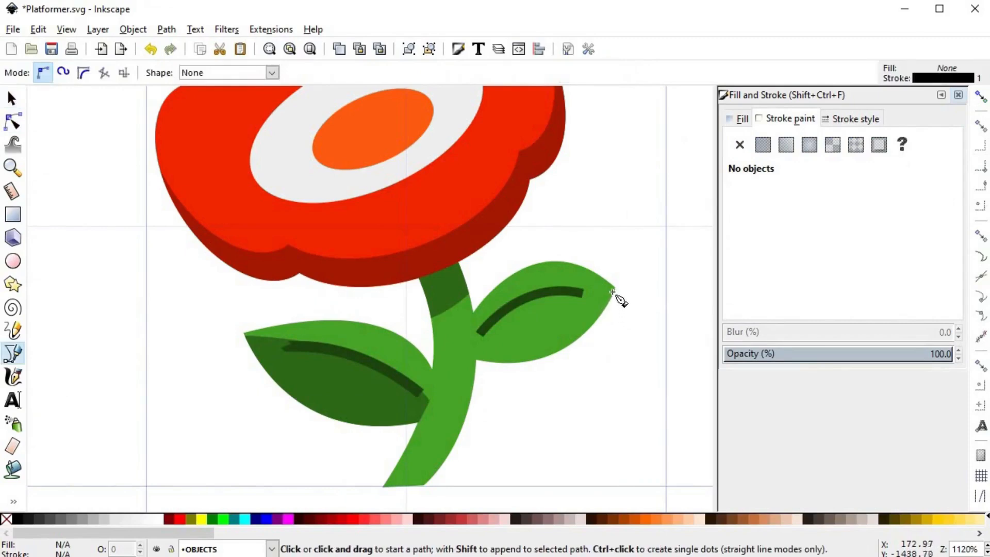
left_click(613, 291)
mouse_move(474, 343)
left_mouse_down()
mouse_move(423, 384)
mouse_move(431, 403)
left_mouse_up()
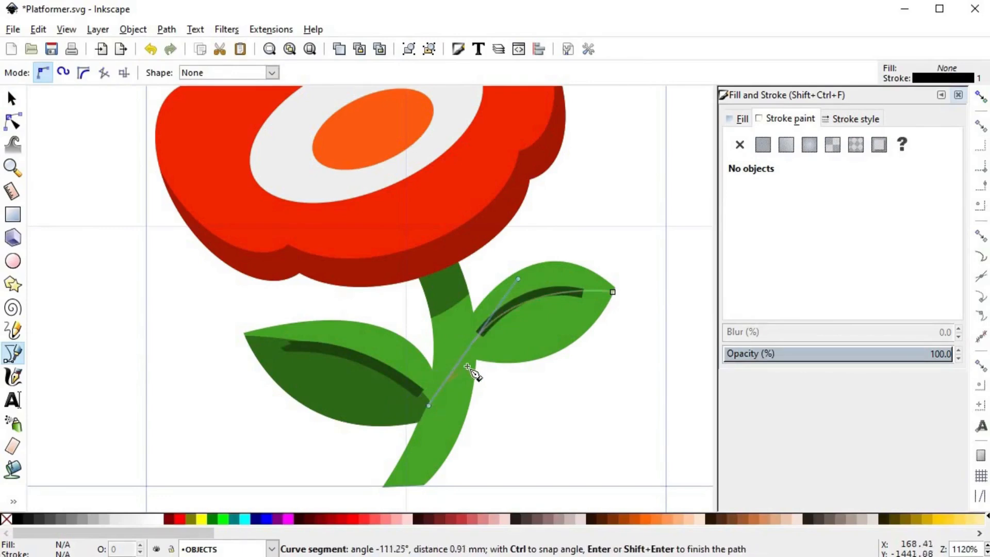
left_click(473, 343)
left_click(473, 343)
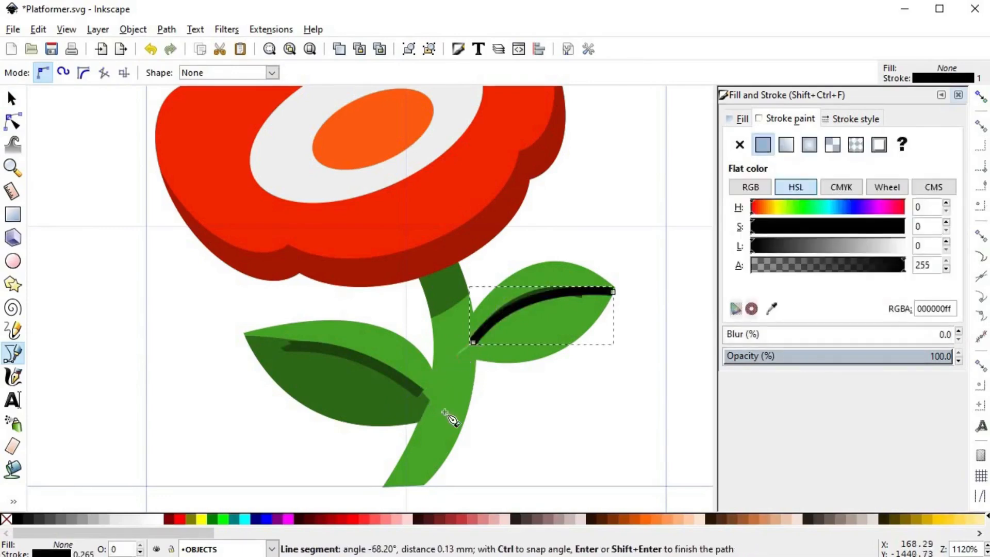
left_click_drag(421, 432, 356, 521)
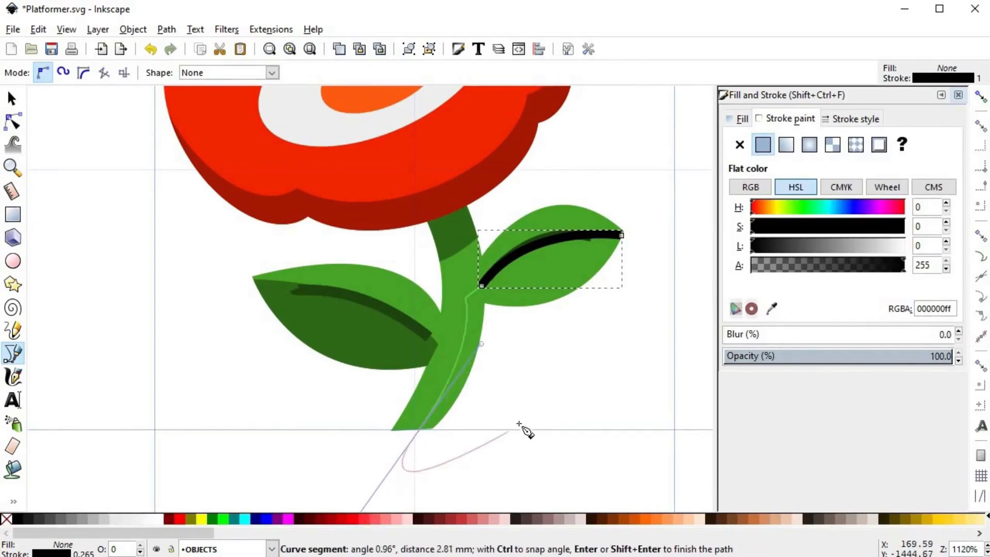
left_click_drag(626, 252, 628, 256)
left_click(624, 235)
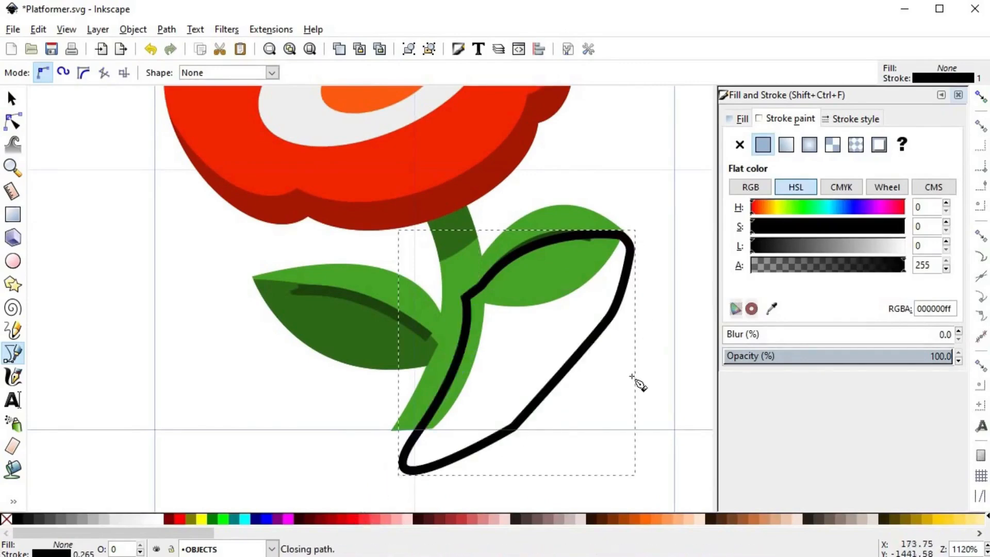
- Unite duplicates of the stem and right leaf, then intersect the combined shape with the drawn outline
key("s")
left_click(464, 269)
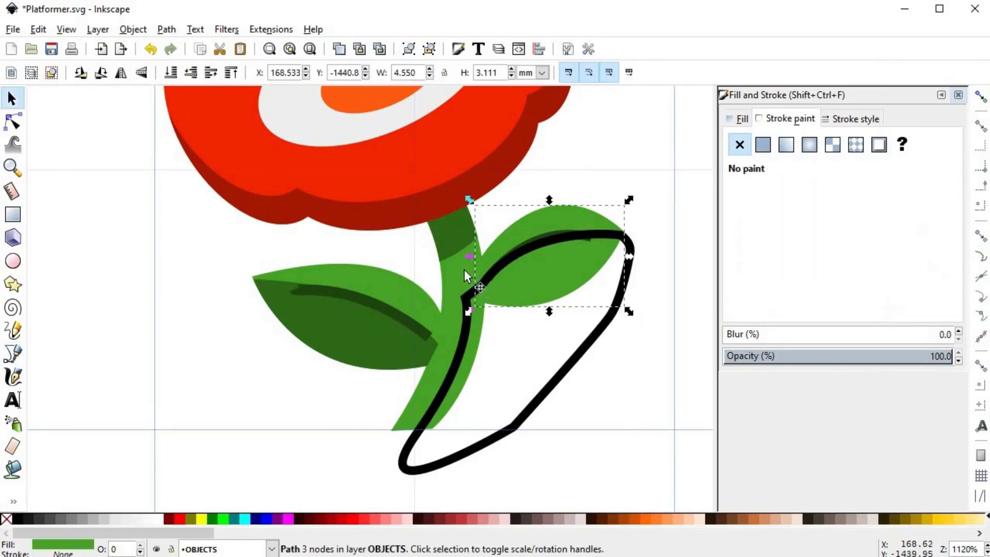
left_click(459, 266, "shift")
key("Home")
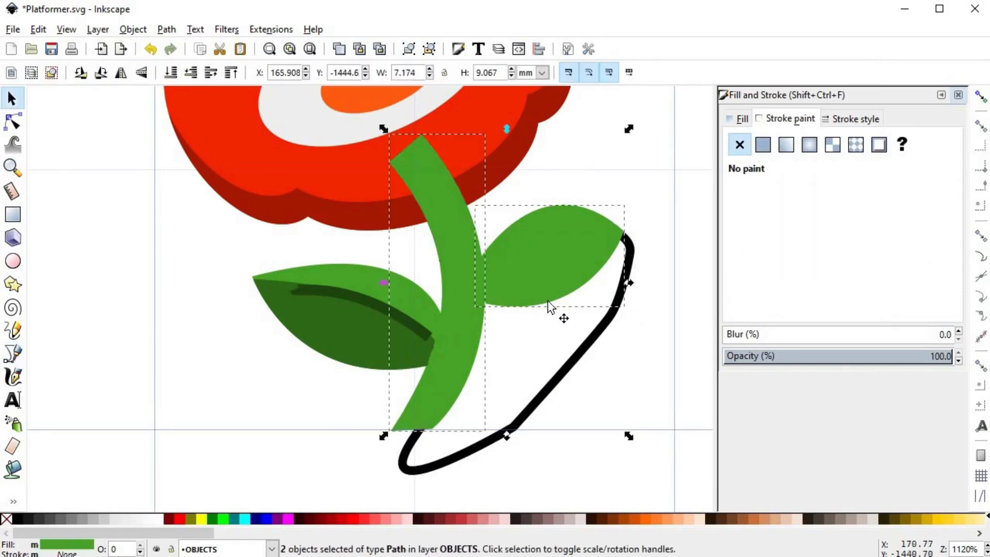
key("ctrl+plus")
left_click_drag(529, 262, 569, 159)
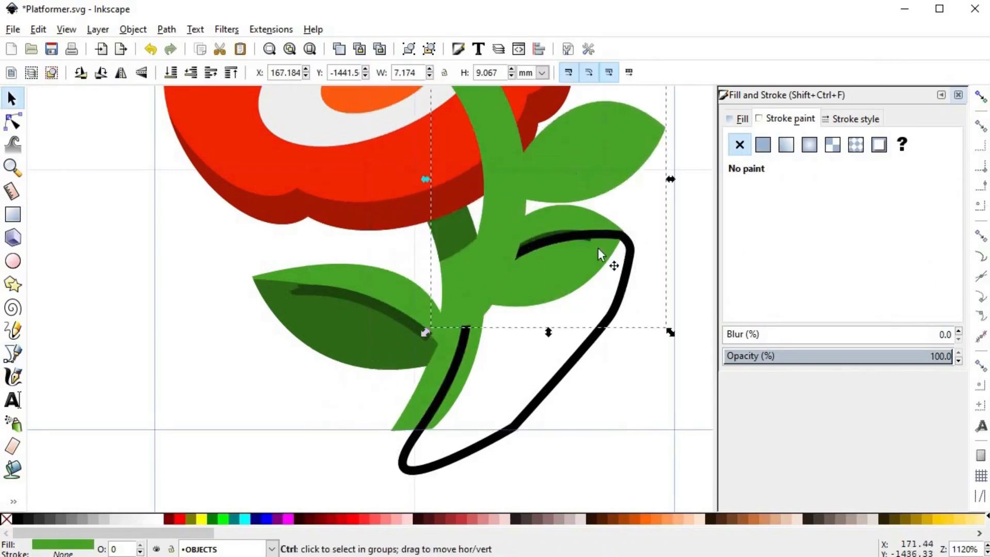
key("ctrl+z")
key("ctrl+plus")
left_click(623, 312, "shift")
key("ctrl+asterisk")
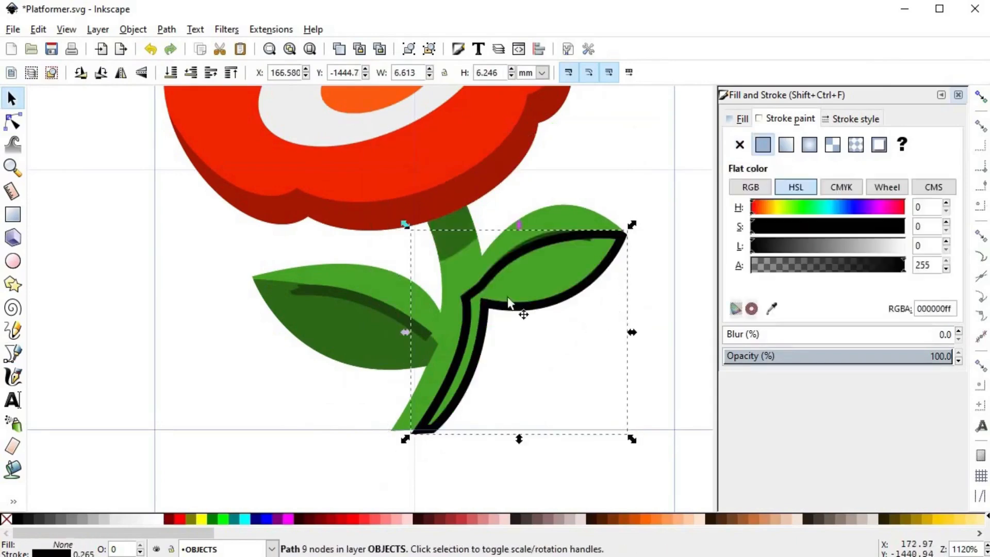
- Fill the right leaf and stem shading with the stem shadow's dark green, remove its stroke and nudge its node at the leaf base
key("d")
left_click(456, 267)
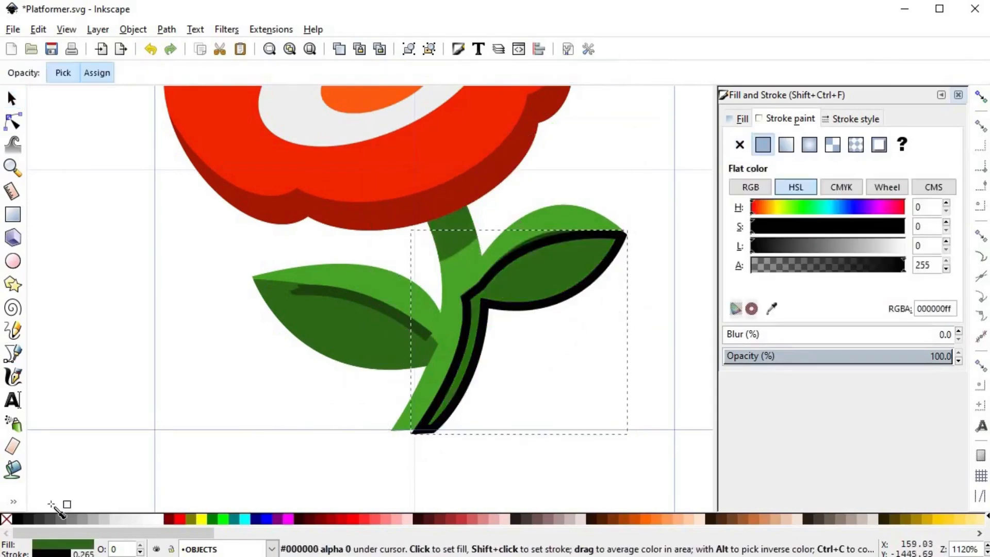
left_click(6, 518, "shift")
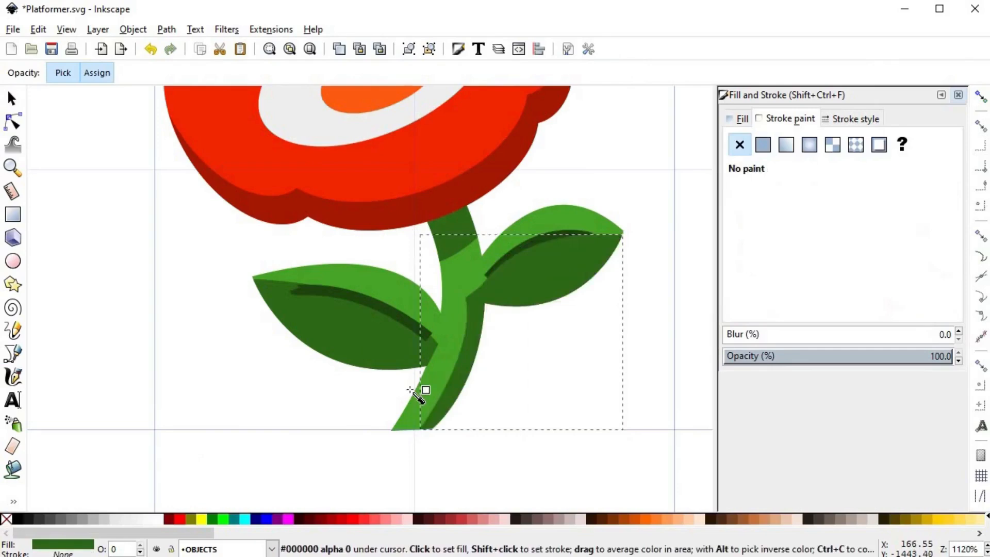
key("n")
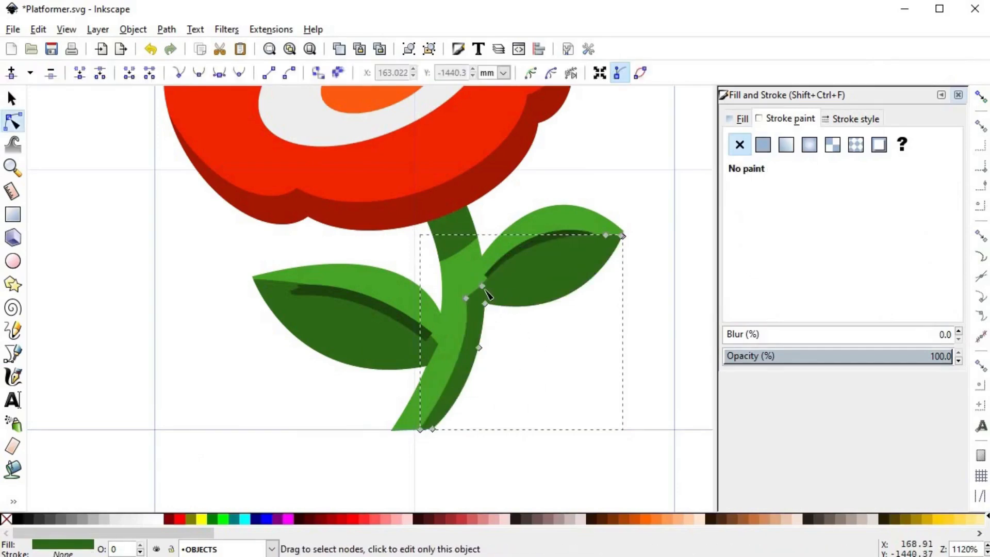
left_click_drag(483, 286, 484, 280)
- Raise the right leaf's vein above the new shading
key("s")
left_click(550, 233)
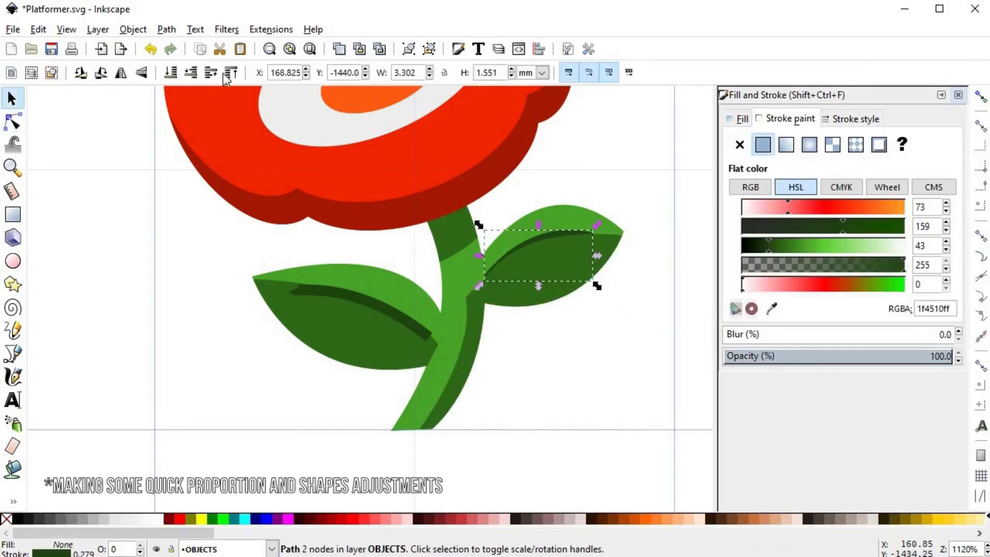
left_click(585, 347)
- Reshape the left leaf vein's outer end by pulling a curve handle from its end node toward the stem
double_click(309, 287)
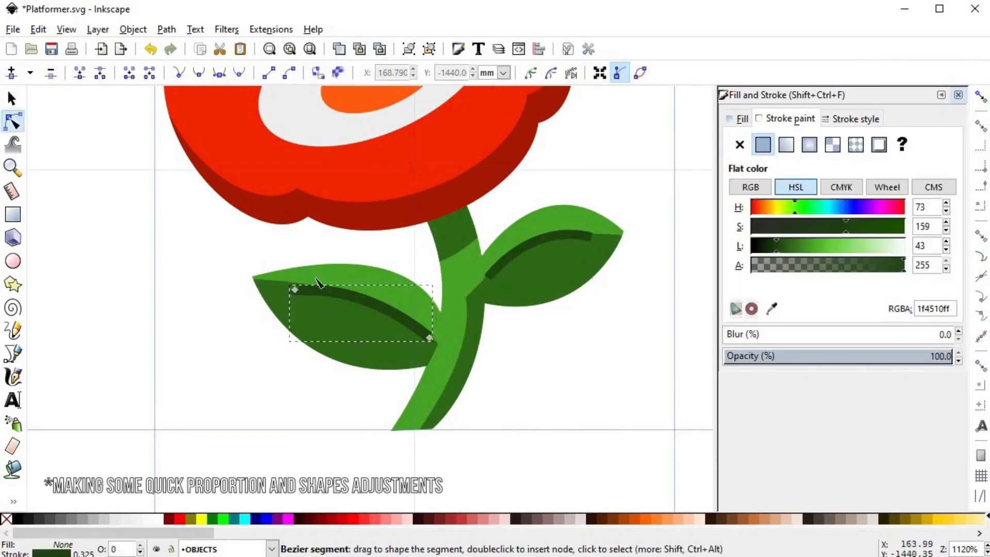
left_click(294, 289)
left_click_drag(297, 293, 349, 298)
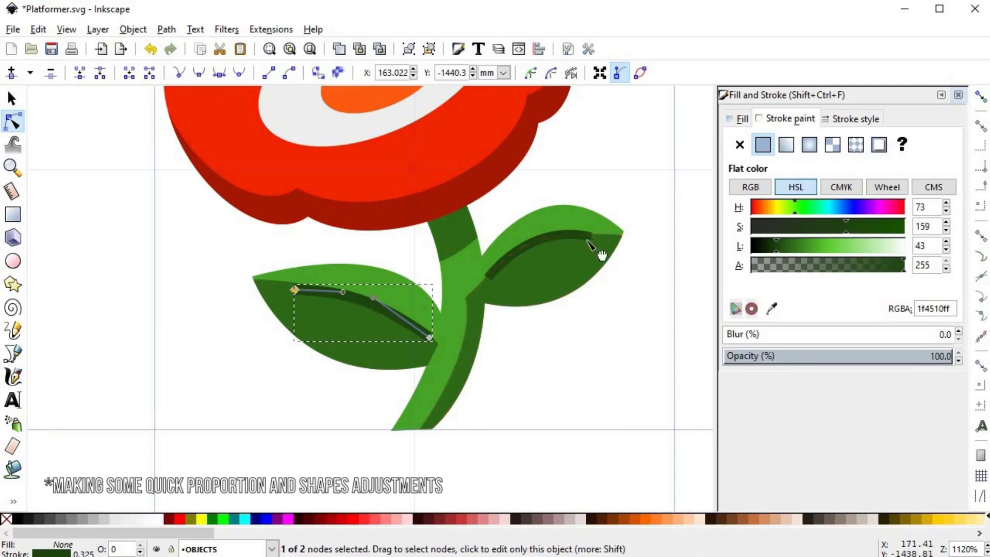
- Finish the leaf vein edits by deselecting everything and save the drawing
left_click(597, 246)
key("s")
left_click(582, 354)
scroll(580, 358, "down", 4)
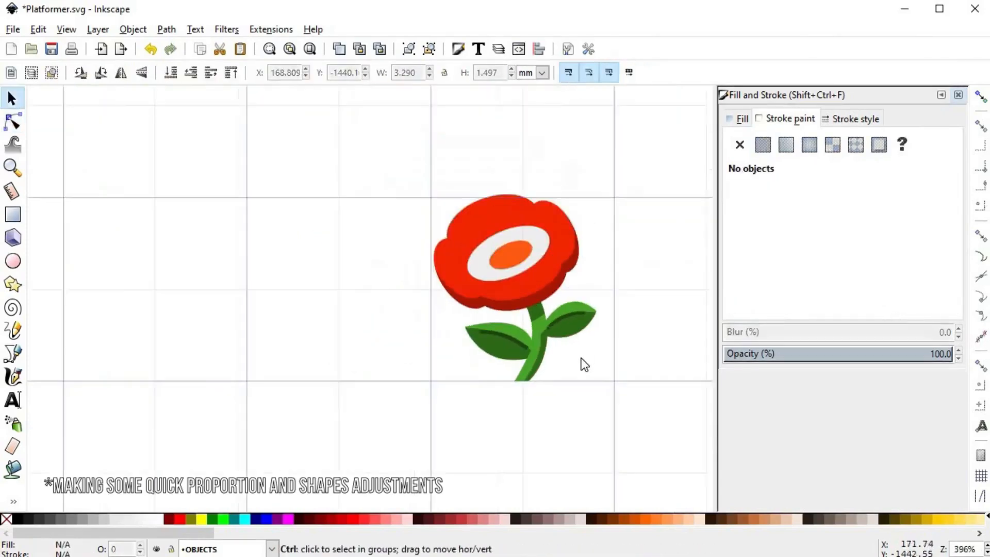
key("space")
scroll(471, 336, "down", 3)
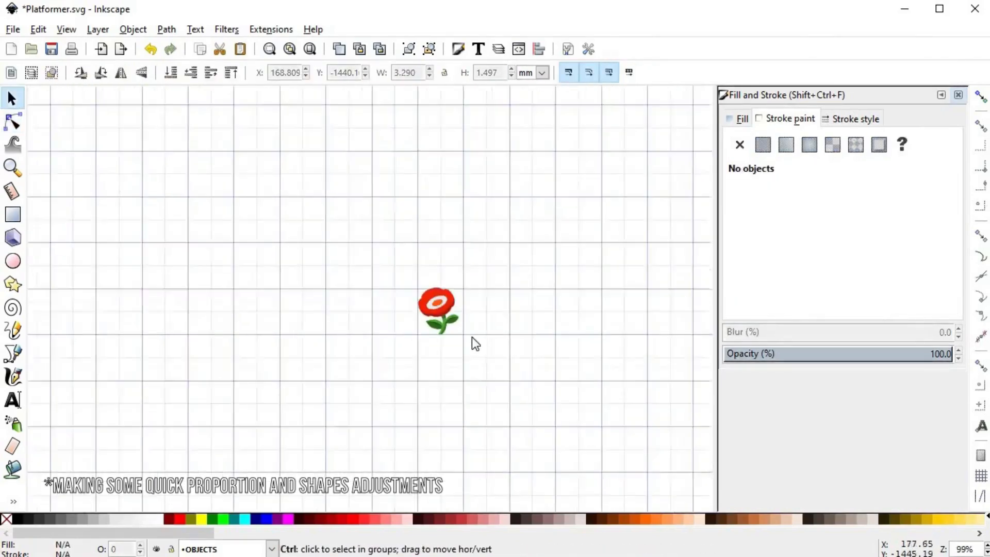
scroll(458, 325, "up", 4)
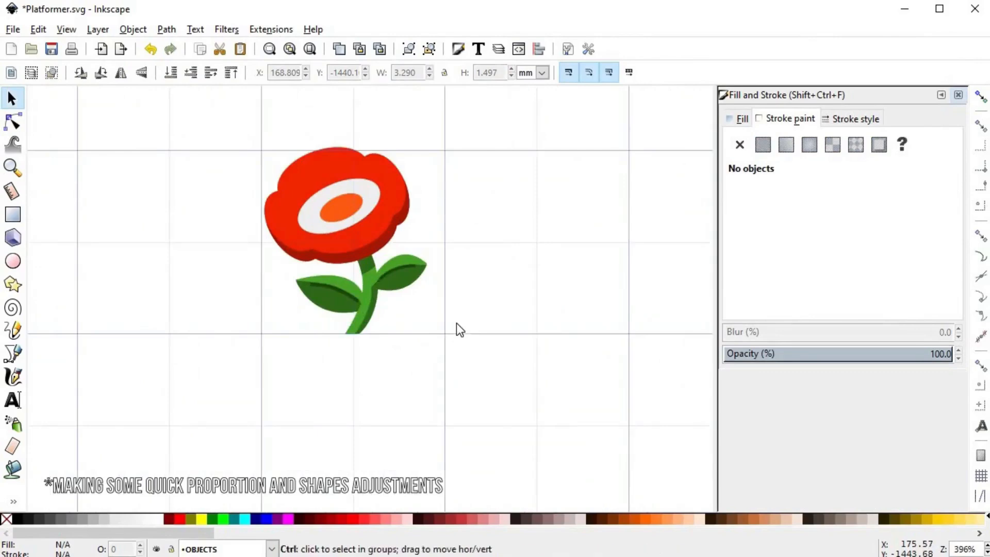
key("ctrl+s")
- Squash the flower head with its centre ellipses to about 9 mm high, rotate it slightly and reposition it over the stem
left_click_drag(224, 107, 447, 269)
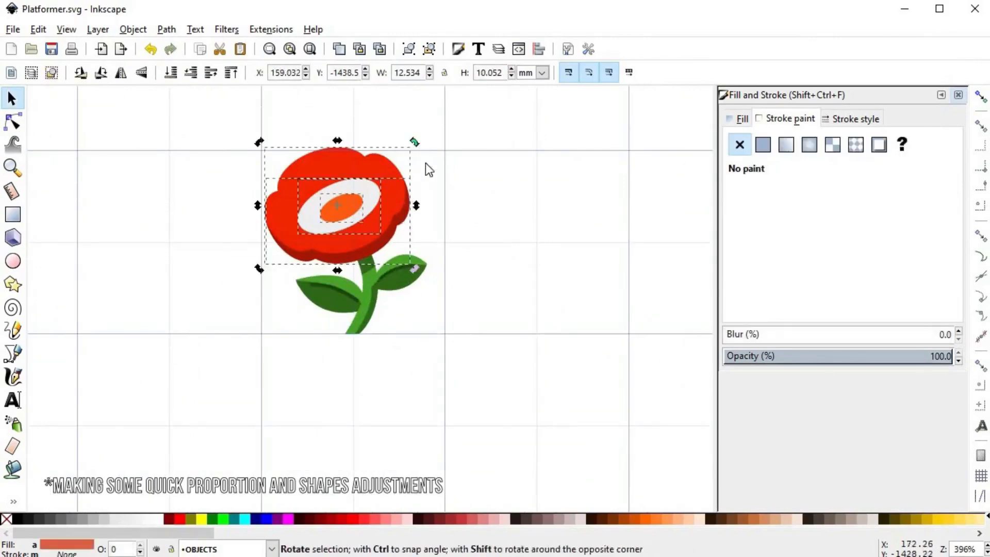
left_click_drag(337, 269, 337, 256)
left_click(376, 193)
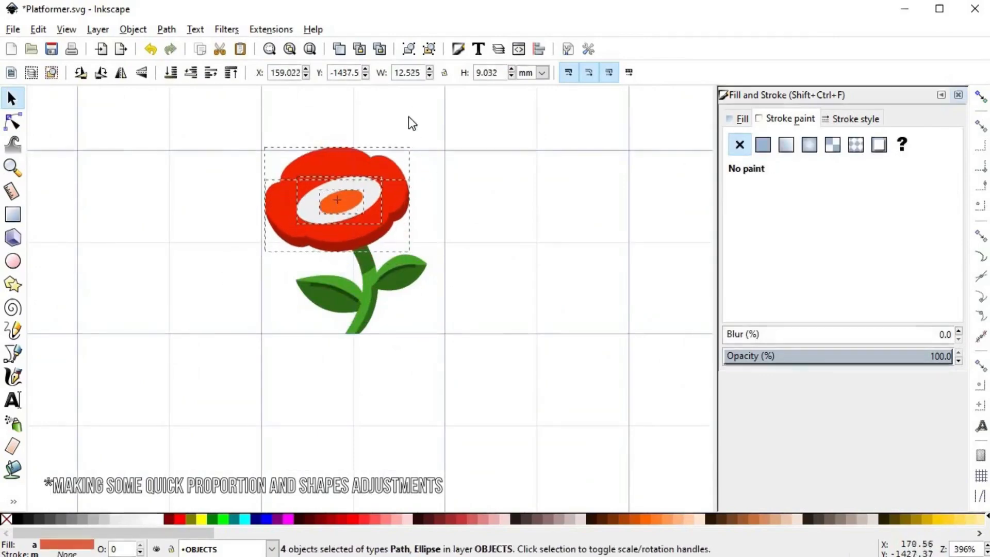
left_click_drag(413, 141, 419, 148)
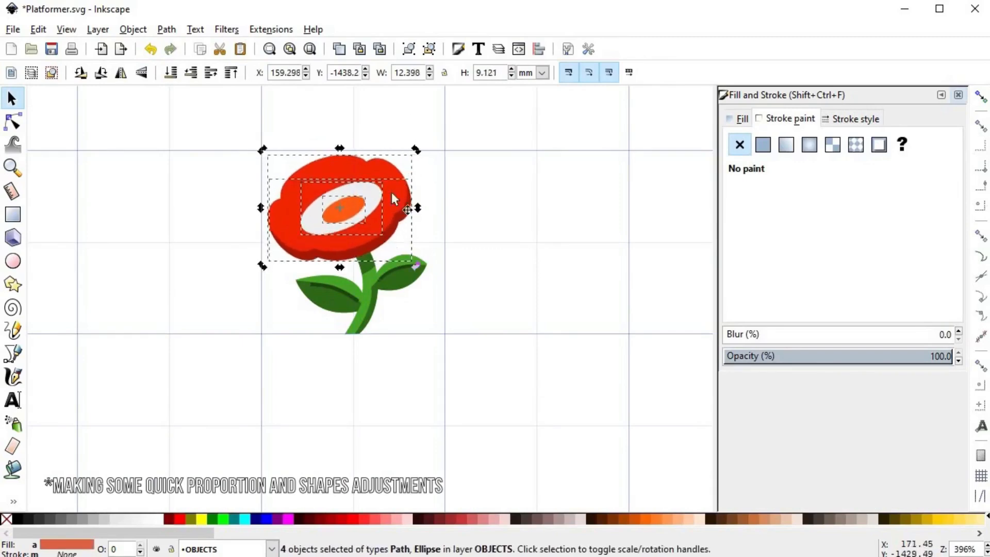
left_click_drag(381, 198, 386, 173)
left_click(424, 215)
left_click(355, 198)
left_click(350, 204, "shift")
left_click(351, 204)
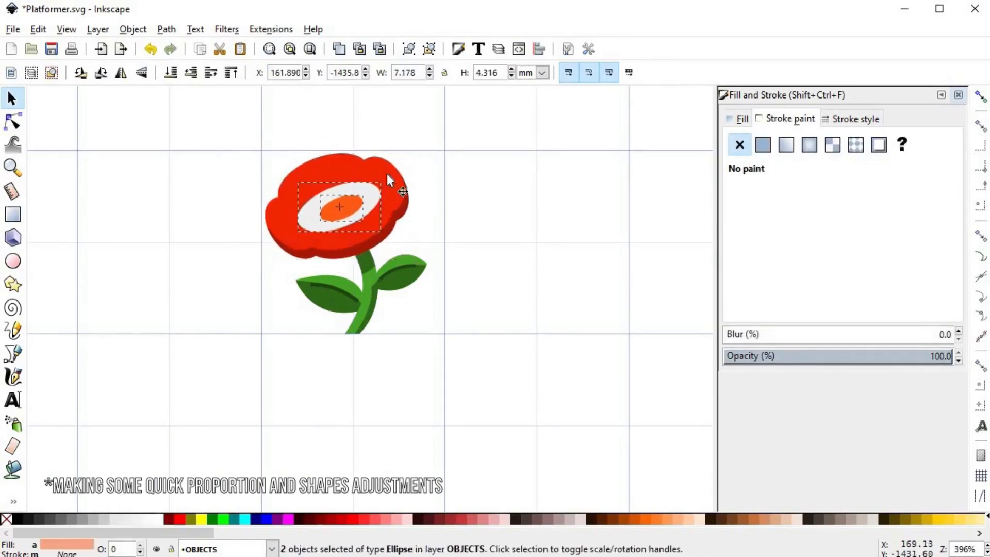
left_click(532, 273)
- Widen the stem's dark shading at its base by moving its bottom inner node slightly toward the lit side
scroll(375, 362, "up", 3)
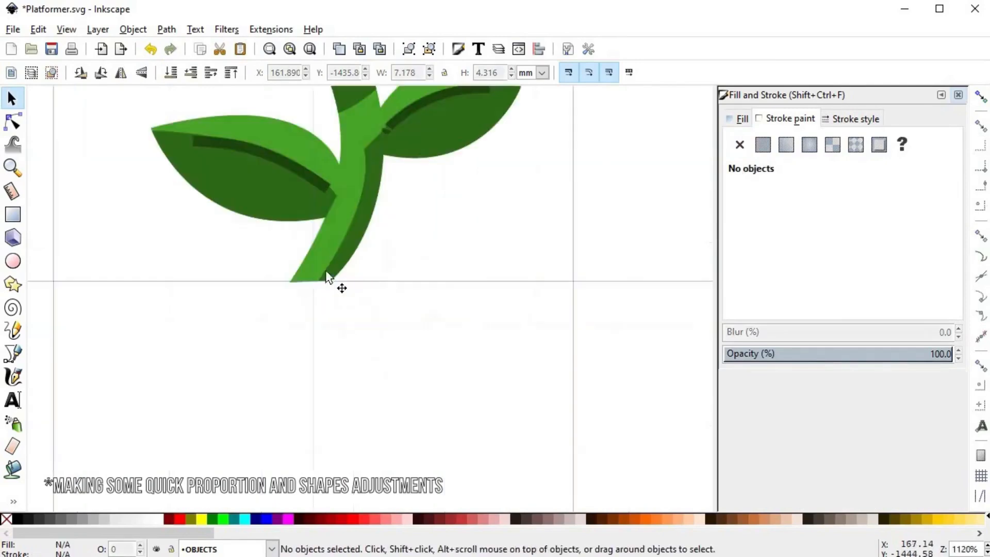
double_click(326, 273)
left_click_drag(319, 282, 310, 281)
key("s")
scroll(466, 256, "down", 3)
left_click(523, 224)
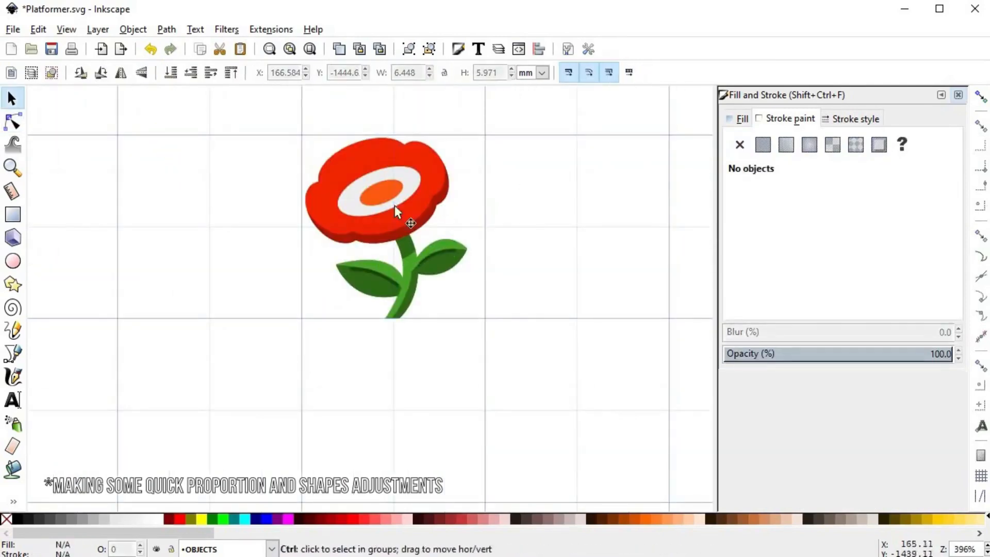
- Shift the whole flower head, including its centre ellipses, slightly down on the stem
left_click_drag(273, 111, 463, 255)
left_click_drag(384, 178, 385, 177)
left_click(536, 261)
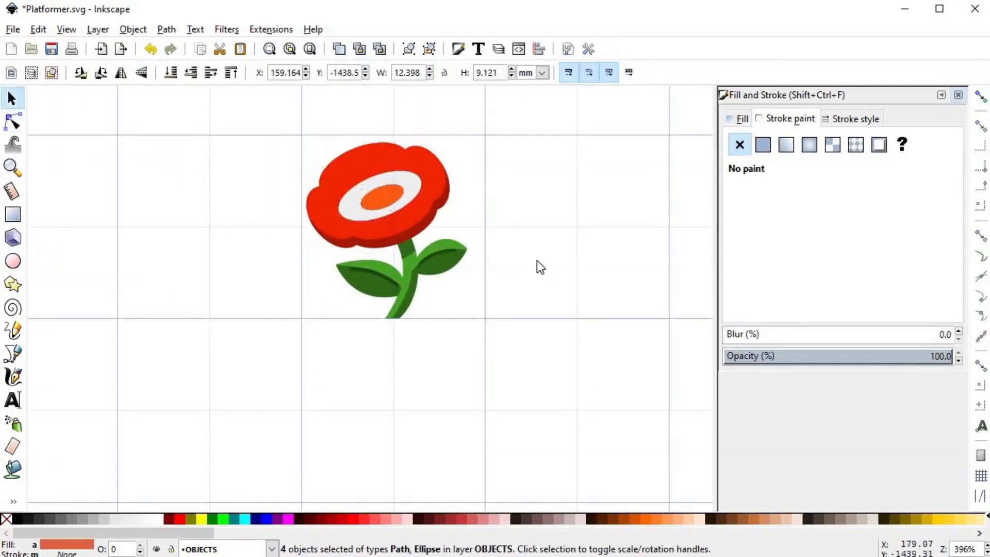
scroll(423, 282, "down", 2)
scroll(492, 274, "up", 2)
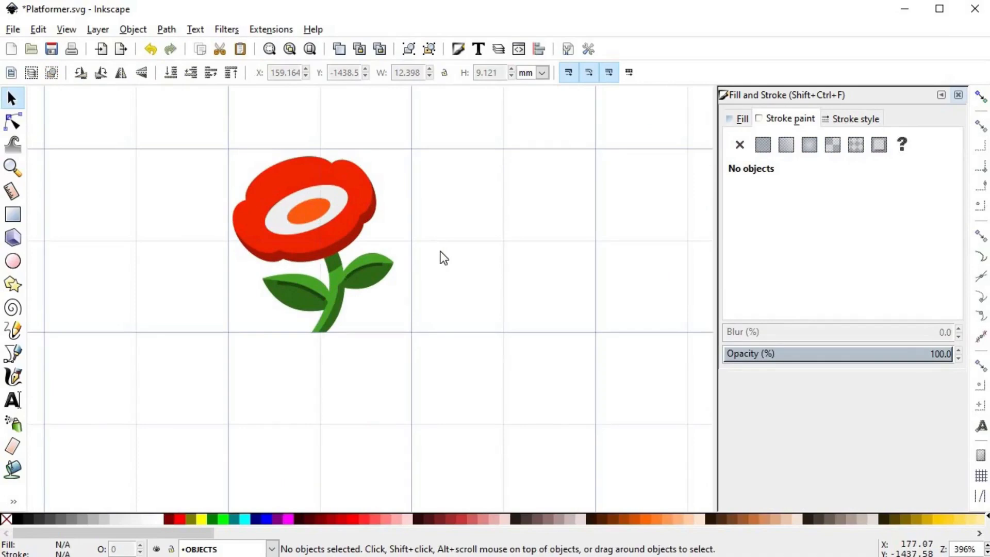
- Duplicate the red petal shape on top, remove the duplicate's fill and give it a black stroke
left_click(302, 167)
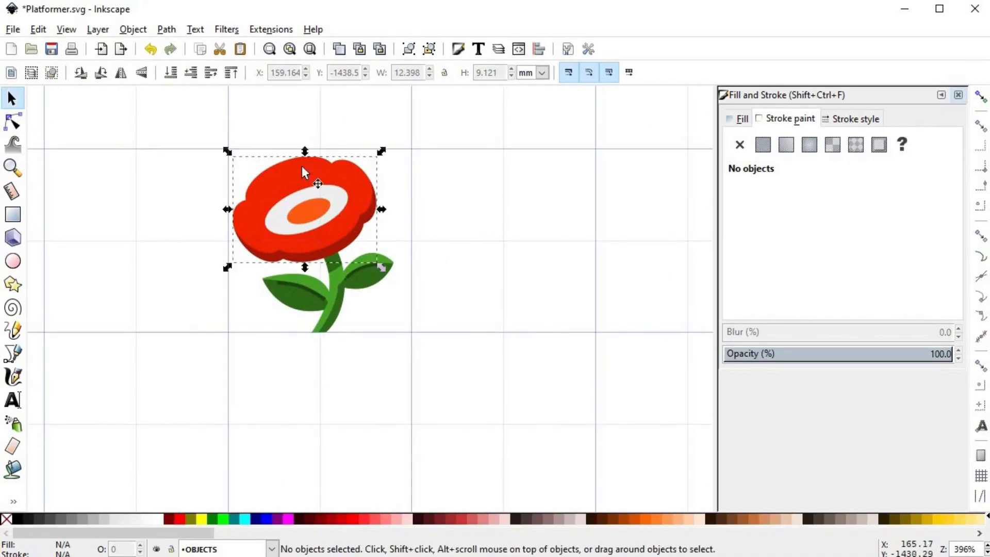
key("Home")
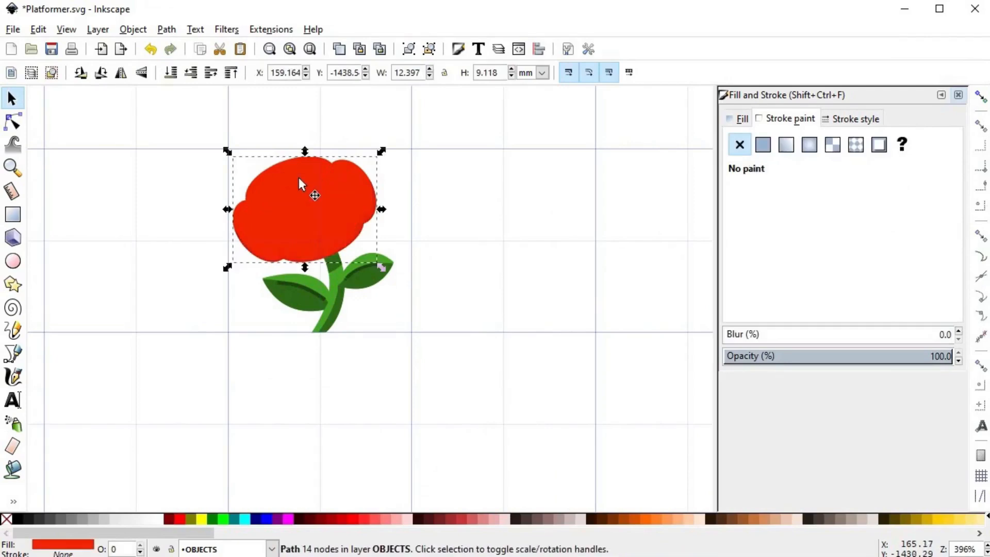
left_click(19, 518, "shift")
key("Page_Down")
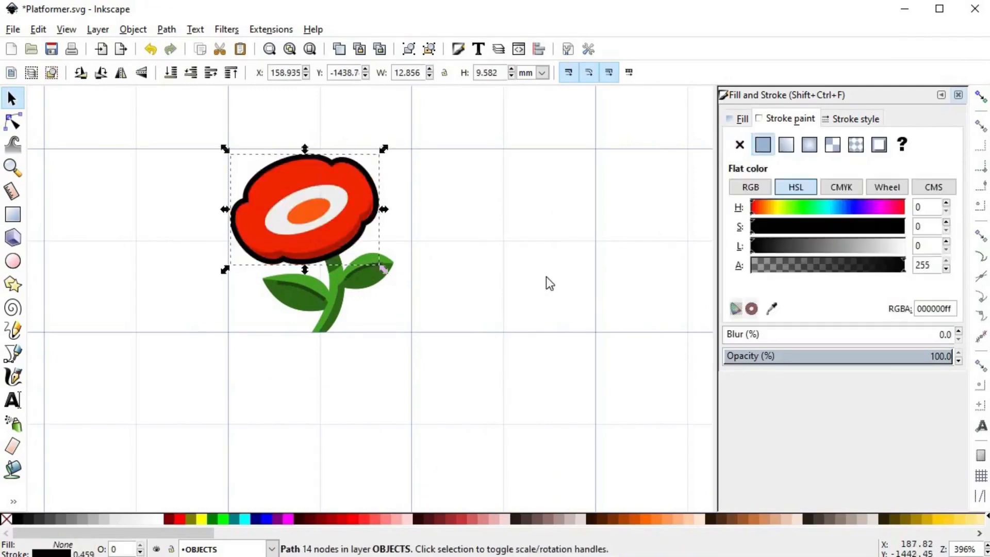
- Recolour the petal outline with the petals' red darkened to 811300
key("d")
left_click(353, 183, "shift")
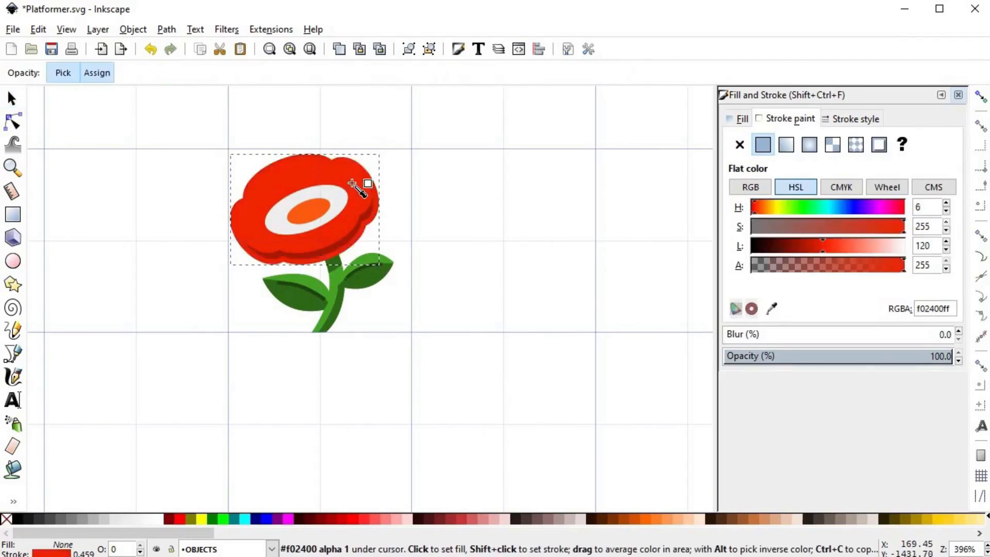
left_click_drag(806, 254, 790, 256)
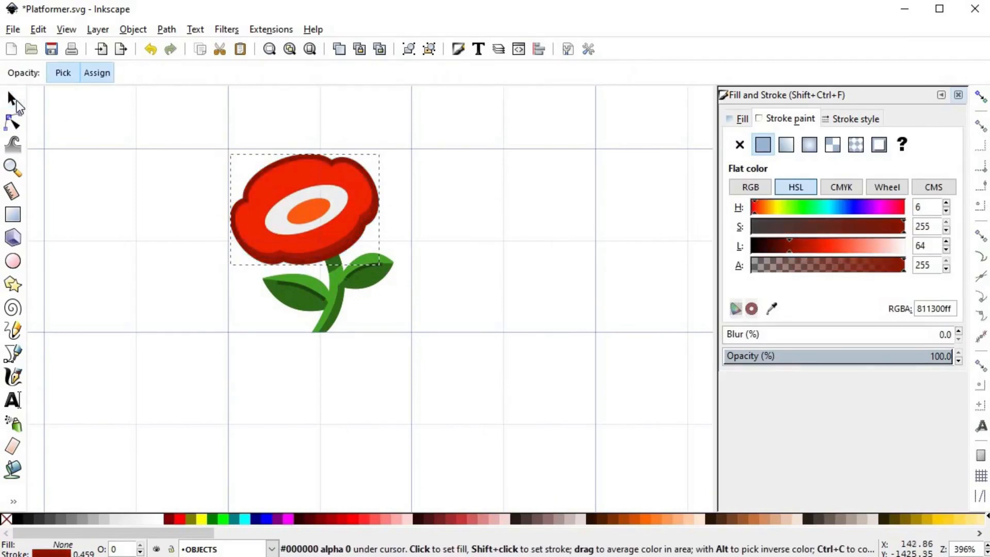
key("s")
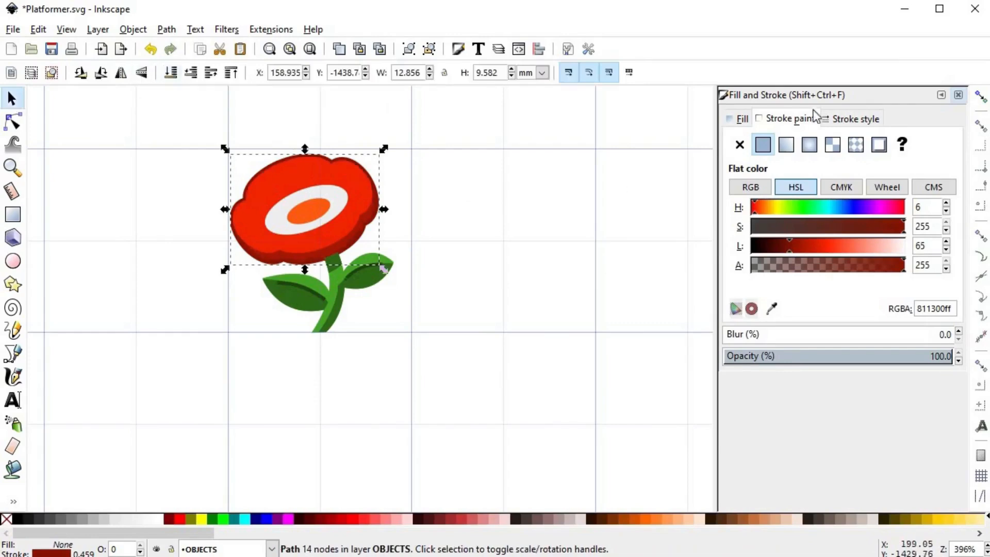
- Set the petal outline's stroke width to 4 px
left_click(857, 119)
left_click(887, 143)
left_click(863, 212)
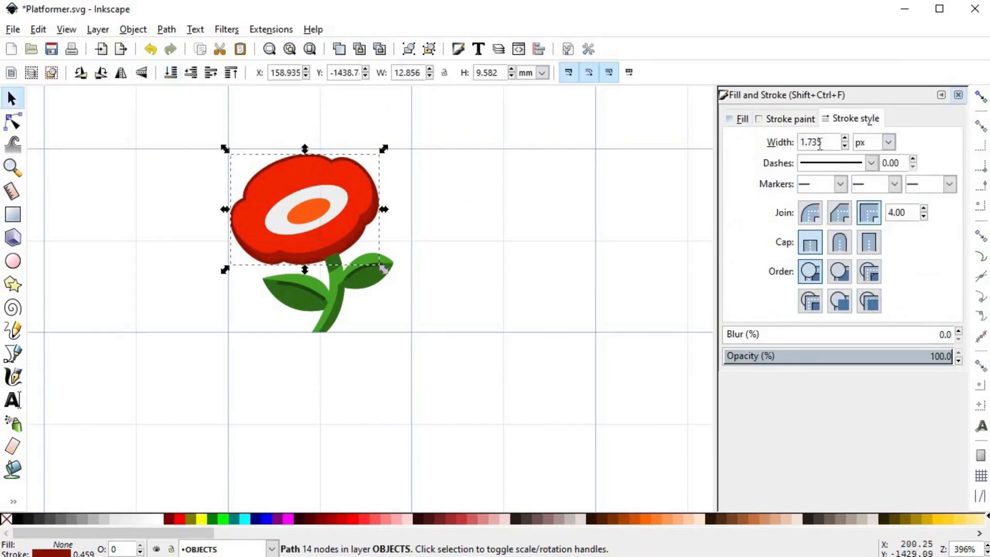
left_click_drag(821, 143, 773, 147)
type("4")
key("Return")
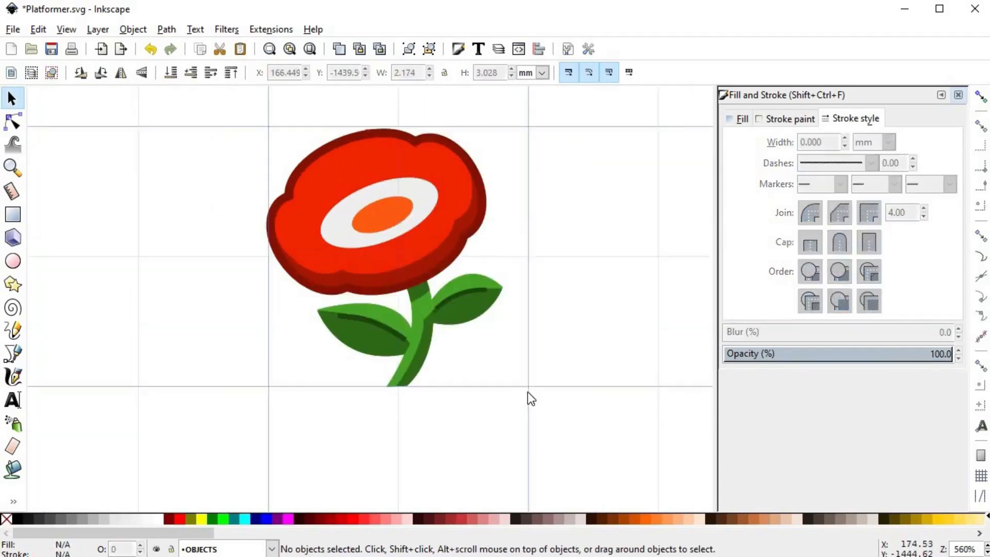
- Duplicate the stem and leaf pieces on top and combine the duplicates into one green shape, keeping it in place
left_click_drag(531, 406, 297, 227)
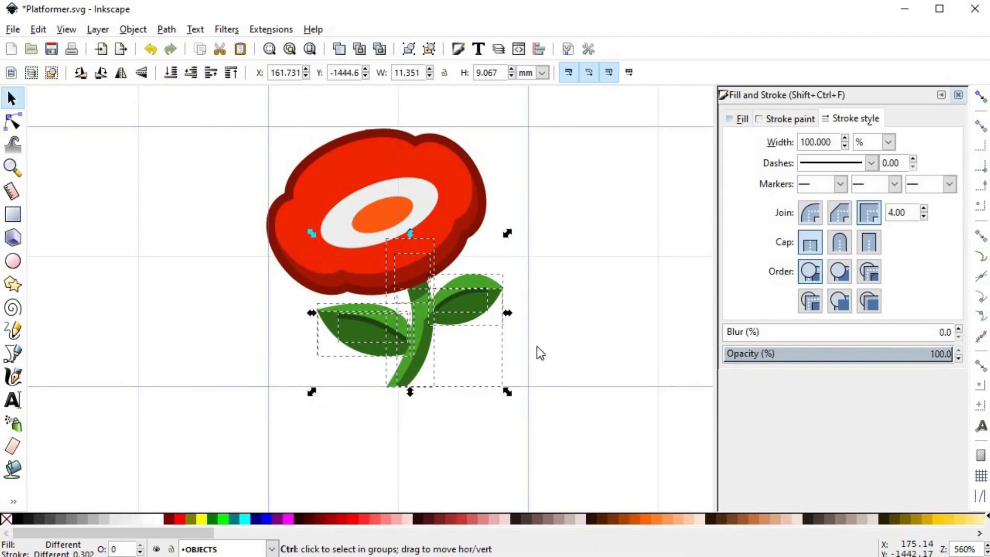
key("Home")
key("ctrl+d")
key("ctrl+k")
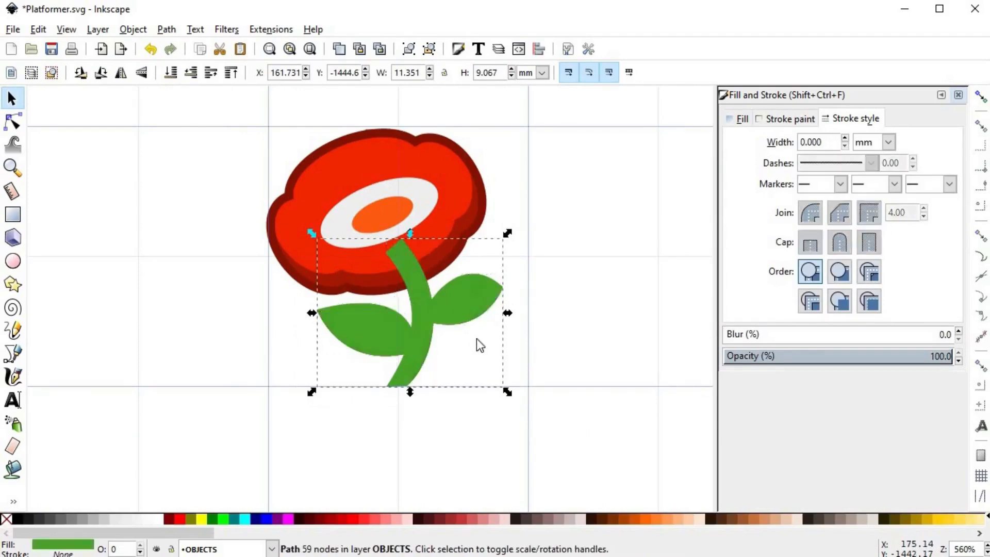
left_click_drag(433, 307, 237, 354)
key("ctrl+z")
- Give the combined stem and leaf shape a black stroke 2 px wide
key("d")
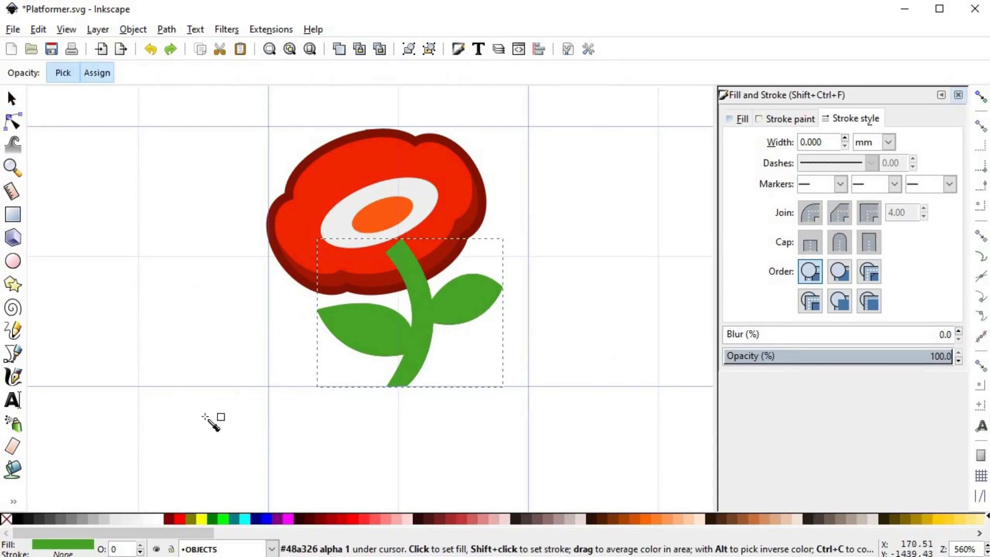
left_click(24, 518, "shift")
left_click(888, 142)
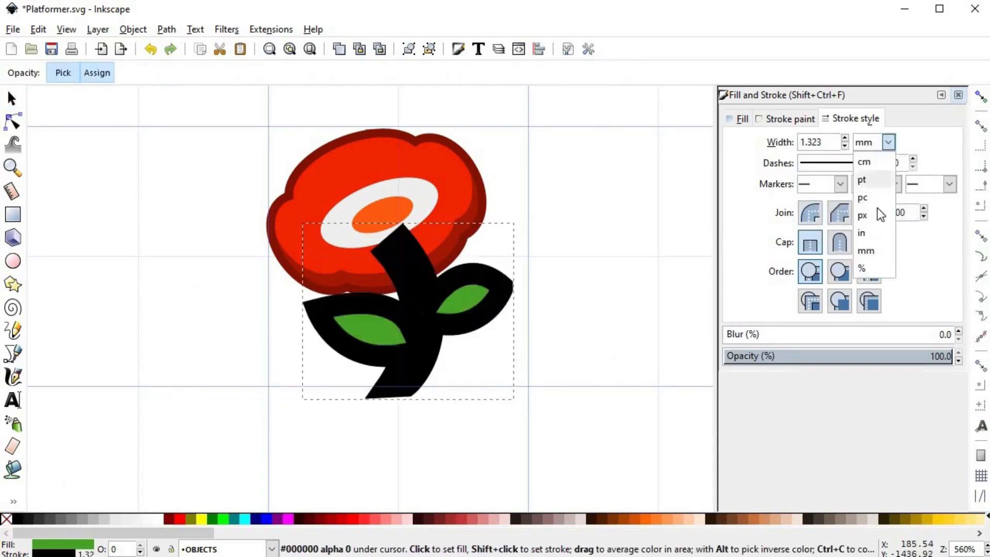
left_click(871, 215)
double_click(815, 142)
type("2")
key("Return")
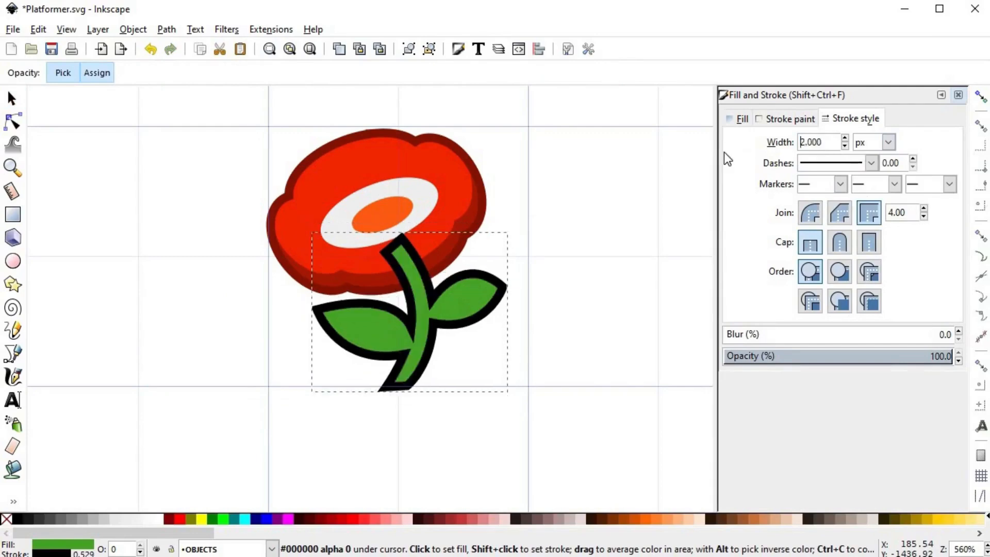
- Recolour the combined shape's stroke with the leaf green darkened to 245213
left_click(769, 123)
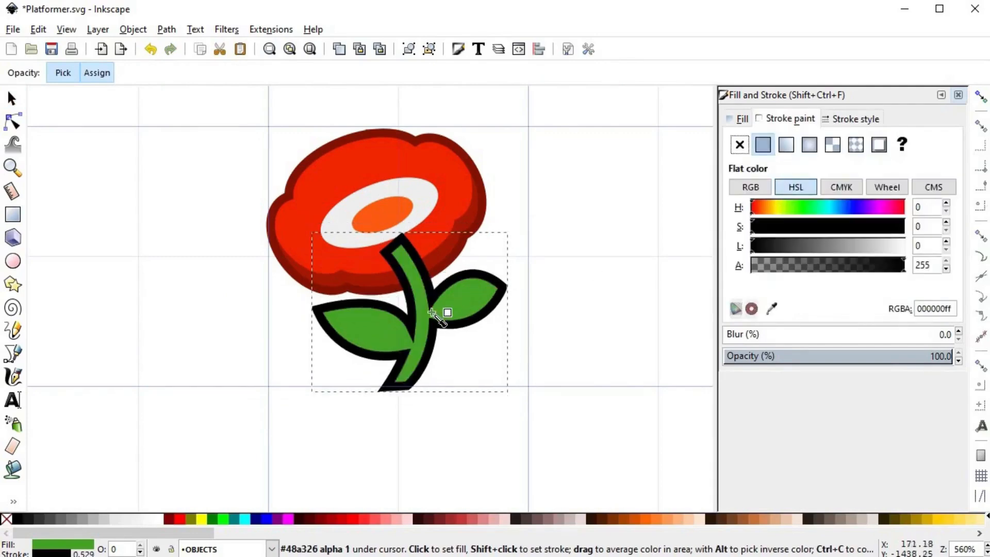
left_click(460, 301, "shift")
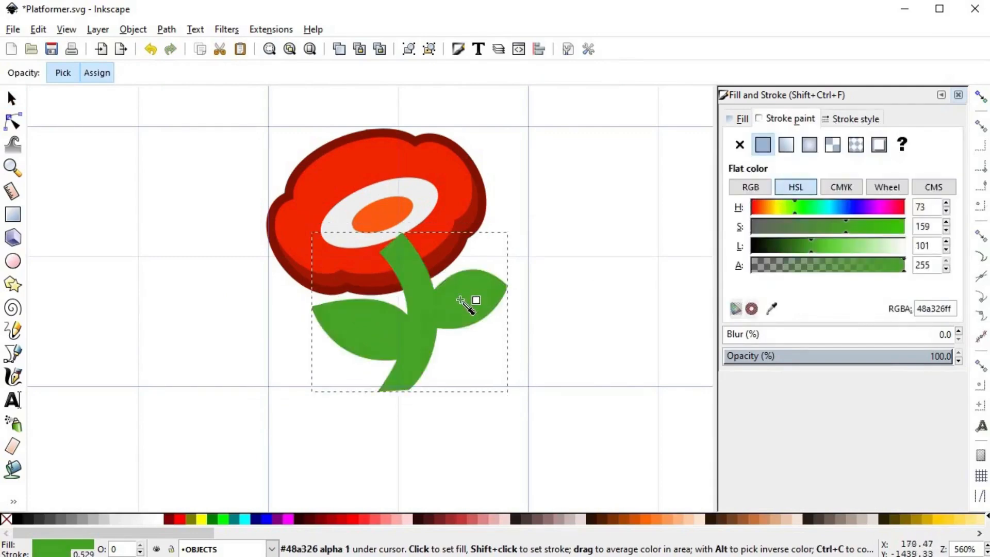
left_click(796, 245)
left_click_drag(796, 240, 781, 237)
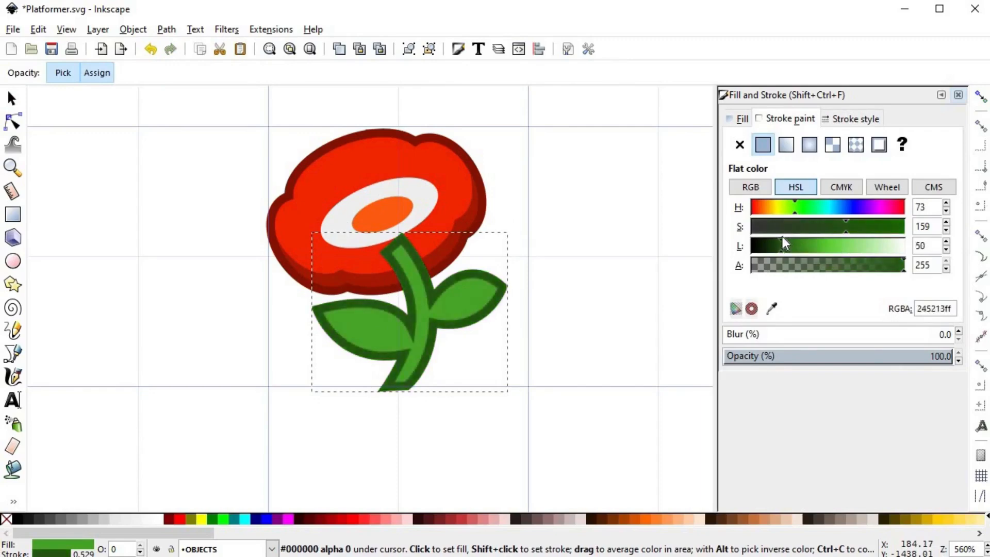
- Remove the combined stem and leaf shape's fill and lower it behind all other objects
left_click(6, 518)
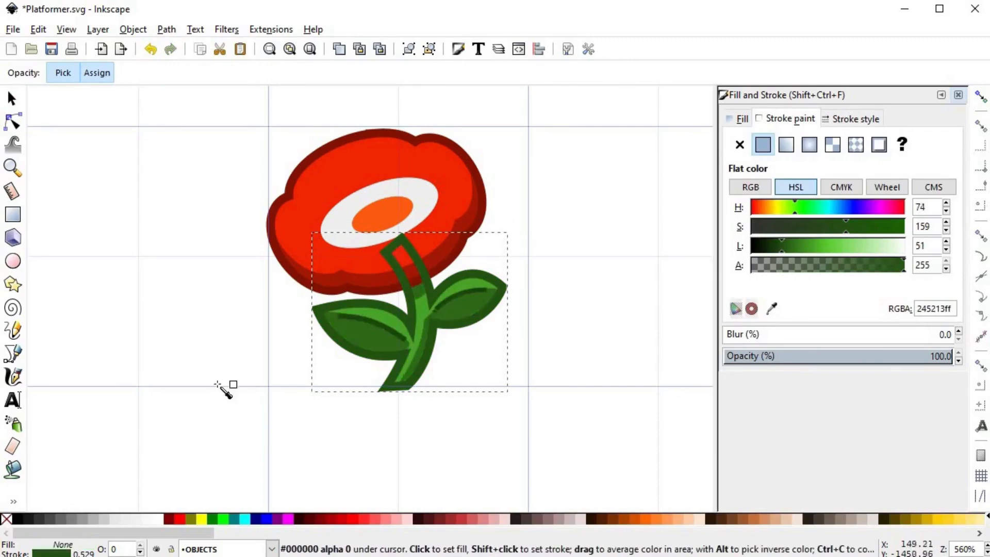
key("s")
left_click(171, 74)
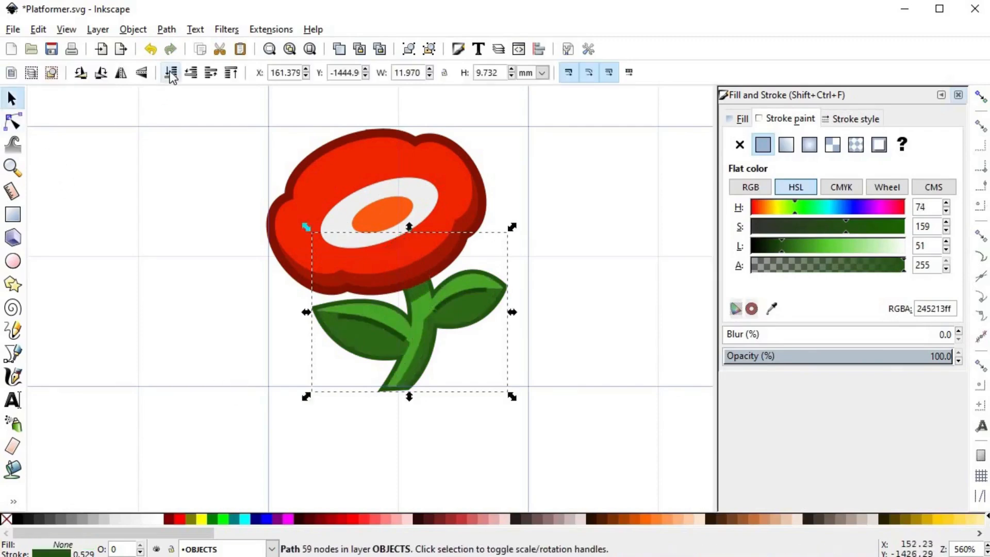
- Set the stem and leaf outline's stroke width to 3 px after trying 4 px, and deselect it
left_click(855, 120)
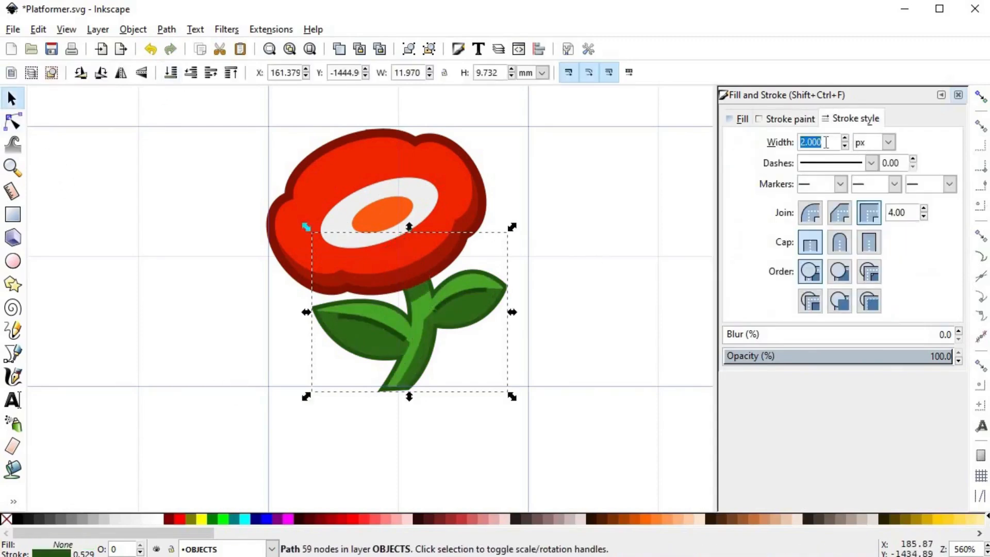
type("4")
key("Return")
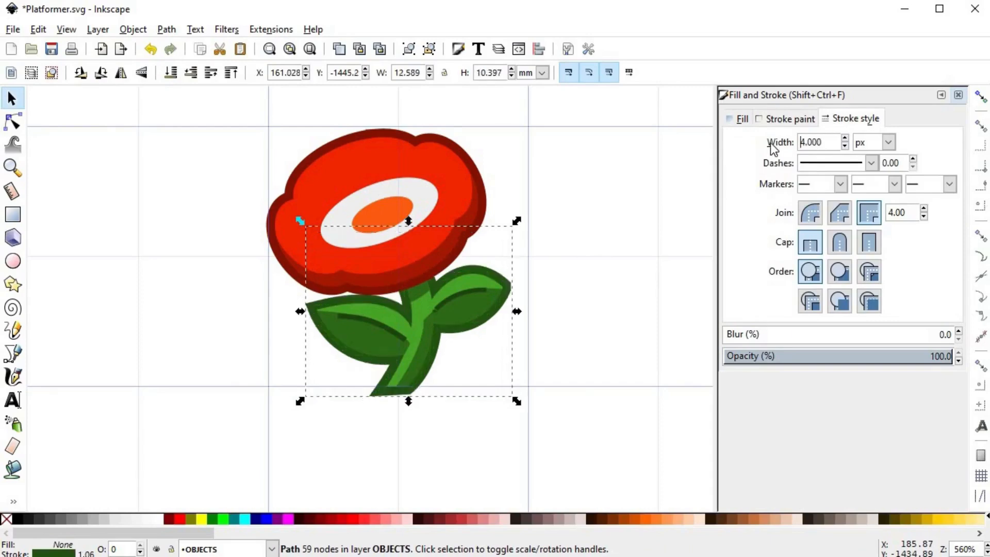
left_click_drag(823, 141, 746, 133)
type("3")
key("Return")
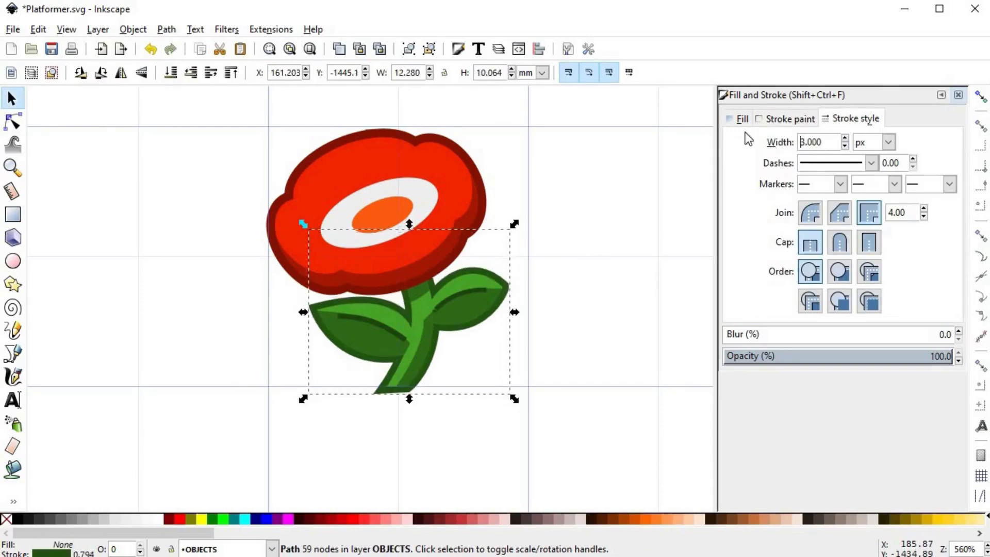
left_click(610, 311)
scroll(475, 324, "down", 3)
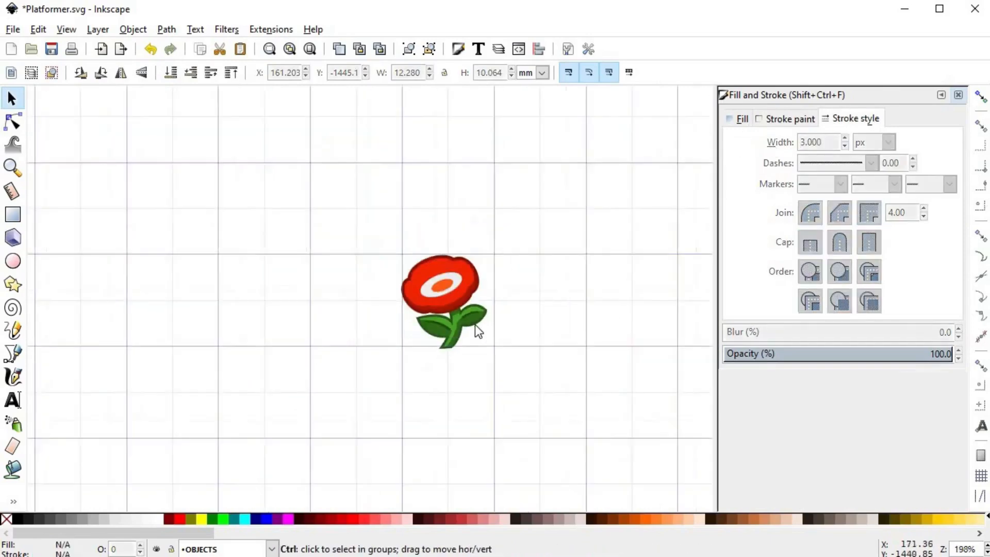
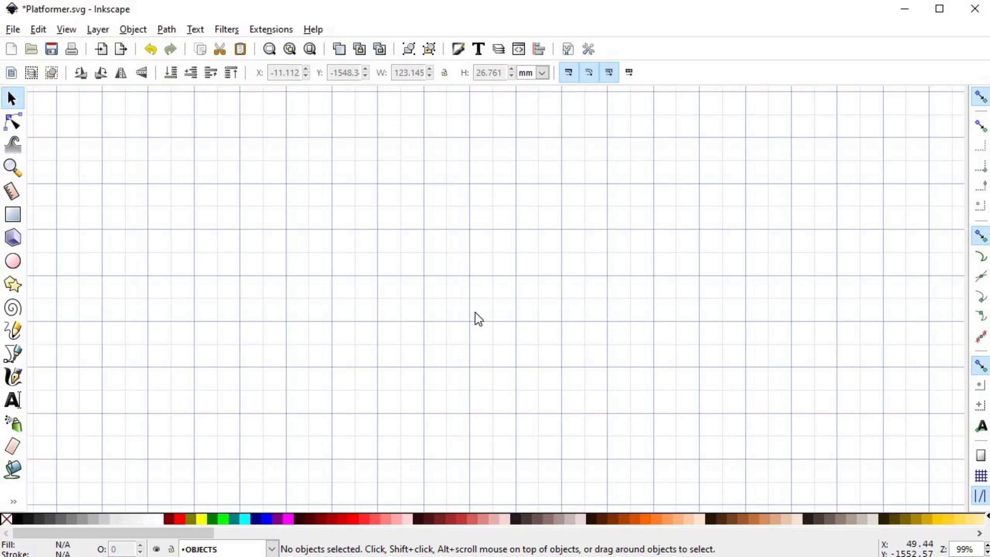
- Draw a flat grey rectangle about 47.6 mm wide and 5.9 mm high in an empty area, and turn snapping off
left_click(12, 214)
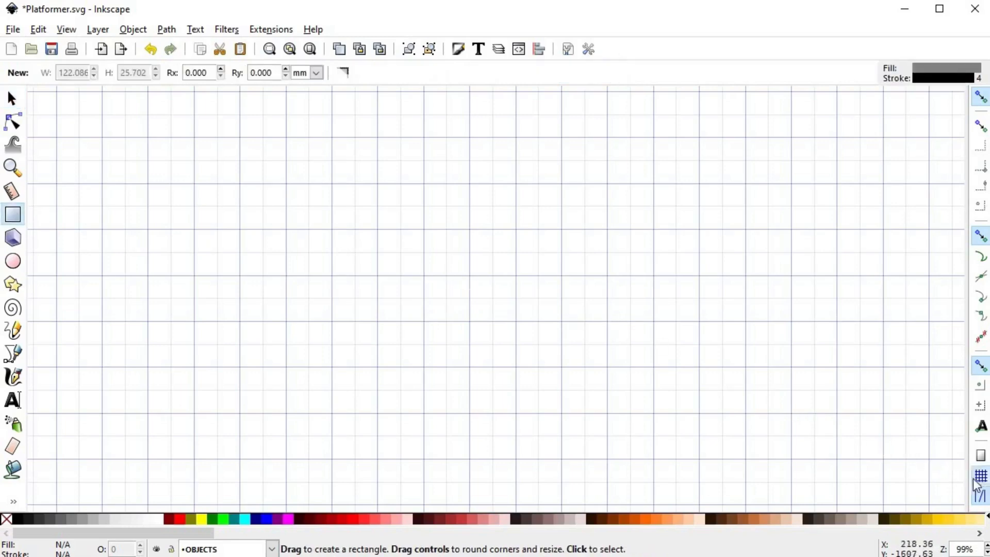
left_click_drag(333, 232, 629, 279)
scroll(469, 273, "up", 3)
left_click(980, 97)
scroll(586, 347, "down", 2)
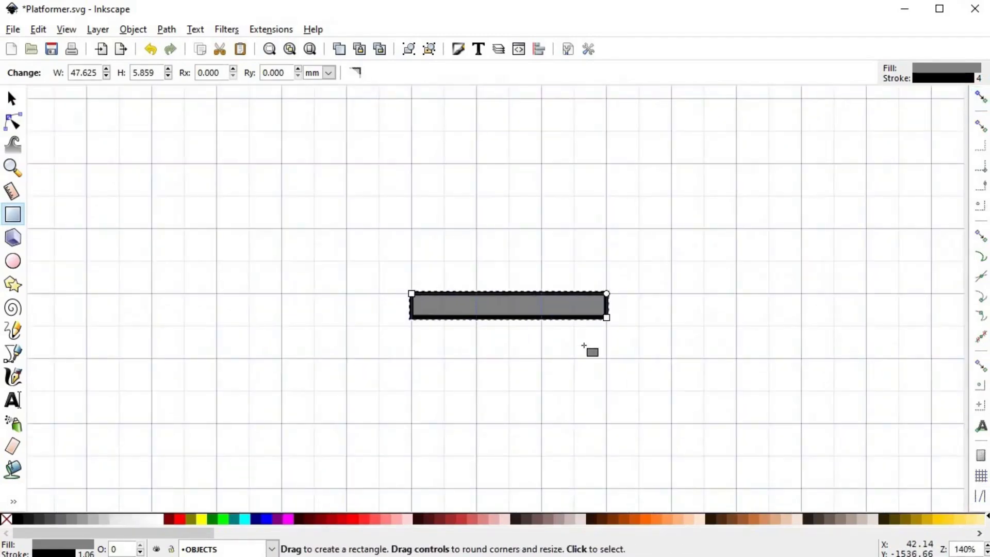
- Draw an ellipse over the rectangle's left end, slightly taller than the rectangle
scroll(586, 346, "up", 2)
key("e")
left_click_drag(240, 250, 321, 321)
key("s")
- Duplicate the ellipse repeatedly and spread the overlapping copies along the rectangle at staggered heights
left_click_drag(294, 314, 426, 271)
key("ctrl+d")
key("ctrl+d")
key("ctrl+d")
left_click_drag(433, 285, 216, 272)
key("ctrl+d")
key("ctrl+d")
key("ctrl+d")
key("ctrl+d")
key("ctrl+d")
- Adjust the last ellipse copies at the rectangle's right end, resizing the end ellipse to about 8.2 by 7.5 mm
left_click(356, 361)
left_click(585, 312)
scroll(554, 322, "up", 2)
left_click_drag(736, 360, 702, 327)
left_click_drag(725, 250, 716, 247)
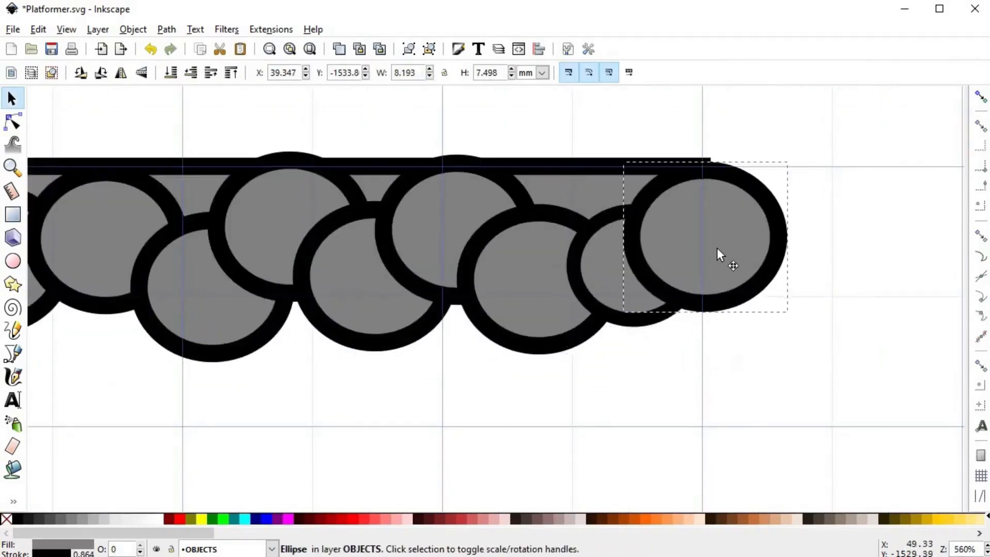
- Set the stroke width of the rectangle and all the ellipses to 2 px, and deselect them
scroll(644, 309, "down", 2)
mouse_move(221, 188)
left_mouse_down()
mouse_move(703, 404)
mouse_move(732, 393)
left_mouse_up()
key("ctrl+shift+f")
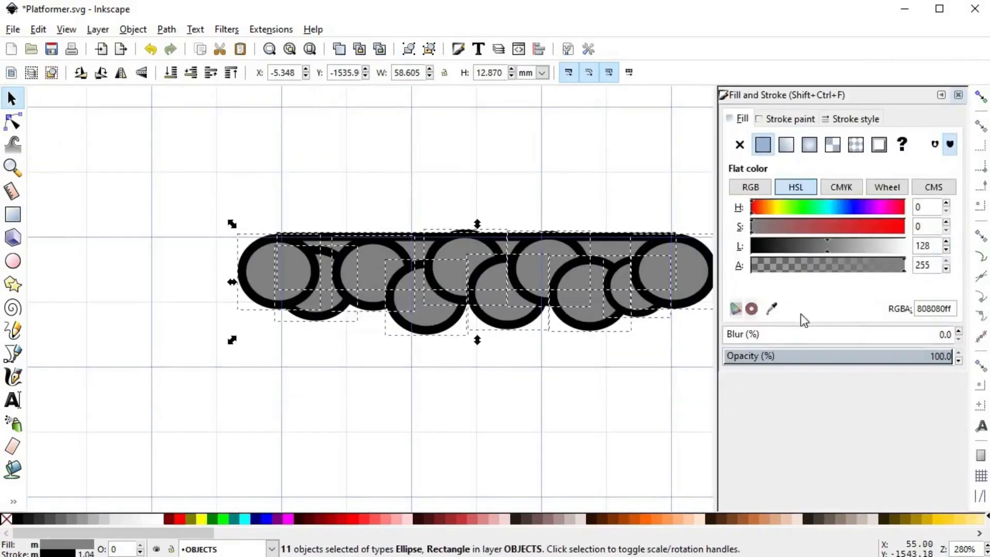
left_click(849, 119)
left_click(868, 142)
left_click(860, 214)
double_click(830, 144)
type("2")
key("Return")
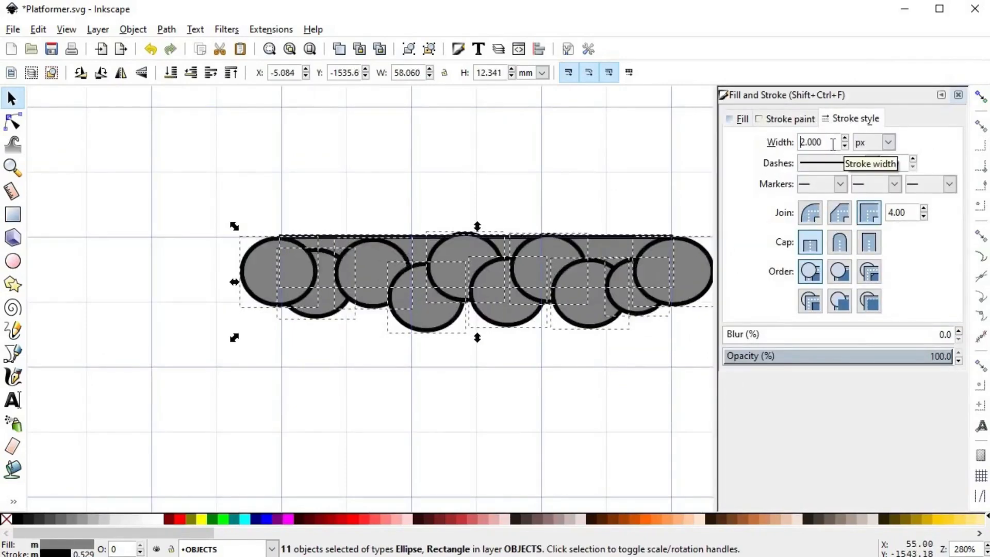
left_click(471, 191)
key("space")
scroll(506, 292, "up", 2)
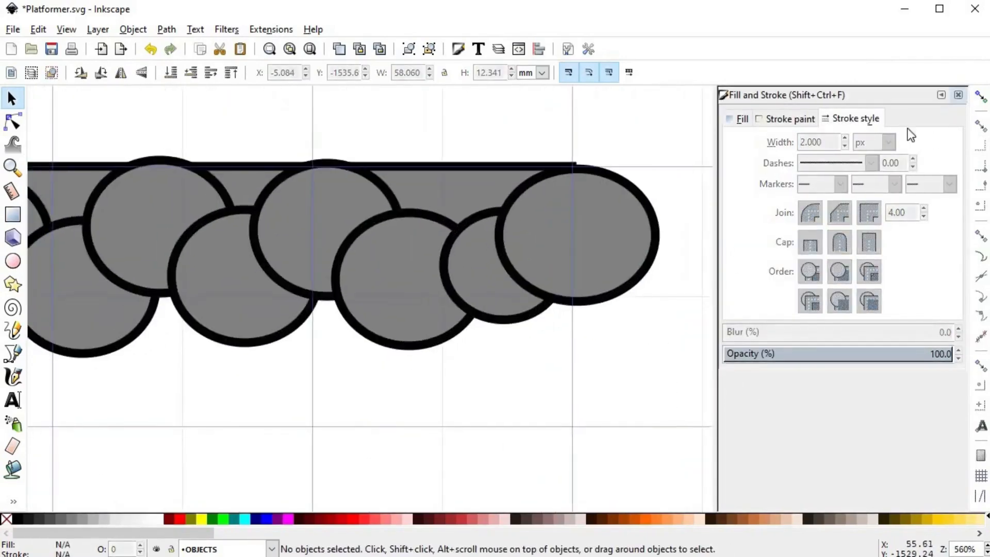
- Set the stroke width of the rectangle and all the ellipses to 1 px, close the stroke settings and deselect everything
left_click(632, 242)
scroll(540, 290, "down", 2)
left_click_drag(99, 181, 639, 372)
double_click(823, 143)
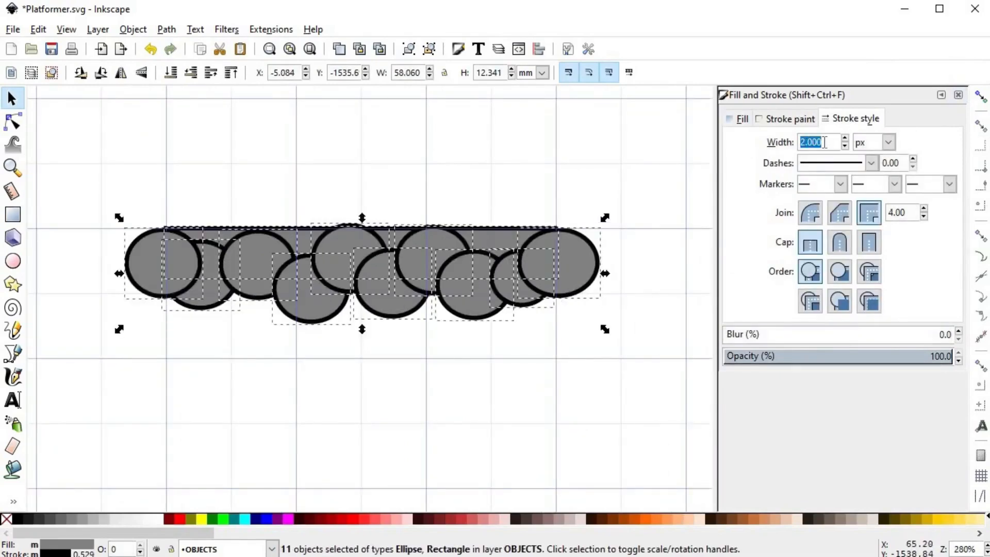
type("1")
key("Return")
left_click(957, 95)
left_click(669, 272)
scroll(629, 298, "up", 1)
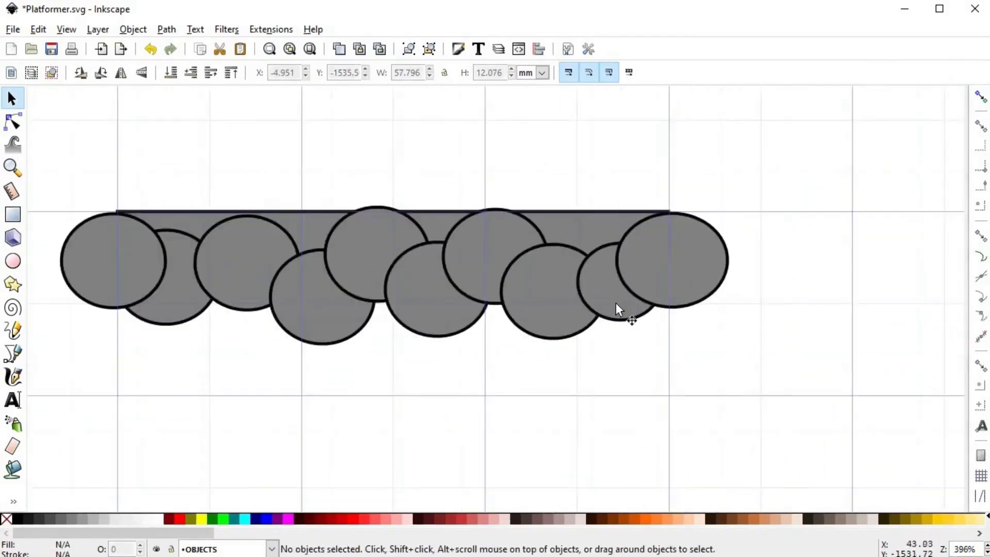
- Shrink the two ellipses just inside the right end ellipse so their sizes vary along the lower edge
left_click(615, 303)
left_click_drag(571, 325, 595, 322)
left_click_drag(605, 292, 596, 294)
left_click(515, 320)
left_click_drag(496, 343, 512, 328)
- Shrink the upper ellipse right of the centre and flatten the lower ellipse beside it
left_click(499, 294)
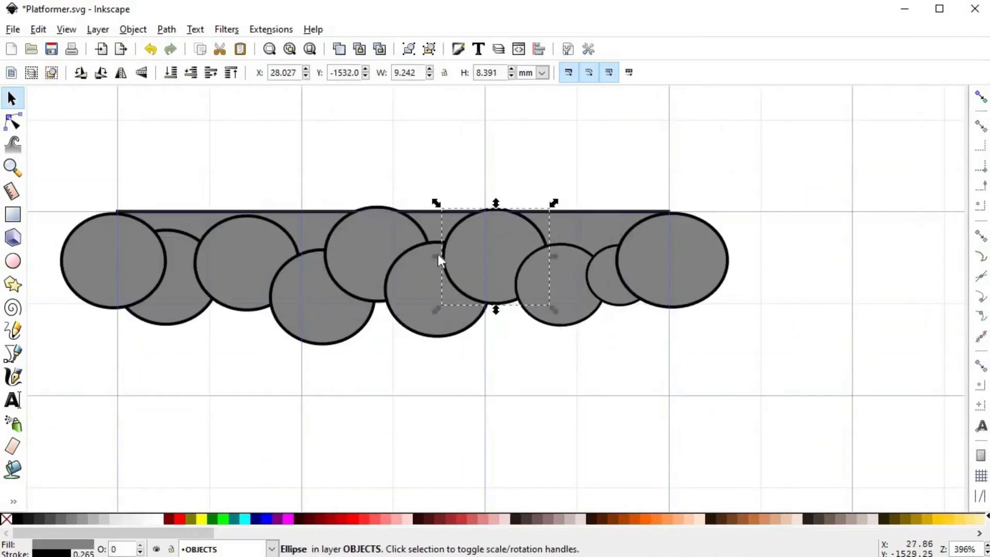
left_click_drag(438, 256, 481, 277)
left_click_drag(432, 306, 456, 328)
left_click_drag(446, 306, 440, 317)
- Shrink and lower the upper ellipse near the centre, and flatten the larger ellipse to its left
left_click(391, 247)
left_click_drag(377, 201, 377, 248)
left_click_drag(387, 269, 387, 281)
left_click_drag(320, 288, 360, 273)
left_click_drag(323, 315, 339, 303)
left_click_drag(393, 230, 392, 243)
left_click_drag(339, 307, 340, 298)
- Shrink the two ellipses in the left half and reposition them side by side along the rectangle's lower edge
left_click(258, 286)
left_click_drag(190, 313, 215, 285)
left_click_drag(245, 249, 236, 282)
left_click_drag(294, 319, 305, 328)
left_click(175, 314)
left_click_drag(109, 331, 146, 310)
left_click_drag(192, 252, 229, 255)
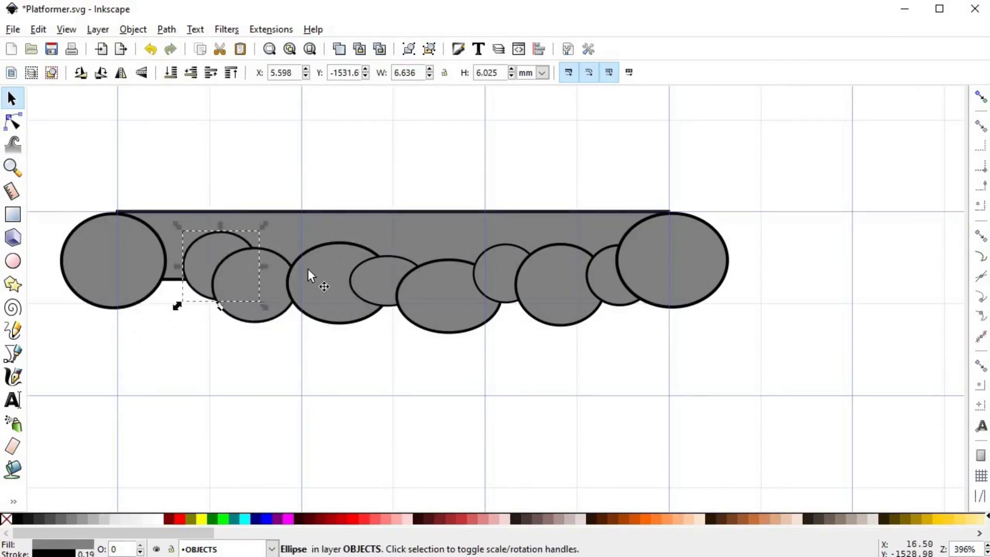
- Duplicate the lower ellipse in the left half and place the copy beside the left end ellipse
left_click(261, 293)
key("ctrl+d")
left_click_drag(258, 289, 156, 278)
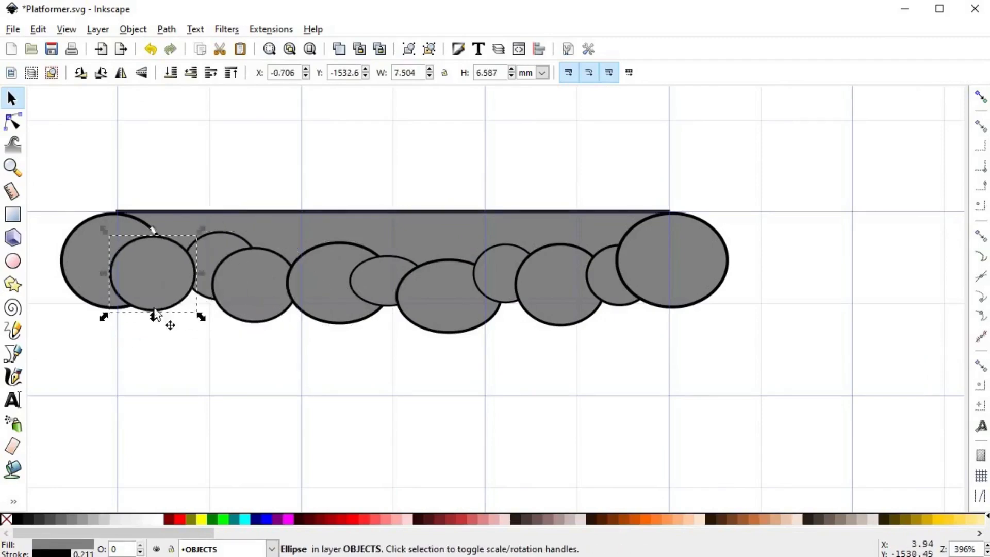
left_click_drag(104, 316, 99, 321)
- Shrink the leftmost ellipse onto the rectangle's upper left corner, and resize the copy beside it to about 6.1 by 6.4 mm
left_click(75, 277)
left_click_drag(75, 278, 81, 277)
left_click_drag(62, 313, 85, 292)
left_click_drag(109, 225, 94, 221)
left_click(118, 294)
left_click_drag(99, 320, 147, 287)
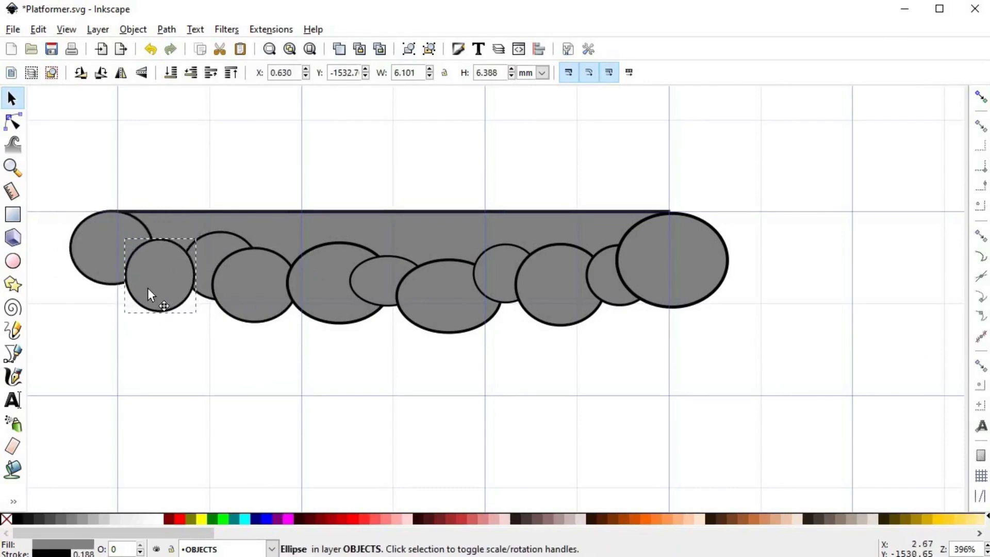
- Shrink the rightmost ellipse and fit it over the rectangle's upper right corner
left_click(691, 273)
left_click_drag(734, 312, 690, 275)
left_click_drag(659, 245, 673, 244)
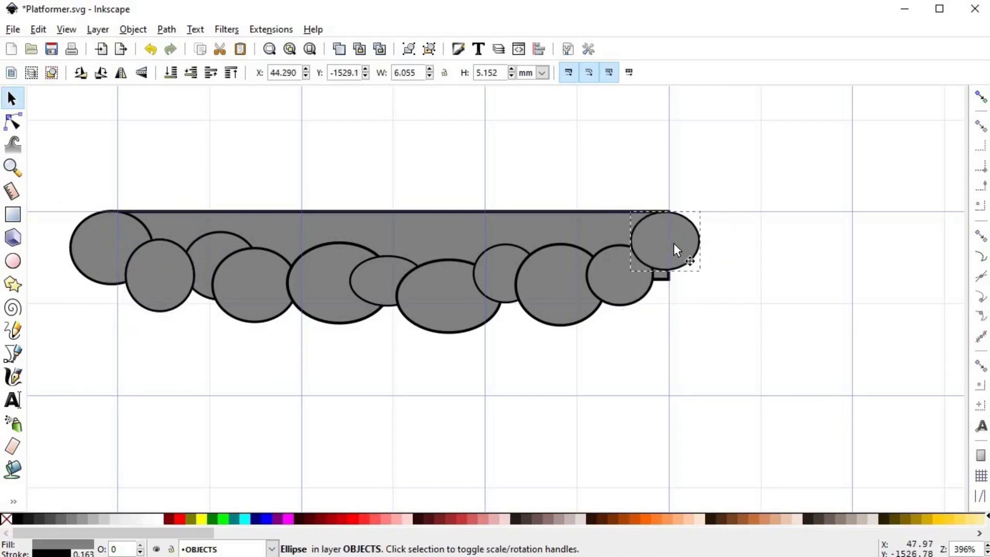
left_click_drag(707, 277, 732, 289)
- Duplicate the small ellipse near the right end and enlarge the copy to cover the rectangle's lower right corner
left_click(616, 282)
key("ctrl+d")
left_click_drag(612, 283, 652, 279)
left_click_drag(701, 308, 716, 319)
left_click_drag(663, 284, 596, 293)
- Duplicate the ellipse near the left end and fit a smaller copy below the leftmost ellipse
left_click_drag(163, 289, 168, 285)
key("ctrl+d")
left_click_drag(168, 286, 121, 283)
left_click_drag(85, 312, 97, 301)
left_click_drag(127, 274, 112, 281)
- Select the rectangle with all the ellipses and unite them into a single scalloped path
left_click(94, 233)
left_click_drag(98, 238, 554, 379)
key("ctrl+z")
left_click(318, 368)
scroll(318, 368, "down", 2)
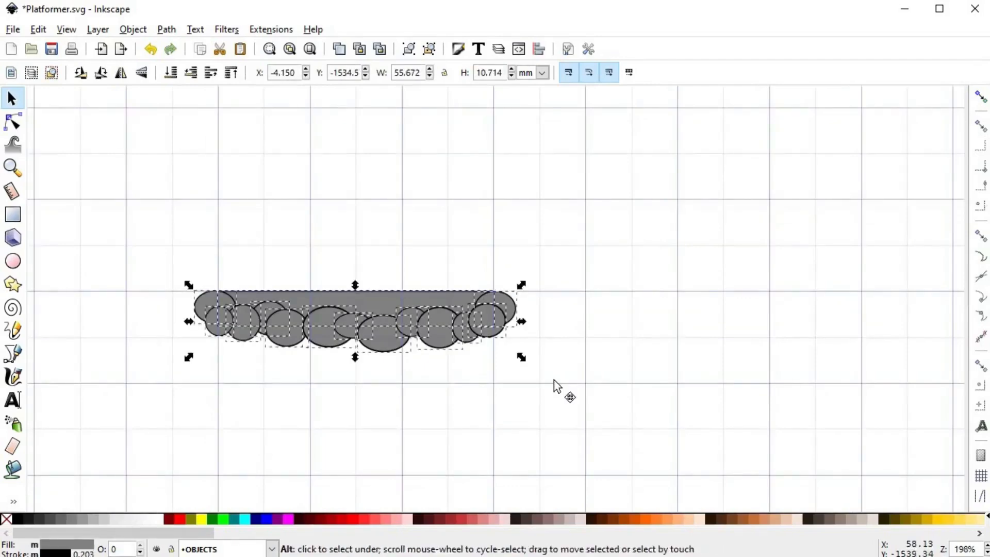
key("ctrl+plus")
- Fill the united shape with the green 5dcf23, remove its stroke and deselect it
key("ctrl+shift+f")
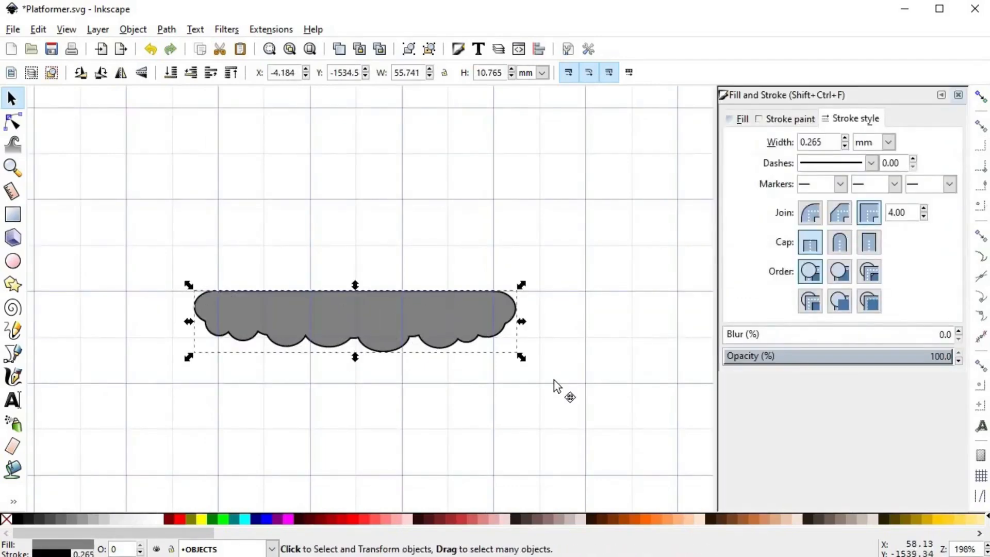
left_click(730, 119)
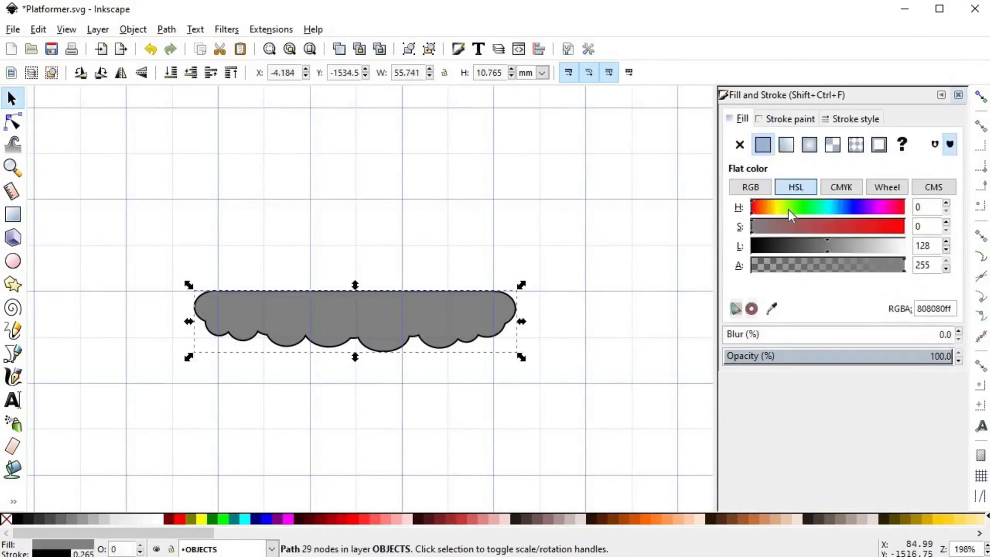
mouse_move(789, 209)
left_mouse_down()
mouse_move(802, 209)
mouse_move(793, 209)
left_mouse_up()
left_click(857, 230)
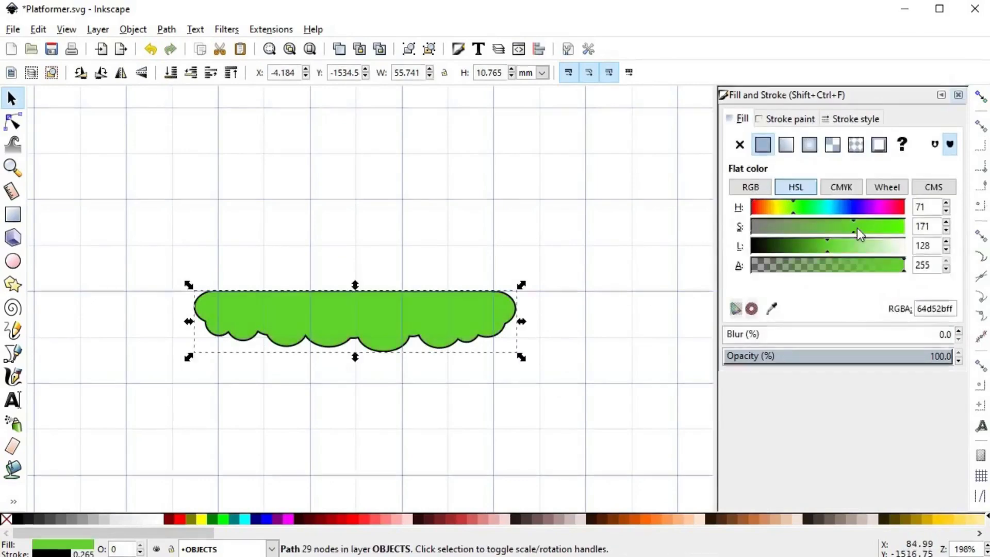
left_click(825, 251)
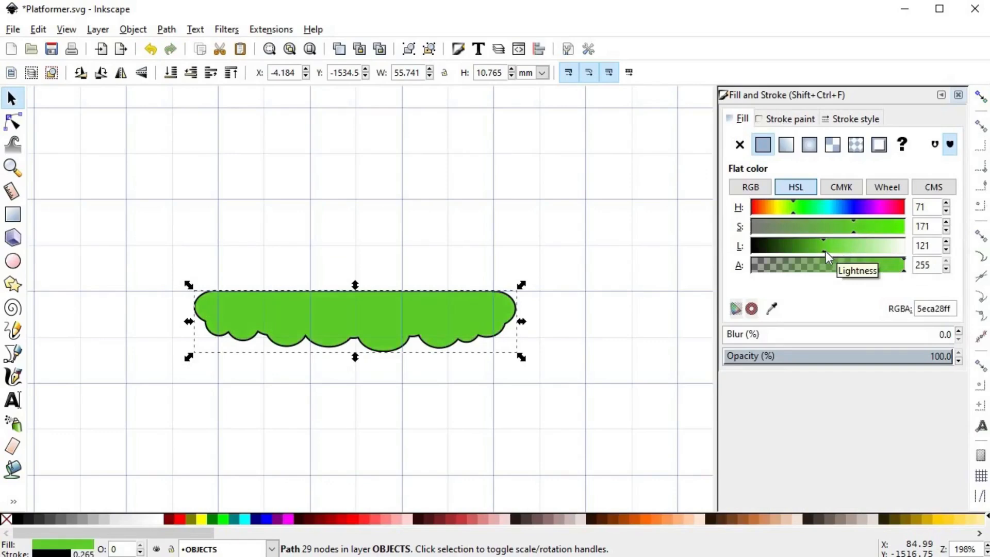
left_click(859, 228)
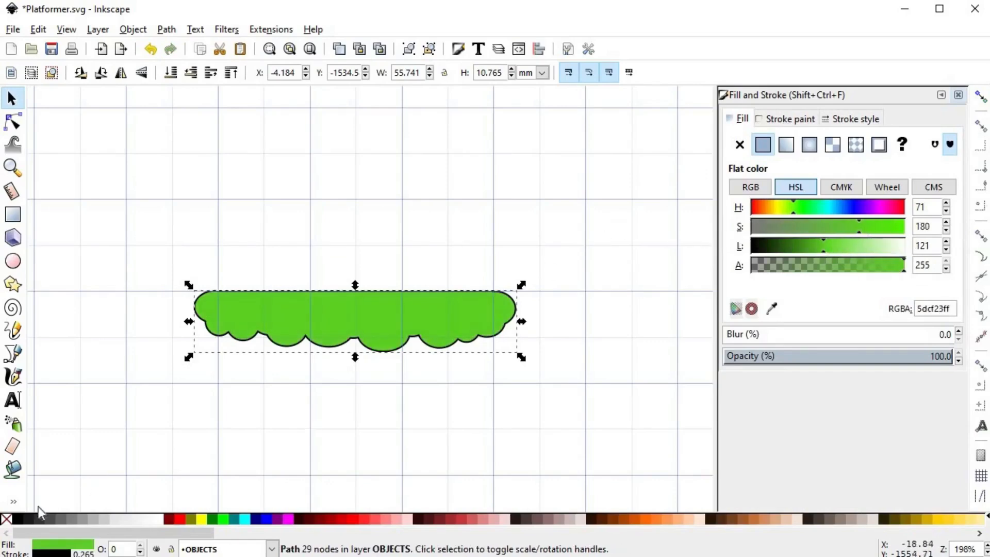
left_click(7, 518, "shift")
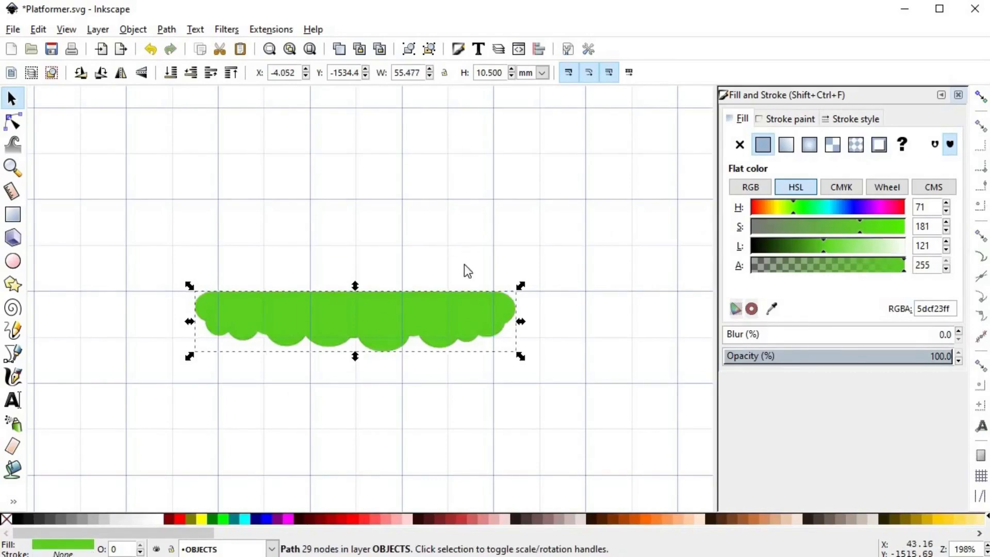
left_click(454, 274)
scroll(453, 289, "up", 1)
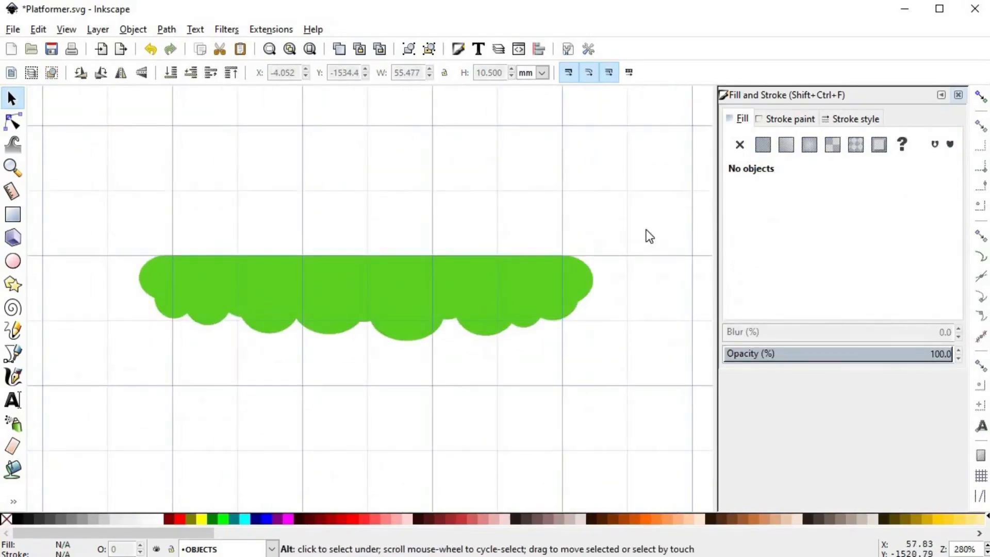
- Delete the surplus nodes at the middle of each lobe around the green shape, keeping the nodes between the lobes
double_click(512, 298)
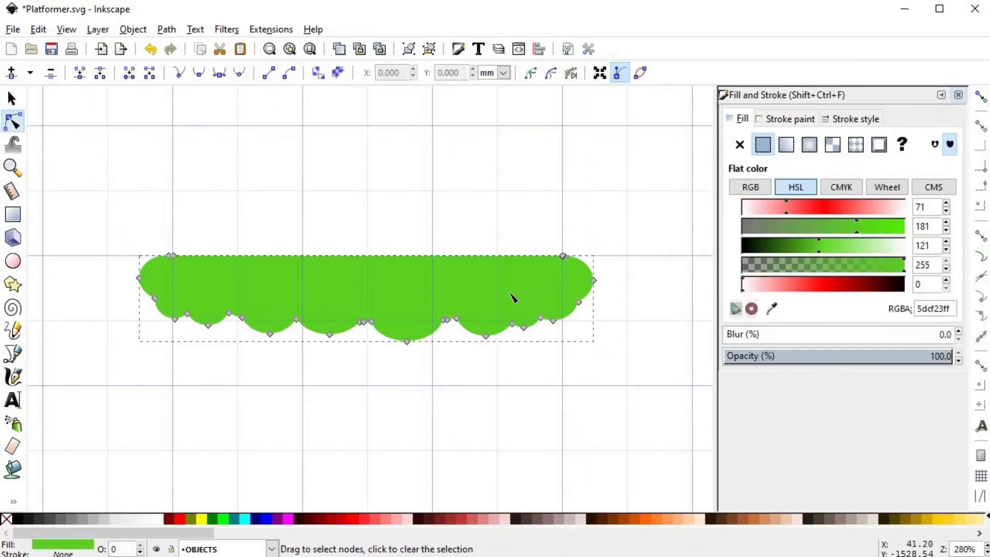
scroll(553, 298, "up", 2)
left_click_drag(671, 197, 584, 288)
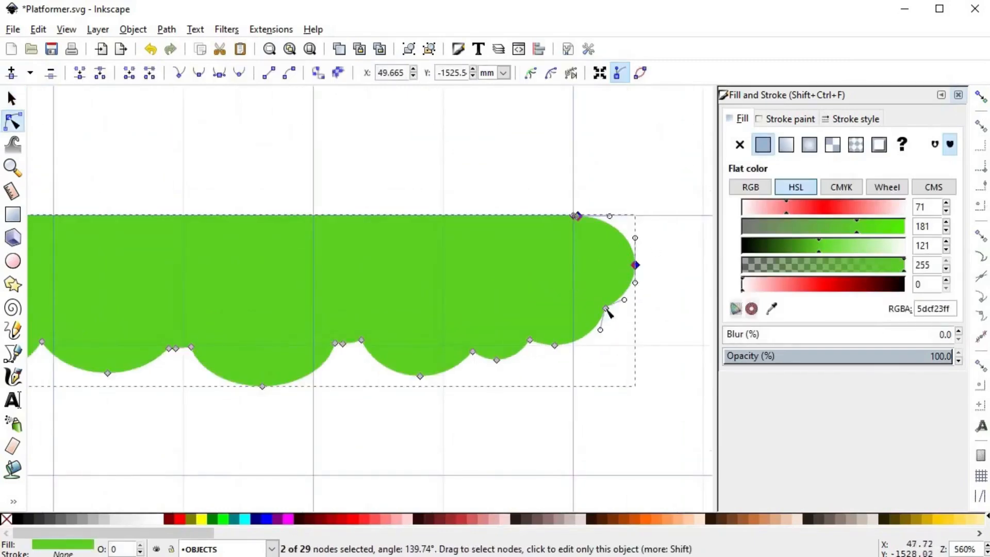
left_click(554, 345, "shift")
left_click_drag(518, 397, 488, 332, "shift")
left_click_drag(445, 404, 339, 393, "shift")
left_click_drag(285, 424, 241, 355, "shift")
left_click_drag(182, 320, 170, 399, "shift")
mouse_move(155, 404)
left_mouse_down("shift")
mouse_move(114, 306)
mouse_move(92, 341)
left_mouse_up("shift")
left_click_drag(76, 325, 447, 286)
left_click_drag(384, 275, 317, 411, "shift")
left_click_drag(245, 269, 217, 377, "shift")
left_click_drag(186, 268, 150, 361, "shift")
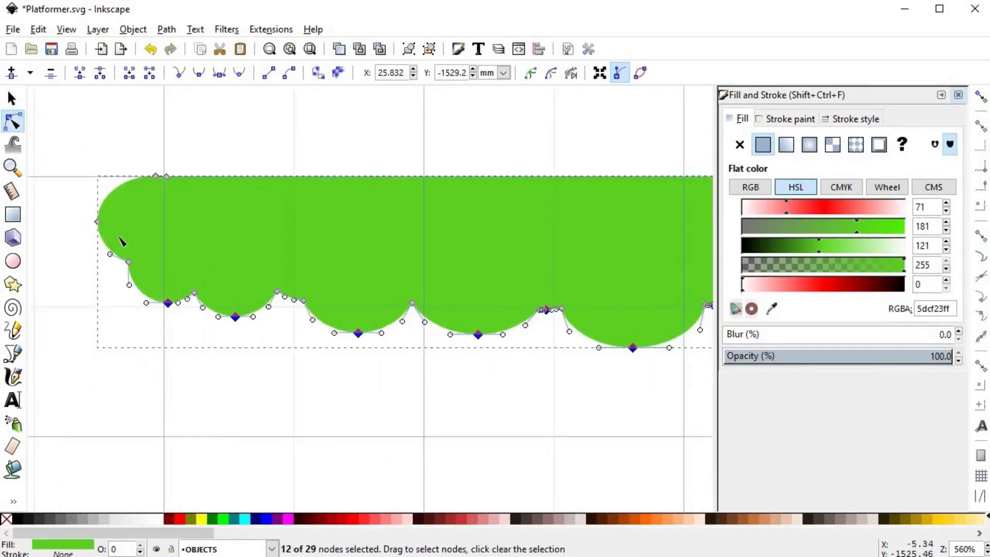
left_click_drag(120, 239, 78, 201, "shift")
left_click_drag(127, 158, 161, 209, "shift")
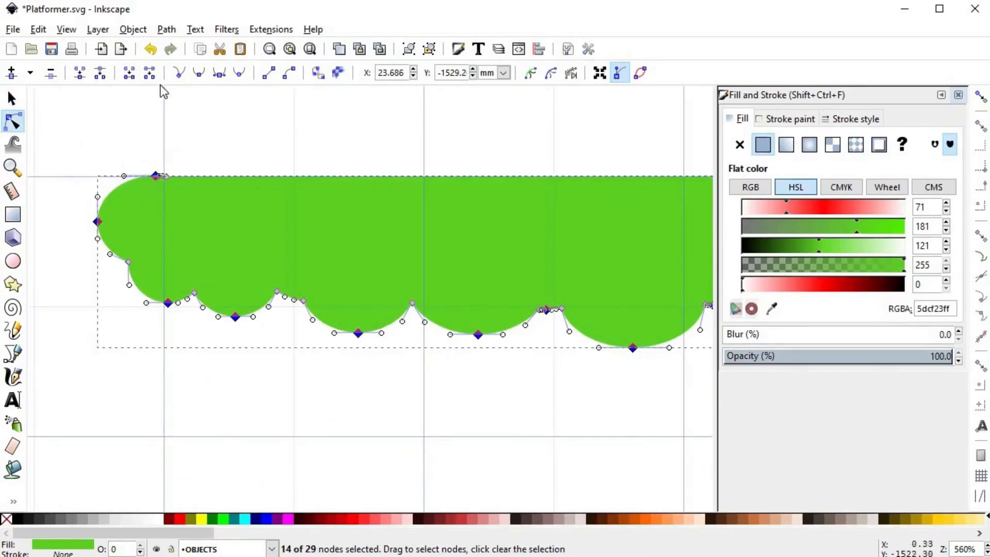
left_click(50, 73)
- Join the two nearly coincident nodes at the green shape's upper right corner and move the joined node back to the corner
left_click_drag(434, 375, 360, 391)
scroll(316, 349, "down", 1)
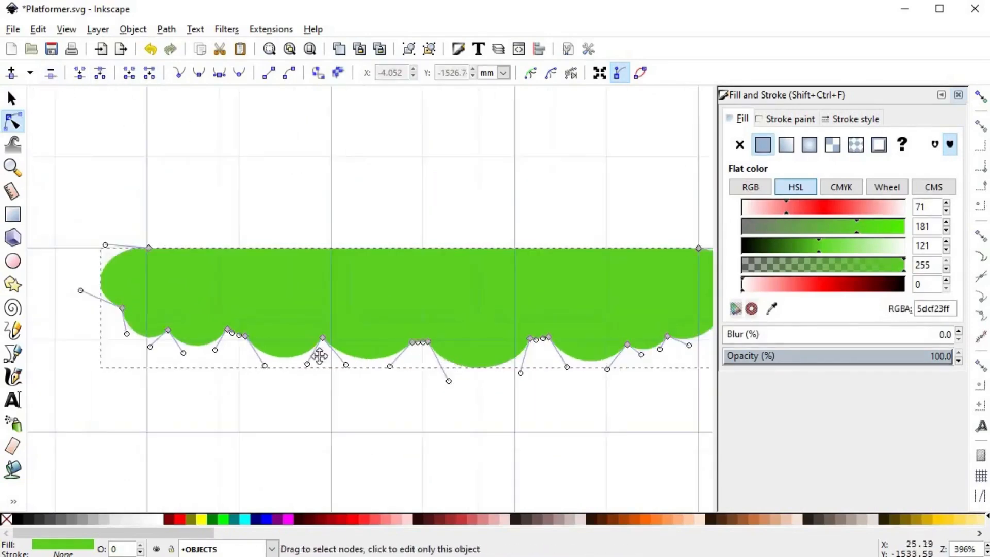
scroll(335, 335, "right", 4)
left_click(958, 95)
scroll(592, 218, "up", 6)
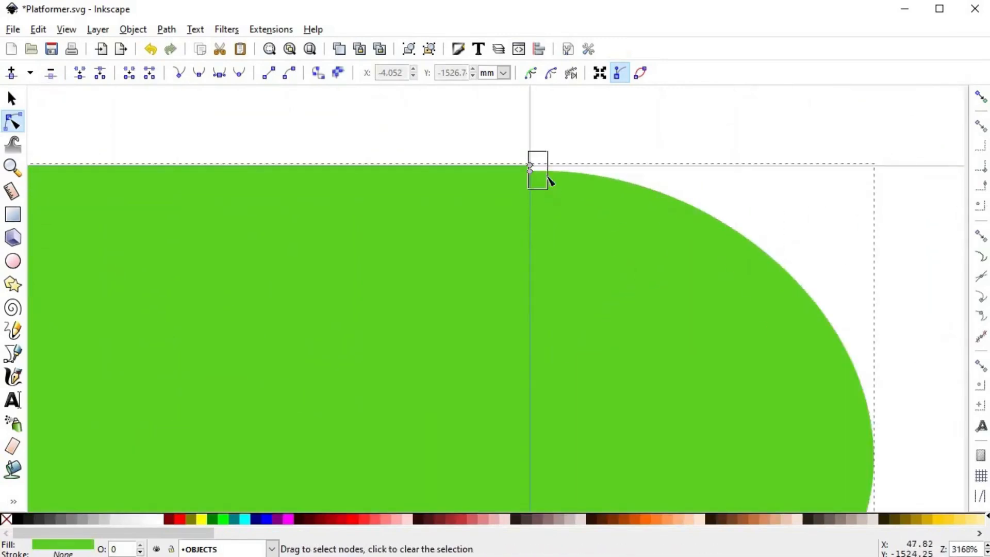
left_click(531, 169)
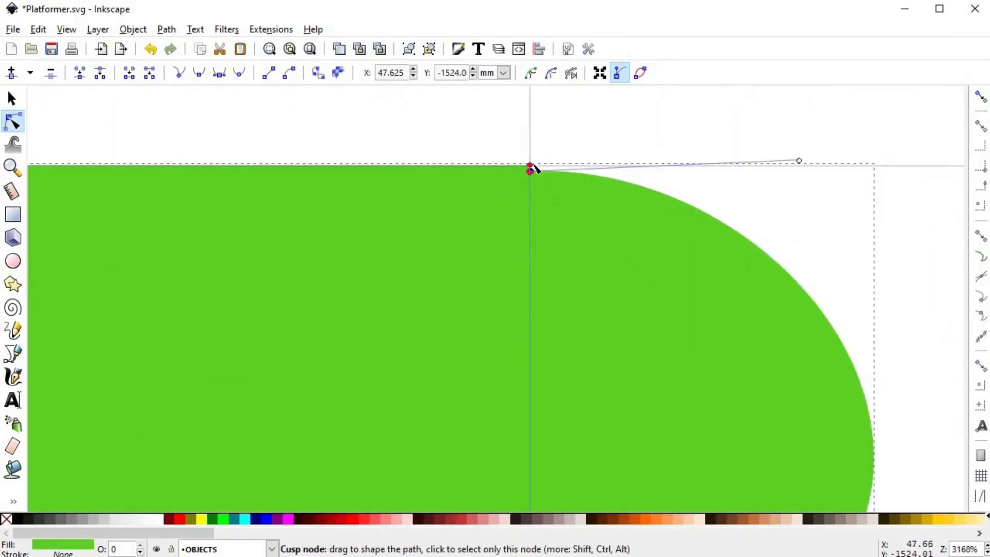
left_click(82, 82)
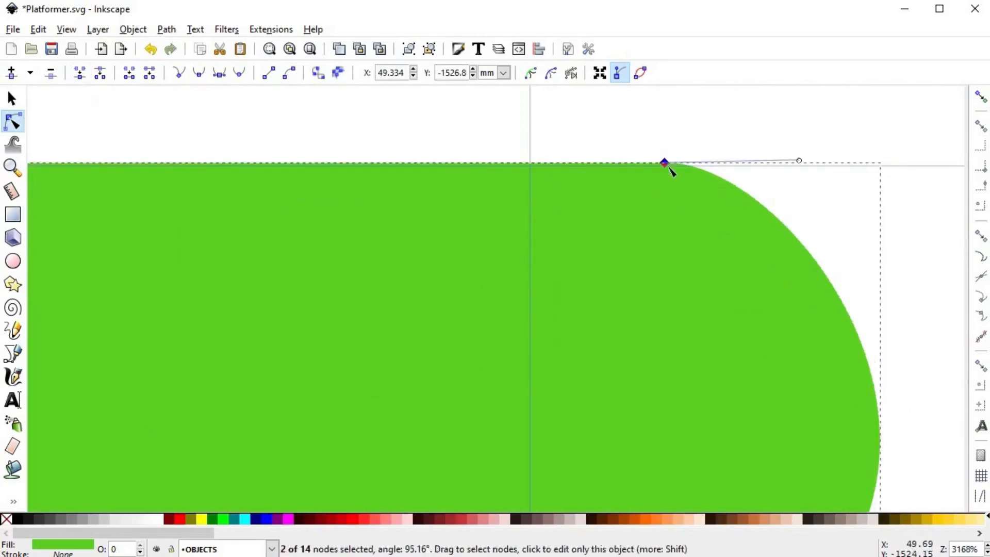
scroll(693, 214, "up", 1)
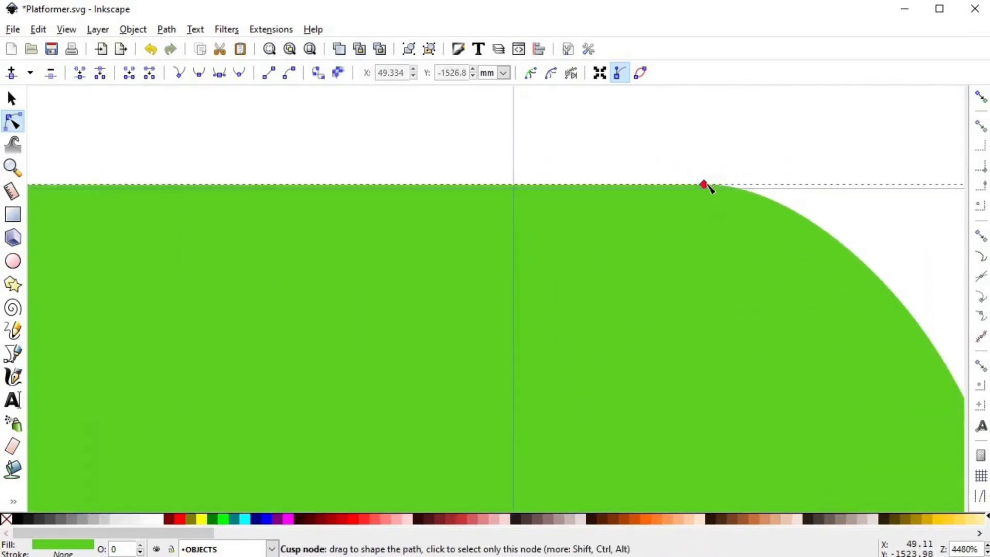
left_click_drag(706, 186, 517, 187)
scroll(588, 274, "down", 3)
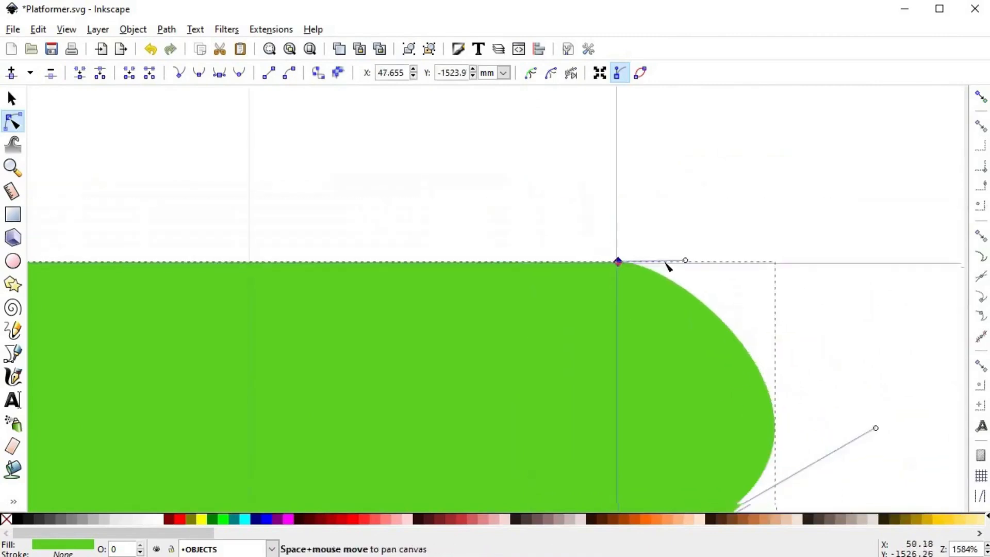
- Reshape the right end lobe with its curve handles to make it rounder and fuller
left_click_drag(665, 263, 564, 151)
left_click_drag(646, 239, 692, 144)
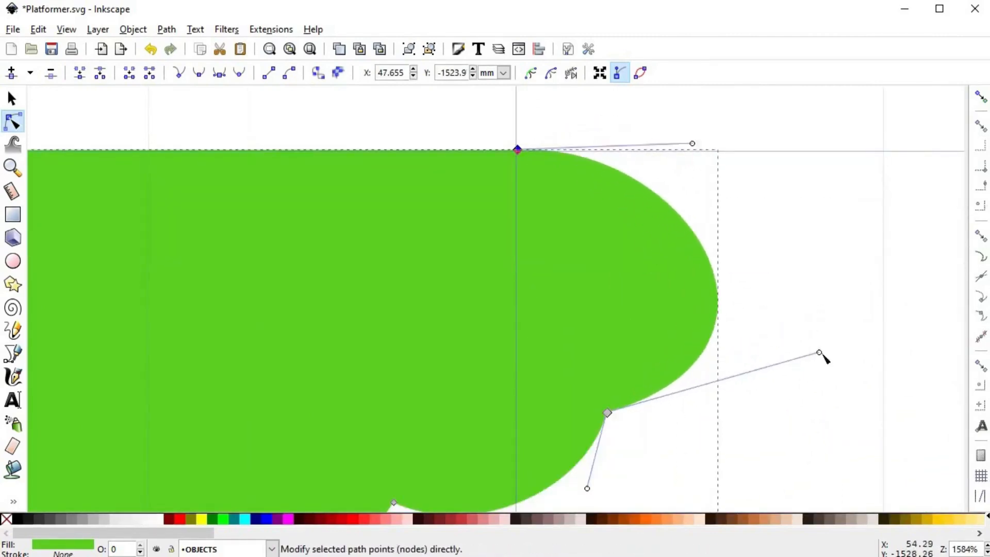
left_click_drag(819, 352, 808, 391)
- Round out the two small lobes at the green shape's lower right and raise the notch node beside them
scroll(671, 283, "down", 4)
scroll(670, 283, "left", 1)
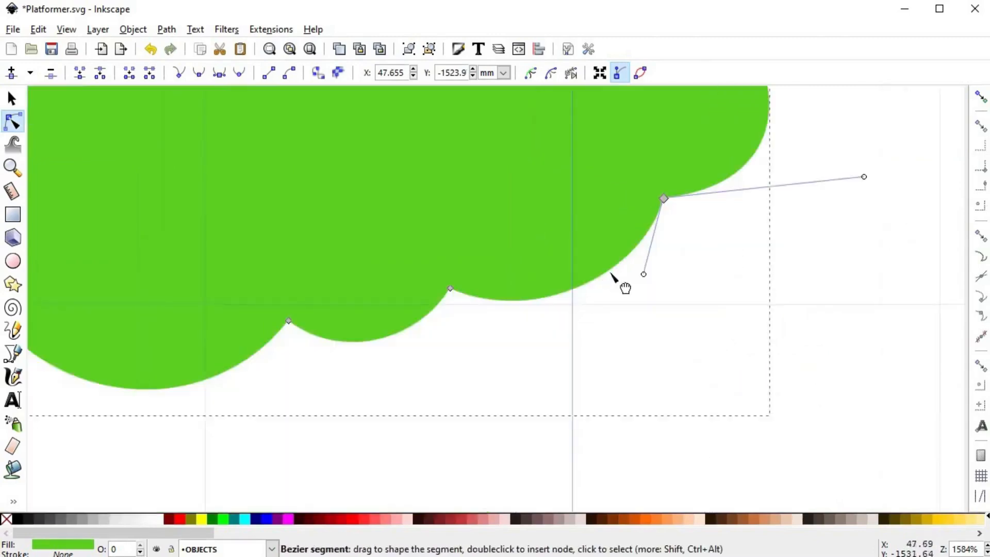
left_click_drag(623, 284, 636, 312)
left_click(500, 302)
left_click(477, 334)
mouse_move(401, 334)
left_mouse_down()
mouse_move(406, 361)
mouse_move(414, 336)
left_mouse_up()
left_click_drag(289, 321, 285, 252)
left_click_drag(339, 290, 315, 305)
scroll(335, 355, "down", 4)
key("space")
scroll(371, 344, "up", 2)
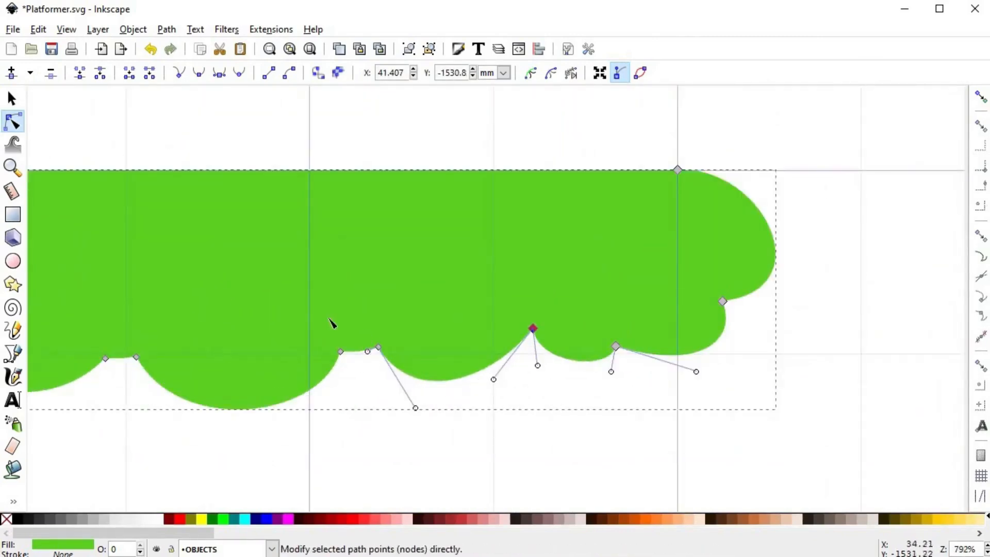
- Move the notch nodes right of the centre lobe and bulge the short segment between them into a small lobe
left_click_drag(378, 348, 383, 341)
left_click_drag(451, 379, 469, 383)
left_click_drag(370, 366, 331, 404)
scroll(367, 377, "left", 5)
scroll(452, 367, "left", 8)
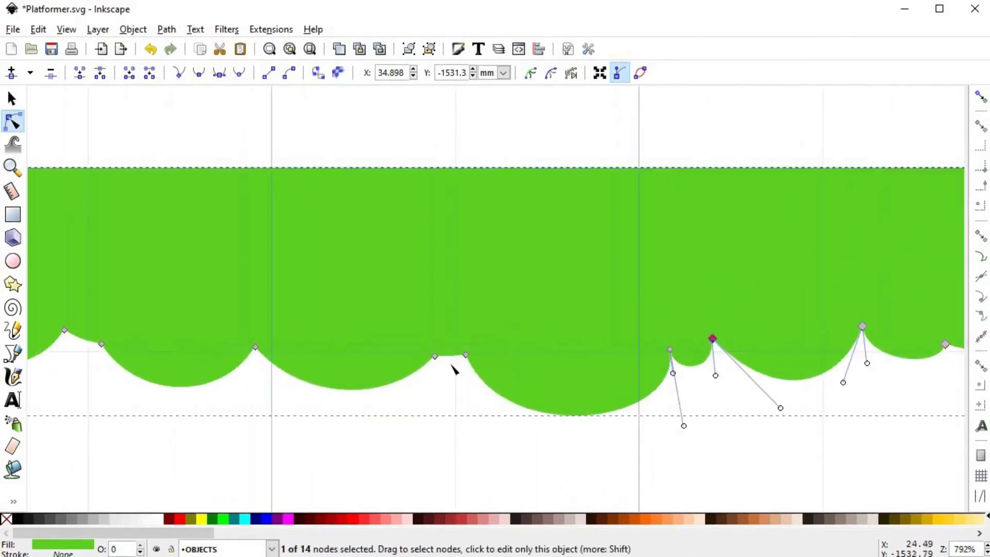
- Bulge the short segment just left of the foliage's centre lobe downward into a small rounded lobe
scroll(450, 373, "up", 4)
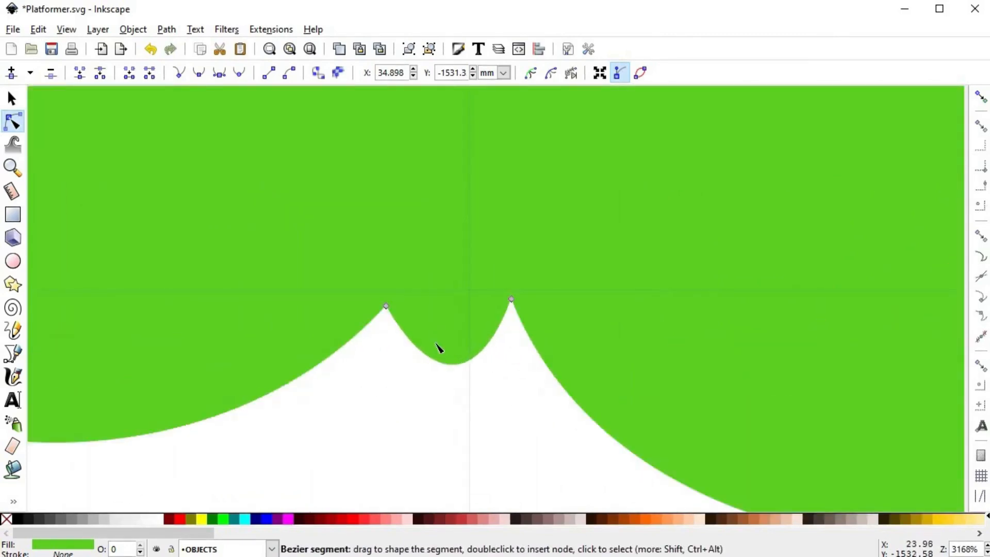
left_click_drag(395, 341, 569, 373)
scroll(467, 400, "down", 3)
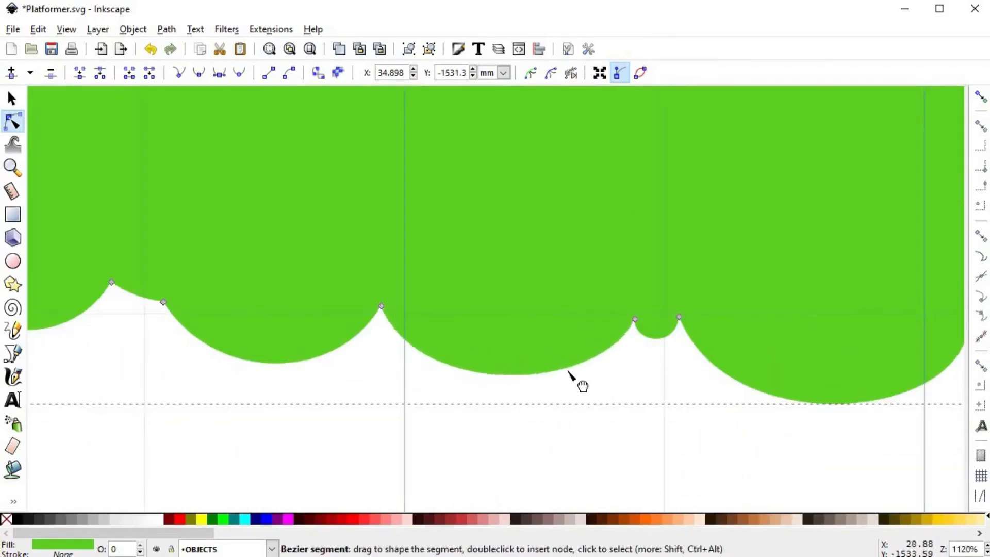
- Shift the notch node left of the second large lobe inward, raise the deep notch node beside it, and adjust their curve handles
scroll(568, 372, "down", 3)
scroll(468, 387, "up", 3)
left_click_drag(470, 390, 459, 390)
left_click_drag(350, 327, 365, 333)
left_click_drag(471, 391, 484, 397)
left_click_drag(568, 331, 568, 261)
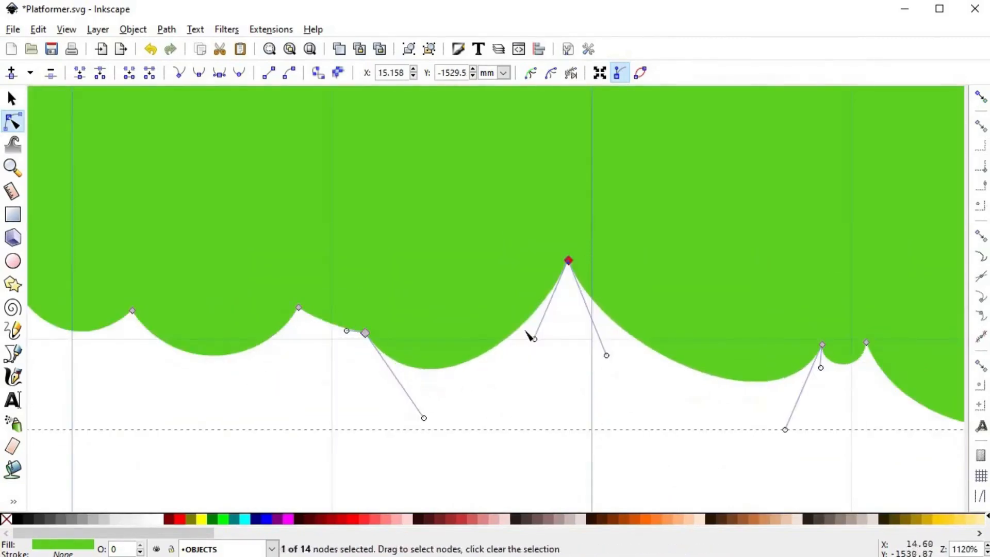
left_click_drag(535, 338, 618, 349)
- Bulge the short segment between the two close notch nodes on the foliage's left half into a small lobe
key("space")
scroll(610, 392, "up", 2)
left_click_drag(481, 335, 486, 389)
left_click(538, 370, "shift")
key("space")
left_click(484, 415)
key("space")
left_click_drag(320, 415, 288, 438)
left_click_drag(468, 484, 471, 499)
- Reshape the left end lobe with its curve handles to make it rounder and fuller
scroll(352, 344, "down", 2)
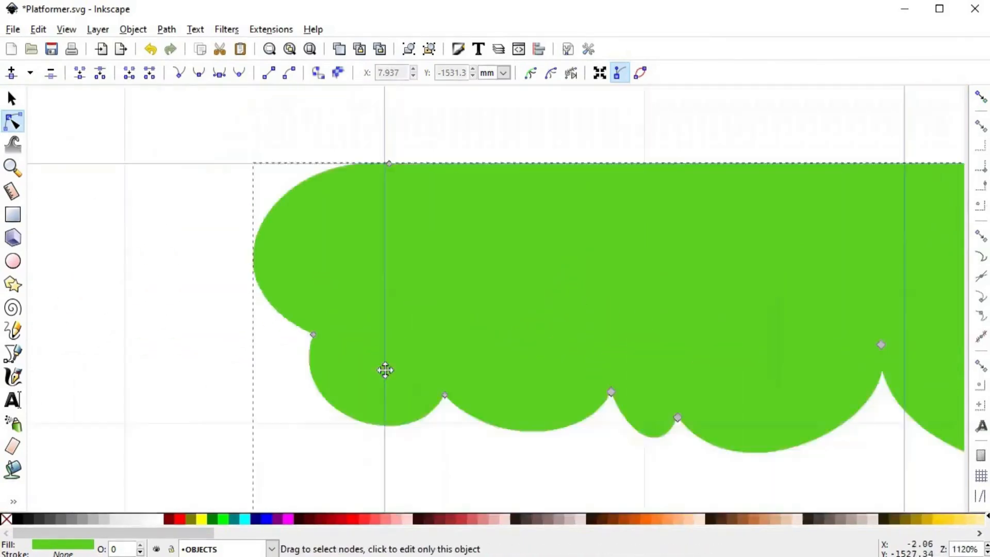
scroll(385, 370, "down", 2)
scroll(359, 263, "up", 4)
left_click_drag(310, 319, 291, 310)
scroll(304, 310, "down", 3)
scroll(245, 406, "up", 3)
left_click_drag(376, 421, 362, 450)
left_click_drag(407, 175, 372, 153)
scroll(319, 288, "down", 3)
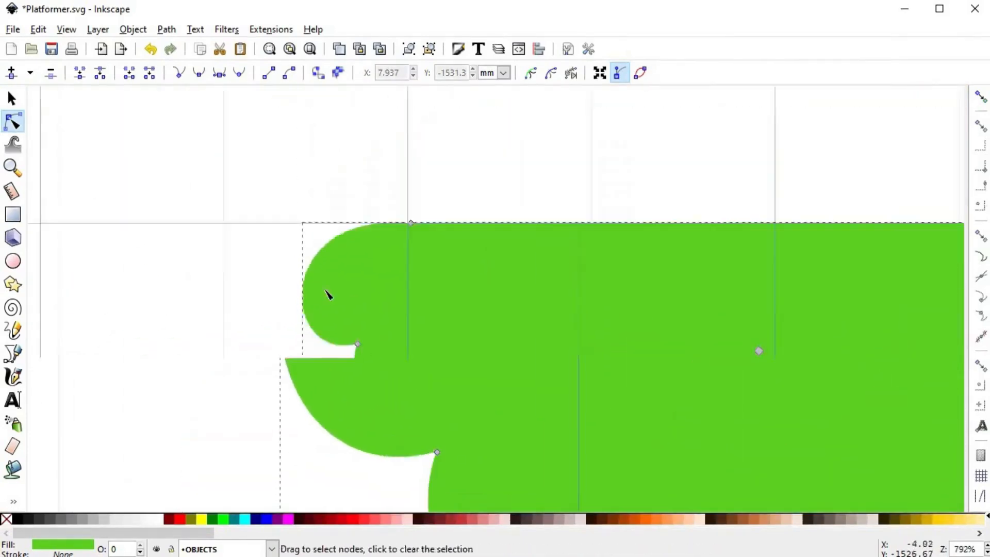
- Adjust the deep notch node between the two large left lobes and turn its handles downward for rounder lobe sides
scroll(603, 361, "down", 6)
scroll(361, 221, "up", 7)
left_click(360, 215)
left_click_drag(349, 325, 378, 309)
left_click_drag(370, 299, 371, 346)
left_click_drag(360, 216, 369, 235)
left_click_drag(57, 311, 344, 336)
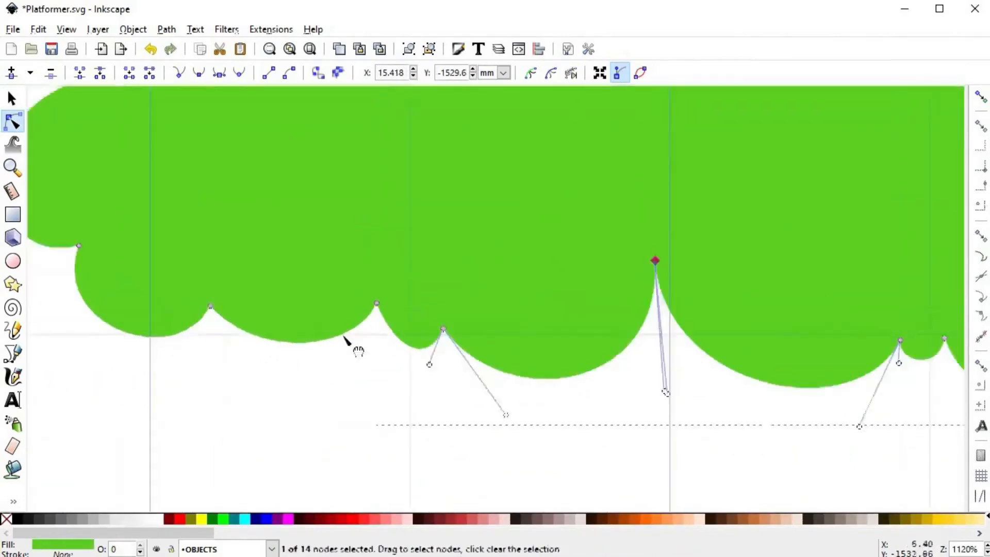
- Nudge up the segment forming the third lobe from the left end, together with its two end nodes
scroll(343, 336, "down", 1)
left_click(344, 335)
key("Up")
left_click(377, 334)
scroll(385, 334, "down", 1)
left_click_drag(760, 365, 572, 390)
scroll(686, 401, "down", 2)
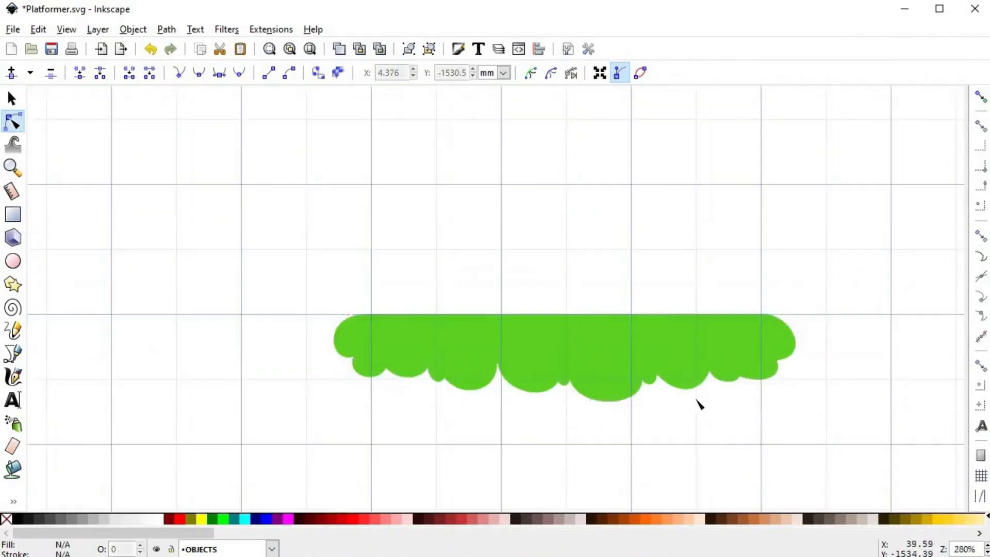
- Adjust the curve of the small lobe near the foliage's lower right end
scroll(753, 416, "down", 1)
left_click_drag(752, 416, 601, 349)
scroll(595, 329, "up", 6)
left_click(522, 286)
left_click_drag(522, 286, 520, 292)
left_click(596, 343)
scroll(516, 435, "down", 3)
- Bulge the outer curve of the right end lobe slightly outward
left_click(653, 283)
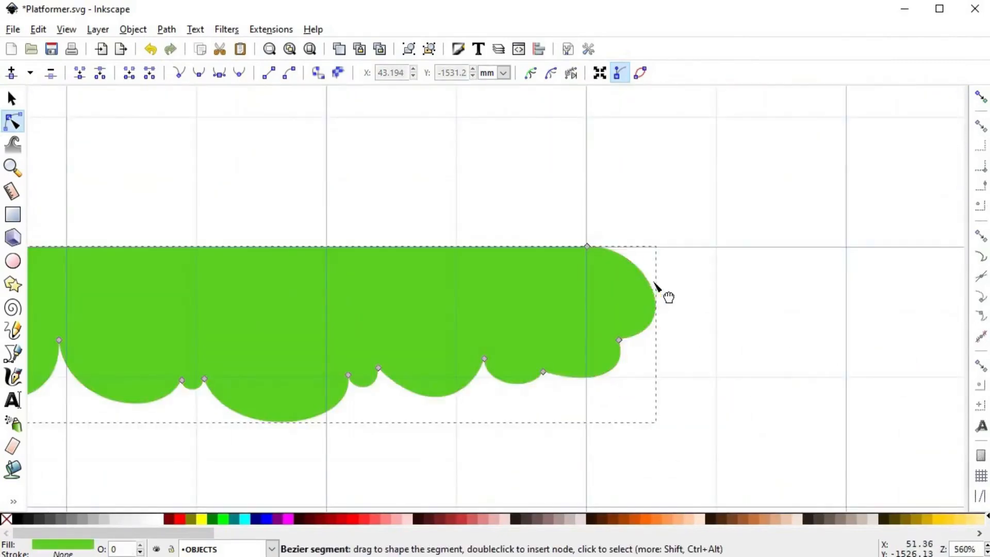
left_click_drag(653, 282, 659, 282)
left_click(644, 356)
scroll(580, 314, "down", 2)
left_click_drag(579, 316, 598, 273)
scroll(597, 278, "down", 1)
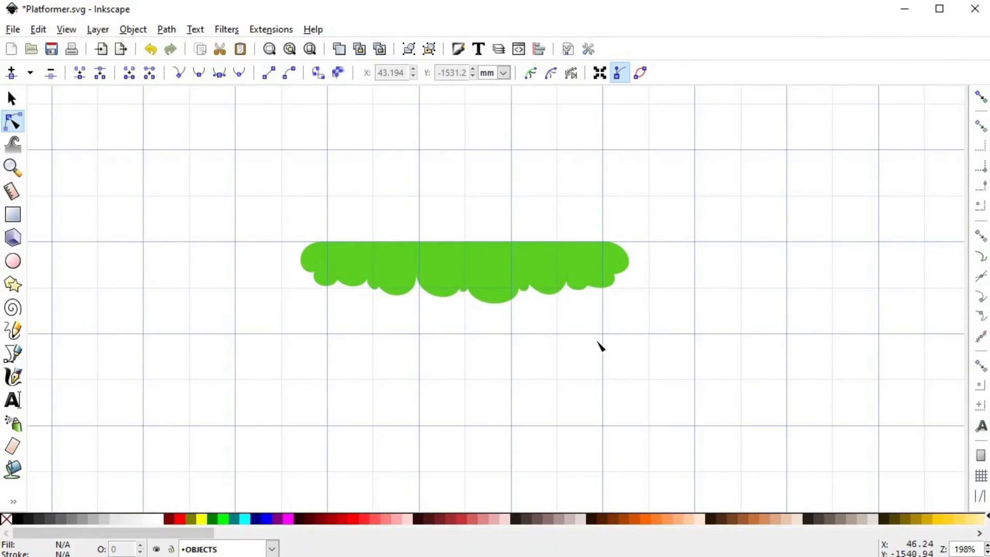
- Draw a closed jagged straight-sided path with the Pen tool, about 54 by 20 mm, hanging below the foliage as the dirt body
key("b")
left_click(610, 269)
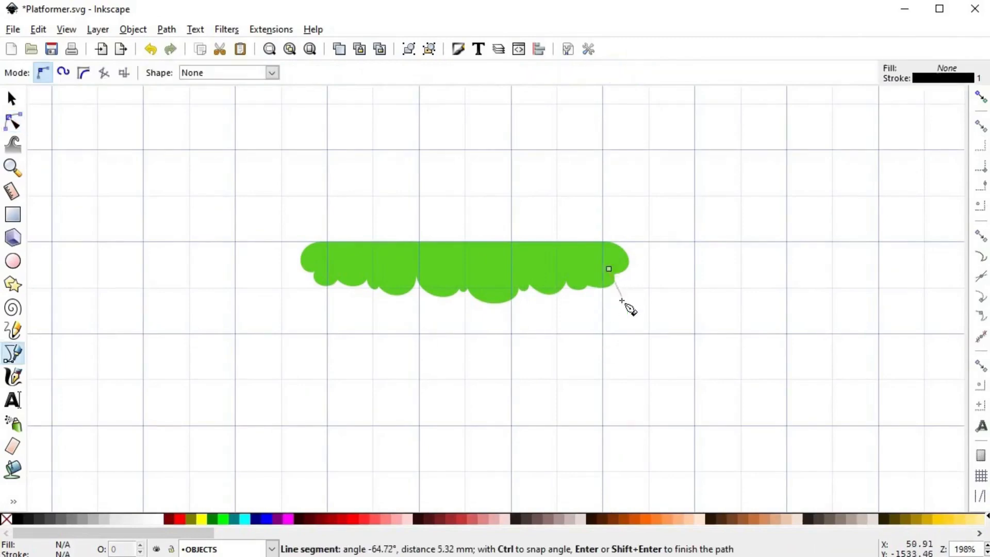
left_click(621, 299)
left_click(611, 340)
left_click(580, 361)
left_click(534, 363)
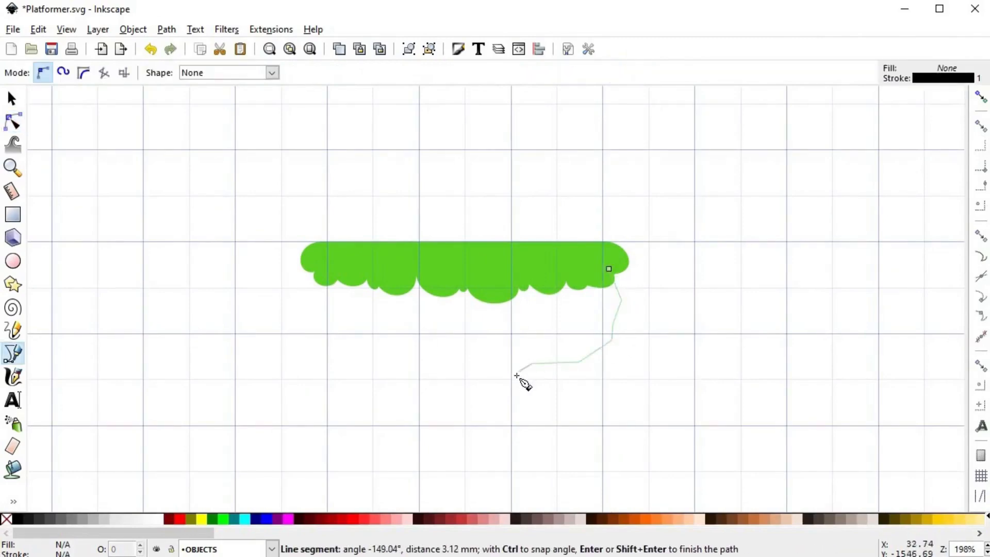
left_click(516, 375)
left_click(446, 379)
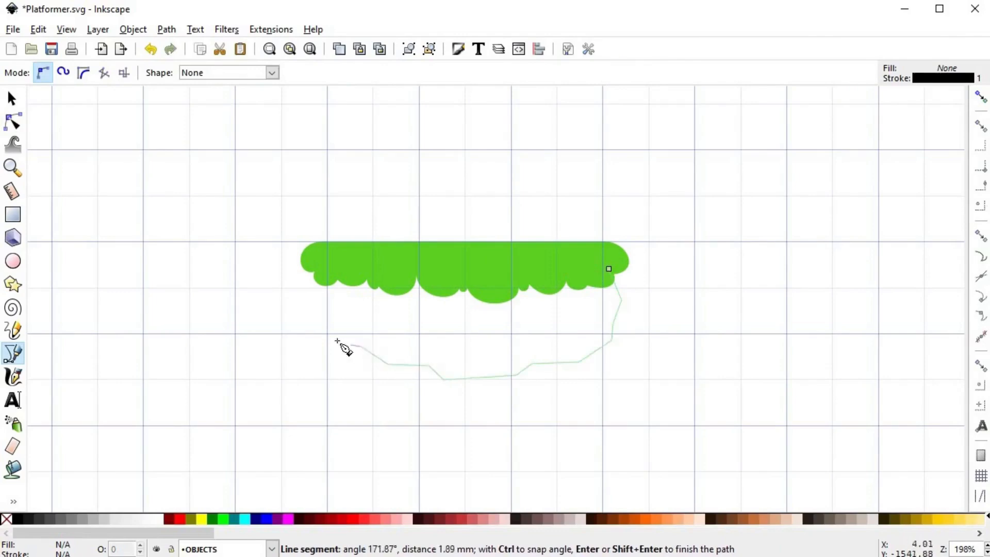
left_click(314, 266)
left_click(604, 269)
left_click(609, 269)
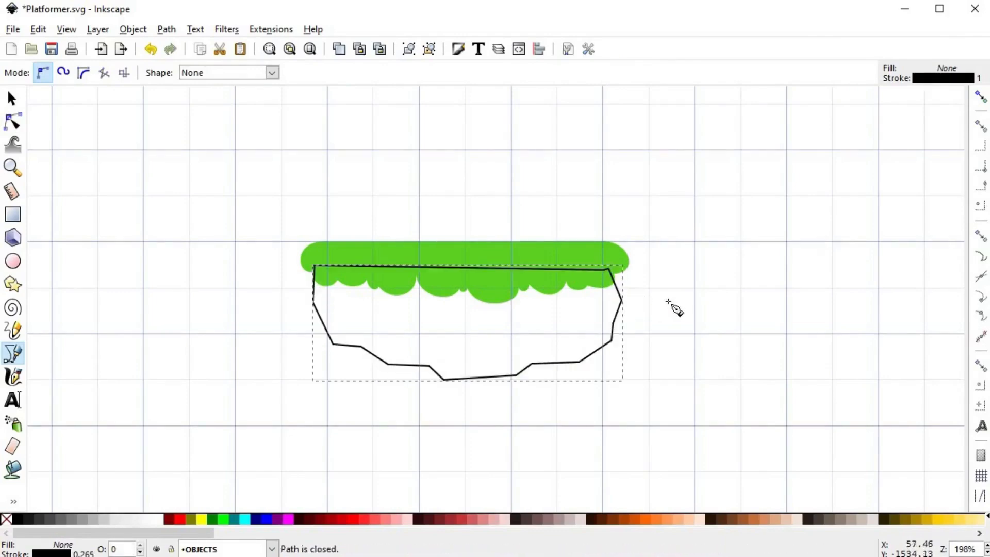
- Give the jagged shape a flat orange-brown fill with hue 19, saturation 188 and lightness 124
key("s")
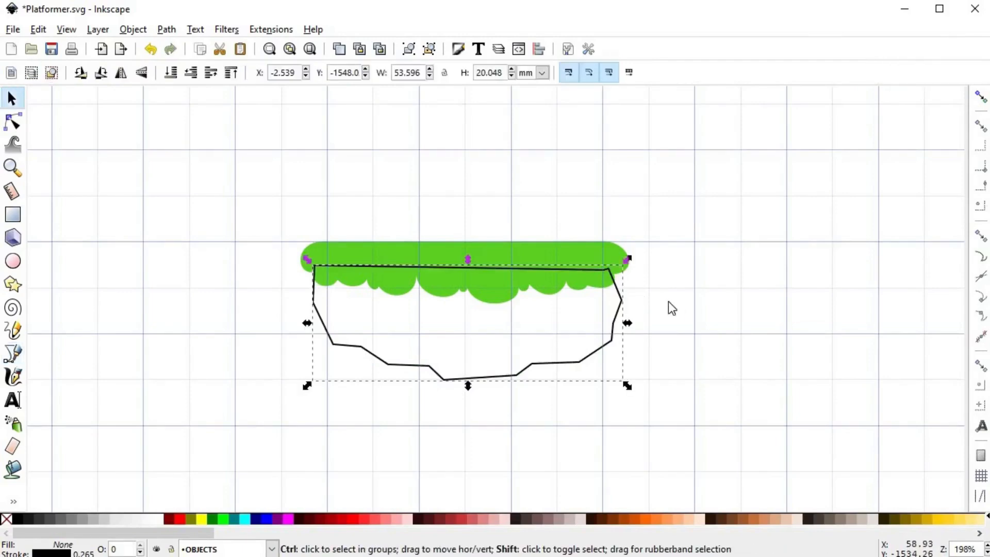
key("shift+ctrl+f")
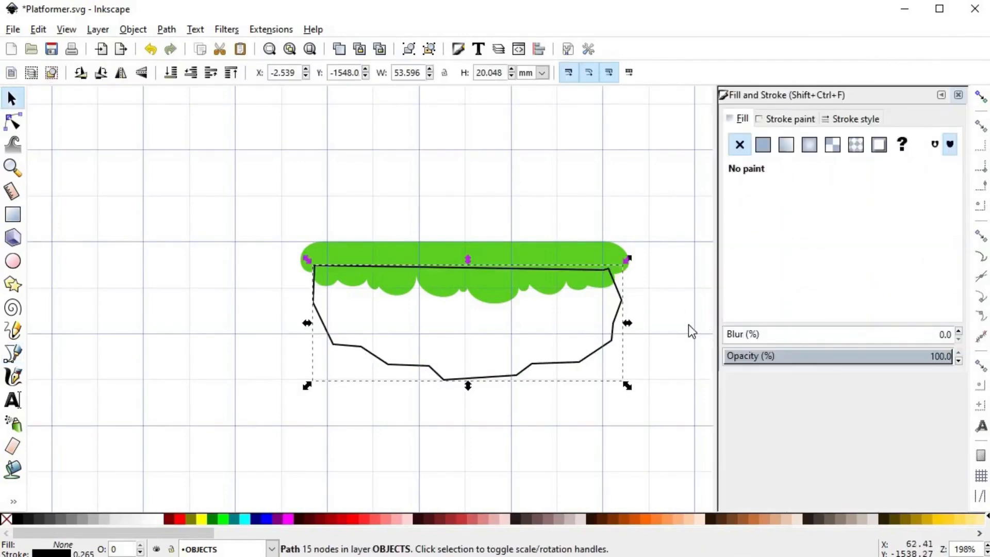
left_click(763, 145)
left_click(766, 206)
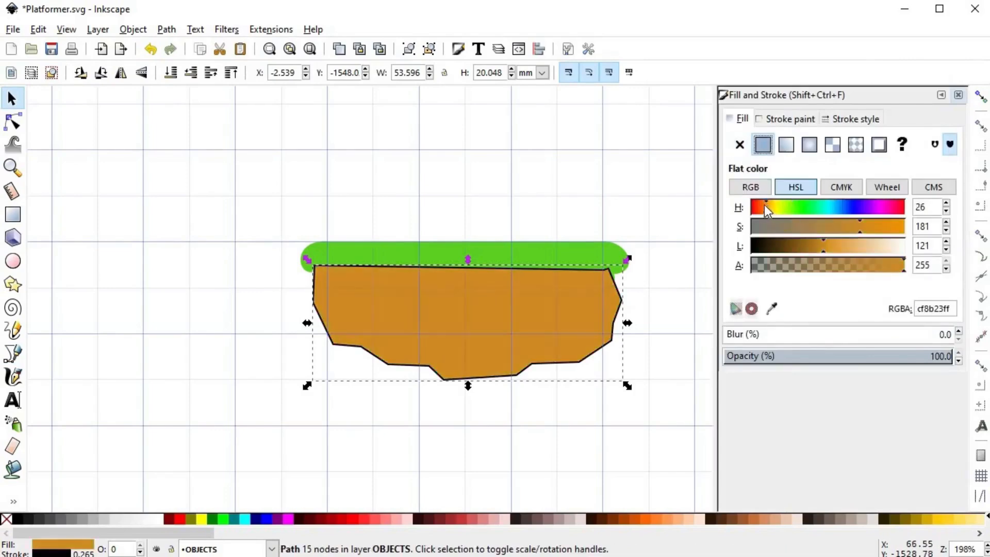
left_click(762, 207)
left_click(825, 249)
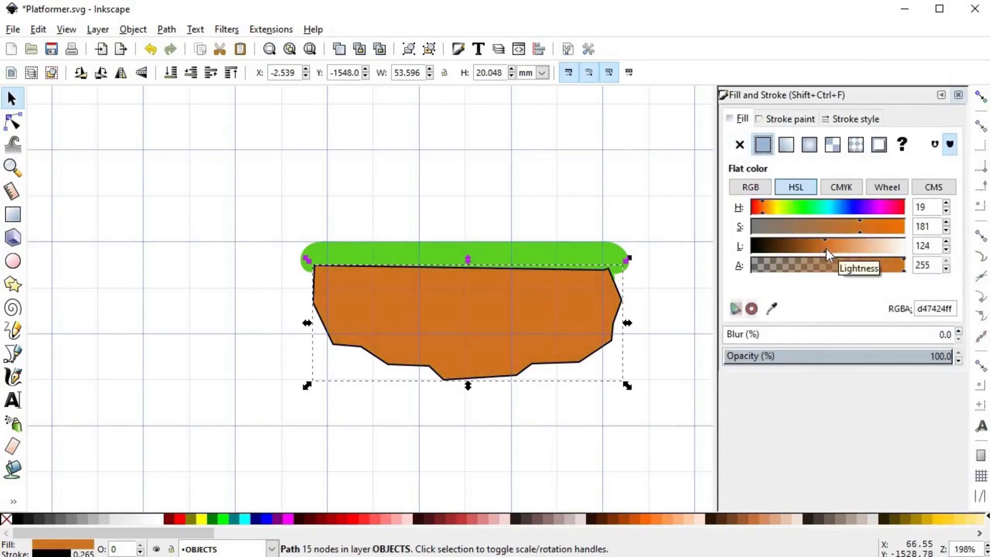
left_click(862, 228)
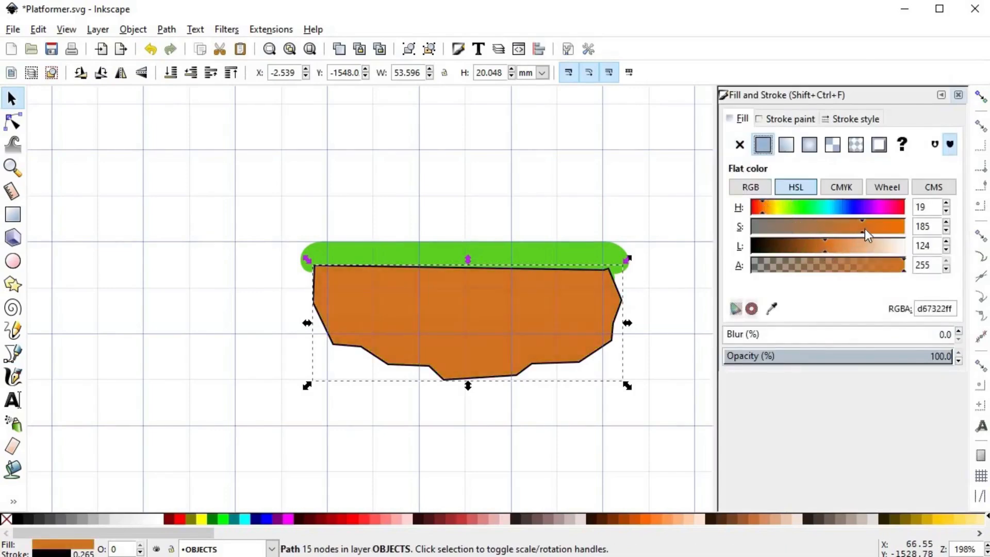
- Lower the brown shape to the bottom behind the foliage and remove its outline
left_click(171, 74)
left_click(6, 519, "shift")
left_click(453, 411)
- Move the brown shape's lower right nodes about 3 mm left, then raise its ten lower nodes about 2 mm
scroll(475, 378, "up", 1)
double_click(592, 335)
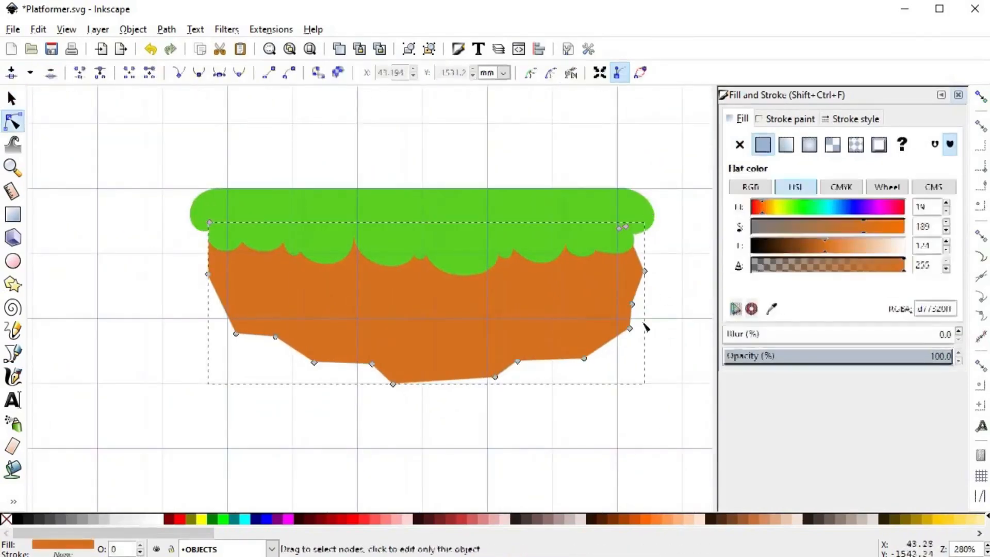
left_click_drag(664, 291, 495, 401)
left_click_drag(495, 378, 462, 387)
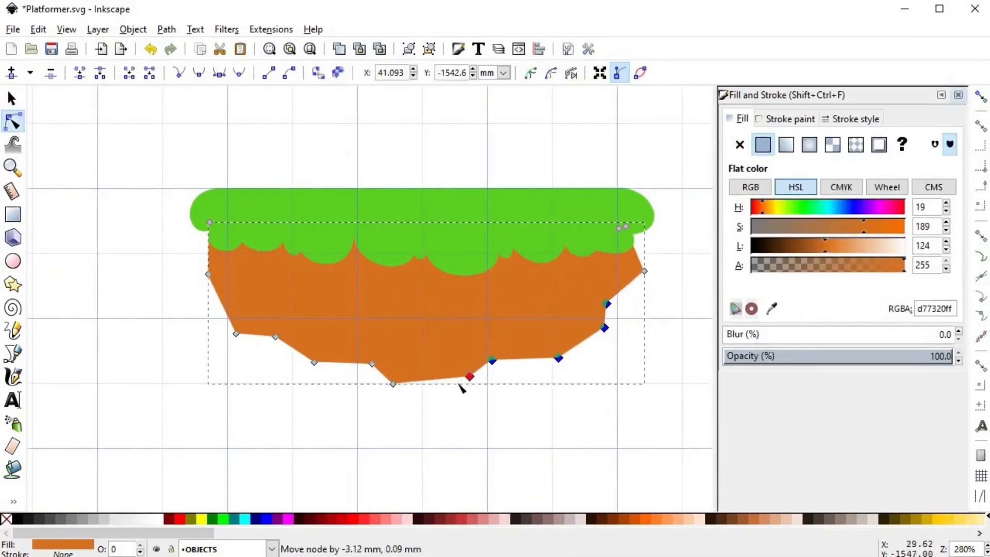
left_click_drag(183, 321, 643, 437)
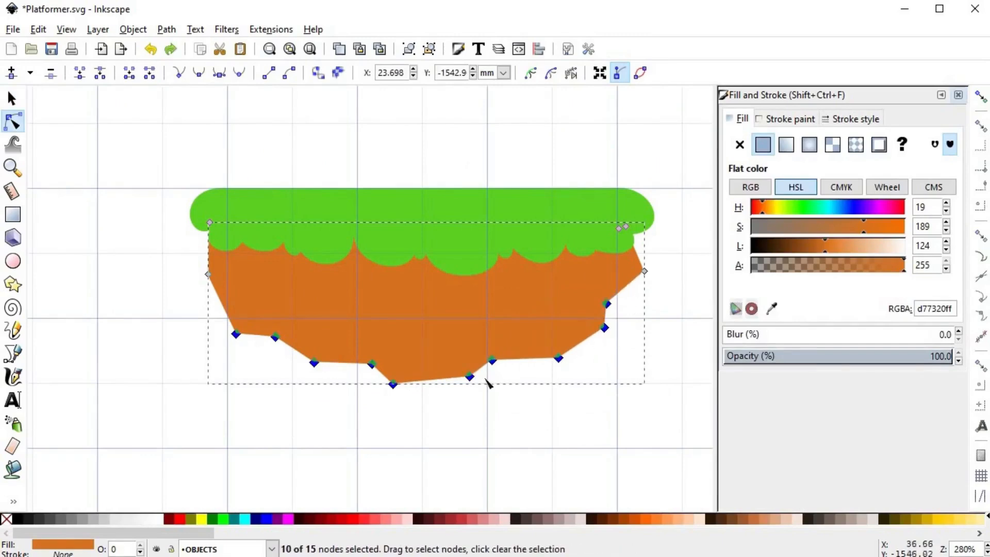
left_click_drag(487, 382, 476, 365)
left_click(526, 375)
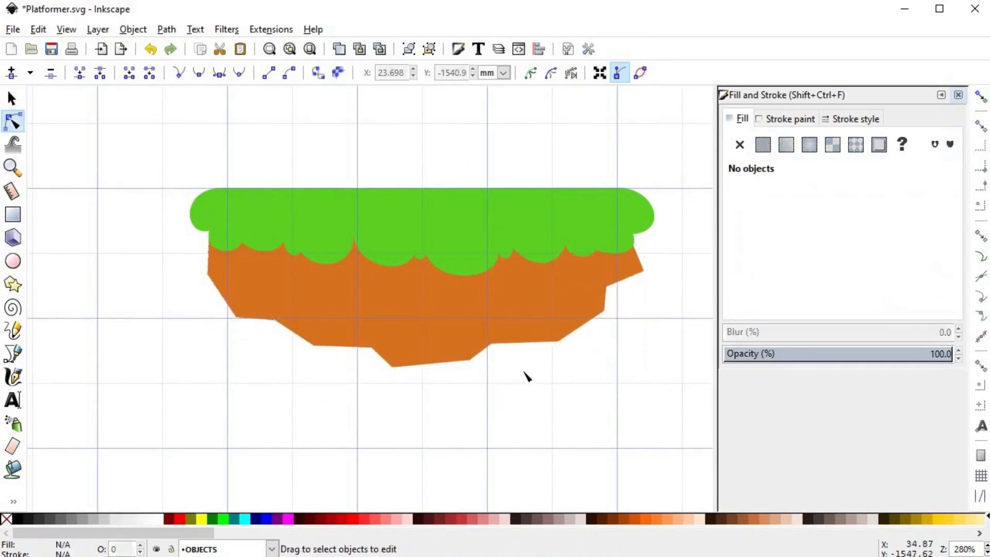
- Pull the brown shape's upper right, upper left and lower left nodes slightly inward and smooth out its stepped lower right edge
left_click(582, 304)
left_click(625, 231)
left_click_drag(643, 270, 636, 271)
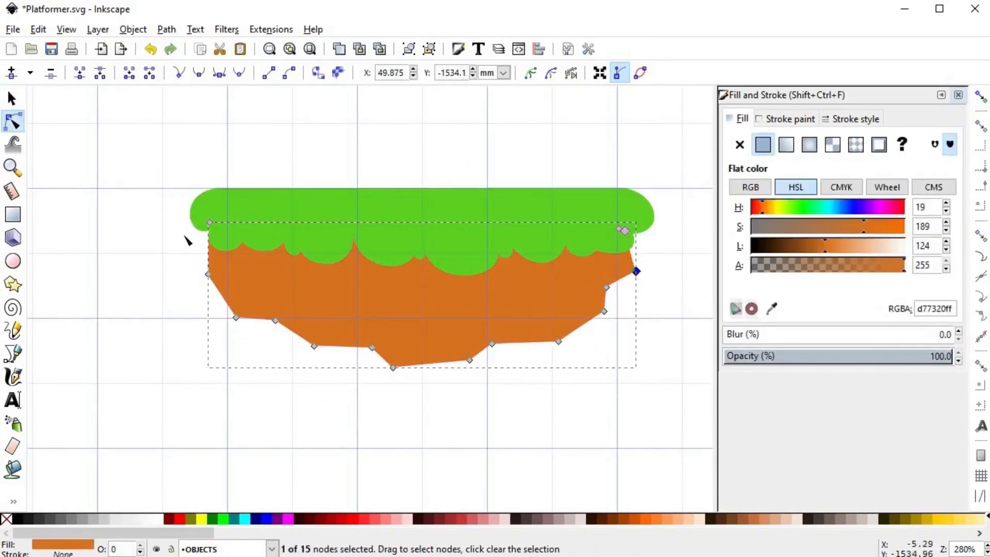
left_click_drag(209, 223, 214, 222)
left_click_drag(235, 318, 232, 311)
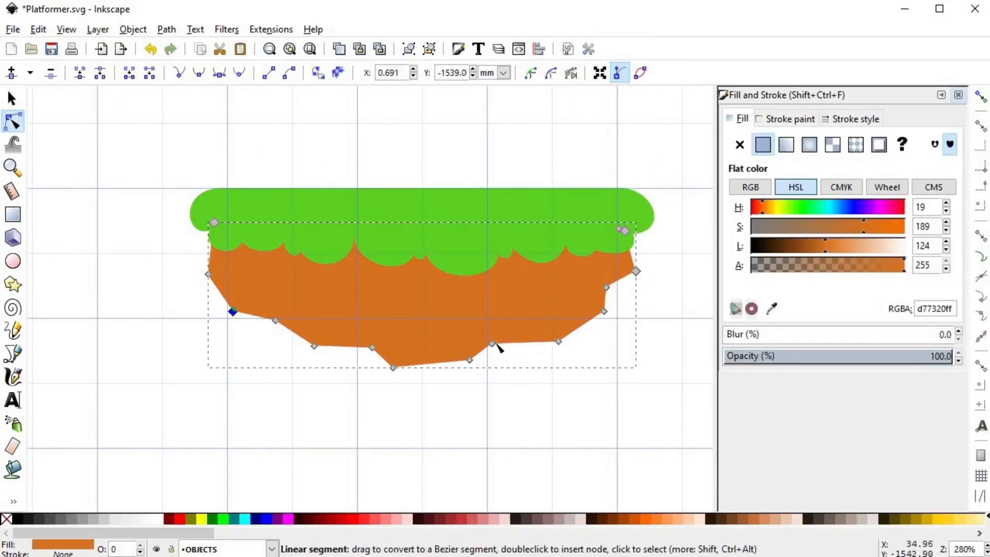
mouse_move(493, 343)
left_mouse_down()
mouse_move(560, 333)
mouse_move(596, 311)
left_mouse_up()
double_click(595, 376)
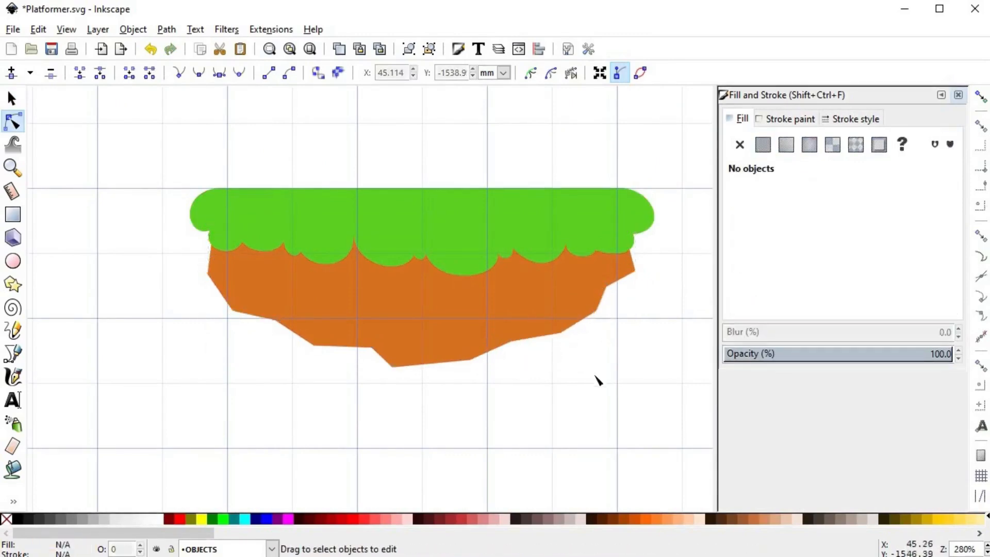
scroll(598, 381, "down", 1)
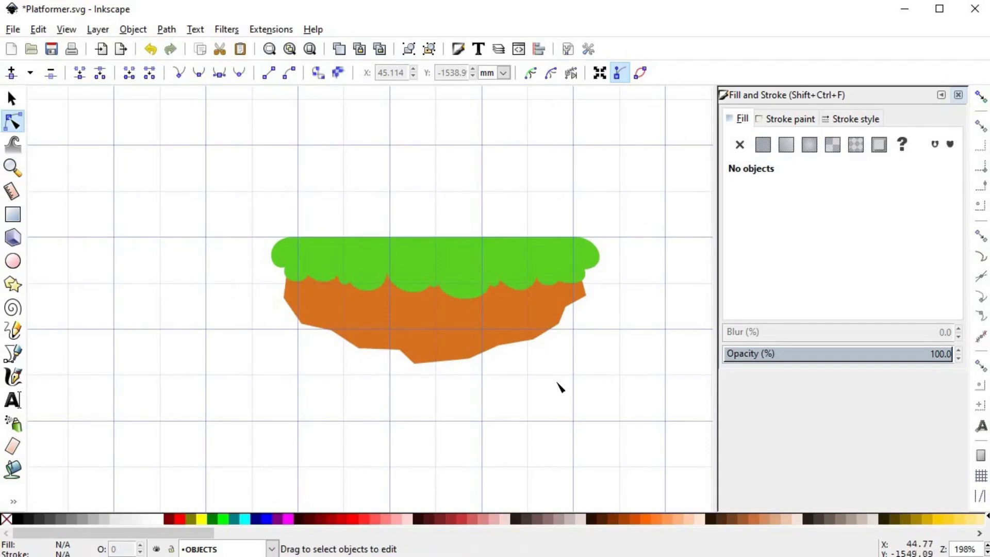
- Draw a thin closed four-sided strip with the Pen tool across the foliage's top edge, extending past both ends
key("s")
key("b")
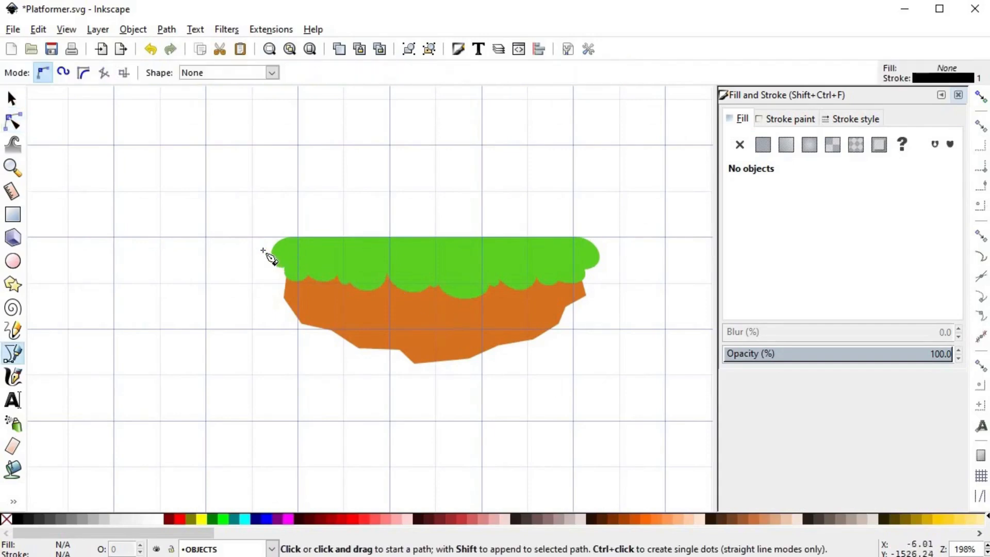
left_click(263, 250)
left_click(621, 249)
left_click(614, 233)
left_click(270, 233)
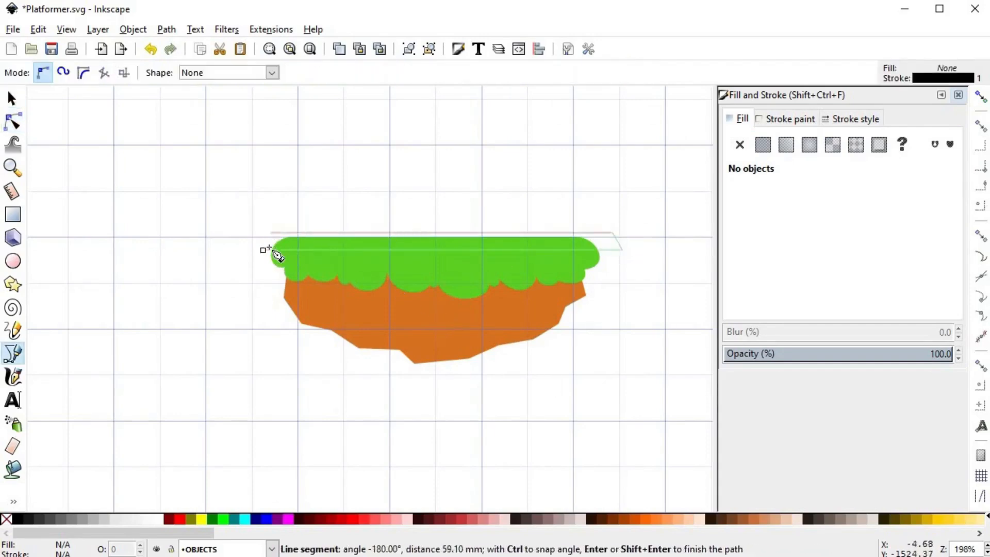
left_click(263, 250)
- Raise the strip's two lower nodes to make the strip thinner
key("n")
left_click_drag(642, 262, 262, 241)
scroll(271, 253, "up", 2)
scroll(417, 391, "down", 1)
left_click_drag(608, 346, 333, 326)
- Duplicate the green foliage and intersect the copy with the strip to leave a band along its top edge
key("s")
left_click(454, 308)
key("ctrl+d")
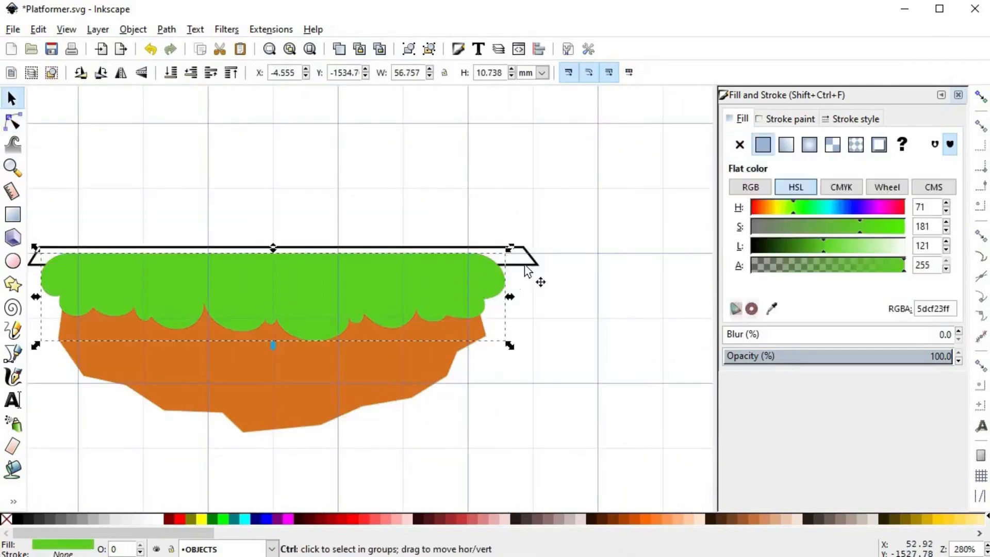
left_click(525, 266, "shift")
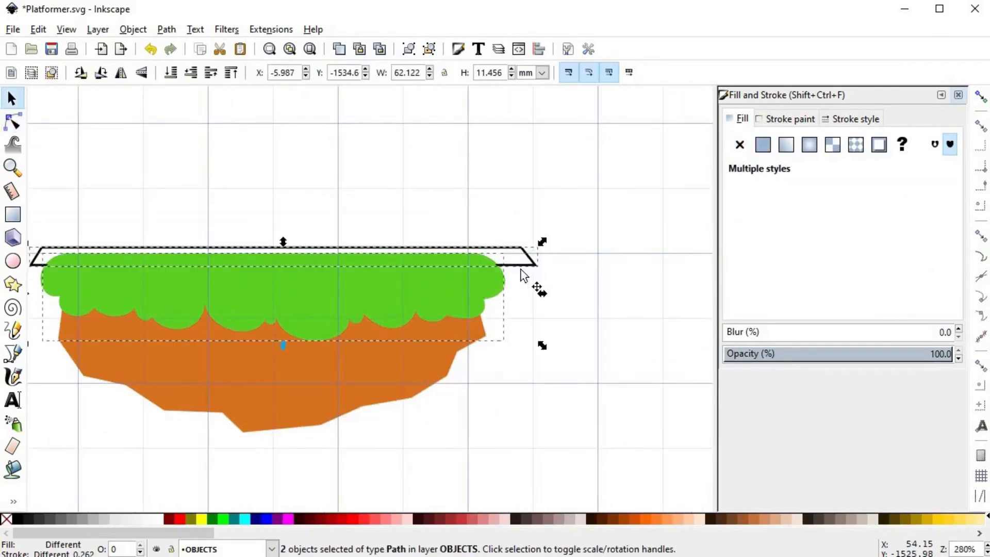
key("ctrl+*")
- Fill the top band with the foliage's green lightened to a lightness of about 171 and remove its outline
key("d")
left_click(483, 285)
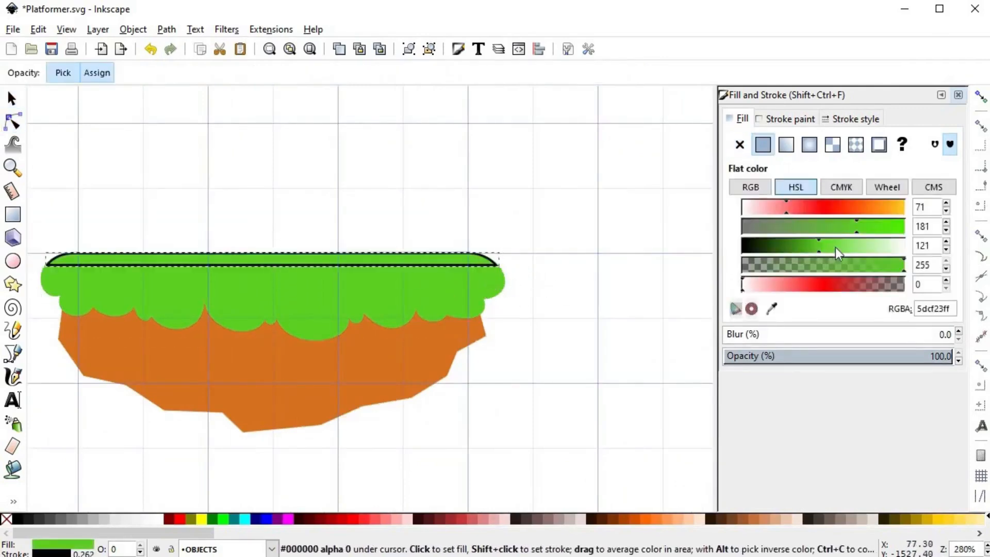
left_click_drag(835, 246, 850, 249)
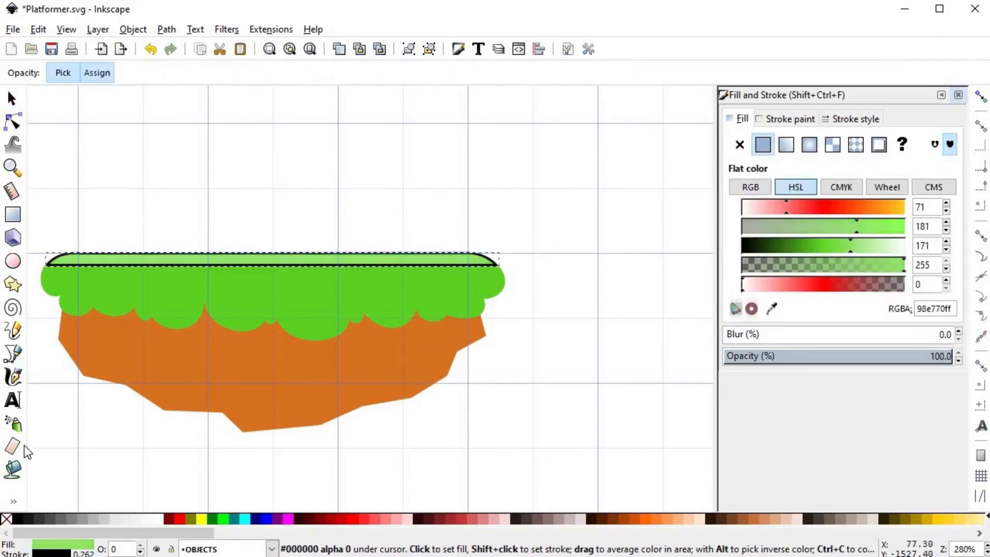
left_click(6, 520, "shift")
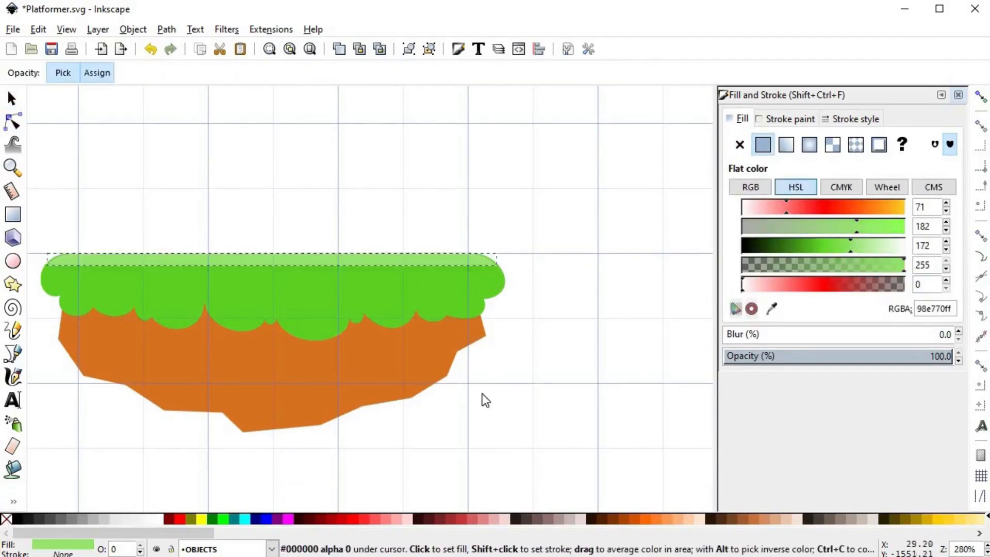
key("s")
left_click(580, 346)
- Shrink the green foliage vertically from its lower edge to a height of about 10.08 mm
scroll(497, 315, "down", 3)
scroll(471, 330, "up", 3)
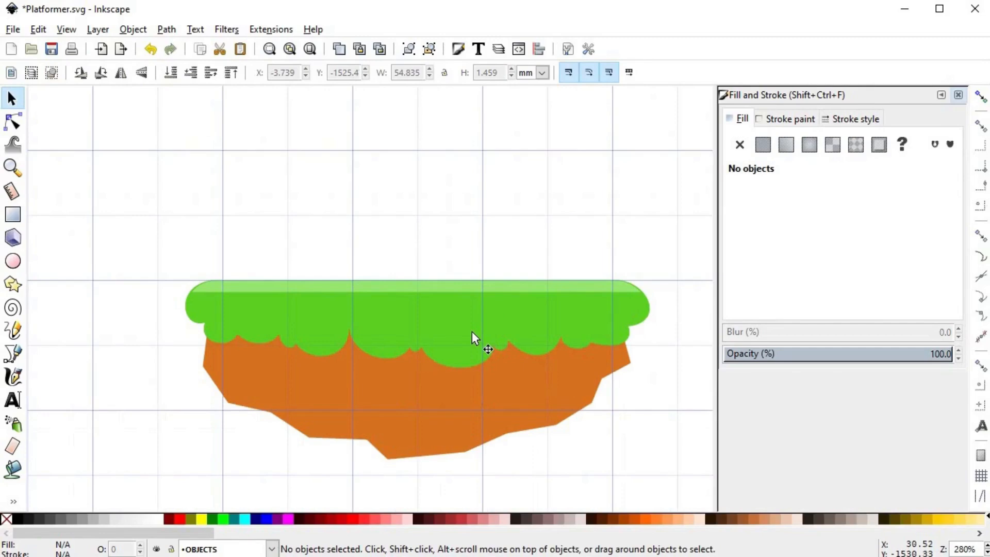
left_click(471, 332)
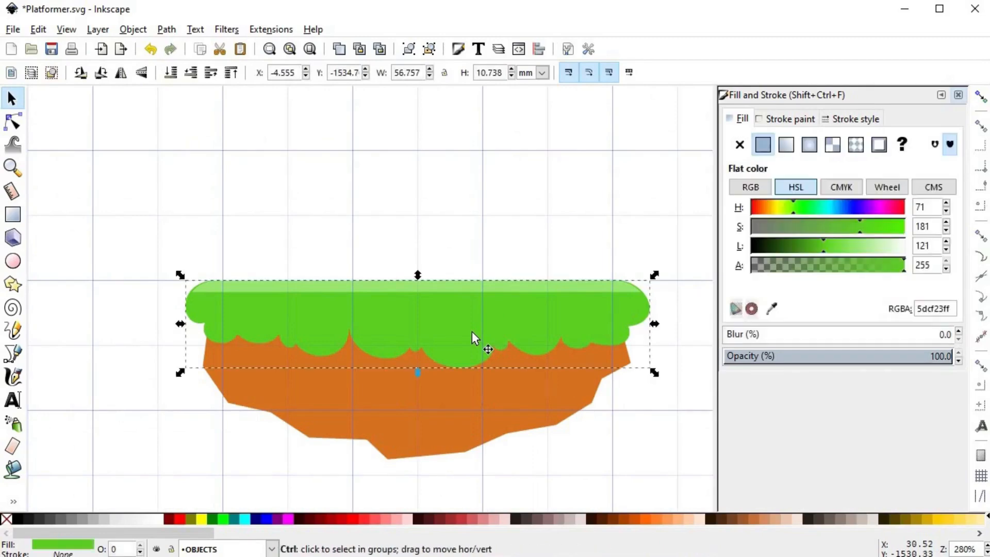
left_click_drag(418, 371, 418, 366)
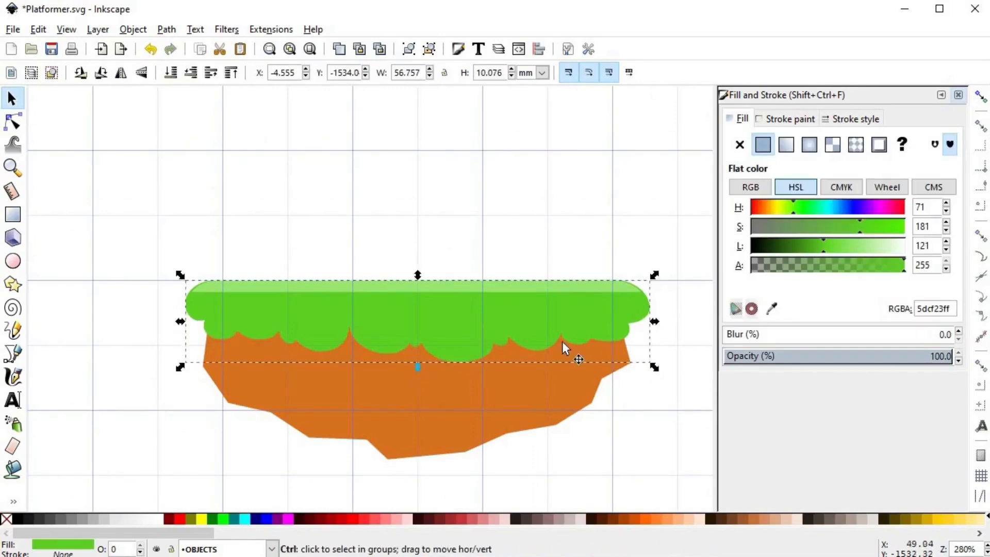
- Subtract a raised copy of the foliage from another copy to form a scalloped shadow strip, filled with the foliage green at lightness 94
left_click(782, 246)
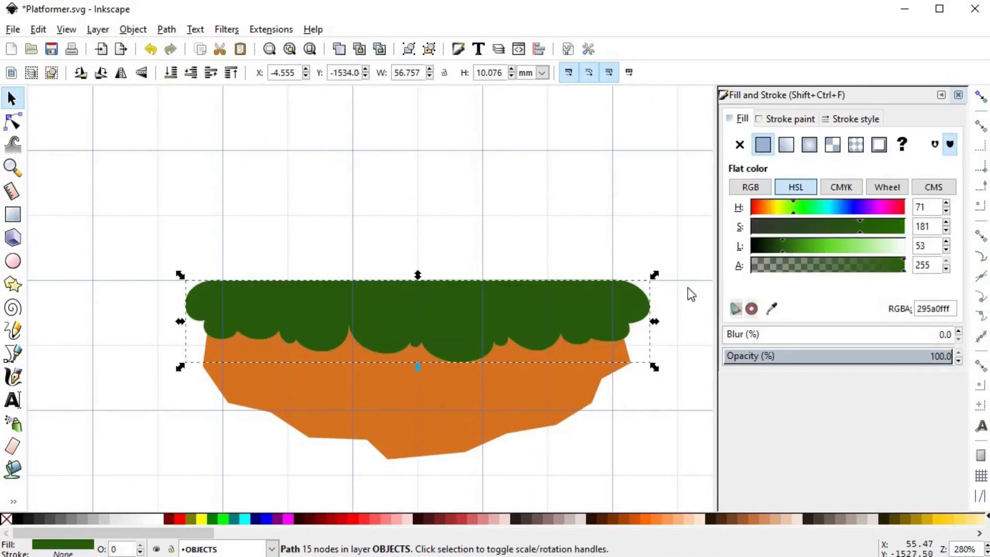
left_click_drag(511, 302, 510, 291)
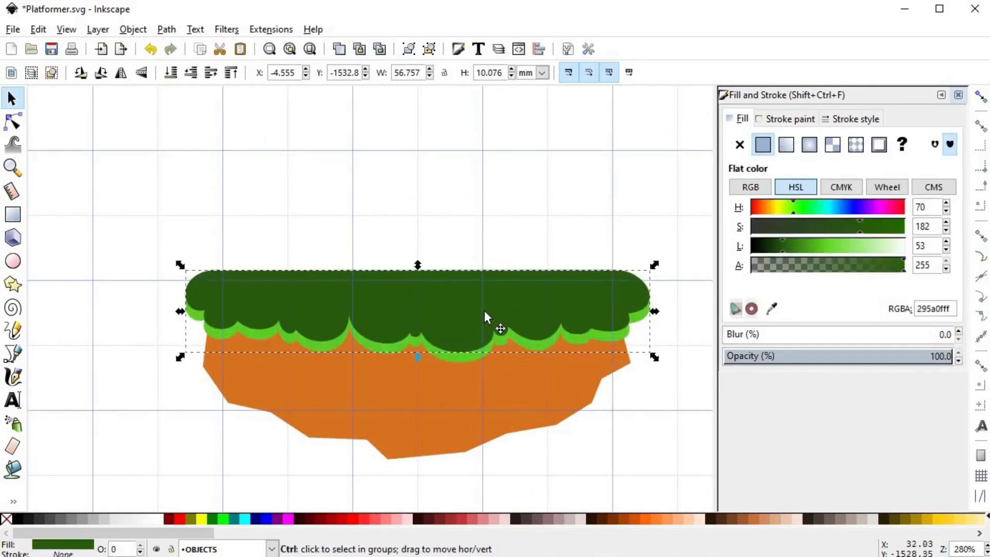
left_click(470, 356, "shift")
key("ctrl+minus")
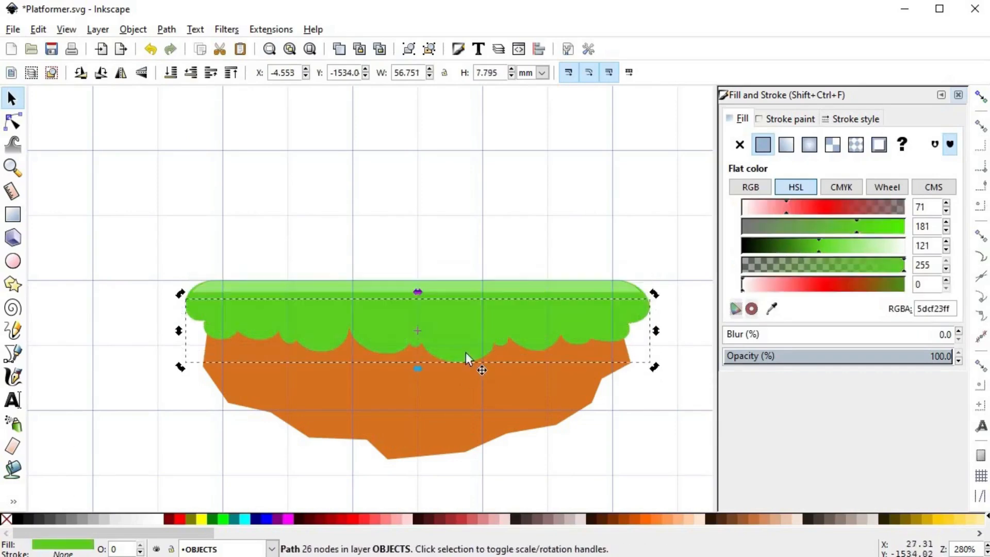
key("d")
left_click_drag(805, 247, 802, 250)
- Reposition the shadow strip's inner node at its right end and adjust its curve handle to vary the strip's thickness
key("F2")
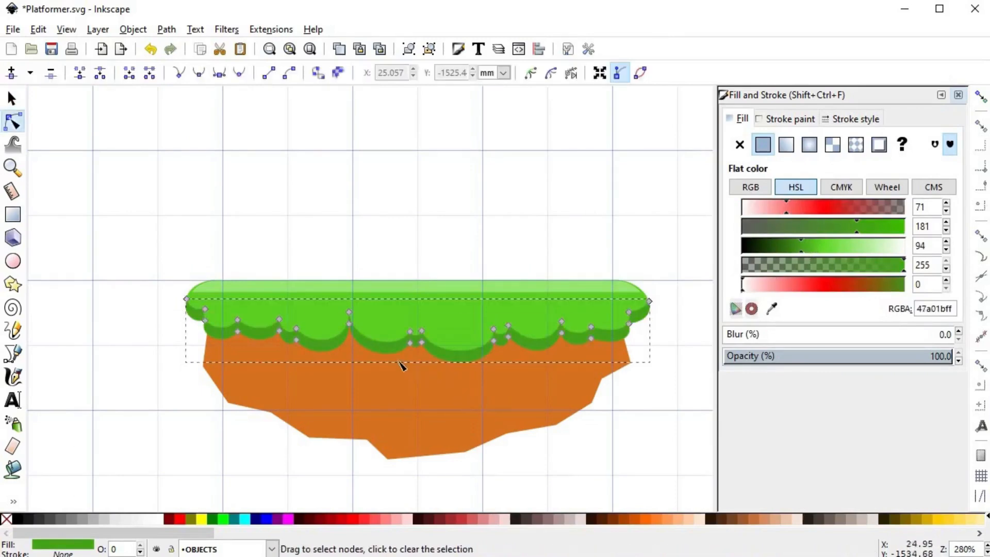
scroll(400, 360, "up", 3)
scroll(495, 343, "down", 3)
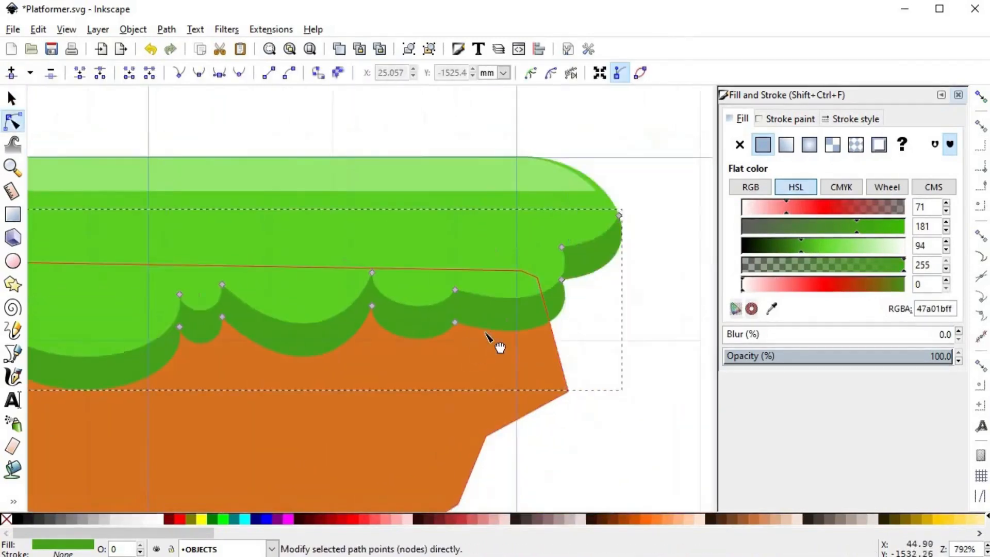
scroll(570, 258, "up", 5)
left_click(567, 253)
left_click_drag(571, 254, 555, 282)
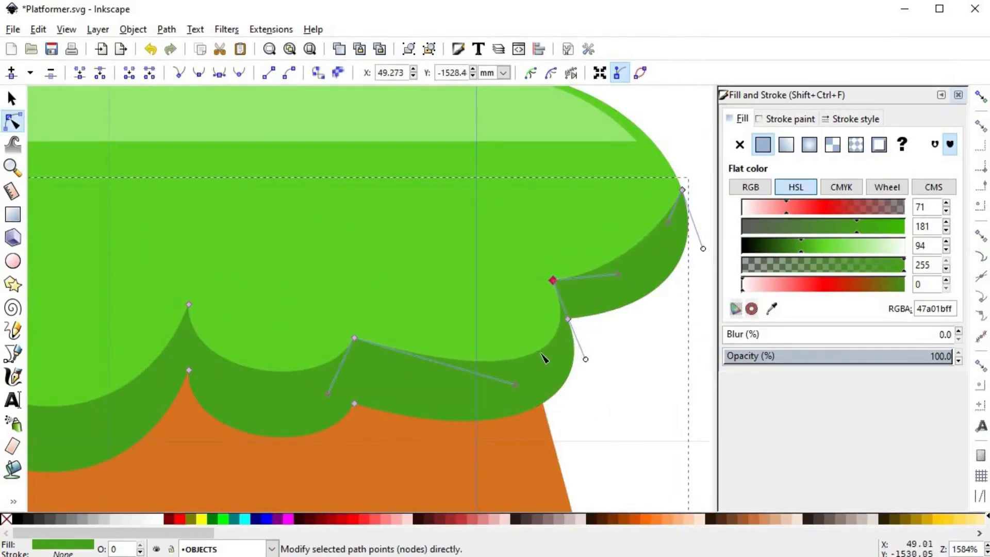
left_click_drag(541, 353, 516, 362)
left_click_drag(204, 329, 277, 313)
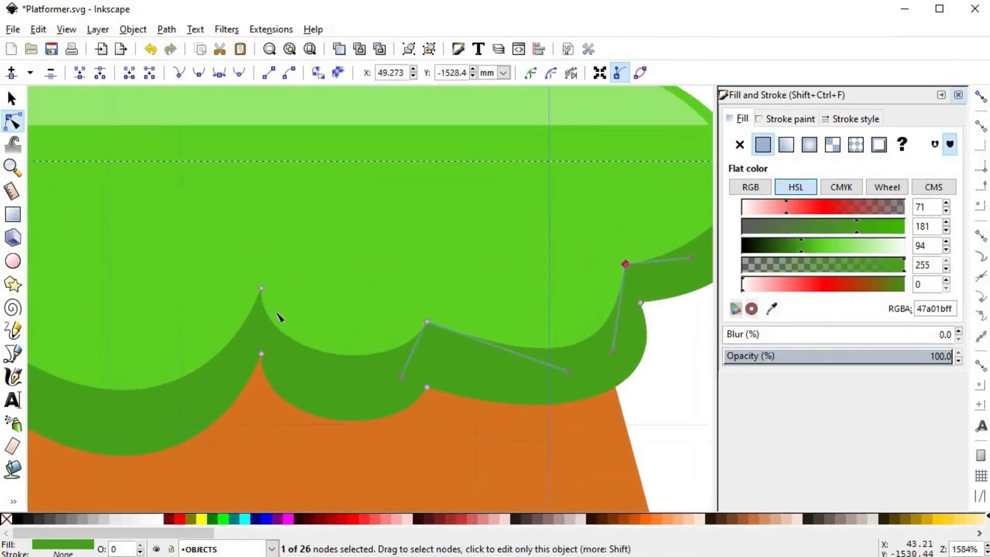
- Shift the shadow strip's next three inner cusp nodes toward the middle and reshape the curves beside them
left_click(266, 294)
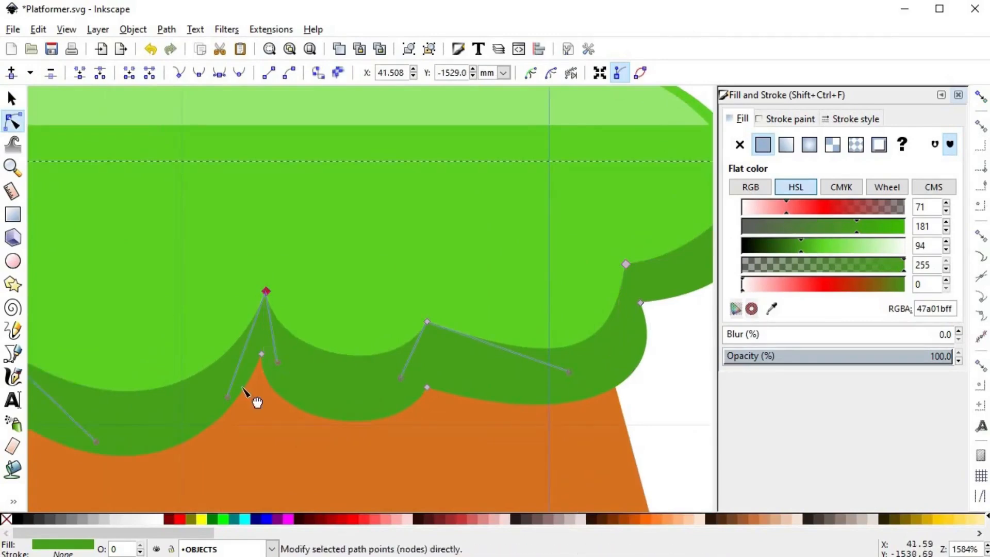
left_click_drag(229, 397, 615, 393)
left_click_drag(347, 305, 352, 304)
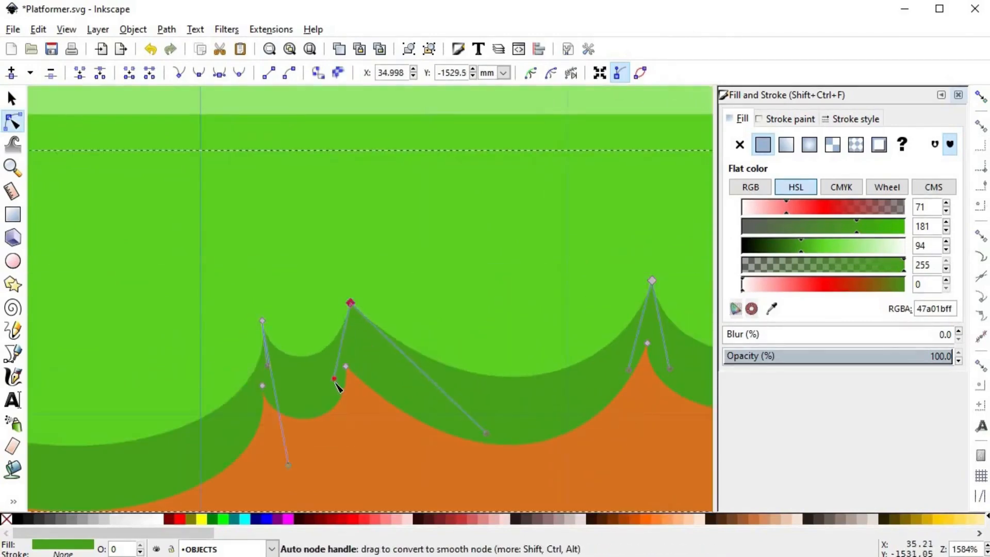
left_click_drag(486, 432, 429, 436)
left_click_drag(262, 320, 259, 322)
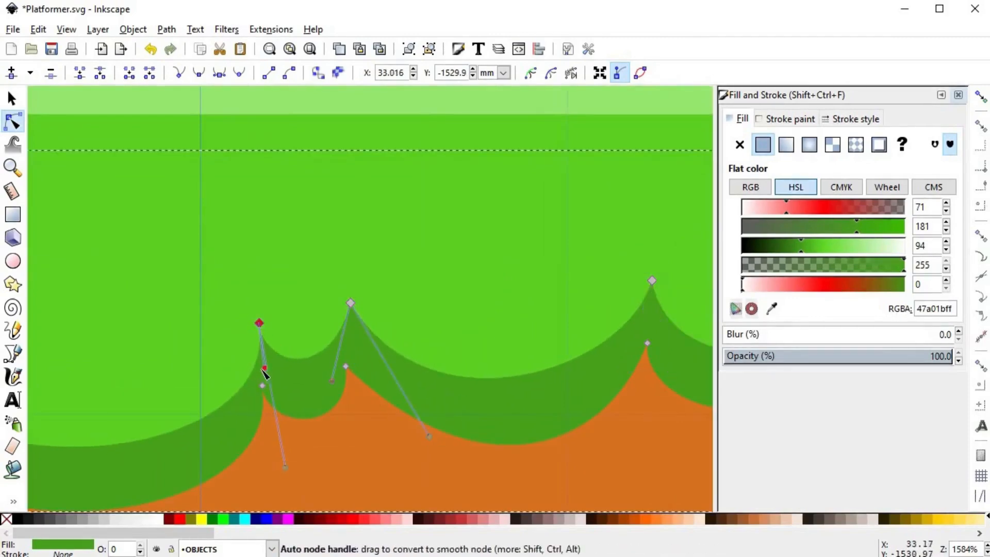
left_click_drag(286, 468, 253, 466)
- Adjust the inner cusp nodes and curve handles of the shadow strip left of its largest central scallop
left_click_drag(252, 391, 592, 334)
left_click_drag(188, 303, 698, 320)
left_click_drag(294, 191, 290, 192)
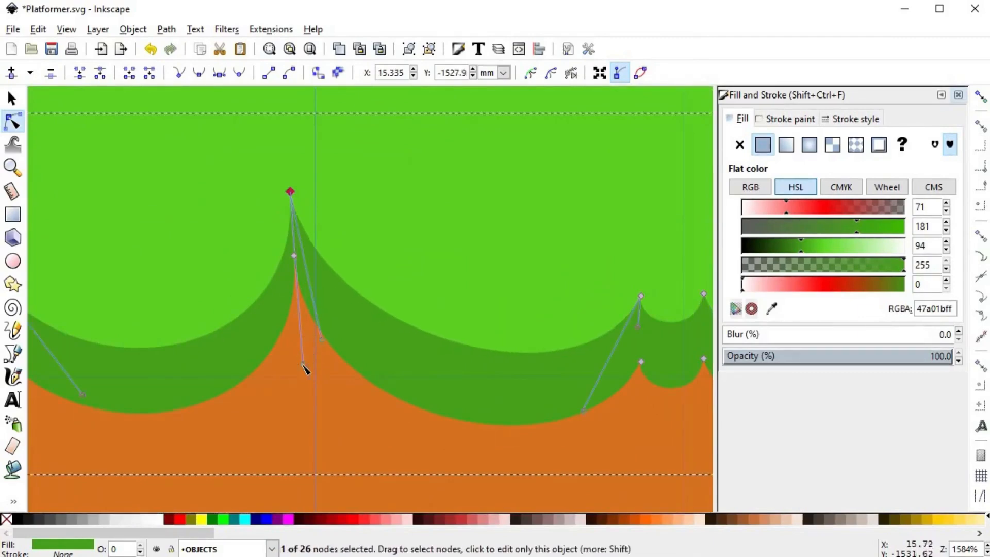
left_click_drag(304, 367, 265, 356)
scroll(266, 356, "down", 4)
scroll(327, 335, "up", 4)
left_click(426, 329)
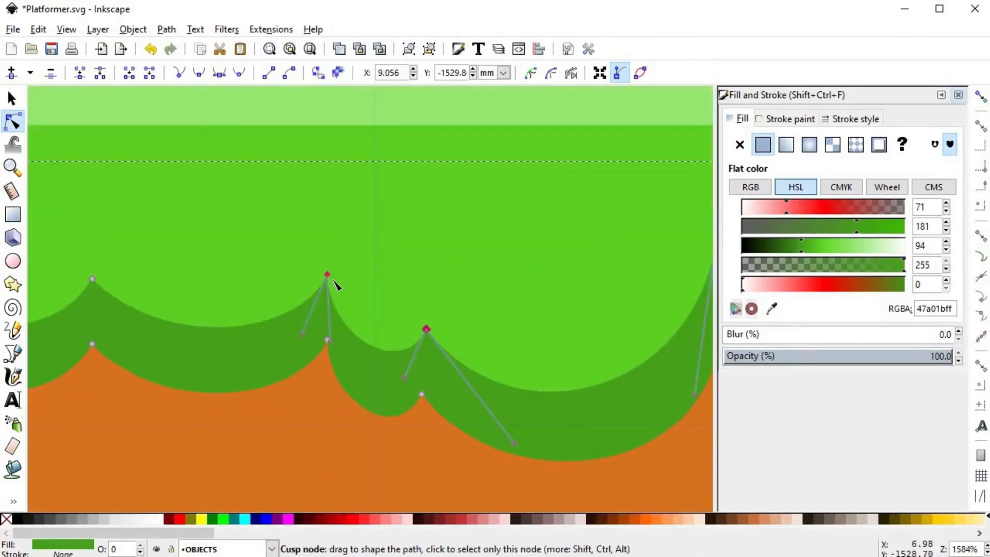
left_click_drag(333, 281, 337, 286)
left_click_drag(332, 346, 350, 333)
left_click_drag(404, 363, 397, 369)
- Move the shadow strip's inner node at its left end inward, reshape the adjoining curves, and deselect the strip
left_click_drag(324, 359, 601, 370)
left_click_drag(188, 237, 201, 252)
left_click_drag(162, 362, 205, 367)
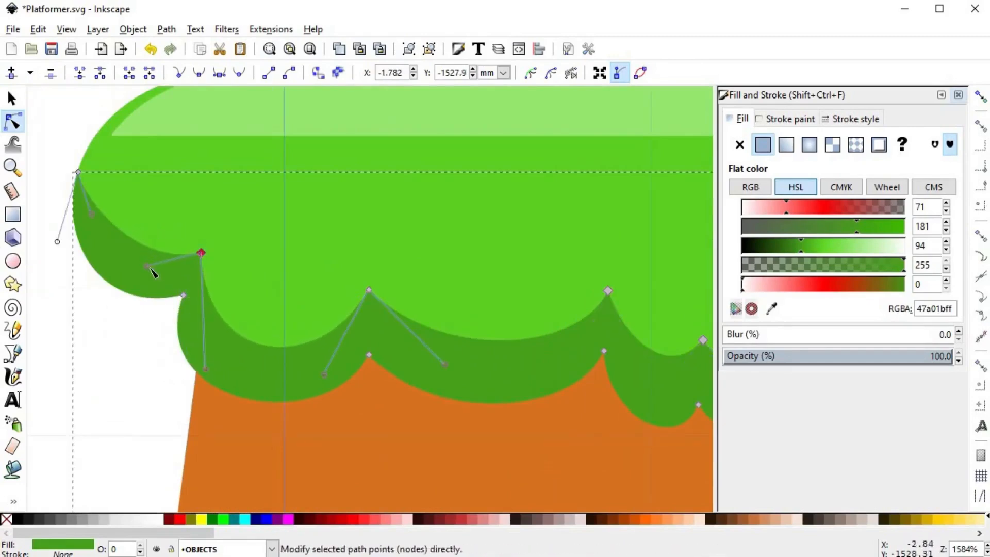
left_click_drag(148, 267, 161, 273)
scroll(200, 240, "down", 5)
key("s")
left_click_drag(454, 272, 411, 277)
left_click(604, 314)
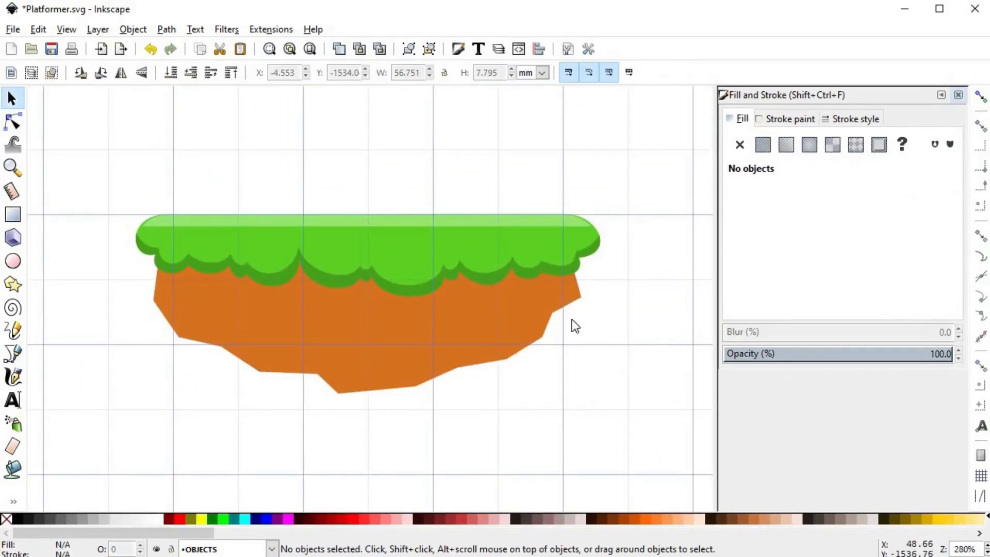
- Duplicate the green foliage, move the copy about 2.1 mm down, and stack it behind the foliage
key("alt")
left_click(401, 239, "alt")
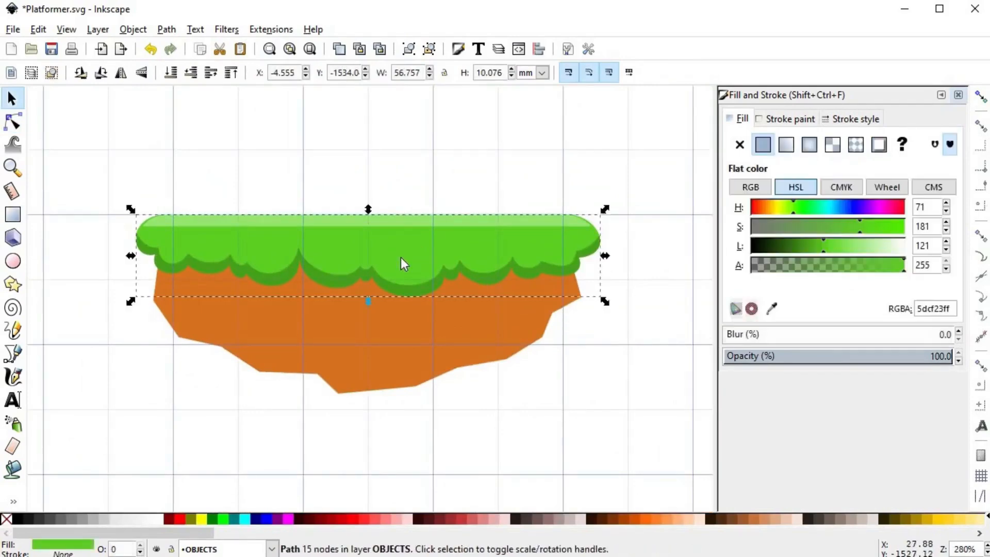
scroll(405, 248, "up", 1)
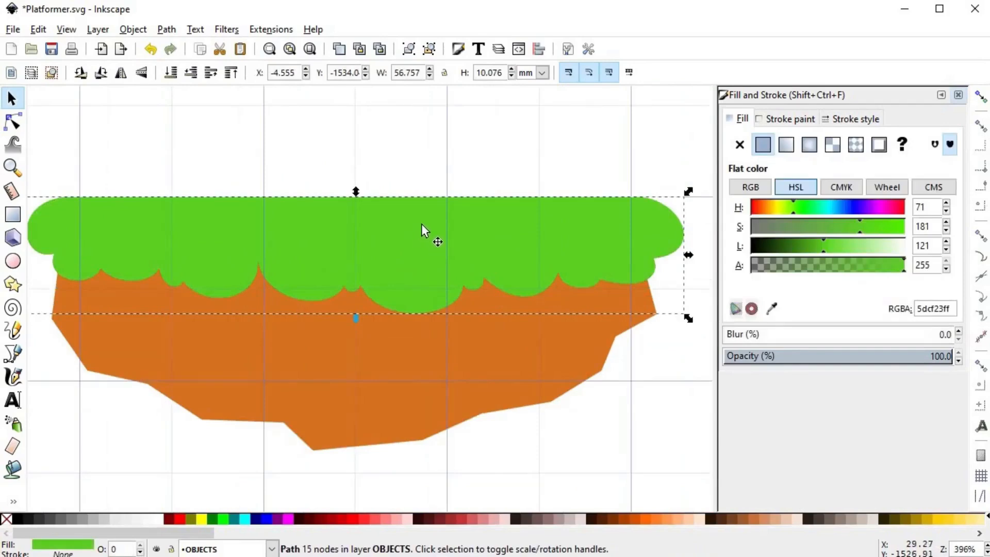
left_click_drag(422, 224, 424, 249)
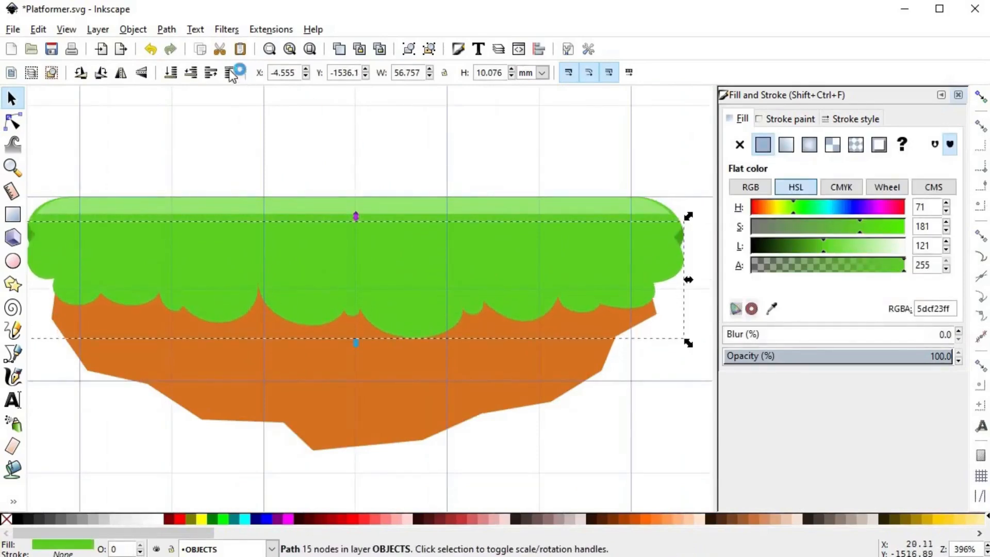
left_click(175, 72)
left_click(209, 74)
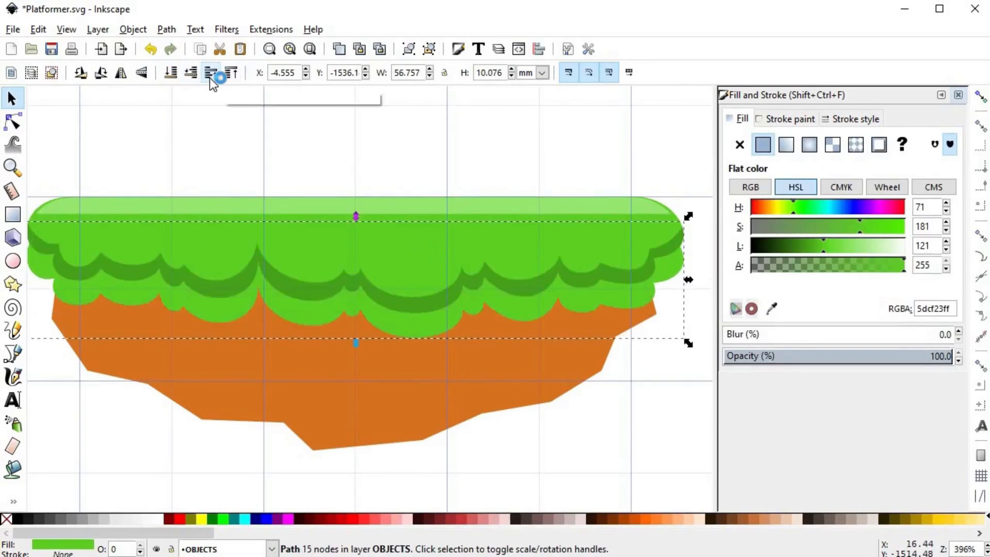
- Fill the lowered foliage copy with black at alpha 49 and nudge it slightly upward
left_click(781, 246)
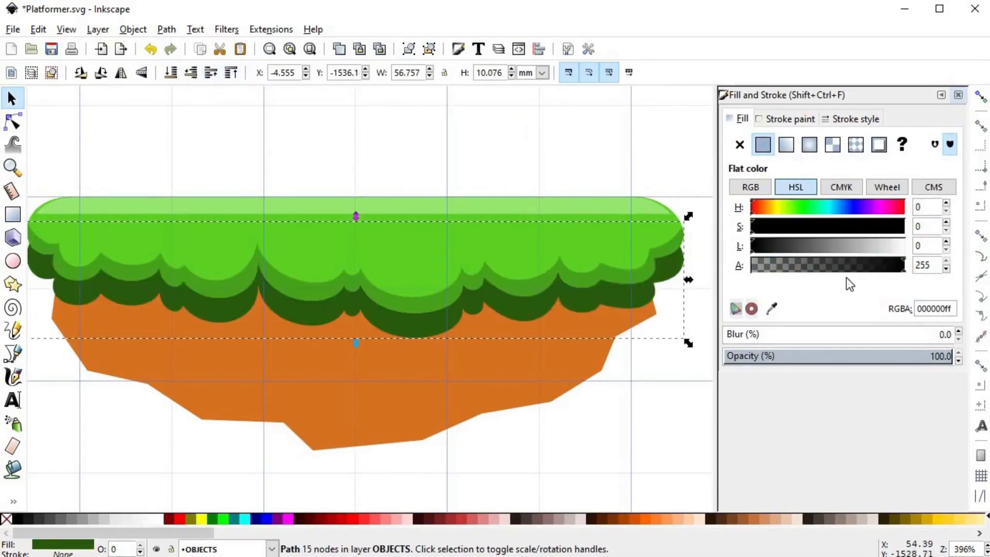
left_click(797, 267)
left_click_drag(790, 267, 780, 263)
left_click_drag(531, 307, 531, 299)
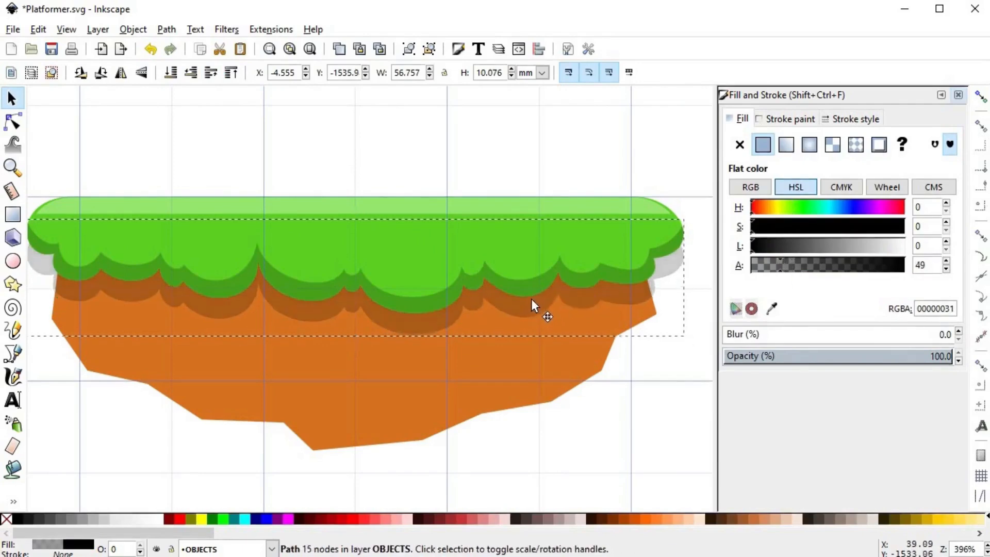
- Duplicate the brown dirt and intersect the copy with the transparent shadow to trim the shadow to the dirt's outline
left_click(604, 343)
key("ctrl+d")
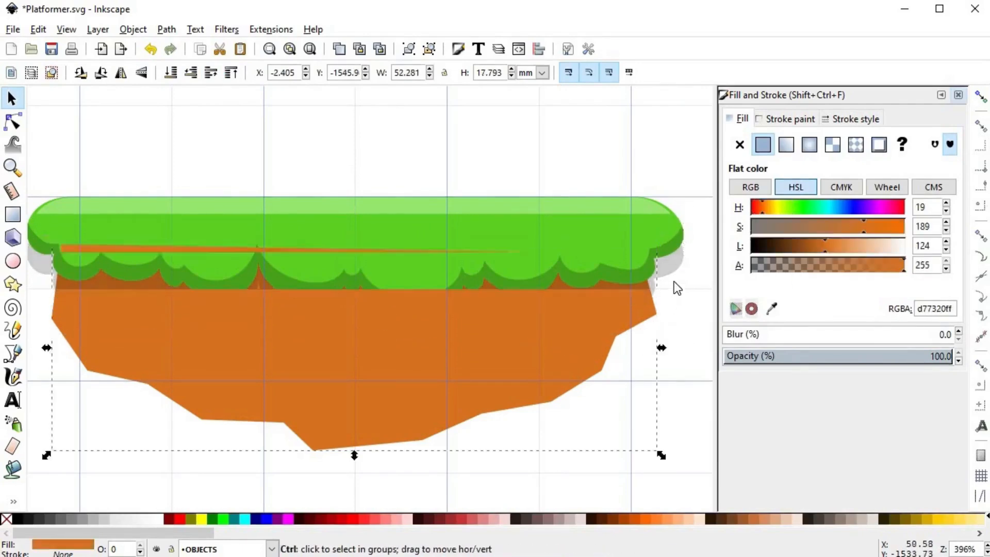
left_click(674, 273, "shift")
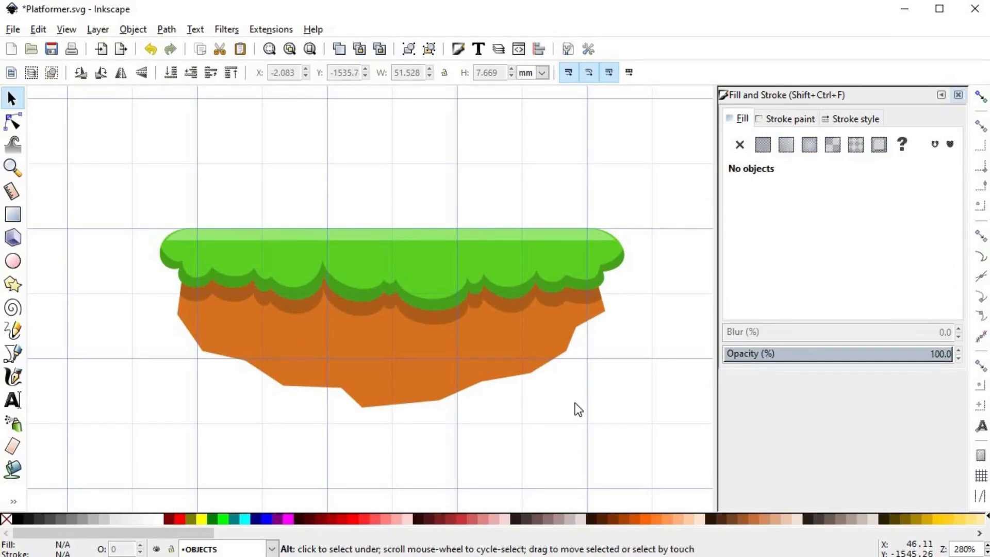
- Duplicate the green foliage and turn the copy into an unfilled black outline with a 4 px stroke
left_click(559, 262, "alt")
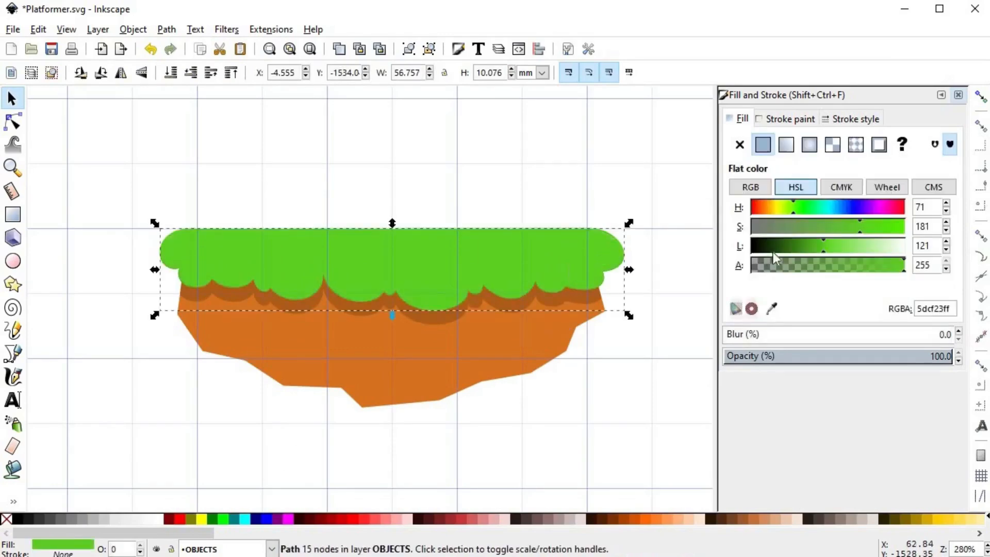
left_click(790, 119)
left_click(763, 145)
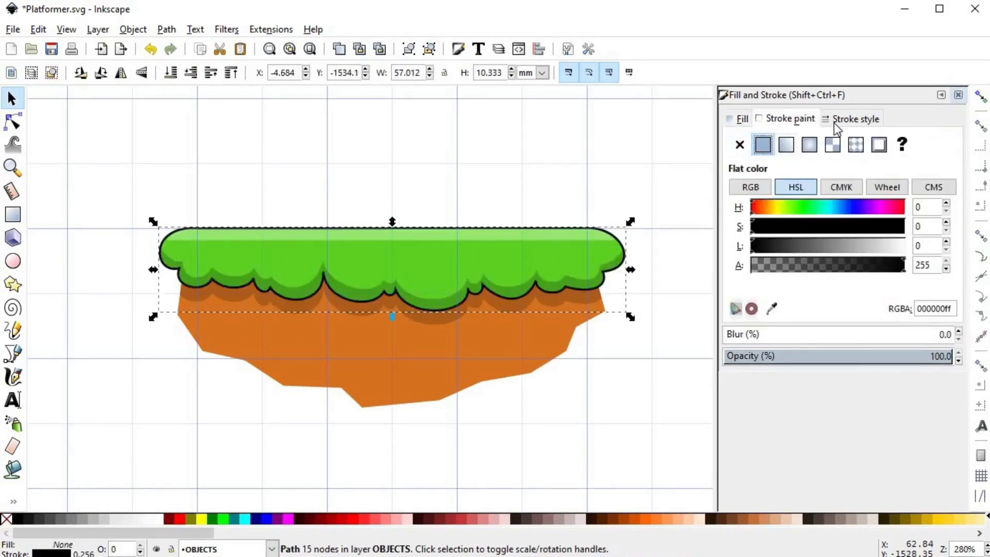
left_click(852, 119)
left_click(887, 142)
left_click(873, 219)
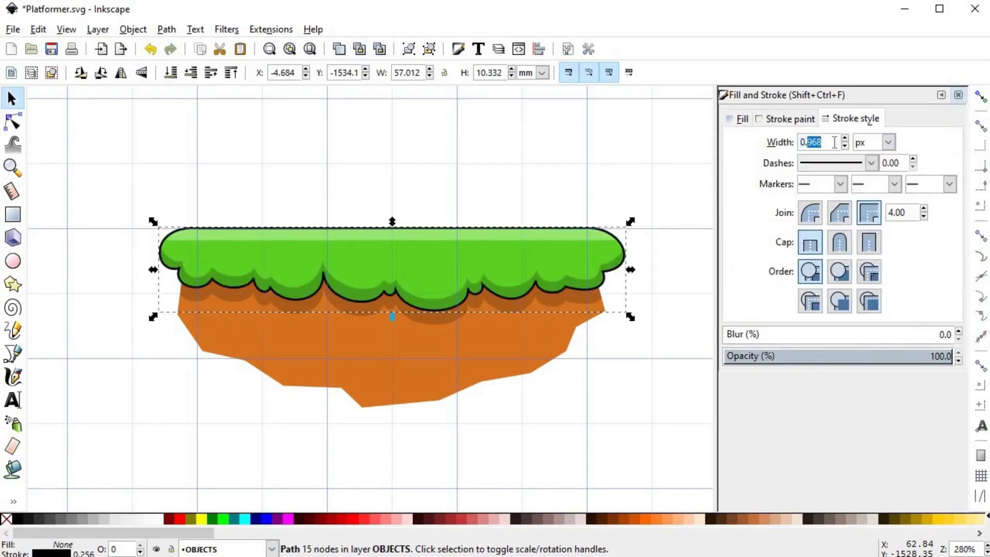
type("4")
key("Return")
- Color the outline with the foliage's green darkened to lightness 61 and place it behind the foliage
left_click(789, 120)
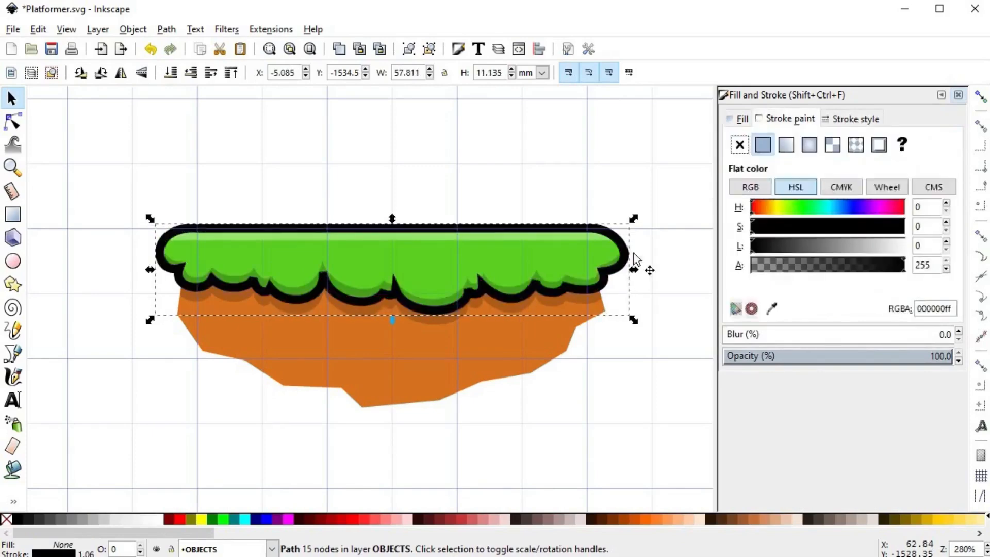
key("d")
left_click(587, 261, "shift")
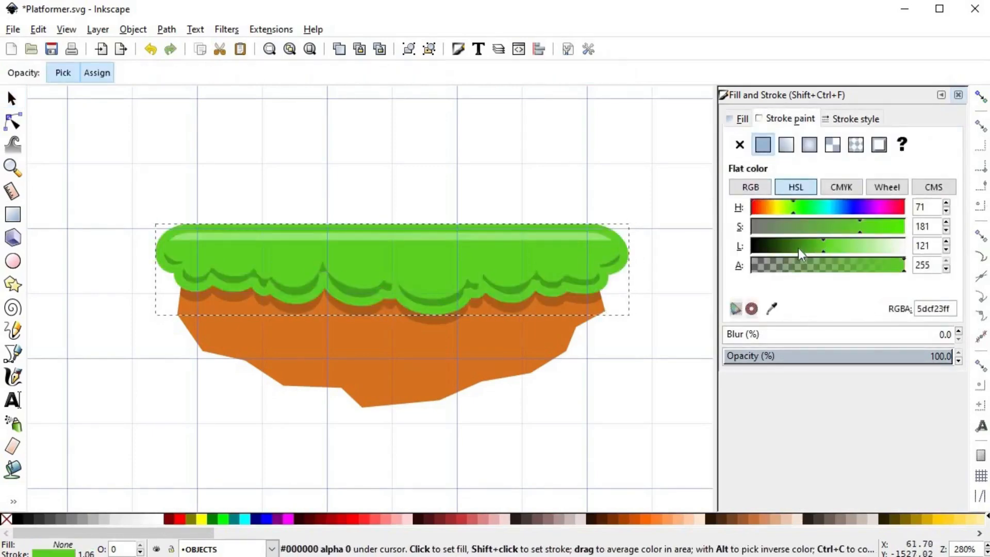
left_click_drag(798, 248, 786, 248)
key("s")
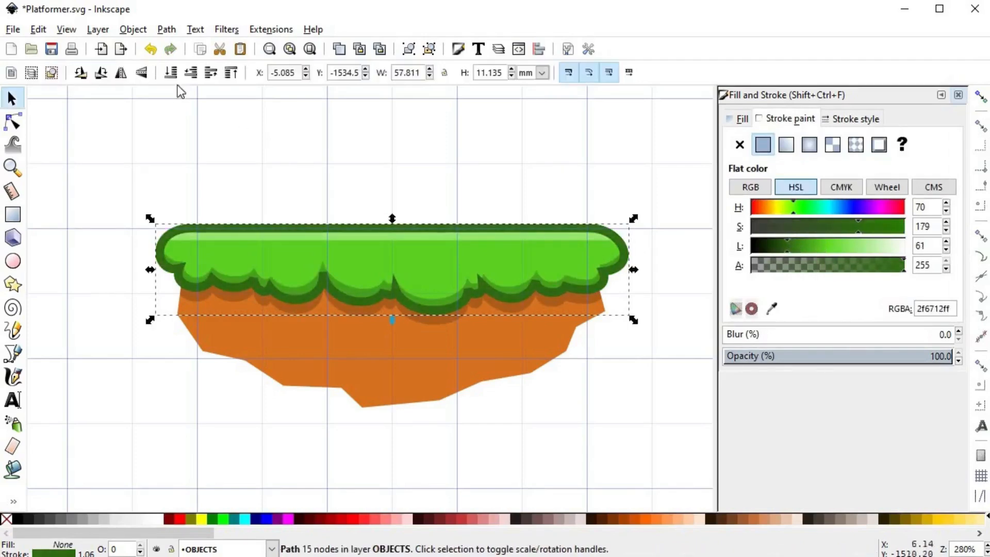
left_click(408, 169)
scroll(416, 273, "down", 2, "ctrl")
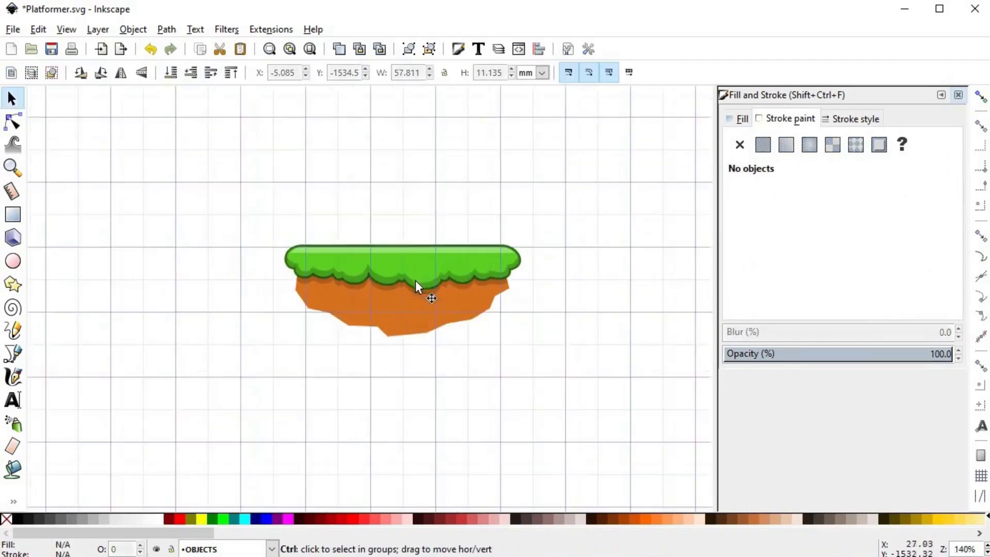
- Draw a closed path whose upper edge zigzags across the middle of the brown dirt and whose lower edge loops around beneath it
scroll(433, 314, "up", 2, "ctrl")
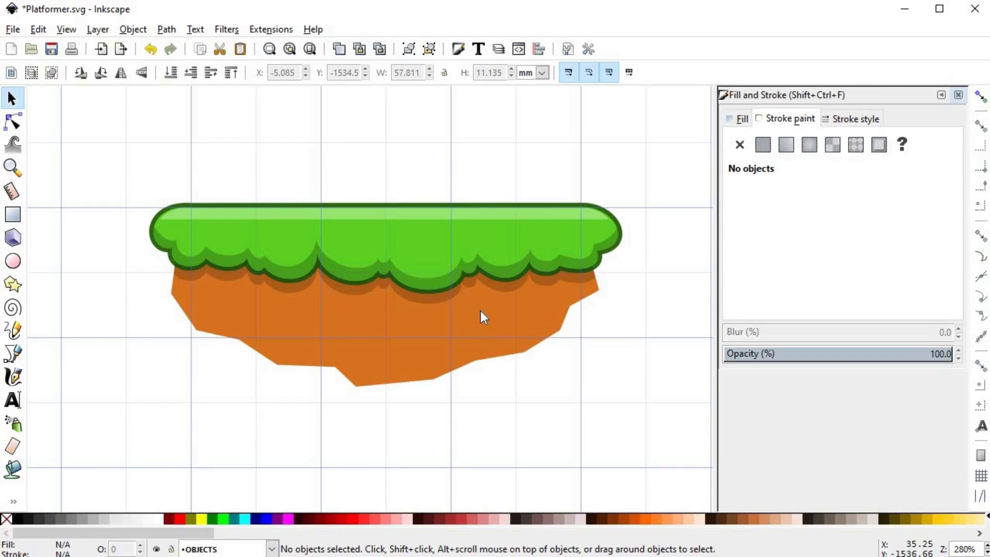
key("alt")
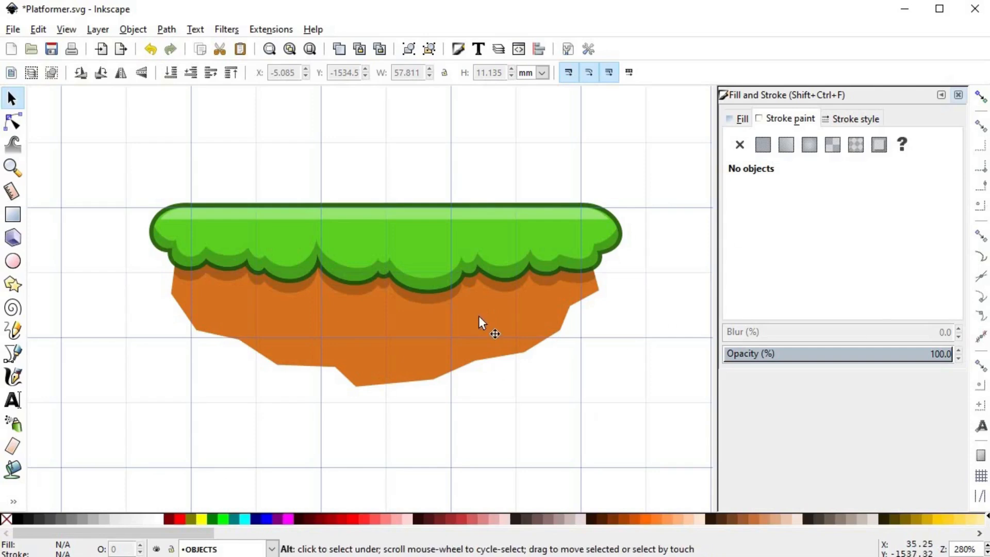
key("b")
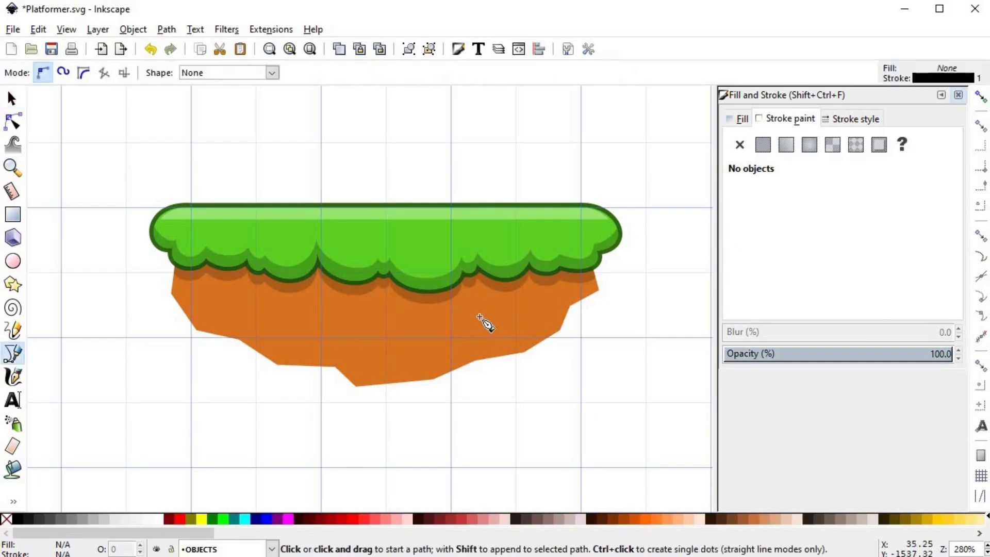
left_click(170, 293)
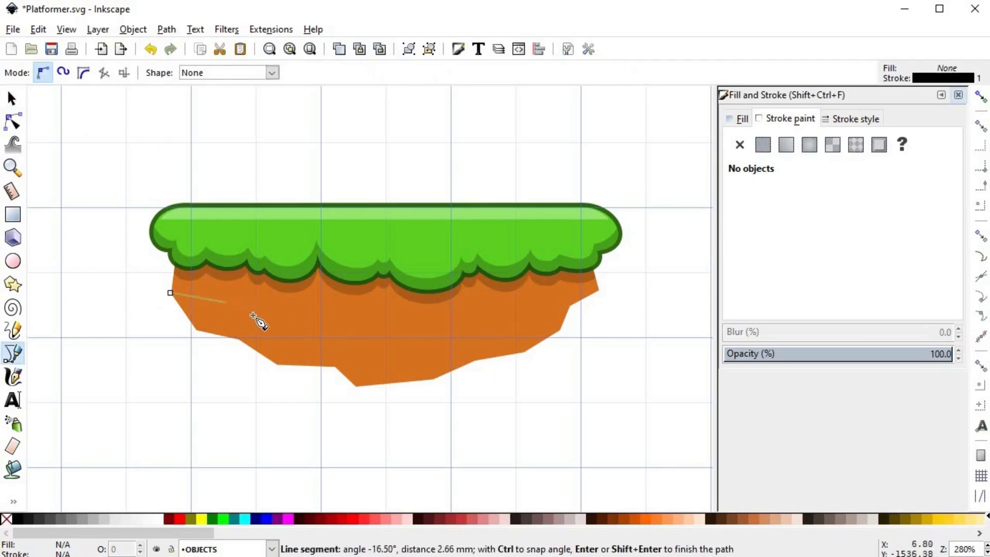
left_click(240, 314)
left_click(269, 306)
left_click(337, 322)
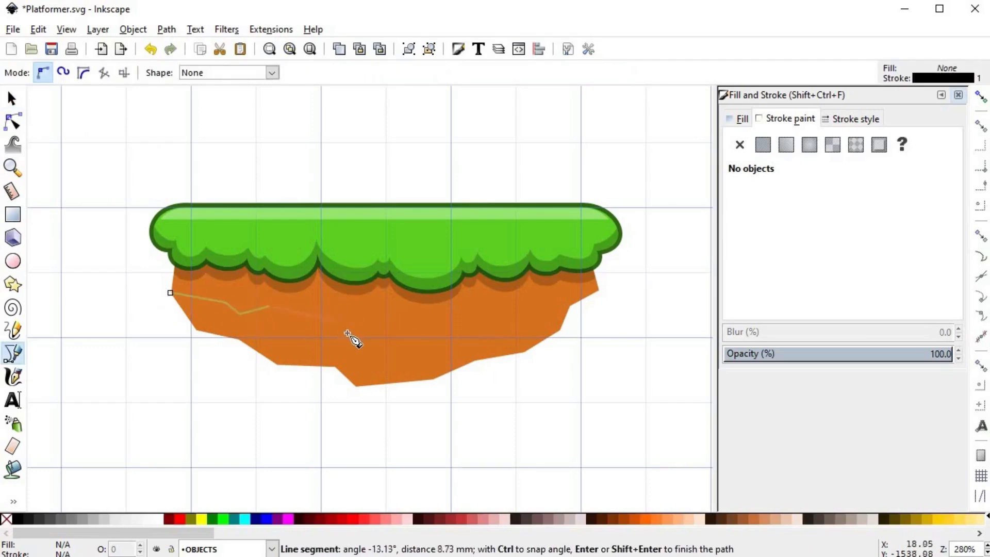
left_click(350, 337)
left_click(450, 338)
left_click(468, 324)
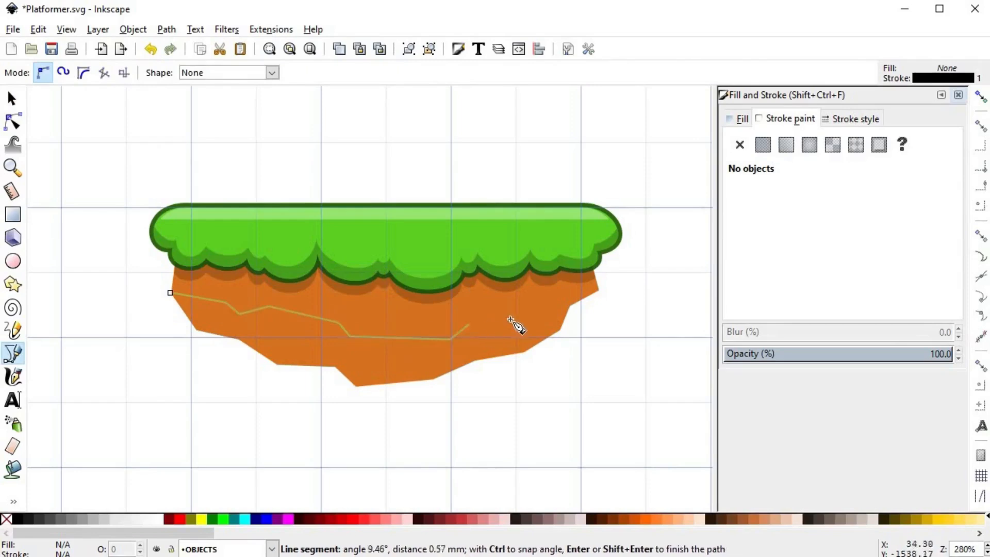
left_click(538, 308)
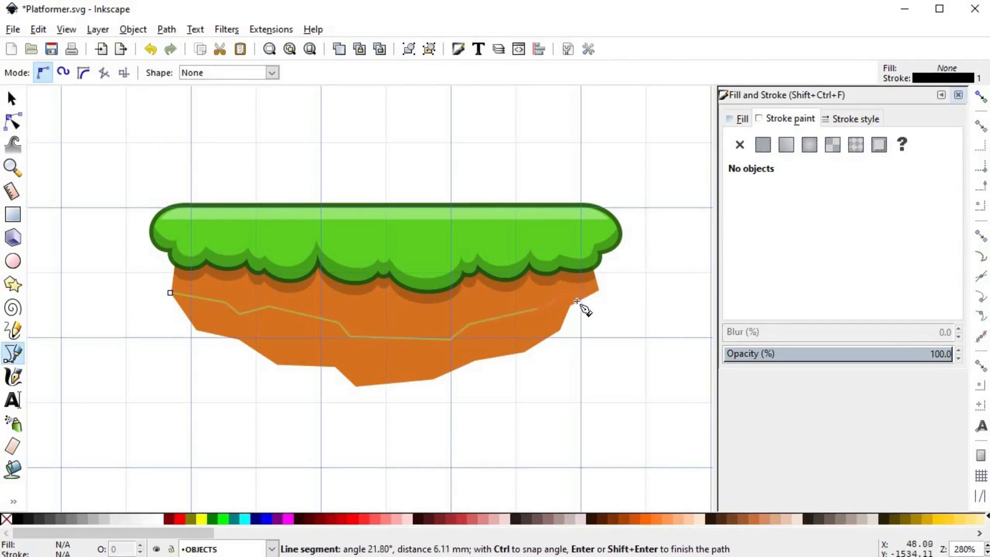
left_click(585, 305)
left_click_drag(608, 361, 598, 379)
left_click_drag(536, 432, 508, 434)
left_click_drag(386, 425, 341, 422)
left_click_drag(257, 417, 232, 412)
left_click_drag(124, 375, 121, 364)
left_click_drag(123, 315, 133, 307)
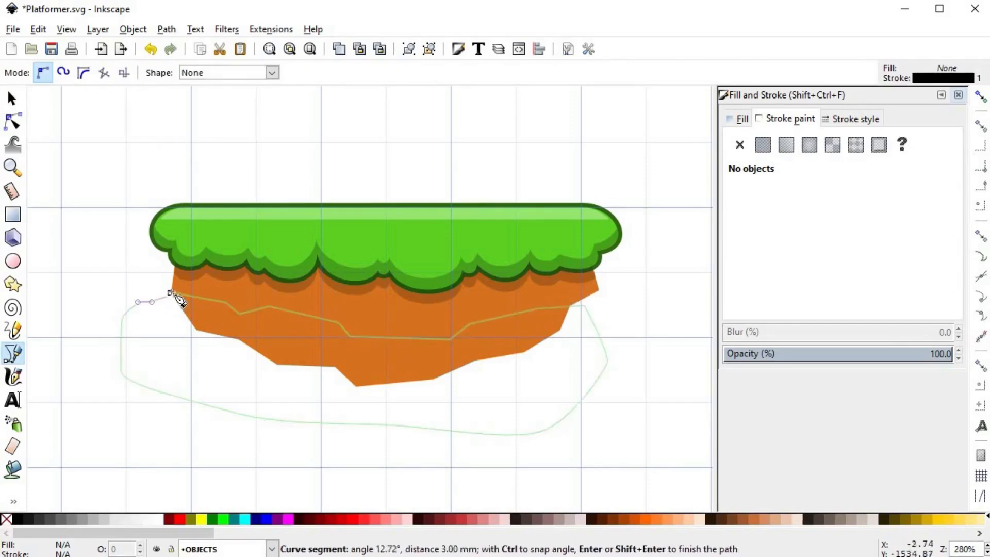
left_click(170, 292)
- Shift the four nodes of the zigzag's central dip slightly up and to the right
key("n")
left_click_drag(469, 327, 482, 320)
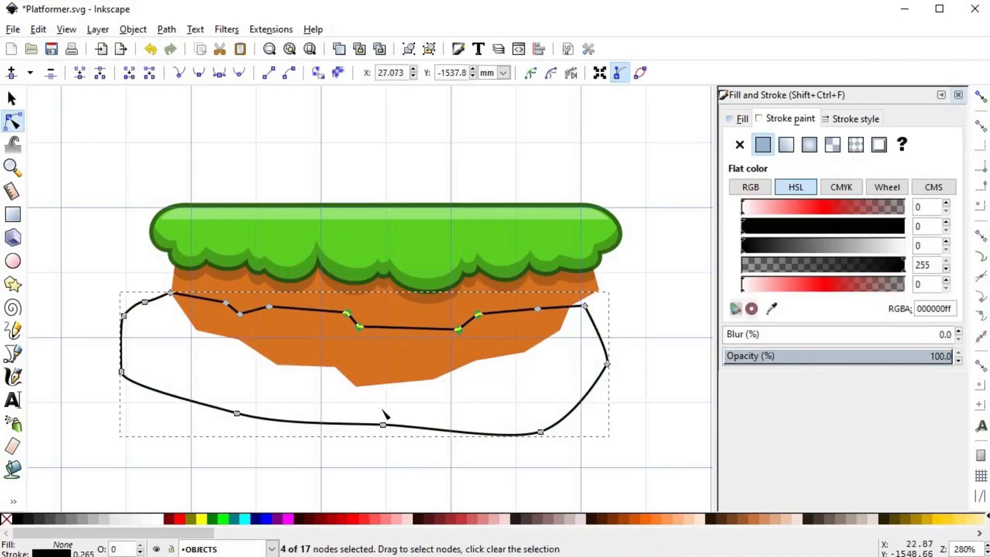
left_click(490, 363)
key("s")
left_click(489, 363)
- Duplicate the brown dirt and intersect the copy with the drawn path to cut out its lower part
left_click(476, 295)
key("ctrl+d")
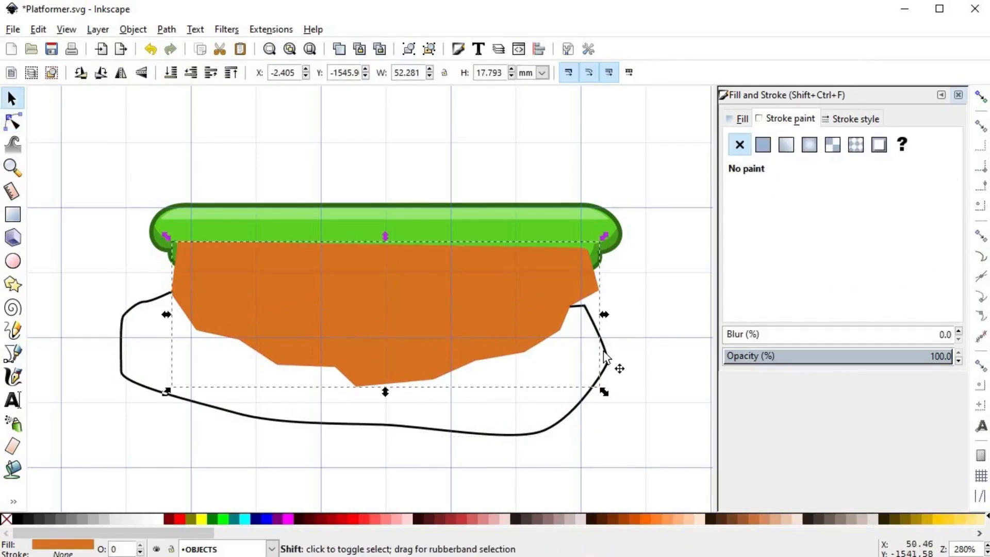
left_click(604, 352, "shift")
key("ctrl+asterisk")
- Fill the lower dirt section with the dirt's color darkened to saturation 201 and lightness 105, without a stroke
key("d")
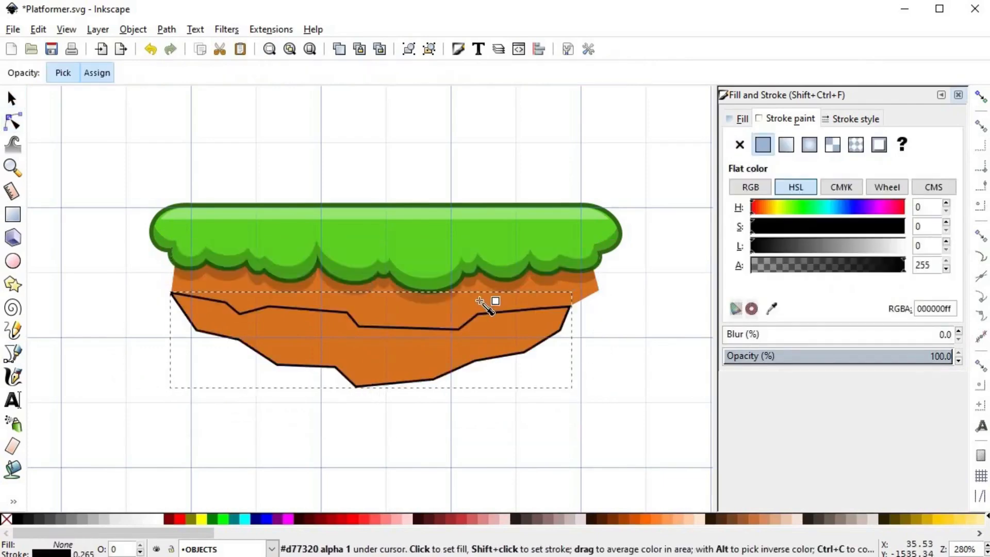
left_click(478, 302)
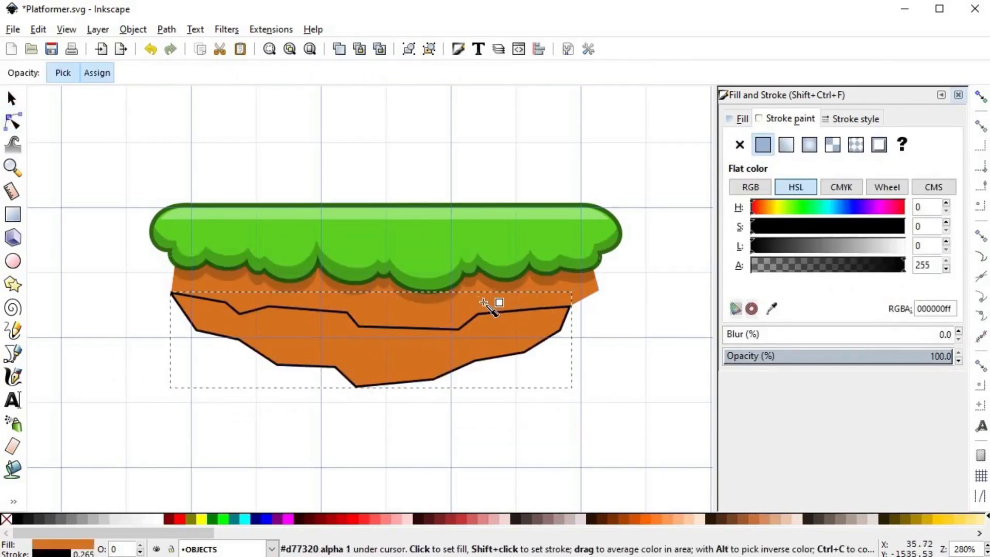
left_click(740, 144)
left_click(739, 119)
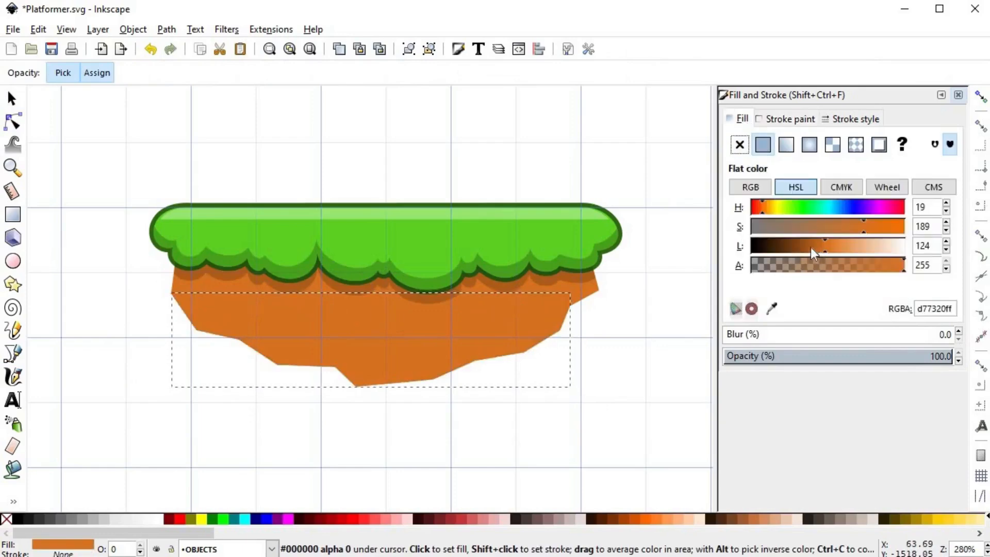
left_click(811, 246)
left_click_drag(810, 247, 815, 249)
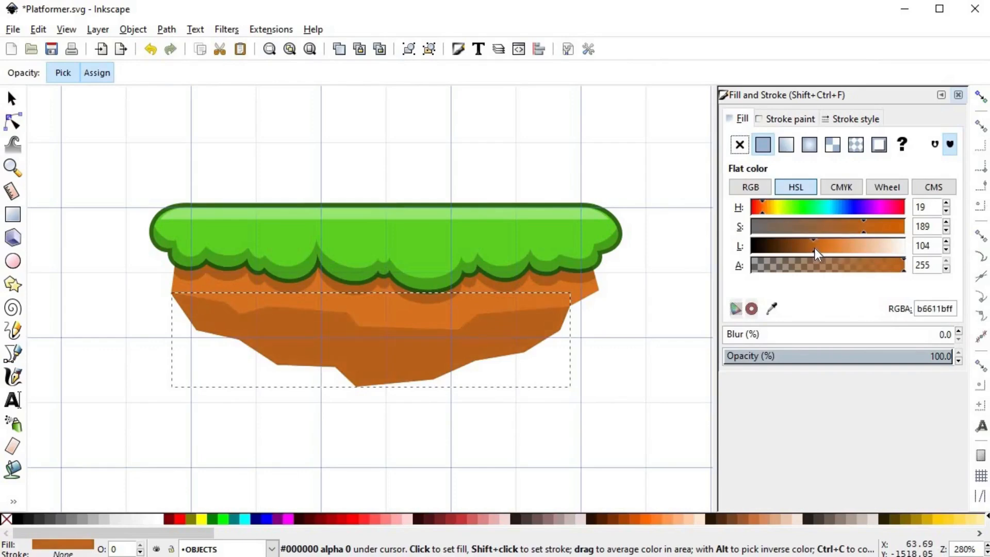
mouse_move(872, 233)
left_mouse_down()
mouse_move(854, 233)
mouse_move(873, 227)
left_mouse_up()
key("s")
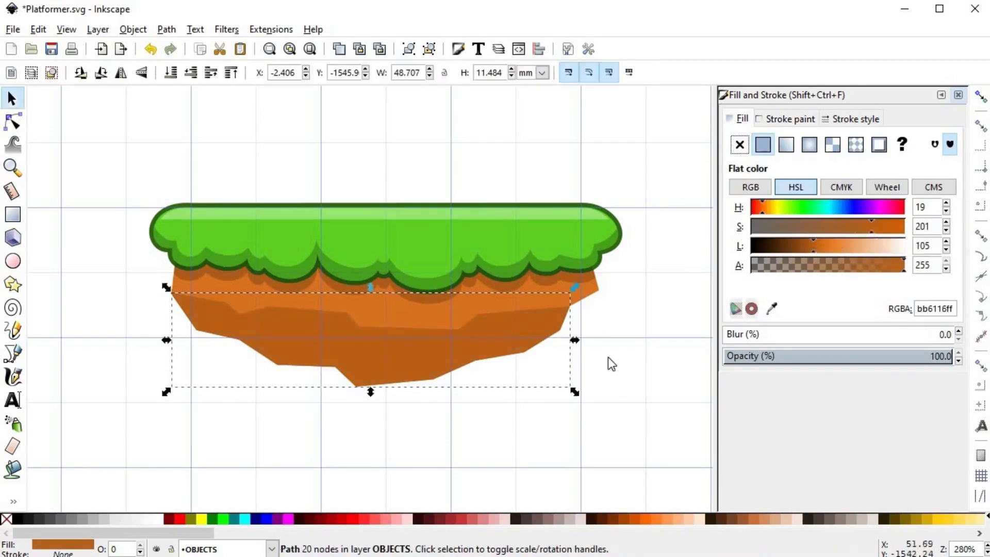
left_click(590, 366)
- Duplicate the dark dirt section, lower a darker copy slightly, and subtract it to leave a thin strip along the upper edge
scroll(590, 366, "down", 3)
scroll(591, 366, "up", 3)
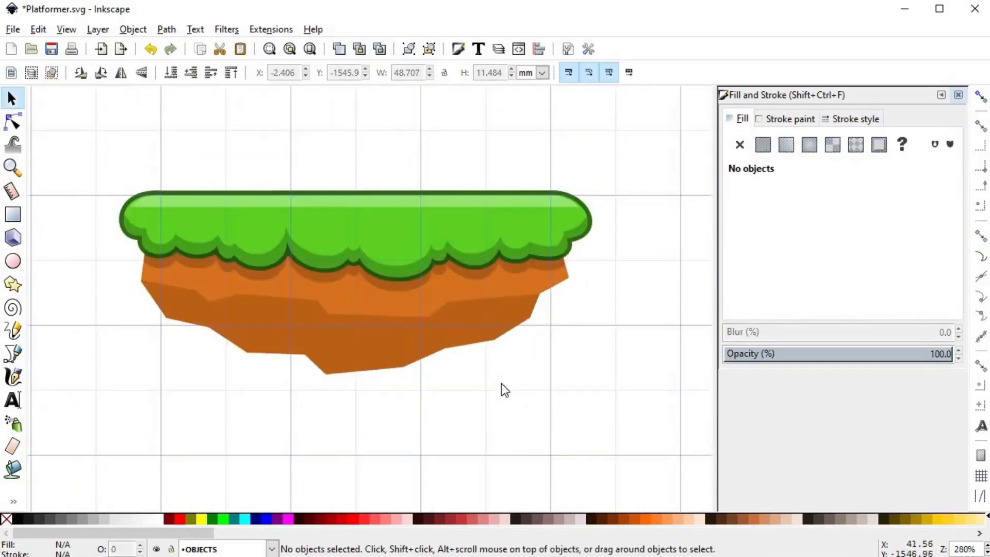
scroll(509, 308, "up", 1)
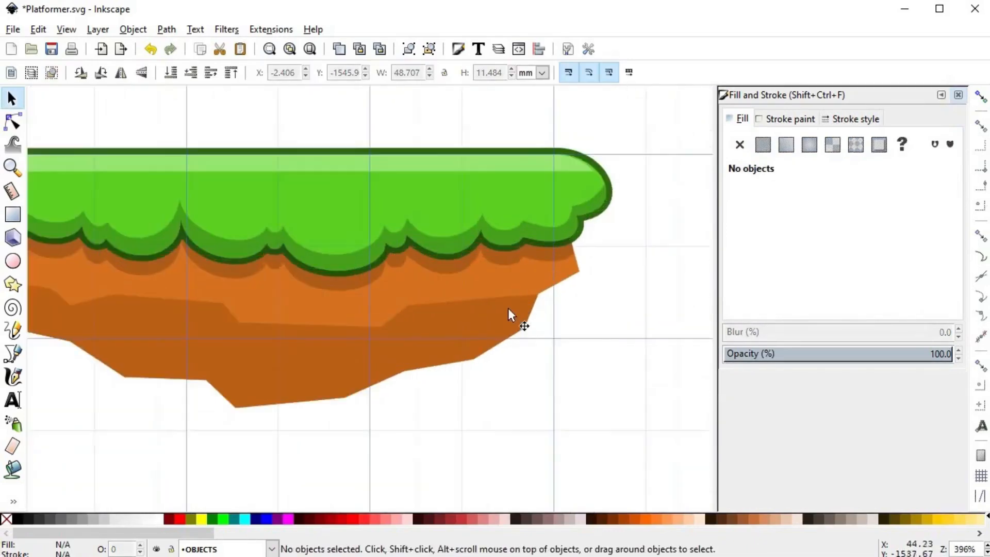
scroll(534, 326, "down", 1)
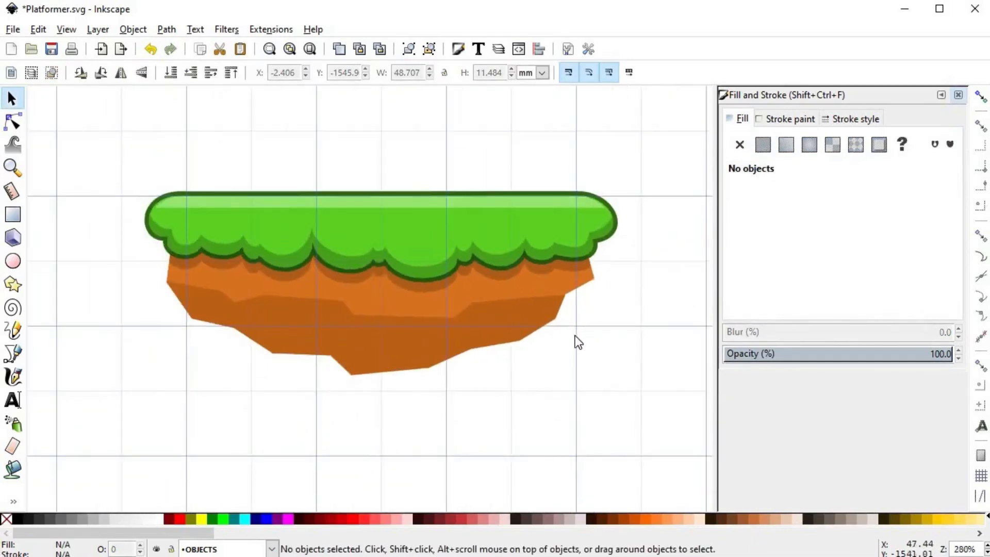
left_click(515, 332)
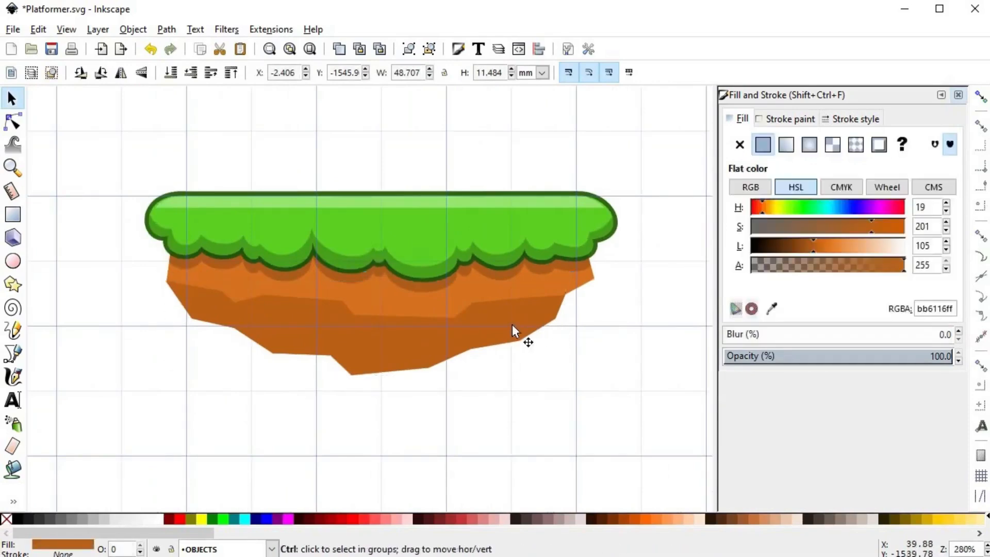
left_click_drag(778, 251, 764, 247)
mouse_move(448, 331)
left_mouse_down()
mouse_move(455, 342)
mouse_move(450, 335)
left_mouse_up()
left_click(435, 319, "shift")
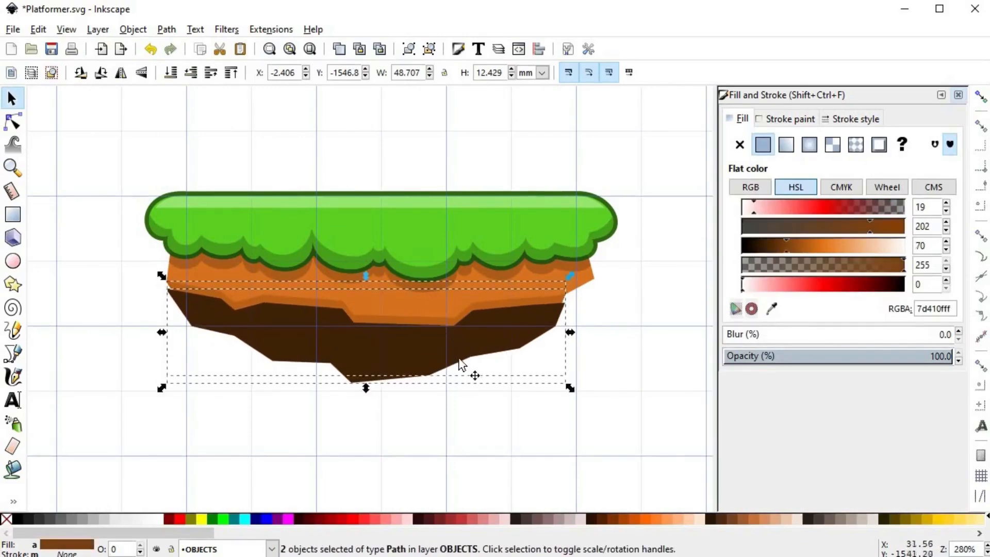
key("ctrl+minus")
- Darken the thin strip's fill to lightness 90
key("d")
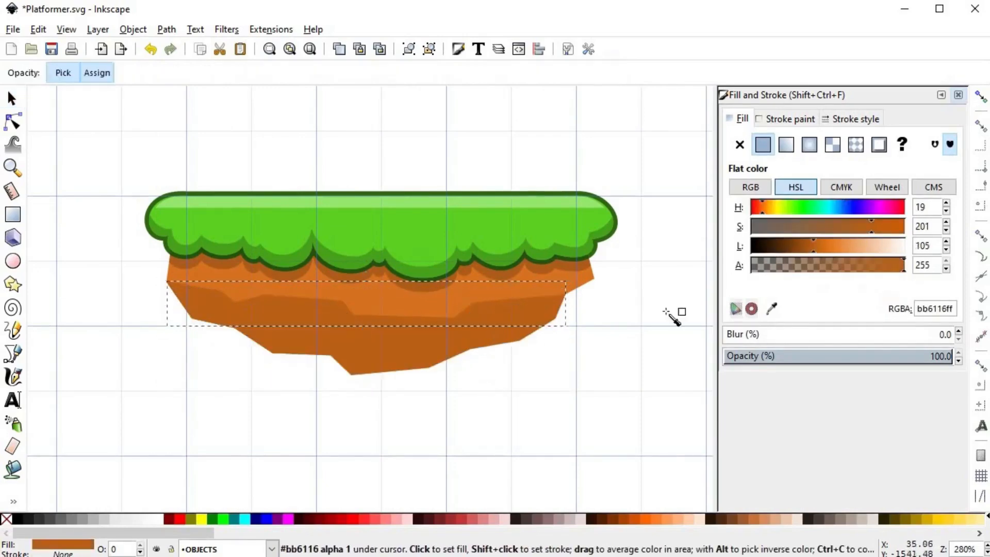
left_click_drag(792, 245, 806, 246)
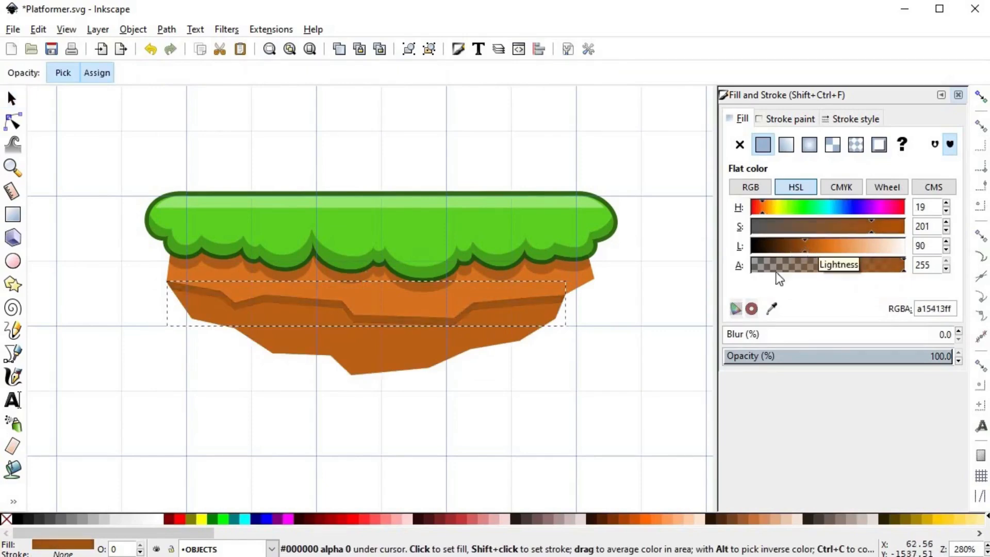
key("s")
left_click(640, 330)
- Draw an open four-point notch hanging below the strip near the right end of the dirt
scroll(590, 360, "down", 3)
scroll(570, 358, "up", 3)
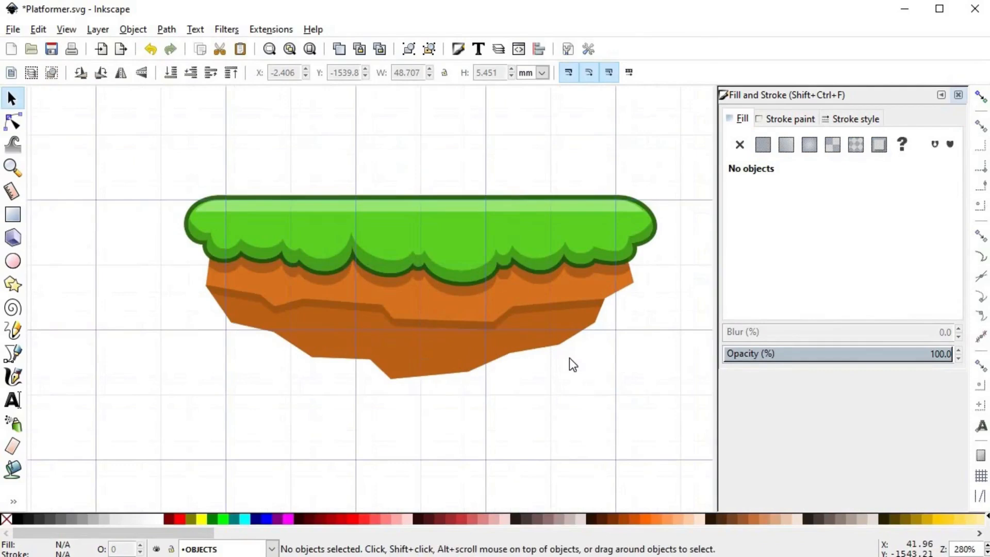
scroll(551, 341, "up", 3)
key("b")
left_click(550, 258)
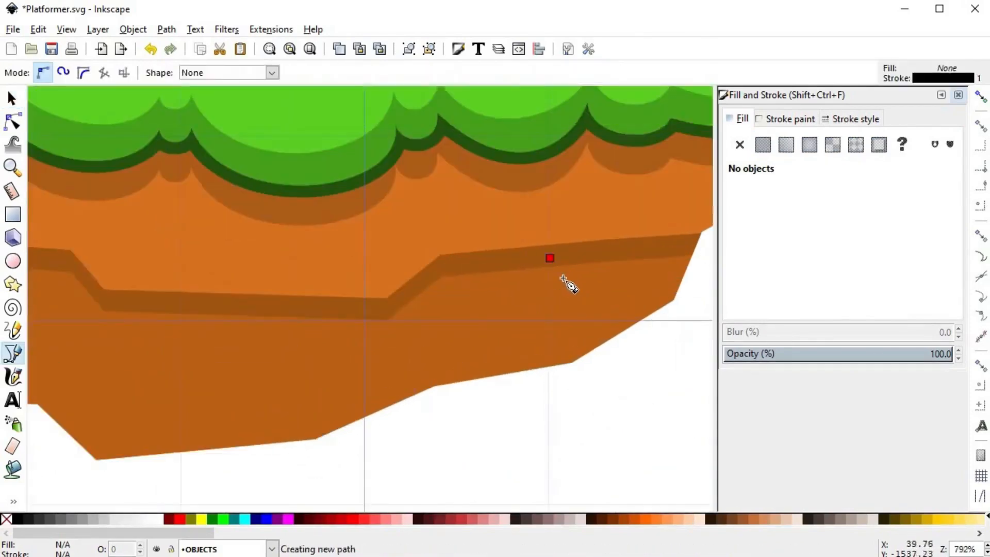
left_click(563, 279)
left_click(608, 281)
left_click(616, 253)
key("Return")
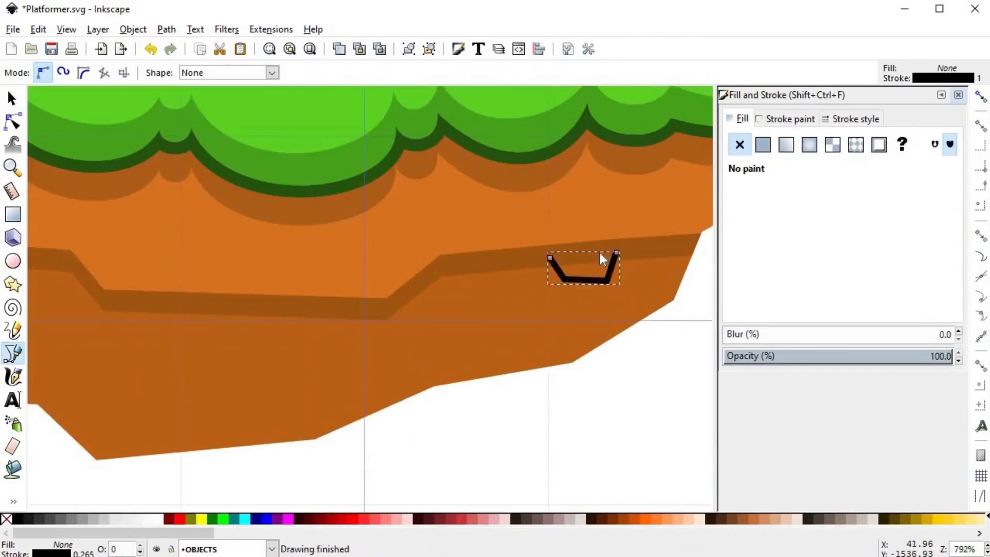
key("space")
key("space")
- Draw a narrow V-shaped notch hanging below the lowest, central stretch of the strip
left_click(282, 310)
left_click(293, 353)
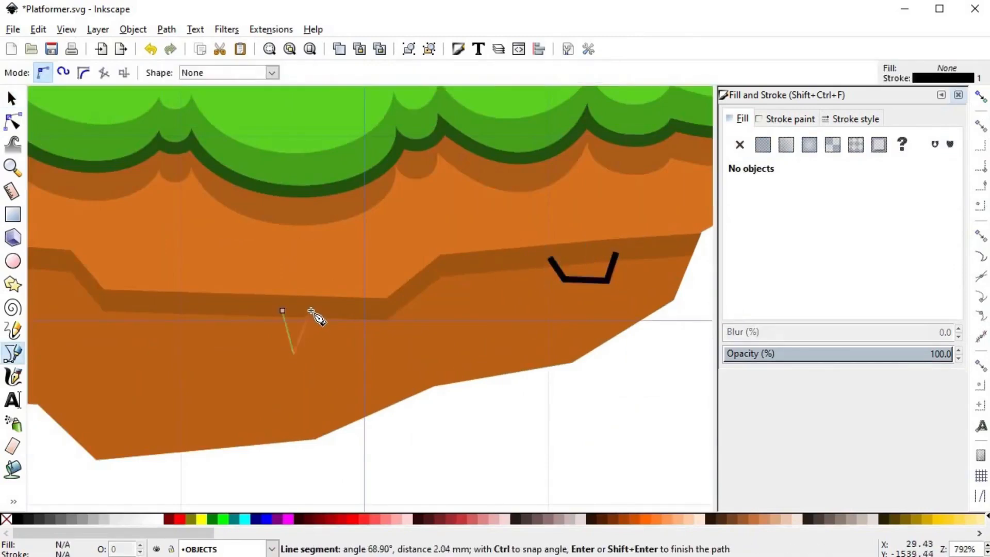
left_click(311, 311)
key("Return")
- Draw an open three-point L-shaped notch below the strip where it steps down left of center
key("space")
left_click_drag(404, 324, 641, 324)
key("space")
key("space")
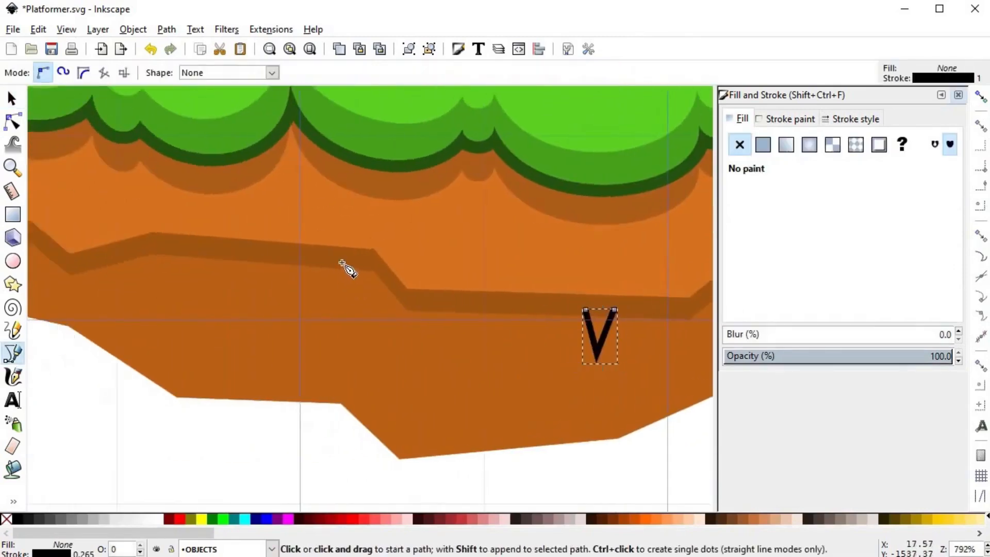
left_click(343, 264)
left_click(348, 294)
left_click(398, 292)
key("Return")
- Draw a small V-shaped notch below the strip's first dip near the left end of the dirt
scroll(160, 304, "down", 1)
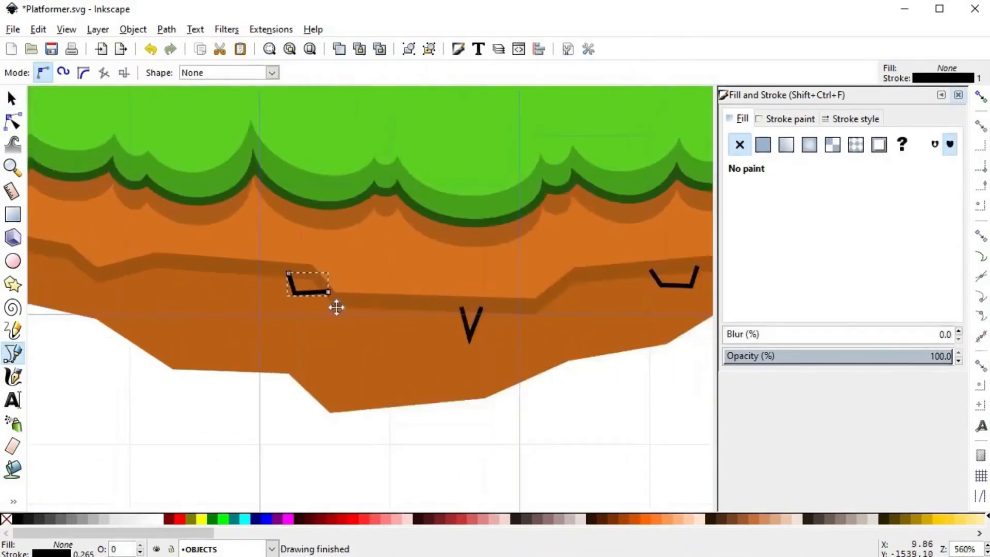
scroll(327, 301, "left", 5)
scroll(273, 265, "up", 1)
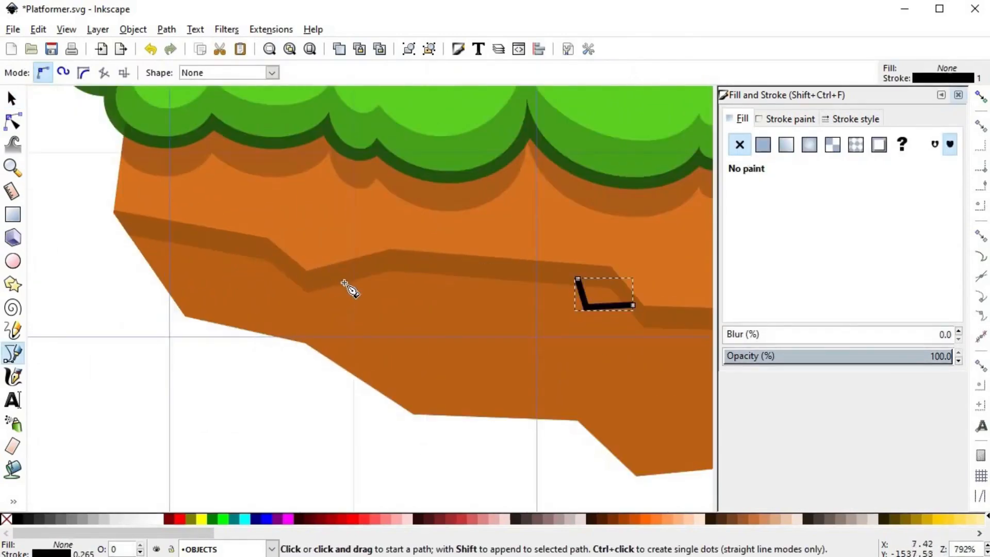
left_click(321, 283)
left_click(308, 309)
left_click(295, 273)
key("Return")
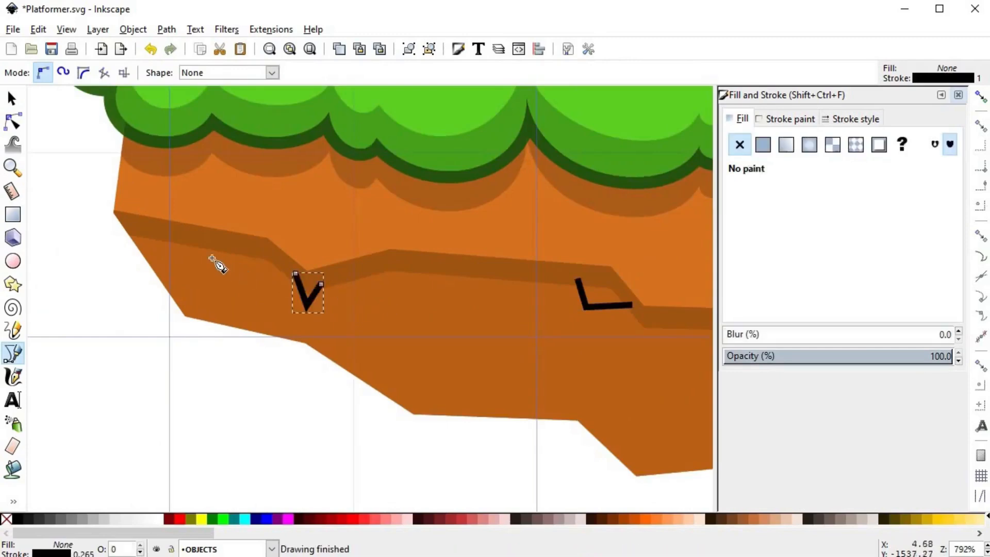
- Draw a small closed four-sided notch under the strip at the dirt's far left edge
left_click(169, 236)
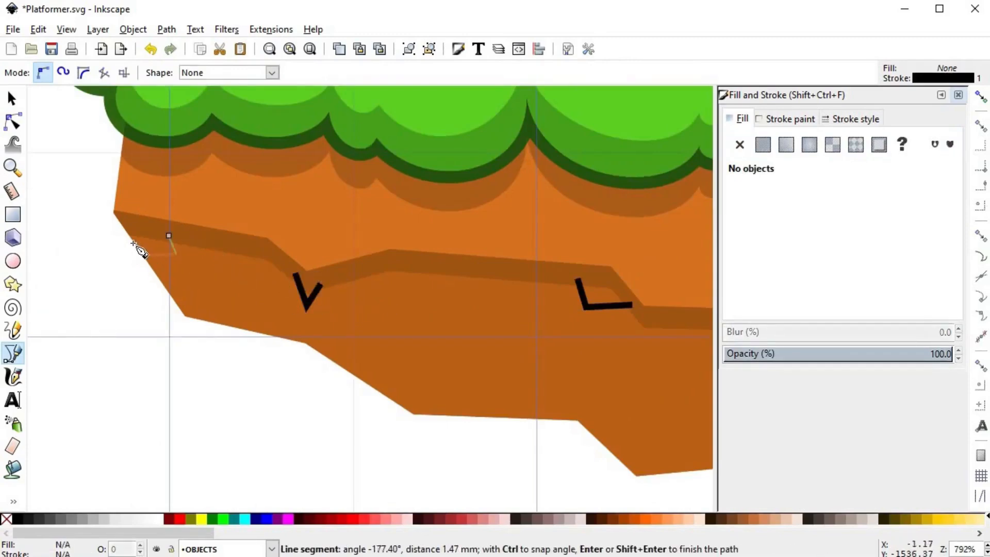
left_click(121, 227)
left_click(169, 236)
- Select the dark strip with all five notch shapes and unite them into one path
key("s")
left_click(219, 244, "shift")
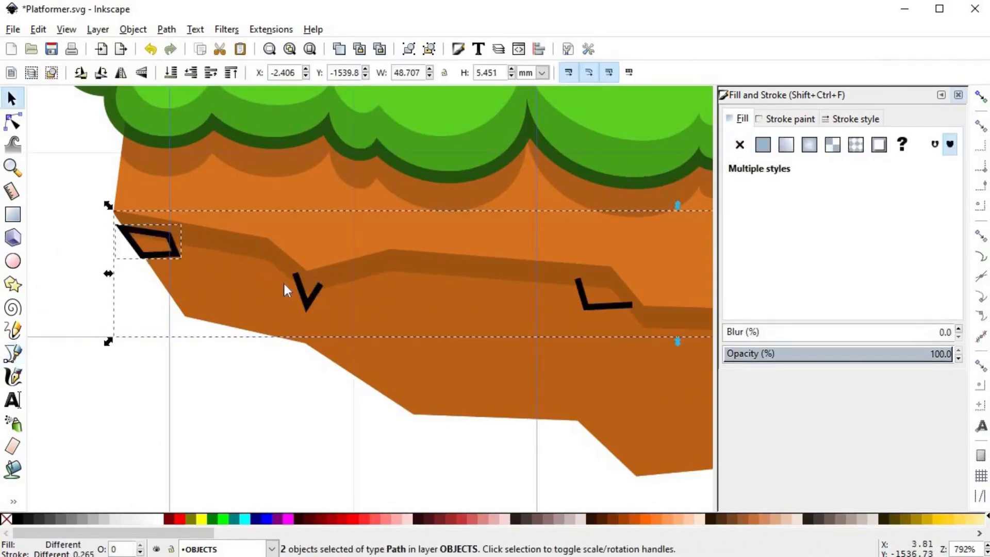
left_click(583, 307, "shift")
scroll(351, 340, "right", 20)
left_click(429, 334, "shift")
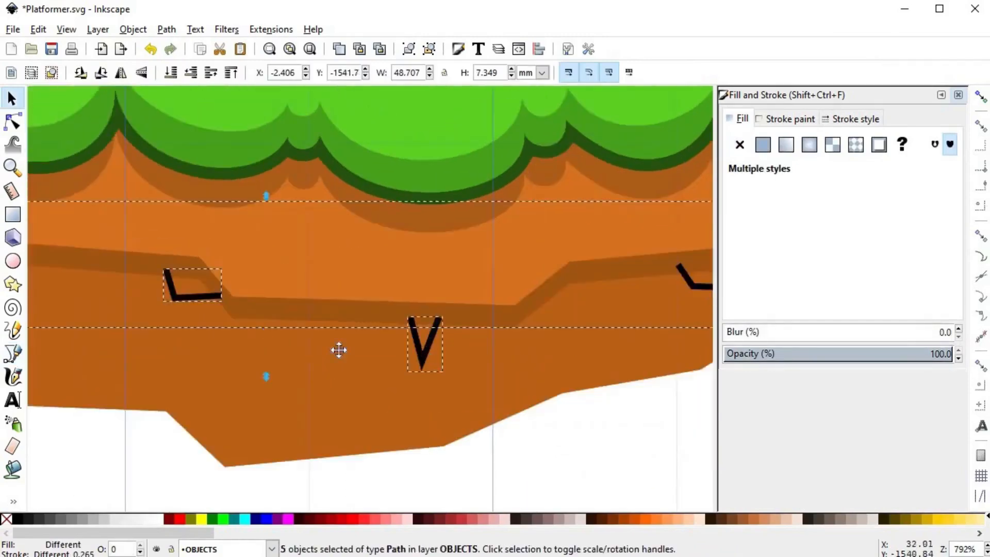
scroll(338, 349, "right", 8)
left_click(520, 281, "shift")
scroll(467, 321, "down", 2)
scroll(460, 393, "left", 2)
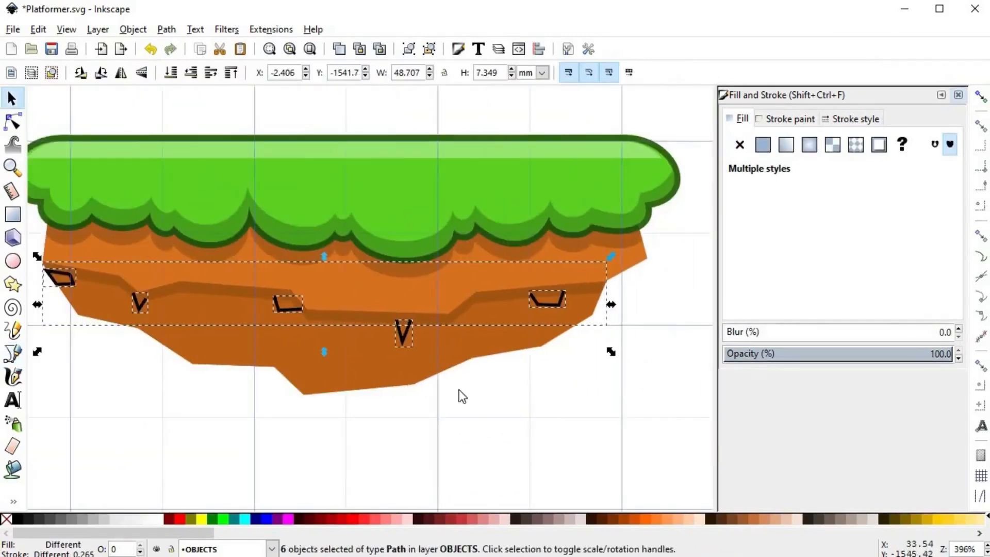
key("ctrl+plus")
- Draw a closed four-sided patch over the small gap inside the L-shaped notch left of center
scroll(276, 308, "up", 4)
key("b")
left_click(256, 276)
left_click(312, 309)
left_click(334, 304)
left_click(306, 270)
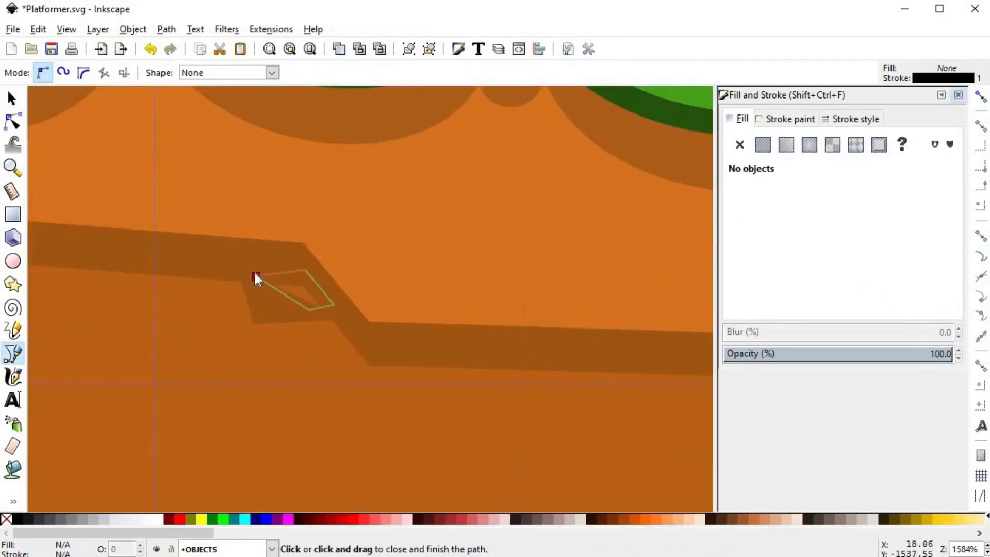
left_click(256, 276)
- Select the four-sided patch together with the dark brown strip and unite them into one path
key("s")
key("ctrl+minus")
key("ctrl+z")
left_click(252, 275)
left_click(226, 259, "shift")
key("ctrl+plus")
scroll(324, 351, "down", 4)
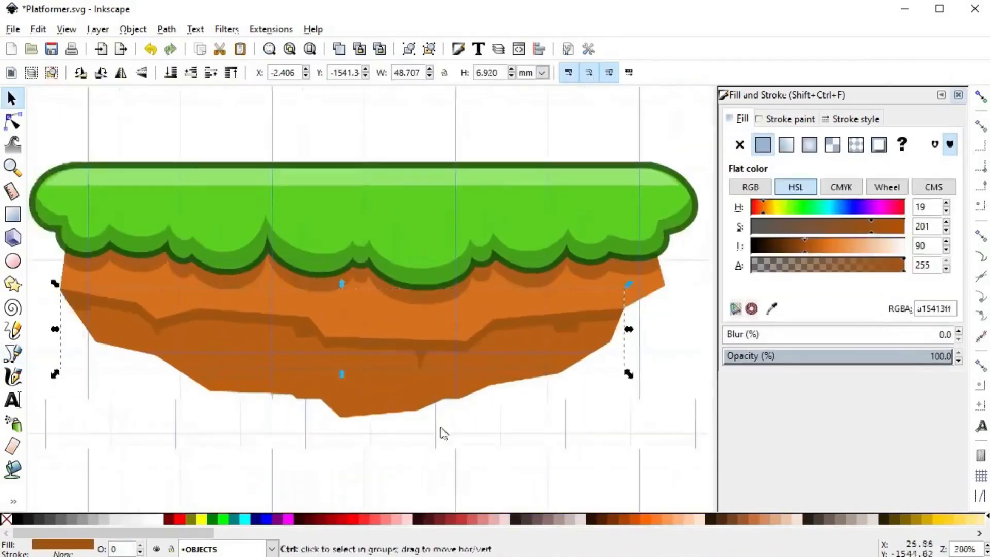
left_click(441, 430)
- Draw a small V-shaped notch just left of the strip's central V notch and unite it with the strip
scroll(387, 417, "down", 1)
scroll(390, 374, "up", 3)
key("b")
left_click(428, 347)
left_click(395, 349)
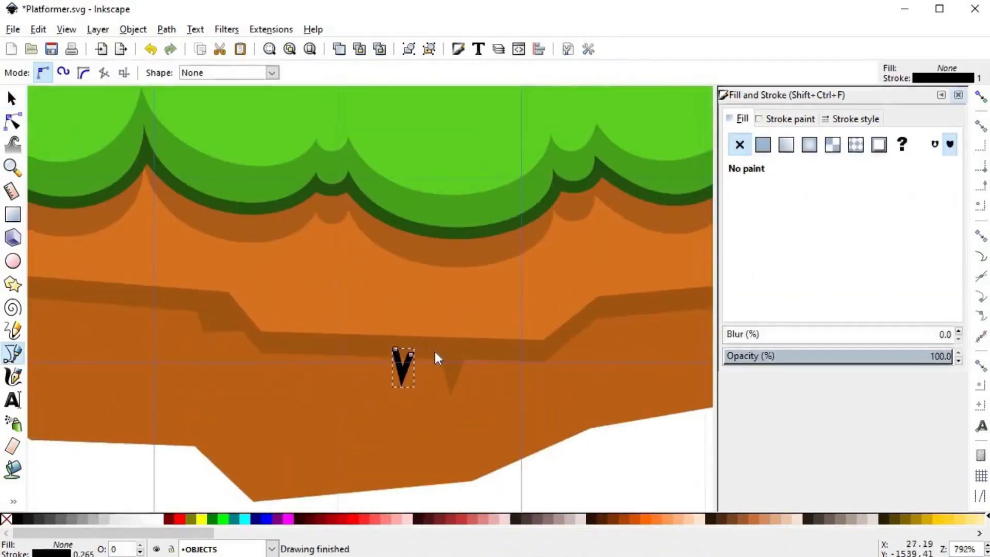
key("s")
left_click(436, 349, "shift")
key("ctrl+plus")
scroll(481, 453, "down", 1)
scroll(504, 388, "down", 3)
left_click(545, 418)
- Draw a small three-point notch where the strip begins its left-hand dip and unite it with the strip
scroll(143, 309, "up", 5)
key("b")
left_click(225, 295)
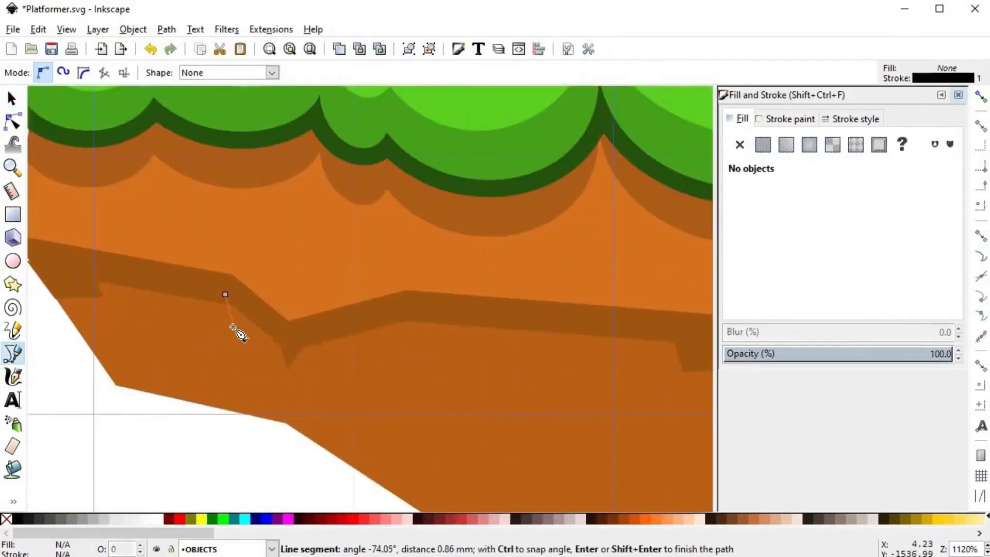
left_click(232, 327)
double_click(251, 311)
key("s")
left_click(288, 342, "shift")
key("ctrl+plus")
scroll(284, 434, "down", 4)
left_click(436, 415)
- Draw a small flat-bottomed notch below the strip between the left dip and the L-shaped notch, and unite it with the strip
scroll(229, 309, "up", 5)
key("b")
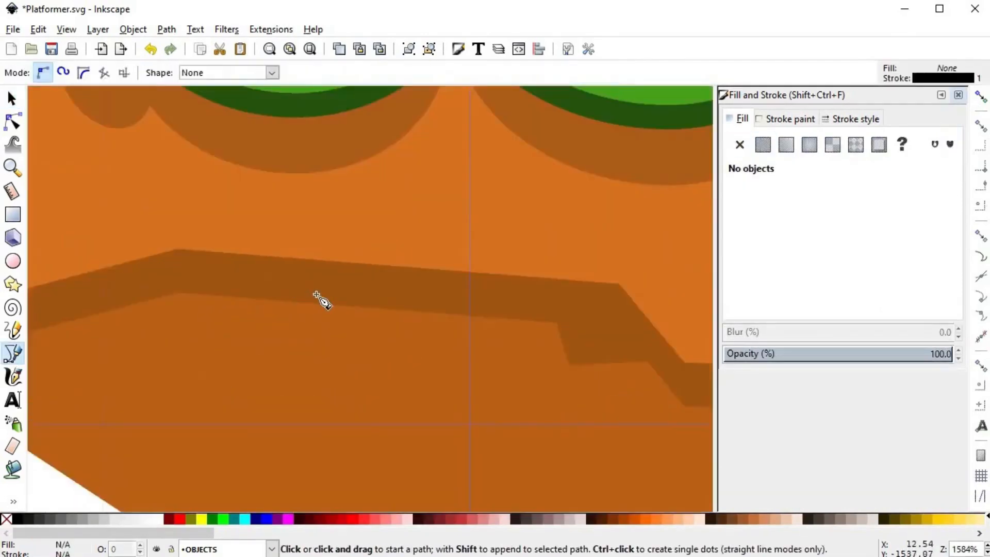
left_click(316, 294)
left_click(352, 325)
double_click(368, 295)
key("s")
left_click(417, 299, "shift")
key("ctrl+plus")
scroll(371, 379, "down", 5)
left_click_drag(449, 435, 423, 397)
left_click(472, 413)
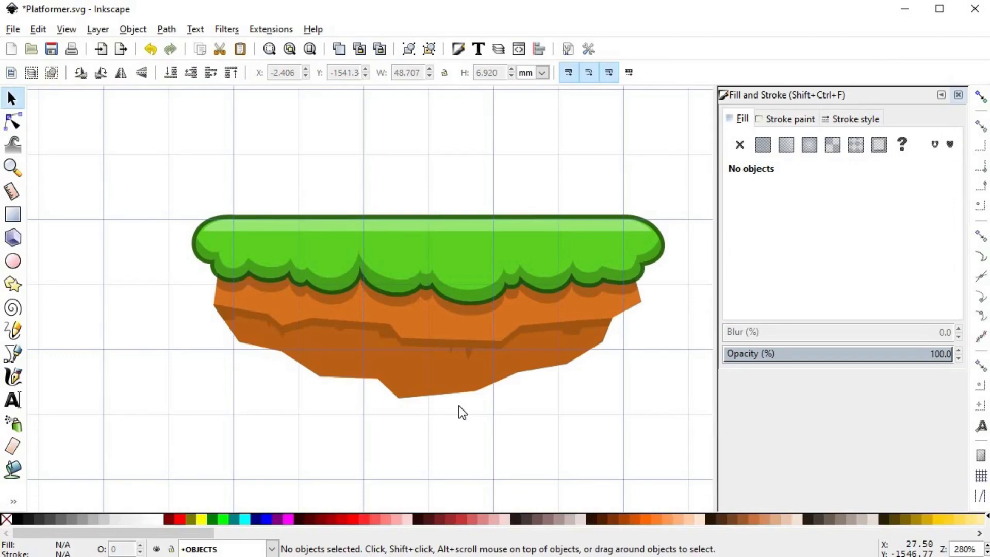
- Start an outline at the dirt's upper right end and trace it just inside the dirt's lower contour to the left end
key("b")
left_click(608, 264)
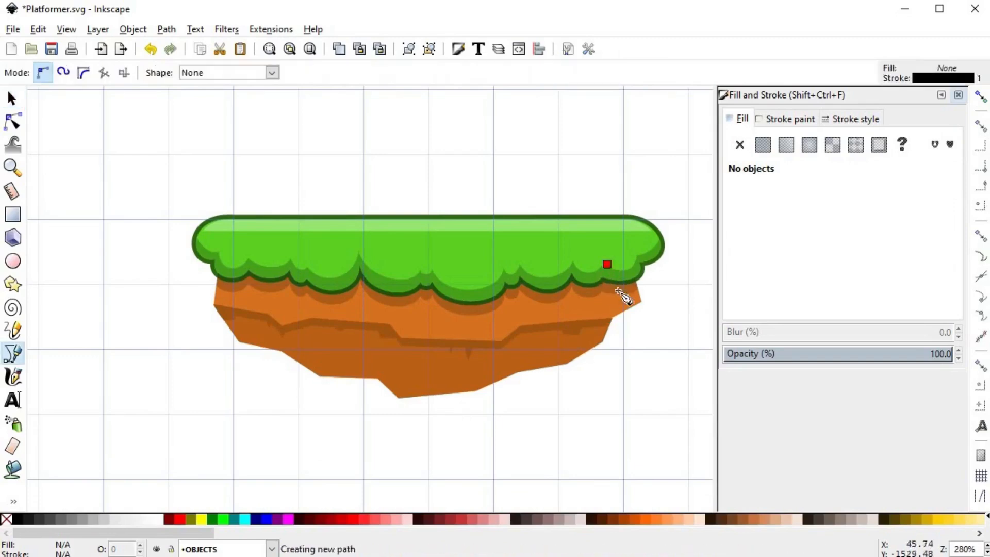
left_click(593, 305)
left_click(586, 329)
left_click(556, 348)
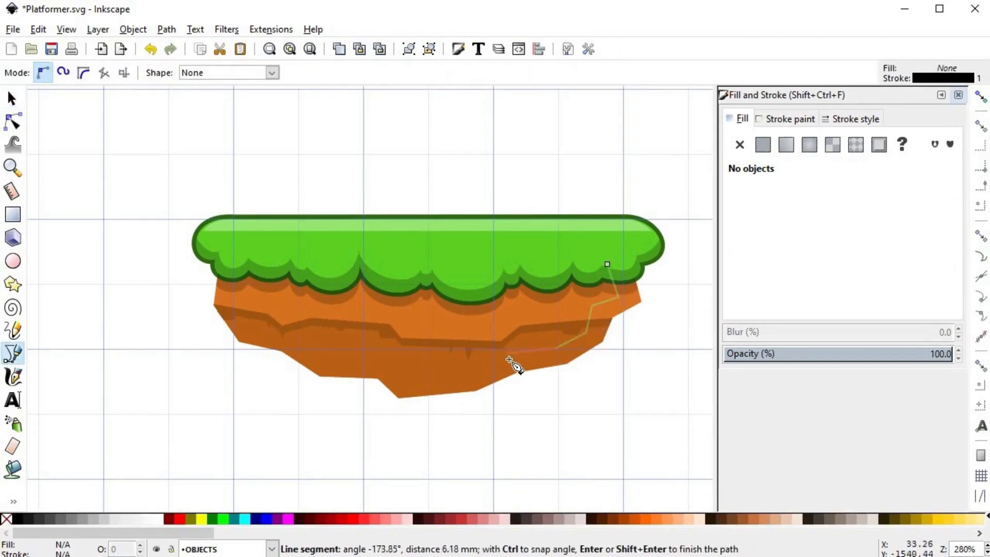
left_click(505, 357)
left_click(412, 377)
left_click(390, 354)
left_click(318, 357)
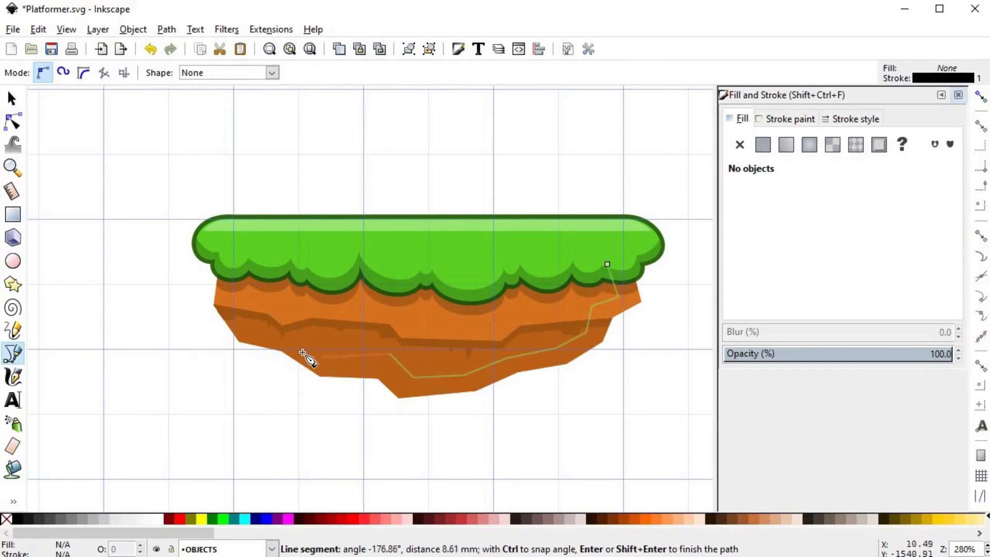
left_click(284, 338)
left_click(240, 332)
left_click(223, 302)
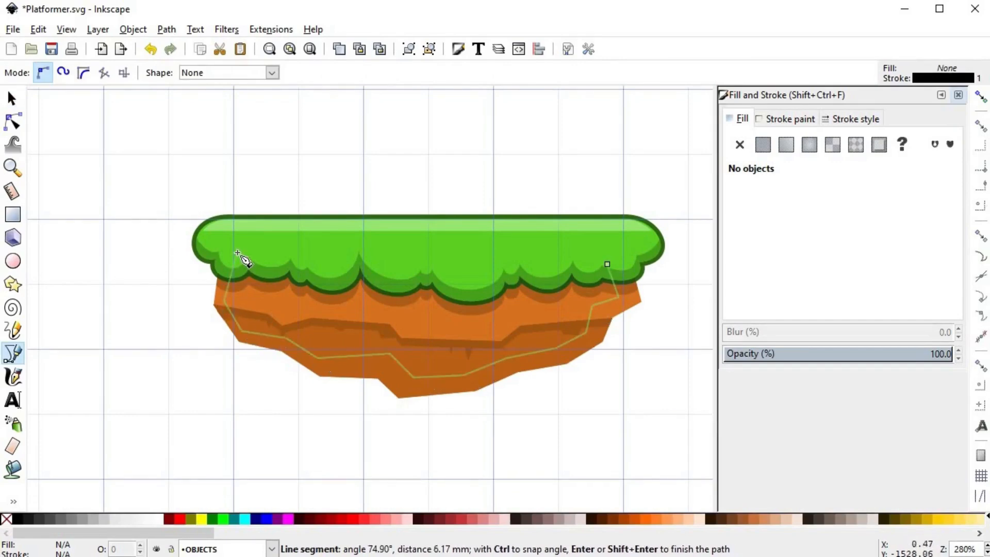
- Finish the outline with a wide curved loop outside and below the dirt, closing it at the starting node
left_click_drag(236, 253, 234, 240)
left_click_drag(182, 215, 179, 221)
left_click_drag(125, 337, 132, 355)
left_click_drag(475, 453, 642, 420)
left_click_drag(683, 255, 682, 244)
left_click_drag(646, 206, 600, 206)
left_click(606, 265)
- Duplicate the orange dirt base and intersect the copy with the looped outline to form an edge band
key("s")
left_click(525, 314)
key("ctrl+d")
left_click(676, 331, "shift")
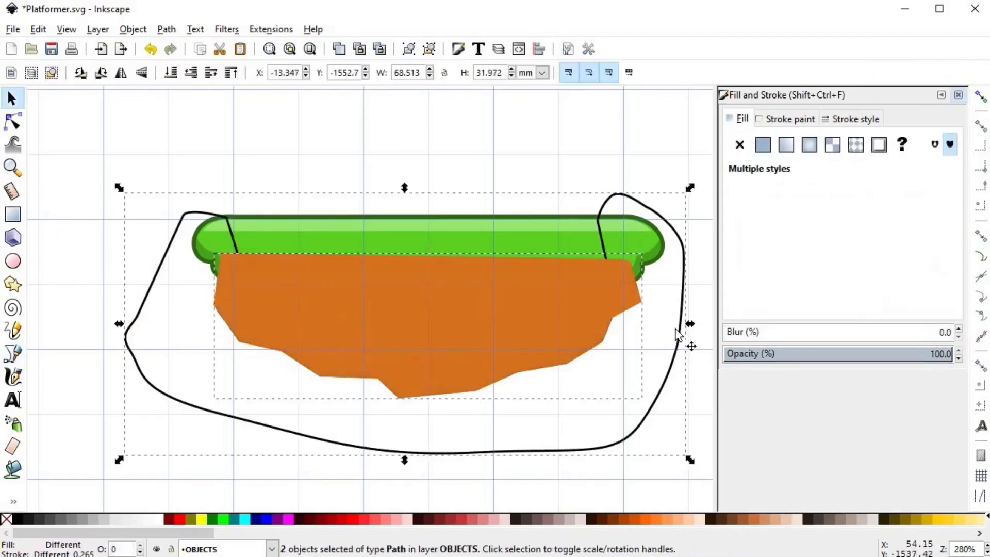
key("ctrl+asterisk")
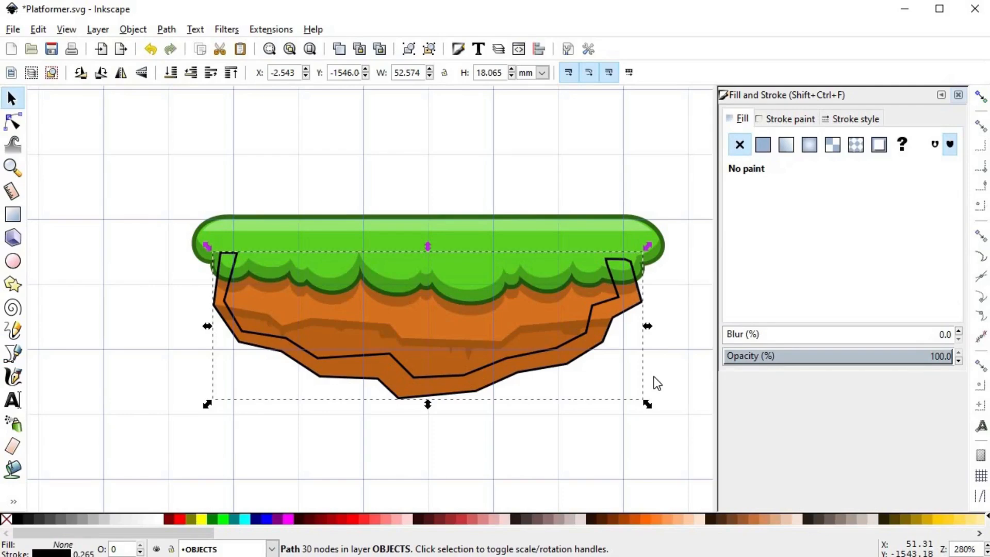
- Fill the edge band with the strip's brown, set lightness to 31 and alpha to 77, and remove its stroke
key("d")
left_click(563, 327)
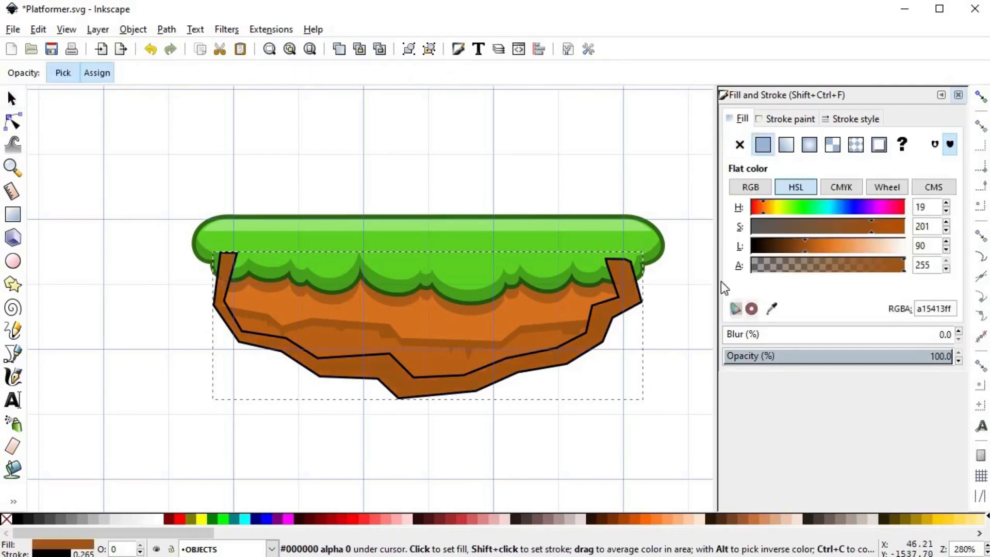
left_click_drag(779, 246, 770, 247)
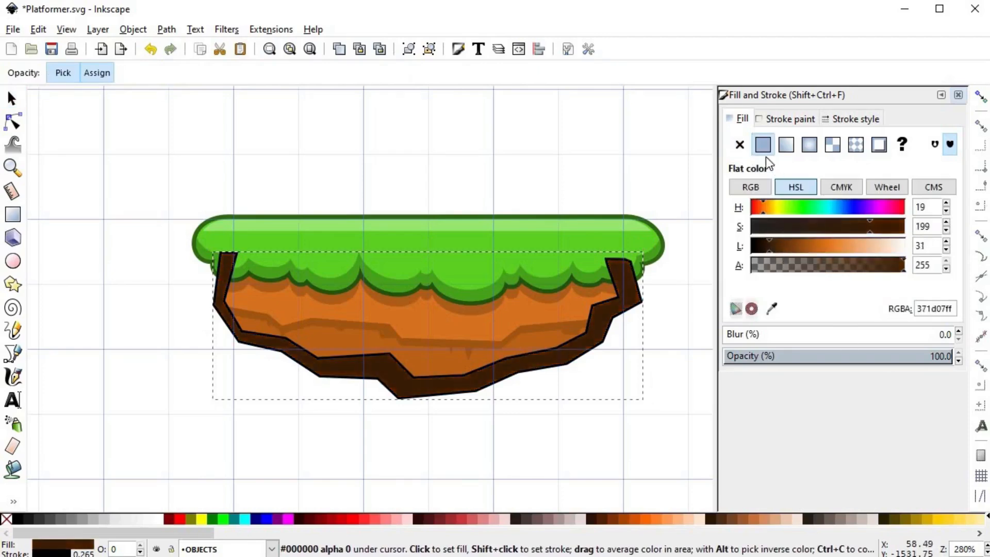
left_click_drag(835, 263, 797, 271)
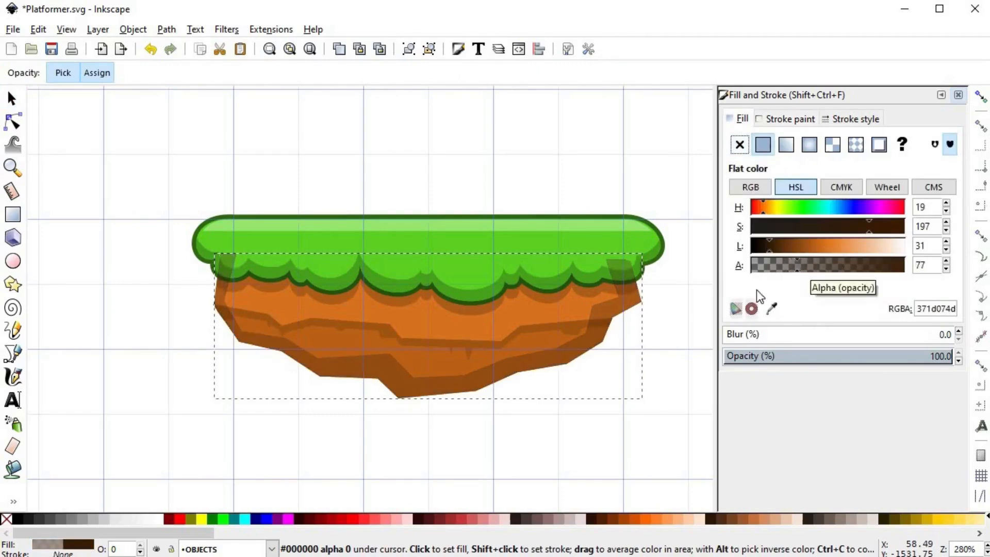
- Try to place the edge band behind the foliage by lowering it to the bottom and raising it stepwise
key("s")
left_click(194, 76)
left_click(171, 73)
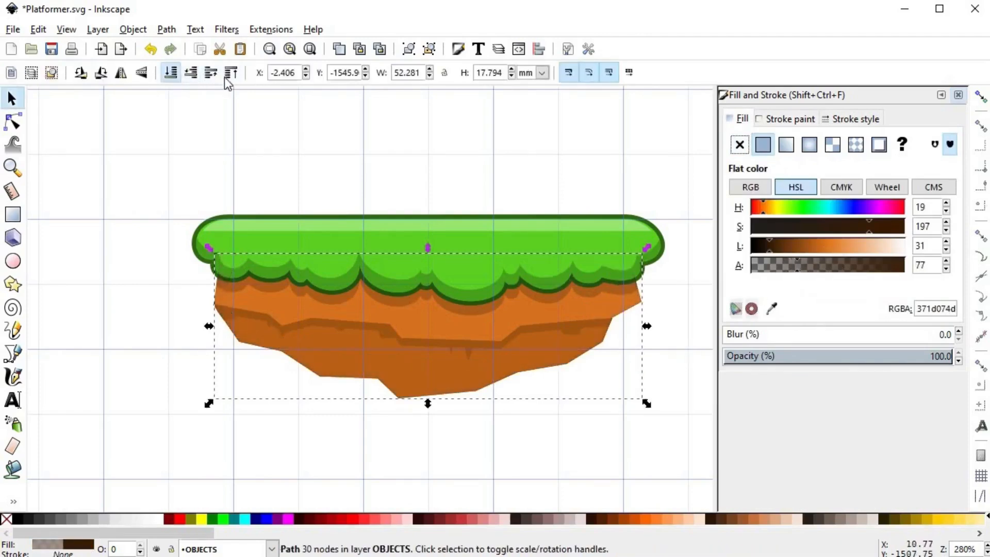
left_click(209, 74)
left_click(210, 72)
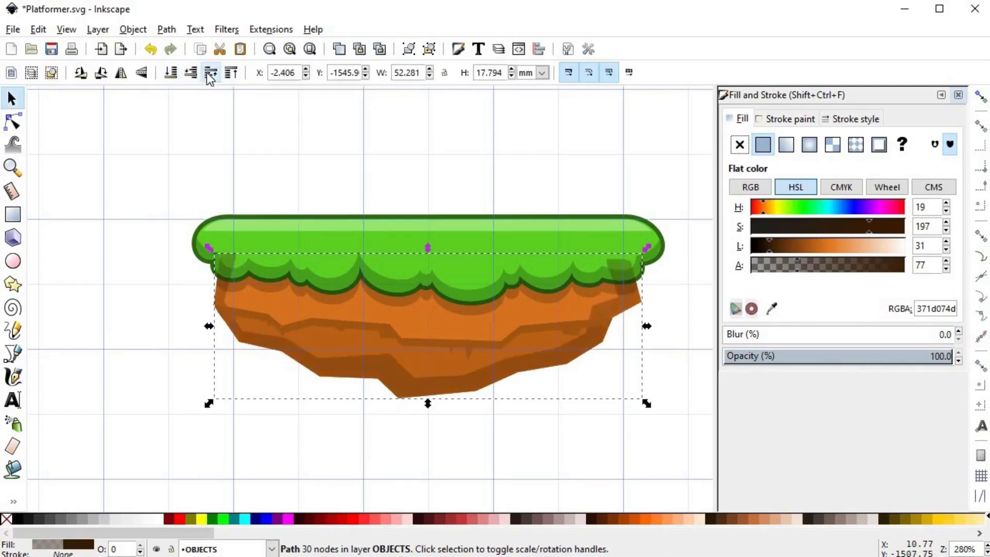
- Group the five foliage pieces and raise the group to the top of the stack
mouse_move(154, 168)
left_mouse_down()
mouse_move(659, 303)
mouse_move(688, 326)
left_mouse_up()
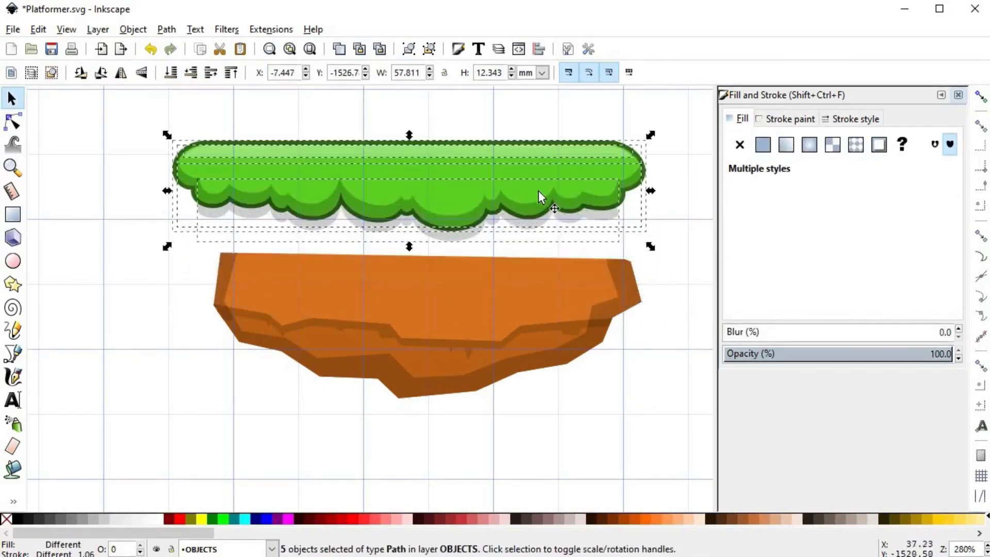
key("ctrl+g")
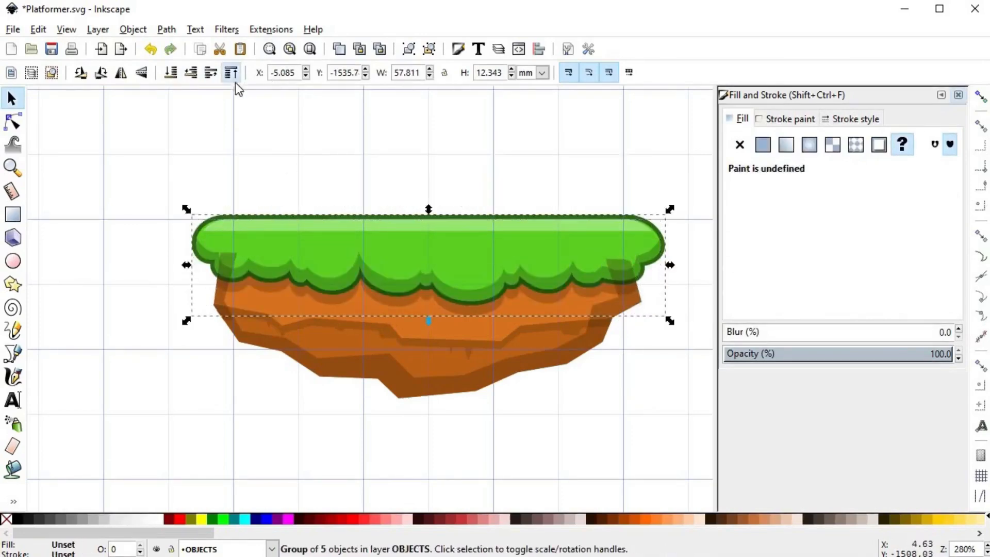
key("Escape")
- Set the fill alpha of the dark edge band to 40 and deselect it
left_click(636, 336)
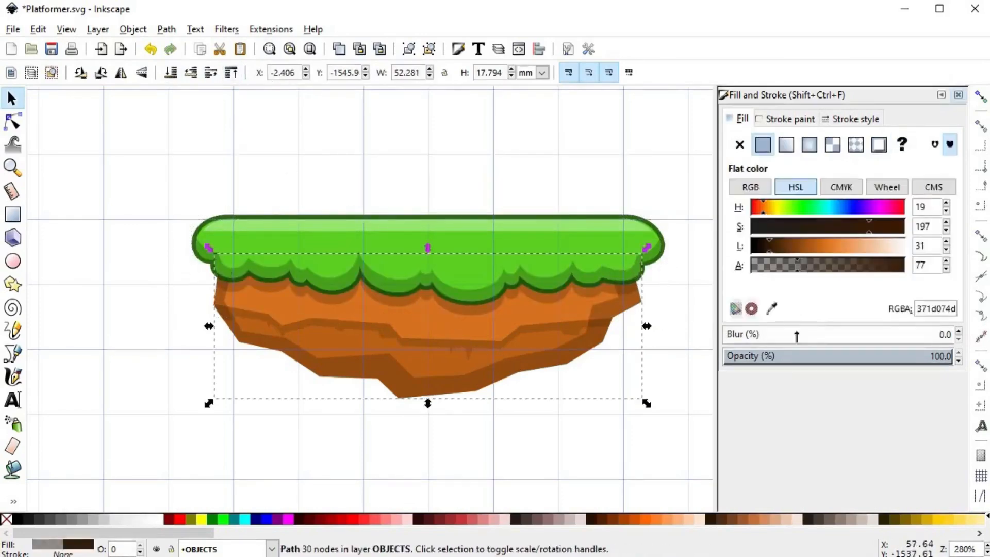
left_click_drag(804, 265, 768, 301)
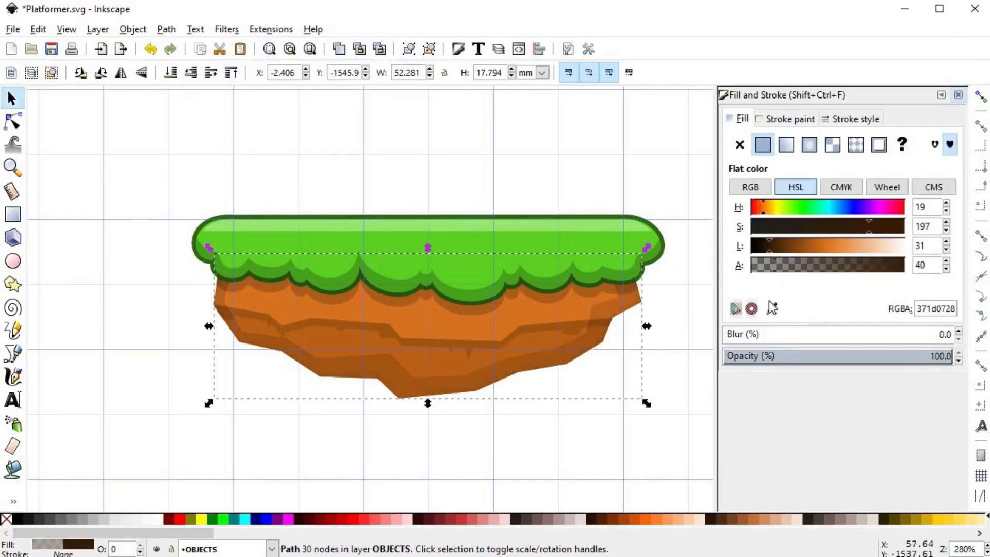
left_click(695, 372)
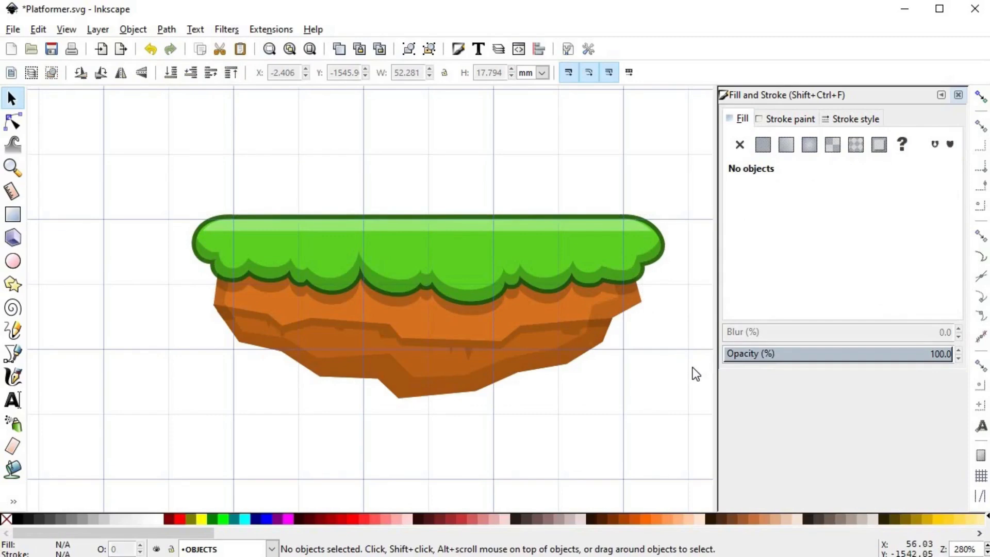
- Draw an open V shape across the edge band's inner contour at its lowest corner left of center
key("alt")
scroll(546, 350, "up", 3)
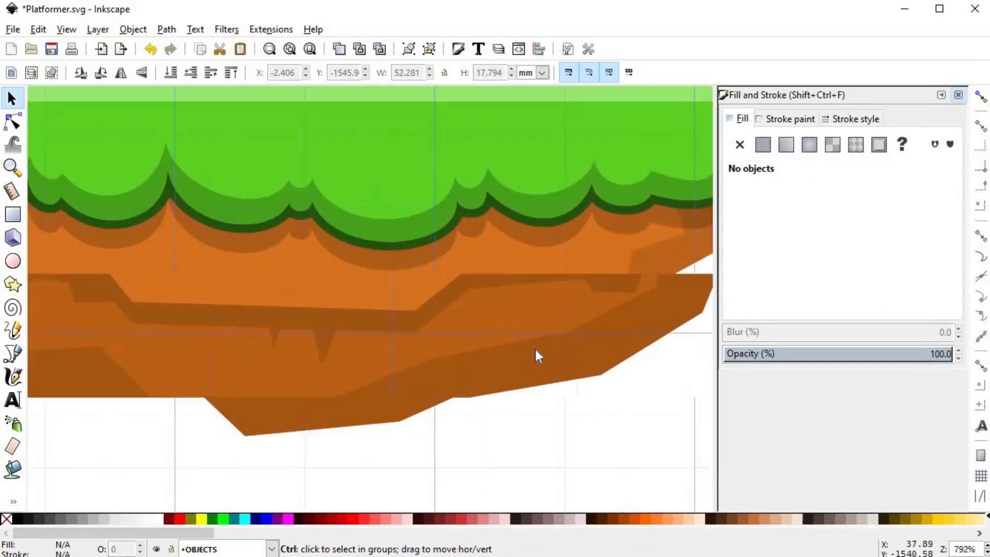
key("b")
left_click(273, 371)
left_click(282, 418)
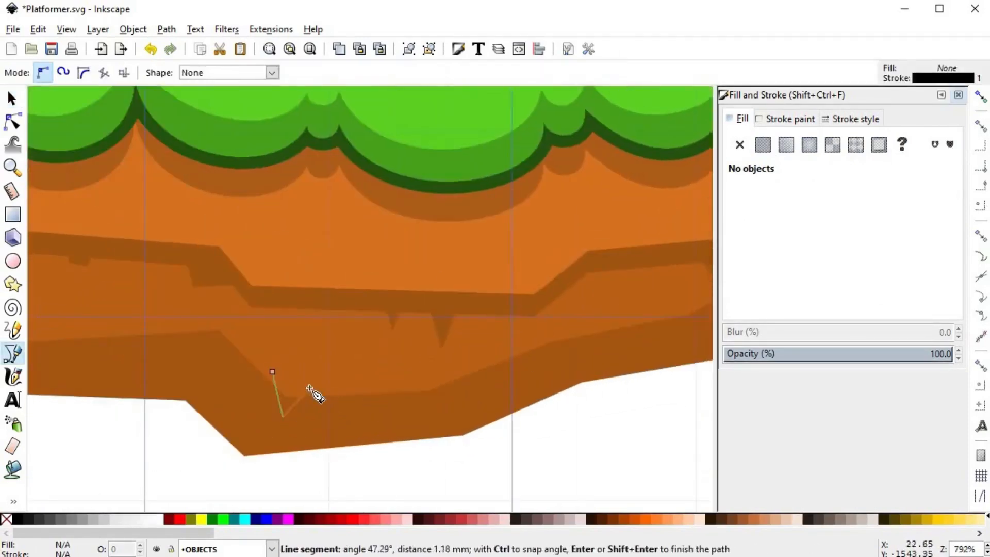
double_click(309, 387)
- Draw an open four-point, flat-bottomed trough across the band's inner contour on the flat stretch left of the V
left_click_drag(309, 387, 496, 347)
left_click(274, 290)
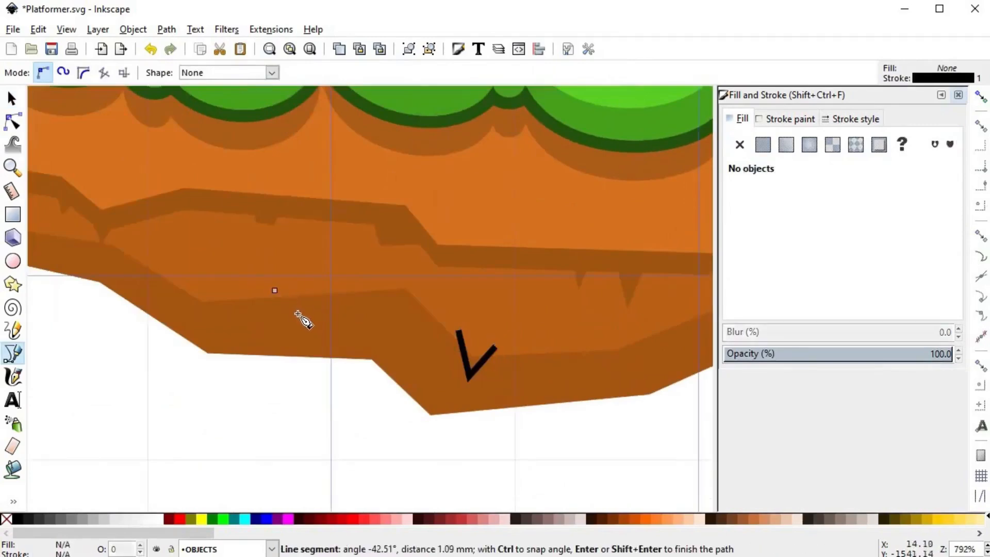
left_click(295, 309)
left_click(326, 311)
left_click(343, 286)
key("Return")
- Draw an open three-point corner shape above the band's inner contour near the dirt's left end
scroll(355, 287, "left", 6)
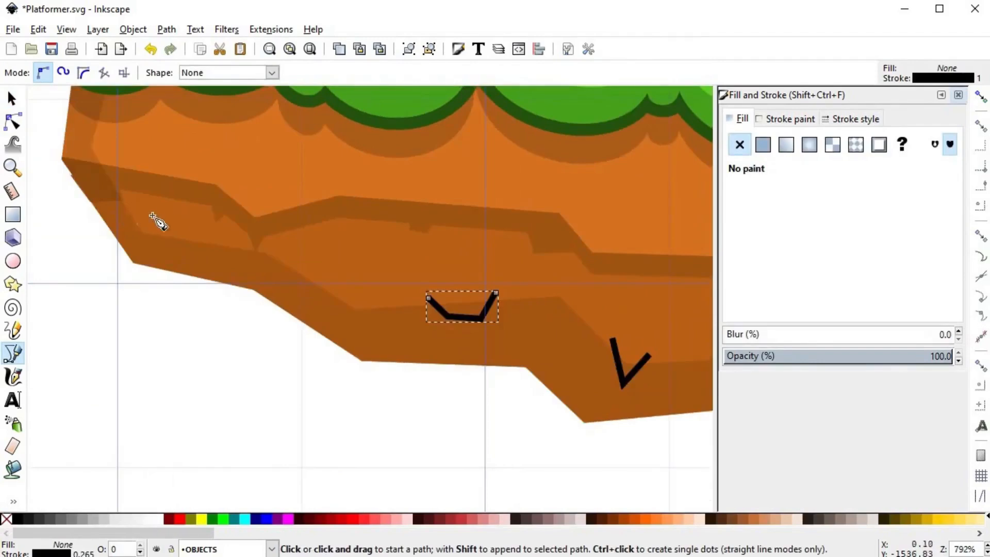
left_click(121, 212)
left_click(172, 214)
double_click(180, 247)
- Draw a tall and a smaller inverted V side by side on the band's inner contour right of center
scroll(534, 347, "down", 2)
scroll(403, 286, "up", 2)
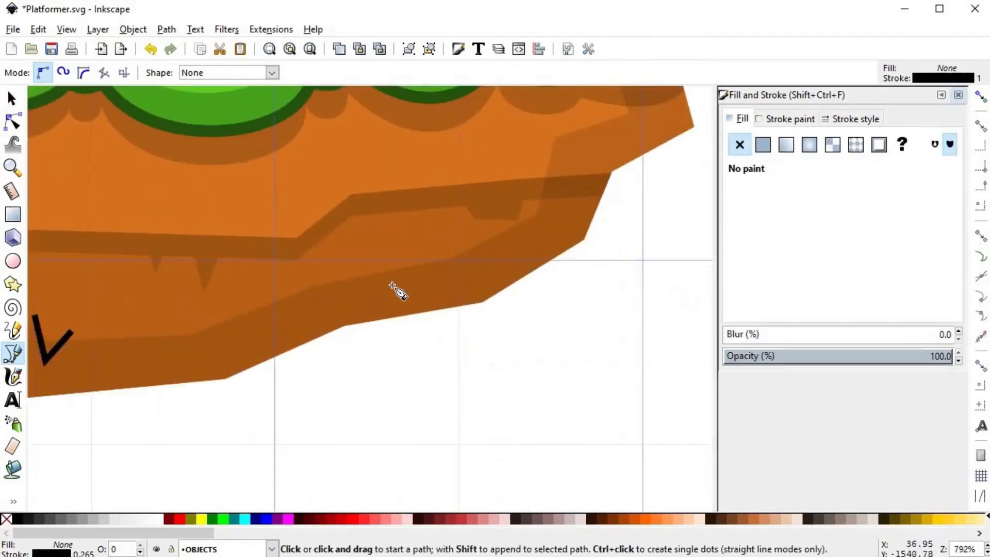
left_click(392, 283)
left_click(397, 238)
left_click(413, 281)
key("Return")
left_click(435, 272)
left_click(428, 239)
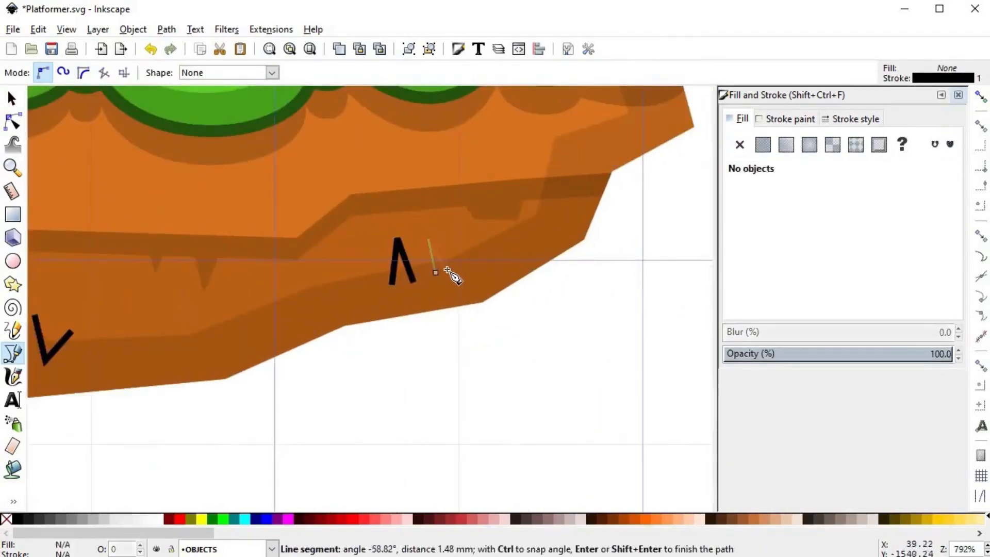
left_click(447, 272)
key("Return")
scroll(447, 271, "down", 1)
- Move the inner corner node near the edge band's right end slightly up and left to reshape its contour
key("n")
left_click(544, 199)
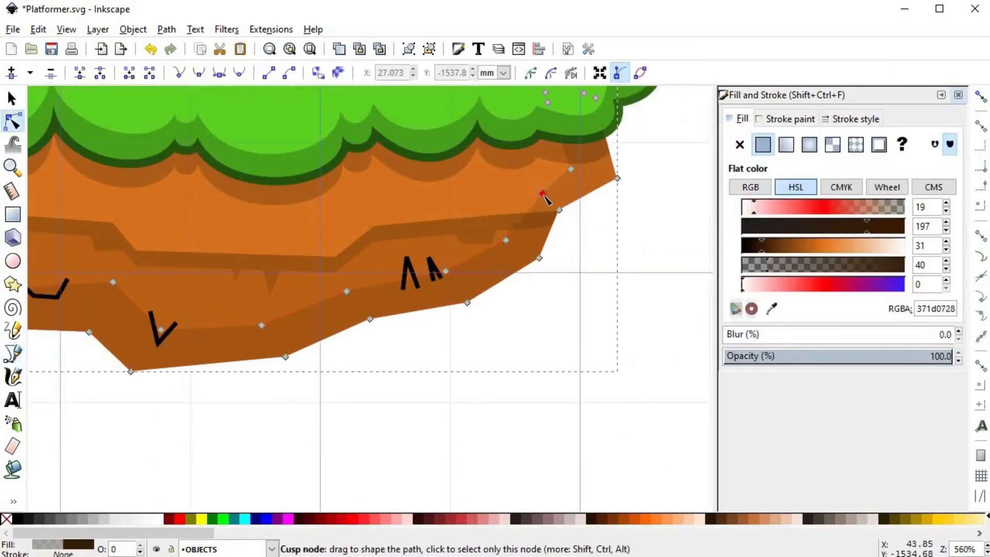
left_click_drag(544, 196, 536, 194)
left_click_drag(517, 241, 530, 239)
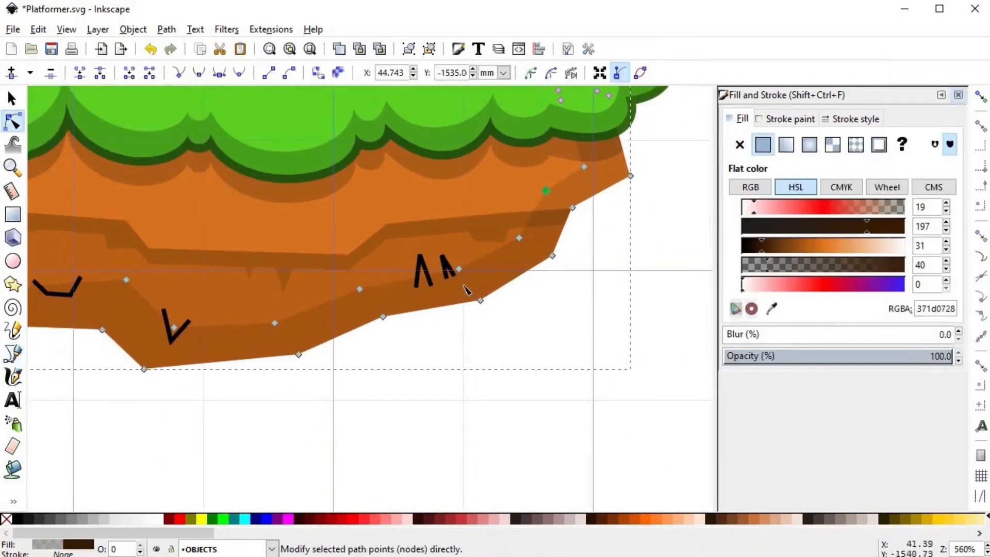
- Select the two inverted V shapes with the edge band and unite them into one path
key("s")
left_click(441, 265)
left_click(420, 267, "shift")
left_click(391, 310, "shift")
left_click_drag(341, 314, 438, 332)
key("ctrl+plus")
- Cut the V shape and the flat-bottomed trough out of the edge band's inner contour
left_click(315, 318)
left_click(343, 329, "shift")
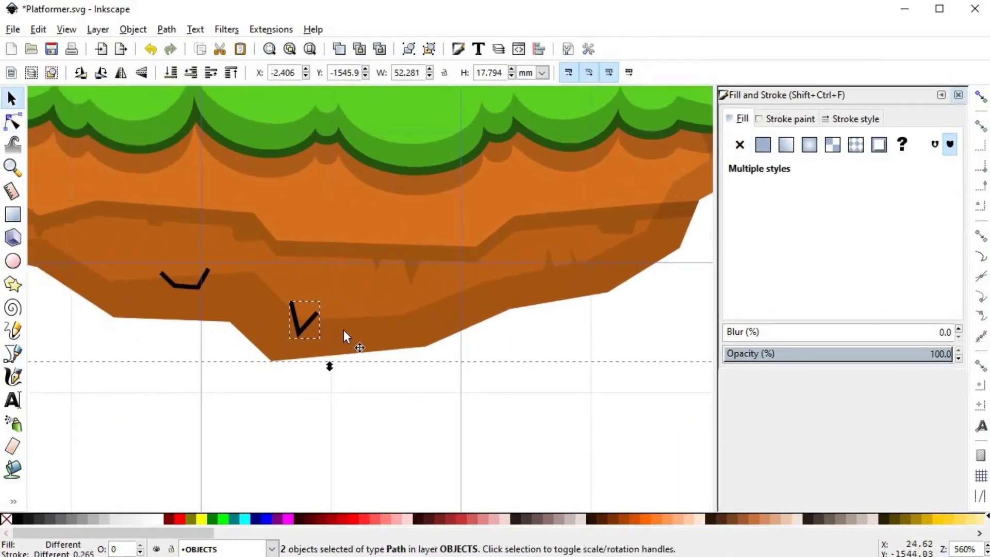
key("ctrl+k")
left_click(205, 283)
left_click(248, 319, "shift")
key("ctrl+k")
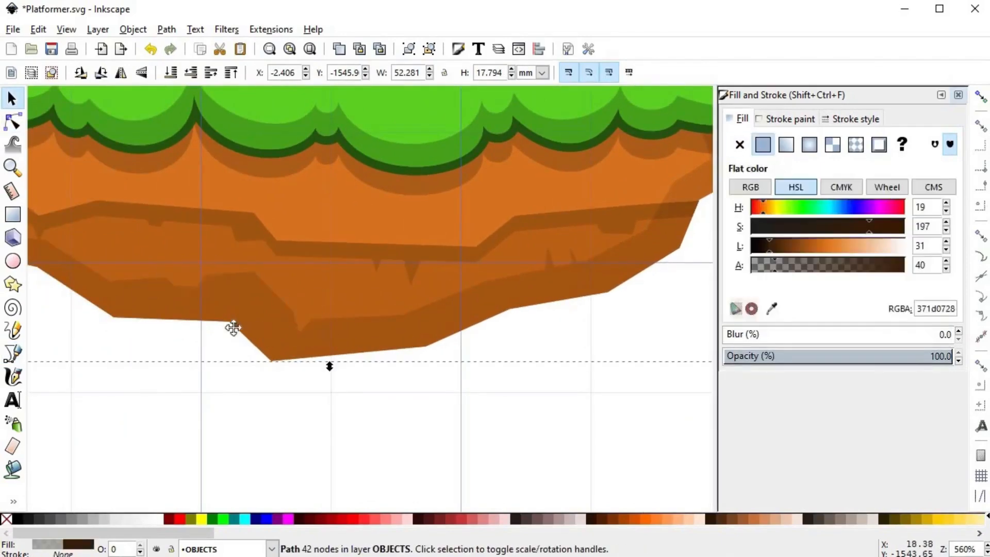
- Select the three-point corner shape near the left end with the edge band and unite them
scroll(233, 328, "left", 5)
scroll(233, 328, "up", 1)
left_click(95, 246)
left_click(138, 279, "shift")
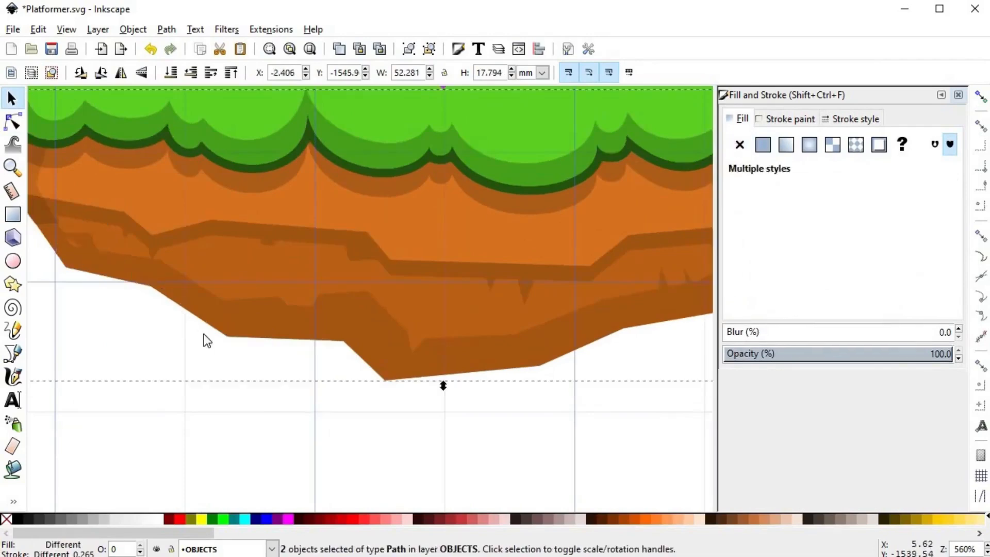
left_click(204, 338)
- Draw a closed six-sided patch covering the small hole in the edge band near the left end
scroll(60, 230, "up", 3)
key("b")
left_click(67, 243)
left_click(109, 242)
left_click(147, 279)
left_click(139, 295)
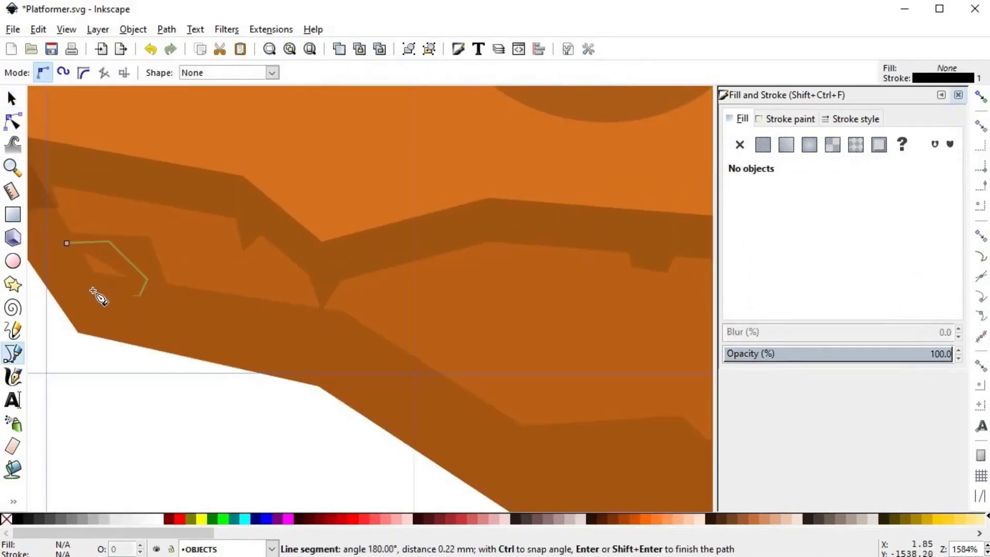
left_click(92, 291)
left_click(69, 270)
left_click(67, 242)
- Unite the six-sided patch with the edge band and deselect the result
key("s")
left_click(189, 305, "shift")
key("ctrl+plus")
left_click(207, 397)
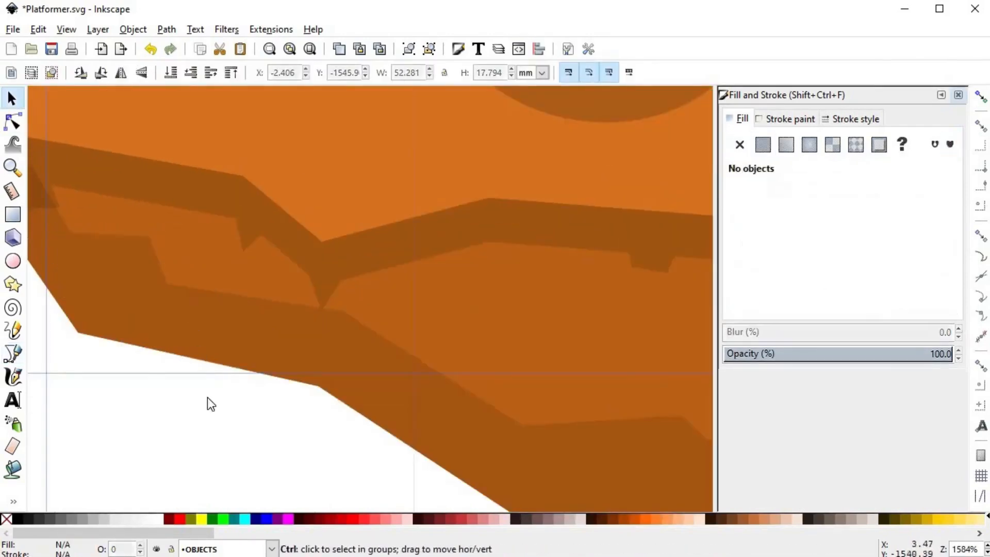
- Examine the darker edge band along the platform's dirt underside, from its left end to its right end
scroll(207, 397, "down", 6, "ctrl")
scroll(435, 358, "up", 4, "ctrl")
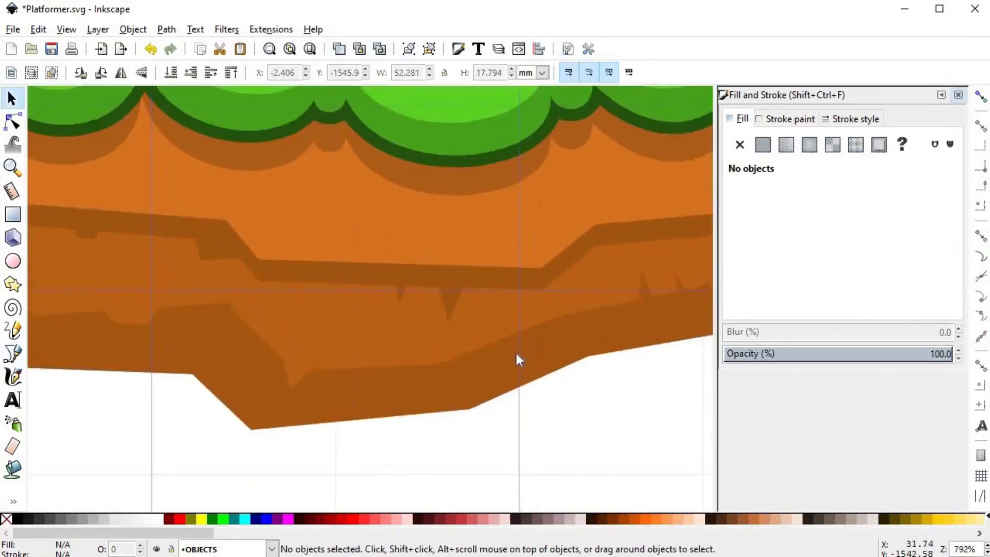
scroll(519, 359, "right", 10)
scroll(557, 339, "up", 2)
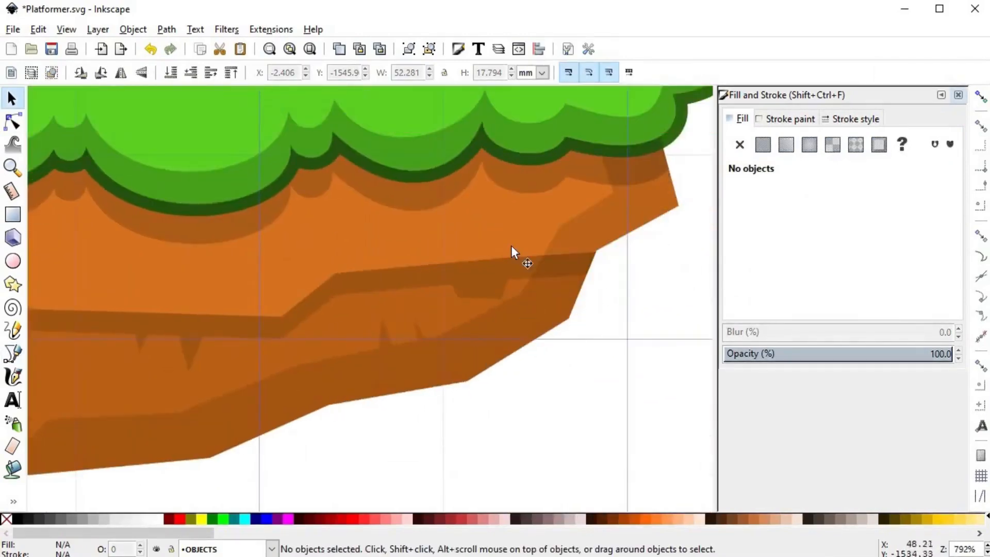
key("space")
scroll(379, 346, "up", 2, "ctrl")
double_click(379, 345)
left_click_drag(361, 336, 409, 346)
key("s")
left_click(475, 442)
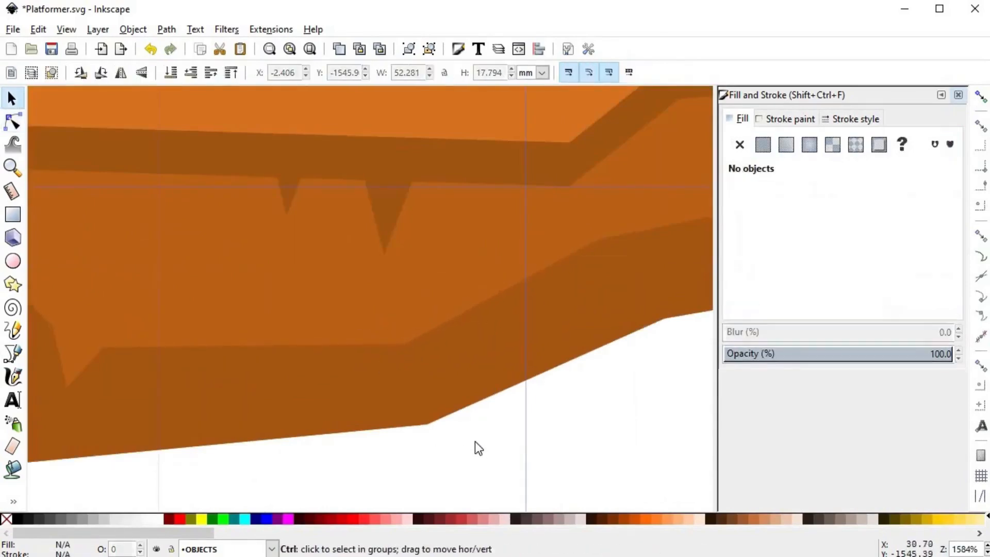
scroll(475, 442, "down", 5, "ctrl")
scroll(497, 367, "down", 4)
scroll(497, 367, "right", 2)
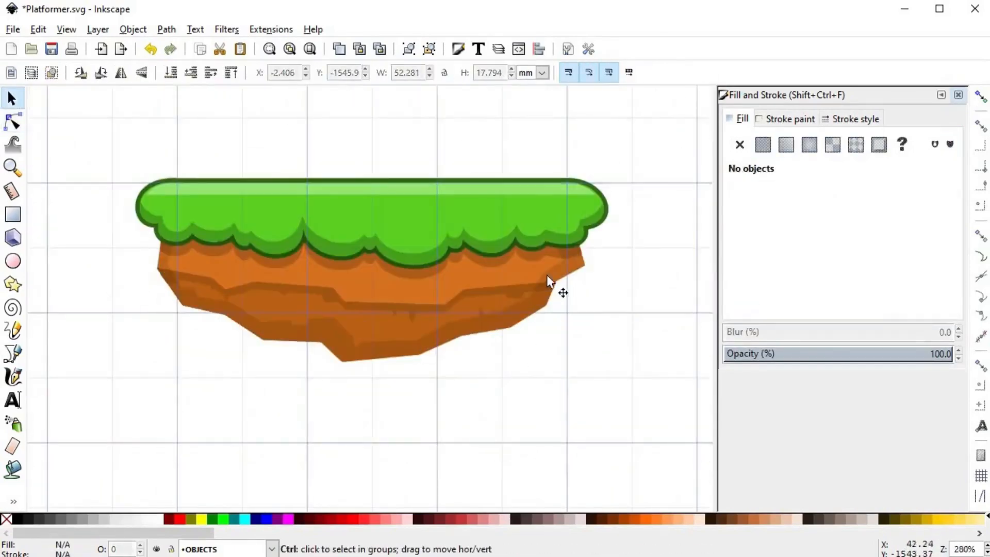
- With cusp-node snapping on, draw a closed four-sided facet about 3.6 × 3.9 mm at the dirt's right end, reaching under the foliage
scroll(567, 274, "up", 3, "ctrl")
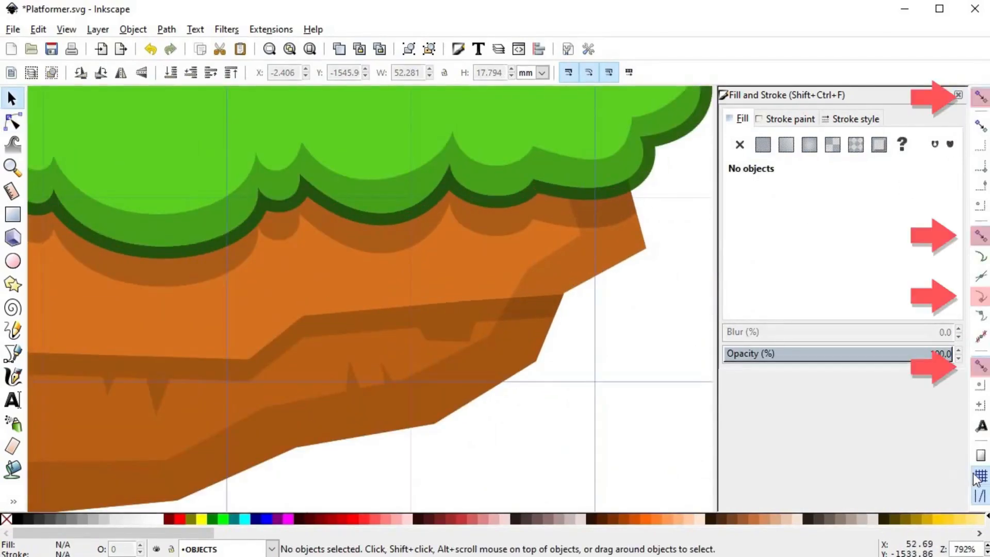
key("b")
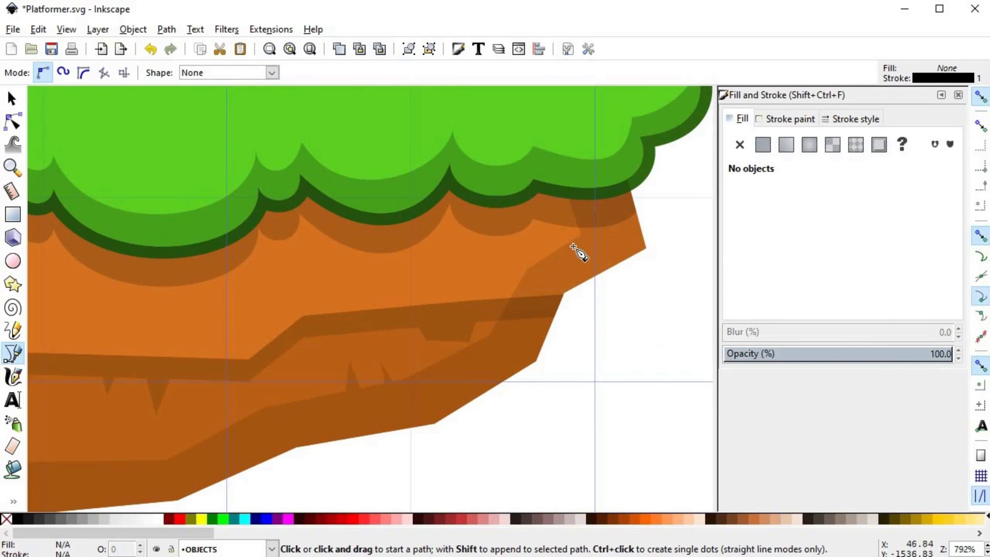
left_click(582, 235)
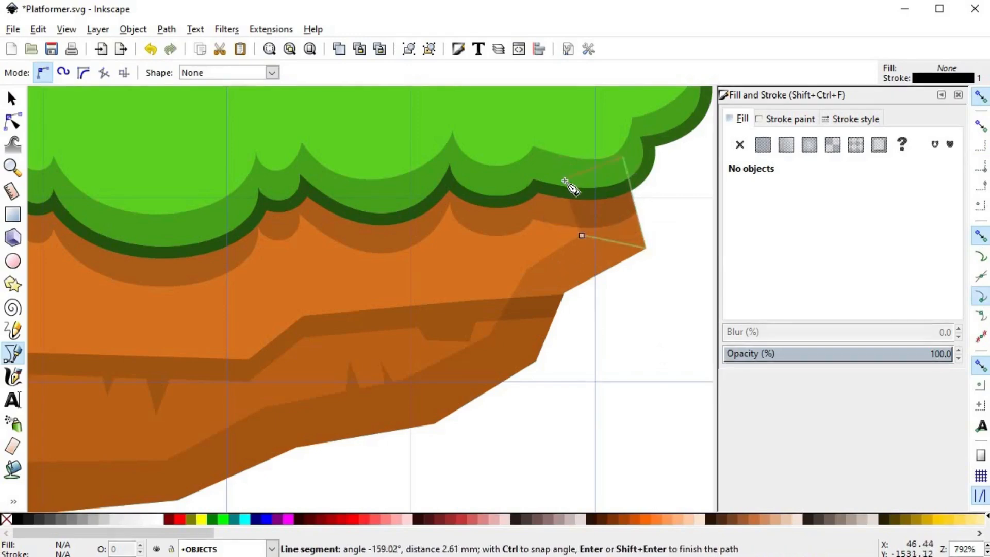
left_click(561, 179)
left_click(581, 235)
- Draw a closed four-sided facet about 3.2 × 4 mm across the edge band at the right corner of the lower dirt layer
left_click_drag(536, 271, 570, 234)
left_click(563, 232)
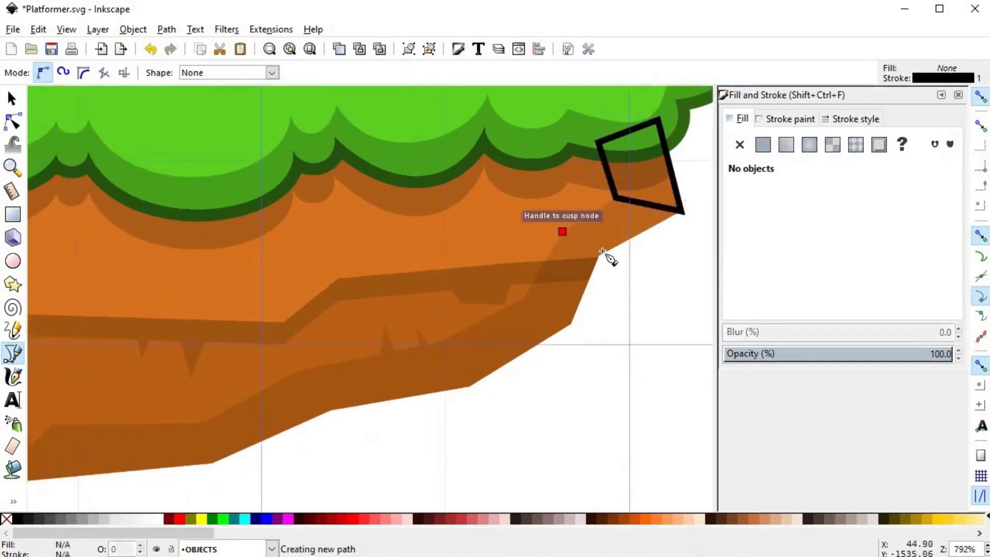
left_click(599, 255)
left_click(524, 297)
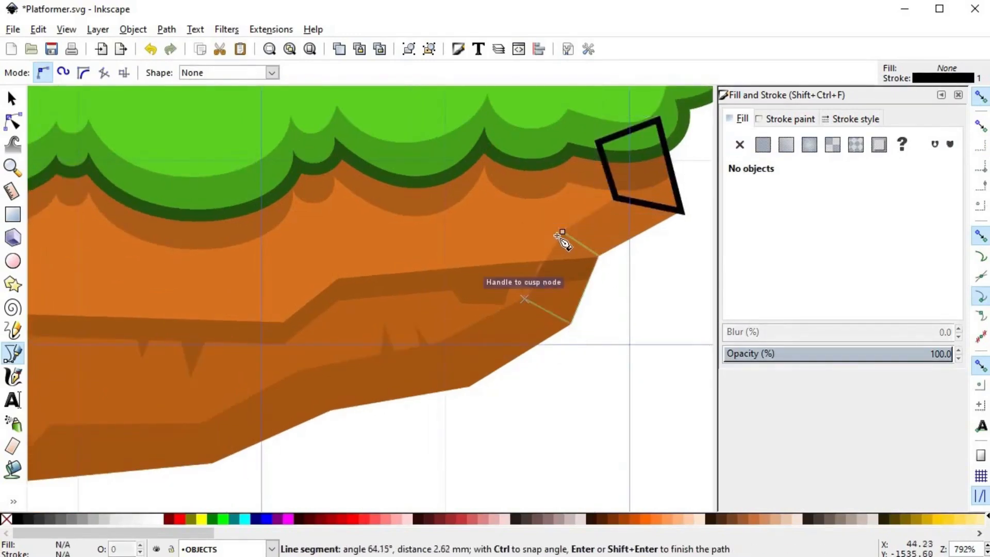
left_click(562, 232)
- Draw a closed facet along the next two lower-right edge segments, following the band's inner contour and its two spikes
left_click_drag(407, 388, 480, 334)
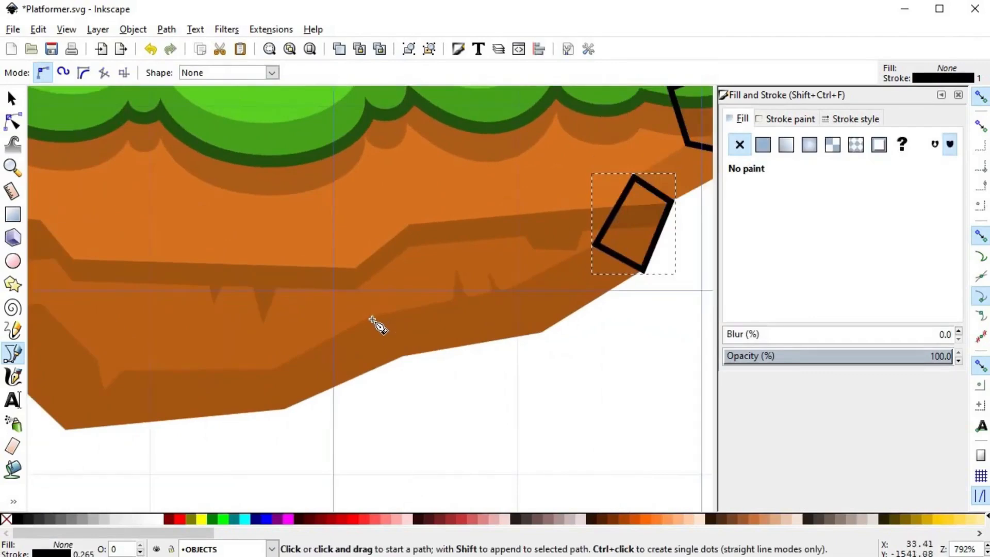
left_click(371, 317)
left_click(402, 356)
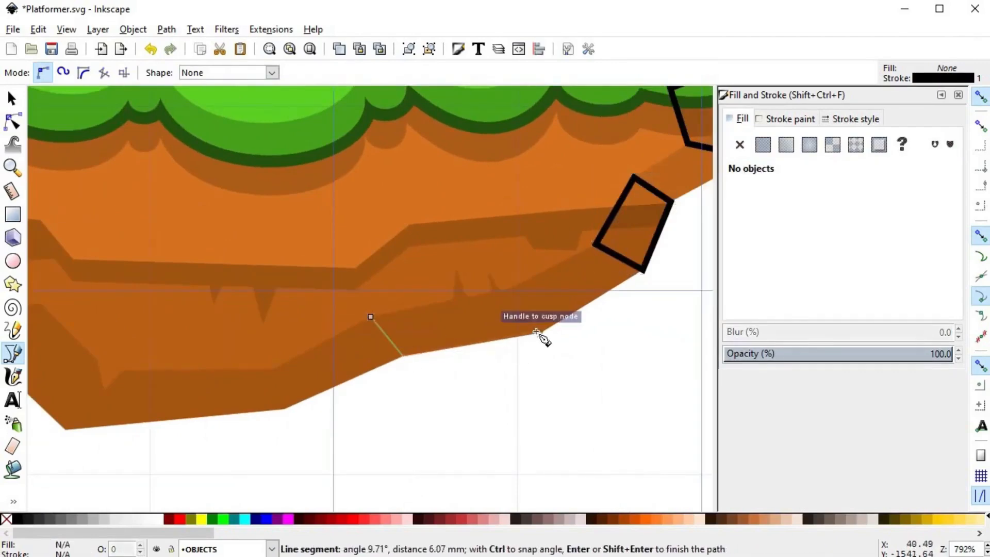
left_click(541, 333)
left_click(643, 271)
left_click(594, 245)
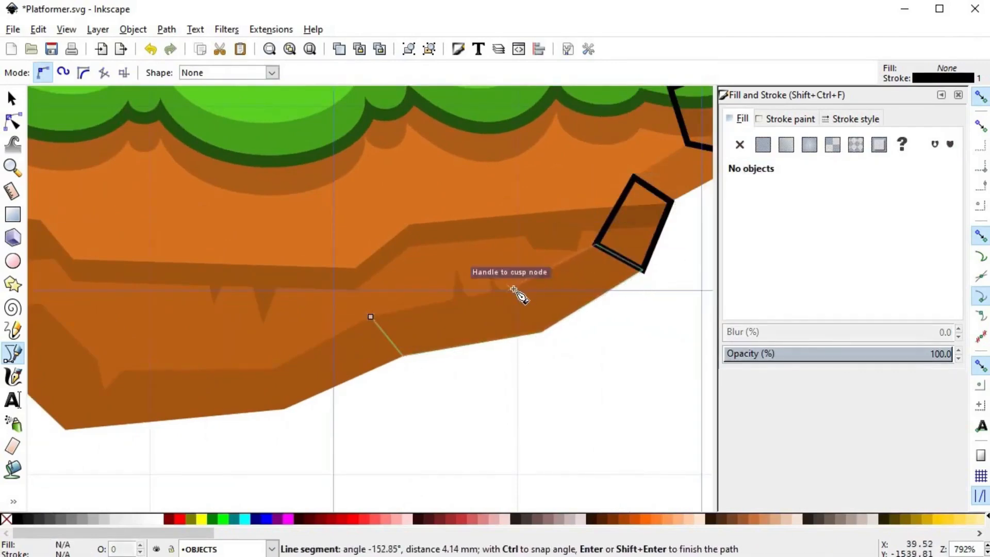
left_click(511, 285)
left_click(501, 289)
left_click(487, 269)
left_click(493, 290)
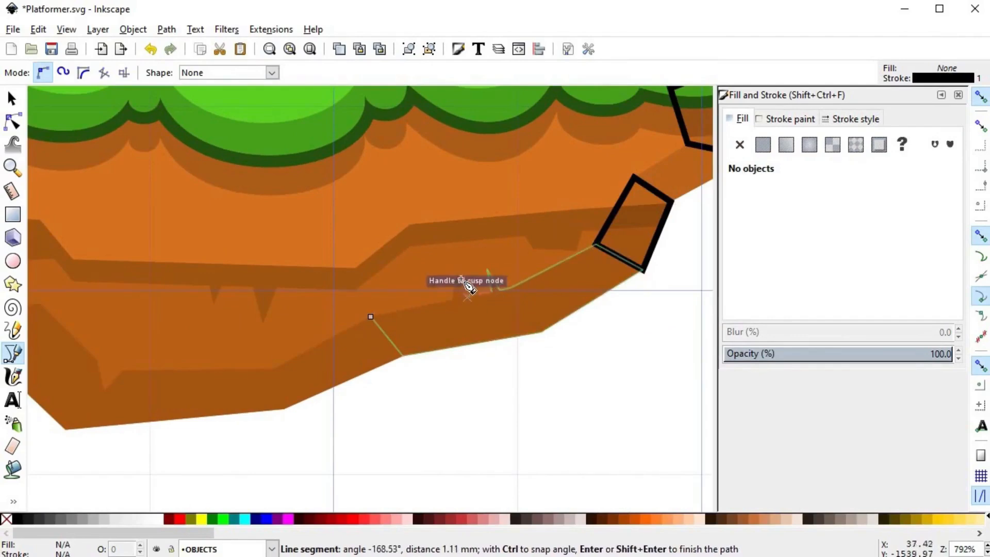
left_click(467, 295)
left_click(457, 268)
left_click(453, 298)
left_click(370, 316)
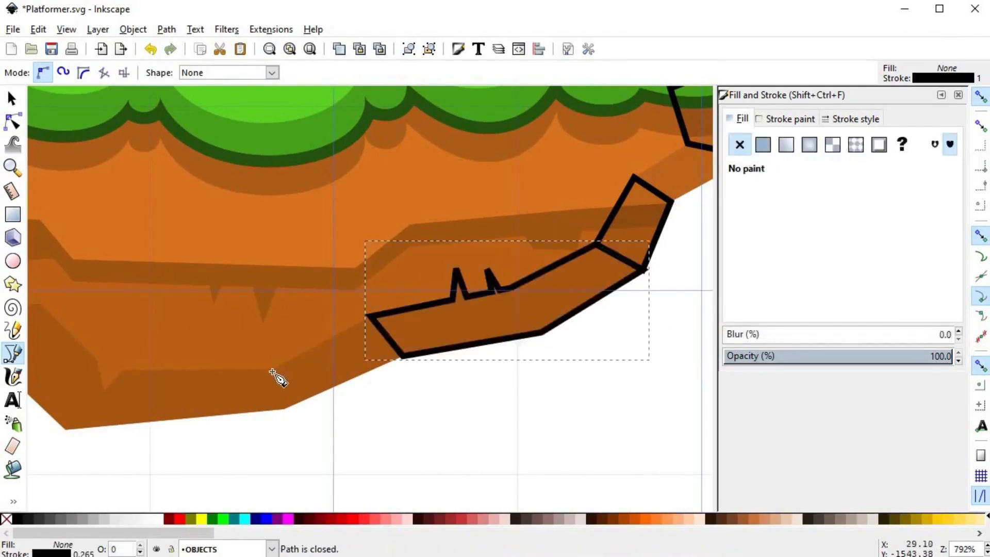
- Draw a closed four-sided facet about 5.6 × 4 mm on the sloping edge segment left of the spiked facet
left_click(274, 369)
left_click(283, 408)
left_click(402, 356)
left_click(371, 317)
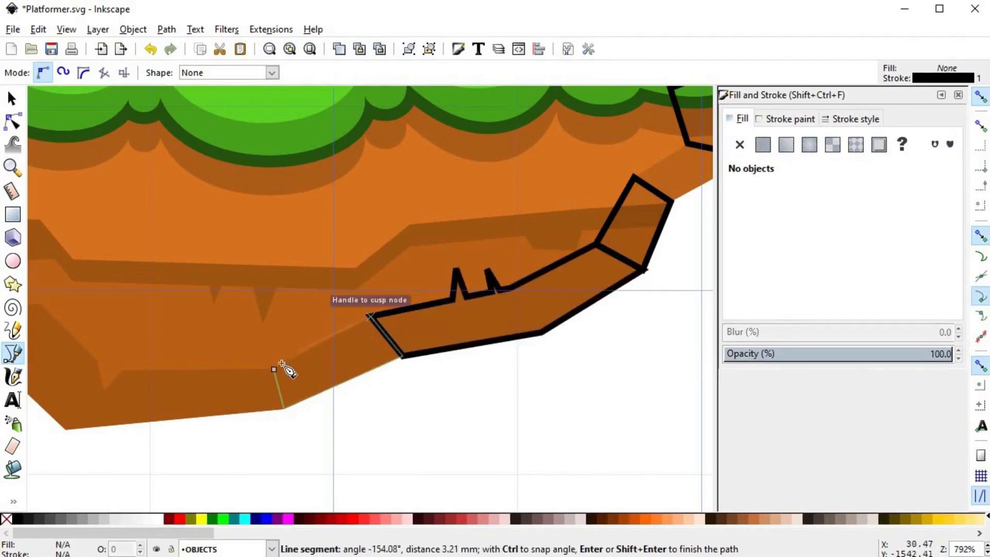
left_click(274, 369)
- Draw a closed four-sided facet about 10 mm wide along the dirt's lowest edge, ending at the bottom corner
key("space")
left_click_drag(274, 369, 545, 352)
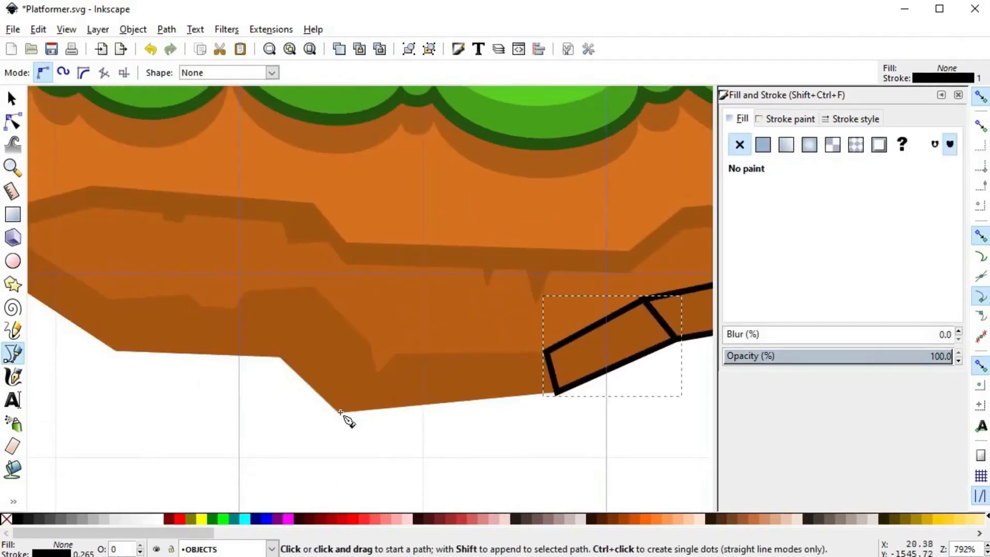
left_click(338, 413)
scroll(378, 384, "down", 1)
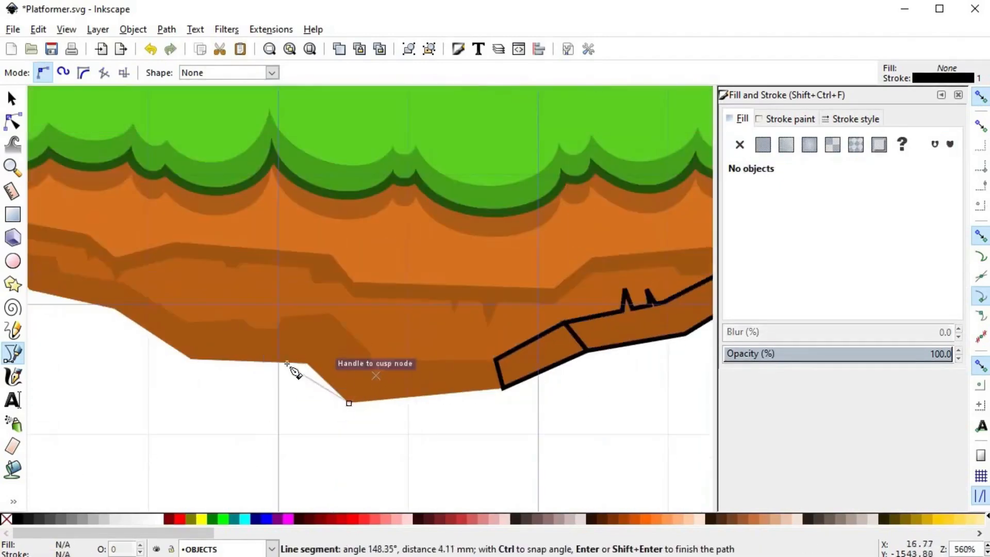
left_click(389, 360)
left_click(496, 360)
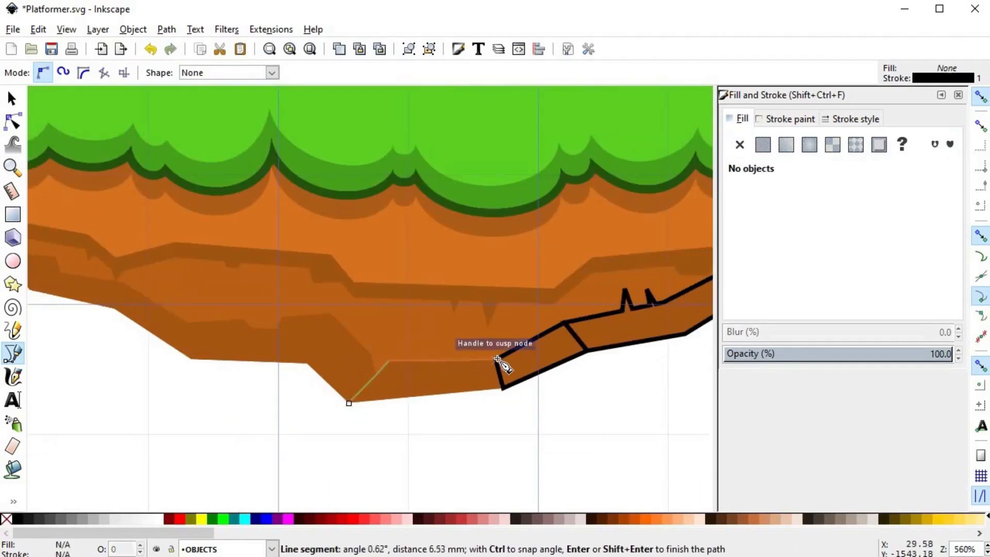
left_click(503, 388)
left_click(349, 402)
- Draw a closed six-sided facet about 5.9 × 3.3 mm on the edge band near the left end, following its stepped inner contour
key("space")
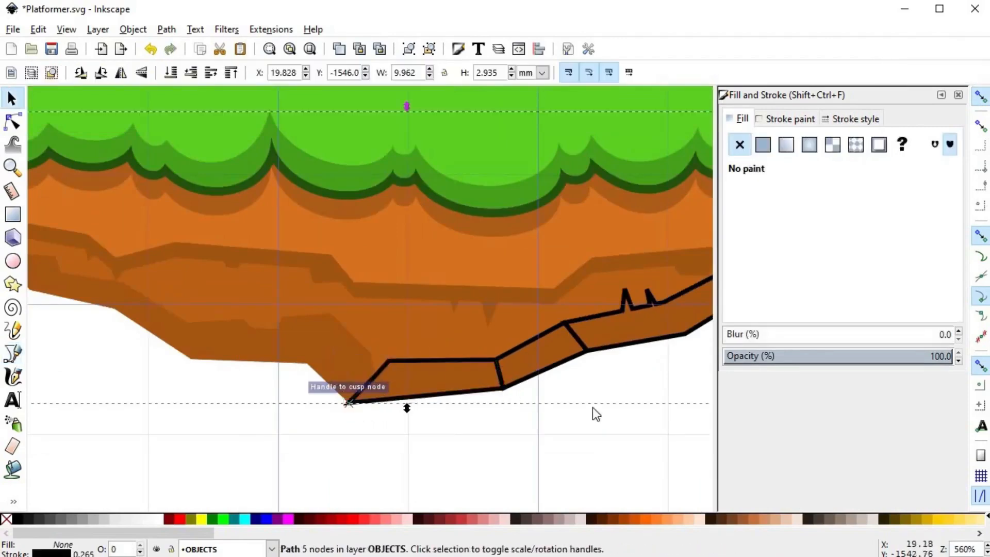
left_click_drag(324, 349, 426, 345)
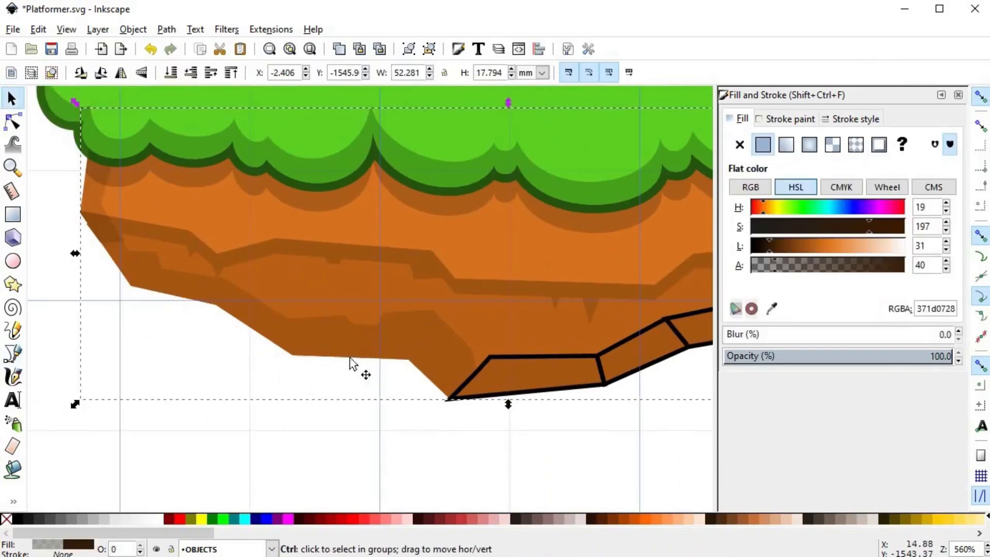
key("space")
key("b")
left_click_drag(132, 286, 129, 252)
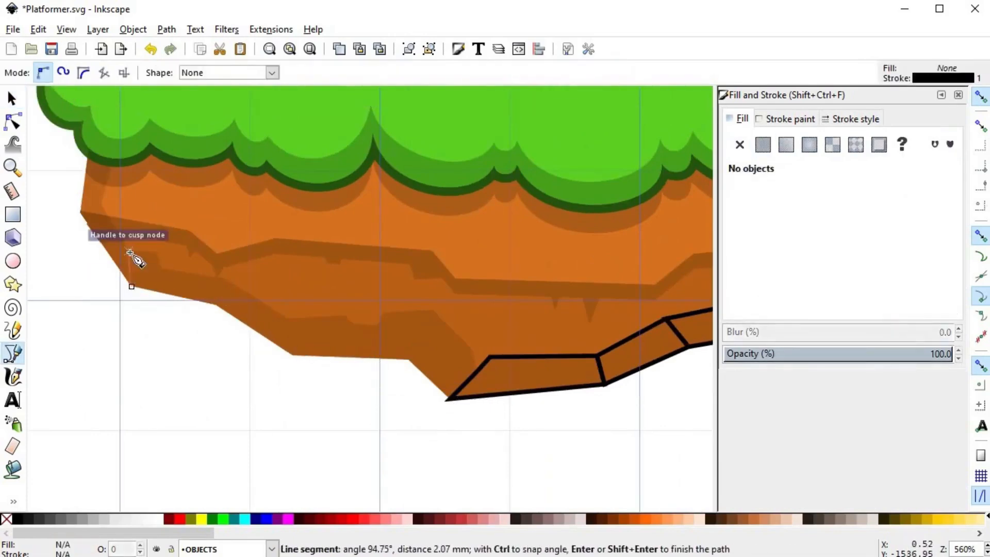
left_click(156, 251)
left_click(162, 268)
left_click(226, 278)
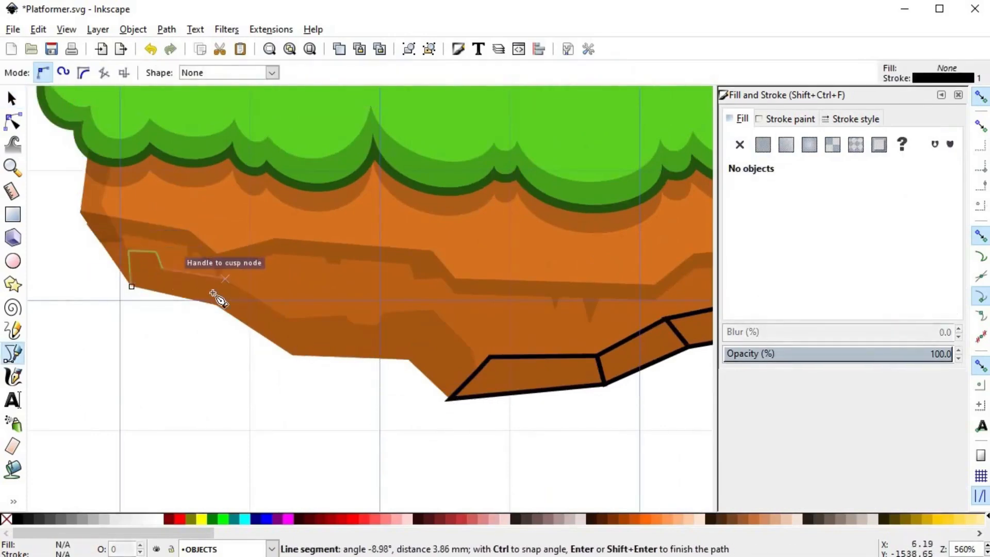
left_click(216, 304)
left_click(131, 286)
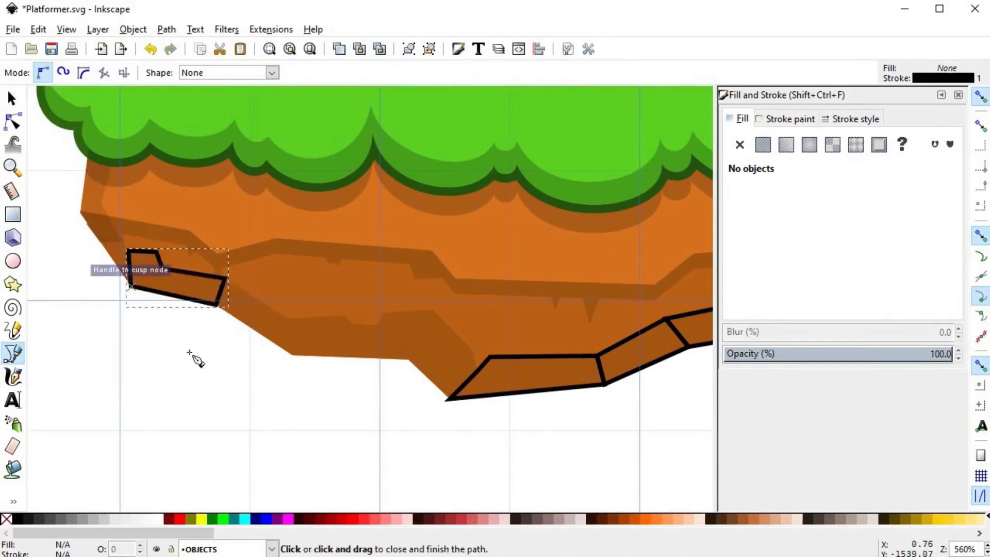
- Copy the edge band's style onto the six-sided left facet and raise its fill alpha to darken it
key("s")
left_click(183, 281, "ctrl")
key("ctrl+c")
left_click(193, 280)
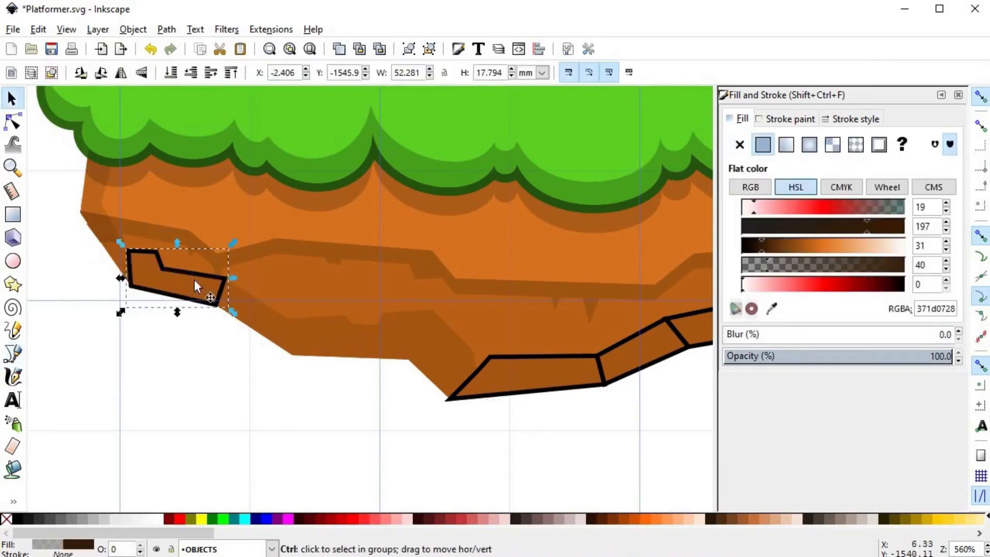
key("ctrl+shift+v")
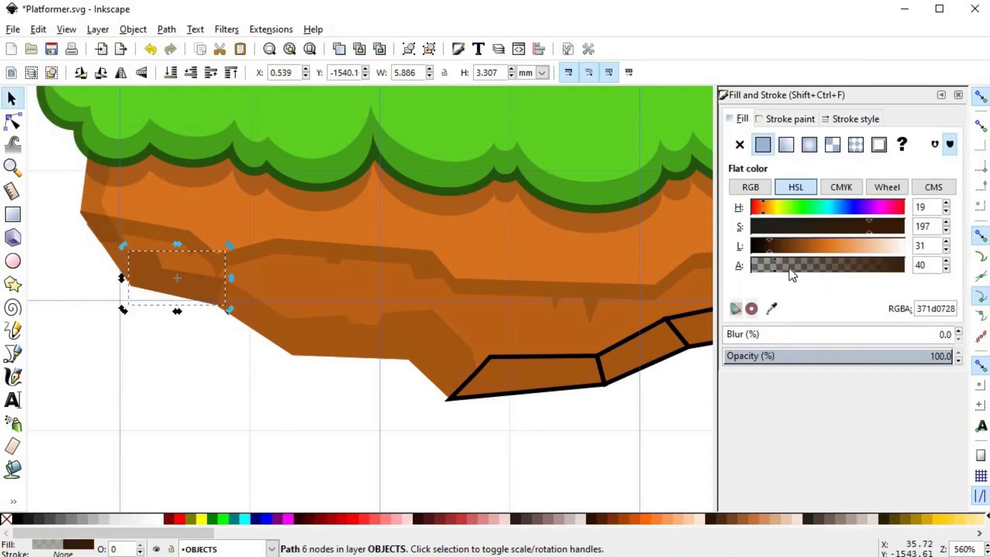
left_click(789, 268)
- Paste the edge band's style onto the four-sided facet at the dirt's right end, under the foliage
left_click(529, 358)
scroll(536, 363, "right", 4)
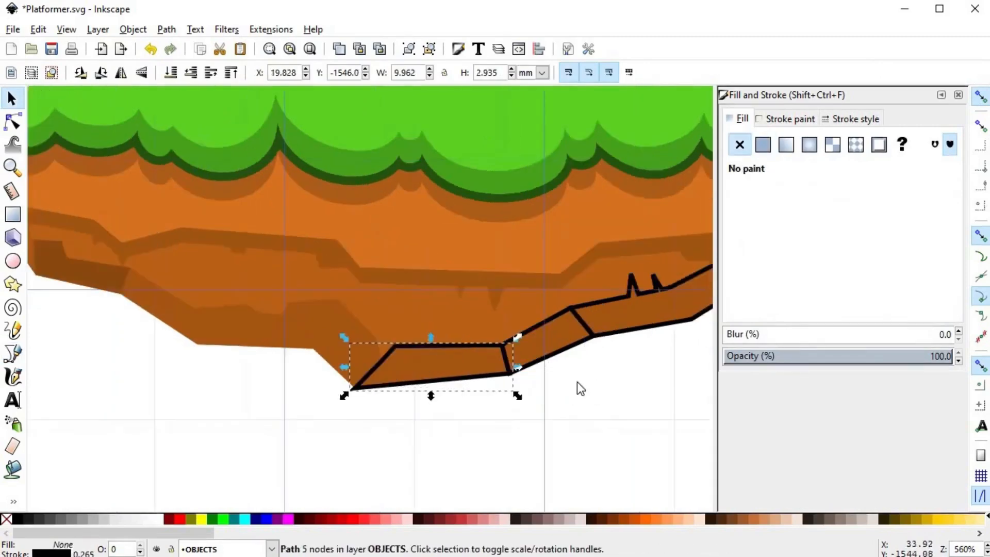
scroll(464, 369, "down", 1)
key("space")
left_click(566, 247)
key("ctrl+shift+v")
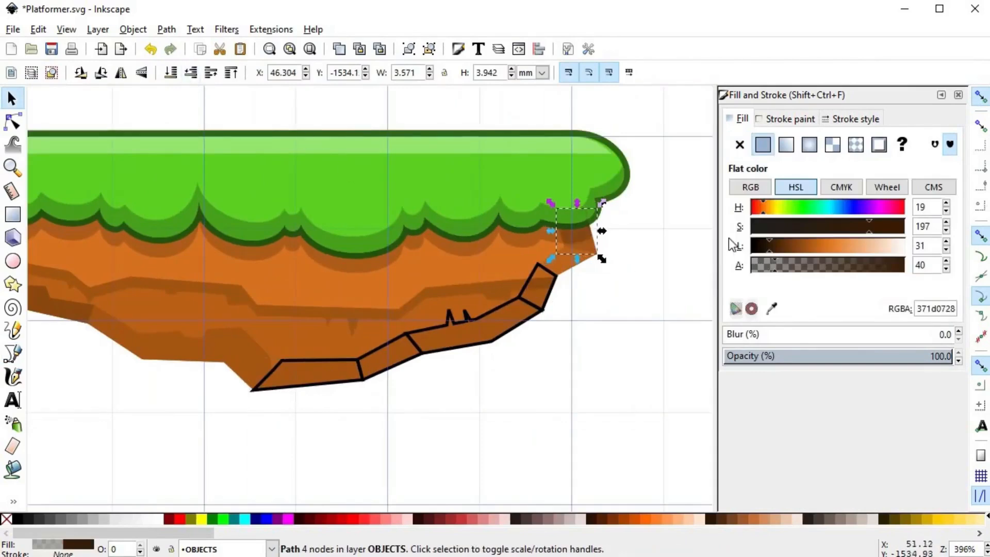
- Paste the band's style onto the four remaining outlined facets and set their fill alpha to 57
left_click(526, 289)
left_click(412, 344, "shift")
left_click(360, 375, "shift")
left_click(336, 360, "shift")
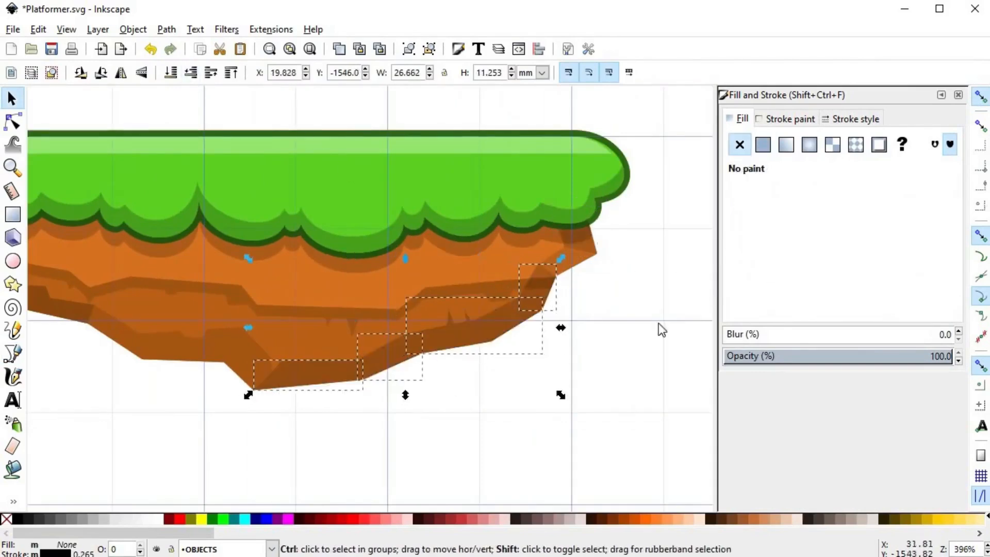
left_click(762, 145)
left_click(786, 265)
left_click(582, 373)
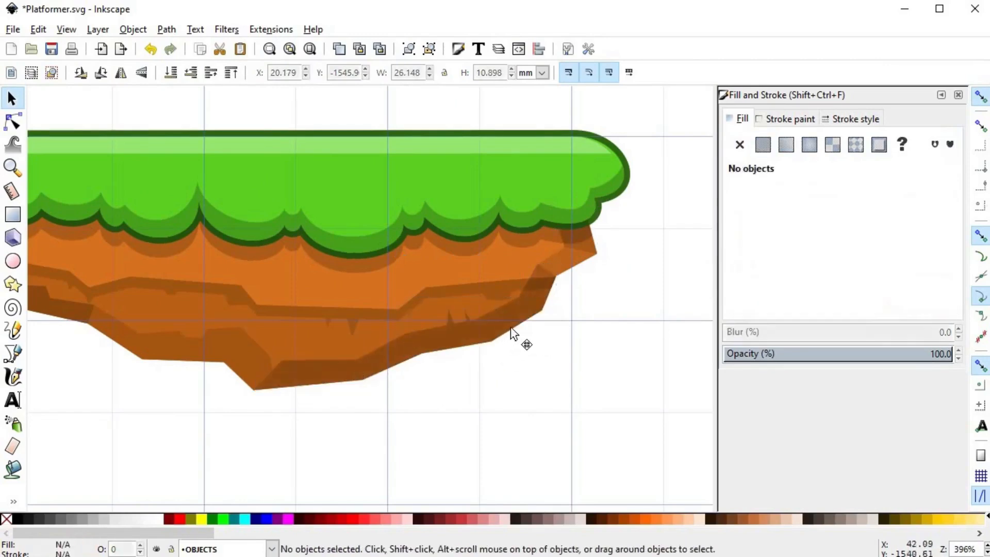
- Select the spiked facet and the corner facet above it and set their fill alpha to 80
left_click(510, 328)
left_click(545, 284)
left_click(497, 317, "shift")
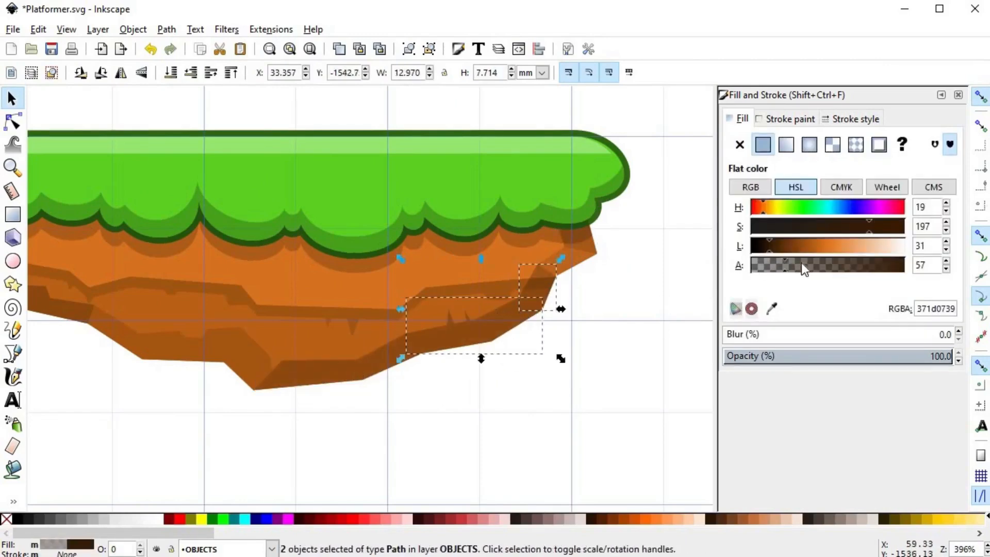
left_click(578, 313)
- Fine-tune the fill alpha of the spiked facet and of the sloping four-sided facet beside it separately
left_click(541, 290)
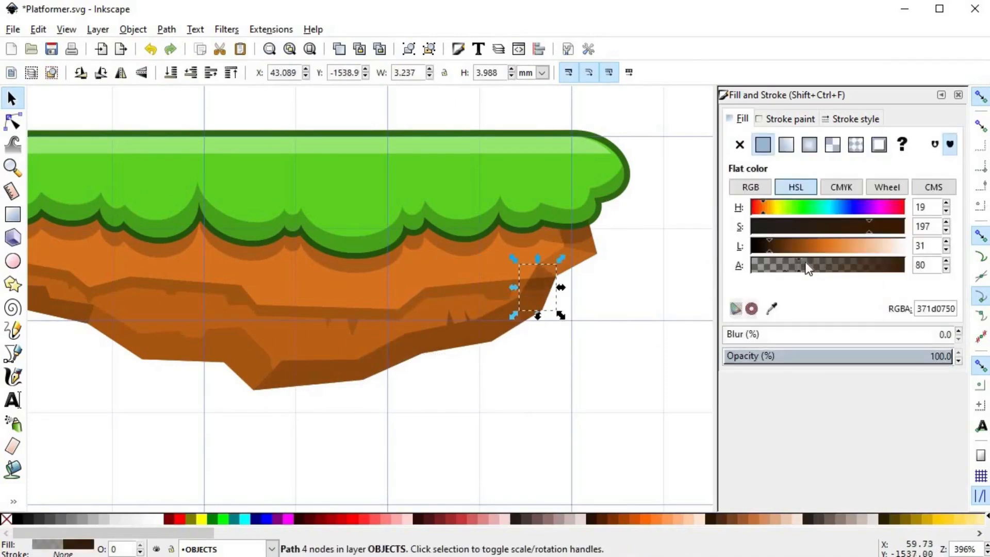
left_click(497, 328)
left_click(778, 265)
left_click(572, 335)
left_click(404, 360)
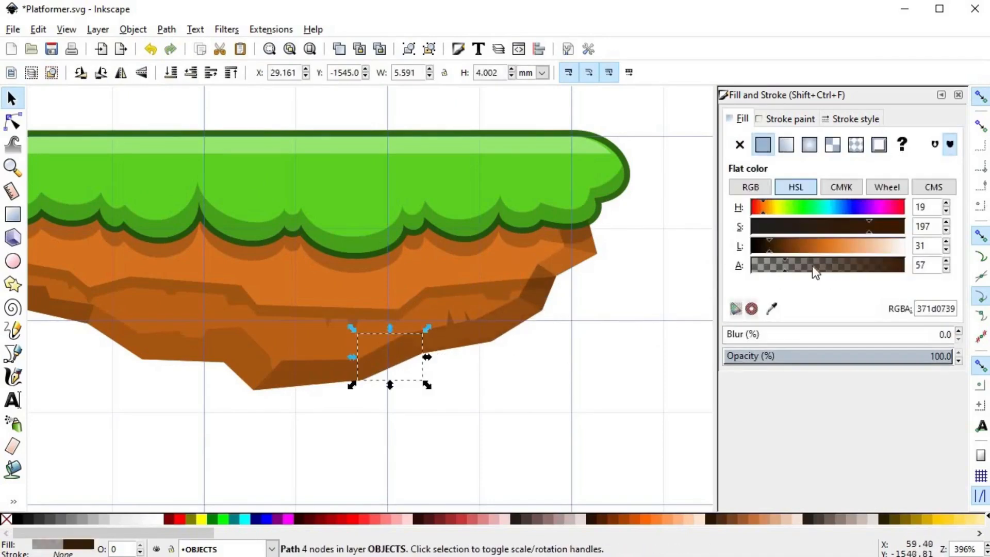
left_click(813, 265)
left_click(470, 388)
- Draw a closed facet about 8.8 by 3.1 mm with a notched upper edge on the dirt's lower-left rim and paste the copied facet style onto it
scroll(470, 387, "down", 1)
scroll(340, 378, "up", 2)
left_click_drag(320, 378, 389, 374)
scroll(513, 404, "down", 2)
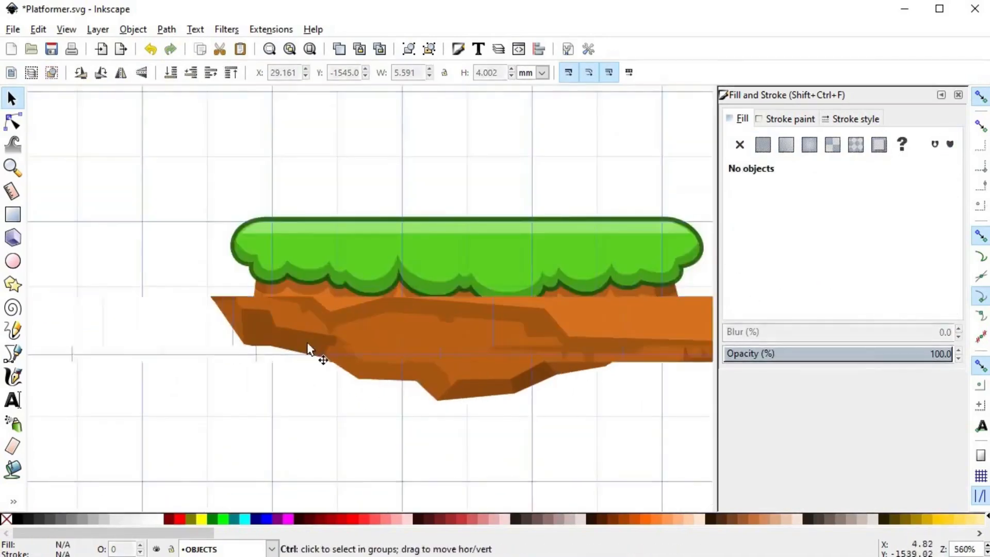
scroll(309, 342, "up", 2)
key("b")
left_click(405, 413)
left_click(401, 377)
left_click(459, 373)
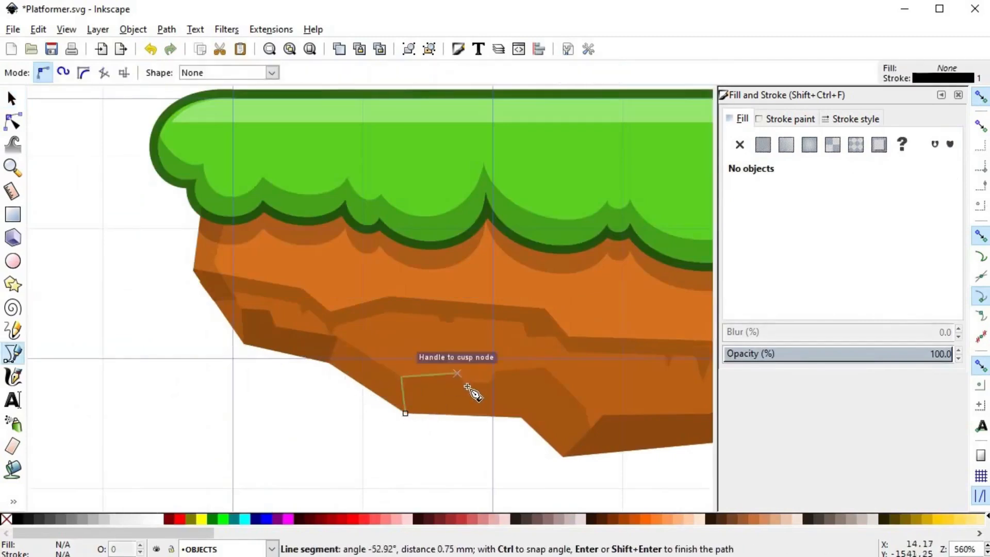
left_click(466, 381)
left_click(489, 383)
left_click(493, 372)
left_click(545, 366)
left_click(523, 417)
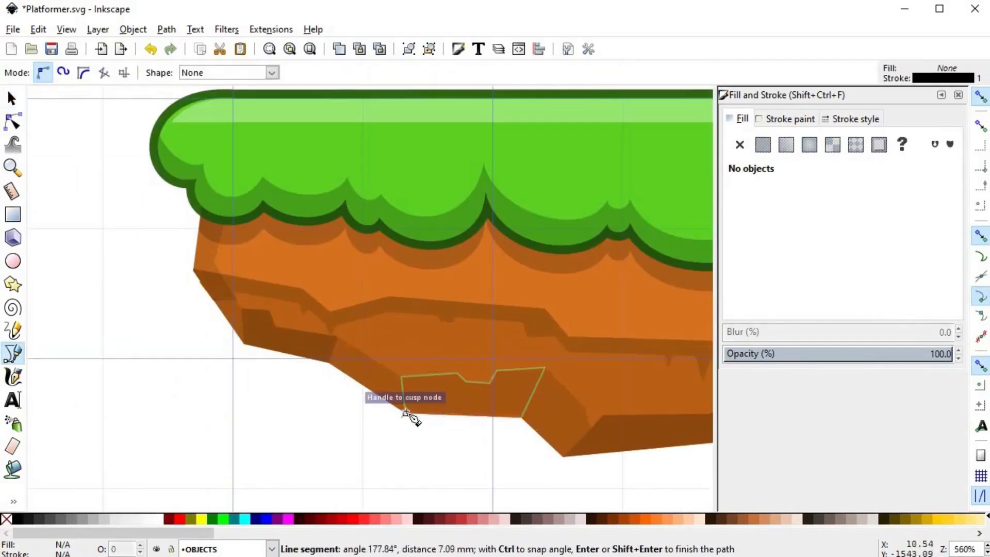
left_click(405, 413)
key("ctrl+shift+v")
key("s")
key("Escape")
- Inspect the shading of the dirt facets across the whole platform
scroll(510, 463, "down", 1)
left_click_drag(516, 459, 360, 384)
scroll(395, 389, "down", 2)
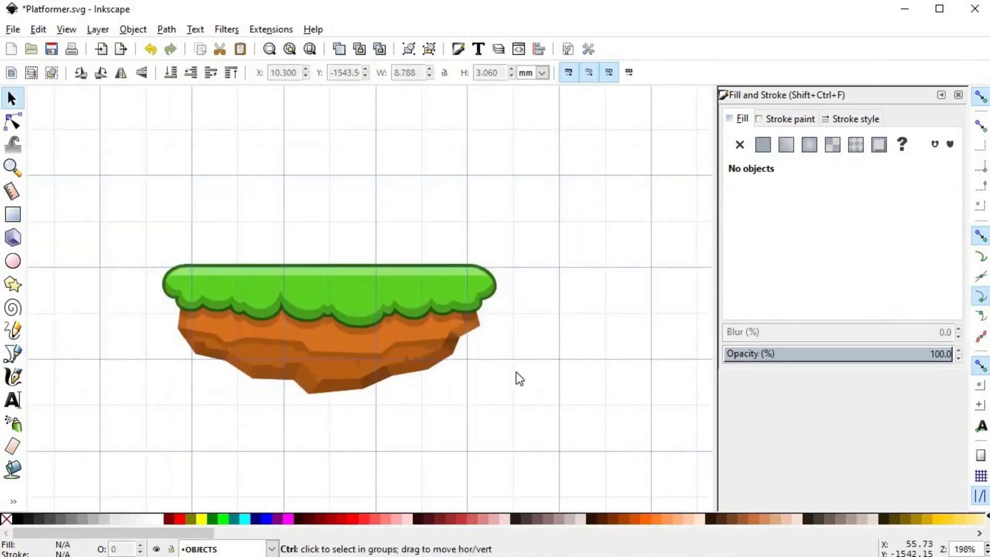
left_click_drag(515, 372, 542, 366)
scroll(542, 366, "down", 1)
scroll(545, 373, "up", 1)
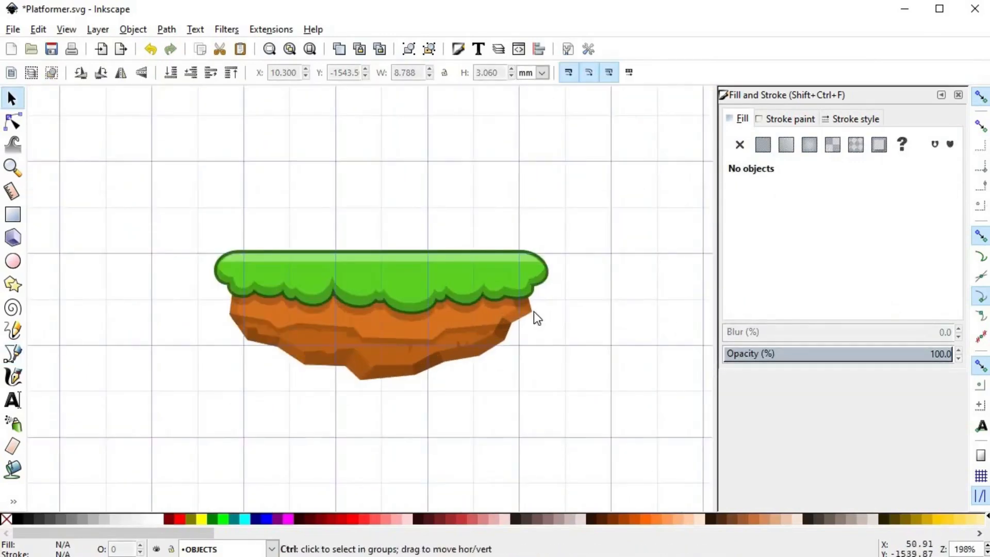
scroll(533, 314, "up", 2)
scroll(512, 358, "down", 2)
scroll(470, 358, "up", 1)
left_click_drag(509, 373, 558, 412)
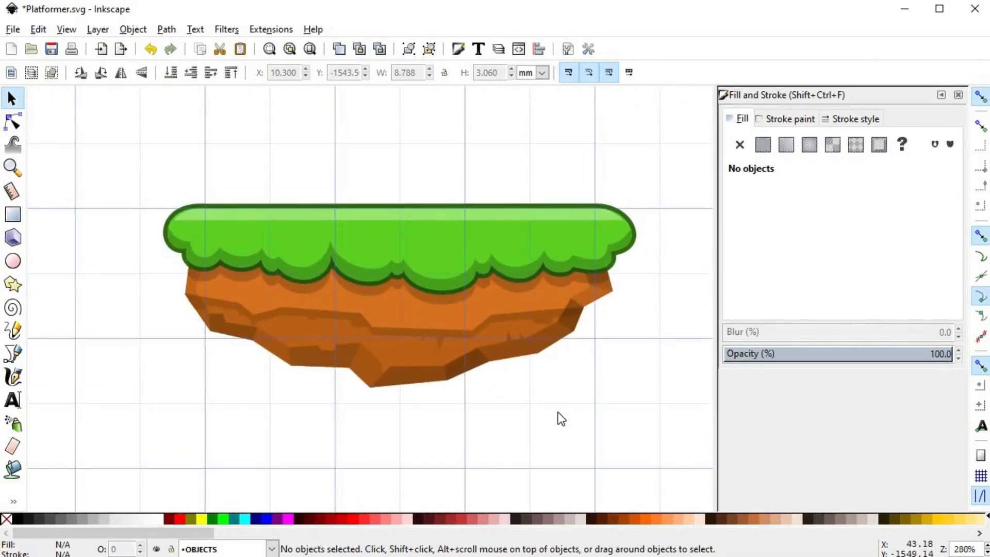
- Draw a six-sided stone about 2.5 by 1.7 mm in the upper dirt right of centre, fill it with sampled brown bb6116 and remove its stroke
scroll(493, 288, "up", 4)
key("b")
left_click(479, 324)
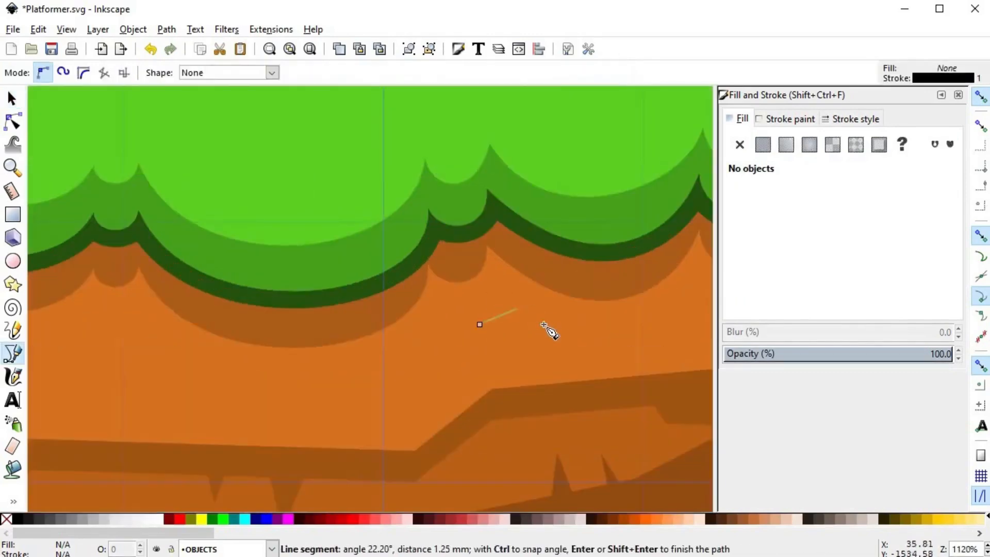
left_click(480, 324)
key("d")
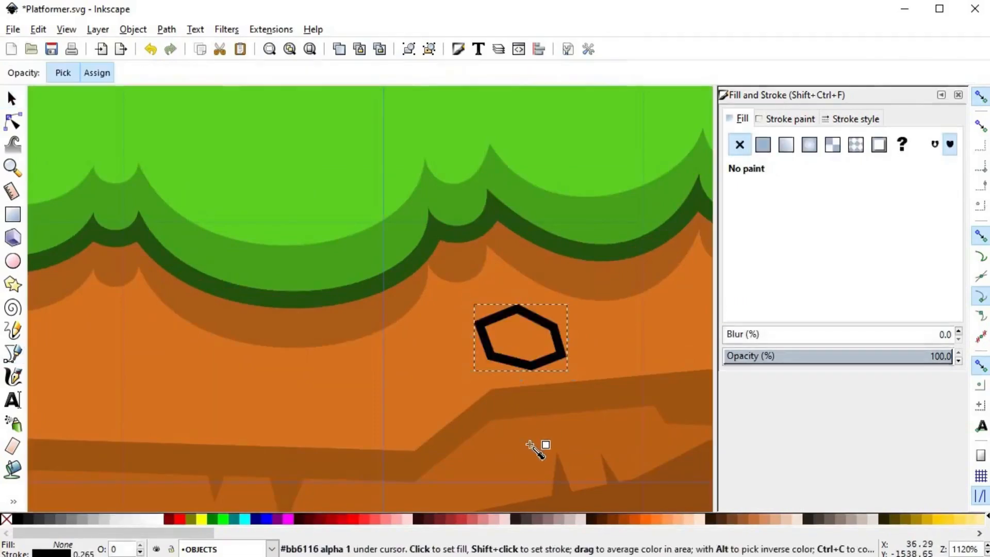
left_click(125, 442)
left_click(6, 518, "shift")
scroll(336, 379, "down", 4)
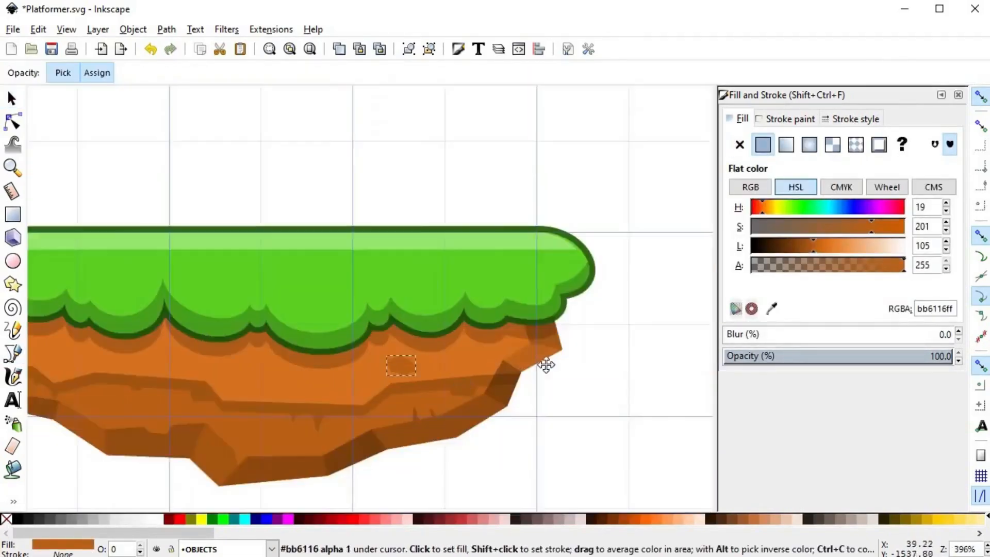
scroll(380, 367, "up", 3)
left_click(380, 365)
key("s")
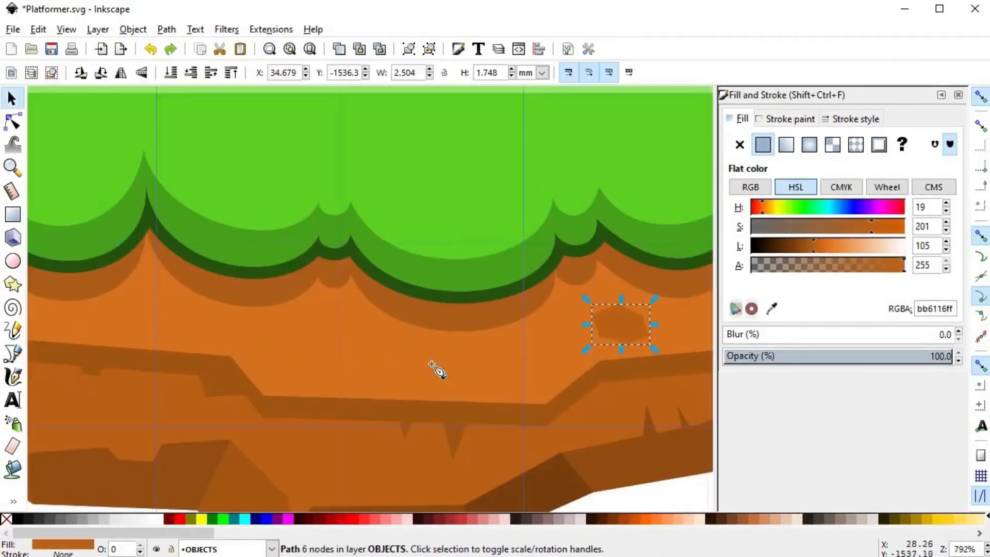
- Draw a flat five-sided stone about 3 mm wide above the middle of the dark band and paste the six-sided stone's style onto it
key("b")
left_click(371, 371)
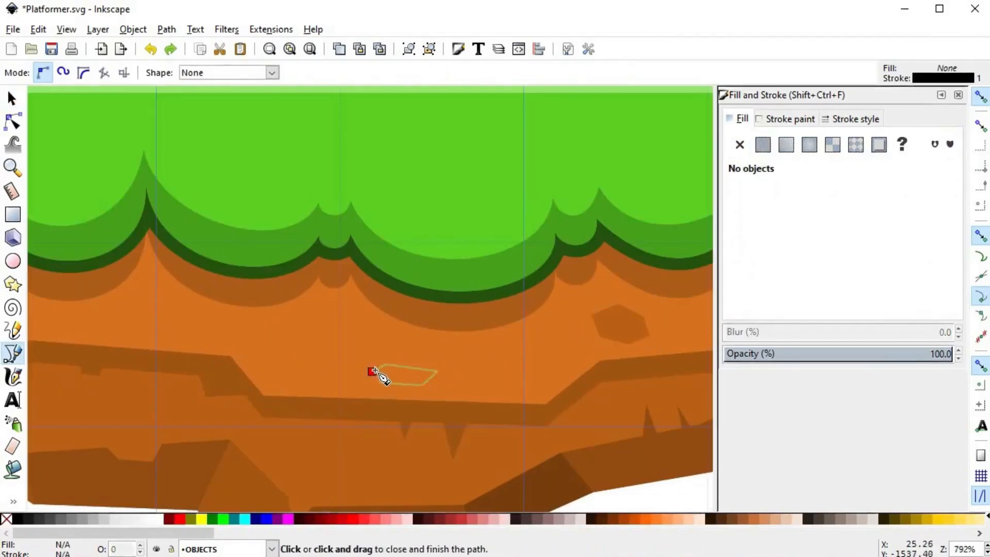
left_click(373, 372)
key("ctrl+shift+v")
key("s")
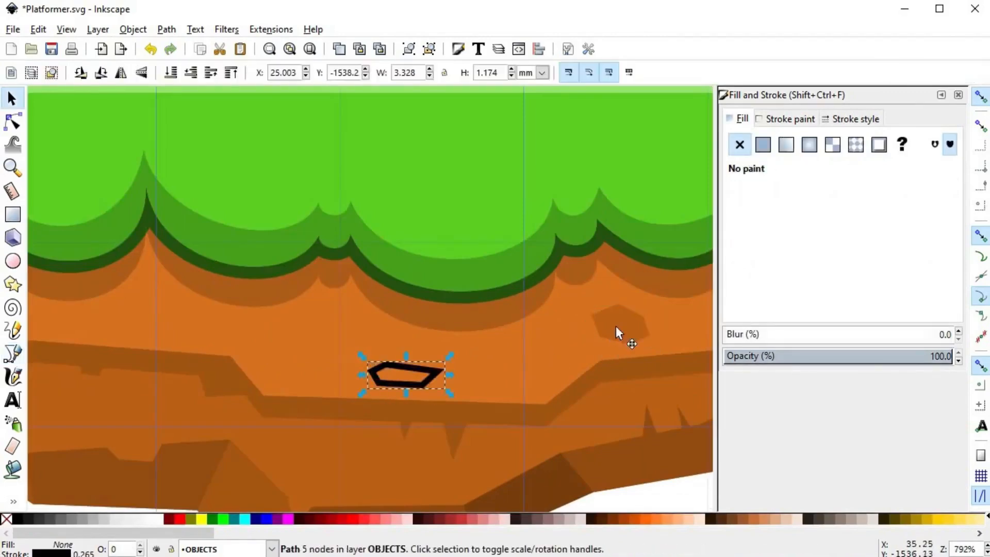
left_click(616, 328)
key("ctrl+c")
left_click(433, 375)
key("ctrl+shift+v")
- Draw another angular stone up and to the left of the flat one and paste the same brown style onto it
key("b")
left_click(330, 344)
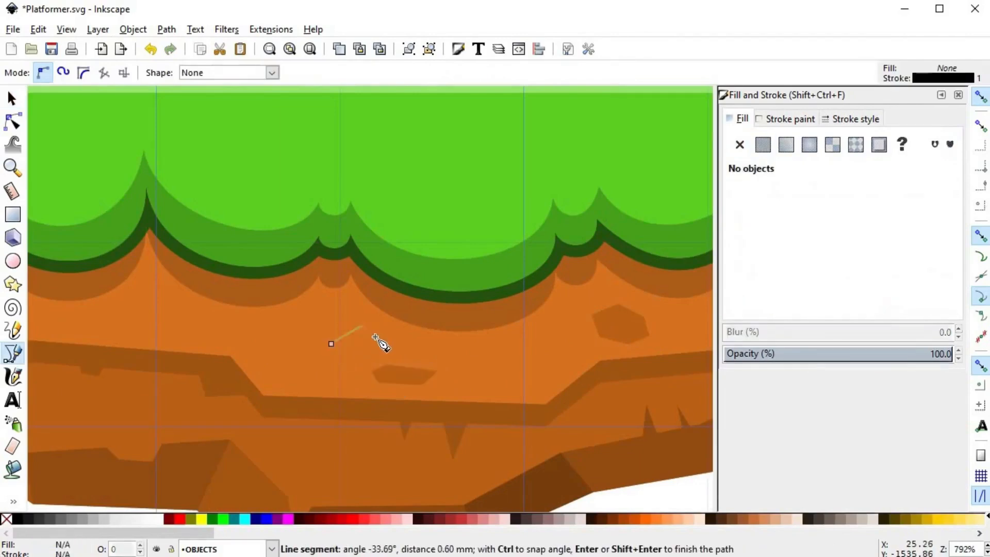
left_click(331, 344)
key("ctrl+shift+v")
key("space")
- Draw a five-sided stone about 2 by 1.8 mm in the upper dirt near its left end and paste the brown stone style onto it
left_click_drag(194, 356, 415, 353)
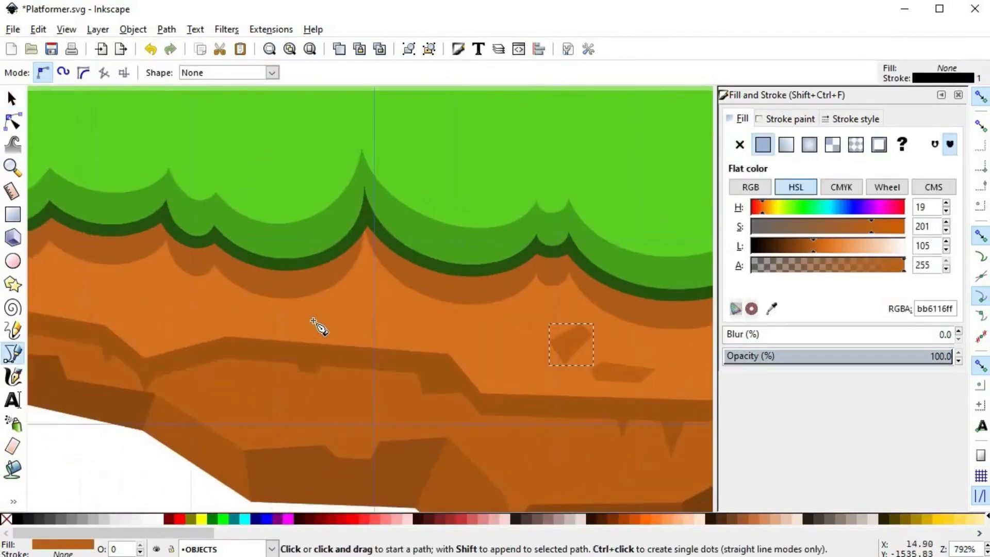
left_click_drag(282, 328, 405, 335)
left_click(272, 339)
left_click(264, 314)
left_click(292, 297)
left_click(311, 302)
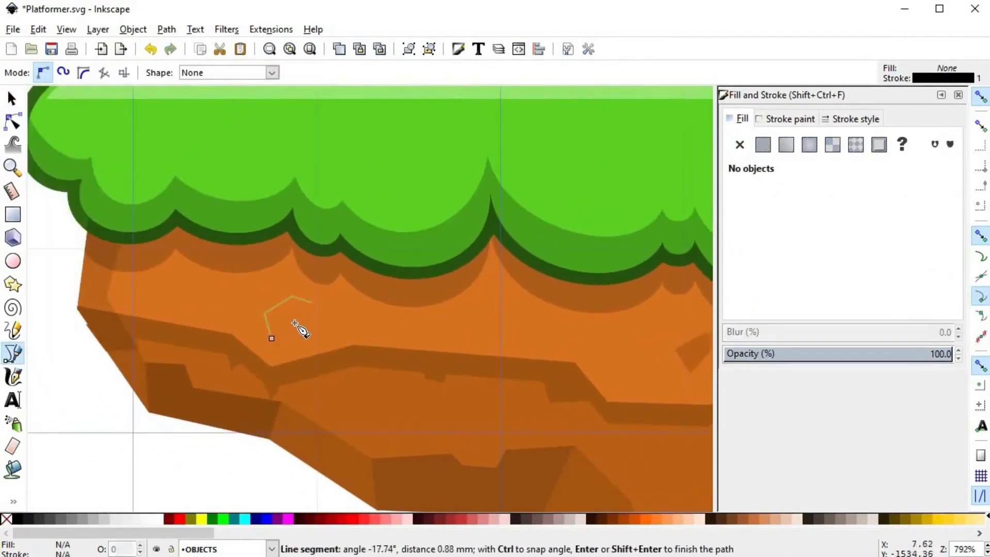
left_click(301, 327)
left_click(272, 339)
key("ctrl+shift+v")
key("space")
left_click(228, 474)
- Draw a small four-sided stone about 1.4 by 1.3 mm below the foliage's tallest peak and paste the brown stone style onto it
scroll(225, 476, "down", 4)
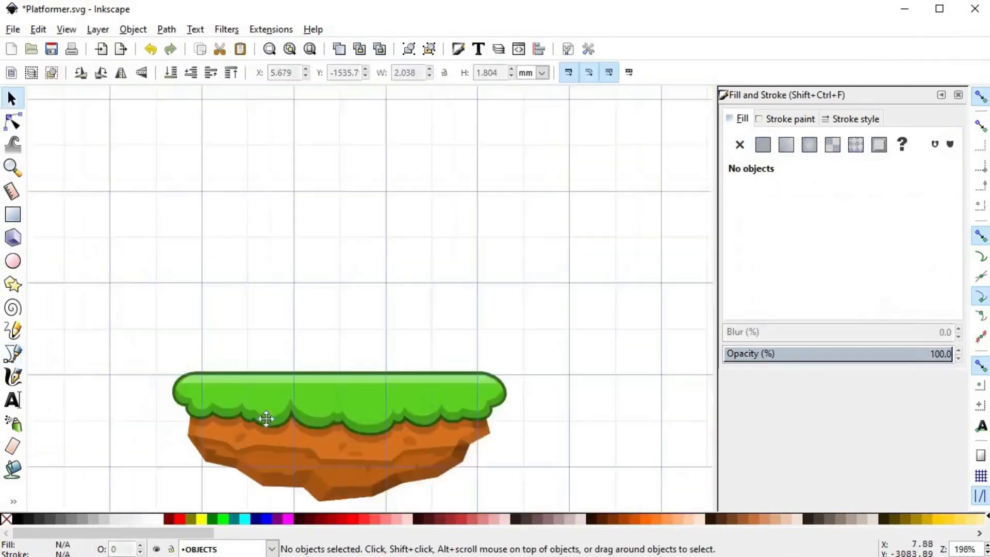
left_click_drag(260, 413, 293, 344)
scroll(319, 370, "up", 2)
scroll(322, 370, "up", 2)
key("b")
left_click(320, 366)
left_click(342, 356)
left_click(352, 361)
left_click(346, 385)
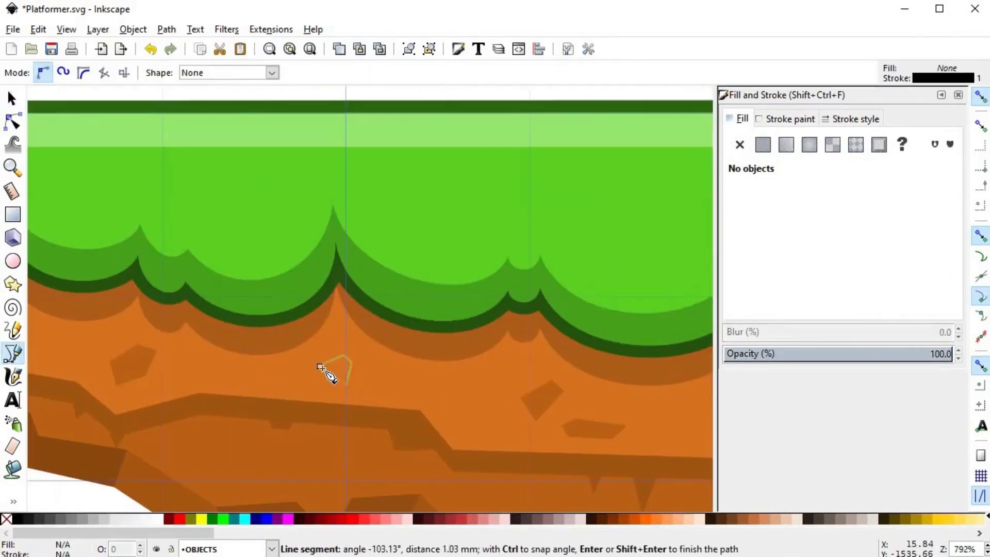
left_click(320, 366)
key("ctrl+shift+v")
scroll(316, 369, "down", 3)
key("s")
key("Escape")
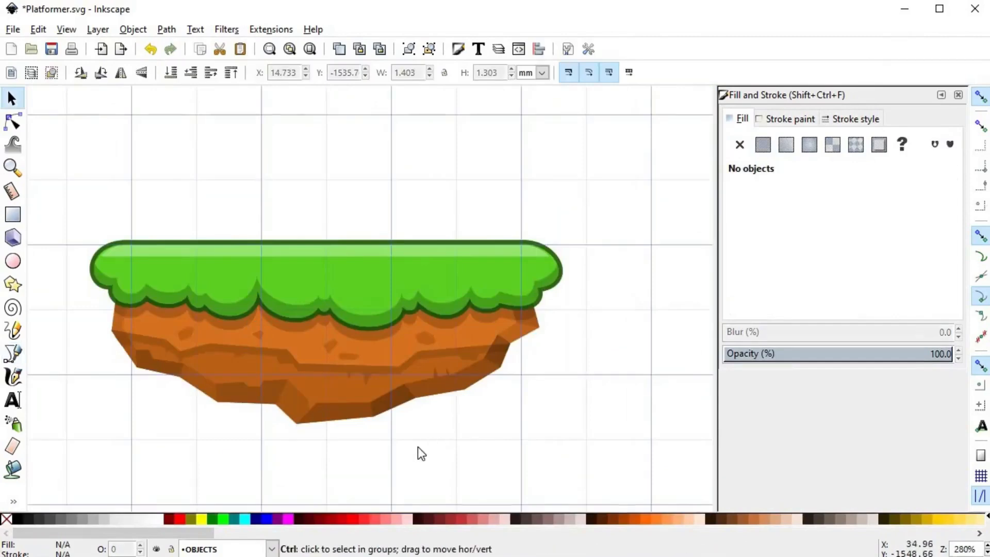
- Draw a diamond about 0.4 by 1 mm left of the lower dirt's two upward spikes, filled grey with lightness 112 and without a stroke
scroll(417, 427, "down", 1)
scroll(433, 389, "up", 5)
key("b")
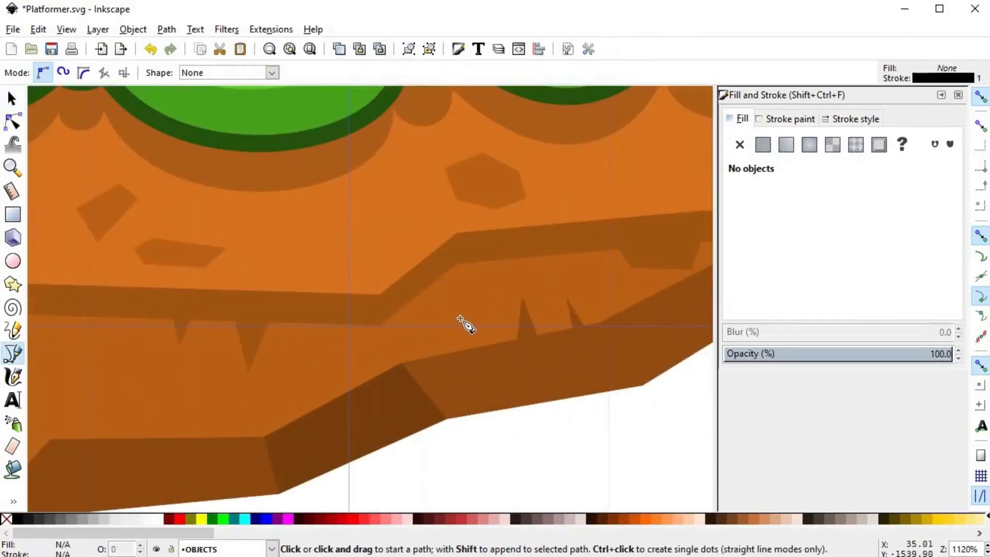
left_click(456, 320)
left_click(461, 305)
left_click(468, 323)
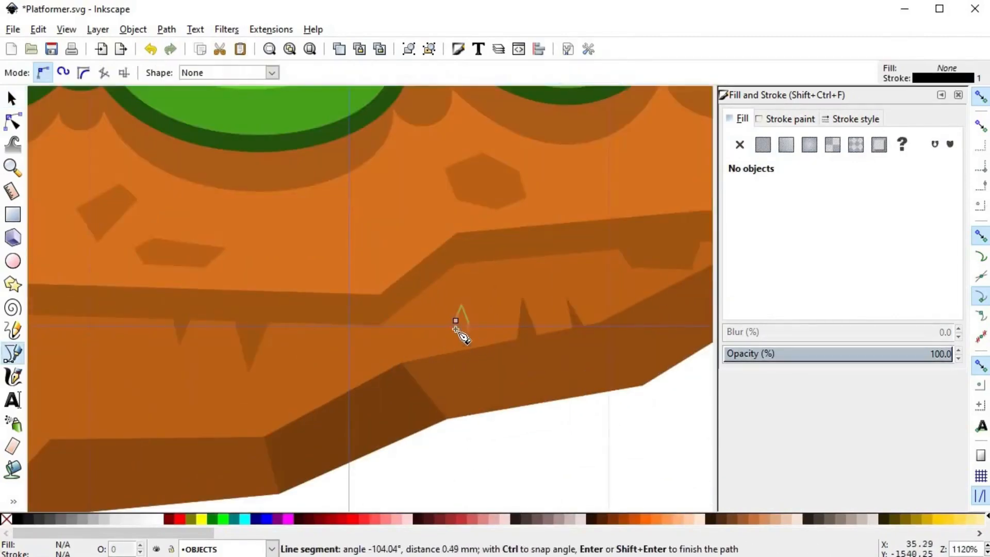
left_click(456, 322)
left_click(31, 520)
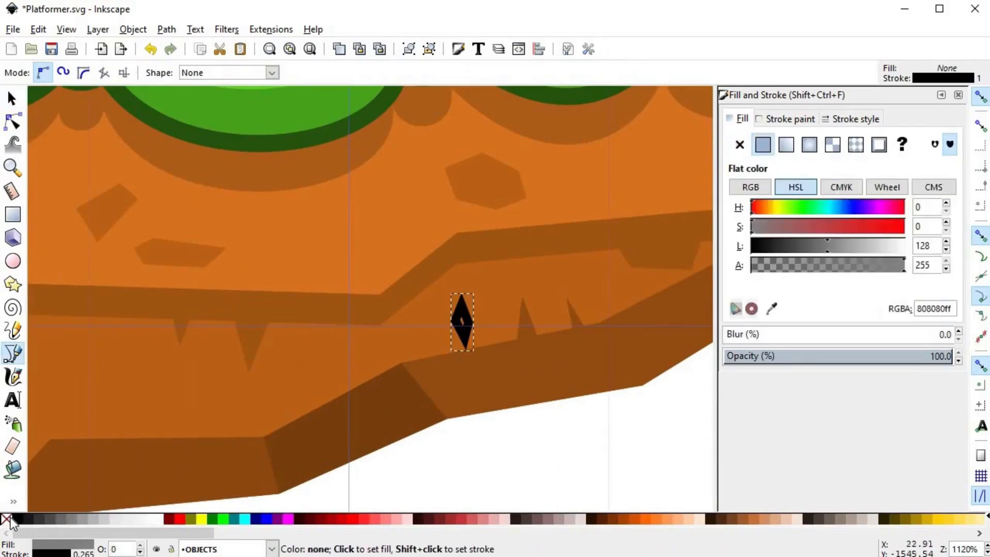
key("s")
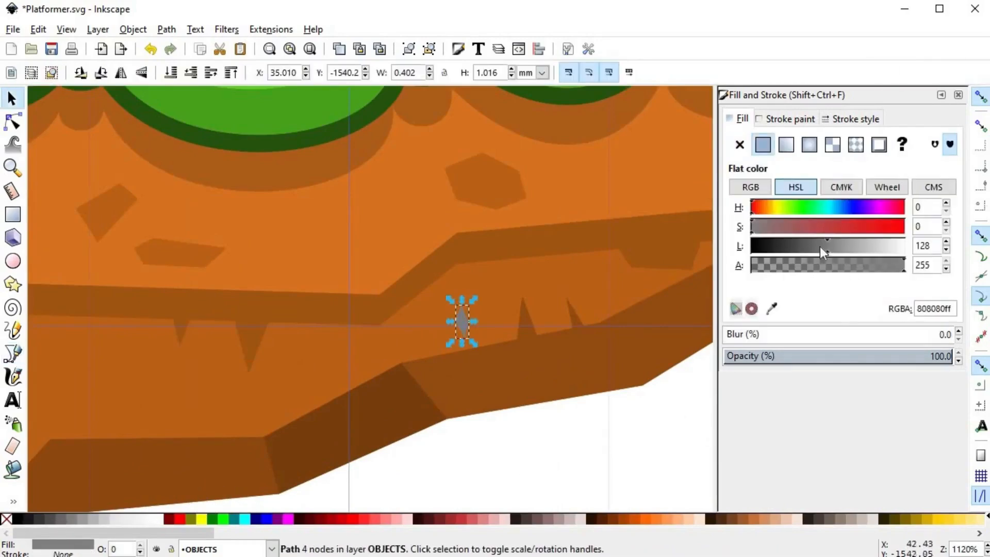
left_click_drag(820, 246, 818, 249)
left_click(554, 432)
- Copy the grey diamond and paste four copies spread across the lower dirt towards its left end
scroll(554, 432, "down", 1)
left_click_drag(490, 401, 597, 330)
left_click(589, 293)
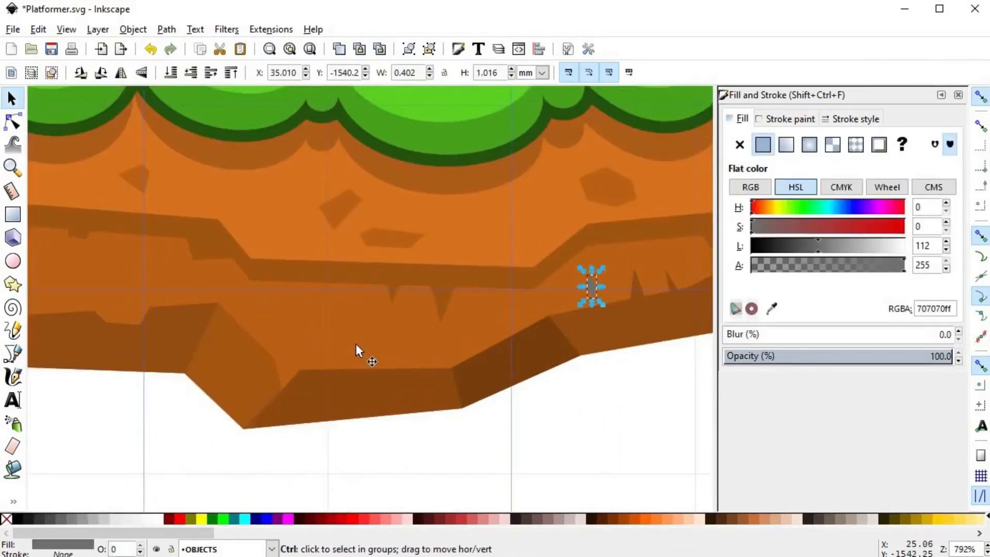
key("ctrl+v")
key("ctrl+v")
left_click_drag(309, 328, 498, 353)
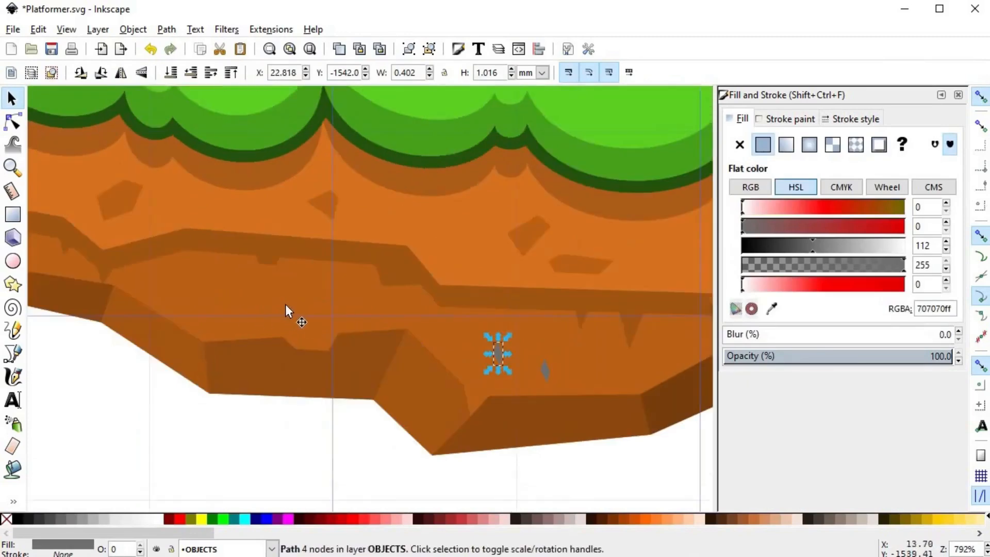
key("ctrl+v")
scroll(338, 327, "left", 6)
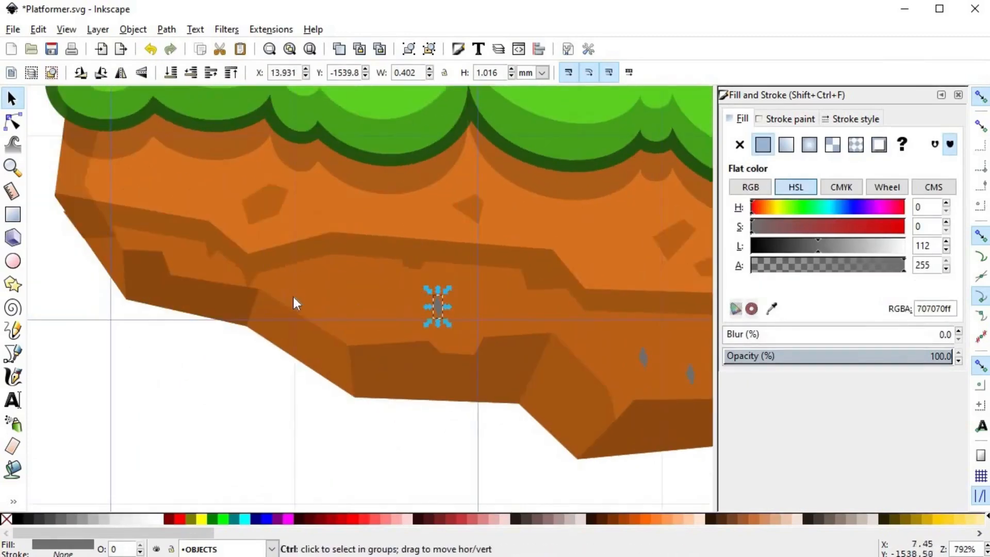
left_click(362, 425)
- Edit the nodes of the grey diamond beside the two upward spikes to make it a wider, irregular stone
scroll(471, 443, "down", 3)
left_click_drag(655, 418, 426, 373)
scroll(416, 330, "up", 7)
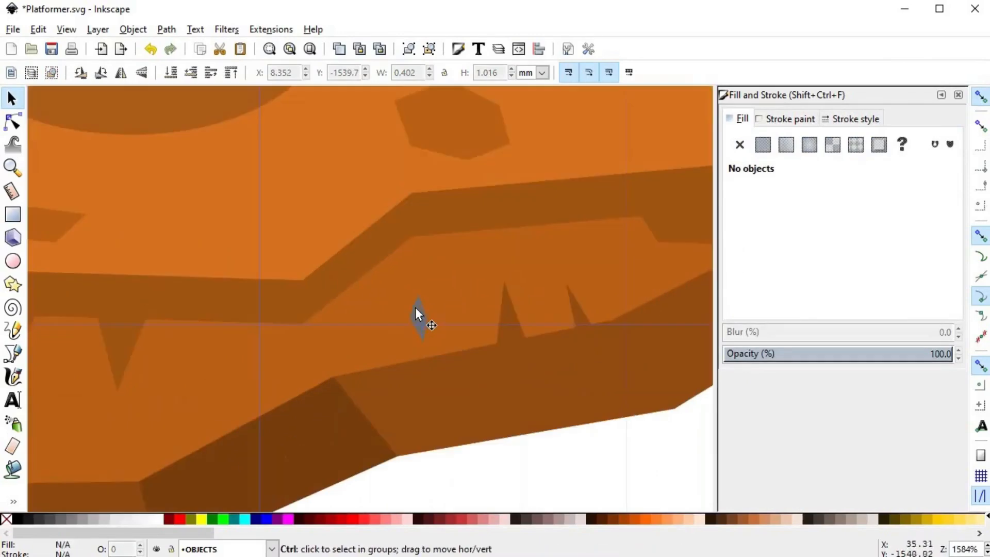
left_click(411, 322)
left_click_drag(411, 322, 445, 293)
key("n")
left_click_drag(440, 237, 441, 256)
- Move the nodes of the grey diamond above the dirt's lowest facet to form a broad four-sided stone
scroll(226, 389, "down", 3)
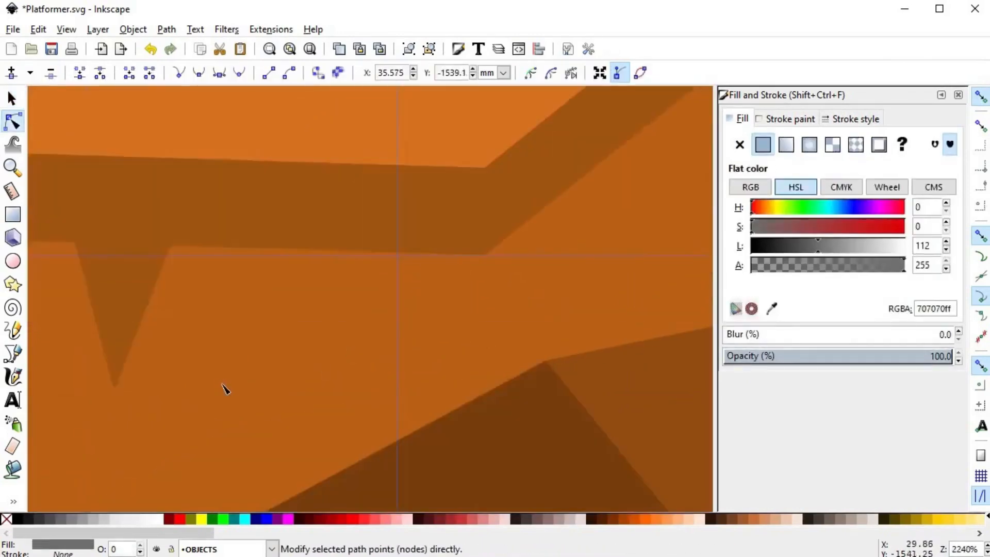
key("space")
scroll(423, 344, "up", 1)
left_click(423, 343)
mouse_move(428, 345)
left_mouse_down()
mouse_move(444, 346)
mouse_move(424, 340)
left_mouse_up()
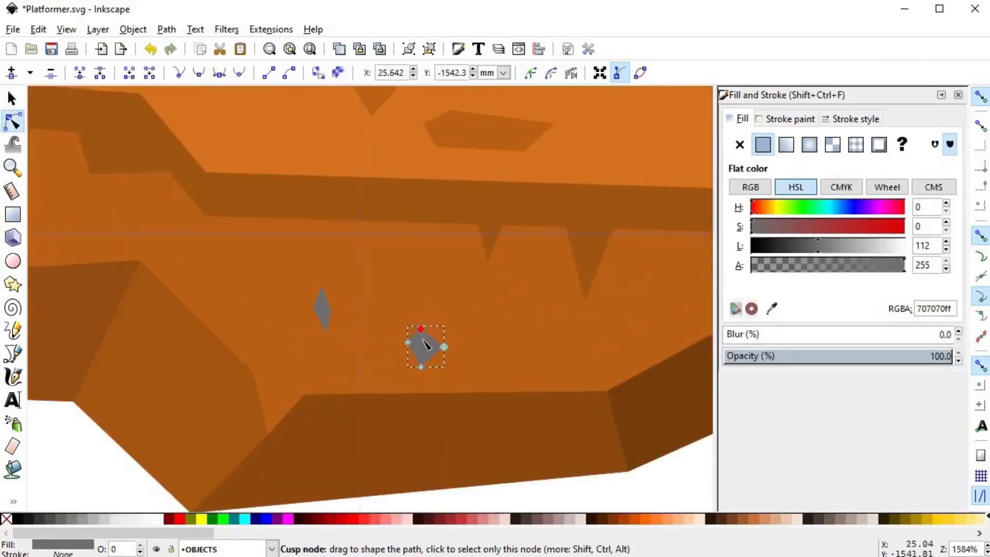
key("s")
- Move the neighbouring grey diamond slightly up and left and reshape its nodes into an irregular pebble
left_click(311, 308)
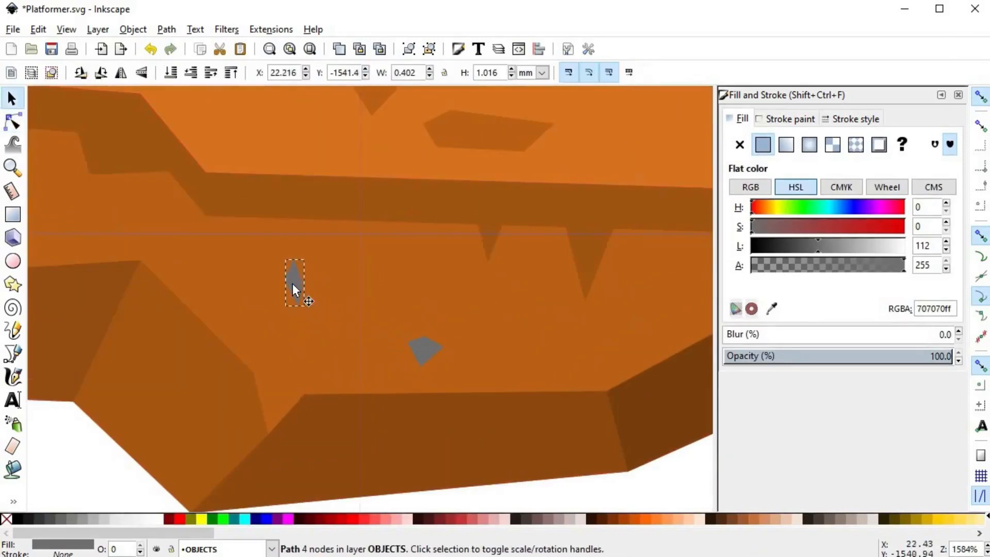
key("n")
left_click_drag(293, 261, 319, 278)
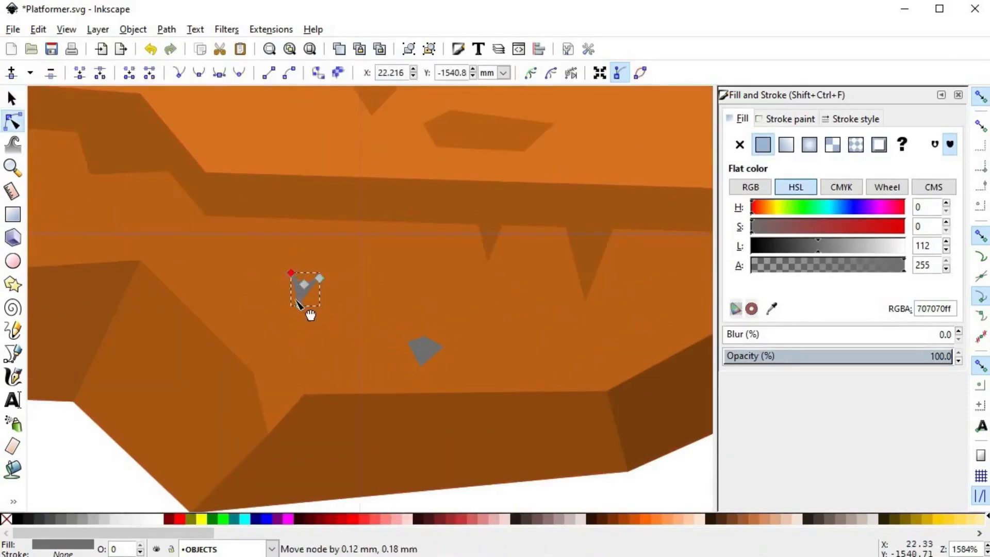
left_click(297, 306)
- Reshape the grey diamond above the notched facet into a low, slanted stone
scroll(358, 245, "up", 2)
left_click(359, 245)
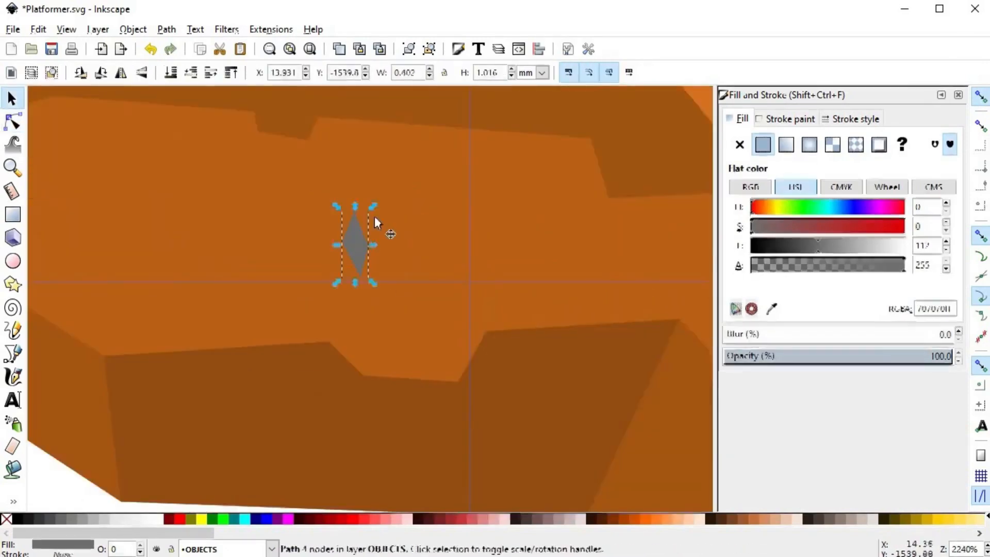
left_click_drag(374, 209, 374, 239)
scroll(286, 358, "down", 1)
left_click_drag(282, 358, 650, 382)
- Move the leftmost grey diamond up close under the dark band and shorten it to about 0.7 mm high
left_click(450, 289)
left_click_drag(452, 258, 474, 198)
key("n")
left_click_drag(470, 189, 472, 204)
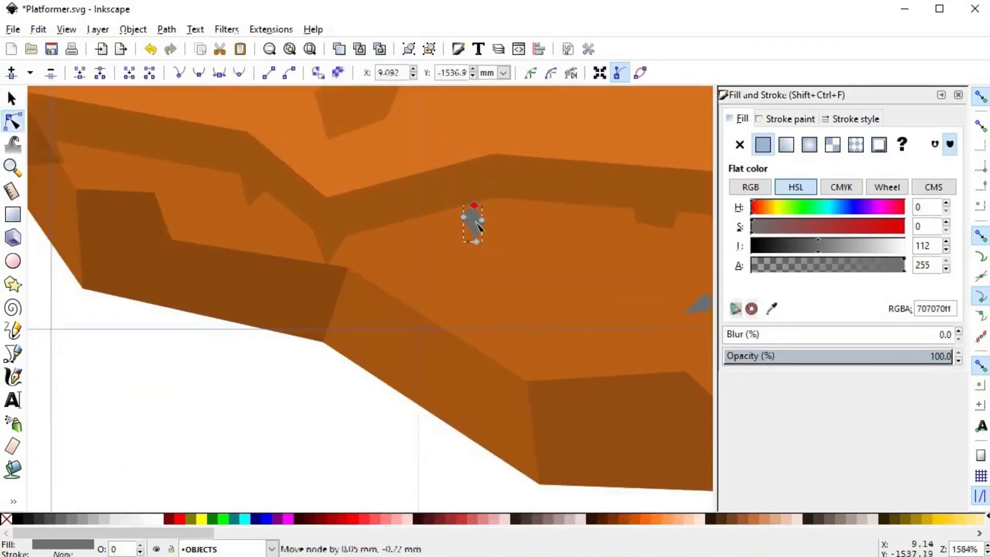
key("s")
left_click(378, 429)
- Duplicate a grey stone, place the copy at the dirt's left end below the band and reshape it to about 0.6 by 0.4 mm
scroll(378, 428, "down", 6)
scroll(314, 384, "up", 4)
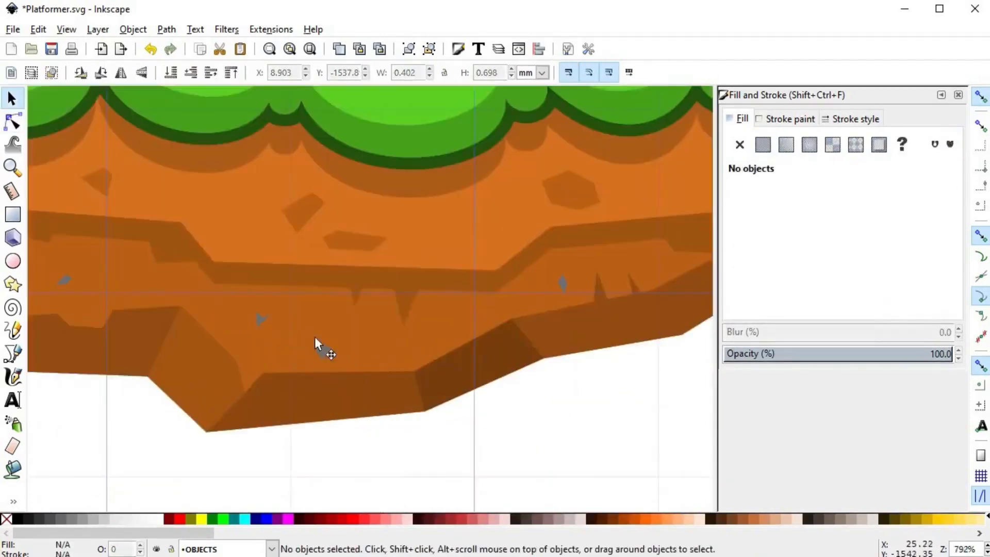
scroll(314, 337, "down", 2)
scroll(358, 452, "up", 2)
left_click(277, 398)
key("ctrl+d")
left_click_drag(278, 398, 196, 355)
scroll(132, 361, "up", 3)
key("n")
left_click_drag(207, 343, 197, 316)
key("s")
- Enlarge the grey stone beside the two upward spikes to about 0.6 by 0.9 mm
scroll(197, 438, "down", 7)
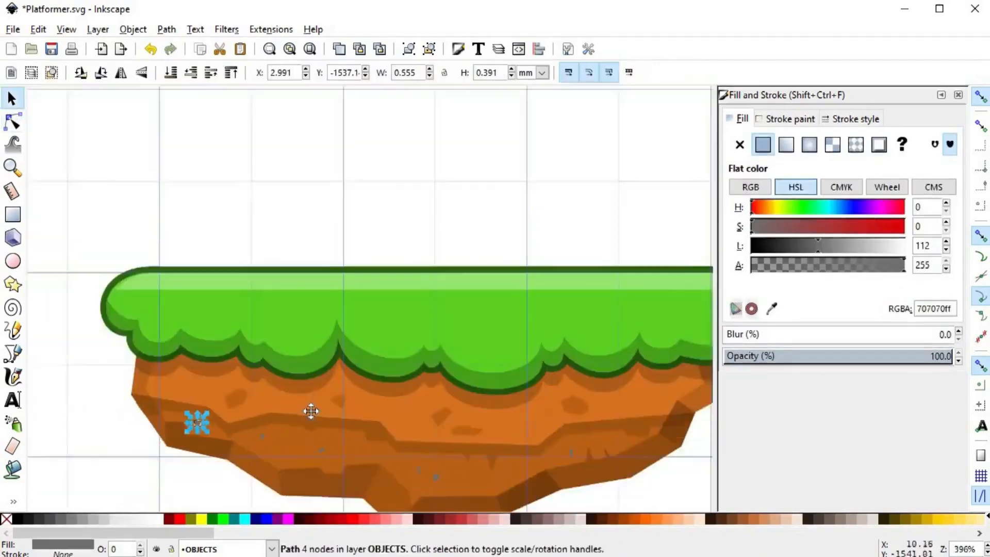
left_click(475, 428)
key("space")
scroll(474, 382, "up", 5)
key("space")
left_click(432, 322)
left_click_drag(421, 313, 415, 309)
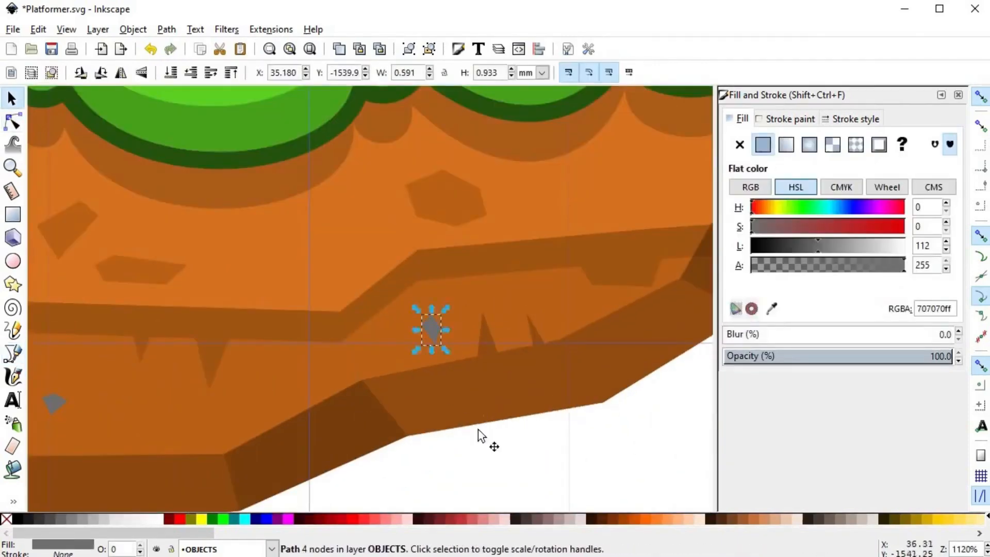
- Reshape the two adjacent small grey stones in the facet beneath the band's spikes, making the larger one about 1.0 by 0.8 mm
key("n")
left_click_drag(219, 371, 361, 314)
left_click(199, 345)
key("s")
left_click_drag(149, 324, 169, 317)
left_click_drag(194, 354, 196, 348)
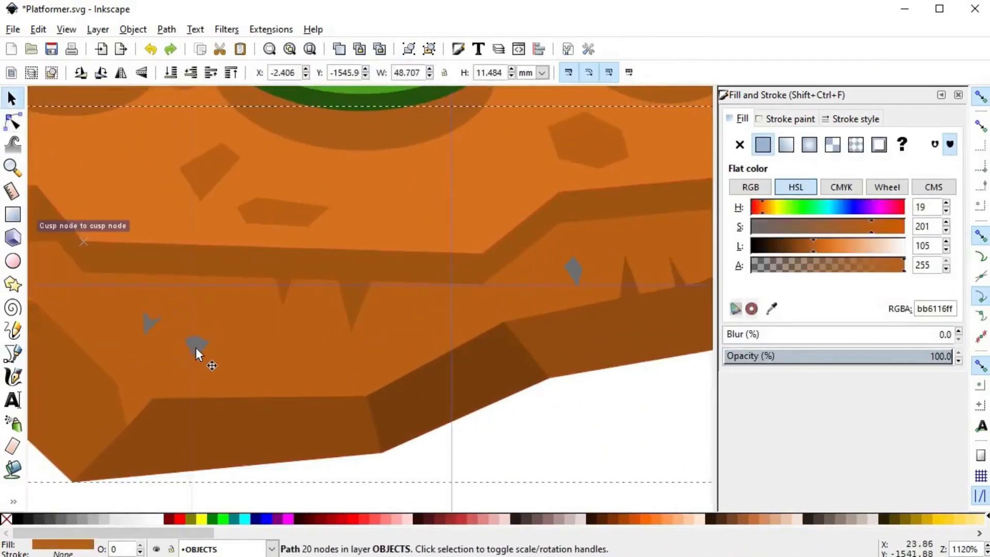
left_click_drag(166, 317, 168, 323)
left_click(200, 348)
left_click(306, 484)
- Check the whole platform at reduced size and save Platformer.svg
scroll(361, 393, "down", 5)
scroll(581, 402, "up", 1)
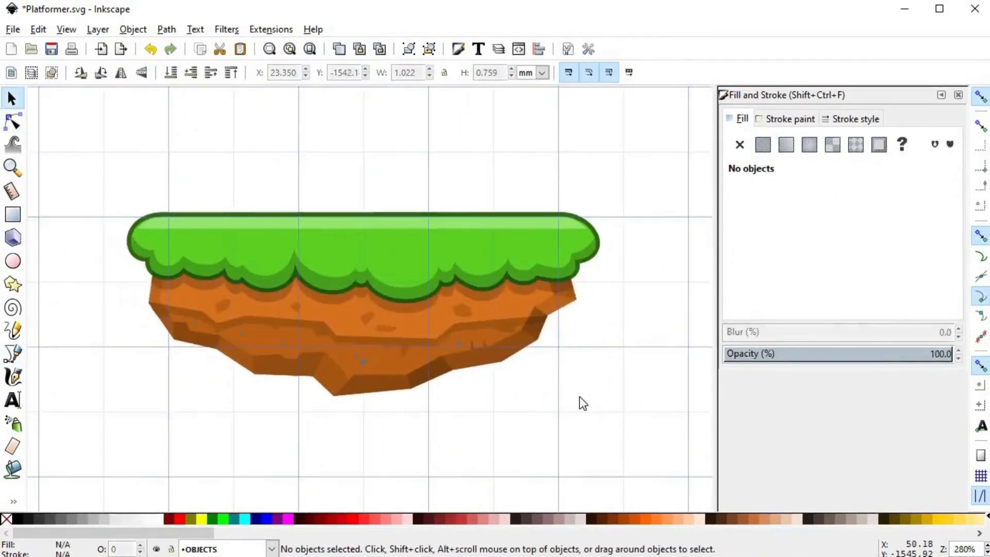
scroll(515, 331, "down", 3)
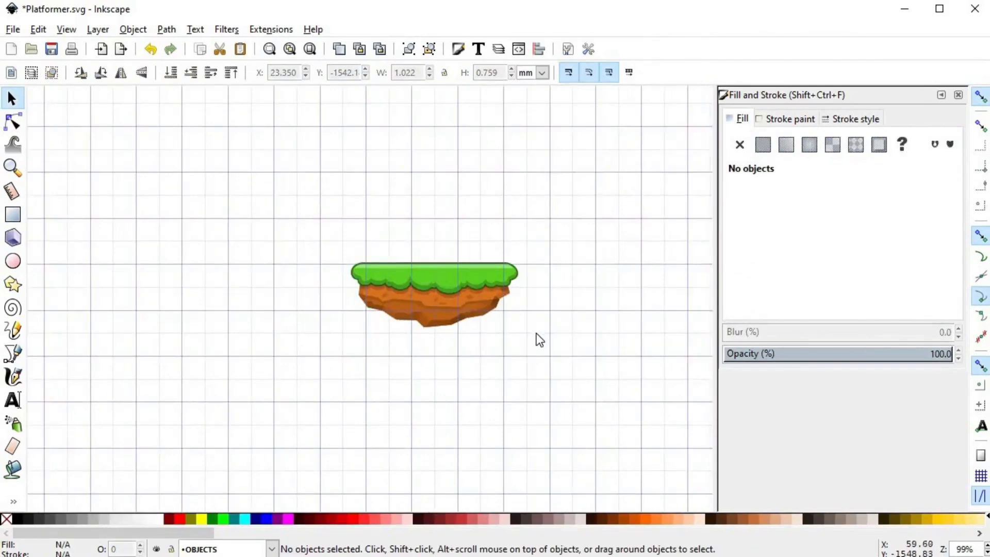
left_click(51, 49)
- Try to flatten the whole platform to about 20.3 mm high at its existing width, and undo the change
scroll(500, 320, "up", 3)
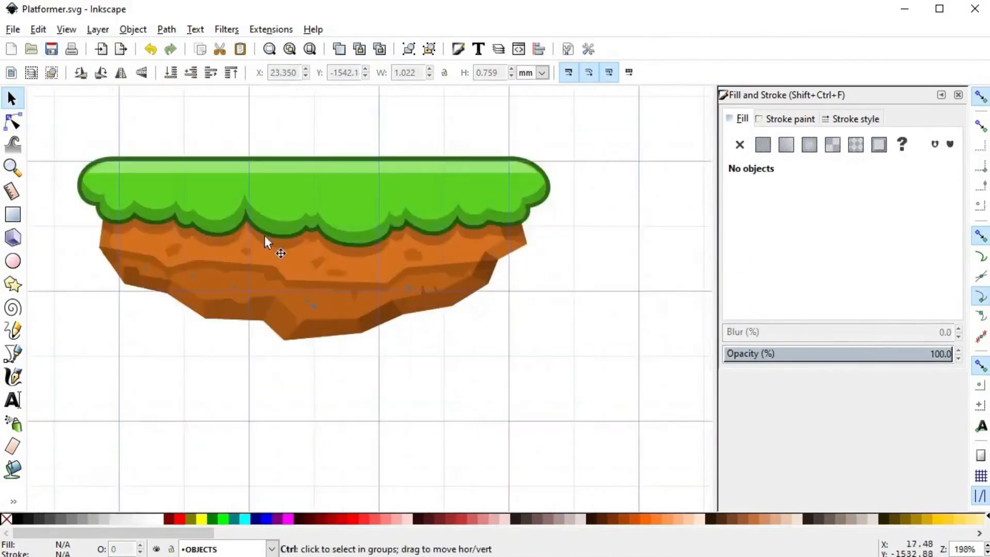
scroll(319, 270, "down", 2)
key("ctrl+a")
left_click_drag(317, 311, 319, 302)
left_click(431, 366)
scroll(447, 333, "down", 1)
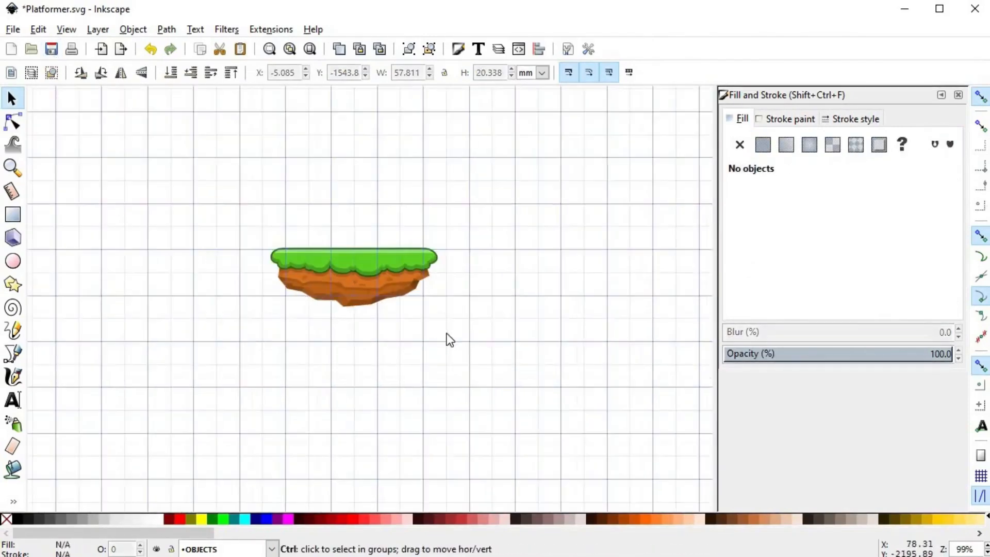
scroll(316, 258, "up", 2)
key("ctrl+z")
- Flatten the whole platform slightly from its underside to about 21.5 mm high, keeping its width
left_click_drag(394, 371, 396, 366)
left_click(437, 412)
scroll(437, 411, "down", 1)
key("space")
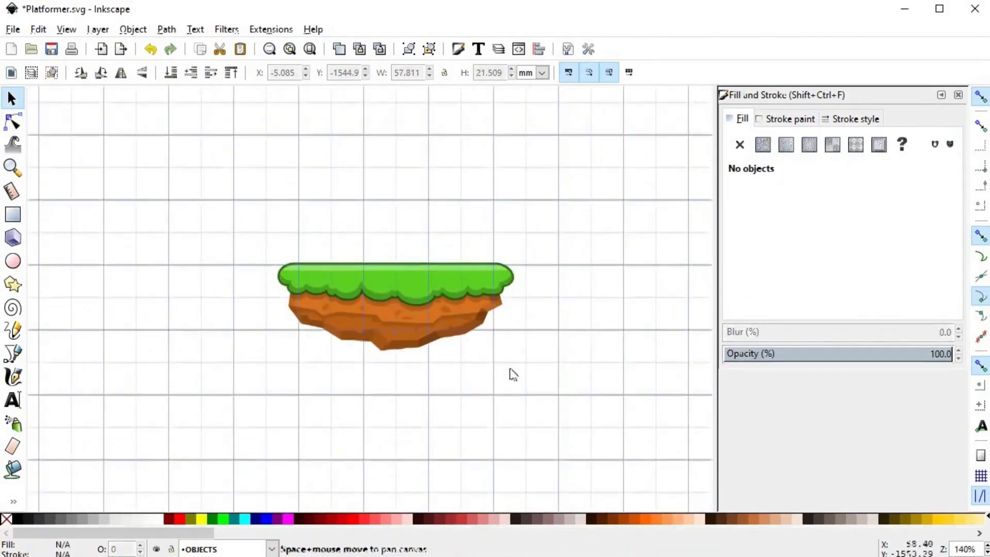
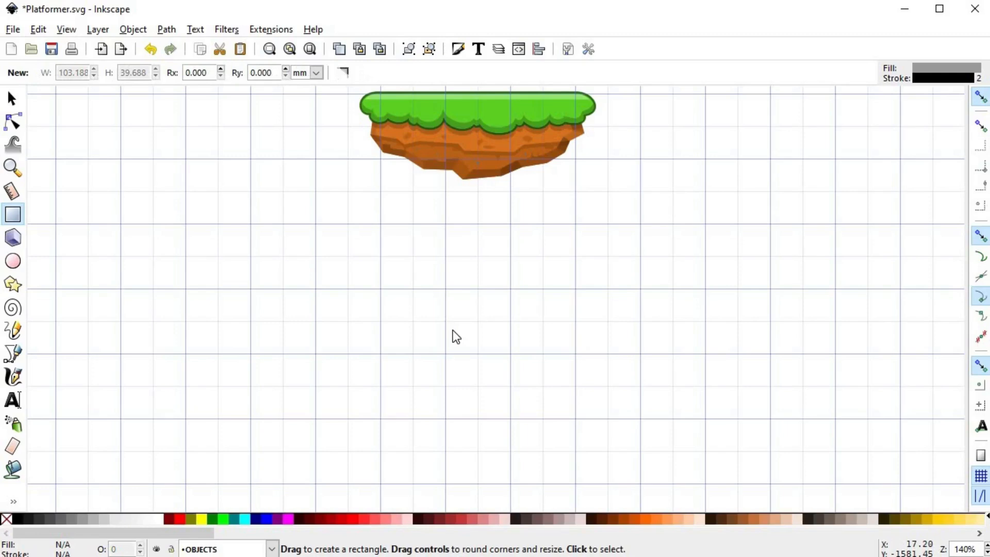
- Draw a 31.75 mm square below the platform, without a stroke, filled with the platform's orange dirt colour
key("s")
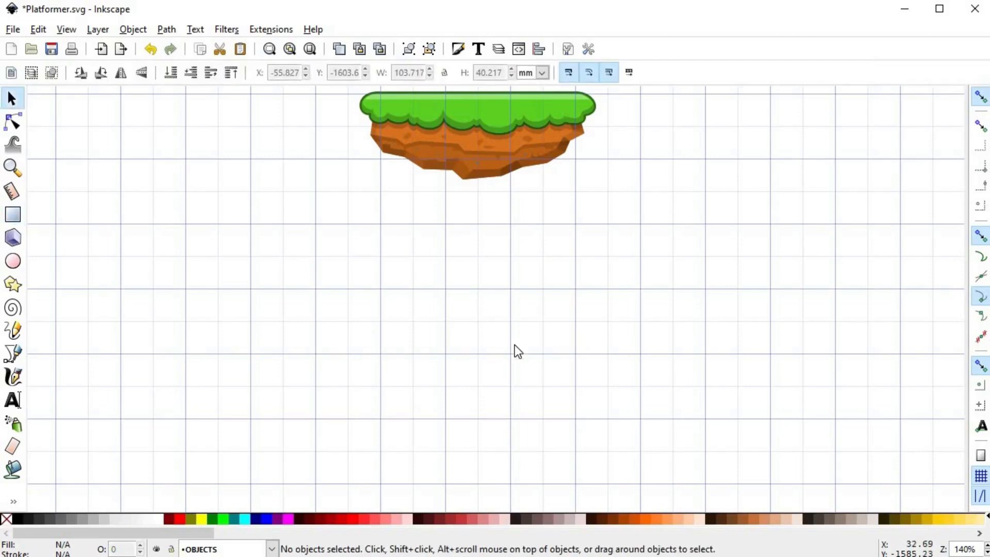
left_click(16, 215)
left_click_drag(381, 290, 511, 419)
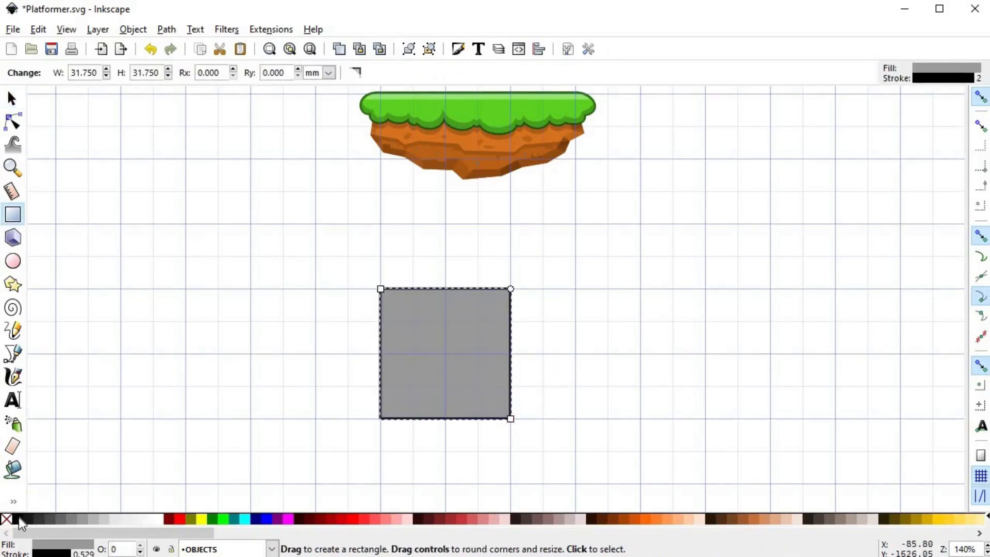
left_click(8, 518, "shift")
key("d")
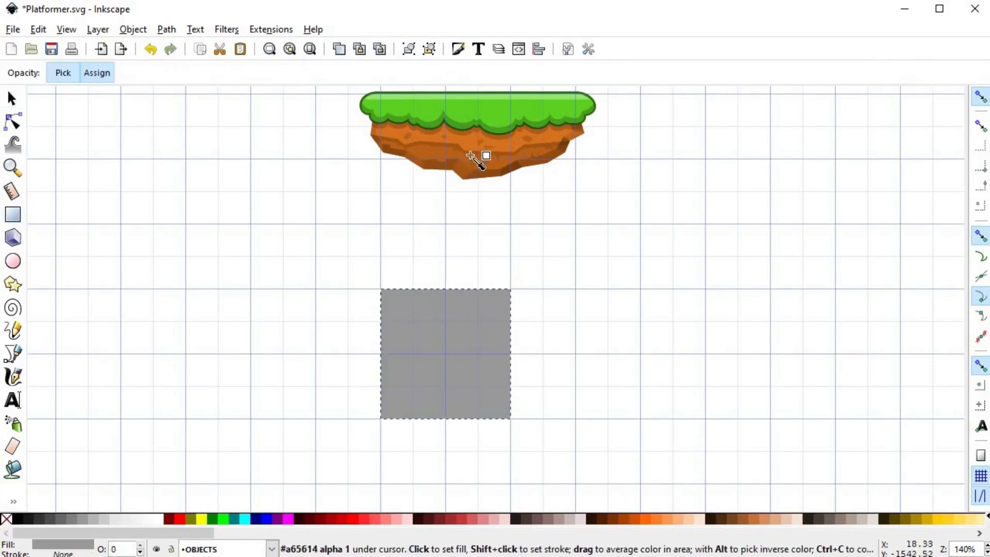
left_click(467, 145)
key("s")
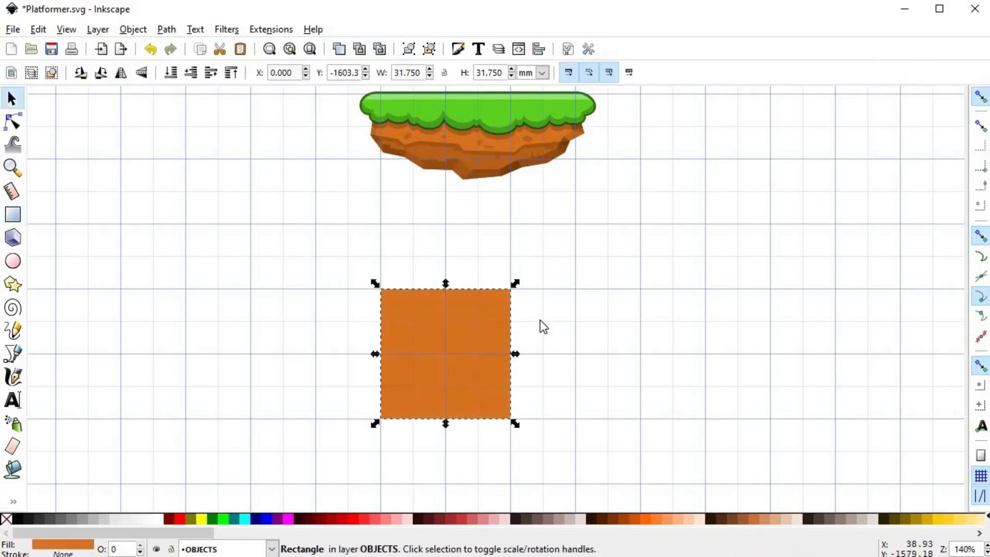
- Draw a 31.75 by 7.938 mm rectangle along the square's upper edge and fill it with the platform's green
left_click(13, 214)
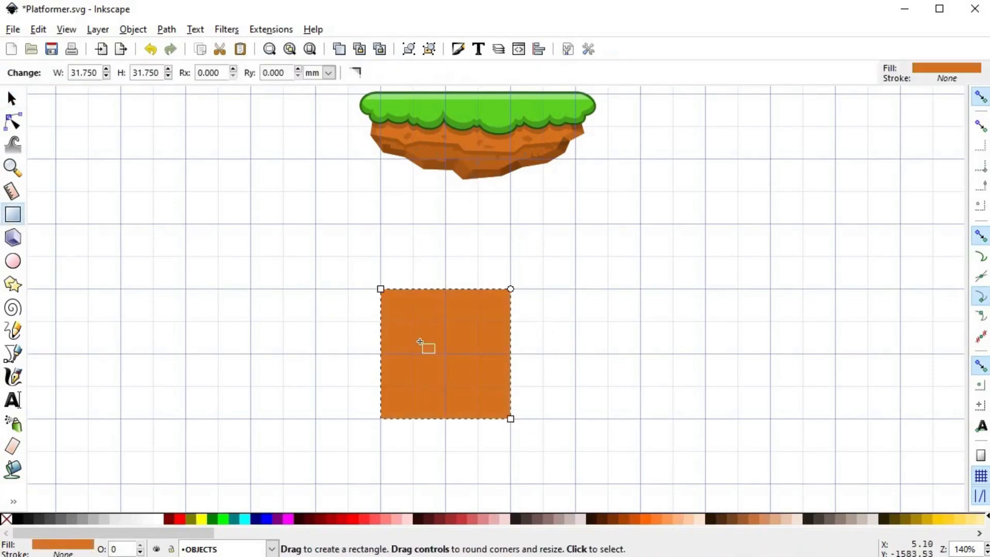
scroll(423, 344, "up", 2)
key("s")
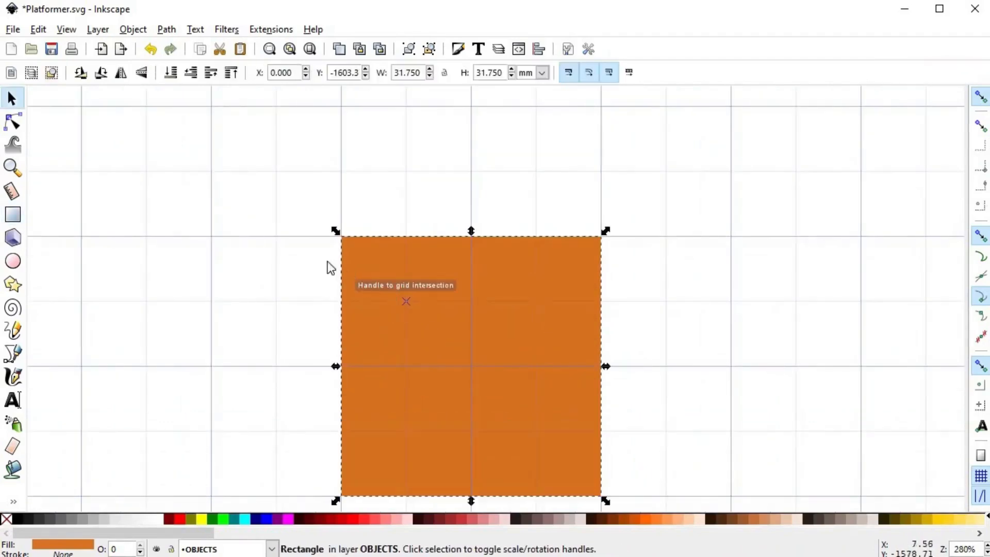
left_click(227, 233)
left_click(13, 214)
left_click_drag(338, 241, 597, 286)
scroll(597, 286, "down", 3)
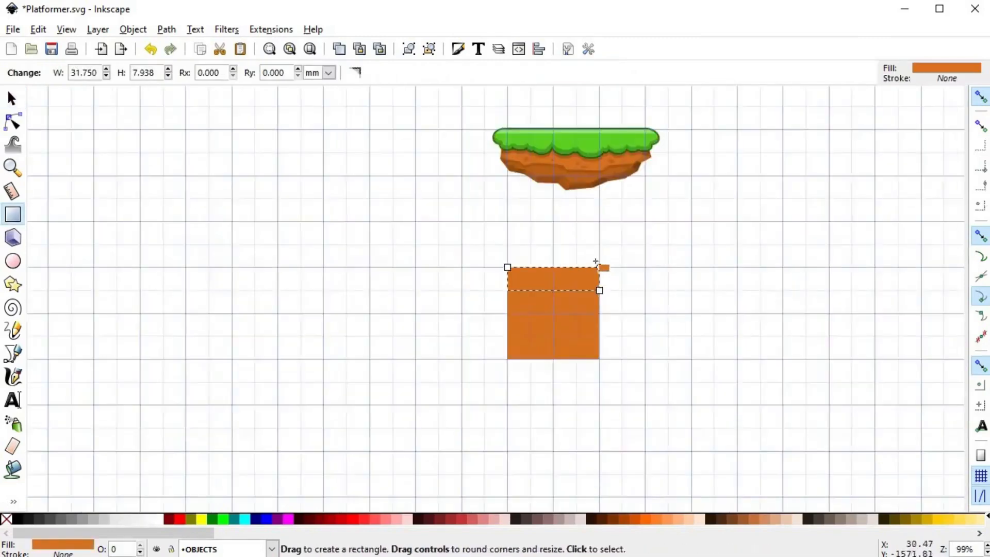
scroll(614, 175, "up", 1)
key("d")
left_click(593, 181)
key("s")
- Turn off snapping and reduce the green strip's height from below to about 3.3 mm
scroll(578, 322, "up", 4)
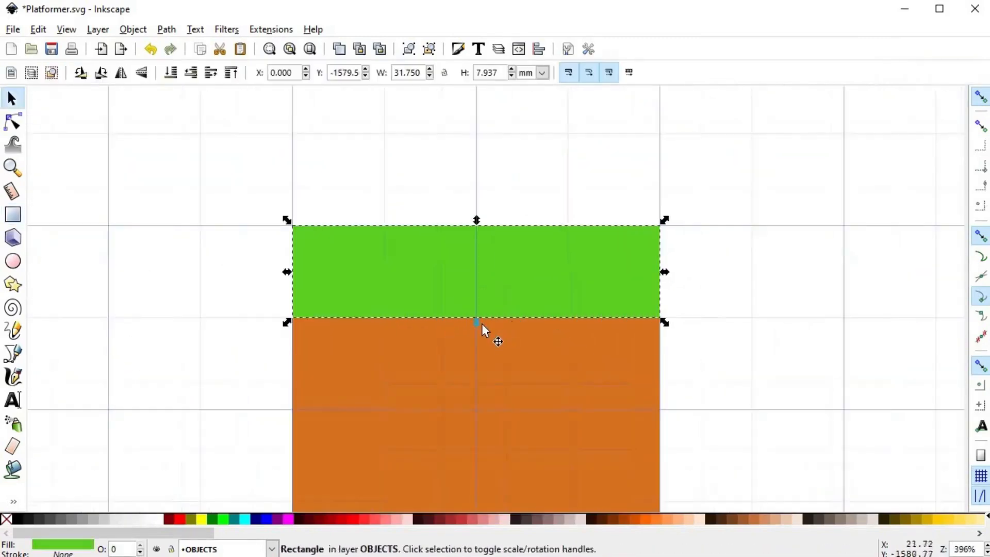
left_click_drag(473, 323, 473, 271)
left_click(978, 100)
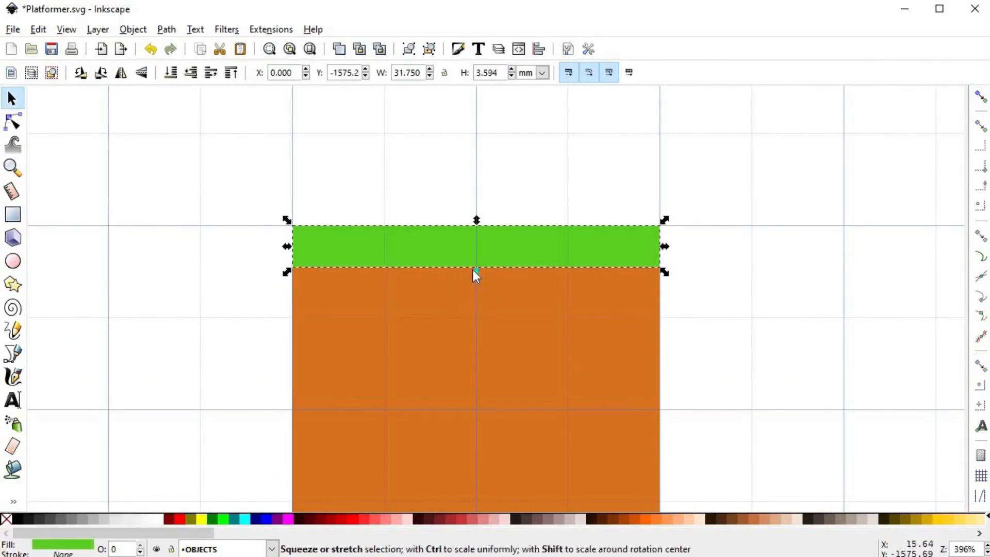
key("Escape")
scroll(605, 342, "down", 2, "ctrl")
scroll(486, 345, "up", 2, "ctrl")
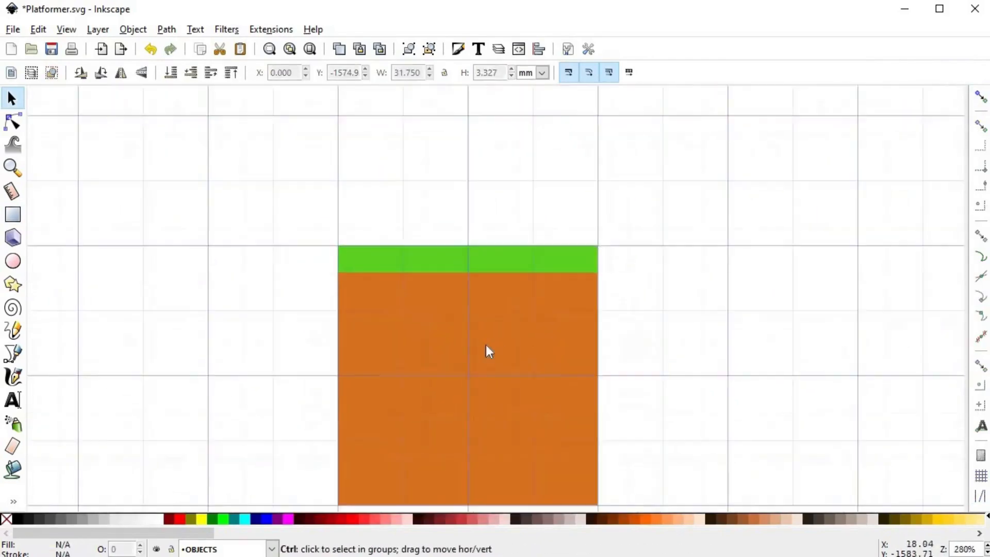
- Draw a green ellipse about 6.1 by 6.0 mm at the strip's left end and spread resized duplicates along its lower edge
left_click(13, 261)
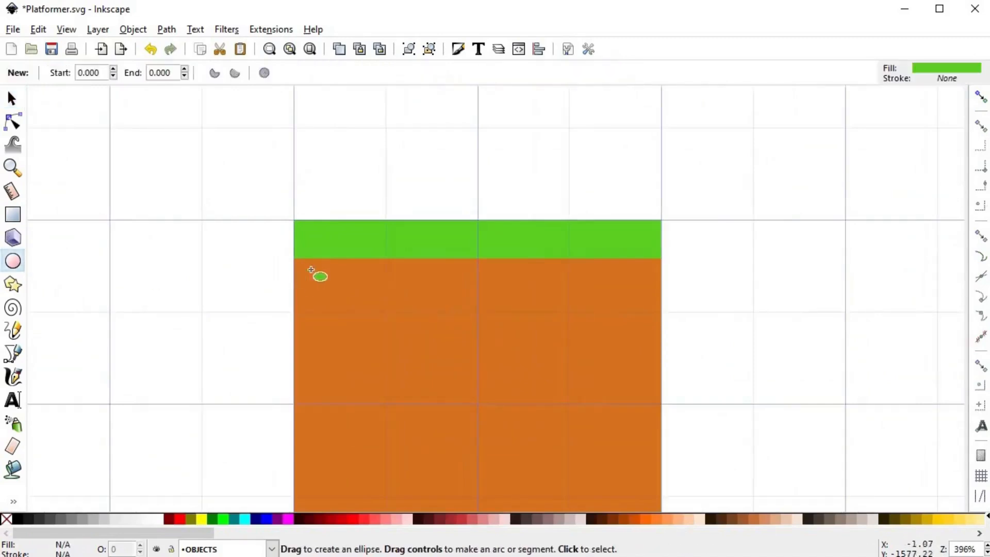
left_click_drag(280, 238, 345, 272)
key("s")
left_click_drag(400, 281, 393, 282)
key("ctrl+d")
left_click_drag(393, 282, 510, 260)
key("ctrl+d")
key("ctrl+d")
left_click(487, 297)
left_click_drag(488, 298, 651, 282)
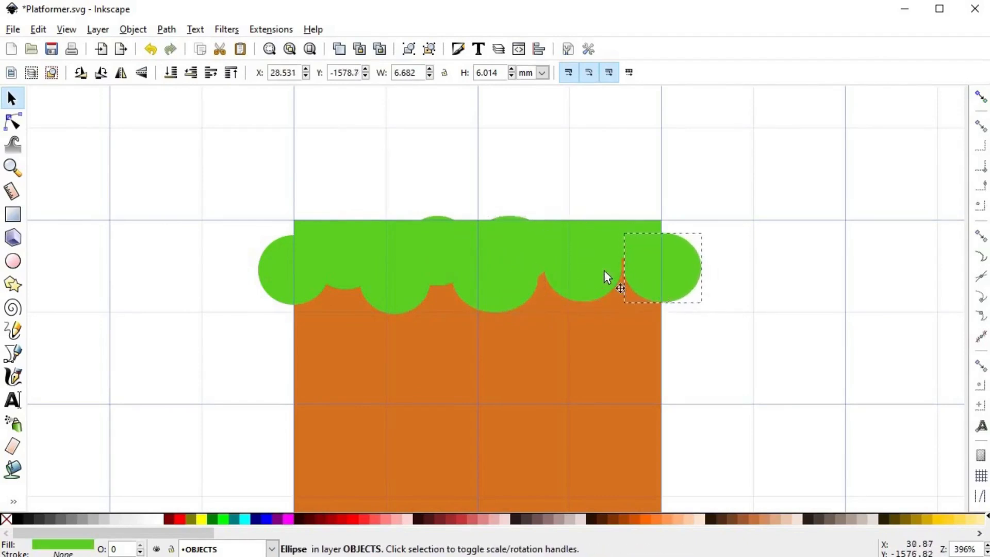
- Shrink one protruding ellipse to about 3.3 by 3.3 mm, place it between the two rightmost lobes, and nudge the right end lobe outward
left_click(519, 246)
left_click_drag(517, 248, 610, 347)
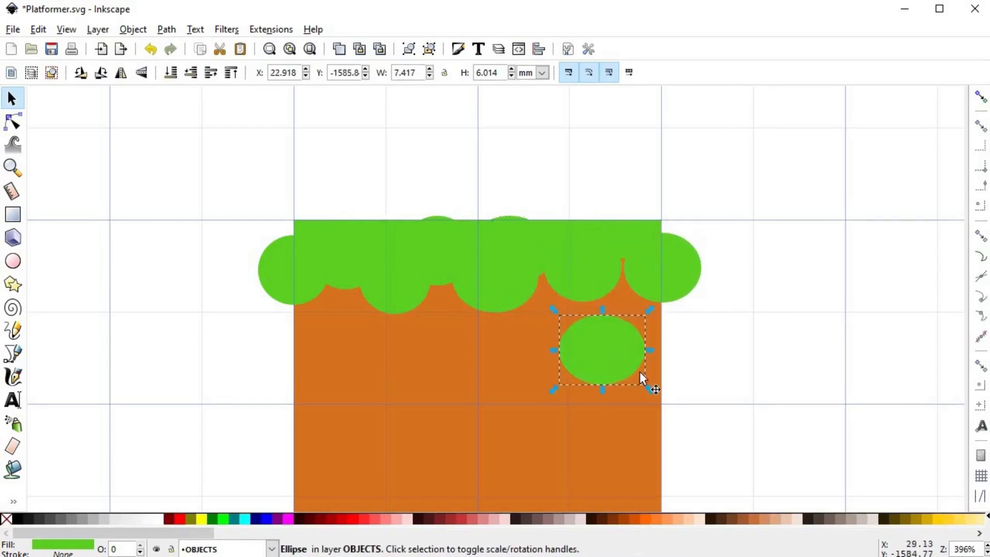
left_click_drag(647, 386, 631, 262)
left_click_drag(661, 301, 665, 298)
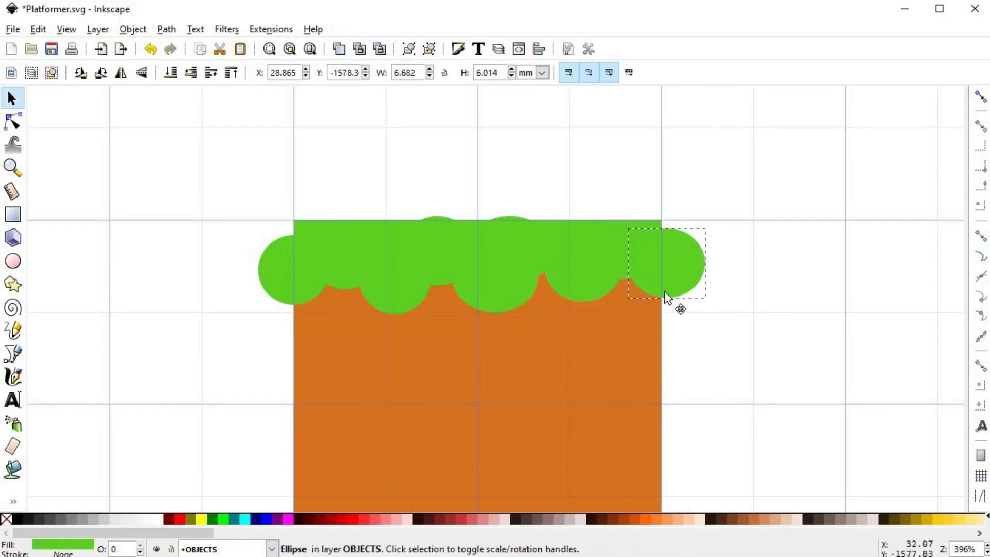
- Reposition the middle green ellipses so none rises above the strip's upper edge and the hanging lobes are spaced apart
left_click(573, 273)
scroll(563, 299, "up", 4)
left_click_drag(494, 174, 506, 202)
scroll(361, 357, "down", 4)
scroll(344, 344, "up", 3)
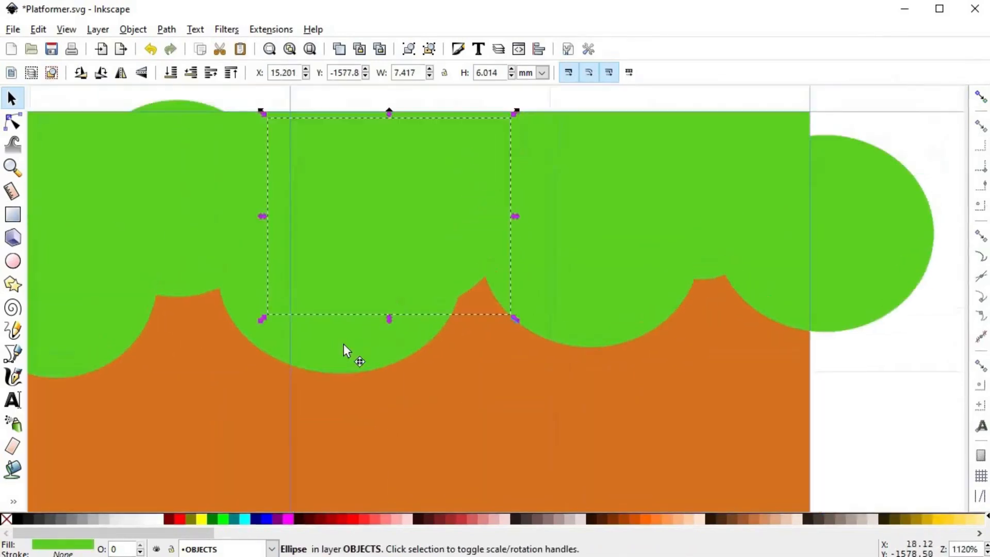
left_click_drag(344, 351, 187, 94)
left_click_drag(623, 308, 617, 308)
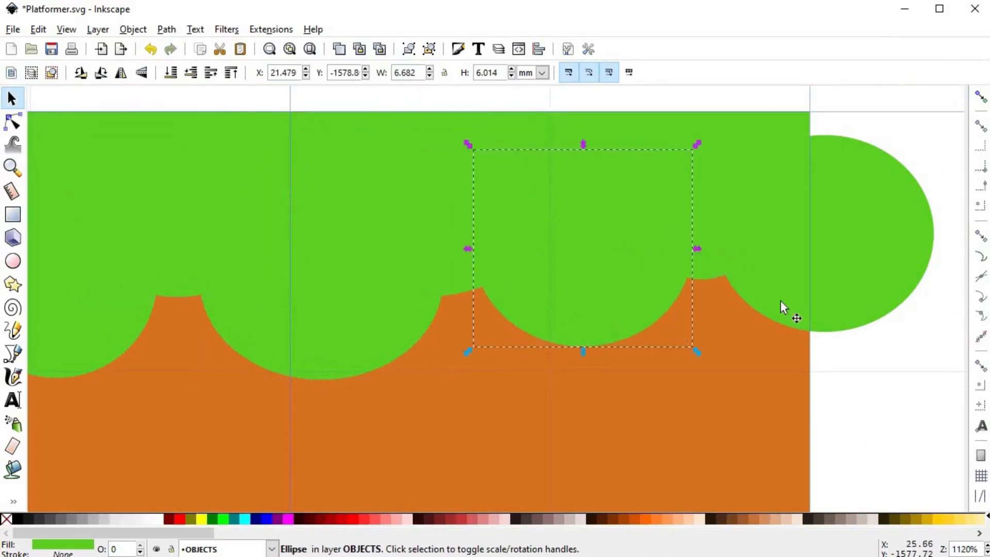
- Narrow the right end lobe and adjust the height of the small ellipses filling the gaps on the right half
left_click(868, 251)
left_click_drag(939, 233, 916, 233)
left_click_drag(702, 267, 704, 294)
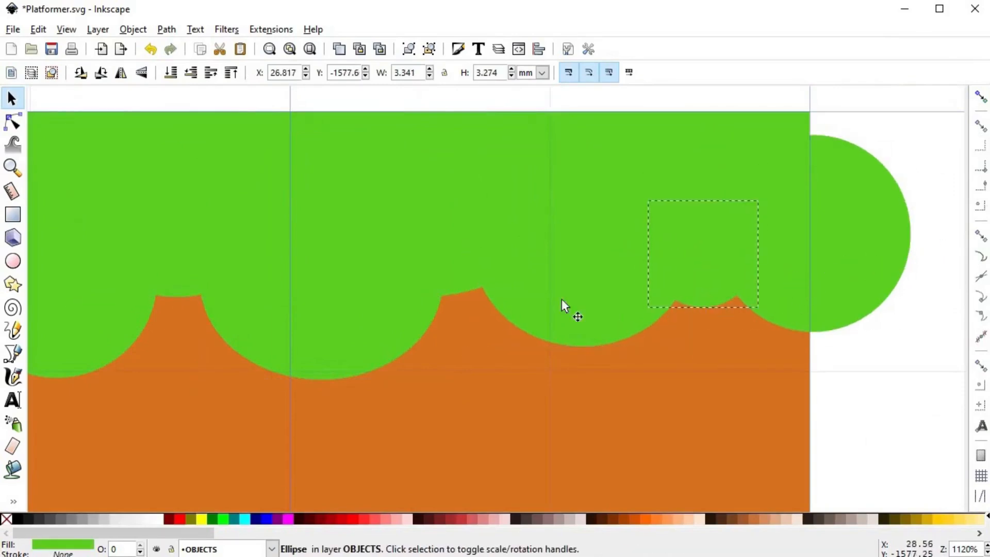
left_click_drag(445, 272, 445, 258)
scroll(446, 289, "down", 2)
- Flatten the second lobe from the left to about 6.8 by 4.9 mm and rearrange the neighbouring left lobes
left_click(222, 303)
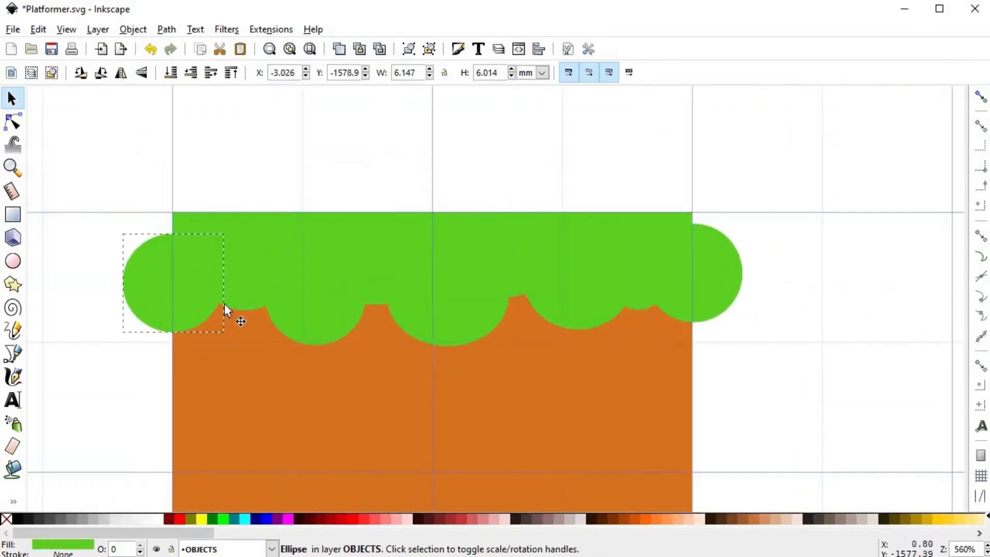
left_click_drag(309, 323, 300, 314)
left_click_drag(308, 340, 311, 321)
left_click_drag(313, 279, 356, 295)
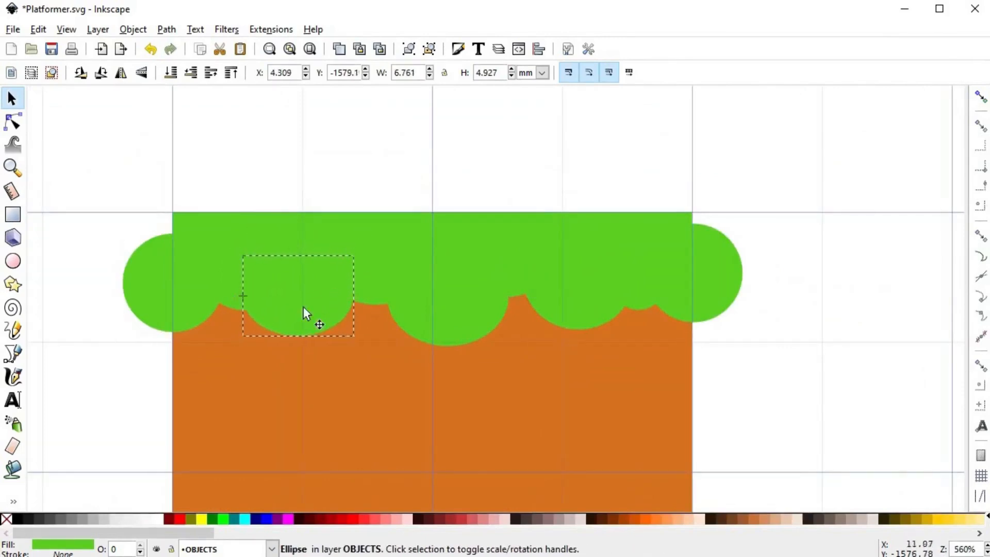
left_click_drag(225, 305, 215, 304)
left_click(725, 360)
scroll(668, 360, "down", 1)
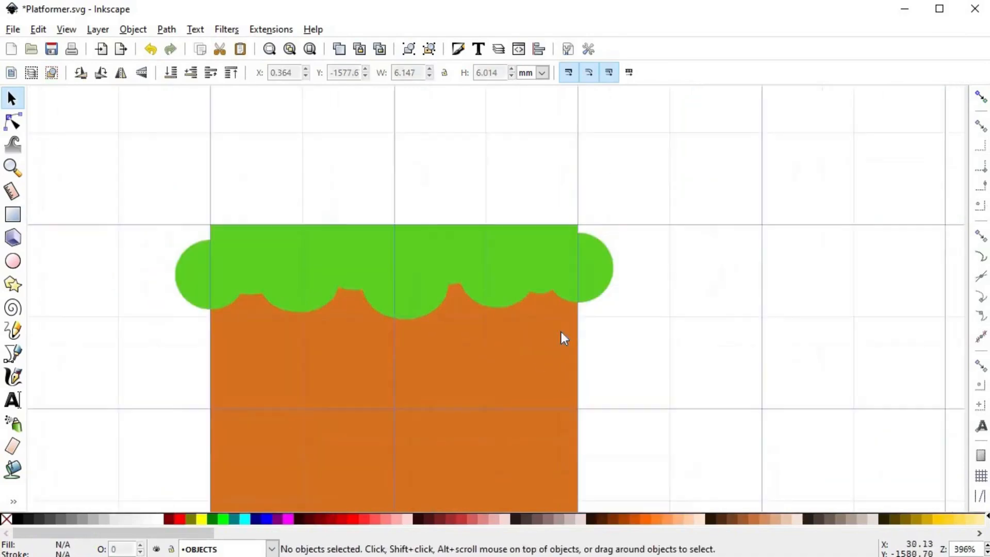
- Unite the green strip with all its lobes and trim the result to the dirt square's width by intersecting with a copy of it
left_click_drag(133, 194, 646, 336)
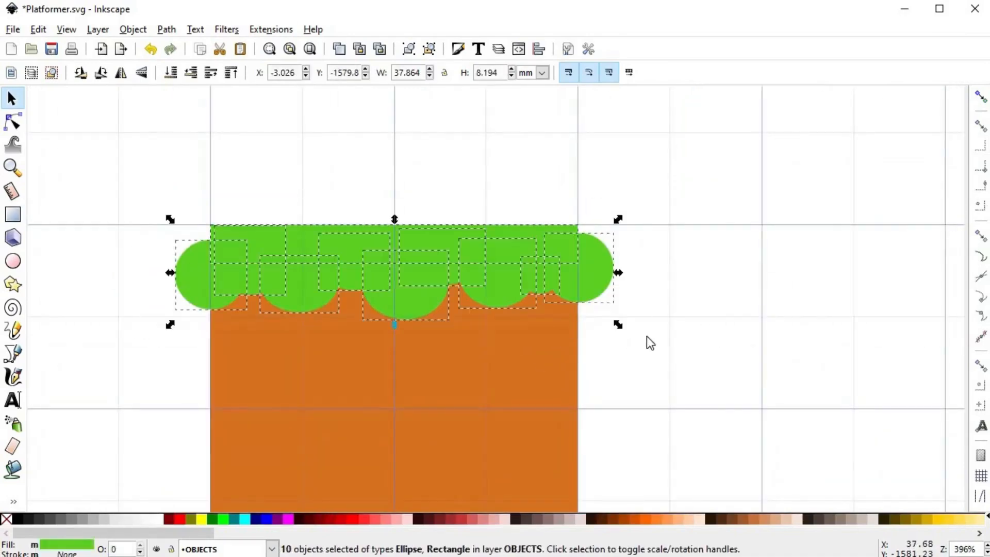
key("ctrl+plus")
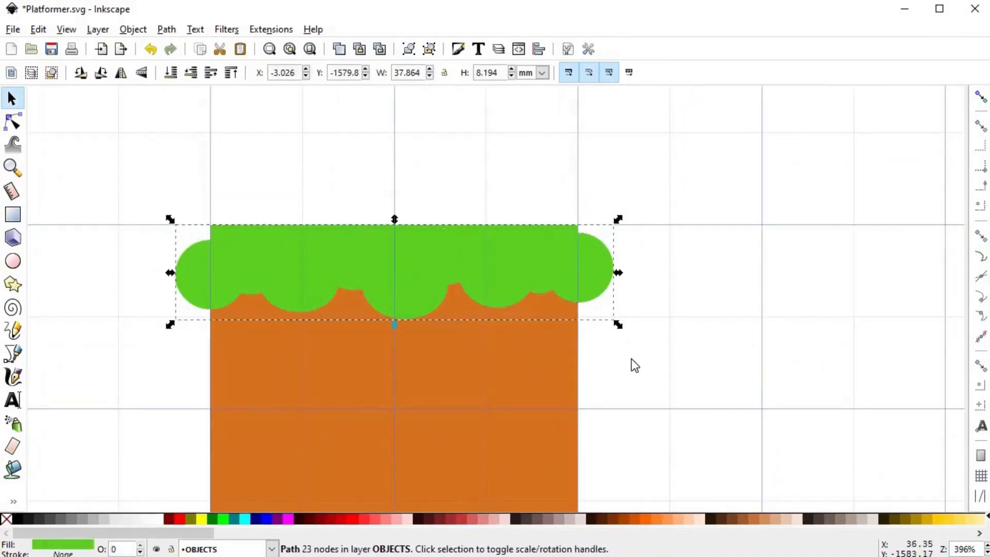
left_click(537, 359)
left_click(607, 280, "shift")
key("ctrl+asterisk")
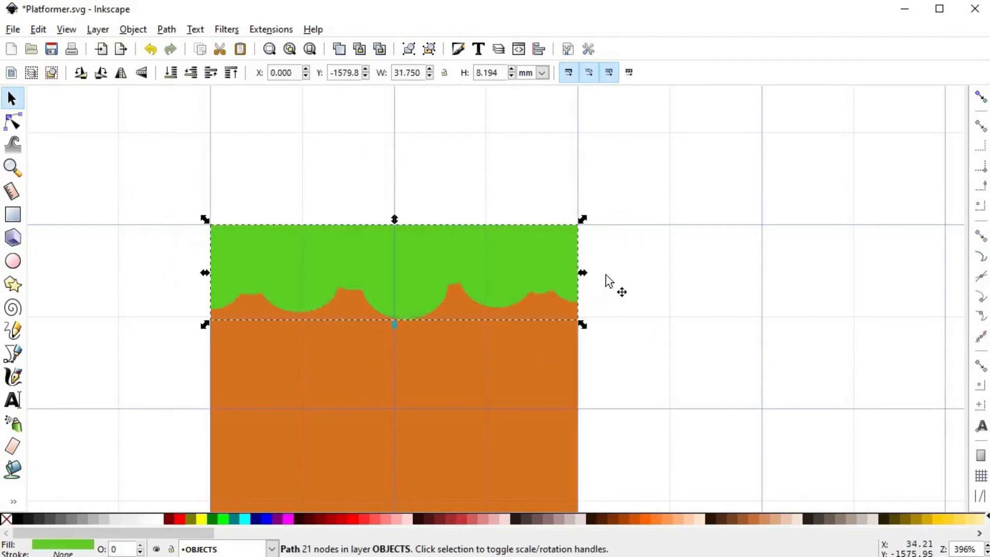
- Delete the extra nodes on the green shape's two side edges
key("n")
scroll(557, 315, "up", 2)
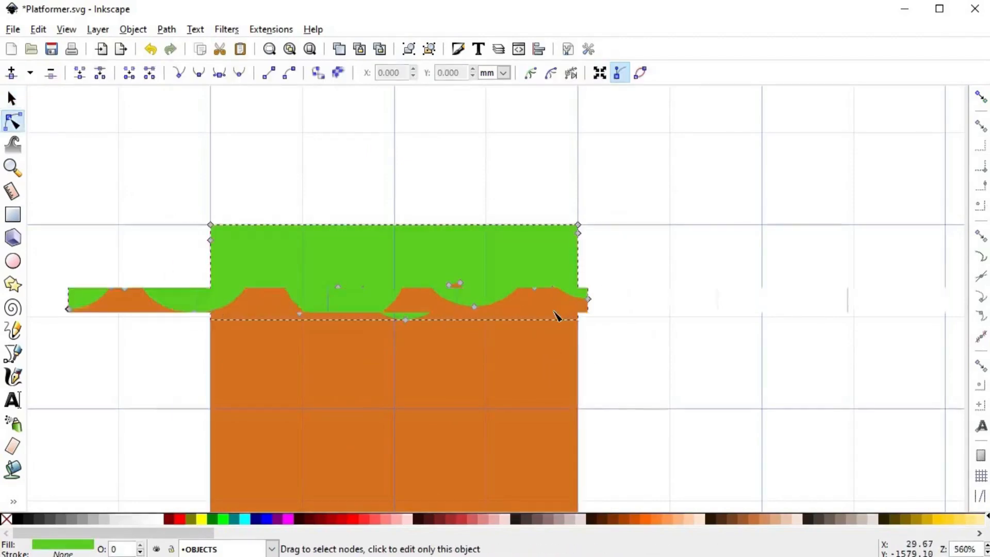
left_click_drag(602, 220, 140, 215)
scroll(689, 199, "down", 1)
left_click(57, 73)
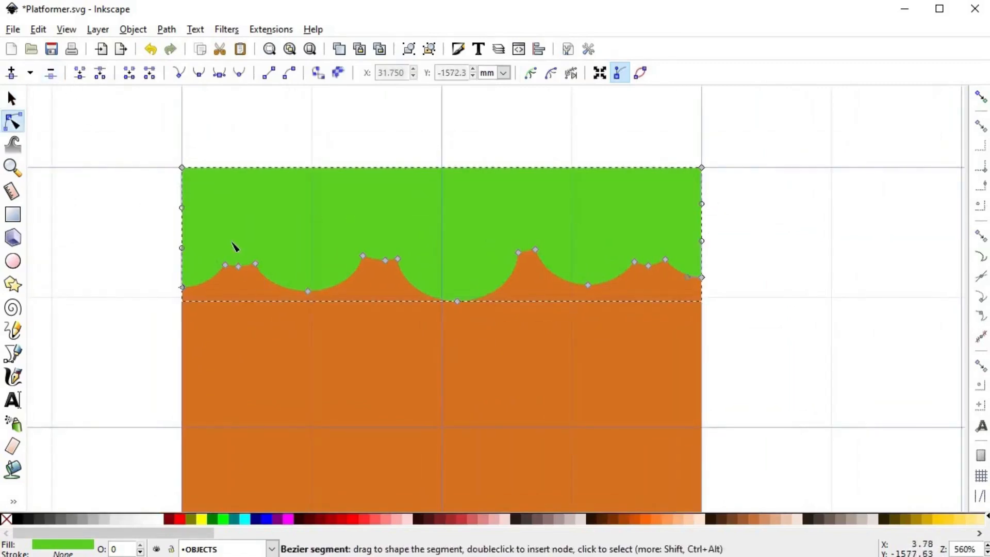
- Delete the six middle nodes of the lobes along the scalloped lower edge, keeping only the cusps between them
left_click_drag(230, 241, 246, 296)
left_click_drag(289, 243, 324, 331)
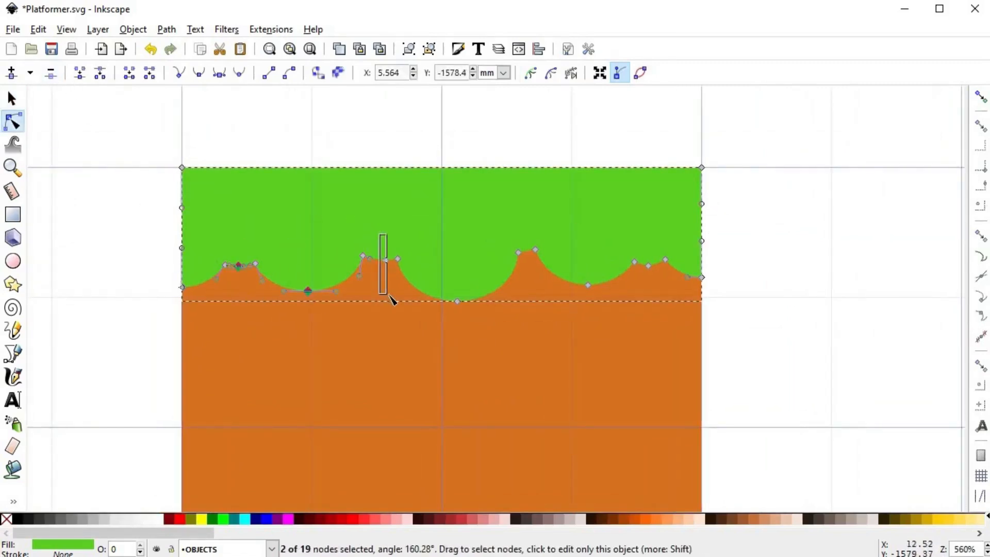
left_click_drag(391, 298, 392, 300)
left_click(457, 300, "shift")
left_click_drag(575, 259, 605, 312)
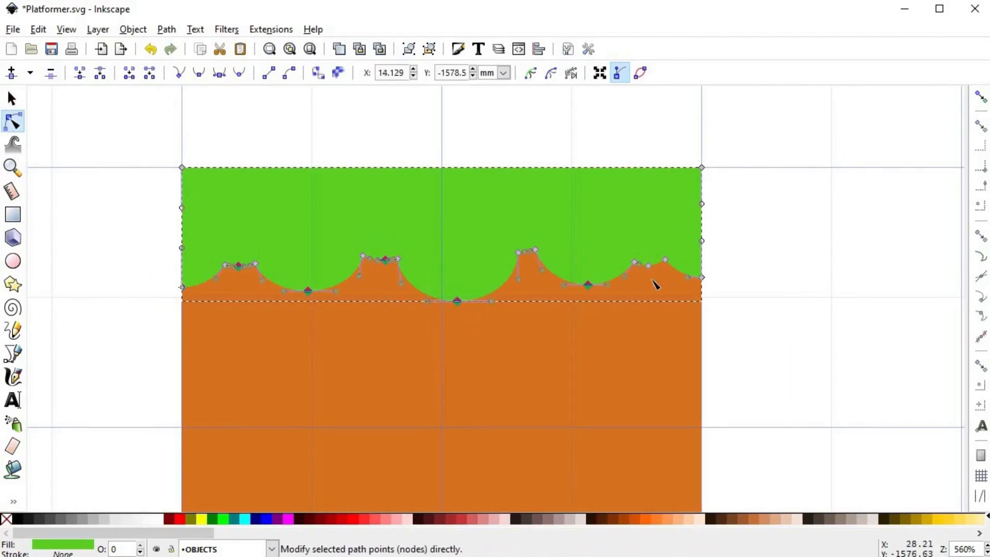
left_click(50, 74)
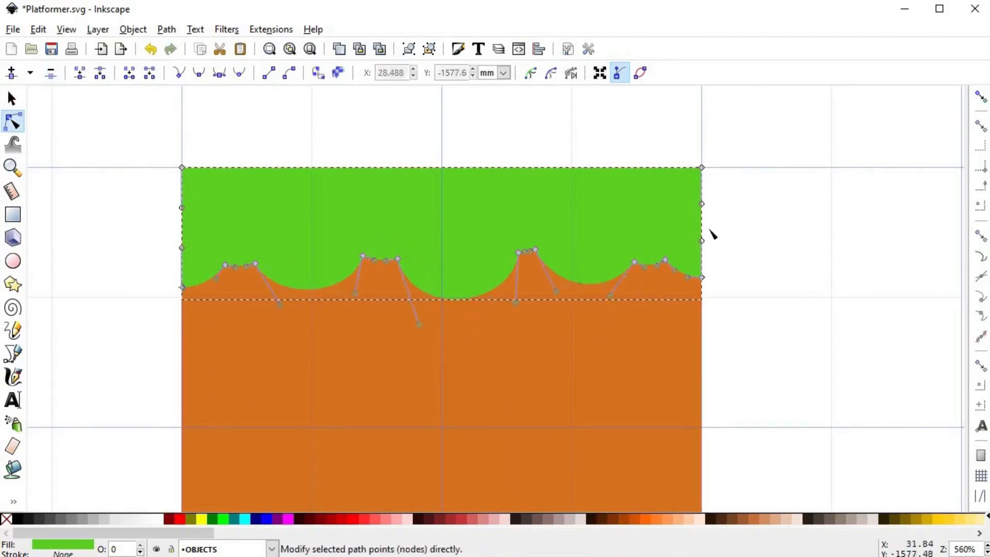
- Raise the rightmost cusp of the scalloped edge and round the small lobe and the end lobe beside it
scroll(702, 250, "up", 4)
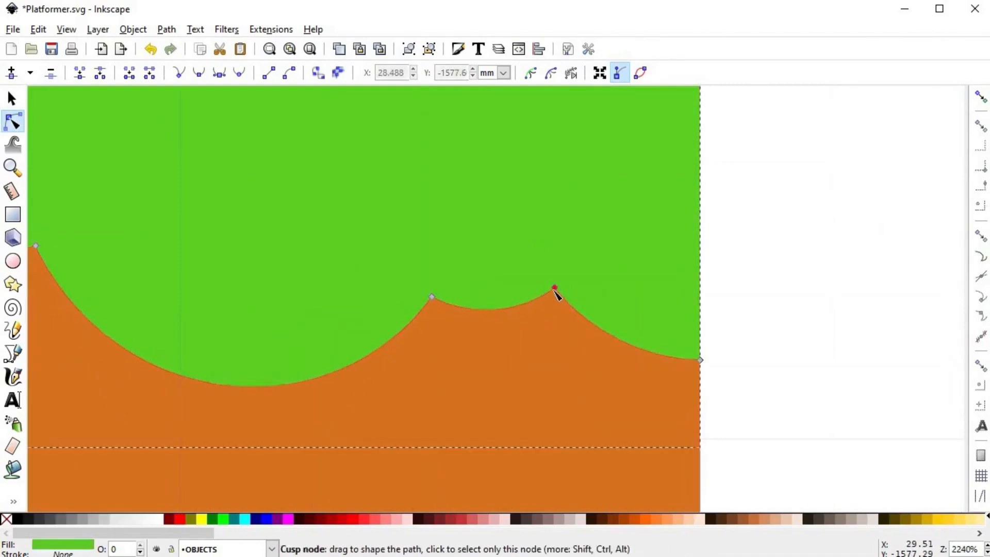
left_click_drag(555, 288, 542, 257)
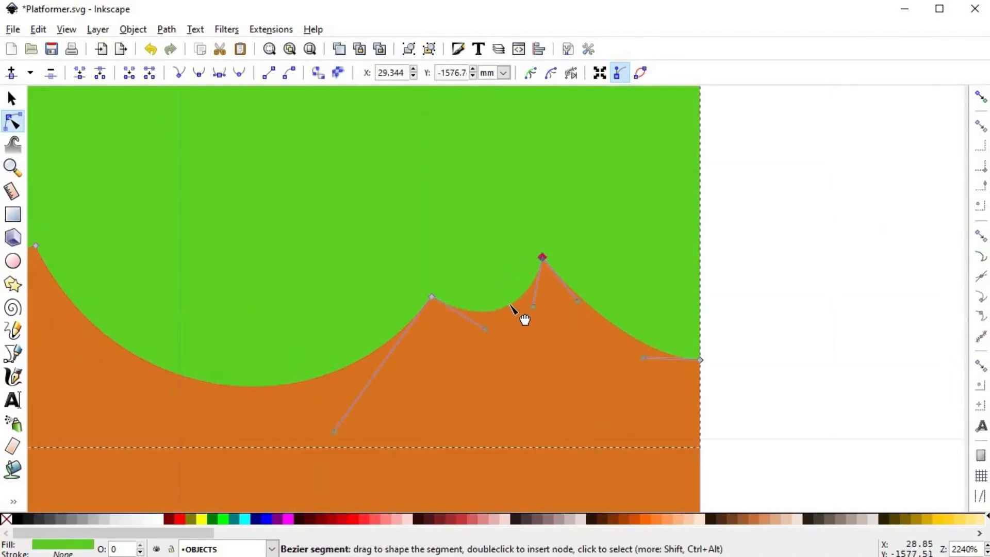
left_click_drag(459, 311, 469, 319)
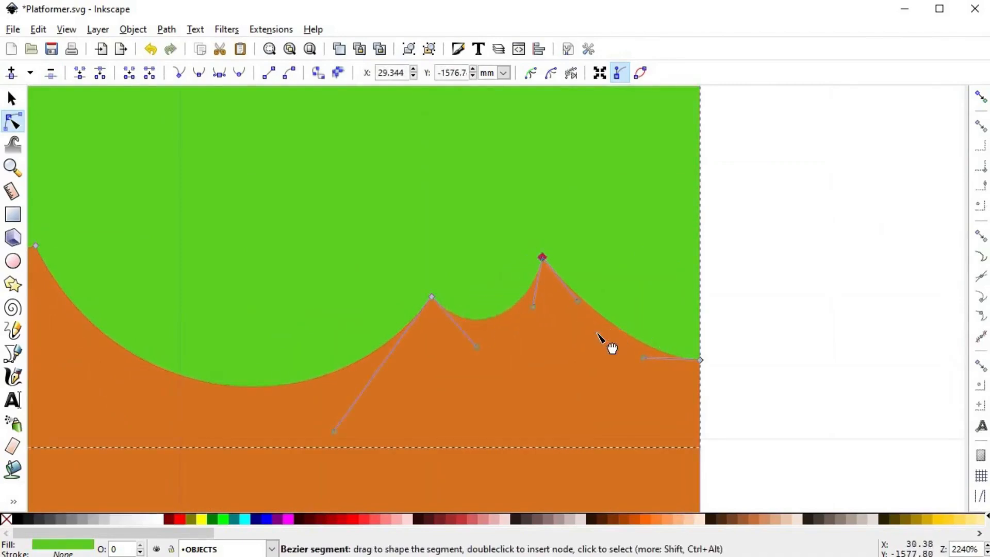
scroll(542, 346, "down", 1)
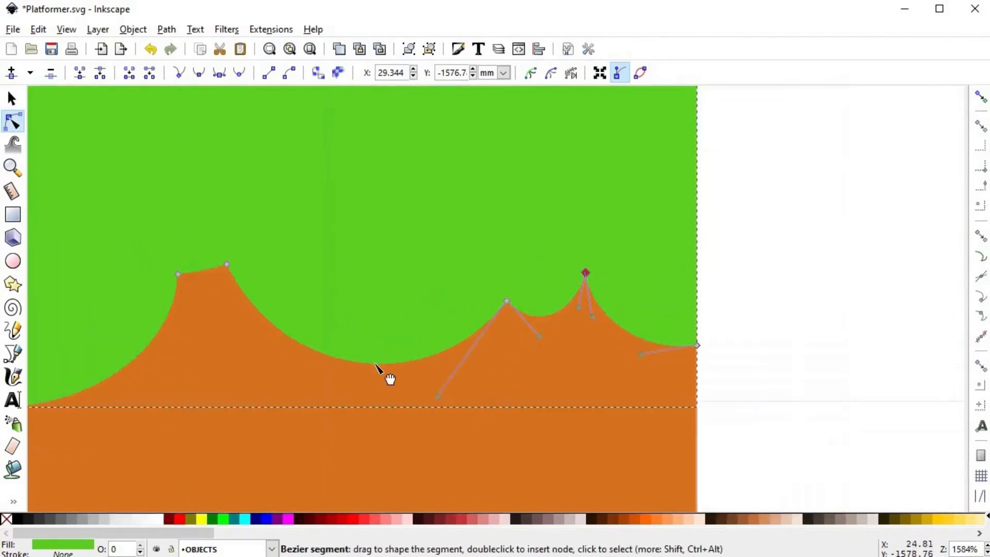
- Reshape the large lobe right of the centre into a fuller, rounder curve
left_click_drag(376, 364, 354, 362)
left_click(270, 316)
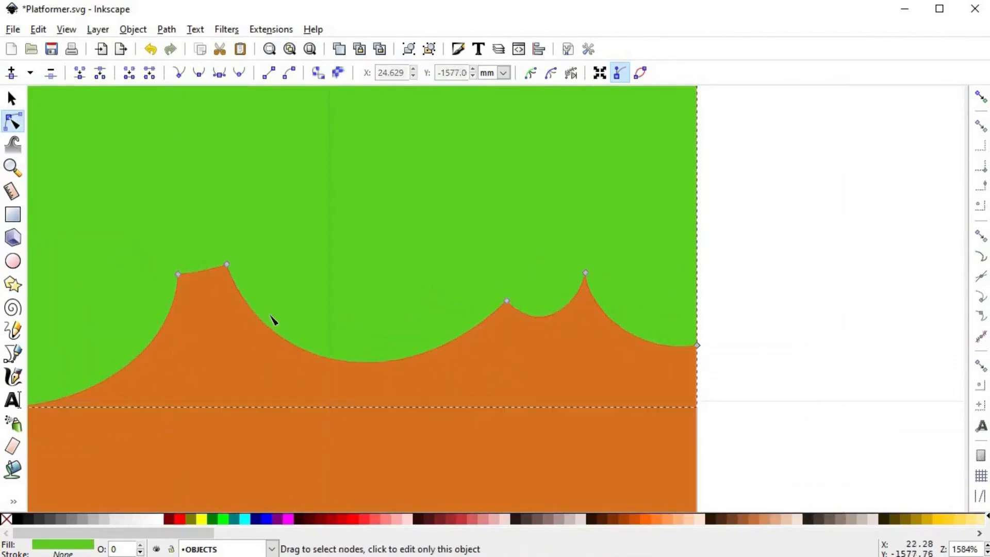
left_click_drag(281, 336, 273, 345)
left_click_drag(331, 359, 382, 367)
- Bulge the narrow segment right of the central lobe downward and round the central lobe's left side
scroll(234, 341, "left", 7)
left_click_drag(357, 288, 360, 318)
scroll(339, 405, "left", 7)
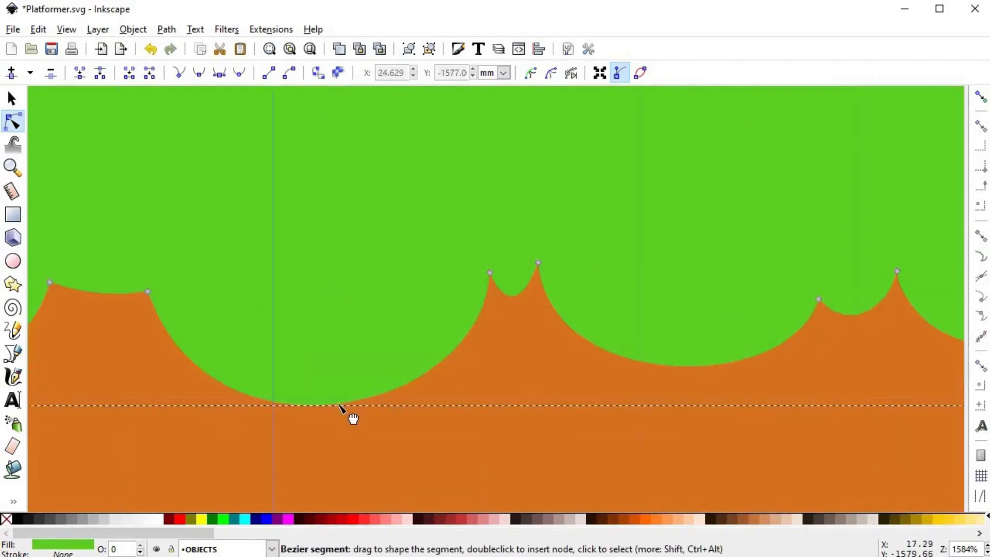
left_click_drag(339, 405, 172, 358)
scroll(314, 294, "left", 6)
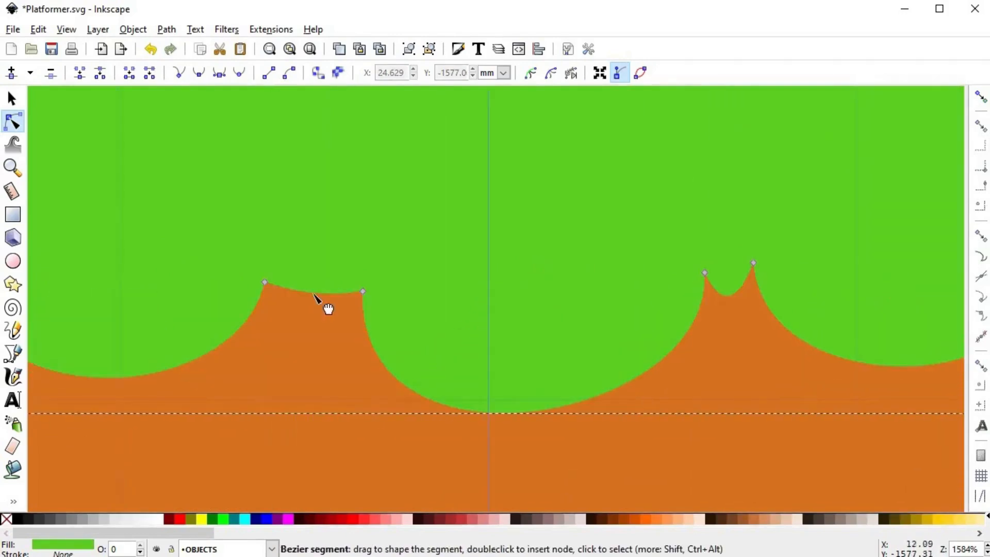
- Bulge the narrow segment left of the central lobe downward and round the lobes from there to the scalloped edge's left end
left_click_drag(314, 295, 292, 333)
scroll(237, 382, "left", 7)
left_click_drag(507, 360, 556, 341)
scroll(237, 318, "left", 4)
left_click_drag(403, 334, 401, 344)
left_click_drag(331, 364, 335, 374)
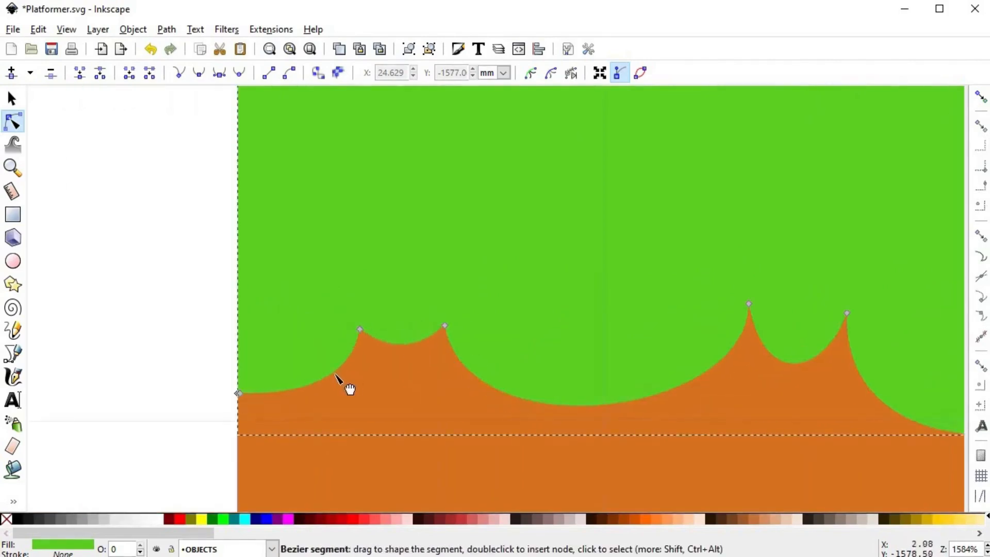
- Raise the three leftmost pairs of cusps along the scalloped edge, lifting the narrow pair right of the central lobe the most
scroll(403, 387, "down", 3)
scroll(427, 349, "right", 5)
left_click(727, 314)
left_click(355, 300)
left_click(353, 304)
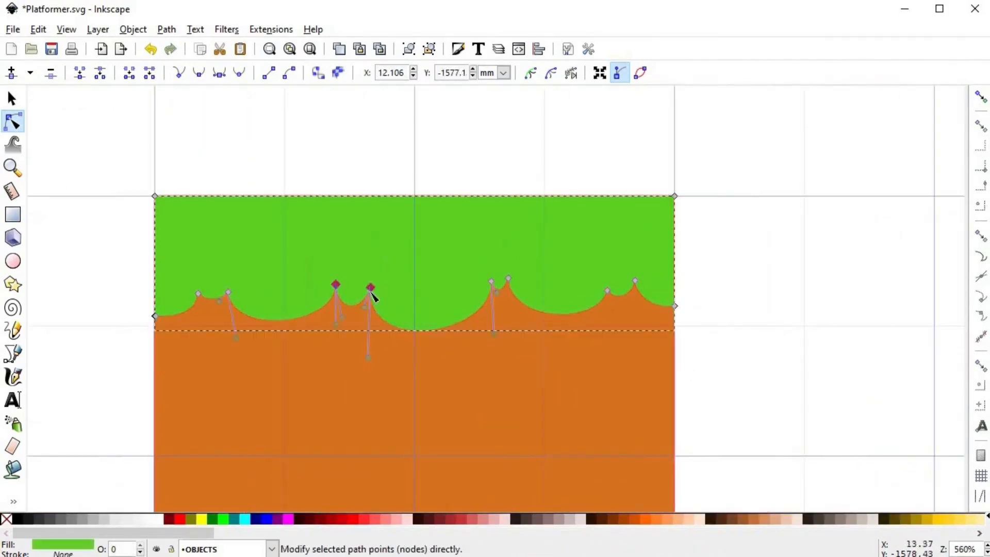
mouse_move(370, 288)
left_mouse_down()
mouse_move(358, 282)
mouse_move(370, 278)
left_mouse_up()
left_click(211, 298)
left_click_drag(228, 292, 227, 283)
left_click(499, 291)
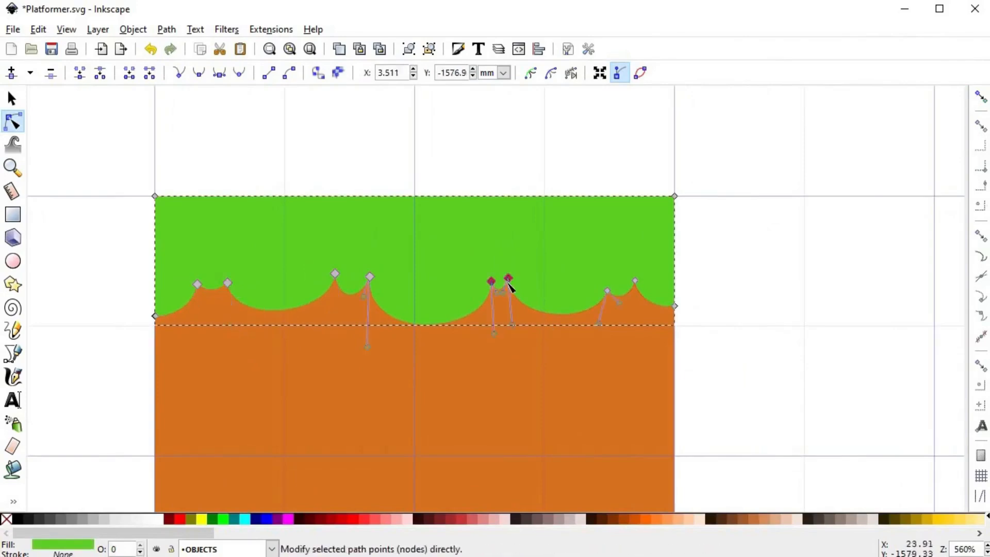
left_click_drag(508, 279, 511, 258)
key("Escape")
- Round the lobe curves on both sides of the tall narrow cusp pair slightly outward and deselect the foliage
scroll(474, 304, "up", 1)
left_click_drag(459, 310, 465, 315)
left_click_drag(573, 299, 569, 302)
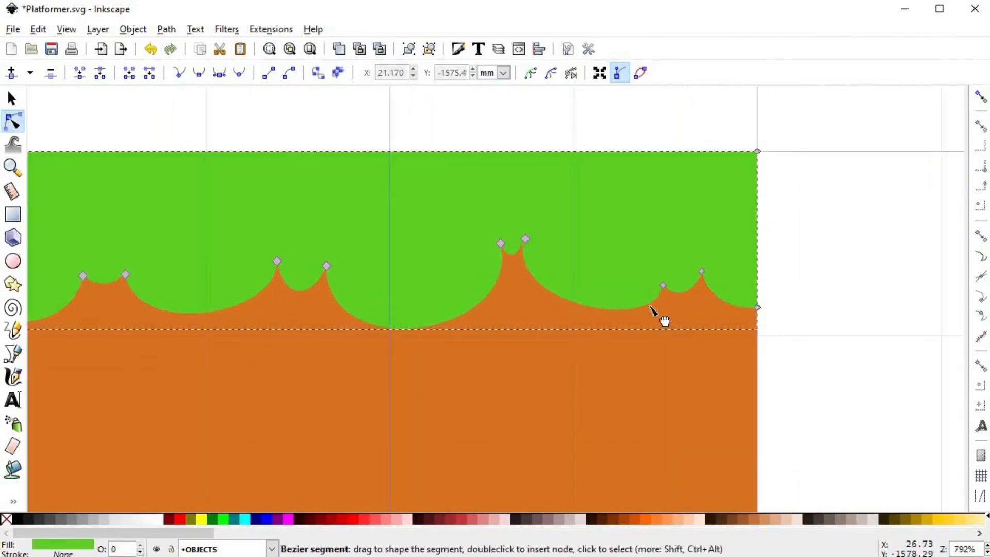
key("s")
key("Escape")
scroll(609, 309, "down", 4)
scroll(670, 312, "up", 1)
key("space")
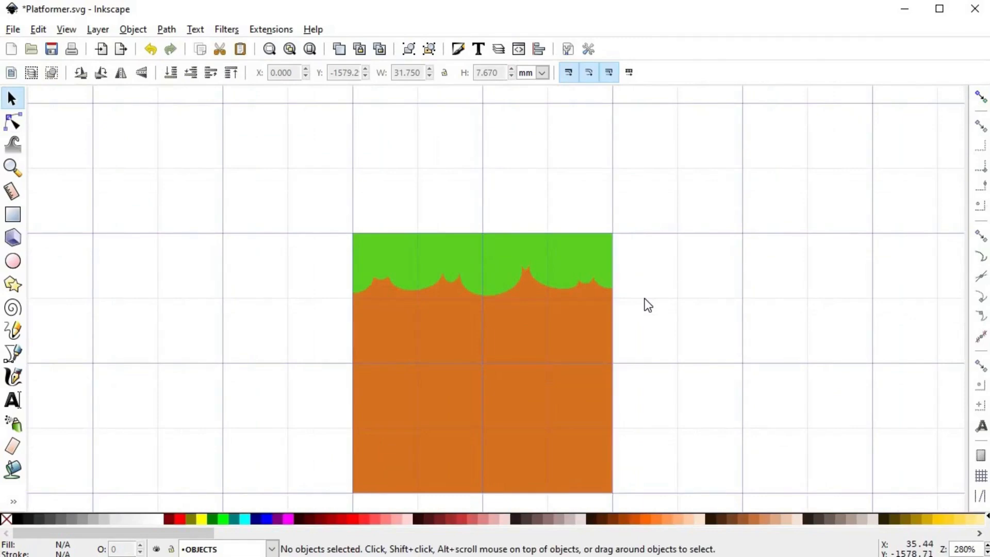
- Open the Align and Distribute settings and select the green foliage path
key("alt")
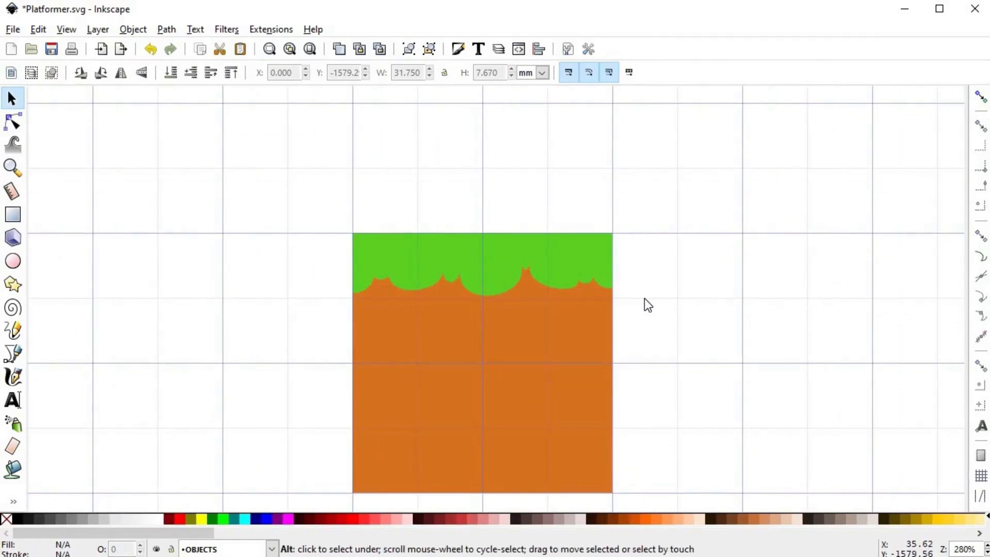
left_click(146, 31)
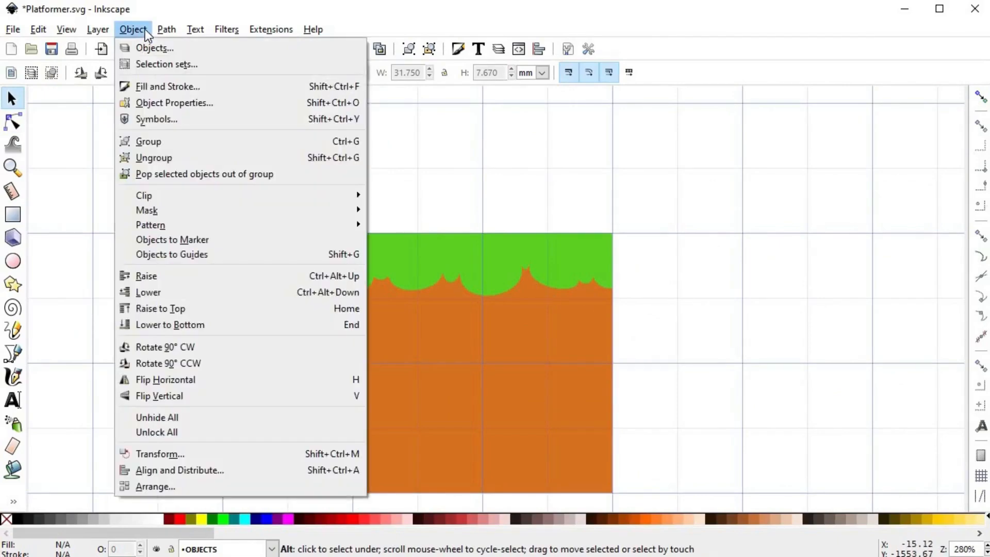
left_click(170, 470)
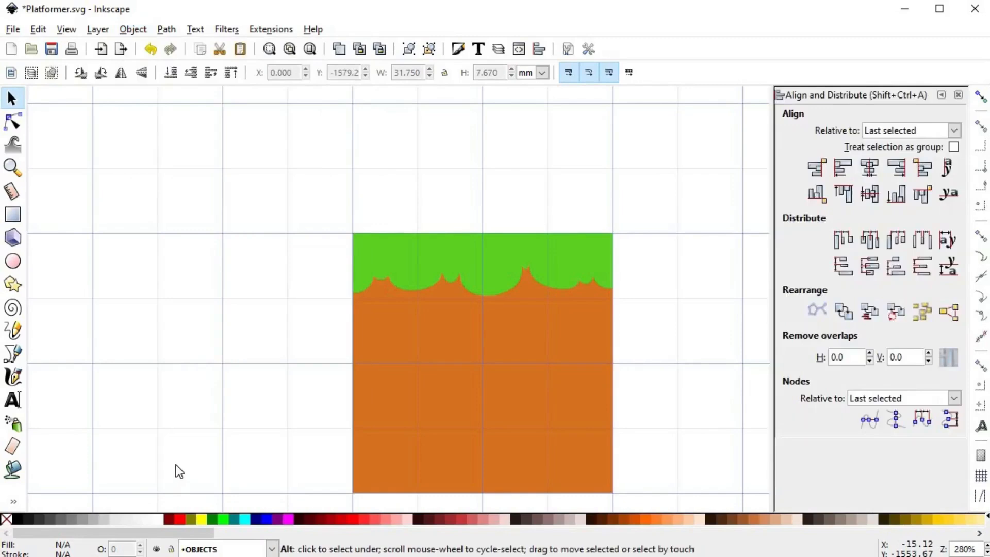
left_click(565, 238)
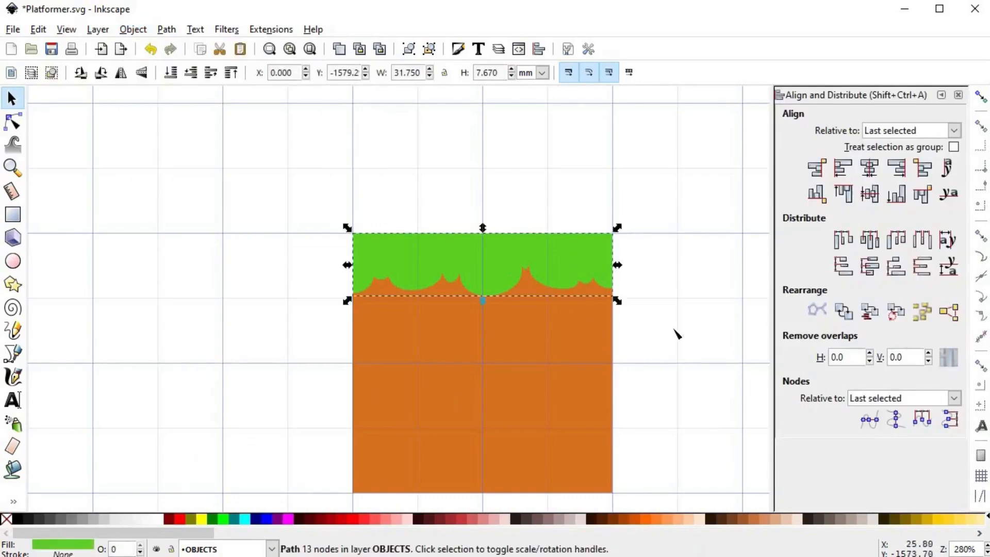
- Align the foliage's end nodes at its two lower corners to the same height, relative to the last selected node, and close the alignment settings
key("n")
left_click_drag(658, 273, 608, 320)
left_click_drag(333, 280, 368, 322)
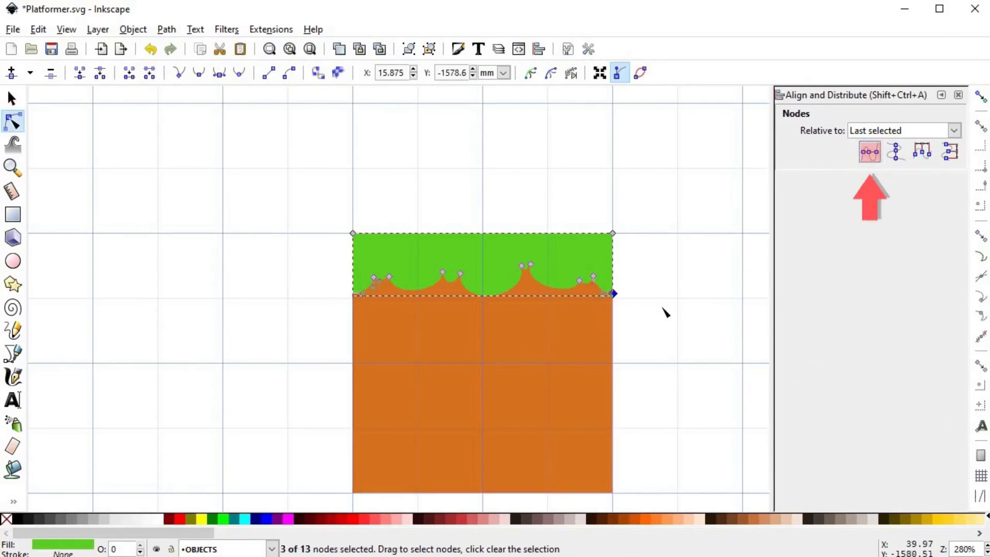
left_click(648, 291)
left_click(645, 291)
key("space")
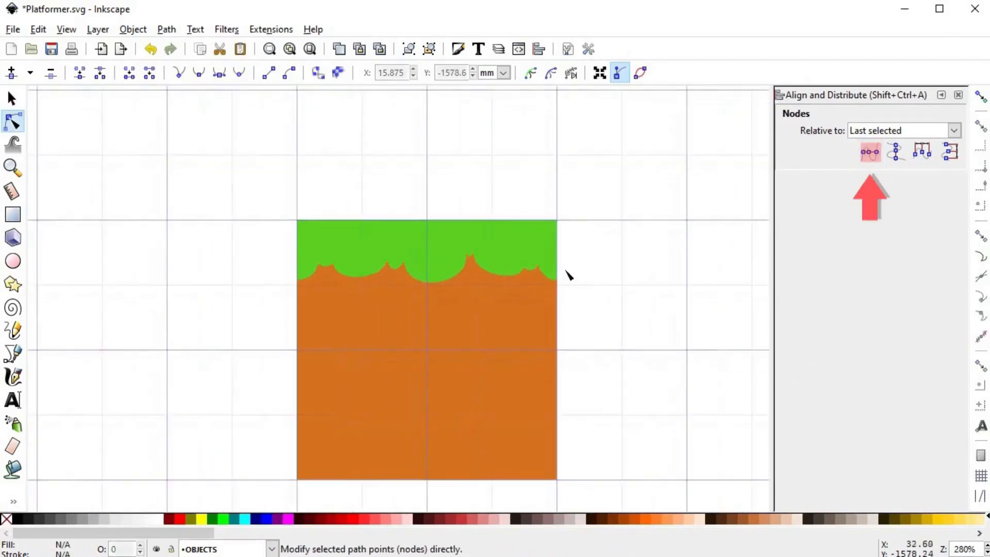
scroll(570, 278, "up", 2)
scroll(570, 279, "down", 1)
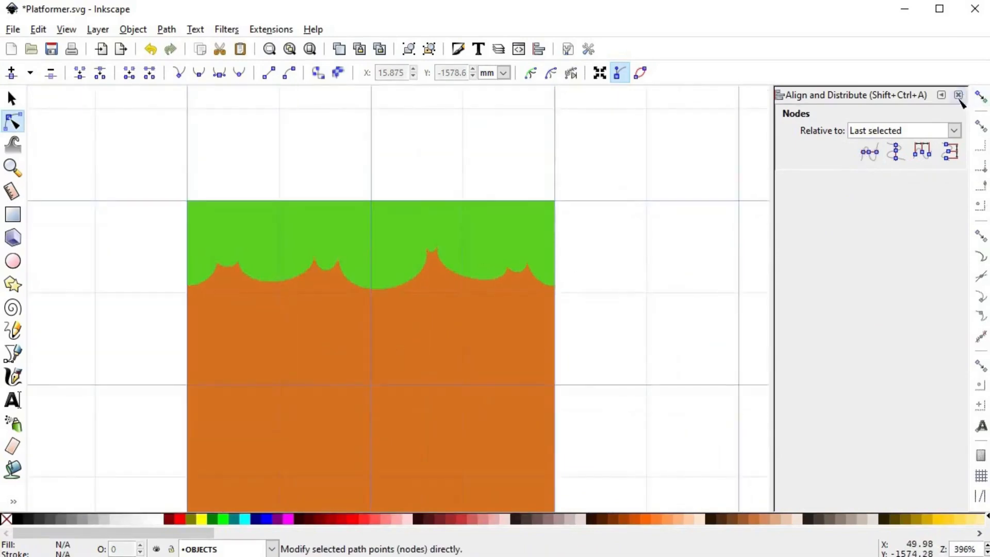
left_click(958, 95)
scroll(417, 330, "down", 2)
- Duplicate the whole tile and snap the copy against the original's right edge at X 31.750 mm
key("s")
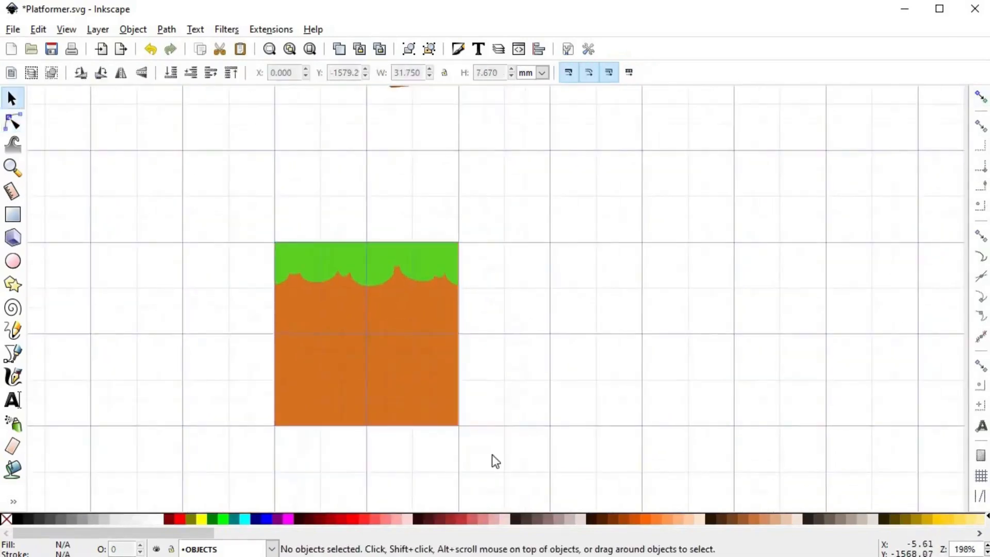
left_click_drag(239, 220, 585, 495)
key("ctrl+d")
left_click_drag(481, 309, 537, 314)
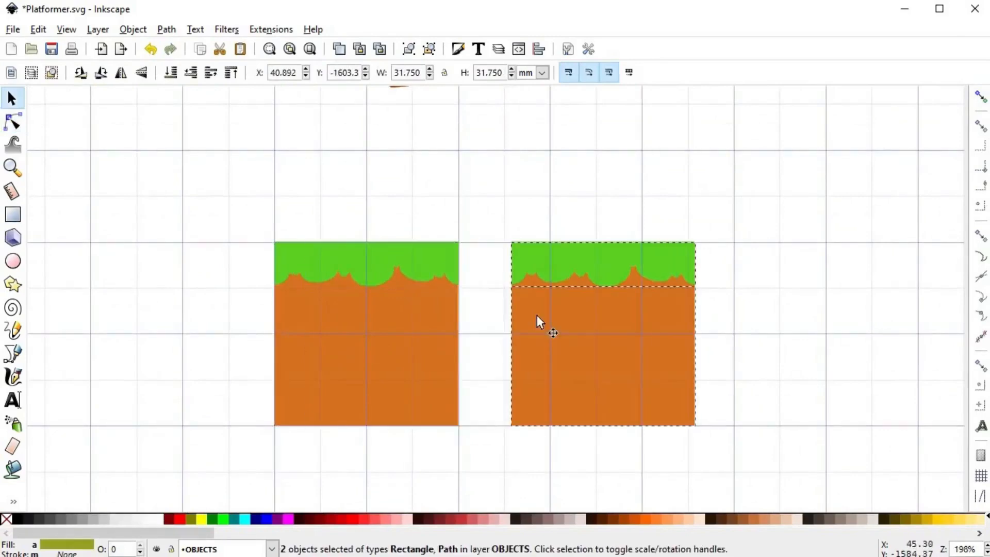
left_click_drag(568, 269, 473, 273)
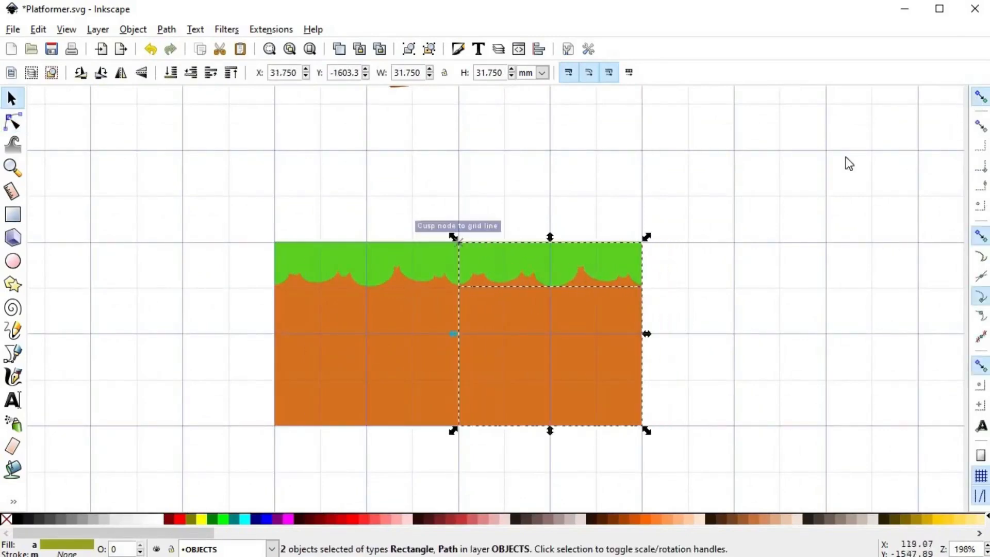
- Examine the seam between the two tiles to check how the scalloped edge continues across it
scroll(454, 260, "up", 5, "ctrl")
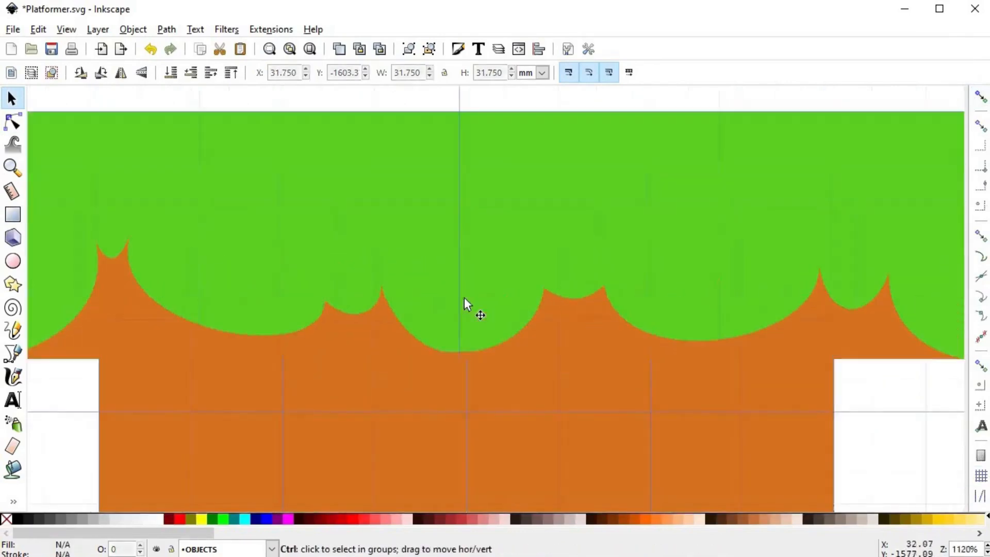
left_click(432, 330)
scroll(429, 347, "up", 3, "ctrl")
key("n")
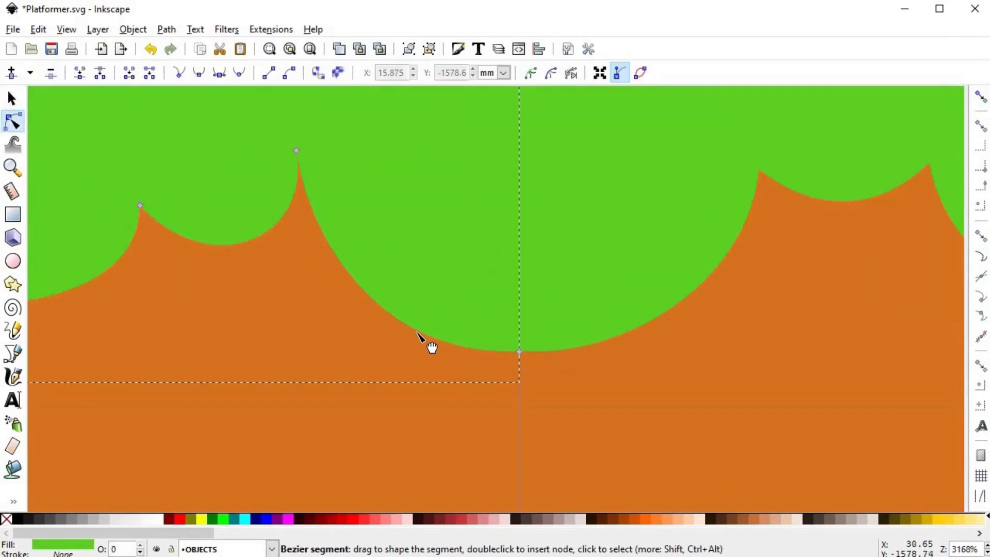
scroll(257, 251, "down", 2, "ctrl")
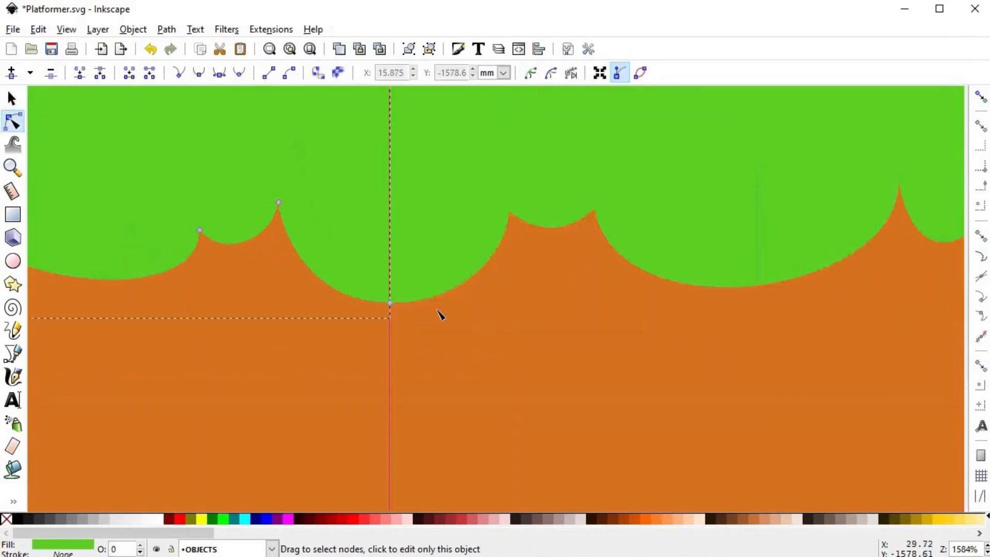
left_click(438, 309)
scroll(492, 340, "down", 3, "ctrl")
left_click(490, 179)
scroll(502, 370, "up", 3, "ctrl")
scroll(492, 312, "down", 6, "ctrl")
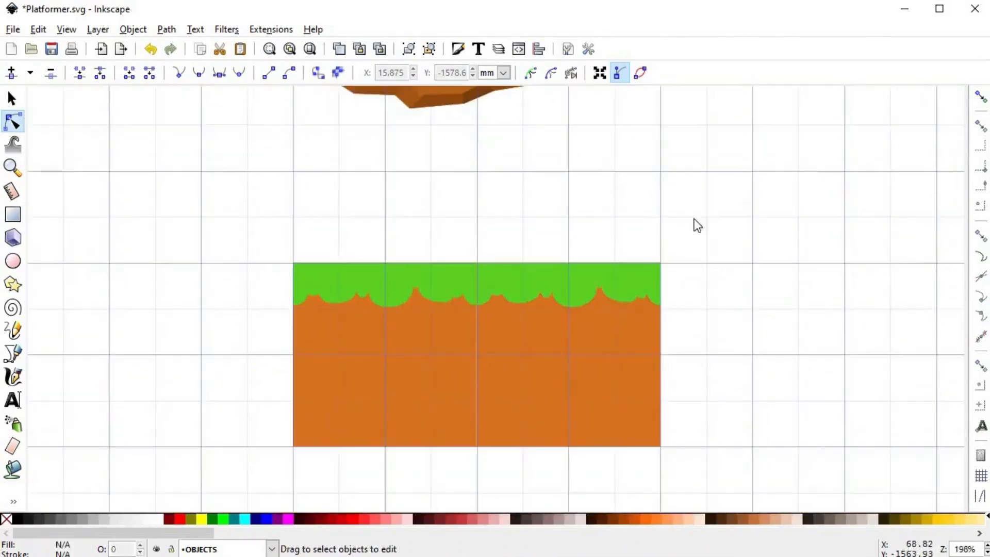
- Delete the right-hand tile copy and snap a new duplicate against the original's left edge at X -31.750 mm
key("s")
left_click_drag(696, 229, 470, 489)
key("Delete")
left_click_drag(248, 216, 498, 472)
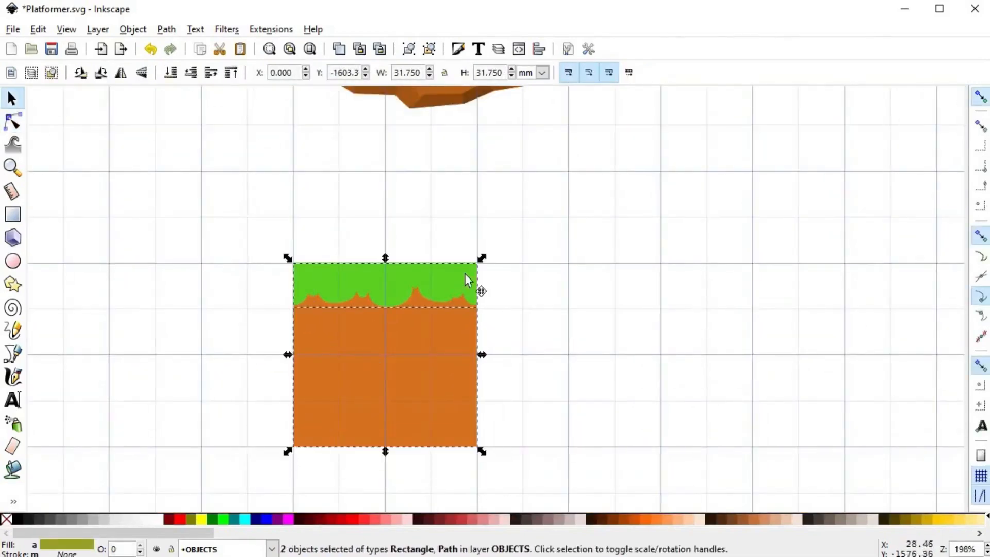
key("ctrl+d")
left_click_drag(465, 279, 281, 278)
scroll(302, 266, "up", 5)
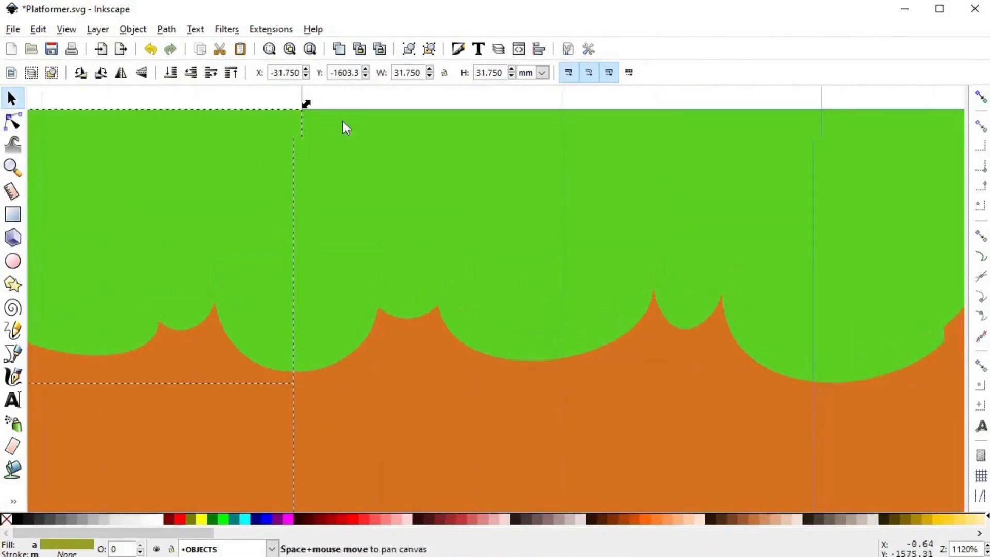
- Delete the extra node beside the lower-left corner of the original tile's foliage
key("Escape")
scroll(329, 388, "up", 2, "ctrl")
scroll(331, 388, "up", 1, "ctrl")
left_click(348, 381)
scroll(372, 401, "up", 1, "ctrl")
key("n")
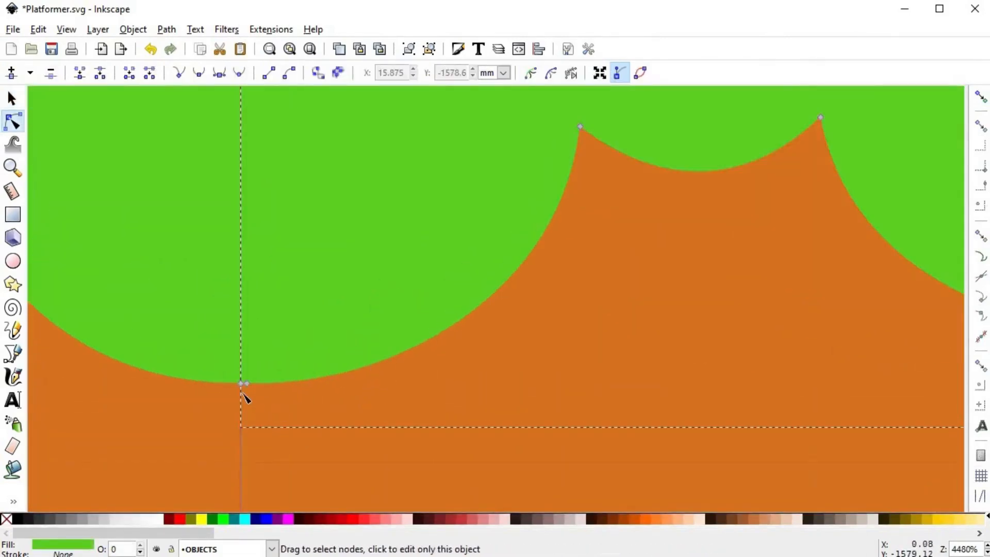
scroll(243, 393, "up", 5, "ctrl")
left_click_drag(296, 315, 255, 377)
scroll(256, 377, "down", 1, "ctrl")
left_click(50, 72)
scroll(427, 364, "down", 5, "ctrl")
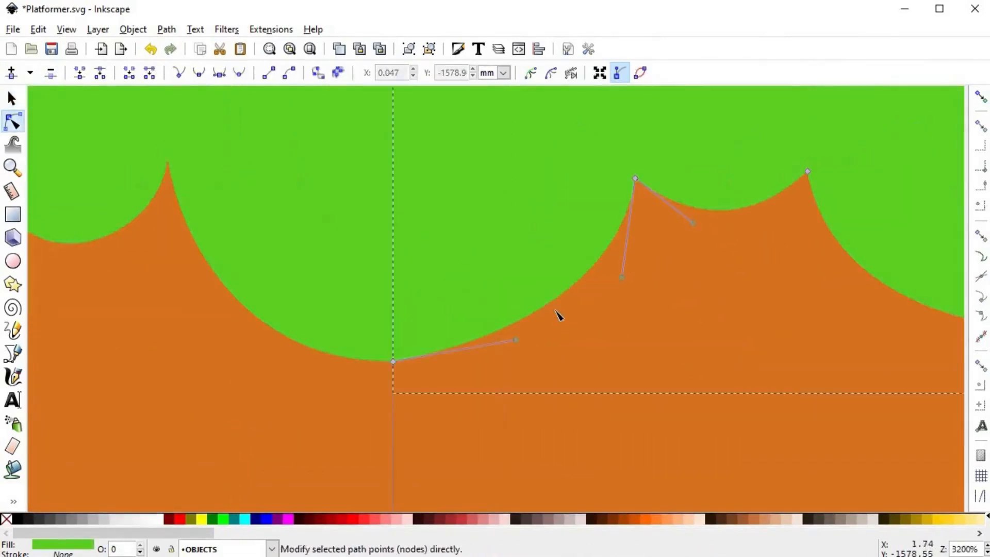
- Level and lengthen the foliage's lower-left corner handle so the end lobe curves smoothly across the seam
left_click_drag(516, 340, 544, 361)
key("s")
left_click(544, 429)
scroll(544, 429, "down", 2, "ctrl")
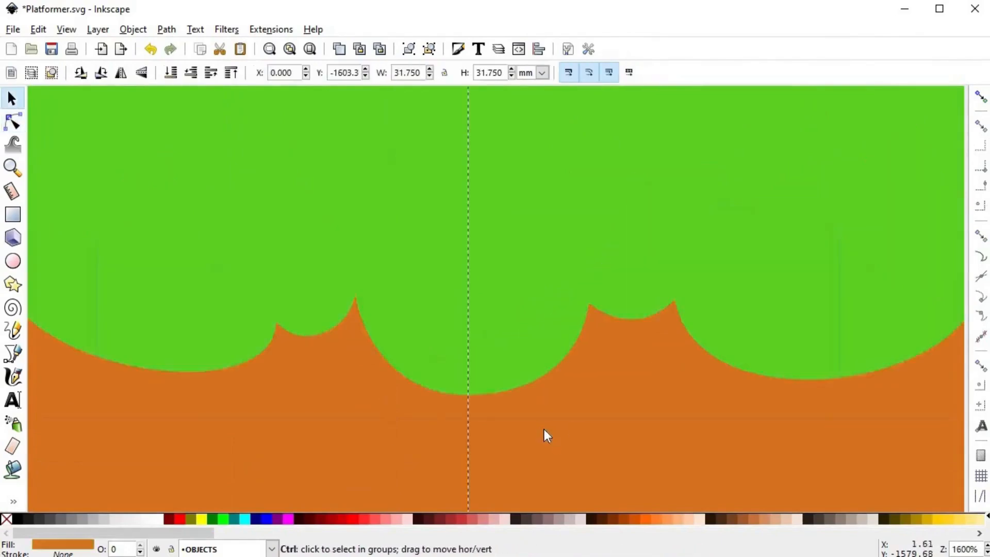
scroll(544, 429, "down", 4)
key("Escape")
- Delete the duplicate tile on the left, leaving only the original tile
left_click_drag(887, 406, 799, 276)
key("n")
left_click(799, 274)
scroll(809, 293, "up", 7)
scroll(773, 295, "down", 5)
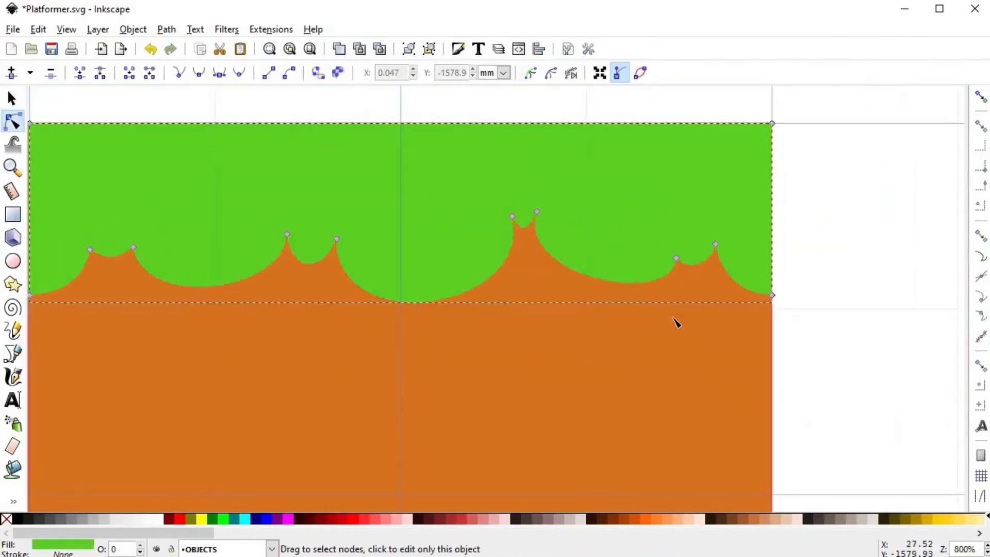
scroll(619, 320, "down", 4)
left_click_drag(380, 283, 384, 256)
key("s")
key("Escape")
left_click_drag(177, 170, 436, 497)
key("Delete")
left_click_drag(674, 329, 573, 309)
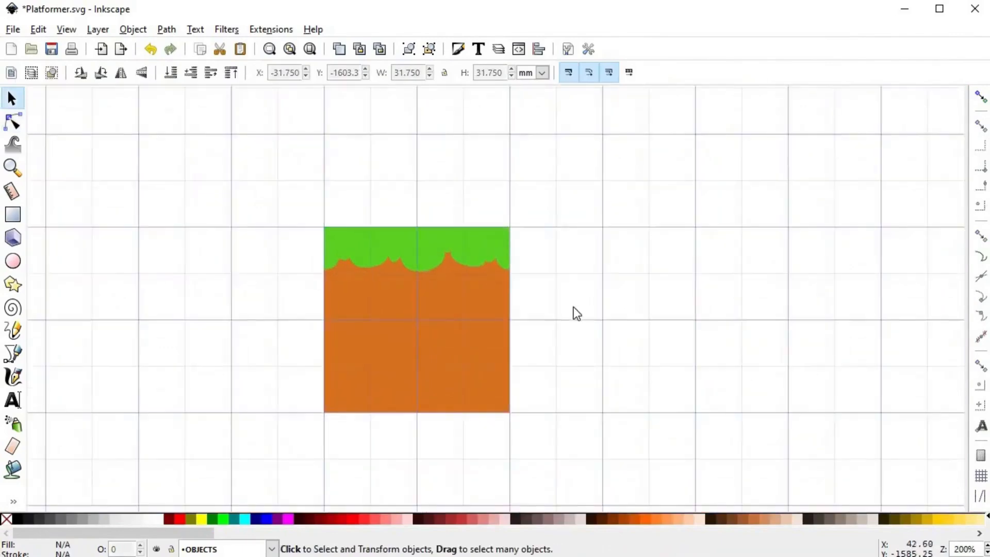
- Widen the tall narrow cusp pair by moving its right cusp outward to X 22.051 mm, and adjust the left cusp's handles
scroll(502, 272, "up", 3)
scroll(396, 226, "up", 2)
key("n")
left_click(395, 226)
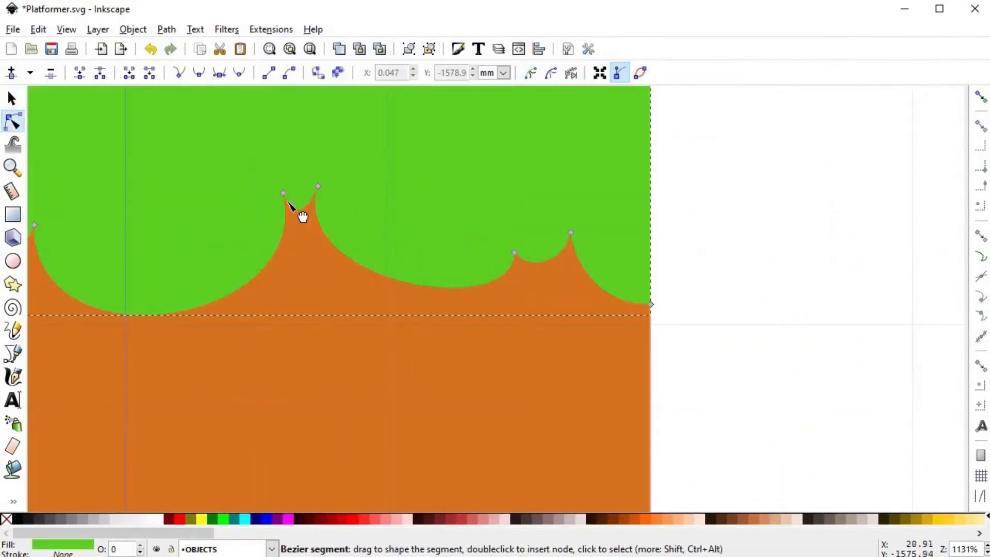
left_click_drag(318, 185, 330, 189)
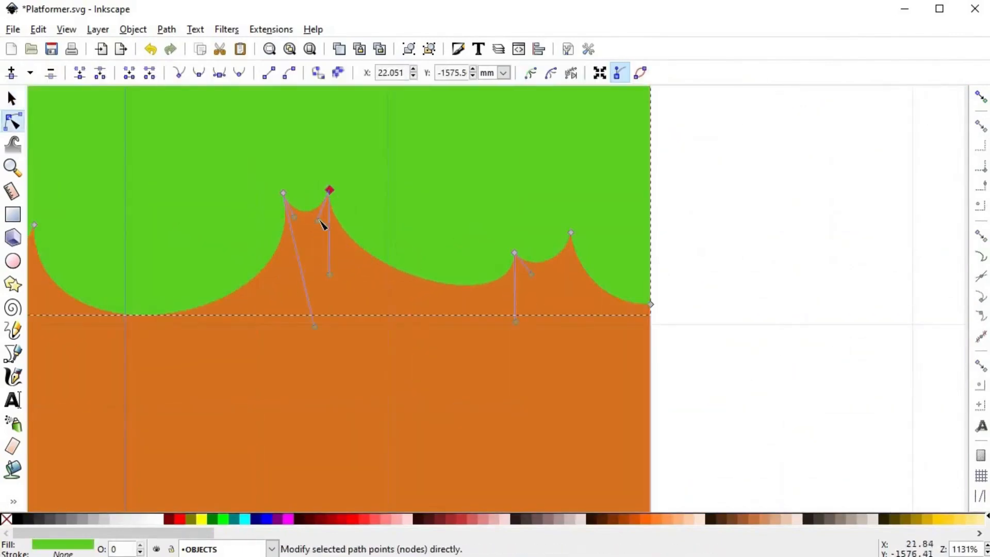
left_click_drag(294, 217, 289, 210)
left_click_drag(315, 325, 301, 324)
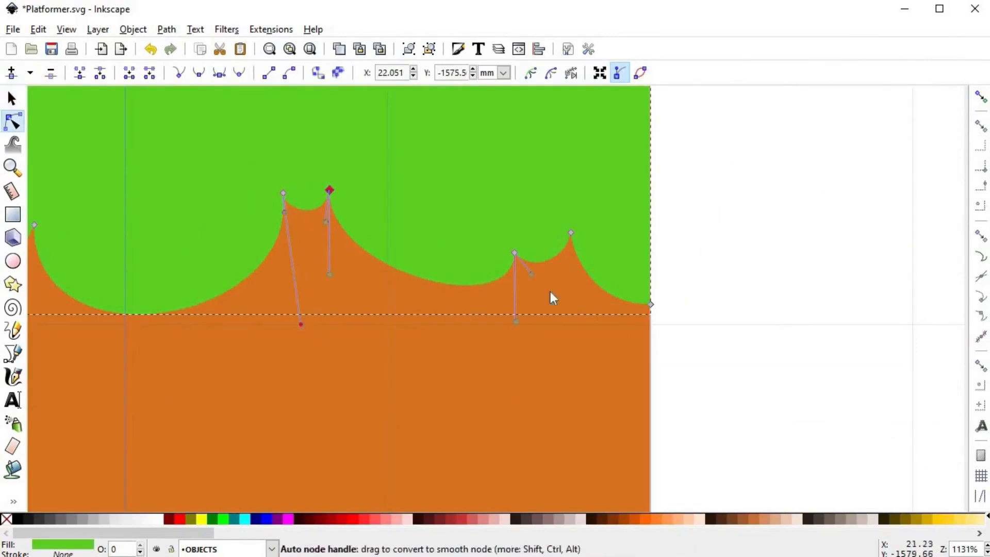
key("s")
left_click(678, 280)
scroll(678, 279, "down", 1)
scroll(677, 280, "down", 4)
key("space")
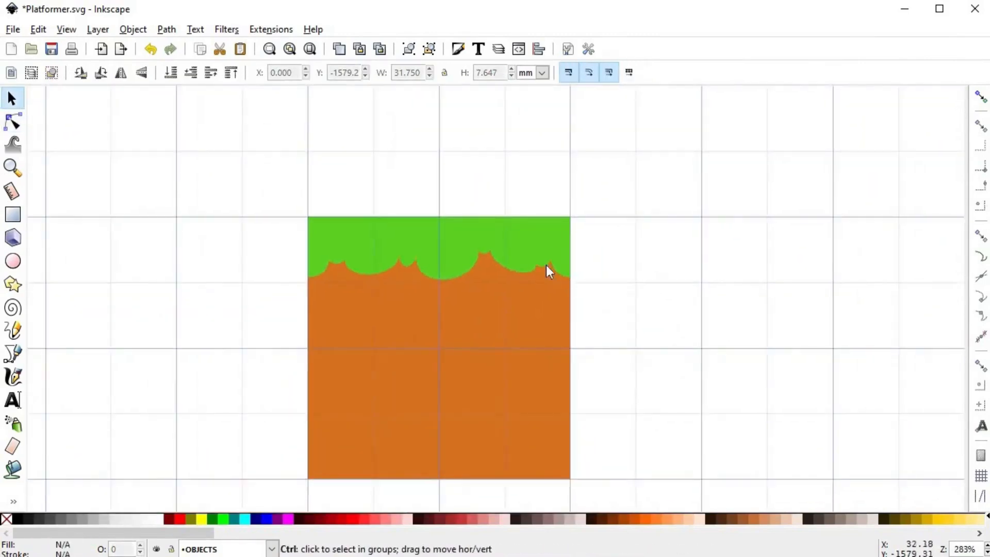
- Reshape the lobe right of the tall cusp pair and the small lobe near the foliage's right end
scroll(546, 265, "up", 6)
double_click(485, 281)
mouse_move(425, 304)
left_mouse_down()
mouse_move(405, 304)
mouse_move(439, 302)
left_mouse_up()
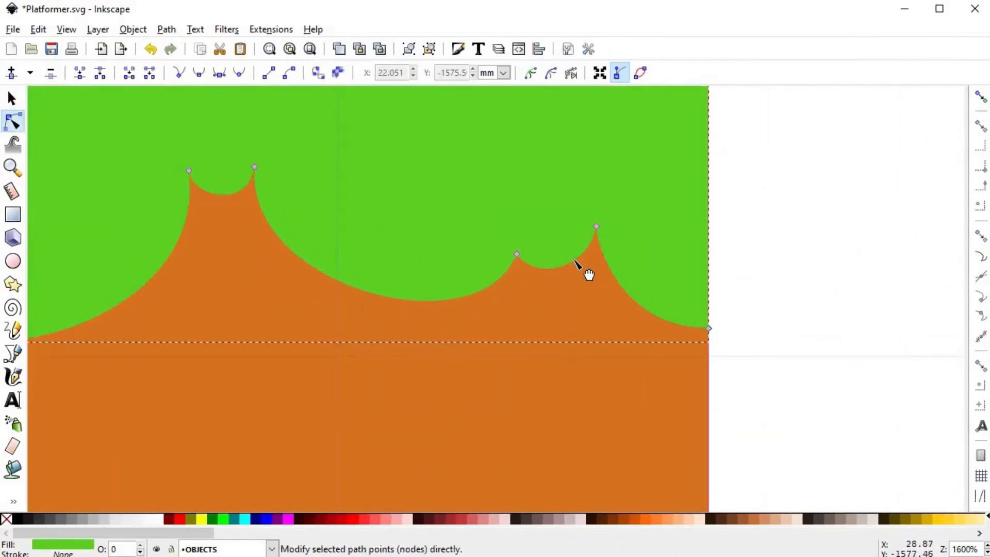
left_click(569, 262)
left_click_drag(545, 271, 569, 274)
scroll(359, 283, "down", 2)
left_click(617, 294)
scroll(618, 308, "down", 2)
key("space")
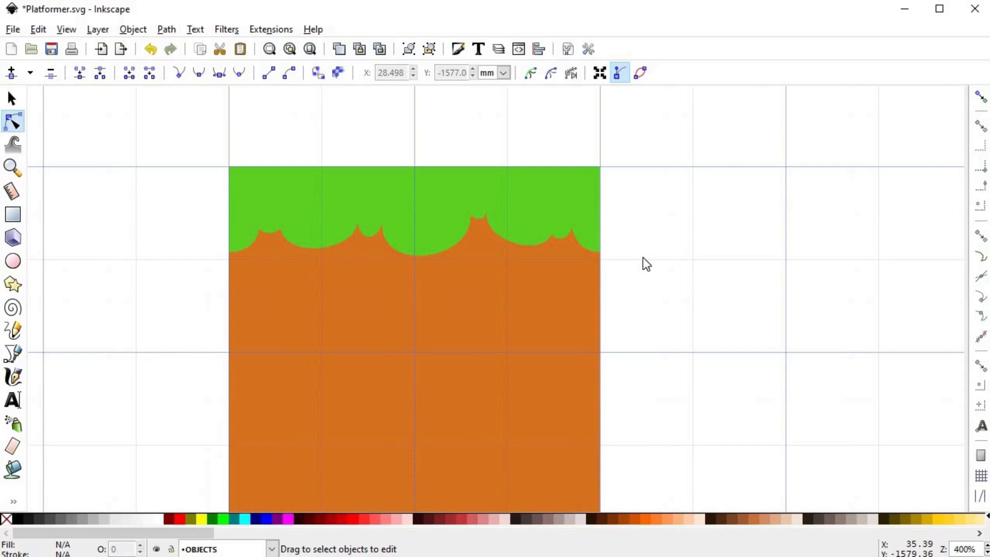
- Duplicate the green foliage strip and snap the copy against the tile's right edge at X 31.750 mm
key("s")
scroll(644, 254, "down", 1)
left_click_drag(644, 254, 547, 279)
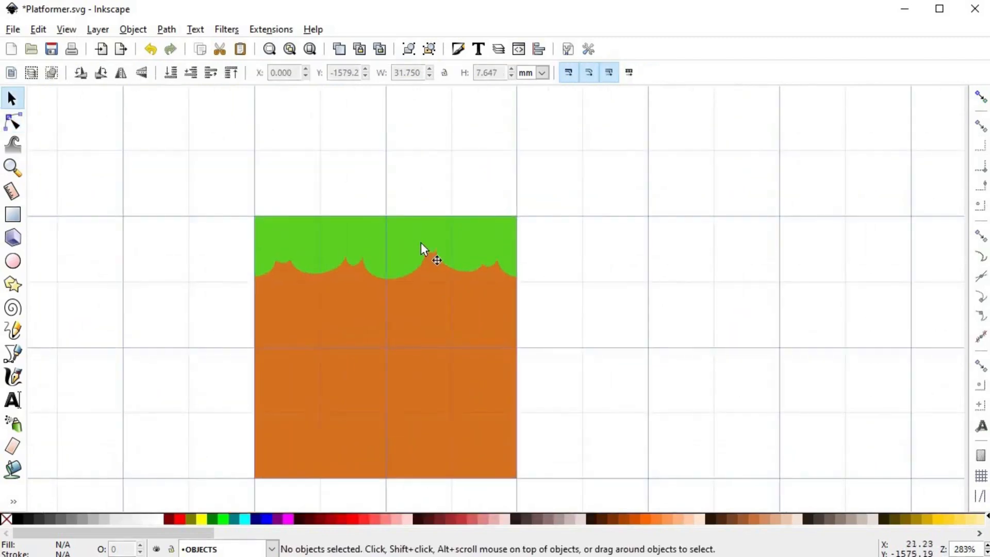
left_click(314, 242)
key("ctrl+d")
left_click_drag(283, 242, 541, 238)
left_click(978, 98)
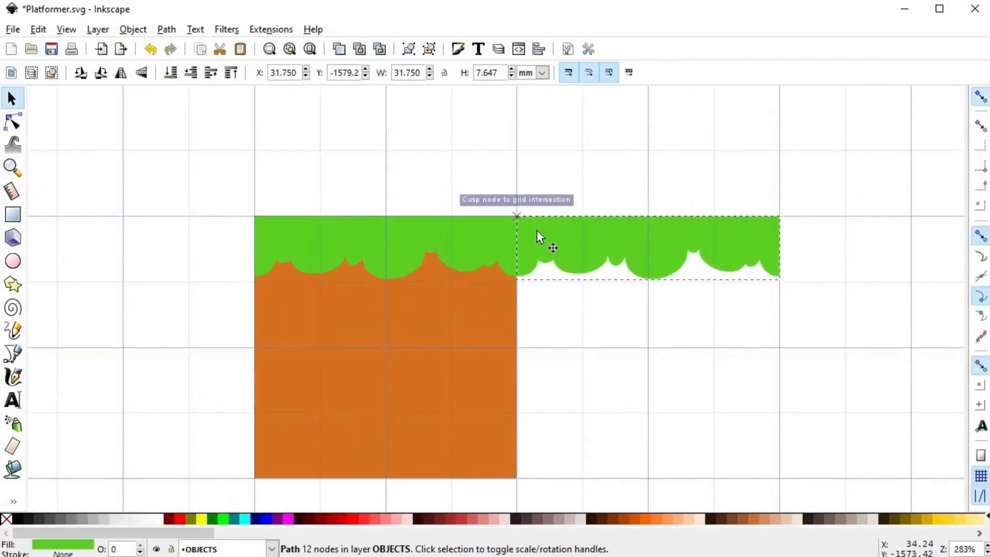
left_click(978, 98)
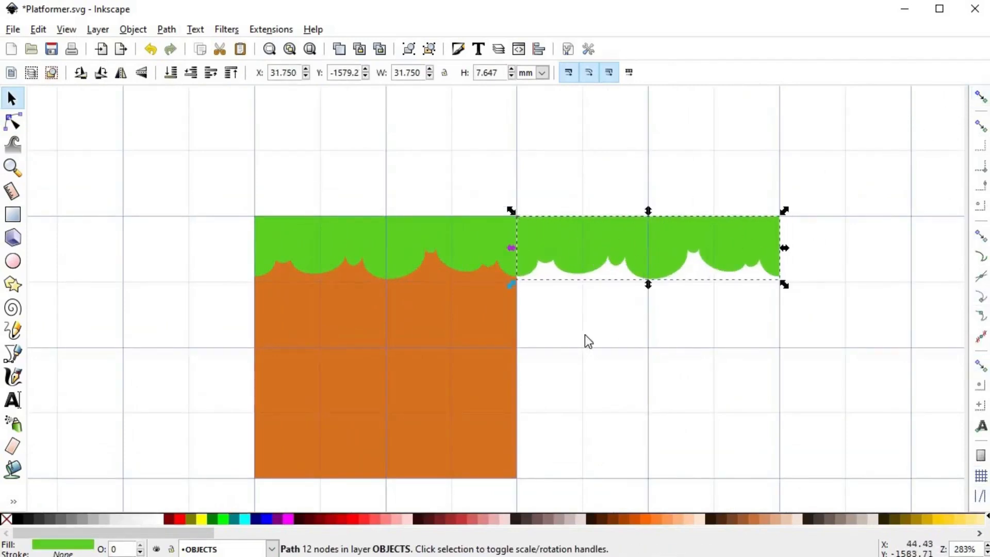
- Duplicate both green foliage strips, place the copies directly below the originals at X 0, and combine them into one path
left_click(541, 315)
scroll(560, 255, "up", 2)
scroll(545, 262, "down", 2)
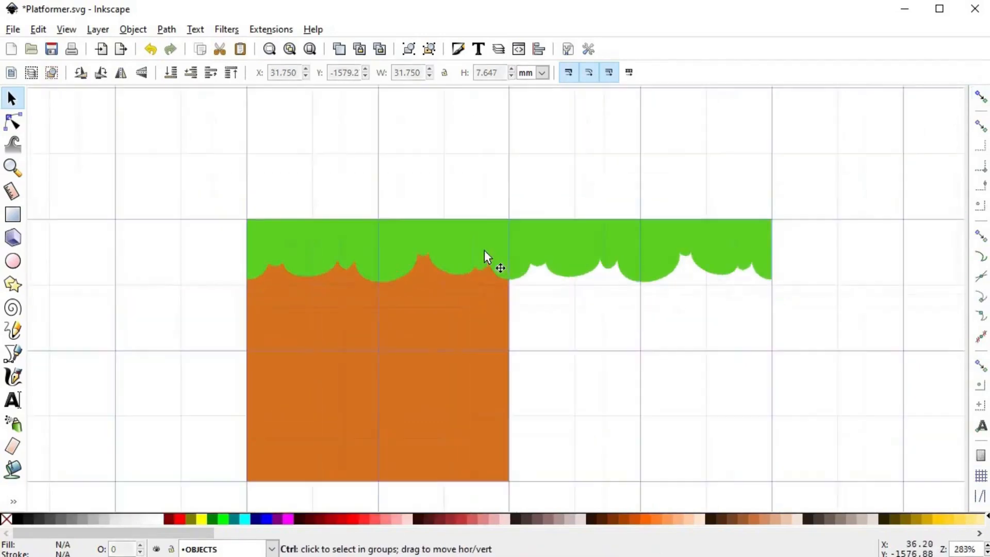
left_click(484, 249)
left_click(653, 249, "shift")
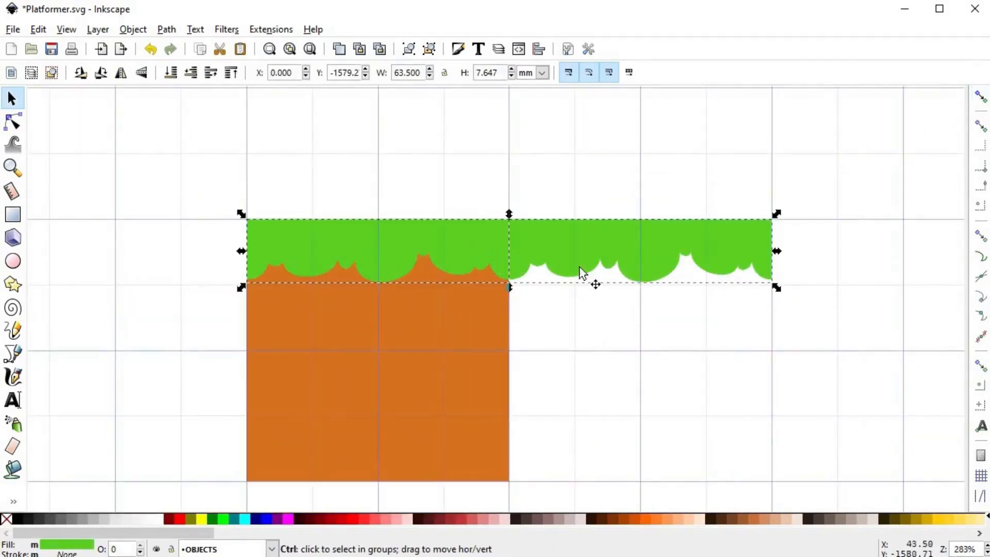
key("ctrl+d")
left_click_drag(577, 249, 593, 314)
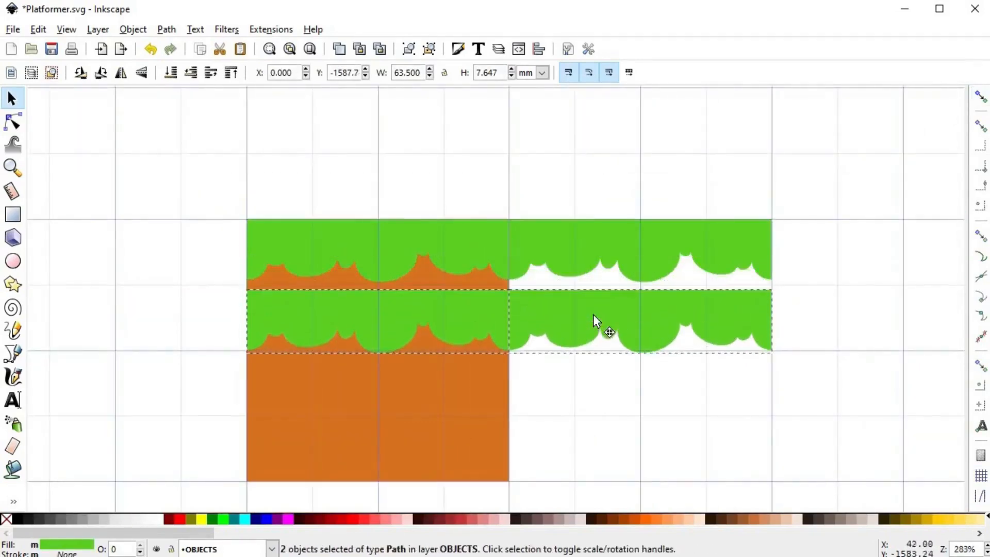
key("ctrl+k")
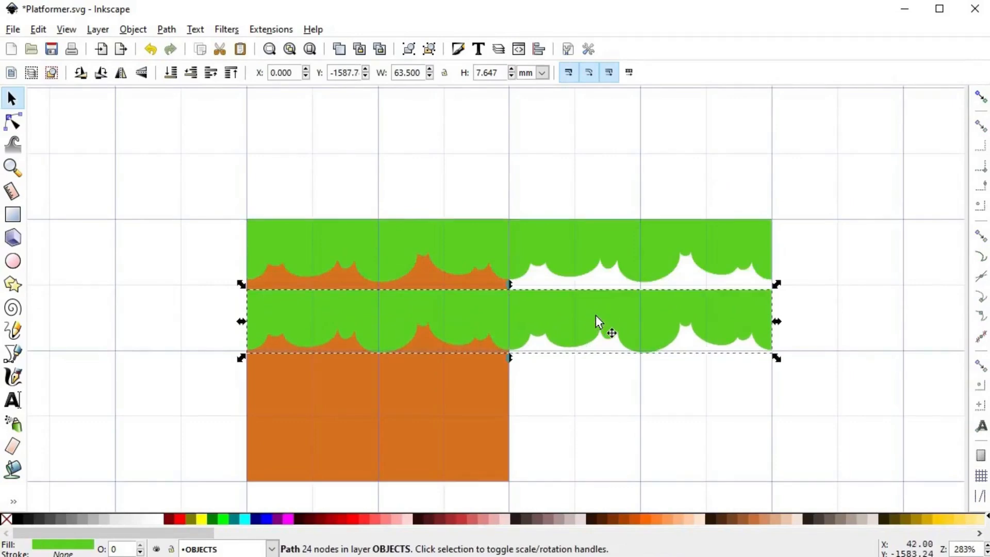
- Delete the loose foliage strip beside the tile and raise the combined strip to Y -1581.7 mm, behind the original foliage
left_click(597, 251)
key("Delete")
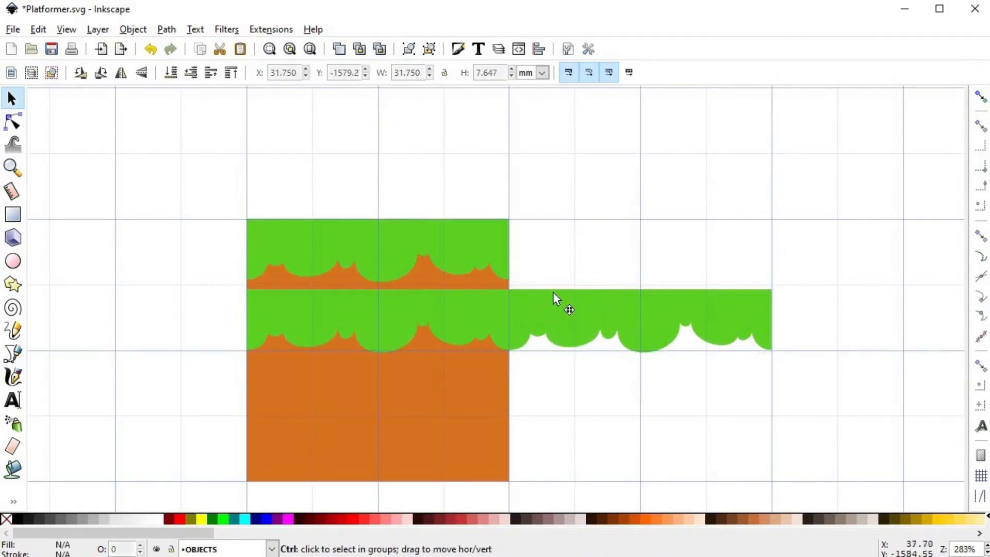
left_click_drag(553, 291, 556, 273)
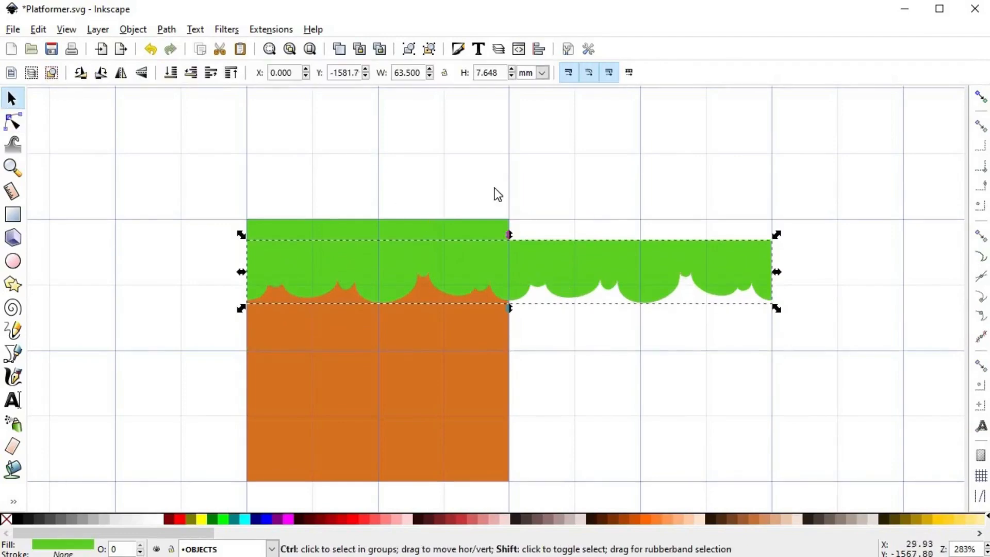
- Darken the combined strip's green fill to an HSL lightness of 80
key("ctrl+shift+f")
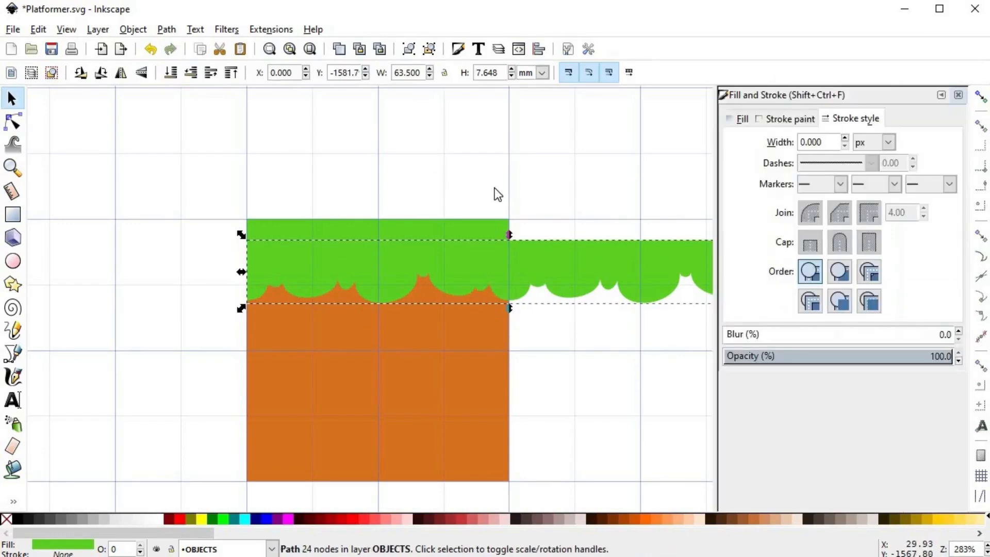
left_click(742, 118)
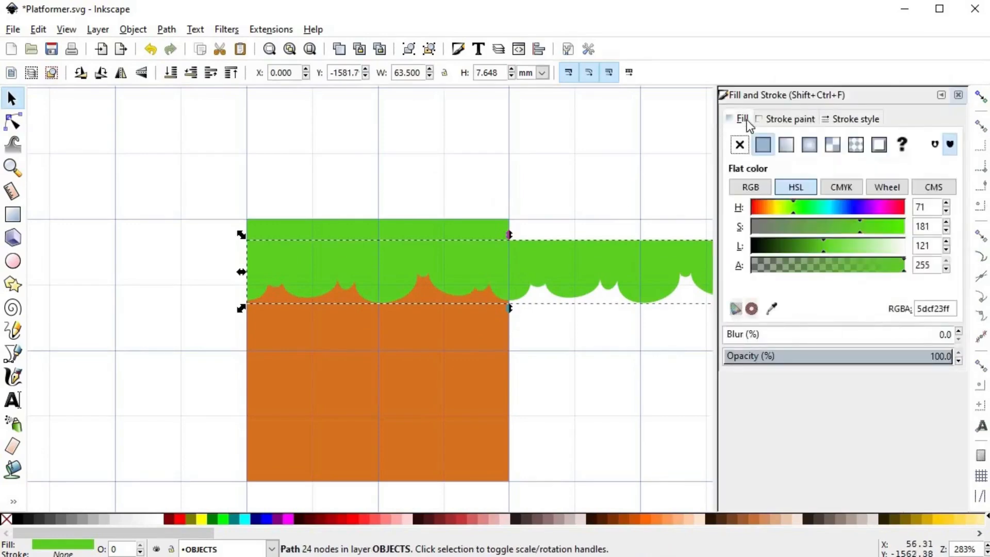
left_click(805, 244)
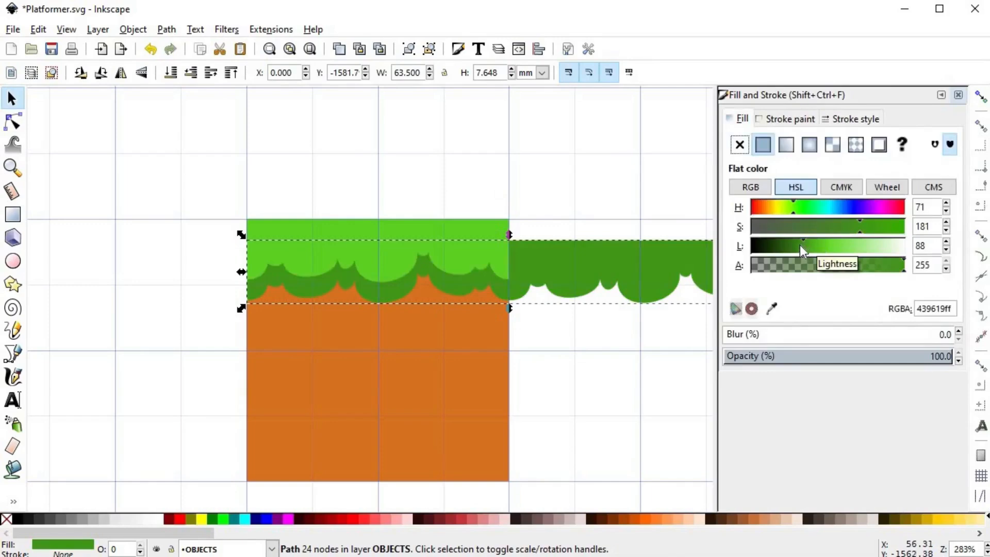
left_click(800, 245)
- Slide the dark green strip left behind the bright foliage to X -20.767 mm so its scallops are offset
left_click_drag(621, 264, 571, 255)
key("n")
left_click(564, 227)
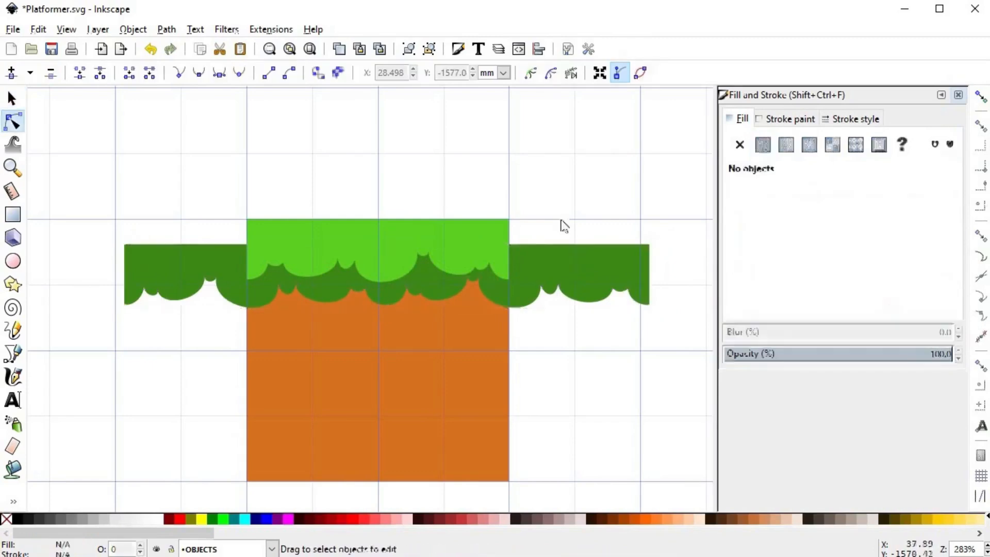
key("s")
left_click(563, 262)
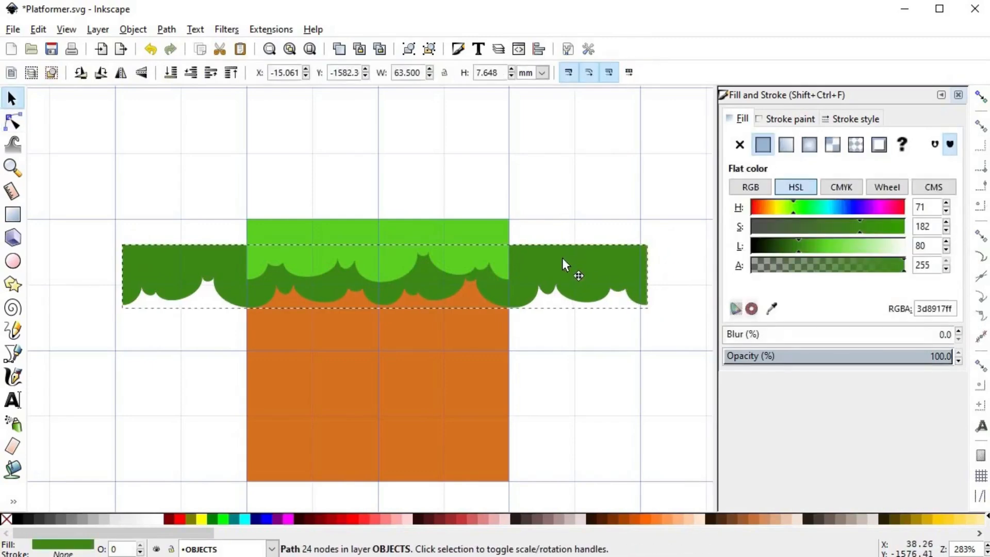
left_click_drag(577, 257, 543, 259)
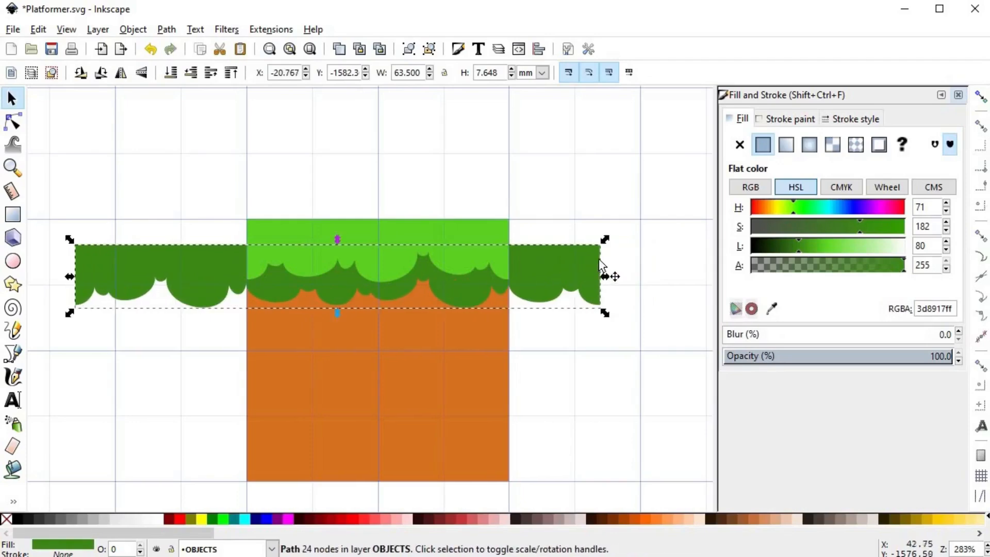
- Stretch the dark green strip to 8.583 mm tall and align its cusp with the tile's right edge at X -18.654 mm
left_click_drag(340, 243, 340, 236)
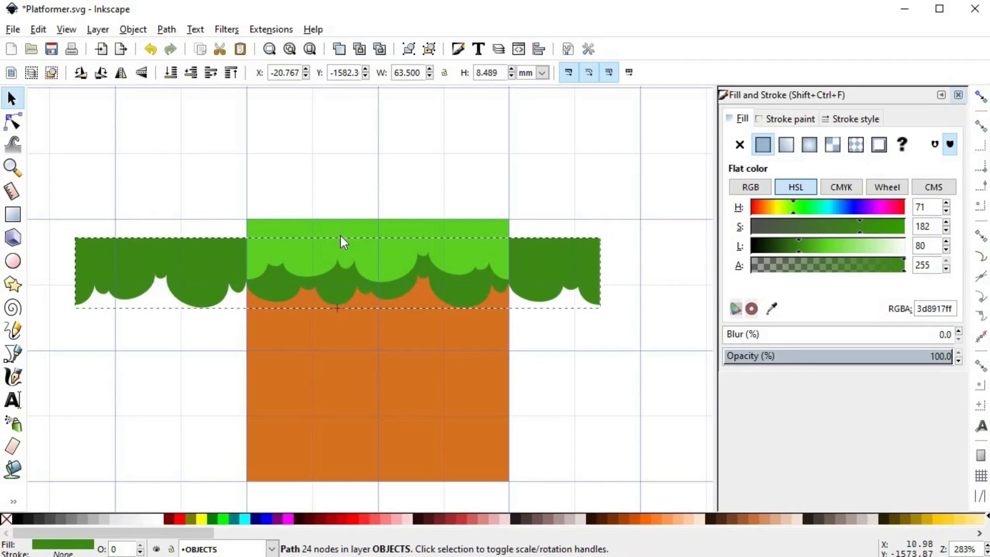
left_click_drag(445, 289, 559, 271)
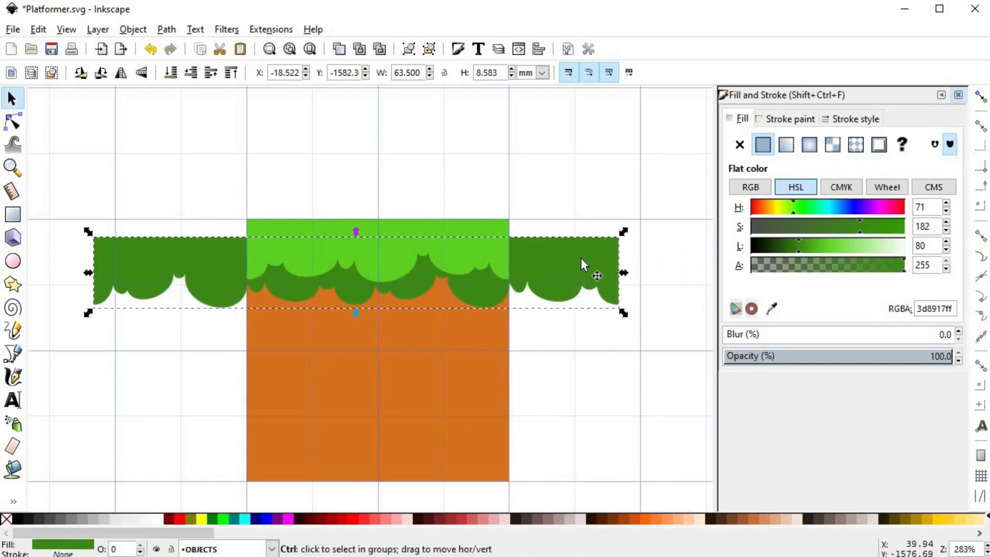
scroll(580, 258, "up", 3)
left_click_drag(640, 279, 637, 278)
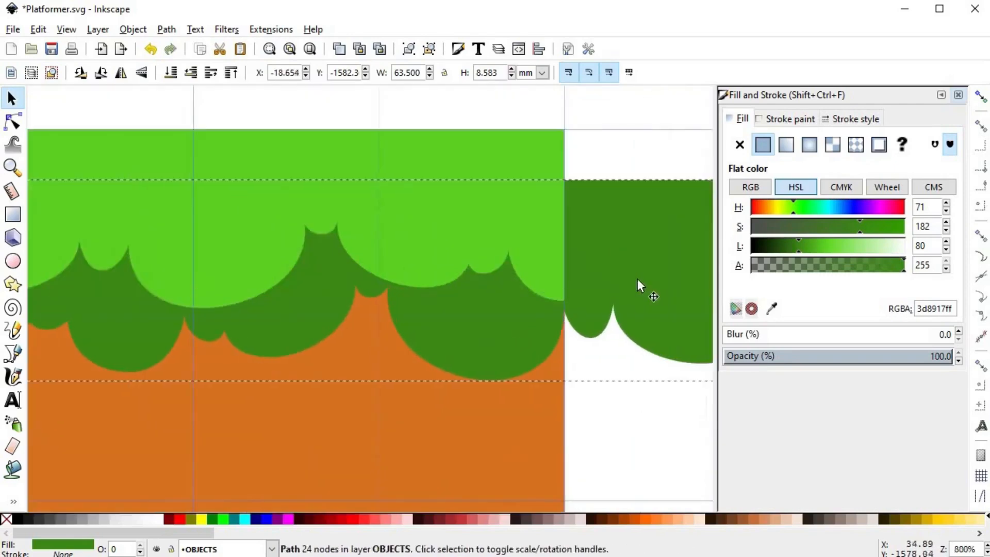
scroll(638, 278, "down", 3)
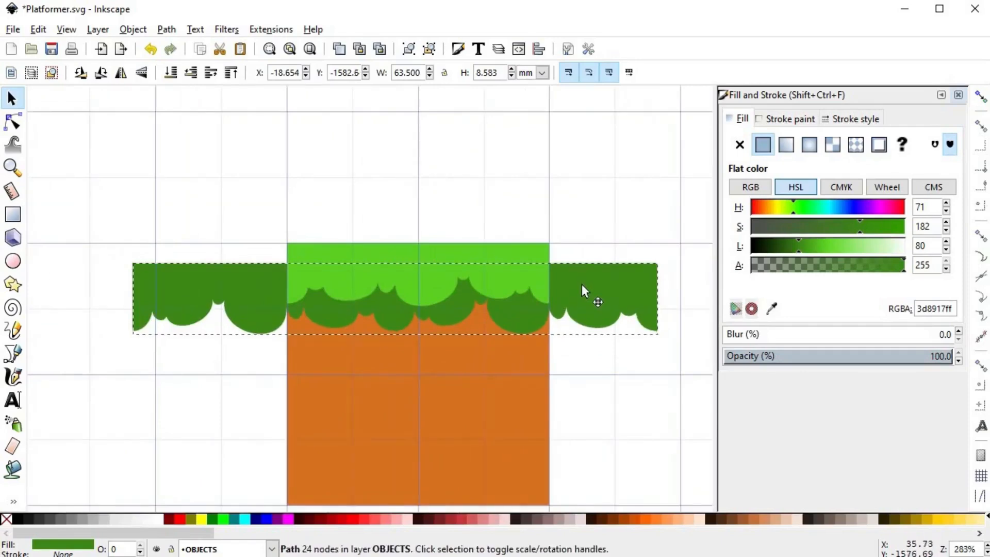
left_click(583, 346)
scroll(542, 343, "down", 3)
scroll(542, 343, "up", 3)
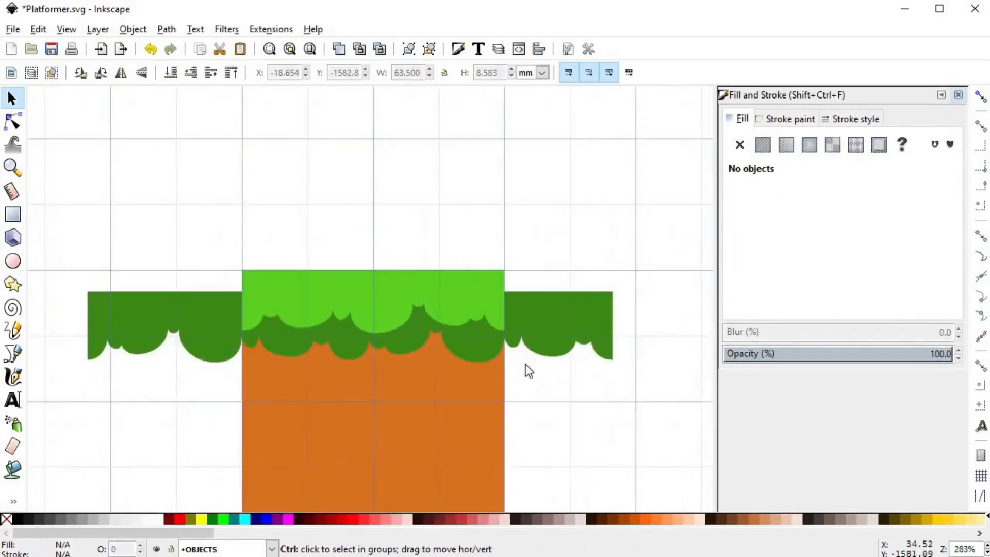
- Shift the dark foliage's cusp pair in the tile's left half by about -0.79 mm horizontally and 0.23 mm vertically
scroll(311, 326, "up", 3)
left_click(333, 326)
key("n")
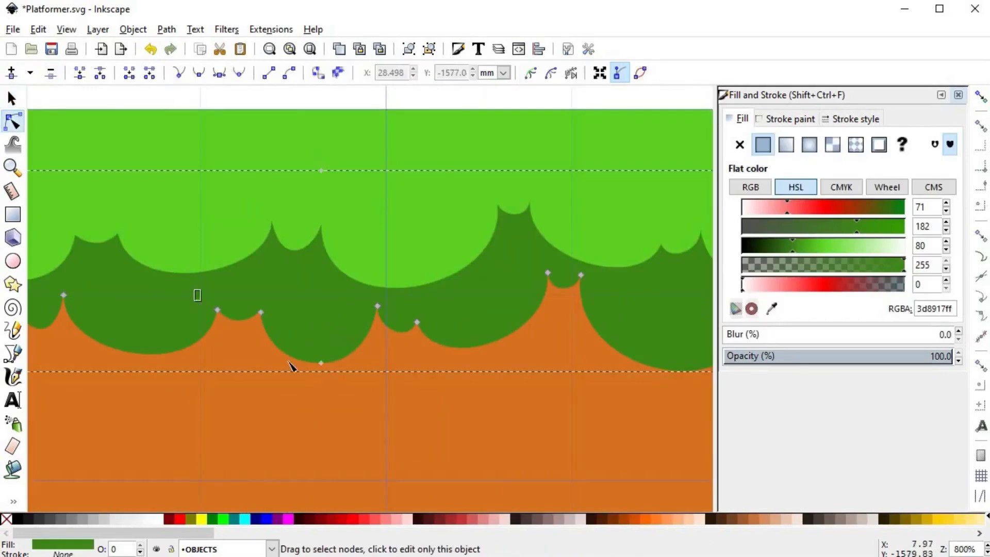
left_click_drag(194, 290, 289, 362)
left_click_drag(260, 320, 245, 314)
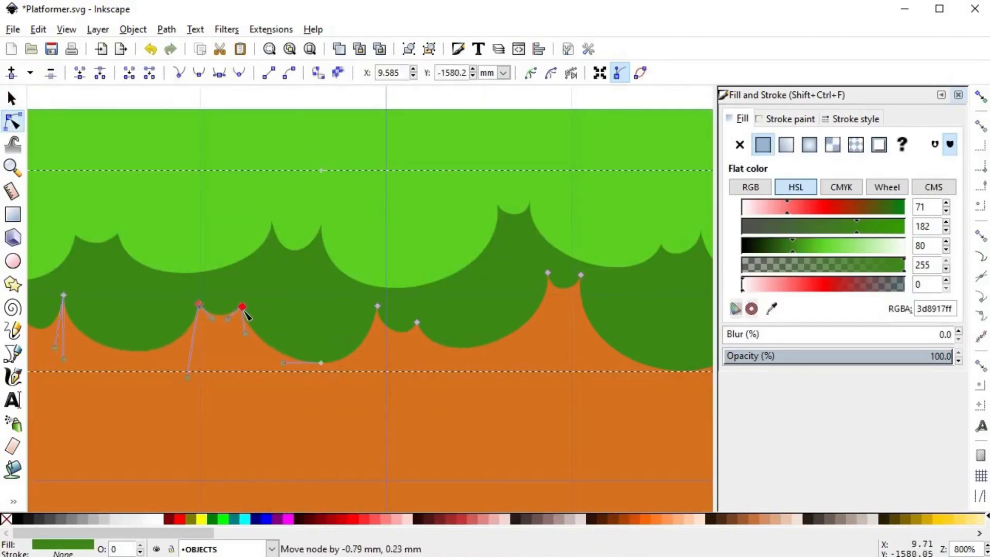
scroll(346, 393, "down", 1)
key("Escape")
key("Escape")
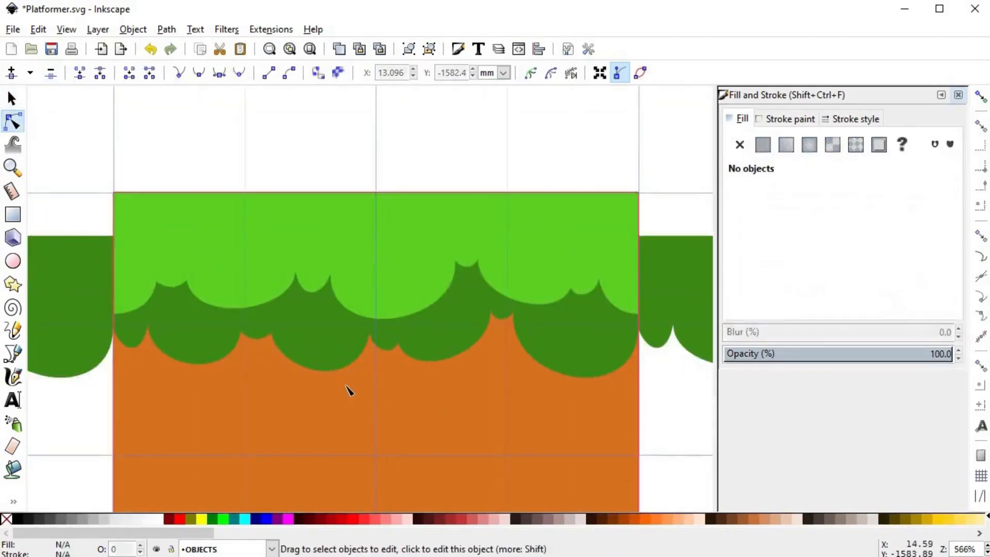
- Duplicate the dirt square and intersect the copy with the dark green strip to trim the strip to the tile's width
scroll(193, 244, "down", 1)
key("s")
left_click(488, 364)
key("ctrl+d")
left_click(571, 299, "shift")
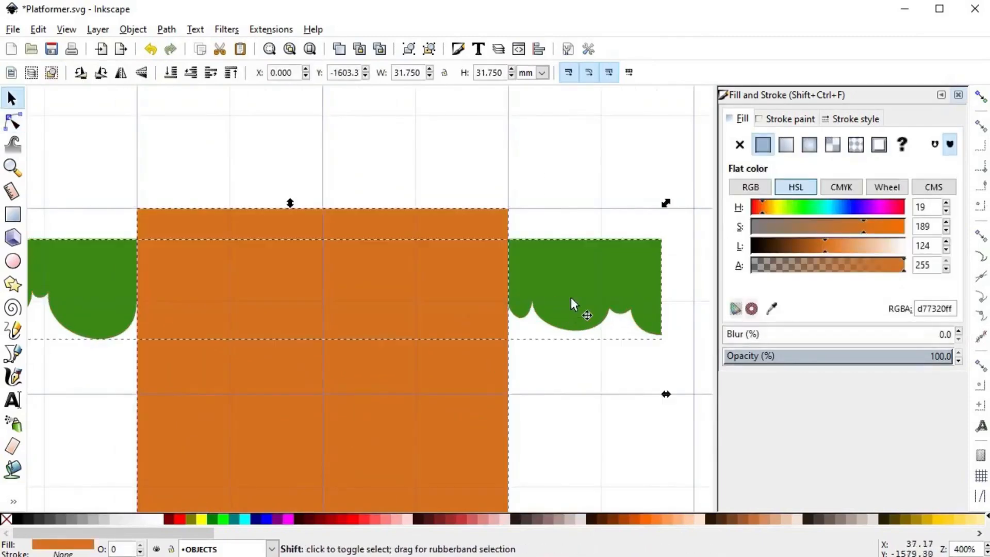
key("ctrl+asterisk")
- Flatten the rightmost lobe of the trimmed dark foliage by reshaping its lower curve
key("n")
left_click(470, 338)
key("Escape")
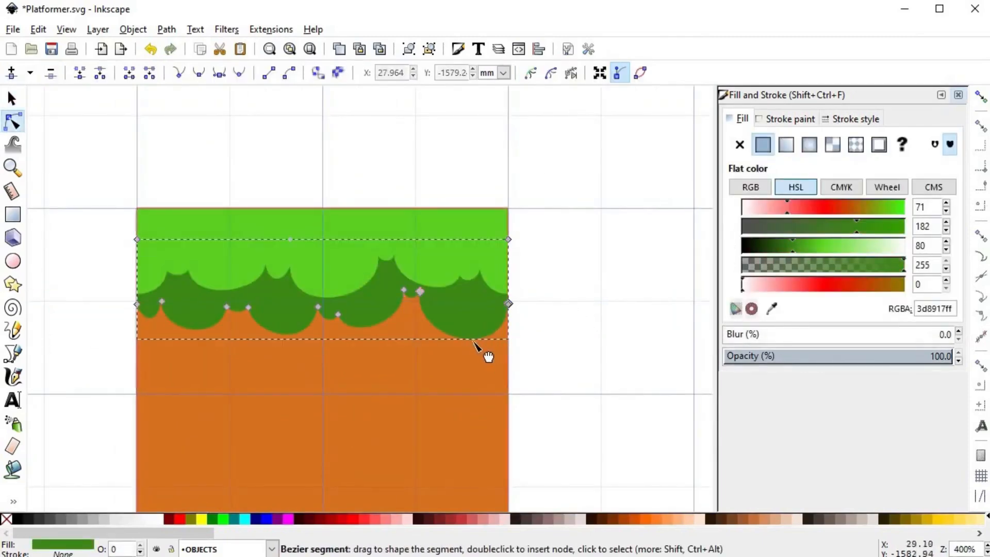
left_click_drag(473, 340, 468, 335)
key("Escape")
key("Escape")
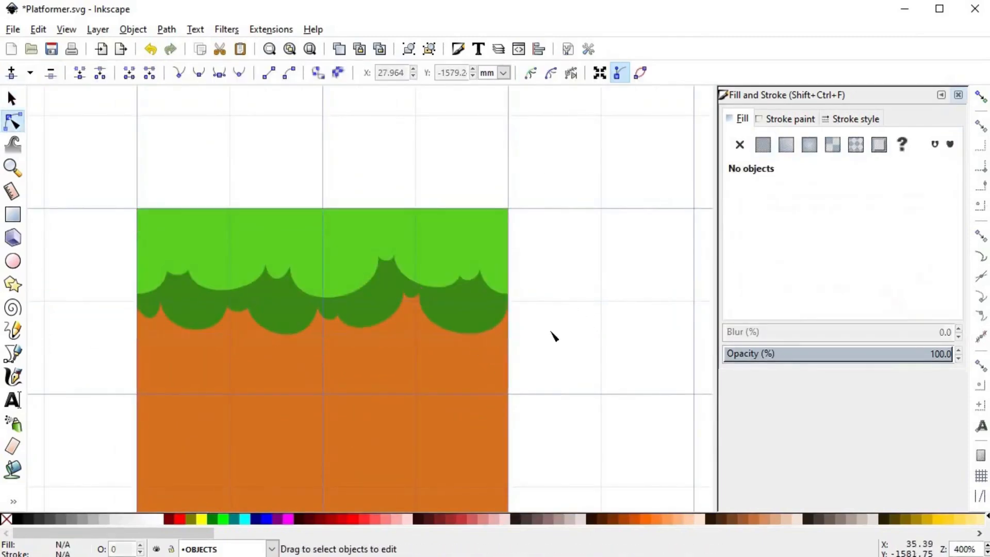
- Duplicate the whole tile against its right edge to check the seam, and delete the copy
scroll(552, 336, "down", 2)
left_click_drag(615, 334, 509, 298)
key("s")
left_click_drag(179, 190, 534, 460)
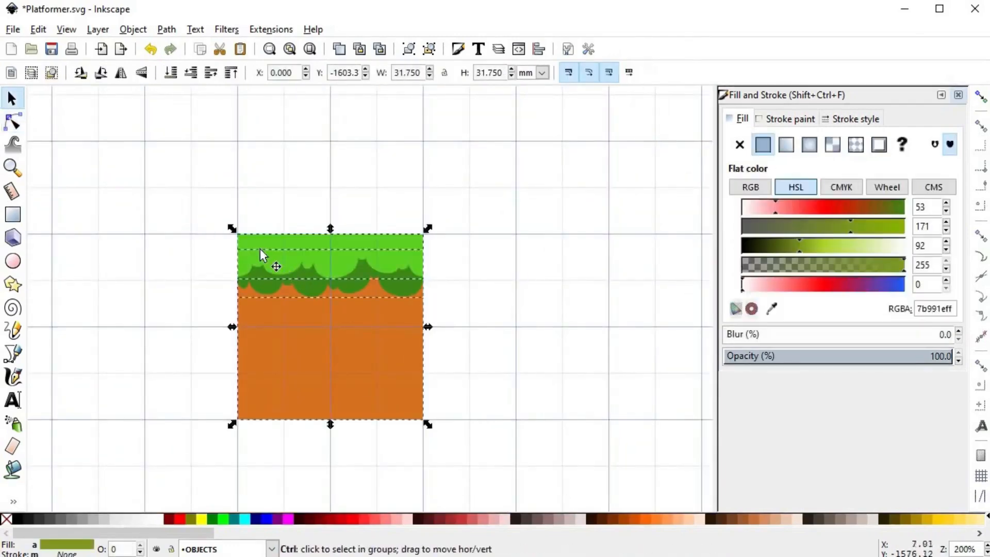
key("ctrl+d")
left_click_drag(261, 249, 446, 285)
key("Escape")
left_click_drag(410, 181, 643, 448)
key("Delete")
- Move the dark foliage's right cusp pair to X 24.161 mm and reshape the adjacent lobe
scroll(363, 278, "up", 3)
scroll(368, 281, "up", 1)
double_click(368, 281)
left_click_drag(357, 265, 437, 311)
left_click_drag(410, 274, 427, 291)
left_click_drag(519, 363, 471, 343)
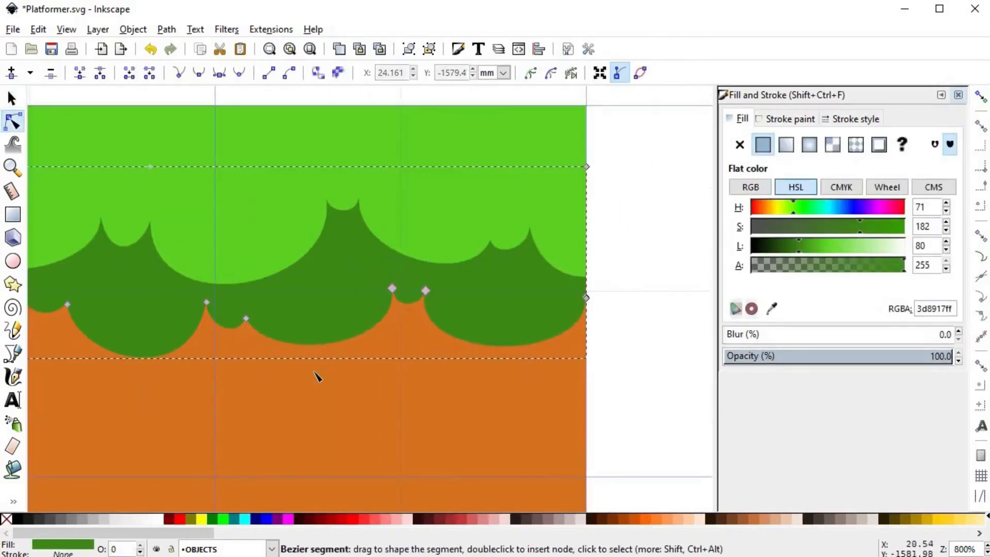
scroll(314, 372, "down", 1)
left_click(596, 387)
scroll(514, 393, "down", 2)
key("space")
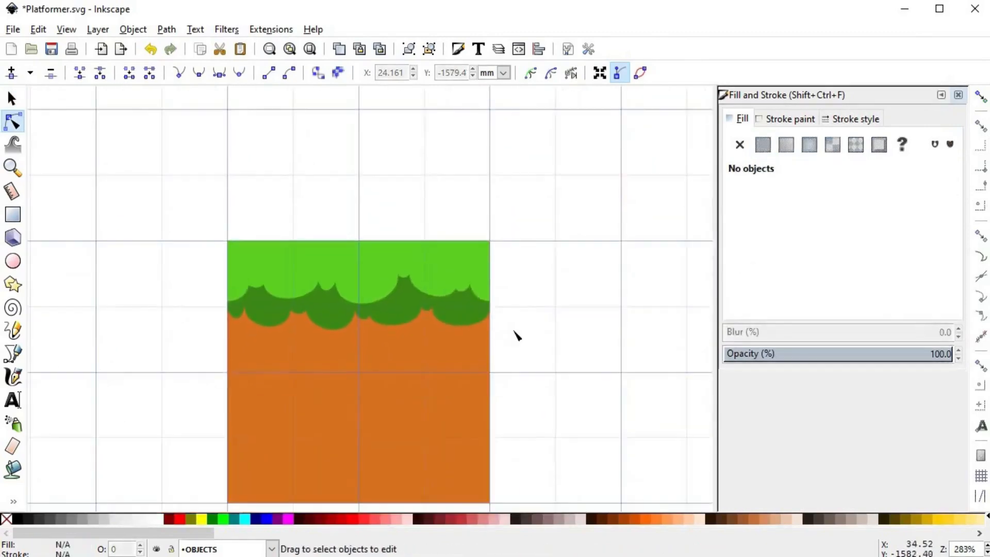
- Shorten the bright green foliage to 7.180 mm tall and reposition the dark strip at about Y -1582.3 mm
key("s")
left_click(361, 297)
left_click(400, 314)
left_click_drag(361, 307, 400, 312)
left_click(564, 330)
key("space")
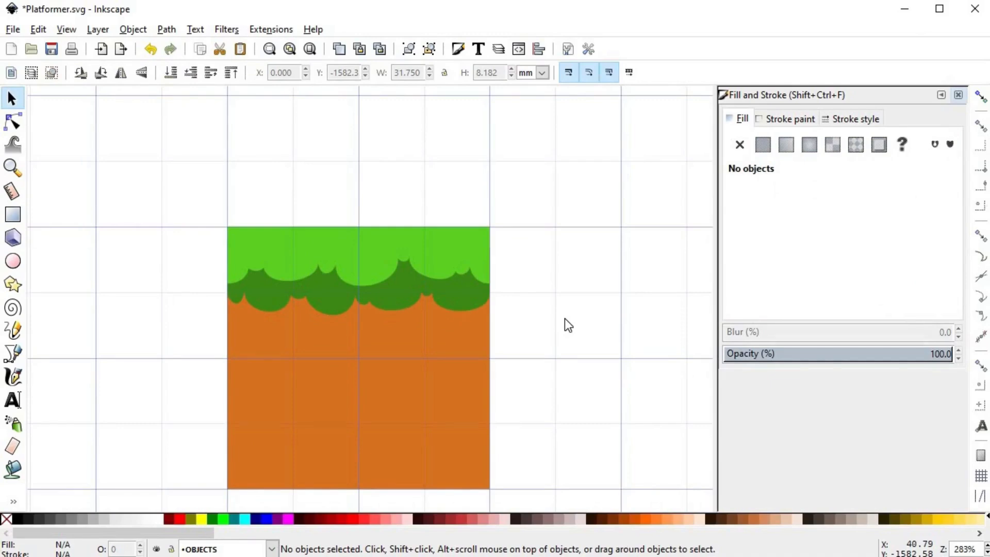
- Draw a closed four-sided bar about 42.5 by 4.7 mm with the Bezier tool, overlapping the tile's top edge
key("b")
left_click(211, 235)
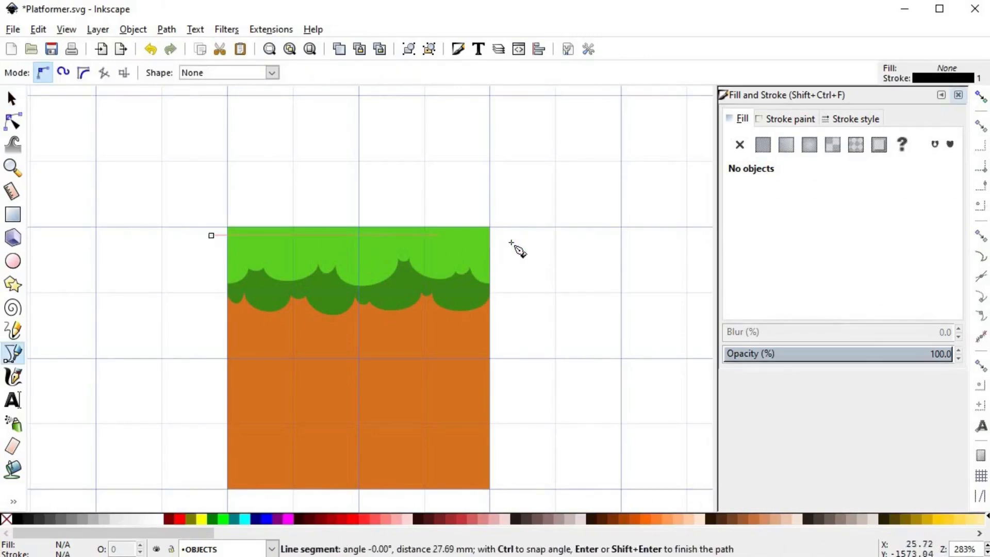
left_click(534, 234)
left_click(534, 199)
left_click(186, 199)
left_click(210, 234)
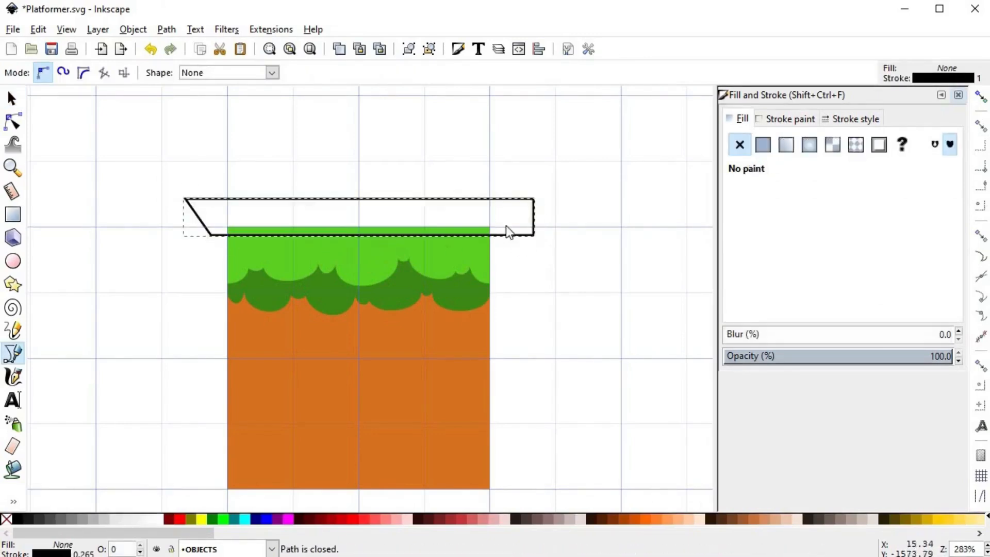
key("s")
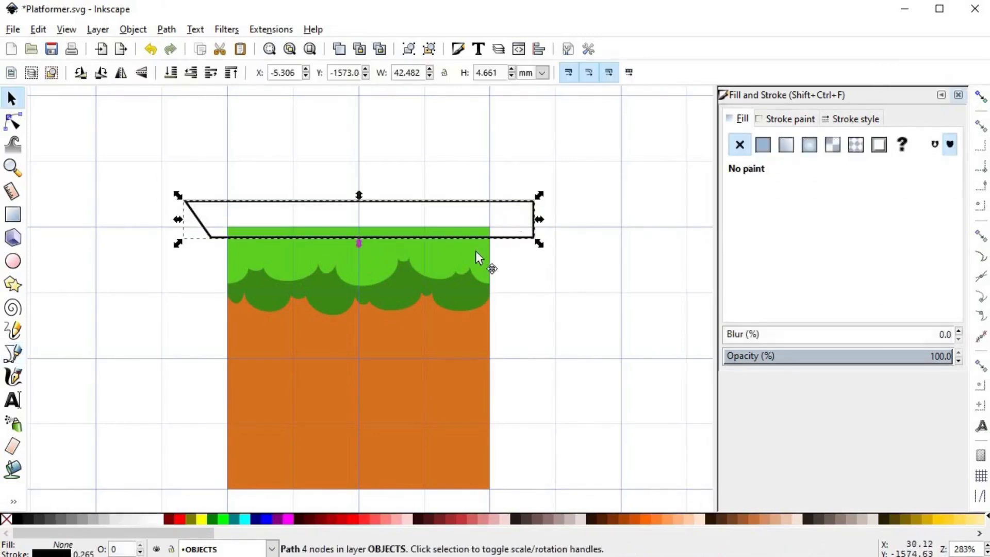
- Intersect the bar with a duplicate of the bright foliage to form a thin band along the tile's top
left_click(476, 251)
left_click(534, 233, "shift")
key("ctrl+asterisk")
- Fill the top band with the lighter green sampled from the floating platform's highlight and remove its outline
key("d")
left_click(484, 244)
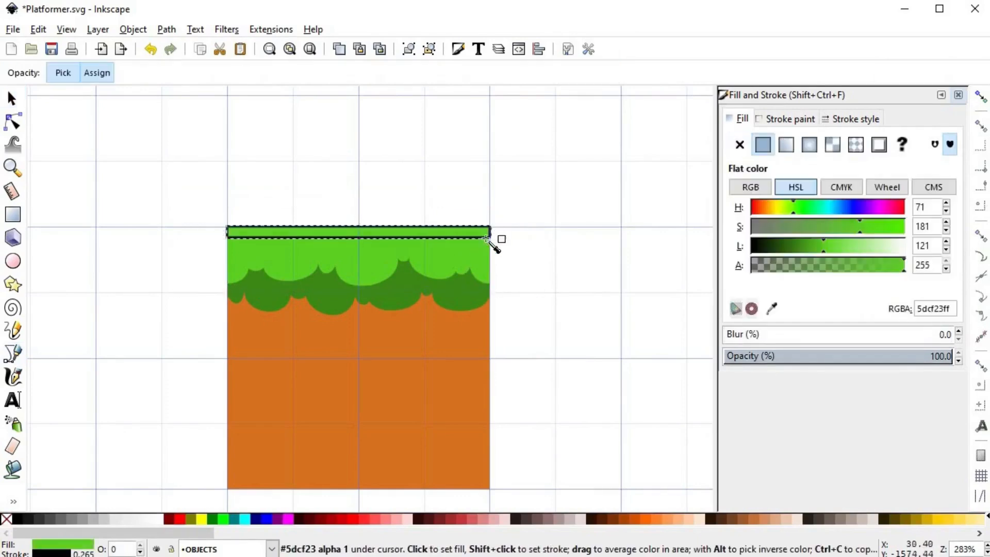
key("1")
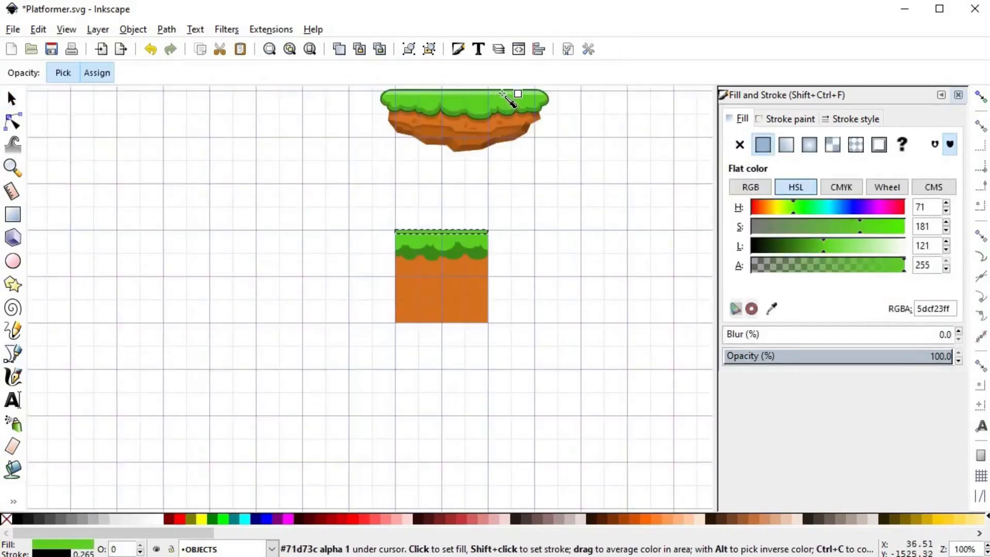
left_click(503, 96)
key("s")
left_click(504, 278)
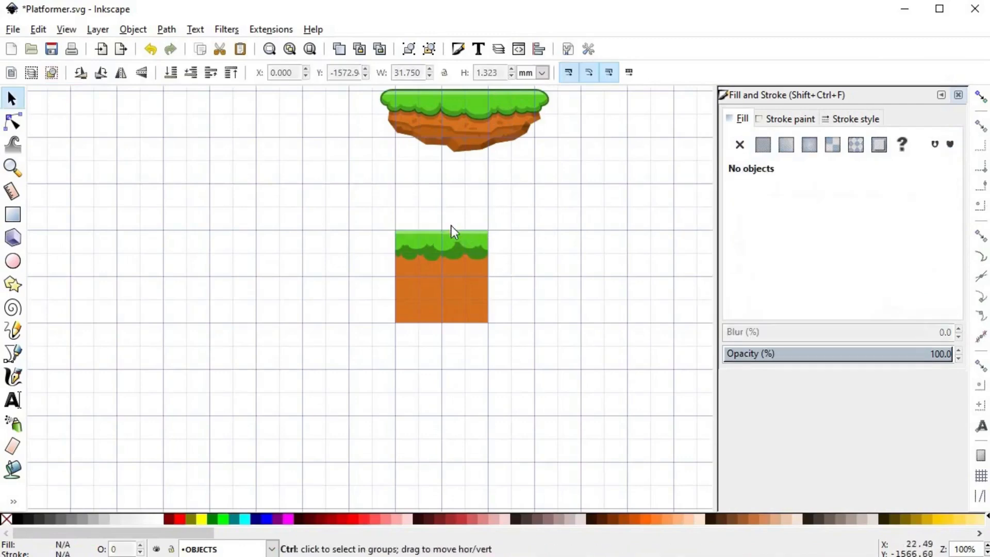
- Cut a scalloped band 4.664 mm tall along the bright foliage's lower edge by subtracting a raised duplicate
scroll(453, 230, "up", 4)
left_click(376, 250)
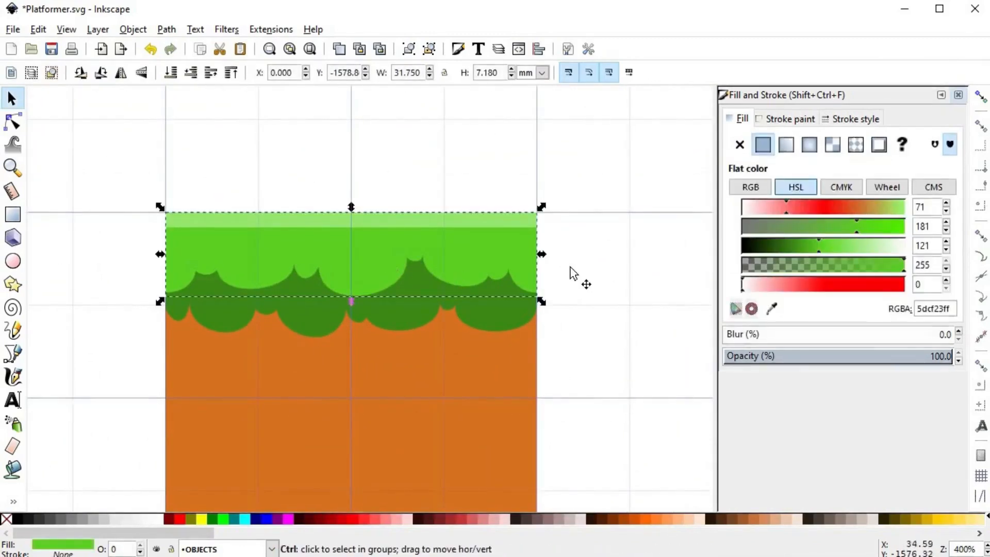
key("ctrl+d")
left_click(765, 245)
left_click_drag(467, 257, 461, 227)
left_click(440, 279, "shift")
key("ctrl+asterisk")
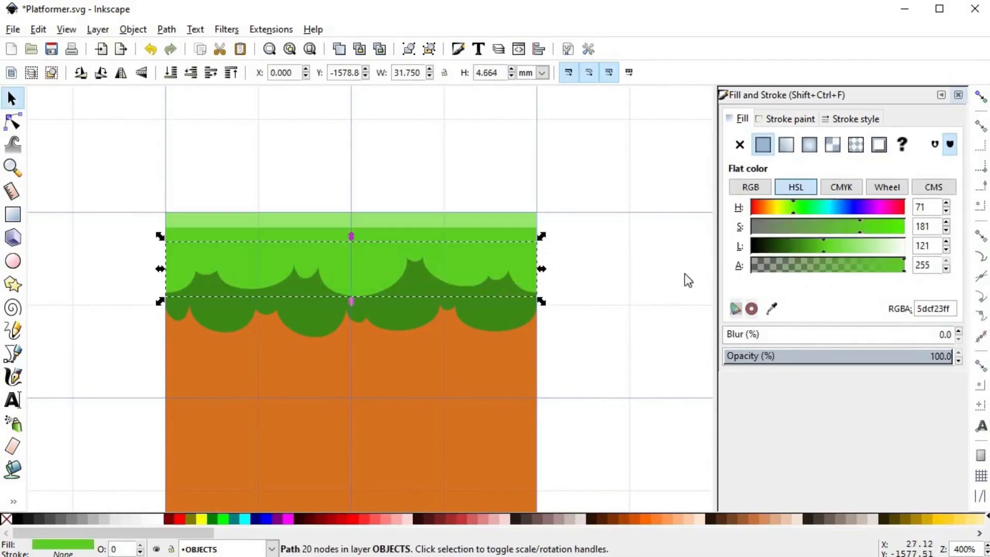
- Fill the scalloped band on the bright foliage with the darker green 47a01b sampled from the floating platform's foliage shading
scroll(487, 267, "down", 3)
scroll(501, 240, "up", 3)
key("d")
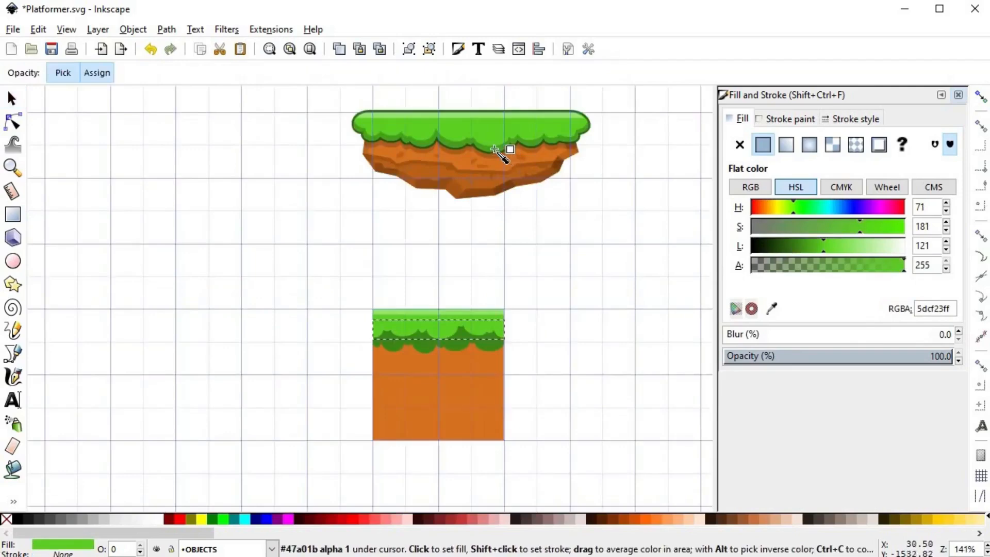
left_click(502, 151)
key("s")
left_click(490, 270)
- Reshape the shading band's tallest twin peak by lowering and spreading its two upper tips and swinging their curve handles outward
scroll(456, 342, "up", 5)
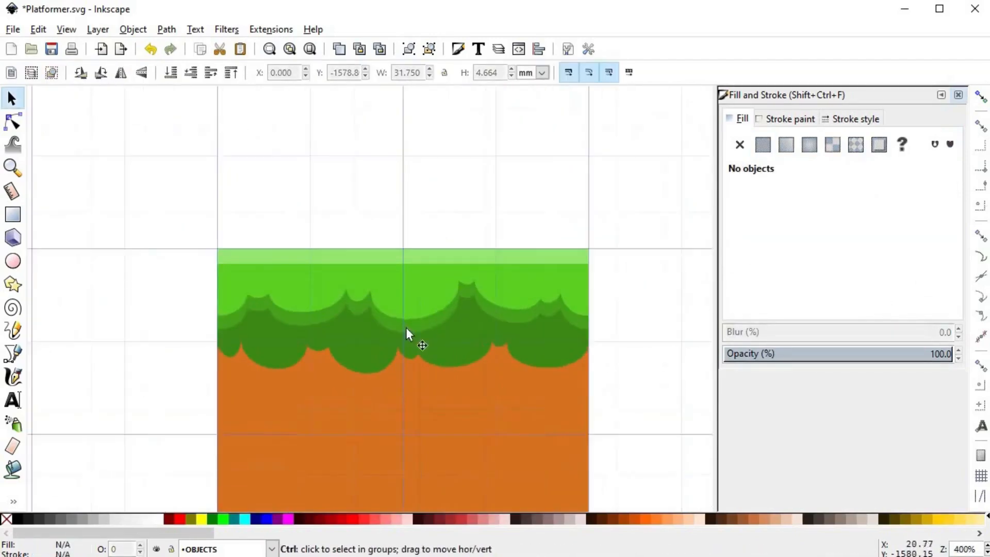
key("space")
key("n")
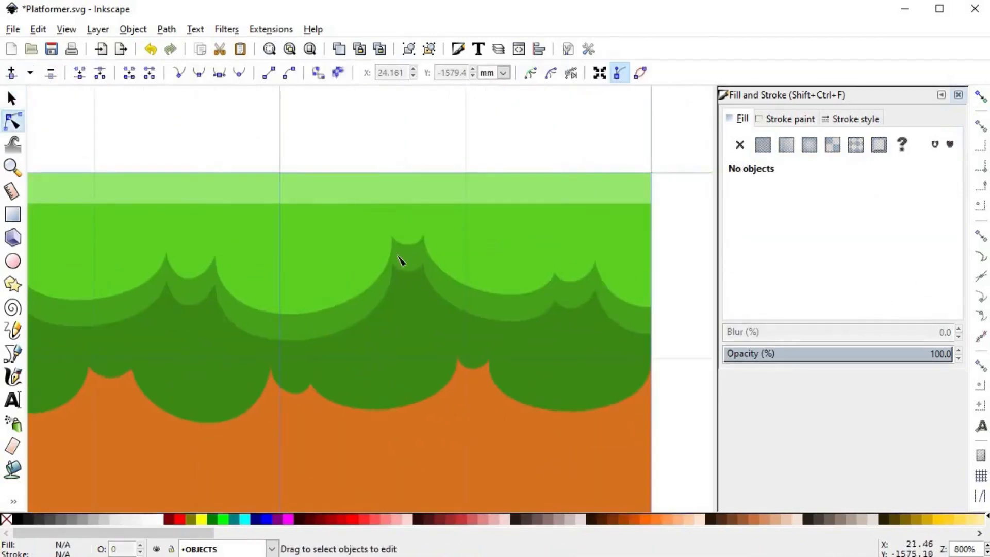
left_click(399, 260)
scroll(394, 268, "up", 2)
left_click_drag(393, 201, 390, 209)
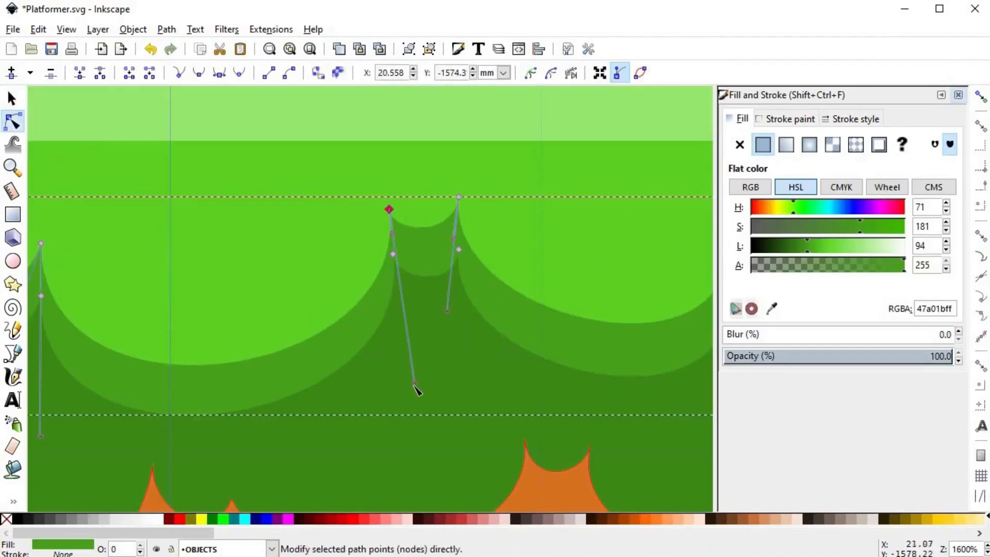
left_click_drag(415, 384, 377, 394)
left_click_drag(448, 312, 481, 328)
left_click_drag(460, 198, 464, 211)
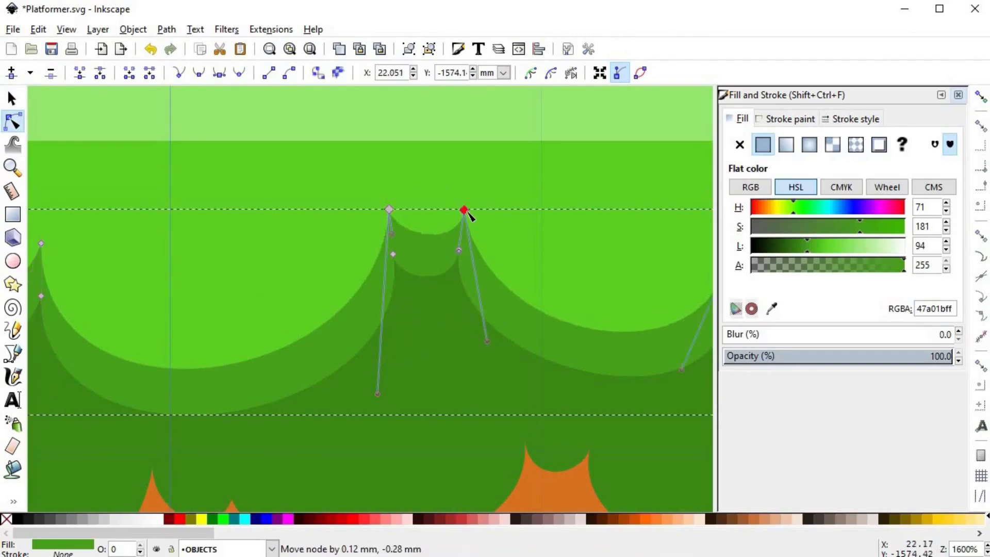
- Widen the shading band's middle twin peak by moving its right upper tip outward and angling the outer curve
scroll(93, 337, "down", 1)
key("space")
scroll(284, 304, "up", 2)
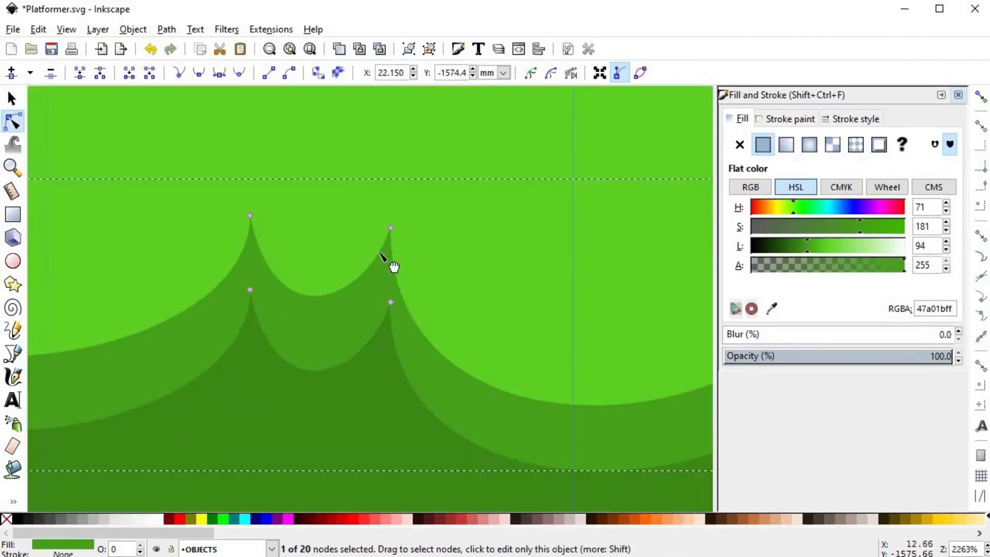
left_click_drag(393, 231, 434, 493)
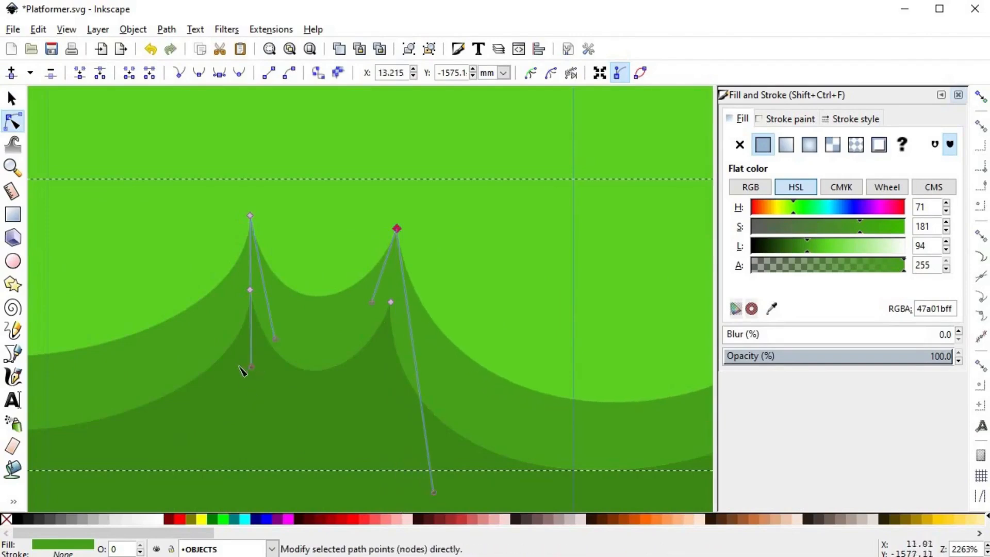
- Reshape the shading band's leftmost twin peak, pulling both outer curves outward and deepening the dip between its upper tips
scroll(242, 371, "down", 2)
scroll(328, 336, "up", 3)
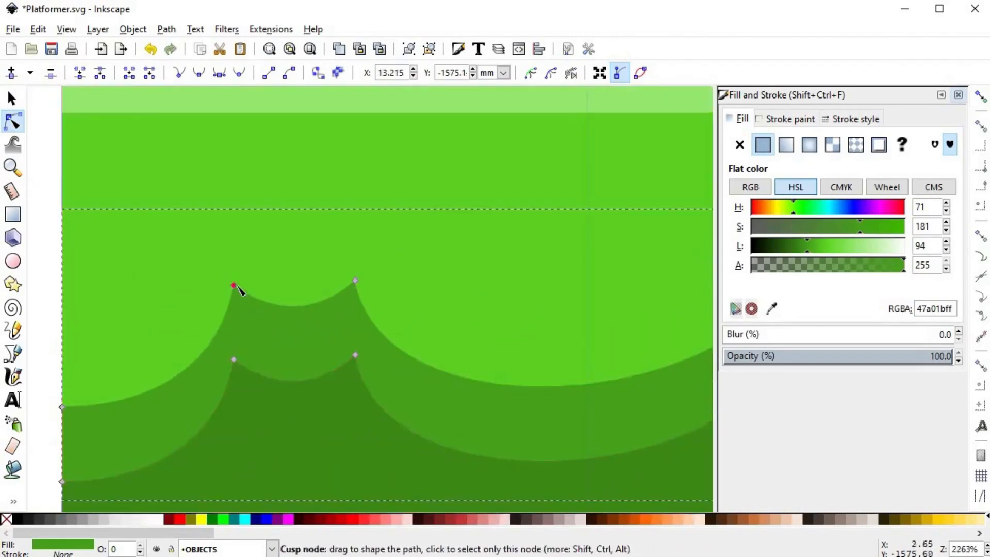
left_click(234, 285)
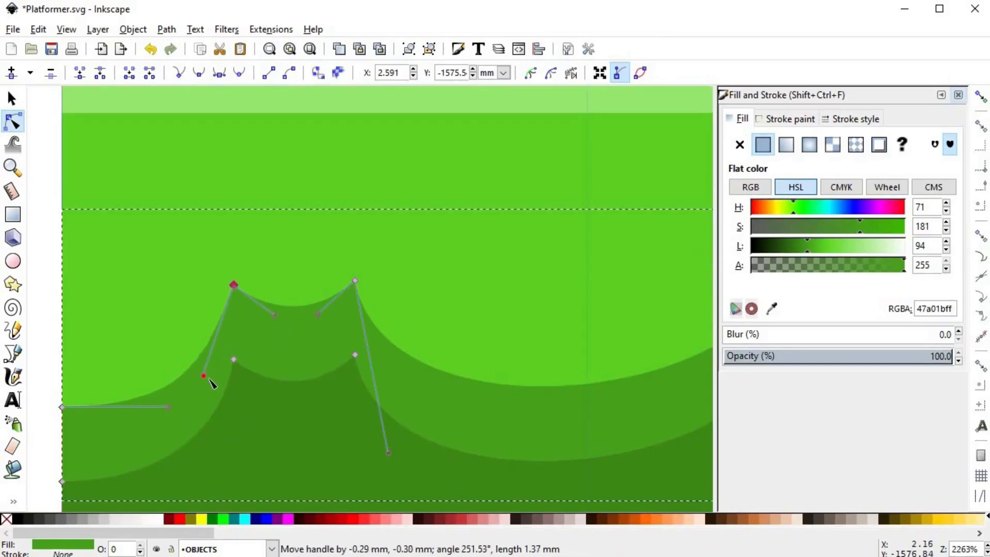
left_click_drag(209, 378, 208, 382)
left_click_drag(299, 330, 304, 348)
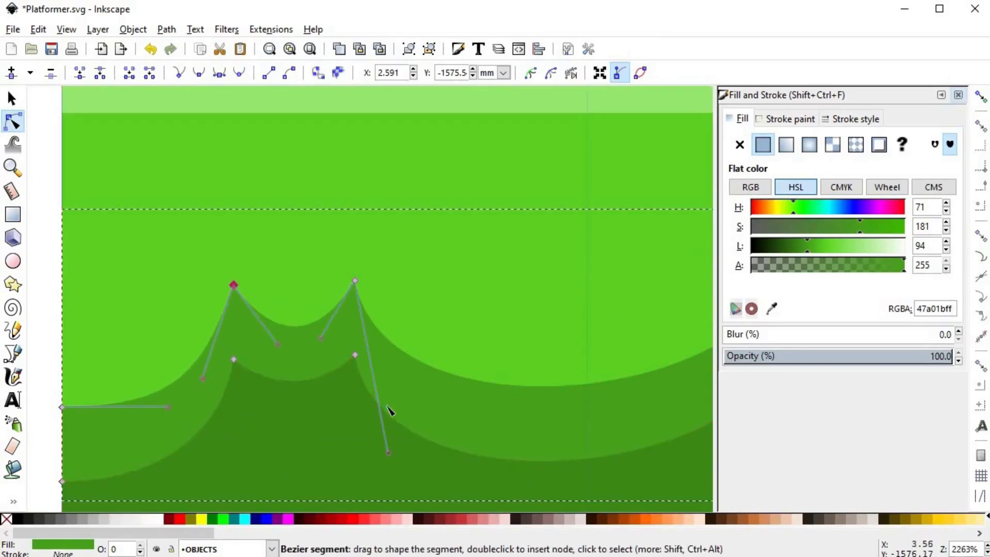
left_click_drag(389, 453, 420, 435)
scroll(421, 435, "down", 4, "ctrl")
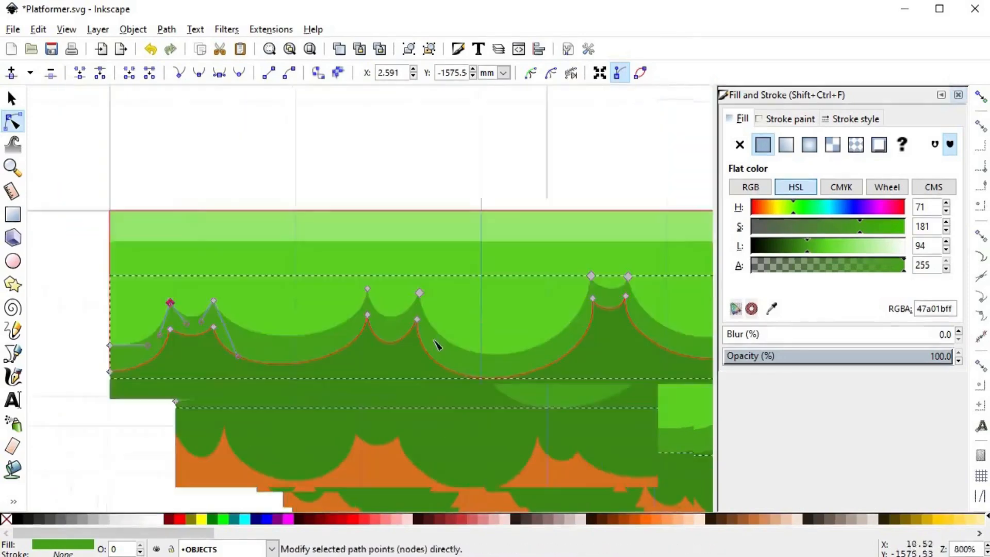
key("s")
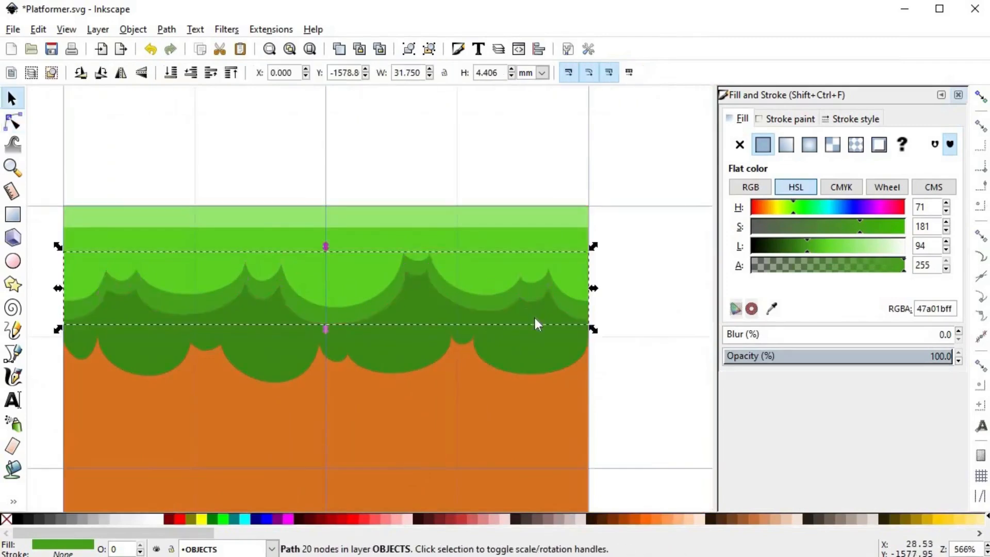
- Cut a 4.126 mm tall band along the dark foliage's lower edge by subtracting a raised duplicate, and fill it with 2a5f10
left_click(523, 339)
key("ctrl+d")
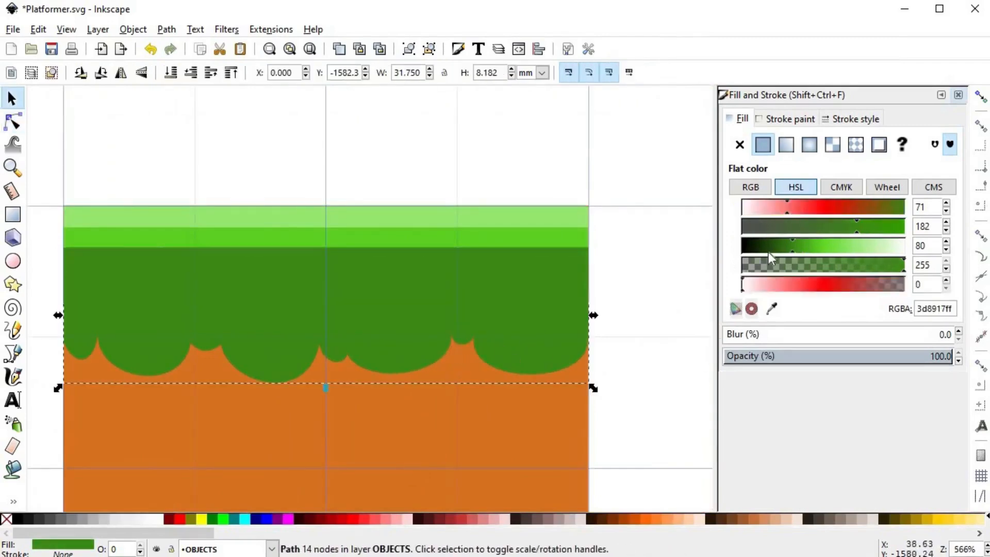
left_click(758, 246)
key("Up")
key("Up")
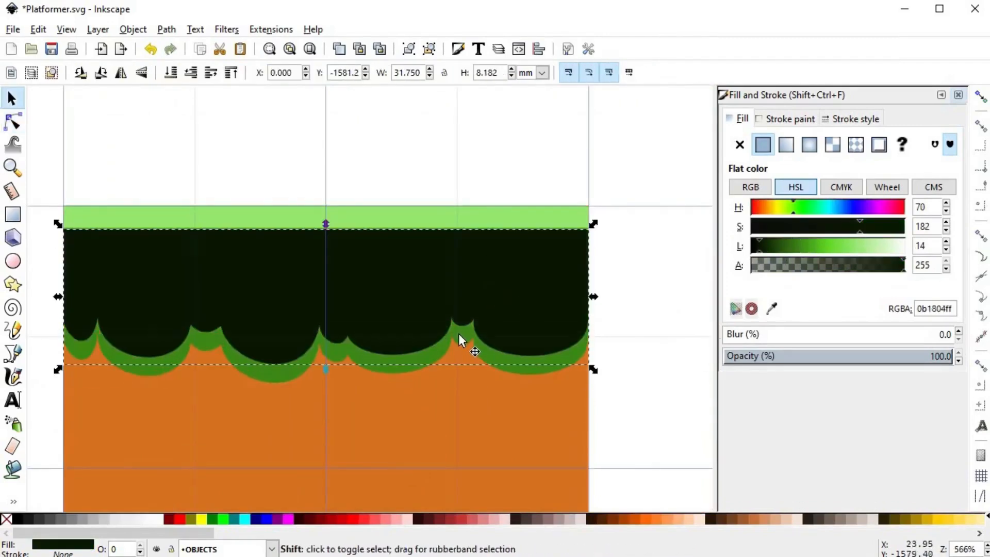
left_click(461, 340, "shift")
key("ctrl+minus")
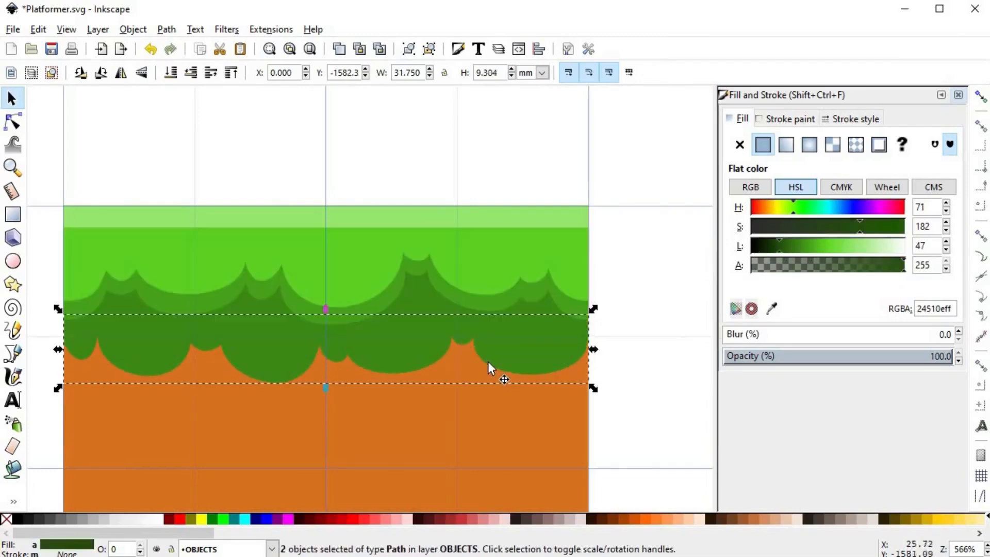
left_click(785, 245)
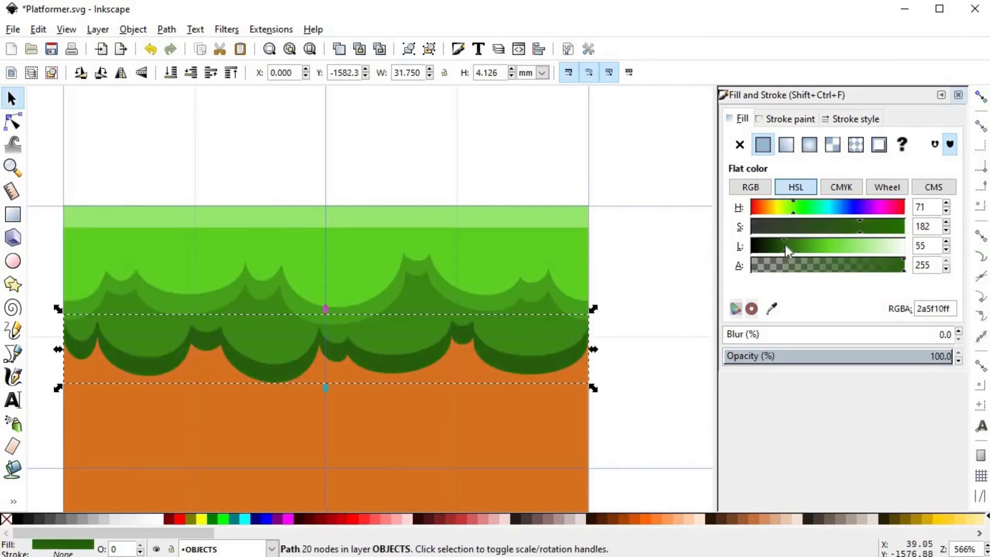
- Reshape the darkest band's right twin peak by lowering and spreading its upper tips and straightening their outer curve handles
scroll(449, 333, "up", 4)
scroll(540, 377, "down", 9)
key("n")
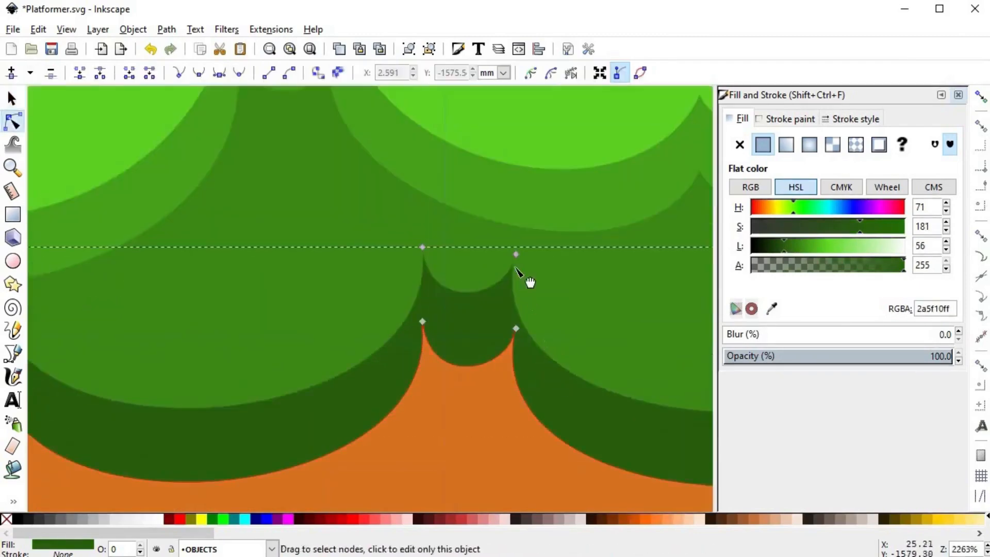
left_click_drag(523, 262, 529, 270)
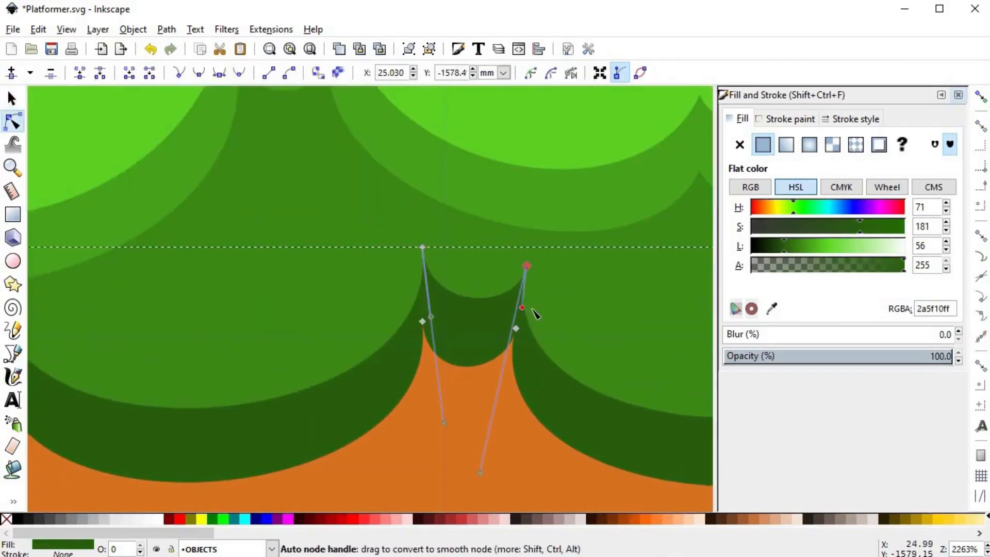
left_click_drag(479, 473, 514, 452)
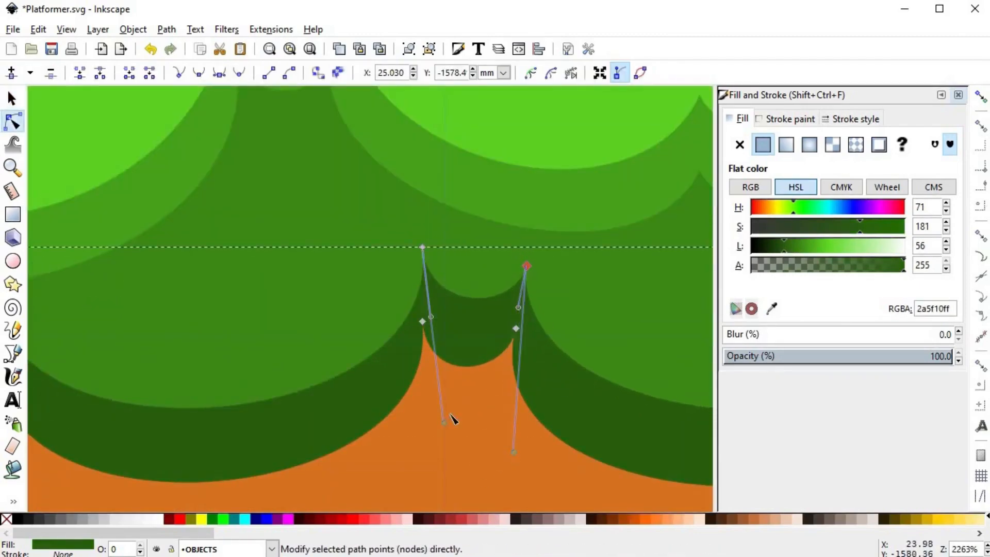
left_click_drag(420, 258, 416, 264)
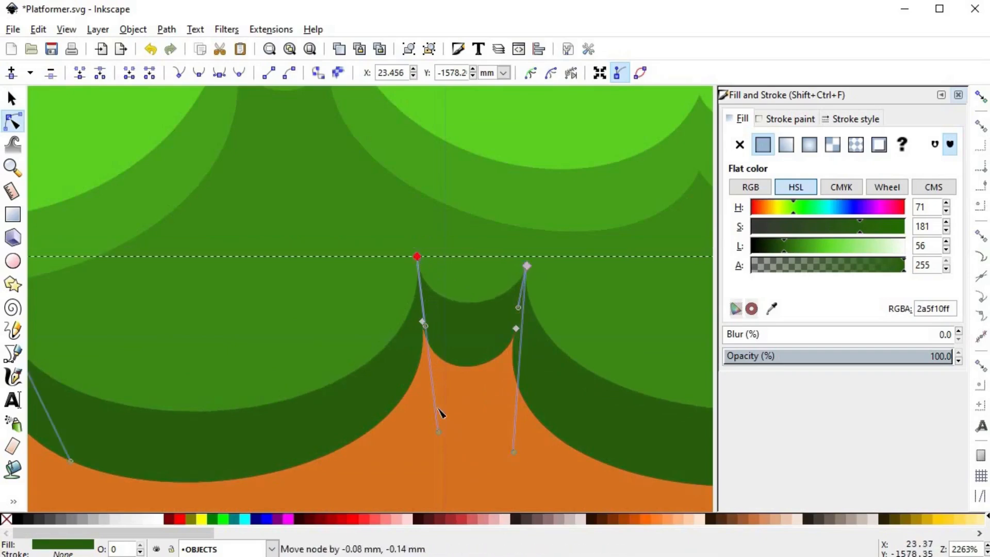
left_click_drag(439, 431, 417, 432)
- Lower the two upper tips of the darkest band's middle twin peak and swing the left tip's outer curve handle outward
scroll(389, 428, "down", 2)
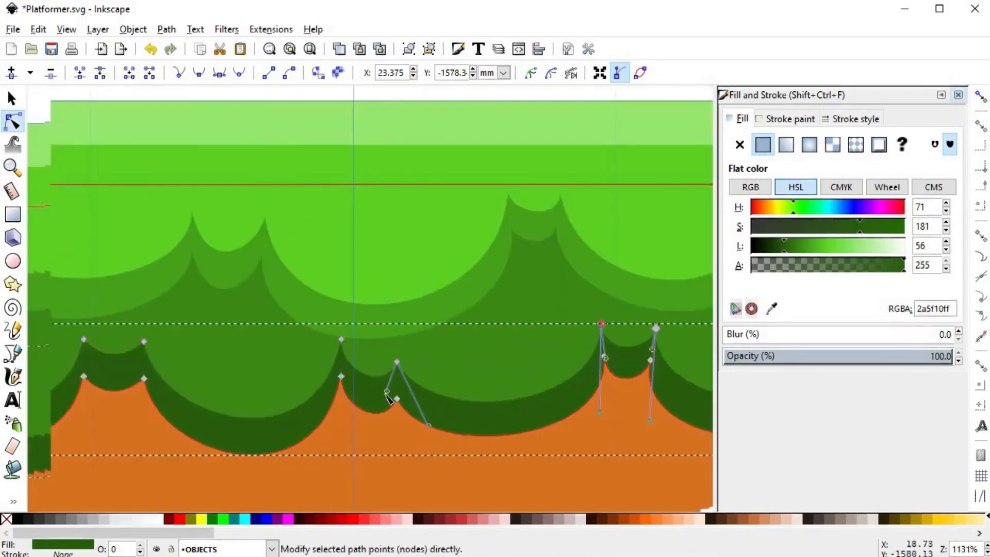
scroll(382, 396, "up", 2)
left_click_drag(303, 284, 301, 306)
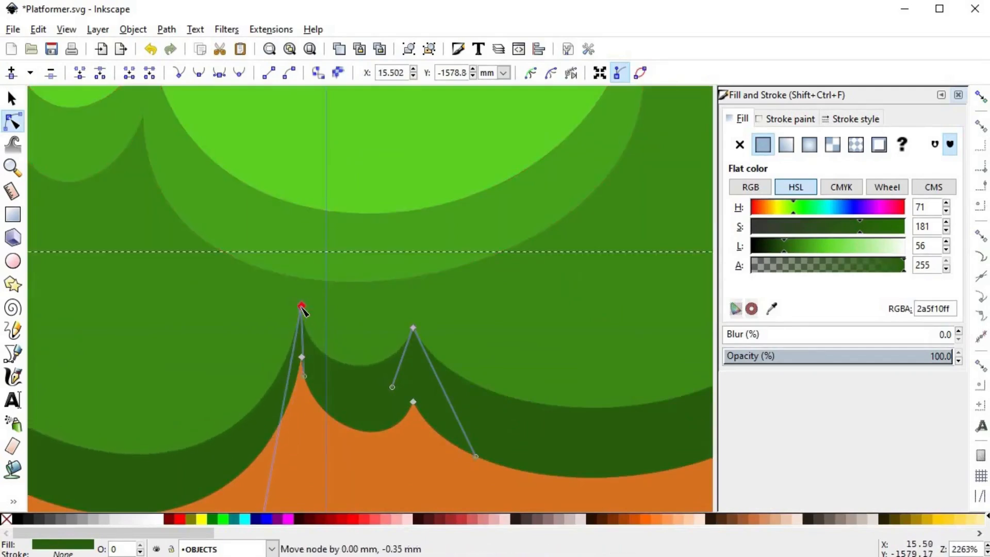
left_click_drag(413, 328, 413, 343)
left_click_drag(467, 321, 593, 242)
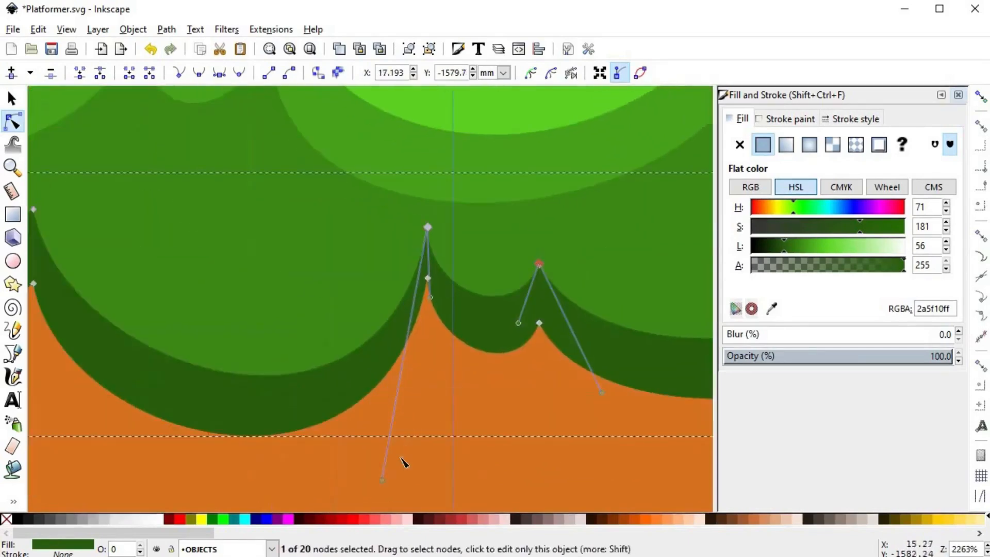
left_click_drag(378, 440, 349, 435)
- Reshape the darkest band at the tile's left end by lowering the first inner peak's upper tip and widening the curves beside it
scroll(253, 408, "down", 2)
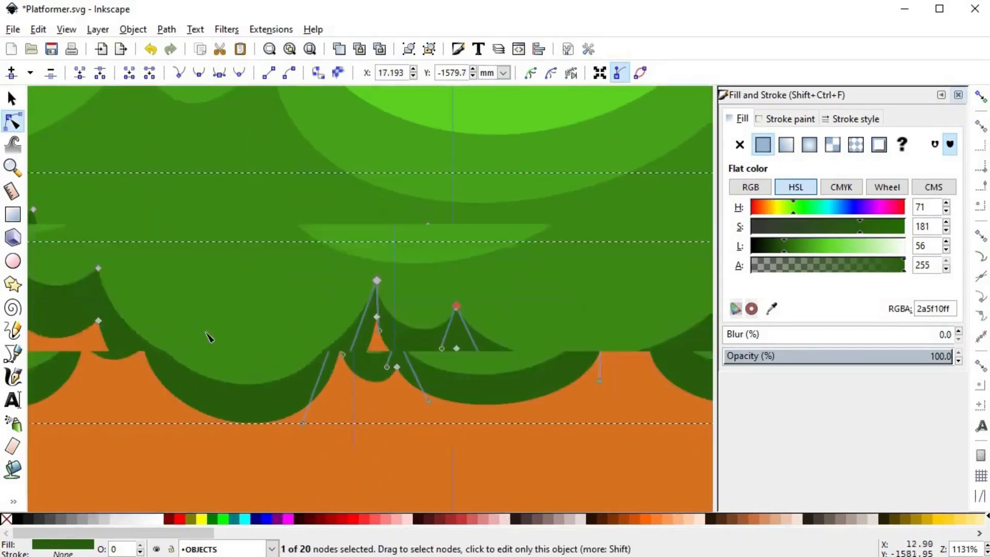
left_click_drag(66, 354, 280, 360)
left_click_drag(95, 343, 270, 351)
scroll(273, 354, "up", 2)
left_click_drag(302, 262, 306, 285)
left_click_drag(310, 472, 361, 450)
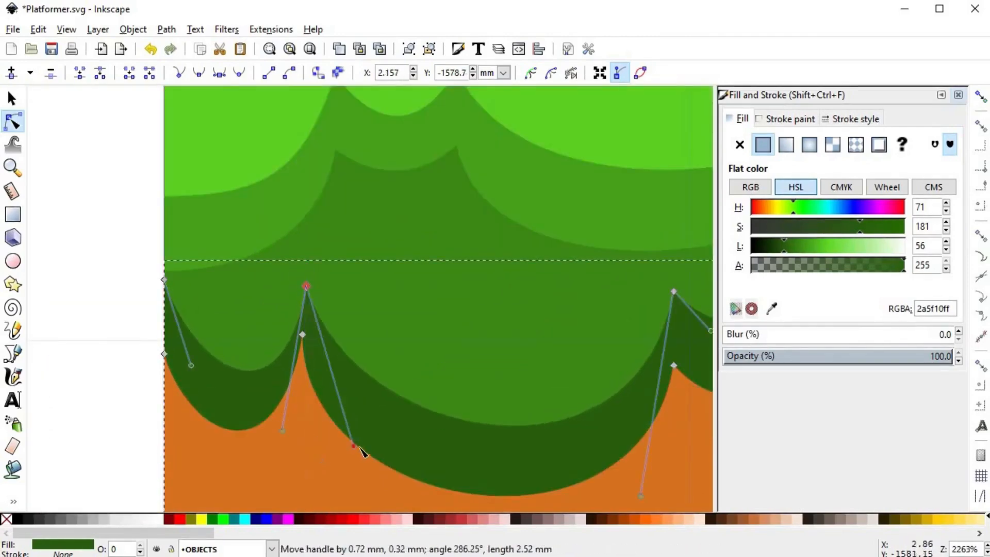
left_click_drag(282, 431, 245, 399)
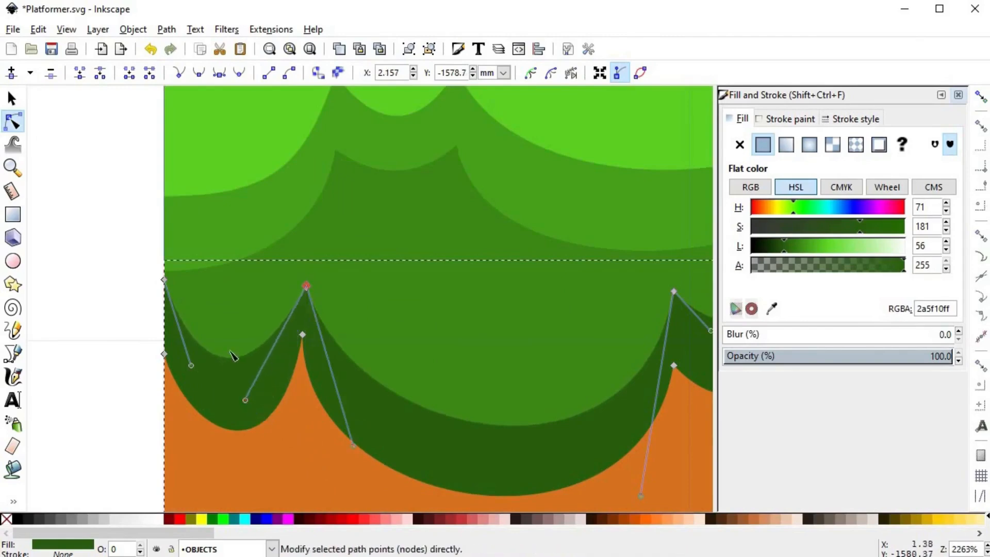
left_click_drag(192, 365, 200, 355)
key("s")
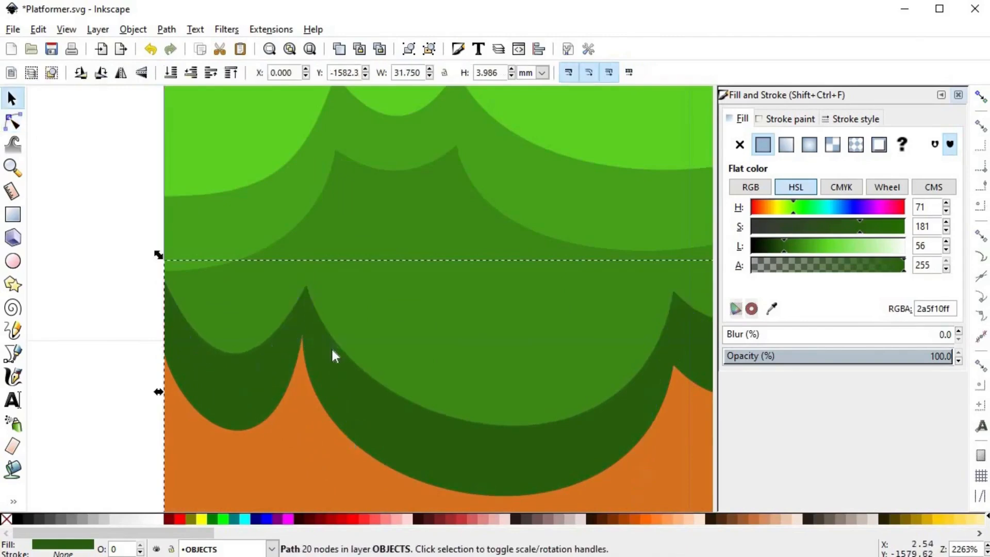
scroll(331, 348, "down", 3)
key("space")
scroll(278, 381, "down", 1)
key("space")
scroll(496, 386, "down", 1)
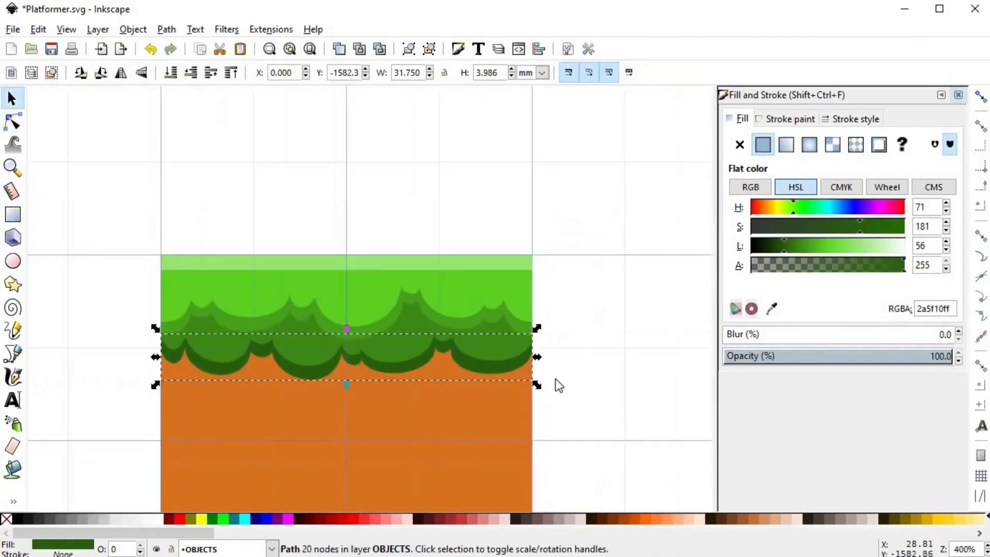
left_click(555, 383)
- Duplicate the bright foliage, shift the copy down three nudges and stack it behind the bright layers but above the dark foliage
scroll(533, 386, "down", 1)
scroll(408, 354, "up", 1)
left_click_drag(349, 340, 293, 324)
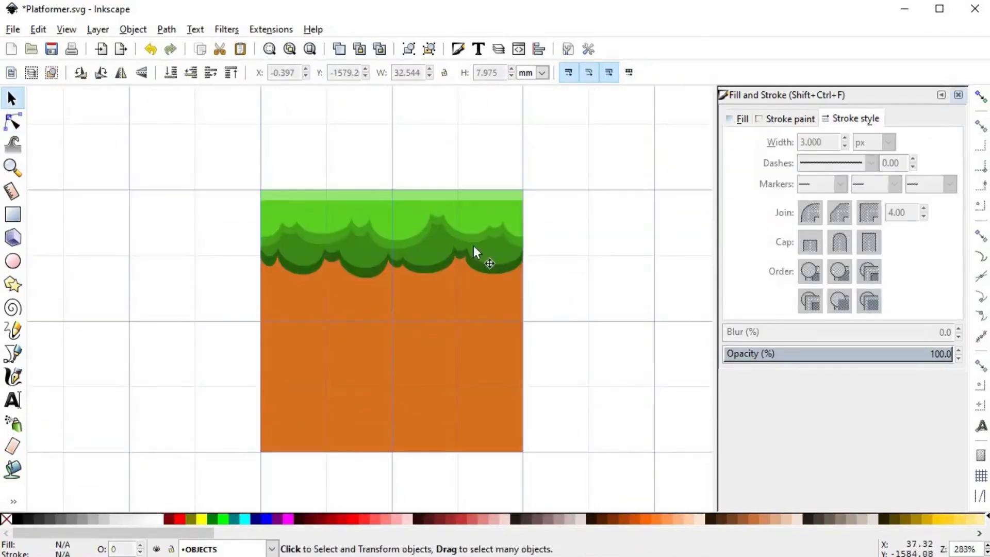
scroll(428, 231, "up", 3)
left_click(367, 200)
key("space")
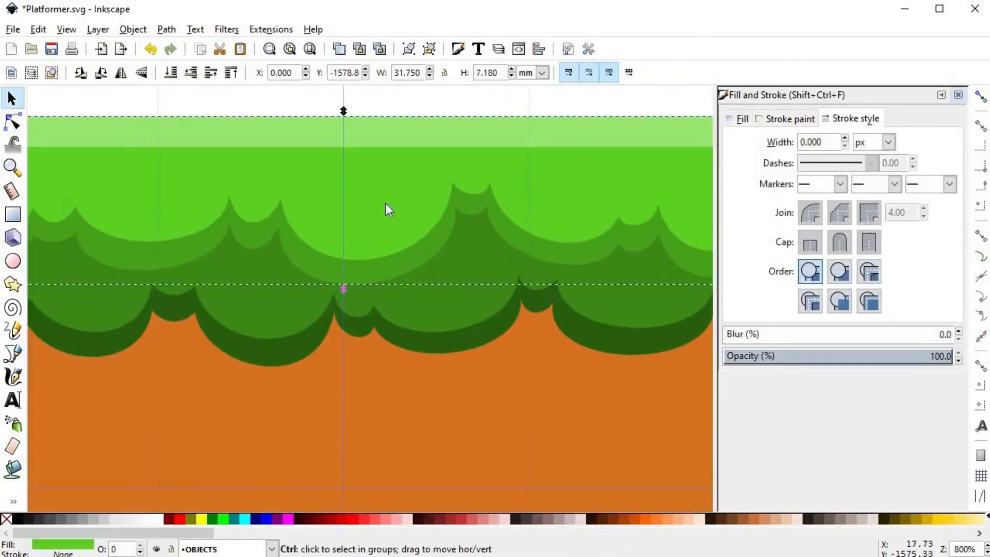
key("ctrl+d")
key("Down")
key("Down")
key("Down")
key("Down")
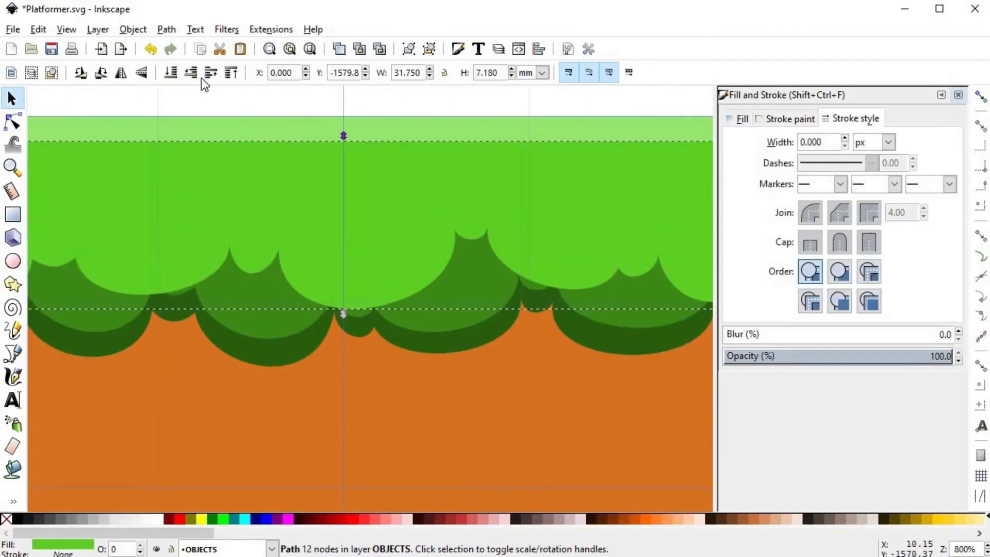
left_click(194, 78)
left_click(194, 79)
left_click(211, 72)
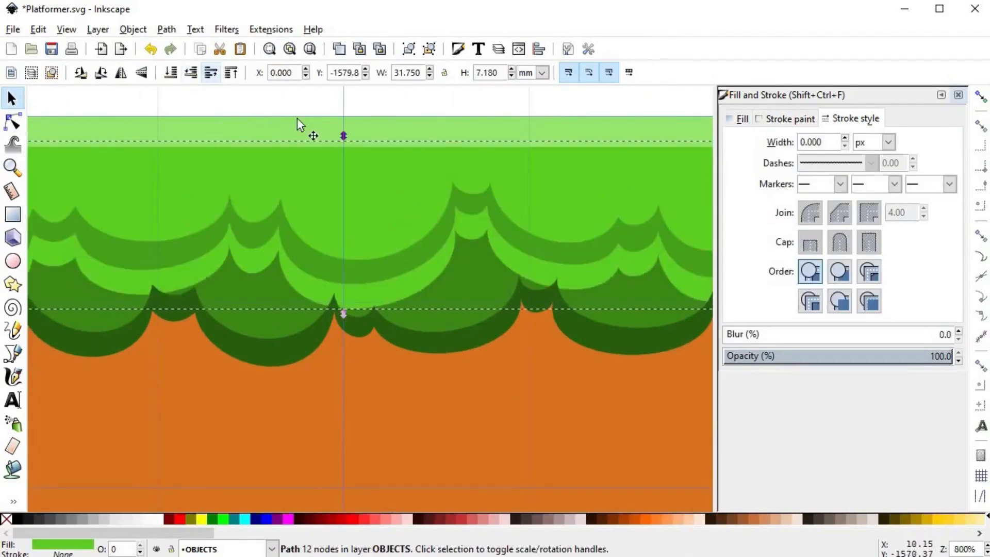
- Fill the lowered foliage copy with black at alpha 40 to make a translucent shadow
left_click(20, 518)
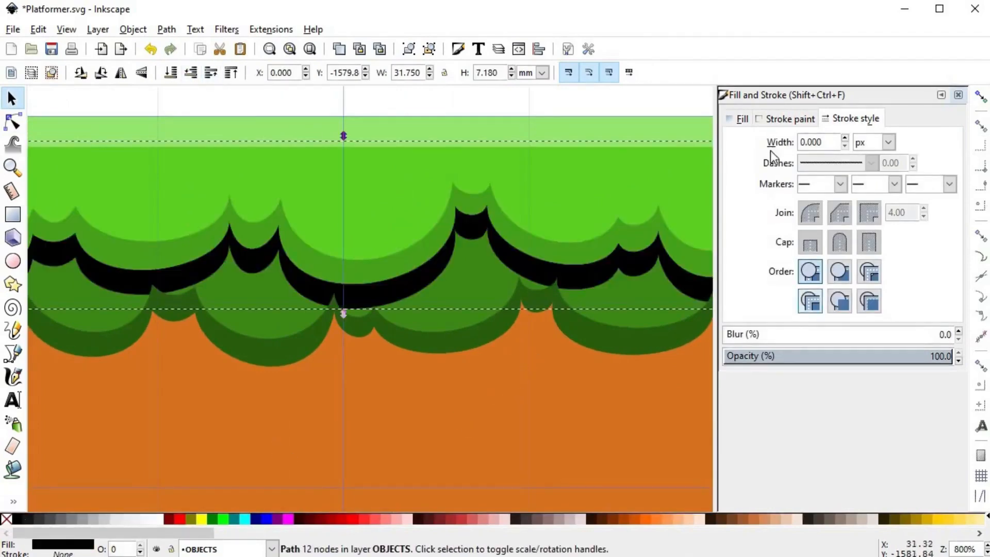
left_click_drag(854, 267, 763, 268)
scroll(415, 340, "down", 2)
key("space")
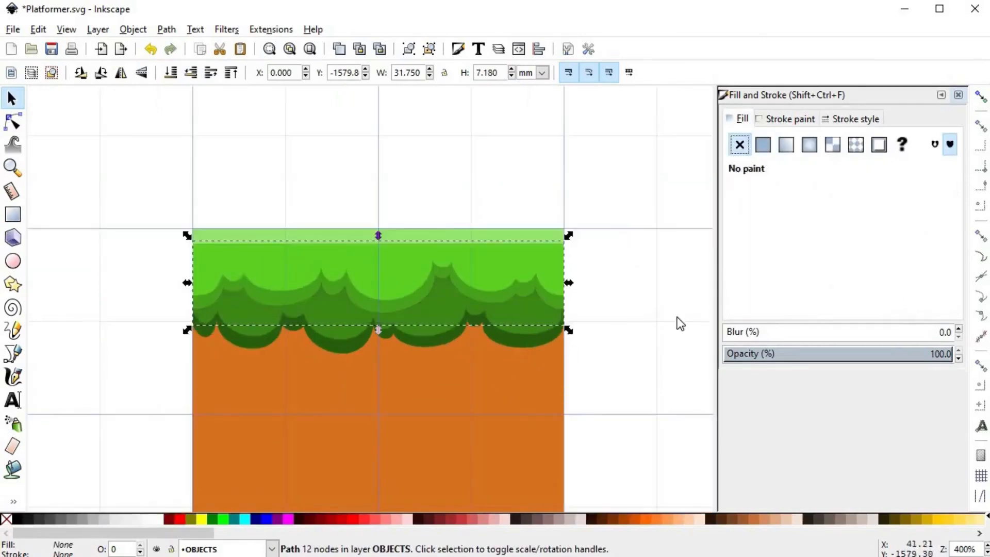
left_click_drag(765, 266, 776, 267)
scroll(554, 221, "down", 6)
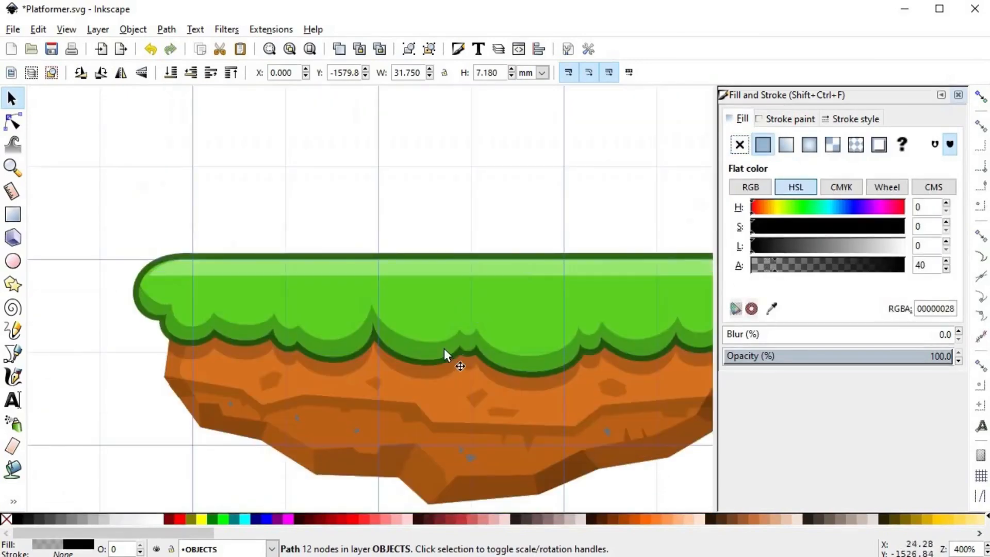
- Duplicate the dark green foliage, shift the copy down two nudges and stack it behind the foliage layers but above the orange dirt square
scroll(435, 372, "down", 12)
scroll(435, 372, "up", 3)
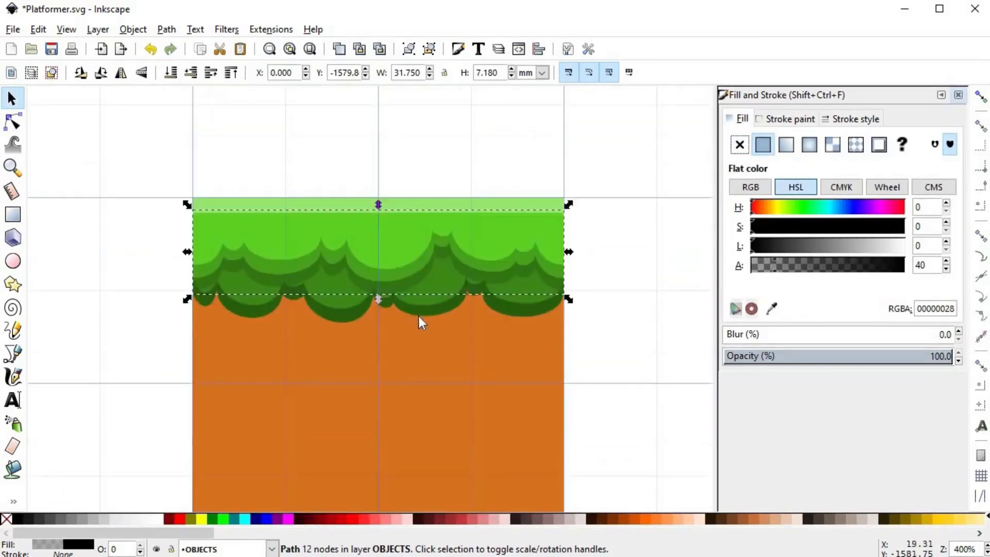
key("ctrl+z")
scroll(418, 317, "up", 2)
key("ctrl+shift+z")
left_click(440, 275)
key("ctrl+d")
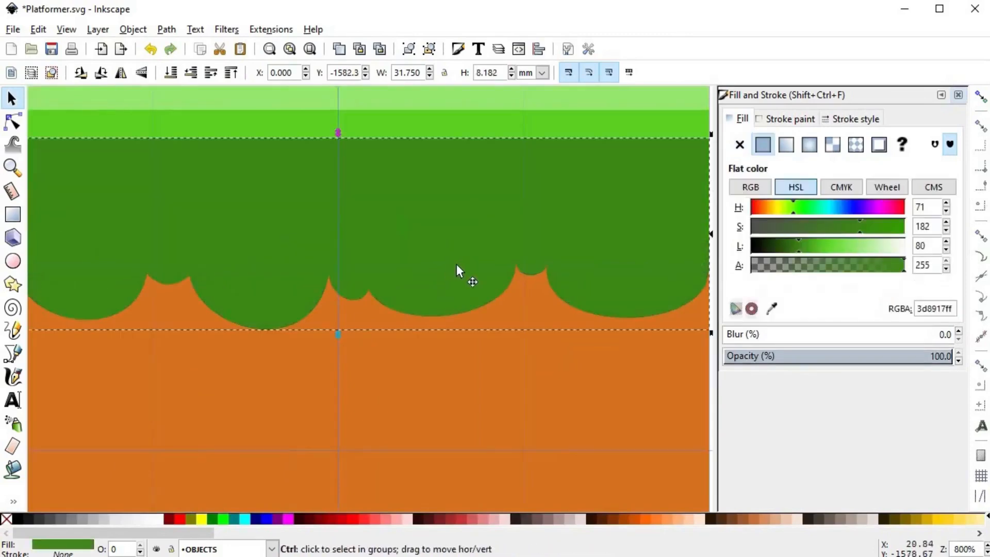
key("Down")
key("Down")
left_click(171, 74)
left_click(211, 75)
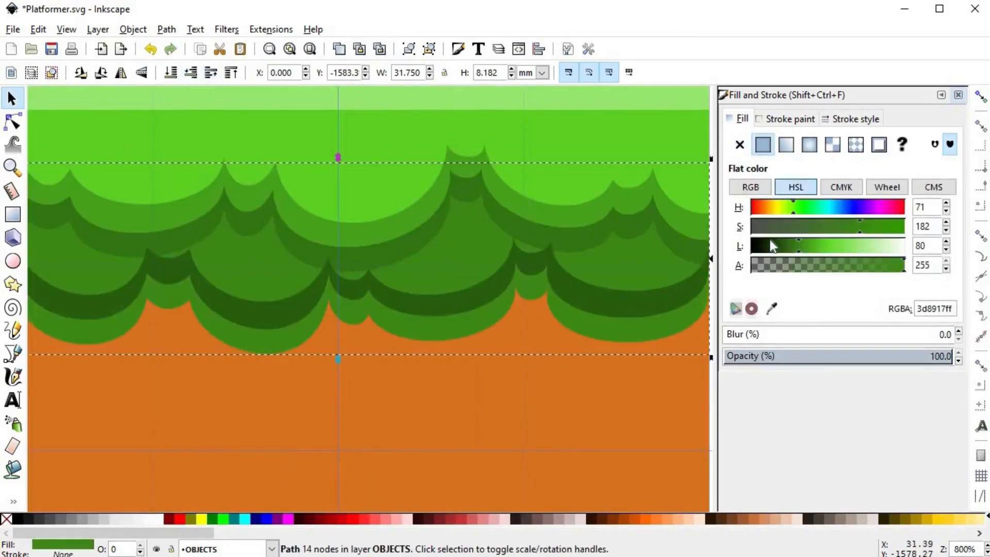
- Copy the upper foliage shadow's translucent black style onto the lowered dark foliage copy
left_click_drag(769, 242, 753, 243)
left_click(435, 223)
key("ctrl+c")
left_click(444, 327)
key("ctrl+shift+v")
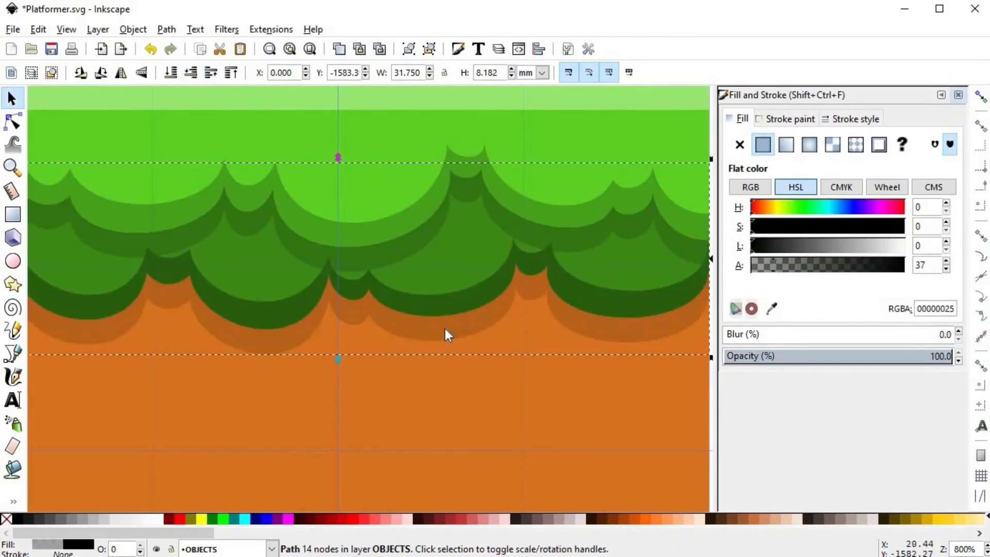
- Move the translucent shadow beneath the dark foliage slightly further down over the dirt
scroll(425, 359, "down", 2)
scroll(424, 359, "down", 1)
left_click(581, 329)
scroll(457, 326, "up", 2)
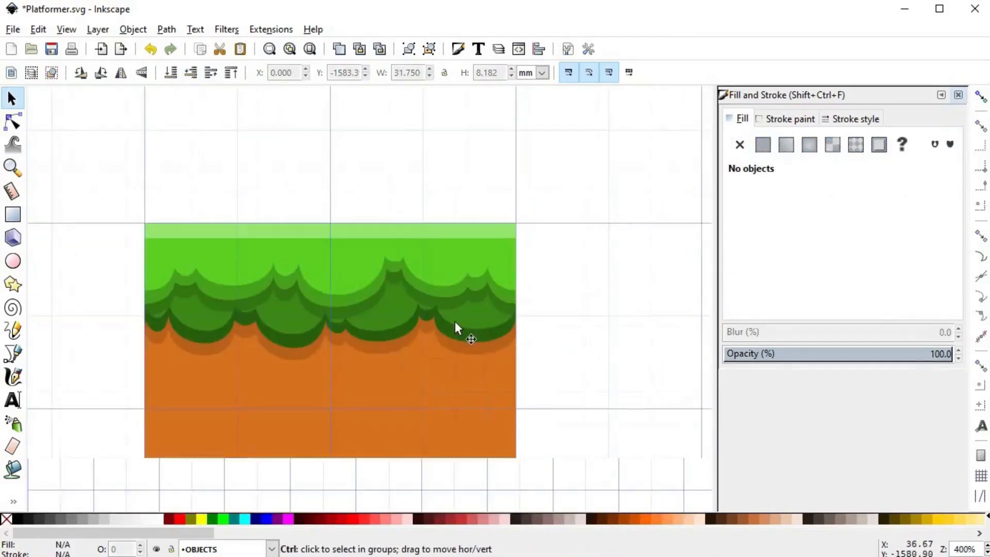
left_click_drag(363, 362, 362, 366)
left_click(555, 352)
scroll(555, 352, "down", 1)
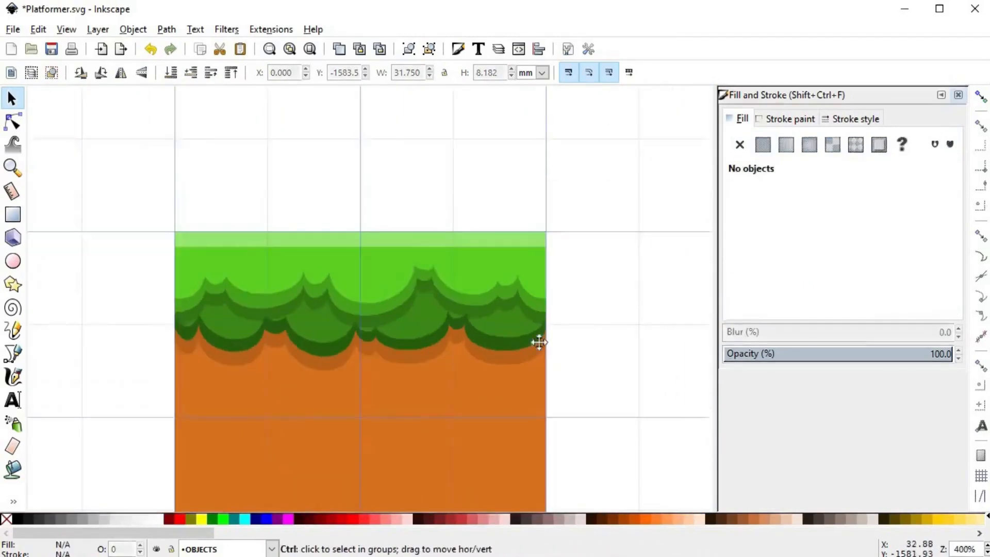
- Duplicate the bright green foliage and give the copy a dark green stroke sampled from the floating platform's outline
left_click_drag(313, 269, 376, 253)
left_click(363, 231)
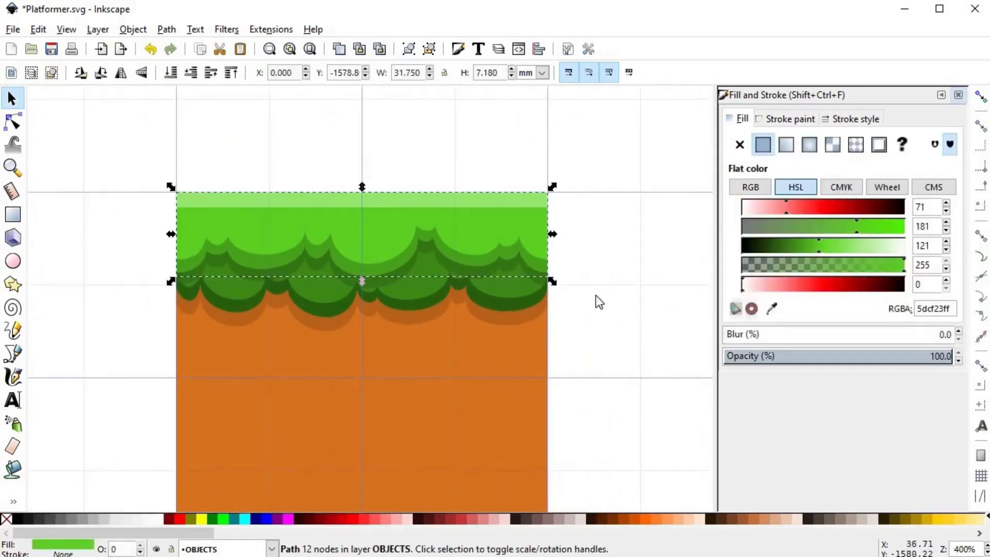
key("ctrl+d")
scroll(518, 246, "up", 15)
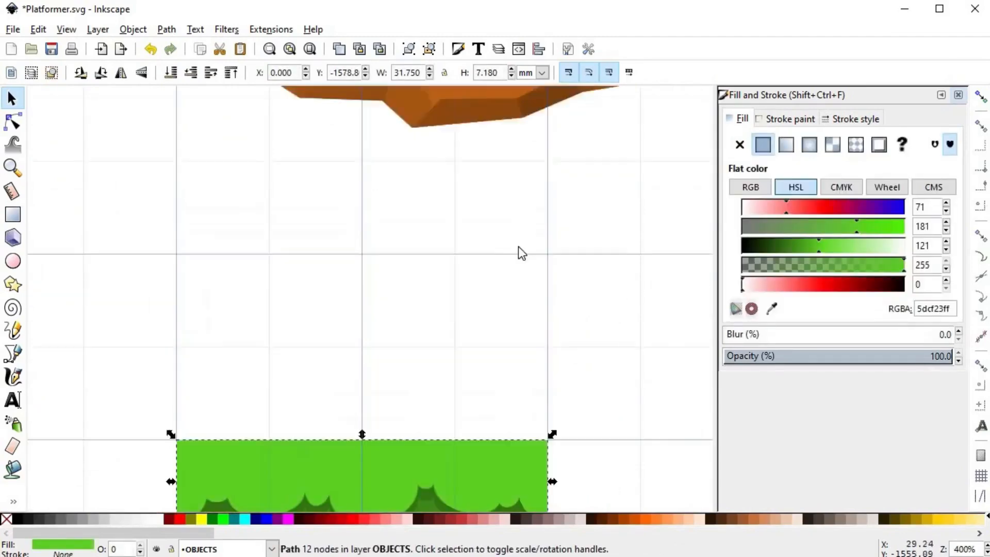
scroll(518, 247, "up", 2)
key("d")
scroll(522, 248, "down", 20)
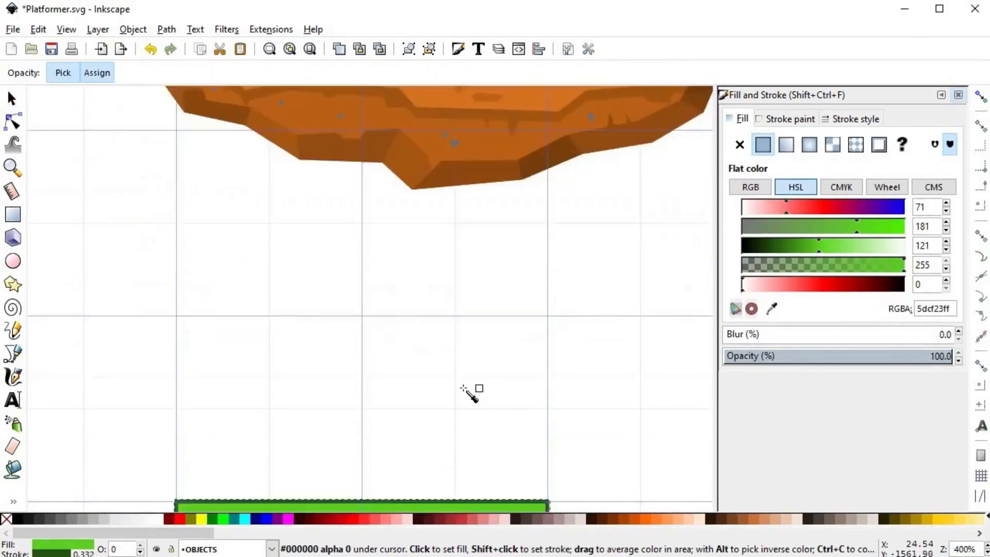
key("s")
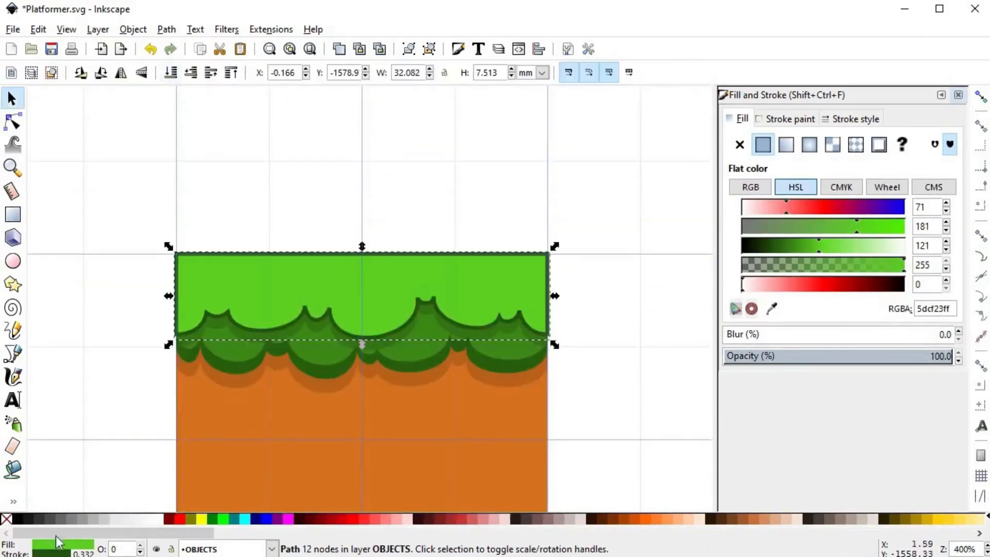
- Stack the stroked copy behind the bright foliage layers but above the dark foliage
left_click(171, 73)
left_click(212, 76)
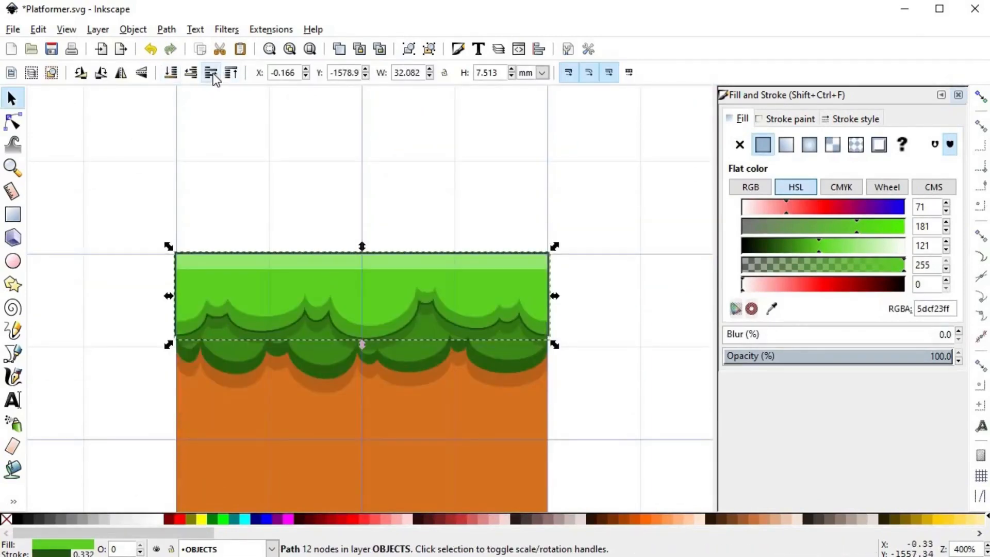
left_click(195, 77)
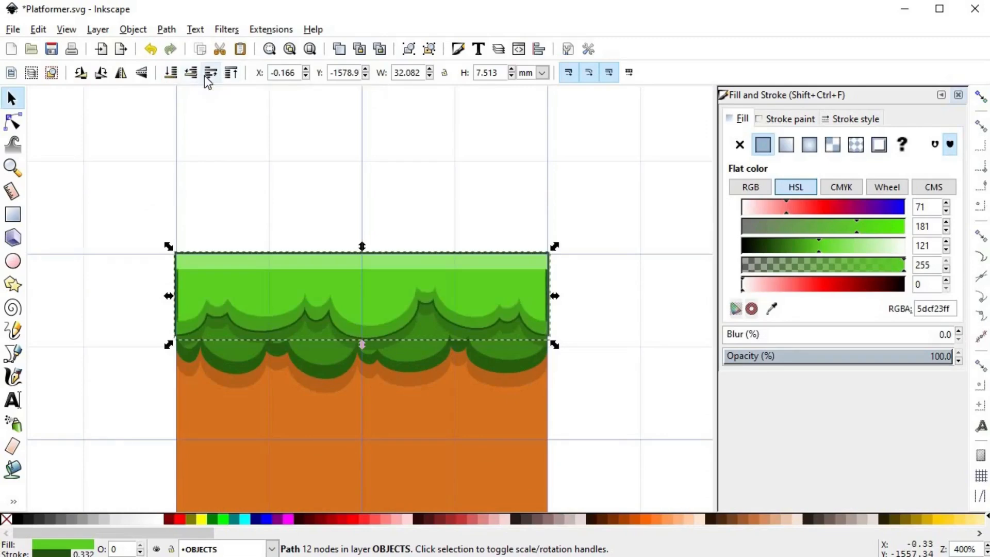
left_click(212, 74)
left_click(192, 76)
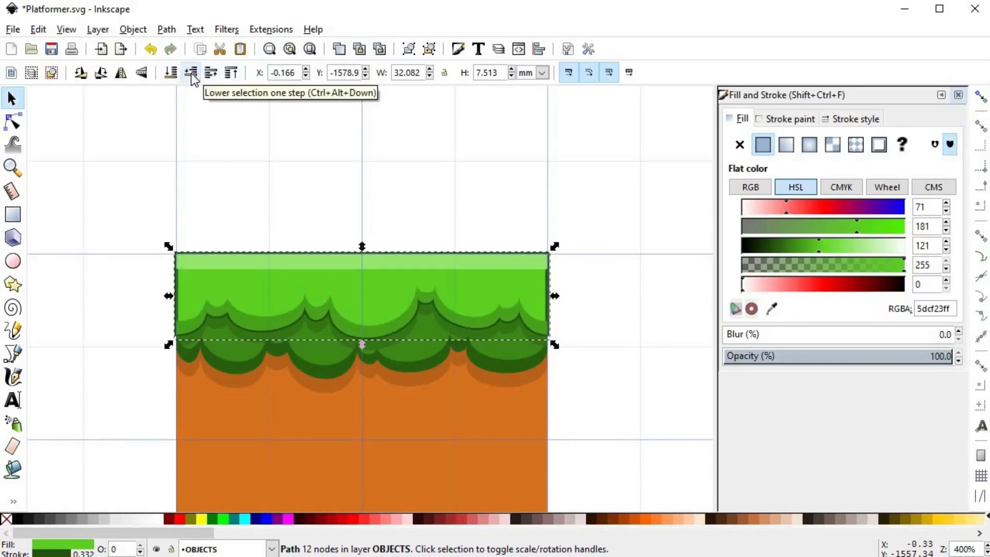
- Set the bright foliage outline's stroke width to 3 px
left_click(839, 120)
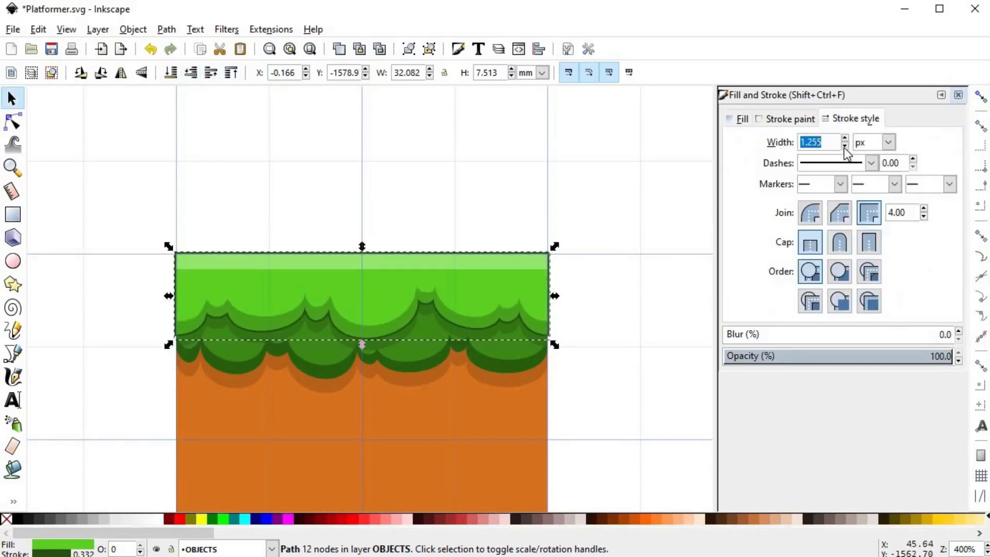
type("3")
key("Return")
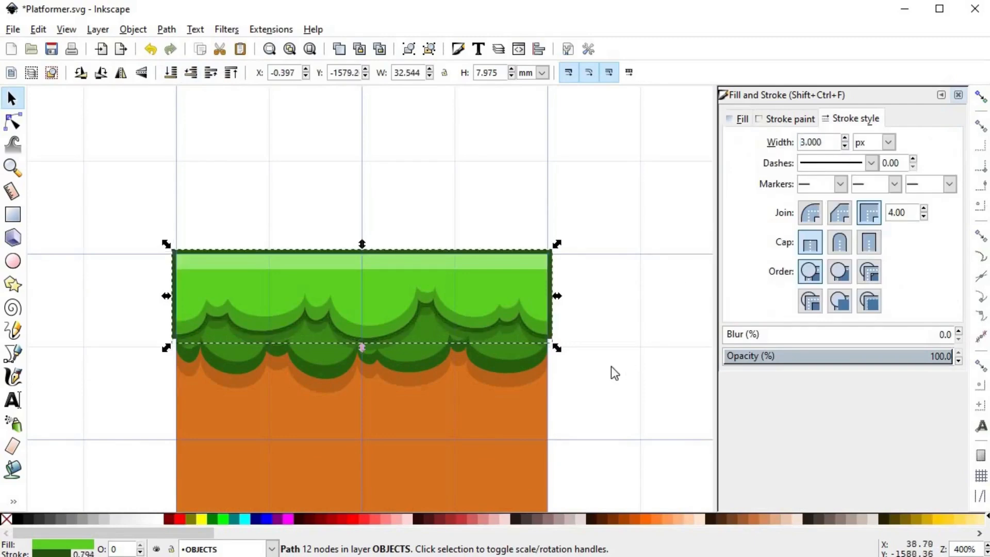
key("Escape")
- Duplicate the dark foliage, stack the copy behind the foliage layers and give it a stroke sampled from the bright foliage's outline
left_click(423, 336)
key("ctrl+d")
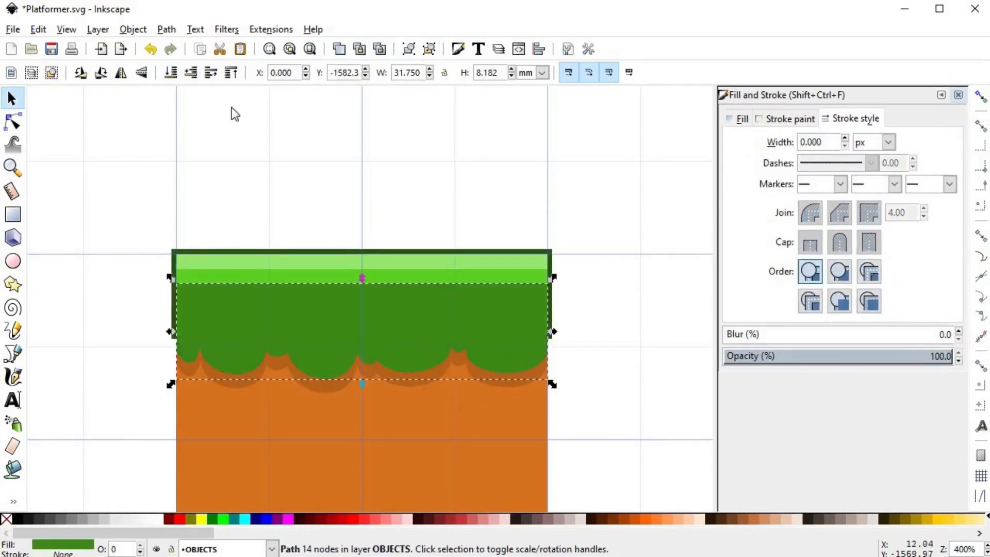
left_click(176, 73)
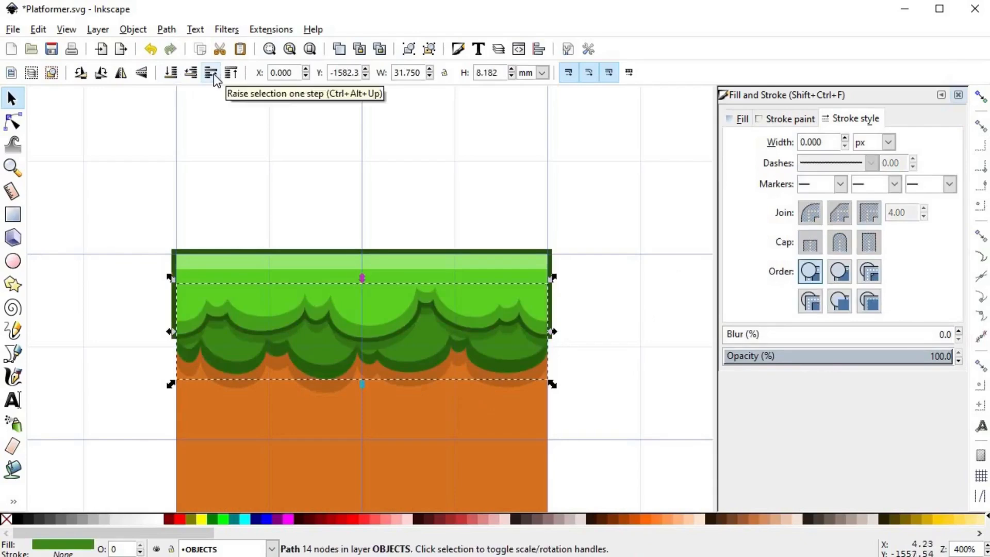
key("d")
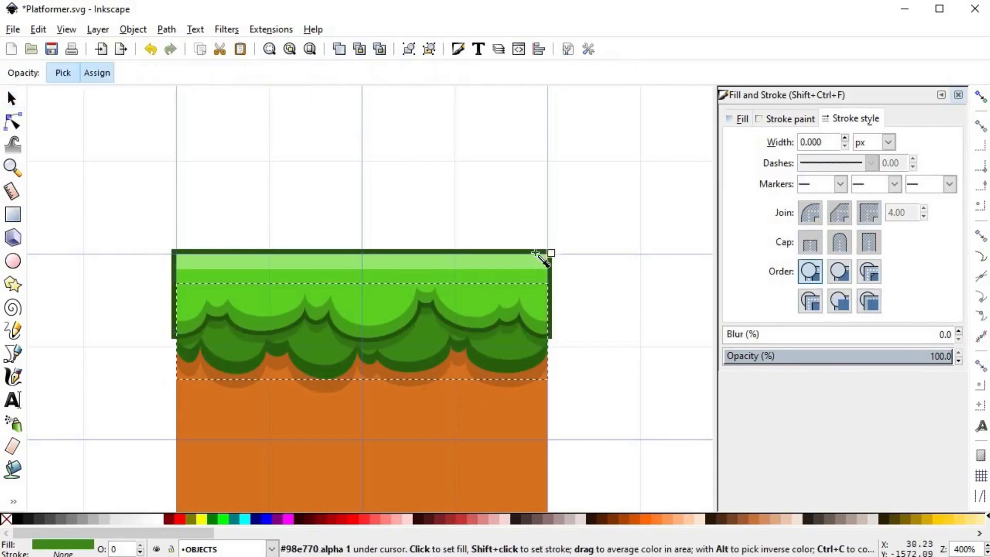
left_click(536, 251, "shift")
key("s")
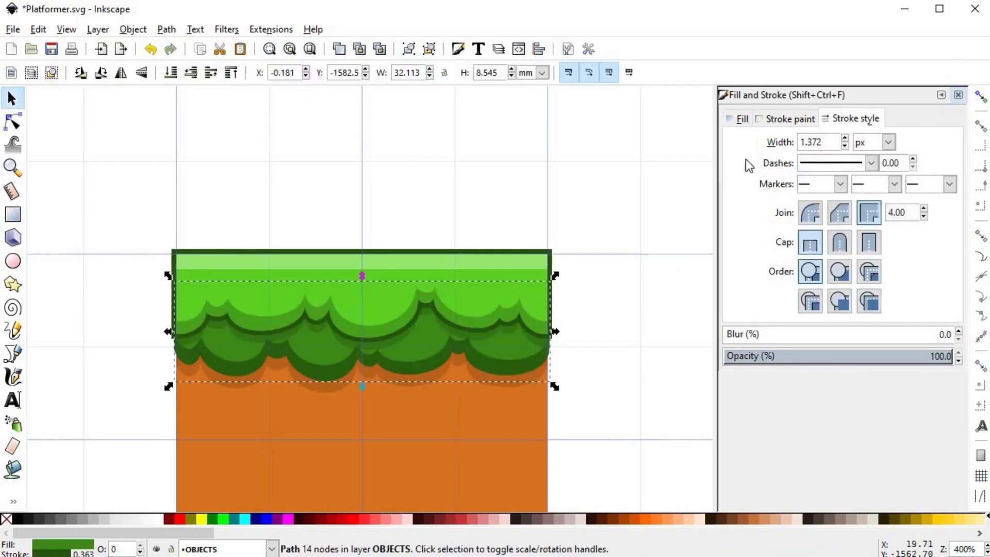
- Set the dark foliage outline's stroke width to 3 px and darken its stroke colour to a lightness of about 31
double_click(813, 147)
type("3")
key("Return")
left_click(742, 119)
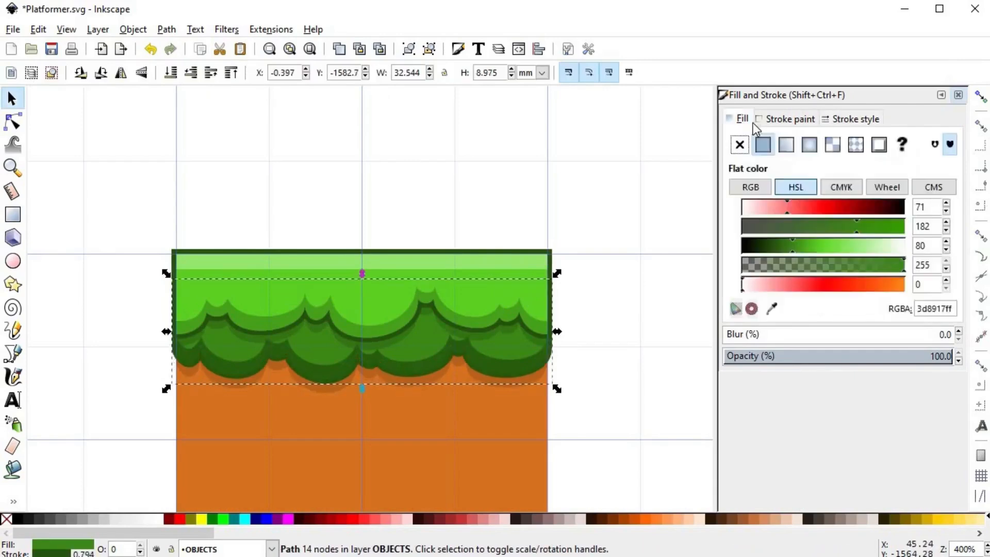
left_click(791, 118)
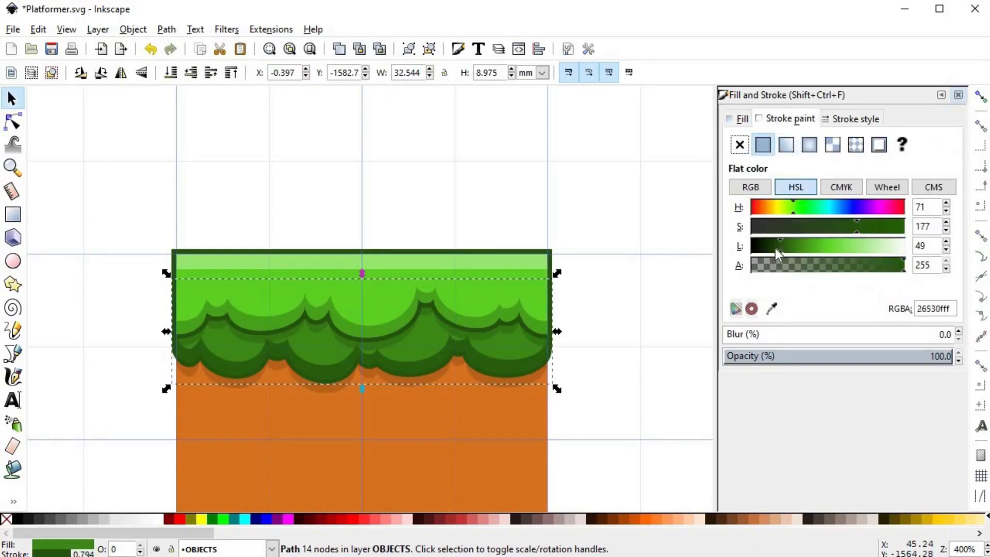
scroll(772, 249, "down", 6)
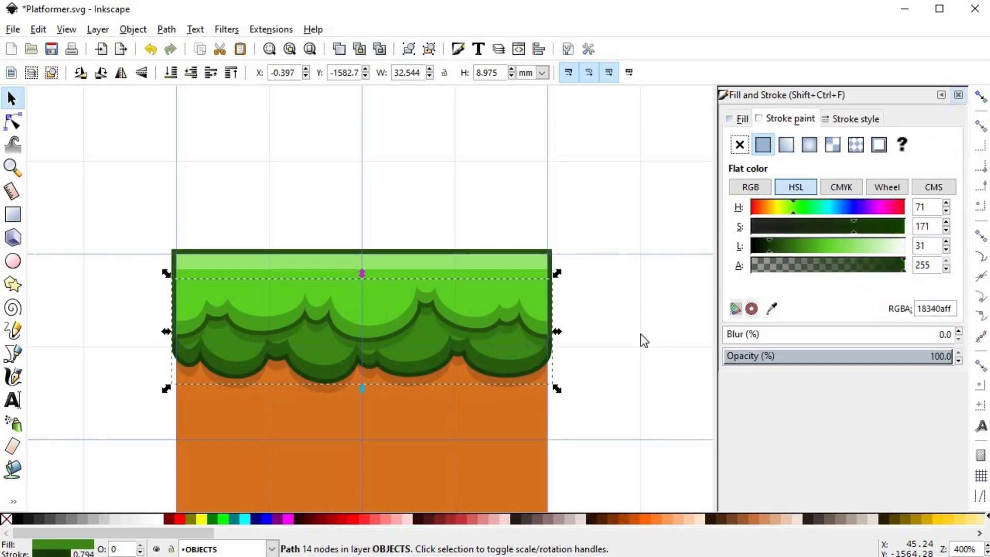
key("Escape")
- Remove the fill of the bright foliage's outline copy and delete its vertical segments at both side edges of the tile
scroll(420, 393, "down", 2)
scroll(420, 393, "up", 2)
left_click_drag(419, 393, 400, 383)
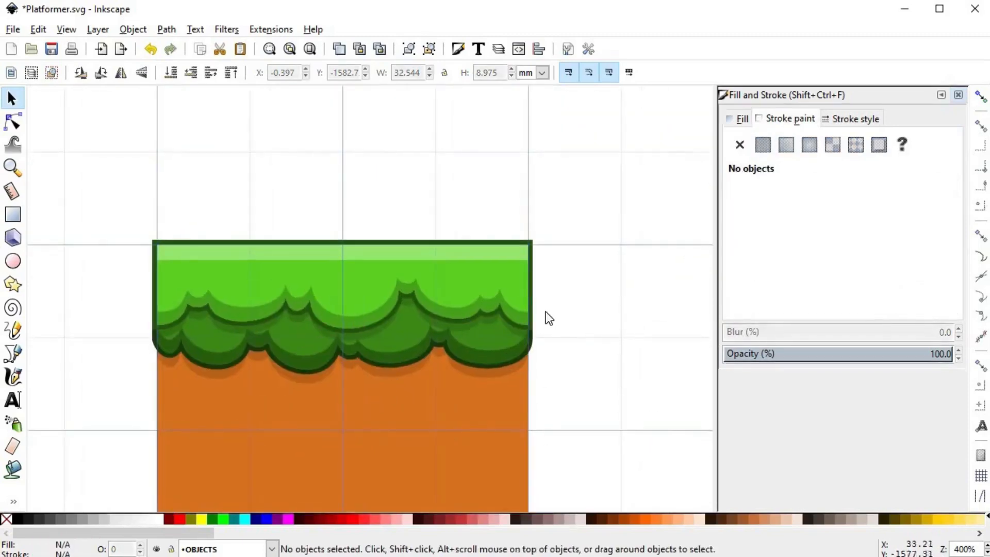
left_click(536, 277)
key("n")
scroll(536, 289, "down", 1)
left_click_drag(556, 245, 524, 355)
left_click_drag(219, 215, 279, 351)
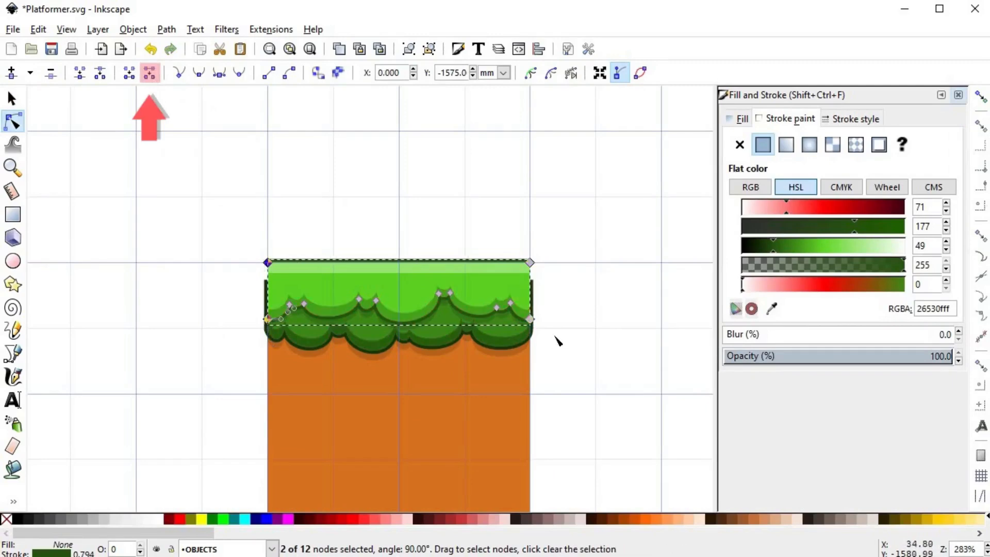
left_click(539, 316)
left_click(532, 311)
key("s")
left_click_drag(537, 276, 614, 239)
left_click_drag(582, 344, 581, 433)
key("ctrl+z")
key("ctrl+z")
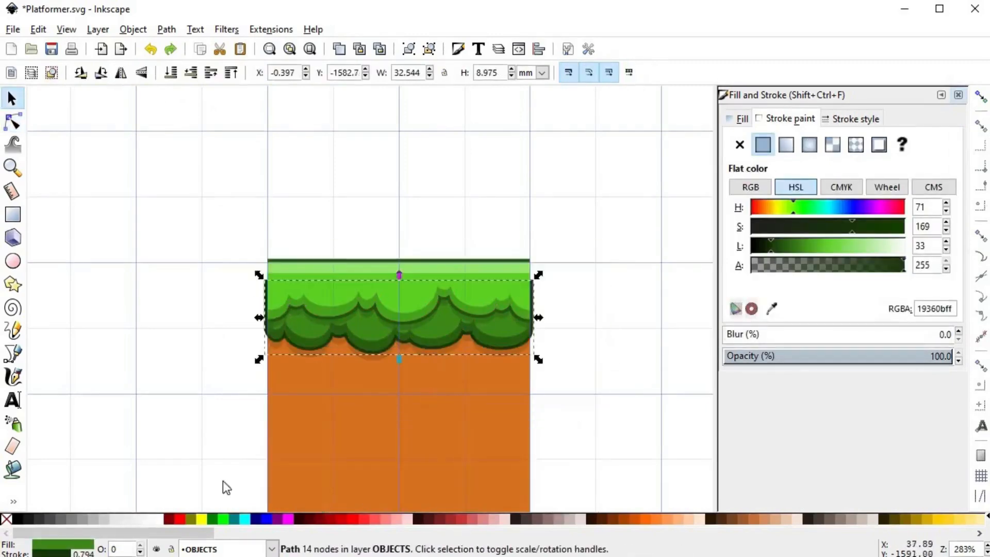
- Remove the fill of the dark foliage's outline copy and delete its vertical segments at both side edges of the tile
key("n")
left_click_drag(561, 270, 526, 357)
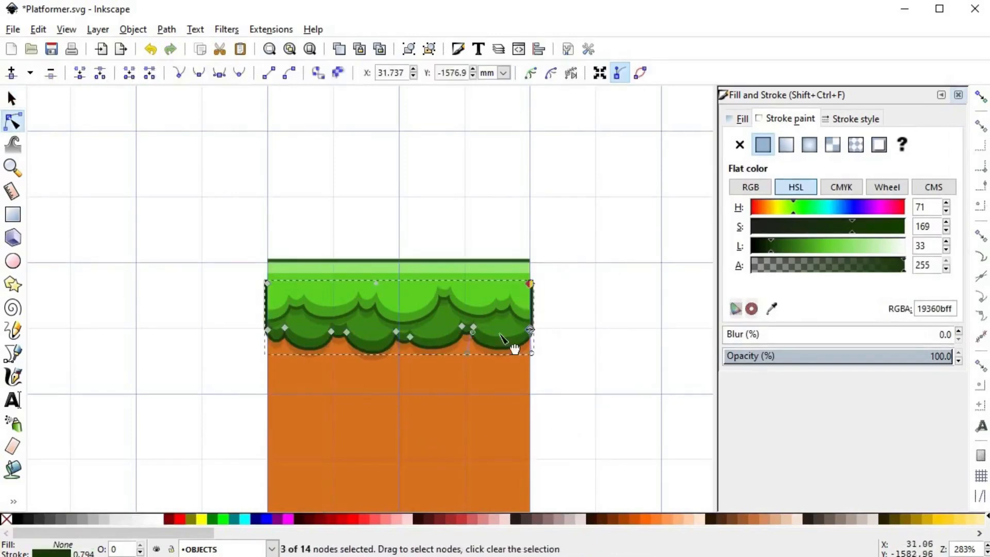
left_click_drag(230, 259, 279, 371)
left_click(155, 78)
double_click(222, 240)
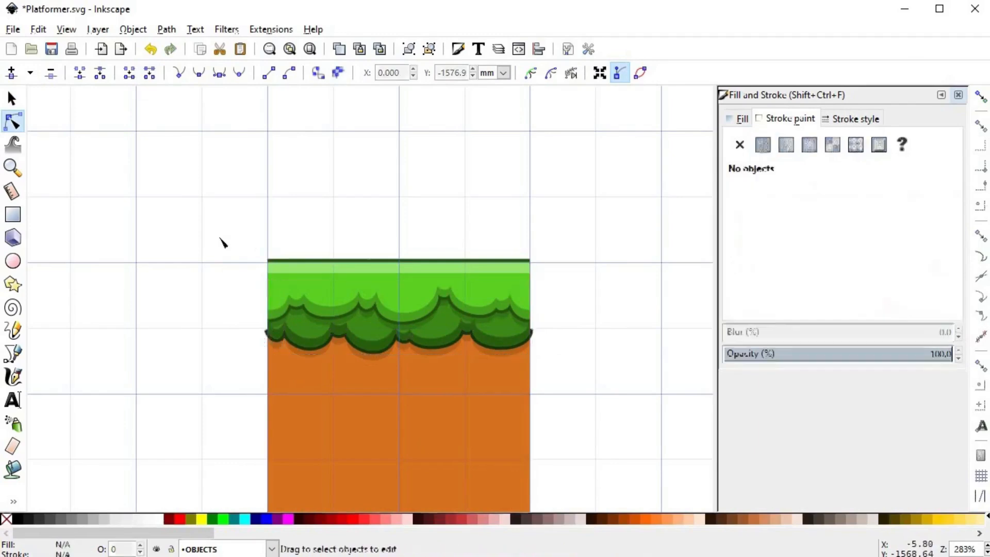
- Convert the dark foliage outline's stroke to a path
key("s")
scroll(521, 336, "up", 2, "ctrl")
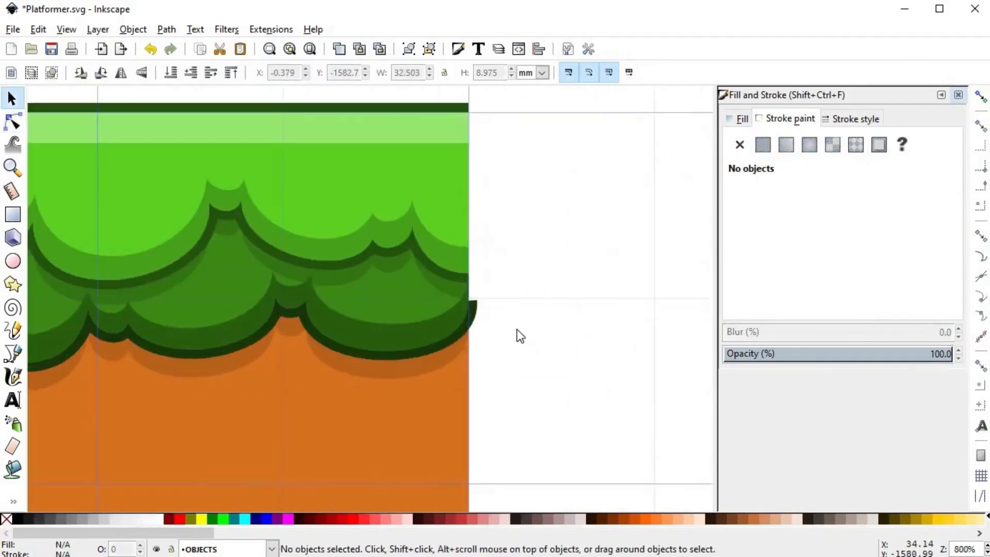
scroll(554, 322, "down", 1, "ctrl")
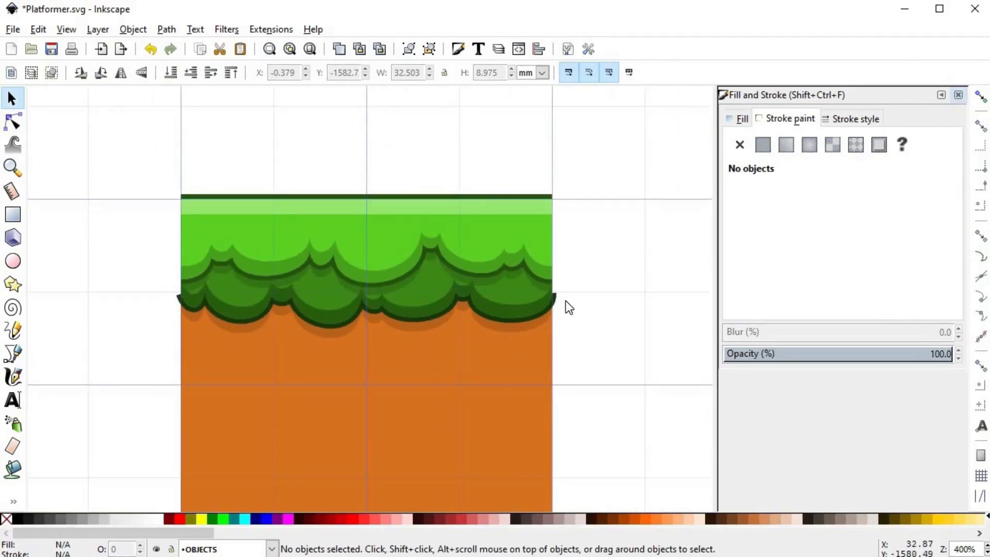
scroll(565, 301, "up", 2, "ctrl")
scroll(555, 329, "up", 6)
scroll(559, 371, "down", 3)
scroll(557, 391, "up", 2, "ctrl")
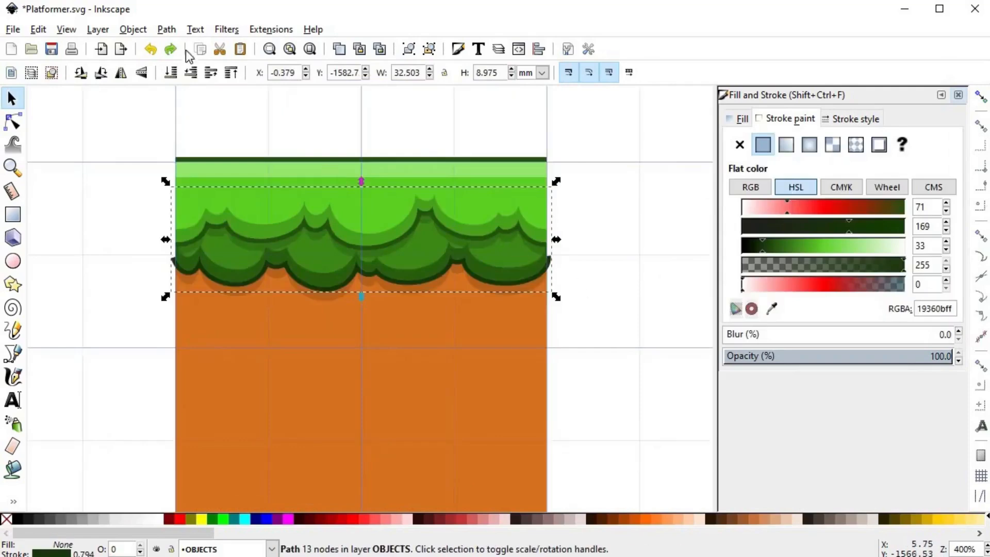
left_click(166, 29)
left_click(181, 64)
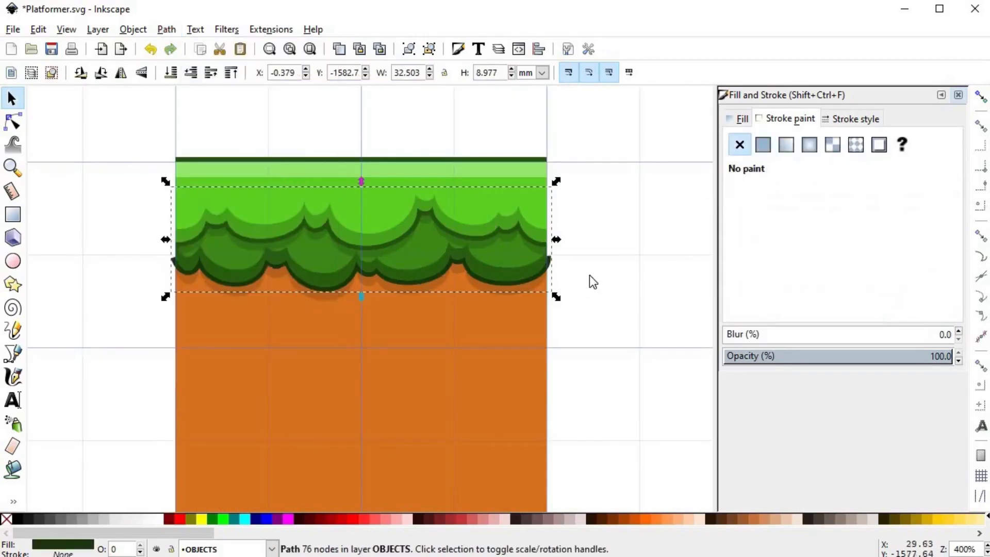
left_click(589, 276)
- Trim the dark foliage's outline to the tile's width by intersecting it with a duplicate of the orange dirt square
left_click(535, 311)
key("ctrl+d")
scroll(560, 268, "up", 3)
left_click(549, 263, "shift")
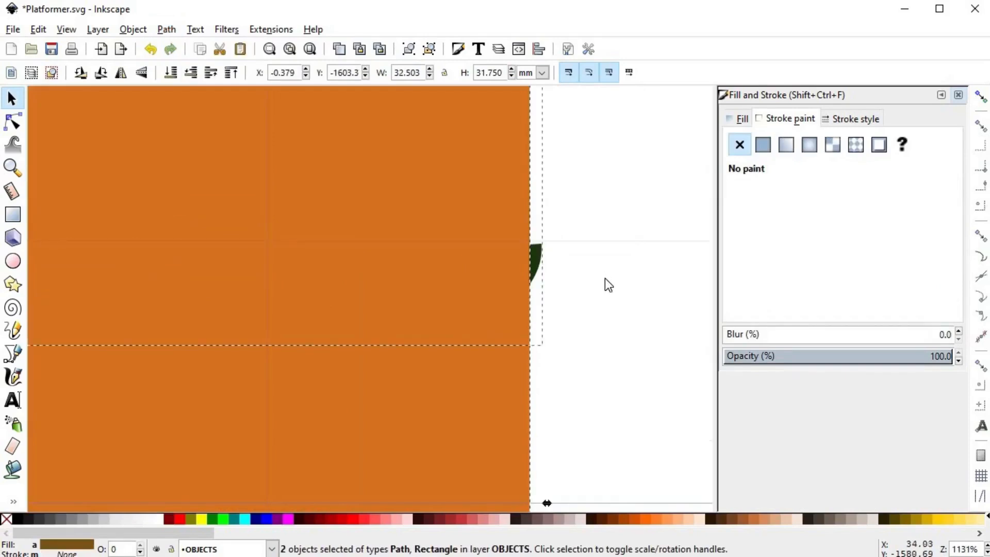
key("ctrl+asterisk")
left_click(598, 289)
scroll(598, 289, "down", 3)
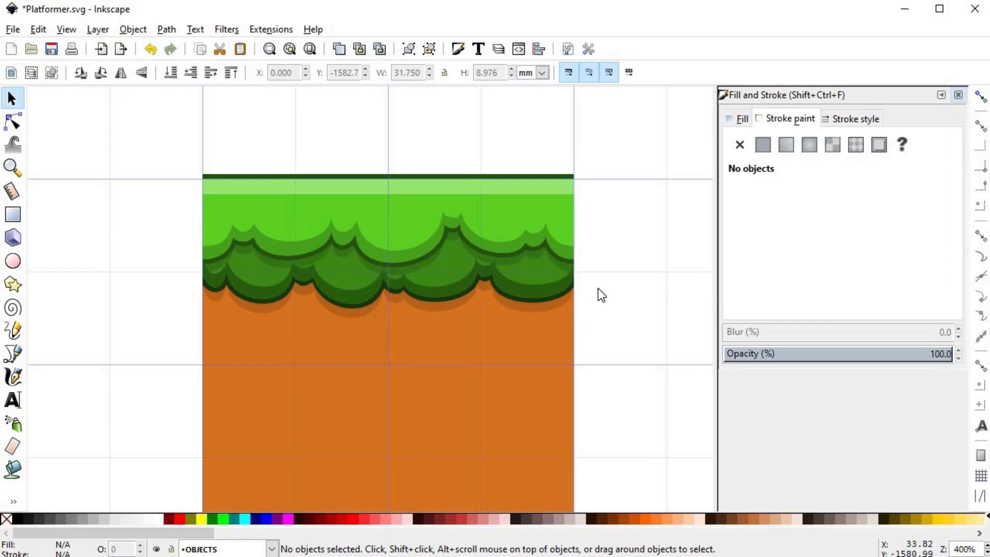
key("minus")
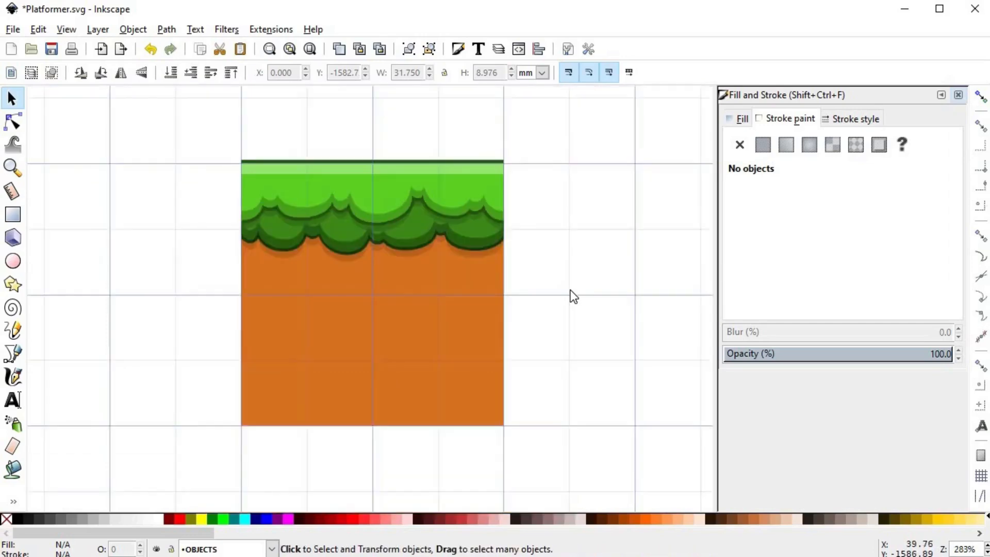
scroll(591, 273, "down", 3)
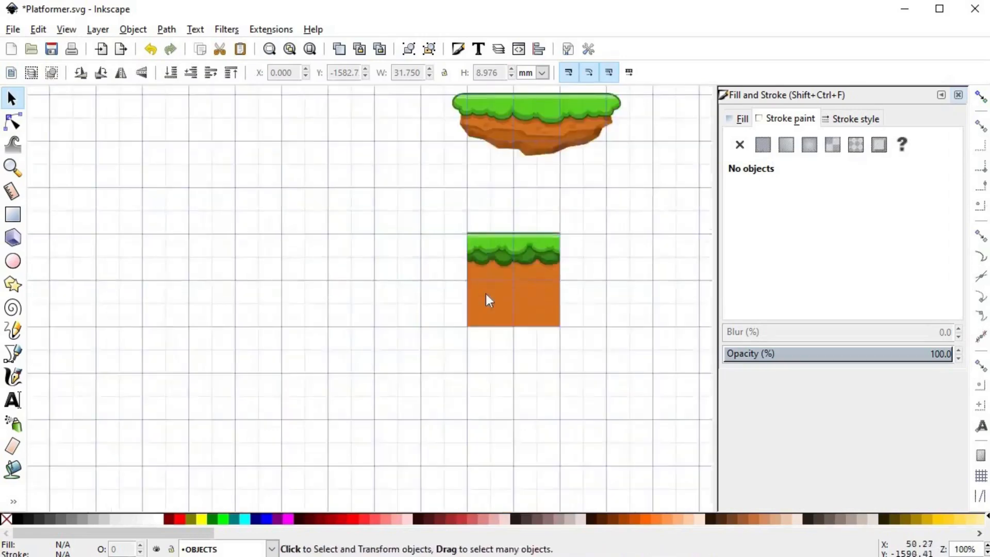
- Duplicate the whole grass-and-dirt tile and place the copy to the right of the original at the same height
scroll(477, 251, "up", 1)
left_click_drag(477, 251, 293, 238)
left_click_drag(258, 192, 444, 375)
key("ctrl+d")
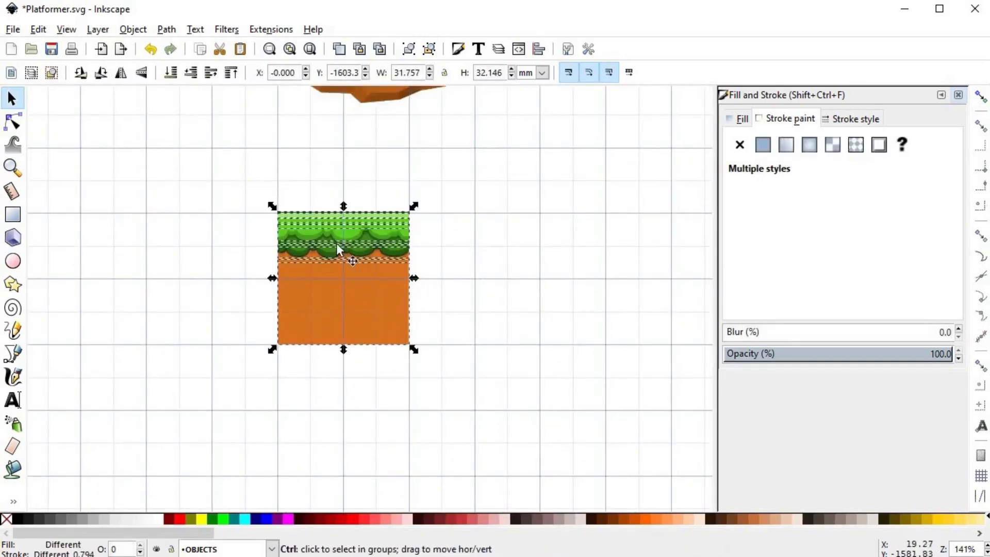
left_click_drag(342, 248, 553, 259)
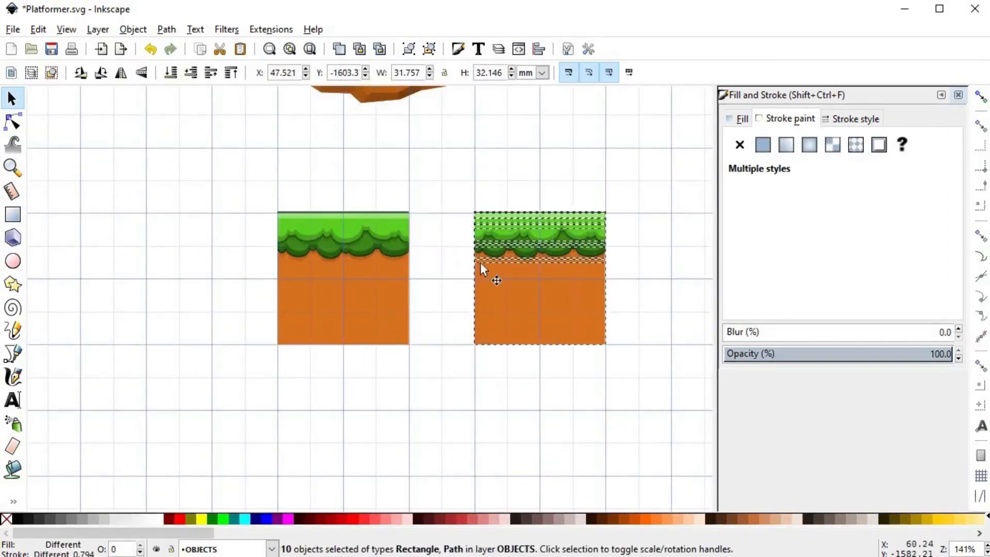
- Delete the foliage from the original tile and group the foliage pieces of the copied tile
left_click(439, 269)
key("Delete")
left_click_drag(223, 292, 669, 289)
key("ctrl+g")
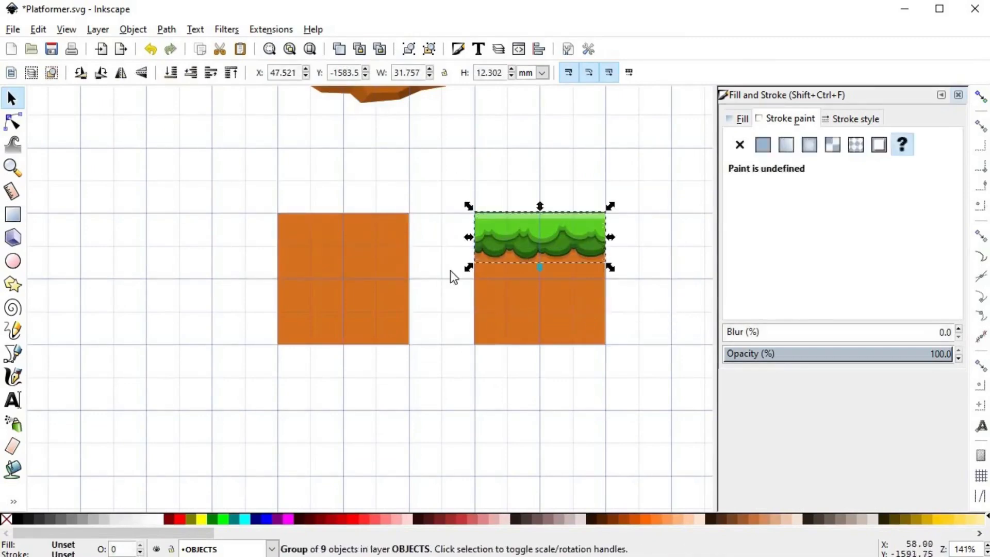
- Draw a closed zigzag band across the upper part of the plain orange square, extending past both side edges
left_click(436, 265)
scroll(423, 260, "up", 1)
key("space")
key("b")
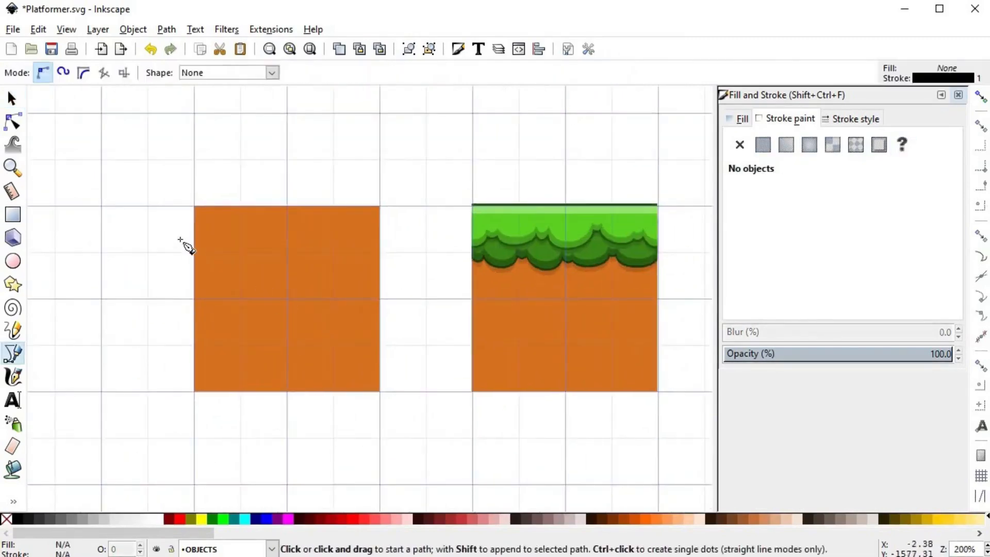
left_click(181, 237)
left_click(237, 225)
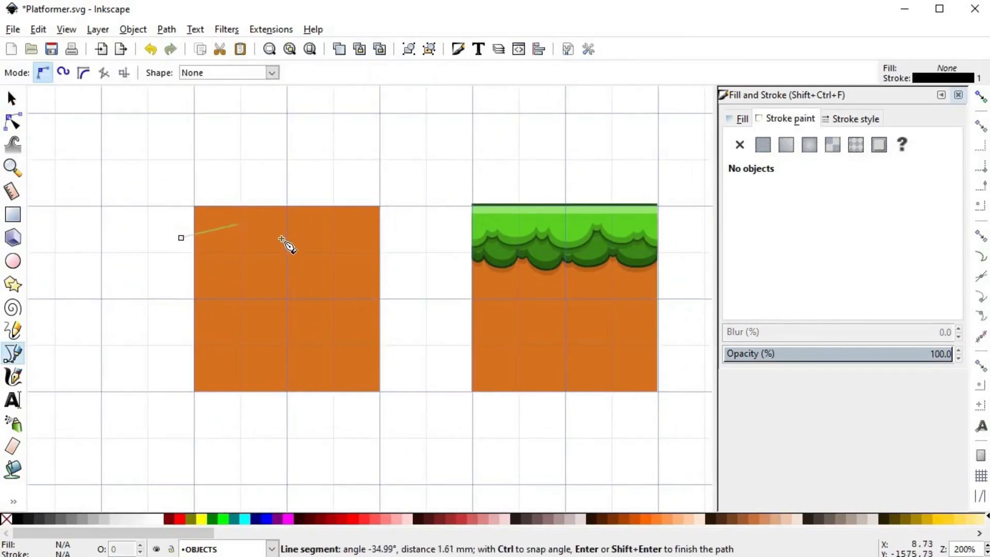
left_click(315, 241)
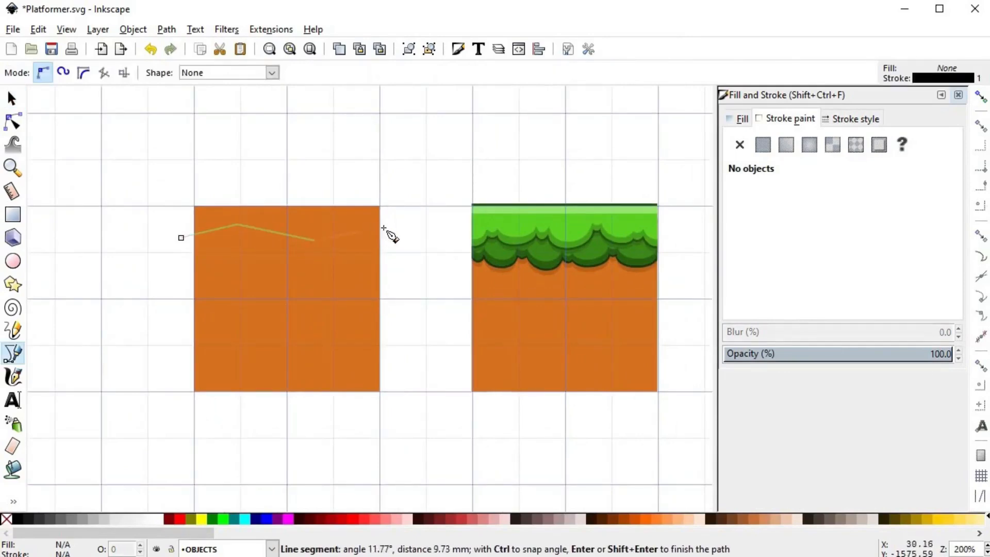
left_click(388, 224)
left_click(387, 256)
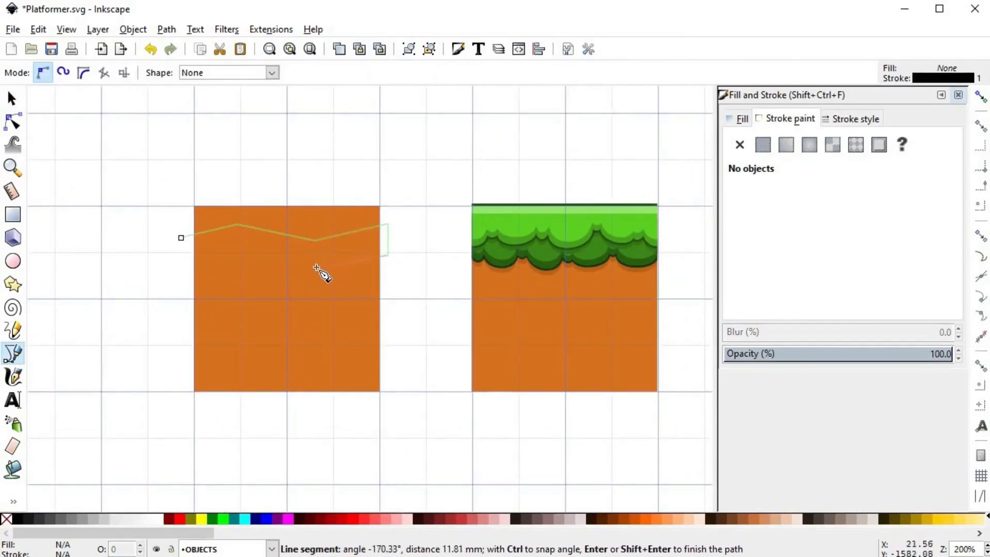
left_click(313, 266)
left_click(233, 251)
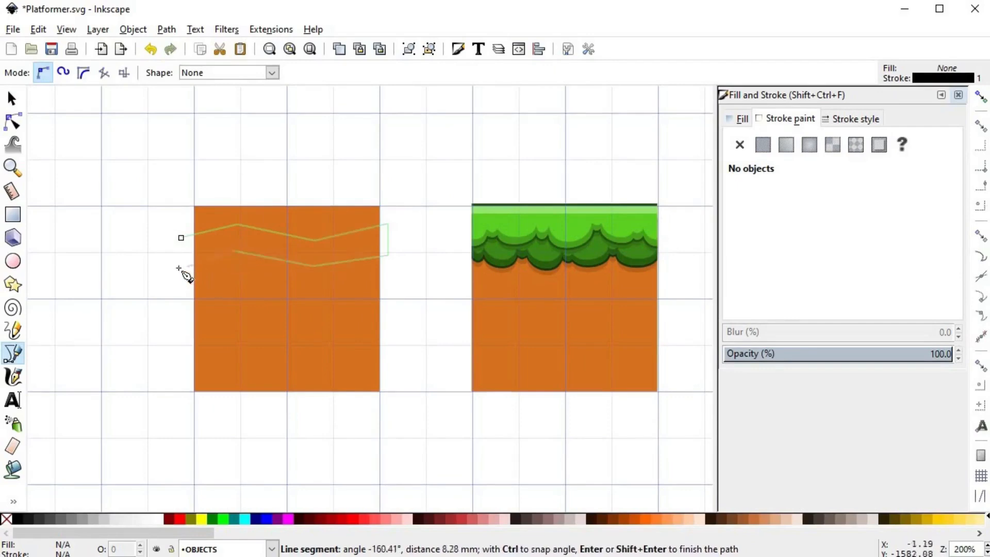
left_click(177, 267)
left_click(181, 237)
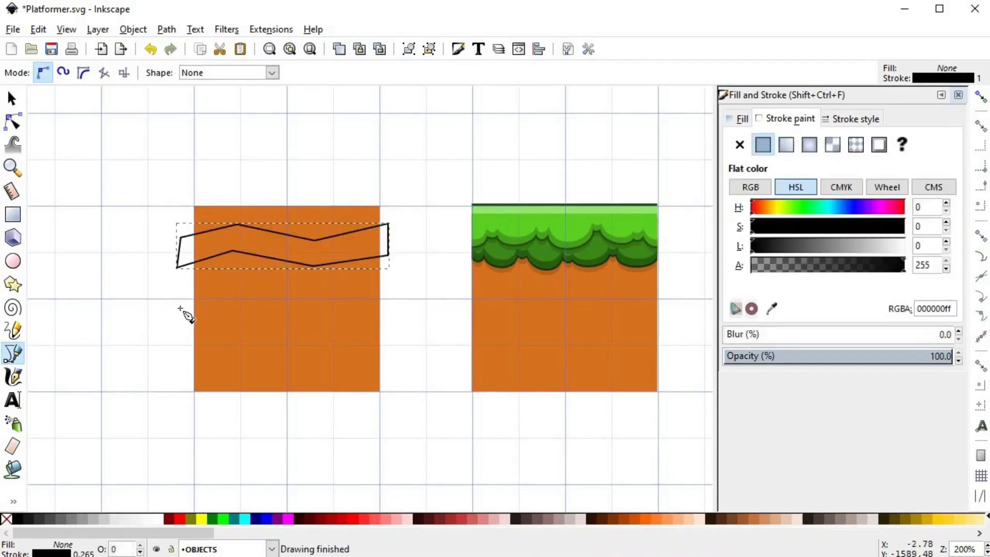
- Draw a second closed zigzag band across the middle of the plain orange square, overshooting both side edges
left_click(182, 296)
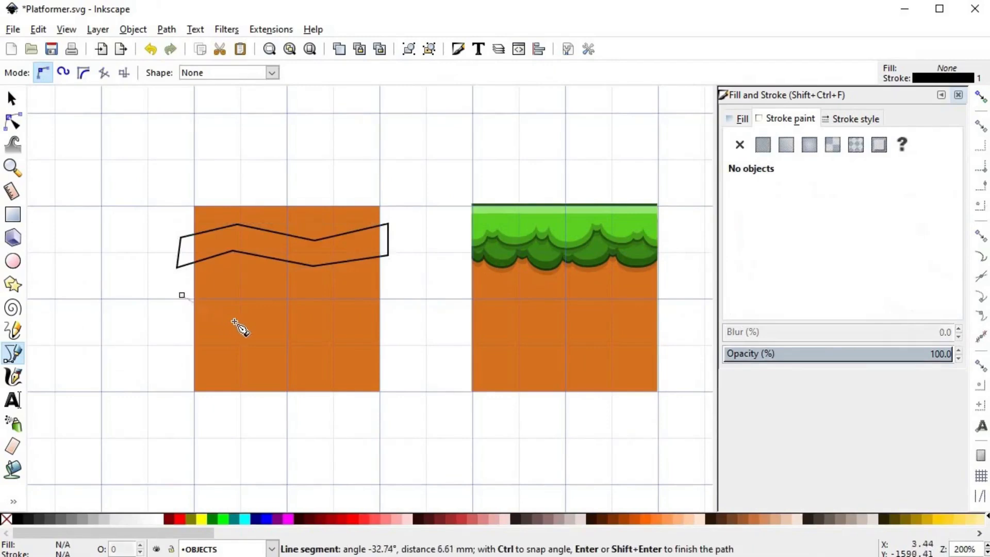
left_click(330, 295)
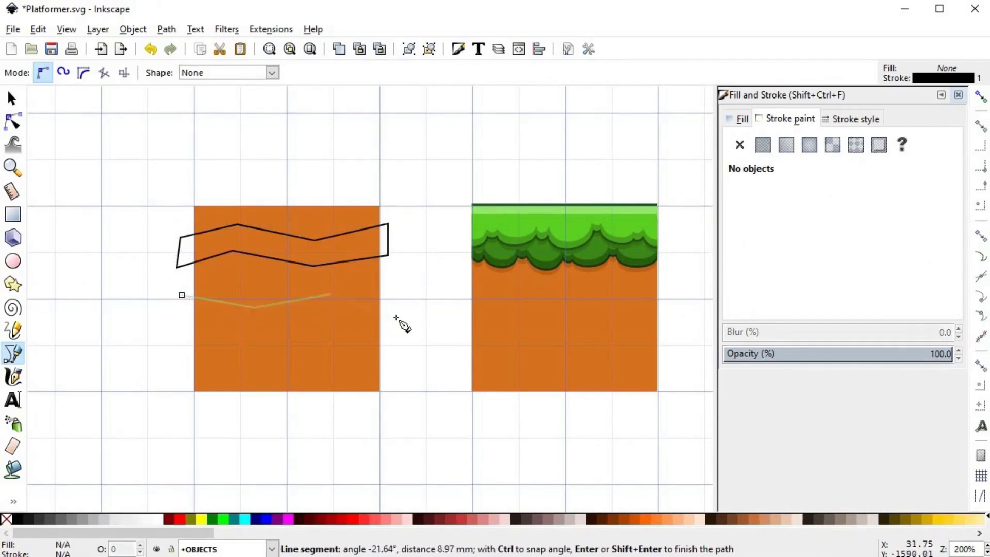
left_click(402, 311)
left_click(398, 340)
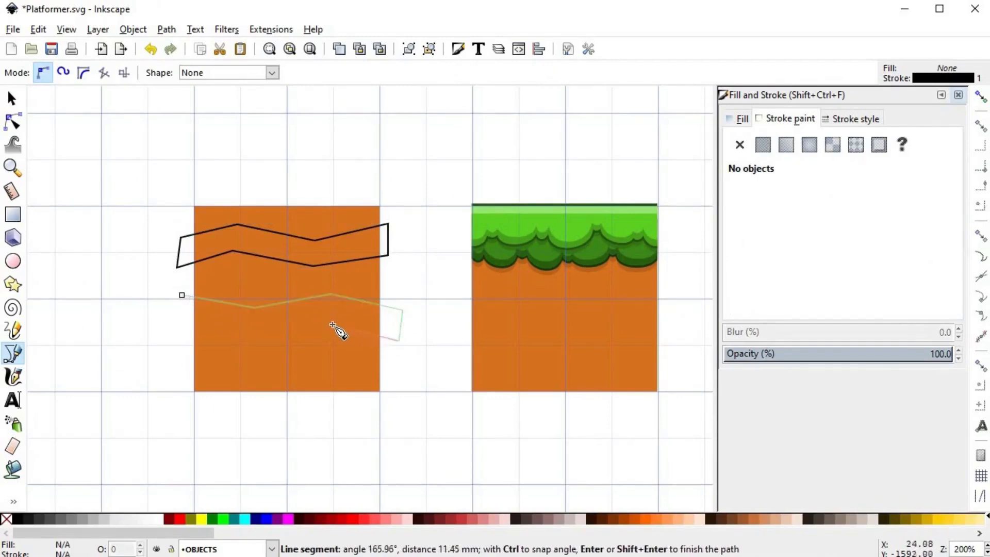
left_click(333, 323)
left_click(250, 337)
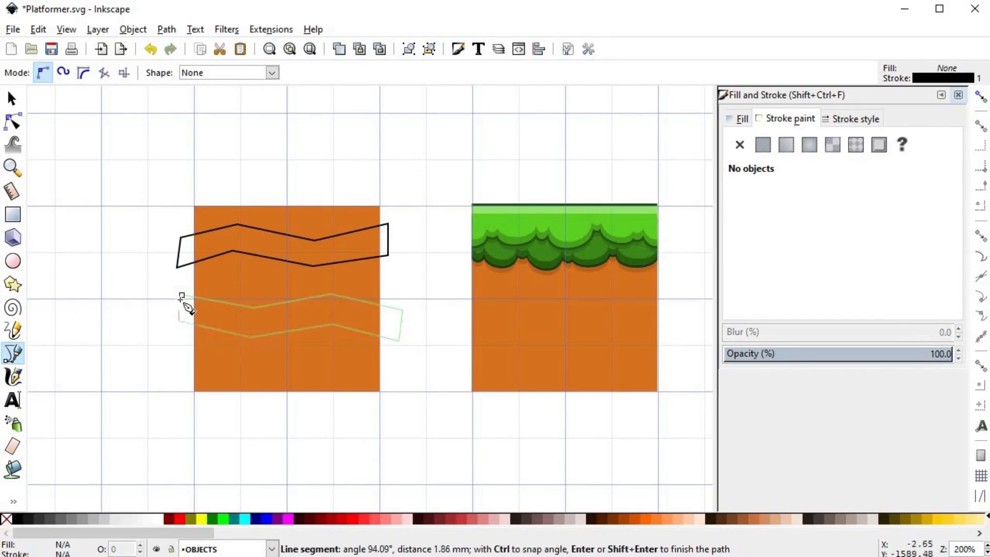
left_click(181, 296)
- Draw a thinner, closed V-shaped band across the lower part of the plain orange square, overshooting both side edges
left_click(179, 348)
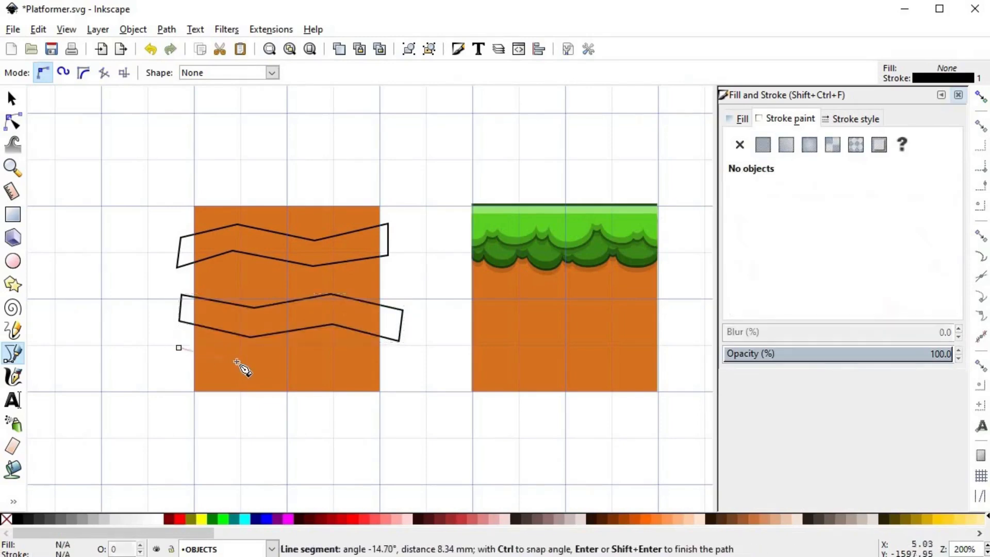
left_click(392, 349)
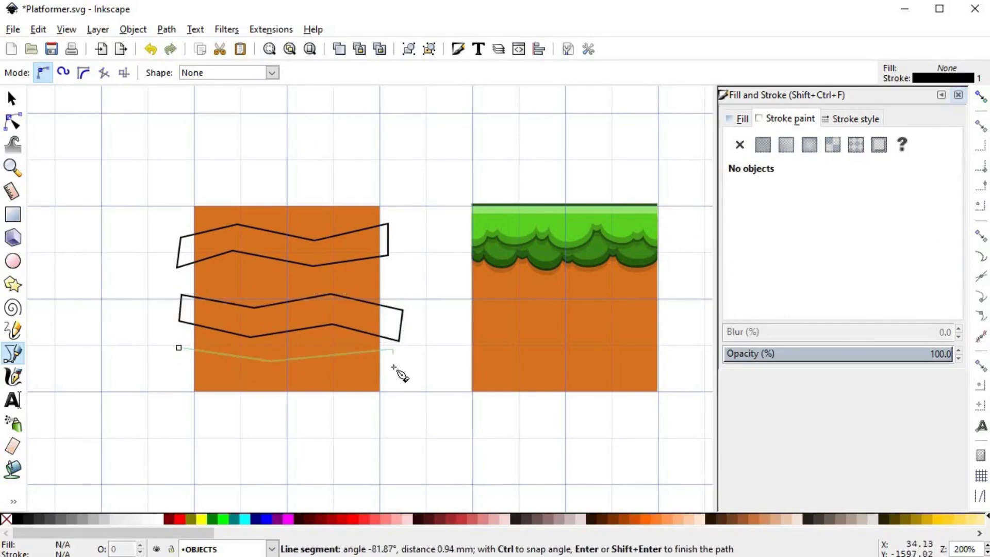
left_click(391, 374)
left_click(260, 379)
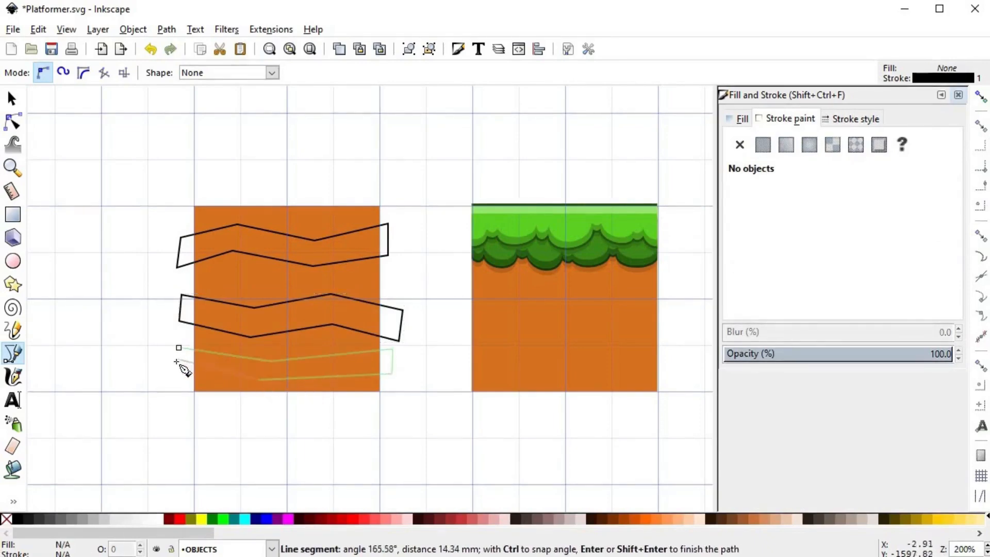
left_click(177, 364)
left_click(178, 348)
key("s")
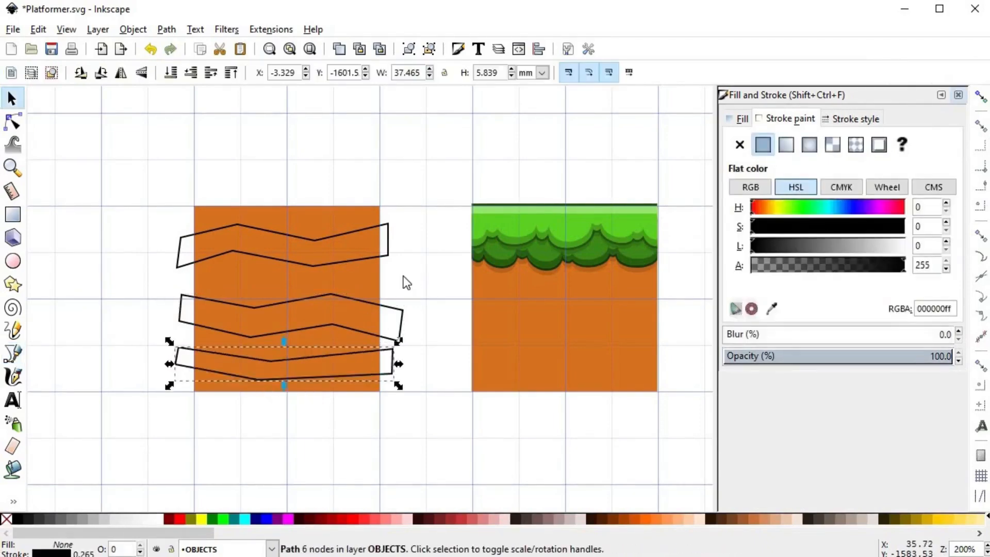
- Move the middle zigzag band slightly upward to even out the spacing between the bands
key("Escape")
mouse_move(374, 305)
left_mouse_down()
mouse_move(342, 298)
mouse_move(350, 288)
left_mouse_up()
left_click(341, 351)
- Trim all three bands to the tile's width by intersecting each with a duplicate of the orange square
left_click(360, 226)
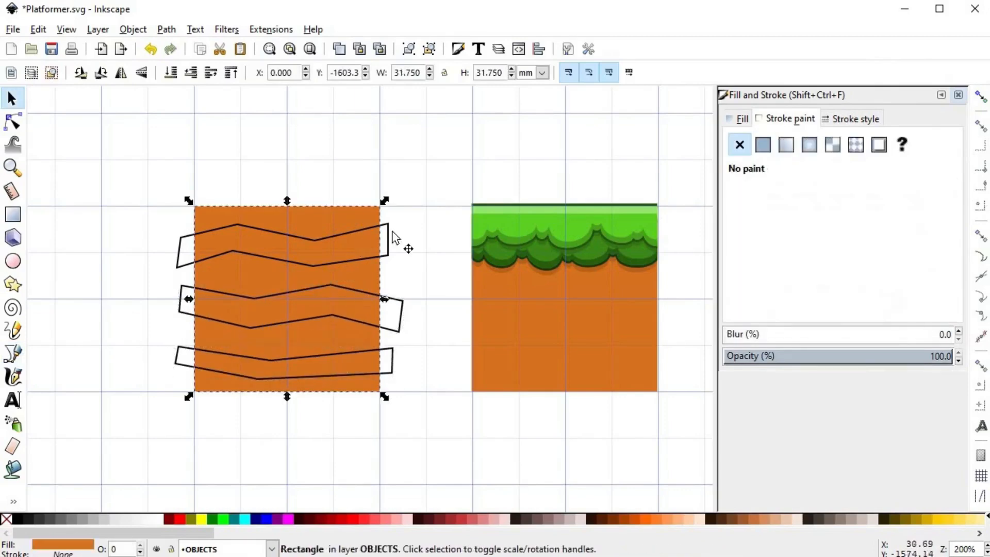
key("Home")
left_click(389, 232, "shift")
key("ctrl+asterisk")
left_click(355, 230)
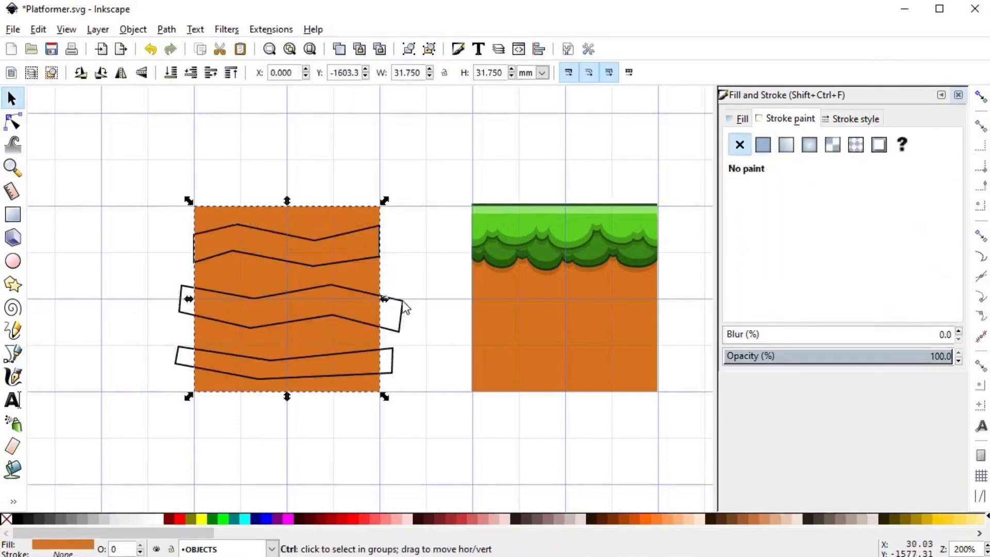
key("ctrl+d")
left_click(402, 304, "shift")
key("ctrl+asterisk")
left_click(359, 242)
key("ctrl+d")
left_click(392, 355, "shift")
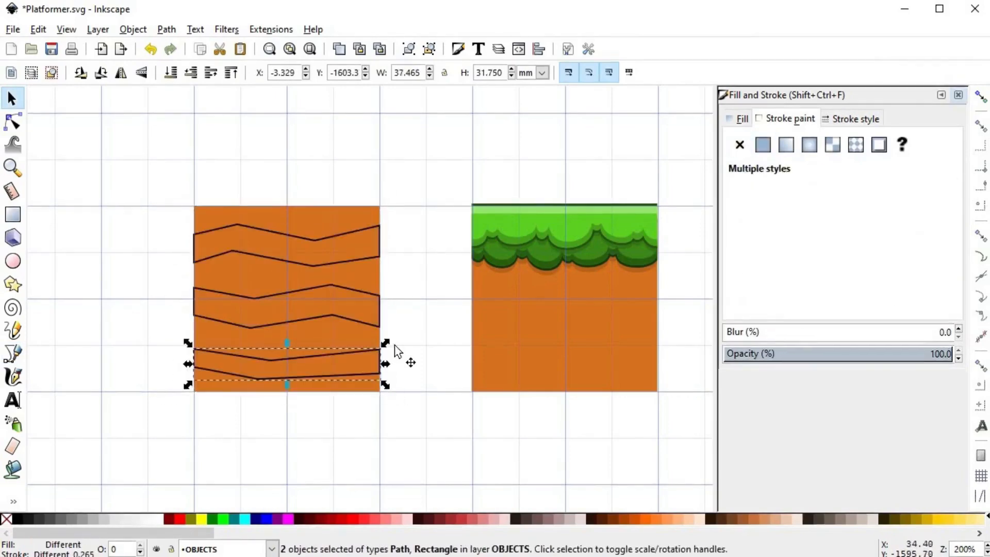
key("ctrl+asterisk")
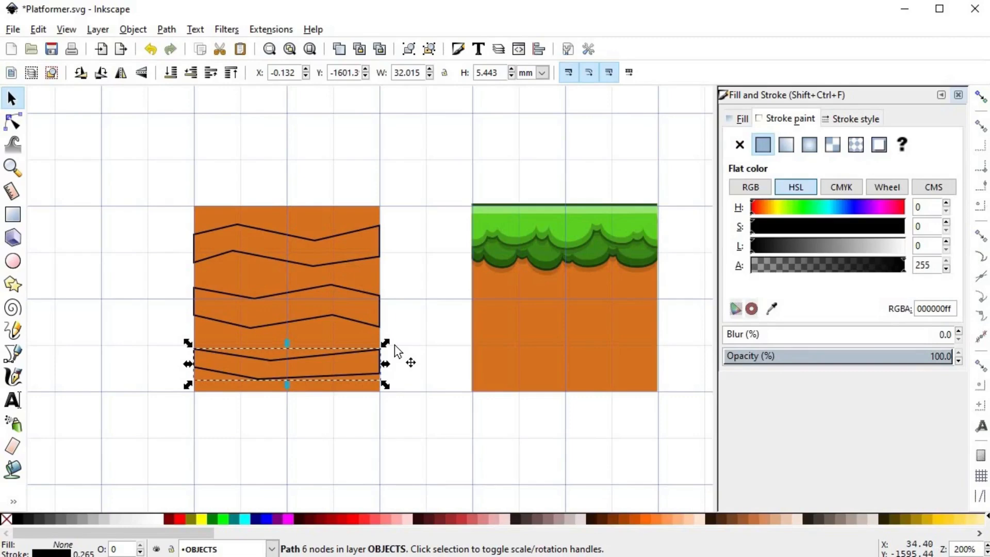
- Remove the top band's stroke and fill it with a darkened version of the square's orange, saturation 194 (bf651aff)
left_click(361, 232)
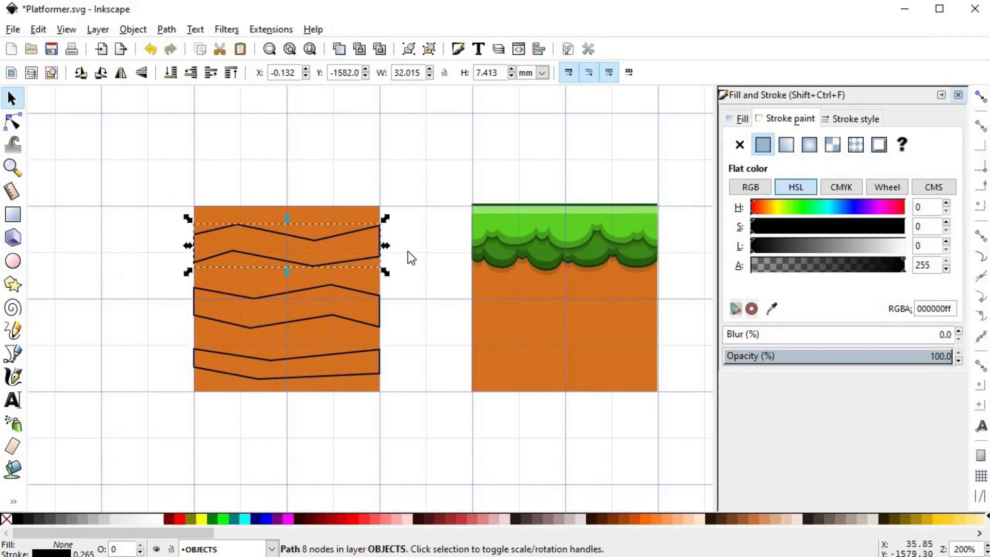
left_click(739, 146)
left_click(742, 118)
left_click(759, 148)
key("d")
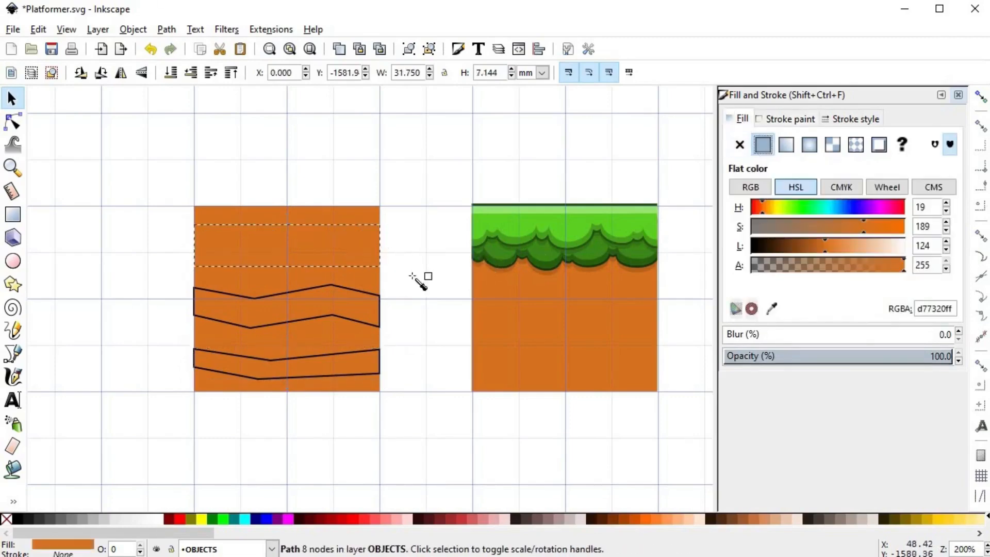
key("d")
left_click(814, 244)
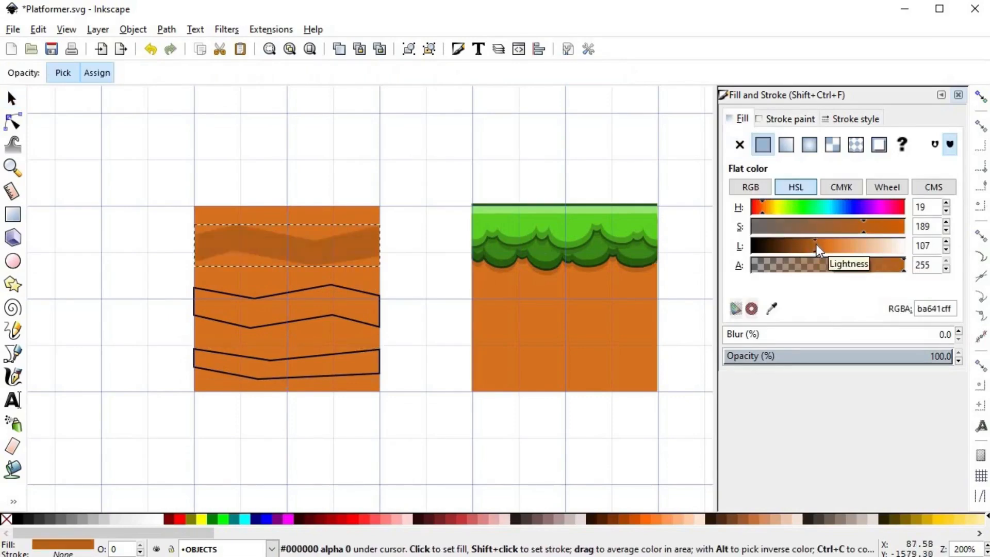
left_click_drag(815, 243, 873, 227)
left_click(866, 228)
left_click(817, 249)
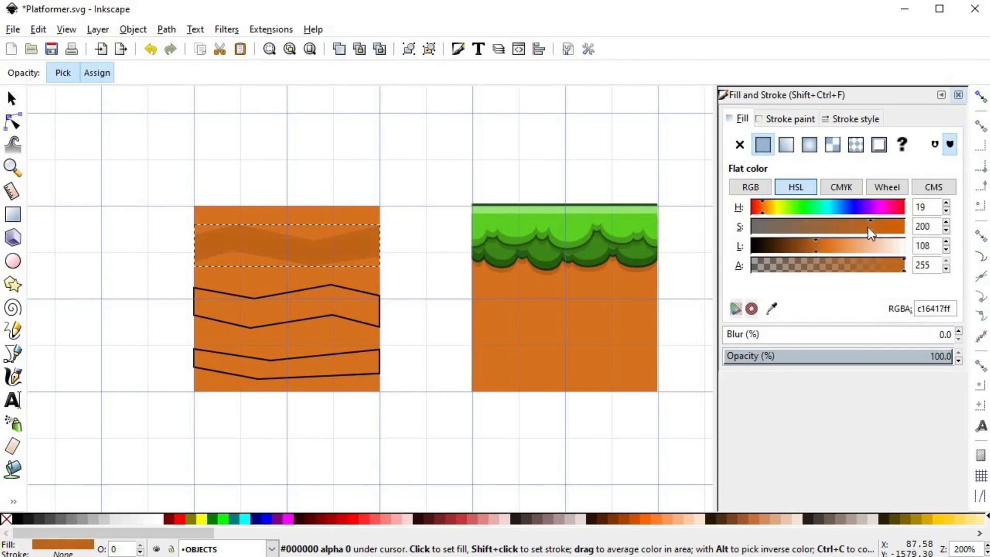
left_click(869, 227)
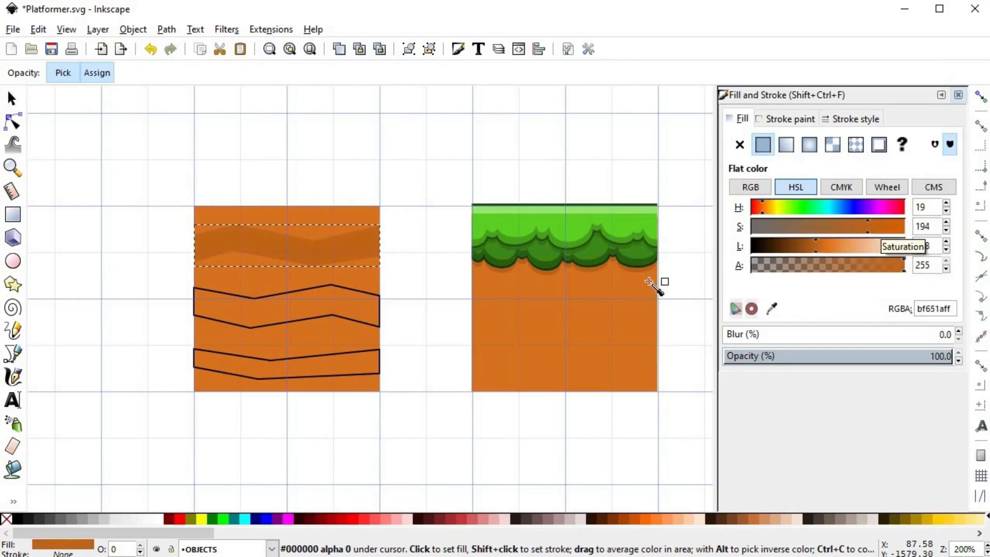
key("s")
- Fill the bottom band with the top band's dark orange and remove its stroke
left_click(379, 360)
key("d")
left_click(358, 245)
left_click(6, 521, "shift")
key("s")
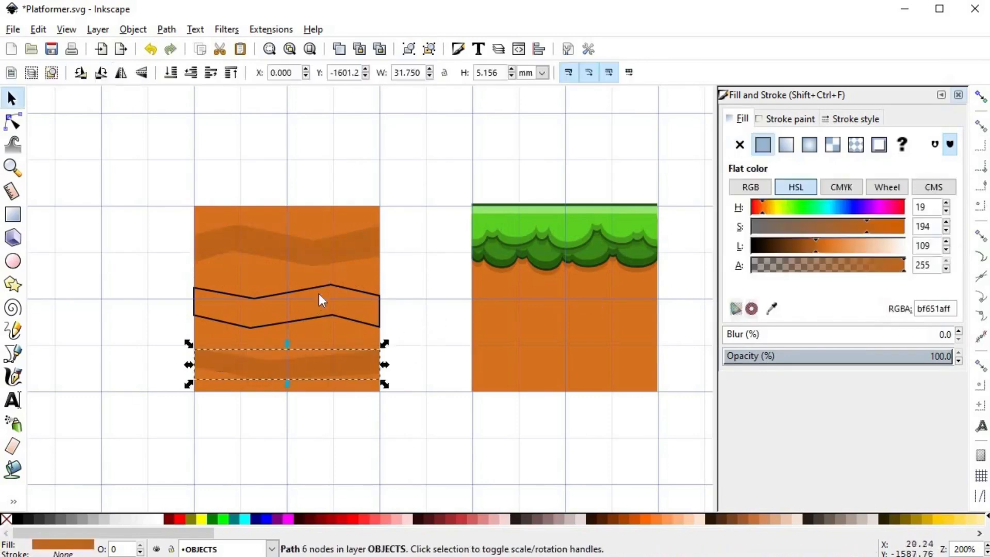
- Fill the middle band with the square's orange lightened to lightness 142, raise its saturation slightly, and remove its stroke
left_click(330, 286)
key("d")
left_click(369, 274)
left_click(839, 245)
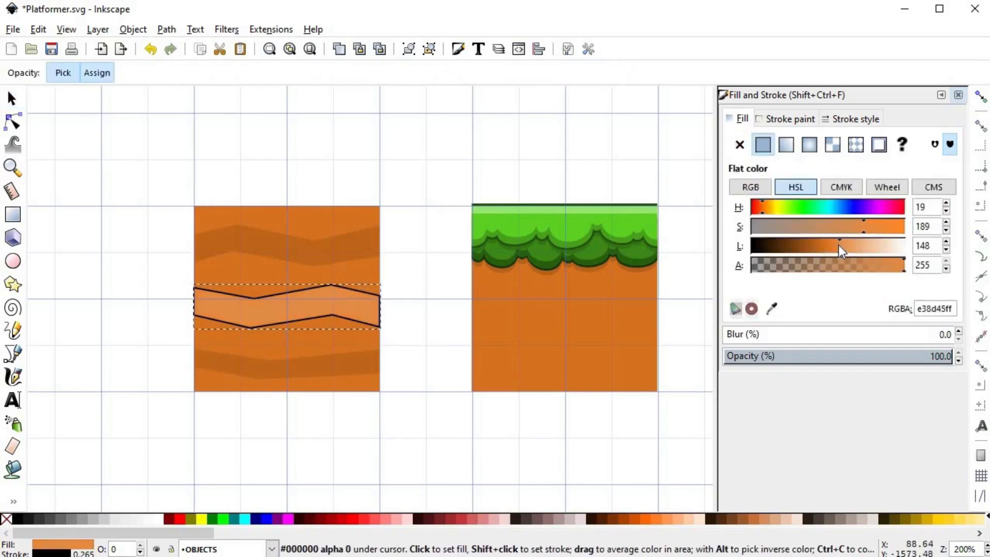
left_click(836, 245)
left_click(868, 228)
left_click(869, 228)
left_click(6, 519, "shift")
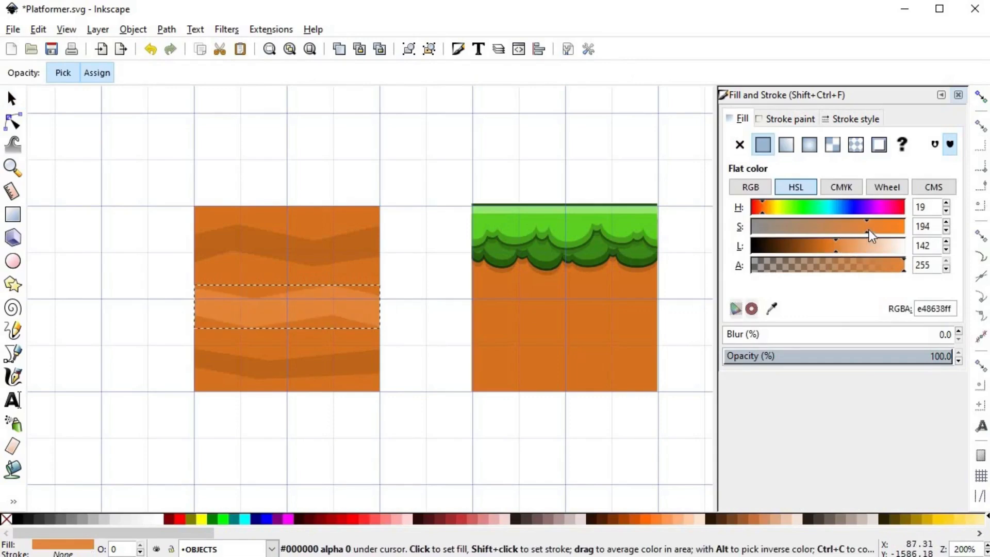
left_click_drag(868, 230, 873, 230)
key("s")
left_click(405, 305)
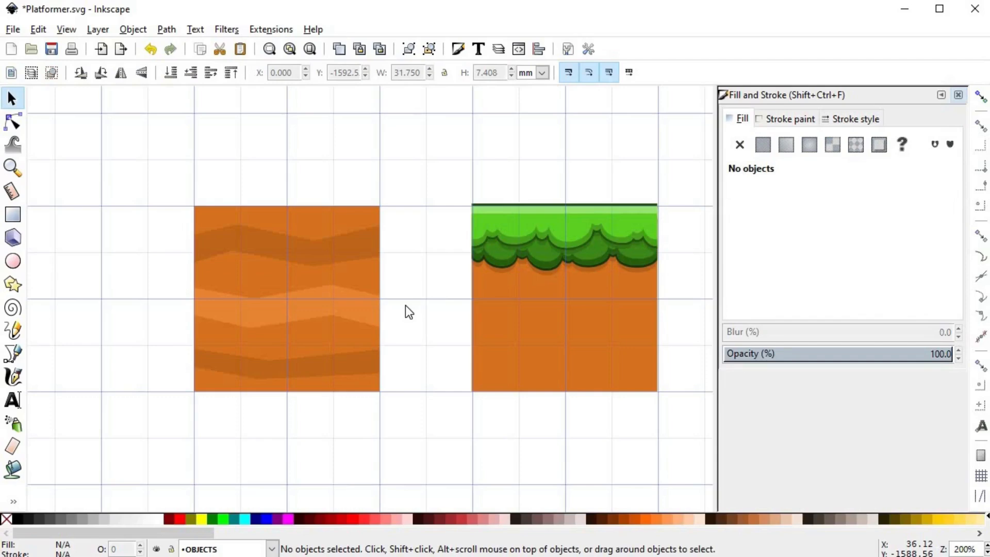
- Align the top band's two lower end nodes at the same height, and likewise its two upper end nodes
left_click(354, 260)
key("n")
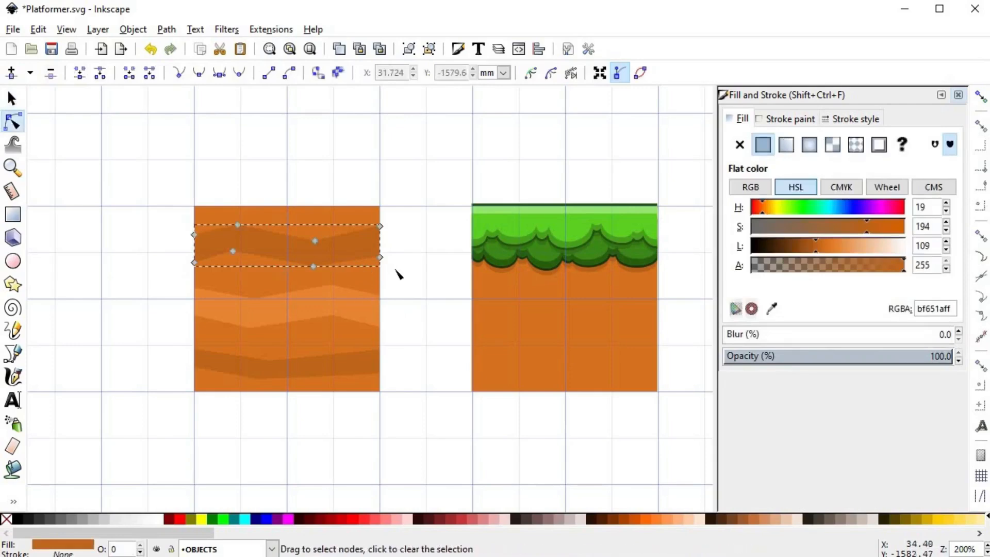
left_click(133, 29)
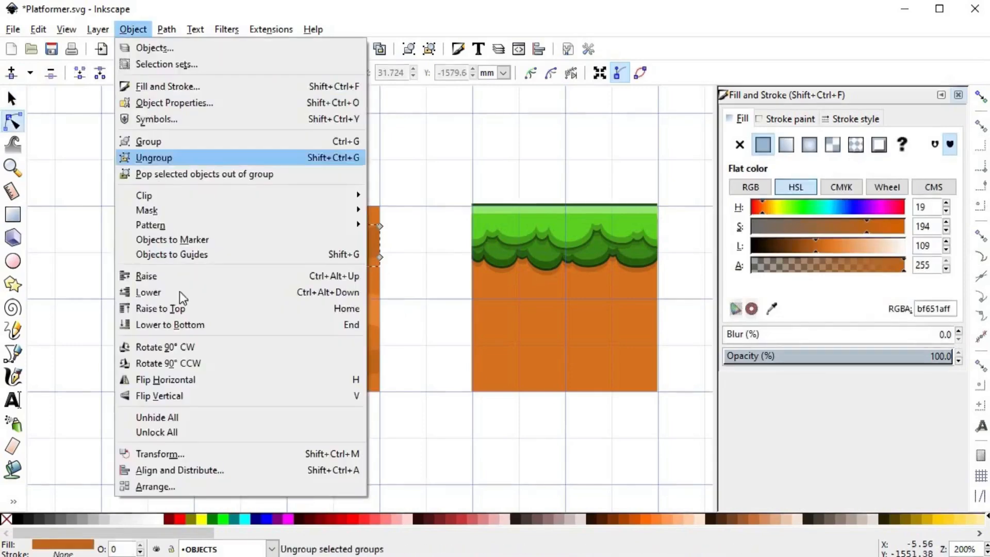
left_click(178, 470)
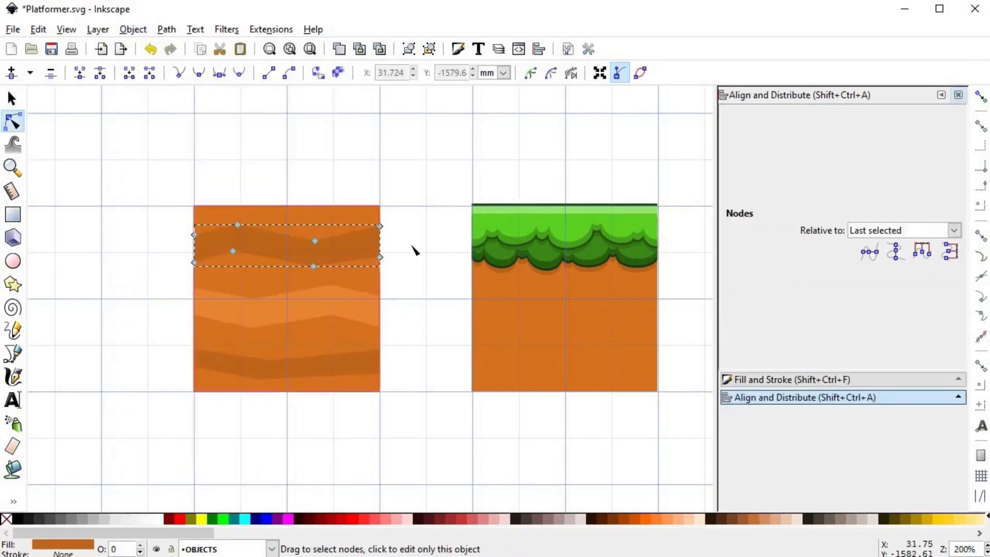
left_click_drag(411, 245, 361, 286)
left_click(195, 262, "shift")
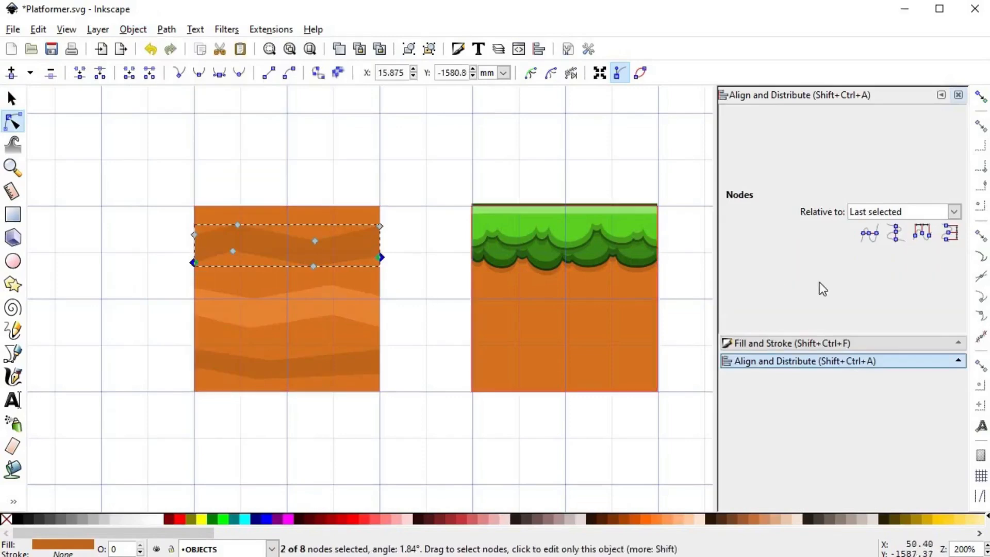
left_click(875, 237)
left_click_drag(161, 215, 213, 242)
left_click_drag(365, 194, 415, 235)
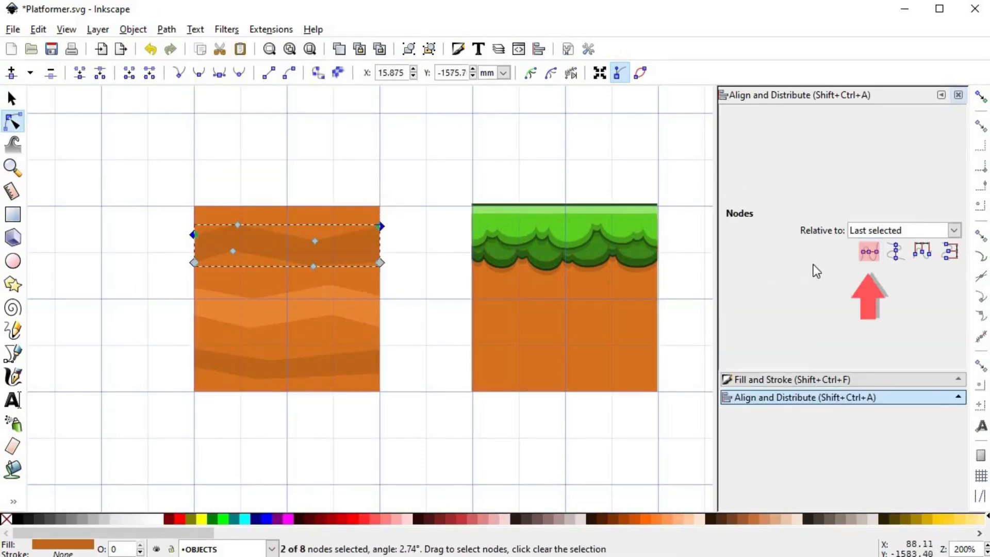
- Align the middle band's two upper end nodes at the same height, and likewise its two lower end nodes
left_click(356, 316)
left_click_drag(399, 317, 372, 282)
left_click_drag(176, 276, 199, 299)
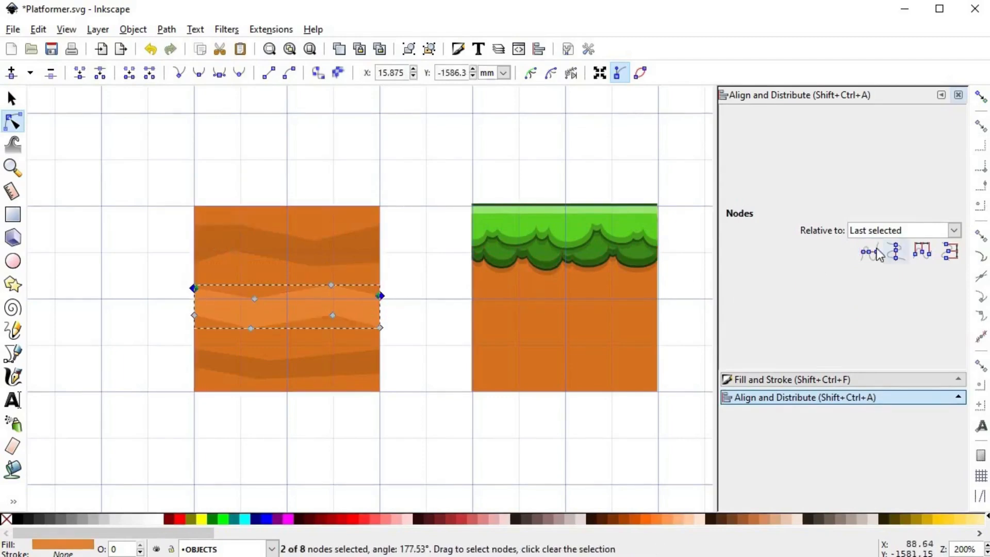
left_click(862, 255)
left_click_drag(416, 308, 369, 338)
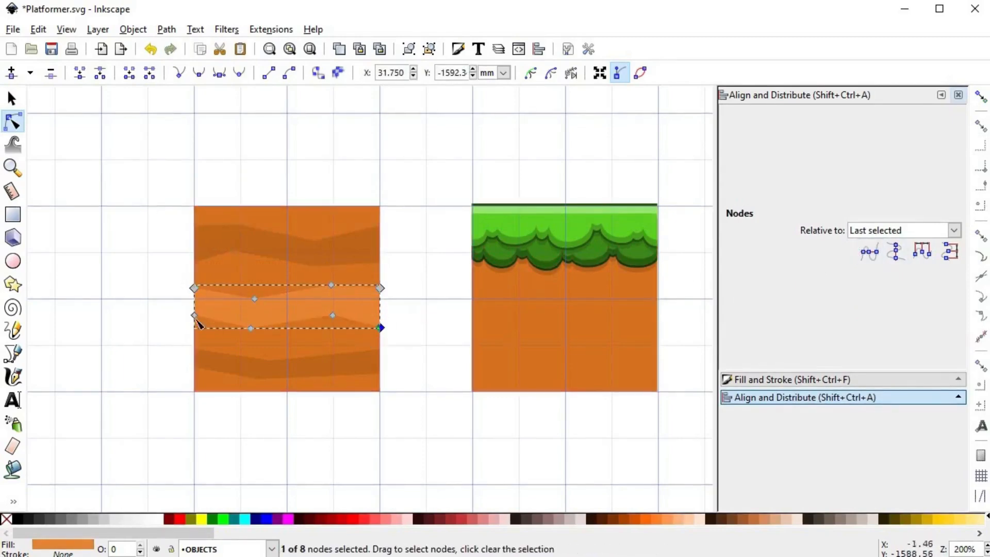
left_click_drag(185, 303, 210, 361)
left_click(864, 261)
- Level the bottom band's two upper end nodes with each other, and do the same for its two lower end nodes
left_click(206, 369)
left_click_drag(407, 338, 376, 362)
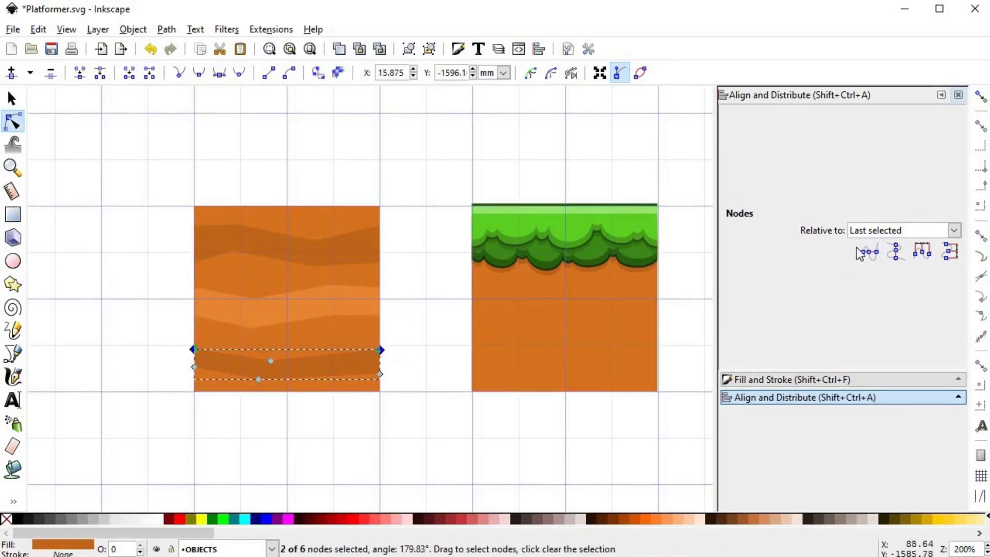
left_click_drag(168, 363, 207, 375)
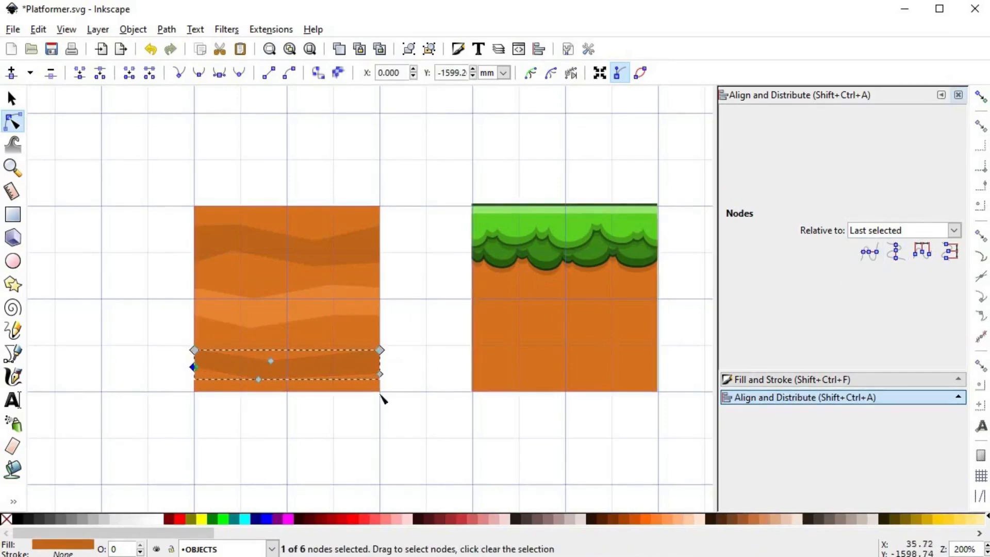
left_click_drag(372, 363, 403, 404)
left_click(879, 257)
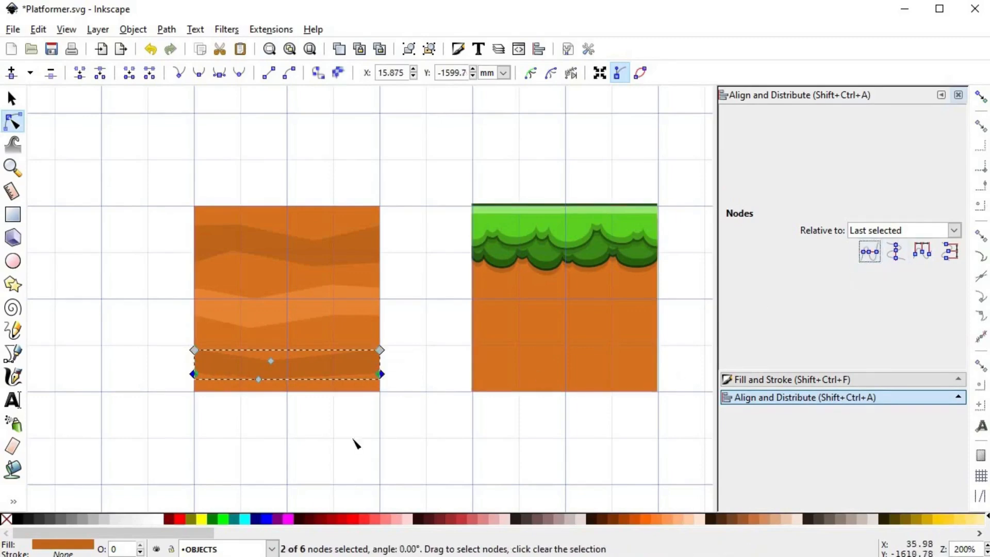
- Add a node to the right half of the bottom band's upper and lower edges and shift its inner nodes into a zigzag
scroll(327, 369, "up", 2)
double_click(419, 328)
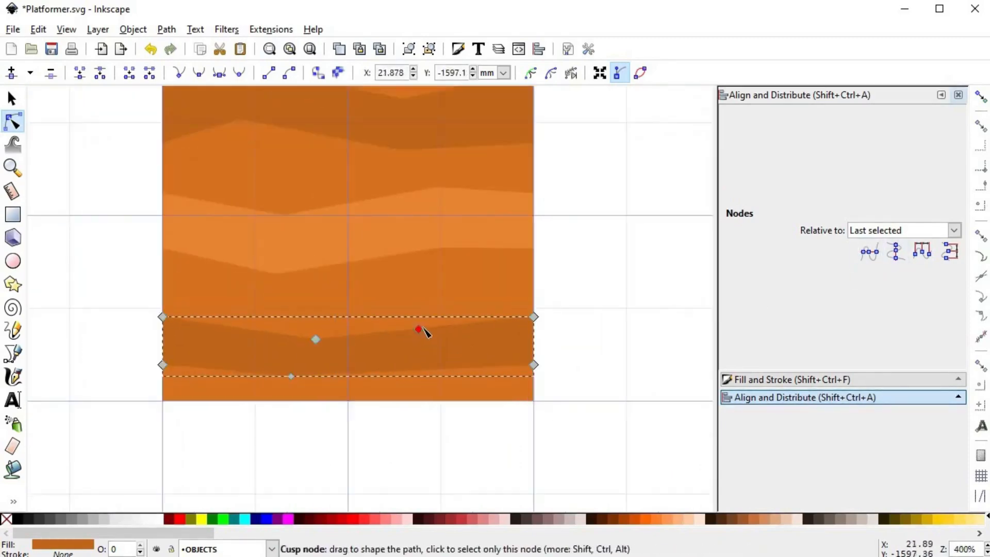
left_click_drag(420, 327, 424, 320)
double_click(427, 369)
left_click_drag(432, 363, 451, 357)
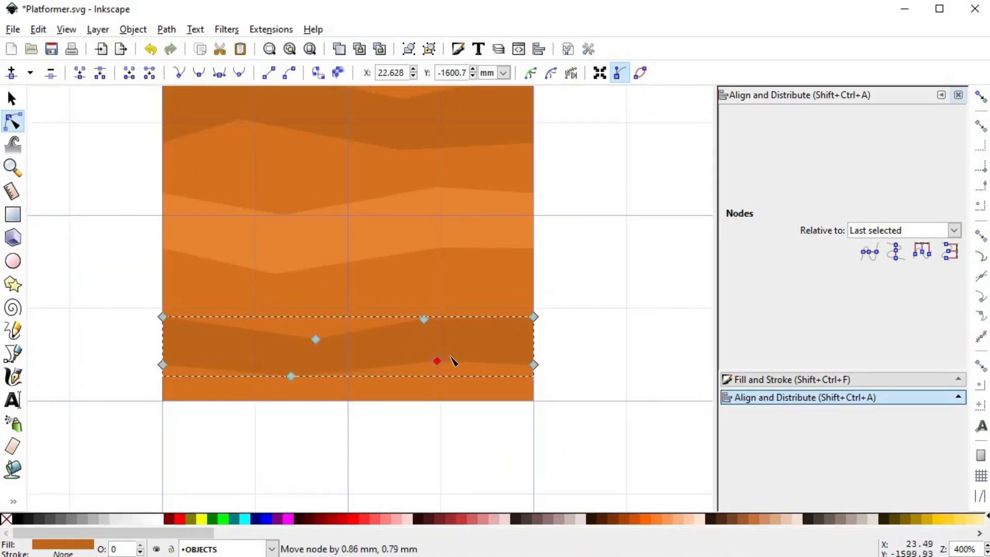
left_click(423, 319)
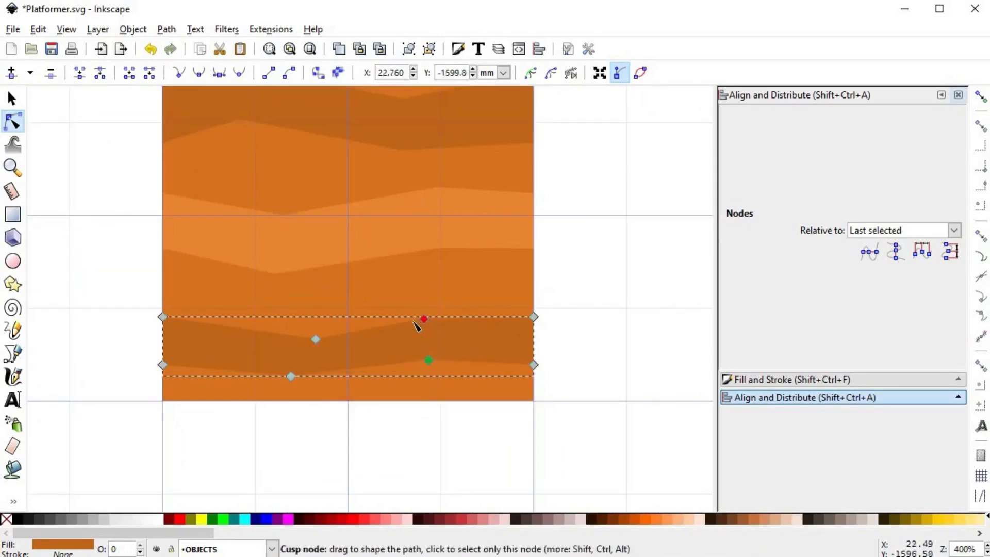
left_click_drag(423, 319, 411, 319)
mouse_move(315, 339)
left_mouse_down()
mouse_move(304, 339)
mouse_move(324, 339)
left_mouse_up()
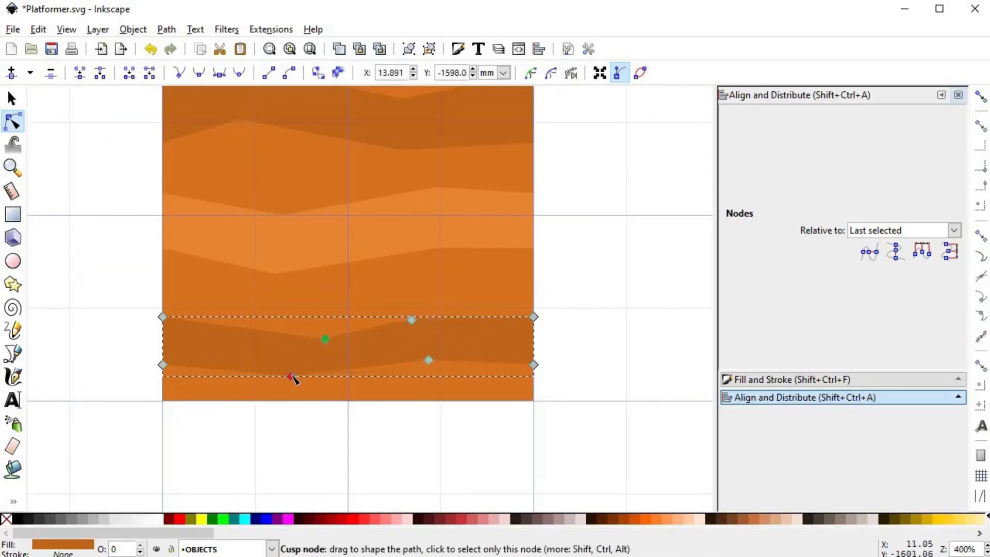
left_click_drag(307, 377, 314, 374)
left_click_drag(431, 364, 459, 361)
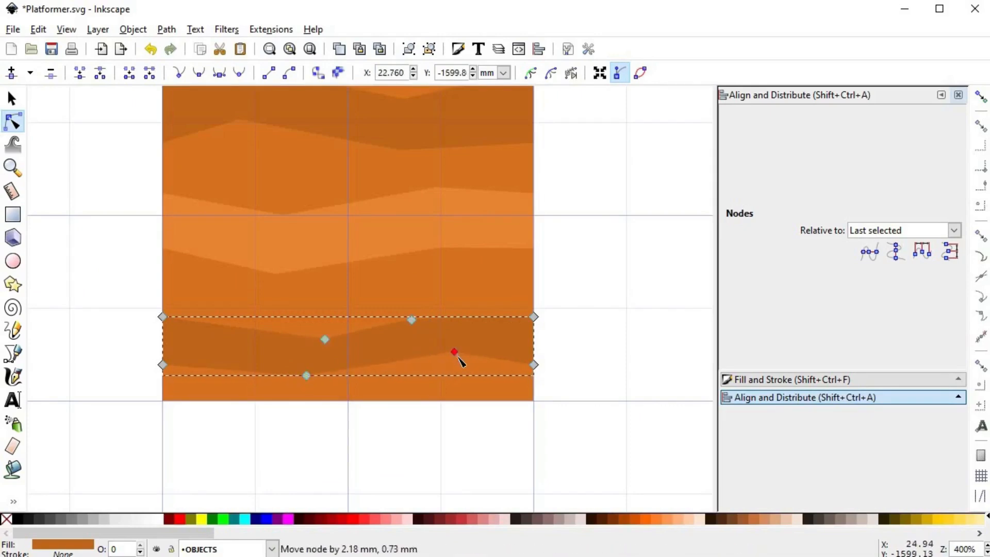
key("s")
left_click(594, 294)
scroll(593, 296, "down", 1)
key("space")
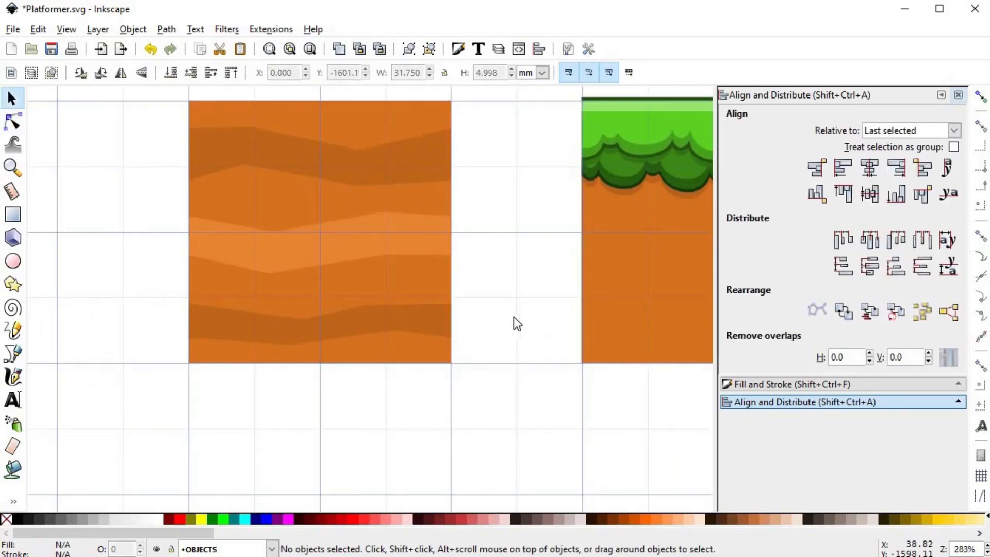
scroll(477, 297, "down", 1)
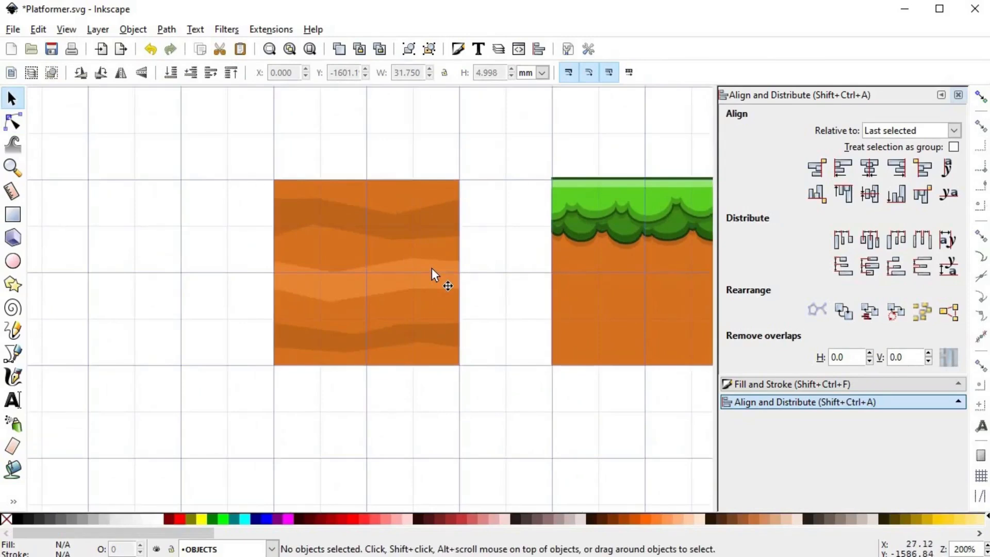
- Make the four inner nodes of each of the three bands smooth so the zigzags turn into waves
left_click(361, 227)
key("n")
left_click_drag(295, 146, 413, 293)
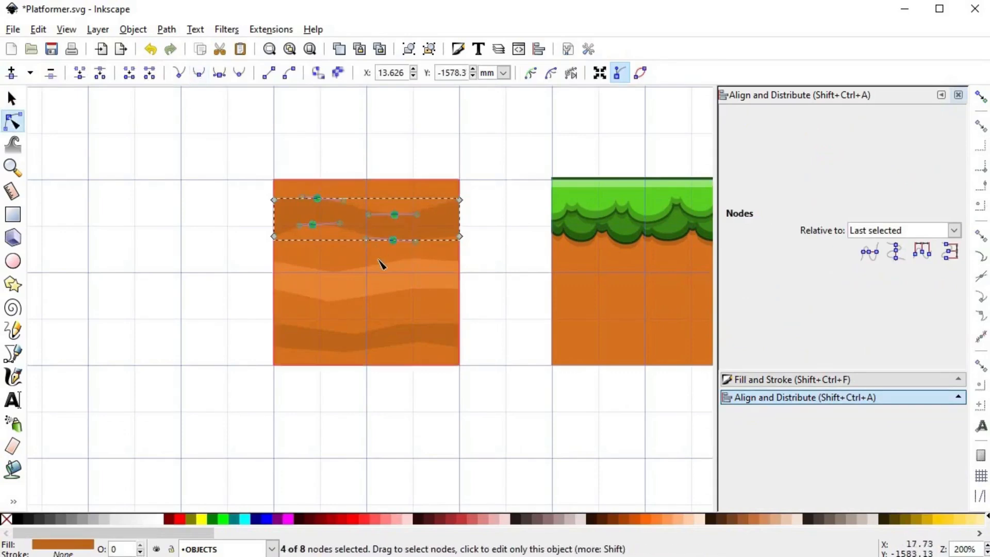
left_click(381, 279)
left_click_drag(313, 164, 427, 339)
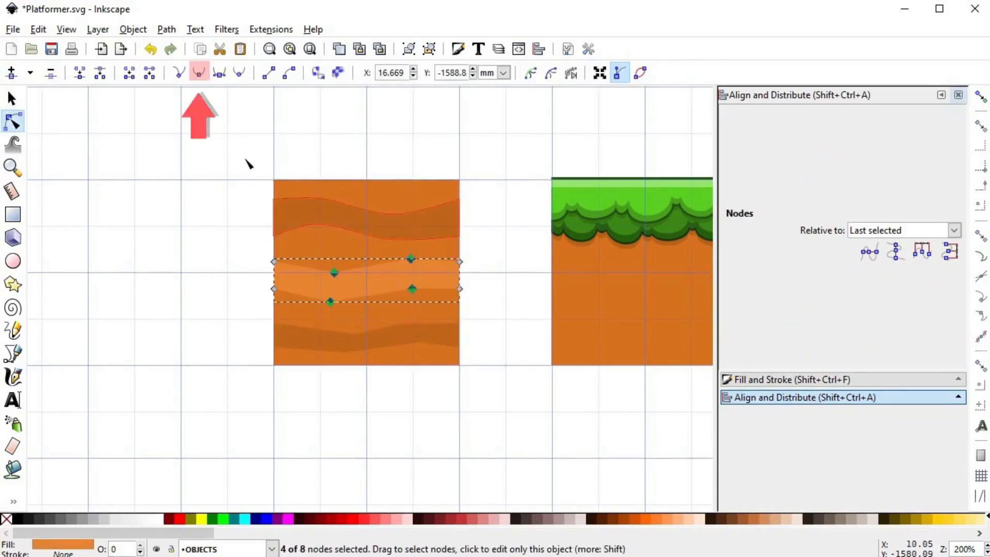
left_click(386, 342)
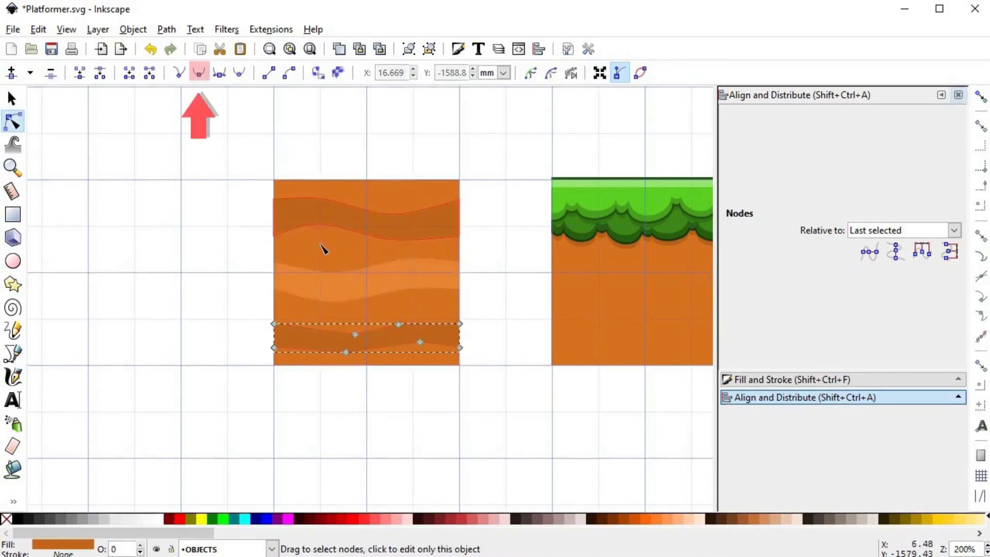
left_click_drag(311, 219, 432, 407)
left_click(199, 72)
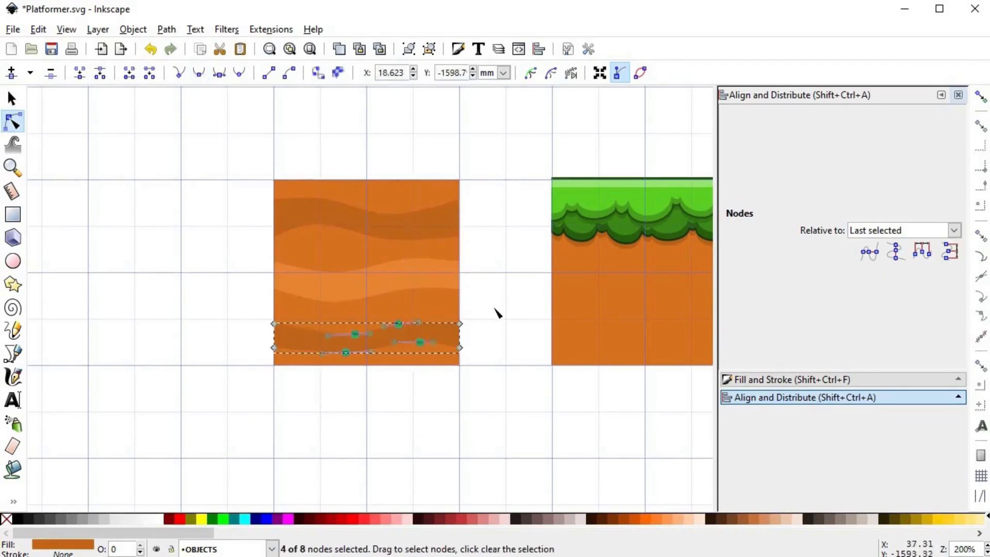
left_click(496, 312)
left_click(496, 312)
key("s")
- Shift the three wavy bands slightly up or down to even out their vertical spacing within the square
left_click(430, 334)
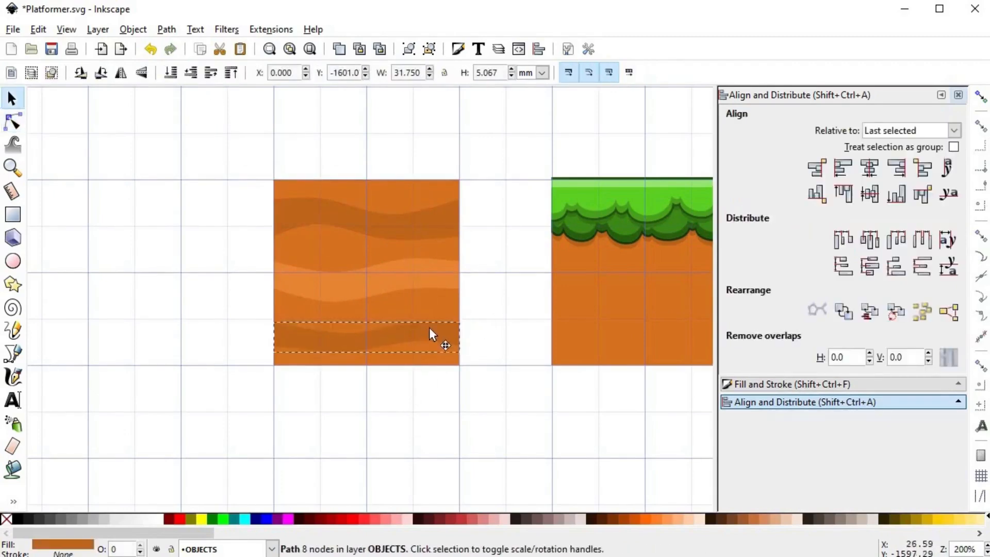
left_click(414, 271)
left_click(416, 271)
left_click(426, 226)
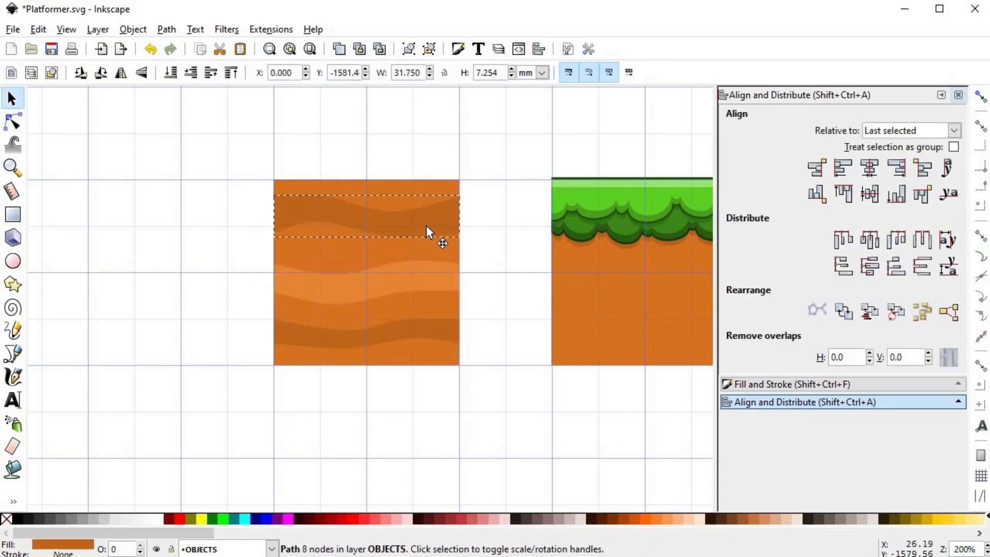
left_click_drag(420, 267, 420, 265)
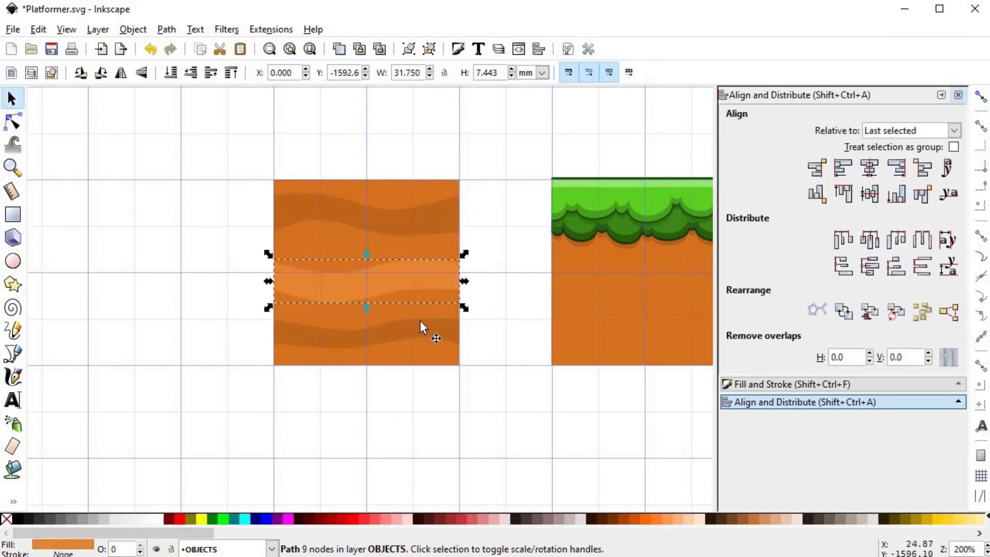
left_click_drag(420, 320, 420, 316)
left_click(425, 262)
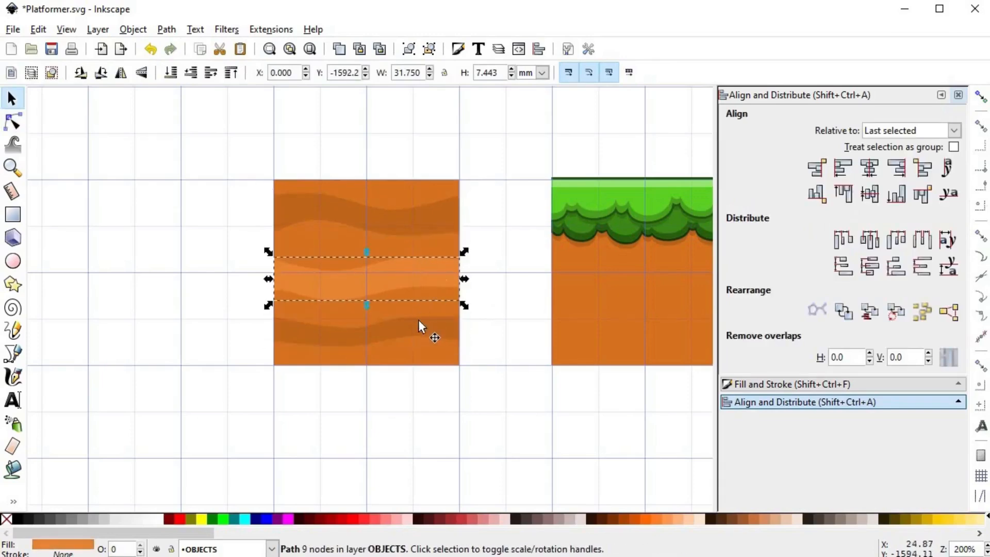
left_click(485, 223)
- Move the foliage tile farther right to leave room for a copy beside the wavy dirt tile
left_click_drag(244, 148, 480, 375)
scroll(429, 256, "down", 2)
left_click_drag(427, 206, 583, 367)
left_click_drag(453, 281, 583, 283)
- Duplicate the wavy dirt tile and snap the copy against its right edge to test the seam
left_click_drag(270, 215, 477, 377)
scroll(397, 272, "up", 1)
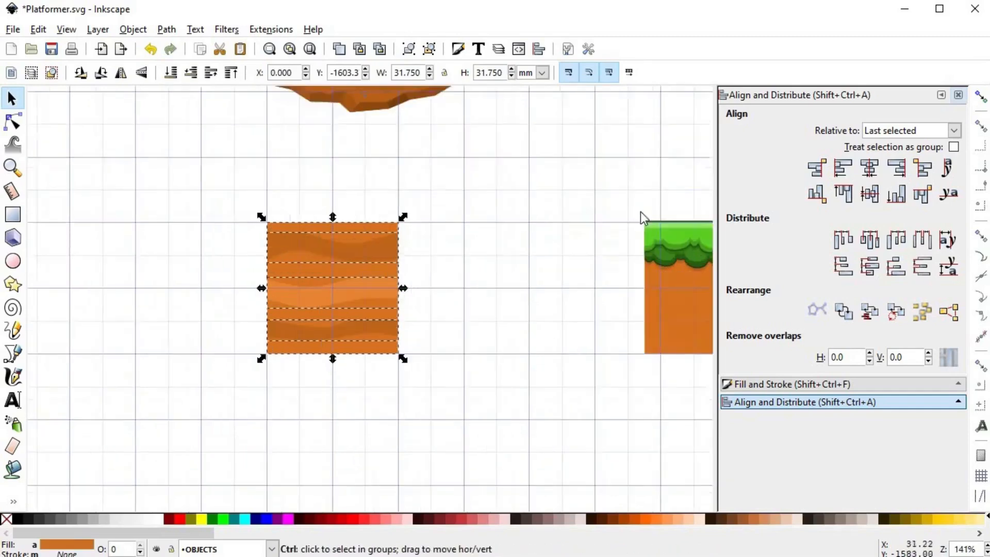
scroll(423, 215, "up", 1)
key("ctrl+d")
left_click_drag(231, 243, 409, 256)
scroll(384, 245, "up", 3)
key("Escape")
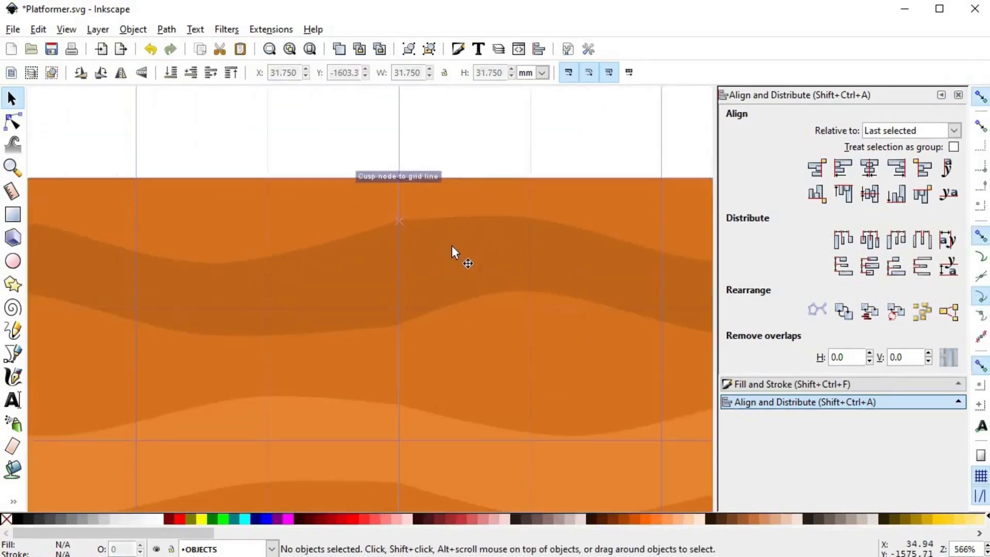
- Reshape the right end of the original tile's top band, on both edges, to flow smoothly into the copy
left_click(345, 244)
key("n")
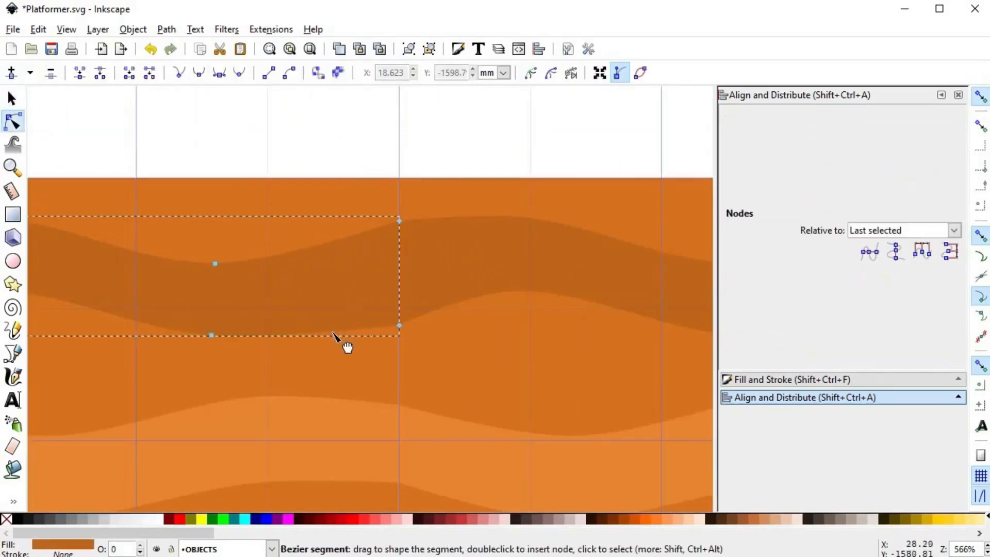
mouse_move(335, 334)
left_mouse_down()
mouse_move(333, 343)
mouse_move(349, 328)
mouse_move(312, 340)
mouse_move(322, 342)
left_mouse_up()
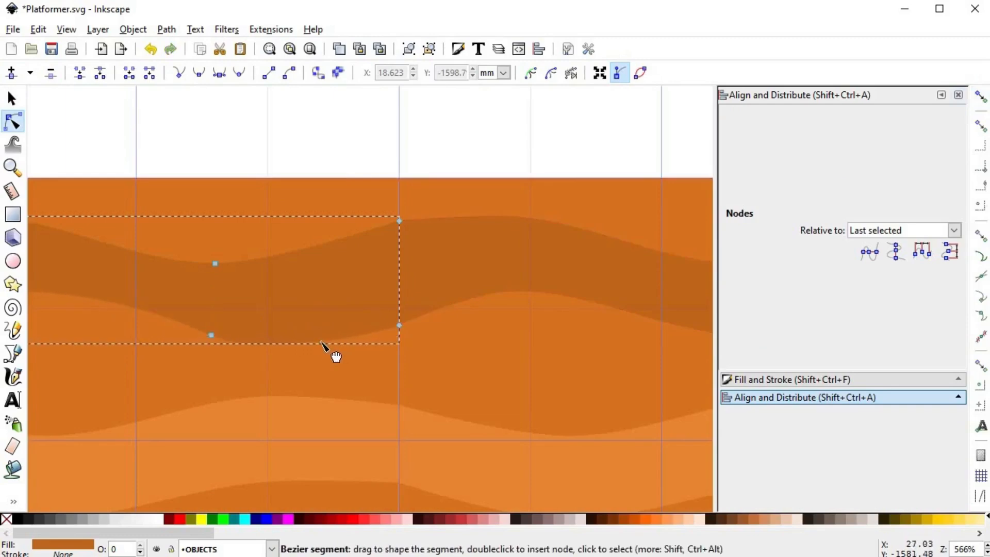
scroll(168, 344, "down", 1)
key("space")
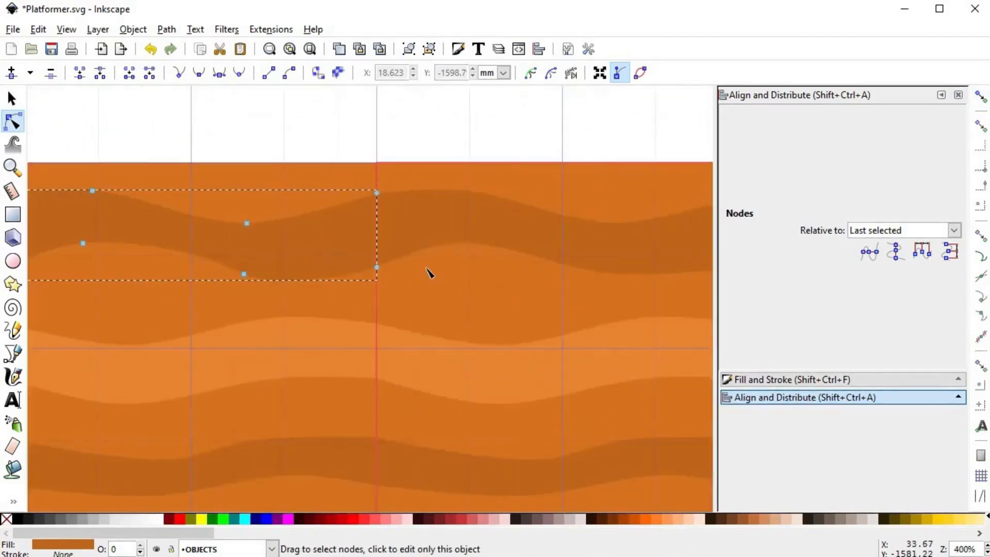
scroll(350, 233, "up", 2)
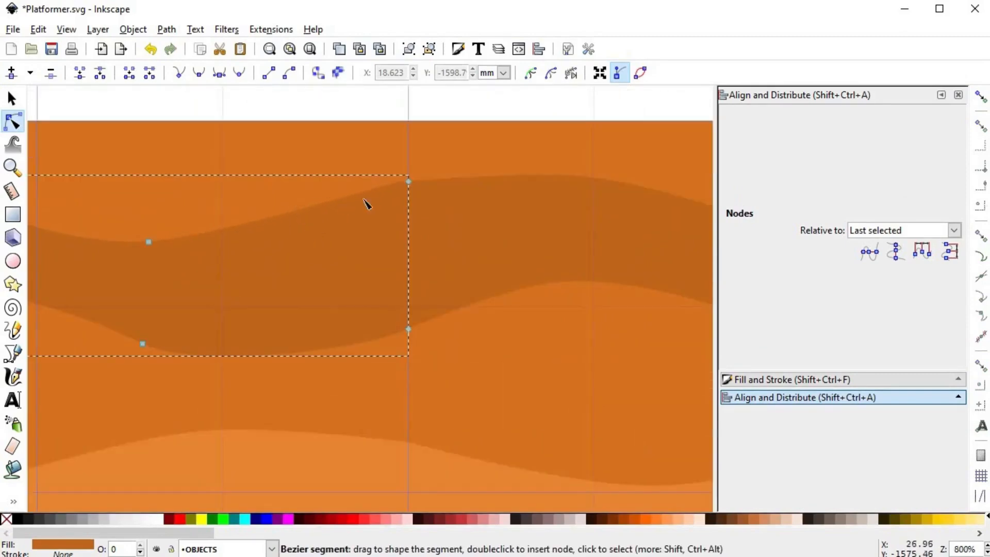
left_click(407, 181)
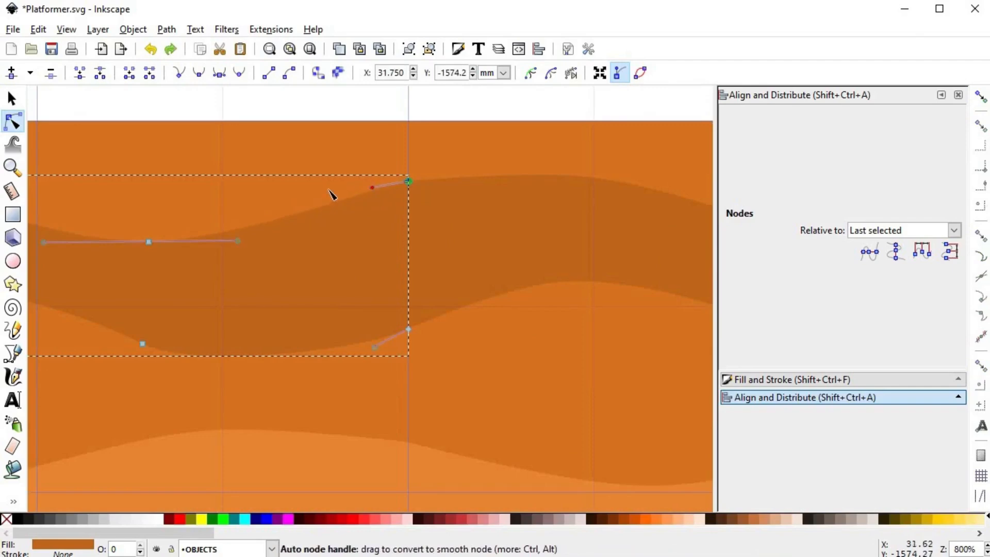
key("s")
scroll(366, 268, "down", 2)
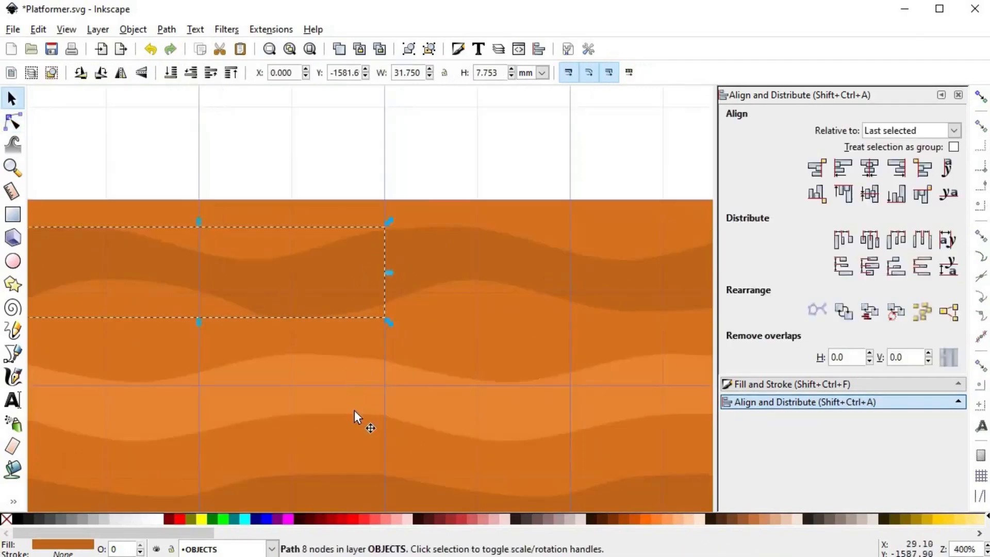
- Extend curve handles from the middle band's upper and lower right end nodes to match the slope of the copy's waves
scroll(357, 392, "up", 1)
left_click(358, 358)
scroll(346, 350, "up", 2)
key("n")
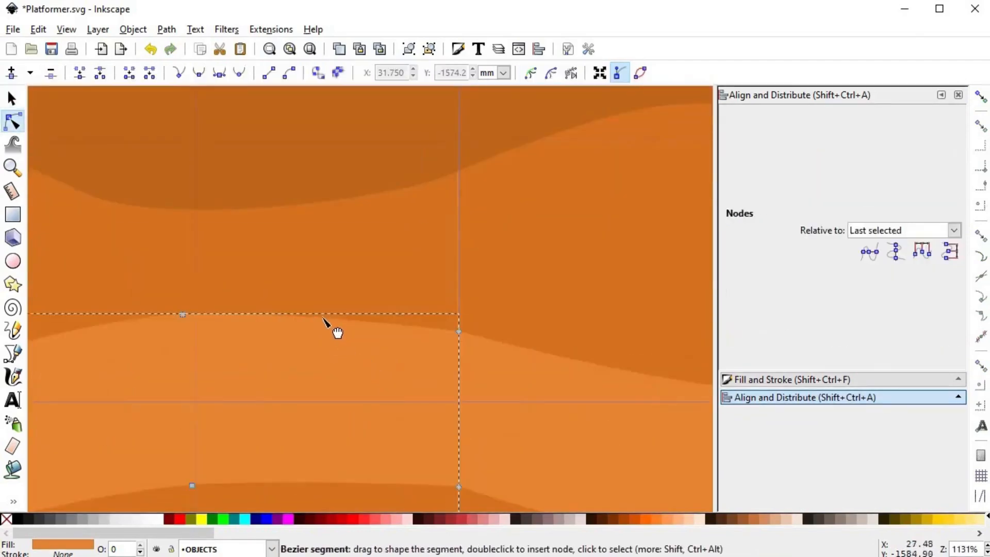
left_click(459, 332)
left_click_drag(395, 327, 371, 318)
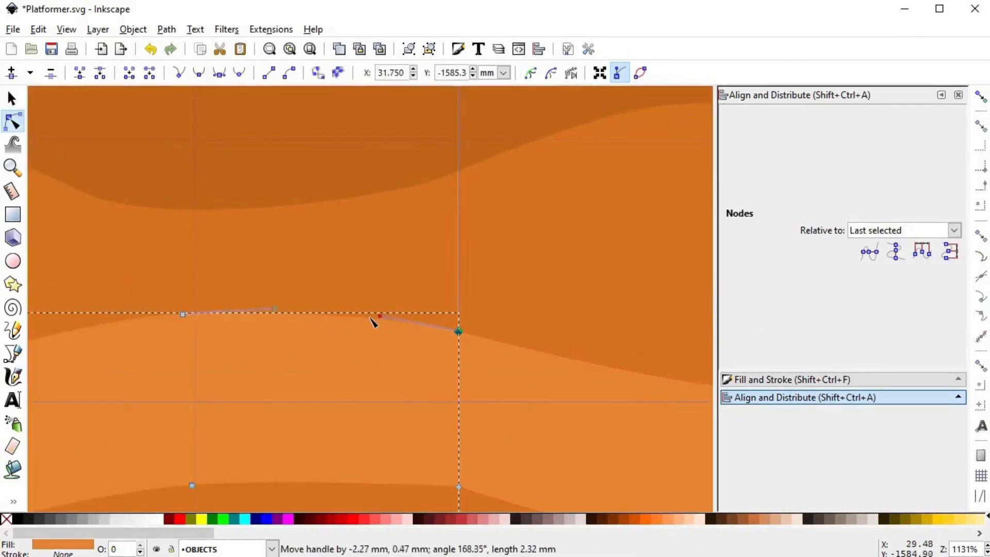
scroll(453, 358, "down", 5)
left_click_drag(456, 366, 346, 340)
scroll(310, 387, "down", 8)
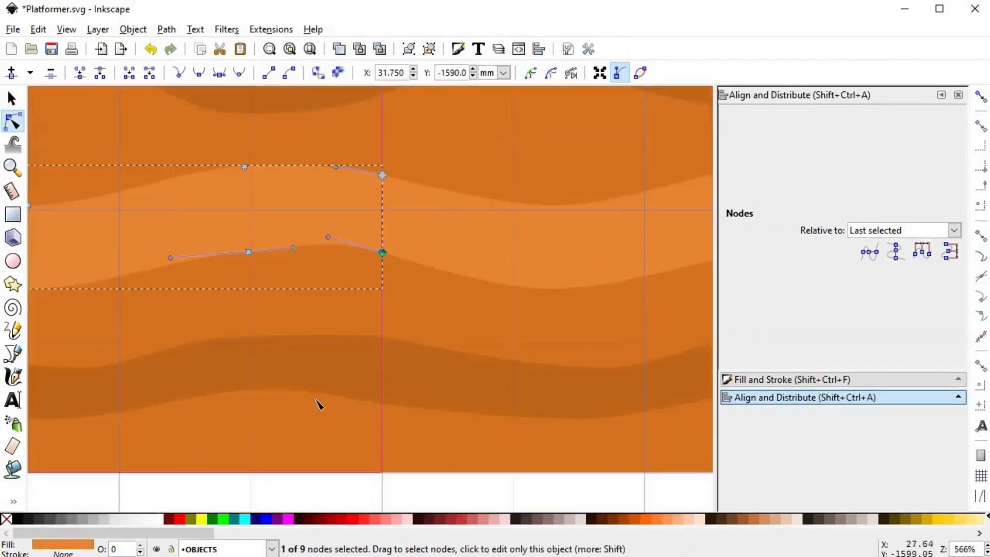
- Pull curve handles out of the bottom band's two right end nodes so both edges continue smoothly across the seam
left_click(366, 298)
scroll(364, 282, "up", 1)
left_click_drag(390, 274, 307, 251)
left_click_drag(390, 369, 351, 370)
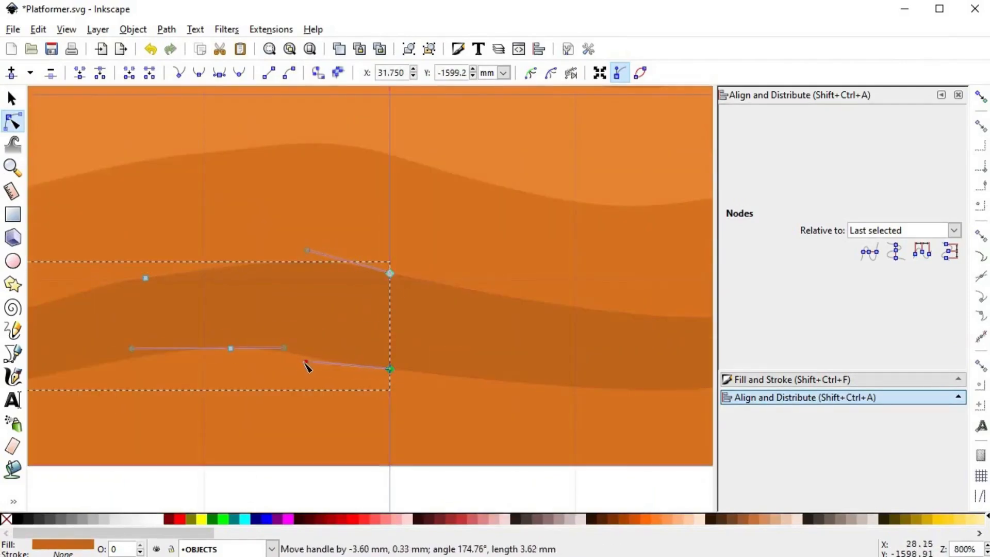
key("s")
scroll(345, 437, "down", 4)
left_click(412, 476)
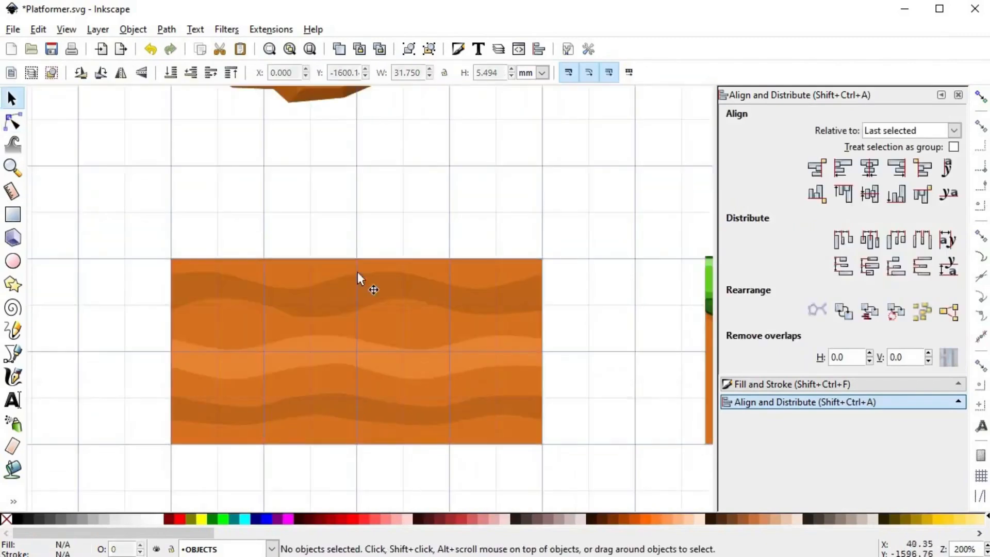
- Delete the test copy to the right of the original wavy dirt tile
scroll(346, 262, "up", 4)
scroll(368, 336, "down", 6)
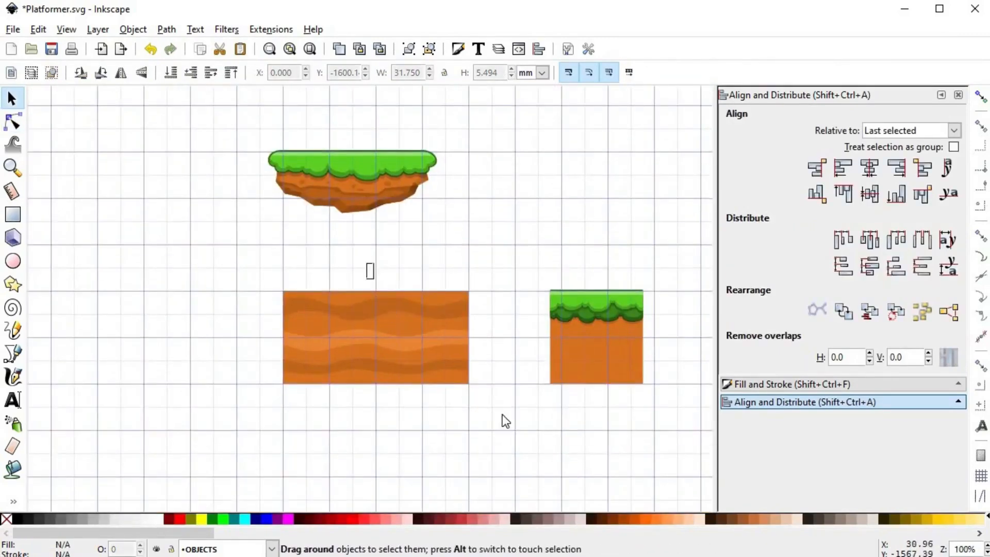
left_click_drag(502, 417, 365, 261)
key("Delete")
- Duplicate the wavy dirt tile and snap the copy flush against the original's left edge to test the seam
left_click_drag(273, 261, 387, 427)
key("ctrl+d")
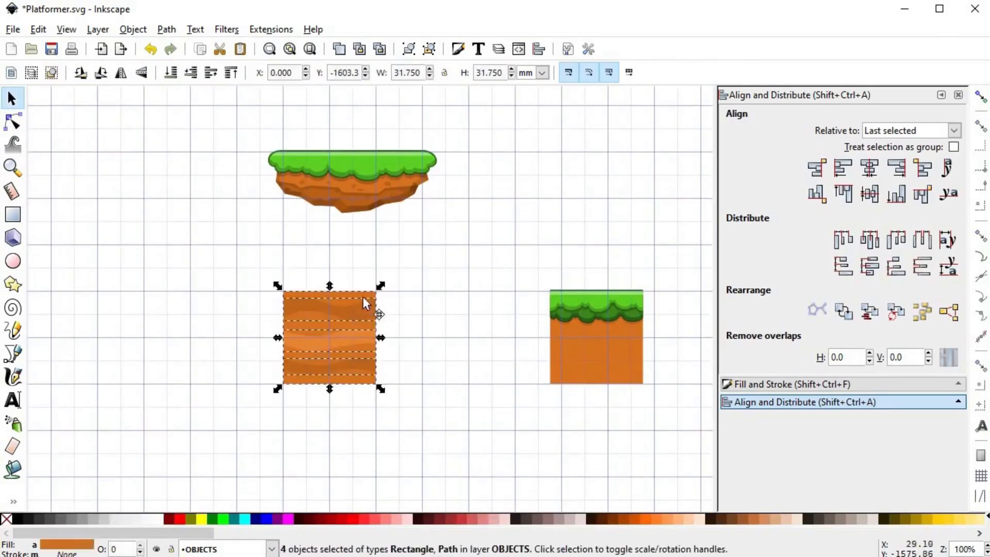
left_click_drag(364, 297, 272, 296)
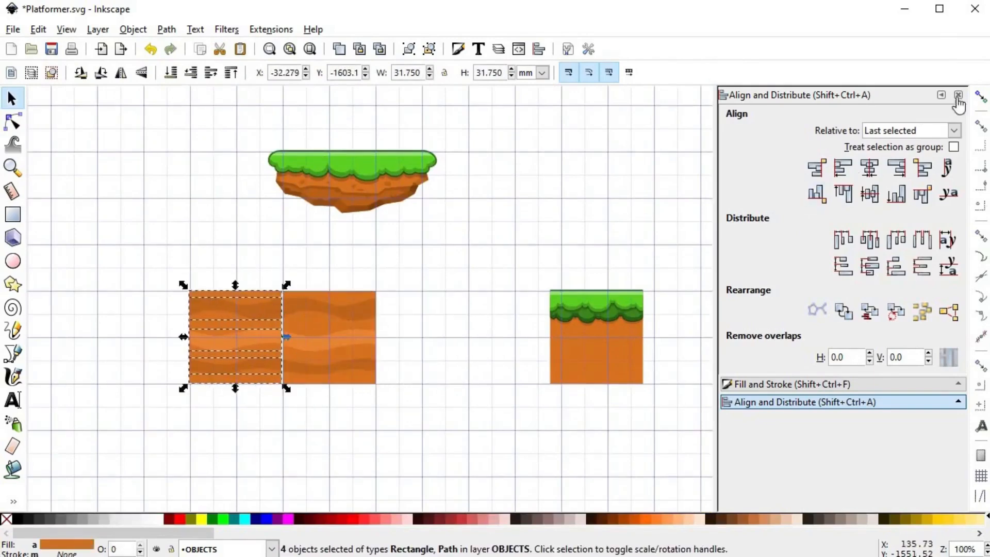
scroll(271, 322, "up", 4)
left_click_drag(311, 203, 348, 181)
key("Escape")
- Inspect how the wavy bands join along the seam between both tiles, and delete the left test copy
scroll(341, 242, "up", 3)
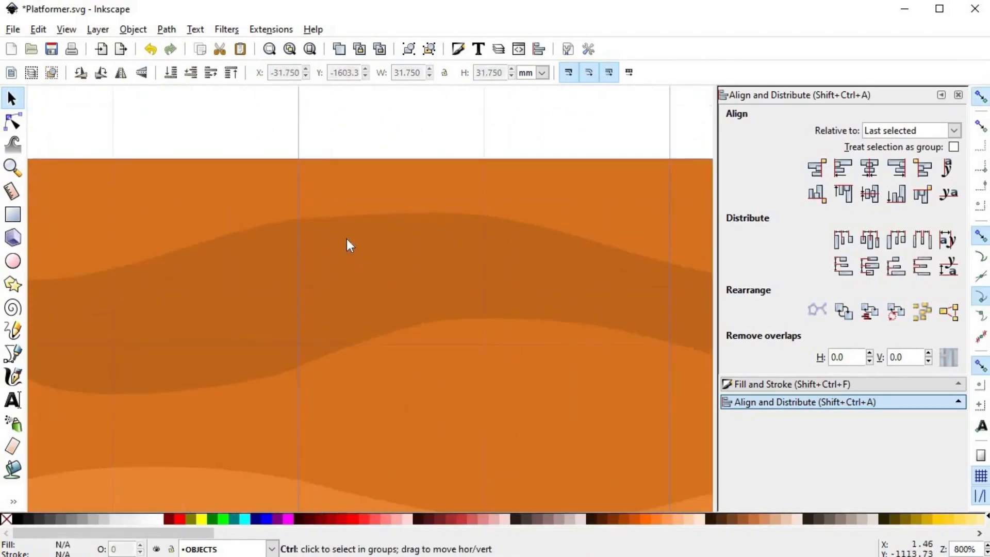
scroll(348, 367, "down", 2)
scroll(357, 417, "down", 8)
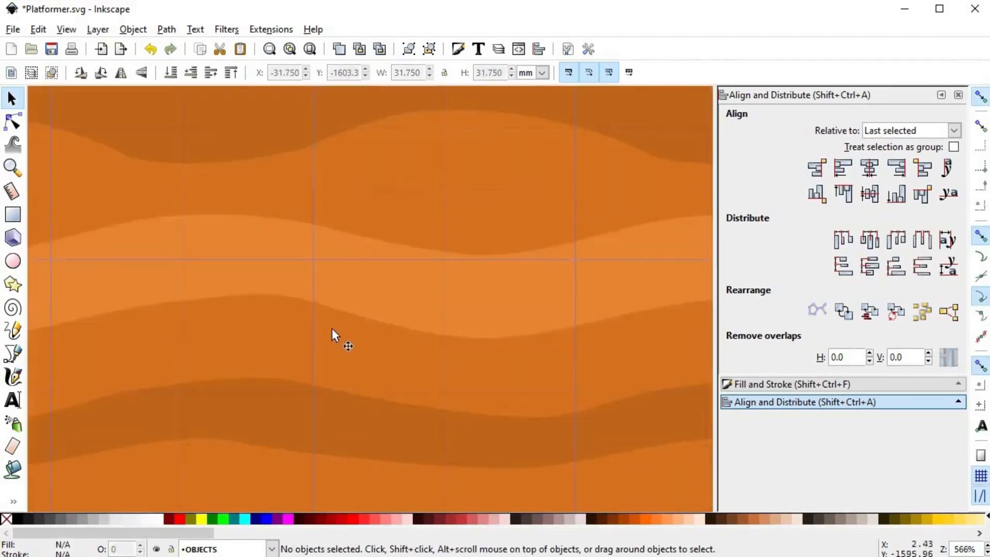
scroll(338, 315, "up", 2)
scroll(338, 314, "down", 2)
scroll(339, 316, "down", 5)
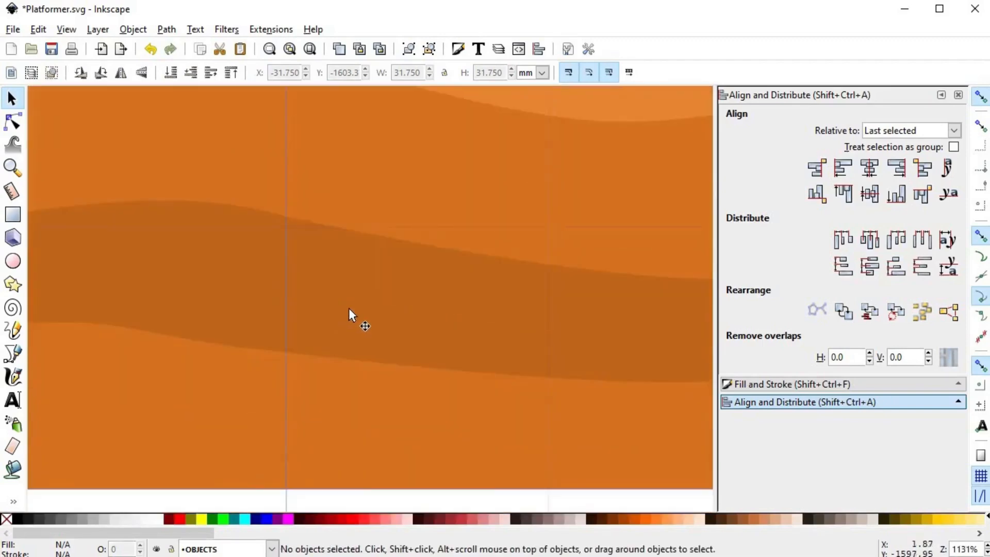
- Move the foliage-topped dirt tile closer to the wavy tile, snapping its left edge to the grid line at X about 48 mm
scroll(348, 312, "down", 5)
left_click_drag(131, 119, 346, 358)
key("Delete")
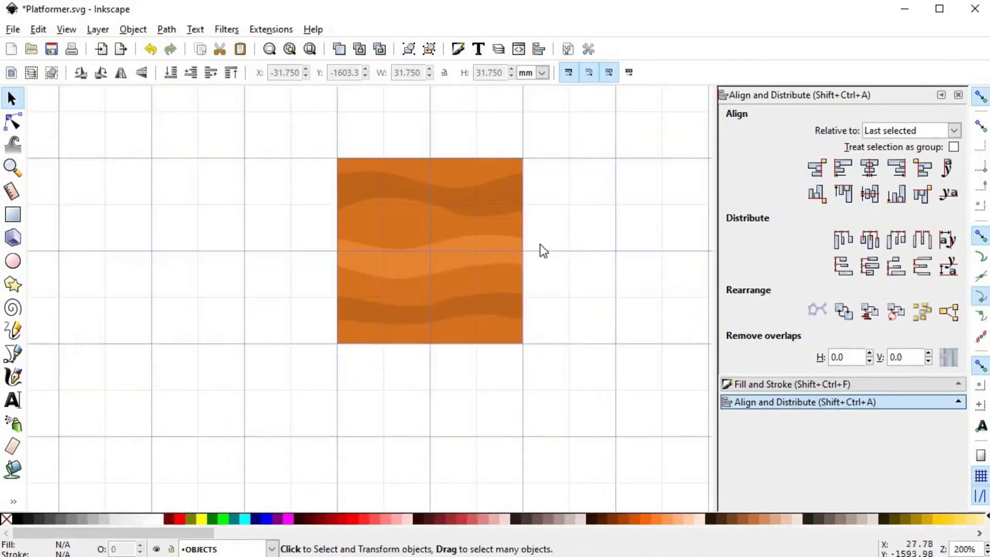
key("space")
scroll(534, 283, "down", 1)
key("space")
key("space")
left_click_drag(491, 205, 680, 378)
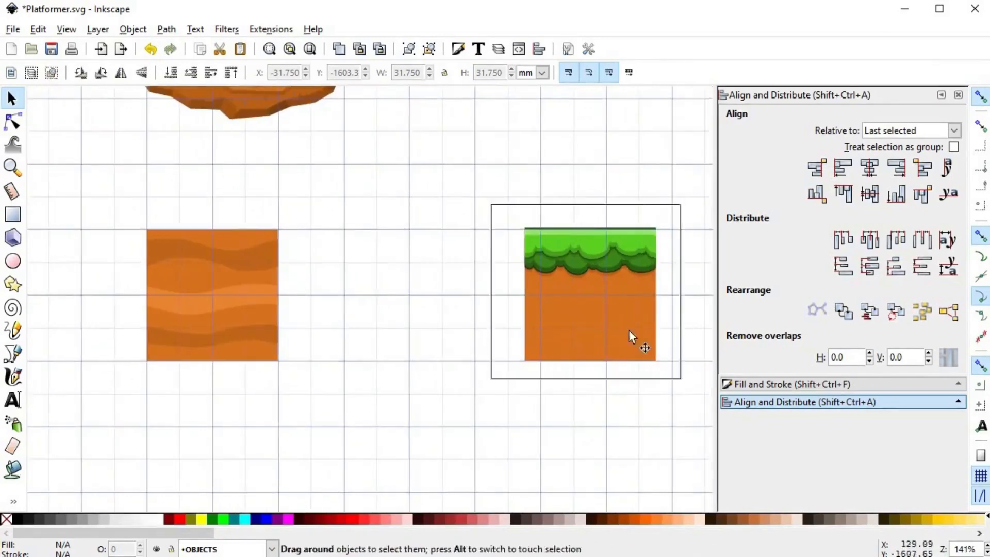
left_click_drag(584, 292, 403, 290)
left_click_drag(352, 270, 432, 267)
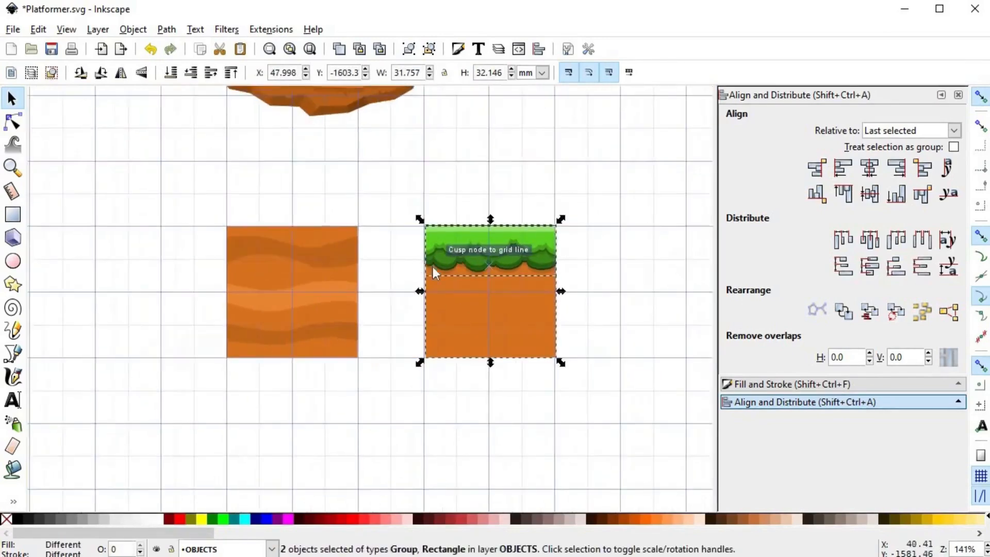
scroll(438, 273, "left", 2)
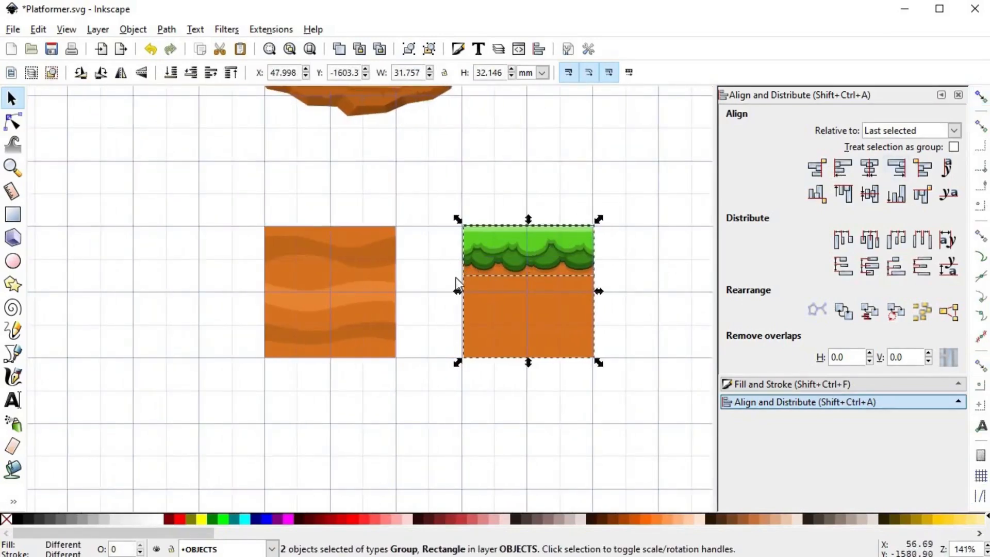
left_click(428, 266)
scroll(438, 289, "up", 1, "ctrl")
left_click_drag(457, 300, 438, 305)
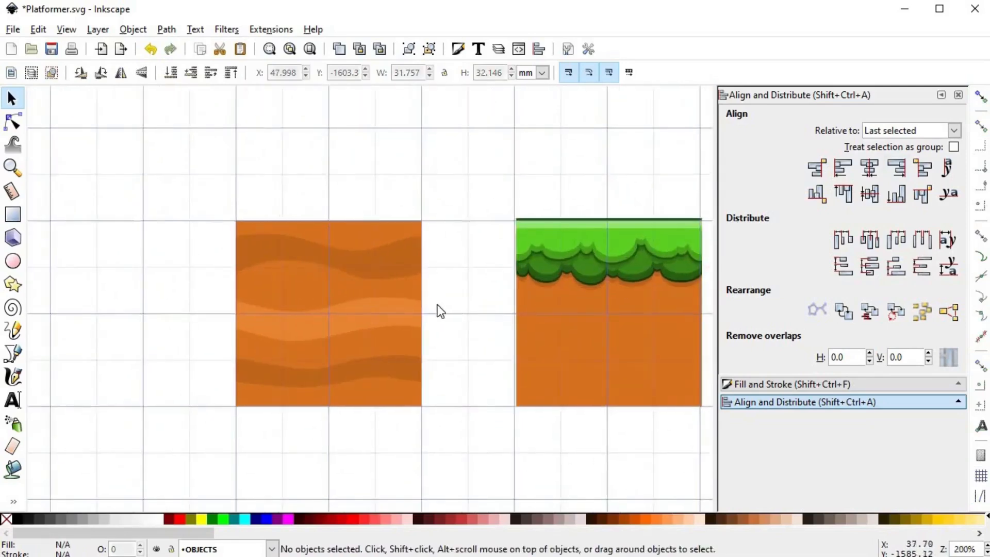
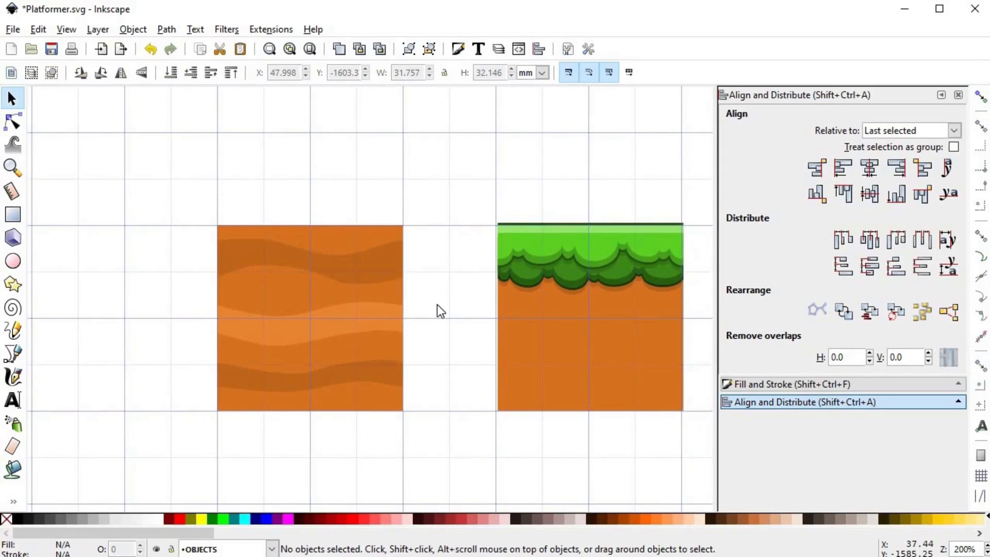
- Duplicate the wavy tile's top dark band and subtract a lowered copy to leave a thin strip along the band's upper edge
key("alt")
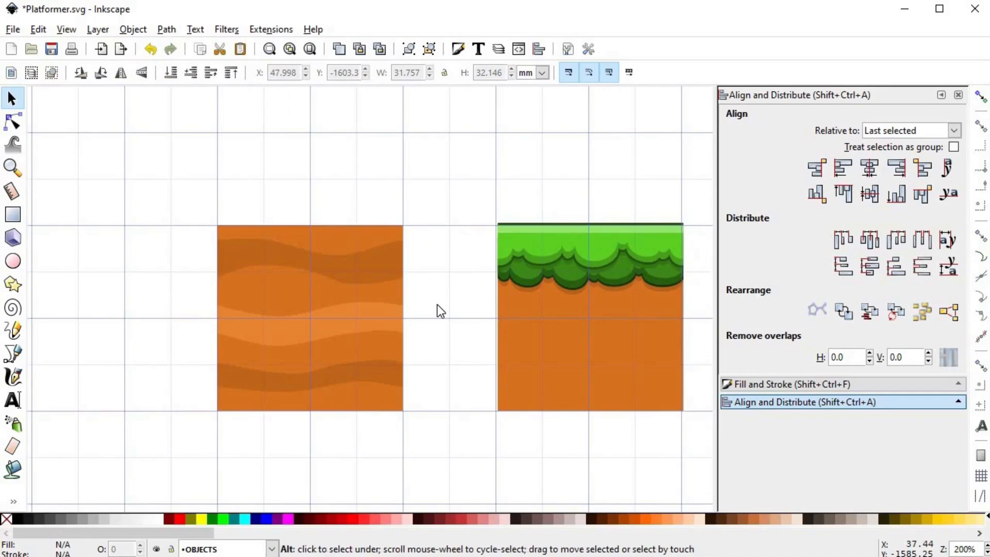
scroll(301, 272, "up", 2)
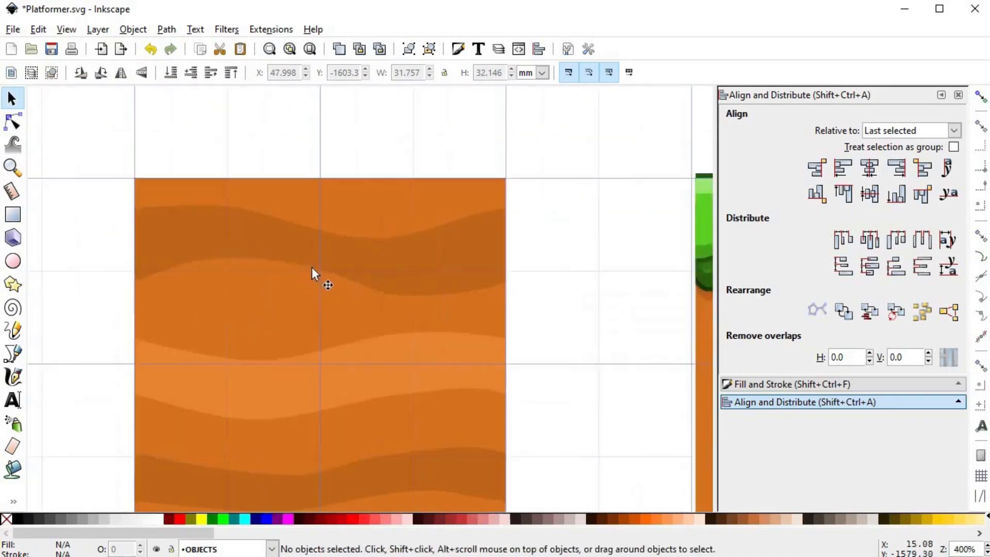
left_click(400, 259)
key("ctrl+d")
left_click(548, 518)
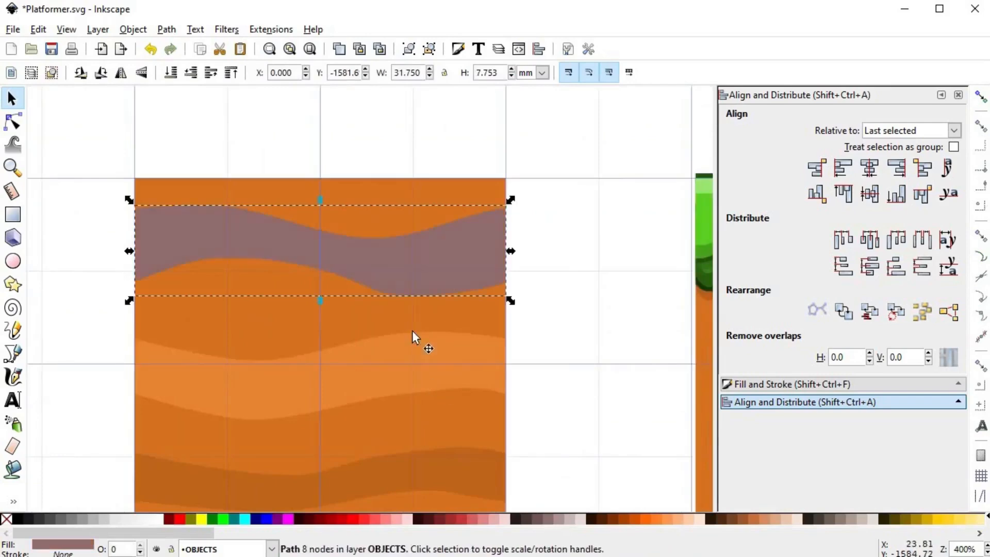
left_click_drag(403, 256, 403, 267)
left_click(407, 240, "shift")
key("ctrl+minus")
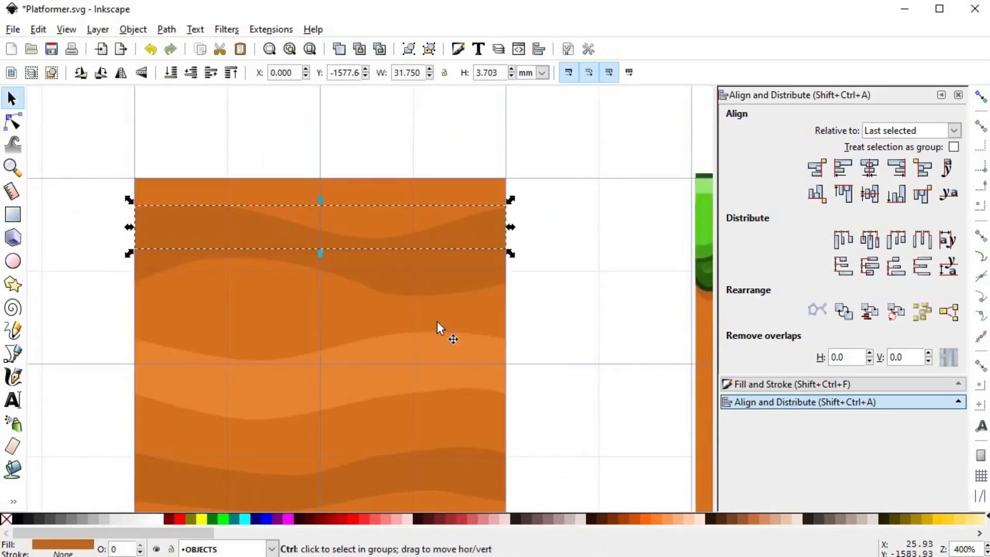
- Darken the fill of the strip along the top band's upper edge to a lightness of 96
key("shift+ctrl+f")
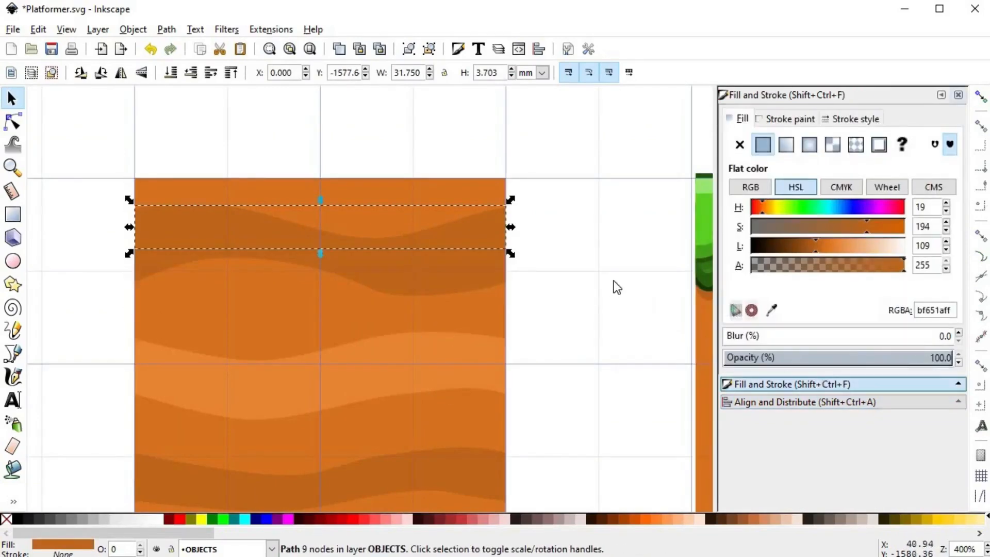
left_click(807, 245)
left_click_drag(807, 242, 811, 242)
left_click(572, 317)
- Cut another thin strip along the top dark band's lower edge by subtracting an offset duplicate of the band
scroll(464, 316, "down", 3)
scroll(450, 304, "up", 3)
left_click_drag(451, 304, 455, 236)
left_click(455, 180)
key("ctrl+d")
left_click(751, 245)
left_click(459, 261, "shift")
key("ctrl+minus")
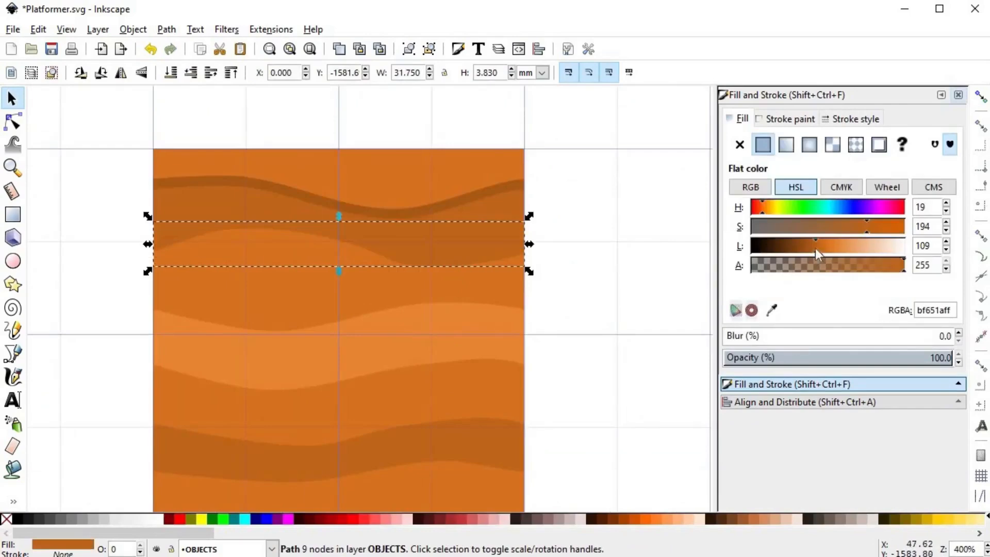
- Lighten the top band's lower-edge strip into a highlight with saturation 194 and lightness about 138
left_click(829, 247)
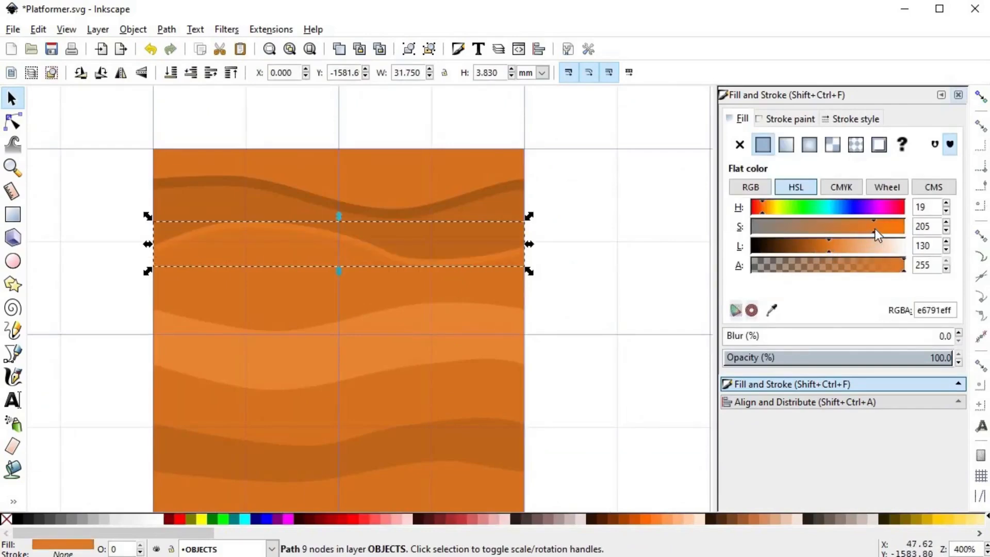
left_click(839, 249)
left_click_drag(839, 249, 833, 248)
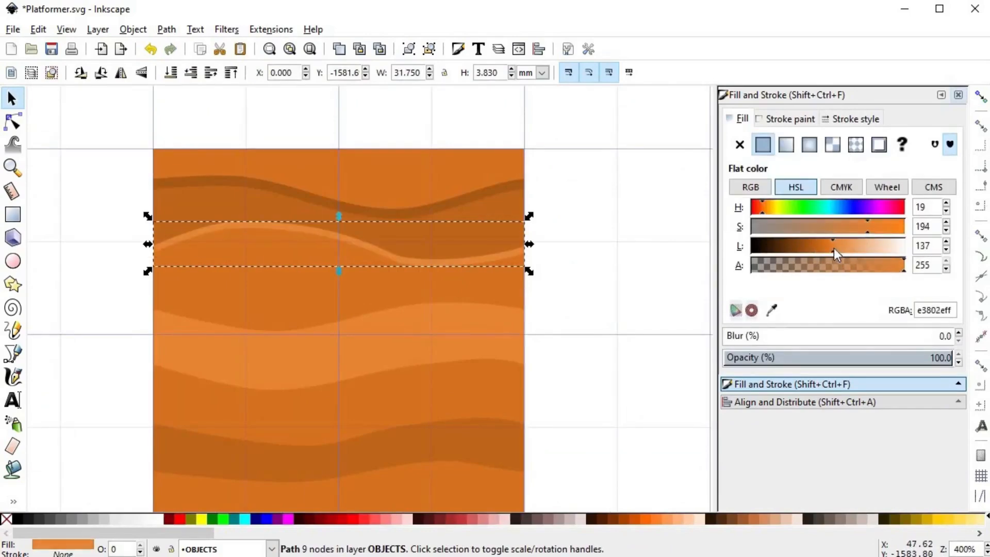
left_click(569, 306)
- Cut edge strips from the bottom dark band and give them the top band's colours, darker above and lighter below
scroll(565, 313, "down", 4)
scroll(533, 318, "up", 5)
scroll(505, 318, "down", 1)
key("space")
scroll(453, 309, "up", 1)
left_click(552, 330)
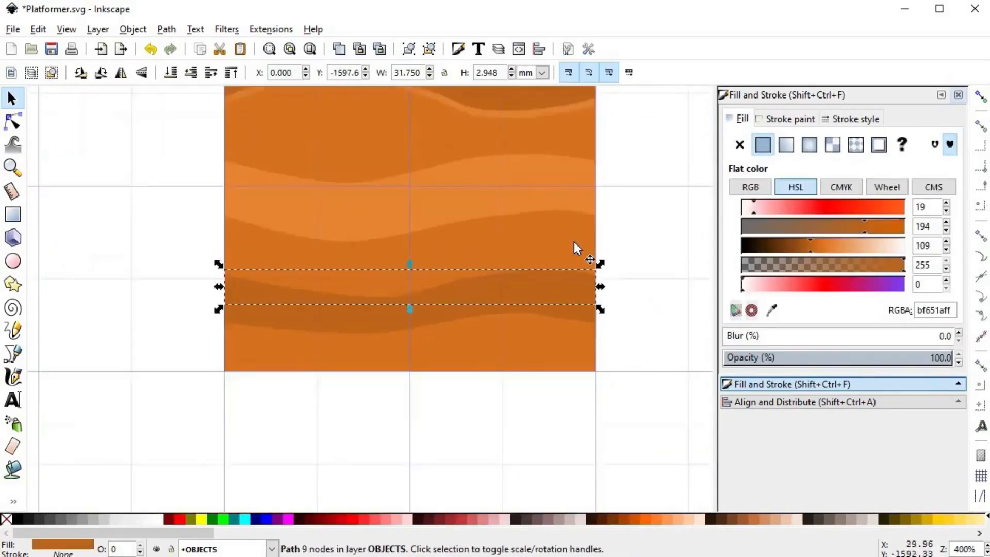
key("d")
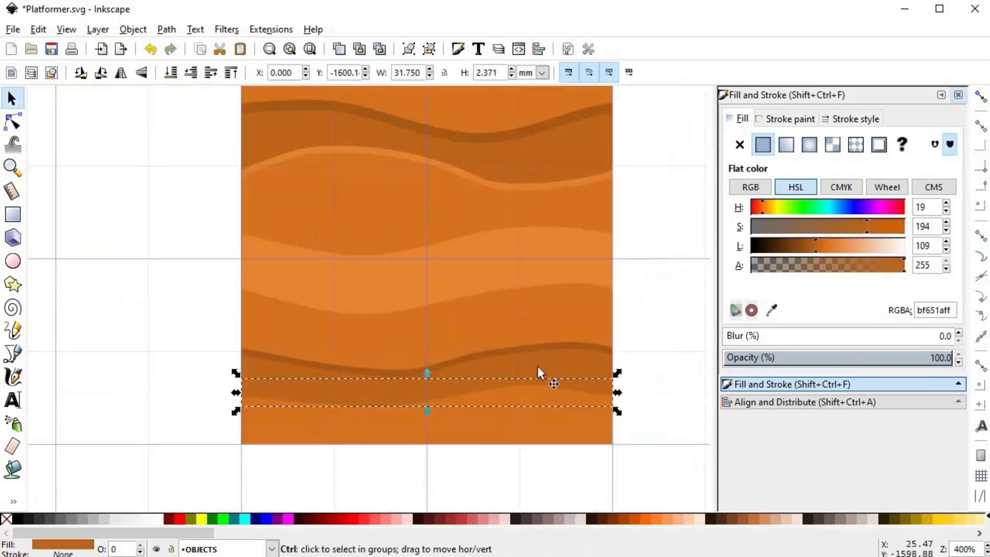
key("d")
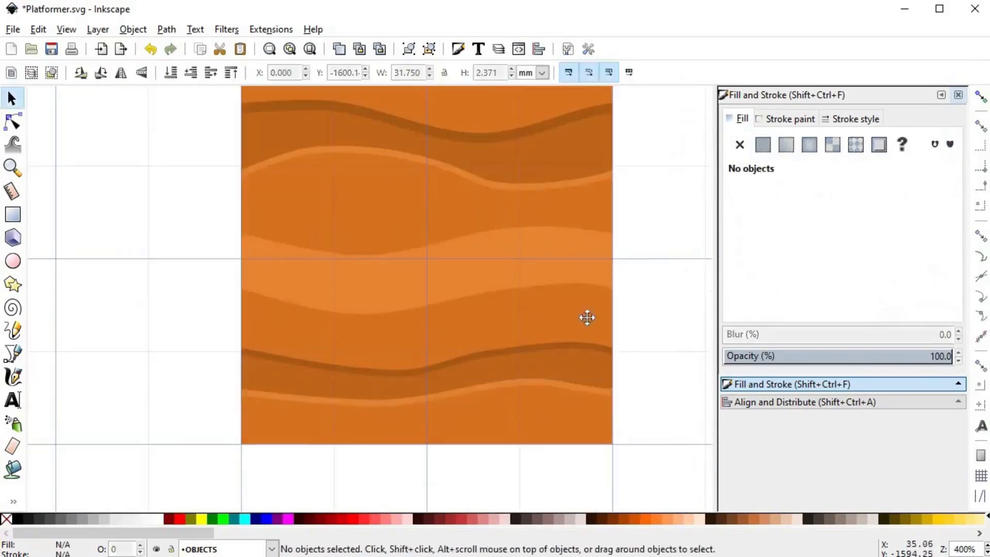
- Cut a strip along the middle light band's upper edge and lighten it to saturation 204 and lightness 155
left_click(503, 317)
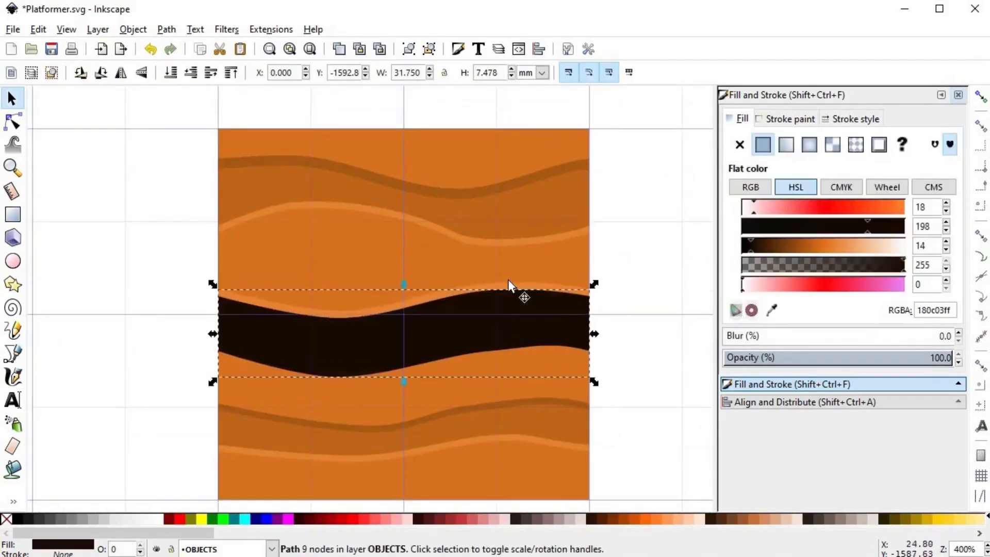
left_click(582, 335, "shift")
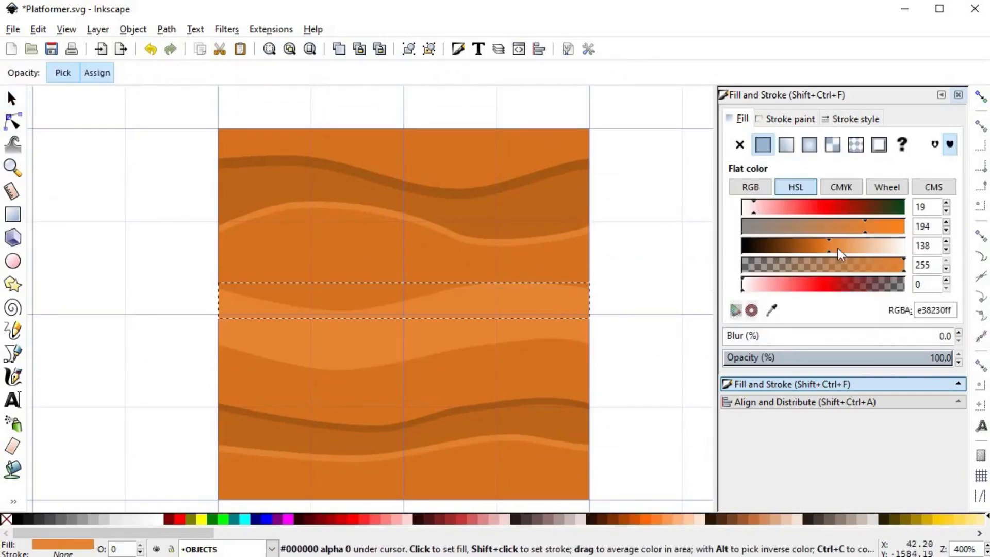
left_click(837, 247)
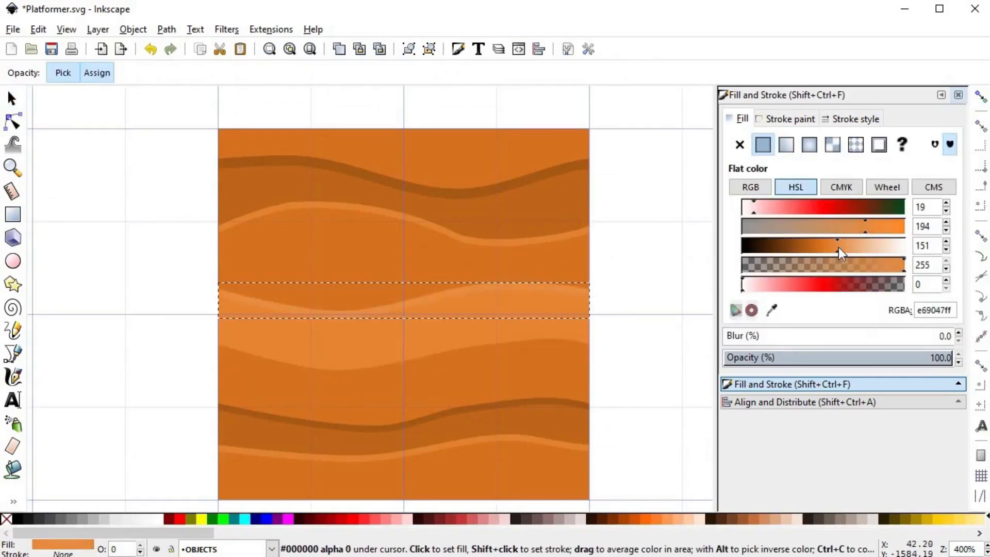
left_click_drag(866, 231, 871, 231)
left_click(839, 250)
key("s")
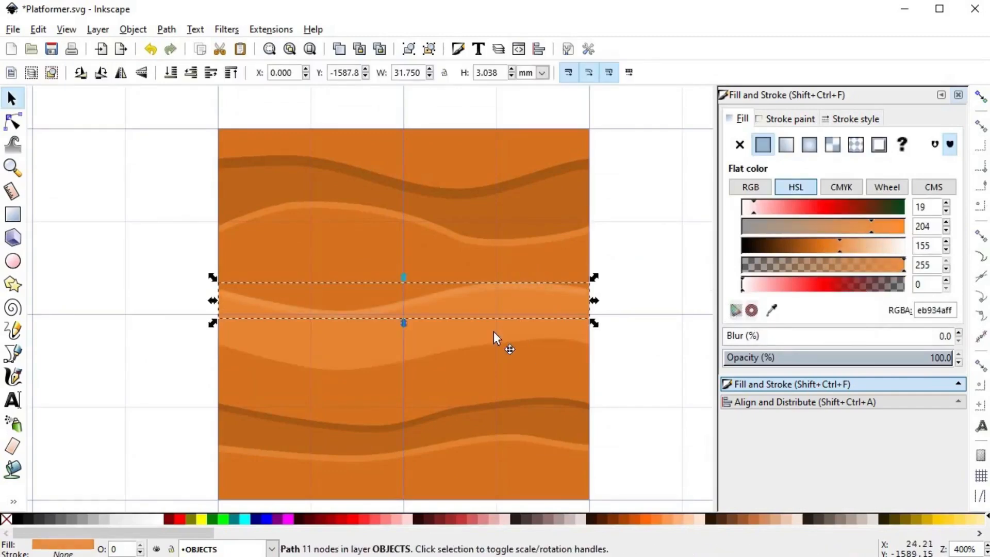
- Subtract a raised duplicate from the middle light band to leave a thin strip along its lower edge
left_click(475, 333, "ctrl")
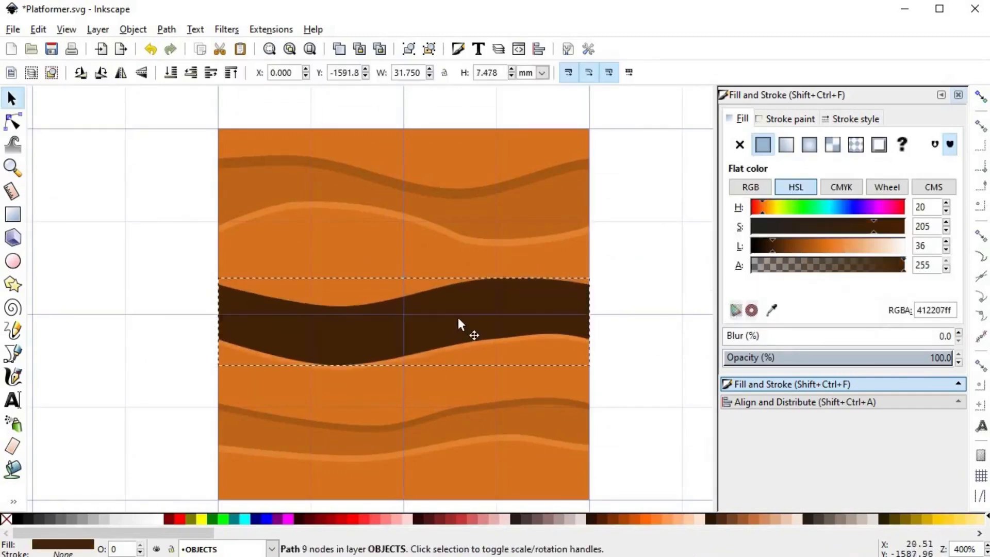
left_click_drag(458, 317, 458, 316)
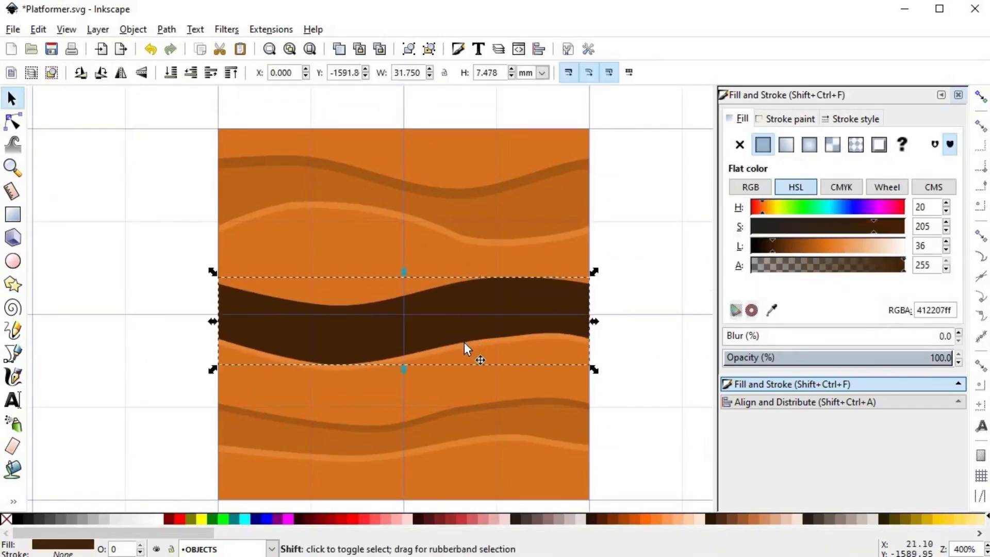
left_click(463, 340, "shift")
left_click(484, 326)
left_click(484, 327)
left_click(465, 311, "shift")
left_click(471, 336, "shift")
left_click(472, 342, "shift")
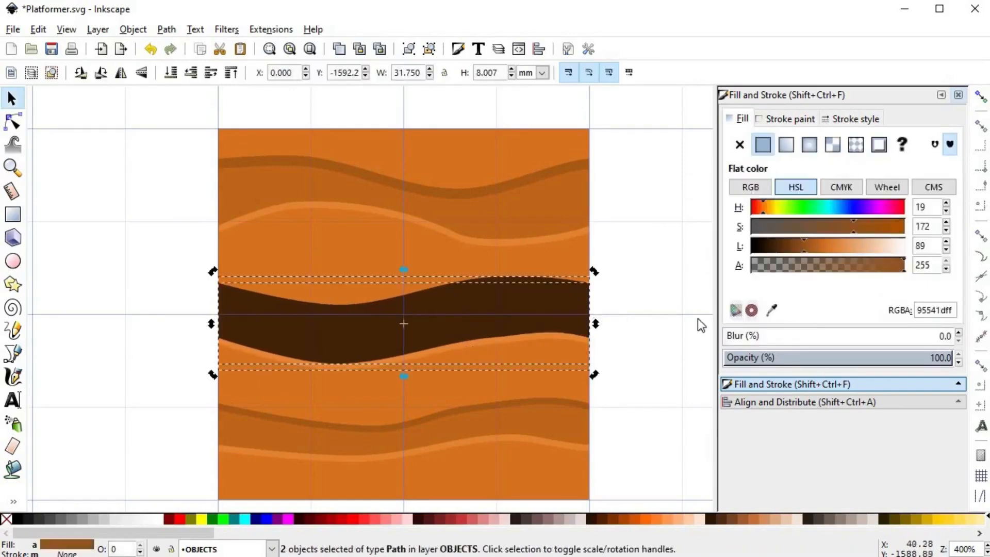
key("ctrl+minus")
- Fill the middle band's lower-edge strip with a darker orange to form a shadow line
key("d")
left_click(821, 246)
left_click(816, 246)
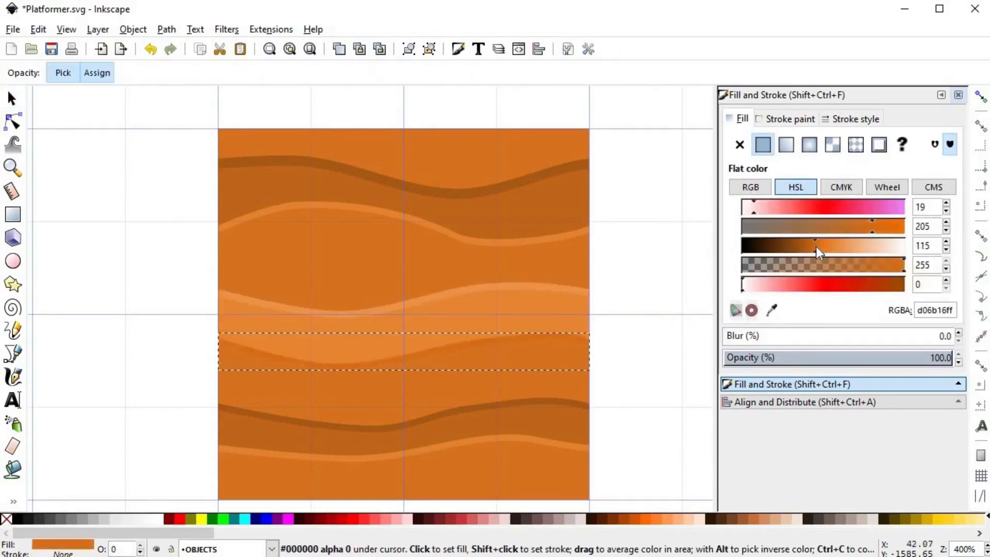
left_click(813, 246)
left_click(571, 379)
left_click_drag(809, 249, 815, 249)
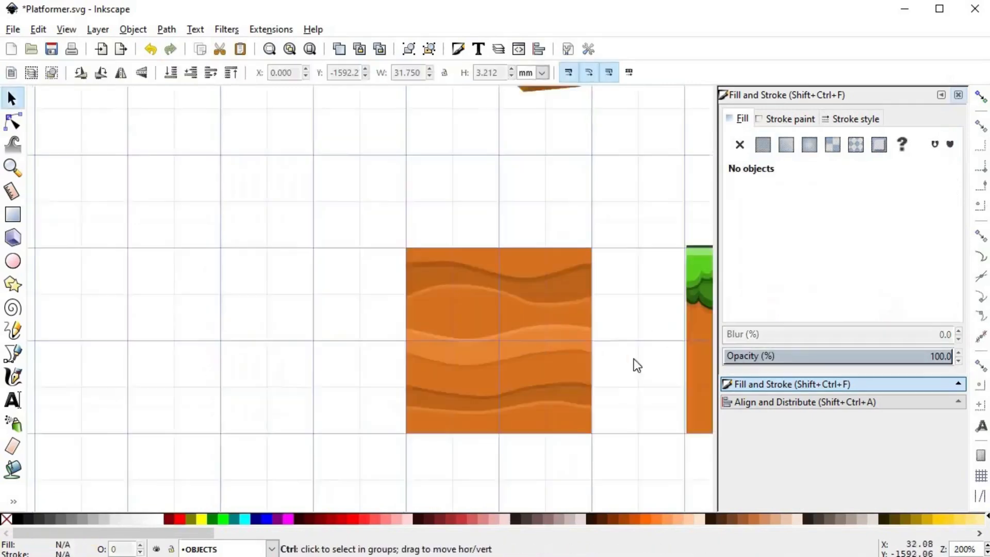
- Try the foliage over the top of the wavy dirt tile and move it back towards the plain tile
scroll(635, 365, "right", 4)
scroll(545, 345, "down", 1)
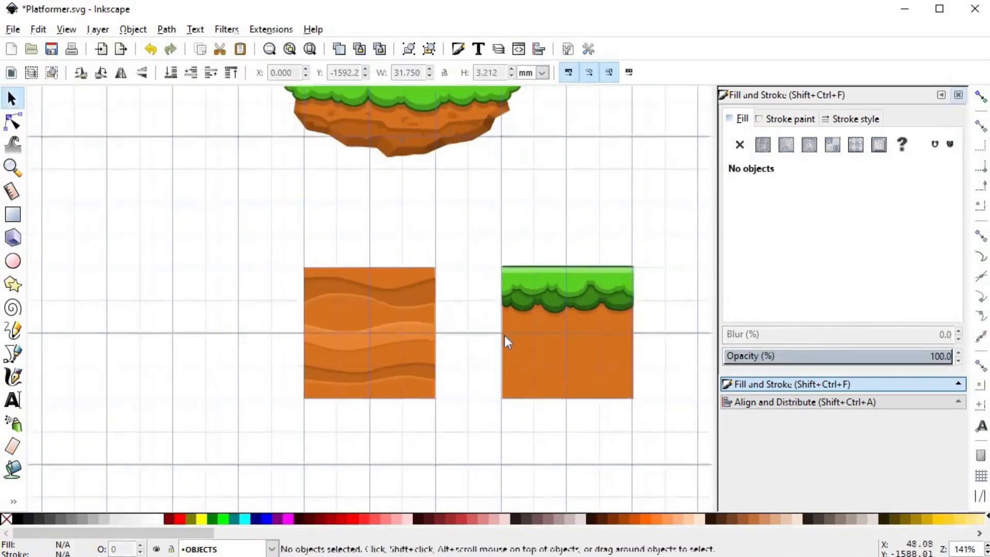
left_click_drag(479, 236, 675, 335)
left_click_drag(610, 290, 369, 288)
scroll(389, 315, "up", 2)
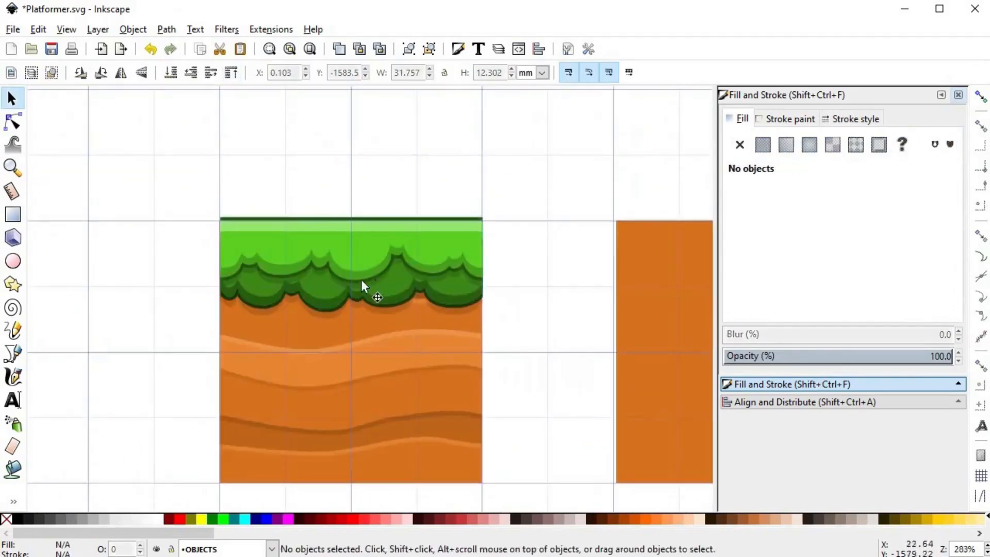
scroll(405, 331, "down", 1)
scroll(499, 355, "down", 1)
left_click_drag(390, 294, 559, 270)
- Shift the top dark band and the middle light band, with their edge strips, slightly upward inside the wavy tile
left_click_drag(478, 231, 264, 298)
scroll(360, 264, "up", 1)
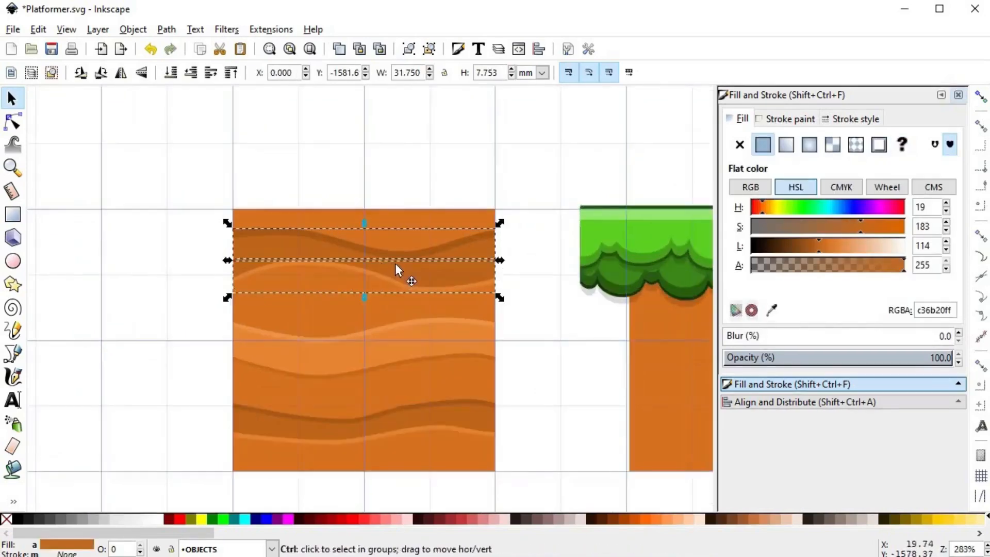
left_click_drag(172, 298, 521, 388)
left_click_drag(462, 328, 461, 319)
- Preview the foliage on the adjusted wavy tile again and return it to the plain dirt tile
scroll(457, 315, "down", 1)
left_click(219, 366)
left_click_drag(629, 228, 282, 229)
left_click_drag(367, 201, 649, 224)
left_click(543, 277)
left_click_drag(543, 278, 509, 284)
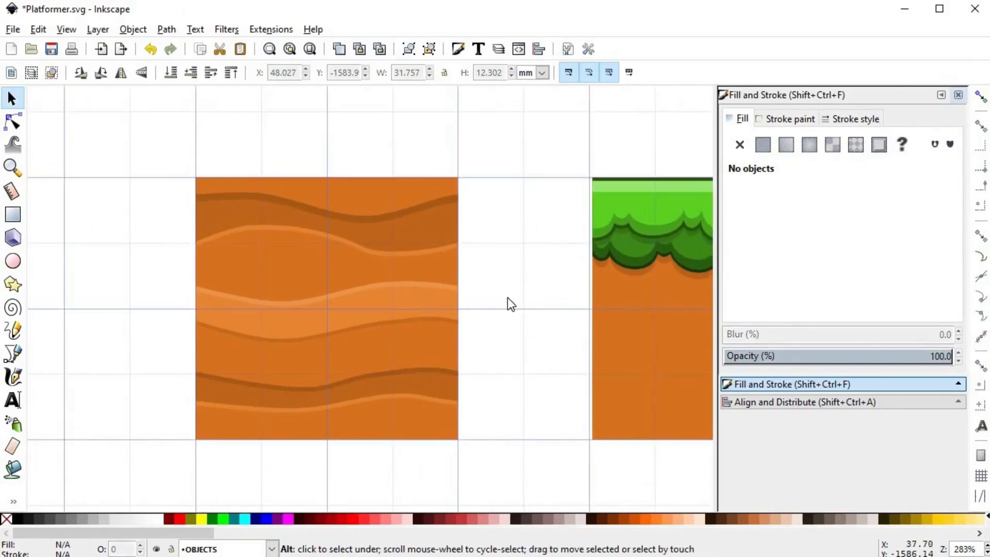
- Draw a small dark ellipse about 2.4 × 1.1 mm above the top dark band, near the tile's upper edge
left_click(13, 262)
scroll(402, 206, "up", 1)
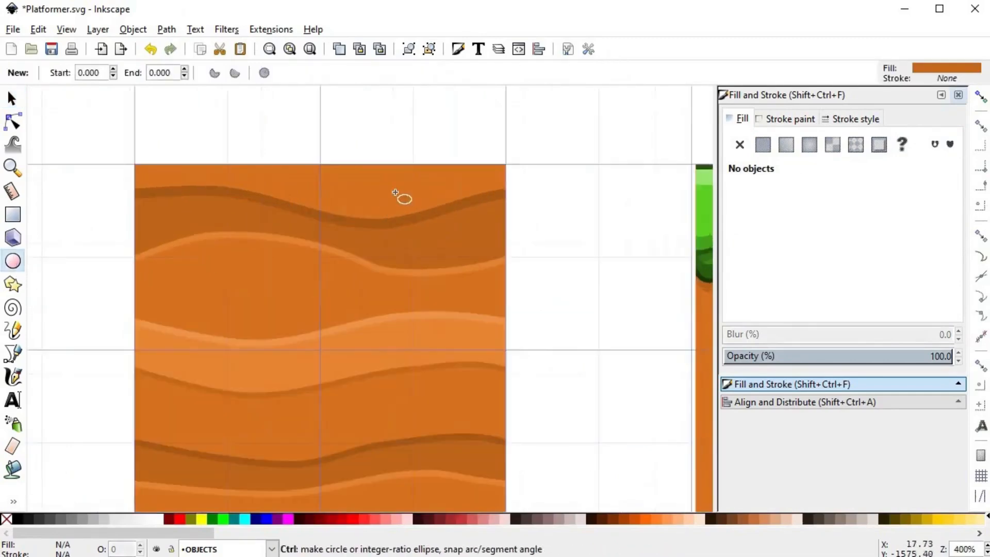
left_click_drag(377, 181, 401, 189)
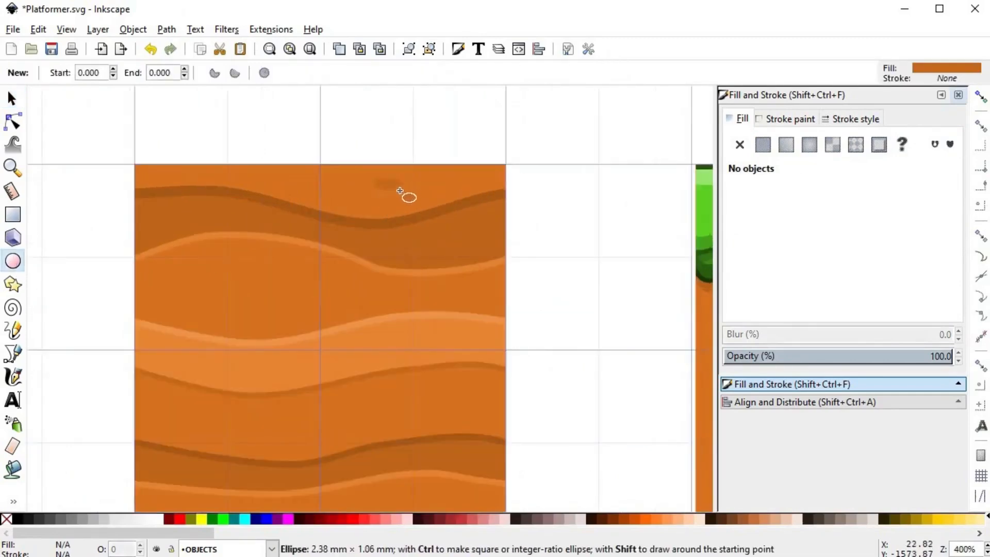
- Build an irregular dirt spot about 5 × 3.8 mm from overlapping ellipses between the top and middle bands, and adjust its placement
mouse_move(201, 257)
left_mouse_down()
mouse_move(250, 277)
mouse_move(205, 271)
left_mouse_up()
key("s")
left_click(223, 267, "shift")
key("ctrl+k")
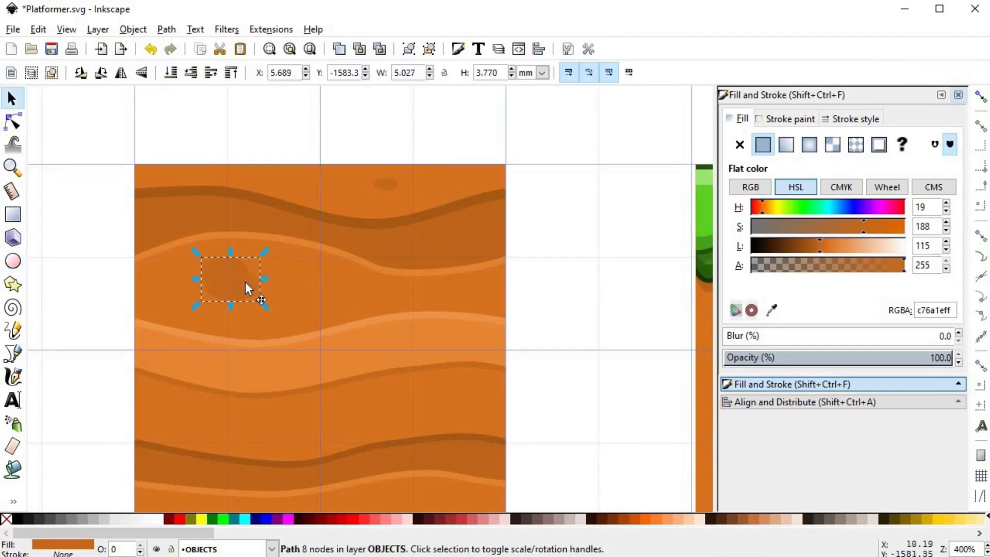
left_click(245, 282)
left_click_drag(264, 273, 265, 273)
left_click(227, 289)
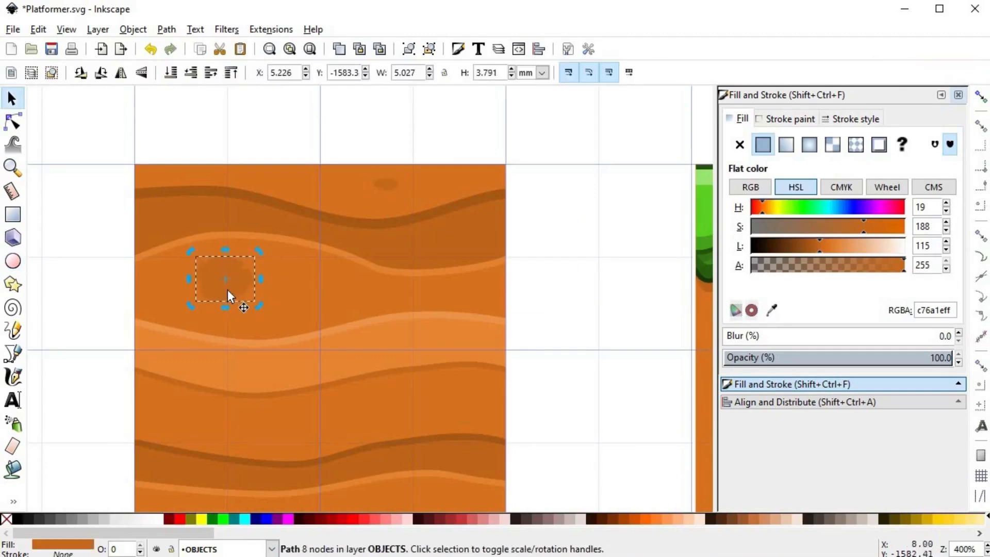
- Draw an ellipse about 3.7 × 1.9 mm in the top dark band and fill it with the upper-edge strip's colour
key("alt")
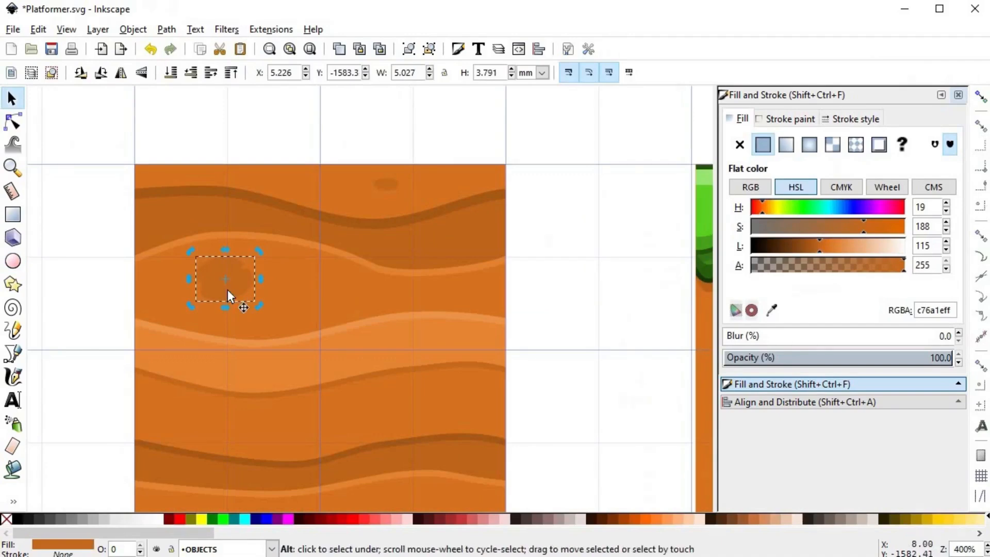
left_click(13, 261)
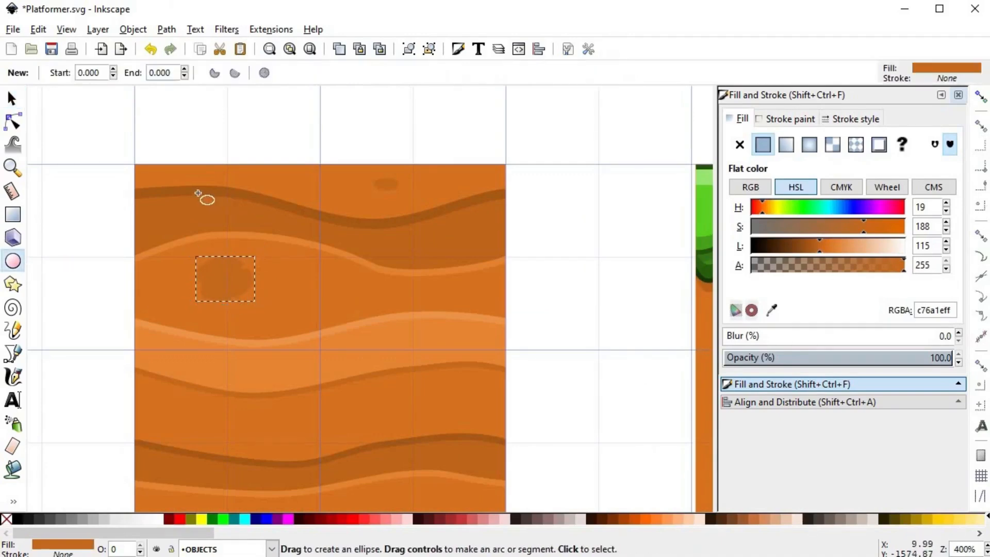
mouse_move(198, 192)
left_mouse_down()
mouse_move(236, 212)
mouse_move(210, 204)
left_mouse_up()
key("s")
key("d")
left_click(190, 191)
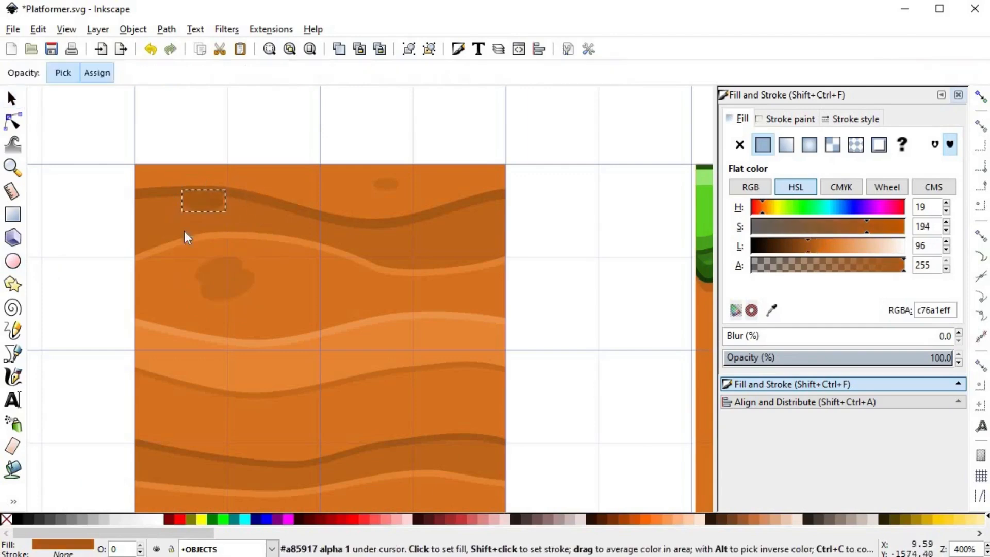
key("s")
key("Escape")
left_click(204, 203)
scroll(289, 279, "down", 3)
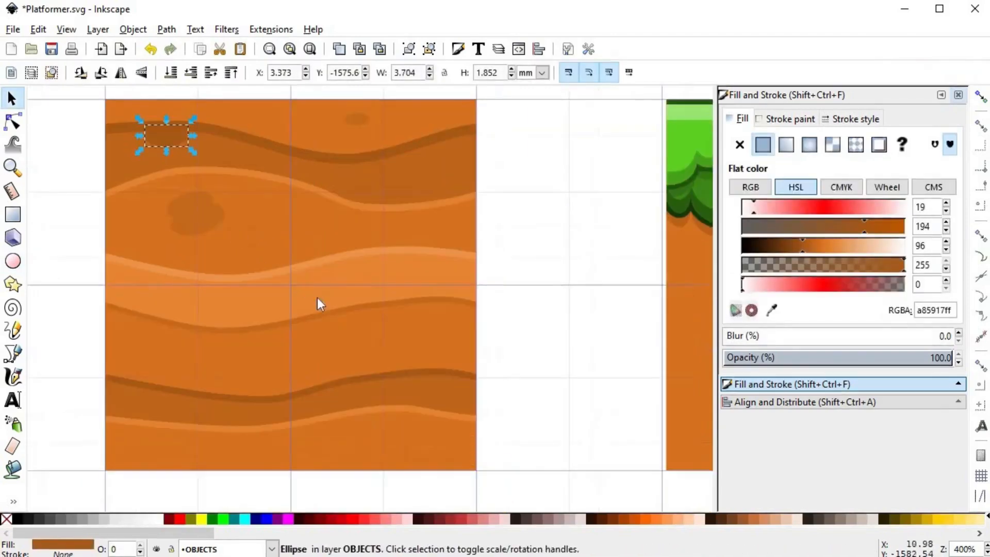
- Draw an ellipse between the middle and bottom bands and fill it with the colour of the middle band's shadow strip
key("alt")
left_click(12, 261)
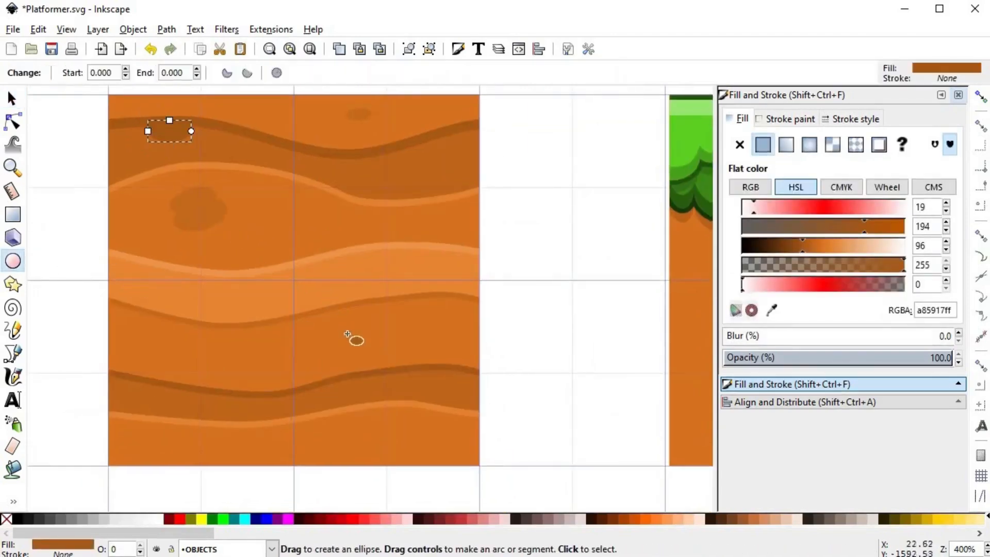
left_click_drag(283, 350, 325, 370)
key("s")
left_click_drag(313, 359, 347, 345)
key("d")
left_click(432, 296)
key("s")
key("Escape")
- Reposition the lower ellipse and place a smaller duplicate, about 1.3 × 0.9 mm, beside it
scroll(347, 345, "up", 3)
left_click_drag(360, 308, 338, 303)
left_click_drag(294, 341, 350, 358)
key("ctrl+d")
left_click_drag(395, 390, 344, 357)
scroll(343, 357, "down", 3)
left_click(523, 345)
scroll(499, 364, "down", 2)
- Draw a small downward-pointing triangle below the top band's lower highlight with the Bezier tool and union it with the highlight strip
scroll(494, 321, "up", 1)
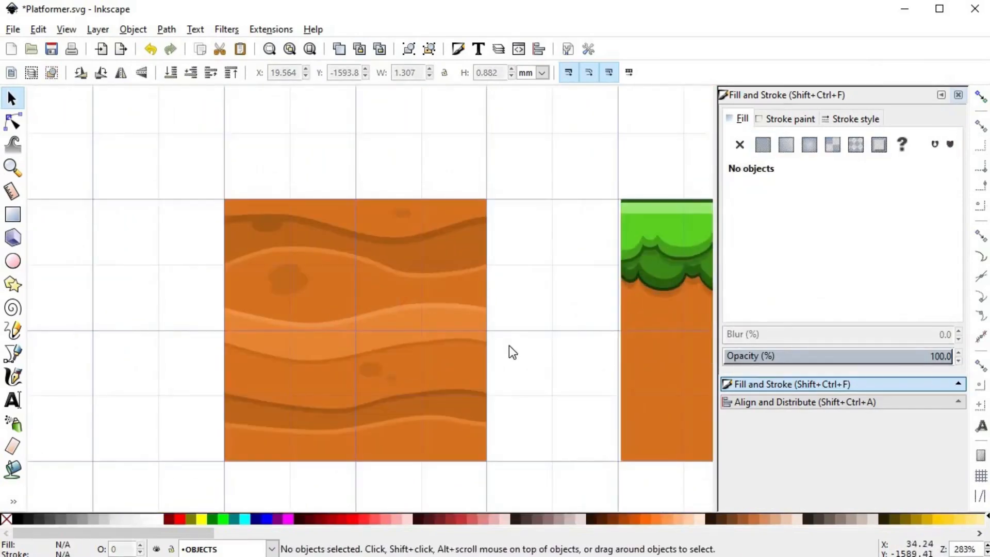
scroll(354, 261, "up", 2, "ctrl")
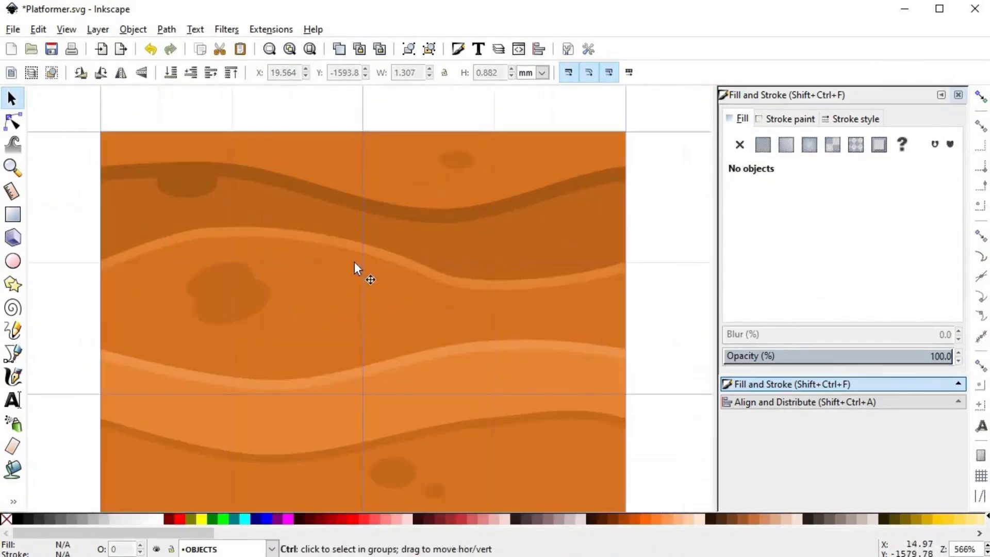
key("b")
scroll(332, 242, "up", 1, "ctrl")
left_click(331, 241)
left_click(342, 278)
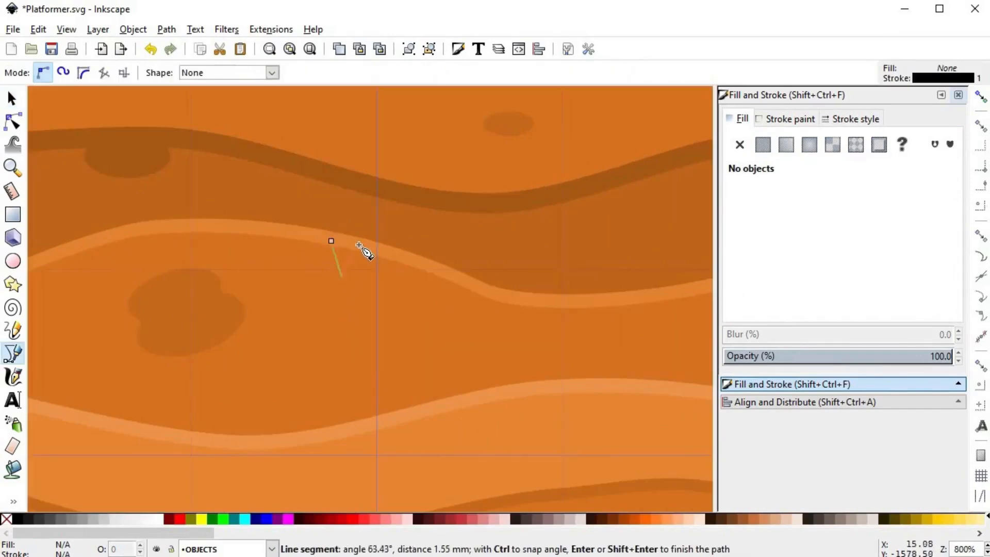
double_click(359, 245)
key("s")
left_click(415, 269, "shift")
key("ctrl+plus")
scroll(456, 336, "down", 1, "ctrl")
scroll(404, 322, "down", 2, "ctrl")
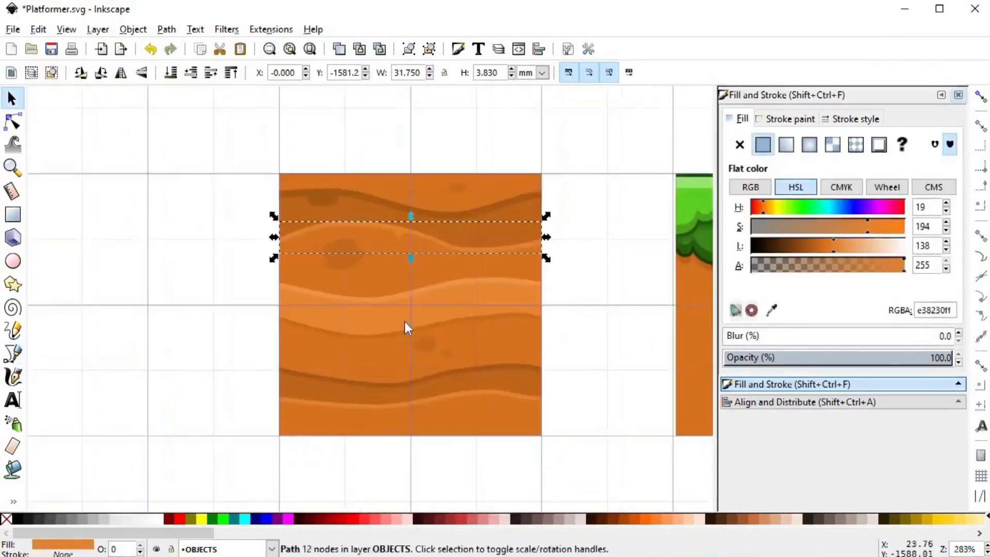
scroll(375, 295, "up", 2, "ctrl")
scroll(364, 302, "up", 1, "ctrl")
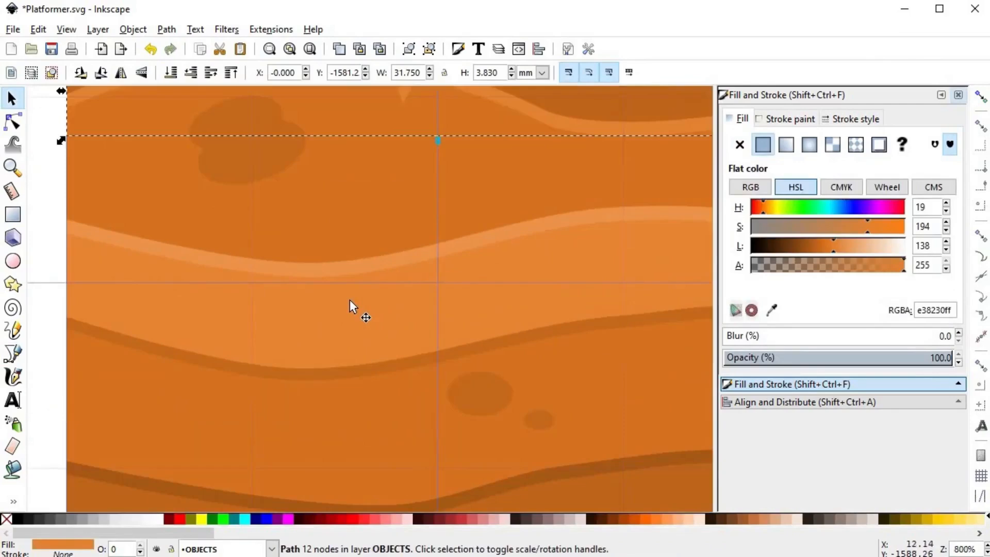
- Draw a shallow trapezoid below the left part of the middle band's shadow strip with the Bezier tool and union it with the strip
key("space")
left_click_drag(350, 300, 371, 220)
key("b")
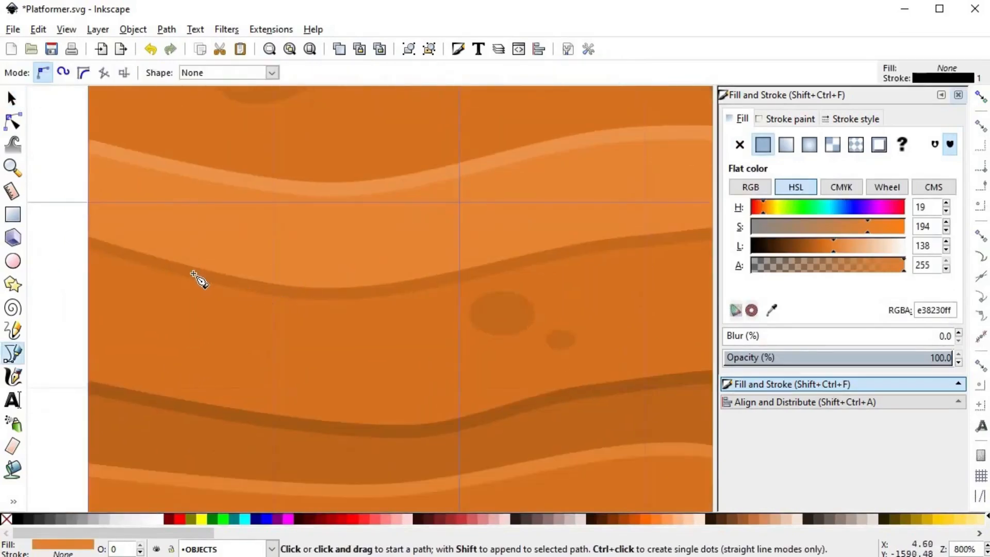
left_click(188, 274)
left_click(251, 302)
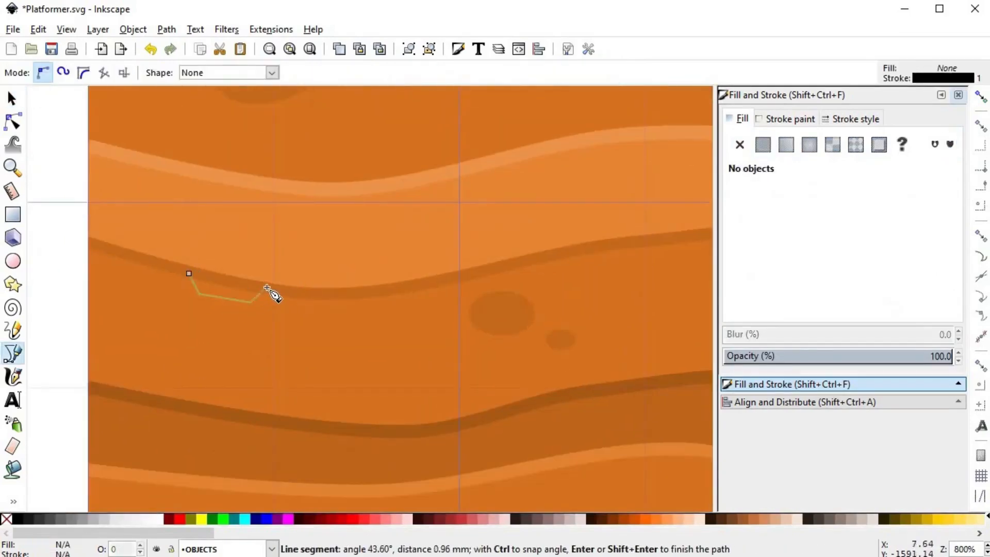
double_click(266, 288)
key("s")
left_click(300, 296, "shift")
key("ctrl+plus")
scroll(296, 302, "down", 3, "ctrl")
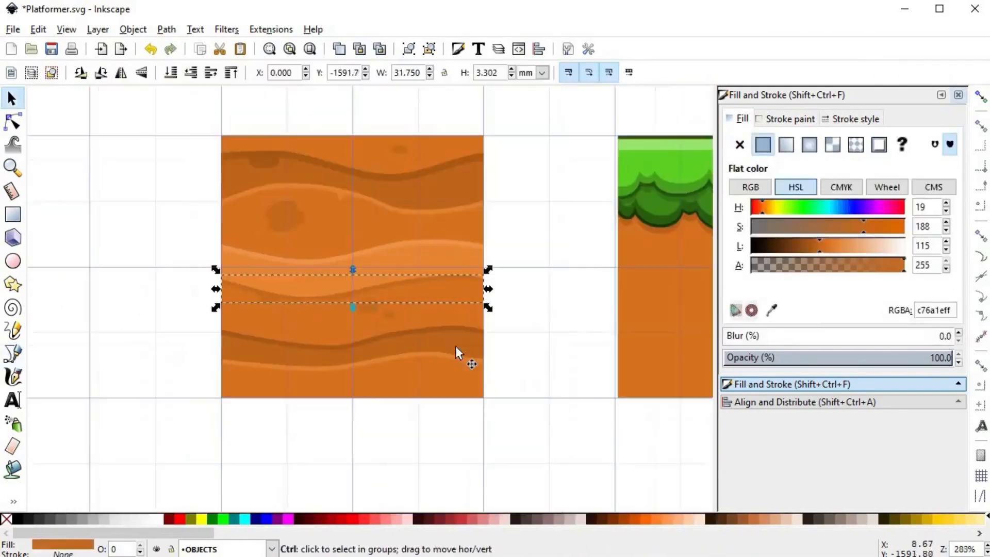
key("Escape")
- Draw a shallow trapezoid under the right part of the bottom band's dark upper strip and union it with the strip
scroll(210, 276, "up", 3, "ctrl")
key("b")
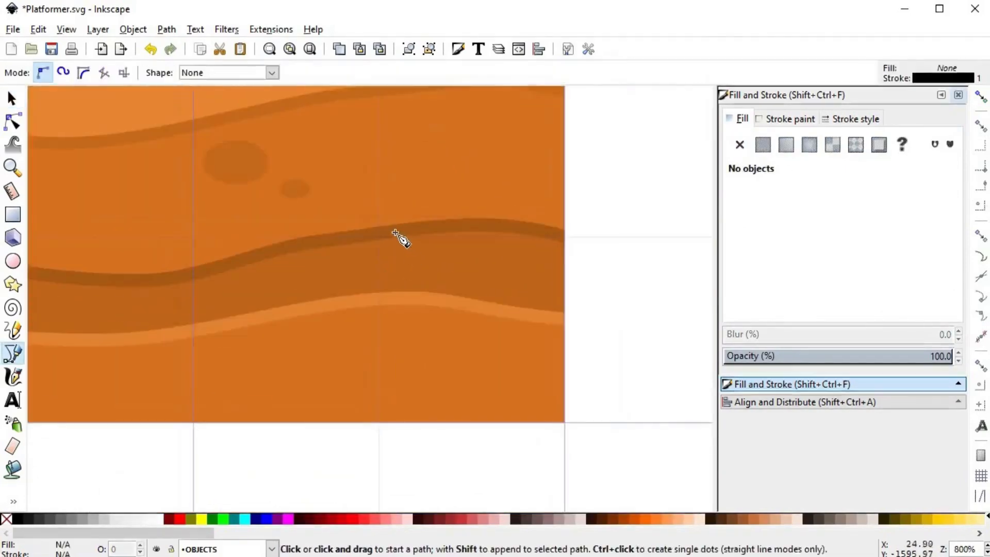
left_click(395, 232)
double_click(515, 226)
key("s")
left_click(538, 234, "shift")
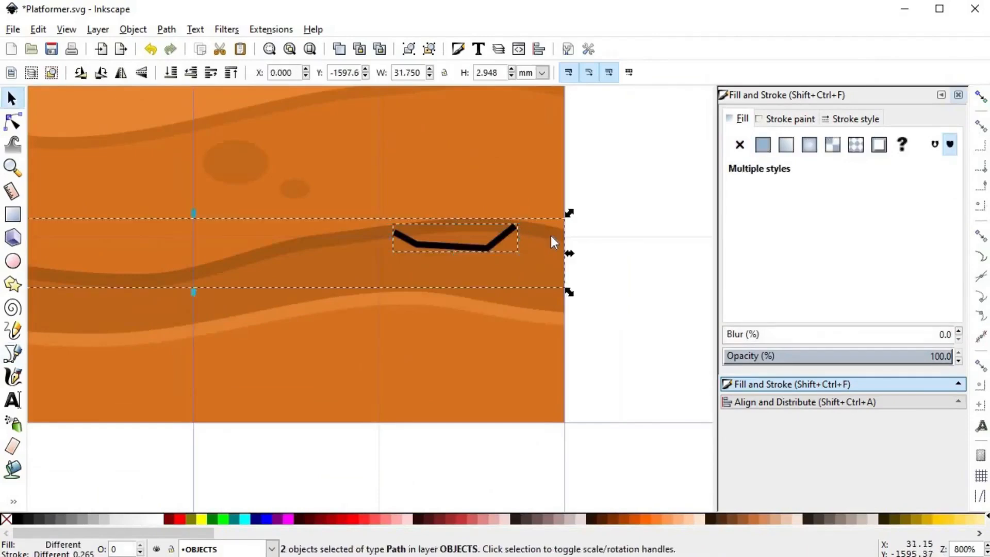
key("ctrl+minus")
key("Escape")
scroll(592, 320, "down", 2, "ctrl")
- Draw one long and one short downward spike on the middle band's shadow strip near the tile's right side and union them with it
scroll(551, 272, "up", 4, "ctrl")
key("b")
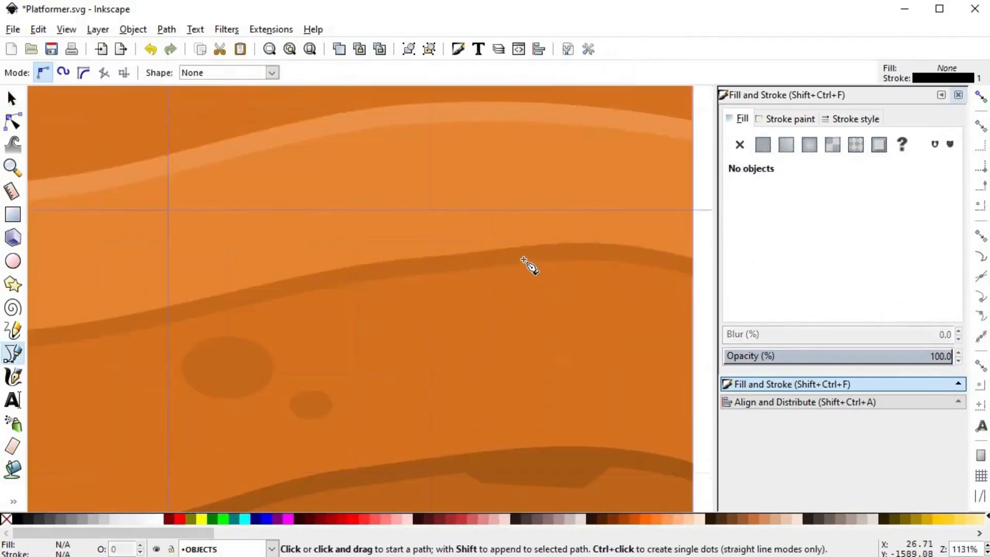
left_click(511, 258)
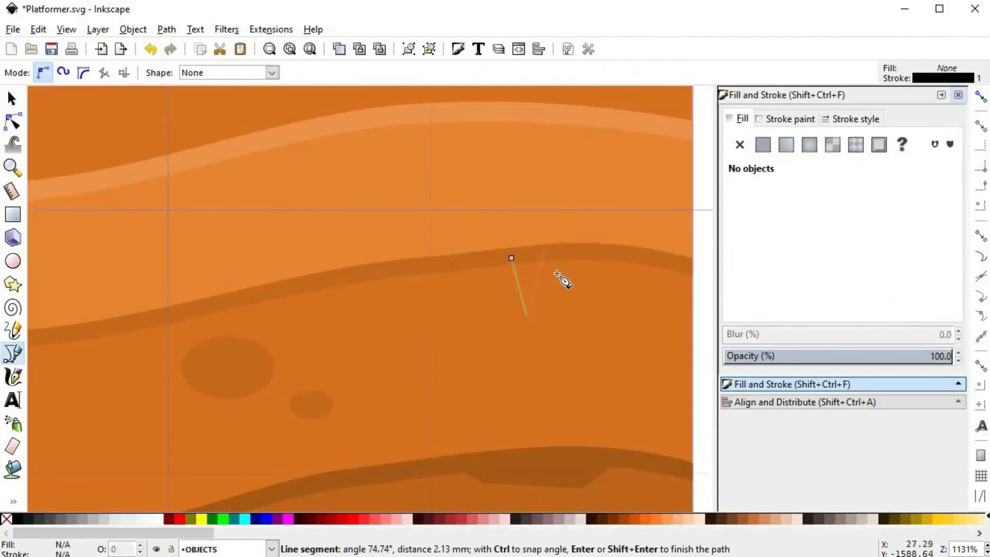
left_click(545, 250)
key("Return")
key("s")
left_click(628, 255, "shift")
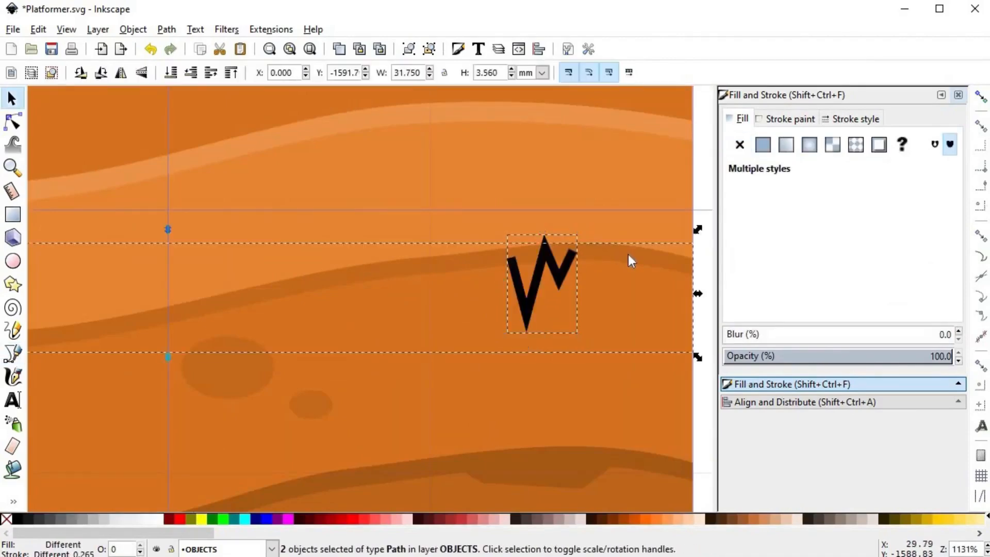
key("ctrl+minus")
key("ctrl+z")
left_click(571, 253)
left_click(617, 255, "shift")
key("ctrl+plus")
scroll(587, 321, "down", 3)
left_click(656, 376)
scroll(656, 376, "down", 2)
left_click_drag(619, 378, 592, 376)
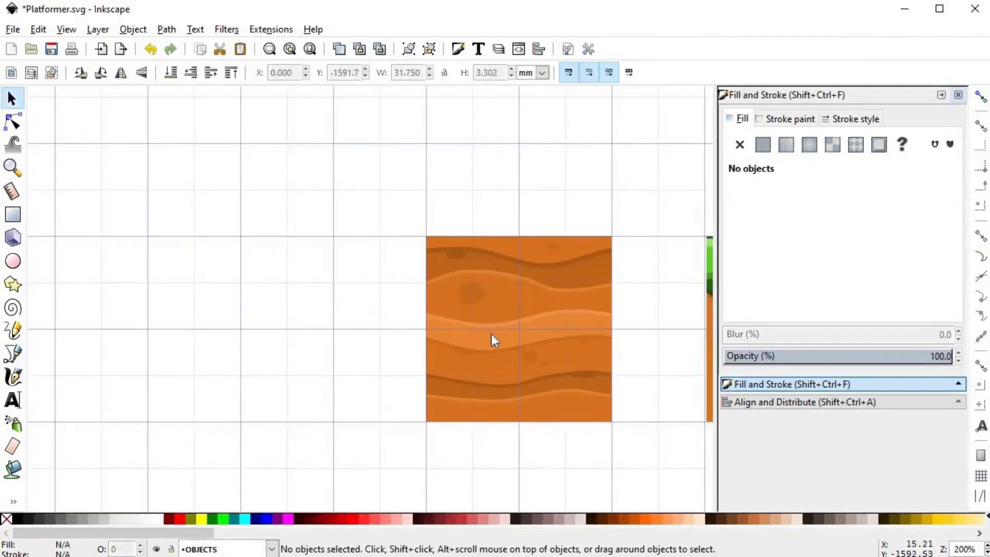
scroll(477, 336, "up", 4)
key("b")
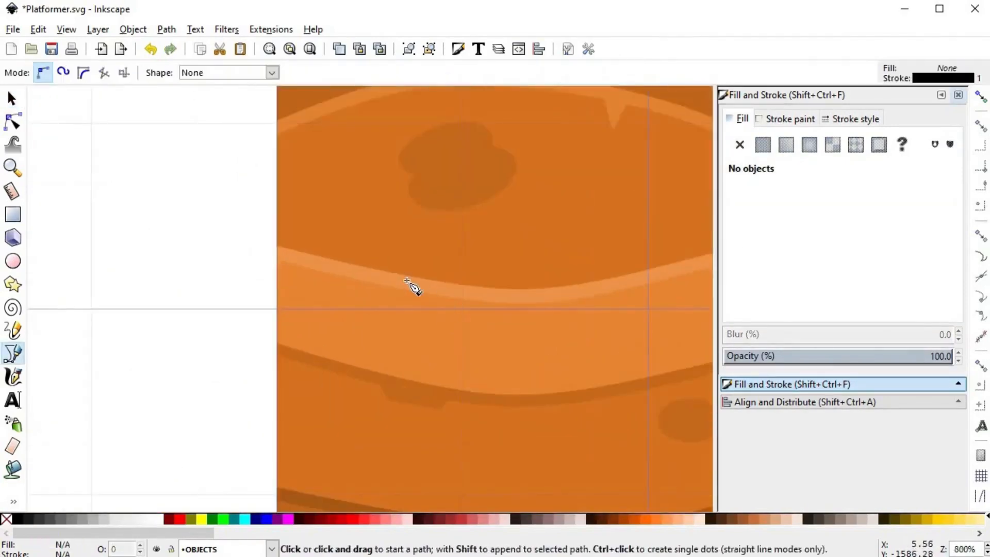
left_click(408, 284)
key("Return")
left_click_drag(519, 317, 422, 306)
scroll(422, 307, "down", 2)
scroll(404, 309, "up", 1)
scroll(336, 281, "down", 1)
- Draw a small downward-pointing triangle below the left part of the bottom band's lower highlight and union it with the highlight strip
left_click_drag(532, 306, 374, 220)
scroll(281, 377, "up", 1)
left_click(215, 349)
left_click(224, 385)
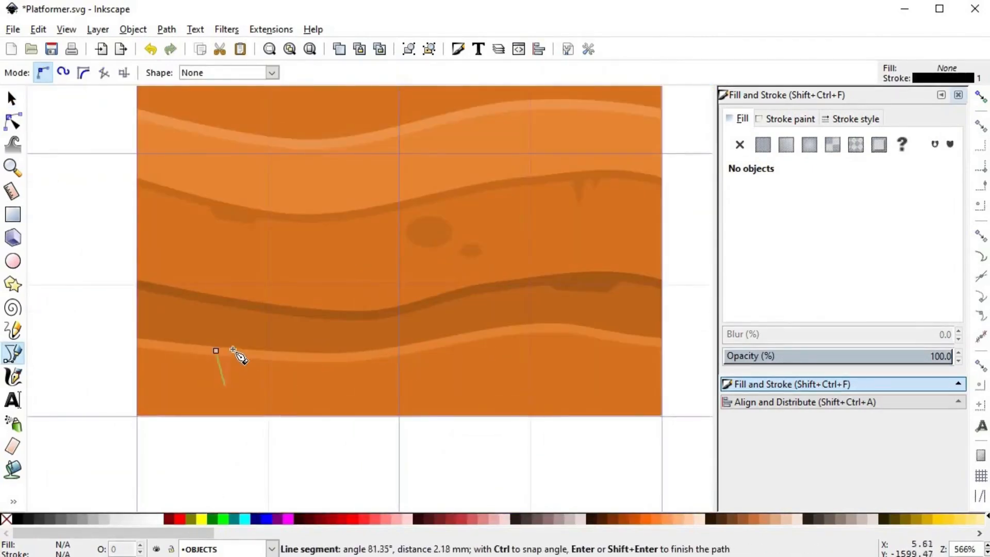
double_click(231, 350)
key("s")
left_click(258, 357, "shift")
key("ctrl+plus")
left_click(386, 457)
scroll(386, 457, "down", 2)
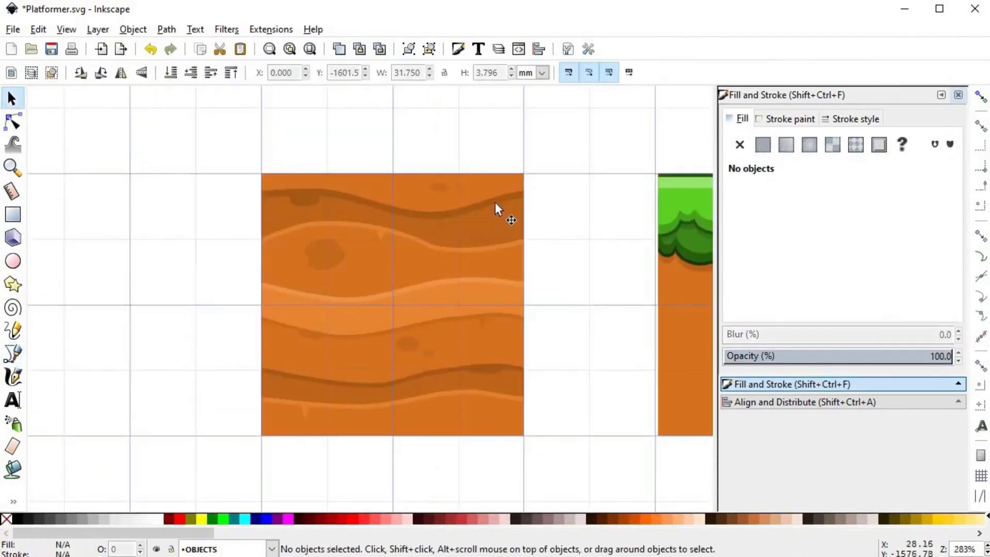
- Draw a trapezoid about 2.5 × 1.4 mm under the right end of the top band's dark upper strip and union it with the strip
key("b")
scroll(497, 211, "up", 4)
left_click(477, 207)
double_click(549, 184)
key("s")
left_click(438, 214, "shift")
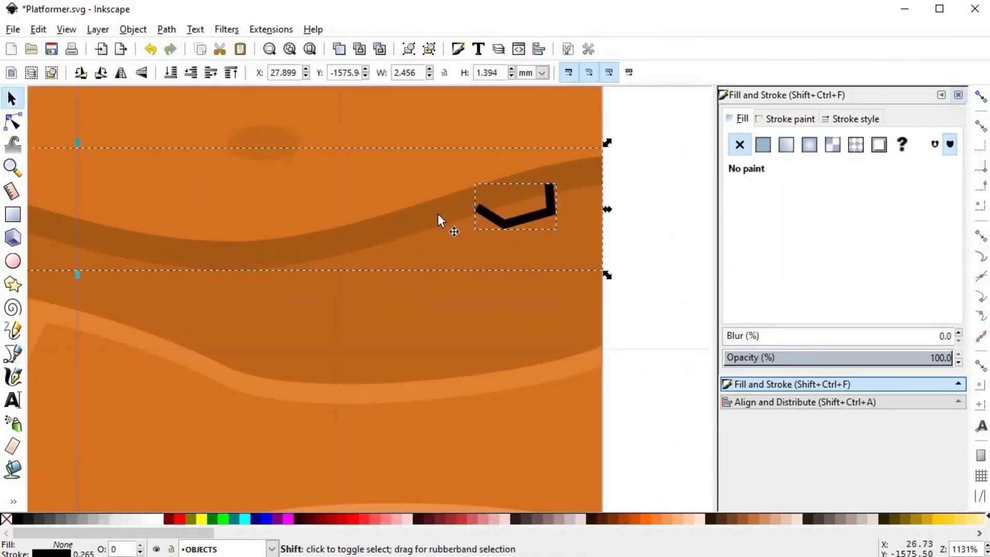
key("ctrl+plus")
left_click(639, 342)
scroll(515, 232, "down", 5)
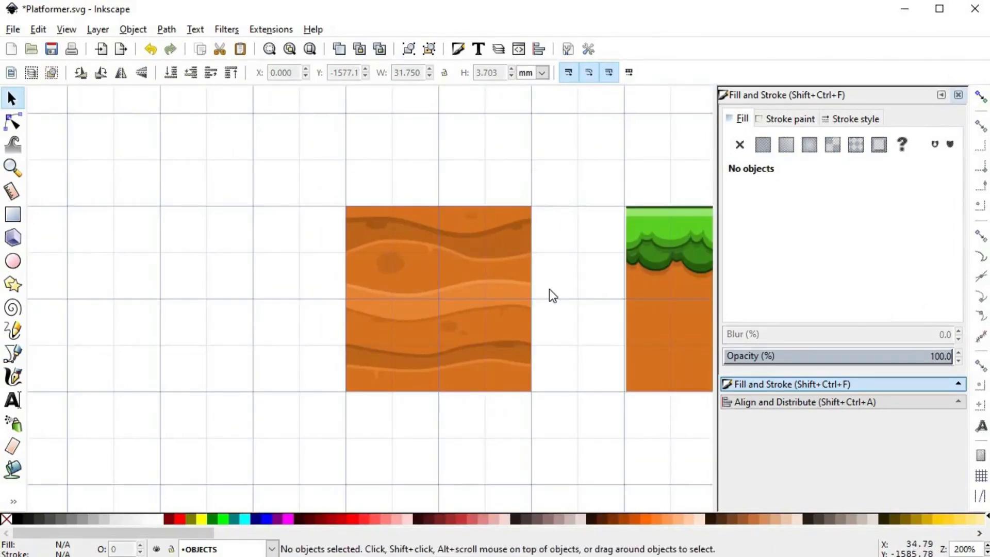
- Draw a small six-sided pebble about 2.1 × 1.7 mm between the top and middle bands, filled with 50% gray and without stroke
scroll(520, 297, "up", 4)
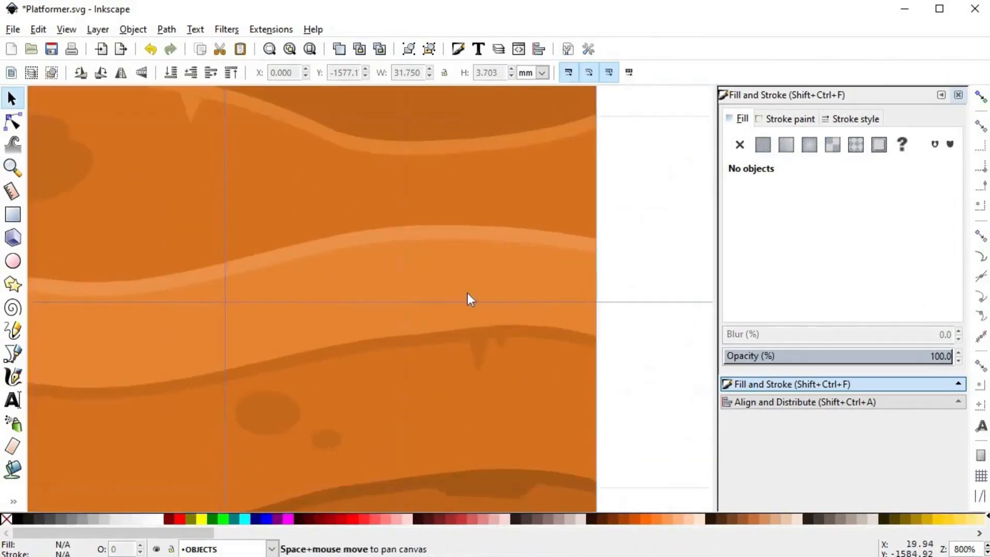
key("b")
left_click(441, 242)
left_click(441, 244)
key("s")
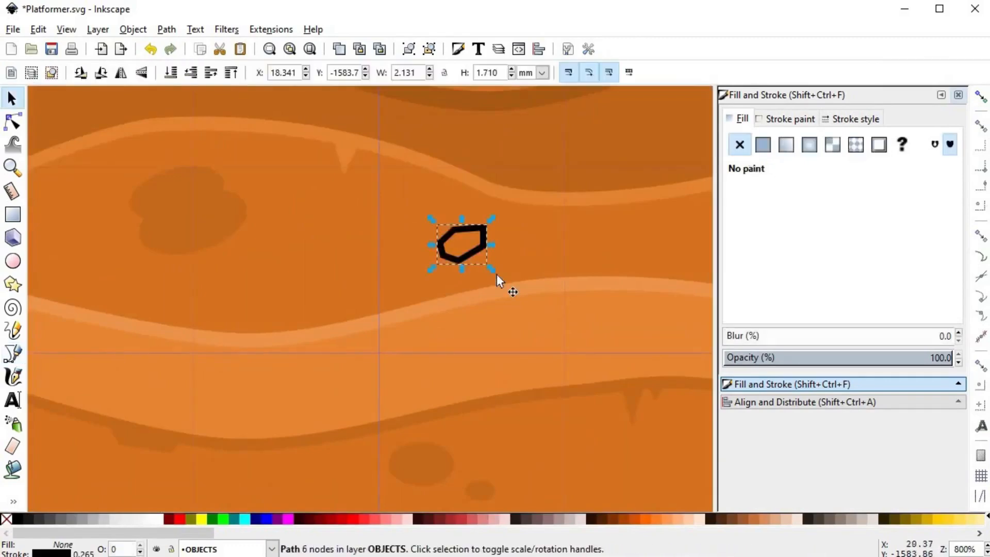
left_click(74, 516)
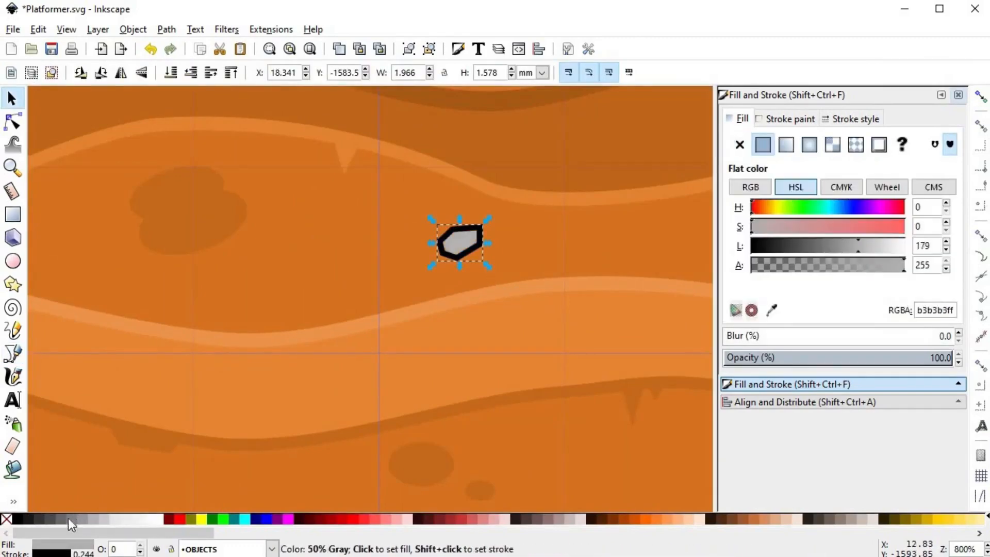
left_click(4, 519, "shift")
left_click(73, 518)
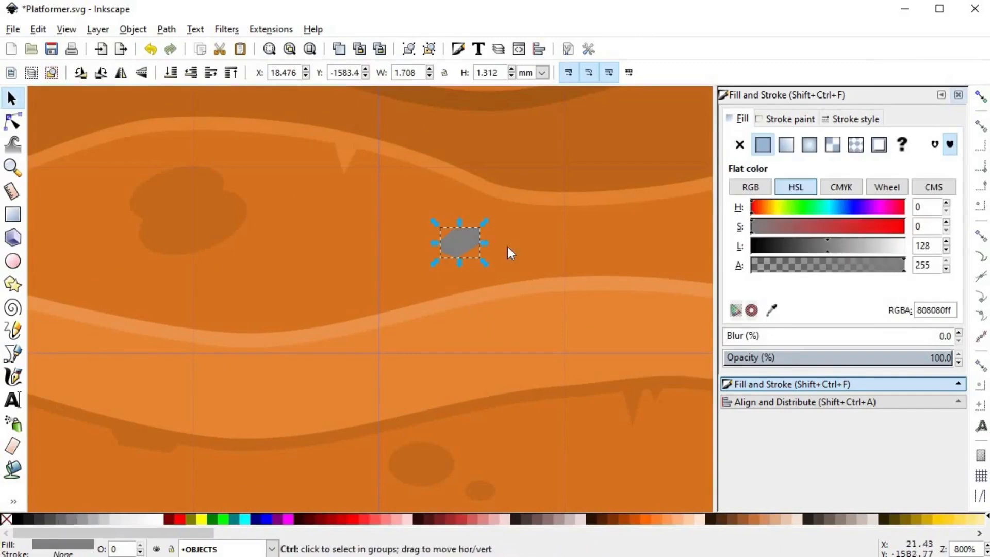
- Scale the grey pebble down to about 1.0 × 0.8 mm
scroll(507, 246, "down", 1)
left_click(501, 245)
scroll(513, 173, "up", 3)
left_click(400, 247)
left_click_drag(445, 265, 415, 235)
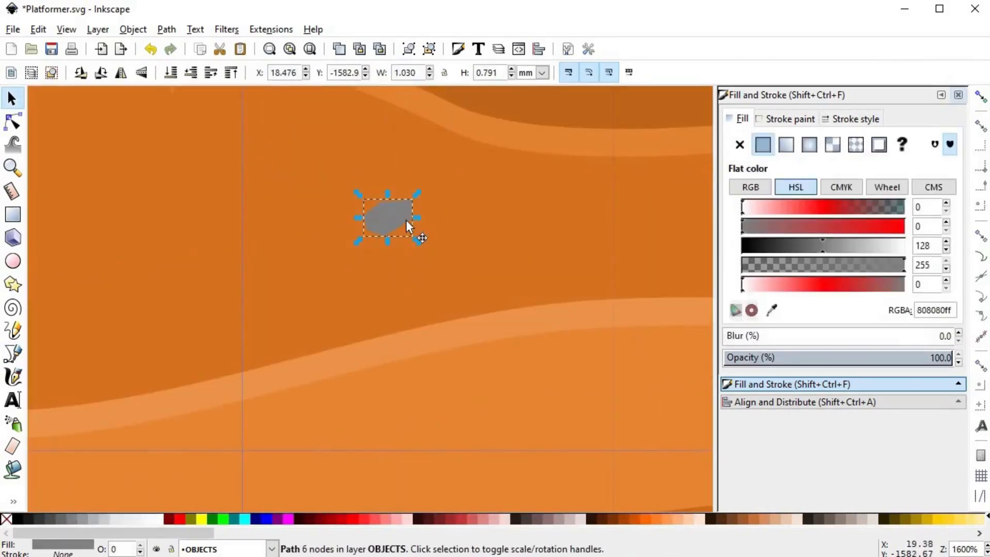
- Place three pebble copies: right in the middle band, left between the middle and bottom bands, and below the bottom band
scroll(397, 259, "down", 4)
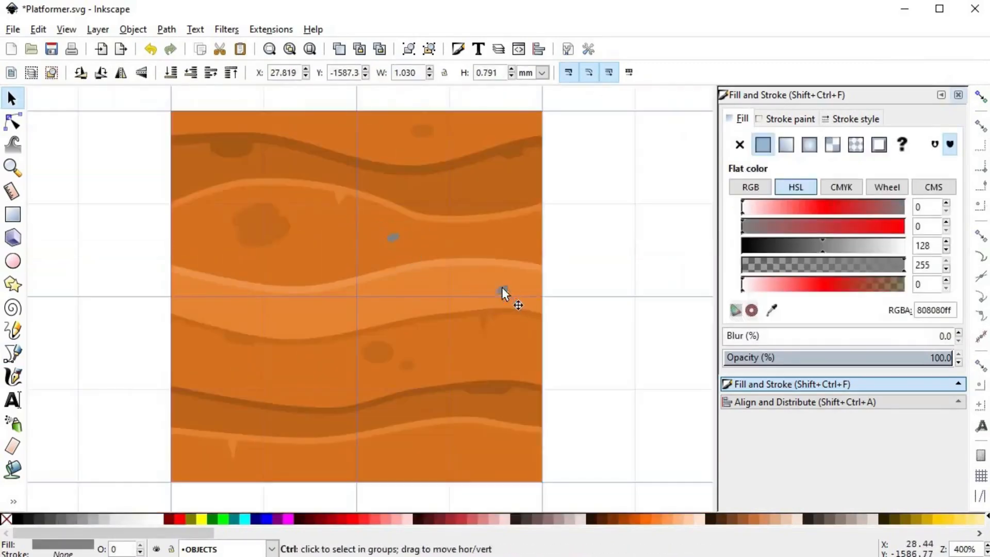
left_click_drag(503, 292, 201, 376)
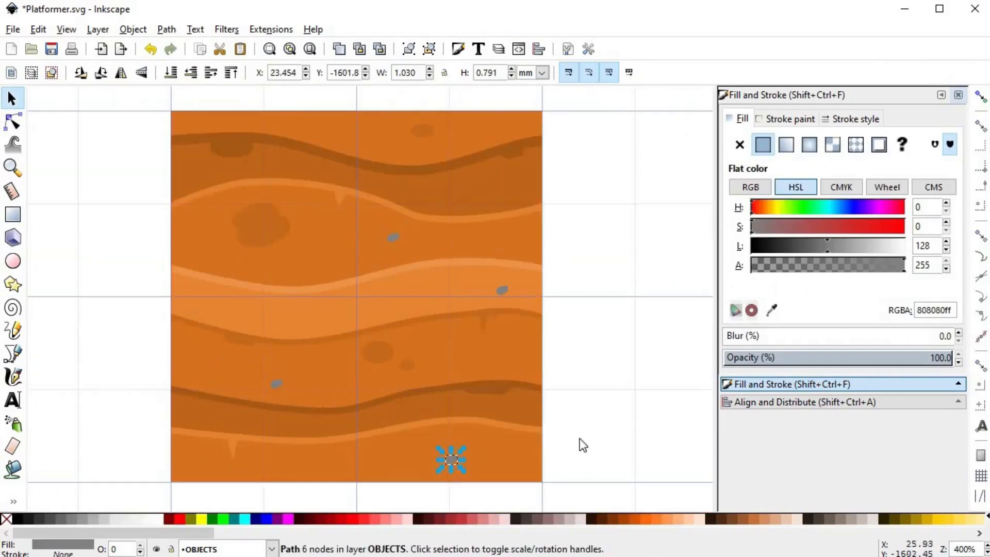
scroll(573, 428, "down", 3)
scroll(510, 370, "up", 3)
- Duplicate the pebble into the right part of the top dark band and adjust the copy's shape
left_click_drag(500, 335, 590, 288)
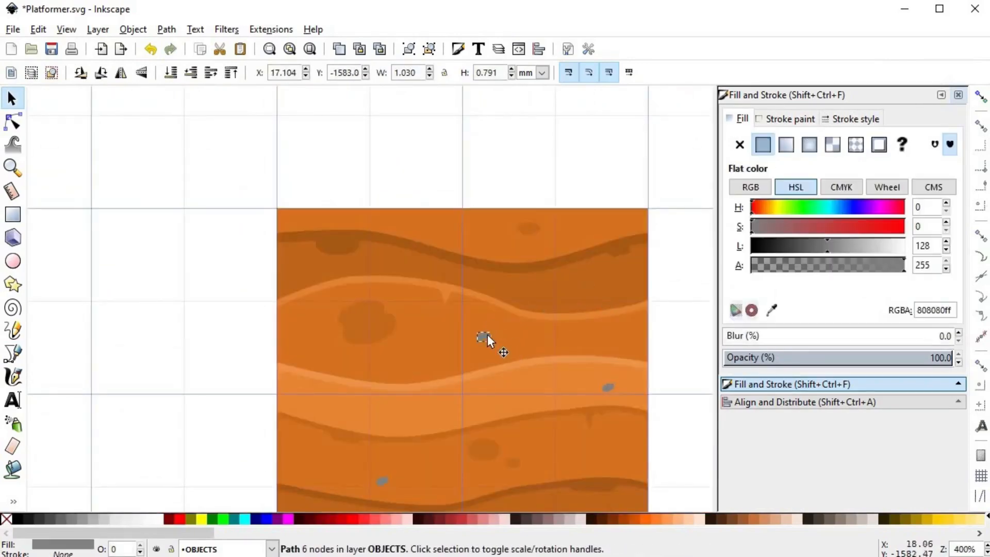
key("ctrl+d")
left_click_drag(487, 335, 586, 241)
scroll(587, 297, "up", 4)
double_click(582, 257)
key("s")
scroll(136, 343, "down", 6)
- Draw a polygon about 2.2 × 1.8 mm around the pebble between the top and middle bands, in the top band's colour without stroke
left_click_drag(136, 342, 213, 331)
key("b")
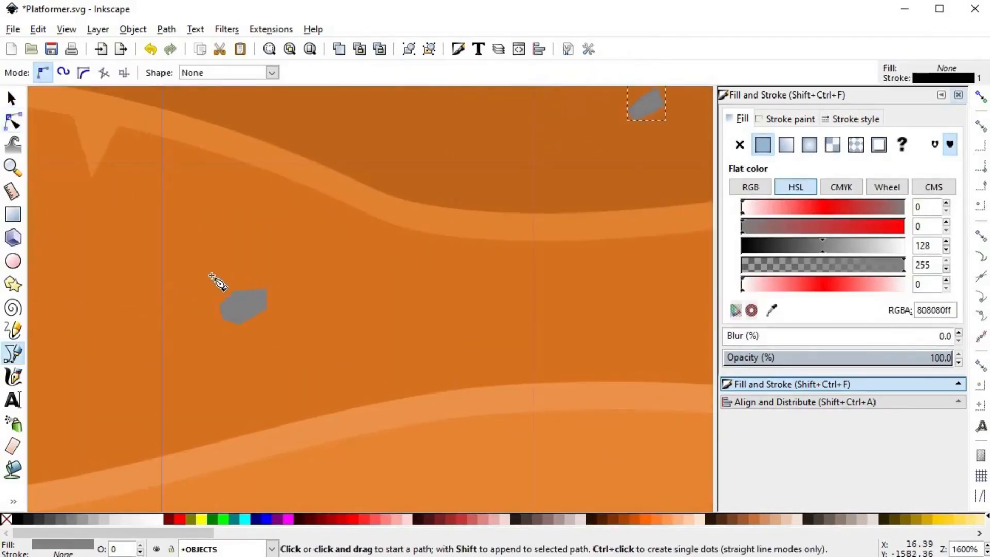
left_click(186, 294)
left_click(240, 262)
left_click(287, 266)
left_click(186, 294)
key("d")
left_click(309, 134)
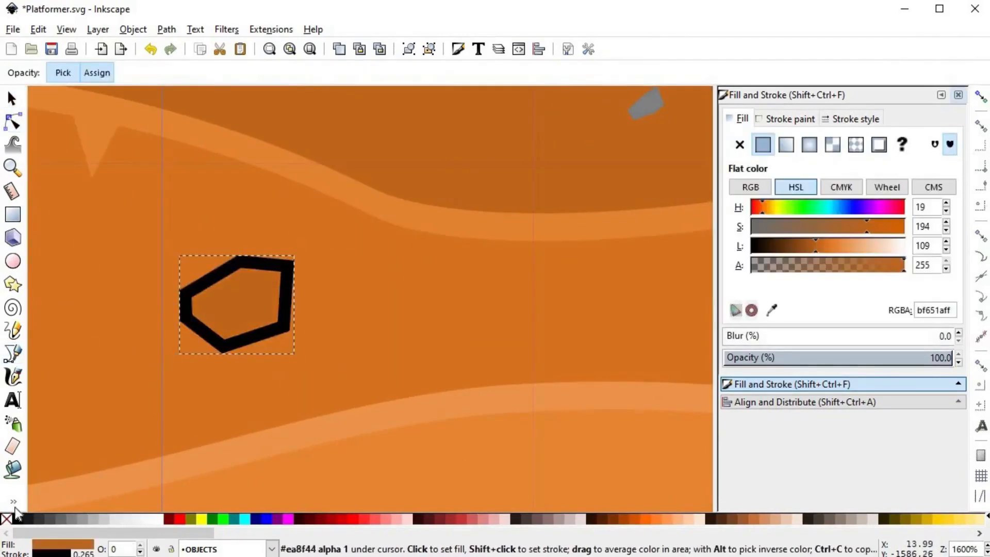
left_click(7, 518, "shift")
- Lower the new polygon behind its grey pebble
key("s")
left_click(190, 73)
scroll(287, 313, "down", 5)
key("Escape")
- Draw a polygon about 2.2 × 1.9 mm behind the pebble above the bottom band, using the neighbouring dark spot's colour and no stroke
scroll(257, 355, "up", 5)
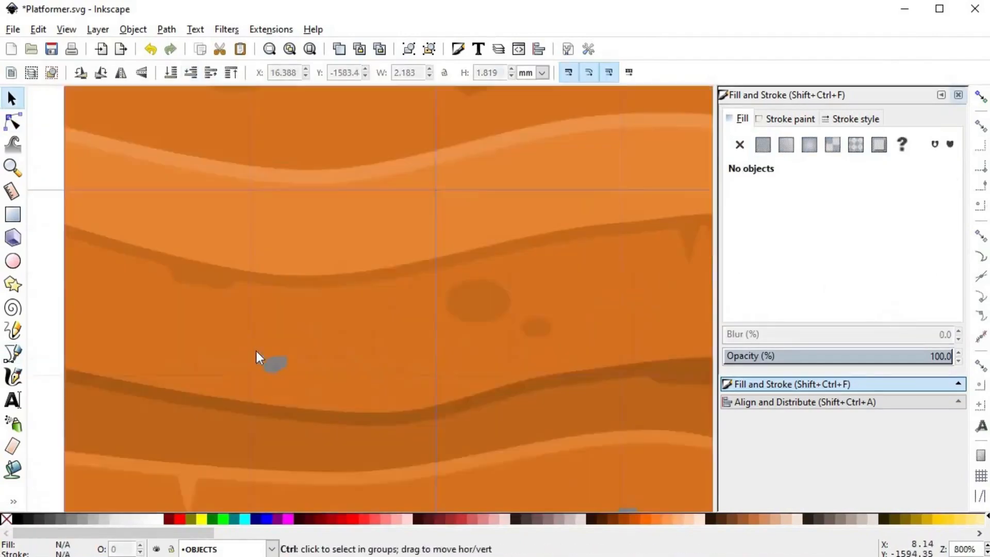
key("b")
left_click(267, 418)
left_click(337, 413)
left_click(341, 349)
left_click(266, 417)
key("d")
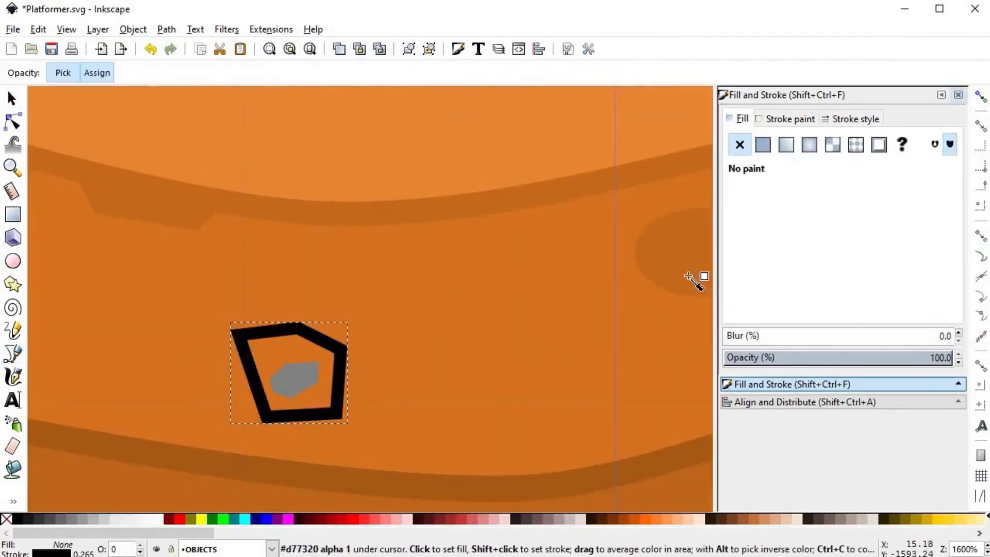
left_click(691, 280)
key("s")
- Rotate the pebble above the bottom band upright and resize it to about 0.7 × 0.9 mm
left_click(301, 377)
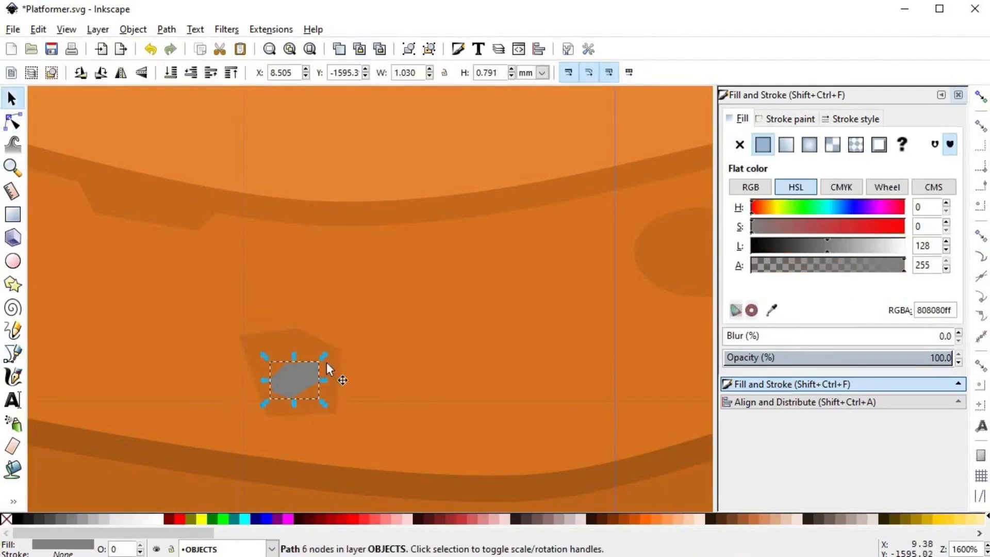
left_click(289, 383)
left_click_drag(292, 344, 291, 361)
scroll(277, 392, "down", 4)
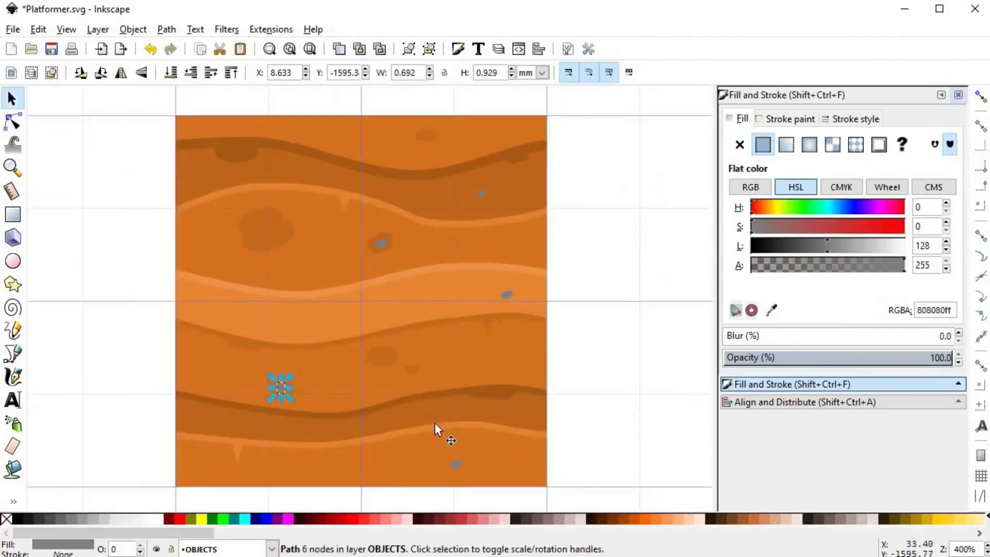
- Recolour the polygon behind the lower-left pebble with the fill of the polygon behind the upper pebble
left_click(292, 386)
key("d")
left_click(387, 242)
key("s")
left_click(567, 423)
- Reshape the pebble near the tile's bottom edge by moving its nodes into a more angular form
left_click_drag(464, 473, 398, 342)
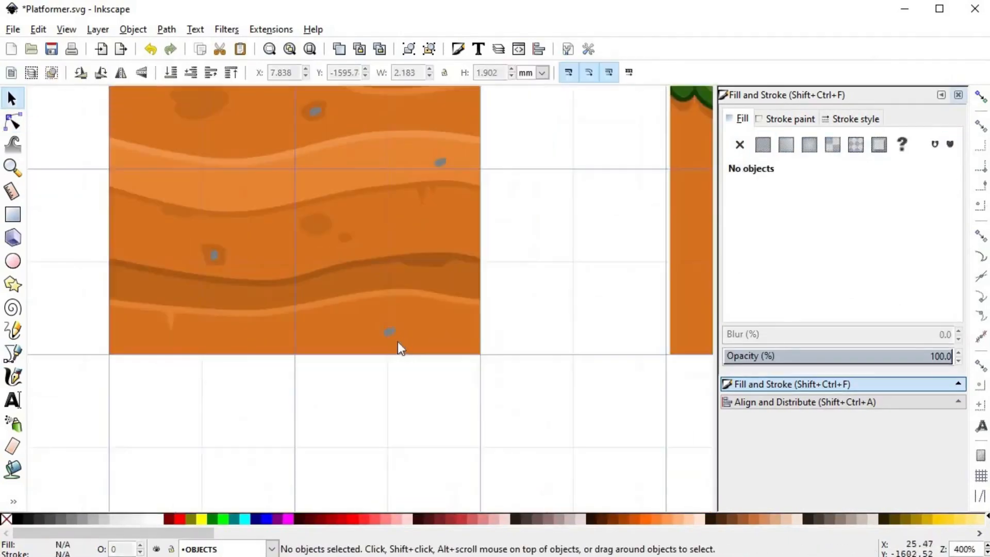
scroll(381, 347, "up", 2)
scroll(434, 319, "up", 2)
key("b")
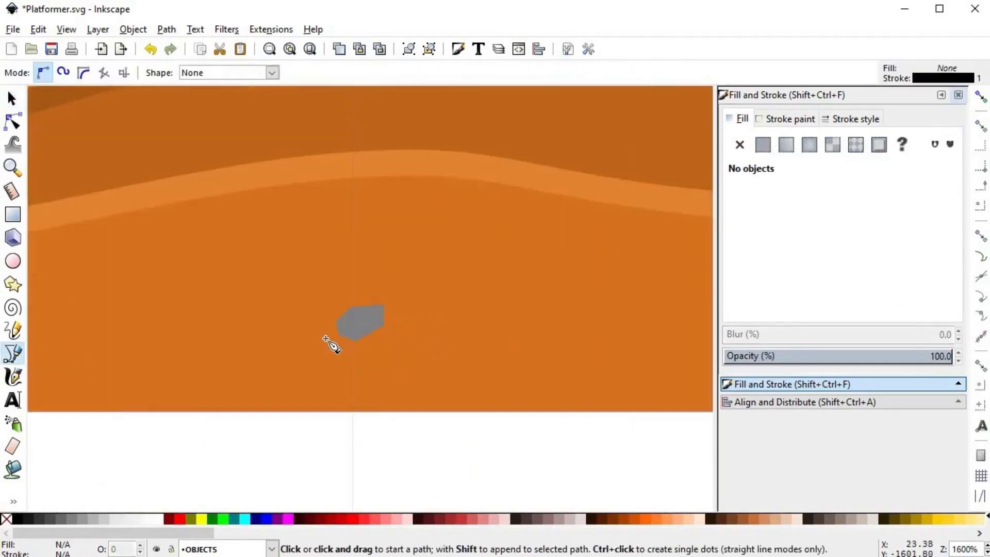
key("n")
left_click(363, 326)
left_click_drag(374, 338, 365, 324)
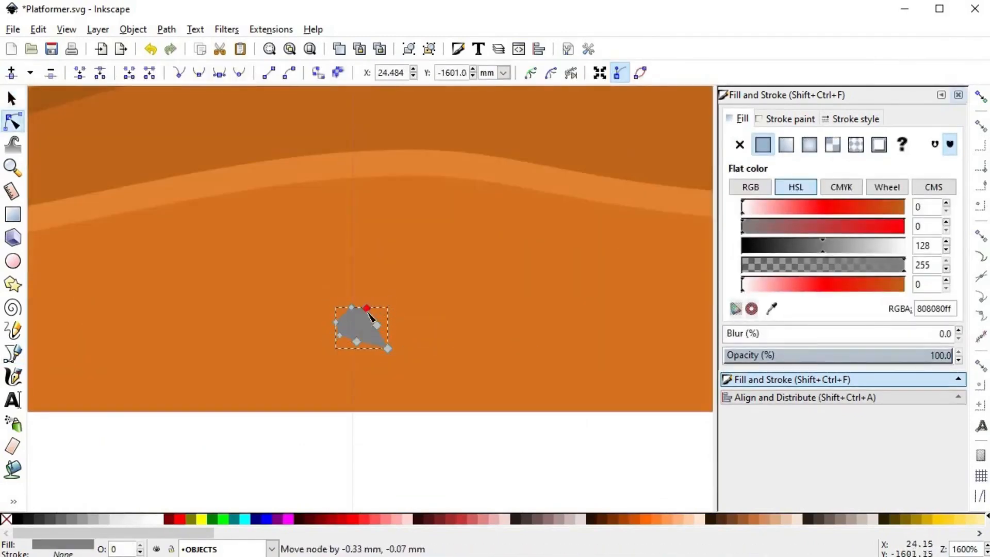
- Draw a closed five-sided polygon about 2.4 × 2.0 mm around the pebble near the tile's bottom edge
key("b")
left_click(305, 310)
left_click(353, 285)
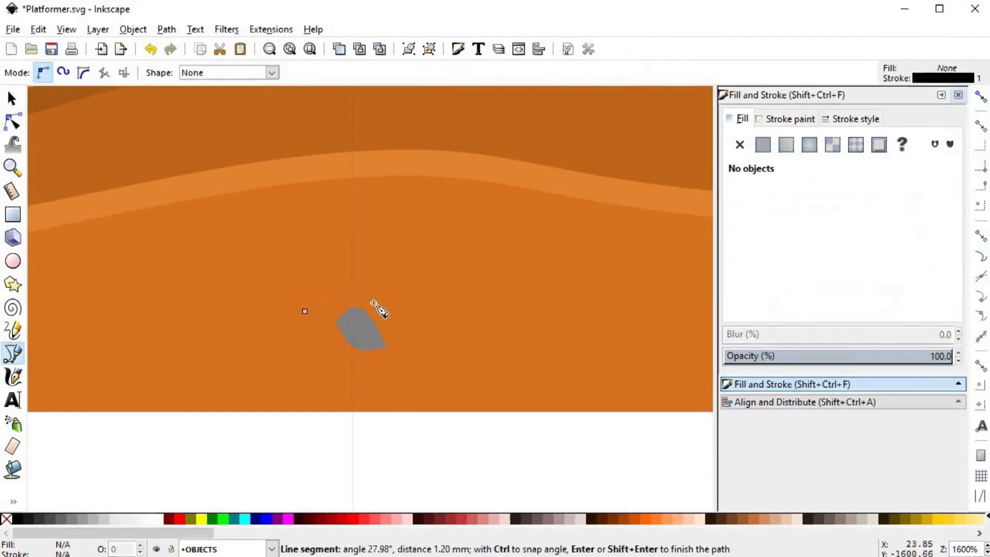
left_click(401, 316)
left_click(416, 365)
left_click(367, 377)
left_click(304, 311)
- Fill the bottom polygon with dark orange bf651aff without stroke and lower it behind the pebble
scroll(299, 337, "down", 4)
left_click(269, 290)
key("s")
left_click(6, 518, "shift")
left_click(190, 72)
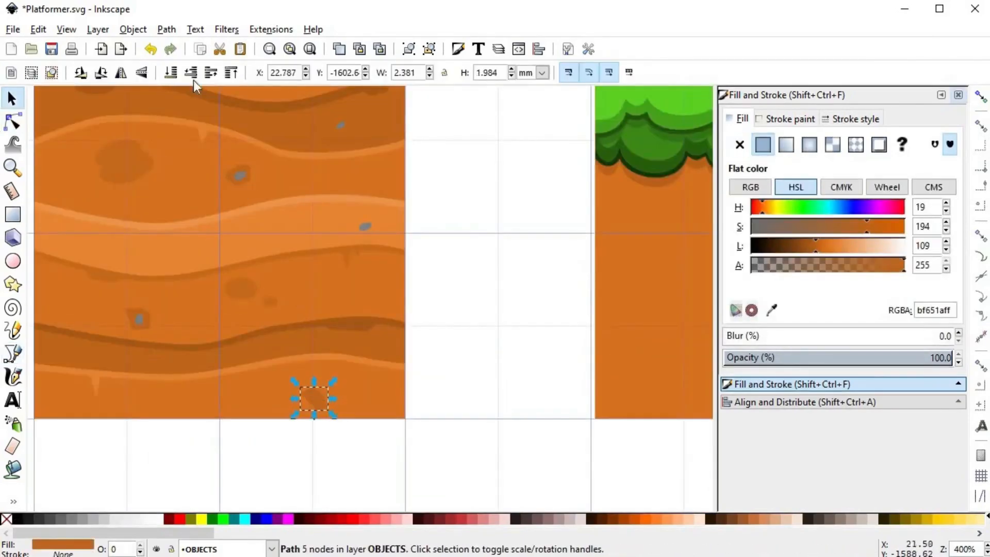
key("Escape")
- Paste a copy of the grey pebble into the light middle band and rotate it
scroll(405, 339, "down", 2)
scroll(481, 307, "up", 1)
left_click(451, 283)
key("ctrl+v")
scroll(278, 305, "up", 4)
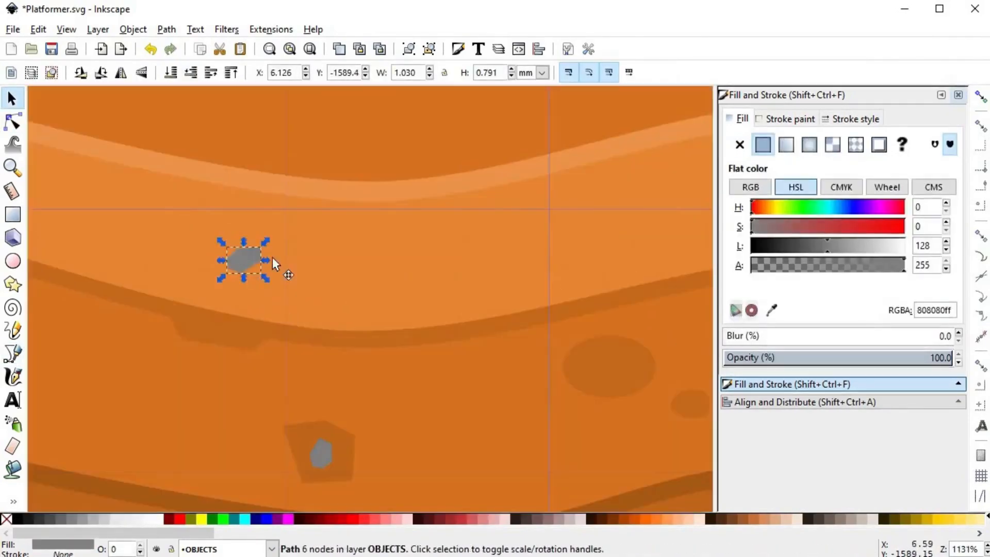
left_click_drag(335, 262, 348, 280)
- Reposition the copied pebble near the centre of the tile within the light middle band
left_click_drag(335, 287, 91, 217)
key("space")
left_click_drag(176, 219, 663, 275)
left_click(536, 305)
scroll(533, 306, "down", 2)
scroll(326, 345, "down", 2)
scroll(408, 316, "up", 2)
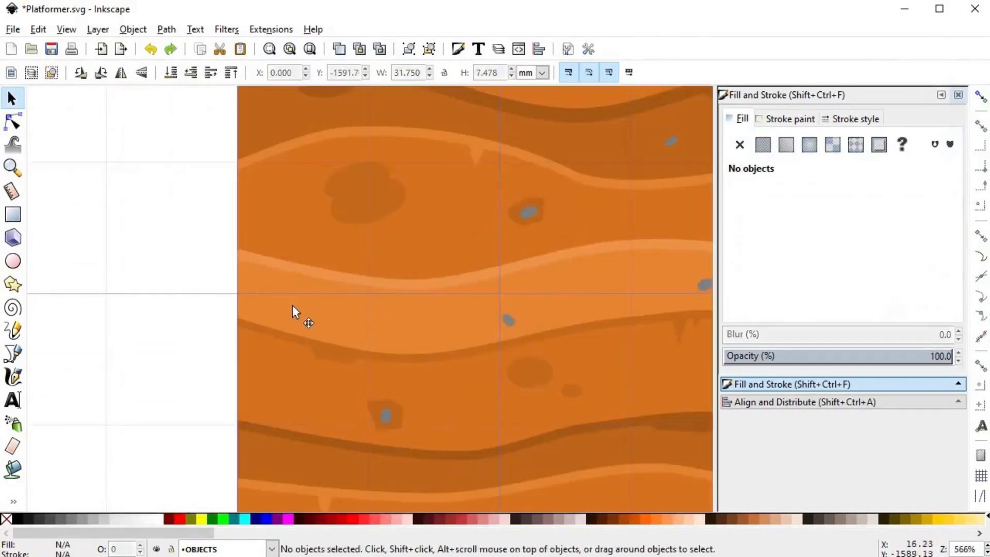
- Paste the pebble and a copy of the small oval spot into the light middle band, filling the spot with e77a1fff
key("ctrl+v")
left_click(572, 395)
key("ctrl+v")
key("d")
left_click(418, 334)
left_click(832, 249)
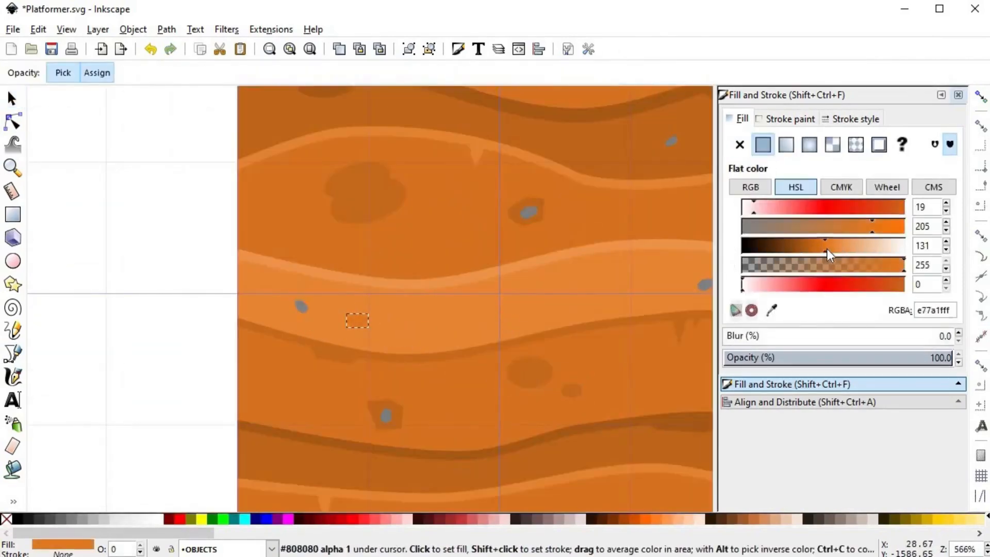
key("s")
key("Escape")
- Shift the pebble closer to the small spot at the left end of the light middle band
scroll(190, 314, "up", 1)
left_click(221, 327)
left_click_drag(227, 329, 229, 329)
scroll(208, 327, "down", 3)
key("Escape")
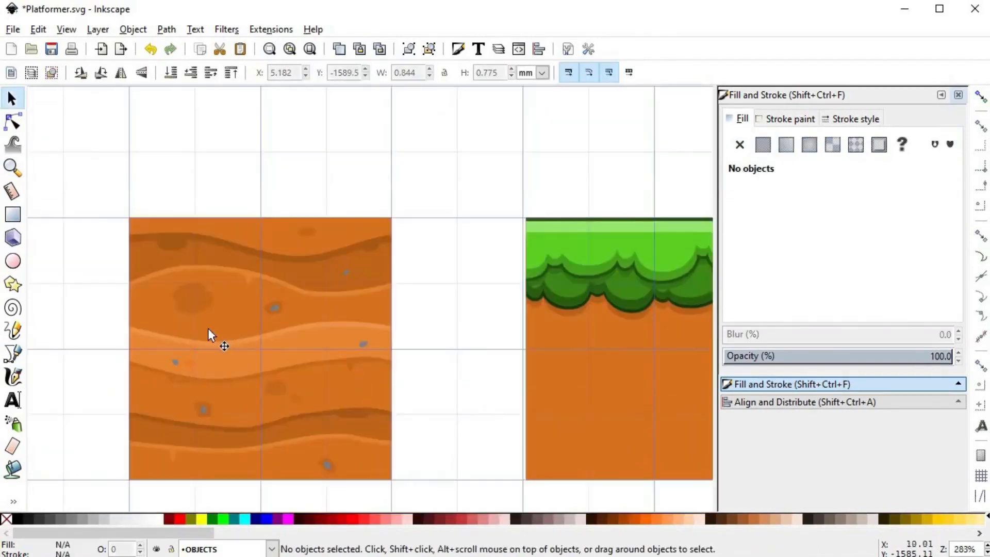
scroll(209, 328, "up", 1)
left_click(162, 376)
key("Escape")
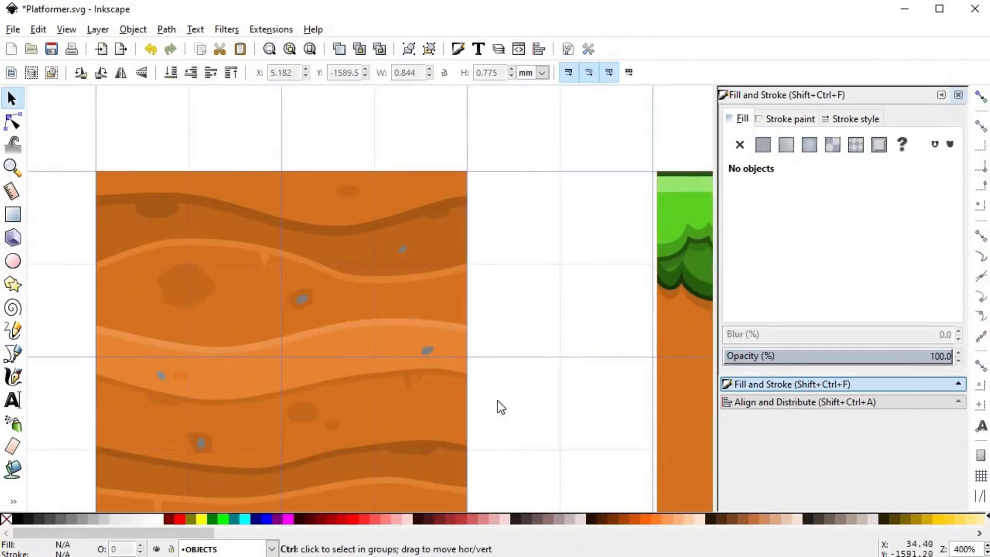
- Delete the pebble beside the small spot in the light middle band
scroll(431, 366, "down", 2)
scroll(428, 384, "down", 1)
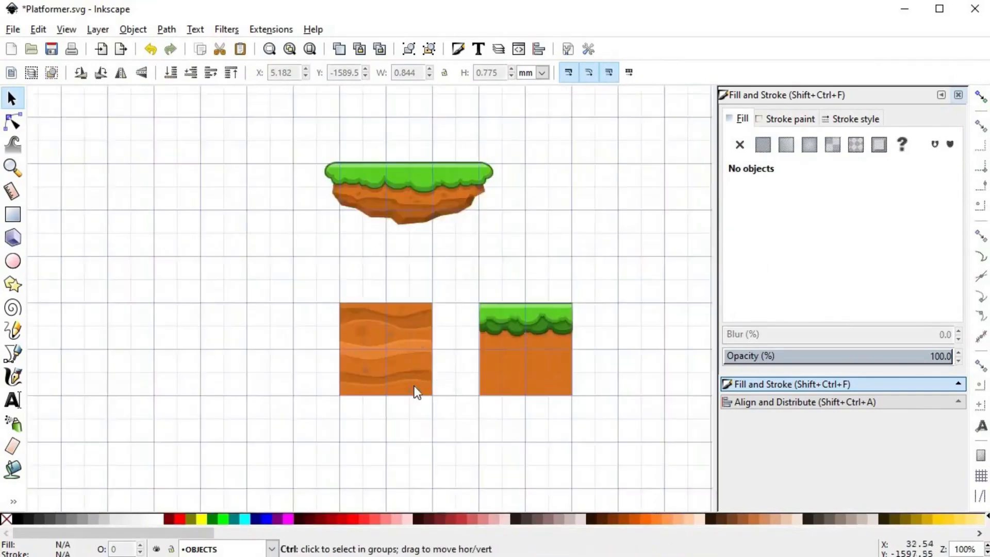
scroll(343, 380, "up", 5)
left_click(327, 270)
key("Delete")
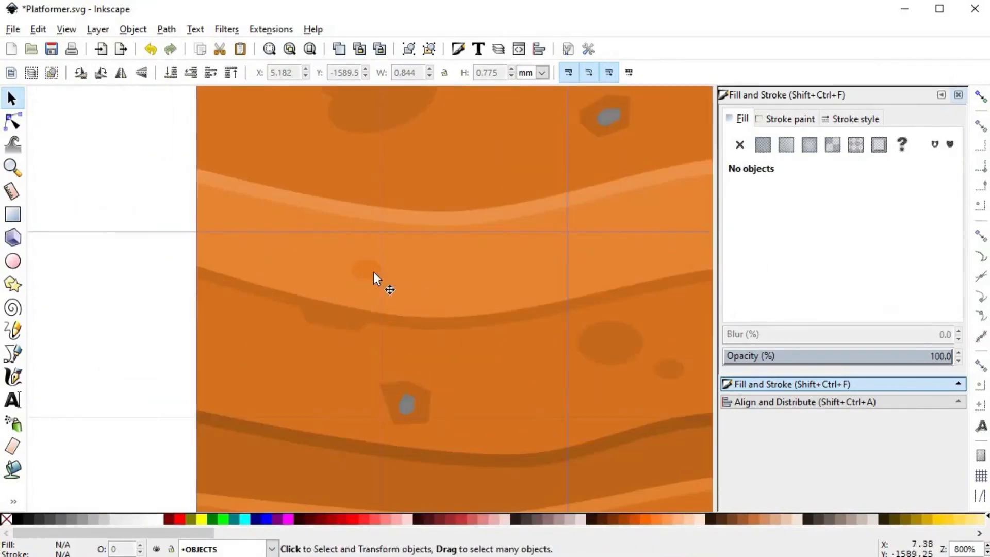
- Arrange two oval spots, about 1.6 × 1.2 mm and 0.9 × 0.6 mm, side by side at the light middle band's left end
left_click_drag(373, 271, 354, 287)
left_click_drag(330, 265, 314, 254)
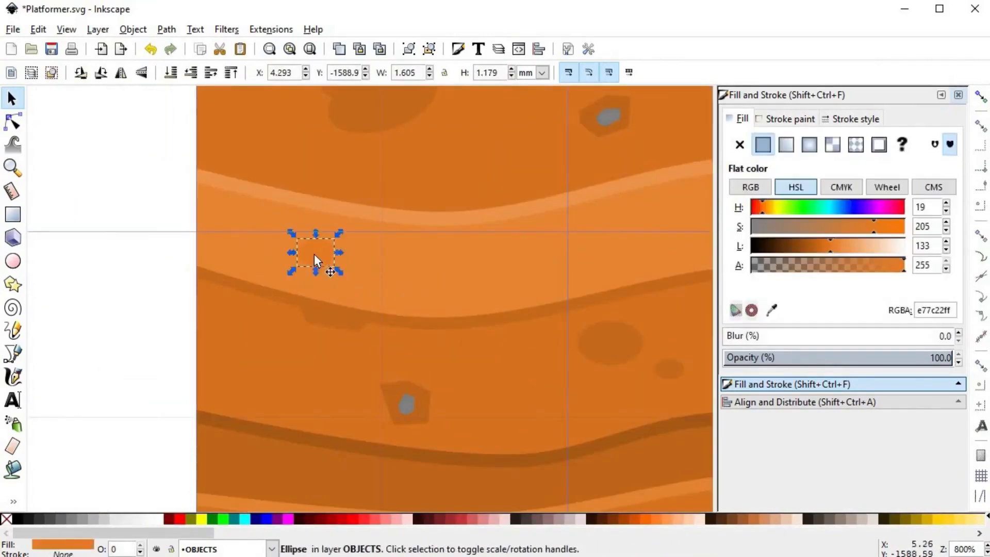
left_click_drag(365, 279, 359, 272)
left_click(164, 344)
scroll(166, 340, "down", 4)
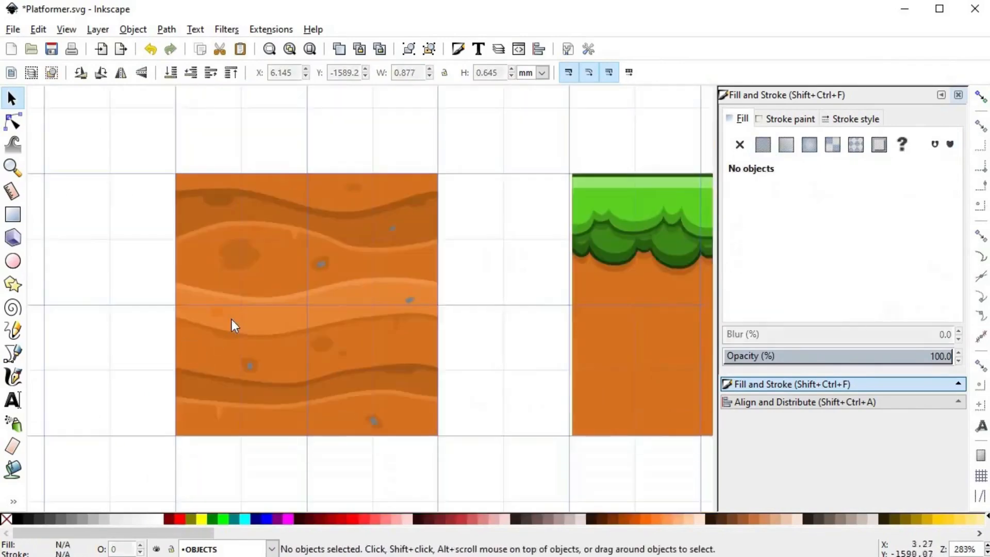
- Recolour the larger spot slightly darker than the light band and copy its fill colour to the smaller spot
scroll(208, 313, "up", 3)
left_click(206, 308)
key("d")
left_click(261, 327)
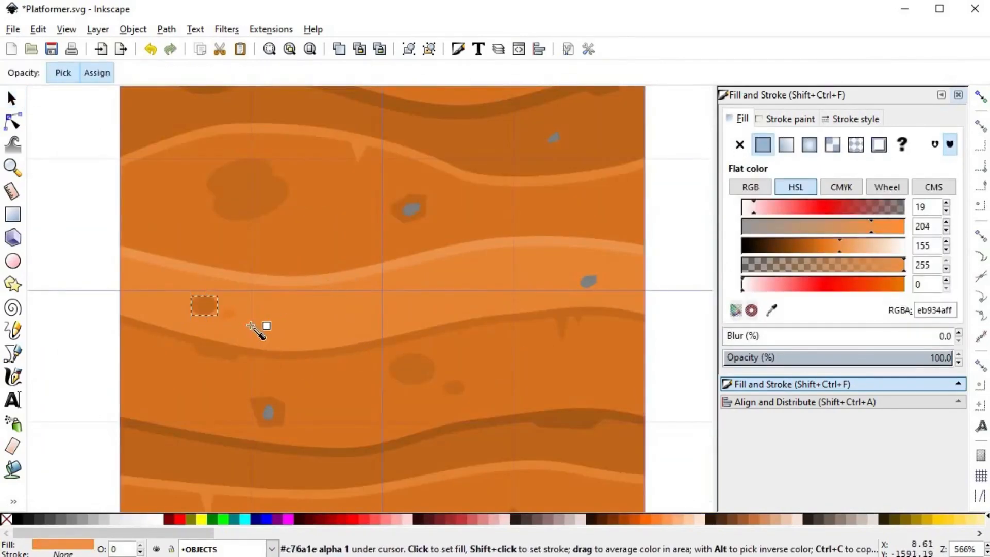
key("s")
left_click_drag(820, 248, 823, 248)
left_click(228, 314)
key("d")
left_click(207, 305)
key("s")
left_click(77, 335)
scroll(85, 336, "down", 3)
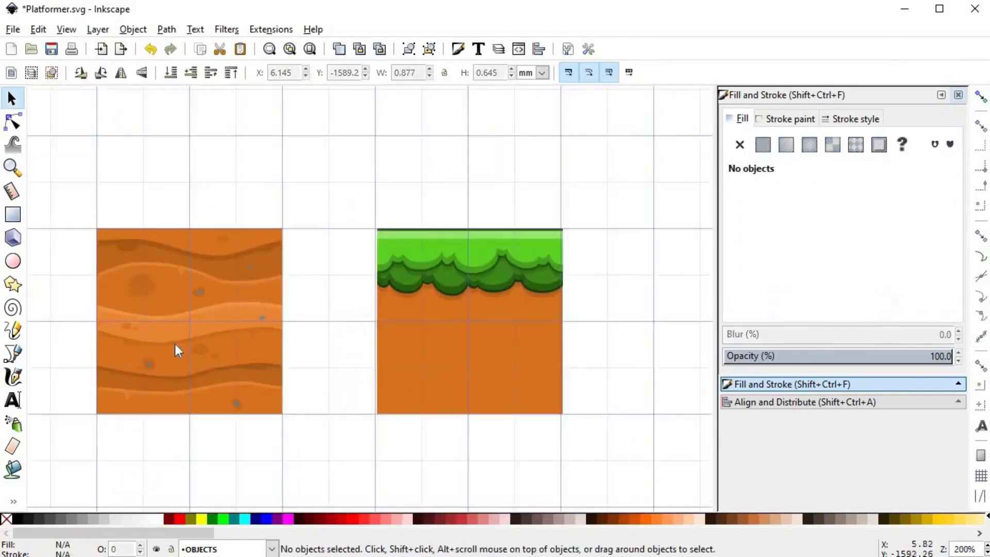
- Move the whole grass-topped tile further right to clear space beside the banded dirt tile
left_click_drag(181, 345, 214, 340)
scroll(350, 356, "down", 1)
left_click_drag(350, 357, 376, 283)
left_click_drag(400, 150, 606, 378)
left_click_drag(517, 286, 687, 286)
- Group all objects of the banded dirt tile and turn on snapping
left_click_drag(201, 169, 408, 349)
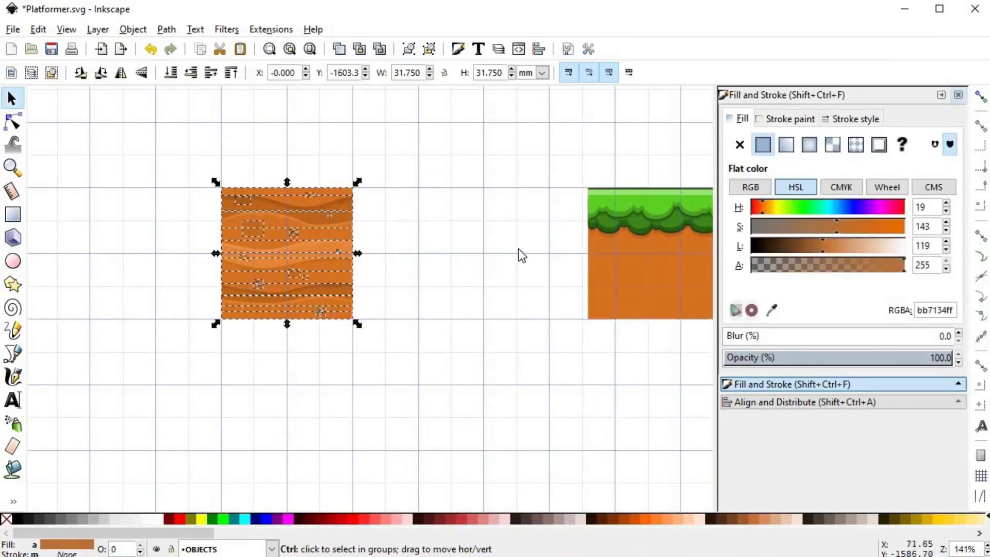
key("ctrl+g")
left_click(974, 100)
- Duplicate the dirt tile and snap the copy against its right edge to test the horizontal seam
scroll(296, 225, "up", 1)
key("ctrl+d")
left_click_drag(199, 178, 372, 206)
scroll(388, 172, "up", 3)
key("Escape")
scroll(360, 227, "down", 4)
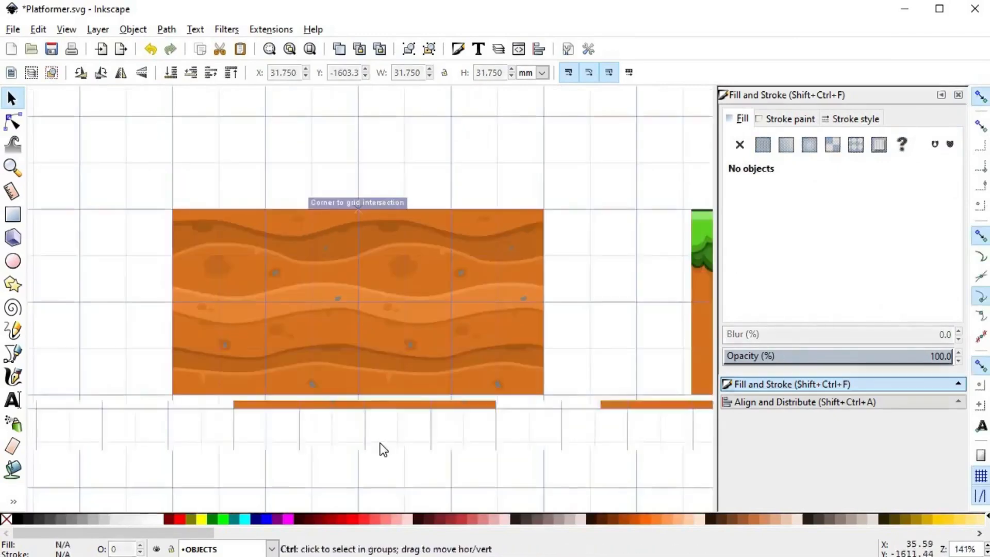
- Duplicate the row of two dirt tiles and snap the copy directly beneath it to test the vertical seam
left_click_drag(171, 350, 133, 327)
left_click_drag(151, 222, 503, 414)
key("ctrl+d")
left_click_drag(216, 261, 228, 397)
scroll(211, 407, "up", 3)
left_click_drag(171, 348, 177, 365)
key("Escape")
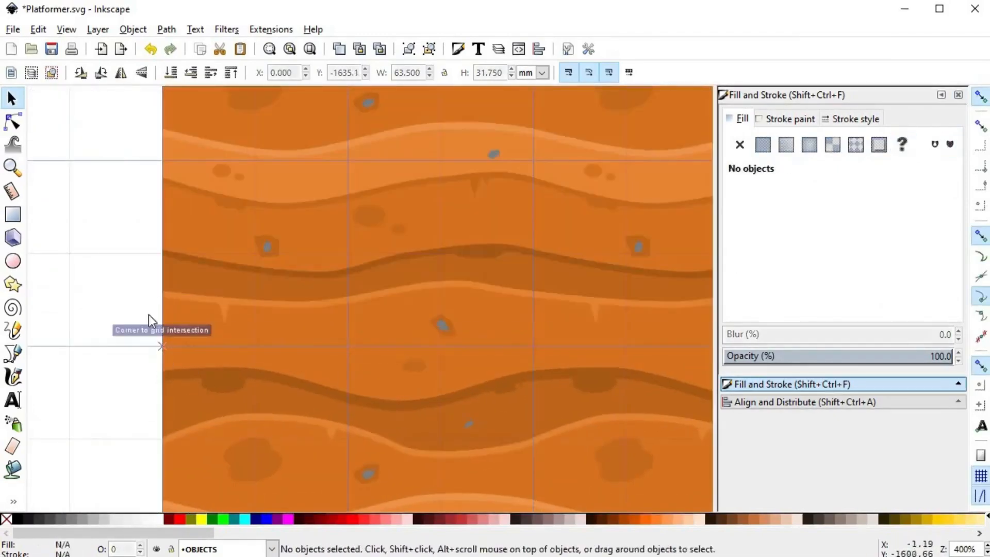
- Delete the duplicated dirt tiles, keeping only the original upper-left tile
scroll(148, 314, "down", 4)
left_click_drag(280, 382, 301, 391)
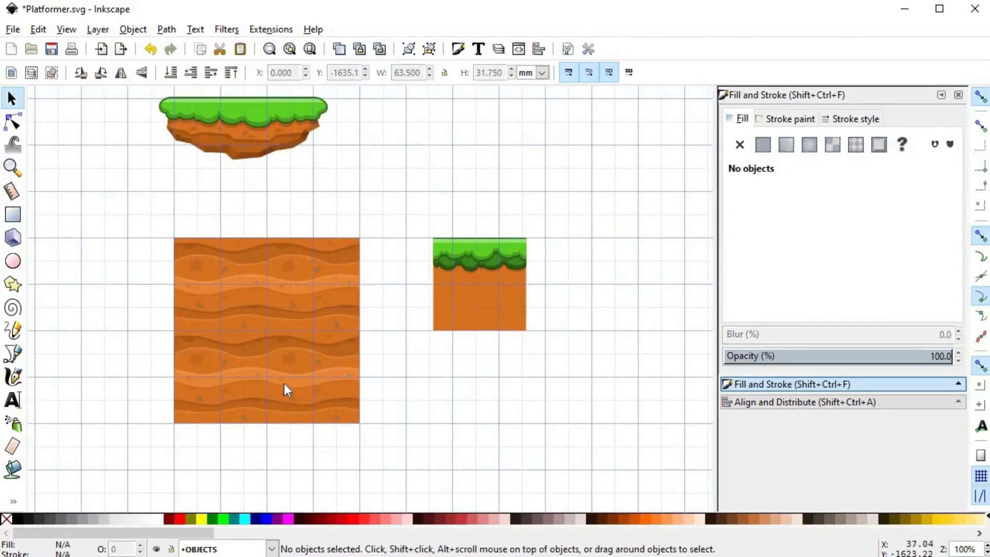
left_click(326, 292)
key("Delete")
left_click(317, 384)
key("Delete")
- With snapping off, shrink the large dark spot in the dirt tile's upper band to about 4.0 × 2.7 mm and shift it slightly left
scroll(219, 384, "up", 6)
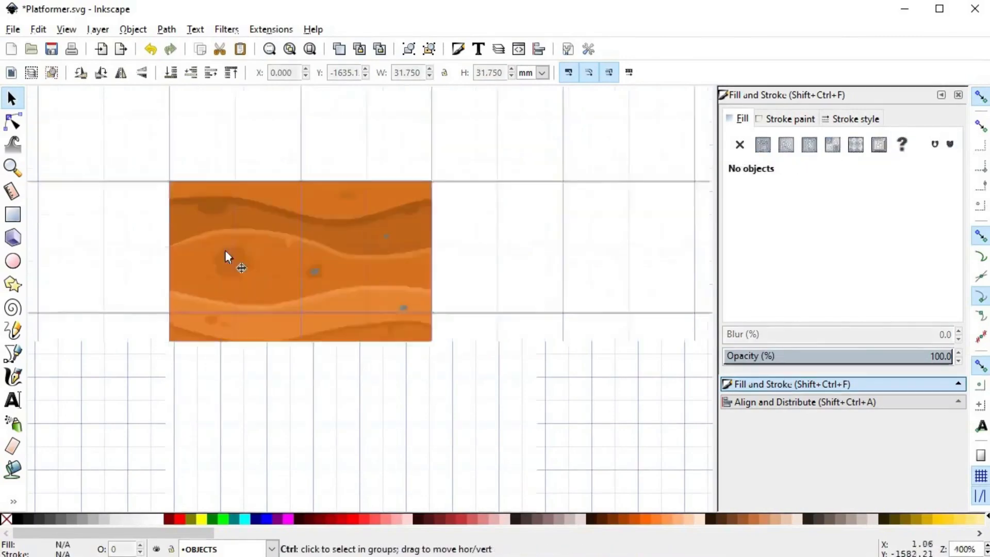
left_click(298, 287)
left_click(303, 278, "ctrl")
left_click_drag(347, 317, 273, 292)
key("ctrl+z")
left_click(982, 98)
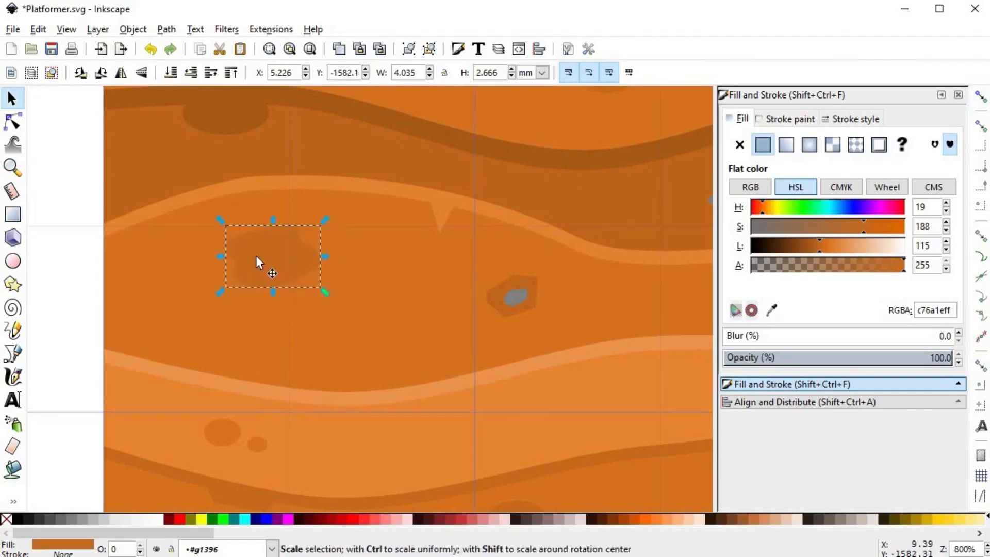
mouse_move(258, 257)
left_mouse_down()
mouse_move(265, 264)
mouse_move(255, 259)
left_mouse_up()
left_click(49, 347)
scroll(434, 320, "down", 6, "ctrl")
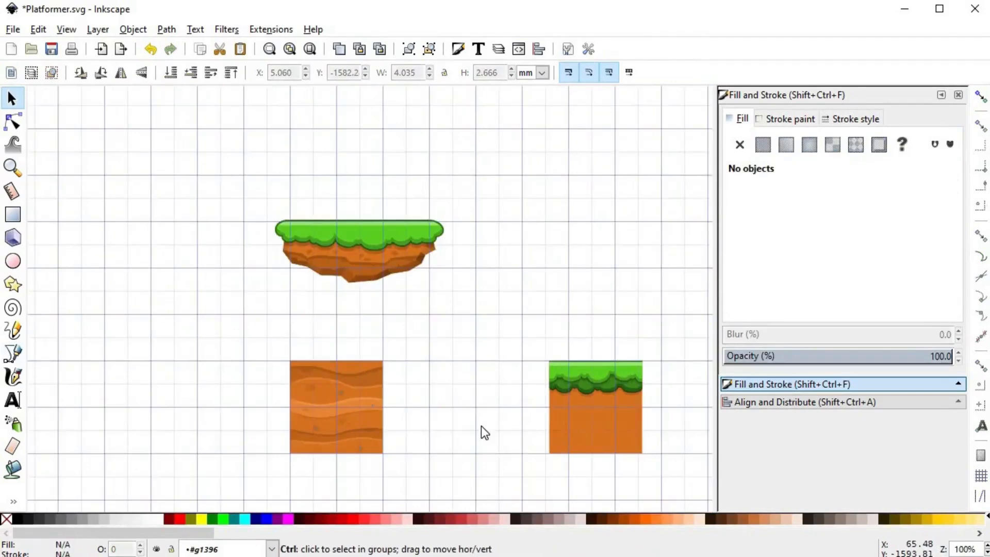
scroll(481, 426, "down", 3, "ctrl")
scroll(478, 426, "up", 3, "ctrl")
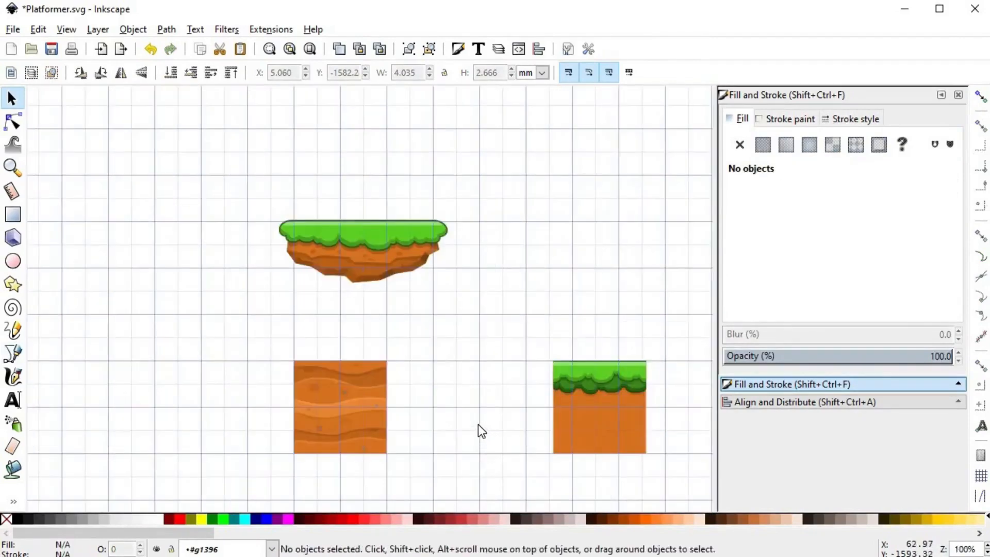
- Move the foliage group onto the banded dirt tile, bring it in front and snap it to the tile's left edge
scroll(478, 425, "up", 1, "ctrl")
left_click(688, 329)
left_click_drag(688, 330, 315, 344)
left_click(218, 72)
scroll(318, 311, "up", 3, "ctrl")
left_click_drag(212, 340, 213, 338)
scroll(227, 309, "up", 5, "ctrl")
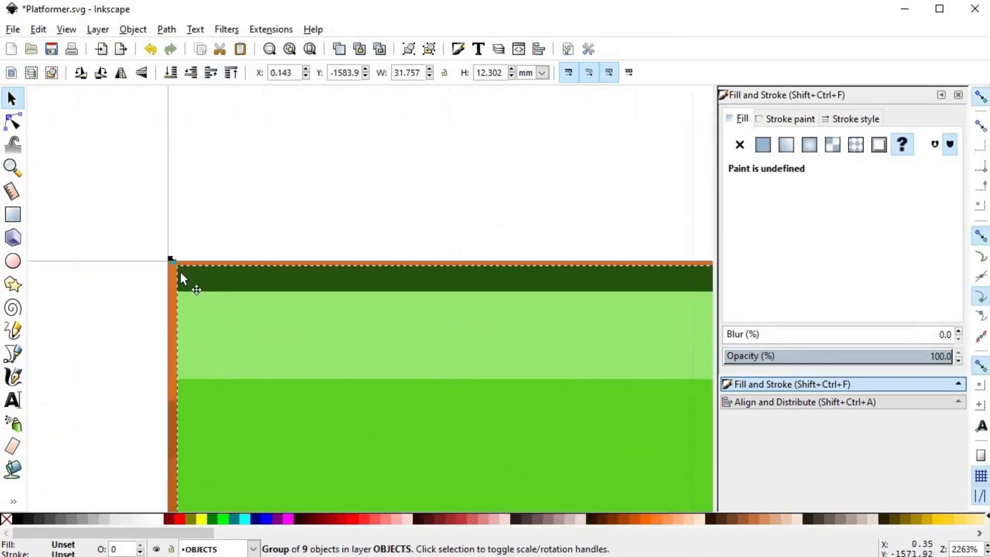
left_click_drag(180, 272, 193, 312)
scroll(181, 218, "up", 2, "ctrl")
scroll(187, 202, "up", 2, "ctrl")
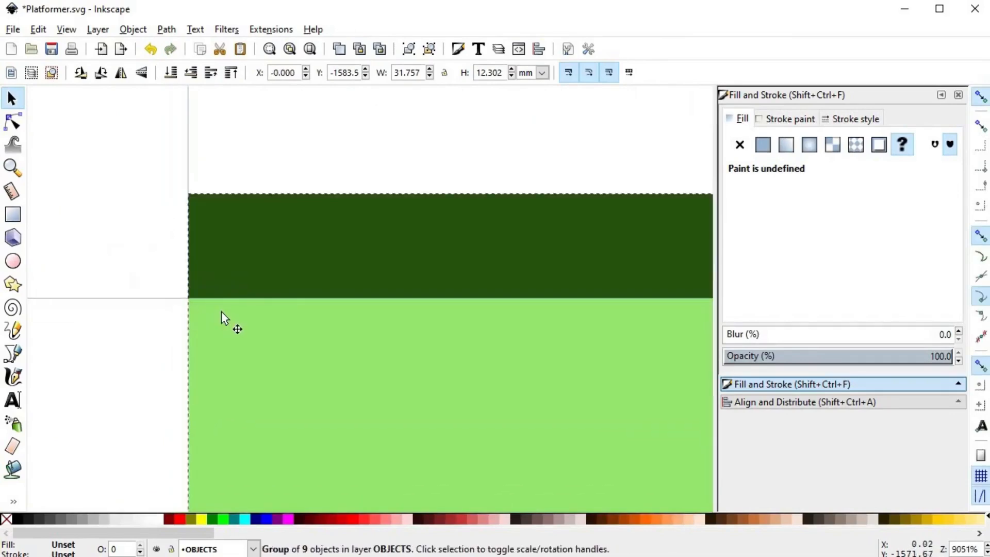
- Enable bounding box corner snapping and snap the foliage's top-left corner to the tile's top-left grid intersection
left_click(981, 296)
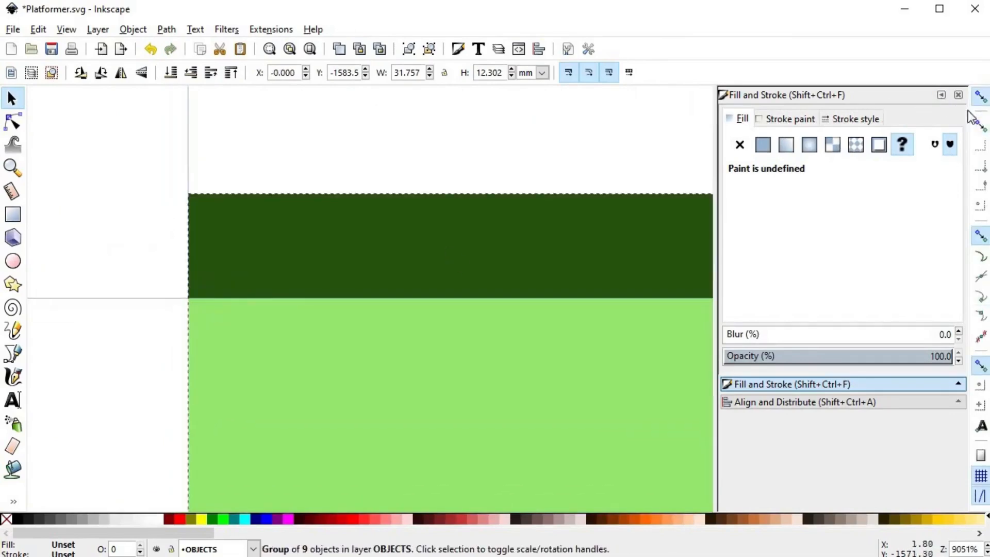
left_click(980, 125)
left_click(981, 166)
left_click_drag(201, 209, 206, 311)
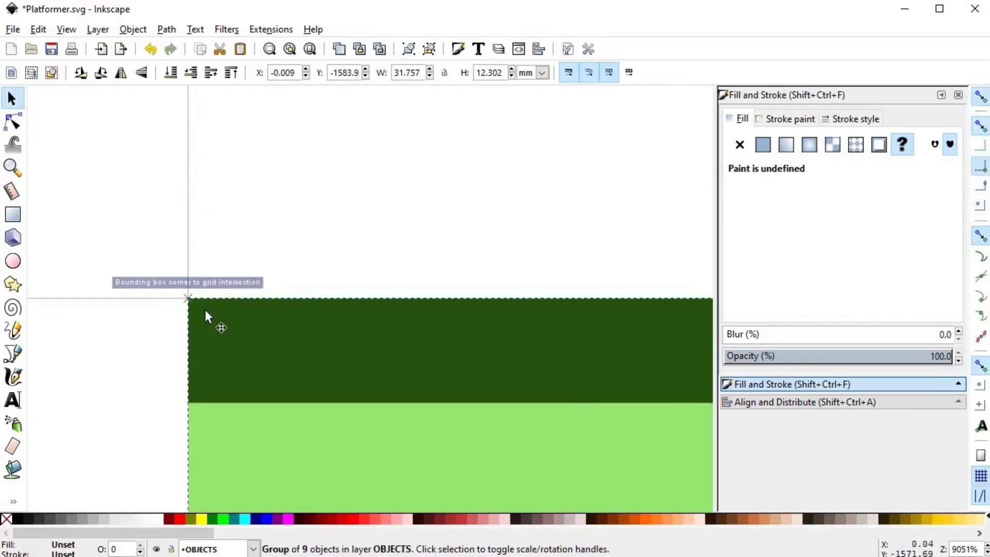
left_click(548, 282)
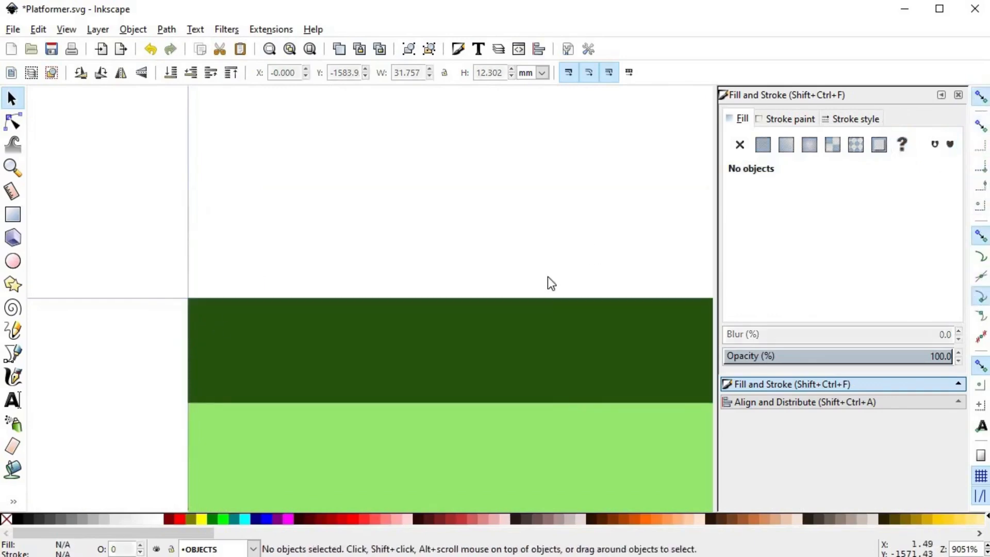
- Ungroup the banded dirt tile beneath the foliage
scroll(548, 286, "down", 5, "ctrl")
scroll(548, 316, "down", 3, "ctrl")
left_click_drag(548, 316, 270, 332)
scroll(484, 398, "down", 1, "ctrl")
left_click_drag(484, 397, 336, 286)
scroll(330, 310, "up", 2, "ctrl")
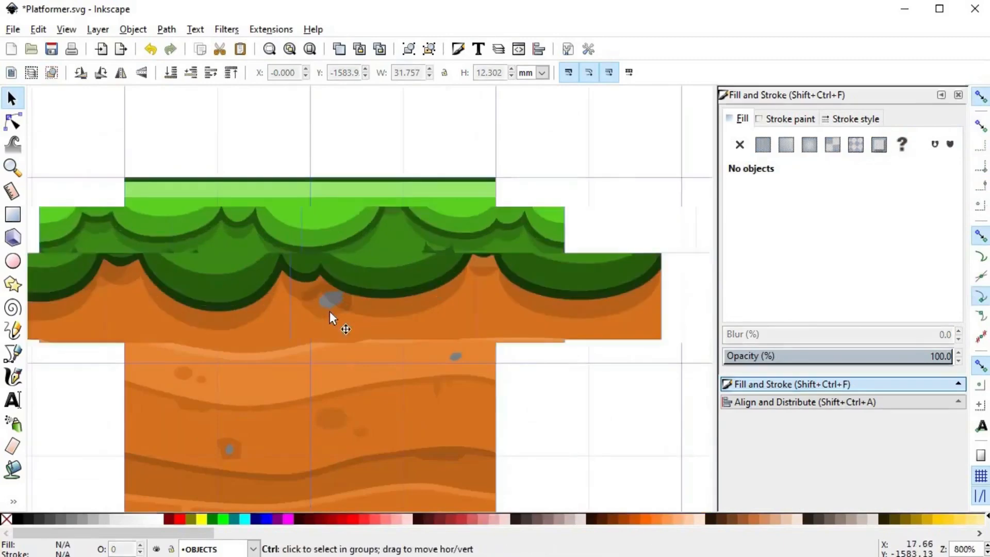
left_click(329, 347)
scroll(330, 346, "down", 2, "ctrl")
right_click(350, 314)
left_click(398, 310)
left_click(598, 327)
- Move the pebble and its dark patch down so they sit just below the foliage near the tile's centre
scroll(368, 302, "up", 4, "ctrl")
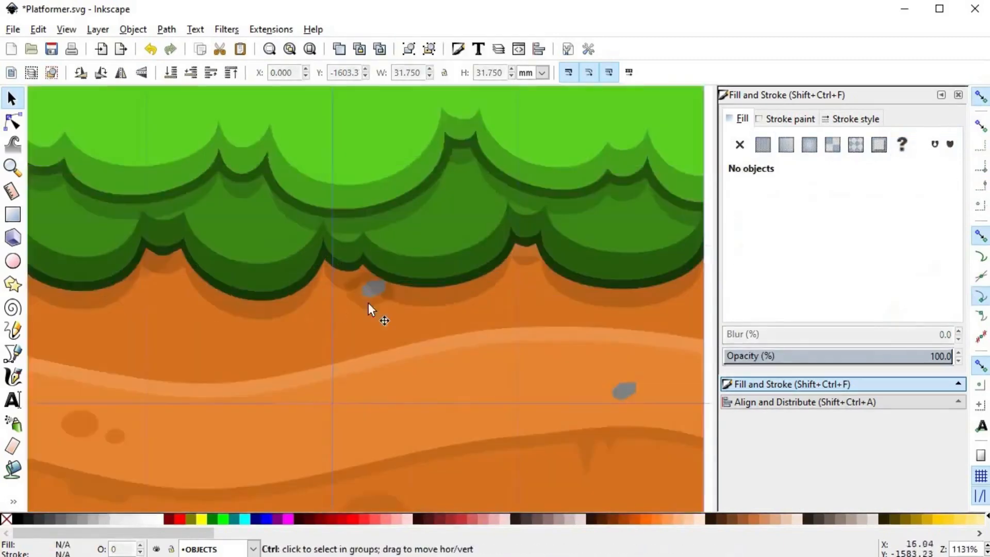
left_click(400, 286)
double_click(401, 285)
key("s")
left_click(389, 300, "shift")
left_click_drag(388, 298, 352, 348)
key("ctrl+z")
scroll(356, 343, "down", 3, "ctrl")
left_click(623, 368)
scroll(629, 369, "down", 4, "ctrl")
left_click_drag(624, 369, 459, 296)
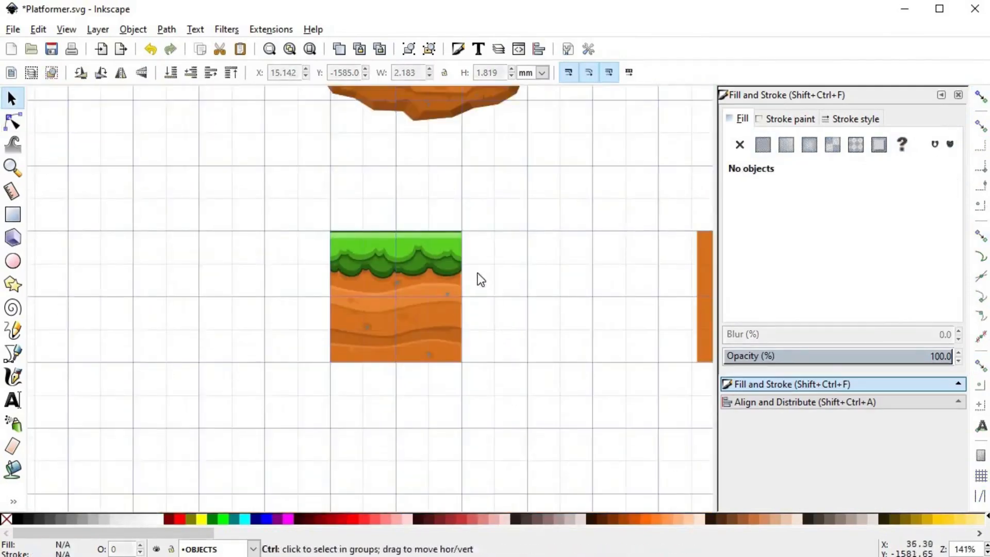
- Try moving the pebble and its dark patch further left beneath the foliage
scroll(415, 279, "up", 6, "ctrl")
left_click(275, 313)
left_click(274, 310, "shift")
left_click_drag(270, 320, 167, 355)
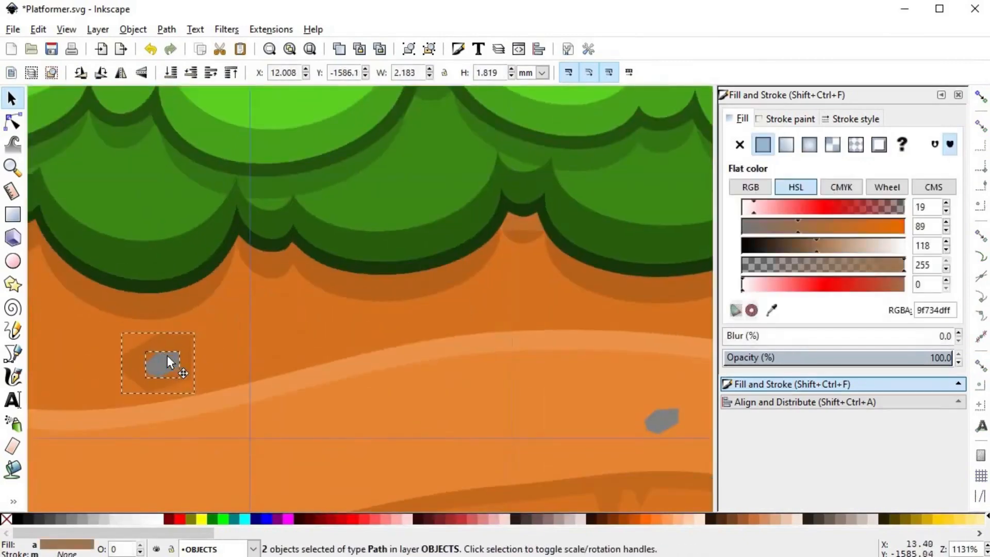
scroll(389, 305, "down", 2, "ctrl")
left_click_drag(332, 236, 514, 125)
key("ctrl+z")
key("ctrl+z")
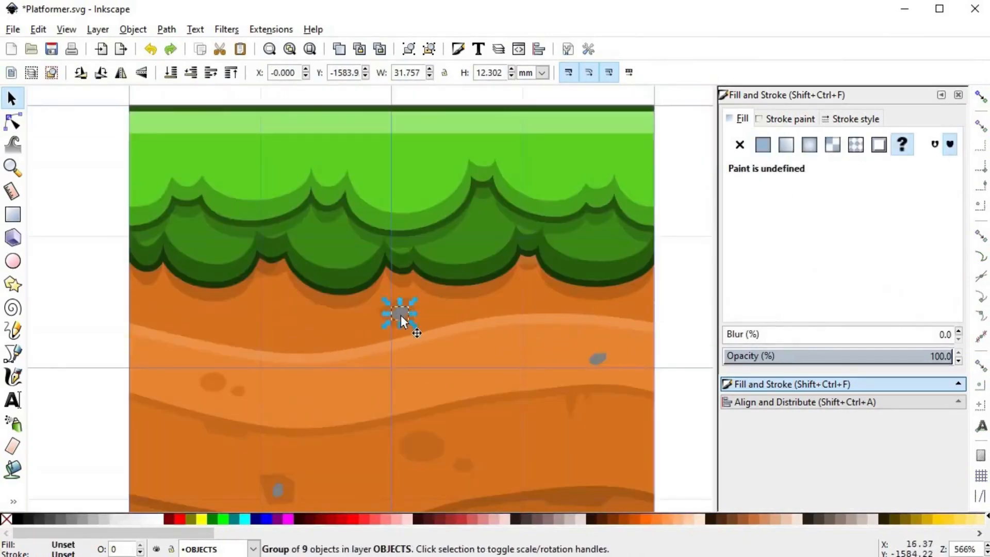
- Nudge the pebble and its dark patch slightly right and down from the foliage edge
scroll(406, 305, "up", 3, "ctrl")
scroll(424, 329, "down", 4, "ctrl")
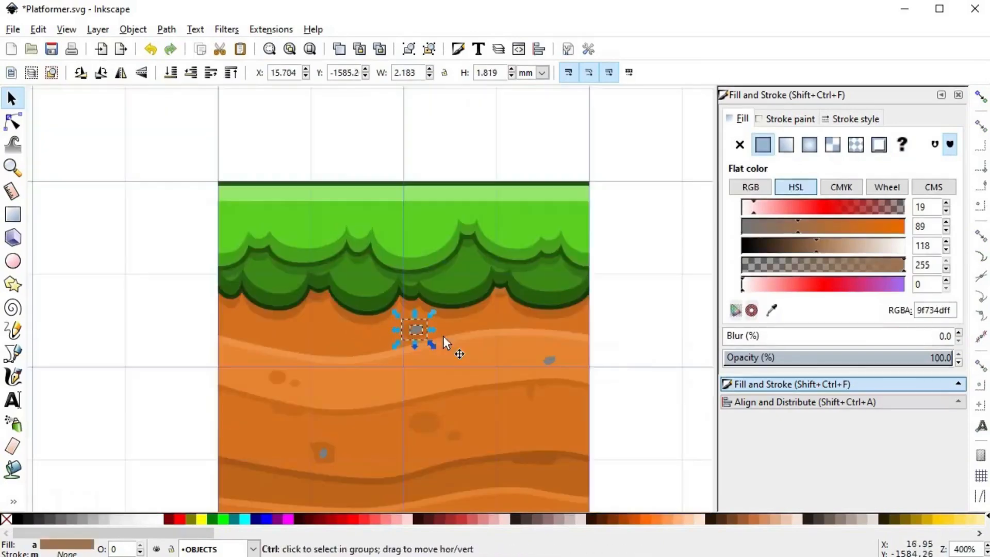
left_click(645, 364)
scroll(508, 287, "down", 2, "ctrl")
scroll(493, 306, "down", 1, "ctrl")
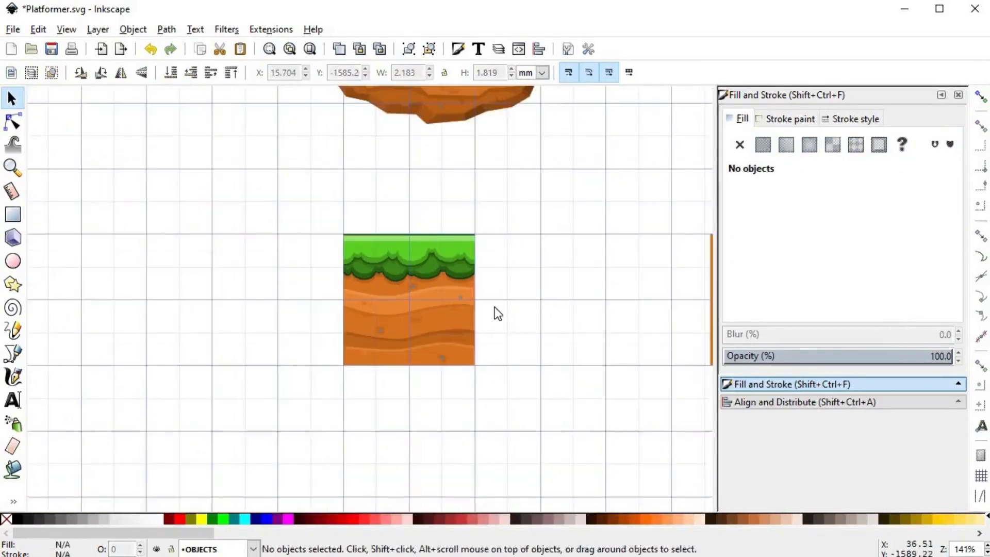
- Draw a small pointed notch below the light middle band's highlight and unite it with the highlight stripe
scroll(379, 296, "up", 4, "ctrl")
scroll(323, 231, "up", 1, "ctrl")
key("b")
left_click(289, 210)
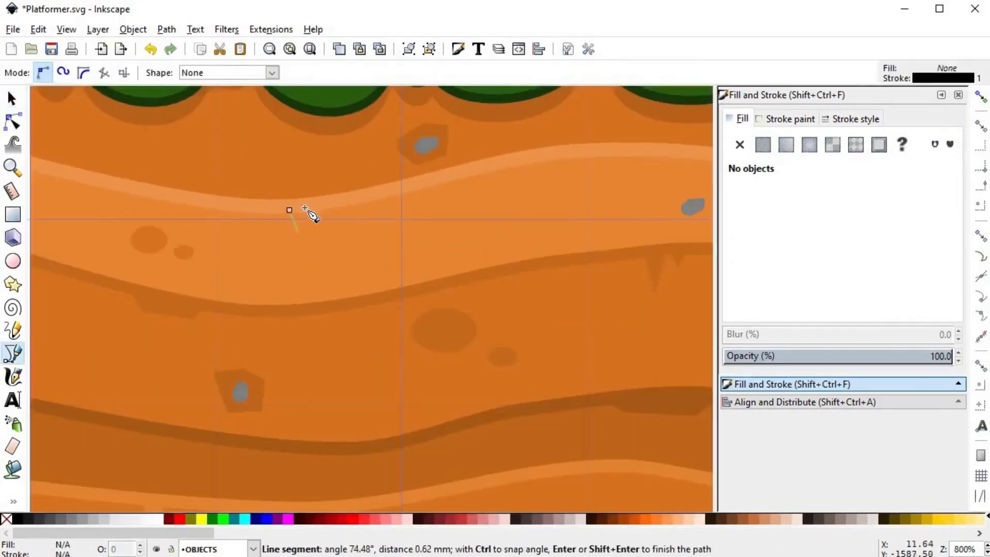
key("s")
left_click(338, 199, "shift")
key("ctrl+plus")
scroll(306, 140, "down", 2, "ctrl")
left_click(338, 217)
key("Escape")
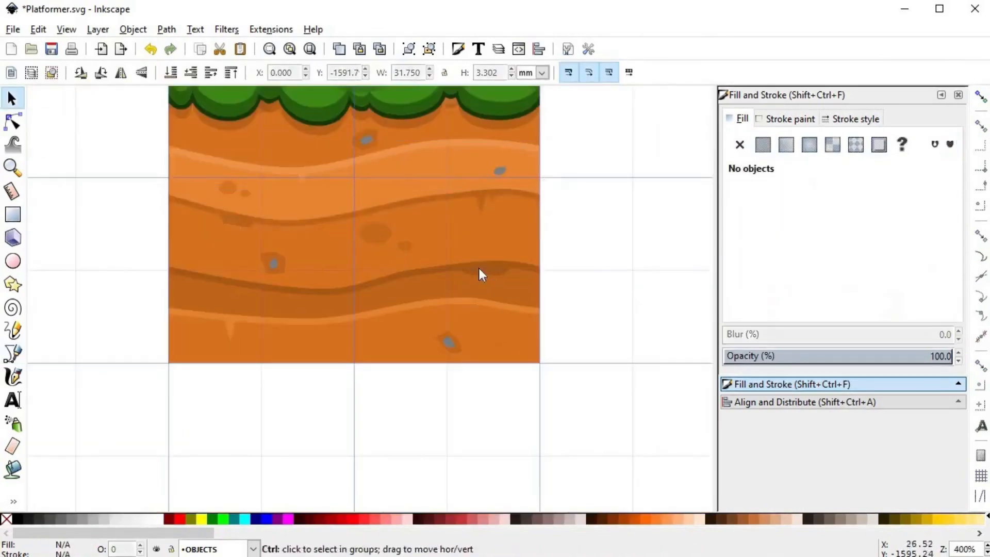
scroll(471, 326, "down", 1, "ctrl")
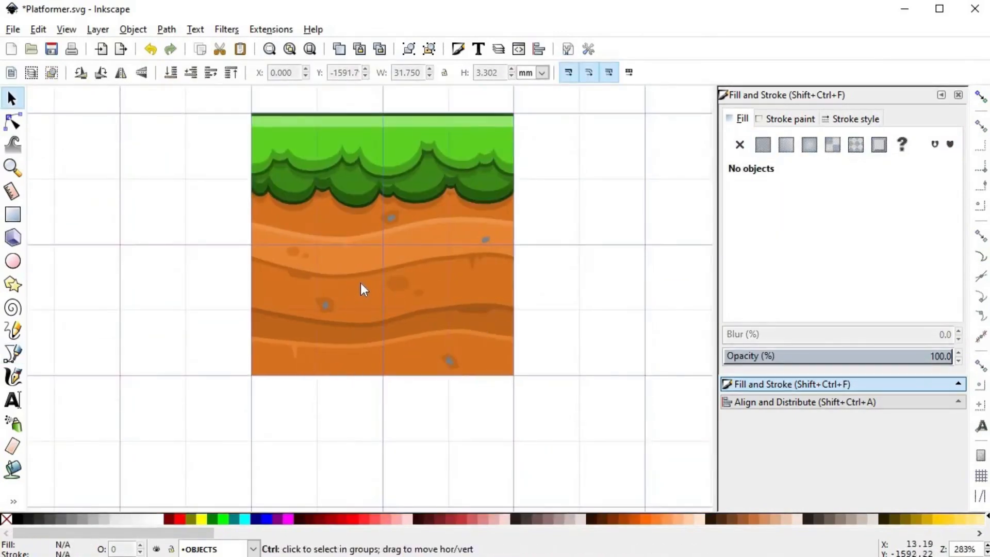
scroll(360, 282, "down", 1, "ctrl")
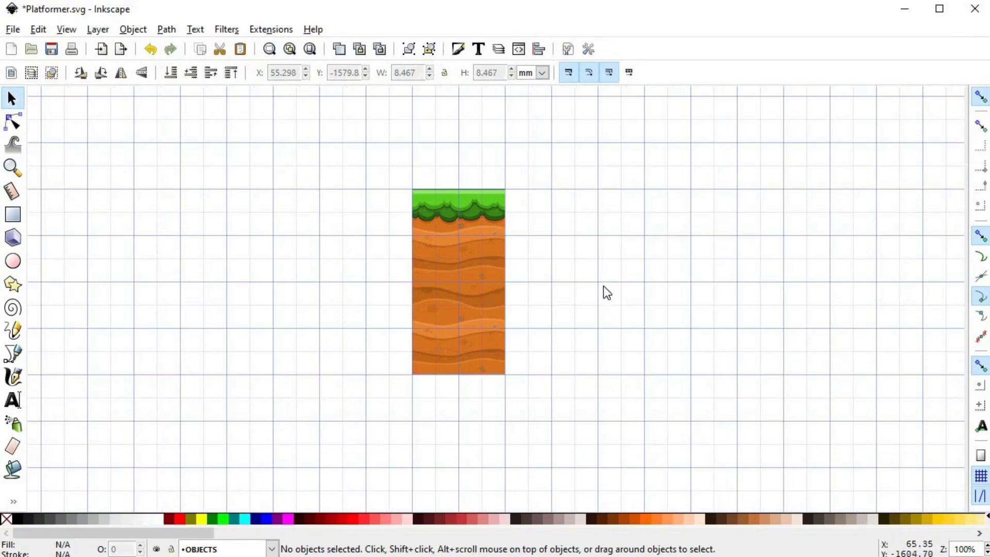
- Draw a grey ellipse without stroke, about 14.9 × 7.8 mm, roughly centred on the grass tile's right edge near its top
scroll(510, 183, "up", 4)
key("e")
left_click_drag(480, 219, 577, 294)
key("s")
mouse_move(566, 261)
left_mouse_down()
mouse_move(511, 265)
mouse_move(599, 271)
mouse_move(576, 267)
left_mouse_up()
mouse_move(520, 266)
left_mouse_down()
mouse_move(496, 266)
mouse_move(564, 264)
mouse_move(529, 267)
mouse_move(497, 237)
mouse_move(512, 273)
mouse_move(496, 273)
left_mouse_up()
scroll(506, 246, "up", 4)
left_click(6, 519, "shift")
left_click_drag(660, 307, 722, 302)
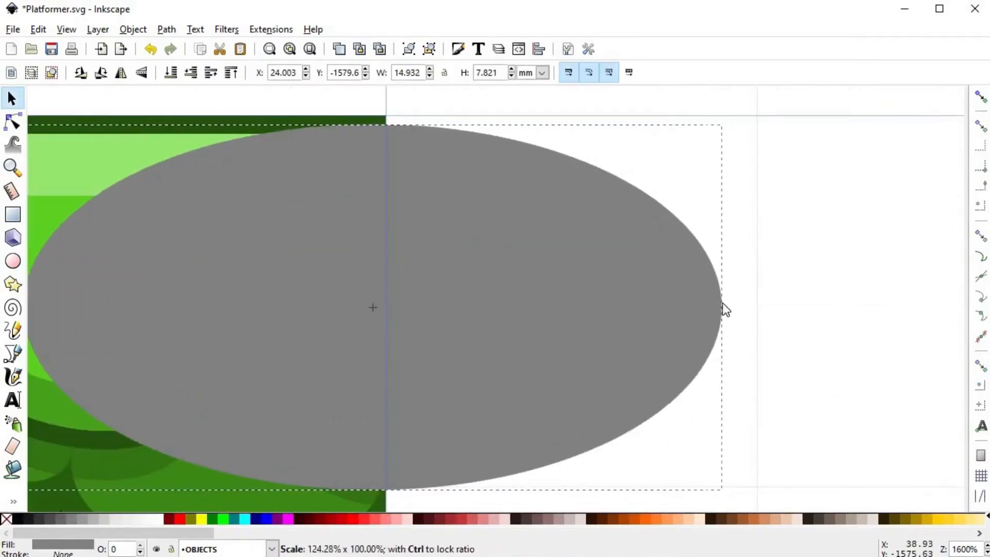
scroll(583, 335, "down", 2)
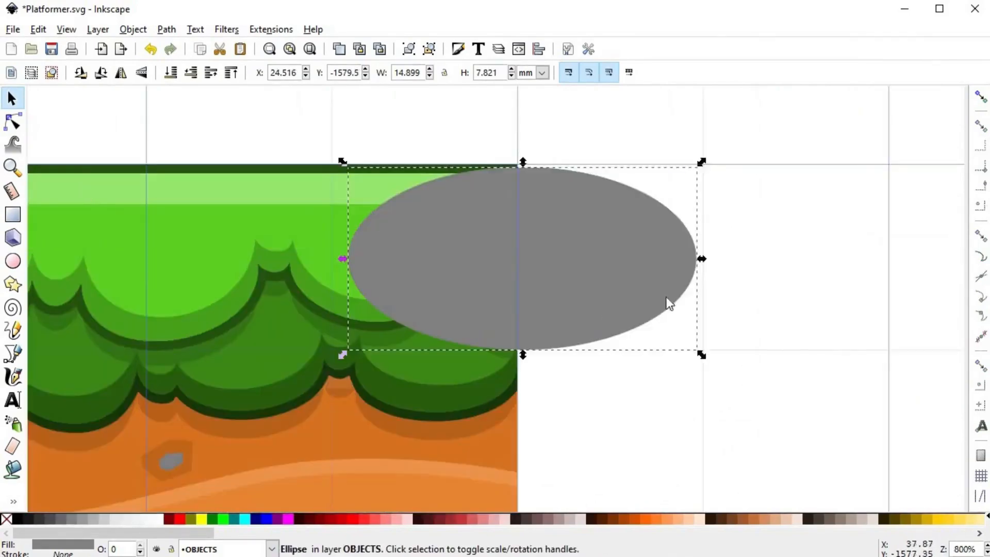
- Flatten the grey ellipse to about 5.7 mm high and add narrower duplicates overlapping its underside as lobes
left_click_drag(522, 355, 526, 302)
key("ctrl+d")
left_click_drag(654, 235, 620, 309)
mouse_move(537, 319)
left_mouse_down()
mouse_move(586, 281)
mouse_move(528, 312)
left_mouse_up()
left_click_drag(625, 283, 670, 284)
- Shift the large ellipse slightly right and shrink the right-hand lower ellipse to about 3.8 × 4.1 mm
left_click(693, 243)
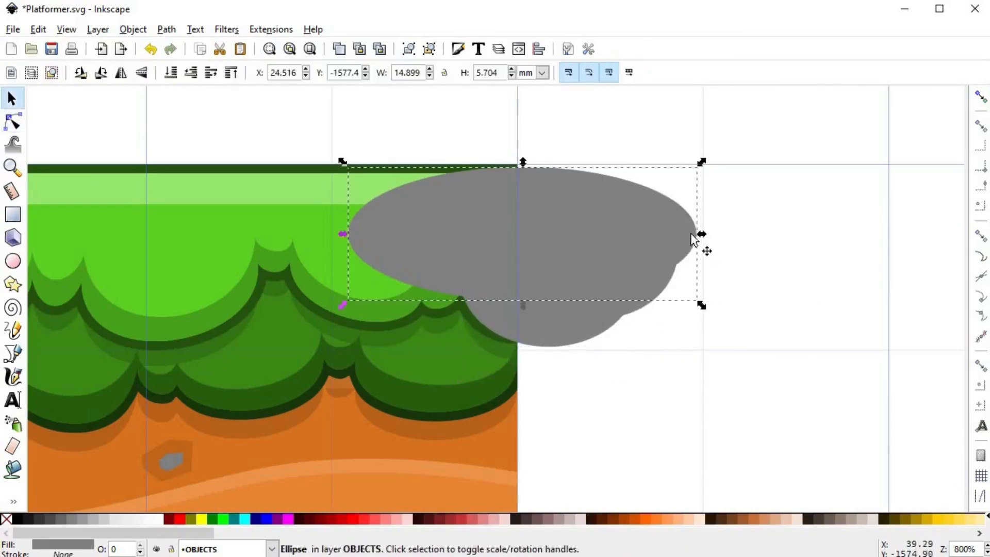
left_click_drag(697, 245, 714, 241)
left_click(635, 291)
left_click(651, 298)
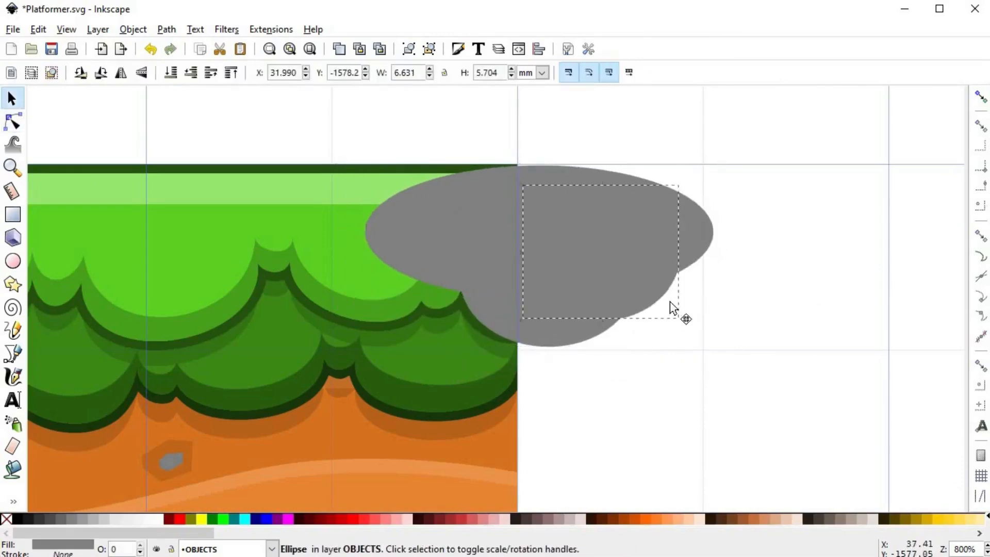
left_click_drag(530, 327, 601, 287)
left_click_drag(652, 247, 639, 280)
left_click(729, 323)
- Nudge the overlapping grey ellipses slightly left and lower the smallest one to refine the lobed outline
scroll(728, 324, "down", 2)
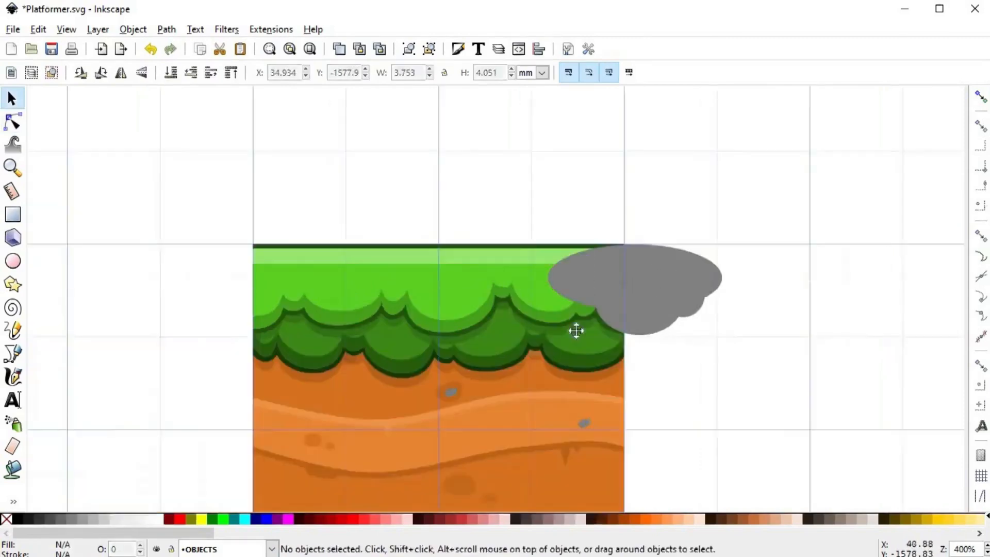
scroll(579, 237, "up", 2)
scroll(619, 325, "down", 5, "ctrl")
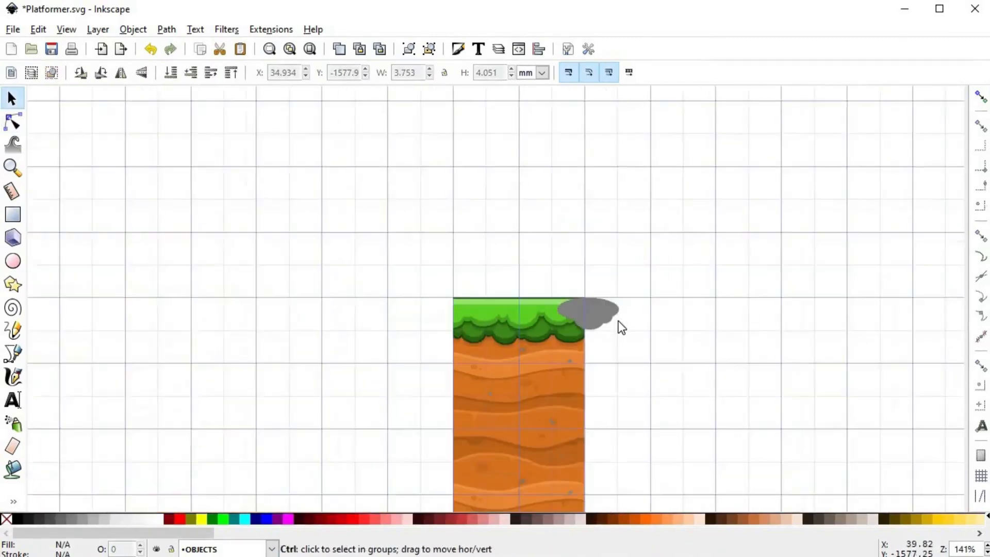
scroll(618, 325, "up", 5, "ctrl")
left_click(449, 336)
left_click_drag(449, 335, 439, 329)
left_click(560, 344)
left_click_drag(562, 318, 553, 330)
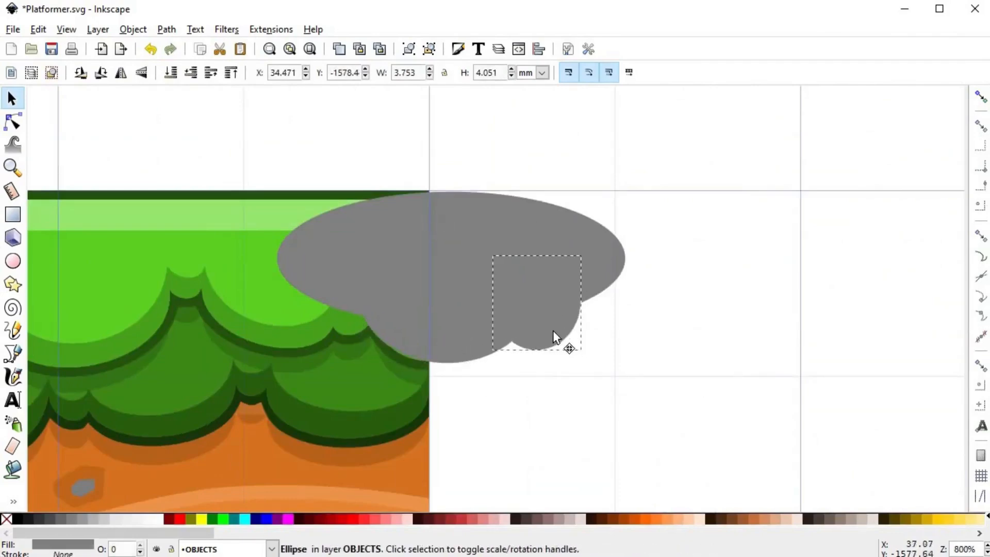
left_click(597, 250, "shift")
- Unite the overlapping grey ellipses into a single lobed shape
scroll(586, 320, "down", 2, "ctrl")
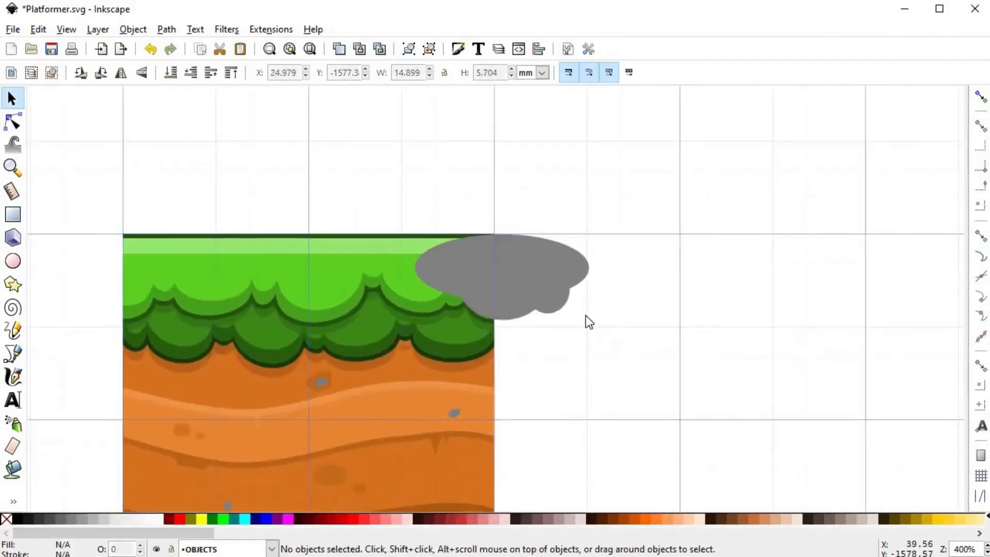
scroll(544, 300, "up", 1, "ctrl")
left_click(500, 314, "shift")
key("ctrl+plus")
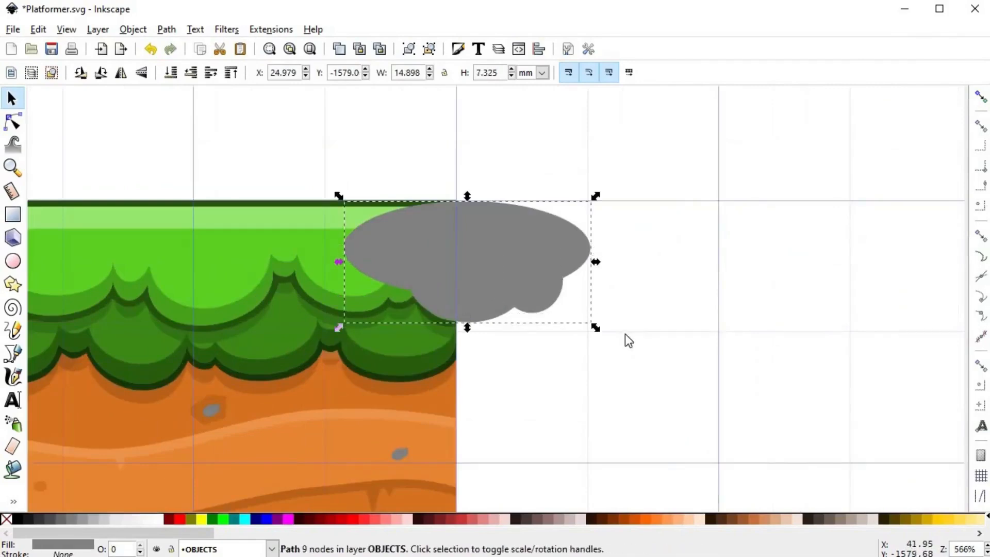
- Give the grey lobed shape a black stroke 1 px wide
left_click(18, 519, "shift")
key("ctrl+shift+f")
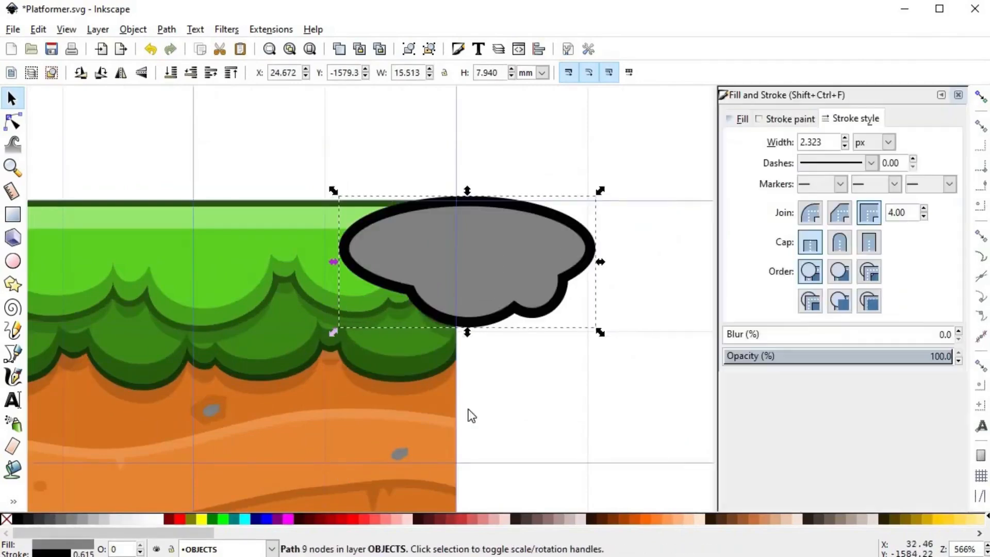
type("1")
key("Return")
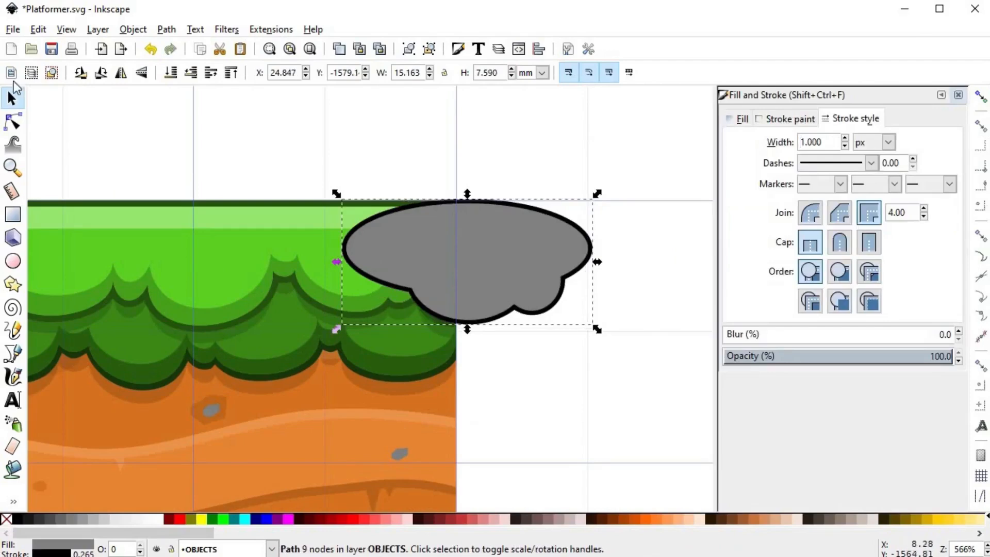
left_click(539, 355)
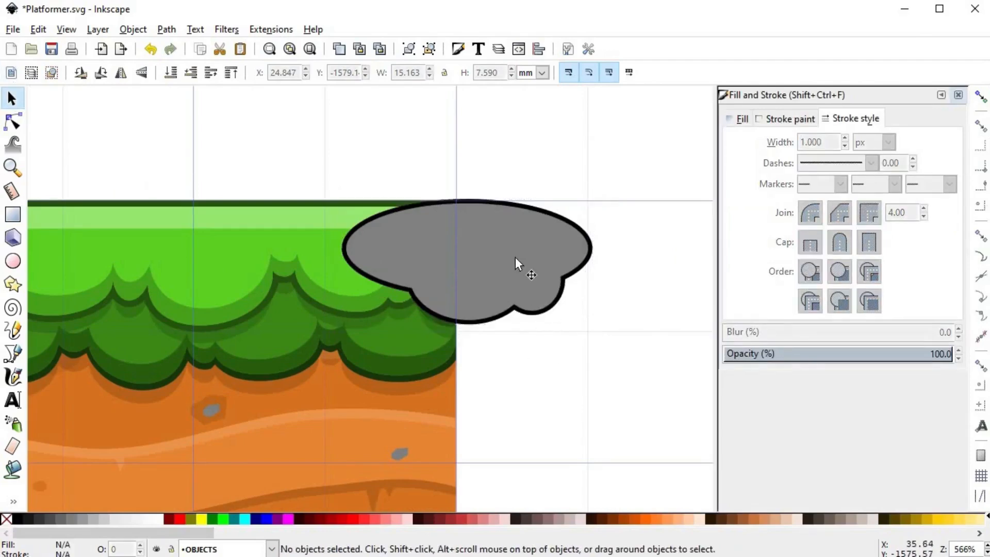
scroll(392, 247, "up", 2)
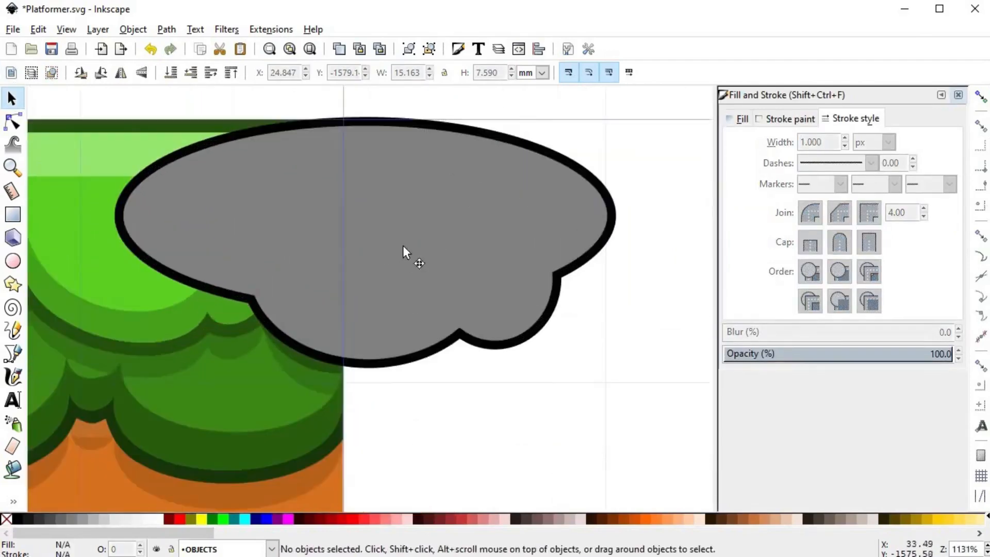
left_click(403, 247)
scroll(404, 252, "down", 3)
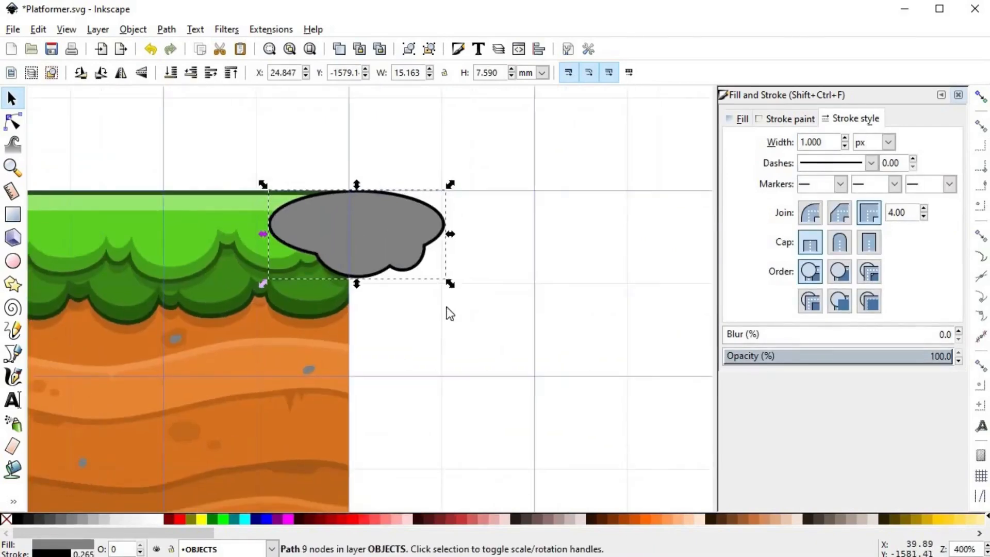
- Draw a rectangle about 16 mm square beside the tile's right edge and intersect it with the grey lobed shape
left_click(12, 214)
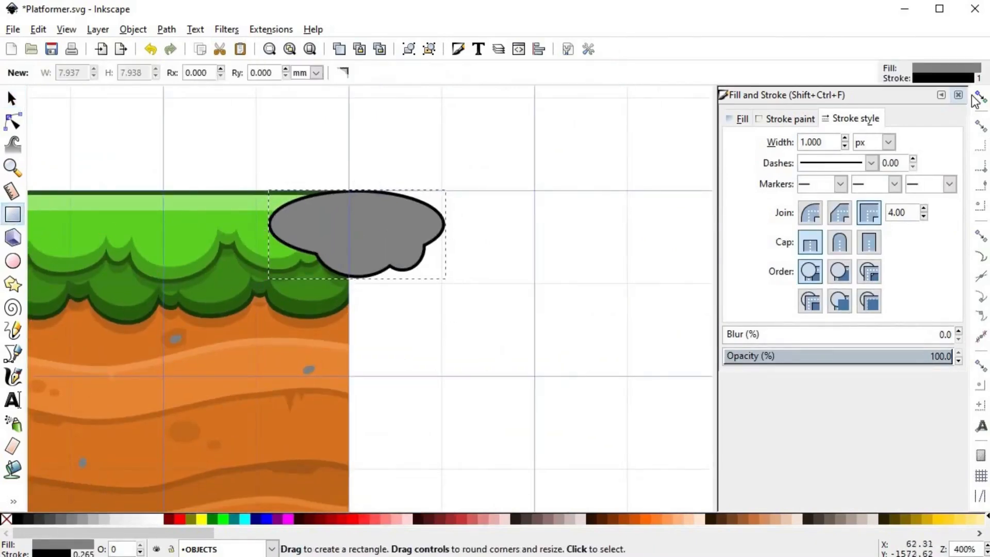
left_click_drag(534, 191, 349, 377)
key("s")
left_click(328, 224, "shift")
key("ctrl+asterisk")
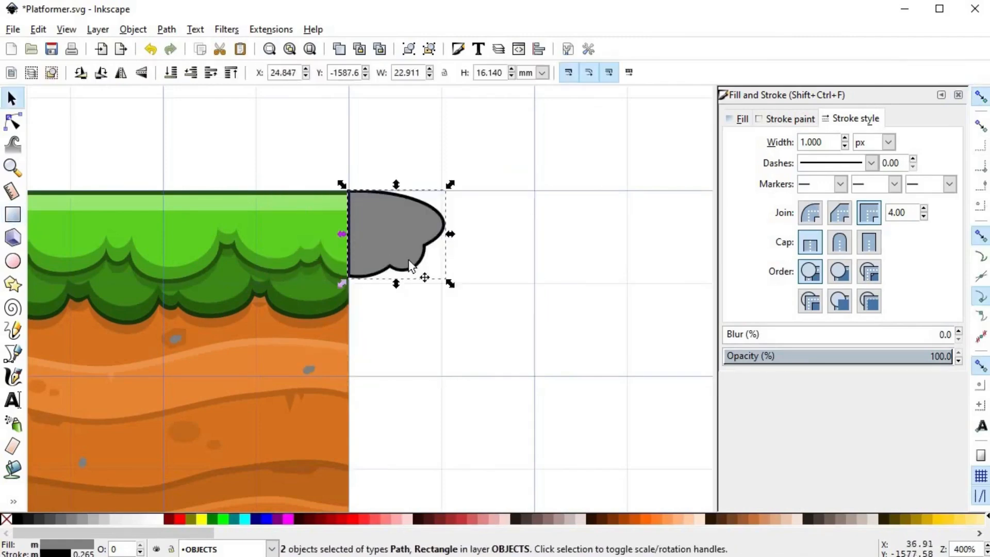
- Fill the cut lobed shape with the bright green sampled from the tile's grass and remove its stroke
scroll(381, 232, "up", 2)
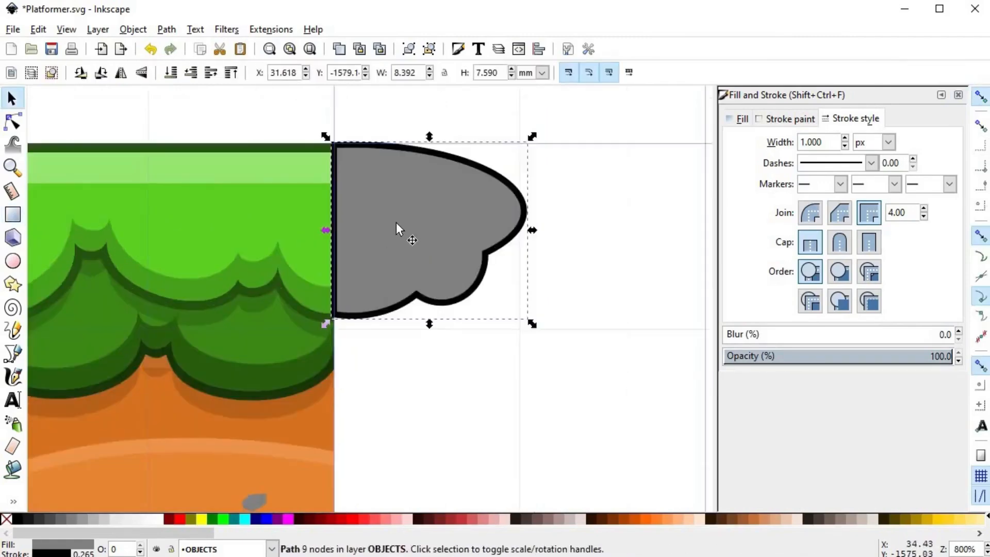
key("d")
left_click(307, 215)
left_click(5, 518, "shift")
- Delete the redundant nodes from the bright green shape, keeping its notch corners and the corners at the tile edge
key("n")
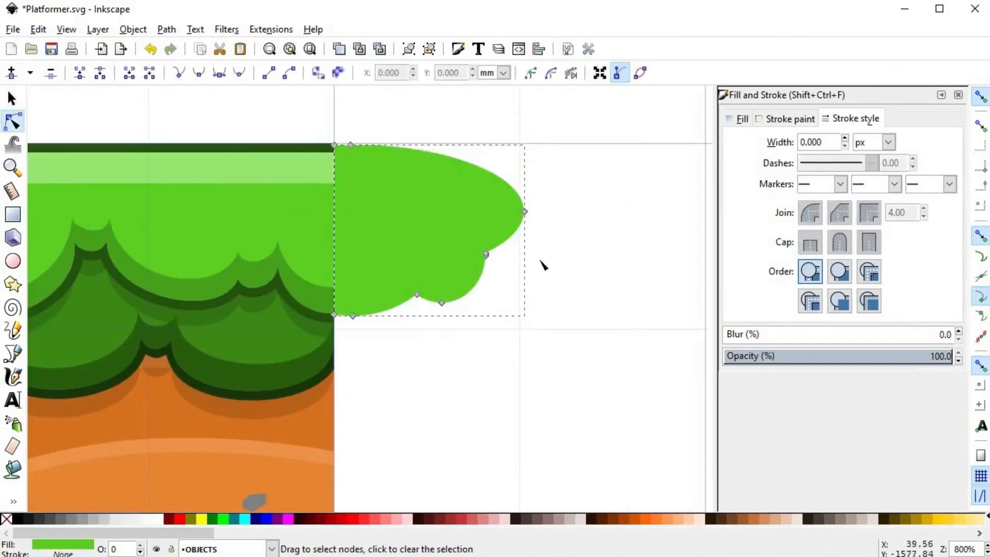
left_click_drag(555, 177, 522, 227)
scroll(502, 264, "up", 3)
left_click(360, 181, "shift")
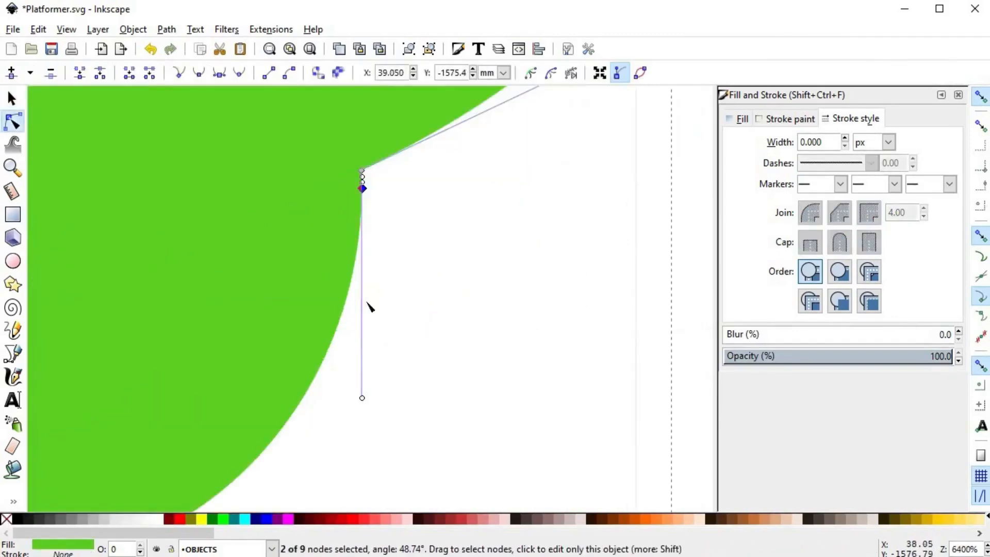
scroll(369, 306, "down", 4)
left_click_drag(245, 339, 245, 339)
left_click_drag(149, 420, 79, 339)
left_click_drag(272, 146, 264, 272)
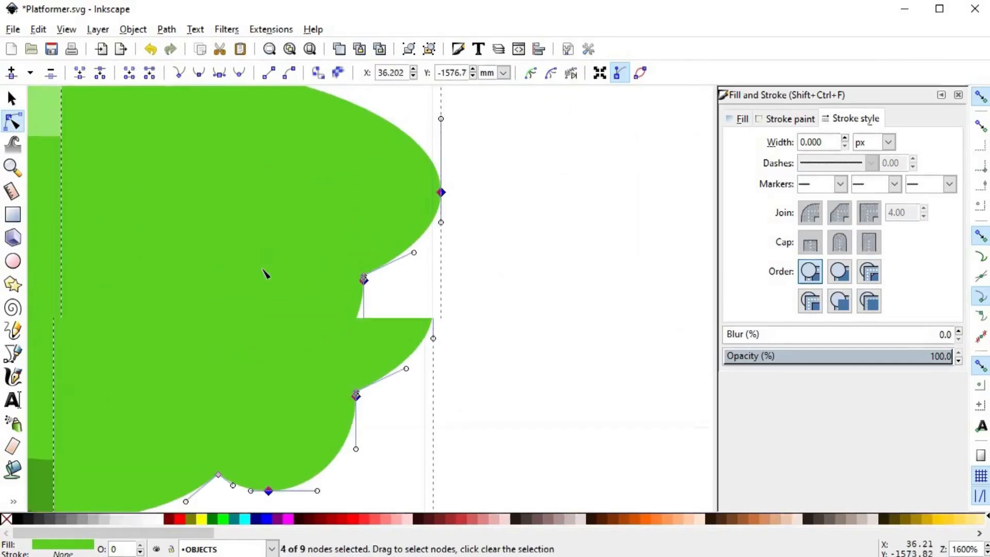
left_click_drag(112, 129, 81, 228)
left_click(50, 73)
key("space")
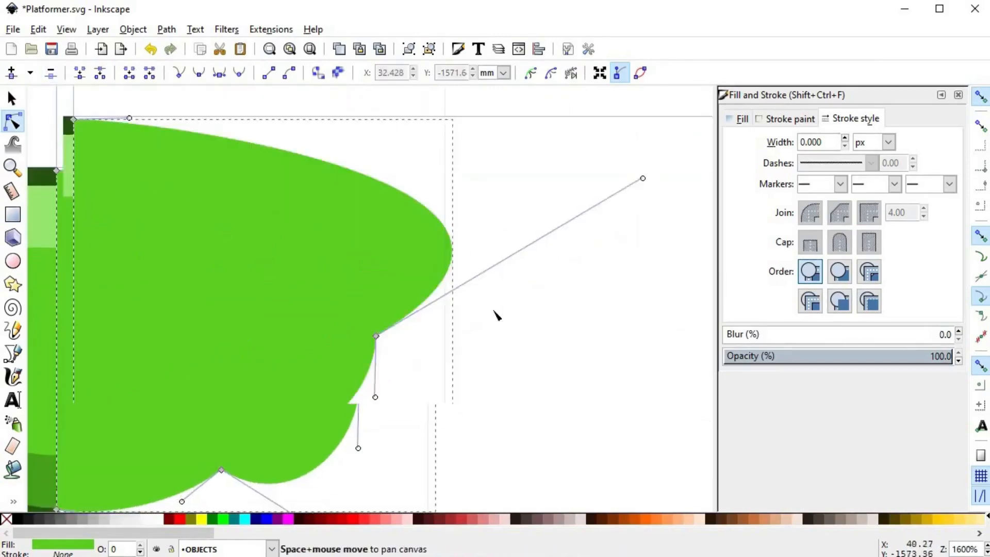
left_click(497, 314)
scroll(494, 310, "down", 3)
scroll(428, 268, "up", 2)
- Turn off snapping and reshape the green shape's upper lobe, inserting a node at its outer tip for a rounder curve
left_click(433, 247)
left_click_drag(434, 246, 441, 239)
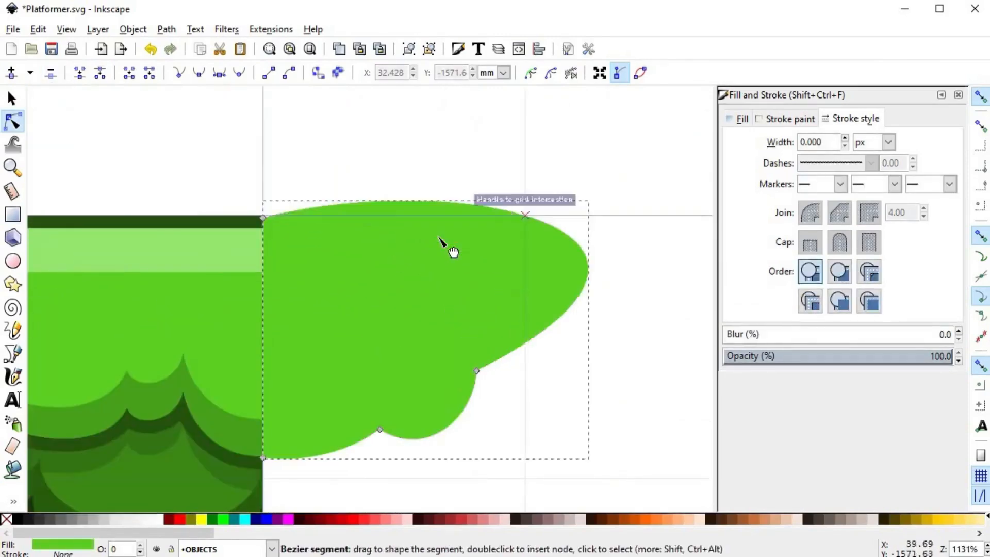
left_click(982, 97)
left_click_drag(531, 223, 548, 260)
double_click(551, 292)
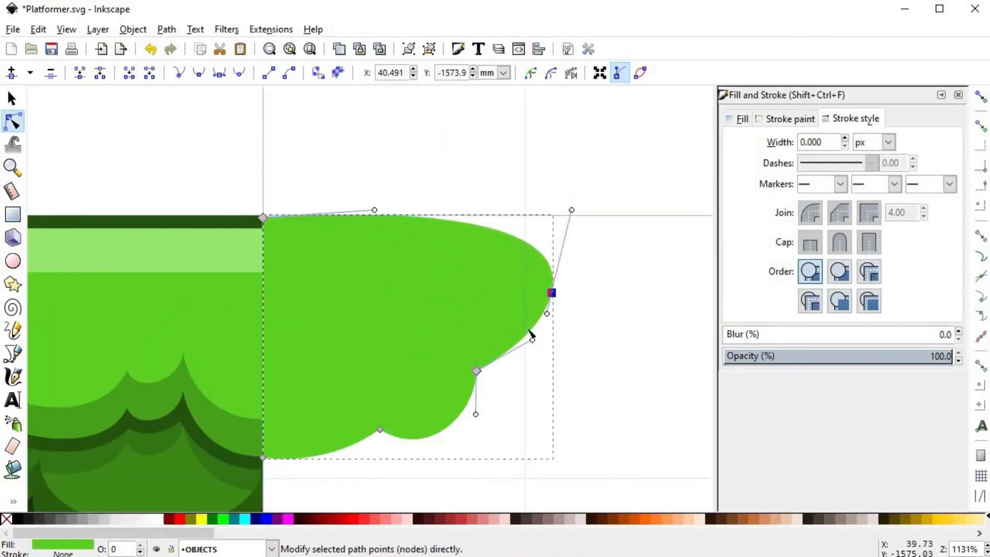
left_click_drag(537, 332, 541, 354)
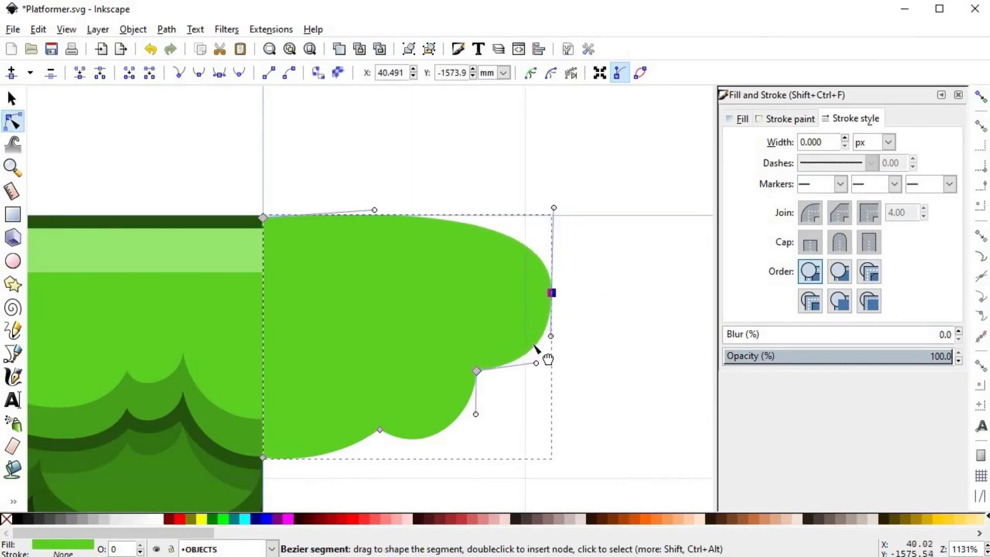
- Round out the green shape's middle lobe and reposition the notch between its two lower lobes
left_click_drag(467, 409, 495, 411)
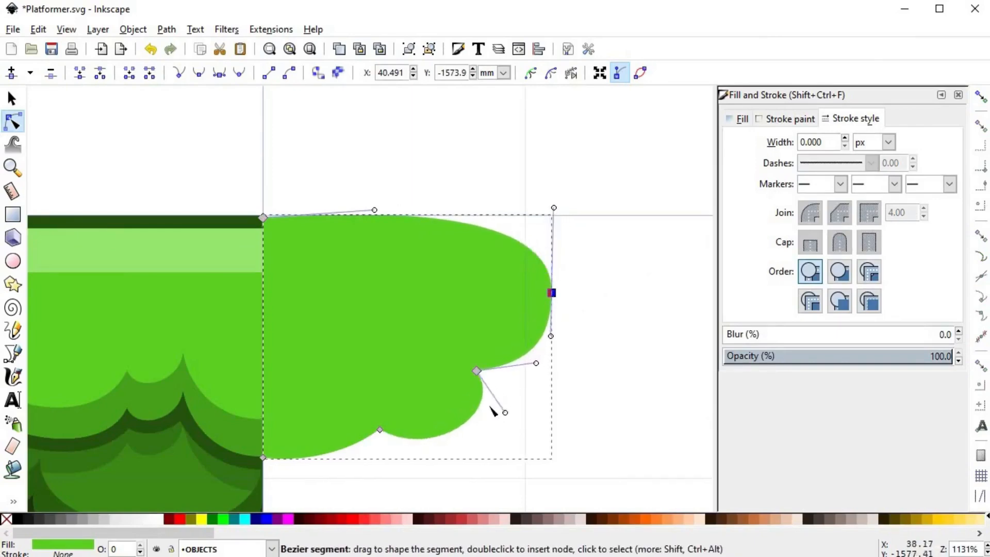
scroll(412, 413, "down", 2)
left_click_drag(381, 386, 398, 396)
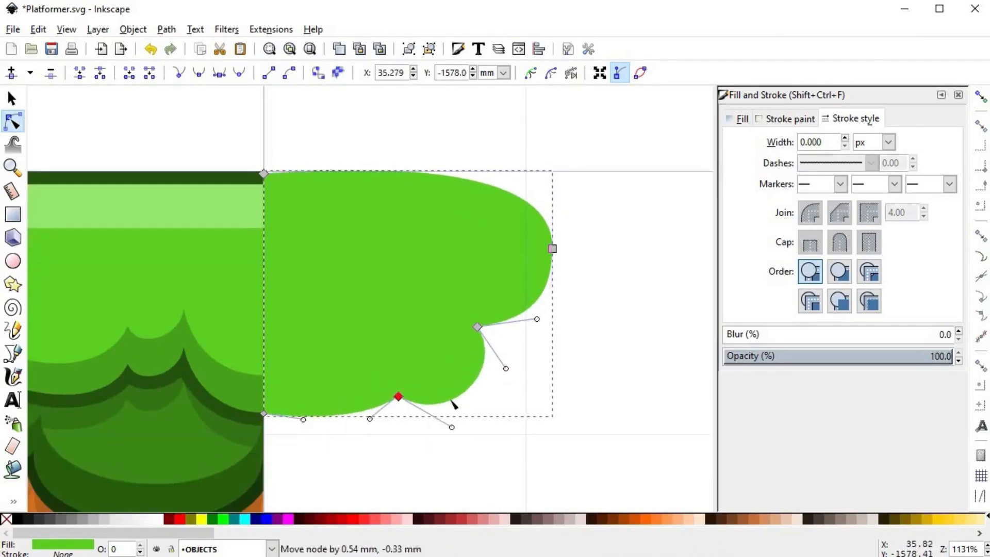
left_click_drag(473, 380, 477, 377)
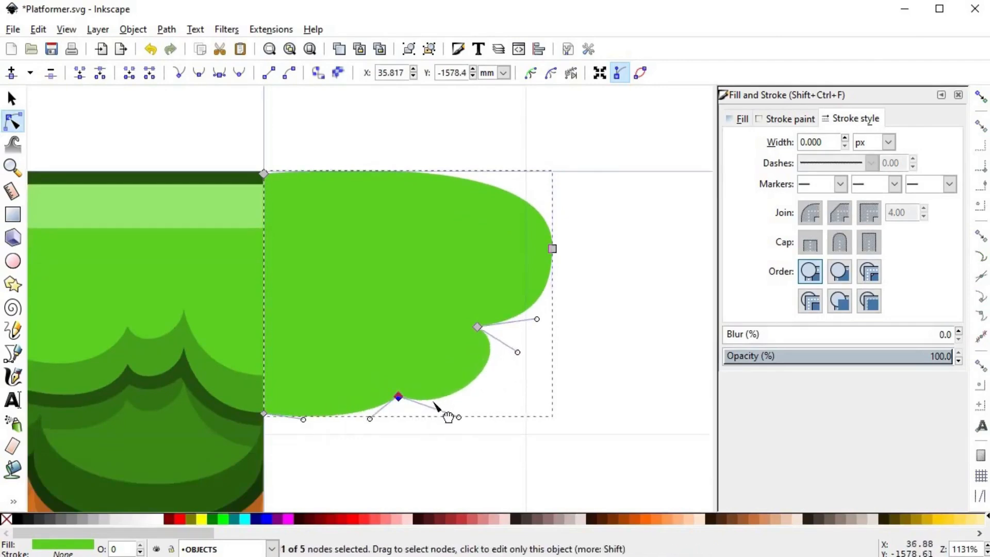
left_click(438, 407)
left_click_drag(435, 402, 390, 377)
- Reposition the notch beneath the upper lobe and bulge the lowest lobe's curve outward
left_click(469, 308)
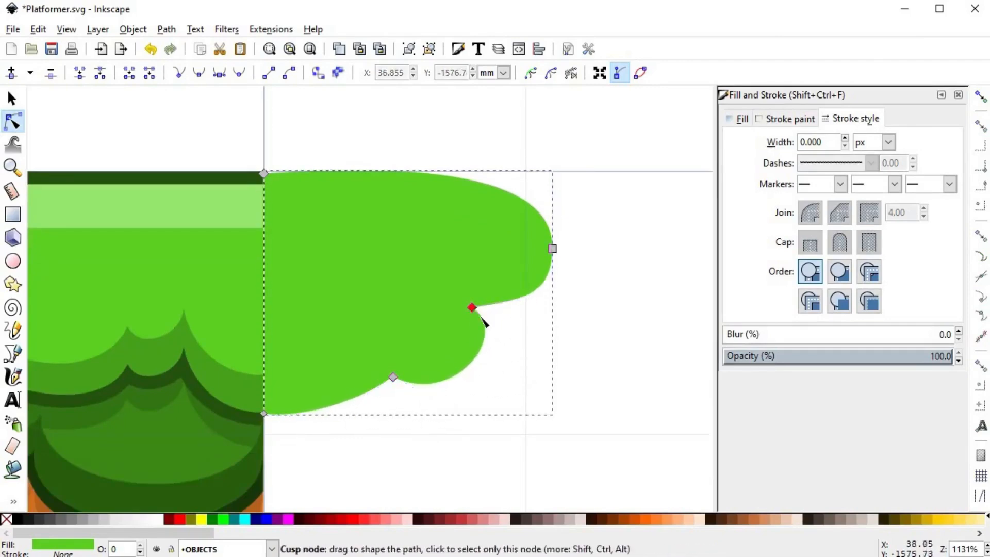
left_click_drag(468, 308, 486, 350)
left_click_drag(540, 301, 542, 296)
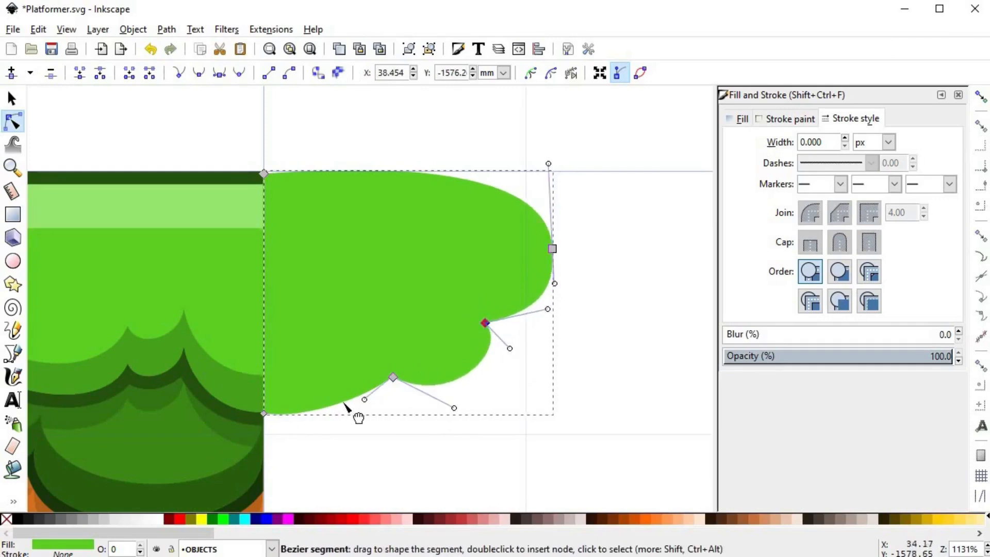
left_click_drag(356, 413, 364, 410)
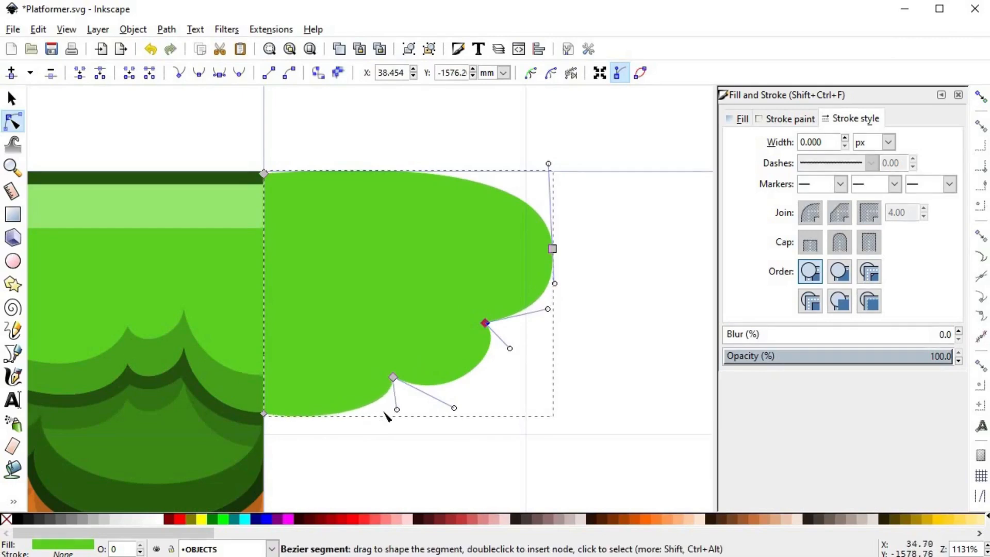
- Lower the green shape's top edge slightly, reducing its height to about 7.2 mm
key("s")
left_click(444, 429)
scroll(446, 431, "down", 3)
scroll(483, 287, "up", 3)
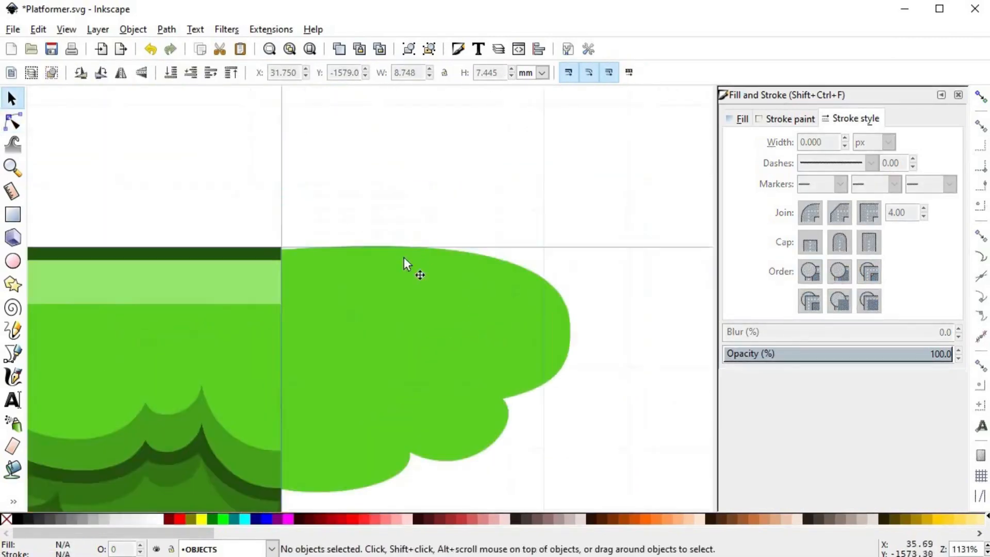
left_click(431, 257)
left_click_drag(426, 249, 420, 255)
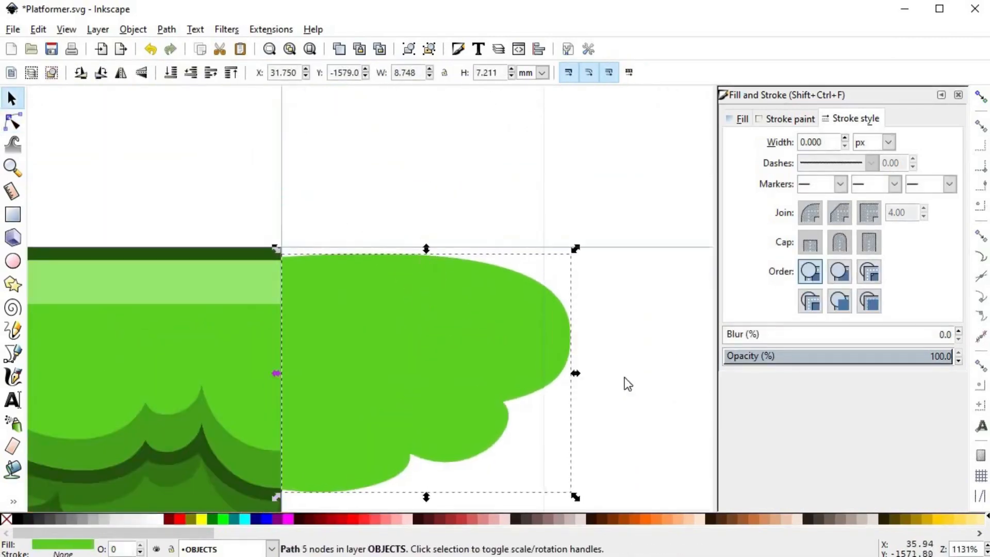
left_click(626, 383)
scroll(634, 277, "down", 3)
scroll(621, 334, "up", 4)
key("n")
left_click(513, 266)
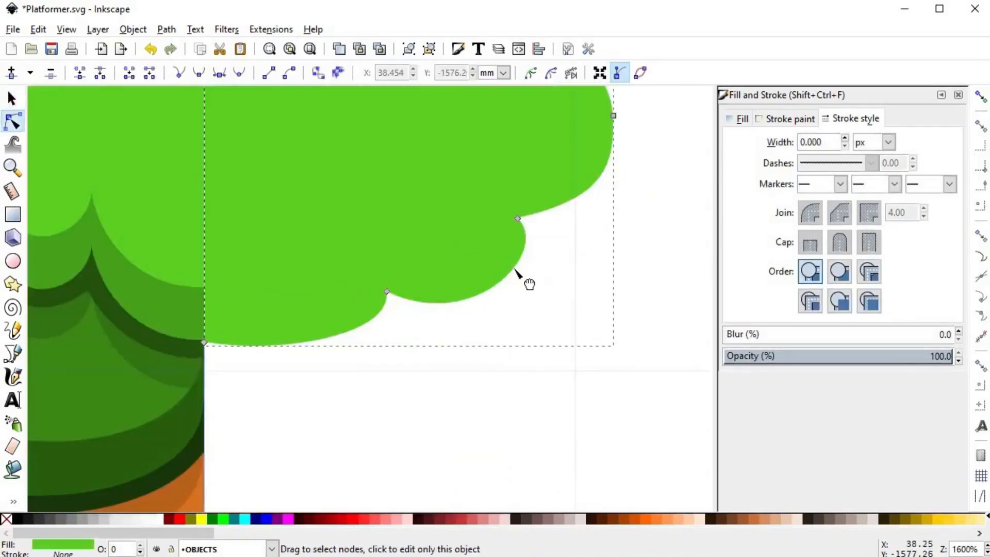
scroll(518, 336, "down", 2)
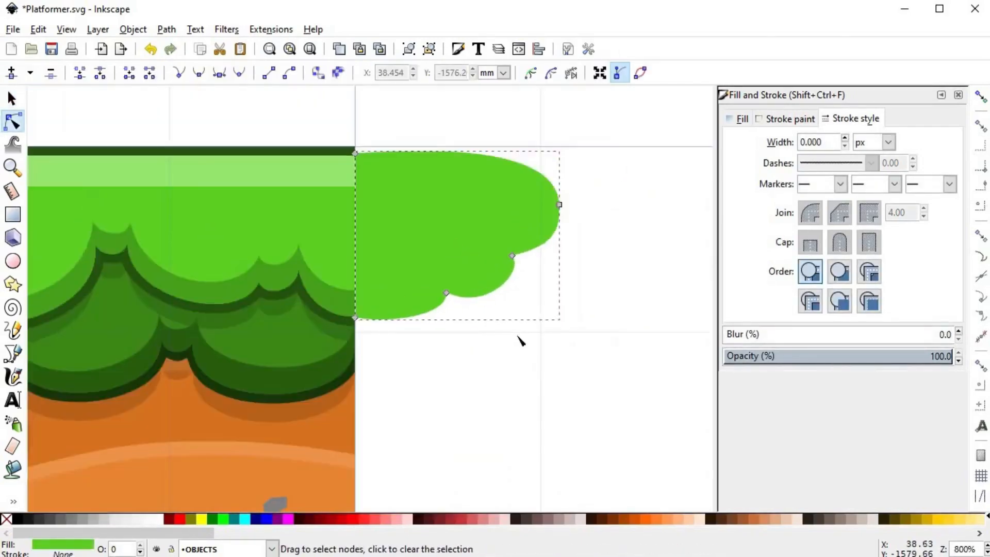
key("s")
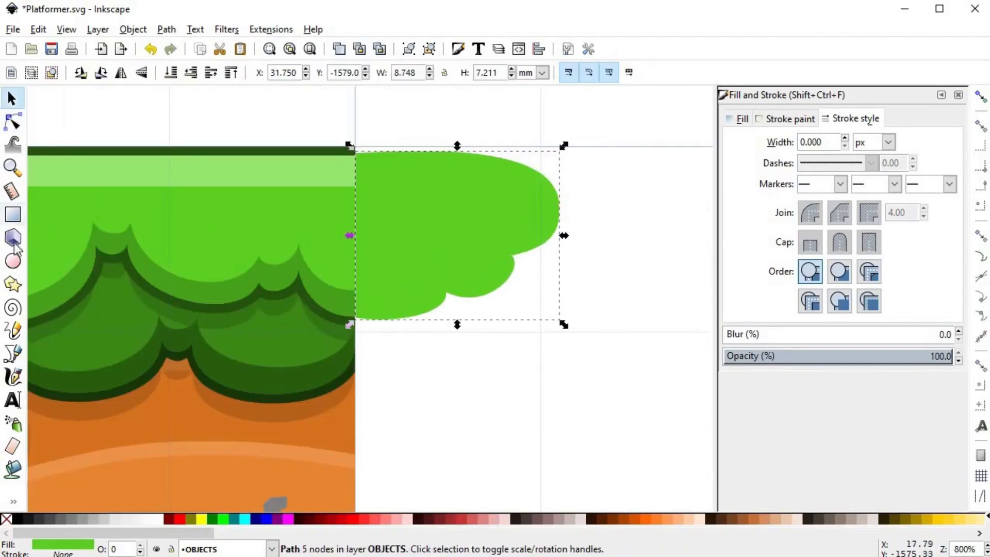
- Draw an ellipse about 5.6 × 4.8 mm beside the tile's right edge, overlapping the underside of the bright green shape
left_click(13, 260)
key("space")
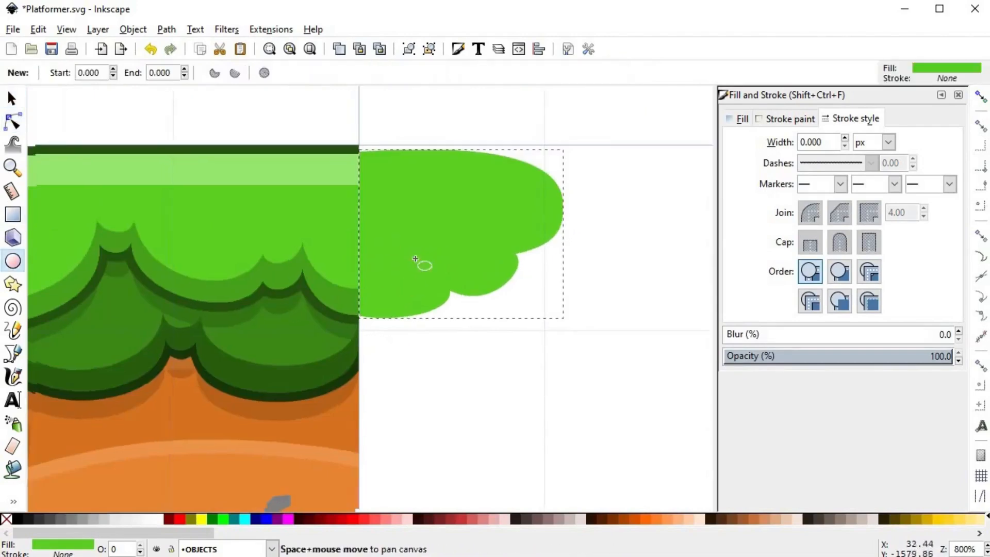
scroll(415, 261, "down", 3)
scroll(446, 243, "up", 2)
left_click_drag(378, 220, 469, 298)
key("s")
left_click_drag(420, 280, 449, 242)
- Fill the ellipse with the darker green sampled from the lower foliage and duplicate it up and to the right
key("d")
left_click(337, 269)
key("s")
key("ctrl+d")
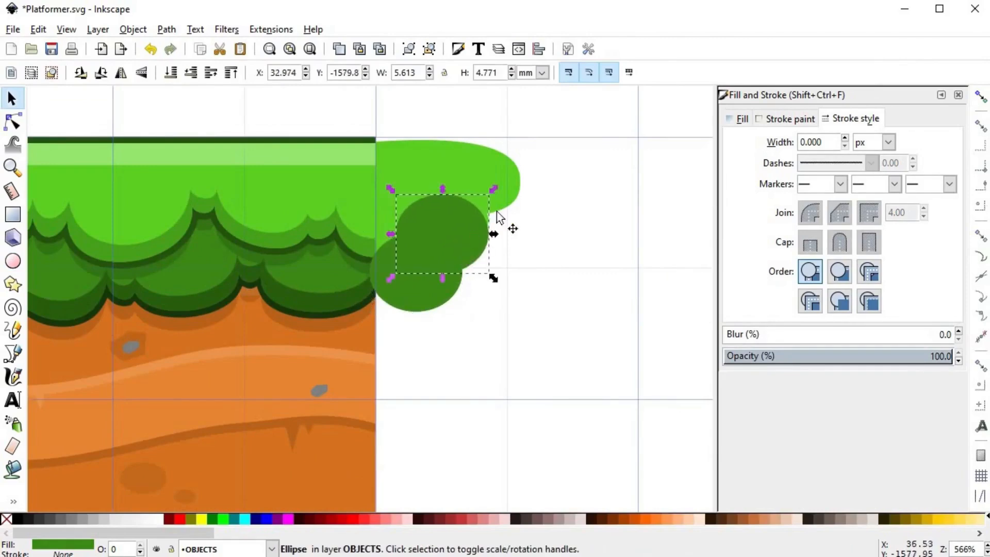
- Shrink the upper dark green ellipse to about 4.7 × 3.8 mm, nudge it sideways, and union it with the lower ellipse
left_click_drag(491, 192, 475, 207)
left_click_drag(447, 239, 457, 236)
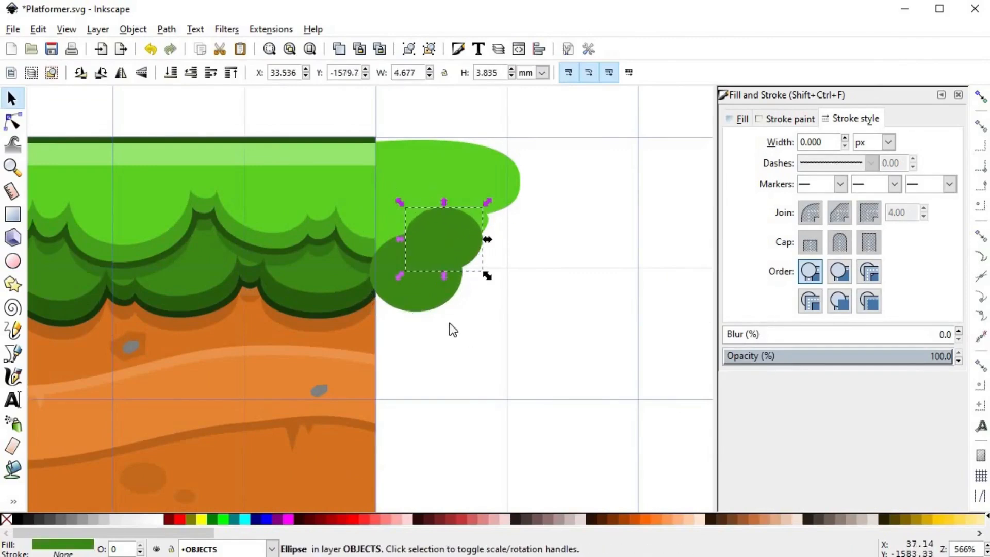
left_click(434, 292)
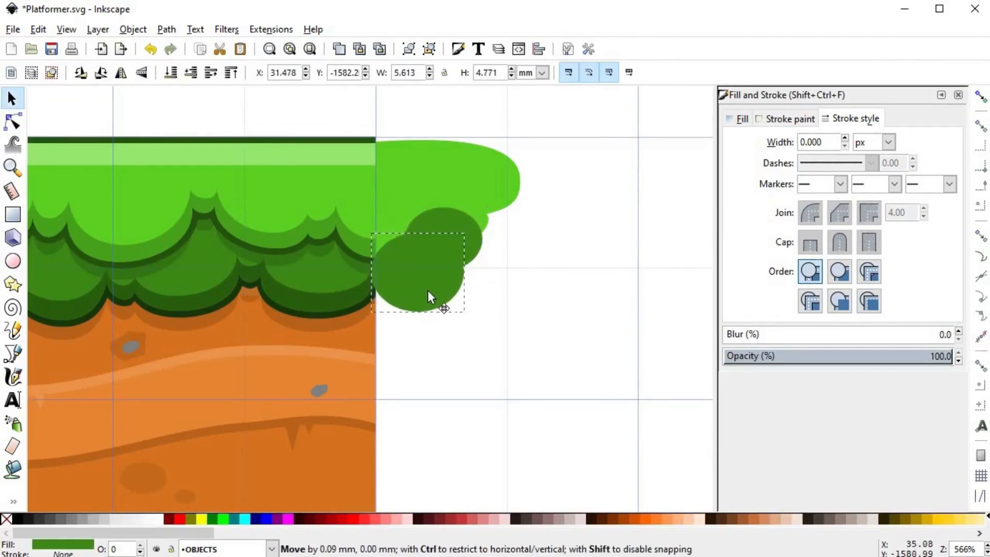
left_click(458, 235, "shift")
key("ctrl+plus")
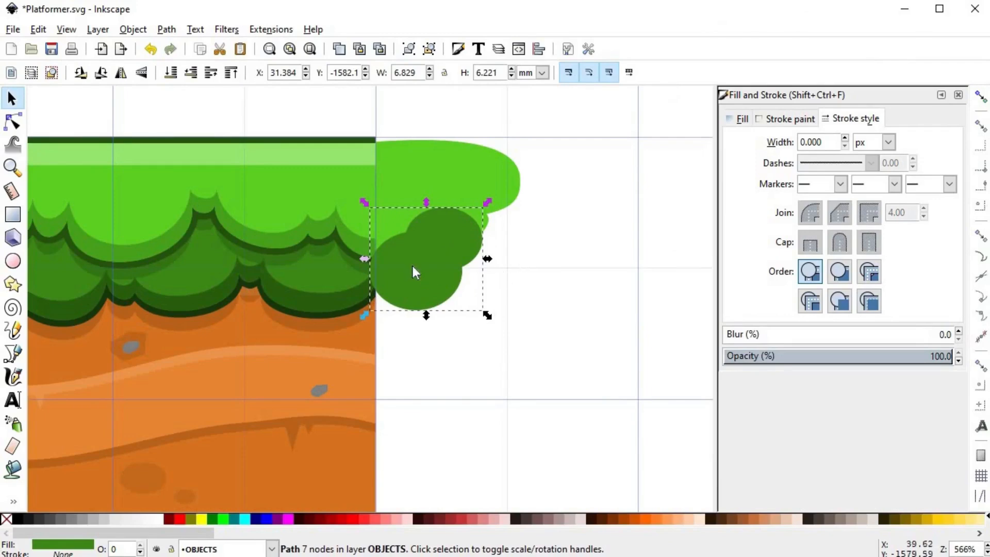
- Scale the merged dark green shape down to about 5.2 × 4.7 mm and place it just outside the tile's right edge
scroll(412, 266, "up", 2)
left_click_drag(444, 292, 456, 292)
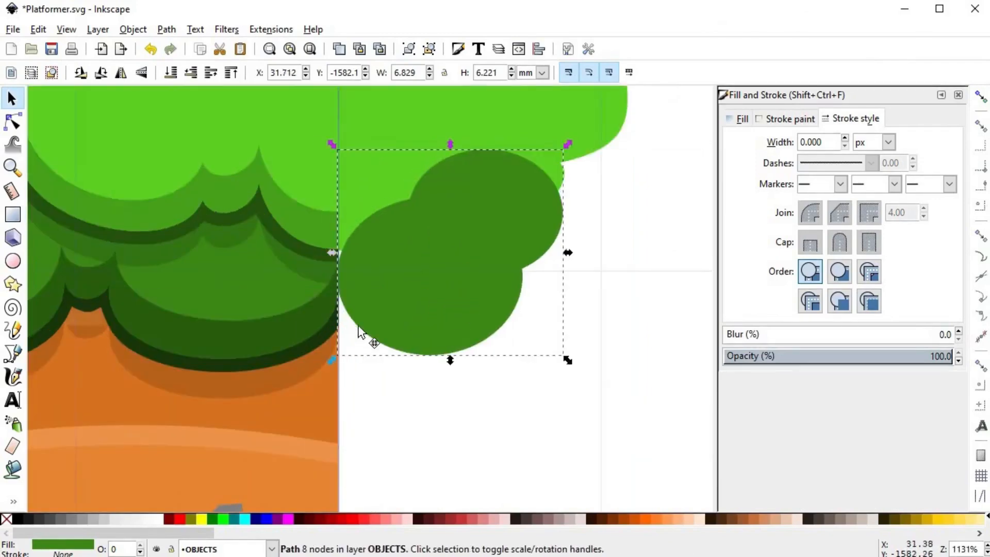
key("ctrl+z")
left_click_drag(330, 360, 393, 305)
left_click(405, 322)
left_click_drag(434, 253, 424, 261)
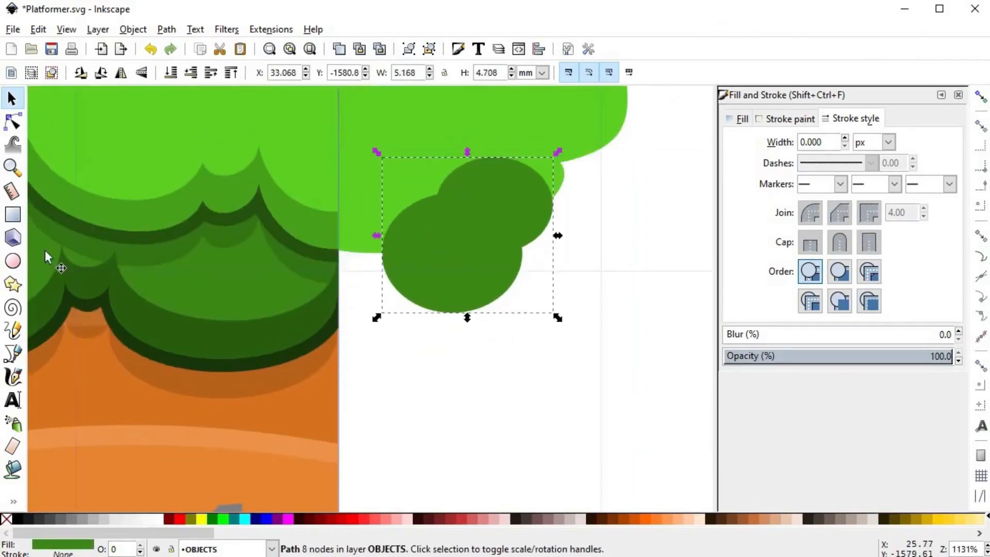
- Draw a smaller third ellipse overlapping the merged shape's lower-left end and the tile's edge, and tilt the shapes into a rising row of lobes
left_click(18, 257)
left_click_drag(339, 244, 447, 345)
mouse_move(377, 277)
left_mouse_down()
mouse_move(397, 292)
mouse_move(373, 289)
left_mouse_up()
key("s")
key("Delete")
left_click_drag(433, 338, 443, 346)
left_click_drag(406, 306, 410, 299)
left_click_drag(493, 250, 487, 230)
key("]")
left_click(406, 304, "shift")
key("n")
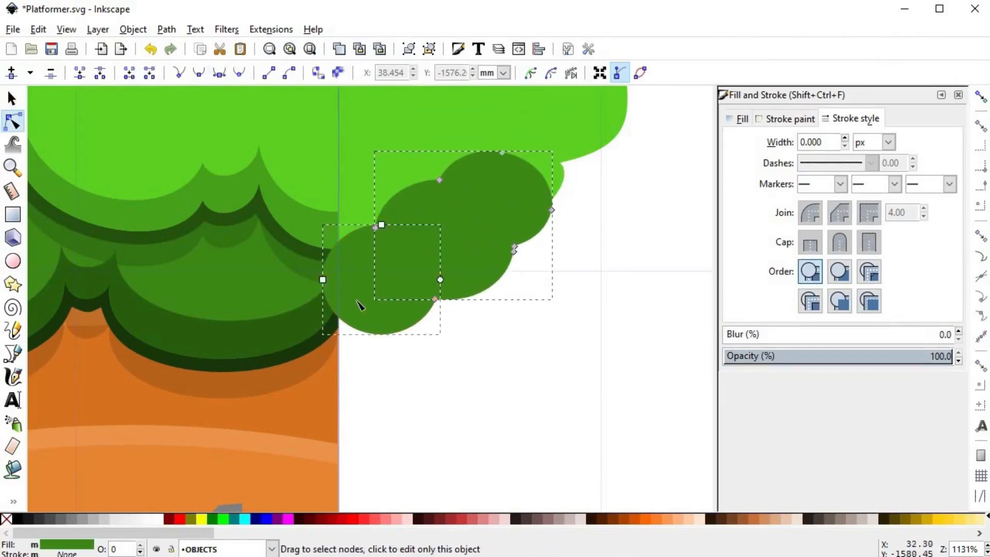
- Union the third ellipse with the dark green shape and send the result behind the bright green foliage
key("ctrl+plus")
key("End")
scroll(440, 344, "down", 3)
left_click(497, 312)
scroll(496, 312, "down", 1)
key("s")
left_click(449, 323)
scroll(475, 321, "up", 3)
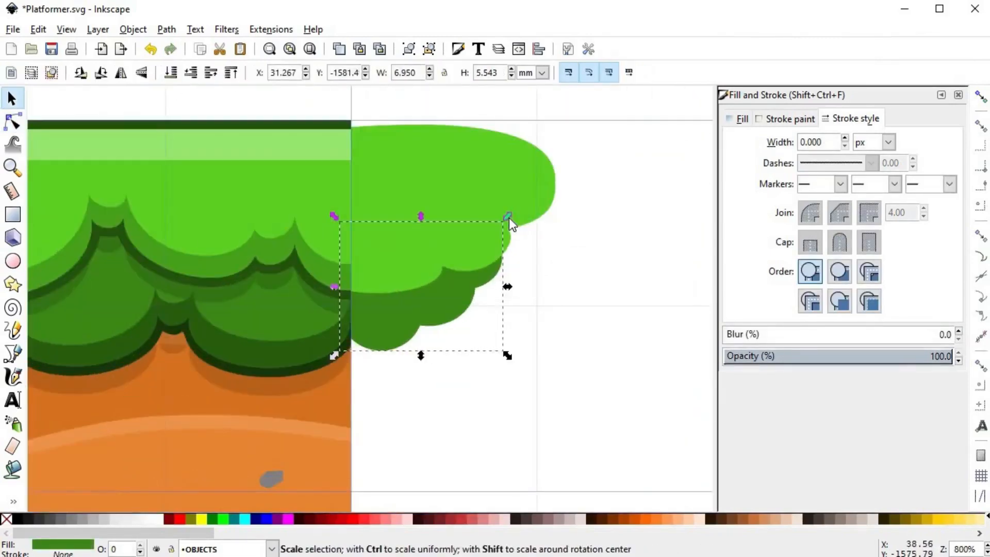
- Reshape the dark foliage's lobed outline by its nodes, trimming it to about 6.7 × 5.5 mm
key("n")
scroll(490, 294, "up", 2)
left_click_drag(475, 271, 400, 330)
key("s")
left_click(389, 428)
scroll(275, 336, "down", 3)
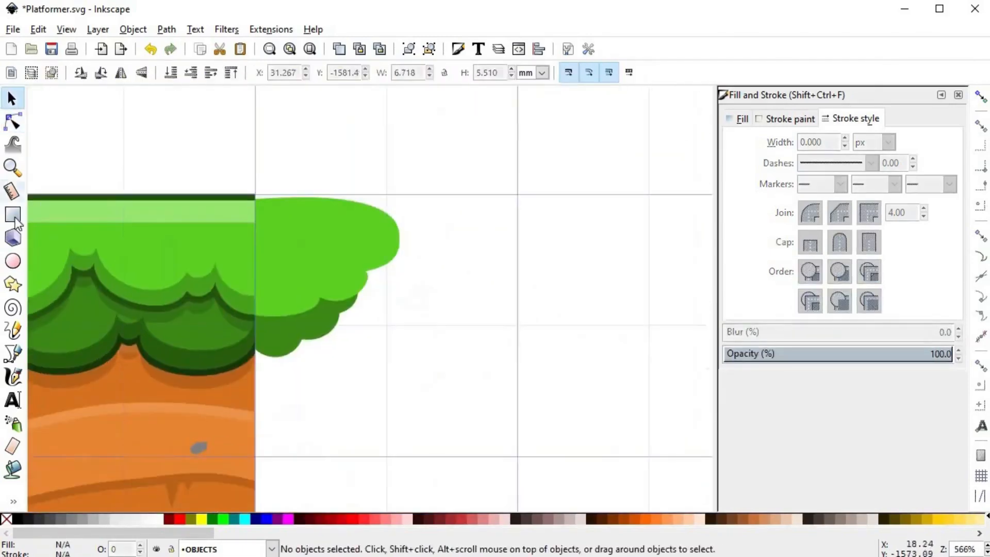
- Draw a 15.875 mm square snapped to the grid cell beside the tile and intersect it with the dark foliage
left_click(12, 214)
left_click(980, 96)
mouse_move(517, 195)
left_mouse_down()
mouse_move(233, 461)
mouse_move(252, 457)
left_mouse_up()
key("s")
key("End")
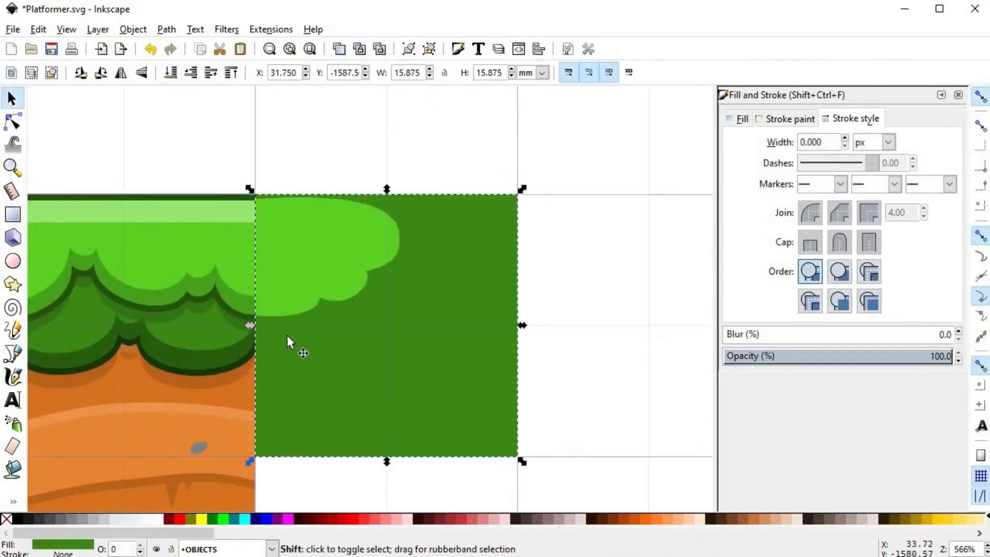
left_click(287, 342, "shift")
key("ctrl+asterisk")
- Delete superfluous nodes from the dark foliage outline and turn snapping off
scroll(286, 349, "up", 2)
key("n")
left_click(266, 365)
left_click(394, 282, "shift")
key("Delete")
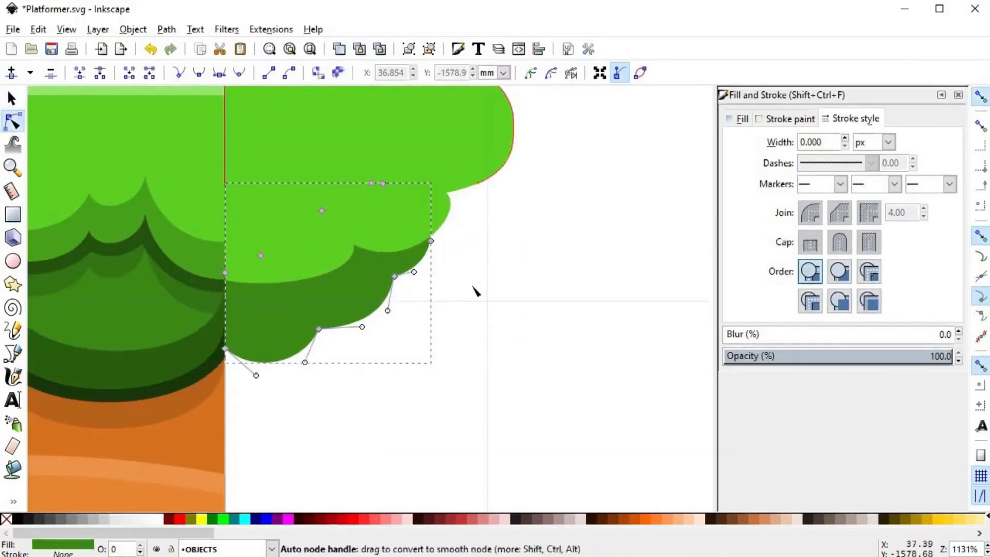
scroll(448, 253, "up", 4)
left_click_drag(382, 204, 452, 187)
key("ctrl+z")
left_click(980, 96)
scroll(220, 359, "down", 3)
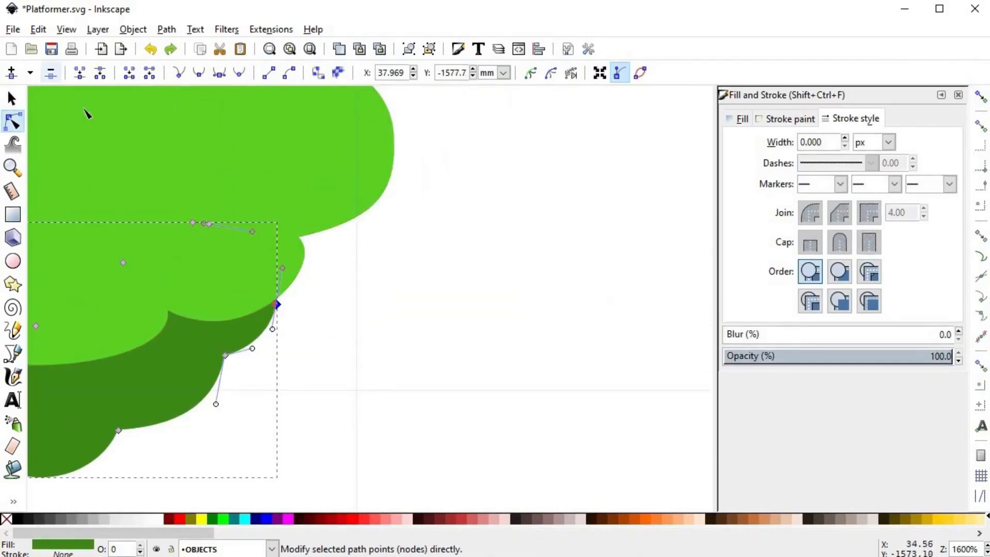
left_click(50, 72)
- Round out the dark foliage's three lobes by bending their segments, and add a node where the outer lobe meets the bright foliage
left_click_drag(185, 412, 261, 360)
left_click_drag(93, 406, 281, 382)
left_click_drag(369, 351, 352, 353)
left_click_drag(447, 263, 442, 265)
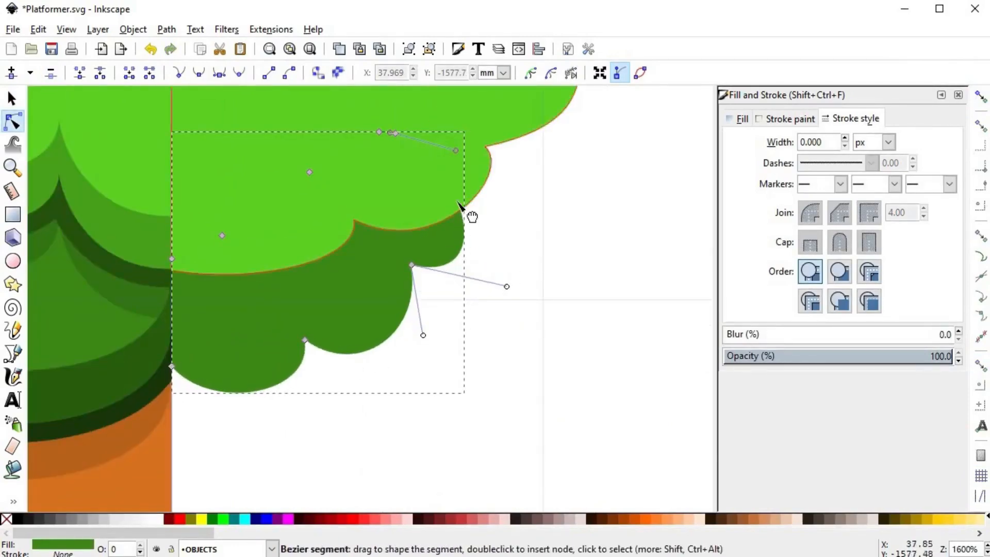
double_click(459, 204)
left_click_drag(464, 227, 469, 225)
key("s")
left_click(520, 331)
scroll(521, 336, "down", 4)
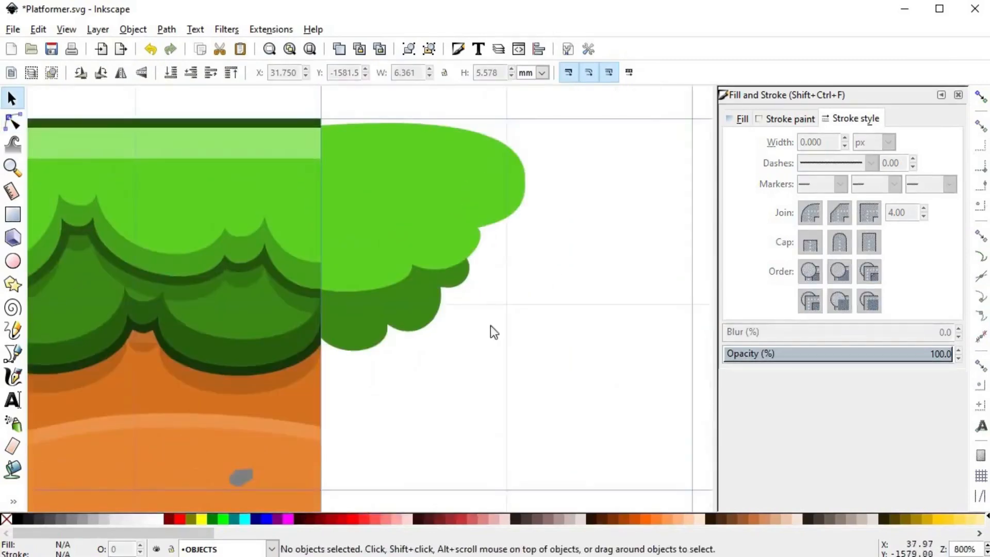
- Turn snapping back on for the pen work at the tile's grass highlight strip
left_click_drag(416, 261, 456, 350)
key("b")
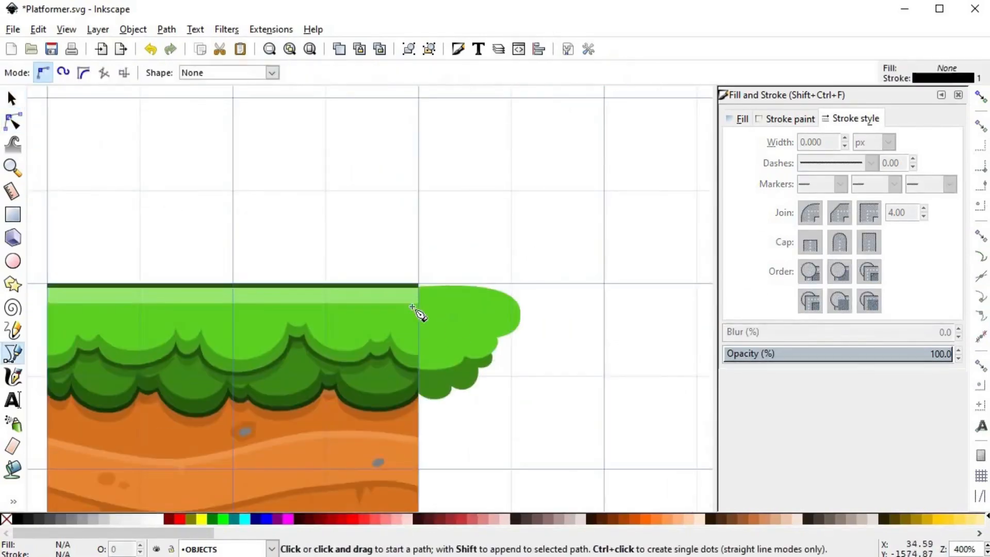
left_click(981, 95)
scroll(483, 313, "up", 1)
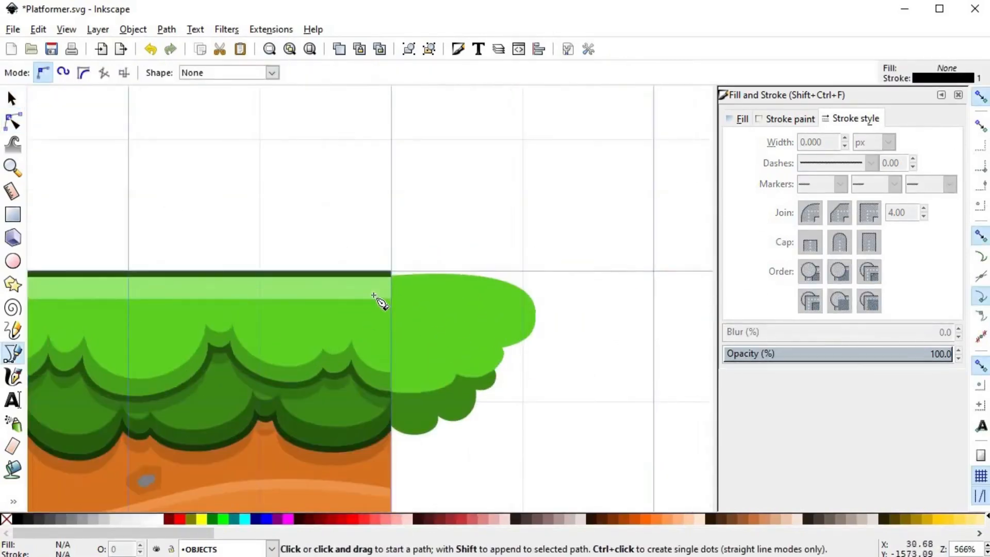
key("s")
left_click(376, 296)
key("b")
scroll(396, 310, "up", 4)
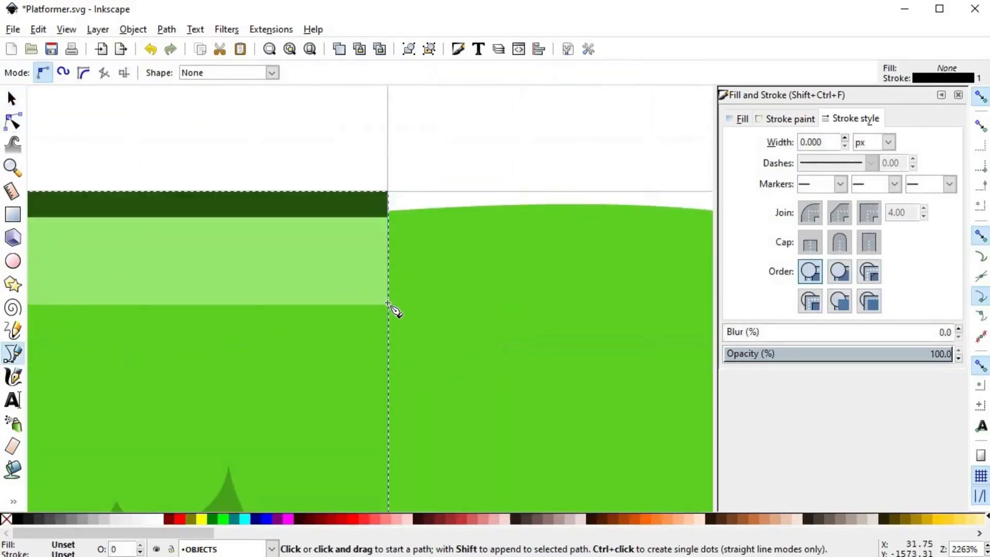
- Ungroup the tile's grass artwork and select its light green highlight strip on its own
key("s")
double_click(354, 281)
scroll(489, 347, "down", 2)
left_click_drag(488, 347, 374, 330)
key("ctrl+BackSpace")
key("Escape")
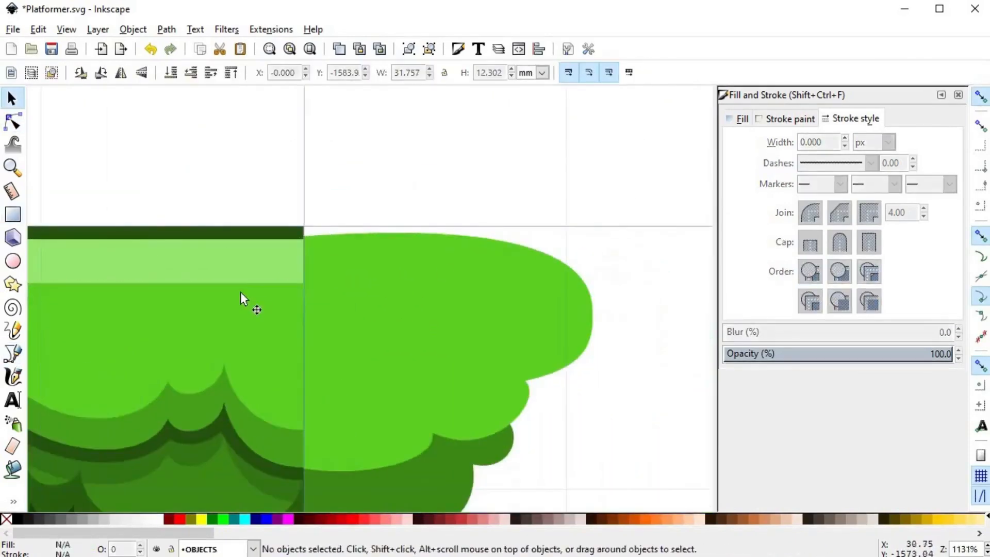
right_click(240, 252)
left_click(274, 556)
left_click(354, 179)
key("b")
key("s")
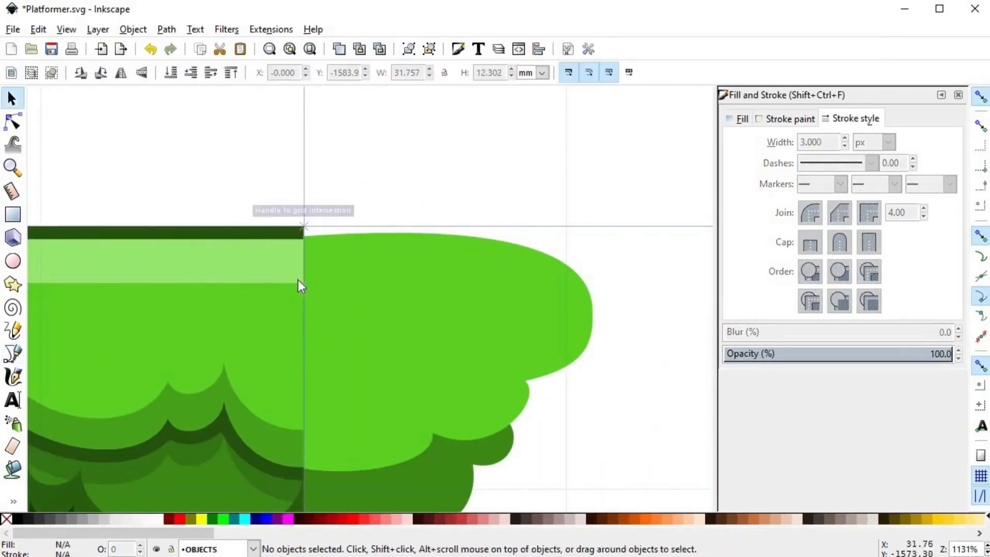
double_click(299, 282)
key("b")
key("s")
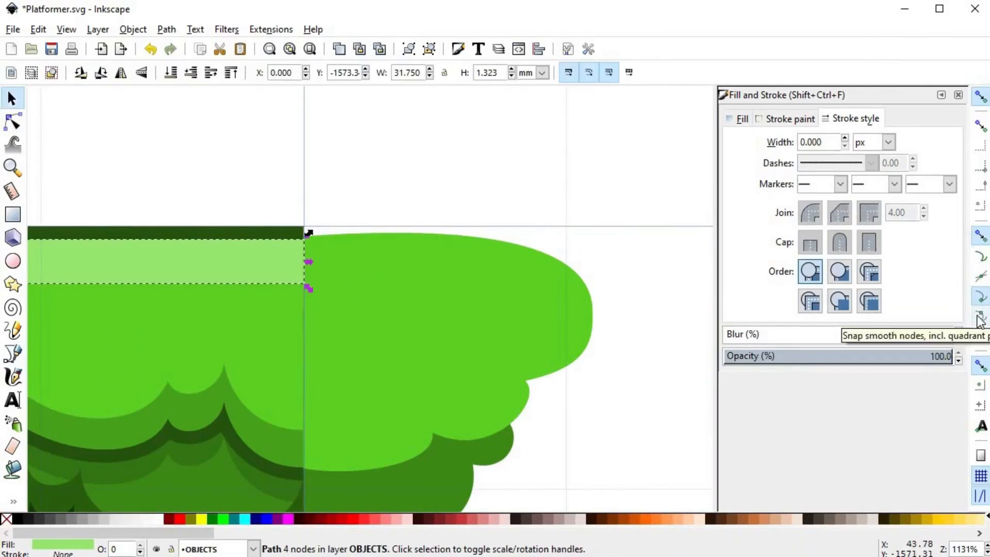
left_click(608, 385)
scroll(495, 260, "down", 5)
key("space")
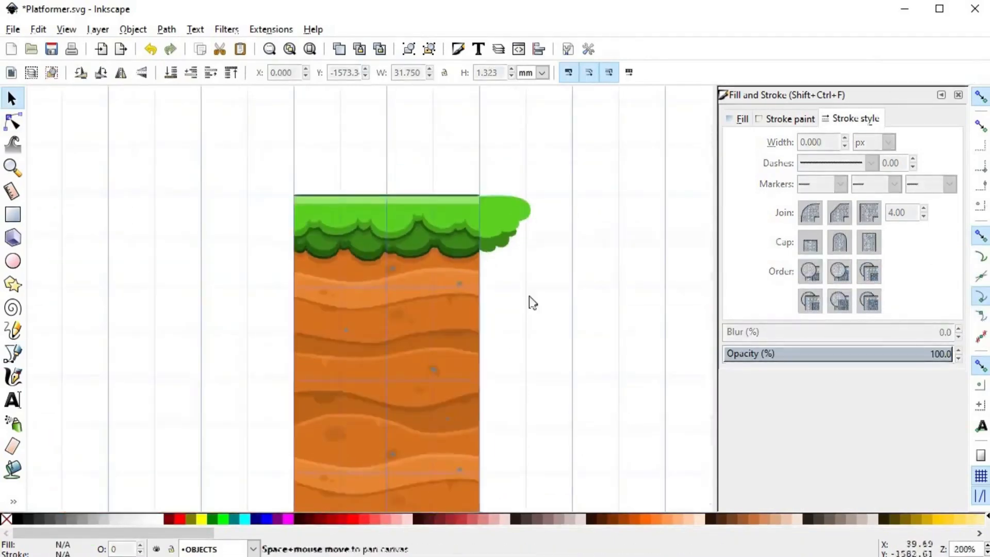
- Draw a closed four-sided path from the highlight strip's lower corner, covering the top of the bright green foliage
scroll(519, 197, "up", 5)
key("b")
left_click(293, 237)
left_click(599, 238)
left_click(528, 165)
left_click(247, 165)
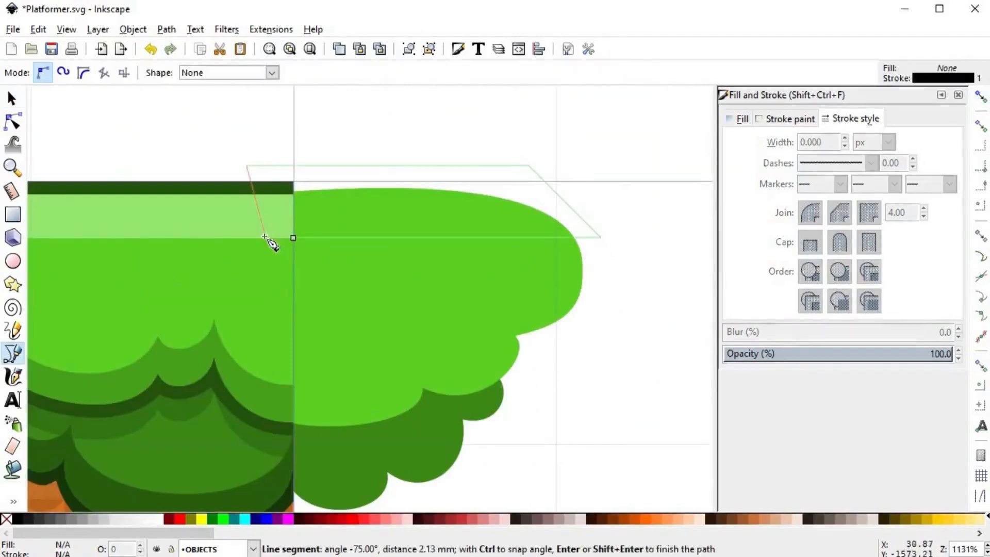
left_click(293, 238)
- Intersect the drawn path with a copy of the bright foliage and give the result the highlight strip's light green style
key("s")
left_click(443, 290, "shift")
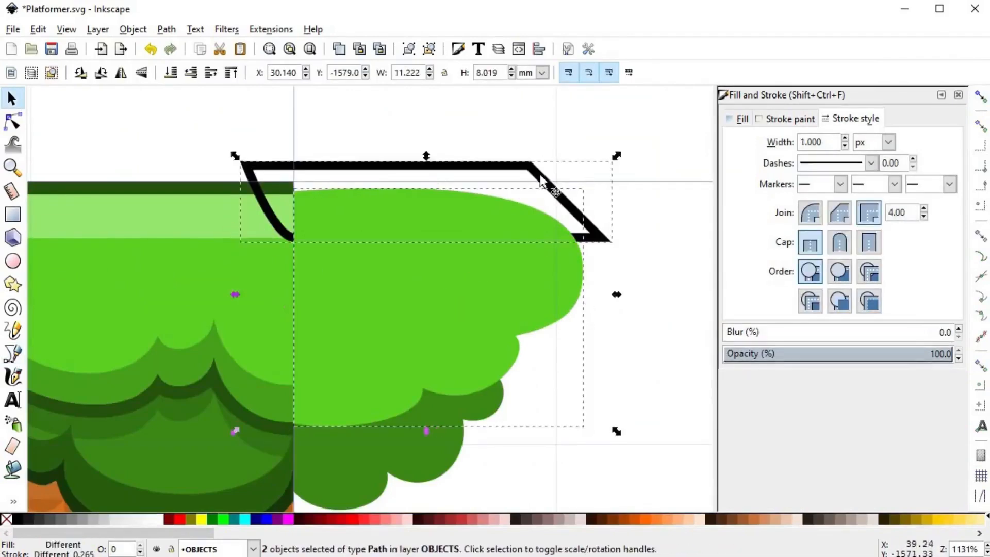
key("ctrl+asterisk")
key("ctrl+shift+v")
left_click(368, 169)
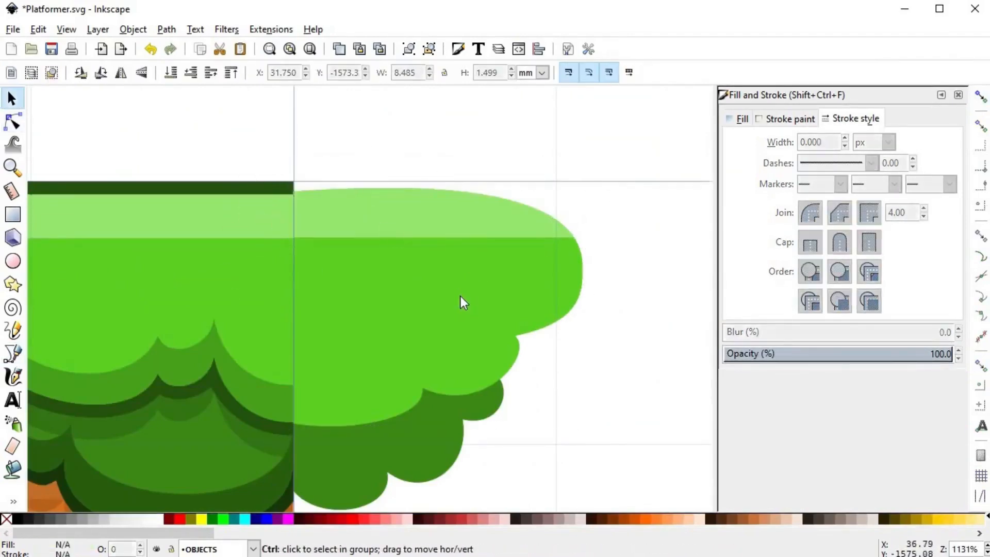
- Curve the highlight's outer end downward past the foliage and trim it by intersecting it with a duplicate of the bright foliage
scroll(510, 232, "up", 1)
key("n")
left_click(593, 253)
left_click_drag(607, 250, 653, 299)
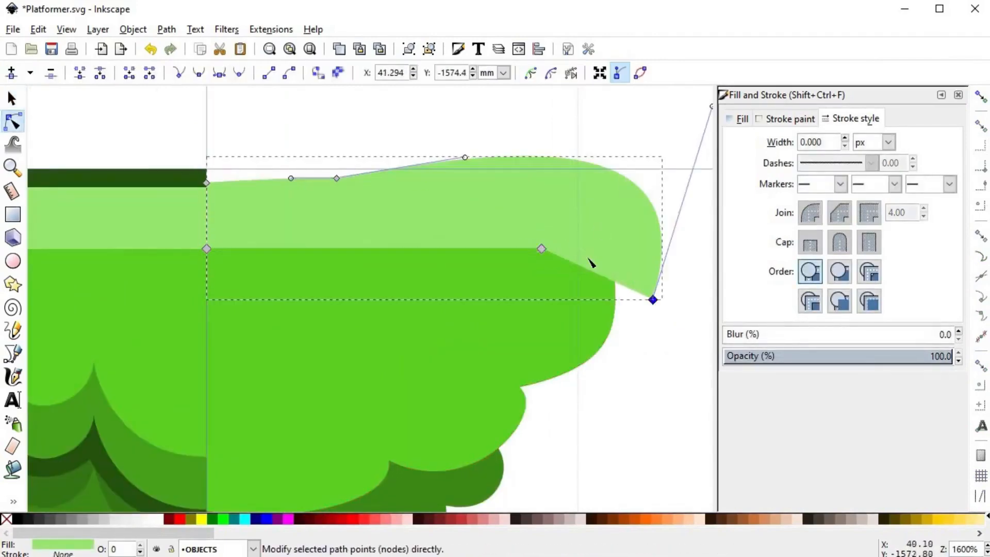
left_click_drag(589, 270, 588, 259)
key("s")
left_click(583, 285)
key("ctrl+d")
left_click(593, 166, "shift")
key("ctrl+asterisk")
left_click(635, 347)
scroll(635, 347, "down", 4)
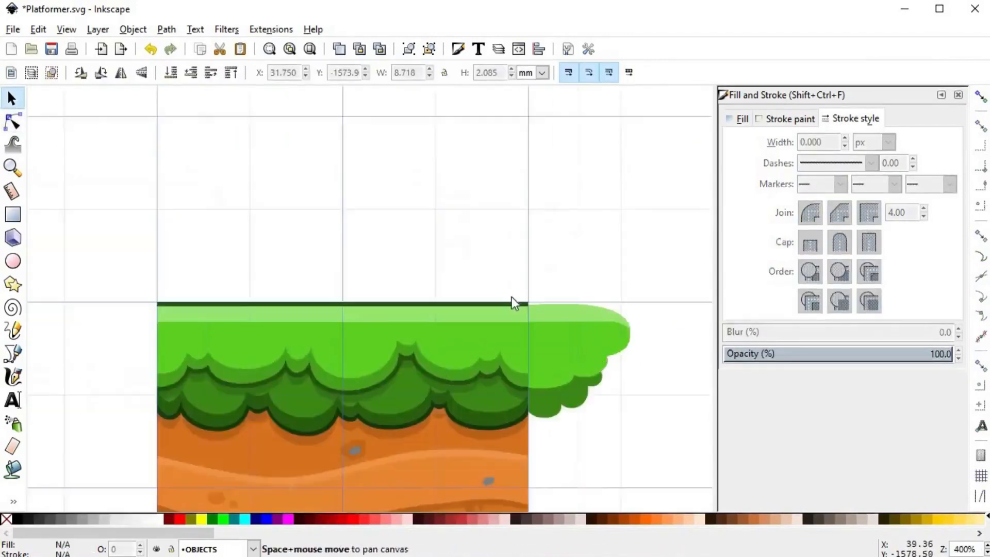
- Subtract a raised duplicate of the bright foliage from another copy and fill the remaining shadow band with the tile's medium green
scroll(485, 288, "up", 2)
left_click(479, 246)
left_click(388, 517)
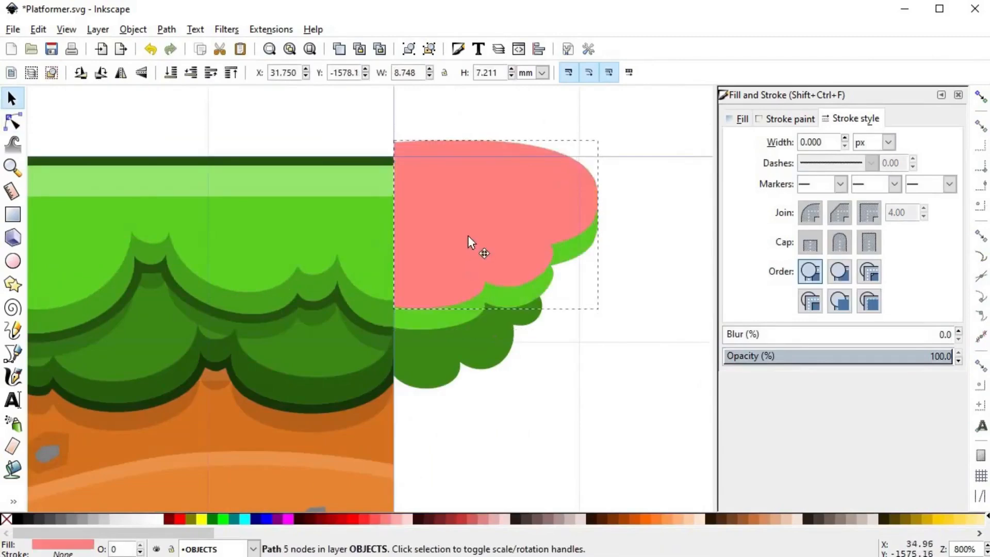
left_click_drag(468, 235, 467, 225)
left_click(439, 321, "shift")
key("ctrl+minus")
key("d")
left_click(389, 317)
- Move the shadow band's inner edge node to line up with the tile's shadow edge
key("s")
scroll(391, 302, "up", 8)
key("n")
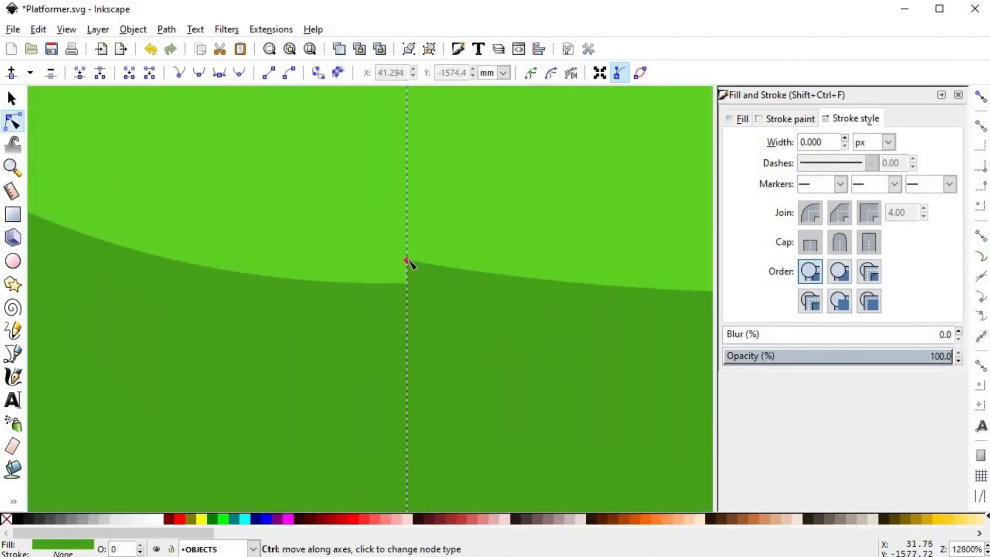
left_click_drag(408, 262, 411, 283)
scroll(497, 325, "down", 5)
- Reshape the shadow band's upper edge by repositioning its two notches and adjusting their curve handles
mouse_move(484, 347)
left_mouse_down()
mouse_move(508, 334)
mouse_move(475, 331)
left_mouse_up()
left_click_drag(656, 312, 304, 347)
left_click_drag(282, 283, 270, 283)
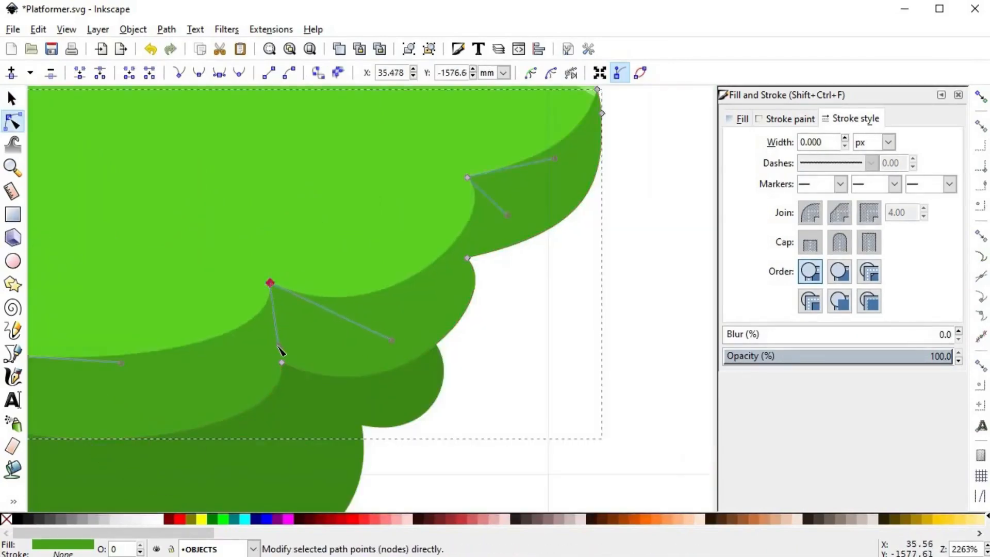
left_click_drag(278, 346, 243, 358)
left_click_drag(467, 176, 453, 203)
left_click_drag(492, 241, 452, 271)
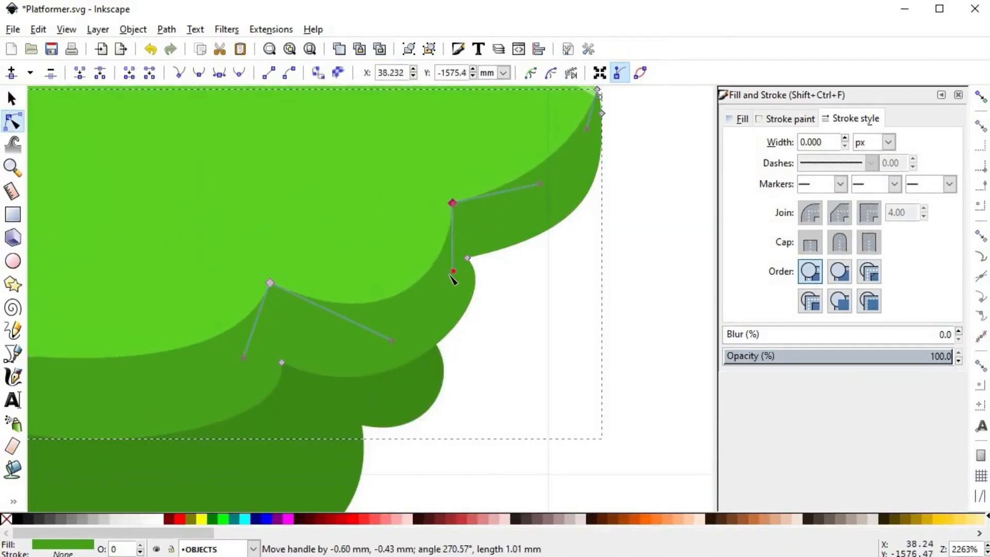
left_click_drag(557, 210, 566, 217)
left_click(526, 314)
left_click(526, 314)
- Bring the bright foliage to the front and give it an outline in dark green #26530f sampled from the tile's top line
scroll(520, 306, "down", 3)
scroll(419, 273, "up", 2)
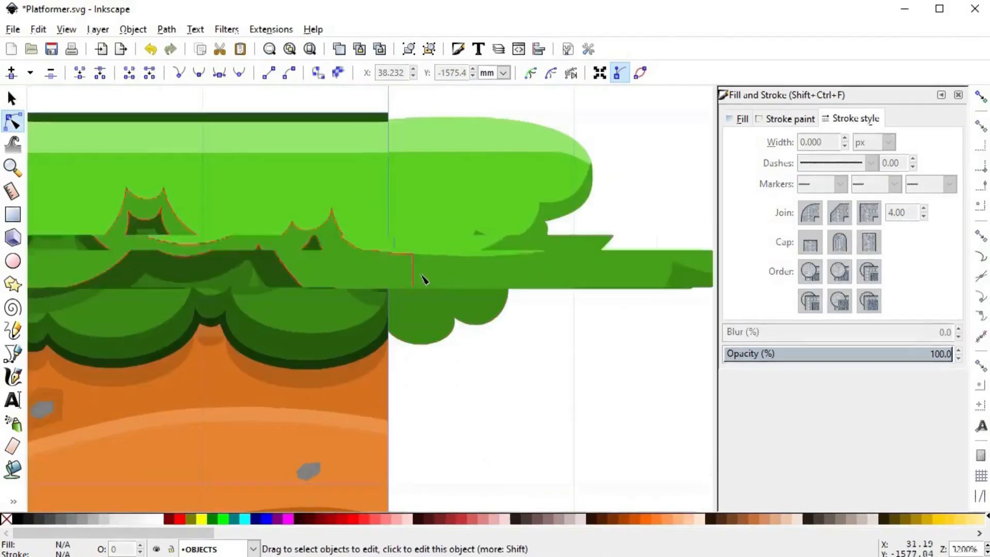
key("space")
scroll(371, 353, "down", 2)
key("s")
left_click(425, 247)
key("Home")
key("d")
left_click(334, 160, "shift")
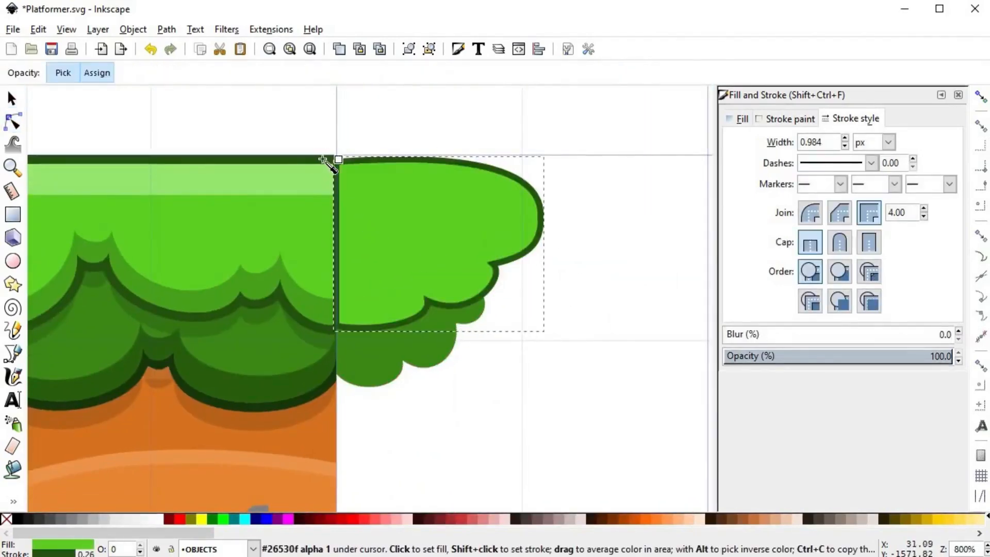
key("s")
- Set the foliage outline's width to 2 px and stack the shape beneath its highlight and shadow but above the dark foliage
triple_click(831, 141)
type("2")
key("Return")
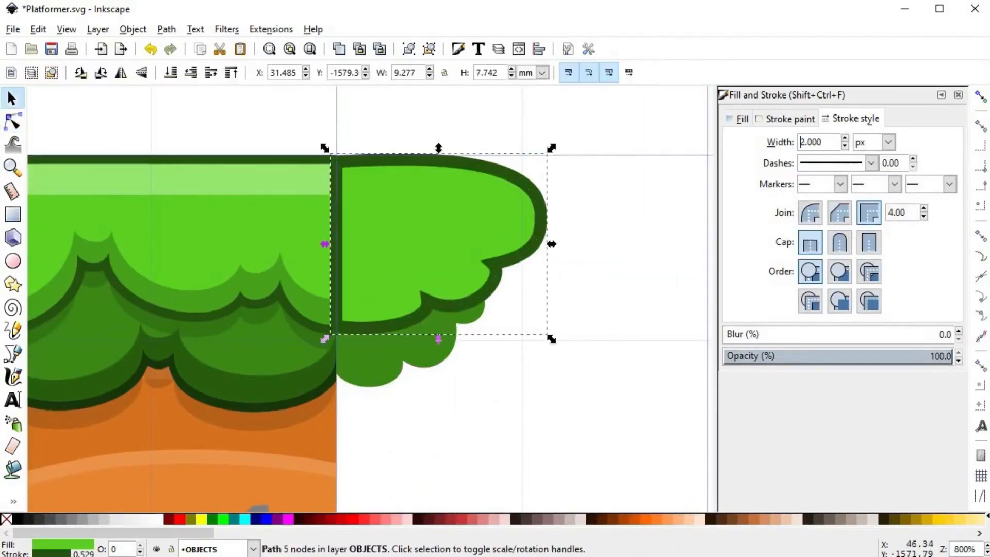
left_click(173, 73)
left_click(211, 72)
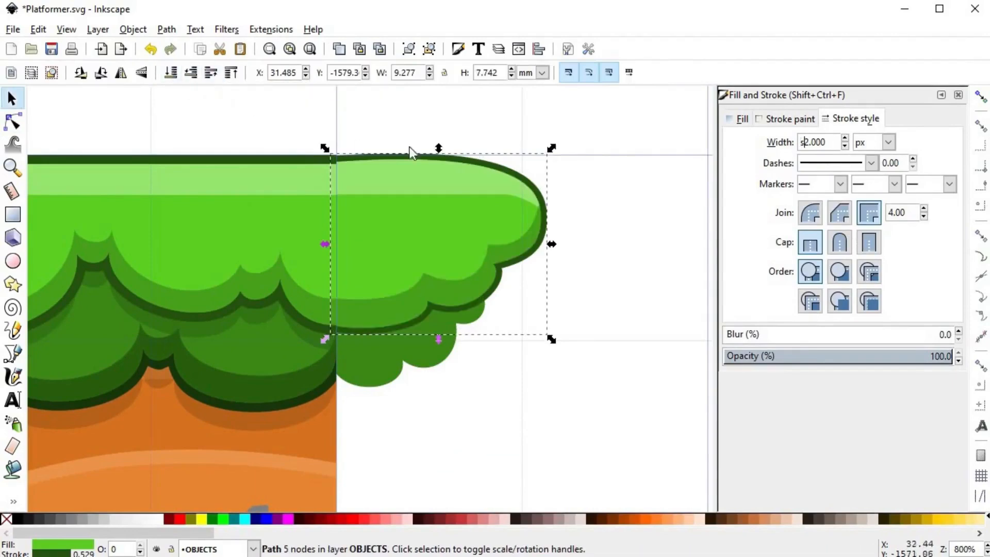
- Delete the vertical segment between the bright foliage's two inner-edge nodes, leaving its outline open where it joins the tile
left_click(442, 146)
key("n")
left_click(483, 163)
scroll(482, 160, "up", 4)
scroll(438, 217, "down", 5)
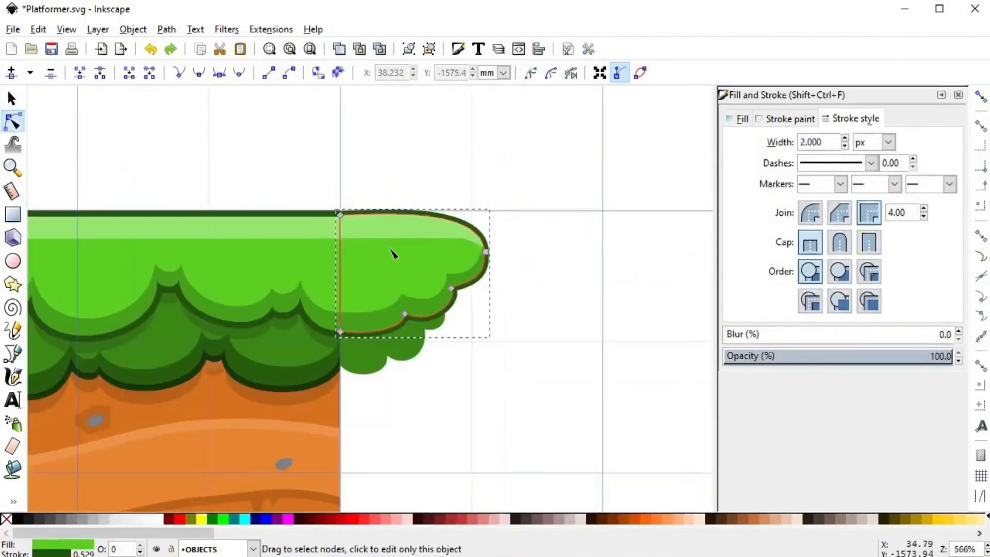
left_click_drag(303, 159, 368, 382)
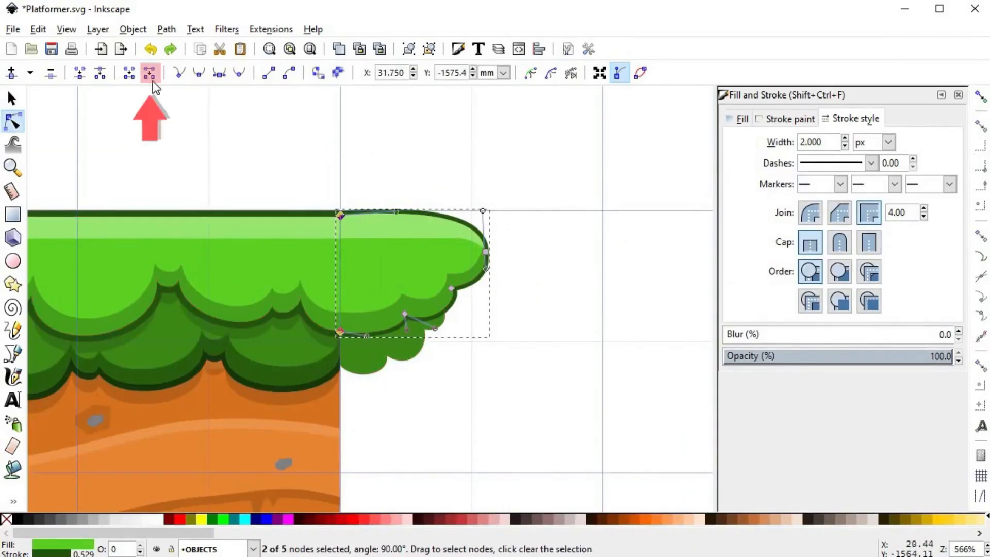
key("s")
left_click(515, 374)
scroll(387, 241, "up", 2)
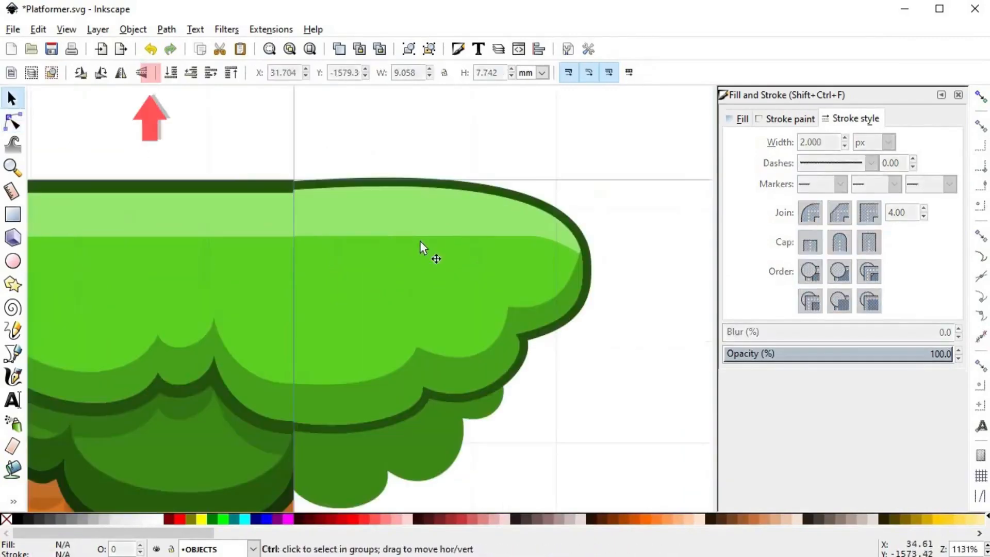
- Select the bright foliage and increase its outline width to 3 px
key("n")
left_click(590, 262)
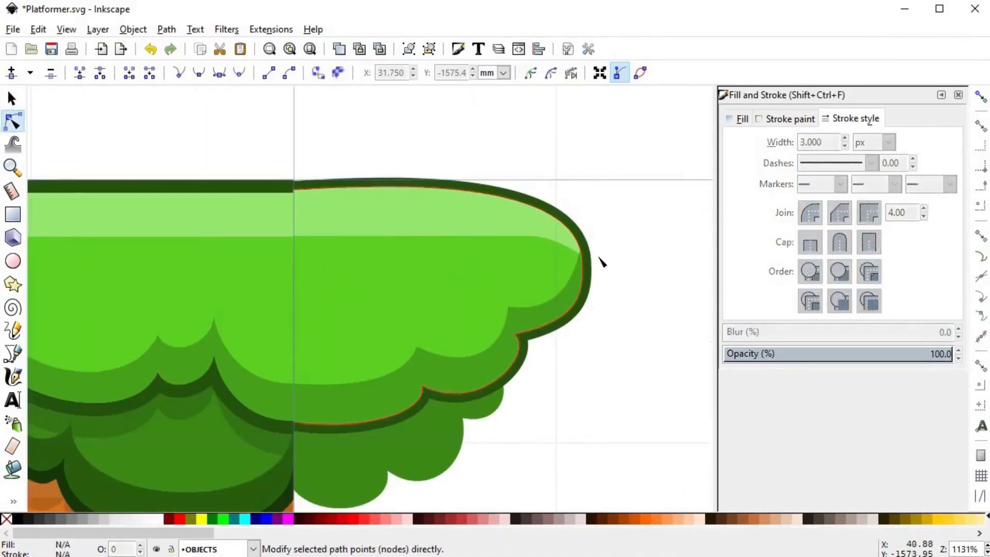
scroll(798, 140, "up", 1)
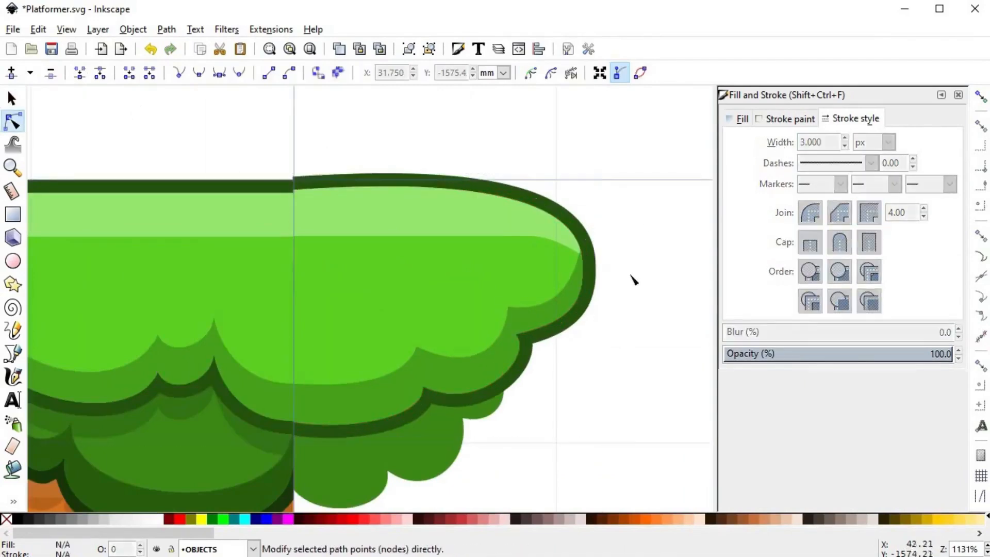
key("space")
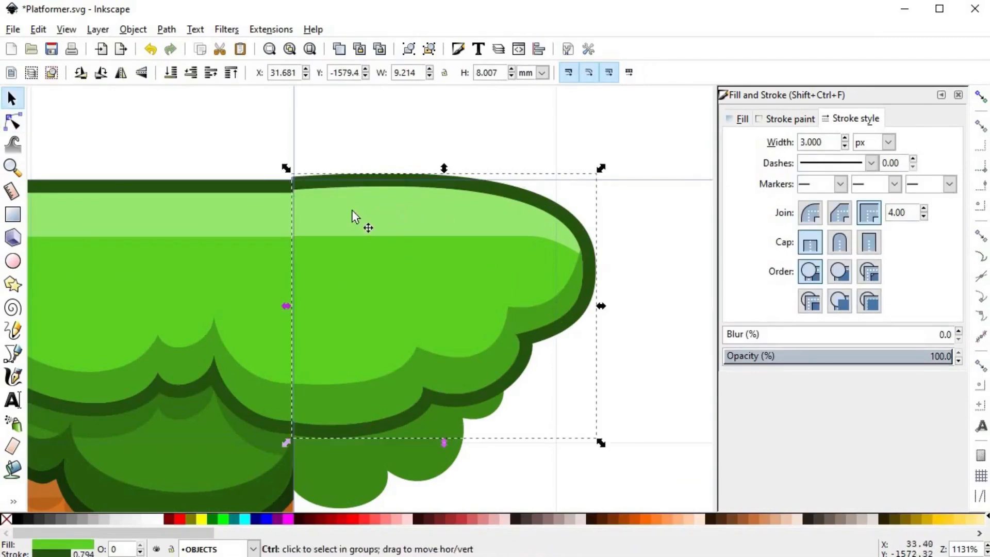
- Nudge the bright foliage with its highlight and shadow down slightly to align the outline's top with the tile's top edge
scroll(333, 248, "up", 1)
left_click(361, 249, "shift")
left_click(404, 208, "shift")
scroll(346, 177, "up", 1)
left_click_drag(325, 169, 329, 179)
scroll(274, 217, "down", 1)
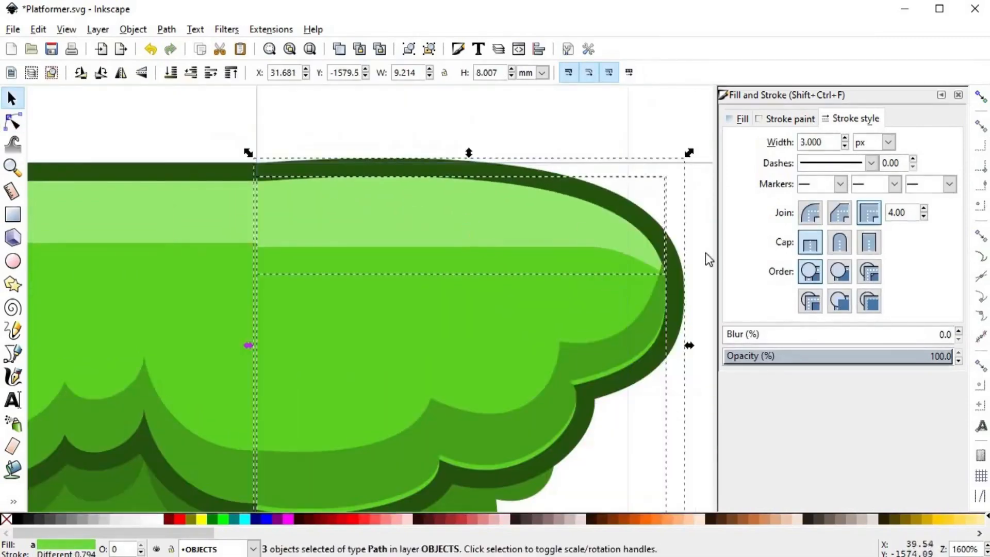
left_click(709, 260)
key("n")
left_click(473, 207)
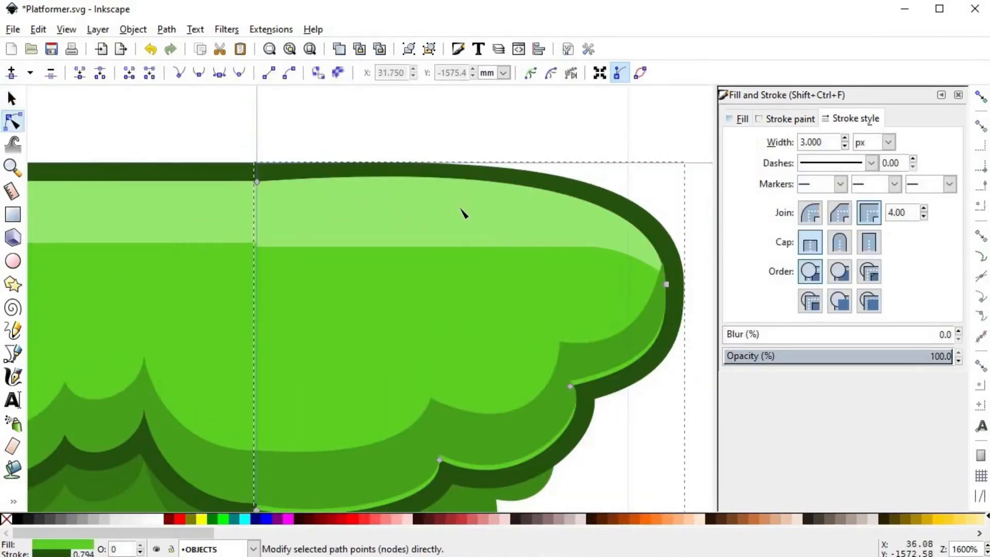
scroll(464, 213, "down", 8)
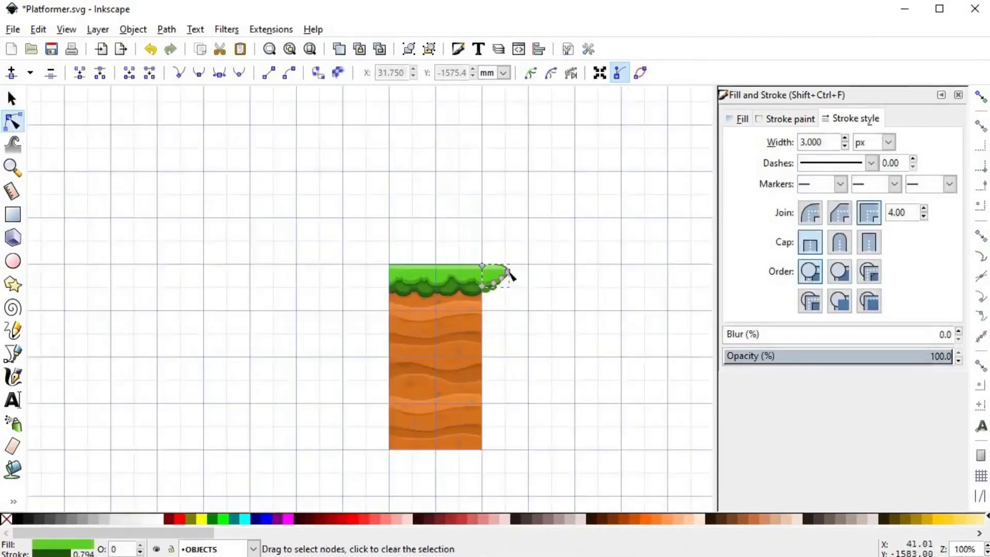
scroll(509, 273, "up", 8)
key("s")
left_click(534, 337, "ctrl")
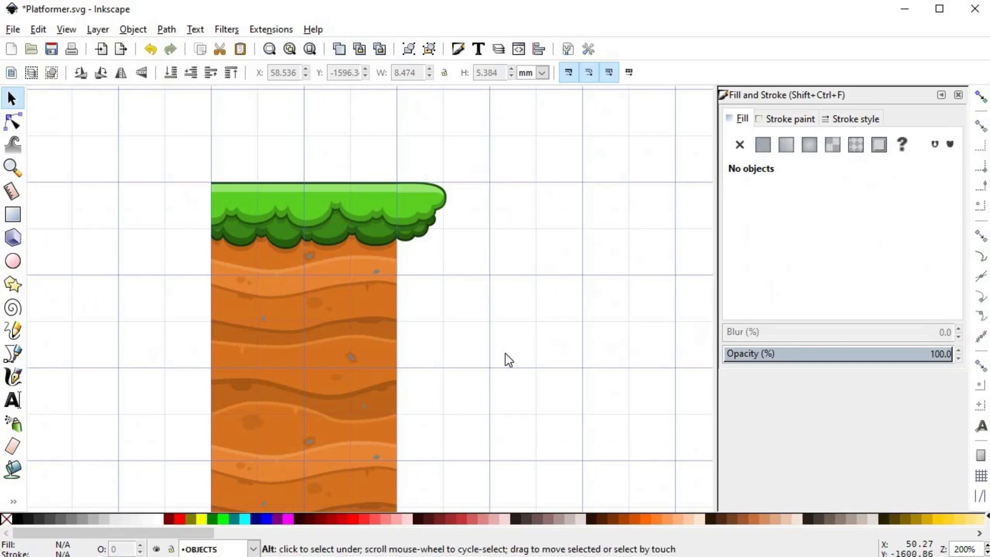
- With the Bezier tool, start a jagged vertical path beneath the foliage overhang and run it down just outside the dirt's right edge
left_click_drag(505, 354, 496, 311)
scroll(429, 196, "up", 1)
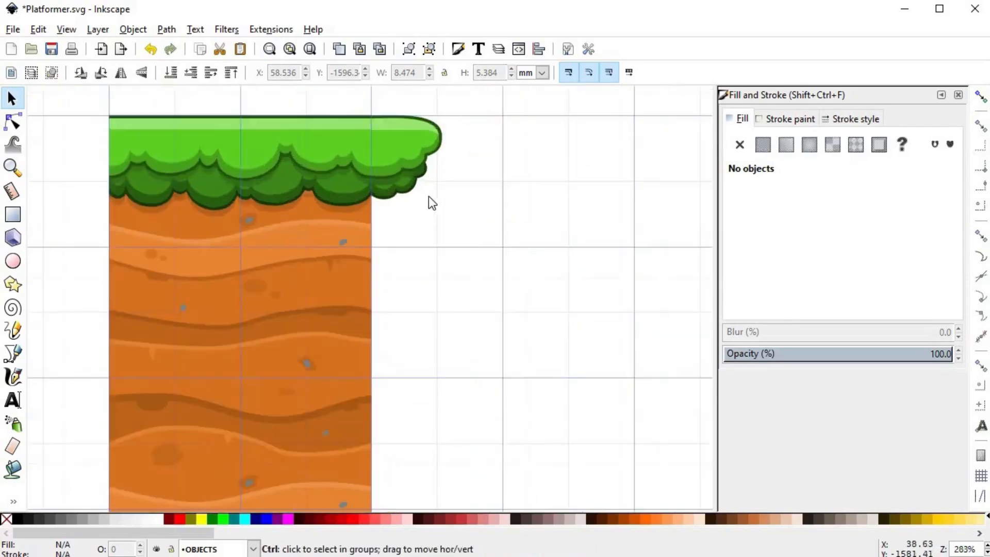
key("b")
scroll(425, 195, "up", 2)
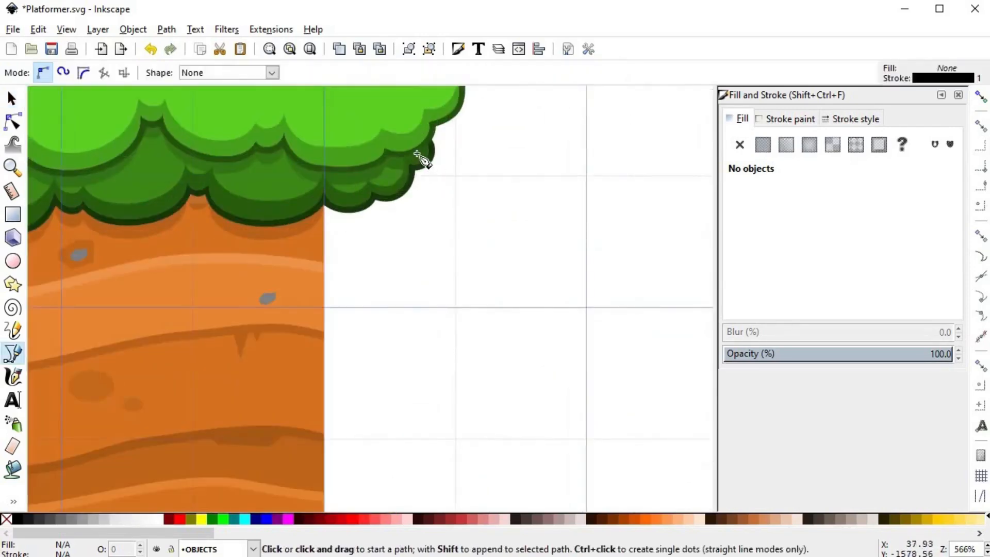
left_click(422, 154)
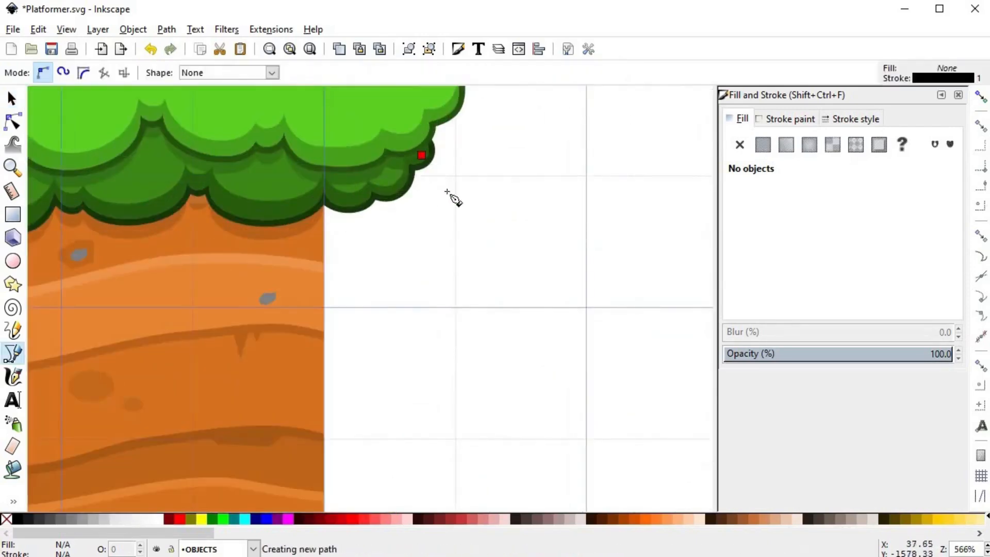
scroll(447, 217, "down", 2)
left_click(446, 218)
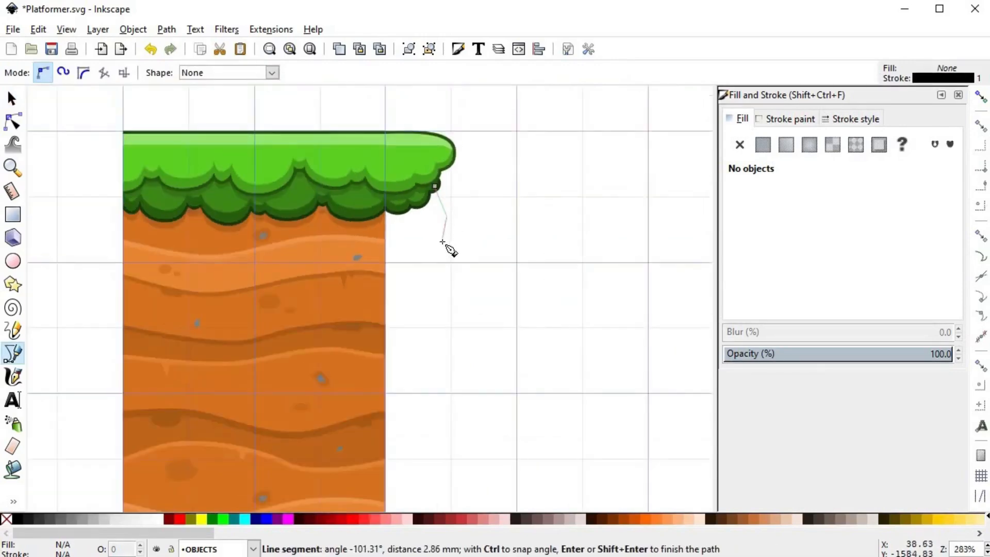
left_click(441, 240)
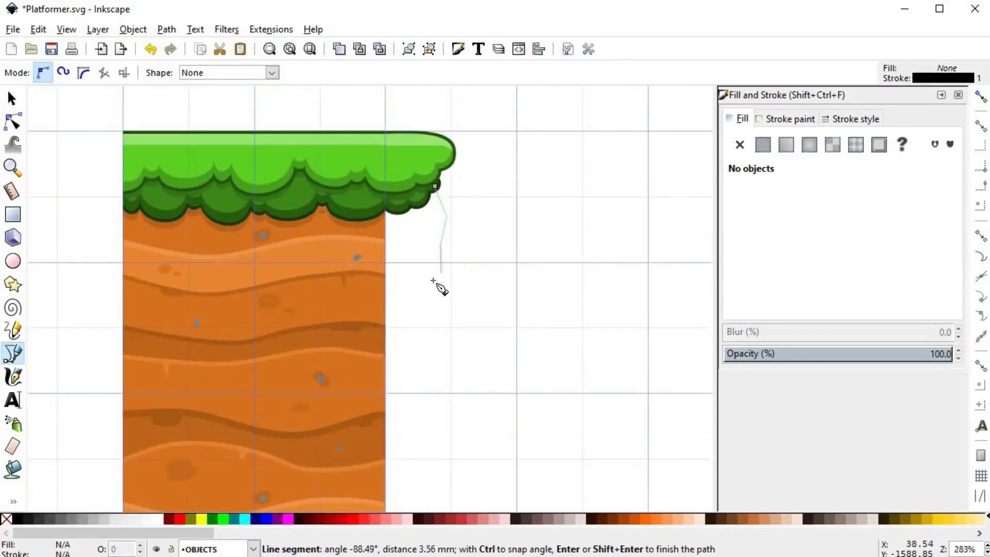
left_click(440, 273)
left_click(431, 292)
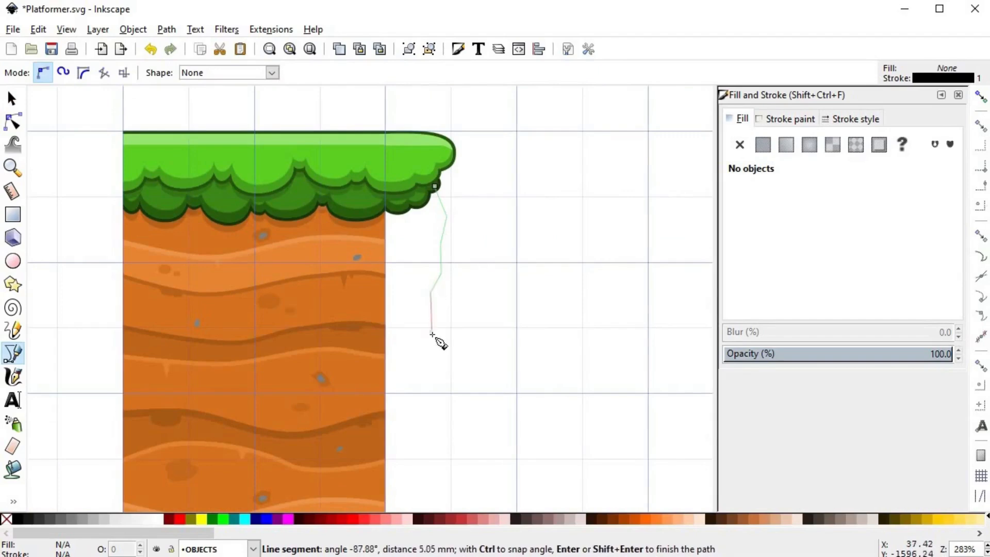
left_click(426, 355)
left_click_drag(425, 404, 430, 349)
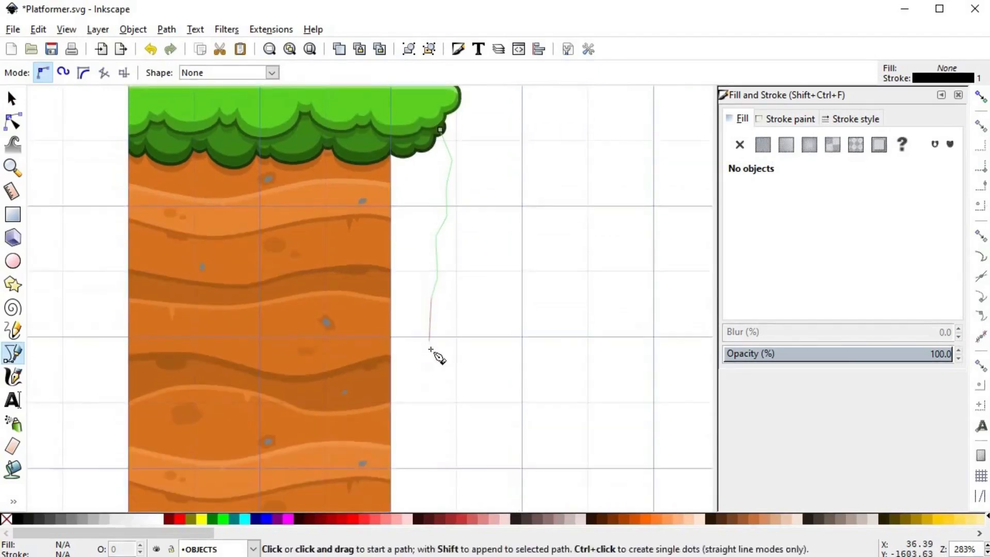
left_click(440, 348)
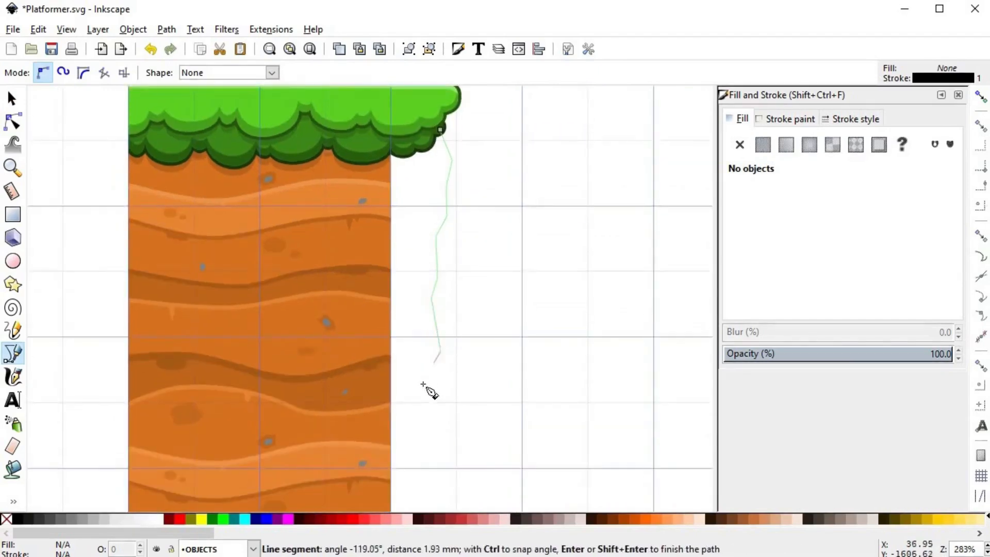
left_click_drag(416, 313, 418, 294)
- Continue the jagged path down to the dirt's base and close it through the inside of the dirt up to the grass
left_click(418, 294)
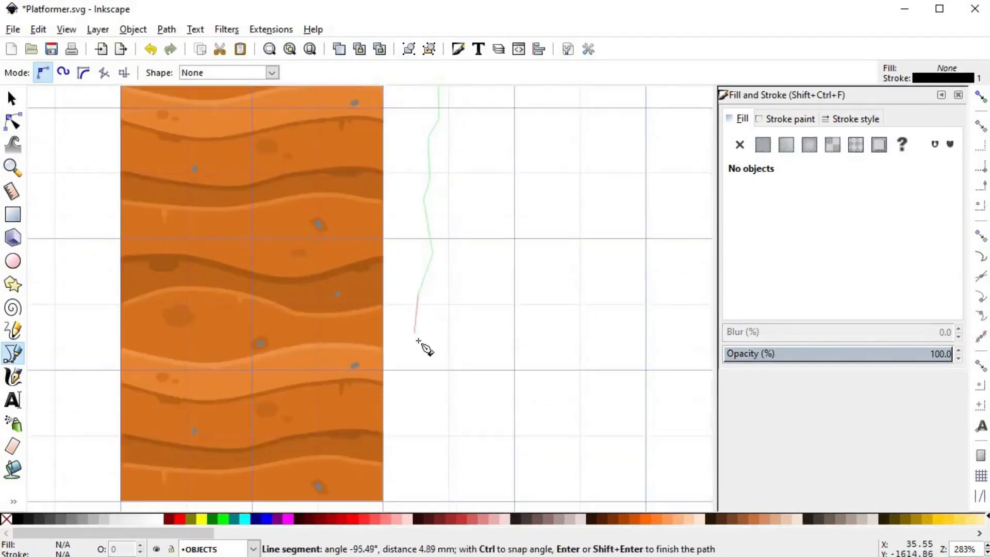
left_click(421, 342)
left_click(411, 372)
key("space")
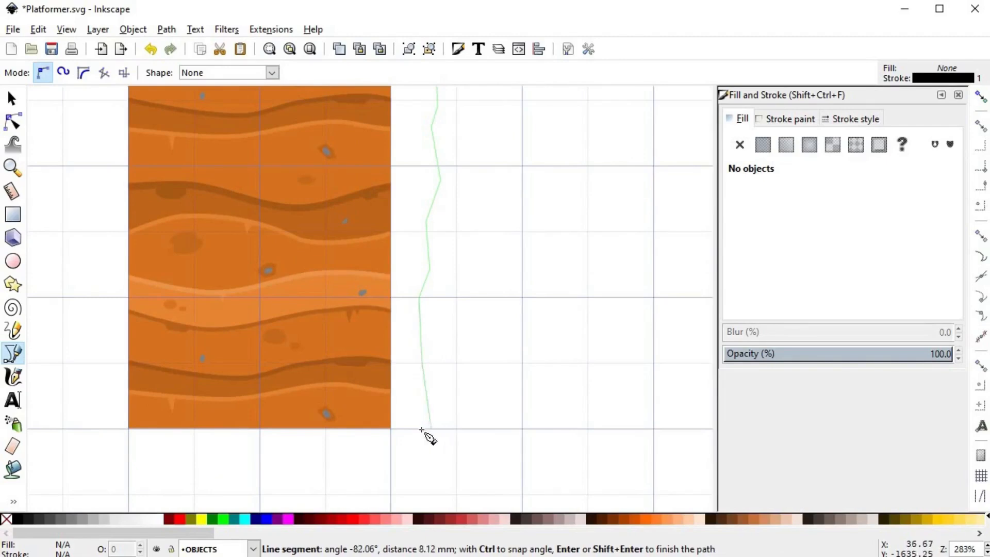
left_click(422, 429)
key("space")
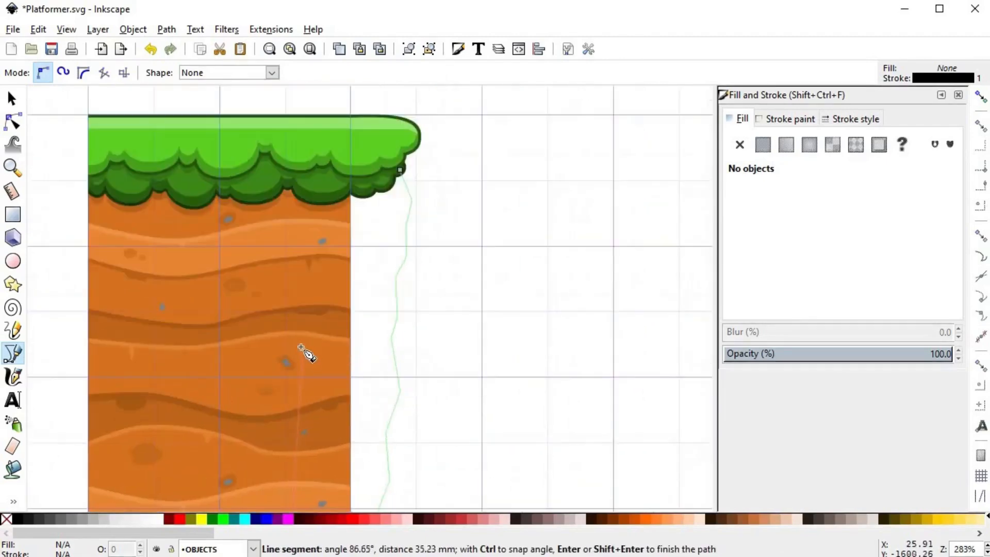
left_click(303, 148)
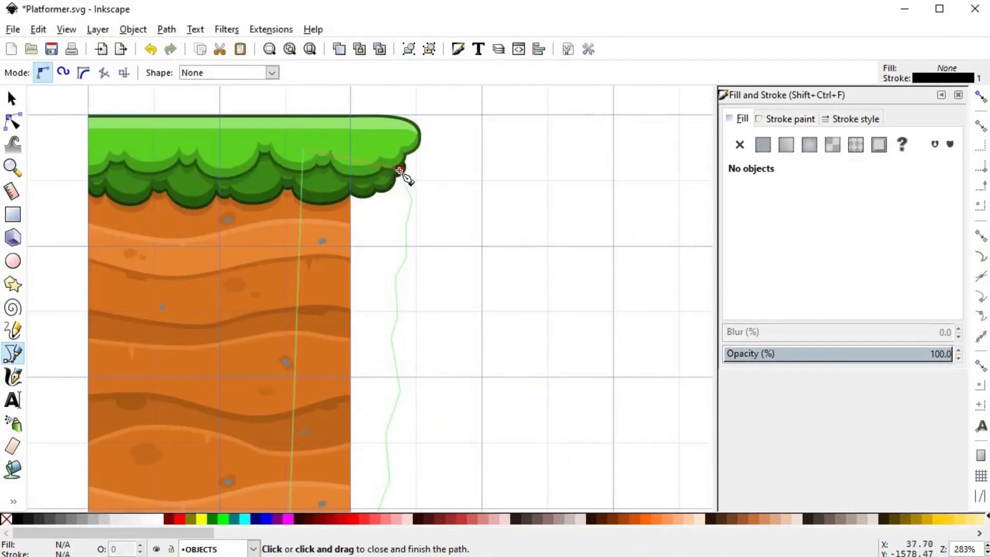
left_click(400, 169)
- Move the outer bottom corner node of the jagged outline below the dirt's base line
key("n")
key("space")
key("space")
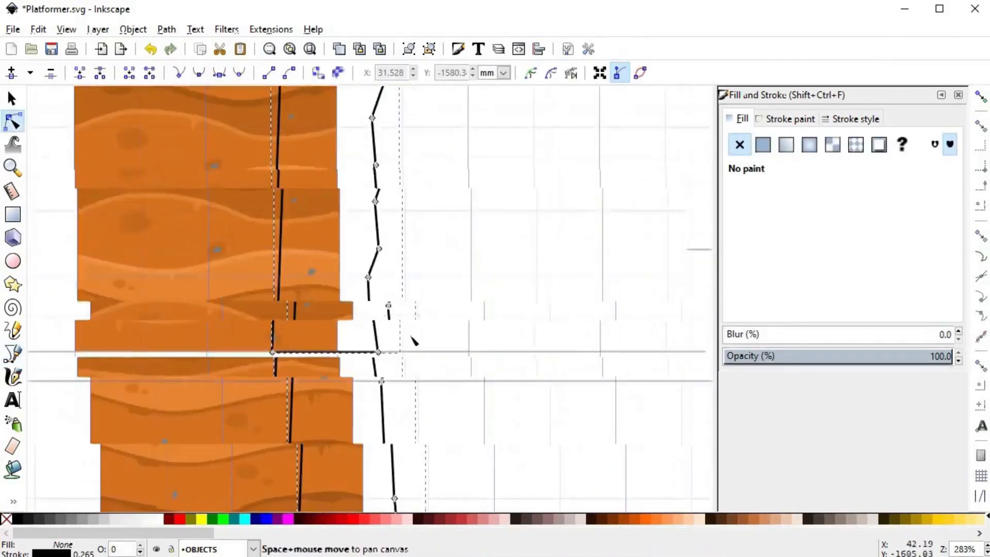
scroll(380, 298, "up", 1)
left_click(373, 319)
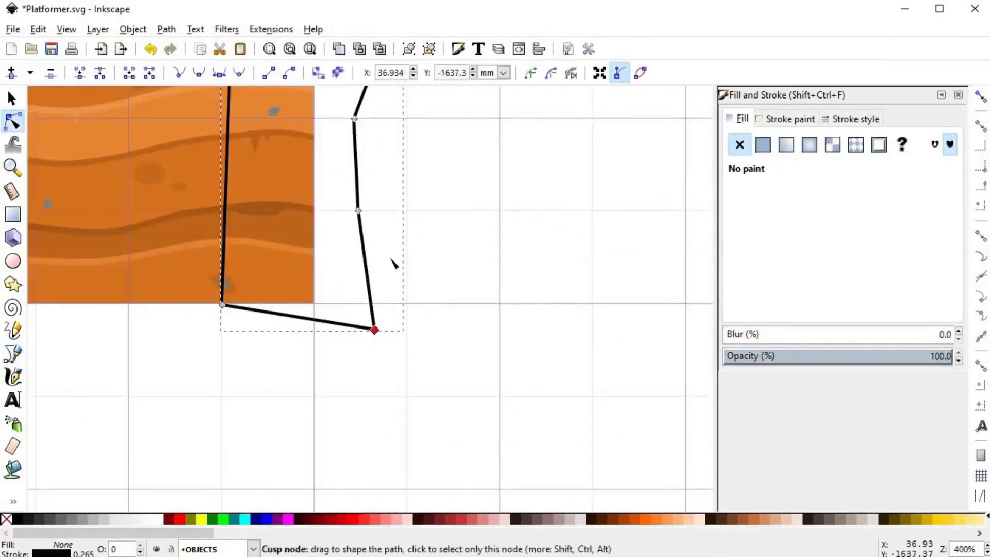
scroll(387, 260, "down", 1)
scroll(404, 300, "up", 5)
scroll(404, 301, "down", 1)
key("space")
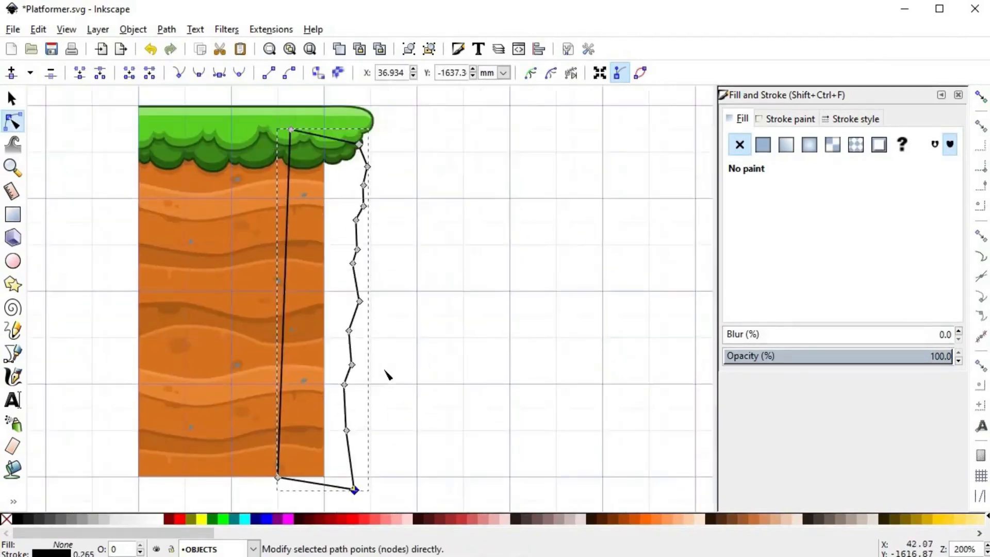
key("s")
key("n")
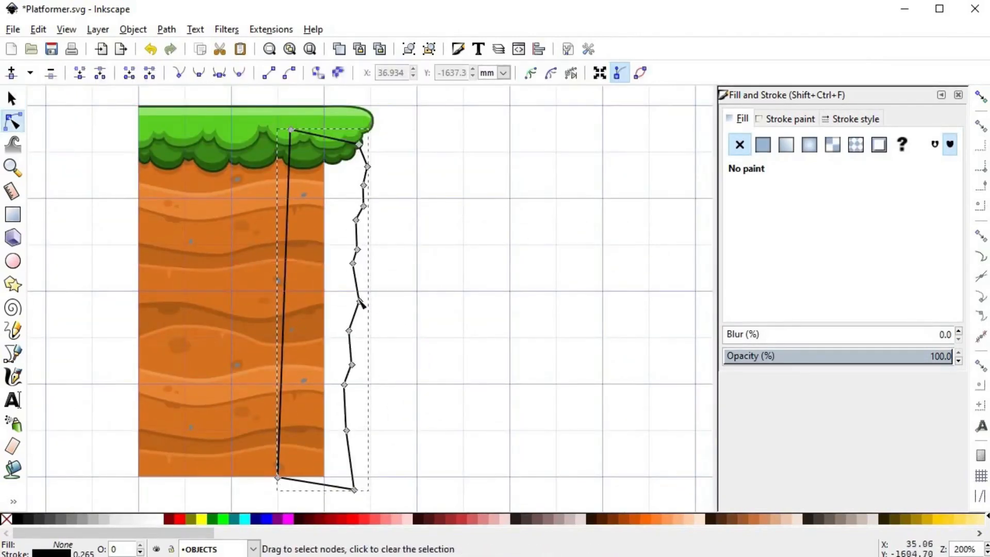
- Fill the jagged shape with the dirt orange #d77320 sampled from the tile
scroll(446, 229, "up", 2)
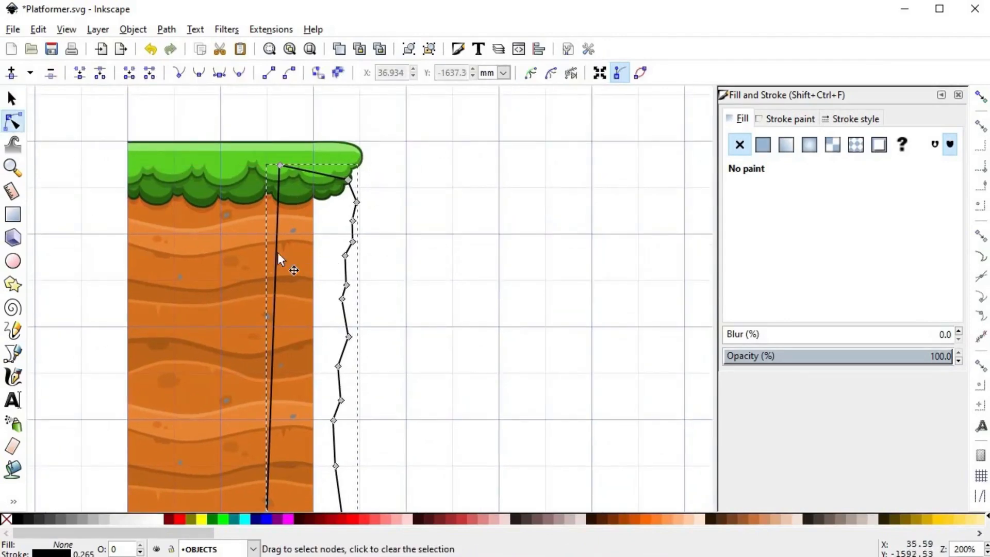
key("d")
left_click(214, 273)
key("s")
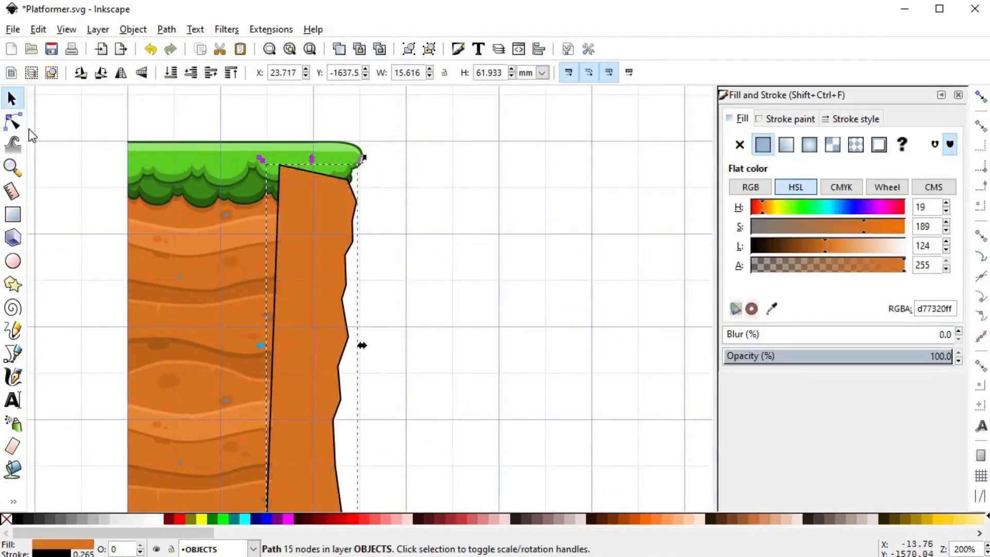
- Enable snapping and draw a 31.75 mm grid-aligned square against the upper tile's right edge, covering the overhang
key("r")
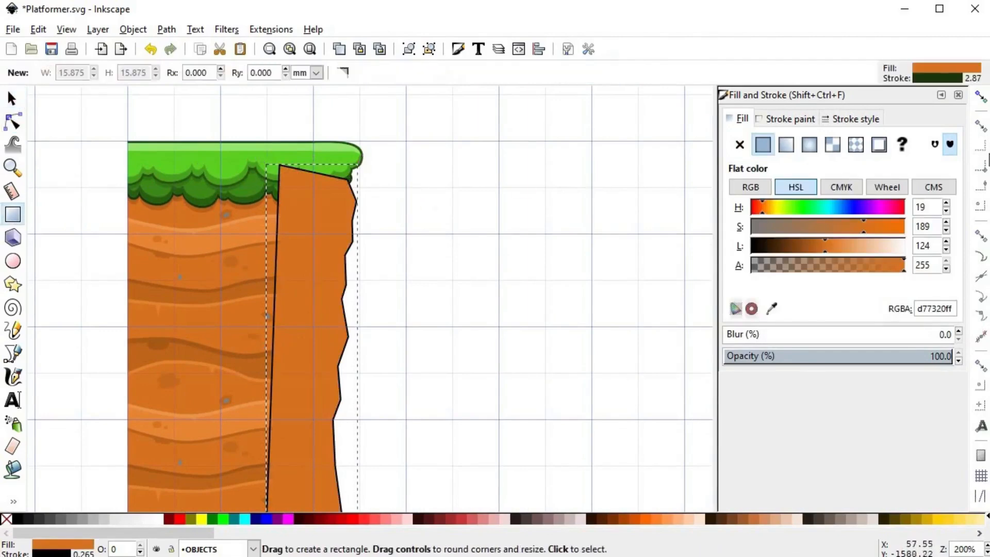
left_click(981, 98)
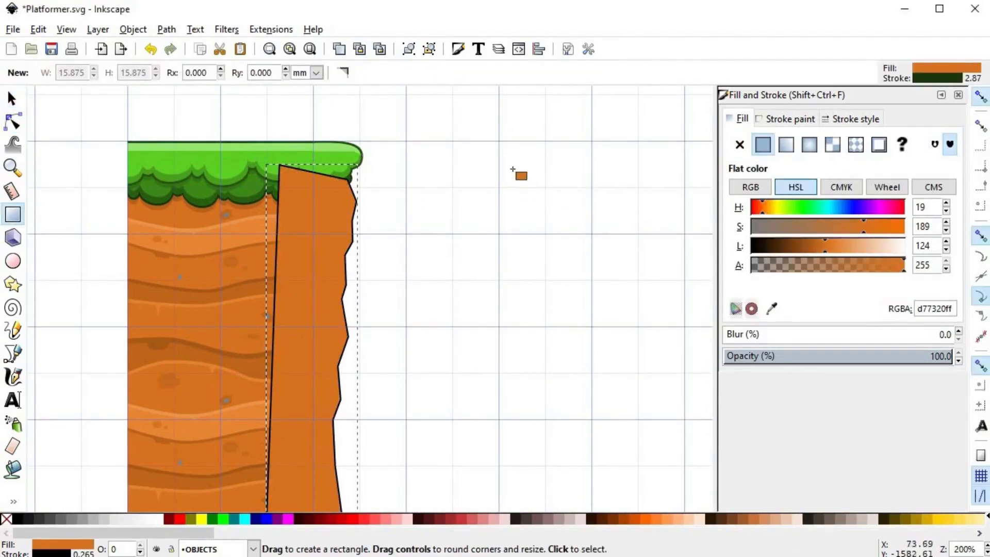
left_click_drag(499, 140, 313, 326)
key("space")
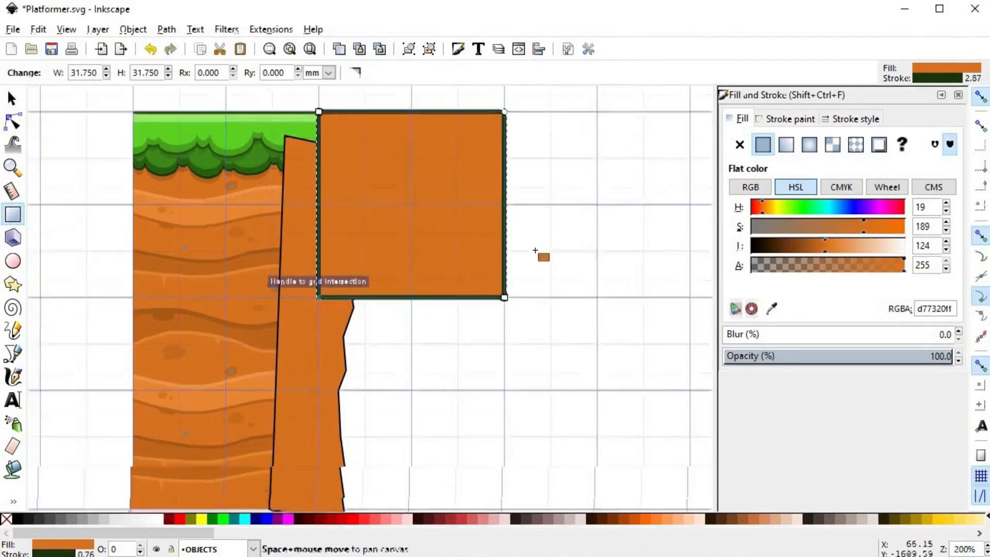
- Duplicate the square and snap the copy directly beneath it, beside the lower half of the dirt
key("ctrl+d")
left_click_drag(403, 312, 407, 335)
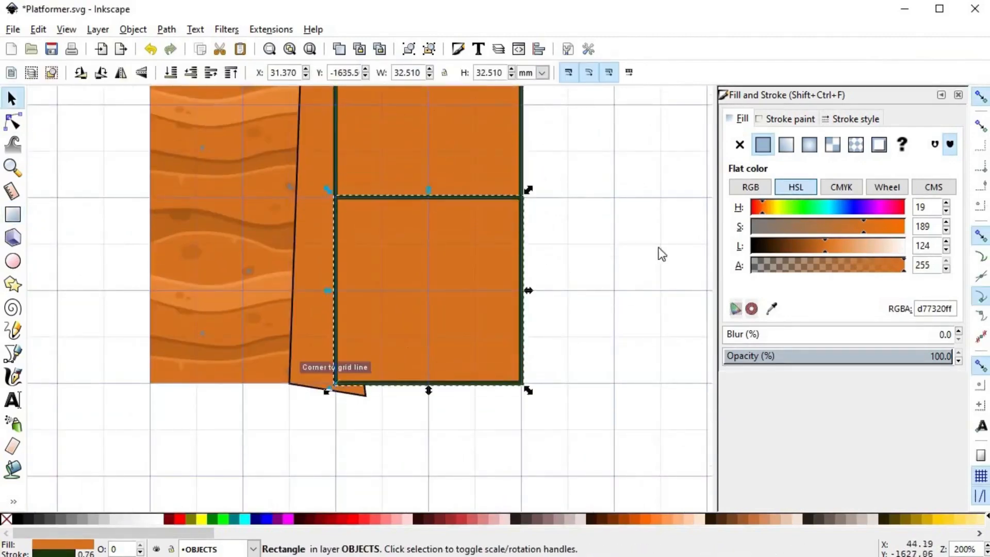
left_click(657, 251)
left_click_drag(618, 248, 560, 445)
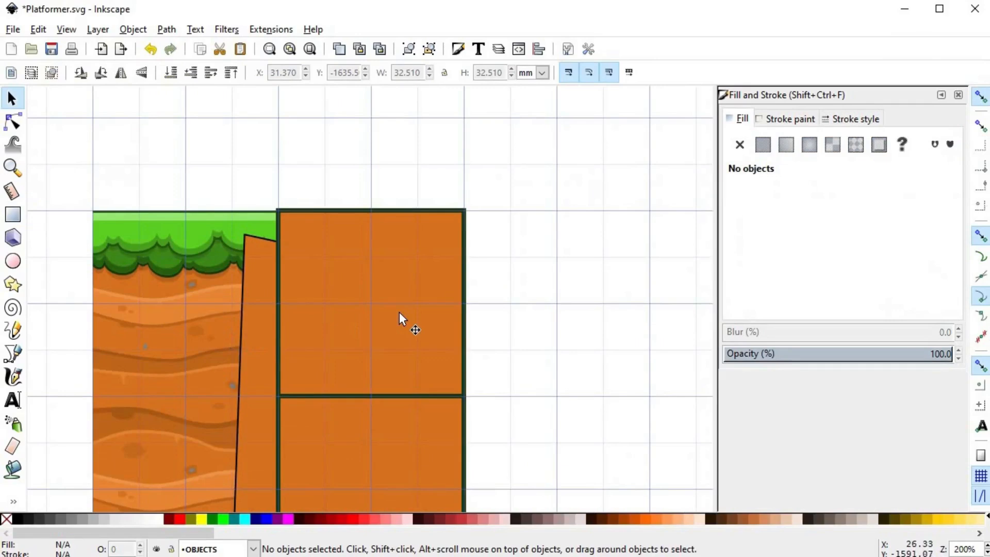
- Intersect a duplicate of the jagged dirt shape, brought to the front, with the upper square
left_click(247, 324)
key("Home")
left_click(411, 293, "shift")
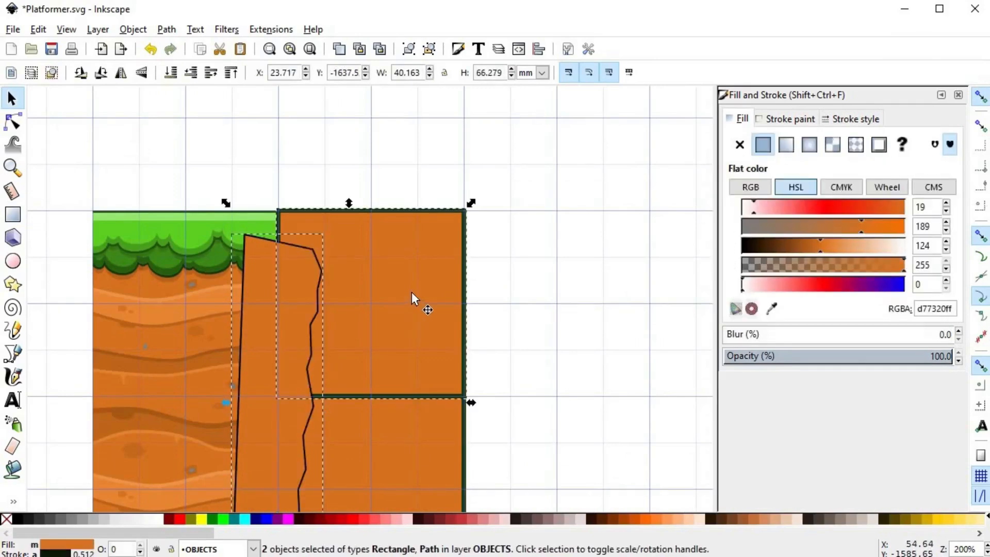
key("ctrl+asterisk")
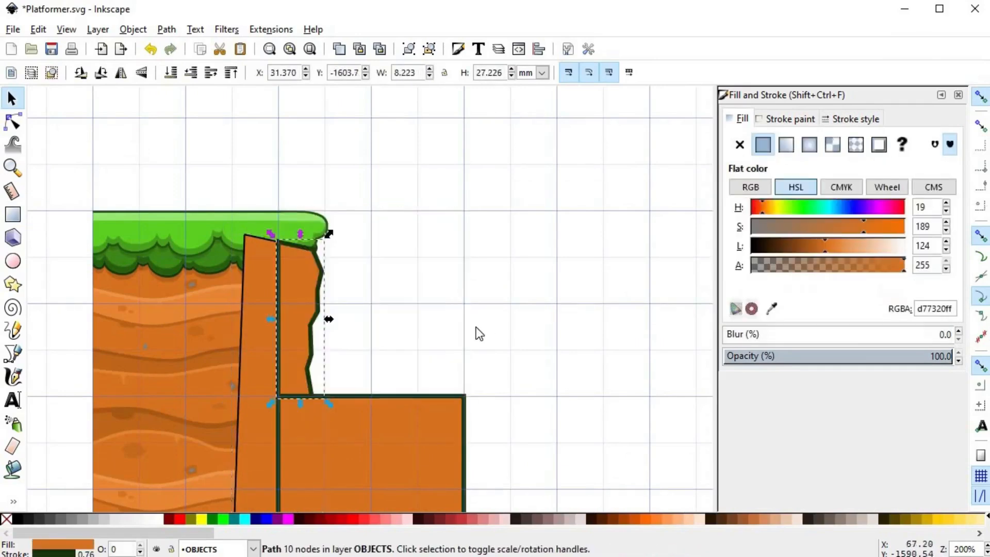
- Intersect the jagged dirt shape with the lower square to form the lower side piece
left_click(413, 311)
key("space")
scroll(276, 336, "down", 1)
left_click(293, 334)
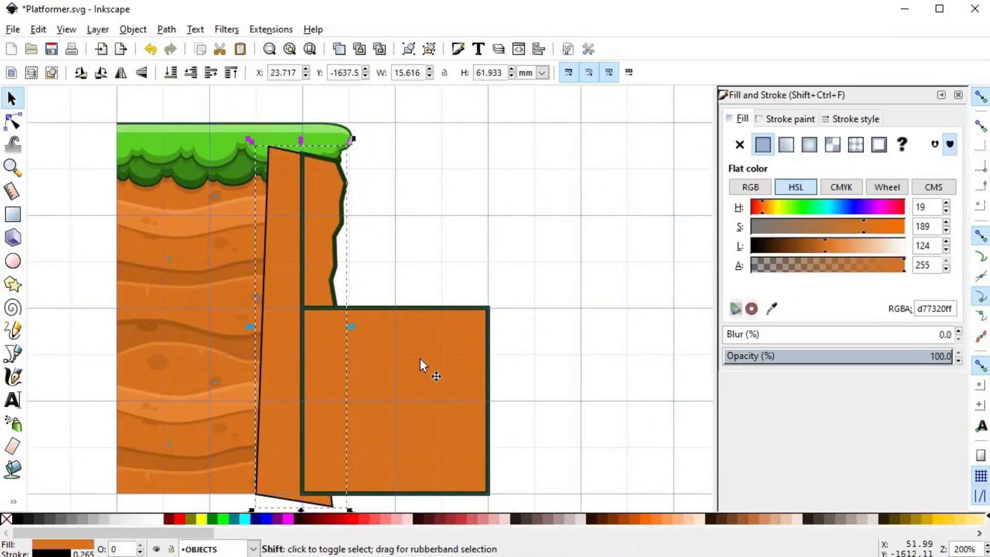
left_click(420, 359, "shift")
key("ctrl+asterisk")
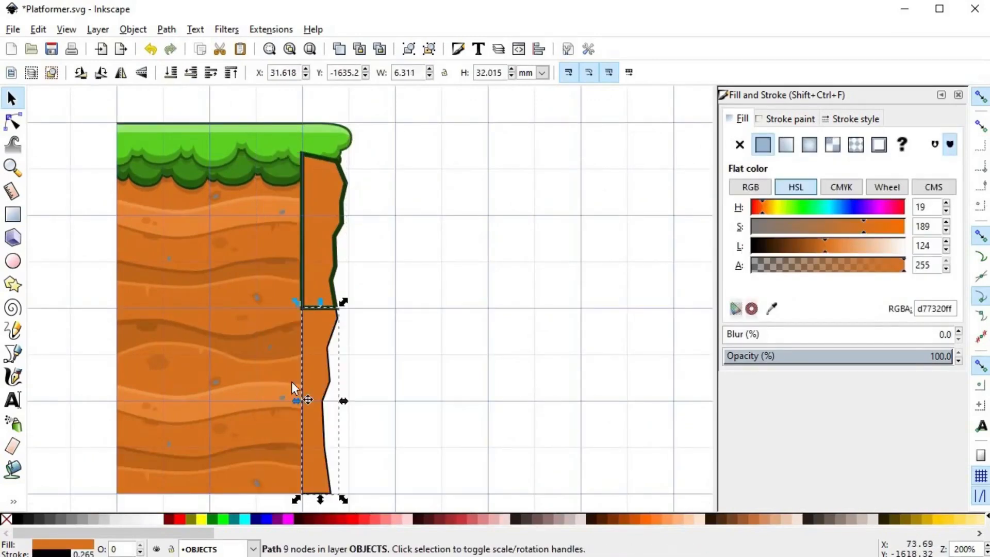
- Select the upper and lower dirt side pieces together and remove their strokes
left_click(336, 289)
left_click(332, 277)
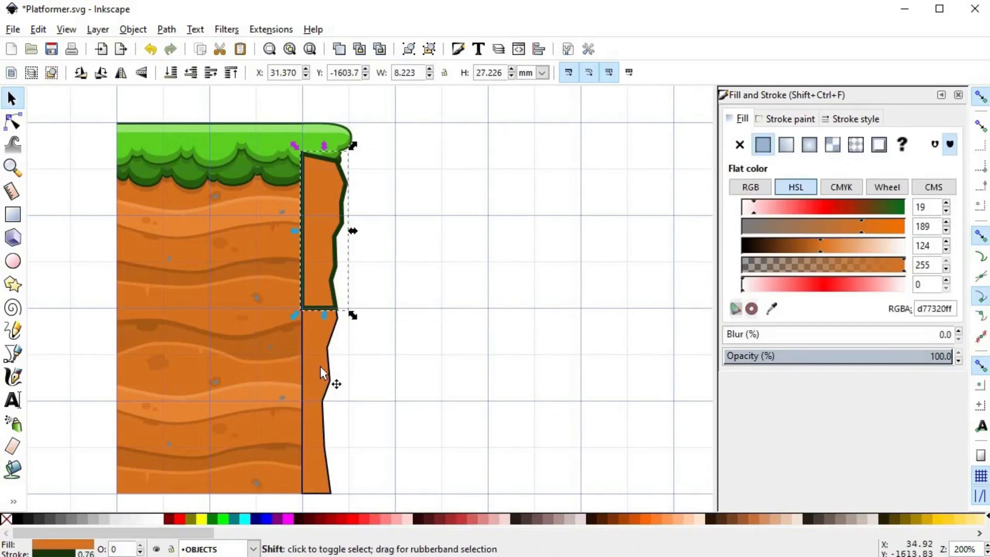
left_click(320, 368, "shift")
left_click(6, 520, "shift")
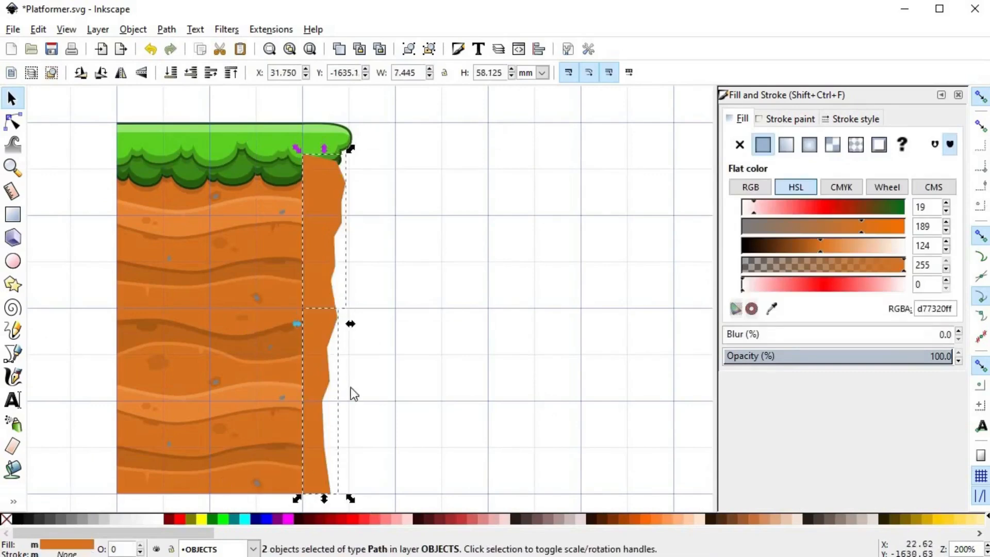
- Disable snapping and move the two outer-edge nodes nearest the lower dirt piece's bottom corner slightly outward
left_click_drag(359, 360, 364, 344)
left_click(361, 333)
scroll(356, 323, "up", 2)
key("n")
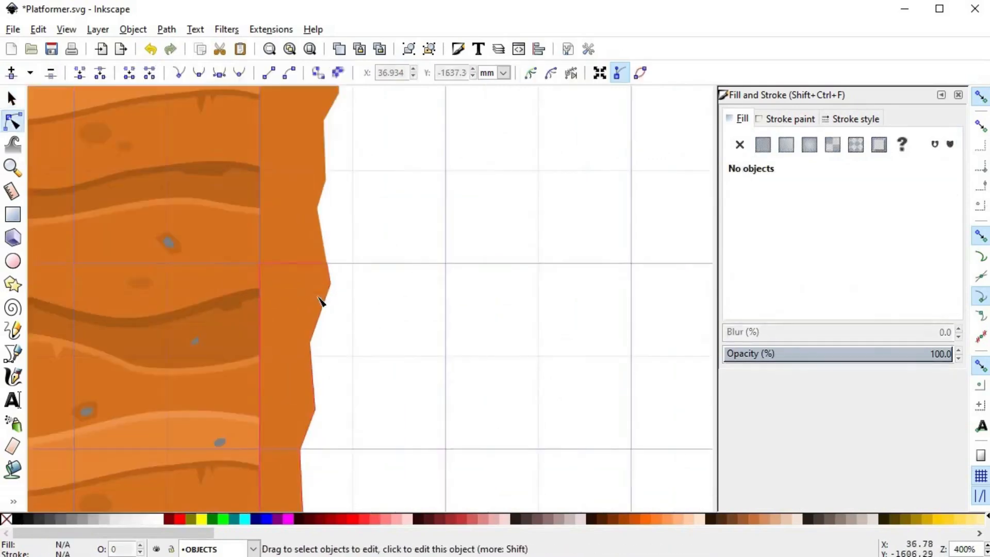
left_click(330, 279)
left_click_drag(398, 330, 391, 272)
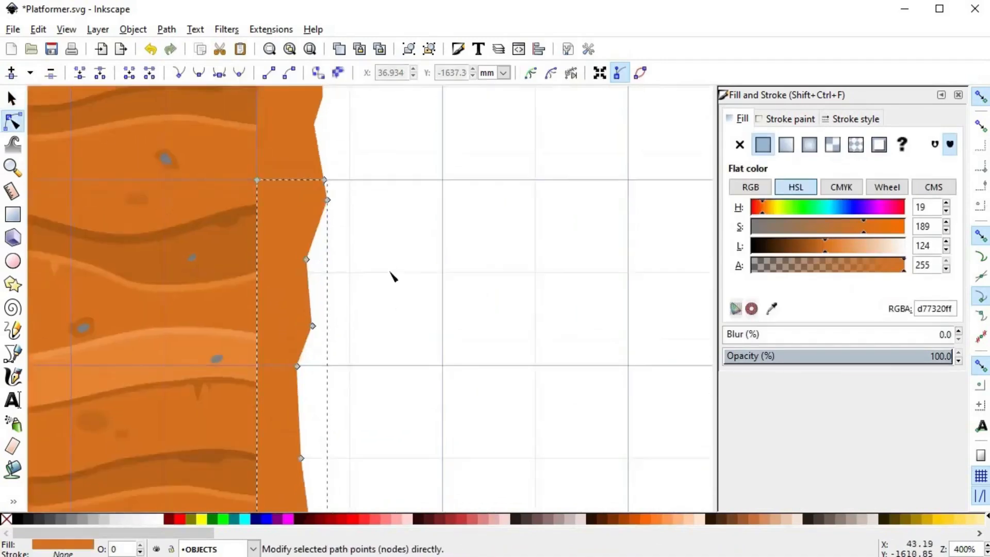
scroll(388, 269, "down", 1)
left_click_drag(498, 338, 495, 325)
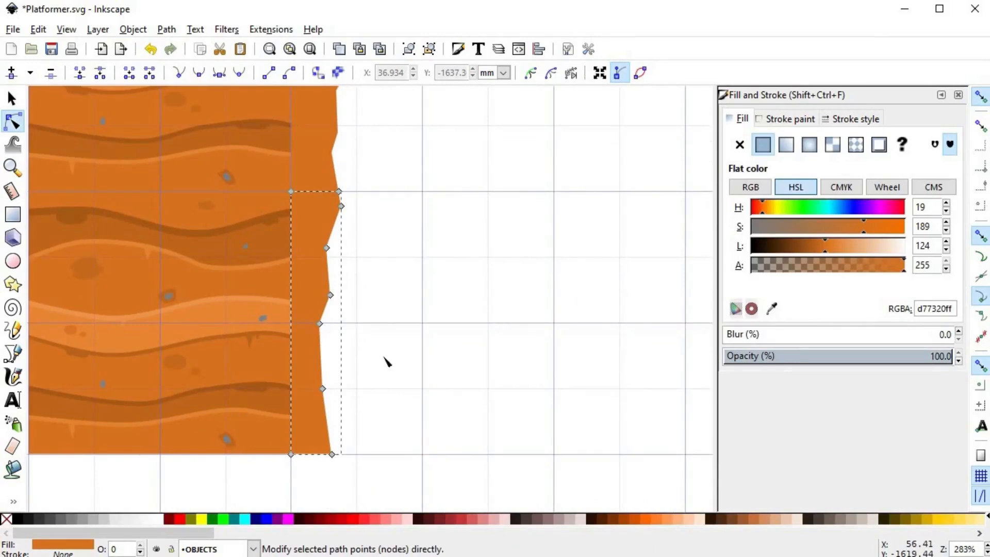
left_click_drag(316, 397, 333, 394)
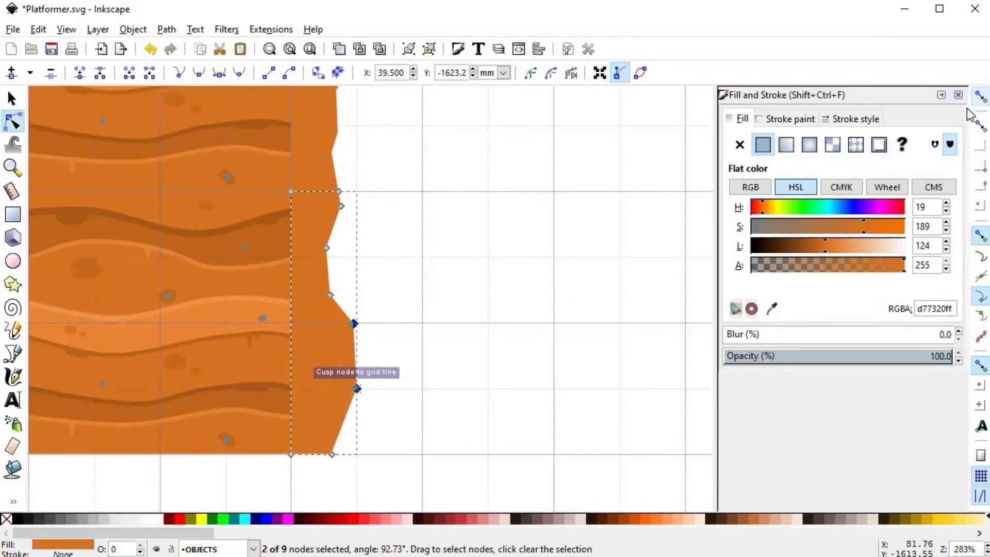
left_click_drag(356, 389, 323, 393)
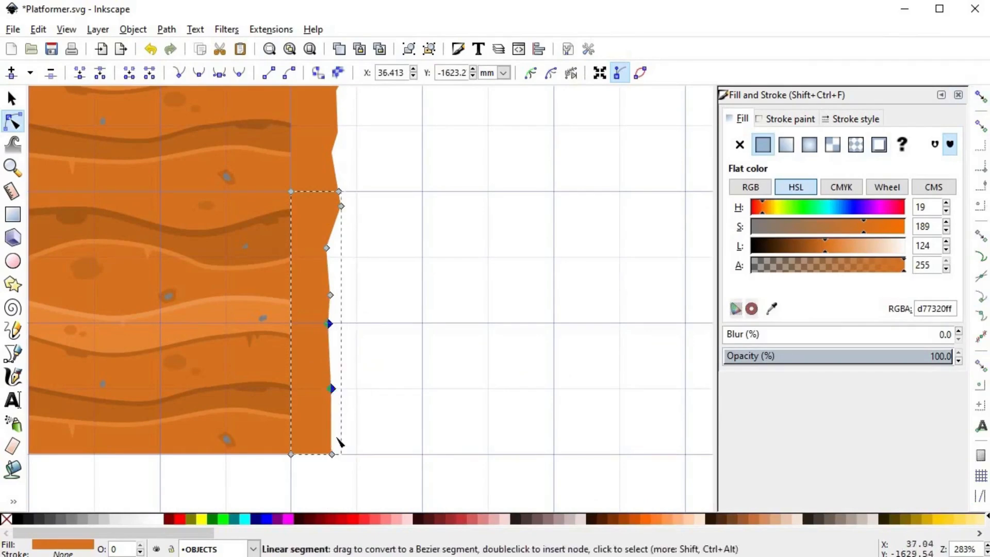
scroll(370, 283, "down", 1)
- Align the lower dirt piece's outer bottom corner node to the same vertical line as its outer top corner node
left_click(144, 29)
left_click(160, 469)
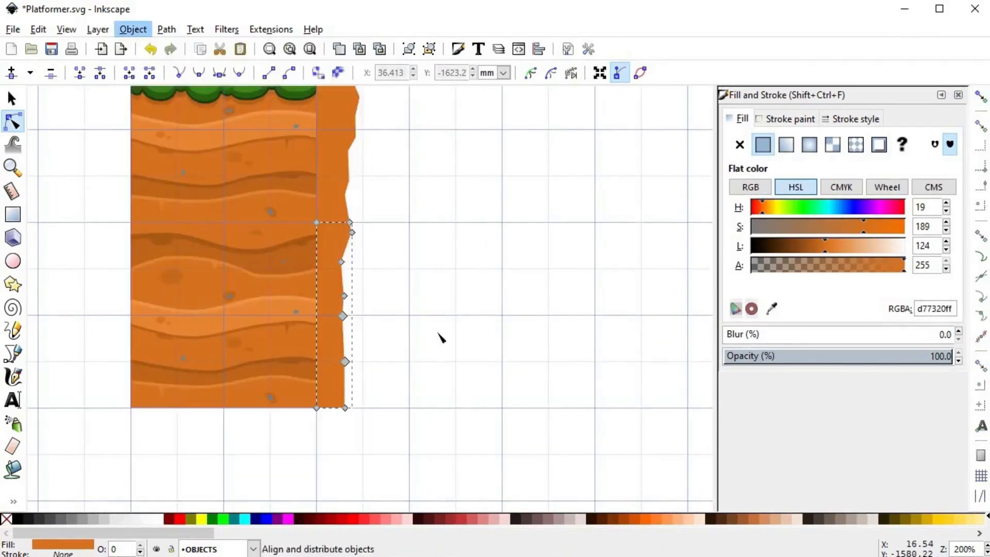
key("Tab")
left_click(345, 408, "shift")
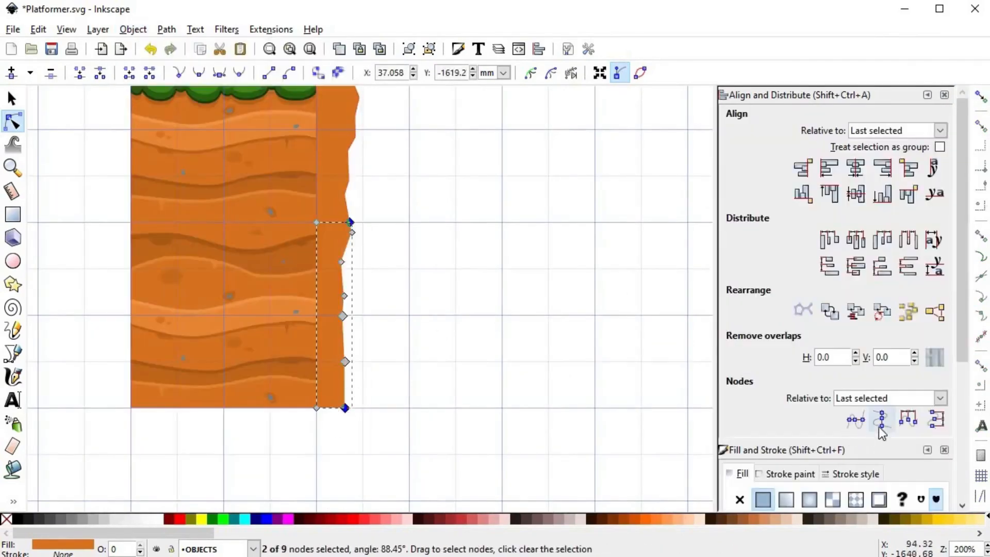
left_click(421, 410)
left_click(422, 411)
- Move the outer-edge node just above the lower dirt piece's bottom corner outward by about 1.5 mm
scroll(347, 349, "up", 2)
left_click(331, 370)
left_click_drag(349, 366, 365, 366)
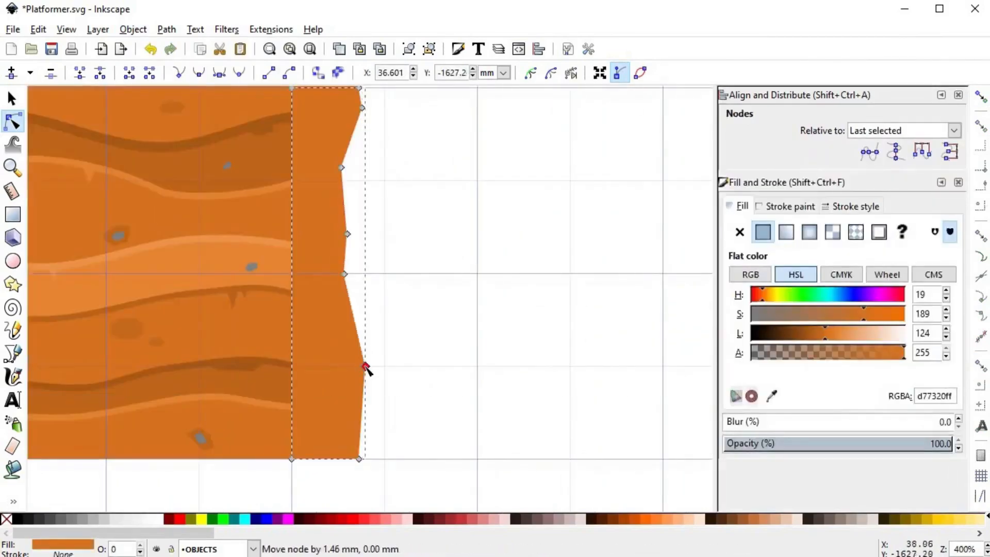
left_click(392, 233)
scroll(392, 237, "down", 3)
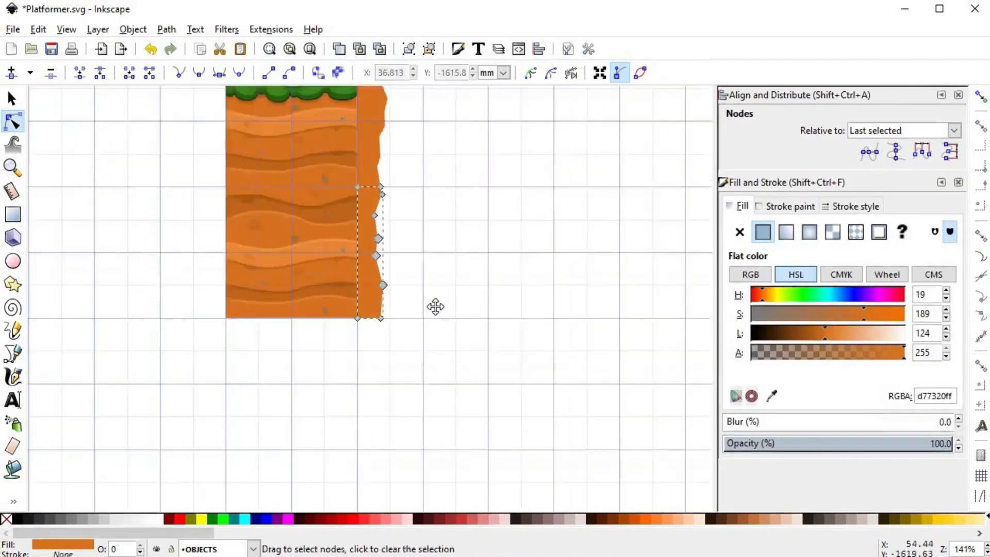
- Leave node editing and close the Align and Distribute and Fill and Stroke dialogs
left_click_drag(435, 308, 417, 380)
left_click(417, 380)
scroll(417, 380, "down", 1)
left_click_drag(402, 243, 378, 292)
key("s")
left_click(941, 96)
left_click(958, 96)
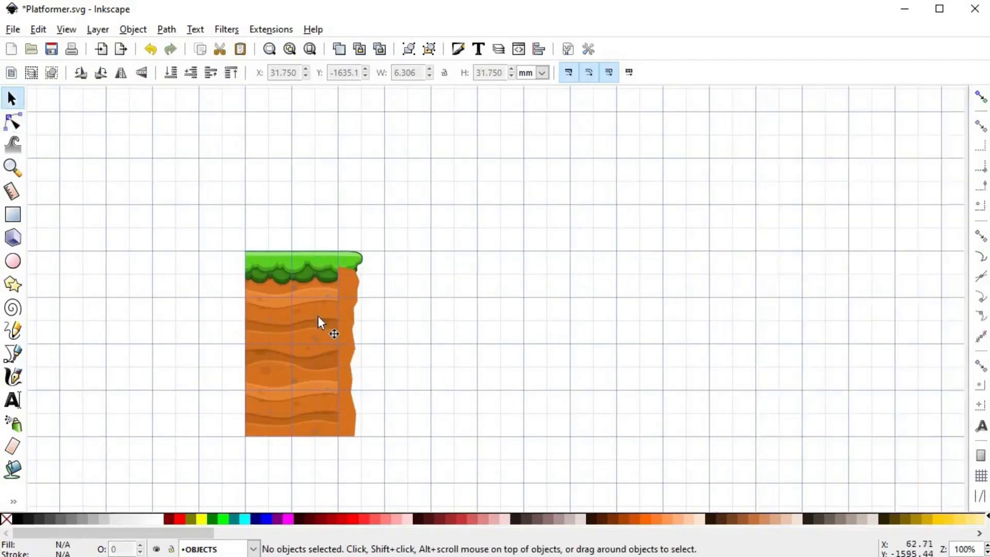
- Send the upper dirt side piece to the back so it sits beneath the overhanging foliage
scroll(317, 315, "up", 2)
left_click(373, 297)
left_click(171, 73)
mouse_move(485, 339)
left_mouse_down()
mouse_move(527, 237)
mouse_move(424, 460)
mouse_move(430, 445)
left_mouse_up()
left_click(527, 237)
- Narrow the lower dirt piece with snapping enabled, and move the upper piece's outer bottom node to meet its top corner
left_click(422, 330)
key("n")
left_click_drag(451, 225, 464, 309)
scroll(463, 307, "up", 3)
left_click(417, 401)
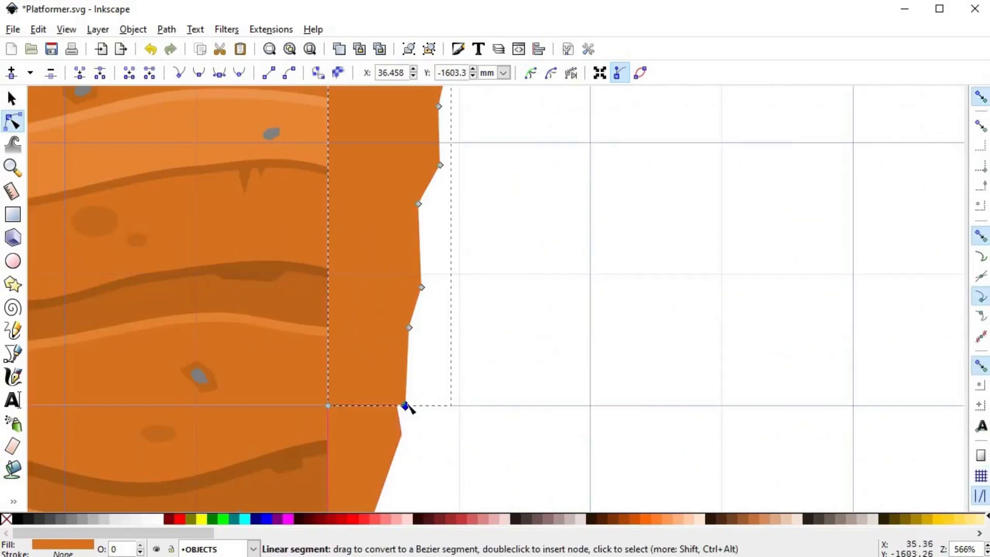
left_click_drag(405, 405, 397, 406)
left_click_drag(370, 184, 322, 349)
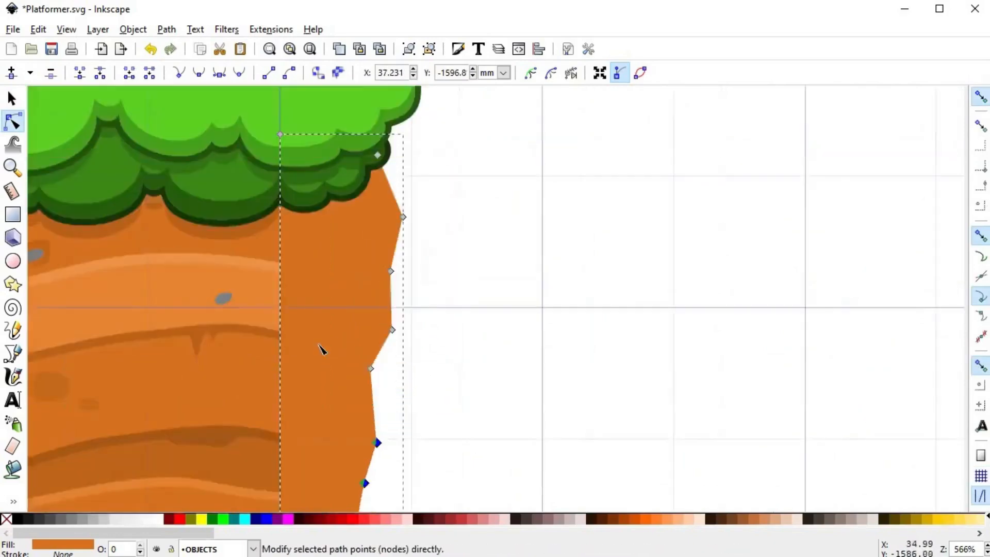
scroll(535, 255, "down", 2)
- Select the whole foliage group including the overhang and move it up, clear of the dirt tile and side pieces
key("s")
left_click(509, 291)
scroll(509, 293, "down", 1)
scroll(509, 281, "down", 1)
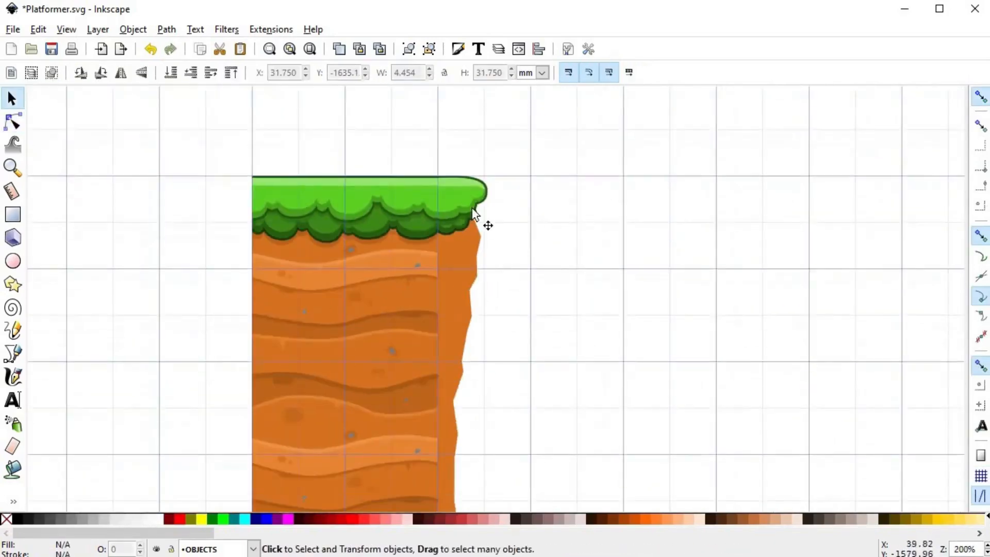
left_click(467, 219)
left_click(378, 217, "shift")
left_click(550, 241)
left_click_drag(517, 164, 342, 159)
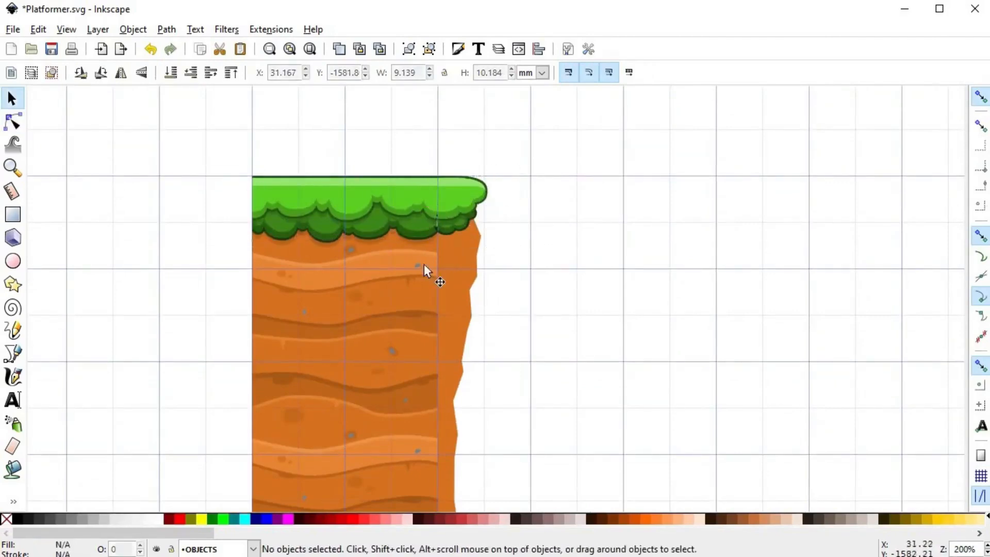
left_click(424, 264)
left_click_drag(394, 276, 267, 263)
key("Escape")
left_click_drag(239, 155, 458, 264)
left_click(430, 215)
left_click(450, 216, "shift")
left_click_drag(430, 215, 404, 119)
key("Escape")
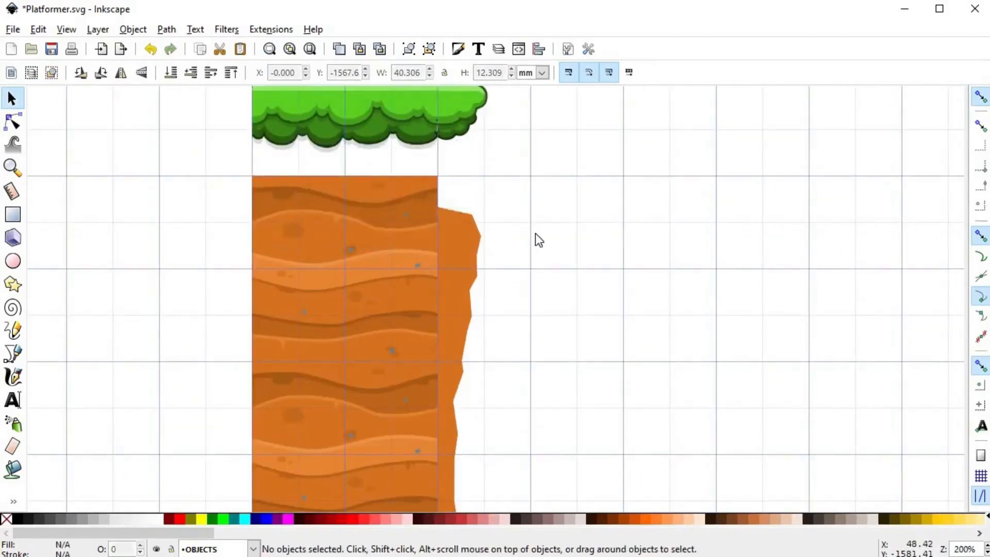
- Draw a closed Bezier outline extending the topmost dark dirt band across the upper side piece and past its outer edge
scroll(535, 233, "up", 2)
key("space")
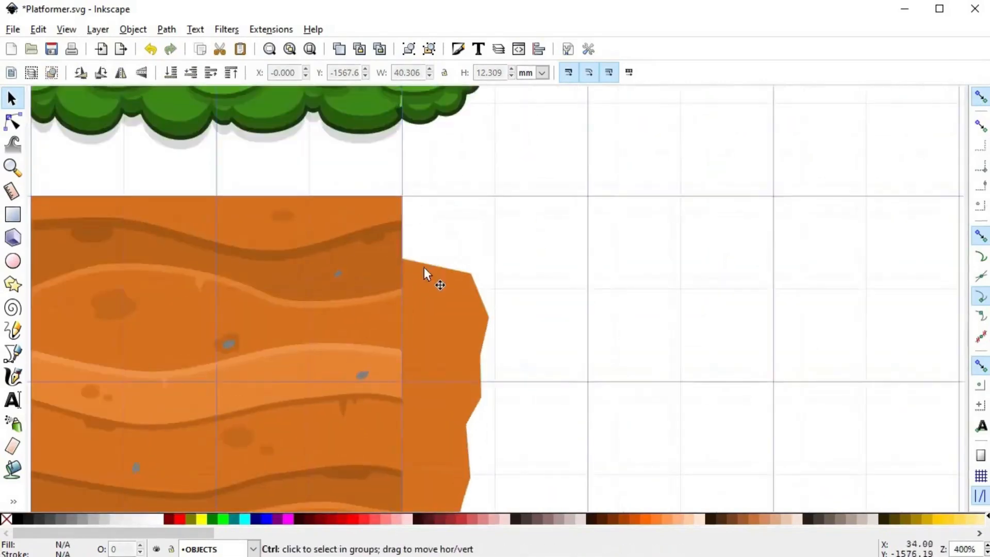
scroll(423, 270, "up", 1)
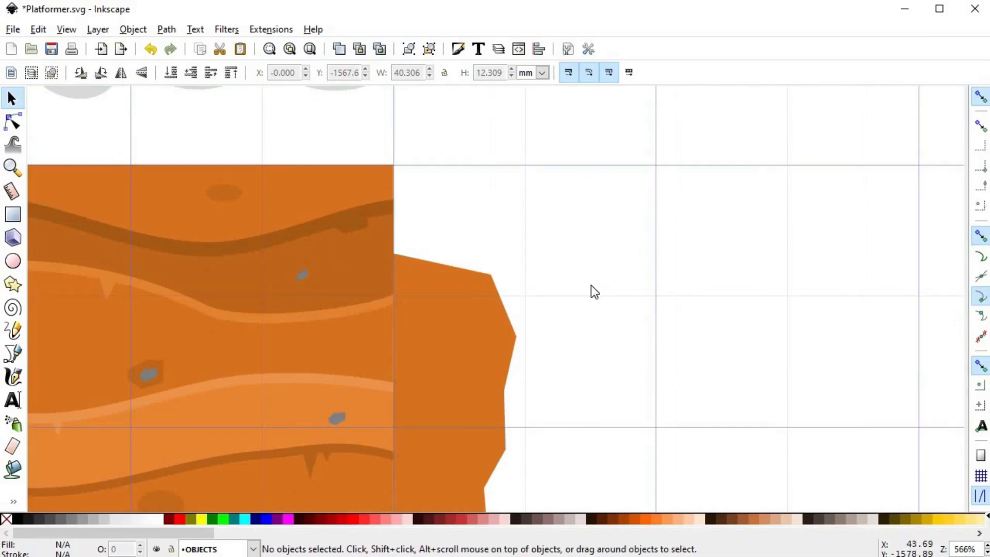
key("ctrl")
key("b")
left_click(392, 297)
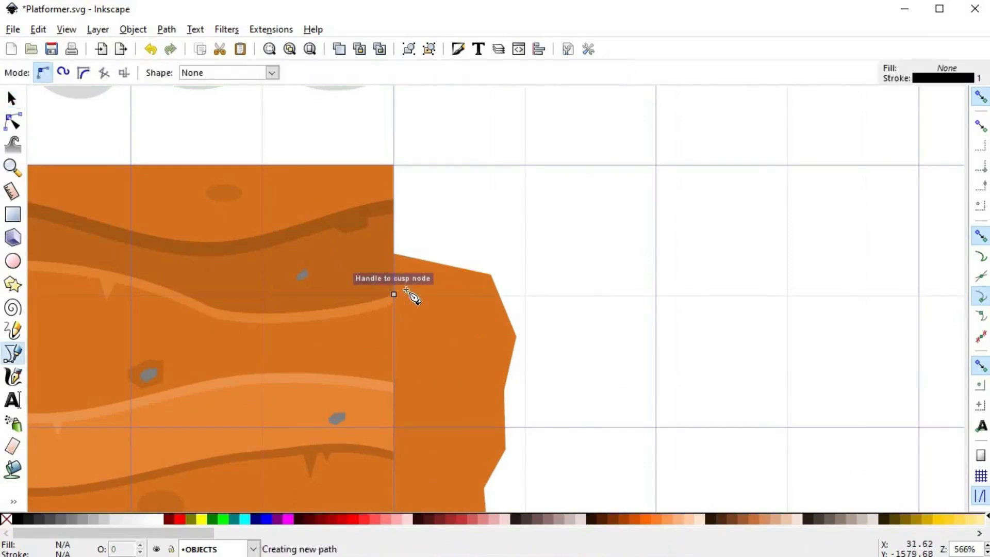
left_click_drag(547, 236, 585, 208)
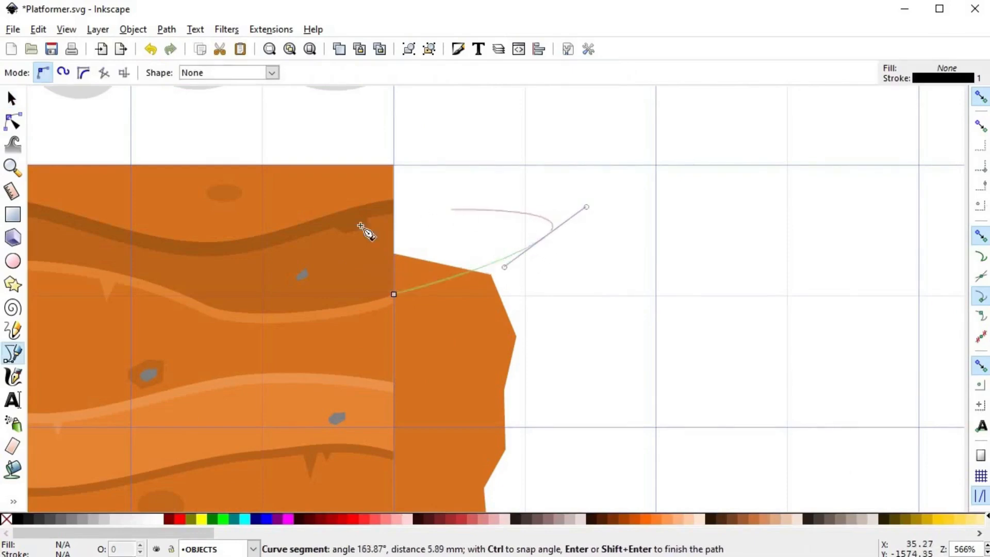
left_click(393, 294)
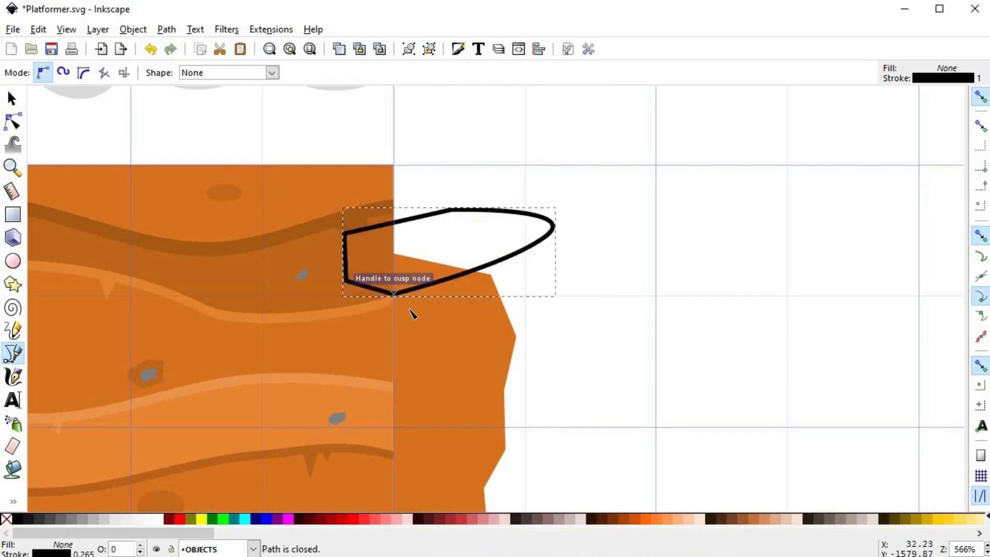
- Adjust the nodes and lower curve of the top band outline so it flows on from the tile's dirt wave
key("n")
scroll(393, 293, "up", 3)
left_click_drag(366, 269, 365, 295)
left_click_drag(613, 205, 694, 232)
scroll(705, 298, "down", 2)
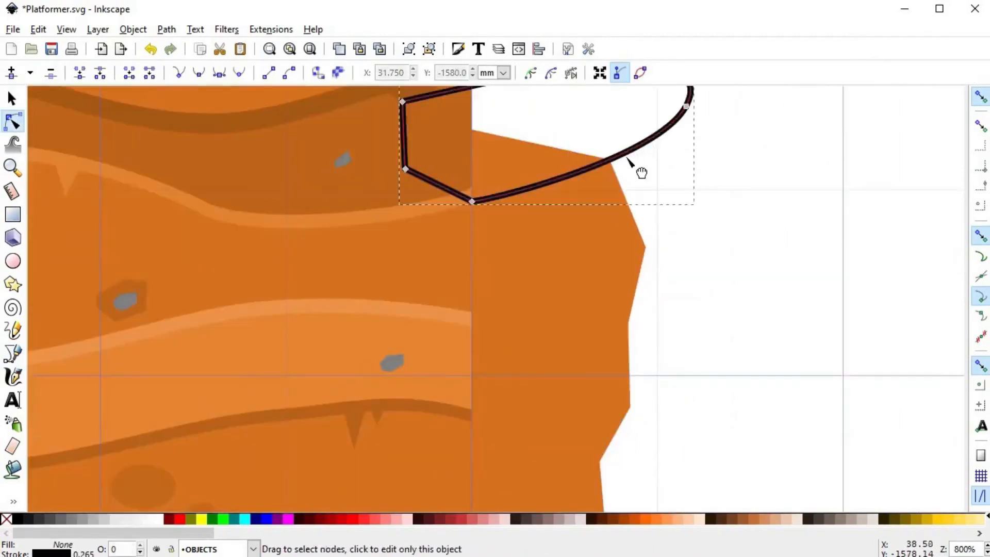
left_click_drag(630, 155, 634, 168)
- Draw a closed Bezier outline extending the upper light dirt band across the side piece
key("b")
scroll(481, 249, "down", 4)
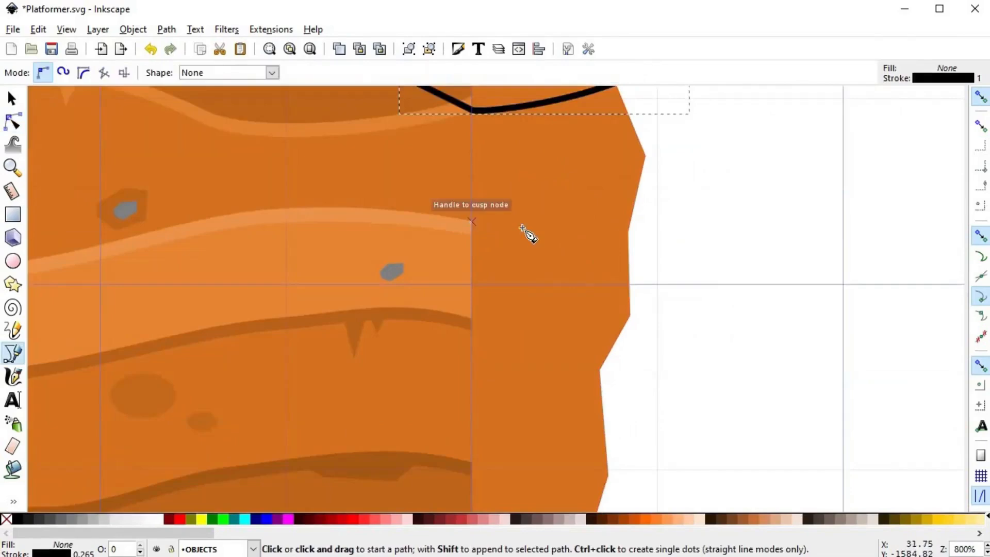
left_click(472, 221)
left_click_drag(648, 248, 711, 268)
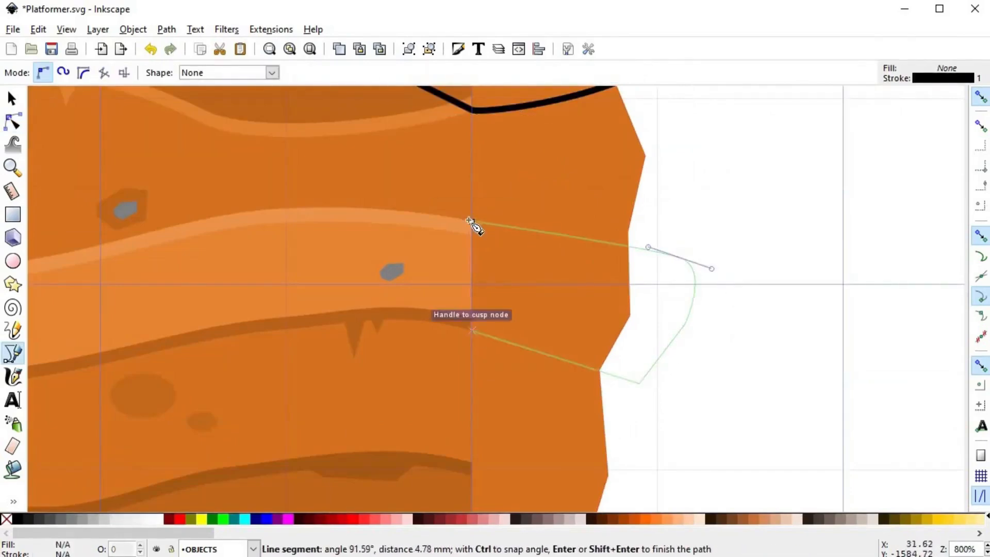
left_click(470, 221)
- Draw a closed outline extending the dark dirt band below the upper light band, and curve its lower edge
scroll(552, 335, "down", 7)
left_click(492, 302)
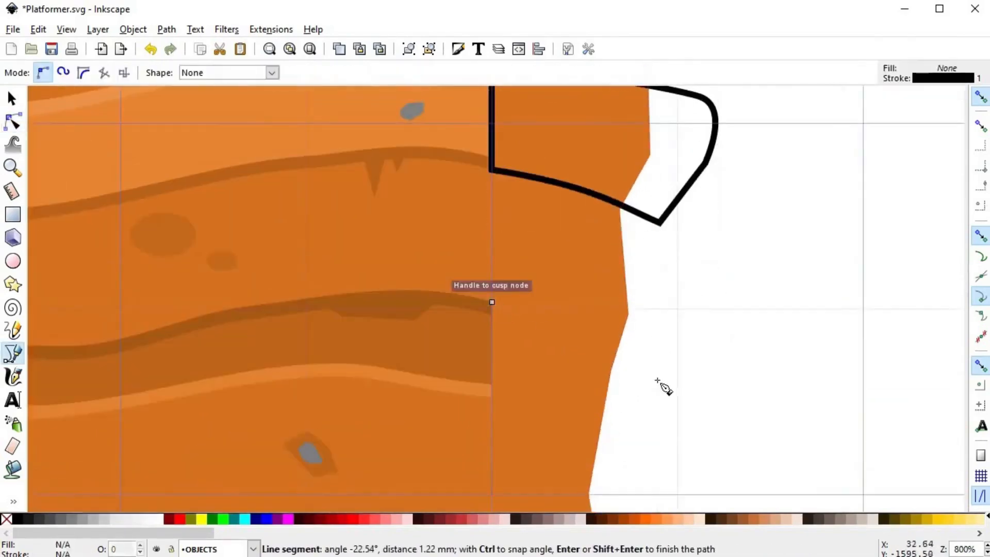
left_click_drag(658, 381, 644, 420)
left_click(631, 391)
left_click(492, 398)
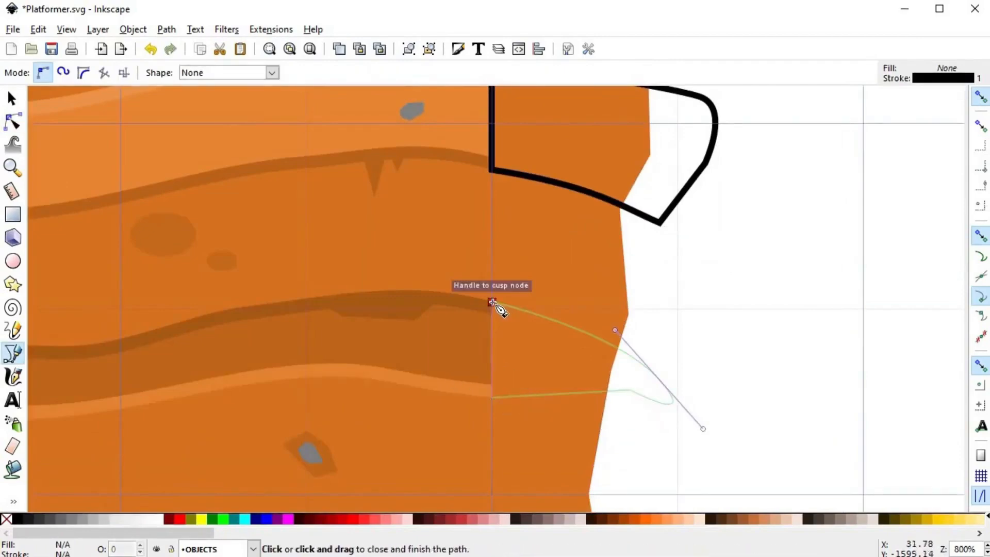
left_click(492, 302)
key("n")
scroll(490, 268, "down", 6)
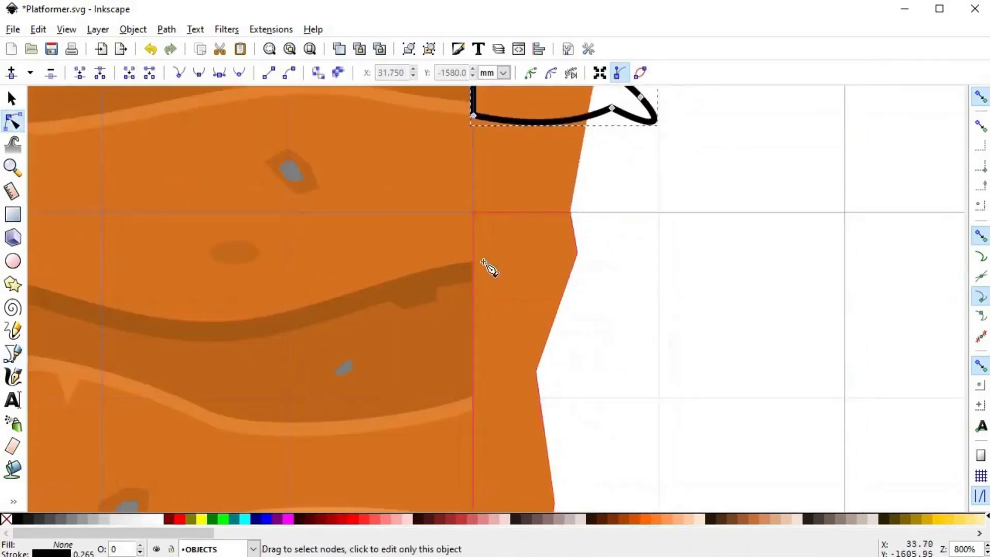
- Draw a closed Bezier outline extending the lower tile's first dark dirt band across the lower side piece
key("b")
left_click(474, 262)
left_click_drag(617, 250, 651, 269)
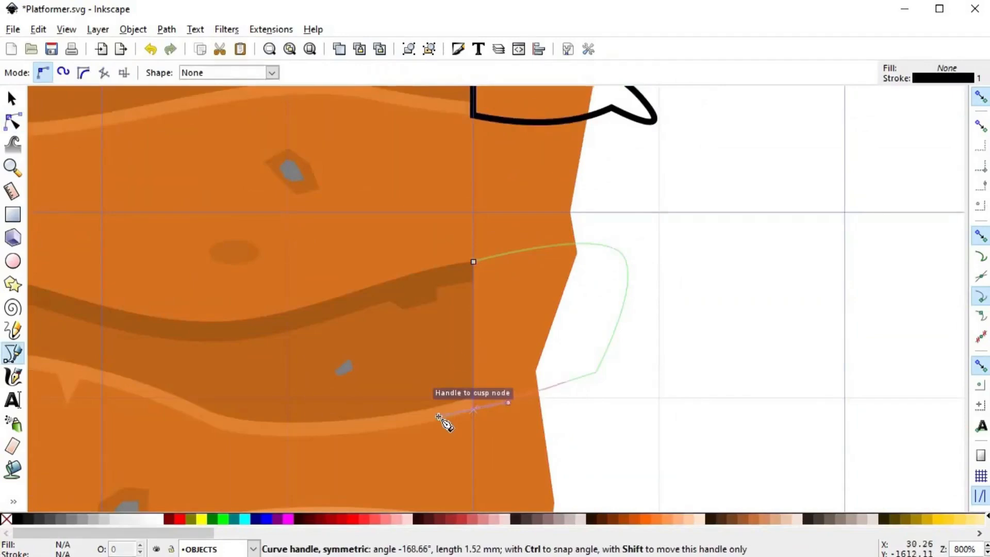
left_click_drag(439, 416, 439, 417)
left_click(473, 261)
- Draw a closed outline extending the lower tile's light dirt band across the side piece, and curve its bottom edge
scroll(638, 329, "down", 8)
scroll(584, 441, "up", 6)
scroll(579, 373, "down", 1)
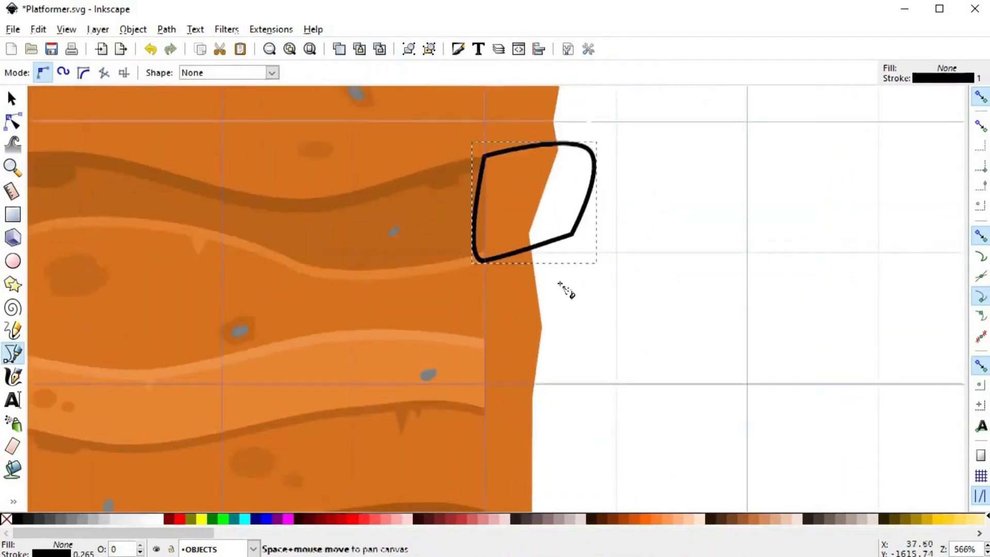
scroll(560, 283, "up", 1)
left_click(469, 269)
left_click_drag(627, 302, 652, 314)
left_click(562, 362)
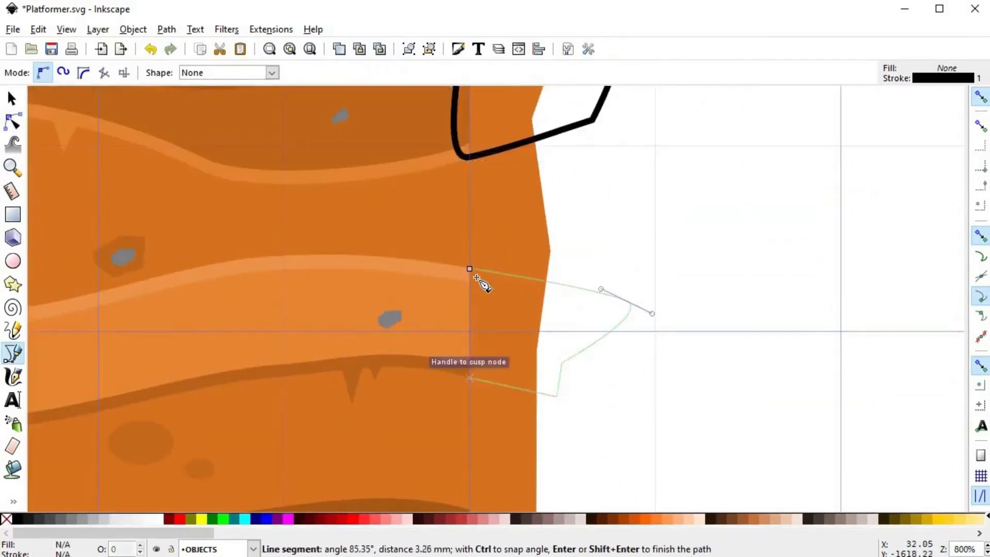
left_click(469, 268)
scroll(611, 405, "down", 5)
key("n")
left_click_drag(509, 276, 512, 287)
scroll(625, 278, "down", 8)
- Draw a closed Bezier outline extending the lower tile's last dark dirt band across the lower side piece
key("b")
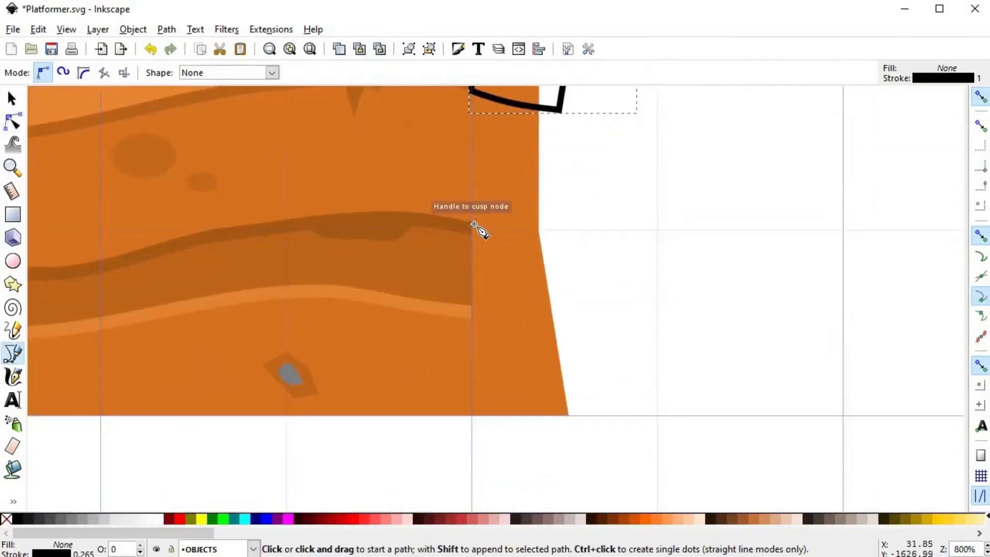
left_click(473, 224)
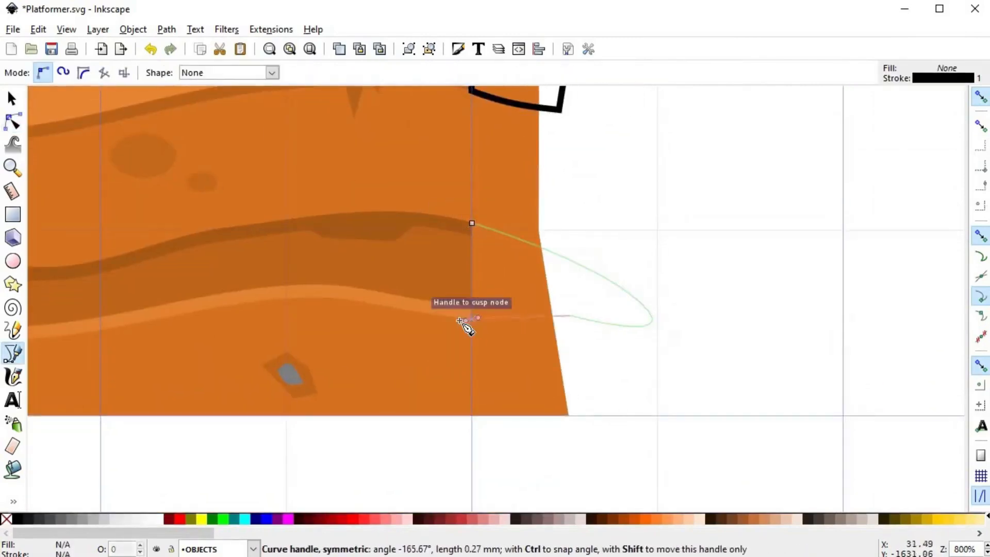
left_click(470, 223)
key("s")
left_click(581, 195)
scroll(581, 194, "down", 4)
left_click_drag(581, 194, 541, 339)
- Trim the upper band outlines to the upper side piece by intersecting each with a duplicate of that piece
left_click(461, 166)
key("ctrl+d")
left_click(485, 135, "shift")
key("ctrl+asterisk")
left_click(460, 170)
key("ctrl+d")
left_click(487, 201, "shift")
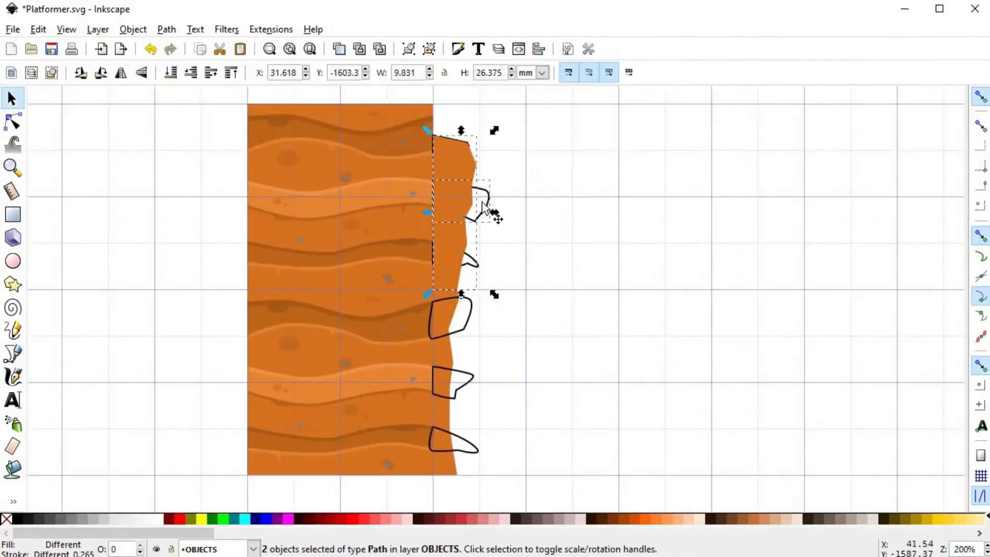
key("ctrl+asterisk")
- Trim the lower band outlines to the lower side piece by intersecting each with a duplicate of that piece
left_click(473, 307, "shift")
key("ctrl+asterisk")
left_click(450, 356)
key("ctrl+d")
left_click(469, 375, "shift")
key("ctrl+asterisk")
left_click(447, 412)
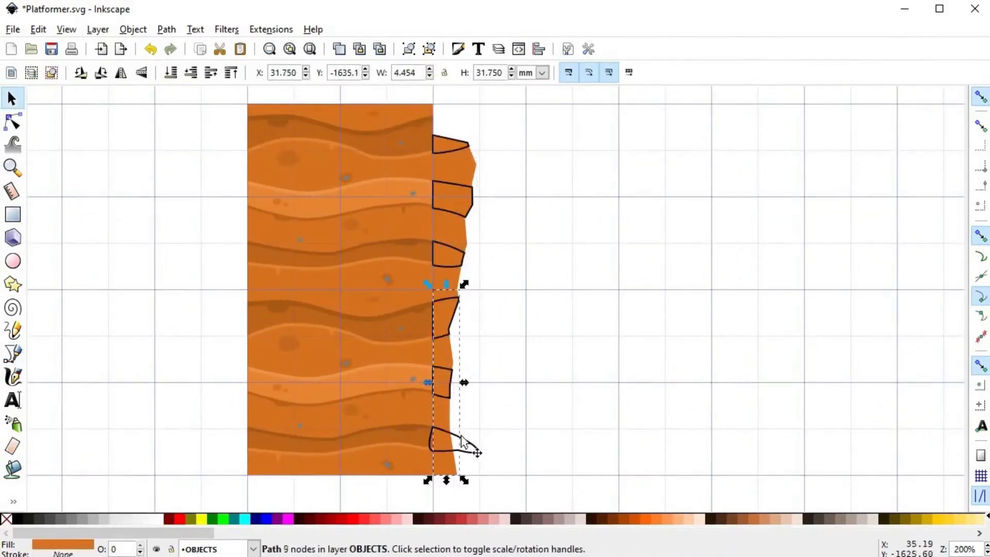
key("ctrl+d")
- Fill the trimmed dark band extensions with the tile's dark dirt colour #bf651a, without a stroke
scroll(412, 247, "down", 2)
left_click(449, 301, "shift")
left_click(449, 238, "shift")
left_click(428, 388, "shift")
key("d")
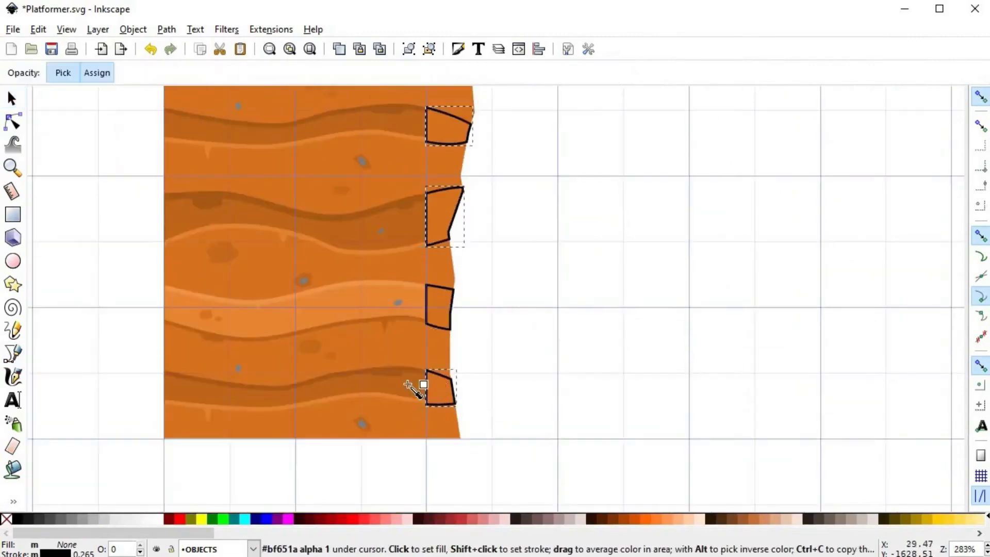
left_click(408, 381)
left_click(498, 302, "shift")
key("s")
- Fill the light band extensions with the light dirt colour sampled from the tile, without a stroke
left_click(395, 167, "shift")
key("d")
left_click(367, 151)
left_click(443, 338, "shift")
key("s")
left_click(466, 408)
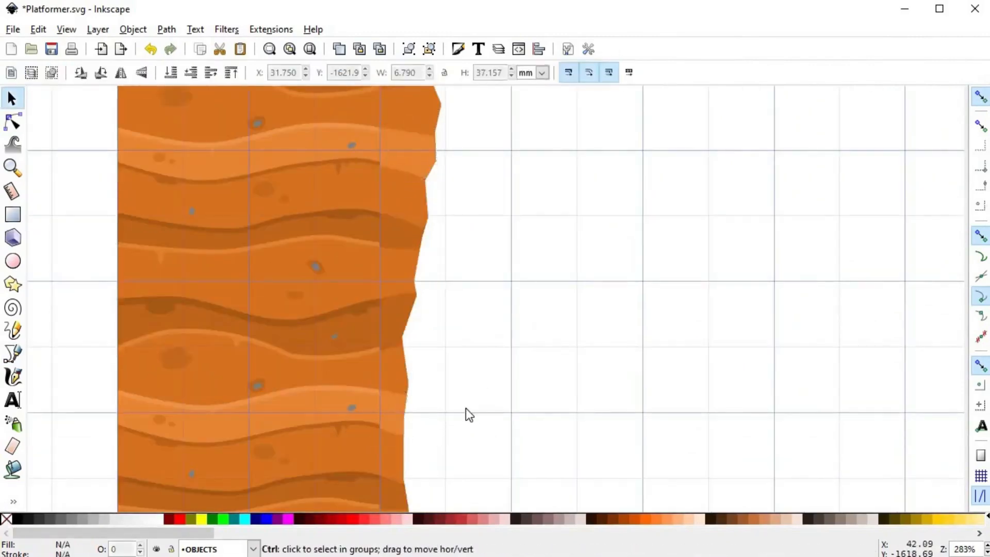
- Disable snapping, cut a strip along the topmost dark extension's lower edge with an offset duplicate, and fill it with highlight colour #e38230
scroll(454, 237, "up", 4)
left_click(373, 271)
left_click(982, 90)
left_click_drag(351, 248, 351, 236)
left_click(359, 271, "shift")
key("ctrl+minus")
key("d")
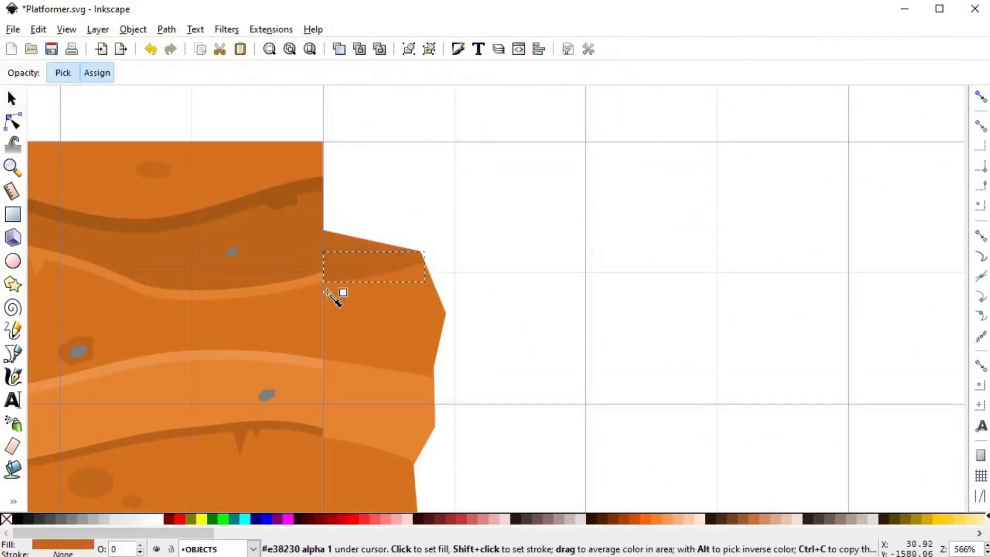
left_click(321, 282)
- Cut a highlight strip along the upper edge of the upper light band extension and colour it to match the tile
key("s")
scroll(340, 309, "down", 5)
left_click(355, 289)
key("ctrl+d")
left_click(477, 519)
left_click(373, 252, "shift")
key("ctrl+asterisk")
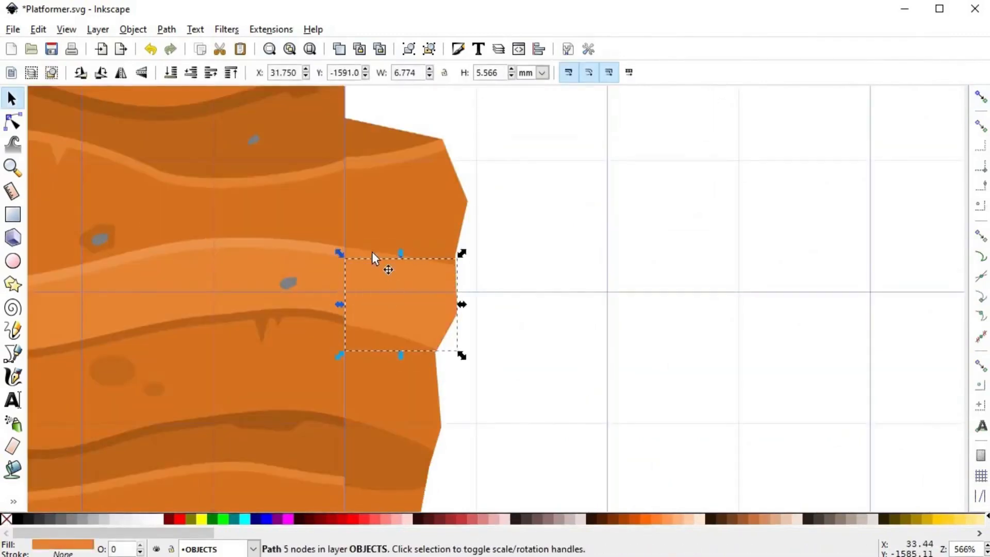
key("ctrl+z")
left_click(376, 257, "shift")
key("ctrl+minus")
key("d")
key("s")
- Try to cut a shadow strip along the upper light band extension's lower edge with a duplicate shifted up
left_click(381, 293)
key("Up")
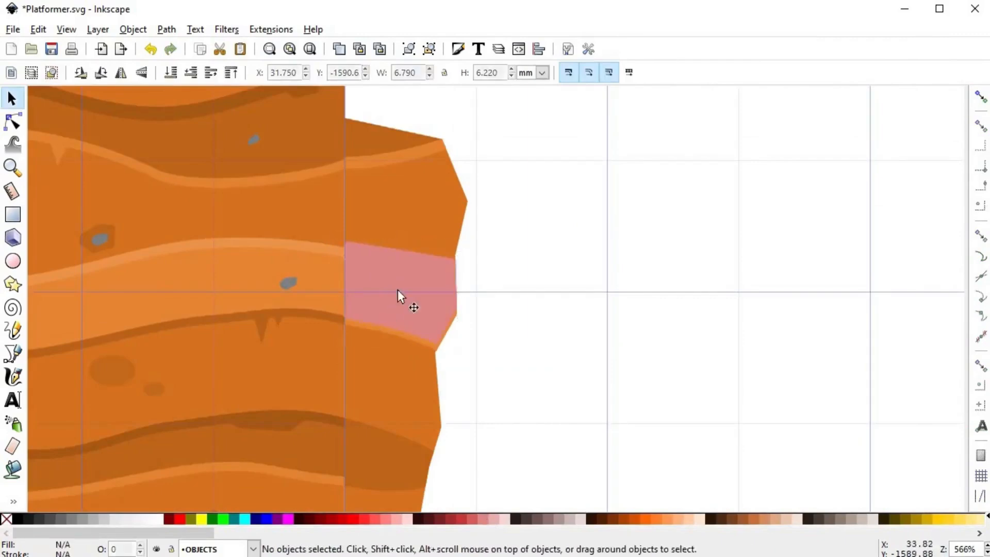
scroll(376, 331, "up", 4)
left_click(386, 264)
left_click(388, 309, "shift")
key("ctrl+minus")
key("d")
left_click(239, 286)
scroll(601, 335, "down", 3)
key("ctrl+z")
key("ctrl+z")
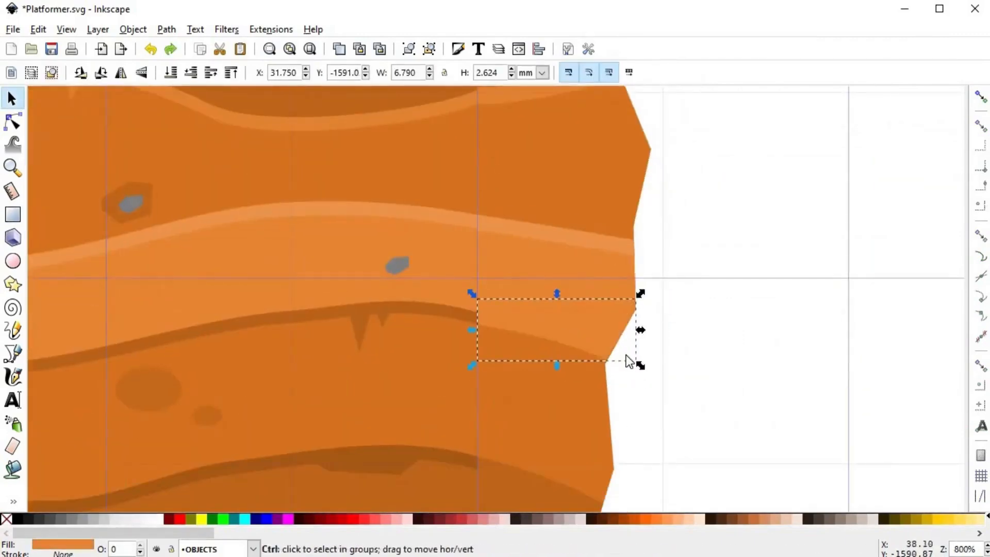
- Move the cutting shape's outer nodes past the side edge, subtract it, and fill the light band's lower strip with the tile's shadow colour
scroll(627, 357, "up", 1)
double_click(603, 330)
left_click_drag(601, 347, 618, 349)
left_click_drag(640, 276, 660, 279)
key("s")
key("ctrl+minus")
key("d")
left_click(398, 298)
key("s")
scroll(562, 206, "down", 3)
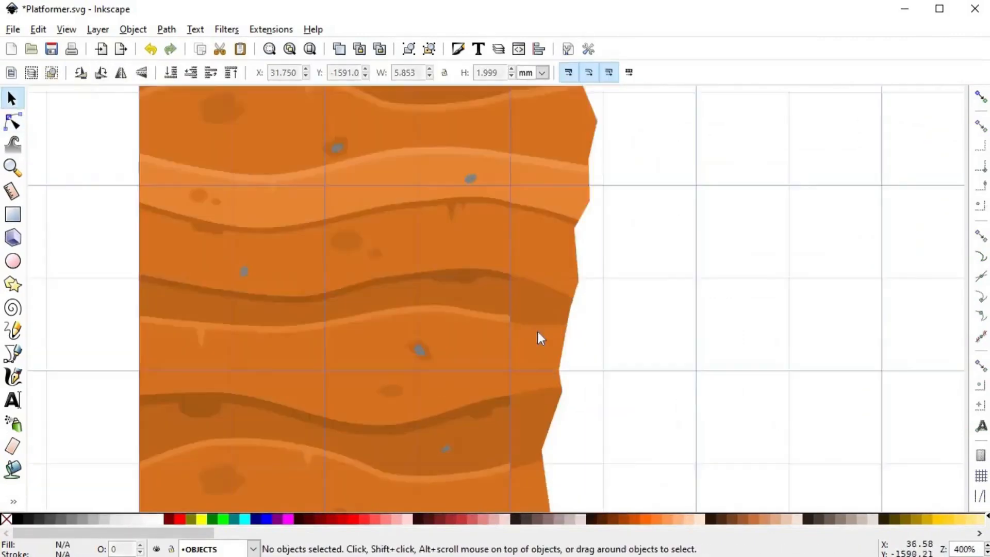
- Extend the outer corner of the upper tile's lower dark band extension past the side piece and intersect it with a duplicate of that piece
scroll(537, 325, "up", 3)
double_click(572, 314)
left_click_drag(627, 334, 638, 340)
key("ctrl+z")
scroll(626, 357, "up", 3)
left_click_drag(625, 291, 702, 301)
scroll(515, 332, "down", 2)
key("s")
left_click(517, 338)
key("ctrl+d")
left_click(596, 308, "shift")
key("ctrl+asterisk")
- Cut a shadow strip along the upper edge of the upper tile's lower dark extension with a duplicate shifted down
key("ctrl+d")
key("ctrl+d")
left_click(386, 519)
left_click_drag(447, 149, 449, 160)
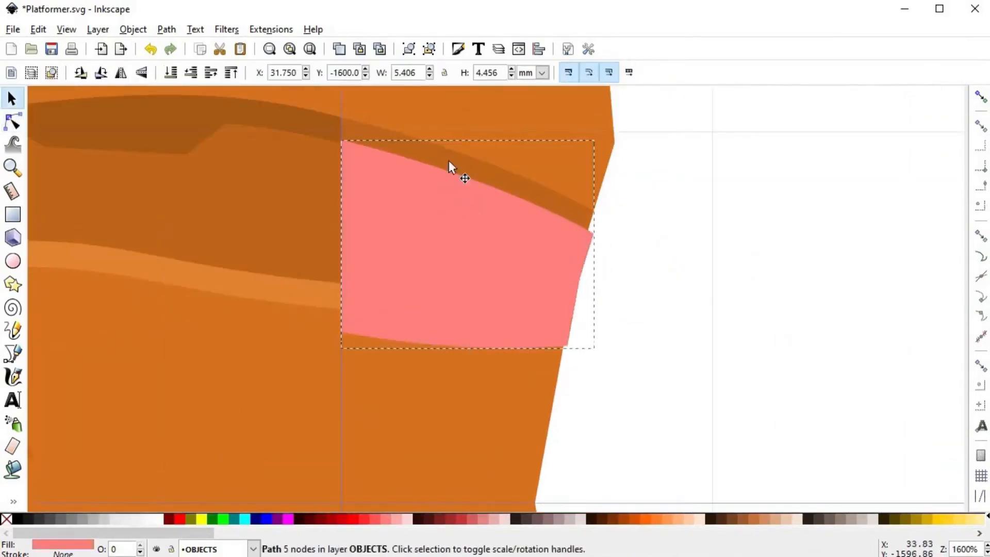
key("ctrl+minus")
- Try to cut a highlight strip along that dark extension's lower edge with a duplicate shifted up, and delete the faulty strip
left_click(549, 519)
left_click_drag(455, 319, 456, 291)
key("ctrl+minus")
key("d")
left_click(444, 310)
scroll(504, 362, "down", 2)
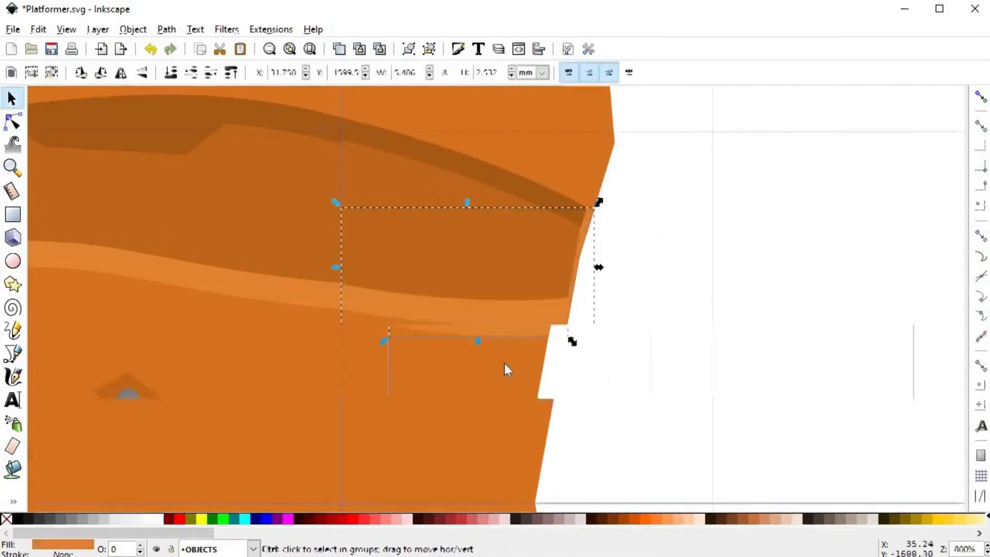
scroll(518, 349, "up", 2)
key("Delete")
- Shift a recoloured duplicate of the dark extension up, widen its outer corner past the edge, and subtract it to form the lower highlight strip
left_click(459, 277)
key("ctrl+d")
left_click(624, 519)
left_click_drag(438, 255, 450, 230)
key("n")
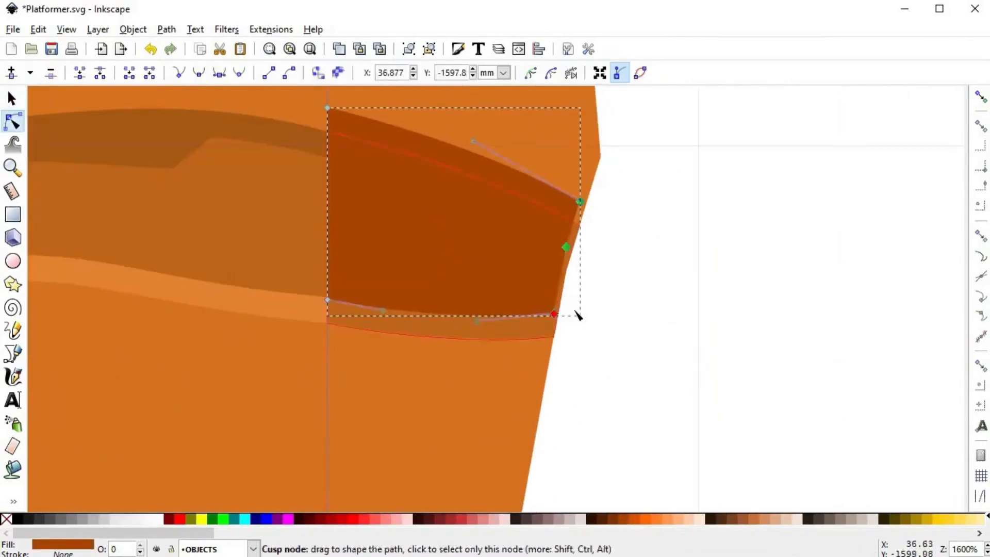
left_click_drag(556, 313, 588, 316)
key("s")
left_click(536, 328, "shift")
key("ctrl+minus")
key("Delete")
- Cut a shadow strip along the upper edge of the lower tile's first dark extension with a duplicate shifted down
scroll(523, 435, "down", 10)
left_click(460, 212)
key("ctrl+d")
key("ctrl+d")
left_click(480, 519)
left_click_drag(387, 228, 386, 265)
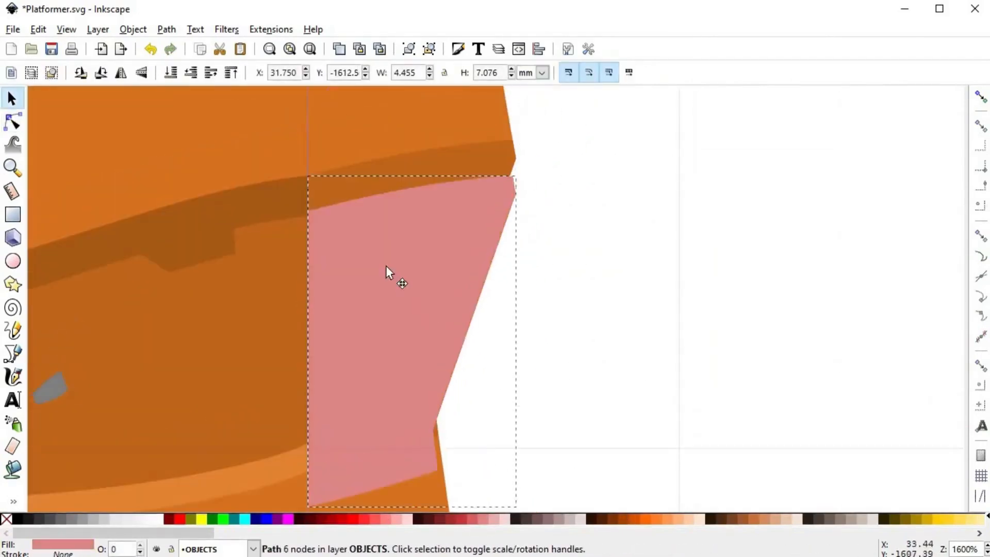
left_click(338, 189, "shift")
key("ctrl+minus")
- Shift a recoloured duplicate of that dark extension up, pull its outer nodes past the edge, and subtract it to leave a lower highlight strip
left_click(284, 192)
left_click(442, 519)
left_click_drag(436, 370, 528, 363)
key("n")
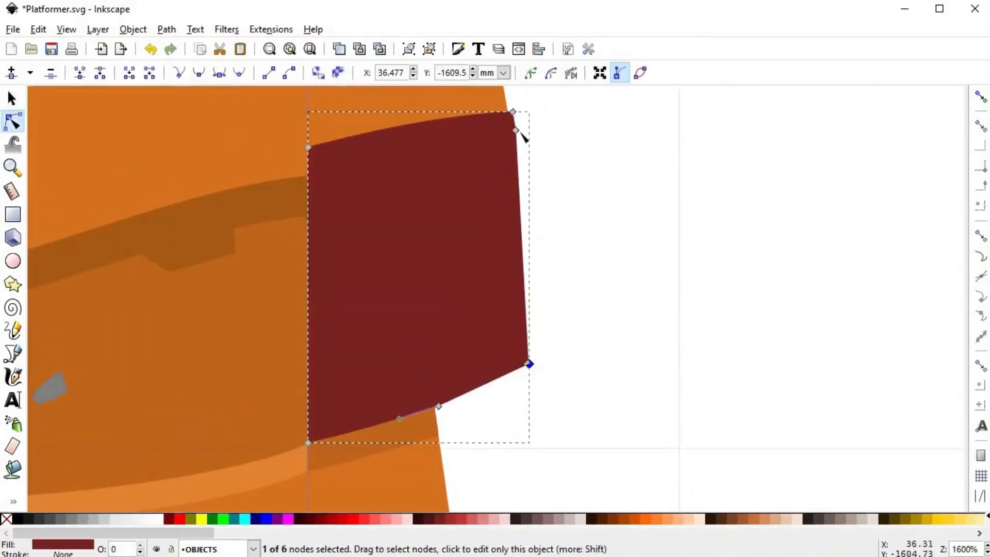
left_click_drag(515, 128, 552, 126)
key("s")
left_click(373, 449, "shift")
key("ctrl+minus")
- Cut a highlight strip along the upper edge of the lower tile's light band extension with a duplicate shifted down
scroll(462, 416, "down", 14)
left_click(403, 272)
key("ctrl+d")
key("ctrl+d")
left_click(473, 519)
mouse_move(386, 244)
left_mouse_down()
mouse_move(385, 269)
mouse_move(389, 261)
left_mouse_up()
left_click(382, 193, "shift")
key("ctrl+minus")
- Cut a shadow strip along the lower edge of the lower tile's light band extension with a recoloured, offset duplicate
left_click(387, 296)
left_click(385, 519)
left_click_drag(380, 326, 383, 337)
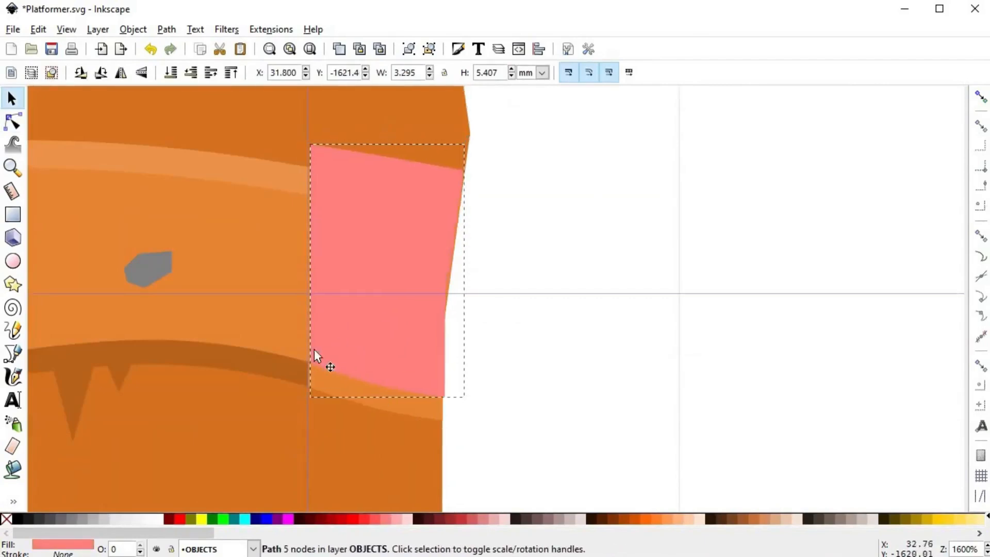
left_click(311, 352, "shift")
key("ctrl+minus")
left_click(499, 398)
left_click(382, 341)
left_click(344, 384, "shift")
key("ctrl+minus")
left_click(505, 388)
- Subtract two recoloured, vertically offset duplicates from the lower tile's last dark band extension to separate strips along its upper and lower edges
scroll(500, 383, "down", 15)
left_click(385, 275)
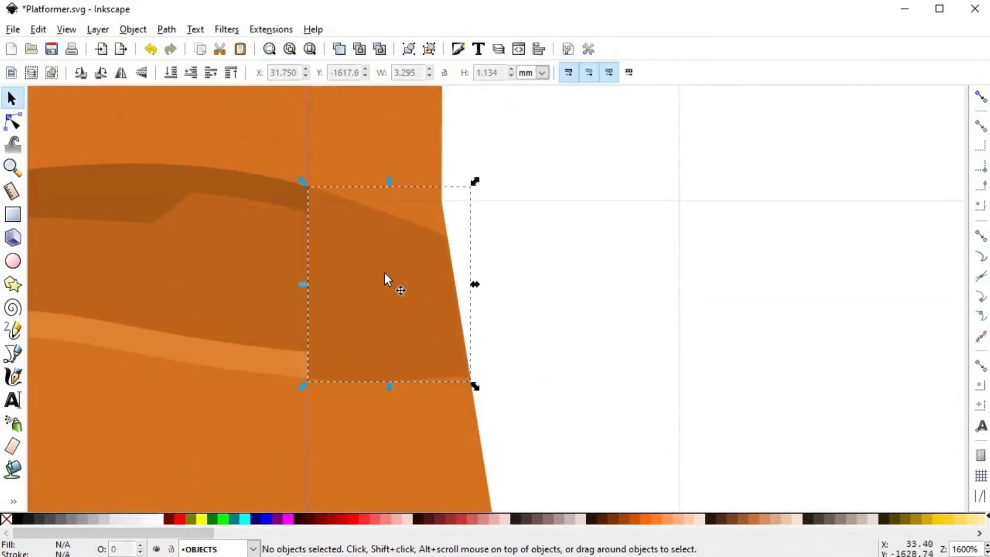
key("ctrl+d")
key("ctrl+d")
left_click(538, 519)
left_click_drag(336, 232, 336, 261)
left_click(339, 210, "shift")
key("ctrl+minus")
left_click(387, 369, "shift")
key("ctrl+minus")
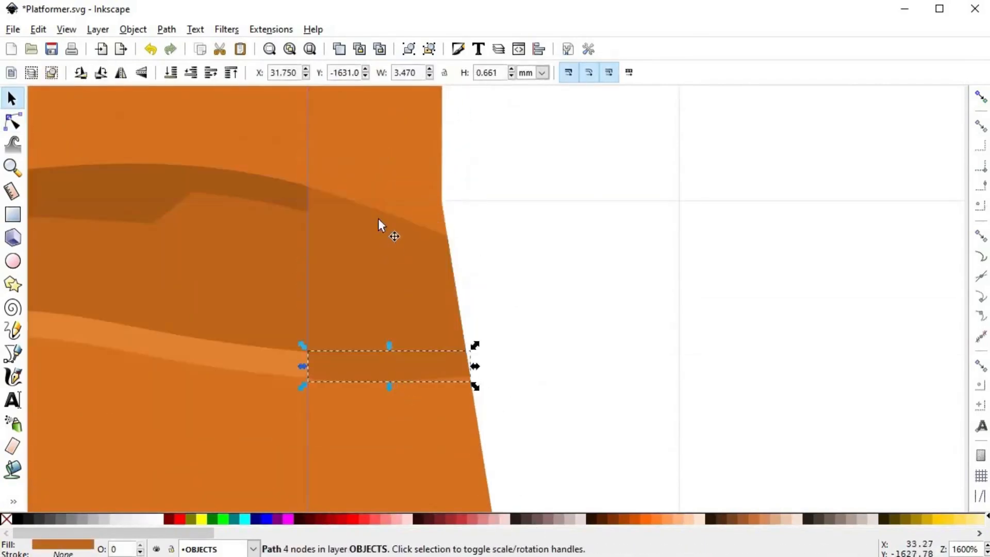
- Fill the separated strips with the shadow and highlight colours sampled from the neighbouring tile strips
left_click(380, 225)
key("d")
left_click(489, 384)
- Align the seam node of the shadow strip above the lower tile's first dark extension with the main tile's shadow strip
scroll(489, 389, "down", 4)
scroll(397, 135, "up", 8)
key("n")
left_click_drag(334, 284, 334, 291)
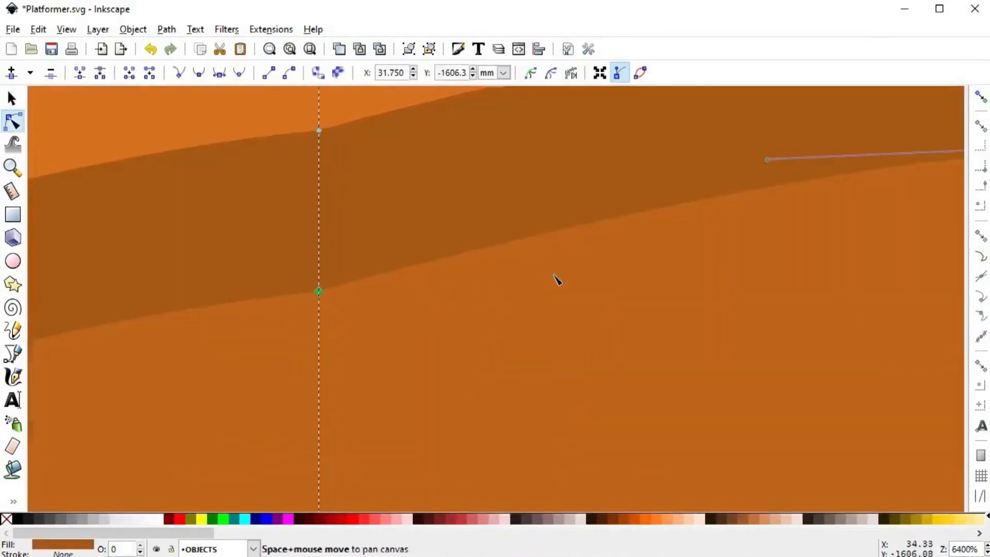
scroll(557, 279, "down", 1)
left_click_drag(532, 217, 533, 252)
- Move the upper seam node of the highlight strip beneath the upper tile's last dark extension to meet the main tile's highlight
key("s")
scroll(678, 287, "down", 4)
scroll(714, 206, "up", 3)
left_click(521, 319)
key("n")
left_click_drag(465, 288, 465, 282)
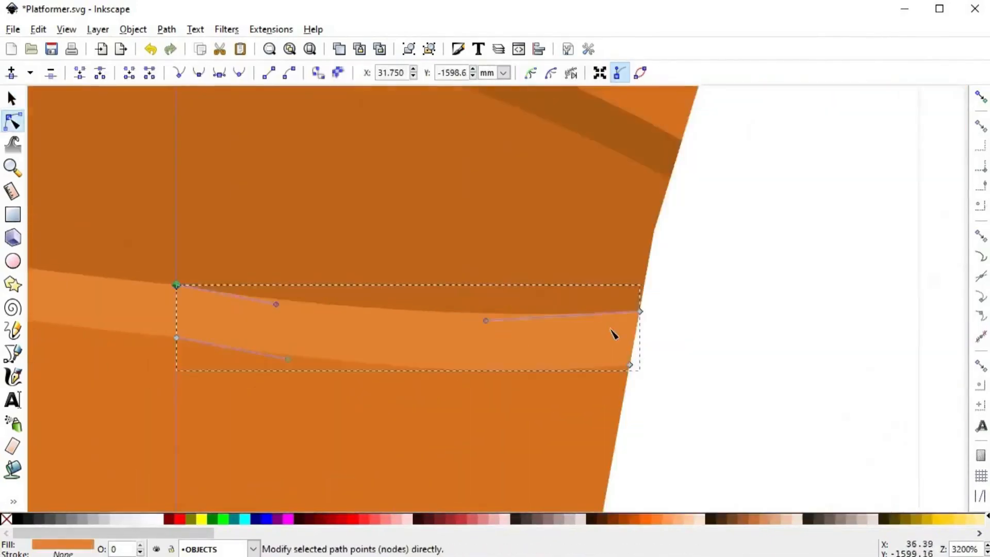
- Align the seam nodes of the next two strips upward with the main tile, including the shadow strip beneath the upper light band
scroll(614, 336, "down", 4)
scroll(341, 258, "up", 8)
left_click(335, 274)
left_click_drag(327, 287, 327, 311)
scroll(516, 361, "down", 5)
scroll(469, 206, "up", 5)
left_click(477, 147)
left_click_drag(458, 139, 458, 126)
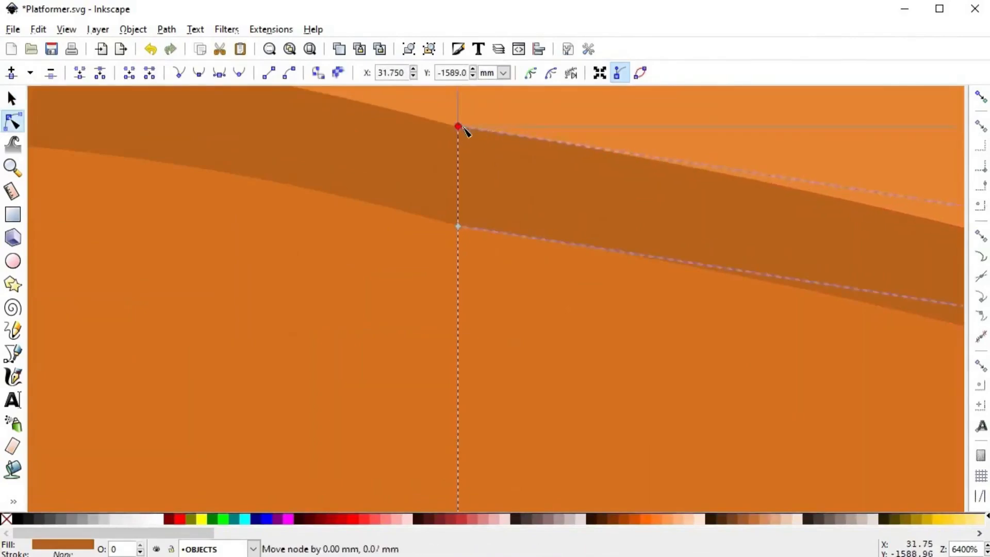
- Align the seam node of the highlight strip beneath the upper tile's first dark extension with the main tile's highlight
scroll(493, 227, "down", 8)
scroll(599, 200, "up", 6)
left_click(593, 249)
left_click_drag(577, 231, 577, 245)
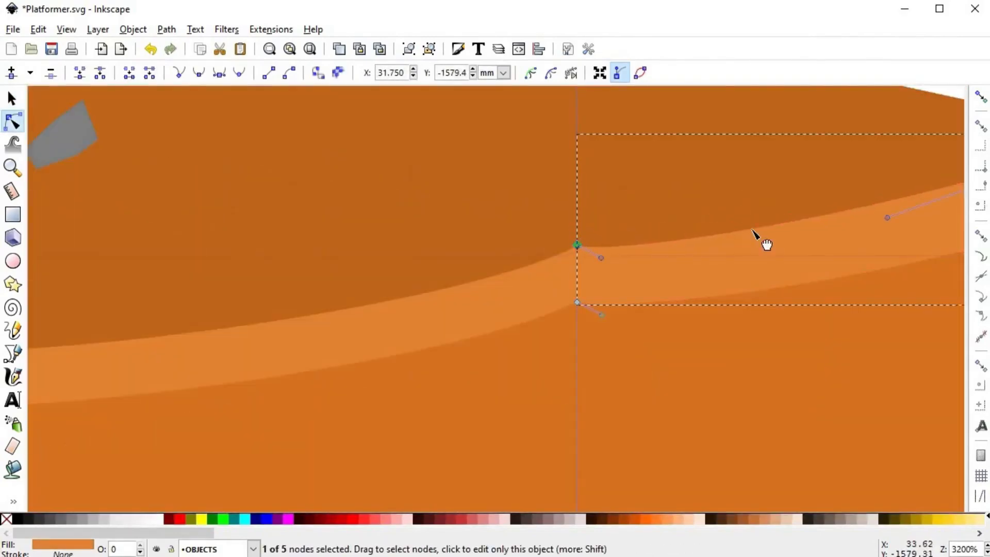
- Adjust the curve of the uppermost highlight strip beside the seam, undoing the last two changes along the way
left_click_drag(756, 229, 905, 155)
left_click_drag(897, 165, 649, 185)
left_click_drag(608, 291, 609, 275)
key("ctrl+z")
key("ctrl+z")
left_click_drag(359, 278, 442, 223)
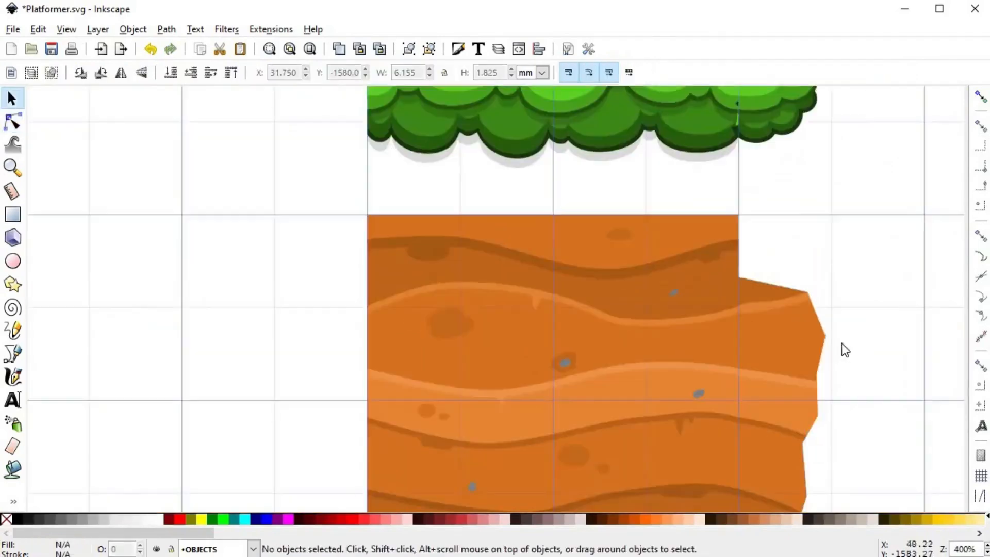
- Adjust the seam nodes of the highlight strip beneath the lower tile's first dark extension to meet the main tile's highlight
scroll(852, 360, "down", 3)
scroll(639, 328, "up", 5)
scroll(643, 194, "up", 3)
scroll(642, 193, "down", 3)
scroll(500, 278, "up", 7)
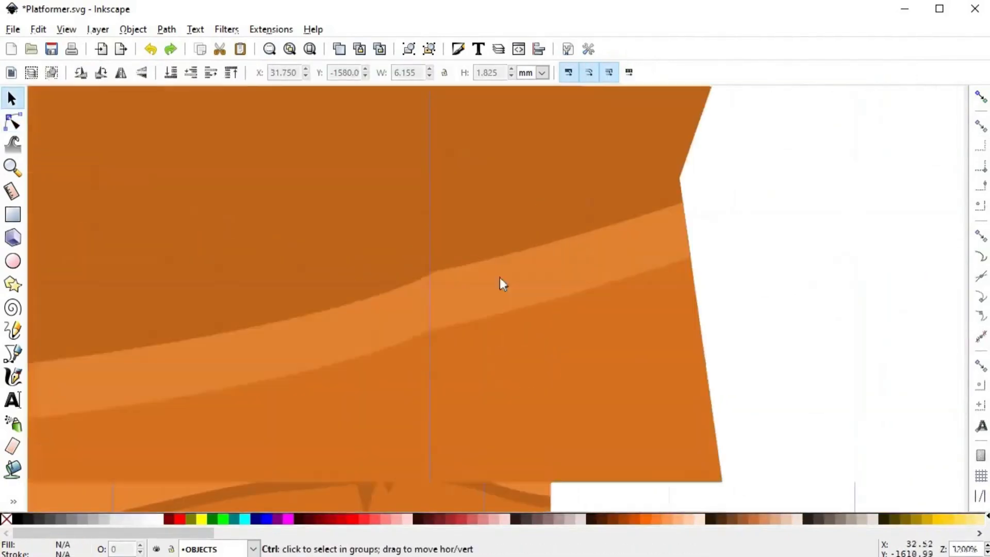
scroll(499, 278, "up", 2)
double_click(500, 278)
left_click_drag(360, 271, 361, 272)
scroll(340, 282, "up", 4)
left_click_drag(409, 245, 412, 260)
scroll(425, 272, "down", 12)
key("Escape")
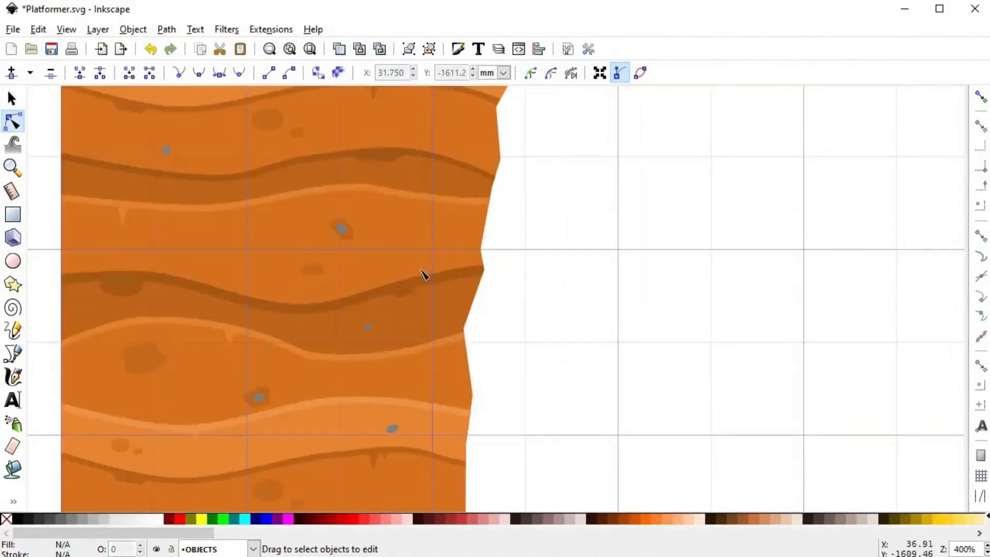
scroll(425, 272, "up", 5)
left_click(602, 251)
left_click_drag(601, 251, 604, 271)
key("ctrl+z")
left_click(766, 402)
scroll(523, 305, "down", 8)
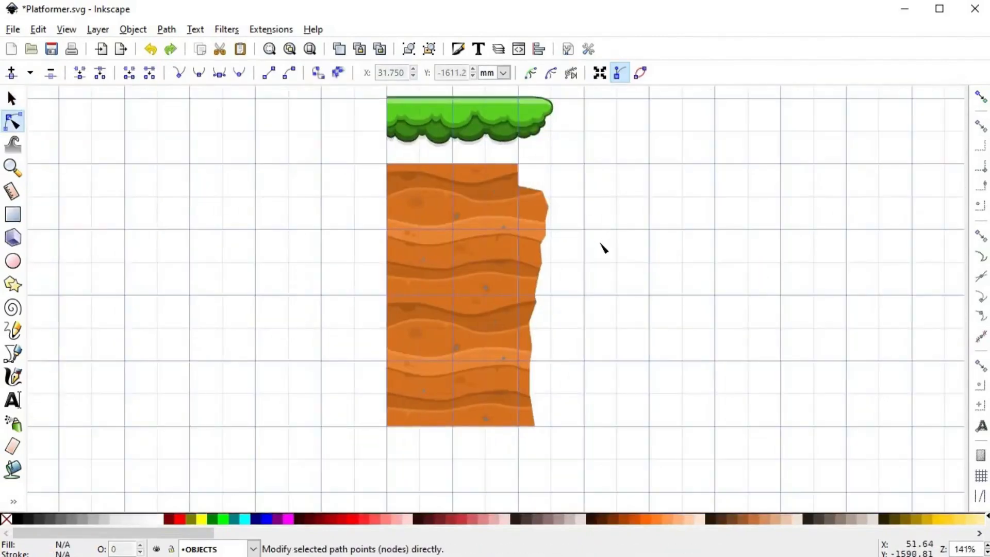
- Move the grass strip together with its rounded end piece down over the upper part of the dirt tile
key("s")
scroll(538, 202, "up", 2)
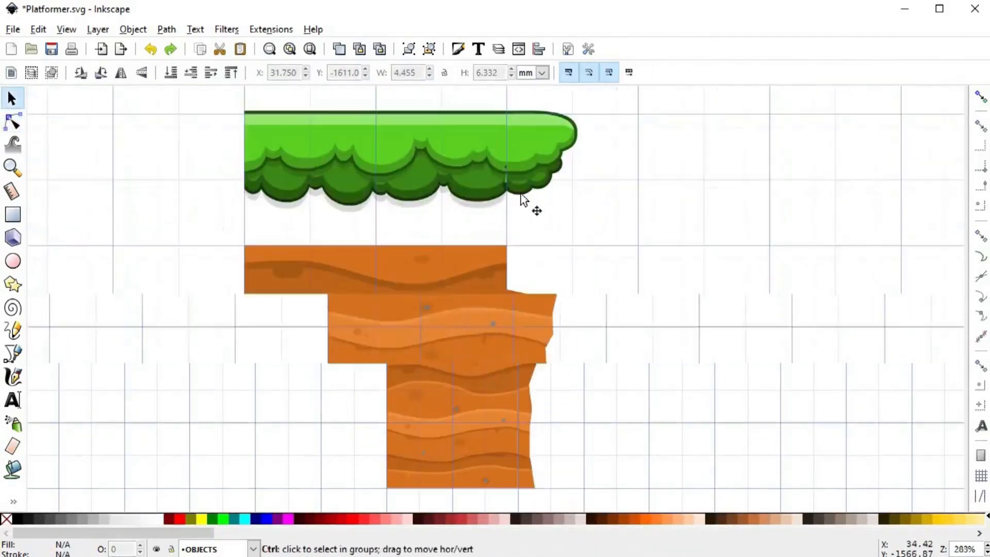
left_click(534, 152)
left_click(534, 150, "shift")
left_click_drag(255, 126, 261, 268)
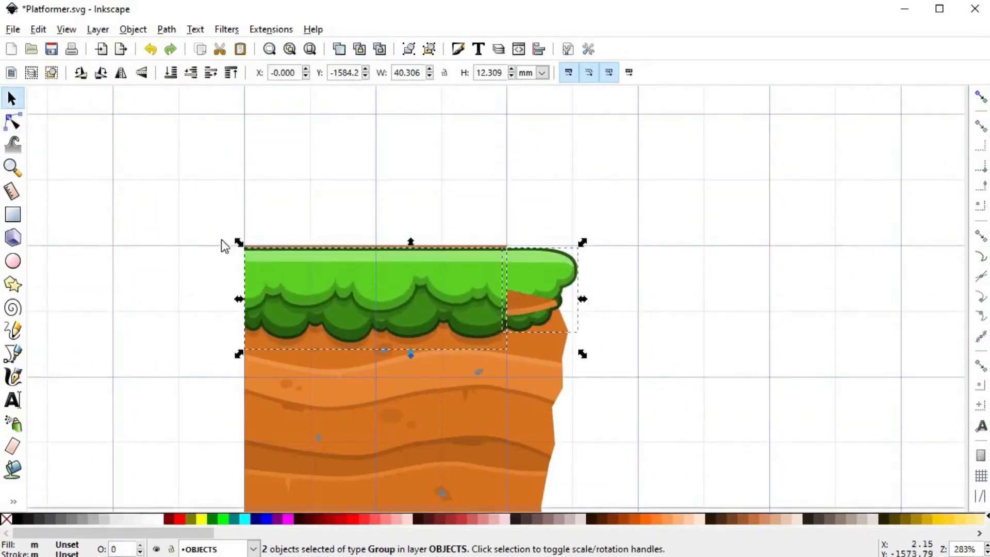
- Enable snapping and snap the grass groups' upper-left corner to the upper-left corner of the dirt tile
scroll(247, 246, "up", 6)
scroll(247, 246, "up", 2)
left_click(981, 97)
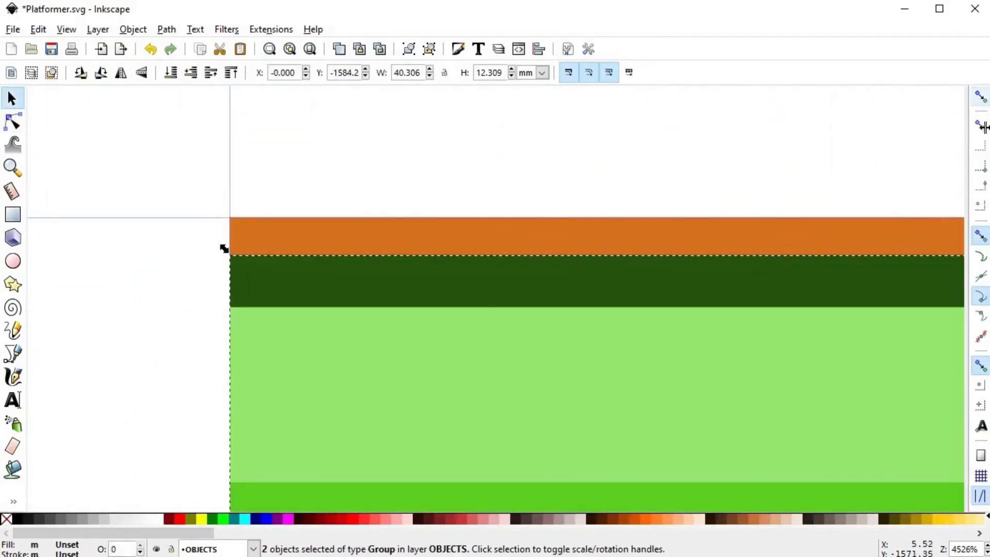
left_click_drag(252, 260, 239, 226)
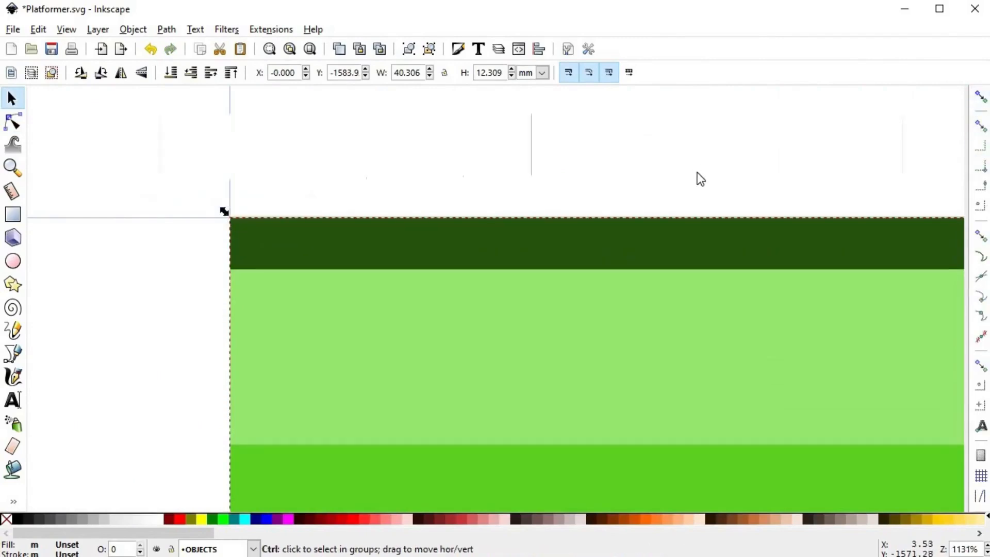
scroll(697, 177, "down", 7)
left_click(691, 238)
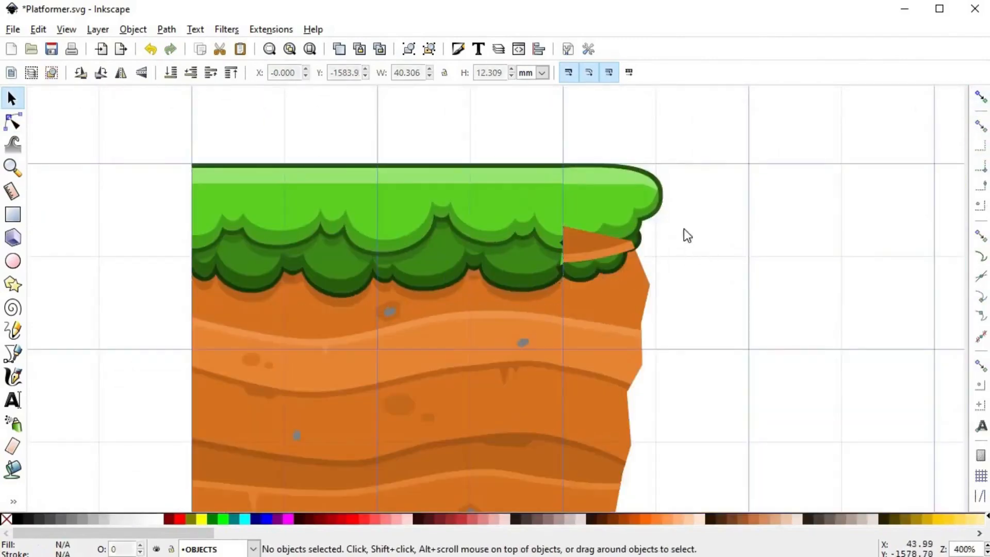
- Raise the grass end piece to the top of the stacking order, above the dirt extensions
left_click(650, 202)
left_click(231, 72)
left_click(666, 306)
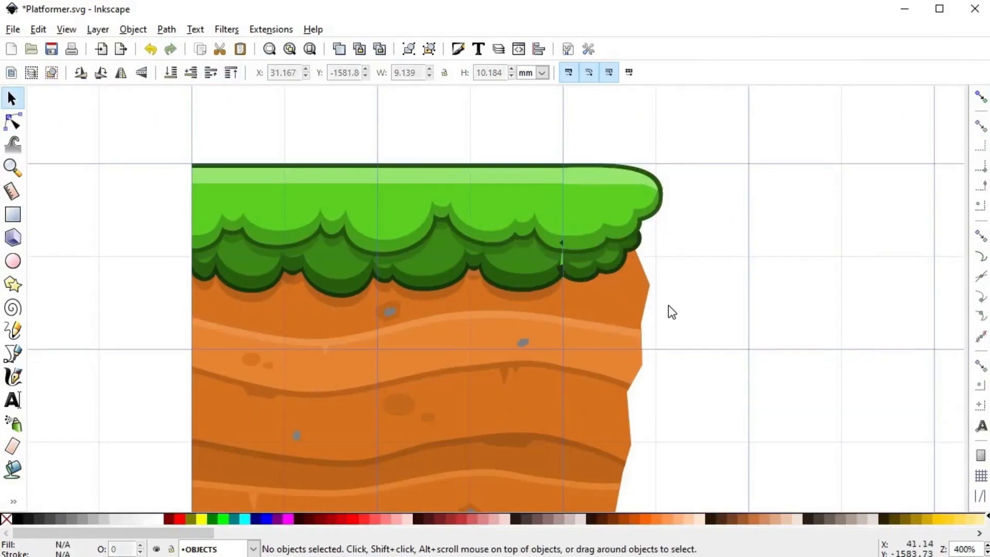
- Delete the stray light green sliver at the grass seam and ungroup the grass end piece
scroll(585, 266, "up", 4)
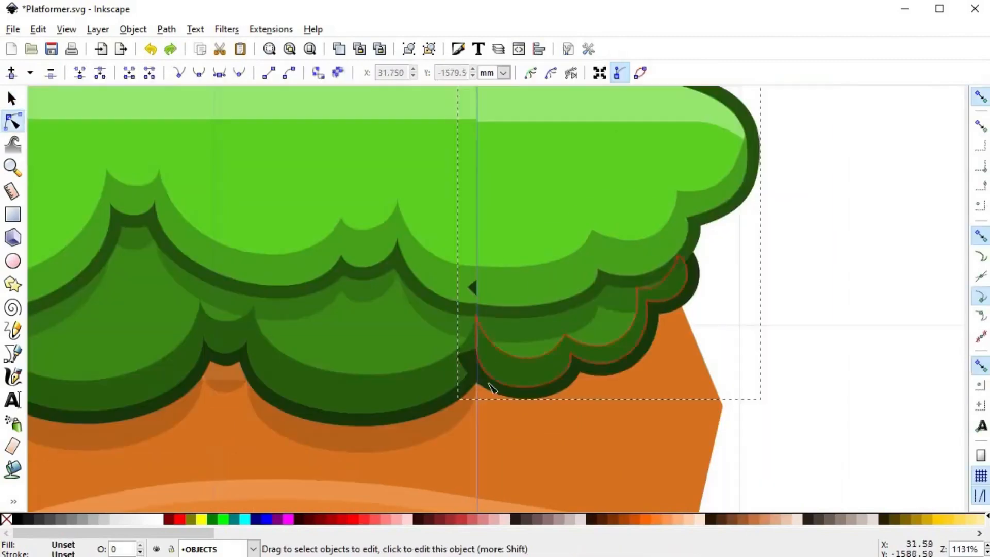
left_click(487, 387)
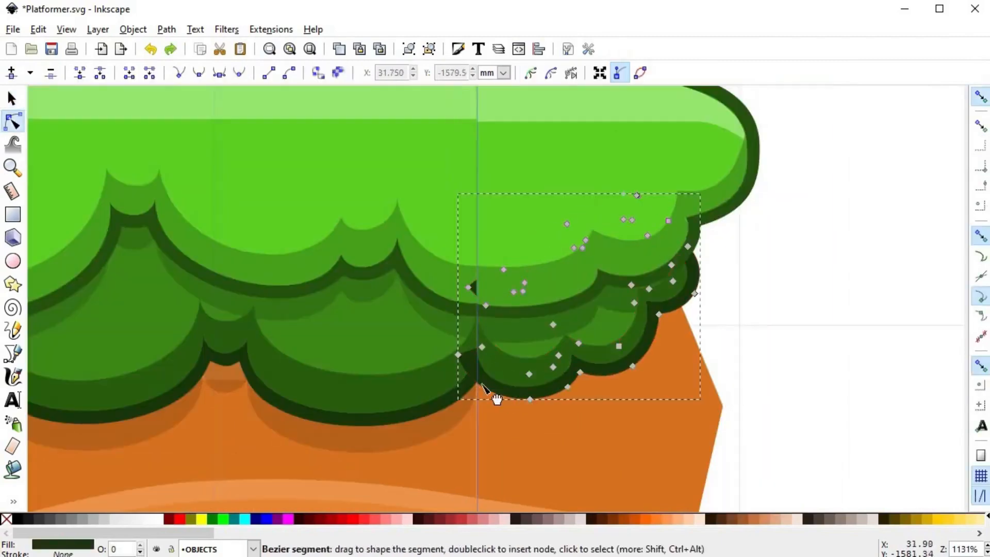
key("s")
left_click(587, 314)
right_click(664, 227)
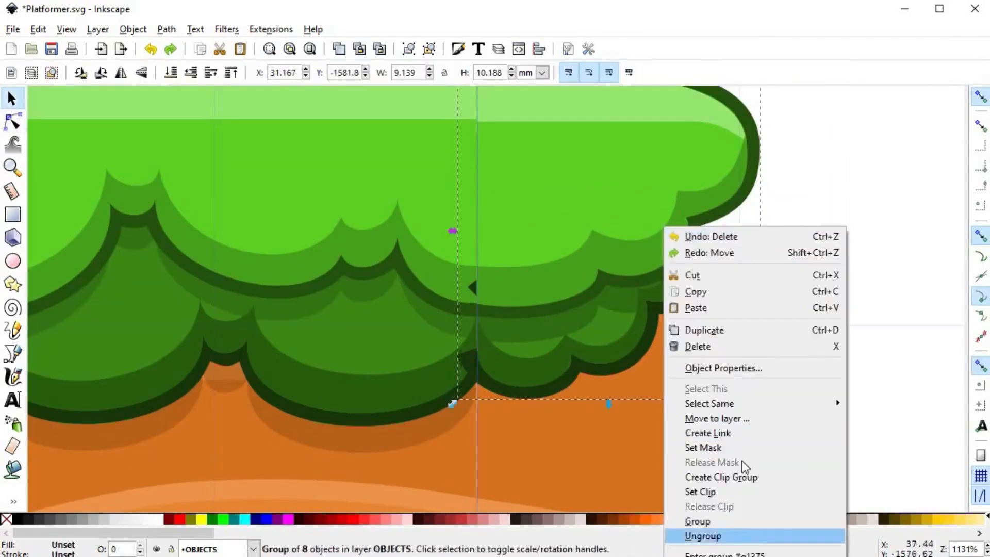
left_click(817, 341)
- Draw a 15.875 mm square over the grass end piece with its left edge on the seam and fill it greyish brown
scroll(270, 177, "down", 2)
key("r")
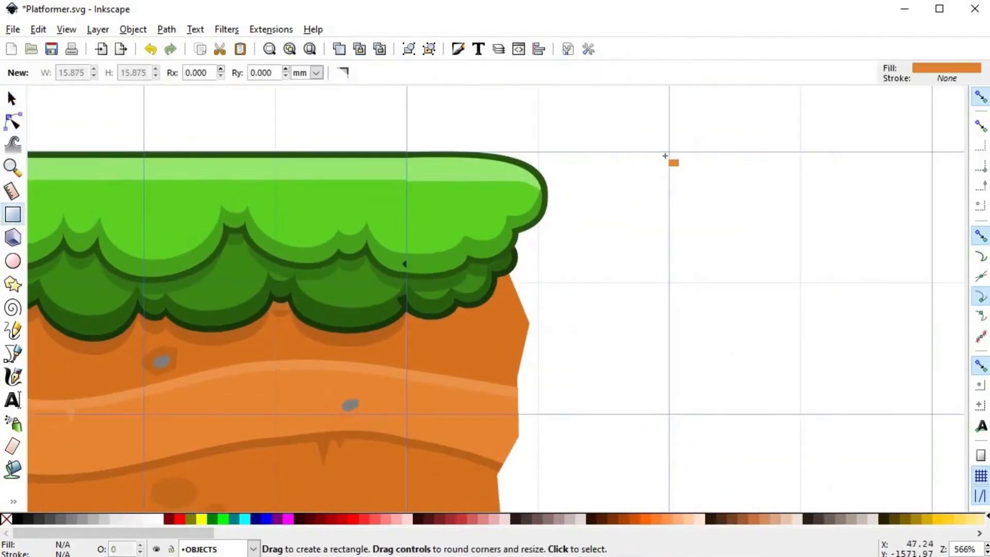
left_click_drag(670, 151, 409, 413)
left_click(543, 522)
scroll(365, 286, "up", 5)
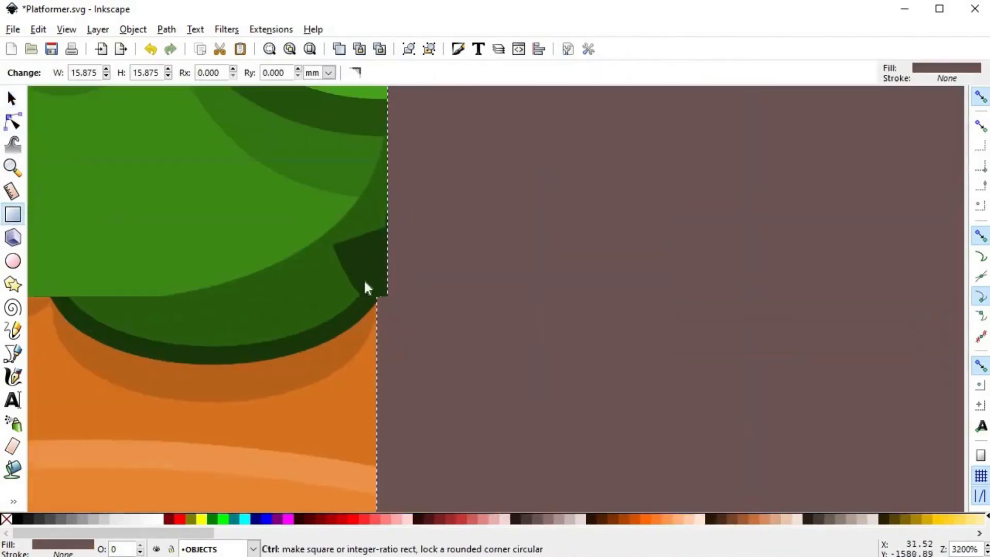
- Intersect the dark green backing of the grass end piece with the square to trim the part overhanging the seam
key("n")
left_click(368, 261)
key("s")
left_click(493, 417, "shift")
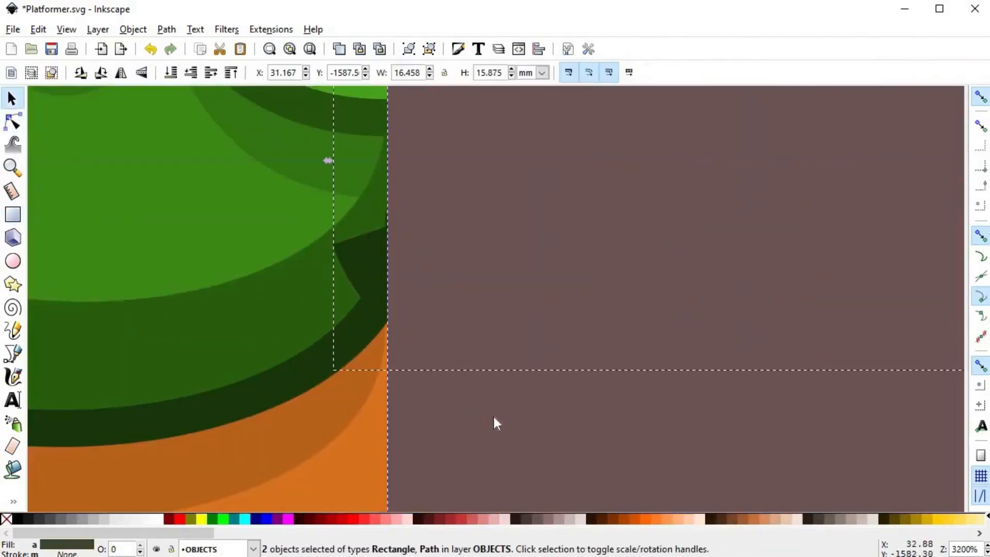
key("ctrl+asterisk")
scroll(493, 415, "down", 4)
left_click(717, 312)
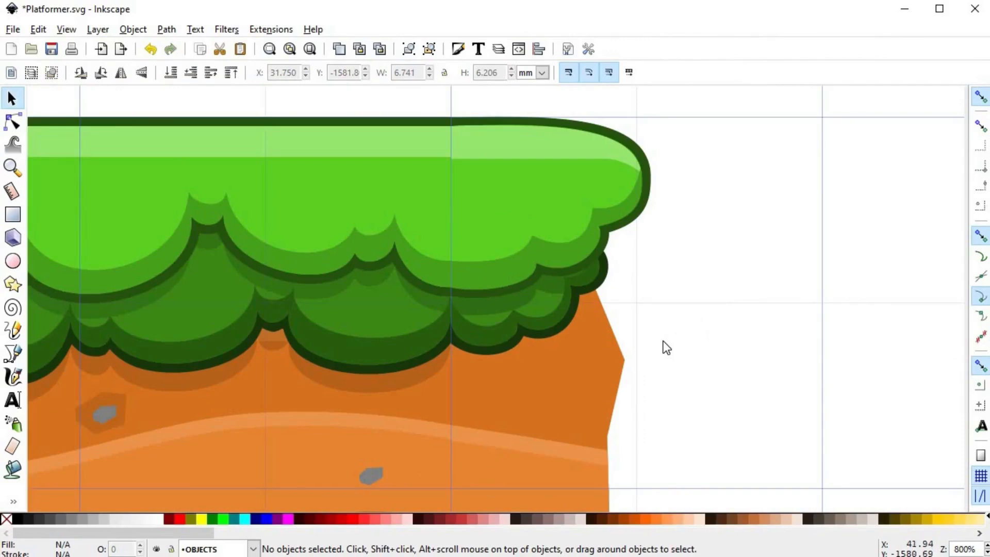
- Start a straight-segment path just inside the dirt's right edge, tracing the jagged upper cliff from beneath the grass
scroll(663, 341, "down", 4)
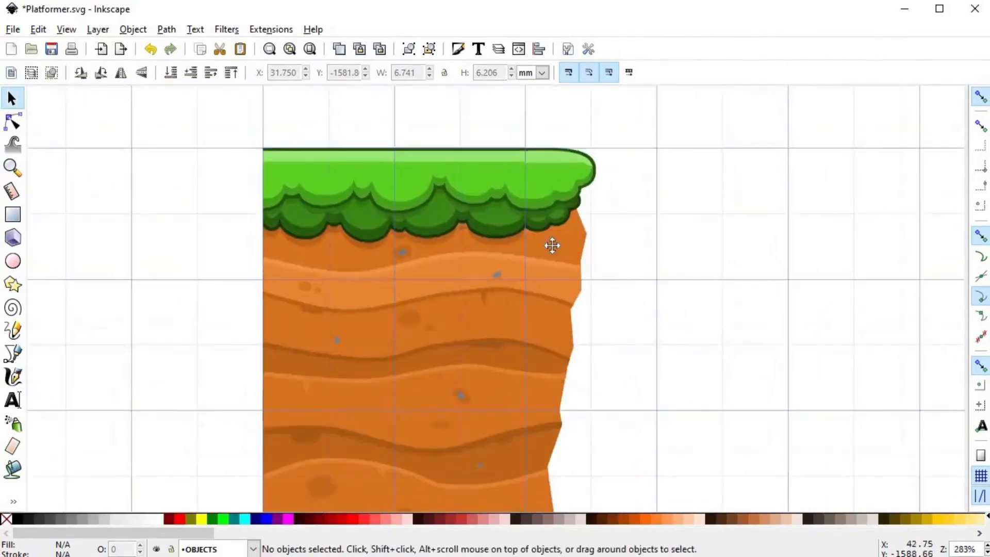
key("b")
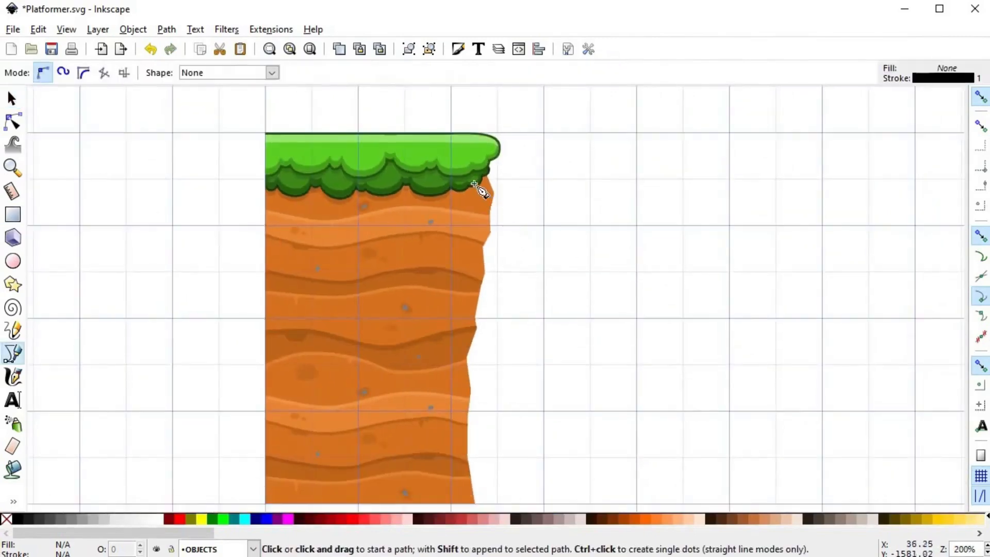
left_click(451, 178)
key("space")
scroll(482, 191, "up", 2)
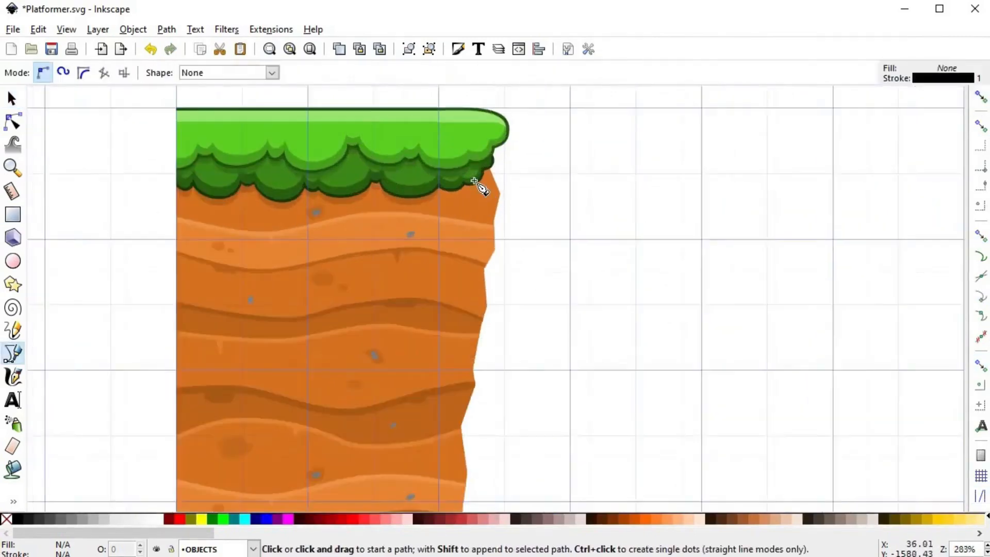
left_click(494, 202)
left_click(485, 239)
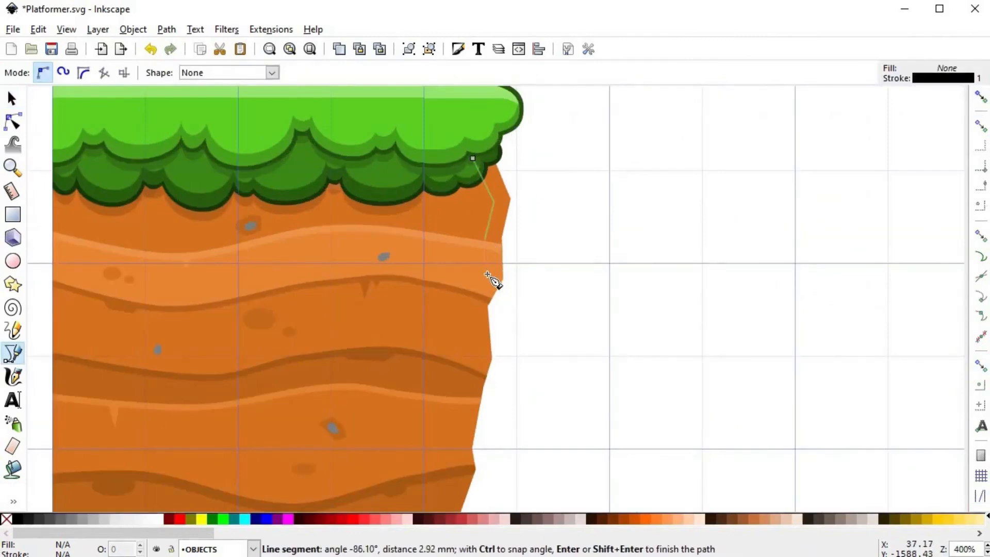
left_click(487, 274)
left_click(472, 297)
left_click(474, 363)
- Continue the path down the lower cliff, parallel to its jagged edge, ending just below the dirt block's bottom
key("space")
left_click(448, 305)
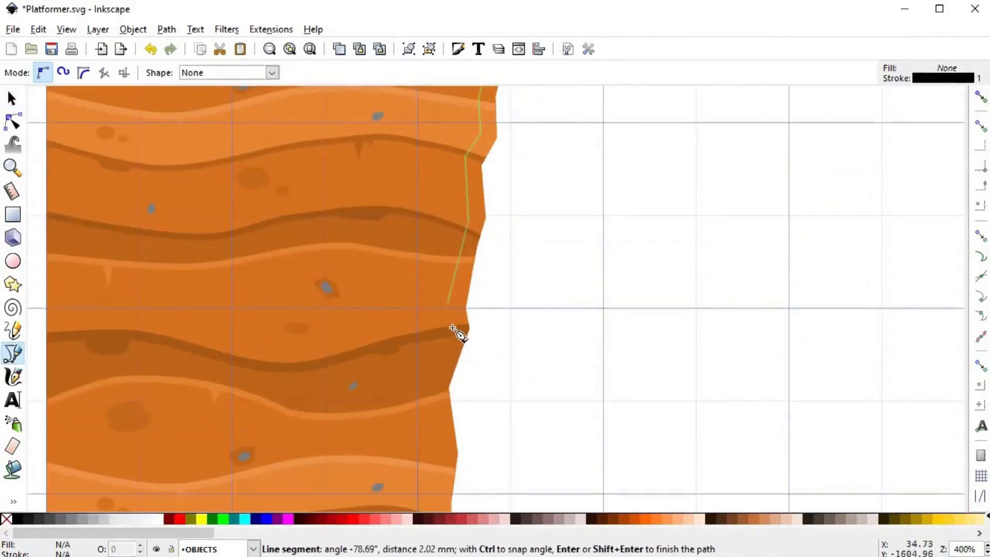
left_click(452, 326)
left_click(431, 386)
key("space")
left_click(438, 301)
key("space")
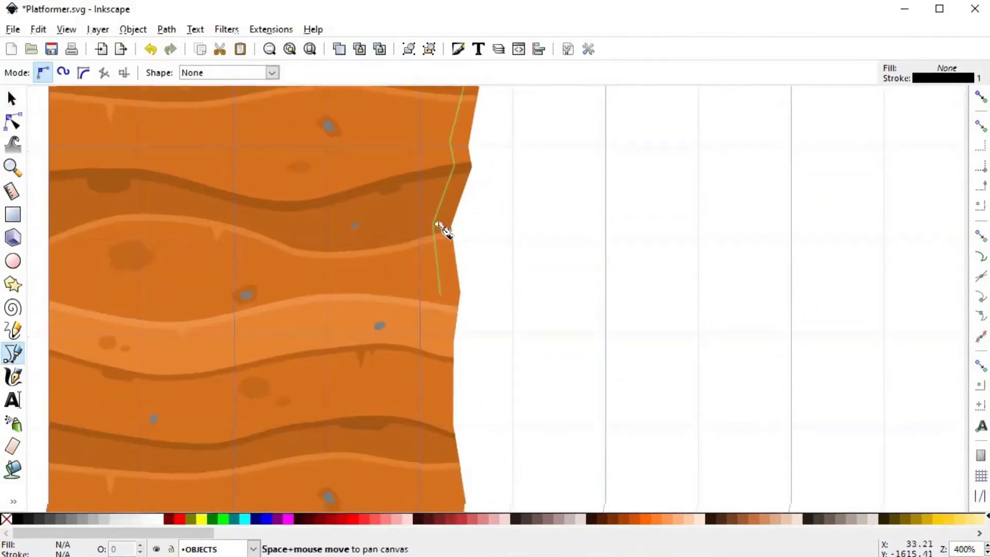
left_click(436, 276)
left_click(437, 365)
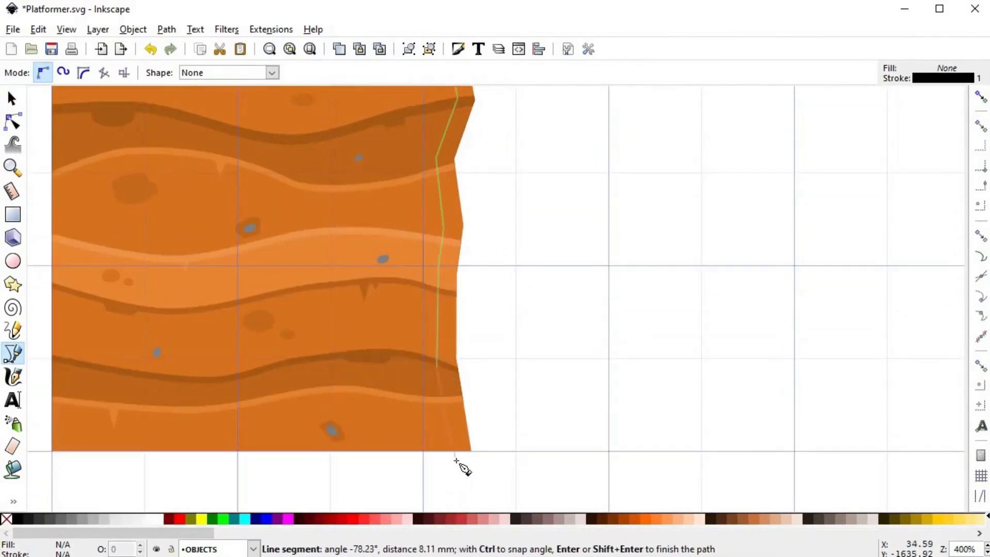
left_click(456, 460)
- Close the path by running it outside the cliff, up beyond the grass and back to its starting point
scroll(454, 457, "down", 1)
scroll(453, 455, "down", 1)
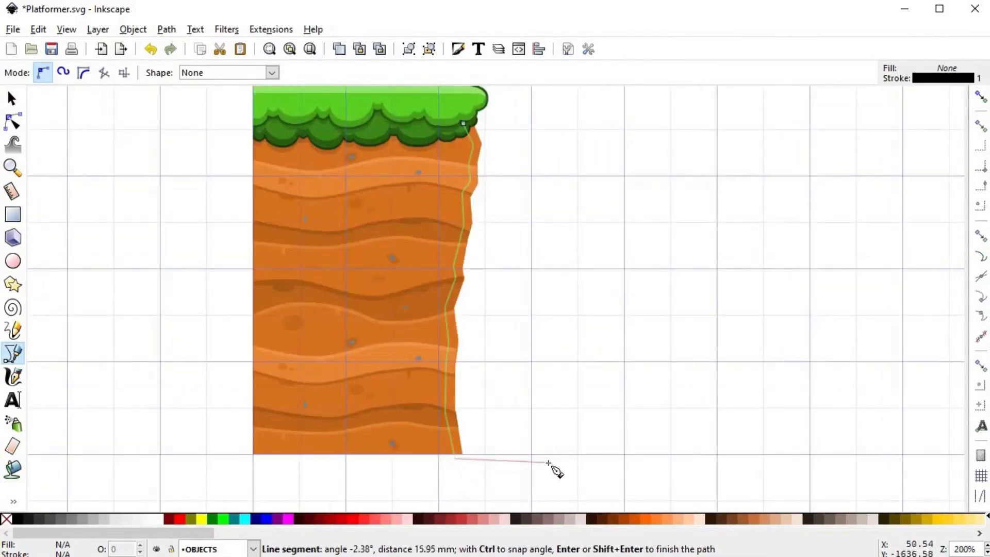
left_click(548, 462)
scroll(548, 198, "up", 3)
left_click(533, 185)
left_click(501, 133)
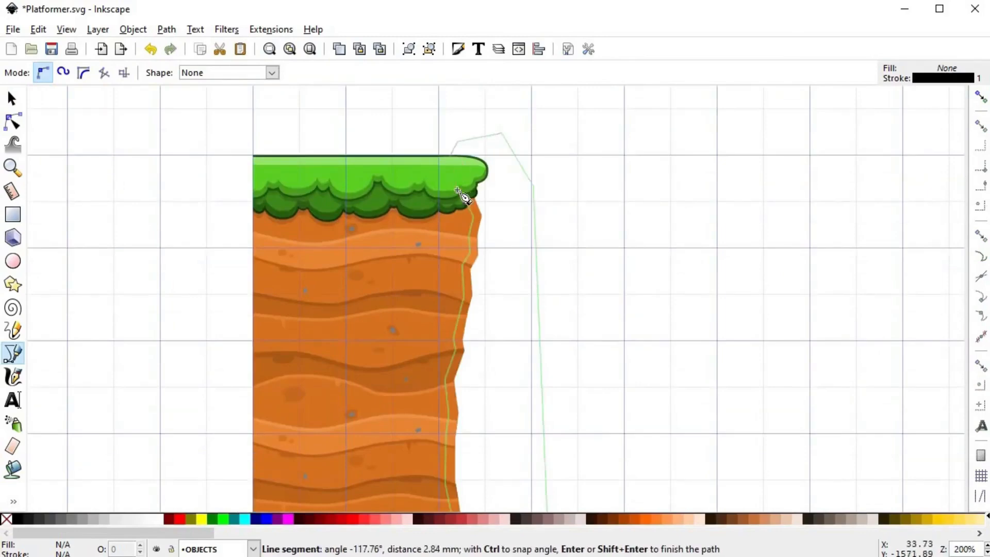
left_click(456, 140)
left_click(463, 195)
- Duplicate the upper right dirt block and the drawn outline, and intersect the copies into an upper edge strip
key("s")
left_click(481, 217)
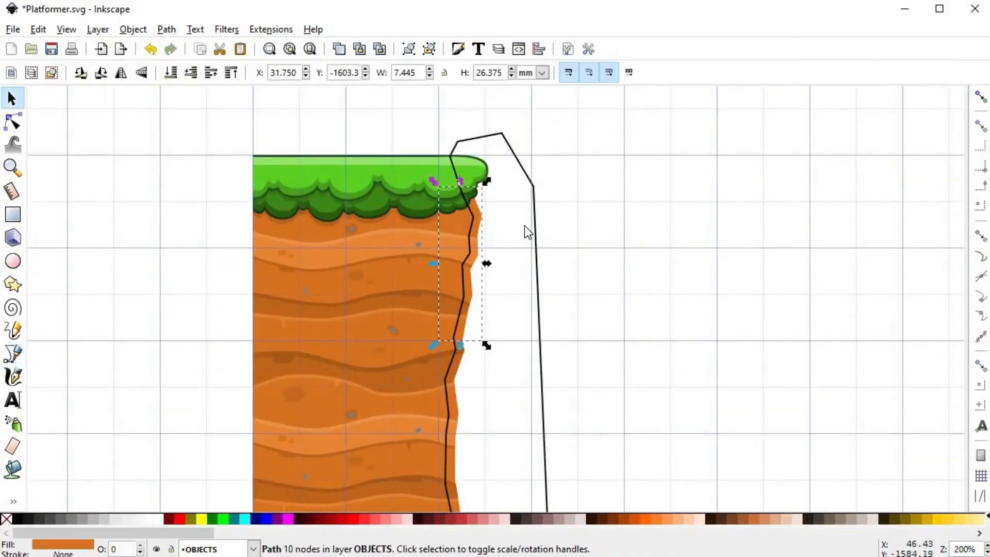
key("ctrl+d")
left_click(533, 218)
key("ctrl+d")
left_click(460, 215, "shift")
key("ctrl+asterisk")
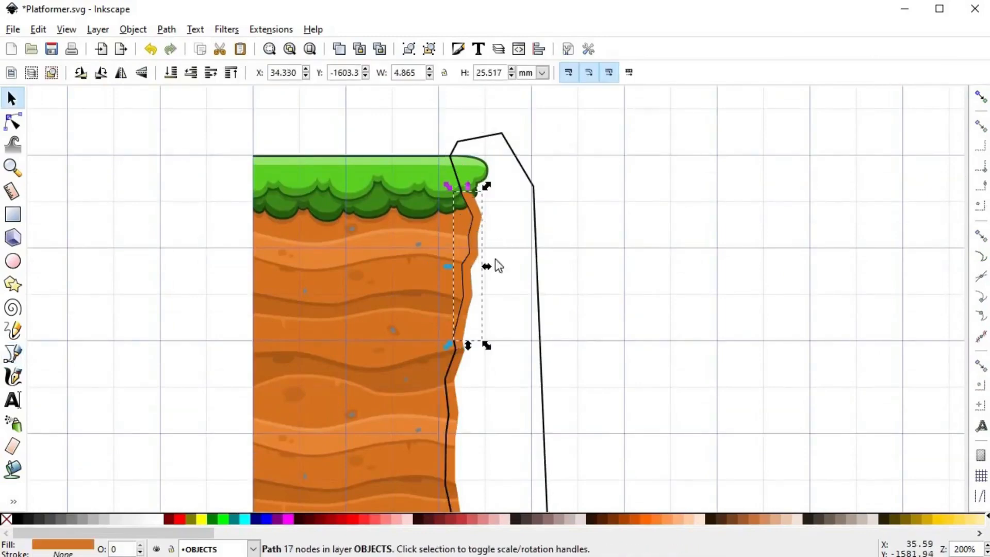
- Duplicate the lower right dirt block and intersect the copy with the drawn outline to form a lower edge strip
left_click_drag(521, 354, 514, 247)
left_click(450, 296)
key("ctrl+d")
left_click(535, 296, "shift")
key("ctrl+asterisk")
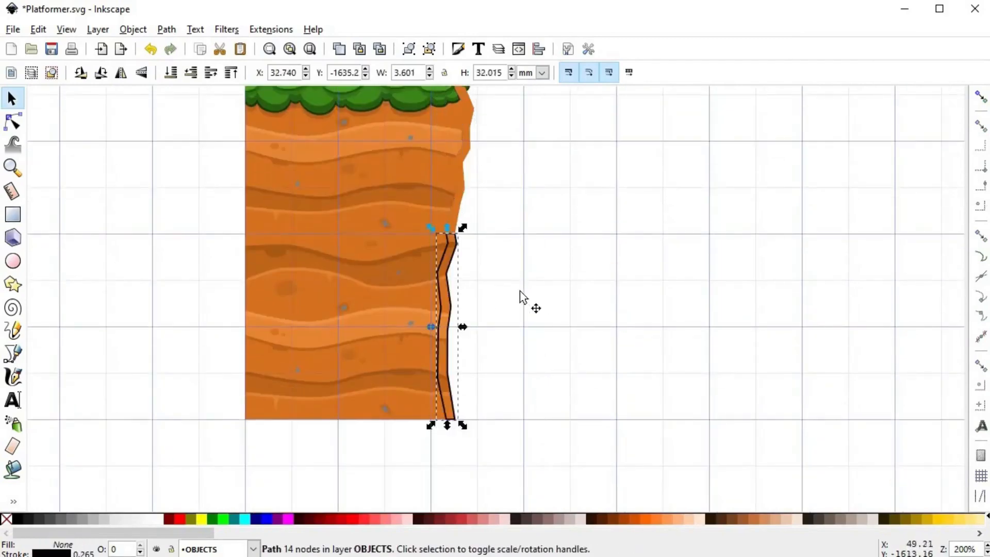
- Remove the outline from both edge strips and fill them dark brown with hue 19, saturation 189, lightness 37 and alpha 76
left_click_drag(461, 186, 424, 234)
left_click(416, 242)
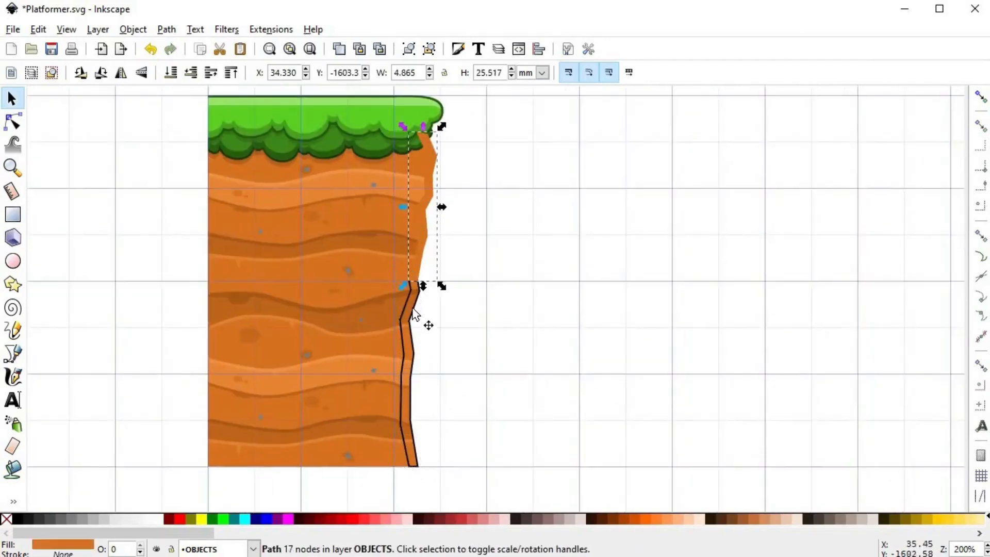
left_click(412, 310, "shift")
key("shift+ctrl+f")
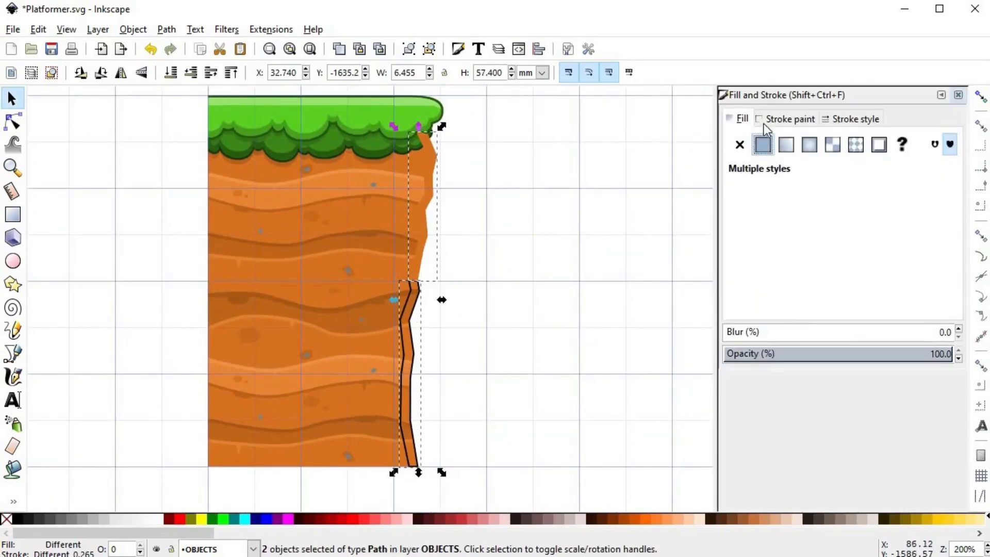
left_click(739, 145)
left_click(743, 119)
left_click(769, 246)
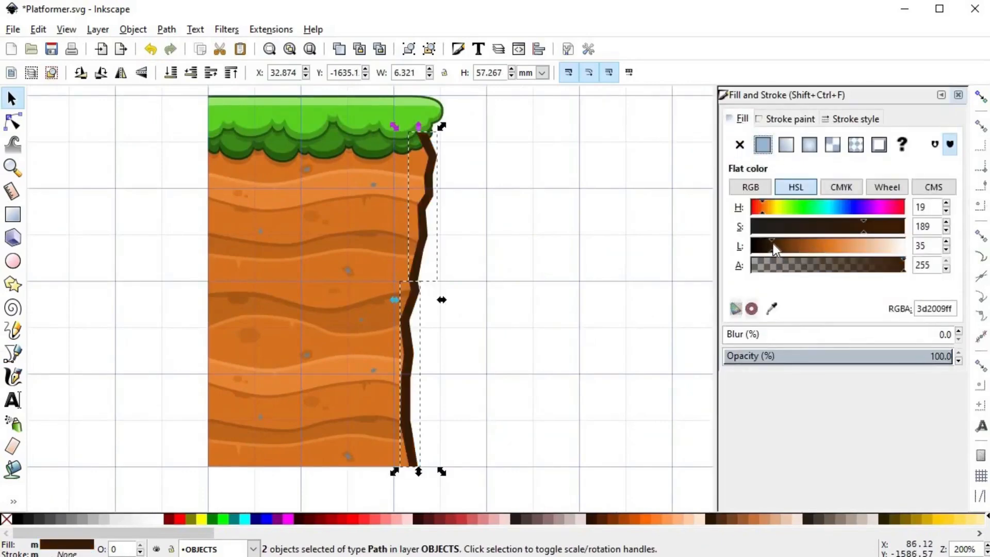
left_click_drag(876, 267, 795, 265)
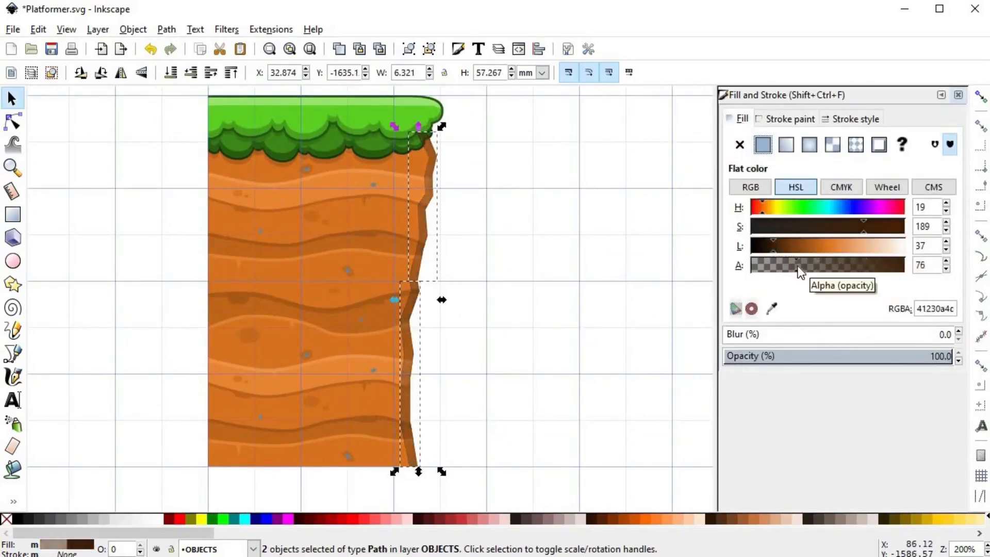
left_click(464, 273)
- Group all the grass pieces forming the rounded right end of the platform
scroll(449, 256, "down", 1)
scroll(448, 256, "up", 3)
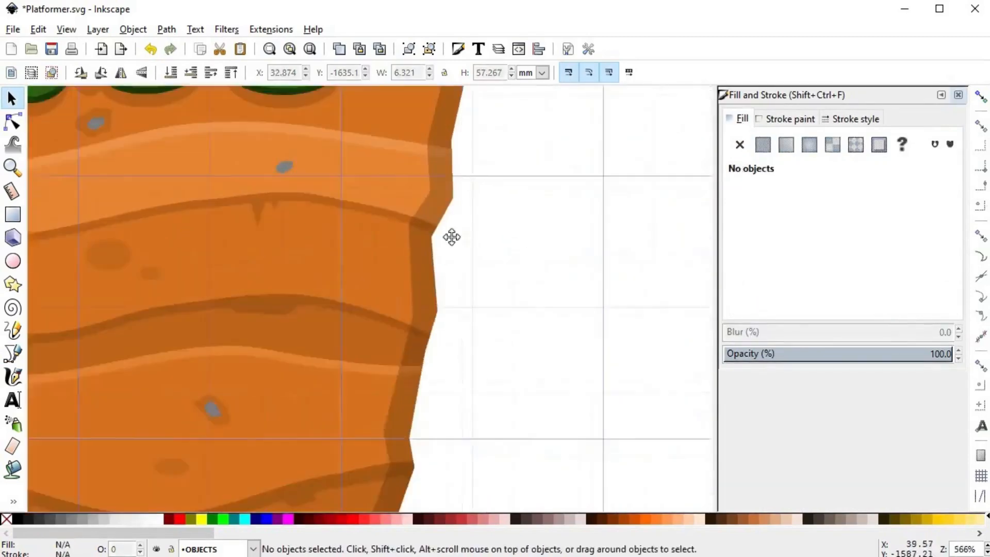
left_click(439, 197)
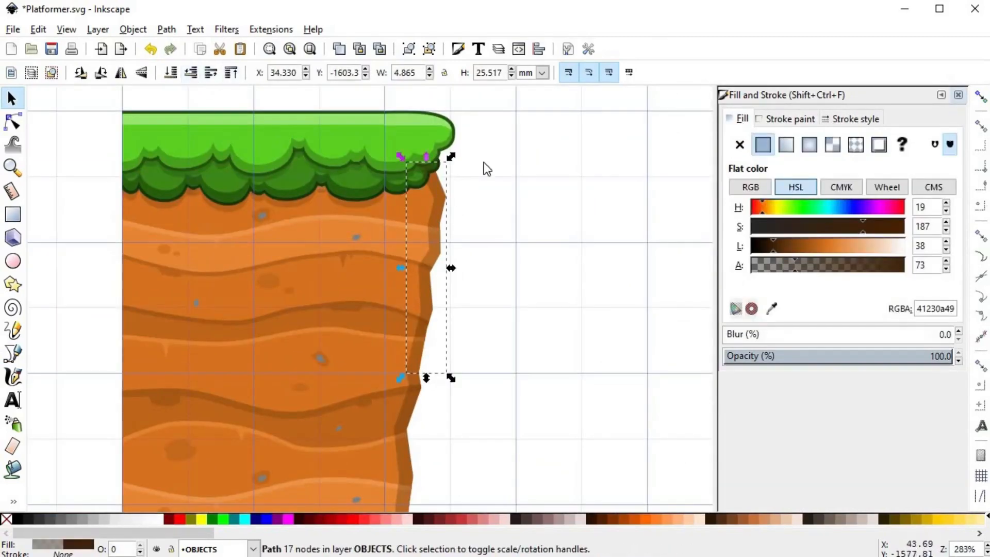
left_click(484, 165)
left_click(445, 140)
left_click_drag(481, 104, 362, 207)
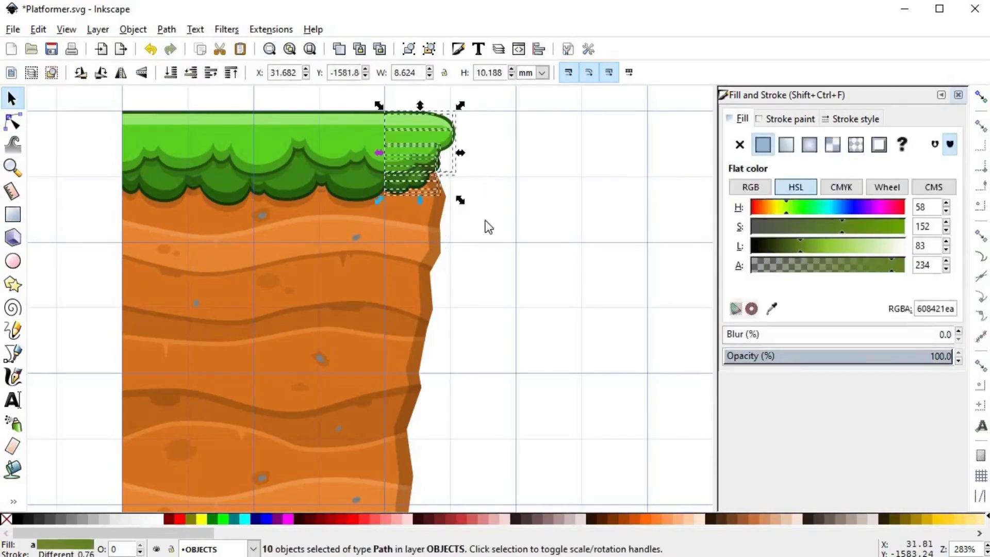
key("ctrl+g")
- Enable snapping and turn off snapping to the grid
left_click(441, 258)
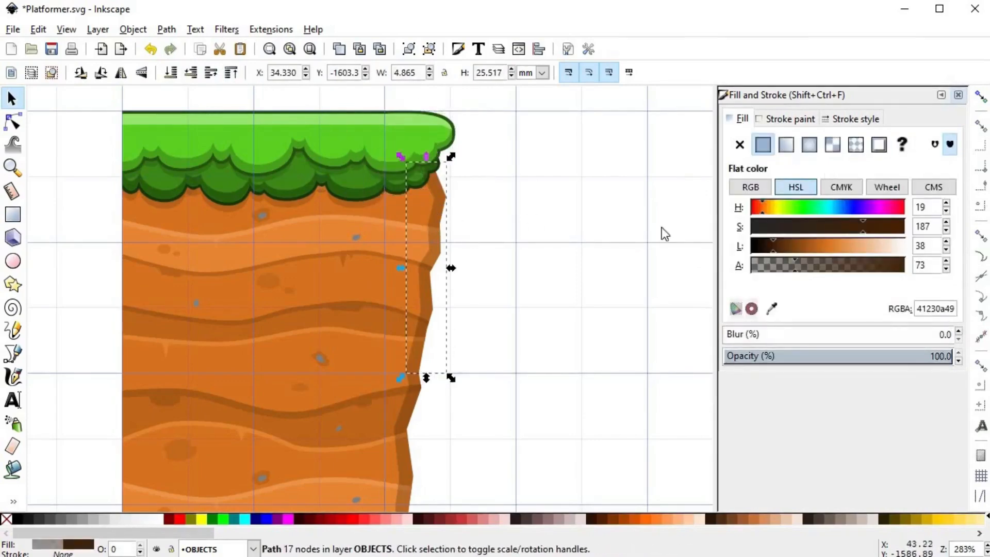
left_click(977, 101)
scroll(438, 208, "up", 2)
scroll(507, 291, "down", 2)
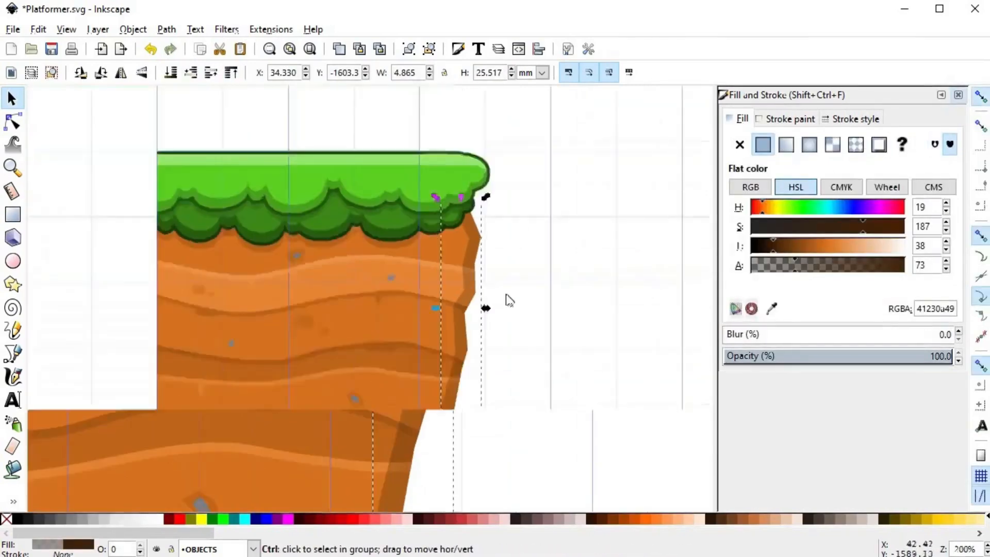
scroll(477, 236, "up", 4)
key("b")
key("Escape")
key("s")
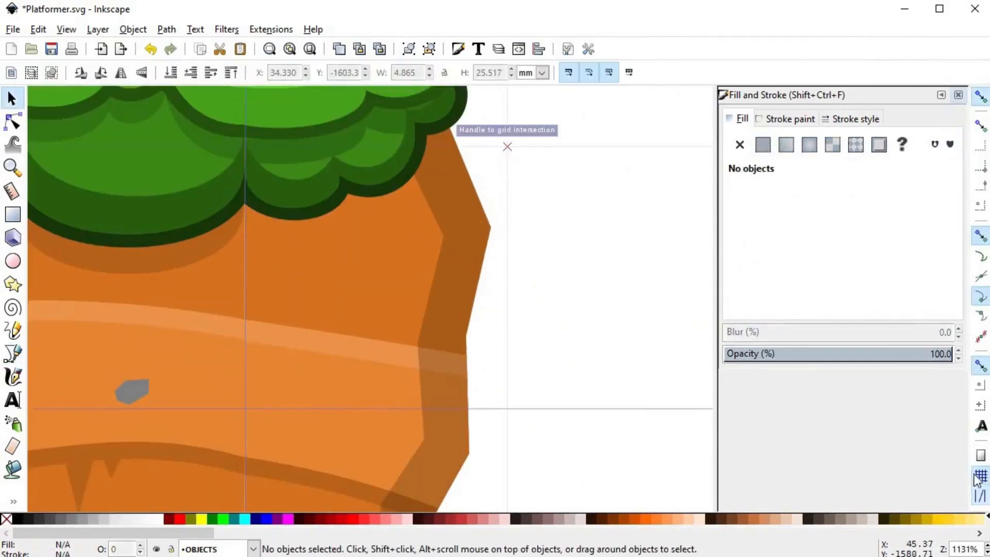
- Draw a four-sided facet across the upper shadow strip below the foliage, snapping its corners to the strip's bend nodes
key("b")
left_click(443, 235)
left_click(491, 227)
left_click_drag(484, 337, 449, 252)
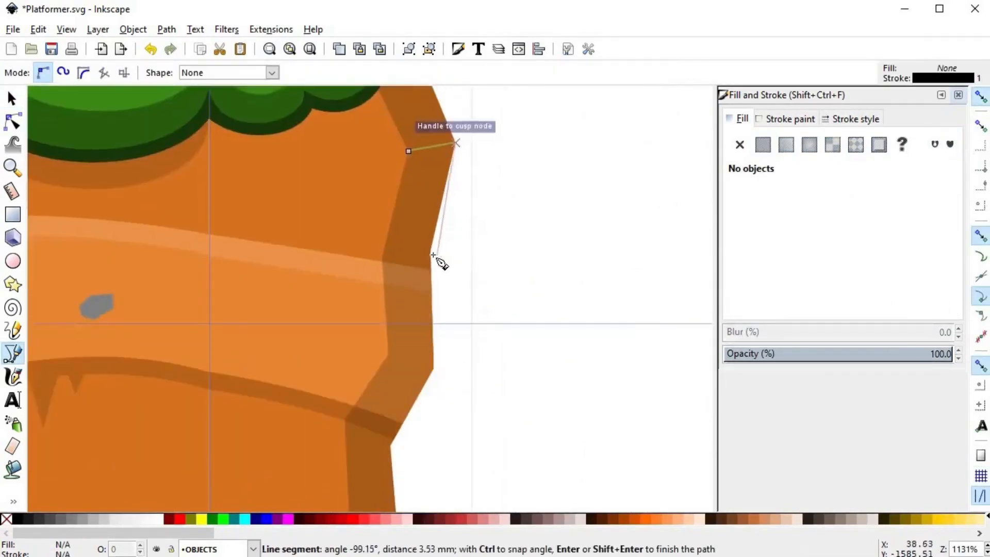
left_click(431, 251)
left_click(382, 258)
left_click(408, 151)
- Copy the shadow strip's style and apply it to the new facet
key("s")
left_click(424, 116)
key("ctrl+c")
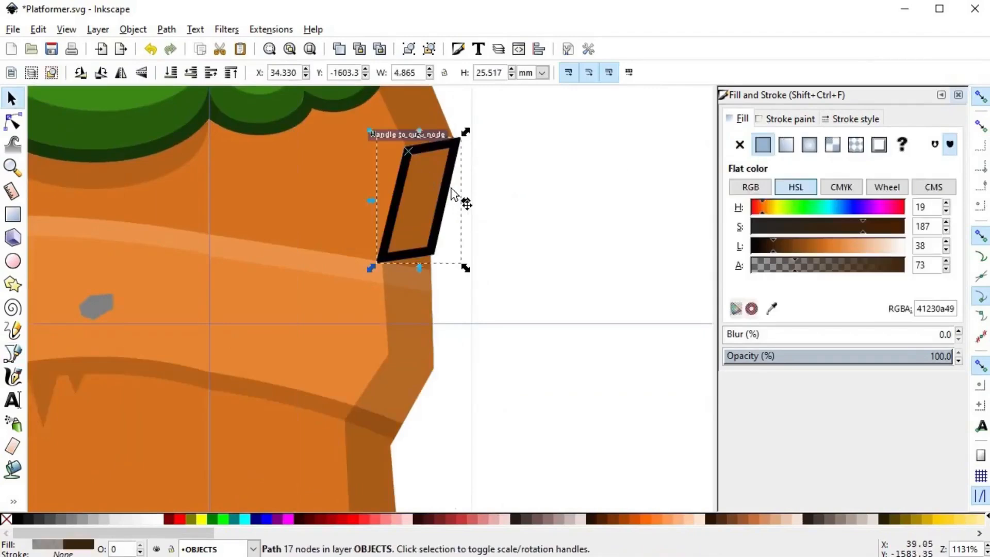
left_click(451, 193)
key("ctrl+shift+v")
- Draw a second four-sided facet over the strip's next inward-slanting segment and apply the copied shadow style
left_click(476, 383)
left_click_drag(475, 383, 511, 248)
key("b")
left_click(424, 220)
left_click(469, 234)
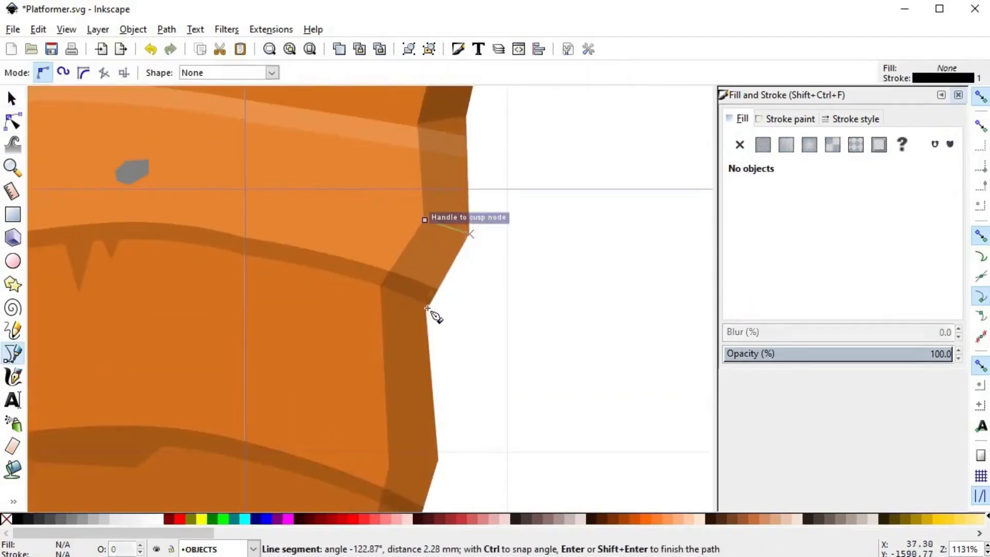
left_click(426, 311)
left_click(380, 287)
left_click(425, 221)
key("ctrl+shift+v")
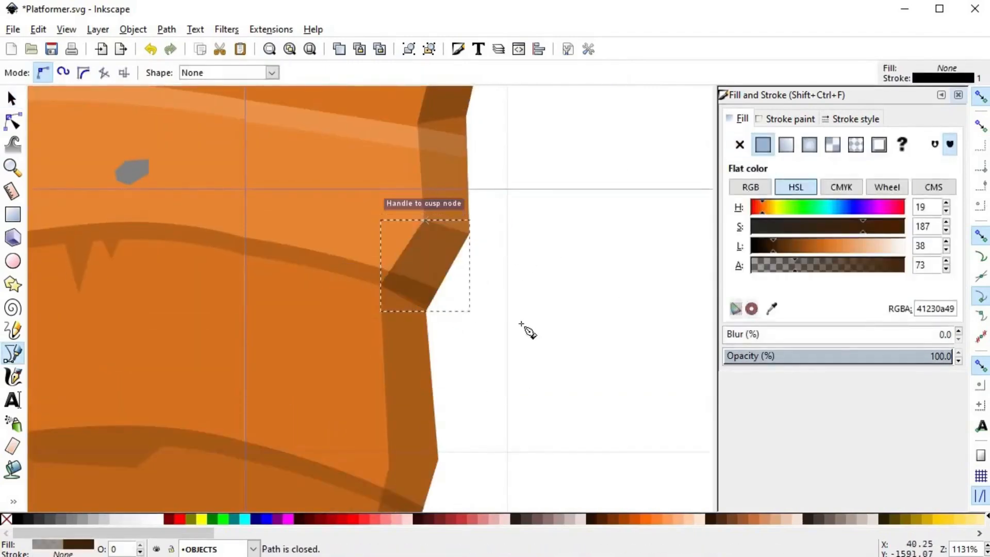
- Darken the second facet's fill to lightness 22 and alpha 91
key("minus")
left_click_drag(784, 249, 770, 250)
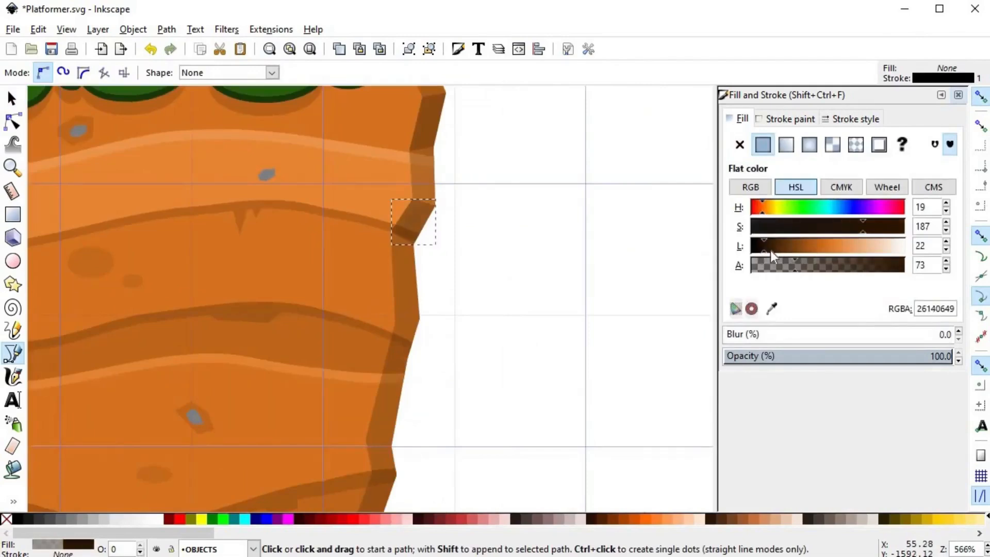
left_click(804, 267)
- Draw a four-sided facet over the inward-slanting segment at the top of the lower strip and apply the copied shadow style
scroll(408, 350, "down", 10)
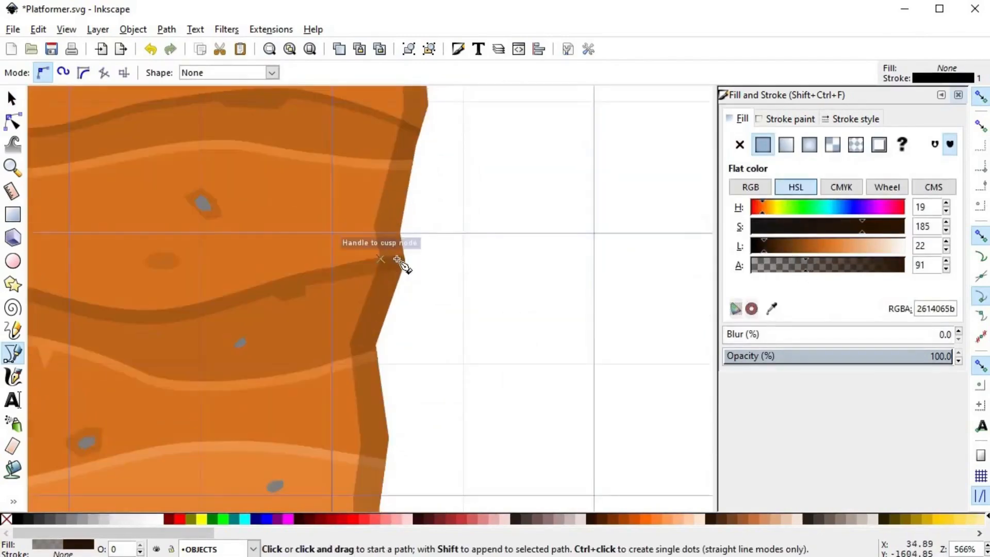
left_click(381, 259)
left_click(405, 261)
left_click(375, 345)
left_click(350, 343)
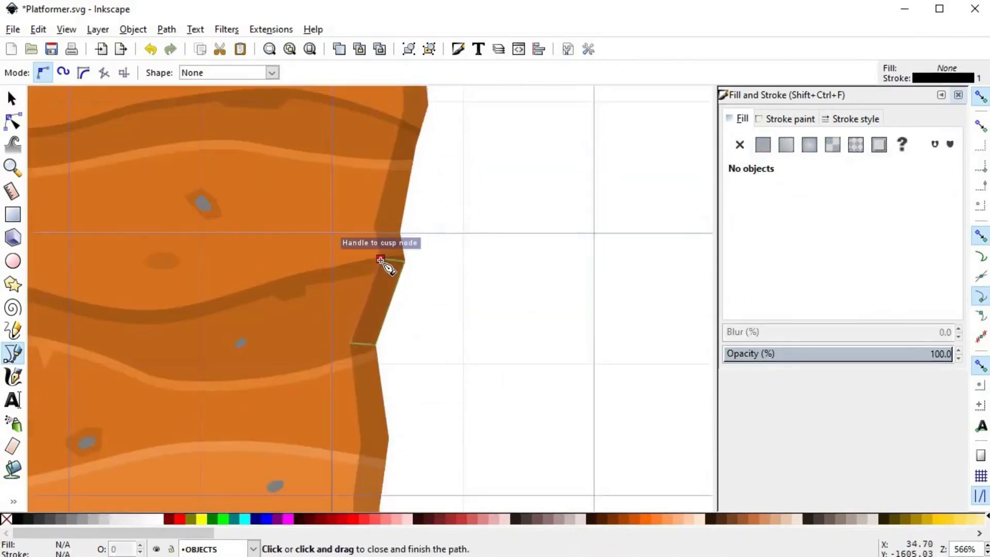
left_click(380, 259)
- Draw another four-sided facet over the short slanted segment midway down the lower strip and apply the copied shadow style
scroll(454, 228, "down", 7)
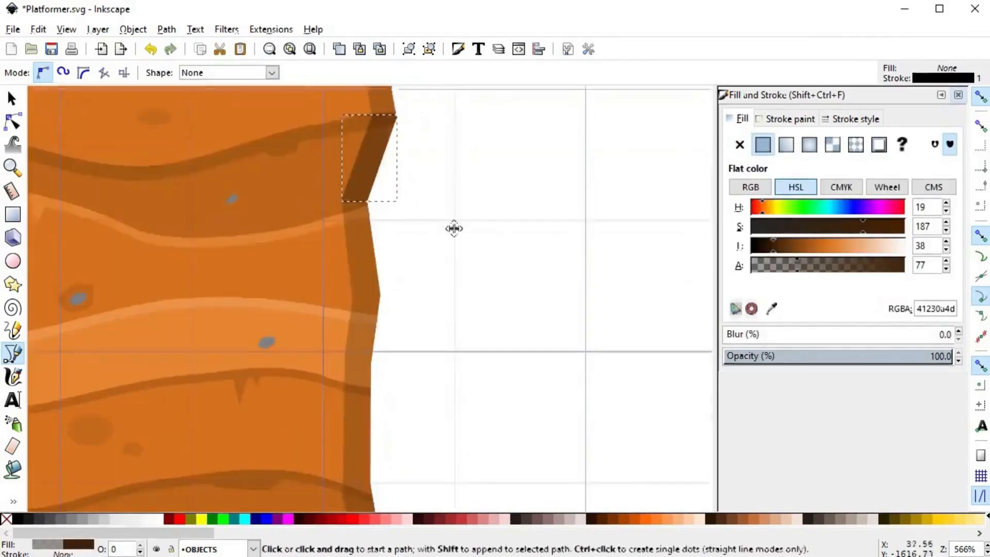
scroll(454, 228, "down", 9)
scroll(434, 364, "up", 3)
scroll(453, 366, "up", 5)
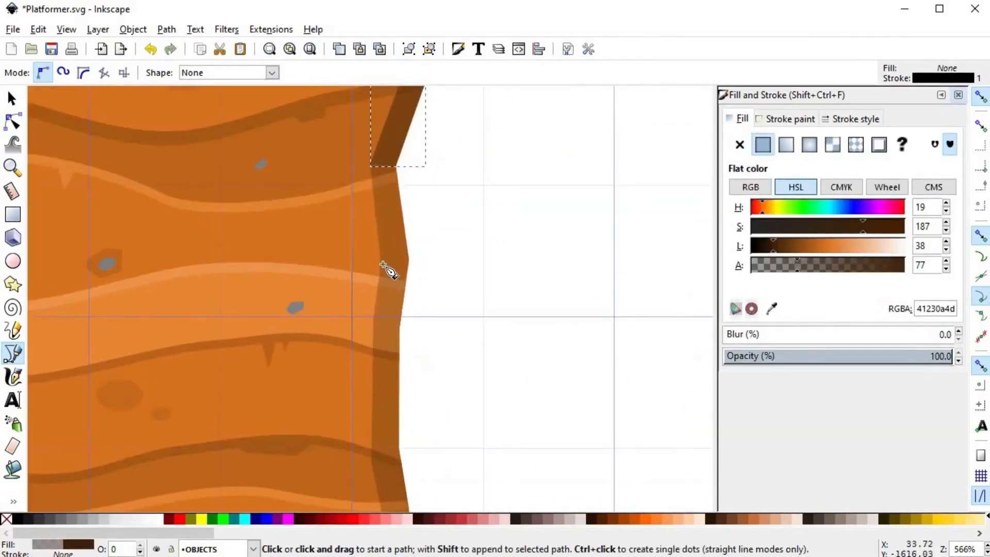
left_click(381, 264)
left_click(407, 261)
left_click(399, 328)
left_click(375, 318)
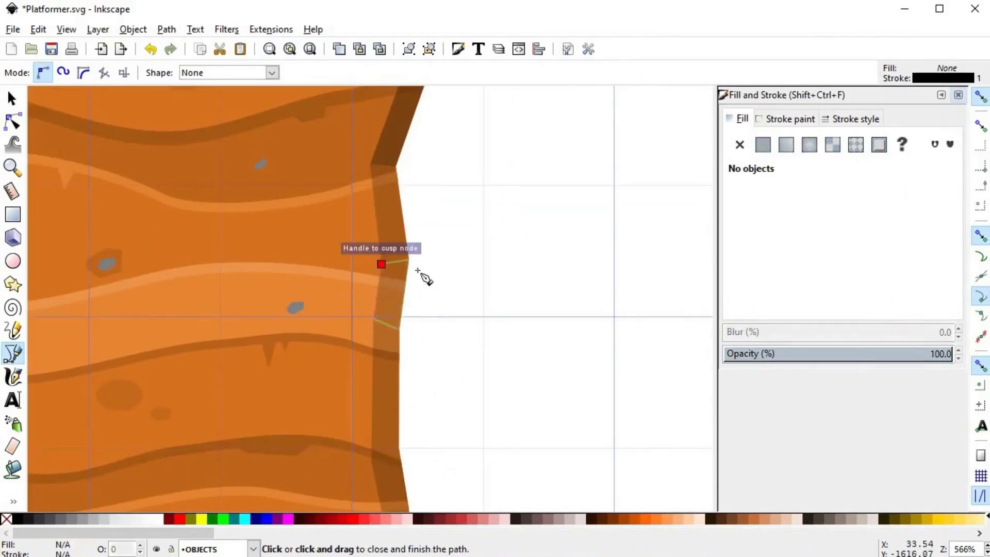
left_click(381, 264)
- Slightly reduce the fill alpha of the facet midway down the lower strip
key("s")
left_click(791, 268)
left_click(467, 313)
- Draw a four-sided facet, about 3.3 by 7.7 mm, over the inward-slanting segment at the upper strip's lower end and apply the copied shadow style
scroll(454, 320, "down", 3)
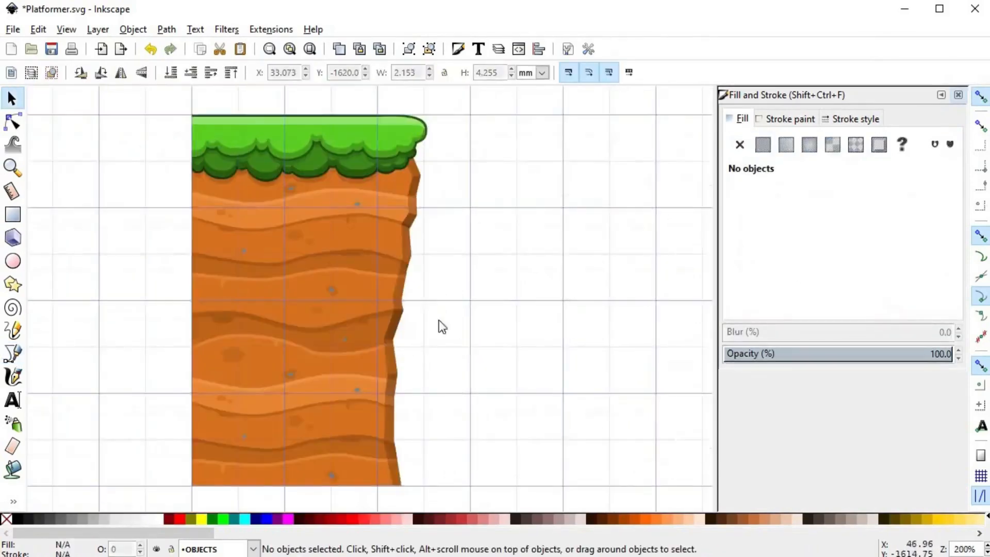
scroll(411, 242, "up", 2)
left_click_drag(443, 170, 463, 224)
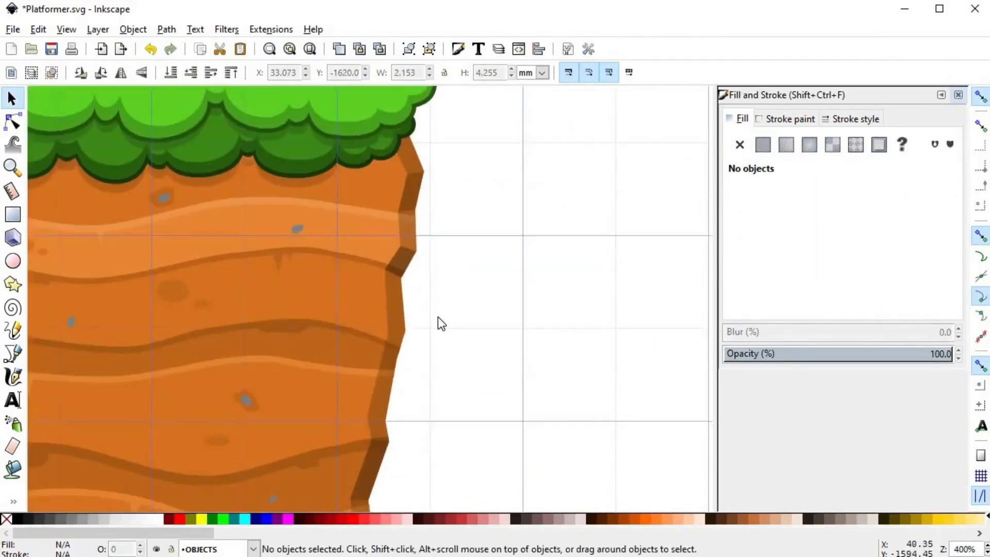
scroll(426, 301, "down", 3)
key("b")
left_click(417, 242)
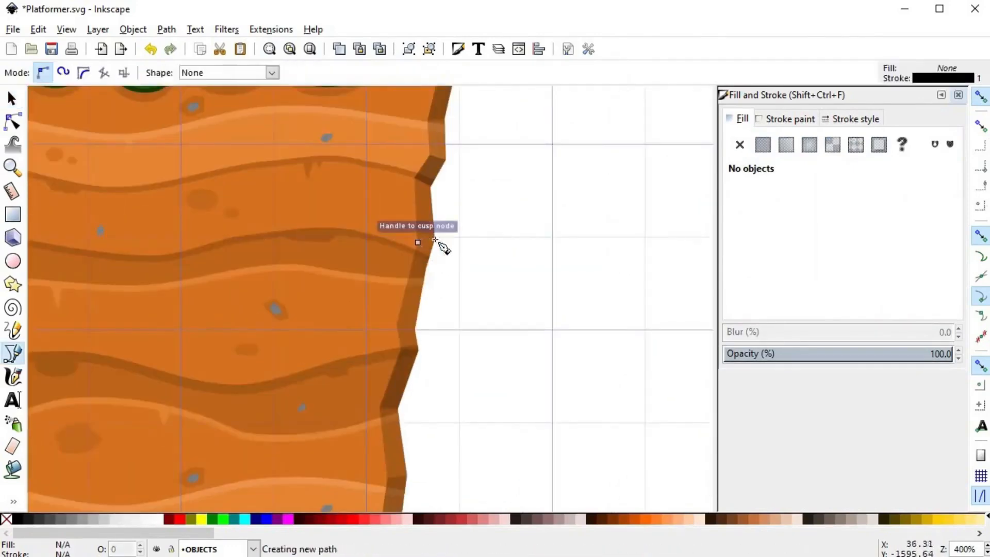
left_click(418, 242)
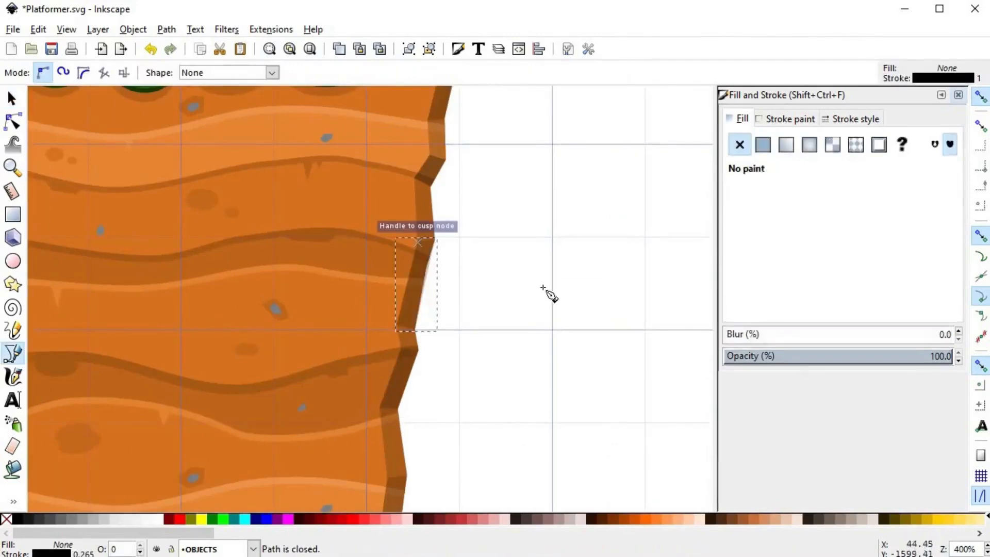
key("ctrl+shift+v")
left_click(619, 358)
scroll(508, 372, "down", 3)
key("s")
- Place a horizontally mirrored copy of the two right-edge groups just outside the ground tile's left side
scroll(461, 330, "up", 4)
scroll(515, 405, "down", 3)
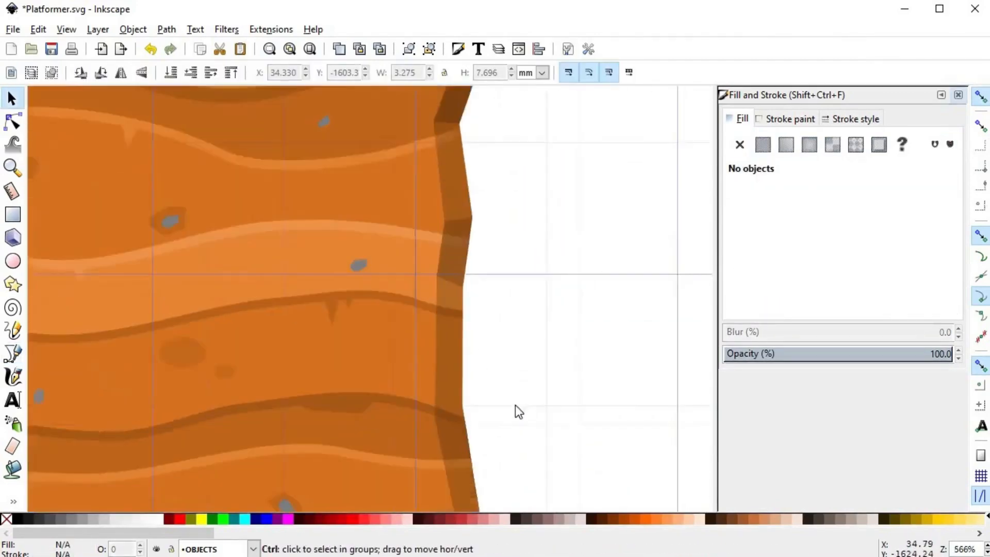
left_click_drag(567, 260, 539, 355)
scroll(542, 351, "down", 2, "ctrl")
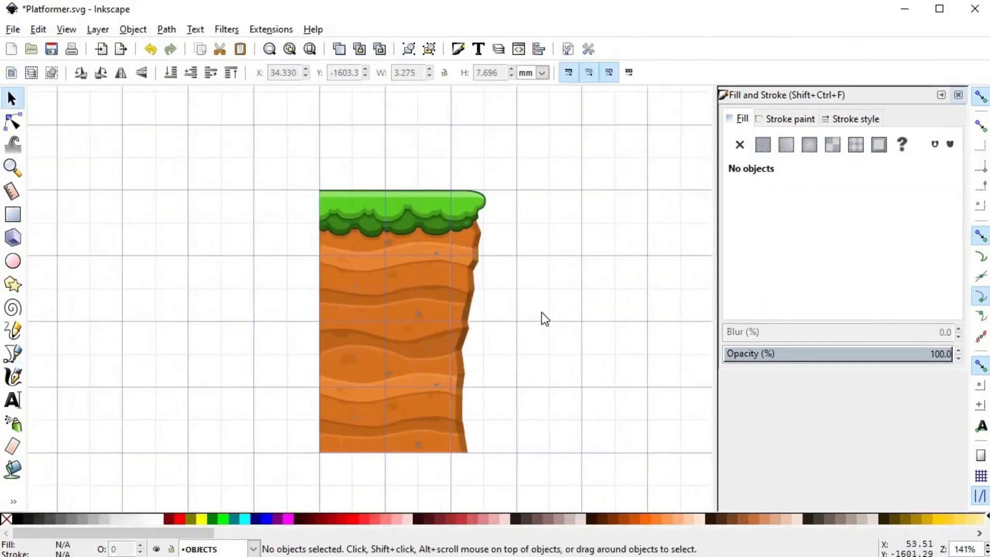
scroll(541, 314, "up", 1, "ctrl")
key("ctrl+shift+a")
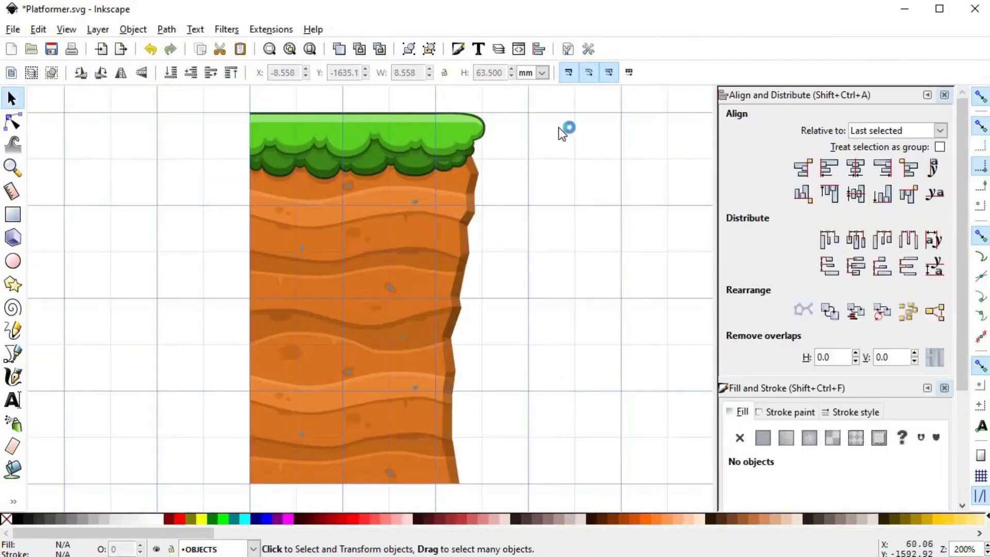
left_click_drag(561, 107, 432, 496)
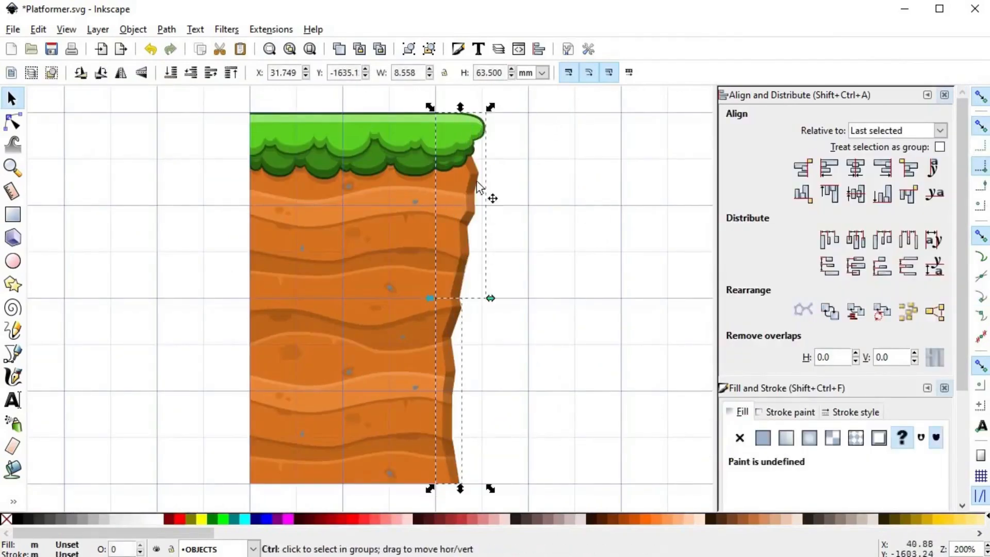
left_click_drag(444, 126, 201, 142)
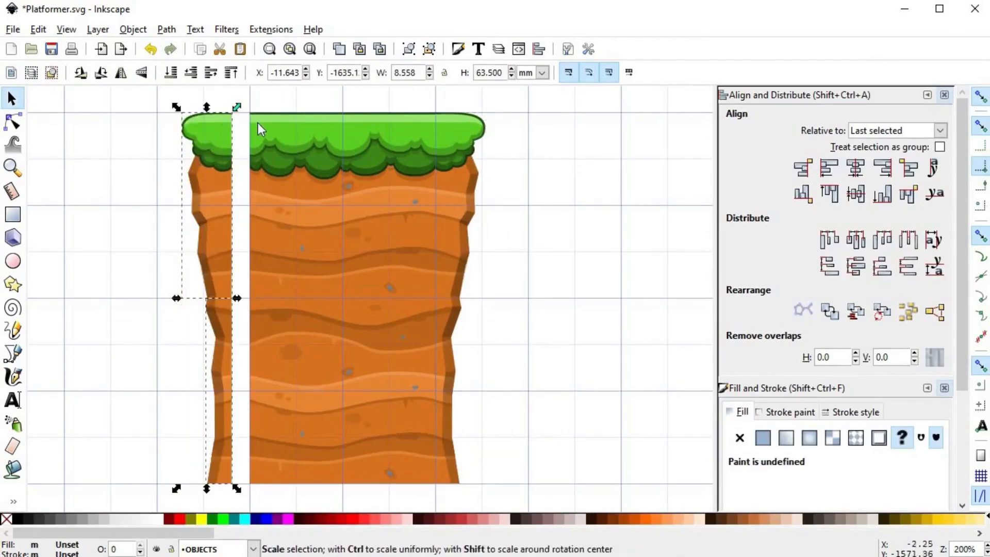
- Snap the mirrored edge flush against the ground tile's left side with the grass tops level, and deselect it
scroll(257, 122, "up", 3, "ctrl")
left_click_drag(187, 106, 230, 98)
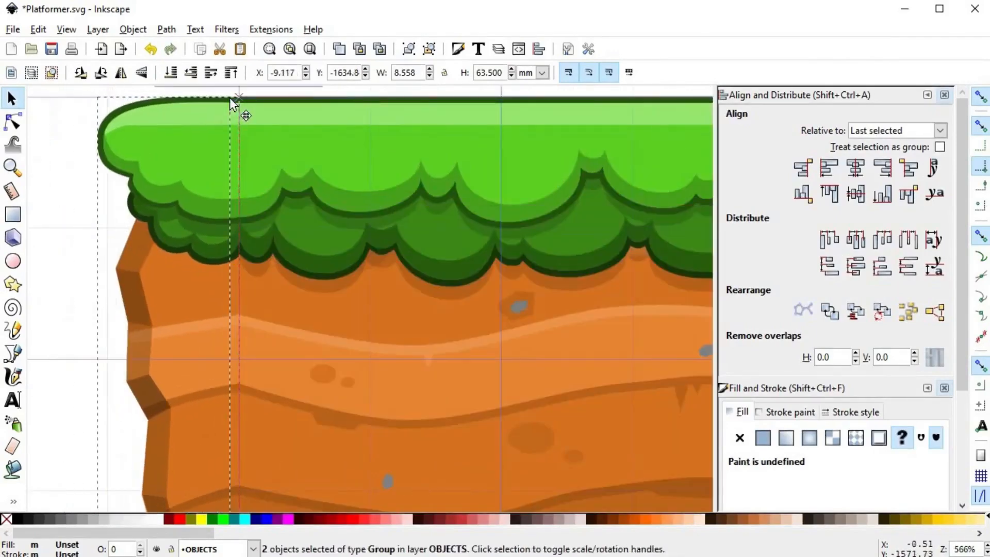
scroll(351, 206, "down", 3, "ctrl")
key("space")
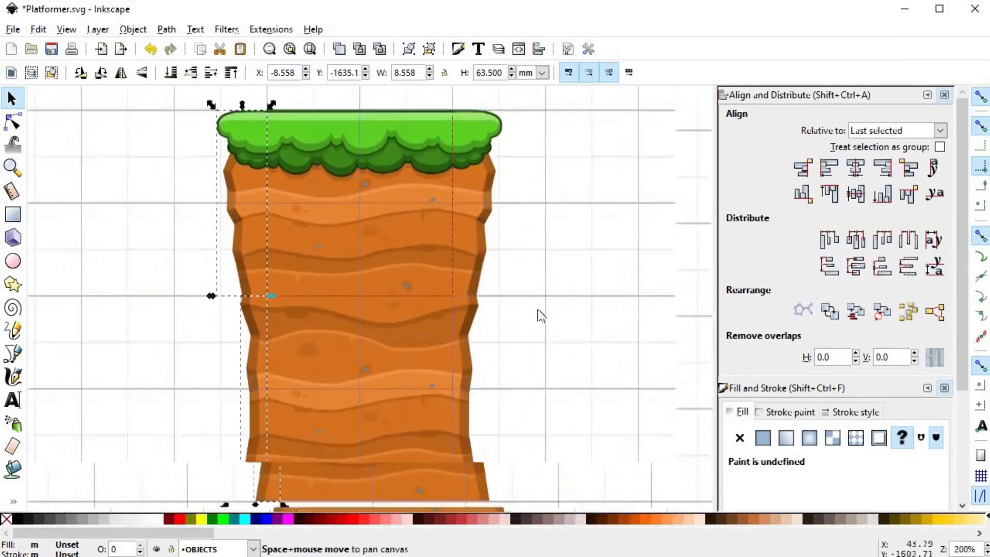
left_click(537, 335)
key("space")
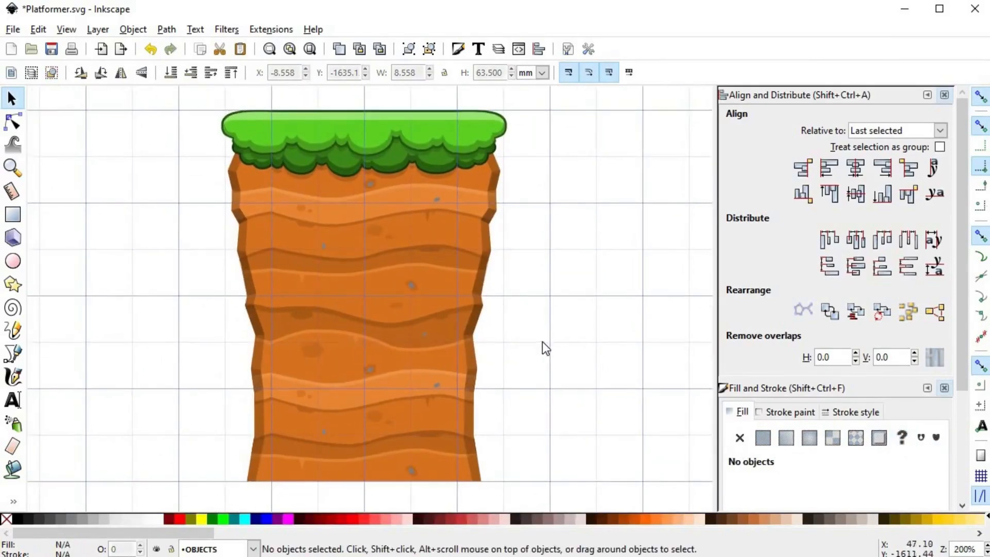
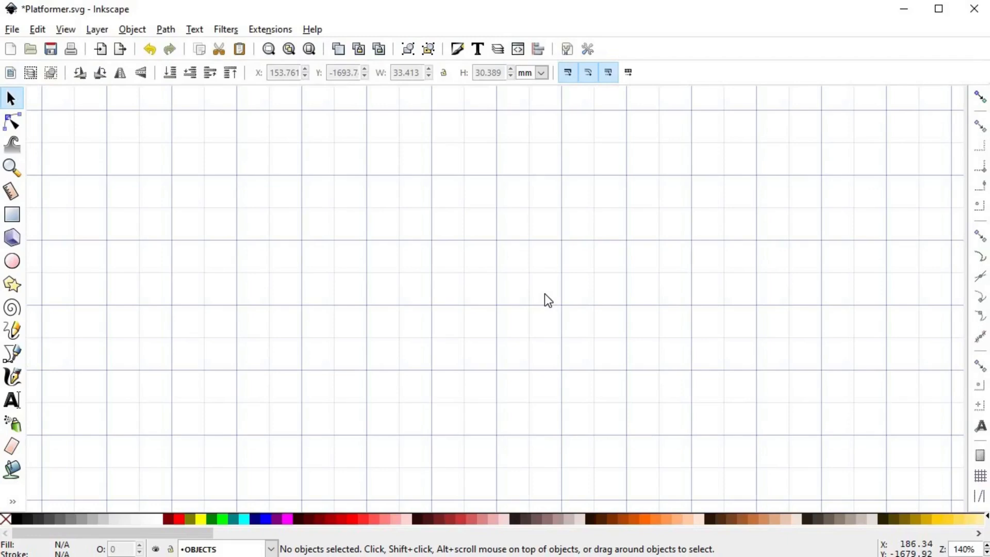
- Draw a circle filling one grid square in the empty area of the OBJECTS layer and convert it to a path
left_click(12, 260)
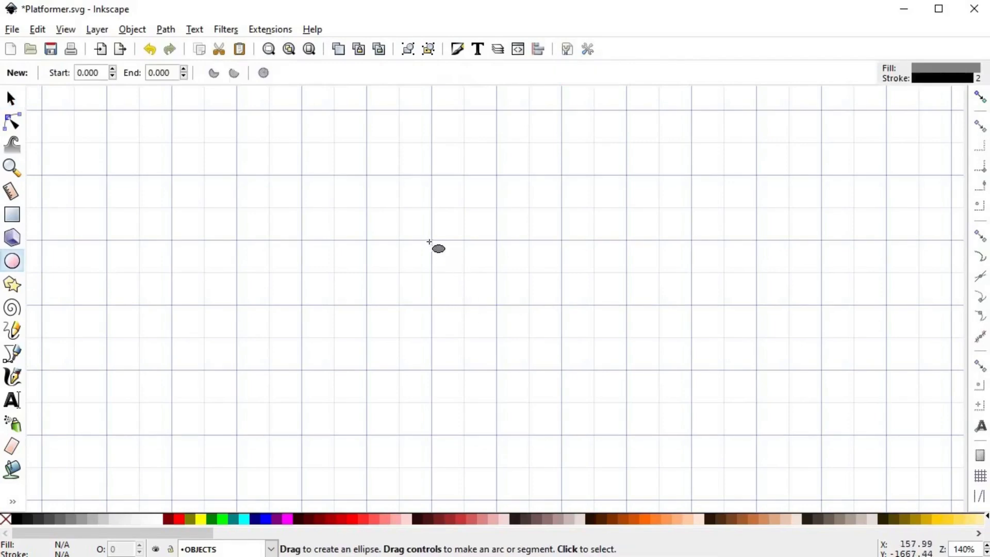
left_click_drag(431, 240, 495, 303)
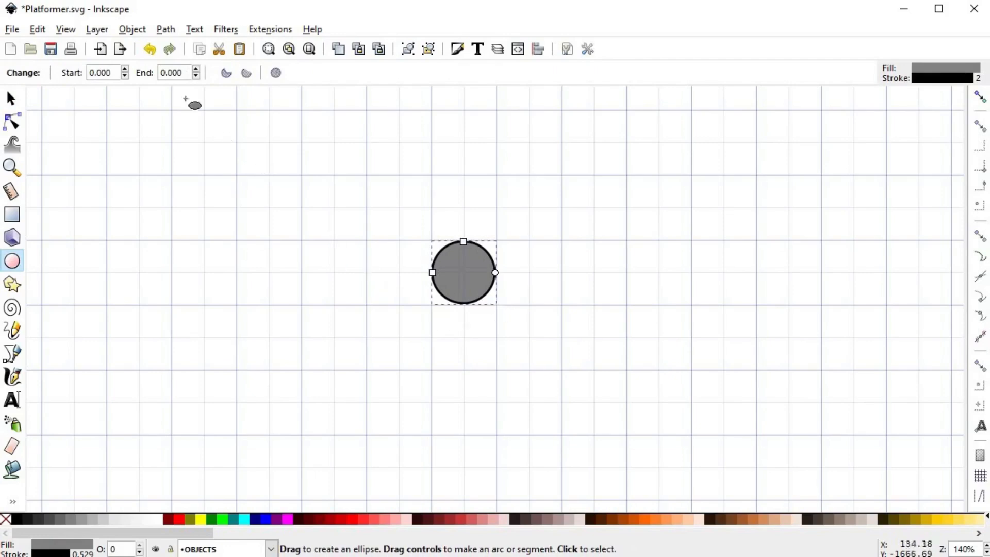
left_click(168, 32)
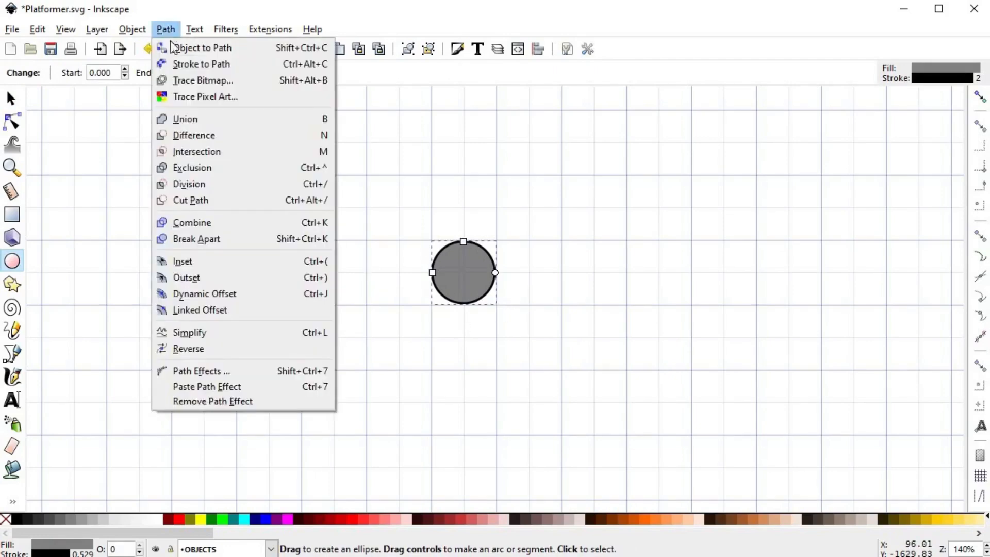
left_click(186, 47)
- Raise the circle's bottom node to about its centre so the underside arches inward like a mushroom cap
scroll(475, 276, "up", 3)
key("n")
left_click_drag(402, 321, 512, 409)
left_click_drag(445, 357, 445, 274)
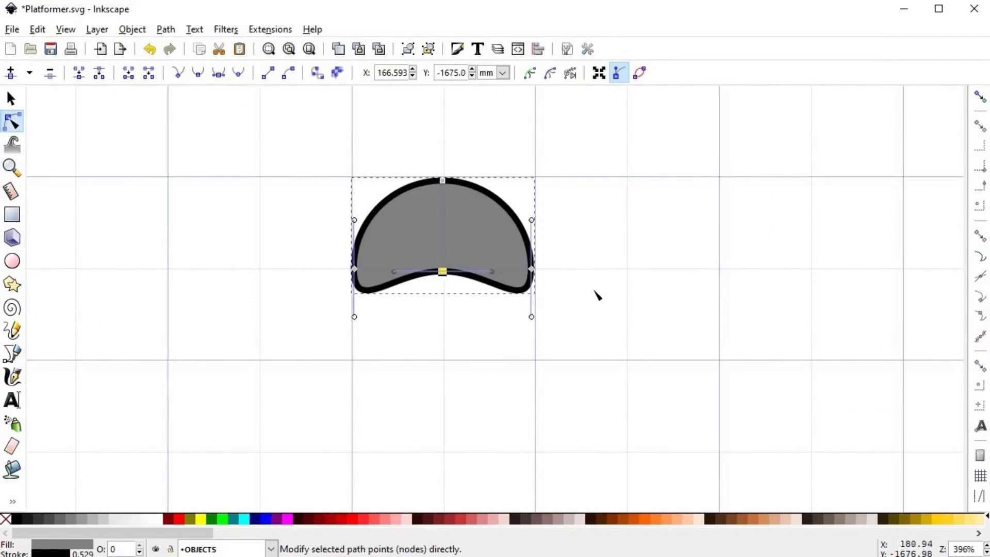
scroll(596, 294, "down", 1)
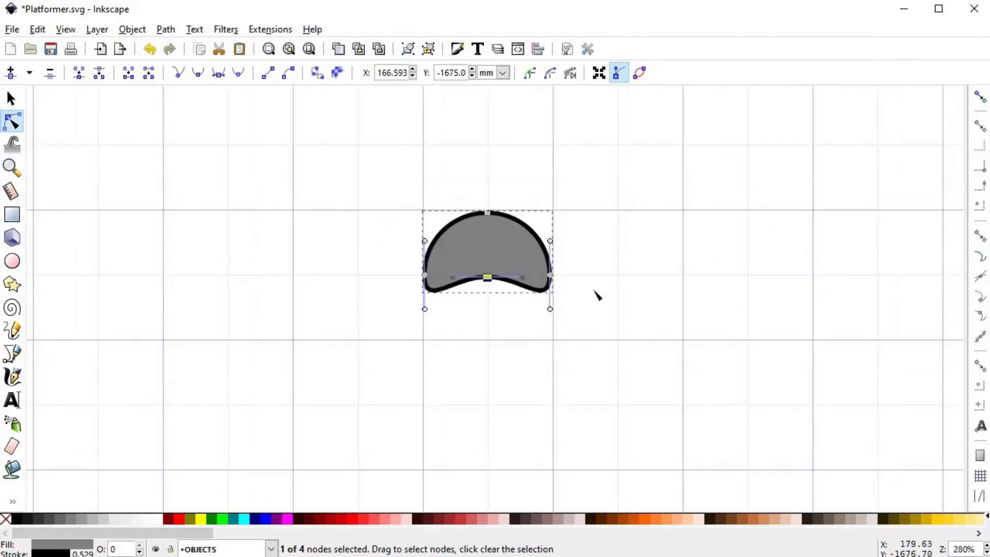
- Shorten the handles of the cap's top node, lower that node slightly to flatten the dome, and deselect it
scroll(596, 293, "up", 1)
left_click(499, 197)
left_click_drag(545, 197, 532, 196)
left_click_drag(451, 197, 499, 203)
left_click(602, 212)
left_click(624, 256)
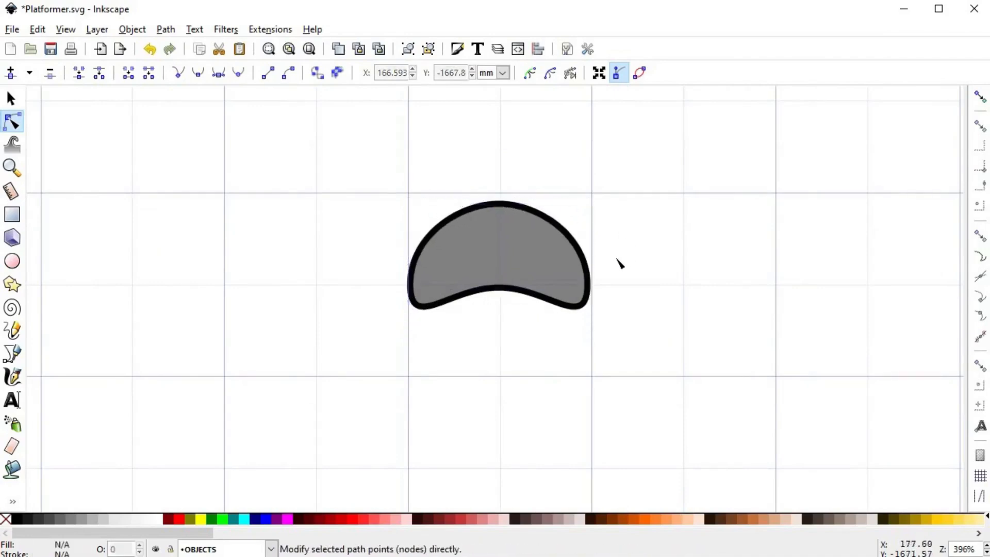
- Fill the mushroom cap with flat orange ff910dff, remove its outline and deselect it
scroll(618, 326, "down", 1)
left_click_drag(653, 332, 620, 304)
key("ctrl+shift+f")
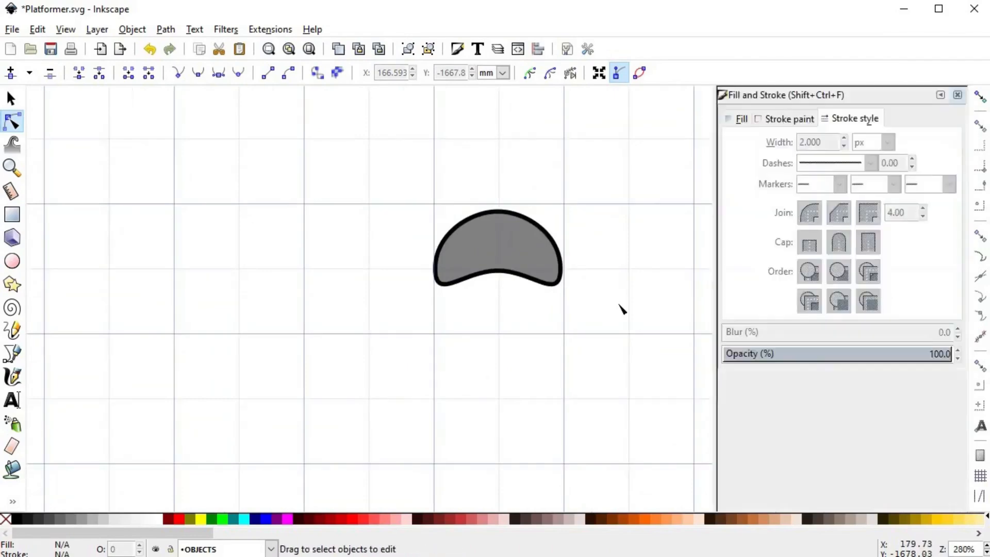
left_click(533, 253)
left_click(741, 119)
left_click(760, 210)
left_click_drag(760, 210, 765, 210)
left_click_drag(857, 227, 833, 248)
left_click(831, 246)
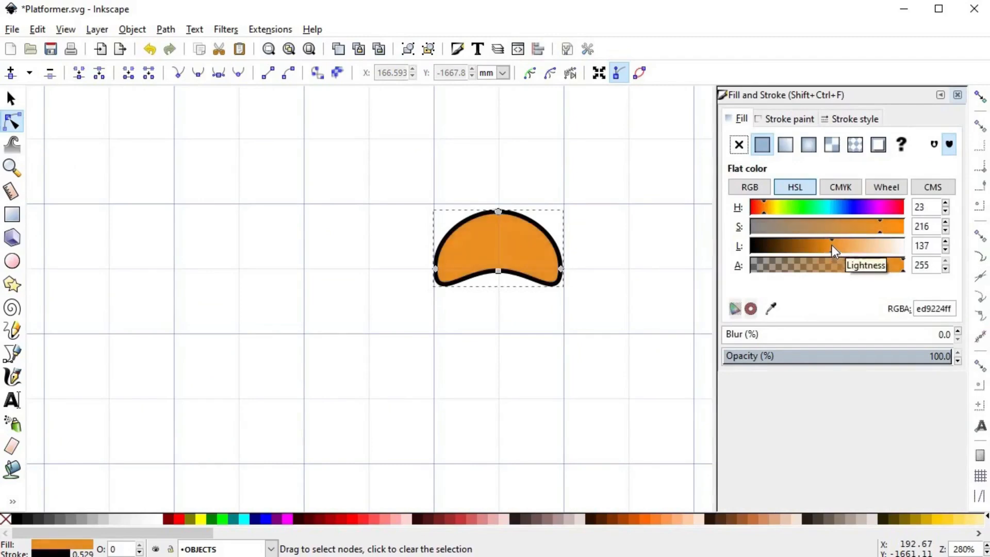
left_click(890, 227)
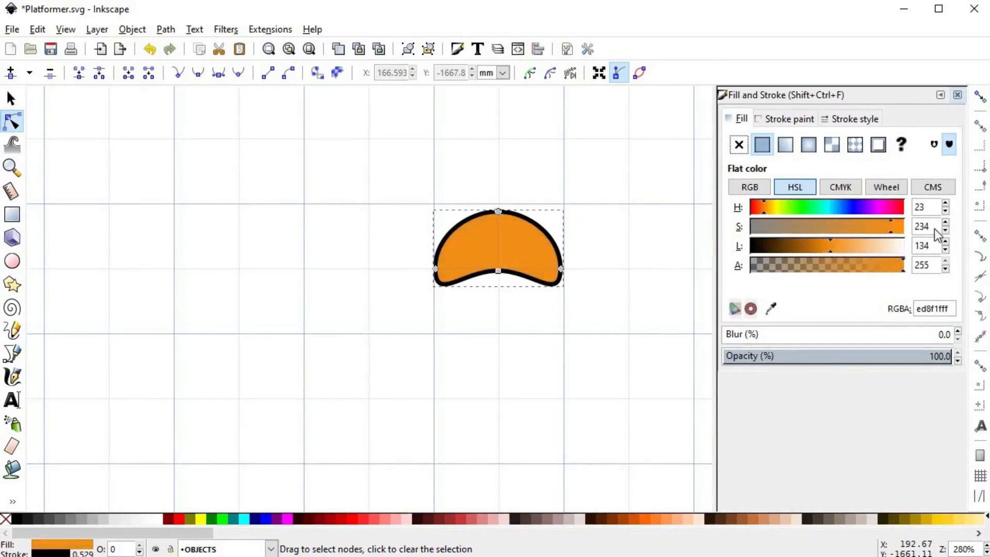
left_click(6, 518, "shift")
left_click(532, 312)
- Draw a closed four-sided path for the mushroom stem, overlapping the middle of the cap's arched underside
key("space")
mouse_move(593, 315)
left_mouse_down()
mouse_move(466, 316)
mouse_move(477, 312)
left_mouse_up()
key("b")
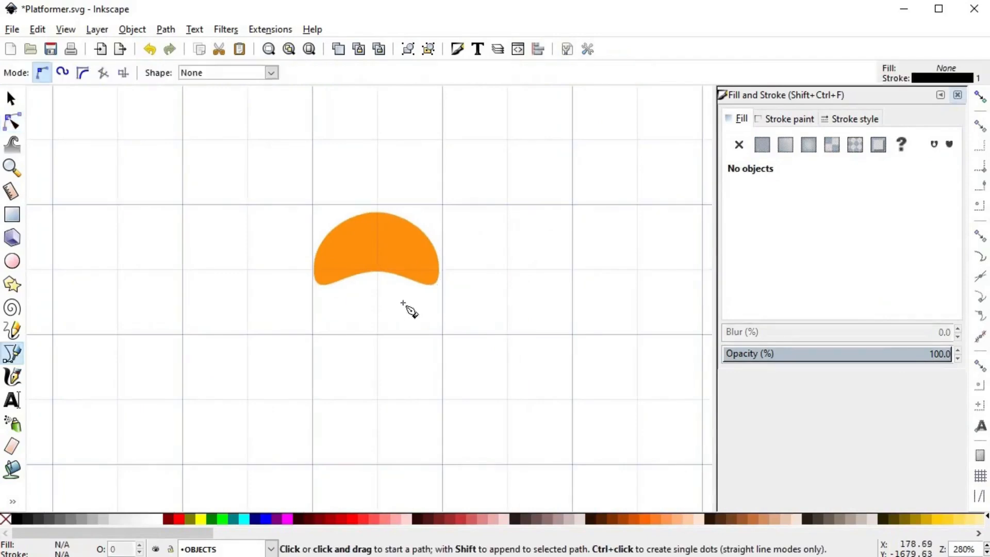
key("plus")
left_click(340, 255)
left_click(340, 307)
left_click(413, 307)
left_click(413, 253)
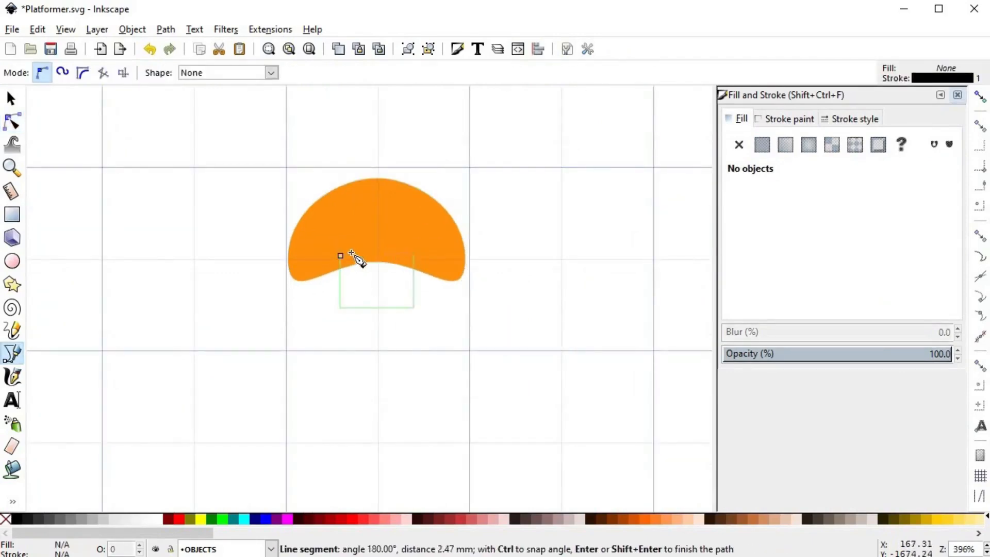
left_click(341, 255)
- Level the stem's two bottom corners and bulge both of its side edges outward, about 7.5 mm wide and 5.3 mm high
key("n")
scroll(378, 332, "up", 2)
left_click_drag(427, 290, 408, 394)
left_click_drag(232, 361, 435, 408)
left_click_drag(434, 338, 444, 339)
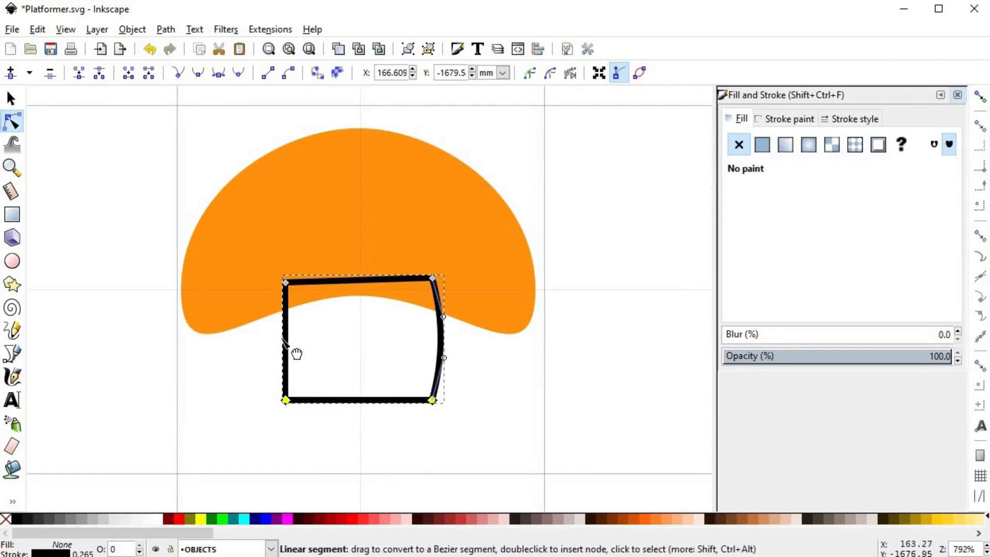
left_click_drag(283, 343, 269, 341)
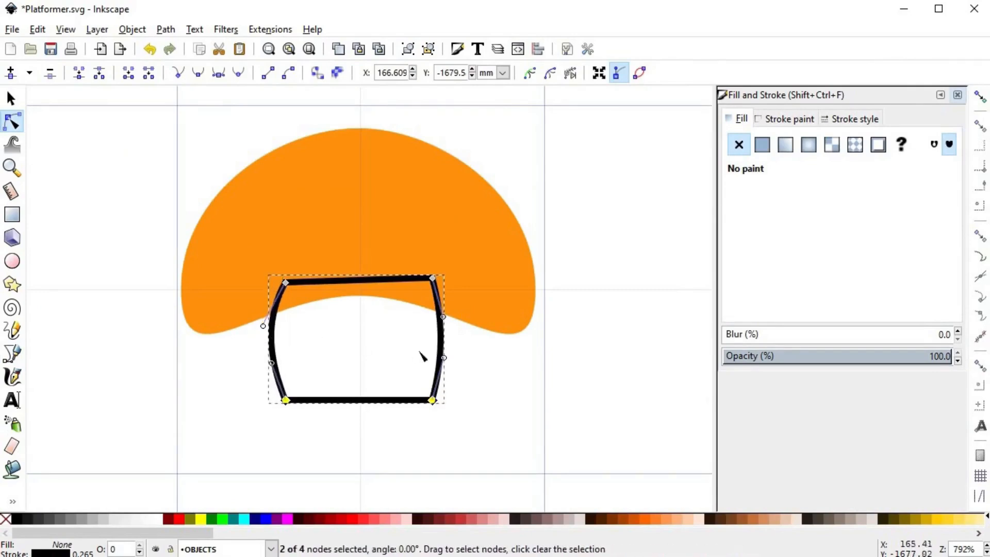
left_click_drag(446, 349, 453, 353)
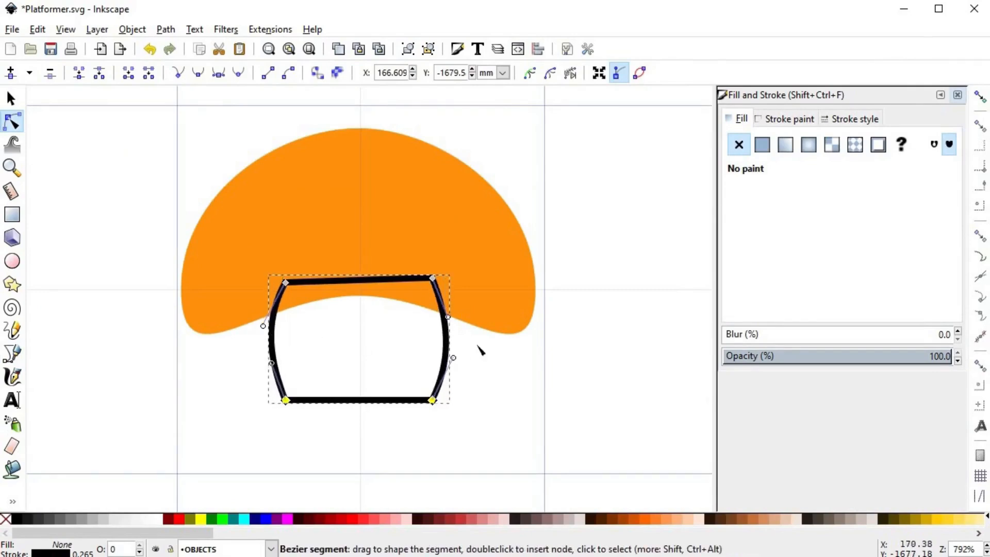
- Fill the stem with pale cream ffe9ceff, remove its outline and send it behind the cap
scroll(510, 345, "down", 3, "ctrl")
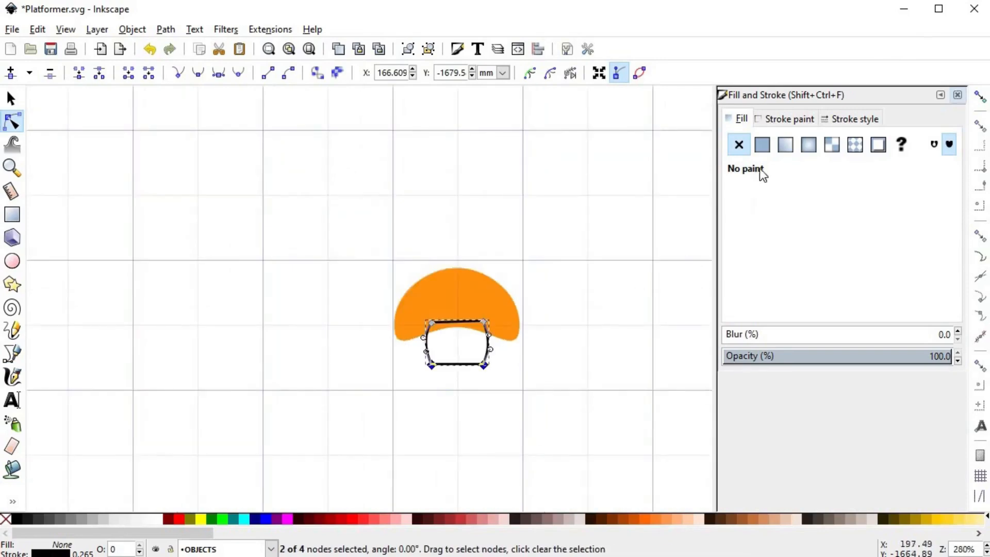
left_click(762, 145)
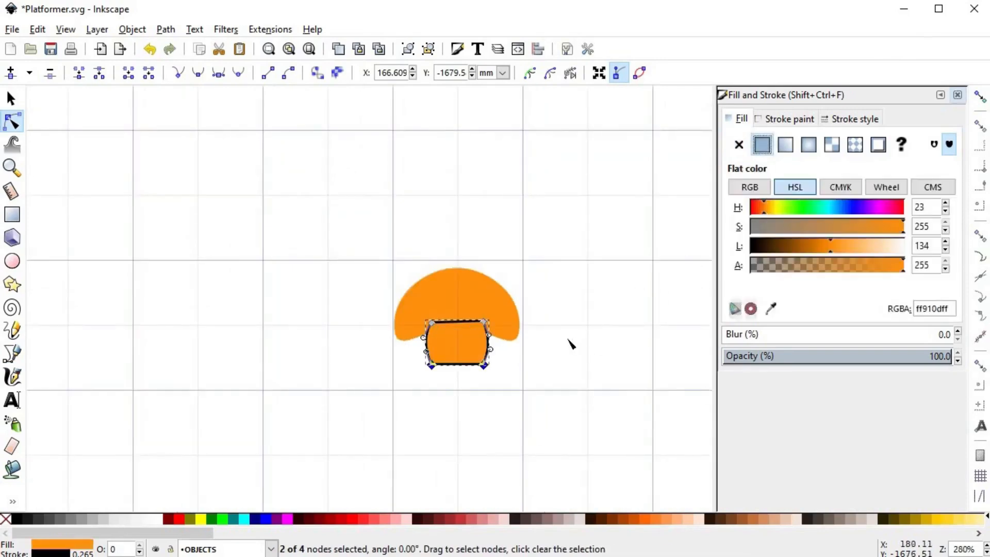
left_click_drag(865, 247, 890, 251)
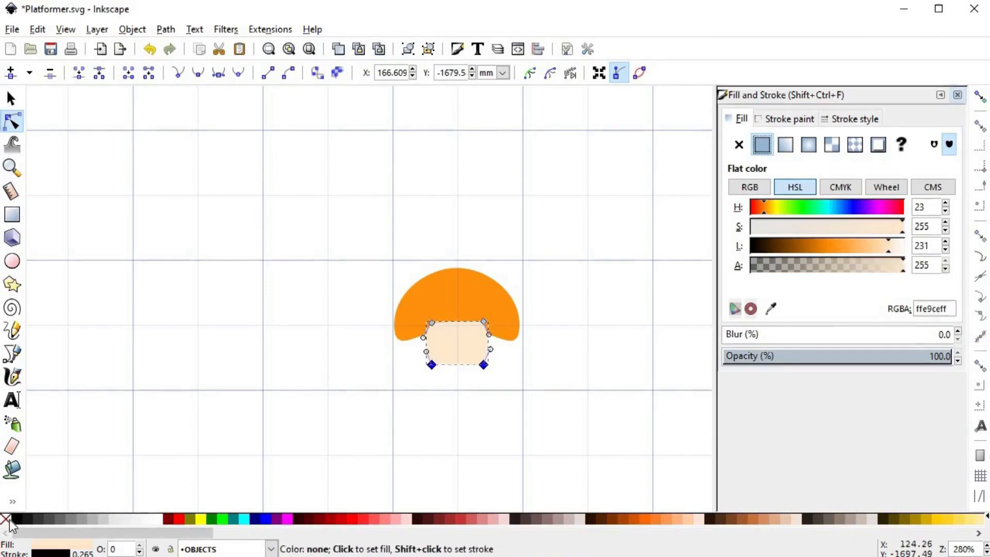
key("s")
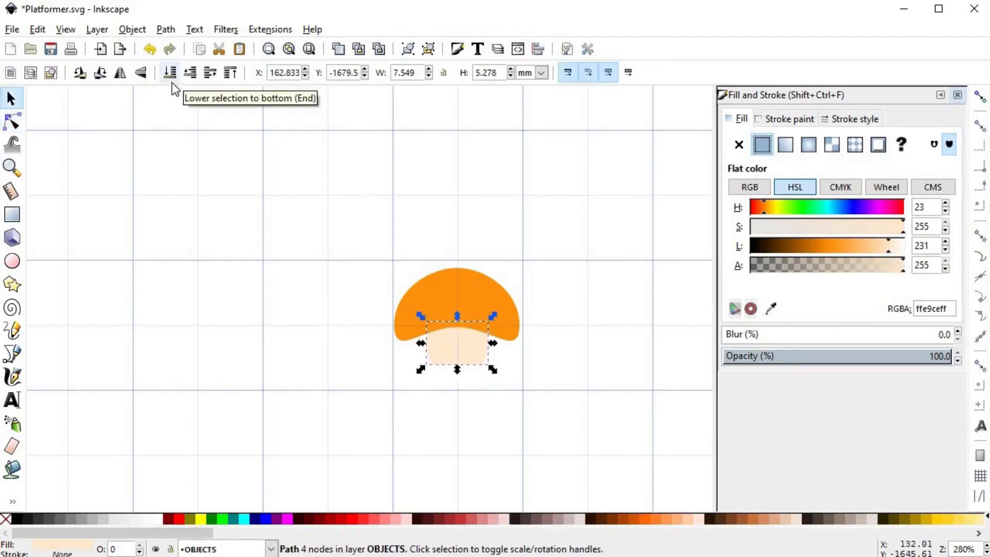
left_click(471, 378)
- Draw a closed five-node path between the cap's two lower tips, with a downward-curving bottom edge and straight upper edges inside the cap
scroll(474, 378, "up", 1)
scroll(495, 366, "up", 1)
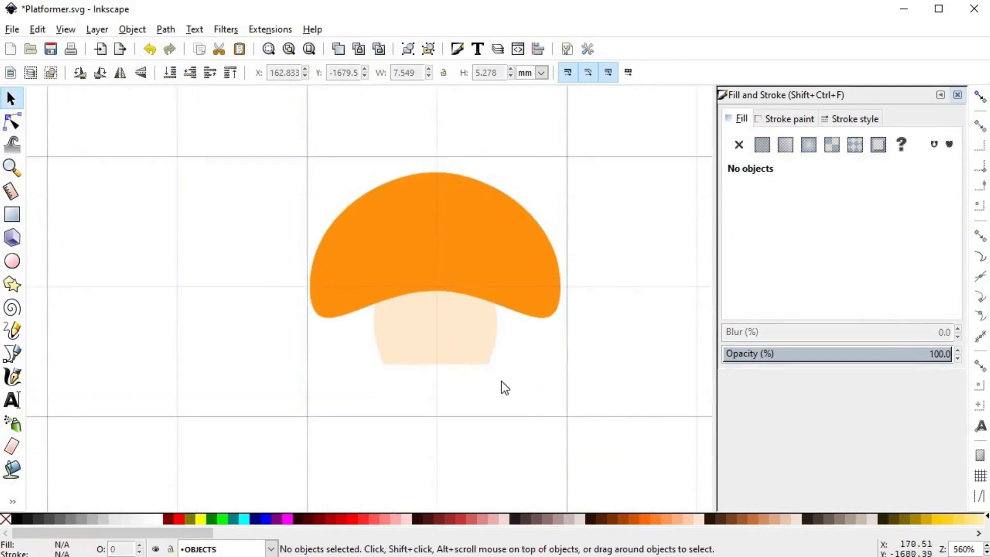
key("space")
key("b")
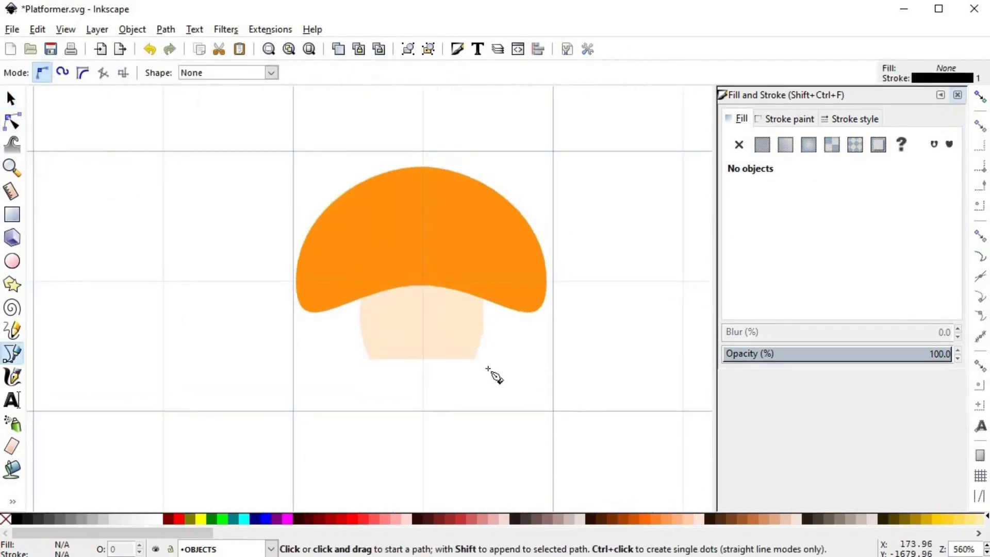
left_click(316, 301)
left_click_drag(525, 302, 644, 233)
key("Return")
left_click(525, 303)
left_click(474, 251)
left_click(413, 248)
left_click(346, 268)
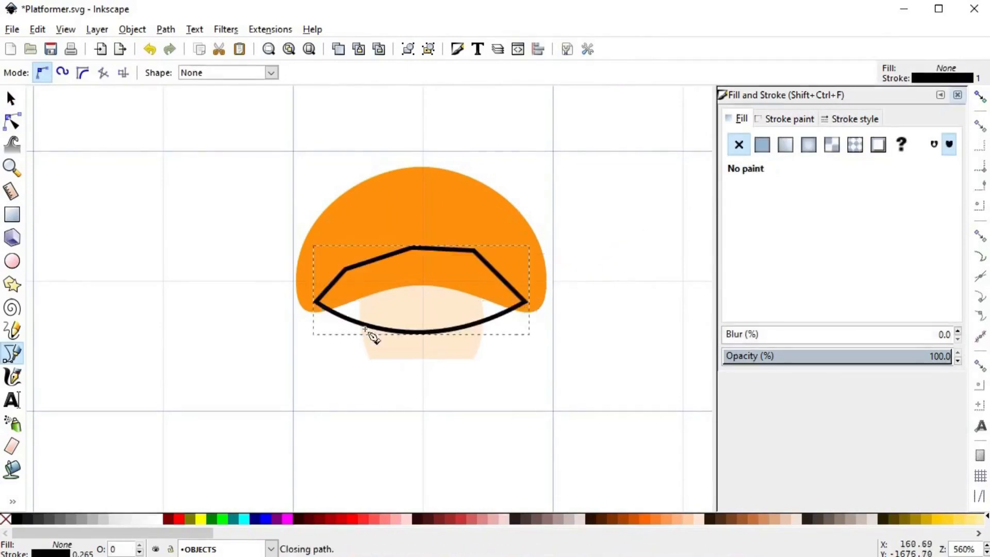
left_click(317, 303)
- Level the underside shape's right tip with its left tip and deepen its bottom curve, about 13.2 by 5.9 mm overall
key("n")
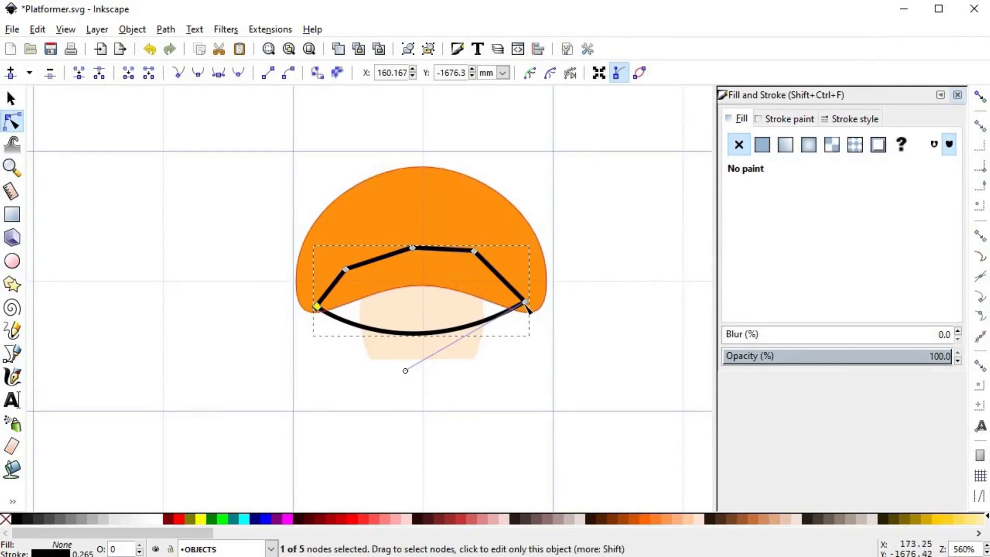
left_click_drag(525, 303, 525, 306)
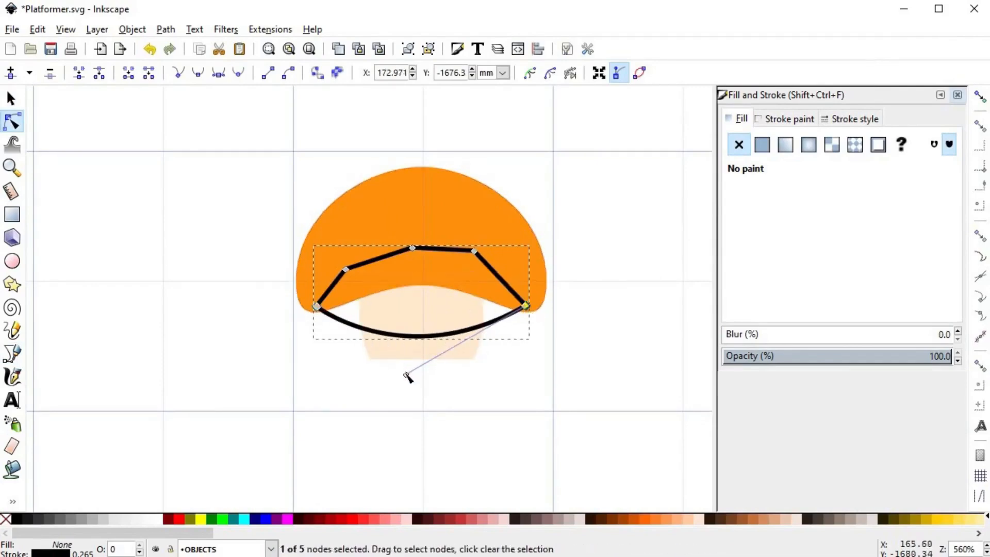
mouse_move(401, 376)
left_mouse_down()
mouse_move(395, 385)
mouse_move(406, 385)
left_mouse_up()
- Fill the underside shape with muted orange e9b16bff, remove its outline and send it behind the stem and cap
key("s")
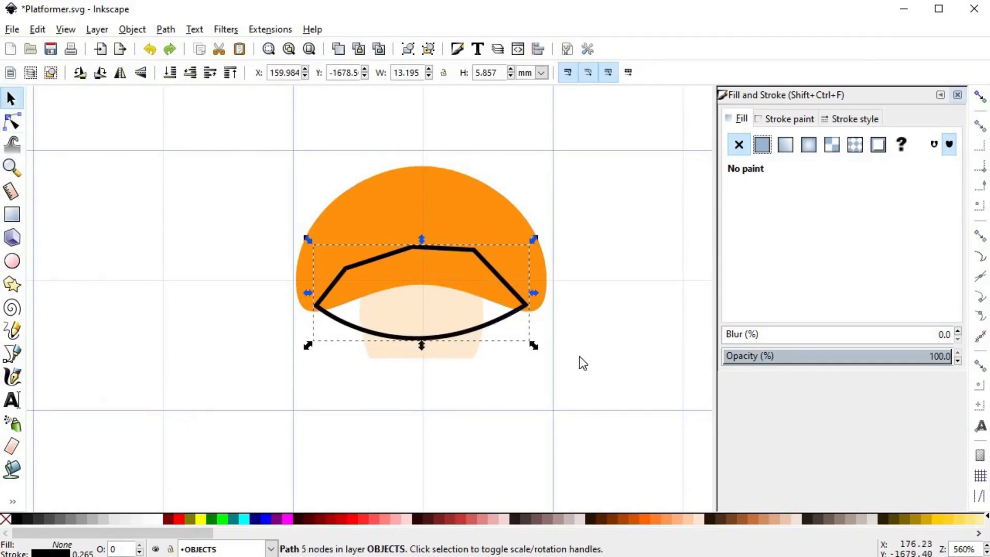
left_click(761, 145)
left_click(859, 249)
mouse_move(858, 249)
left_mouse_down()
mouse_move(886, 230)
mouse_move(863, 237)
left_mouse_up()
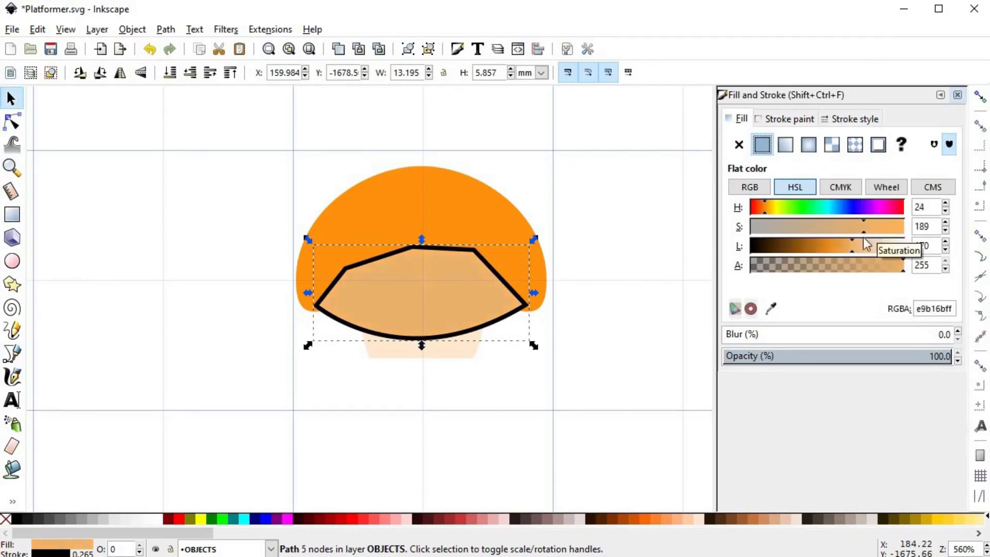
left_click(10, 519, "shift")
left_click(171, 72)
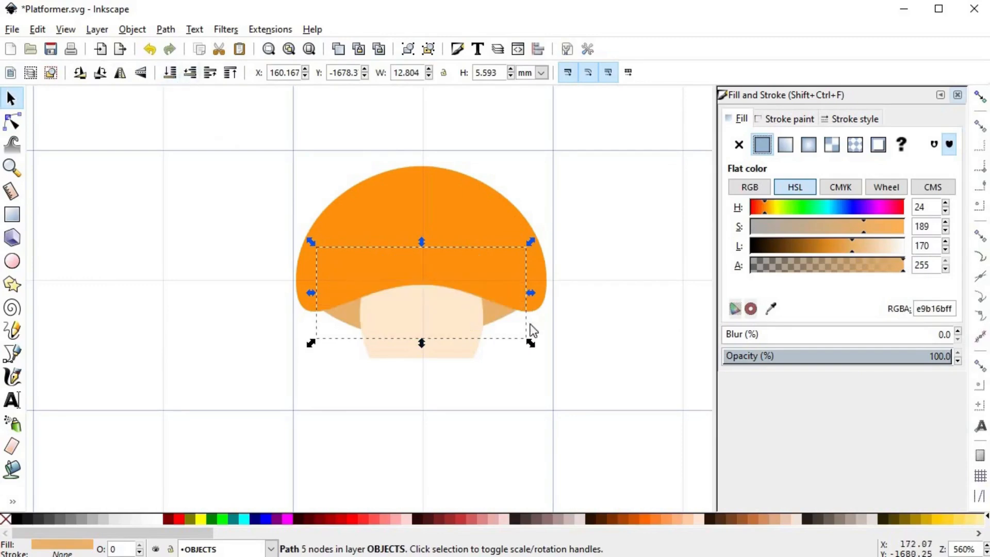
- Resize the underside shape about its centre to about 13.8 mm wide and 4.3 mm high, and deselect it
left_click_drag(531, 293, 540, 293)
left_click_drag(422, 241, 433, 265)
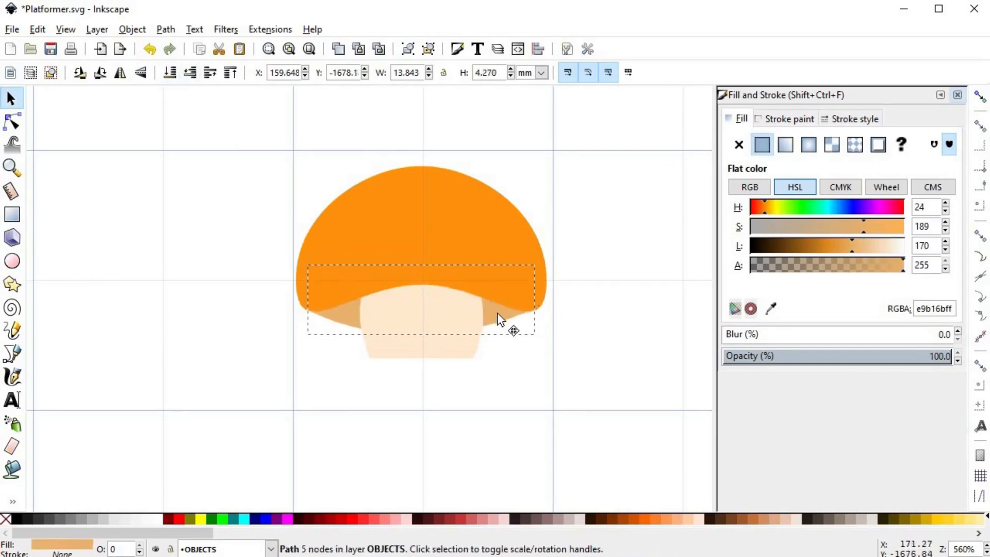
left_click(567, 333)
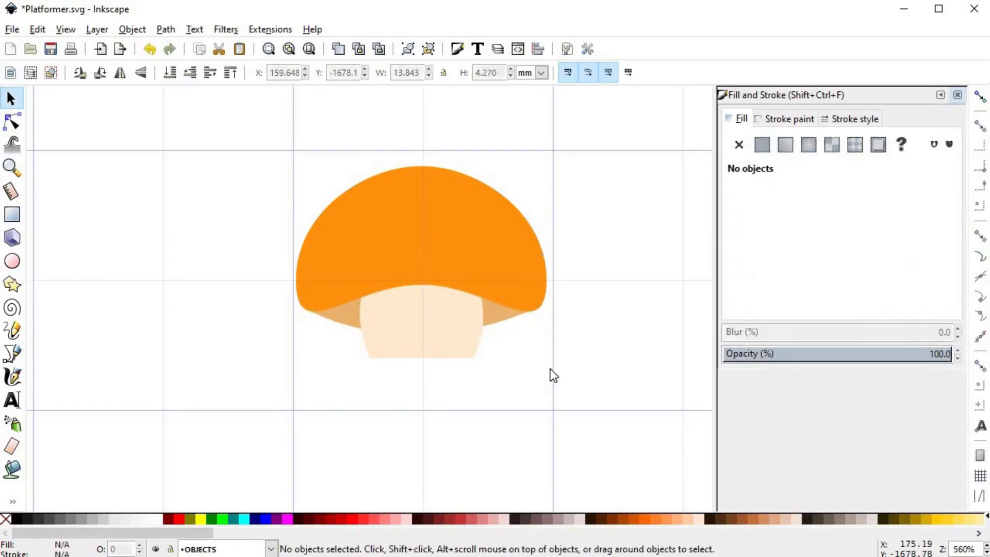
- Draw a closed rectangular path for a foot overlapping the stem's lower-left corner
key("alt")
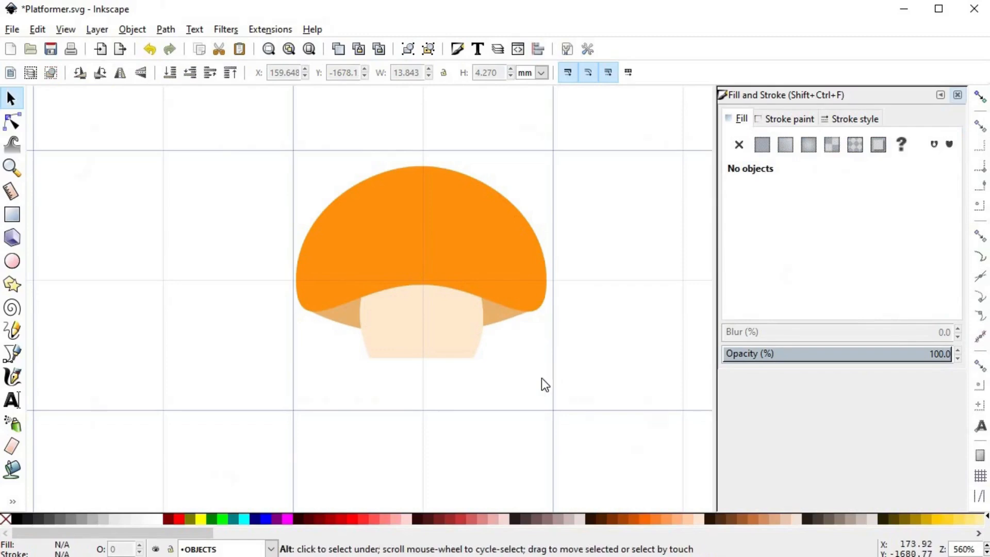
key("b")
left_click(315, 349)
left_click(403, 349)
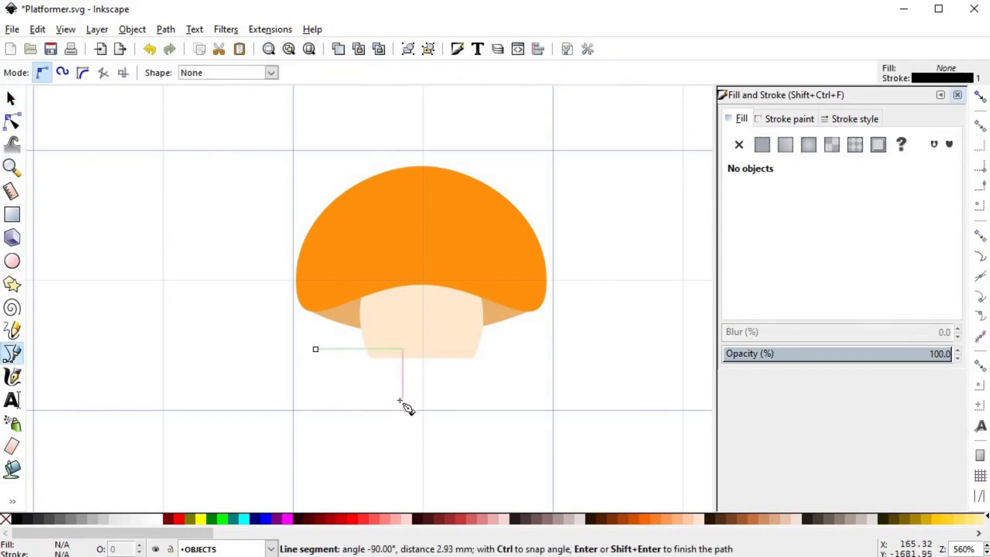
left_click(378, 400)
left_click(312, 369, "ctrl")
left_click(316, 349)
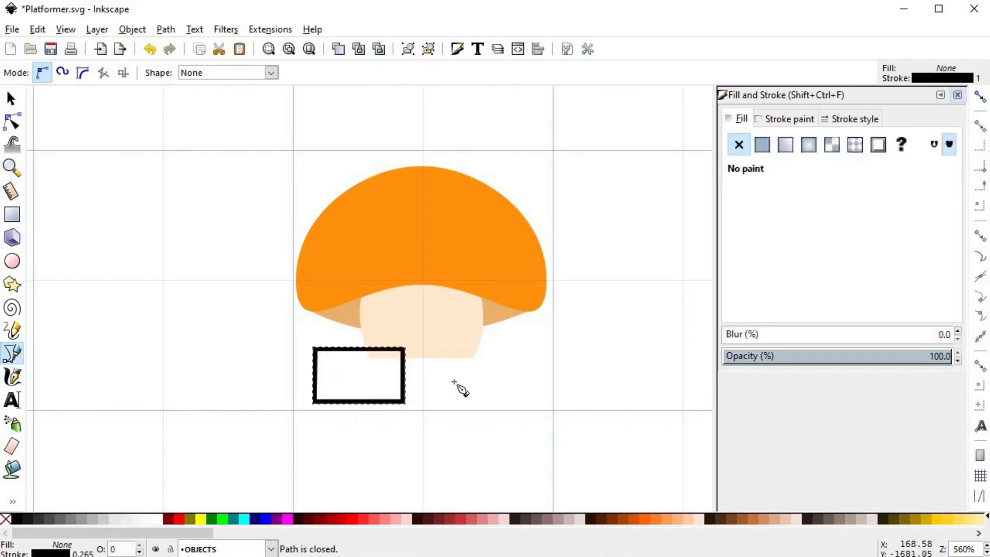
- Smooth the foot's upper-left node, shift it slightly inward to round that corner, and move the whole foot up slightly
key("n")
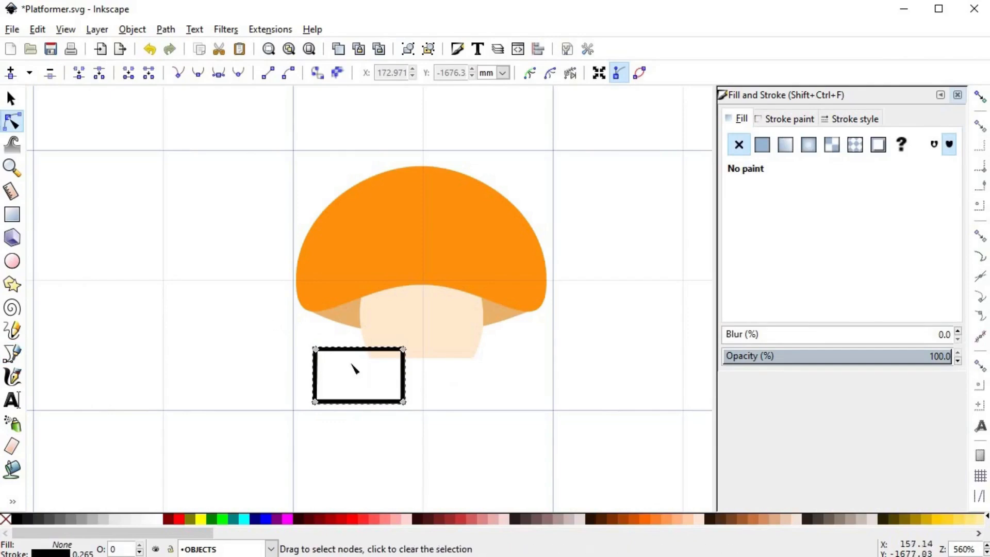
left_click_drag(269, 318, 350, 368)
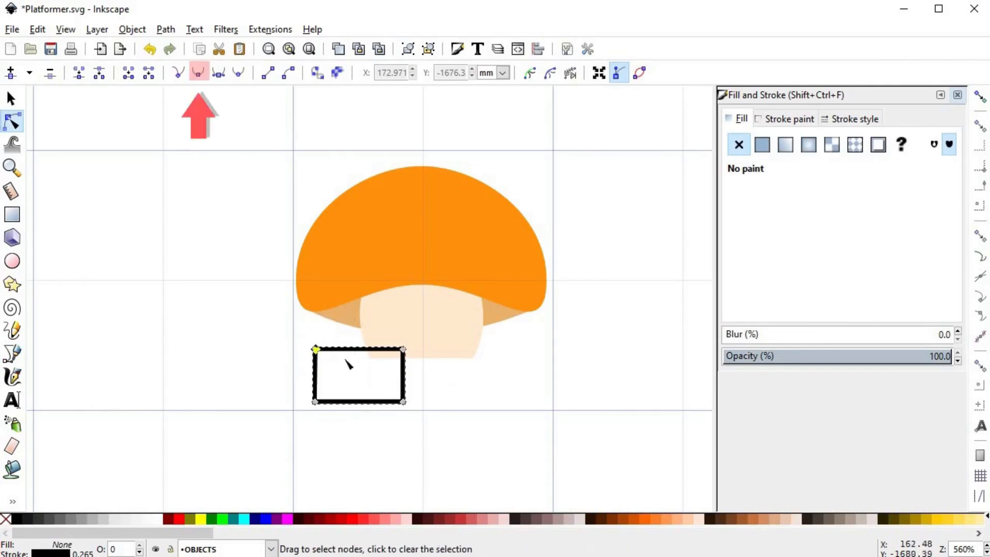
left_click(193, 77)
scroll(340, 370, "up", 1)
left_click_drag(306, 340, 315, 340)
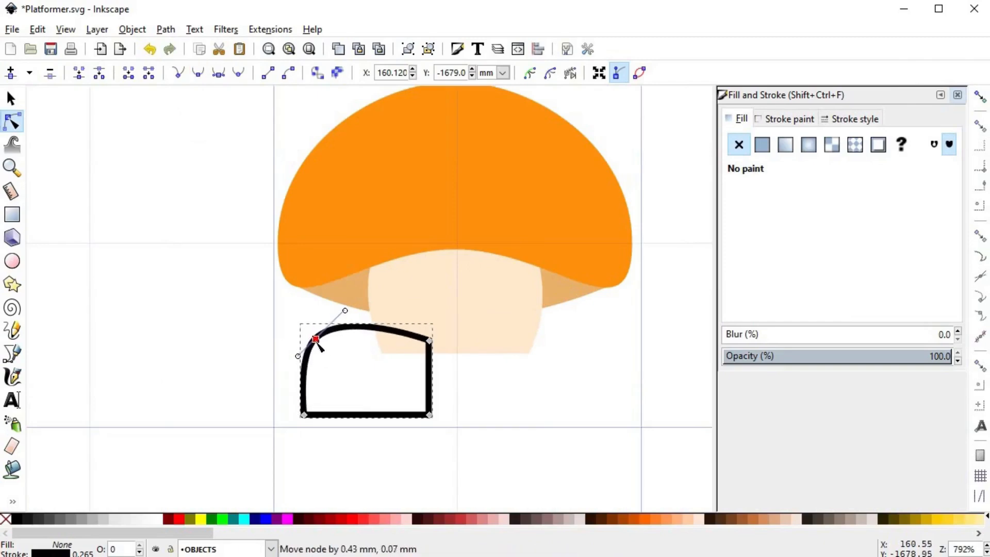
key("s")
left_click_drag(400, 412, 398, 405)
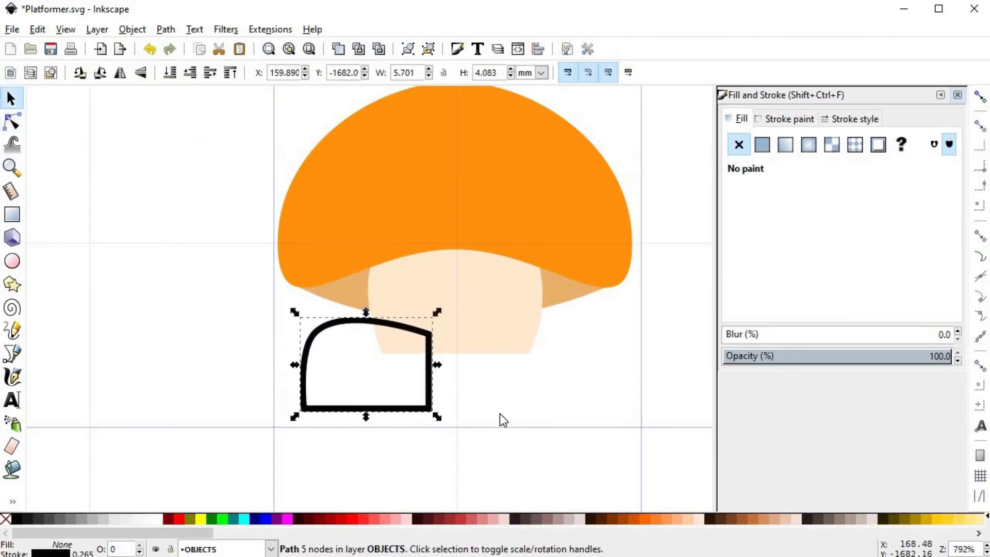
- Fill the foot with the cap's orange ff910dff and remove its outline
key("d")
left_click(545, 257)
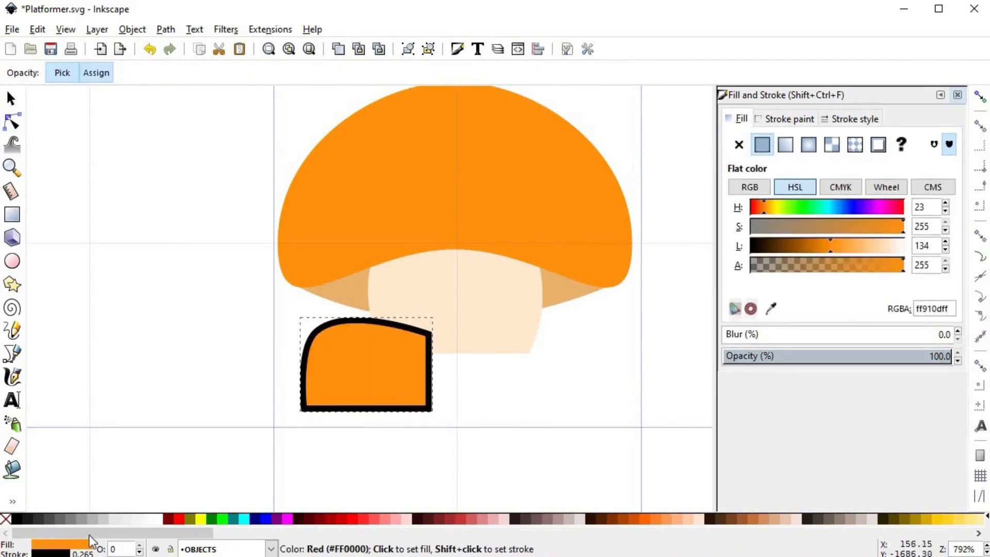
left_click(5, 518, "shift")
key("s")
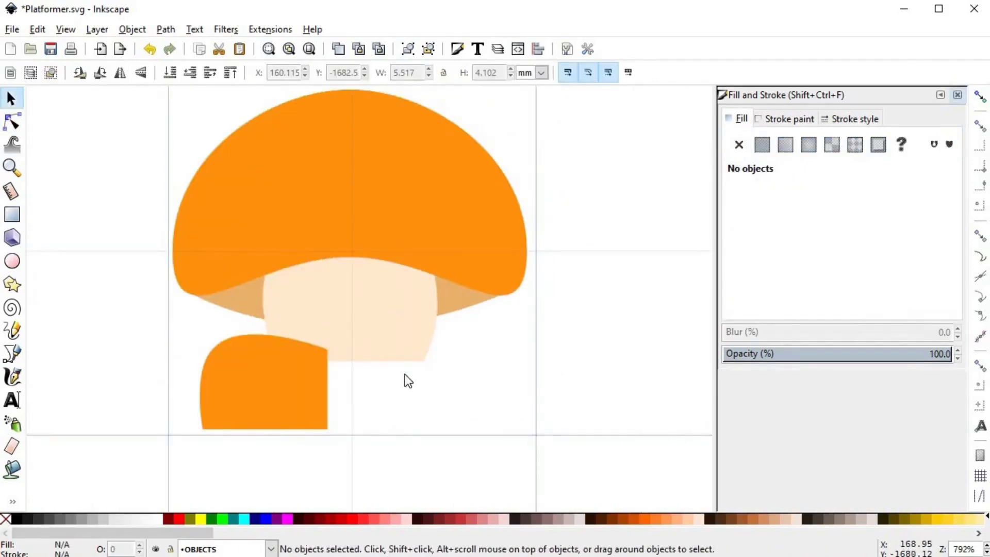
- Duplicate the foot and place the copy beside it, level with the original and leaving a narrow gap
left_click(283, 366)
key("ctrl+d")
left_click_drag(271, 369, 397, 388)
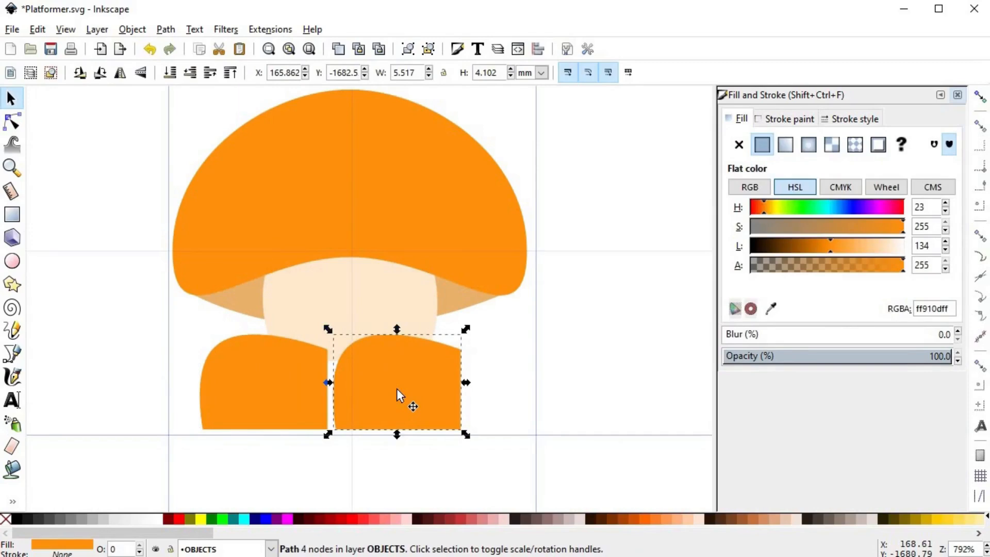
- Smooth the right foot's upper-right node and shift it inward to round that corner, refine the top curve, and deselect the foot
key("n")
left_click(461, 350)
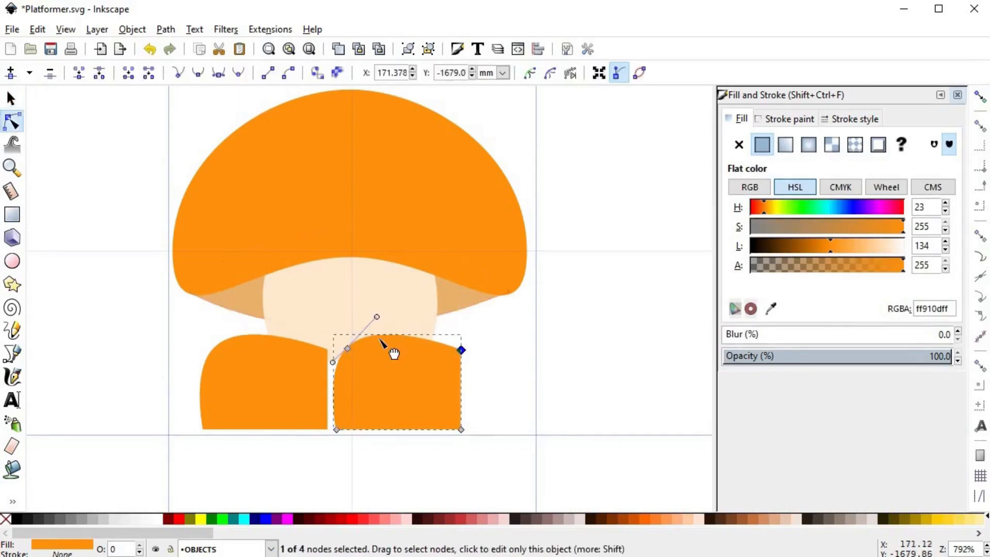
left_click(197, 73)
scroll(419, 382, "up", 1, "ctrl")
left_click_drag(478, 338, 464, 336)
left_click_drag(316, 287, 463, 344)
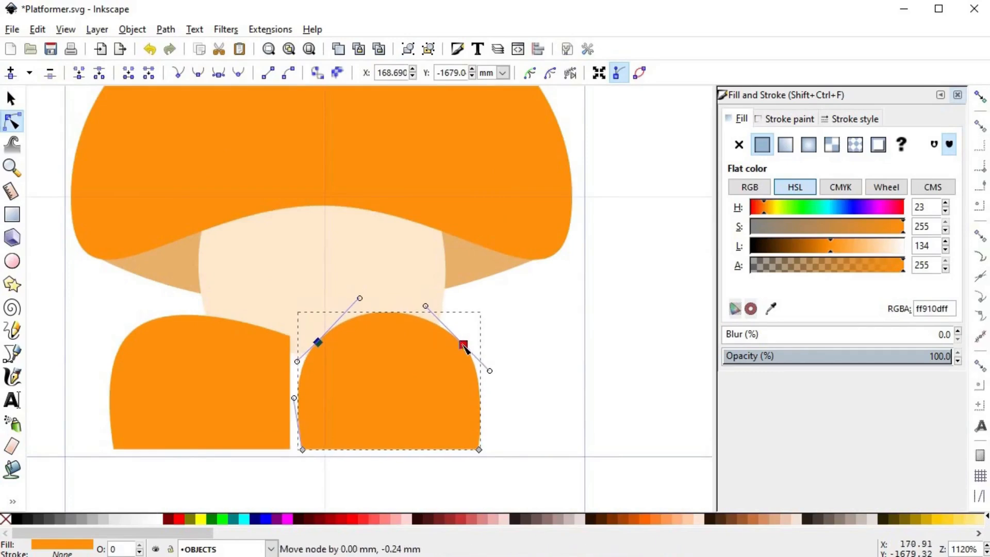
key("Escape")
left_click_drag(393, 312, 396, 317)
key("s")
left_click(539, 447)
scroll(390, 367, "down", 3)
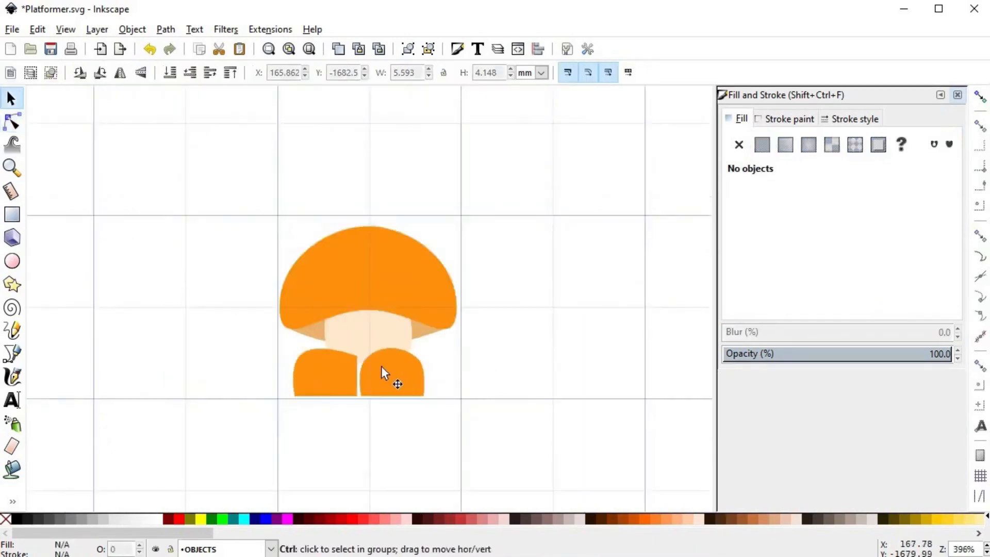
- Stretch the underside shape slightly downward to about 4.5 mm high and deselect it
scroll(391, 335, "up", 2)
left_click(438, 335)
left_click_drag(346, 360, 350, 366)
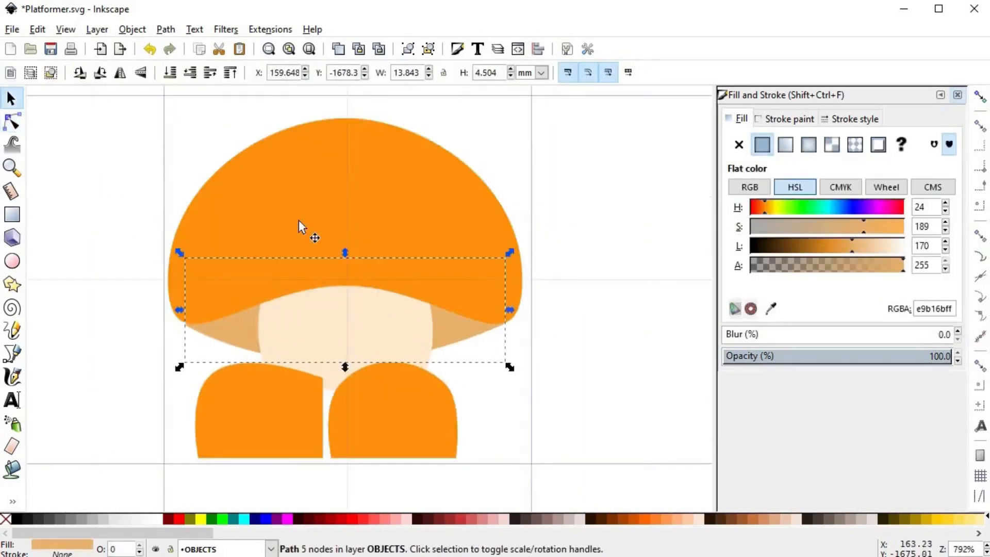
scroll(503, 347, "down", 1)
left_click(541, 435)
- Move the underside's left and right corner nodes so both tips tuck under the cap's edges
scroll(243, 336, "up", 4)
double_click(350, 316)
left_click_drag(339, 313, 332, 298)
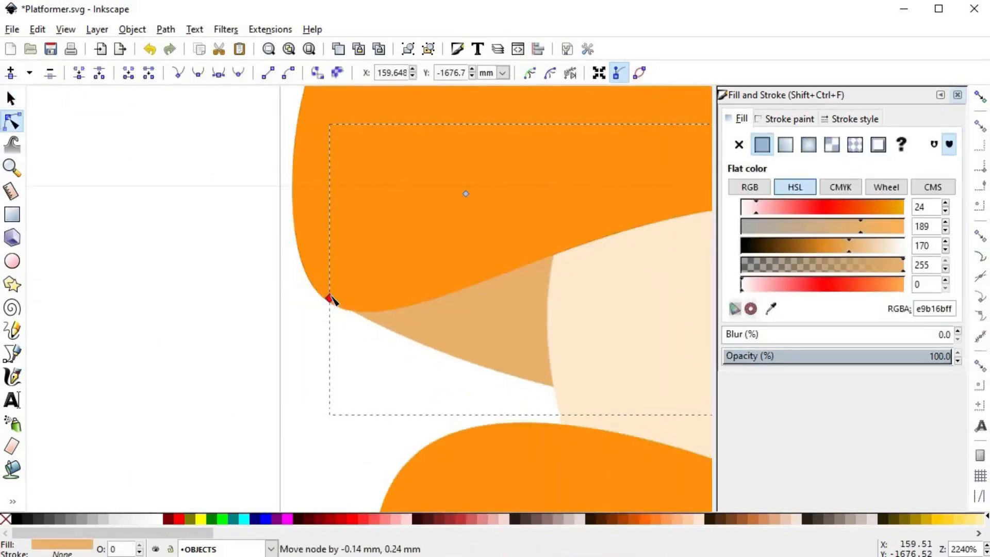
scroll(325, 331, "down", 4)
scroll(579, 335, "up", 4)
left_click_drag(622, 273, 614, 283)
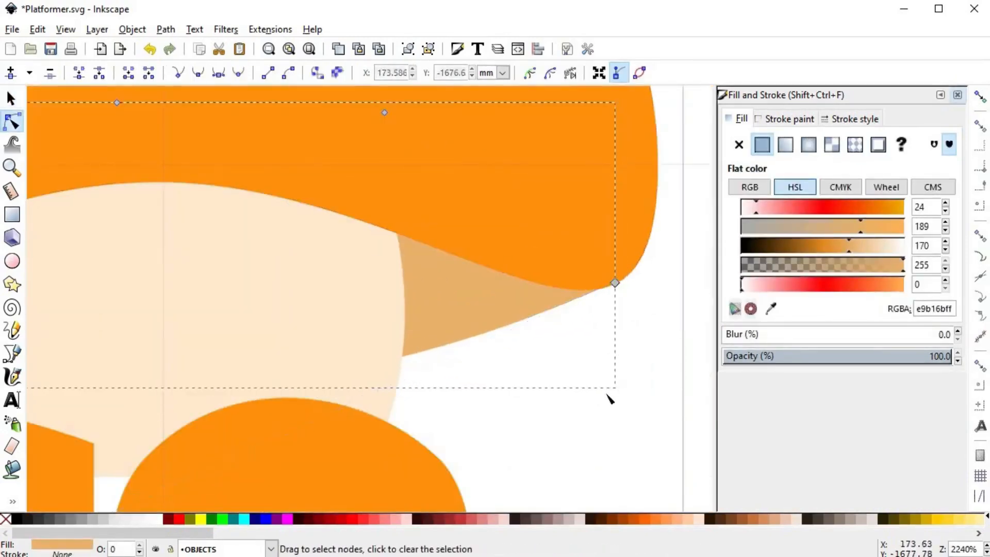
scroll(583, 358, "down", 4)
left_click(618, 402)
left_click(619, 402)
- Select both feet and shift them slightly right beneath the stem
left_click_drag(465, 402, 341, 375)
left_click(361, 381)
left_click(313, 395, "shift")
key("s")
key("Right")
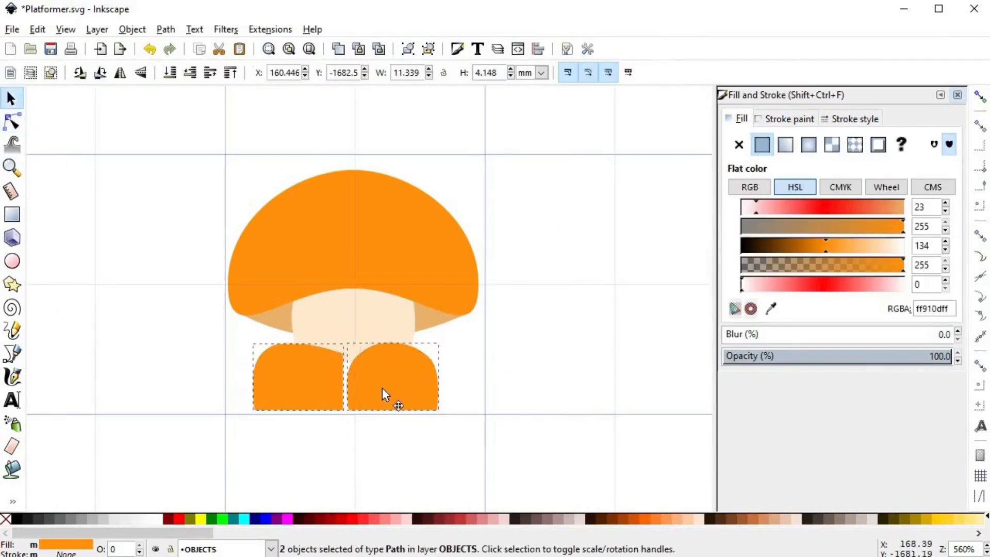
left_click(470, 416)
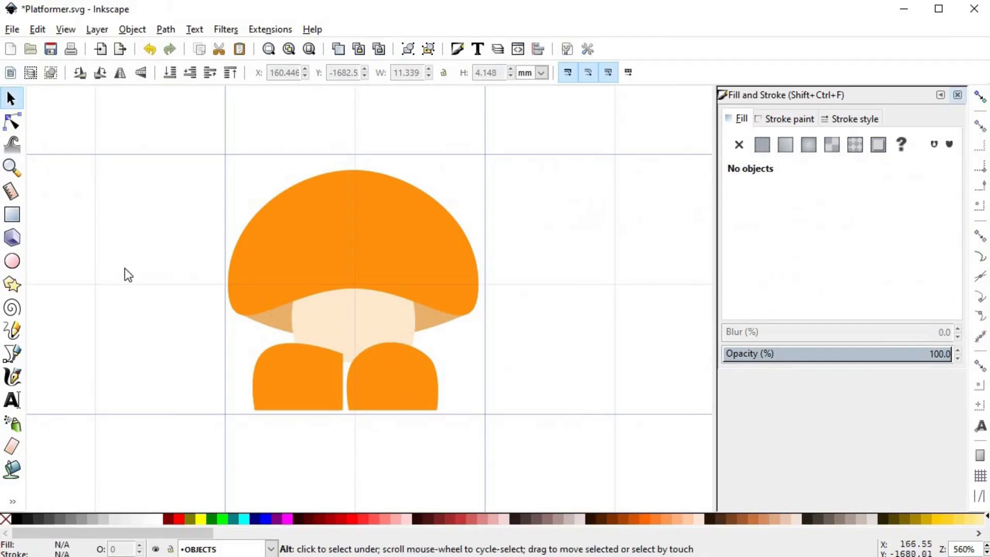
- Draw a grey 666666ff upright ellipse about 4.9 mm wide and 7.1 mm high over the cap's upper left
left_click(12, 261)
left_click(60, 520)
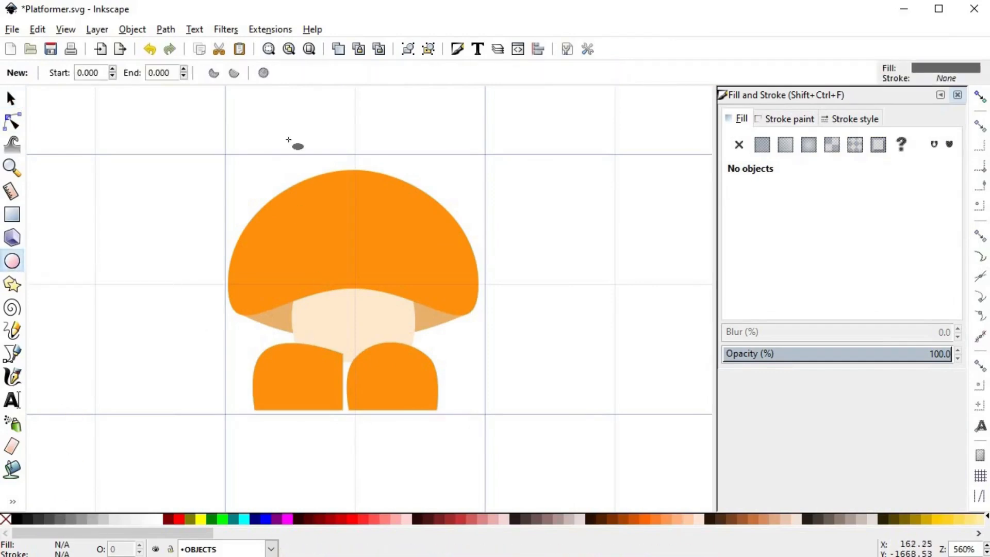
scroll(288, 181, "up", 2)
mouse_move(287, 158)
left_mouse_down()
mouse_move(354, 275)
mouse_move(367, 275)
left_mouse_up()
key("s")
- Duplicate the ellipse, place the copy slightly overlapping its right side, and union both into one eye shape
mouse_move(320, 208)
left_mouse_down()
mouse_move(310, 224)
mouse_move(384, 233)
left_mouse_up()
left_click(311, 223)
key("ctrl+d")
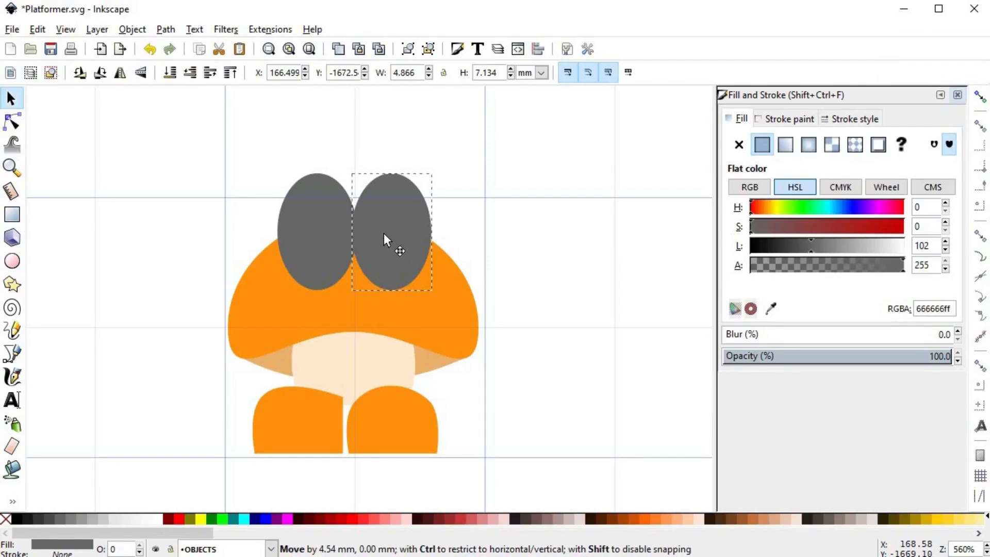
left_click_drag(384, 233, 384, 233)
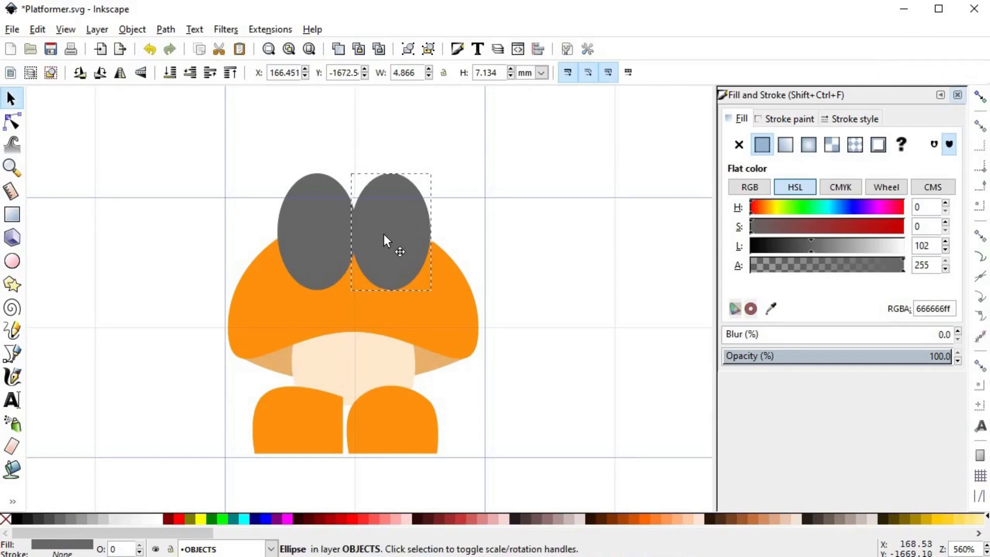
left_click(312, 232, "shift")
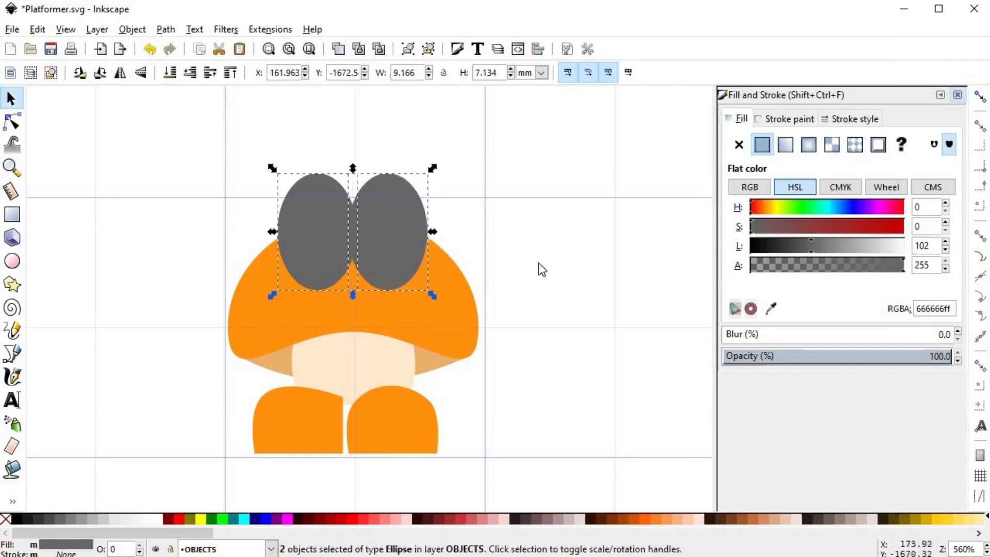
key("ctrl+plus")
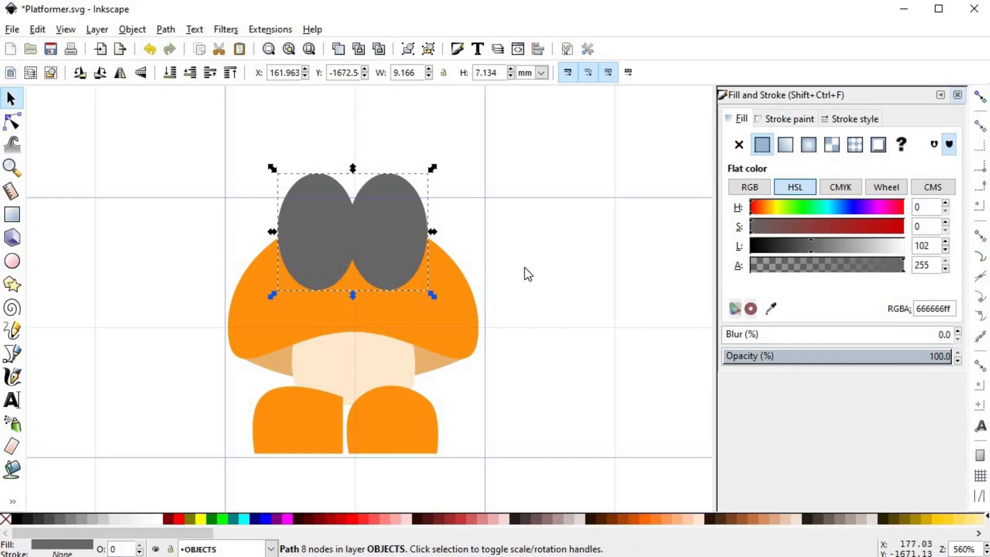
- Smooth the two junction nodes between the eye lobes and shorten the upper junction's handles
scroll(345, 175, "up", 2)
left_click_drag(345, 175, 420, 356)
left_click(198, 73)
mouse_move(431, 193)
left_mouse_down()
mouse_move(407, 190)
mouse_move(429, 194)
left_mouse_up()
left_click(365, 188)
left_click_drag(309, 190, 345, 192)
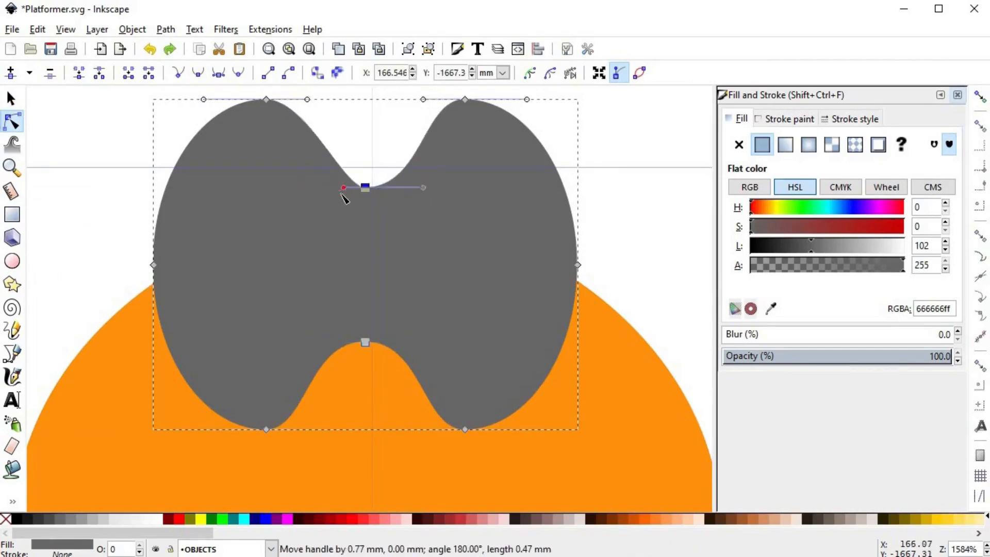
mouse_move(427, 193)
left_mouse_down()
mouse_move(400, 199)
mouse_move(428, 193)
left_mouse_up()
- Shorten the lower junction's handles and extend the inner handles of the lobes' top and bottom nodes to fill out the curves
left_click(365, 342)
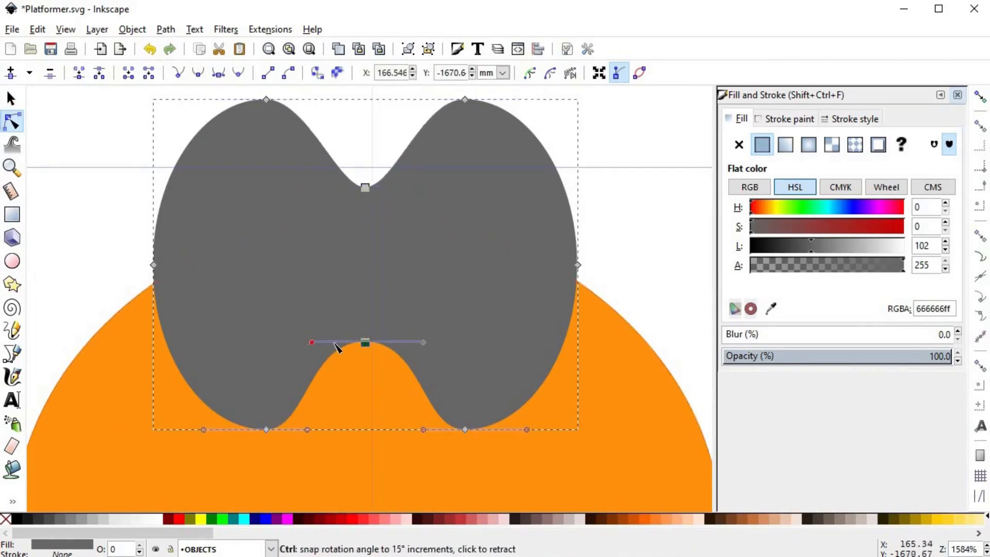
left_click_drag(424, 344, 376, 381)
left_click_drag(308, 429, 344, 429)
left_click_drag(423, 430, 391, 430)
scroll(436, 360, "up", 4)
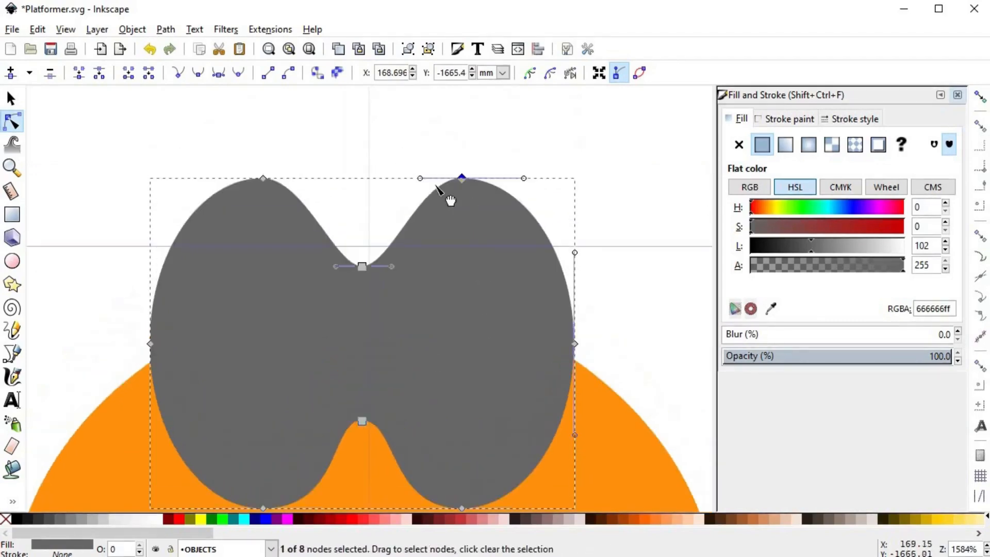
left_click(263, 178)
left_click_drag(304, 178, 337, 178)
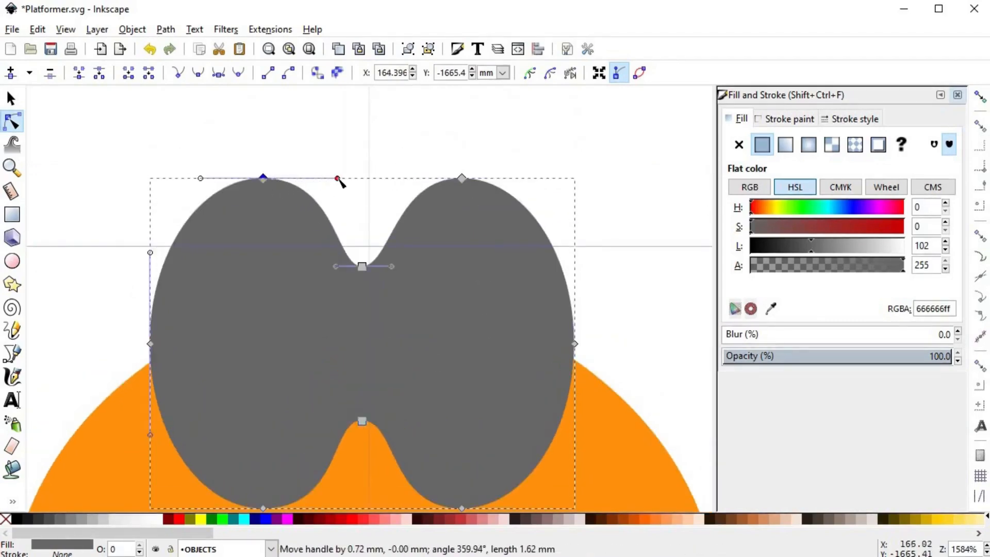
- Pull the eye shape's side nodes inward to narrow it to about 7.8 mm wide, and shift it slightly left on the cap
left_click_drag(150, 344, 161, 344)
left_click_drag(571, 346, 561, 347)
left_click_drag(161, 344, 168, 343)
key("s")
left_click(670, 292)
scroll(630, 311, "down", 3)
key("space")
left_click(448, 274)
left_click_drag(465, 274, 454, 276)
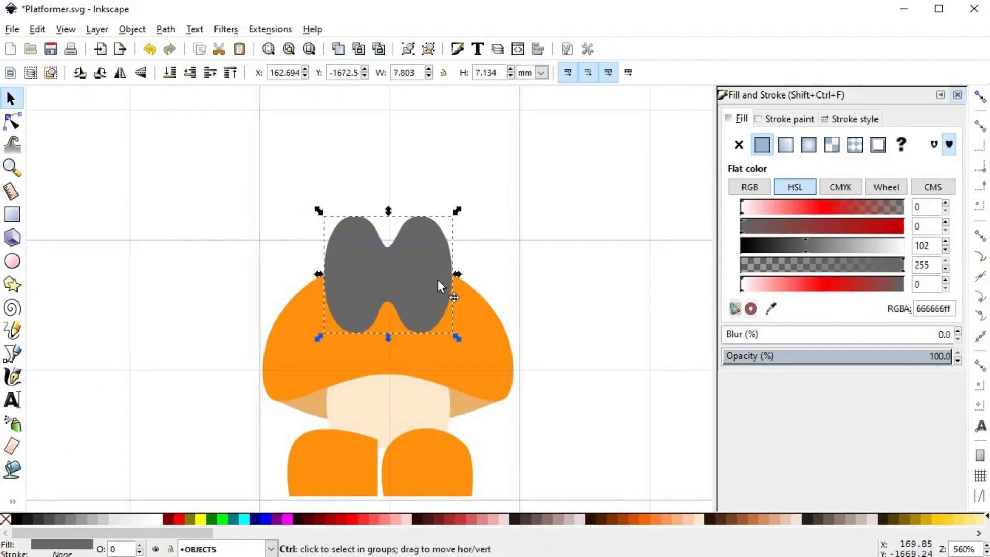
- Fill the eye shape with the underside's colour, lighten it to f5dab9ff, and deselect it
key("d")
left_click(470, 406)
left_click_drag(855, 244, 881, 249)
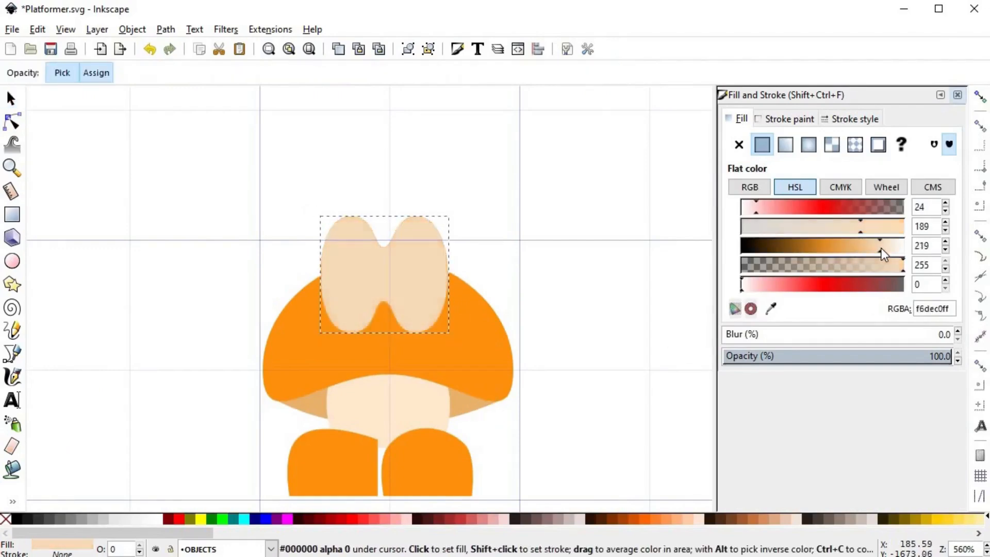
key("s")
left_click(536, 314)
scroll(536, 314, "down", 1)
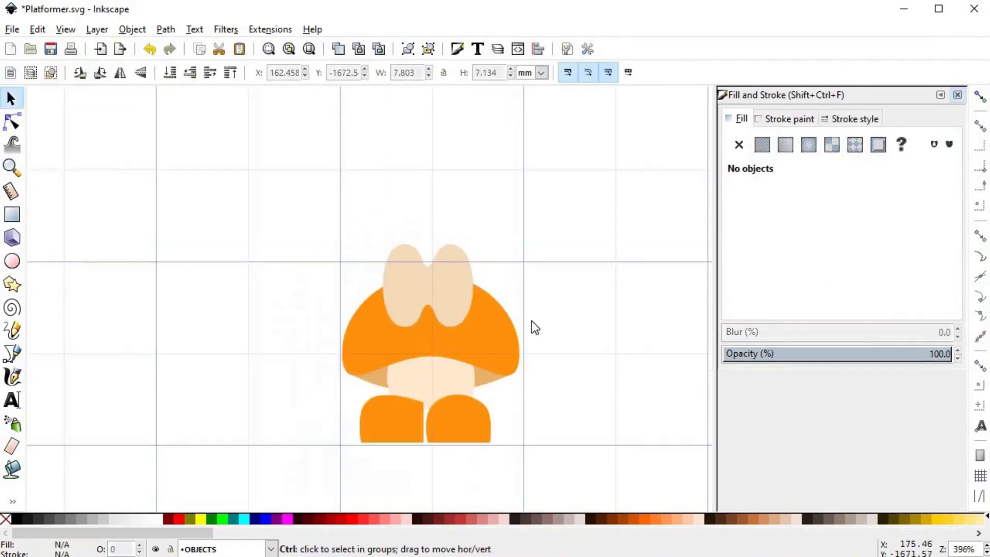
- Draw a small upright ellipse as a dark brown pupil and duplicate it for the second eye
scroll(531, 321, "up", 1)
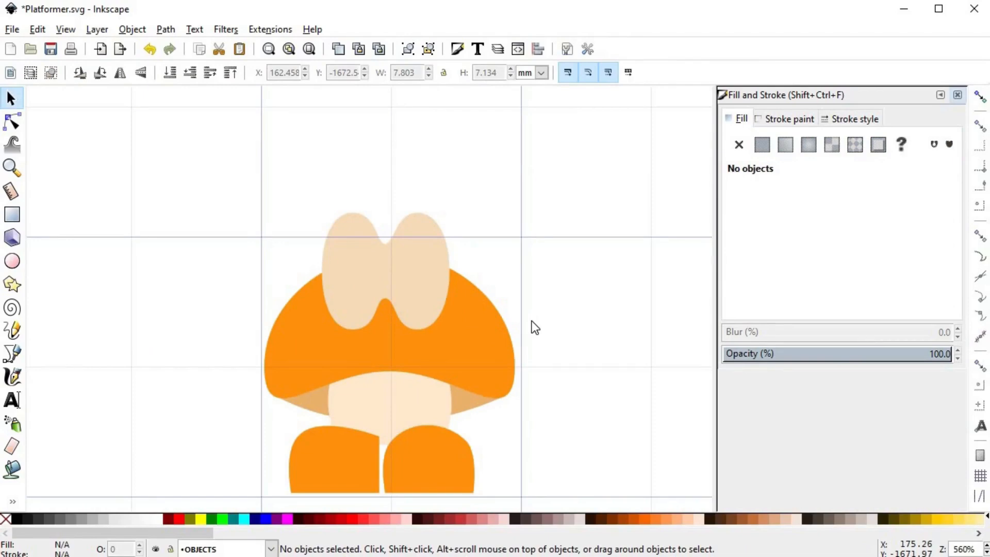
key("alt")
left_click(16, 263)
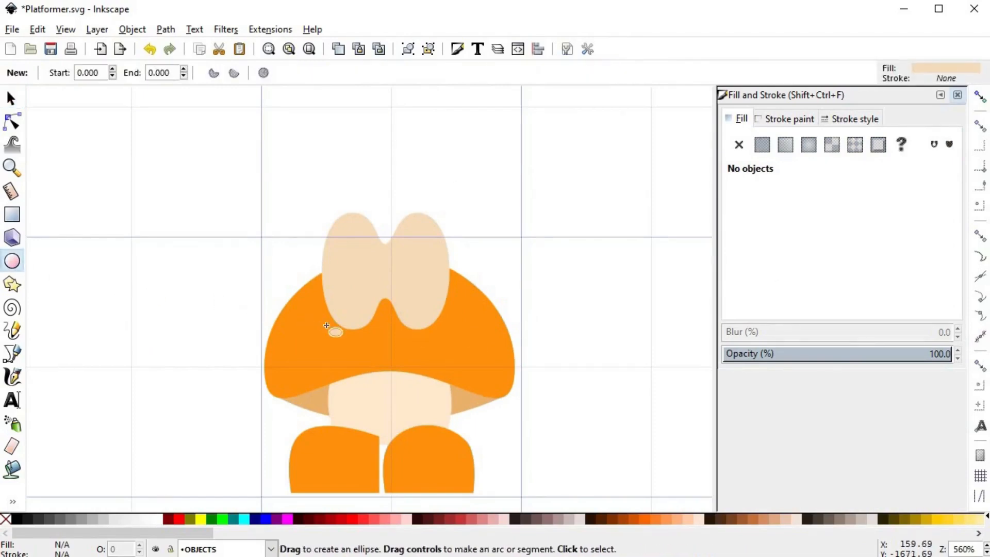
mouse_move(303, 326)
left_mouse_down()
mouse_move(320, 353)
mouse_move(359, 284)
mouse_move(421, 282)
left_mouse_up()
left_click(768, 243)
key("space")
scroll(369, 281, "up", 1)
key("ctrl+d")
left_click(421, 282)
left_click(556, 254)
- Select both feet, move them slightly up and right, and deselect them
scroll(551, 312, "down", 1)
key("space")
left_click(467, 433)
left_click(415, 428, "shift")
left_click_drag(490, 424, 493, 417)
left_click(684, 286)
- Draw a closed four-corner path for the right eyebrow, slanting up and outward from between the eyes
key("space")
scroll(488, 335, "up", 1)
key("space")
scroll(428, 264, "up", 1)
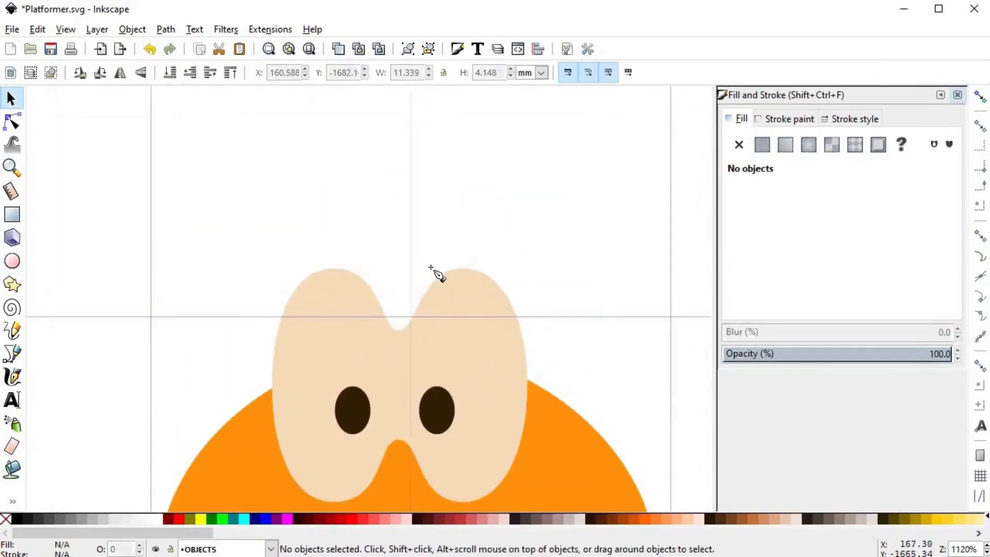
key("b")
left_click(399, 307)
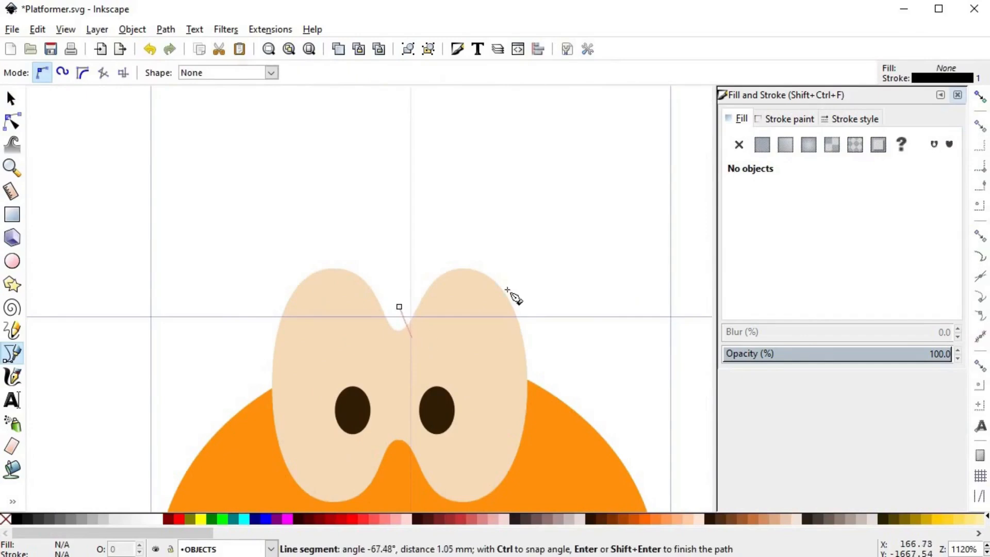
left_click(411, 337)
left_click(545, 253)
left_click(516, 209)
left_click(399, 307)
- Draw a matching closed four-corner left eyebrow, rotate it counterclockwise and position it over the left eye
left_click(378, 338)
left_click(282, 213)
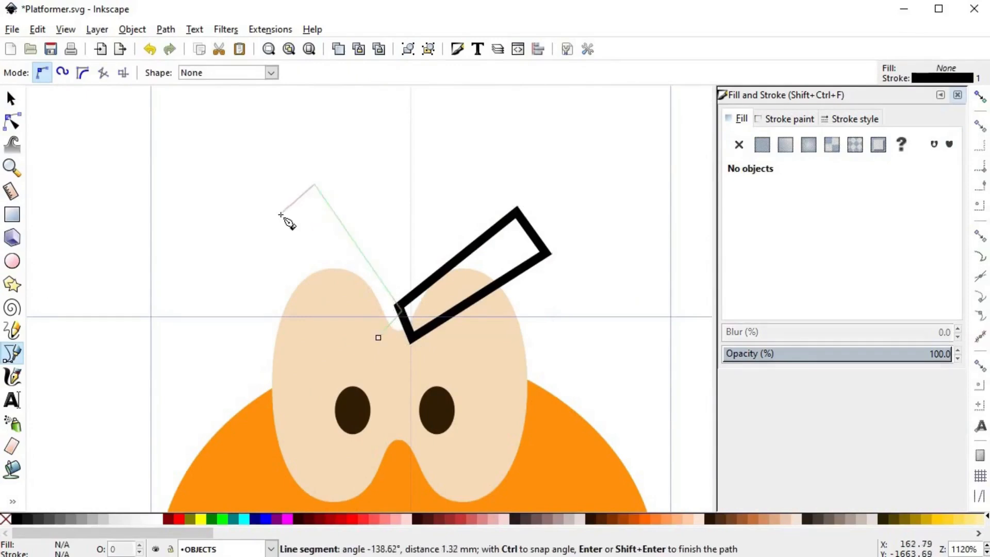
left_click(379, 338)
key("s")
left_click(314, 211)
left_click_drag(264, 180, 240, 221)
left_click_drag(323, 273, 329, 278)
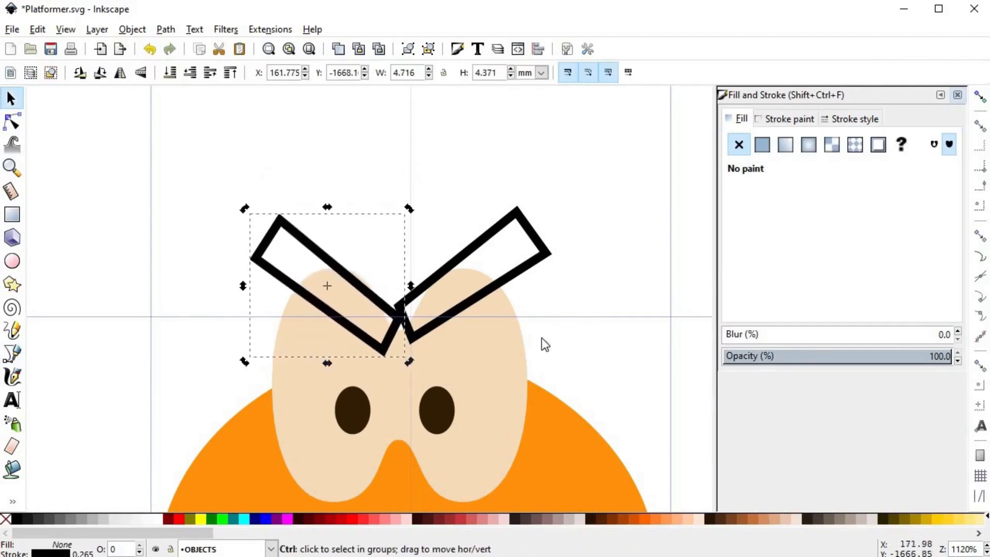
- Fill both eyebrows with 90% gray 1a1a1aff, remove their outlines and deselect them
left_click(471, 280, "shift")
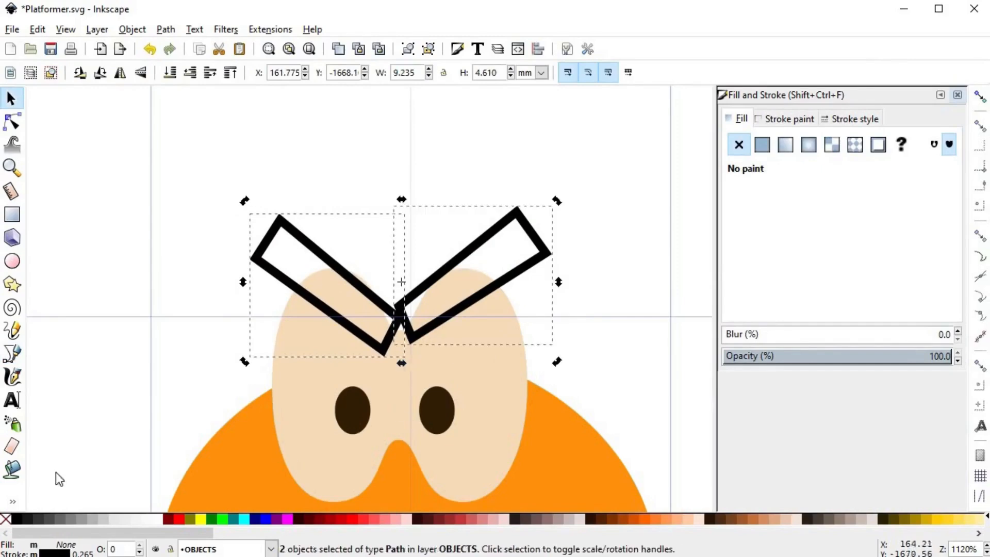
left_click(26, 519)
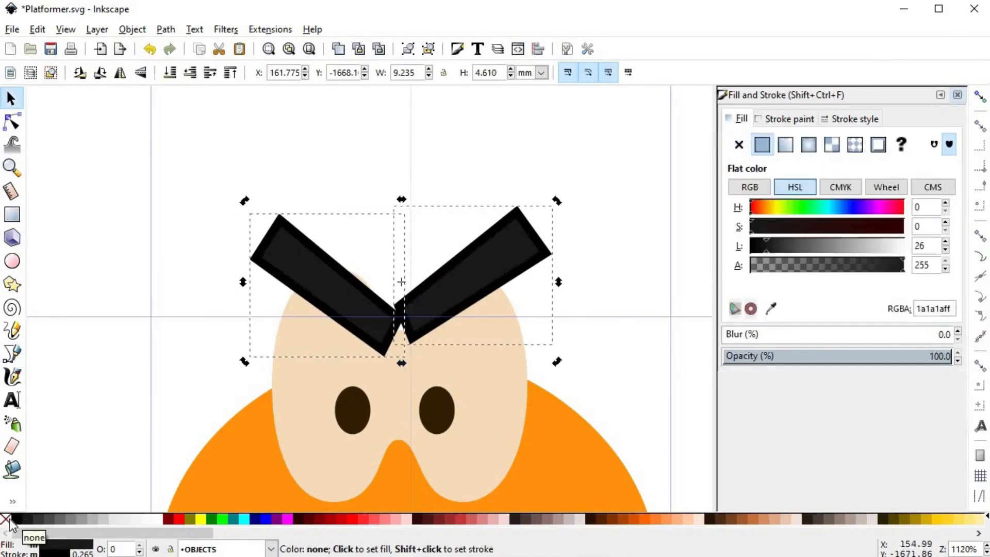
left_click(7, 519, "shift")
left_click(167, 301)
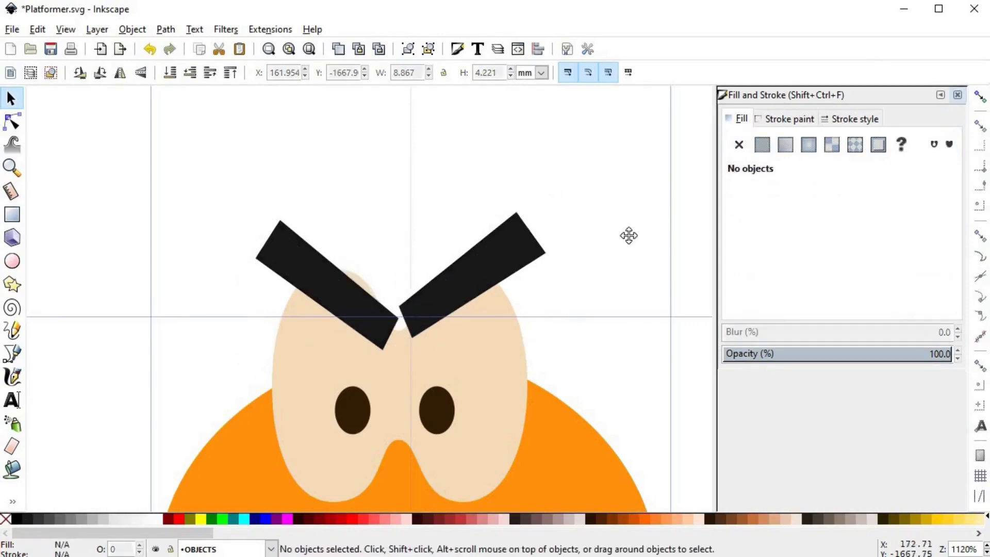
- Reshape the eye shape's upper-left curve to hide the part showing above the left eyebrow, and deselect it
scroll(627, 278, "down", 2)
left_click(337, 292)
key("n")
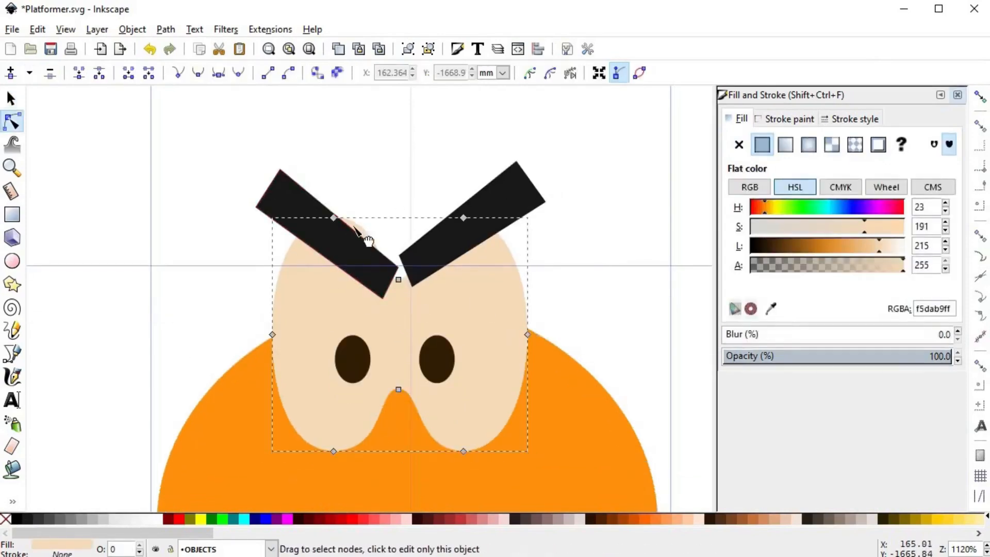
double_click(375, 258)
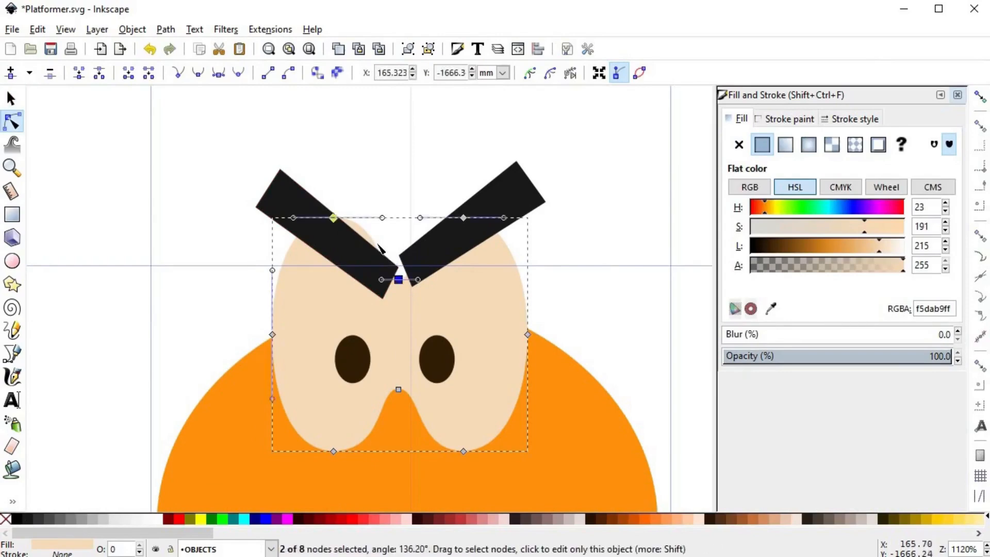
left_click_drag(334, 217, 334, 240)
key("ctrl+z")
double_click(360, 231)
key("s")
left_click(397, 241)
scroll(447, 346, "down", 2)
scroll(521, 331, "down", 2)
scroll(468, 325, "up", 4)
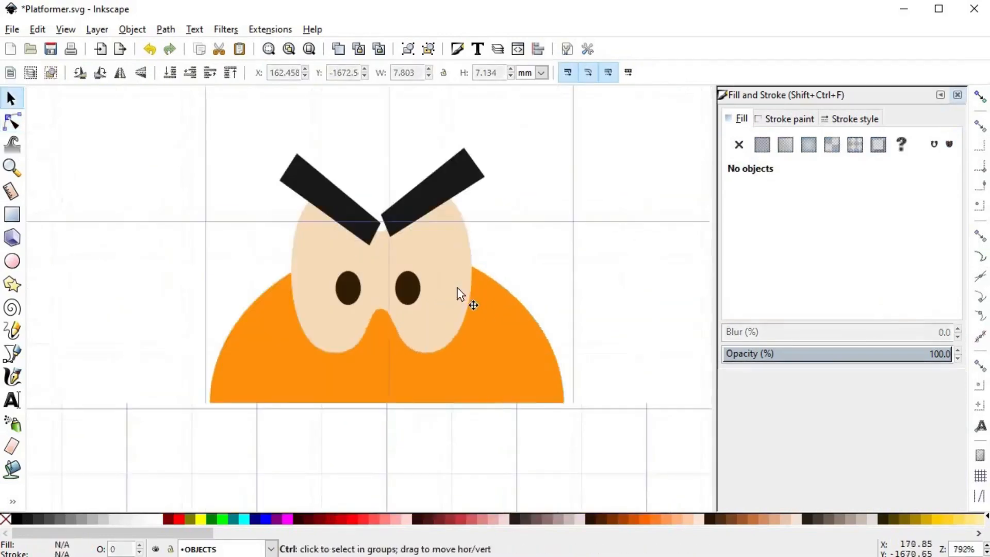
- Lower the outer bottom corner of each eyebrow to thicken its outer end, and deselect it
double_click(461, 223)
left_click_drag(518, 201, 519, 216)
left_click(279, 216)
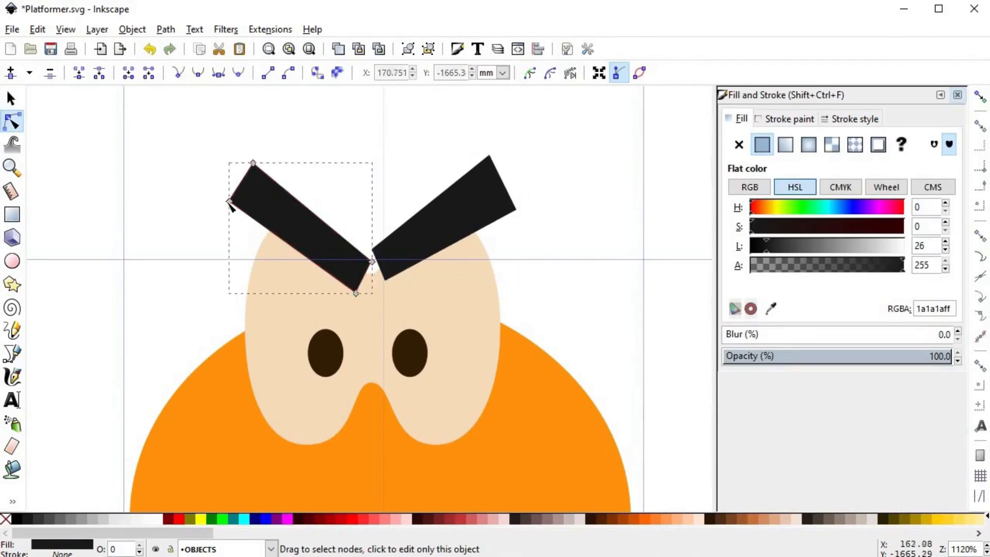
left_click_drag(228, 200, 227, 213)
key("s")
key("Escape")
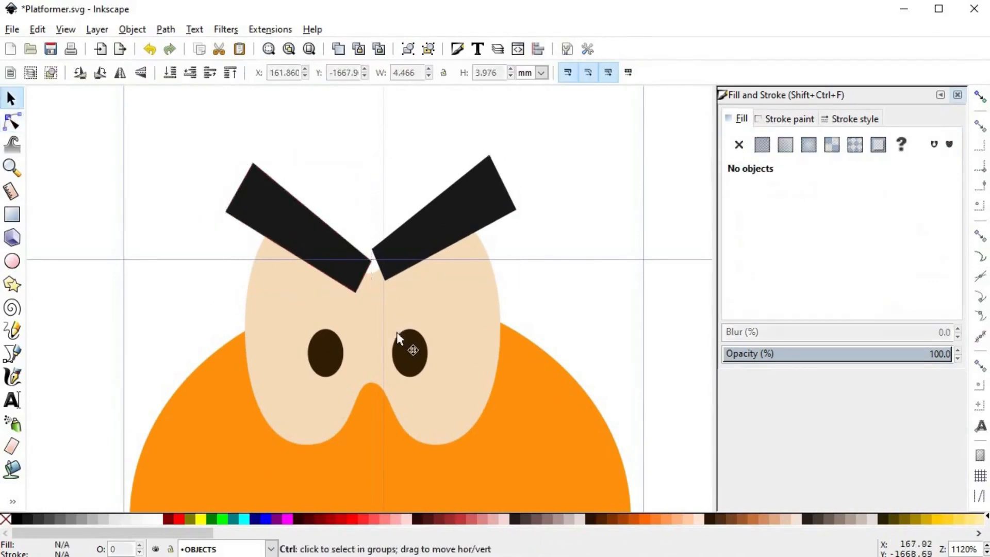
- Enlarge the eyes, pupils and eyebrows together to about 10.2 mm wide and 8.9 mm high, and deselect them
scroll(441, 322, "down", 5)
scroll(443, 321, "up", 3)
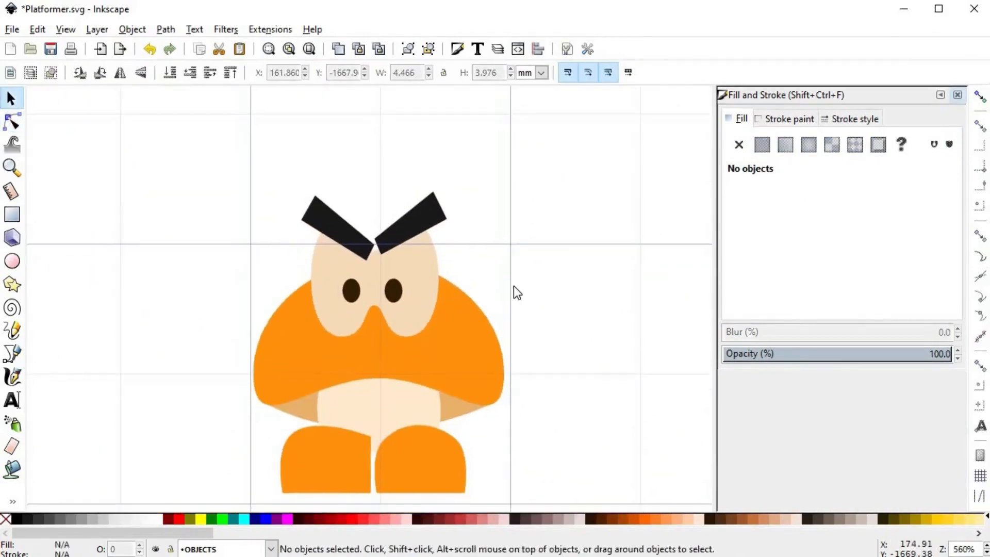
mouse_move(301, 190)
left_mouse_down()
mouse_move(433, 276)
mouse_move(468, 271)
left_mouse_up()
mouse_move(435, 318)
left_mouse_down()
mouse_move(417, 331)
mouse_move(416, 317)
left_mouse_up()
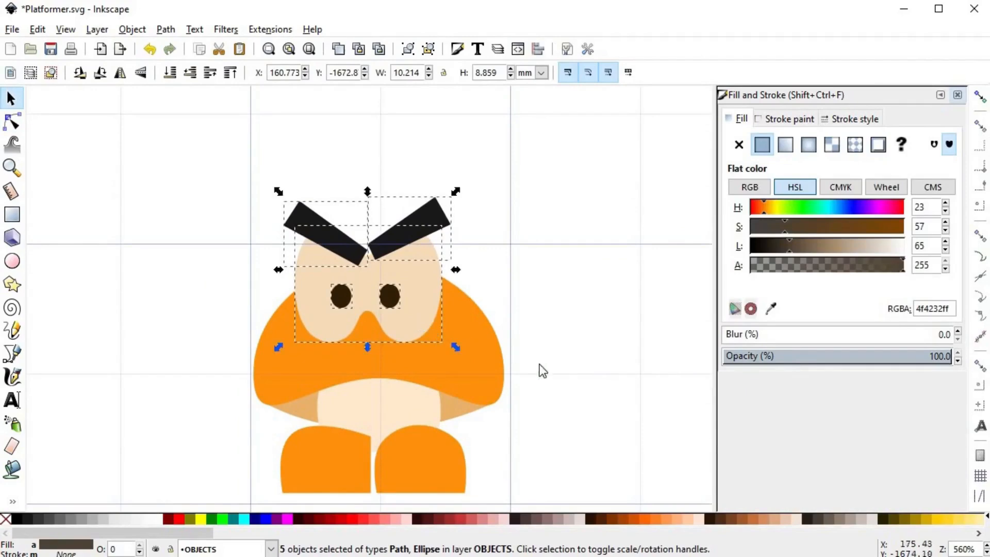
left_click(538, 363)
- Select both feet and nudge them slightly upward, closer to the stem
scroll(541, 364, "down", 1)
left_click(458, 397)
left_click(408, 384, "shift")
left_click_drag(442, 383, 441, 379)
left_click(557, 320)
- Squash the cap together with its shaded underside from below to about 9.57 mm high, and deselect them
scroll(545, 323, "down", 1)
scroll(577, 360, "up", 2)
left_click(529, 356)
left_click(507, 365, "shift")
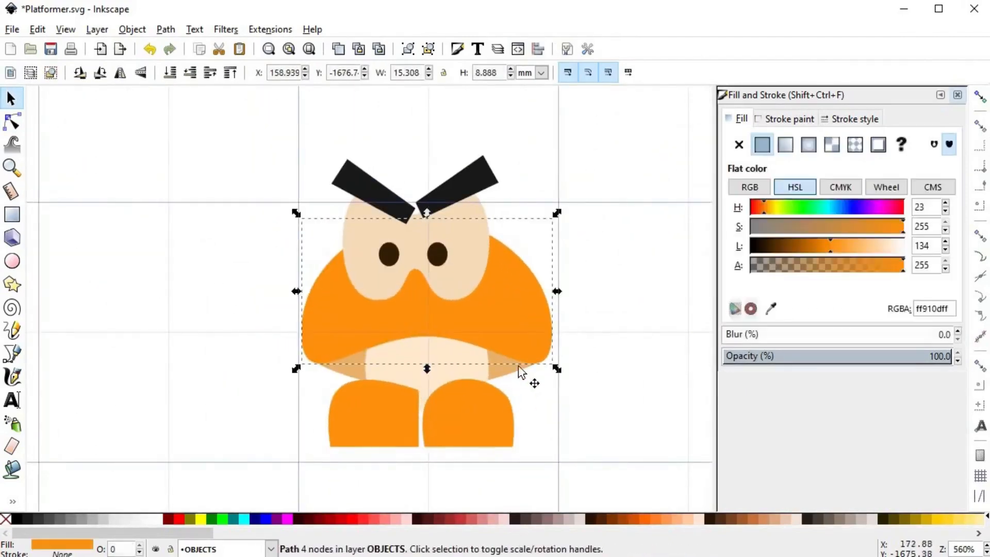
left_click_drag(426, 393, 426, 379)
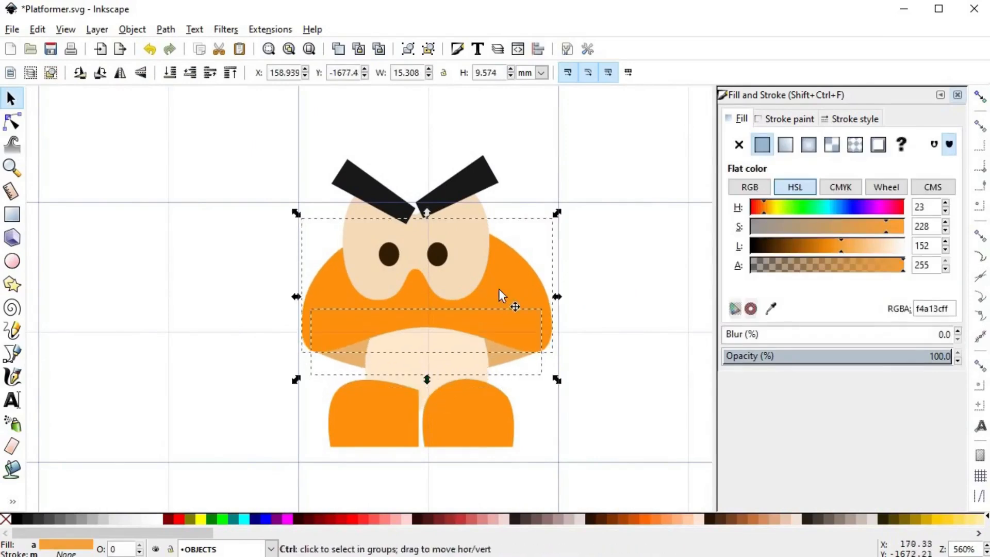
left_click(552, 400)
- Move both feet up against the shortened cap and deselect them
left_click(395, 420)
left_click(457, 432, "shift")
left_click_drag(458, 432, 423, 444)
left_click(586, 428)
- Reshape the outer corners of both eyebrows to adjust their length and slant, and deselect them
scroll(583, 423, "down", 1)
scroll(497, 313, "up", 1)
left_click_drag(348, 158, 532, 265)
double_click(511, 221)
left_click_drag(508, 181, 541, 225)
left_click(392, 222)
left_click_drag(338, 177, 361, 229)
key("s")
left_click(575, 302)
- Lower the eye shape's top centre point where it shows between the eyebrows, and deselect the shape
scroll(579, 230, "up", 1)
left_click_drag(491, 225, 488, 236)
left_click_drag(344, 246, 345, 253)
double_click(439, 284)
left_click(453, 247)
left_click(484, 291)
left_click(474, 240)
left_click_drag(451, 230, 454, 244)
key("s")
left_click(548, 316)
- Shift both pupils slightly to the left within the eyes and deselect them
scroll(534, 325, "down", 2)
scroll(513, 304, "up", 1)
left_click(428, 302)
left_click_drag(428, 302, 423, 302)
left_click_drag(474, 295, 472, 294)
left_click(616, 263)
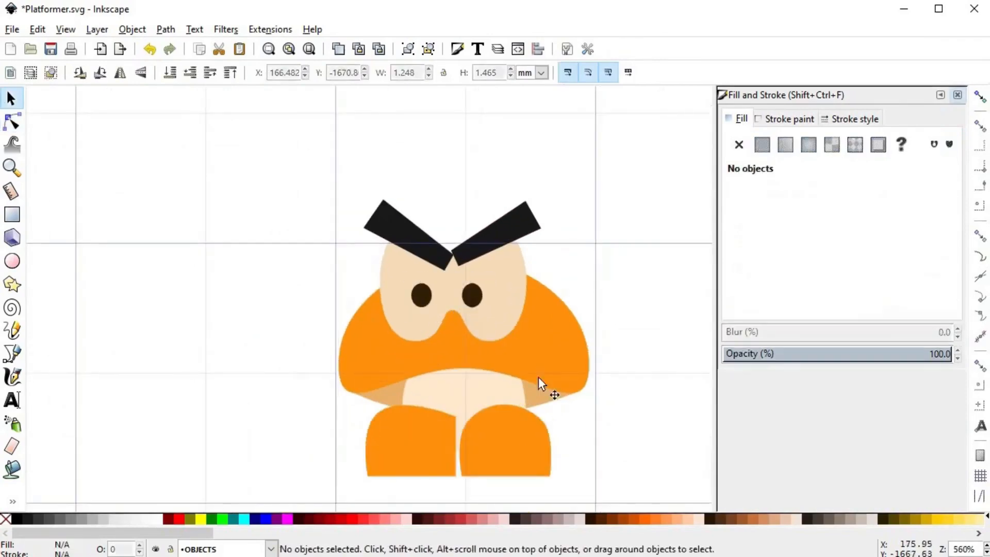
- Shorten the curve handles at the cap's peak and sides to give the dome a more tapered outline
scroll(552, 453, "down", 2, "ctrl")
scroll(531, 393, "up", 1, "ctrl")
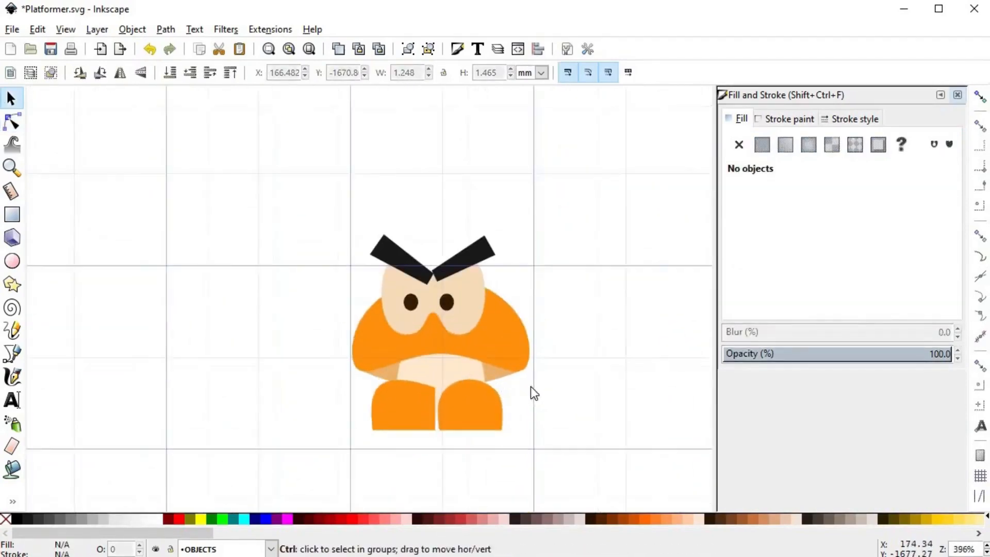
scroll(534, 392, "up", 1, "ctrl")
key("n")
left_click(507, 337)
left_click_drag(446, 234, 445, 233)
left_click_drag(348, 231, 361, 233)
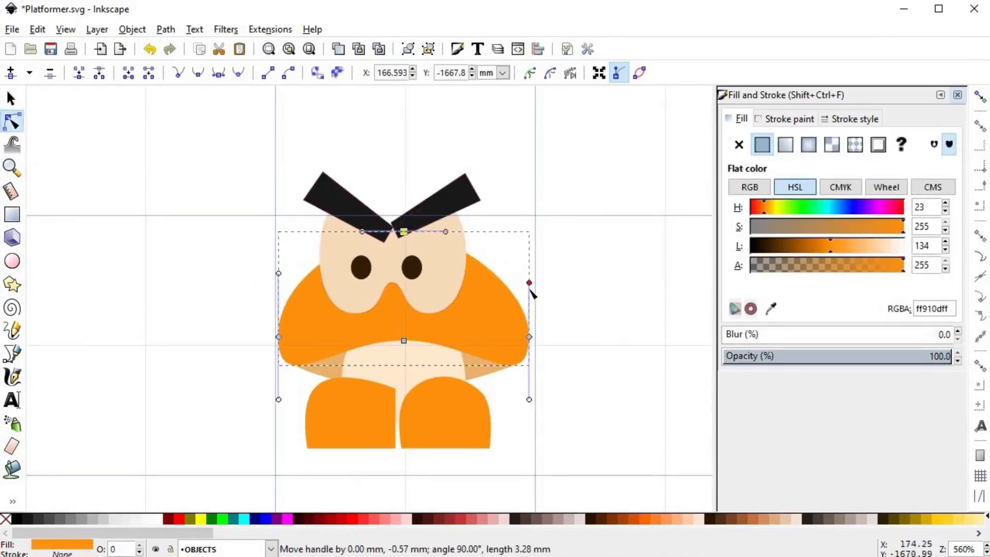
left_click_drag(278, 274, 279, 283)
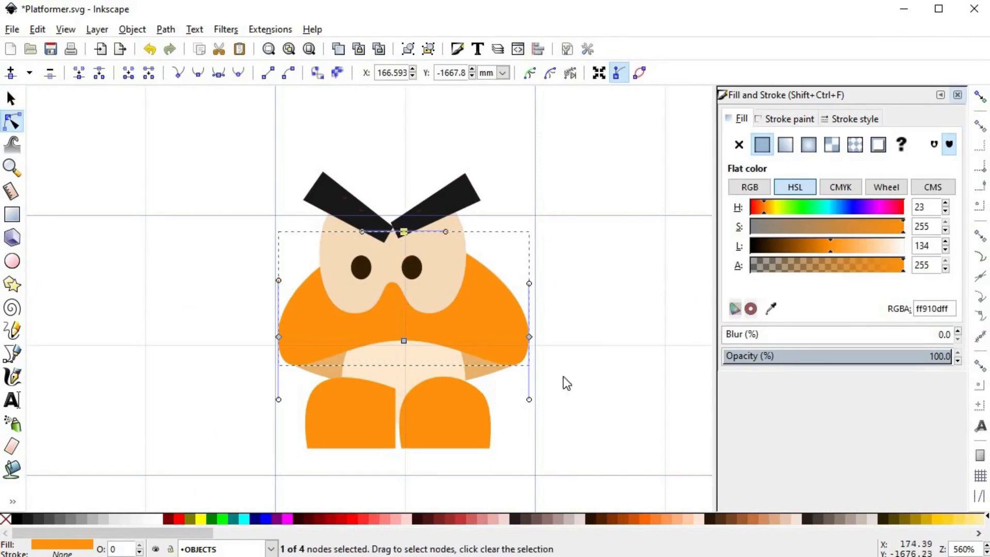
key("s")
left_click(545, 386)
- Narrow the eye shape slightly from its right side and deselect it
mouse_move(580, 386)
left_mouse_down()
mouse_move(579, 357)
mouse_move(567, 377)
left_mouse_up()
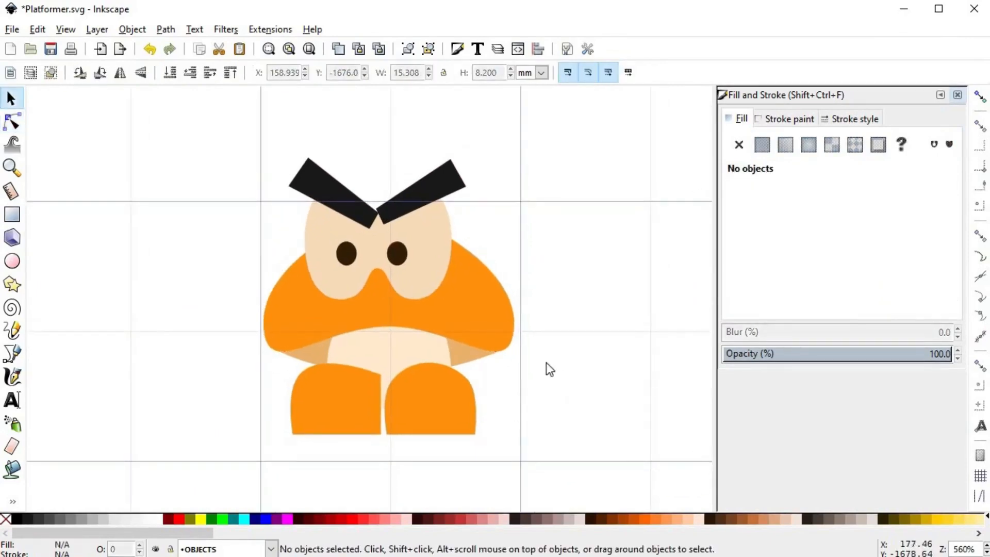
left_click_drag(457, 242, 447, 241)
left_click_drag(304, 239, 306, 239)
left_click(545, 313)
- Select the eyes, pupils and eyebrows together and nudge them into place on the cap
scroll(546, 313, "down", 1)
scroll(485, 296, "up", 1)
left_click_drag(297, 148, 500, 316)
left_click_drag(444, 275, 443, 273)
left_click(584, 300)
- Narrow the cap, underside, stem and feet together to about 14.55 mm wide, leaving the pupils out of the selection
scroll(581, 311, "down", 3)
scroll(531, 338, "up", 4)
scroll(503, 346, "down", 1)
left_click_drag(575, 465, 240, 204)
left_click(361, 263, "shift")
left_click(414, 262, "shift")
left_click_drag(276, 333, 283, 332)
left_click(538, 402)
left_click_drag(531, 401, 502, 373)
scroll(503, 379, "down", 1)
scroll(514, 367, "up", 1)
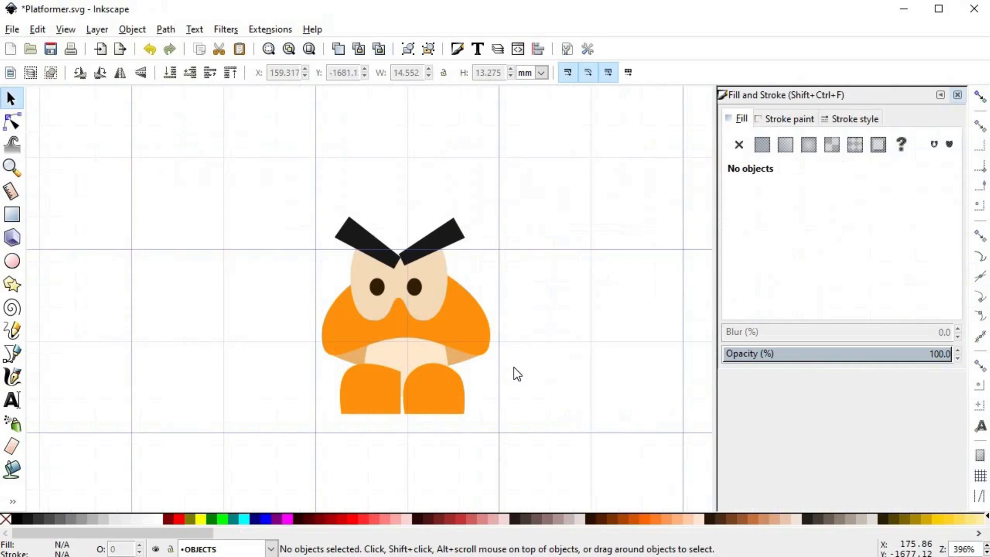
- Draw a closed path peaking across the cap's lower part and enclosing the area below it, for the cap's bottom shadow
scroll(463, 366, "up", 1)
key("b")
left_click(261, 350)
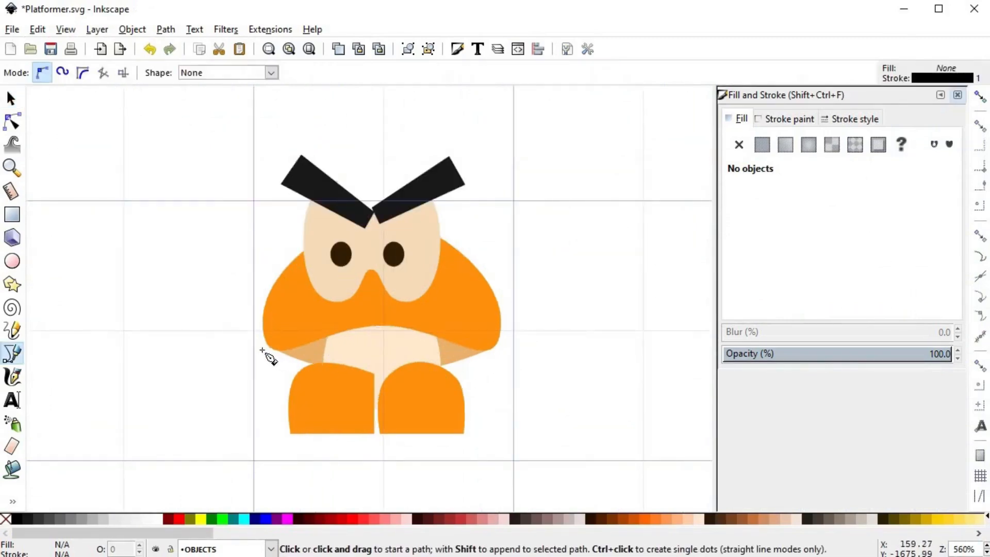
left_click(382, 310)
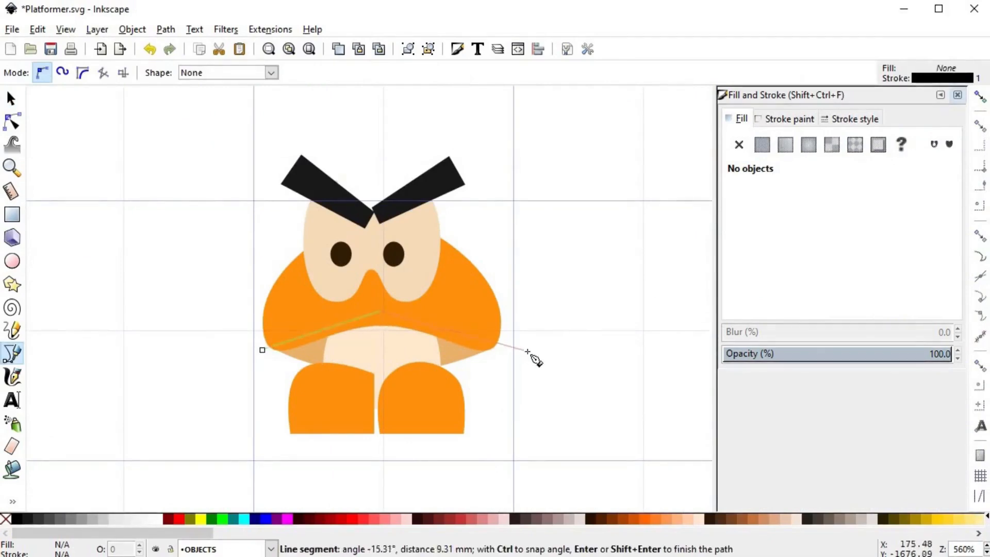
left_click(509, 345)
left_click(496, 459)
left_click(219, 439)
left_click(252, 366)
left_click(262, 350)
- Smooth the path's peak into an even arc and align its two upper corners with the cap's lower sides
key("n")
left_click(198, 72)
scroll(440, 393, "up", 2)
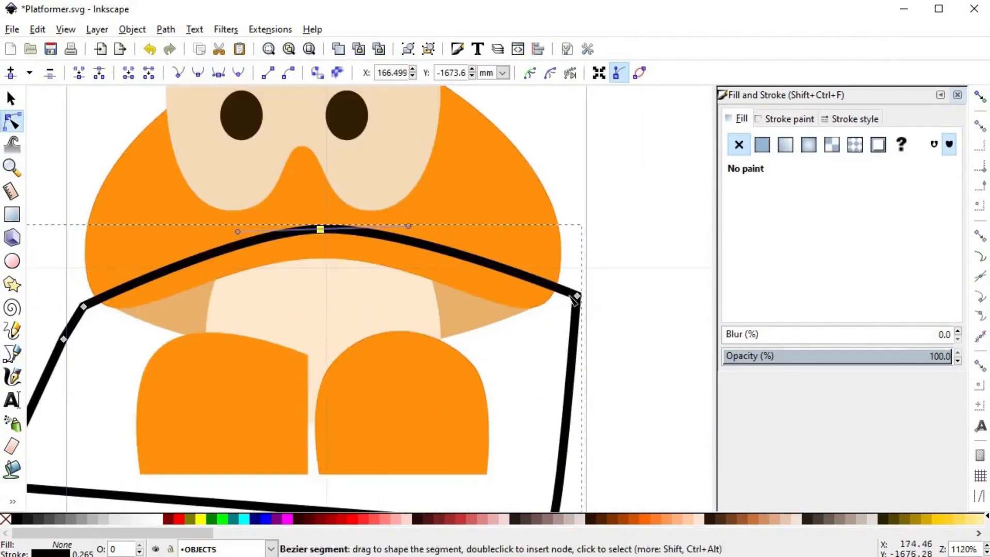
left_click_drag(573, 298, 567, 296)
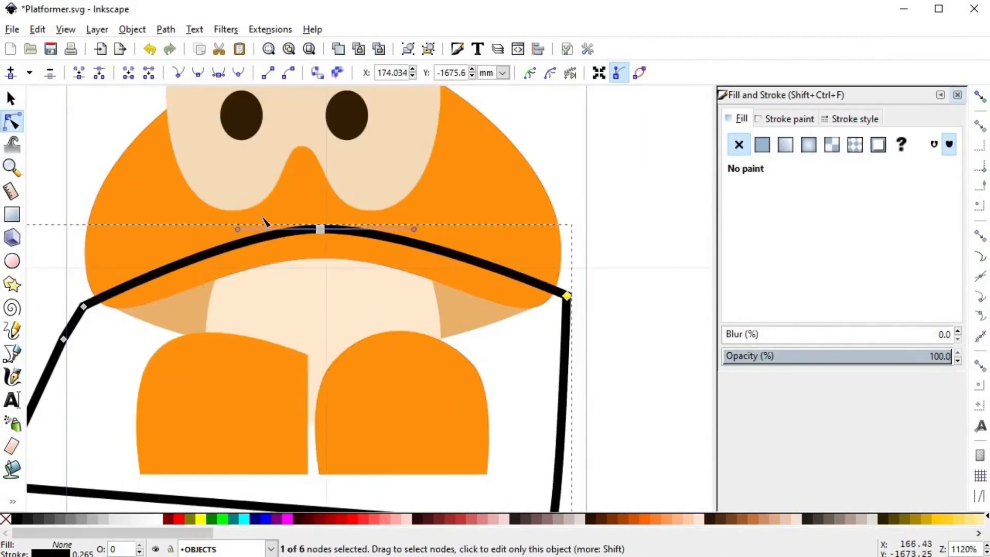
left_click_drag(242, 232, 211, 230)
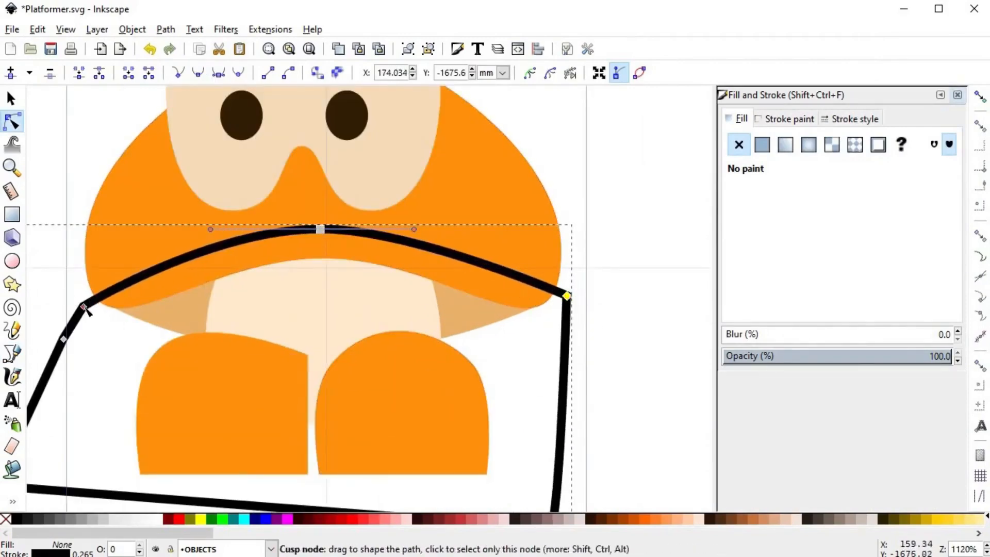
left_click_drag(84, 308, 82, 298)
key("s")
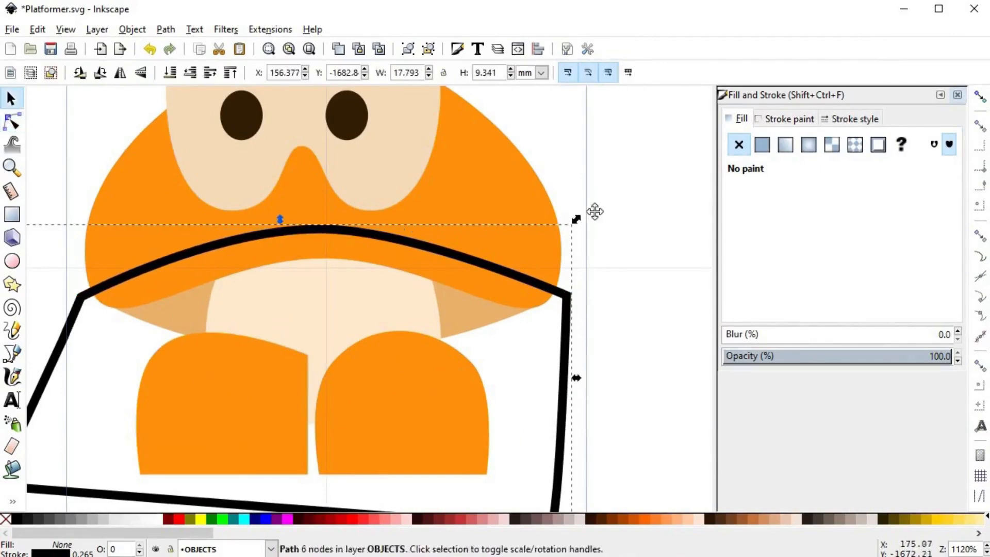
- Draw a closed path curving down over the cap's right side and enclosing the area outside it, for the side shadow
left_click_drag(598, 191, 596, 214)
left_click(553, 259)
left_click_drag(606, 299, 622, 379)
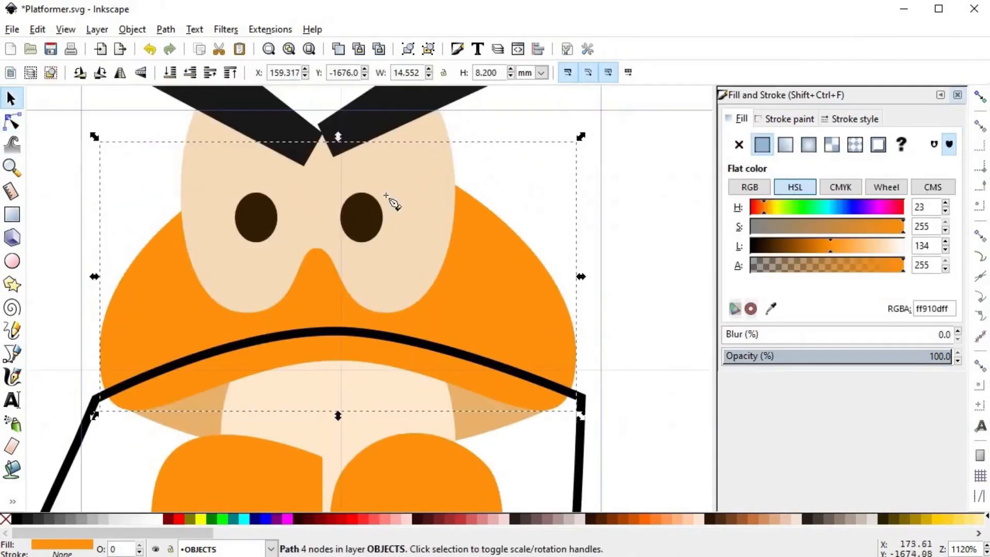
key("b")
left_click(405, 151)
left_click_drag(498, 366, 447, 386)
left_click(498, 468)
left_click(643, 472)
left_click_drag(640, 338, 642, 298)
left_click_drag(627, 223, 624, 211)
left_click(512, 105)
left_click(420, 120)
left_click(390, 137)
left_click(405, 151)
key("s")
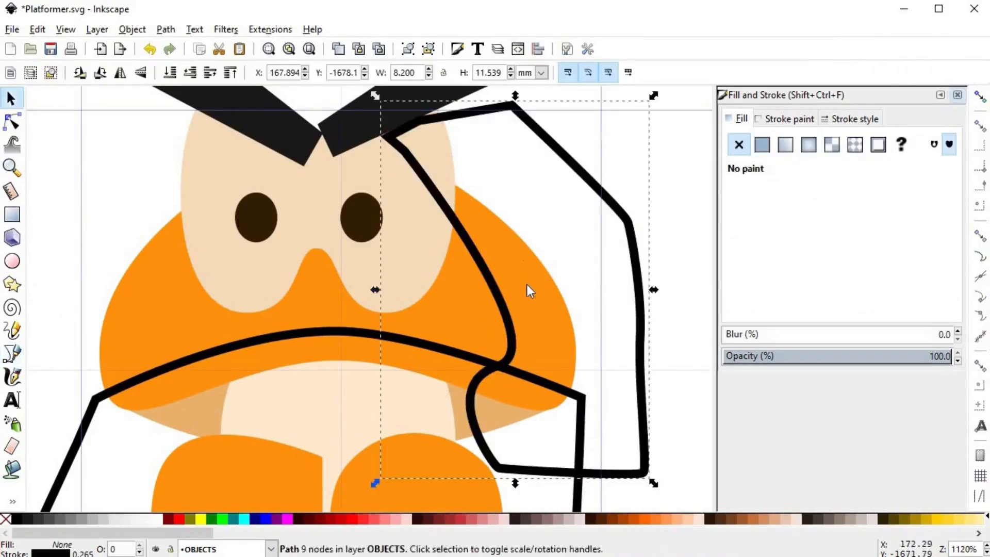
scroll(527, 284, "down", 3)
scroll(523, 304, "up", 2)
key("n")
left_click(511, 316)
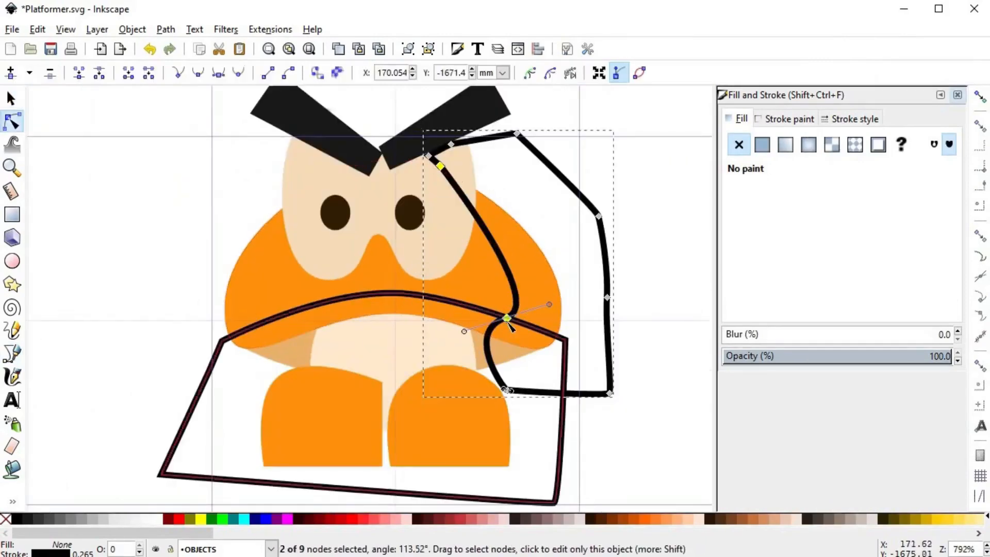
key("s")
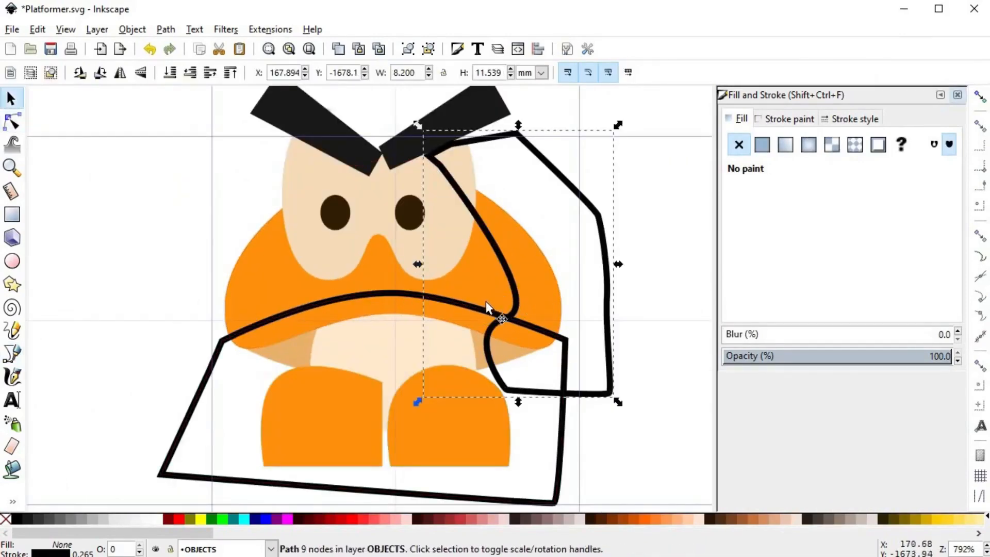
- Unite the two shadow paths and intersect them with a duplicate of the cap to form its shadow
left_click(476, 308, "shift")
key("ctrl+plus")
left_click(538, 307)
key("ctrl+d")
left_click(605, 311, "shift")
key("ctrl+asterisk")
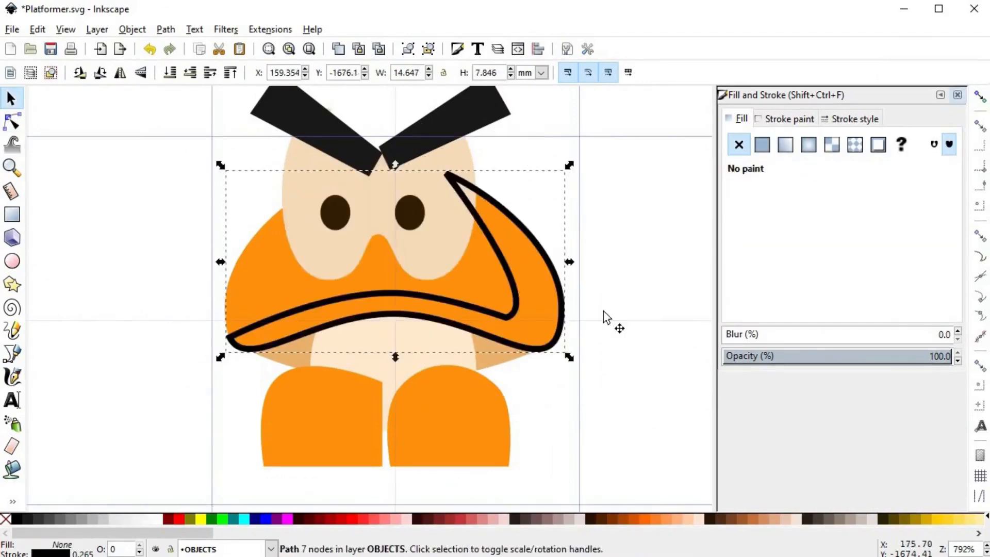
- Fill the cap's shadow with a darkened version of the cap's orange, ce6400ff, and remove its outline
key("d")
left_click(499, 285)
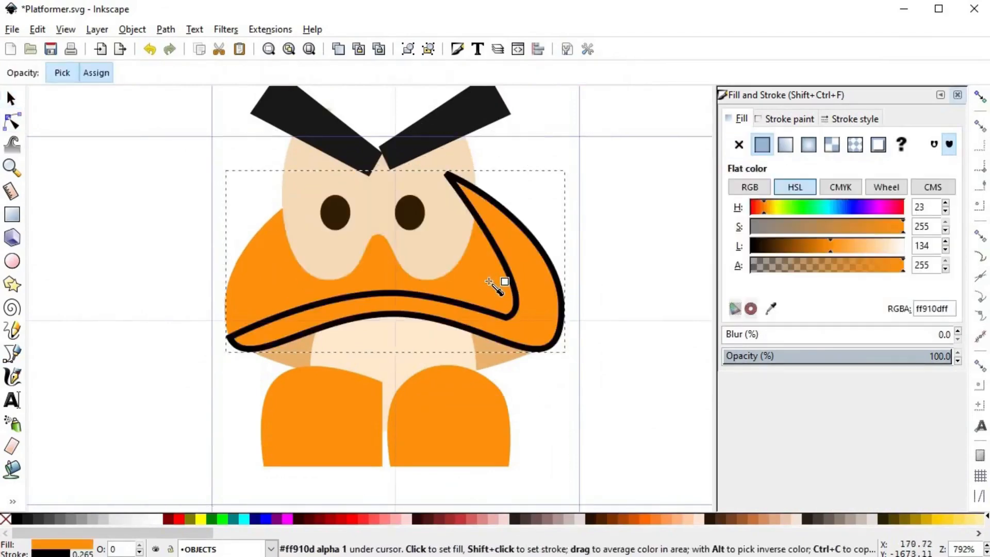
left_click(810, 247)
left_click_drag(811, 246, 802, 249)
left_click(763, 215)
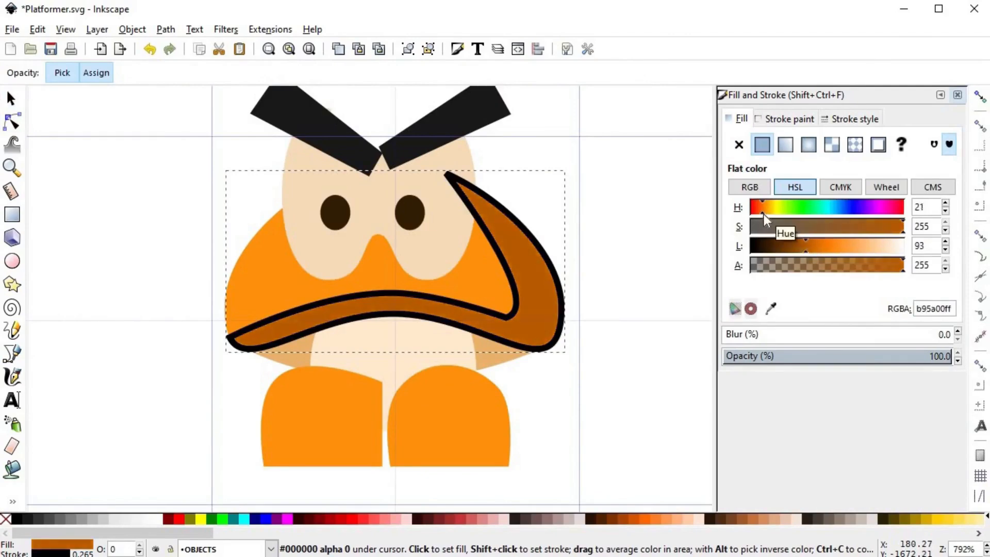
left_click(5, 518, "shift")
left_click_drag(805, 250, 812, 251)
key("s")
- Lower the cap's shadow behind the eye shape and deselect it
scroll(619, 355, "down", 2)
scroll(618, 355, "up", 1)
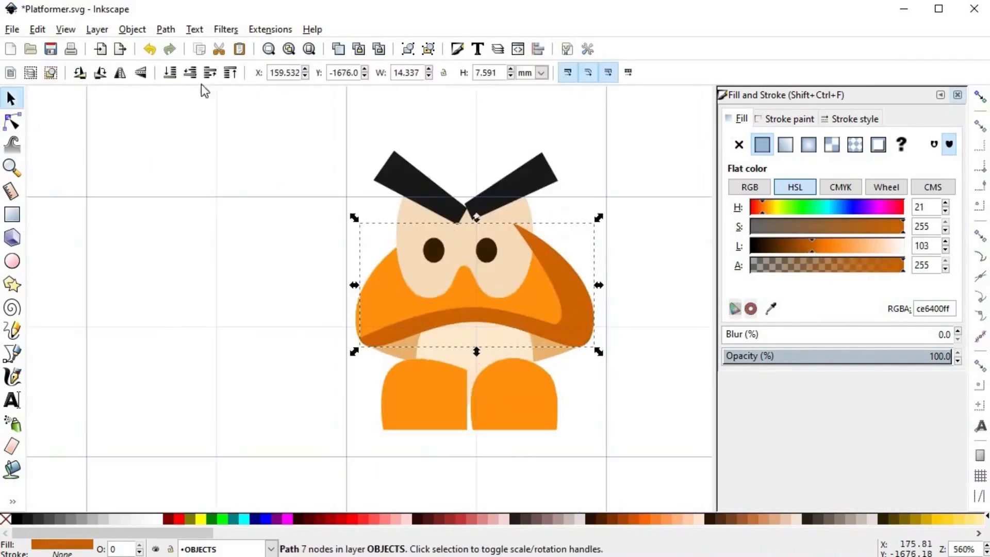
left_click(610, 379)
- Draw a closed path over the cap with a curved lower edge crossing the stem, for the stem's shadow
scroll(557, 389, "down", 1)
left_click_drag(484, 433, 467, 437)
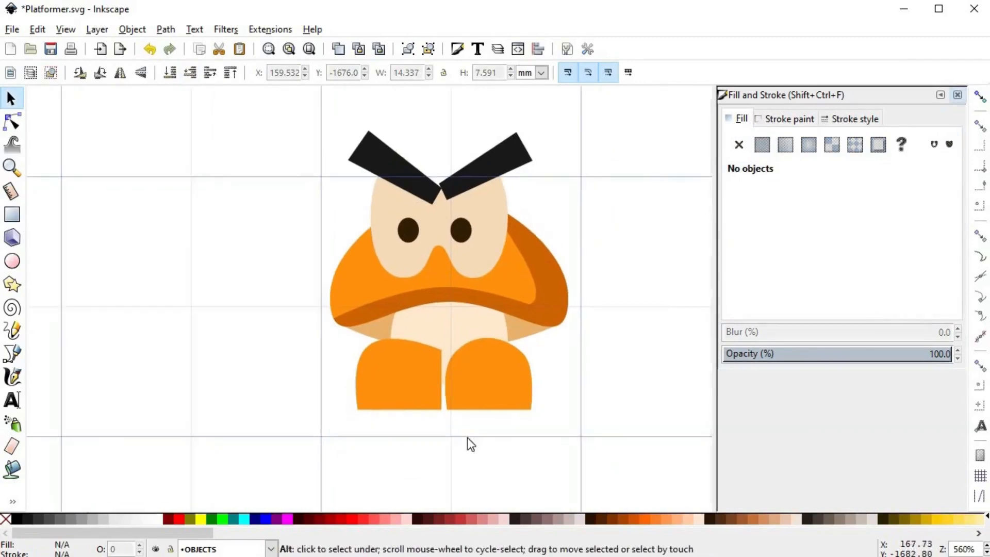
key("b")
left_click(380, 322)
left_click_drag(525, 325, 600, 305)
left_click(478, 216)
left_click(395, 235)
left_click(365, 265)
left_click(367, 298)
left_click(379, 322)
key("s")
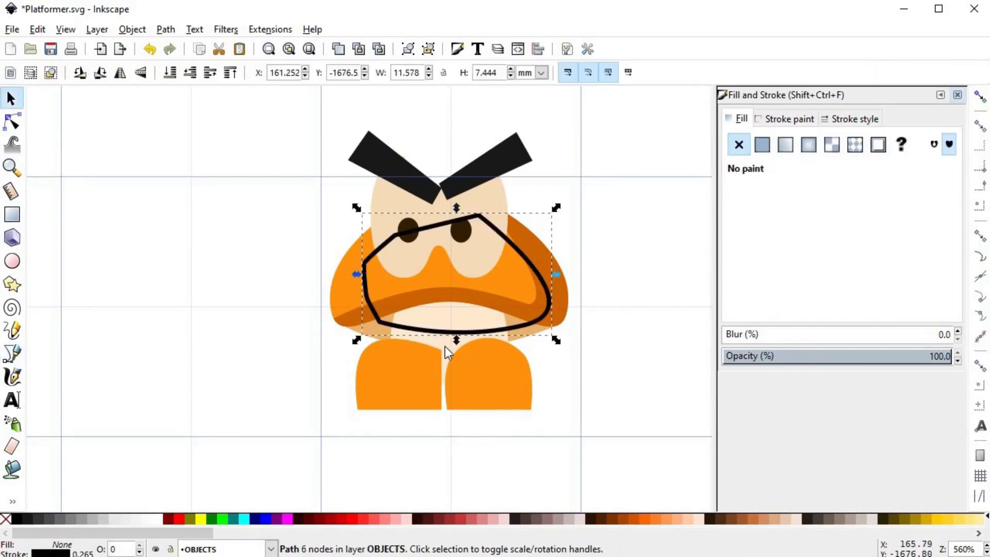
- Intersect the new path with a duplicate of the stem to form the stem's upper shadow
left_click(441, 346)
key("ctrl+d")
left_click(545, 314, "shift")
key("ctrl+*")
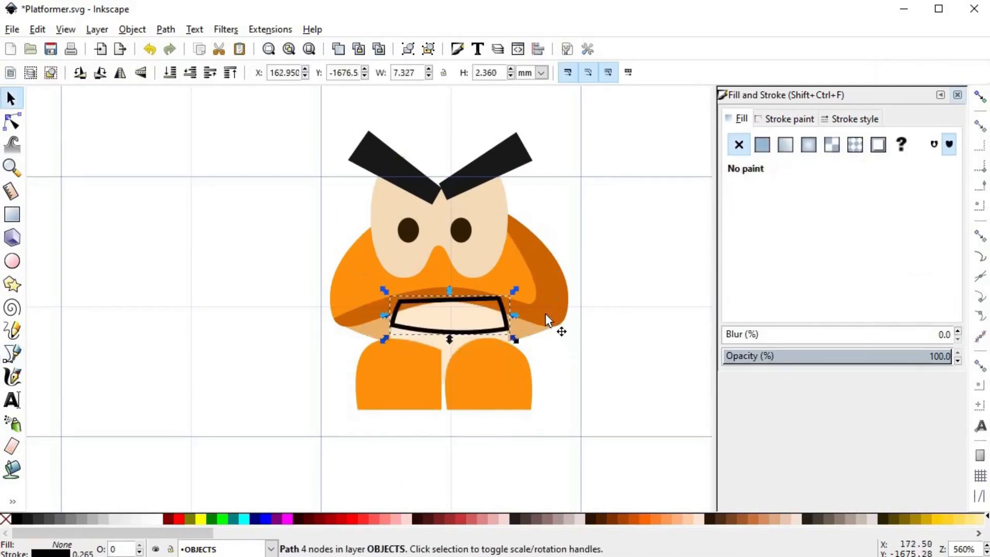
- Fill the stem's shadow with a darkened, less saturated stem colour, eac89eff, and remove its outline
key("d")
left_click(484, 322)
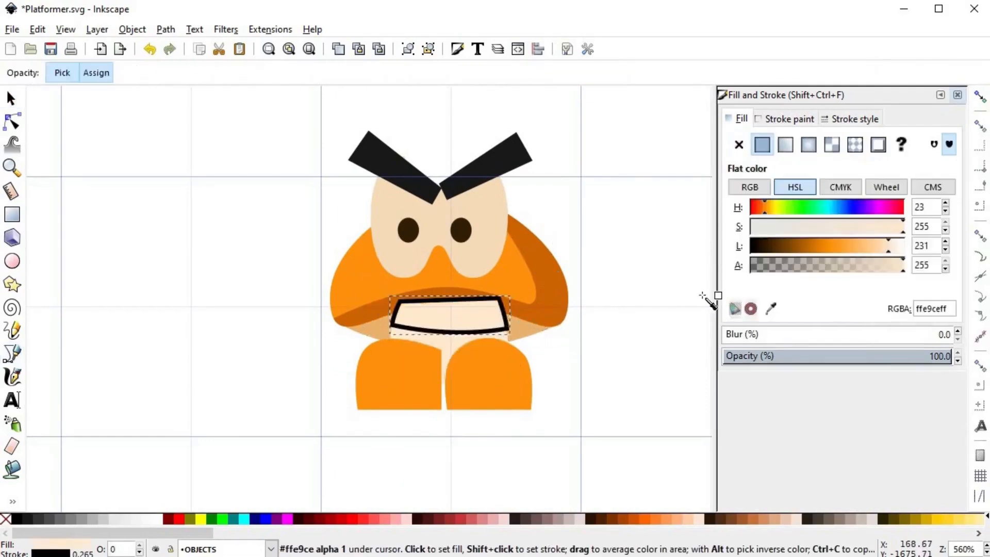
left_click(879, 243)
left_click(879, 228)
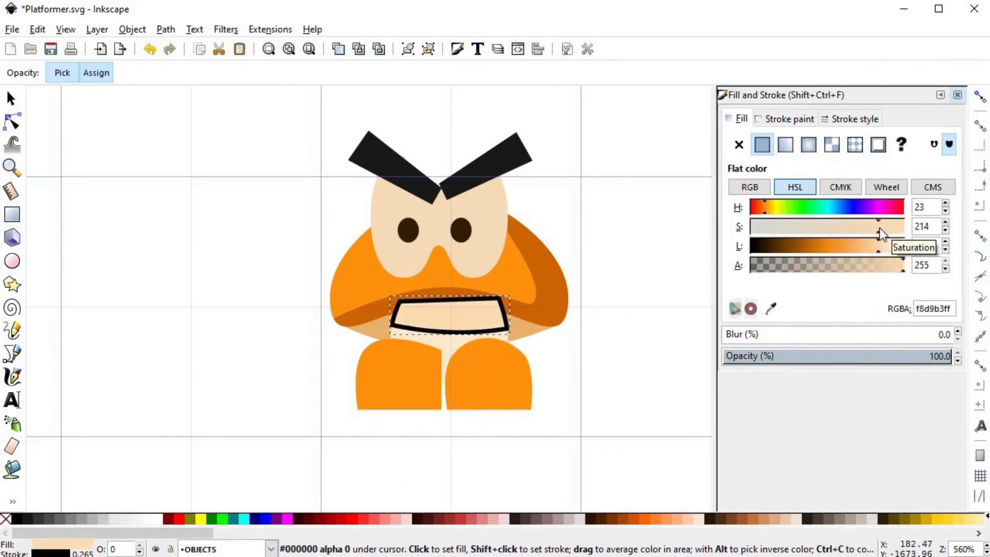
left_click(868, 247)
left_click_drag(864, 227, 847, 228)
- Lower the stem's shadow behind the cap and deselect it
key("s")
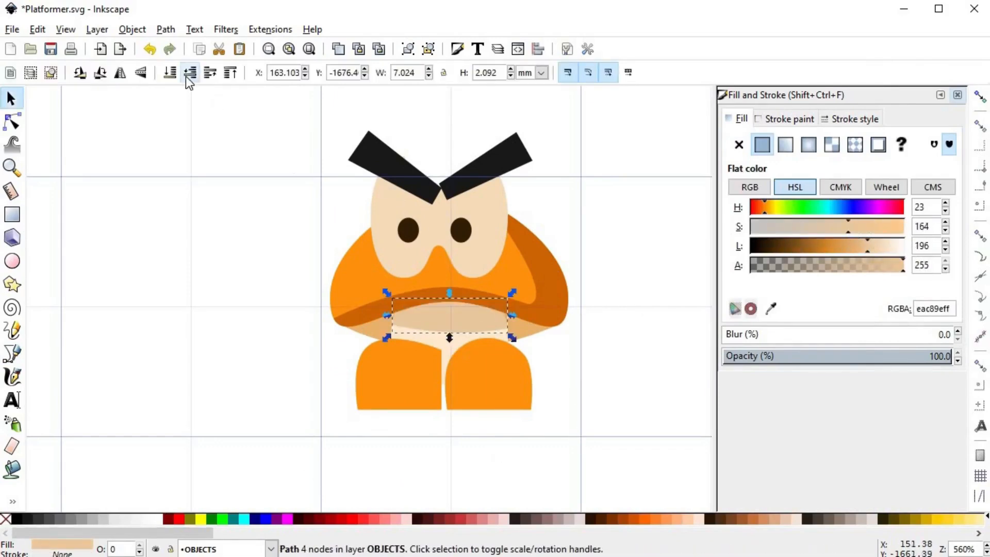
left_click(575, 377)
scroll(548, 411, "down", 2)
scroll(508, 390, "up", 3)
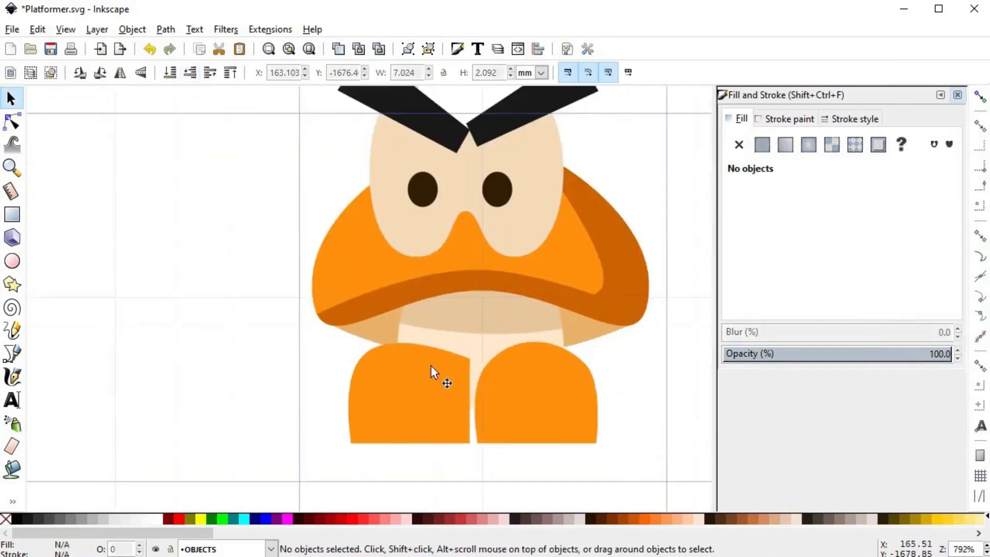
- Draw a closed path with a curved edge over the inner side of the left foot, for its shadow
key("b")
left_click(420, 344)
left_click_drag(410, 443, 354, 507)
left_click(520, 473)
left_click(496, 360)
left_click(454, 312)
left_click(423, 326)
left_click(420, 345)
- Intersect the new path with a duplicate of the left foot to form the foot's shadow
key("s")
left_click(415, 382)
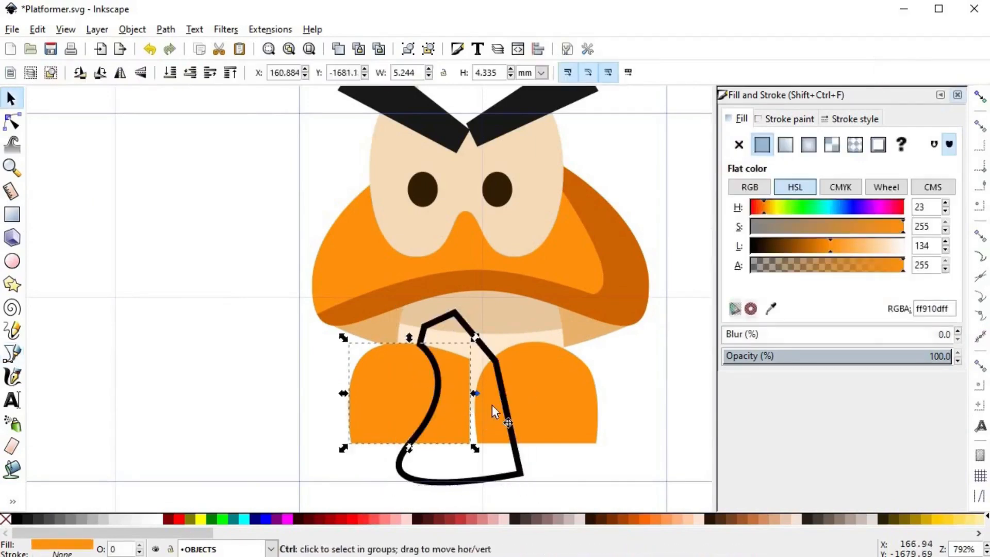
key("ctrl+d")
left_click(500, 366, "shift")
key("ctrl+asterisk")
- Apply the cap shadow's style, ce6400ff without an outline, to the left foot's shadow
left_click(604, 296)
key("ctrl+c")
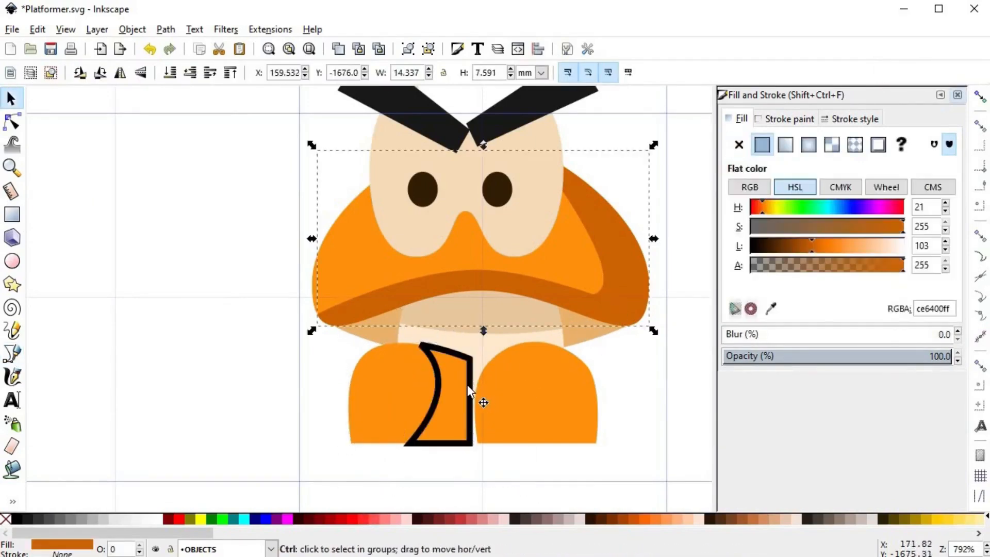
left_click(470, 389)
key("ctrl+shift+v")
- Draw a closed path with a curved edge over the outer side of the right foot, for its shadow
key("b")
left_click(540, 343)
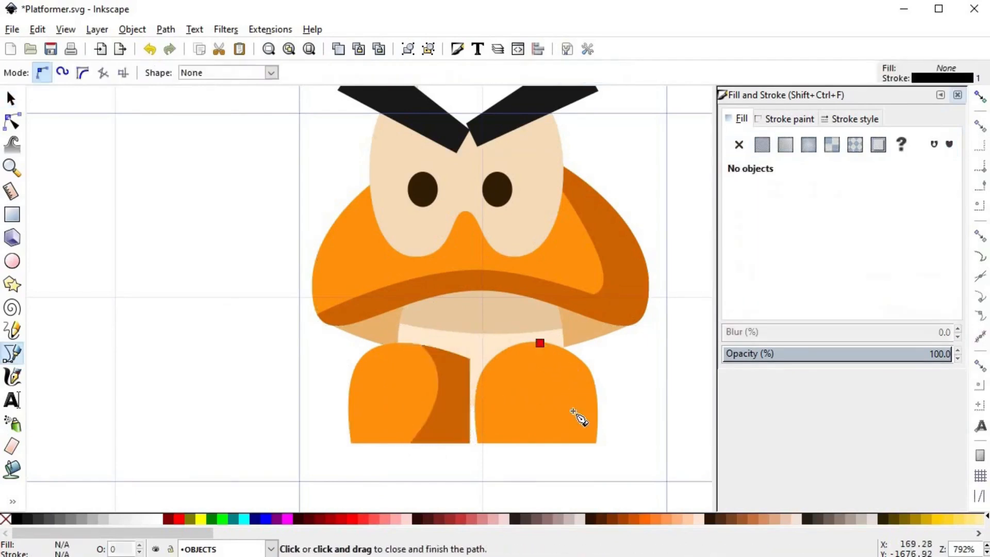
left_click_drag(566, 450, 544, 504)
left_click(627, 454)
left_click(628, 364)
left_click(545, 295)
left_click(511, 319)
left_click(540, 343)
- Apply the cap shadow's style to the new path and intersect it with a duplicate of the right foot, then deselect
key("ctrl+shift+v")
key("s")
left_click(544, 396)
key("ctrl+d")
left_click(614, 400, "shift")
key("ctrl+*")
left_click(627, 436)
- Draw a closed path around the eyebrows whose lower edge runs just below them across the eye shape, for the brow shadow
scroll(628, 446, "down", 4)
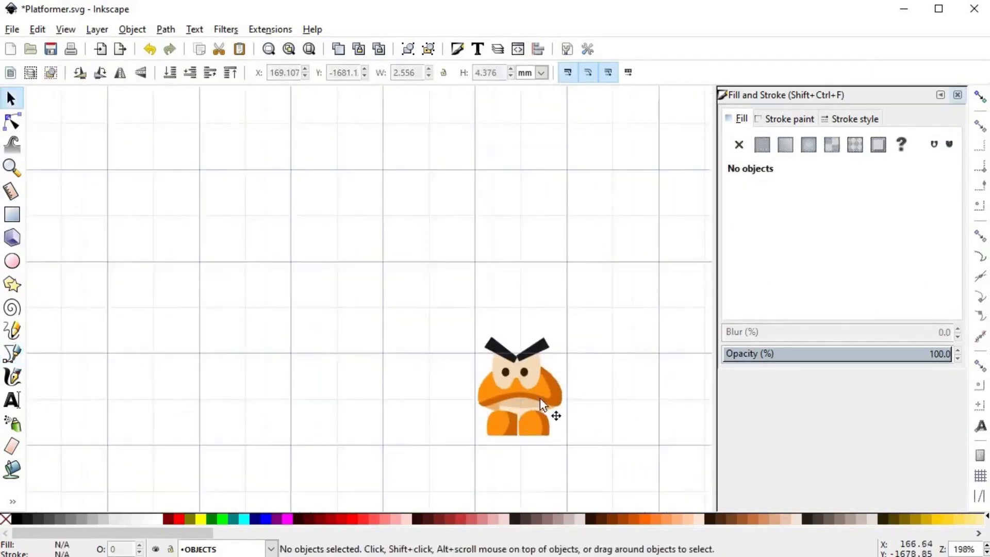
scroll(531, 416, "up", 3)
scroll(414, 274, "up", 2)
key("b")
left_click(289, 219)
left_click(422, 287)
left_click(438, 269)
left_click(449, 279)
left_click(593, 220)
left_click(573, 130)
double_click(369, 116)
left_click(369, 116)
left_click(303, 131)
left_click(263, 226)
left_click(289, 219)
- Intersect the brow path with a duplicate of the eye shape to form the brow shadow
key("s")
left_click(334, 283)
key("ctrl+d")
left_click(382, 120, "shift")
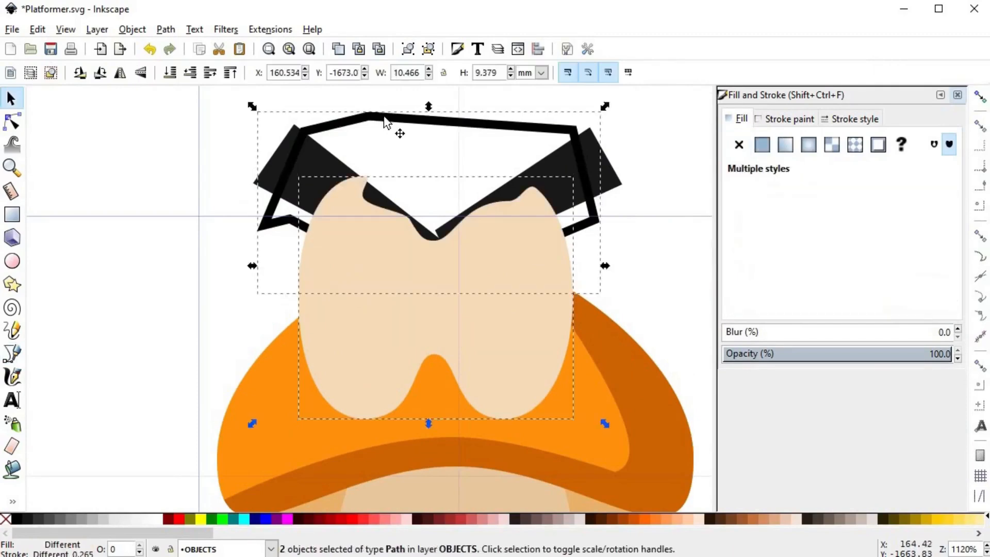
key("ctrl+asterisk")
- Fill the brow shadow with a darkened eye colour, dcaa6dff, lower it behind the eyebrows and remove its outline
key("d")
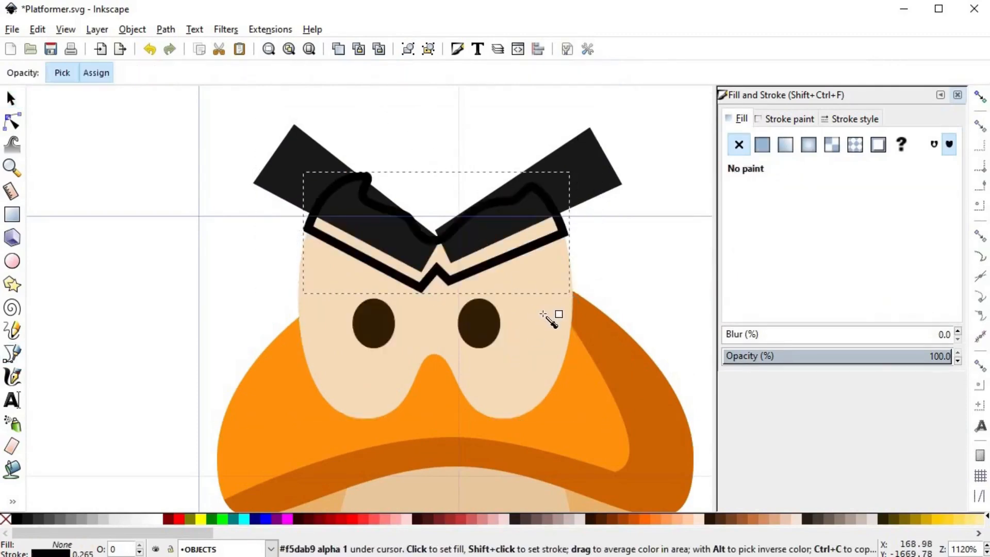
left_click(541, 316)
left_click_drag(861, 248, 844, 227)
key("s")
left_click(189, 74)
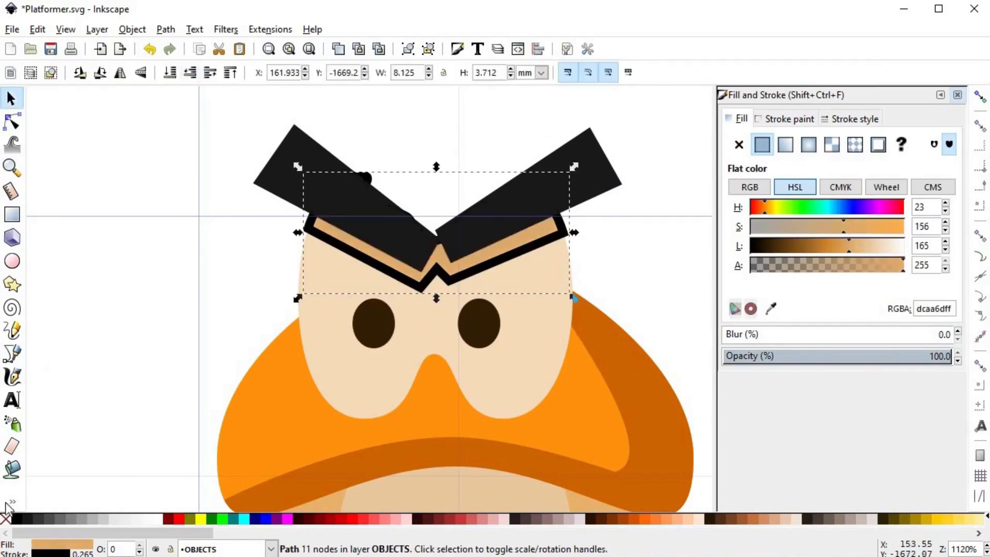
left_click(5, 519, "shift")
left_click(138, 363)
- Change the brow shadow's fill to a light greyish beige with saturation 43 and deselect it
scroll(148, 306, "down", 1)
scroll(150, 306, "right", 3)
left_click(324, 274)
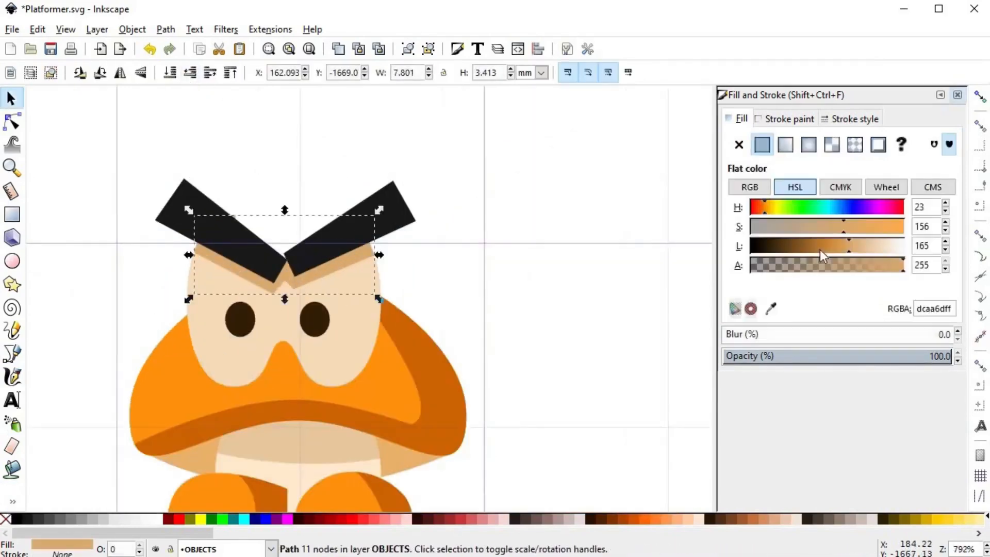
left_click(833, 251)
left_click_drag(824, 233, 775, 225)
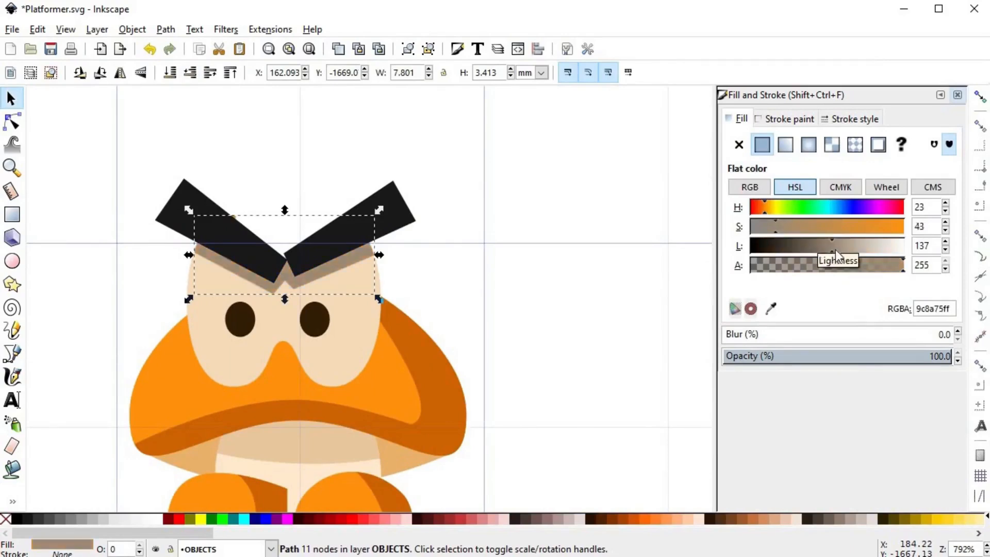
left_click_drag(840, 249, 859, 245)
key("Escape")
- Move the eyes, eyebrows and brow shadow slightly down on the cap and deselect them
scroll(453, 365, "down", 3)
scroll(475, 345, "up", 2)
left_click_drag(261, 169, 476, 361)
left_click_drag(365, 193, 369, 206)
key("Escape")
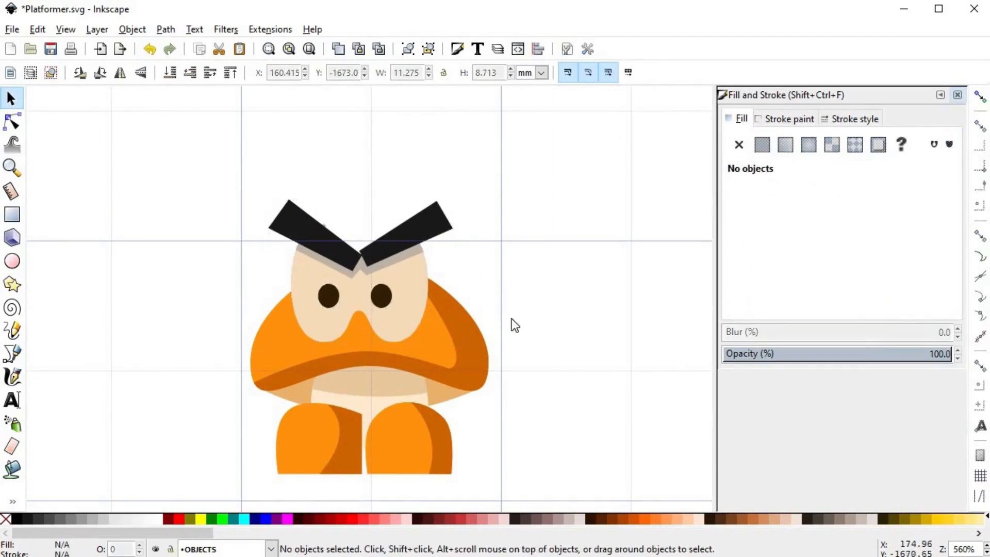
- Duplicate both feet and combine the copies into one path
scroll(421, 339, "down", 2)
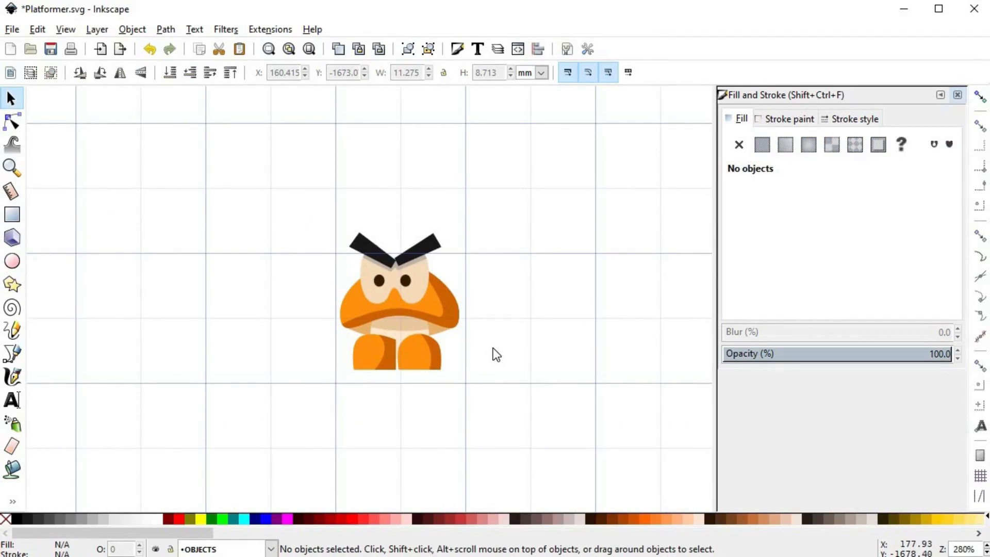
scroll(390, 357, "up", 3)
left_click(365, 357)
left_click(486, 356, "shift")
key("ctrl+k")
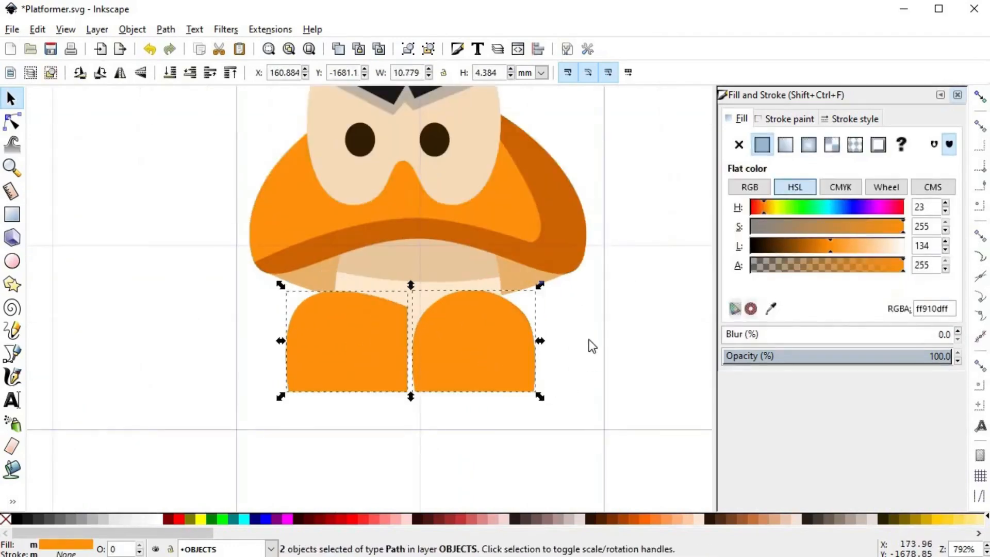
left_click_drag(464, 396, 512, 454)
key("ctrl+z")
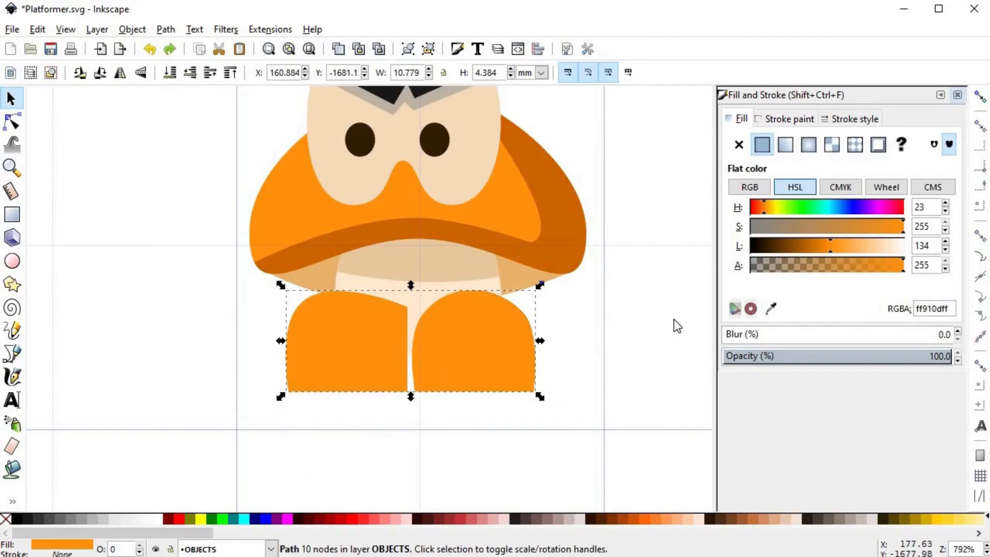
- Give the combined feet path no fill and a dark brown outline, 8b4300ff, and lower it behind the feet
left_click(788, 119)
left_click(762, 144)
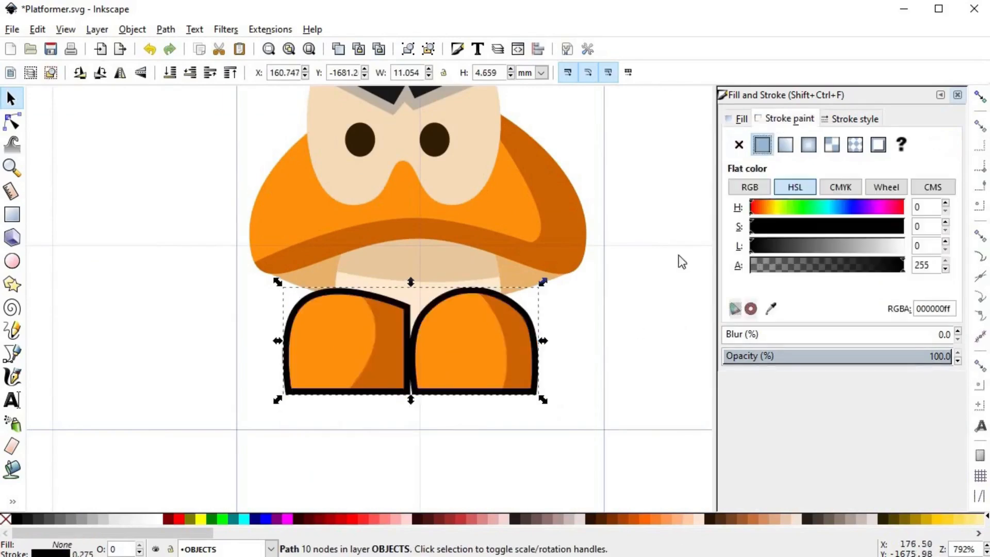
key("d")
left_click(521, 331, "shift")
left_click(792, 248)
left_click(879, 227)
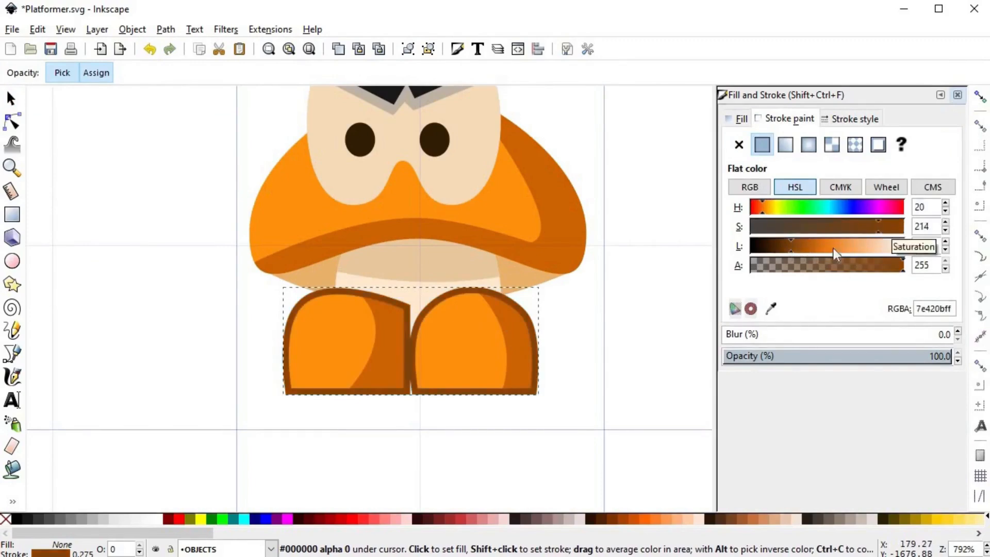
left_click_drag(888, 225, 904, 226)
left_click_drag(798, 248, 791, 246)
key("s")
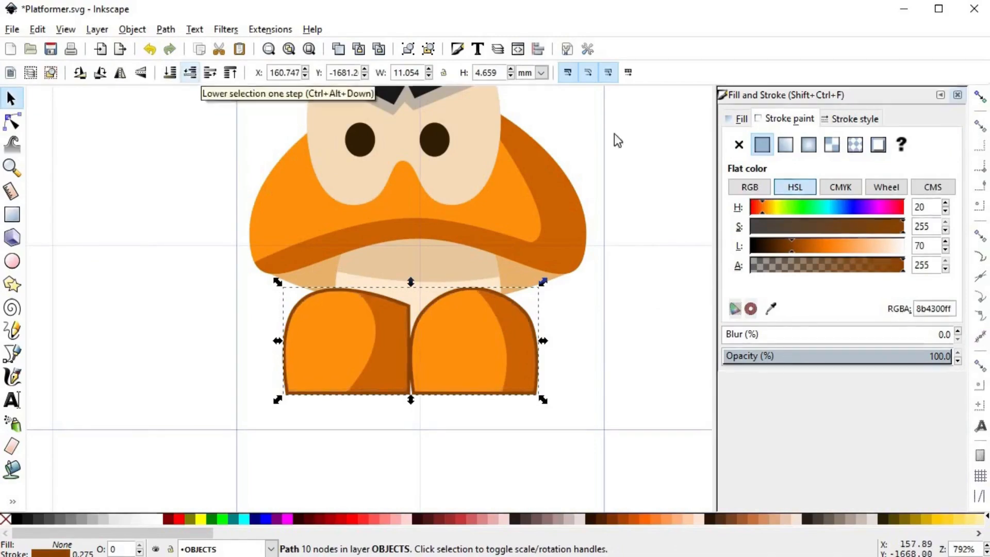
- Set the feet outline's stroke width to 4 px
left_click(851, 120)
left_click(868, 144)
left_click(833, 144)
double_click(833, 144)
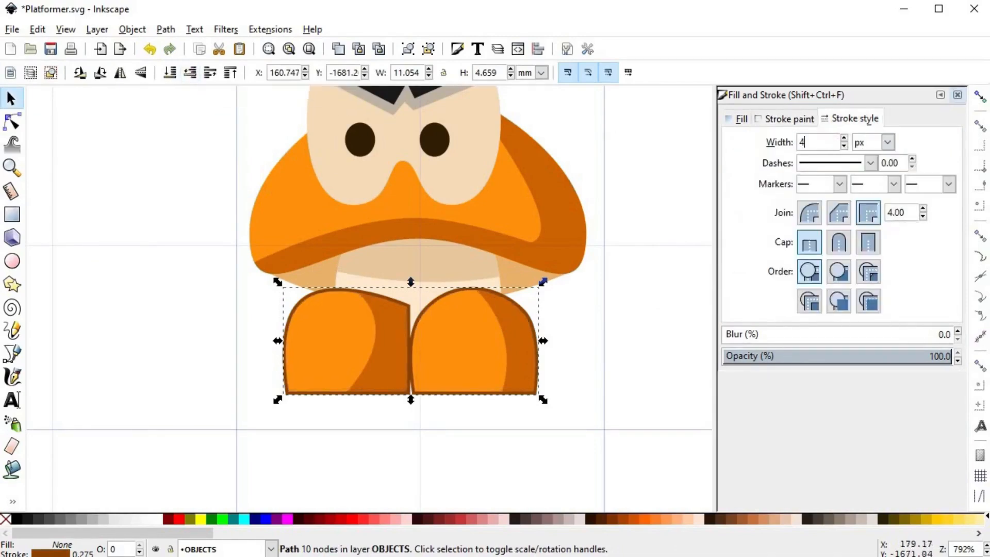
type("4")
key("Return")
scroll(448, 280, "up", 2)
- Duplicate the stem to use the copy for its outline
left_click(441, 257)
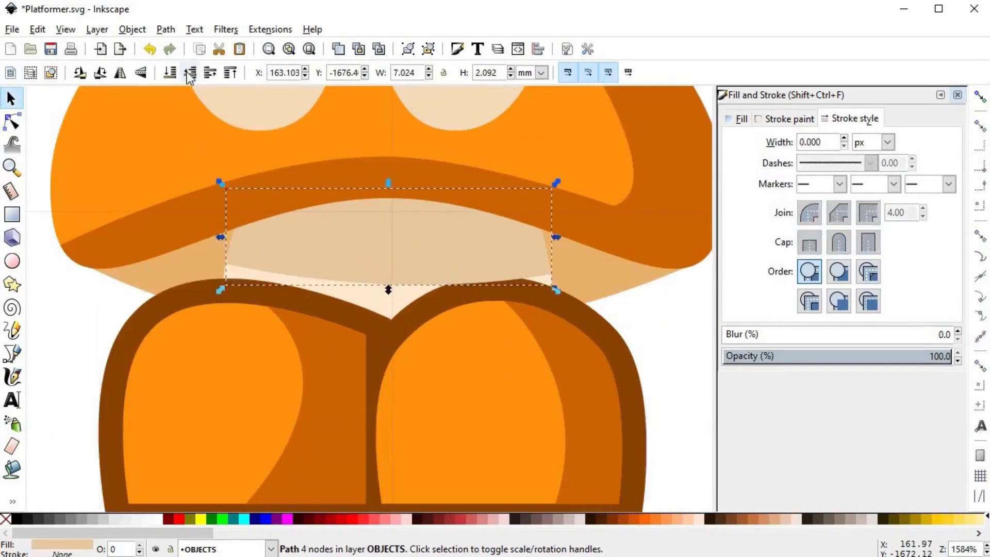
key("Escape")
scroll(567, 381, "down", 4)
scroll(567, 380, "up", 3)
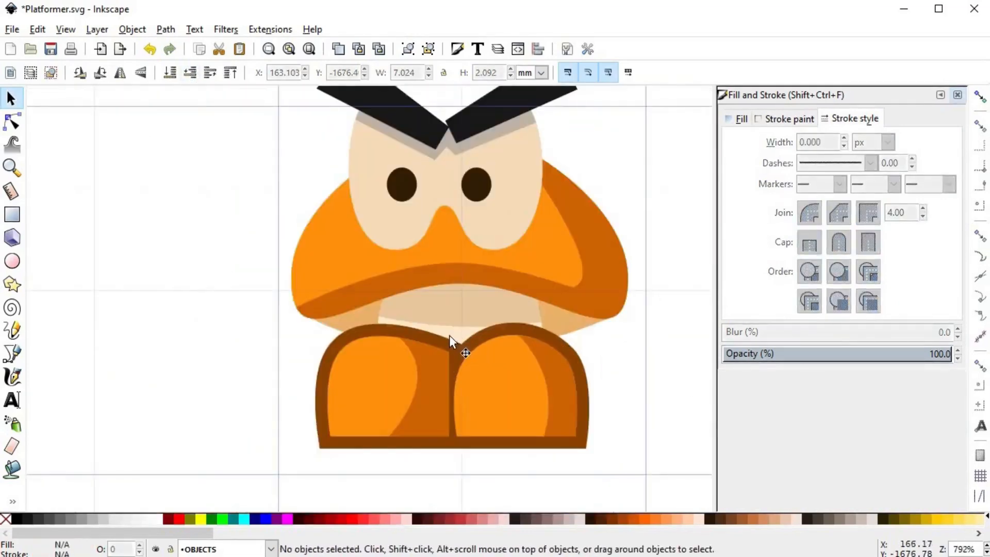
left_click(461, 334)
left_click(458, 304)
left_click(458, 330)
key("ctrl+d")
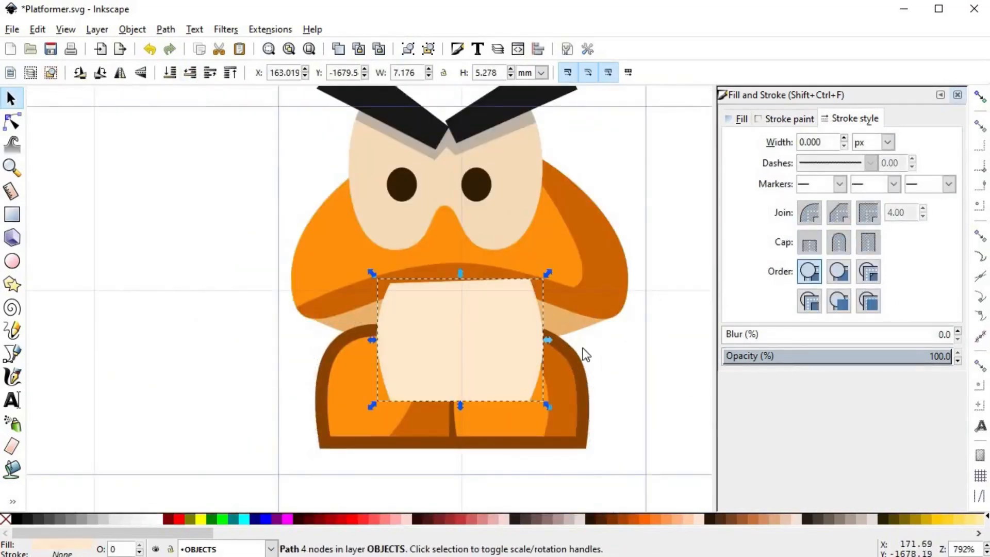
- Give the stem copy a muted orange-tan outline, d89a4eff, and remove its fill
left_click(765, 118)
left_click(762, 145)
key("d")
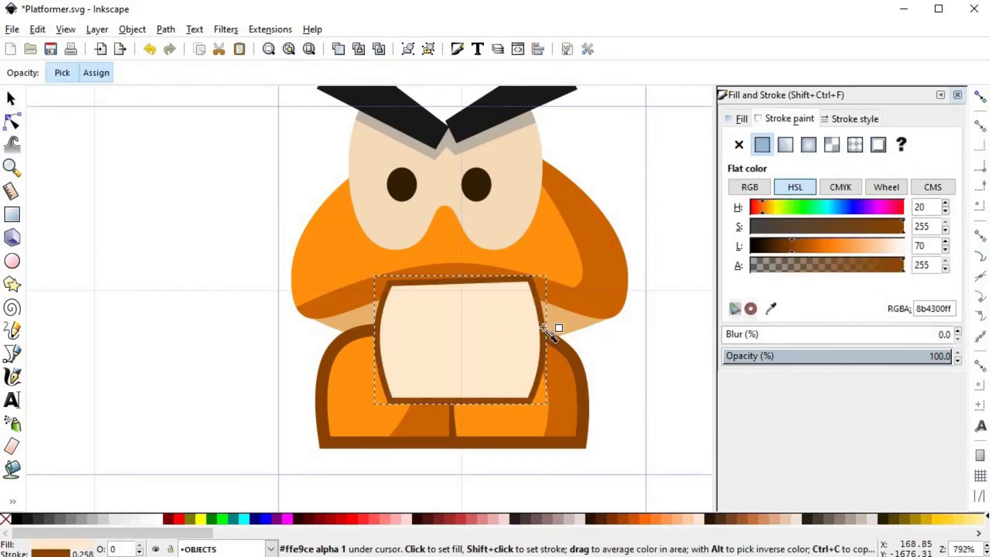
left_click(881, 241)
left_click_drag(881, 241, 838, 242)
left_click_drag(887, 227, 866, 227)
key("s")
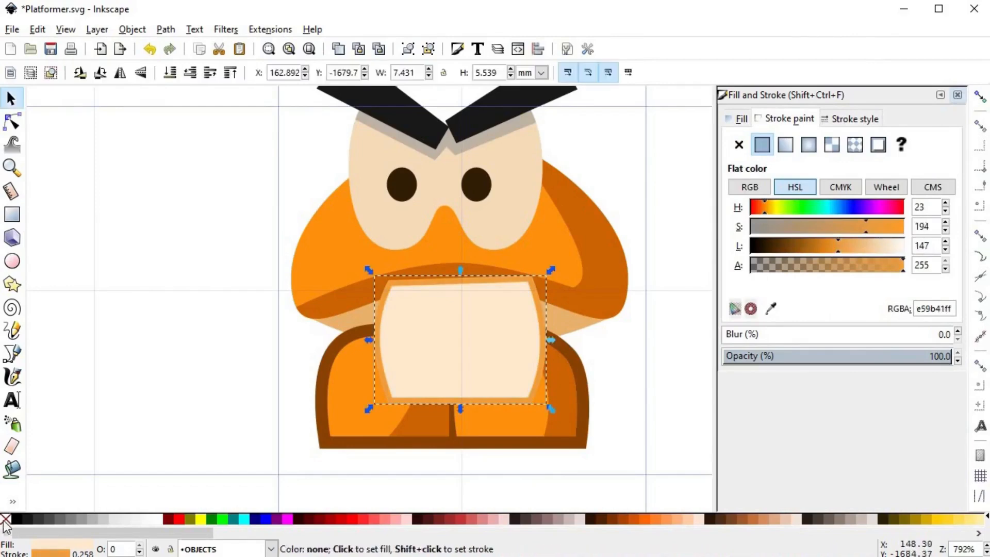
key("ctrl+z")
key("ctrl+shift+z")
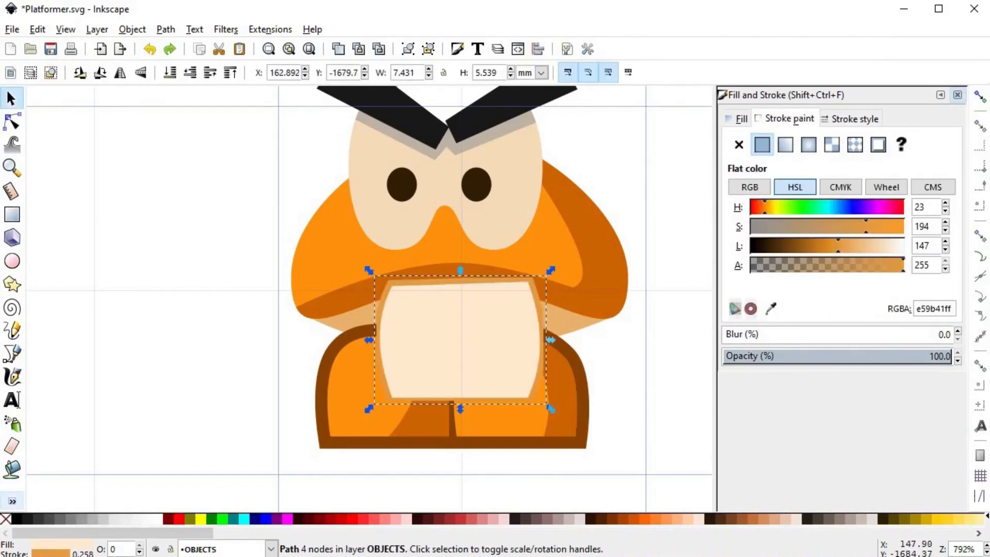
left_click(848, 227)
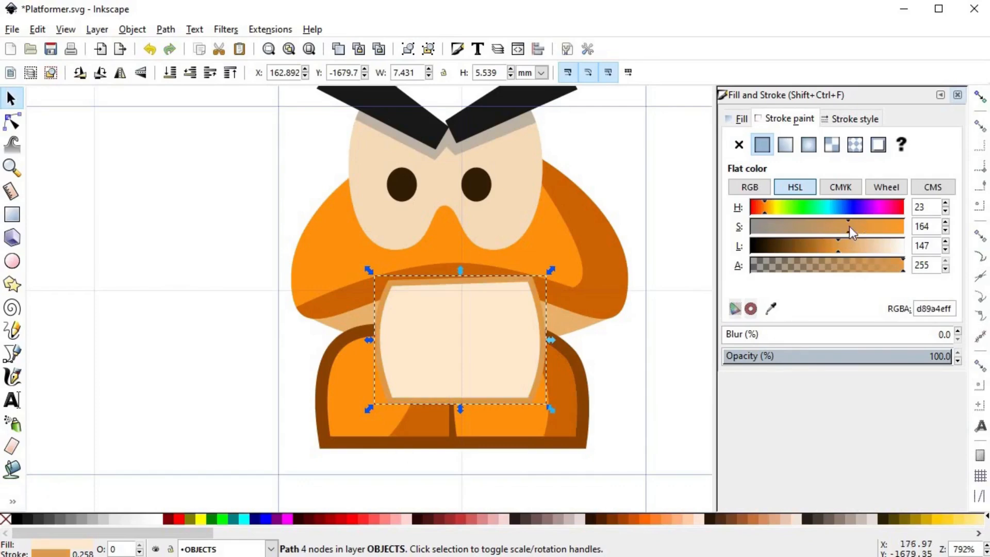
left_click(6, 519)
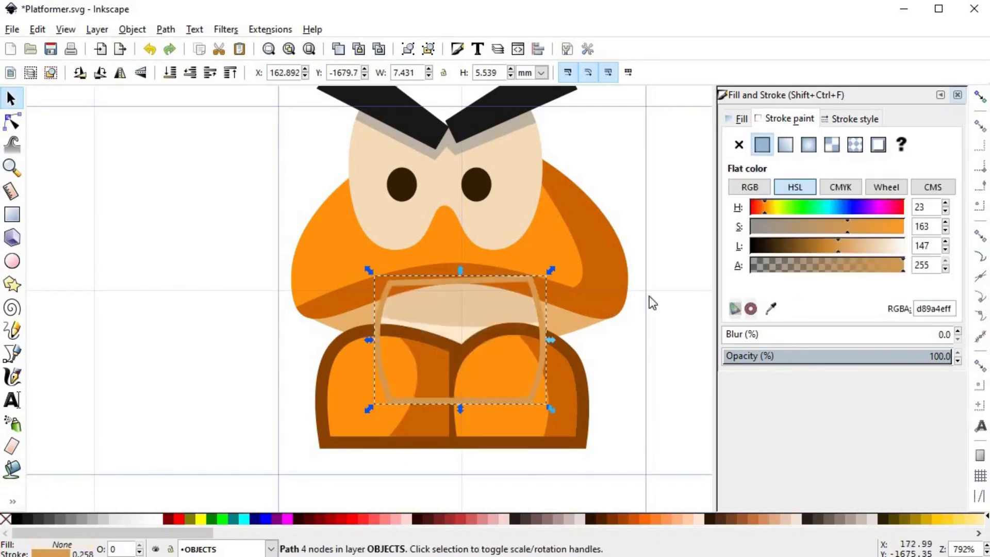
- Lower the stem outline behind the feet, cap and stem, and set its stroke width to 4 px
left_click(828, 122)
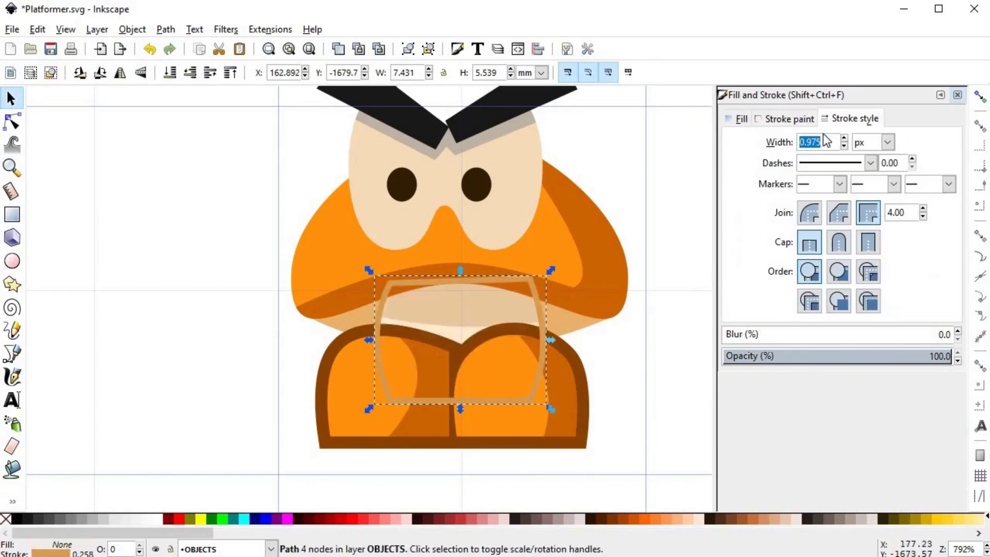
left_click(188, 78)
left_click(188, 78)
left_click(188, 78)
left_click(188, 79)
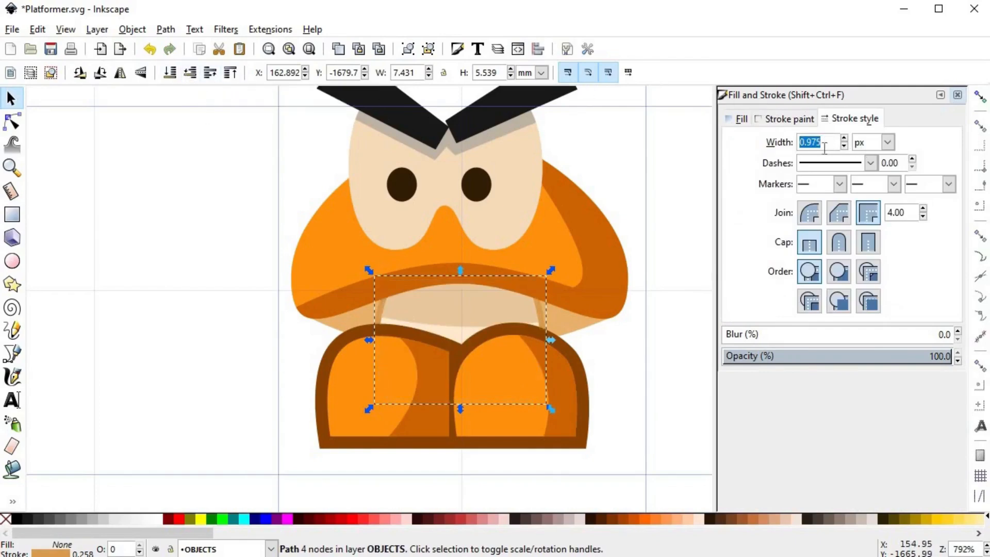
type("2")
key("Return")
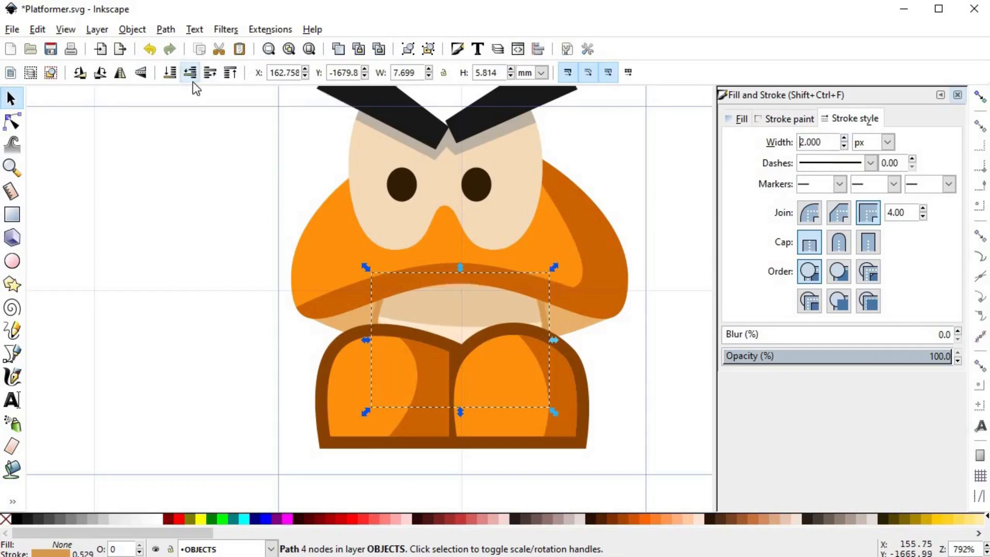
type("4")
key("Return")
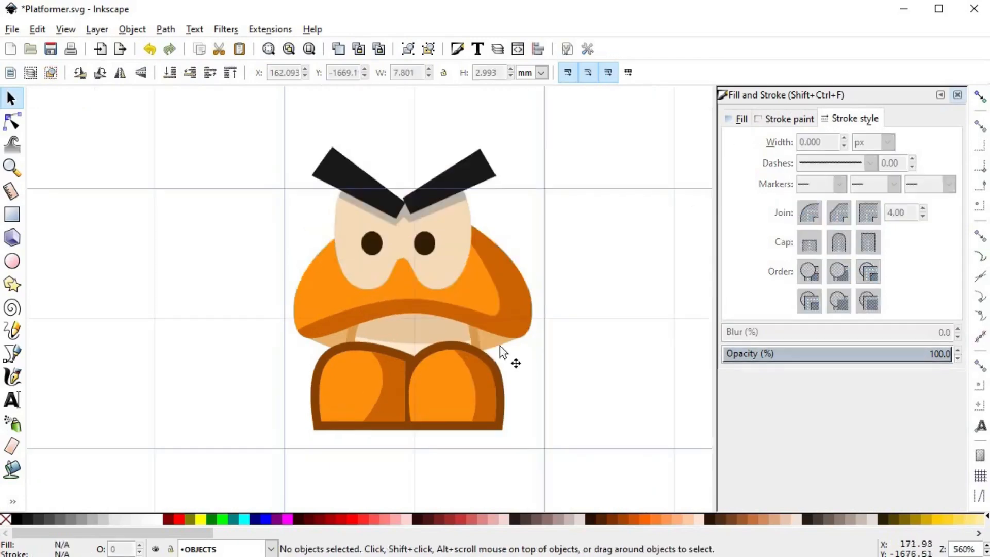
- Duplicate the cap, its underside, the eye shape and both eyebrows, and unite the copies into one silhouette
left_click(500, 348)
left_click(478, 292, "shift")
left_click(470, 166, "shift")
left_click(347, 160, "shift")
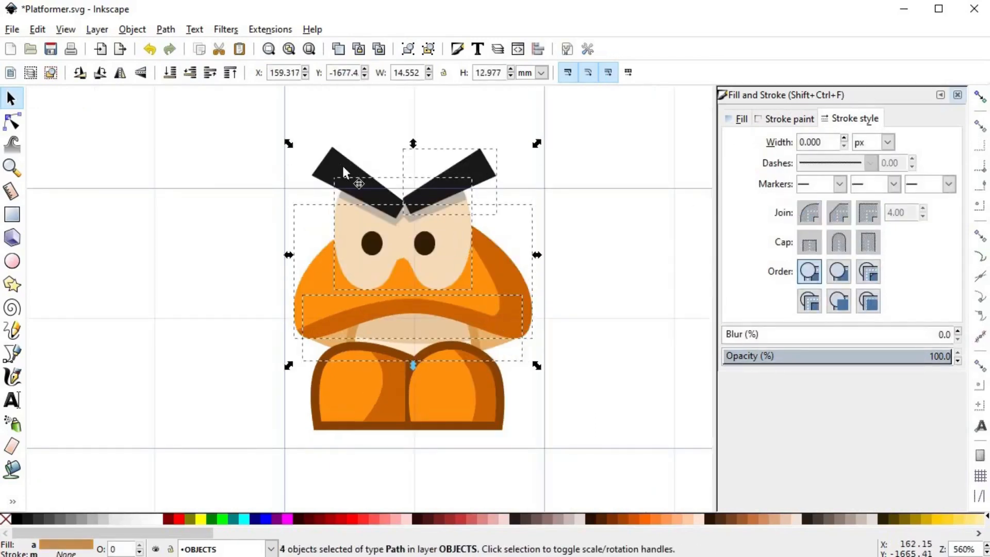
left_click(339, 162, "shift")
key("ctrl+plus")
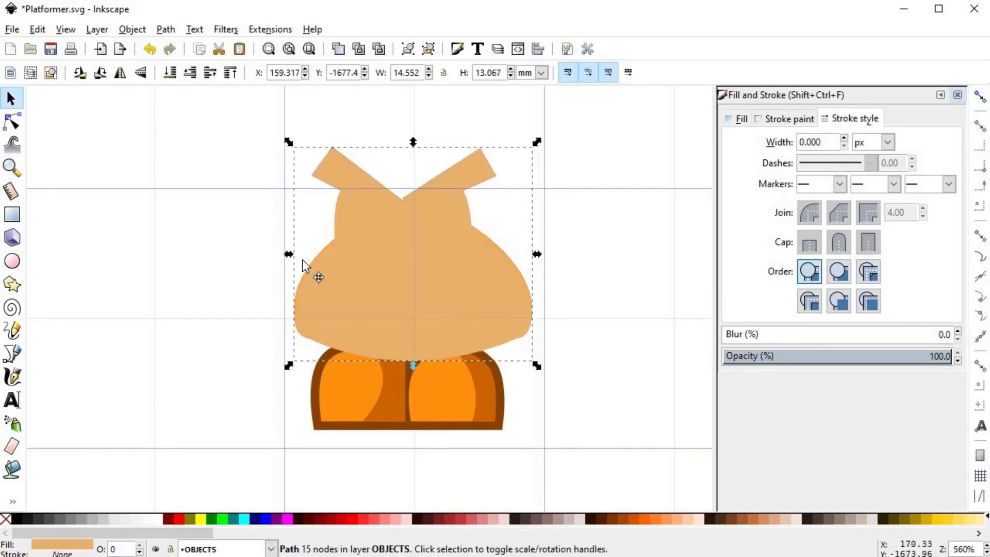
left_click_drag(415, 289, 185, 224)
key("ctrl+z")
- Give the upper silhouette no fill and a 4 px outline in the feet outline's dark brown
scroll(580, 292, "down", 1)
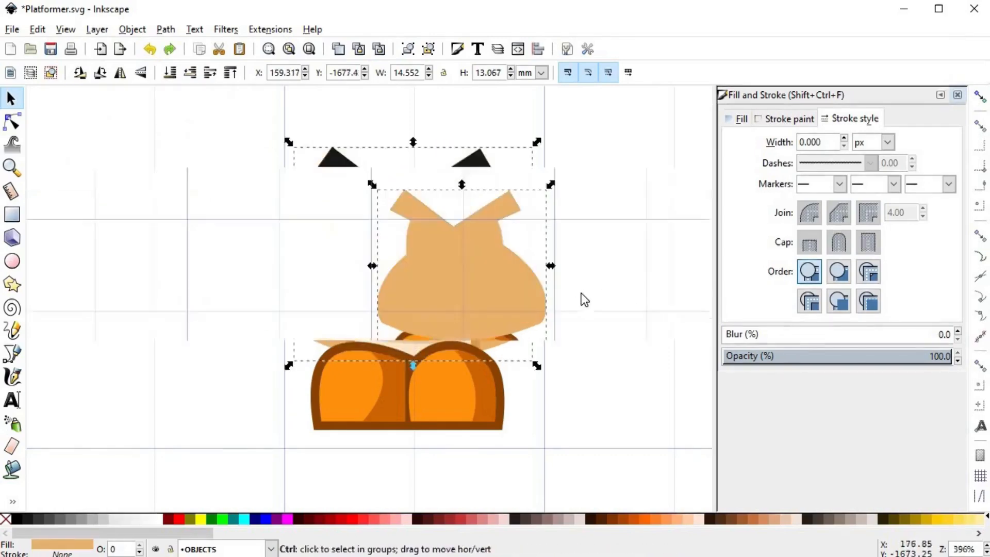
left_click(16, 518, "shift")
left_click(5, 518)
scroll(528, 366, "up", 3)
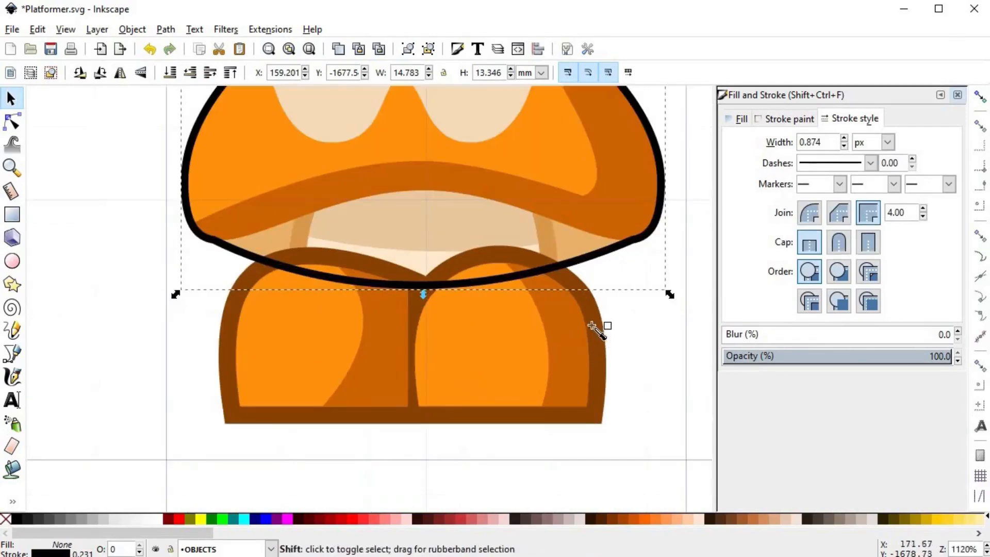
key("d")
left_click(596, 329, "shift")
scroll(654, 316, "down", 1)
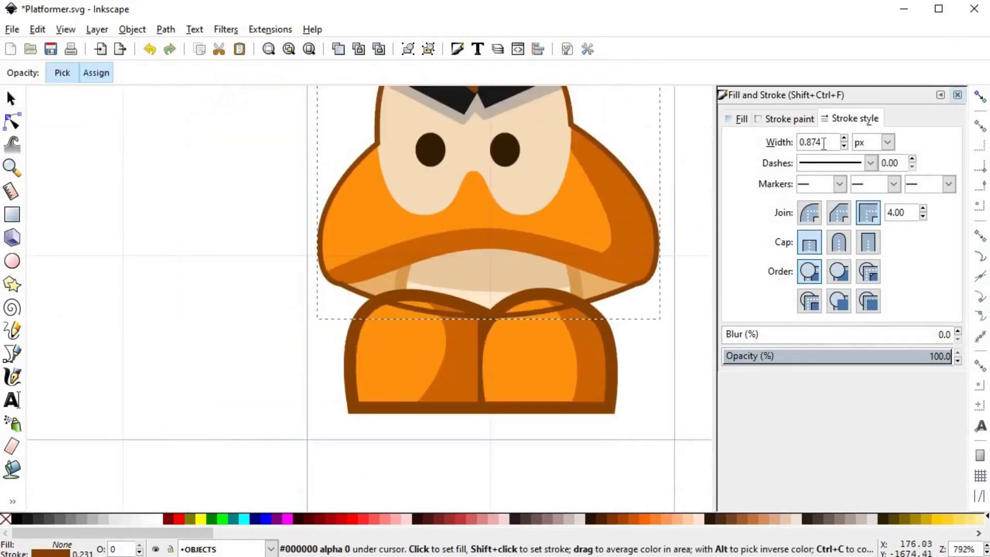
type("4")
key("Return")
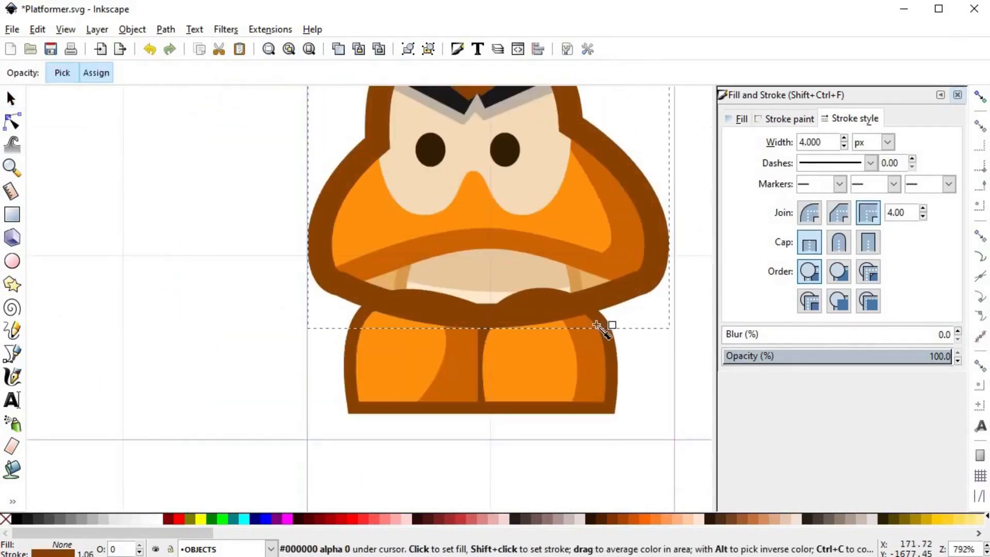
- Send the dark brown outline of the upper silhouette behind all other parts of the mushroom
scroll(601, 326, "down", 2)
scroll(541, 309, "up", 1)
key("s")
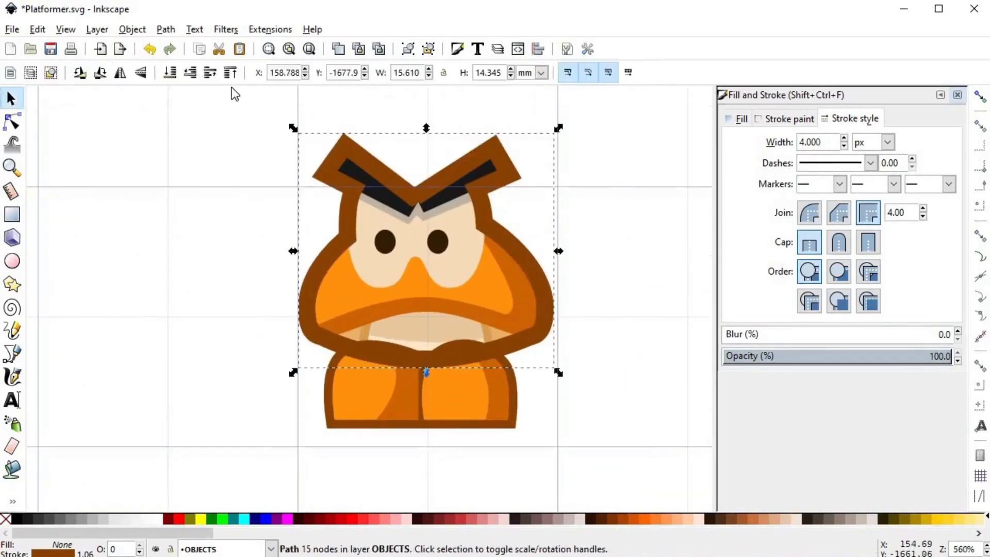
left_click(172, 73)
left_click(618, 324)
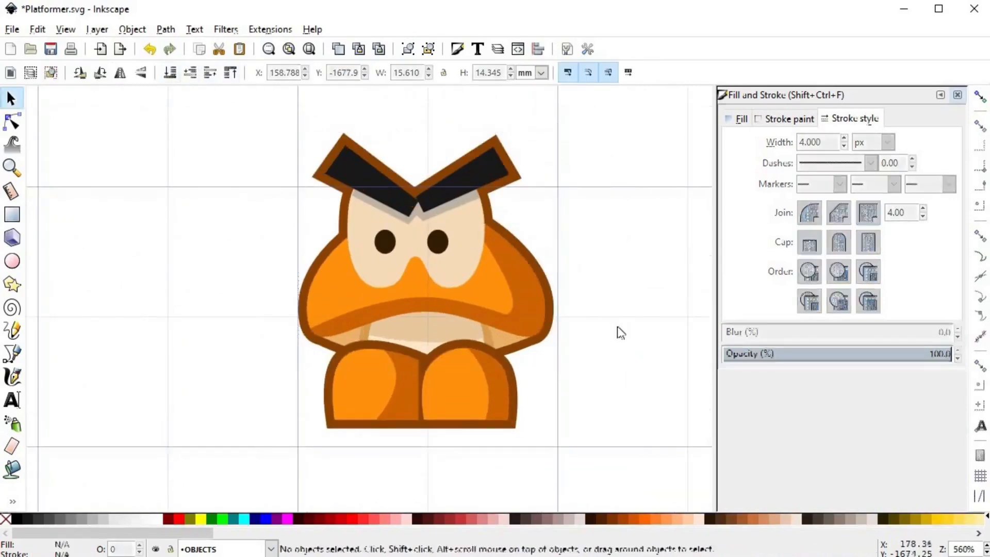
scroll(634, 333, "down", 3)
left_click_drag(651, 336, 405, 308)
- Draw a straight vertical line two and a half major grid squares tall in an empty area of the canvas
scroll(378, 303, "down", 1)
scroll(378, 302, "up", 1)
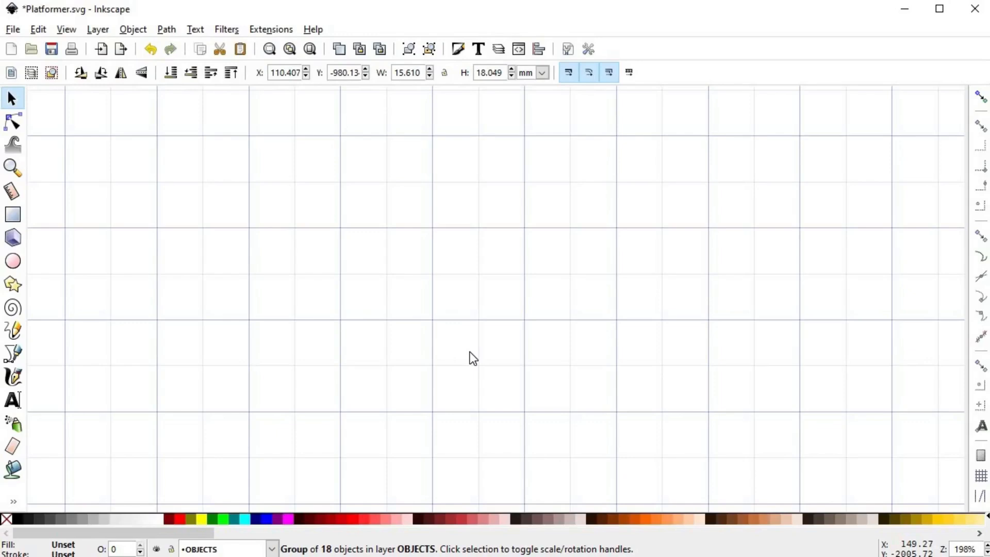
key("b")
left_click(478, 320)
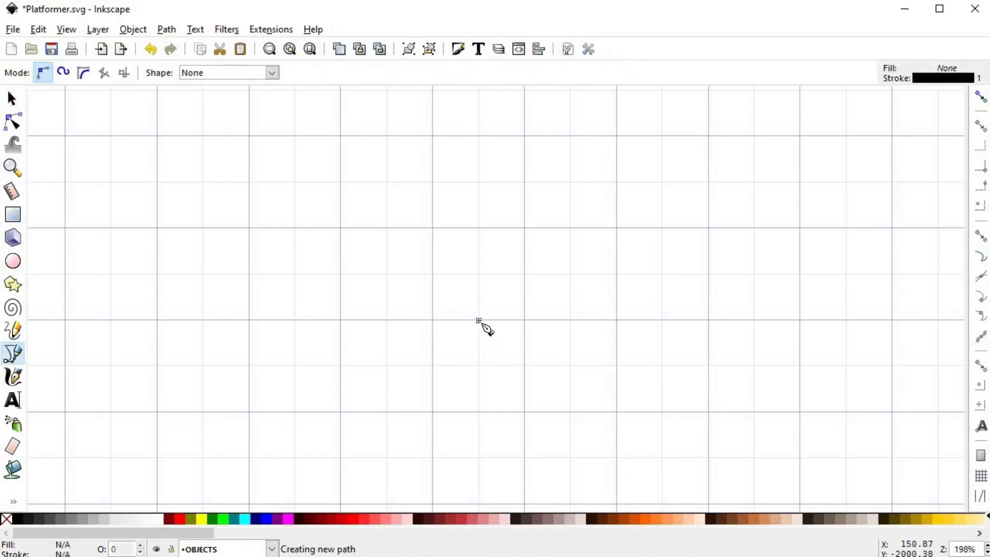
key("space")
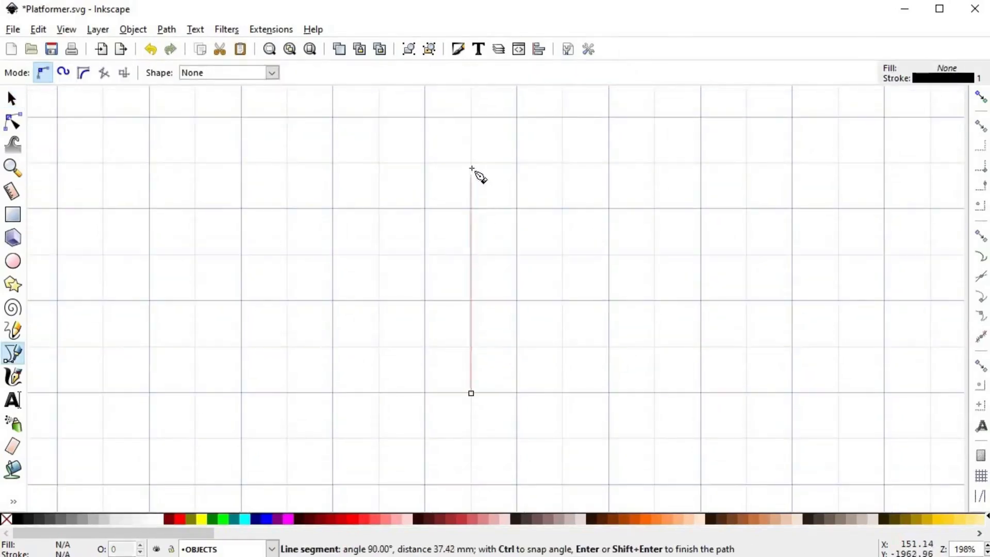
left_click(473, 161)
key("Return")
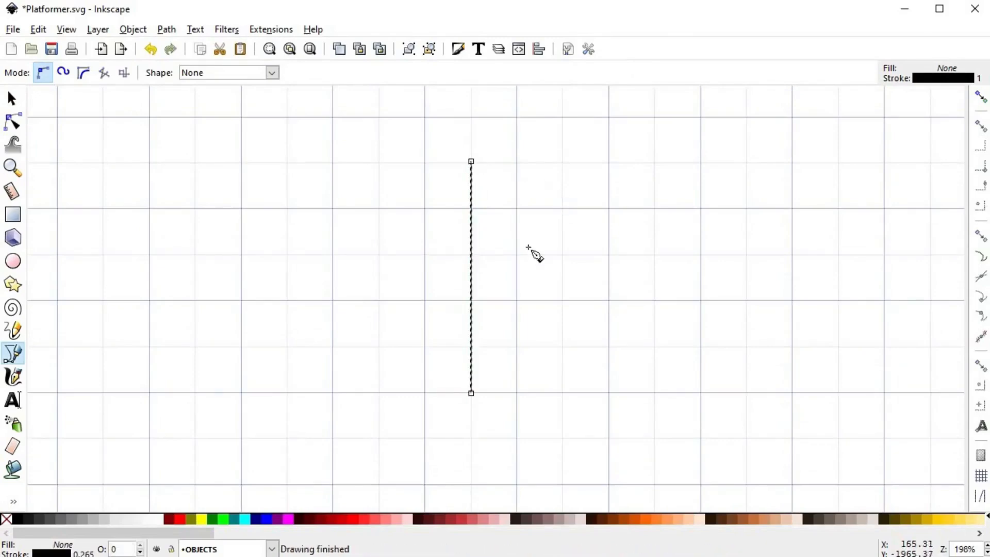
- Bend the vertical line into an S-curve, bulging left in its lower part and right near its upper end
key("n")
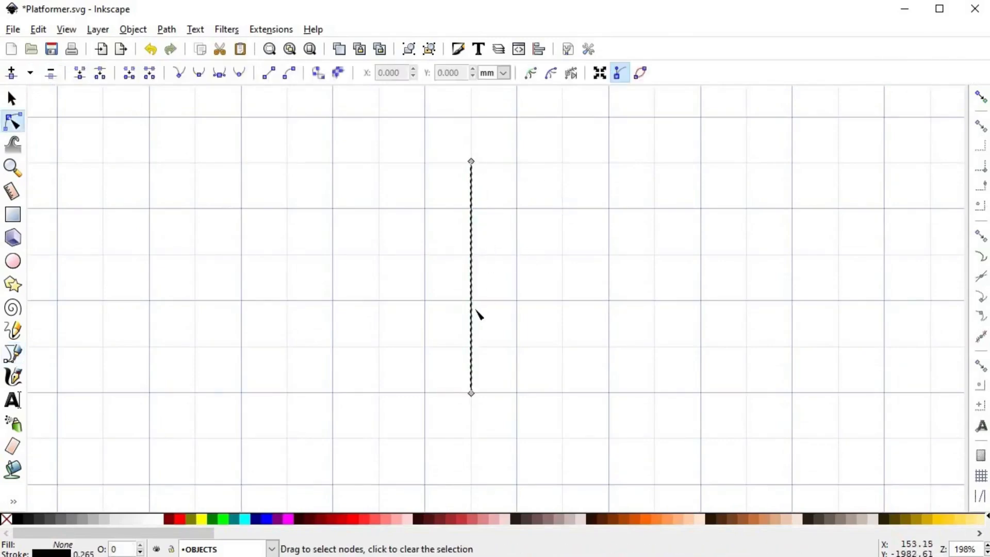
left_click_drag(472, 314, 454, 316)
left_click_drag(468, 223, 464, 304)
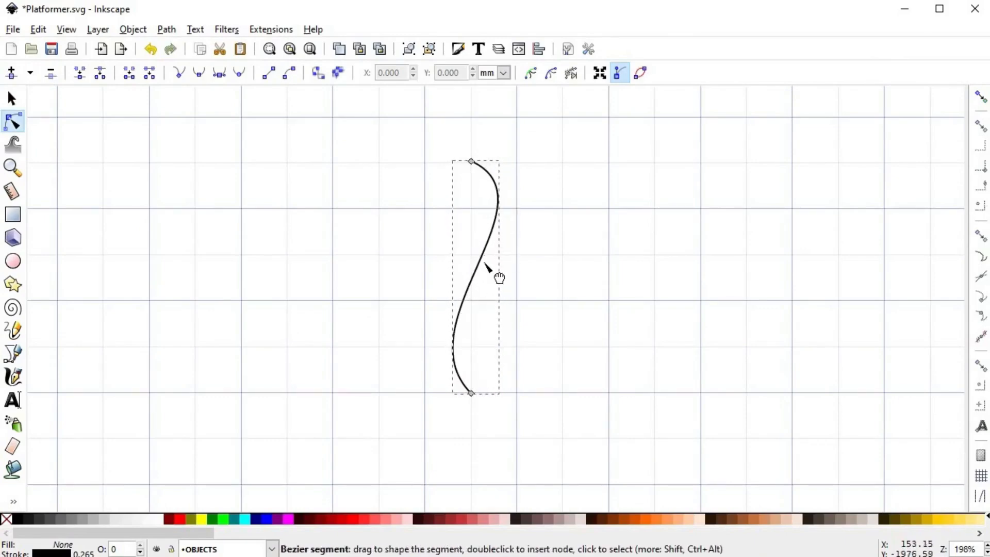
left_click_drag(508, 185, 474, 290)
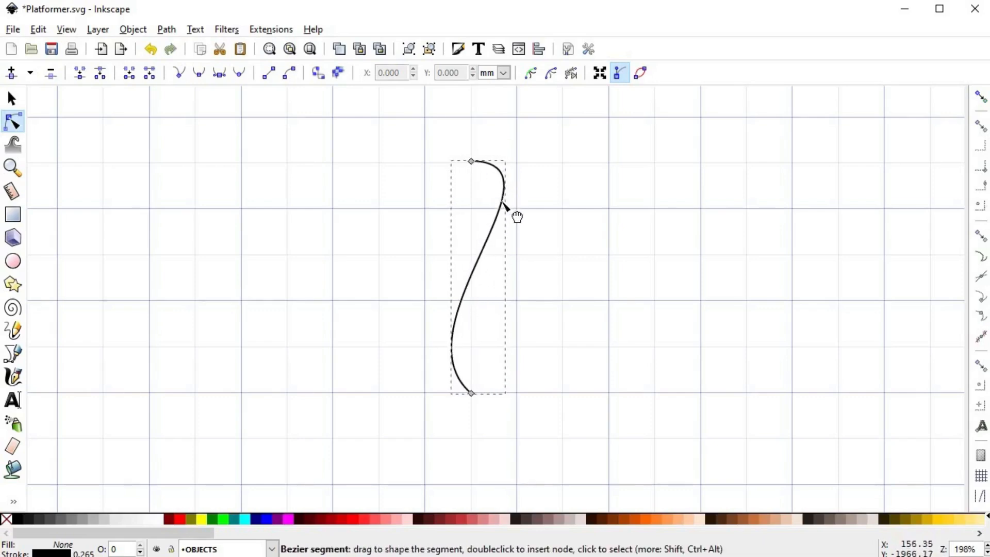
left_click_drag(503, 197, 501, 202)
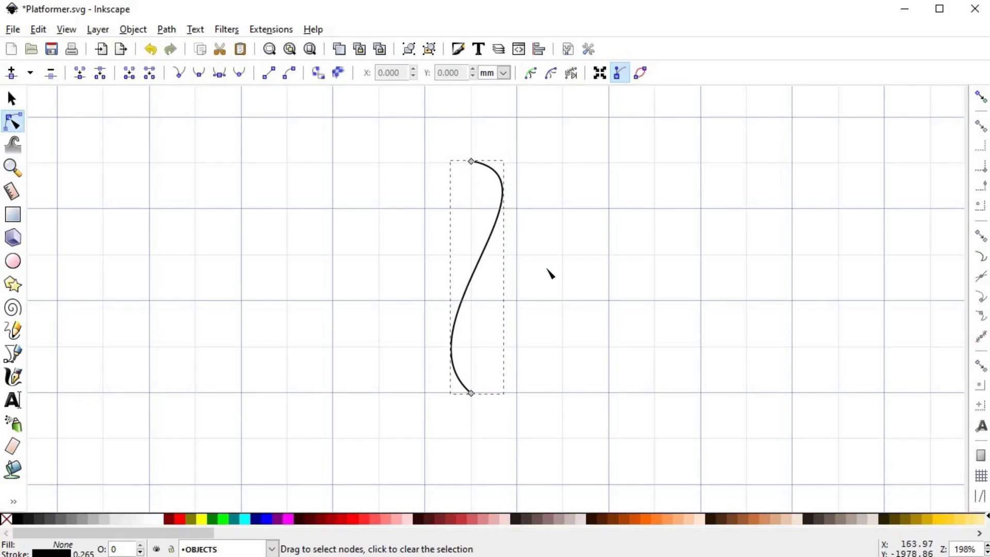
- Set the S-curve's stroke width to 10 px
key("ctrl+shift+f")
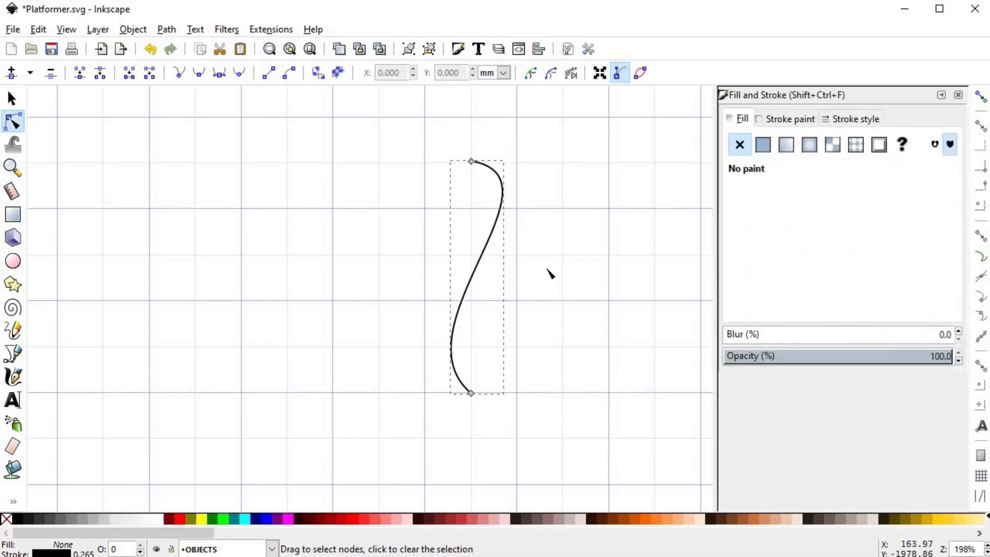
left_click(838, 123)
left_click(870, 141)
left_click(865, 214)
type("1")
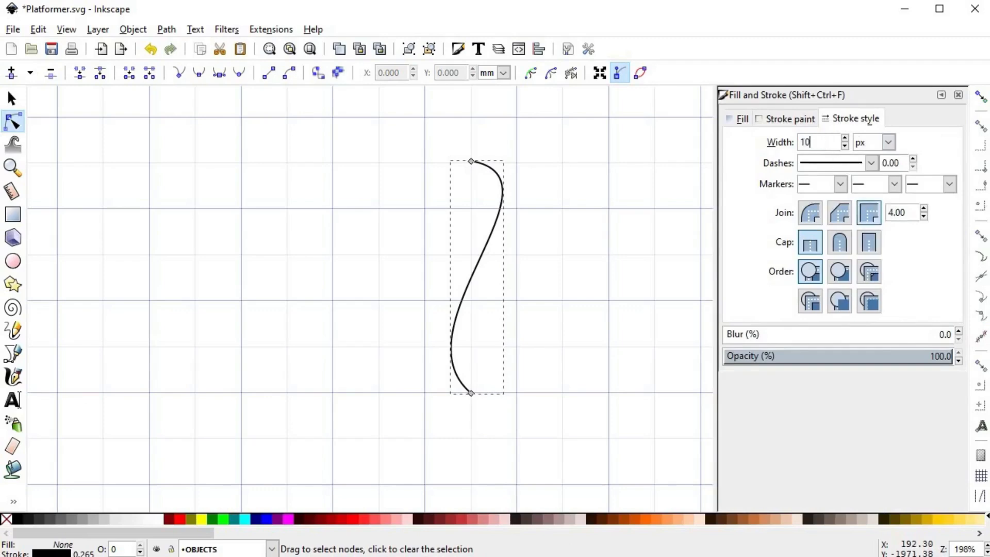
type("0")
key("Return")
- Colour the S-curve's stroke bright green, 2edc16ff, to make a stalk
left_click(771, 119)
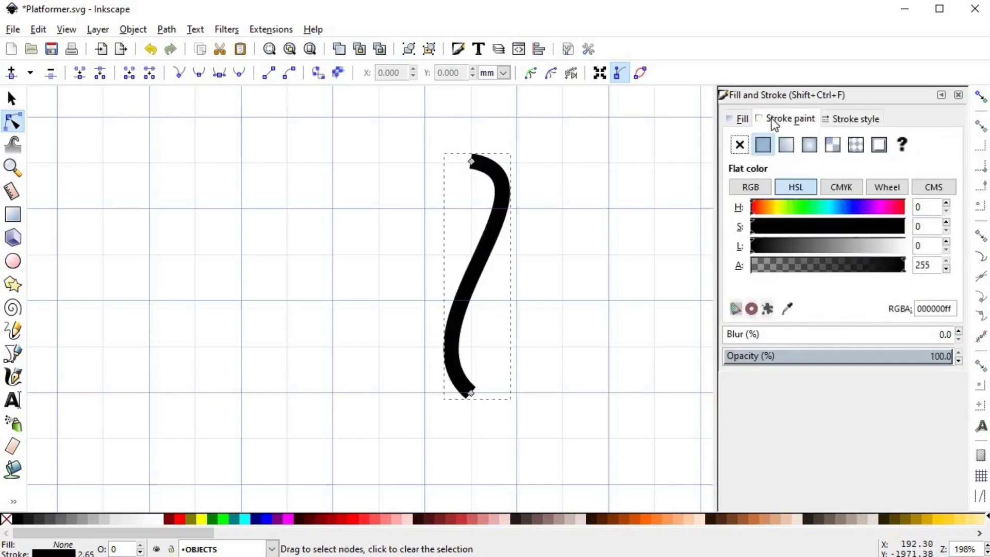
left_click(799, 206)
left_click_drag(826, 225, 858, 227)
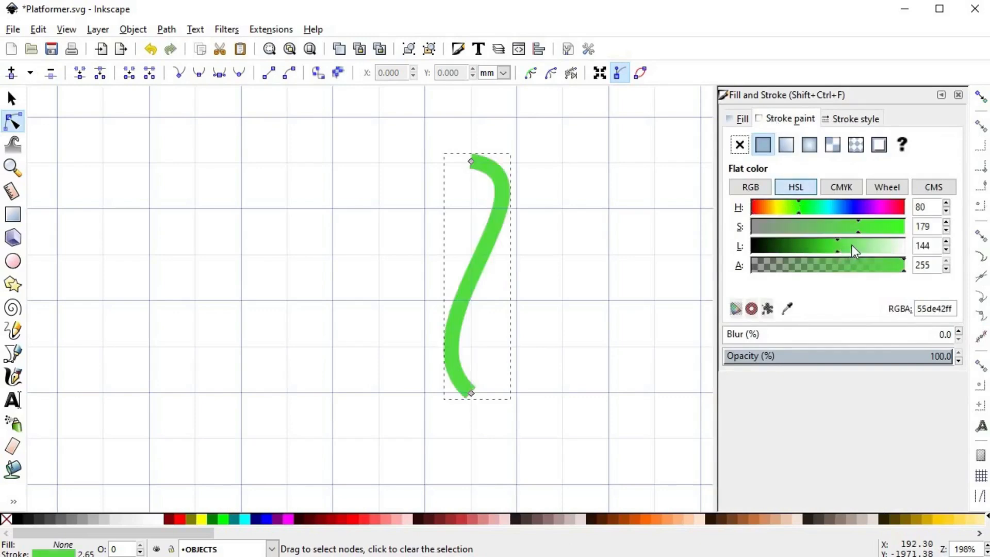
left_click(869, 246)
left_click_drag(846, 239, 824, 244)
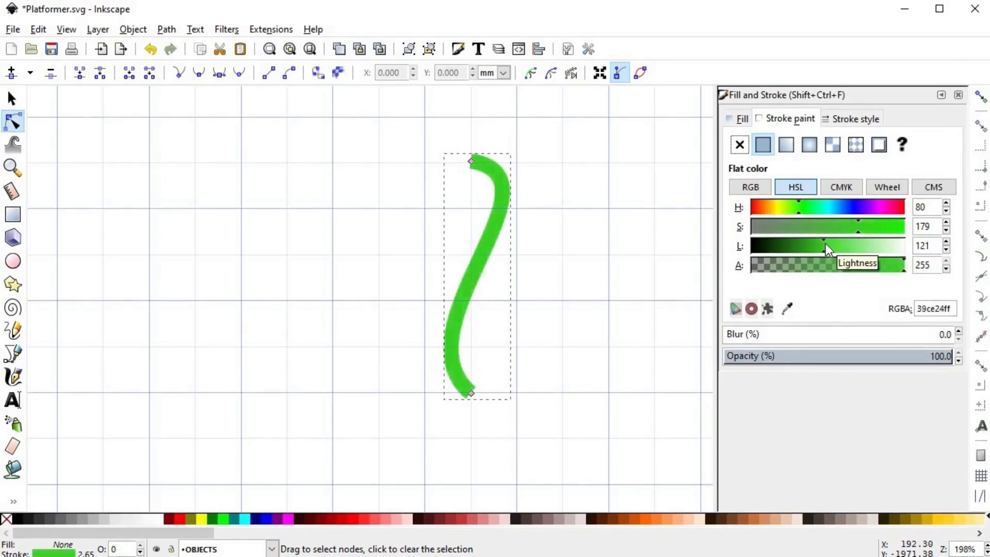
left_click_drag(873, 224, 877, 224)
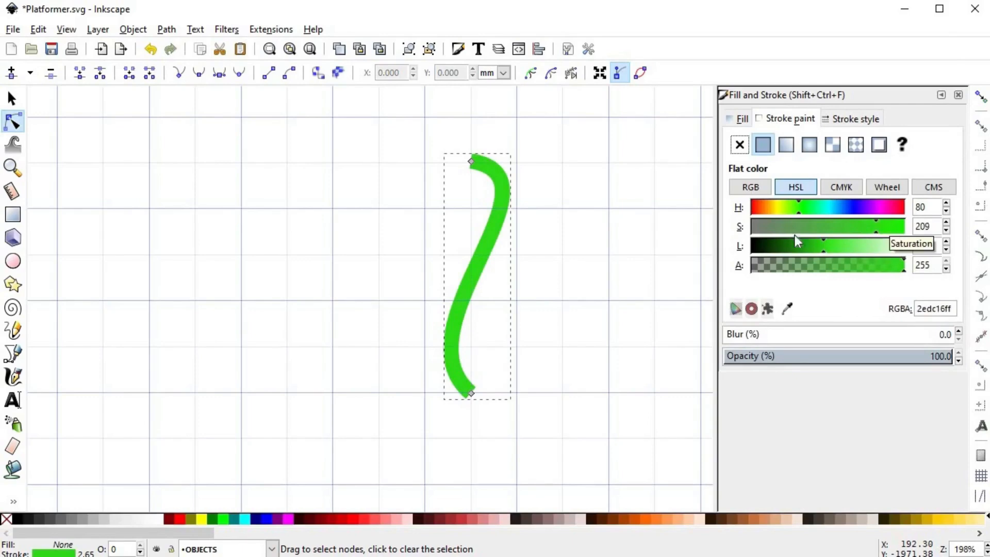
left_click(592, 266)
- Draw a near-circular ellipse about 30 mm across beside the stalk, with a mid-gray fill and no stroke
scroll(592, 266, "down", 1)
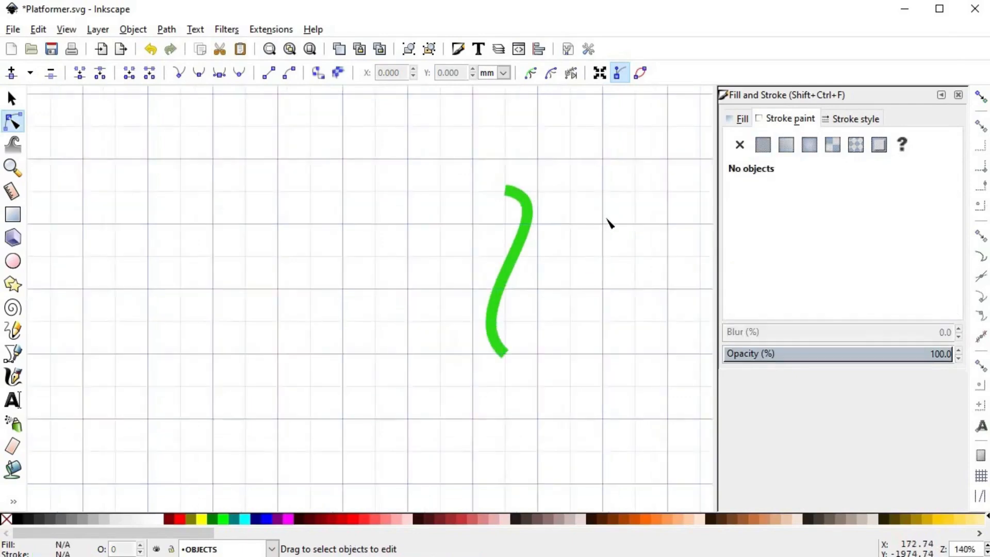
scroll(607, 222, "down", 1)
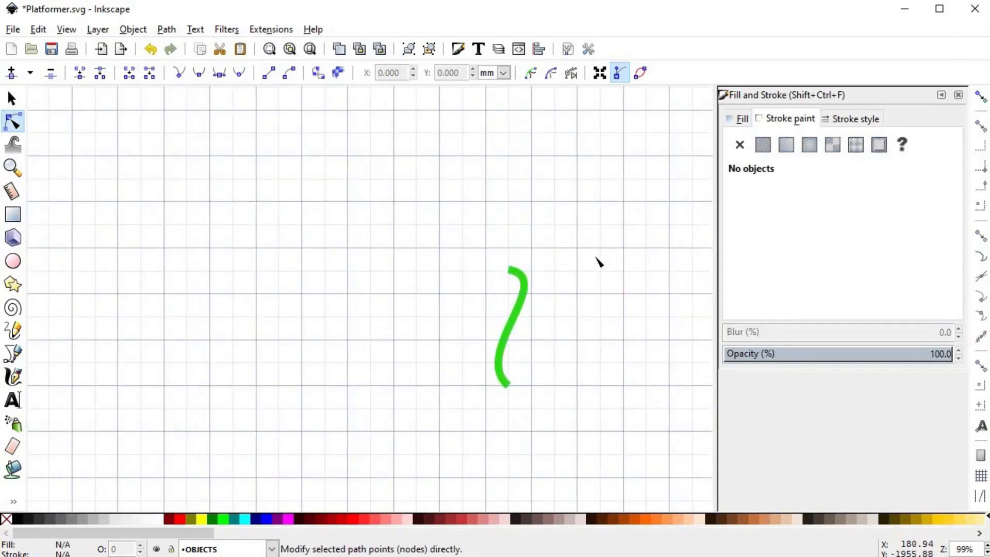
left_click(15, 261)
mouse_move(304, 206)
left_mouse_down()
mouse_move(353, 270)
mouse_move(391, 290)
left_mouse_up()
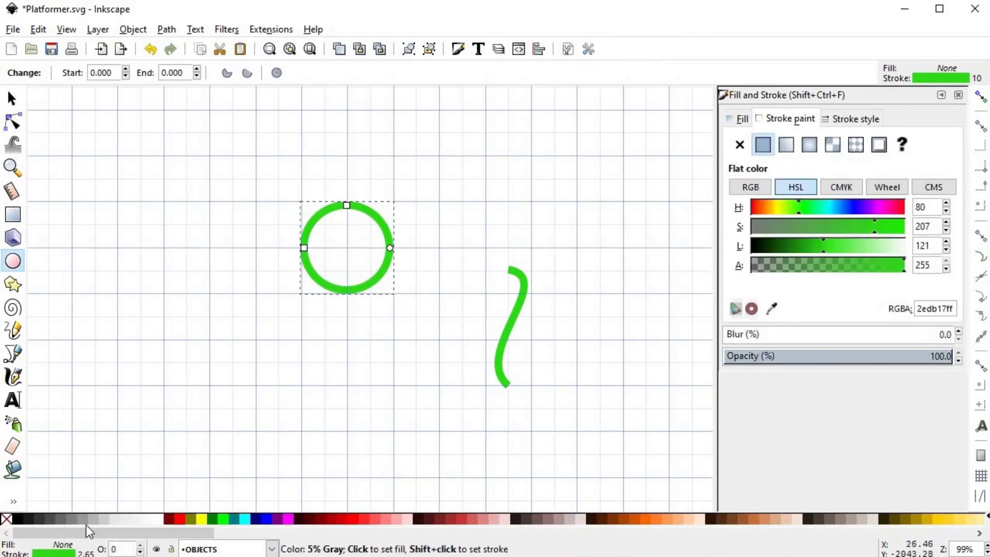
left_click(73, 518)
left_click(7, 518, "shift")
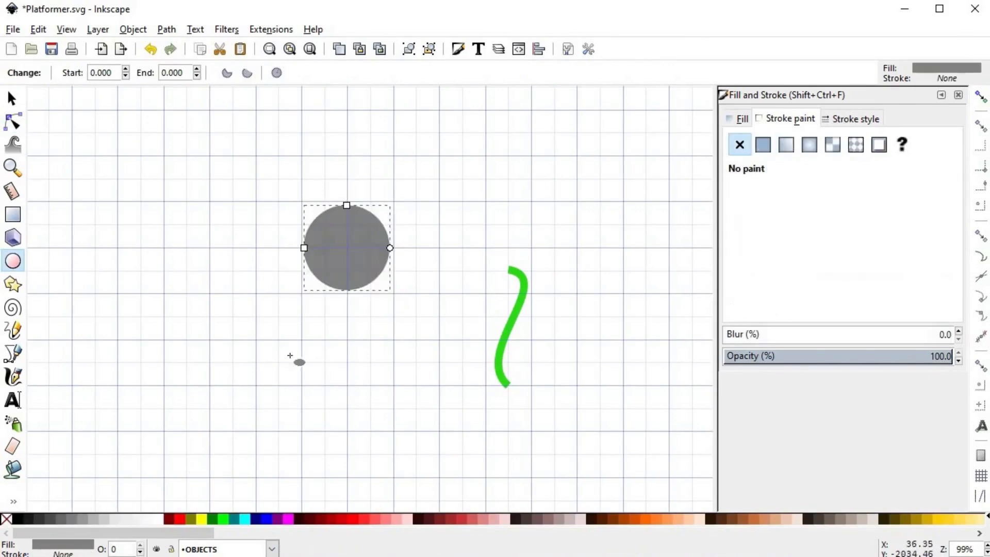
- Stretch the gray circle into a wider ellipse of about 31 by 26 mm
key("s")
scroll(358, 242, "up", 2)
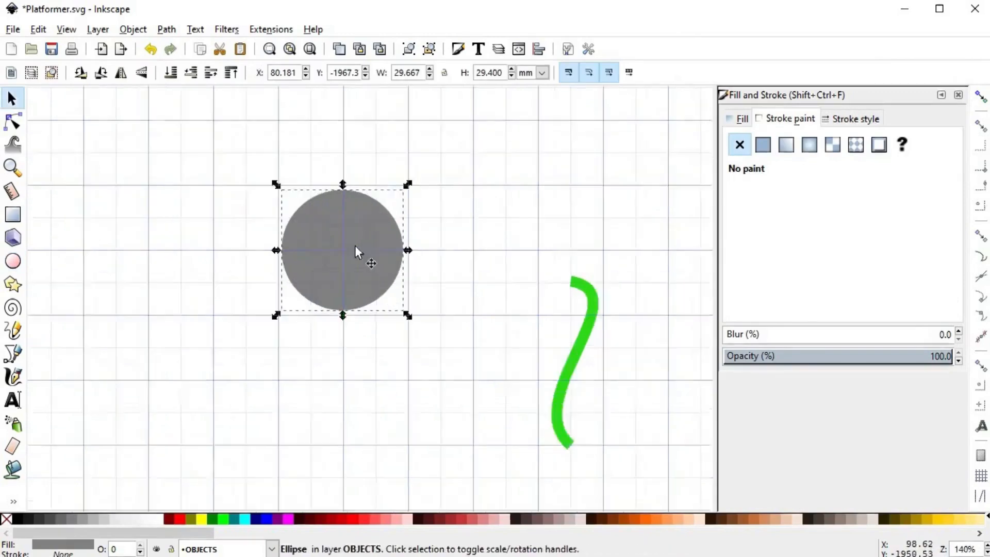
left_click_drag(349, 289, 346, 282)
left_click_drag(418, 342, 433, 350)
left_click_drag(338, 348, 342, 321)
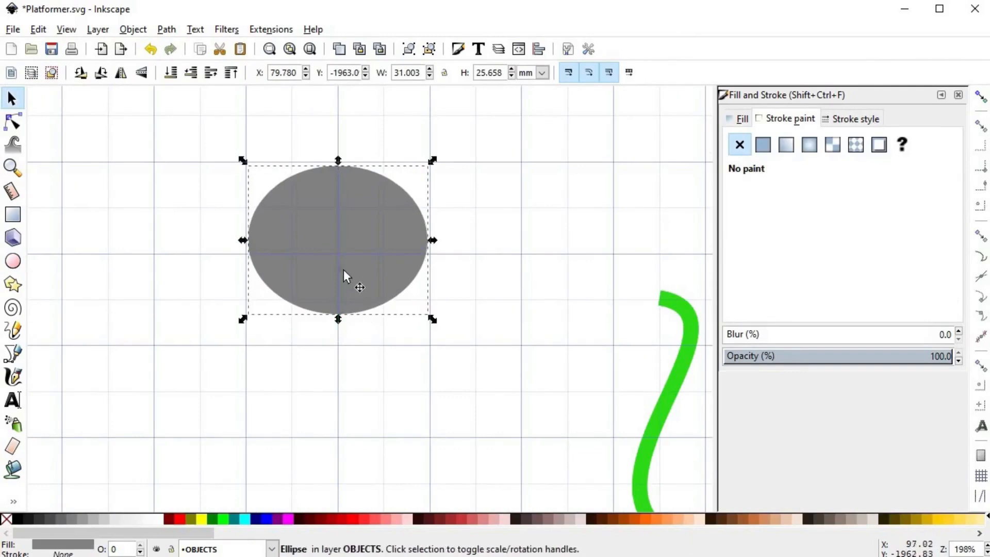
- Move the ellipse against the stalk's upper end and tilt it slightly counterclockwise to form the plant's head
key("space")
left_click_drag(334, 261, 463, 246)
left_click_drag(562, 155, 555, 130)
left_click_drag(476, 268, 474, 286)
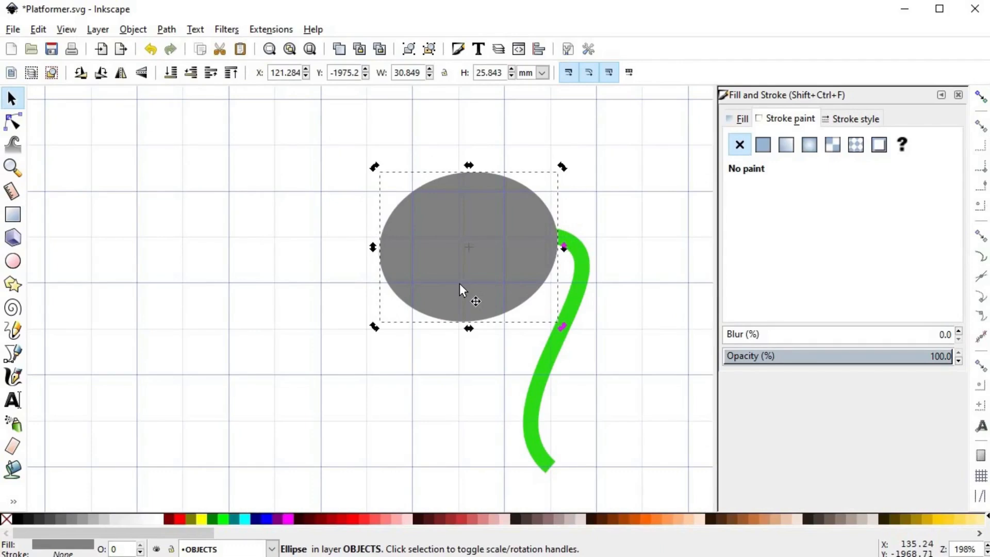
key("alt")
- Fill the head ellipse with orange-red, fd3904ff
left_click(740, 123)
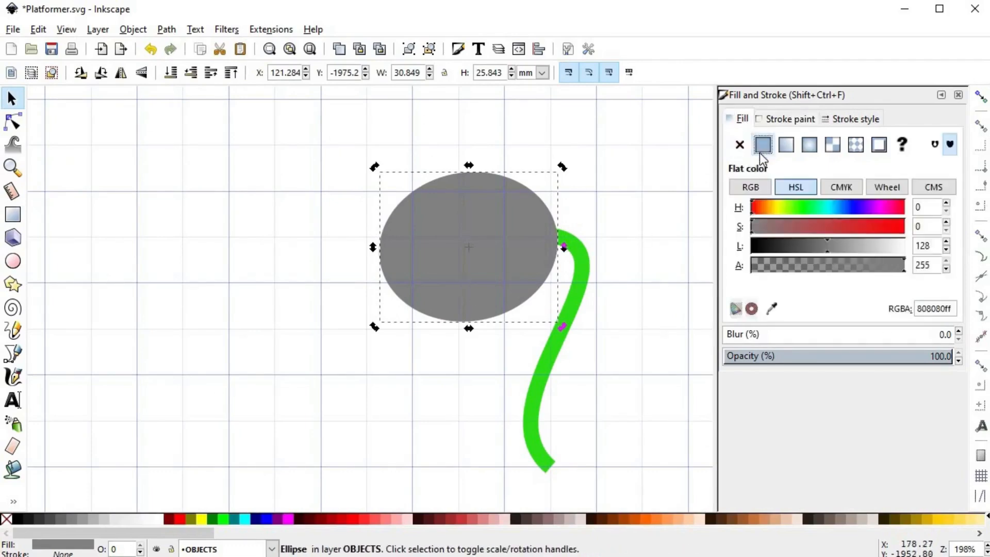
left_click(756, 206)
left_click(757, 206)
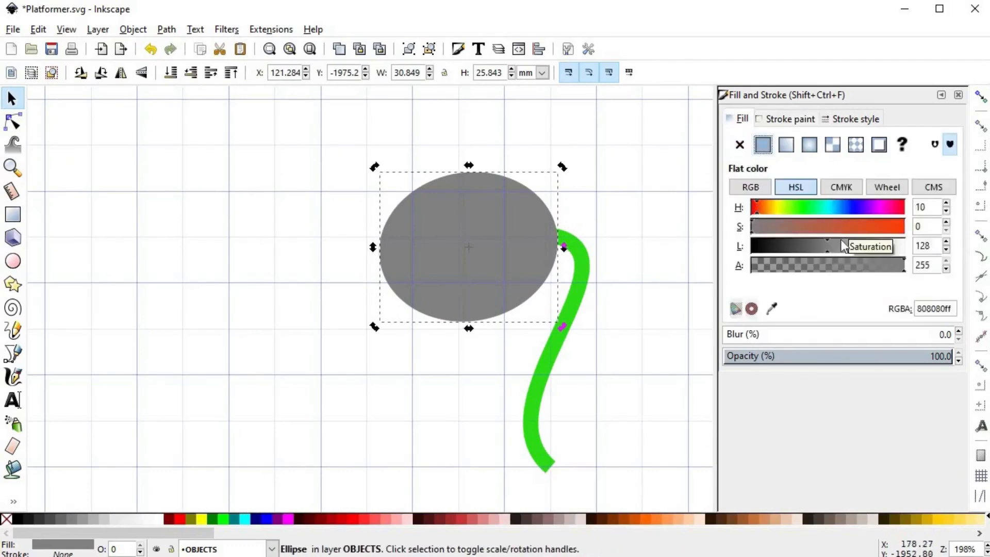
left_click(858, 227)
left_click(846, 246)
left_click_drag(846, 246, 827, 243)
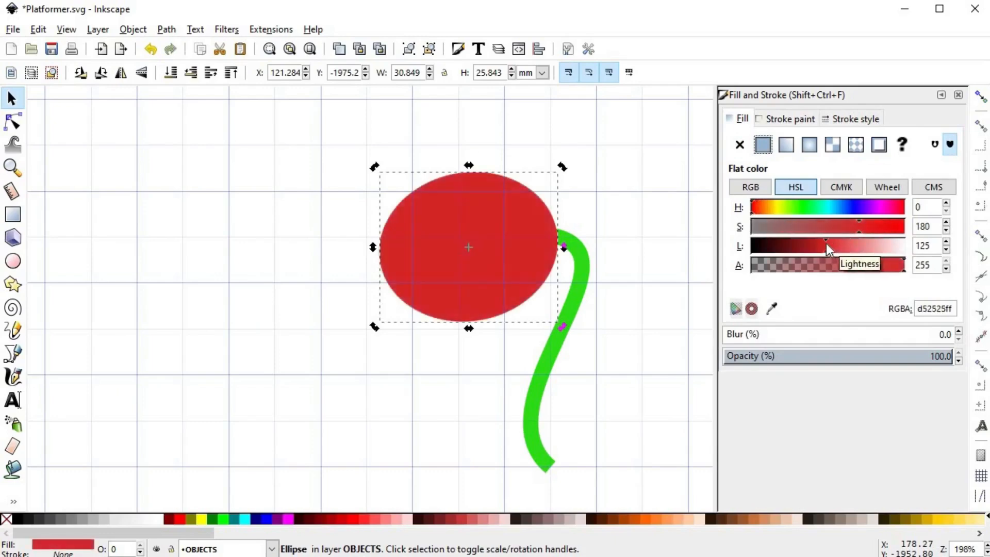
left_click(883, 231)
left_click(887, 231)
left_click(902, 231)
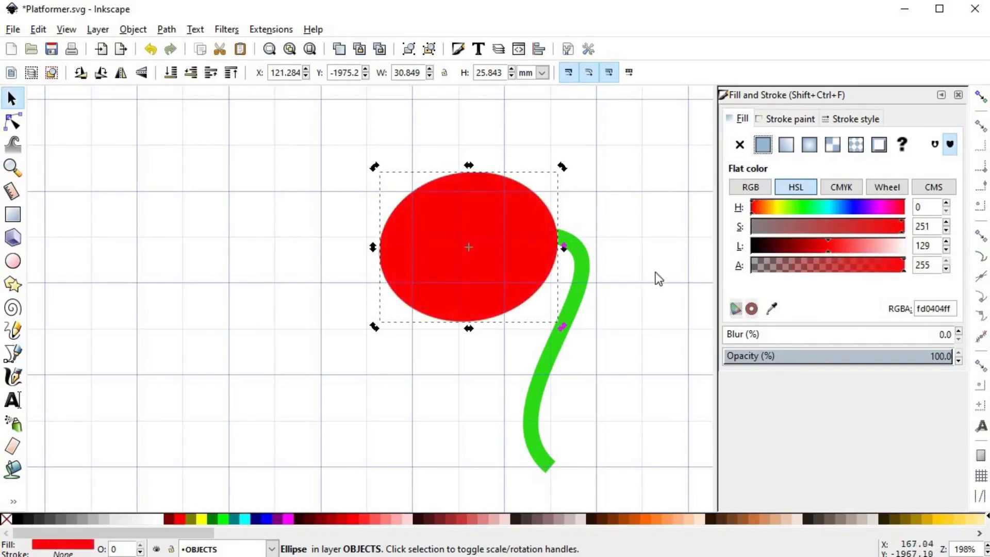
left_click(756, 212)
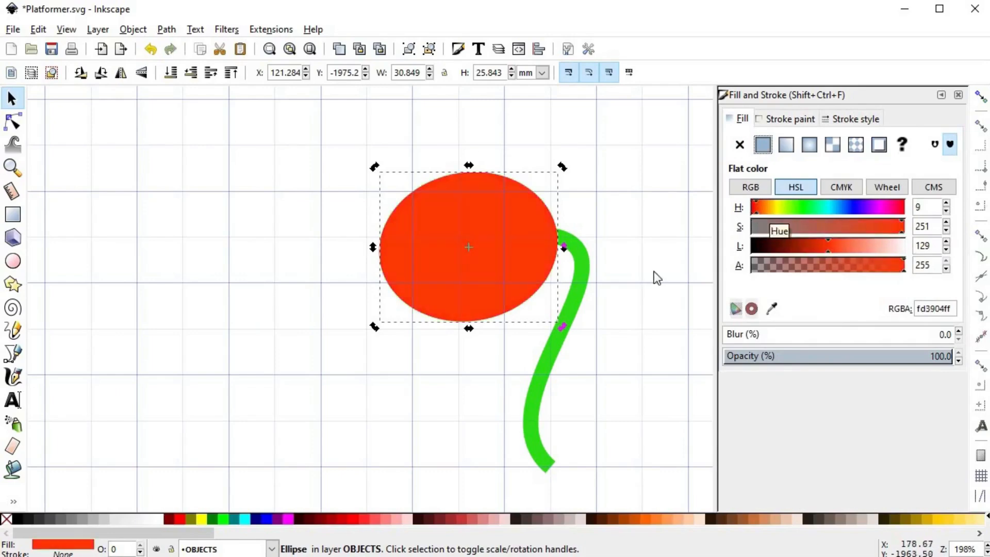
left_click(628, 286)
- Draw an open V-shaped path with its tip inside the head's left side, and shift it slightly right and up
left_click_drag(629, 288, 531, 281)
scroll(531, 280, "down", 1, "ctrl")
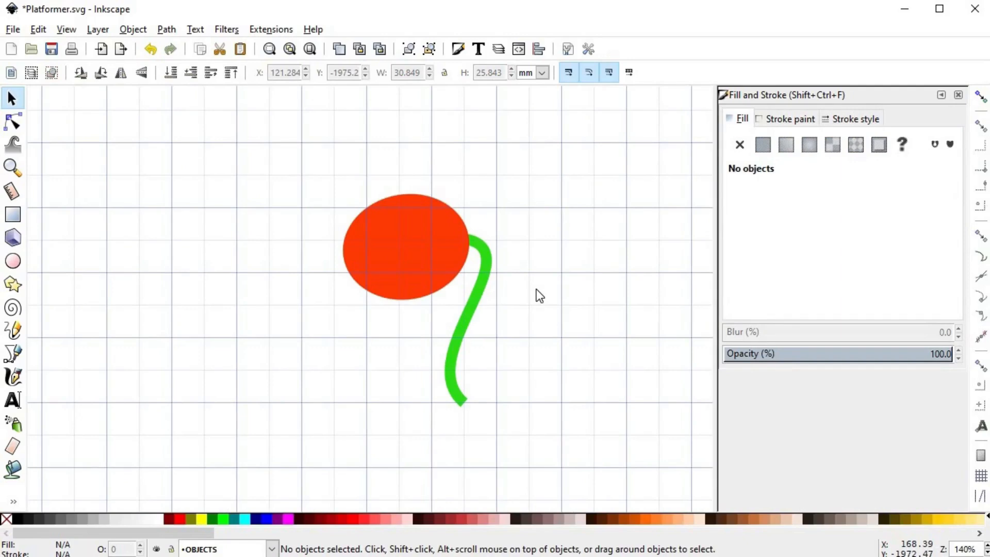
scroll(537, 294, "up", 1, "ctrl")
key("b")
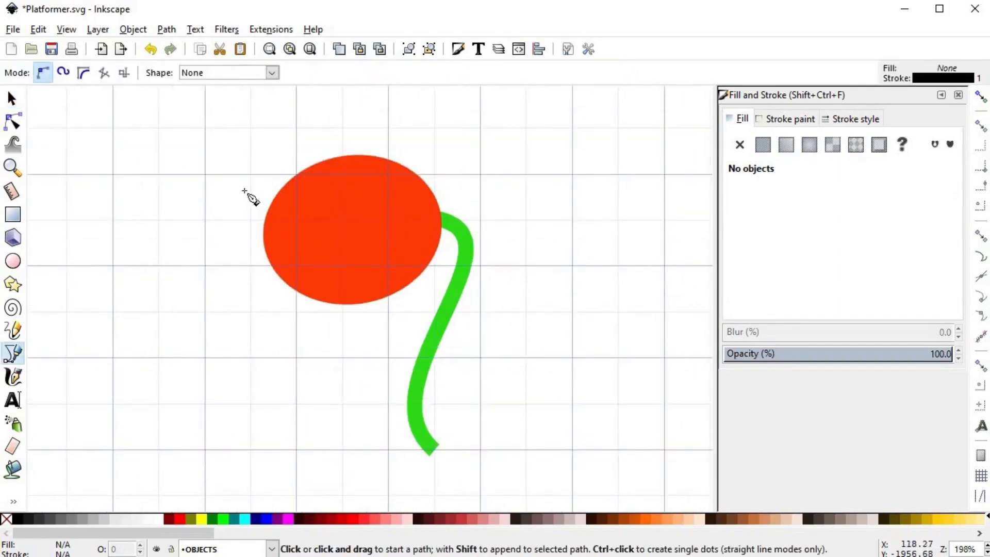
left_click(241, 178)
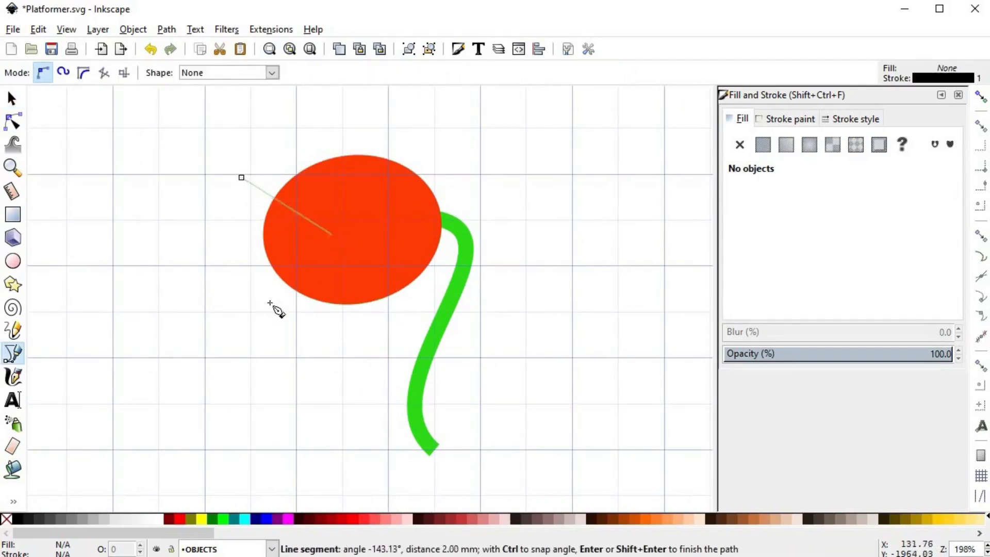
double_click(254, 325)
key("s")
left_click_drag(278, 304, 300, 297)
- Extend the V-shaped path around the outside of the head's left edge and close it into a polygon
key("b")
left_click(277, 318)
left_click(235, 296)
left_click(215, 221)
left_click(237, 192)
left_click(264, 169)
- Subtract the polygon from the orange-red head to cut out an open mouth
key("s")
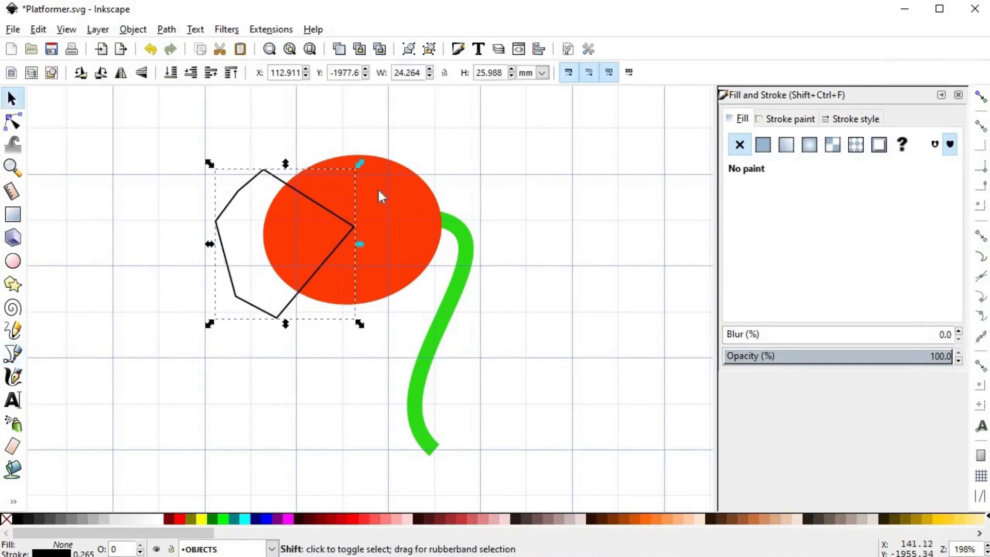
left_click(377, 188, "shift")
key("ctrl+minus")
- Delete the three extra nodes along the head's upper and lower edges, and make the node by the stalk smooth
key("n")
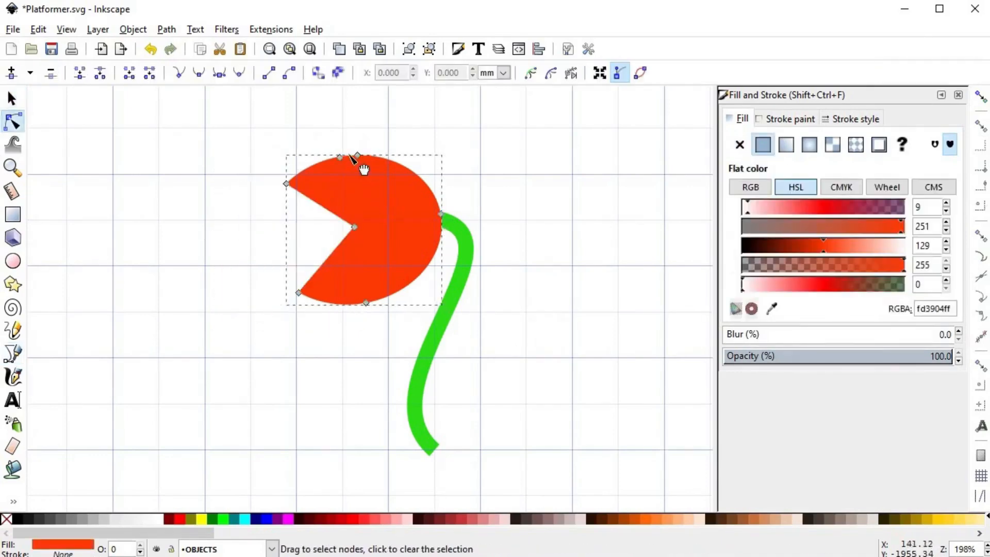
left_click_drag(355, 178, 385, 206)
left_click_drag(360, 287, 361, 286)
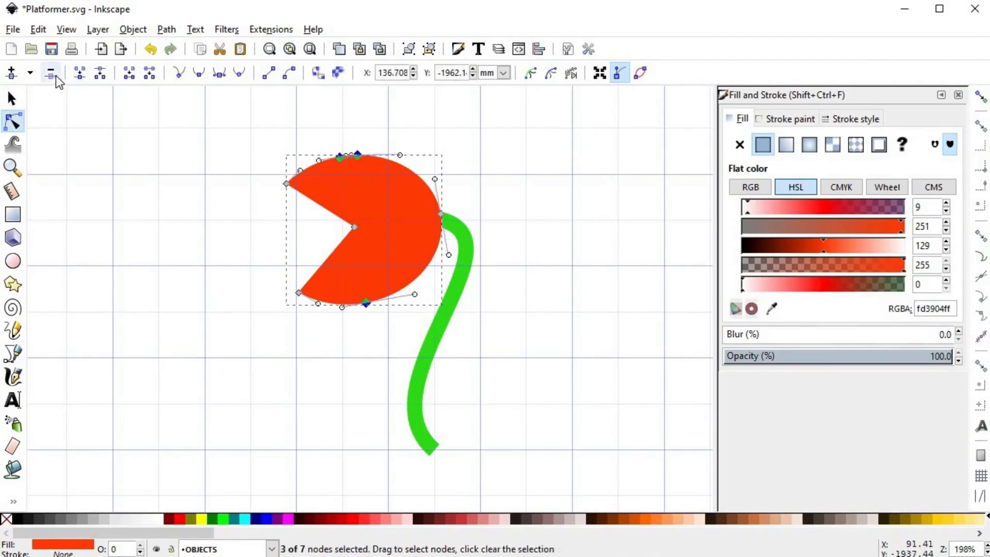
left_click(51, 73)
left_click_drag(449, 183, 450, 297)
left_click(198, 73)
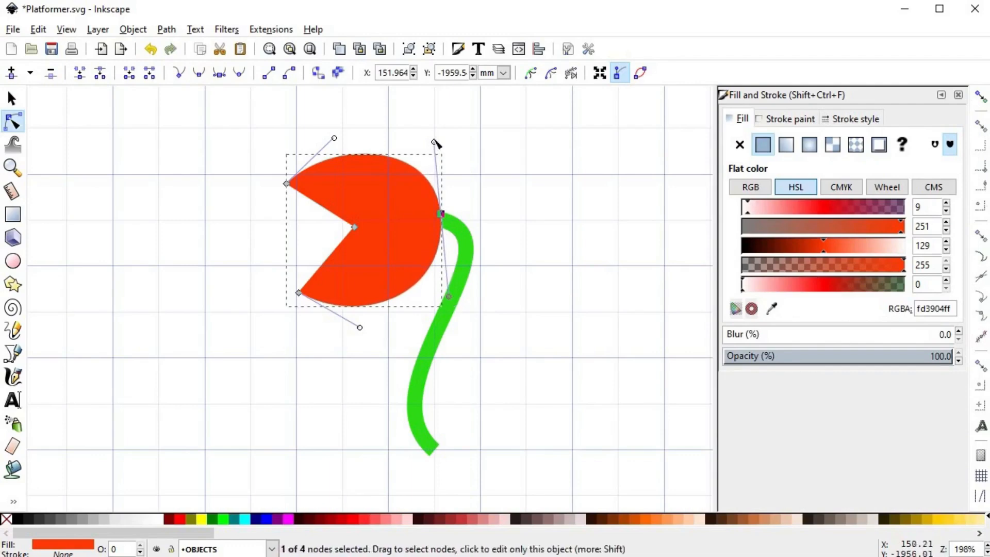
- Refine the curves of the orange-red head by adjusting handles at the stalk-side node and the two mouth-tip nodes
mouse_move(434, 142)
left_mouse_down()
mouse_move(433, 130)
mouse_move(434, 138)
left_mouse_up()
left_click_drag(334, 139, 329, 120)
left_click_drag(360, 327, 359, 335)
key("s")
left_click(338, 225)
key("space")
- Draw a closed V-shaped lip polygon with six corners, following the edges of the head's open mouth
left_click_drag(340, 229, 366, 289)
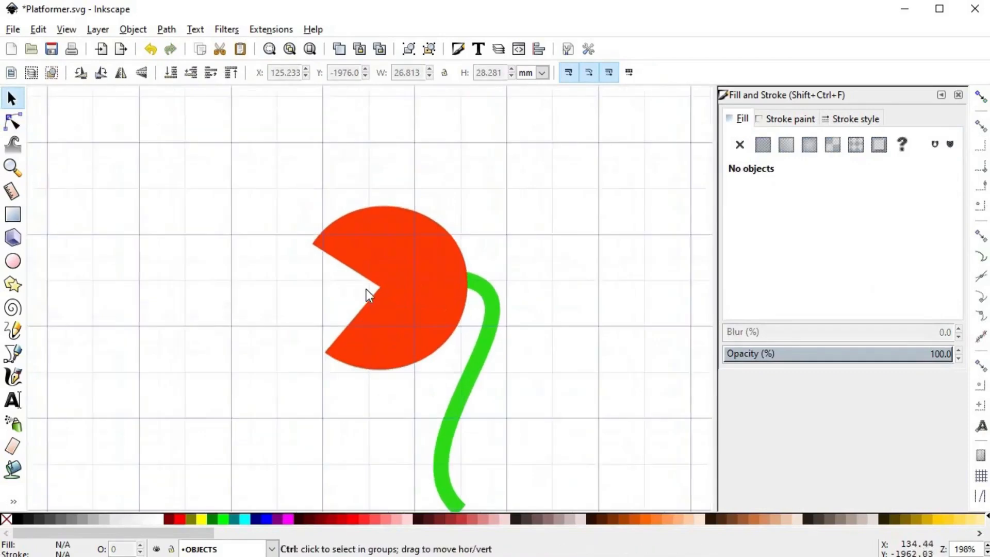
key("plus")
key("plus")
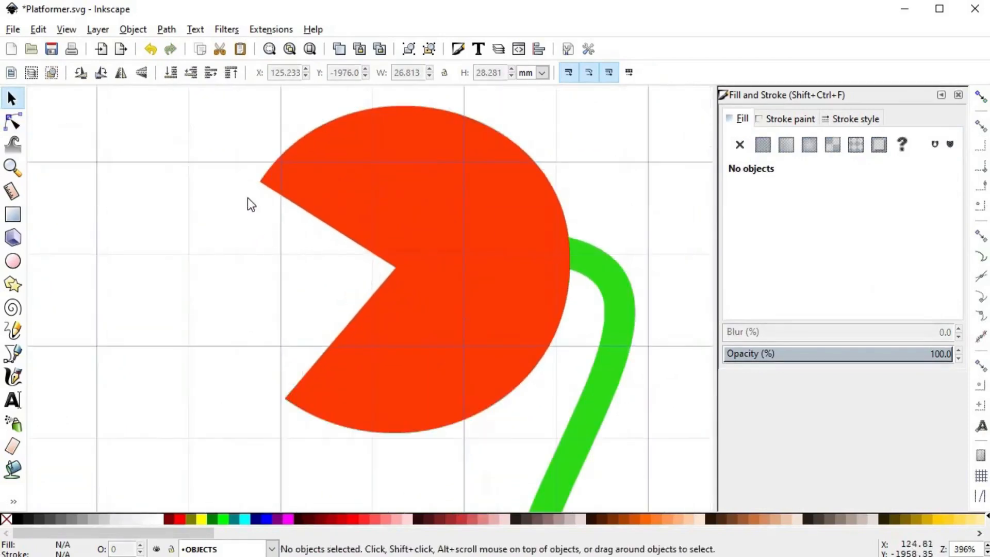
key("b")
left_click(217, 176)
left_click(367, 272)
left_click(254, 404)
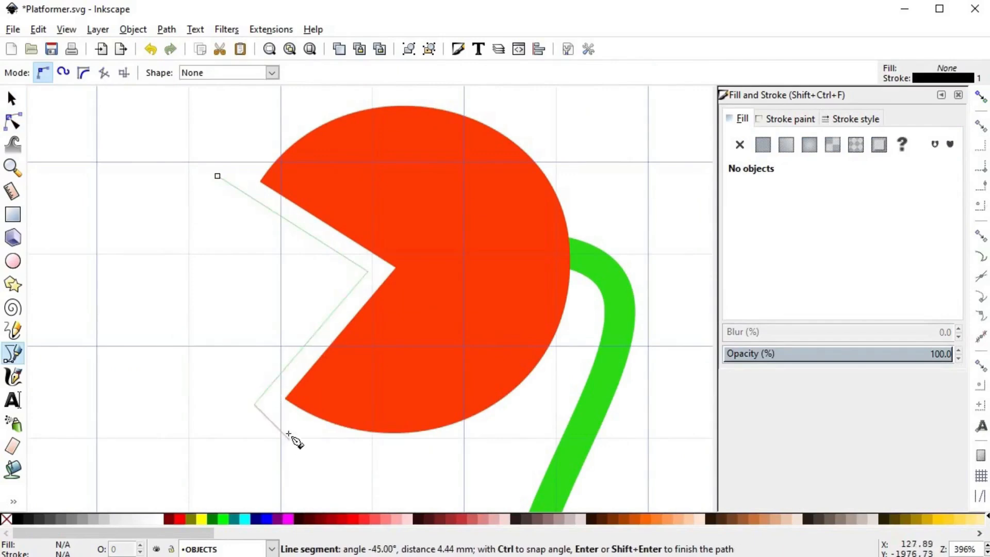
left_click(292, 427)
left_click(411, 270)
left_click(248, 136)
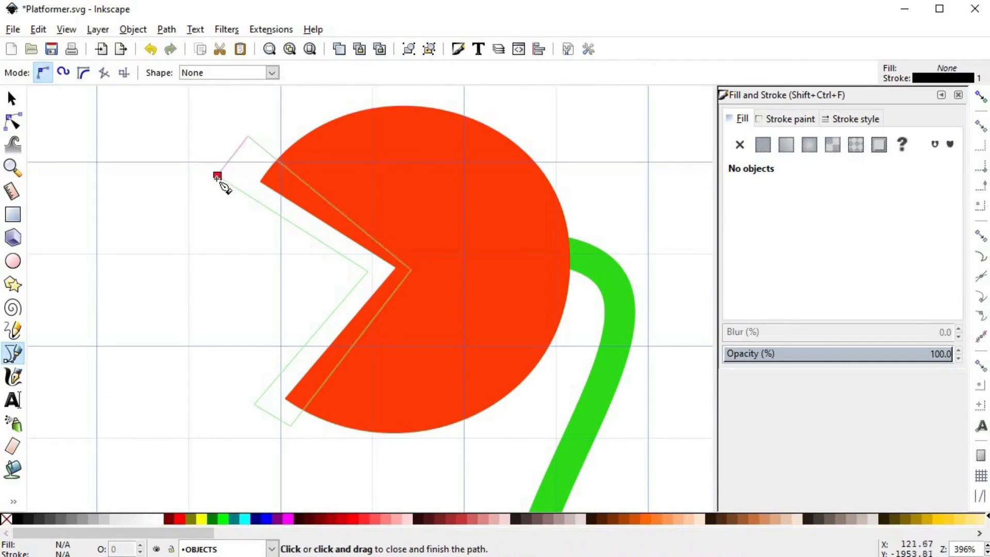
left_click(217, 176)
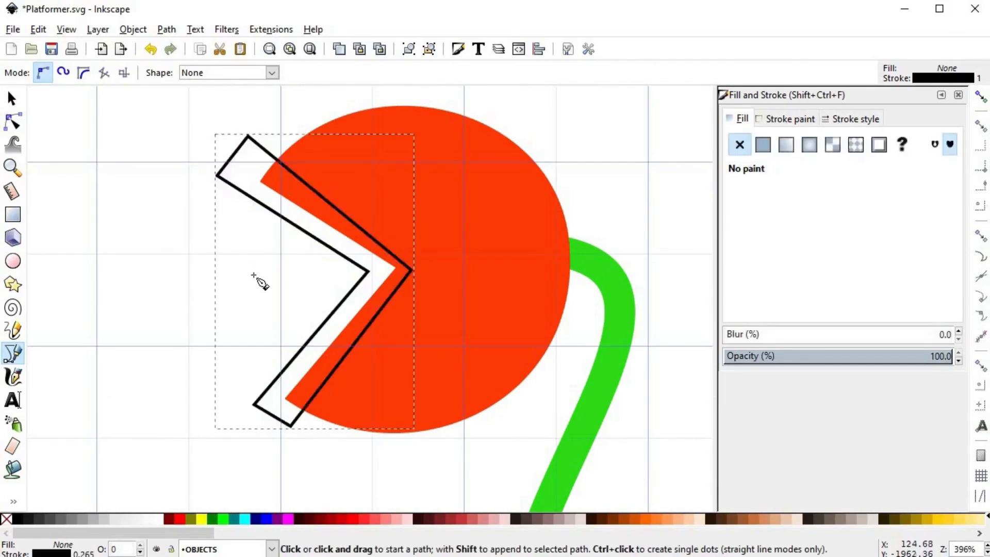
- Fill the lip polygon with a flat grey-beige, HSL 13, 35, 200, and remove its stroke
left_click(762, 144)
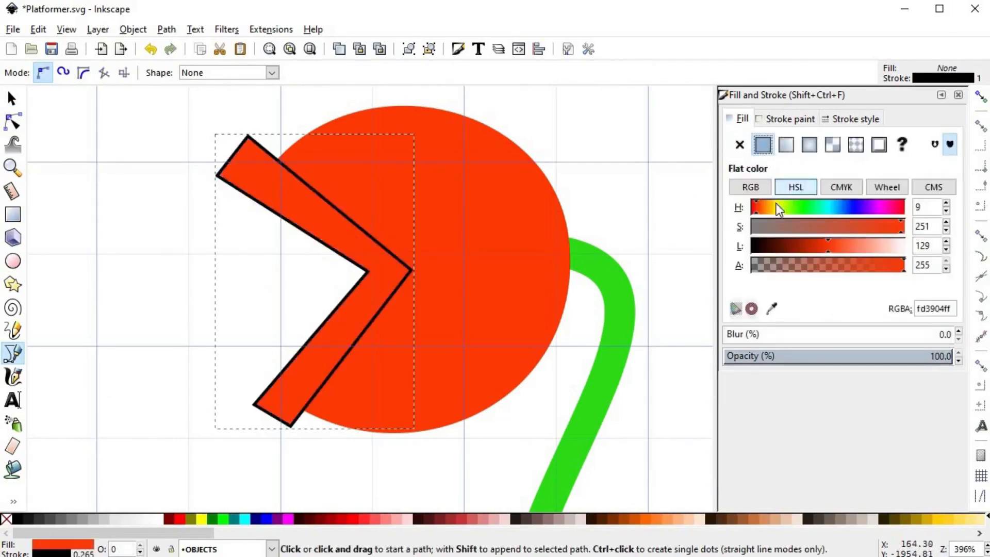
left_click_drag(762, 205, 762, 205)
left_click_drag(886, 246, 865, 242)
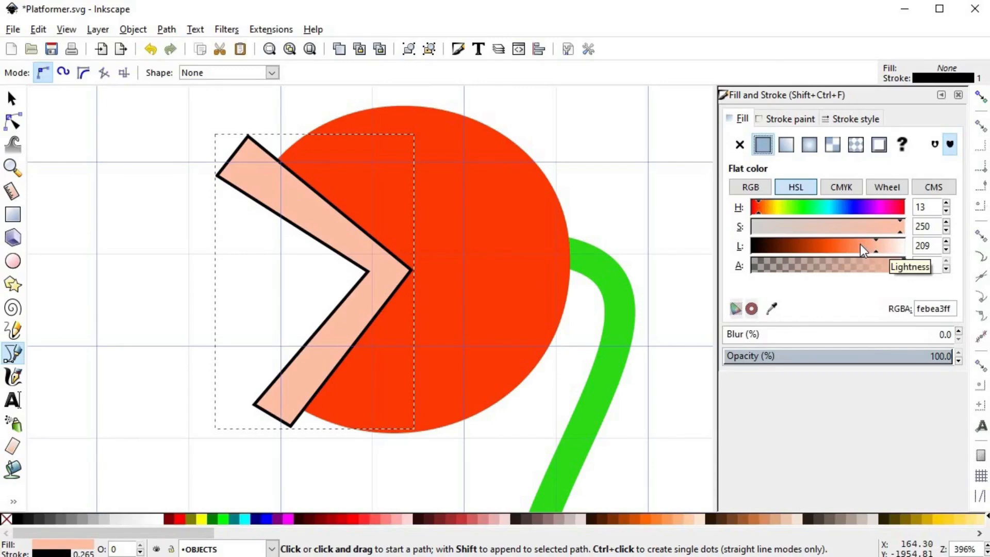
left_click(868, 246)
left_click_drag(842, 228, 782, 227)
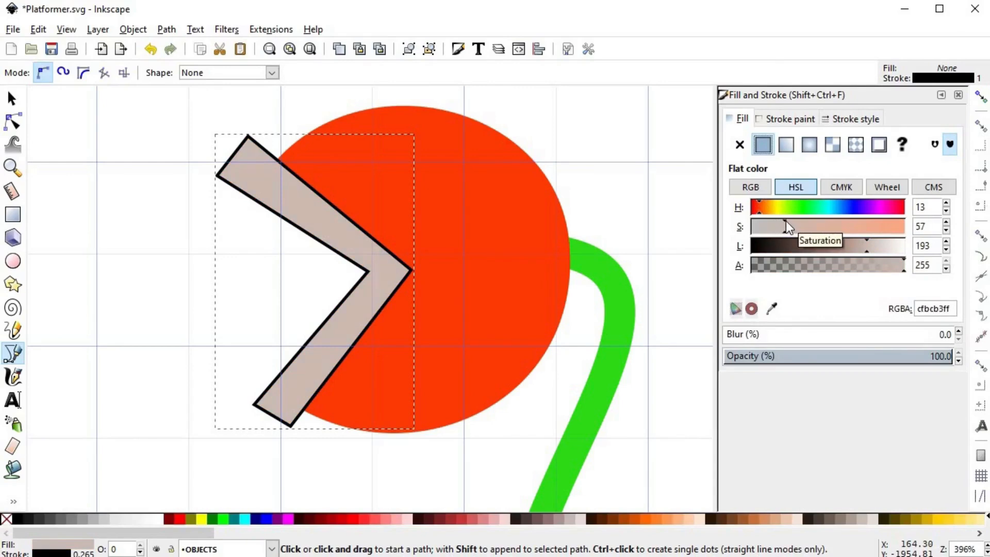
left_click(868, 247)
left_click(867, 244)
left_click_drag(868, 248, 870, 242)
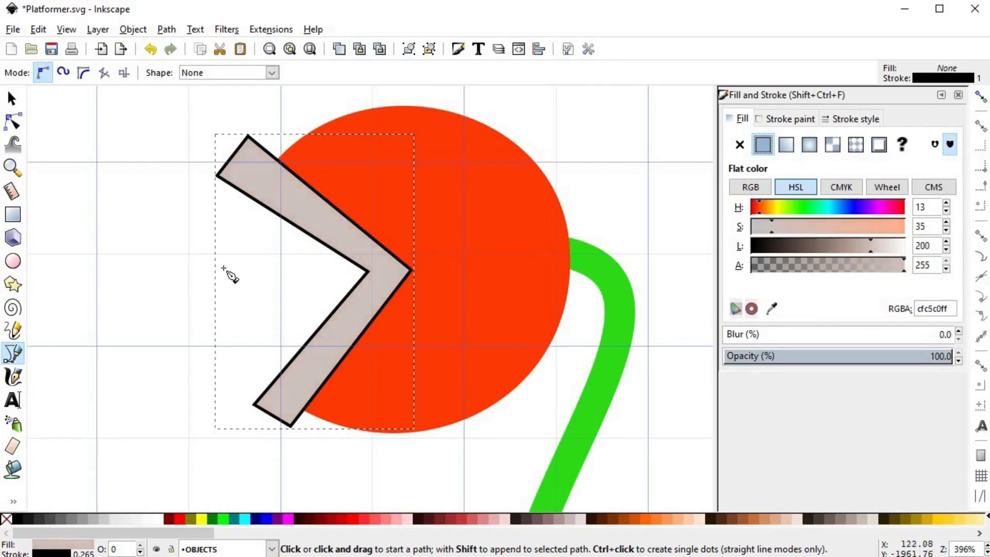
left_click(783, 119)
left_click(739, 144)
- Round the upper end of the lip with curve handles and soften its corners at the back of the mouth
key("n")
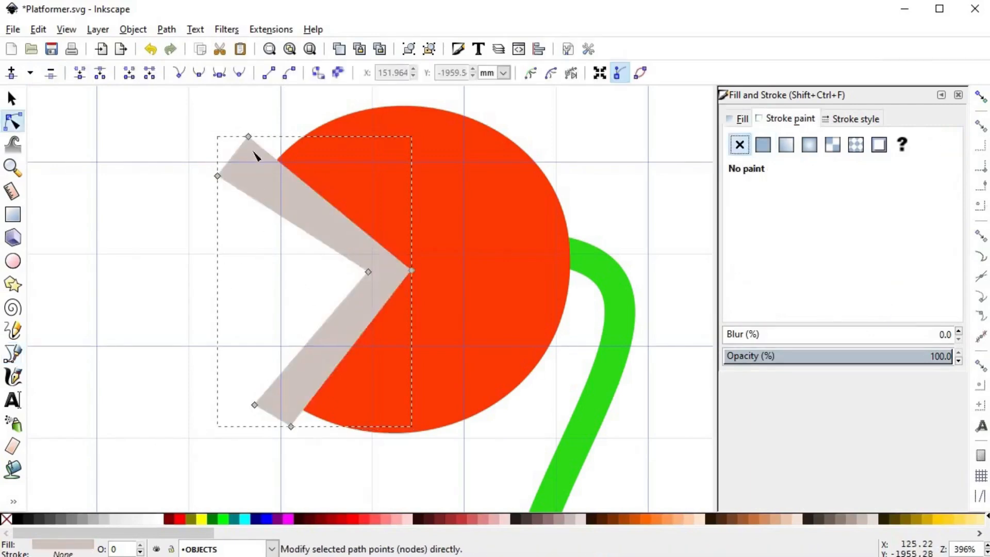
left_click_drag(218, 176, 278, 152, "shift")
left_click(368, 272)
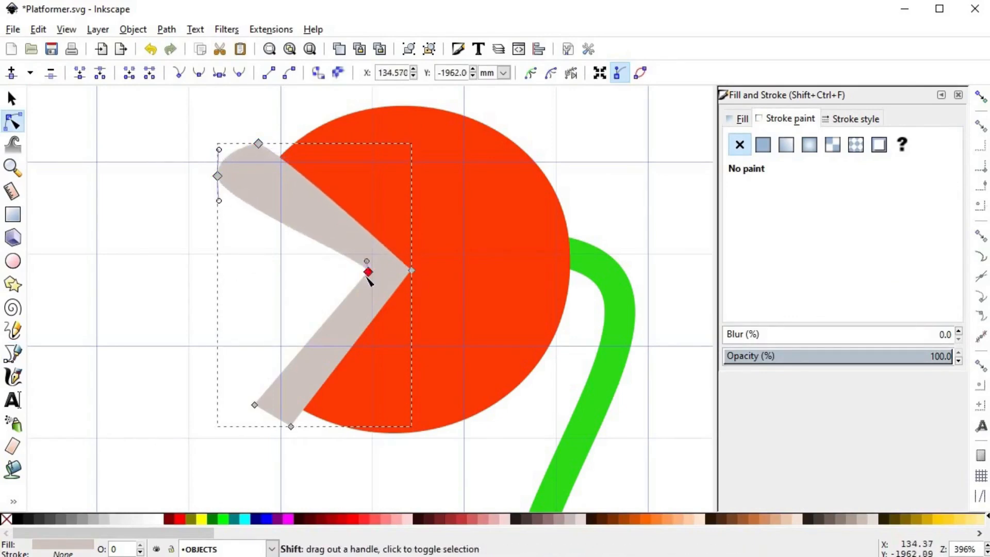
left_click_drag(411, 270, 406, 268)
left_click_drag(406, 269, 406, 261, "shift")
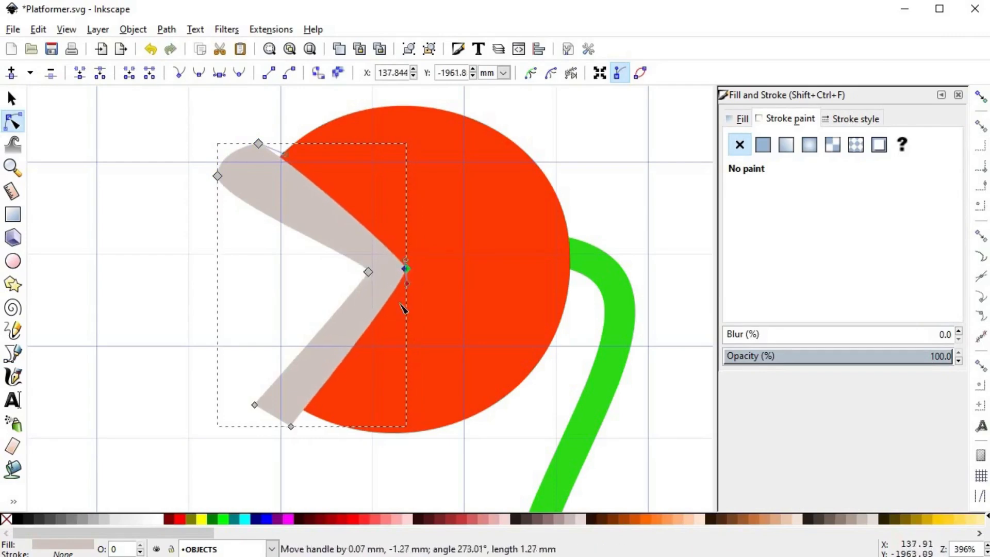
- Round the lower end of the lip by repositioning and curving its end nodes
left_click_drag(296, 428, 313, 419)
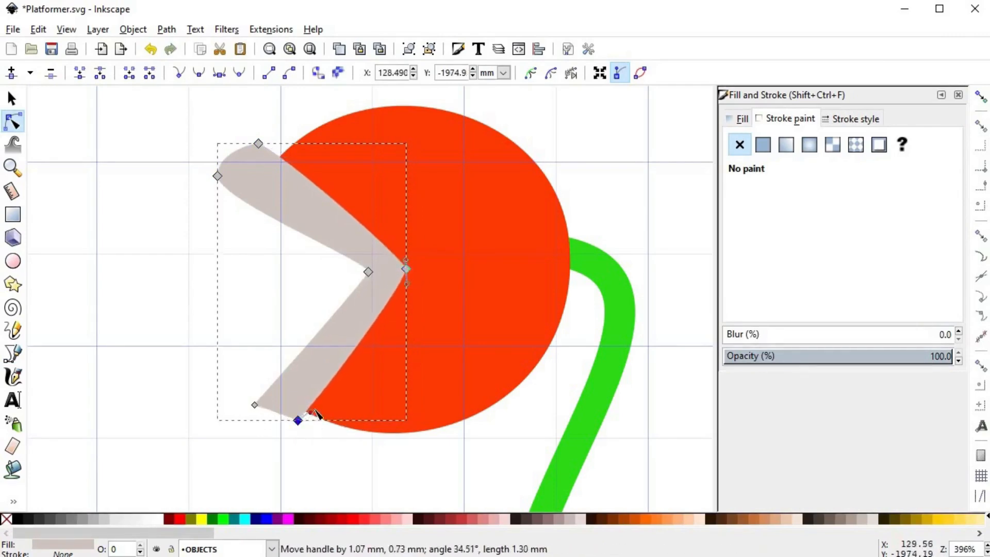
left_click_drag(299, 421, 271, 431)
scroll(256, 432, "up", 4)
left_click_drag(284, 331, 283, 350, "shift")
left_click_drag(283, 331, 278, 305, "shift")
key("s")
left_click(286, 254)
scroll(287, 254, "down", 5)
key("space")
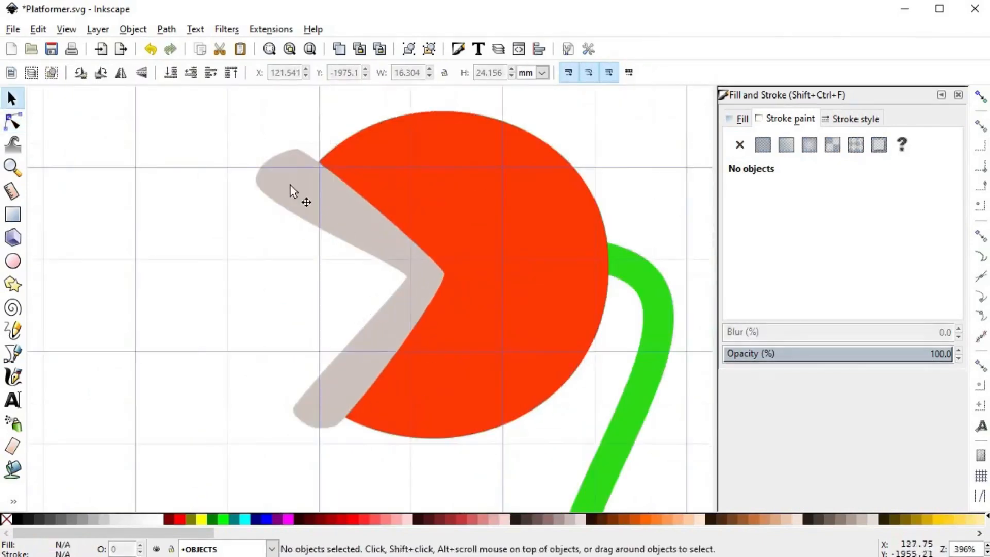
- Refine the lip's rounded upper end by moving its two end nodes slightly inward
double_click(328, 196)
scroll(258, 186, "up", 4)
left_click_drag(239, 219, 248, 216)
scroll(246, 214, "down", 4)
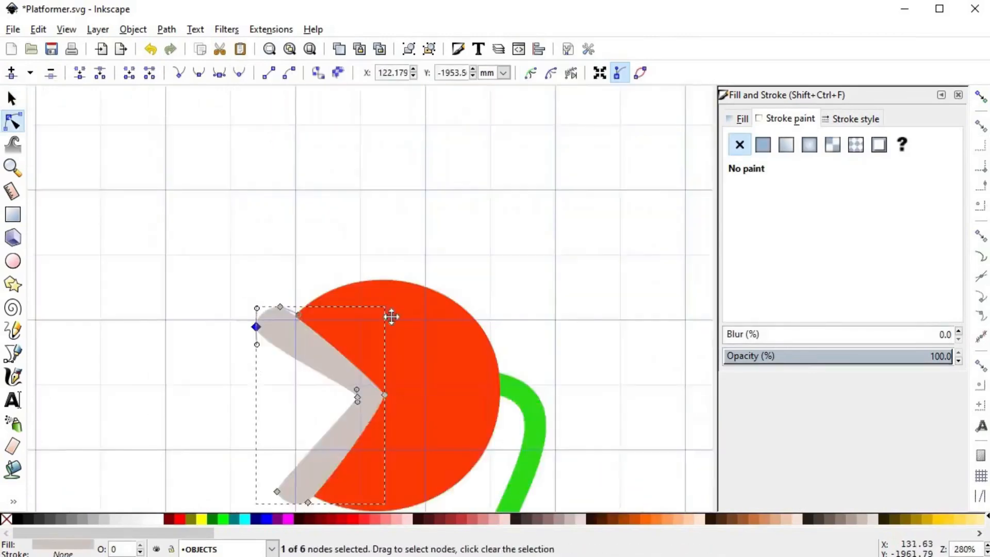
scroll(361, 371, "up", 2)
left_click_drag(398, 309, 400, 309)
left_click(273, 334)
left_click_drag(237, 132, 245, 138)
left_click(237, 295)
scroll(321, 316, "down", 1)
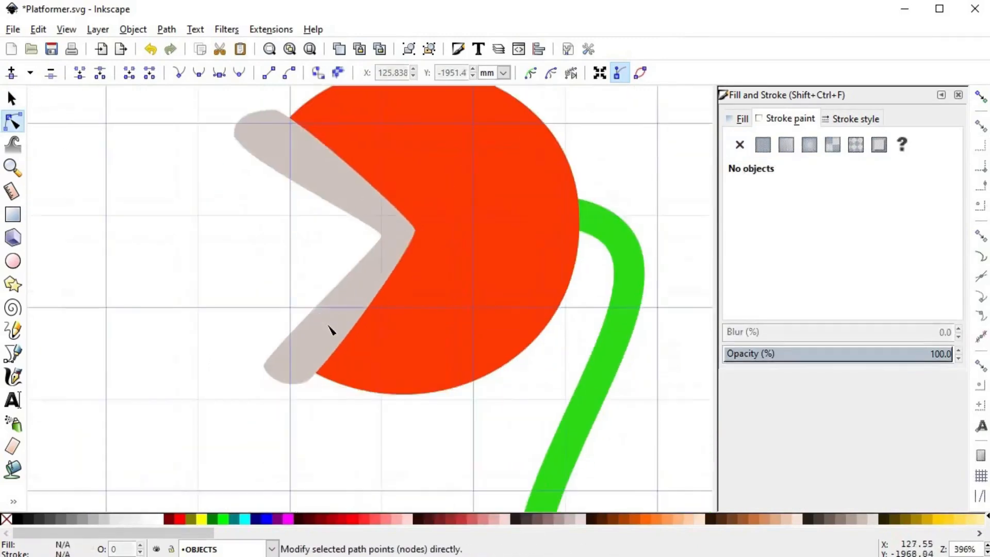
left_click(285, 379)
scroll(254, 433, "up", 2)
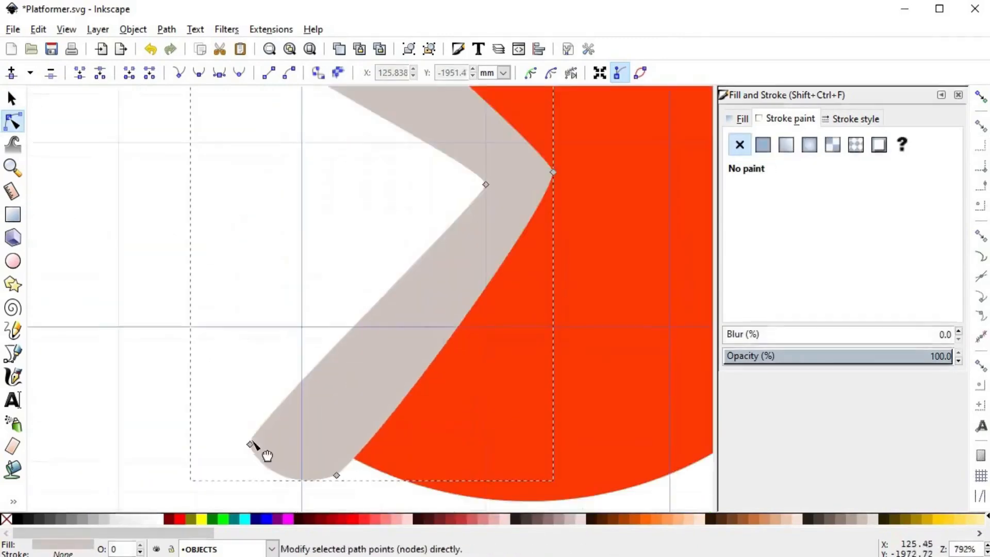
left_click_drag(252, 431, 273, 415)
scroll(346, 496, "down", 3)
key("Escape")
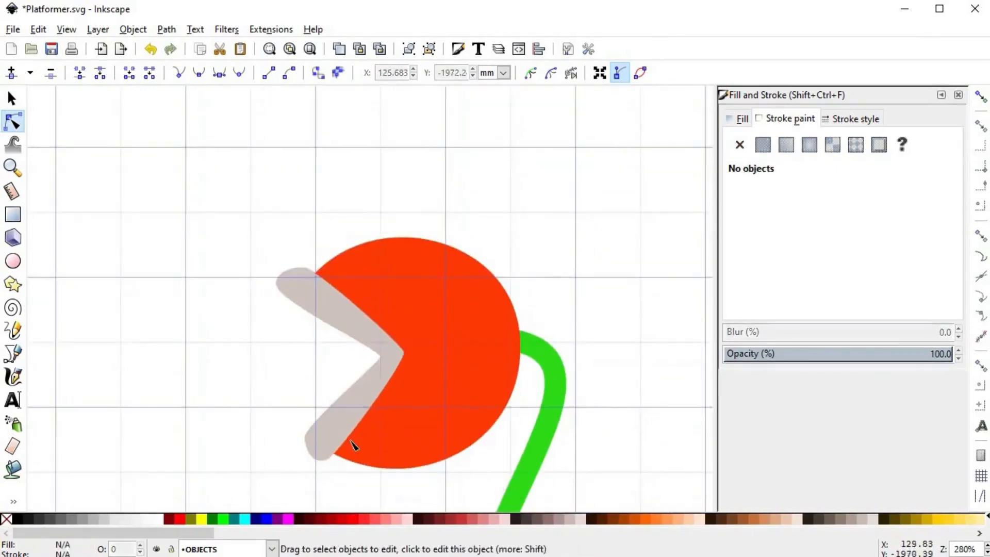
scroll(454, 347, "down", 2)
scroll(352, 248, "up", 2)
left_click(350, 244)
scroll(343, 243, "up", 3)
left_click_drag(265, 161, 438, 273)
key("Escape")
scroll(283, 378, "down", 4)
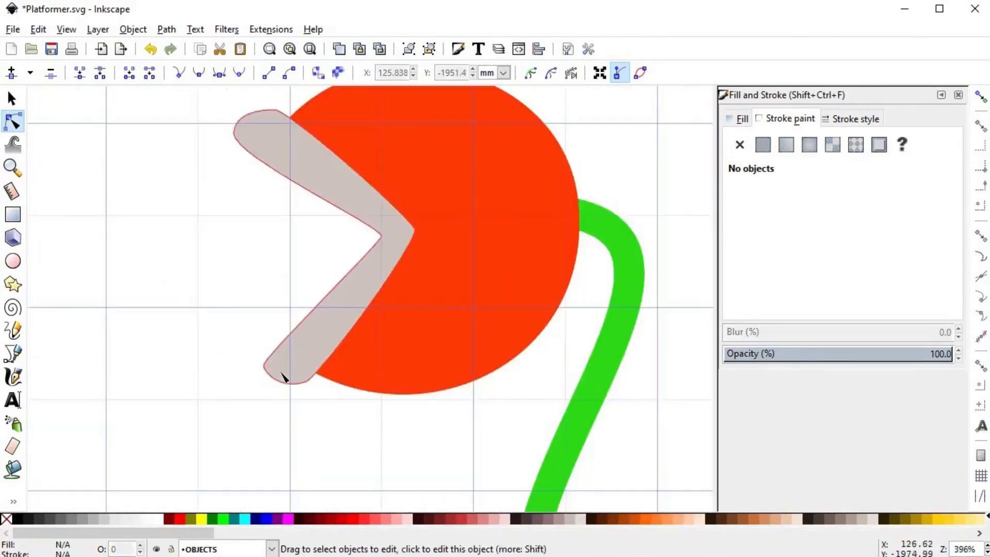
- Move the outer node at the lip's lower end up and inward to make the tip rounder
left_click(283, 378)
scroll(278, 413, "up", 4)
scroll(278, 413, "up", 2)
left_click_drag(254, 444, 271, 413)
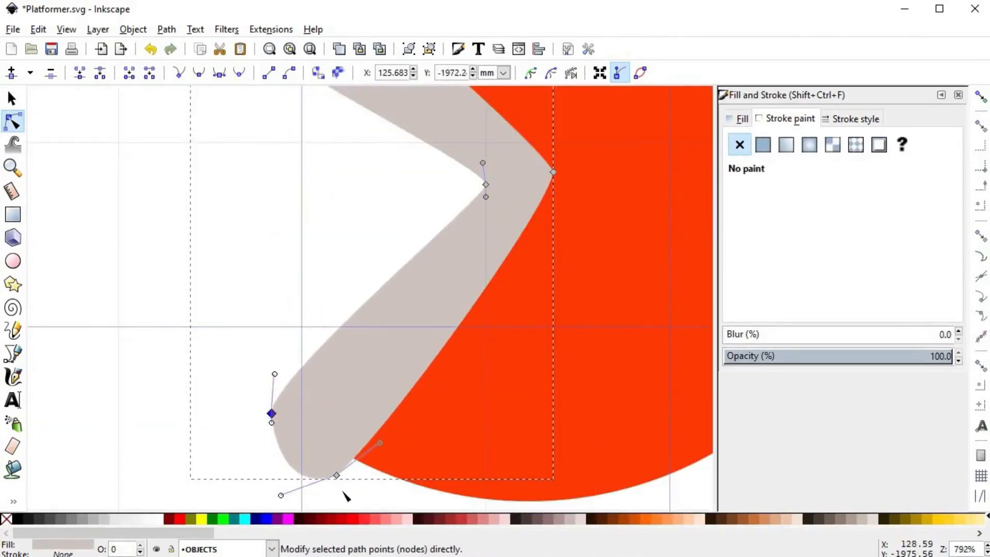
key("Escape")
scroll(331, 387, "down", 5)
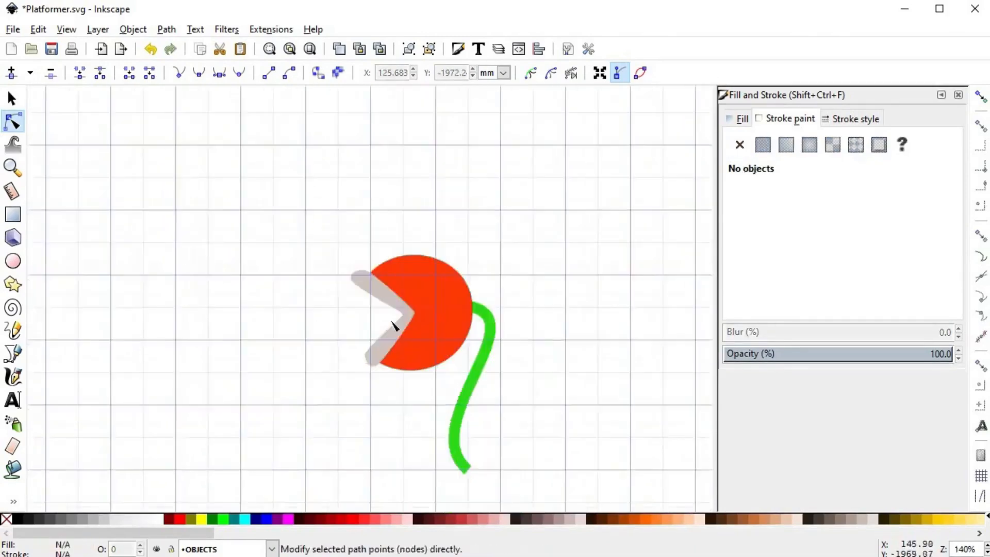
- Shift the nodes at the lip's upper end slightly inward and fine-tune the corner node over the head
scroll(361, 294, "up", 5)
left_click(335, 246)
left_click_drag(265, 161, 435, 273)
left_click_drag(384, 178, 394, 183)
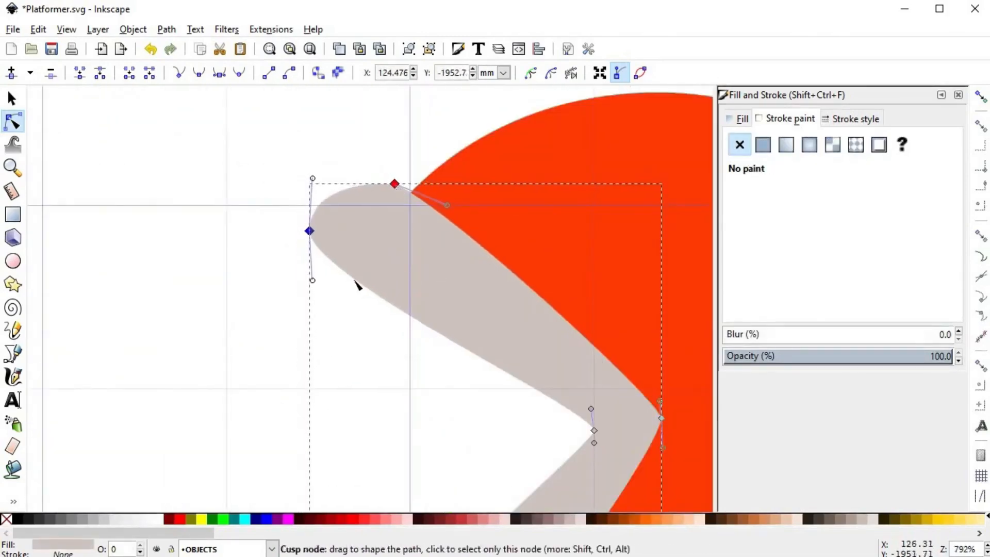
left_click(338, 398)
scroll(472, 289, "down", 3)
scroll(525, 278, "up", 4)
left_click_drag(526, 278, 526, 276)
key("Escape")
scroll(372, 336, "down", 6)
left_click_drag(438, 306, 512, 299)
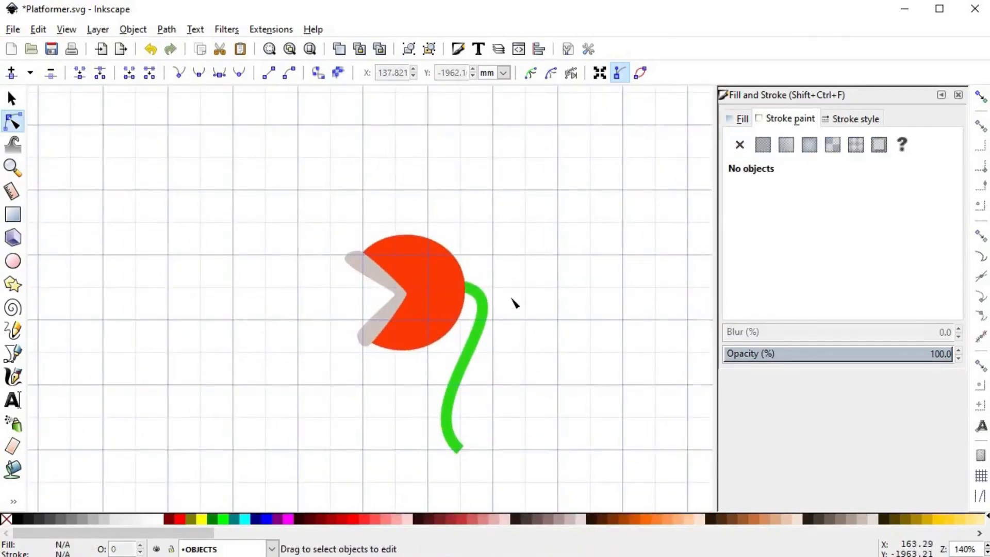
- Reduce the height of the orange-red head slightly
scroll(421, 304, "up", 3)
key("s")
left_click(433, 243)
left_click_drag(431, 109, 431, 123)
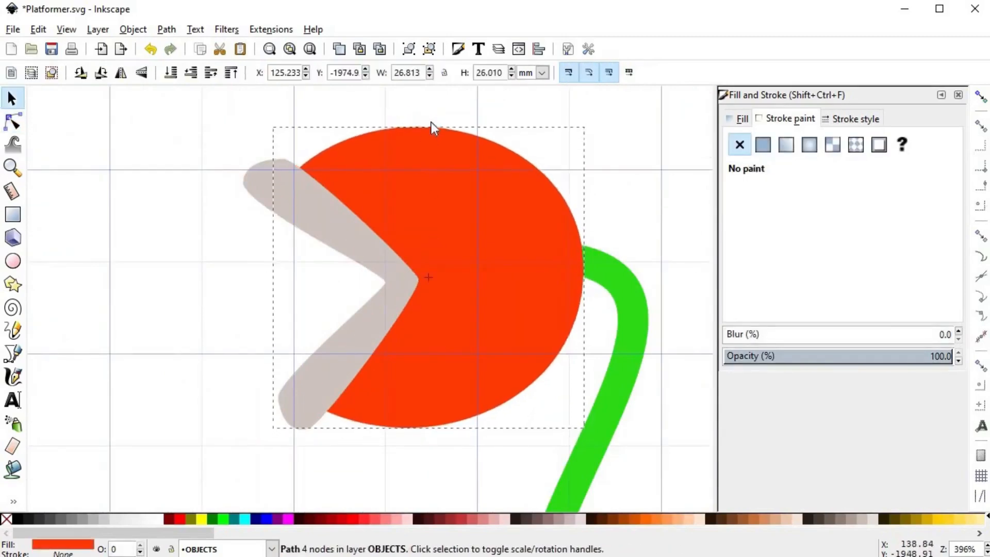
- Scale the lip to about 15 by 23 mm and shift it to fit the head's mouth opening
left_click(283, 212)
left_click_drag(239, 154, 244, 154)
left_click_drag(319, 214, 329, 210)
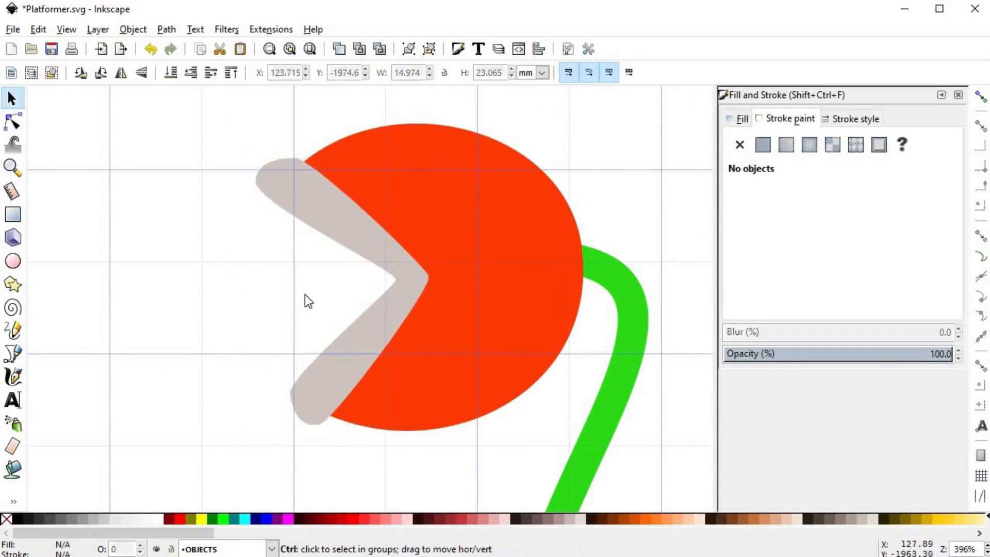
left_click(304, 294)
scroll(376, 273, "down", 3)
scroll(387, 289, "up", 1)
left_click(387, 295)
left_click_drag(348, 345, 349, 343)
left_click_drag(422, 265, 371, 263)
left_click(331, 264, "shift")
left_click(219, 296)
- Draw a small open V-shaped path as a tooth on the inner edge of the upper lip
scroll(322, 227, "up", 3)
left_click_drag(347, 302, 332, 395)
key("b")
left_click(310, 230)
left_click(291, 276)
left_click(325, 244)
key("Return")
- Duplicate the tooth along the upper lip, and flip a copy horizontally and vertically for the lower lip
key("s")
key("ctrl+d")
left_click_drag(303, 262, 387, 382)
key("ctrl+d")
key("ctrl+d")
key("h")
key("v")
left_click(411, 345)
left_click_drag(418, 339, 383, 345)
- Space the three upper teeth evenly along the upper lip's inner edge
left_click_drag(407, 380, 436, 404)
left_click_drag(405, 330, 421, 343)
mouse_move(352, 287)
left_mouse_down()
mouse_move(384, 312)
mouse_move(367, 296)
left_mouse_up()
left_click_drag(312, 255, 324, 257)
left_click_drag(355, 300, 352, 298)
- Place the flipped tooth on the lower lip, rotate it slightly, and duplicate it into a row of three
left_click_drag(416, 395, 430, 348)
key("shift+s")
left_click_drag(475, 299, 474, 293)
key("ctrl+d")
left_click_drag(427, 336, 326, 443)
key("ctrl+d")
- Rotate each of the three lower teeth slightly counterclockwise
left_click(325, 443)
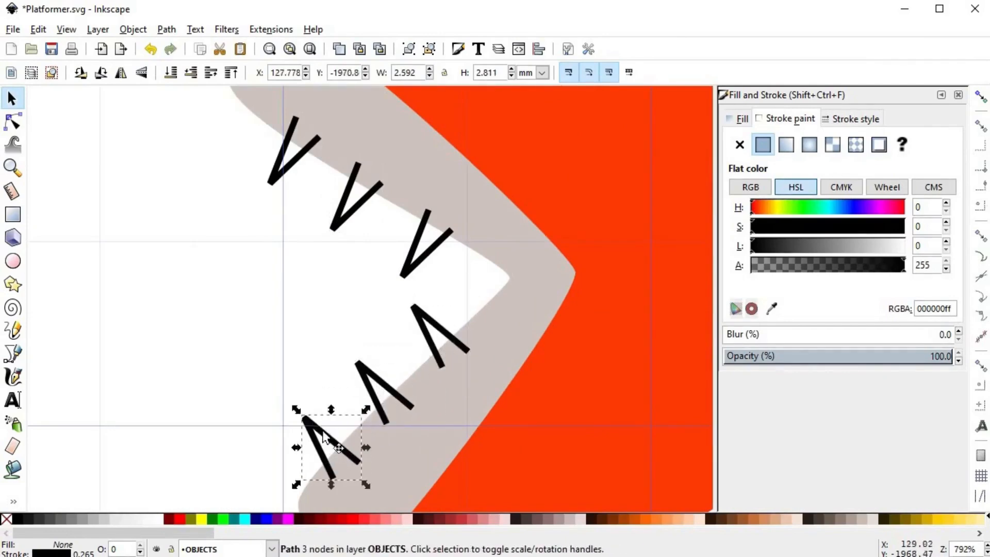
left_click(376, 407)
left_click(374, 372)
left_click_drag(419, 356, 419, 353)
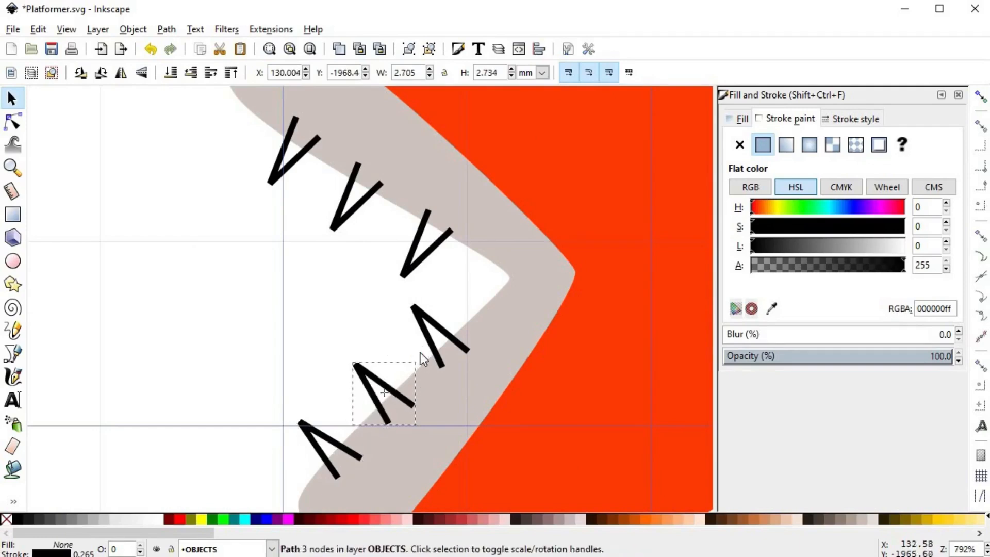
left_click(441, 330)
left_click(443, 331)
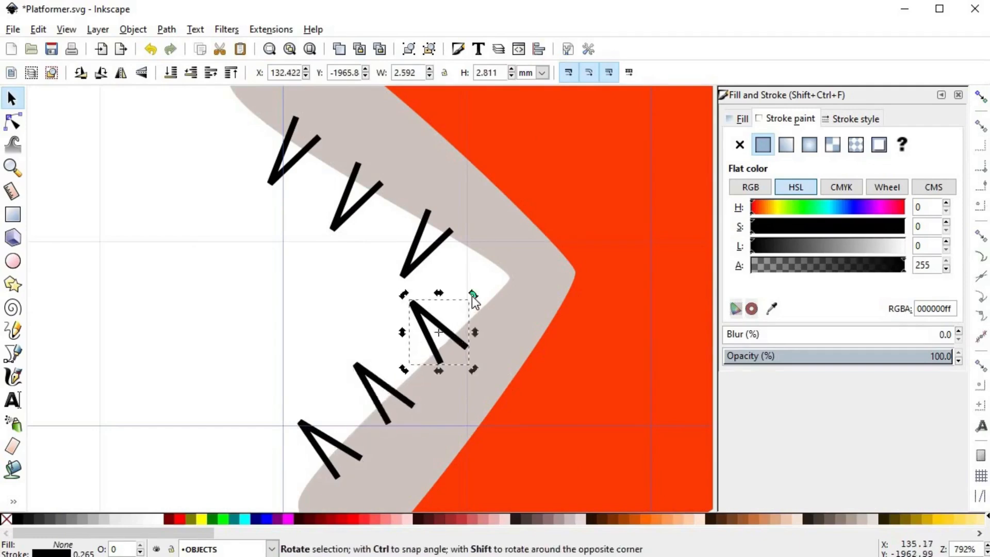
left_click_drag(472, 296, 457, 311)
- Select all six teeth, remove their strokes, and fill them with a darker shade of the lip colour, HSL 14, 34, 166
left_click(299, 157, "shift")
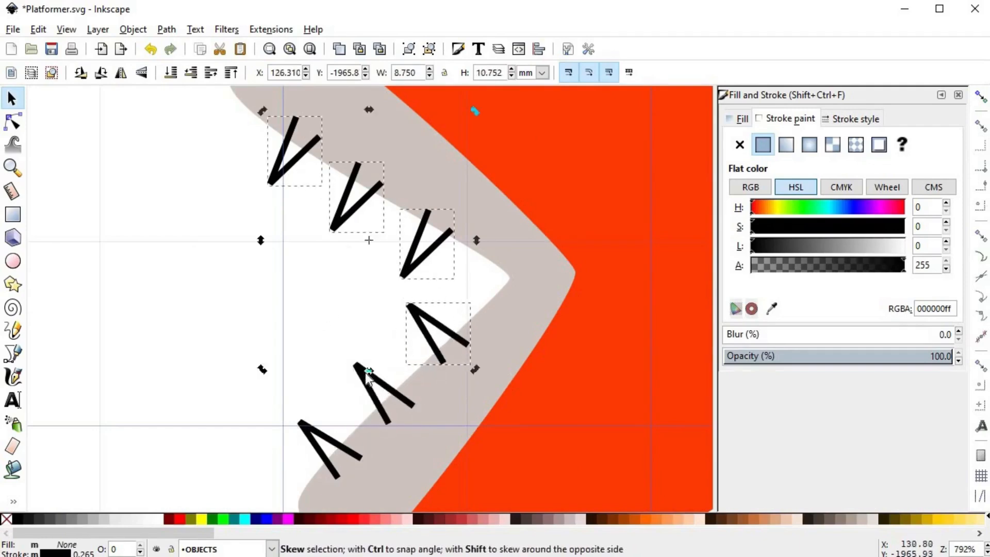
left_click(323, 435, "shift")
left_click(366, 375, "shift")
scroll(327, 324, "down", 1)
key("d")
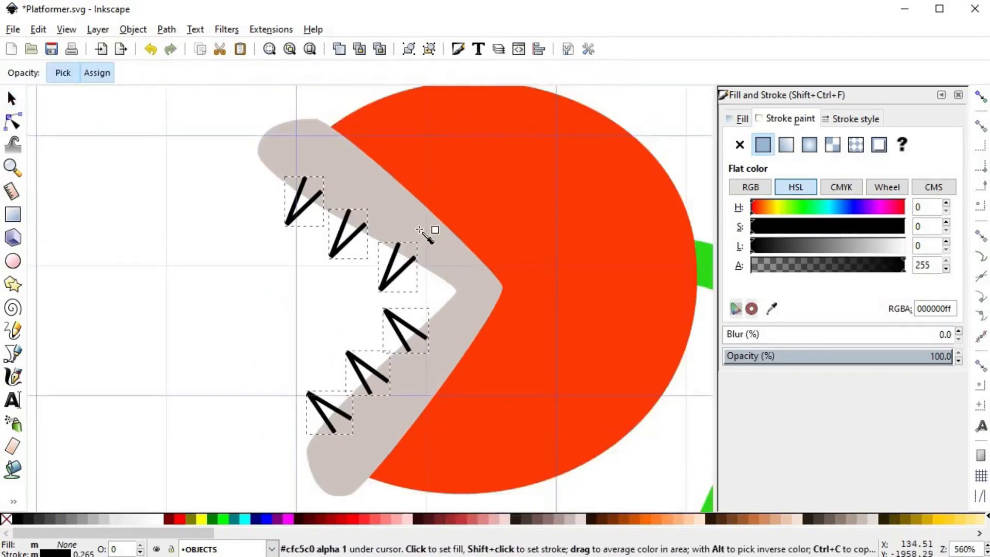
left_click(420, 230)
left_click(740, 145)
left_click(741, 119)
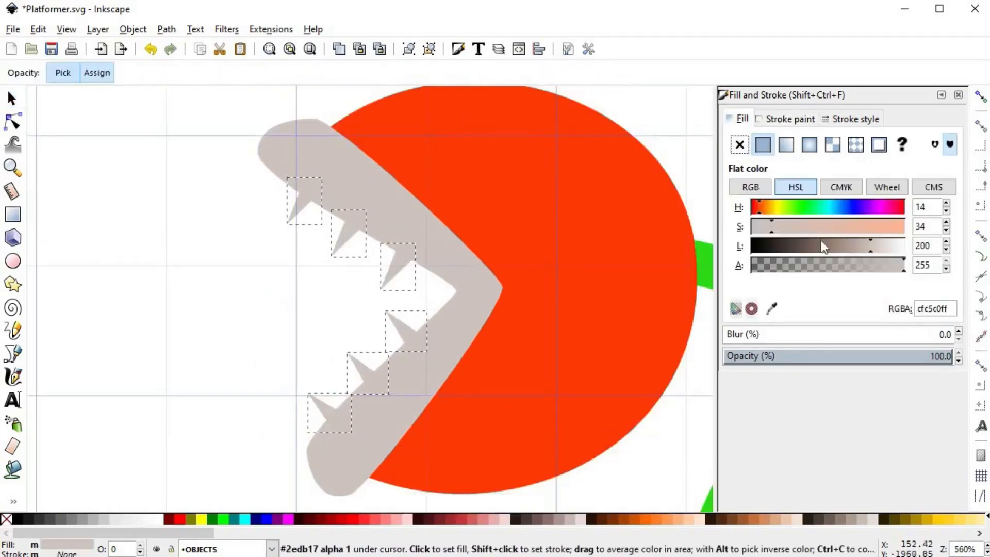
left_click_drag(834, 243, 851, 239)
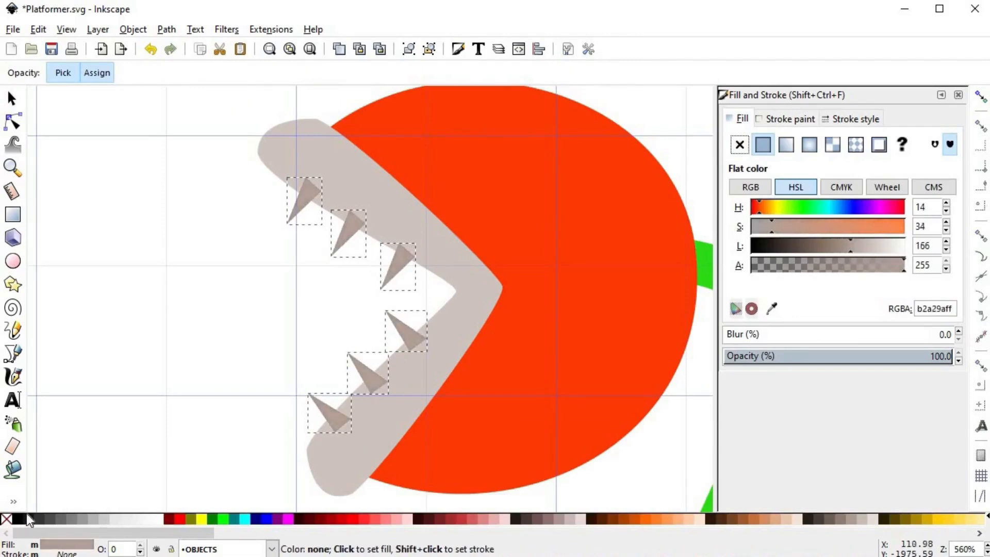
- Send the six teeth to the back so the lip covers their bases
key("s")
left_click(168, 73)
left_click(219, 302)
- Move the middle and inner upper teeth and the lower teeth so their points project further into the mouth
scroll(304, 330, "down", 3)
scroll(304, 330, "up", 3)
left_click(344, 251)
left_click(389, 273)
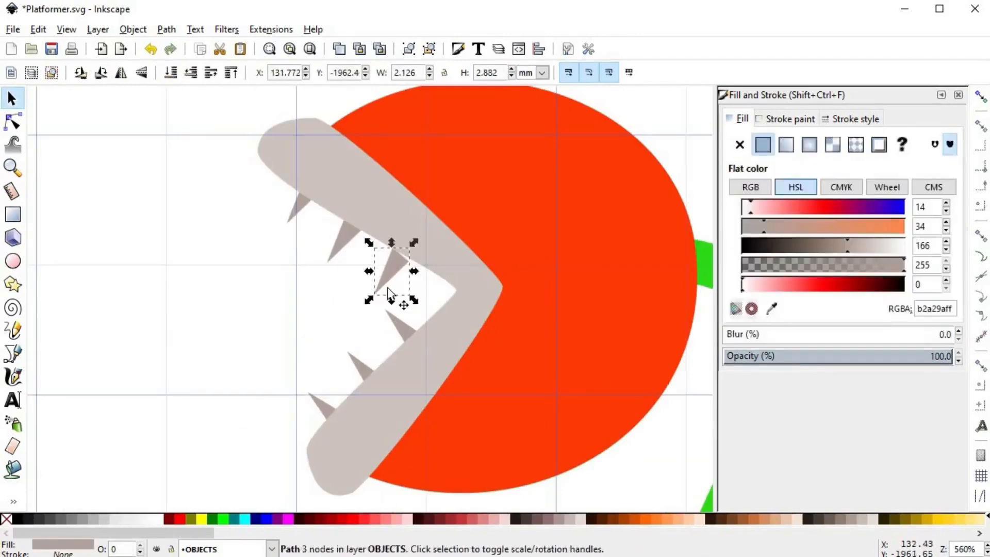
left_click_drag(387, 310, 388, 305)
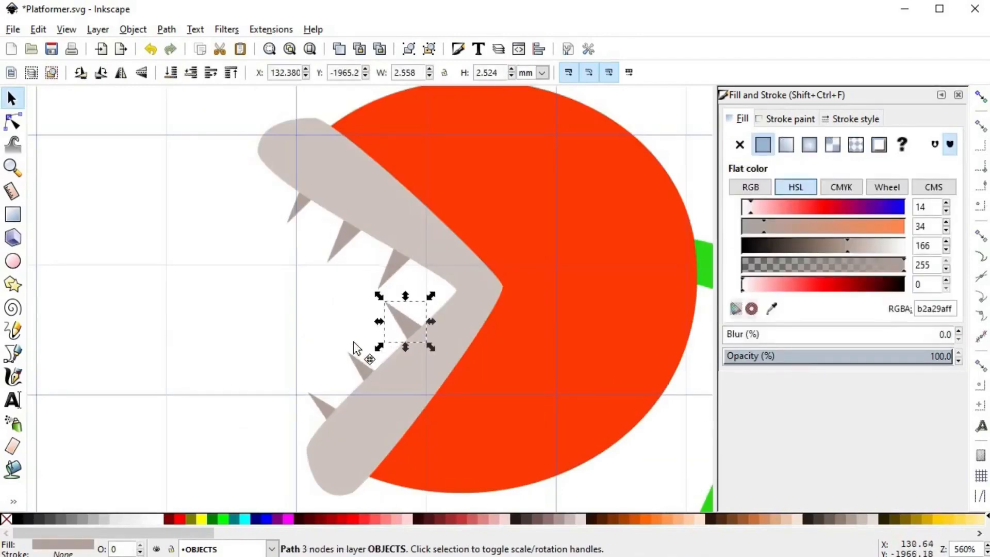
left_click_drag(317, 399, 314, 385)
- Pull the outer upper tooth further out of the lip and fine-tune the positions of the remaining teeth
left_click_drag(301, 212, 292, 221)
left_click_drag(346, 240, 343, 240)
left_click_drag(390, 268, 388, 267)
left_click_drag(341, 245, 342, 245)
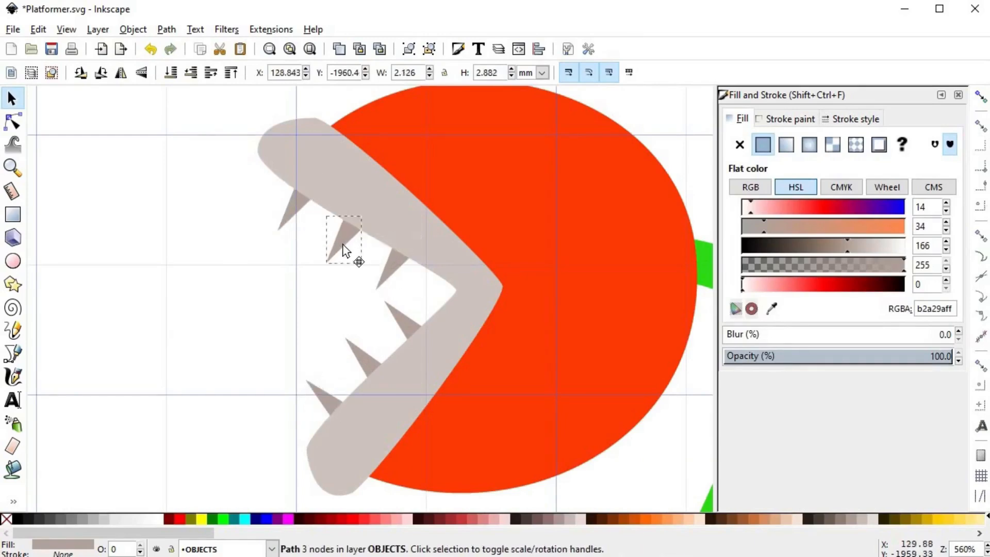
scroll(363, 364, "up", 2, "ctrl")
left_click(366, 352, "ctrl")
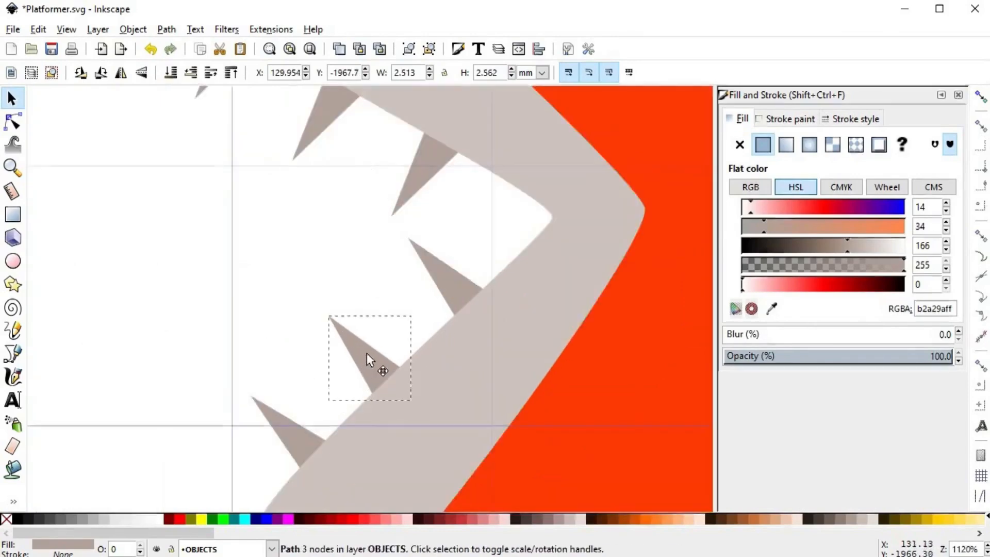
left_click(305, 274, "ctrl")
scroll(304, 273, "down", 5, "ctrl")
scroll(393, 303, "down", 2, "ctrl")
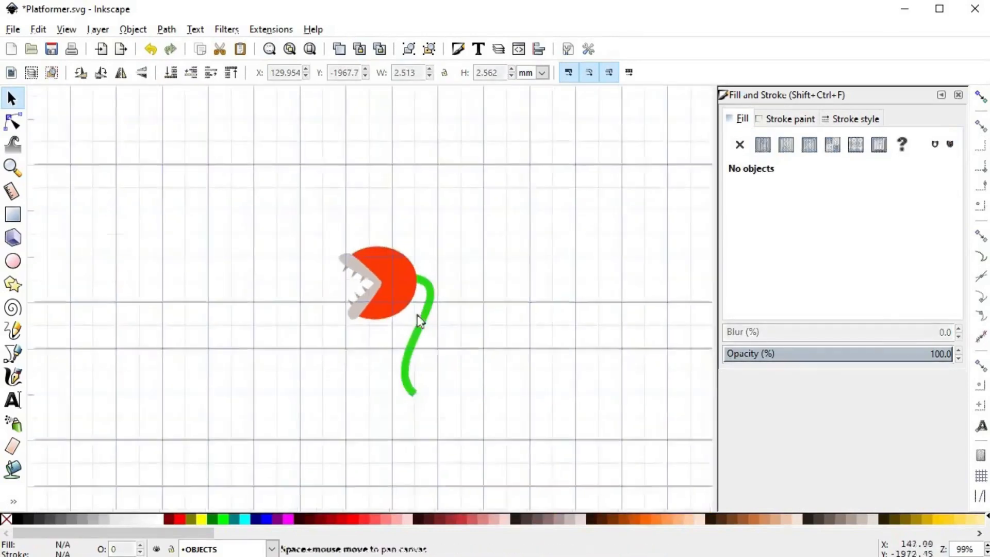
scroll(329, 273, "up", 2, "ctrl")
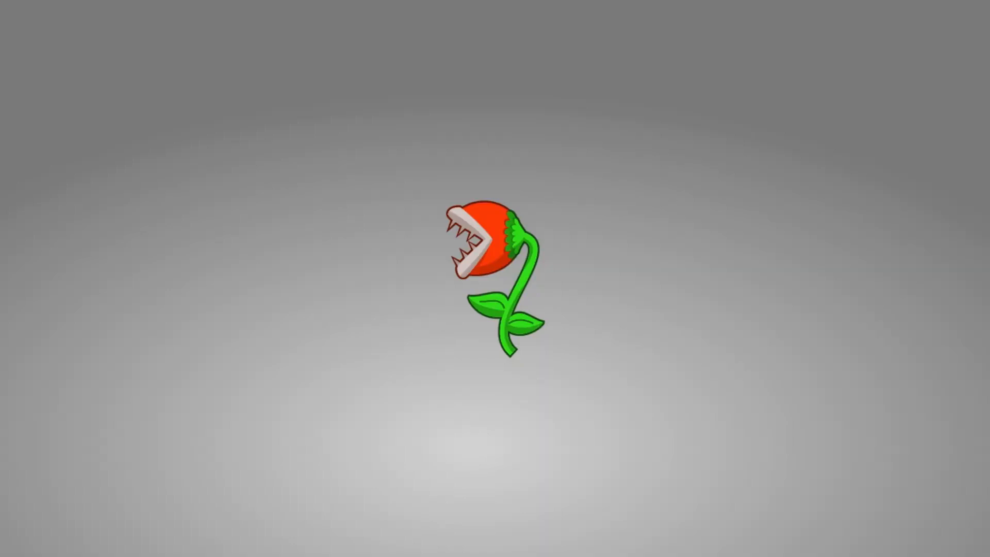
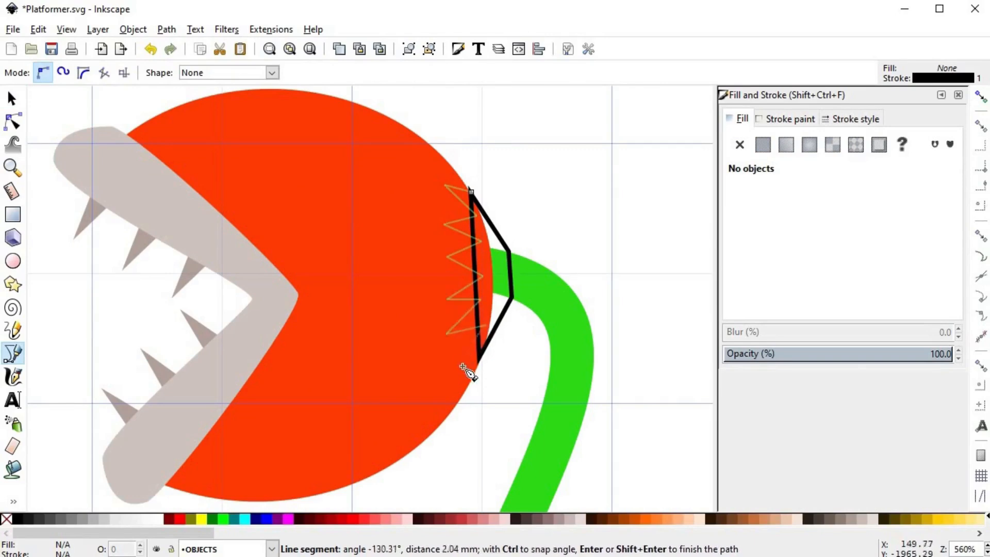
- Finish the zigzag path at the back of the head and line up its inner notches along the collar outline's vertical edge
key("Return")
key("n")
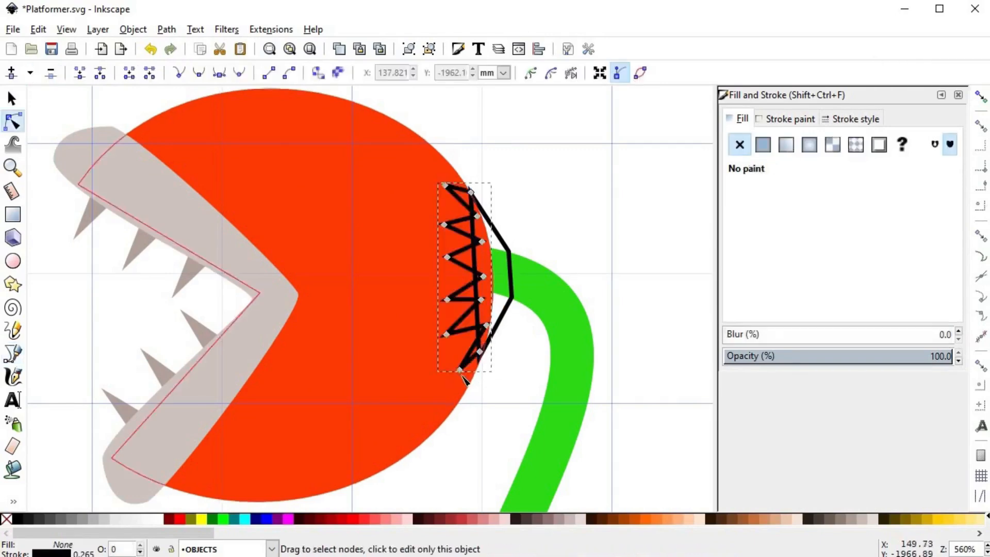
left_click_drag(473, 328, 473, 336)
left_click_drag(481, 300, 472, 301)
left_click_drag(483, 276, 471, 242)
left_click_drag(477, 216, 472, 216)
left_click_drag(445, 185, 440, 182)
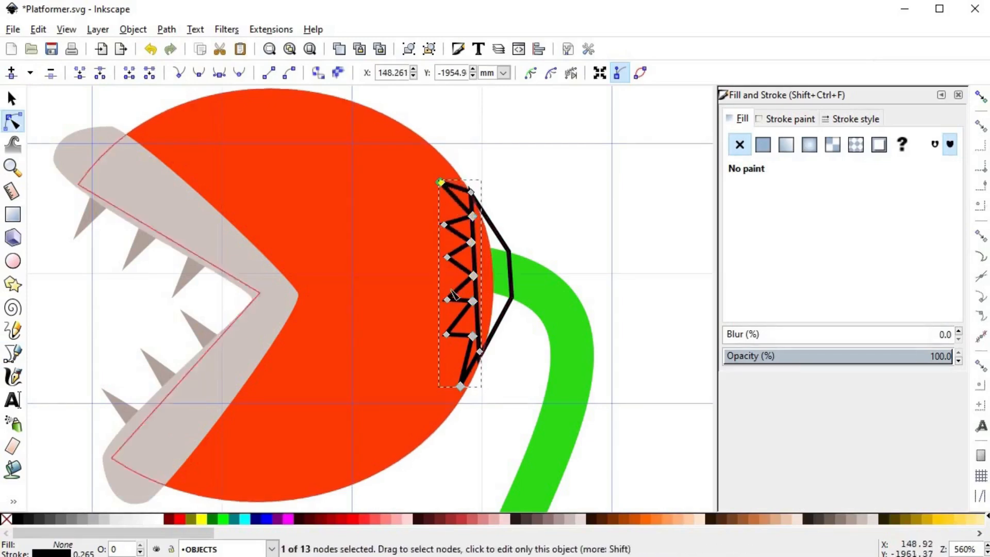
left_click_drag(444, 224, 440, 225)
key("s")
key("Escape")
double_click(471, 202)
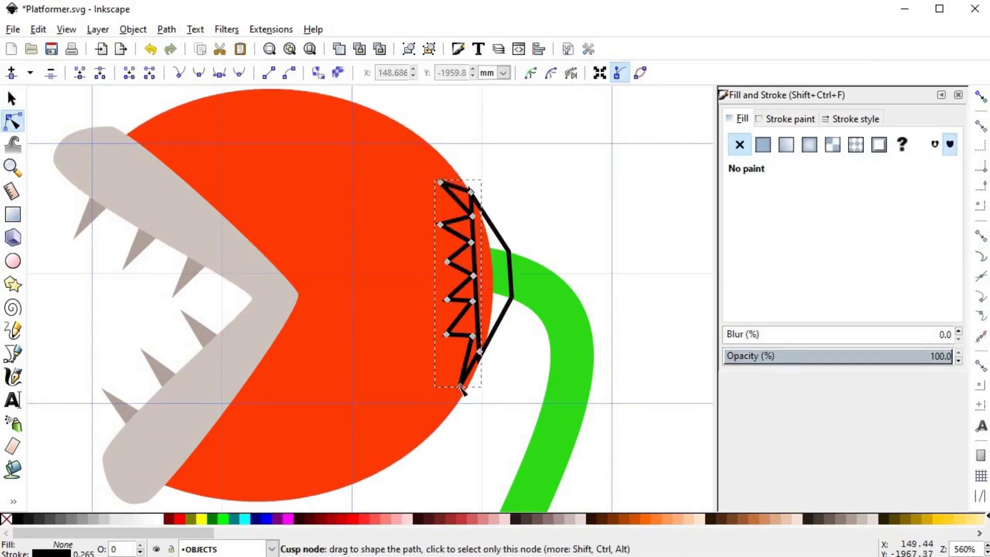
- Extend the zigzag's end points along the back edge of the head and spread its upper and middle points evenly
mouse_move(461, 386)
left_mouse_down()
mouse_move(456, 378)
mouse_move(480, 359)
mouse_move(469, 395)
left_mouse_up()
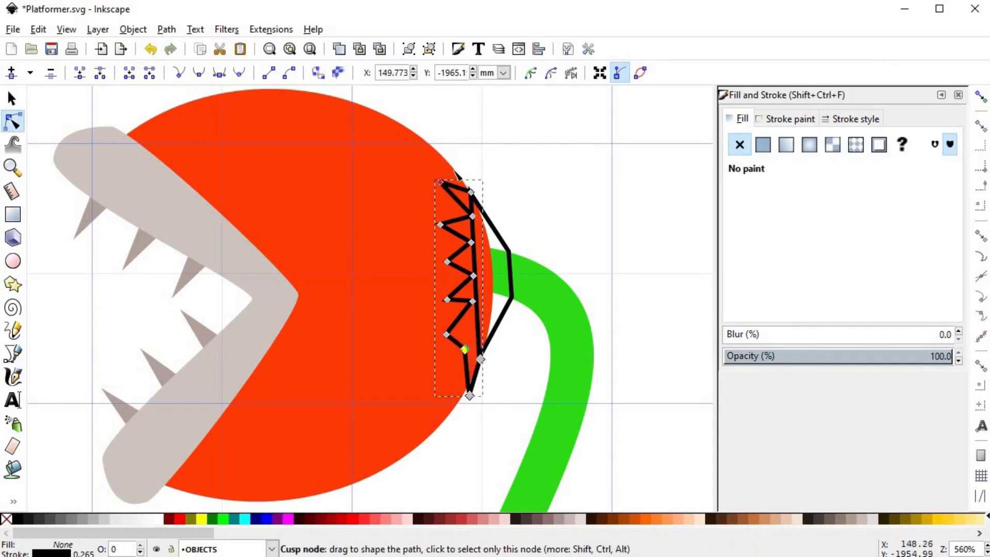
left_click_drag(440, 182, 451, 163)
left_click_drag(439, 225, 430, 207)
left_click_drag(472, 216, 460, 208)
left_click_drag(447, 261, 457, 243)
left_click_drag(430, 207, 466, 241)
left_click_drag(473, 276, 433, 261)
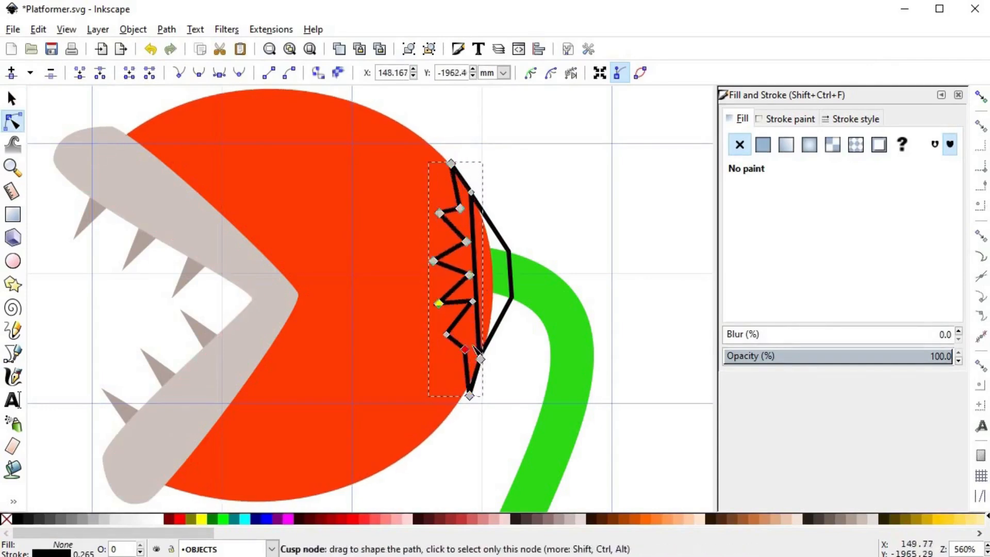
- Even out the zigzag's lower points and pull its notches further inward over the head
left_click_drag(472, 306, 465, 314)
left_click_drag(446, 335, 436, 350)
left_click_drag(469, 395, 460, 391)
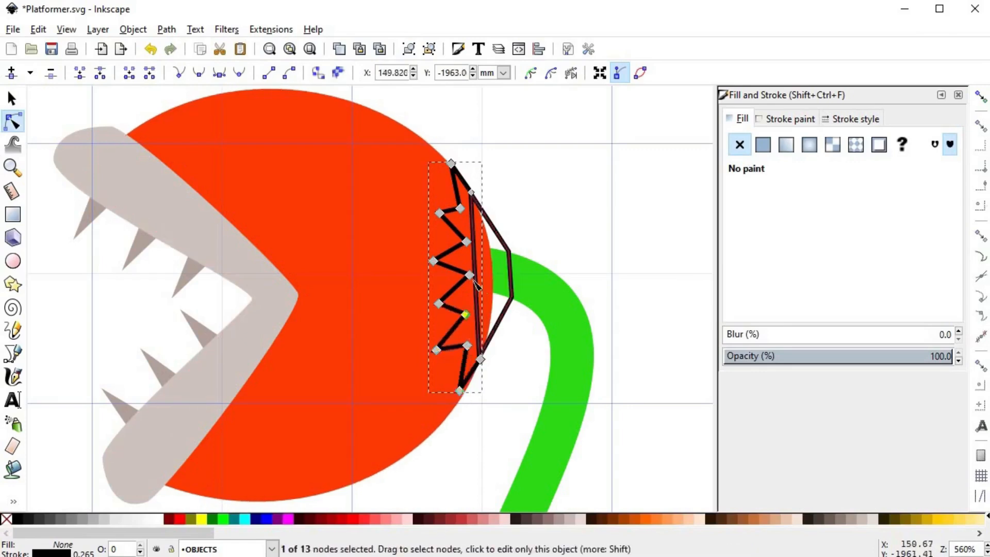
left_click_drag(469, 274, 457, 275)
left_click_drag(467, 241, 458, 241)
left_click_drag(438, 213, 457, 206)
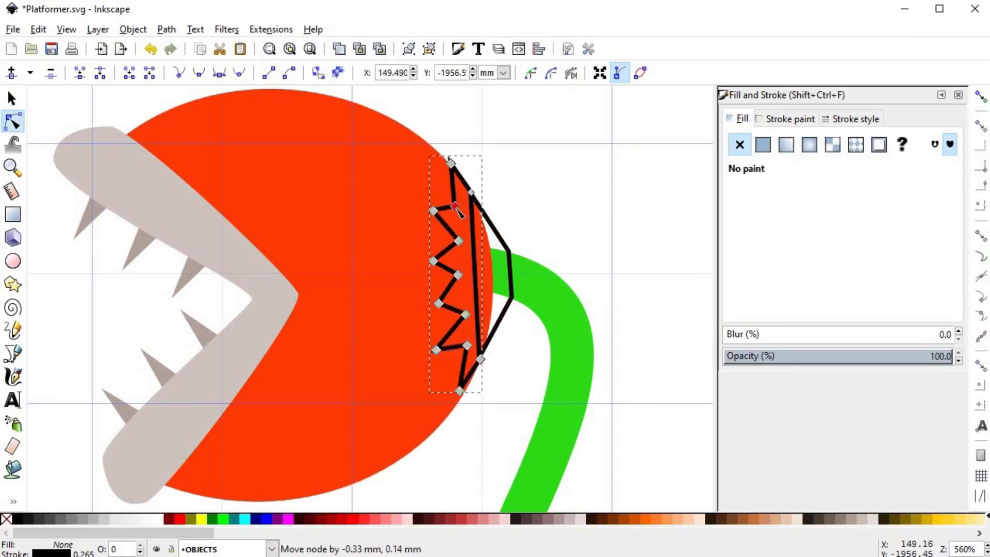
- Unite the zigzag path and the straight collar outline into a single path
left_click(484, 212, "shift")
key("s")
key("ctrl+plus")
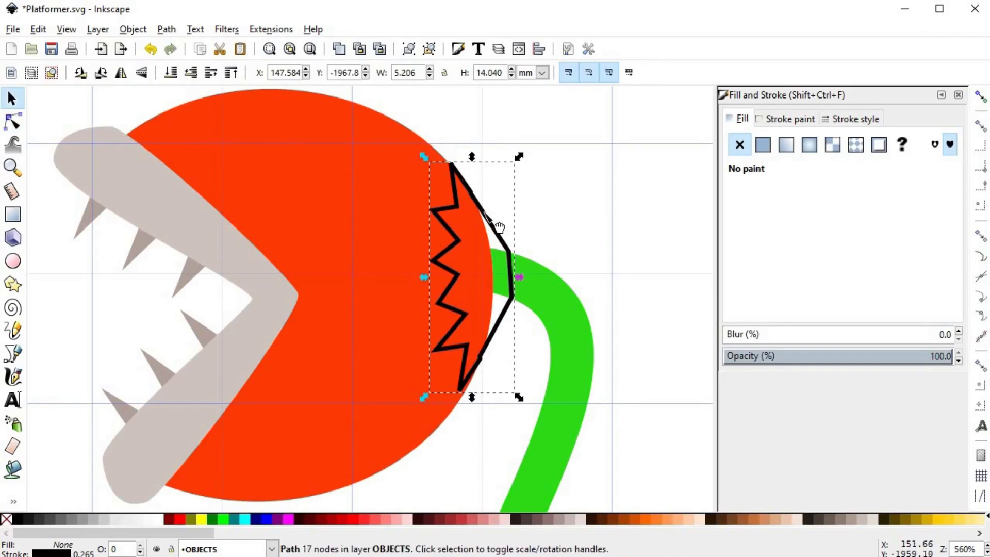
- Round the top two points of the collar's jagged edge into smooth lobes
key("n")
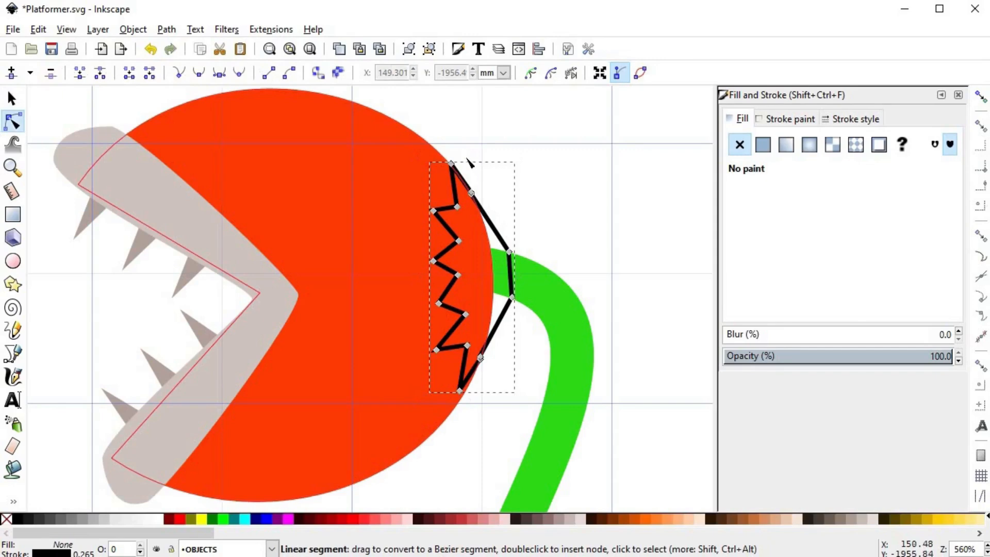
scroll(469, 163, "up", 4)
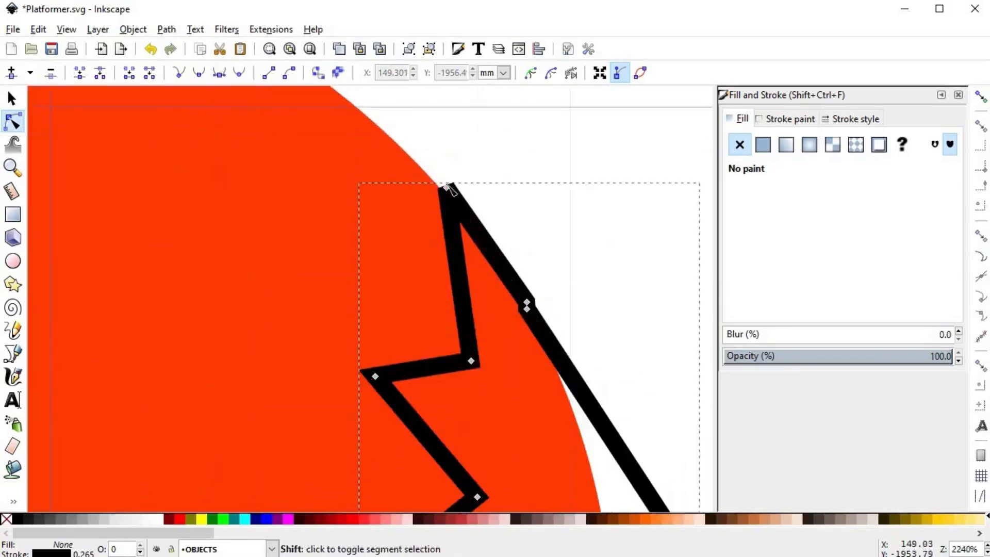
left_click_drag(447, 187, 491, 181)
left_click_drag(413, 216, 385, 223)
scroll(380, 237, "down", 5)
key("ctrl+z")
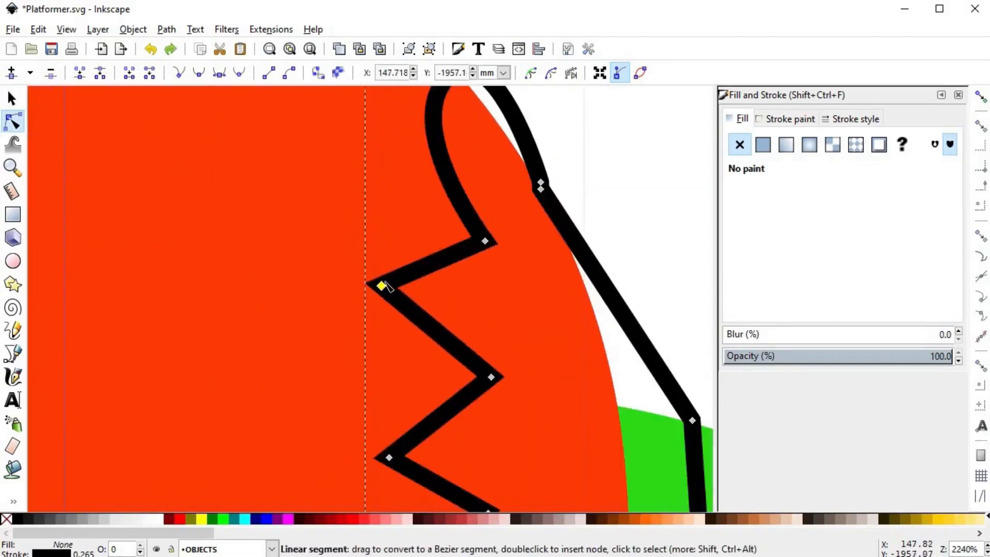
left_click_drag(382, 286, 385, 361)
key("space")
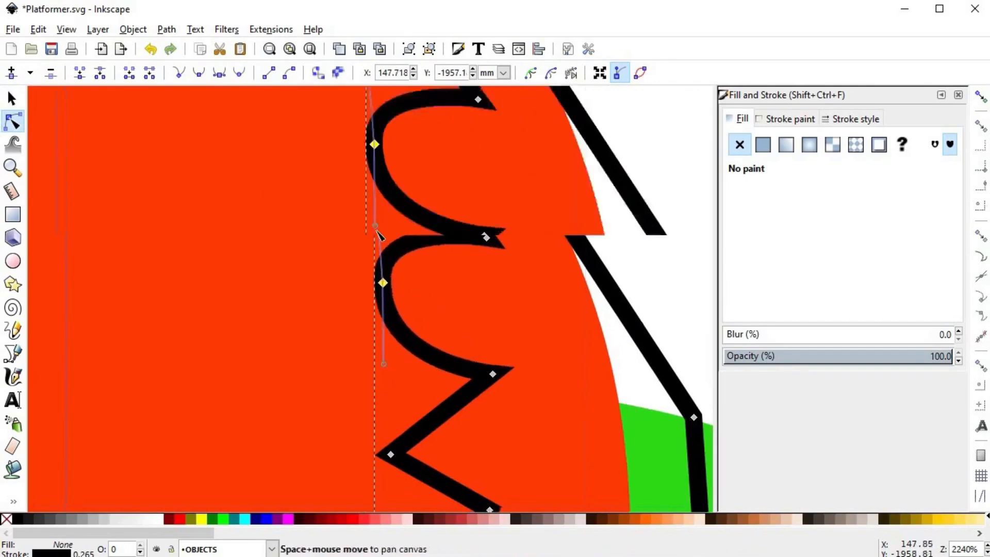
- Round the remaining four points of the collar's jagged edge into smooth lobes
scroll(370, 260, "down", 2)
left_click_drag(375, 267, 376, 236)
left_click_drag(378, 297, 376, 299)
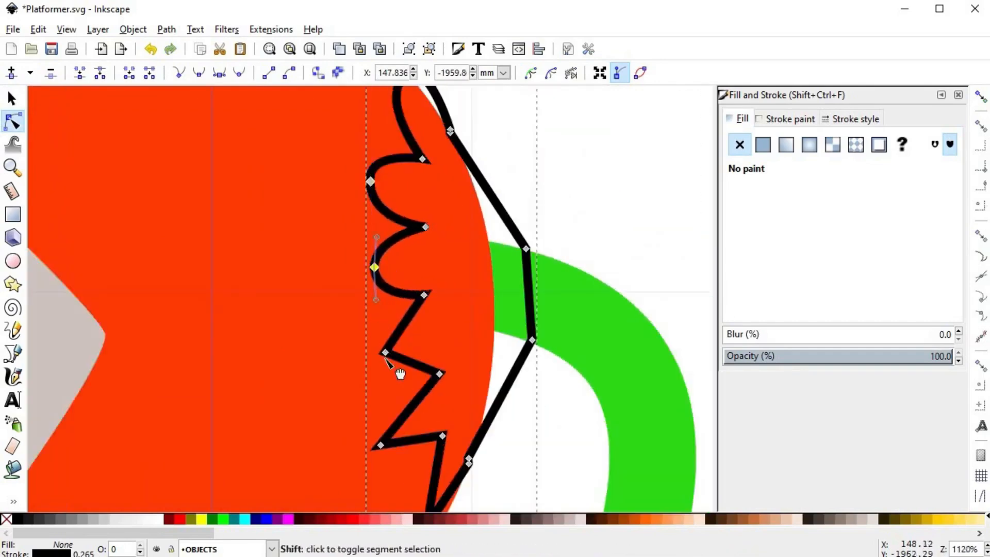
left_click_drag(385, 352, 386, 385)
left_click_drag(400, 455, 378, 324)
left_click_drag(393, 373, 416, 399)
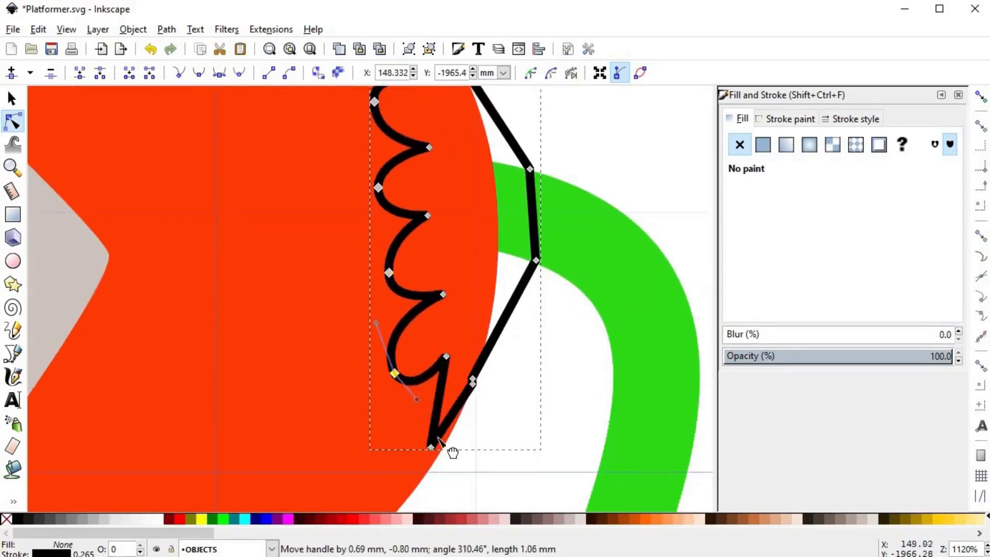
left_click_drag(429, 446, 461, 465)
- Fill the collar with the green sampled from the stalk and remove its outline
scroll(497, 314, "down", 3)
key("s")
key("d")
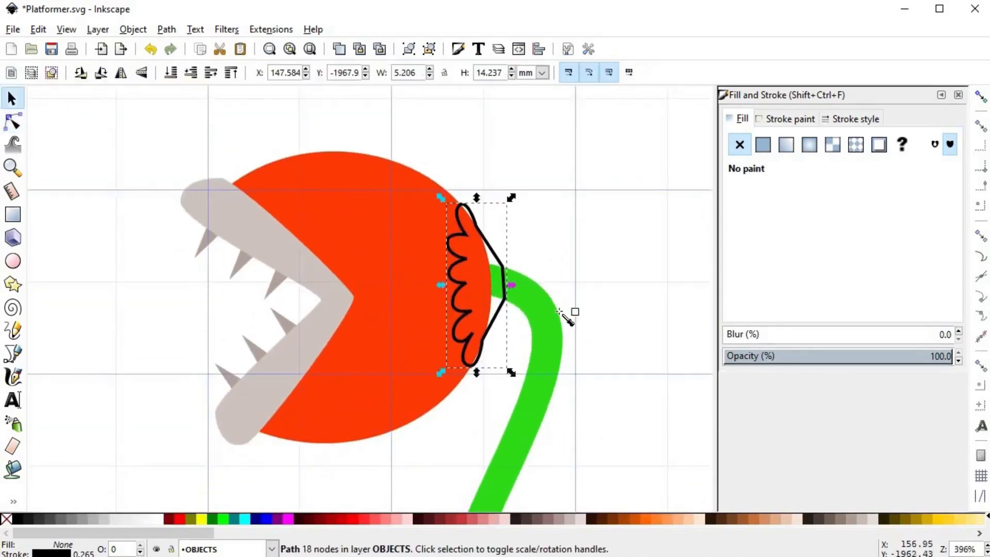
left_click(556, 313)
left_click(534, 388, "shift")
key("s")
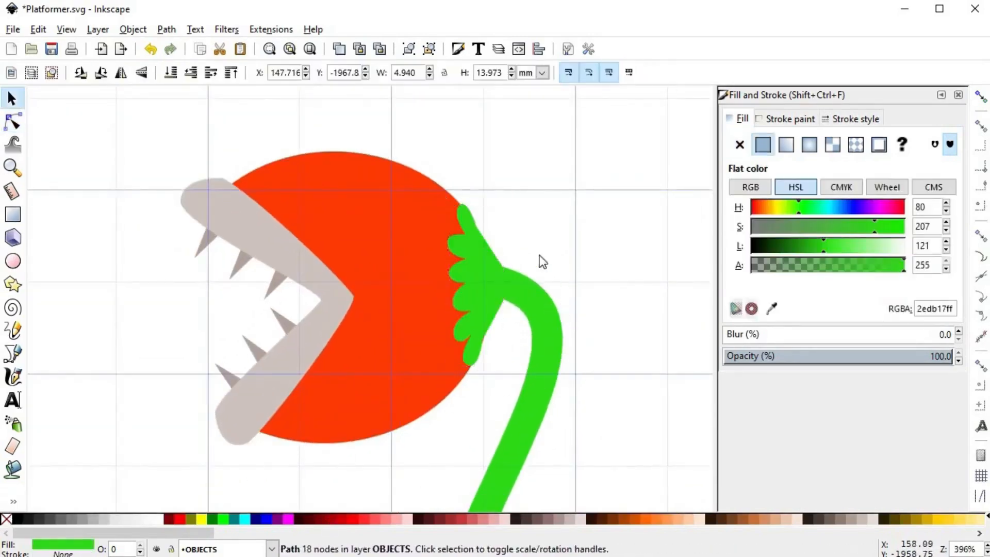
left_click(541, 261)
- Duplicate the green collar, shift the copy further over the head, and enlarge it beyond the original's lobes
scroll(489, 258, "up", 2)
scroll(521, 284, "down", 3)
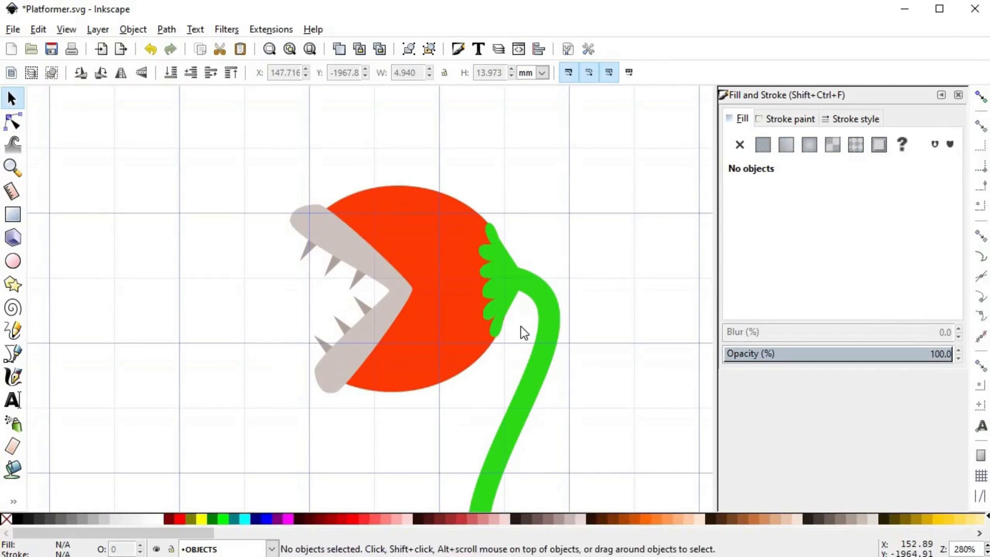
scroll(520, 326, "up", 1)
left_click(497, 252)
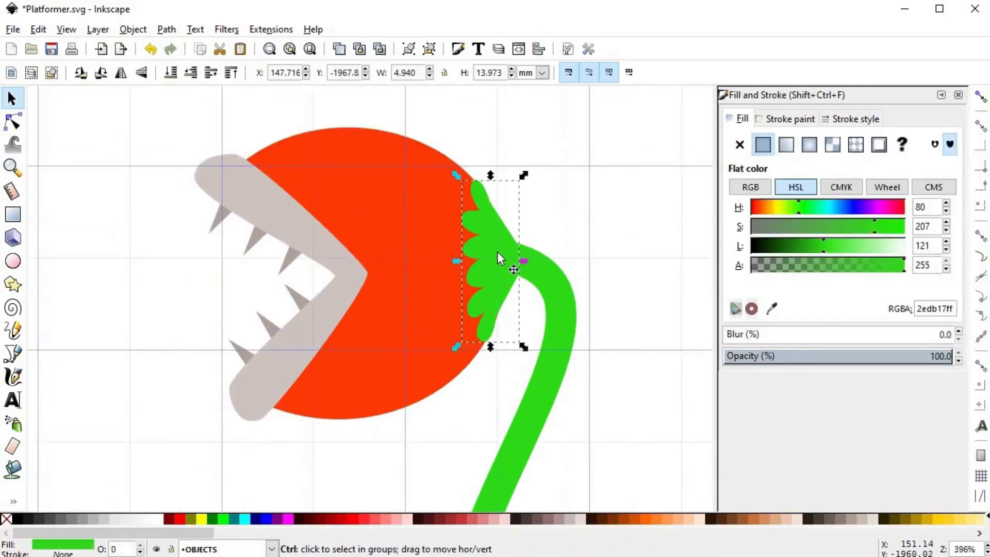
key("ctrl+d")
left_click_drag(483, 237, 468, 215)
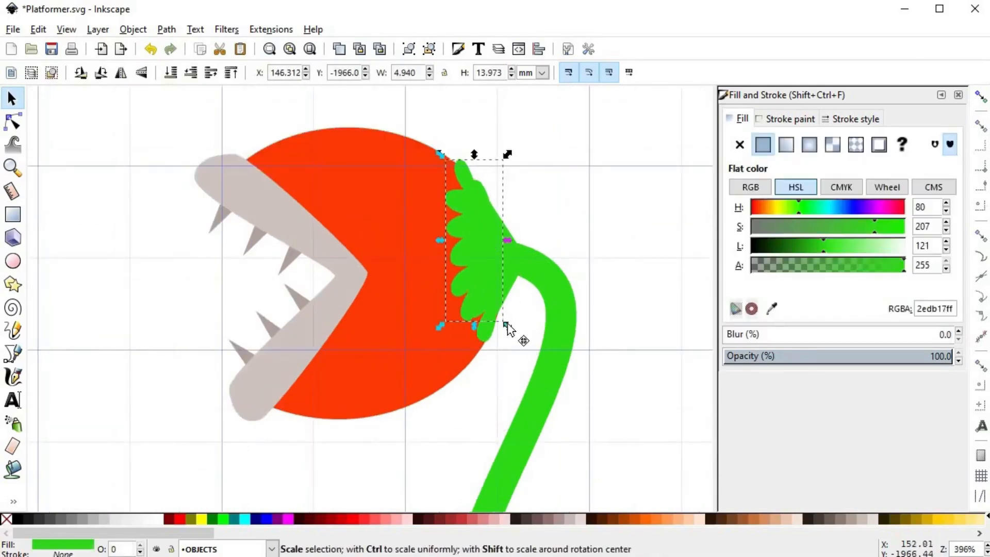
left_click_drag(507, 324, 529, 367)
- Darken the enlarged copy's fill to lightness 98 and place it behind the original collar
left_click_drag(801, 245, 810, 246)
left_click(193, 73)
left_click_drag(466, 167, 457, 168)
- Adjust the second lobe and the lower notches of the dark green copy so more of it shows around the front collar
key("n")
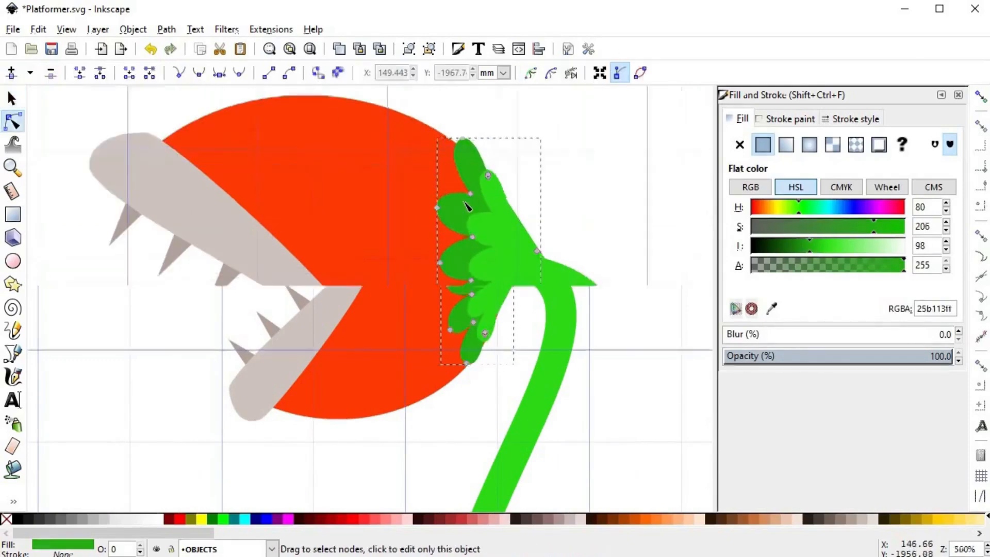
scroll(441, 209, "up", 3)
left_click(429, 215)
left_click_drag(428, 214, 437, 213)
left_click(494, 267)
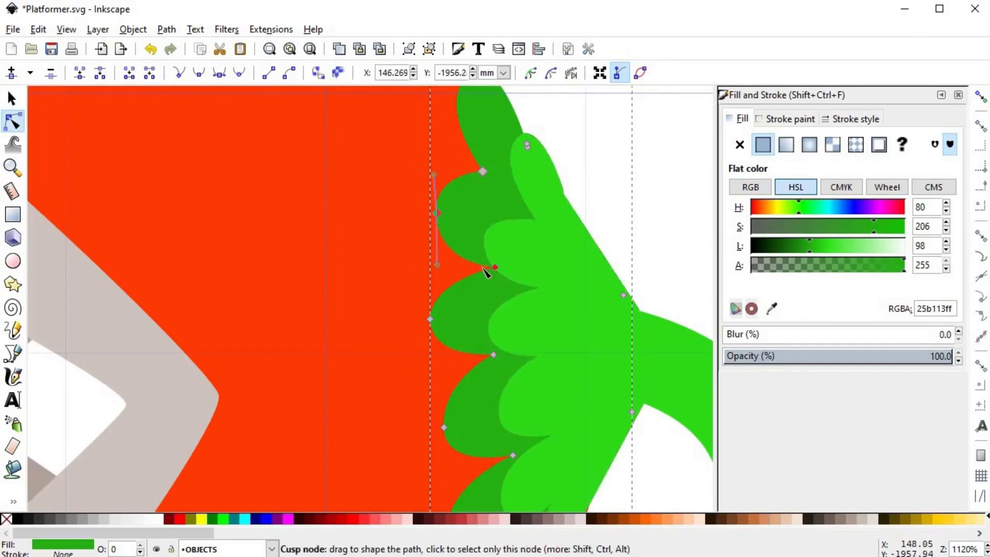
left_click_drag(493, 354, 478, 371)
left_click_drag(453, 289, 420, 167)
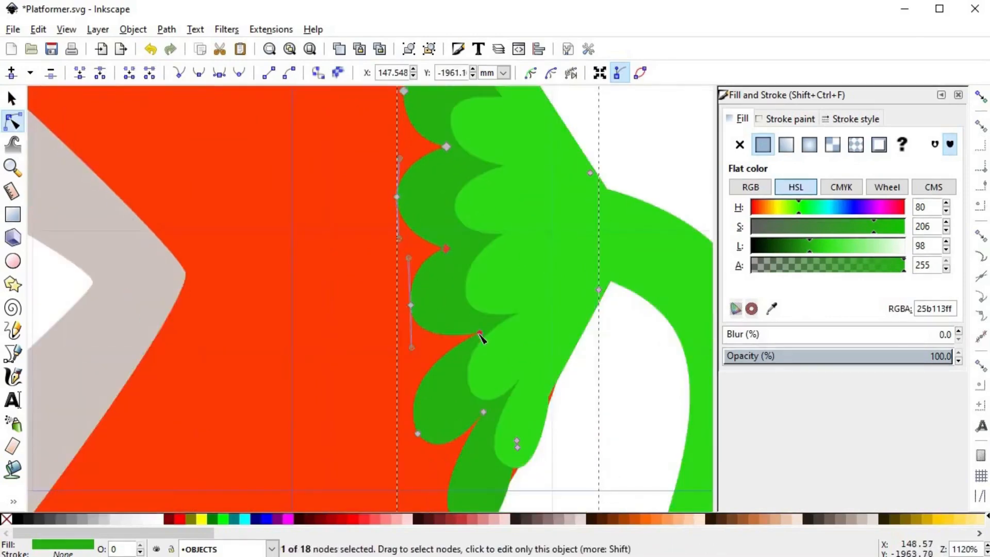
left_click_drag(480, 333, 458, 340)
scroll(495, 436, "down", 2)
scroll(497, 441, "right", 1)
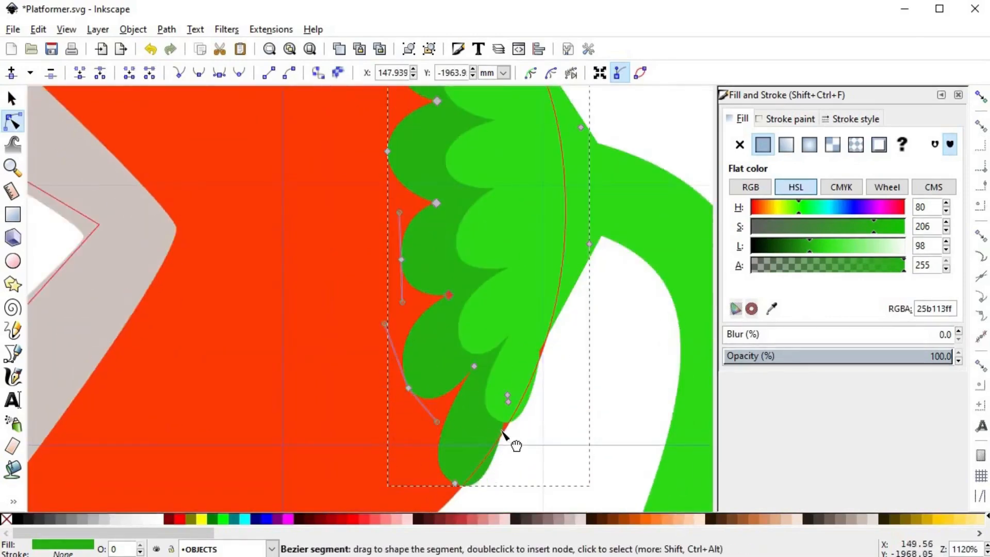
- Move the lower edge node of the front collar outward to cover the sliver of the head
left_click(536, 360)
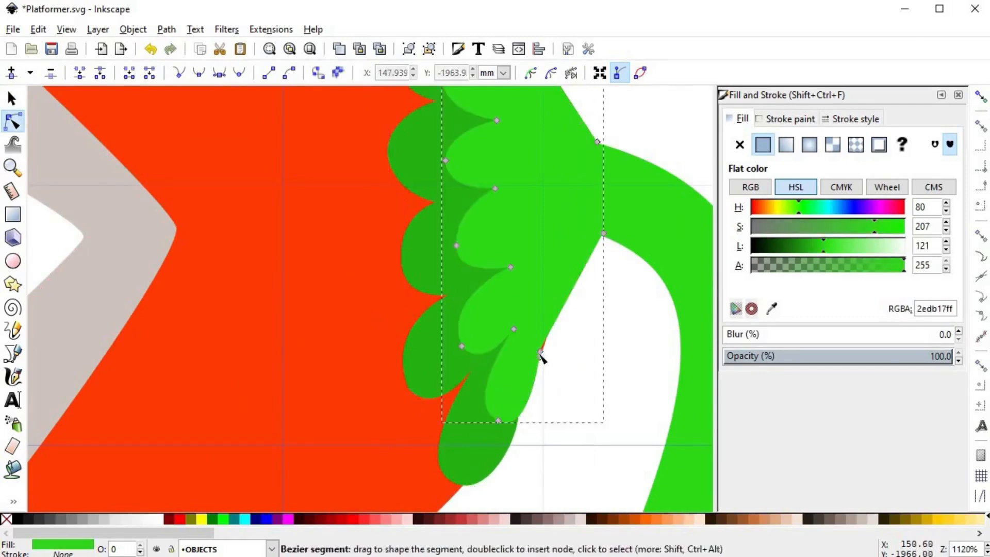
left_click_drag(541, 353, 550, 342)
key("s")
left_click(548, 405)
scroll(549, 405, "down", 2)
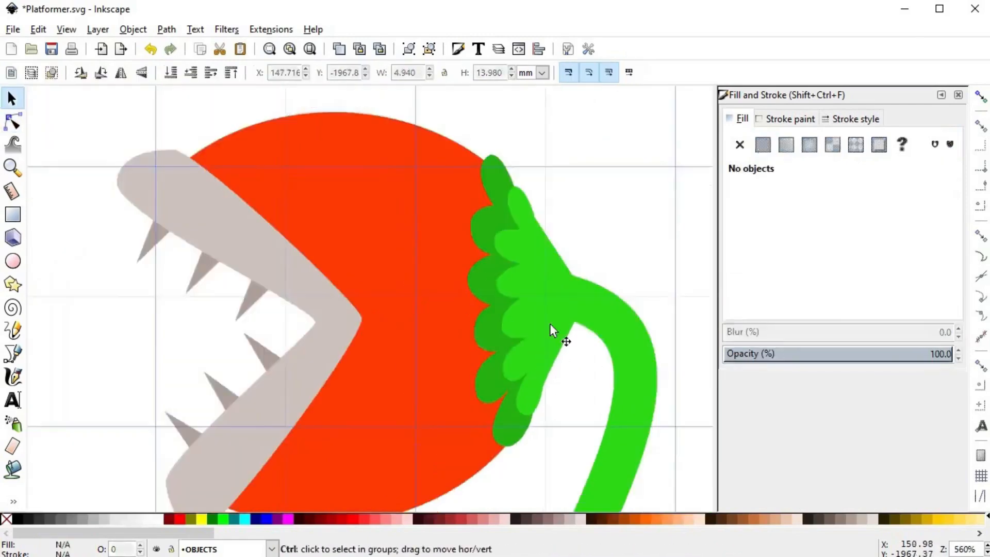
scroll(513, 202, "up", 4)
scroll(487, 226, "down", 5)
- Stretch the dark green copy slightly further across the head
left_click(460, 286)
left_click_drag(452, 304, 448, 304)
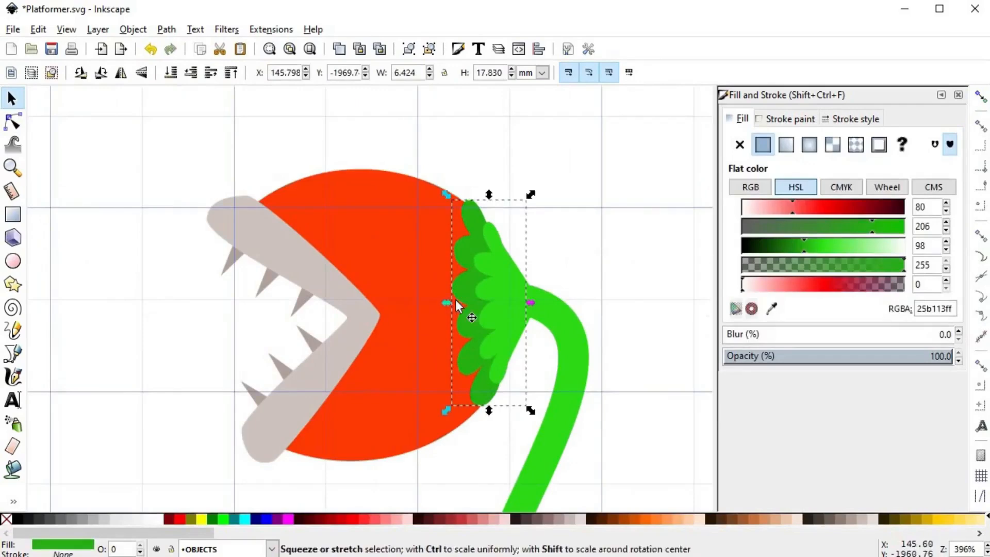
left_click(553, 269)
scroll(553, 269, "down", 3)
scroll(539, 302, "up", 2)
scroll(539, 302, "down", 2)
scroll(538, 302, "up", 4)
- Resize the dark green copy to about 6 mm wide and 15.4 mm high so it fits closely behind the front collar
left_click(538, 250)
key("space")
left_click_drag(537, 312, 535, 376)
left_click(463, 276, "shift")
left_click_drag(447, 286, 454, 288)
left_click_drag(511, 139, 512, 159)
left_click_drag(507, 264, 511, 260)
key("Escape")
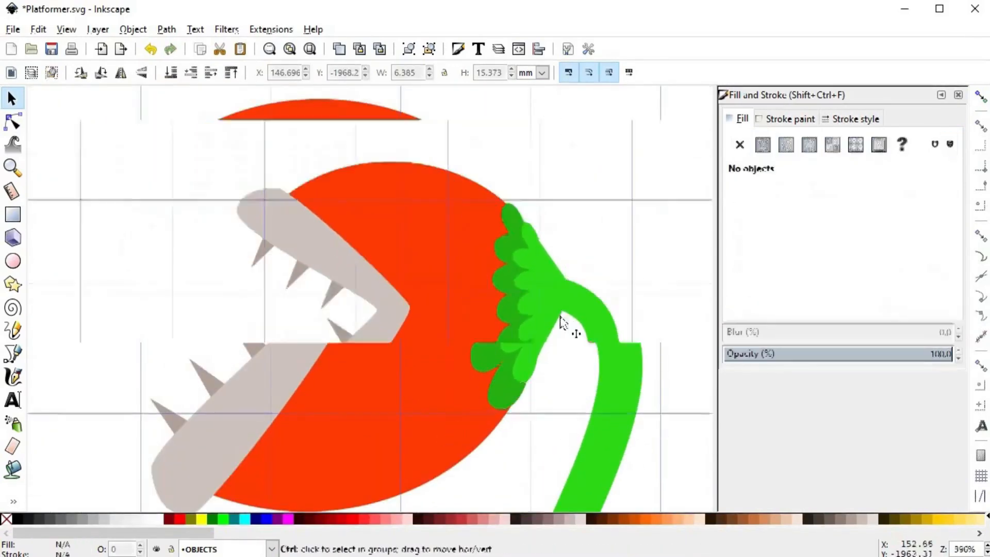
- Darken the rear collar's fill to lightness 86
scroll(509, 325, "down", 3)
scroll(464, 310, "up", 2)
left_click(447, 273)
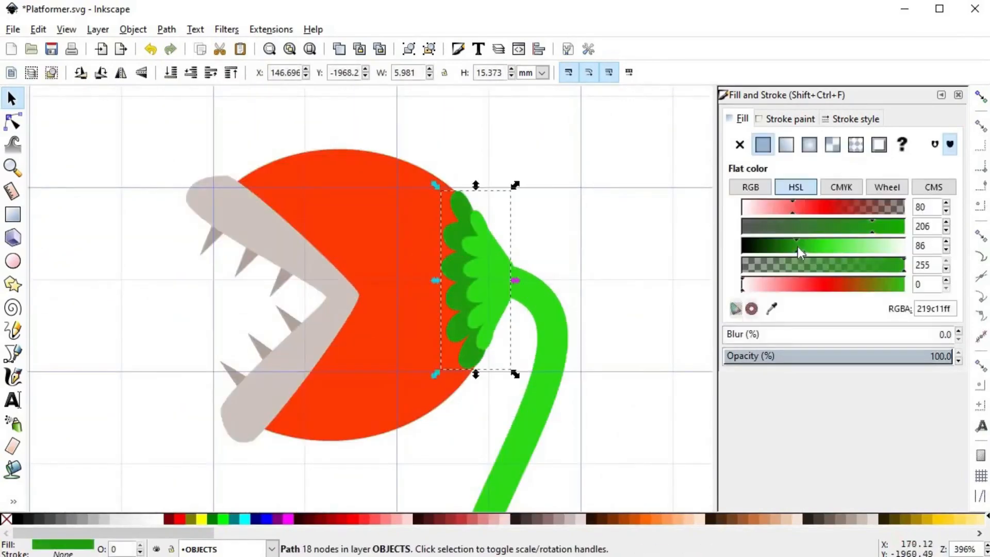
key("Escape")
scroll(544, 286, "down", 4)
scroll(507, 339, "up", 2)
key("n")
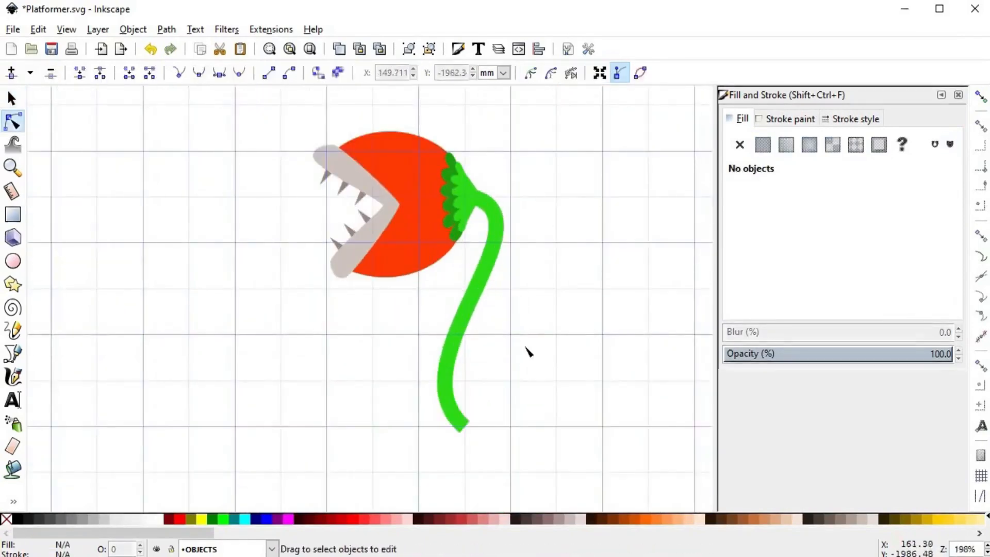
key("s")
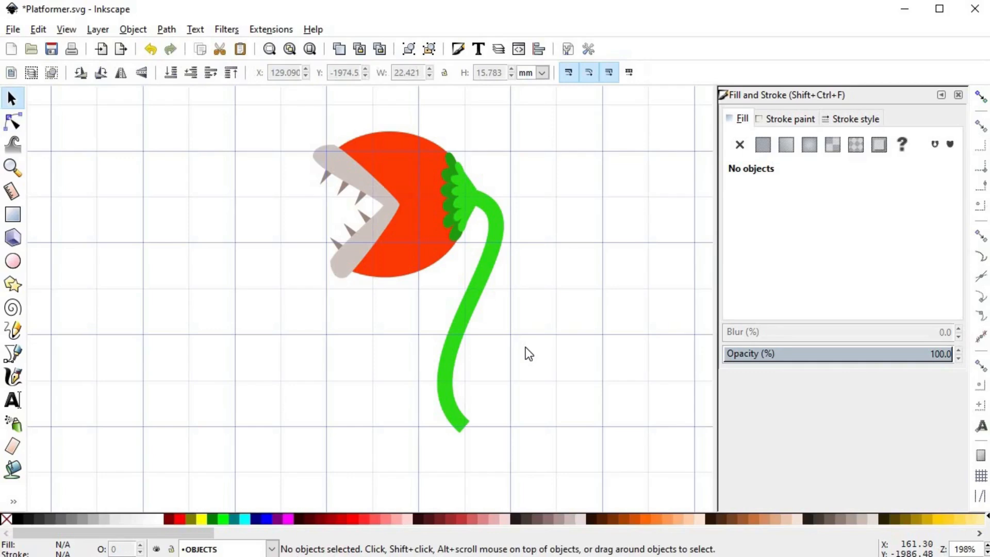
- Draw a pointed leaf outline about 13 mm long from two curves, extending left from the lower stalk
key("b")
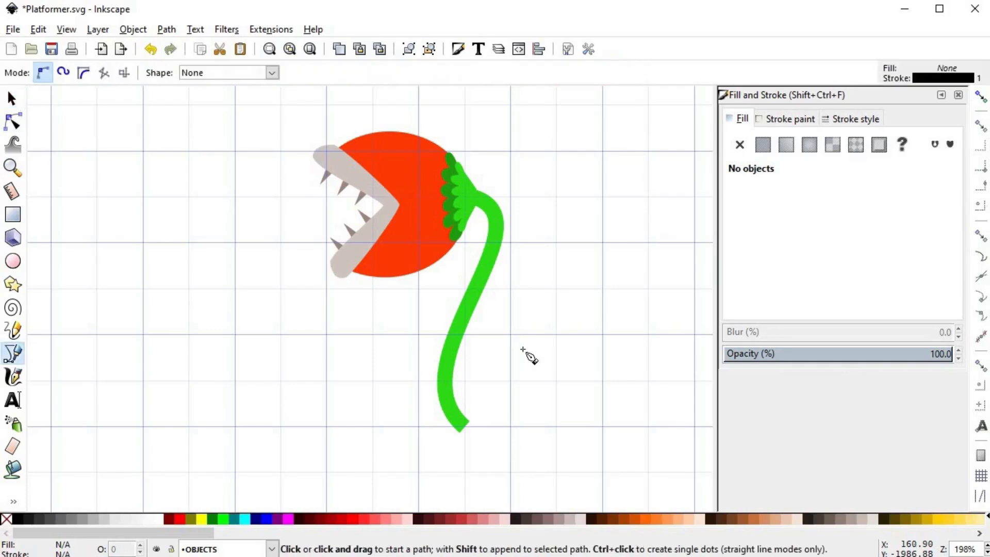
left_click(444, 352)
left_click_drag(375, 325, 312, 339)
key("Return")
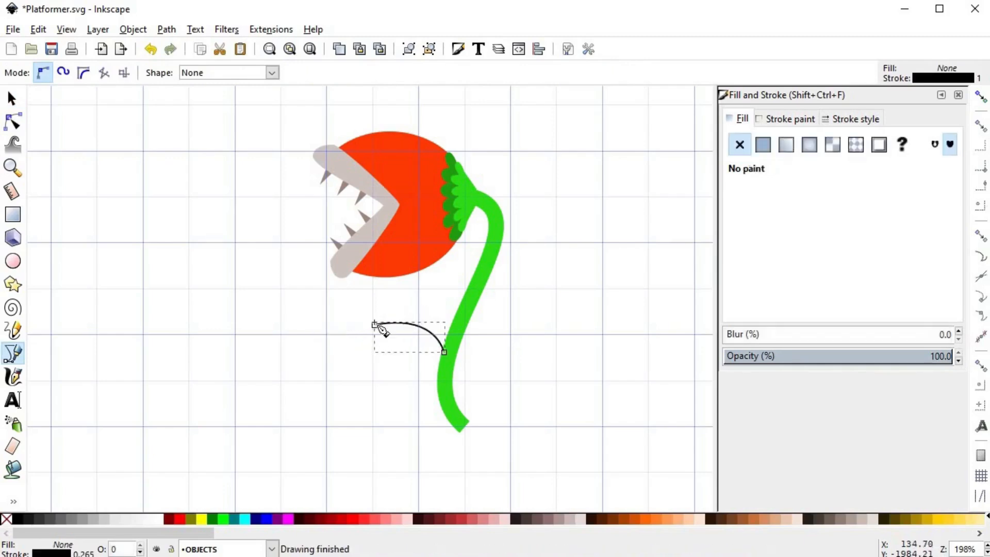
left_click(374, 325)
left_click_drag(441, 371, 493, 363)
key("Return")
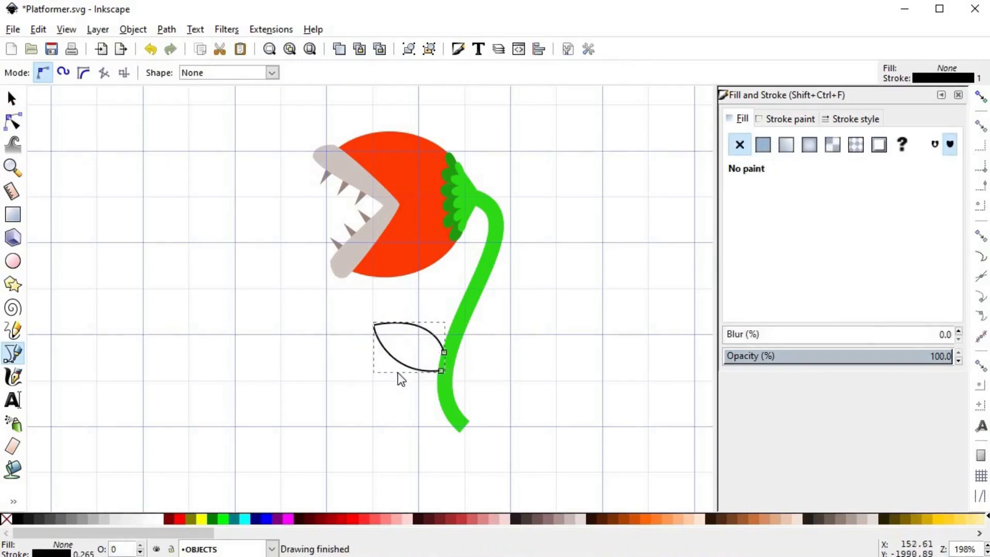
- Reshape the leaf outline by pulling out its tip, waving the upper edge and bulging the lower edge, with the base meeting the stalk
key("s")
scroll(391, 370, "up", 3)
double_click(348, 263)
left_click_drag(344, 243, 300, 258)
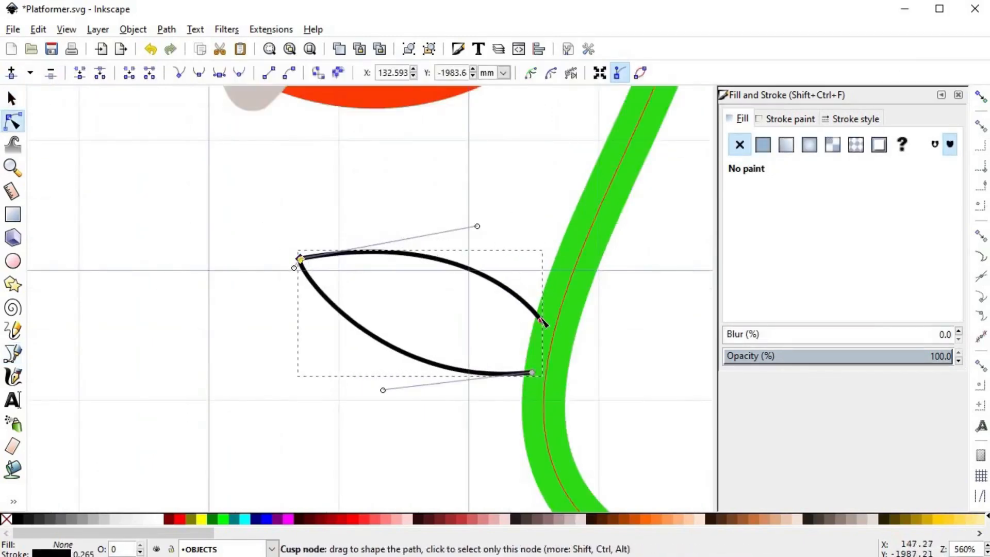
left_click_drag(540, 320, 409, 271, "shift")
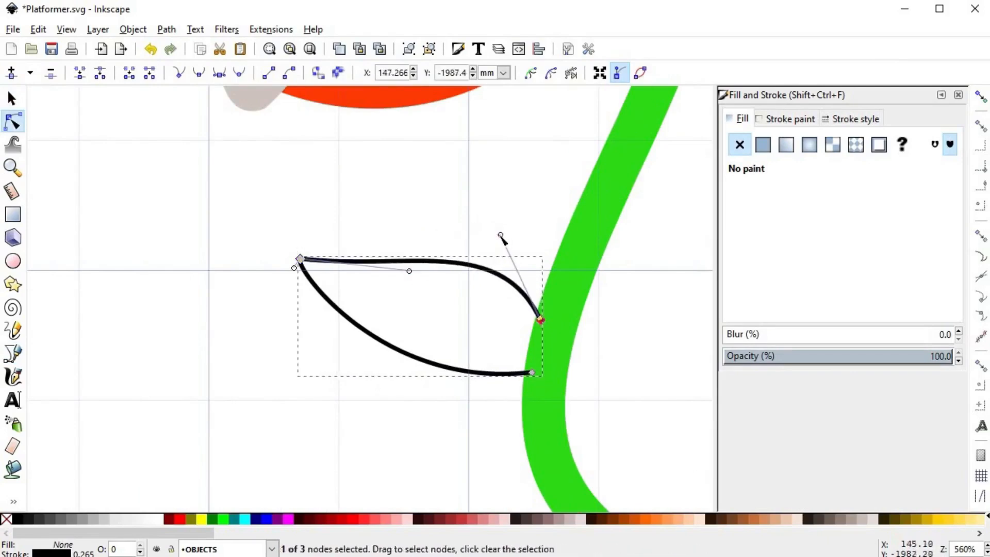
left_click_drag(501, 235, 511, 201)
left_click_drag(409, 271, 397, 270)
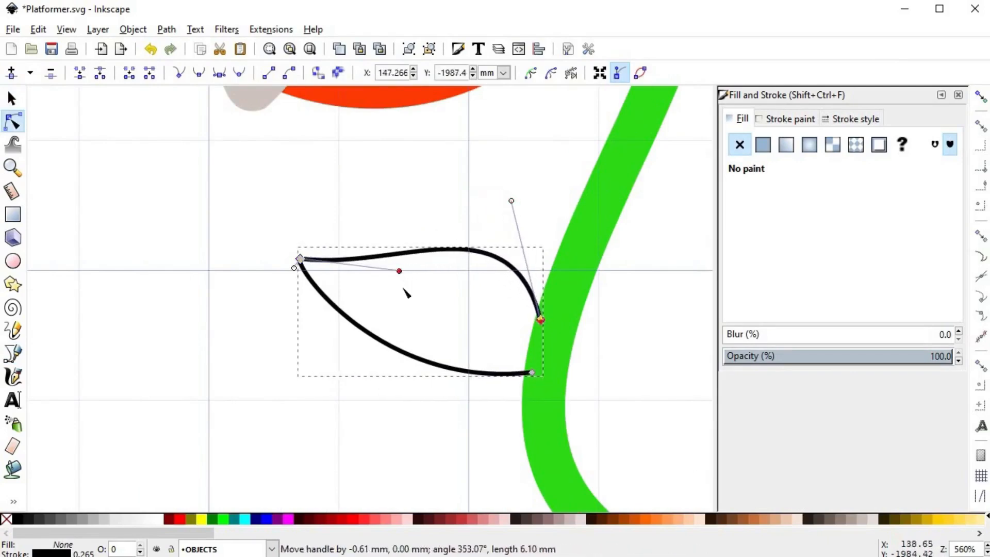
key("s")
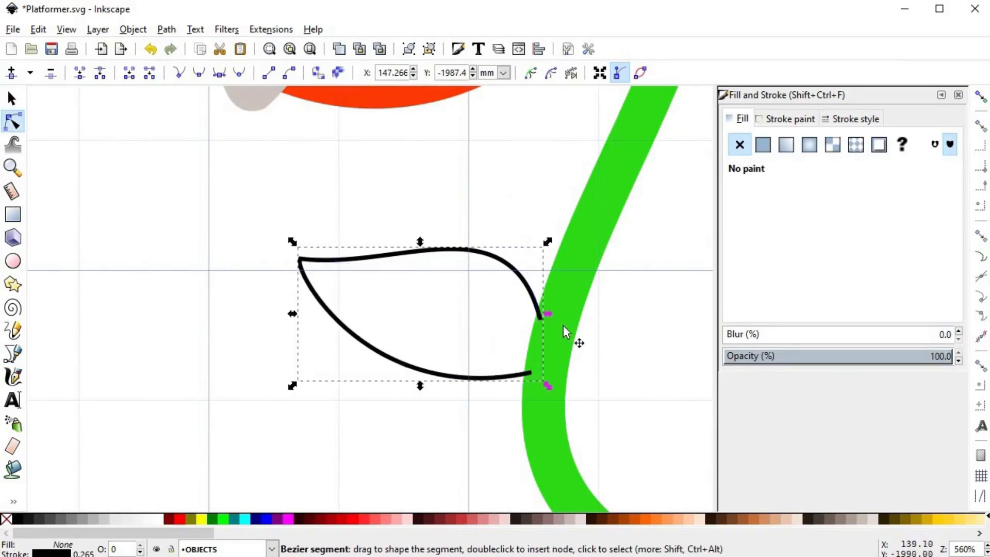
left_click(636, 358)
left_click_drag(636, 358, 393, 367)
scroll(447, 340, "down", 2)
scroll(323, 351, "up", 1)
left_click_drag(292, 308, 297, 320)
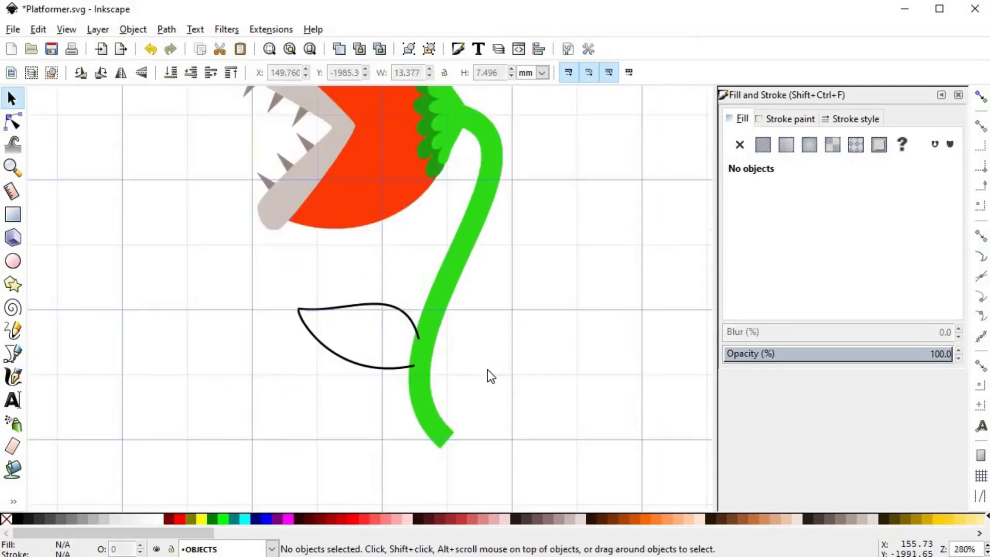
key("space")
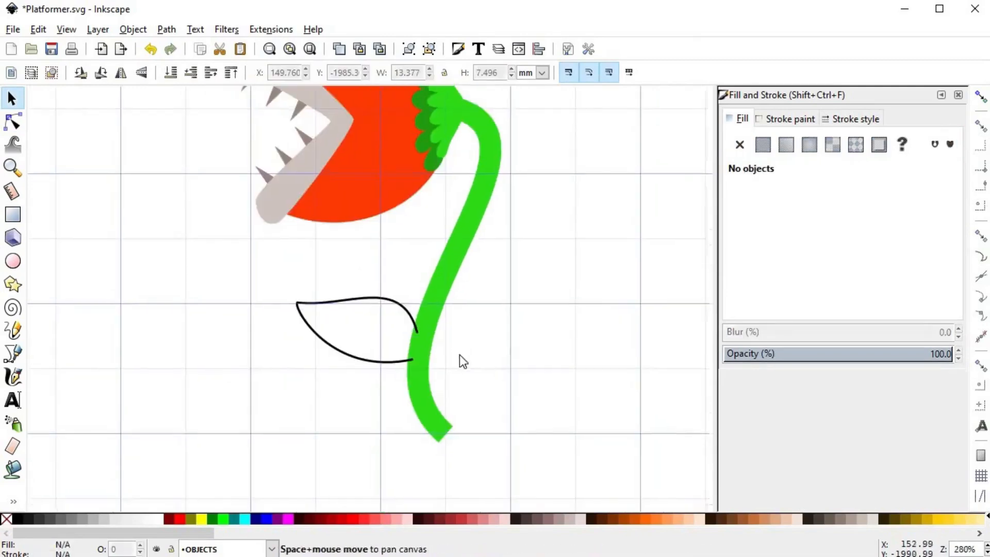
- Duplicate the leaf outline, mirror the copy horizontally and place it slightly lower on the opposite side of the stalk
left_click(383, 298)
left_click_drag(390, 296, 504, 327)
key("ctrl+d")
key("h")
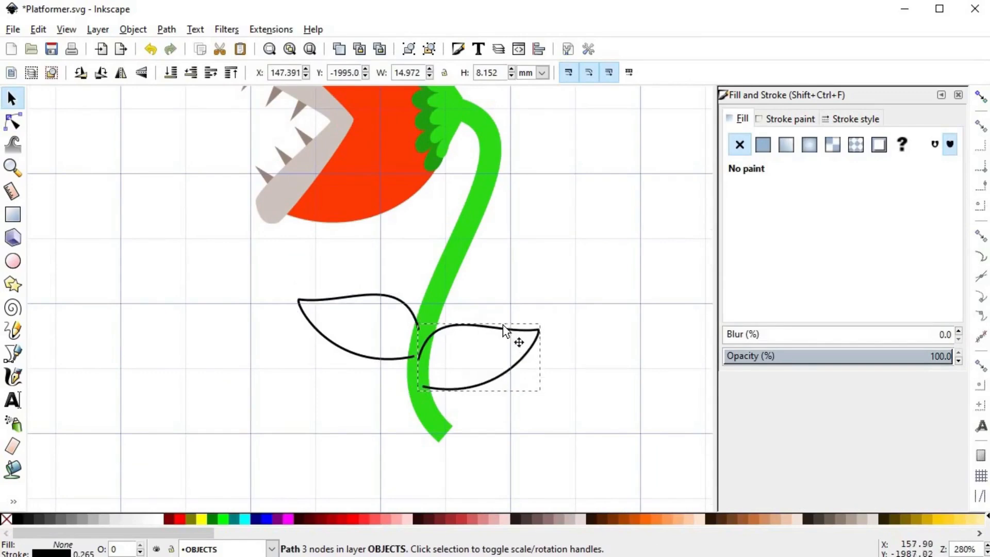
- Move the left leaf slightly up and narrow the right leaf to about 11.7 mm wide
left_click_drag(404, 289, 410, 278)
scroll(487, 299, "down", 2)
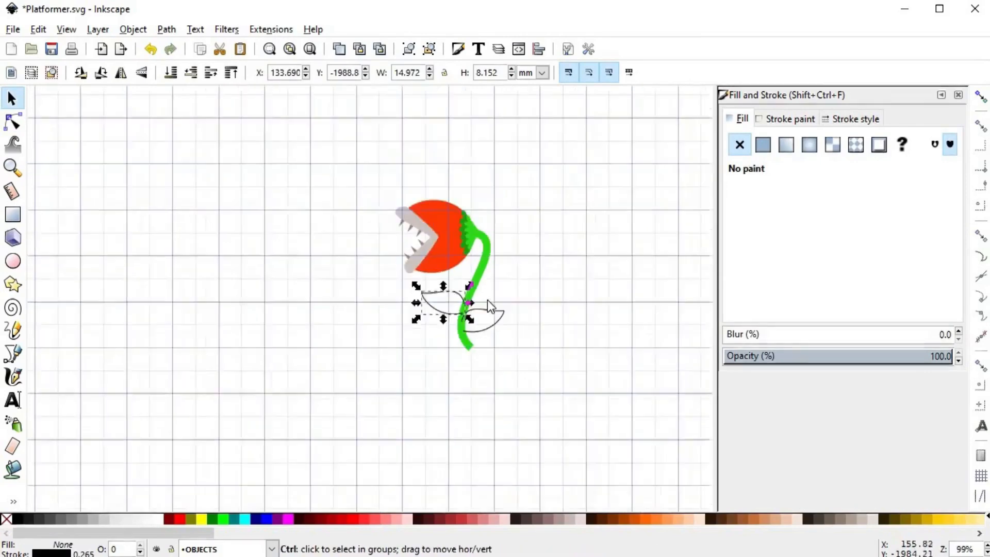
scroll(503, 362, "up", 1)
left_click(523, 376)
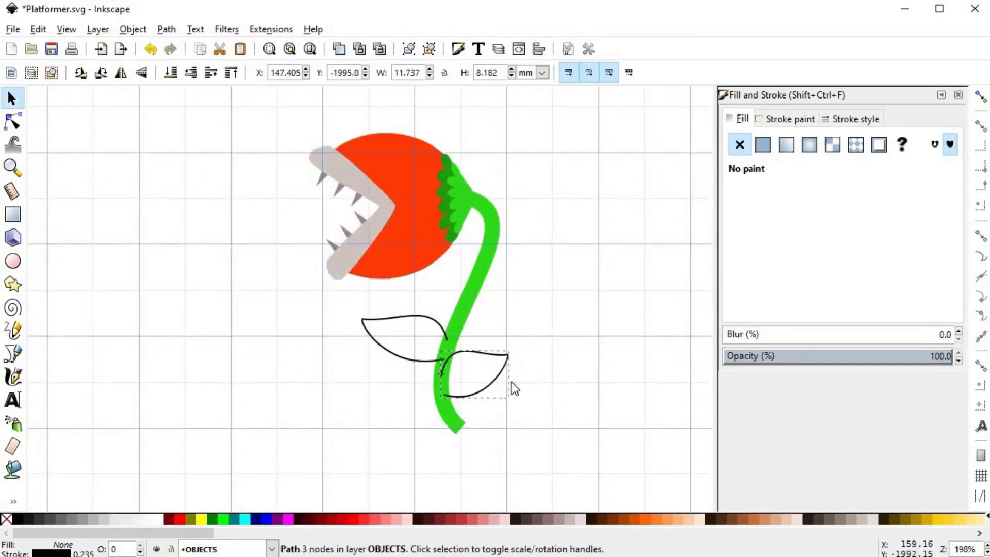
- Rotate the right leaf so that its tip tilts downward beside the stalk
scroll(500, 356, "up", 2)
left_click(524, 320)
left_click_drag(529, 307, 539, 340)
key("ctrl+z")
left_click(524, 326)
left_click_drag(513, 373, 528, 370)
- Adjust the right leaf's nodes and position so its base meets the stalk, about 13.1 mm wide and 7.3 mm high
double_click(377, 255)
left_click_drag(404, 289, 444, 314)
key("s")
left_click(509, 312)
key("n")
left_click(448, 307)
key("s")
left_click(537, 305)
scroll(534, 306, "down", 3)
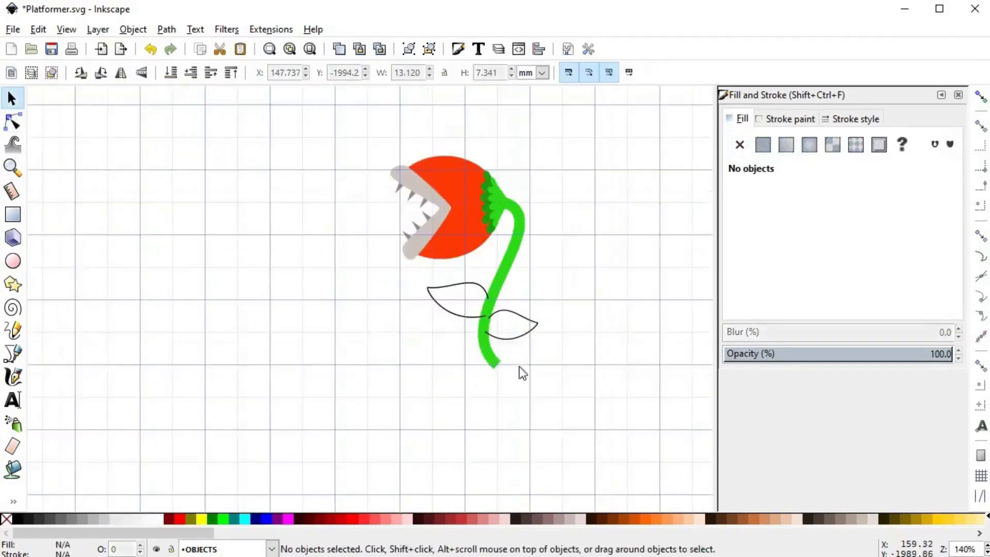
- Resize the left leaf to about 14 mm wide and 8.3 mm high, keeping its base against the stalk
scroll(463, 346, "up", 1)
scroll(464, 346, "up", 2)
left_click(463, 347)
left_click_drag(365, 283, 372, 280)
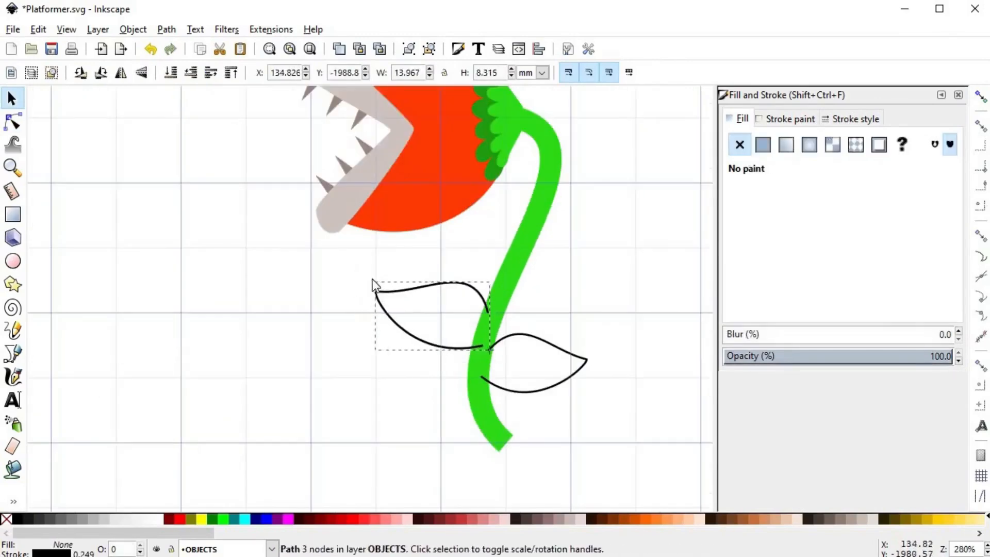
left_click(553, 321)
left_click_drag(540, 350, 496, 357)
- Give both leaves the stalk's green fill without an outline and nudge the left leaf slightly up
left_click(404, 291)
left_click(504, 351, "shift")
key("d")
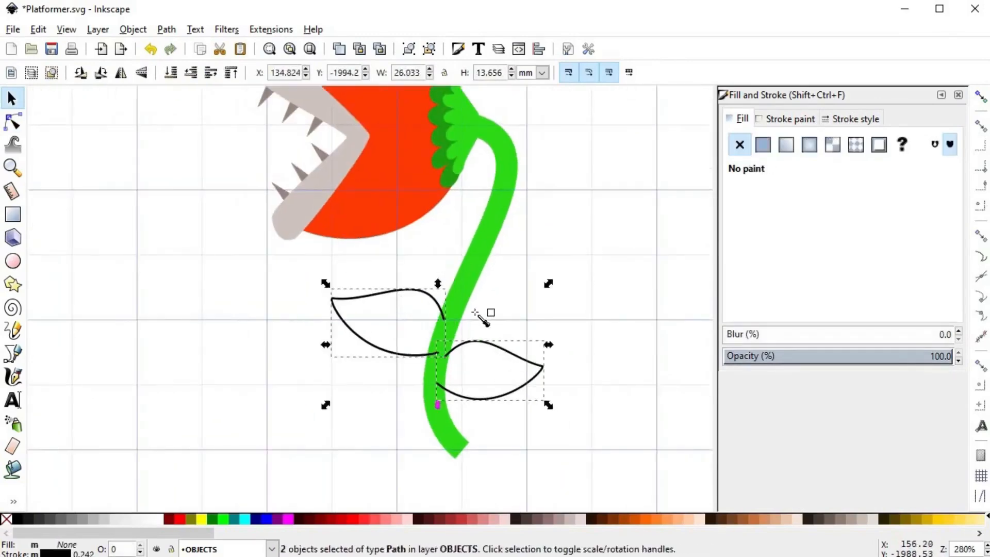
left_click(463, 291)
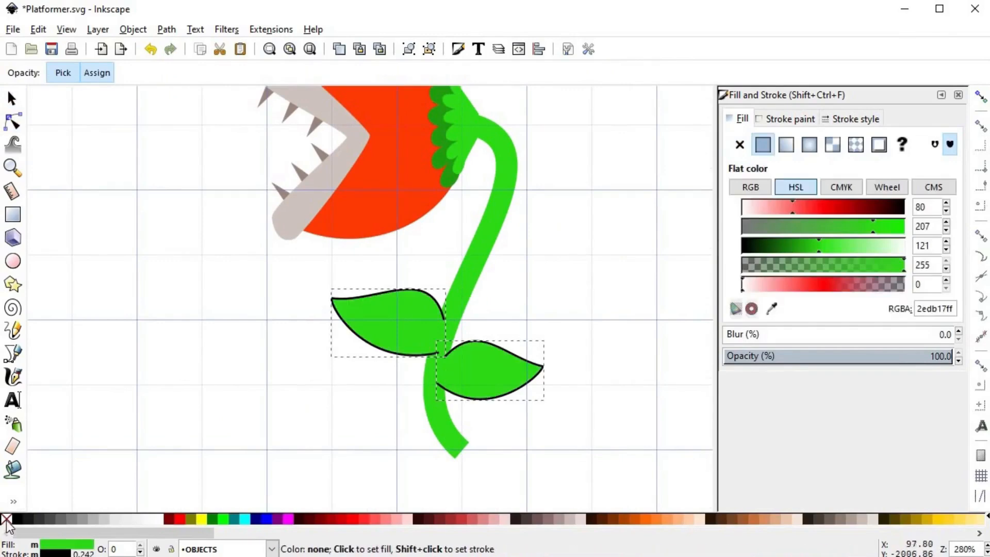
left_click(5, 519, "shift")
key("s")
left_click(492, 324)
left_click(409, 325)
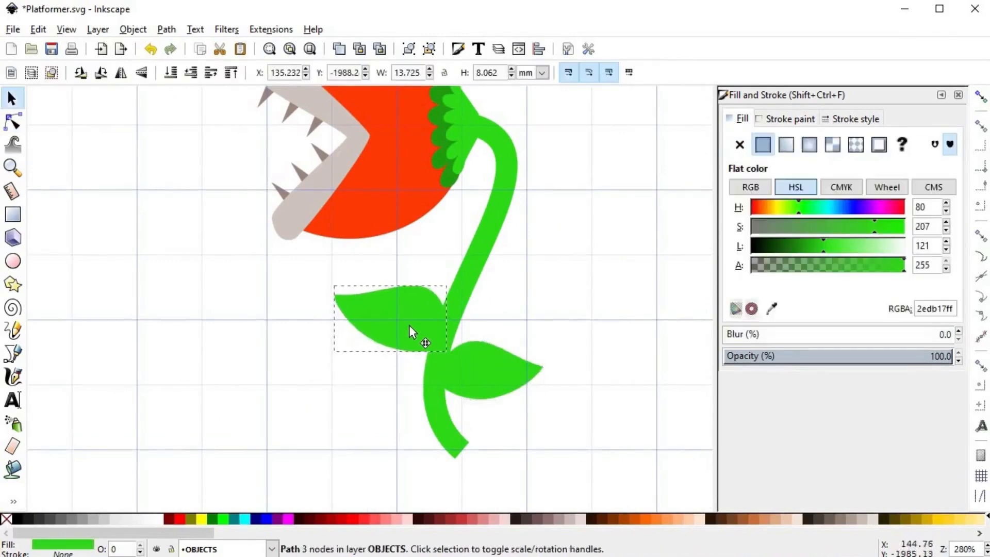
- Draw a curved vein about 9 mm long across the left leaf and bend its outer end toward the leaf tip
key("b")
left_click(370, 311)
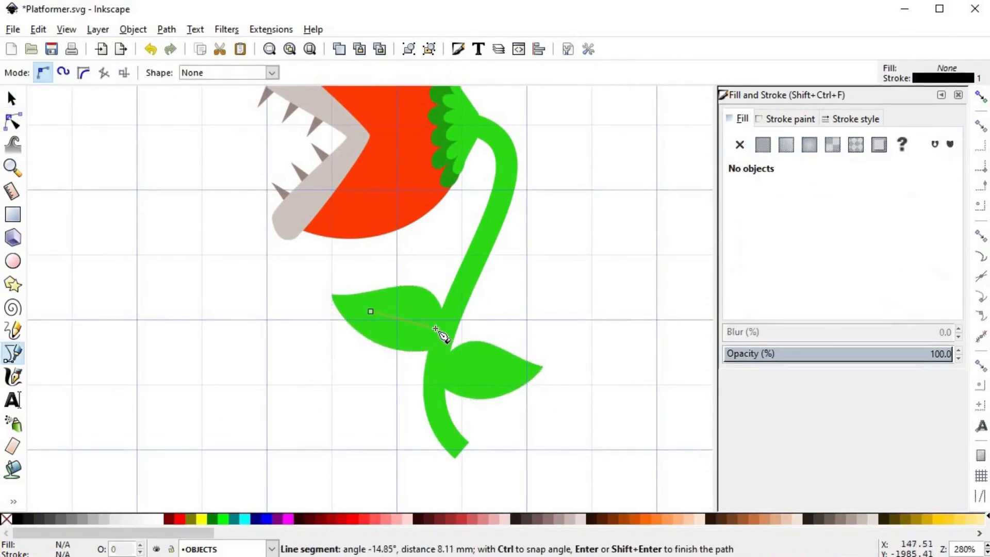
left_click_drag(434, 328, 444, 363)
key("Return")
scroll(394, 325, "up", 2)
key("n")
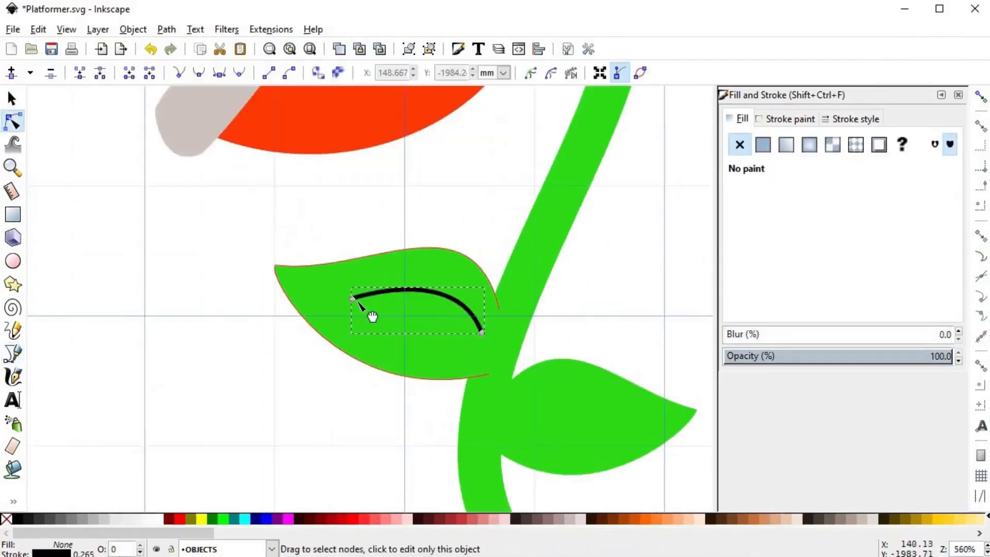
left_click(352, 299)
left_click_drag(352, 299, 341, 292)
- Draw an arched vein about 9 mm long across the right leaf, from the stalk toward the tip
key("b")
left_click(502, 423)
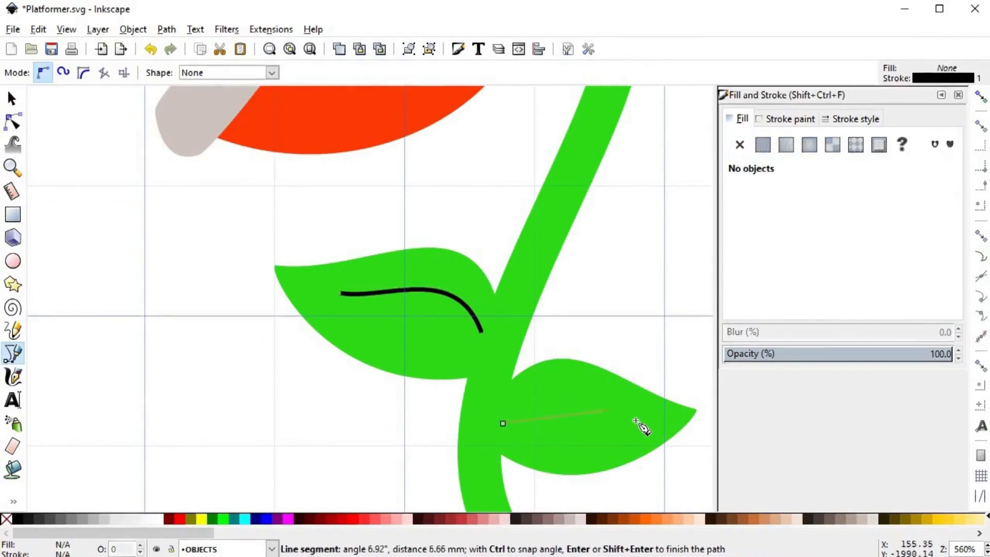
left_click_drag(640, 424, 732, 466)
key("Return")
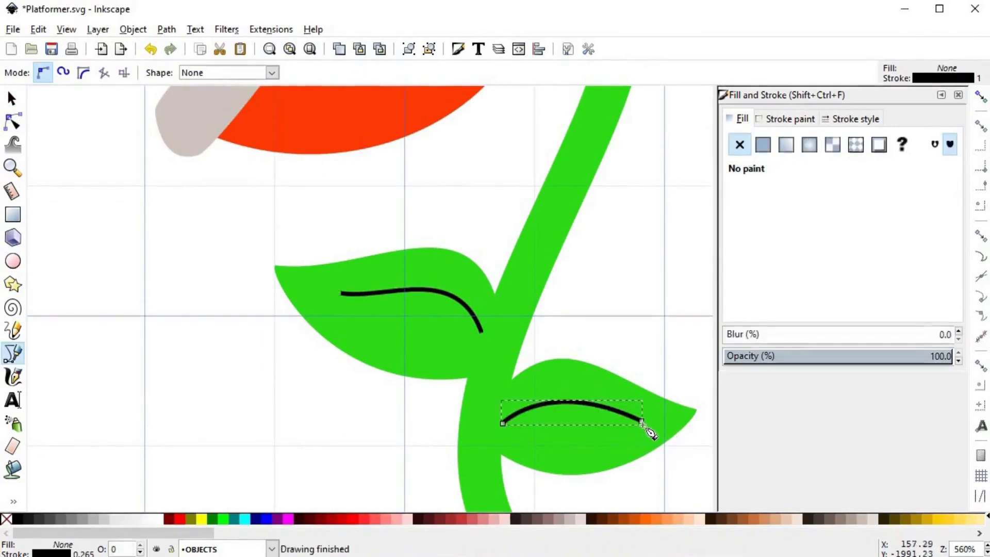
- Give both leaf veins the stalk's green as stroke colour, darkened to lightness 60
key("s")
scroll(609, 347, "down", 2)
left_click(403, 344, "shift")
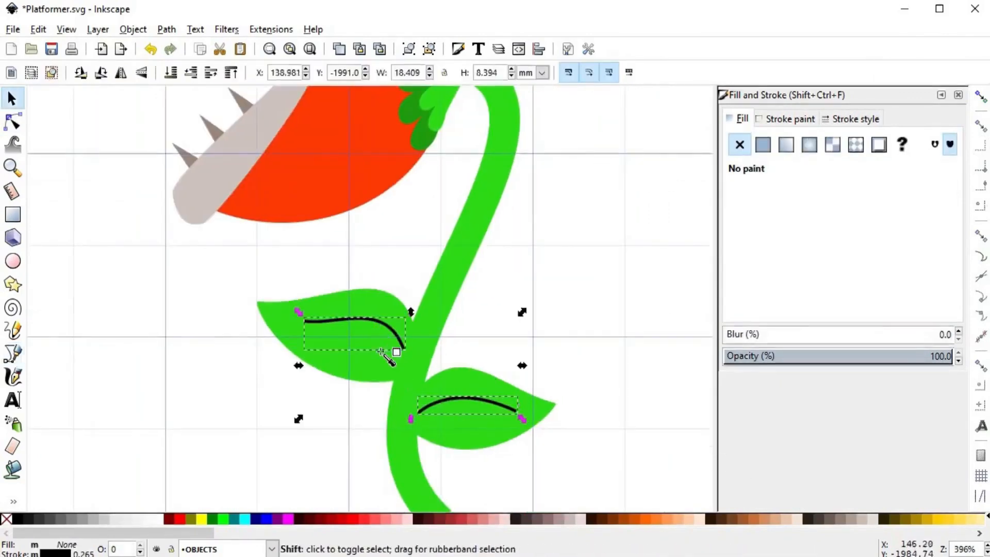
key("d")
left_click(393, 349, "shift")
left_click(781, 121)
left_click_drag(807, 242, 784, 247)
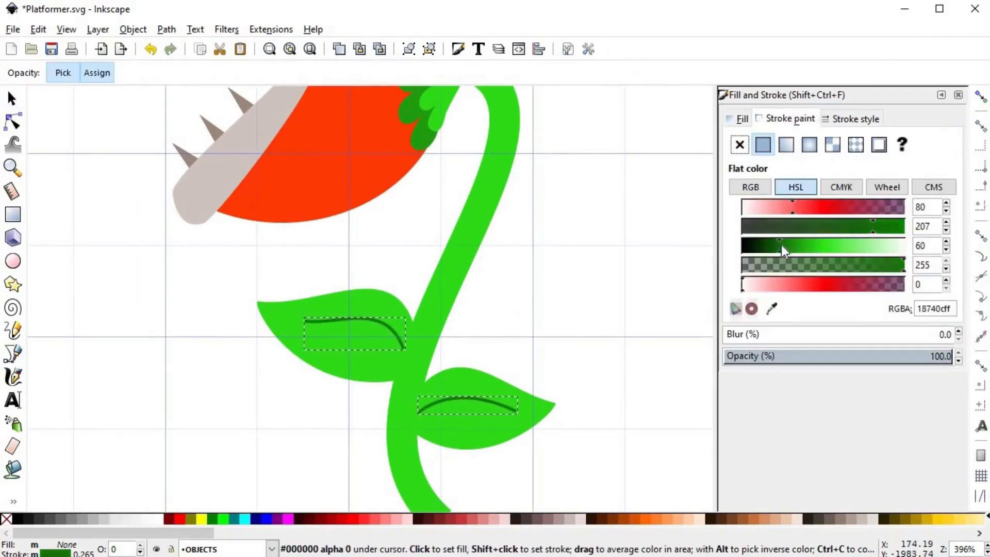
- Set the stroke width of both leaf veins to 2 px
left_click(839, 120)
left_click(866, 144)
left_click(863, 215)
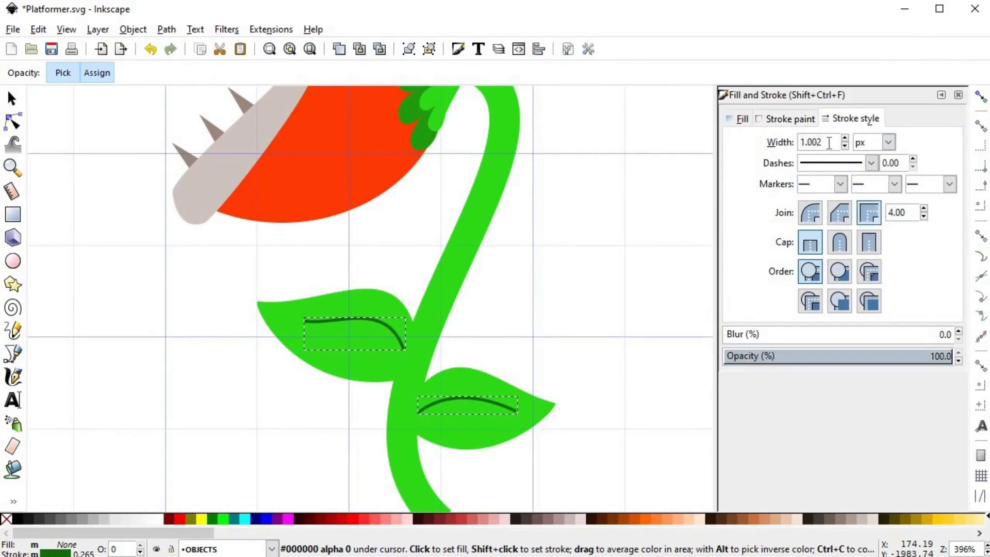
type("2")
key("Return")
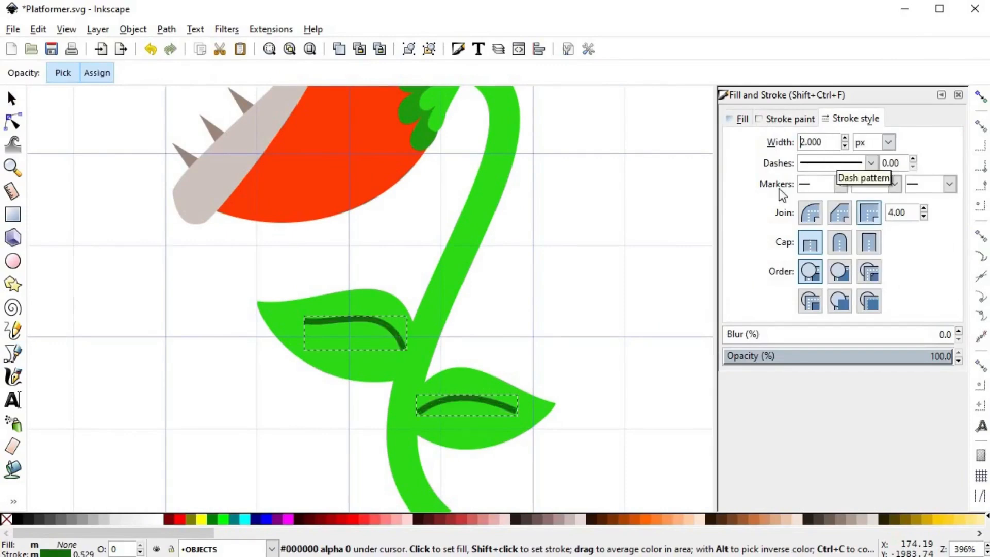
left_click(12, 121)
key("s")
- Nudge the veins of both leaves into better positions within the leaves
left_click(419, 252)
scroll(393, 349, "up", 1)
left_click_drag(374, 315, 368, 315)
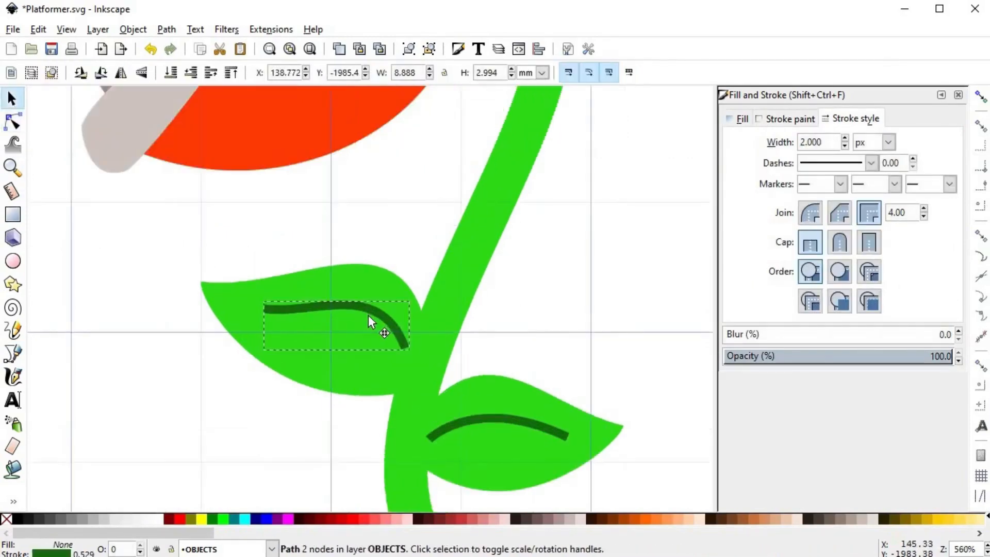
left_click_drag(499, 416, 501, 411)
left_click(565, 323)
scroll(514, 330, "down", 4)
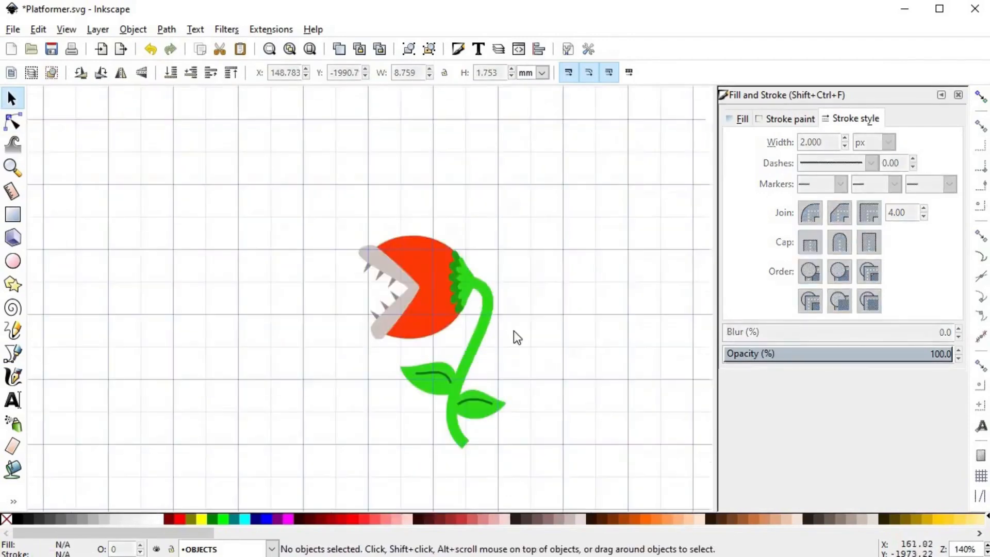
scroll(480, 388, "up", 1)
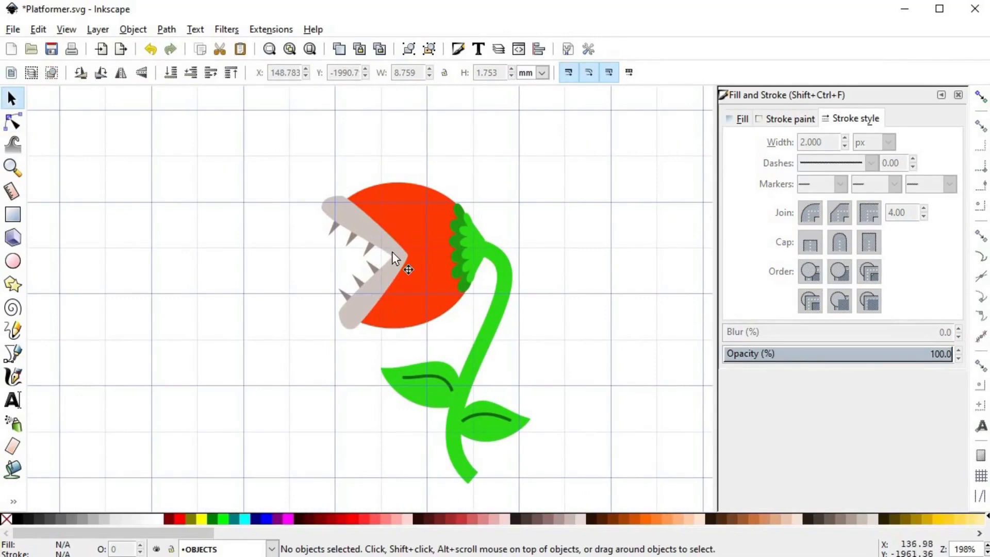
- Stretch the jaws and teeth to about 17.9 mm wide and 27.6 mm high, and adjust the orange-red head's nodes to fit behind them
left_click_drag(287, 162, 426, 333)
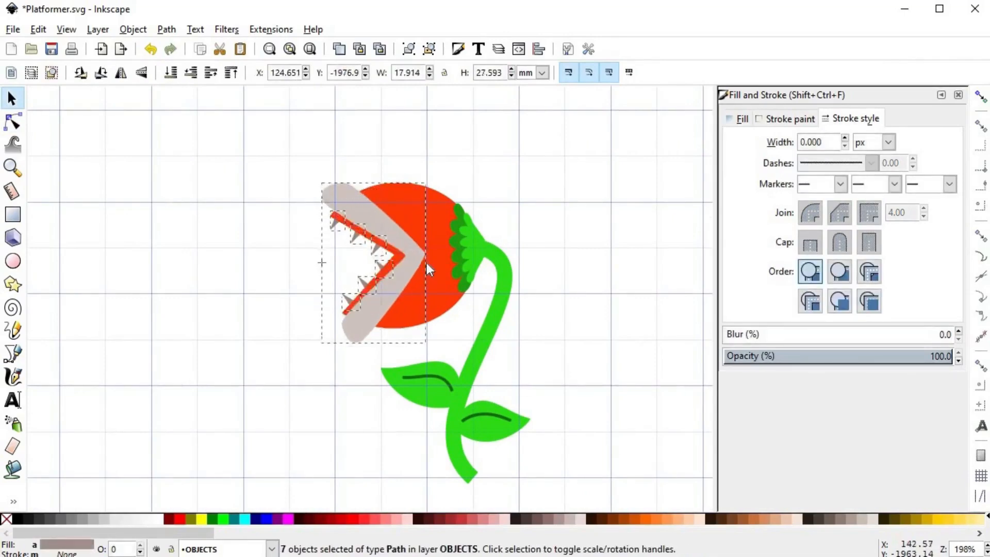
left_click_drag(425, 263, 425, 262)
double_click(425, 262)
left_click_drag(332, 214, 338, 212)
left_click_drag(395, 254, 408, 253)
left_click_drag(342, 312, 353, 318)
left_click_drag(427, 327, 428, 318)
left_click_drag(415, 181, 414, 182)
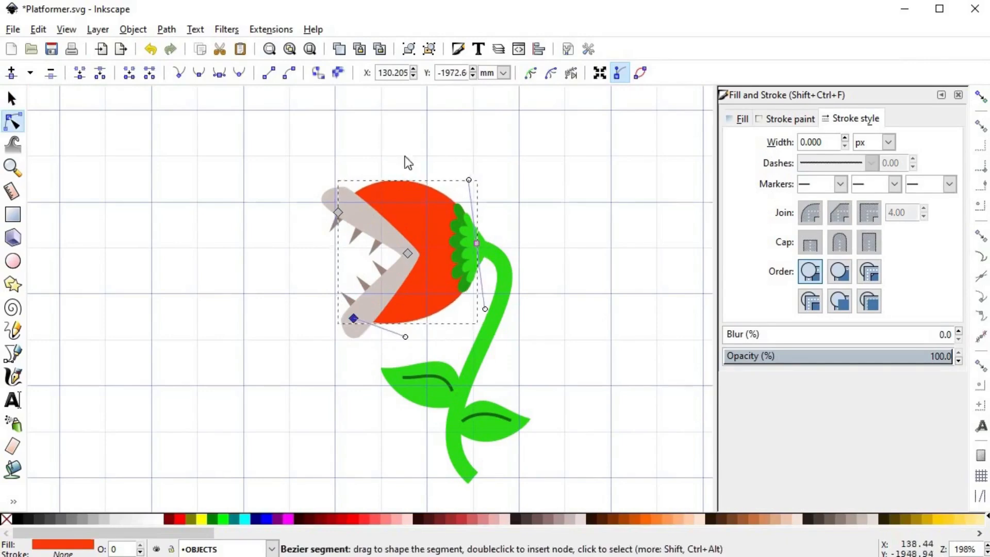
- Adjust the nodes of the grey jaw shape to refine its outline around the mouth
key("s")
left_click(404, 156)
double_click(336, 198)
left_click_drag(342, 191, 345, 191)
scroll(354, 343, "up", 3)
left_click_drag(299, 258, 394, 303)
scroll(364, 389, "down", 3)
left_click(423, 365)
scroll(435, 279, "up", 1)
key("s")
- Stretch the rear dark green collar slightly over the head and fit the front collar at about 4.6 mm wide and 12.1 mm high
left_click(469, 281)
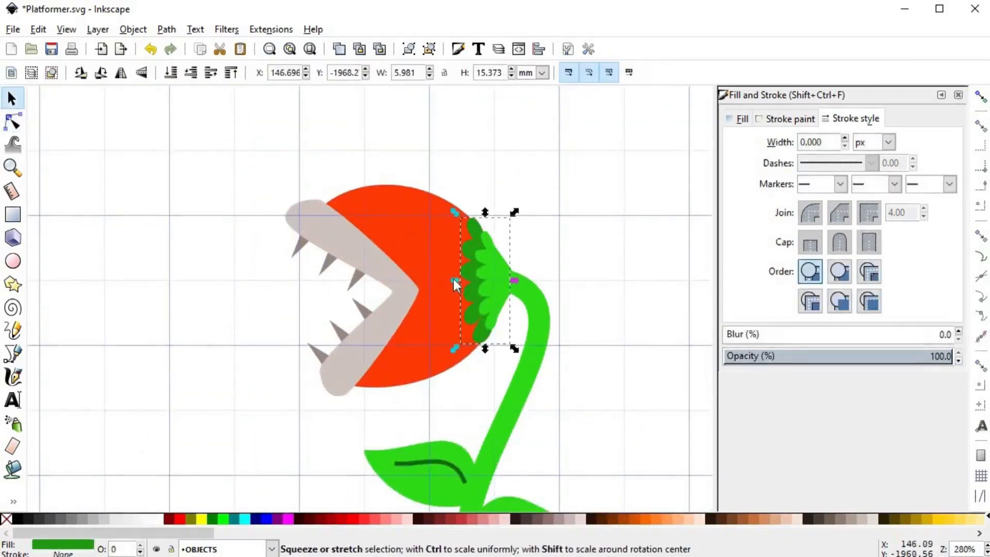
left_click_drag(454, 281, 448, 281)
left_click_drag(485, 212, 485, 207)
left_click(517, 315)
scroll(499, 311, "up", 3)
left_click(482, 268)
left_click_drag(428, 225, 427, 226)
scroll(477, 274, "down", 3)
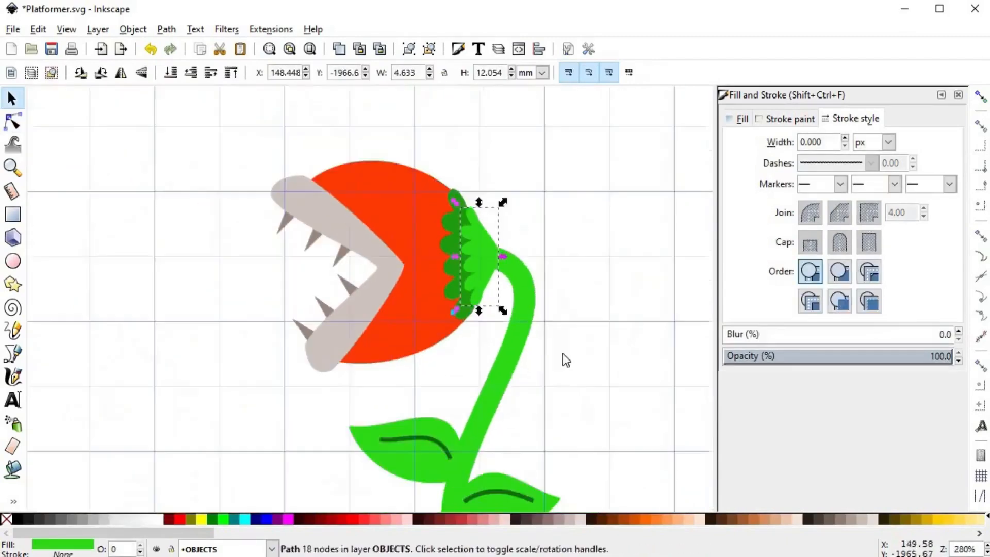
left_click(565, 360)
- Draw a closed outline about 18 mm wide that covers the lower half of the upper jaw and its teeth
scroll(356, 192, "up", 1)
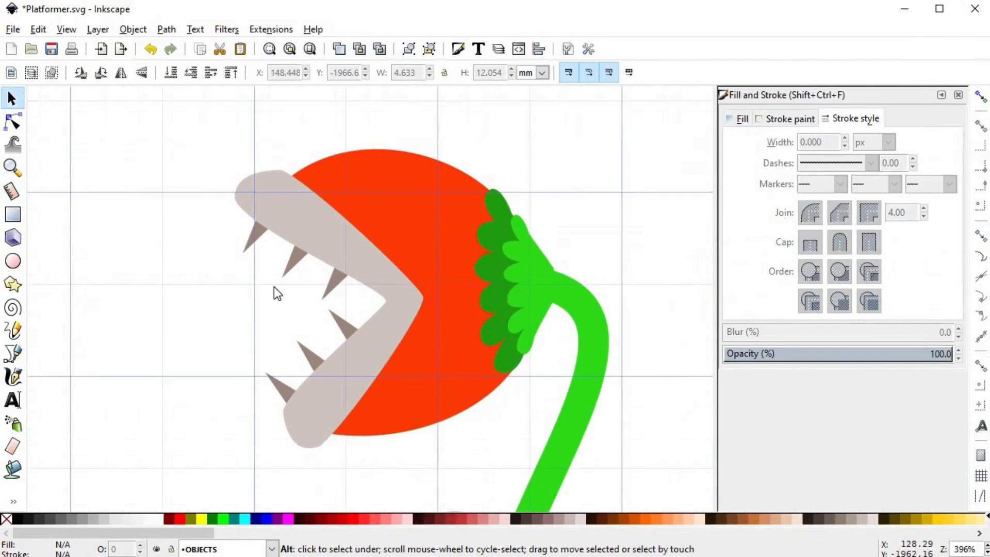
key("b")
left_click(231, 182)
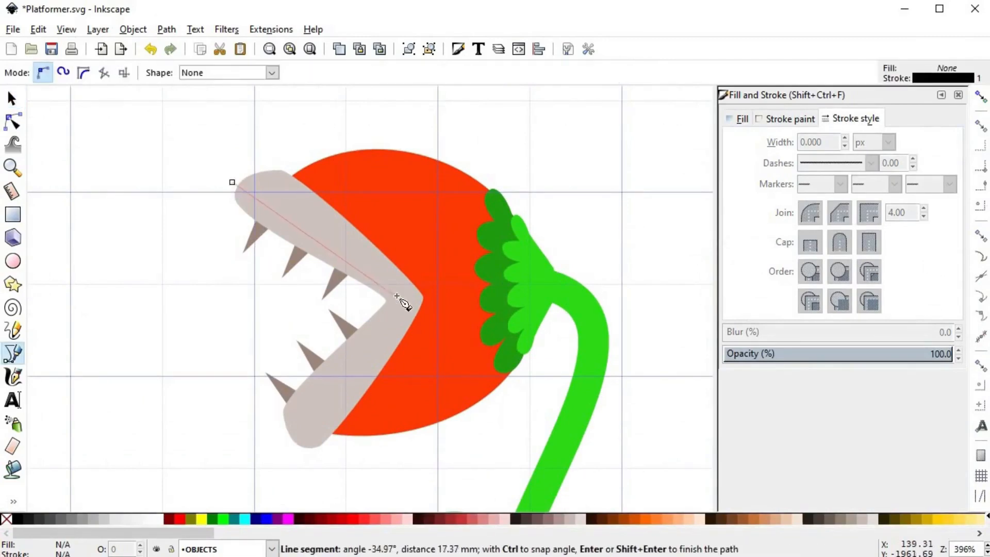
left_click_drag(396, 297, 493, 384)
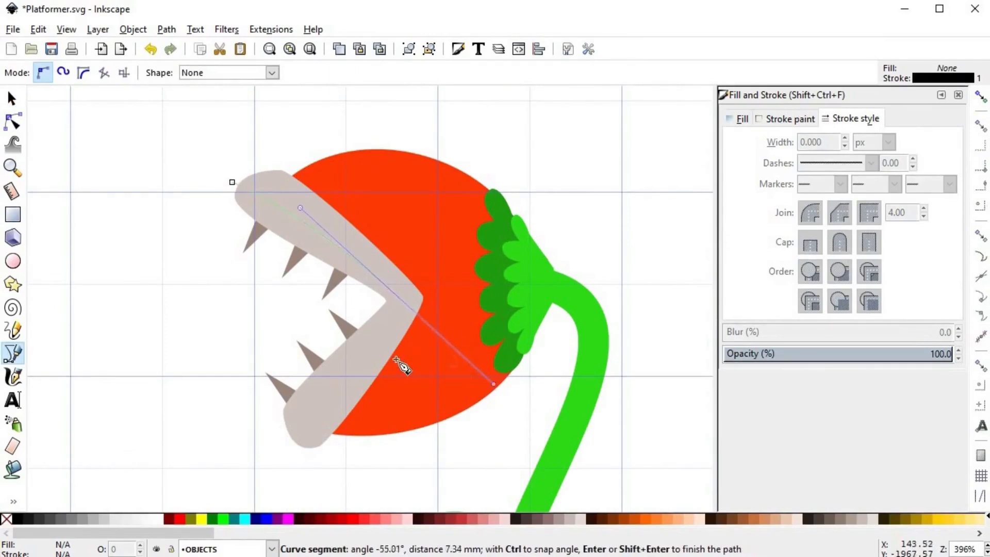
left_click(397, 296)
mouse_move(397, 296)
left_mouse_down()
mouse_move(249, 309)
mouse_move(201, 299)
left_mouse_up()
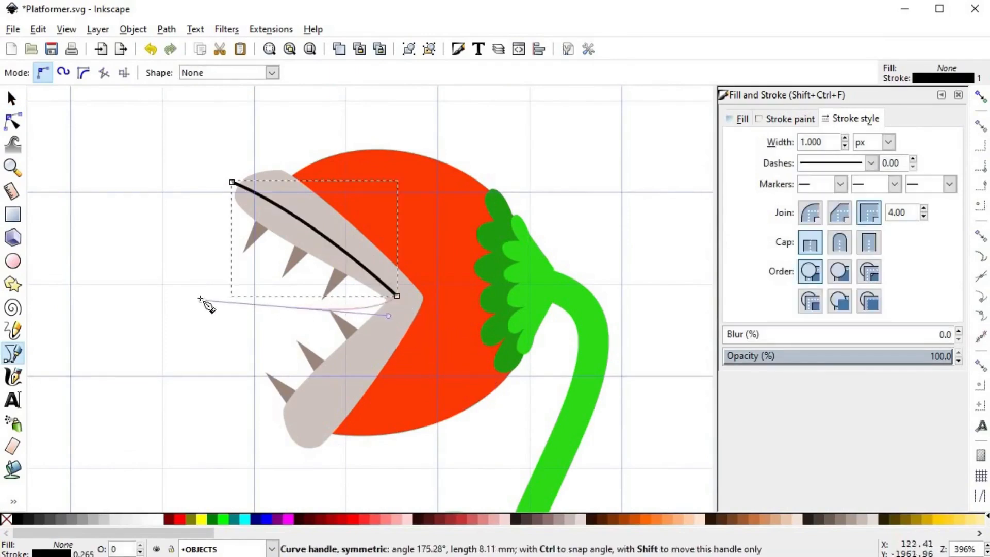
left_click(190, 222)
left_click(216, 175)
left_click(232, 182)
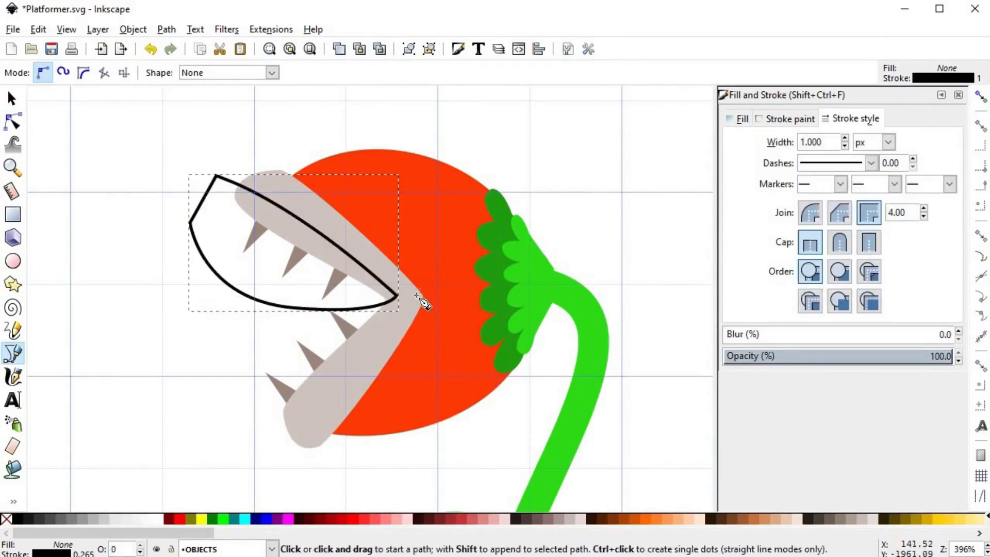
- Draw a closed outline over the outer half of the lower jaw and select it together with the upper jaw outline
left_click(422, 289)
left_click_drag(295, 444, 213, 519)
left_click(370, 447)
left_click_drag(420, 338, 423, 332)
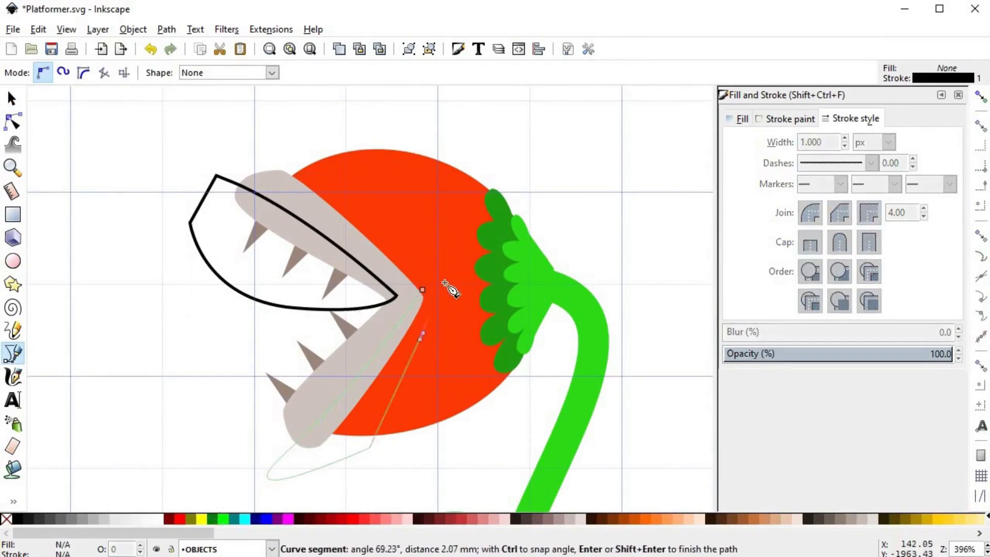
left_click(444, 283)
left_click(422, 289)
key("s")
left_click(304, 308, "shift")
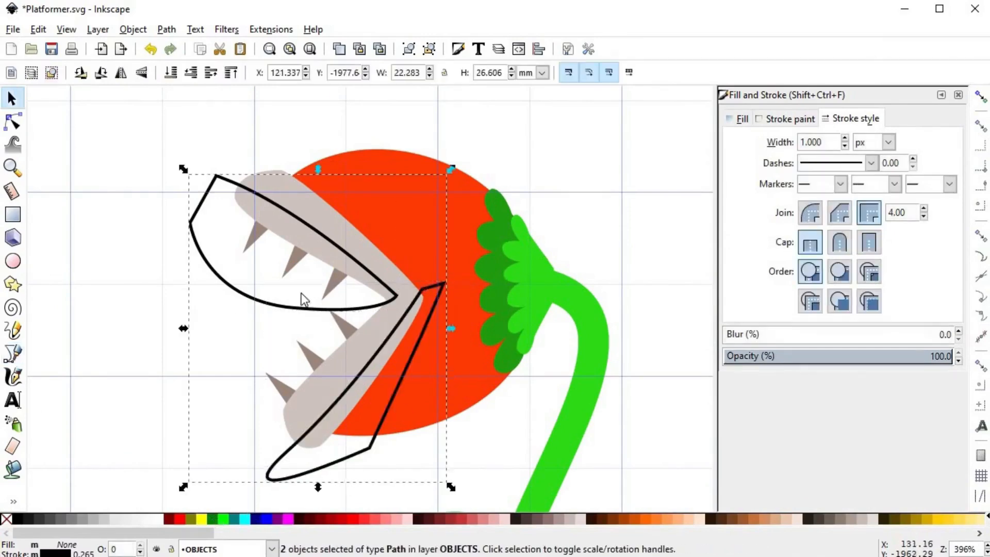
- Combine the upper and lower jaw outlines and intersect them with a duplicate of the grey jaw shape
key("ctrl+k")
left_click(342, 221)
key("ctrl+d")
left_click(208, 195, "shift")
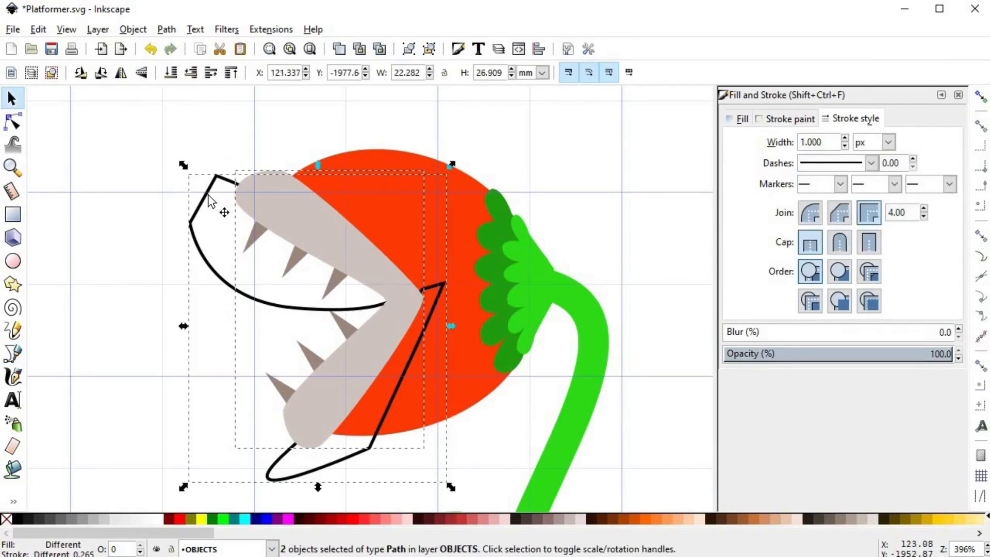
key("ctrl+asterisk")
- Fill the jaw shading with the jaw's grey darkened to lightness 164 and remove its outline stroke
key("d")
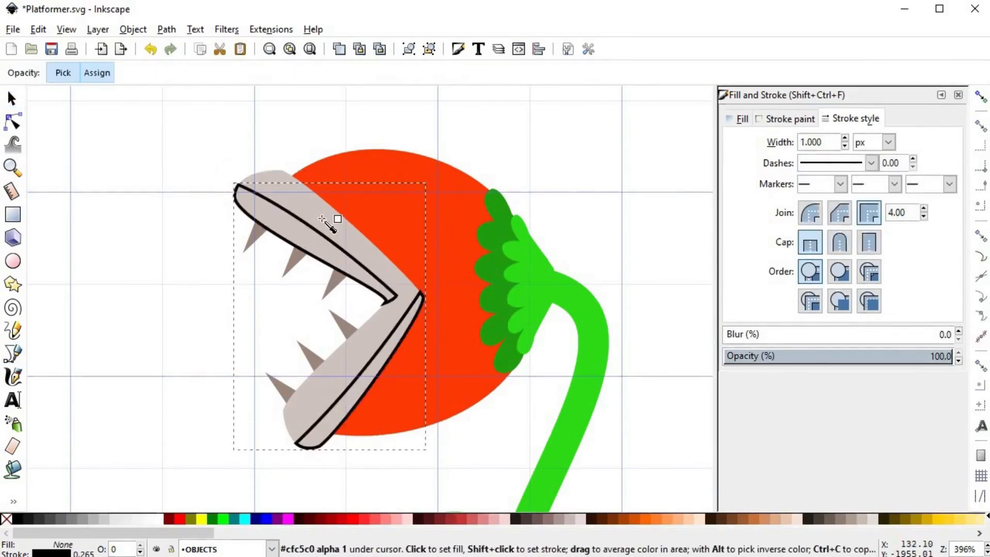
left_click(322, 219)
left_click(741, 119)
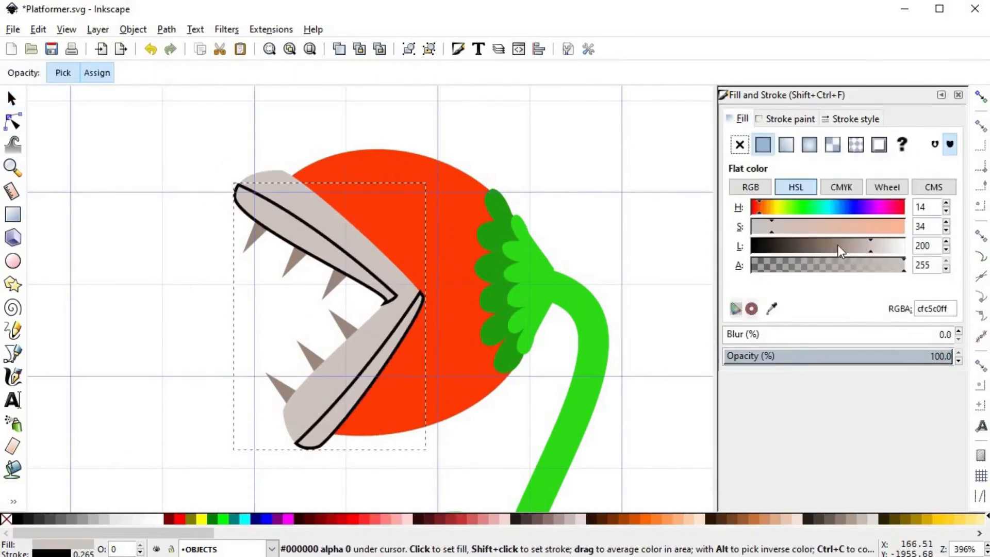
left_click_drag(842, 251, 849, 251)
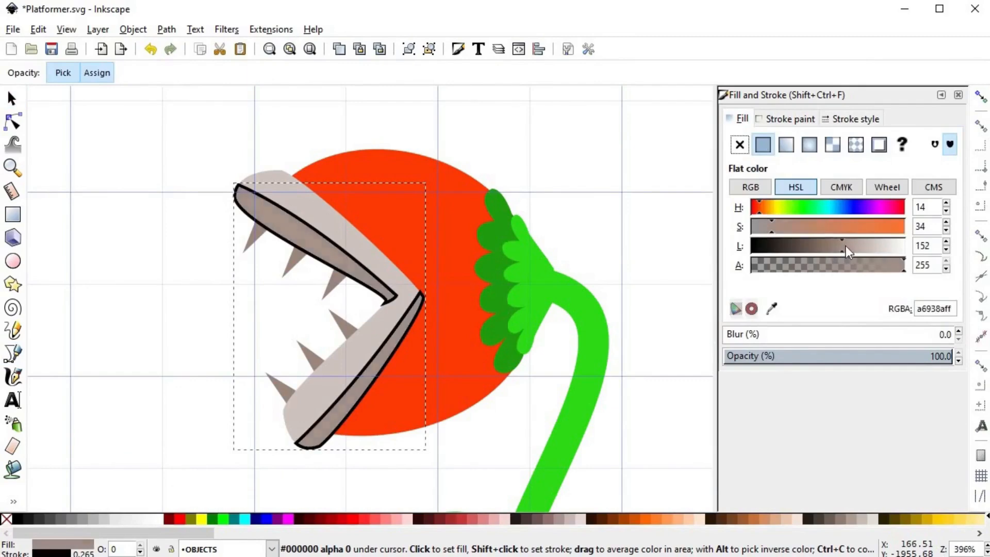
left_click(4, 520, "shift")
- Select all six teeth on both jaws and recolour them with the shade of the dark jaw shading
key("s")
left_click(287, 299)
left_click(258, 235)
left_click(296, 262, "shift")
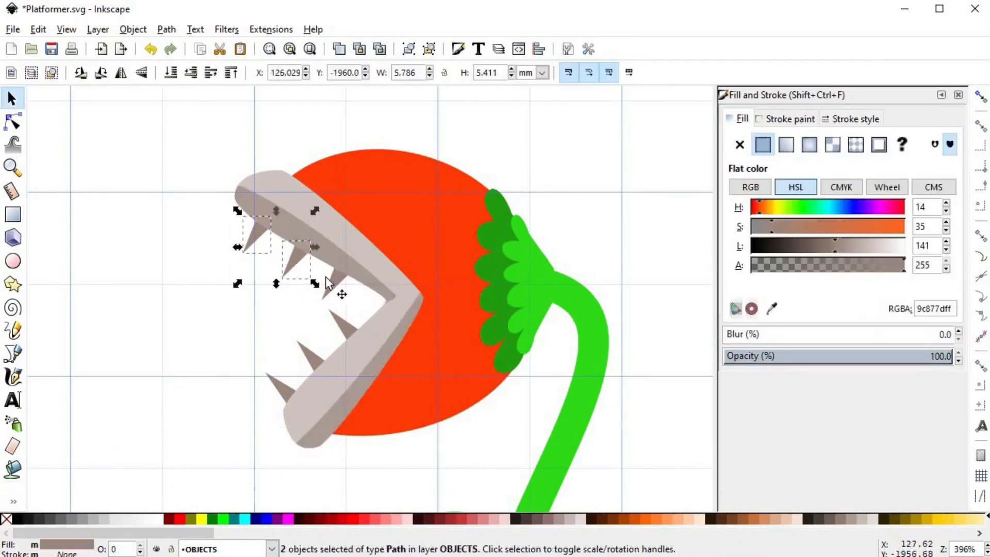
left_click(332, 281, "shift")
left_click(338, 322, "shift")
left_click(310, 357, "shift")
left_click(284, 384, "shift")
key("d")
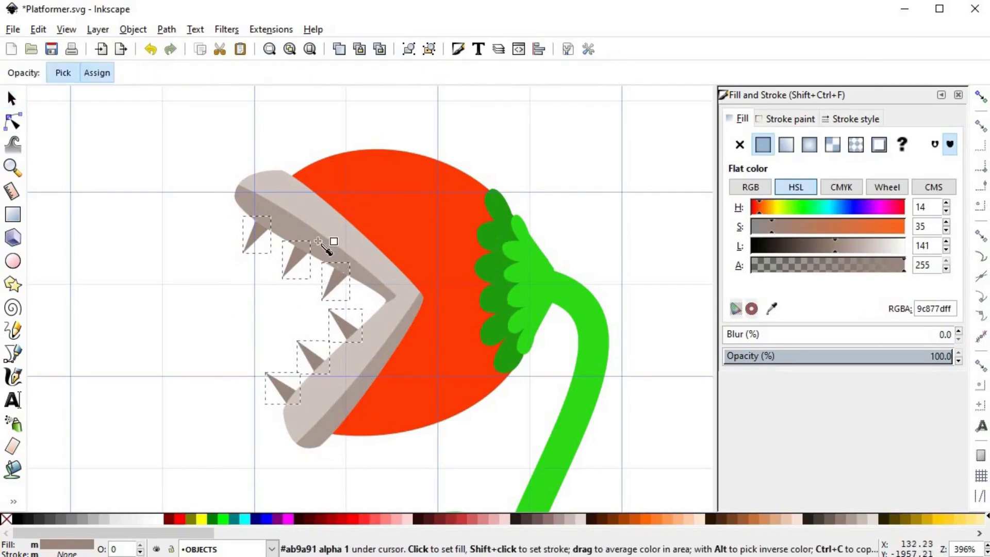
left_click(318, 241)
key("s")
key("Escape")
- Draw a closed outline over the lower part of the red head, from the mouth corner across the collar and around beneath the jaw
scroll(214, 308, "down", 2)
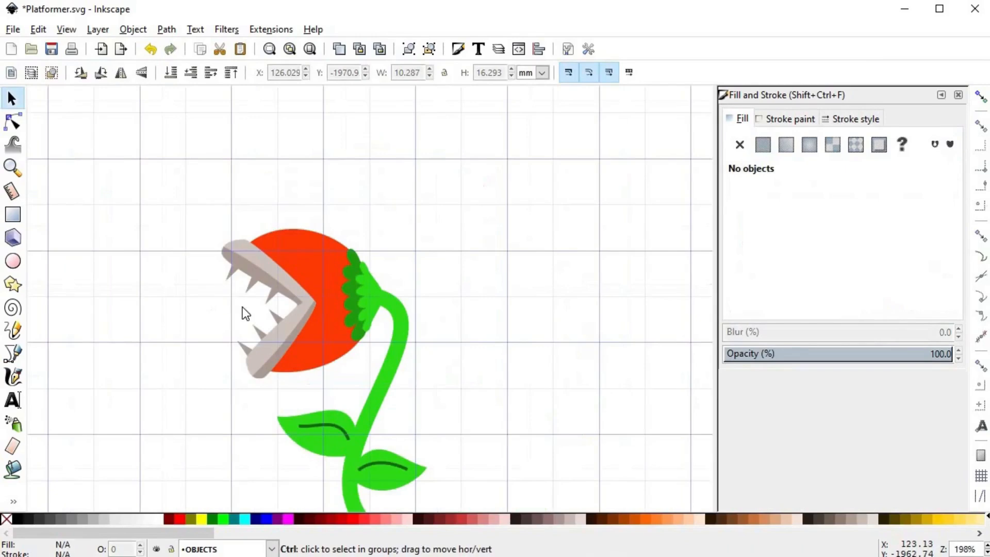
scroll(327, 271, "up", 2)
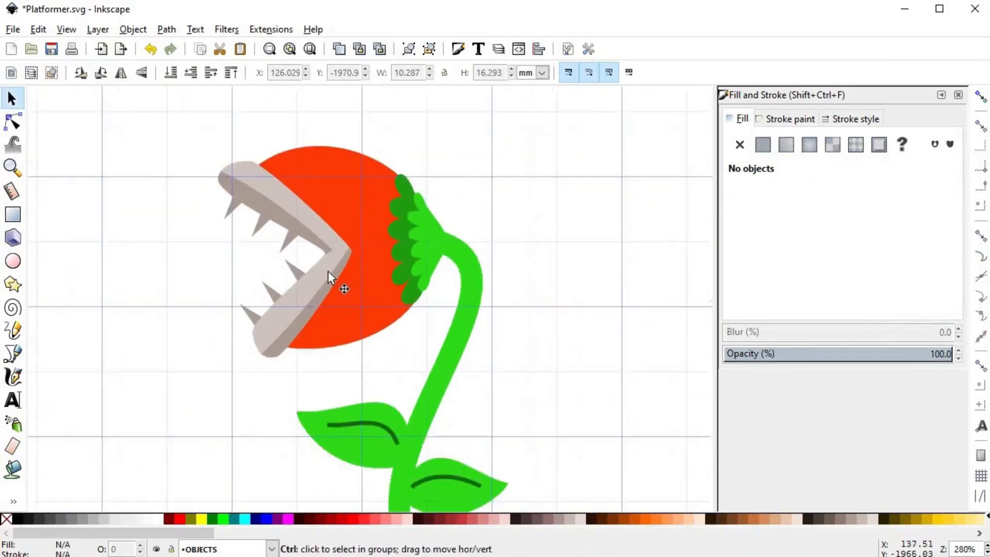
key("b")
left_click(364, 236)
left_click_drag(325, 344, 281, 402)
key("Return")
left_click(326, 343)
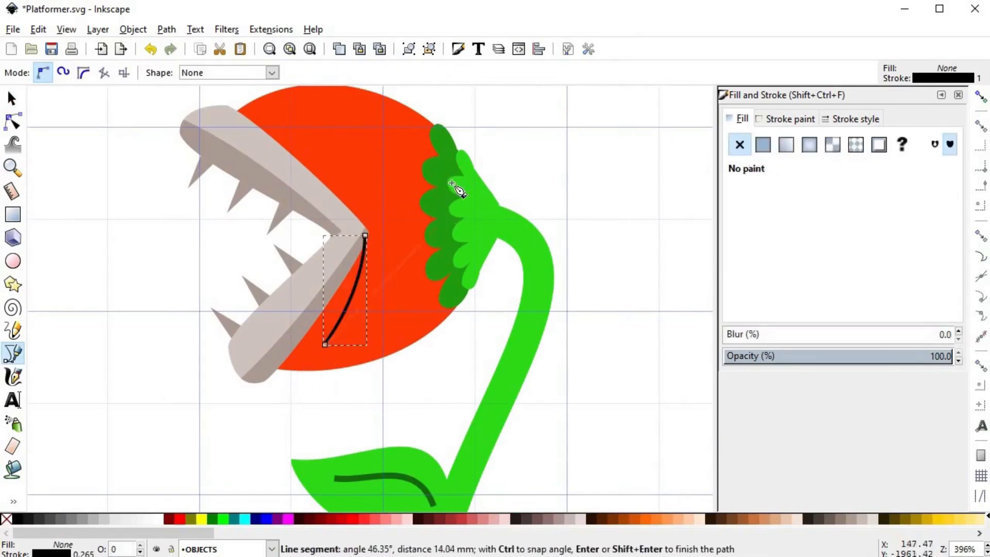
left_click_drag(447, 296, 468, 66)
left_click_drag(536, 220, 547, 325)
left_click(487, 383)
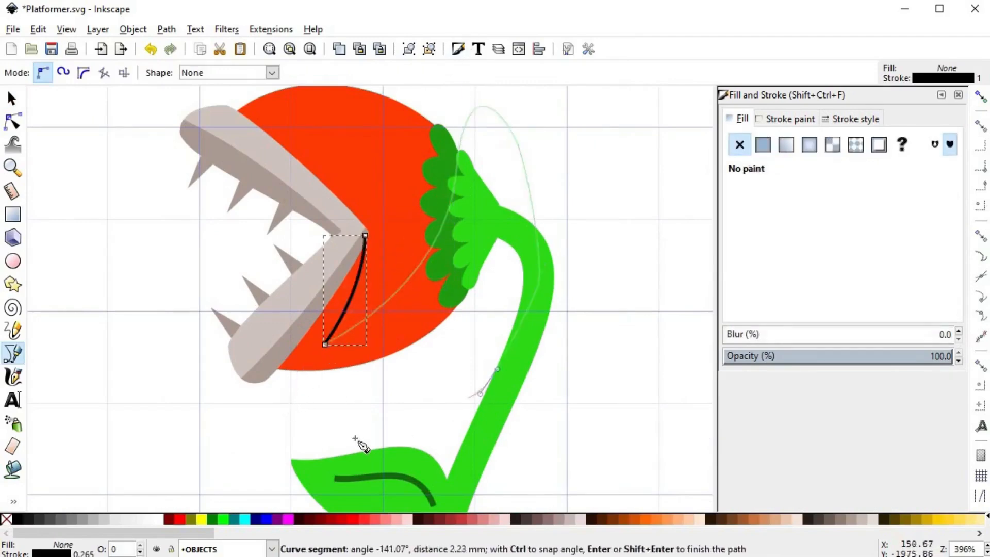
left_click(347, 438)
left_click(262, 412)
left_click(242, 353)
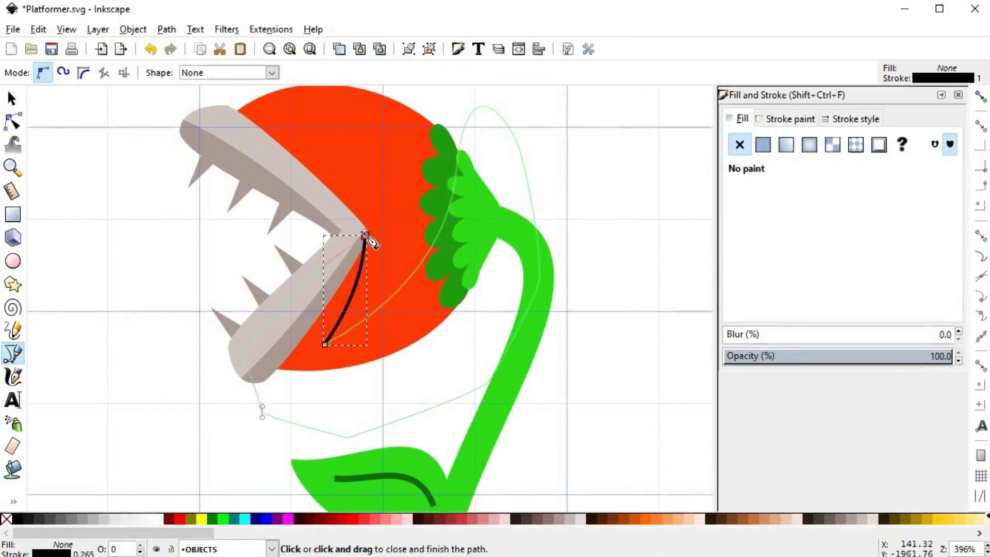
left_click(365, 236)
- Intersect the new outline with a duplicate of the red head shape
key("s")
left_click(385, 184)
key("ctrl+d")
left_click(523, 183, "shift")
key("ctrl+asterisk")
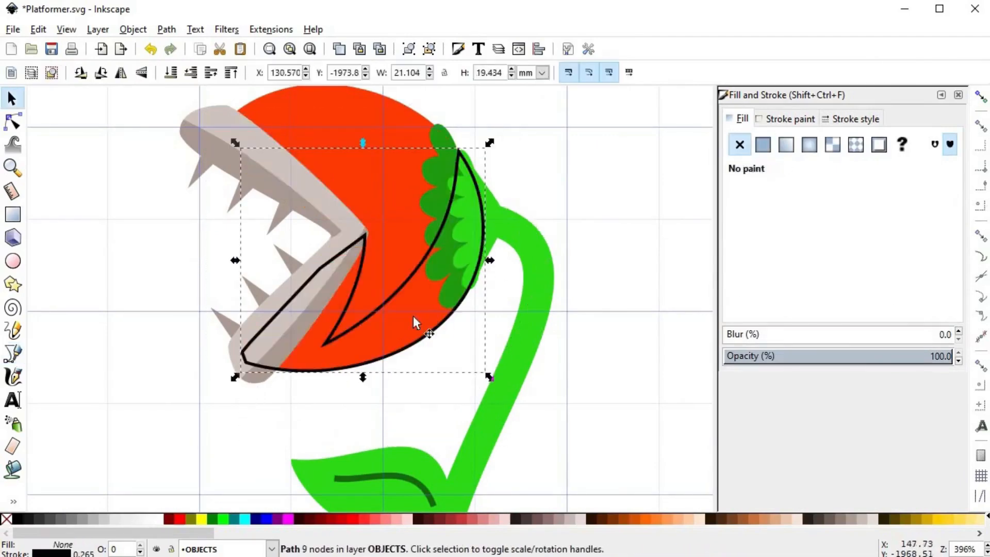
- Fill the head shading with the head's red darkened to lightness 104 and remove its outline stroke
key("d")
left_click(404, 227)
left_click_drag(800, 246, 786, 246)
left_click(808, 246)
left_click(6, 518, "shift")
key("s")
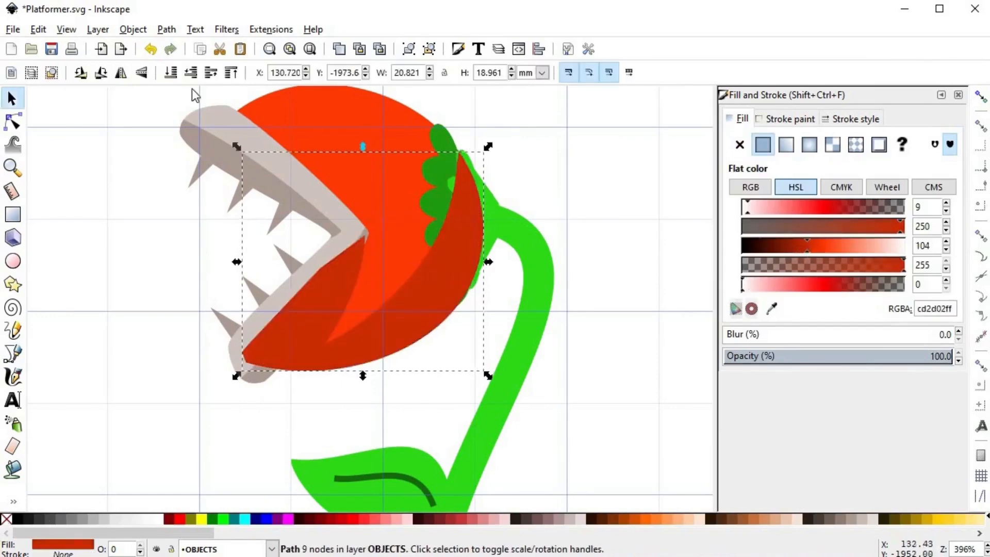
- Reorder the dark red shading so it lies just above the red head and behind the jaws and collar
left_click(170, 73)
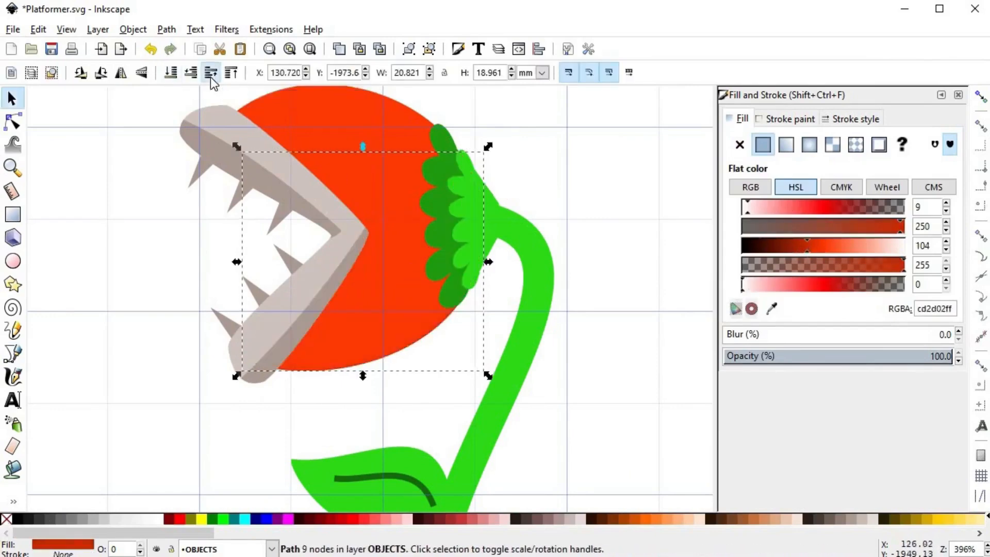
left_click(211, 76)
left_click(101, 289)
- Move the inner corner node of the dark red head shading slightly to refine its edge
scroll(112, 343, "down", 2, "ctrl")
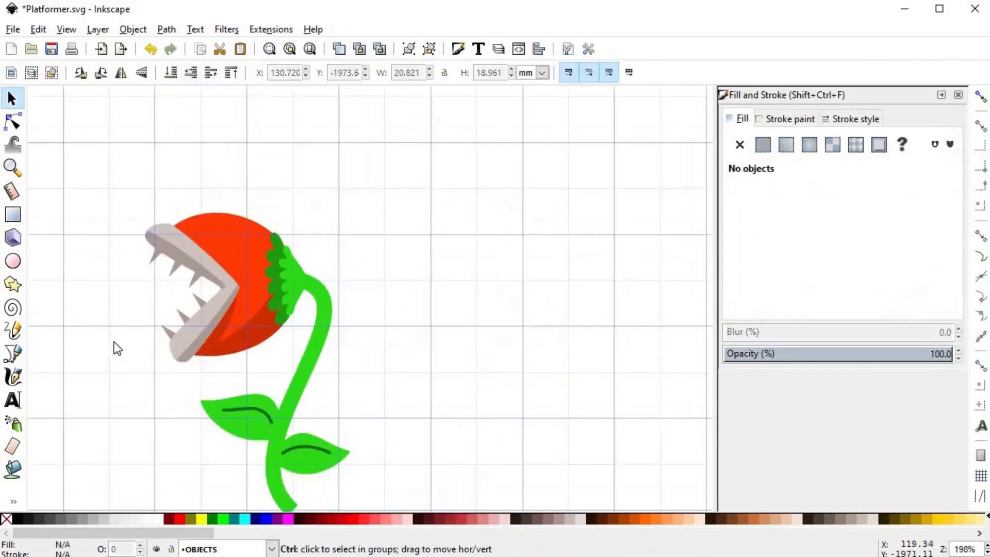
scroll(244, 334, "up", 1, "ctrl")
double_click(244, 334)
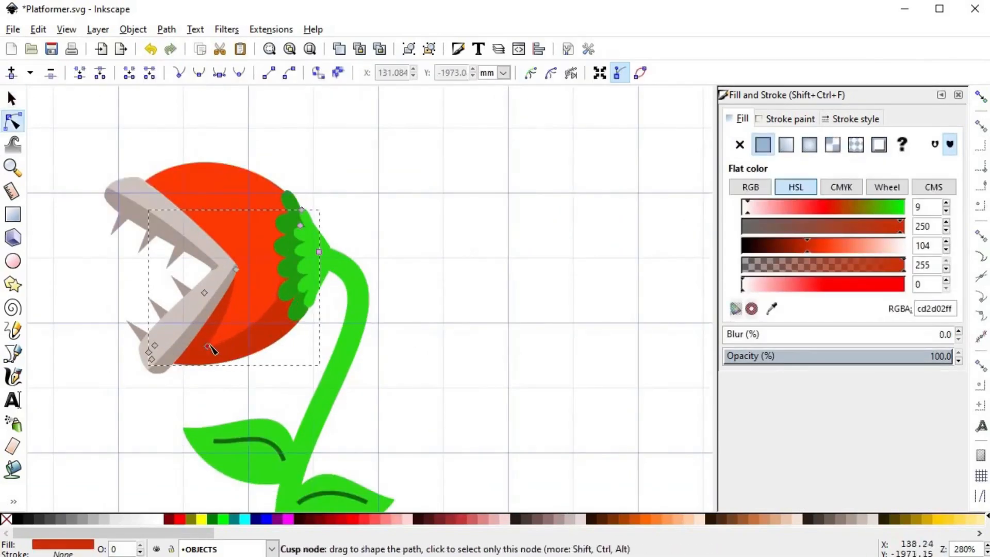
left_click_drag(212, 339, 211, 343)
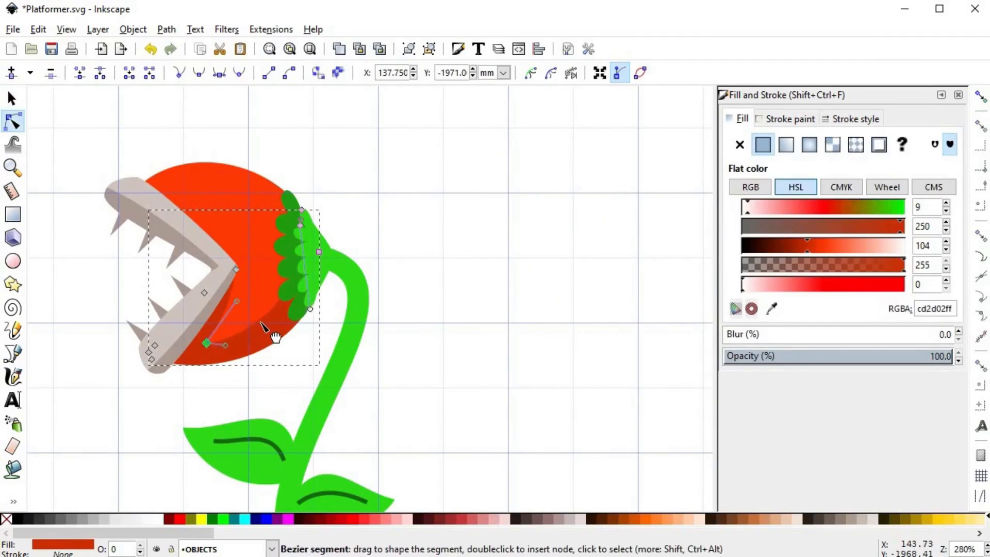
key("s")
left_click(393, 243)
- Duplicate the light green front collar and darken the copy to lightness 4
left_click_drag(368, 276, 428, 285)
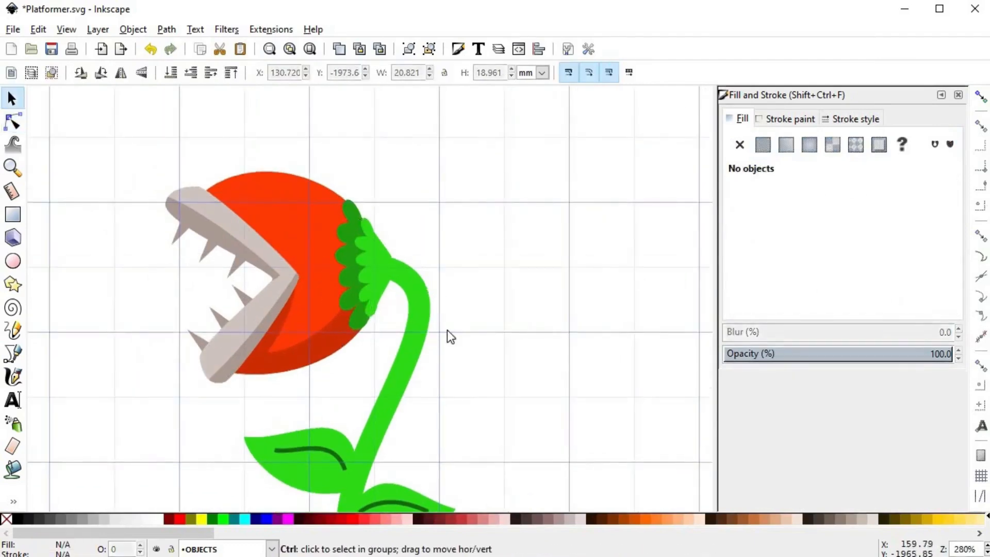
scroll(447, 330, "down", 3, "ctrl")
scroll(467, 326, "up", 3, "ctrl")
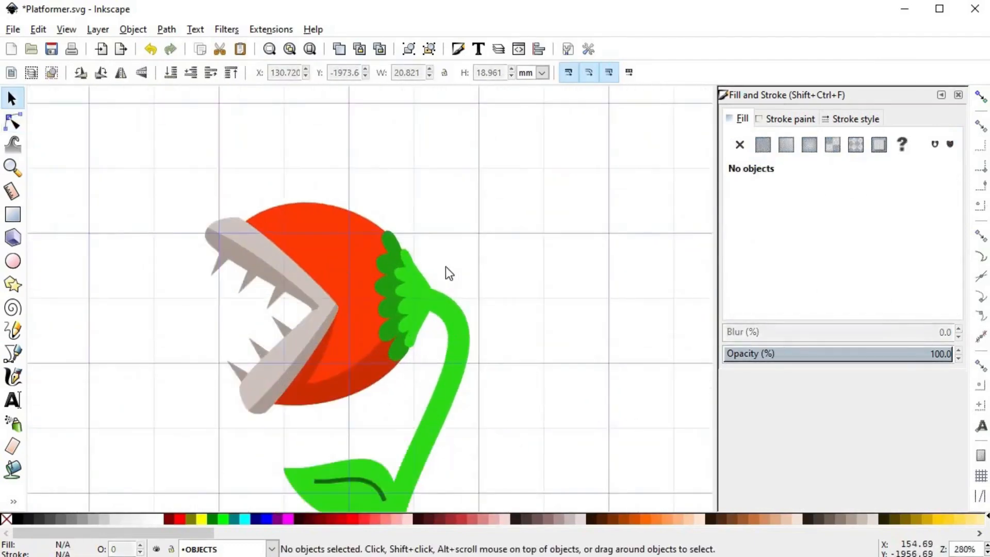
key("alt")
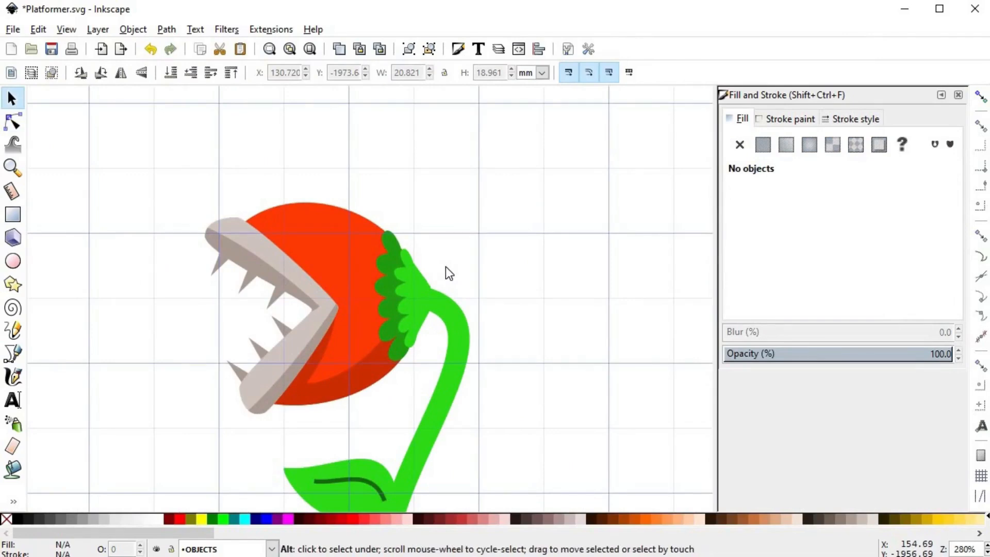
scroll(445, 270, "up", 2, "ctrl")
left_click(456, 285, "ctrl")
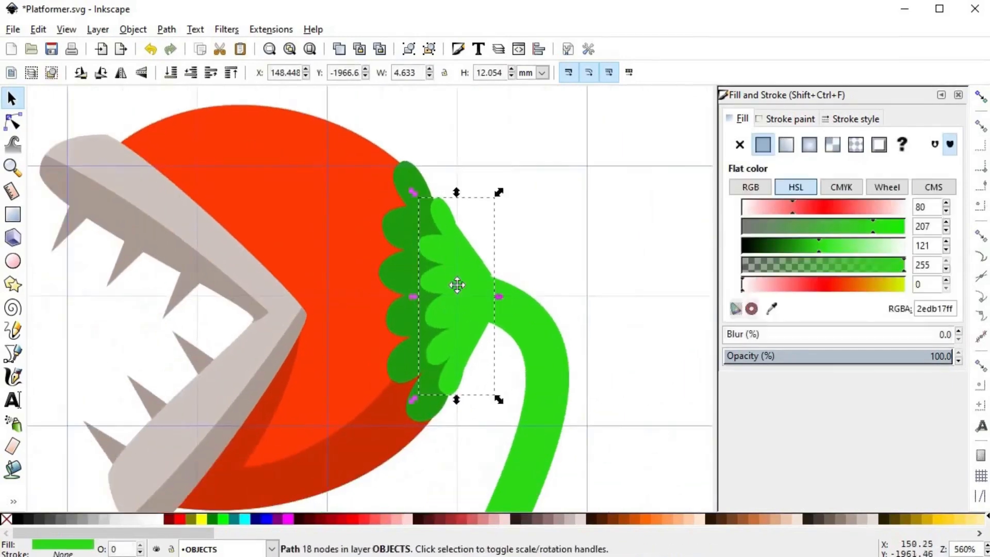
scroll(456, 284, "down", 1)
left_click(753, 245)
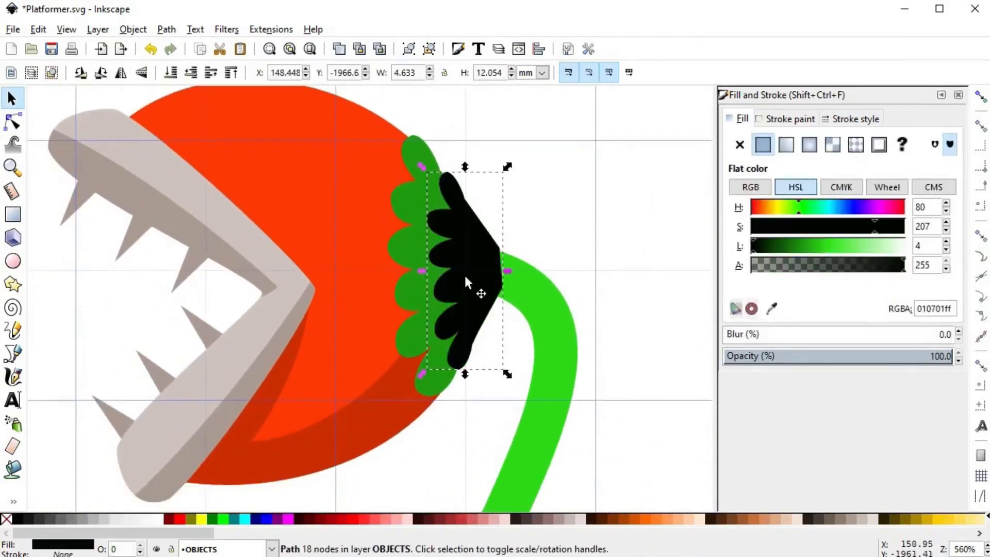
- Place the near-black collar copy behind the front collar, shifted towards the head, and stretch it to about 13.1 mm high
left_click_drag(464, 273, 457, 274)
left_click(191, 73)
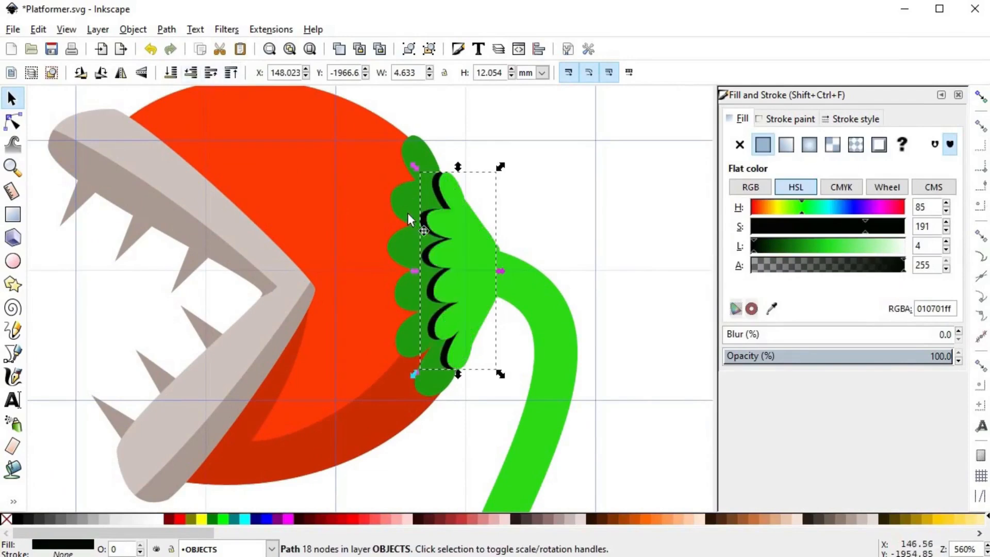
left_click_drag(418, 214, 414, 211)
left_click_drag(455, 165, 456, 156)
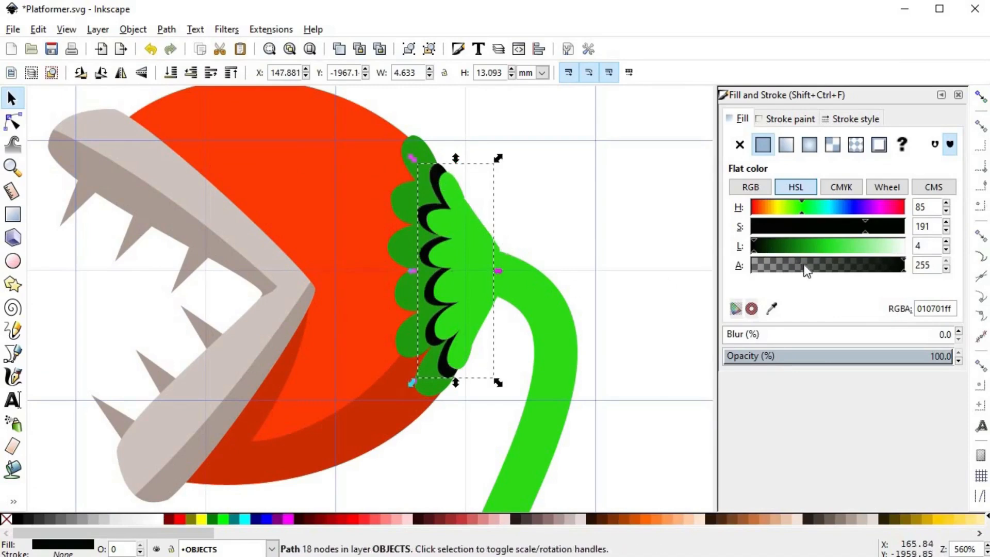
- Set the collar shadow's alpha to 46 and intersect it with a duplicate of the dark green rear collar
left_click_drag(805, 266, 781, 265)
scroll(443, 155, "up", 4)
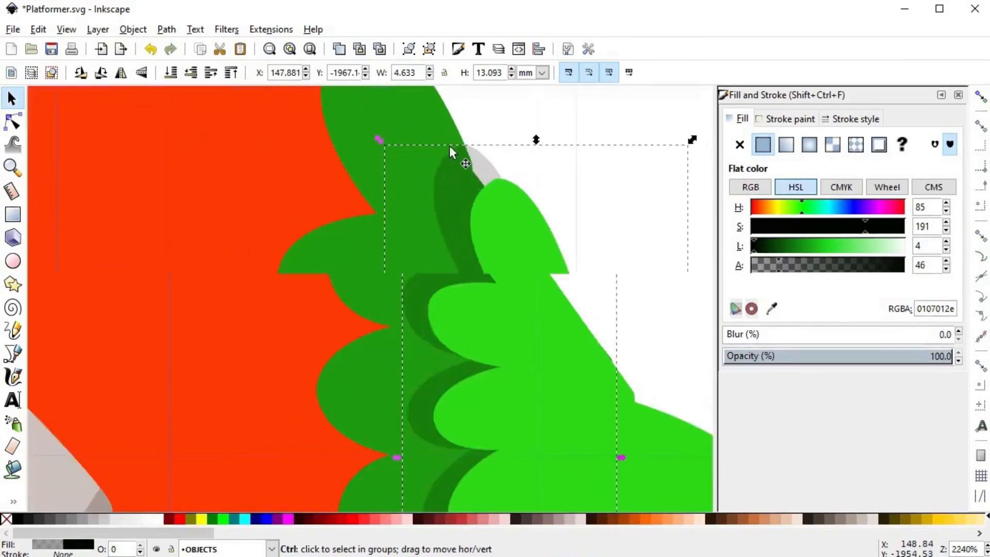
left_click(403, 186)
key("Page_Up")
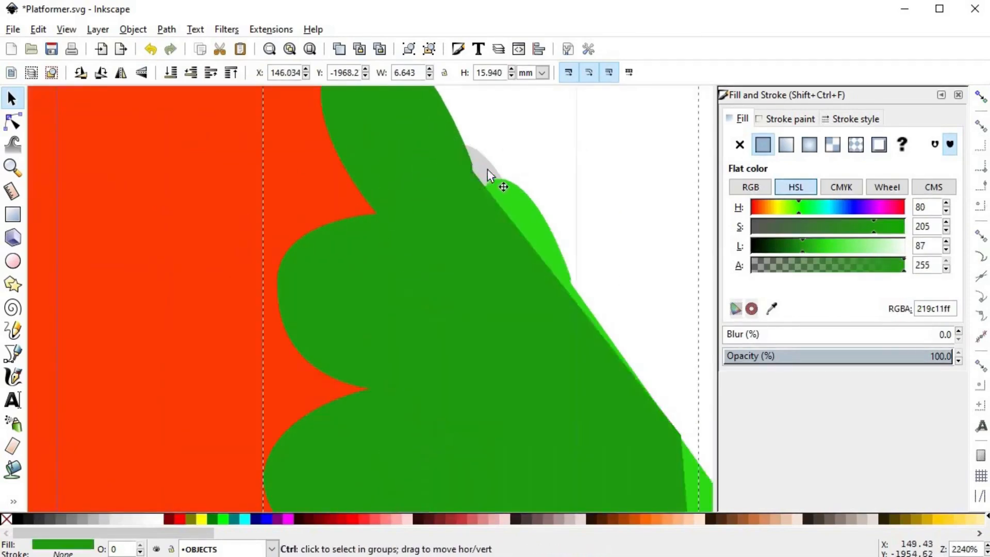
left_click(487, 171, "shift")
key("ctrl+asterisk")
scroll(572, 227, "down", 5)
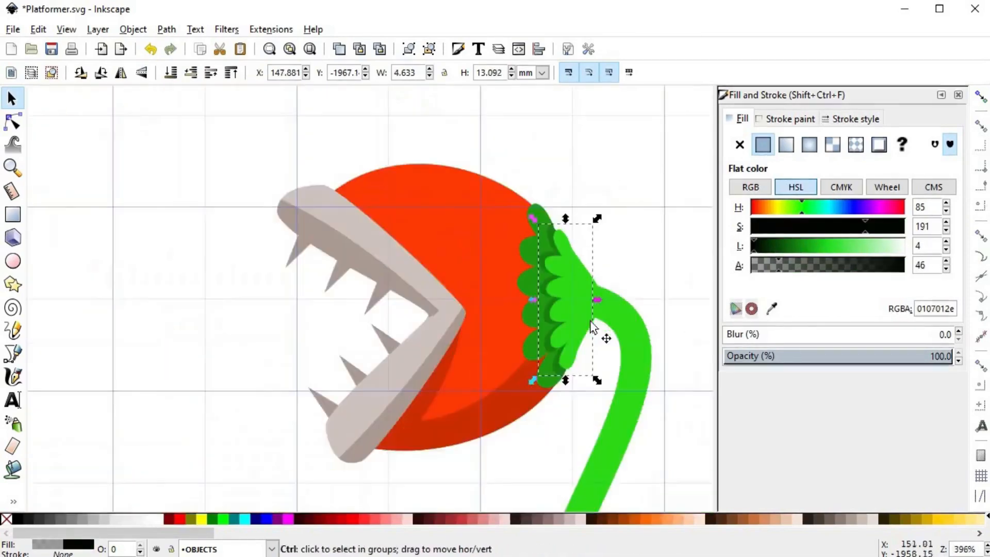
- Duplicate the dark green rear collar and darken the copy to lightness 35
scroll(558, 385, "up", 2)
scroll(565, 367, "down", 4)
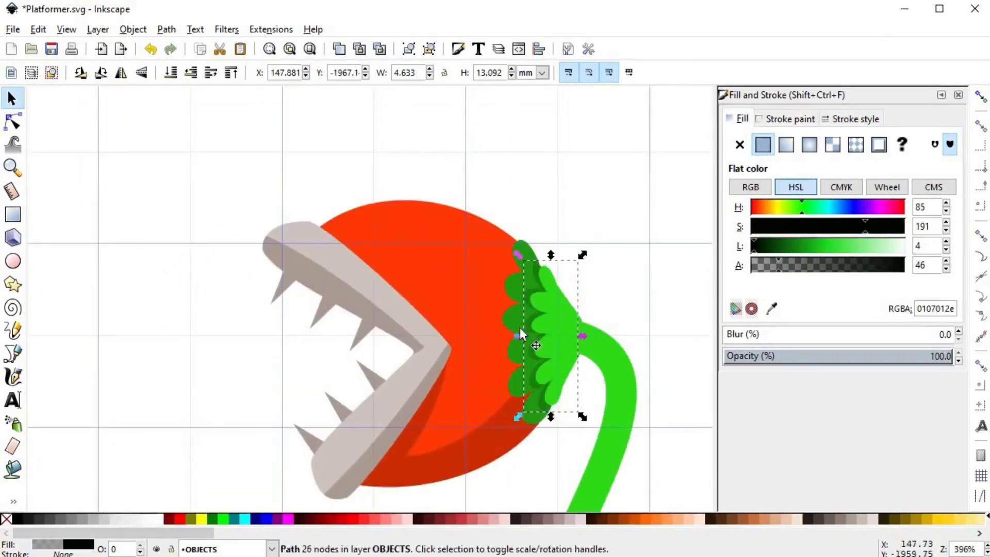
scroll(519, 327, "up", 4)
left_click(509, 236)
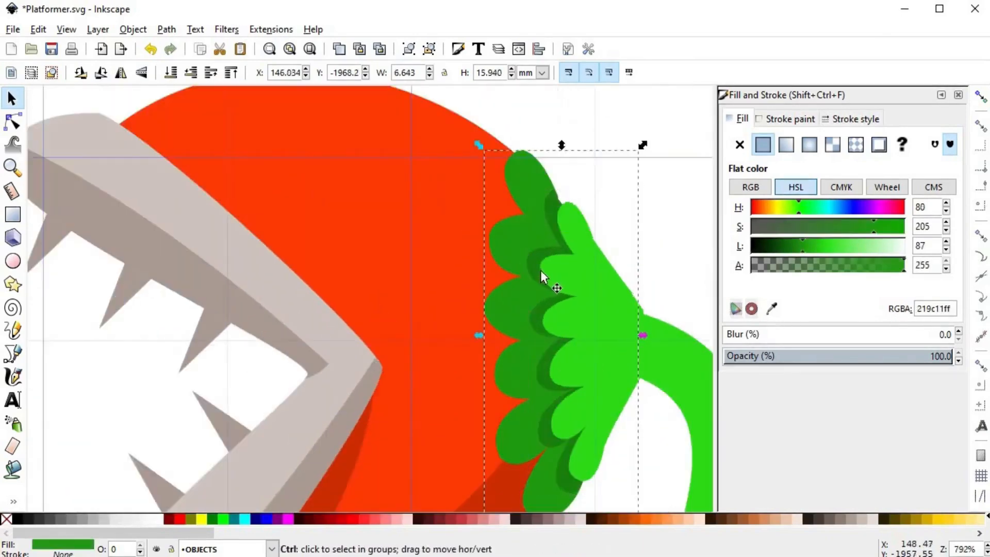
key("ctrl+shift+z")
left_click(773, 245)
- Shift the darkened rear collar copy towards the head and stretch it to about 17.9 mm high
left_click_drag(541, 292, 525, 289)
scroll(523, 279, "down", 3)
scroll(523, 278, "down", 2)
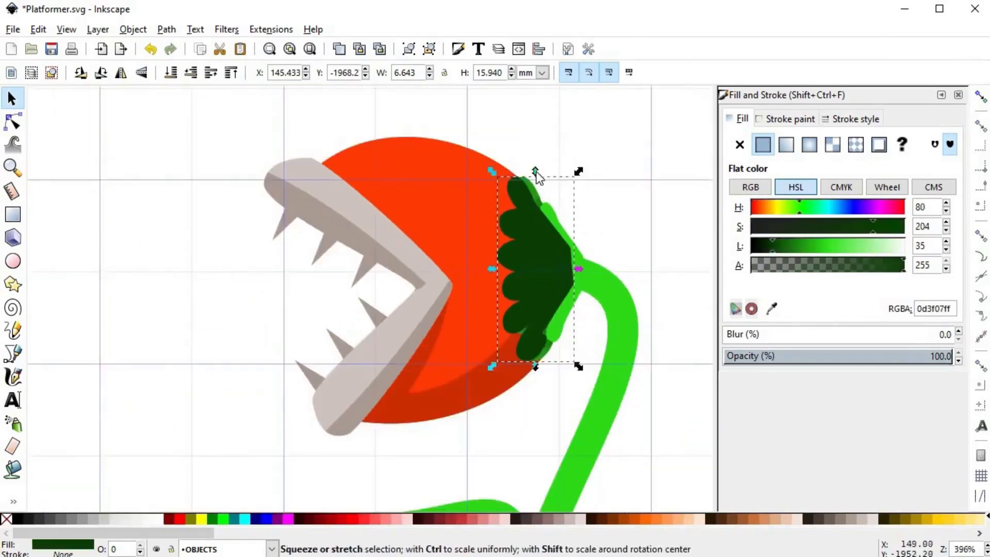
left_click_drag(536, 171, 540, 160)
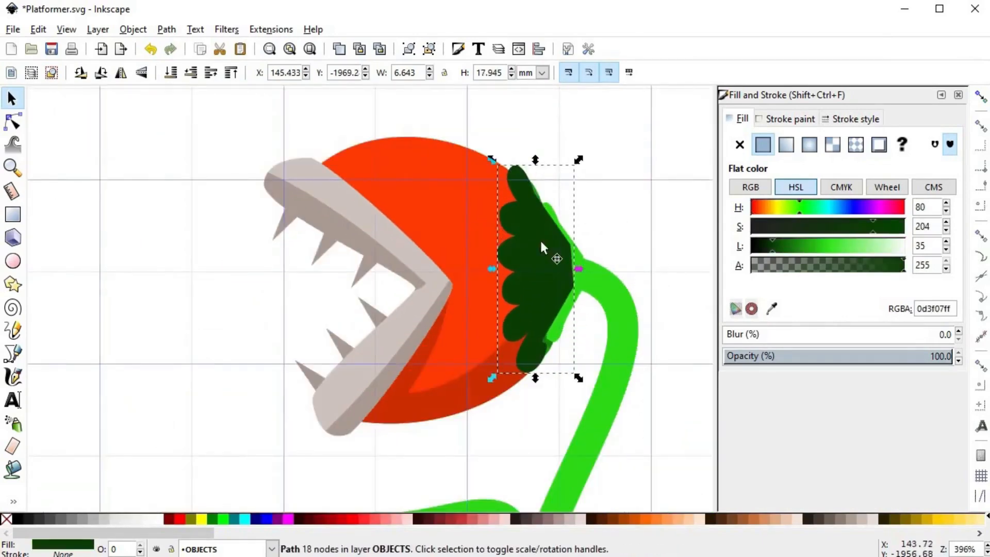
- Try a black fill with alpha 108 on the rear collar copy and undo it
left_click(776, 246)
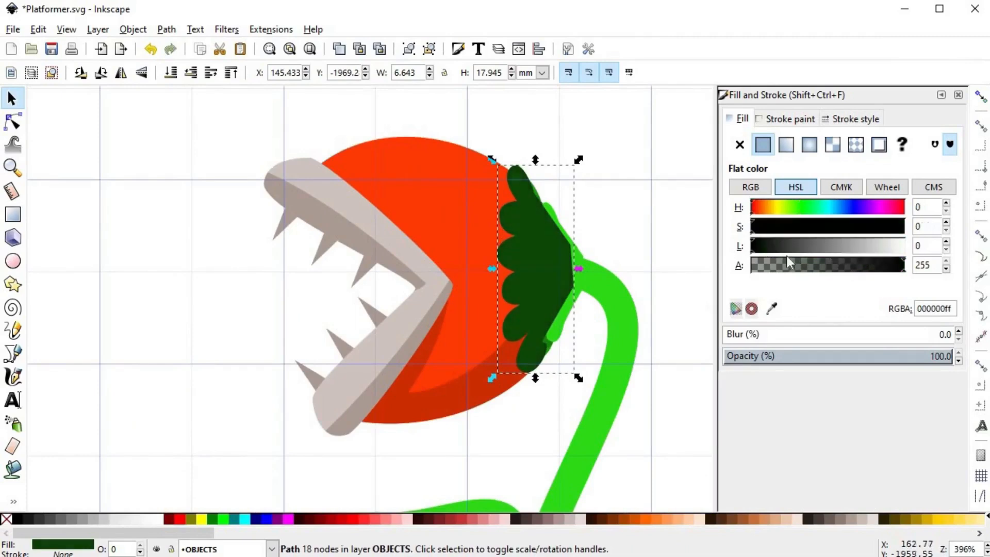
left_click(547, 248)
left_click(816, 267)
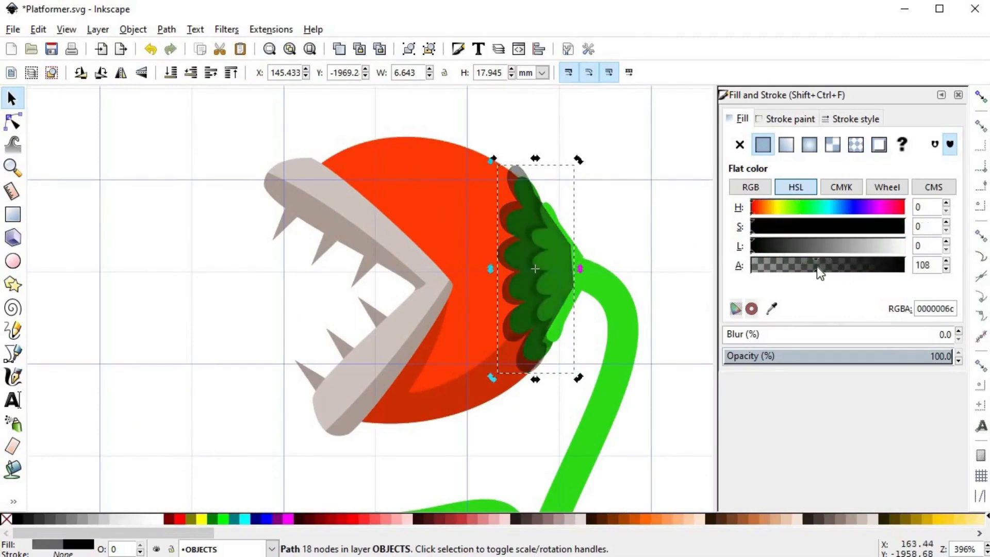
key("ctrl+z")
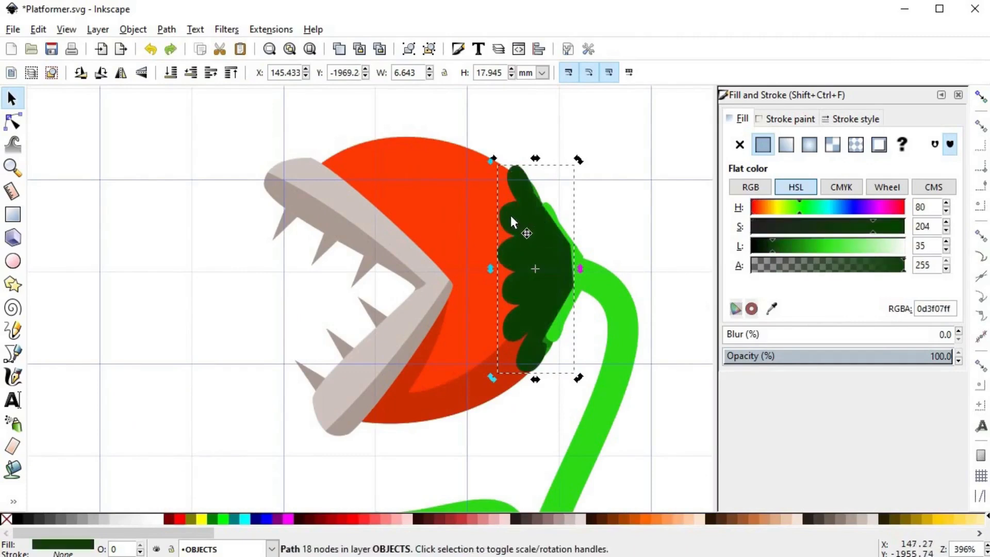
- Lower the very dark green collar copy behind both the front and rear collars
left_click(193, 72)
left_click(195, 73)
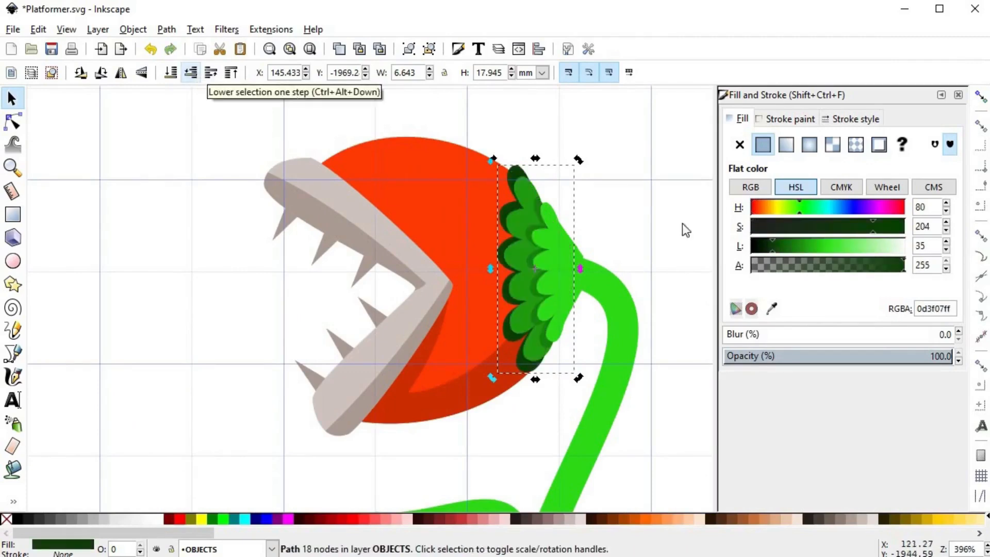
- Recolour the rearmost dark collar copy as a translucent black shadow with lightness 0 and alpha 67
left_click_drag(762, 247, 749, 247)
left_click(808, 265)
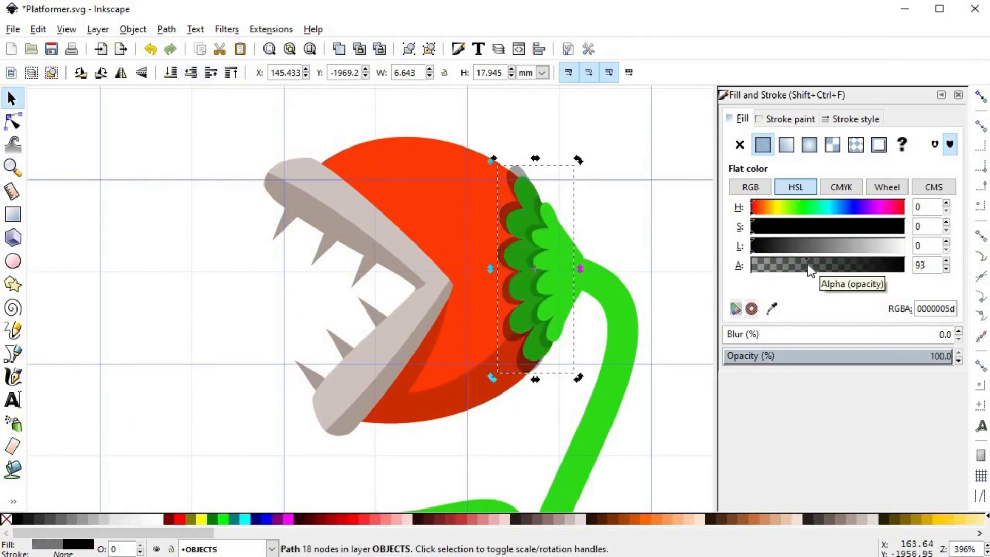
left_click_drag(802, 264, 786, 262)
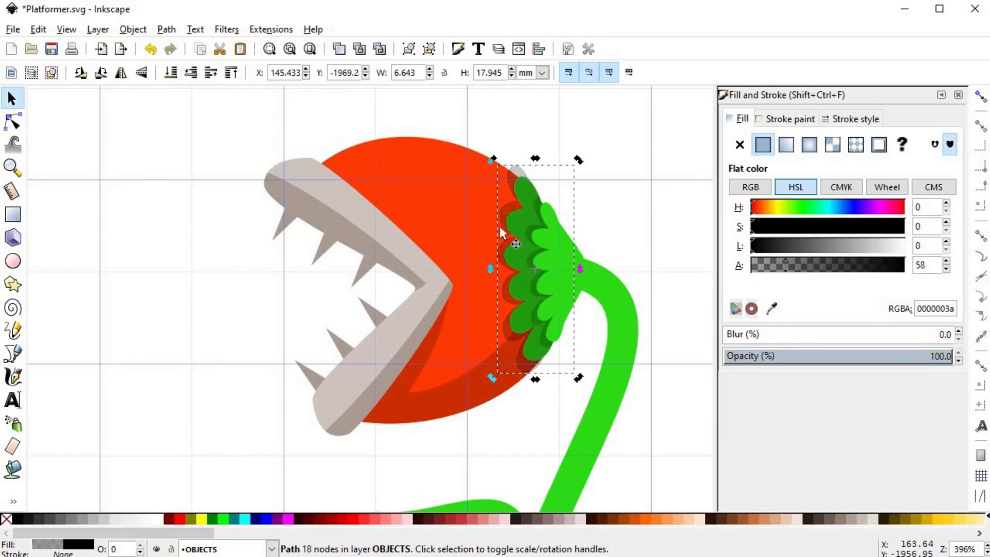
scroll(564, 336, "up", 4)
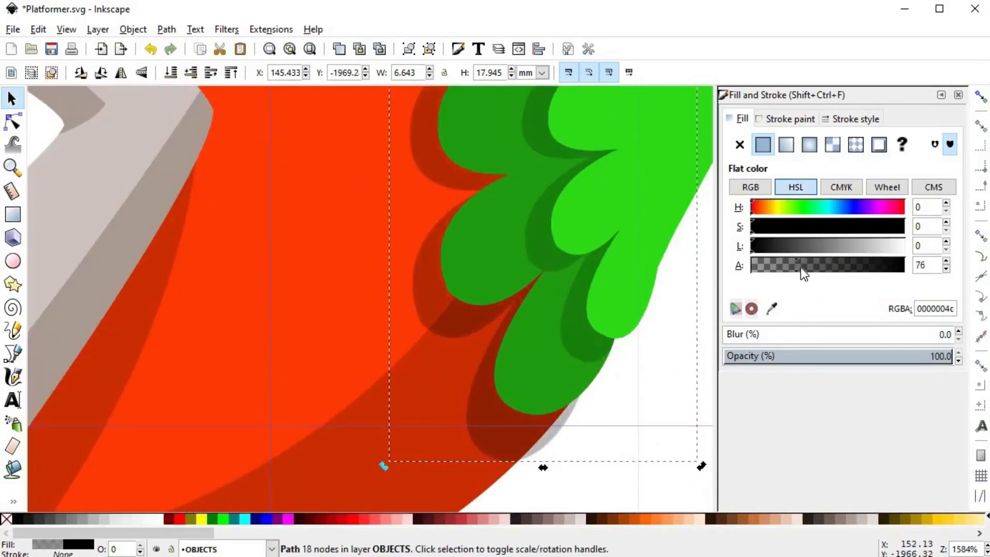
mouse_move(802, 268)
left_mouse_down()
mouse_move(763, 267)
mouse_move(797, 265)
left_mouse_up()
scroll(533, 306, "down", 4)
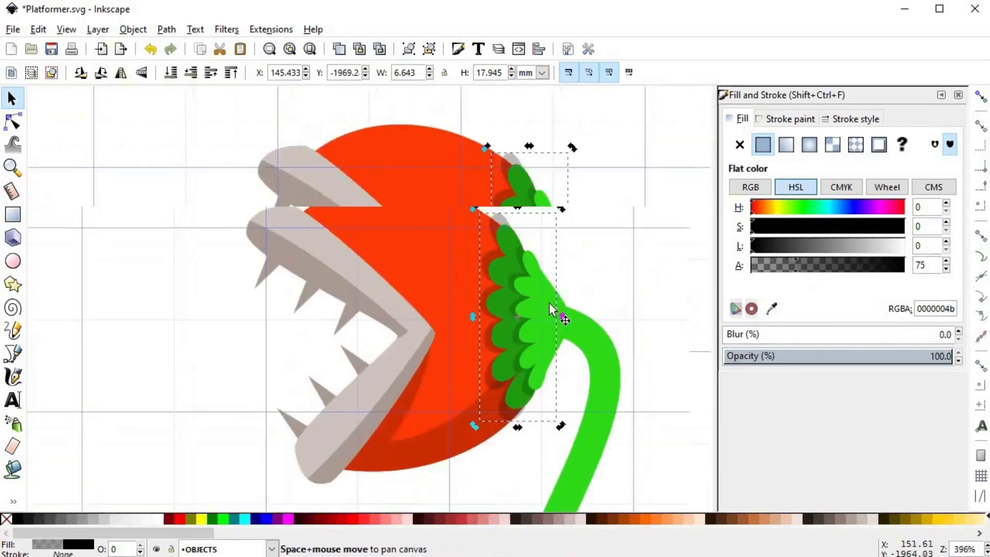
- Duplicate the red head and intersect the copy with the rear collar shadow so the shadow is trimmed to the head
left_click(490, 237)
key("ctrl+d")
left_click(502, 225, "shift")
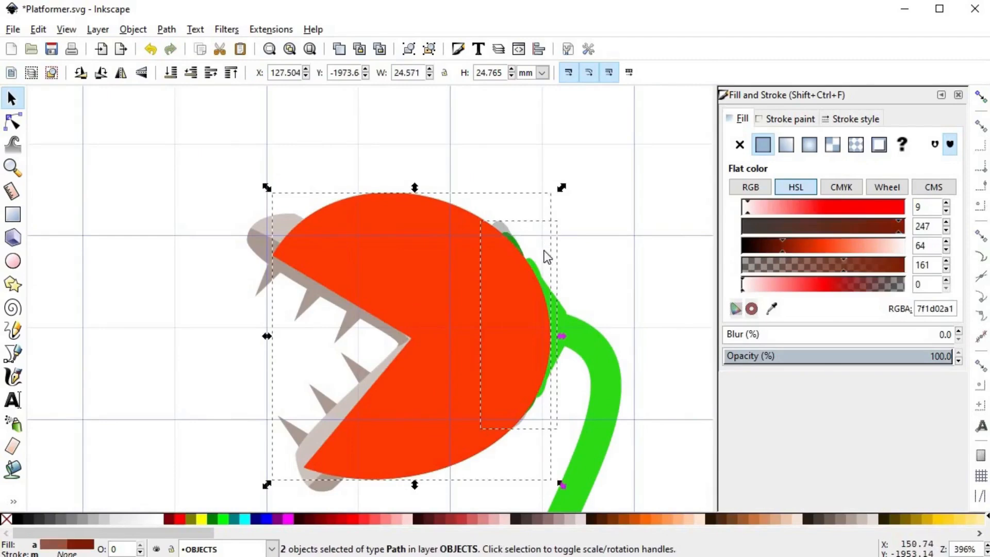
key("ctrl+asterisk")
scroll(527, 426, "up", 1)
scroll(528, 426, "up", 1)
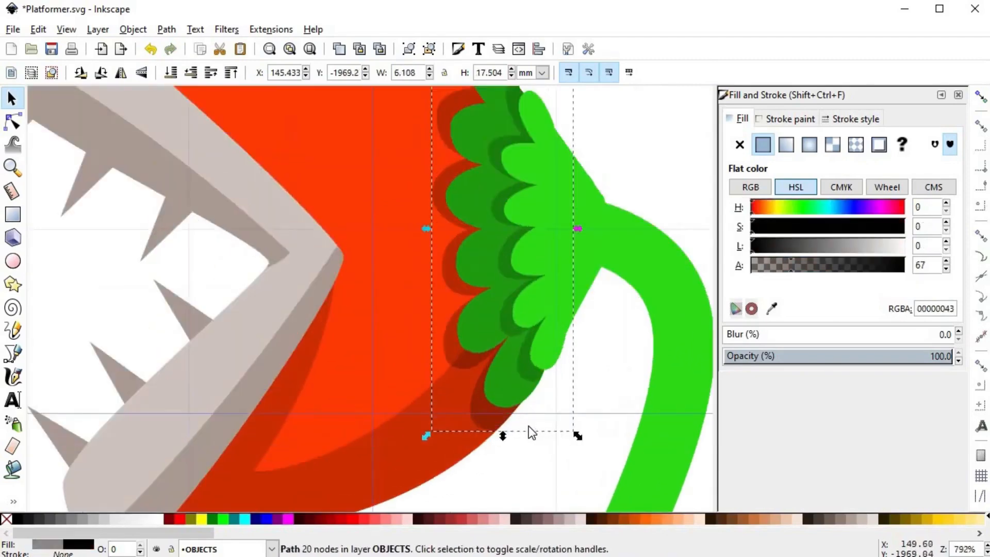
- Duplicate the head's dark red lower shading and subtract the copy from the rear collar shadow
key("space")
left_click_drag(528, 426, 526, 385)
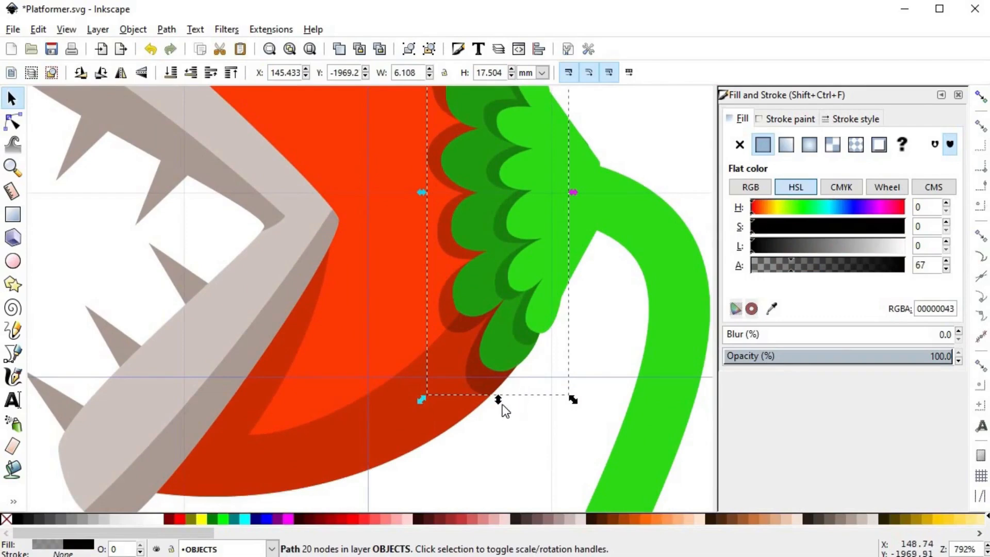
key("space")
left_click_drag(500, 400, 498, 397)
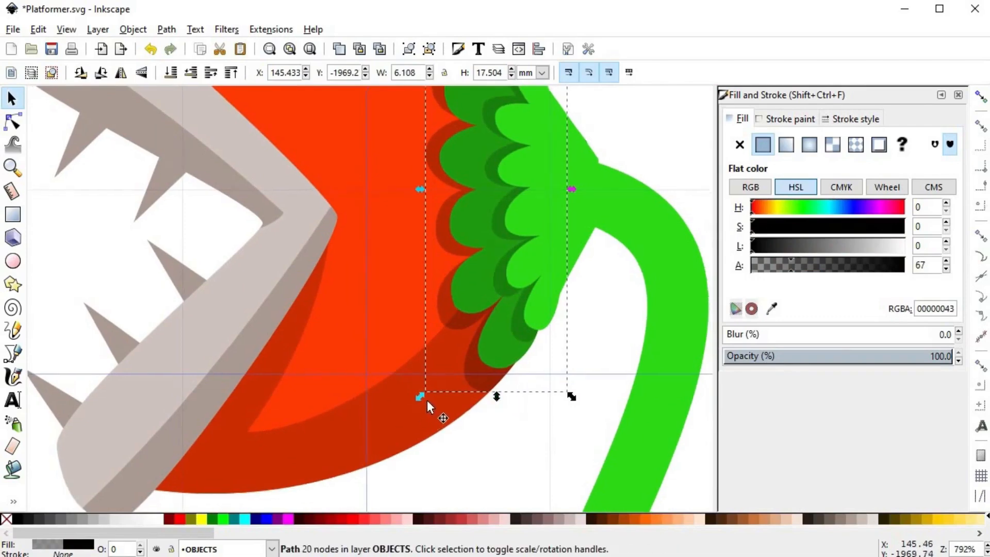
scroll(433, 389, "down", 2)
scroll(436, 395, "up", 1)
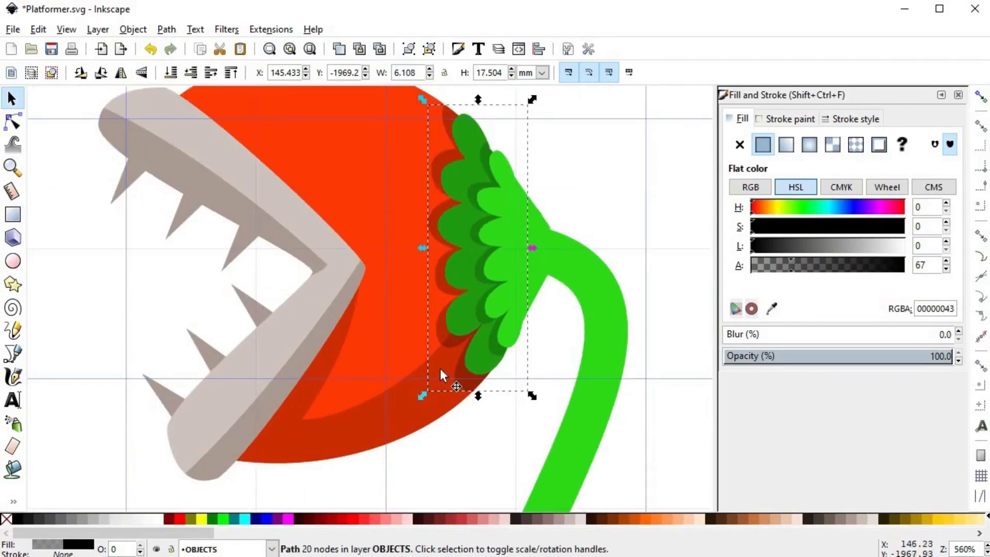
left_click(440, 368)
scroll(430, 347, "up", 2)
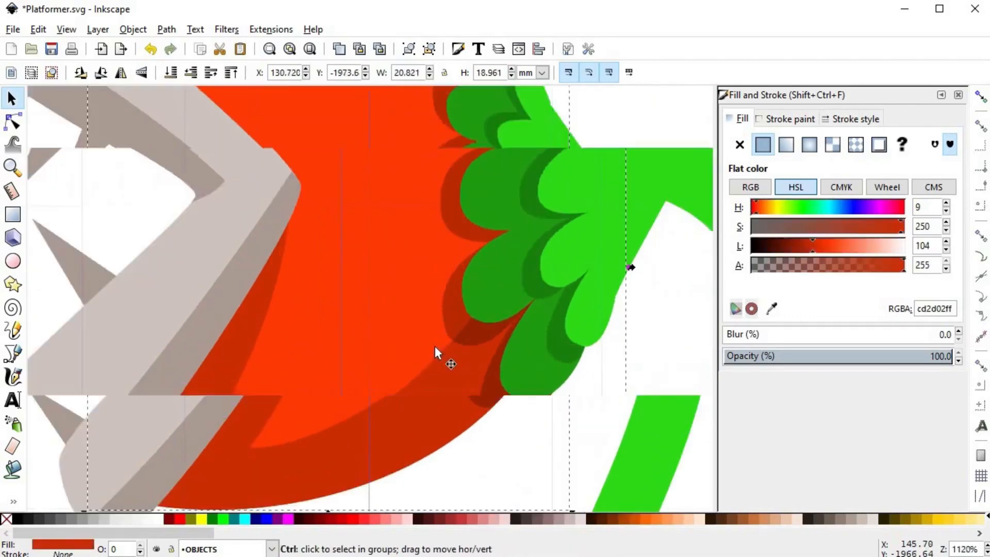
key("ctrl+d")
left_click(450, 305, "shift")
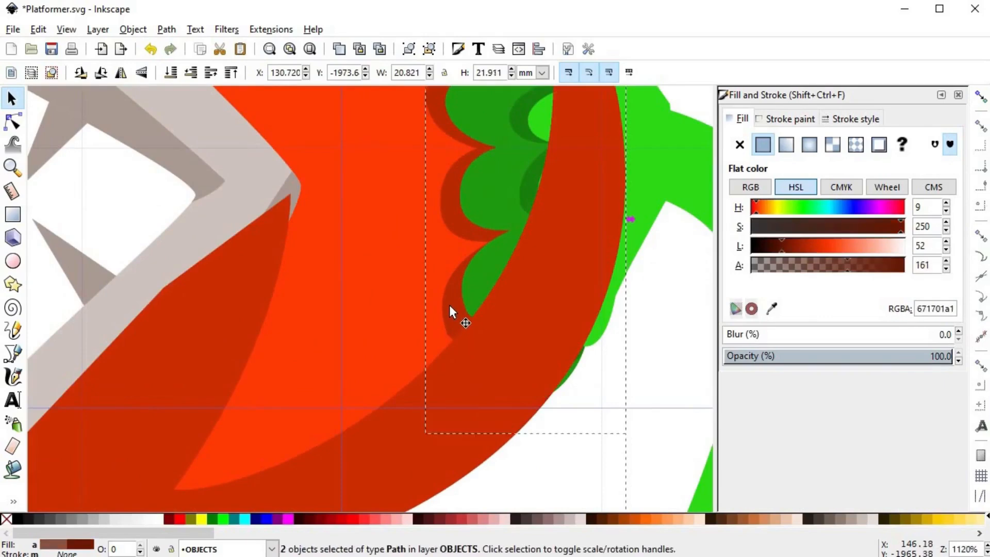
key("ctrl+minus")
left_click(615, 451)
scroll(604, 454, "down", 4)
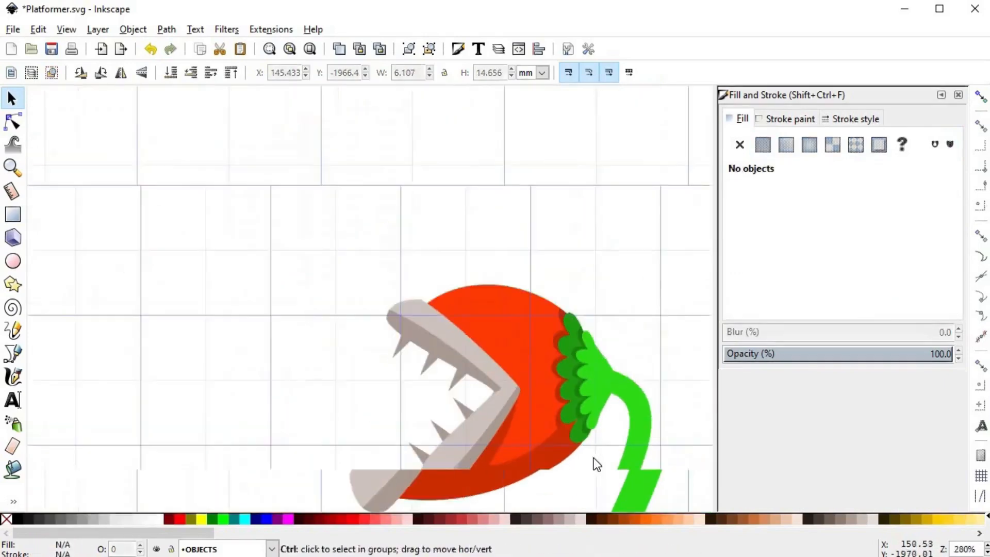
- Draw a curved Bezier line from the stem joint across the lower front collar petals to the rear collar's lower lobe
scroll(603, 428, "up", 3)
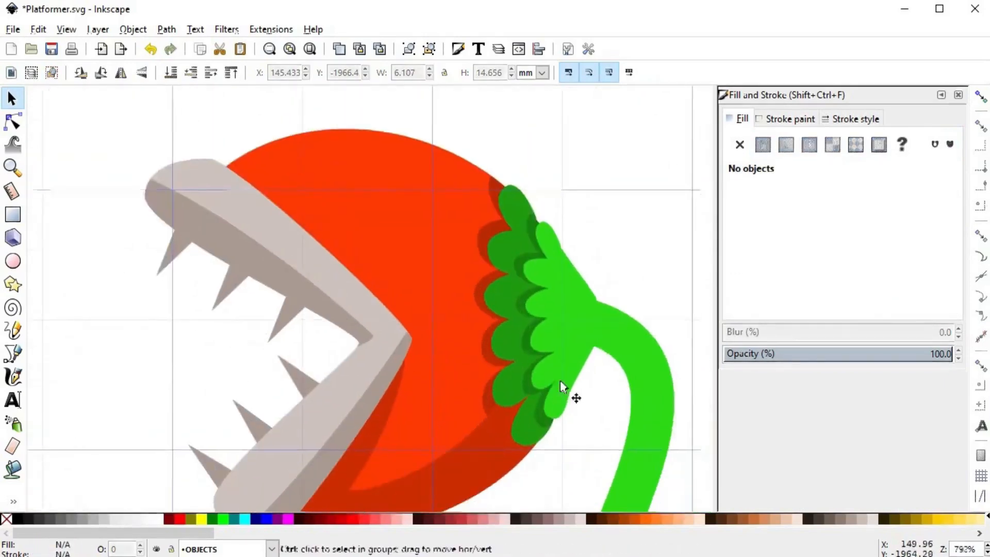
key("b")
scroll(567, 299, "right", 4)
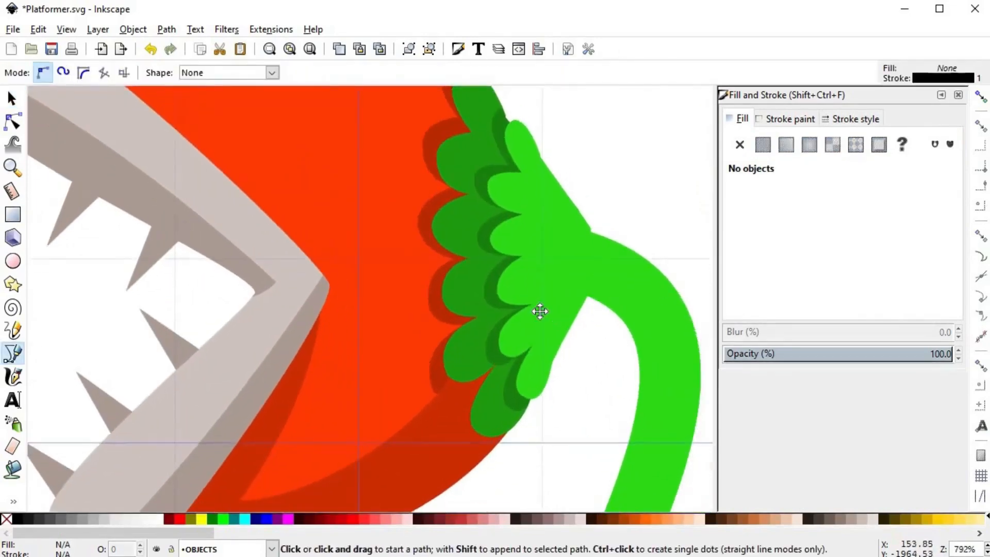
scroll(538, 314, "down", 2)
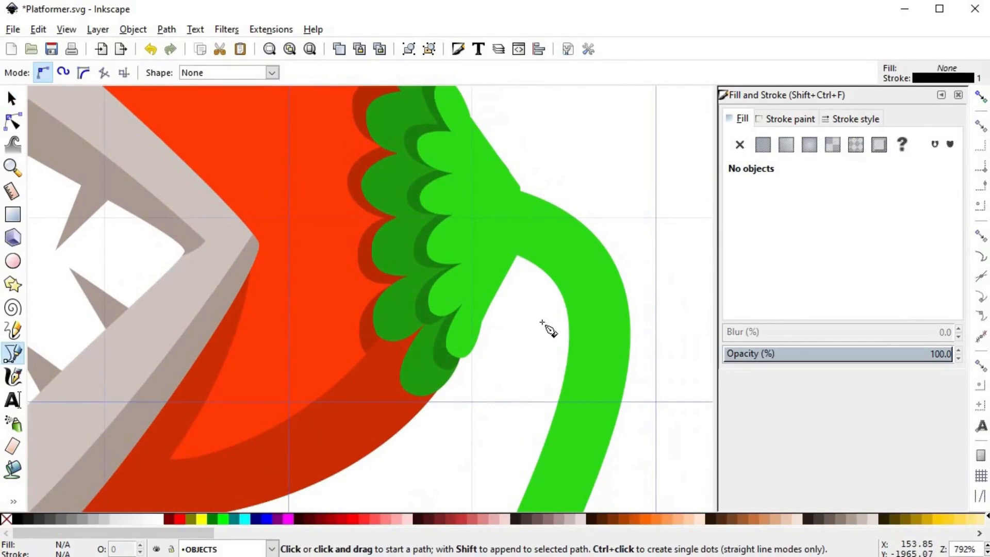
scroll(548, 328, "down", 1)
key("space")
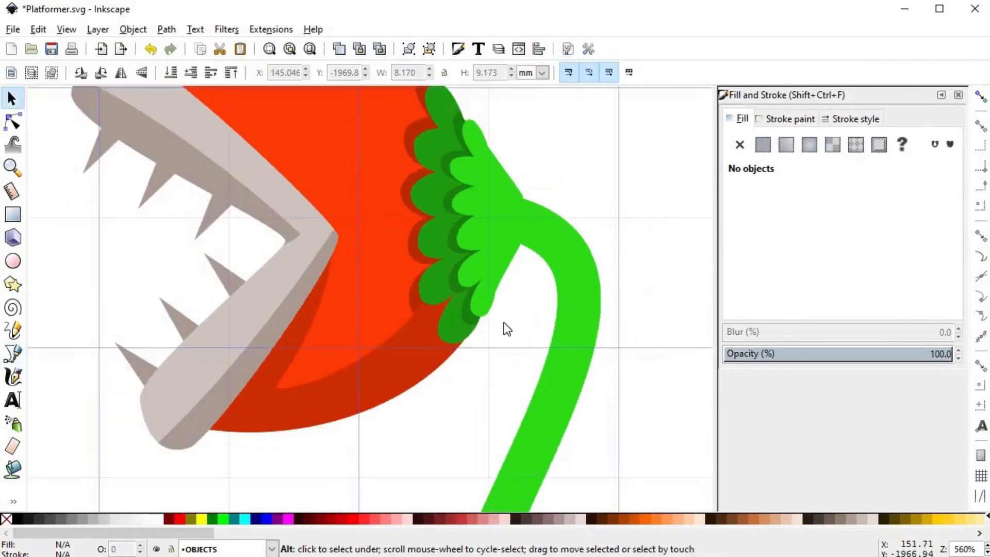
left_click(519, 226)
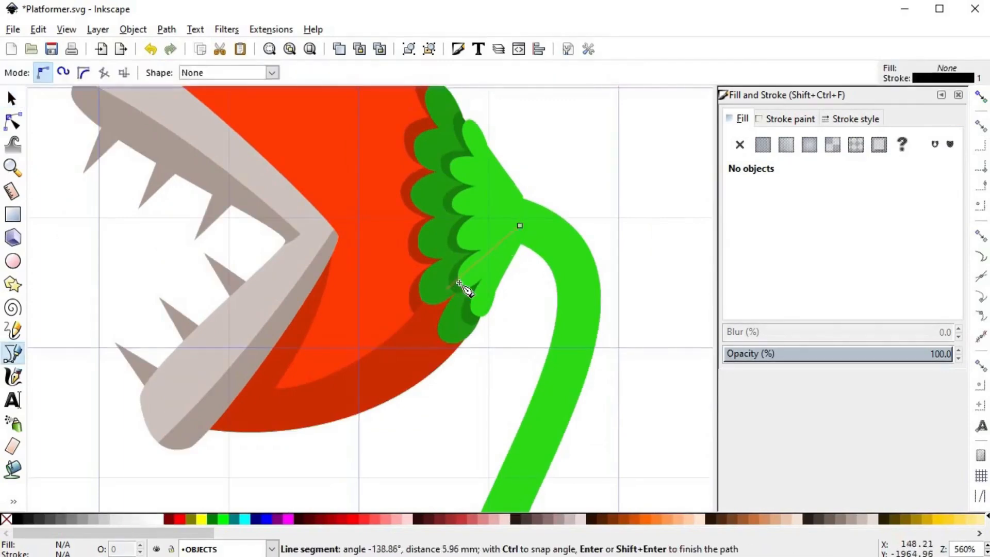
left_click_drag(457, 283, 411, 306)
key("Return")
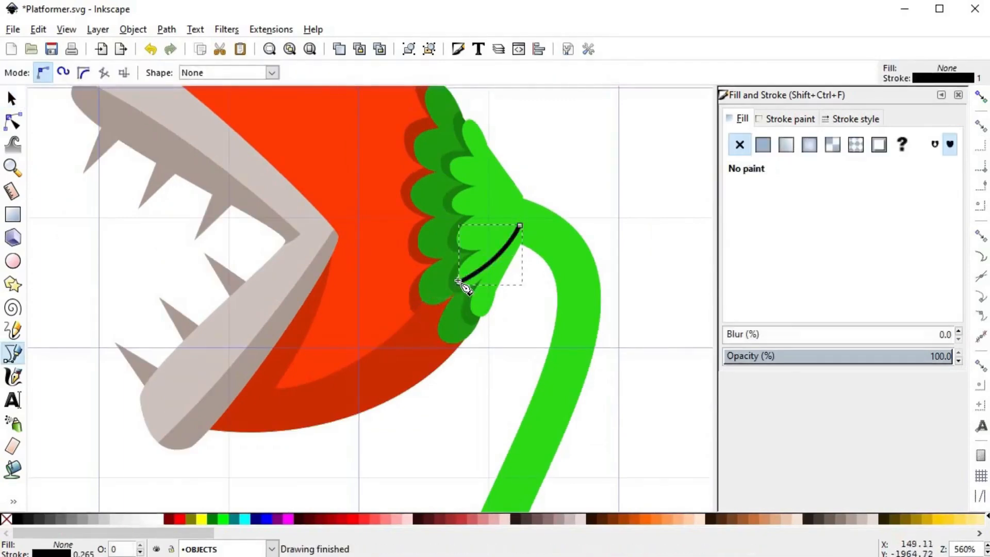
left_click(459, 283)
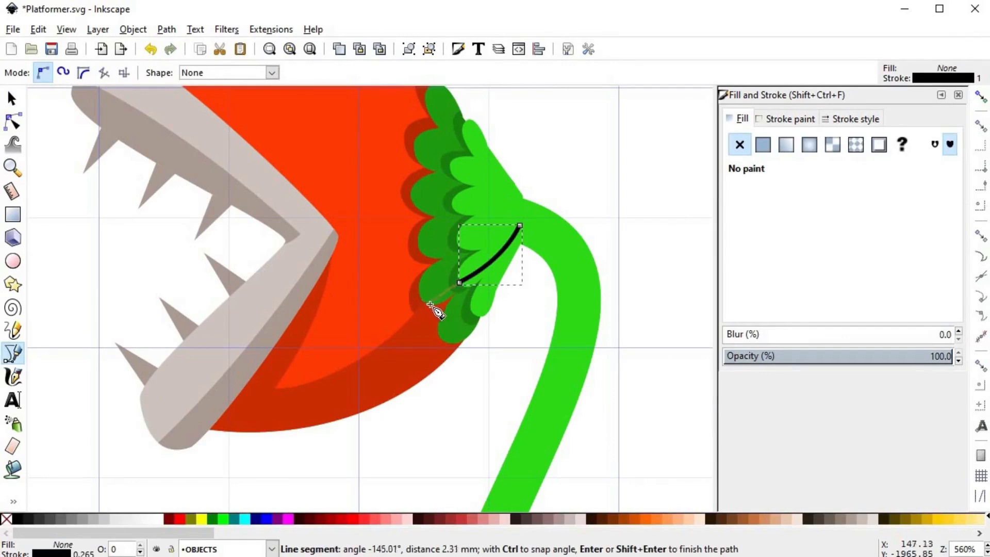
left_click_drag(431, 304, 413, 311)
key("Return")
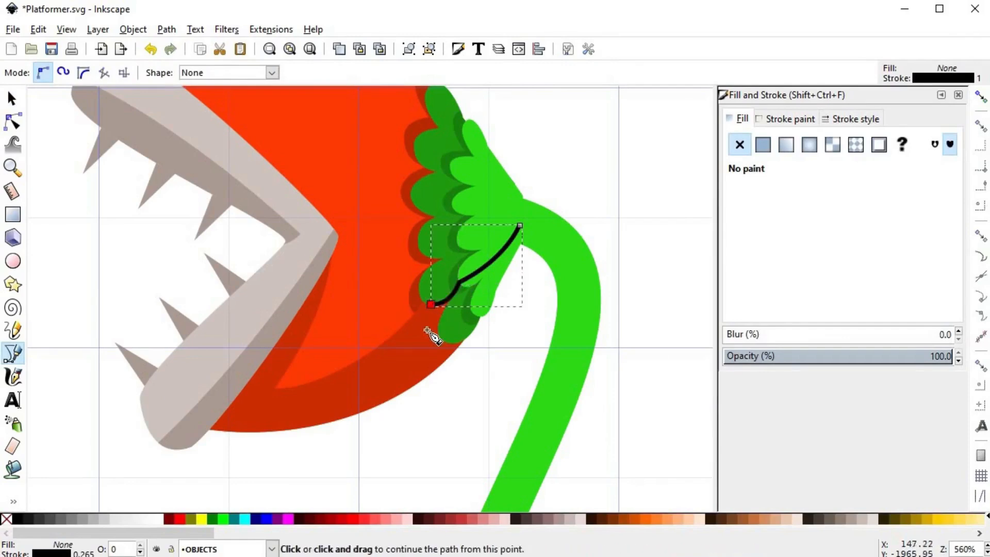
- Continue the path loosely around the outside of the collar's lowest petals and close it at the stem joint
left_click(428, 331)
left_click(426, 372)
left_click_drag(520, 315, 527, 307)
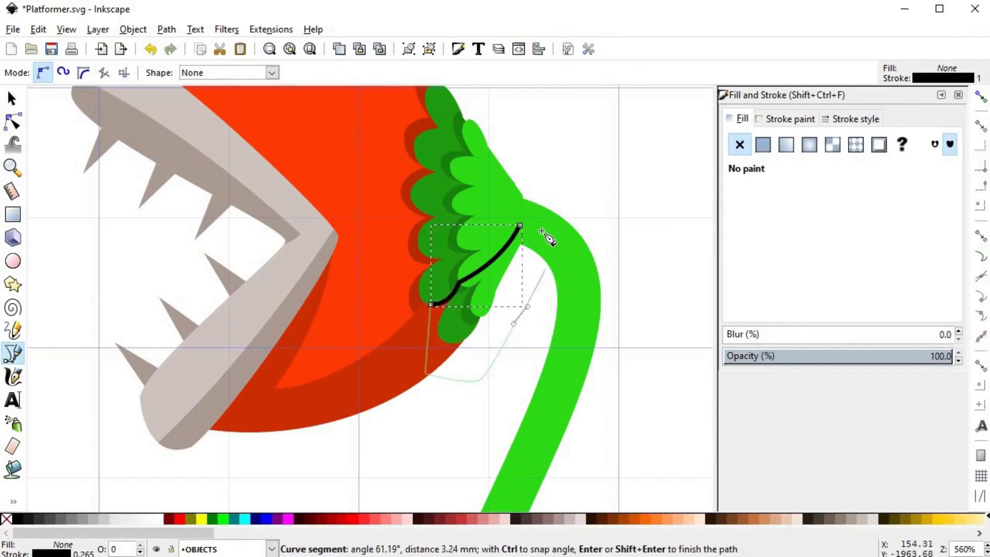
left_click(531, 225)
left_click(520, 225)
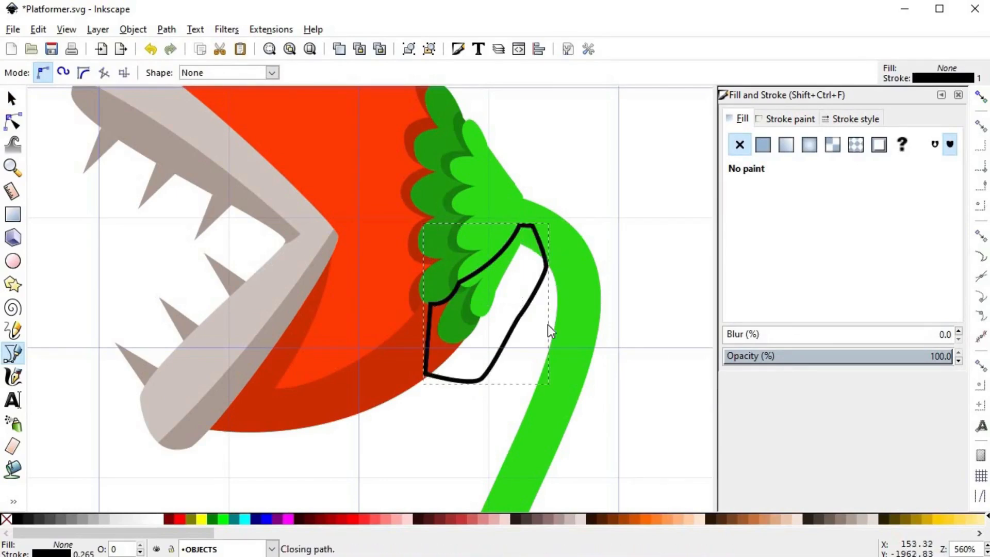
- Duplicate the front and rear green collars and unite the copies into one silhouette
key("s")
left_click(459, 194)
left_click(457, 198, "shift")
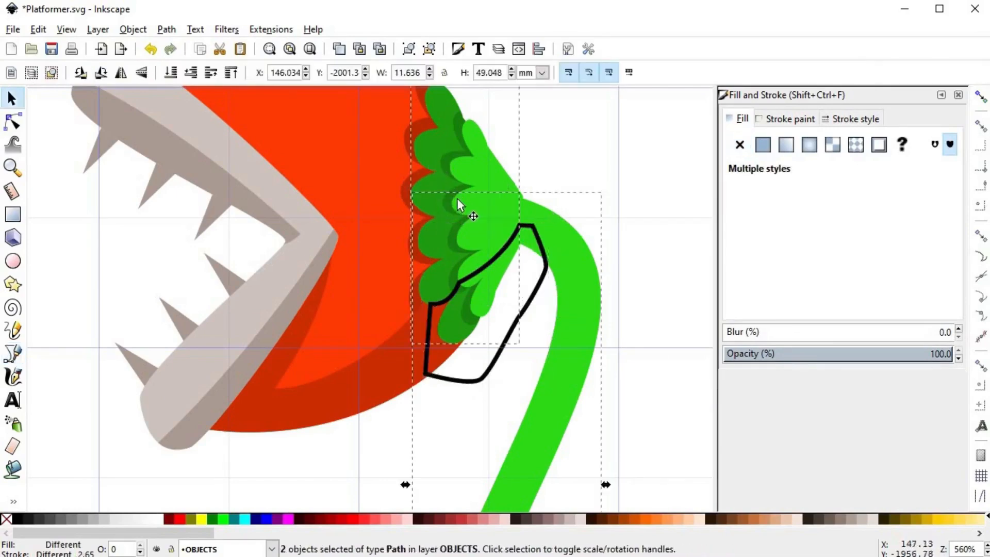
left_click(532, 170)
left_click(484, 177)
left_click(432, 147, "shift")
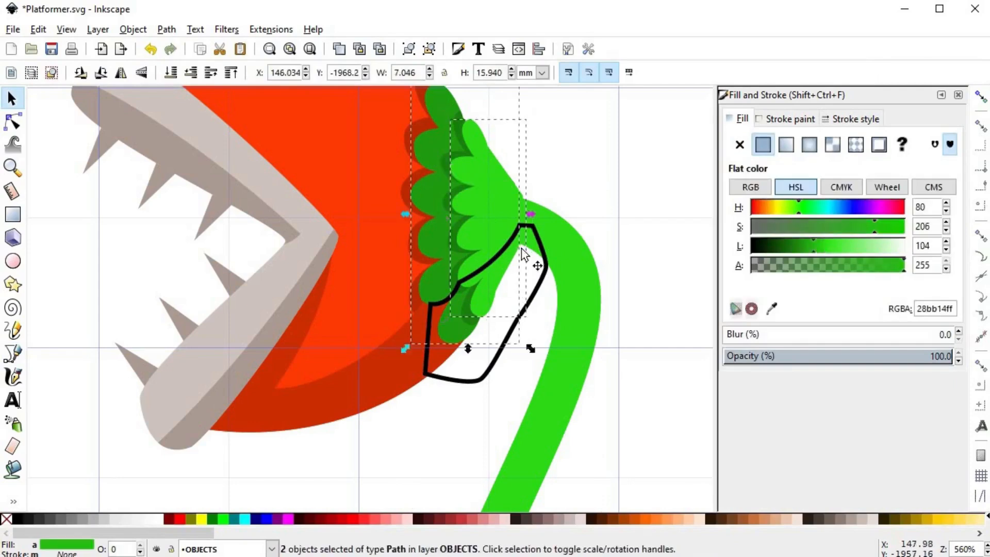
key("Page_Up")
key("ctrl+plus")
left_click_drag(501, 234, 613, 192)
key("ctrl+z")
- Intersect the merged collar silhouette with the closed black outline to trim the shade shape to the lower petals
scroll(508, 341, "down", 1)
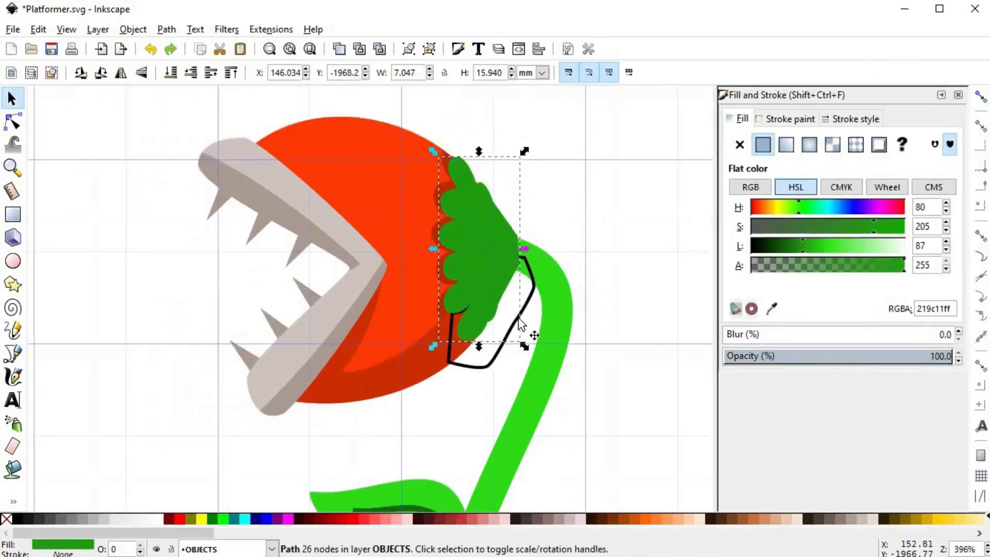
left_click(523, 319, "shift")
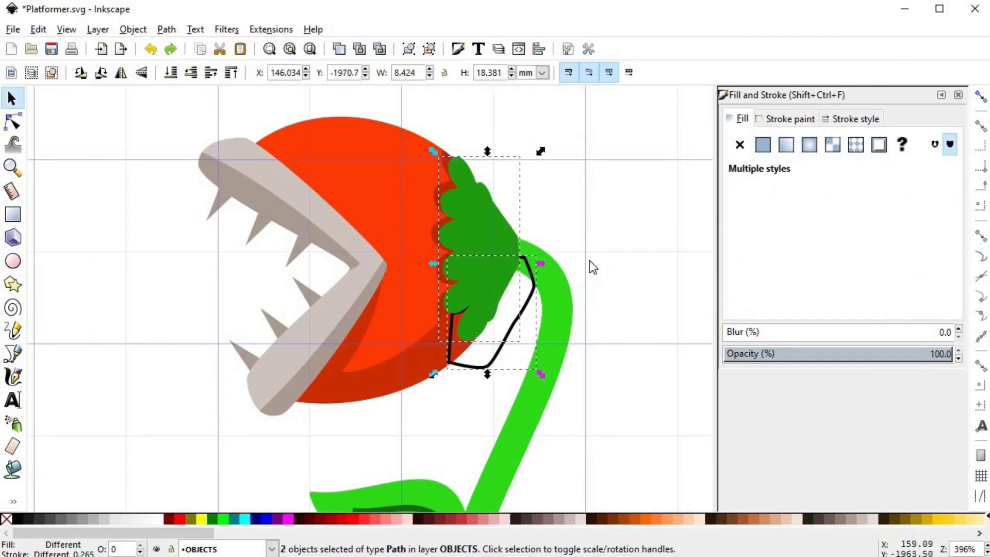
key("ctrl+asterisk")
scroll(512, 309, "up", 1)
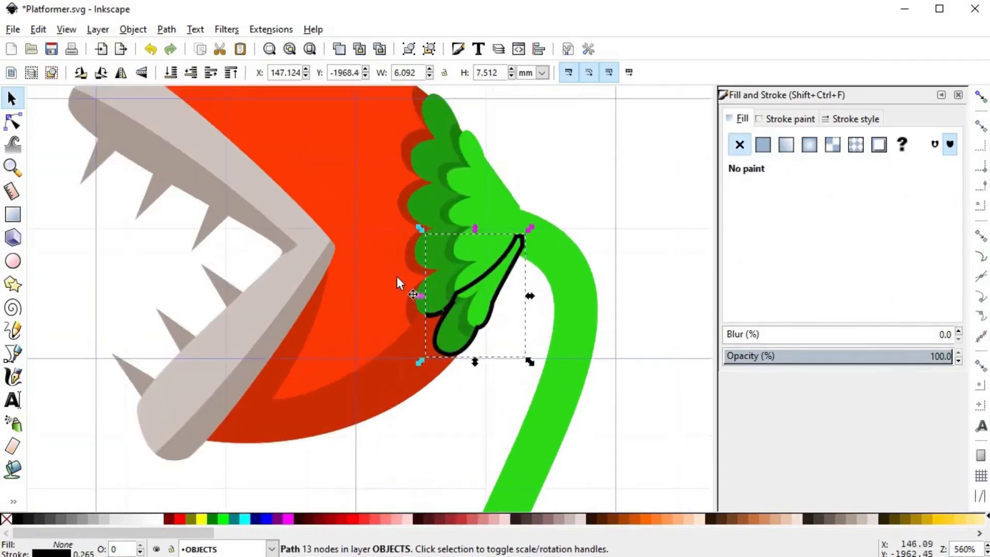
- Copy the translucent black style of the collar's shadow on the head onto the trimmed lower petal shape
scroll(399, 277, "up", 1)
left_click(407, 256)
key("ctrl+c")
left_click(540, 257)
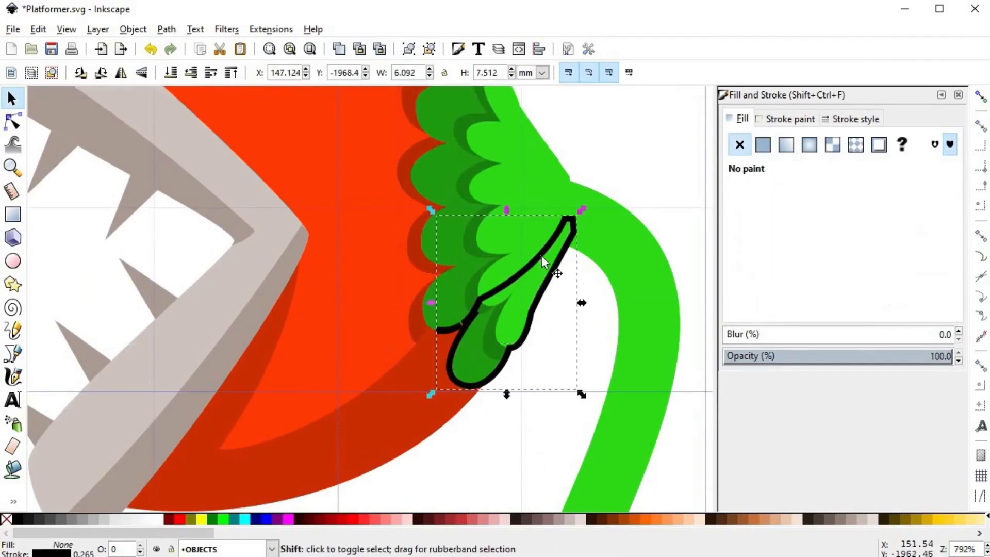
key("ctrl+shift+v")
left_click(557, 400)
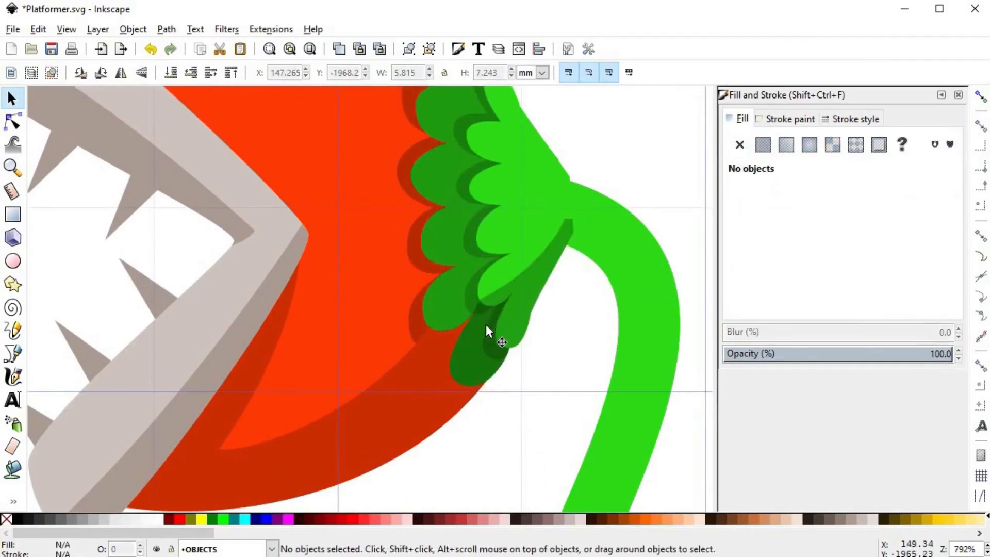
scroll(523, 369, "down", 2)
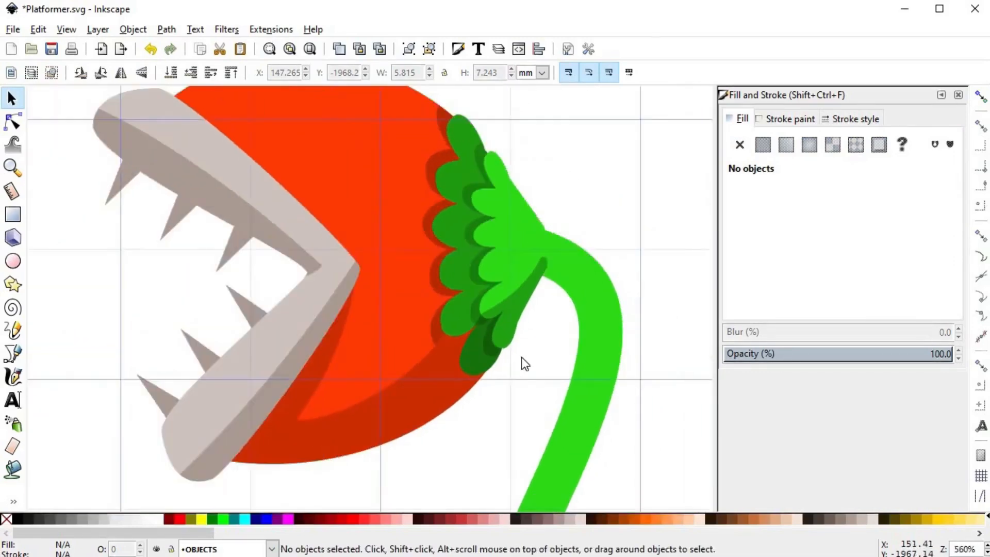
- Duplicate the lower petal shade and subtract the copy from the shadow between the front and rear collars
scroll(512, 357, "up", 3)
left_click(429, 243, "ctrl")
key("ctrl+d")
left_click(444, 249, "shift")
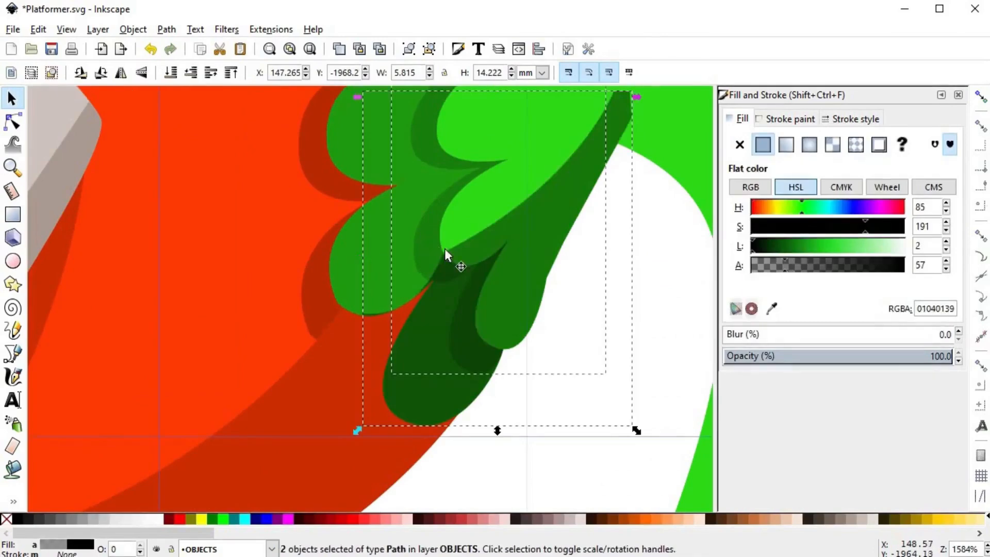
key("ctrl+minus")
left_click(591, 395)
- Convert the plant's green stem from a stroke to a path
scroll(591, 395, "down", 6)
left_click_drag(667, 423, 558, 318)
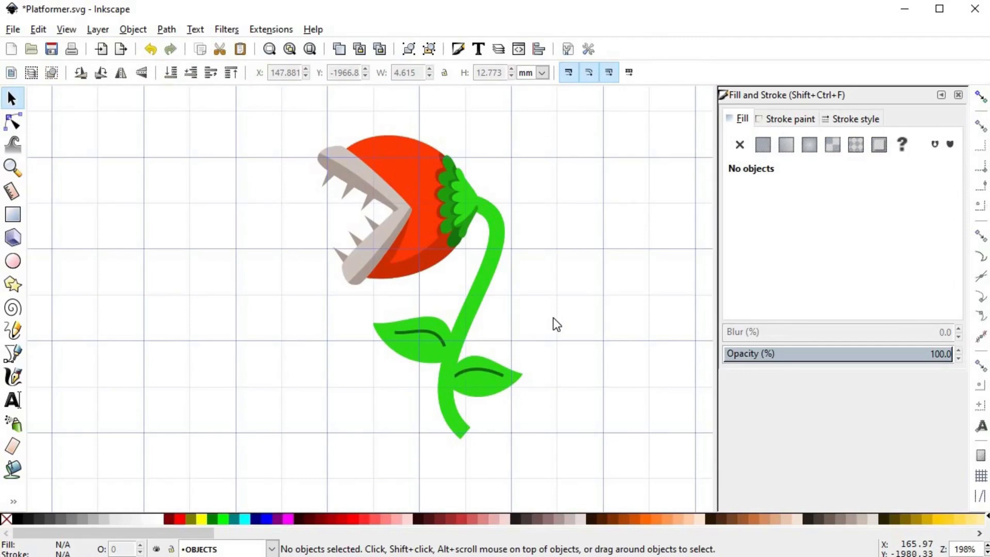
left_click(491, 278)
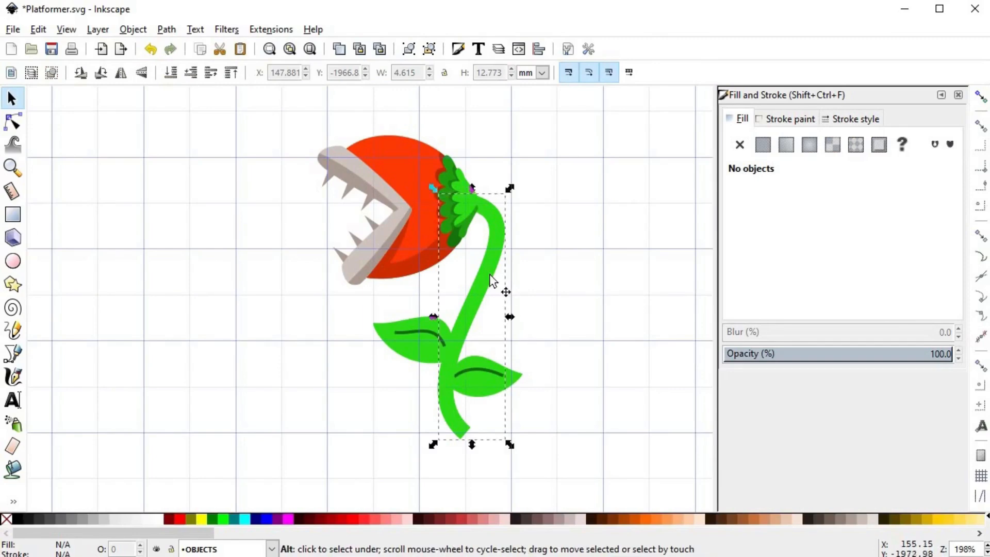
left_click(166, 29)
left_click(182, 65)
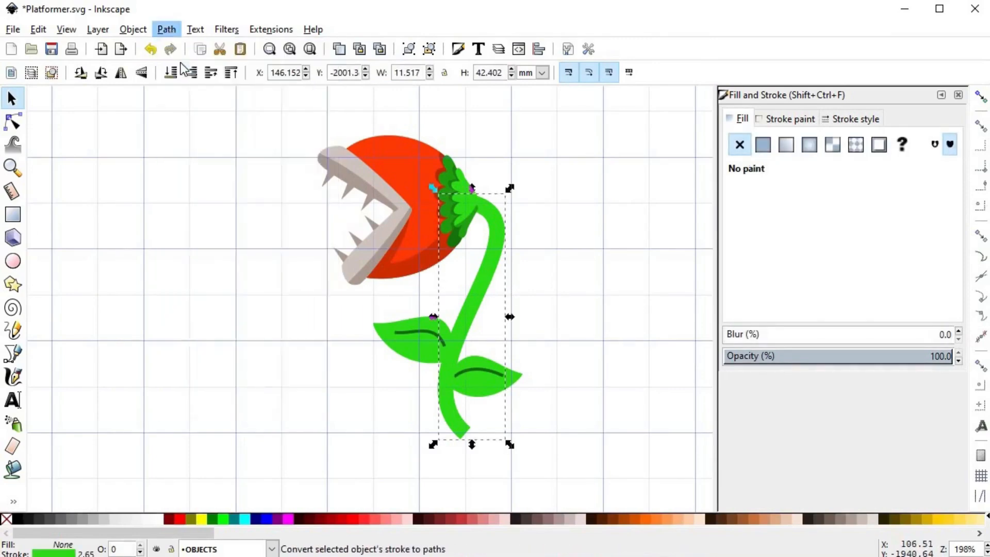
left_click(519, 282)
scroll(527, 305, "up", 1)
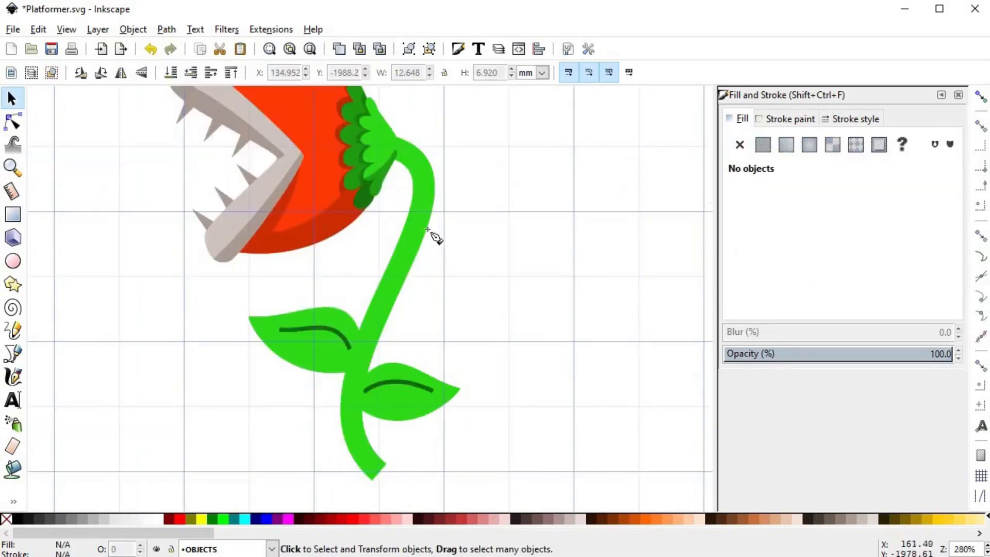
- Draw a closed curved outline along the inner edge of the stem's upper bend with the Bezier pen
key("b")
left_click(396, 153)
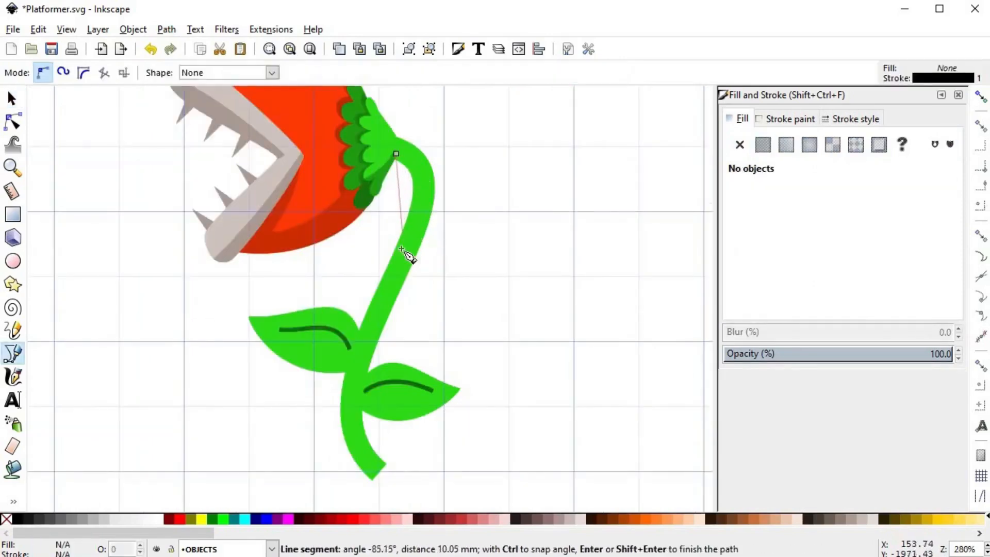
left_click_drag(403, 235, 356, 305)
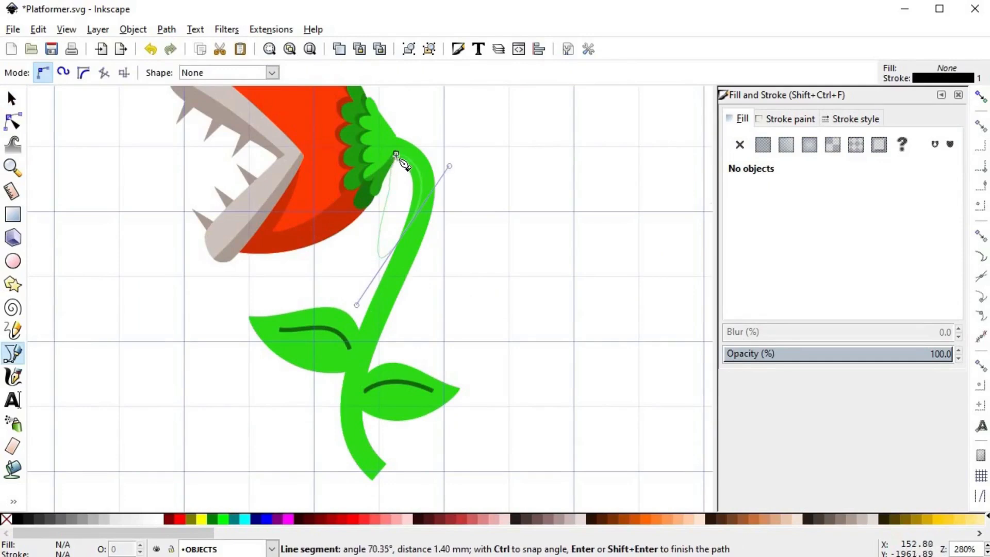
left_click(396, 154)
- Draw a large closed outline that follows the lower stem's centre line and encloses the side of the stem facing the right leaf
left_click(424, 255)
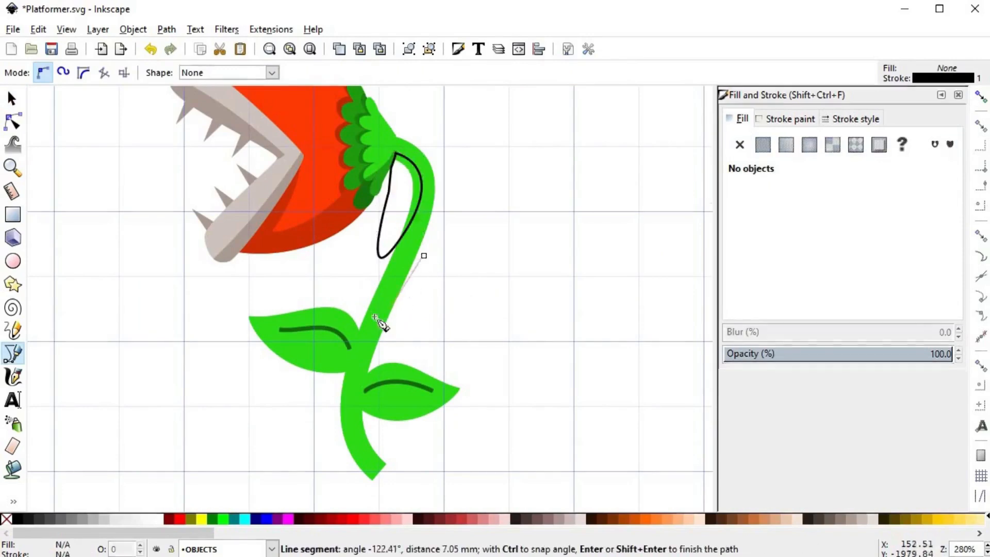
left_click_drag(355, 443, 407, 508)
left_click_drag(456, 556, 458, 552)
left_click(491, 310)
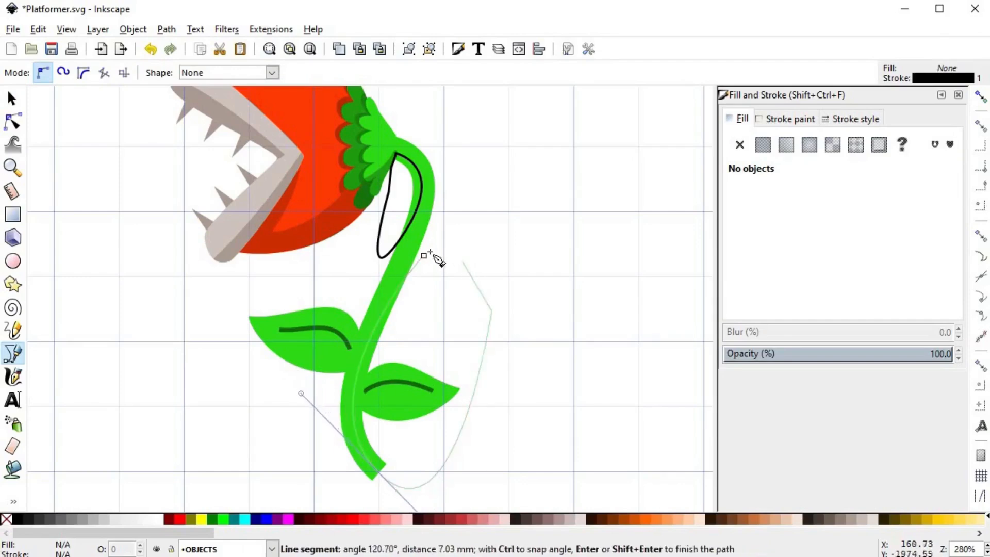
left_click(462, 260)
left_click(423, 254)
- Draw closed outlines around the lower halves of the left and right leaves, extending past the leaf edges
left_click(340, 383)
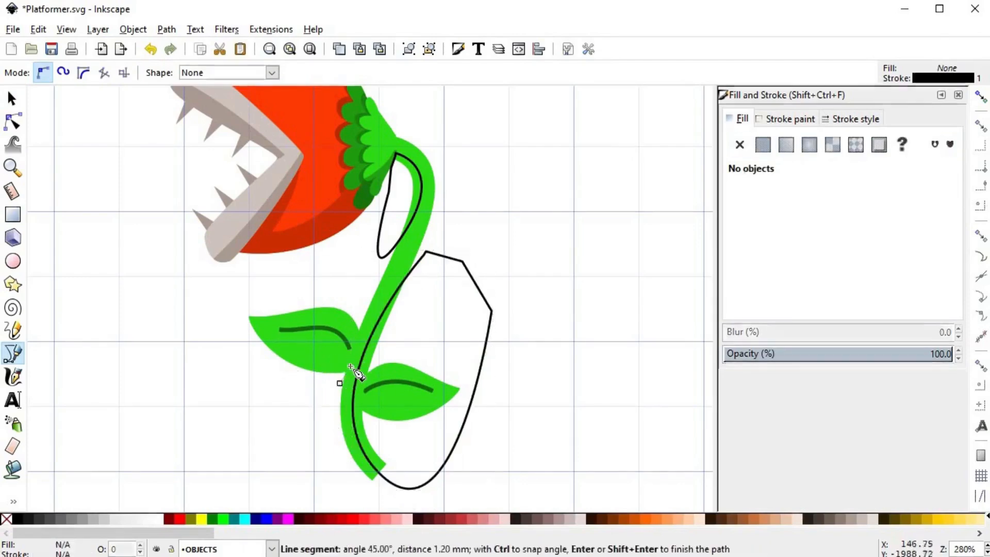
left_click_drag(233, 298, 210, 335)
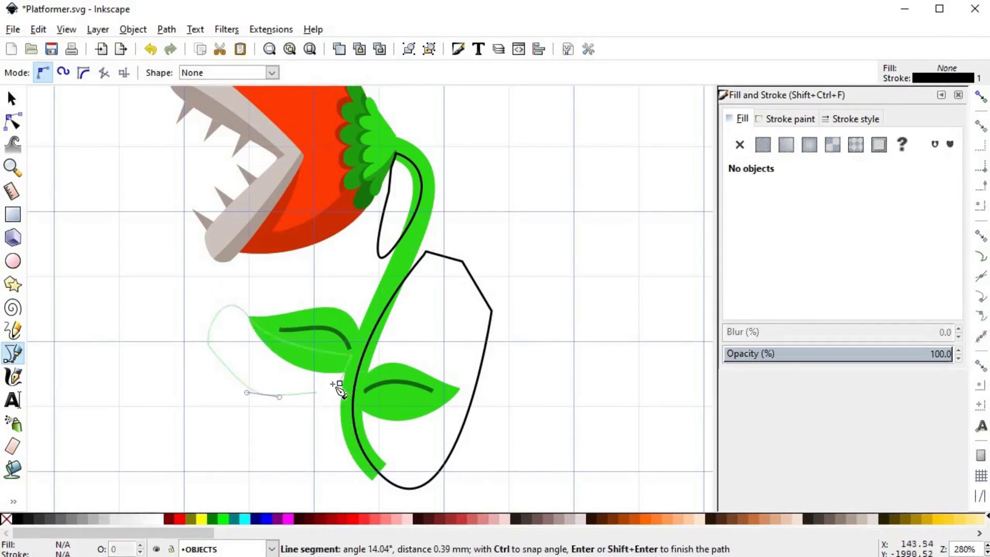
left_click(339, 383)
left_click(363, 395)
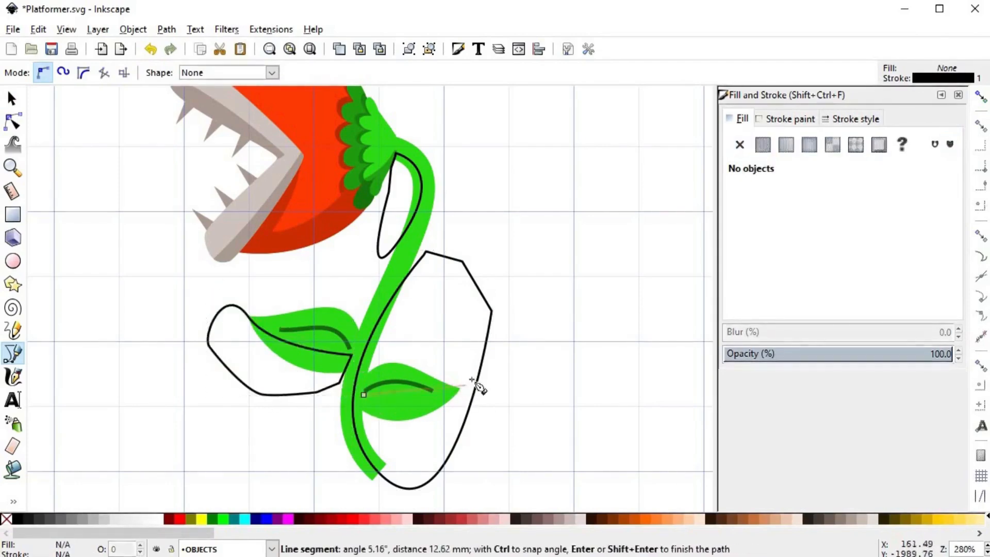
left_click_drag(466, 383, 518, 352)
left_click(457, 443)
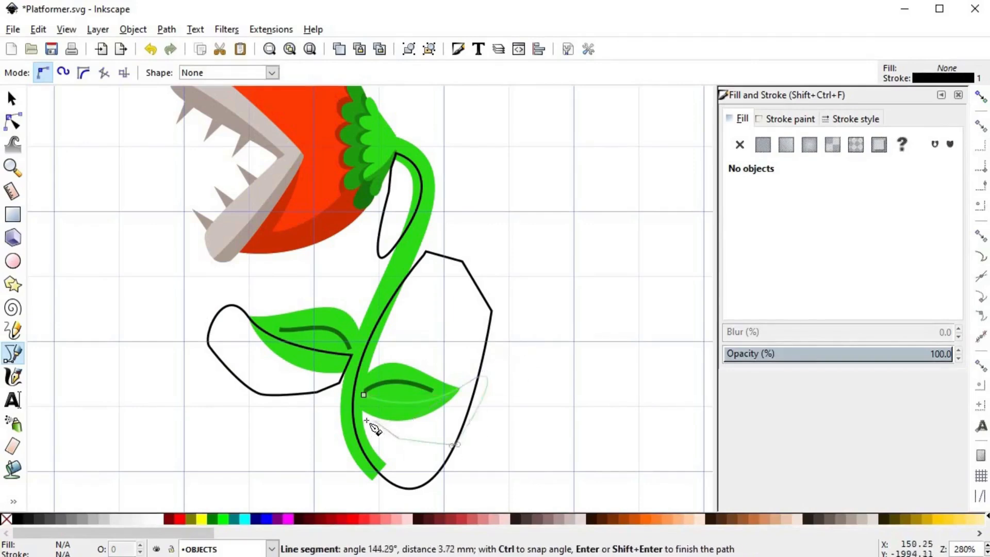
left_click(363, 395)
- Intersect the upper and lower stem outlines with copies of the green stem to trim them to its shape
key("s")
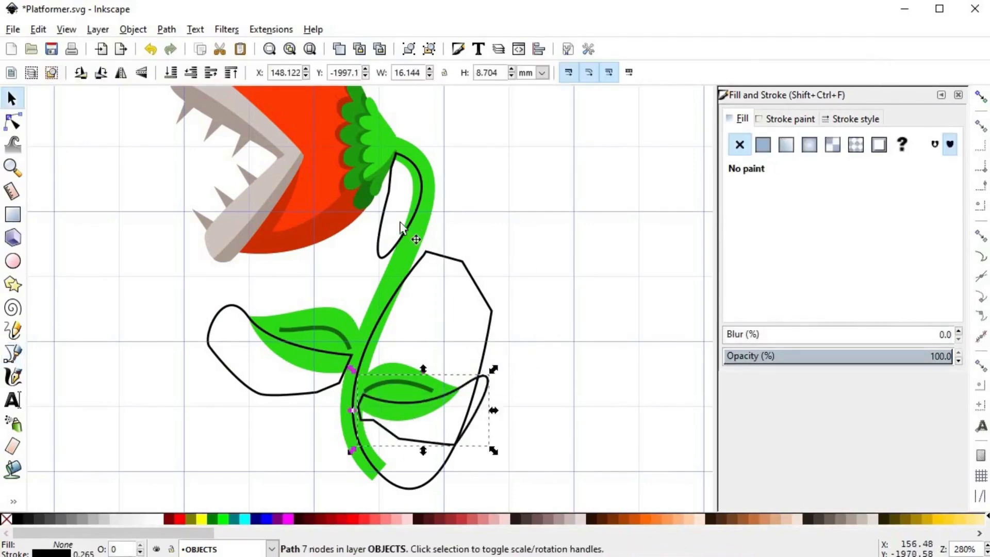
left_click(409, 232)
left_click(388, 230, "shift")
key("ctrl+asterisk")
left_click(447, 258)
left_click(400, 259)
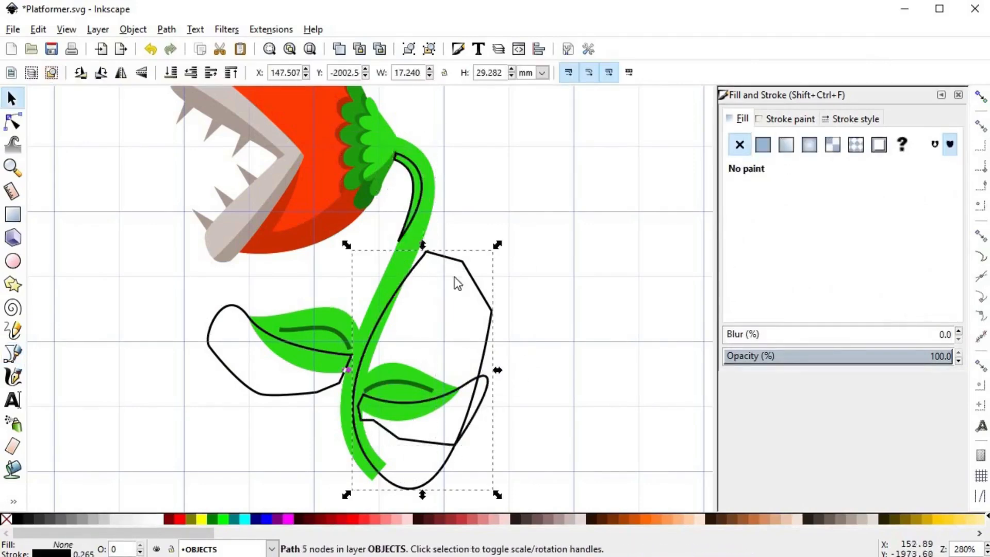
key("ctrl+d")
left_click(467, 274, "shift")
key("ctrl+asterisk")
- Intersect each leaf outline with a copy of its green leaf to trim both shade shapes
left_click(336, 320)
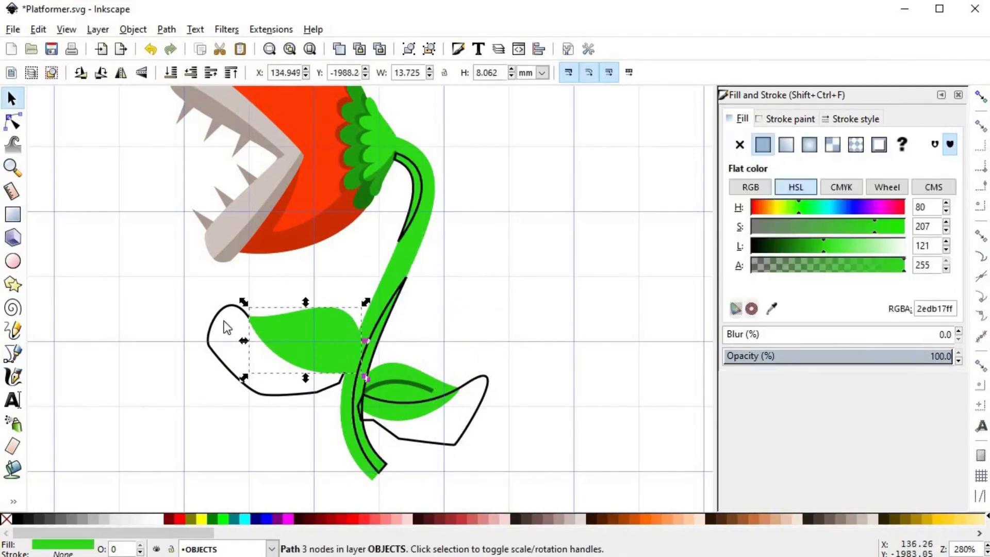
left_click(222, 325, "shift")
key("ctrl+asterisk")
left_click(449, 398)
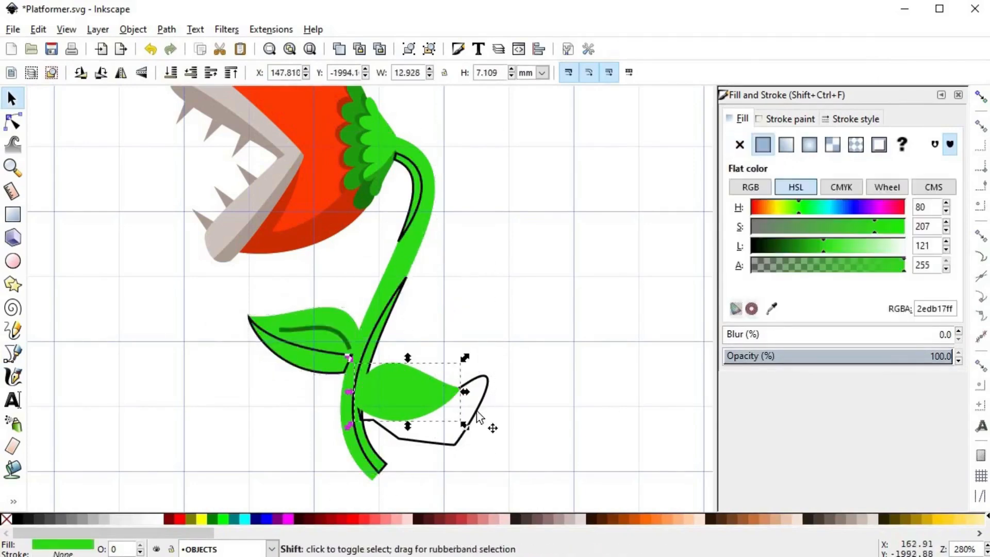
left_click(473, 405, "shift")
key("ctrl+asterisk")
- Fill the four stem and leaf shade shapes with the collar's darker green and remove their black strokes
left_click(412, 177)
left_click(390, 313, "shift")
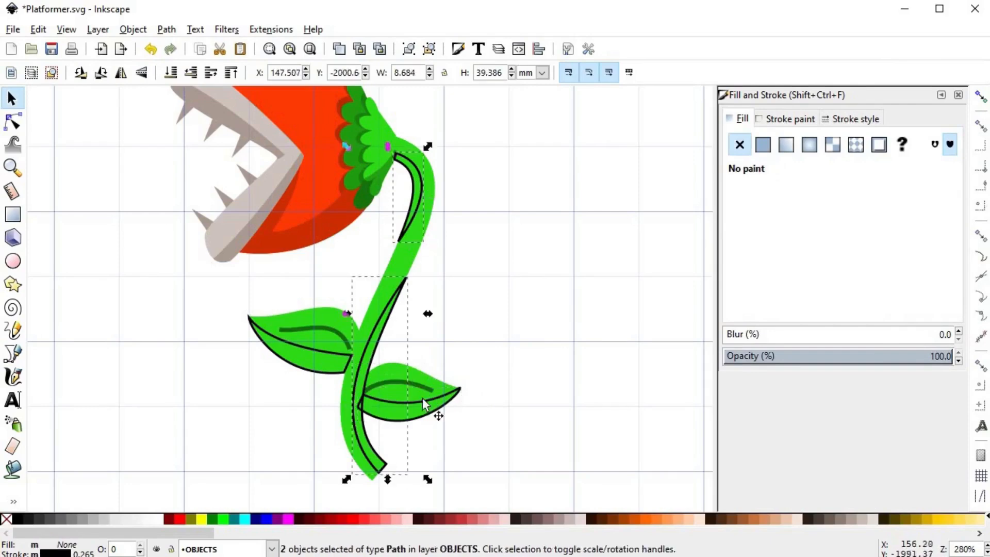
left_click(423, 399, "shift")
left_click(341, 350, "shift")
key("d")
left_click(380, 178)
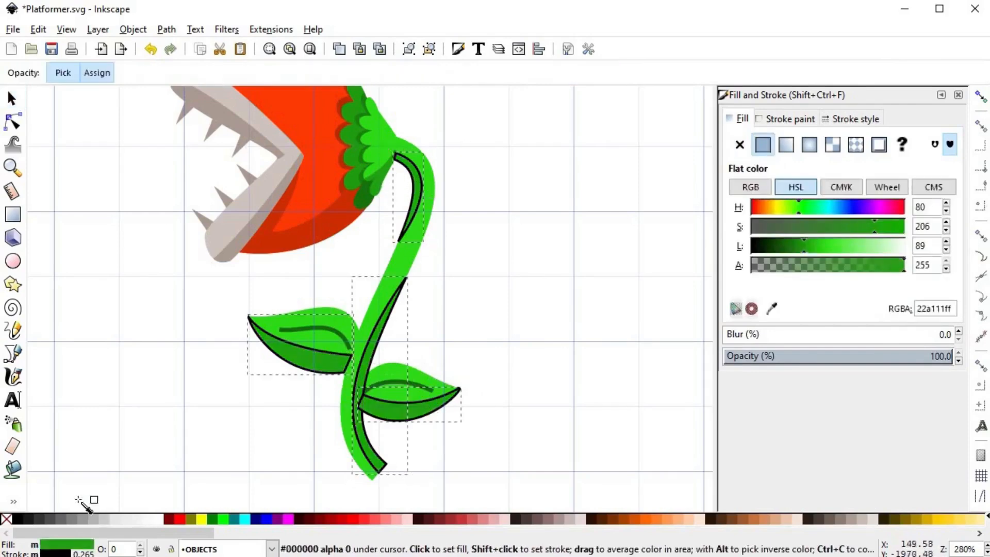
left_click(6, 518, "shift")
key("s")
key("Escape")
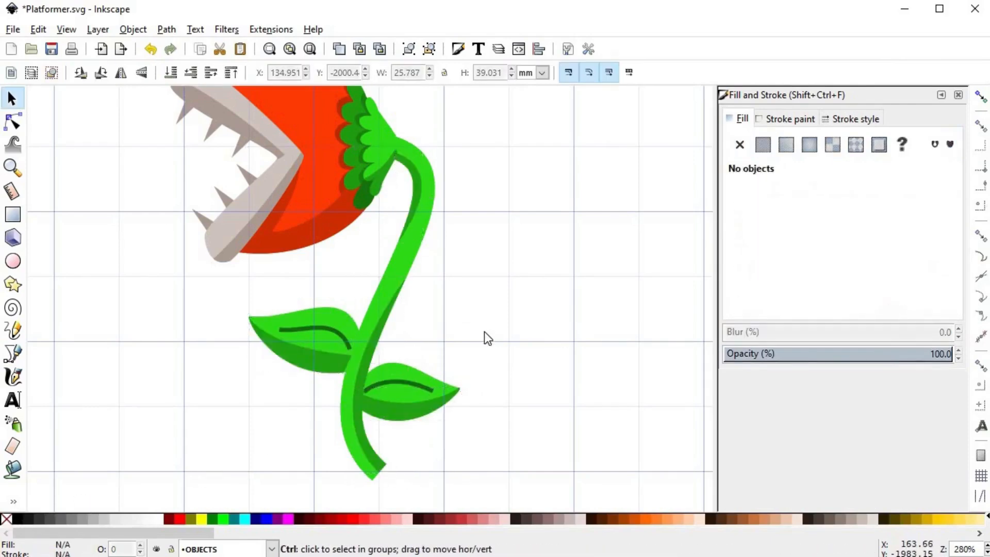
- Duplicate both collar layers, the stem and the two leaves, and unite the copies into one silhouette
scroll(484, 332, "down", 2, "ctrl")
scroll(494, 323, "up", 1, "ctrl")
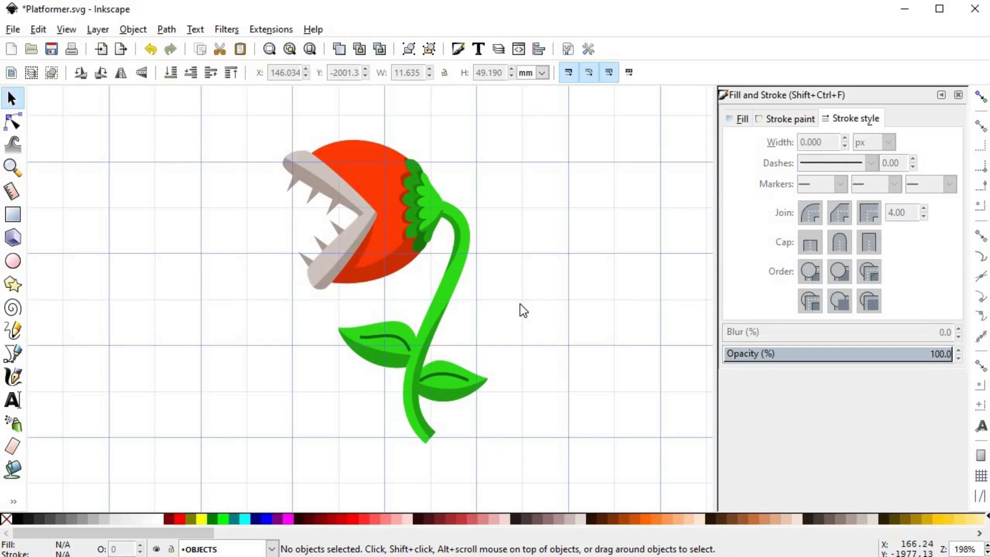
left_click(412, 161)
left_click(425, 191, "shift")
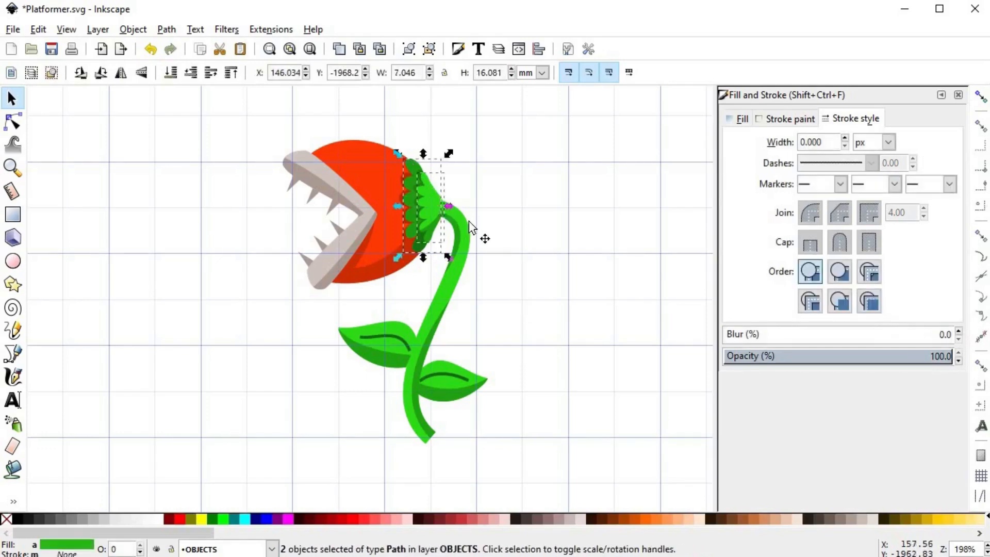
left_click(461, 248, "shift")
left_click(396, 339, "shift")
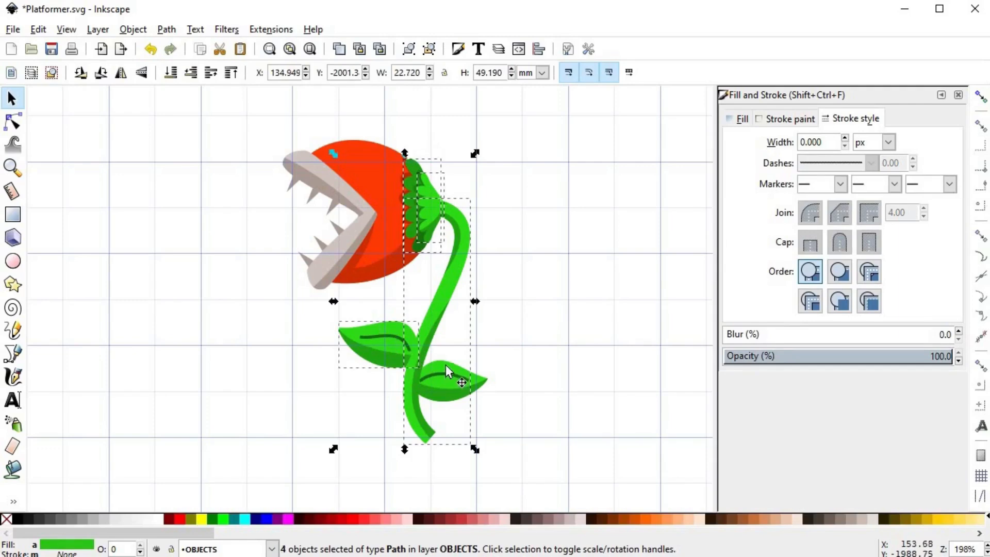
left_click(446, 364, "shift")
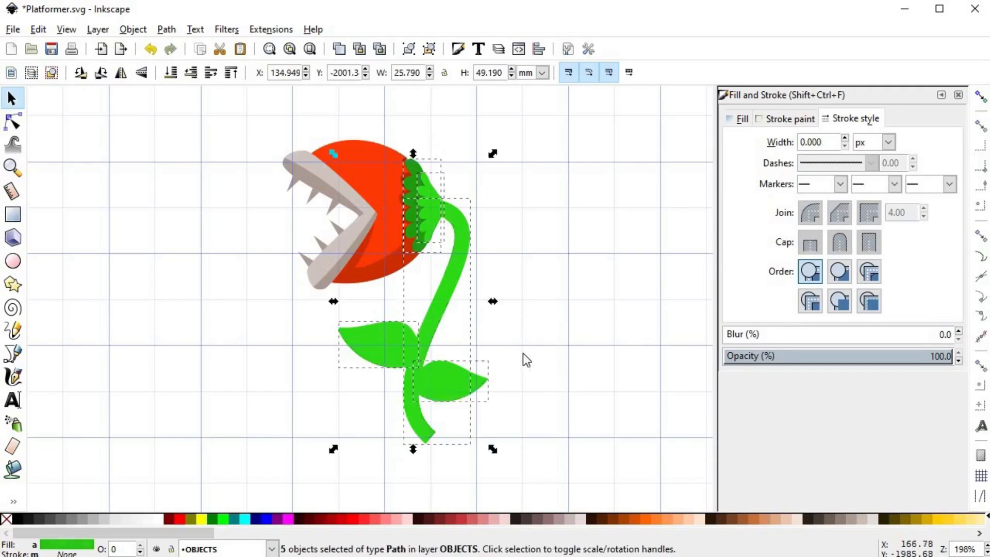
key("ctrl+plus")
- Give the merged silhouette a dark green fill and a matching stroke darkened to lightness 36
key("d")
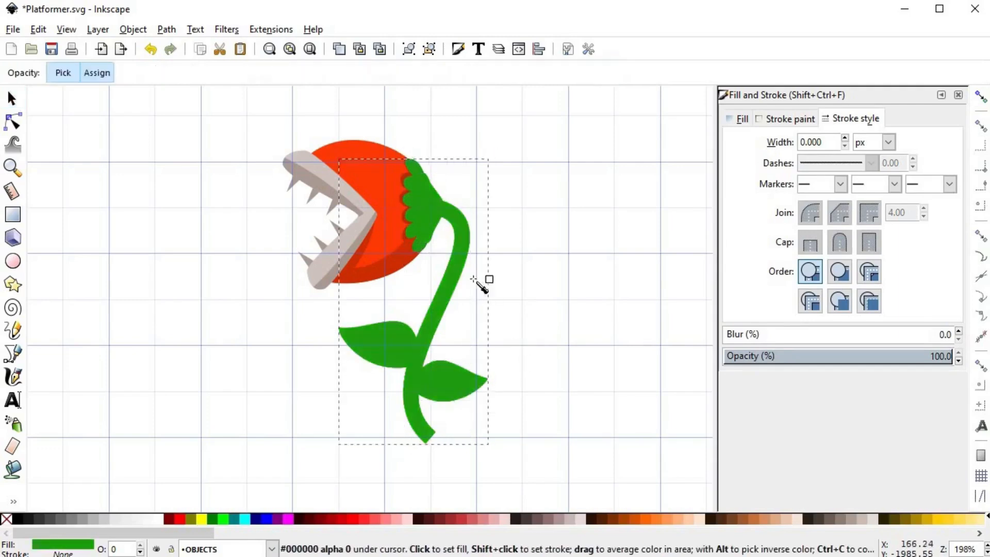
left_click(471, 267, "shift")
left_click(775, 120)
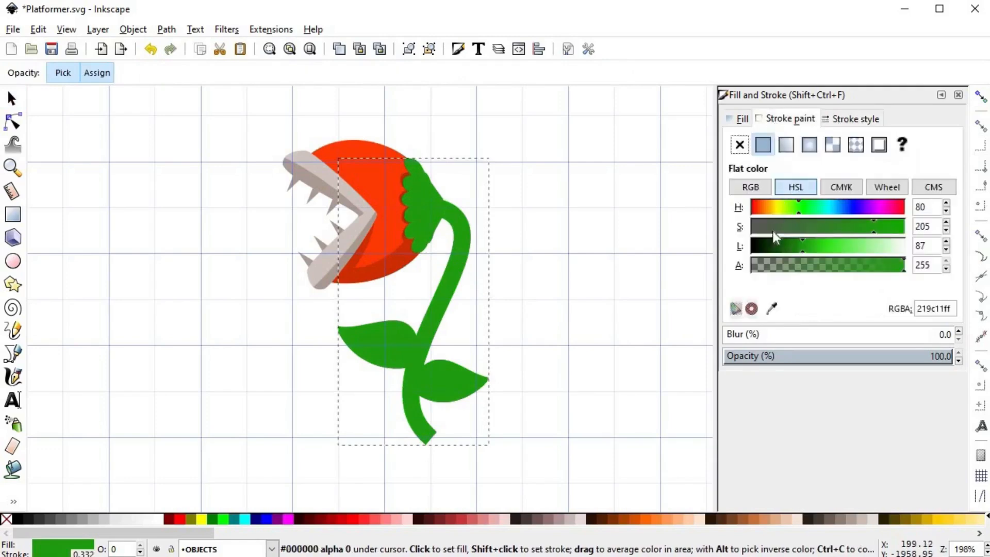
left_click_drag(776, 244, 773, 253)
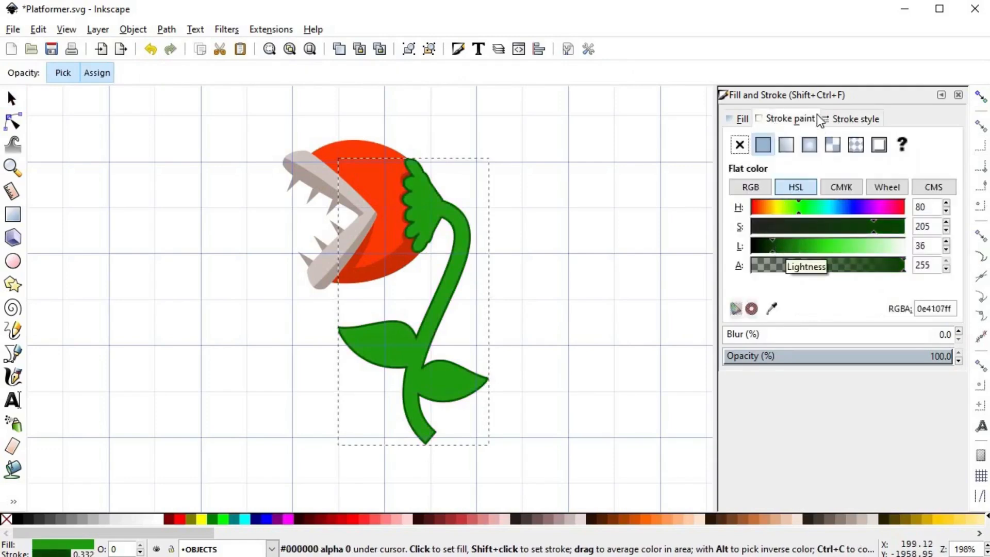
- Set the silhouette's stroke width to 4 px and send it behind the plant as an outline
left_click(833, 120)
type("4")
key("Return")
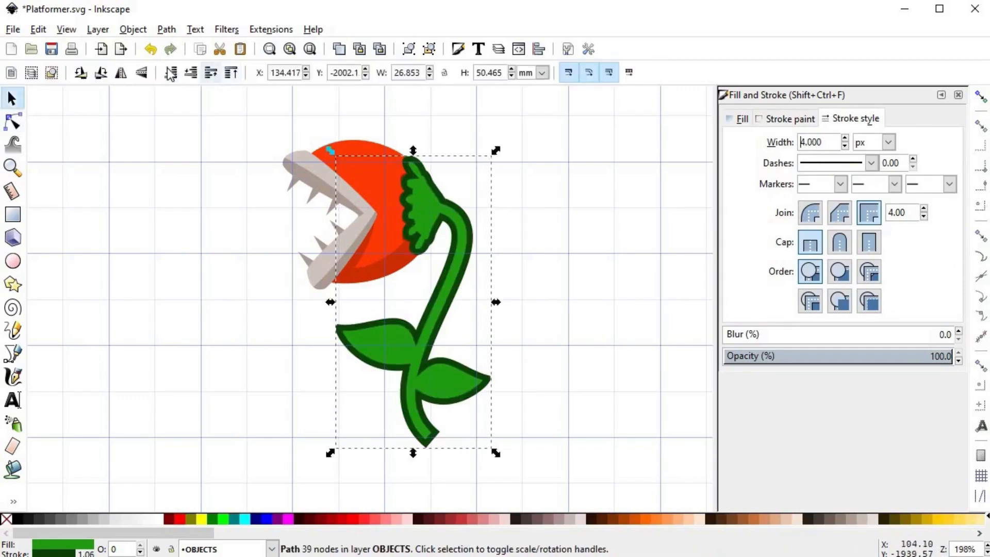
left_click(168, 69)
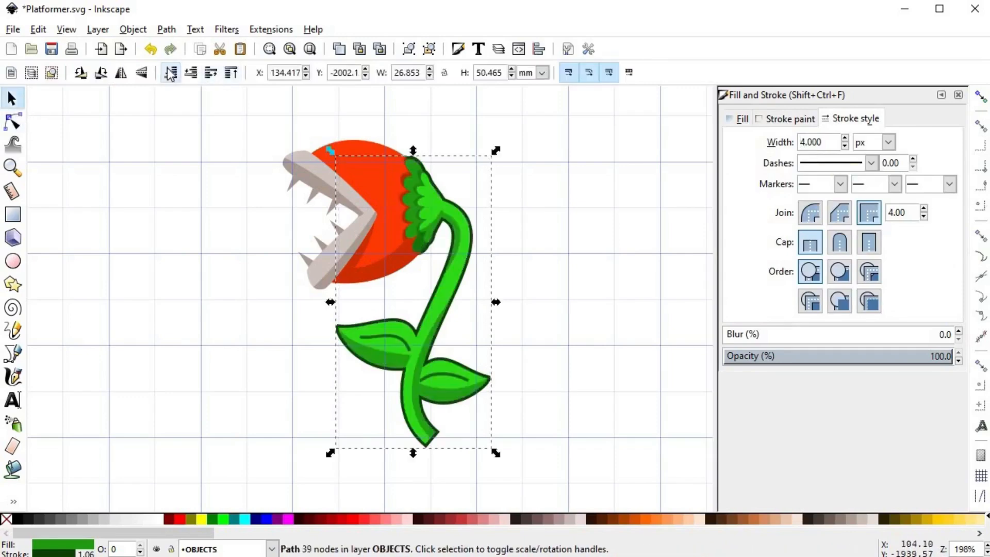
- Widen the plant outline's stroke to 5 px
double_click(827, 143)
type("5")
key("Return")
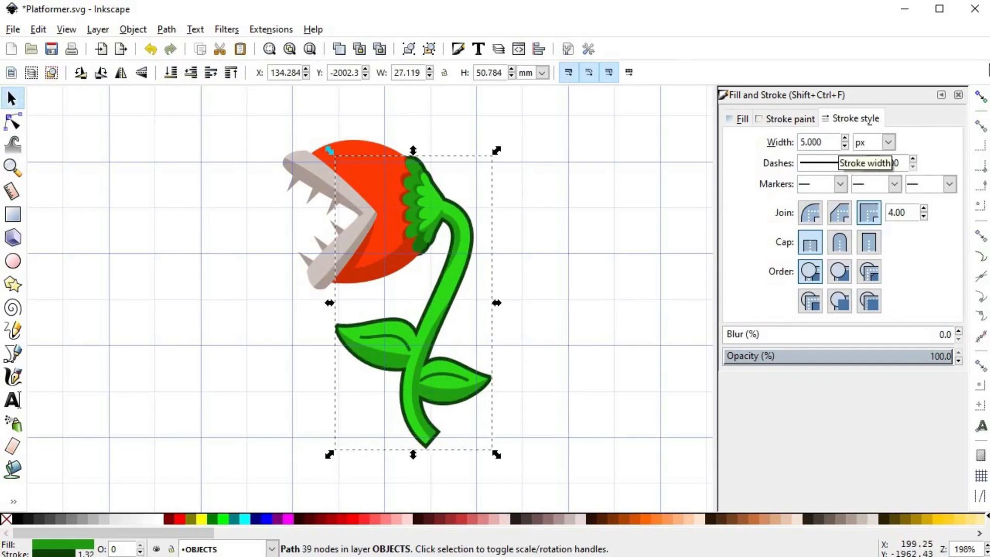
- Adjust the red head's node beneath the upper jaw and reshape the head's top curve
left_click(366, 149)
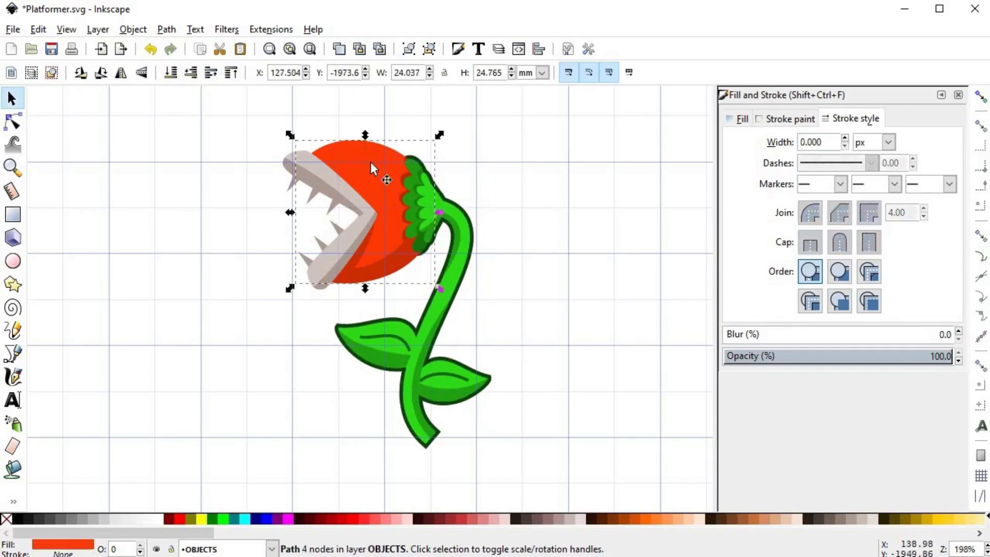
scroll(370, 162, "up", 2)
key("n")
left_click(284, 159)
double_click(265, 163)
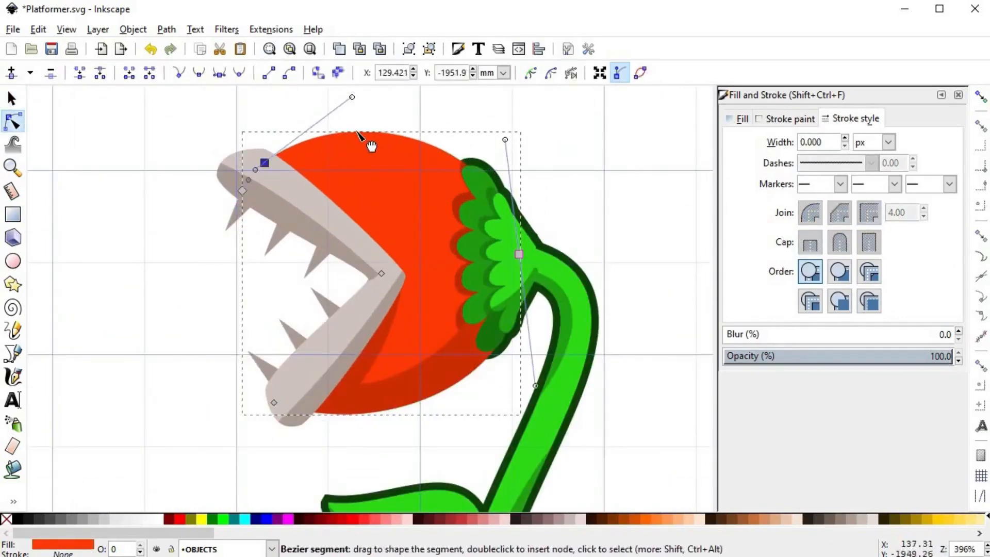
left_click_drag(360, 133, 362, 131)
key("s")
key("Escape")
scroll(432, 181, "down", 3)
left_click_drag(324, 157, 425, 274)
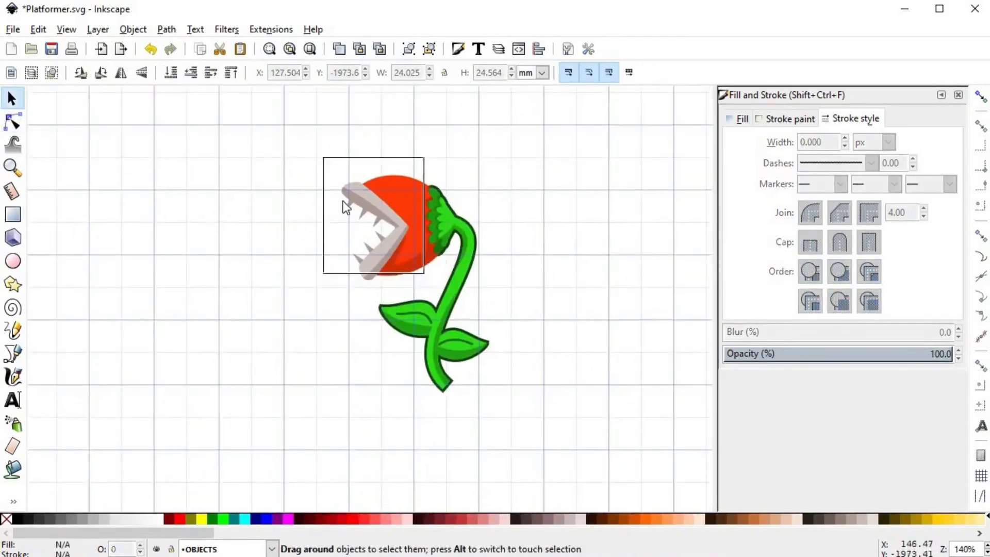
left_click_drag(259, 127, 442, 307)
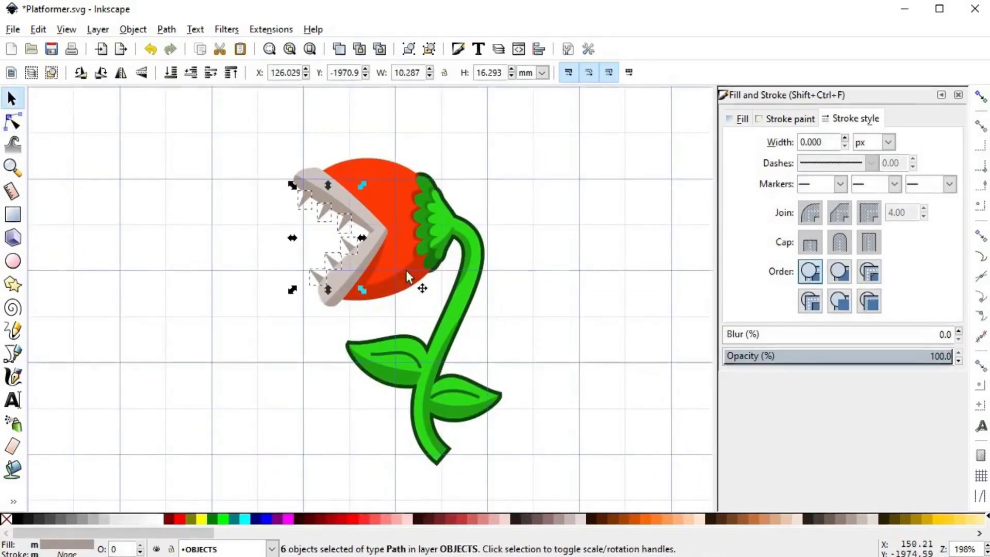
left_click(388, 242, "shift")
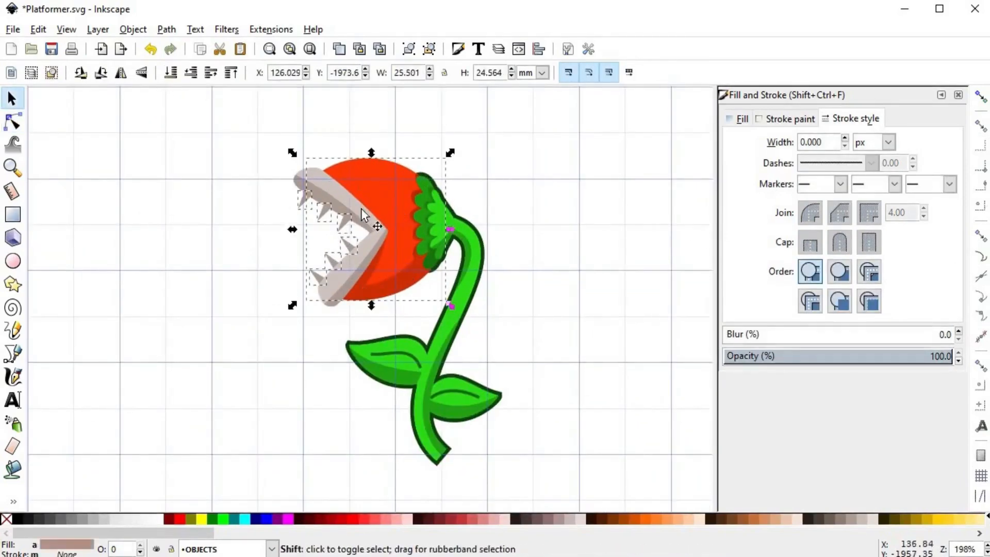
left_click(365, 220, "shift")
scroll(318, 203, "up", 2)
left_click(320, 198, "shift")
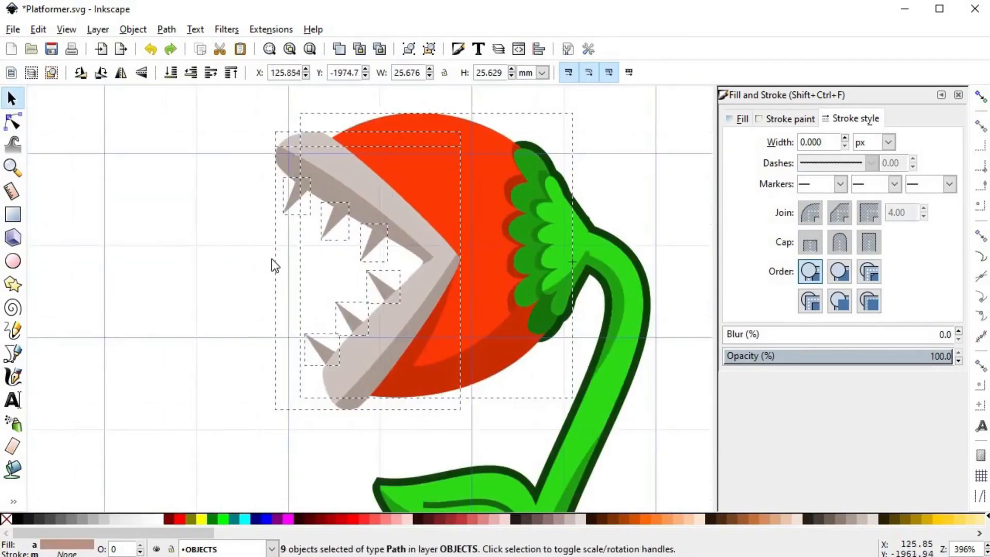
left_click(274, 261)
scroll(225, 289, "down", 4)
scroll(274, 321, "up", 2)
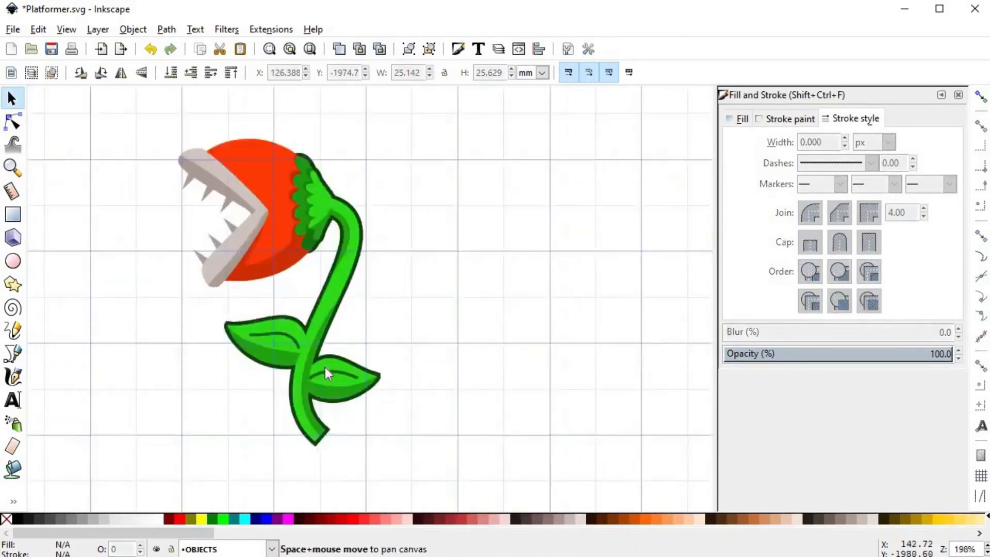
left_click_drag(538, 300, 555, 283)
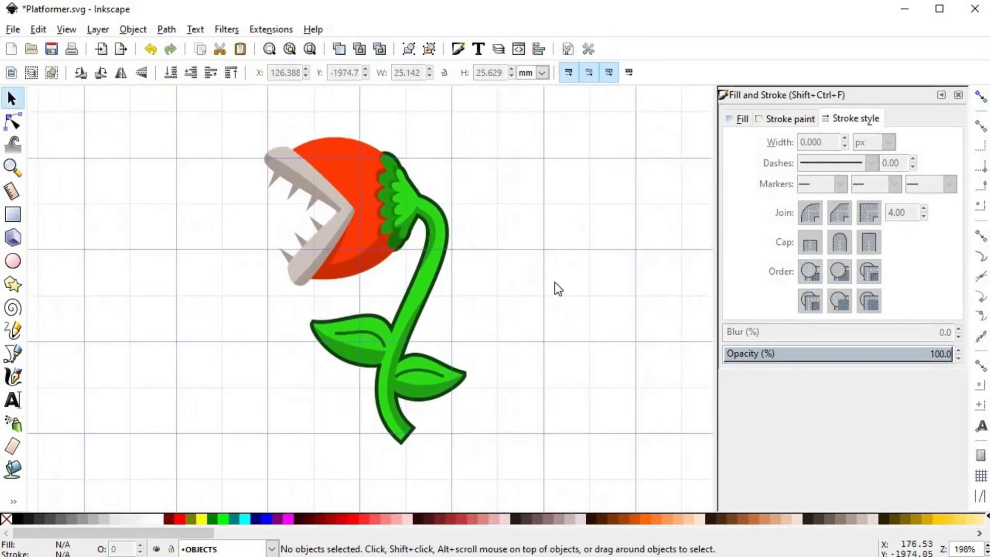
- Merge copies of the head, jaws and teeth into one silhouette and place it behind the plant
left_click_drag(240, 117, 419, 293)
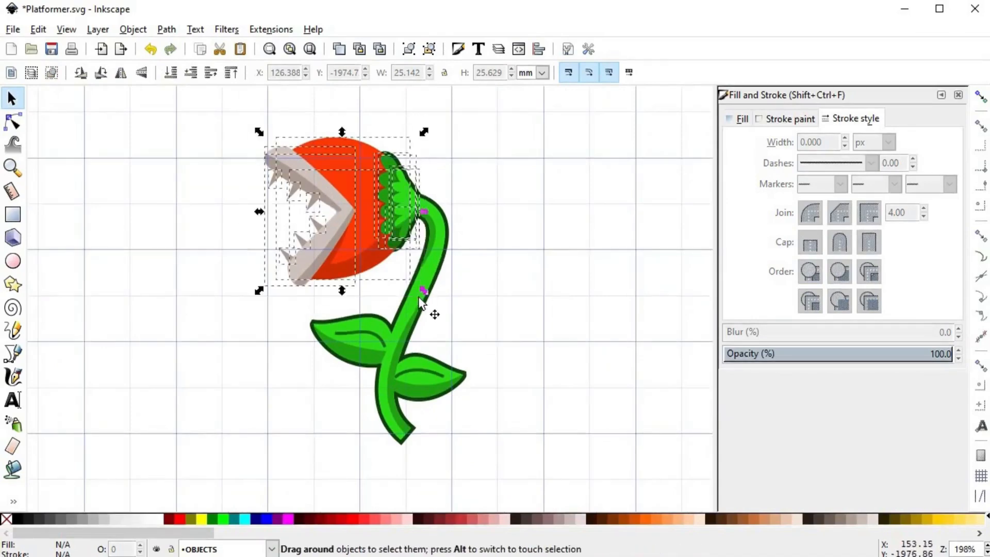
left_click(441, 148)
left_click(354, 181)
left_click_drag(218, 131, 364, 306)
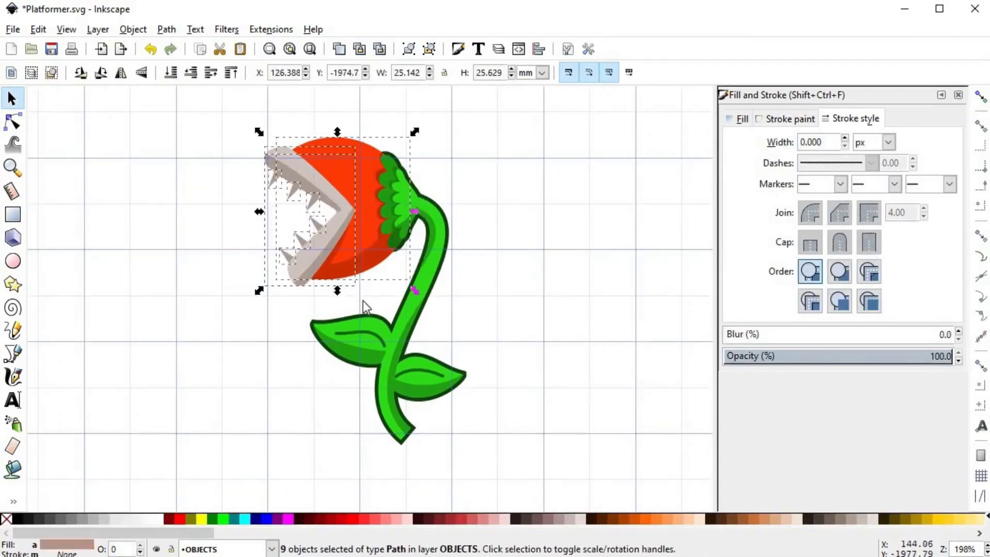
key("ctrl")
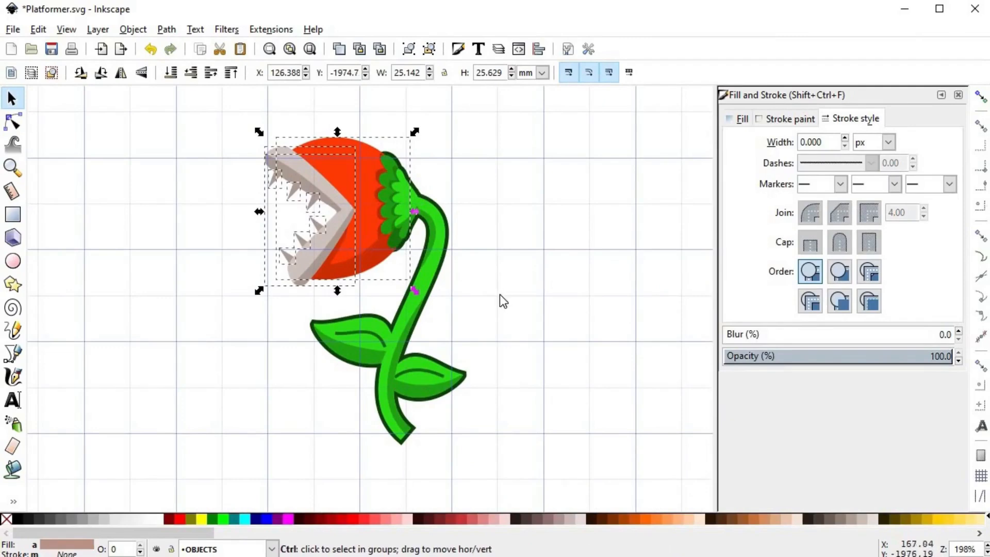
key("ctrl+plus")
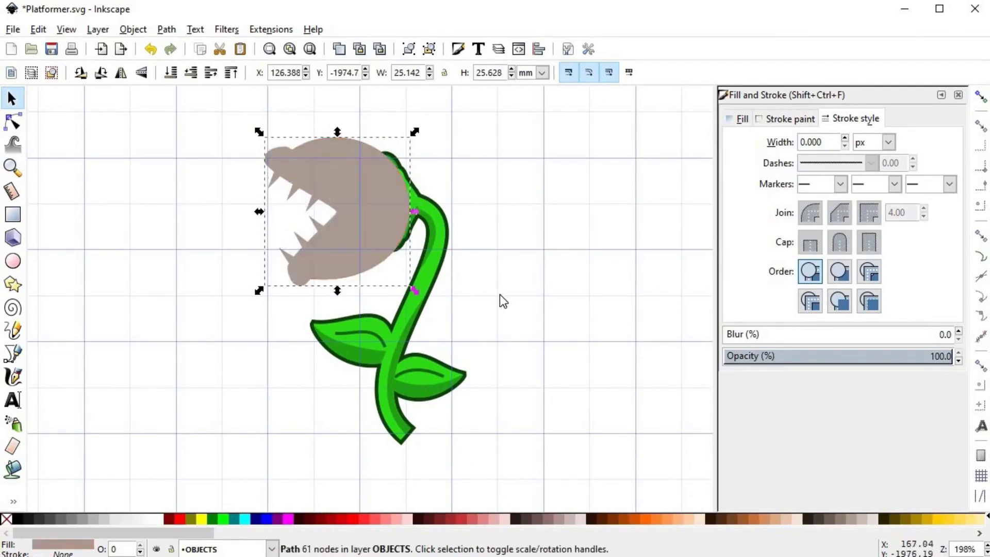
key("d")
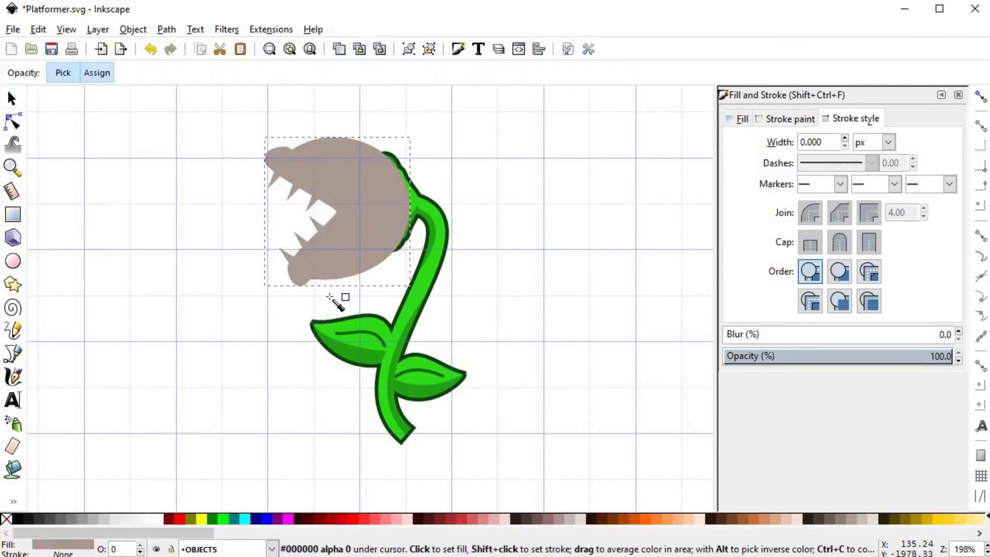
key("s")
key("ctrl+z")
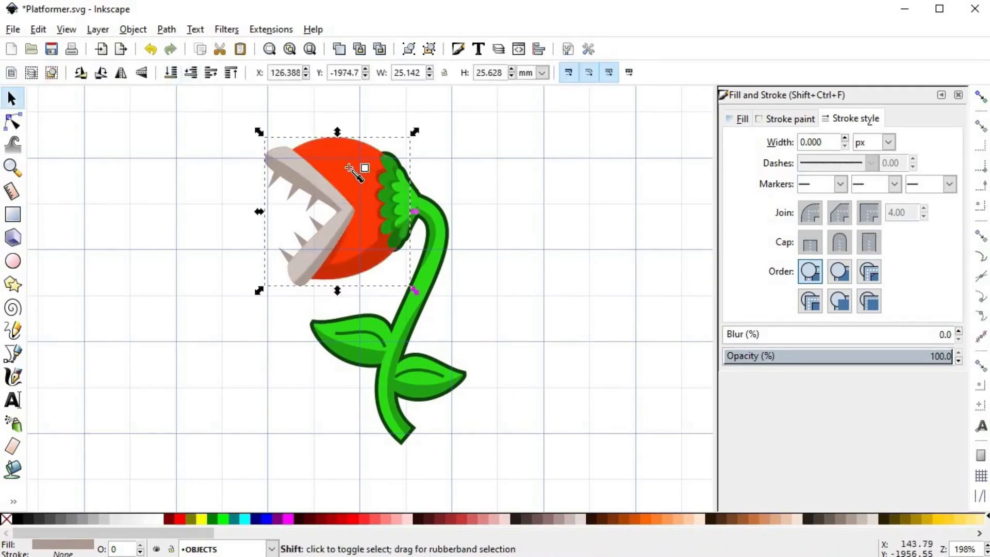
- Give the head silhouette a stroke in the head's sampled red and set its width to 5 px
key("d")
left_click(360, 169, "shift")
triple_click(820, 142)
type("4")
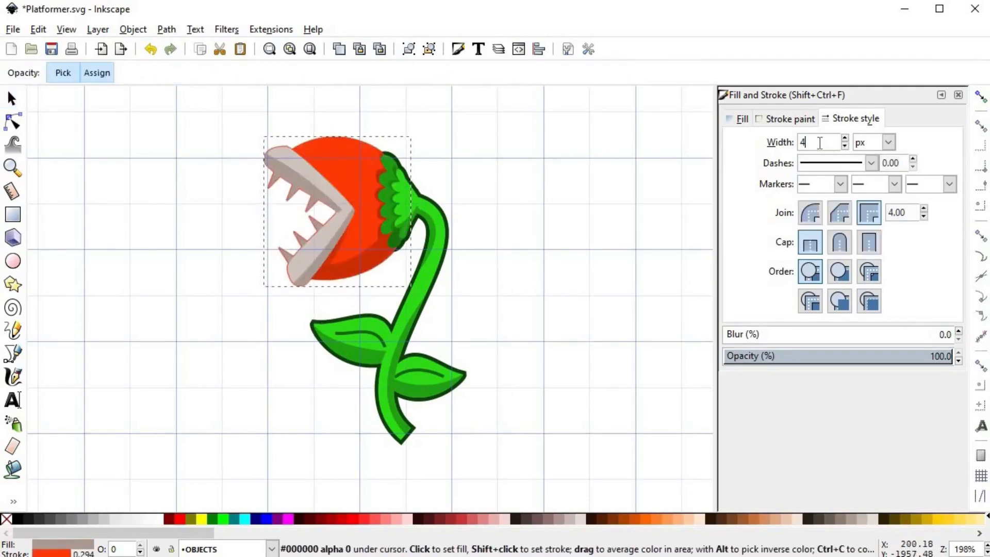
key("Return")
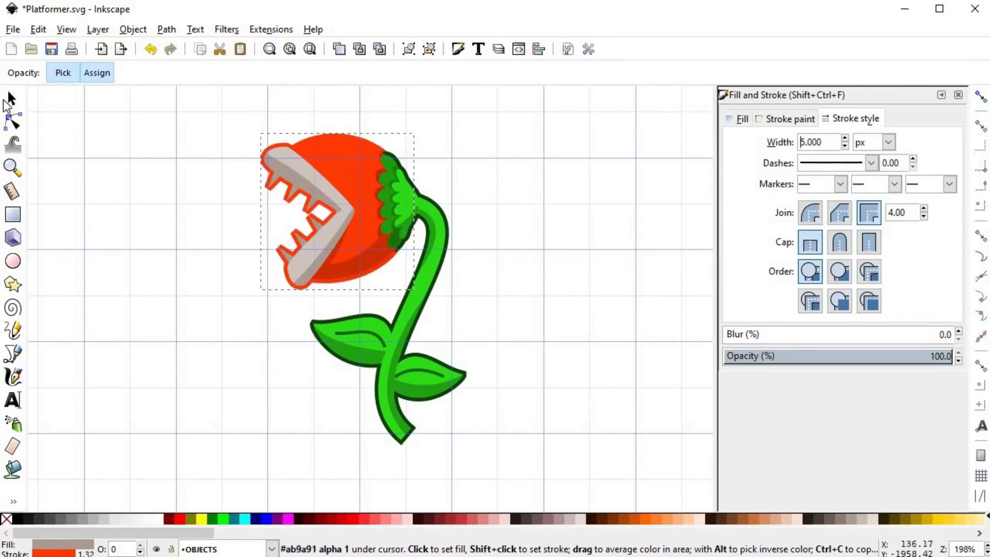
- Darken the head outline's stroke colour to lightness 53
left_click(789, 119)
left_click(784, 246)
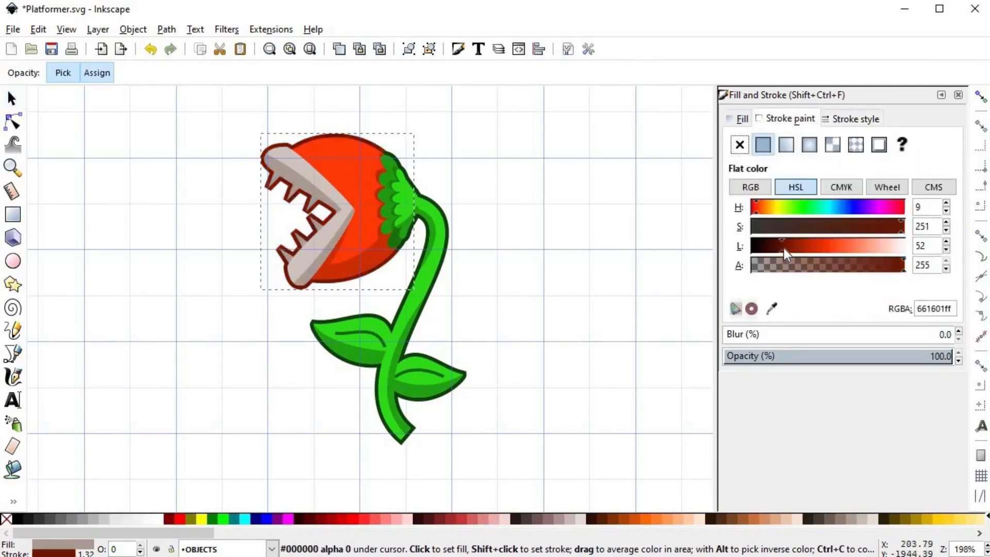
left_click_drag(786, 253, 794, 253)
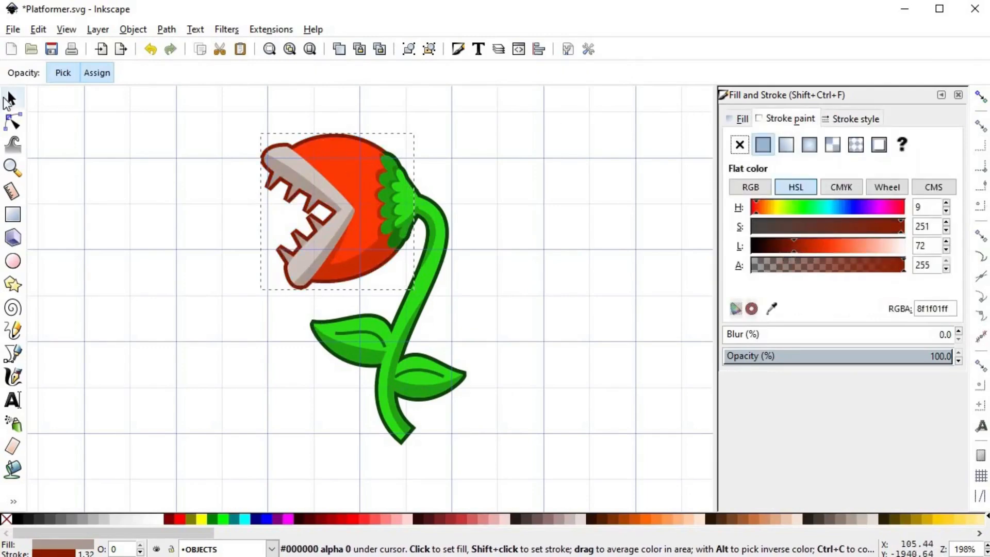
left_click(5, 98)
left_click(781, 246)
scroll(390, 229, "down", 1)
scroll(359, 209, "up", 3)
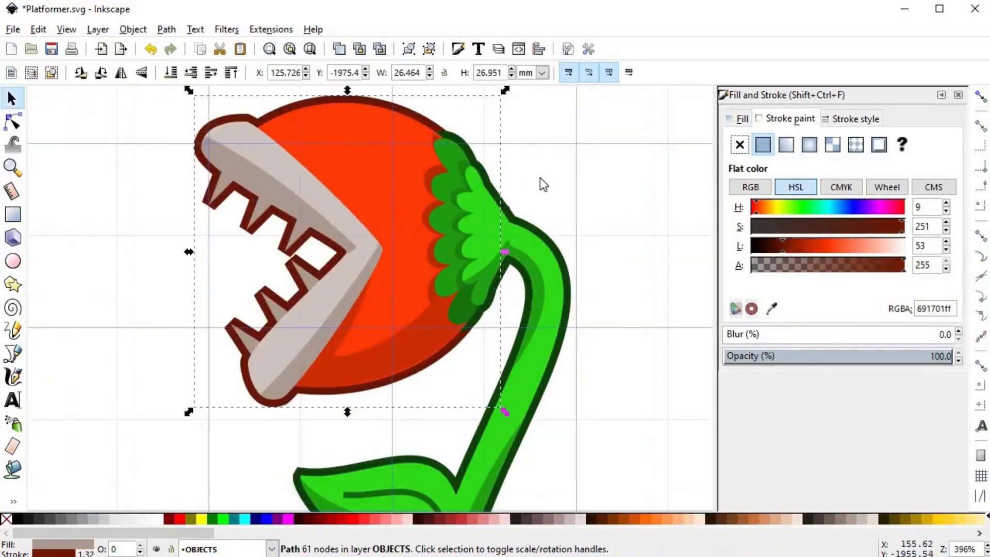
key("space")
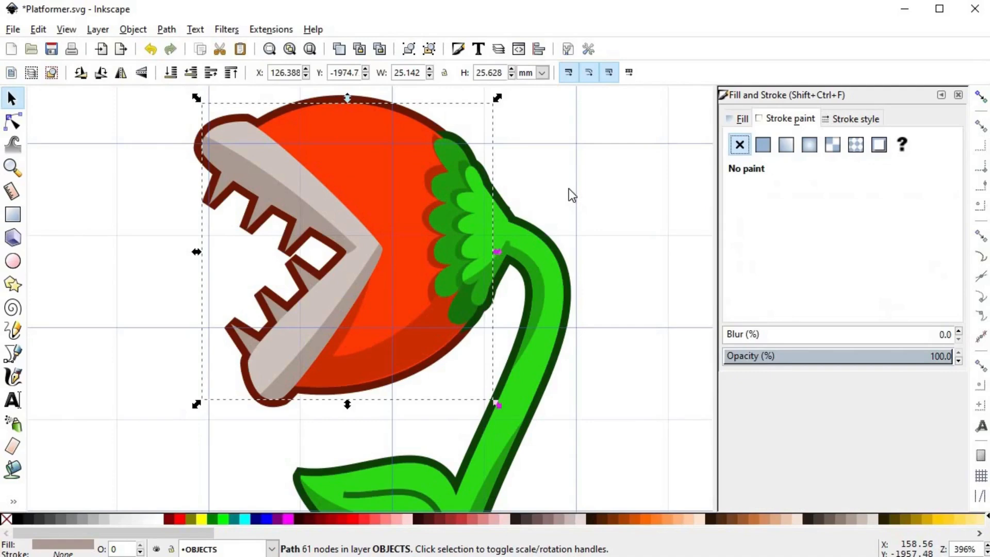
key("ctrl+parenright")
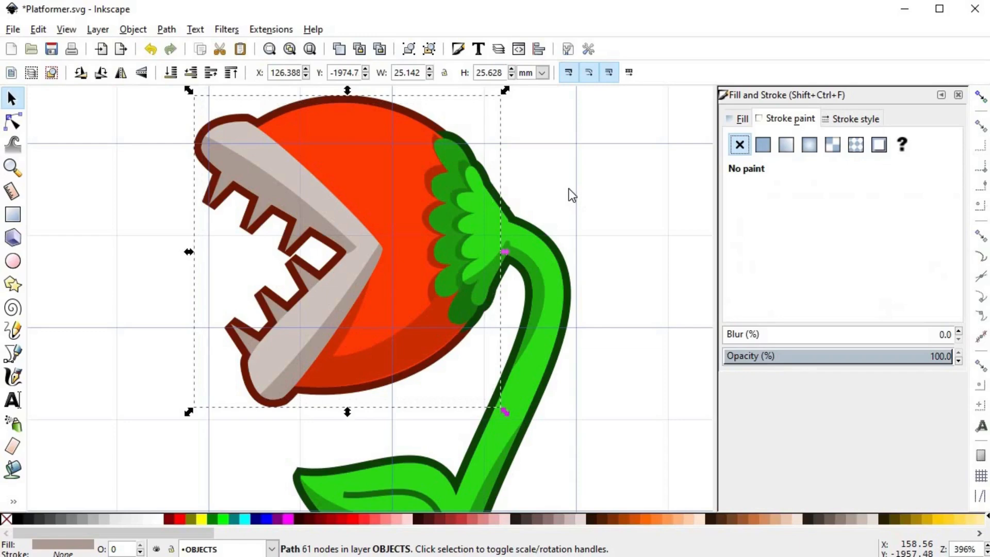
key("ctrl+z")
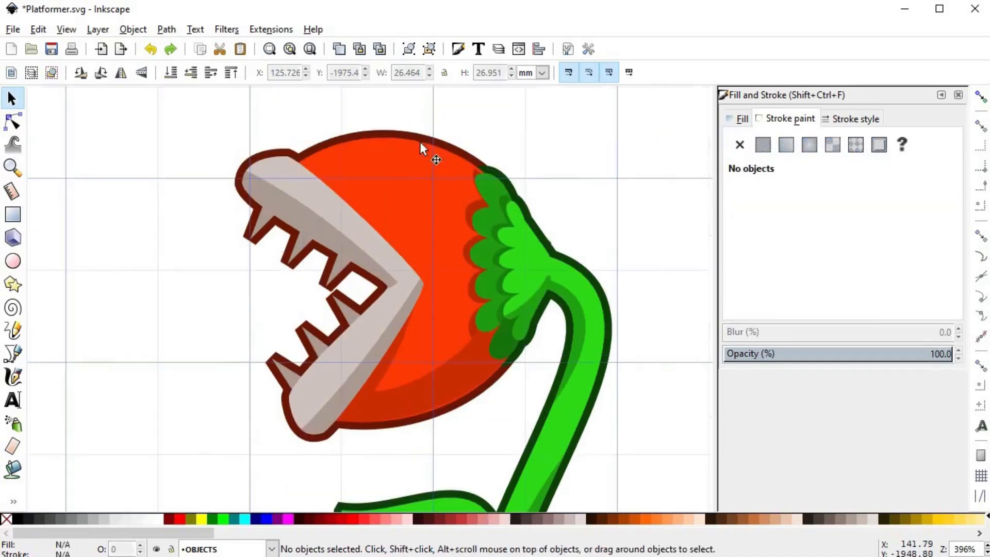
- Raise the head outline's miter limit to 4.90 so the corners around the teeth are pointed
left_click(419, 141)
scroll(417, 200, "down", 2)
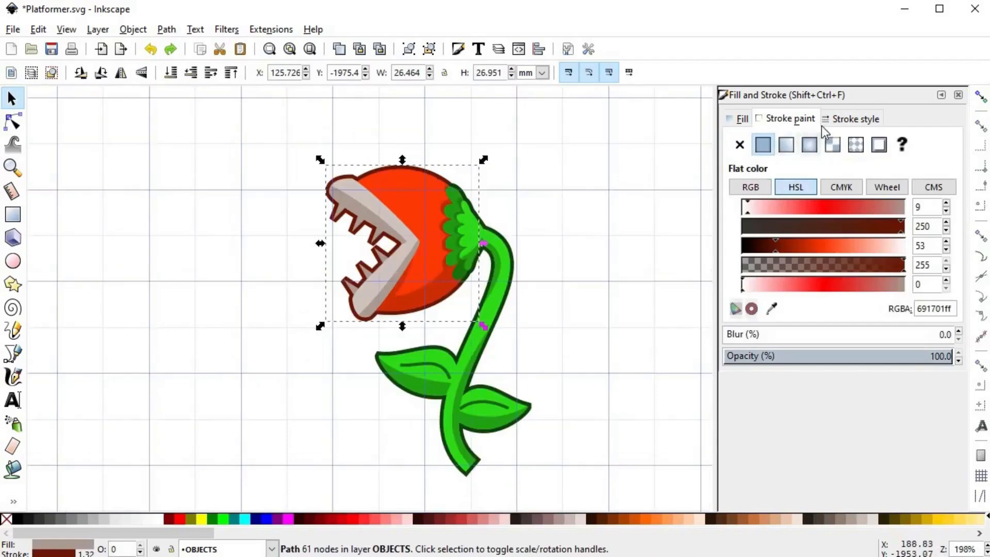
left_click(835, 120)
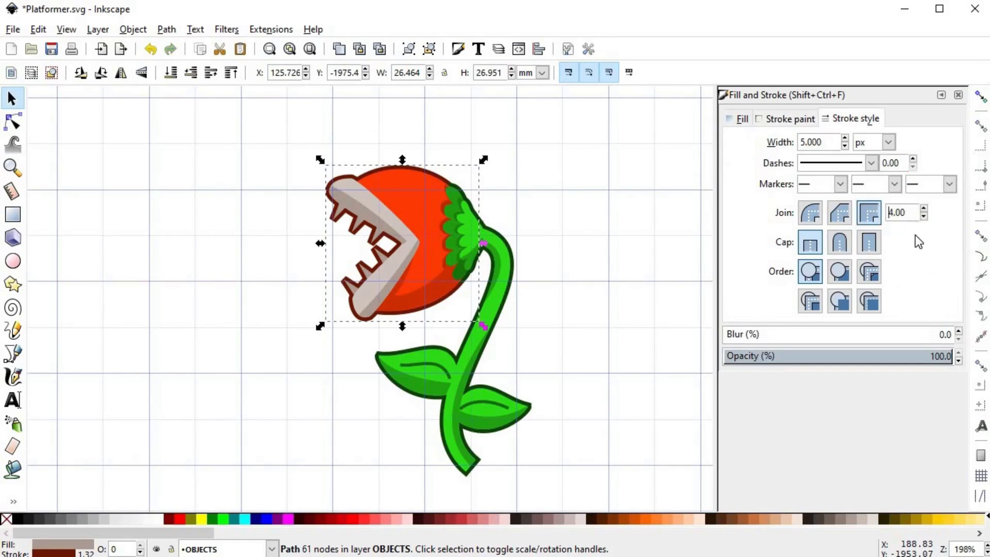
scroll(928, 211, "up", 9)
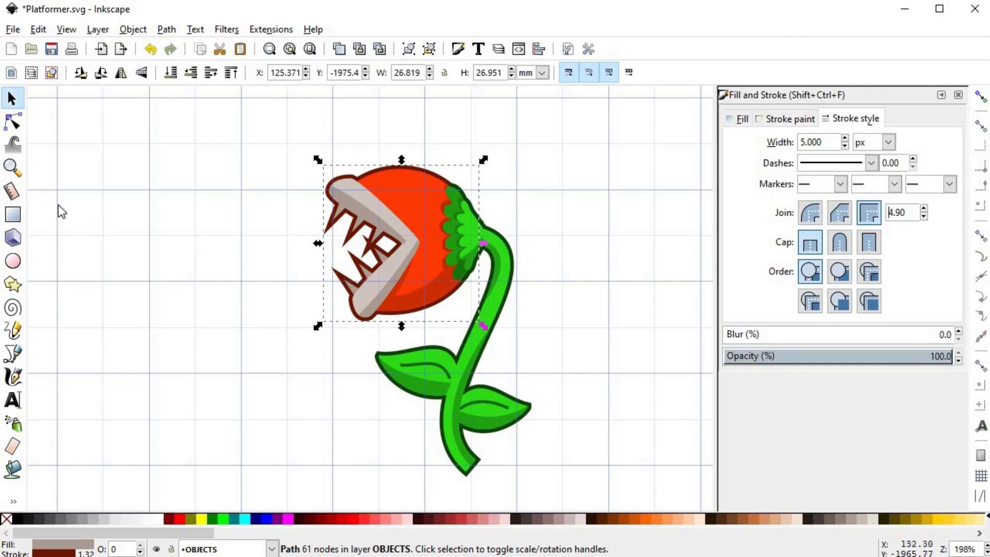
- Pull the outline's tip nodes inward on the three upper teeth and the innermost lower tooth to shorten their spikes
left_click(12, 122)
scroll(354, 241, "up", 2, "ctrl")
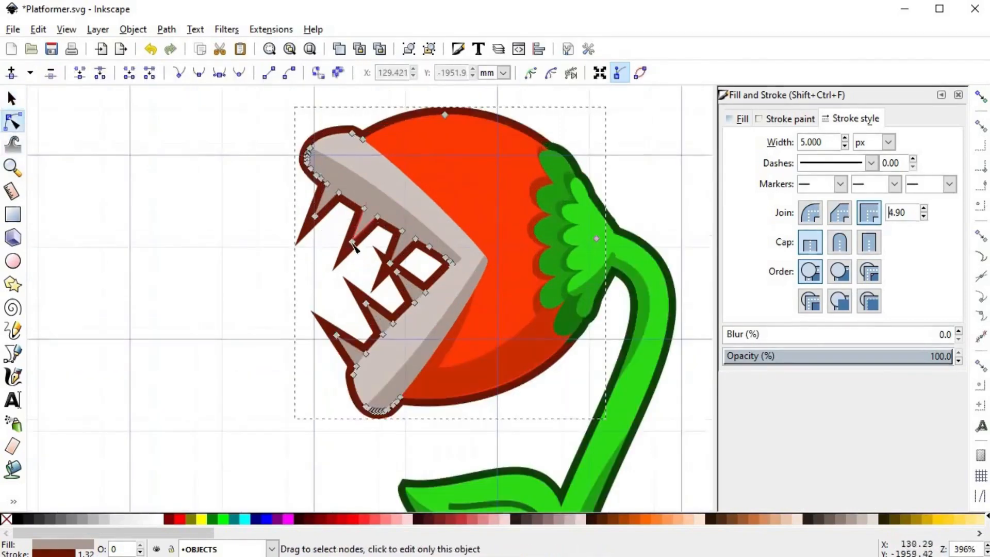
left_click(352, 242)
left_click(309, 265)
scroll(312, 266, "up", 2, "ctrl")
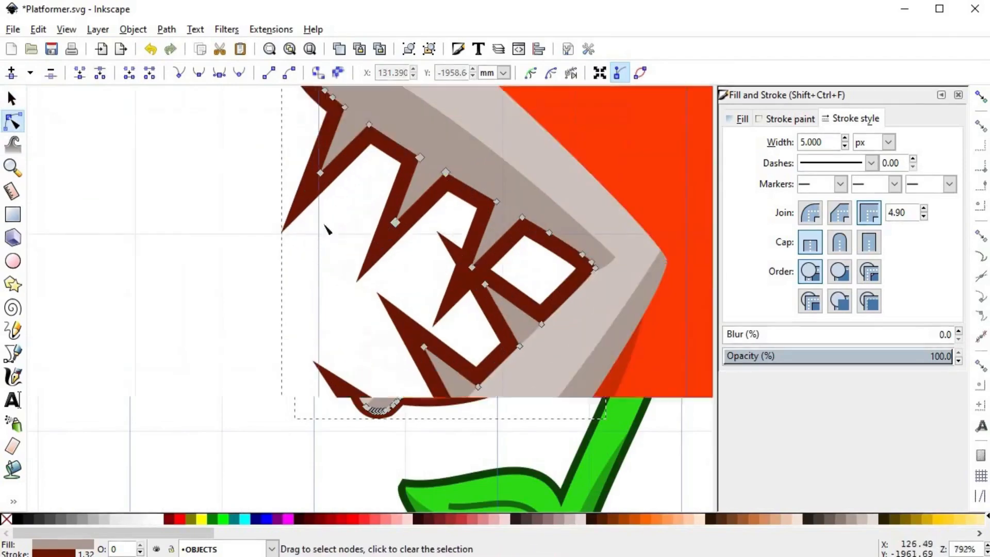
left_click_drag(320, 173, 333, 157)
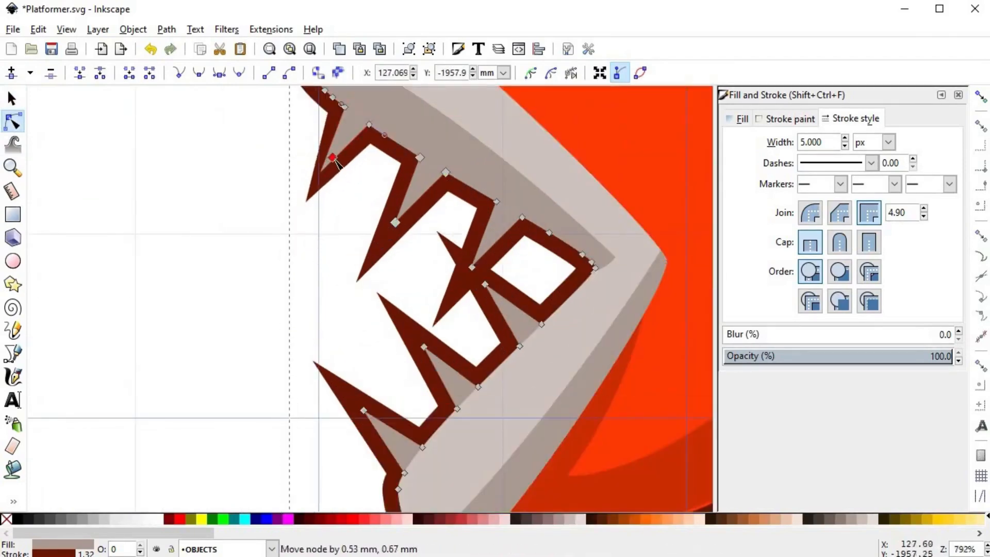
left_click_drag(395, 223, 406, 206)
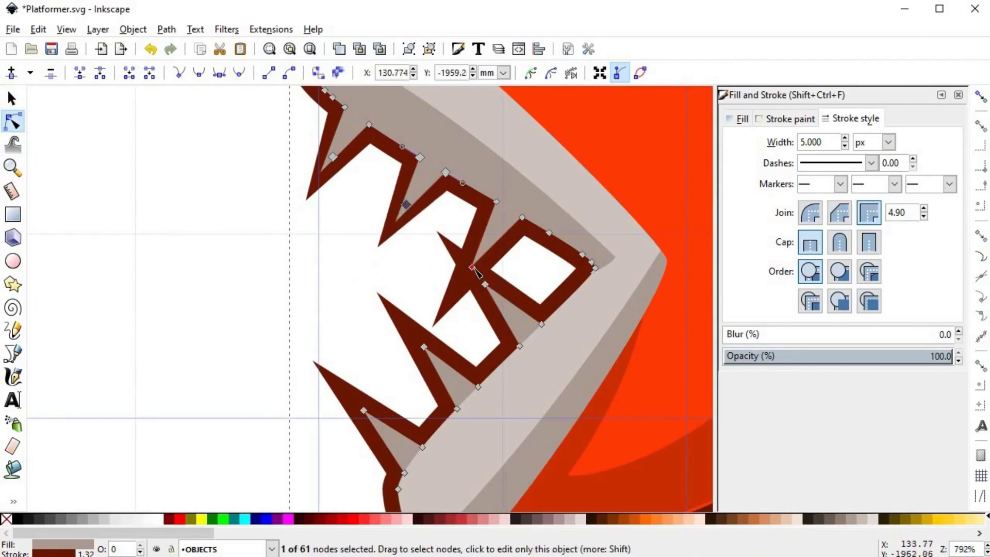
left_click_drag(476, 270, 504, 308)
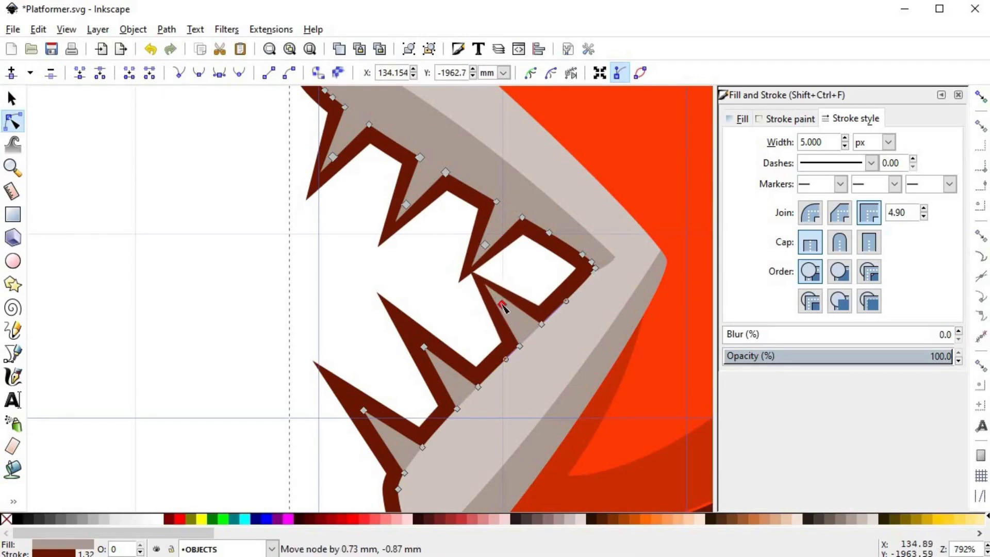
- Pull the outline's tip nodes inward on the two remaining lower teeth
left_click_drag(431, 354, 440, 368)
key("ctrl+z")
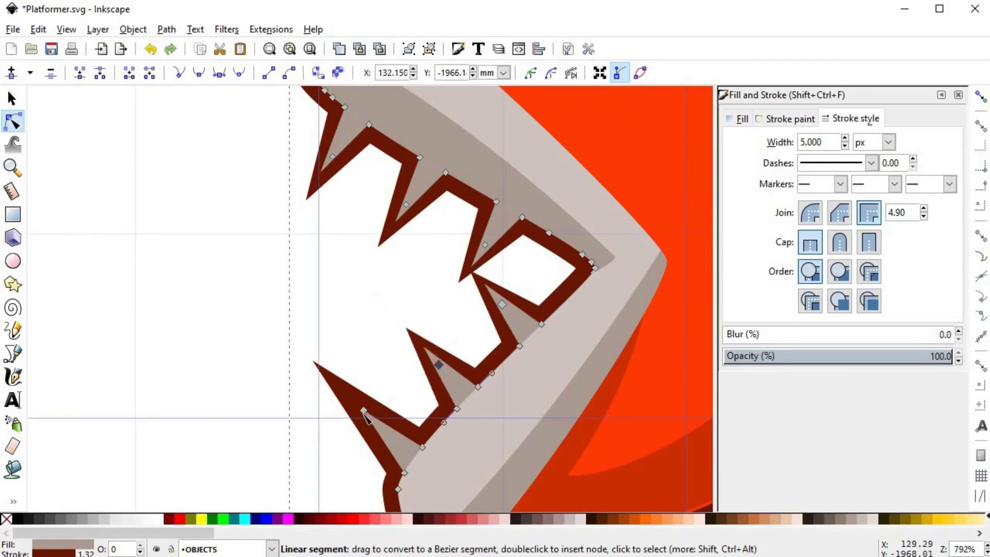
left_click(364, 411)
left_click_drag(365, 413, 381, 429)
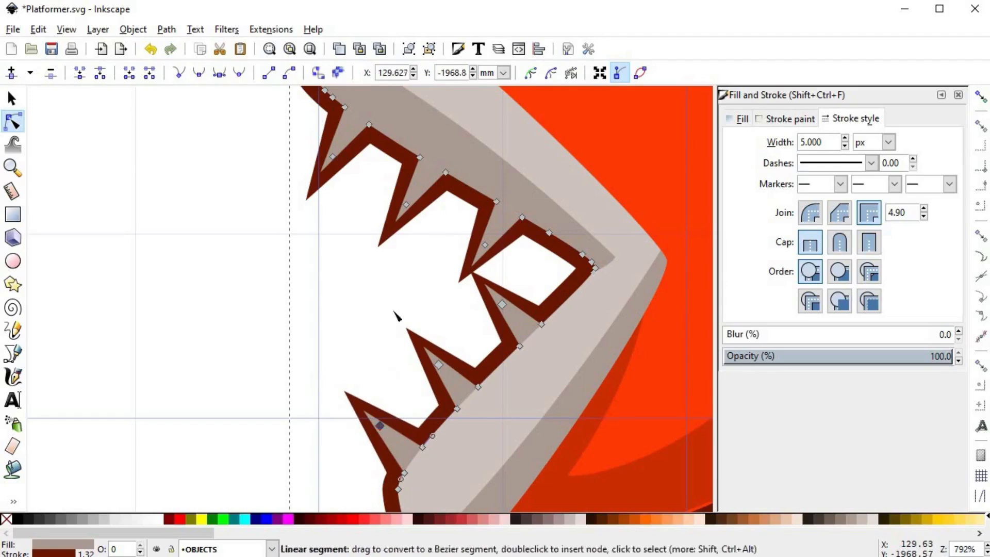
key("s")
left_click(391, 293)
scroll(389, 297, "down", 4)
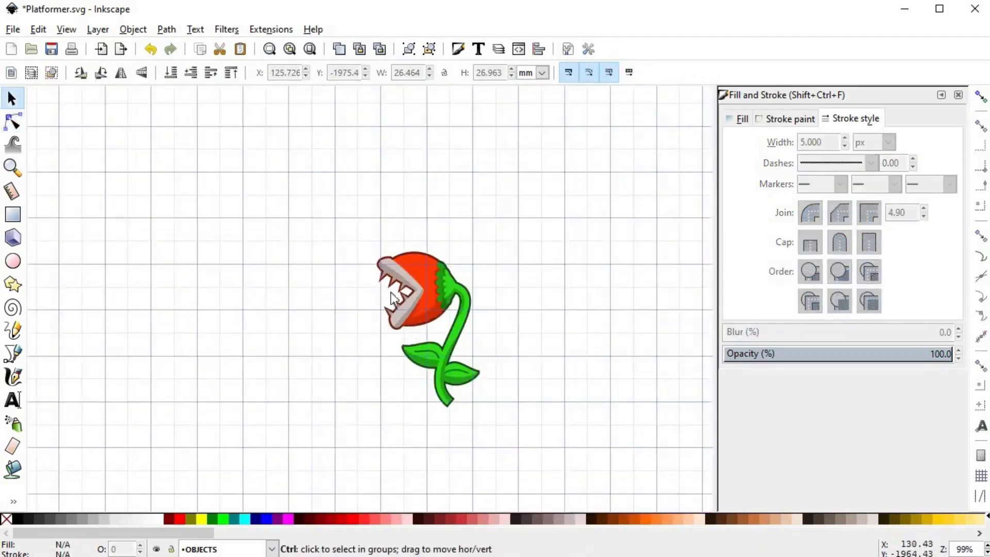
- Move the outline's tip node on the outermost upper tooth slightly outward to lengthen its point
scroll(376, 259, "up", 5, "ctrl")
key("n")
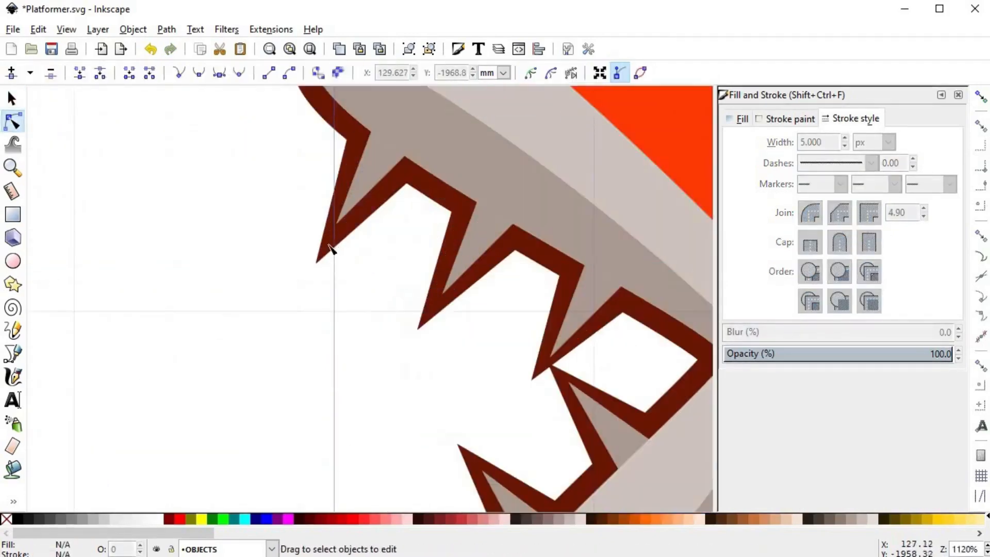
left_click(390, 215)
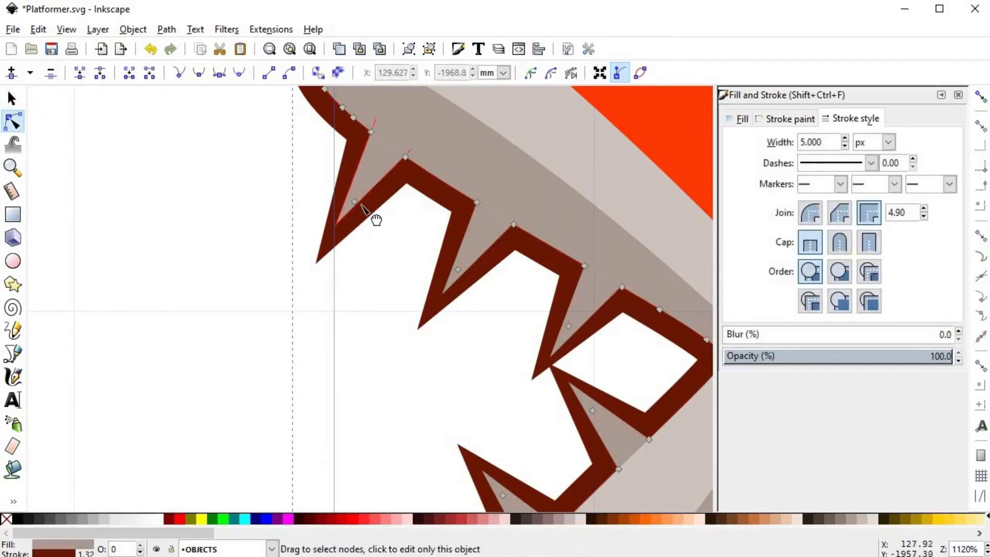
left_click_drag(356, 204, 355, 212)
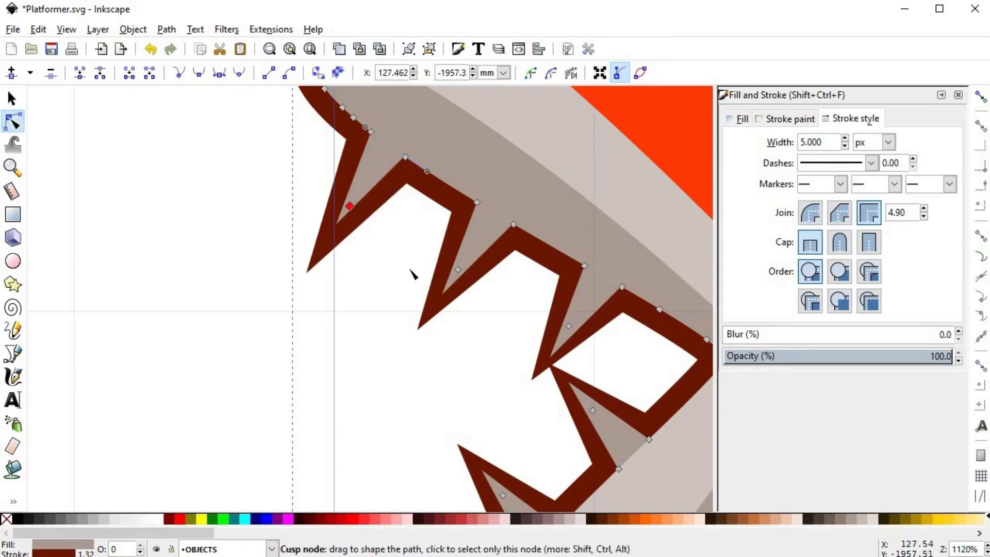
scroll(410, 272, "down", 5)
scroll(419, 295, "up", 2)
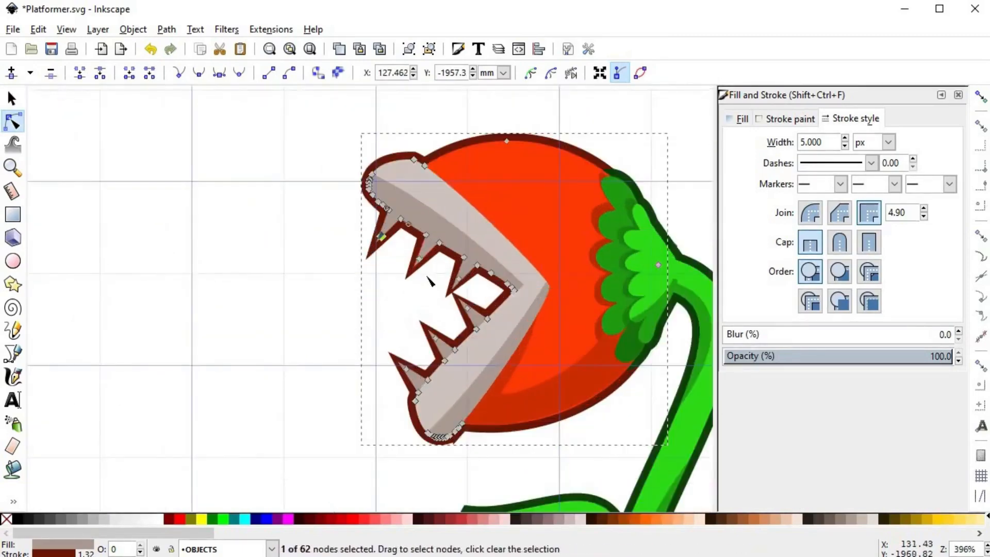
left_click(419, 339)
scroll(419, 339, "down", 2)
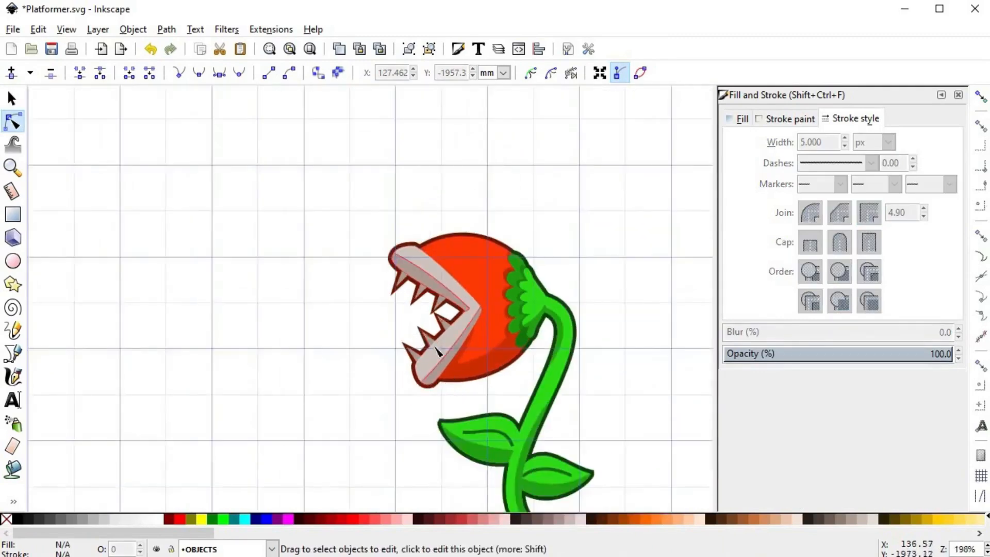
- Select all parts of the plant and skew them slightly so the head shifts to the right
scroll(471, 279, "down", 2)
left_click_drag(346, 153, 622, 450)
key("s")
left_click(340, 161)
left_click_drag(461, 195, 476, 189)
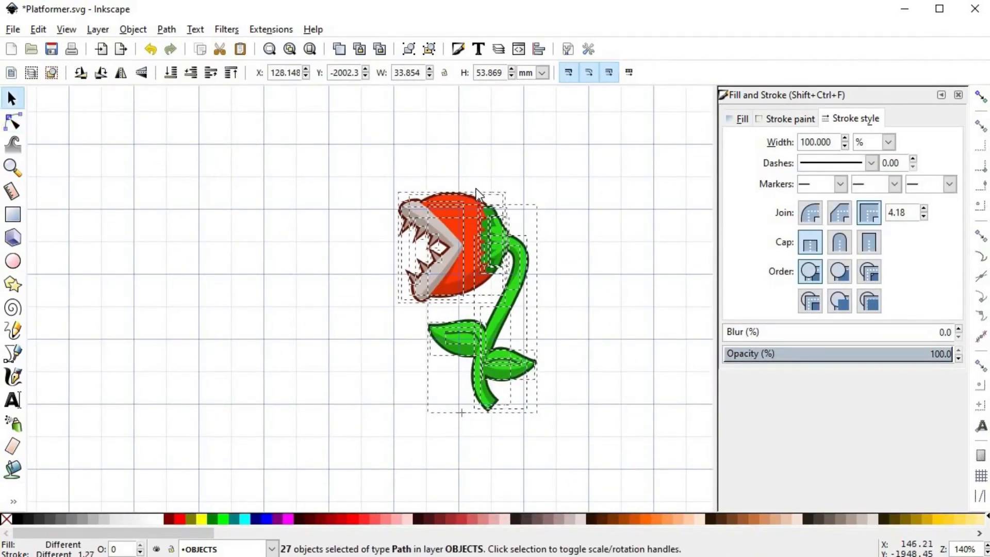
left_click(593, 361)
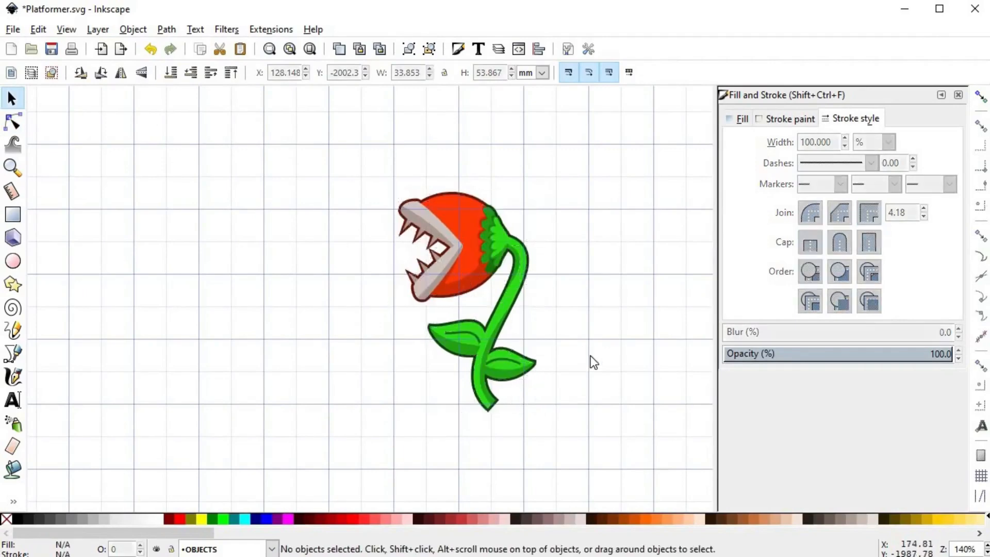